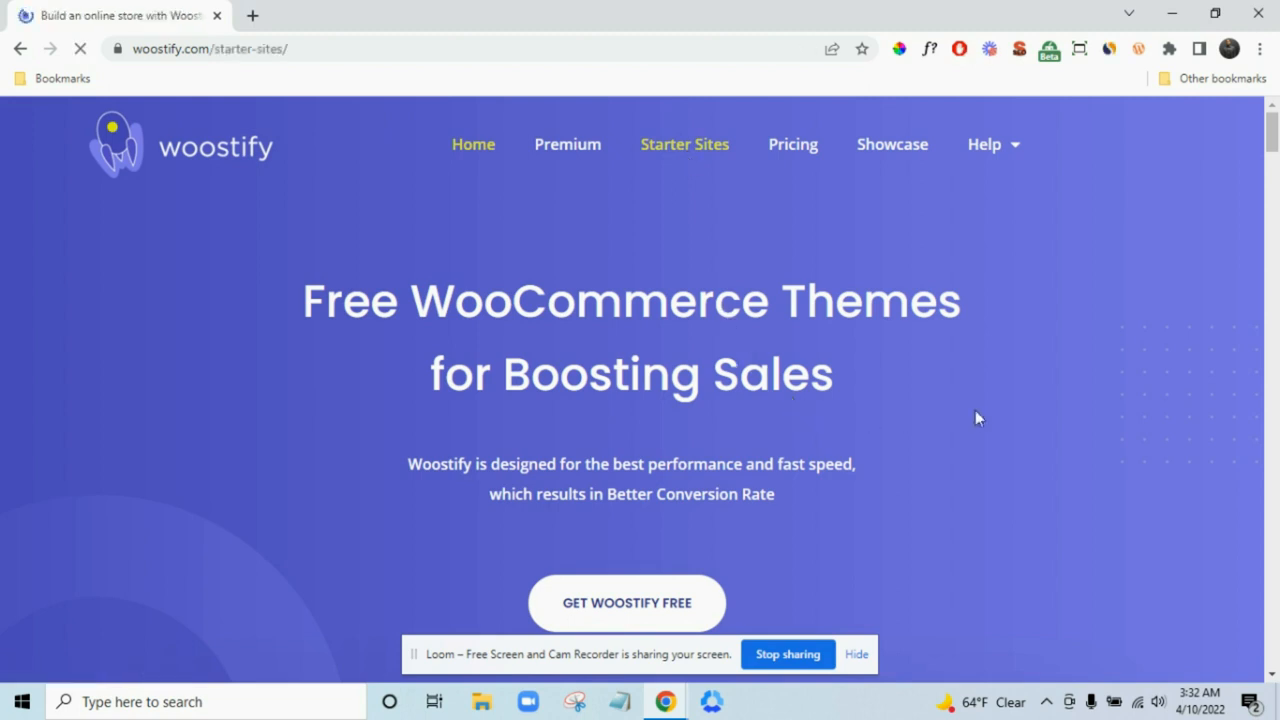
- Open the Default Fashion template's Quick View live demo from the Starter Sites gallery
{"action": "scroll", "coordinate": [1143, 426], "scroll_direction": "down", "scroll_amount": 5}
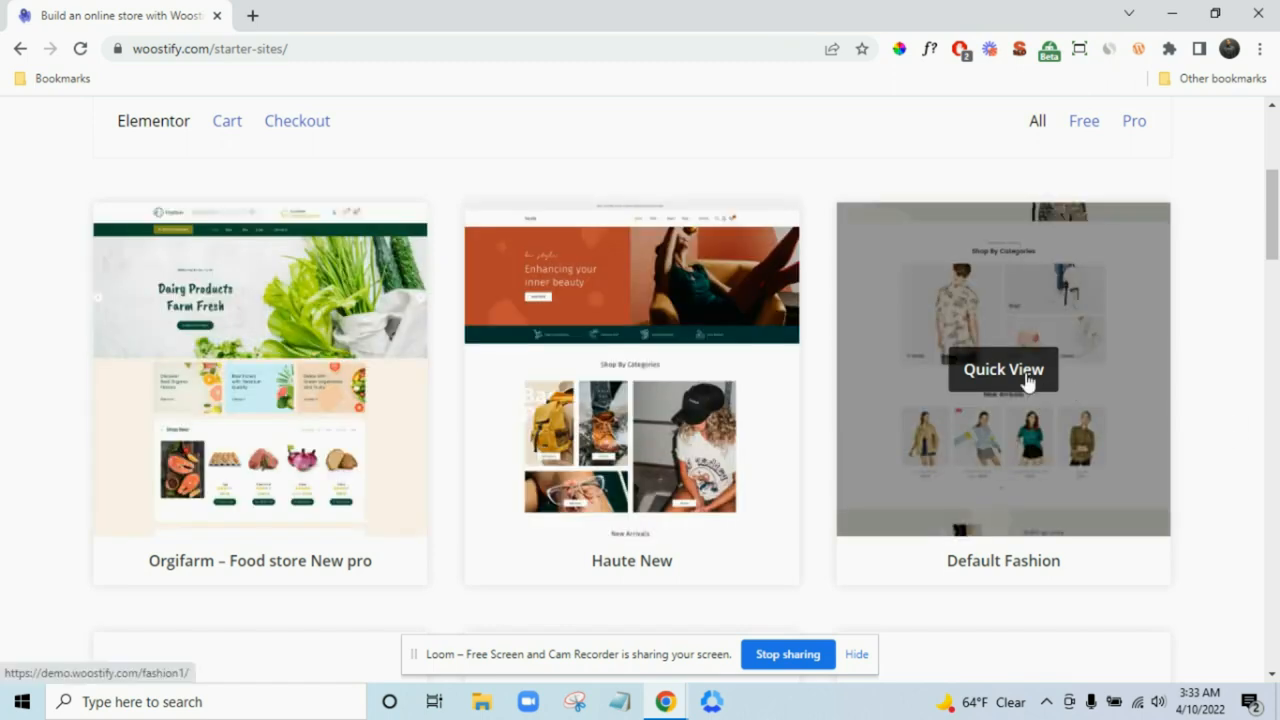
{"action": "left_click", "coordinate": [1030, 380]}
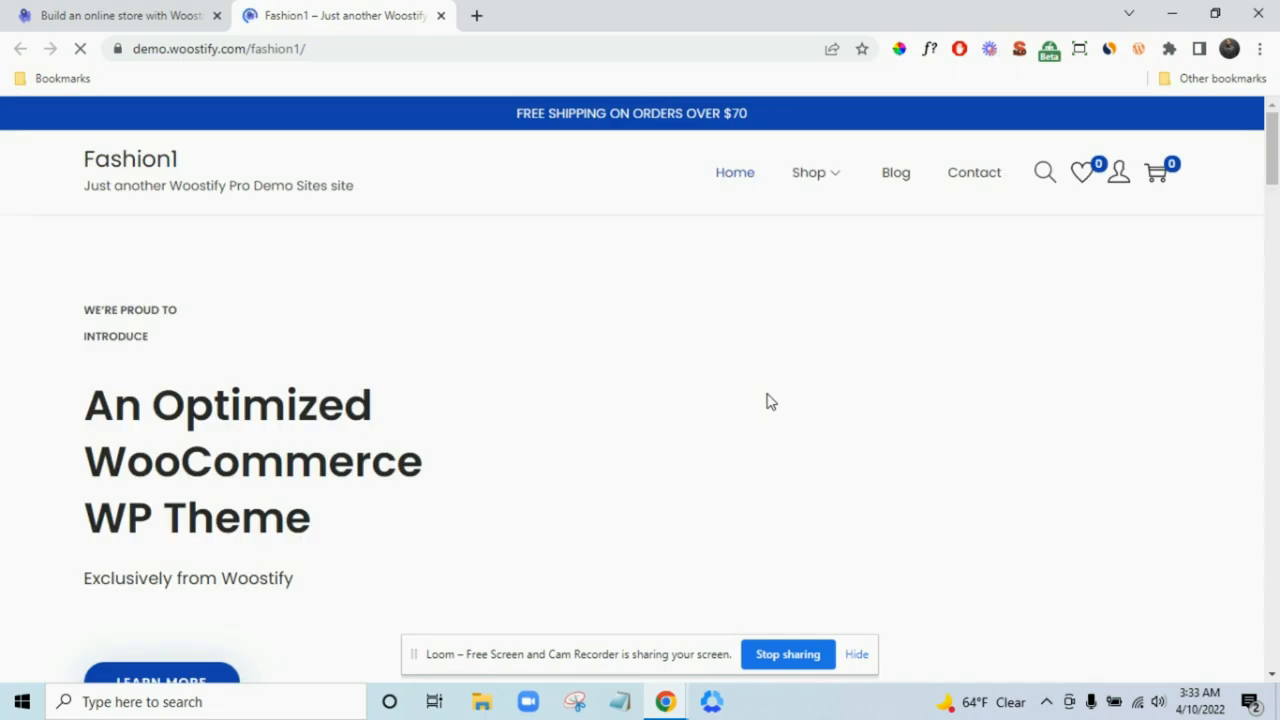
{"action": "scroll", "coordinate": [995, 393], "scroll_direction": "down", "scroll_amount": 10}
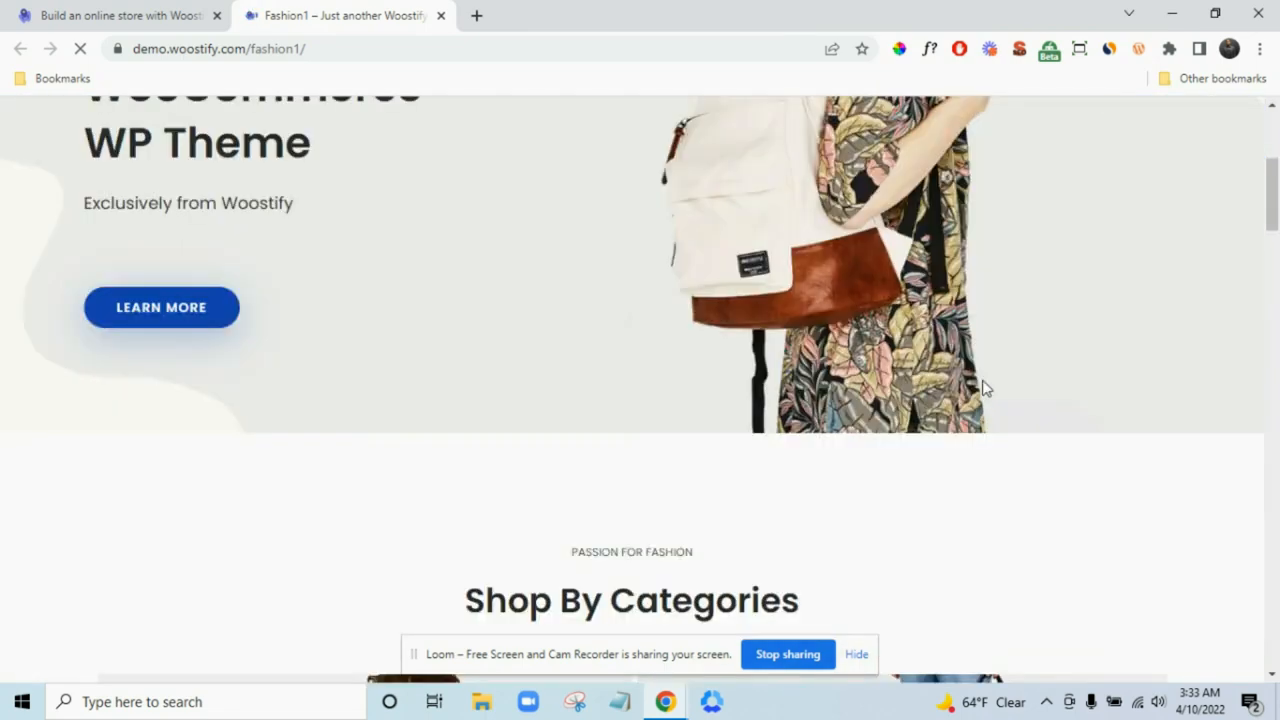
{"action": "scroll", "coordinate": [876, 366], "scroll_direction": "down", "scroll_amount": 12}
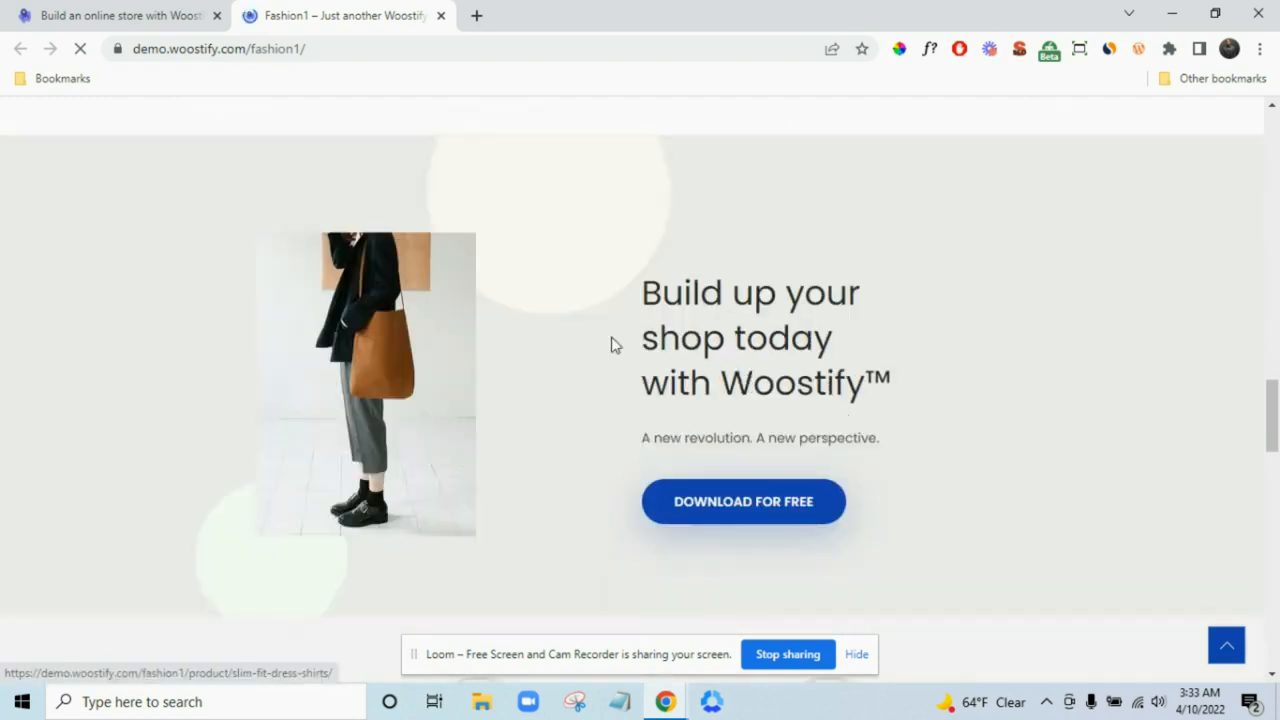
{"action": "scroll", "coordinate": [612, 342], "scroll_direction": "down", "scroll_amount": 3}
{"action": "scroll", "coordinate": [829, 366], "scroll_direction": "up", "scroll_amount": 7}
{"action": "left_click_drag", "start_coordinate": [1276, 396], "coordinate": [1278, 375]}
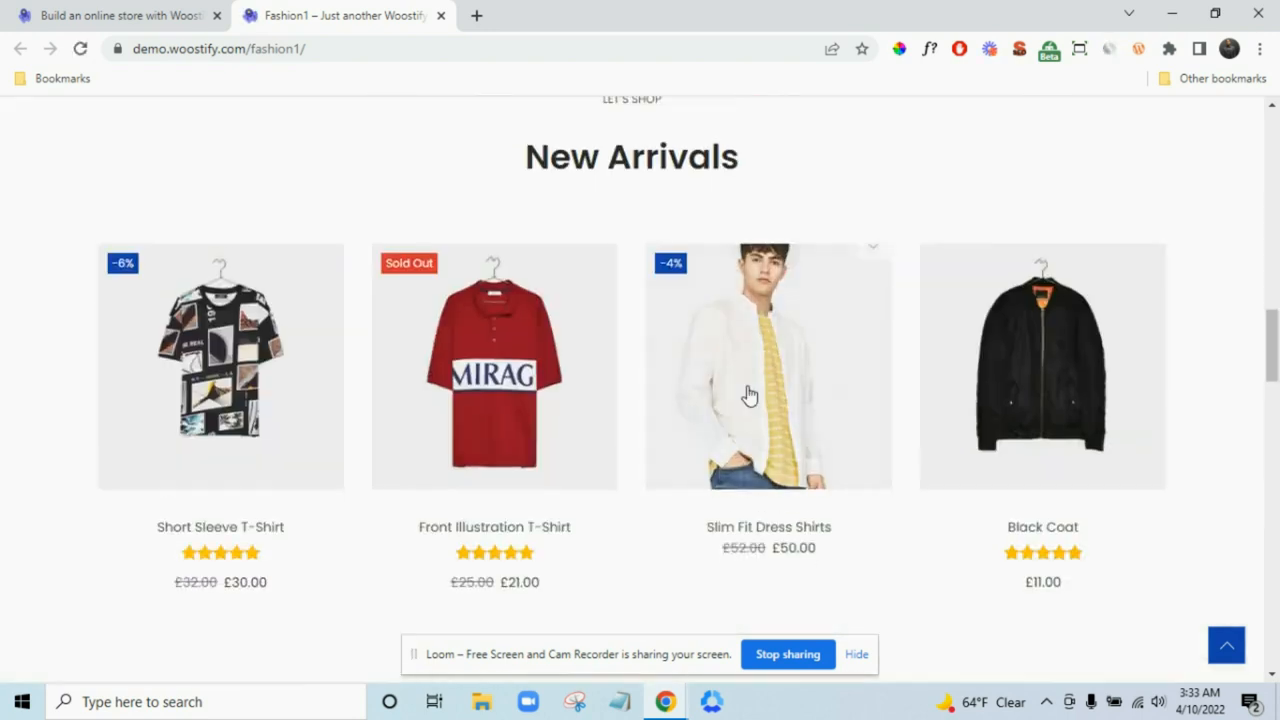
{"action": "mouse_move", "coordinate": [760, 402]}
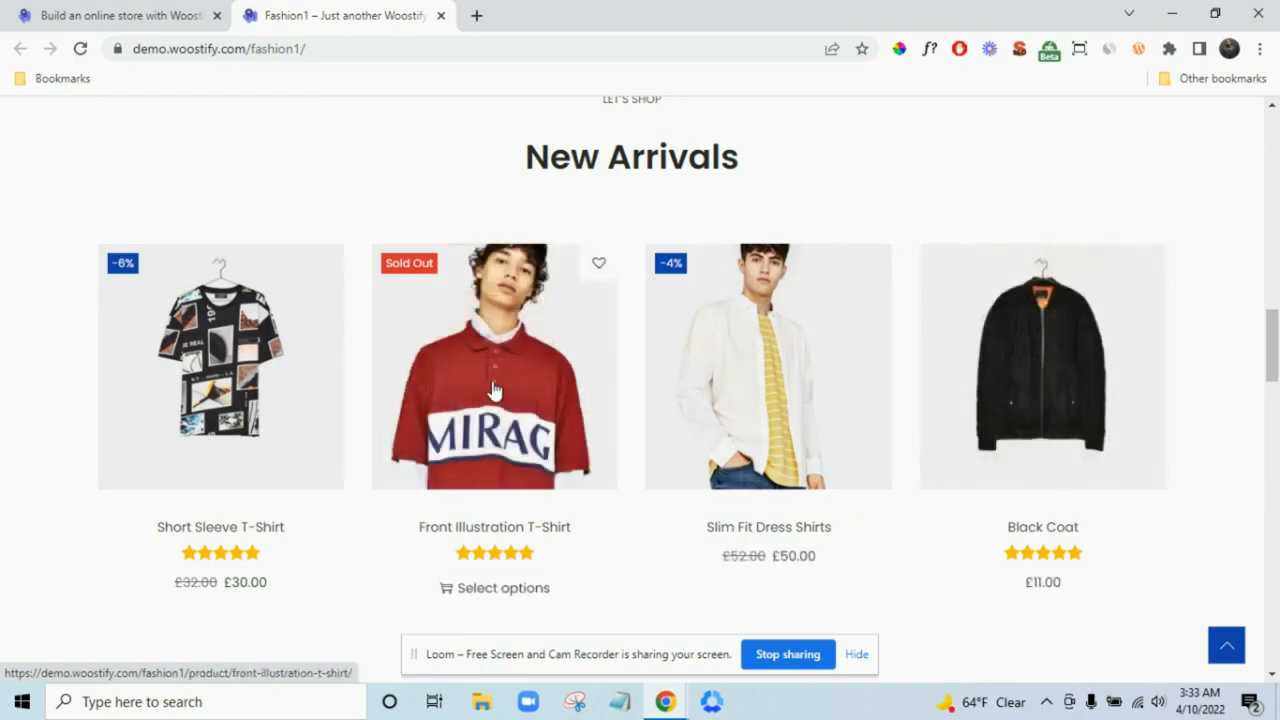
{"action": "scroll", "coordinate": [809, 434], "scroll_direction": "up", "scroll_amount": 10}
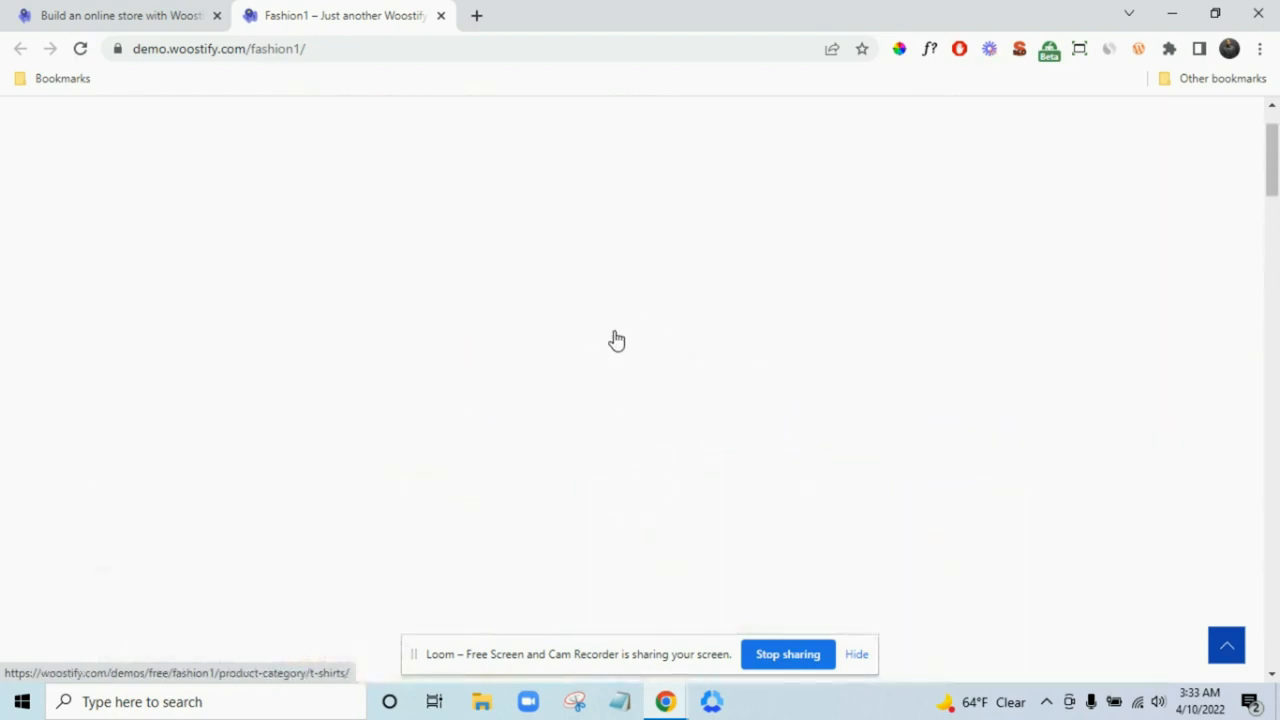
{"action": "scroll", "coordinate": [740, 373], "scroll_direction": "up", "scroll_amount": 2}
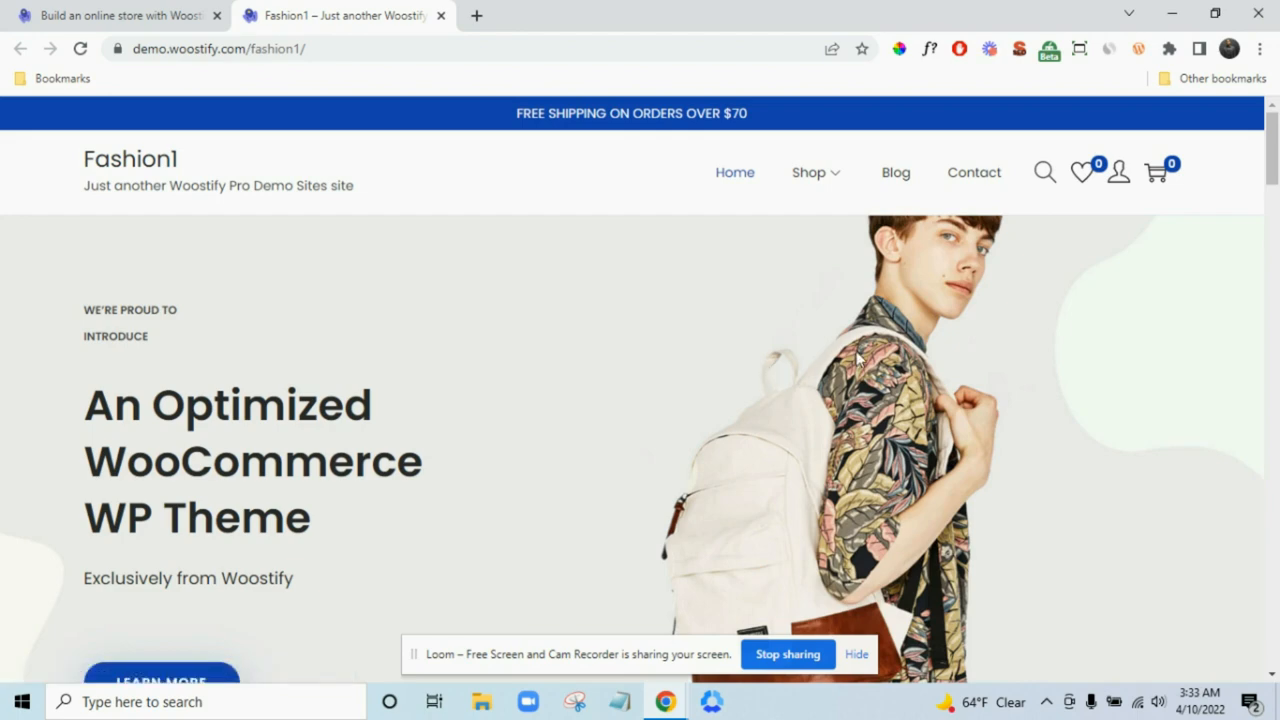
{"action": "scroll", "coordinate": [700, 360], "scroll_direction": "down", "scroll_amount": 4}
{"action": "scroll", "coordinate": [500, 330], "scroll_direction": "down", "scroll_amount": 12}
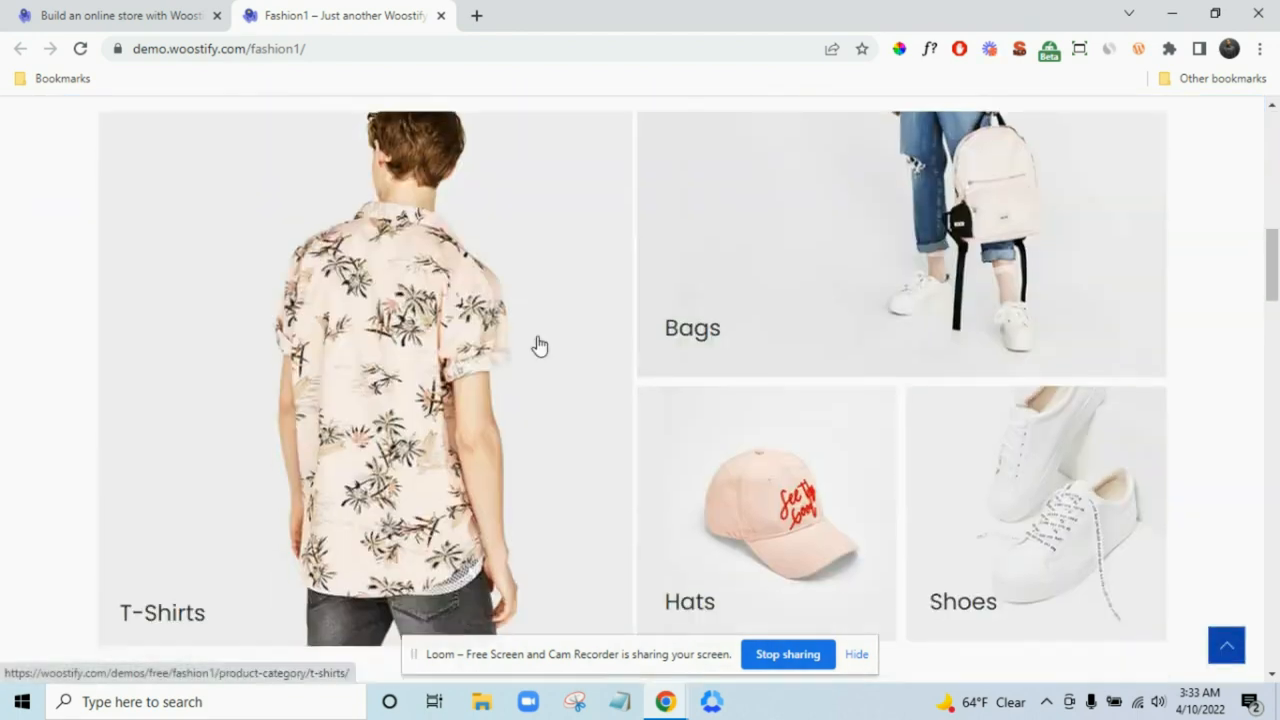
{"action": "scroll", "coordinate": [600, 338], "scroll_direction": "up", "scroll_amount": 3}
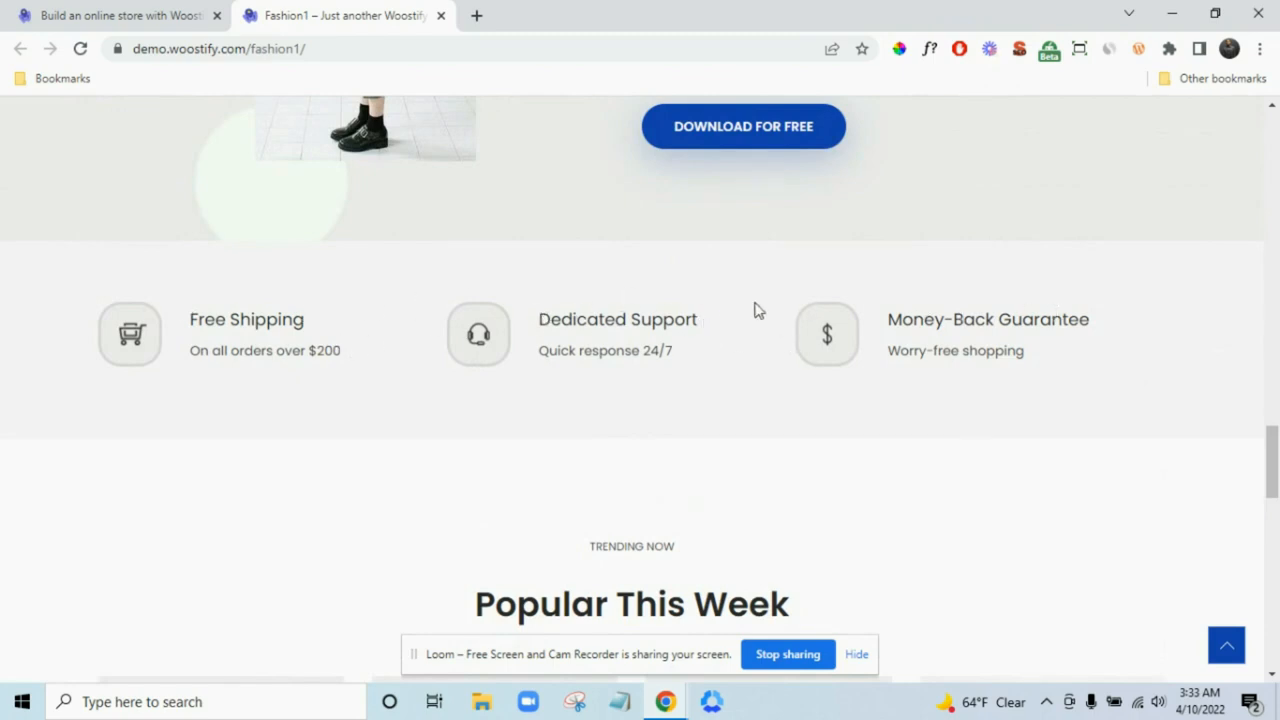
{"action": "scroll", "coordinate": [691, 351], "scroll_direction": "down", "scroll_amount": 3}
{"action": "scroll", "coordinate": [700, 310], "scroll_direction": "down", "scroll_amount": 10}
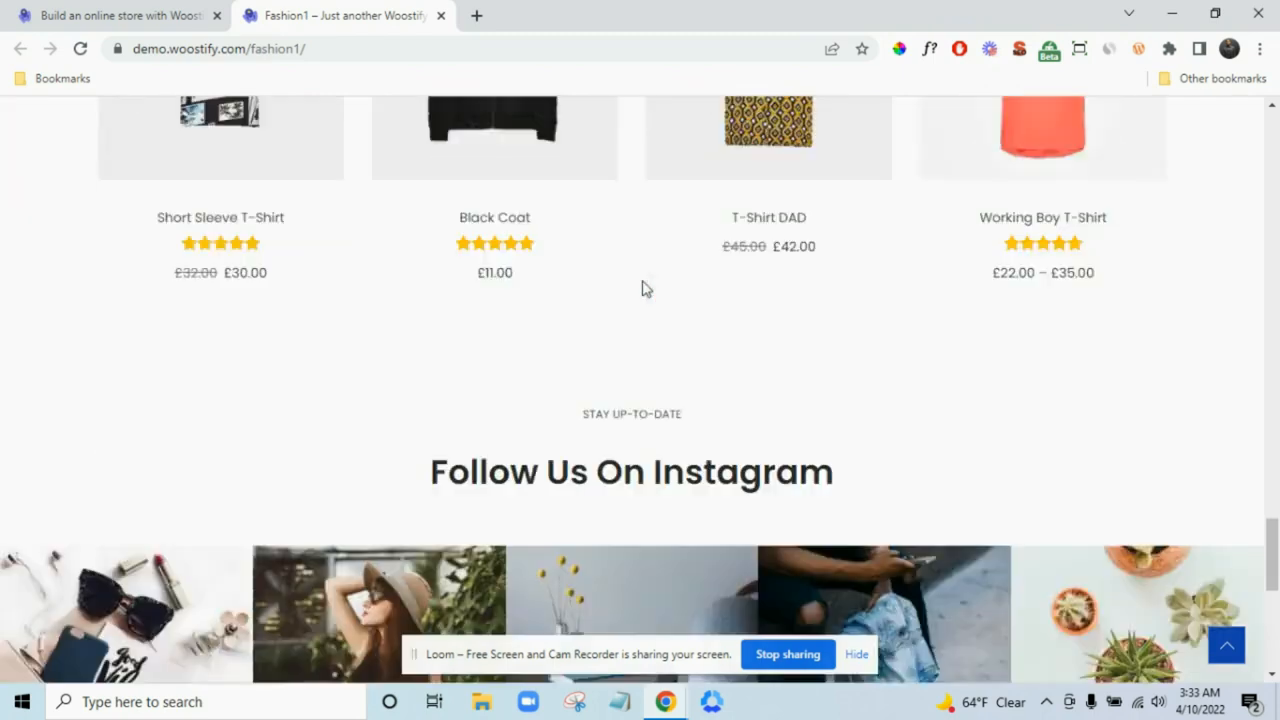
{"action": "scroll", "coordinate": [730, 290], "scroll_direction": "up", "scroll_amount": 20}
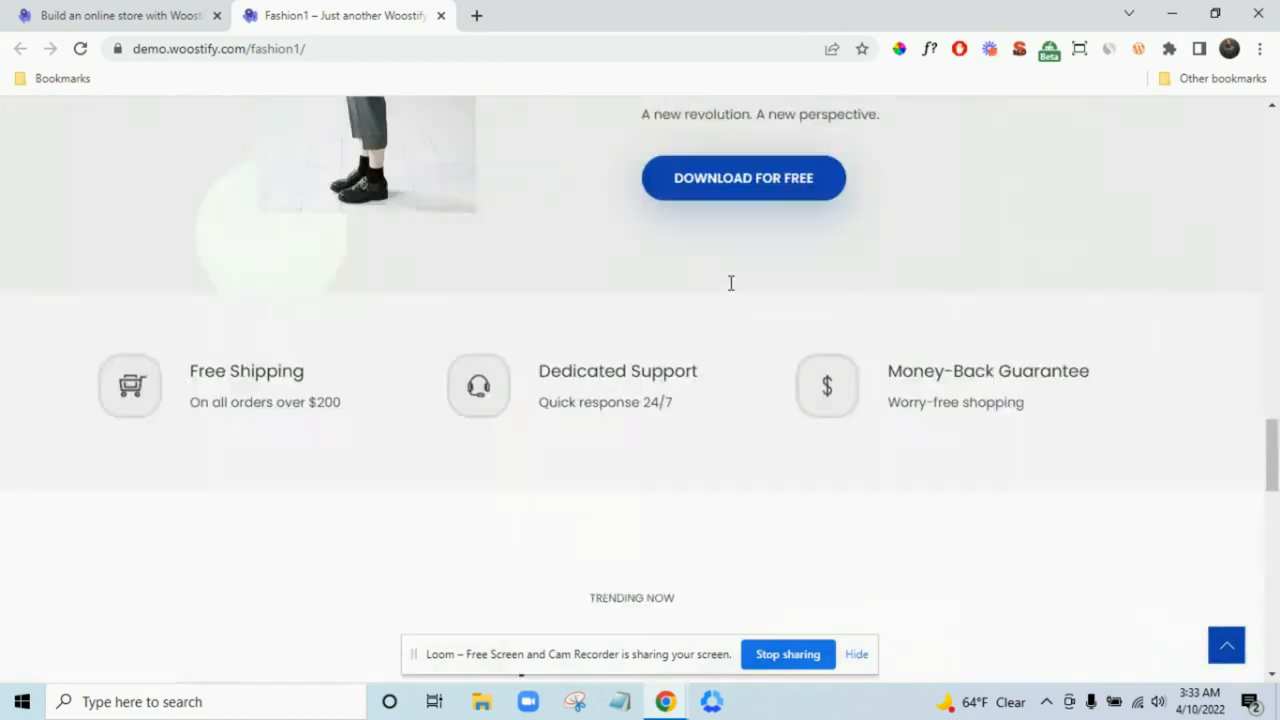
{"action": "scroll", "coordinate": [740, 289], "scroll_direction": "up", "scroll_amount": 1}
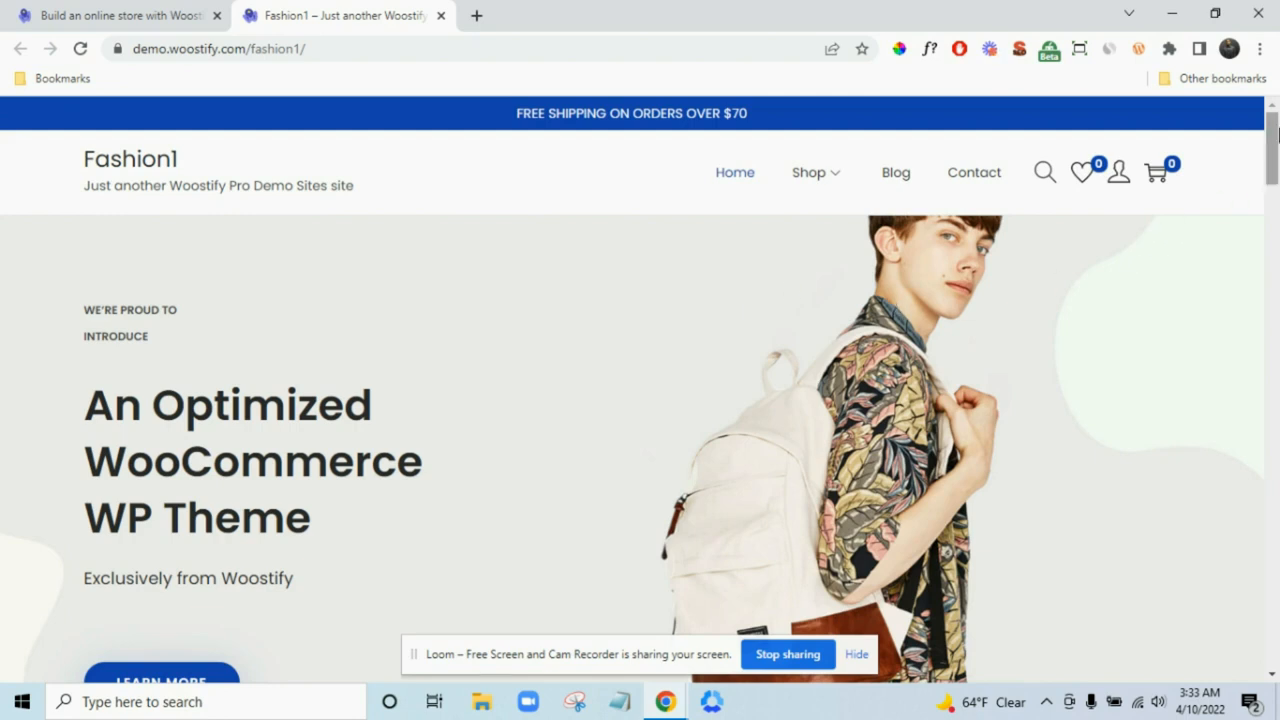
- Open a Chrome Incognito window and load successtechservices.com/domain
{"action": "left_click", "coordinate": [1261, 50]}
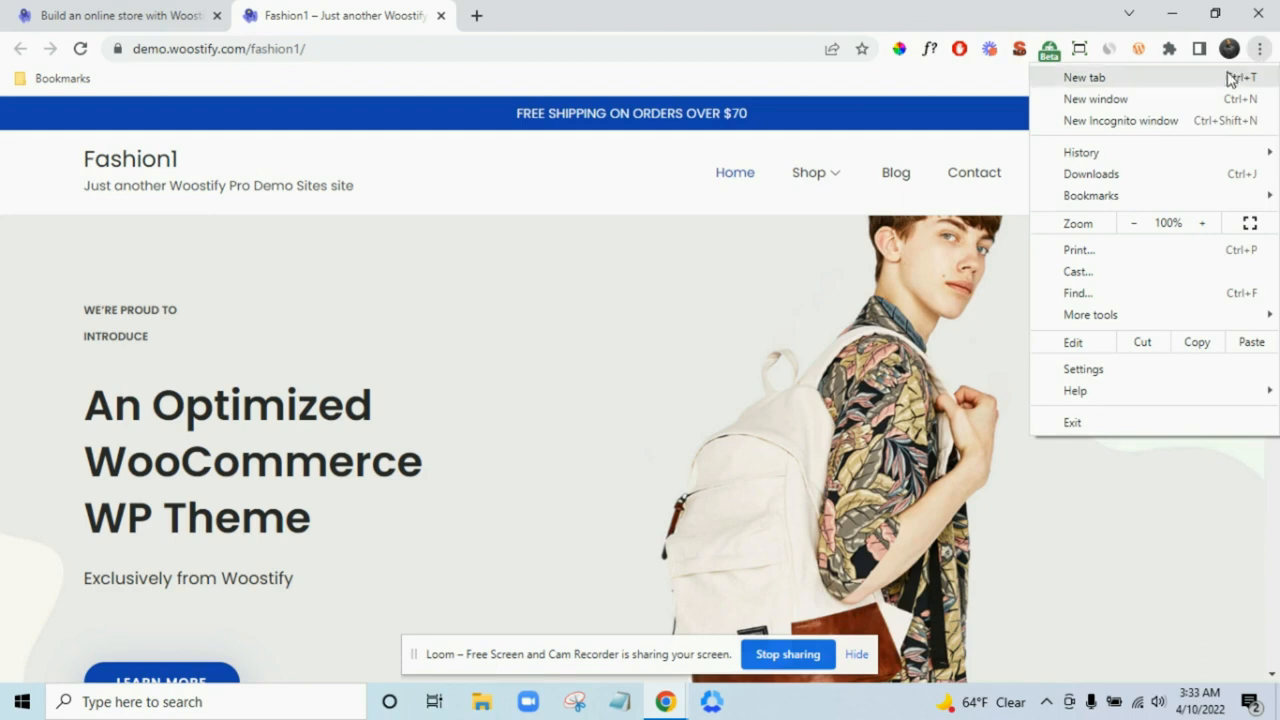
{"action": "left_click", "coordinate": [1208, 122]}
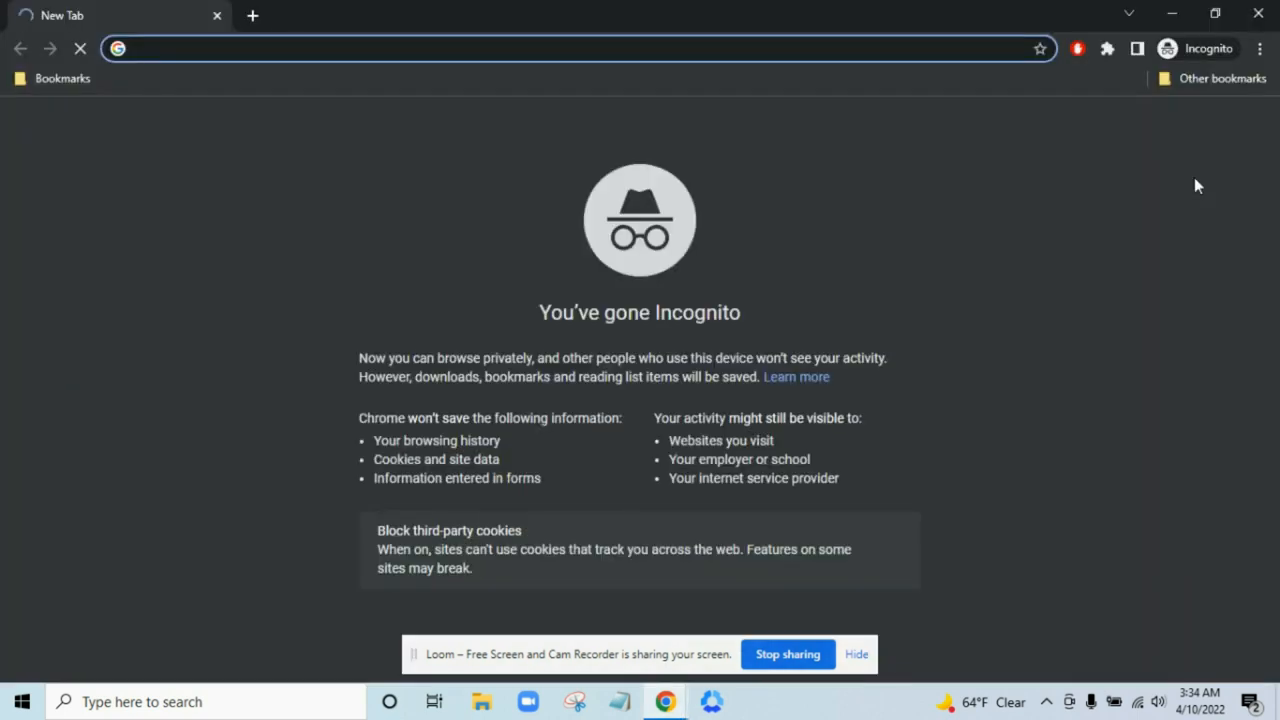
{"action": "type", "text": "suc"}
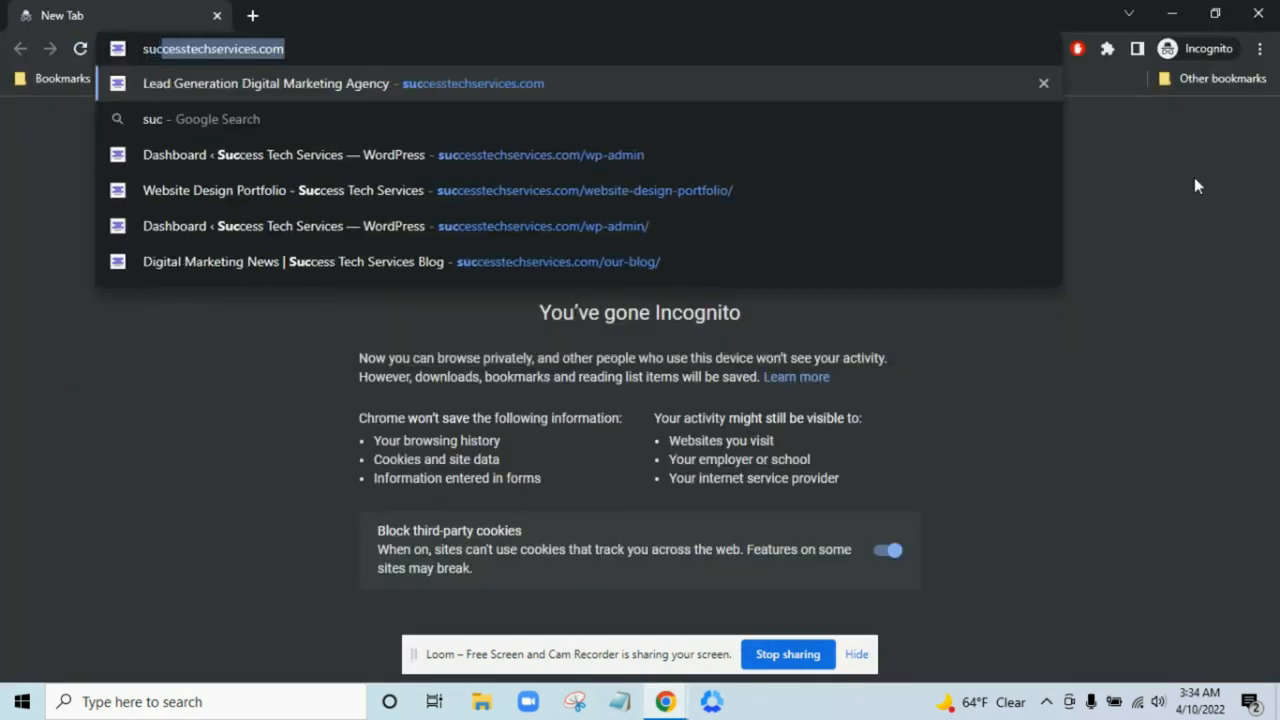
{"action": "left_click", "coordinate": [720, 50]}
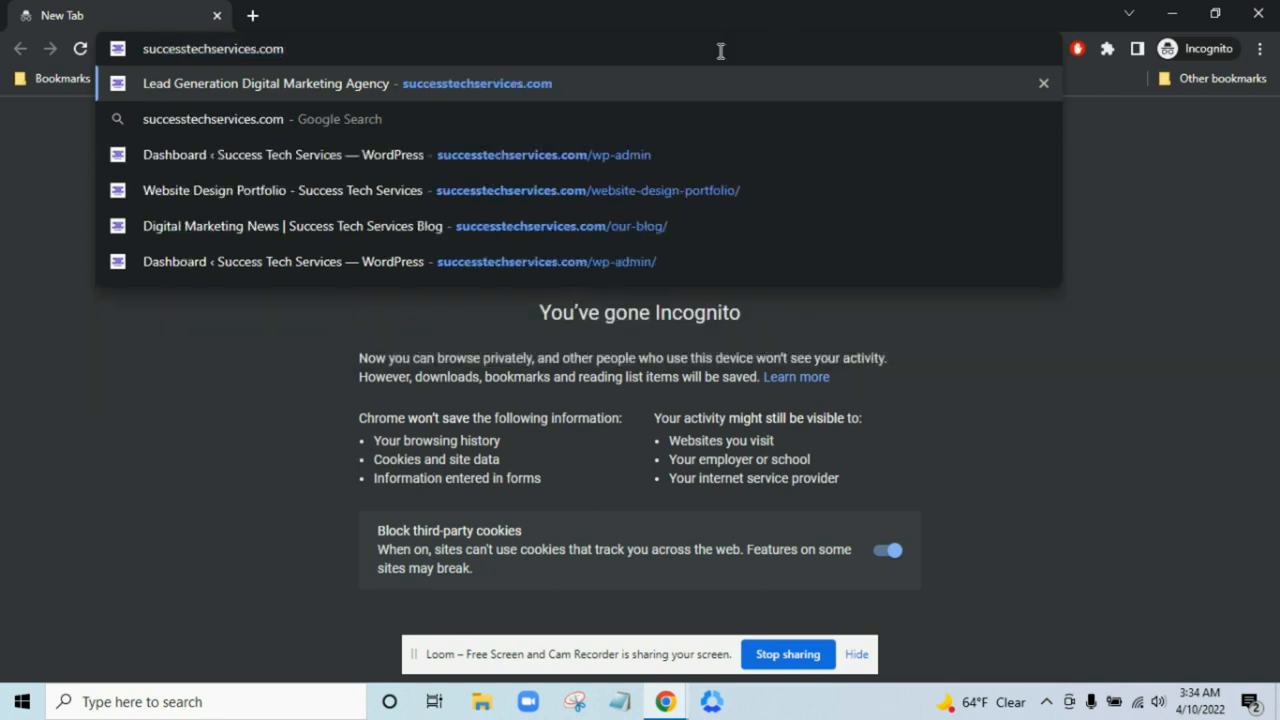
{"action": "type", "text": "/"}
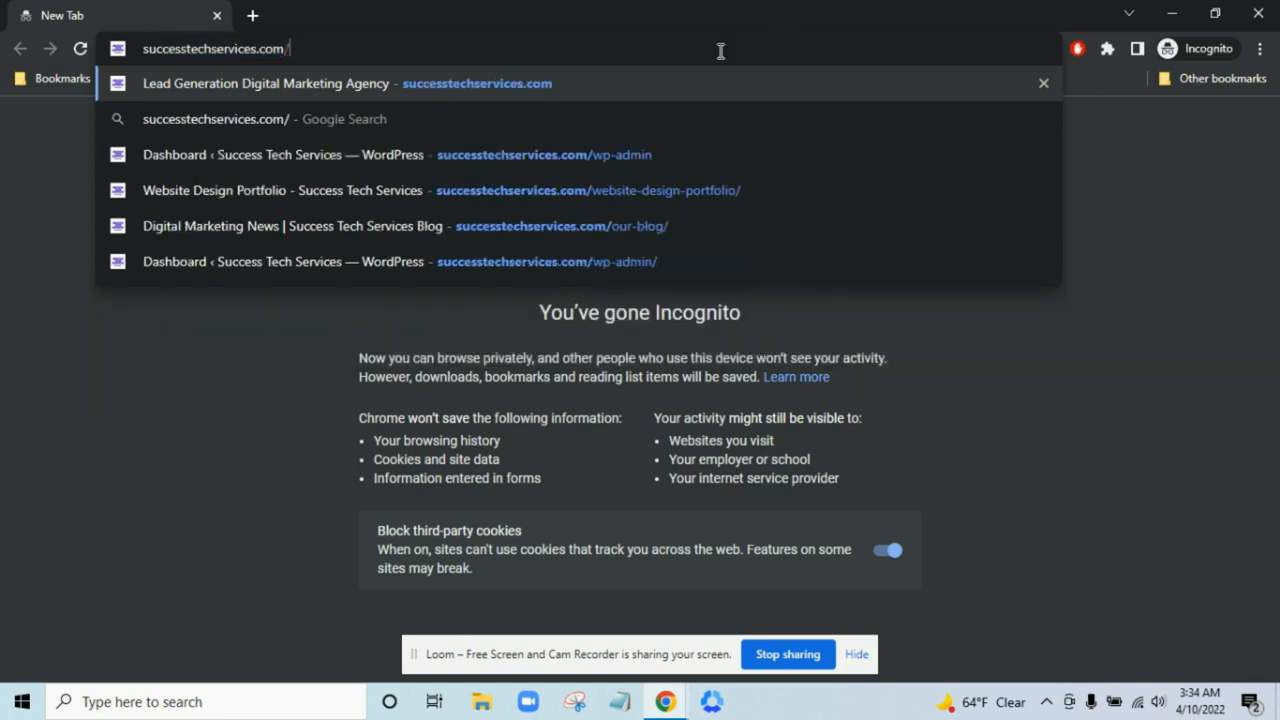
{"action": "type", "text": "domain"}
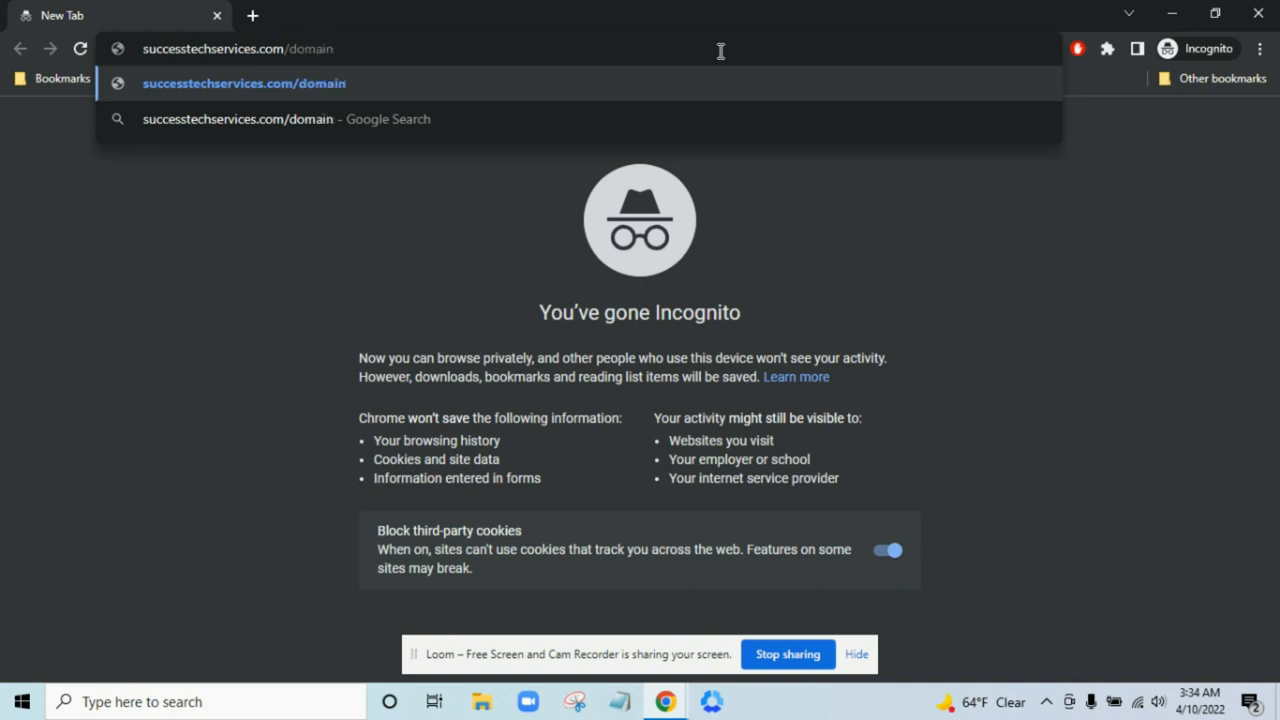
{"action": "key", "text": "Return"}
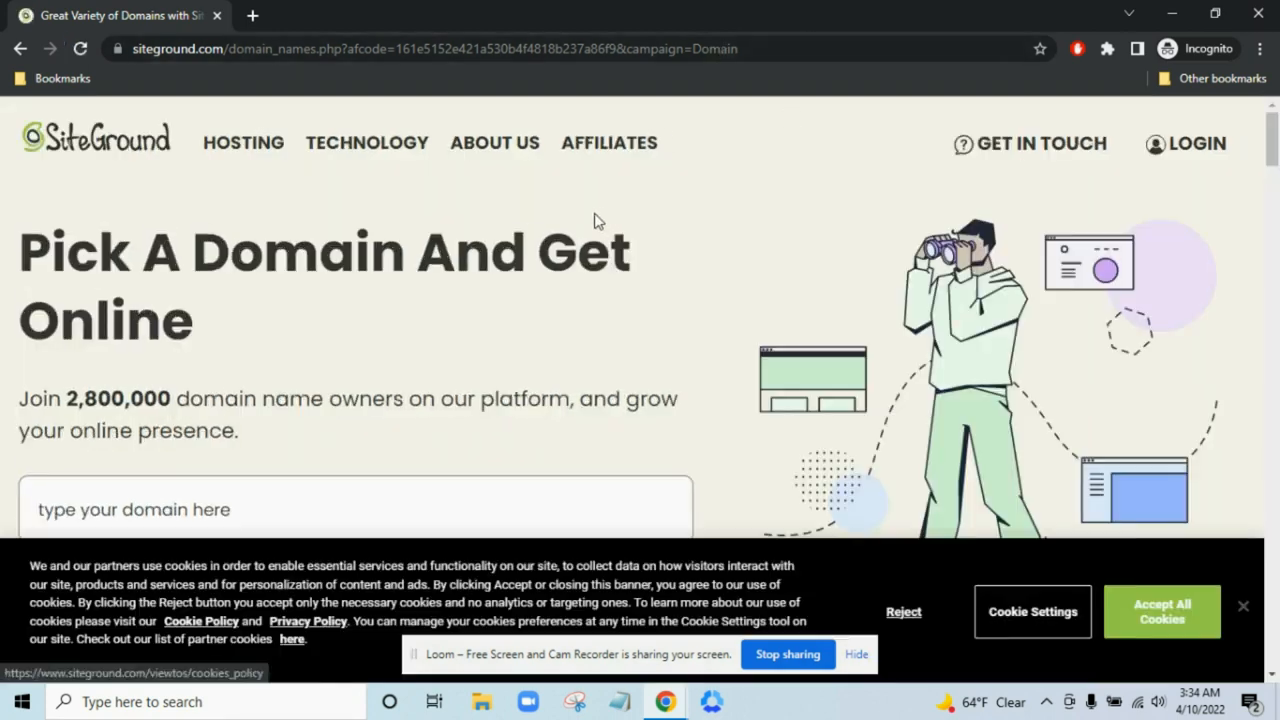
- Accept all cookies on the SiteGround domain page
{"action": "left_click", "coordinate": [1198, 628]}
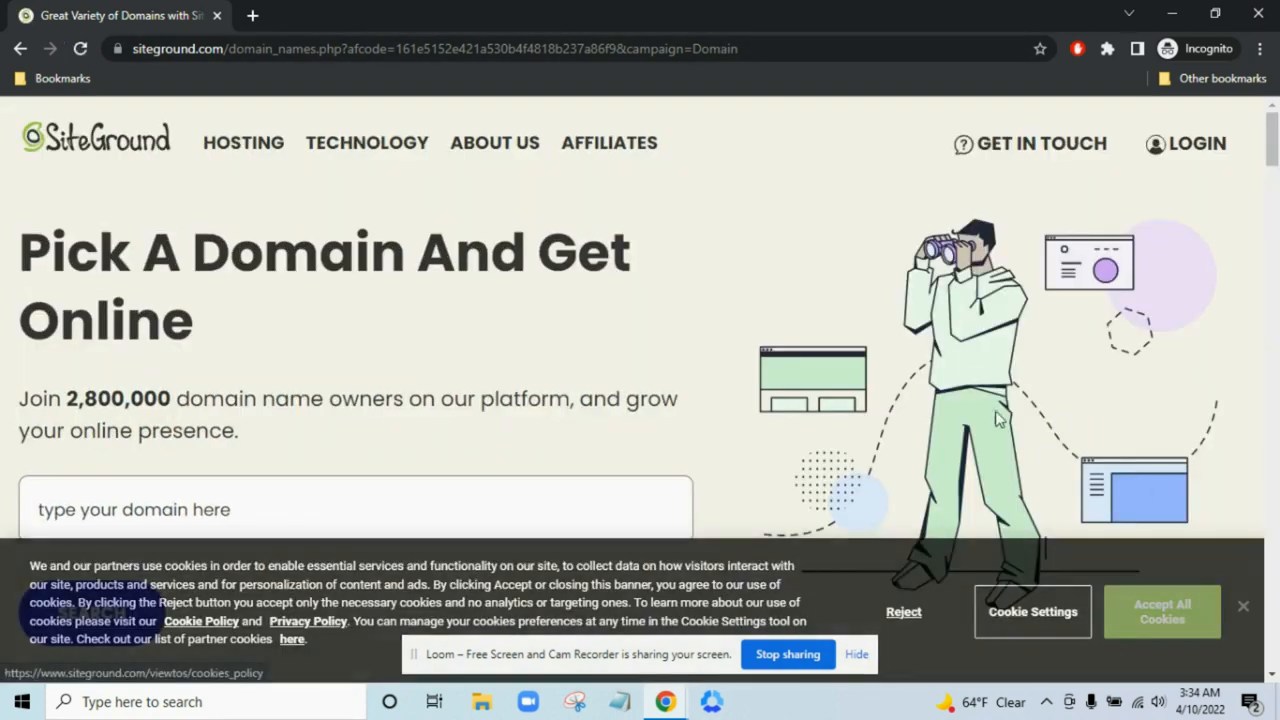
{"action": "scroll", "coordinate": [905, 350], "scroll_direction": "down", "scroll_amount": 4}
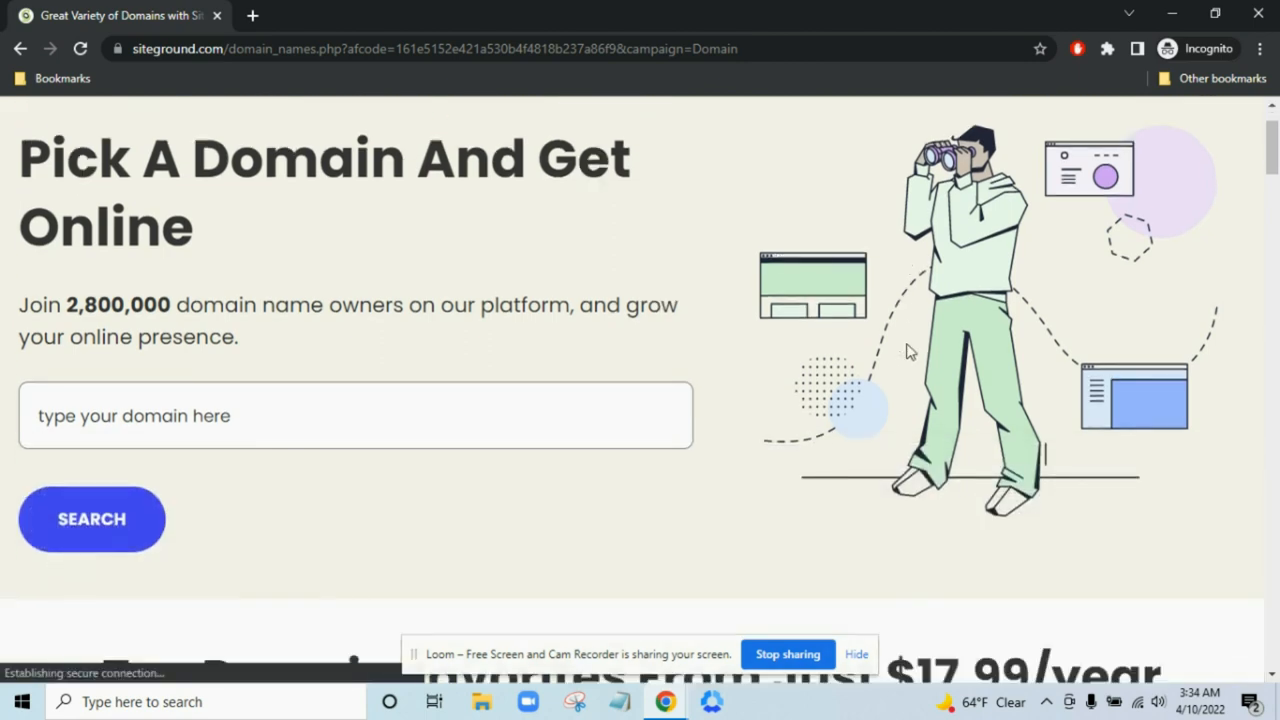
{"action": "scroll", "coordinate": [910, 346], "scroll_direction": "up", "scroll_amount": 4}
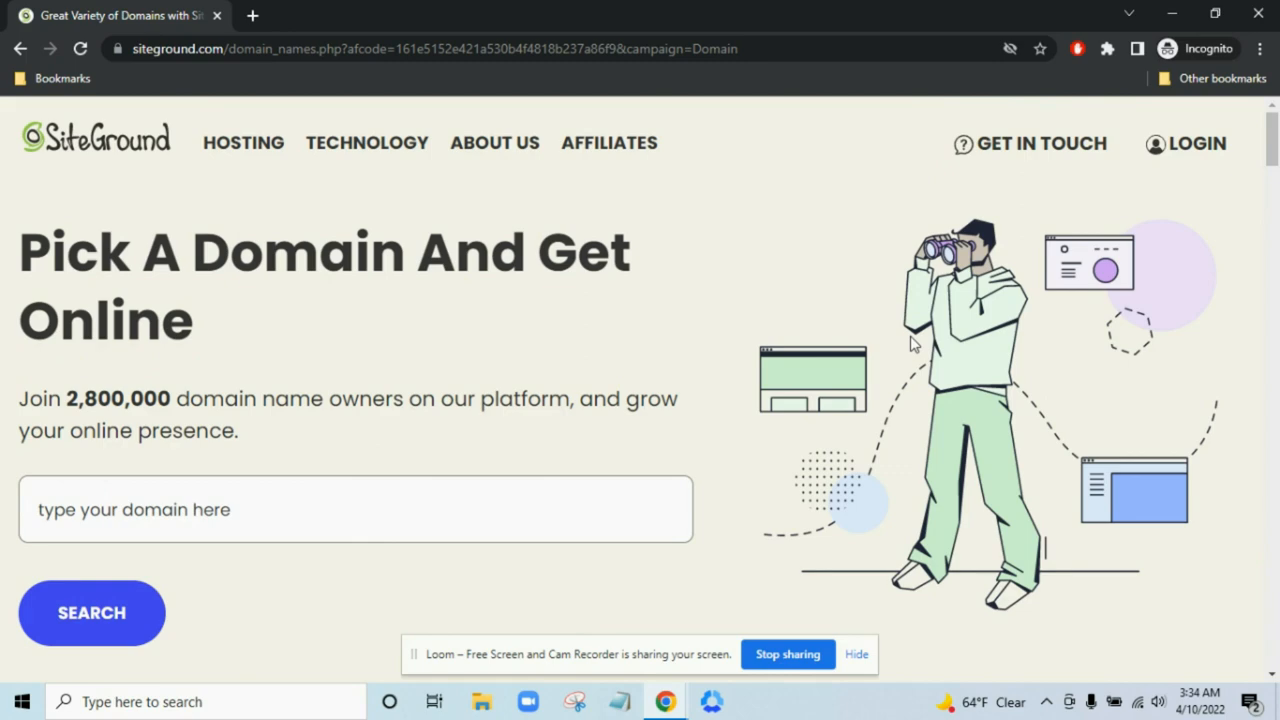
{"action": "scroll", "coordinate": [908, 342], "scroll_direction": "down", "scroll_amount": 3}
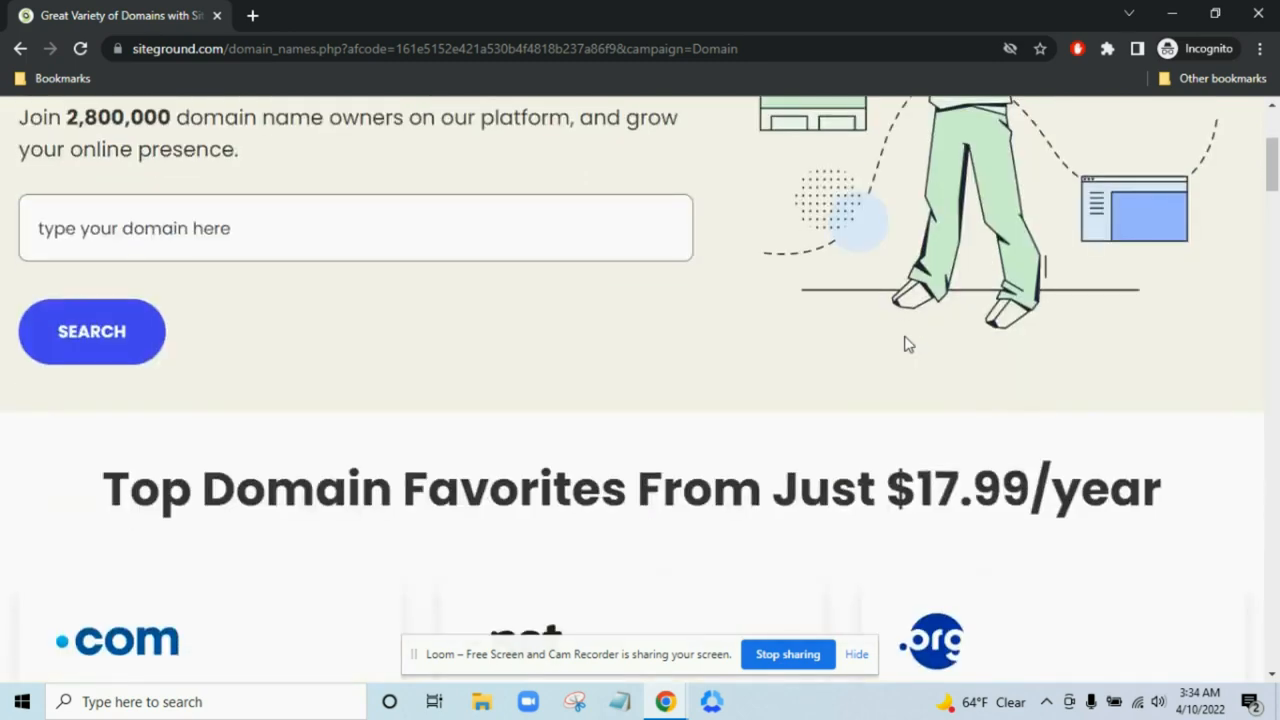
{"action": "scroll", "coordinate": [906, 343], "scroll_direction": "up", "scroll_amount": 2}
{"action": "scroll", "coordinate": [620, 414], "scroll_direction": "up", "scroll_amount": 1}
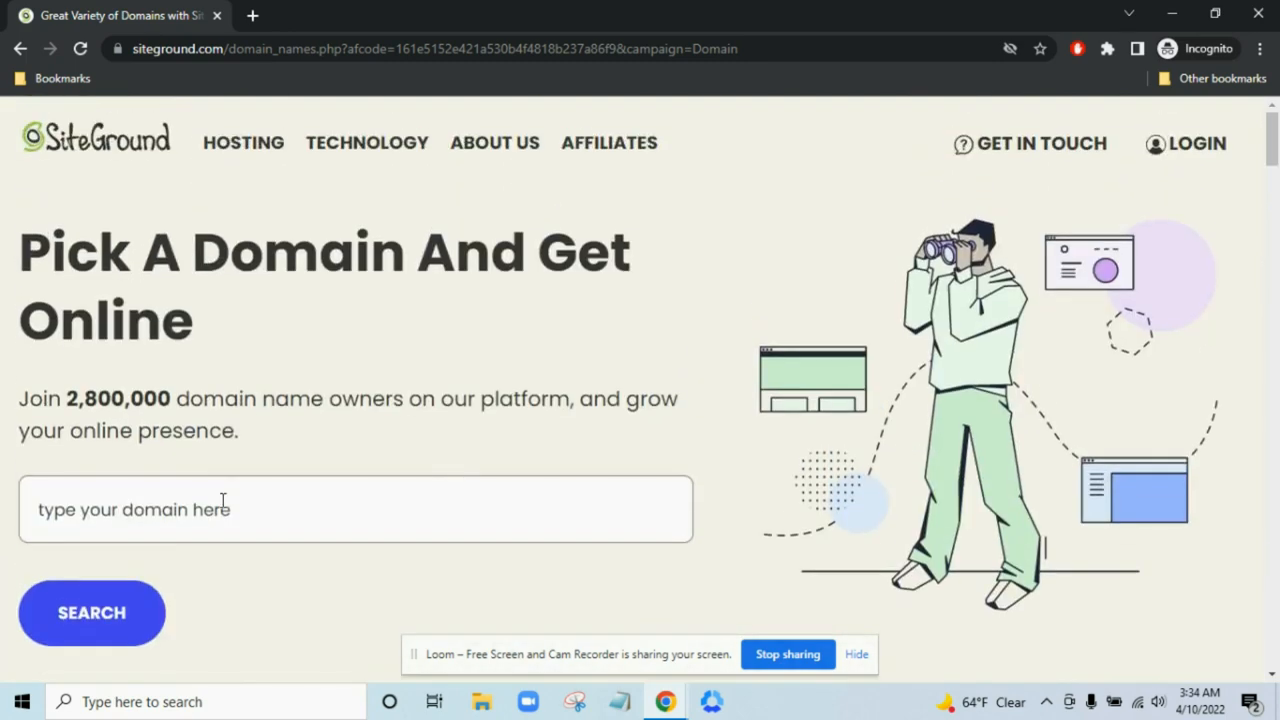
- Search for the domain woostifysuccess.com
{"action": "left_click", "coordinate": [182, 508]}
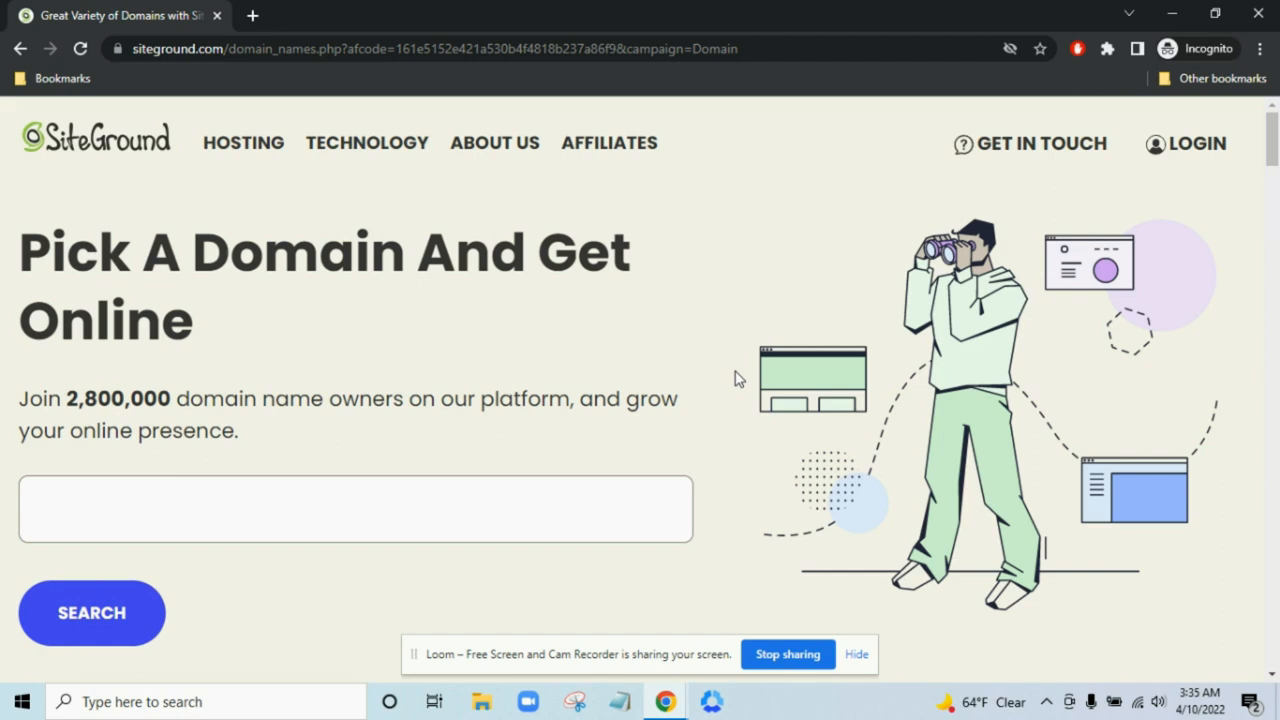
{"action": "type", "text": "woostifysu"}
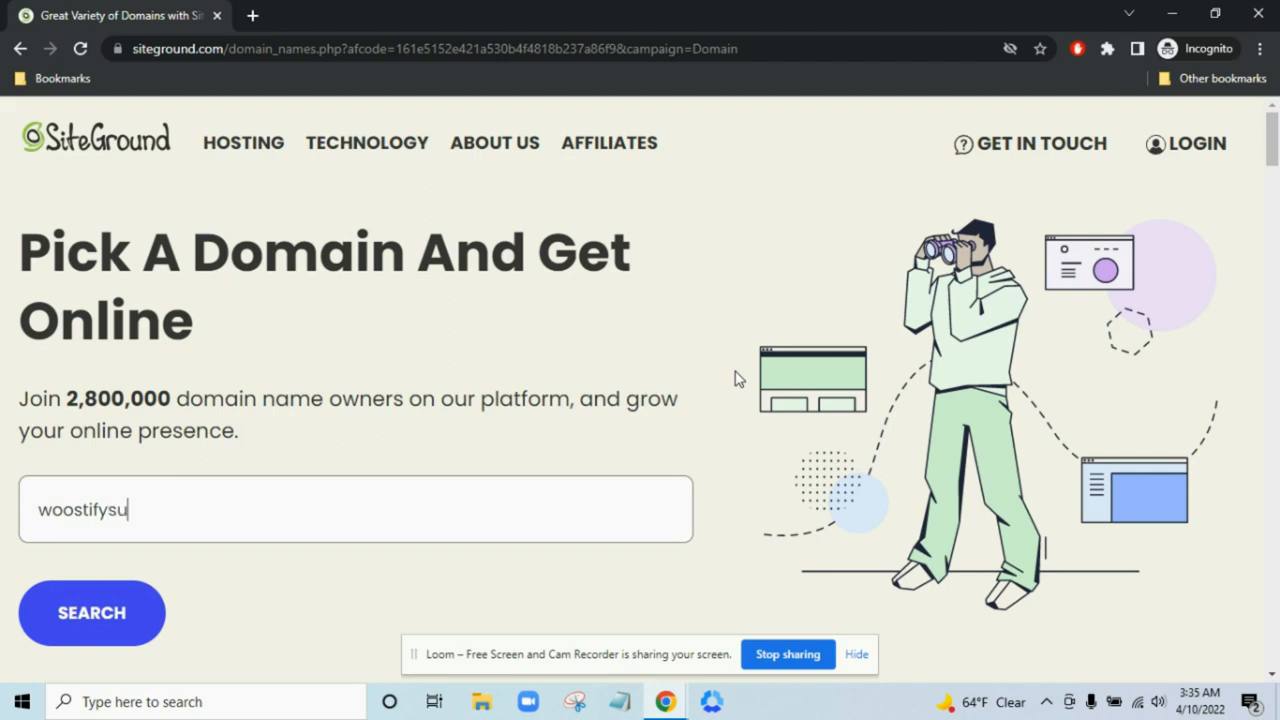
{"action": "type", "text": "ccess.com"}
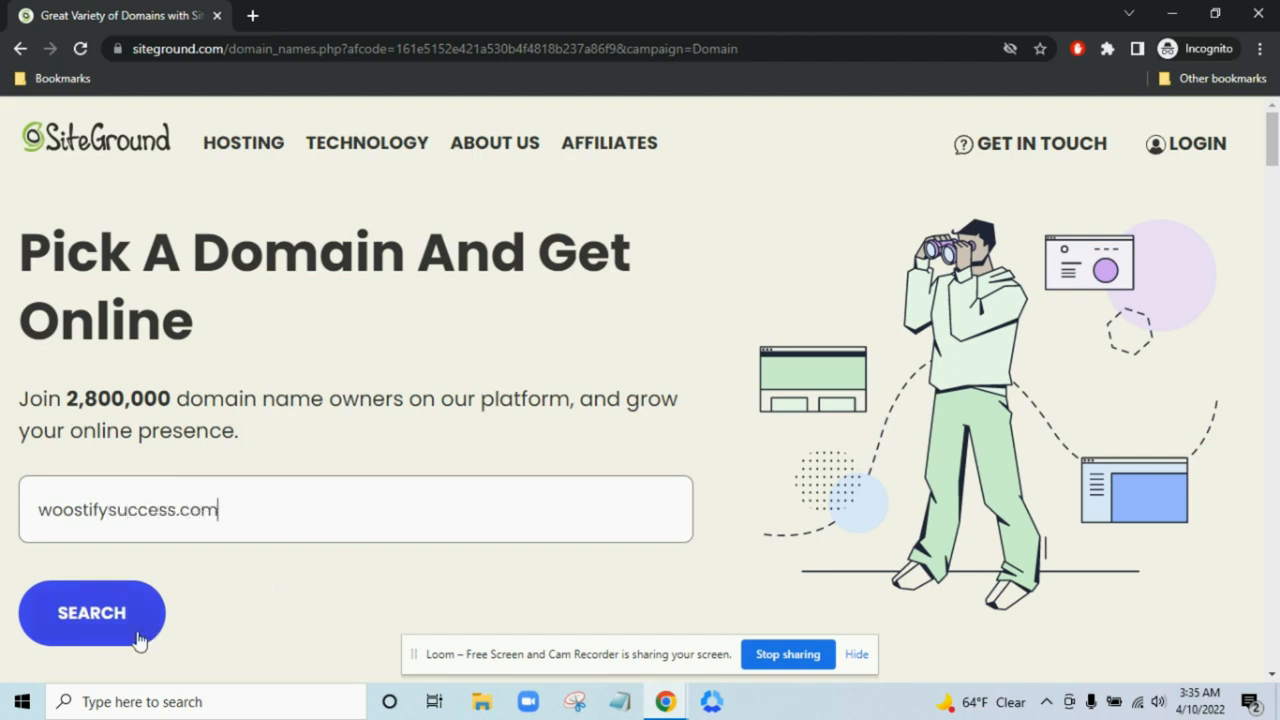
{"action": "left_click", "coordinate": [139, 641]}
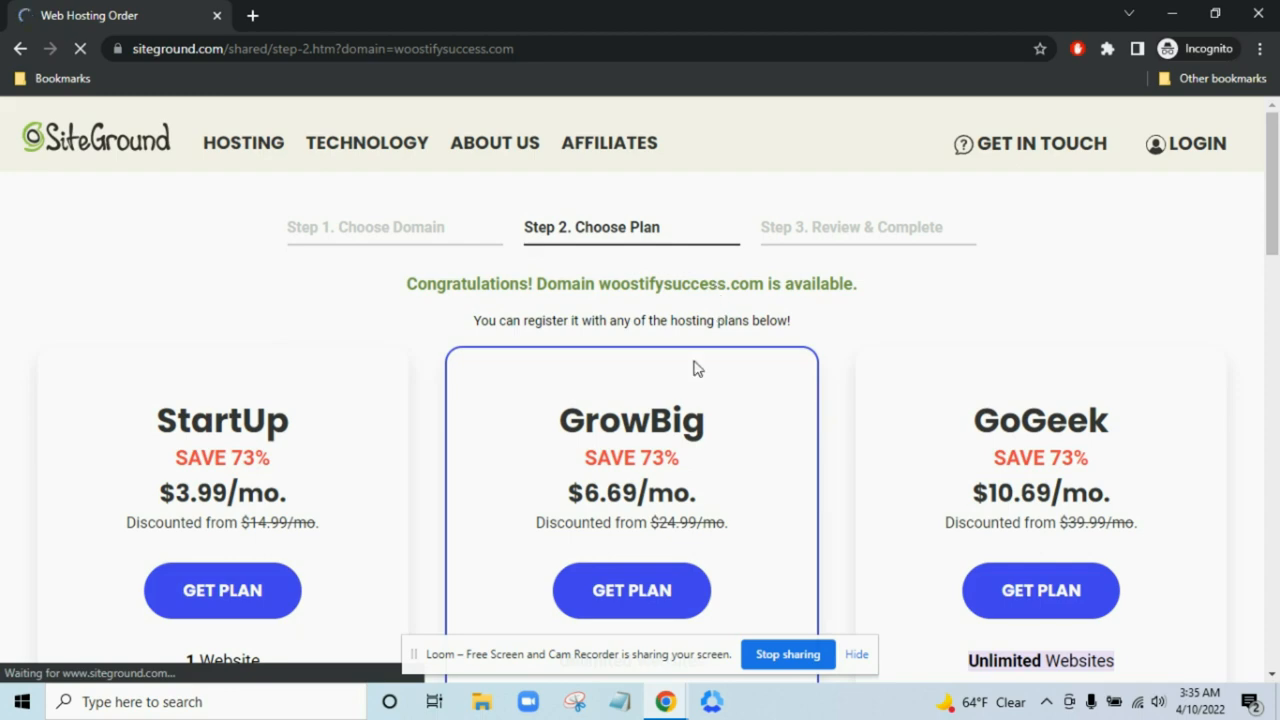
- Compare the hosting plan cards and feature tooltips, then pick the GrowBig plan
{"action": "scroll", "coordinate": [680, 366], "scroll_direction": "down", "scroll_amount": 3}
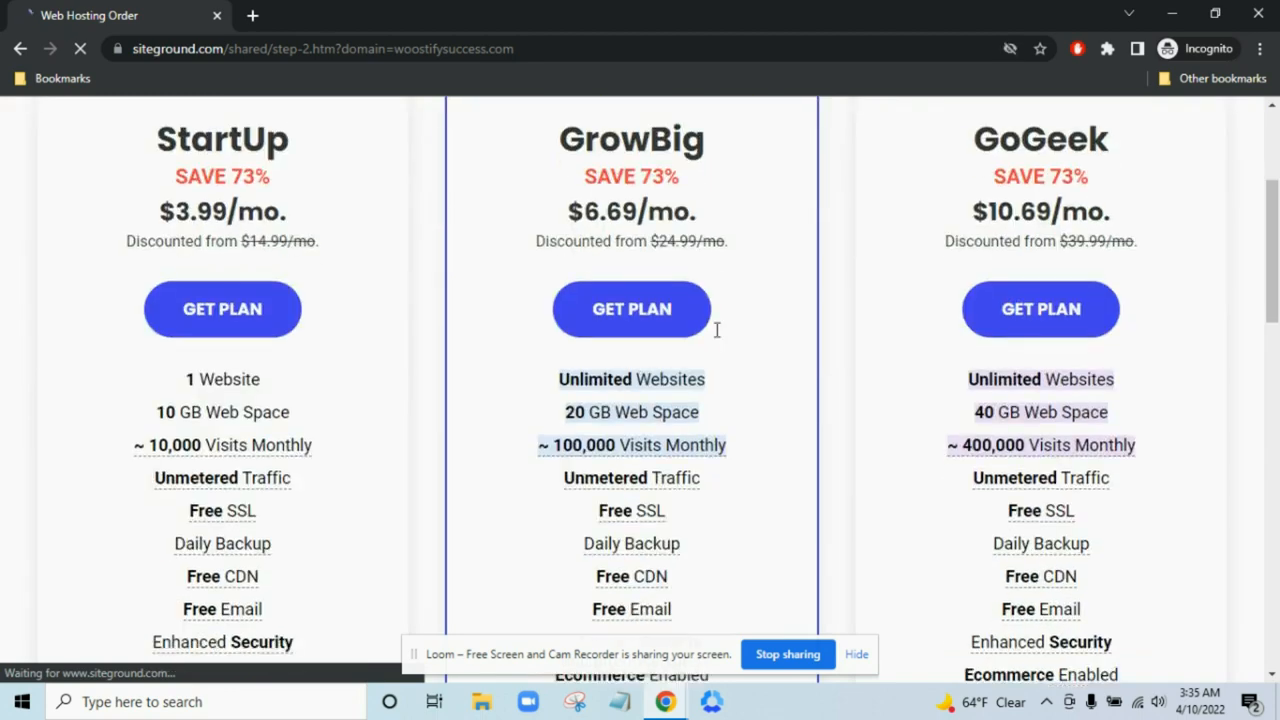
{"action": "scroll", "coordinate": [474, 354], "scroll_direction": "up", "scroll_amount": 3}
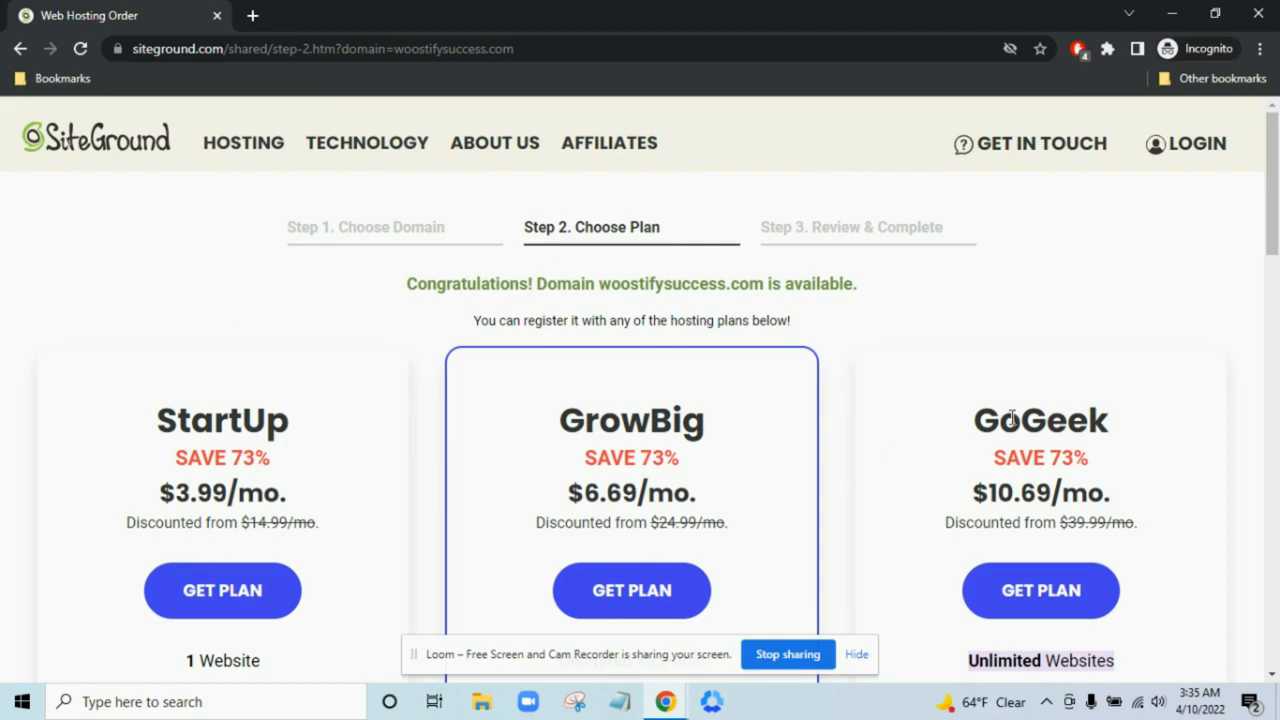
{"action": "scroll", "coordinate": [1100, 420], "scroll_direction": "down", "scroll_amount": 2}
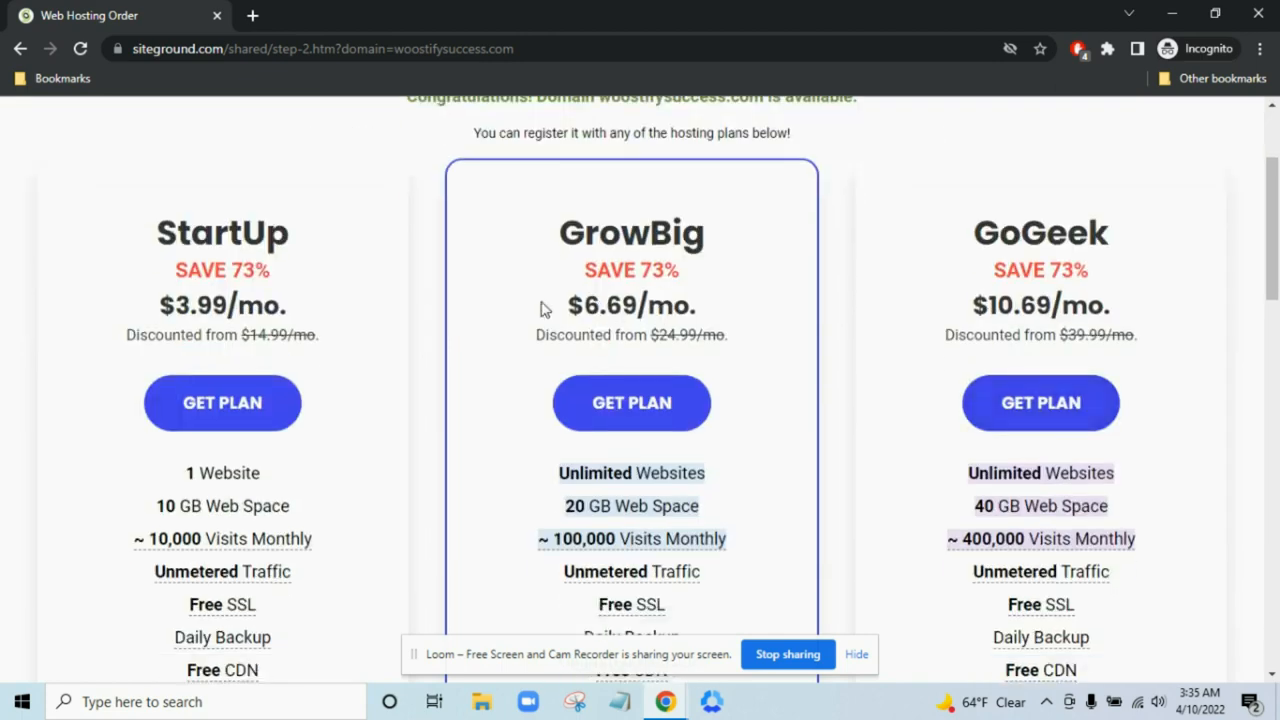
{"action": "scroll", "coordinate": [592, 262], "scroll_direction": "down", "scroll_amount": 1}
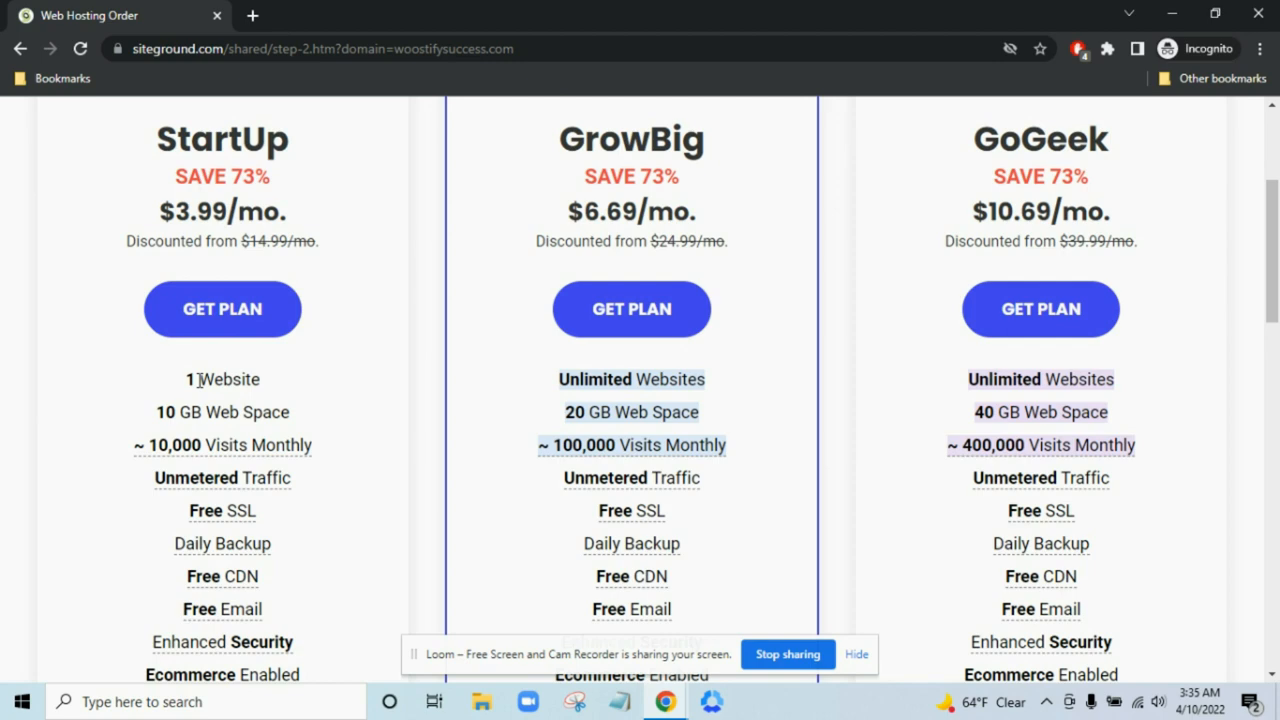
{"action": "scroll", "coordinate": [198, 380], "scroll_direction": "down", "scroll_amount": 4}
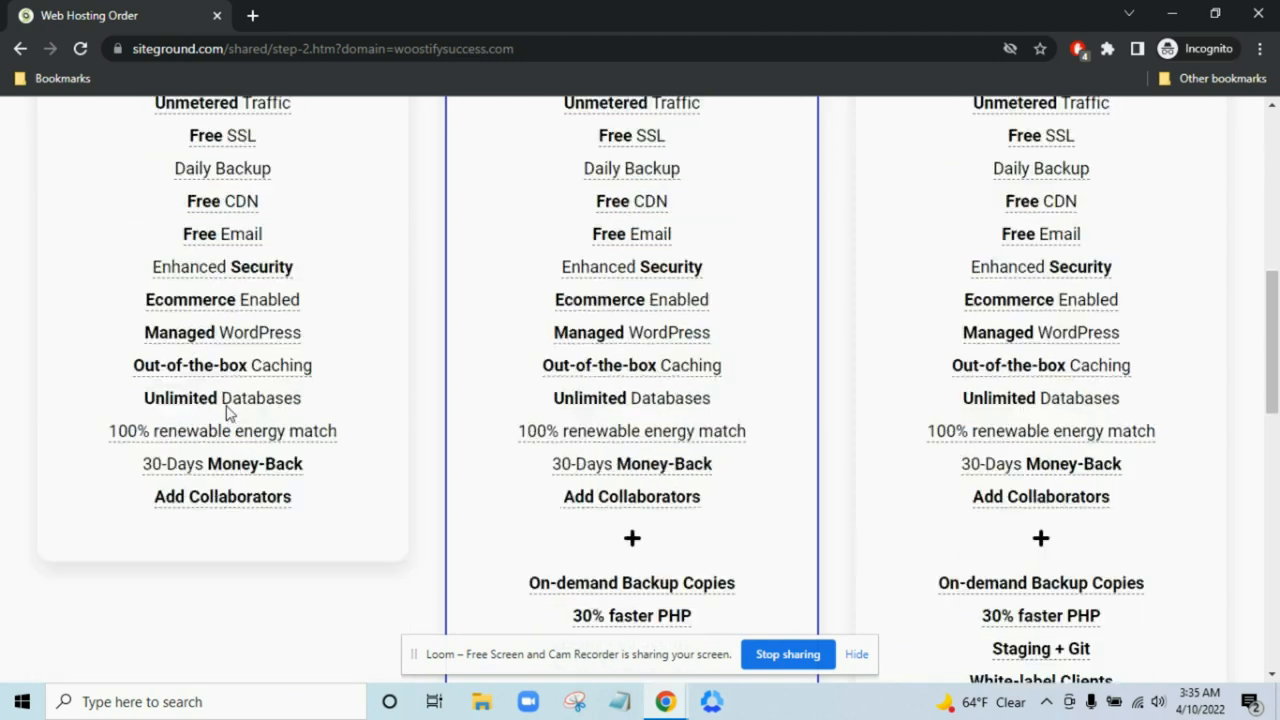
{"action": "scroll", "coordinate": [509, 536], "scroll_direction": "down", "scroll_amount": 3}
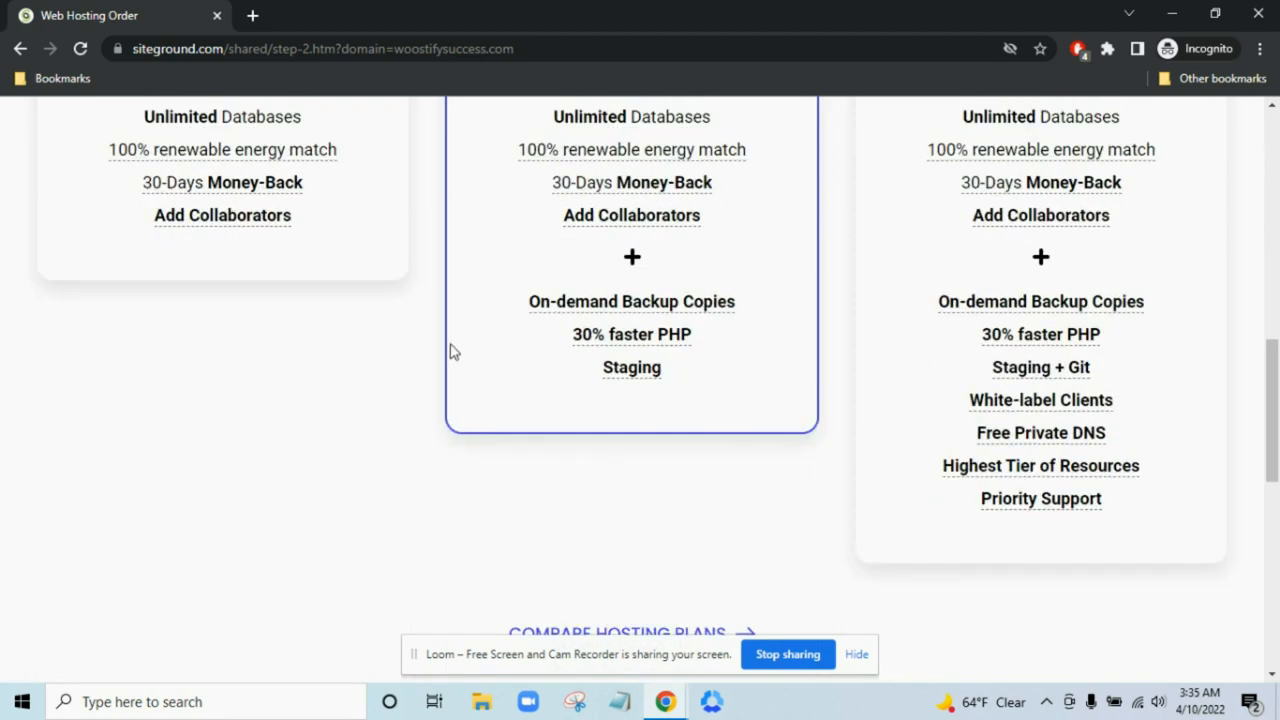
{"action": "mouse_move", "coordinate": [612, 372]}
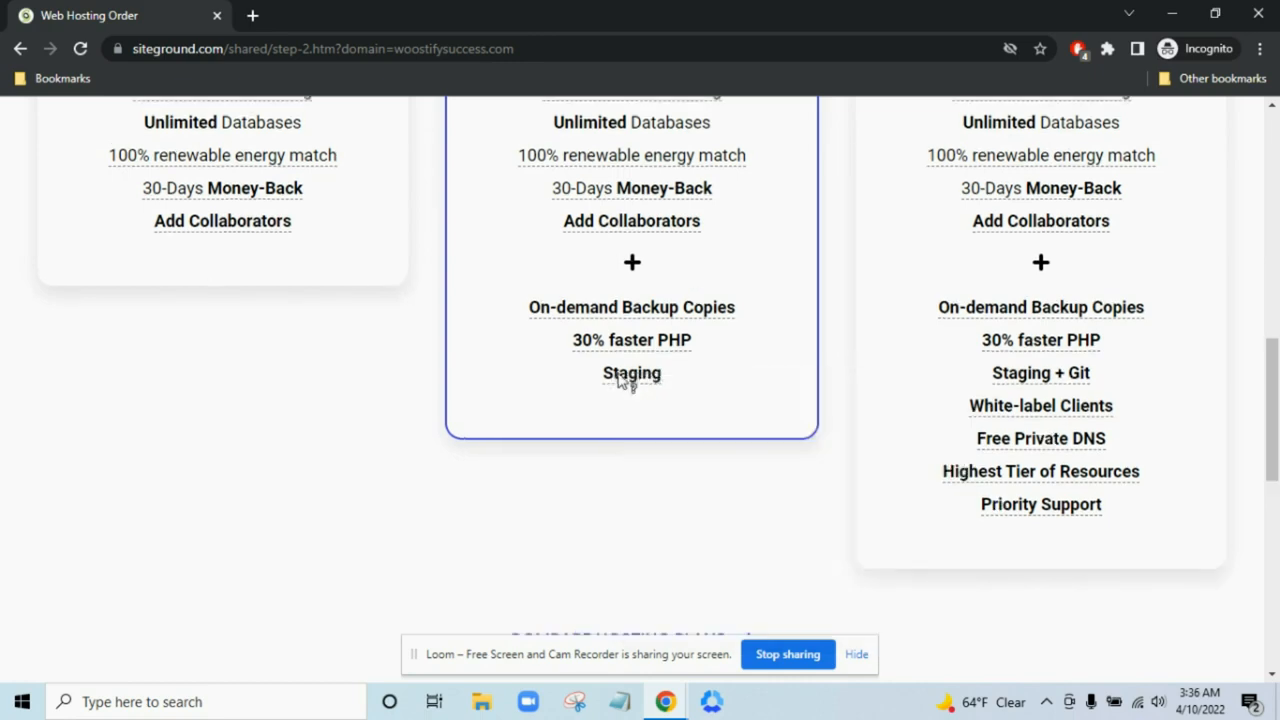
{"action": "scroll", "coordinate": [630, 378], "scroll_direction": "up", "scroll_amount": 6}
{"action": "scroll", "coordinate": [1065, 343], "scroll_direction": "down", "scroll_amount": 2}
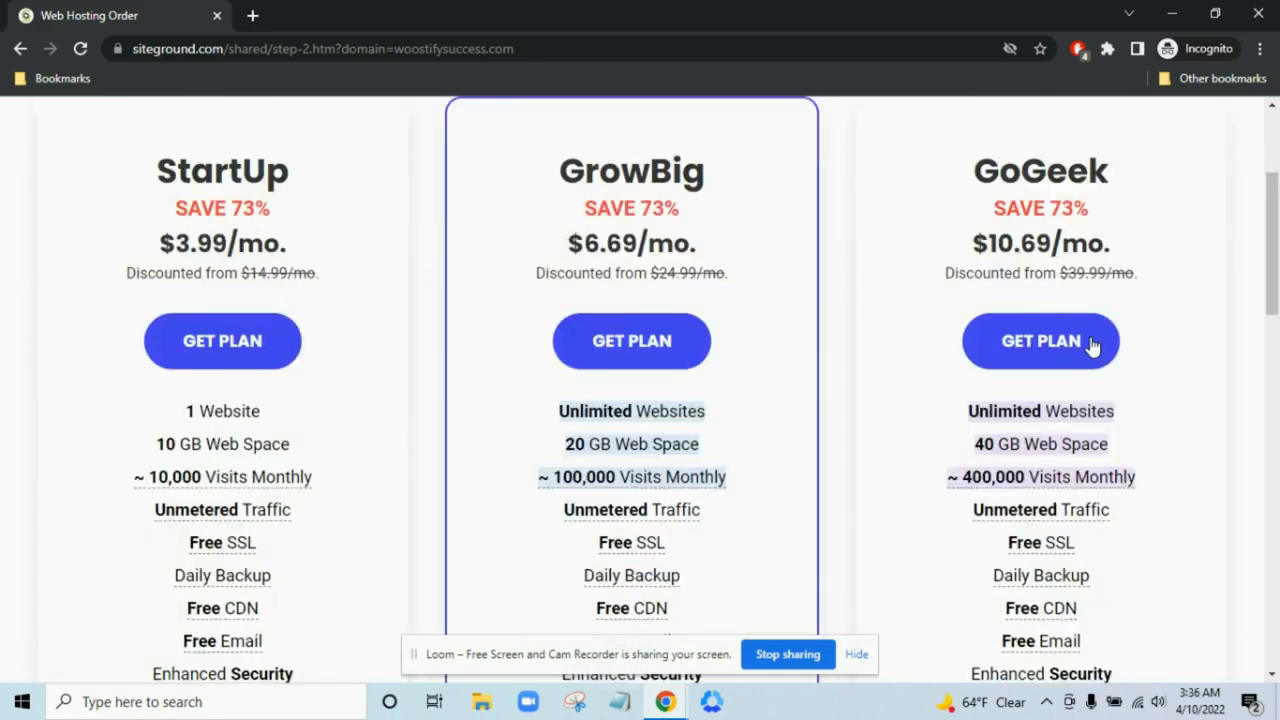
{"action": "scroll", "coordinate": [1232, 363], "scroll_direction": "down", "scroll_amount": 7}
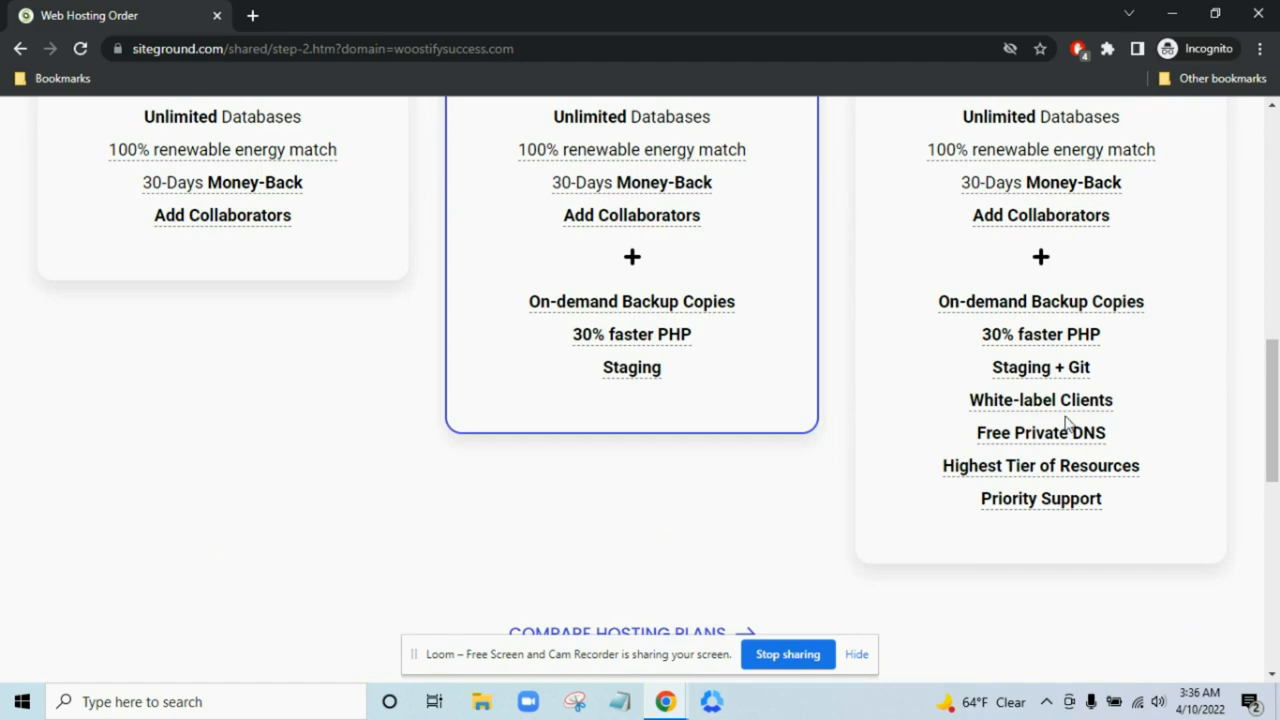
{"action": "mouse_move", "coordinate": [1058, 406]}
{"action": "scroll", "coordinate": [1212, 502], "scroll_direction": "up", "scroll_amount": 1}
{"action": "scroll", "coordinate": [1212, 502], "scroll_direction": "up", "scroll_amount": 7}
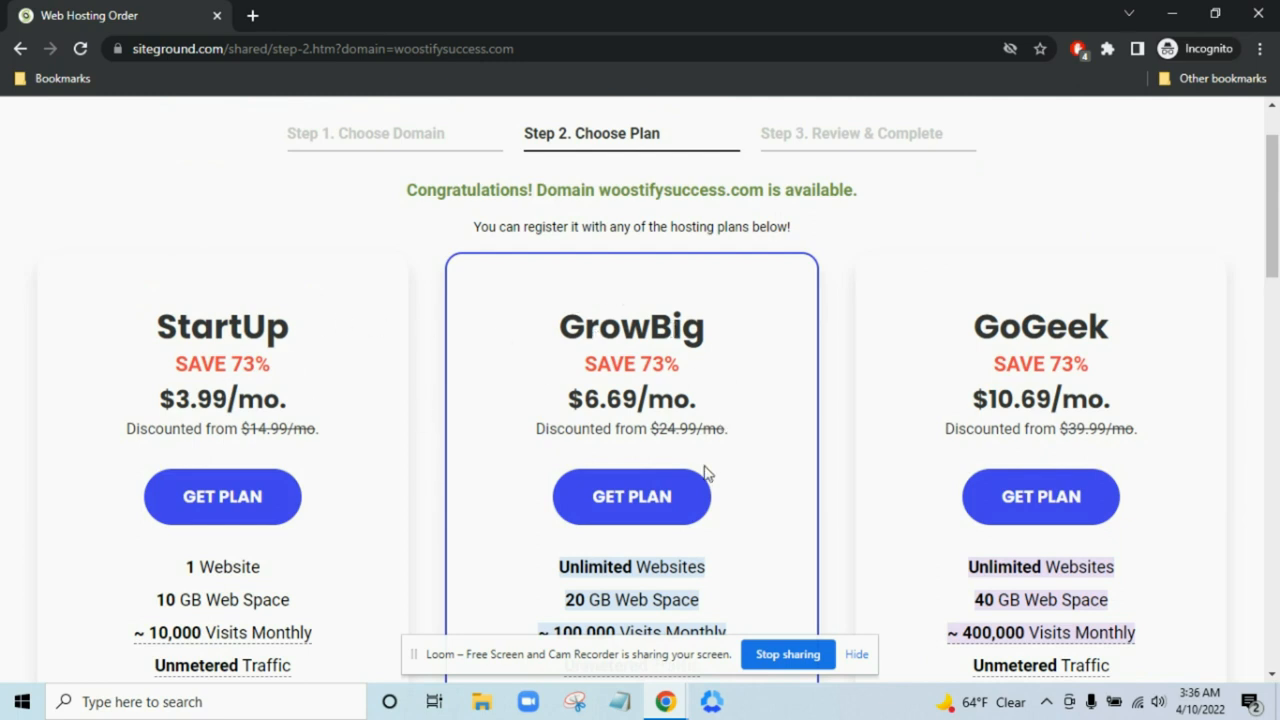
{"action": "left_click", "coordinate": [663, 497]}
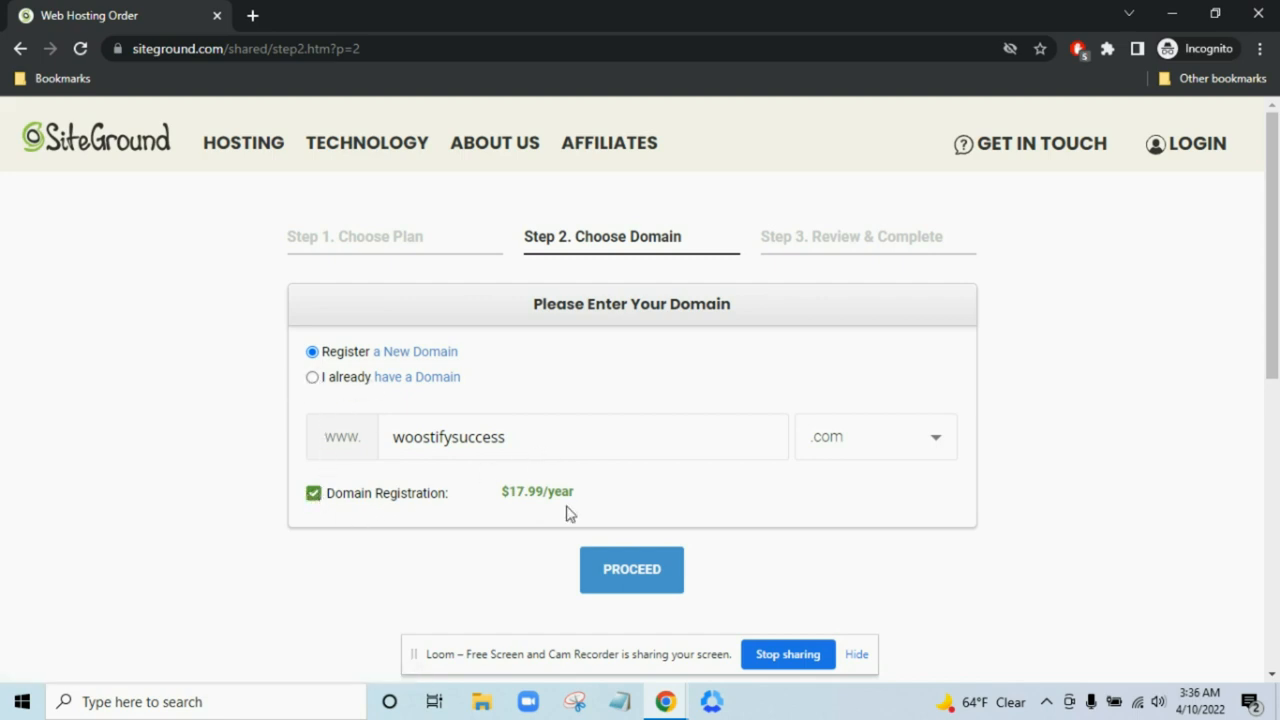
- Proceed with registering woostifysuccess.com as a new domain at $17.99/year
{"action": "scroll", "coordinate": [600, 425], "scroll_direction": "down", "scroll_amount": 1}
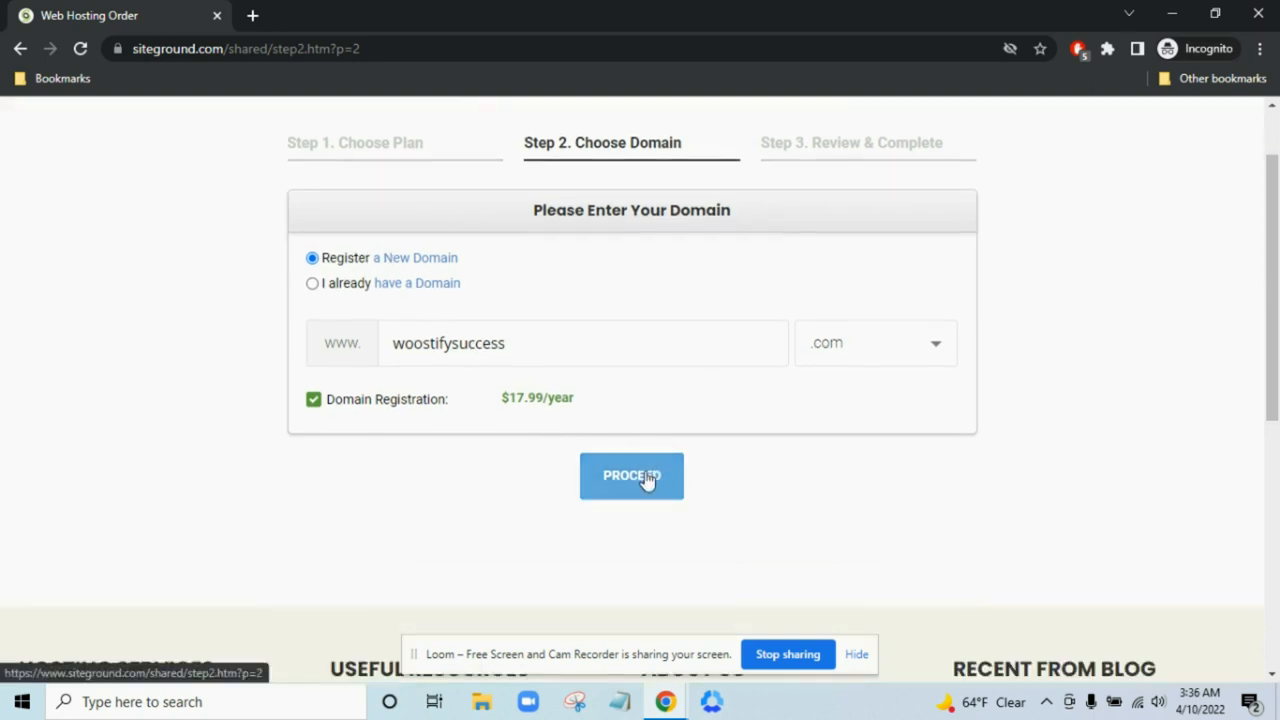
{"action": "left_click", "coordinate": [649, 480]}
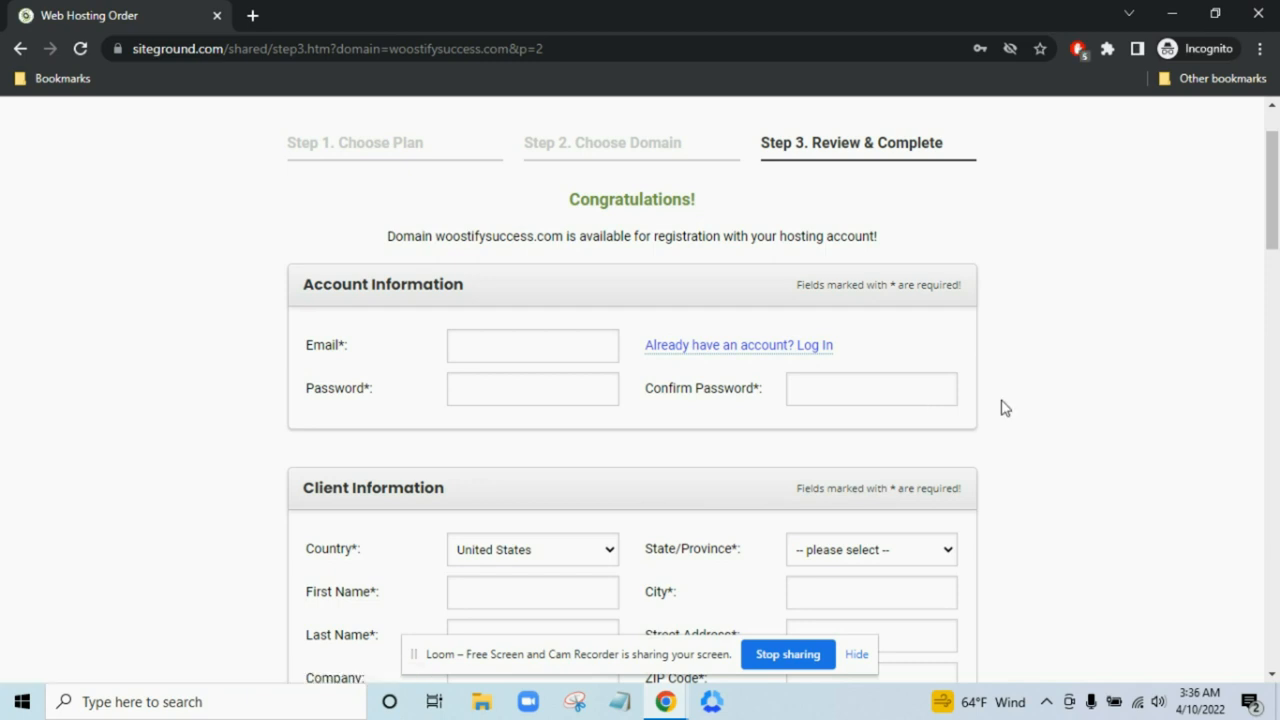
{"action": "scroll", "coordinate": [1005, 408], "scroll_direction": "down", "scroll_amount": 2}
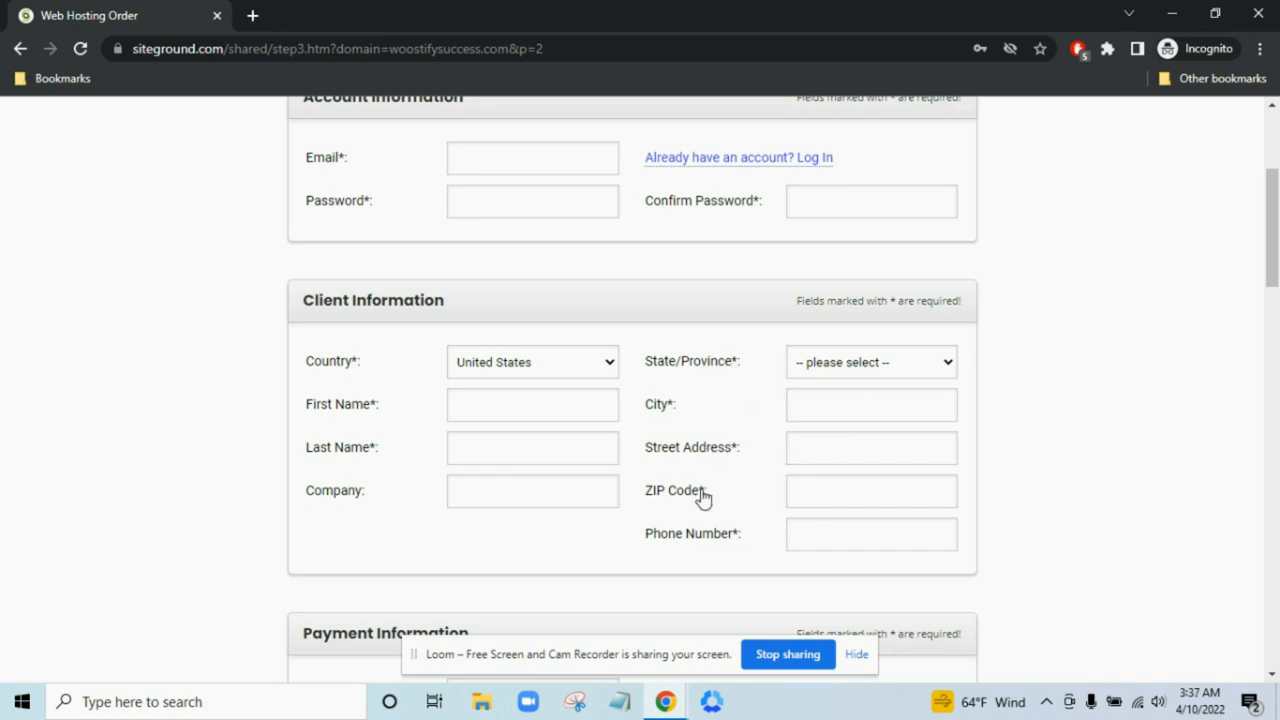
{"action": "scroll", "coordinate": [748, 545], "scroll_direction": "down", "scroll_amount": 3}
{"action": "scroll", "coordinate": [1120, 429], "scroll_direction": "down", "scroll_amount": 1}
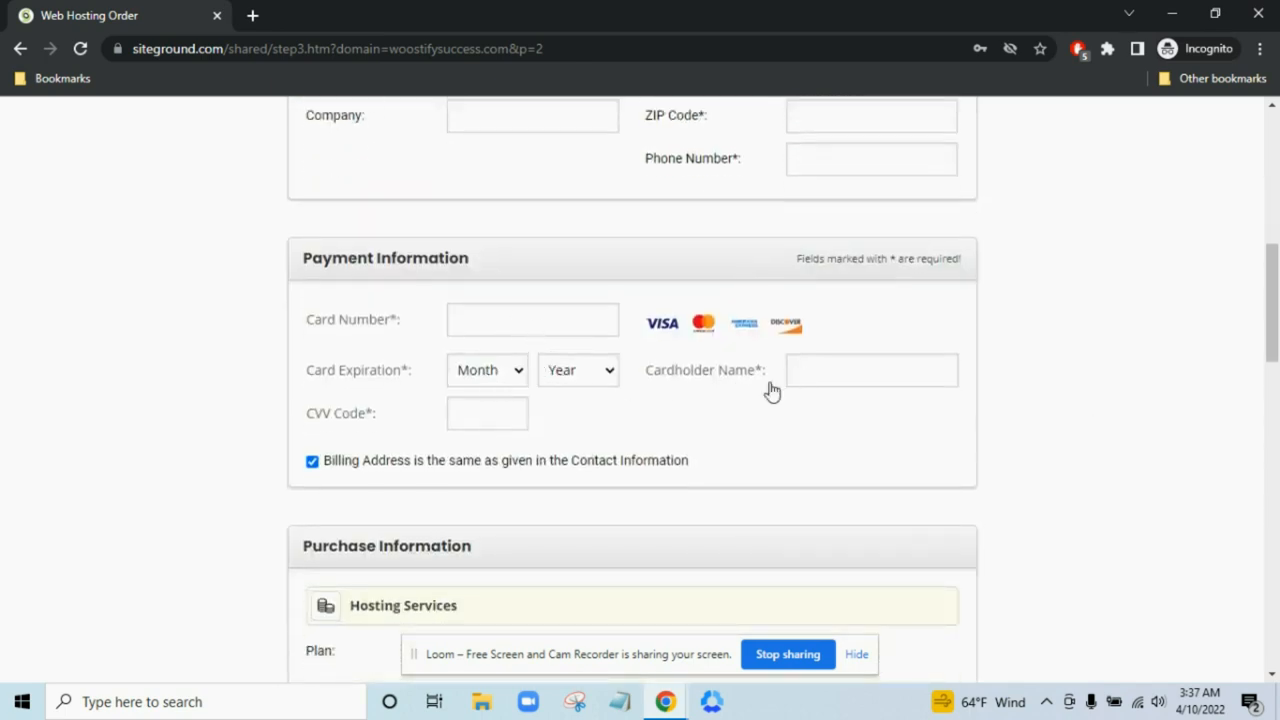
{"action": "scroll", "coordinate": [603, 431], "scroll_direction": "up", "scroll_amount": 3}
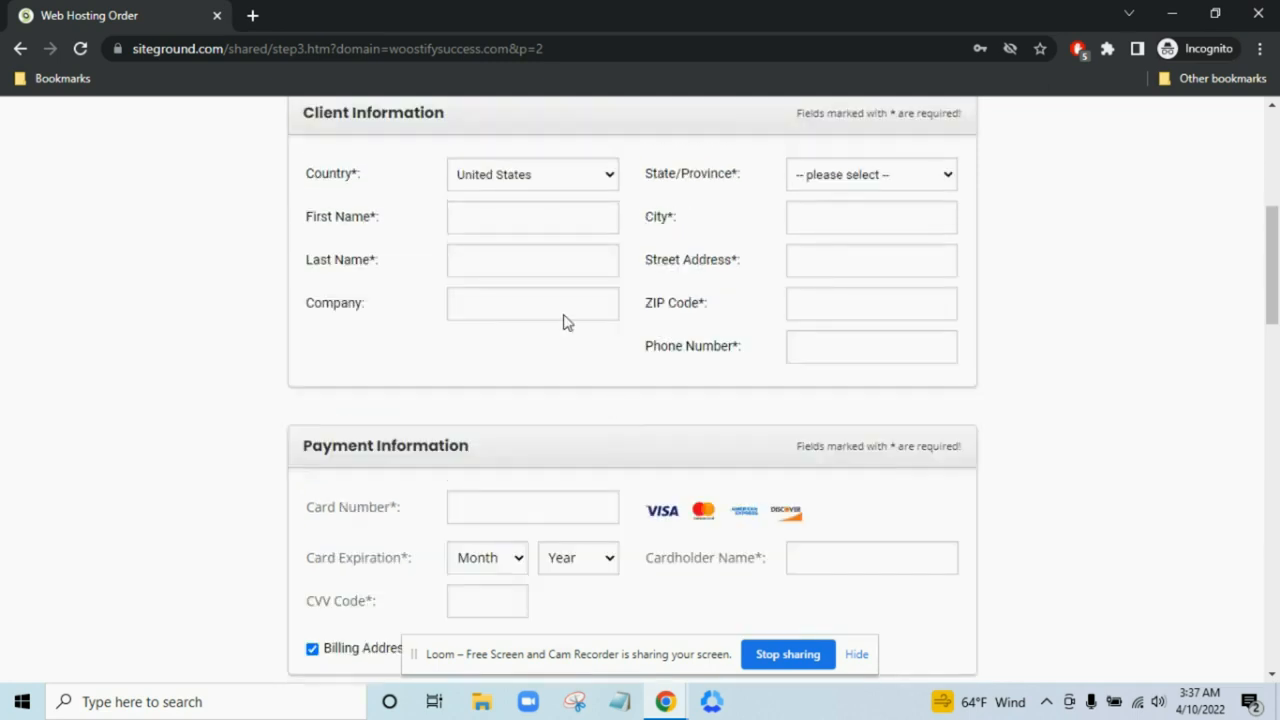
{"action": "scroll", "coordinate": [751, 334], "scroll_direction": "down", "scroll_amount": 2}
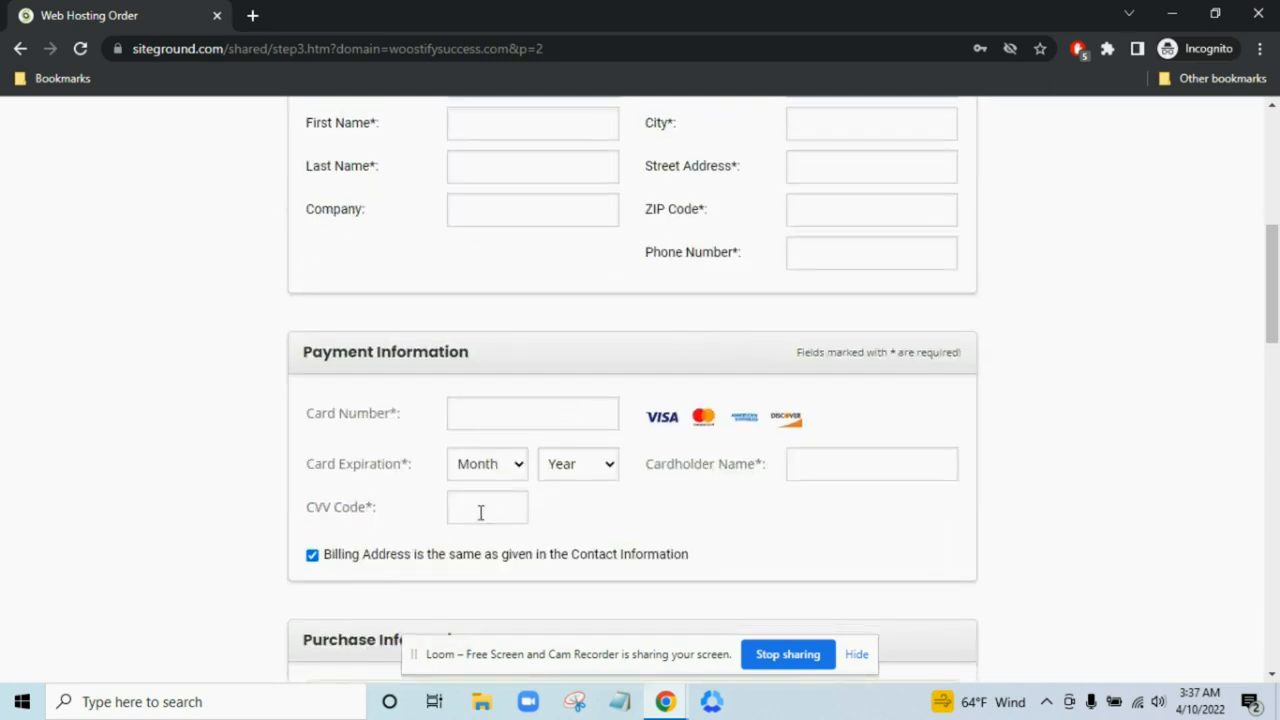
{"action": "scroll", "coordinate": [548, 525], "scroll_direction": "up", "scroll_amount": 1}
{"action": "scroll", "coordinate": [549, 510], "scroll_direction": "up", "scroll_amount": 1}
{"action": "scroll", "coordinate": [551, 506], "scroll_direction": "down", "scroll_amount": 1}
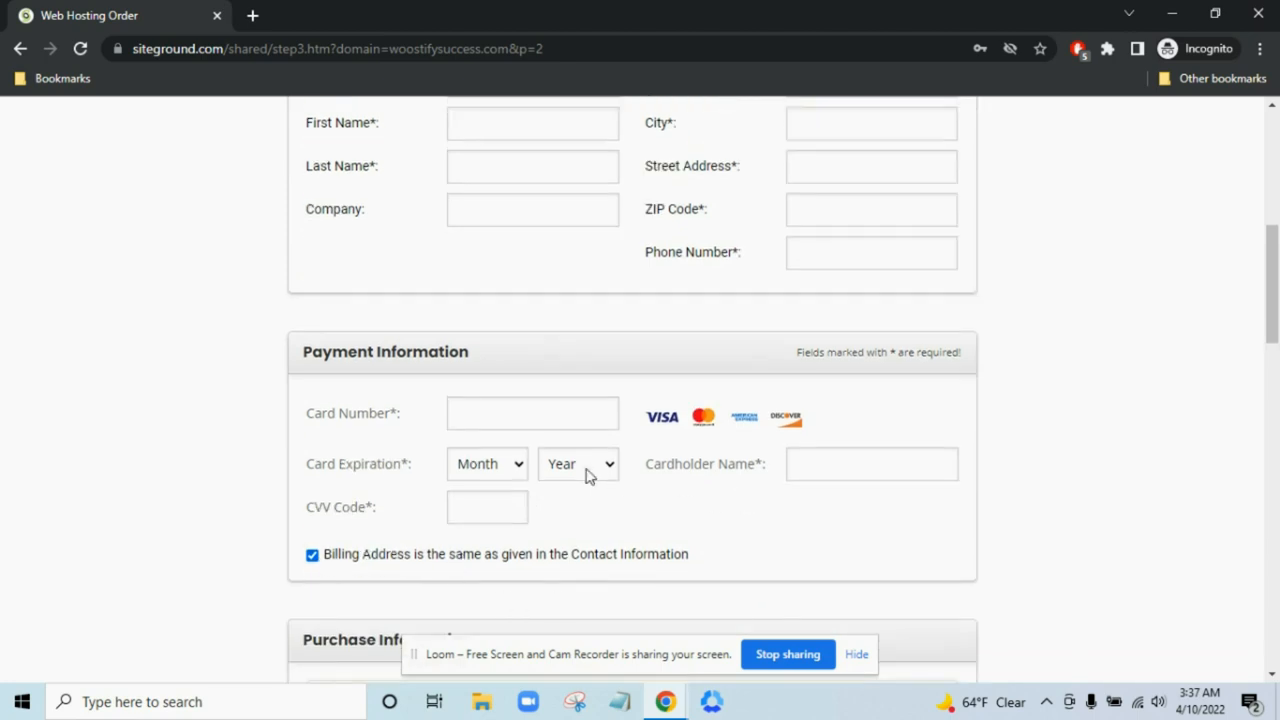
{"action": "scroll", "coordinate": [645, 448], "scroll_direction": "down", "scroll_amount": 2}
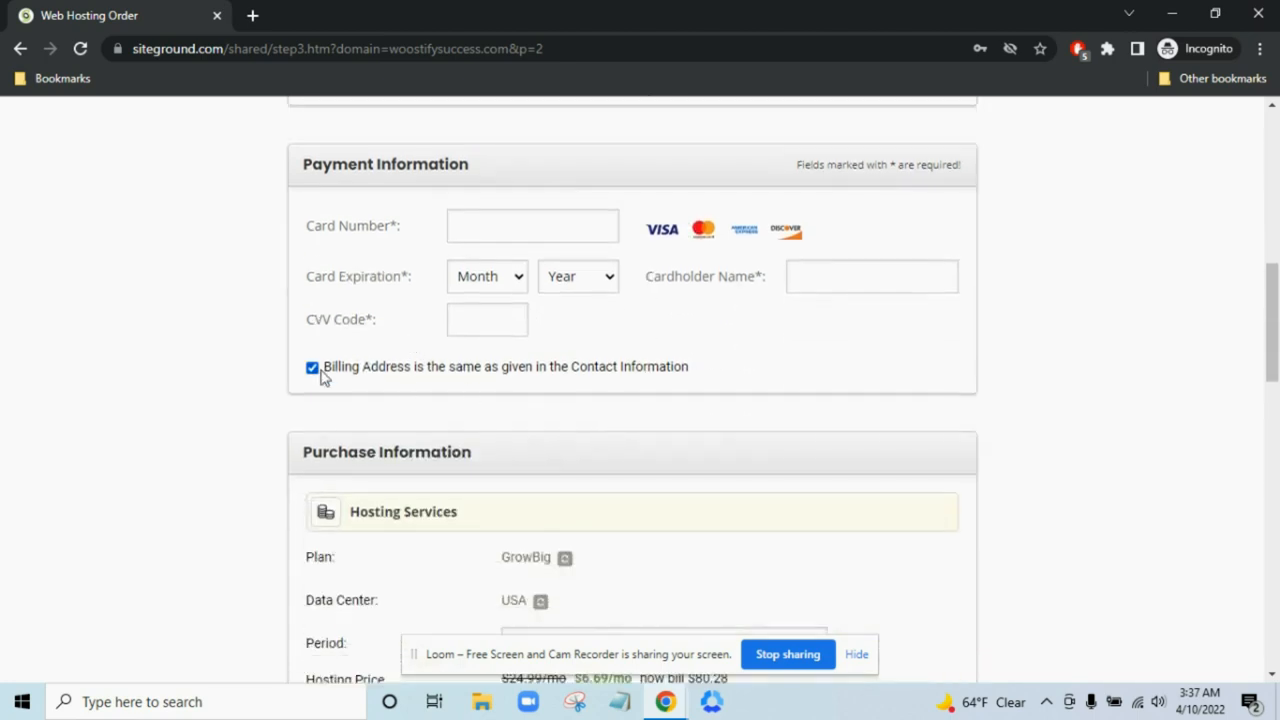
{"action": "left_click", "coordinate": [312, 368]}
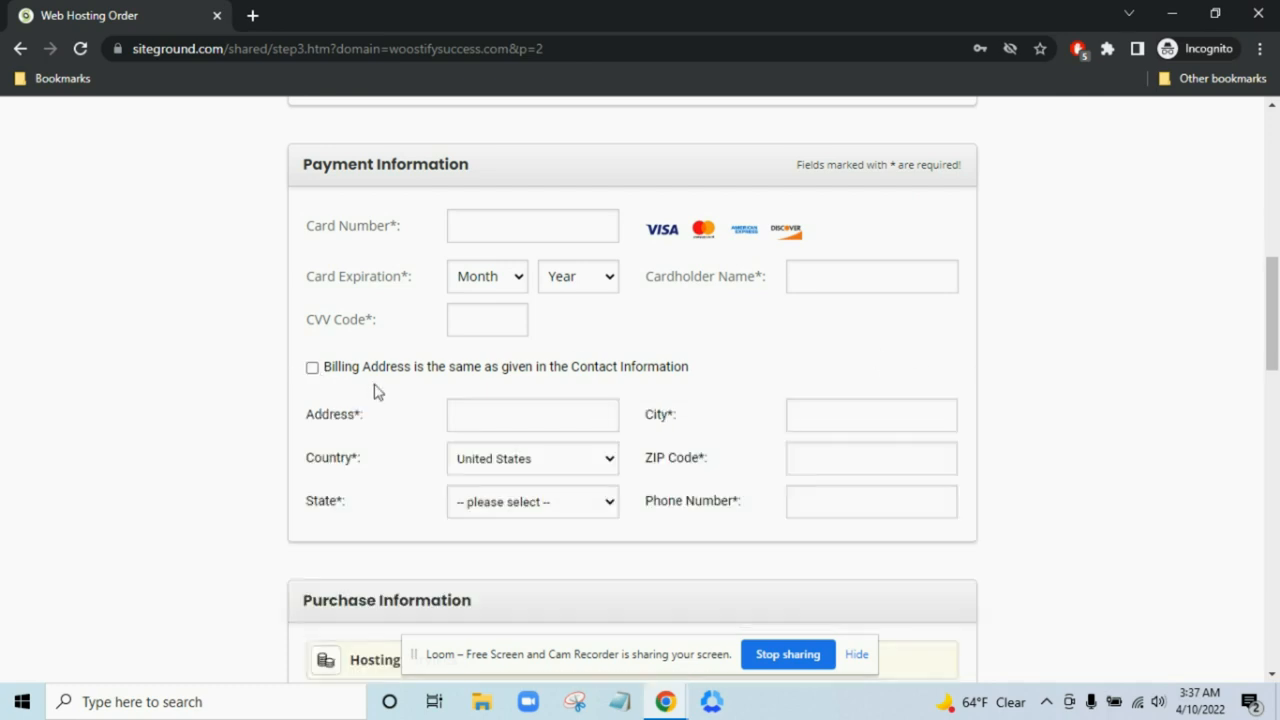
{"action": "left_click", "coordinate": [312, 369]}
{"action": "scroll", "coordinate": [585, 405], "scroll_direction": "down", "scroll_amount": 3}
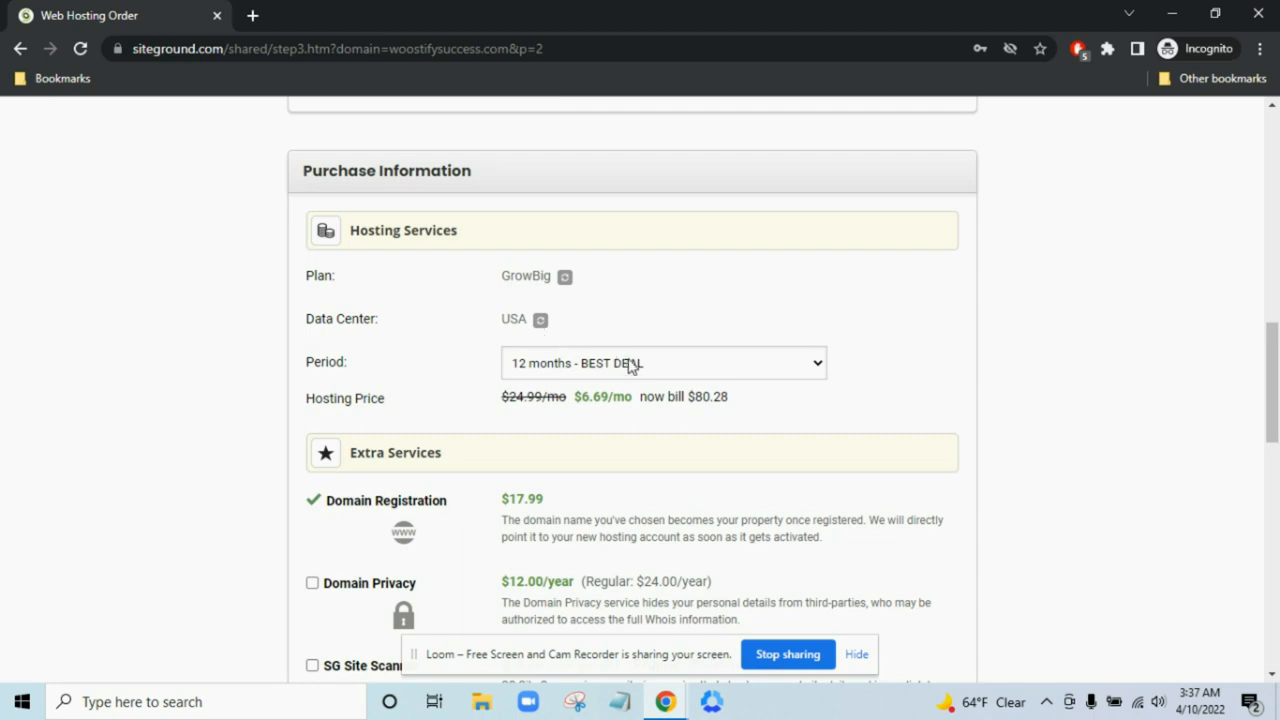
- Keep USA, Iowa as the hosting data center
{"action": "left_click", "coordinate": [541, 321]}
{"action": "left_click", "coordinate": [566, 322]}
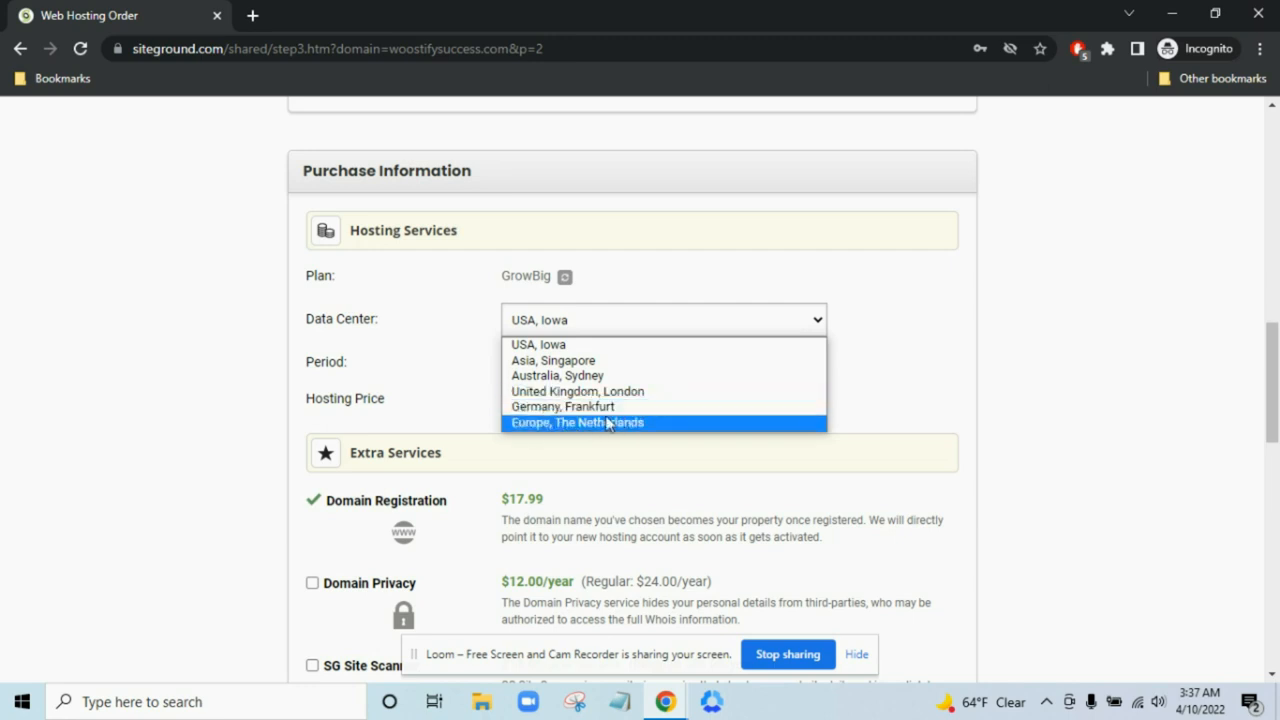
{"action": "left_click", "coordinate": [605, 346]}
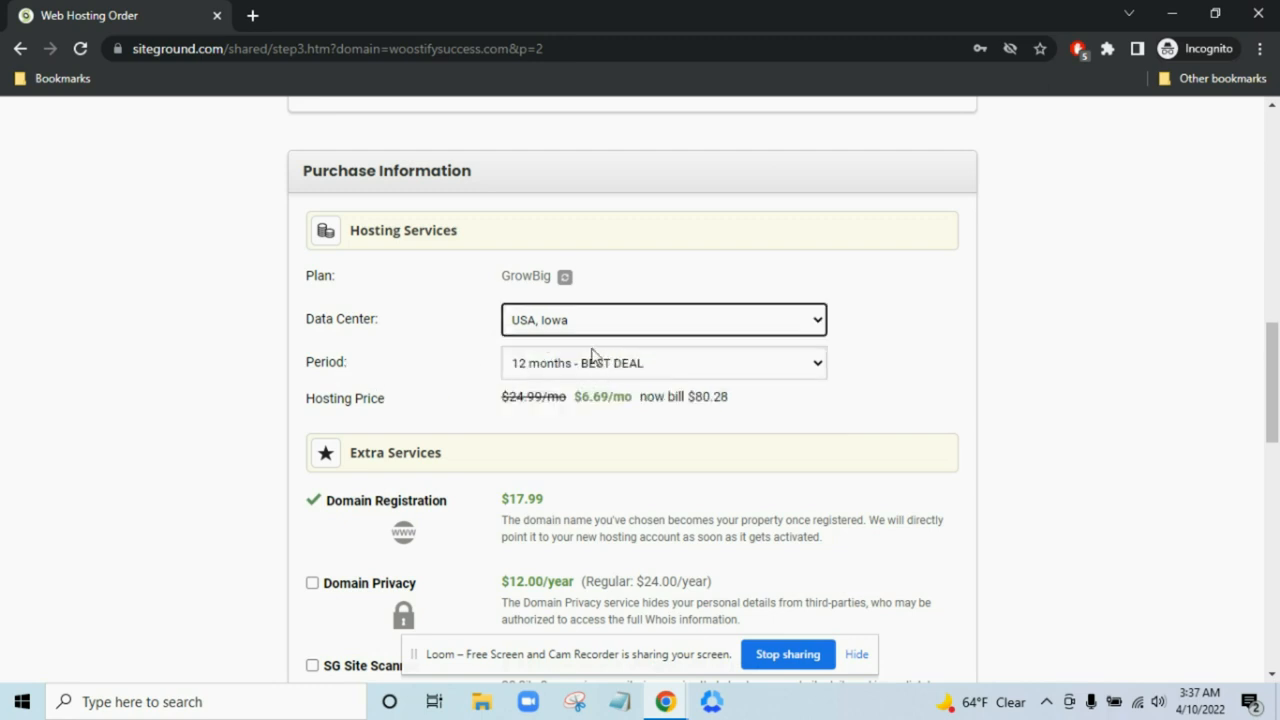
- Change the hosting period from 12 months to 1 month
{"action": "left_click", "coordinate": [597, 366]}
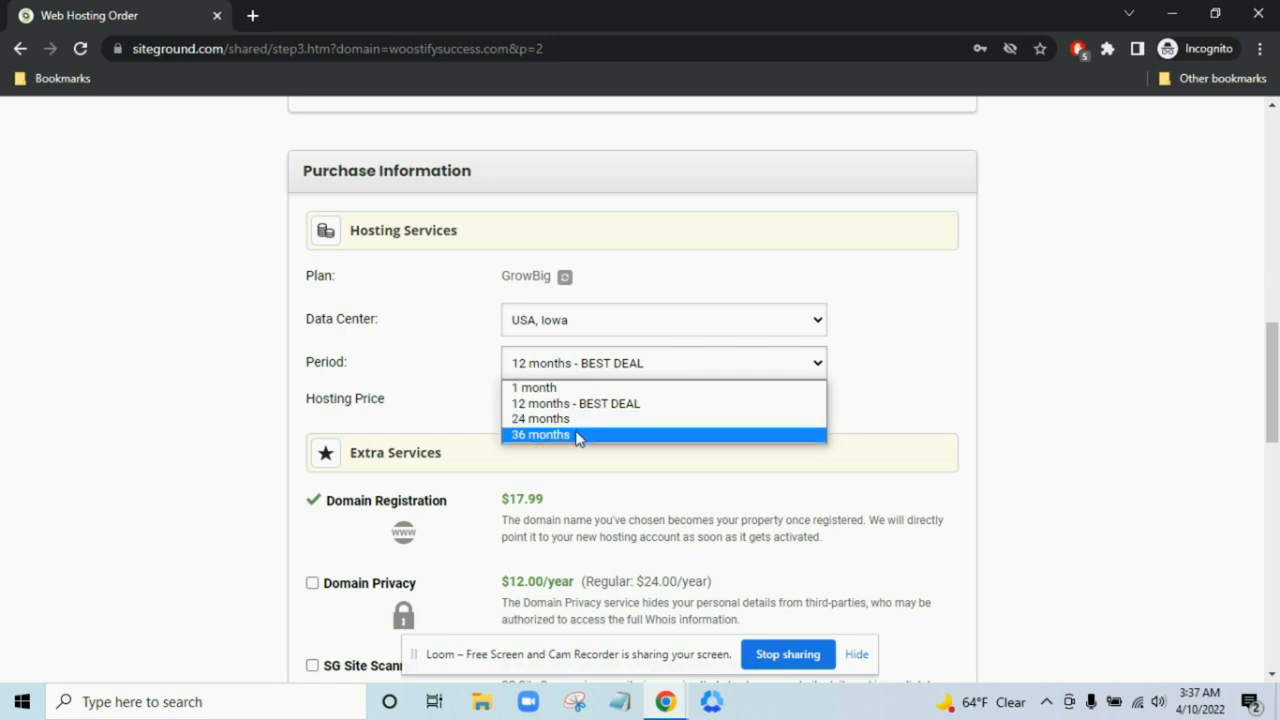
{"action": "left_click", "coordinate": [652, 403]}
{"action": "scroll", "coordinate": [977, 414], "scroll_direction": "down", "scroll_amount": 2}
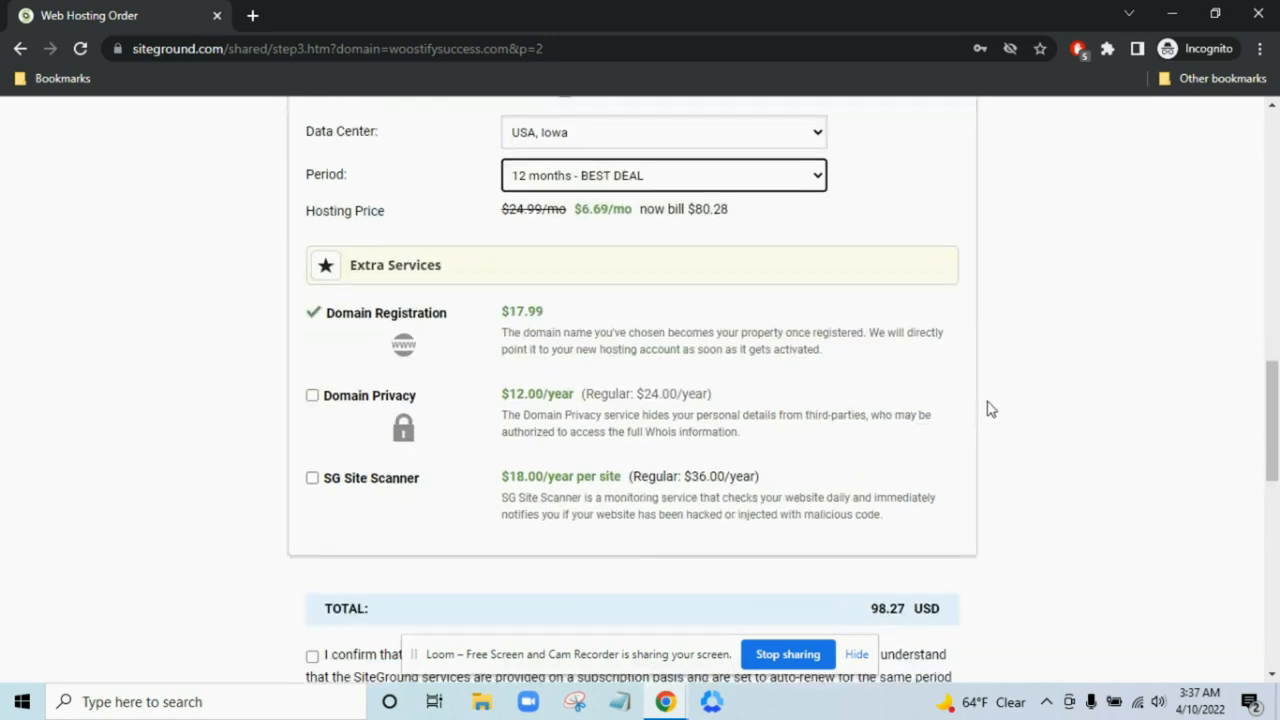
{"action": "scroll", "coordinate": [995, 400], "scroll_direction": "down", "scroll_amount": 2}
{"action": "scroll", "coordinate": [995, 398], "scroll_direction": "up", "scroll_amount": 2}
{"action": "scroll", "coordinate": [997, 397], "scroll_direction": "down", "scroll_amount": 1}
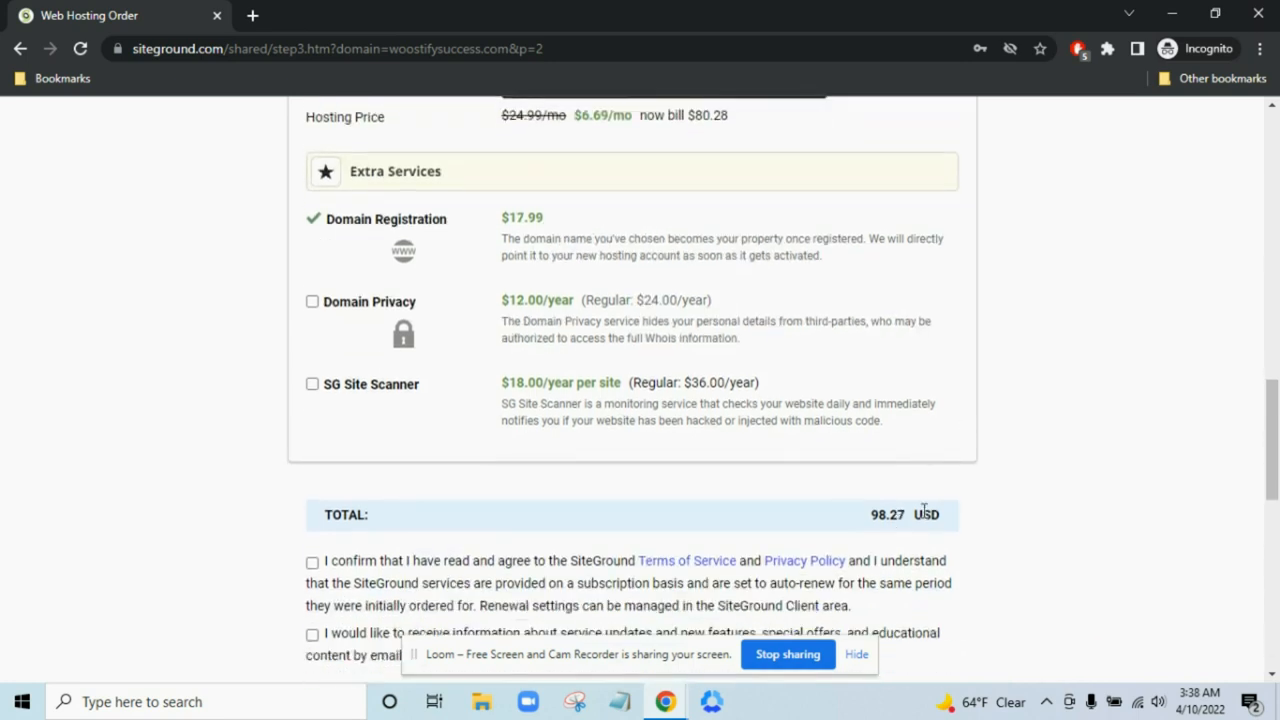
{"action": "scroll", "coordinate": [997, 492], "scroll_direction": "up", "scroll_amount": 1}
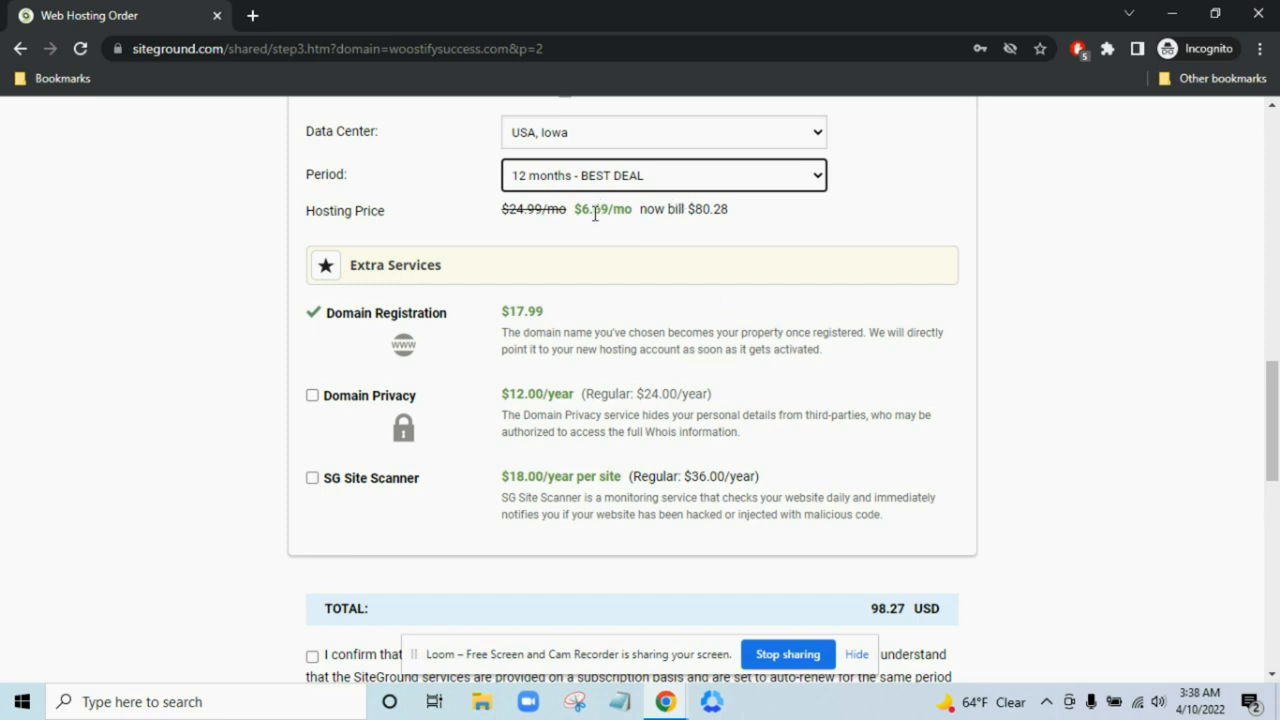
{"action": "left_click", "coordinate": [668, 190]}
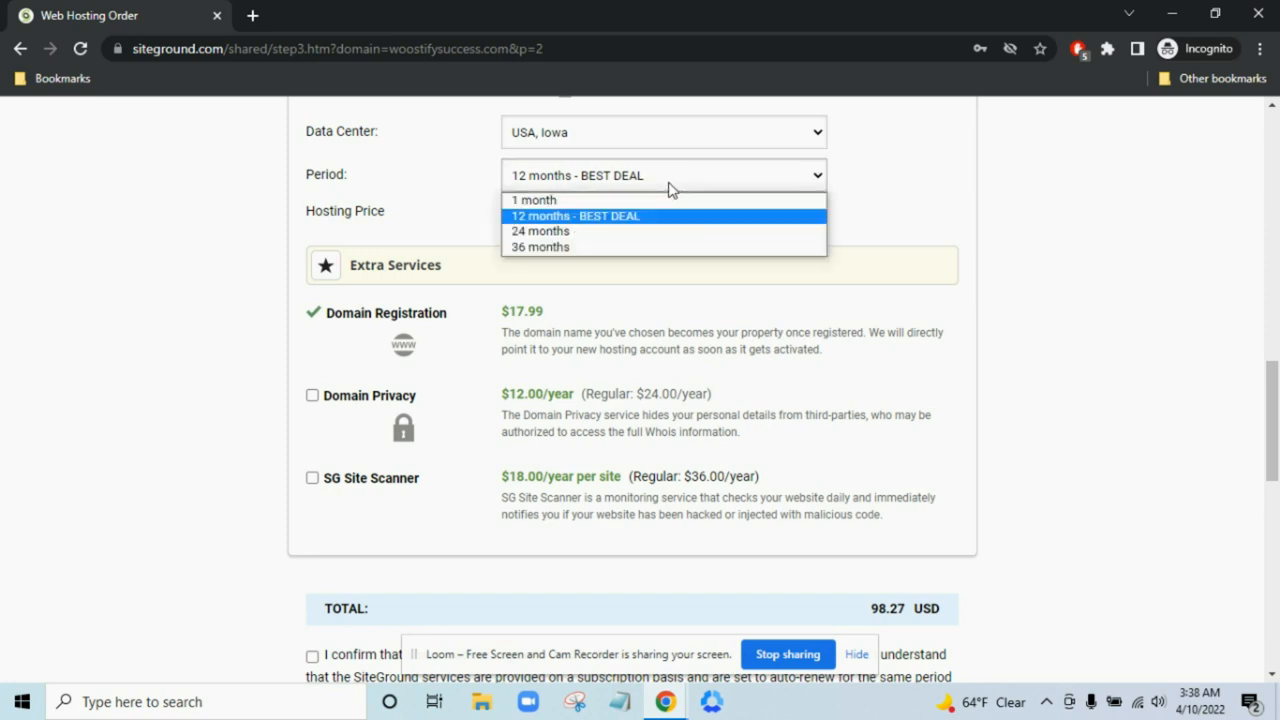
{"action": "left_click", "coordinate": [906, 214]}
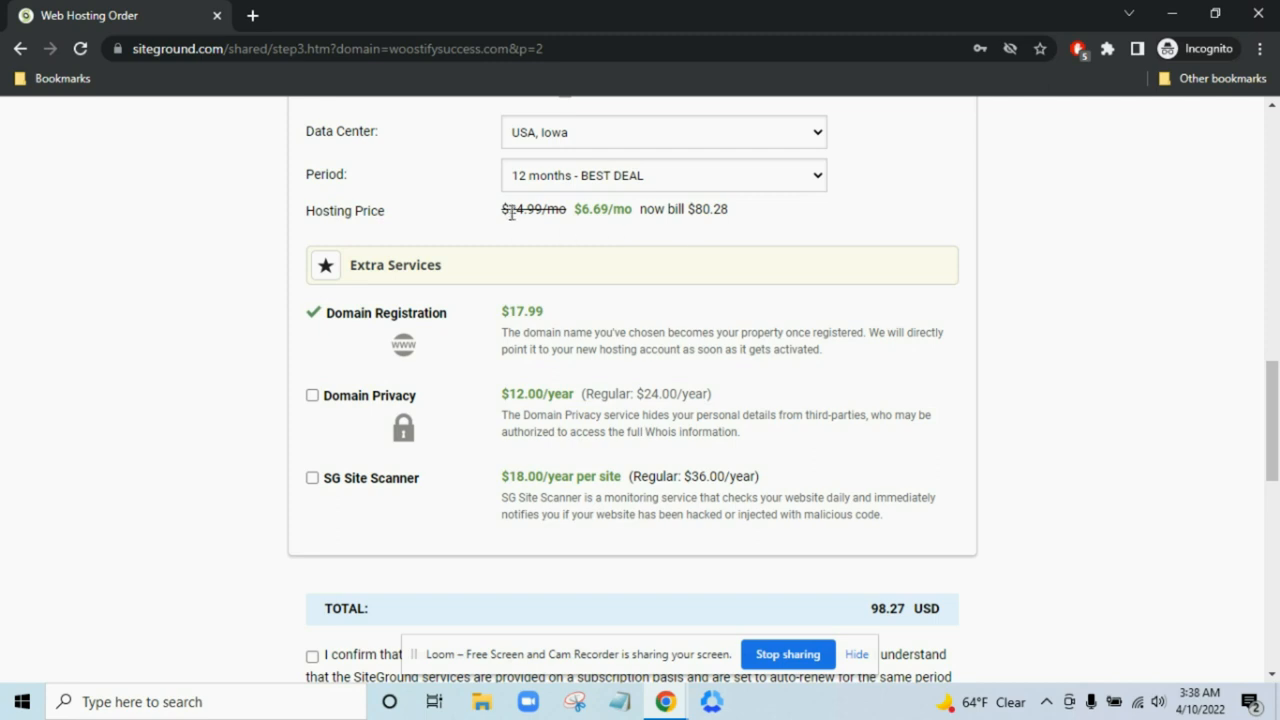
{"action": "left_click", "coordinate": [585, 181]}
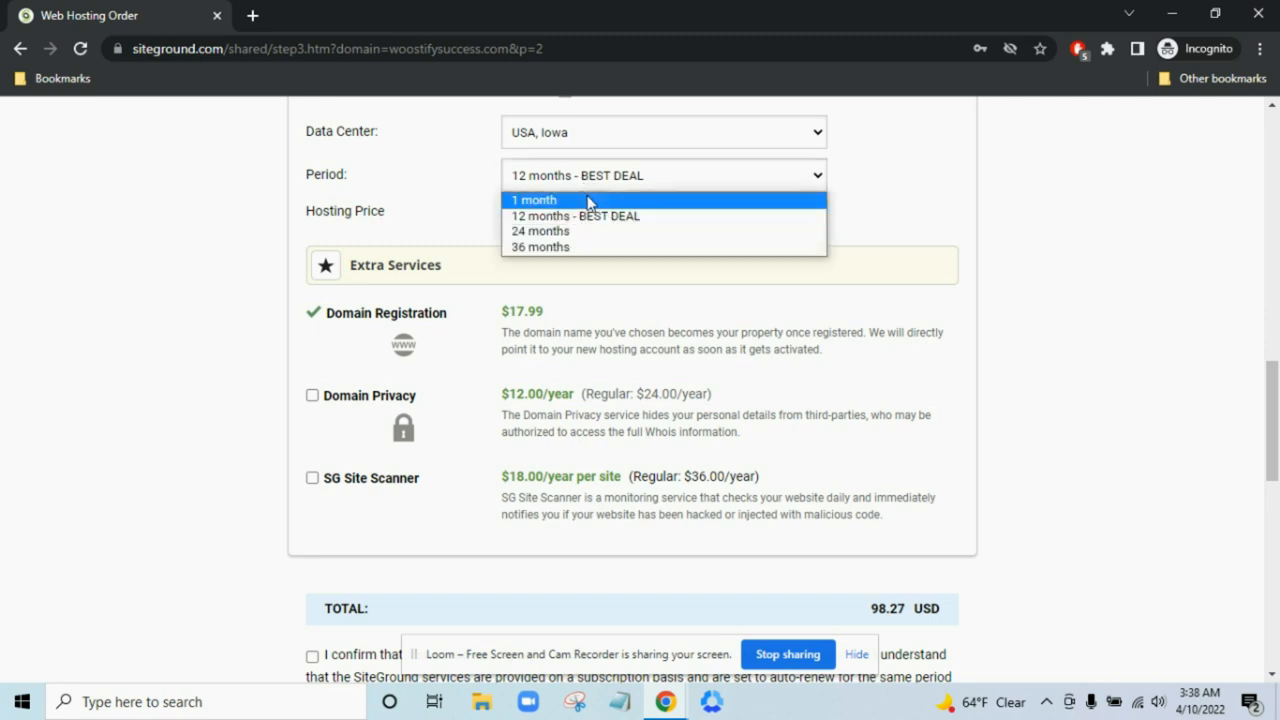
{"action": "left_click", "coordinate": [590, 199]}
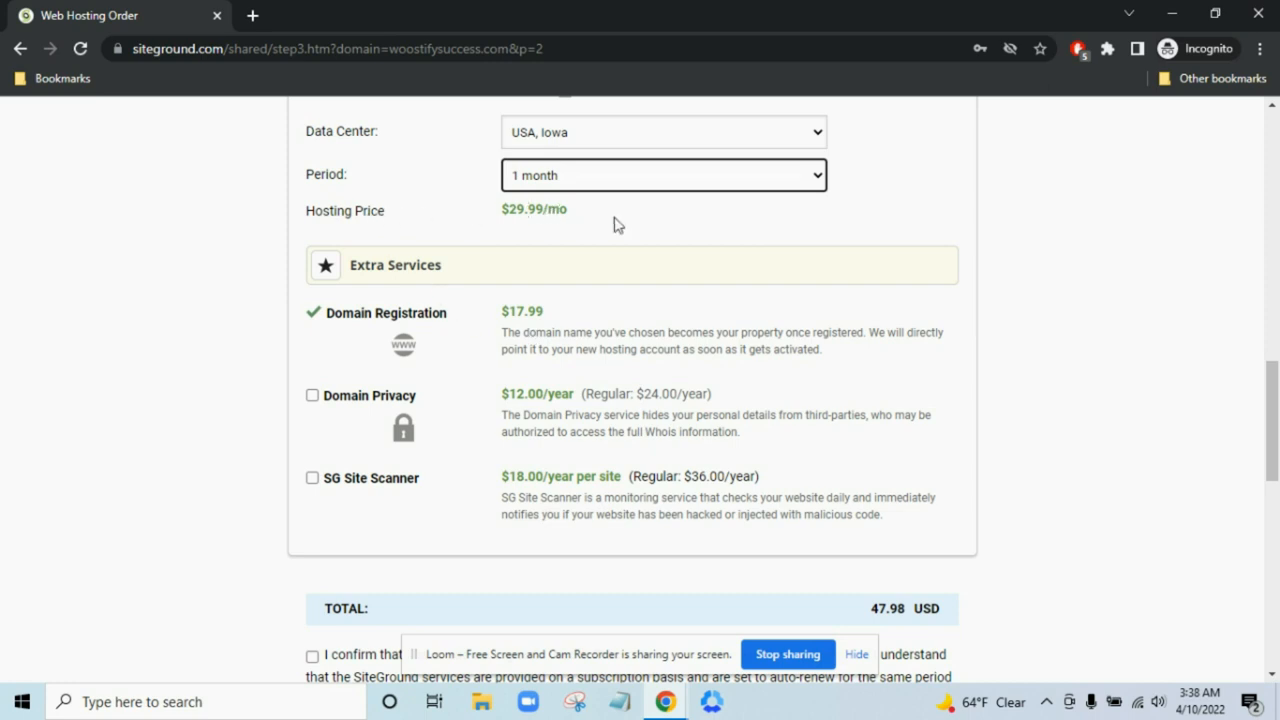
- Switch the hosting period to 24 months to check its price
{"action": "scroll", "coordinate": [617, 224], "scroll_direction": "down", "scroll_amount": 1}
{"action": "scroll", "coordinate": [866, 318], "scroll_direction": "down", "scroll_amount": 1}
{"action": "scroll", "coordinate": [727, 282], "scroll_direction": "up", "scroll_amount": 1}
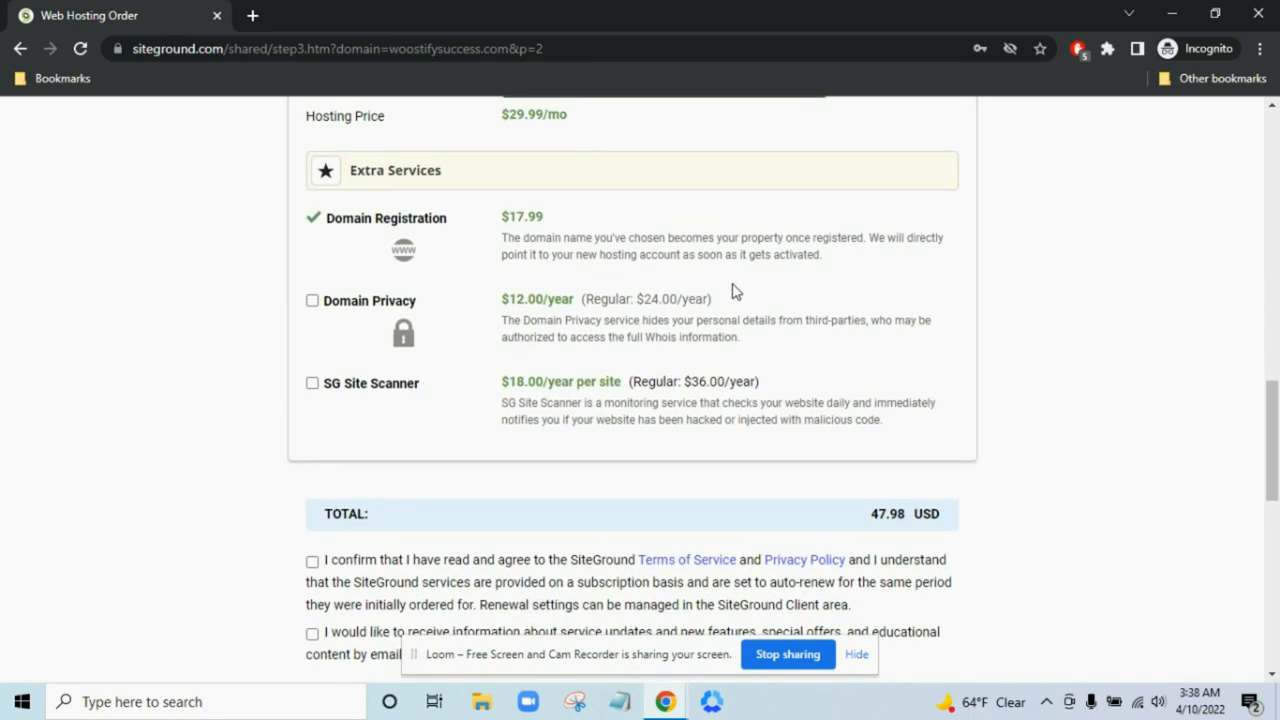
{"action": "scroll", "coordinate": [852, 398], "scroll_direction": "down", "scroll_amount": 1}
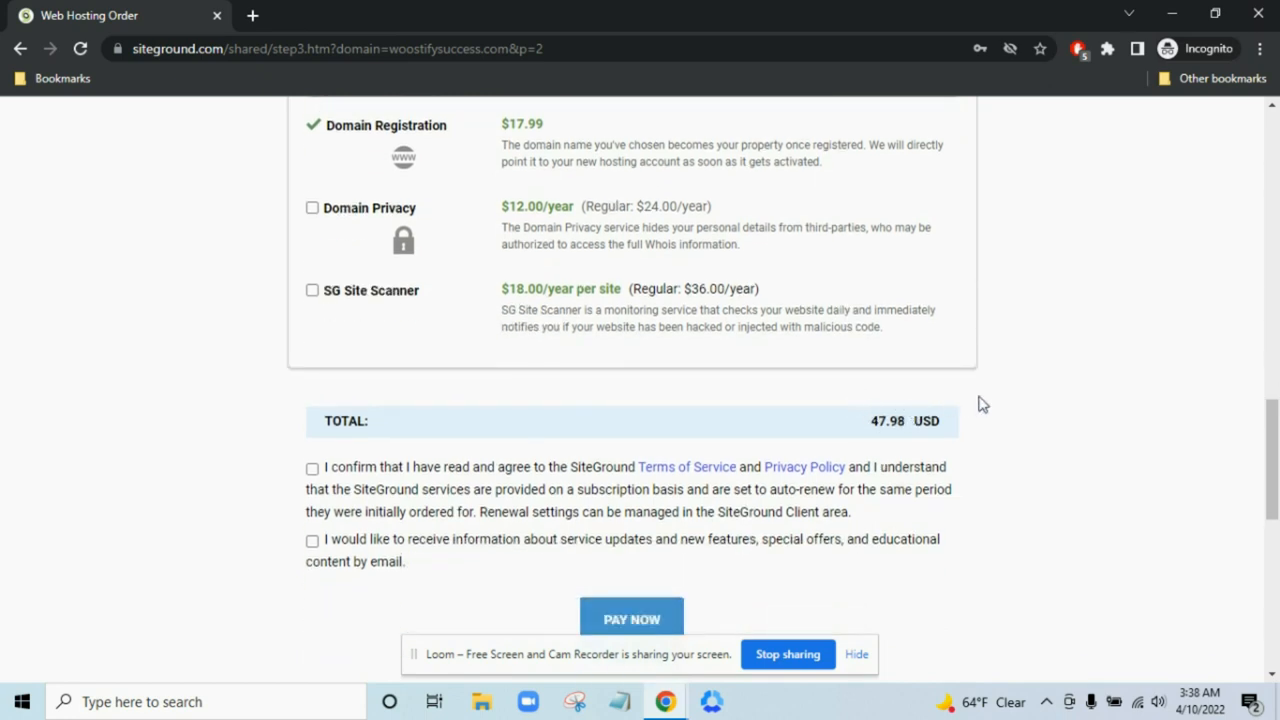
{"action": "scroll", "coordinate": [980, 404], "scroll_direction": "up", "scroll_amount": 2}
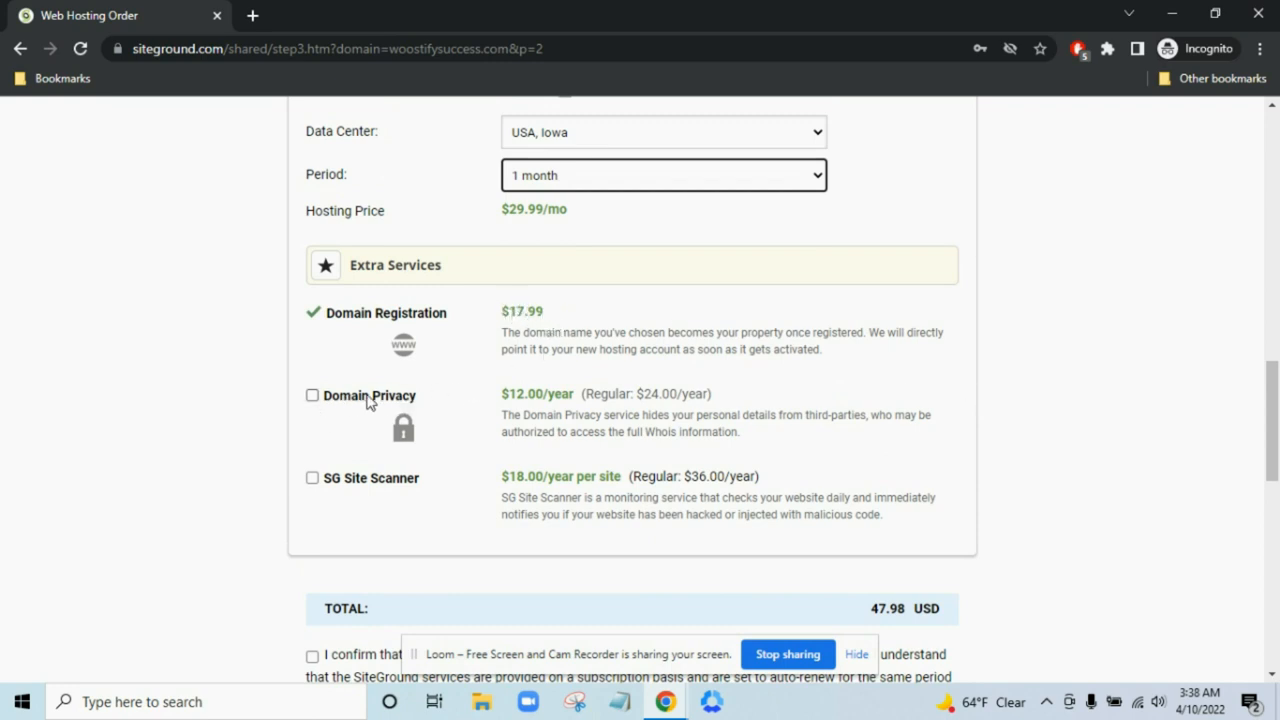
{"action": "scroll", "coordinate": [656, 388], "scroll_direction": "up", "scroll_amount": 1}
{"action": "scroll", "coordinate": [656, 388], "scroll_direction": "up", "scroll_amount": 1}
{"action": "left_click", "coordinate": [652, 371]}
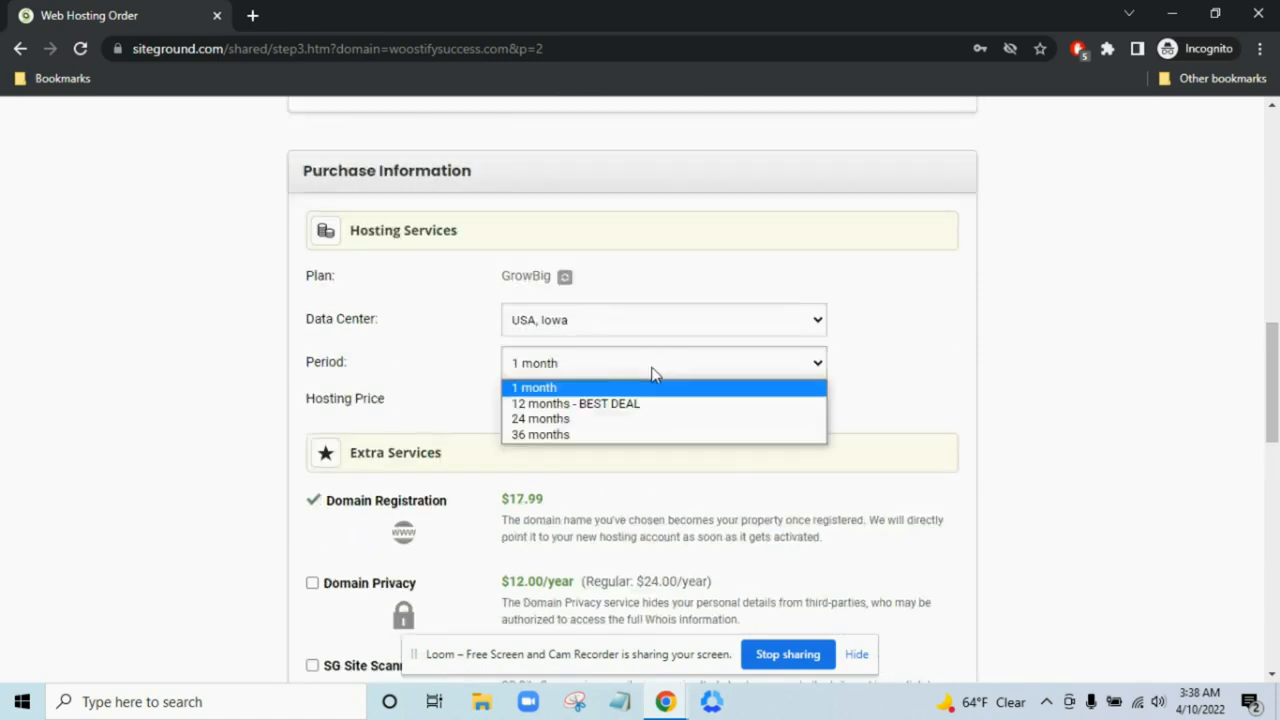
{"action": "left_click", "coordinate": [629, 421]}
- Try a 36-month hosting period to compare pricing
{"action": "scroll", "coordinate": [659, 403], "scroll_direction": "down", "scroll_amount": 3}
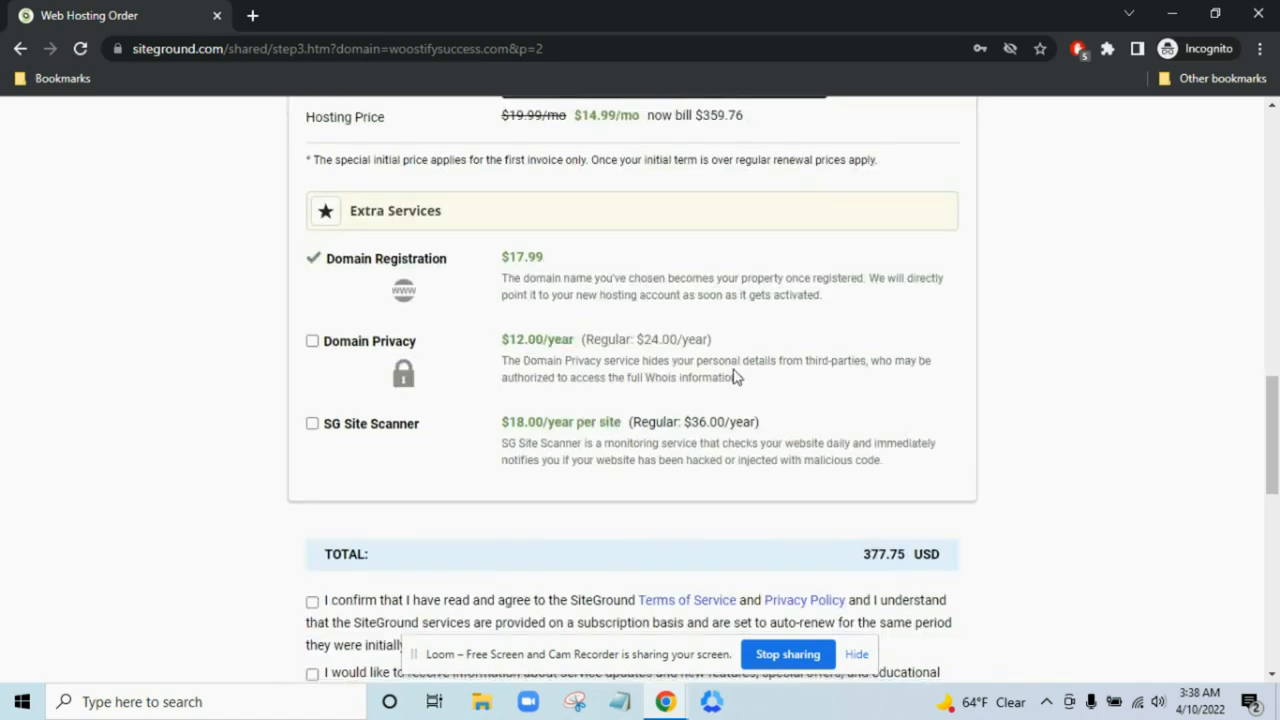
{"action": "scroll", "coordinate": [745, 380], "scroll_direction": "down", "scroll_amount": 1}
{"action": "scroll", "coordinate": [752, 385], "scroll_direction": "up", "scroll_amount": 2}
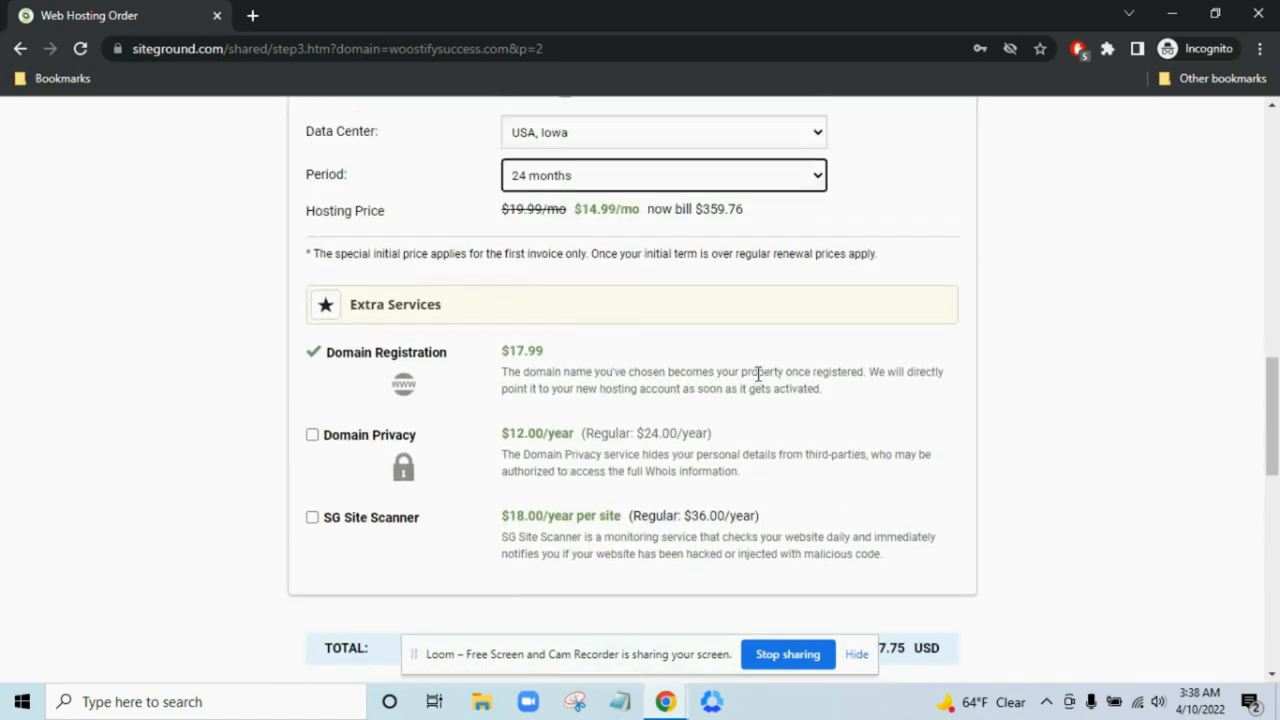
{"action": "scroll", "coordinate": [760, 380], "scroll_direction": "down", "scroll_amount": 1}
{"action": "scroll", "coordinate": [800, 398], "scroll_direction": "up", "scroll_amount": 2}
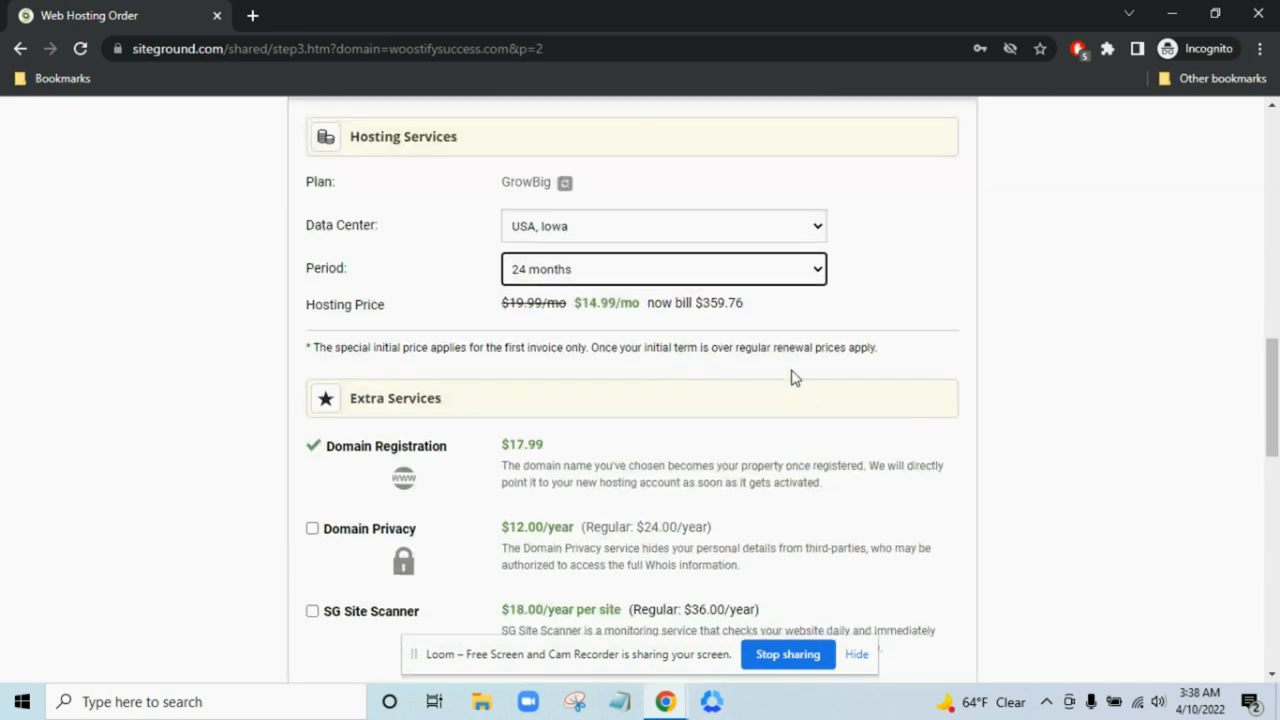
{"action": "left_click", "coordinate": [735, 270]}
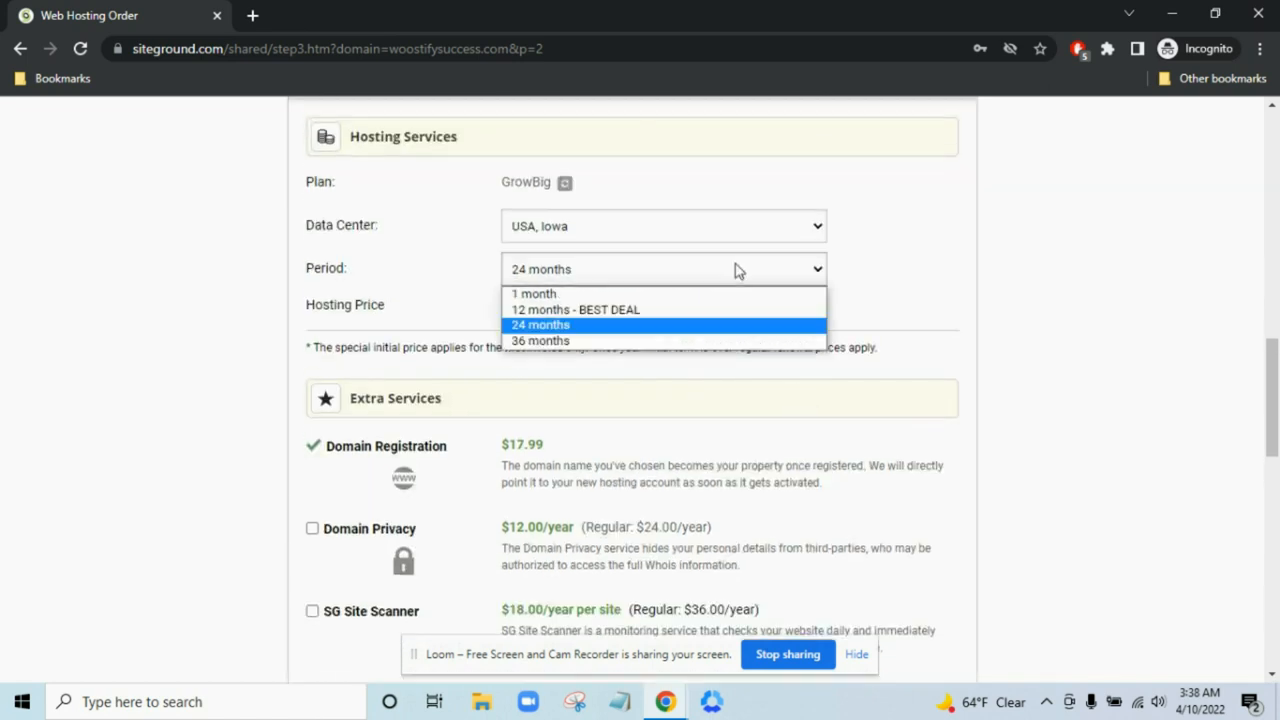
{"action": "left_click", "coordinate": [728, 341]}
- Set the hosting period back to 1 month at $29.99/mo
{"action": "scroll", "coordinate": [740, 336], "scroll_direction": "down", "scroll_amount": 2}
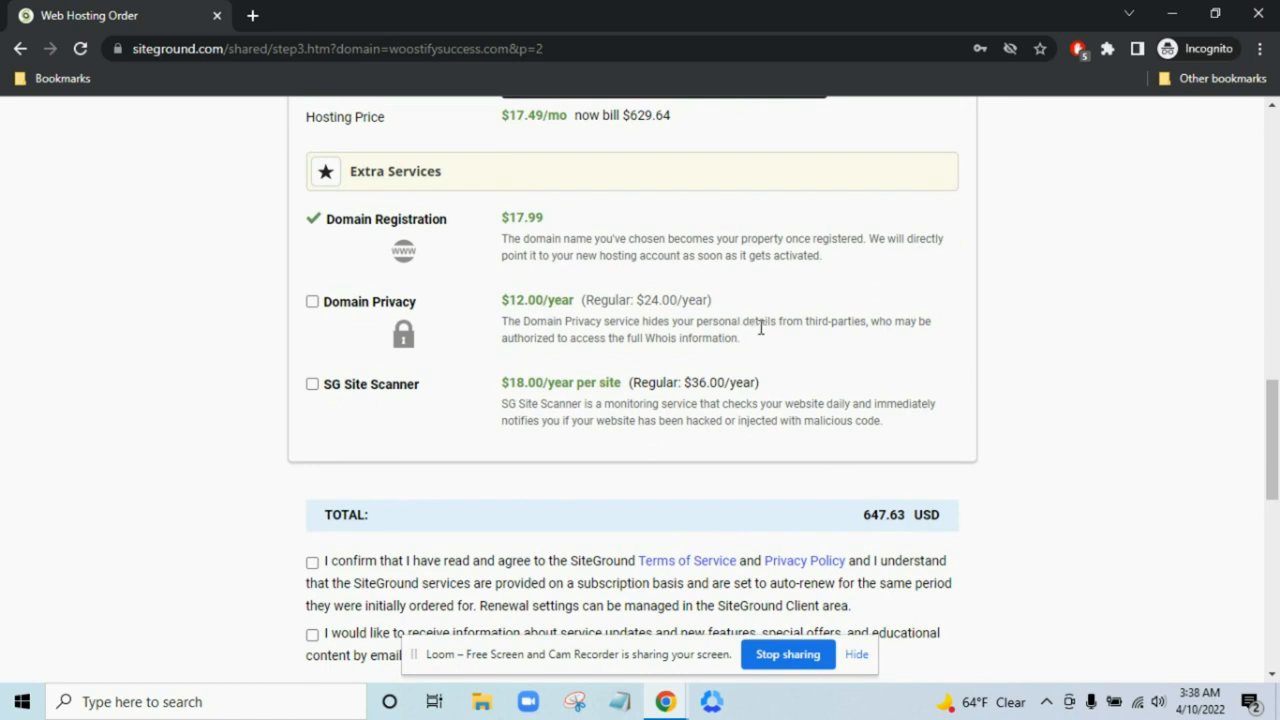
{"action": "scroll", "coordinate": [760, 327], "scroll_direction": "up", "scroll_amount": 2}
{"action": "scroll", "coordinate": [741, 316], "scroll_direction": "down", "scroll_amount": 2}
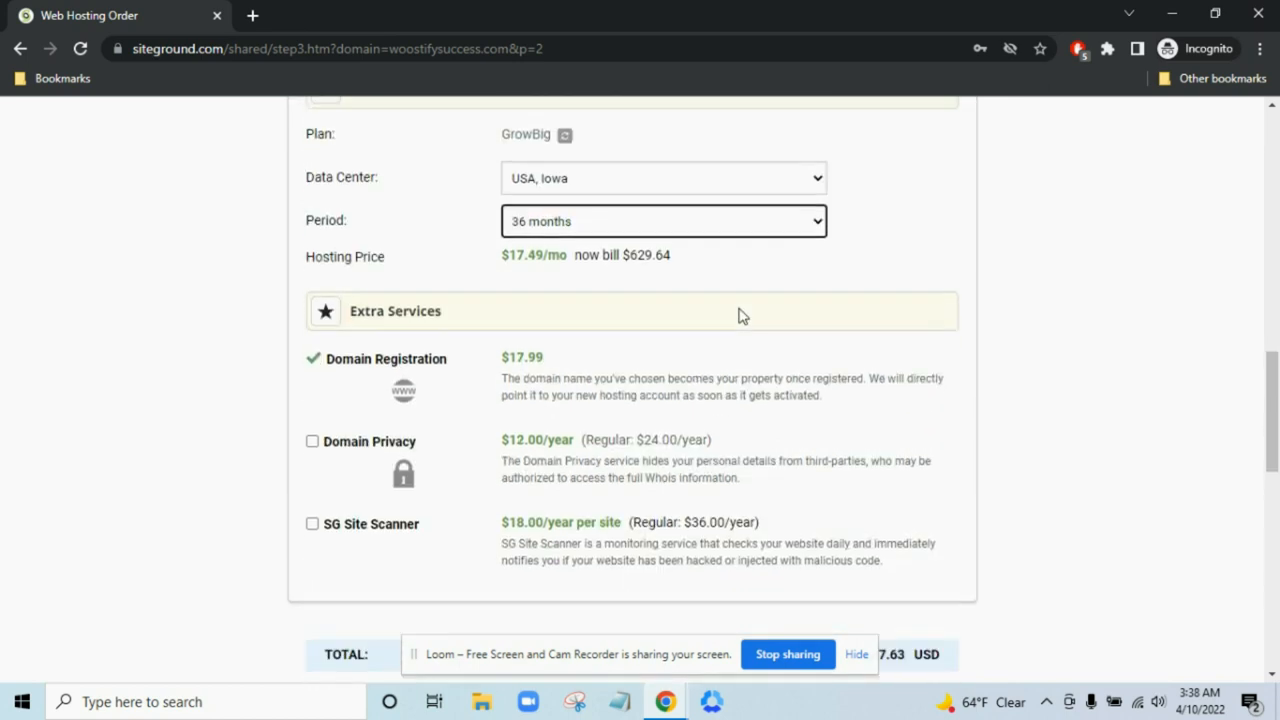
{"action": "scroll", "coordinate": [741, 315], "scroll_direction": "up", "scroll_amount": 2}
{"action": "scroll", "coordinate": [741, 315], "scroll_direction": "up", "scroll_amount": 2}
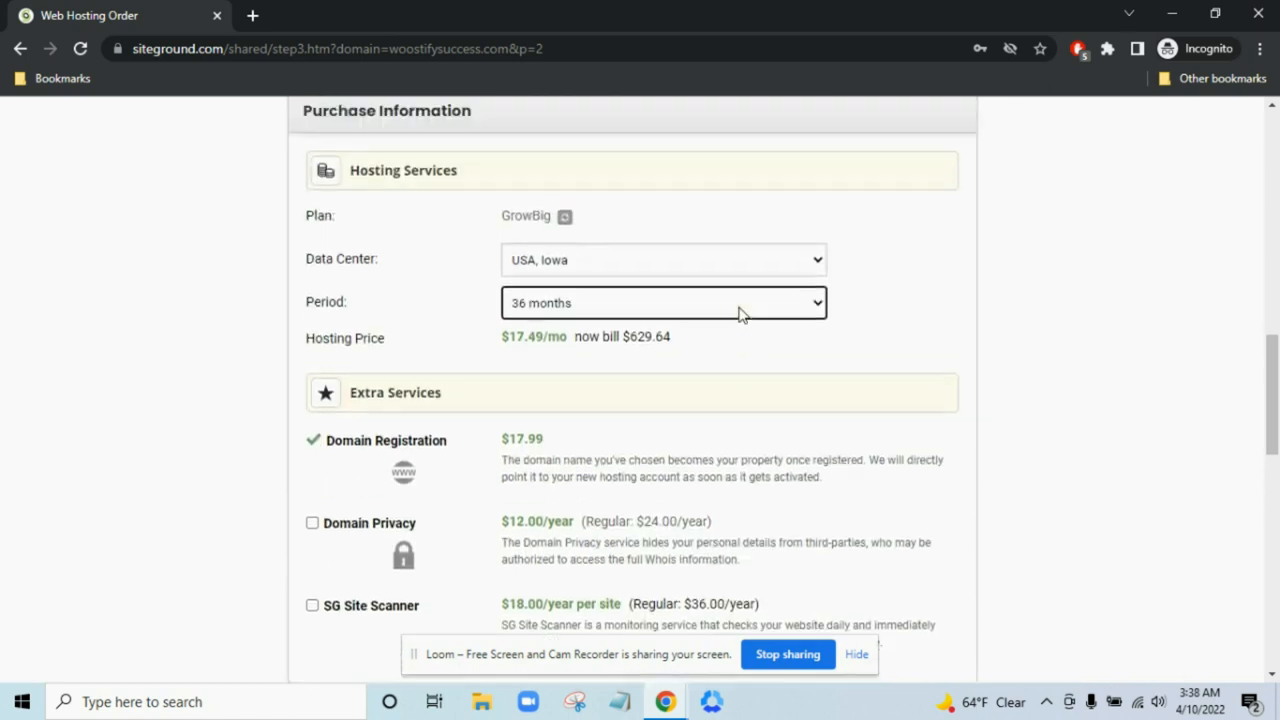
{"action": "scroll", "coordinate": [760, 354], "scroll_direction": "down", "scroll_amount": 2}
{"action": "left_click", "coordinate": [703, 284]}
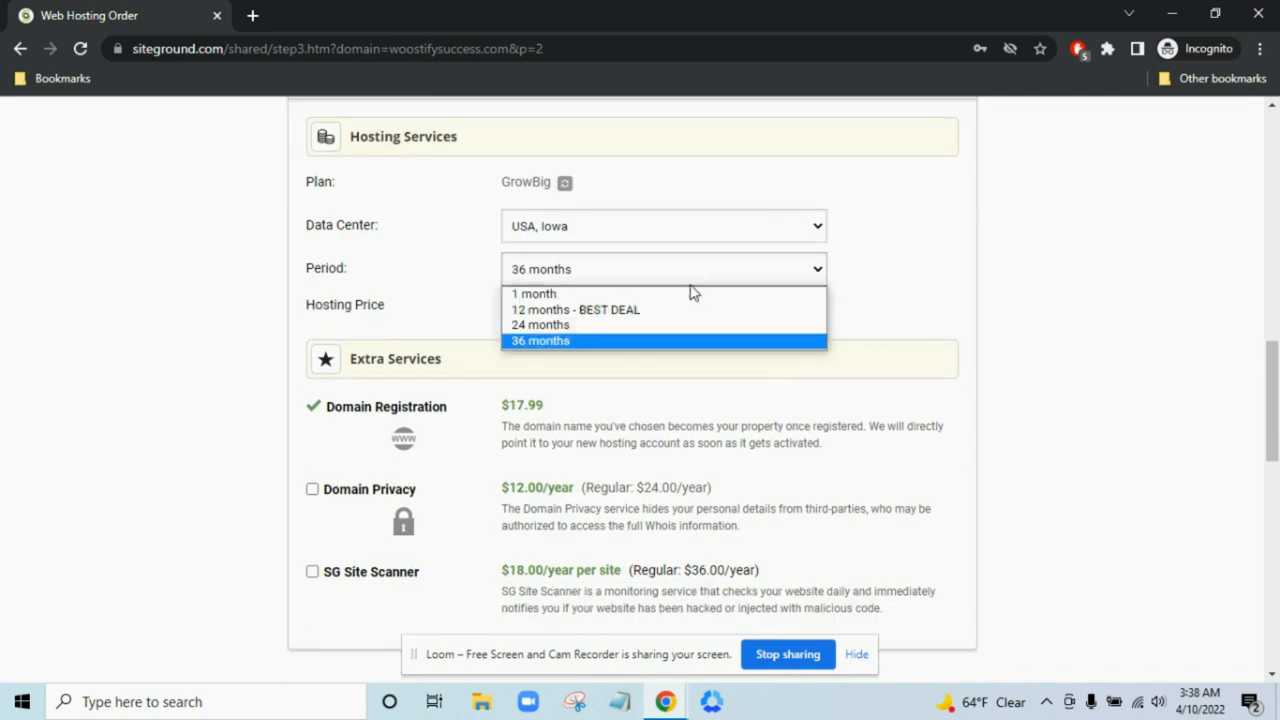
{"action": "left_click", "coordinate": [692, 294]}
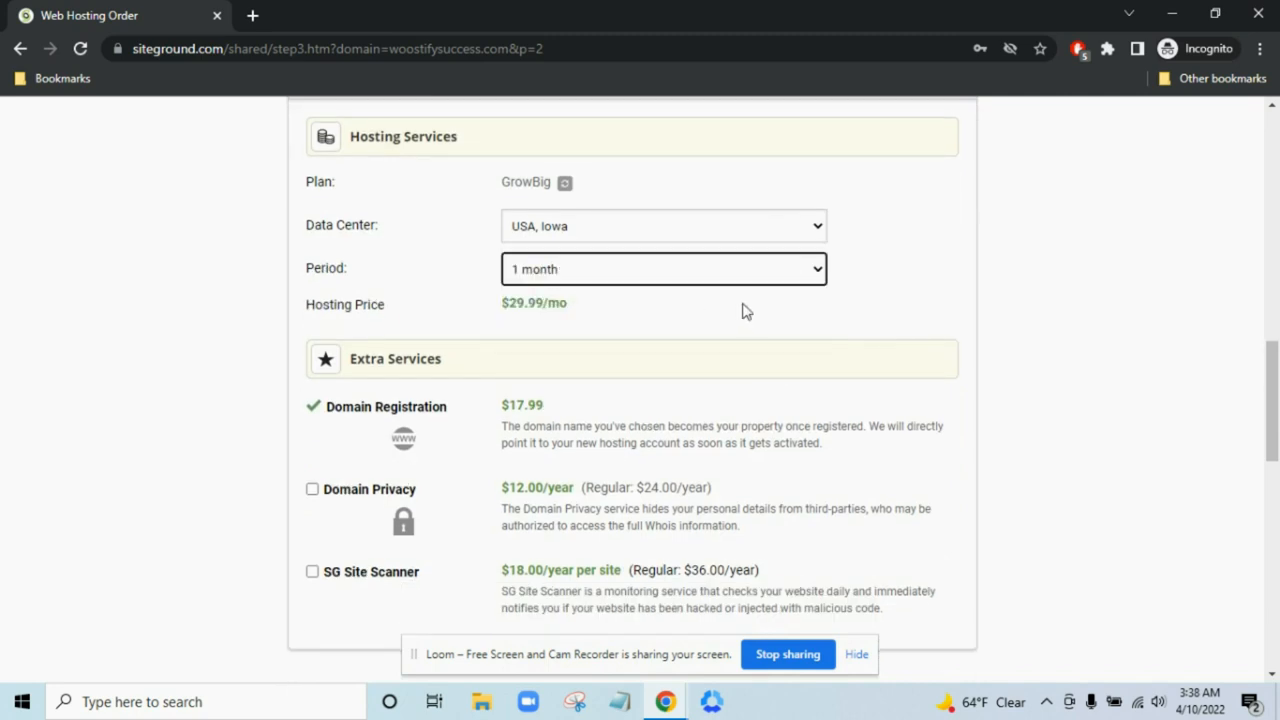
{"action": "scroll", "coordinate": [874, 317], "scroll_direction": "down", "scroll_amount": 4}
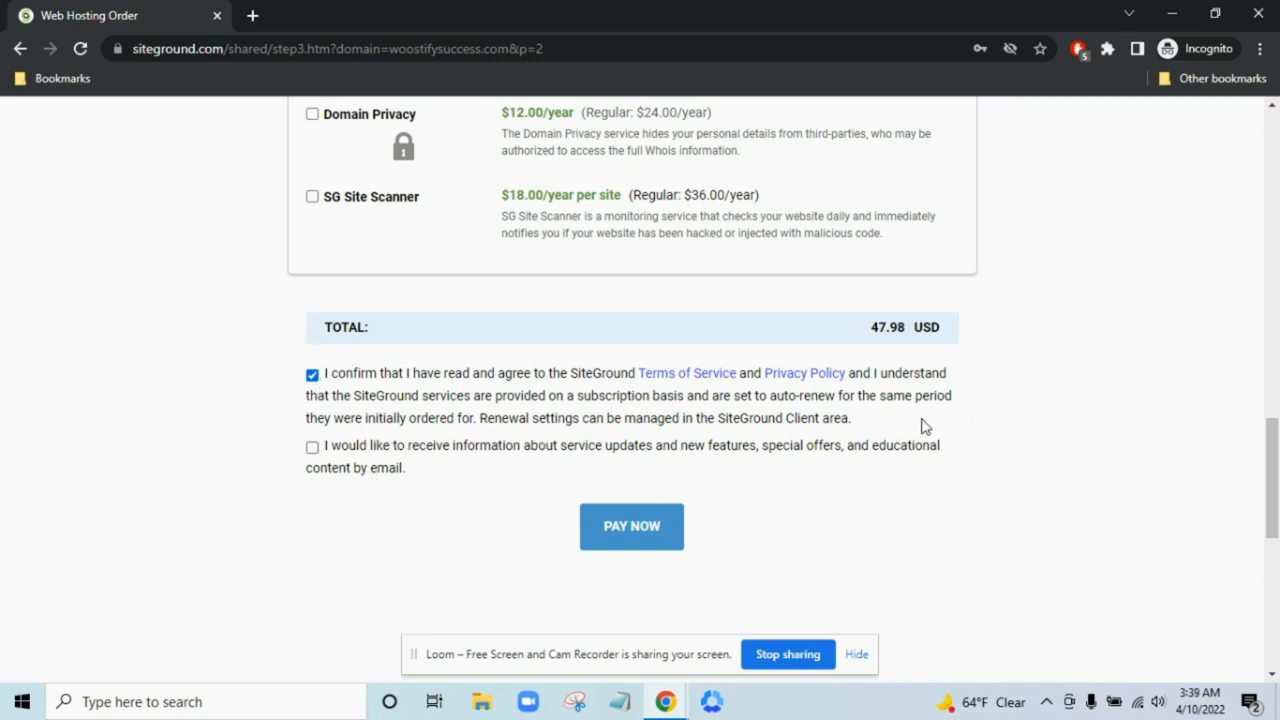
- Close the incognito SiteGround order window at 47.98 USD without paying
{"action": "scroll", "coordinate": [924, 427], "scroll_direction": "down", "scroll_amount": 1}
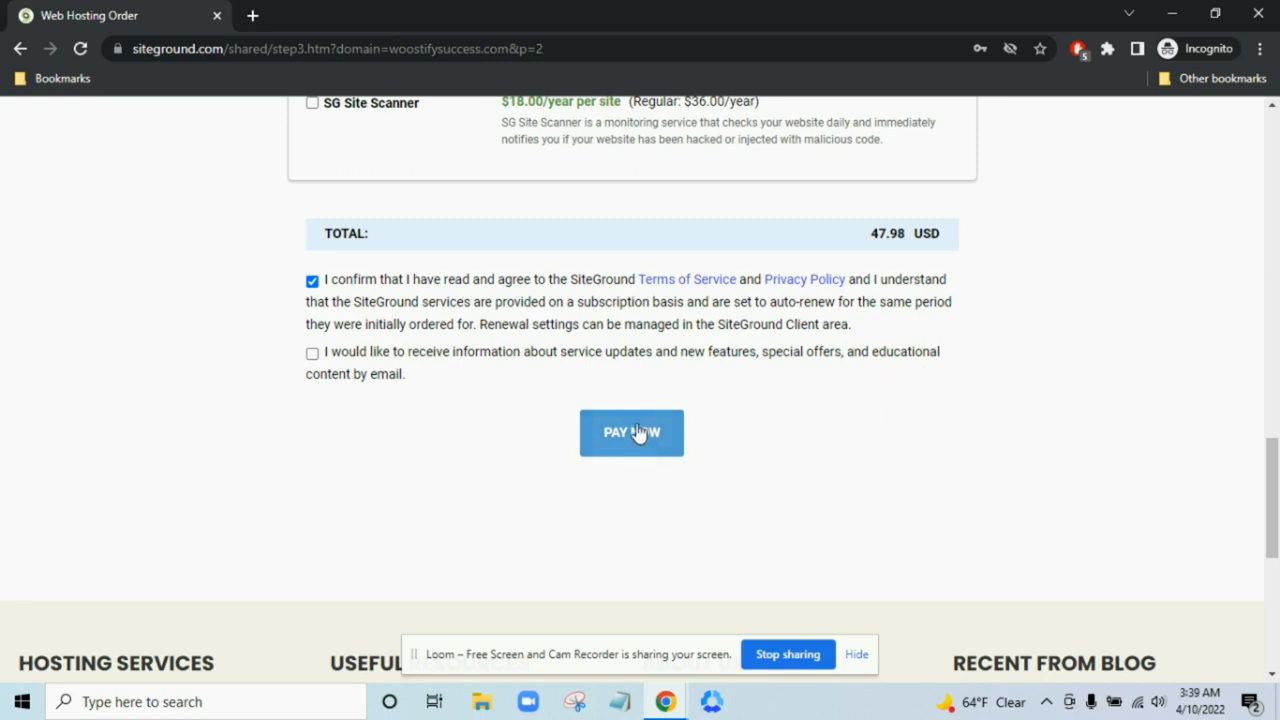
{"action": "scroll", "coordinate": [970, 358], "scroll_direction": "up", "scroll_amount": 3}
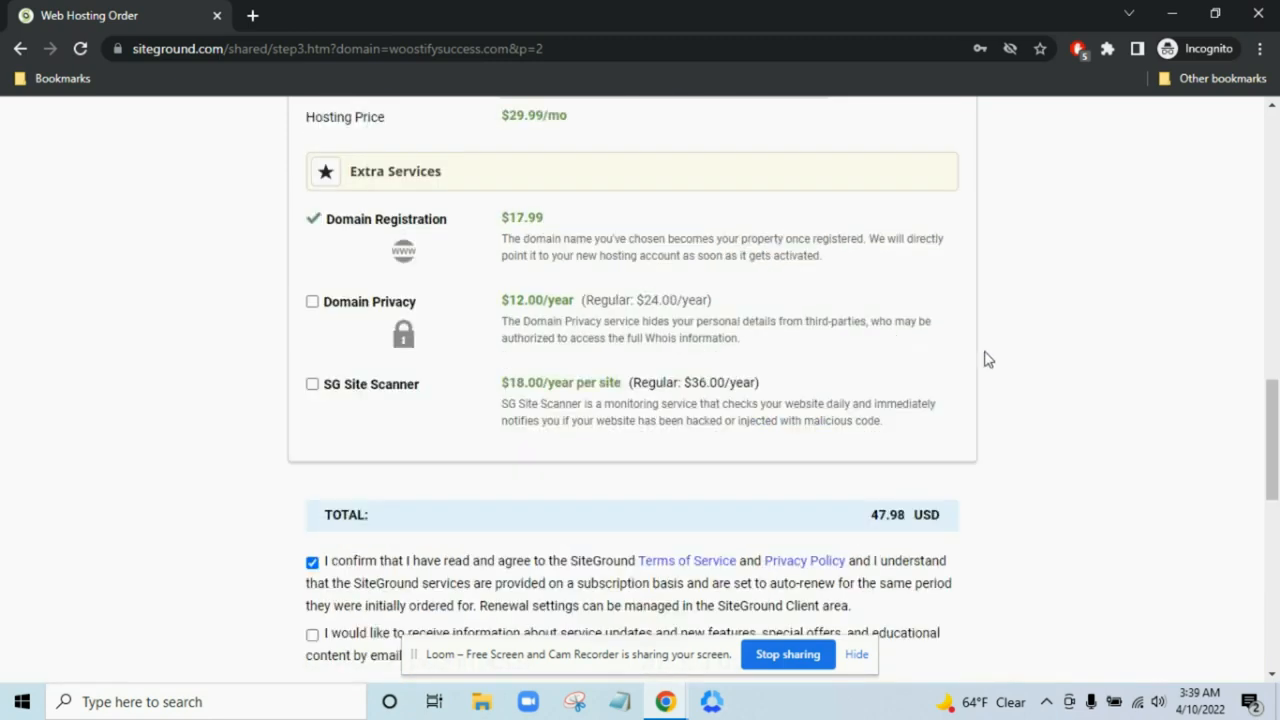
{"action": "scroll", "coordinate": [1032, 361], "scroll_direction": "up", "scroll_amount": 3}
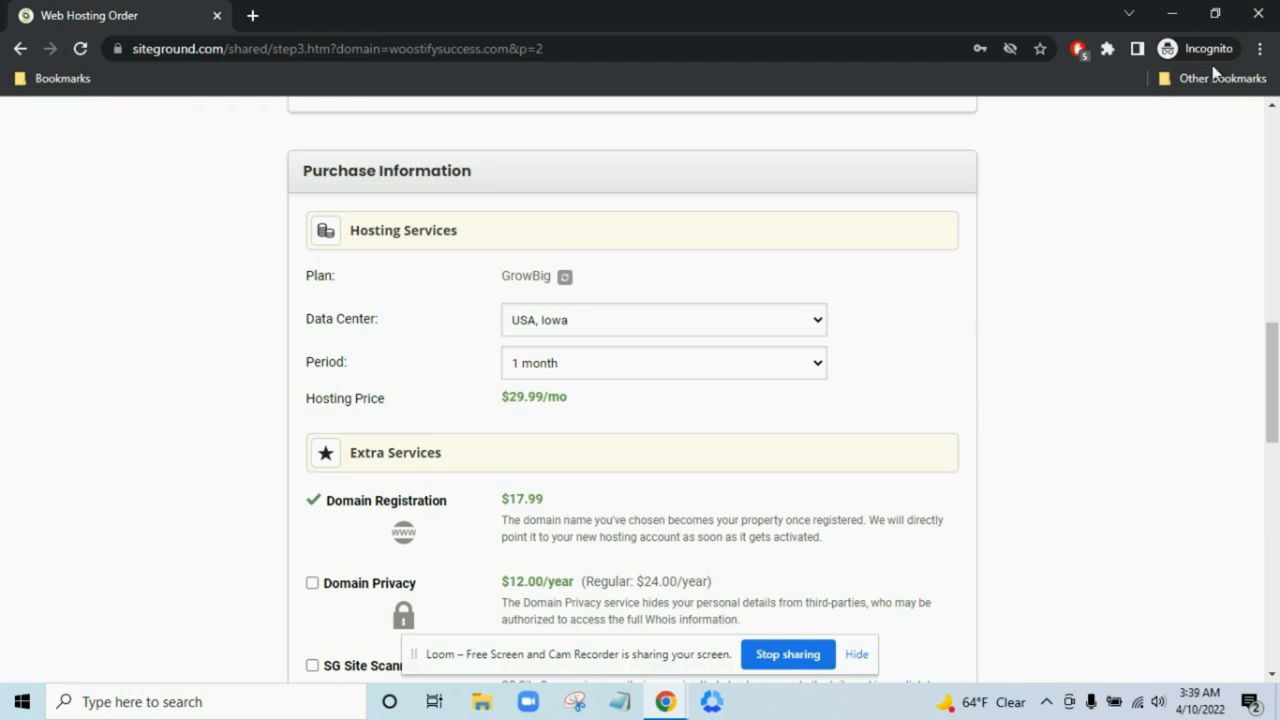
{"action": "left_click", "coordinate": [1256, 14]}
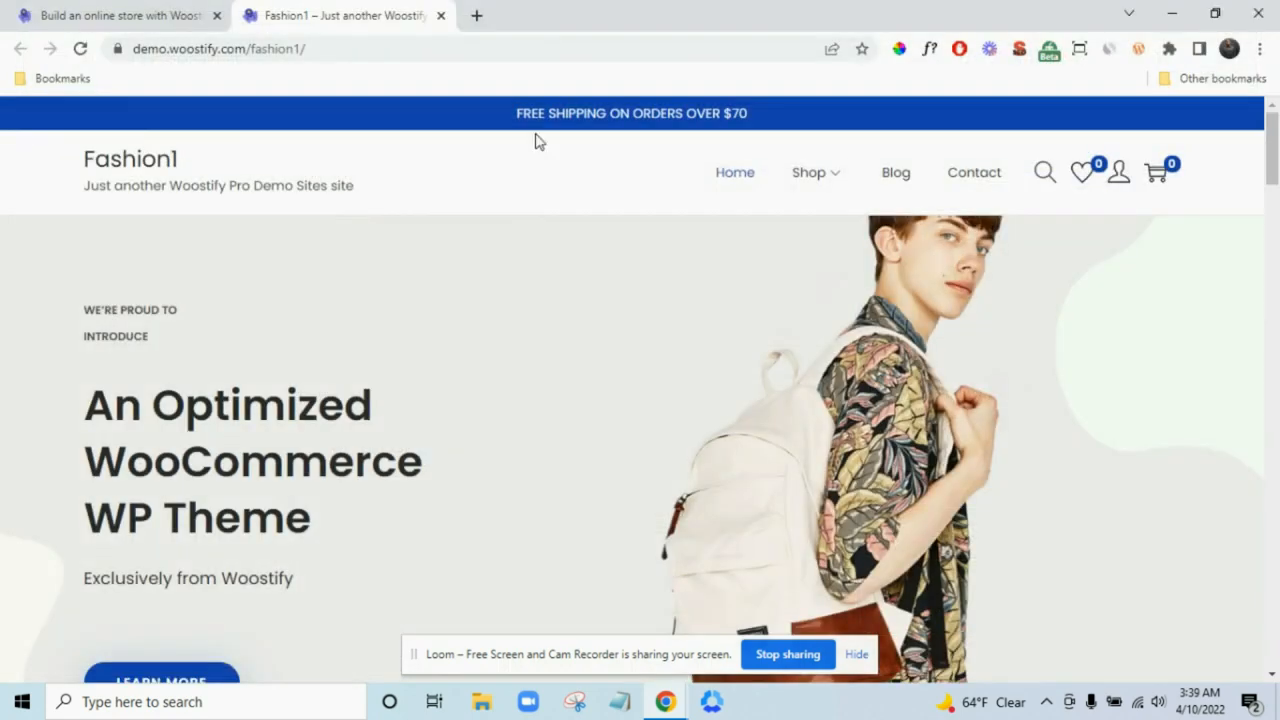
- Open SiteGround Site Tools (tools.siteground.com) in a new browser tab
{"action": "left_click", "coordinate": [477, 15]}
{"action": "type", "text": "tools.siteground.com"}
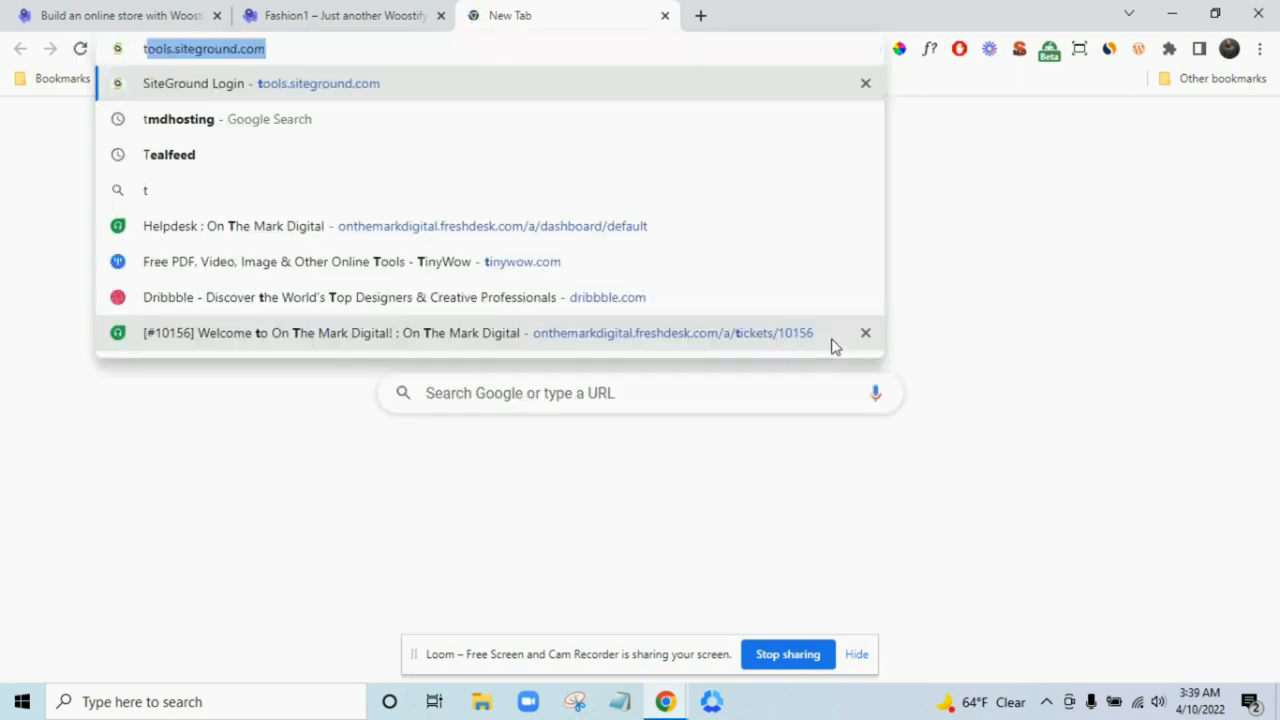
{"action": "left_click", "coordinate": [449, 96]}
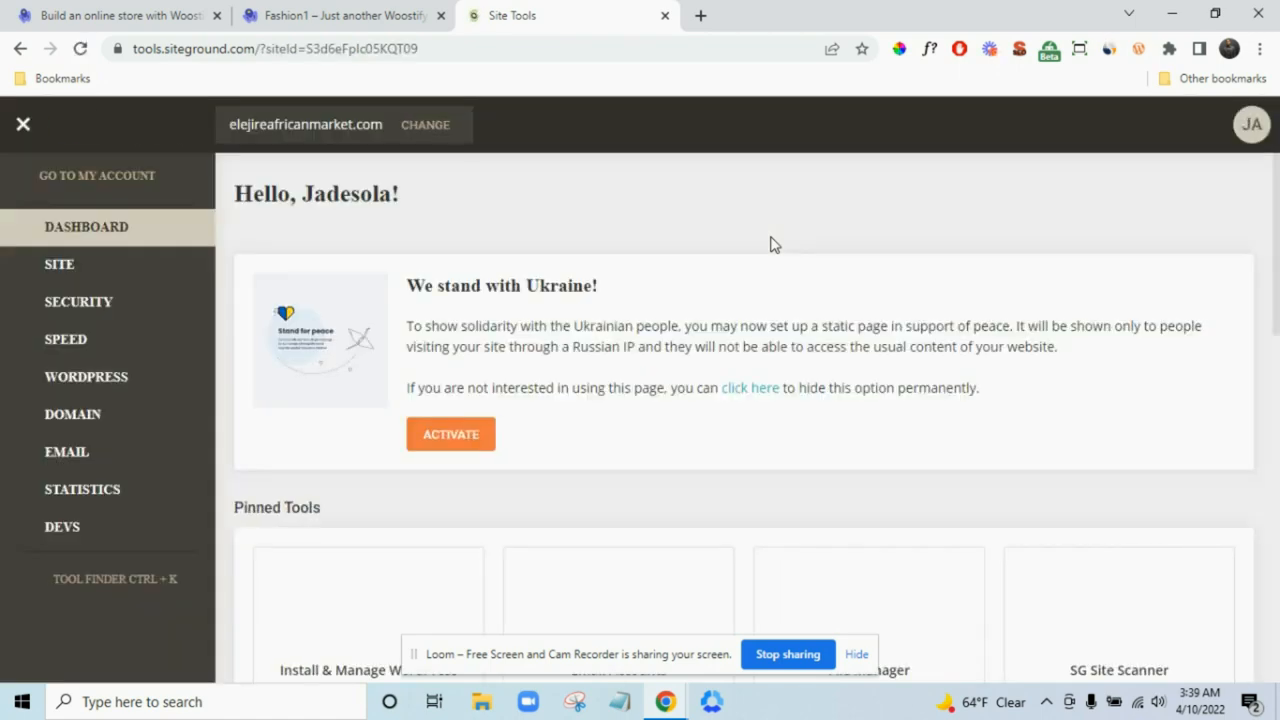
- Launch the Install & Manage WordPress tool from the dashboard's Pinned Tools
{"action": "scroll", "coordinate": [915, 262], "scroll_direction": "down", "scroll_amount": 1}
{"action": "scroll", "coordinate": [915, 262], "scroll_direction": "down", "scroll_amount": 2}
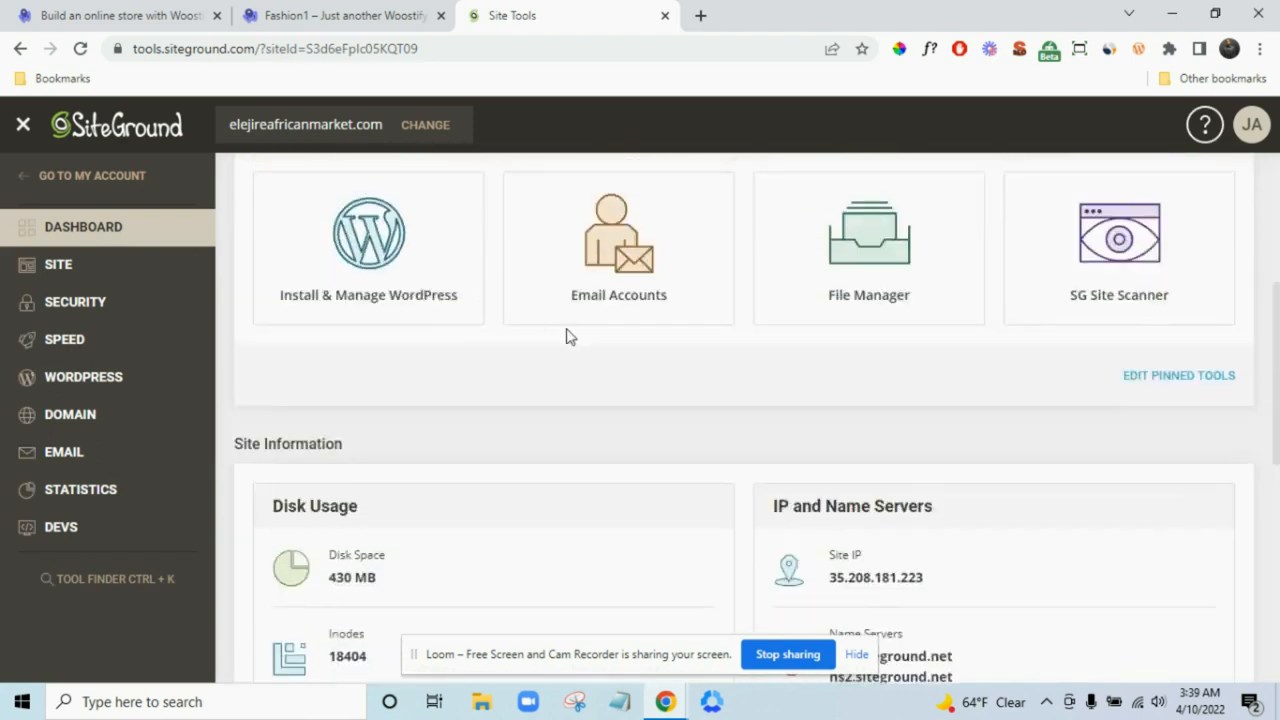
{"action": "scroll", "coordinate": [566, 355], "scroll_direction": "up", "scroll_amount": 1}
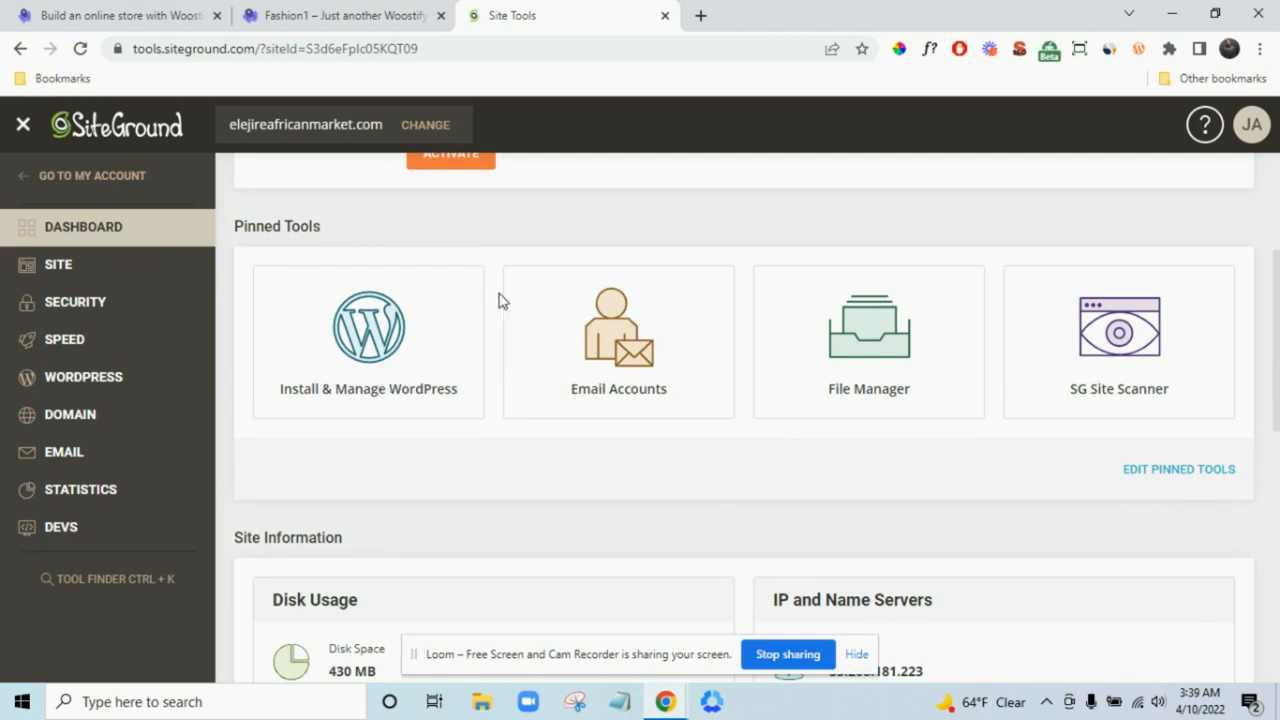
{"action": "scroll", "coordinate": [500, 300], "scroll_direction": "up", "scroll_amount": 3}
{"action": "scroll", "coordinate": [535, 296], "scroll_direction": "down", "scroll_amount": 2}
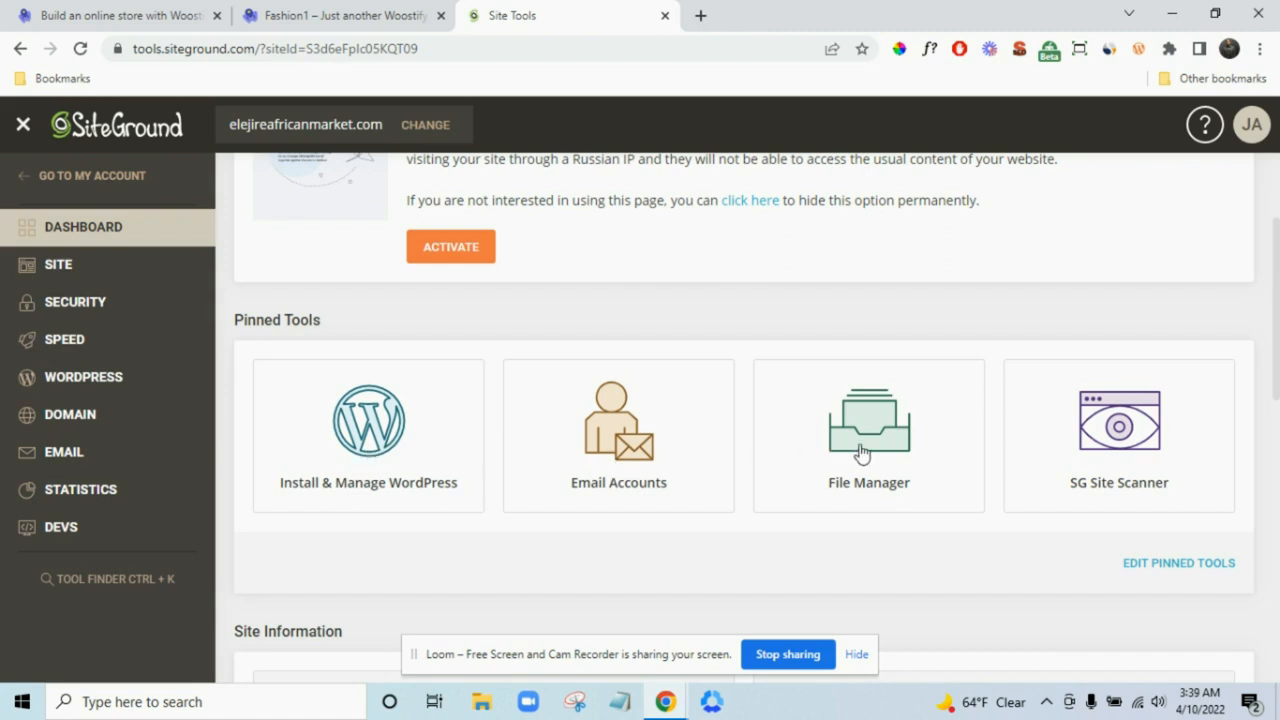
{"action": "left_click", "coordinate": [376, 466]}
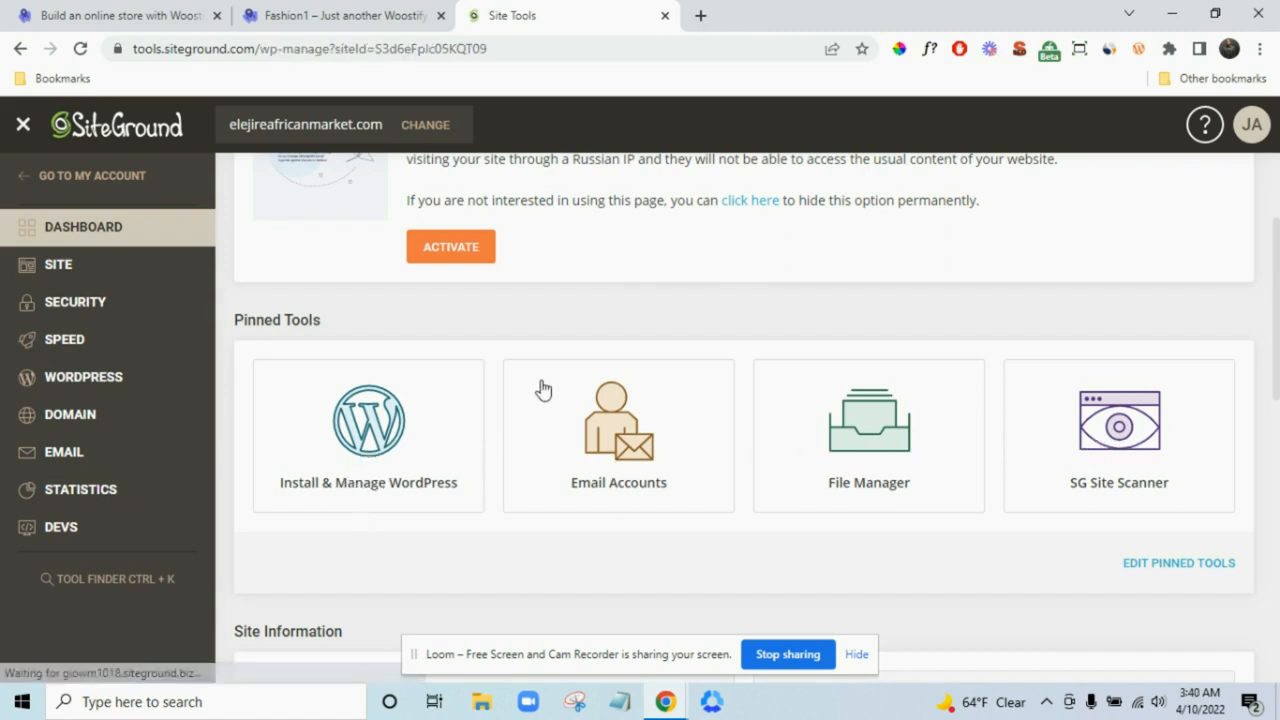
- Start a plain WordPress install on the store's only domain, in the Main folder
{"action": "scroll", "coordinate": [571, 384], "scroll_direction": "down", "scroll_amount": 1}
{"action": "scroll", "coordinate": [571, 384], "scroll_direction": "up", "scroll_amount": 1}
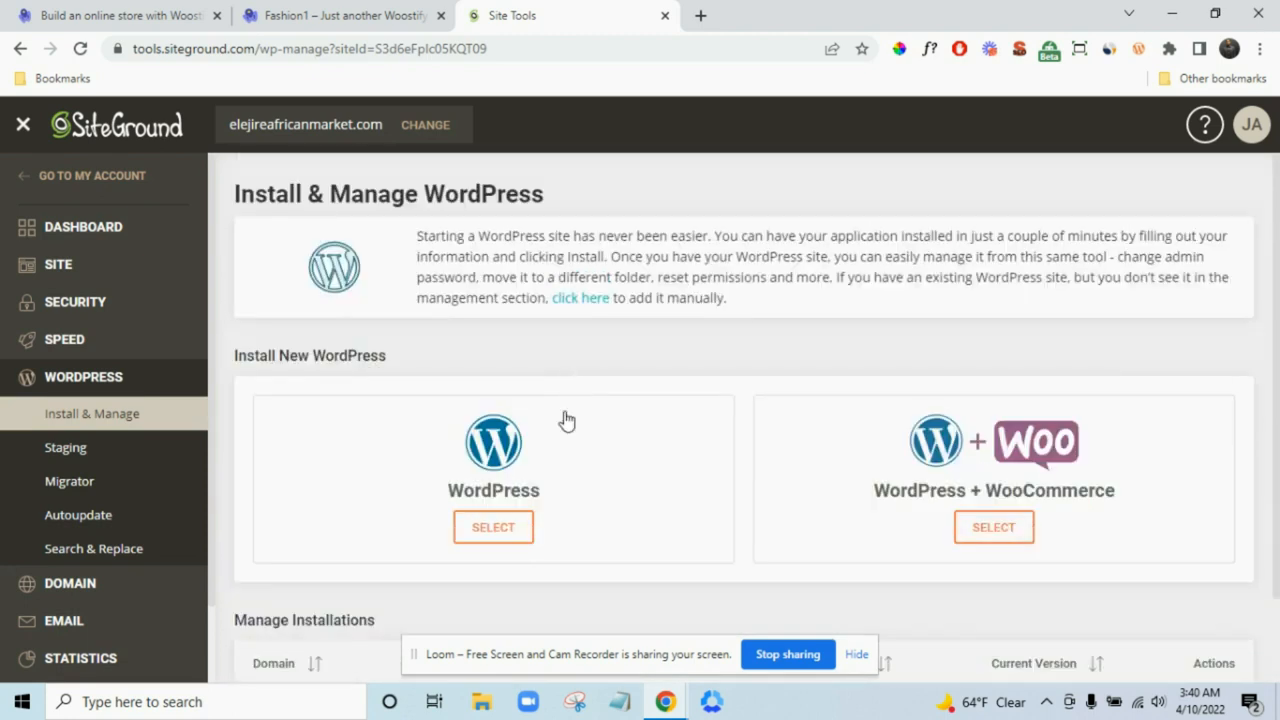
{"action": "left_click", "coordinate": [508, 538]}
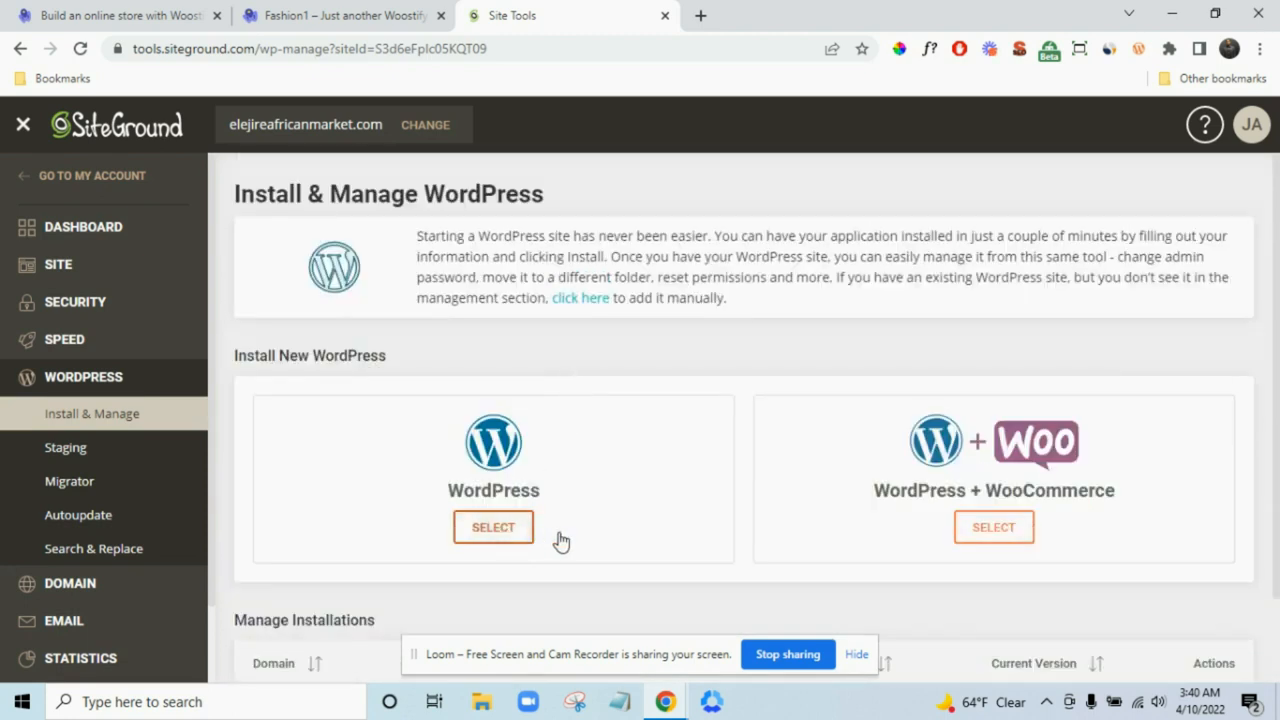
{"action": "scroll", "coordinate": [571, 535], "scroll_direction": "down", "scroll_amount": 1}
{"action": "left_click", "coordinate": [497, 570]}
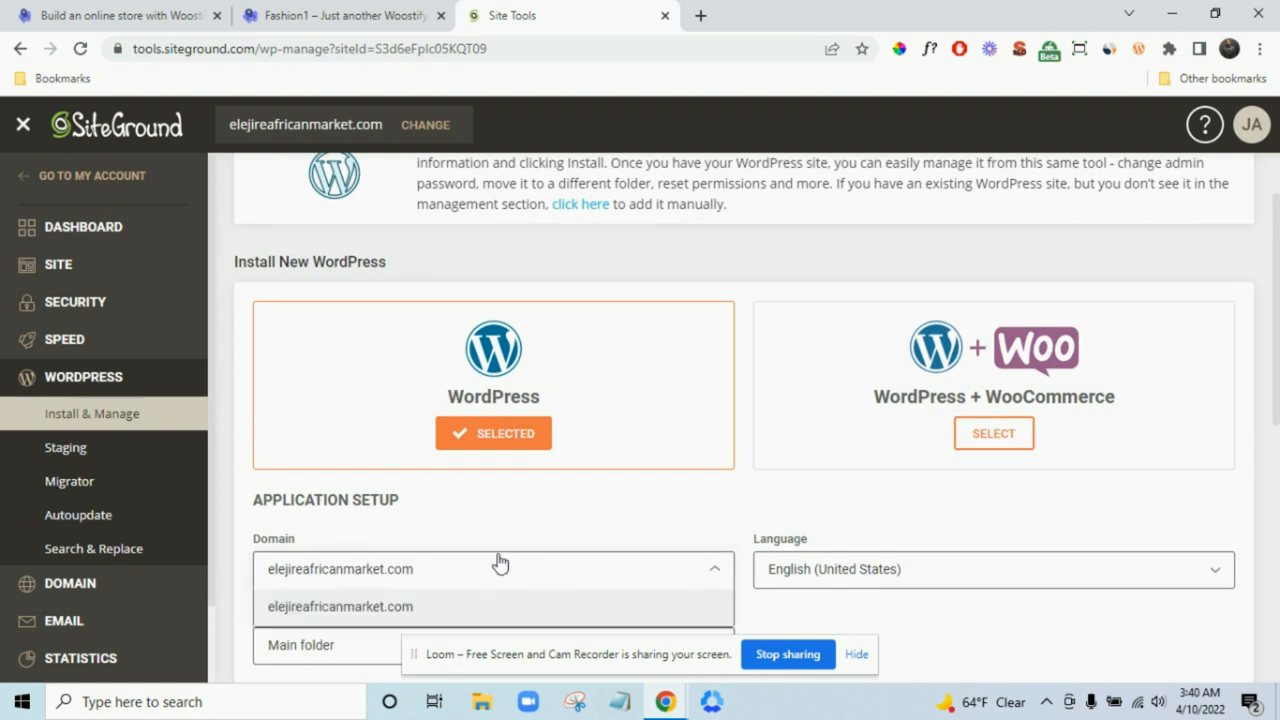
{"action": "scroll", "coordinate": [575, 508], "scroll_direction": "down", "scroll_amount": 1}
{"action": "scroll", "coordinate": [574, 508], "scroll_direction": "down", "scroll_amount": 2}
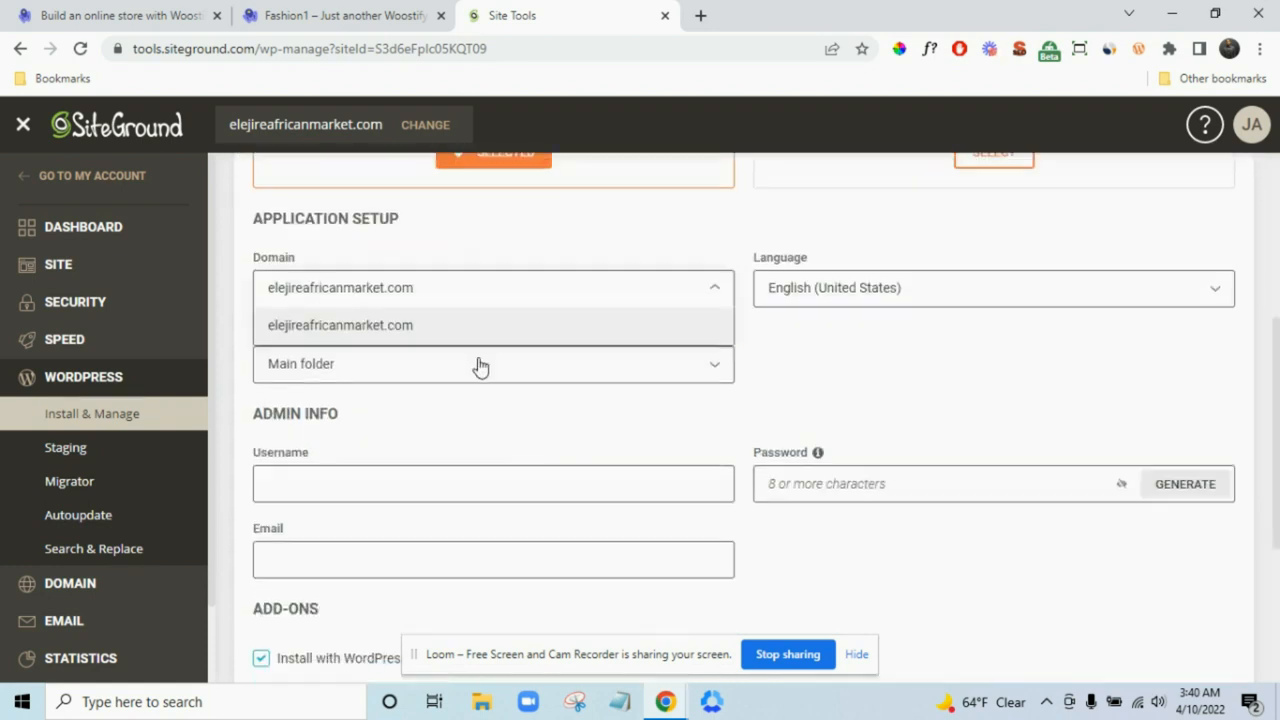
{"action": "left_click", "coordinate": [534, 424]}
{"action": "left_click", "coordinate": [345, 366]}
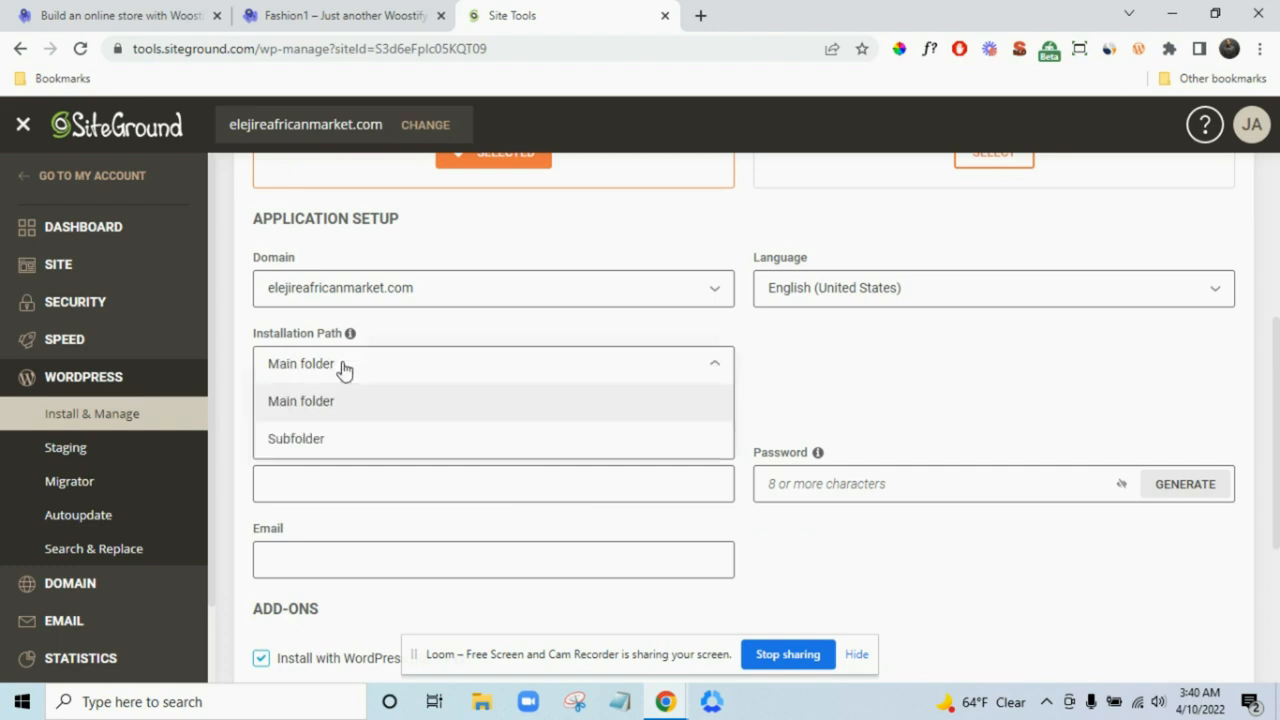
{"action": "left_click", "coordinate": [715, 370]}
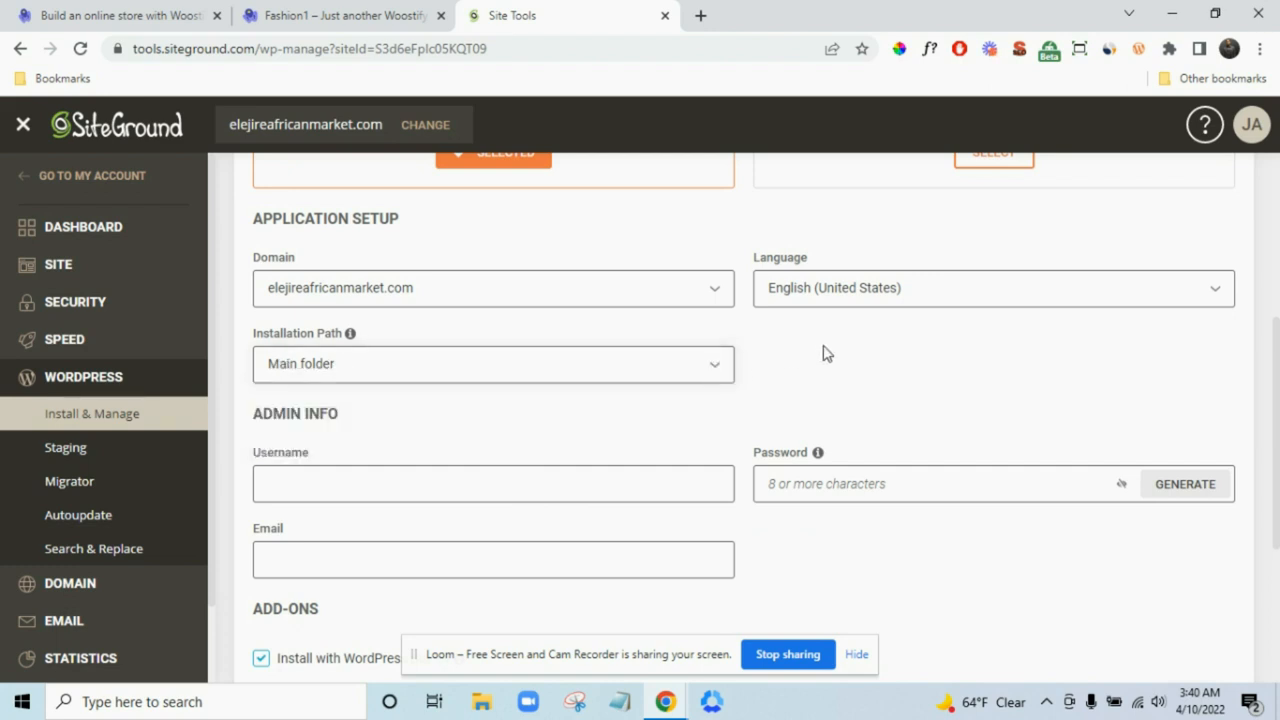
- Review the install form's Admin Info and Add-ons sections, then select the browser address
{"action": "scroll", "coordinate": [825, 353], "scroll_direction": "down", "scroll_amount": 1}
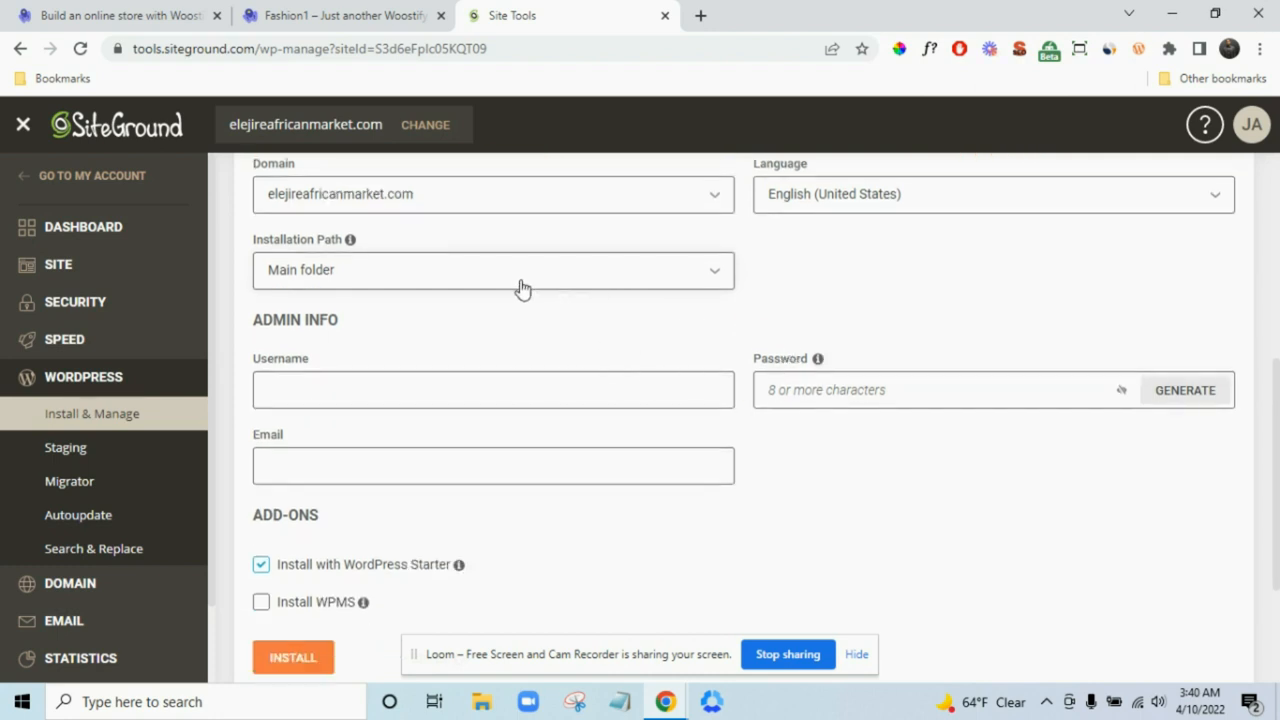
{"action": "scroll", "coordinate": [908, 230], "scroll_direction": "up", "scroll_amount": 1}
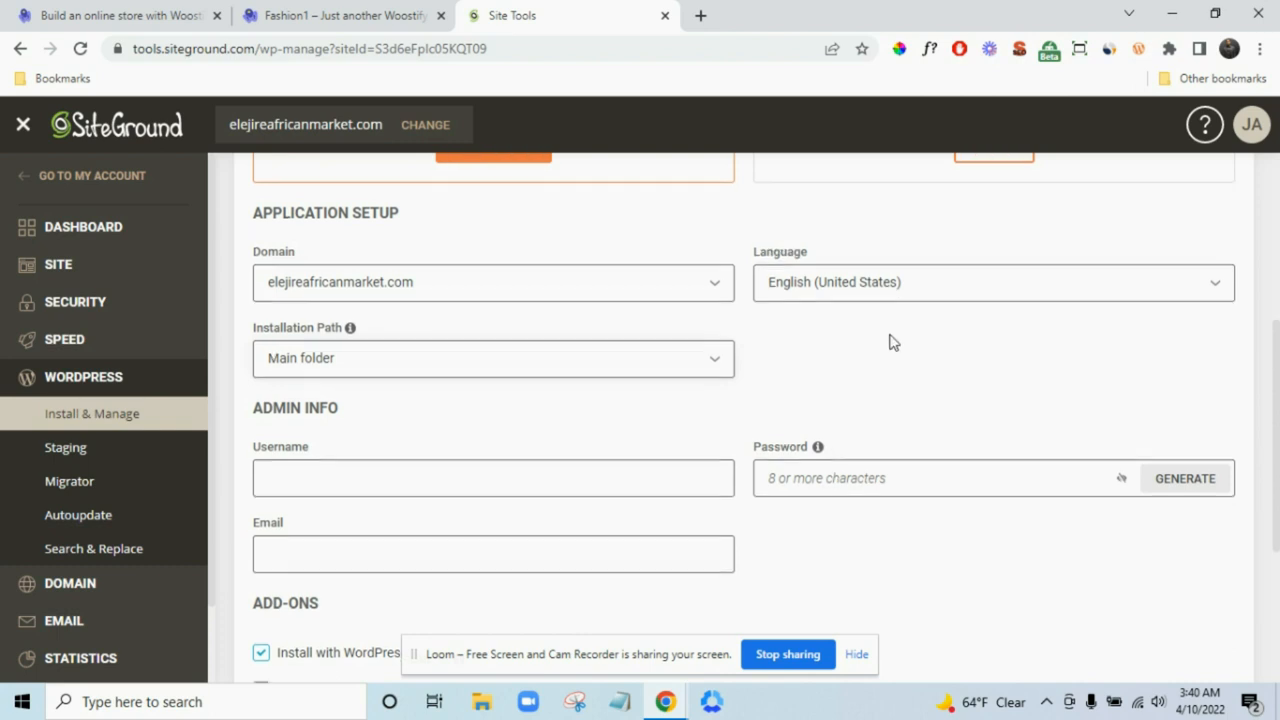
{"action": "scroll", "coordinate": [881, 346], "scroll_direction": "down", "scroll_amount": 1}
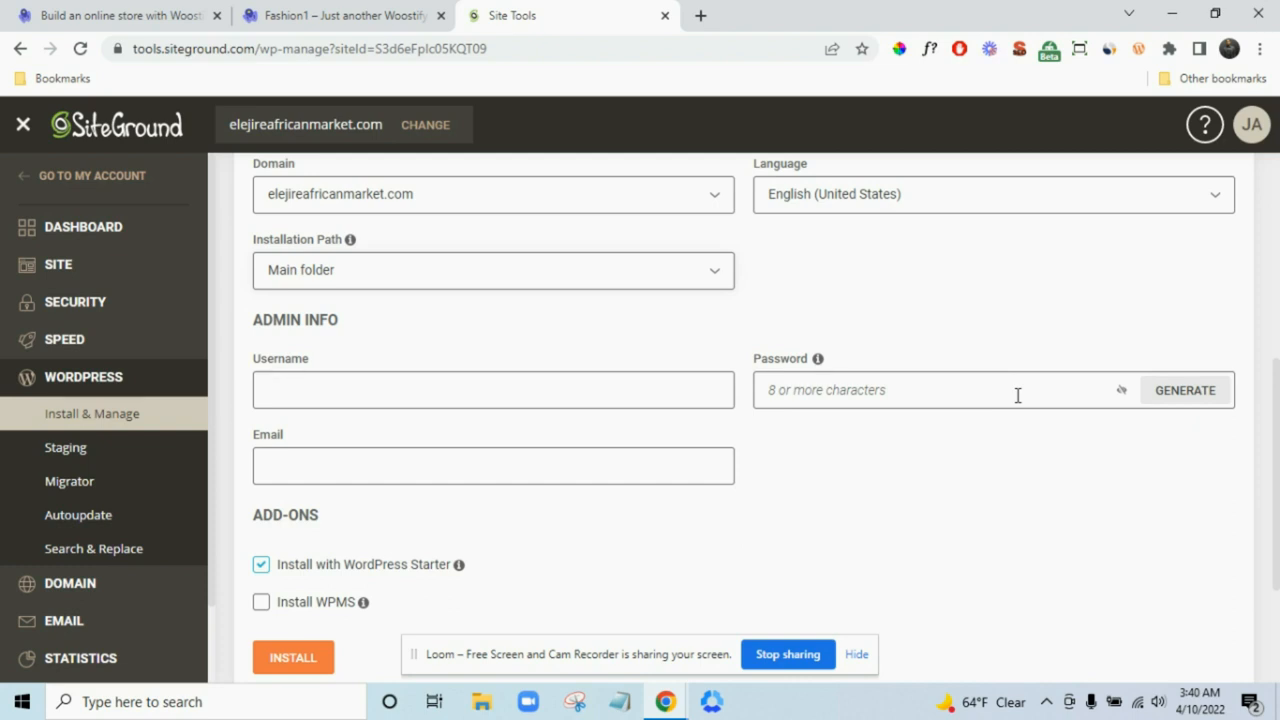
{"action": "scroll", "coordinate": [1010, 394], "scroll_direction": "down", "scroll_amount": 2}
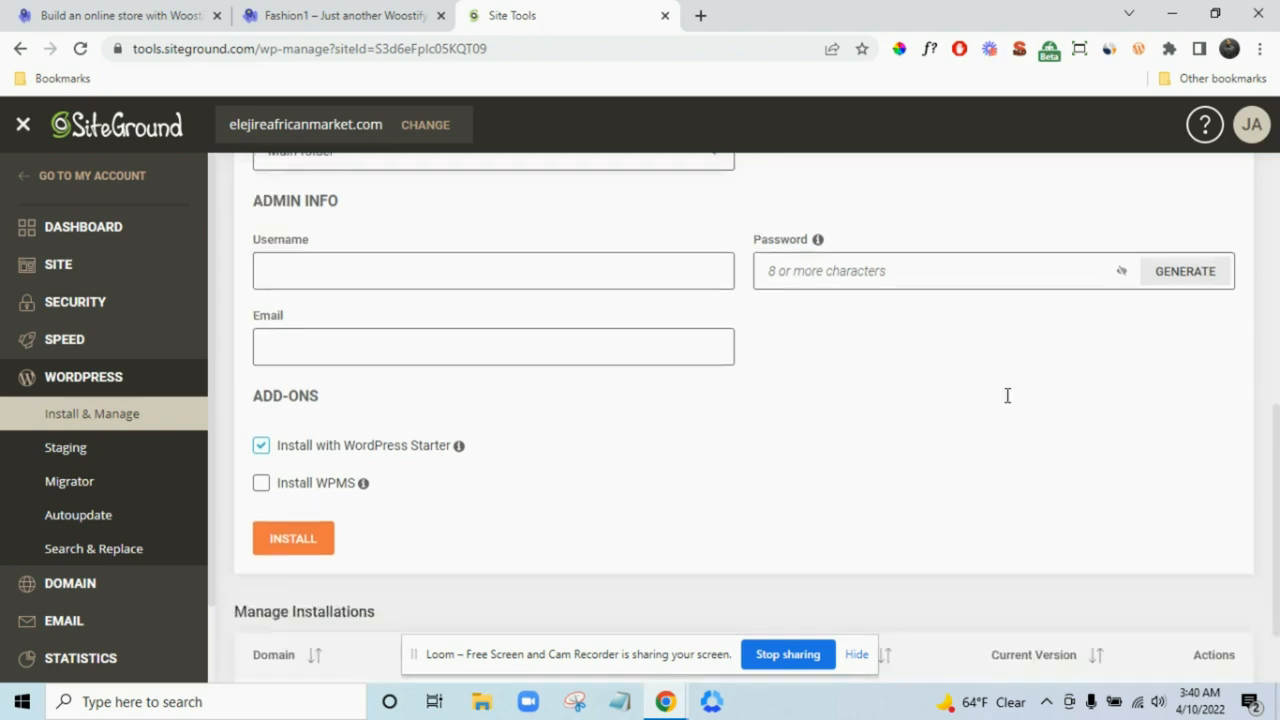
{"action": "scroll", "coordinate": [410, 425], "scroll_direction": "up", "scroll_amount": 2}
{"action": "scroll", "coordinate": [392, 440], "scroll_direction": "down", "scroll_amount": 1}
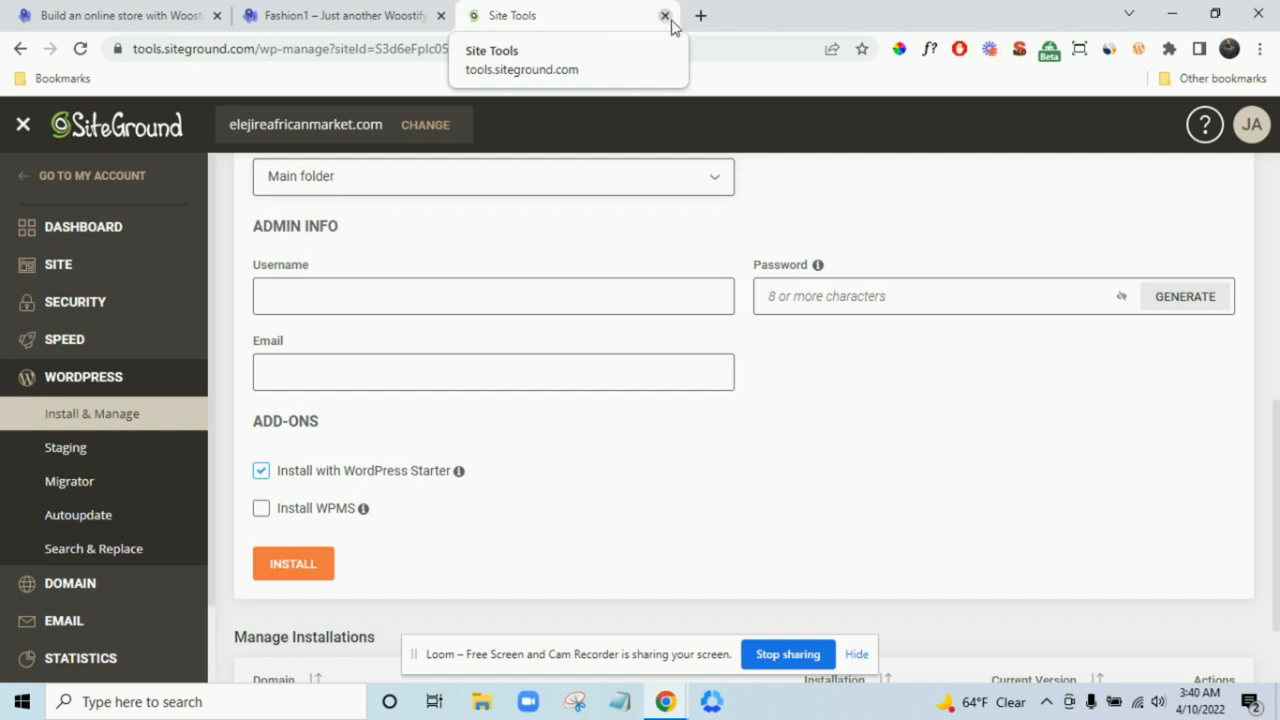
{"action": "left_click", "coordinate": [686, 47]}
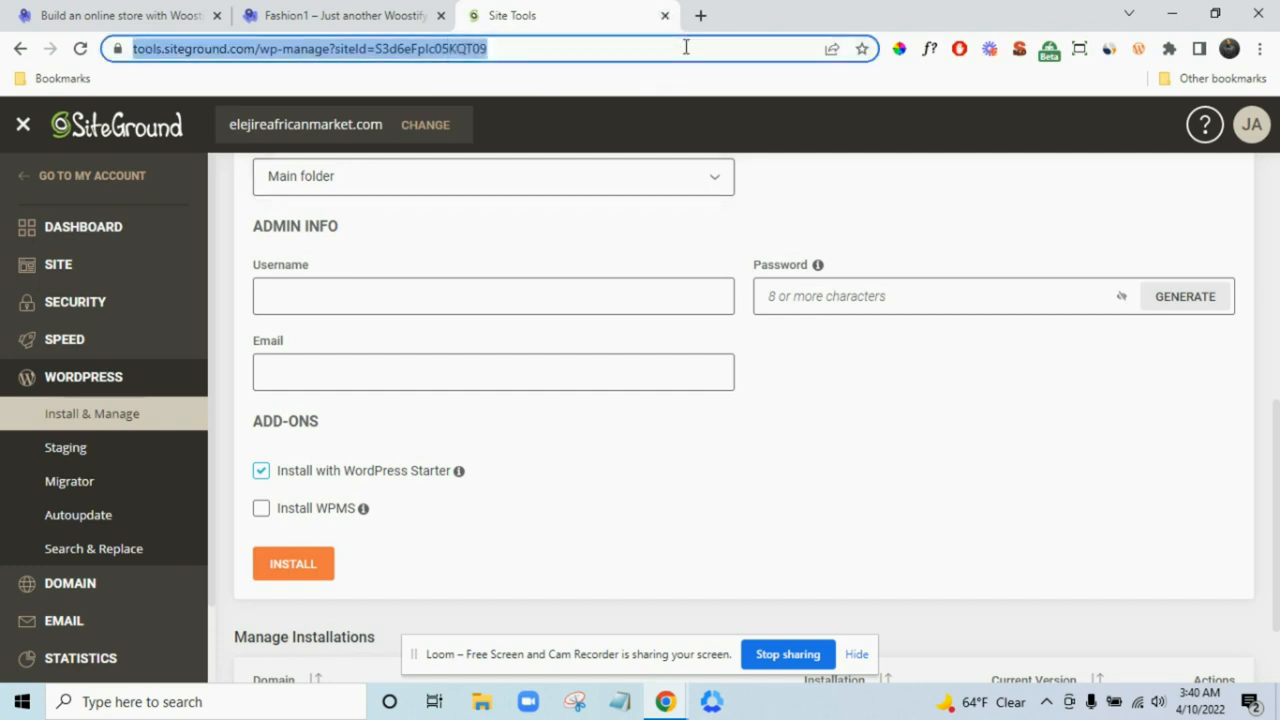
- Go to successtechservices.com/tutorial/wp-admin and log in to the Tutorial Website admin
{"action": "type", "text": "successtechservices.com"}
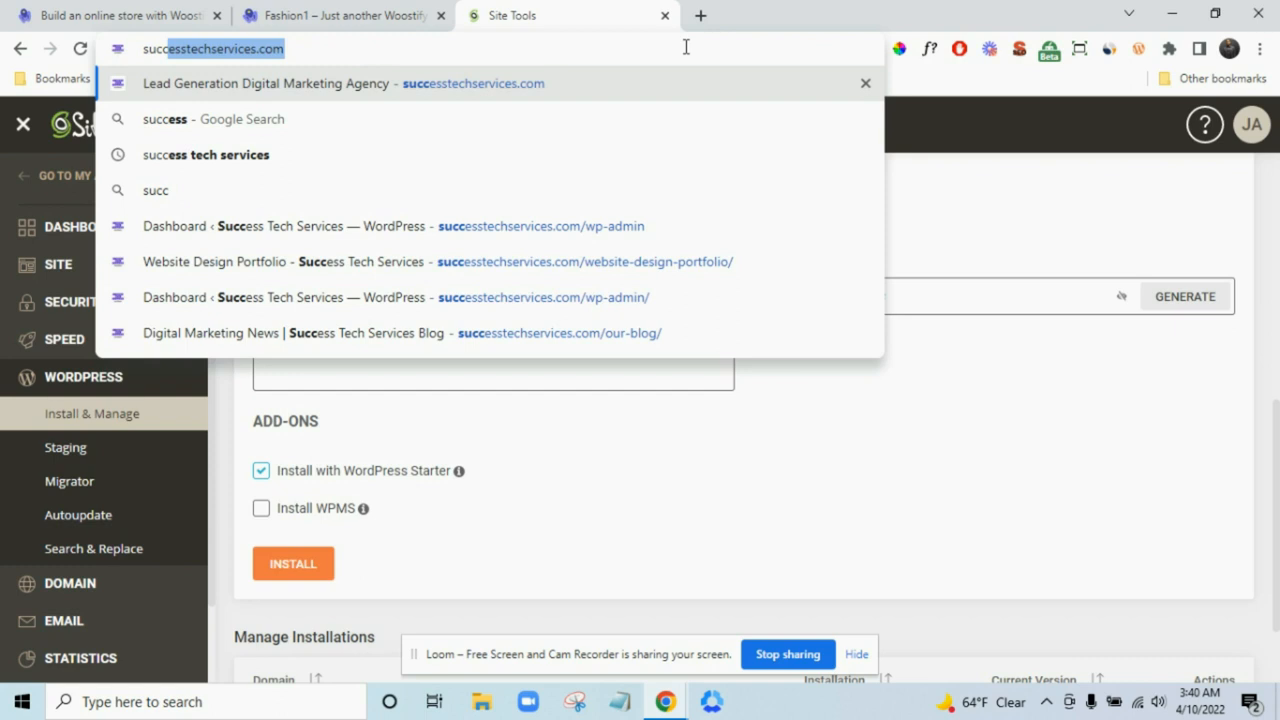
{"action": "key", "text": "Right"}
{"action": "type", "text": "/tut"}
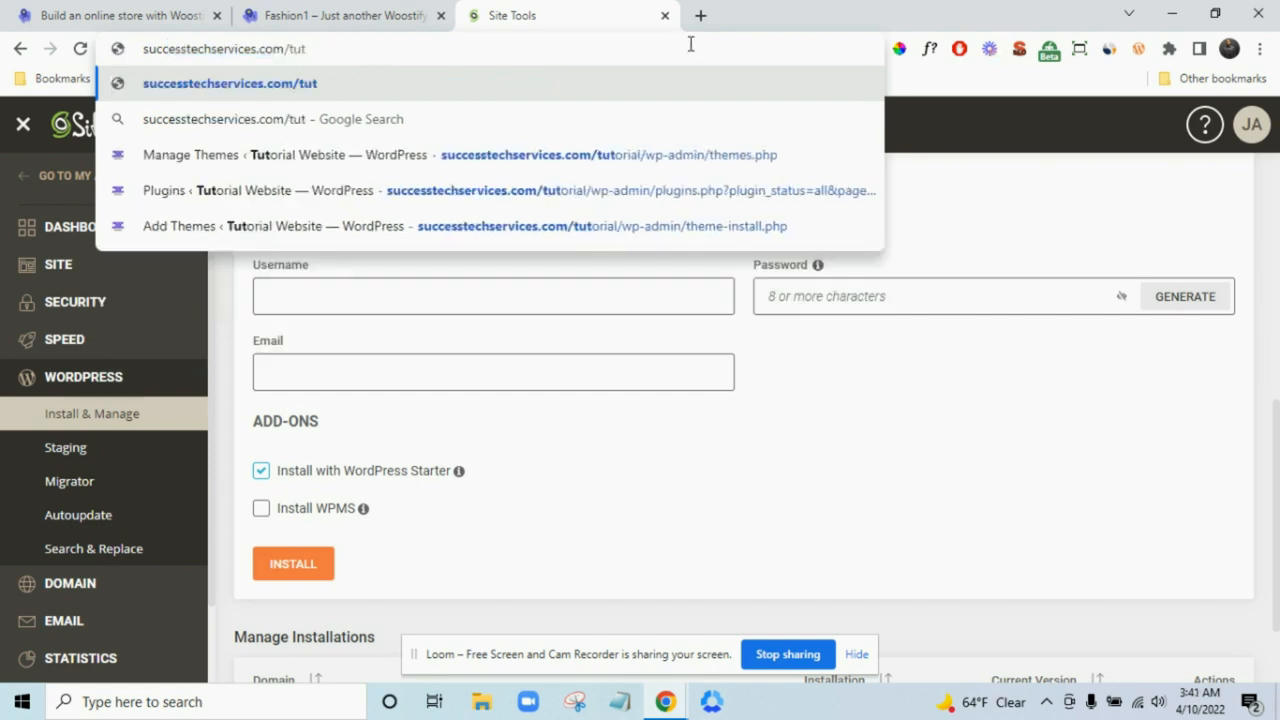
{"action": "type", "text": "ori"}
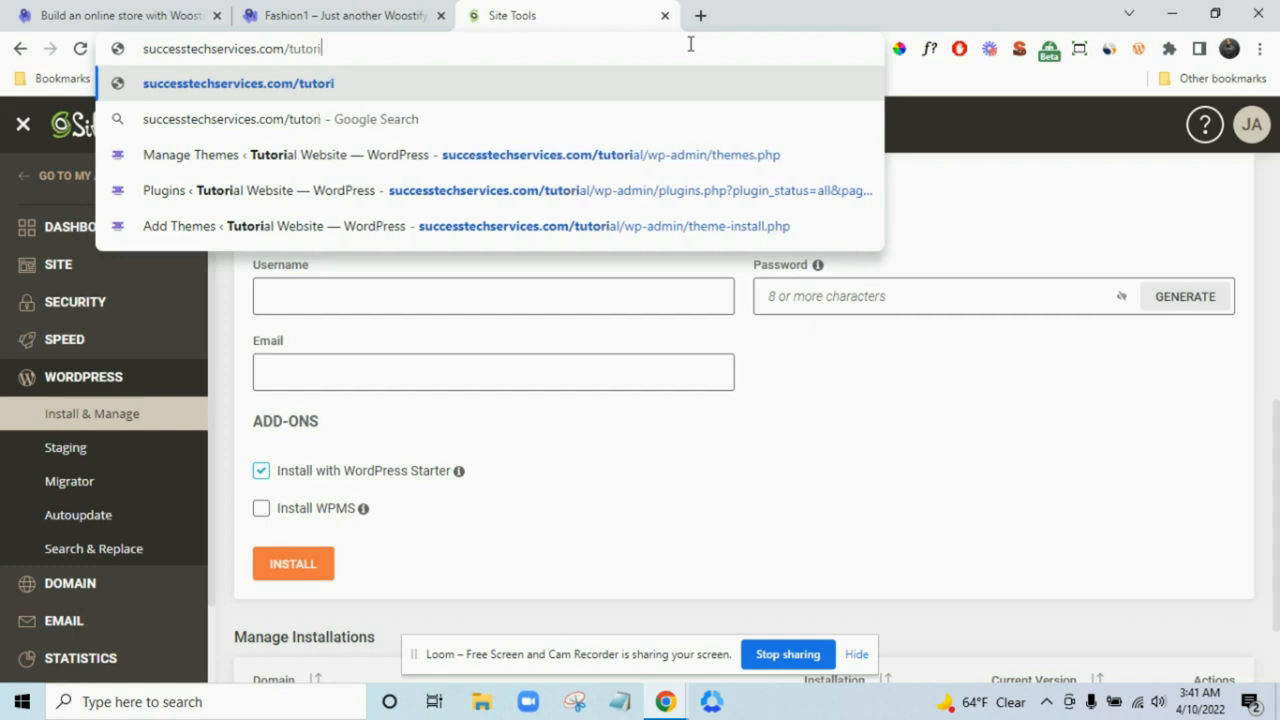
{"action": "type", "text": "al/wp-"}
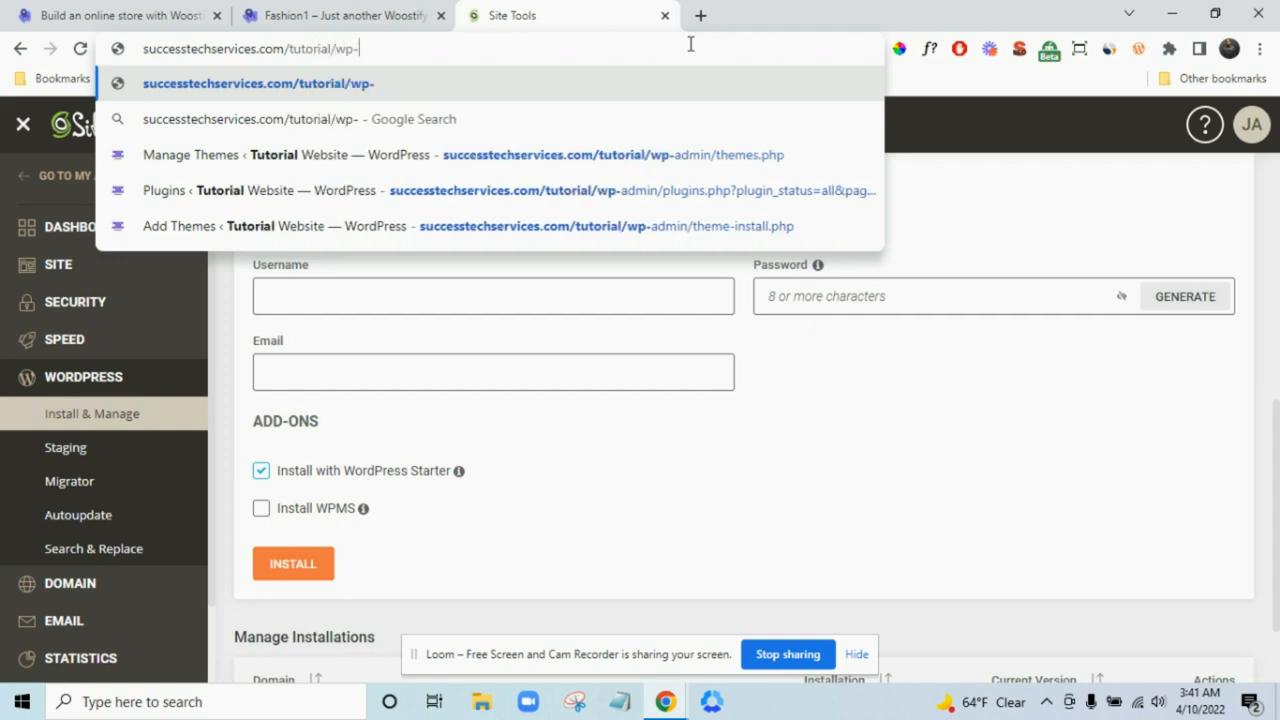
{"action": "type", "text": "admin"}
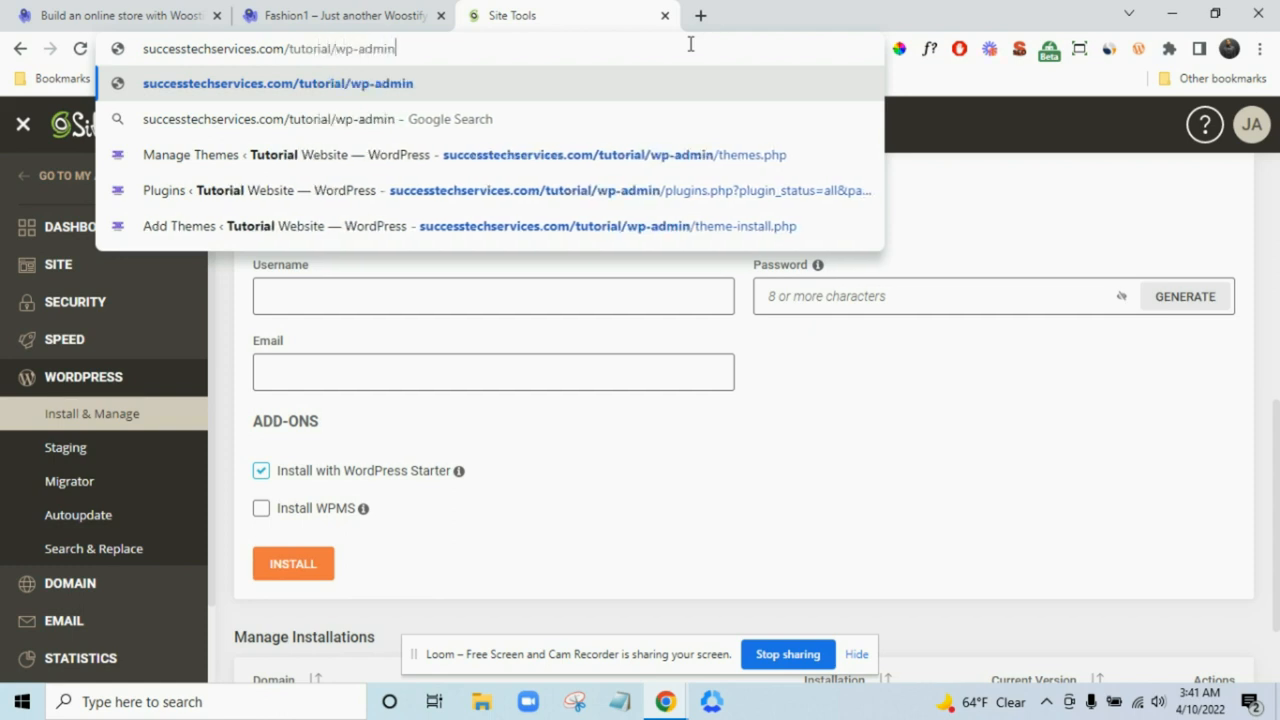
{"action": "key", "text": "Return"}
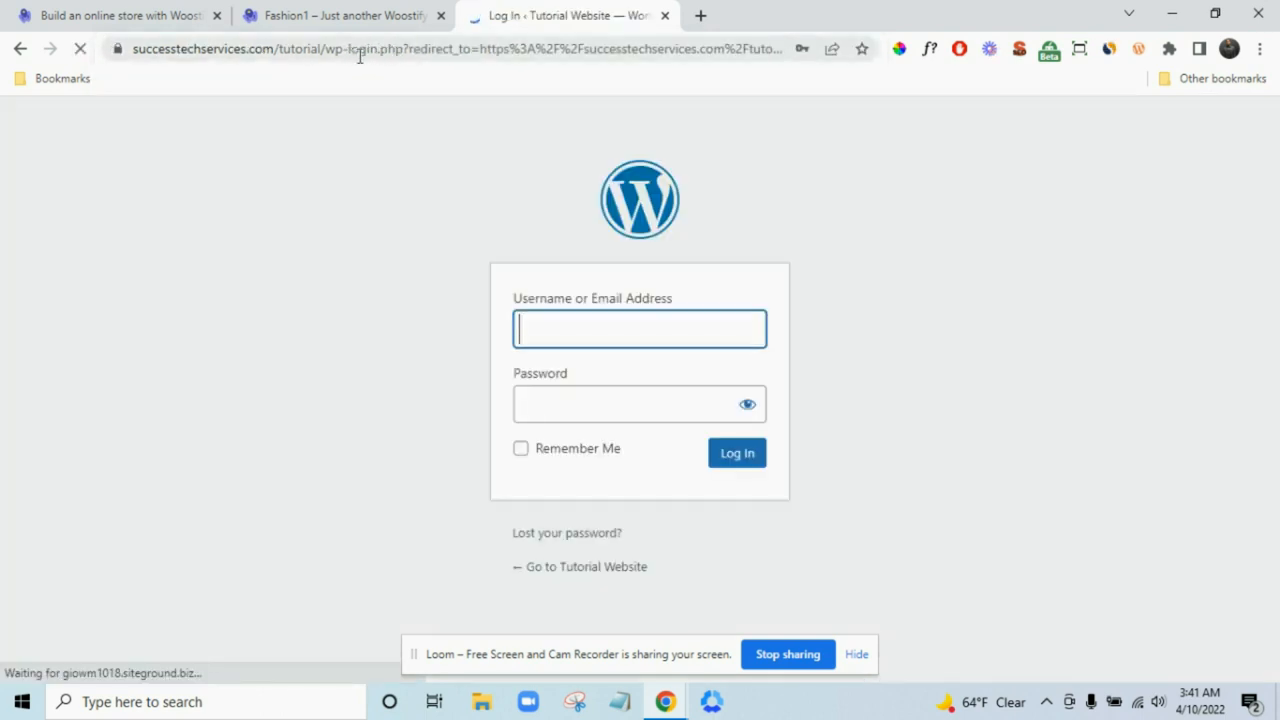
{"action": "left_click", "coordinate": [736, 460]}
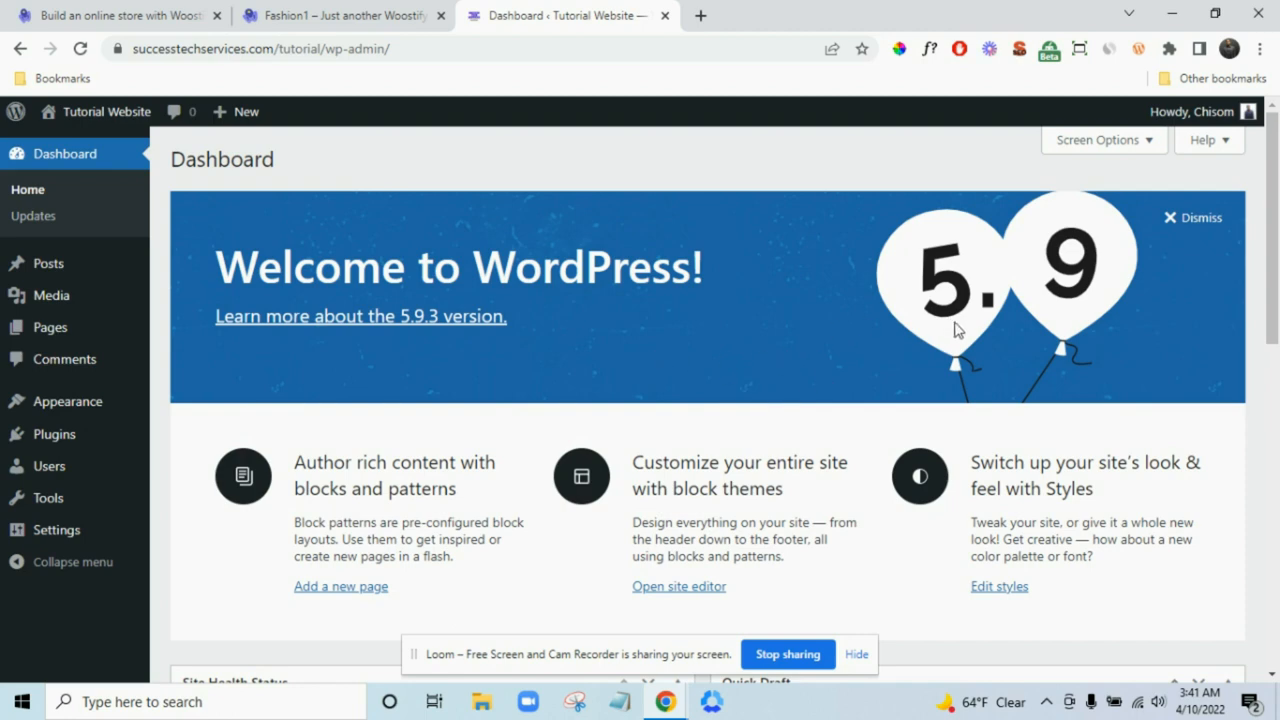
- In Screen Options, uncheck Site Health Status, Activity, Quick Draft, Events and News, and Welcome
{"action": "scroll", "coordinate": [981, 330], "scroll_direction": "down", "scroll_amount": 2}
{"action": "scroll", "coordinate": [986, 334], "scroll_direction": "up", "scroll_amount": 2}
{"action": "left_click", "coordinate": [1118, 150]}
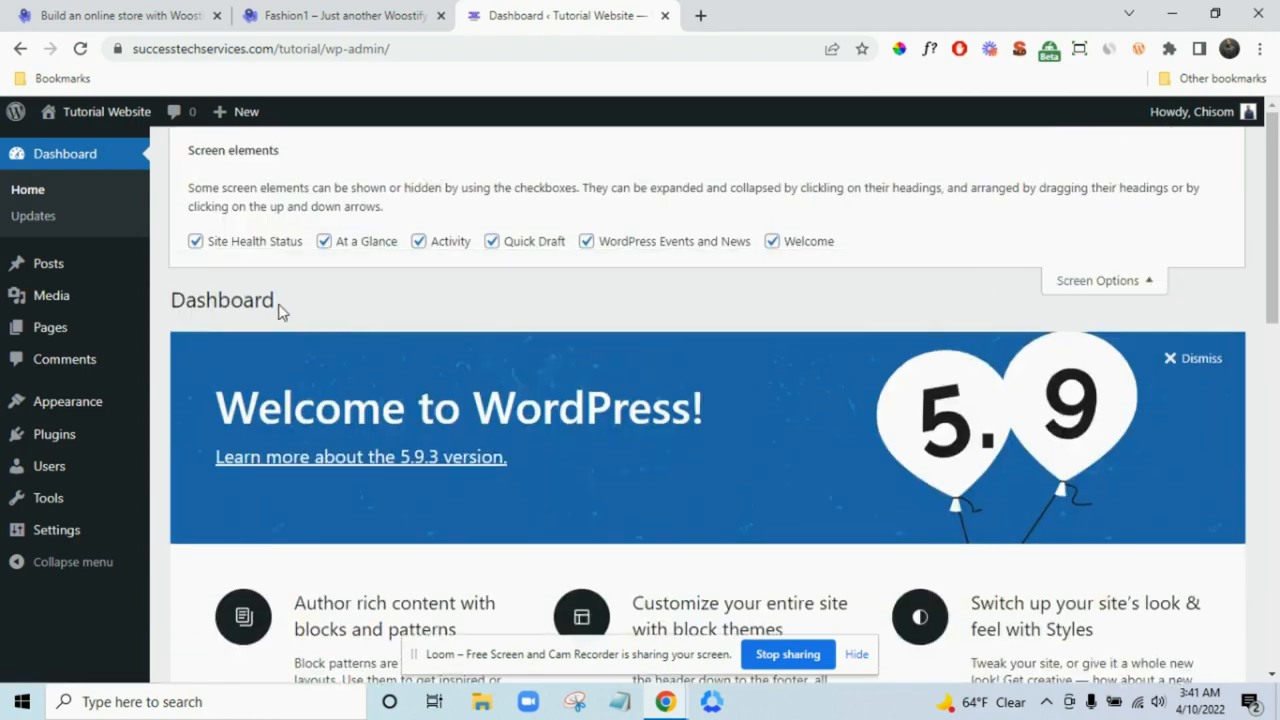
{"action": "left_click", "coordinate": [265, 241]}
{"action": "scroll", "coordinate": [626, 354], "scroll_direction": "down", "scroll_amount": 10}
{"action": "scroll", "coordinate": [666, 474], "scroll_direction": "up", "scroll_amount": 10}
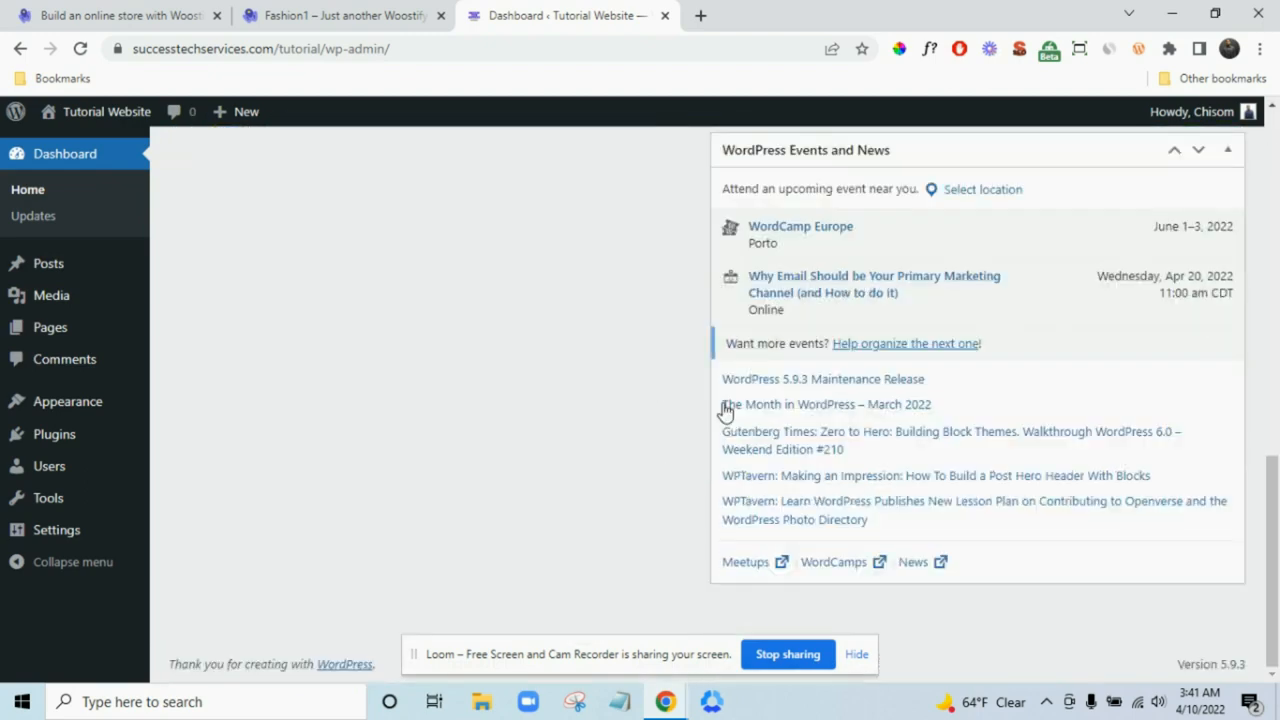
{"action": "left_click", "coordinate": [441, 249]}
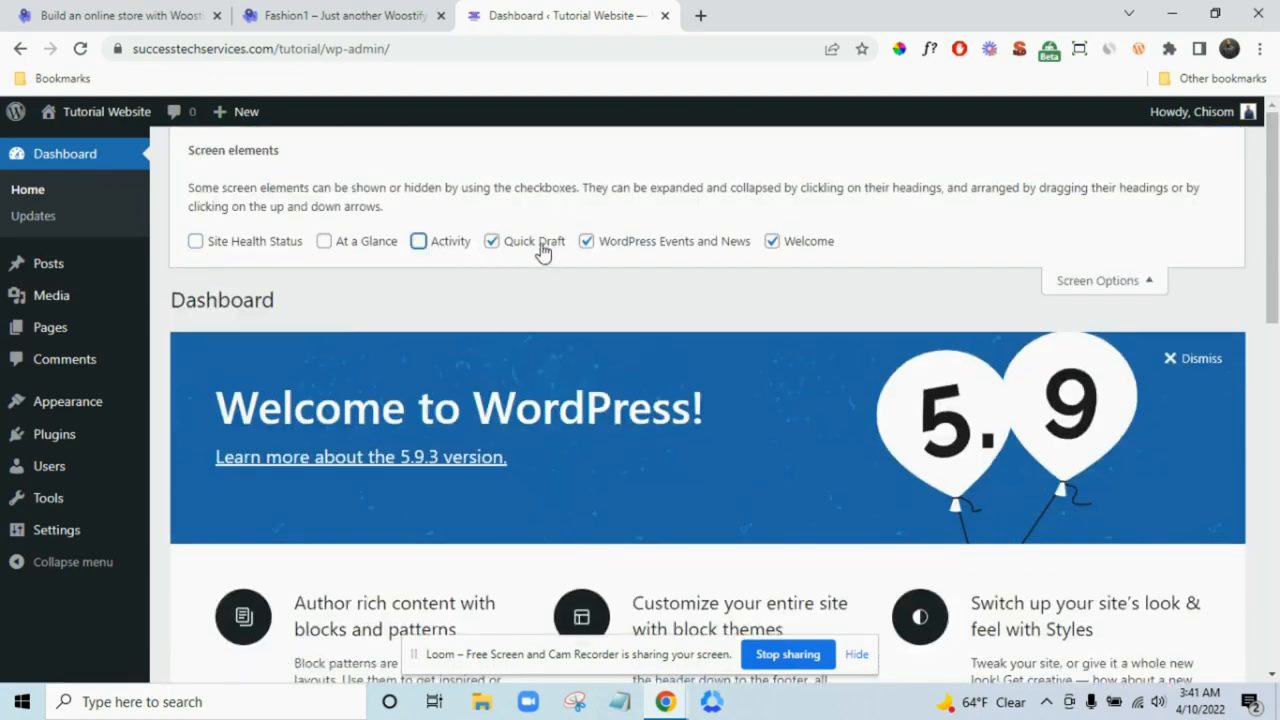
{"action": "left_click", "coordinate": [535, 247]}
{"action": "left_click", "coordinate": [662, 246]}
{"action": "left_click", "coordinate": [773, 243]}
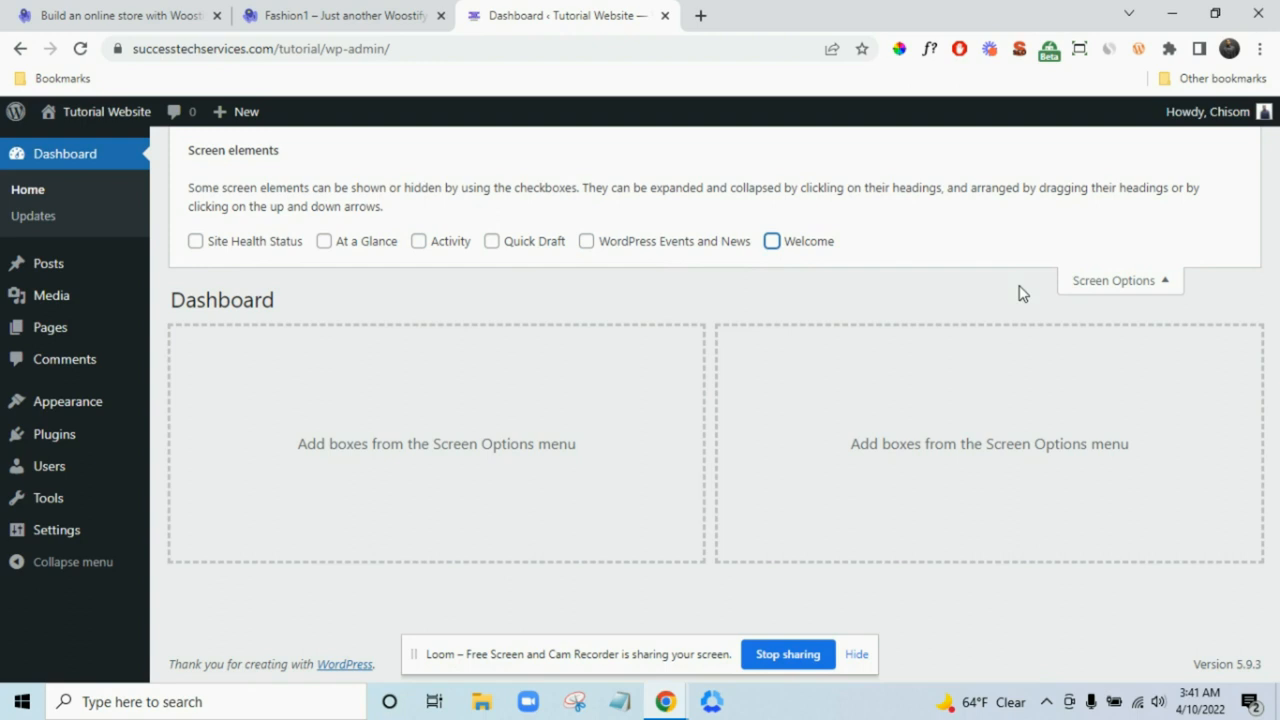
{"action": "left_click", "coordinate": [1104, 286]}
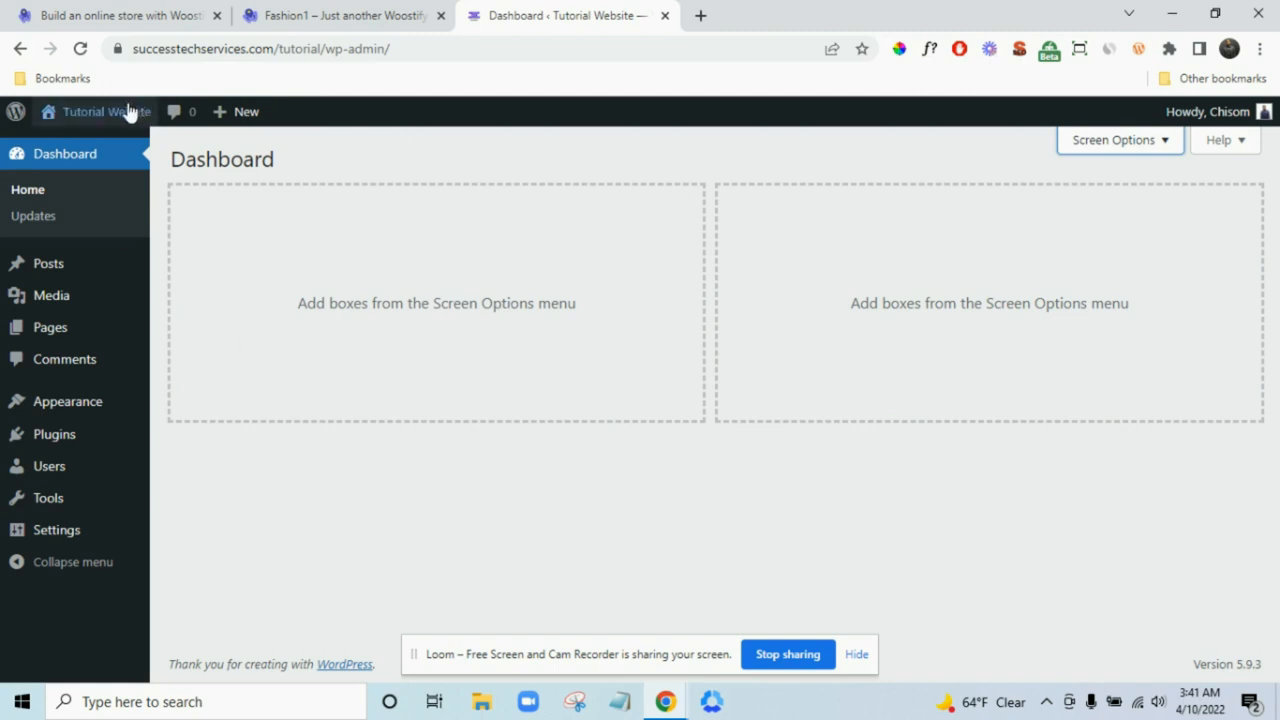
{"action": "mouse_move", "coordinate": [110, 116]}
{"action": "right_click", "coordinate": [83, 148]}
{"action": "left_click", "coordinate": [135, 165]}
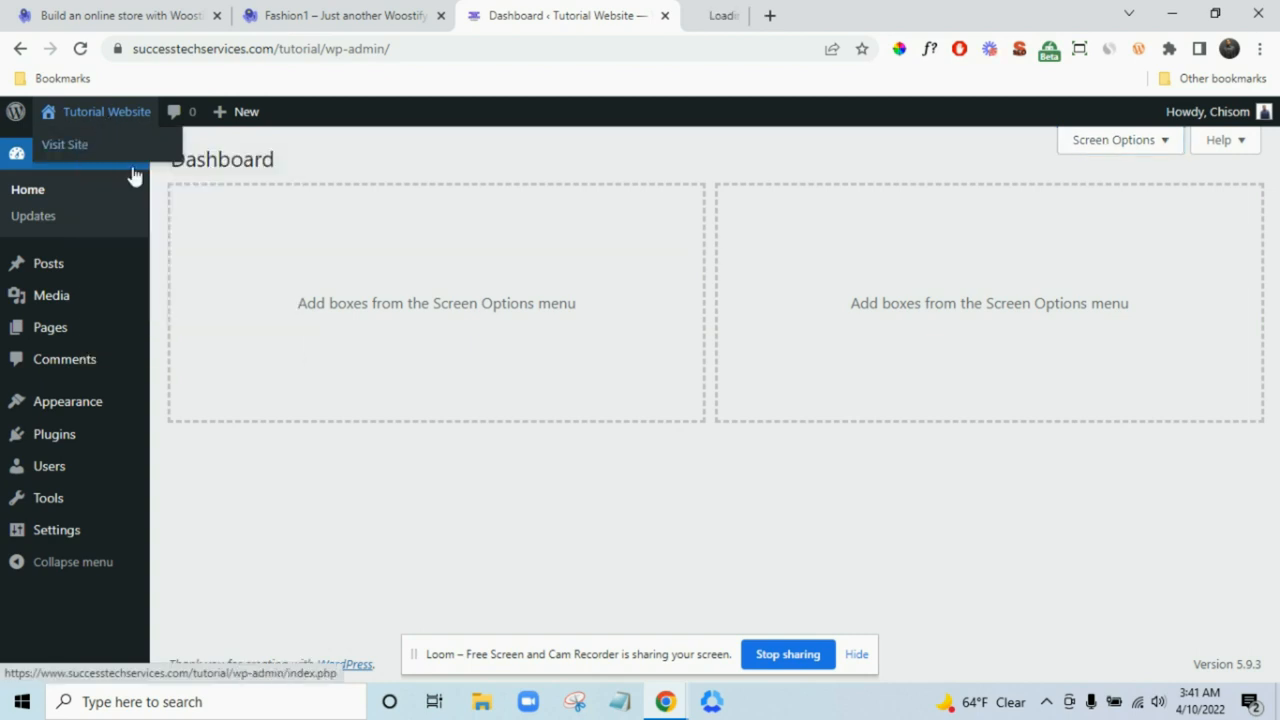
{"action": "left_click", "coordinate": [735, 15]}
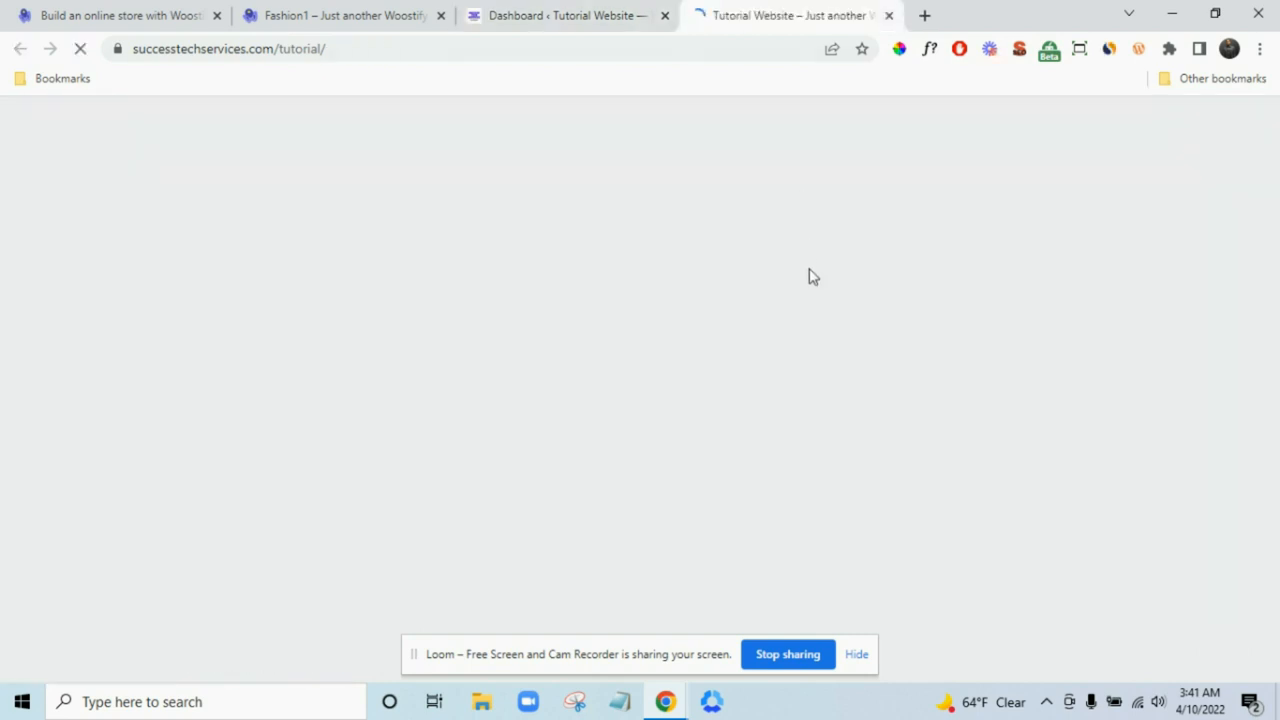
{"action": "scroll", "coordinate": [864, 350], "scroll_direction": "down", "scroll_amount": 3}
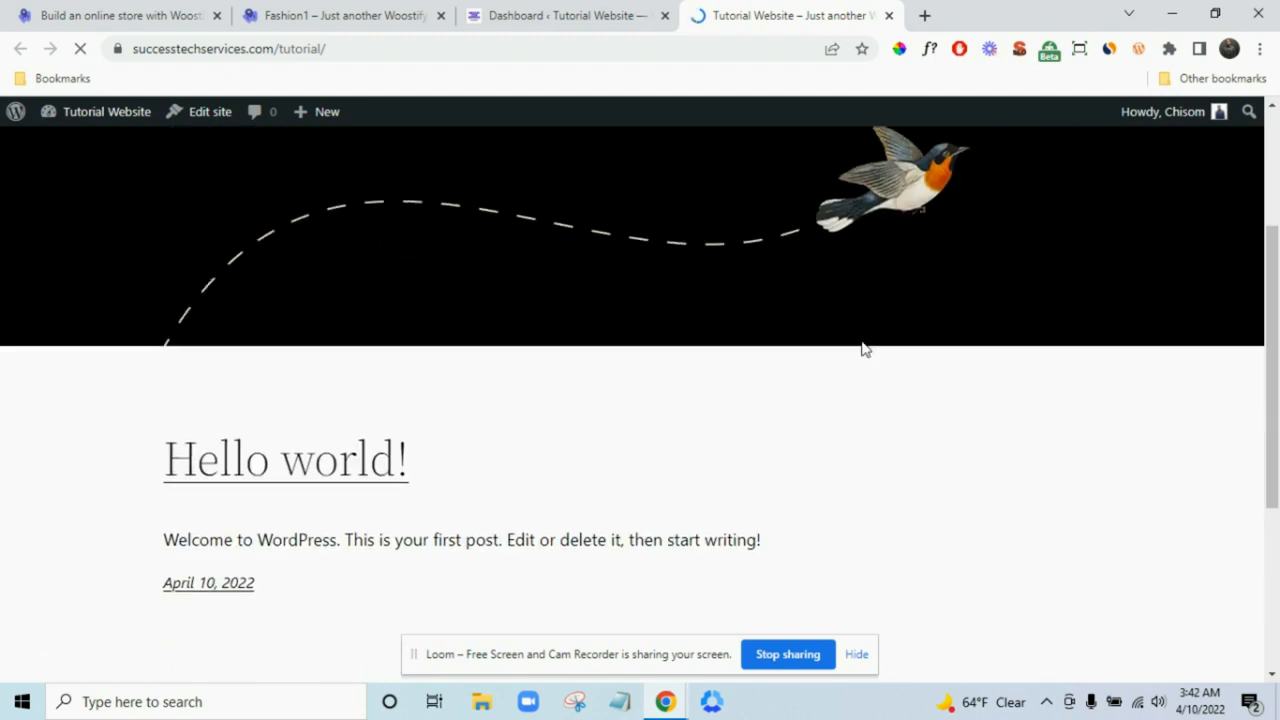
{"action": "scroll", "coordinate": [864, 350], "scroll_direction": "down", "scroll_amount": 3}
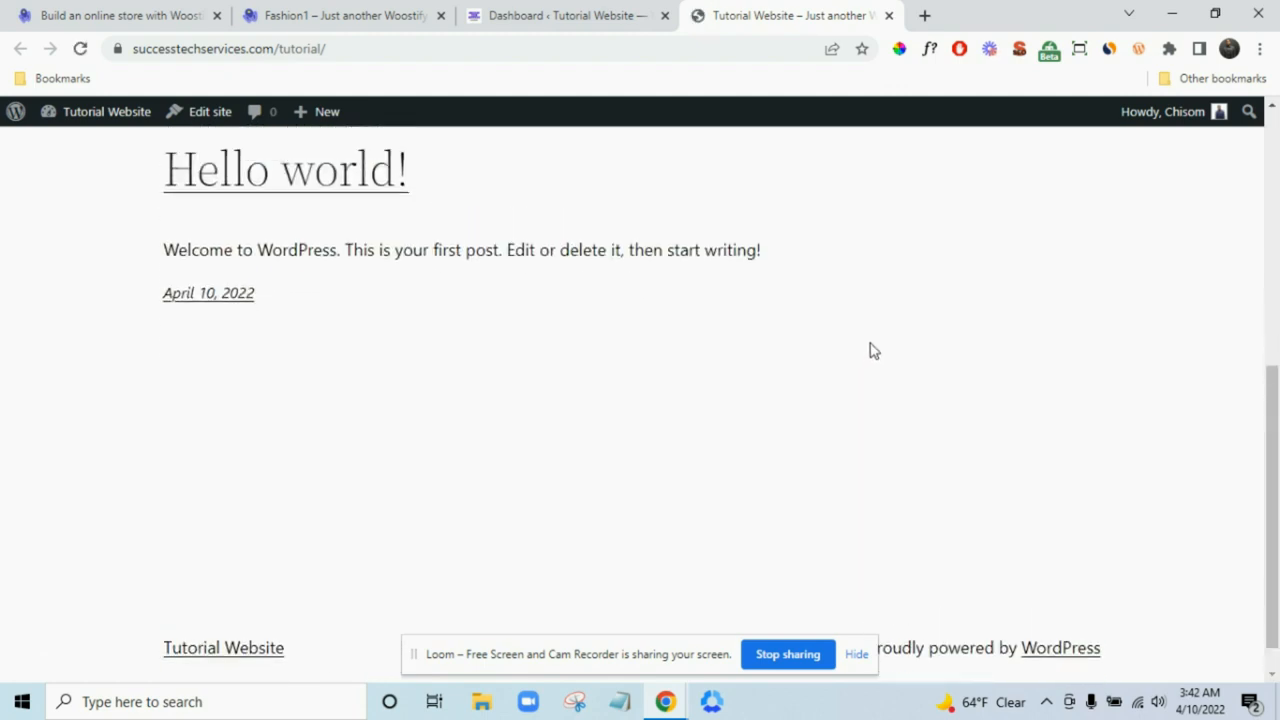
{"action": "scroll", "coordinate": [872, 350], "scroll_direction": "up", "scroll_amount": 5}
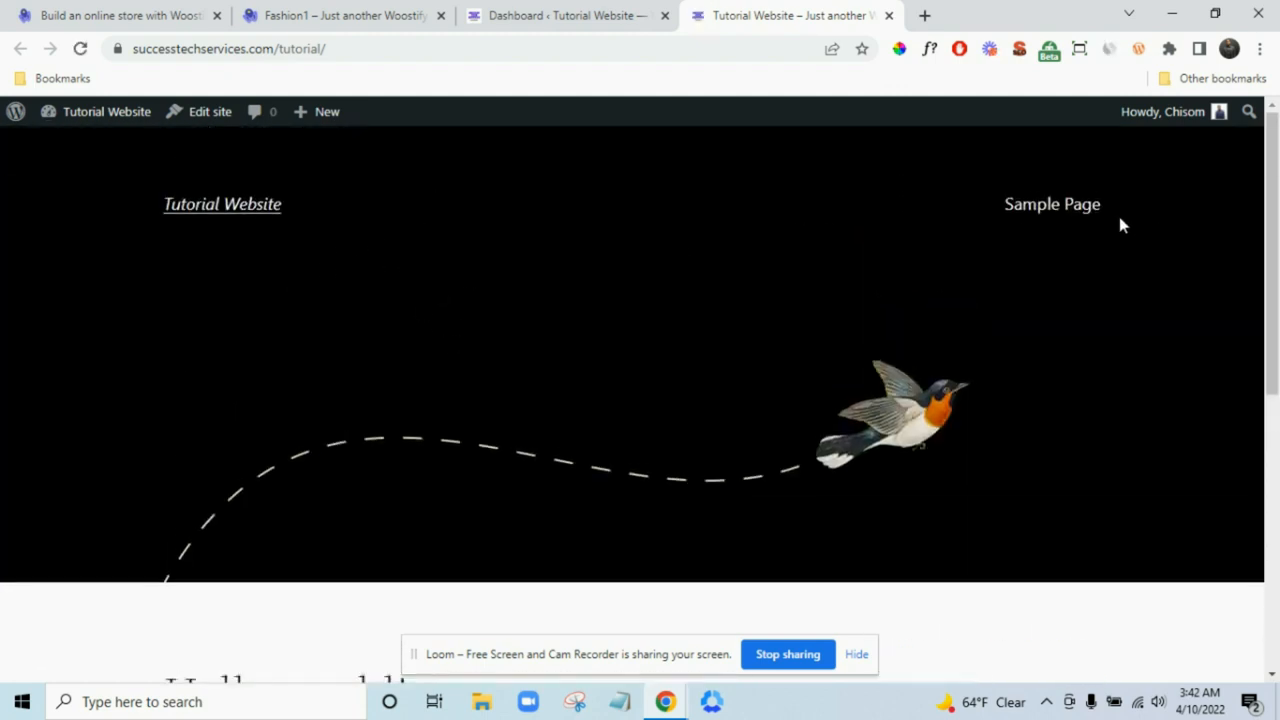
{"action": "scroll", "coordinate": [528, 380], "scroll_direction": "down", "scroll_amount": 5}
{"action": "scroll", "coordinate": [600, 378], "scroll_direction": "up", "scroll_amount": 1}
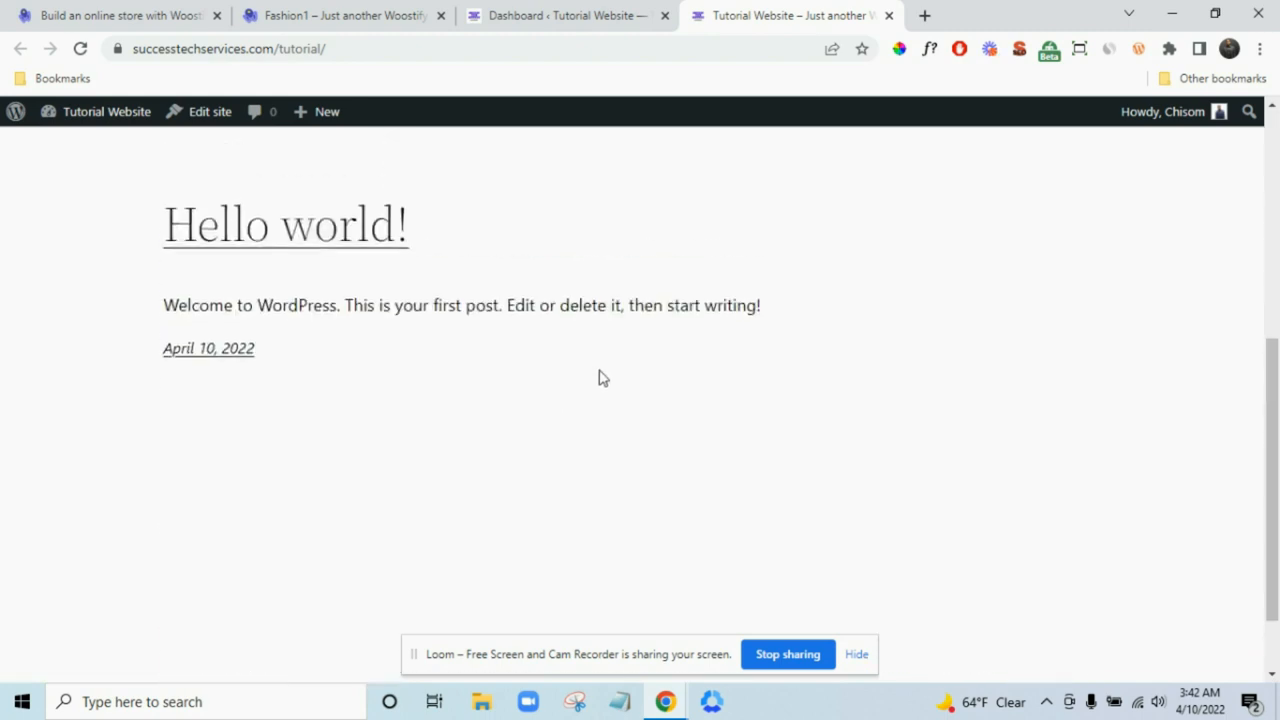
{"action": "scroll", "coordinate": [560, 345], "scroll_direction": "down", "scroll_amount": 1}
{"action": "scroll", "coordinate": [540, 415], "scroll_direction": "up", "scroll_amount": 4}
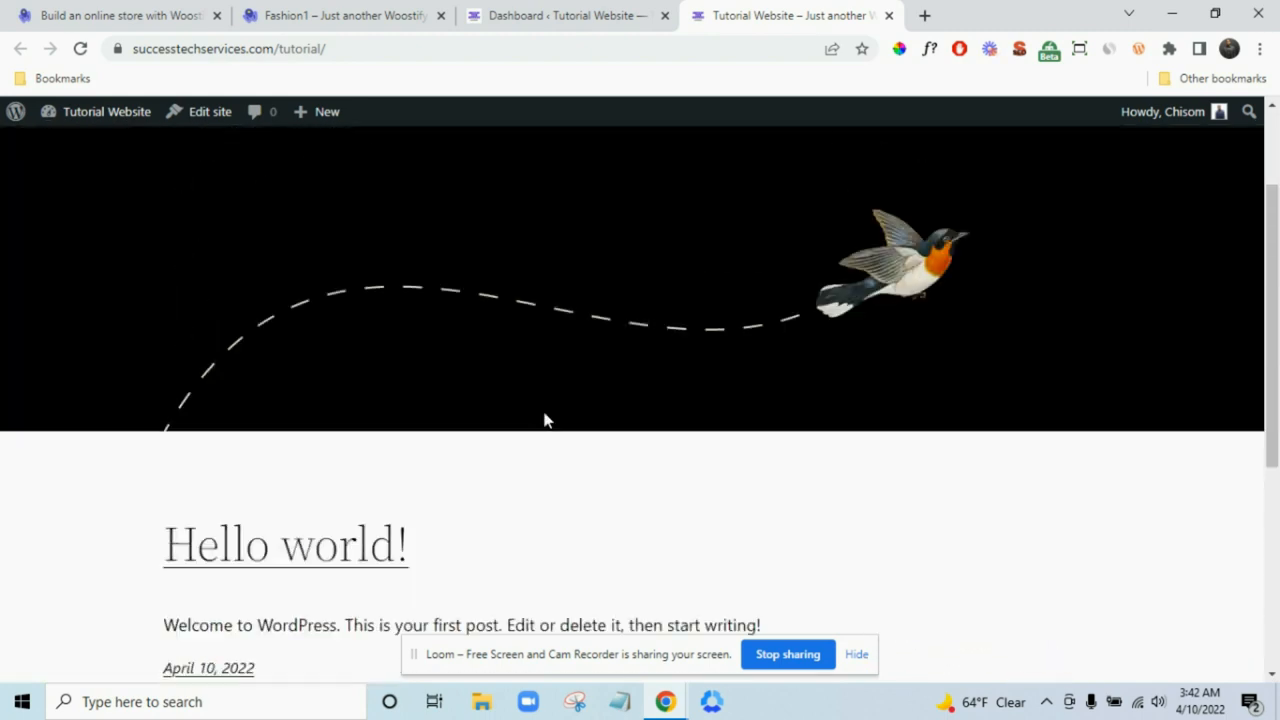
{"action": "scroll", "coordinate": [538, 380], "scroll_direction": "up", "scroll_amount": 2}
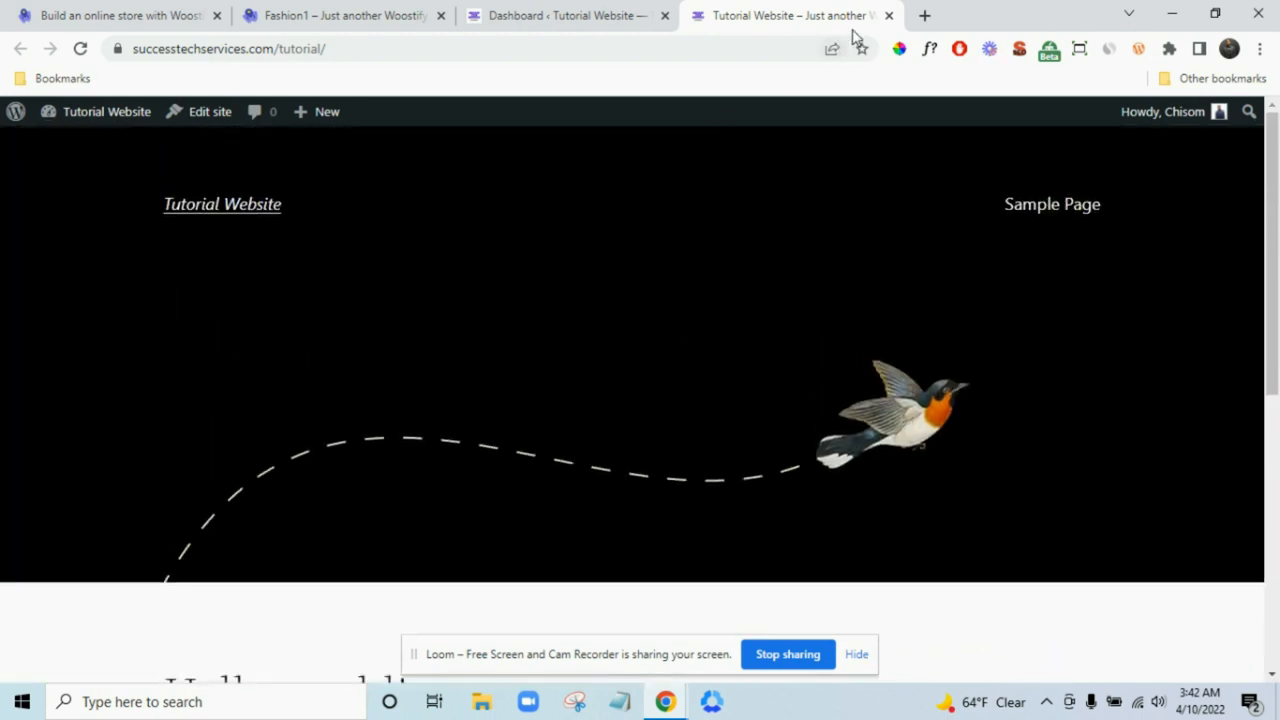
{"action": "left_click", "coordinate": [888, 15]}
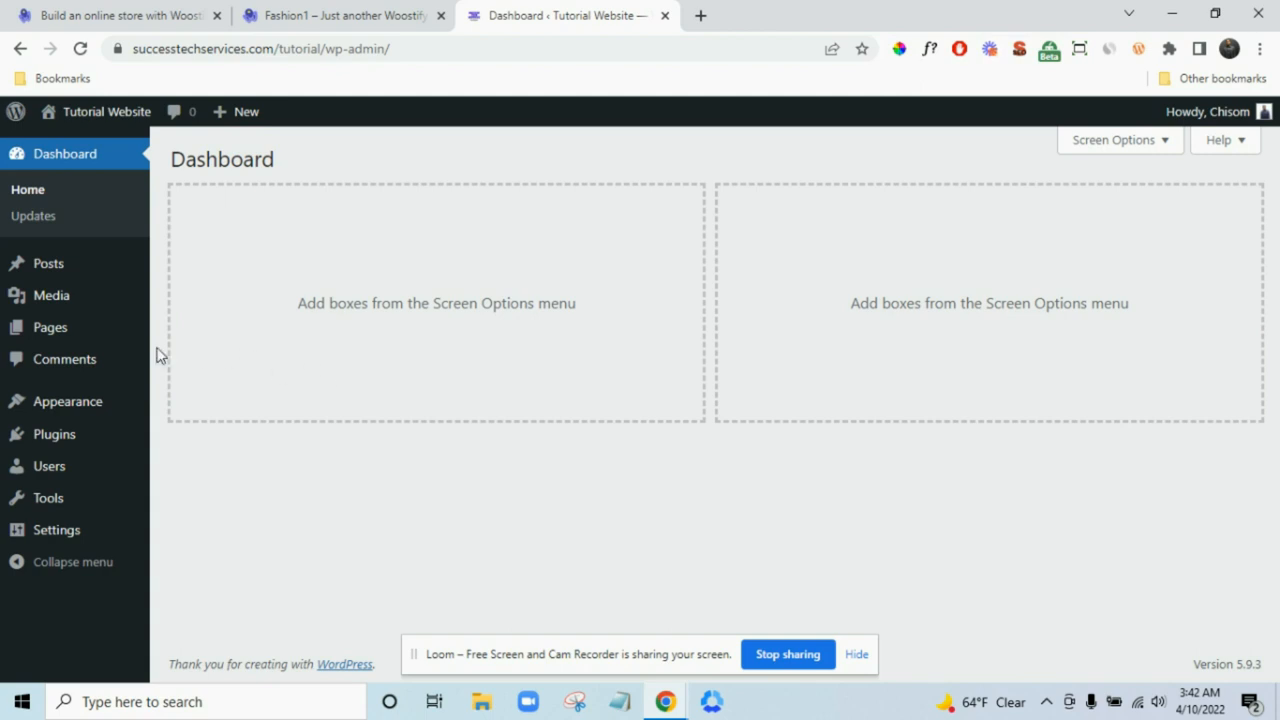
- Reveal the Settings flyout in the admin sidebar, listing General through Privacy
{"action": "mouse_move", "coordinate": [120, 337]}
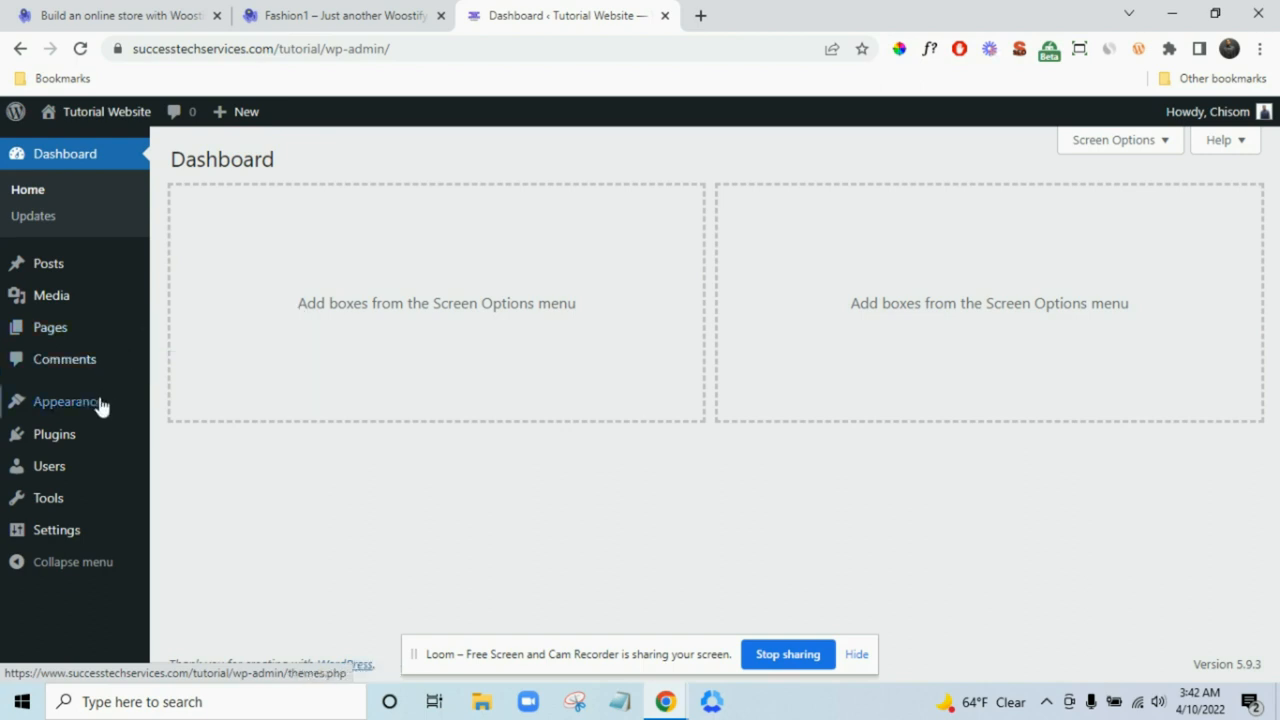
{"action": "mouse_move", "coordinate": [108, 402]}
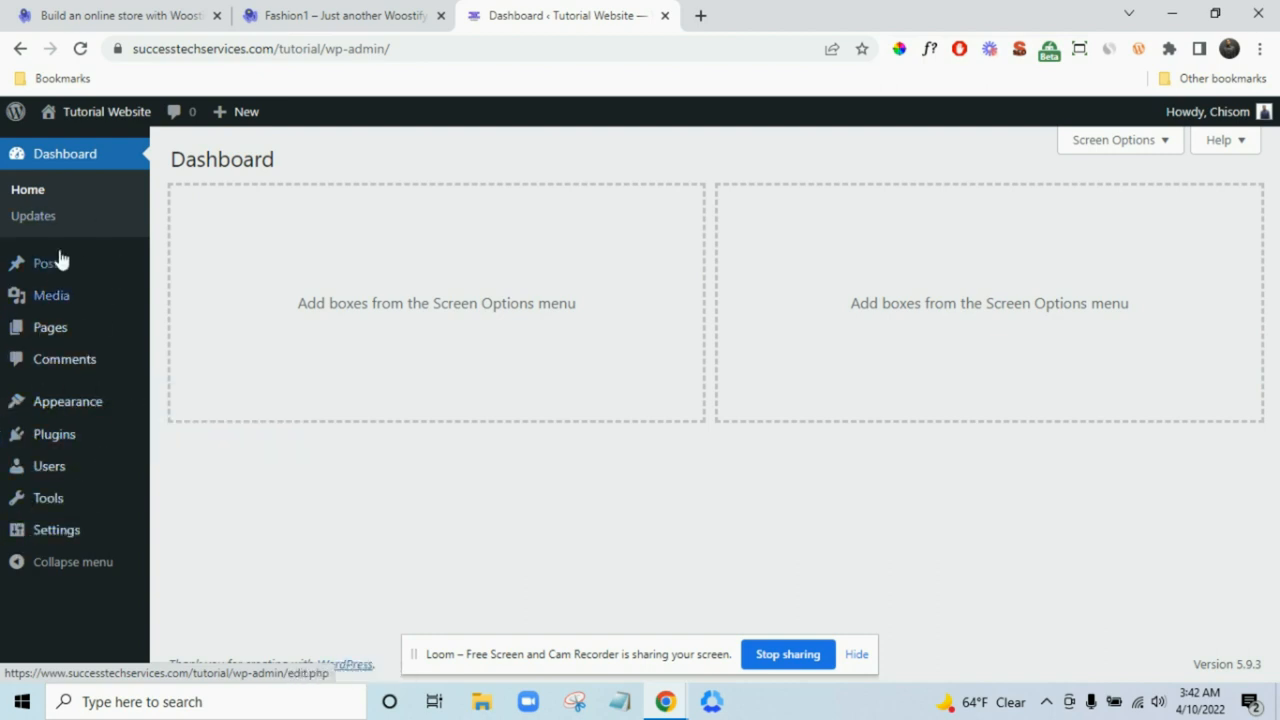
{"action": "mouse_move", "coordinate": [66, 478]}
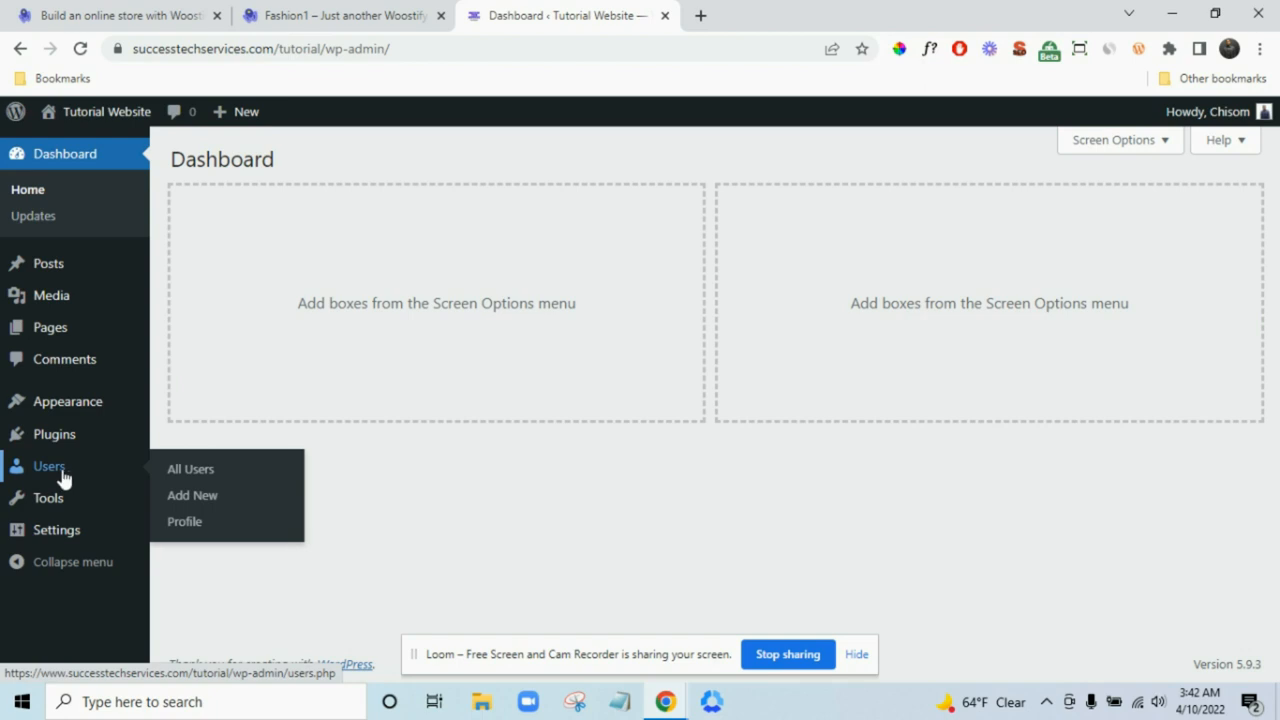
{"action": "mouse_move", "coordinate": [66, 534]}
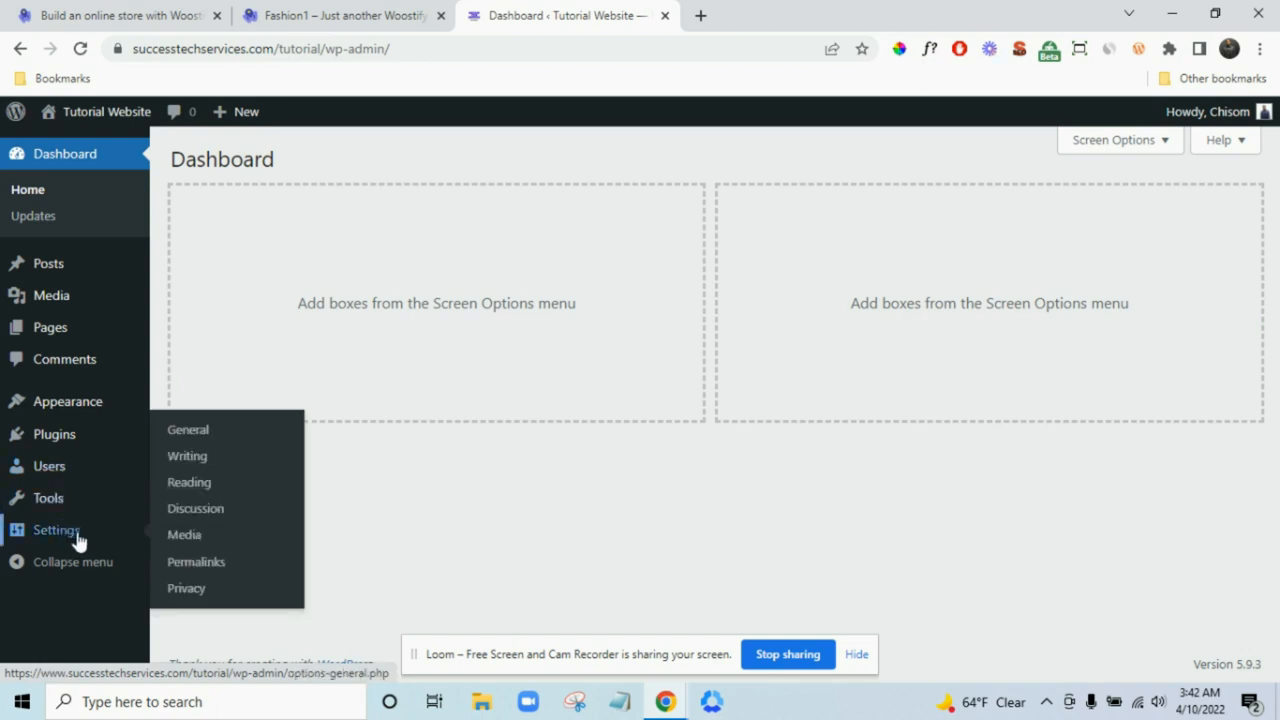
- On the General Settings page, enable 'Anyone can register'
{"action": "left_click", "coordinate": [196, 440]}
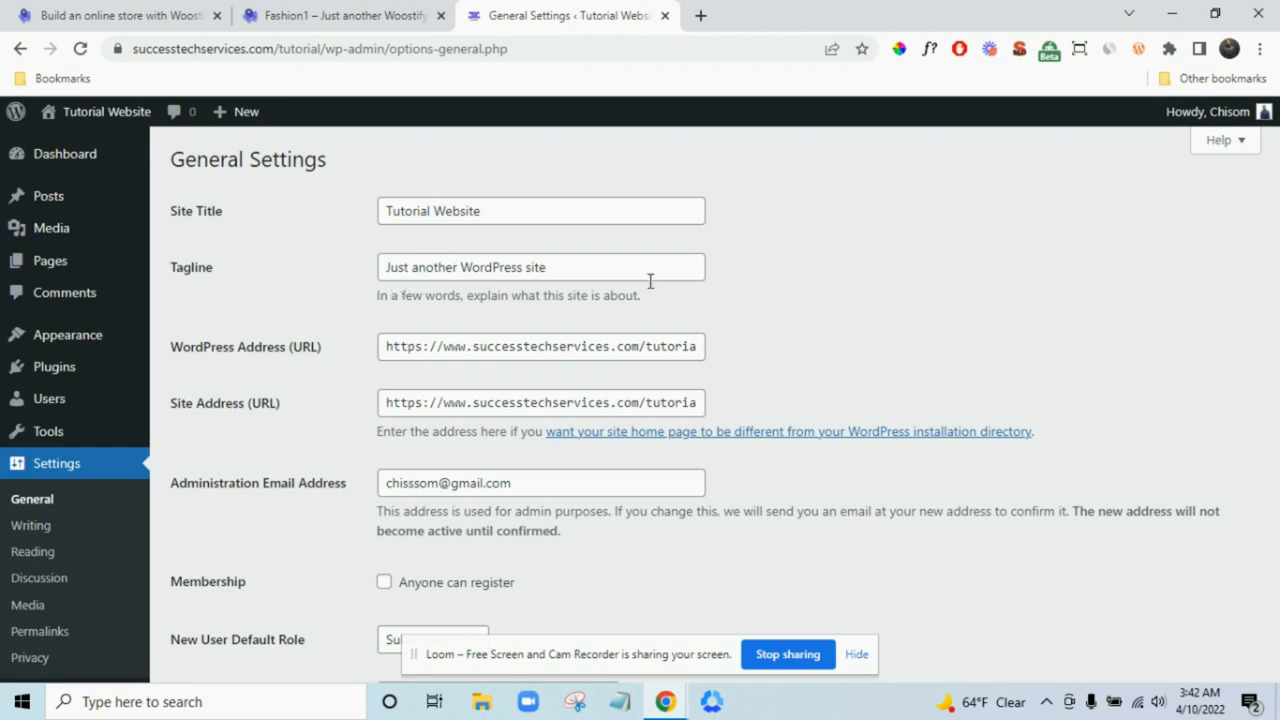
{"action": "scroll", "coordinate": [731, 286], "scroll_direction": "down", "scroll_amount": 2}
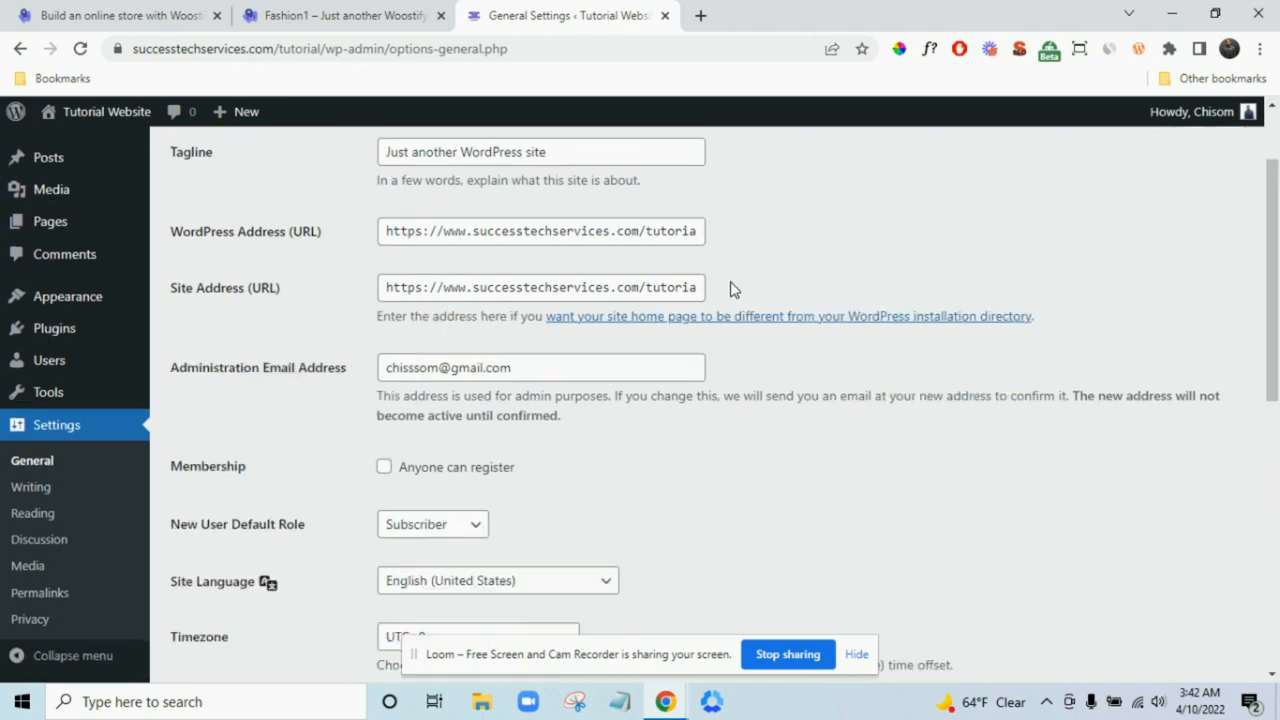
{"action": "scroll", "coordinate": [509, 350], "scroll_direction": "down", "scroll_amount": 2}
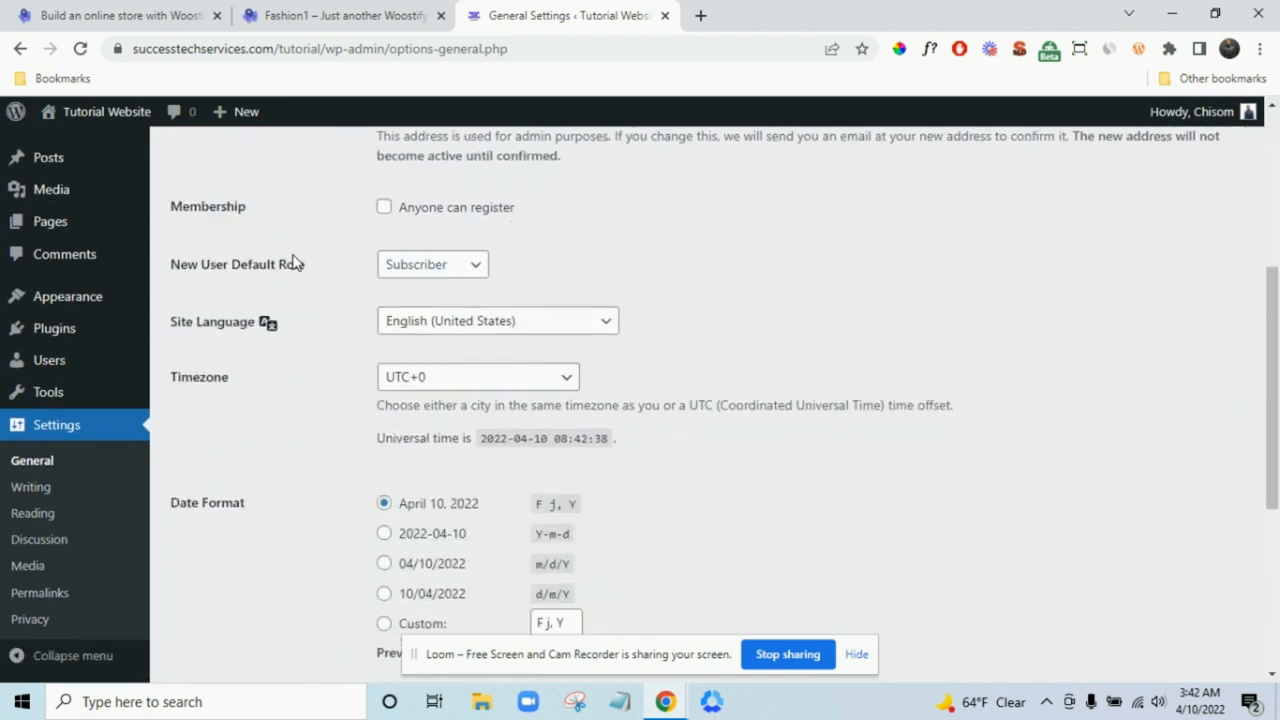
{"action": "left_click", "coordinate": [383, 210]}
- Set the site timezone to Chicago and save the general settings
{"action": "left_click", "coordinate": [460, 385]}
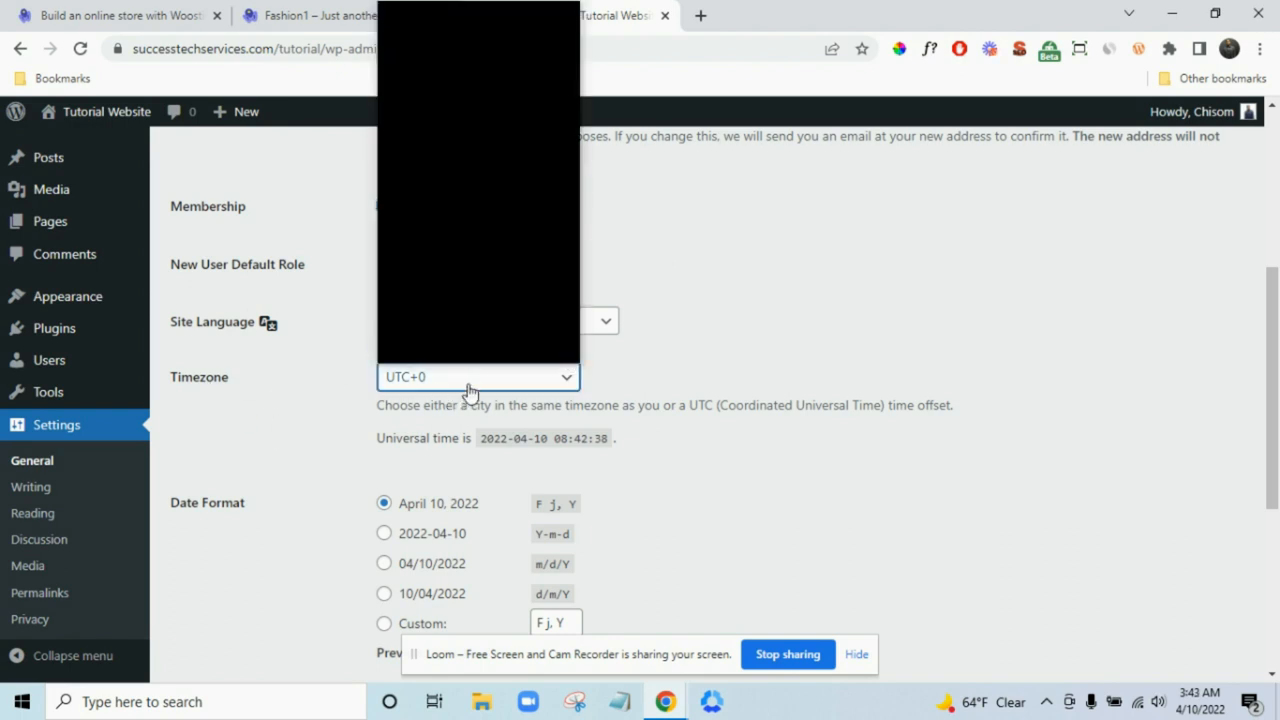
{"action": "scroll", "coordinate": [457, 238], "scroll_direction": "up", "scroll_amount": 1}
{"action": "scroll", "coordinate": [457, 238], "scroll_direction": "up", "scroll_amount": 20}
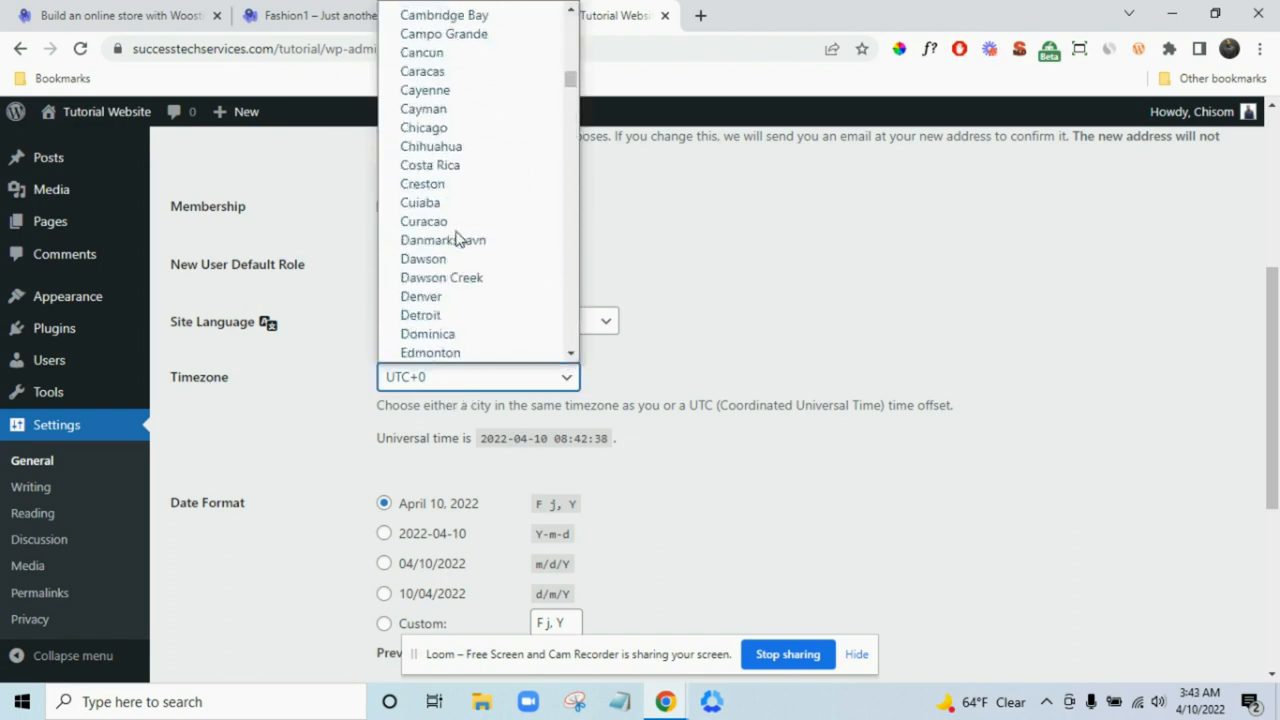
{"action": "left_click", "coordinate": [472, 128]}
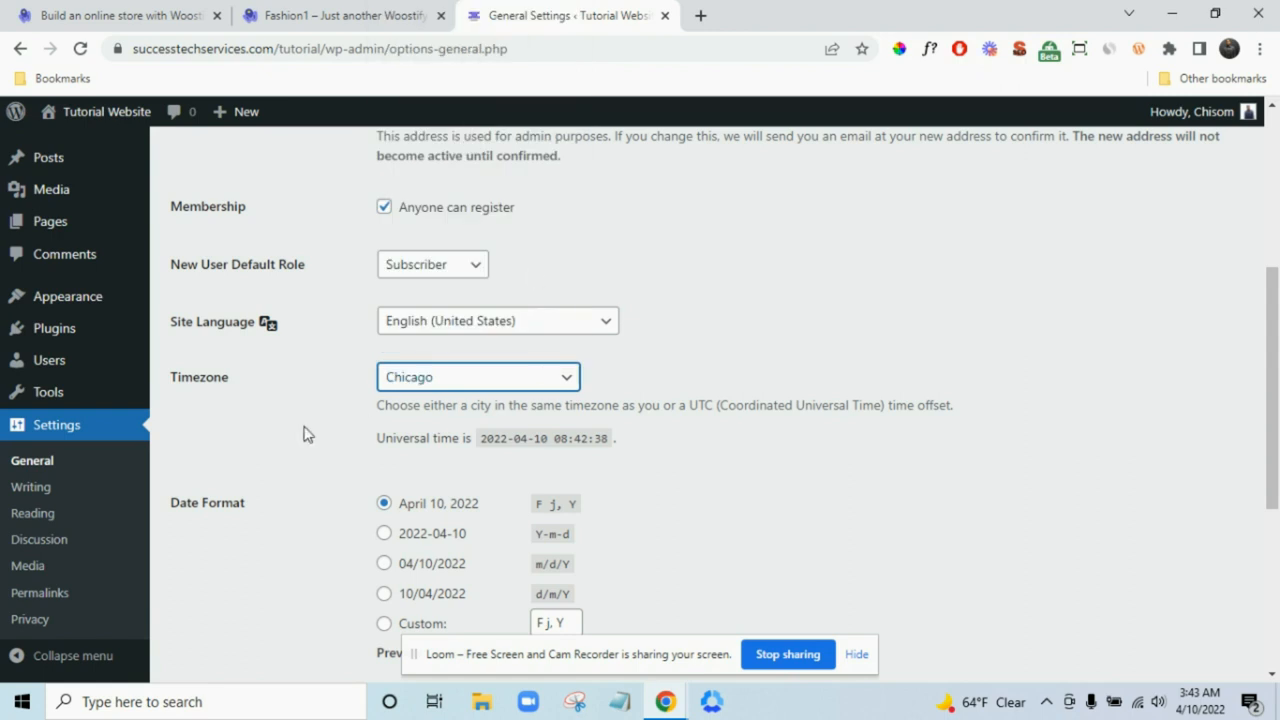
{"action": "scroll", "coordinate": [639, 423], "scroll_direction": "down", "scroll_amount": 3}
{"action": "scroll", "coordinate": [642, 421], "scroll_direction": "down", "scroll_amount": 1}
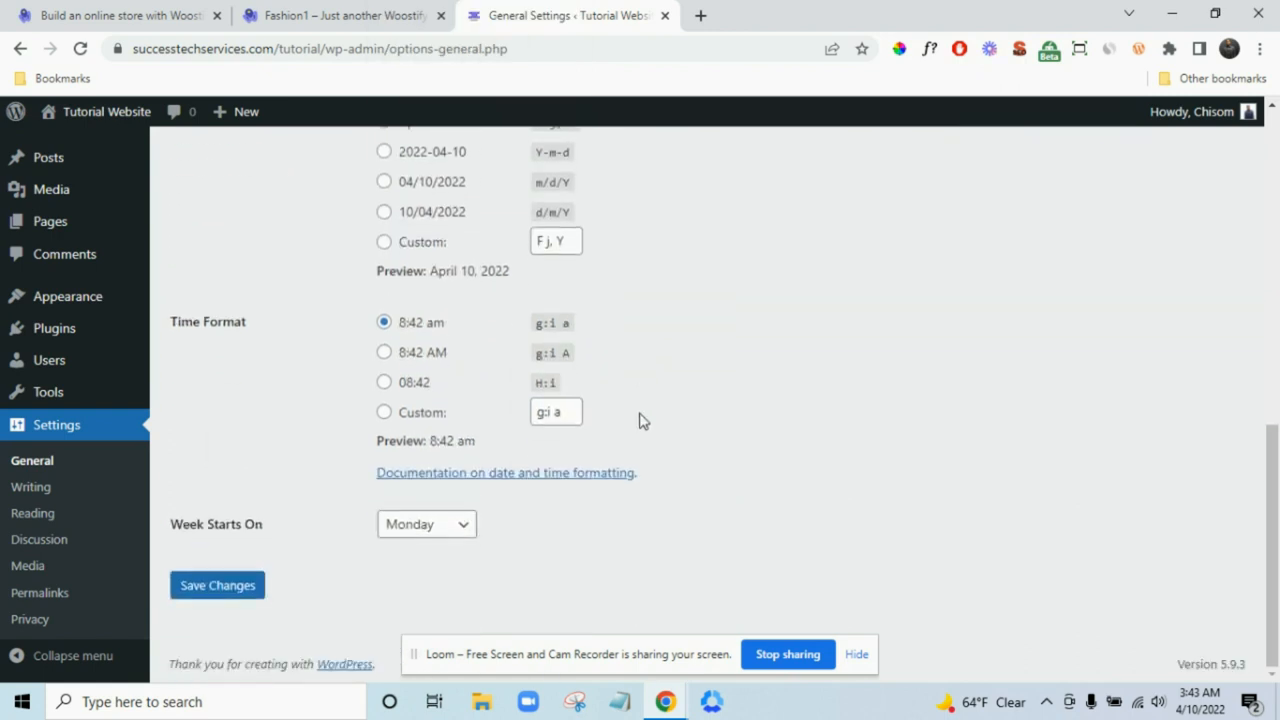
{"action": "left_click", "coordinate": [232, 585]}
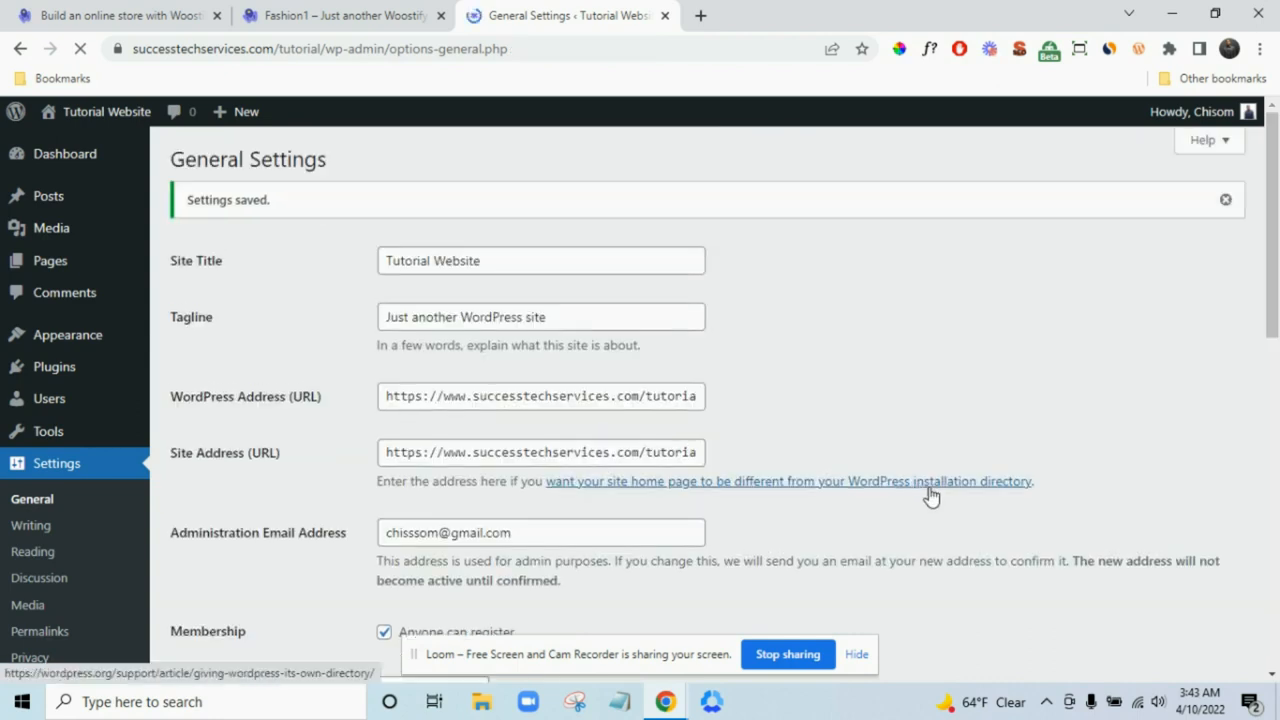
{"action": "scroll", "coordinate": [928, 494], "scroll_direction": "down", "scroll_amount": 2}
{"action": "scroll", "coordinate": [905, 505], "scroll_direction": "up", "scroll_amount": 1}
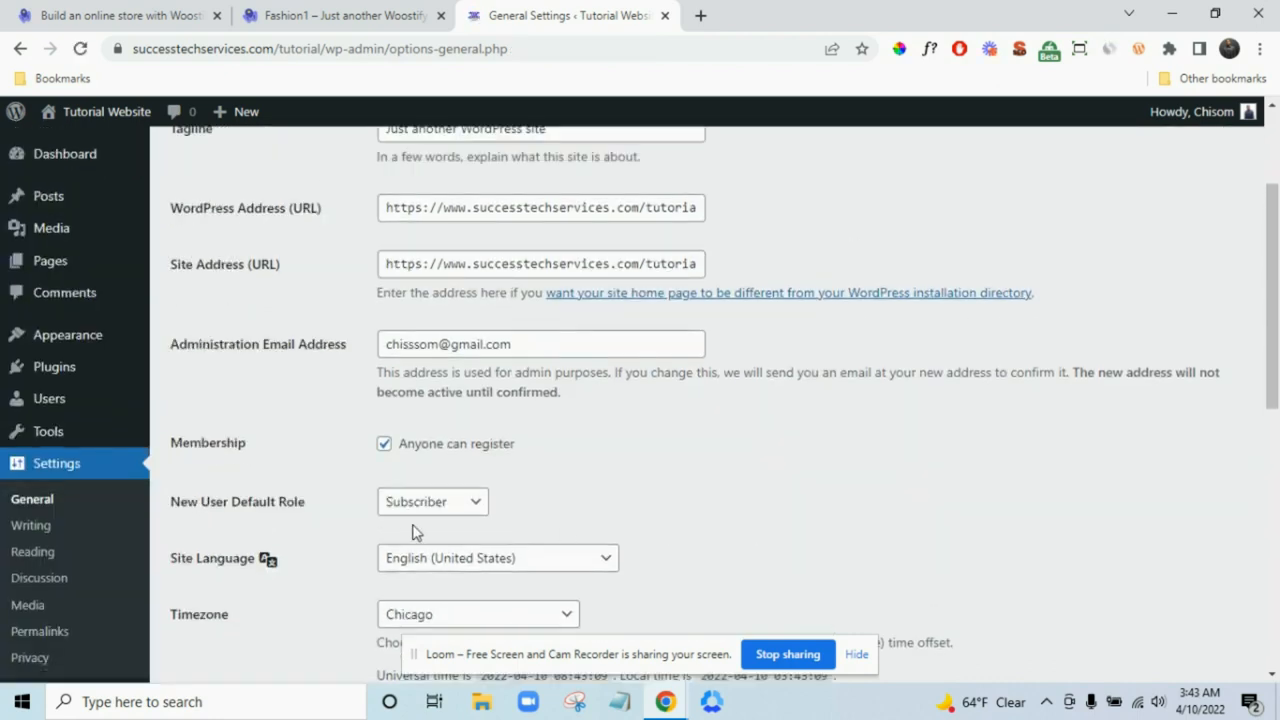
{"action": "scroll", "coordinate": [241, 528], "scroll_direction": "down", "scroll_amount": 2}
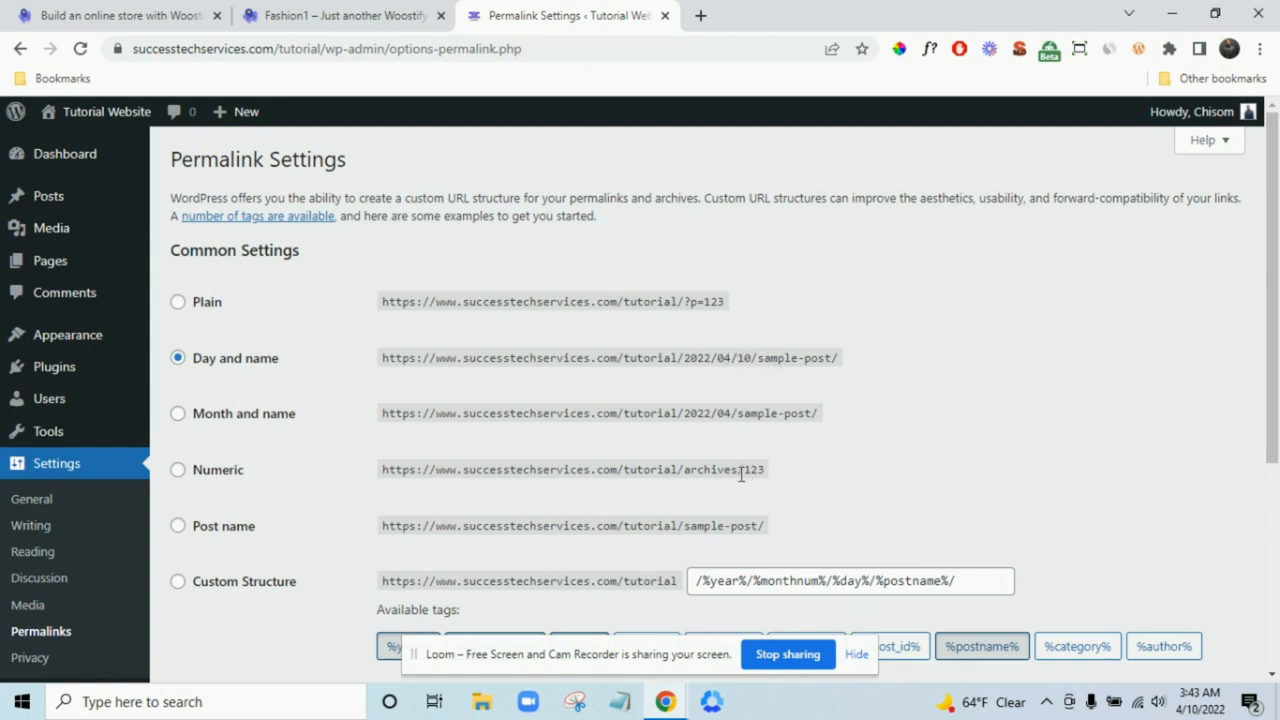
- Switch the permalink structure to Post name and save it
{"action": "scroll", "coordinate": [243, 390], "scroll_direction": "down", "scroll_amount": 2}
{"action": "left_click", "coordinate": [204, 342]}
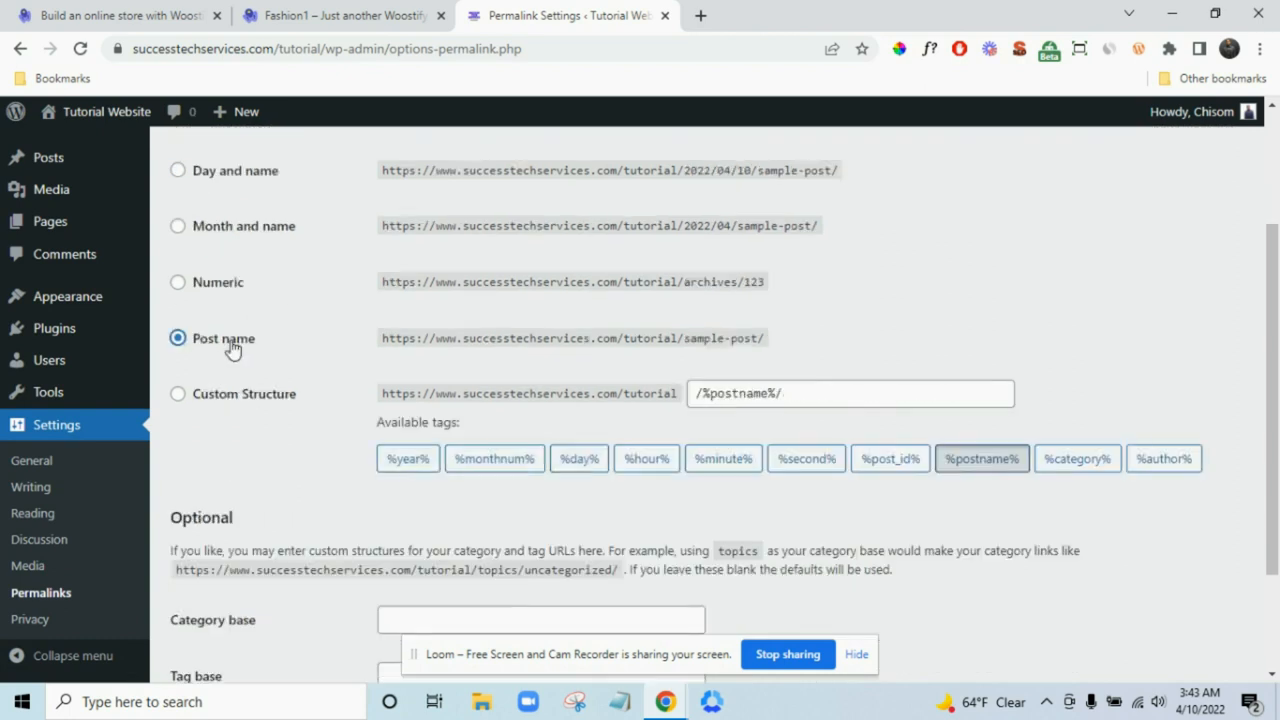
{"action": "scroll", "coordinate": [757, 358], "scroll_direction": "down", "scroll_amount": 2}
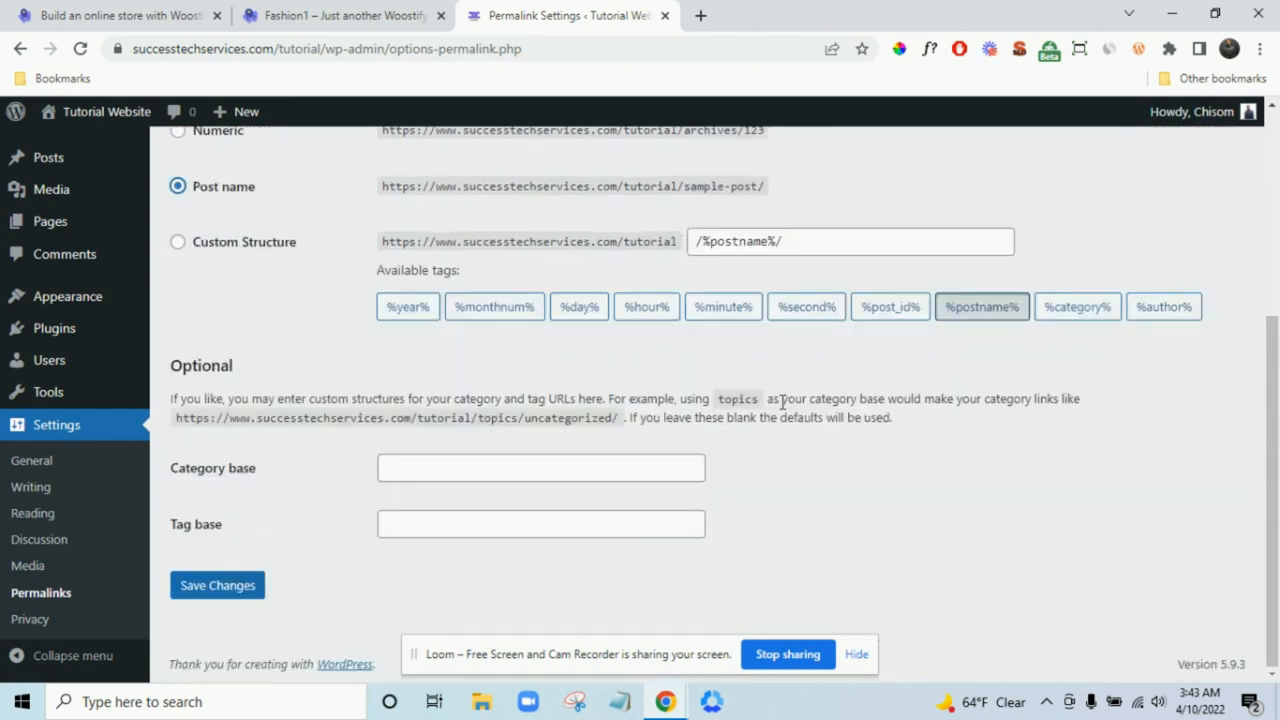
{"action": "left_click", "coordinate": [210, 596]}
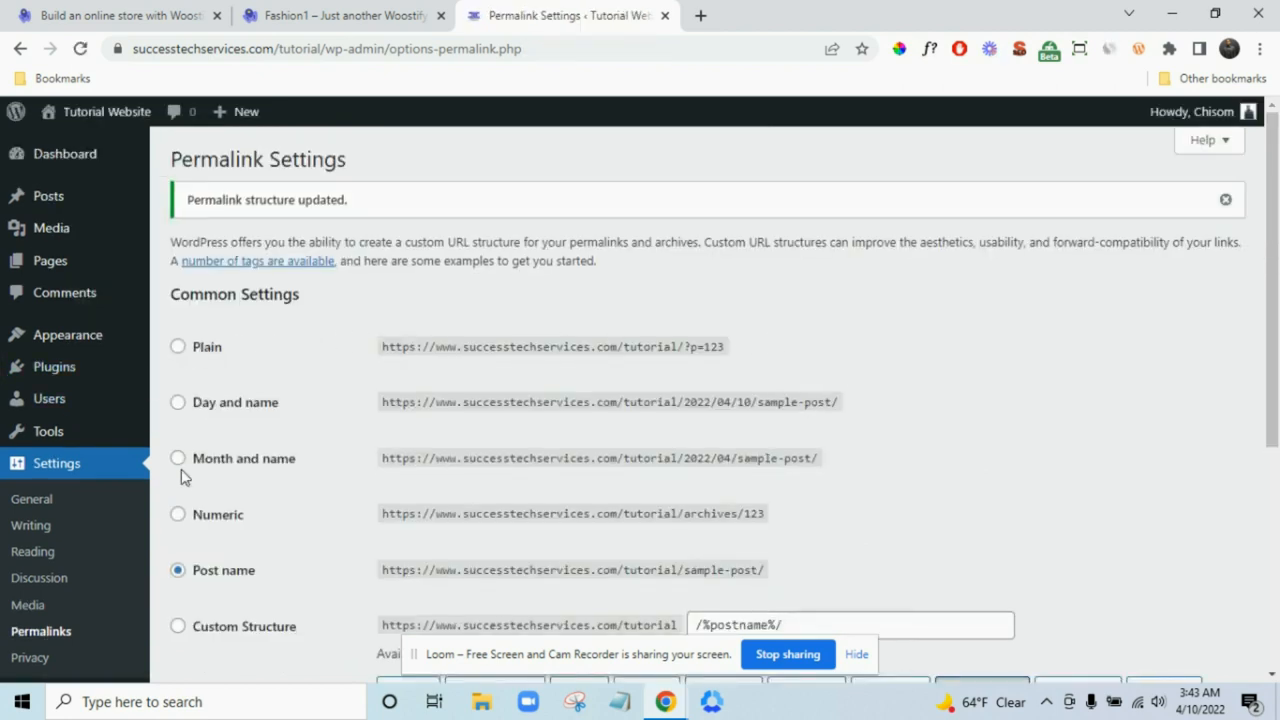
- Go to the Appearance > Themes page
{"action": "mouse_move", "coordinate": [87, 376]}
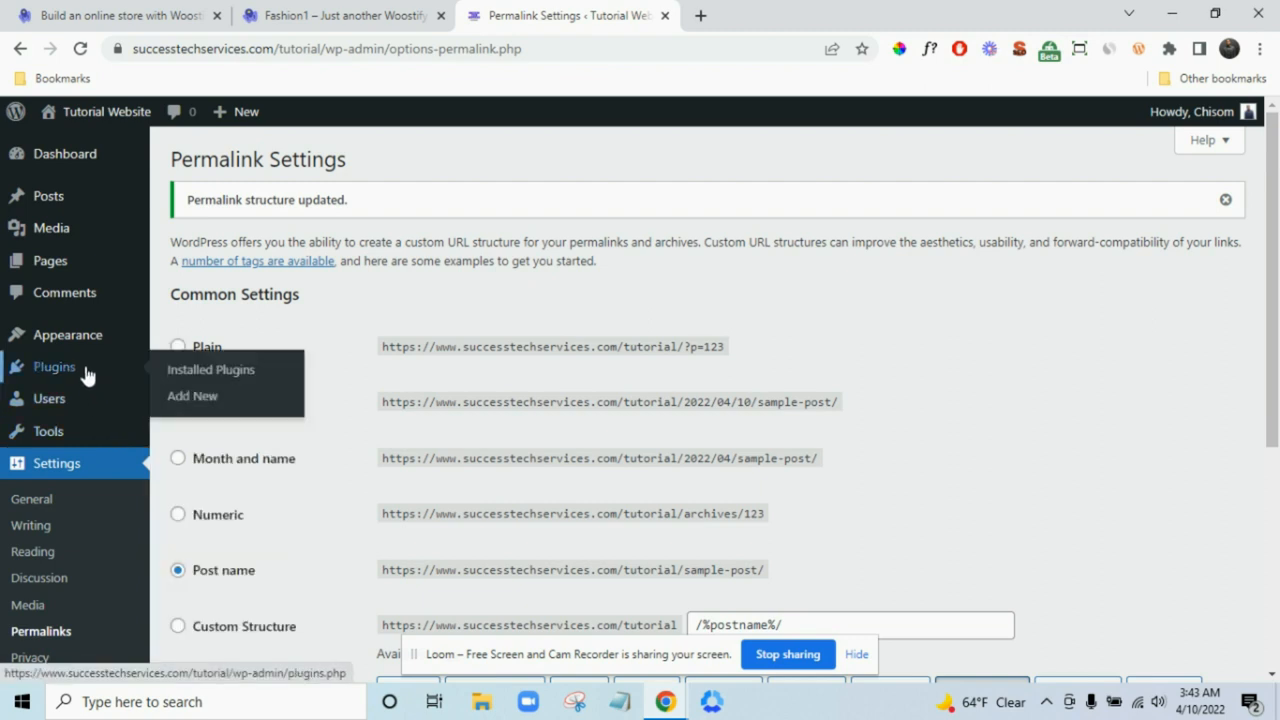
{"action": "mouse_move", "coordinate": [95, 340]}
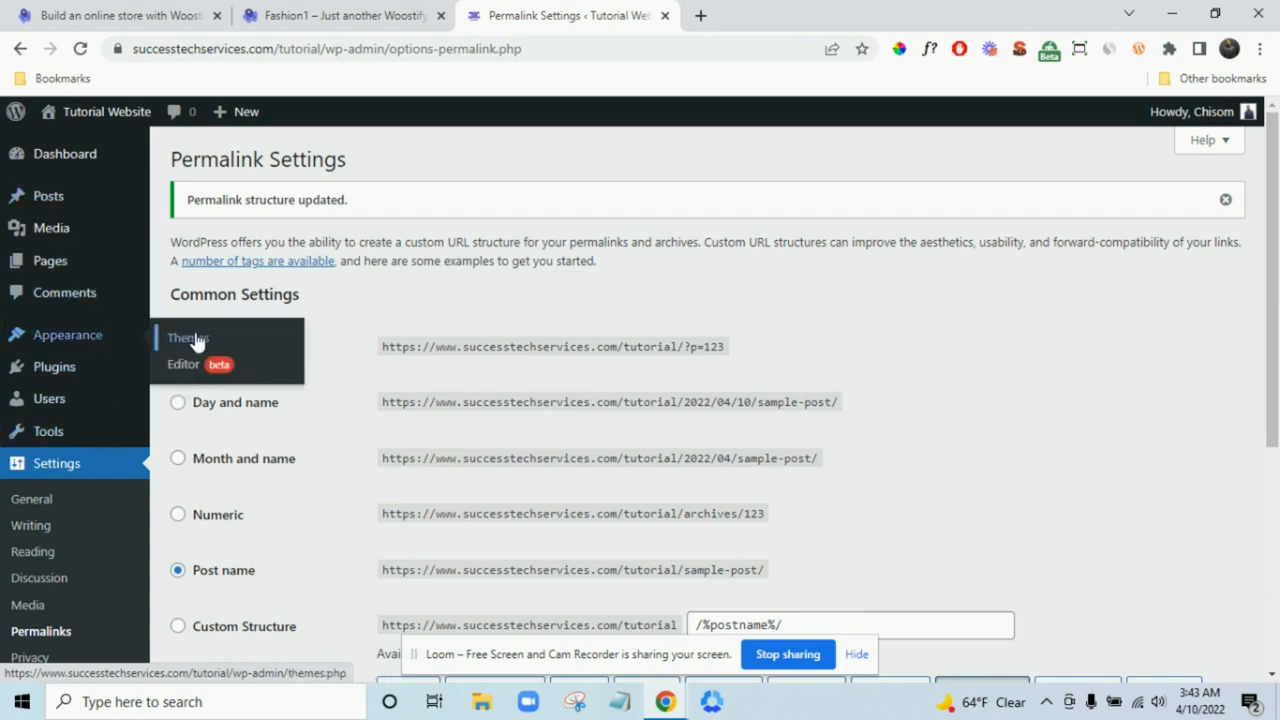
{"action": "left_click", "coordinate": [197, 341]}
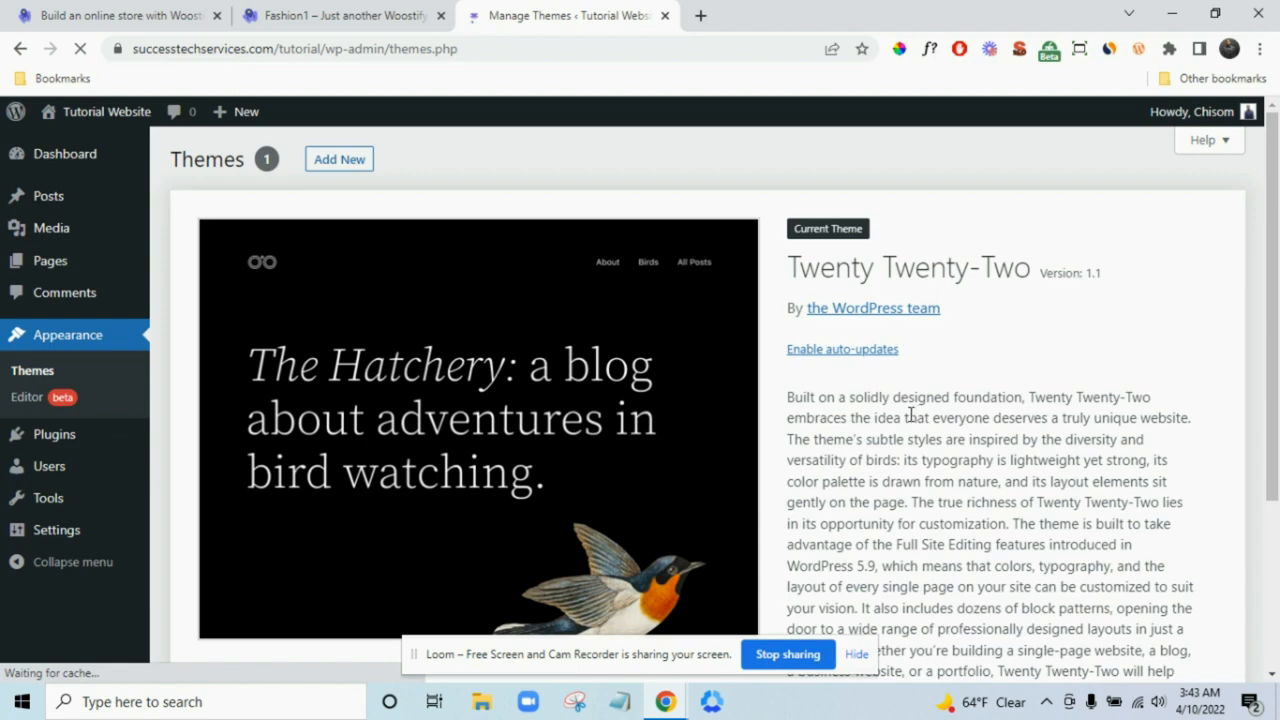
- Open the Add Themes page, close the two other browser tabs and start a new one
{"action": "left_click", "coordinate": [352, 160]}
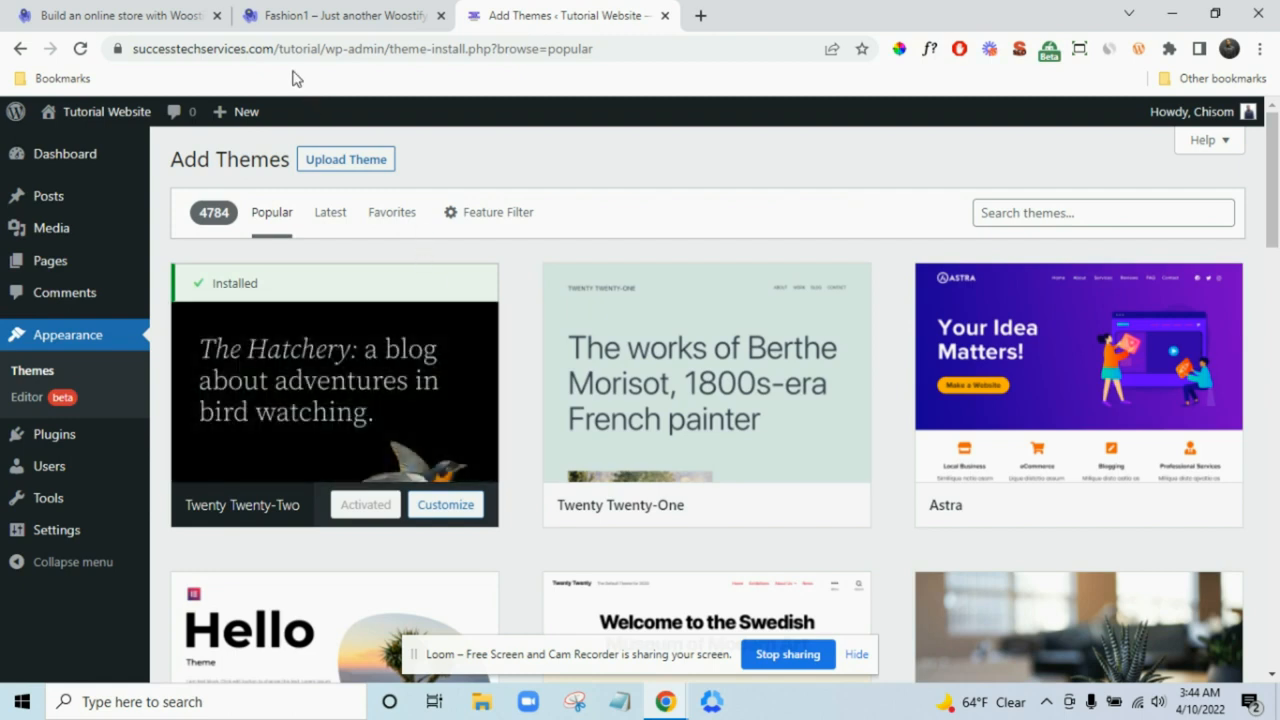
{"action": "left_click", "coordinate": [218, 16]}
{"action": "left_click", "coordinate": [215, 15]}
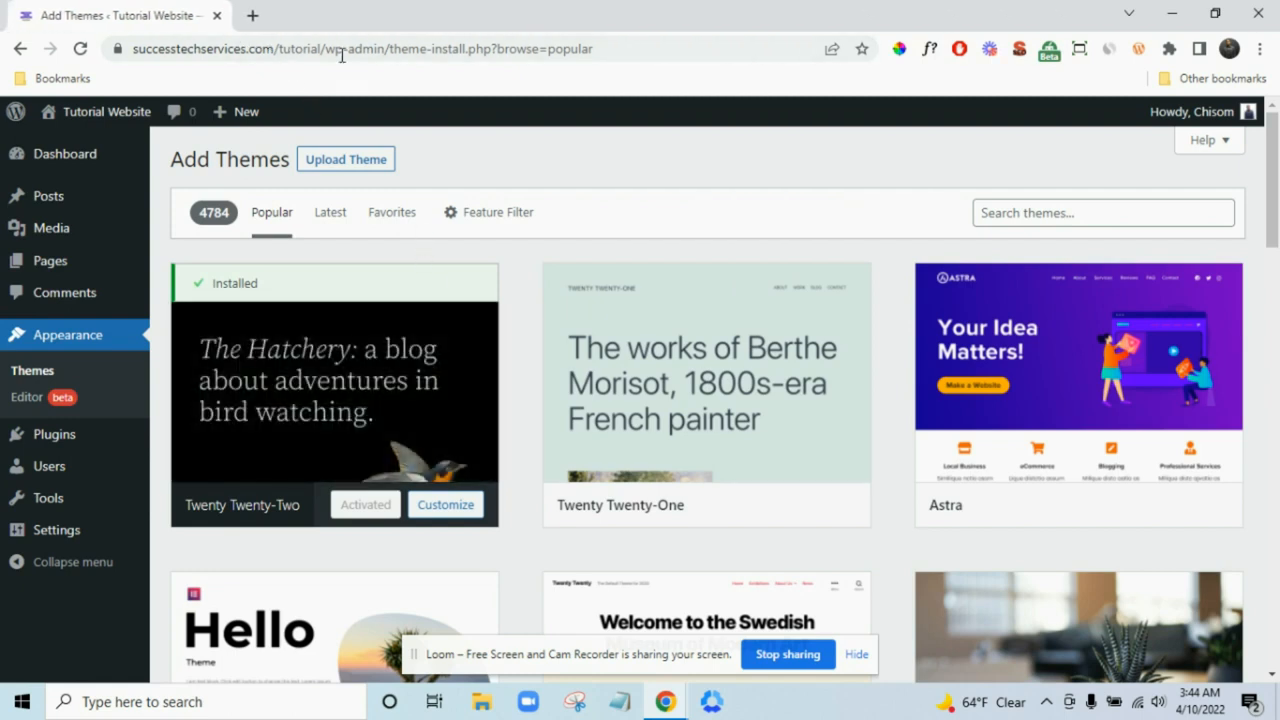
{"action": "left_click", "coordinate": [252, 15]}
- Navigate to the Woostify website's /woostify page
{"action": "type", "text": "successtechservices.com"}
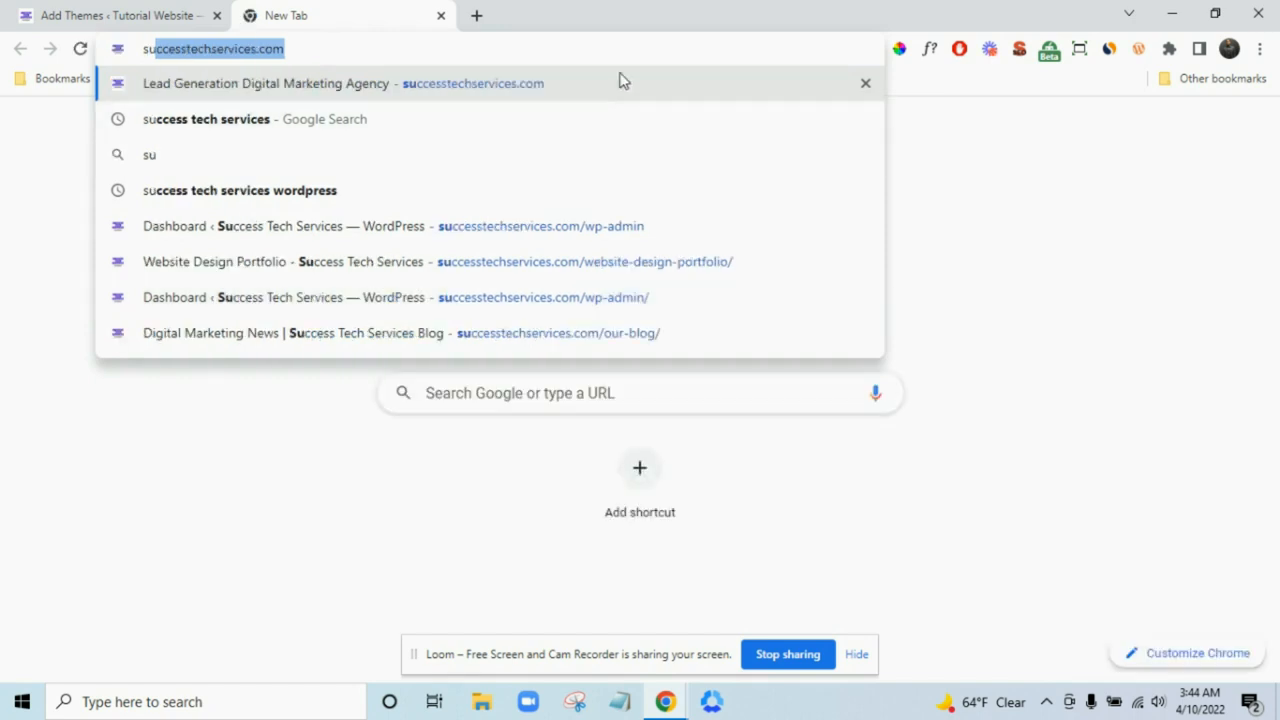
{"action": "left_click", "coordinate": [631, 48]}
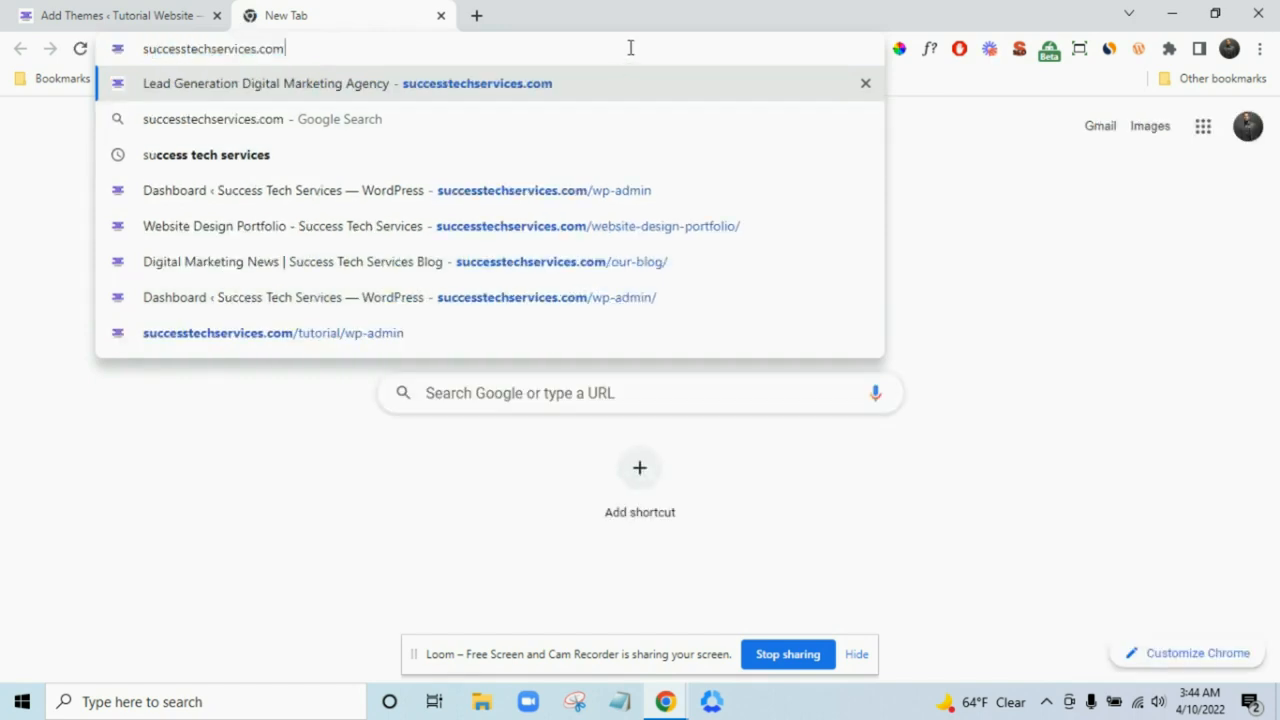
{"action": "type", "text": "/wo"}
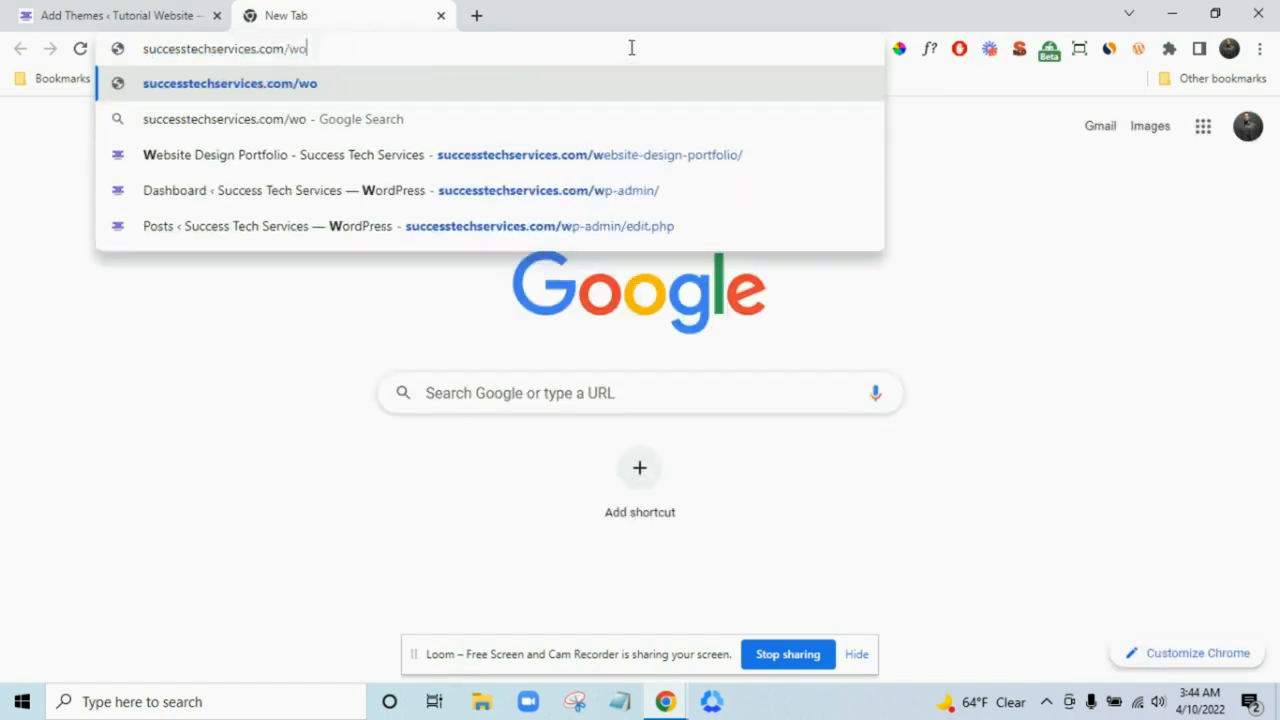
{"action": "type", "text": "ostify"}
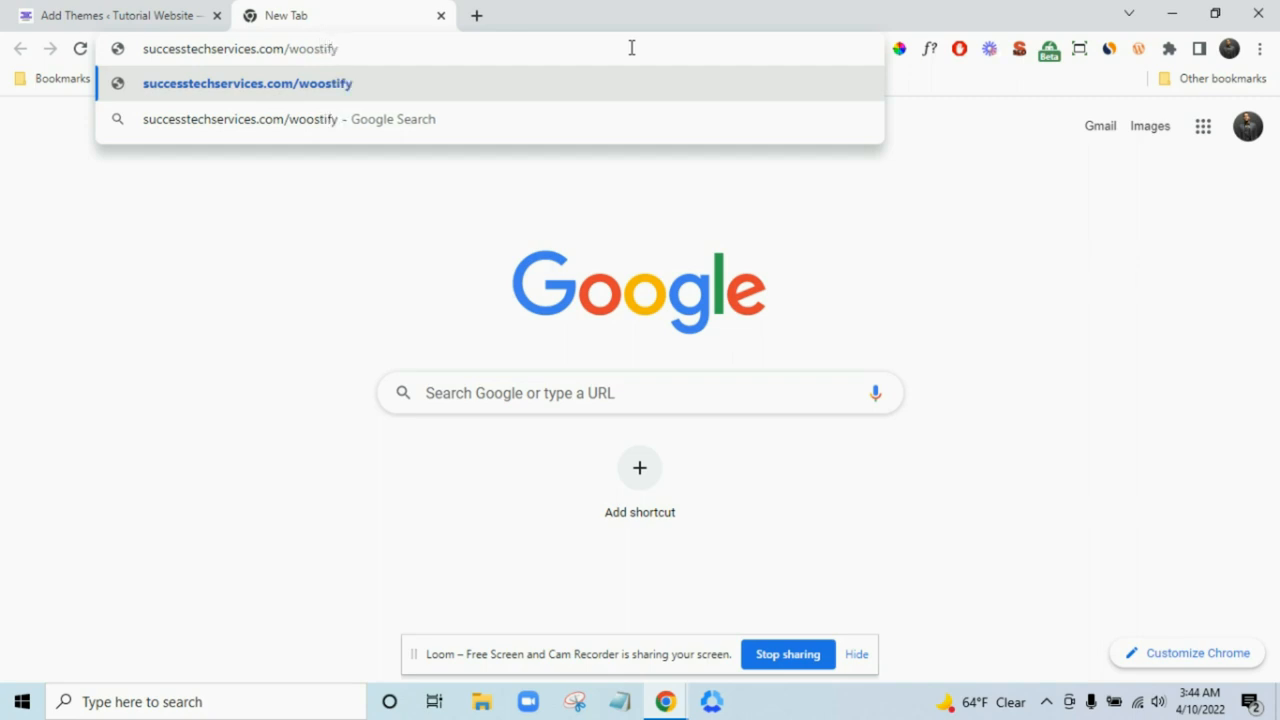
{"action": "key", "text": "Return"}
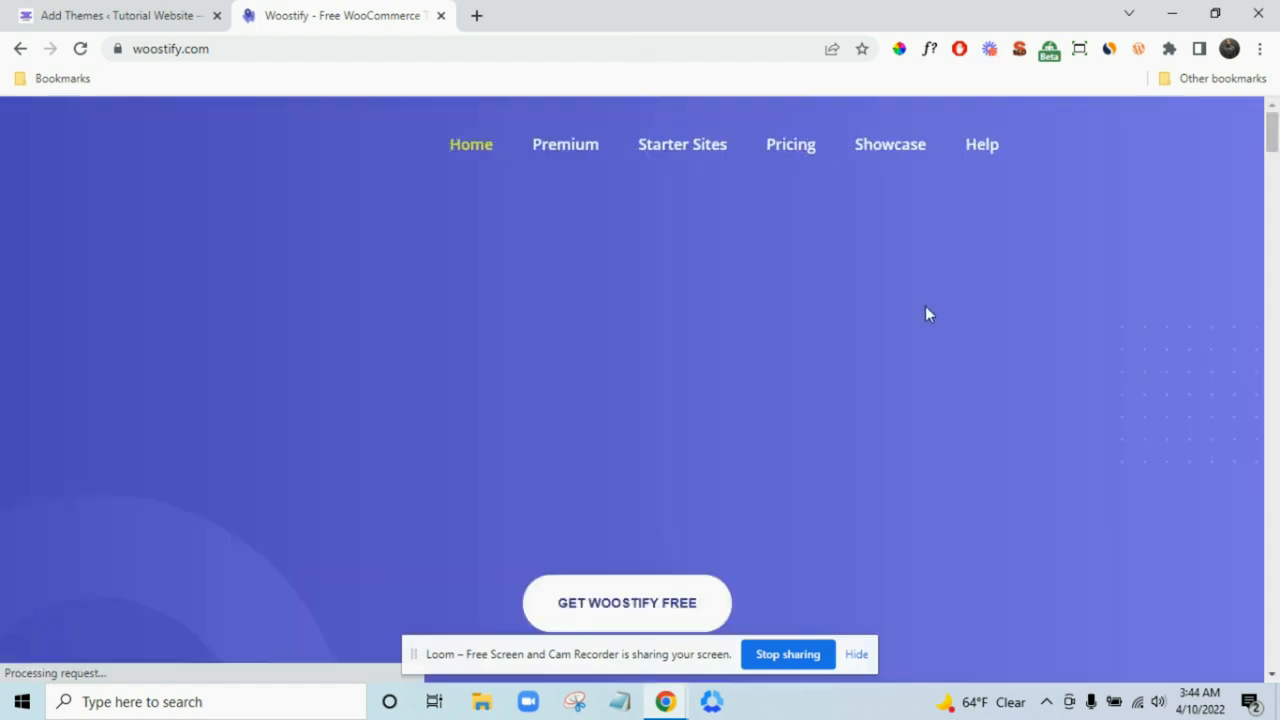
{"action": "scroll", "coordinate": [897, 293], "scroll_direction": "down", "scroll_amount": 2}
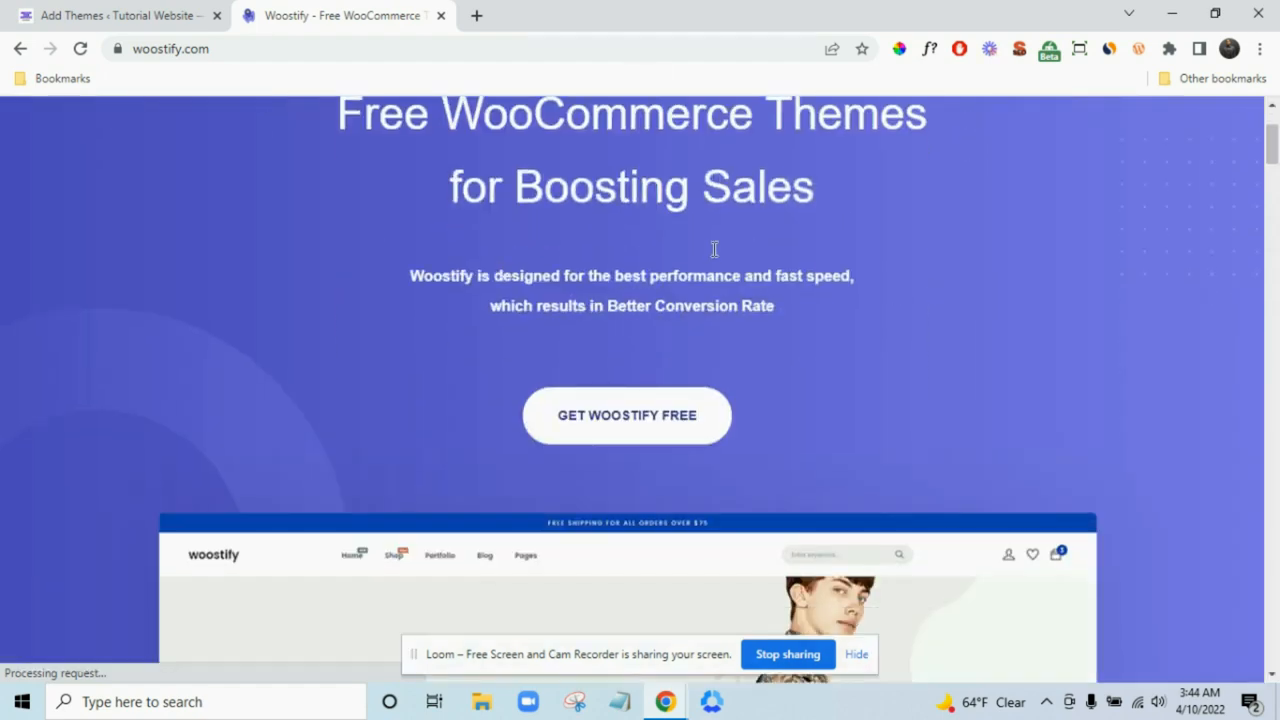
{"action": "scroll", "coordinate": [711, 246], "scroll_direction": "up", "scroll_amount": 2}
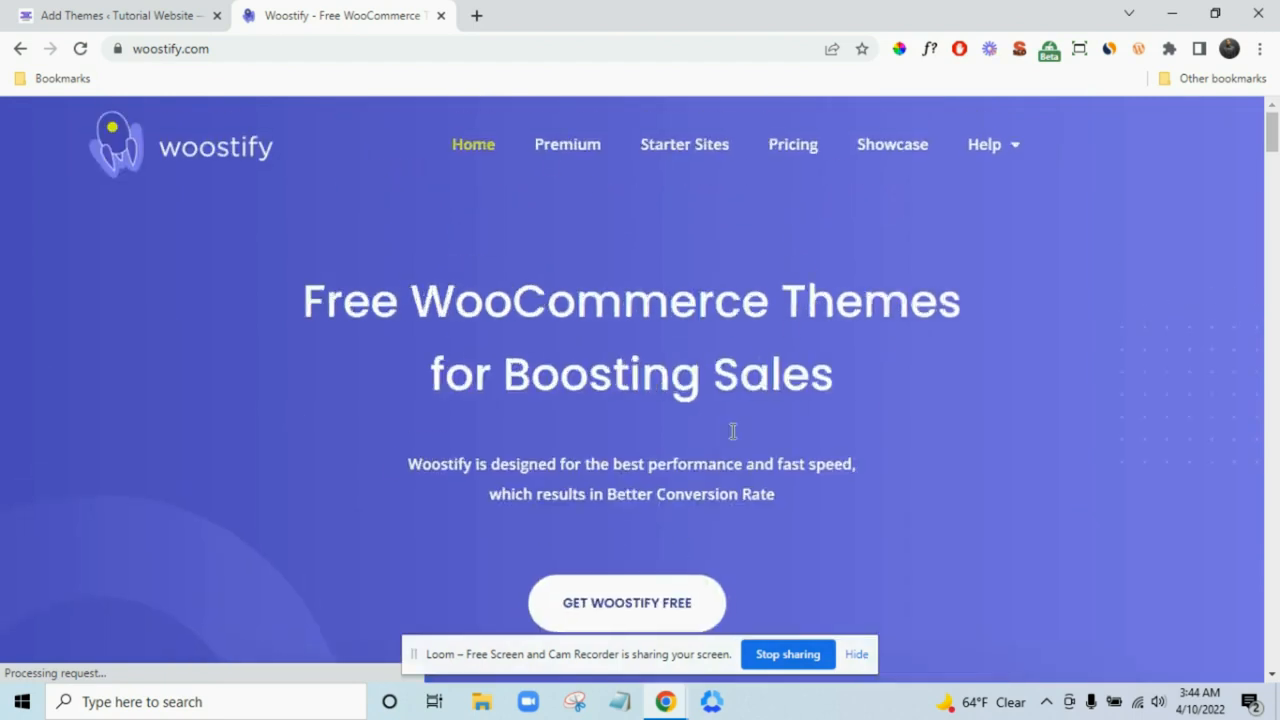
{"action": "scroll", "coordinate": [635, 315], "scroll_direction": "down", "scroll_amount": 3}
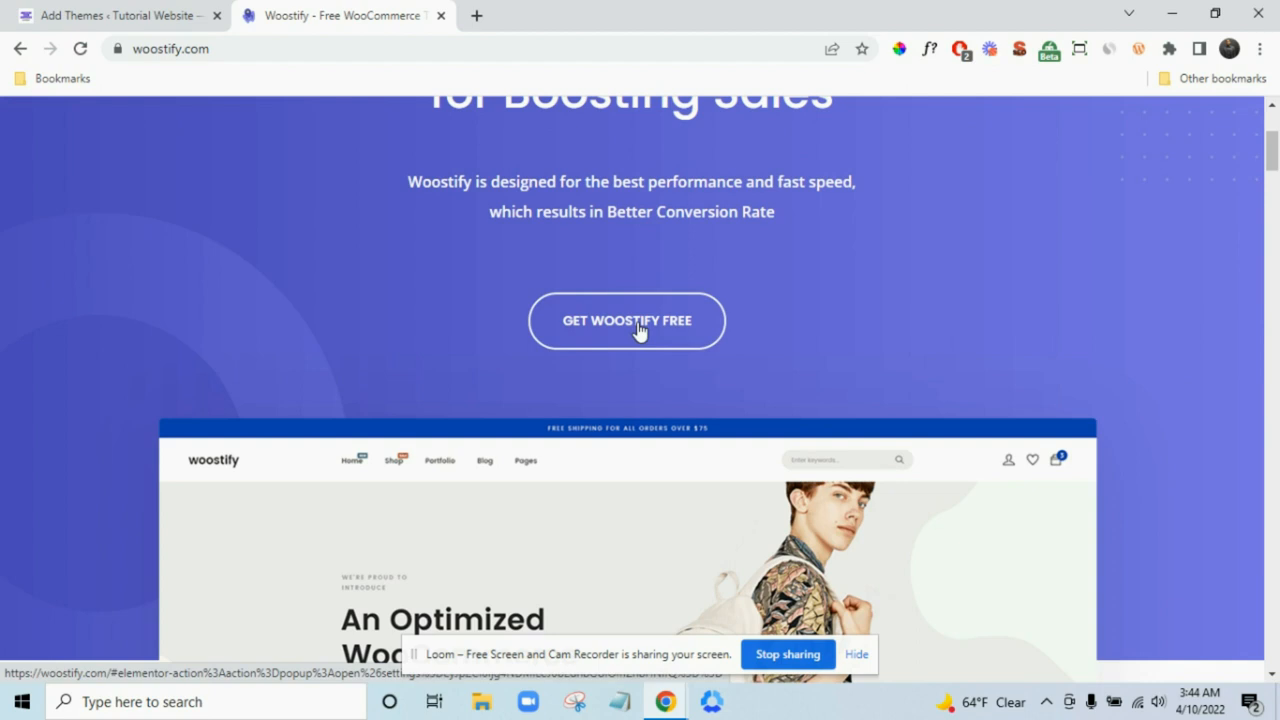
- Download the free woostify.2.1.1.zip theme, skipping the email signup, and return to Add Themes
{"action": "left_click", "coordinate": [639, 325]}
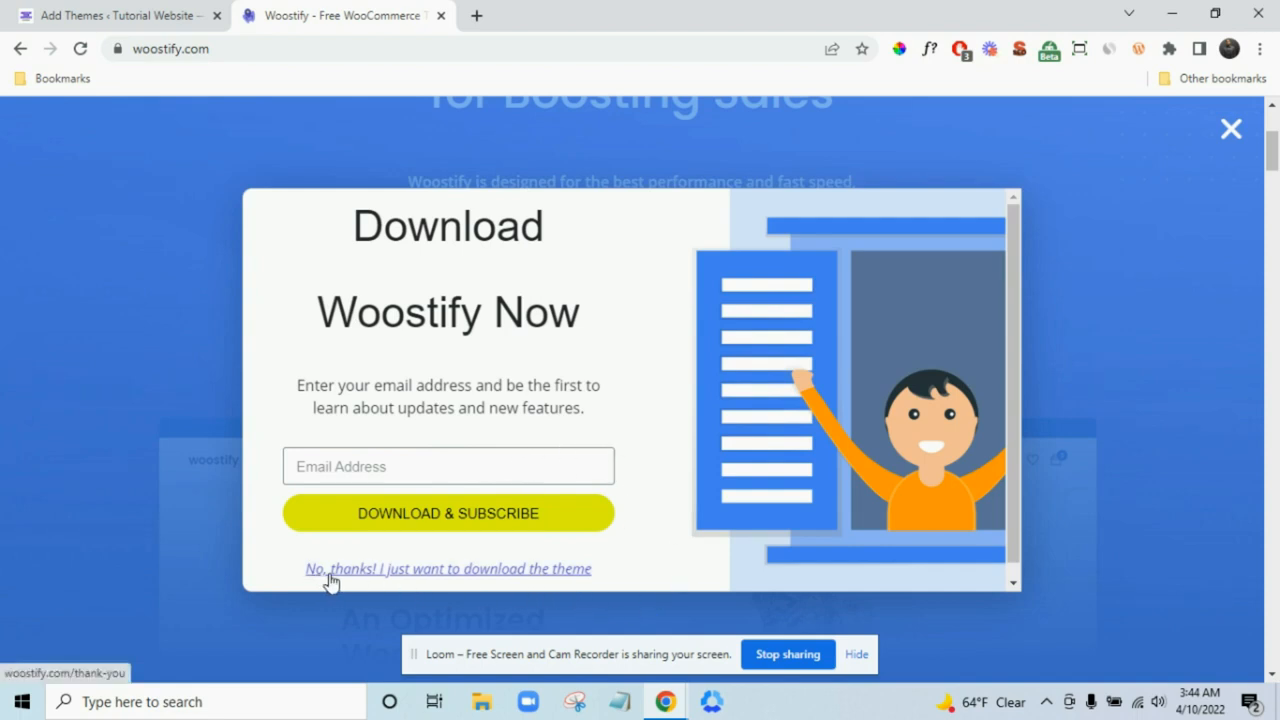
{"action": "left_click", "coordinate": [447, 570]}
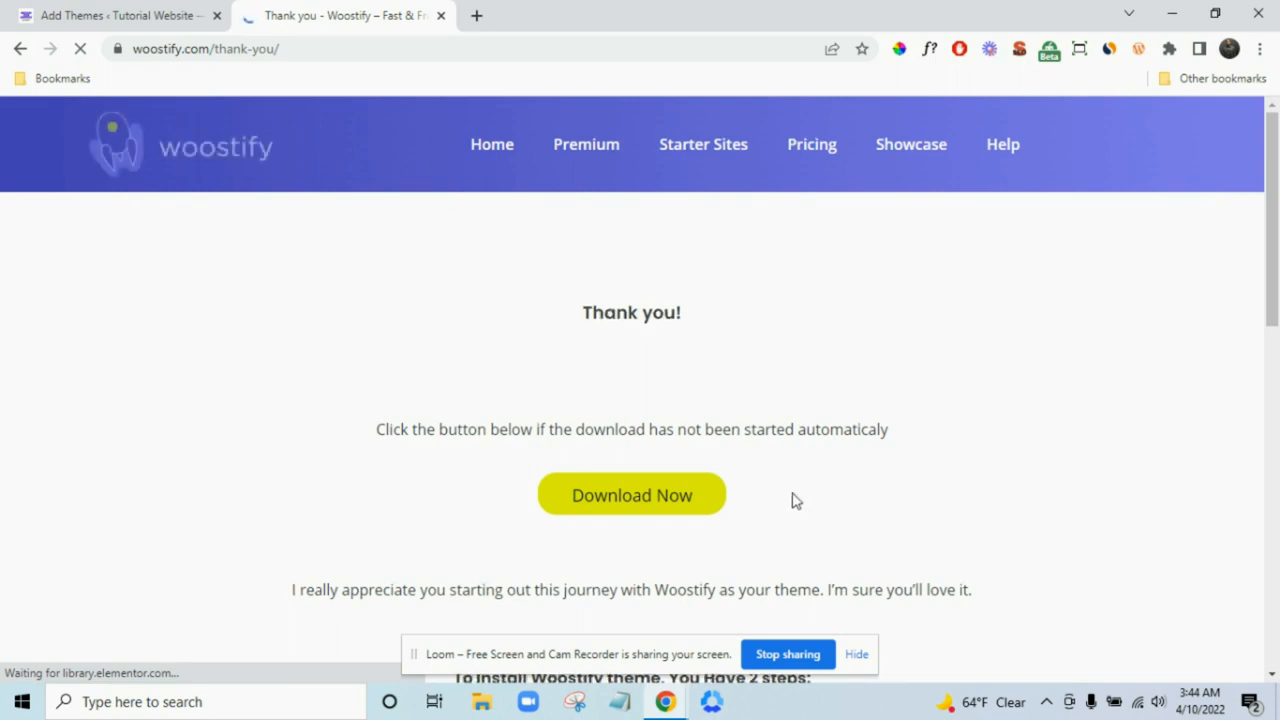
{"action": "left_click", "coordinate": [668, 502]}
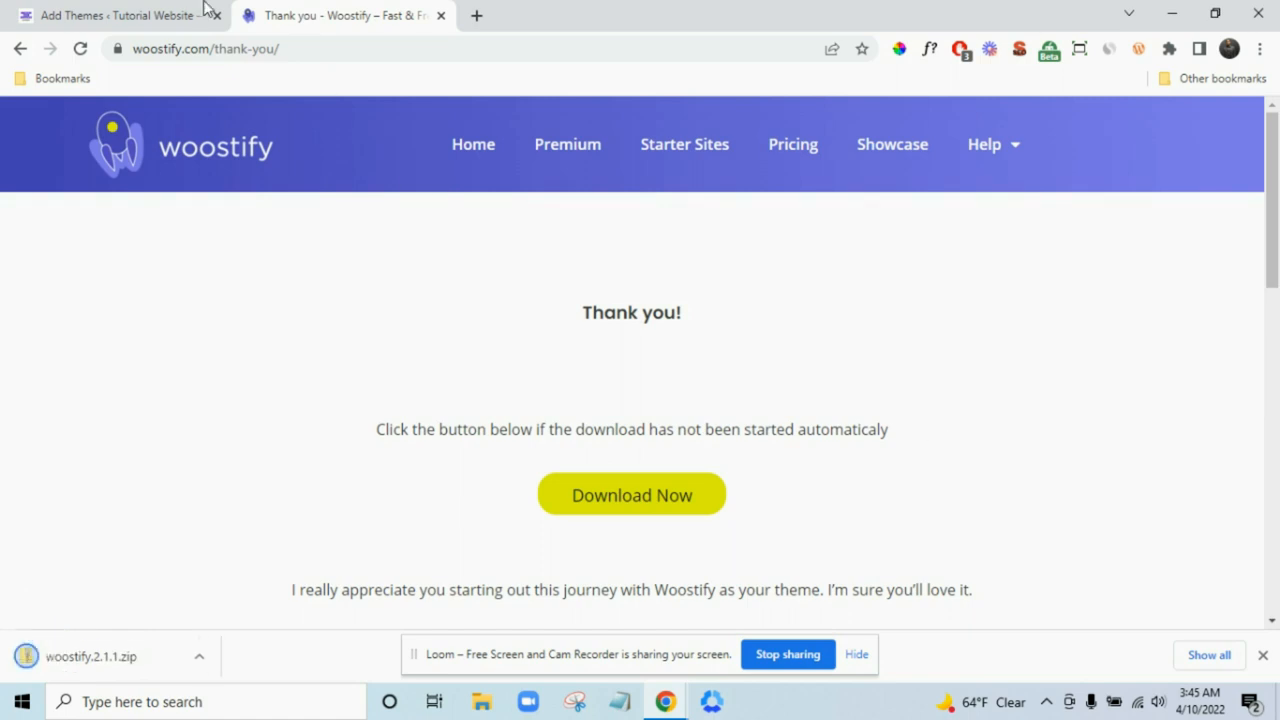
{"action": "left_click", "coordinate": [150, 15]}
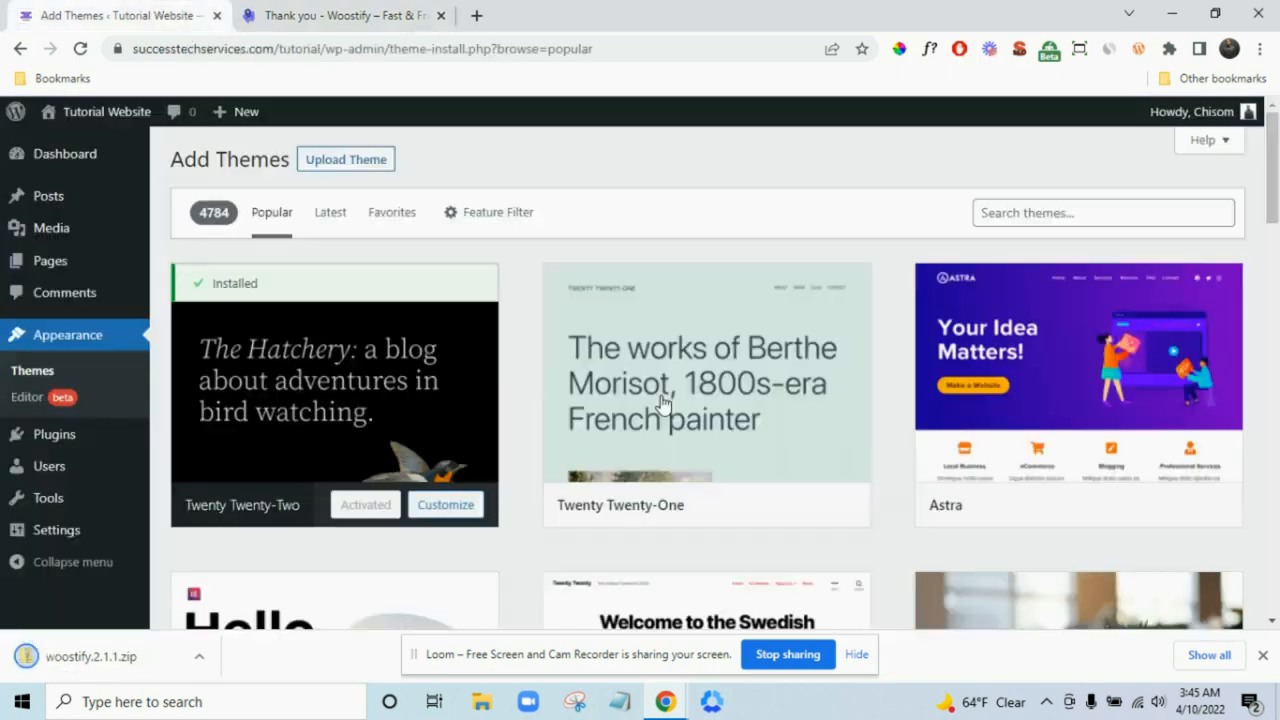
- Upload and install woostify.2.1.1.zip, then activate the Woostify theme
{"action": "left_click", "coordinate": [348, 162]}
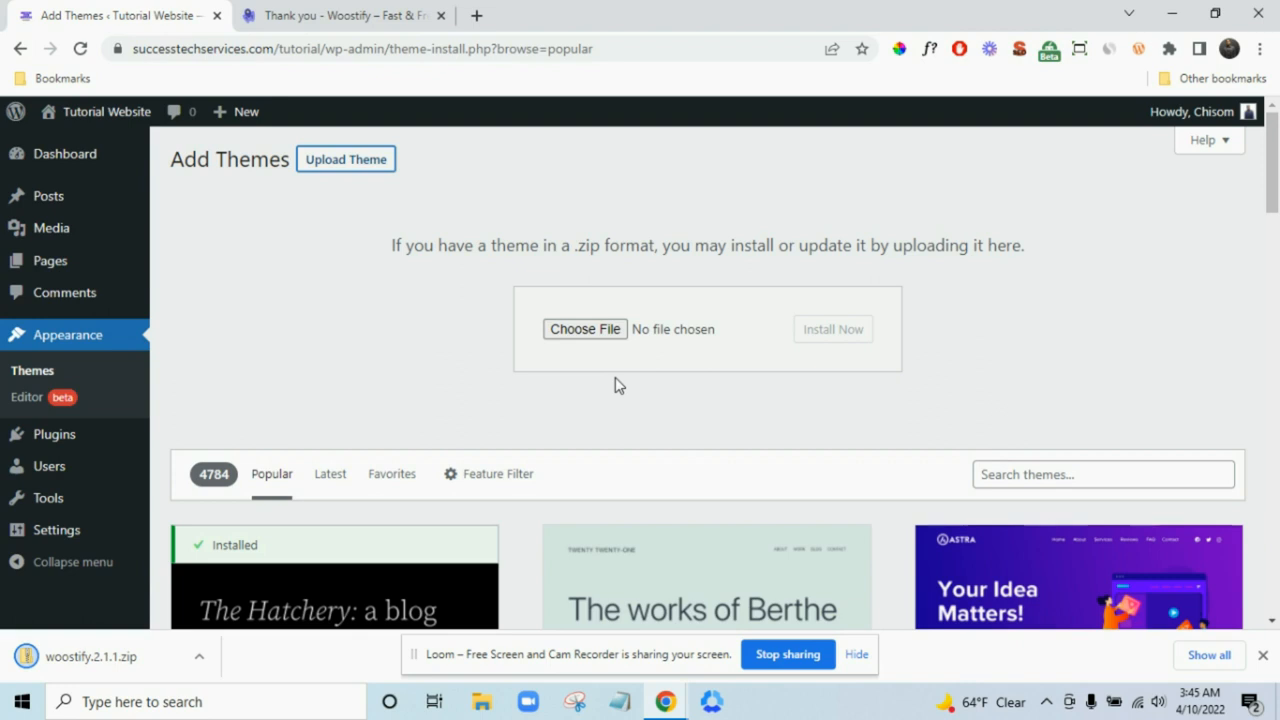
{"action": "left_click", "coordinate": [607, 338]}
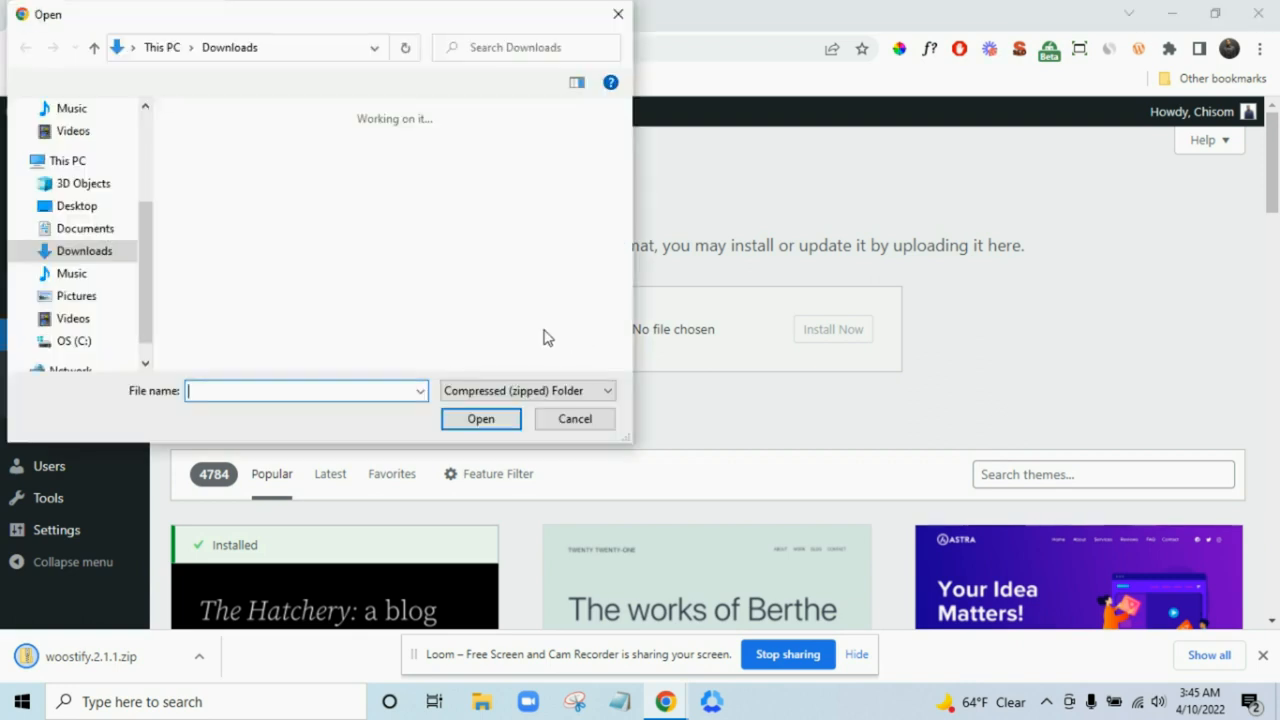
{"action": "left_click", "coordinate": [232, 205]}
{"action": "left_click", "coordinate": [483, 418]}
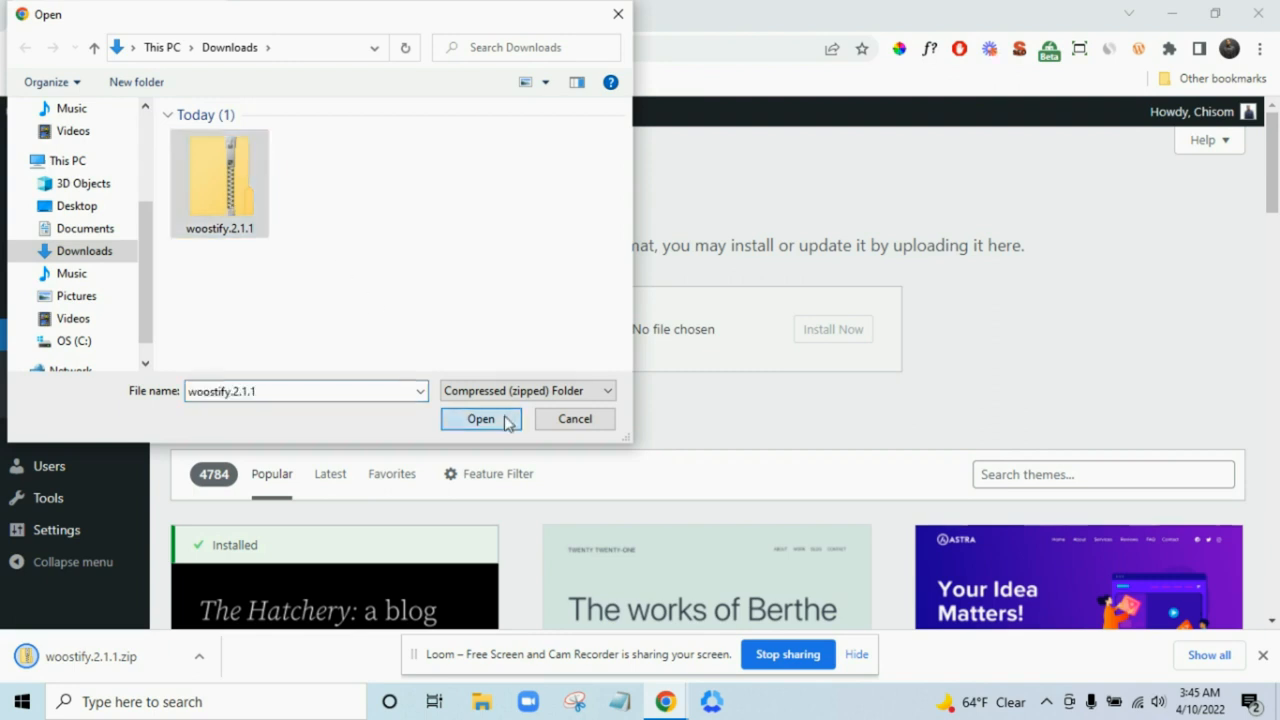
{"action": "left_click", "coordinate": [1263, 656]}
{"action": "left_click", "coordinate": [830, 340]}
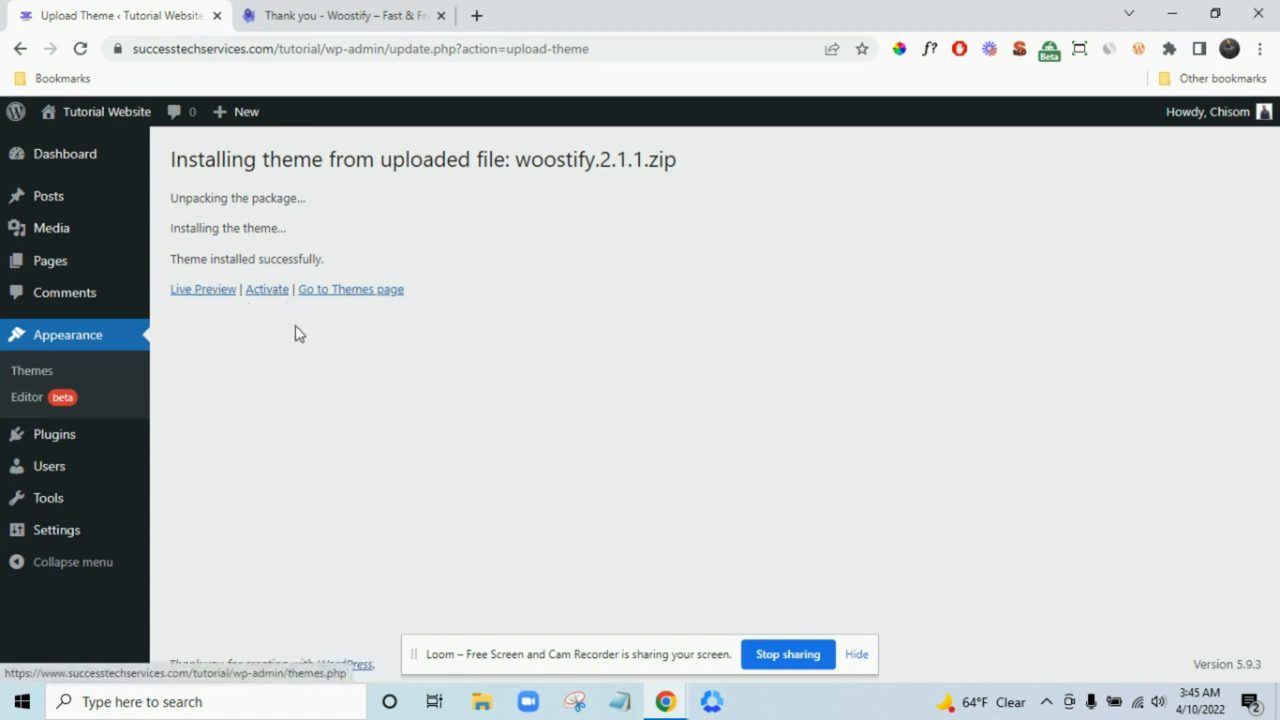
{"action": "left_click", "coordinate": [266, 291]}
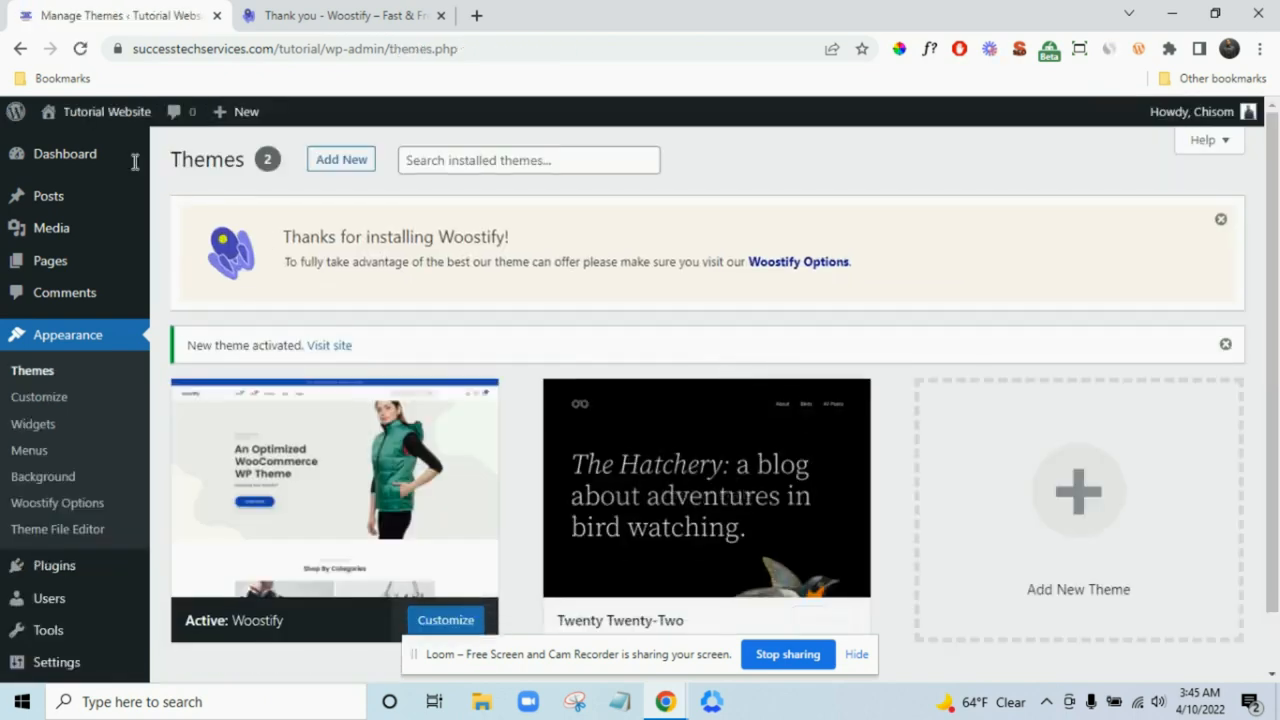
- Preview the live Tutorial Website in a new tab, then return to the Themes admin tab
{"action": "mouse_move", "coordinate": [86, 118]}
{"action": "right_click", "coordinate": [100, 150]}
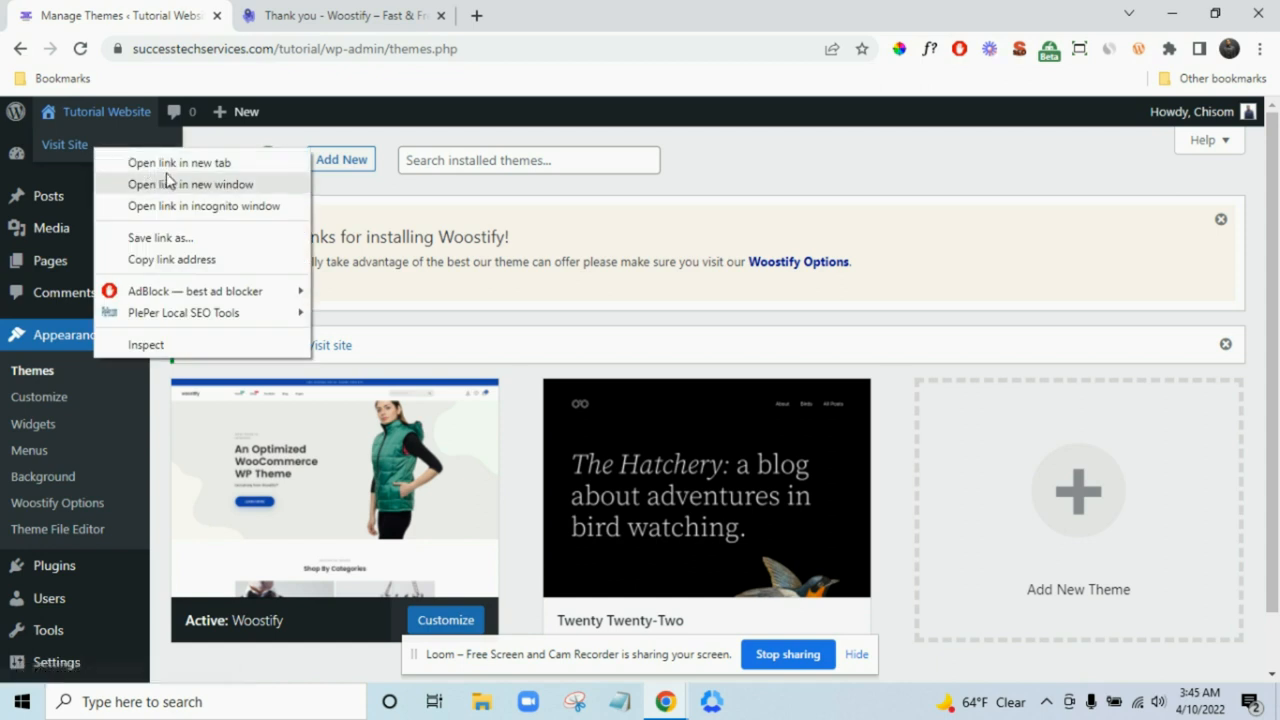
{"action": "left_click", "coordinate": [166, 163]}
{"action": "left_click", "coordinate": [330, 14]}
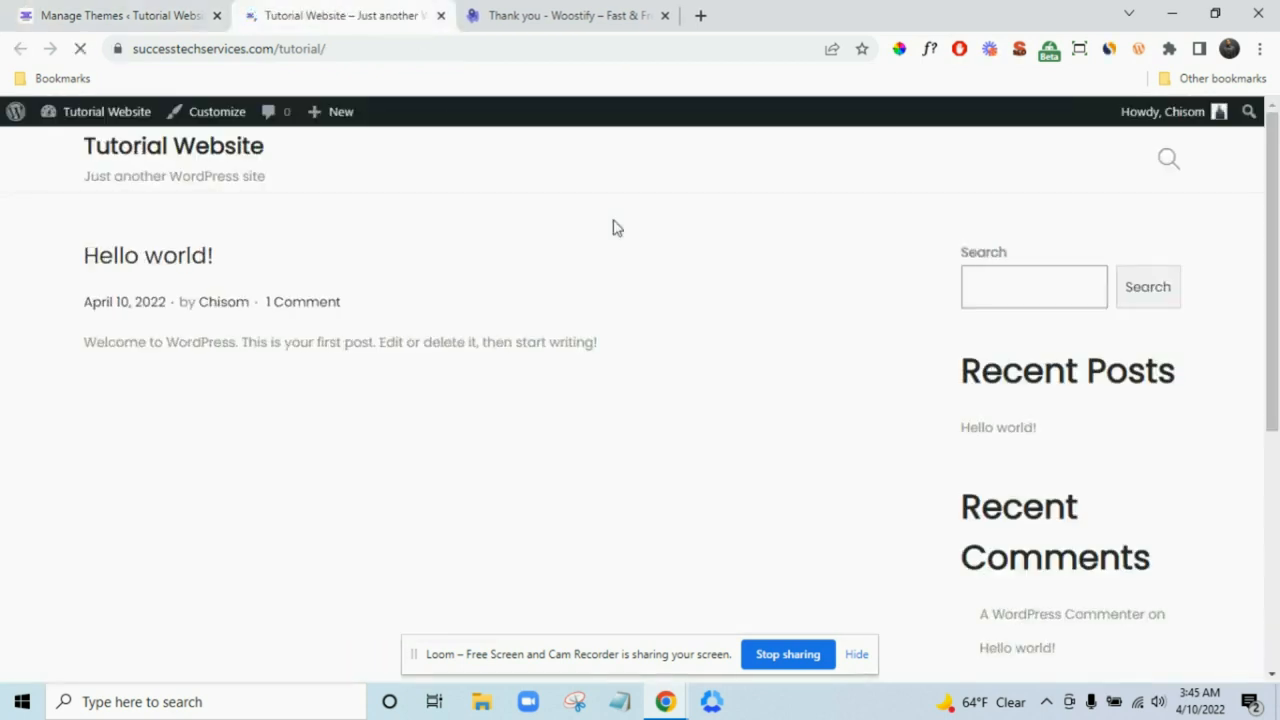
{"action": "scroll", "coordinate": [650, 440], "scroll_direction": "down", "scroll_amount": 4}
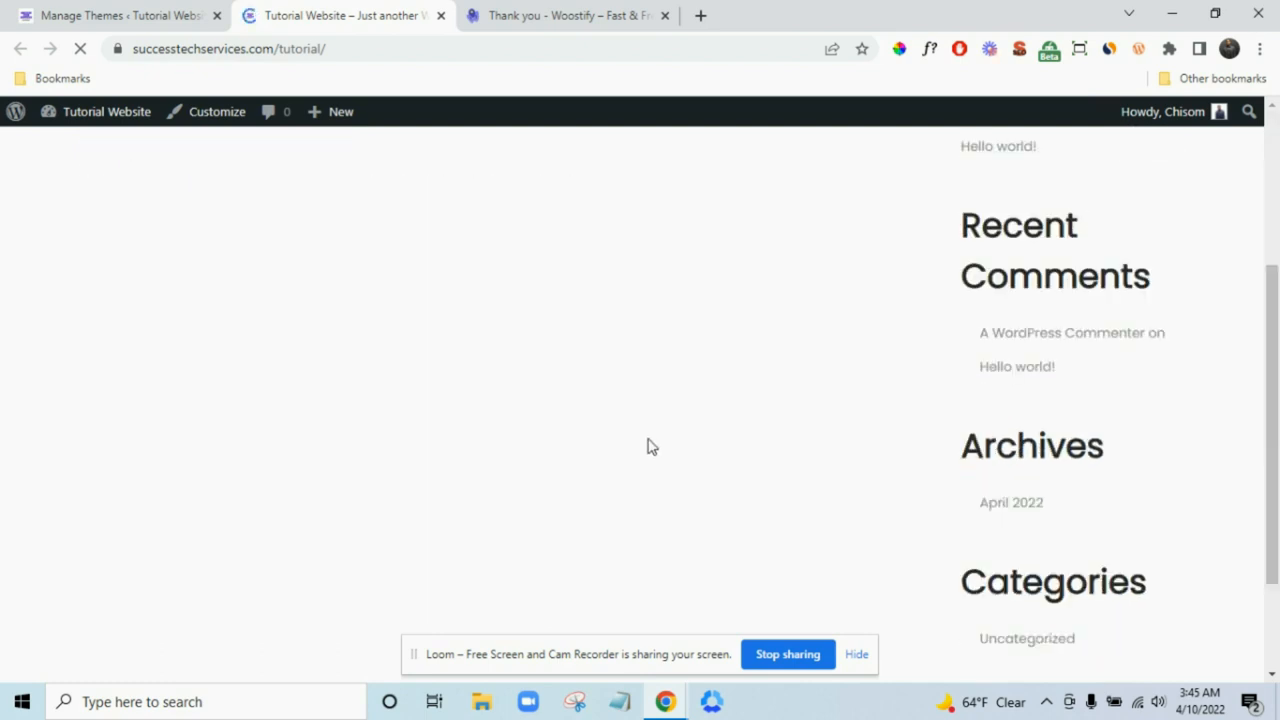
{"action": "scroll", "coordinate": [620, 410], "scroll_direction": "up", "scroll_amount": 4}
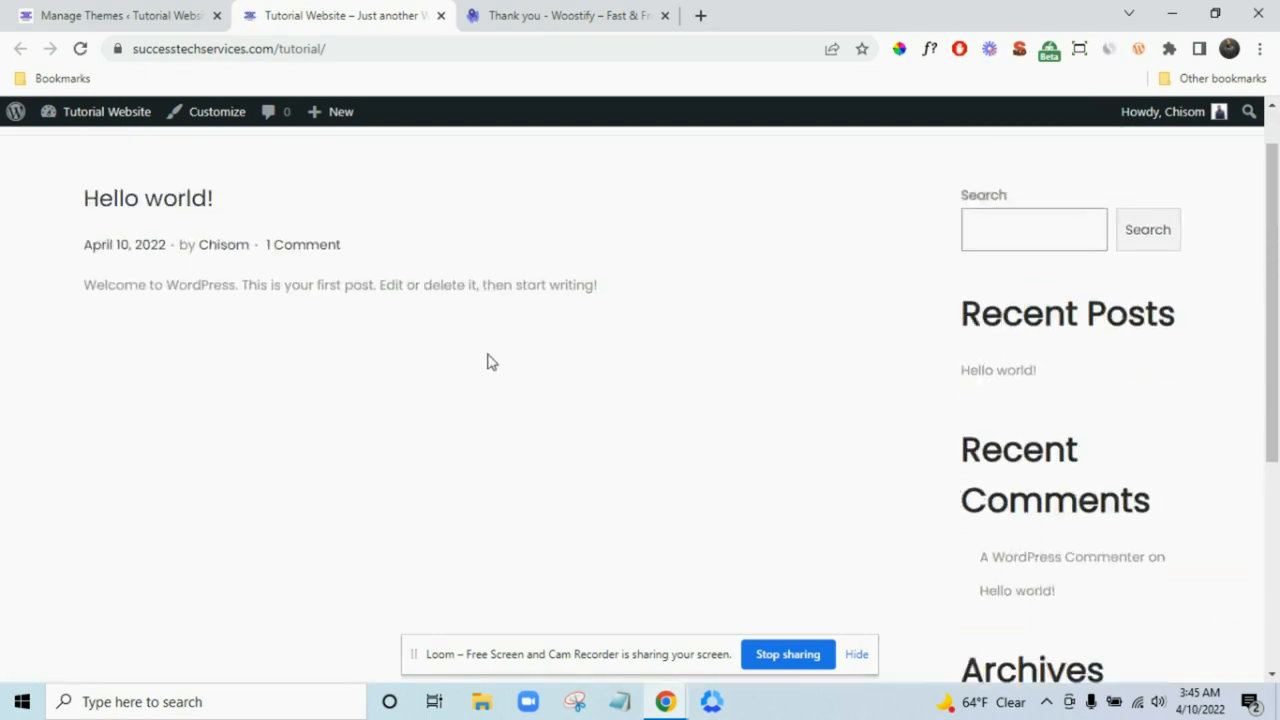
{"action": "left_click", "coordinate": [91, 12]}
{"action": "scroll", "coordinate": [100, 423], "scroll_direction": "down", "scroll_amount": 1}
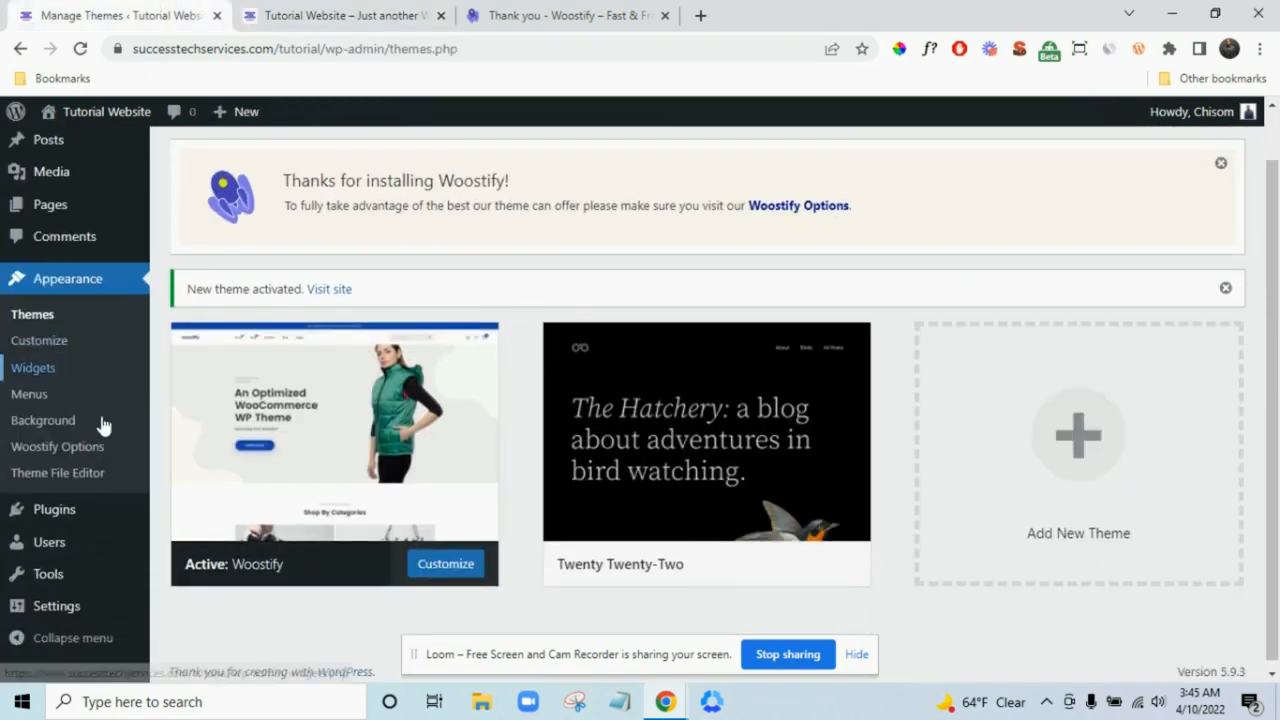
- Go to the Add Plugins page and dismiss the Woostify welcome notice
{"action": "mouse_move", "coordinate": [80, 518]}
{"action": "left_click", "coordinate": [205, 535]}
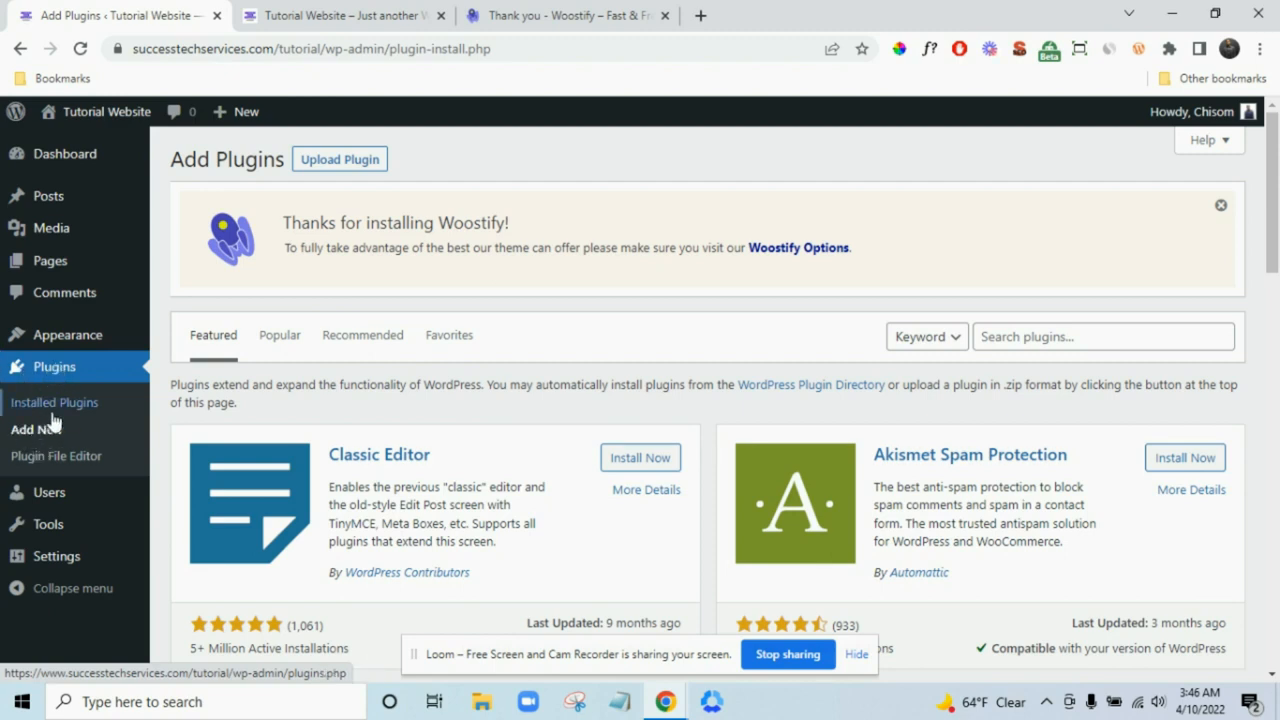
{"action": "left_click", "coordinate": [58, 412]}
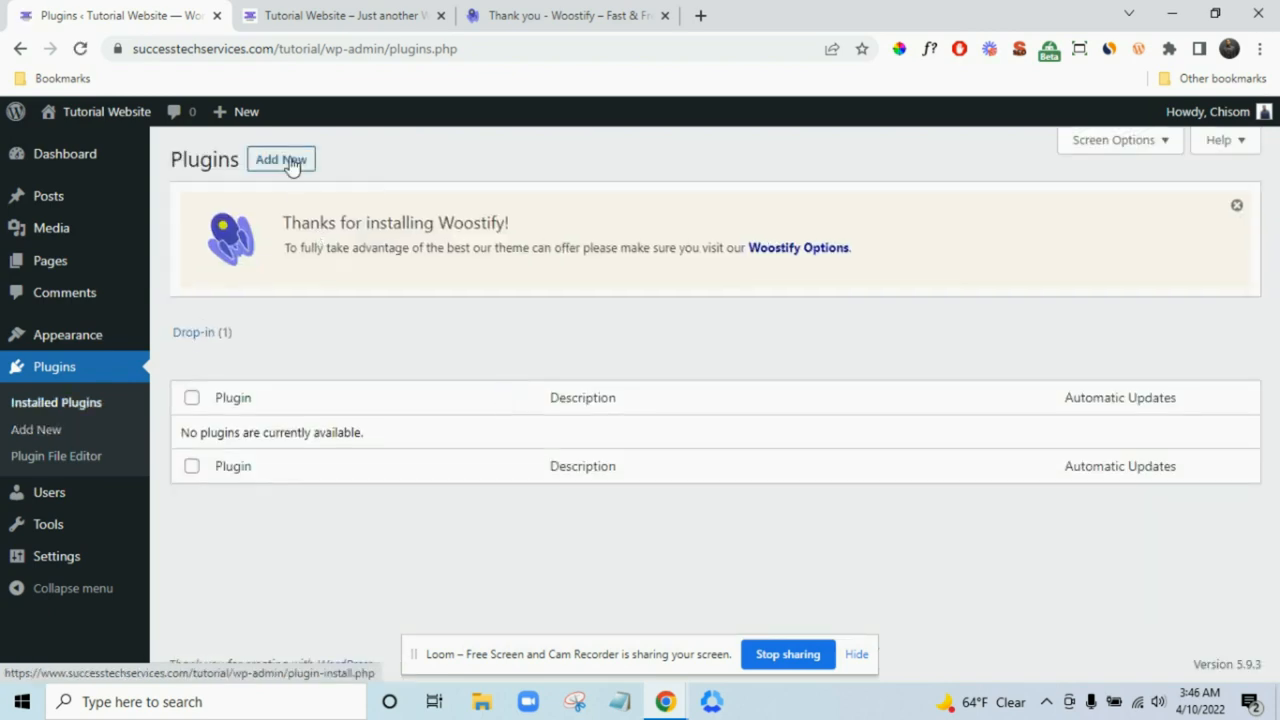
{"action": "left_click", "coordinate": [287, 165]}
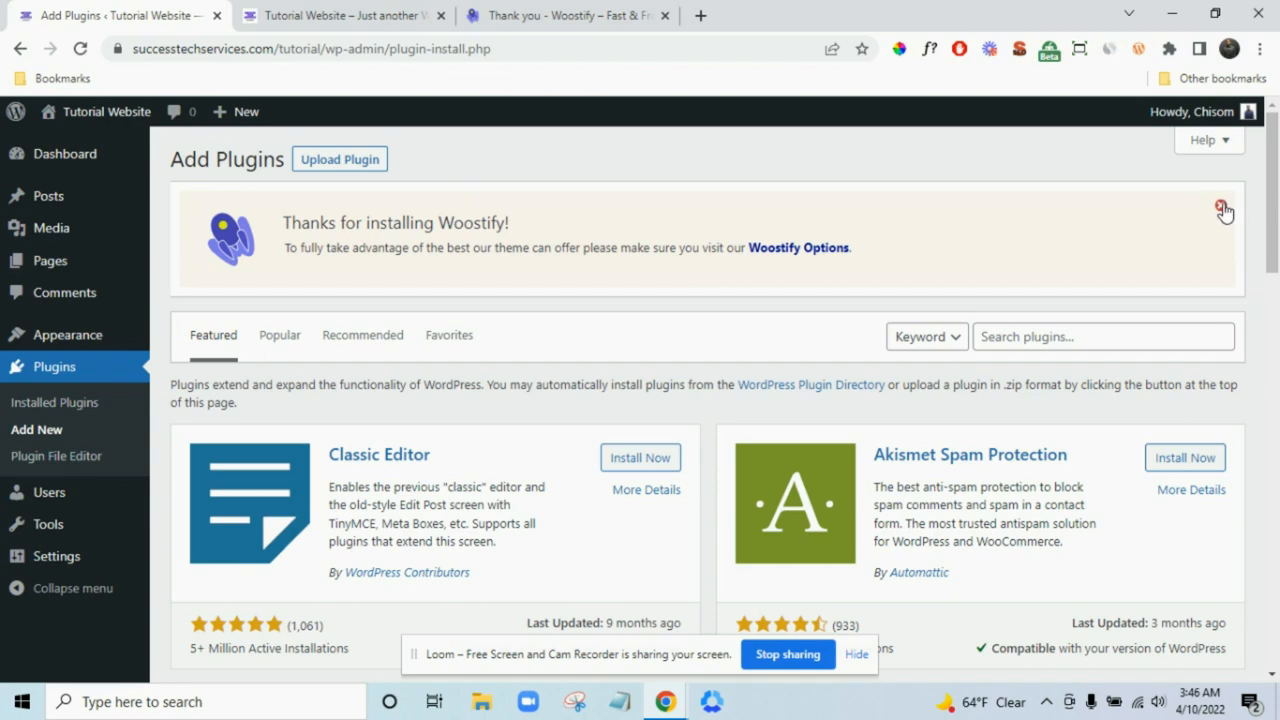
{"action": "left_click", "coordinate": [1221, 205]}
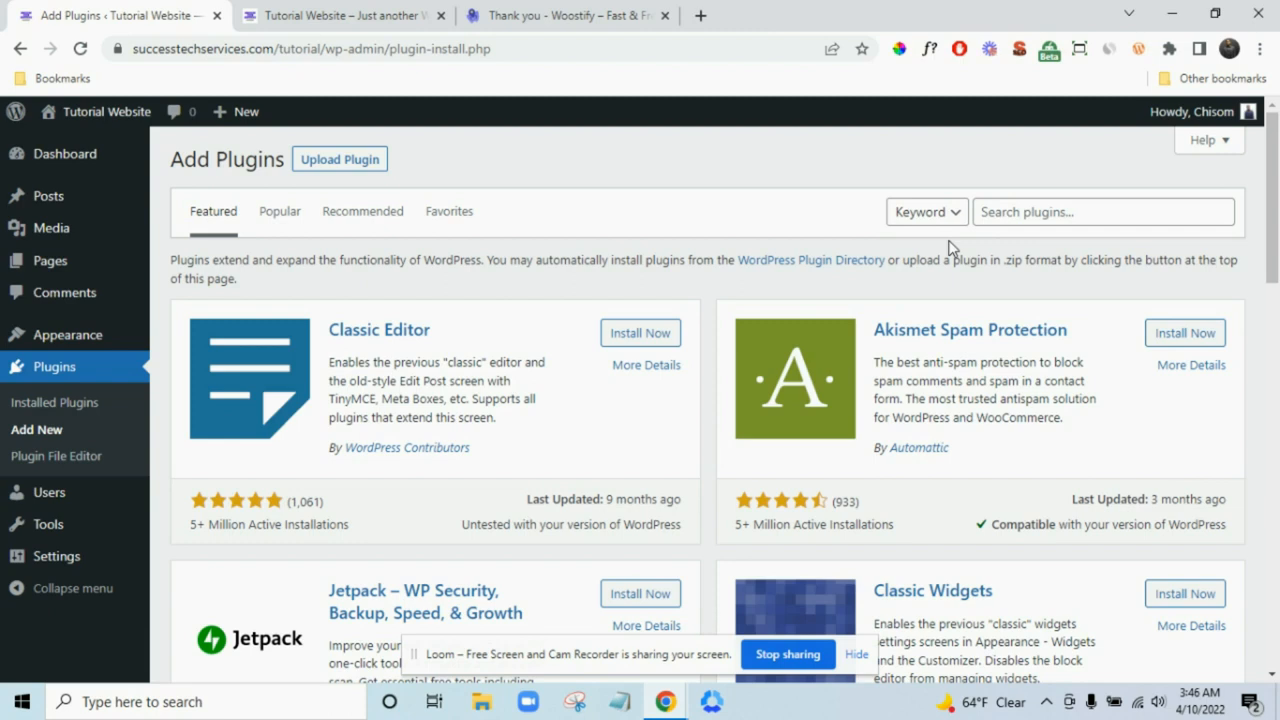
- Search the directory for 'elementor' and install Elementor Website Builder
{"action": "left_click", "coordinate": [1040, 212]}
{"action": "type", "text": "elementor"}
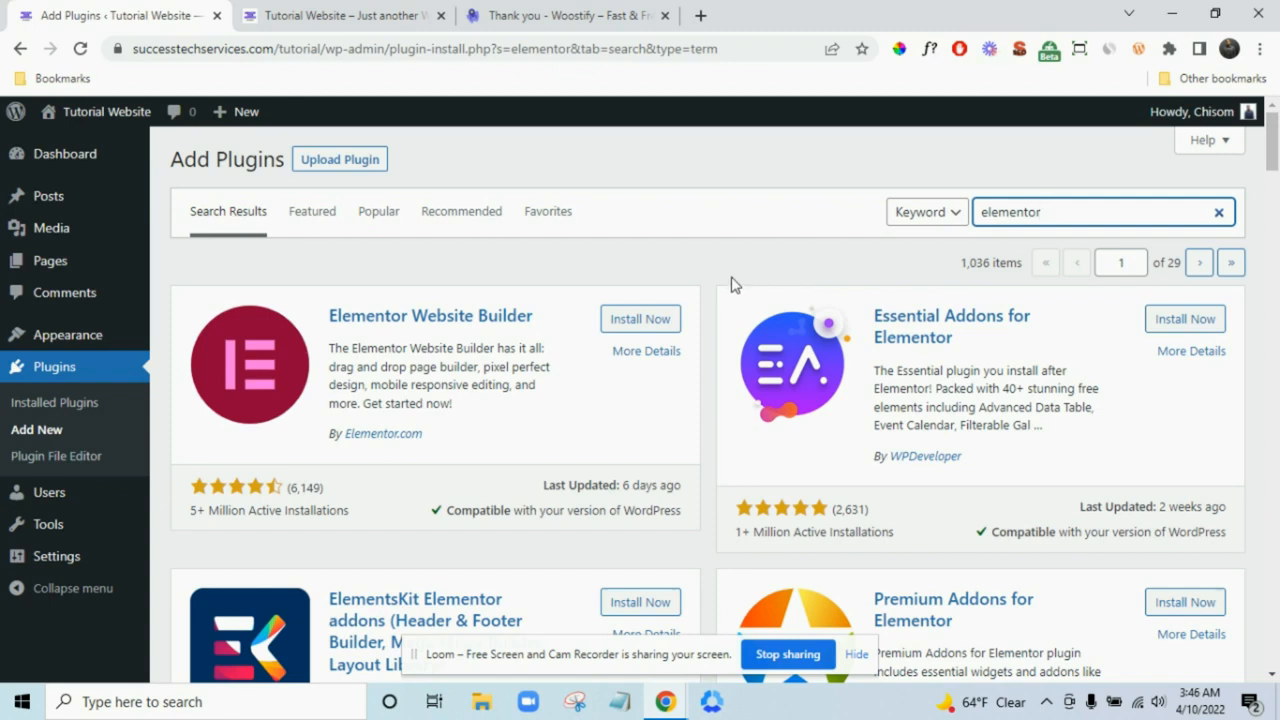
{"action": "left_click", "coordinate": [660, 321]}
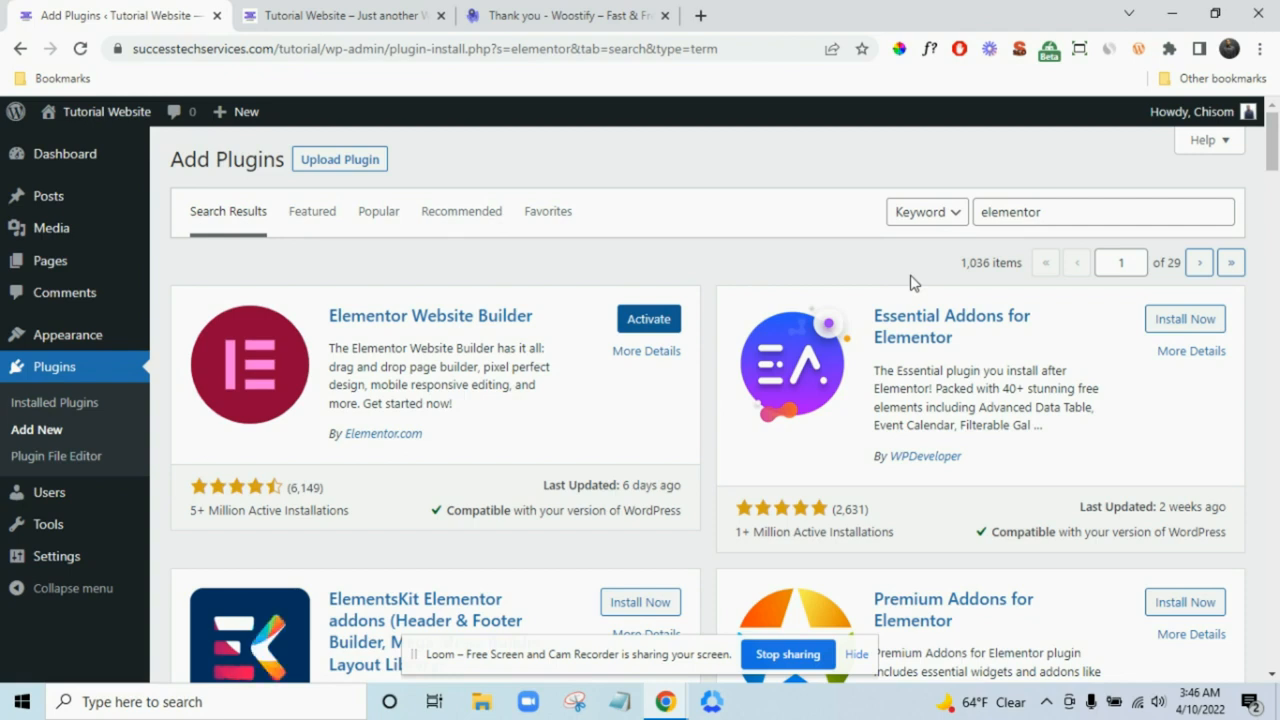
{"action": "left_click", "coordinate": [1097, 211]}
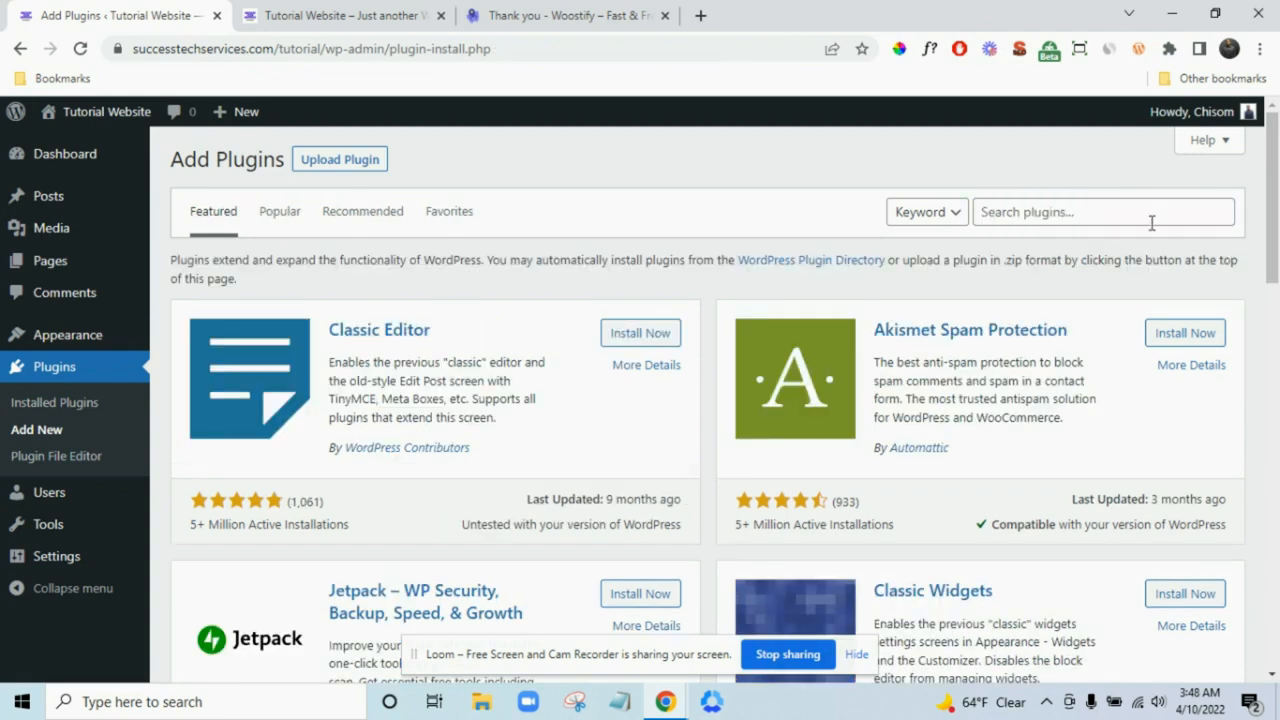
{"action": "left_click", "coordinate": [1136, 213]}
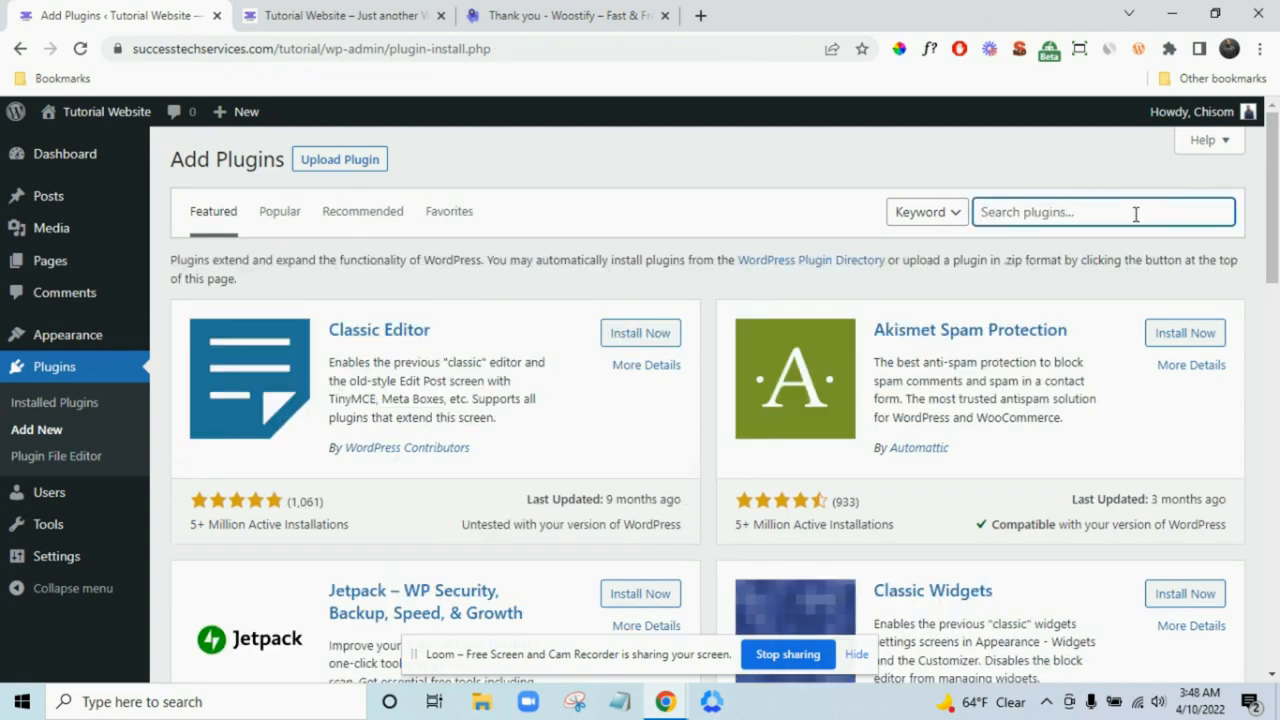
- Search for and install Flo Forms and TI WooCommerce Wishlist
{"action": "type", "text": "flo"}
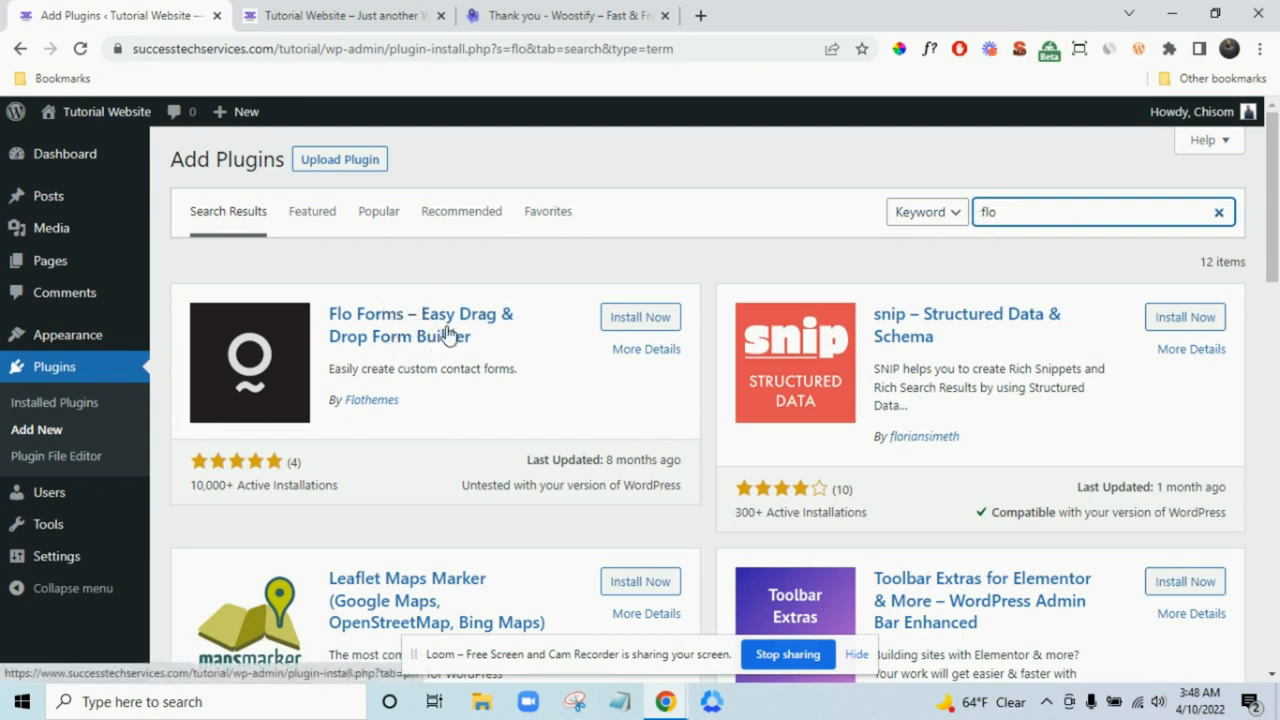
{"action": "left_click", "coordinate": [640, 320]}
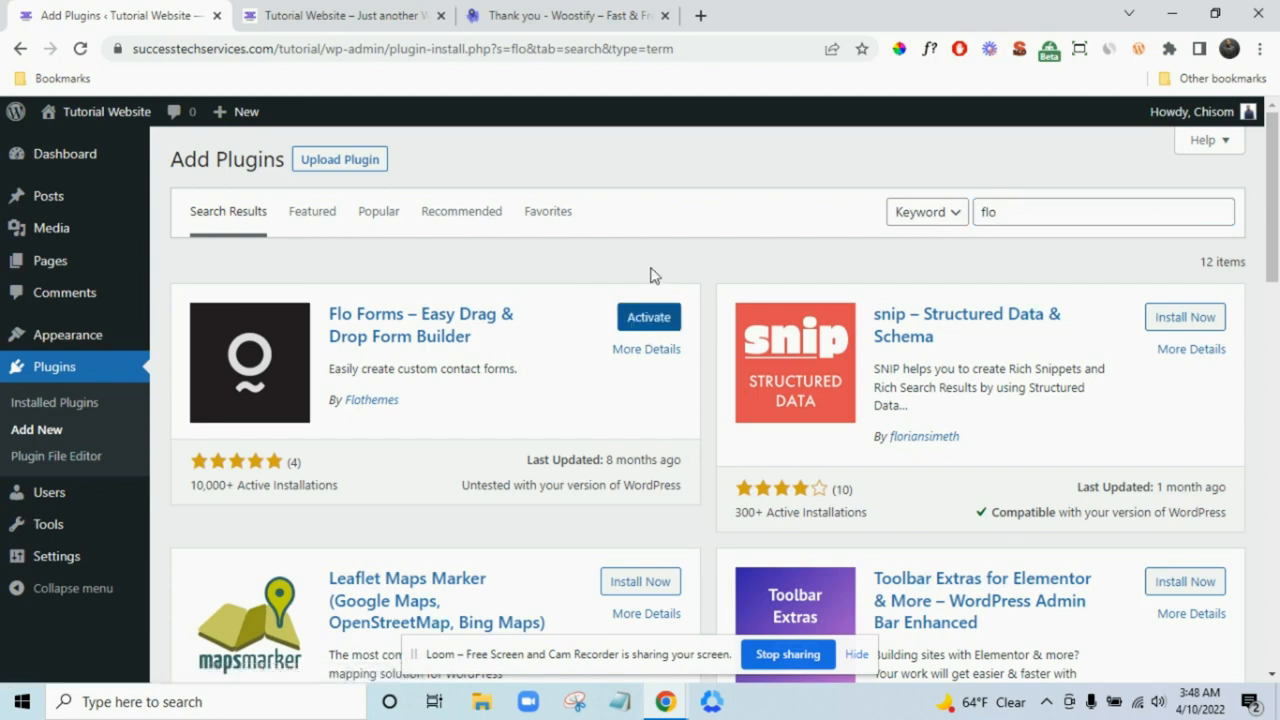
{"action": "double_click", "coordinate": [1043, 218]}
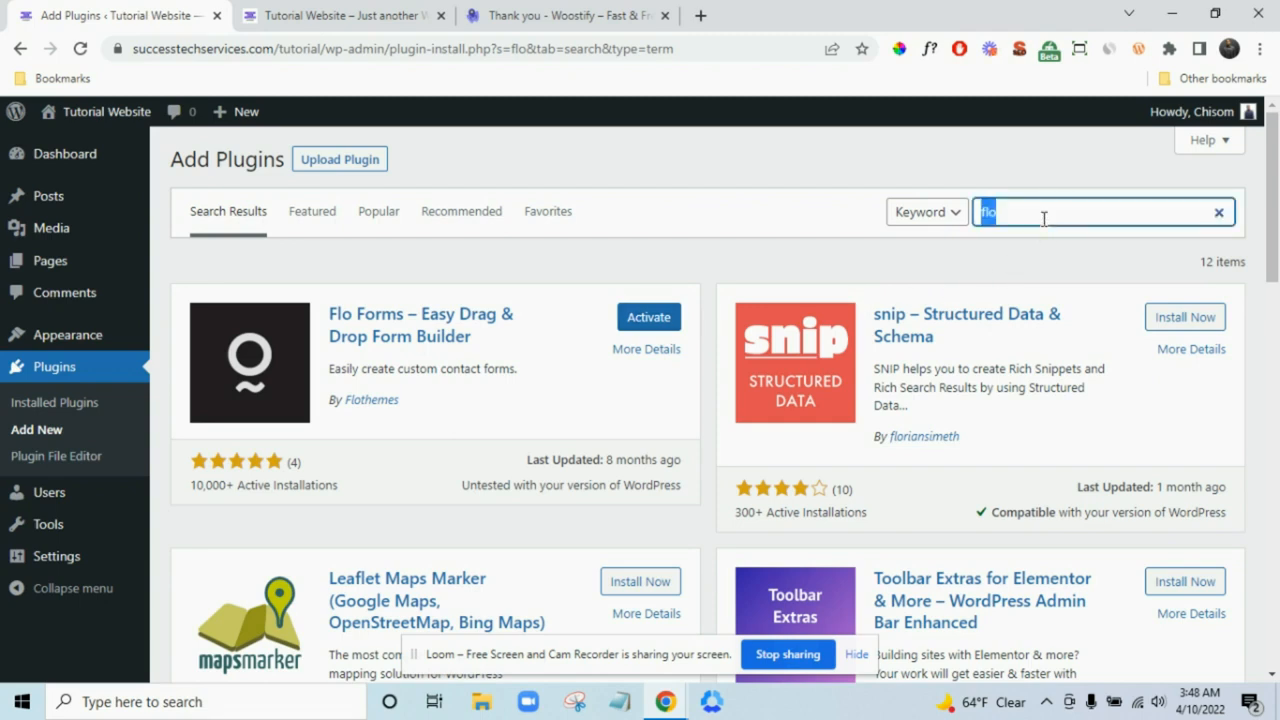
{"action": "type", "text": "wishlist"}
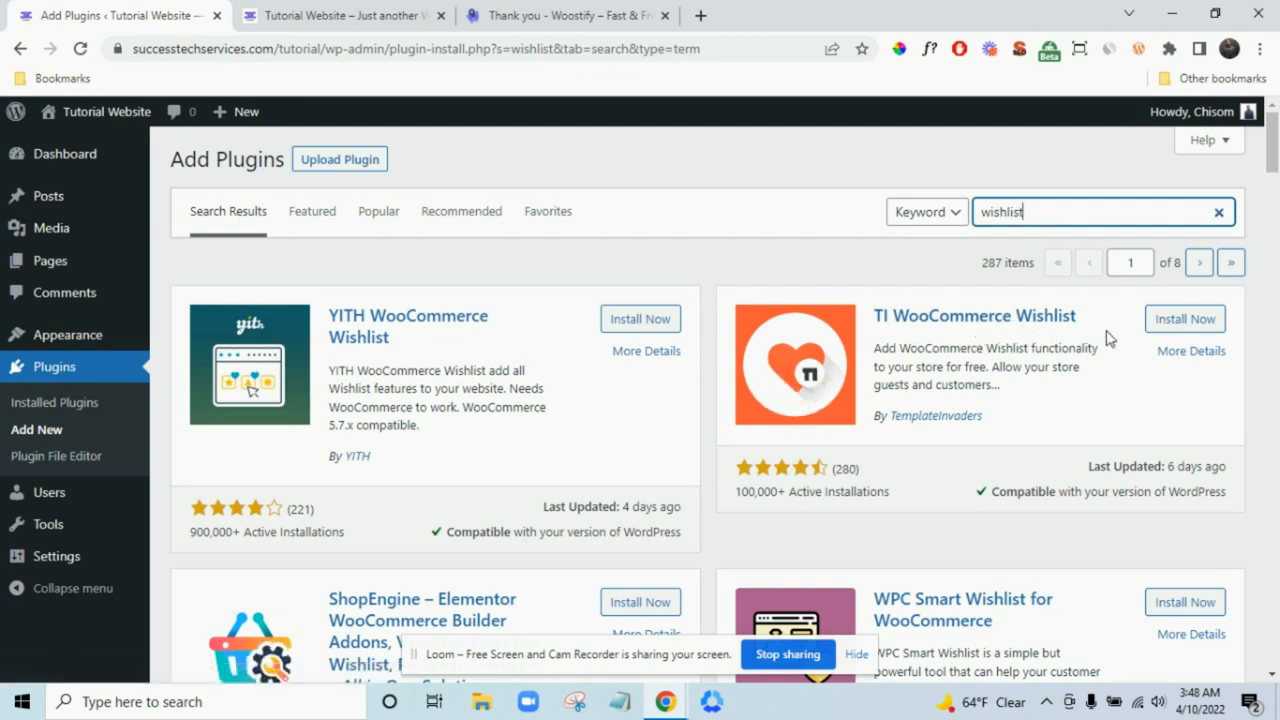
{"action": "left_click", "coordinate": [1168, 320]}
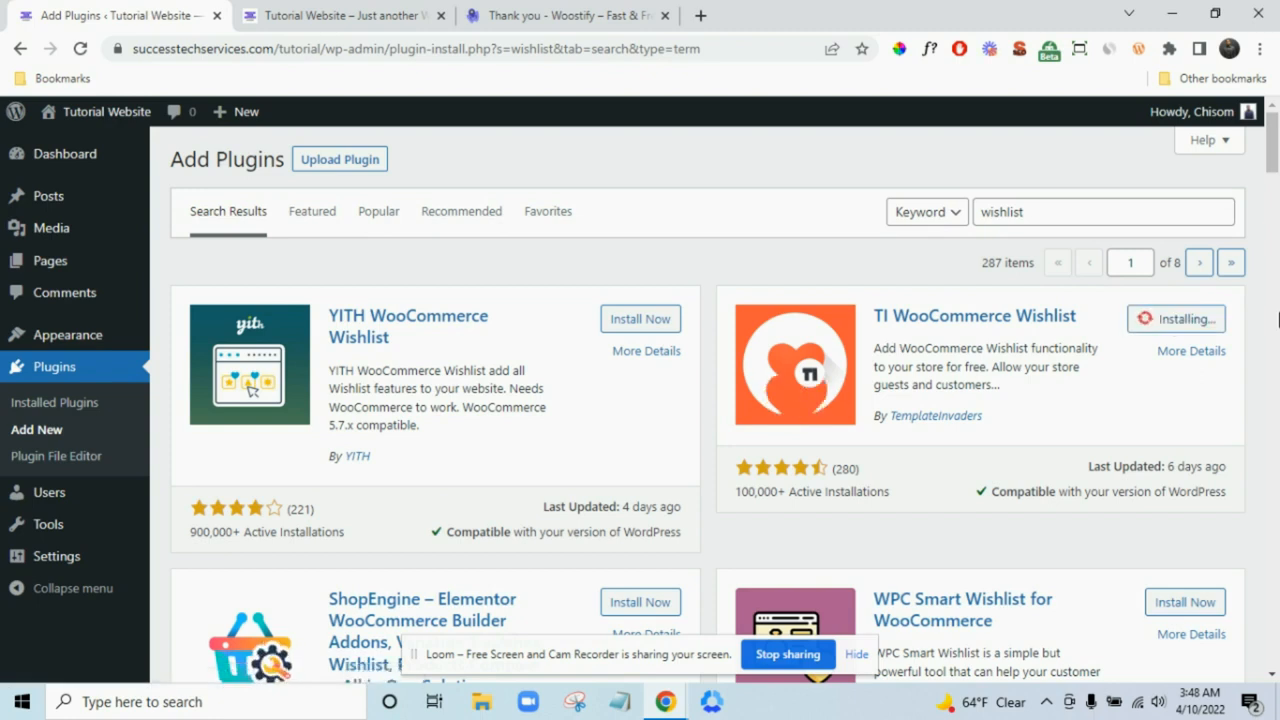
- Replace the plugin search with 'woocommerce'
{"action": "left_click", "coordinate": [1116, 210]}
{"action": "double_click", "coordinate": [1116, 210]}
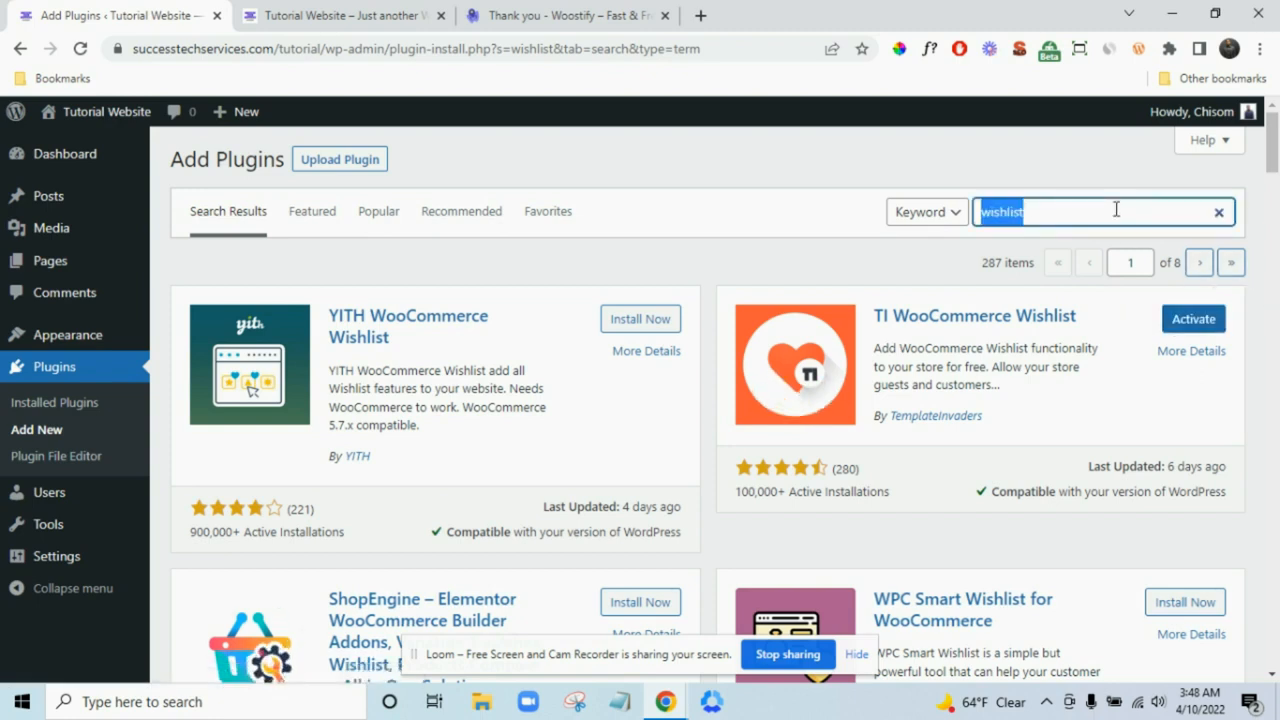
{"action": "type", "text": "woocom"}
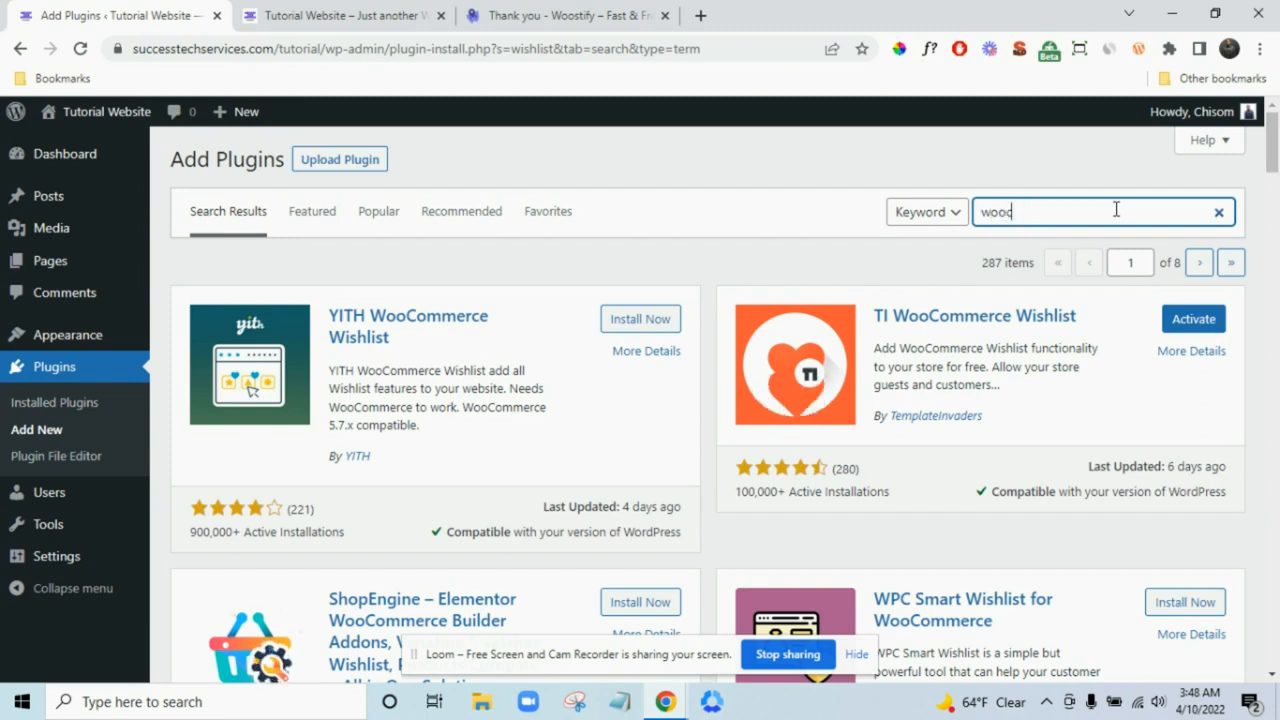
{"action": "type", "text": "merce"}
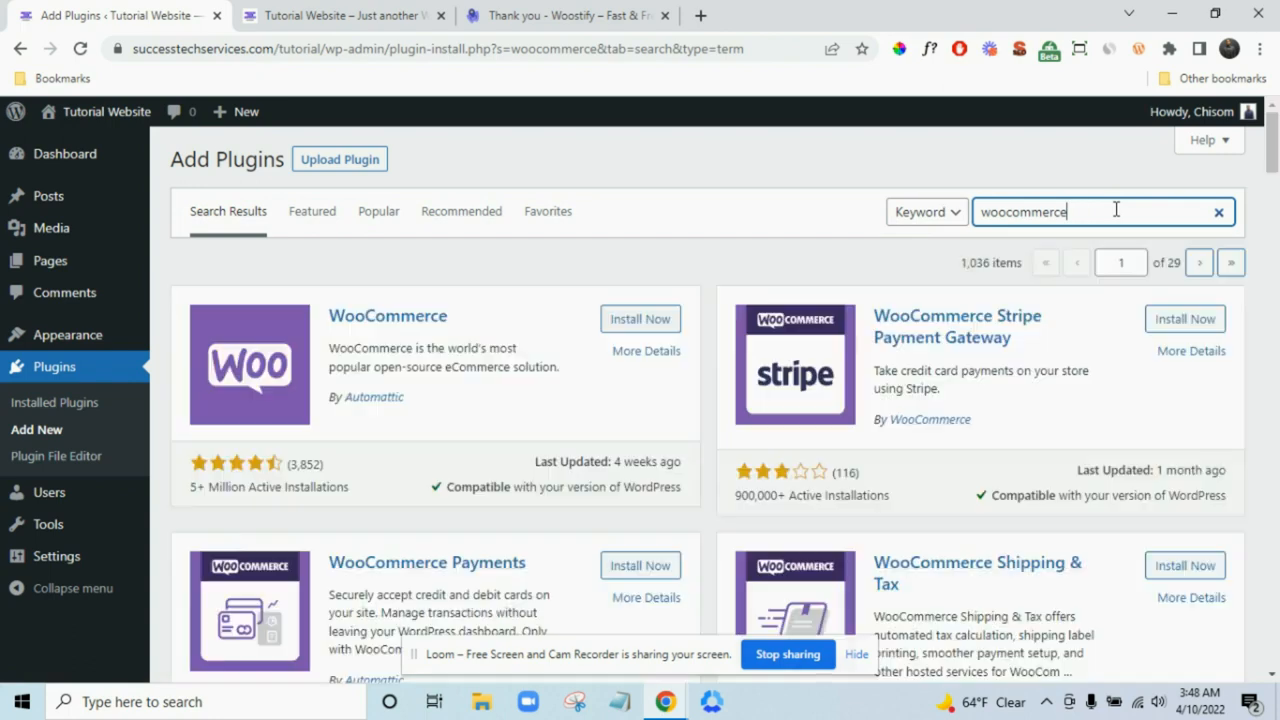
- Install WooCommerce and WooCommerce Stripe Payment Gateway, then view the installed plugins list
{"action": "left_click", "coordinate": [655, 320]}
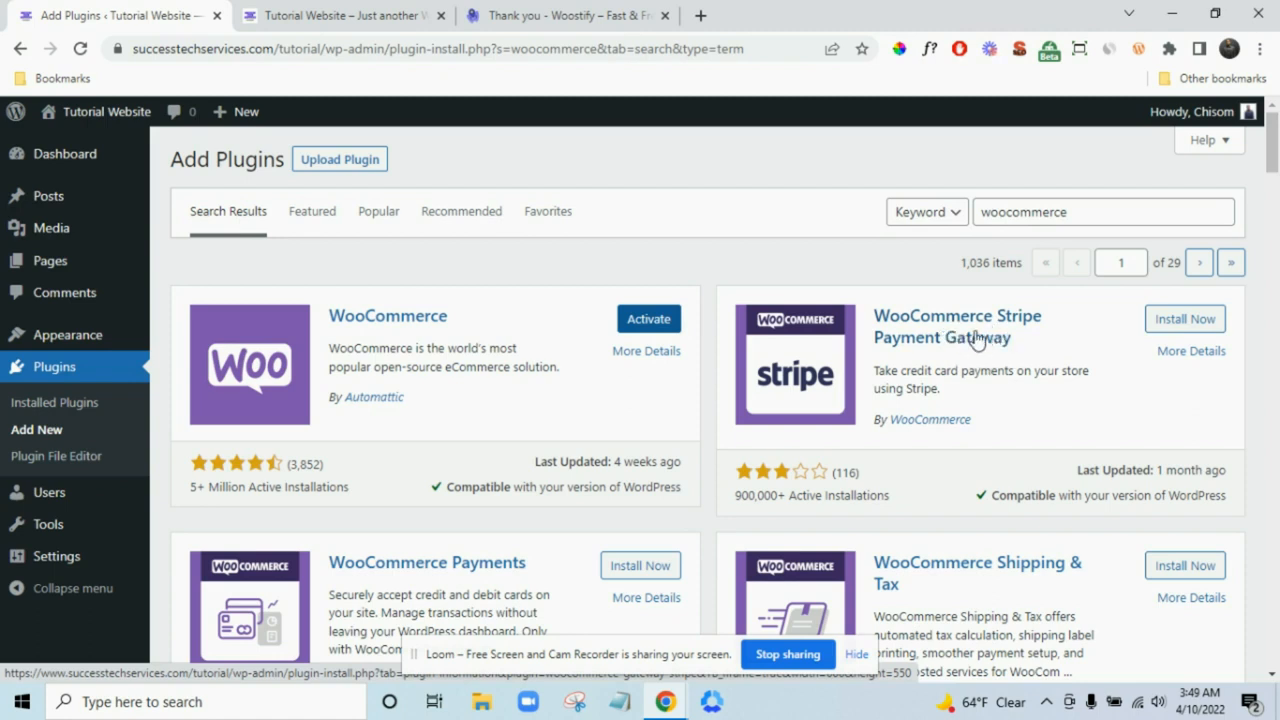
{"action": "left_click", "coordinate": [1163, 320]}
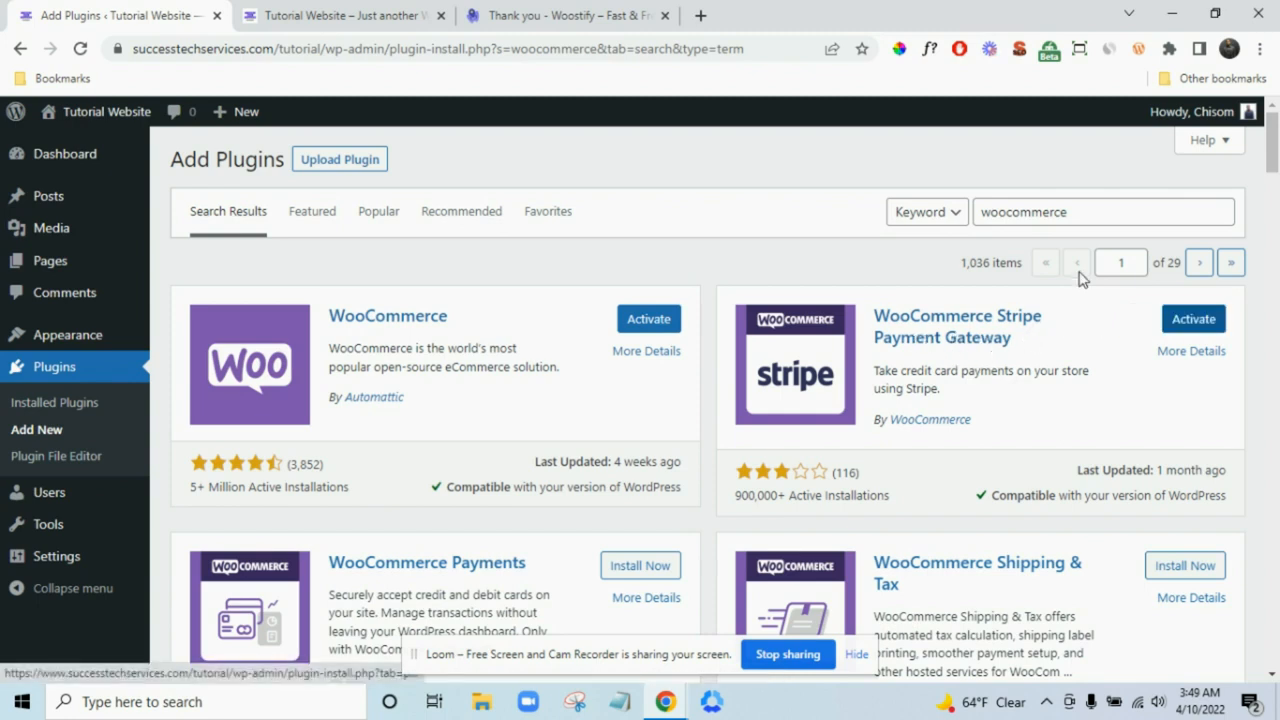
{"action": "double_click", "coordinate": [1117, 208]}
{"action": "type", "text": "stripe"}
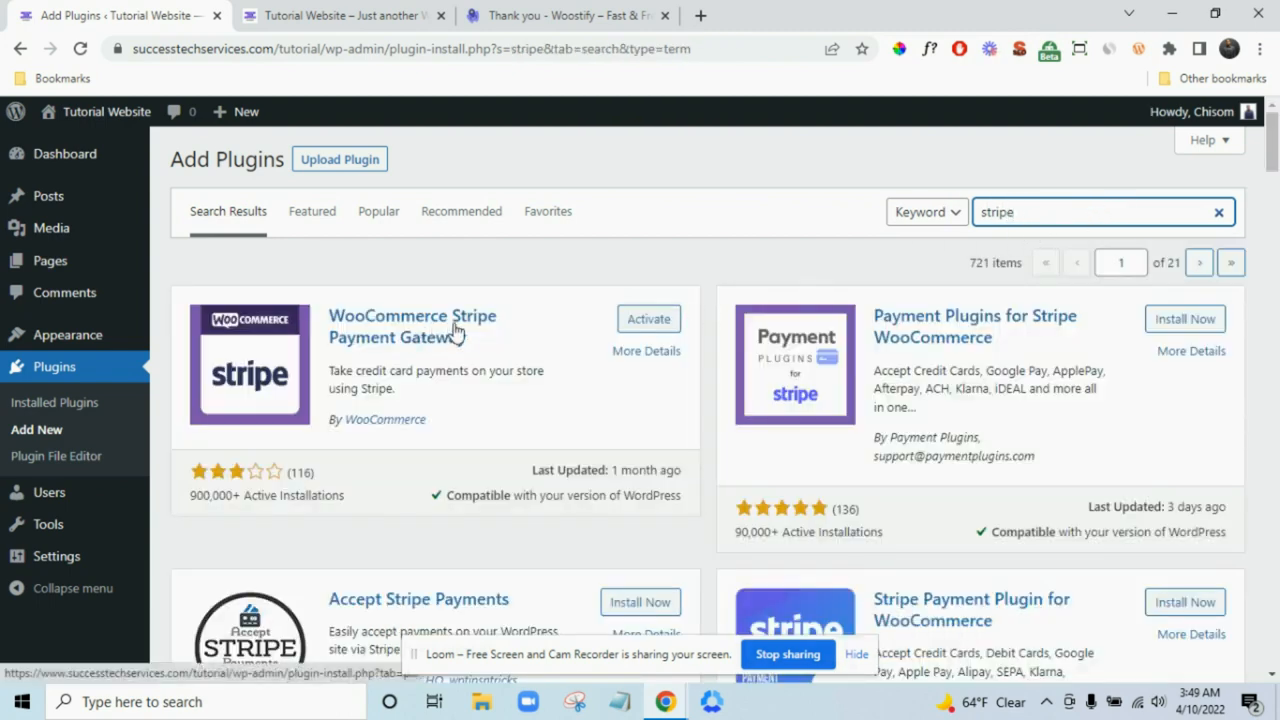
{"action": "left_click", "coordinate": [88, 405]}
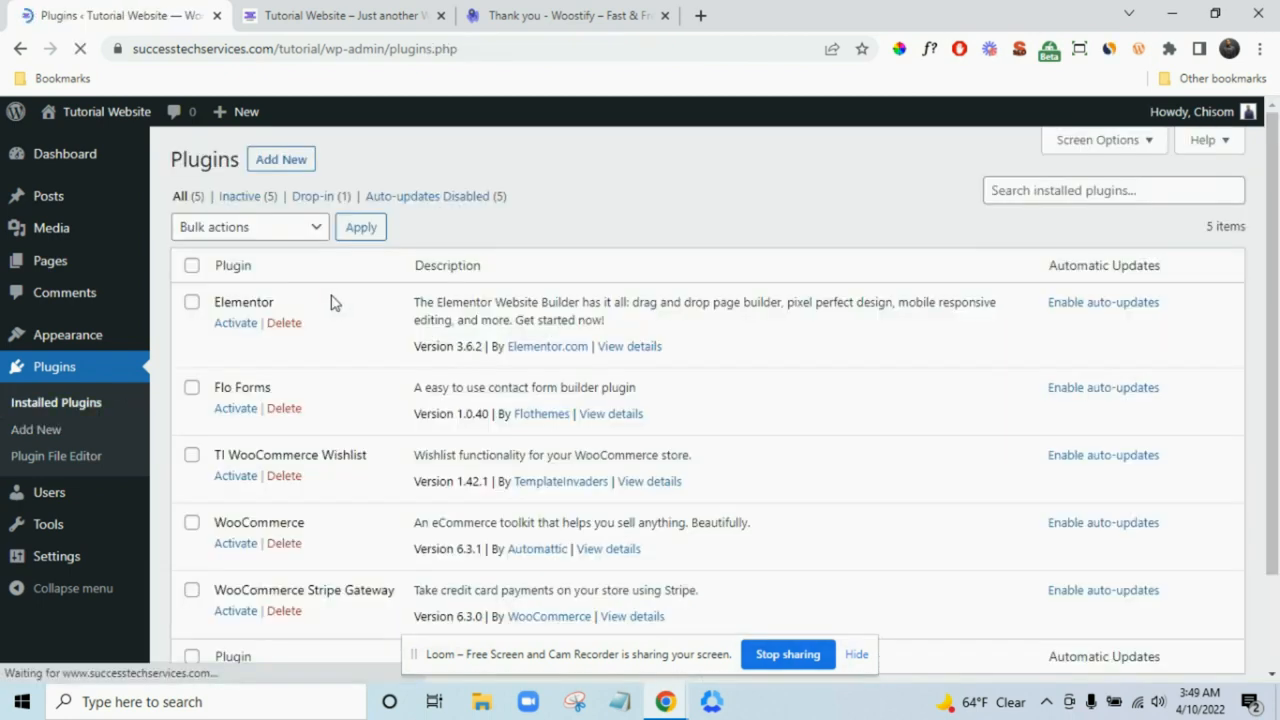
- Bulk-activate all five installed plugins and dismiss the Flo Forms email notice
{"action": "scroll", "coordinate": [335, 299], "scroll_direction": "down", "scroll_amount": 1}
{"action": "scroll", "coordinate": [335, 299], "scroll_direction": "up", "scroll_amount": 1}
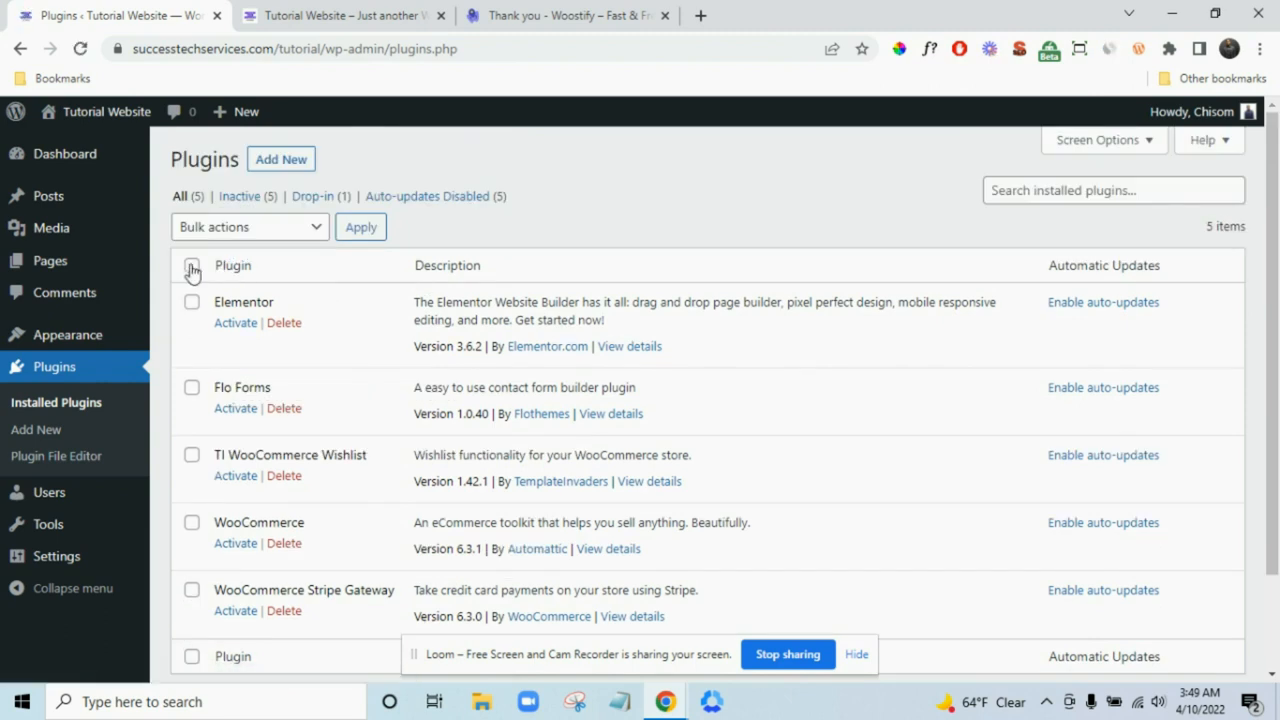
{"action": "left_click", "coordinate": [192, 270]}
{"action": "scroll", "coordinate": [235, 280], "scroll_direction": "down", "scroll_amount": 1}
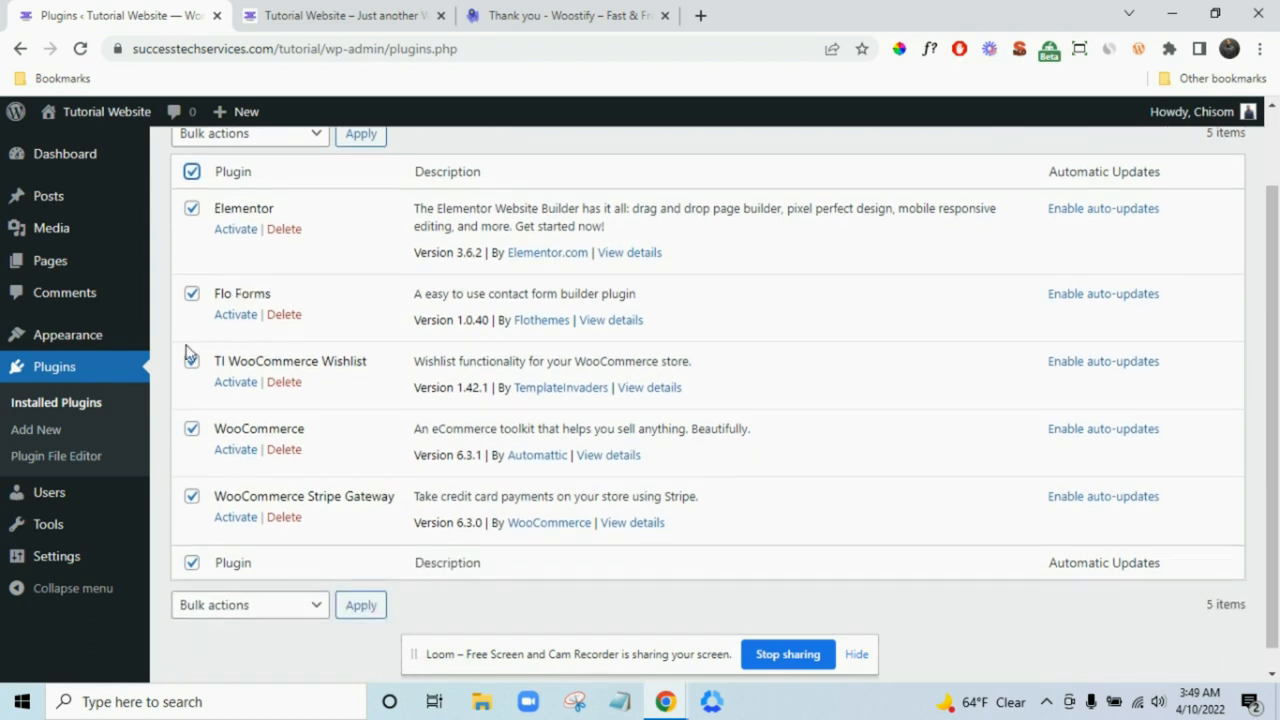
{"action": "scroll", "coordinate": [225, 330], "scroll_direction": "up", "scroll_amount": 1}
{"action": "left_click", "coordinate": [243, 230]}
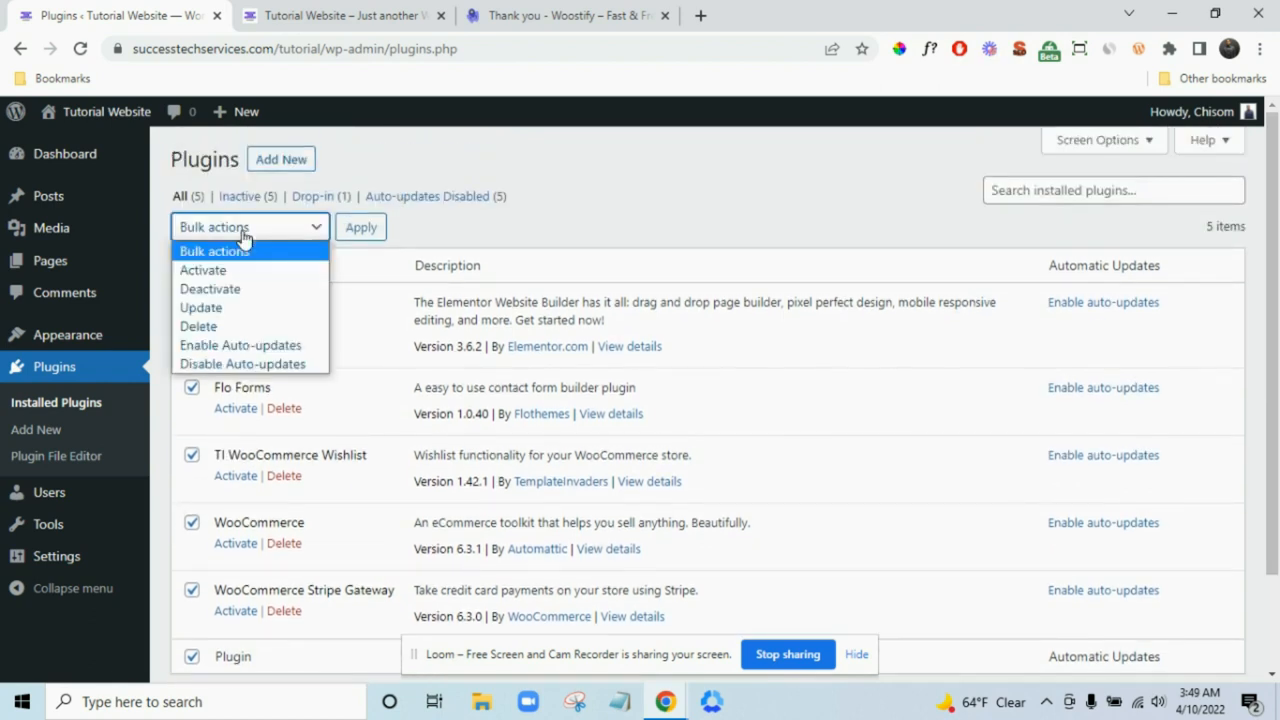
{"action": "left_click", "coordinate": [247, 272]}
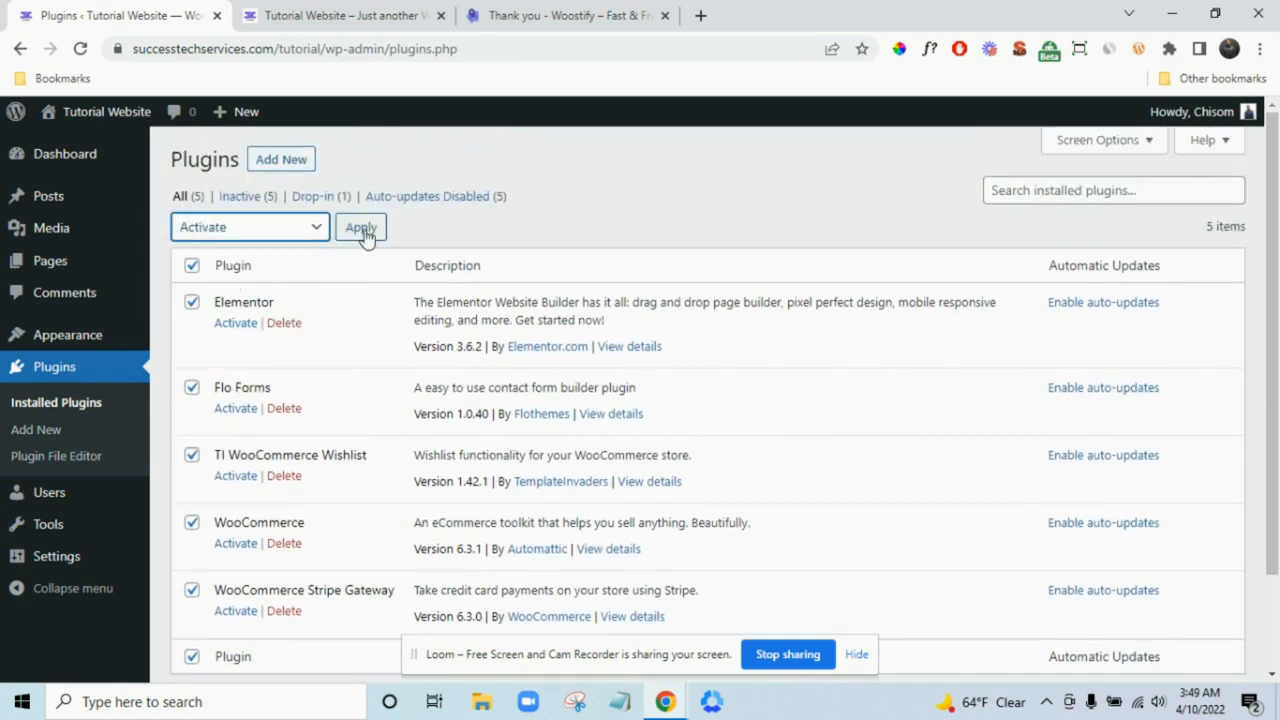
{"action": "left_click", "coordinate": [363, 229]}
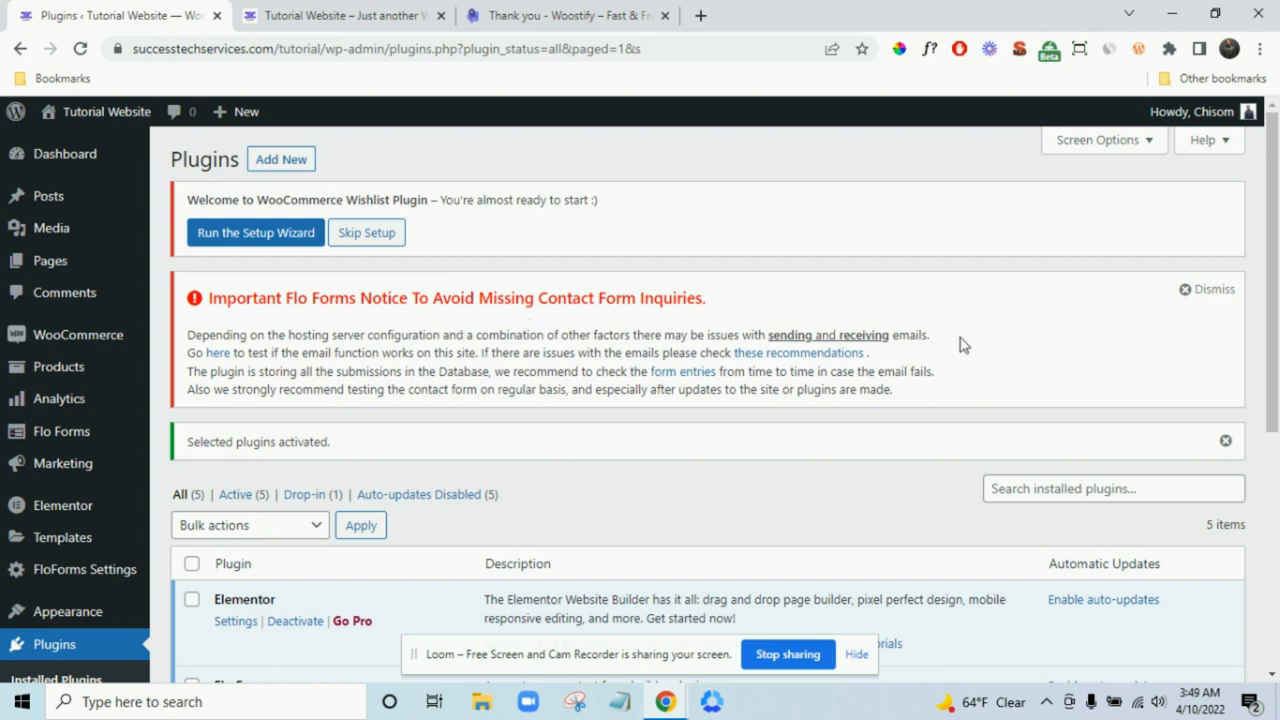
{"action": "left_click", "coordinate": [1190, 297]}
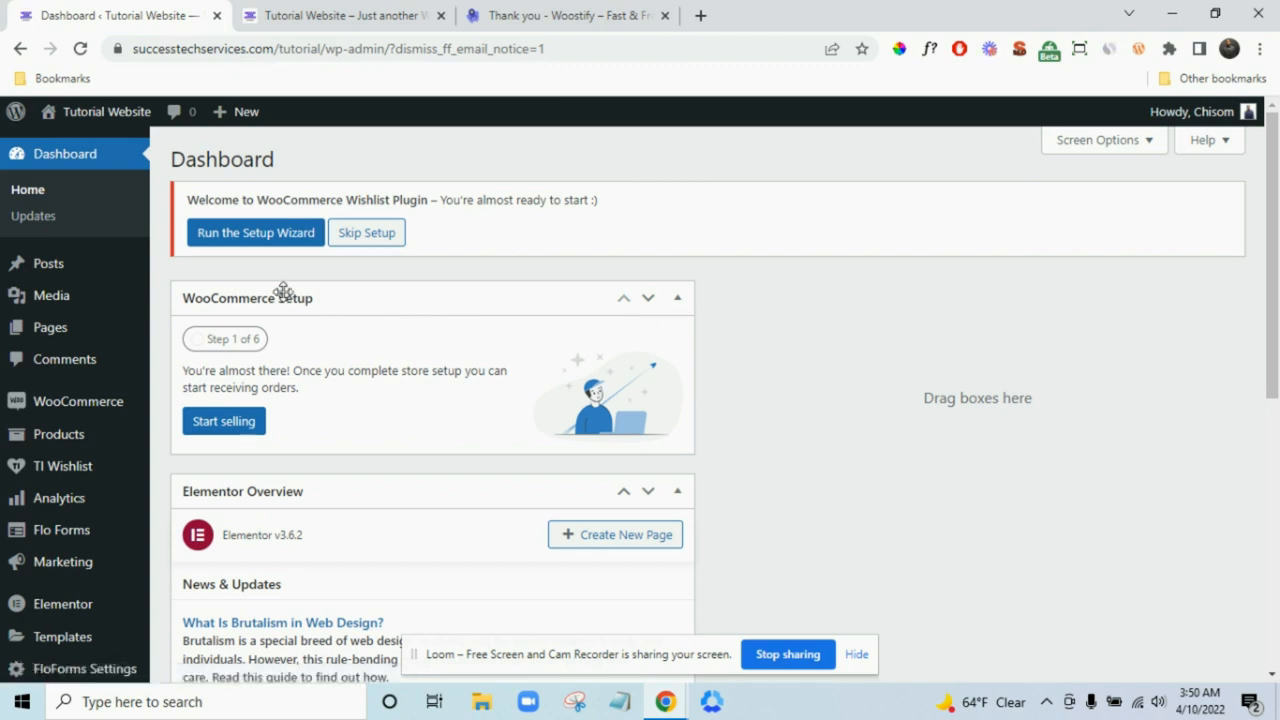
- Launch the TI Wishlist setup wizard and begin its steps
{"action": "left_click", "coordinate": [264, 238]}
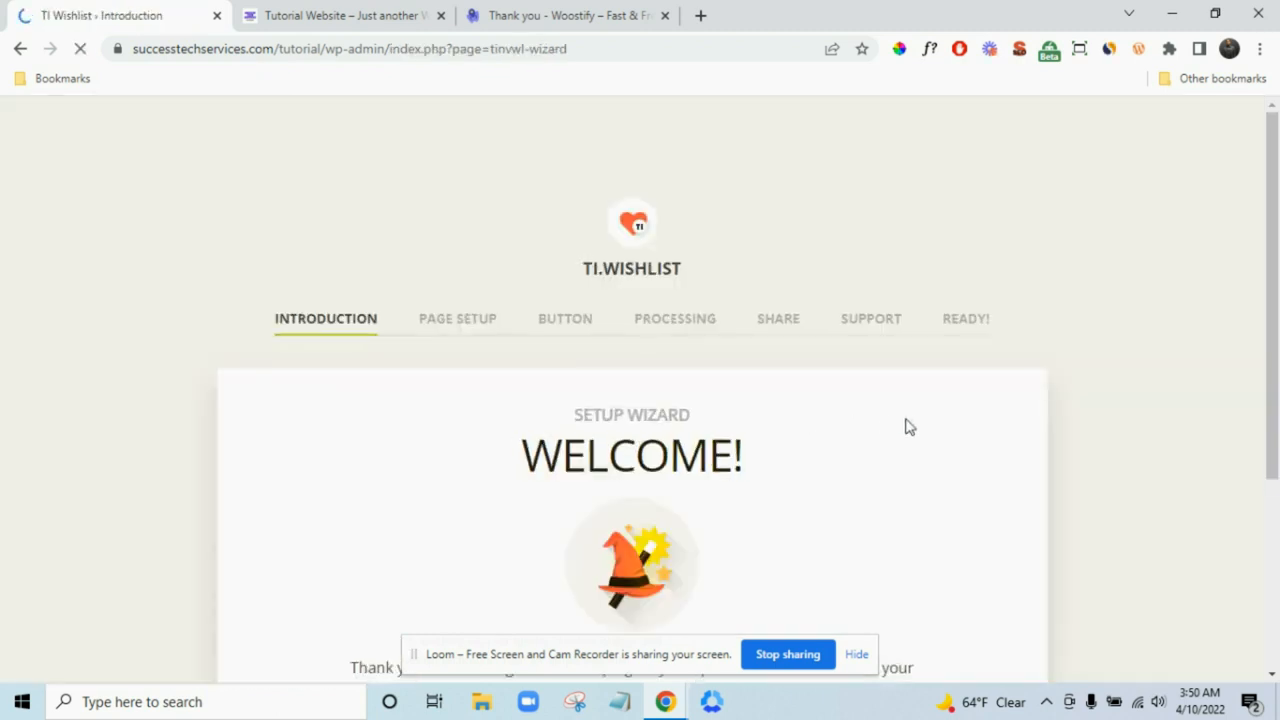
{"action": "scroll", "coordinate": [912, 426], "scroll_direction": "down", "scroll_amount": 3}
{"action": "left_click", "coordinate": [674, 486]}
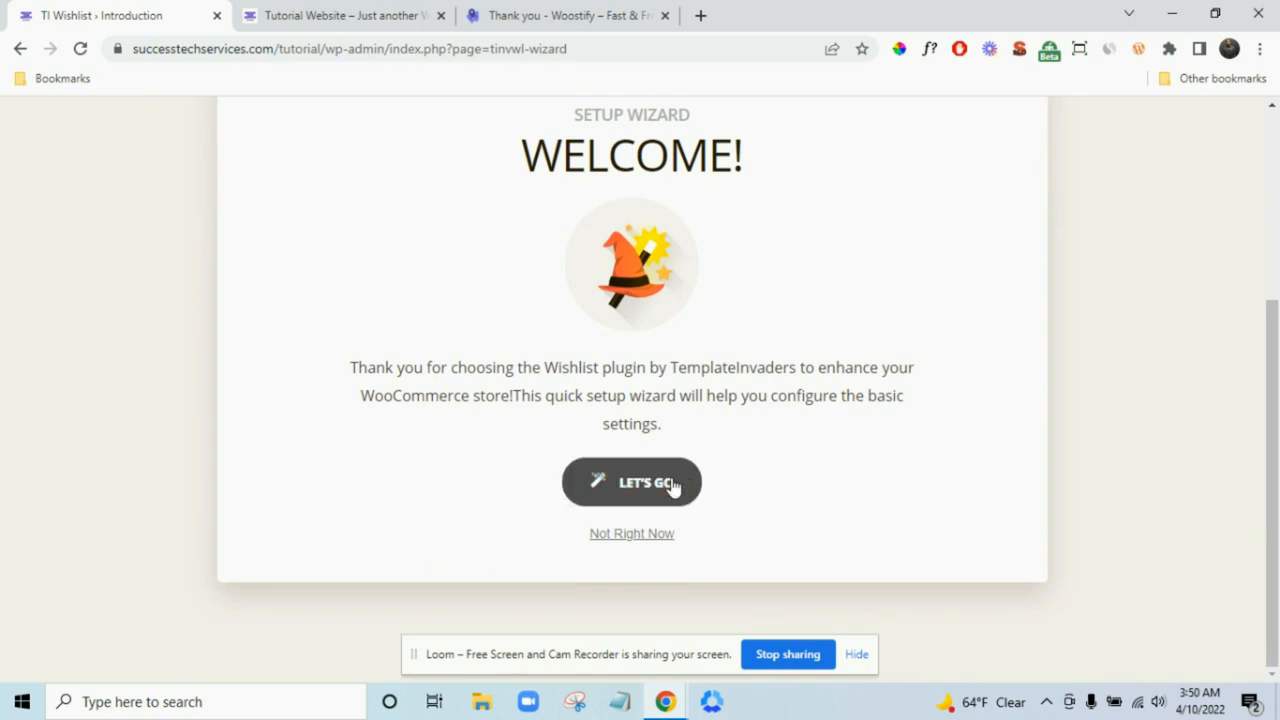
{"action": "scroll", "coordinate": [912, 458], "scroll_direction": "up", "scroll_amount": 1}
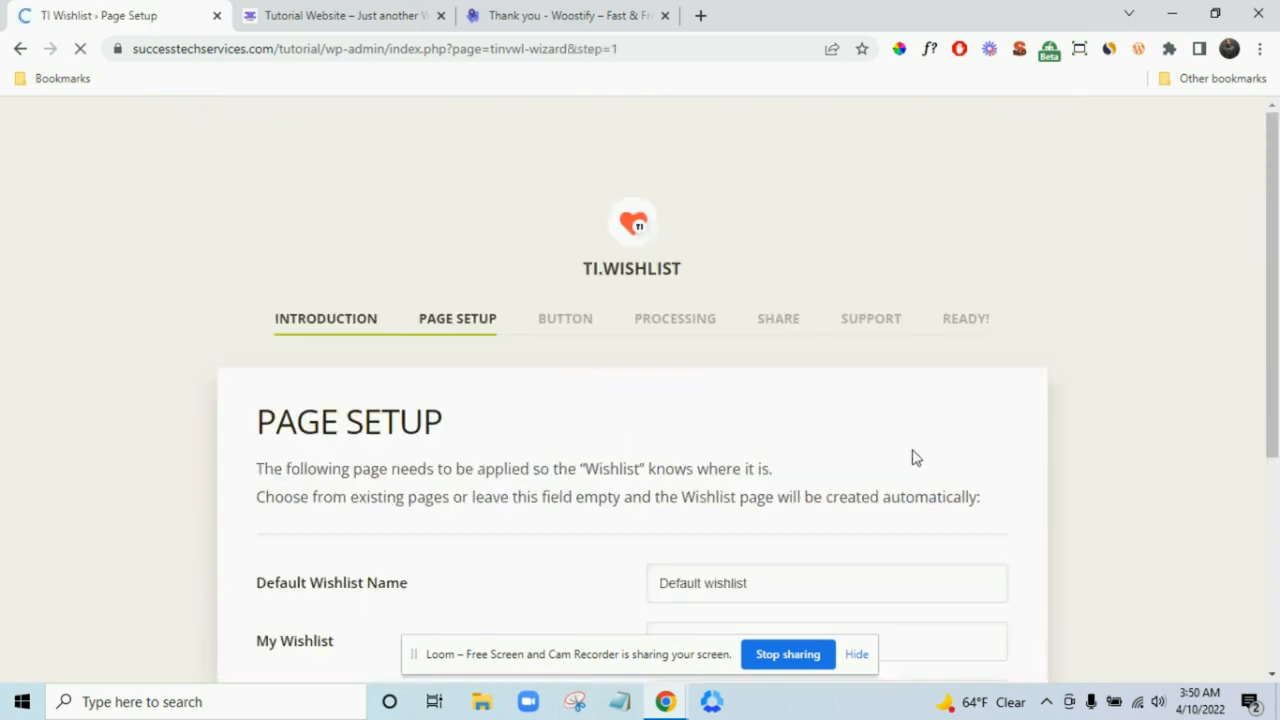
{"action": "scroll", "coordinate": [914, 457], "scroll_direction": "down", "scroll_amount": 2}
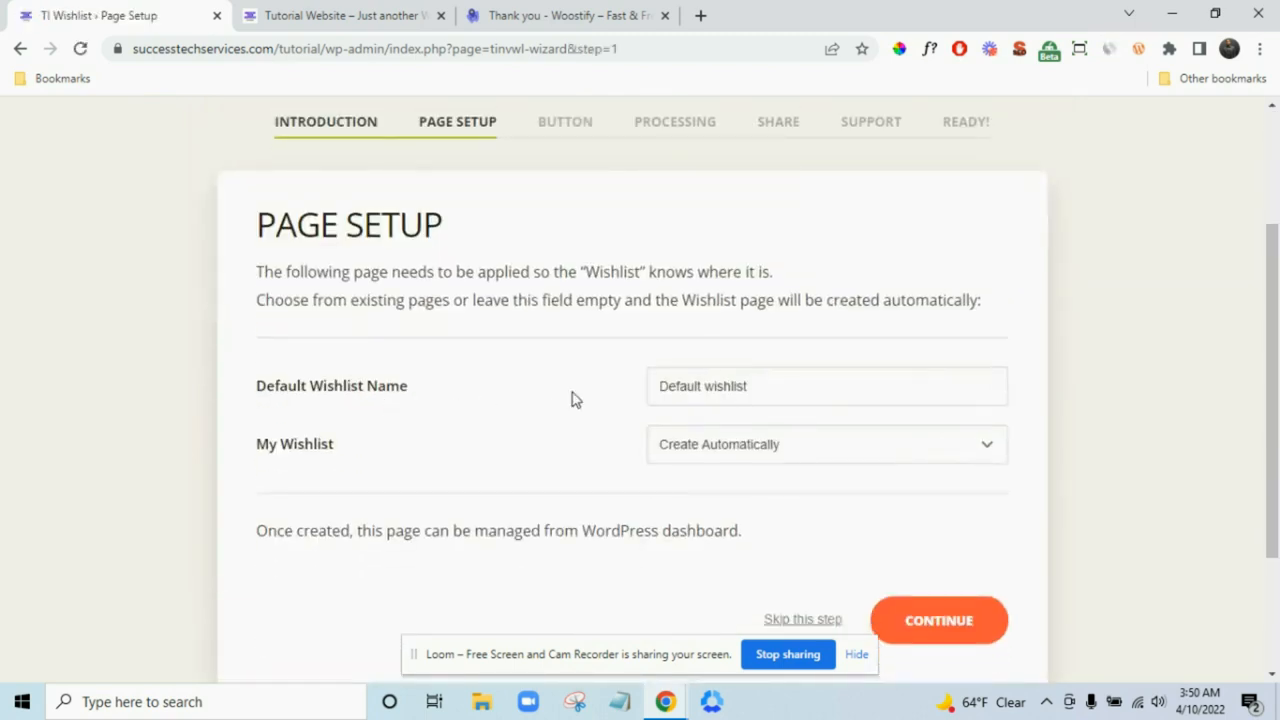
- Name the default wishlist 'Wishlist', keep Create Automatically for its page, and continue
{"action": "left_click", "coordinate": [762, 389]}
{"action": "double_click", "coordinate": [762, 389]}
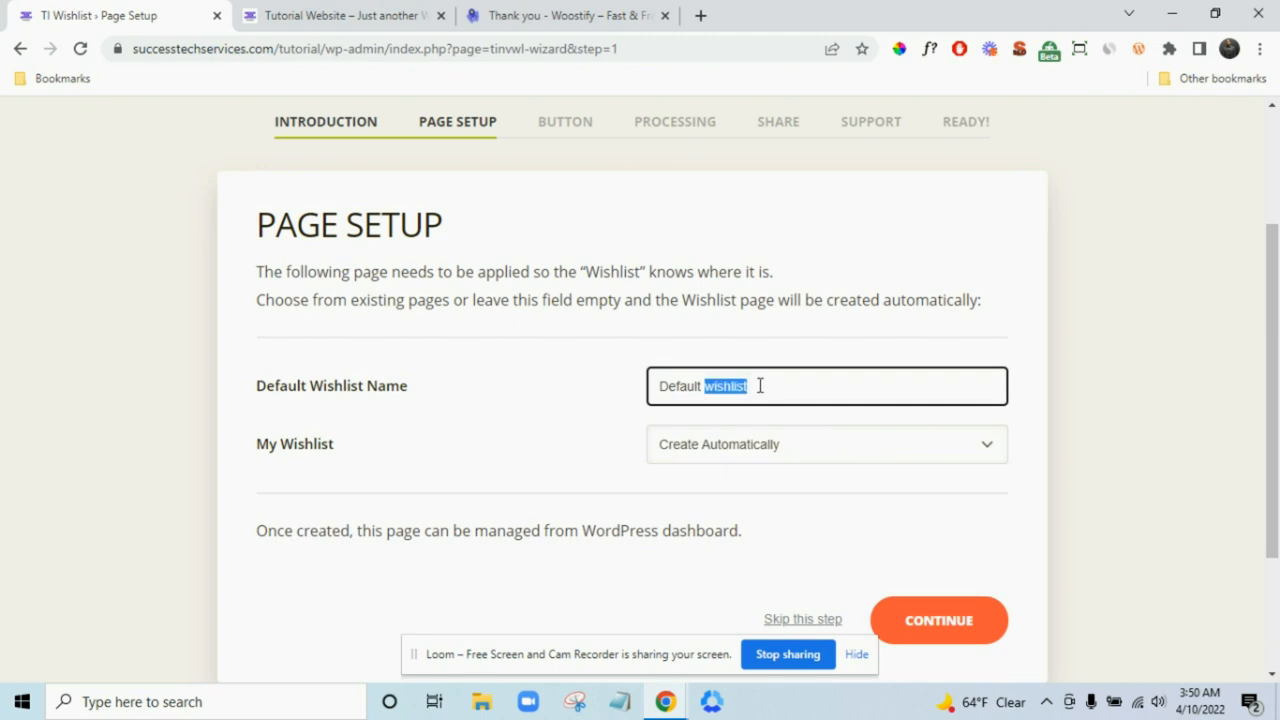
{"action": "triple_click", "coordinate": [760, 386]}
{"action": "type", "text": "W"}
{"action": "left_click", "coordinate": [853, 440]}
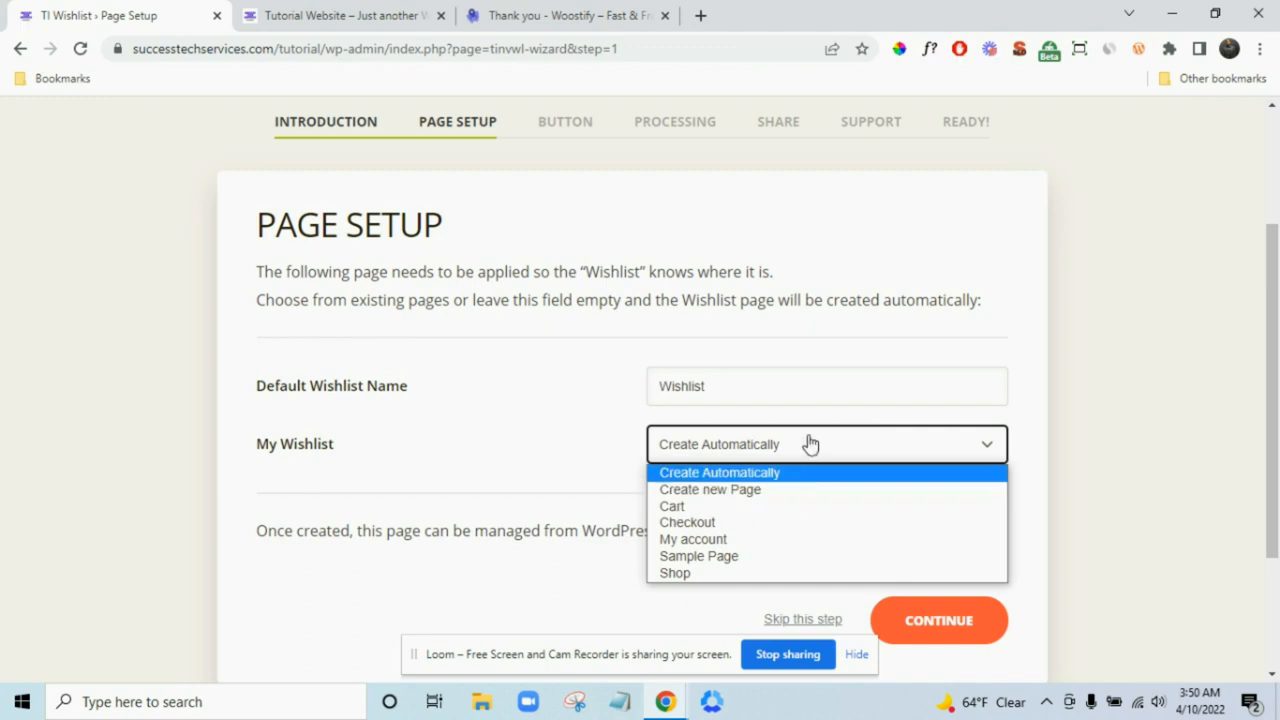
{"action": "left_click", "coordinate": [810, 443]}
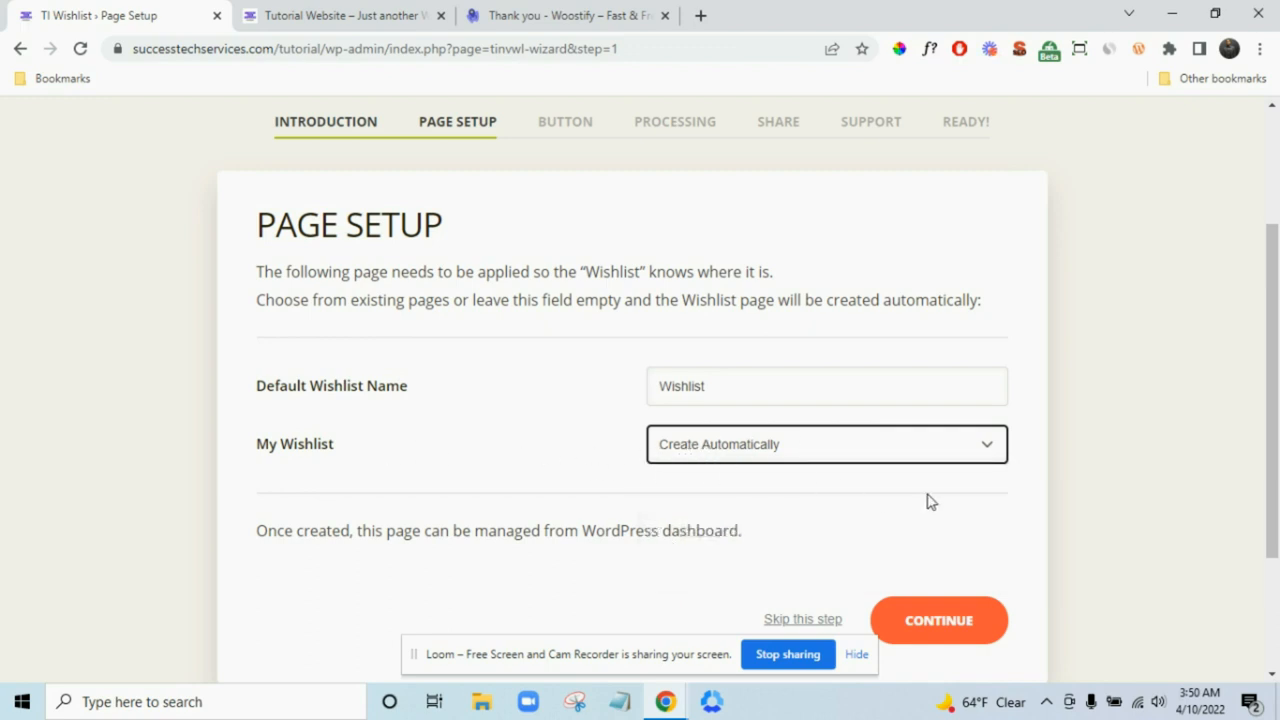
{"action": "left_click", "coordinate": [965, 625]}
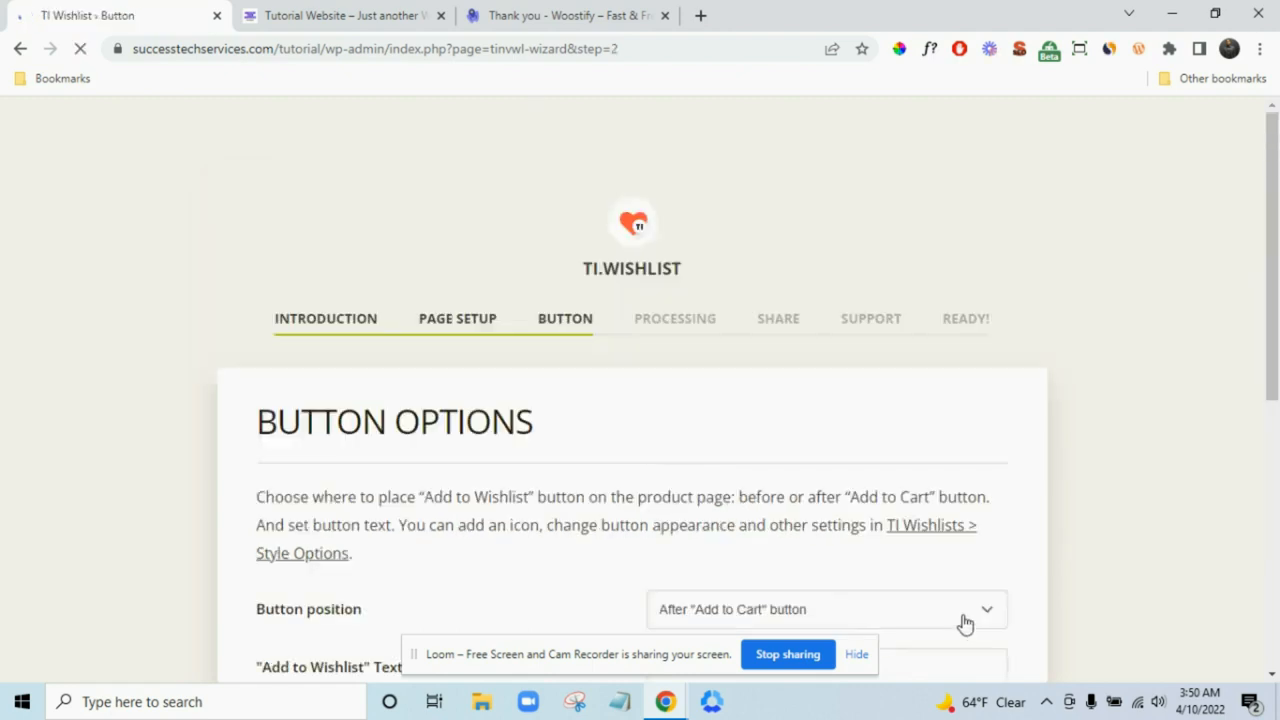
{"action": "scroll", "coordinate": [852, 434], "scroll_direction": "down", "scroll_amount": 2}
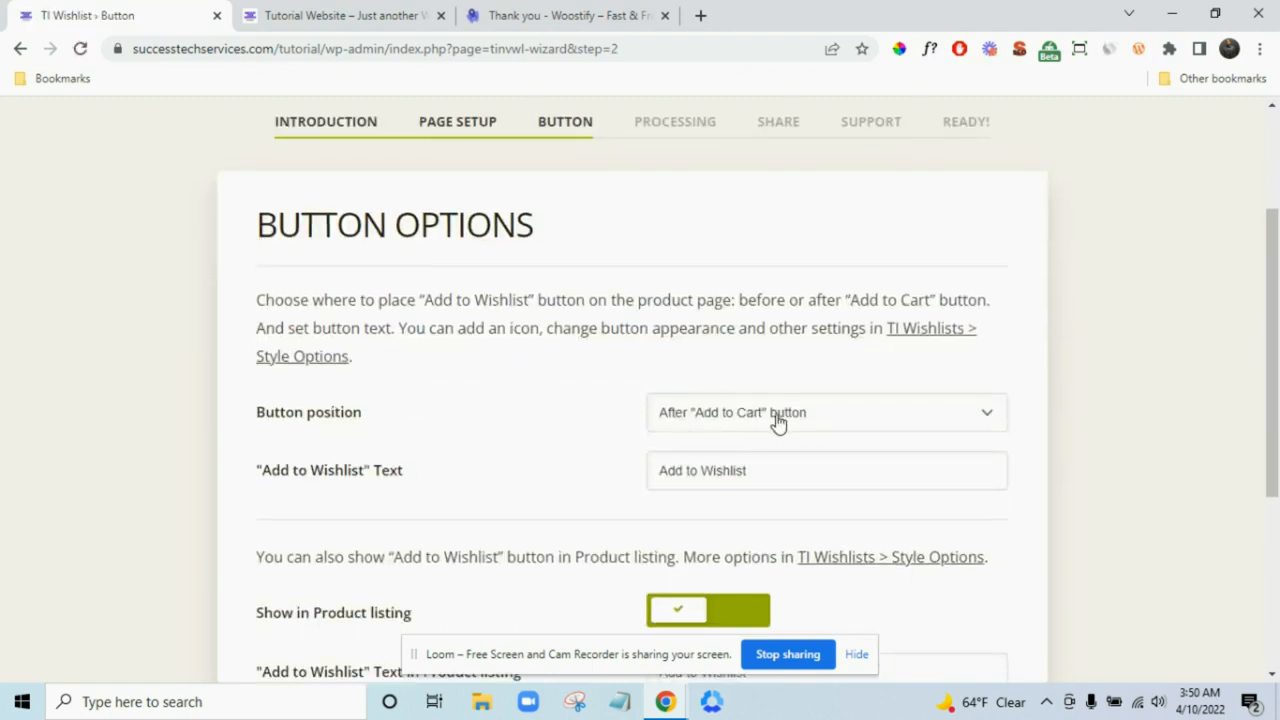
{"action": "scroll", "coordinate": [574, 374], "scroll_direction": "down", "scroll_amount": 1}
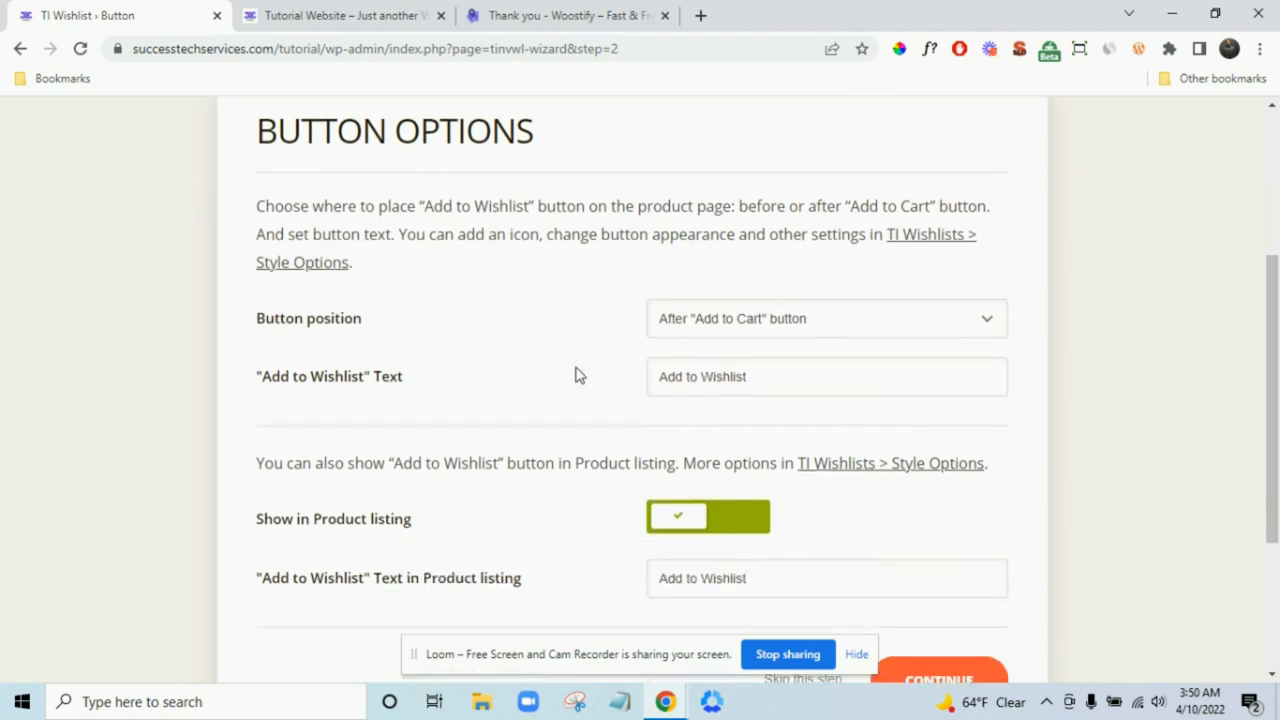
{"action": "scroll", "coordinate": [562, 382], "scroll_direction": "down", "scroll_amount": 1}
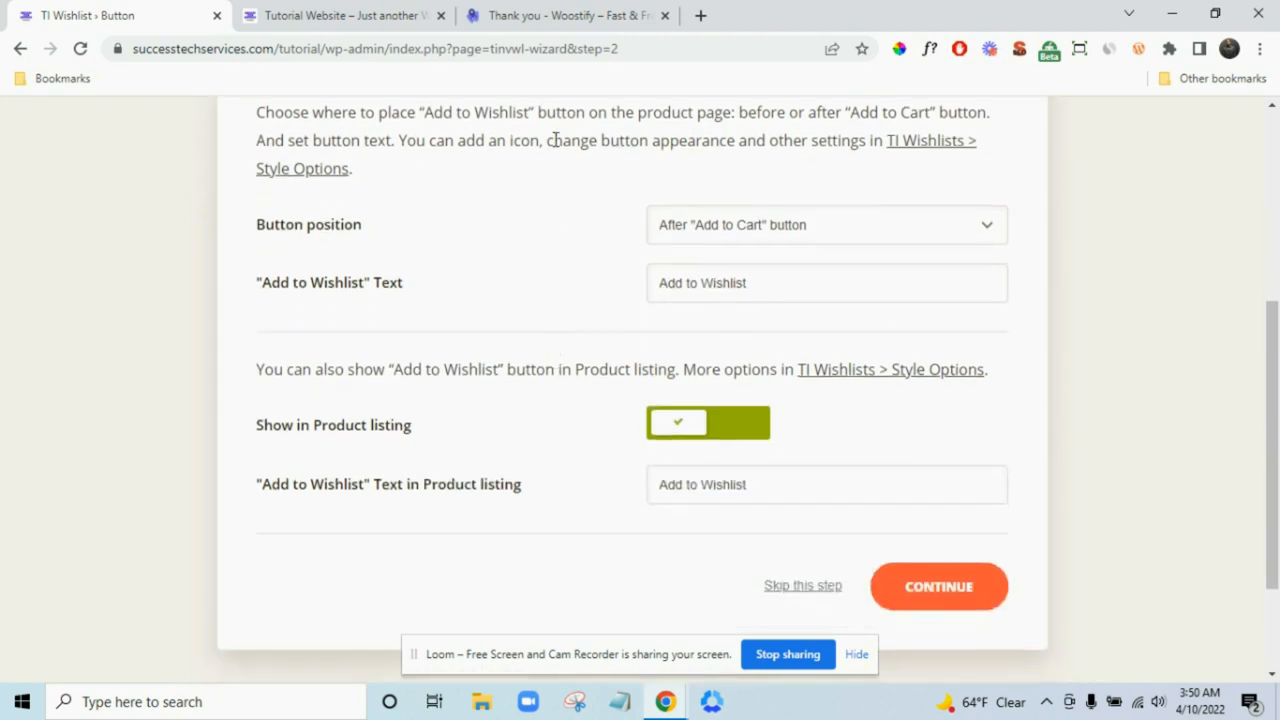
{"action": "left_click", "coordinate": [514, 14]}
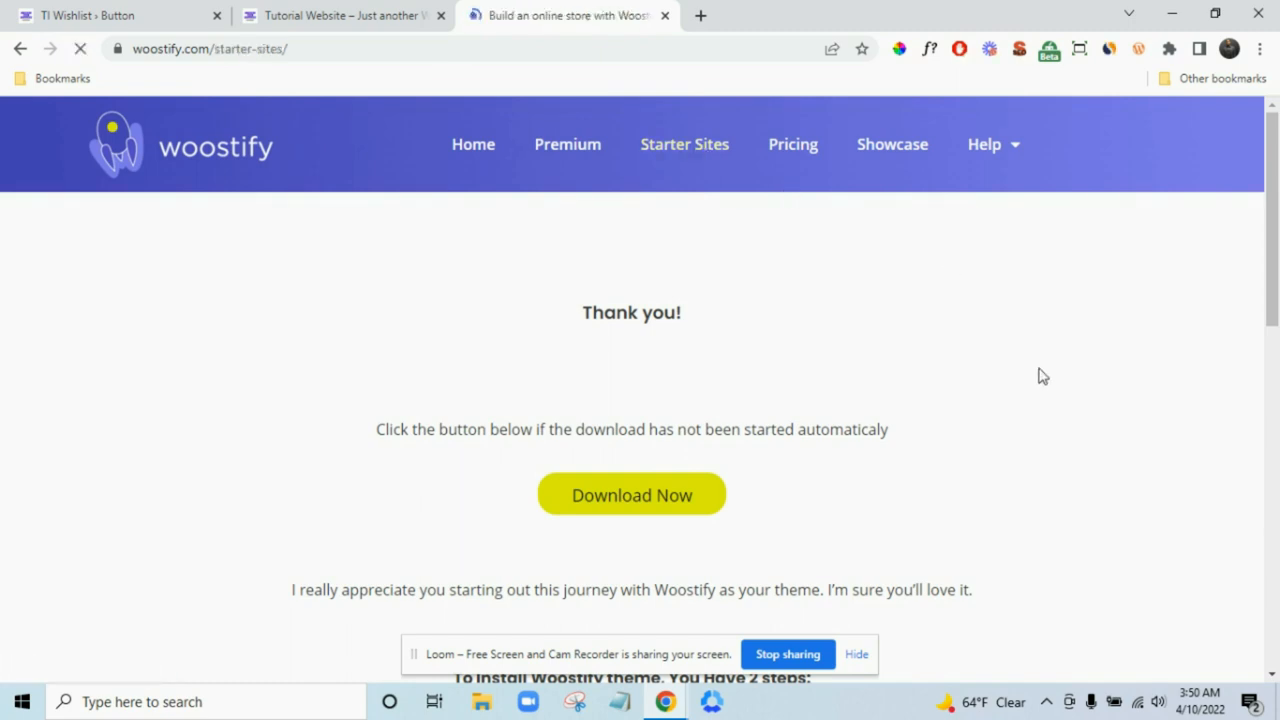
- In the Default Fashion starter demo, add Sport Tank Top to the wishlist and close the confirmation
{"action": "scroll", "coordinate": [1120, 368], "scroll_direction": "down", "scroll_amount": 2}
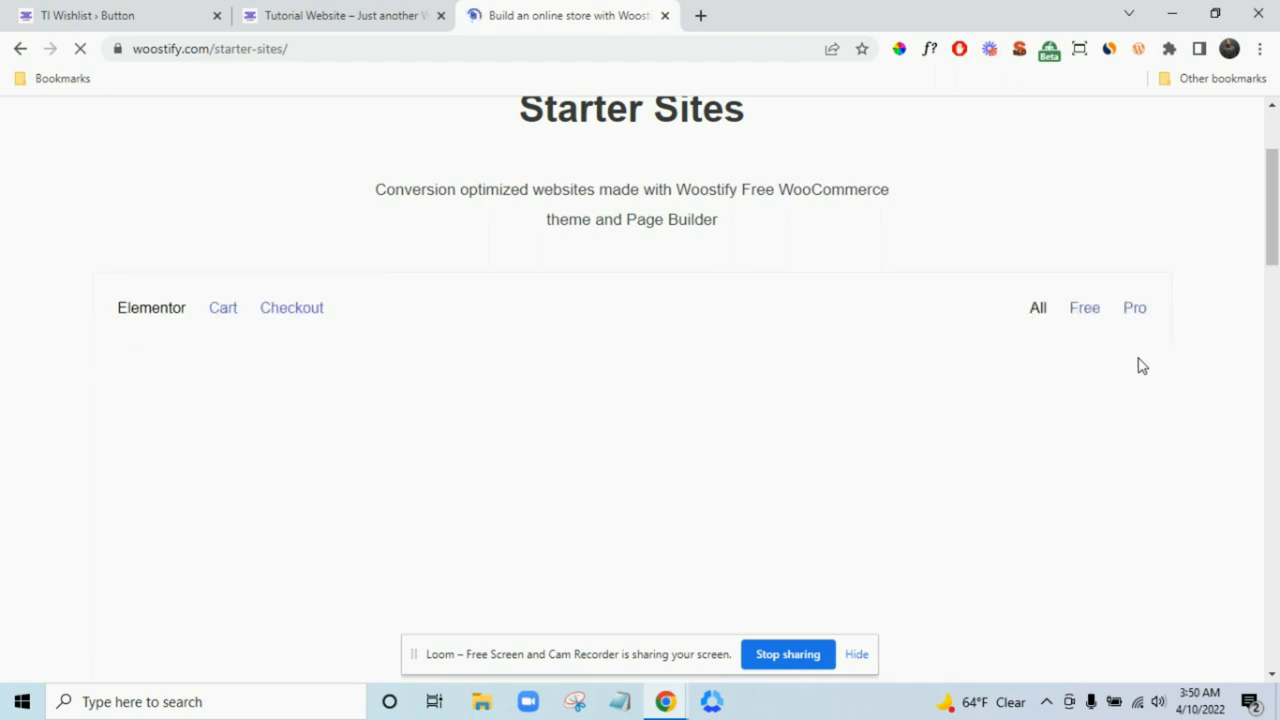
{"action": "scroll", "coordinate": [1220, 365], "scroll_direction": "down", "scroll_amount": 5}
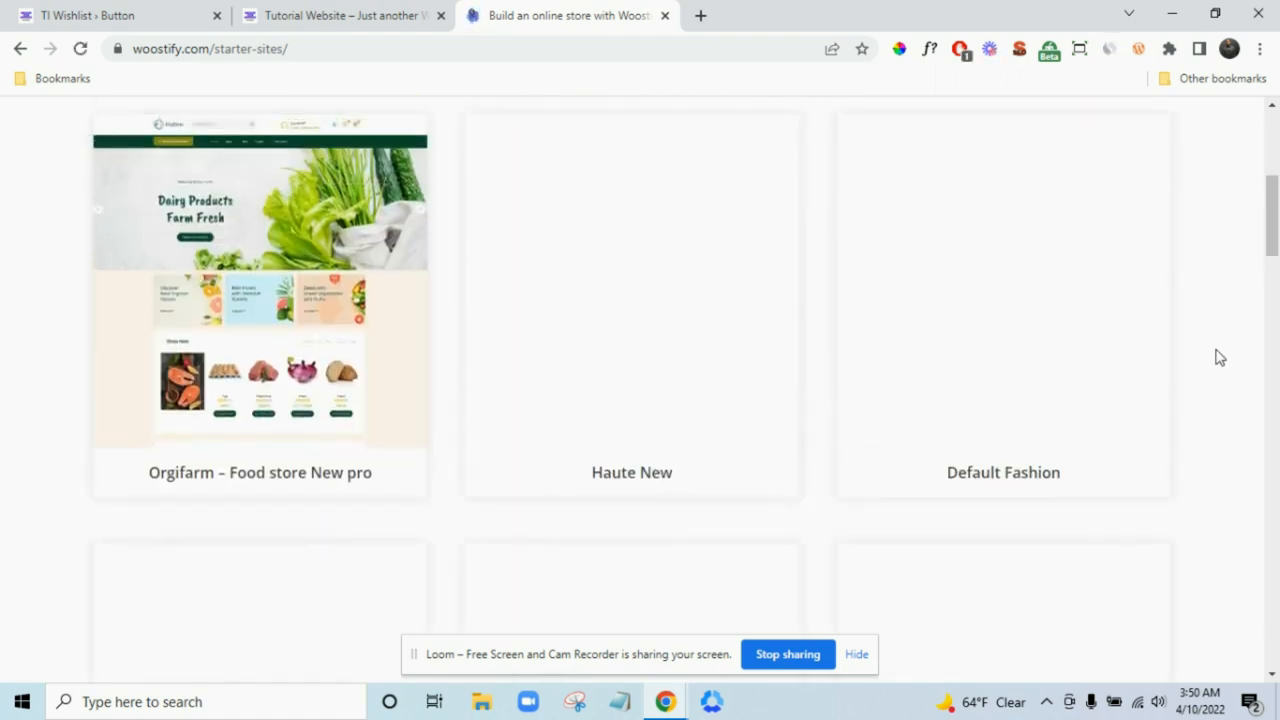
{"action": "mouse_move", "coordinate": [1003, 323]}
{"action": "left_click", "coordinate": [996, 300]}
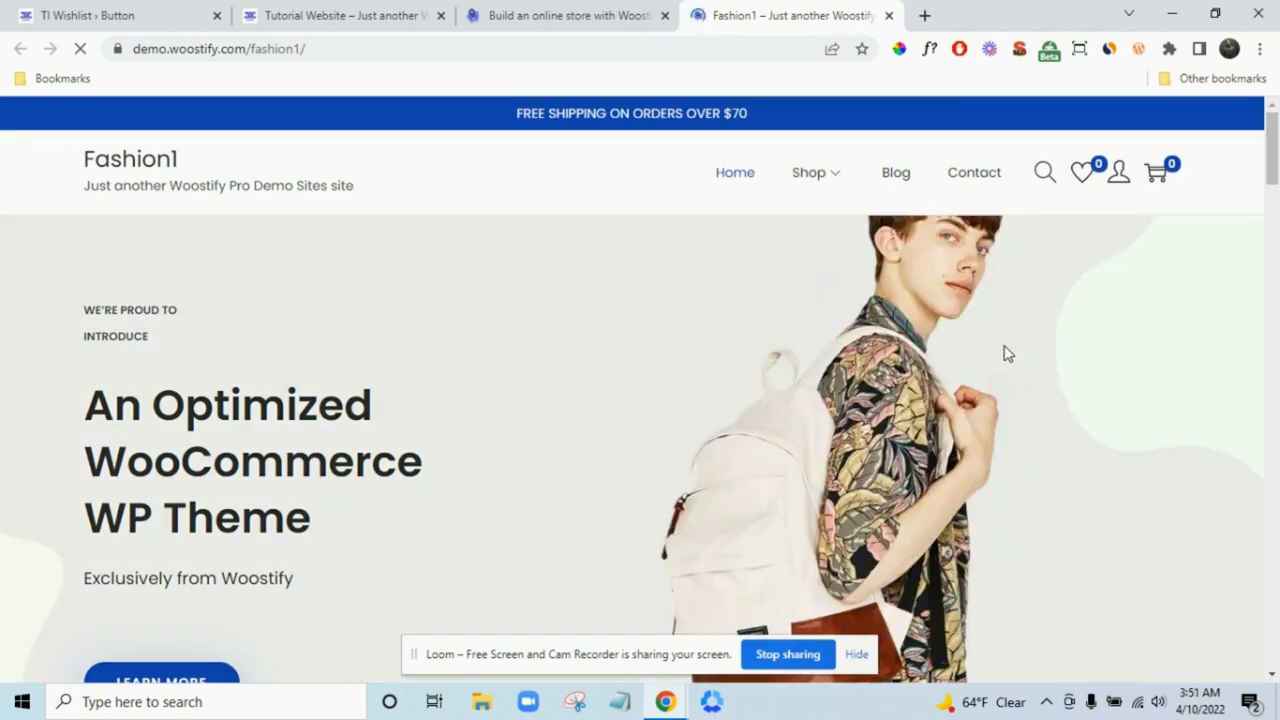
{"action": "scroll", "coordinate": [1007, 353], "scroll_direction": "down", "scroll_amount": 7}
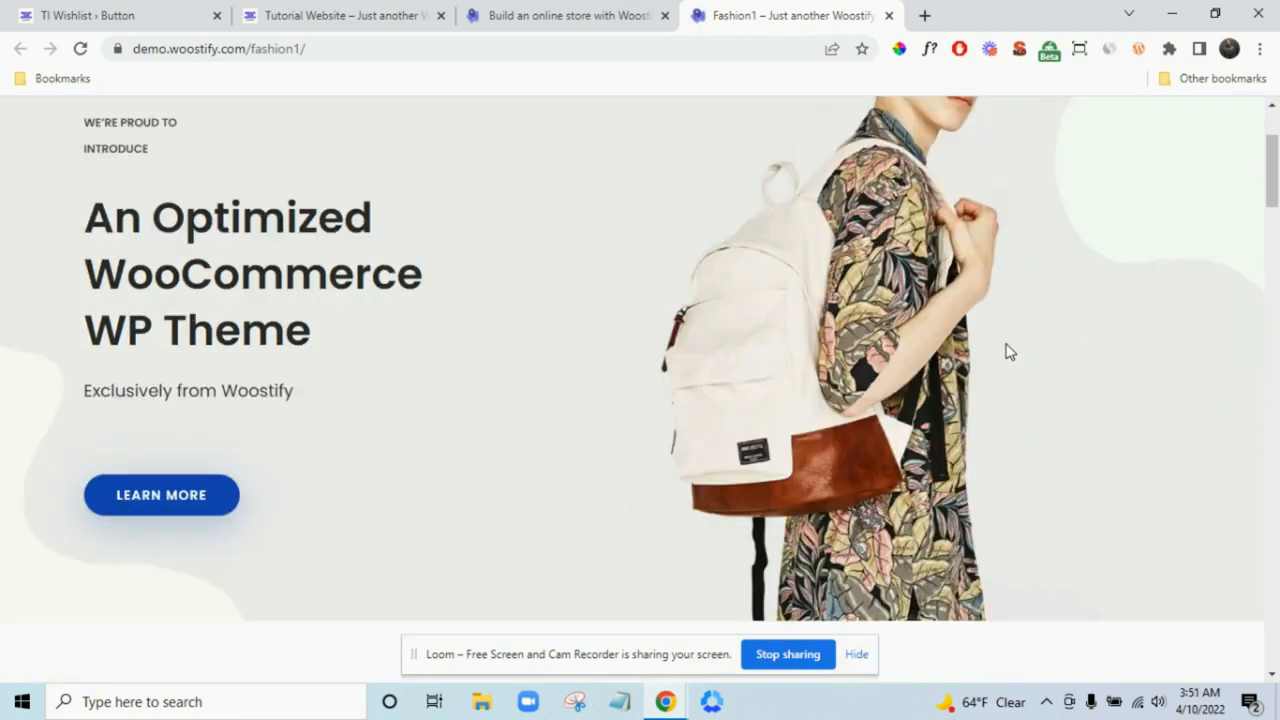
{"action": "scroll", "coordinate": [1007, 351], "scroll_direction": "down", "scroll_amount": 10}
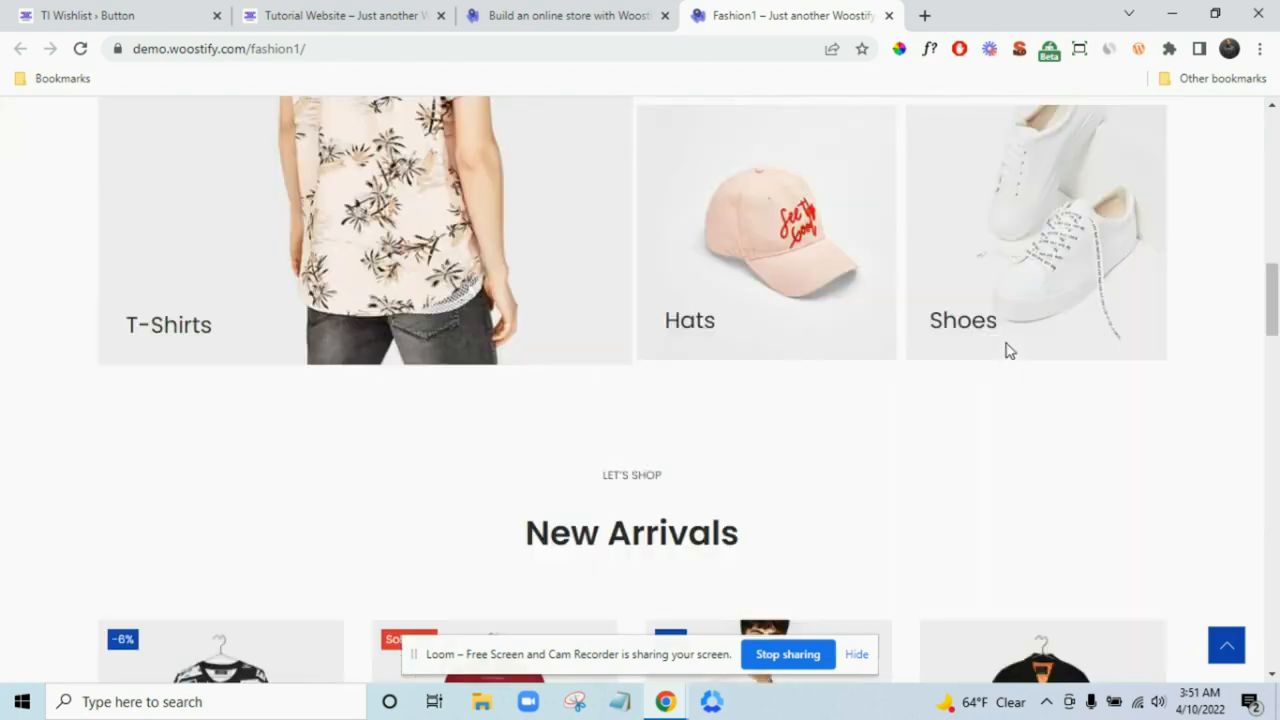
{"action": "scroll", "coordinate": [828, 297], "scroll_direction": "up", "scroll_amount": 2}
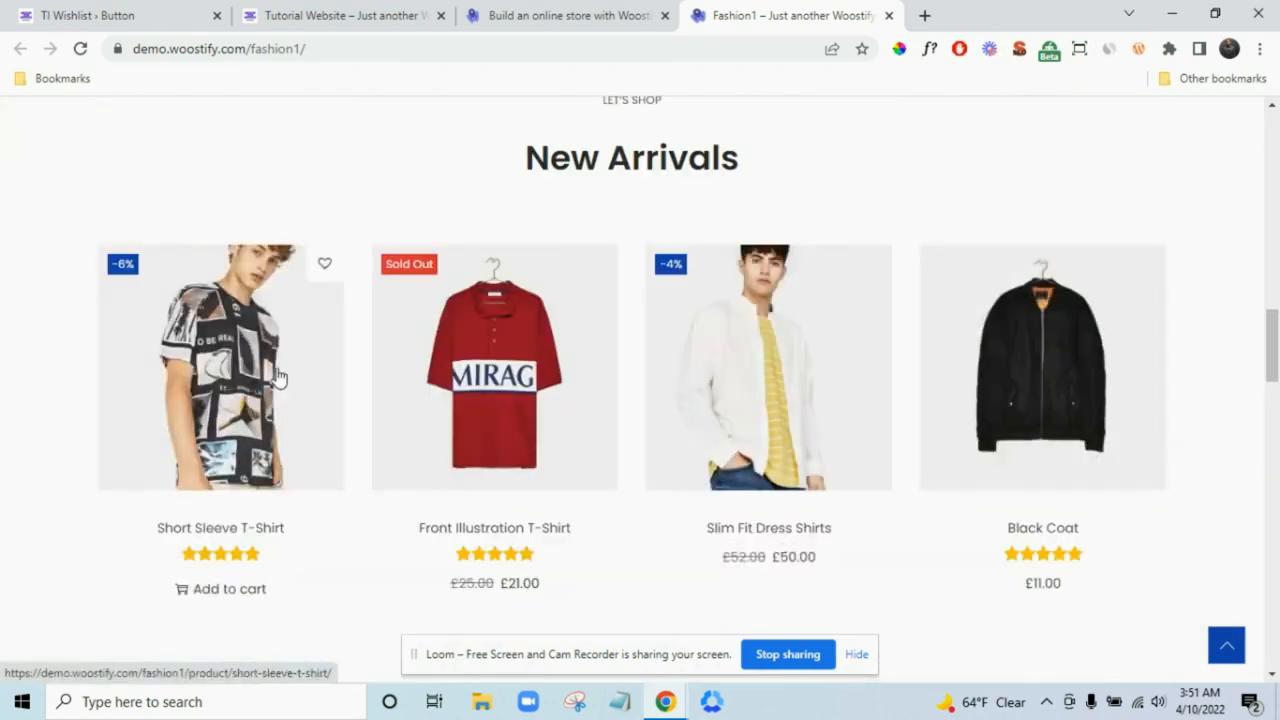
{"action": "scroll", "coordinate": [340, 380], "scroll_direction": "down", "scroll_amount": 10}
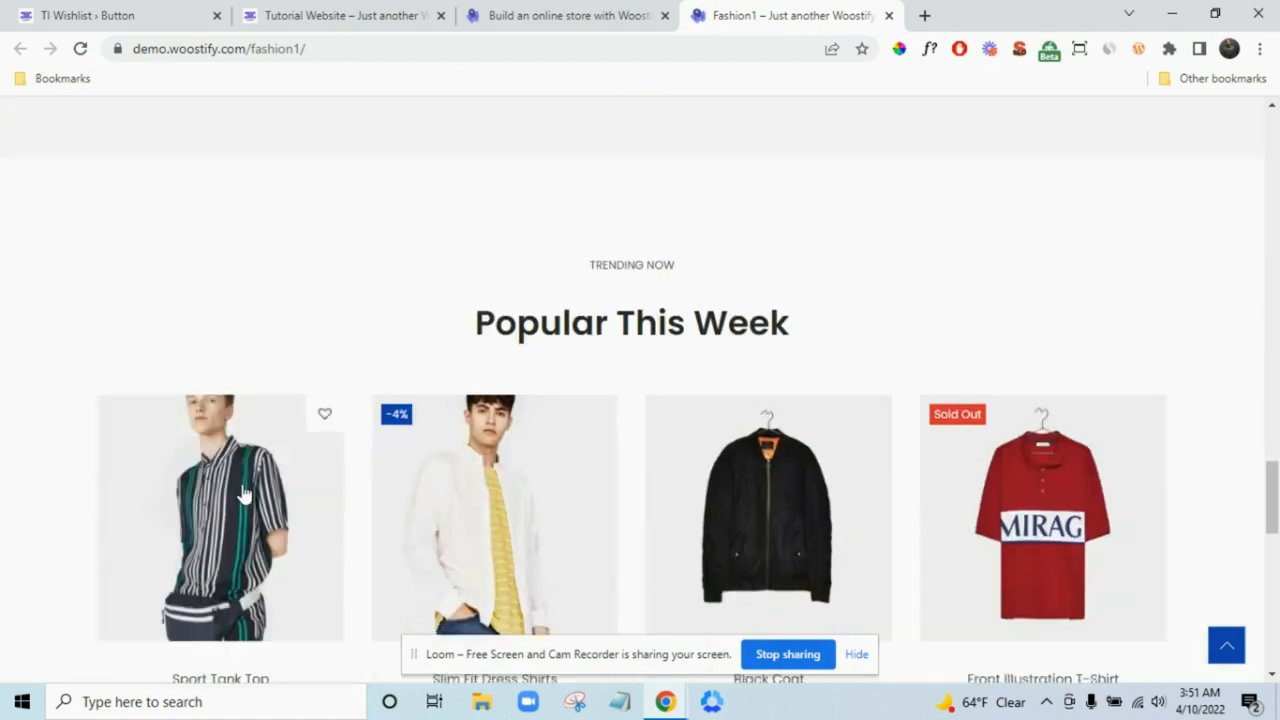
{"action": "scroll", "coordinate": [323, 400], "scroll_direction": "down", "scroll_amount": 1}
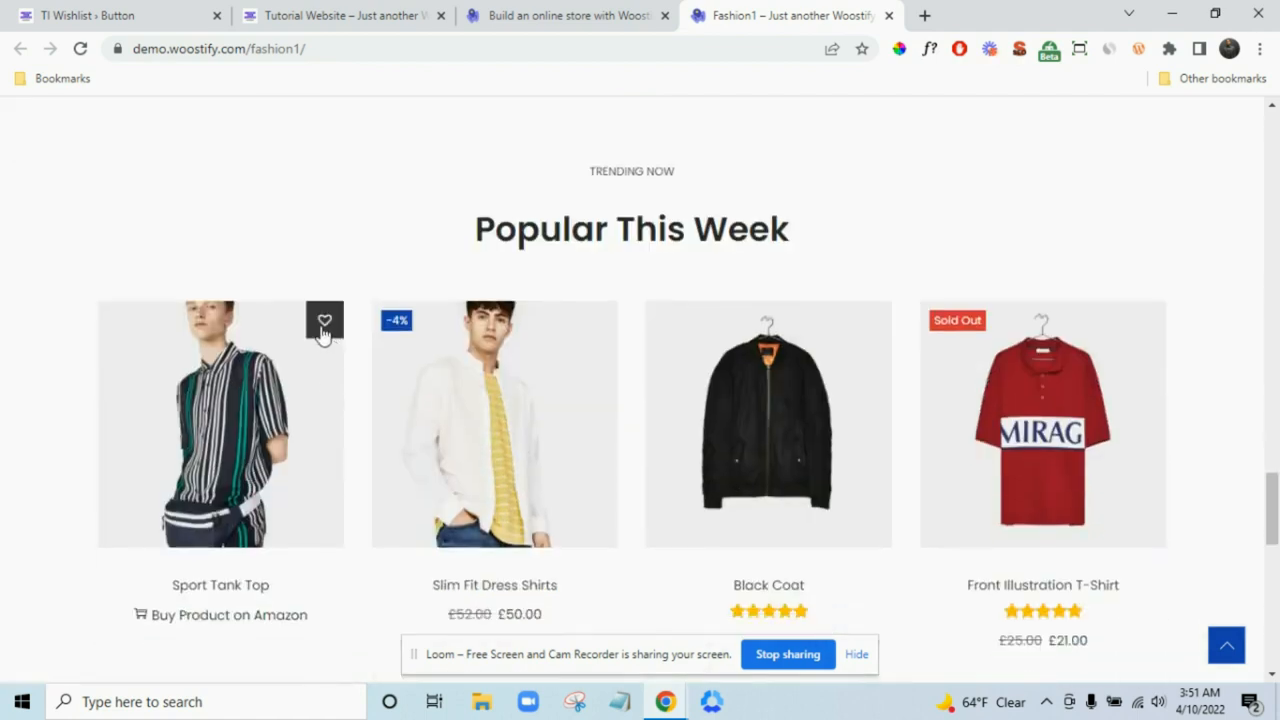
{"action": "left_click", "coordinate": [324, 322]}
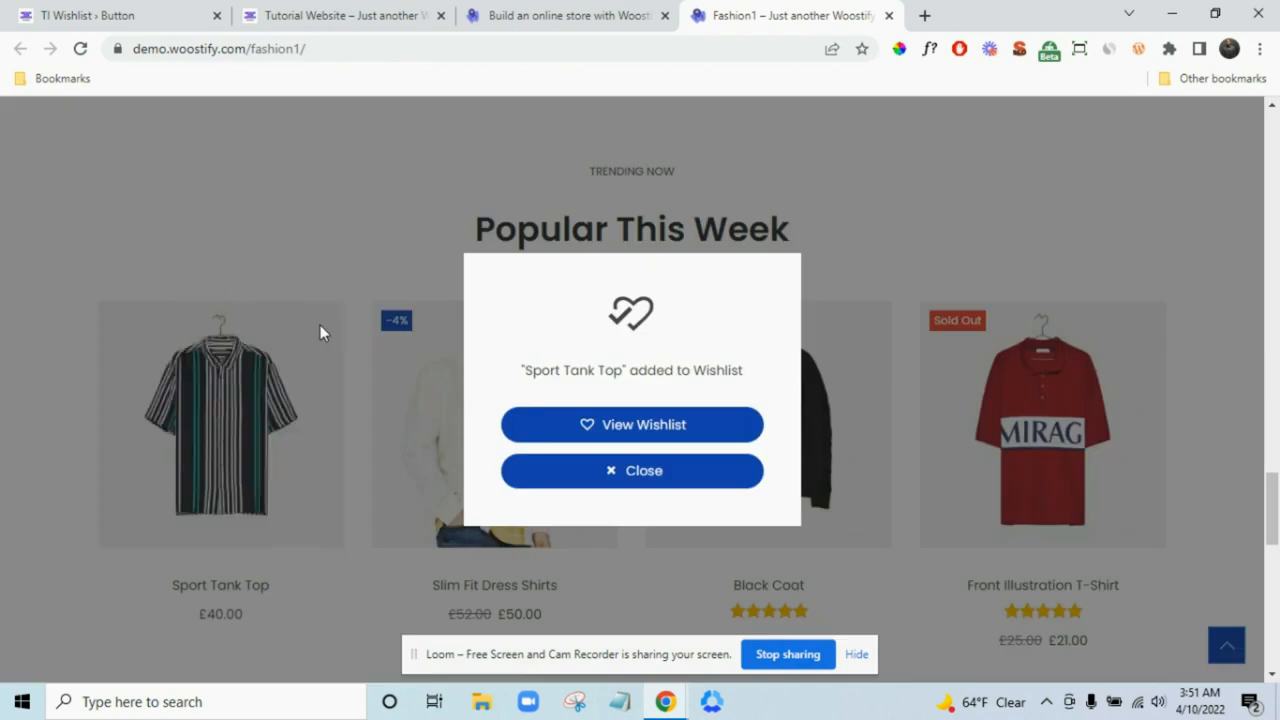
{"action": "left_click", "coordinate": [604, 477]}
- Accept the button options and keep wishlist products removed automatically in processing
{"action": "left_click", "coordinate": [166, 12]}
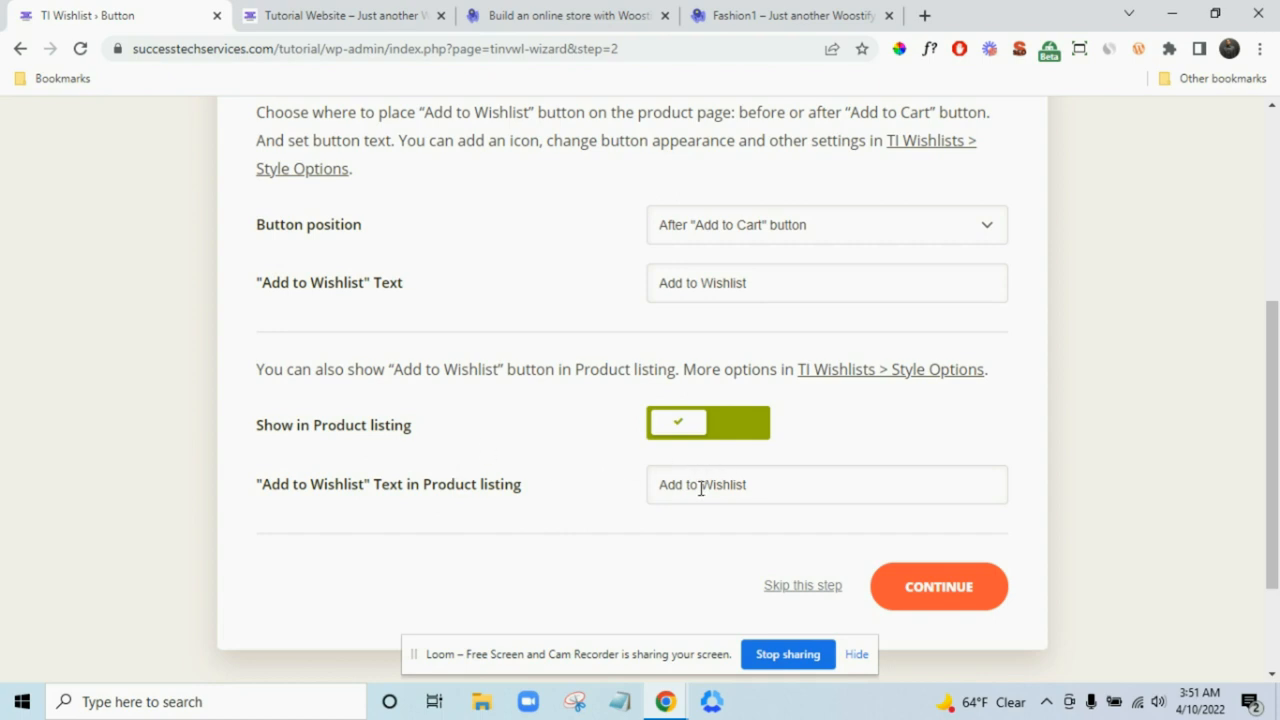
{"action": "left_click", "coordinate": [918, 588]}
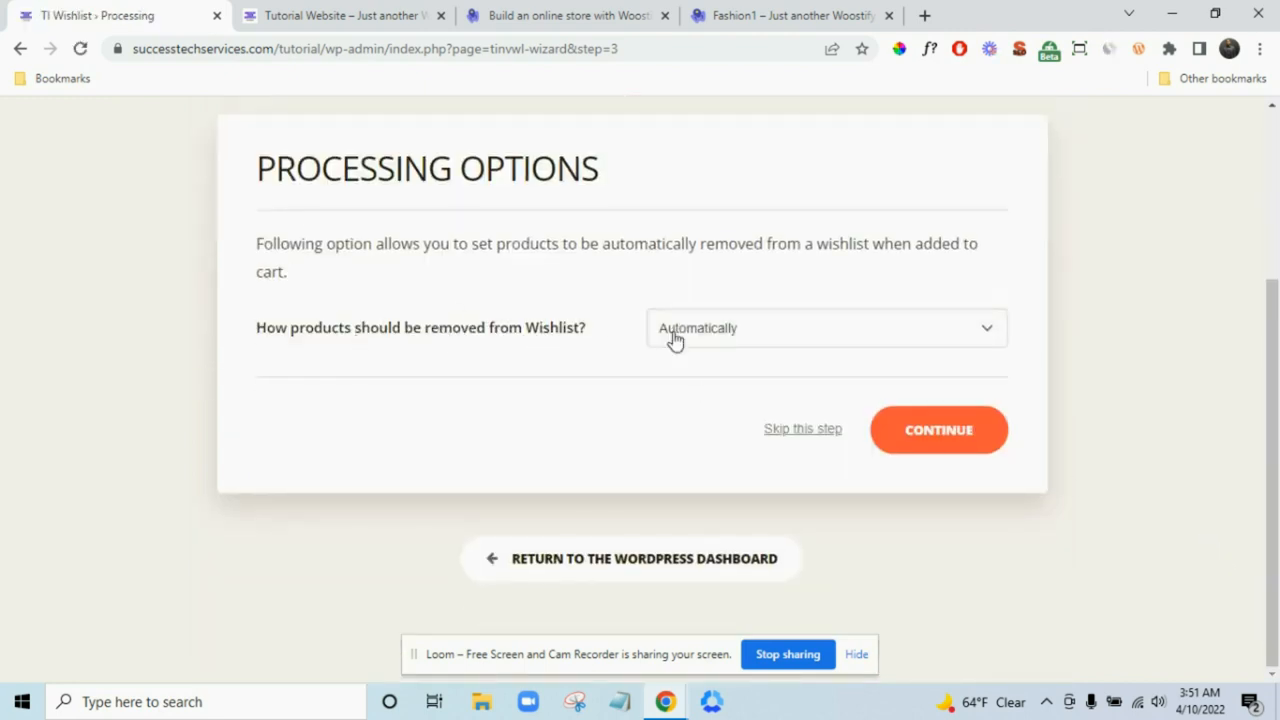
{"action": "left_click", "coordinate": [740, 331]}
{"action": "left_click", "coordinate": [748, 333]}
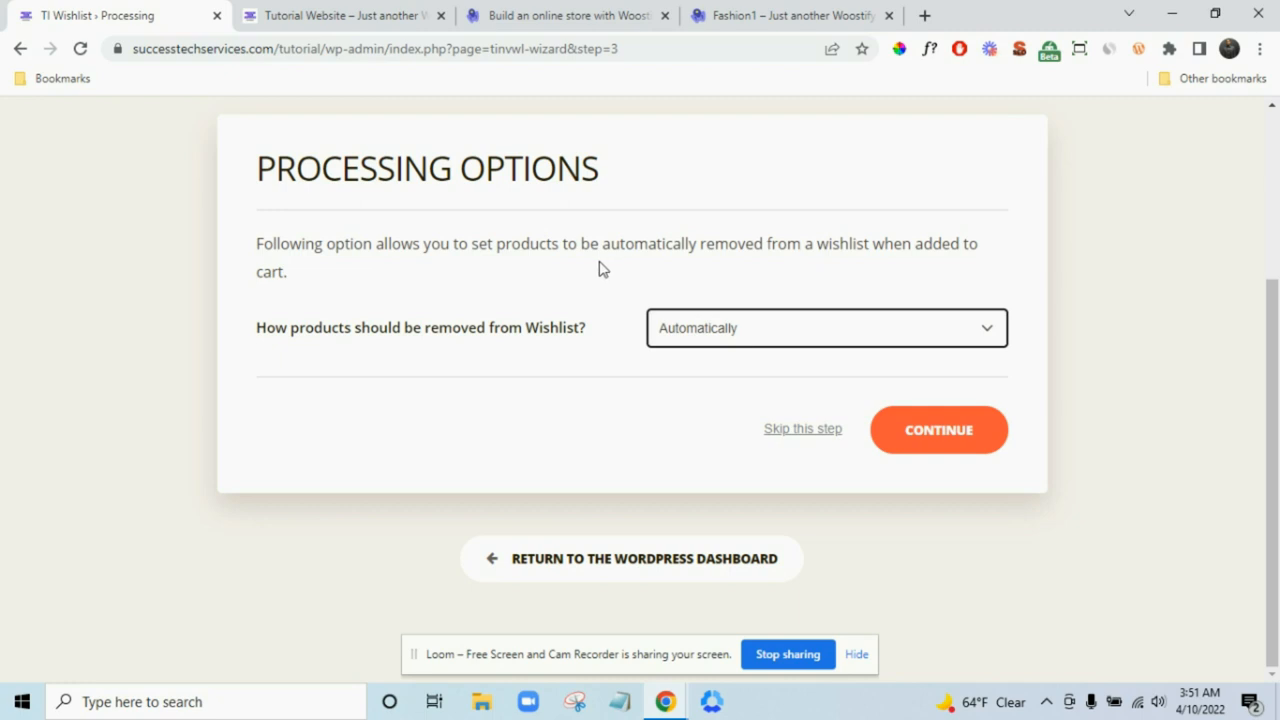
{"action": "left_click", "coordinate": [950, 425]}
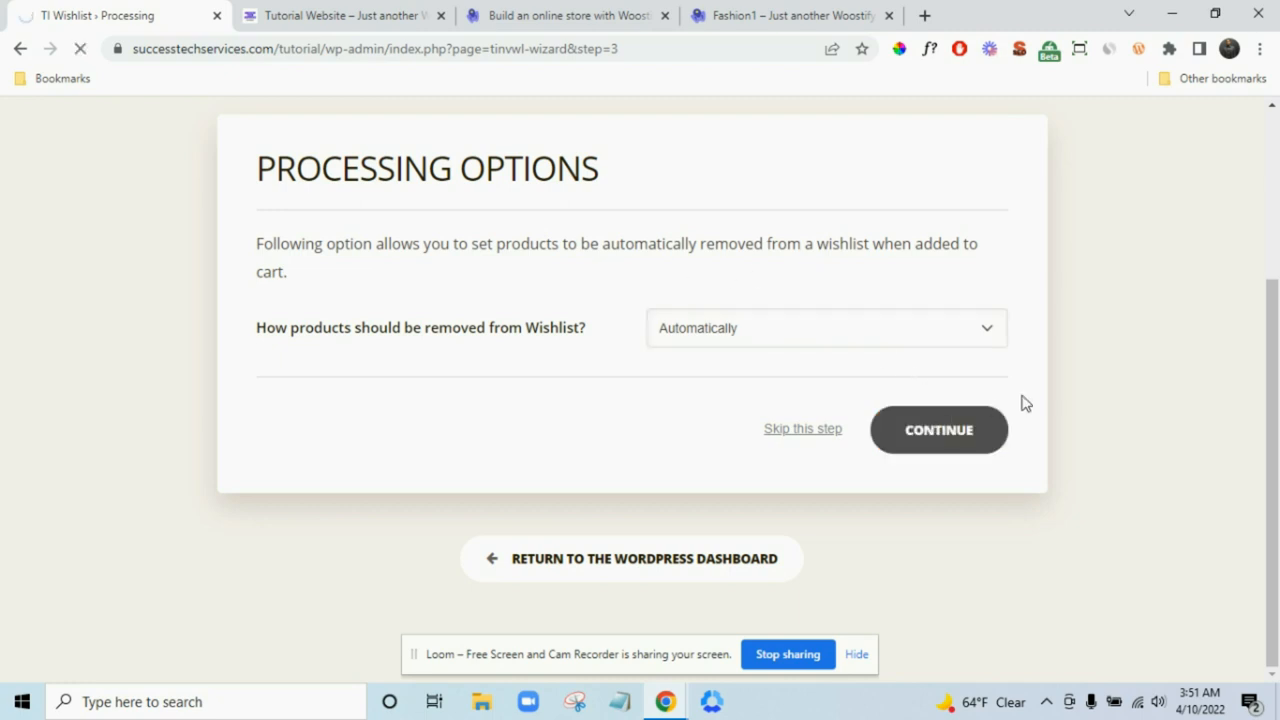
- Keep all share options, finish the support step, and return to the Dashboard
{"action": "scroll", "coordinate": [1025, 403], "scroll_direction": "down", "scroll_amount": 3}
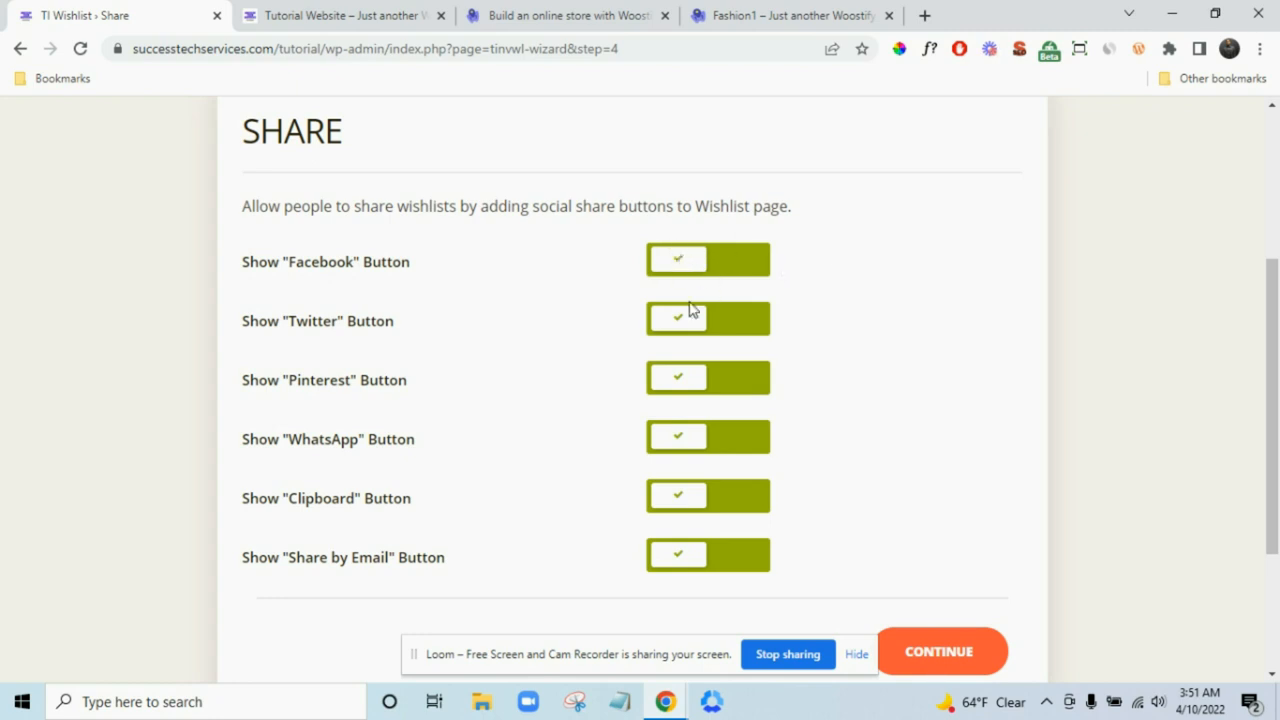
{"action": "scroll", "coordinate": [920, 445], "scroll_direction": "down", "scroll_amount": 2}
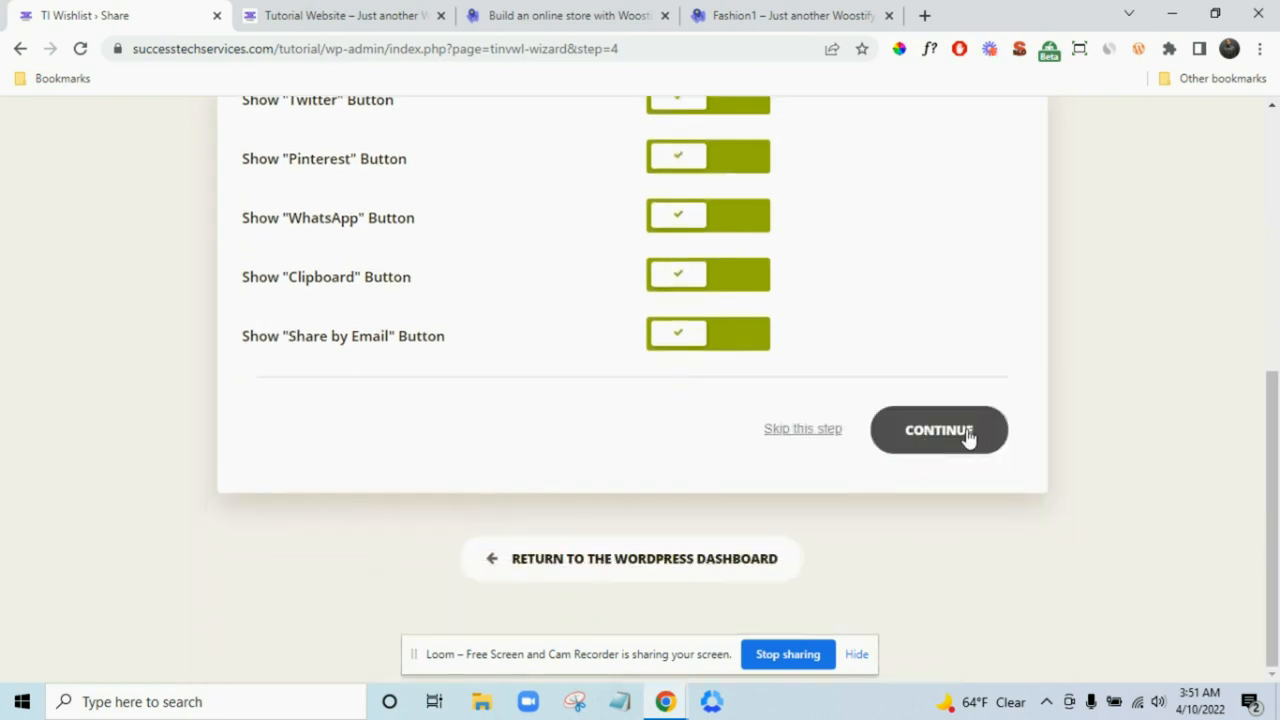
{"action": "left_click", "coordinate": [968, 438]}
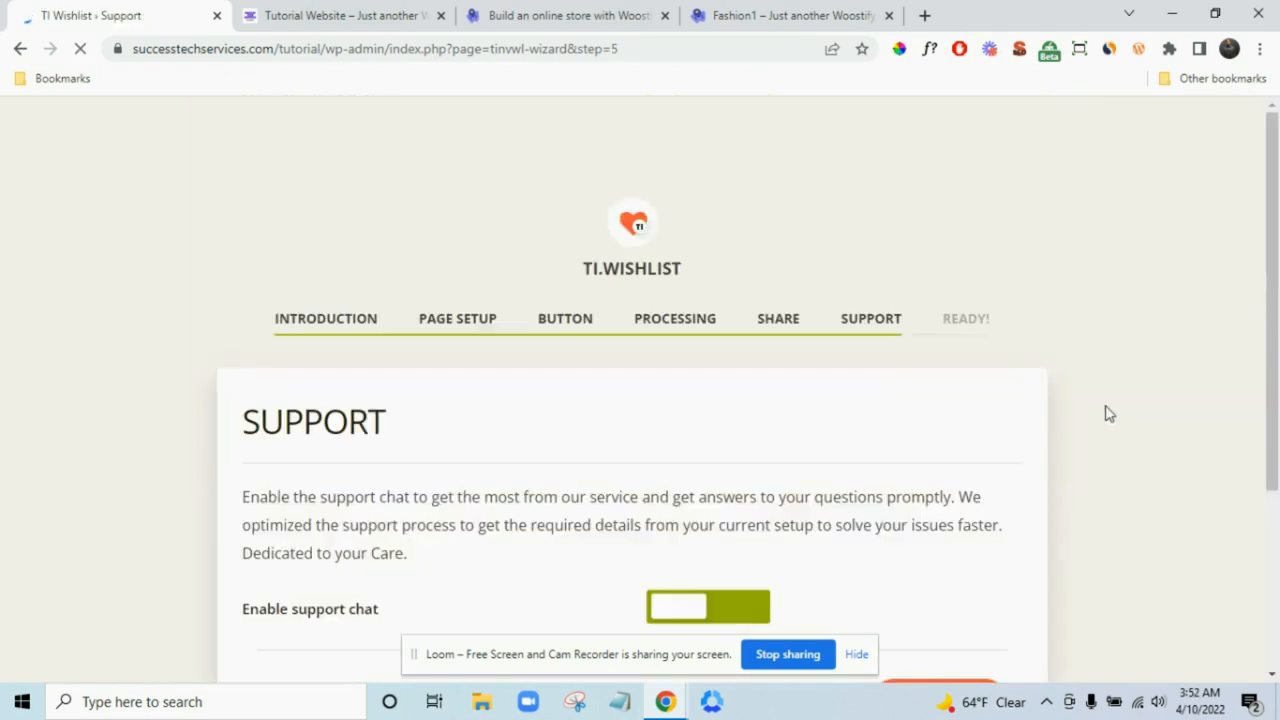
{"action": "scroll", "coordinate": [1108, 413], "scroll_direction": "down", "scroll_amount": 2}
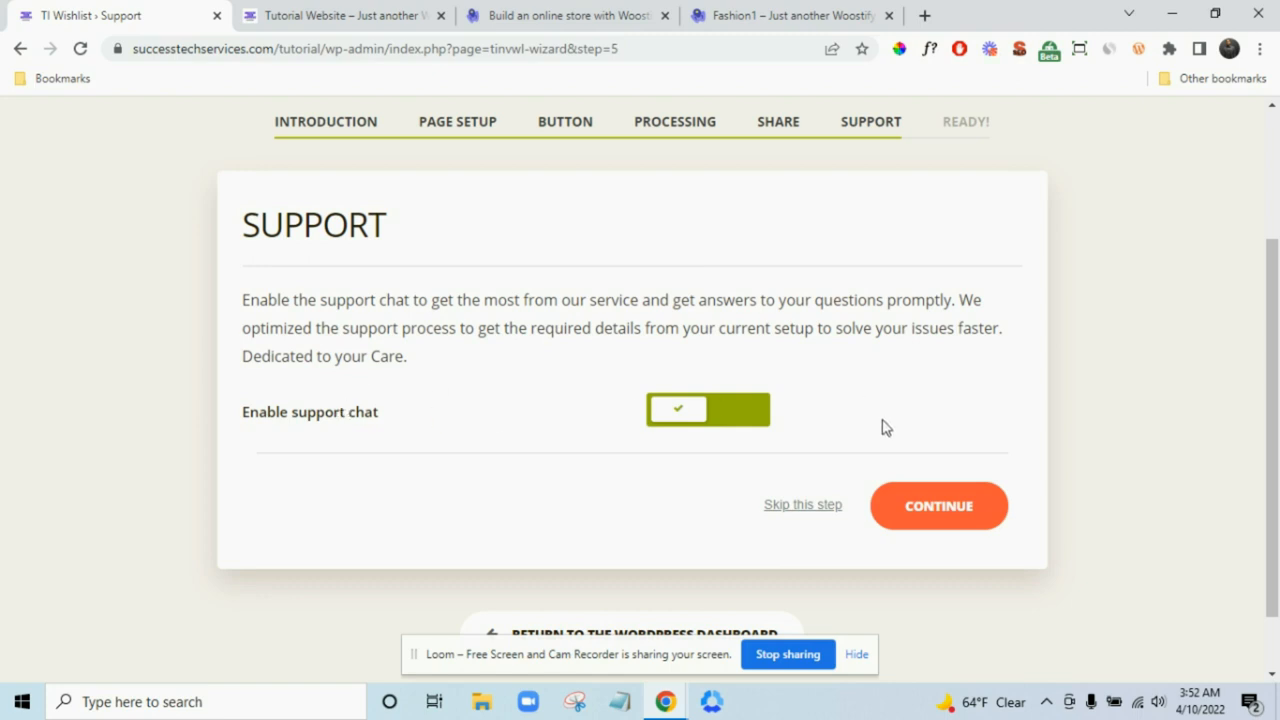
{"action": "left_click", "coordinate": [923, 503]}
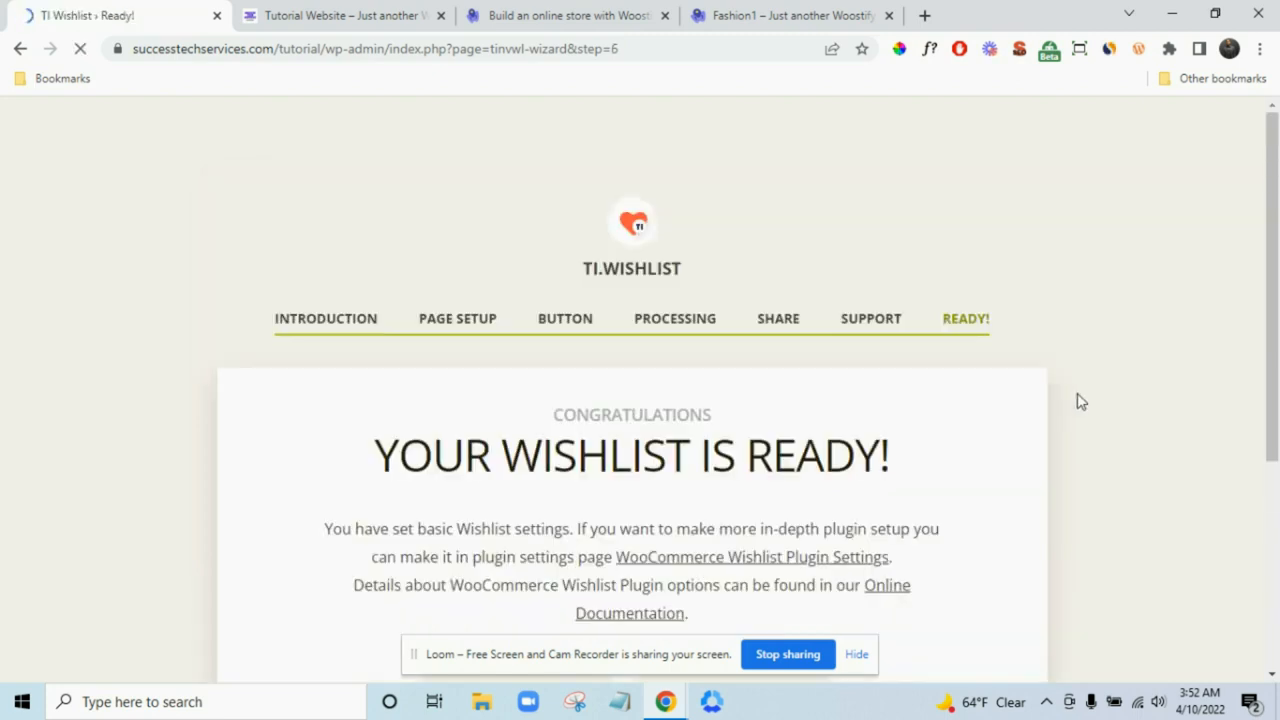
{"action": "scroll", "coordinate": [1080, 401], "scroll_direction": "down", "scroll_amount": 2}
{"action": "scroll", "coordinate": [1006, 369], "scroll_direction": "down", "scroll_amount": 2}
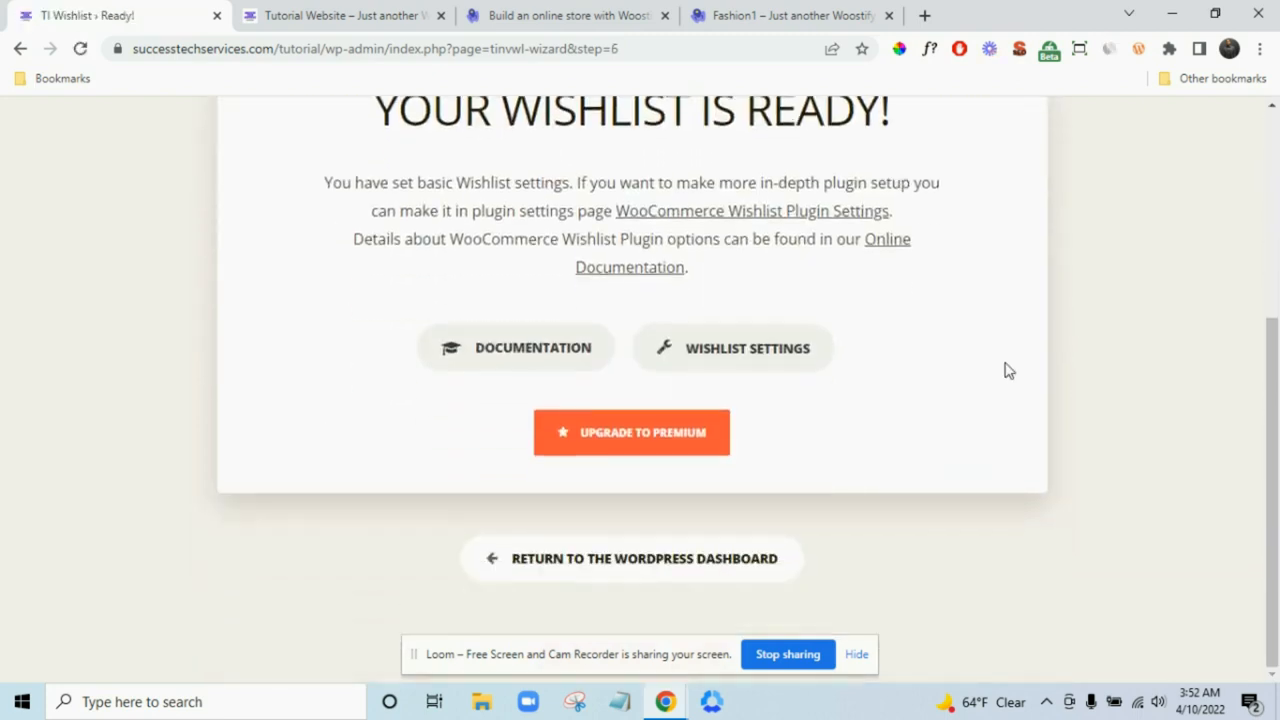
{"action": "left_click", "coordinate": [737, 562]}
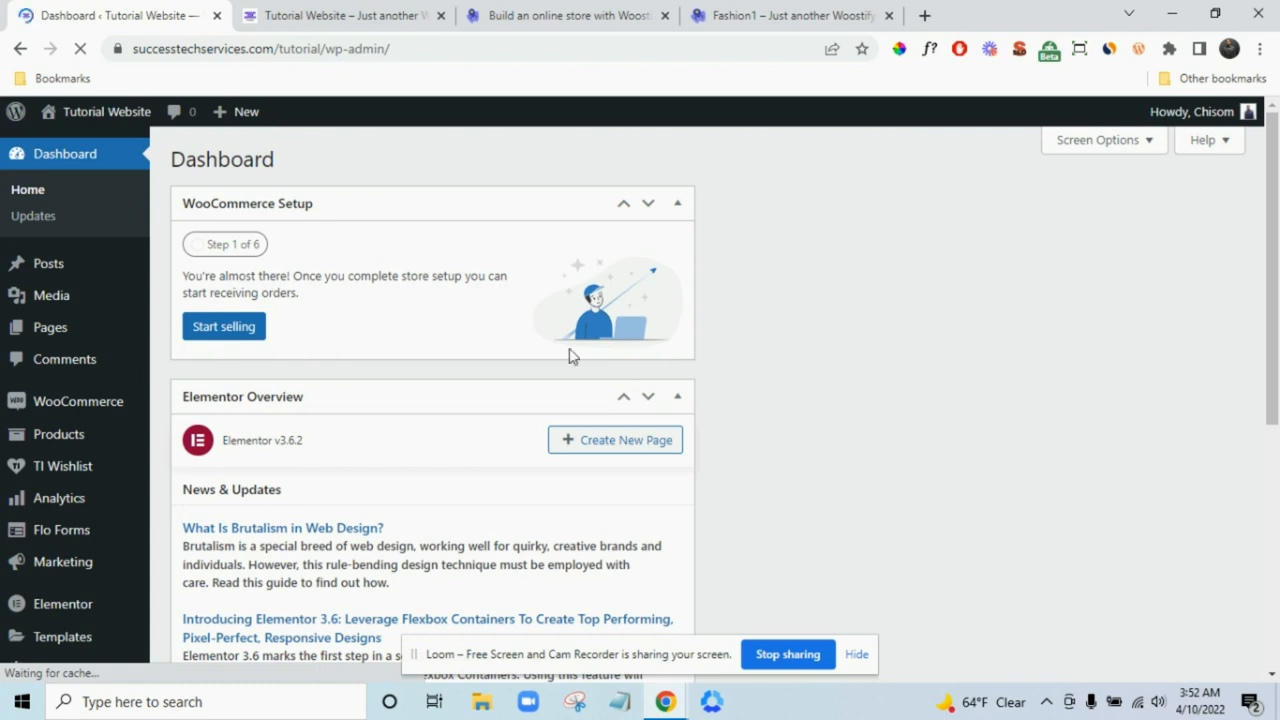
- Open Visit Store in a new tab and check the empty shop page
{"action": "mouse_move", "coordinate": [100, 120]}
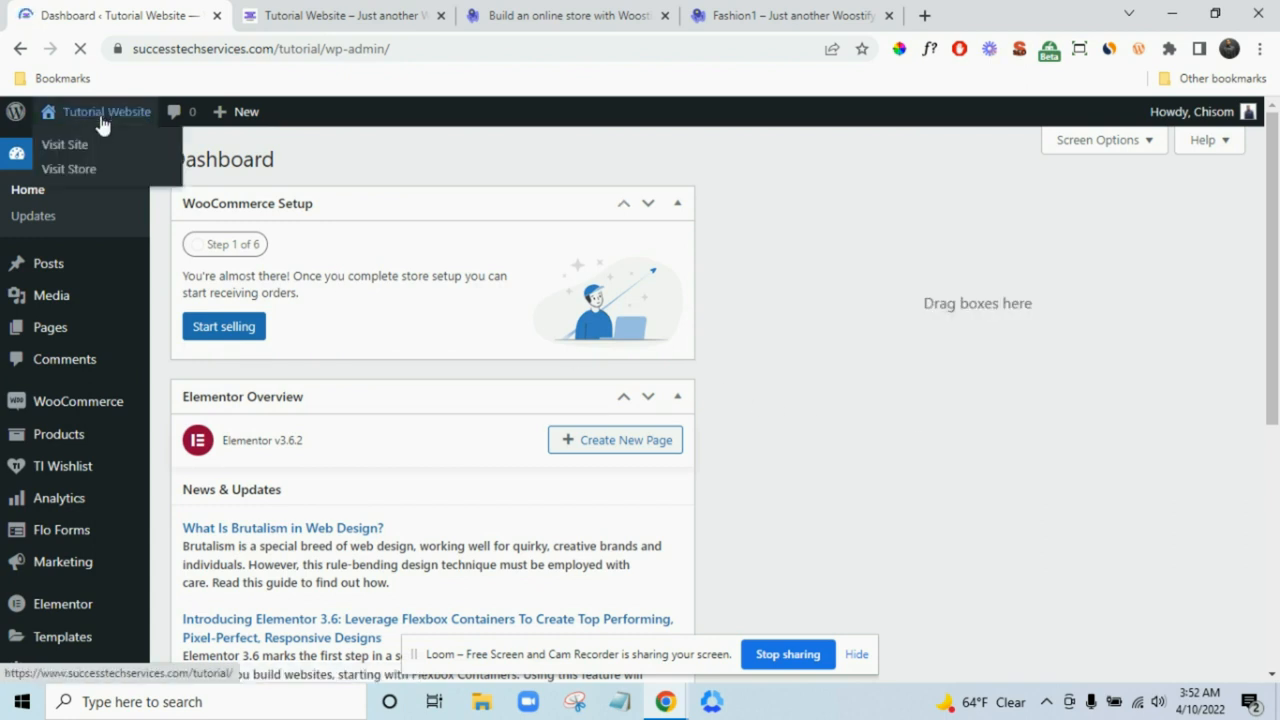
{"action": "right_click", "coordinate": [75, 175]}
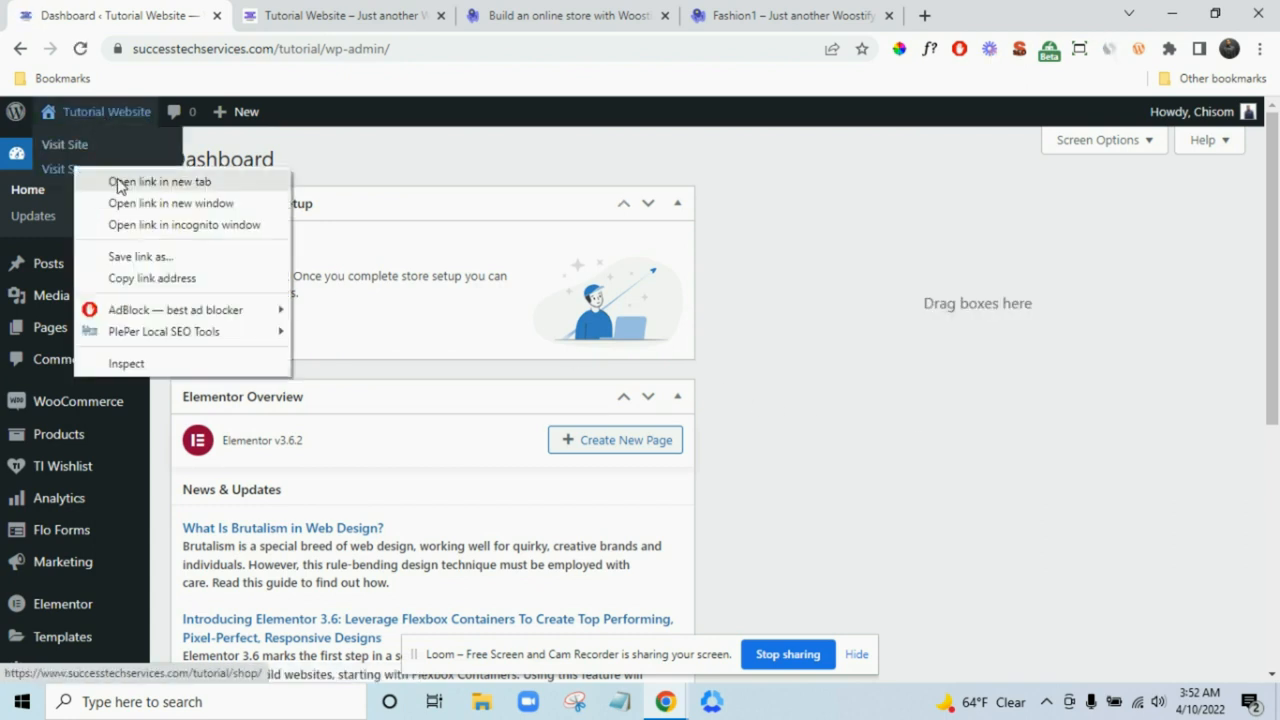
{"action": "left_click", "coordinate": [112, 180]}
{"action": "left_click", "coordinate": [335, 18]}
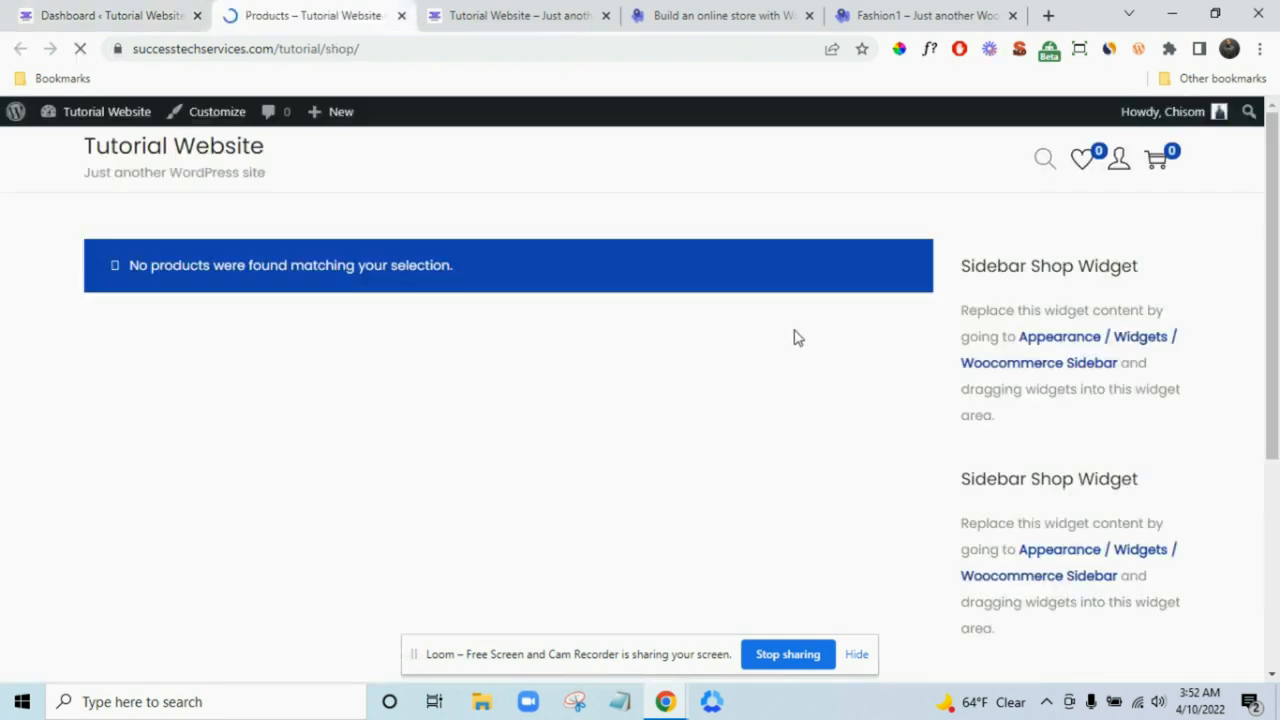
{"action": "scroll", "coordinate": [797, 338], "scroll_direction": "down", "scroll_amount": 2}
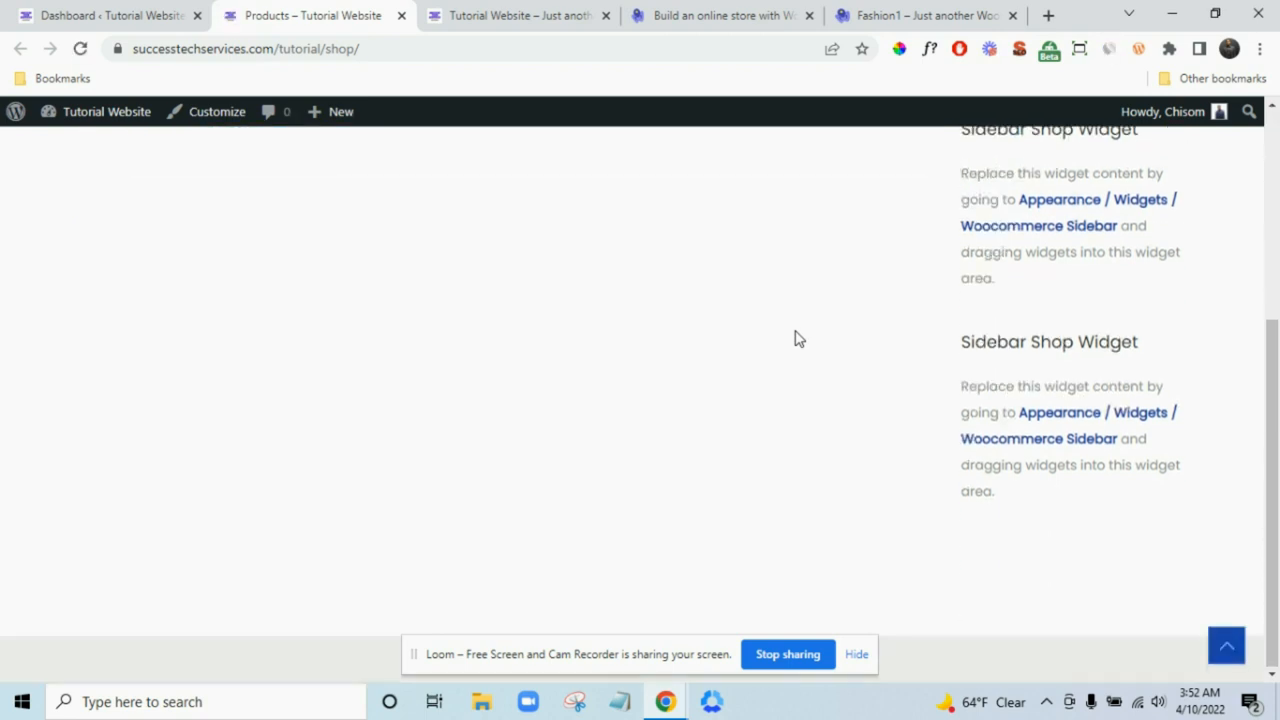
{"action": "scroll", "coordinate": [797, 338], "scroll_direction": "up", "scroll_amount": 2}
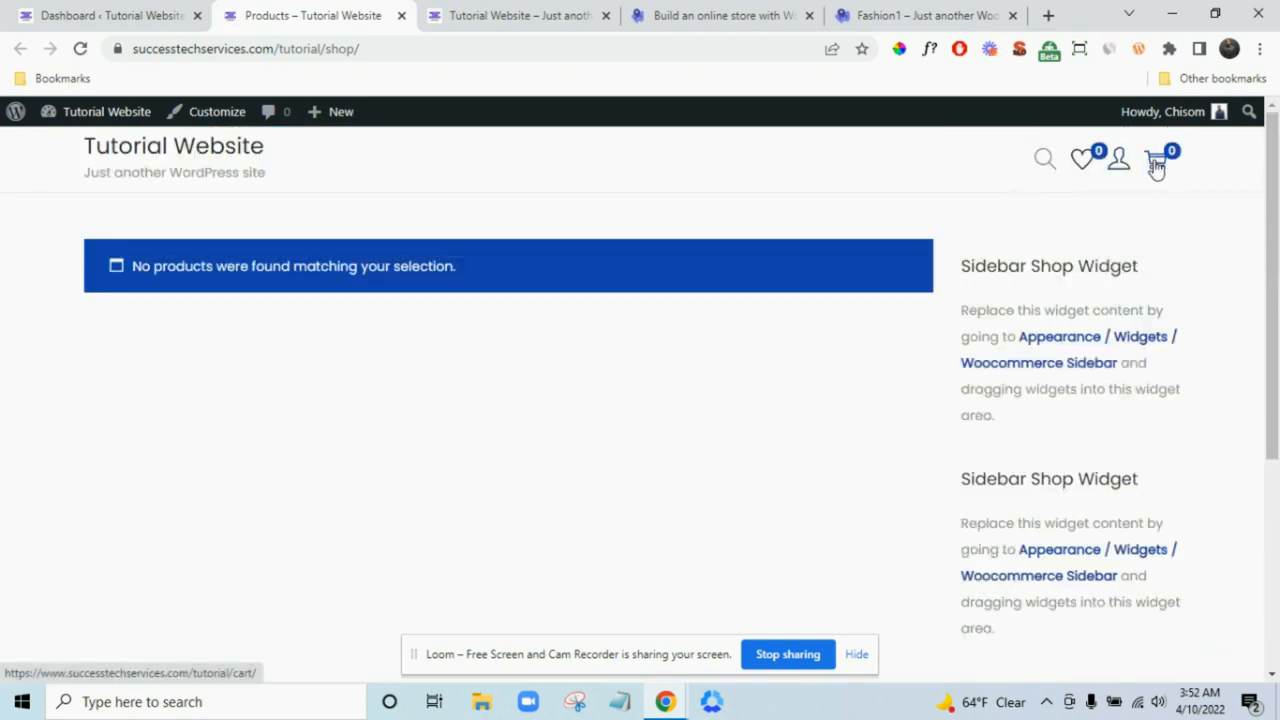
{"action": "mouse_move", "coordinate": [1125, 172]}
- Close the store and site tabs, and hide Elementor Overview via Screen Options
{"action": "left_click", "coordinate": [400, 16]}
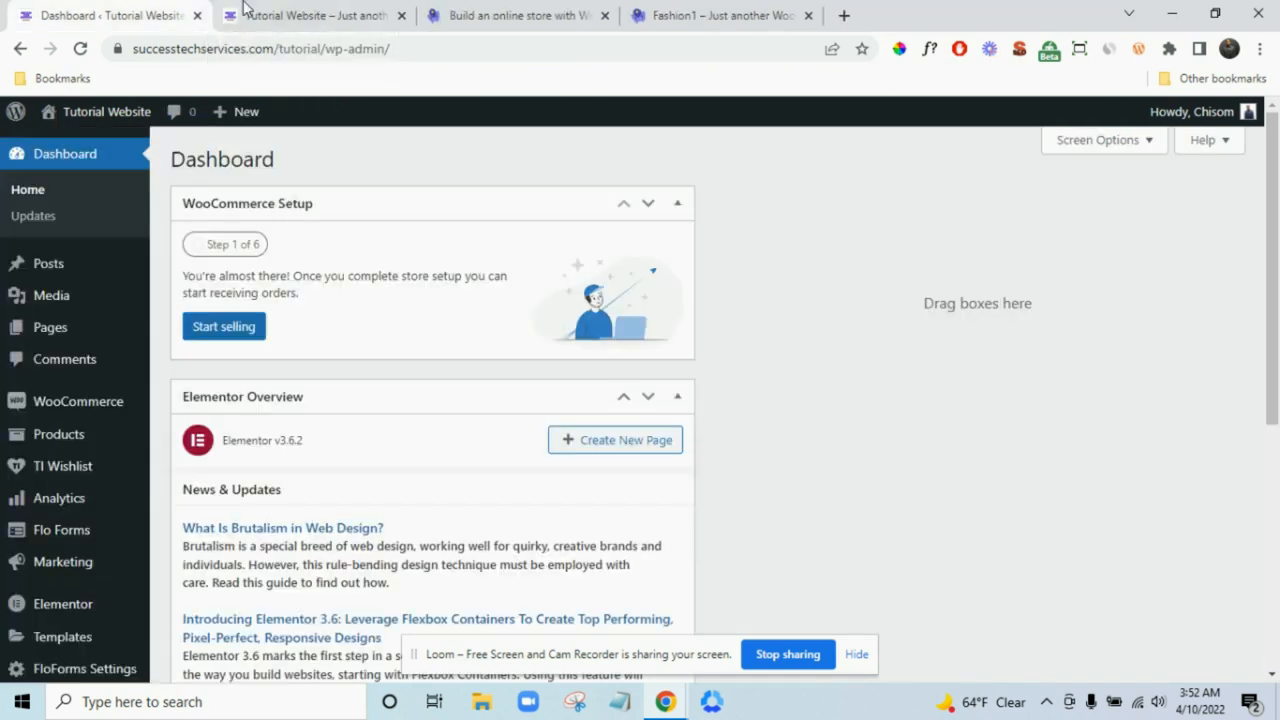
{"action": "left_click", "coordinate": [404, 18]}
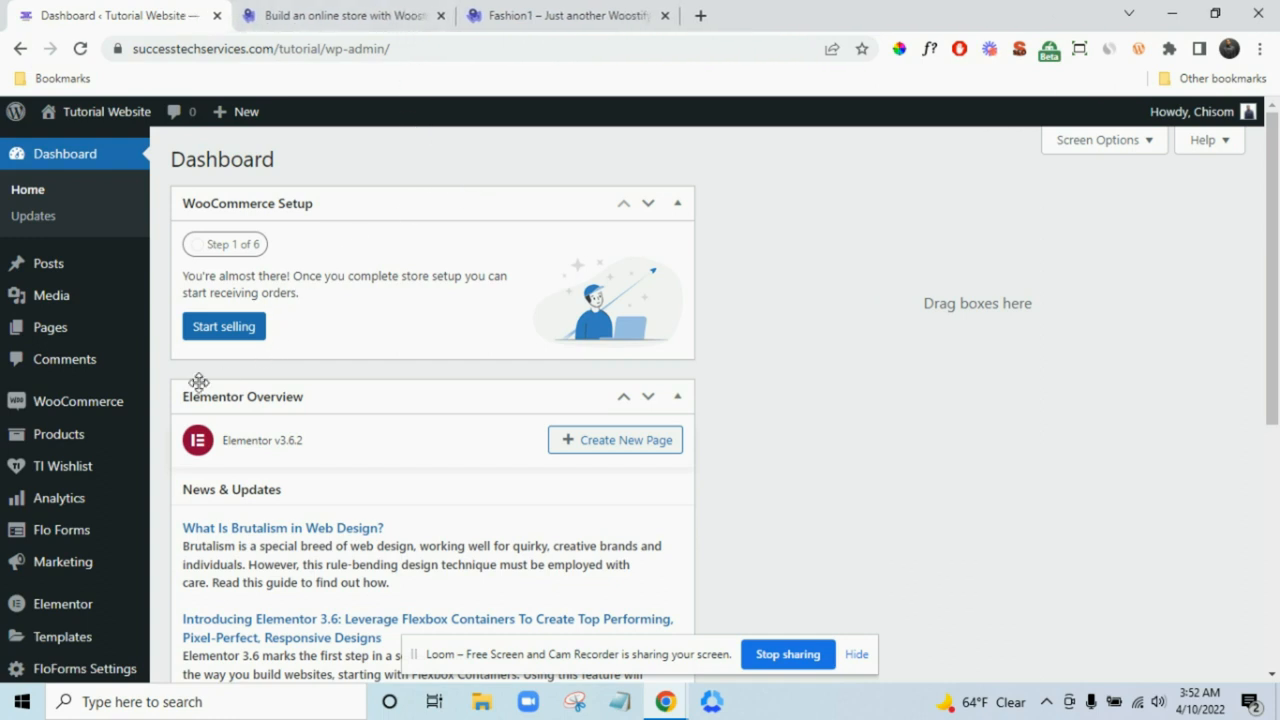
{"action": "mouse_move", "coordinate": [70, 410]}
{"action": "left_click", "coordinate": [1125, 148]}
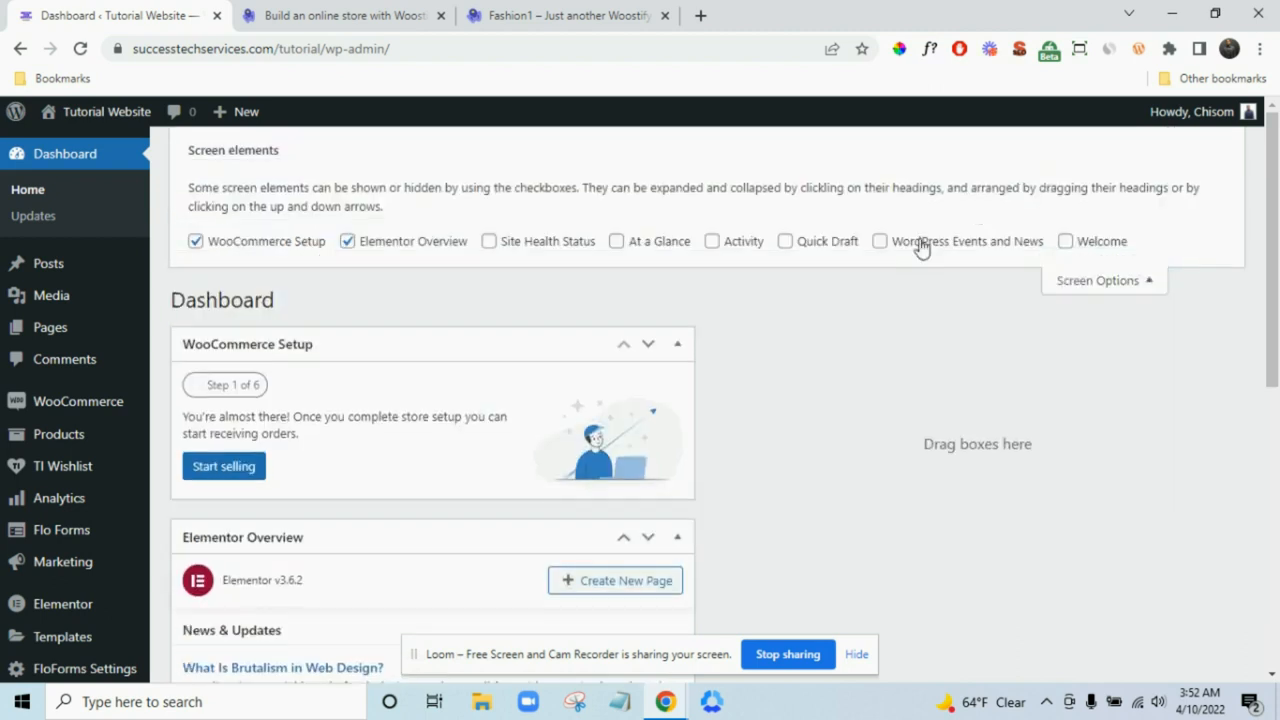
{"action": "left_click", "coordinate": [413, 244]}
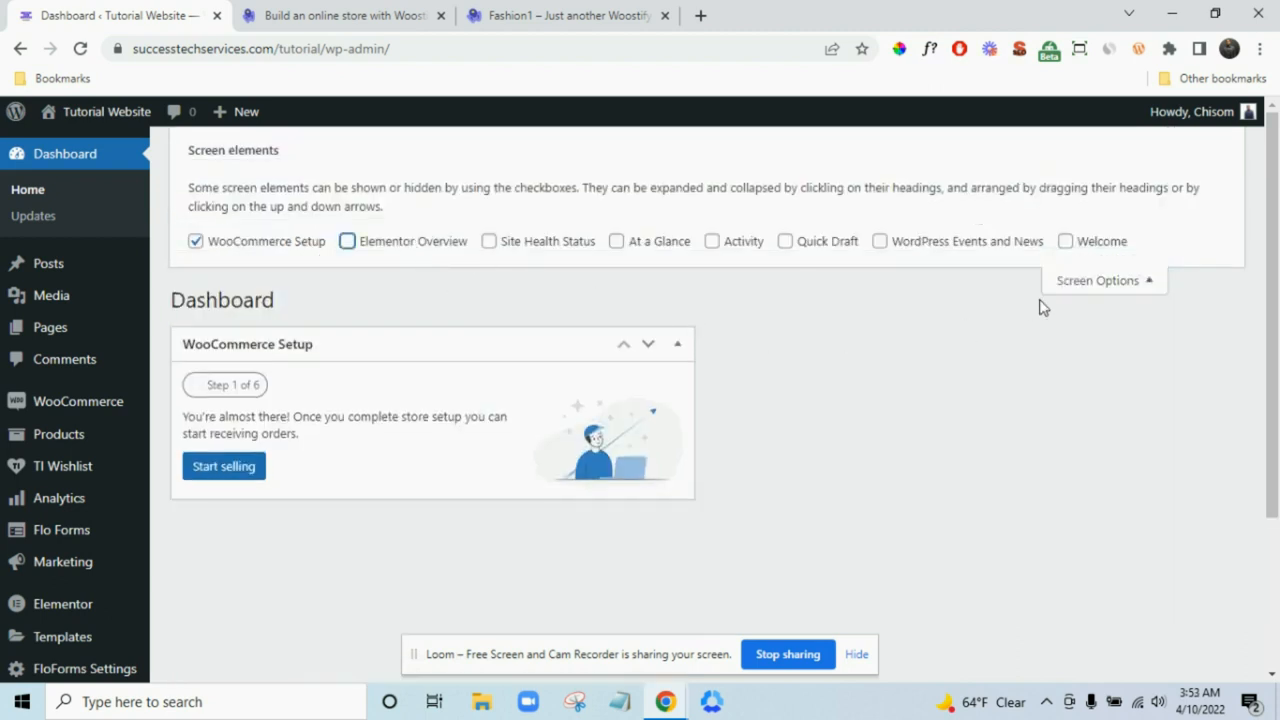
{"action": "left_click", "coordinate": [1132, 283]}
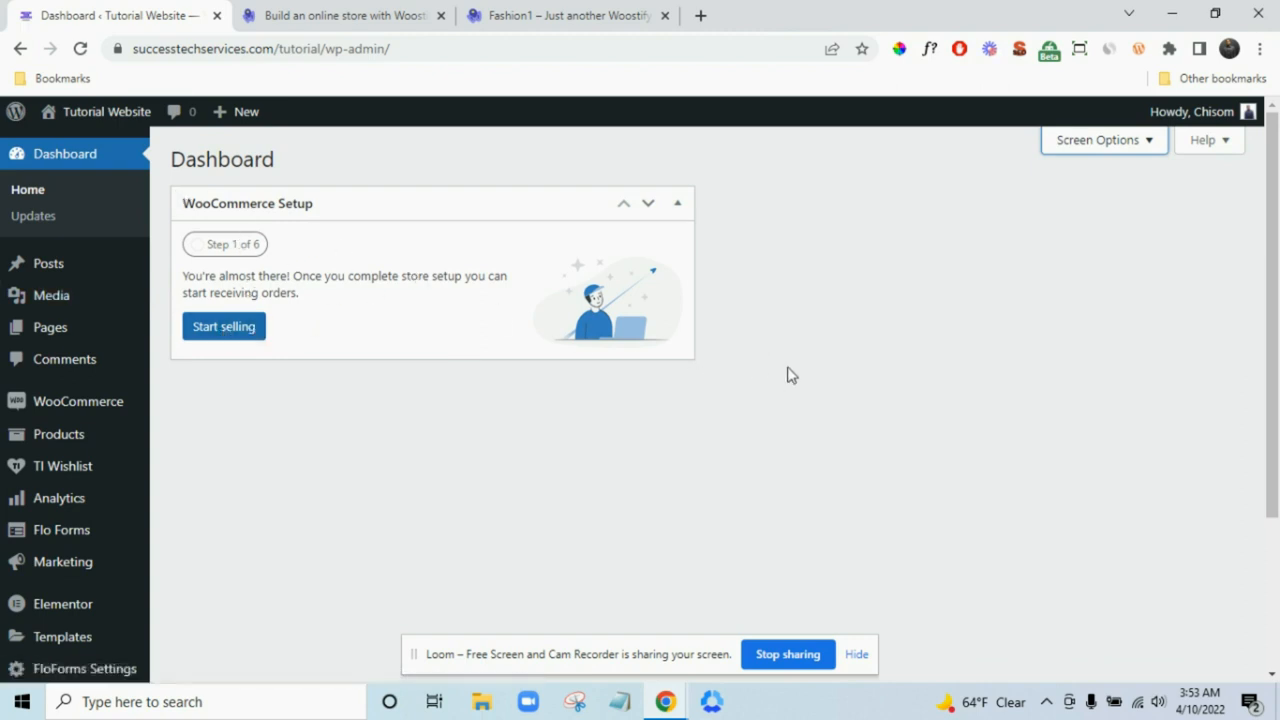
- Start the WooCommerce store setup and enter the store's street address
{"action": "left_click", "coordinate": [236, 330]}
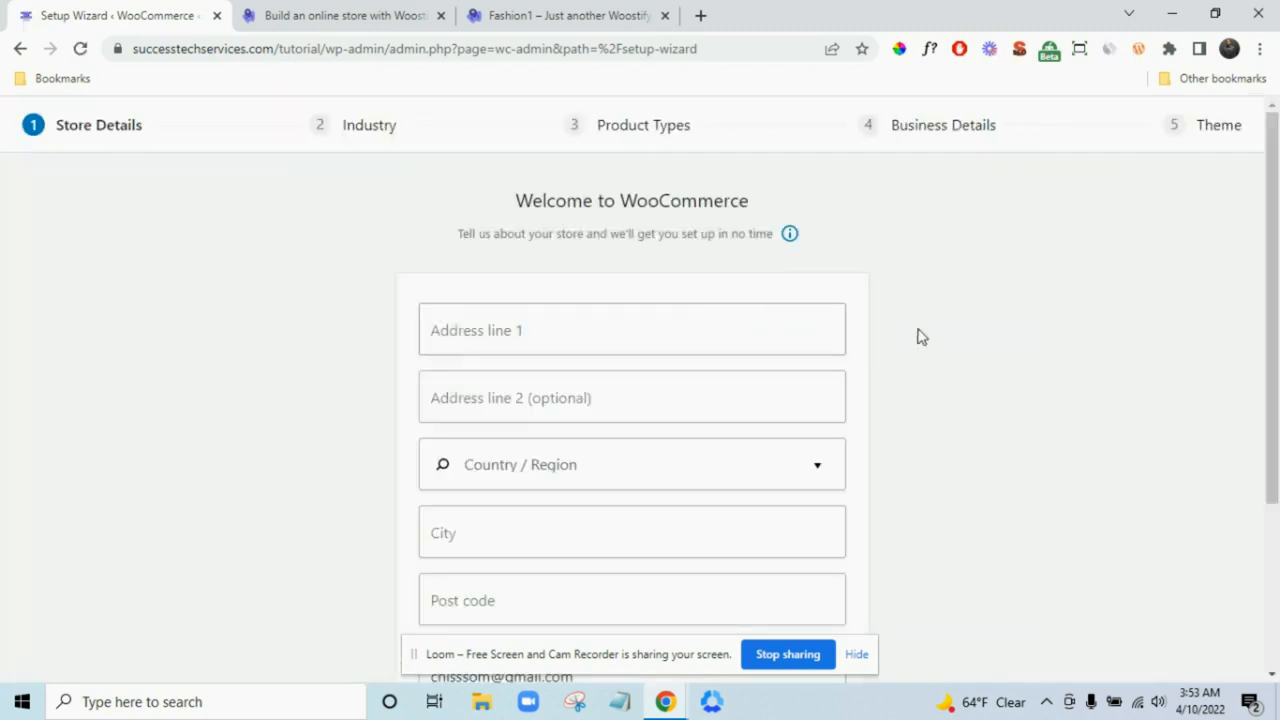
{"action": "scroll", "coordinate": [917, 334], "scroll_direction": "down", "scroll_amount": 1}
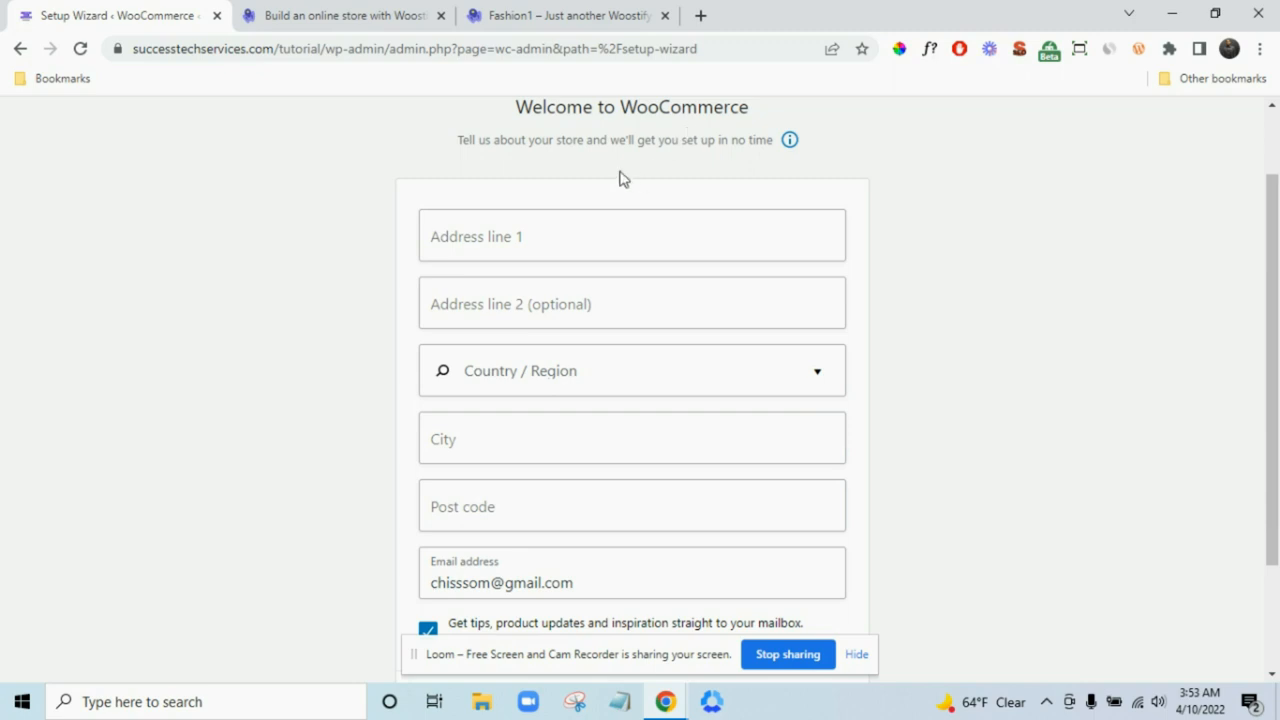
{"action": "left_click", "coordinate": [709, 248]}
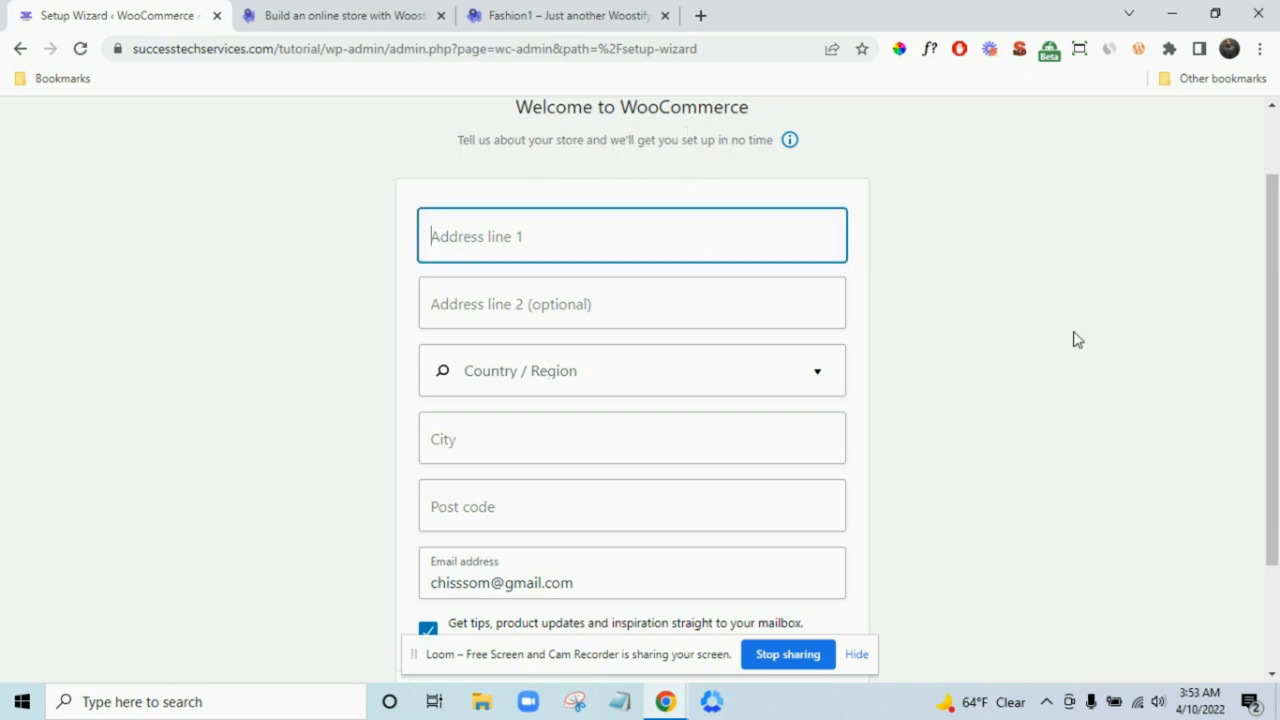
{"action": "type", "text": "6"}
{"action": "key", "text": "BackSpace"}
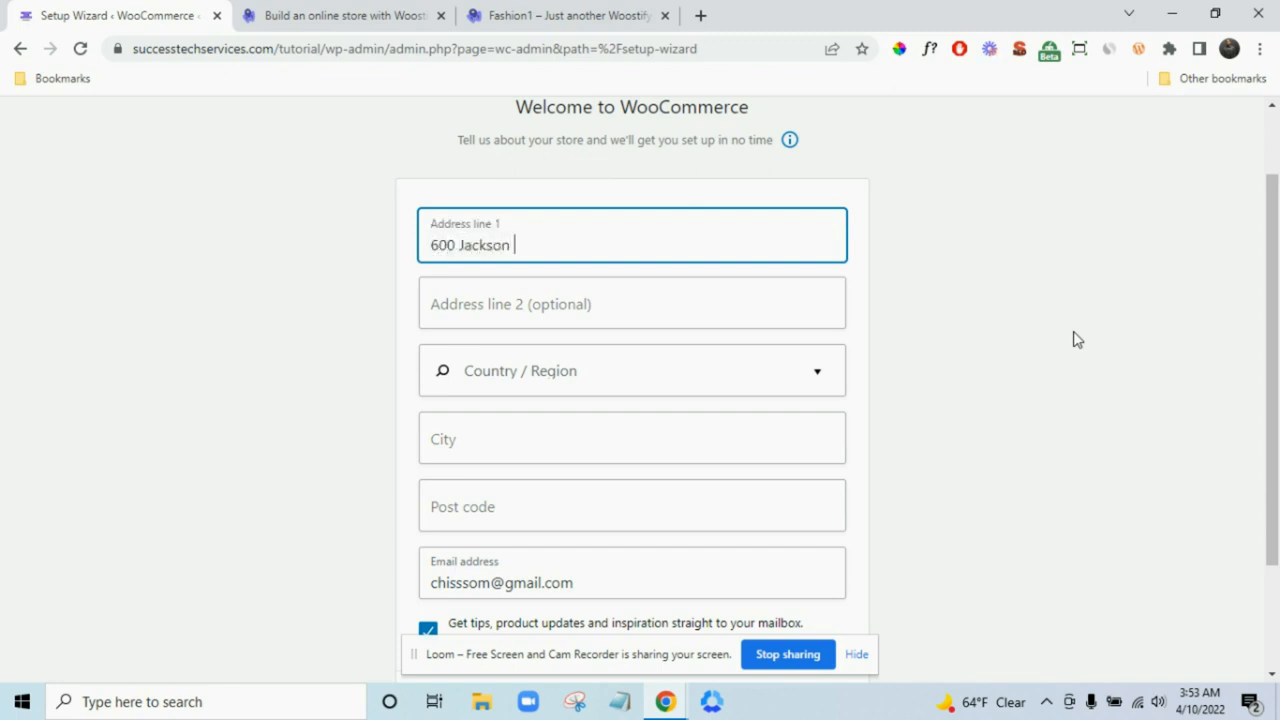
{"action": "scroll", "coordinate": [1000, 278], "scroll_direction": "down", "scroll_amount": 2}
{"action": "scroll", "coordinate": [755, 165], "scroll_direction": "up", "scroll_amount": 1}
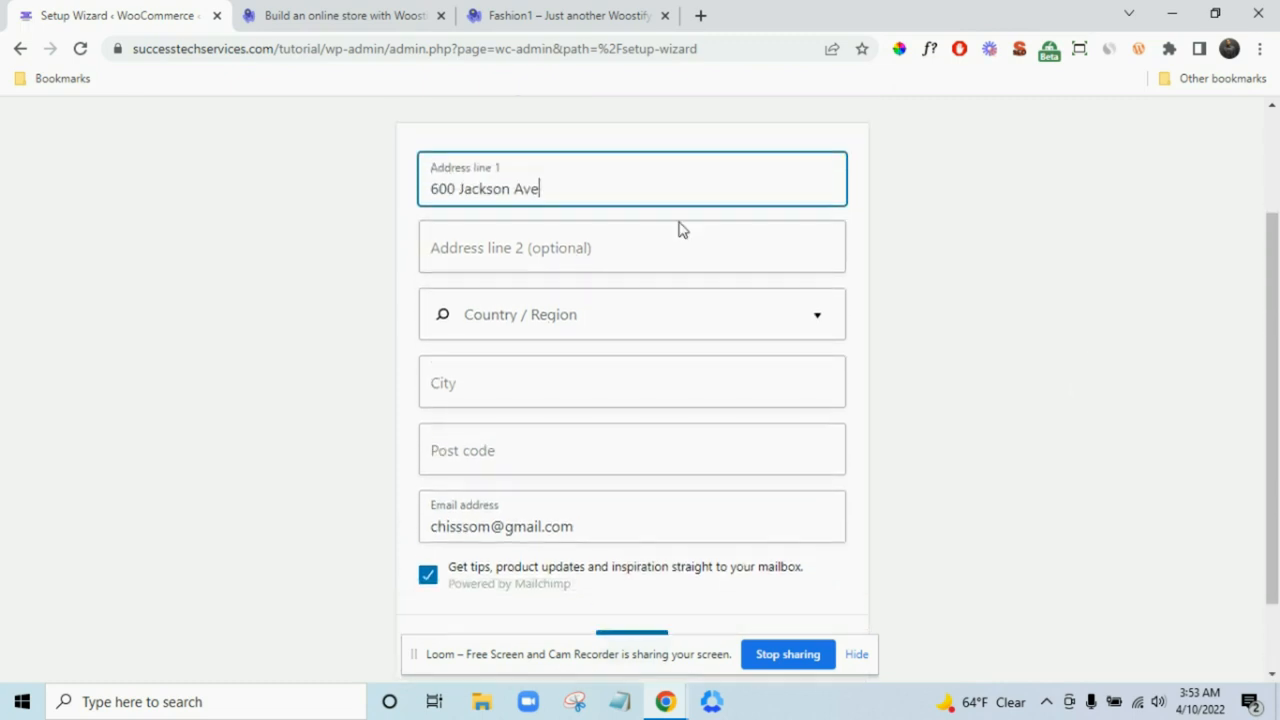
- Set the store's country/region to United States (US) — Texas
{"action": "left_click", "coordinate": [644, 324]}
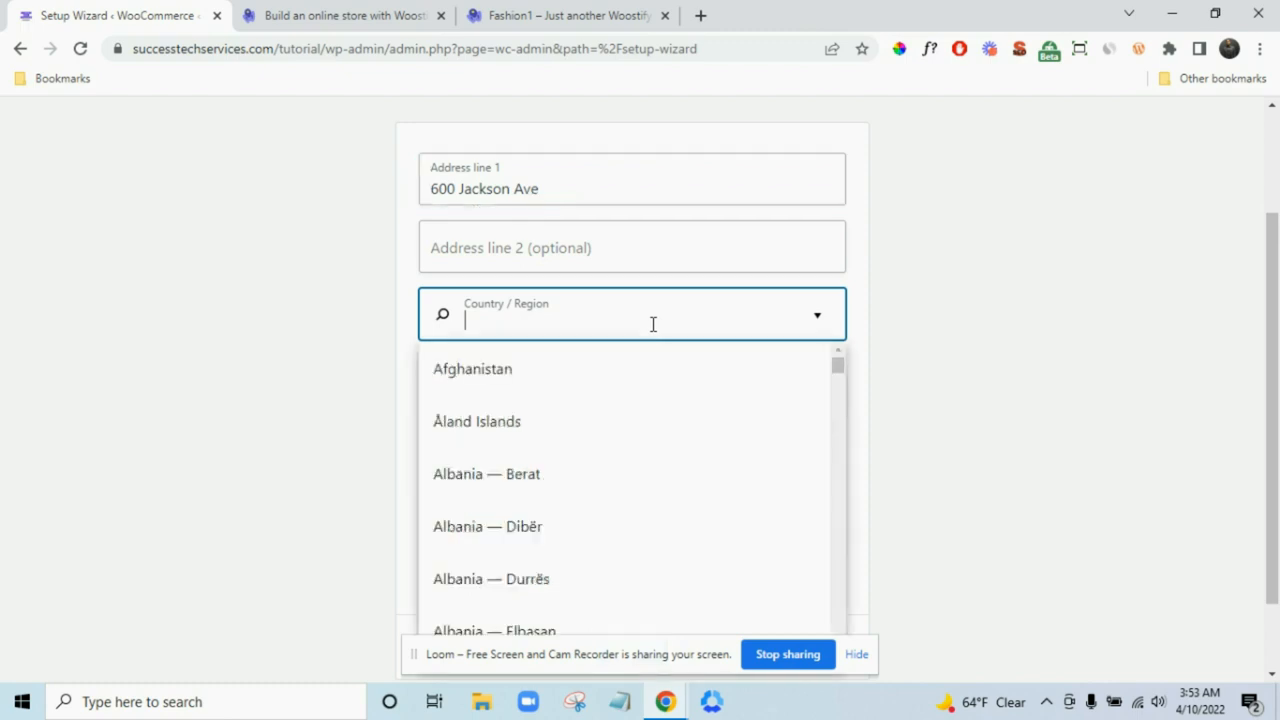
{"action": "type", "text": "unit"}
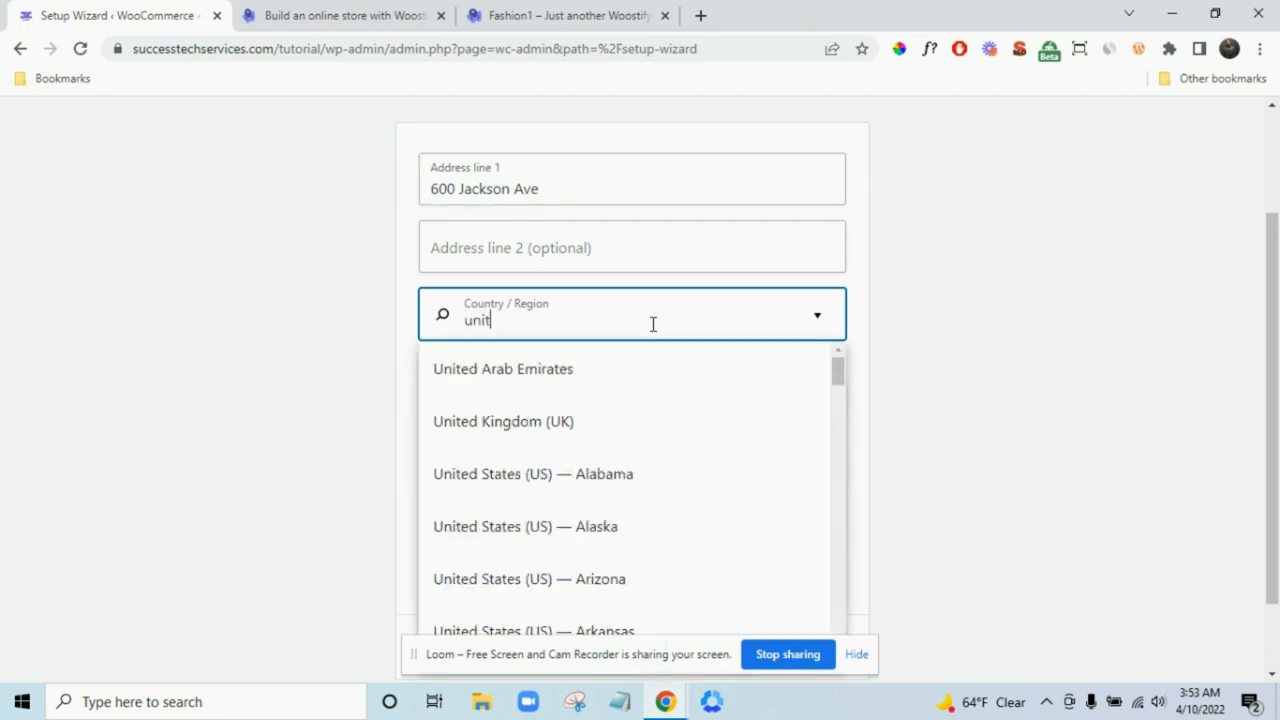
{"action": "type", "text": "es"}
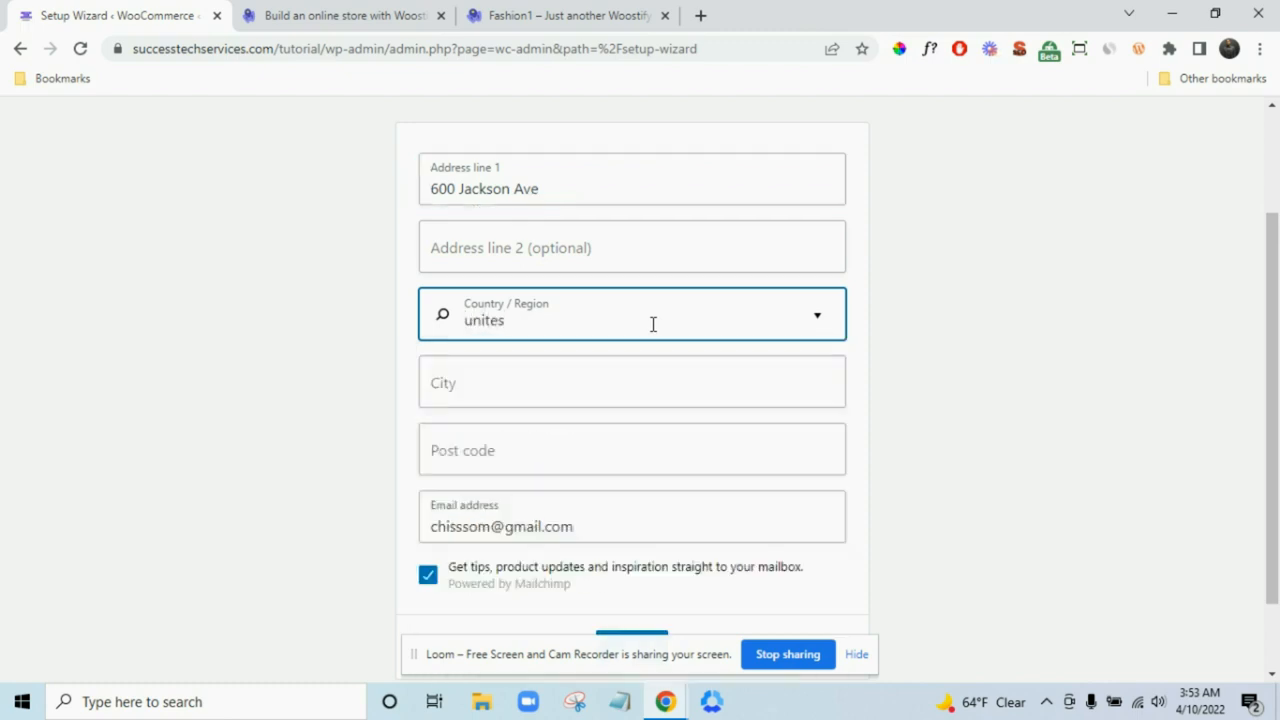
{"action": "key", "text": "BackSpace"}
{"action": "scroll", "coordinate": [645, 440], "scroll_direction": "down", "scroll_amount": 13}
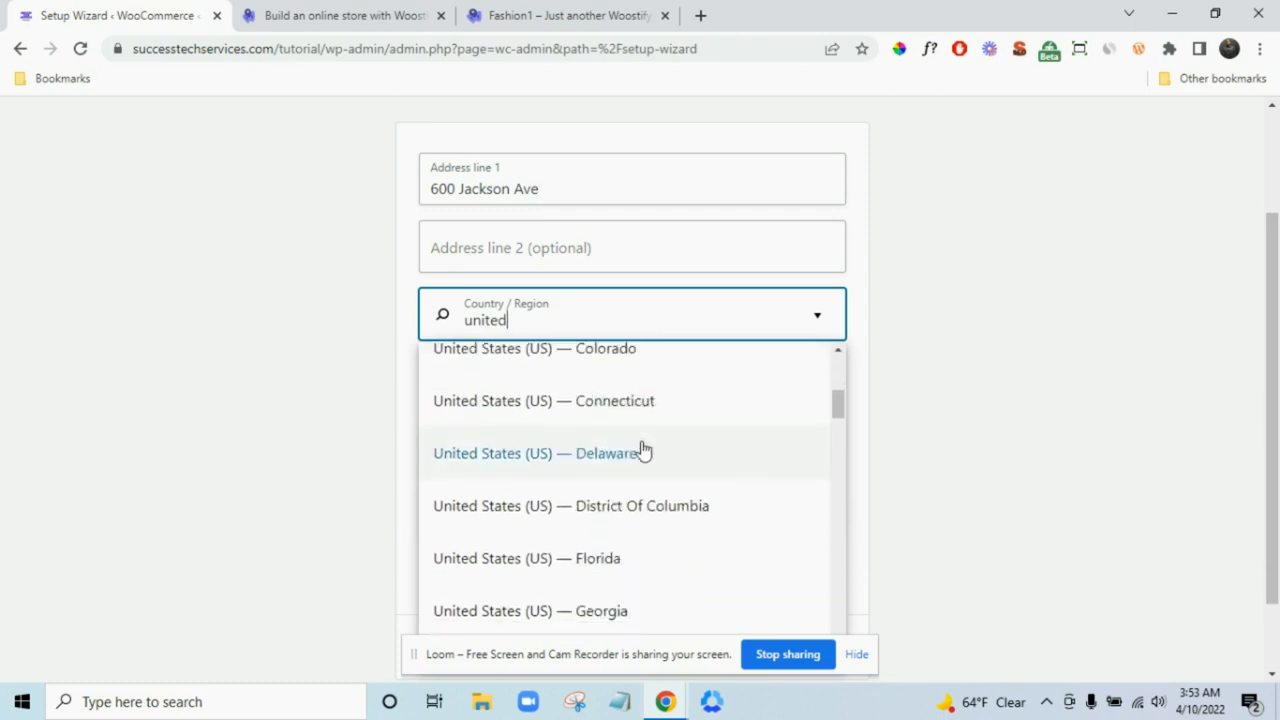
{"action": "scroll", "coordinate": [648, 461], "scroll_direction": "down", "scroll_amount": 10}
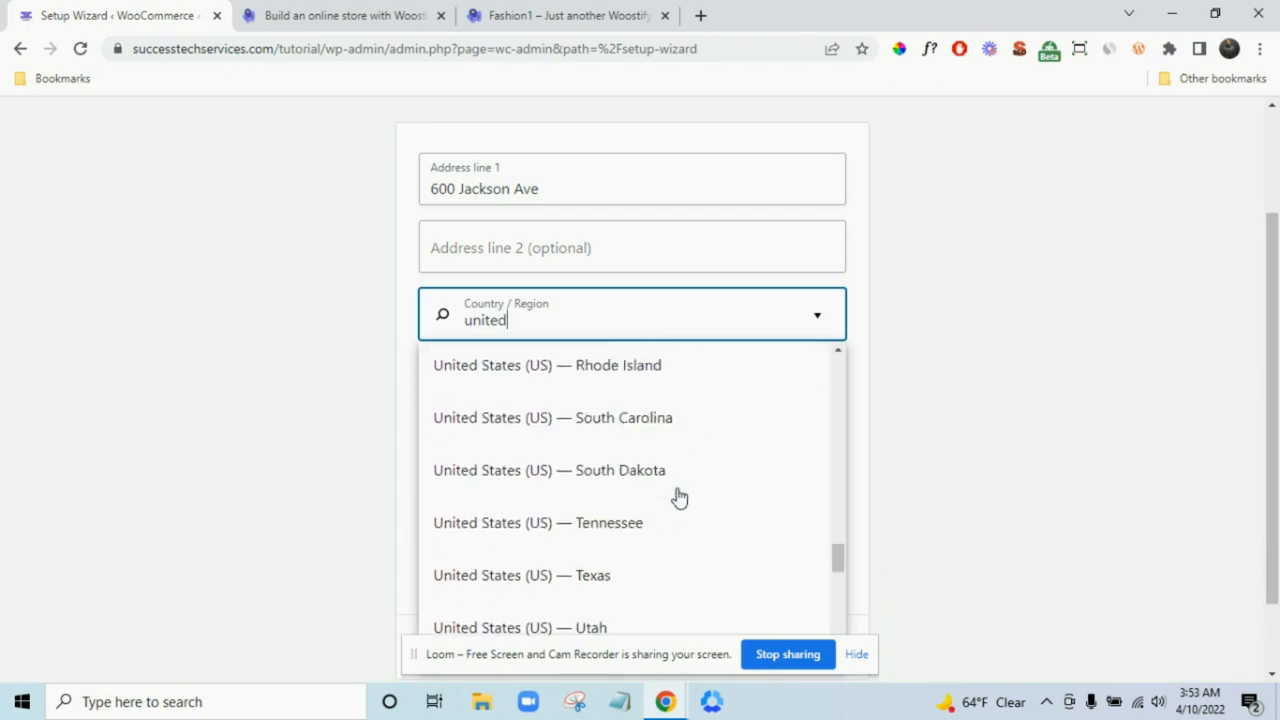
{"action": "scroll", "coordinate": [663, 474], "scroll_direction": "up", "scroll_amount": 2}
{"action": "left_click", "coordinate": [664, 476]}
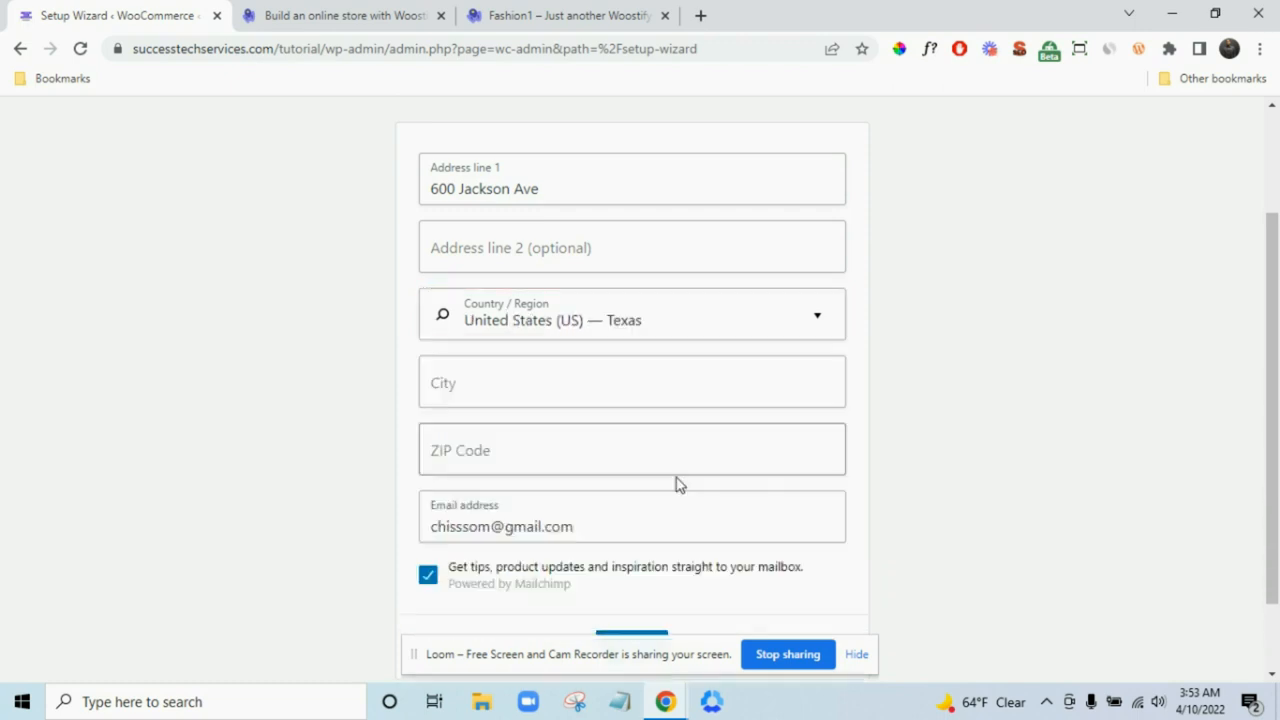
- Enter the city and ZIP code, opt out of tips emails, and submit the details
{"action": "left_click", "coordinate": [667, 382]}
{"action": "type", "text": "Houston"}
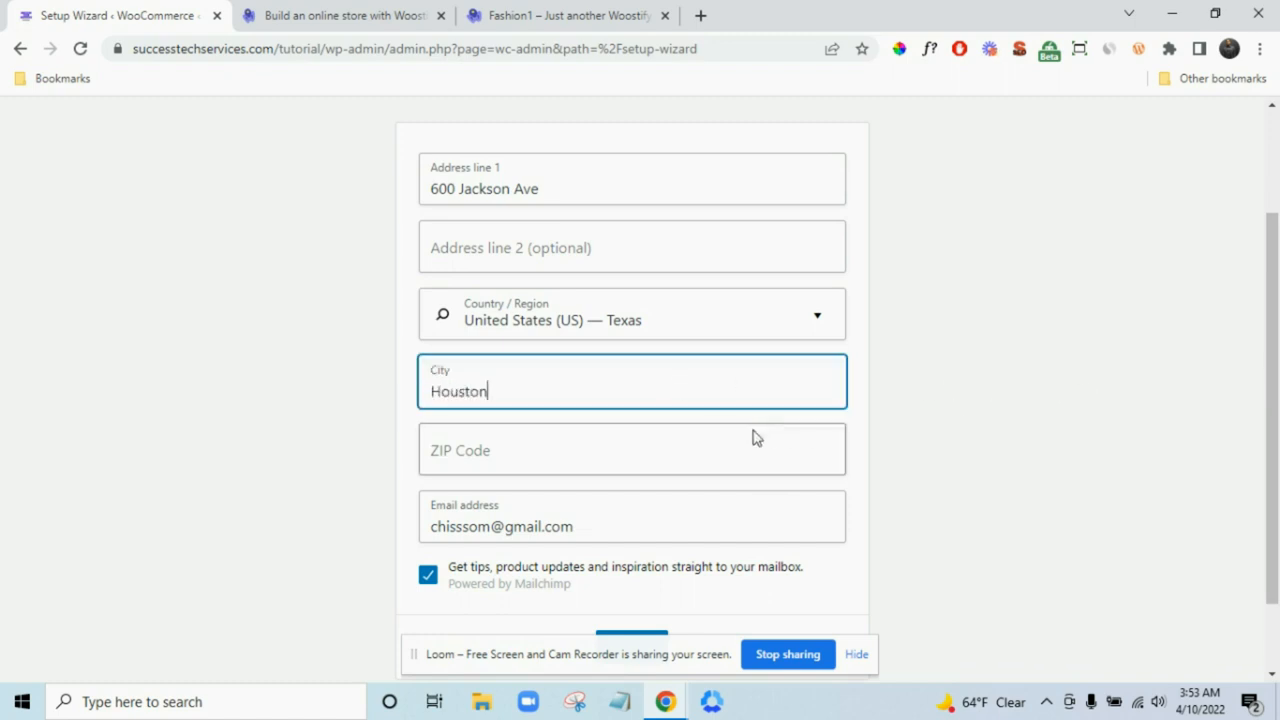
{"action": "left_click", "coordinate": [790, 452]}
{"action": "type", "text": "77004"}
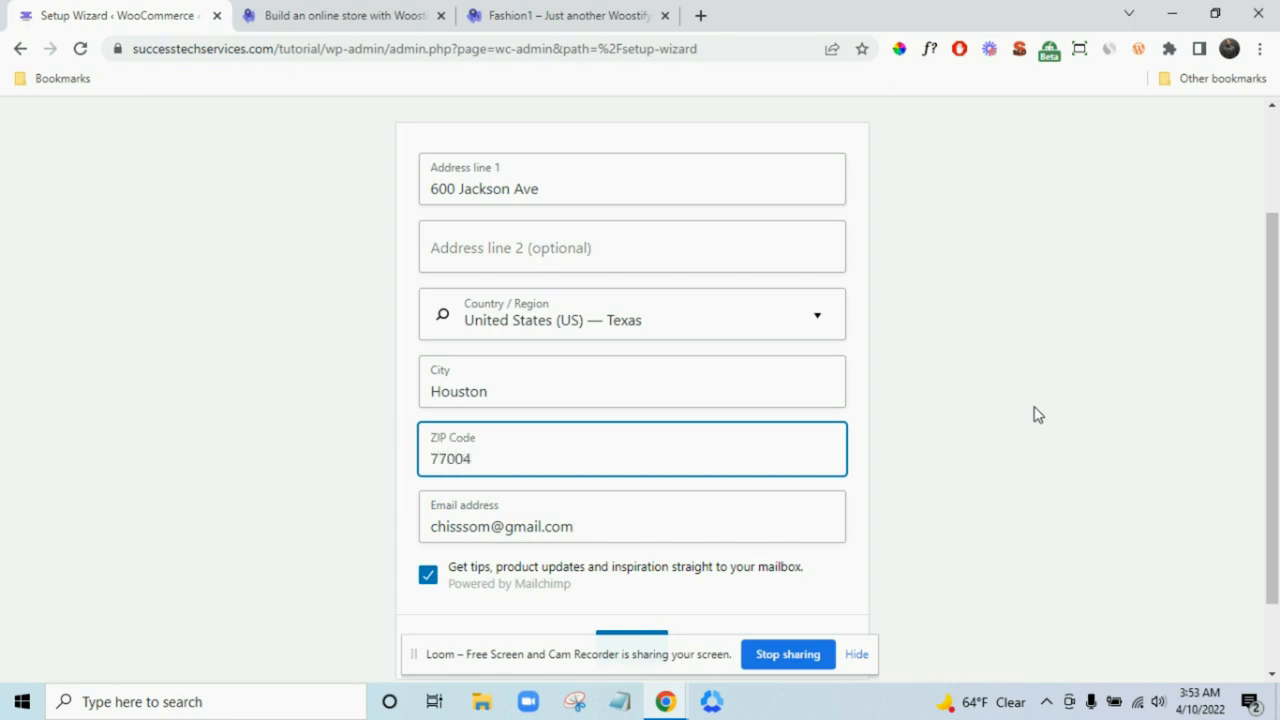
{"action": "scroll", "coordinate": [1020, 415], "scroll_direction": "down", "scroll_amount": 1}
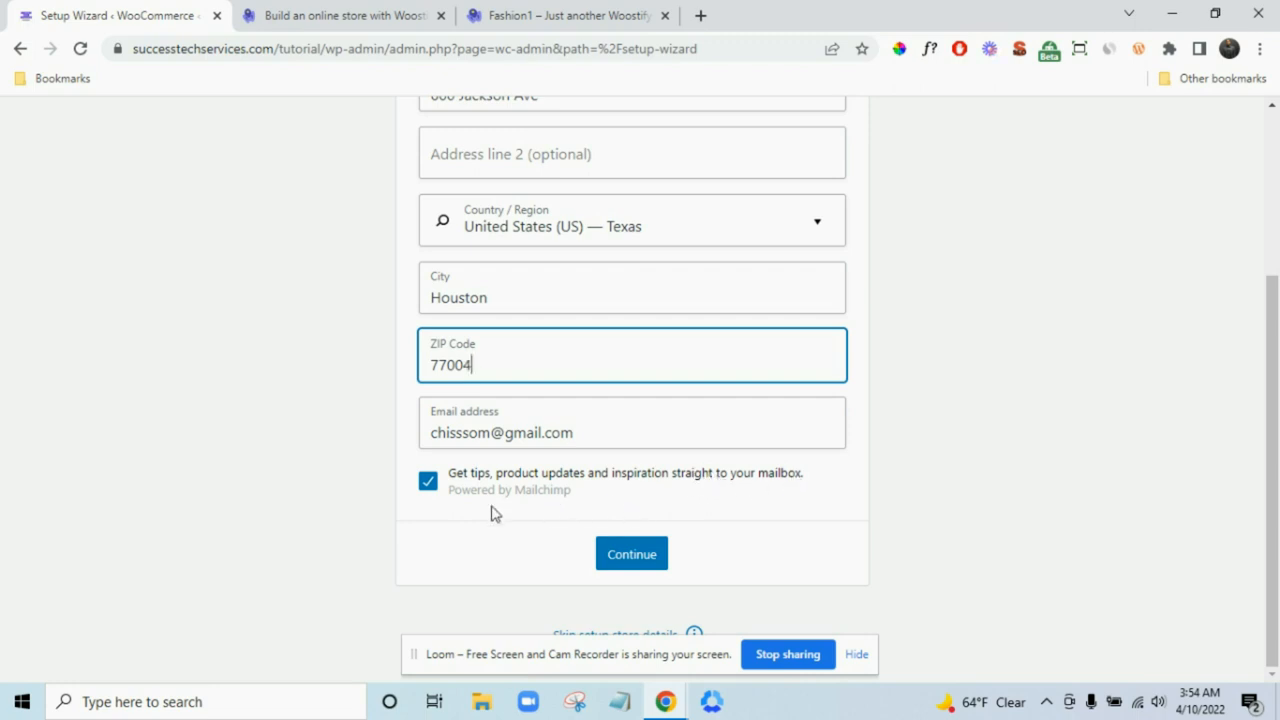
{"action": "left_click", "coordinate": [428, 485]}
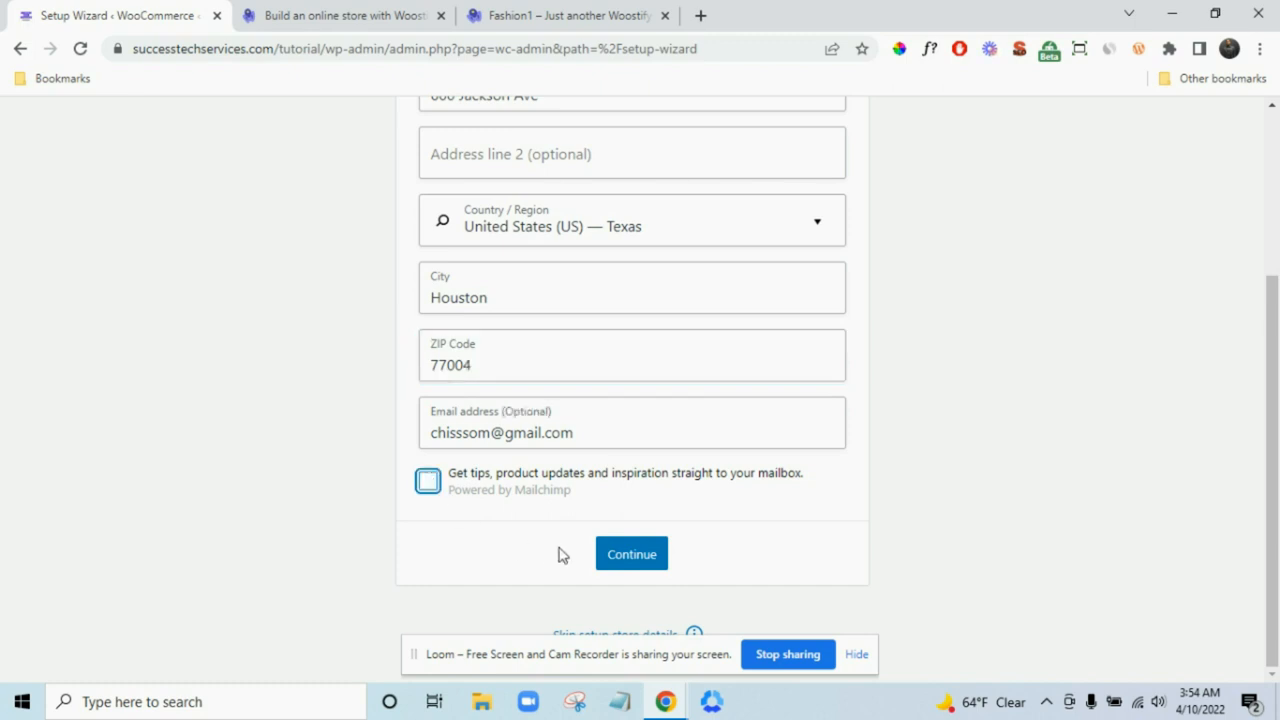
{"action": "left_click", "coordinate": [634, 562]}
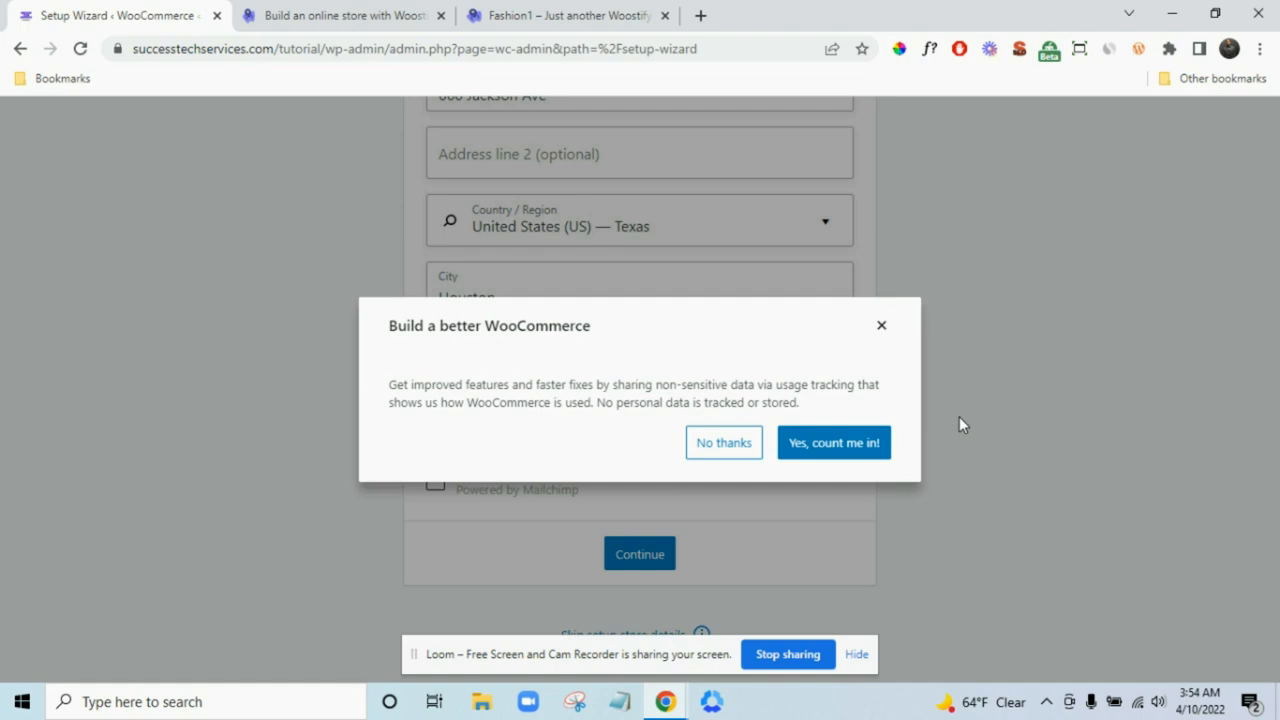
- Opt in to sharing WooCommerce usage data with 'Yes, count me in!'
{"action": "left_click", "coordinate": [836, 446]}
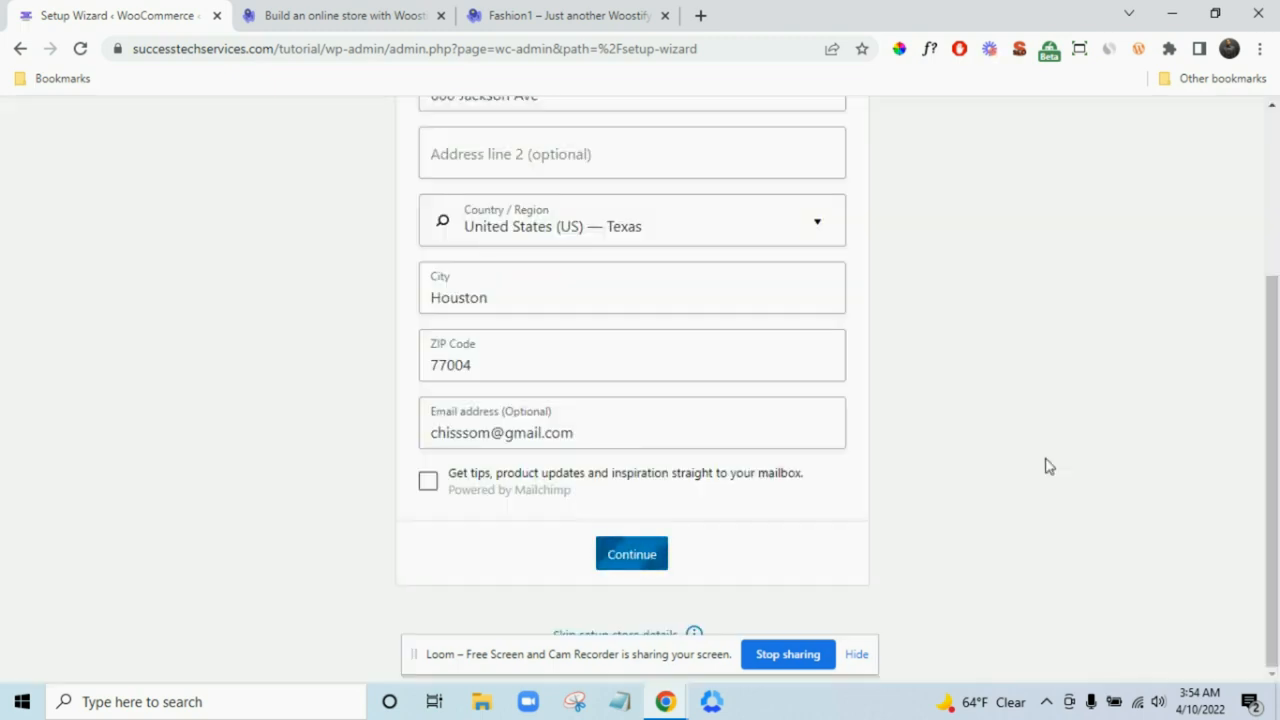
{"action": "scroll", "coordinate": [975, 440], "scroll_direction": "down", "scroll_amount": 1}
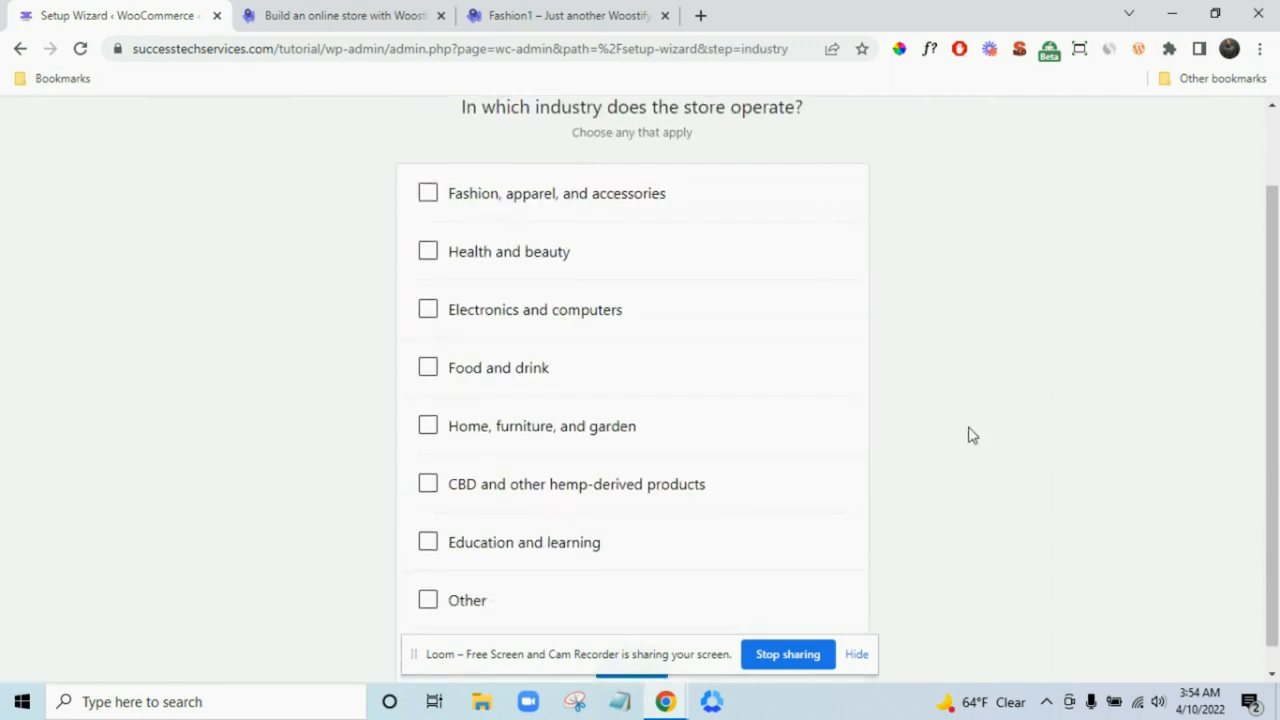
- Choose 'Fashion, apparel, and accessories' as the industry and keep Physical products as the product type
{"action": "scroll", "coordinate": [880, 390], "scroll_direction": "up", "scroll_amount": 1}
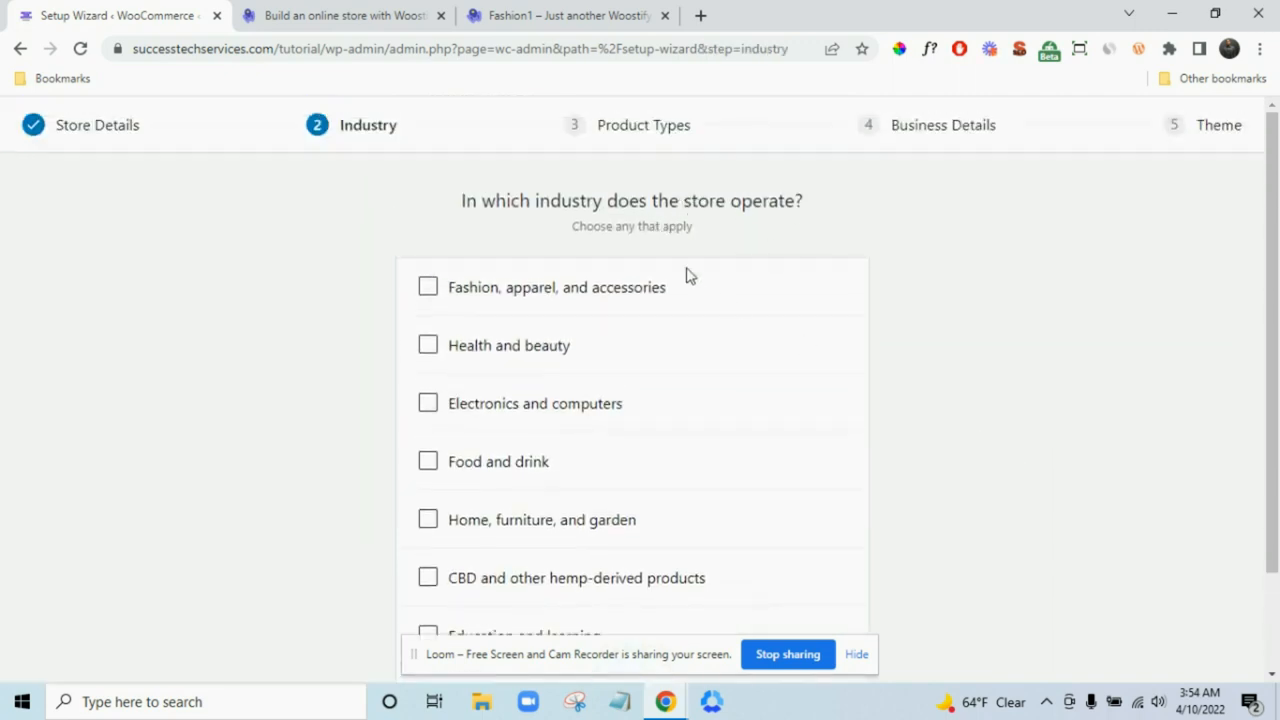
{"action": "left_click", "coordinate": [606, 287]}
{"action": "scroll", "coordinate": [934, 400], "scroll_direction": "down", "scroll_amount": 1}
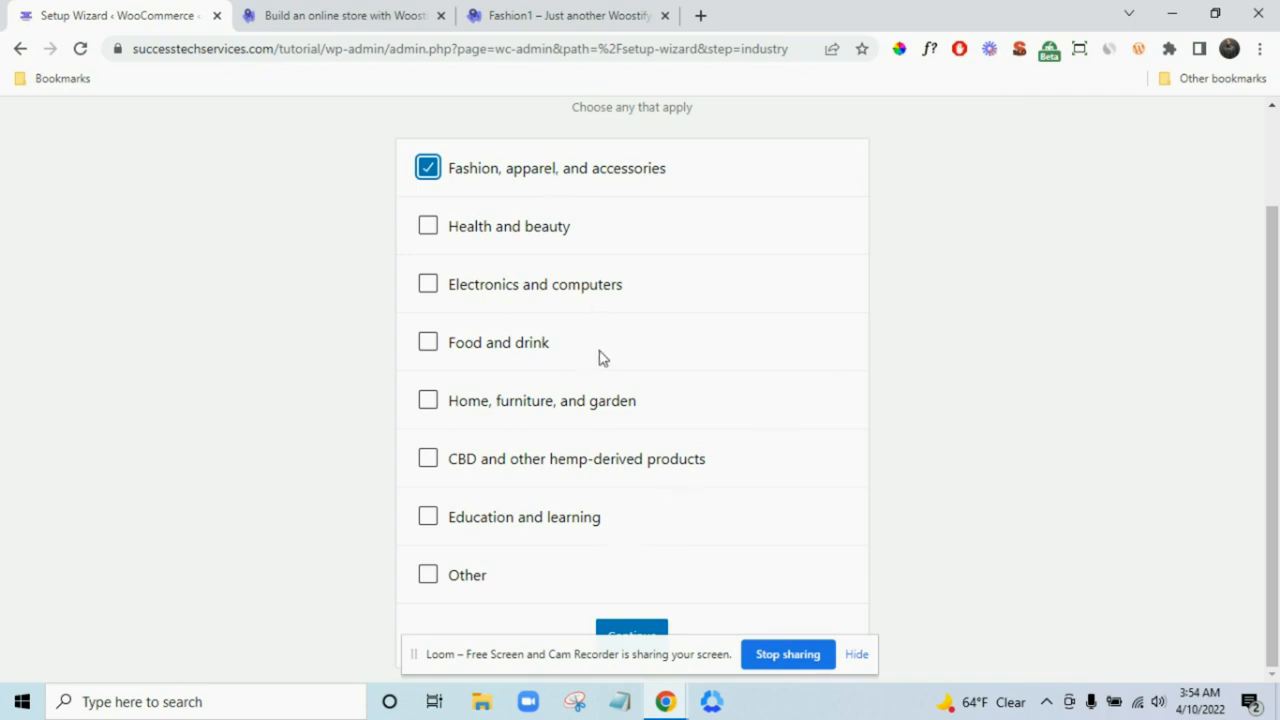
{"action": "scroll", "coordinate": [603, 358], "scroll_direction": "up", "scroll_amount": 1}
{"action": "scroll", "coordinate": [660, 390], "scroll_direction": "down", "scroll_amount": 1}
{"action": "left_click", "coordinate": [632, 624]}
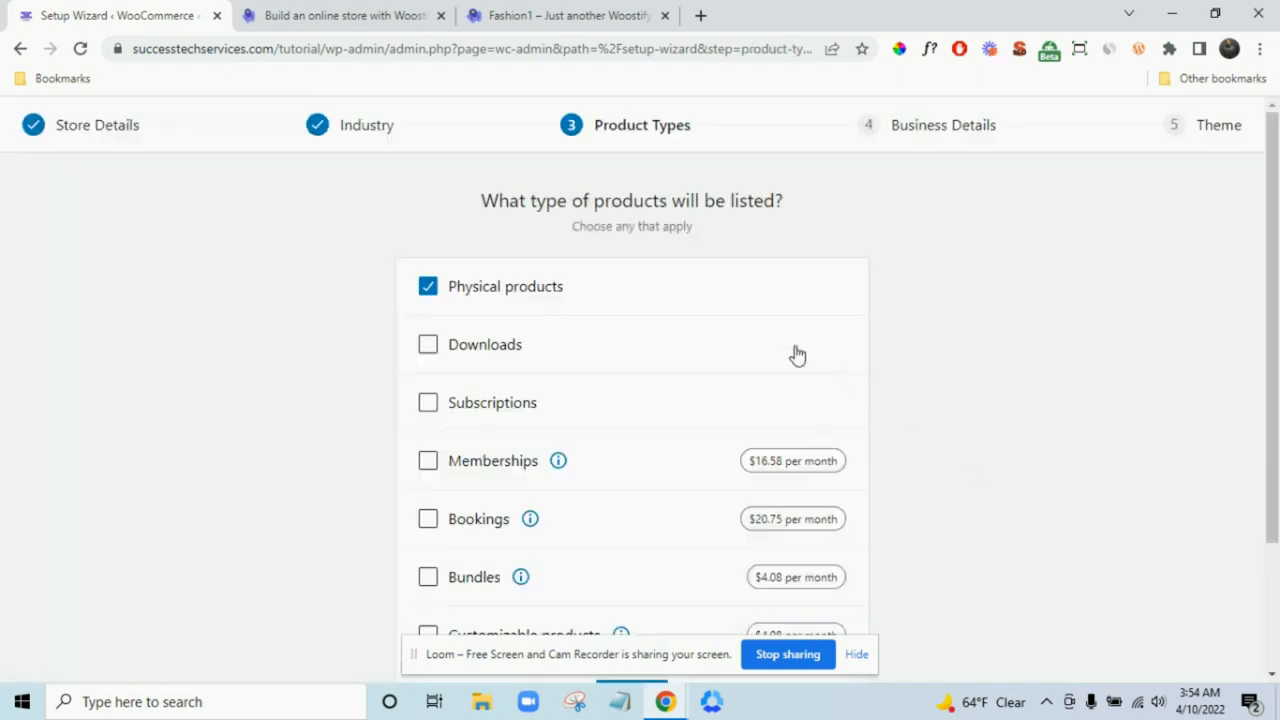
{"action": "scroll", "coordinate": [788, 390], "scroll_direction": "down", "scroll_amount": 1}
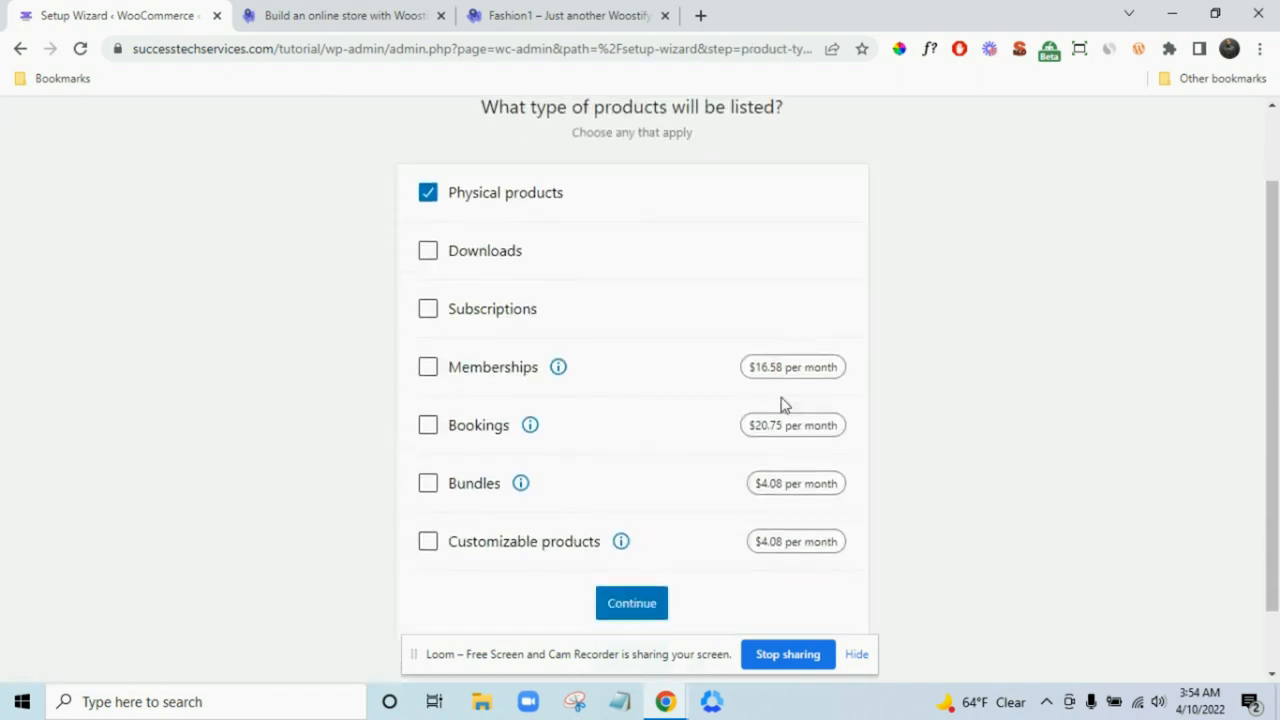
{"action": "left_click", "coordinate": [645, 608]}
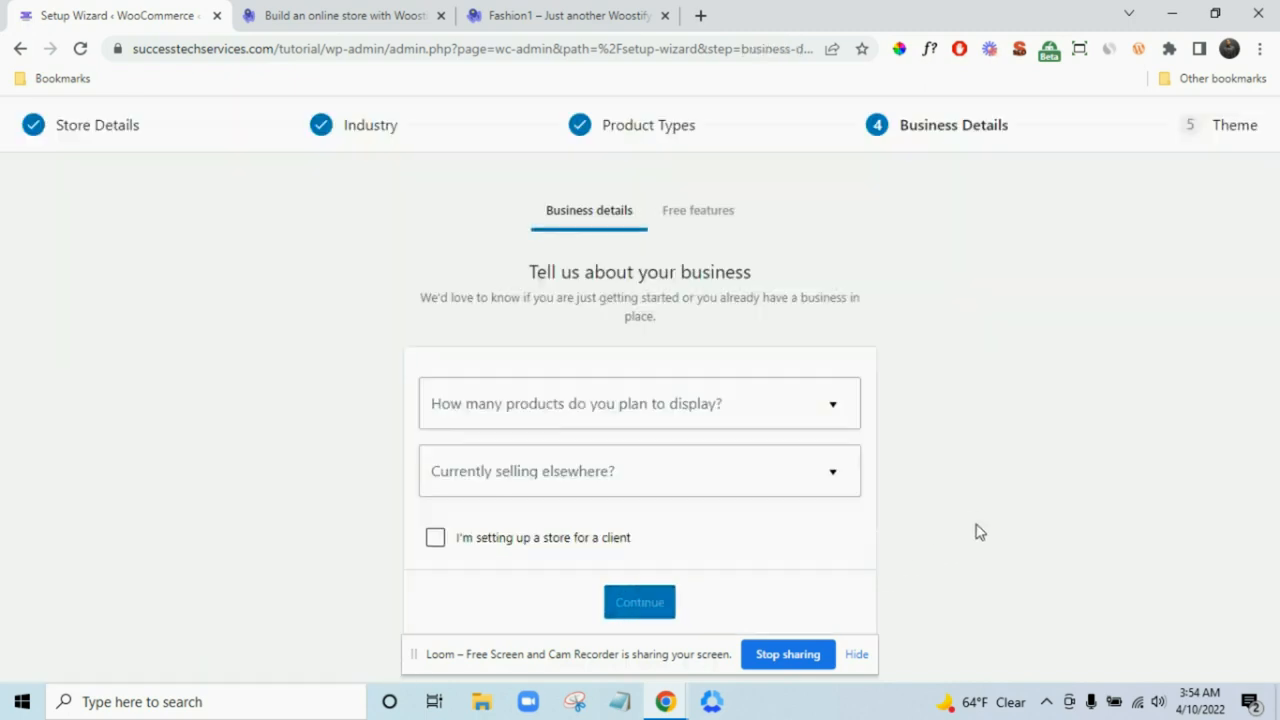
- Answer 'I don't have any products yet' and 'No' to selling elsewhere, then submit
{"action": "left_click", "coordinate": [778, 406]}
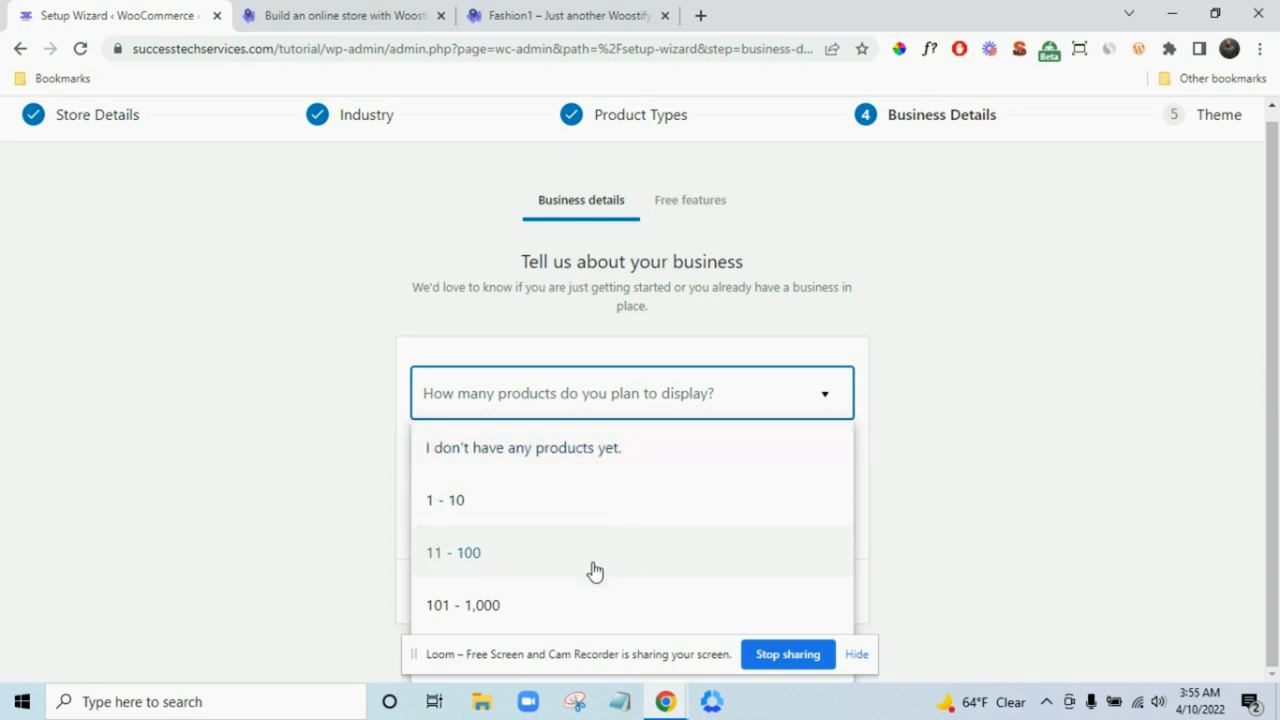
{"action": "left_click", "coordinate": [866, 662]}
{"action": "left_click", "coordinate": [857, 656]}
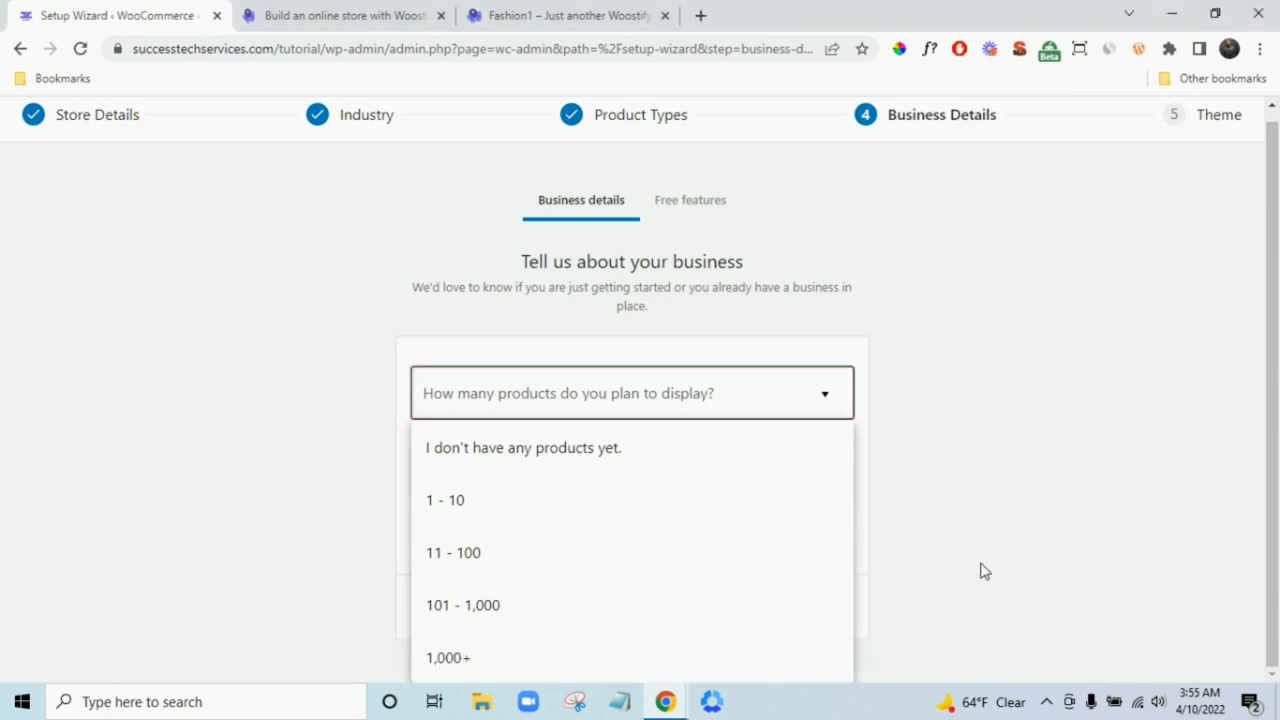
{"action": "left_click", "coordinate": [532, 460]}
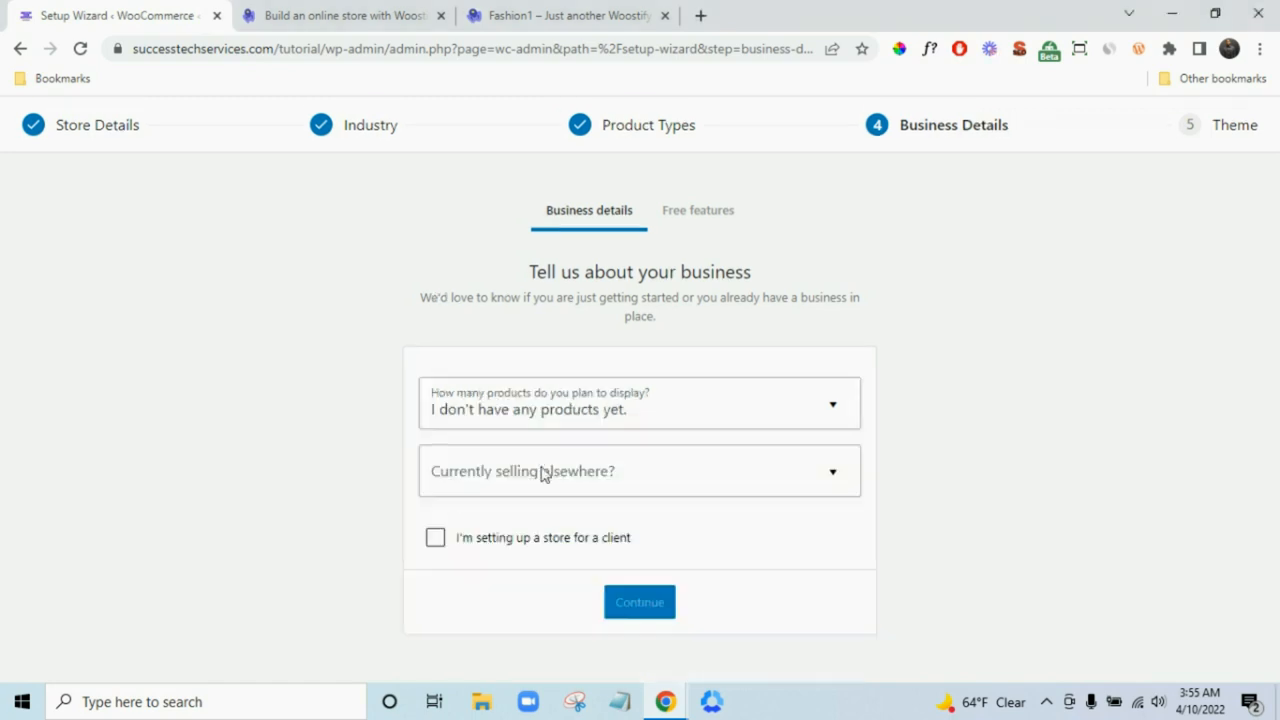
{"action": "left_click", "coordinate": [519, 483]}
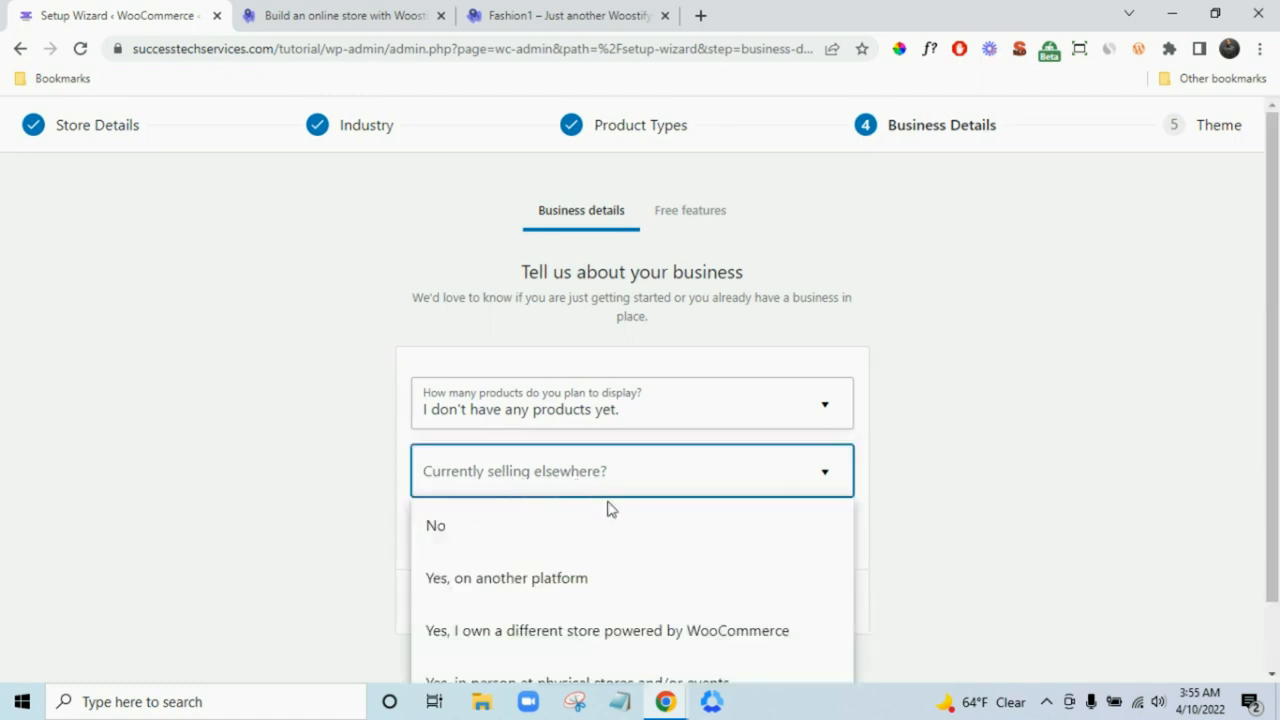
{"action": "left_click", "coordinate": [586, 545]}
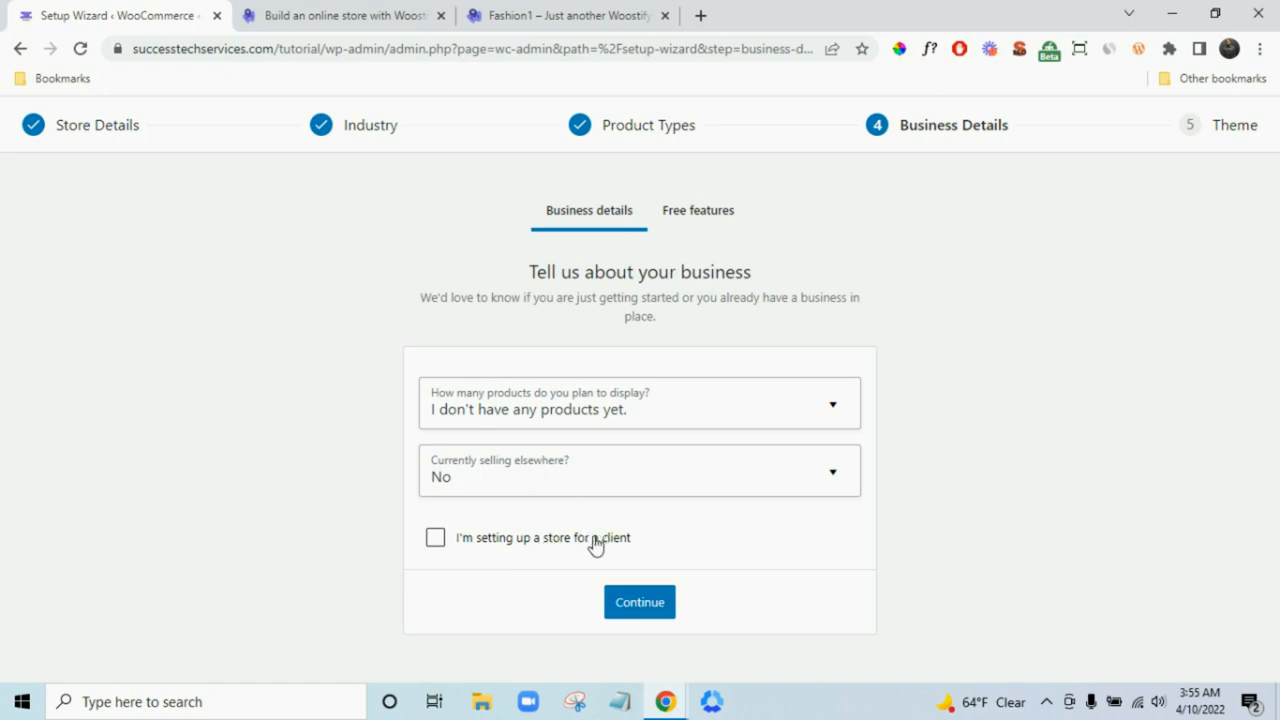
{"action": "left_click", "coordinate": [645, 611]}
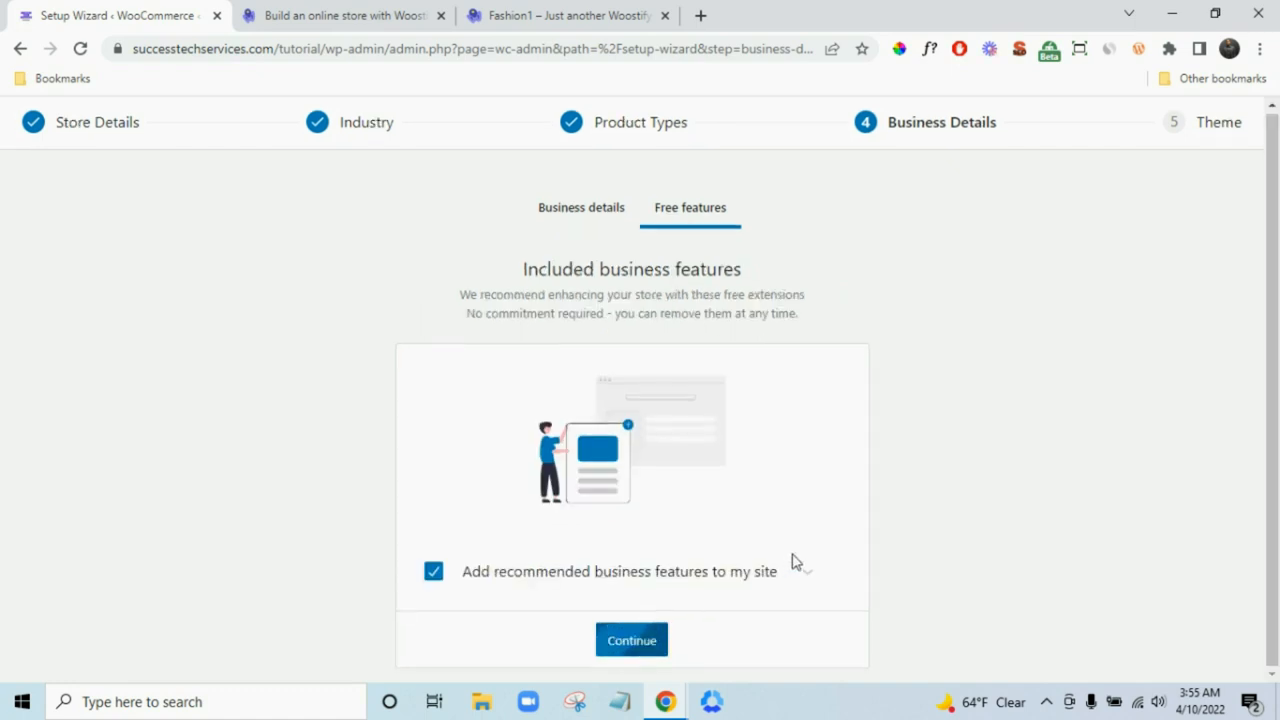
- Expand the recommended extensions and untick 'Add recommended business features to my site' before continuing
{"action": "scroll", "coordinate": [722, 563], "scroll_direction": "down", "scroll_amount": 2}
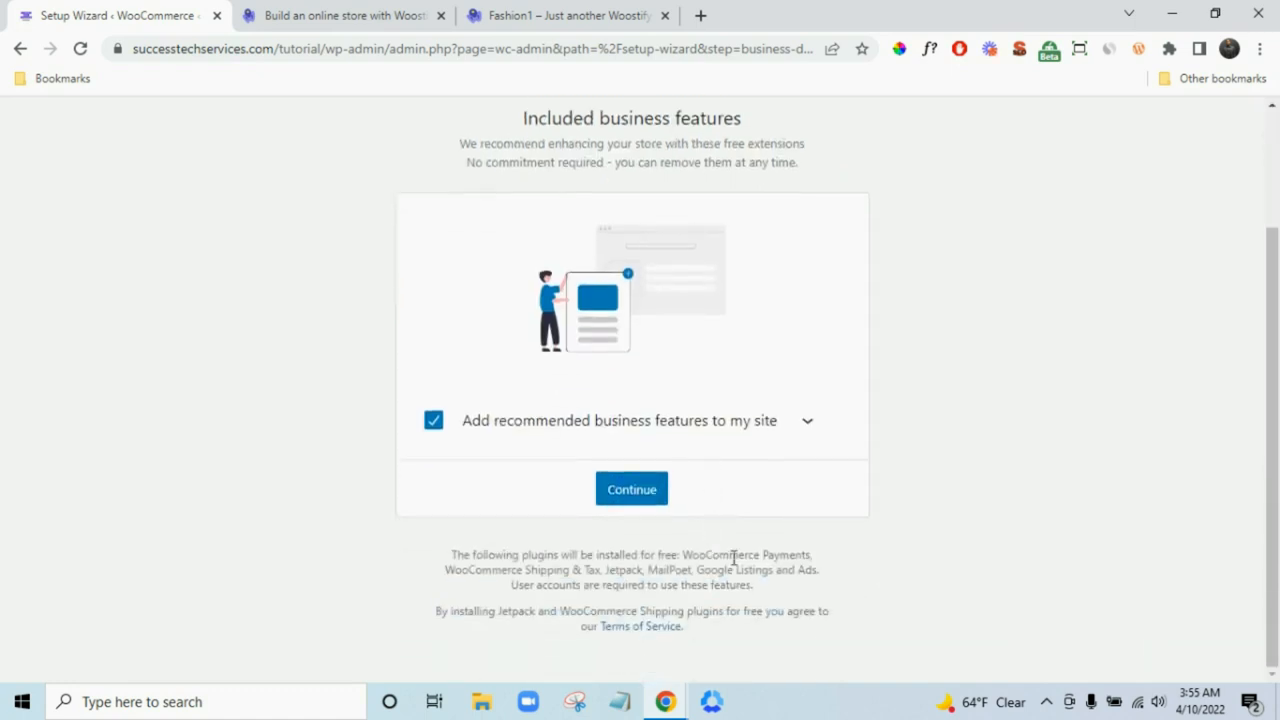
{"action": "left_click", "coordinate": [808, 421]}
{"action": "scroll", "coordinate": [967, 438], "scroll_direction": "down", "scroll_amount": 3}
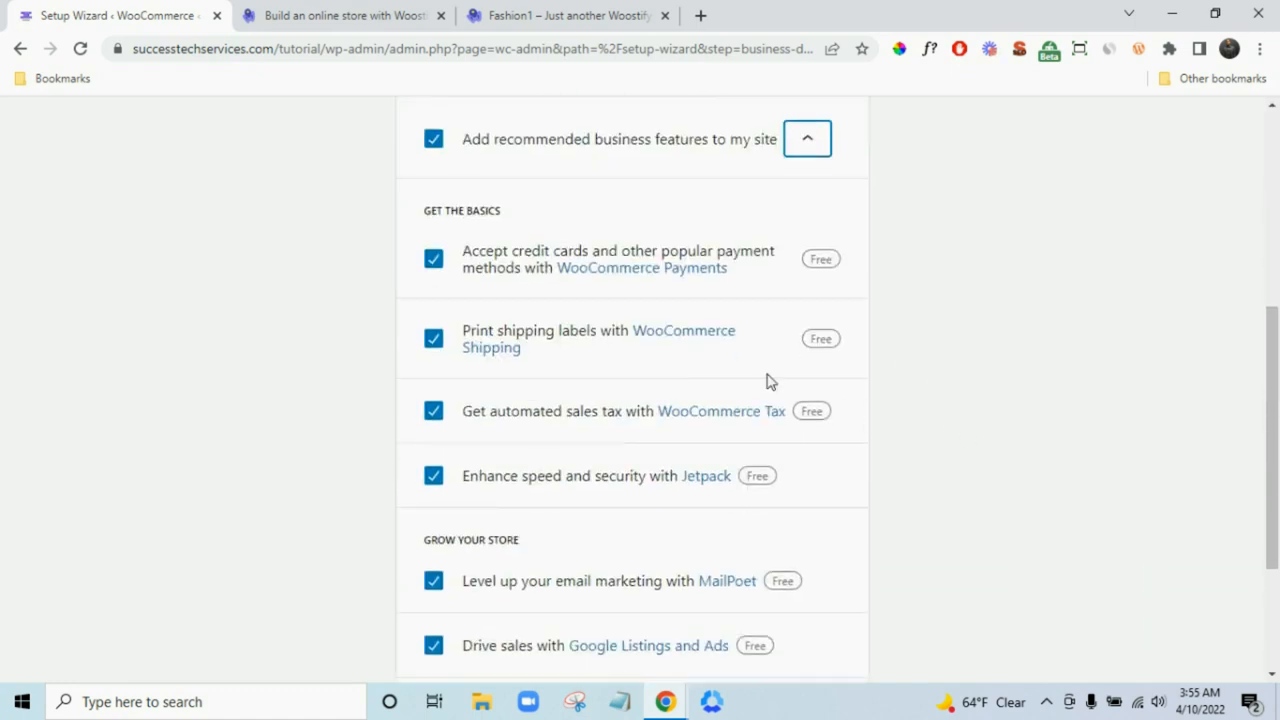
{"action": "scroll", "coordinate": [620, 440], "scroll_direction": "down", "scroll_amount": 2}
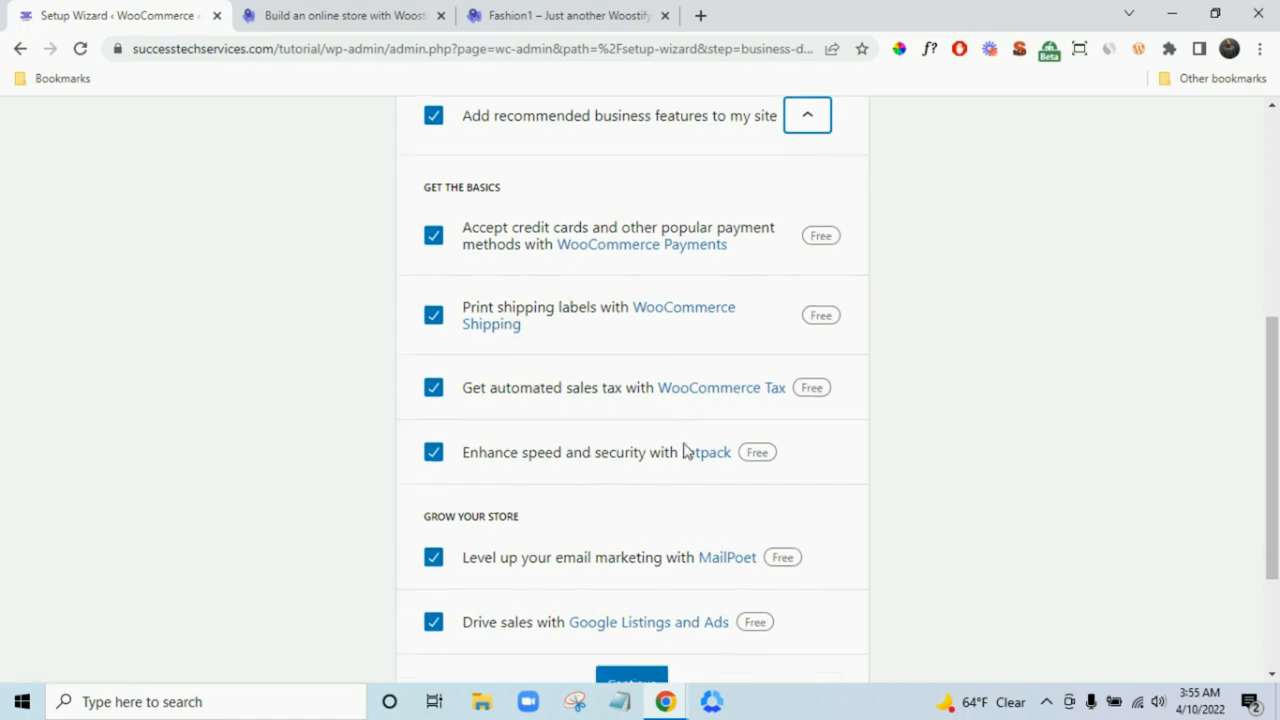
{"action": "scroll", "coordinate": [866, 418], "scroll_direction": "up", "scroll_amount": 3}
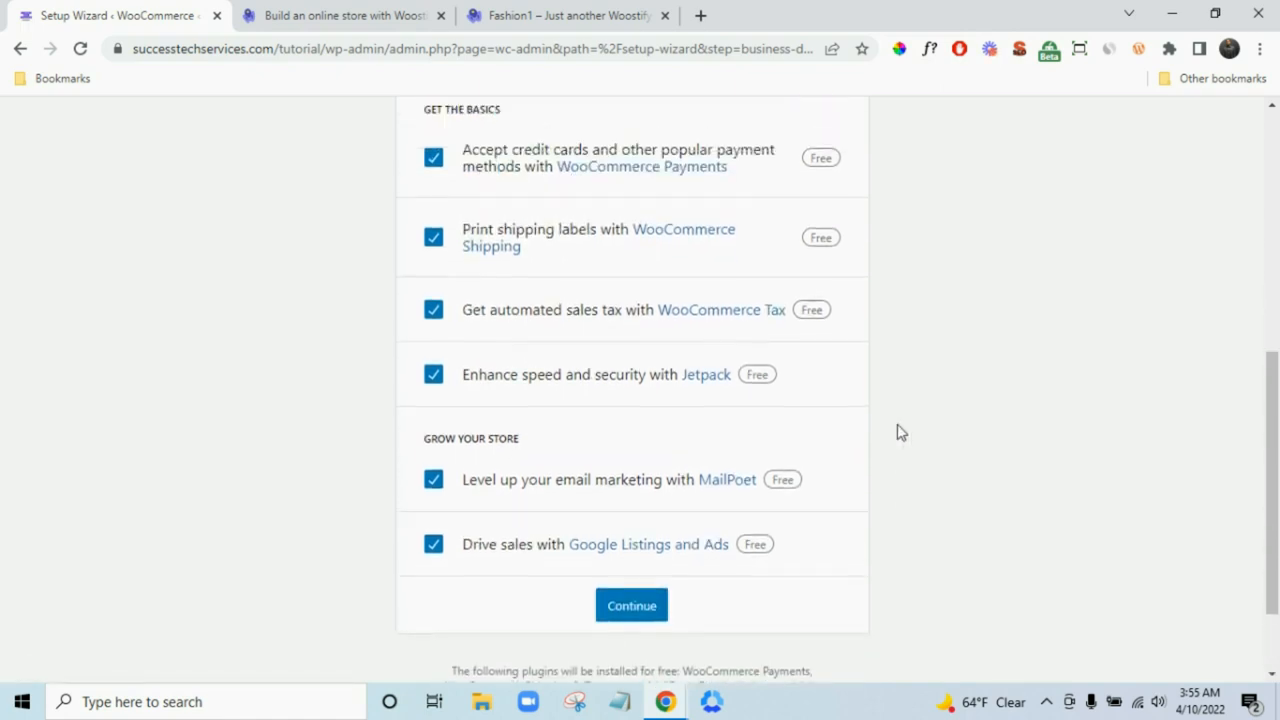
{"action": "scroll", "coordinate": [866, 418], "scroll_direction": "down", "scroll_amount": 2}
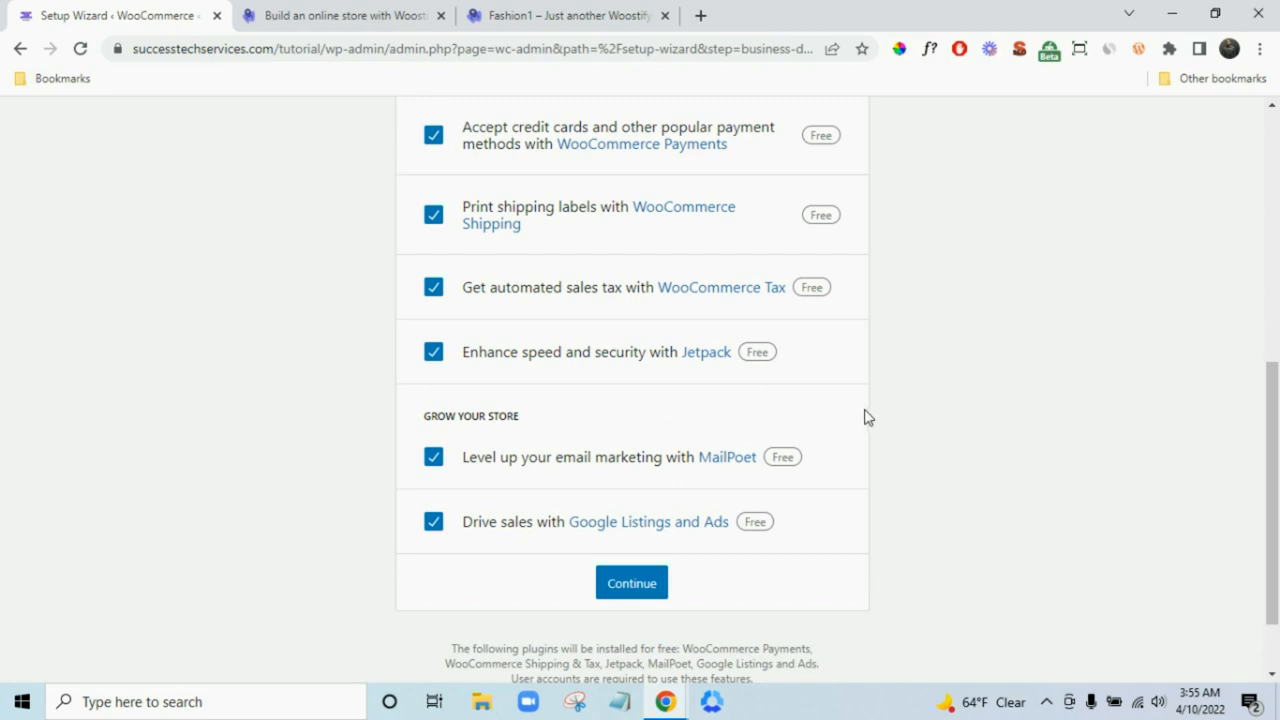
{"action": "scroll", "coordinate": [720, 394], "scroll_direction": "up", "scroll_amount": 1}
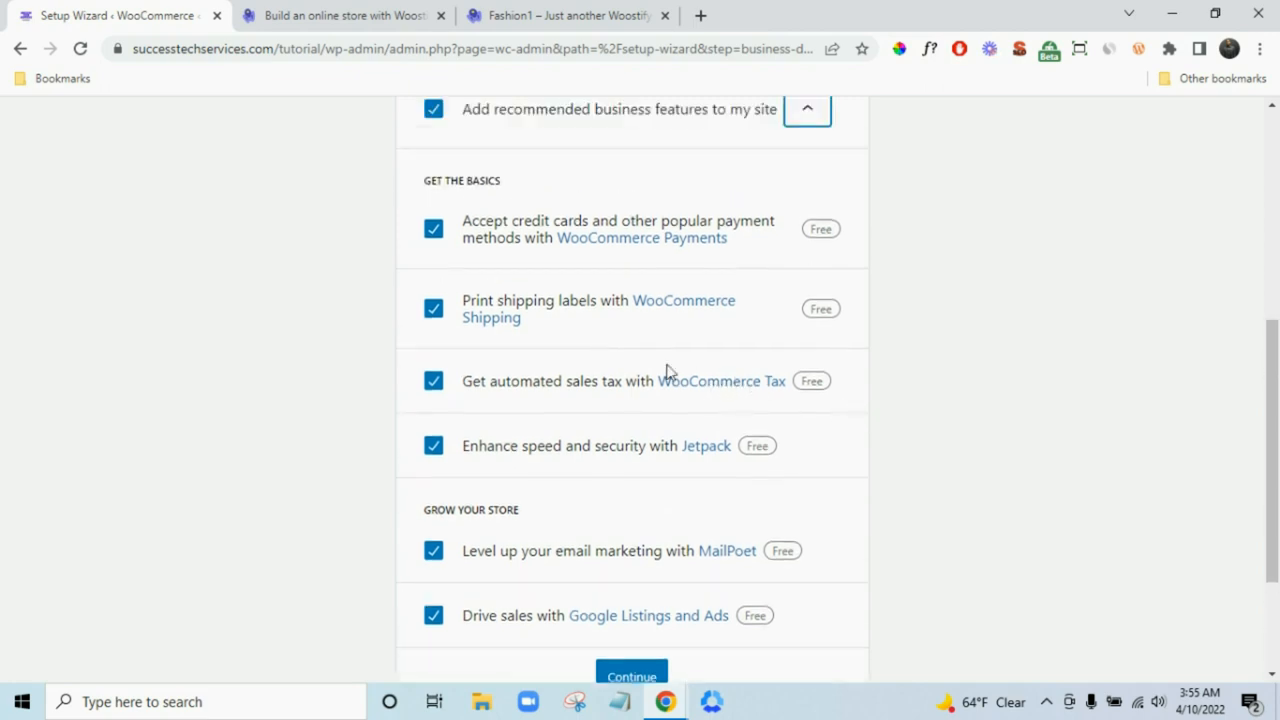
{"action": "scroll", "coordinate": [669, 371], "scroll_direction": "up", "scroll_amount": 1}
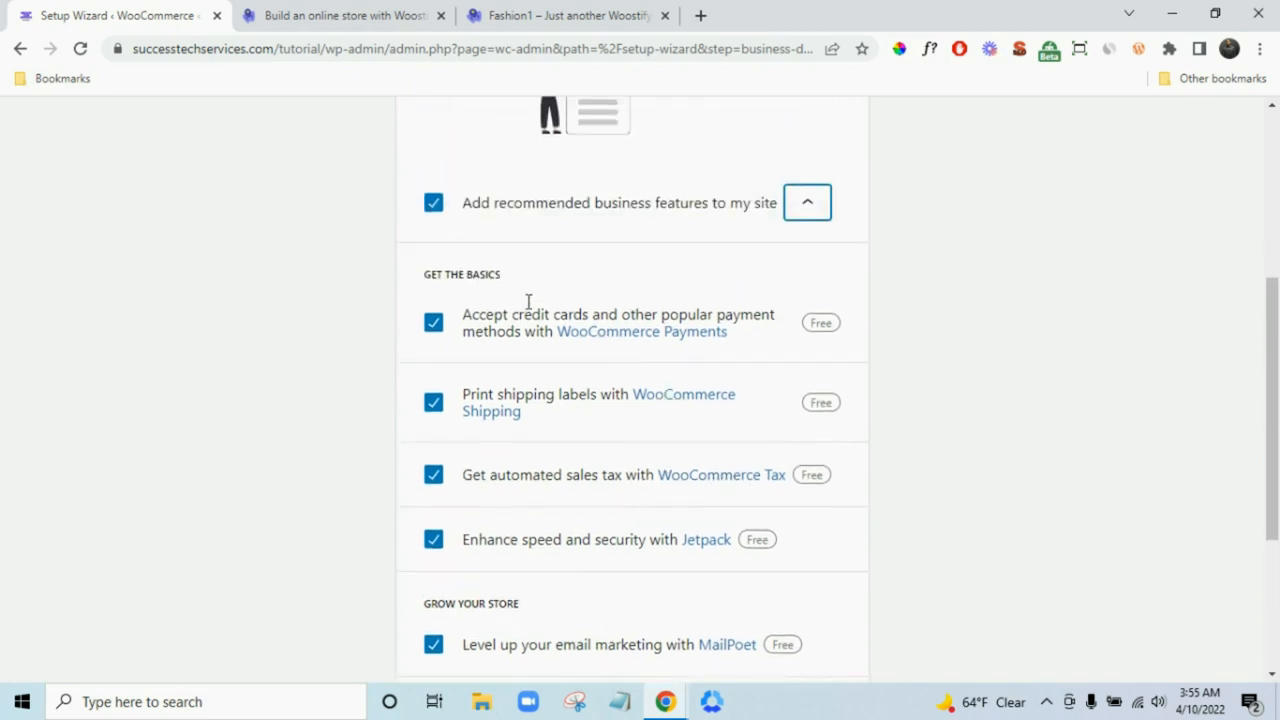
{"action": "left_click", "coordinate": [432, 207]}
{"action": "scroll", "coordinate": [660, 520], "scroll_direction": "down", "scroll_amount": 2}
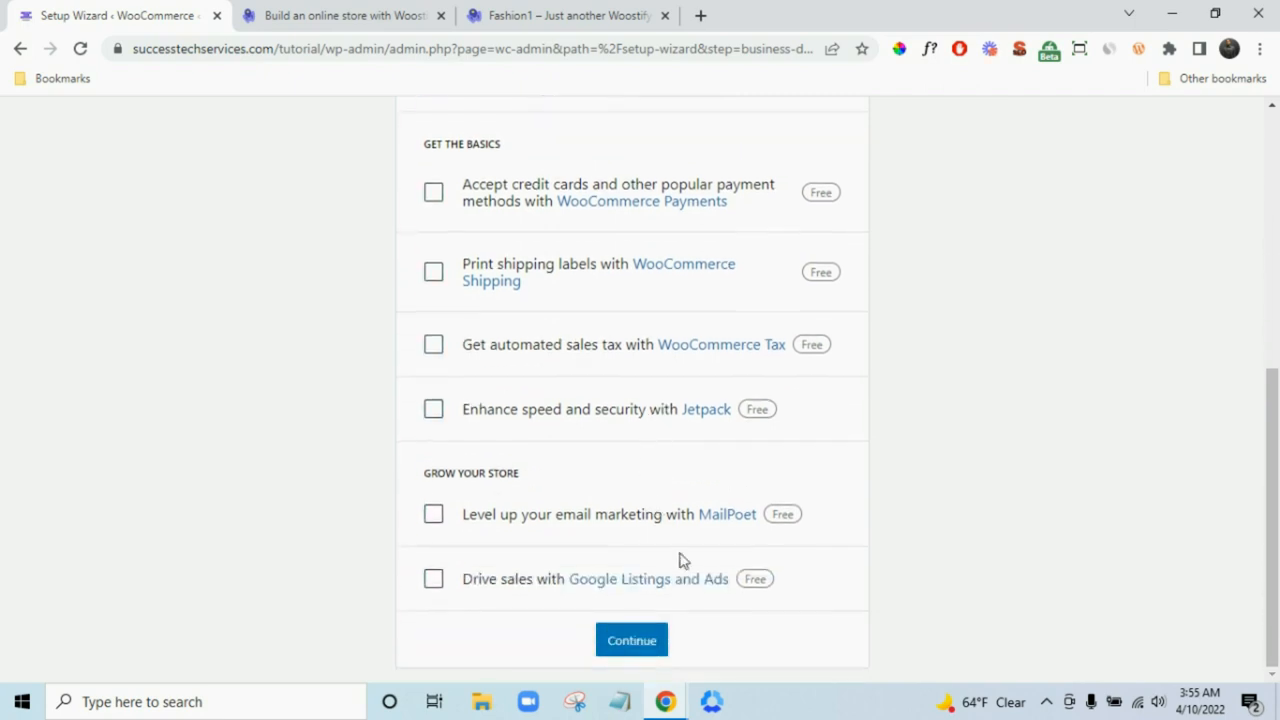
{"action": "left_click", "coordinate": [655, 643]}
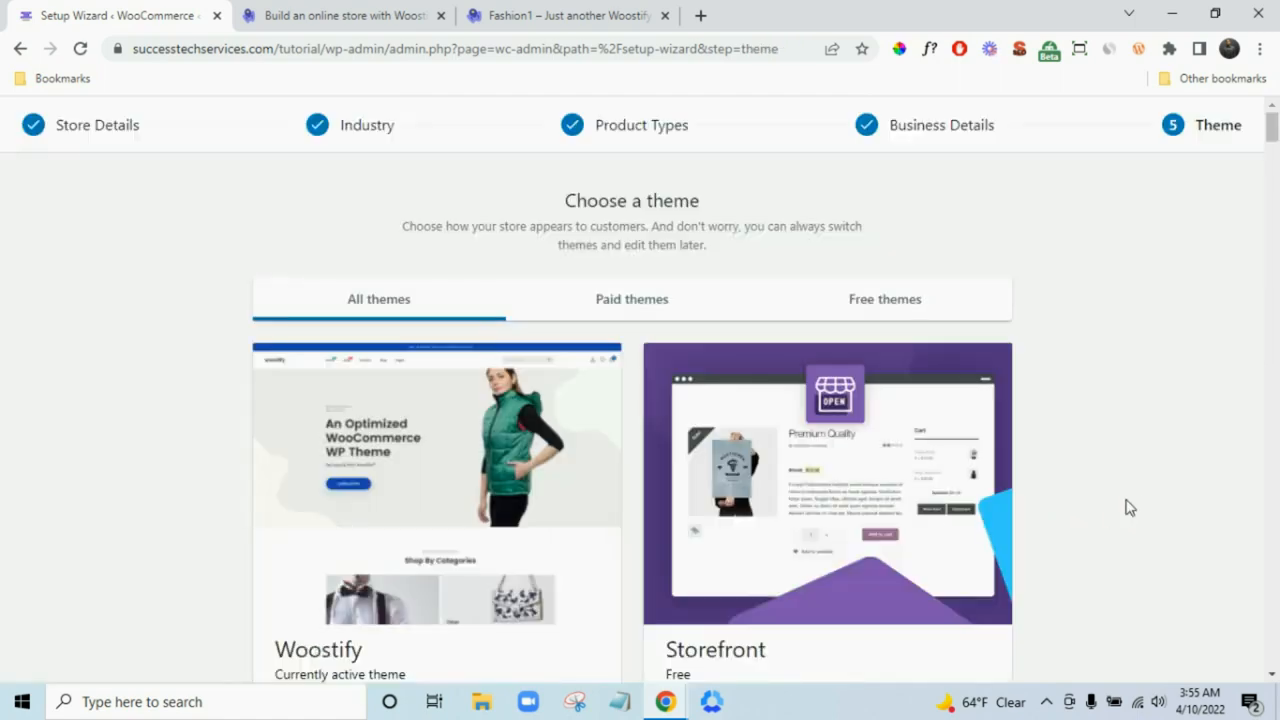
- Continue with the active Woostify theme to finish the setup wizard
{"action": "scroll", "coordinate": [1132, 505], "scroll_direction": "down", "scroll_amount": 1}
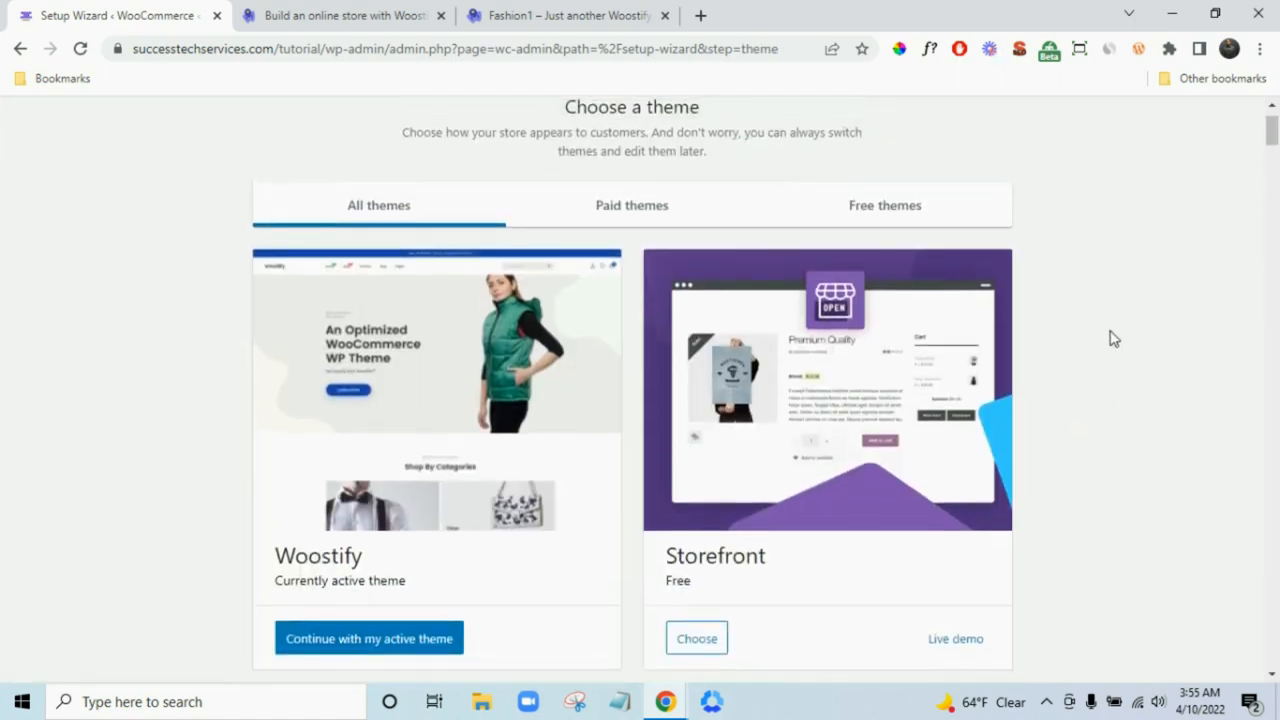
{"action": "scroll", "coordinate": [1111, 340], "scroll_direction": "down", "scroll_amount": 4}
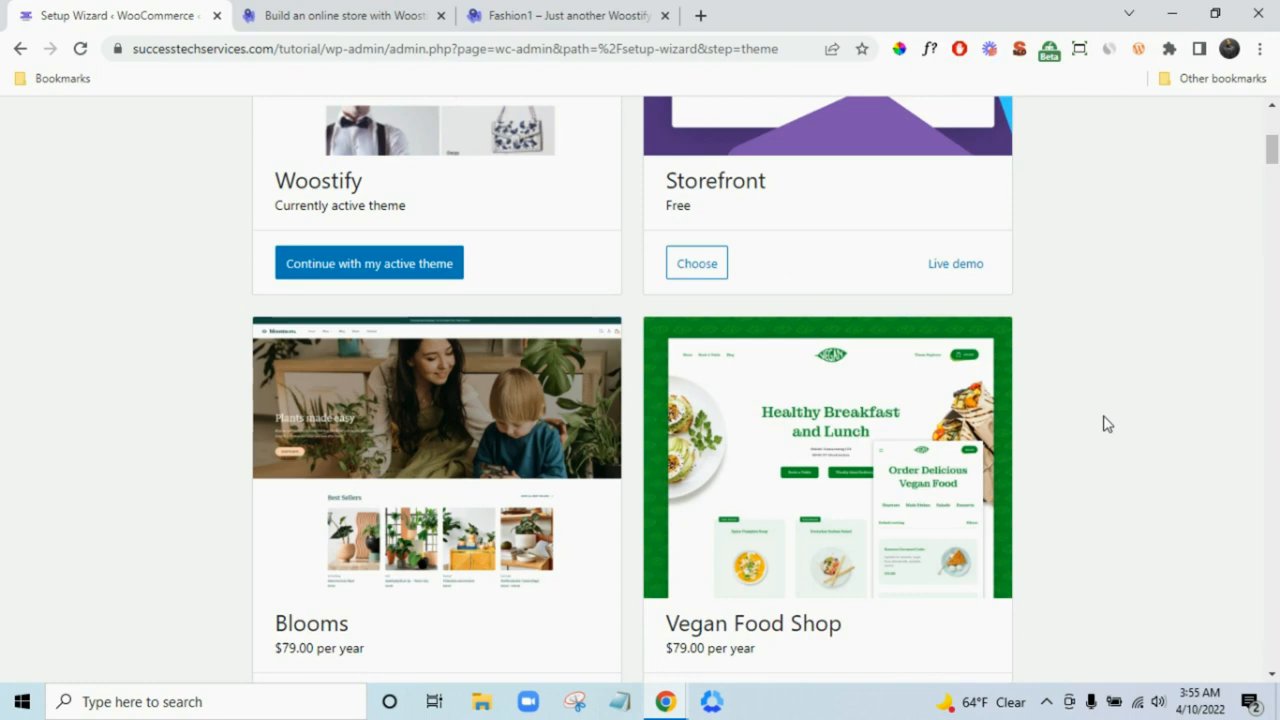
{"action": "scroll", "coordinate": [1108, 424], "scroll_direction": "up", "scroll_amount": 2}
{"action": "scroll", "coordinate": [391, 349], "scroll_direction": "up", "scroll_amount": 2}
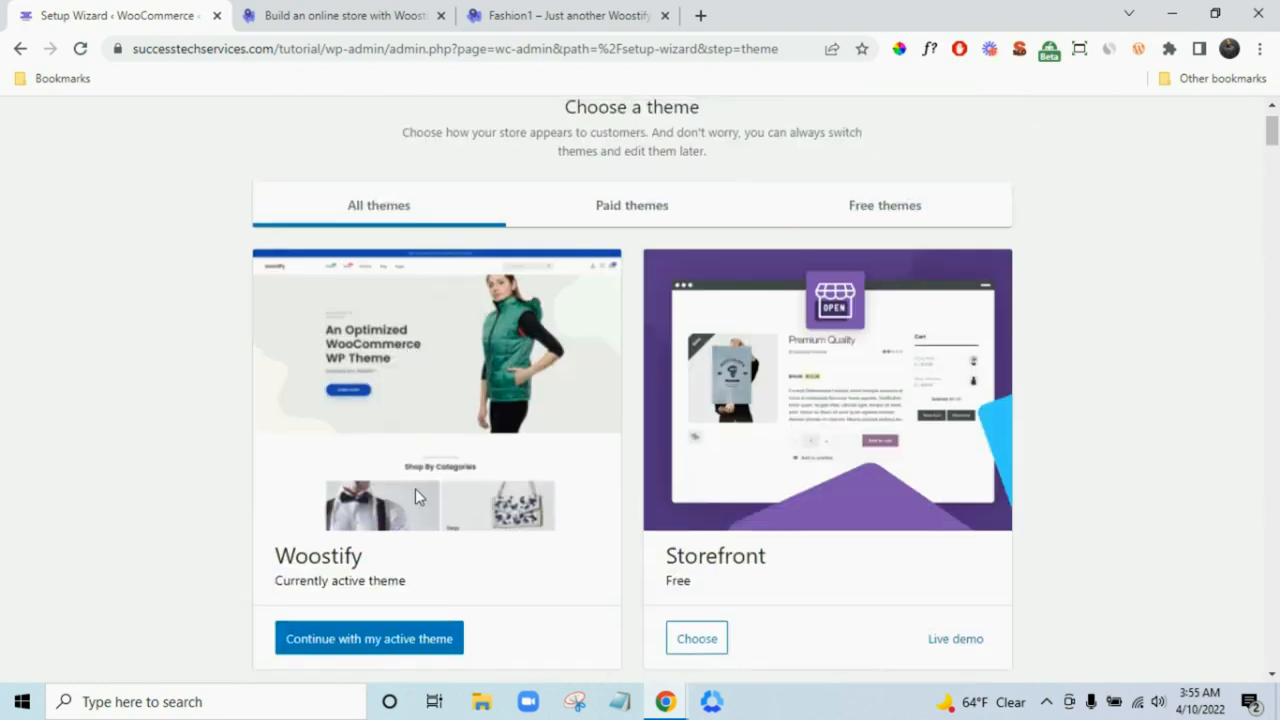
{"action": "left_click", "coordinate": [357, 636]}
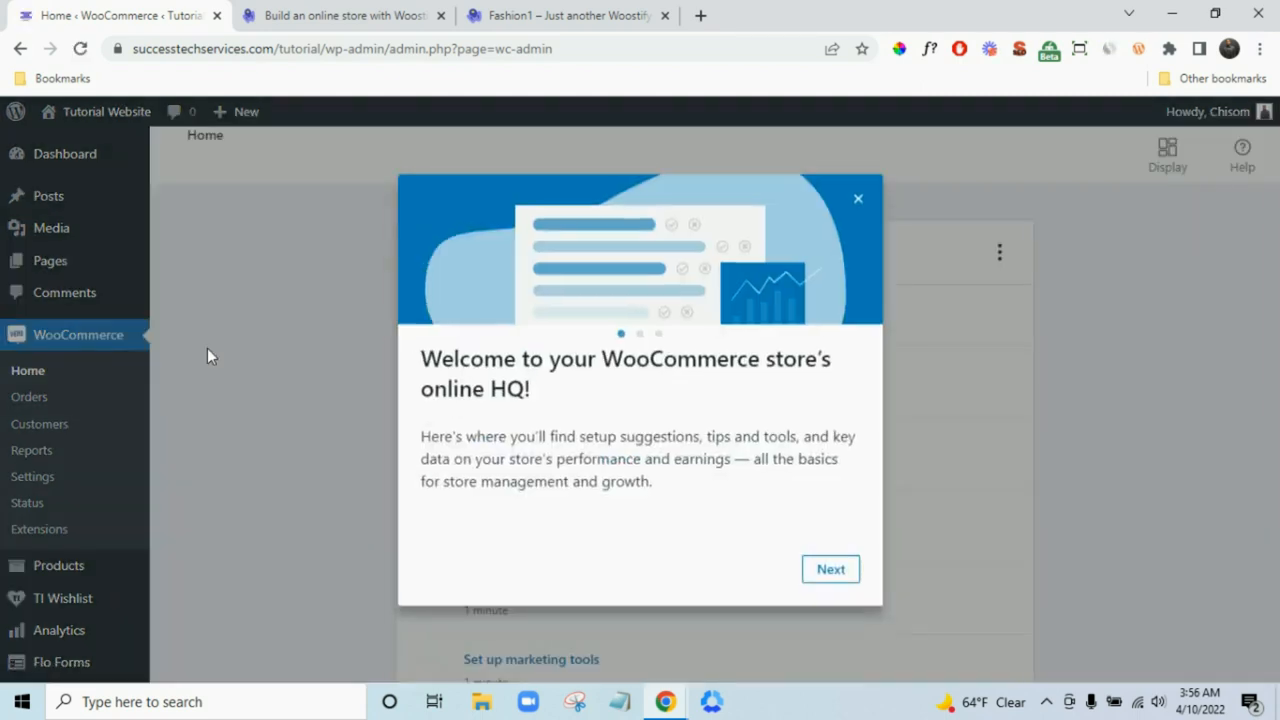
{"action": "left_click", "coordinate": [858, 199]}
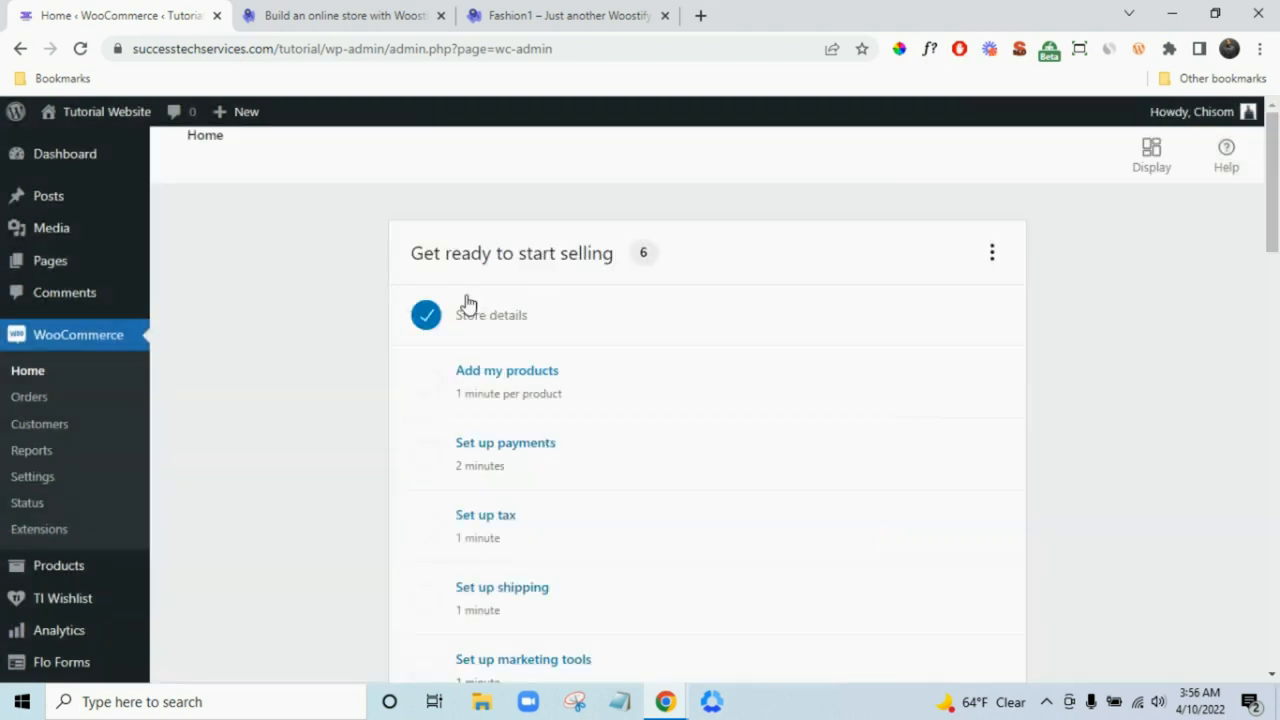
{"action": "left_click", "coordinate": [43, 480]}
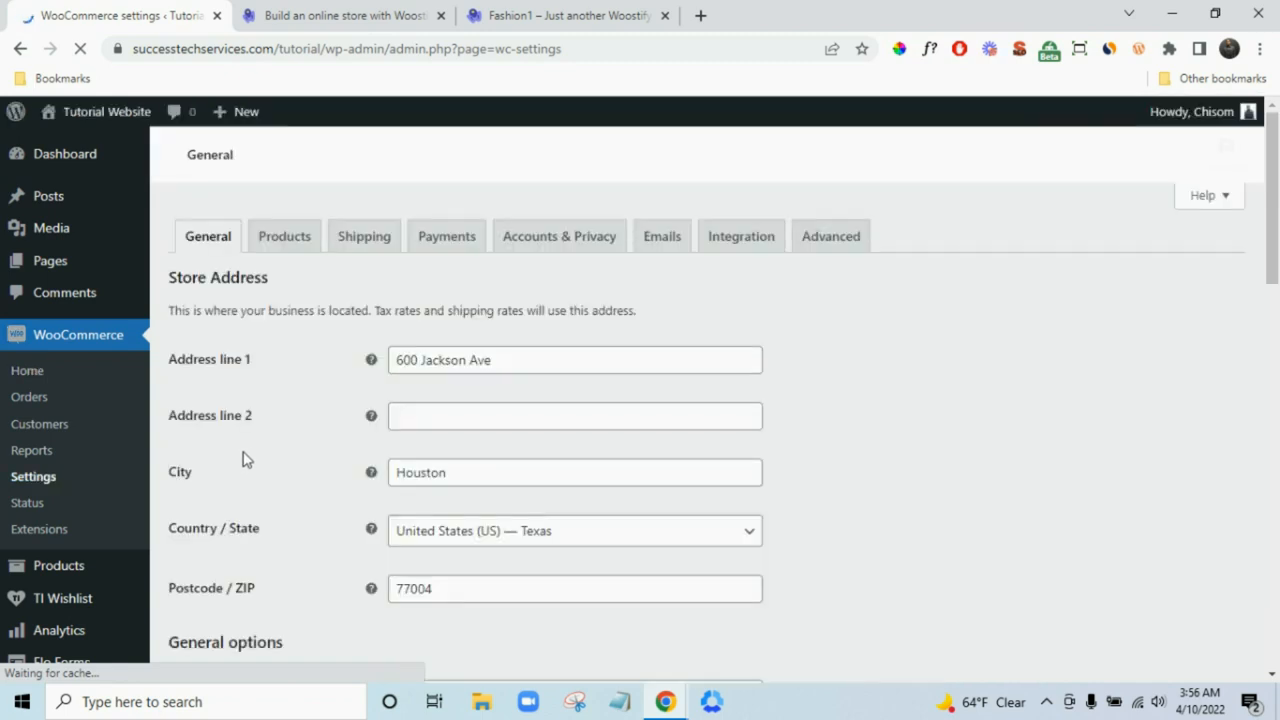
{"action": "scroll", "coordinate": [290, 449], "scroll_direction": "down", "scroll_amount": 2}
{"action": "scroll", "coordinate": [300, 446], "scroll_direction": "down", "scroll_amount": 1}
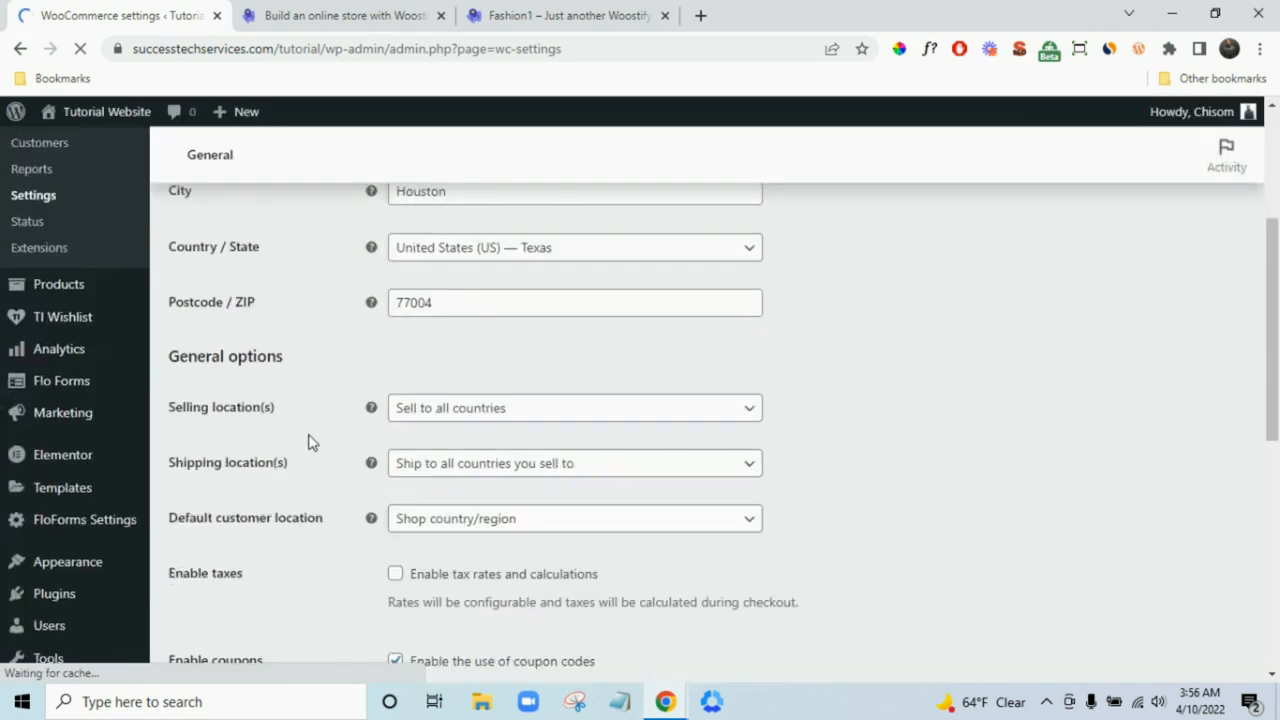
{"action": "scroll", "coordinate": [330, 436], "scroll_direction": "down", "scroll_amount": 2}
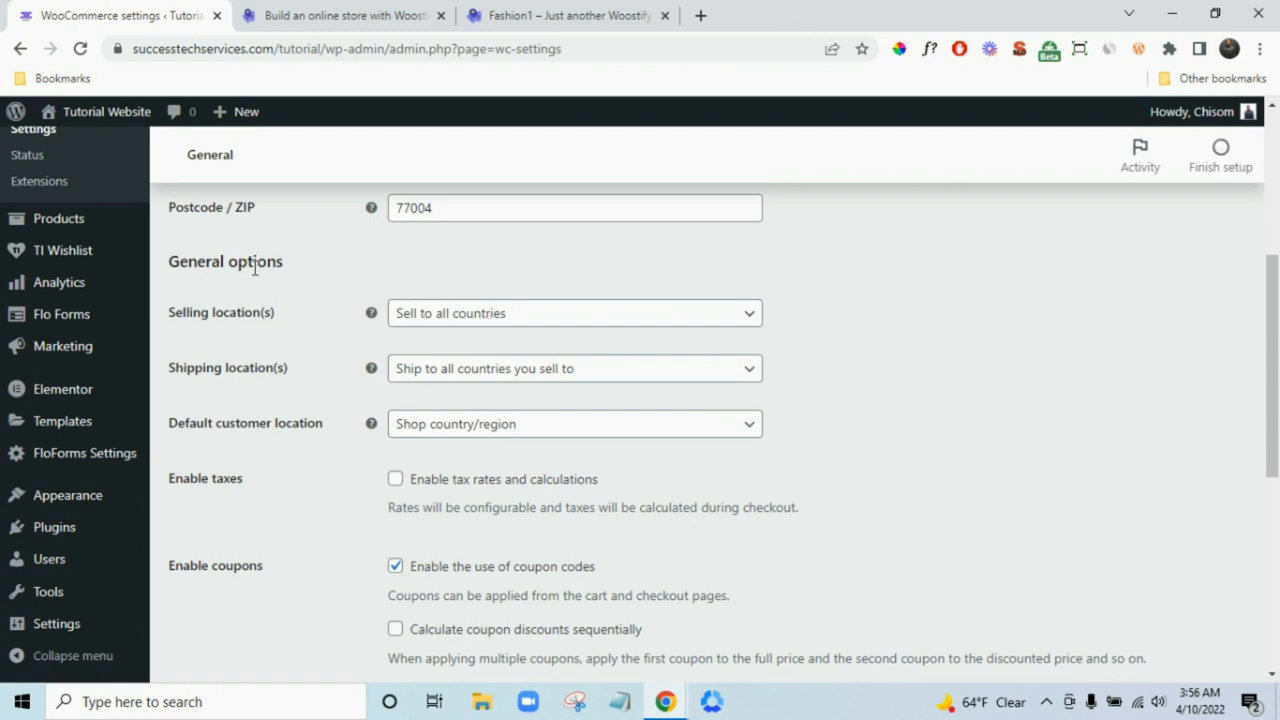
{"action": "scroll", "coordinate": [300, 290], "scroll_direction": "up", "scroll_amount": 2}
{"action": "scroll", "coordinate": [330, 360], "scroll_direction": "down", "scroll_amount": 1}
{"action": "scroll", "coordinate": [330, 373], "scroll_direction": "up", "scroll_amount": 2}
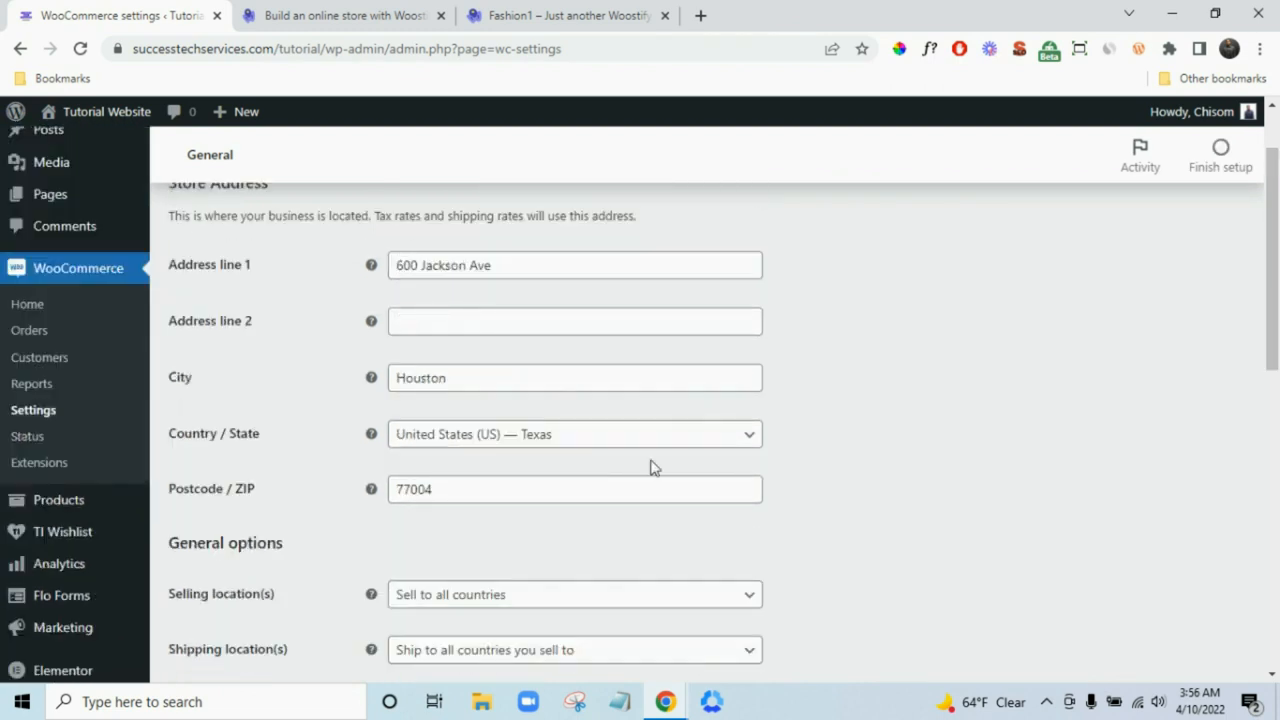
{"action": "scroll", "coordinate": [652, 489], "scroll_direction": "down", "scroll_amount": 2}
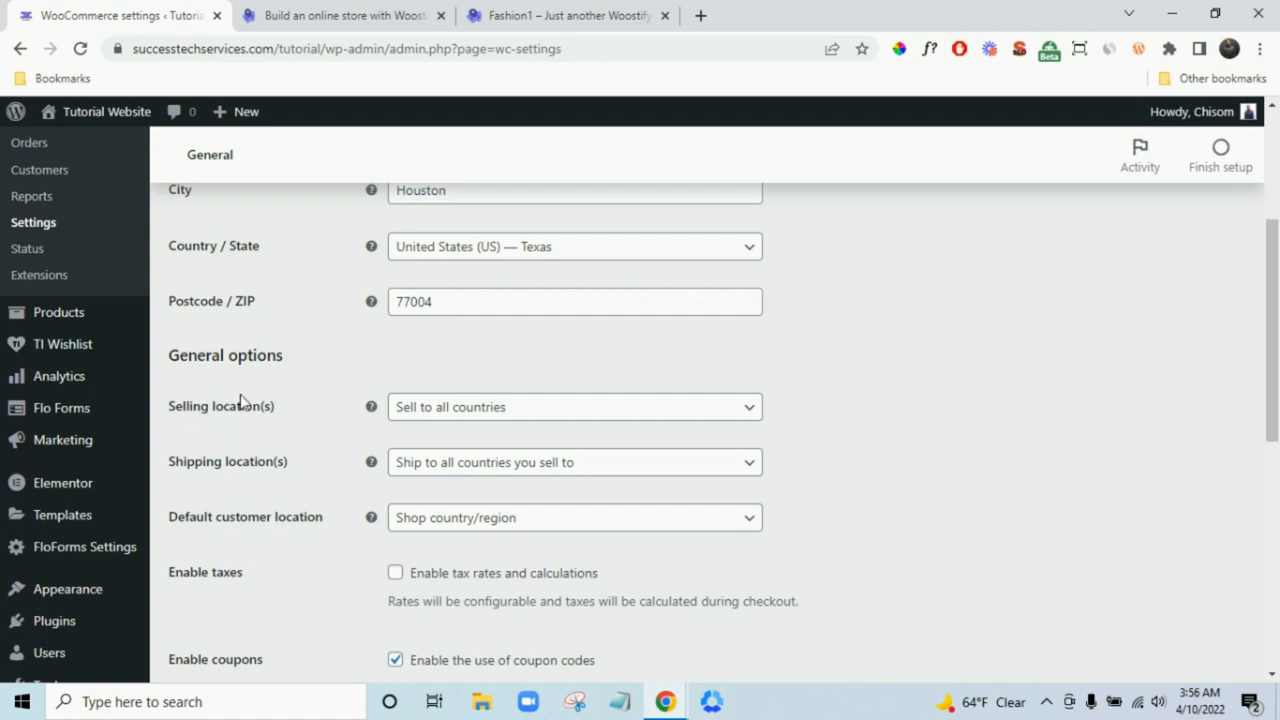
- Sell to specific countries with United States (US) only, leaving shipping locations unchanged
{"action": "left_click", "coordinate": [500, 420]}
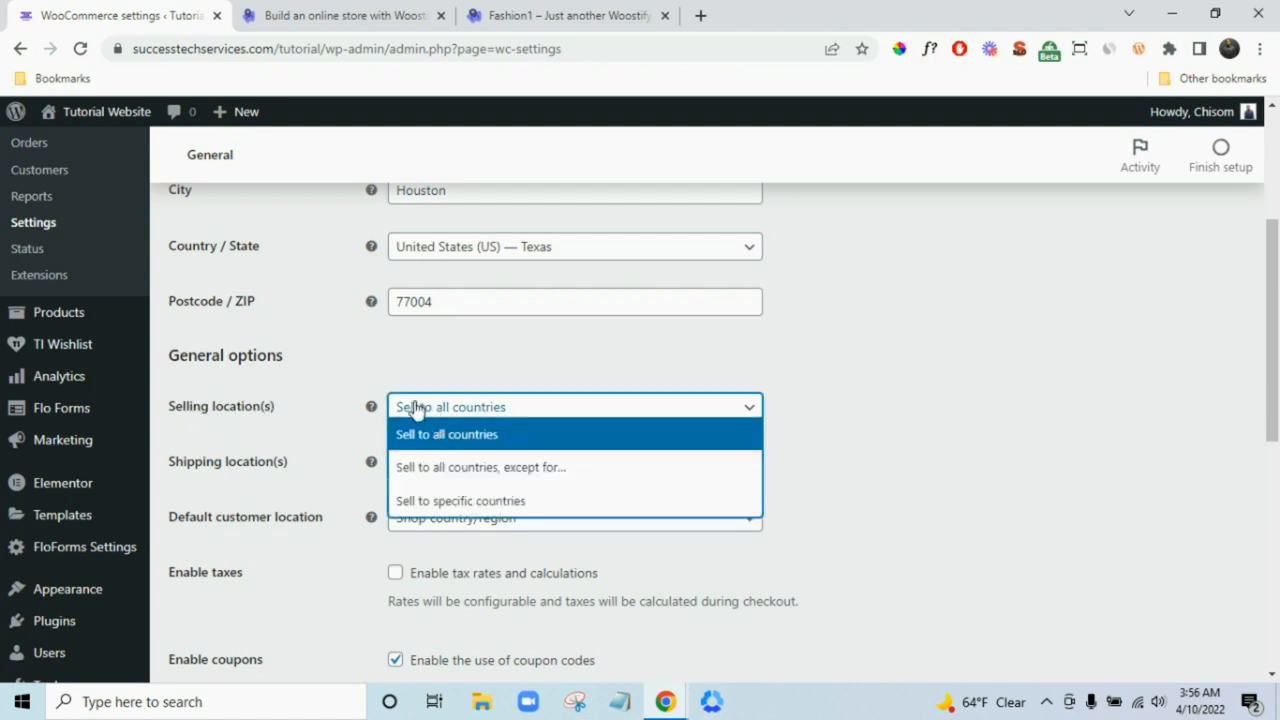
{"action": "left_click", "coordinate": [541, 510]}
{"action": "left_click", "coordinate": [543, 470]}
{"action": "type", "text": "u"}
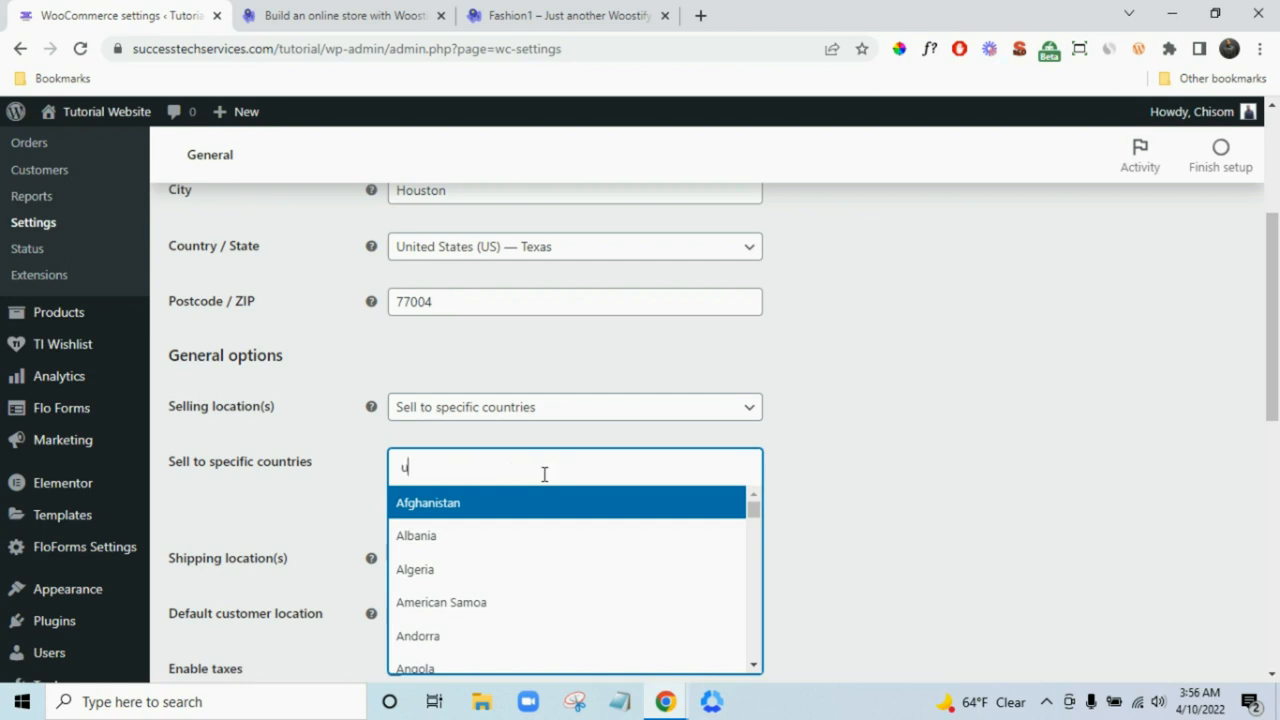
{"action": "type", "text": "ni"}
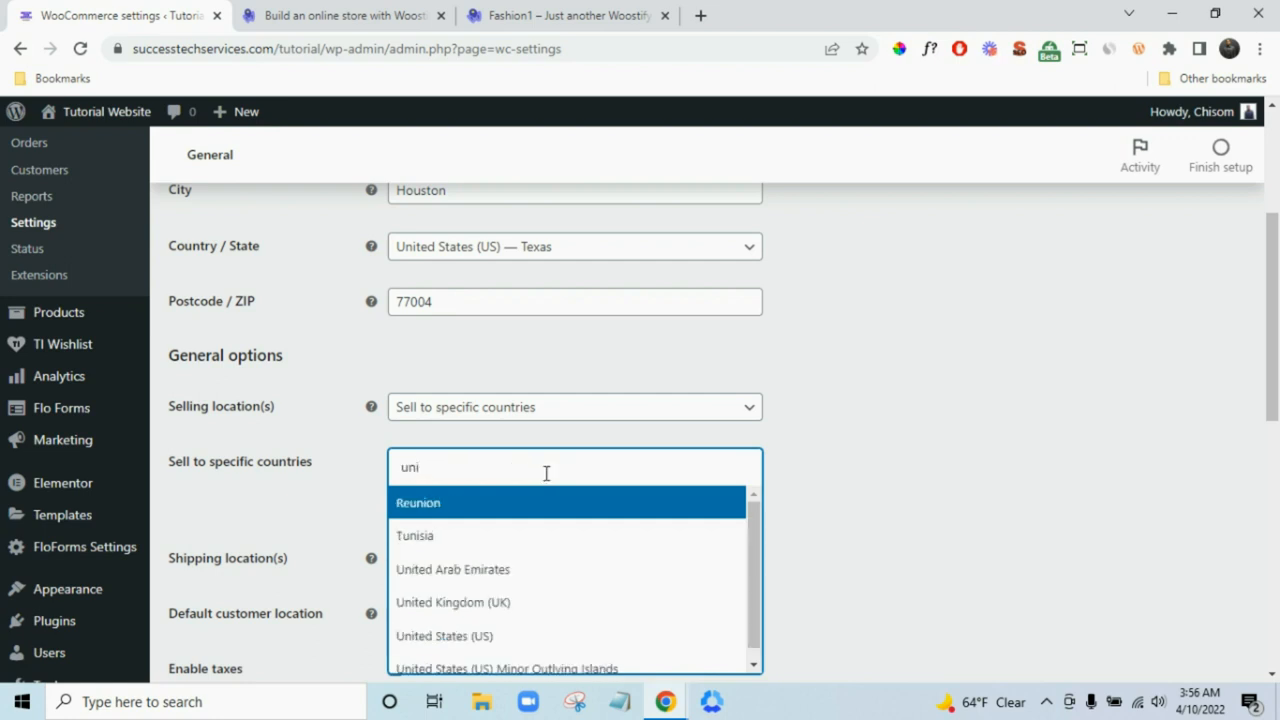
{"action": "left_click", "coordinate": [606, 640]}
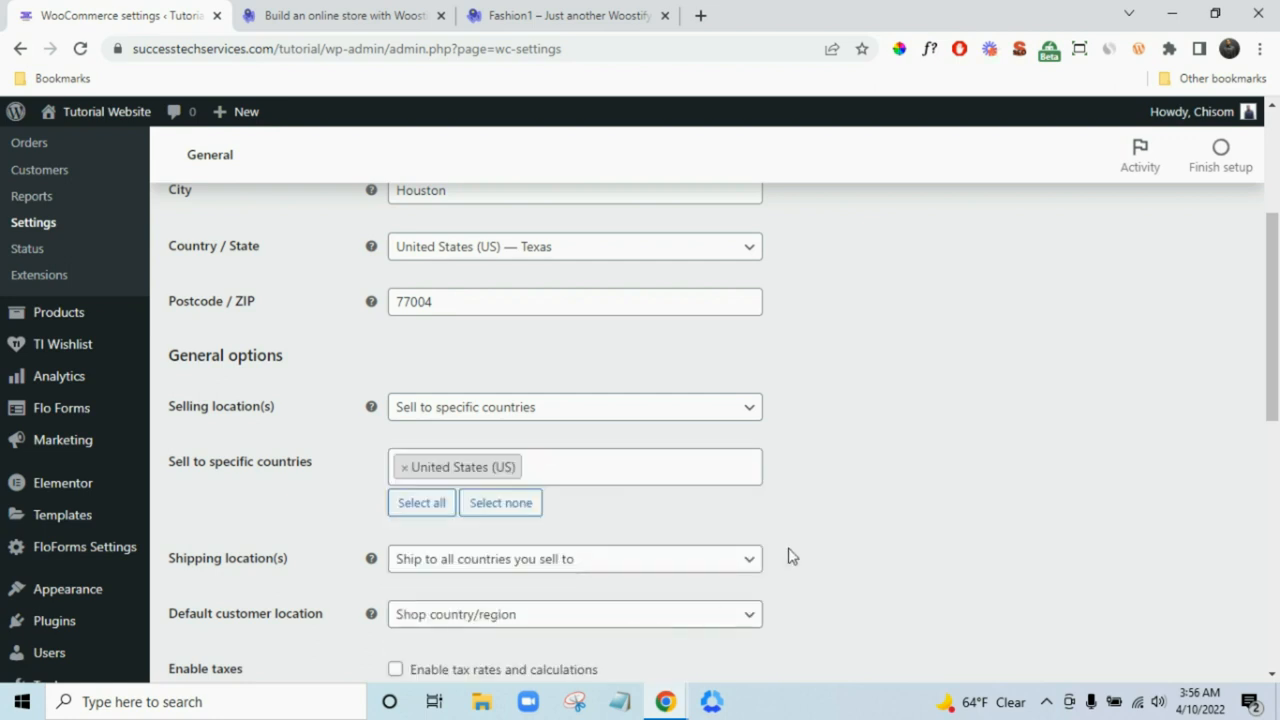
{"action": "scroll", "coordinate": [790, 550], "scroll_direction": "down", "scroll_amount": 3}
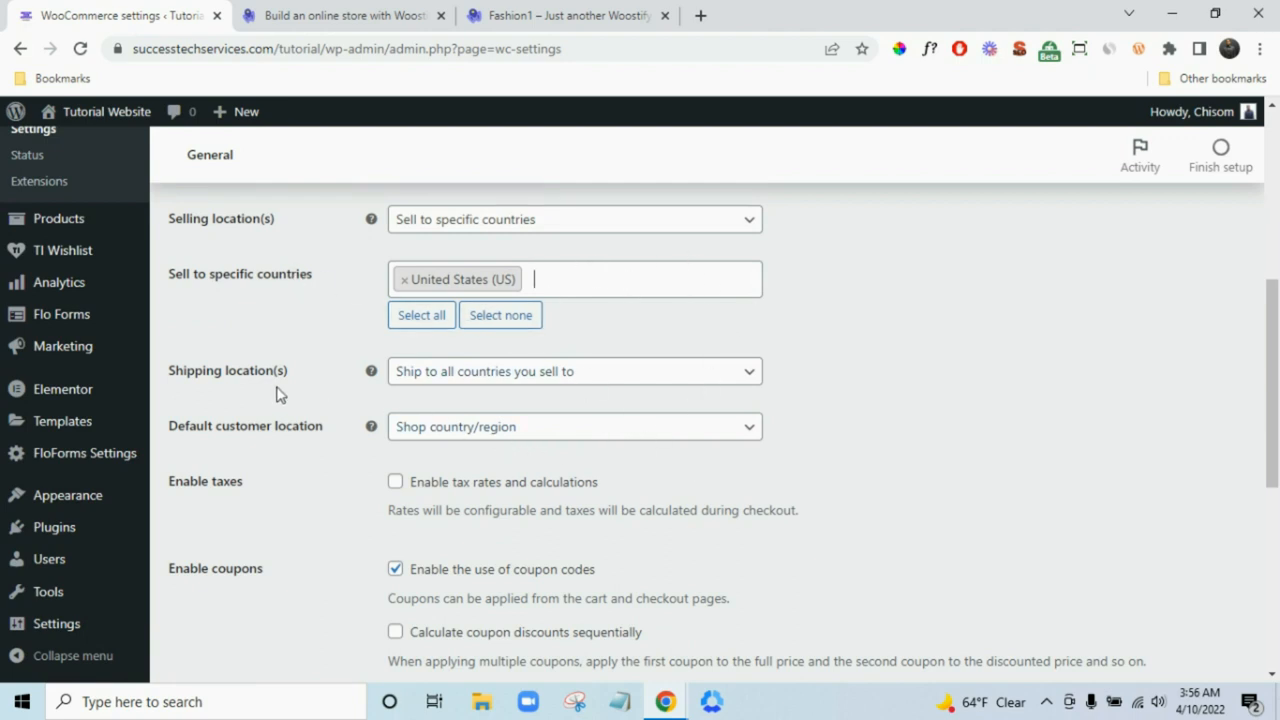
{"action": "left_click", "coordinate": [571, 380]}
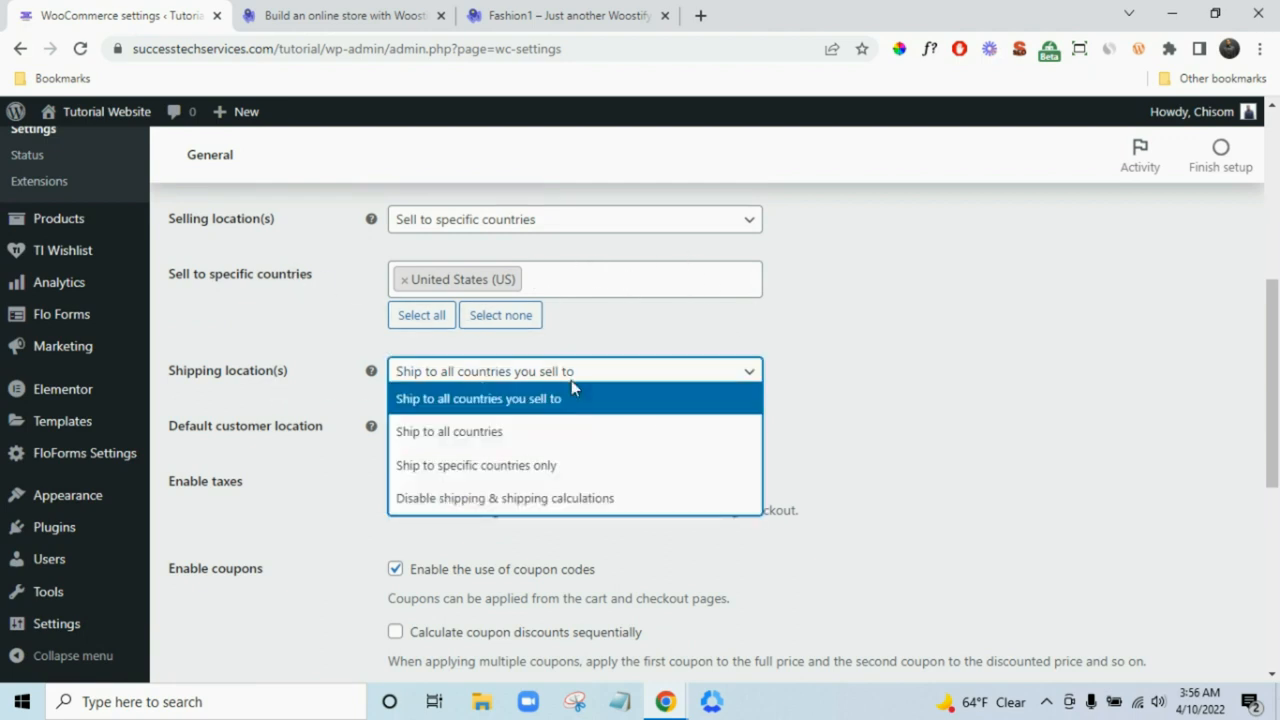
{"action": "left_click", "coordinate": [936, 390]}
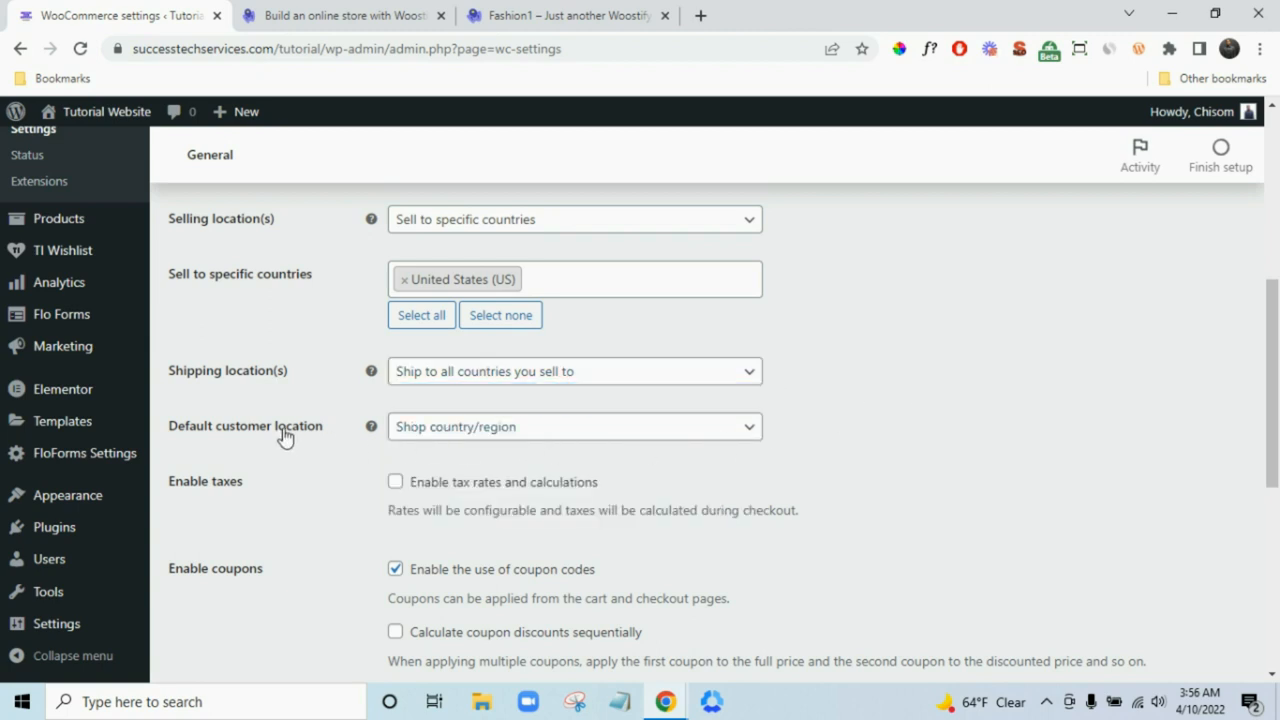
{"action": "scroll", "coordinate": [723, 457], "scroll_direction": "down", "scroll_amount": 1}
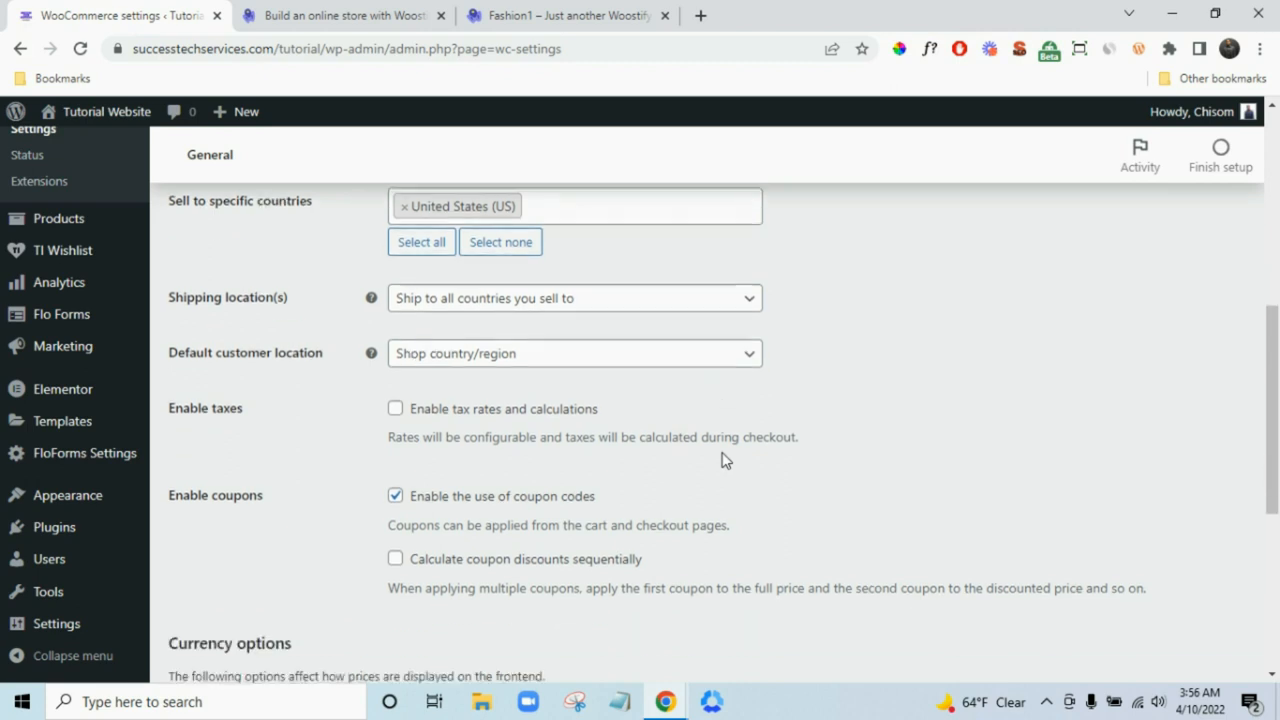
- Enable tax rates and calculations, keep US dollar as currency, and save the general settings
{"action": "left_click", "coordinate": [396, 394]}
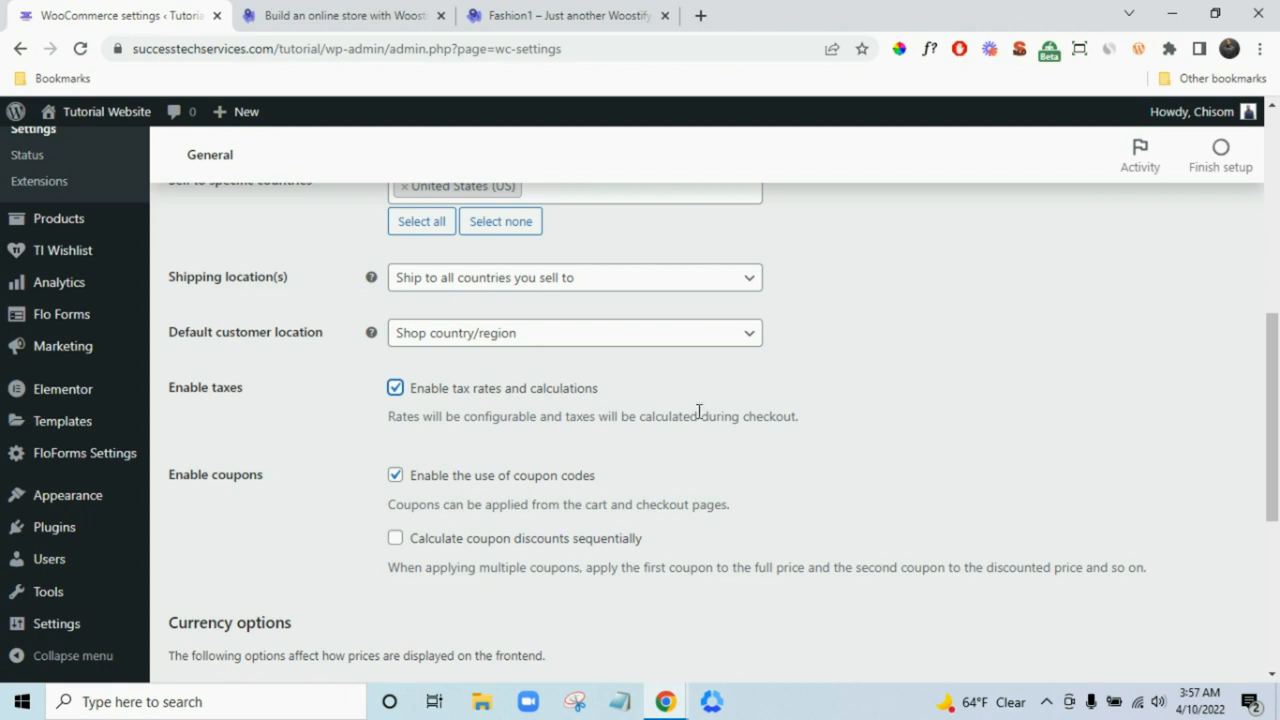
{"action": "scroll", "coordinate": [698, 412], "scroll_direction": "down", "scroll_amount": 3}
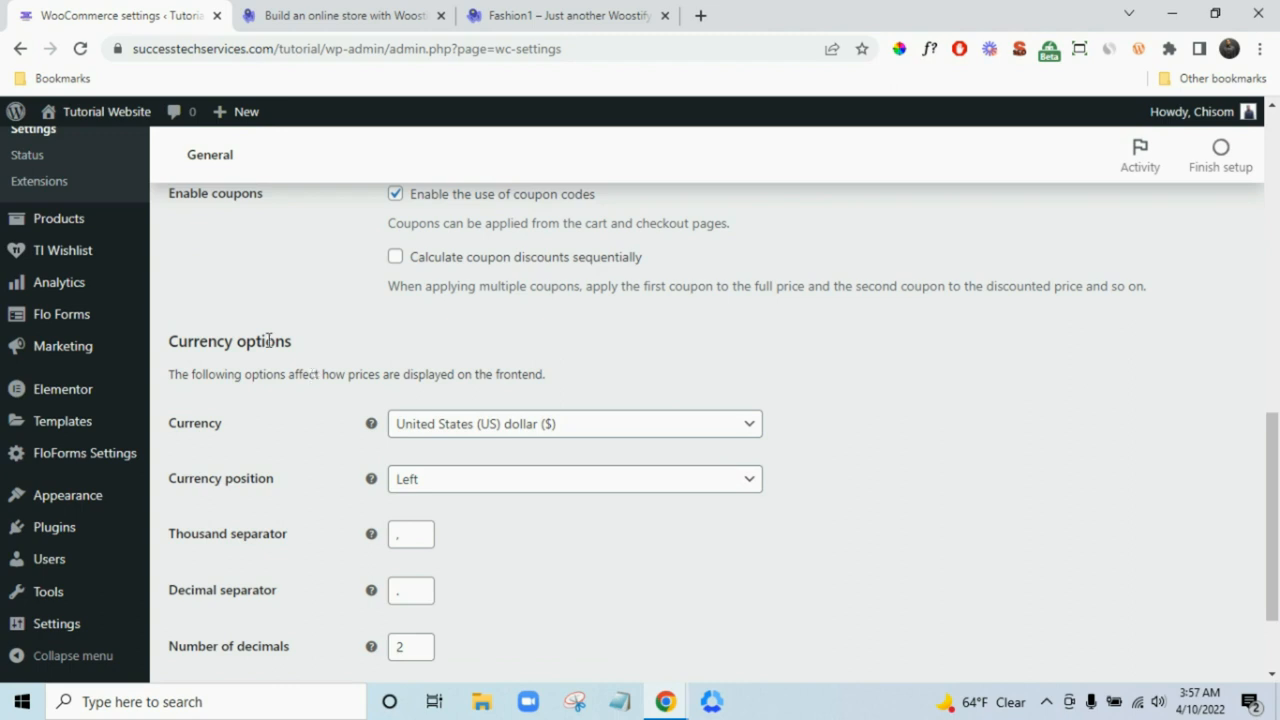
{"action": "scroll", "coordinate": [300, 368], "scroll_direction": "down", "scroll_amount": 1}
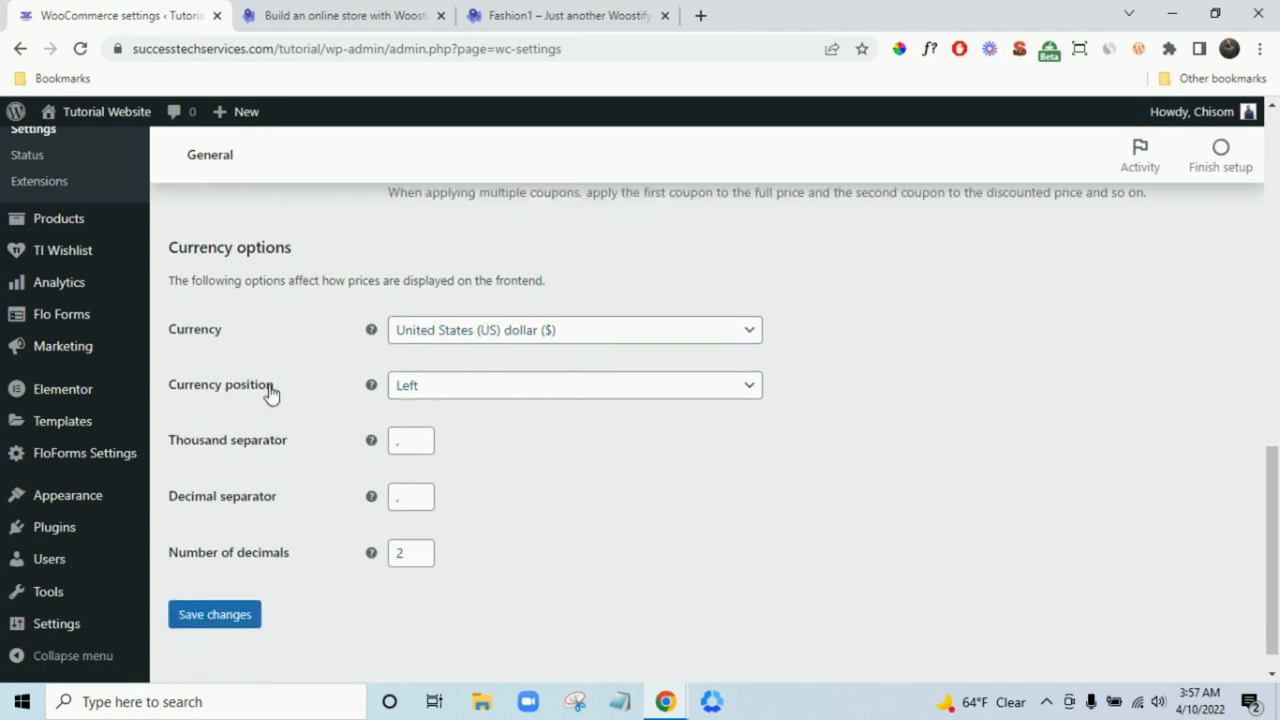
{"action": "left_click", "coordinate": [240, 624]}
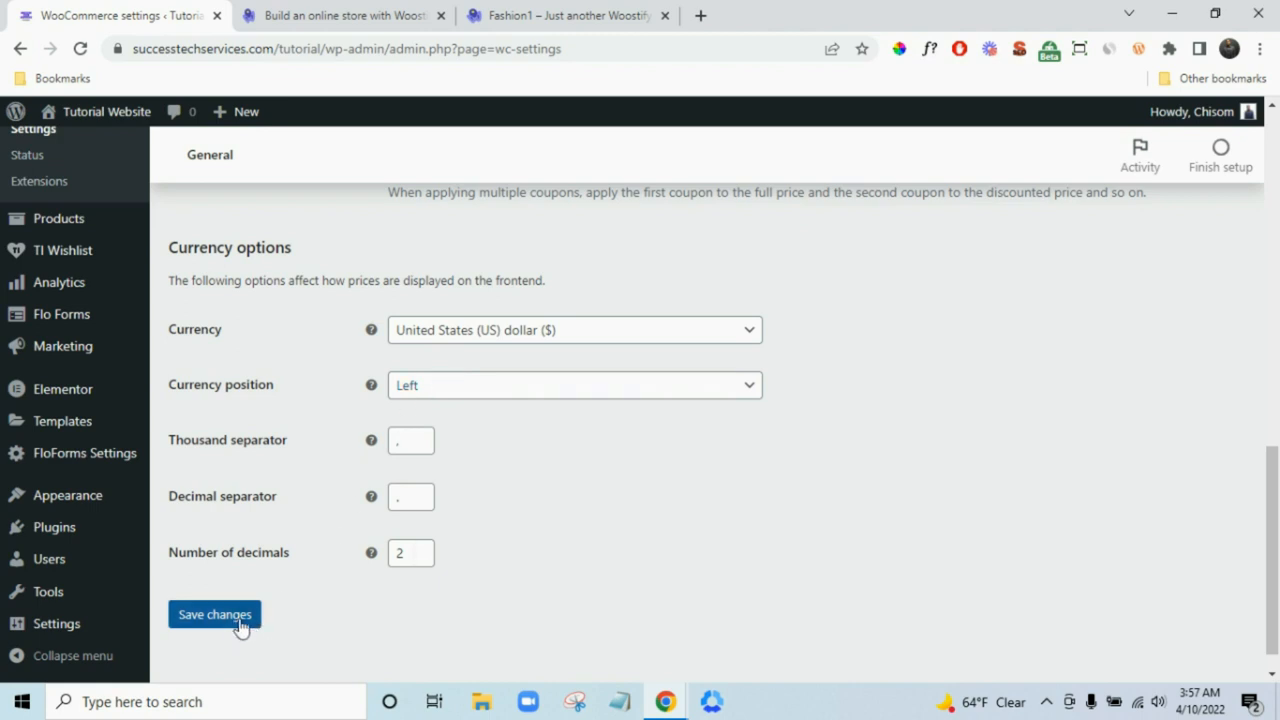
{"action": "left_click", "coordinate": [577, 333]}
{"action": "left_click", "coordinate": [580, 336]}
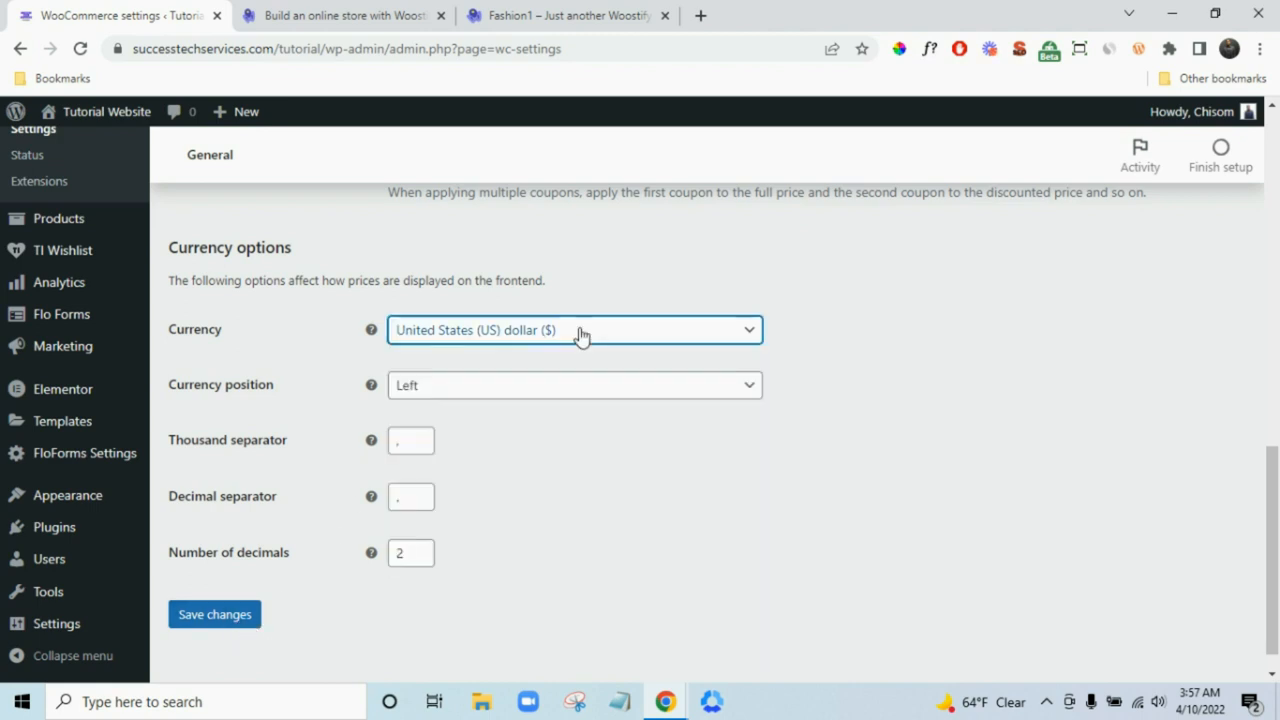
{"action": "left_click", "coordinate": [226, 628]}
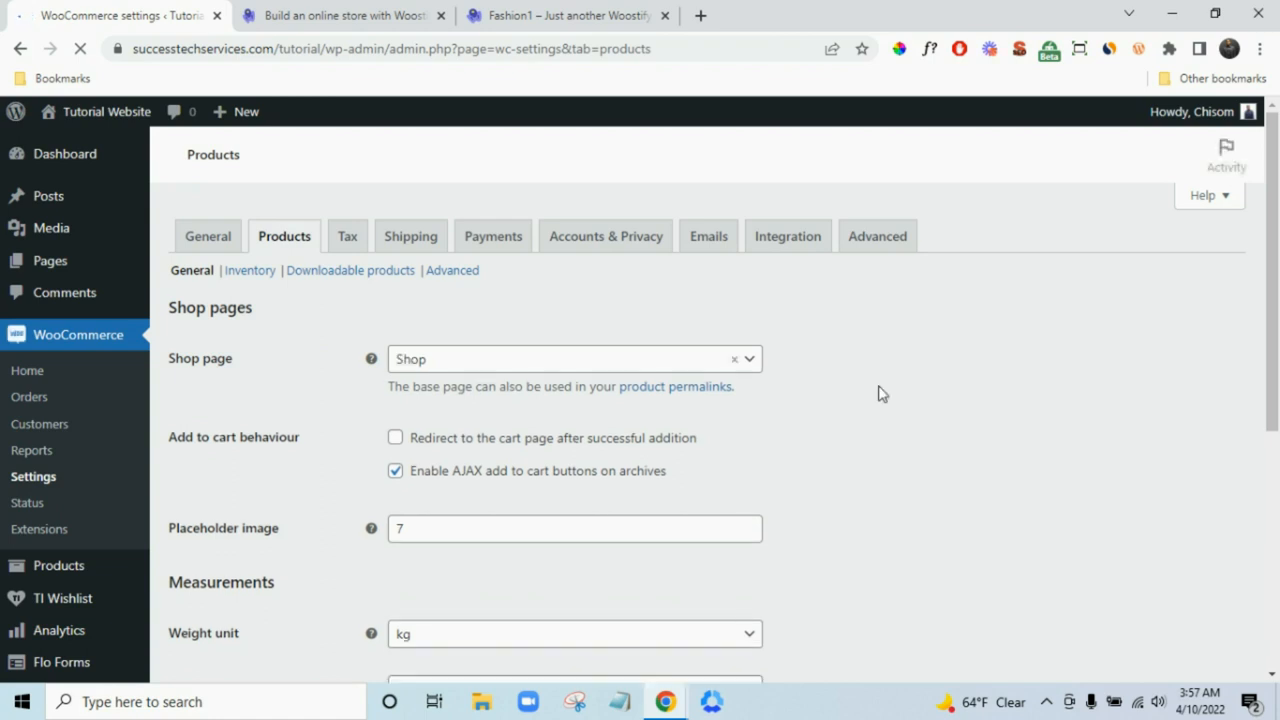
- Set the product weight unit to lbs and the dimensions unit to inches
{"action": "scroll", "coordinate": [800, 395], "scroll_direction": "down", "scroll_amount": 1}
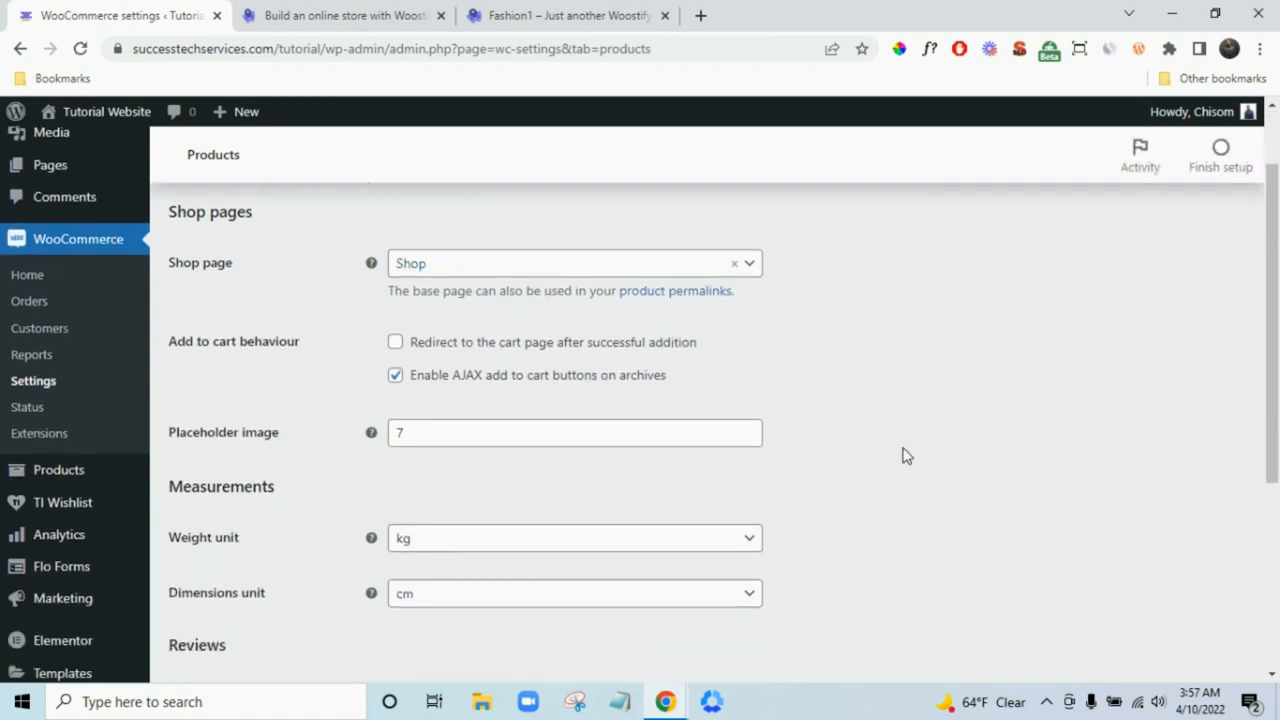
{"action": "scroll", "coordinate": [903, 454], "scroll_direction": "down", "scroll_amount": 2}
{"action": "scroll", "coordinate": [630, 466], "scroll_direction": "up", "scroll_amount": 1}
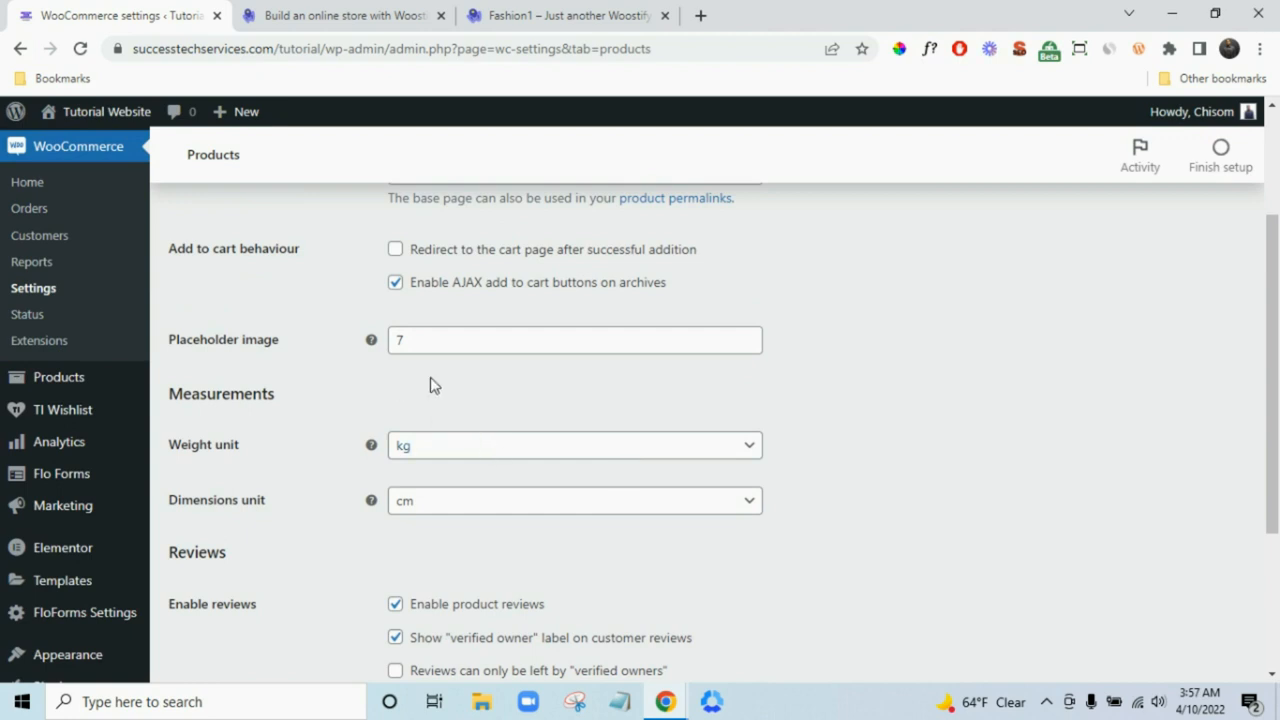
{"action": "scroll", "coordinate": [510, 408], "scroll_direction": "up", "scroll_amount": 1}
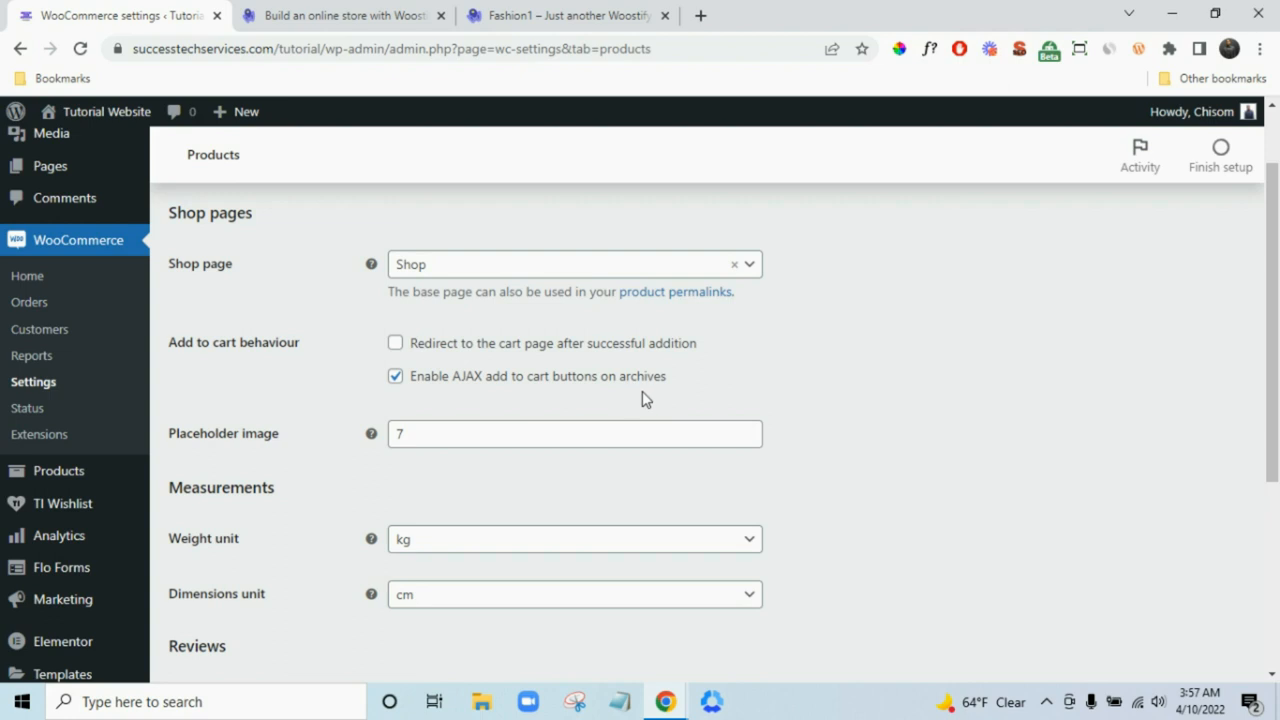
{"action": "scroll", "coordinate": [777, 506], "scroll_direction": "down", "scroll_amount": 1}
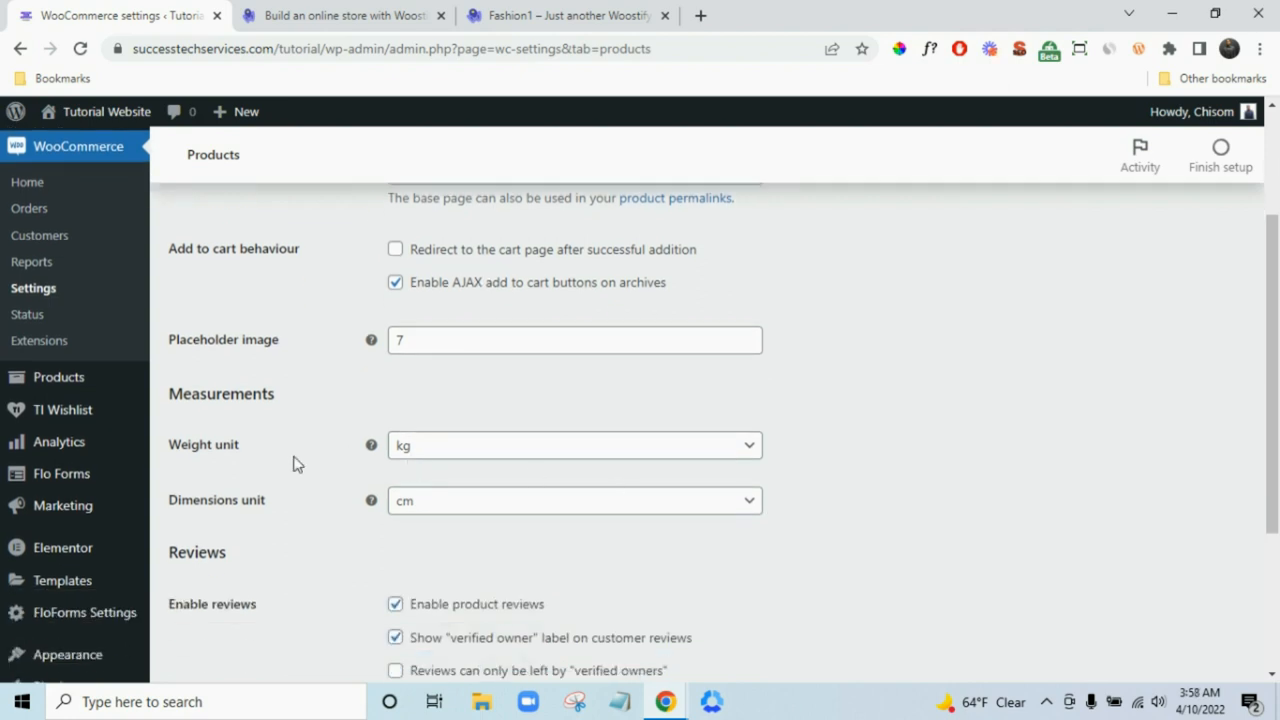
{"action": "left_click", "coordinate": [487, 457]}
{"action": "left_click", "coordinate": [471, 553]}
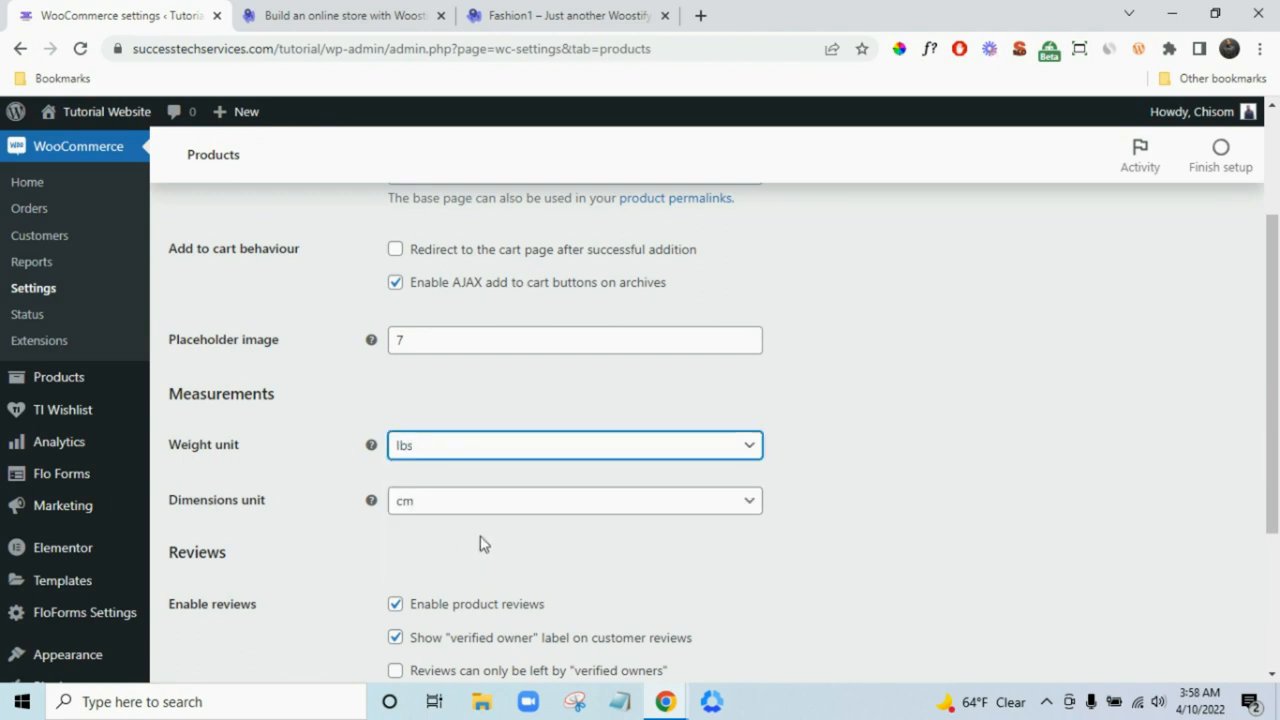
{"action": "left_click", "coordinate": [422, 465]}
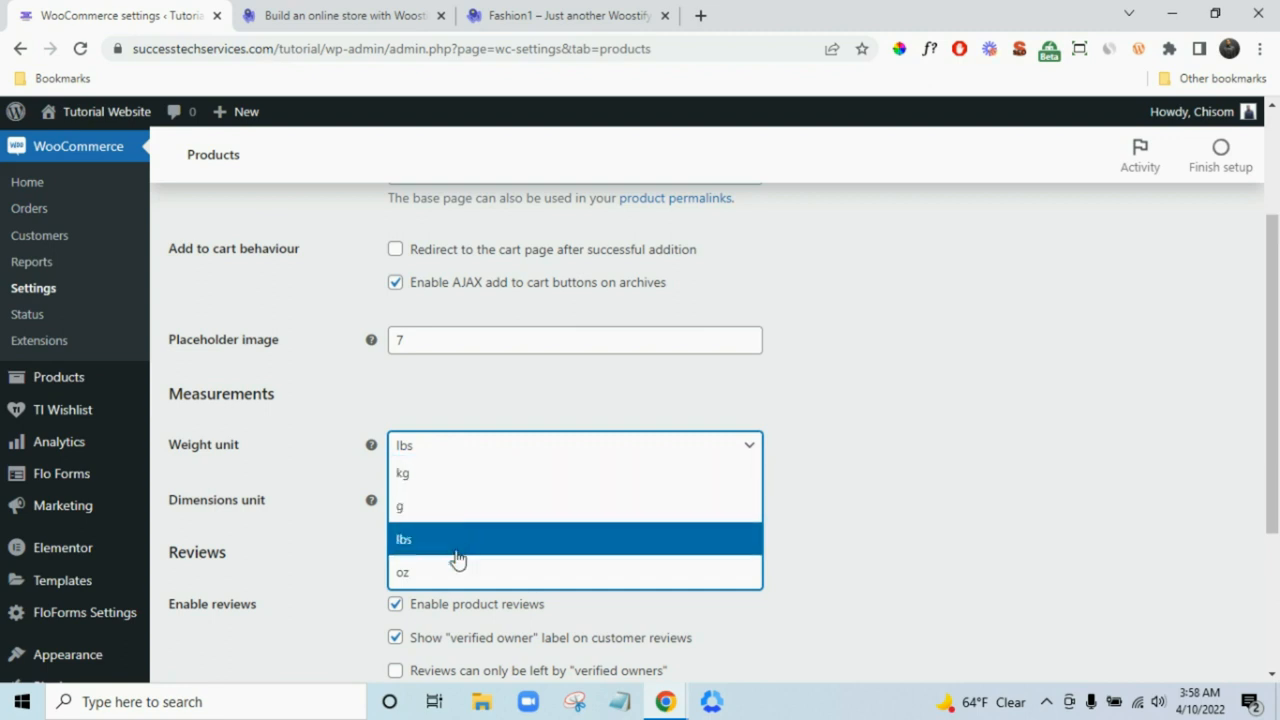
{"action": "left_click", "coordinate": [925, 432]}
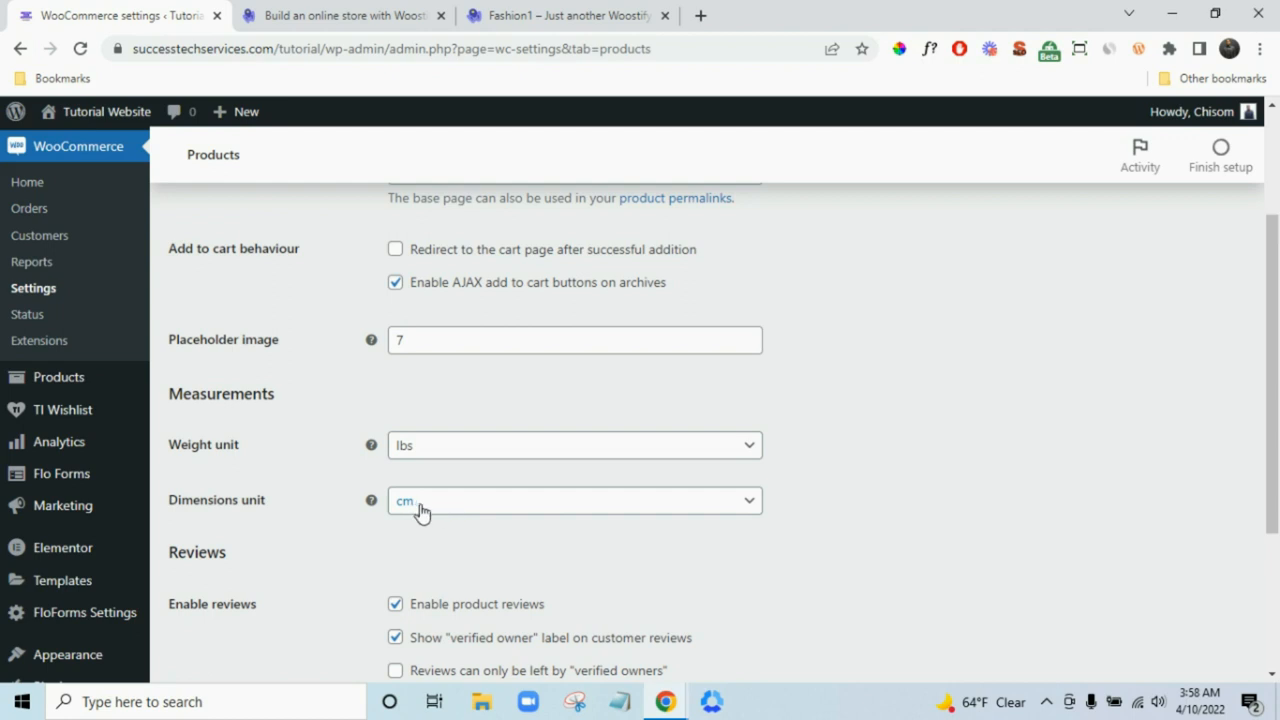
{"action": "left_click", "coordinate": [490, 510]}
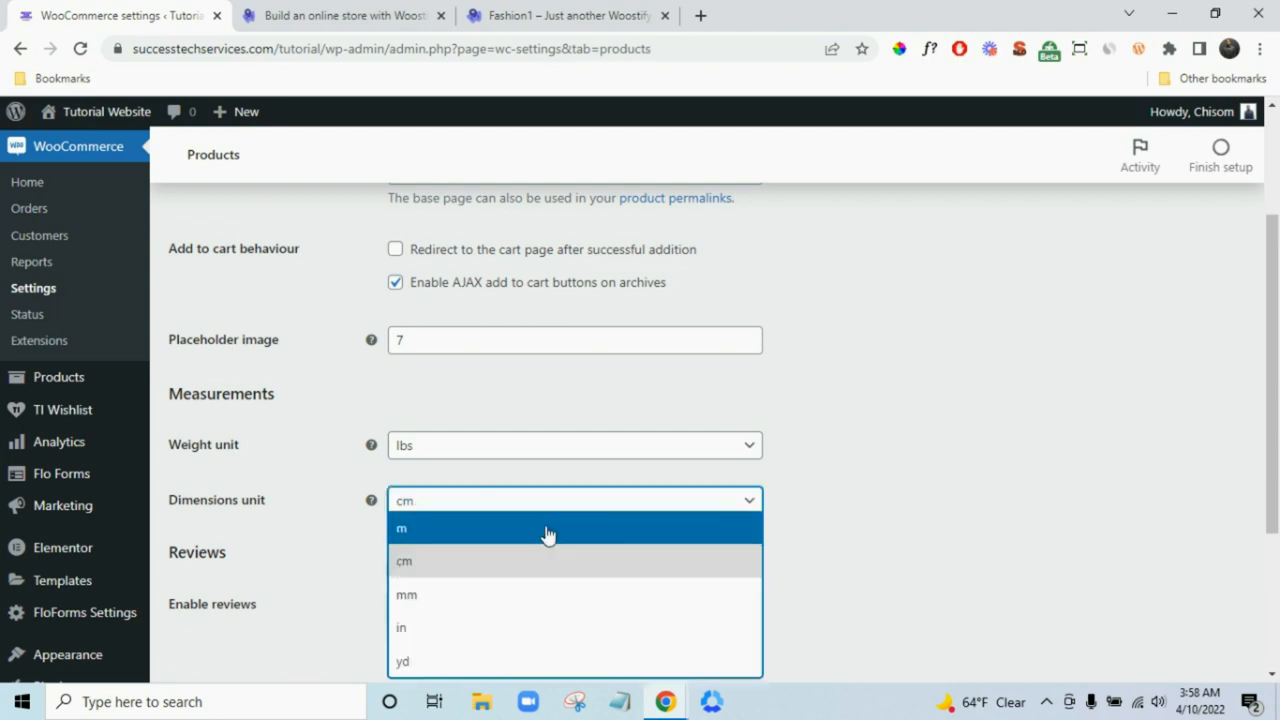
{"action": "left_click", "coordinate": [528, 628]}
{"action": "scroll", "coordinate": [857, 574], "scroll_direction": "down", "scroll_amount": 3}
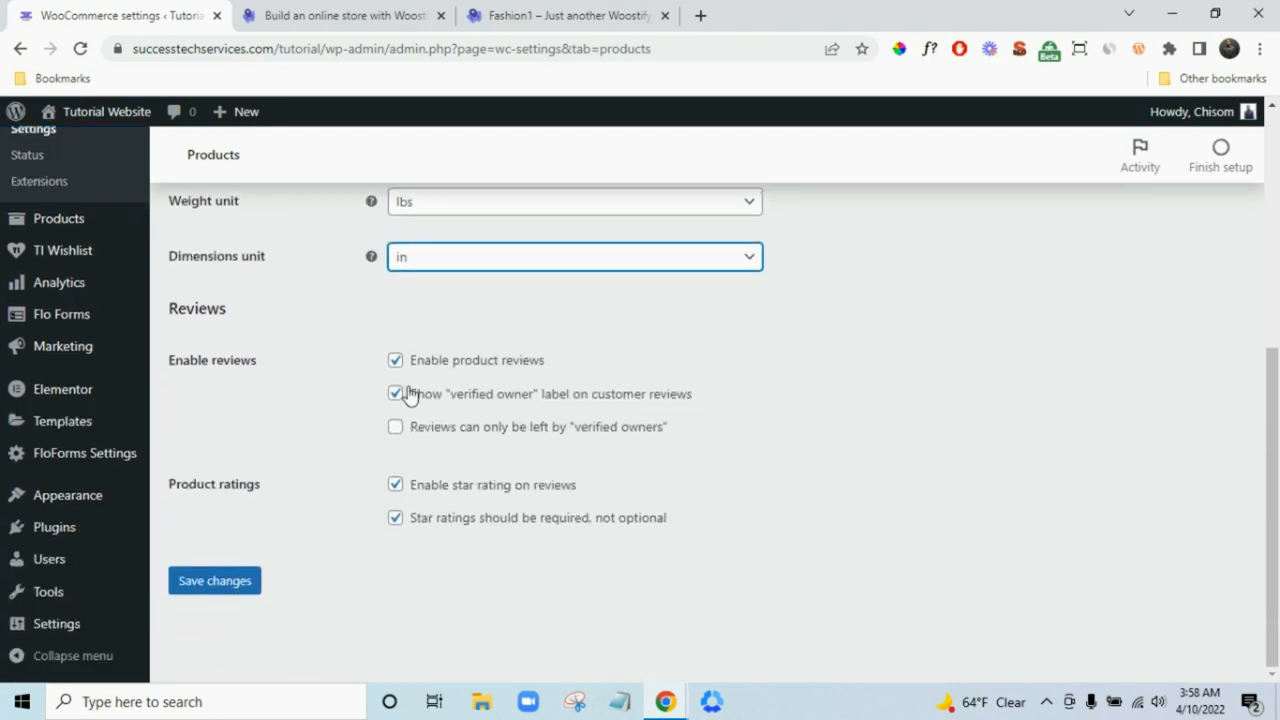
- After checking the Fashion1 demo shop, re-enable product reviews and save the product settings
{"action": "left_click", "coordinate": [555, 12]}
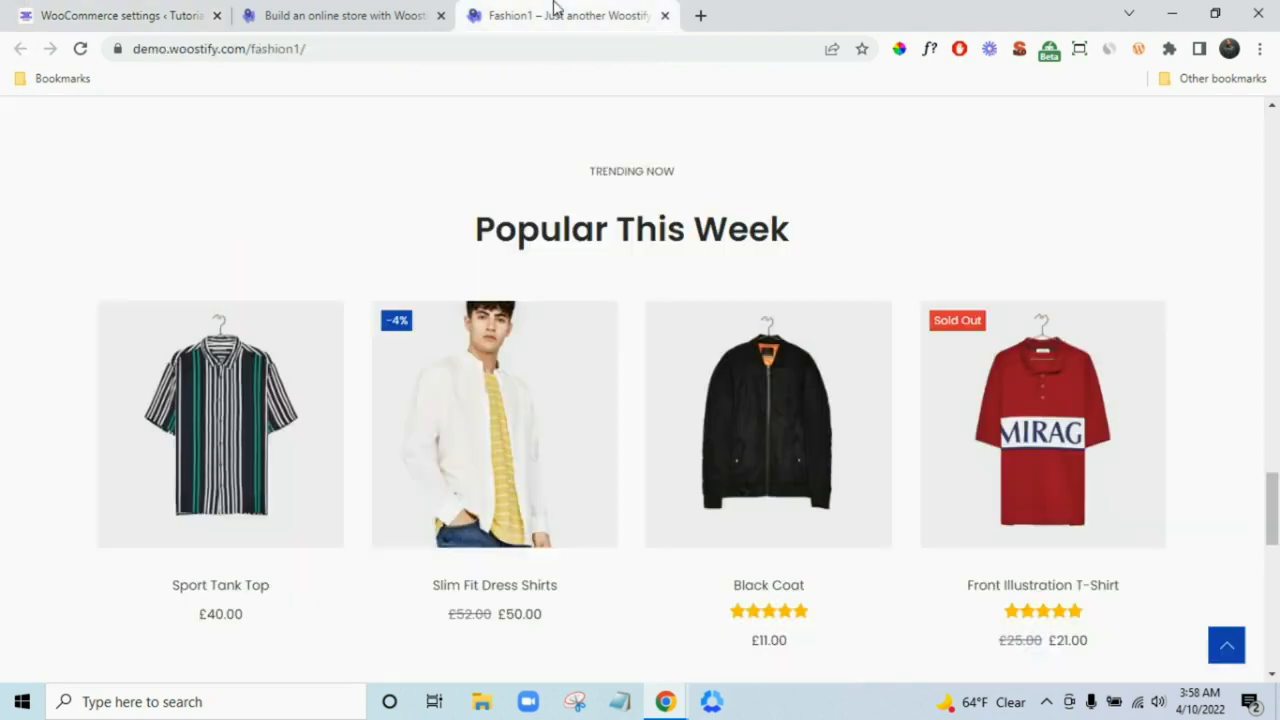
{"action": "scroll", "coordinate": [809, 546], "scroll_direction": "down", "scroll_amount": 2}
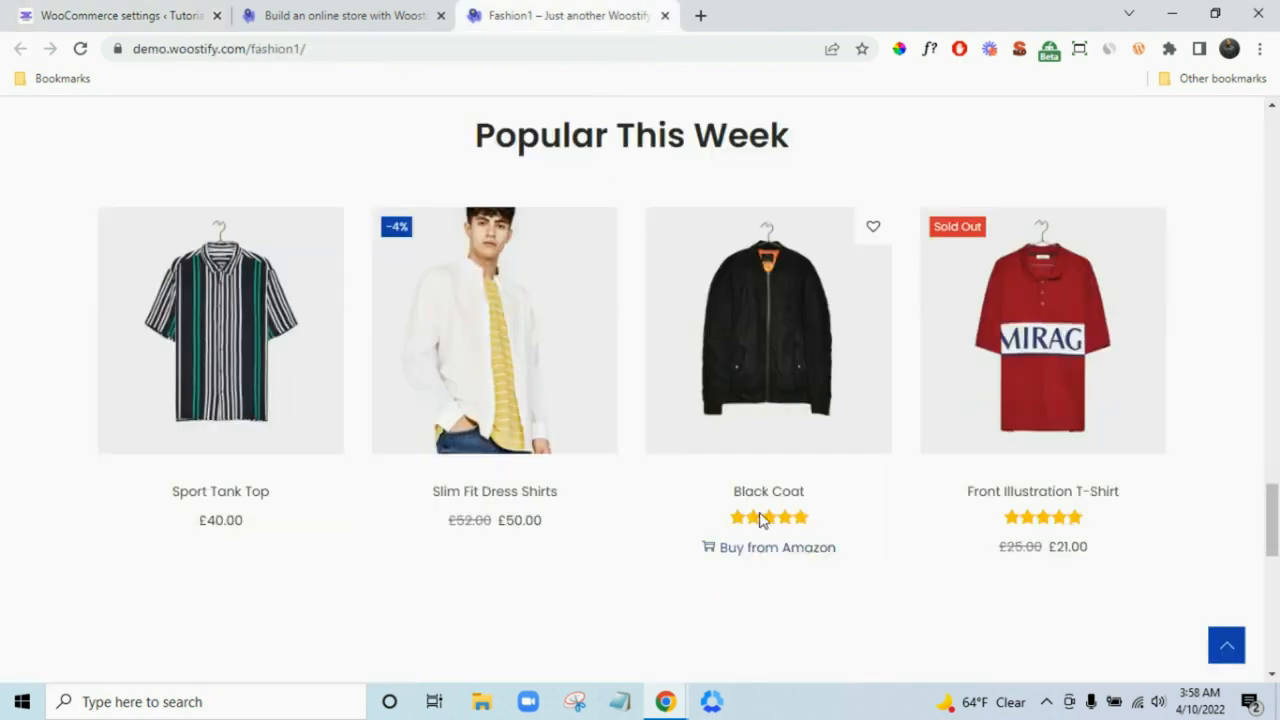
{"action": "left_click", "coordinate": [40, 12]}
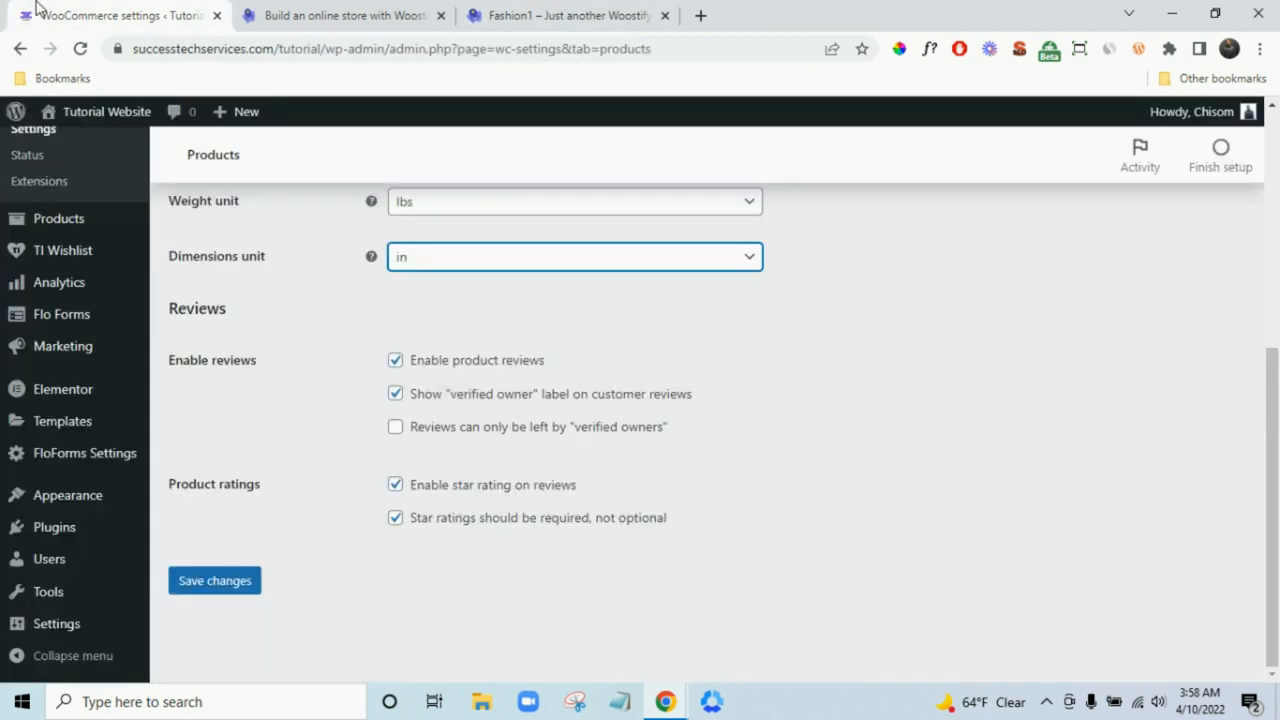
{"action": "left_click", "coordinate": [395, 361]}
{"action": "left_click", "coordinate": [393, 517]}
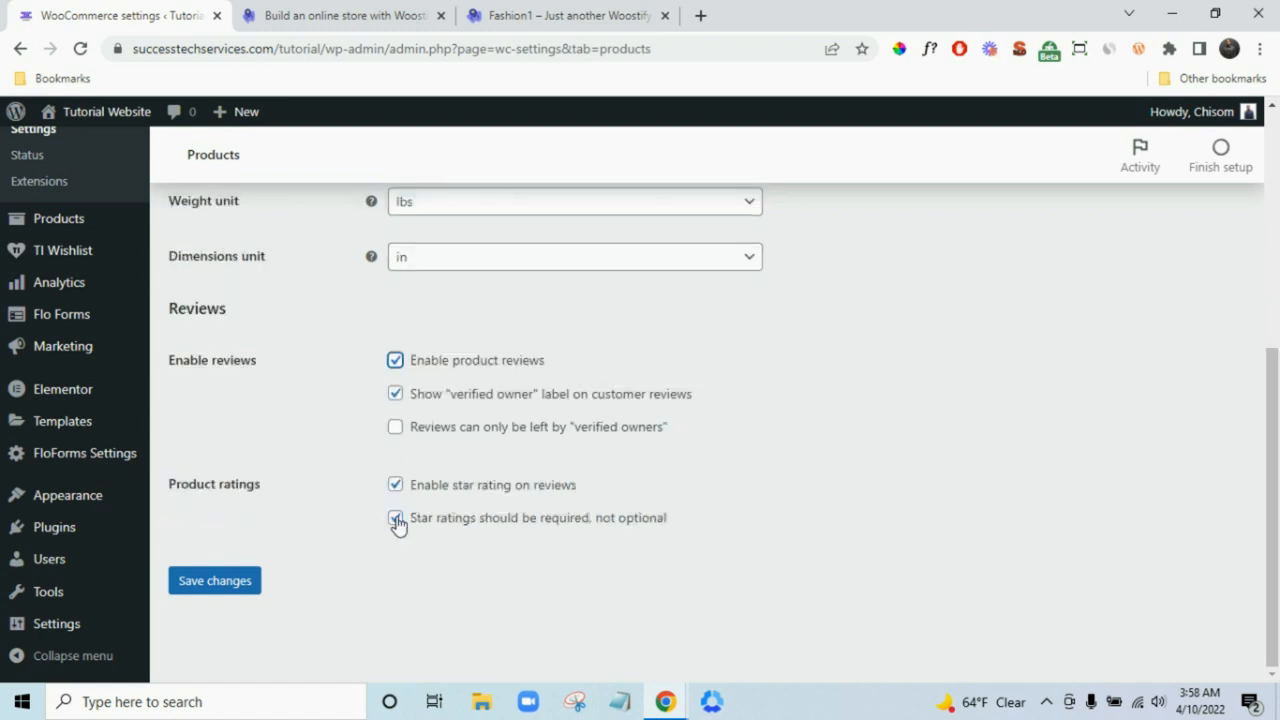
{"action": "left_click", "coordinate": [234, 586]}
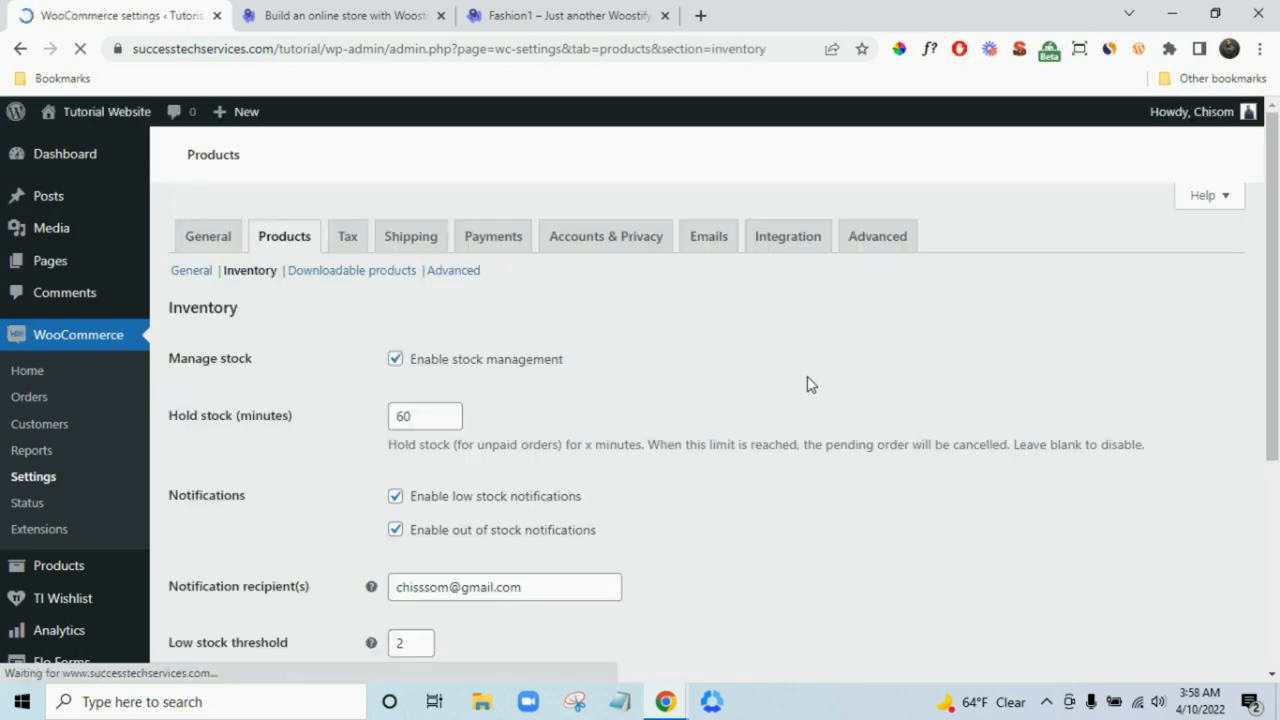
- Review the Inventory and Advanced product settings, then bring up the Tax options
{"action": "scroll", "coordinate": [811, 385], "scroll_direction": "down", "scroll_amount": 2}
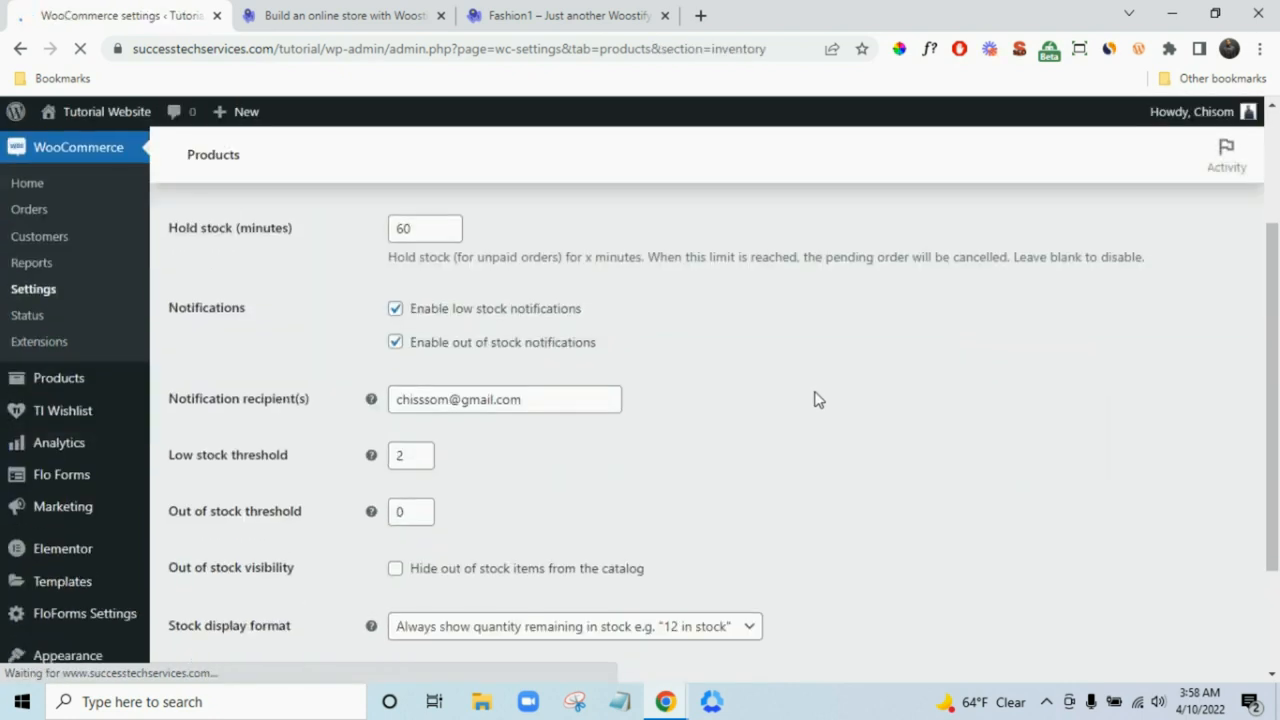
{"action": "scroll", "coordinate": [818, 399], "scroll_direction": "down", "scroll_amount": 1}
{"action": "scroll", "coordinate": [824, 398], "scroll_direction": "up", "scroll_amount": 3}
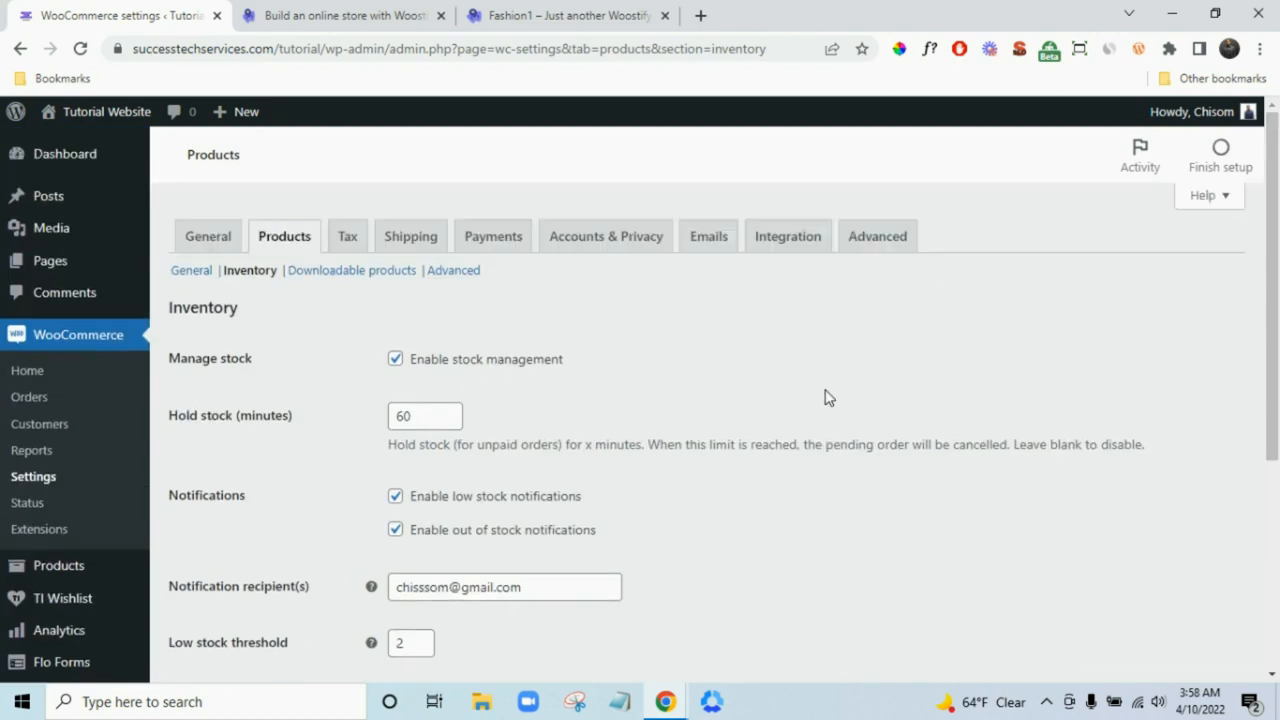
{"action": "left_click", "coordinate": [470, 273]}
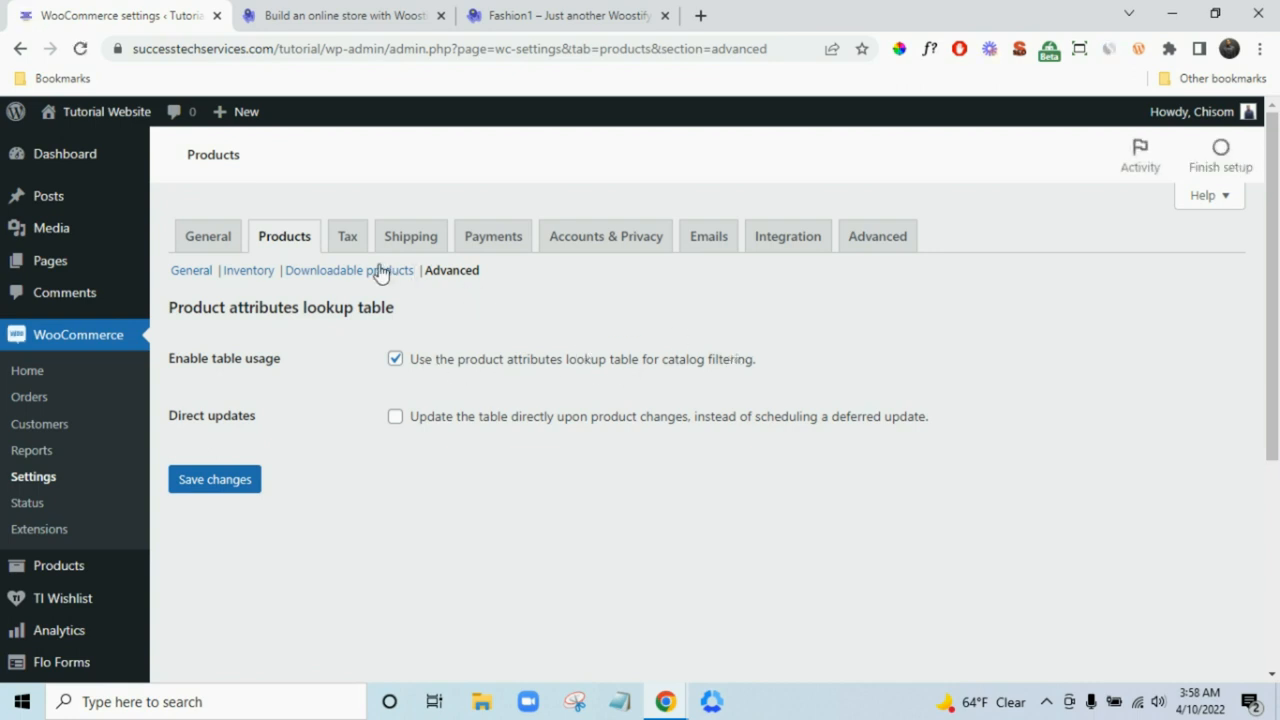
{"action": "left_click", "coordinate": [340, 246]}
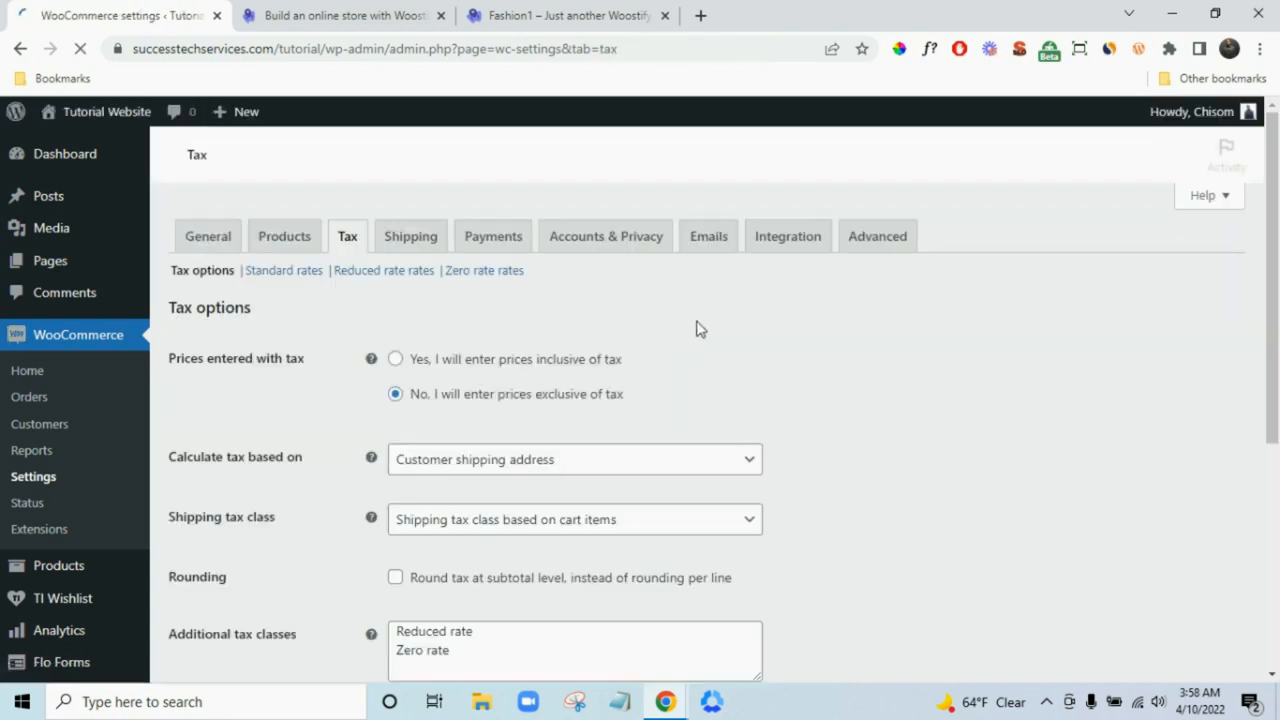
- Add a 'California Tax' additional tax class, save it, and open its rates table
{"action": "scroll", "coordinate": [698, 329], "scroll_direction": "down", "scroll_amount": 1}
{"action": "scroll", "coordinate": [565, 432], "scroll_direction": "down", "scroll_amount": 1}
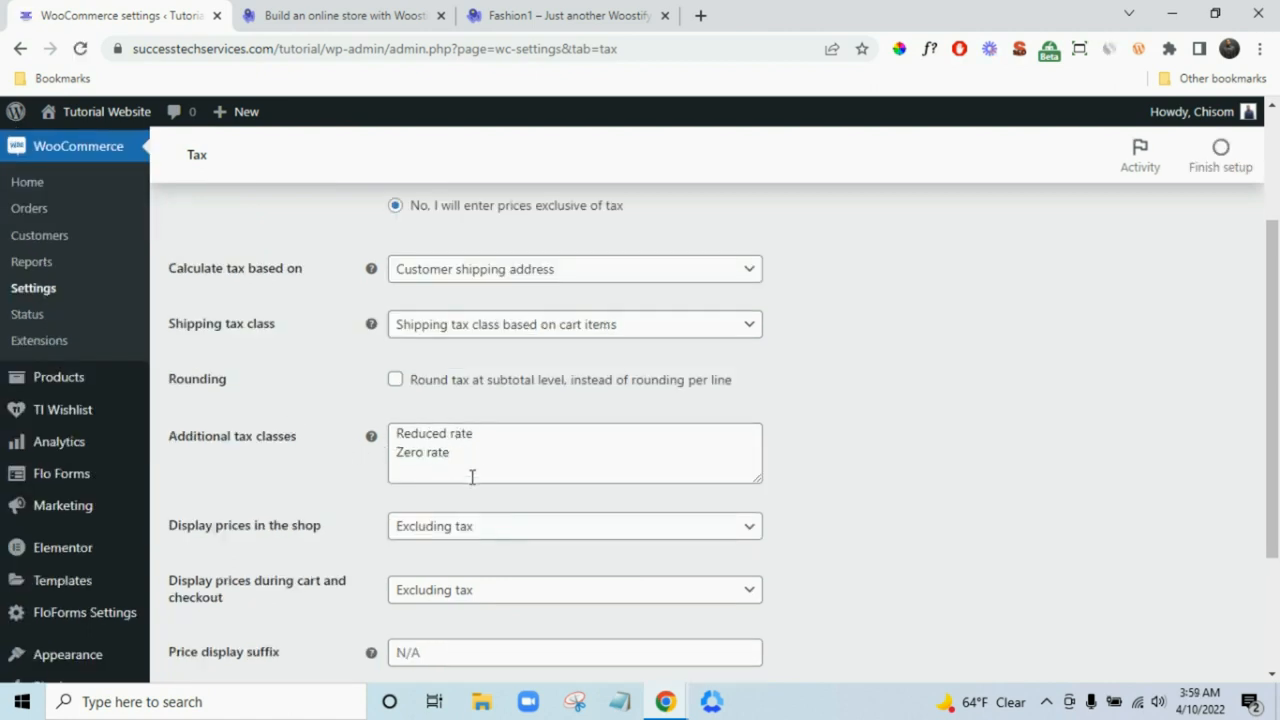
{"action": "scroll", "coordinate": [472, 477], "scroll_direction": "down", "scroll_amount": 2}
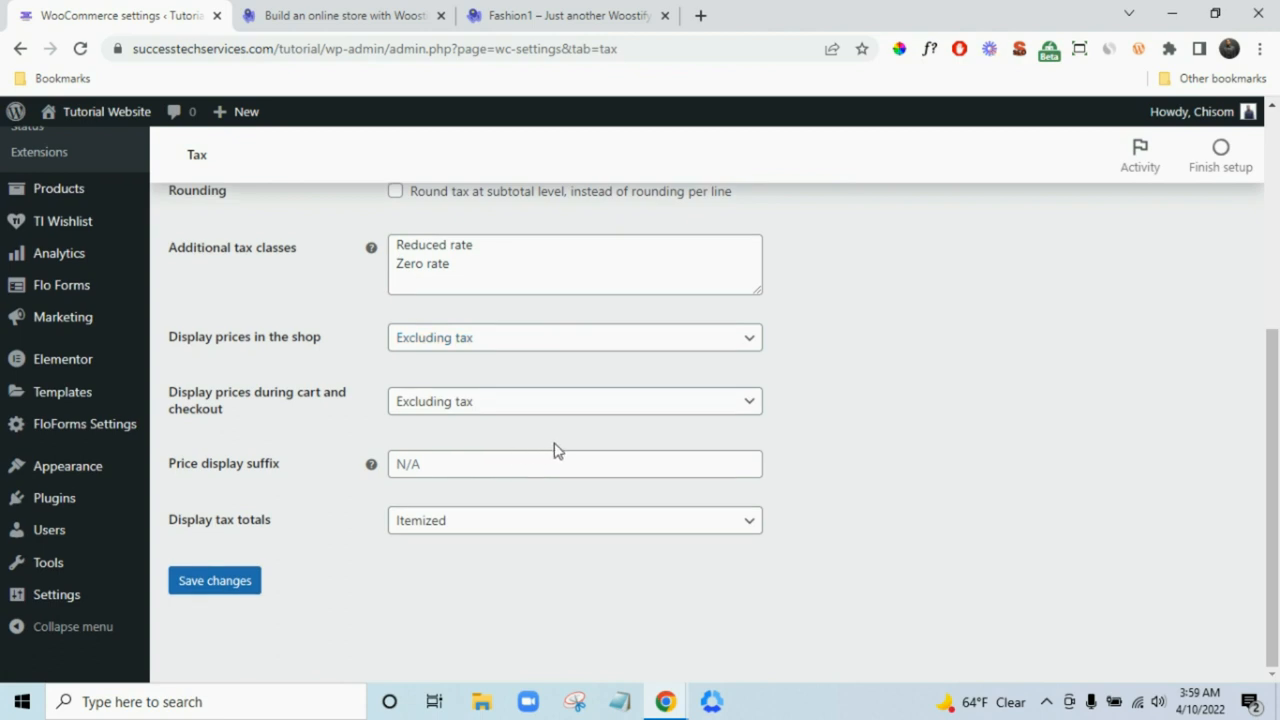
{"action": "scroll", "coordinate": [555, 450], "scroll_direction": "up", "scroll_amount": 4}
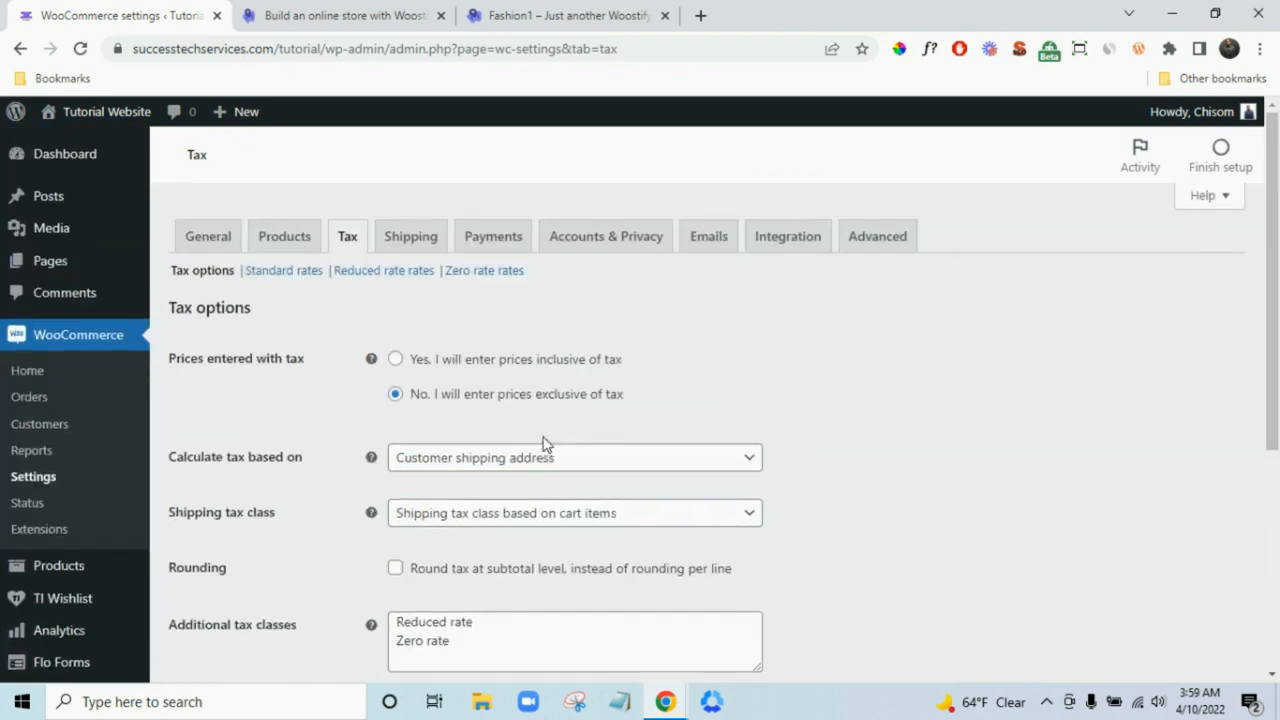
{"action": "scroll", "coordinate": [545, 443], "scroll_direction": "down", "scroll_amount": 2}
{"action": "left_click", "coordinate": [470, 455]}
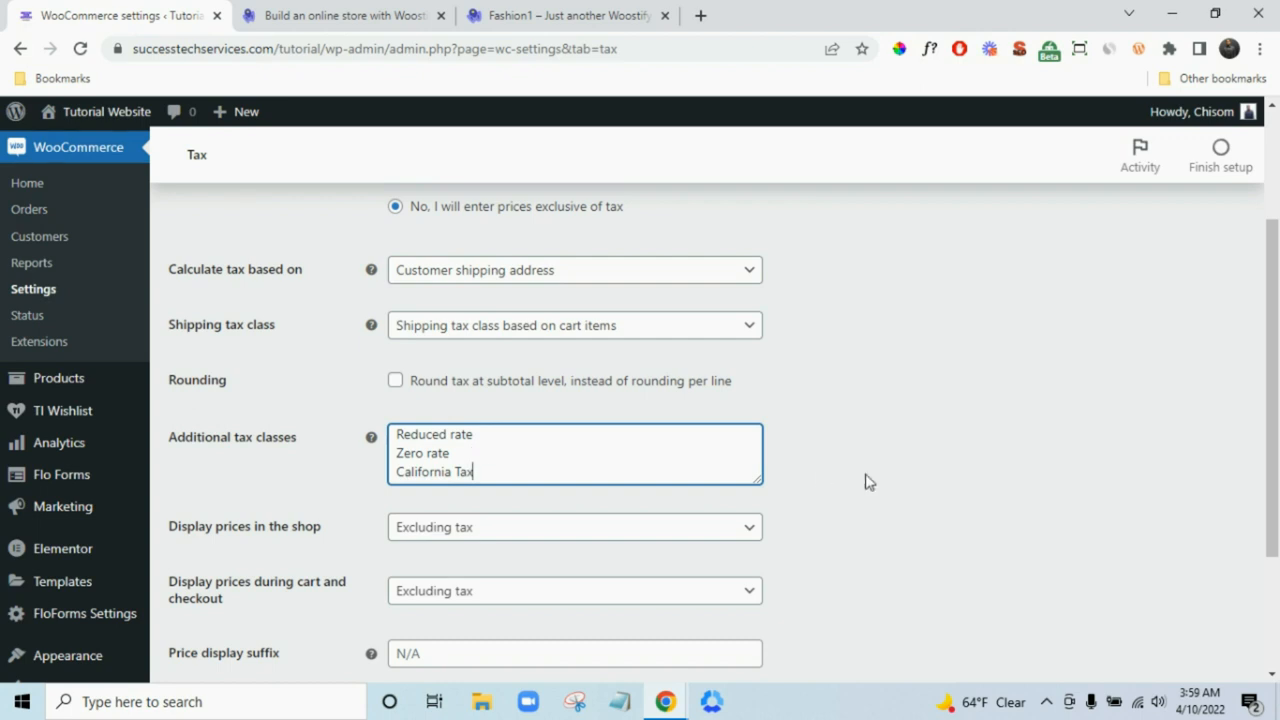
{"action": "scroll", "coordinate": [866, 480], "scroll_direction": "down", "scroll_amount": 3}
{"action": "left_click", "coordinate": [255, 584]}
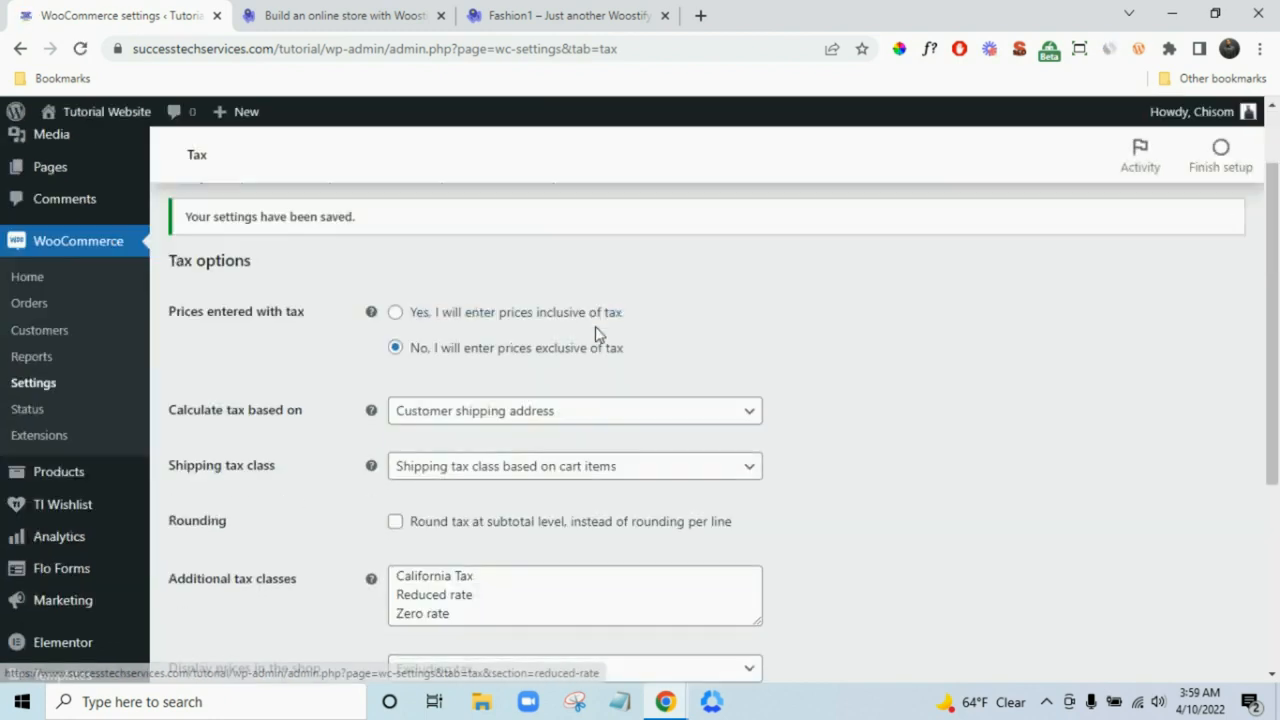
{"action": "left_click", "coordinate": [414, 277]}
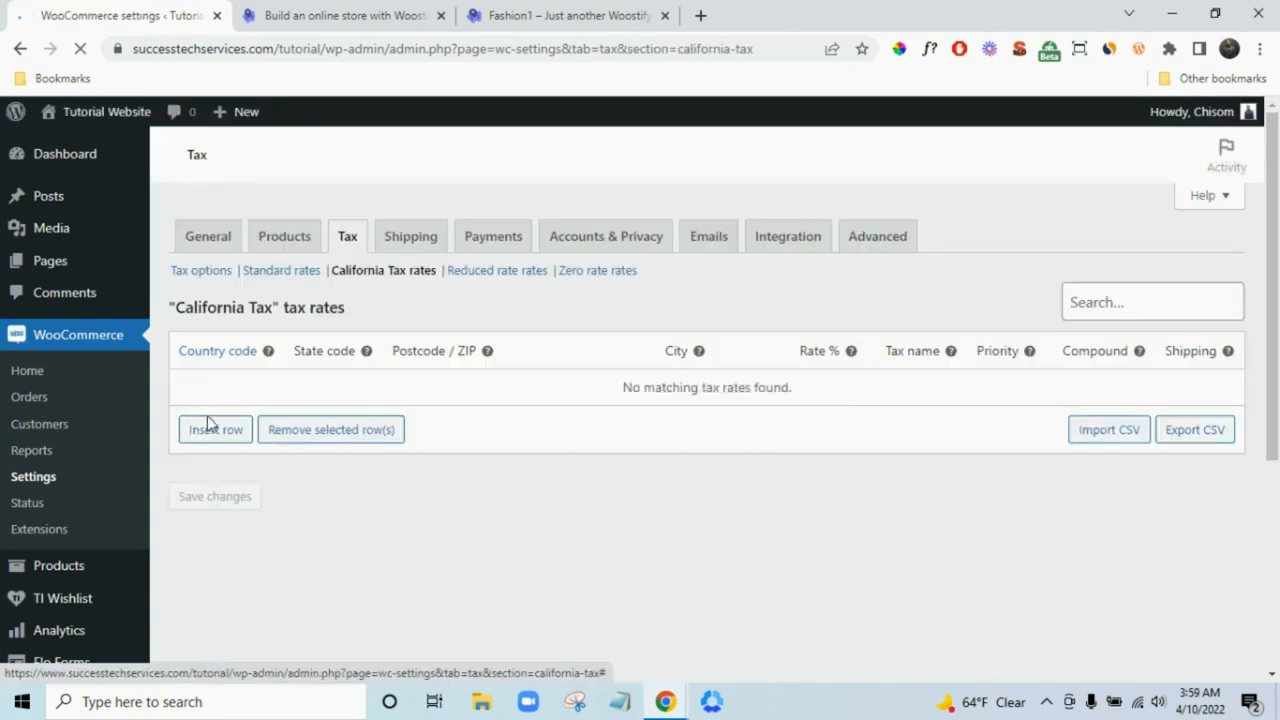
- Add and save a US rate named CA Tax at 10% that excludes shipping
{"action": "left_click", "coordinate": [222, 432]}
{"action": "left_click", "coordinate": [233, 380]}
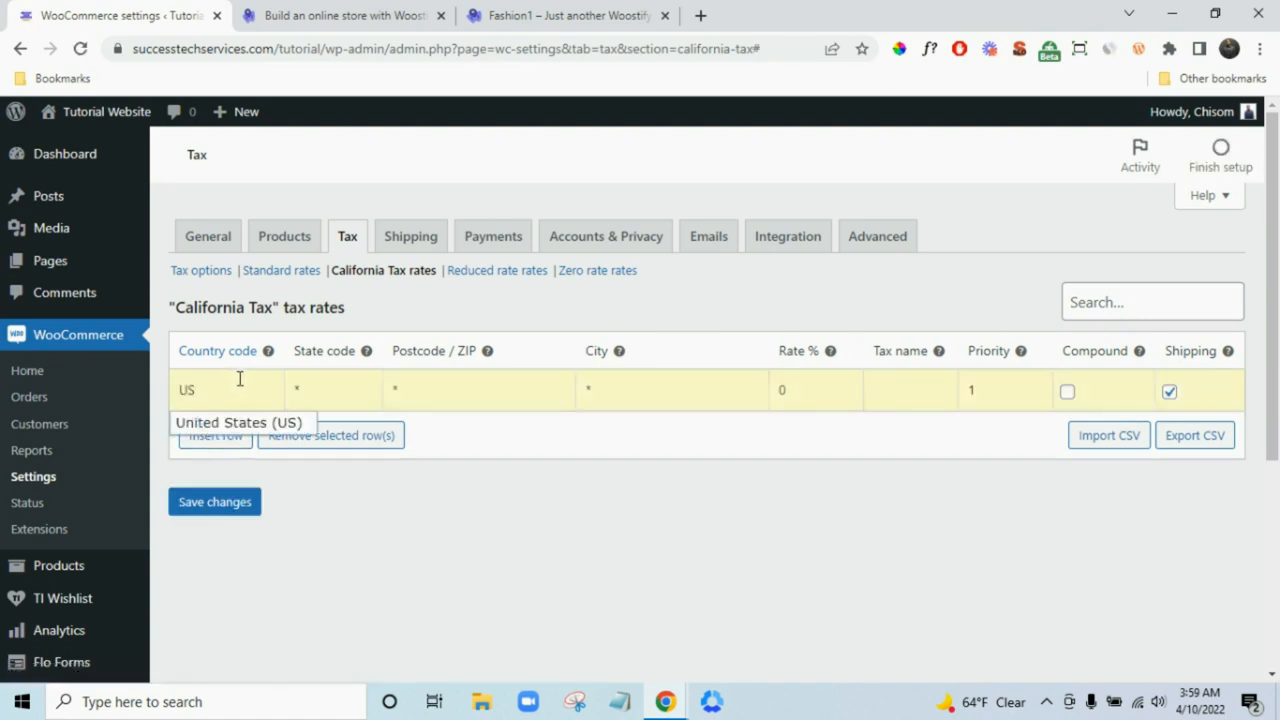
{"action": "left_click", "coordinate": [225, 424]}
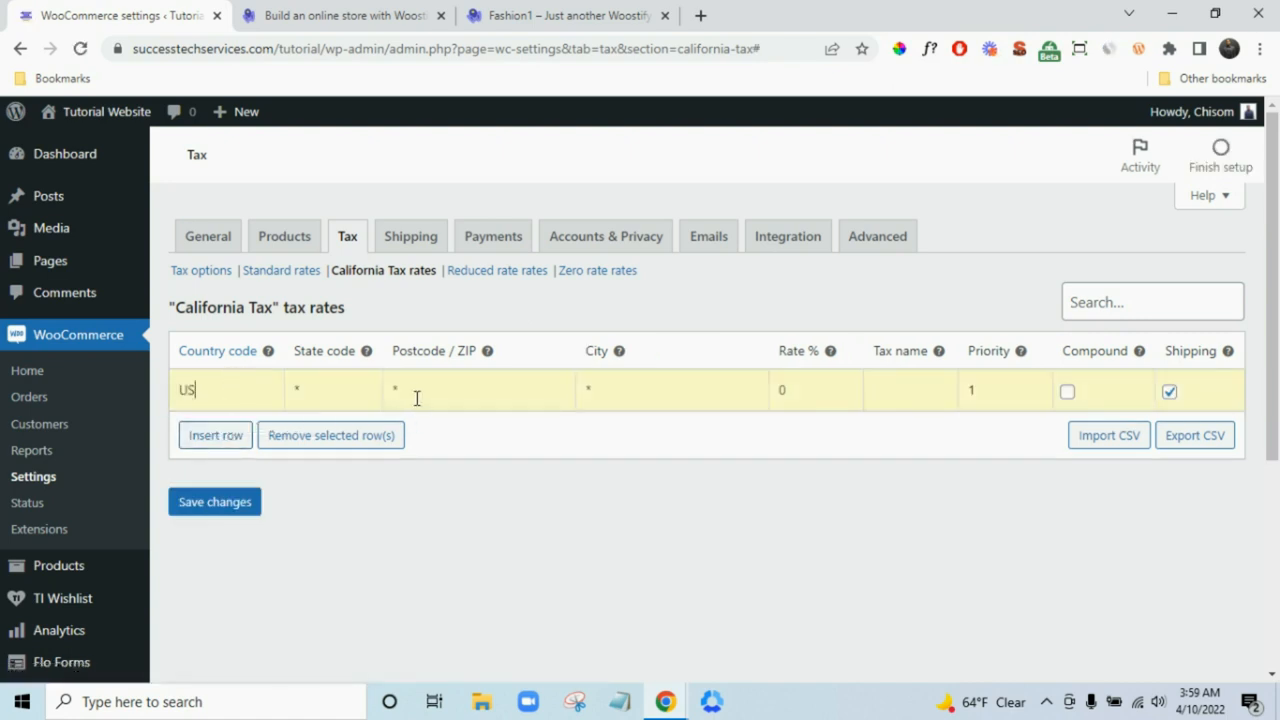
{"action": "mouse_move", "coordinate": [364, 354]}
{"action": "left_click", "coordinate": [1171, 393]}
{"action": "left_click", "coordinate": [899, 391]}
{"action": "left_click", "coordinate": [248, 506]}
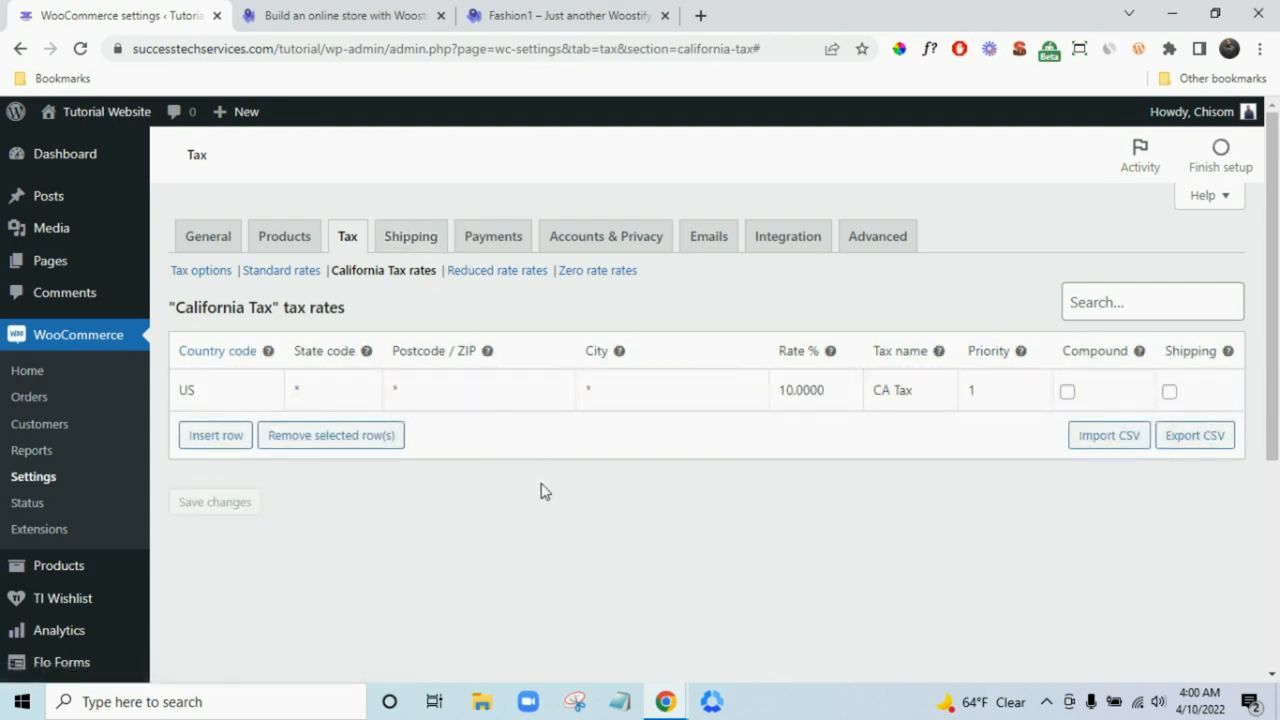
{"action": "left_click", "coordinate": [188, 398]}
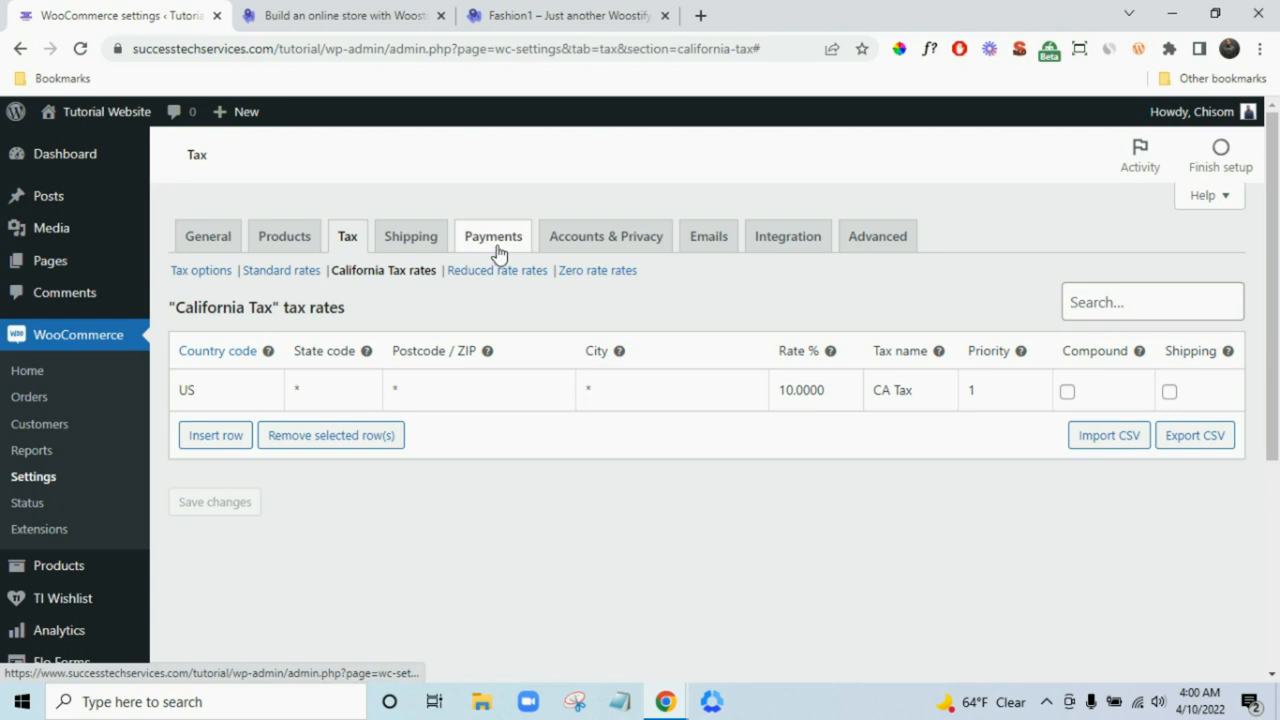
- In Accounts & Privacy, allow login at checkout and account creation on My account
{"action": "left_click", "coordinate": [600, 243]}
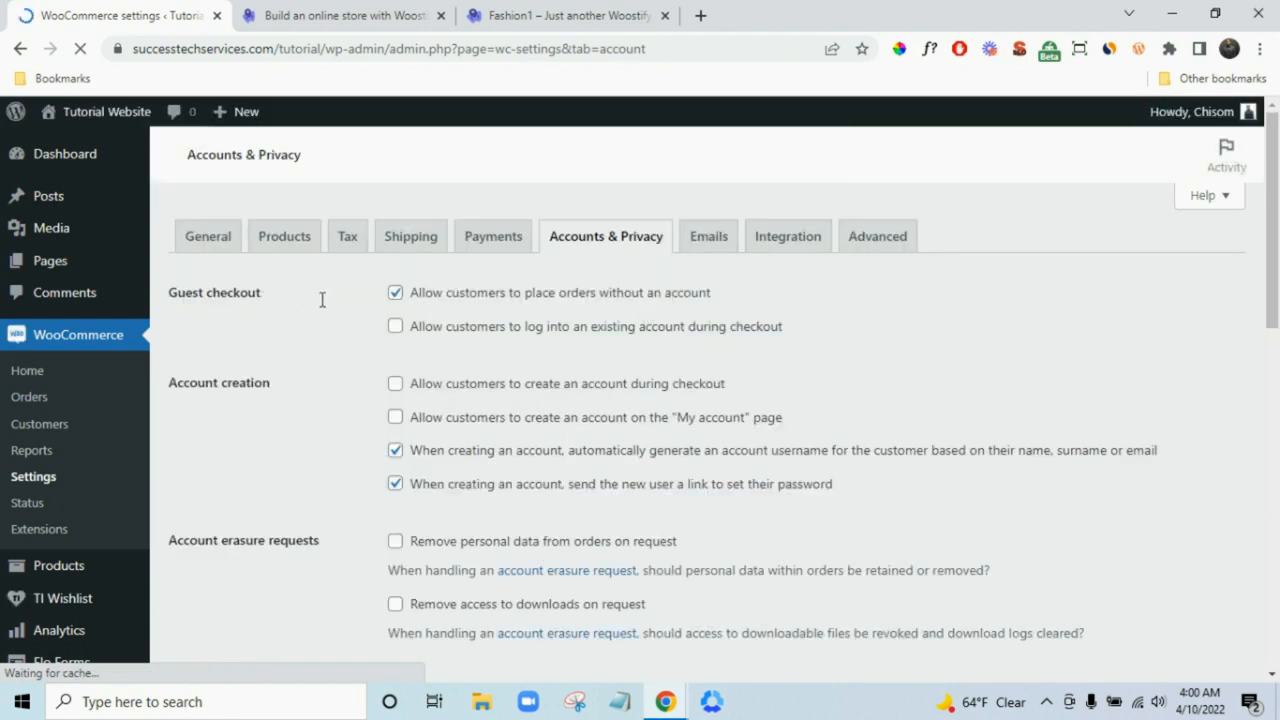
{"action": "left_click", "coordinate": [403, 334]}
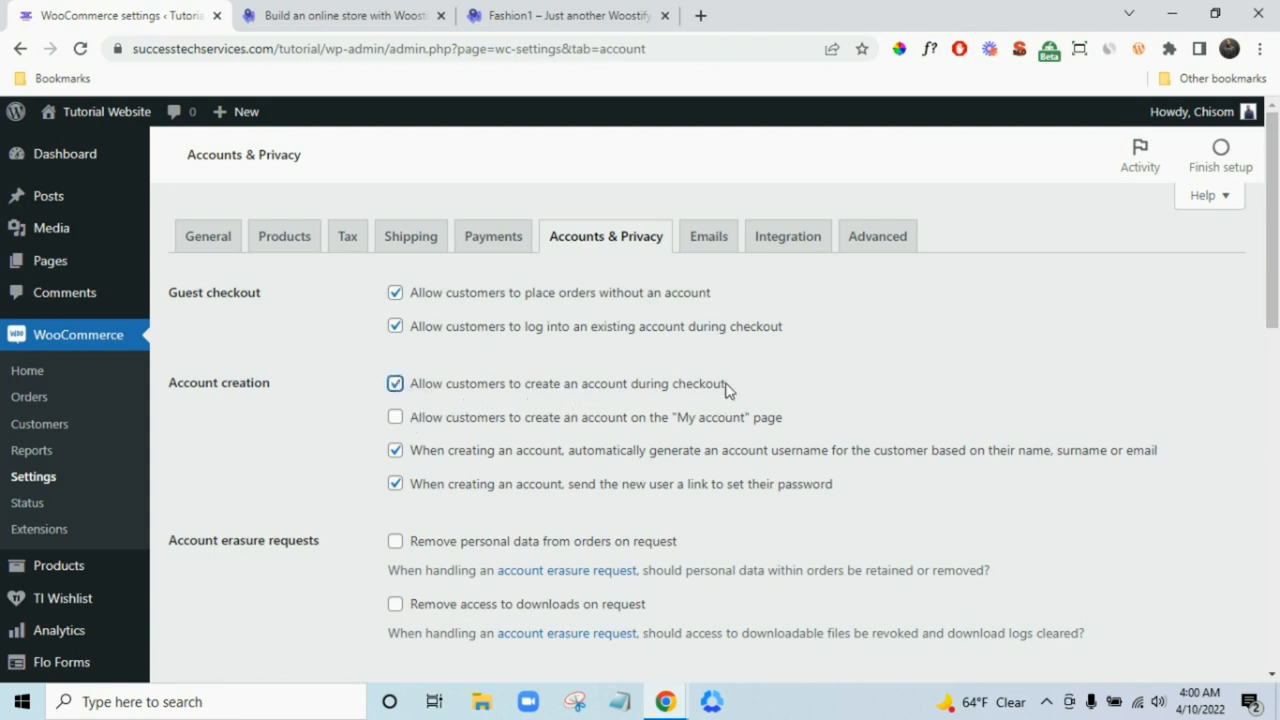
{"action": "left_click", "coordinate": [398, 418]}
{"action": "scroll", "coordinate": [814, 434], "scroll_direction": "down", "scroll_amount": 1}
{"action": "scroll", "coordinate": [815, 440], "scroll_direction": "up", "scroll_amount": 1}
{"action": "scroll", "coordinate": [814, 443], "scroll_direction": "down", "scroll_amount": 3}
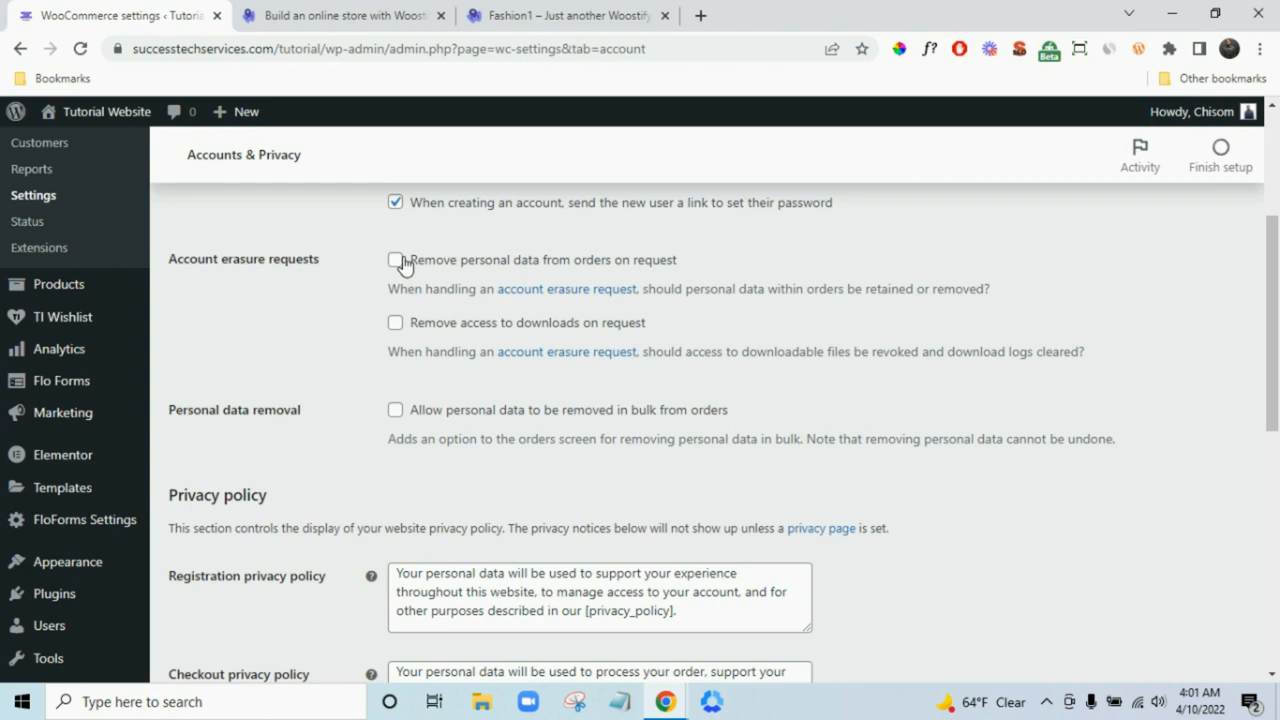
- Enable removal of personal data from orders on request and in bulk, and save
{"action": "left_click", "coordinate": [395, 414]}
{"action": "left_click", "coordinate": [395, 261]}
{"action": "scroll", "coordinate": [570, 424], "scroll_direction": "down", "scroll_amount": 3}
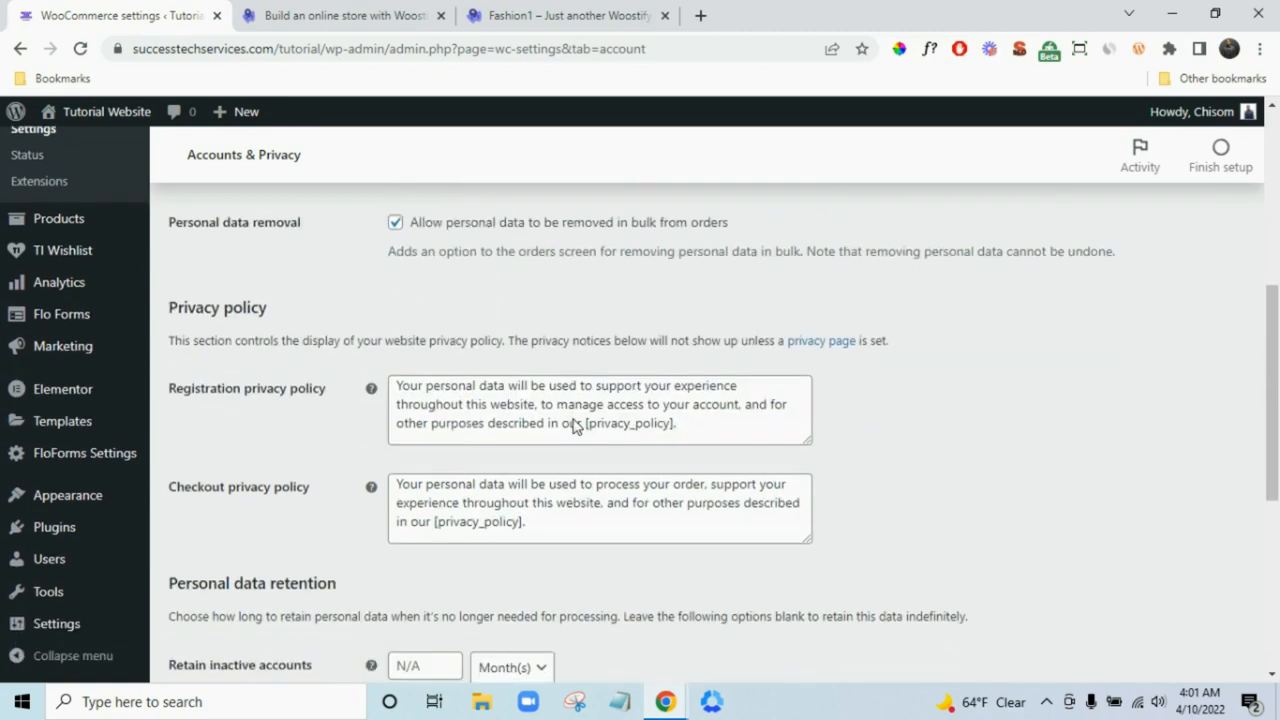
{"action": "scroll", "coordinate": [945, 431], "scroll_direction": "down", "scroll_amount": 5}
{"action": "scroll", "coordinate": [945, 431], "scroll_direction": "down", "scroll_amount": 1}
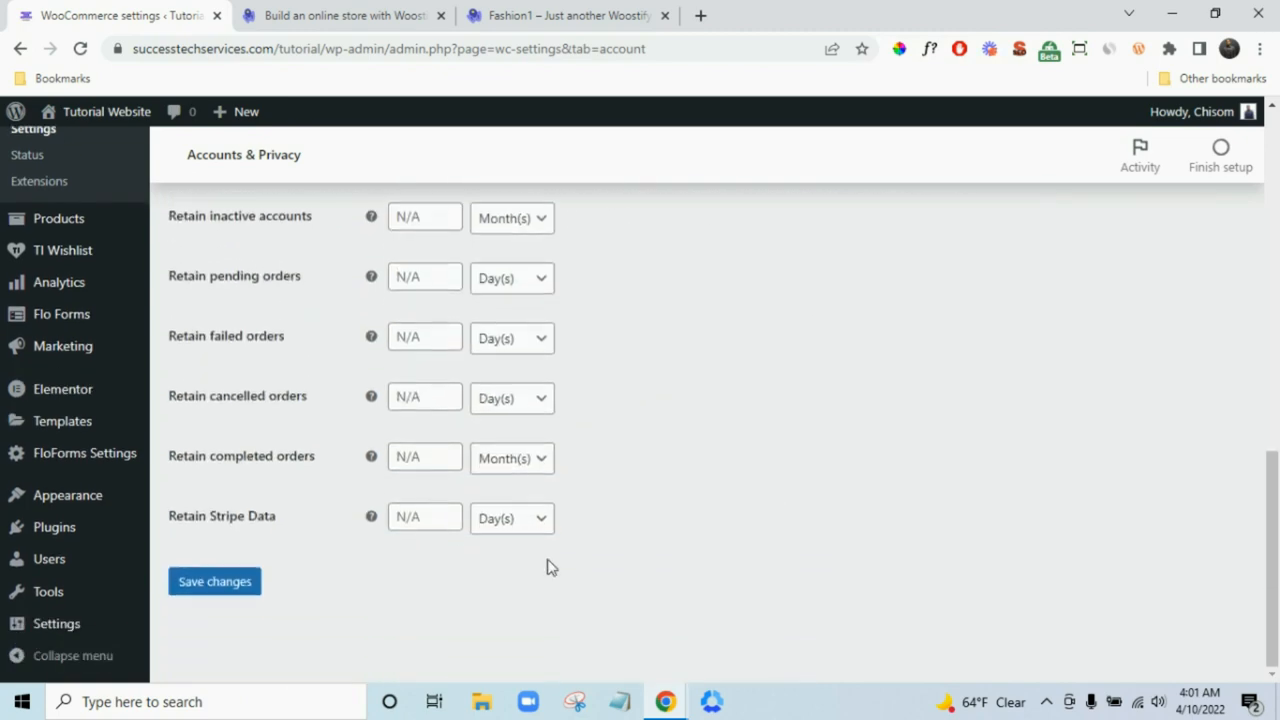
{"action": "left_click", "coordinate": [234, 581]}
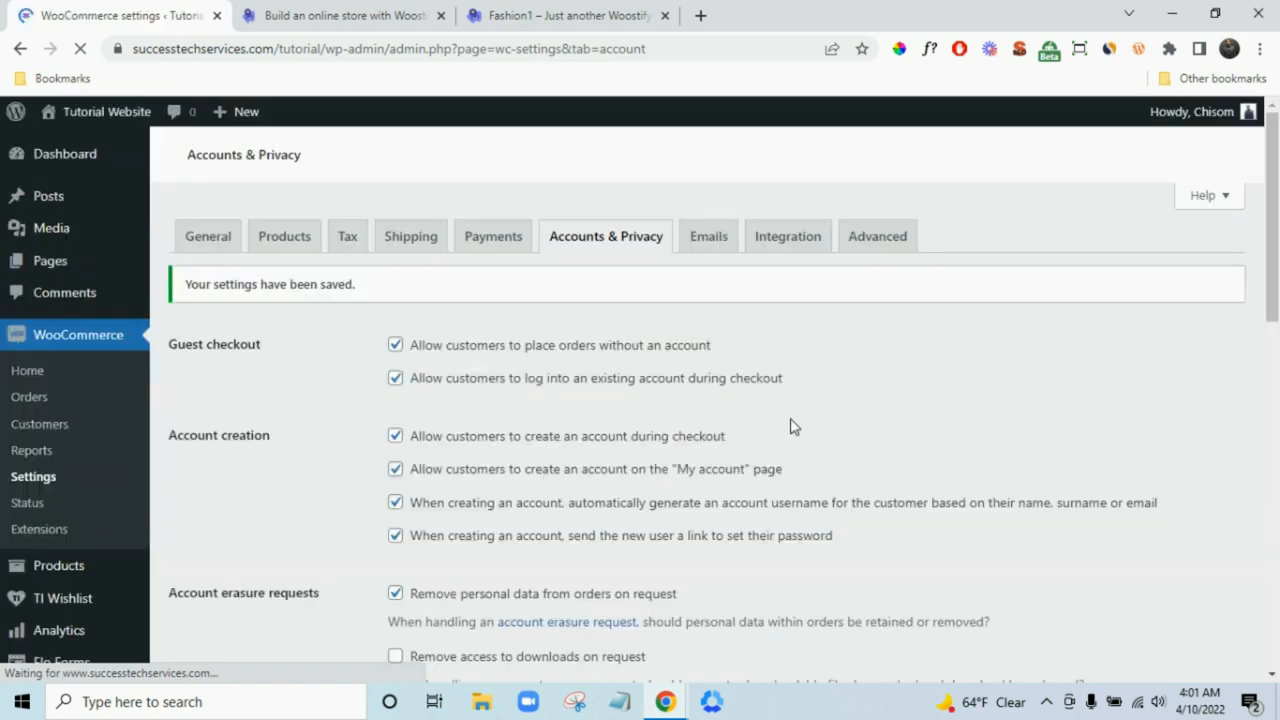
{"action": "left_click", "coordinate": [710, 240]}
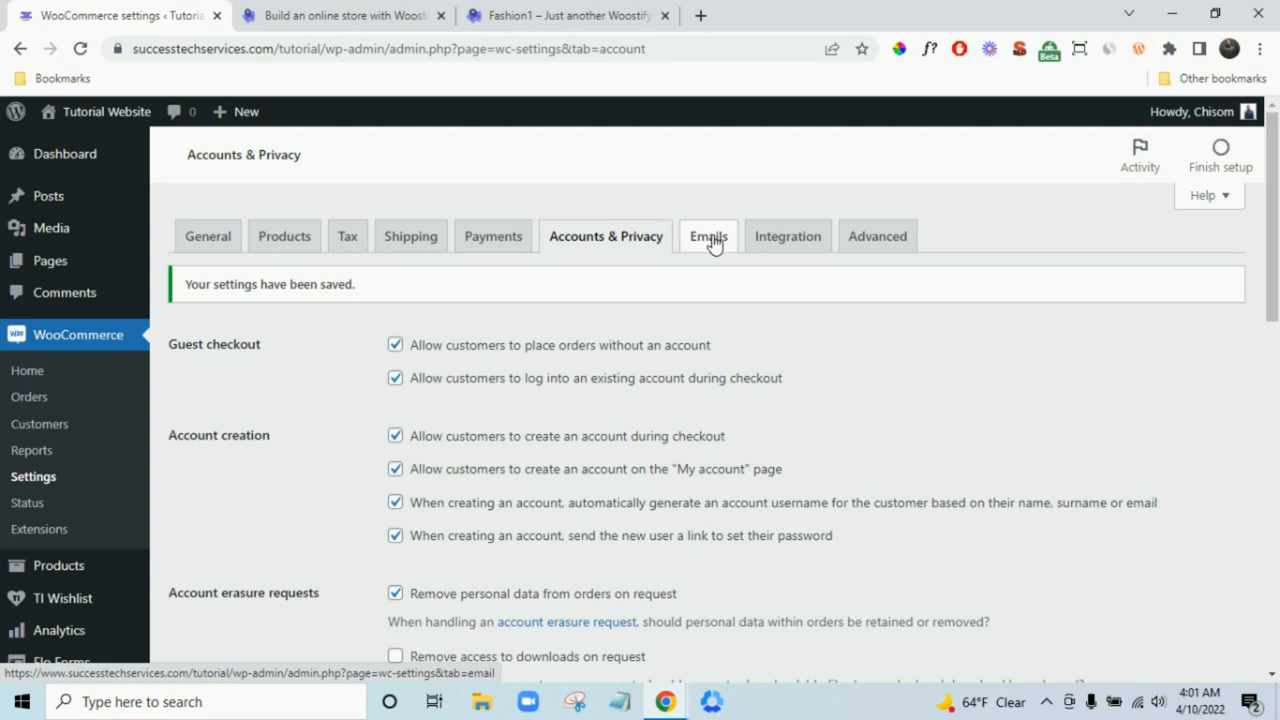
{"action": "left_click", "coordinate": [714, 244]}
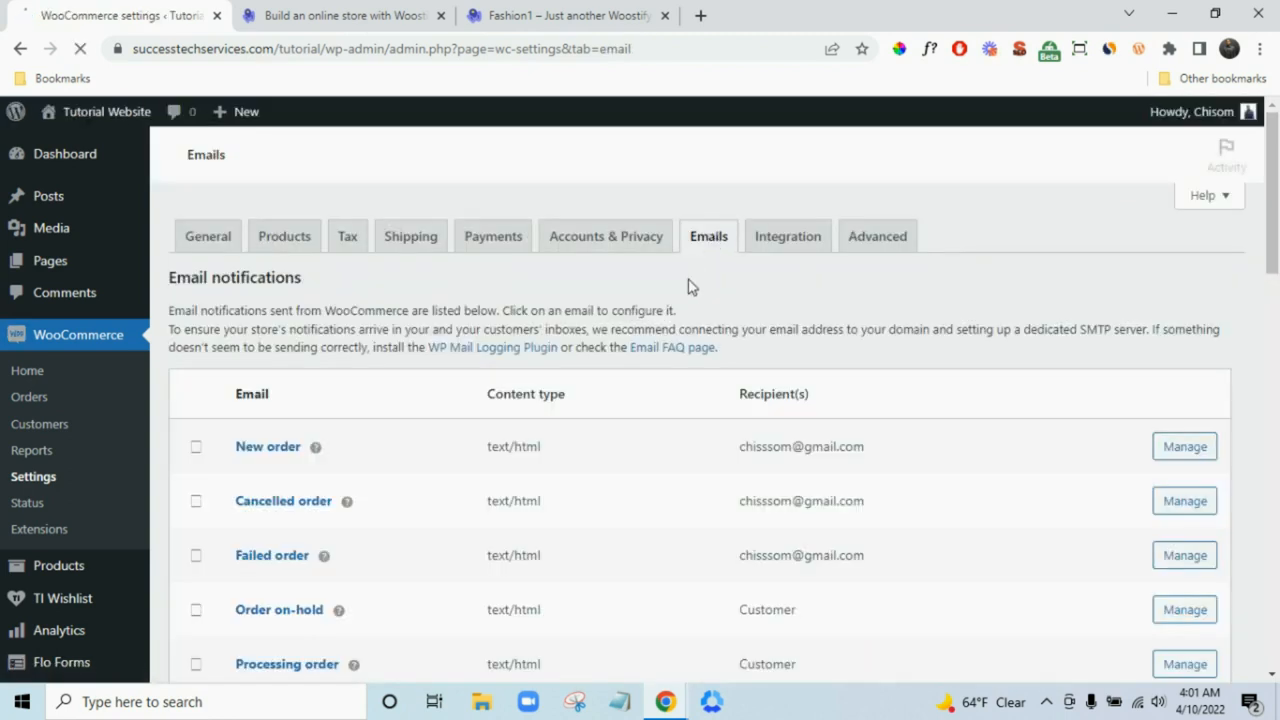
- Set the email base colour to #272727
{"action": "scroll", "coordinate": [697, 295], "scroll_direction": "down", "scroll_amount": 2}
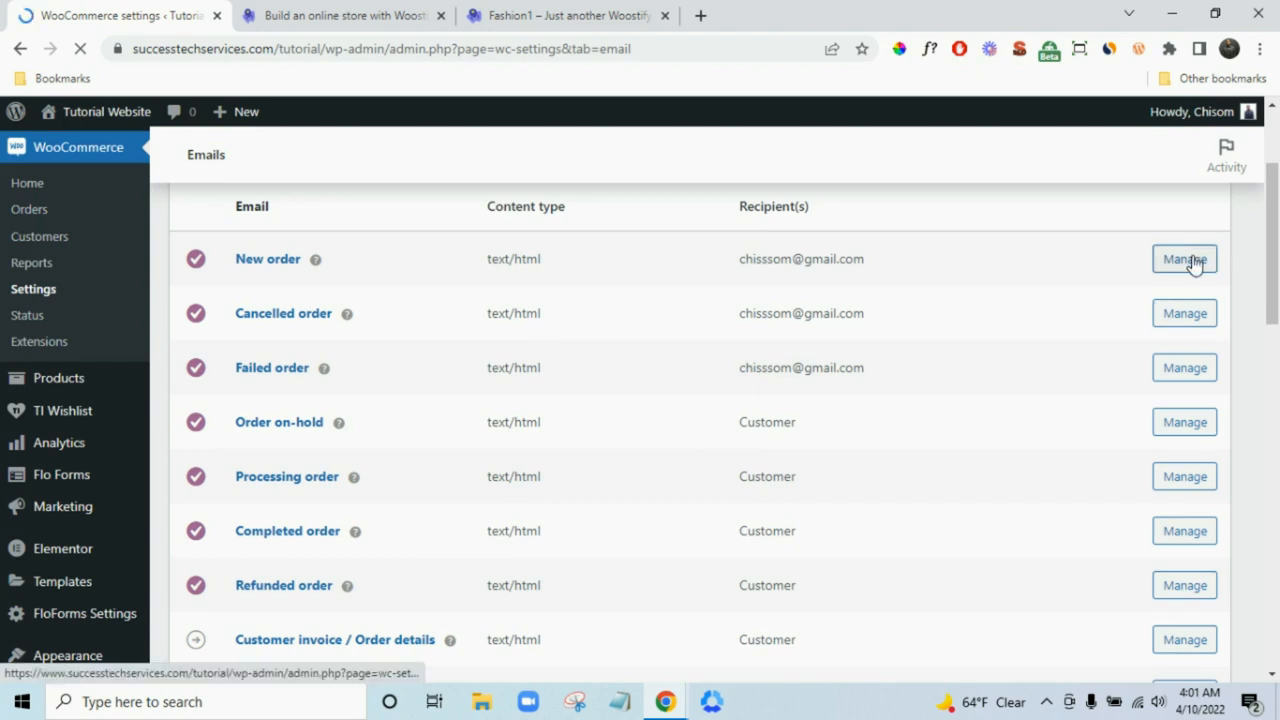
{"action": "scroll", "coordinate": [825, 362], "scroll_direction": "down", "scroll_amount": 10}
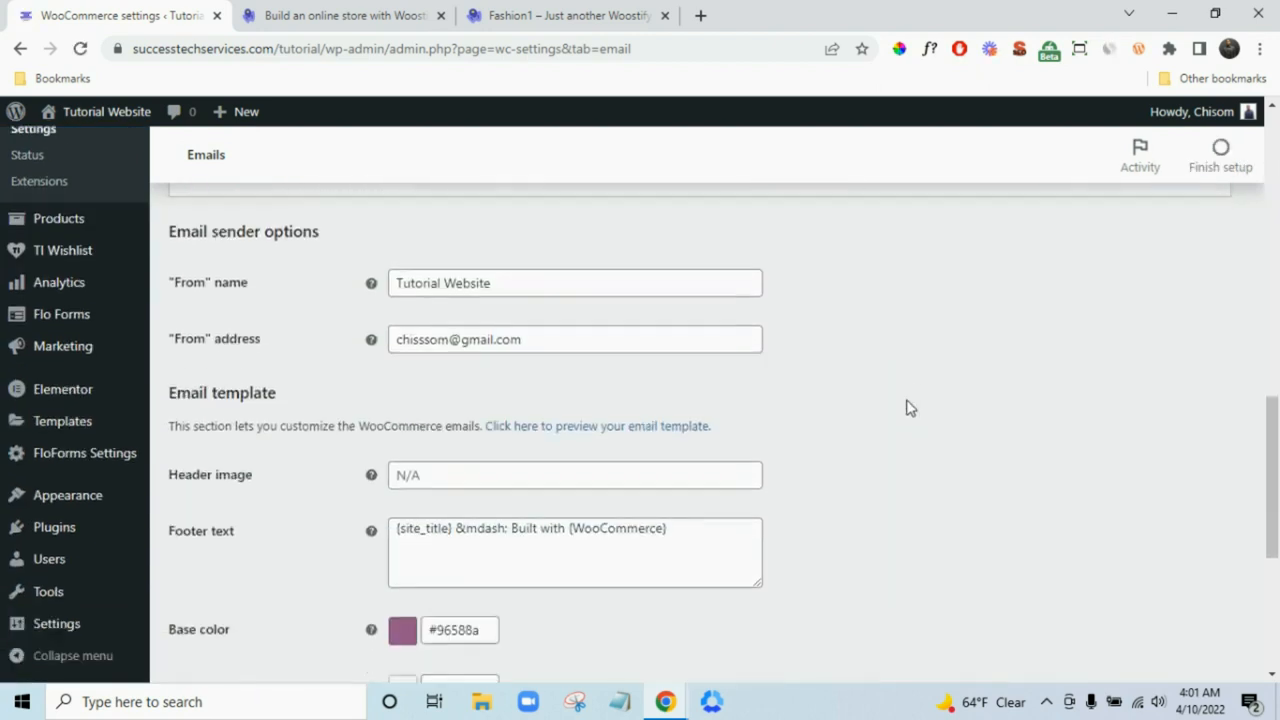
{"action": "scroll", "coordinate": [908, 408], "scroll_direction": "down", "scroll_amount": 3}
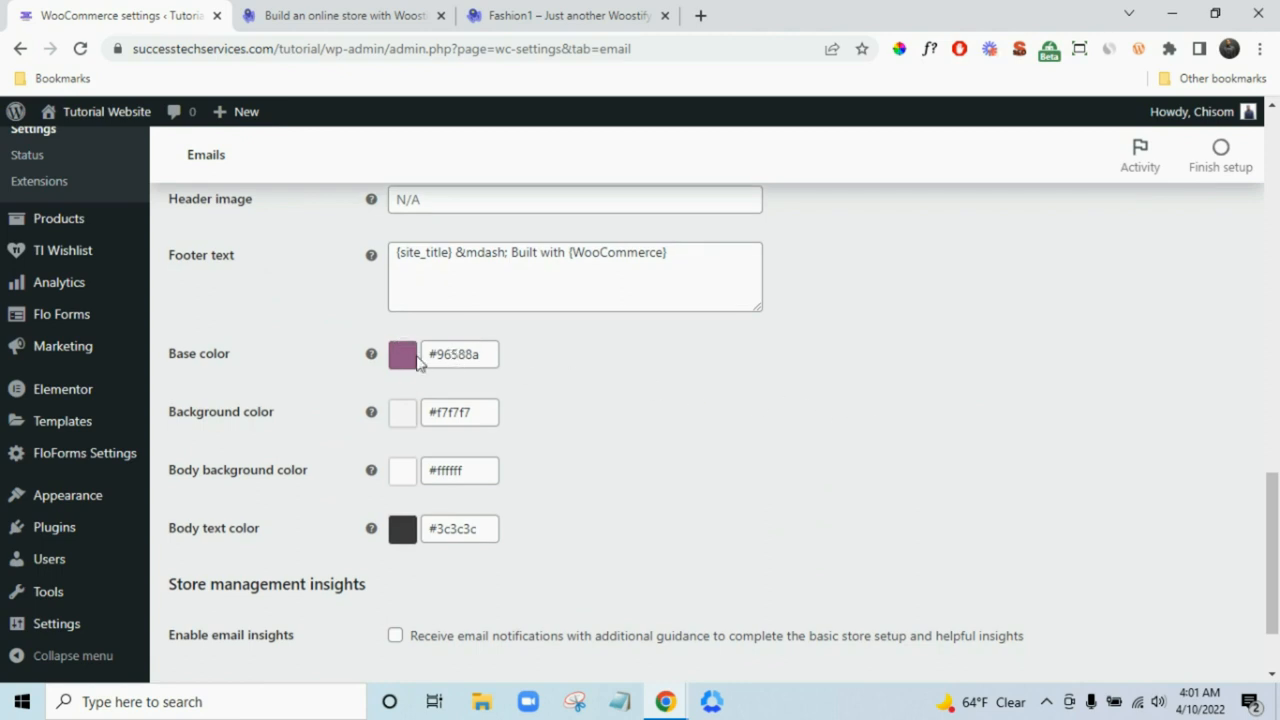
{"action": "double_click", "coordinate": [472, 353]}
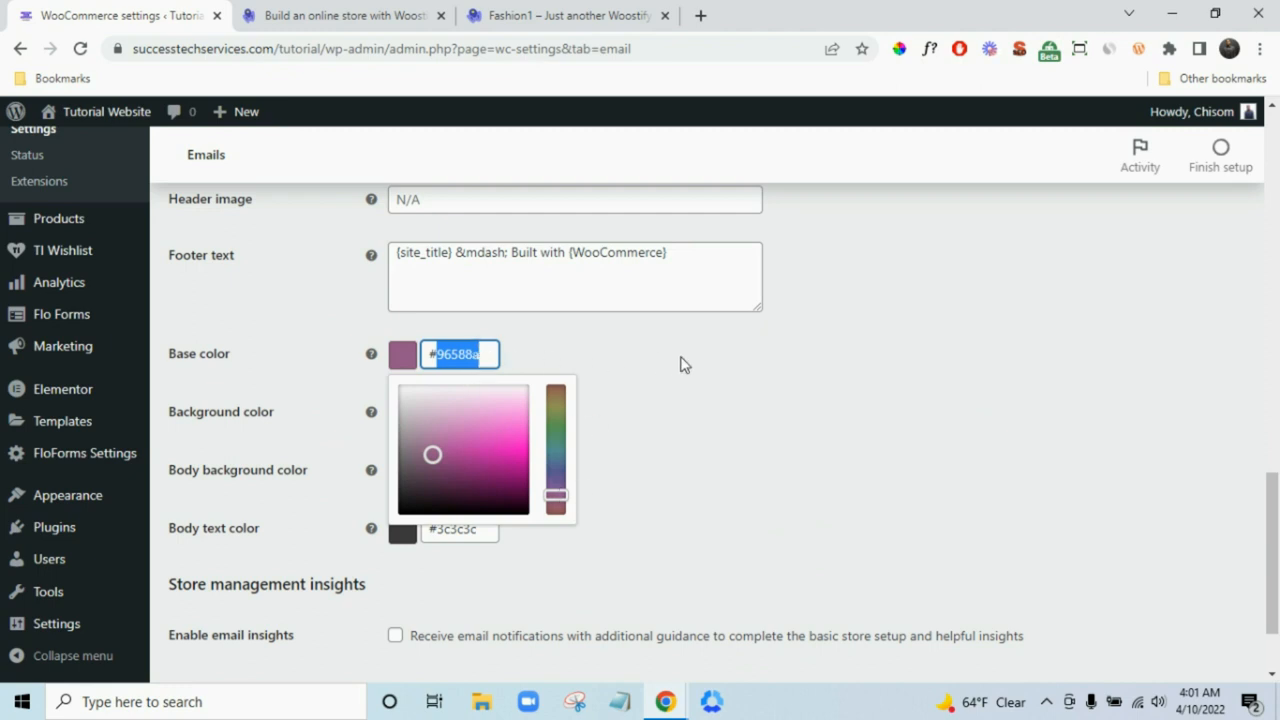
{"action": "type", "text": "#27"}
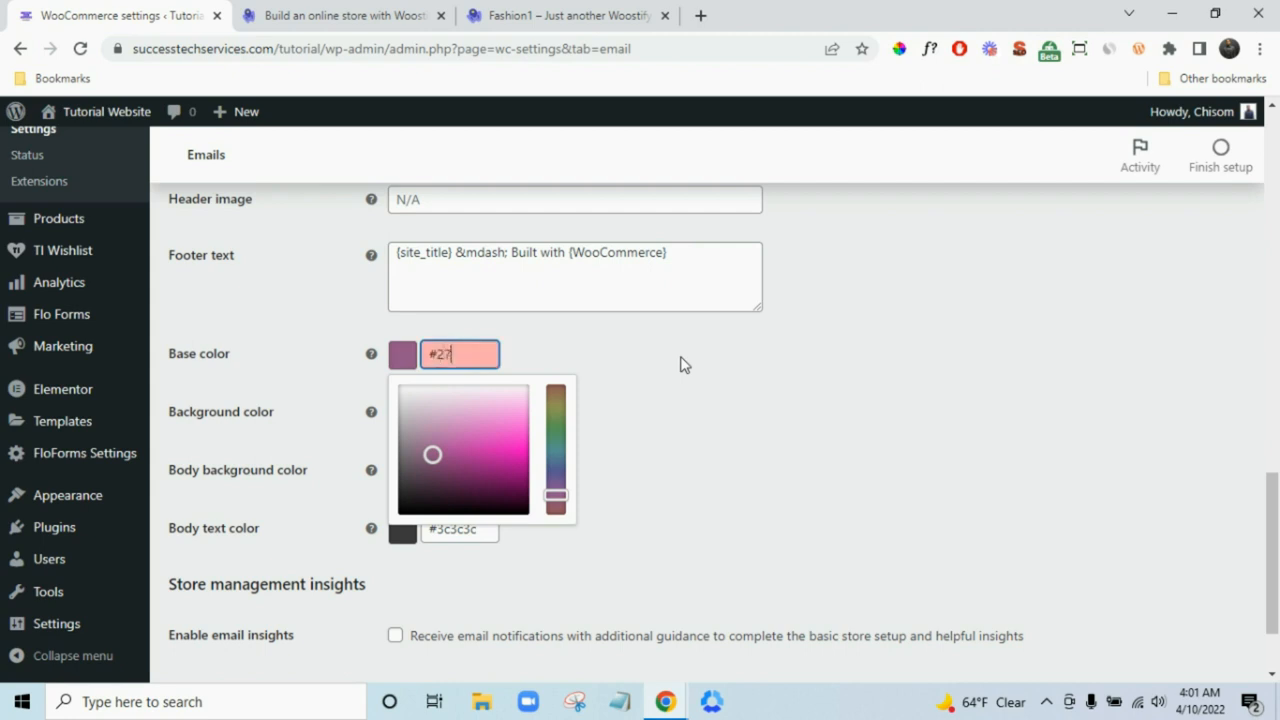
{"action": "type", "text": "2727"}
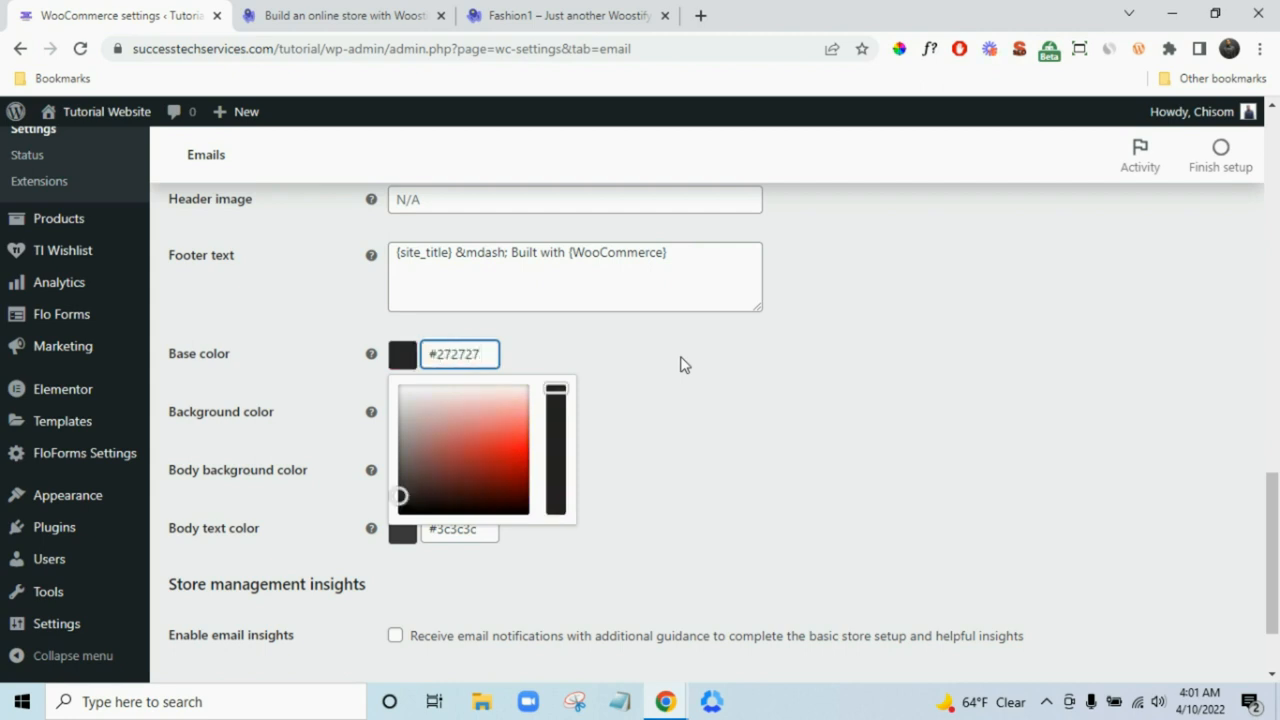
{"action": "left_click", "coordinate": [683, 364]}
- Cut ' Built with {WooCommerce}' so the footer reads {site_title}, and save the email settings
{"action": "scroll", "coordinate": [614, 451], "scroll_direction": "down", "scroll_amount": 1}
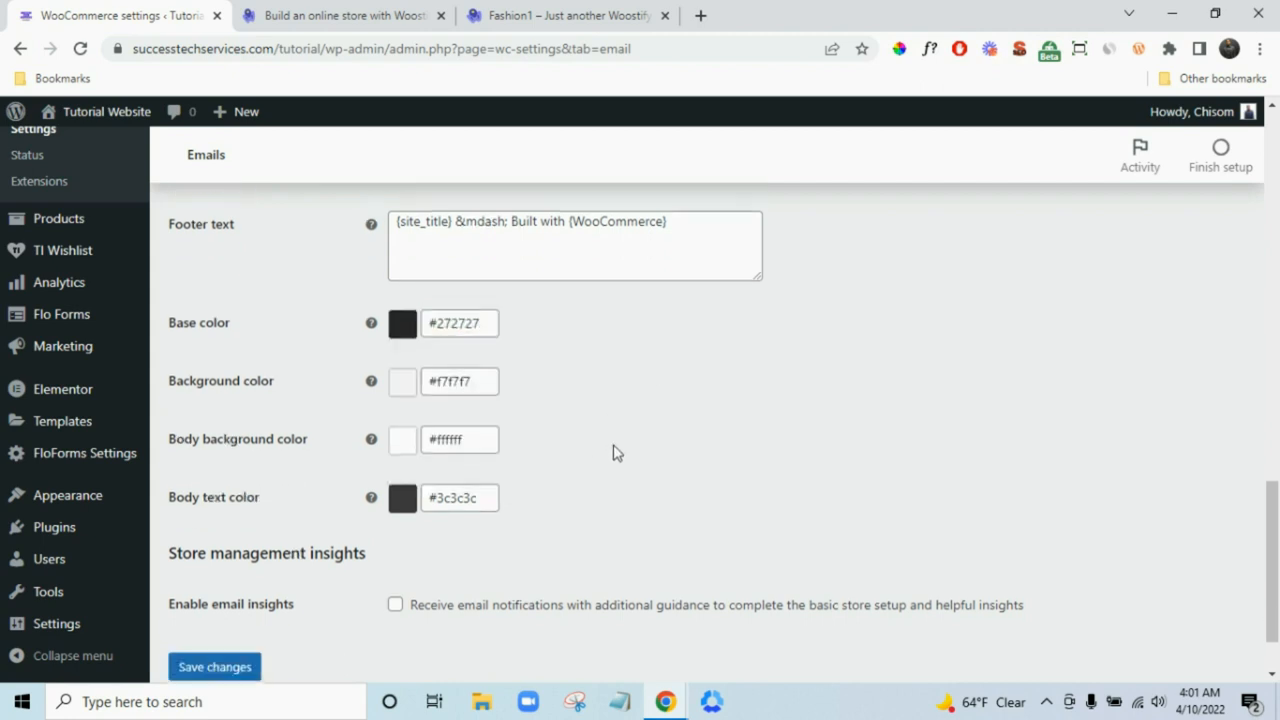
{"action": "scroll", "coordinate": [614, 451], "scroll_direction": "up", "scroll_amount": 2}
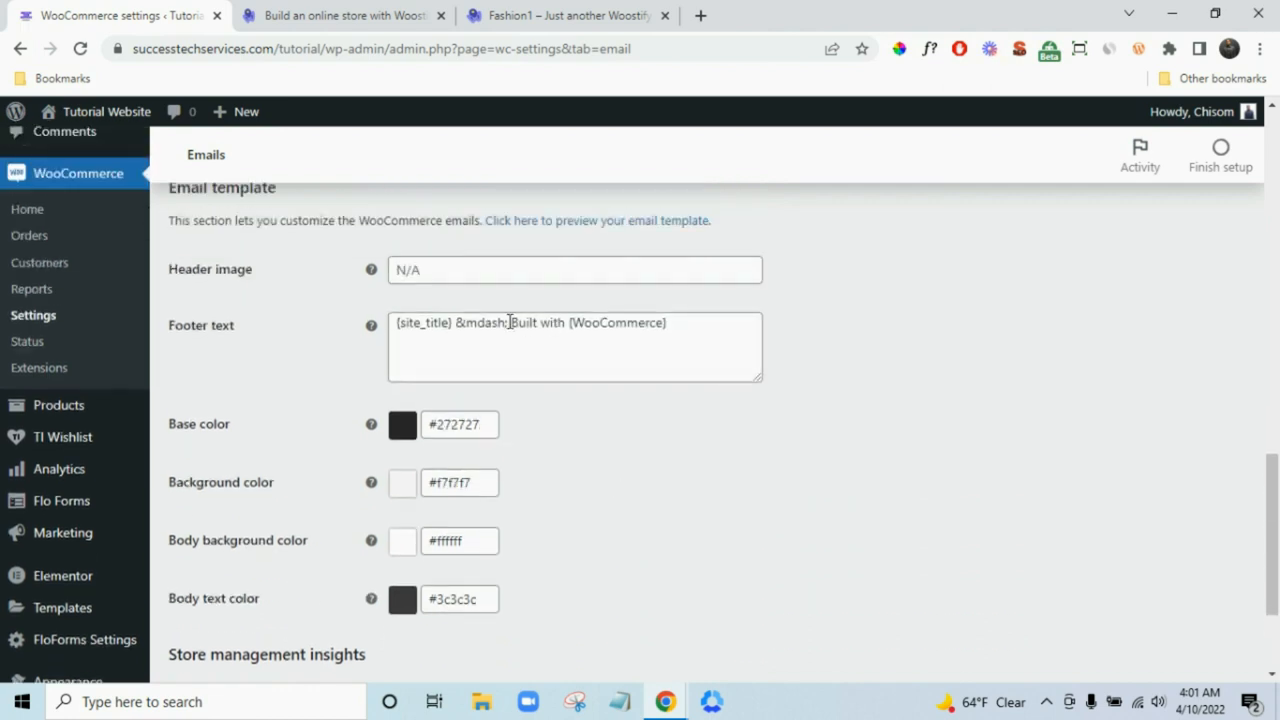
{"action": "left_click_drag", "start_coordinate": [509, 322], "coordinate": [660, 321]}
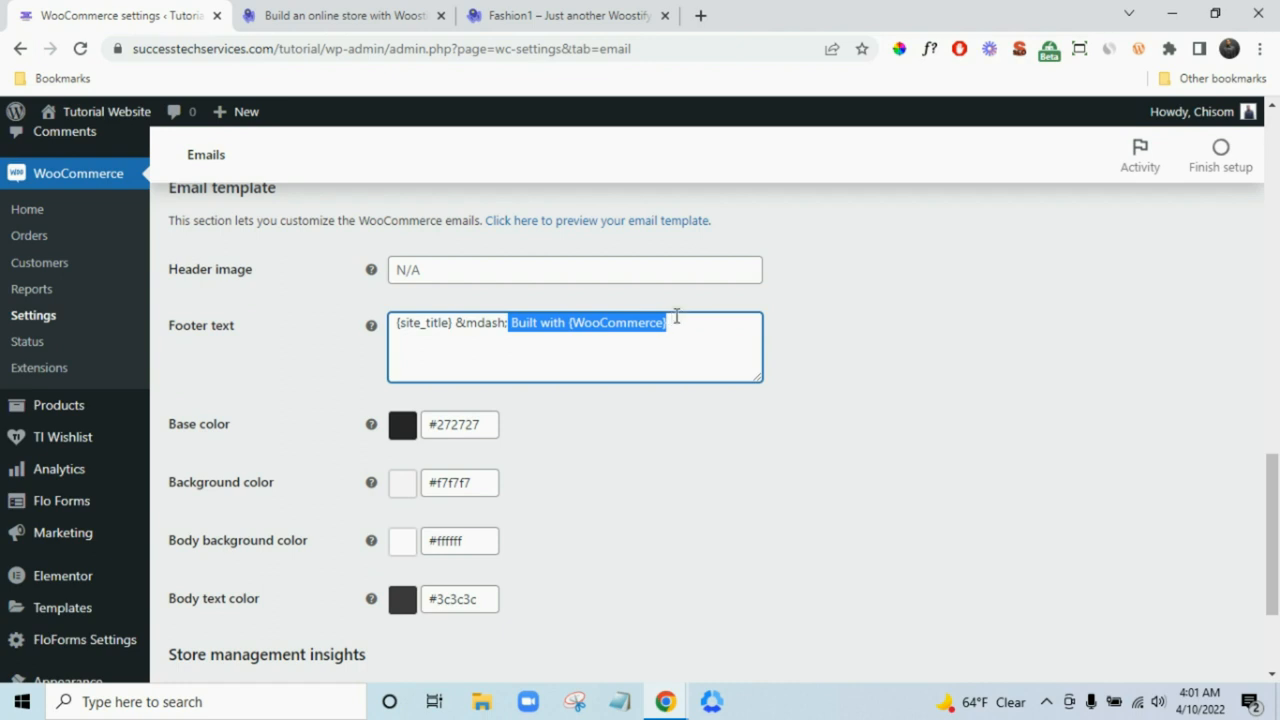
{"action": "key", "text": "BackSpace"}
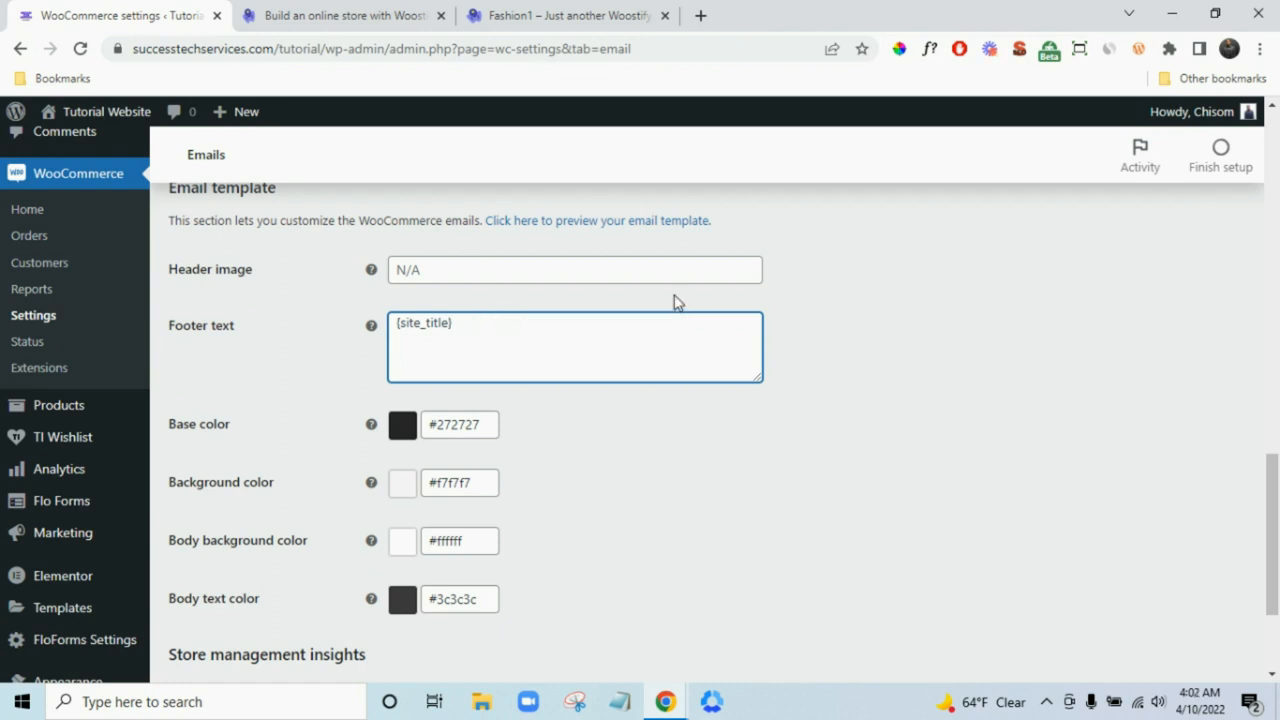
{"action": "left_click", "coordinate": [669, 270]}
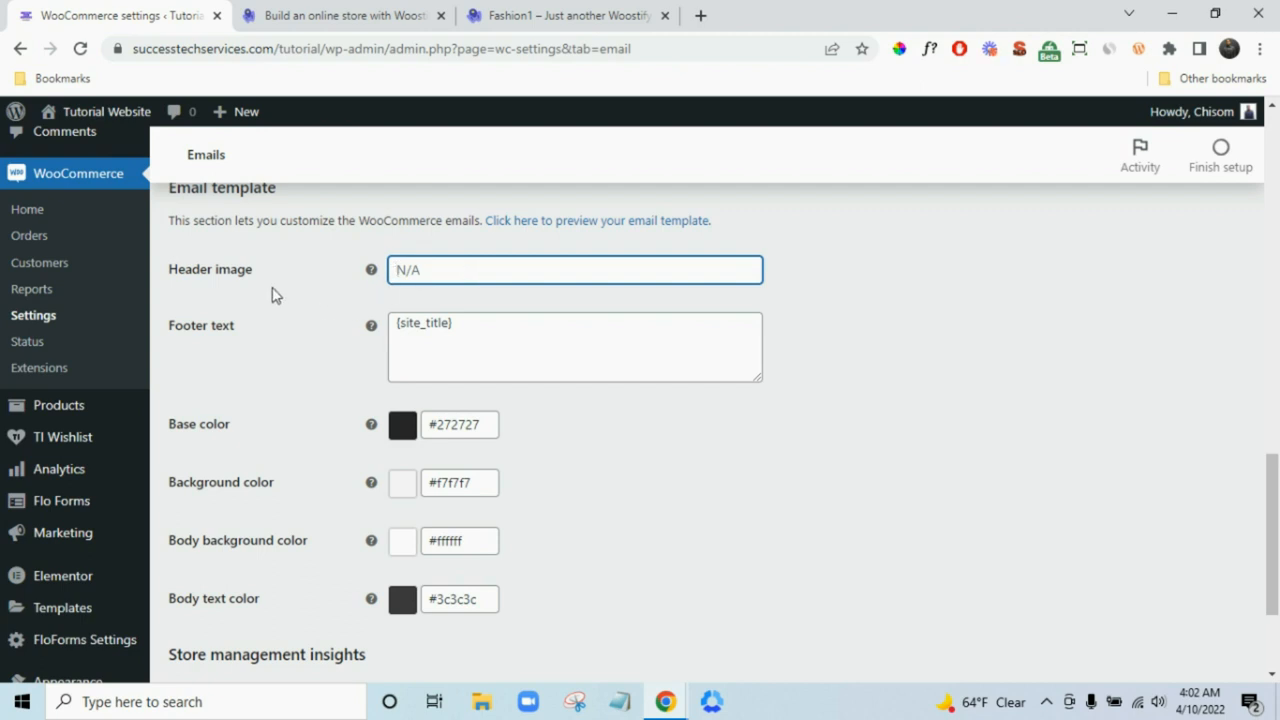
{"action": "scroll", "coordinate": [109, 309], "scroll_direction": "up", "scroll_amount": 3}
{"action": "mouse_move", "coordinate": [63, 234]}
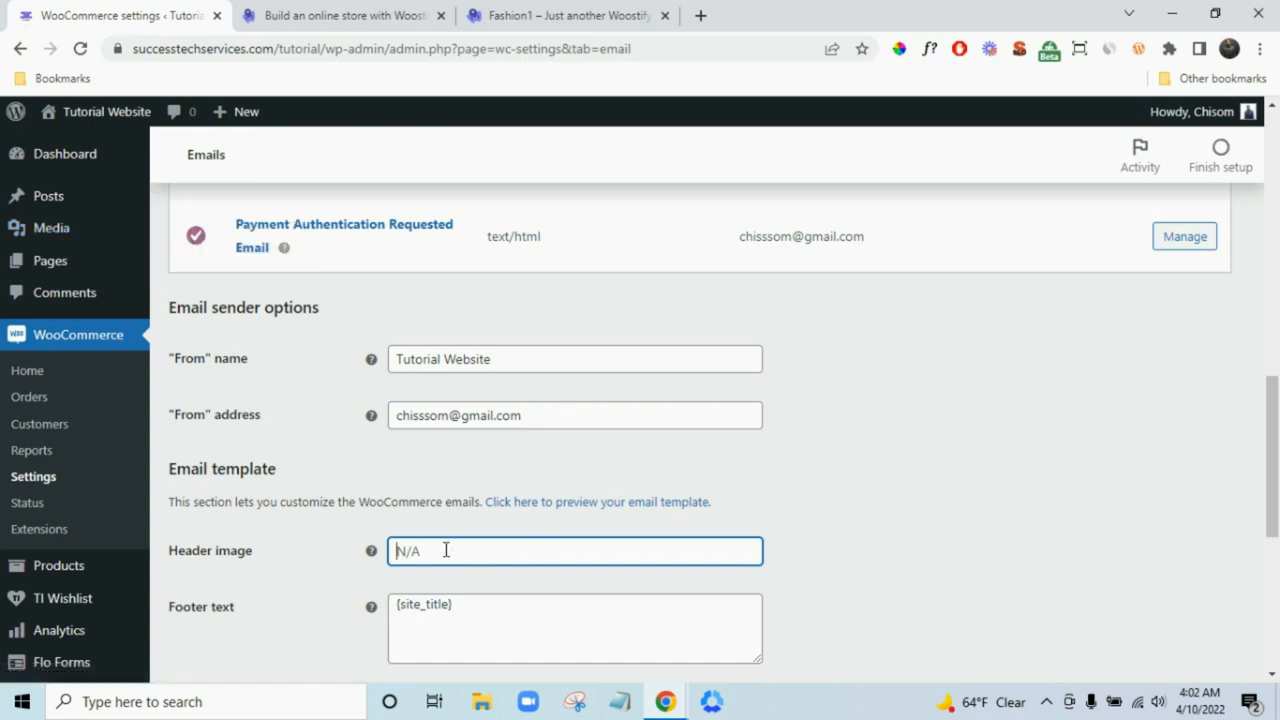
{"action": "scroll", "coordinate": [597, 543], "scroll_direction": "down", "scroll_amount": 5}
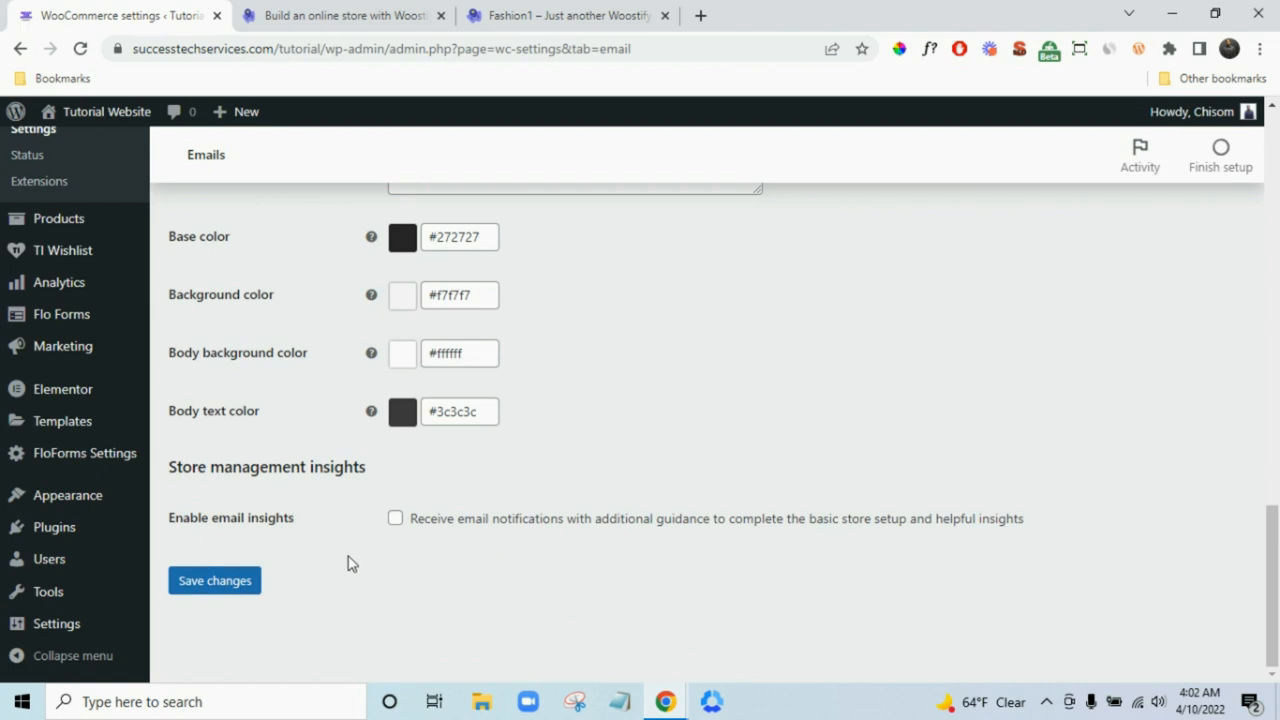
{"action": "left_click", "coordinate": [214, 580]}
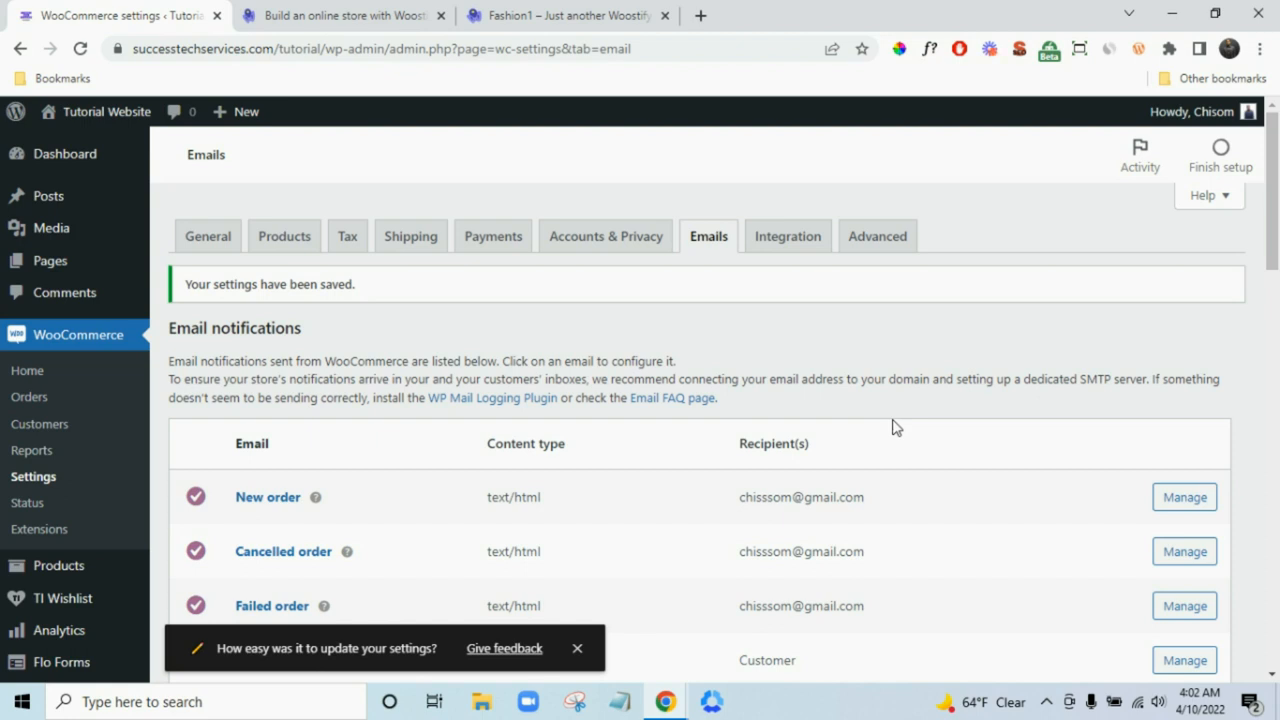
{"action": "scroll", "coordinate": [896, 427], "scroll_direction": "down", "scroll_amount": 10}
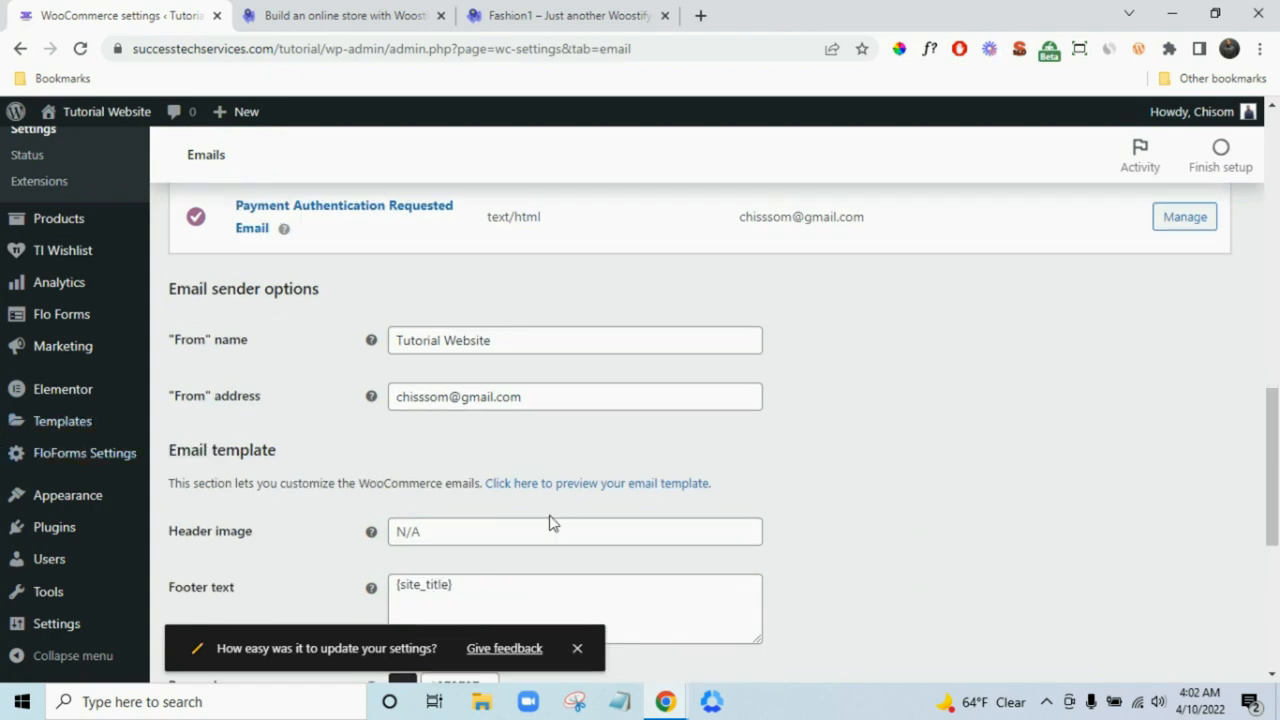
- Open the email template preview in a new tab, review it, and return
{"action": "right_click", "coordinate": [594, 491]}
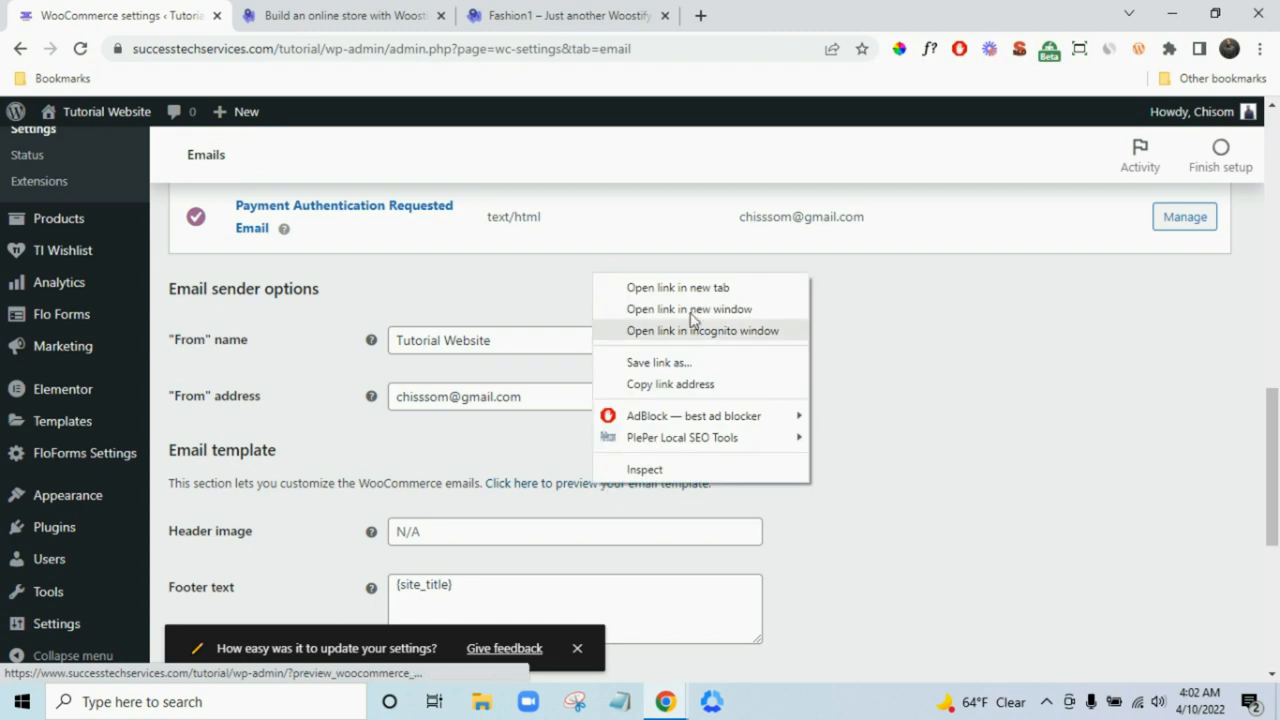
{"action": "left_click", "coordinate": [700, 291]}
{"action": "left_click", "coordinate": [330, 12]}
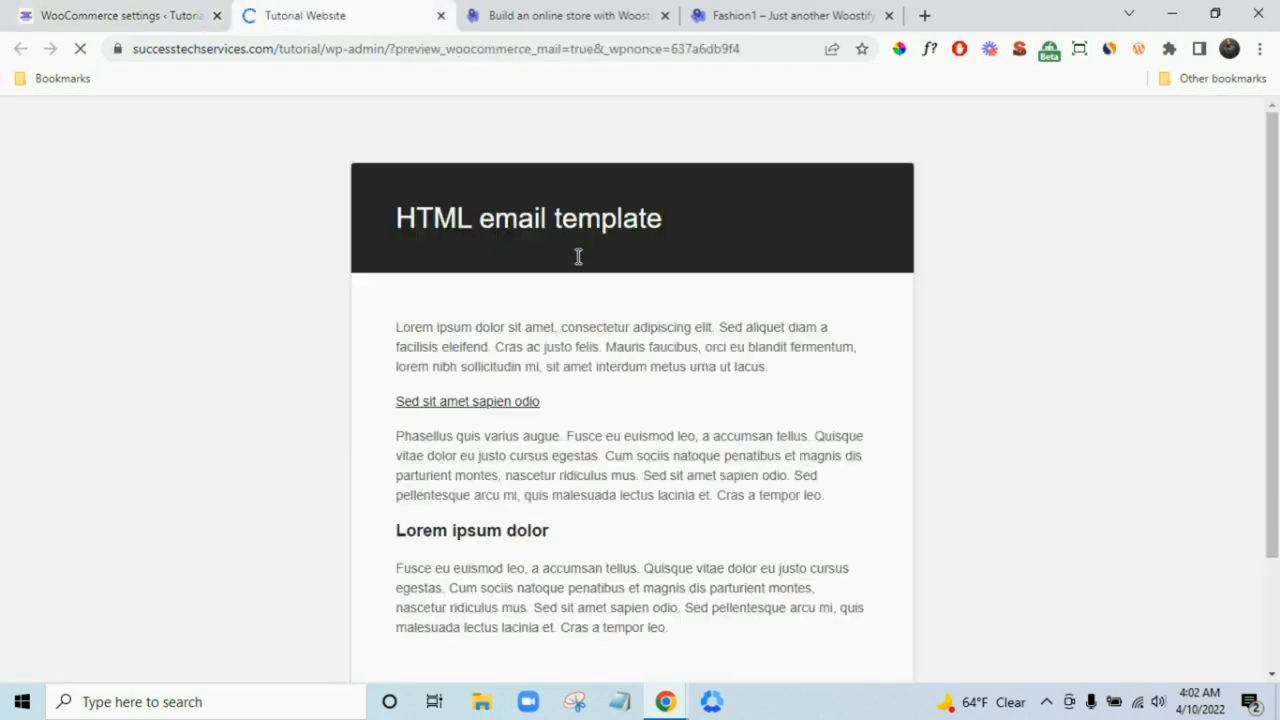
{"action": "scroll", "coordinate": [640, 300], "scroll_direction": "down", "scroll_amount": 3}
{"action": "scroll", "coordinate": [634, 348], "scroll_direction": "up", "scroll_amount": 2}
{"action": "left_click", "coordinate": [52, 8]}
- Open a new blank browser tab
{"action": "left_click", "coordinate": [549, 534]}
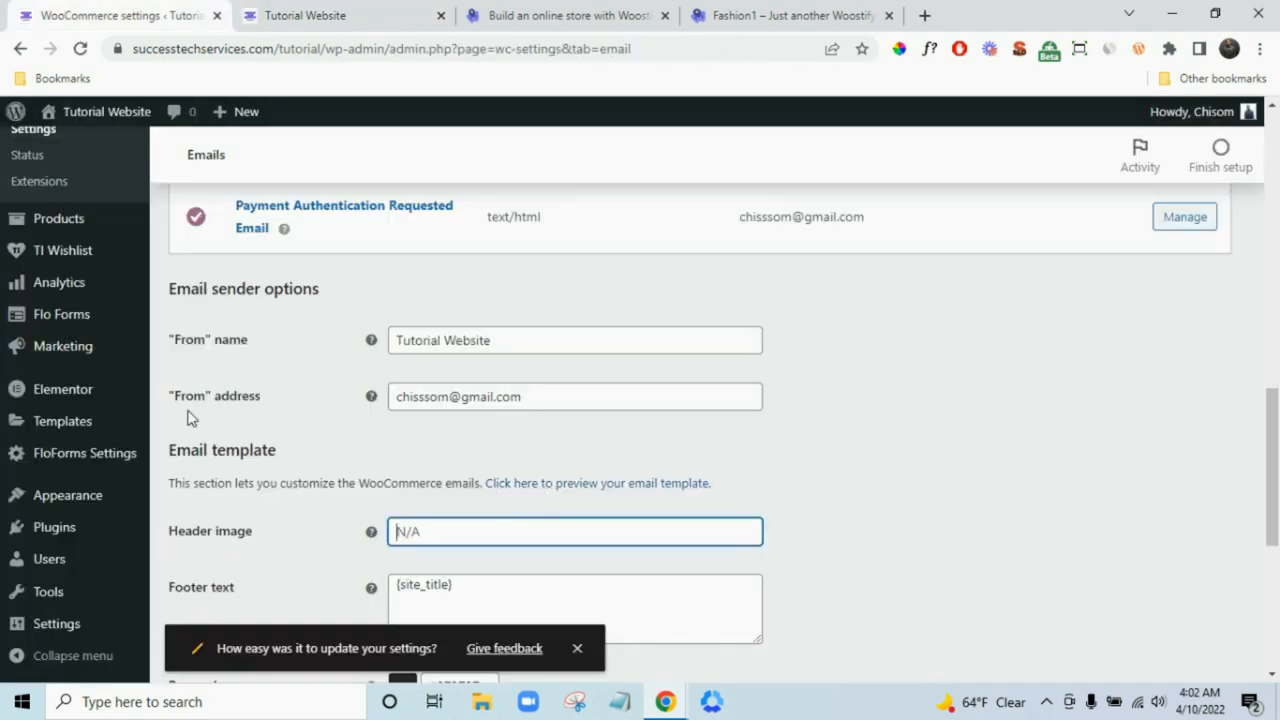
{"action": "scroll", "coordinate": [126, 414], "scroll_direction": "up", "scroll_amount": 6}
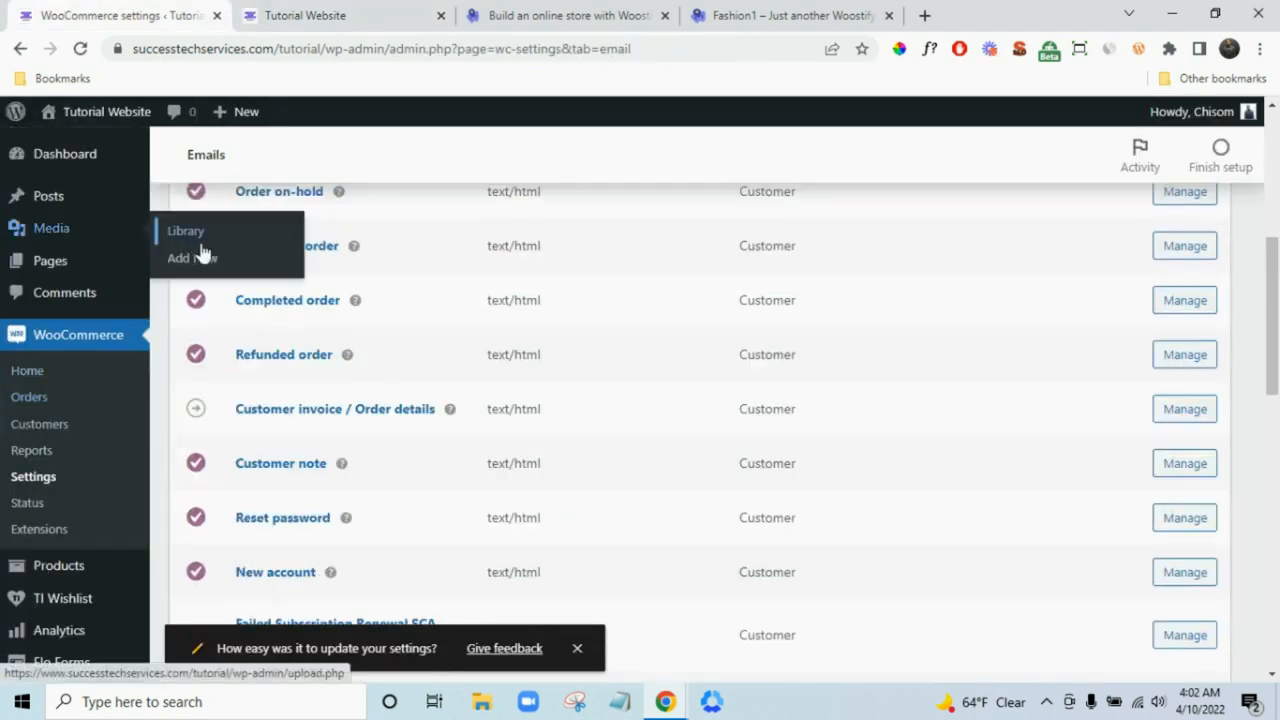
{"action": "left_click", "coordinate": [922, 18]}
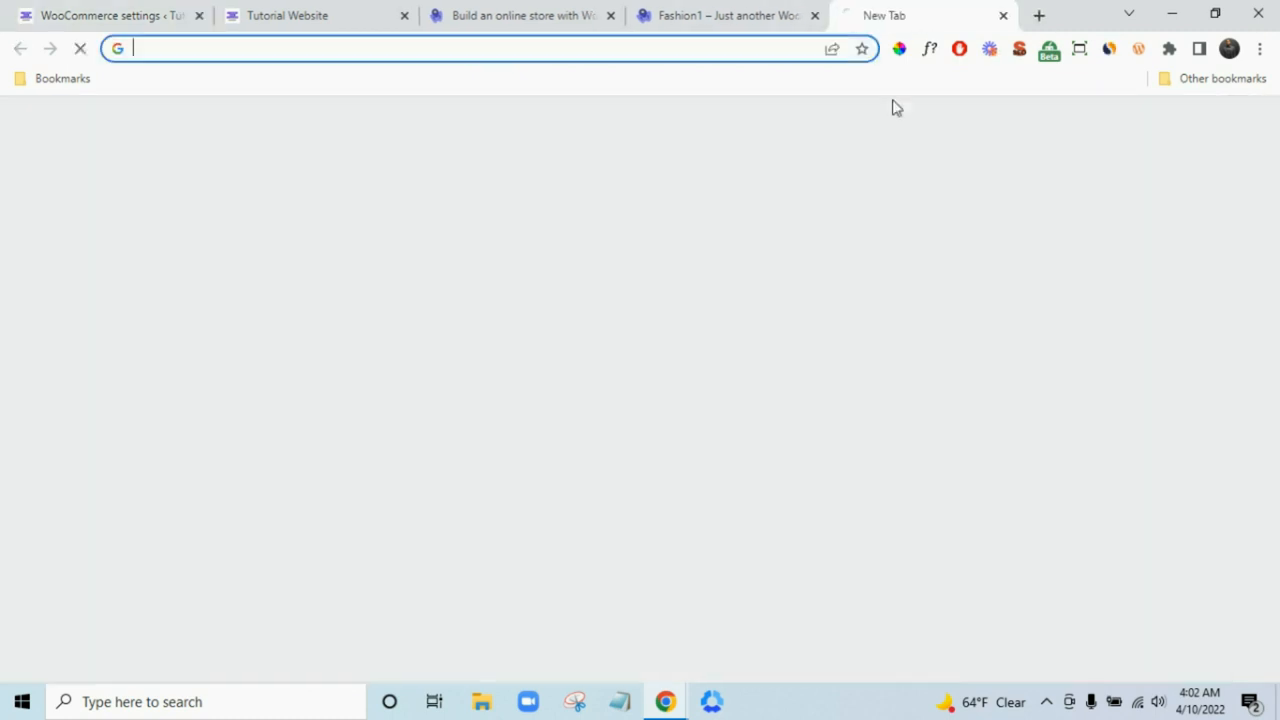
- Go to successtechservices.com/woostifyimages to get Woostify Images.zip and open its download options
{"action": "type", "text": "successtechservices.com"}
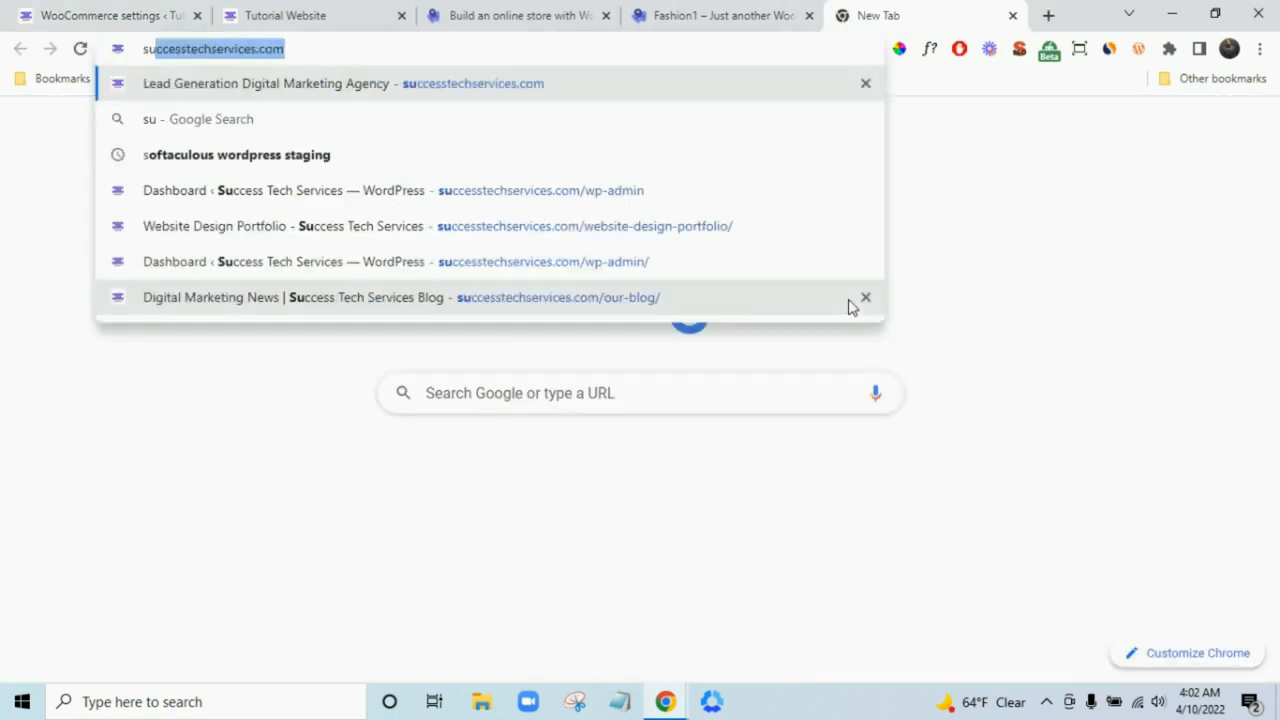
{"action": "key", "text": "Right"}
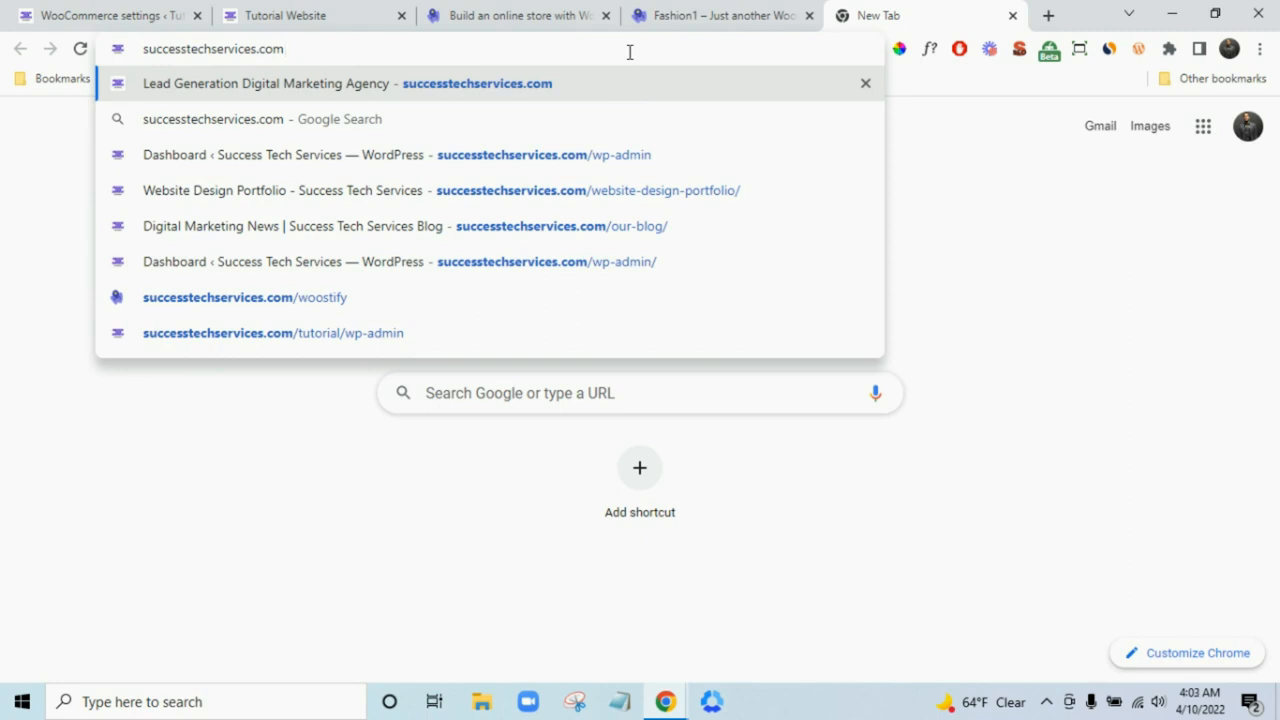
{"action": "type", "text": "/woos"}
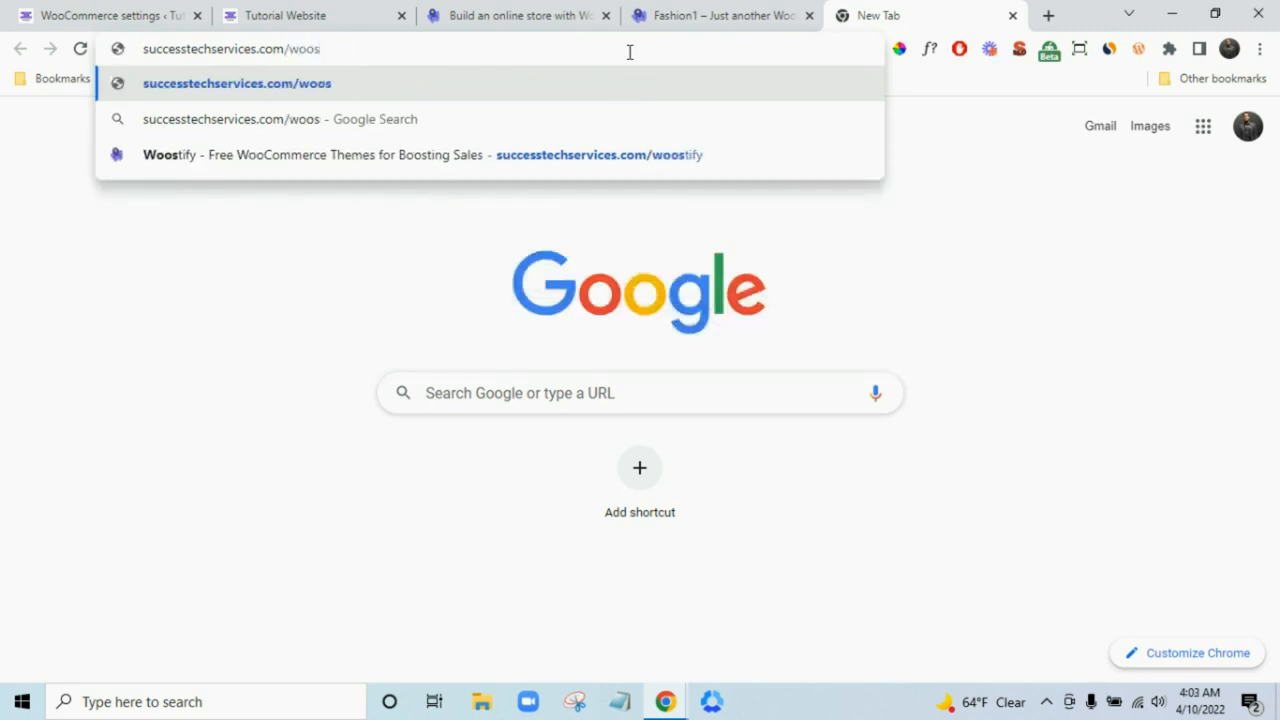
{"action": "type", "text": "tfy"}
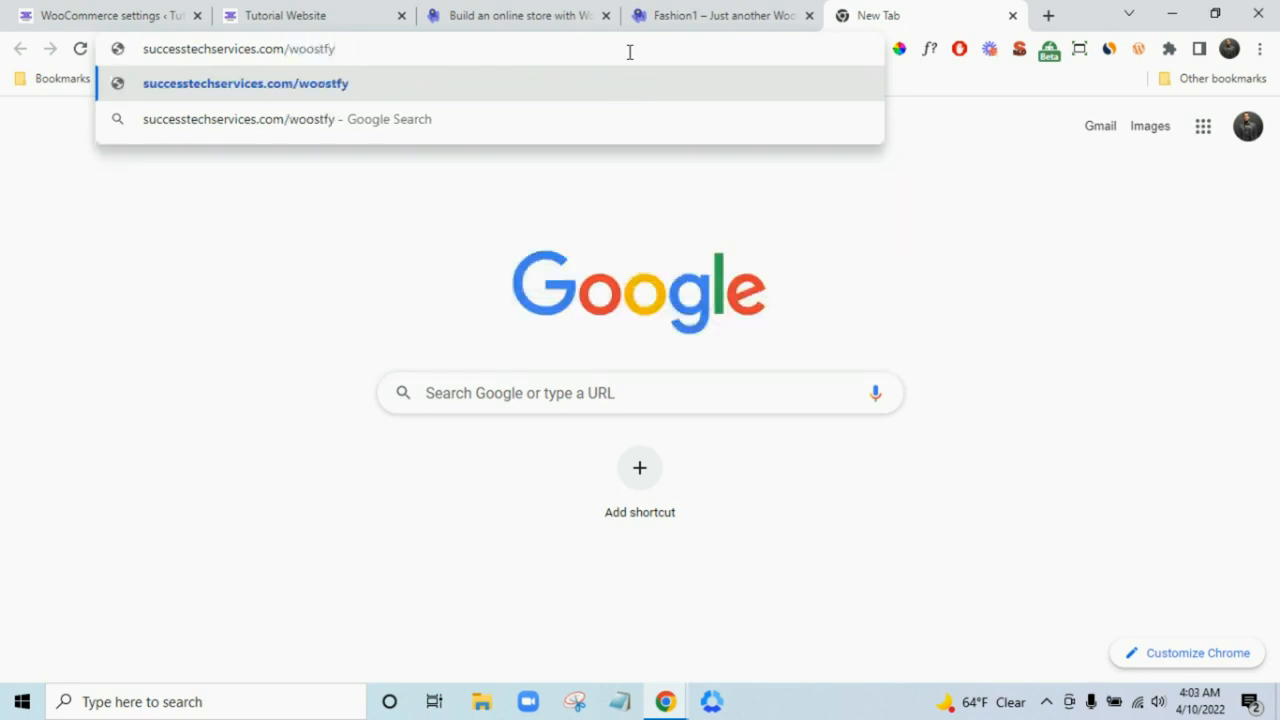
{"action": "key", "text": "BackSpace"}
{"action": "key", "text": "BackSpace"}
{"action": "type", "text": "ify"}
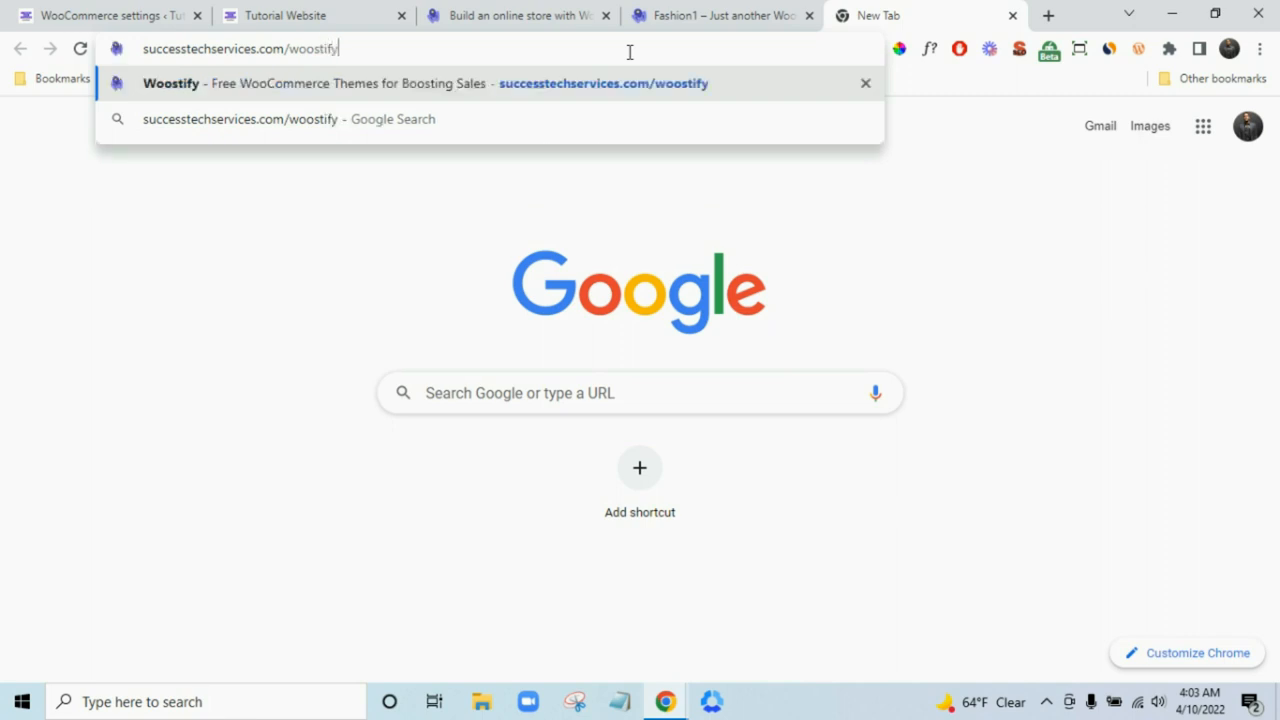
{"action": "type", "text": "images"}
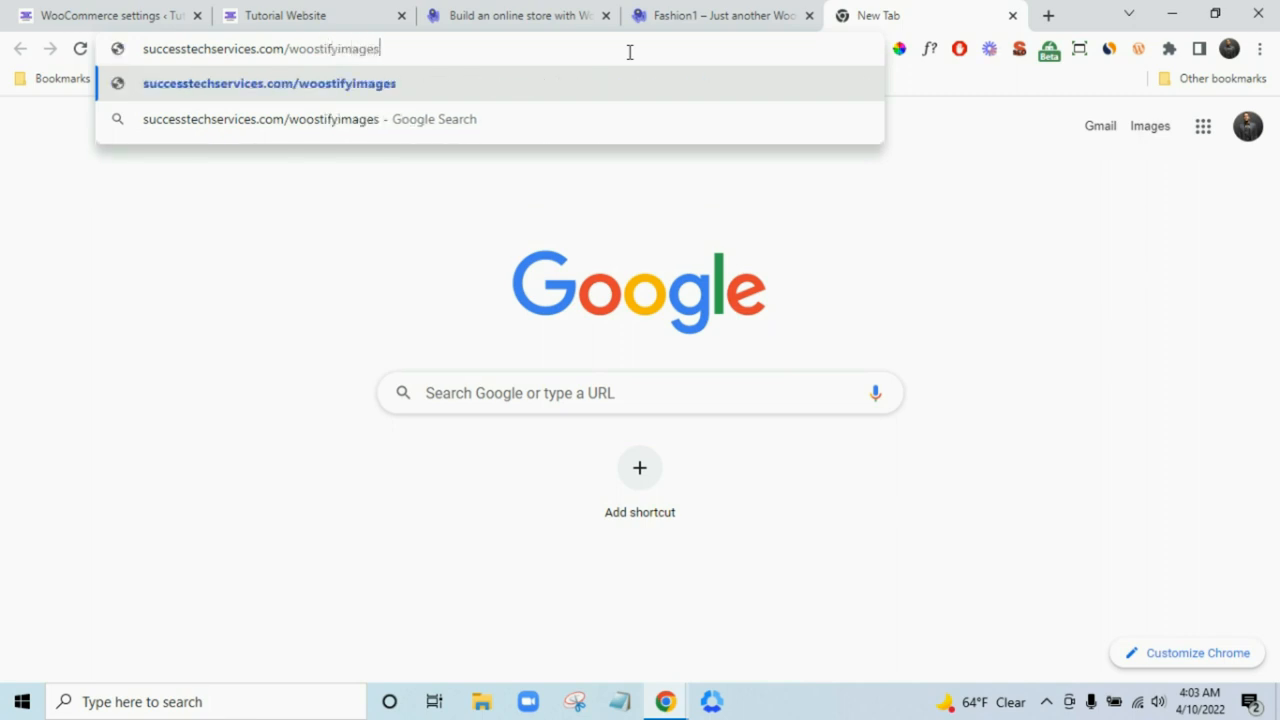
{"action": "key", "text": "Return"}
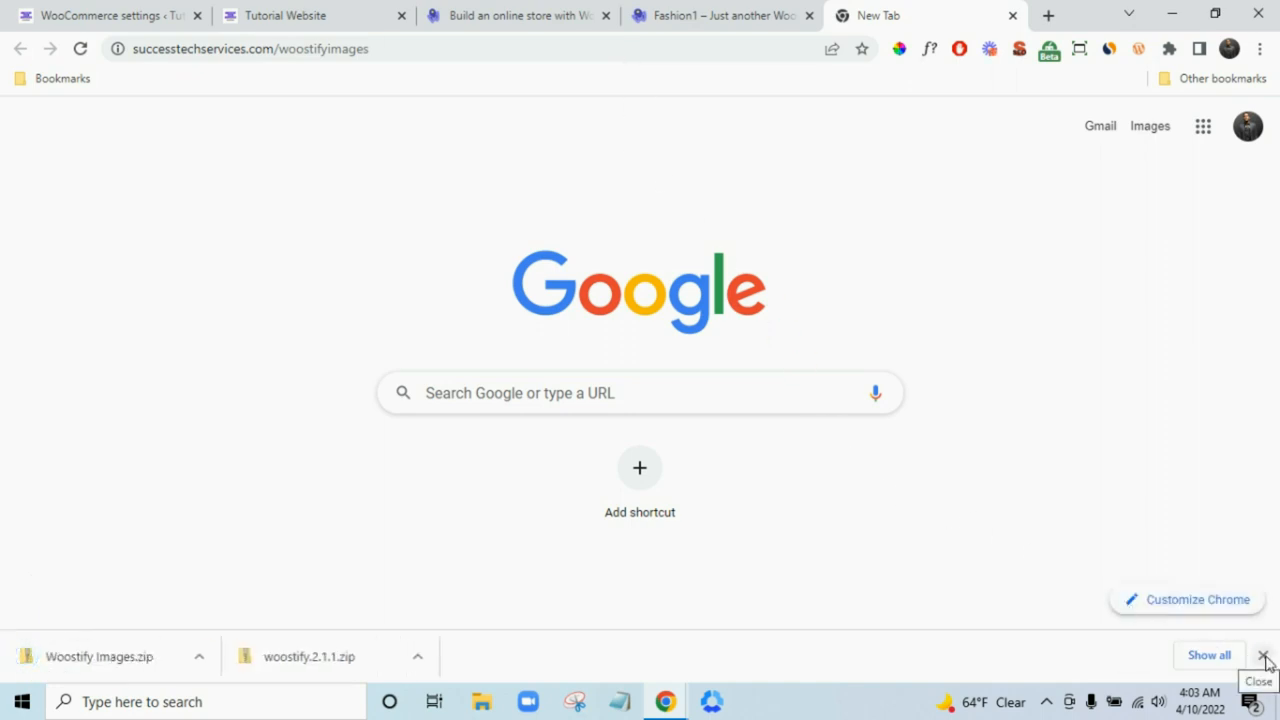
{"action": "left_click", "coordinate": [199, 658]}
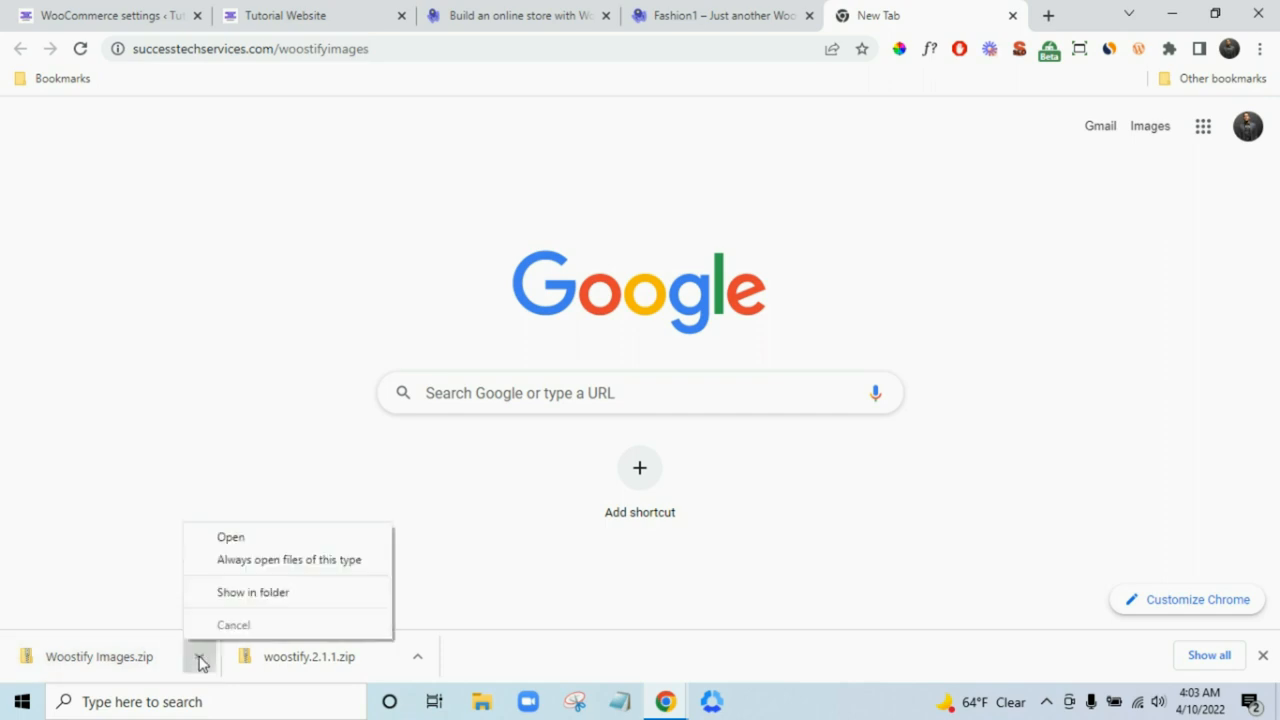
- Extract Woostify Images.zip into a Woostify Images folder in Downloads and close the Explorer windows
{"action": "left_click", "coordinate": [311, 596]}
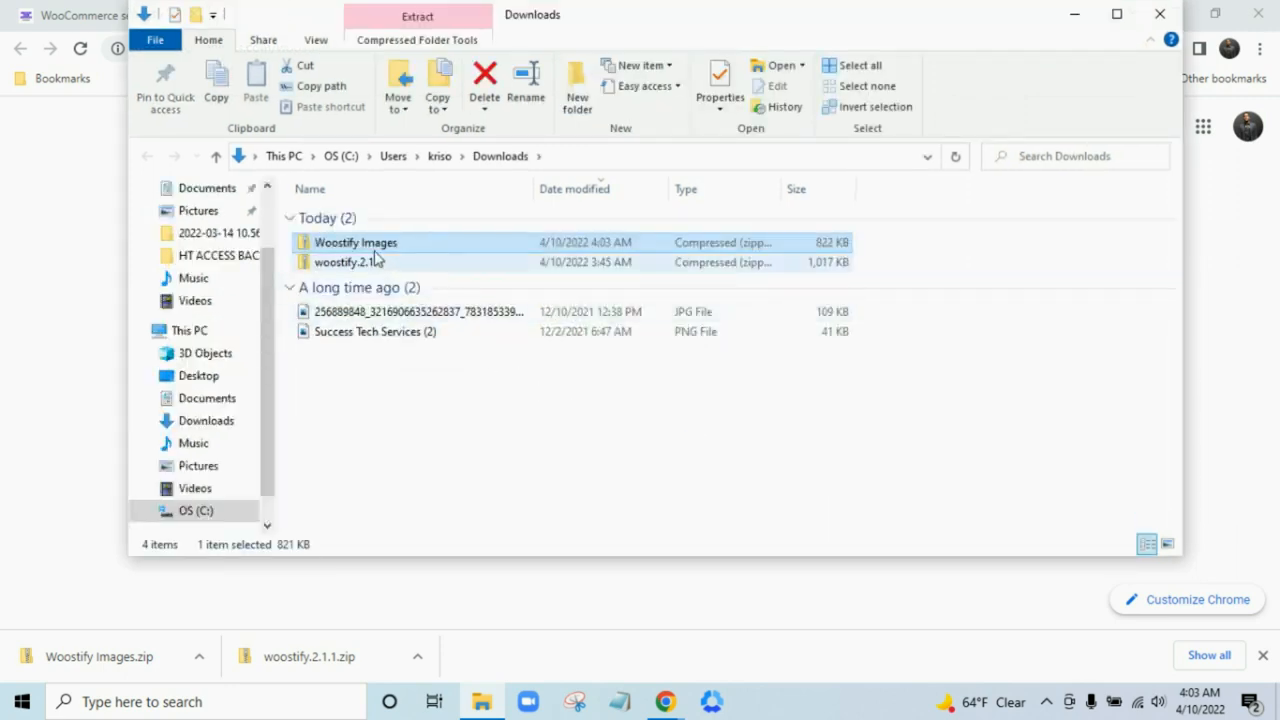
{"action": "right_click", "coordinate": [367, 246]}
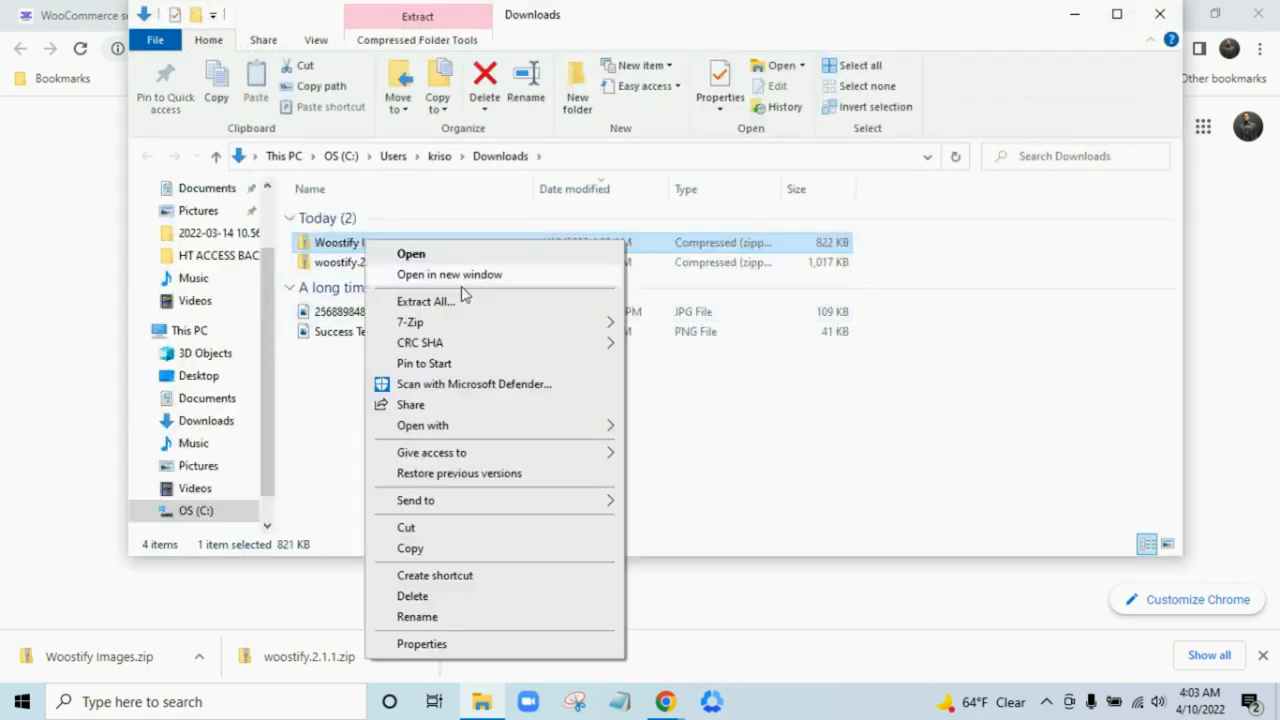
{"action": "left_click", "coordinate": [464, 301]}
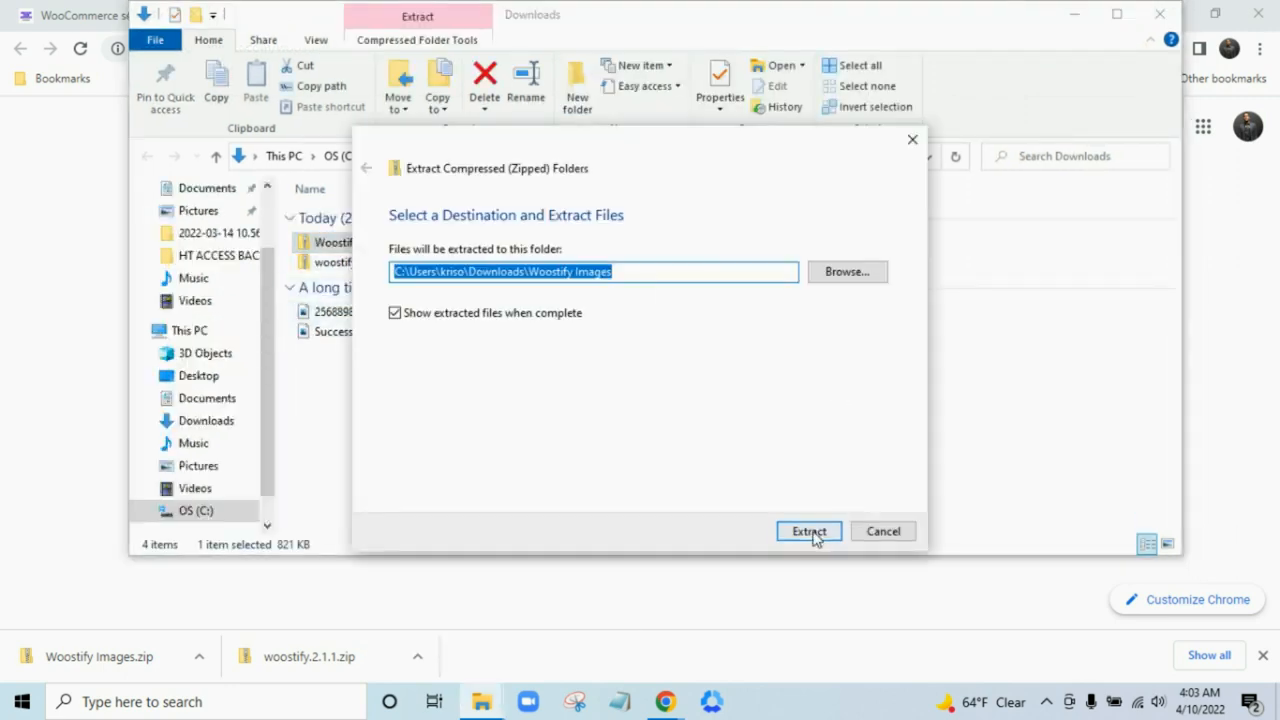
{"action": "left_click", "coordinate": [810, 532]}
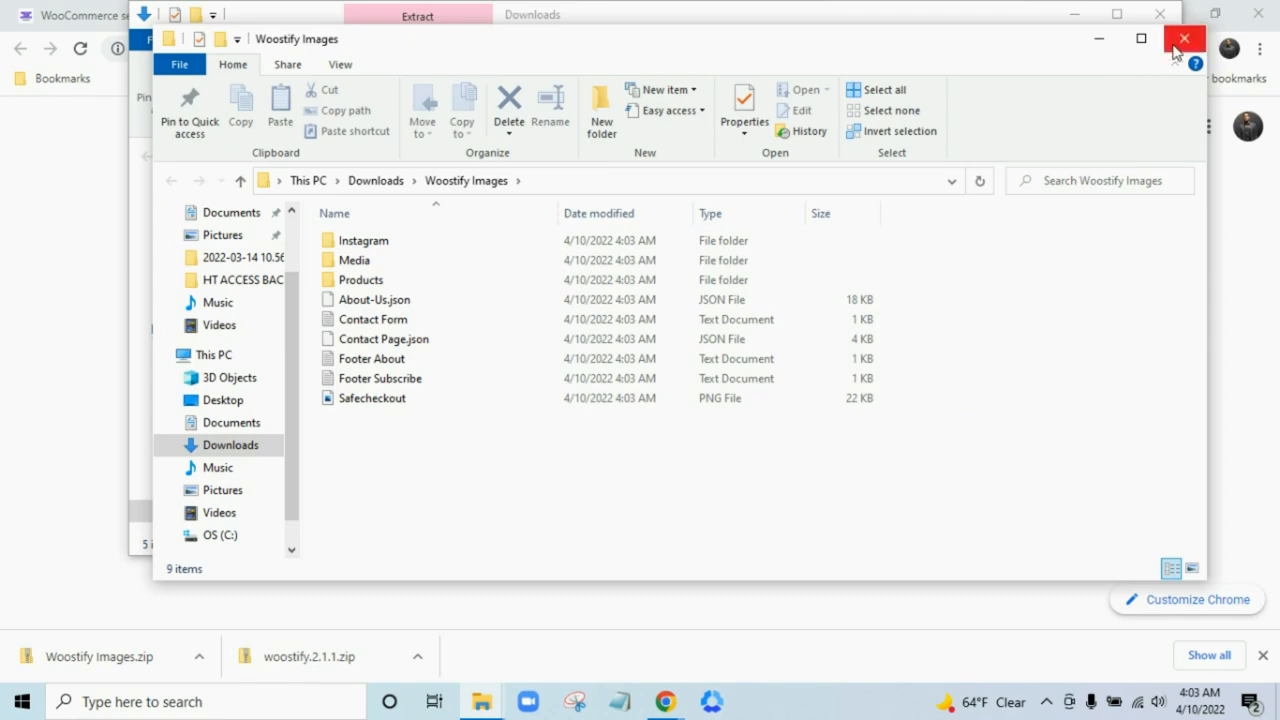
{"action": "left_click", "coordinate": [1177, 46]}
{"action": "left_click", "coordinate": [1158, 14]}
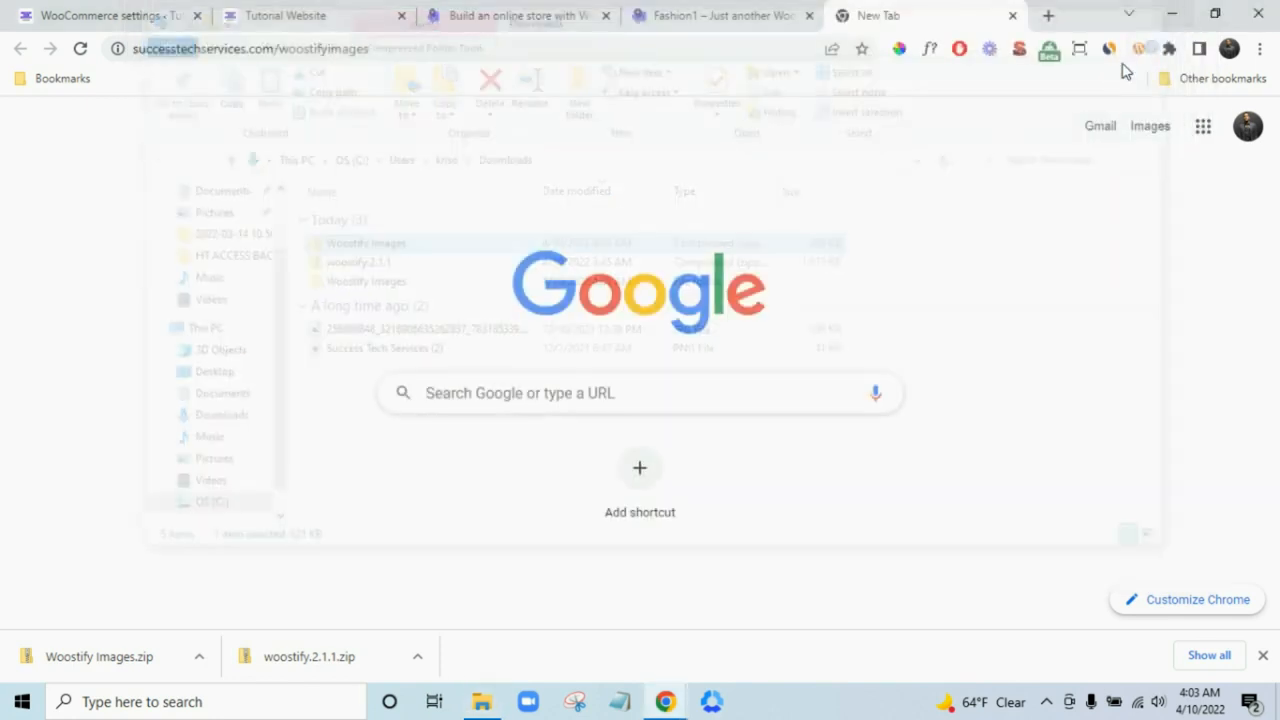
{"action": "left_click", "coordinate": [158, 12]}
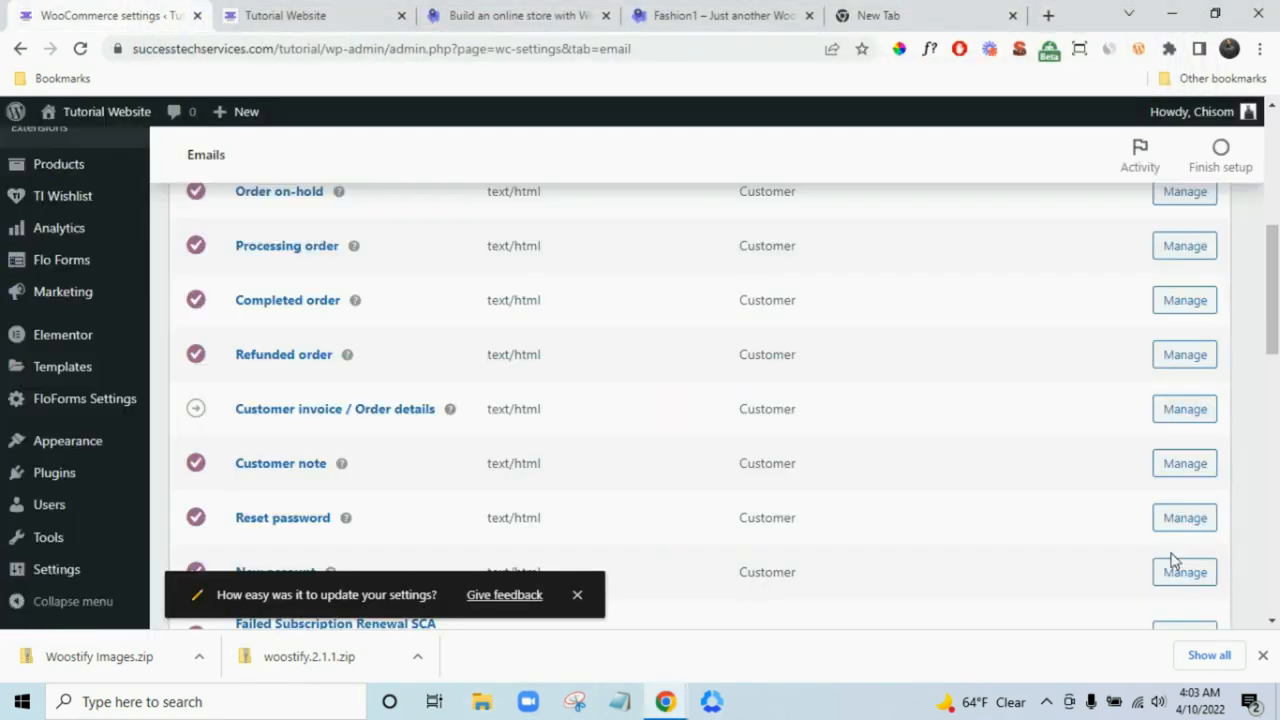
- Go to Media > Add New and start selecting files to upload
{"action": "left_click", "coordinate": [1264, 656]}
{"action": "scroll", "coordinate": [1278, 519], "scroll_direction": "down", "scroll_amount": 5}
{"action": "scroll", "coordinate": [1279, 519], "scroll_direction": "up", "scroll_amount": 1}
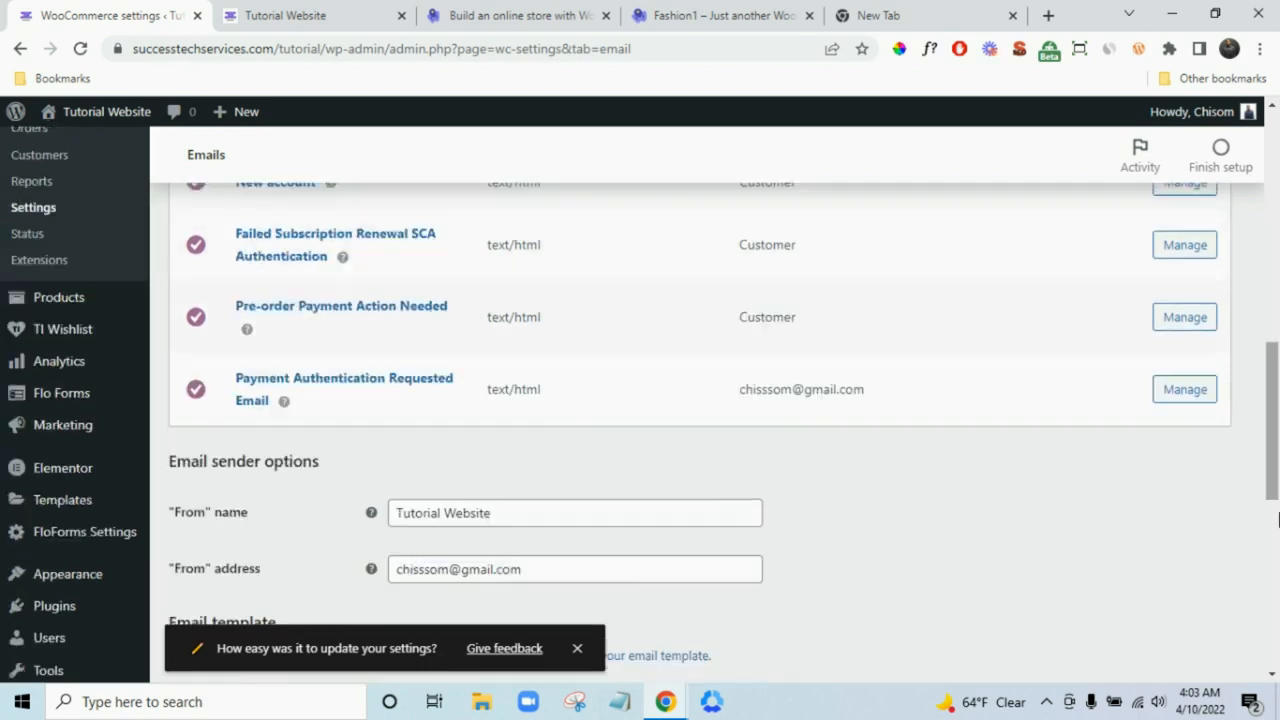
{"action": "scroll", "coordinate": [1278, 519], "scroll_direction": "up", "scroll_amount": 10}
{"action": "mouse_move", "coordinate": [51, 228]}
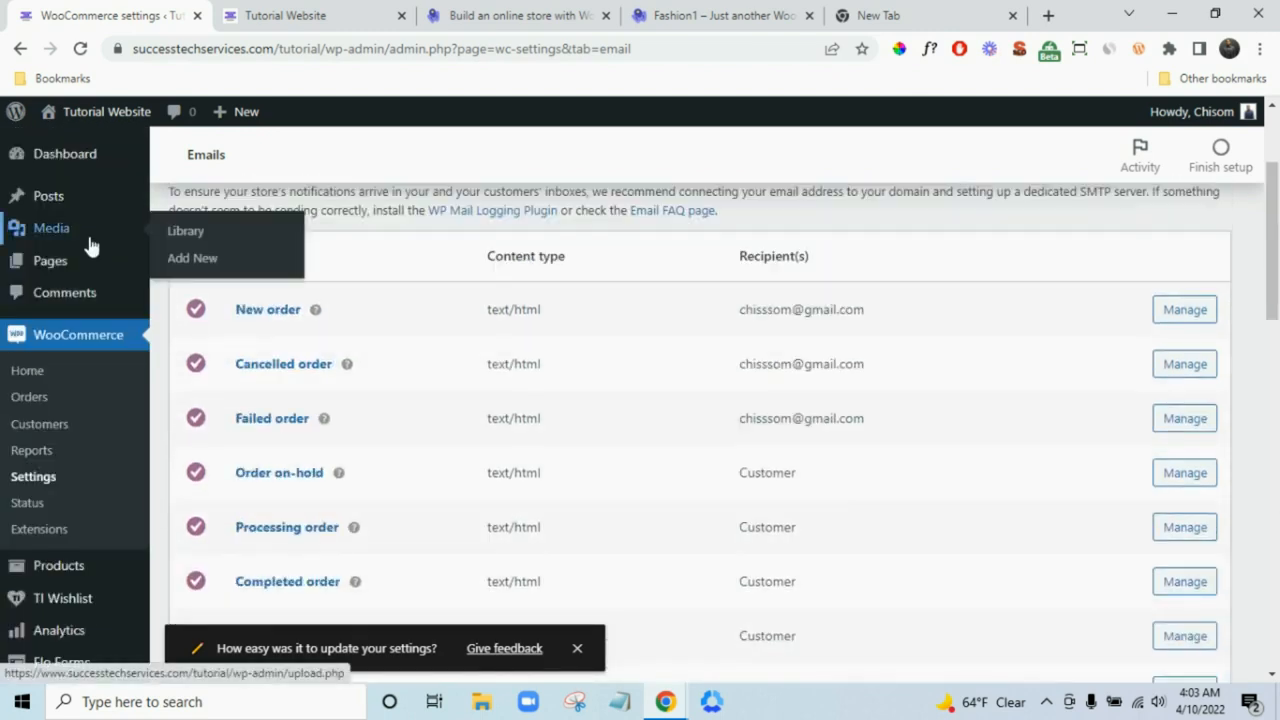
{"action": "left_click", "coordinate": [206, 263]}
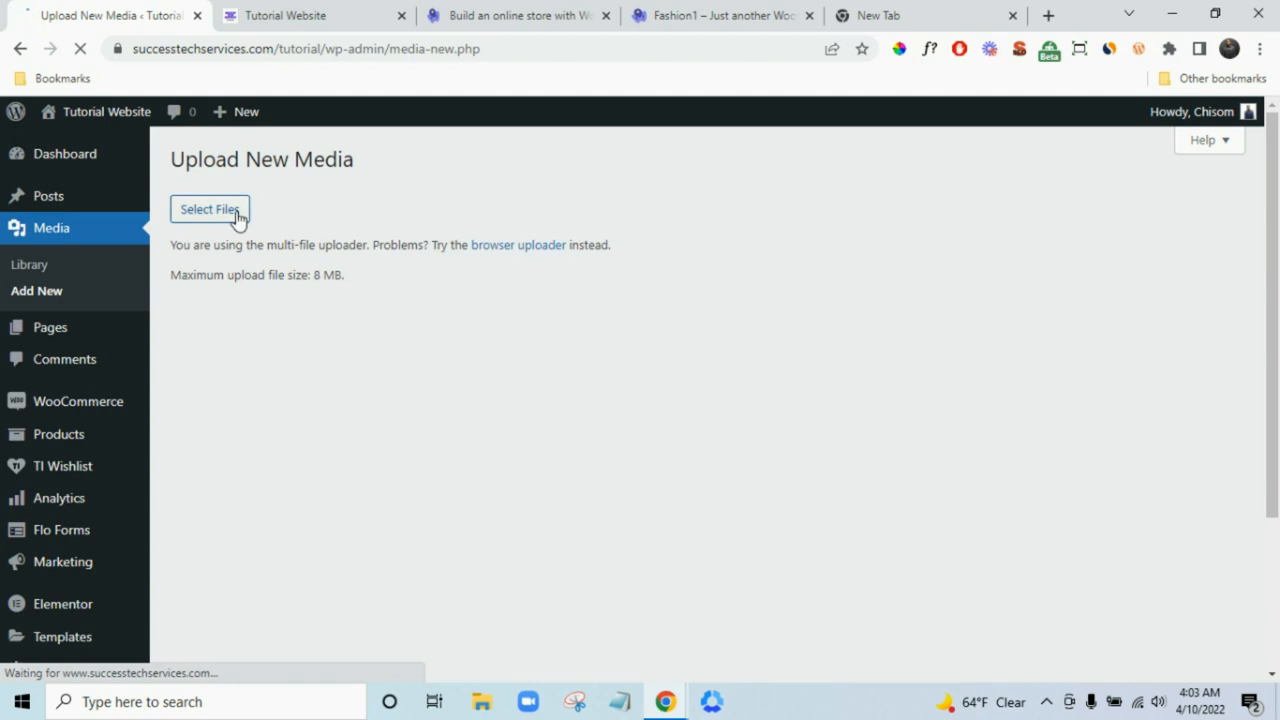
{"action": "left_click", "coordinate": [237, 214]}
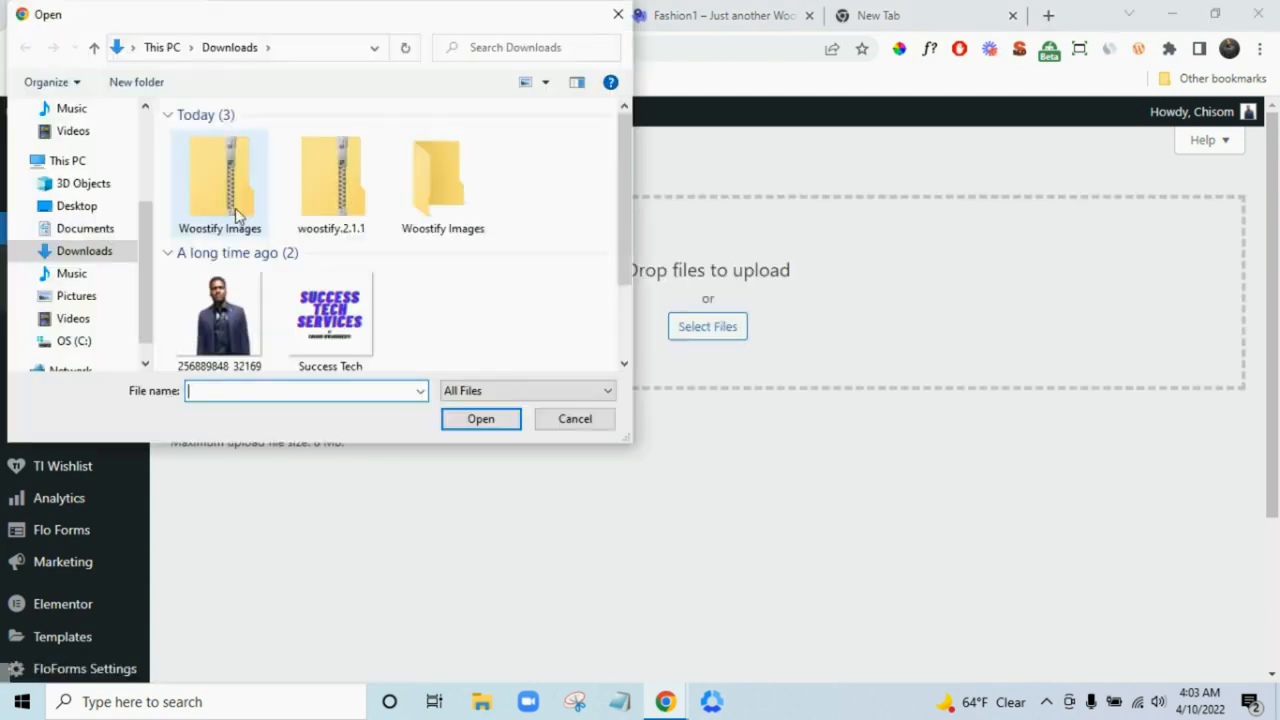
- Upload slide.jpg from Downloads > Woostify Images > Media
{"action": "double_click", "coordinate": [420, 220]}
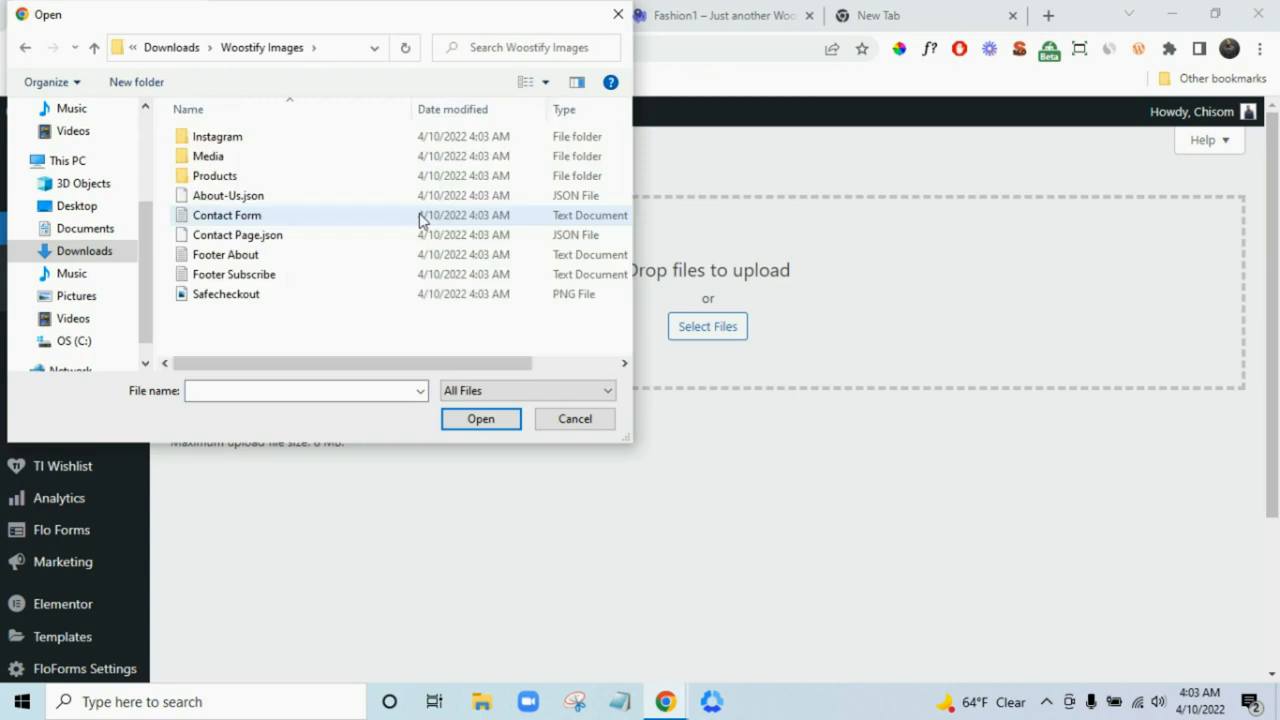
{"action": "double_click", "coordinate": [372, 160]}
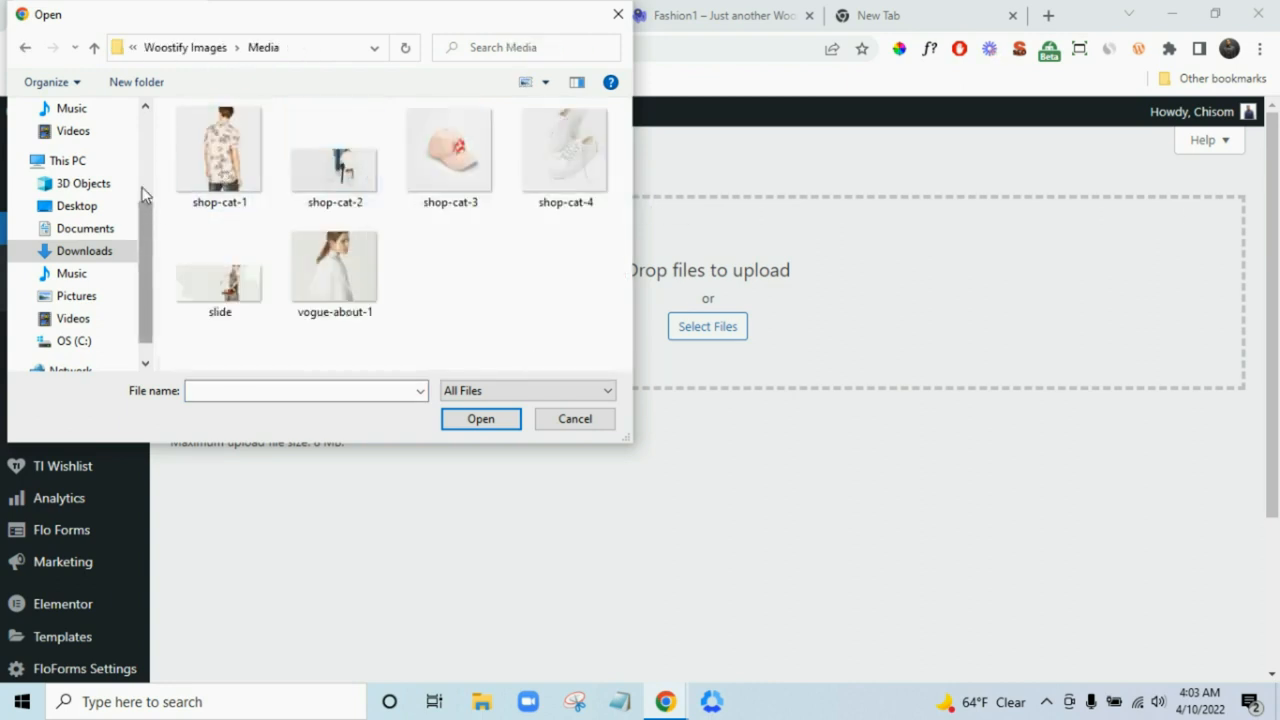
{"action": "left_click", "coordinate": [25, 50]}
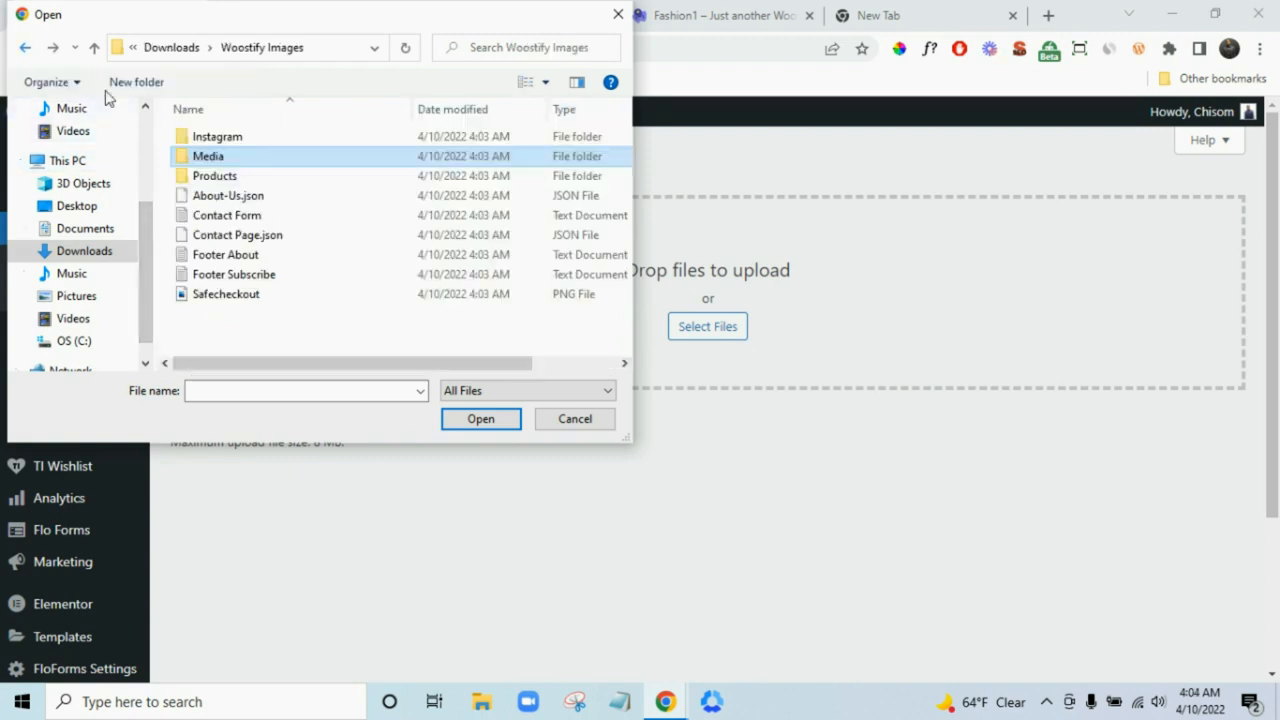
{"action": "double_click", "coordinate": [279, 140]}
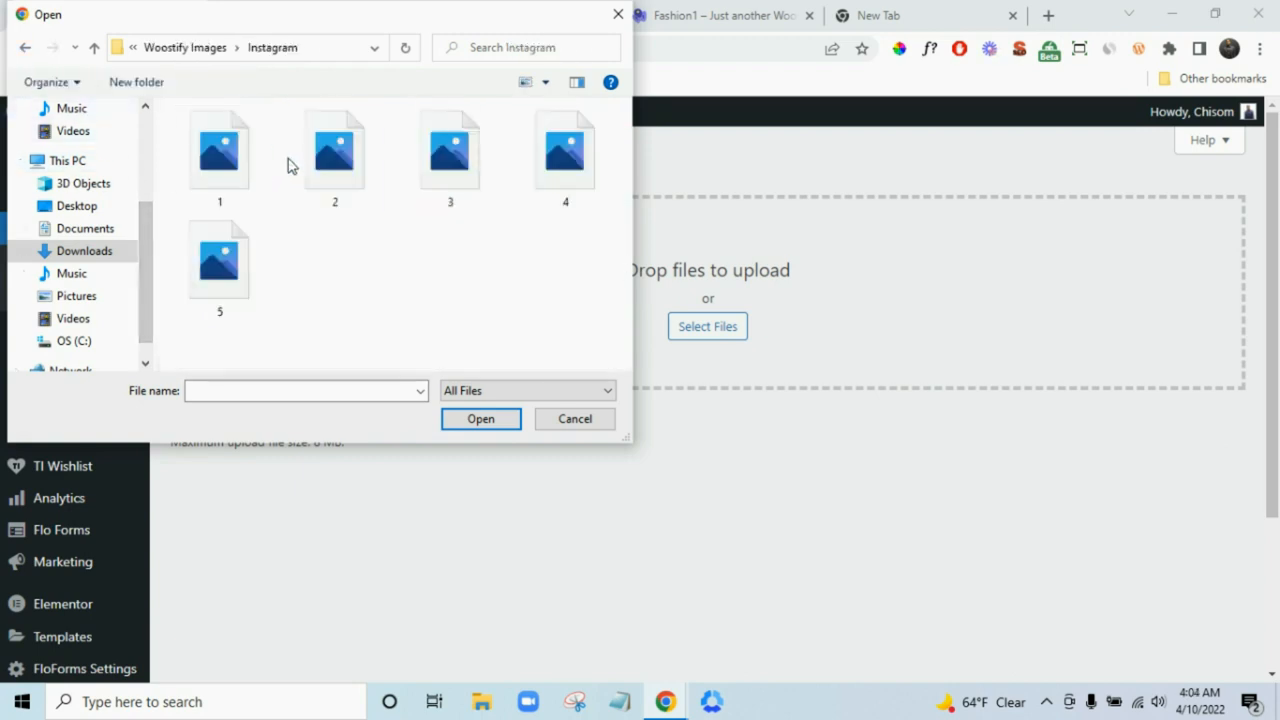
{"action": "left_click", "coordinate": [25, 52]}
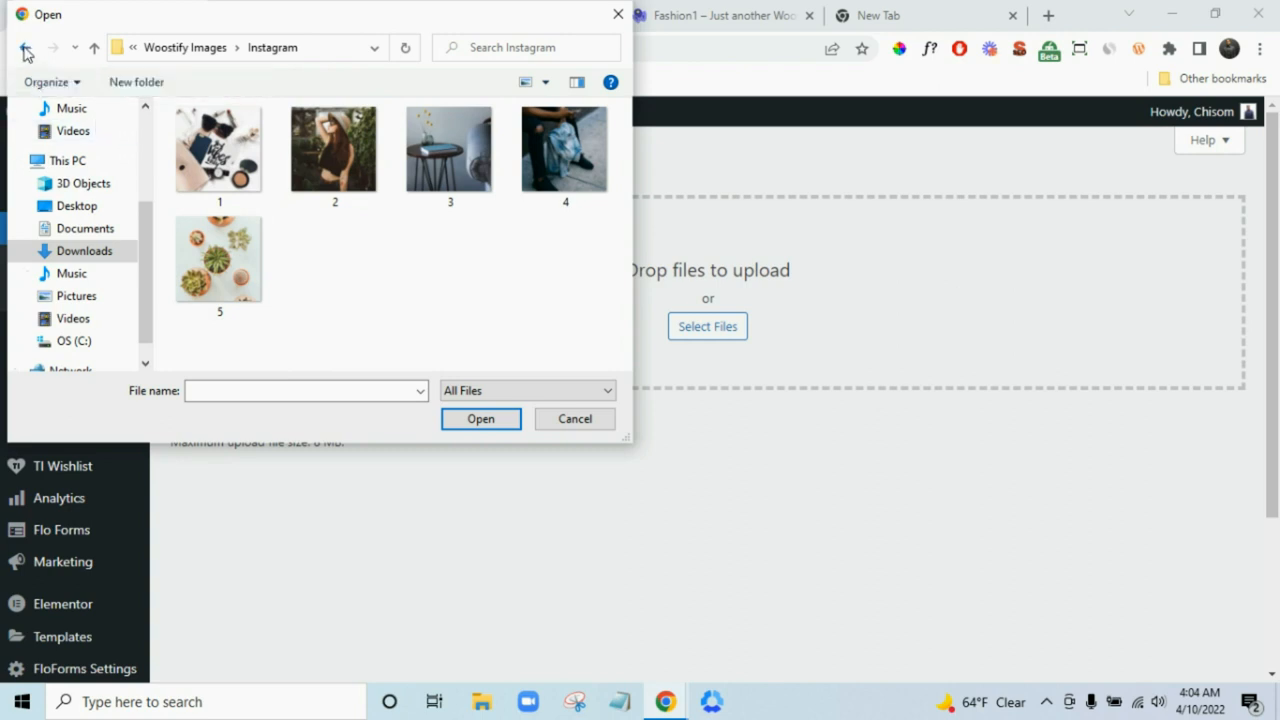
{"action": "double_click", "coordinate": [260, 160]}
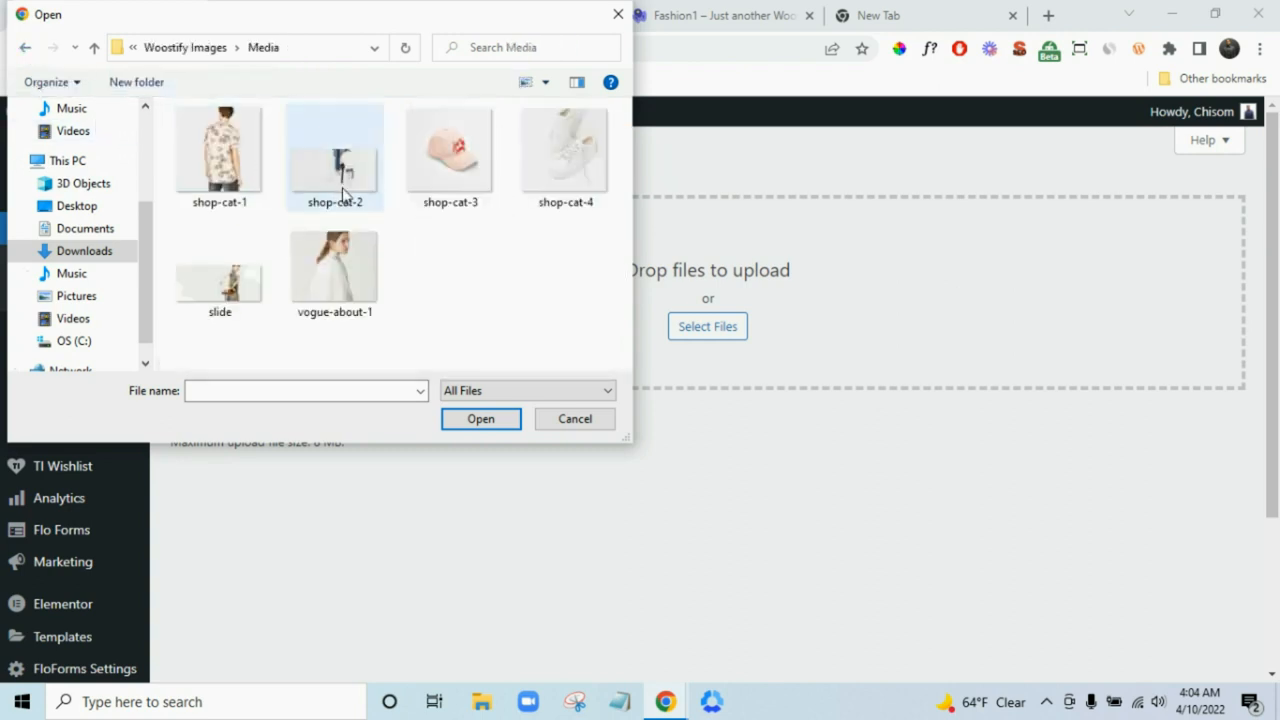
{"action": "left_click", "coordinate": [252, 290]}
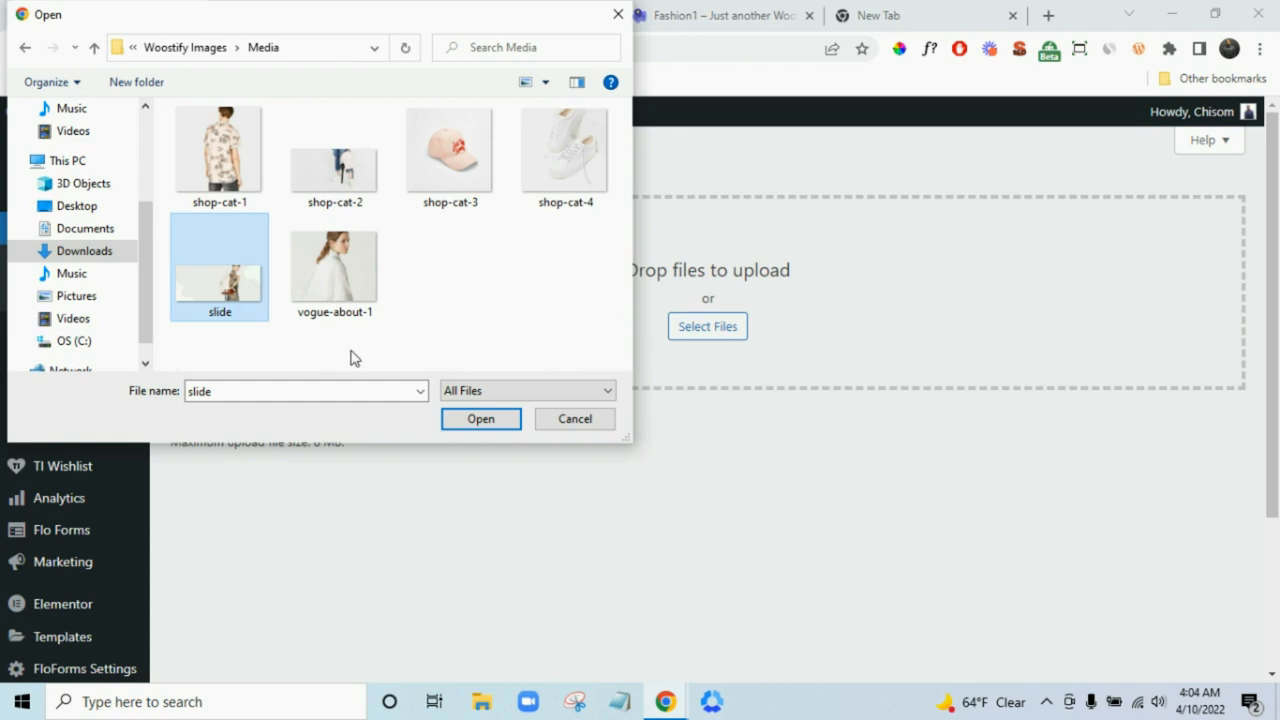
{"action": "left_click", "coordinate": [480, 419]}
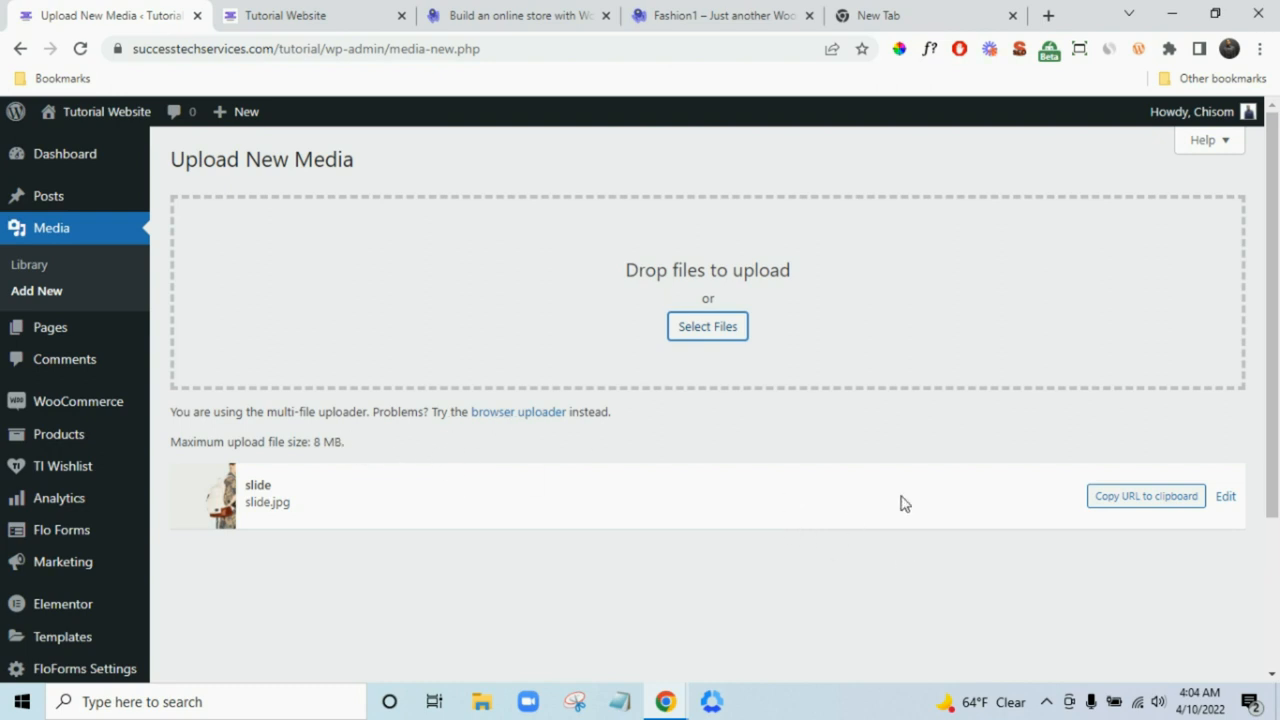
- Copy slide.jpg's file URL from the Media Library, then go to WooCommerce Settings
{"action": "left_click", "coordinate": [1124, 500]}
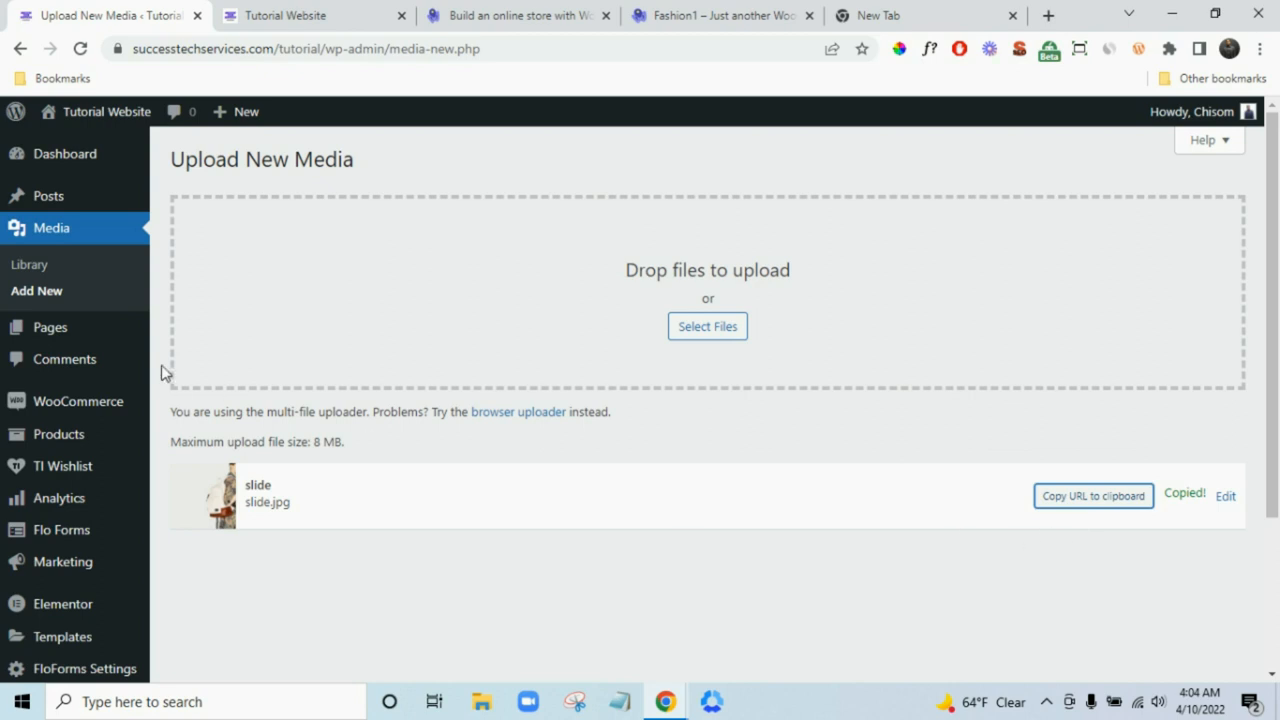
{"action": "left_click", "coordinate": [40, 268]}
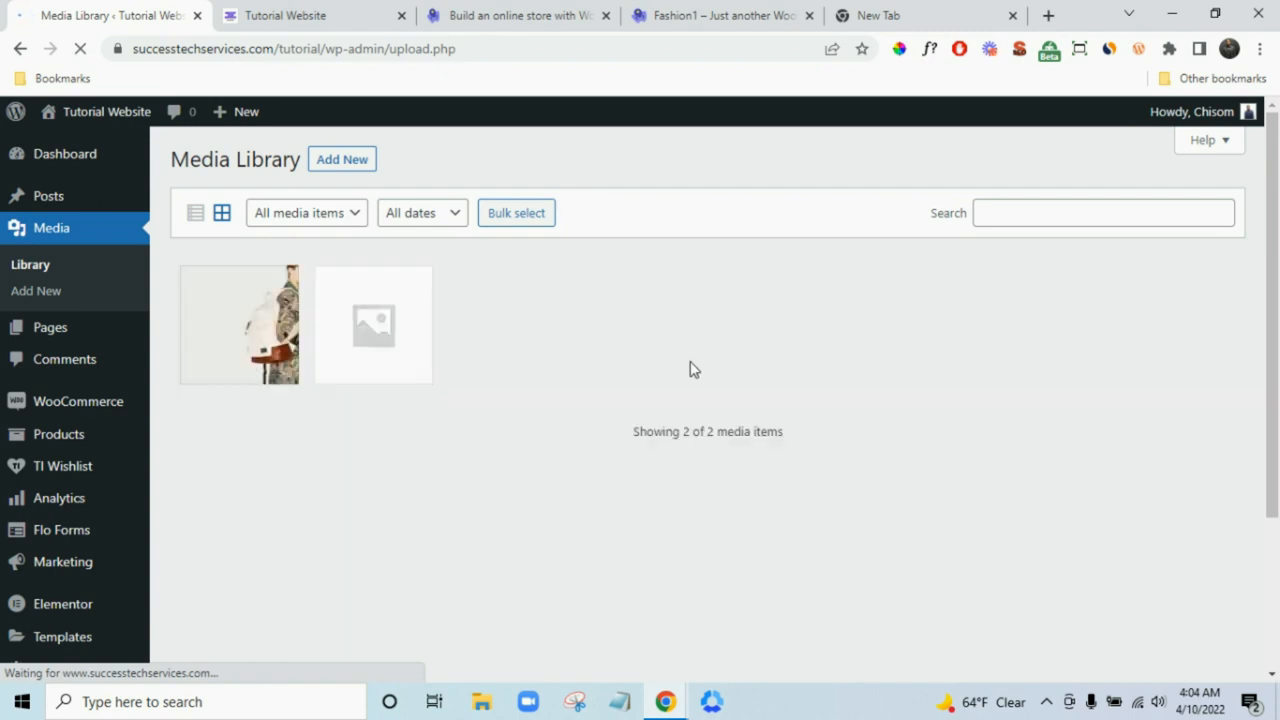
{"action": "left_click", "coordinate": [255, 350]}
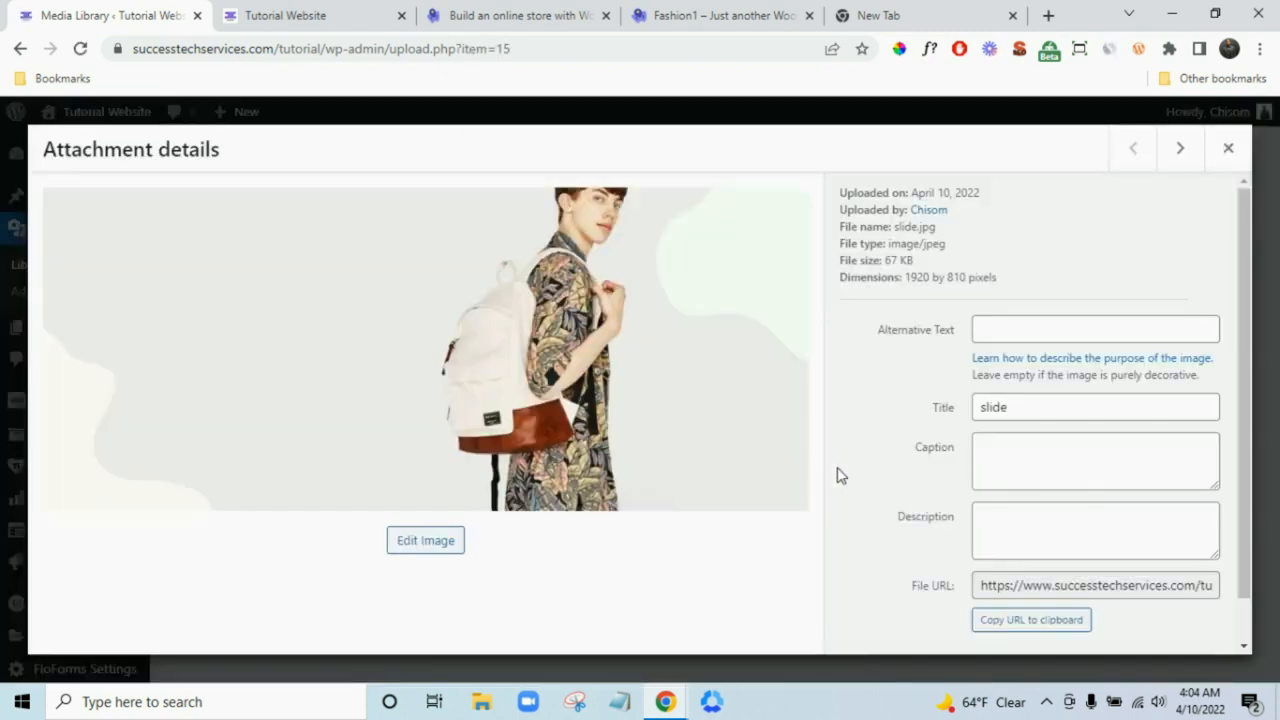
{"action": "left_click", "coordinate": [1036, 626]}
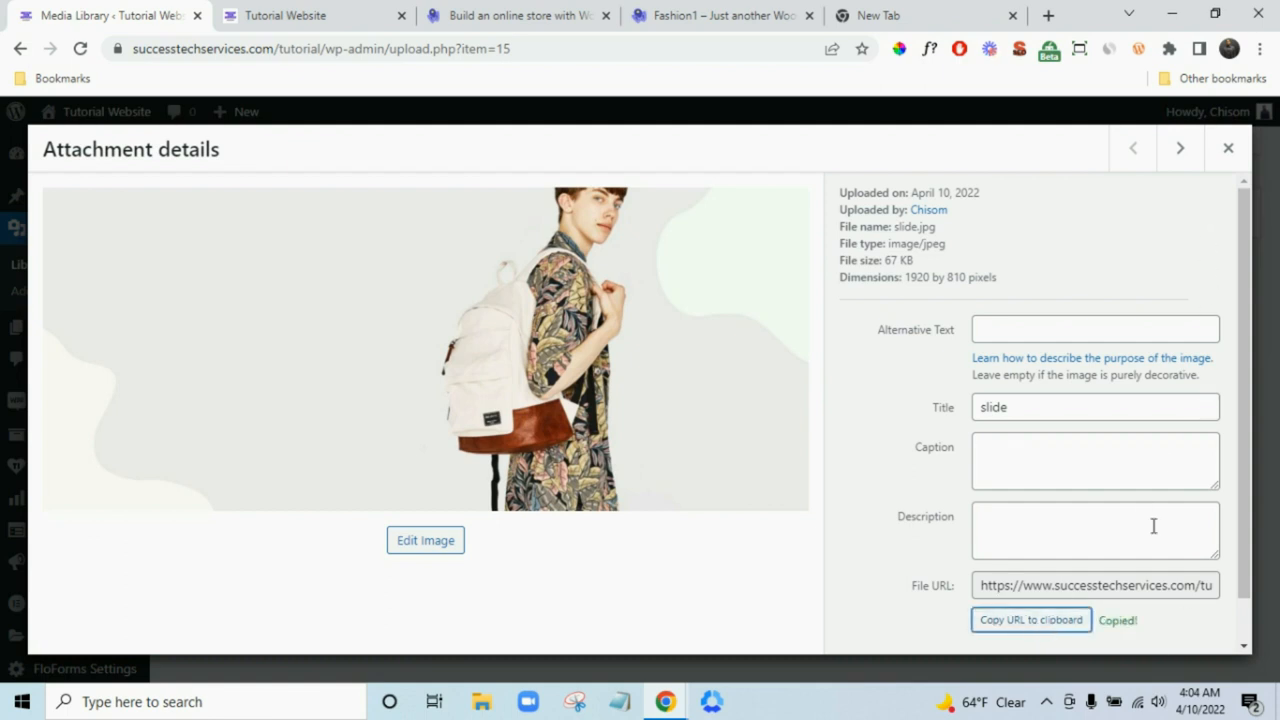
{"action": "left_click", "coordinate": [1228, 148]}
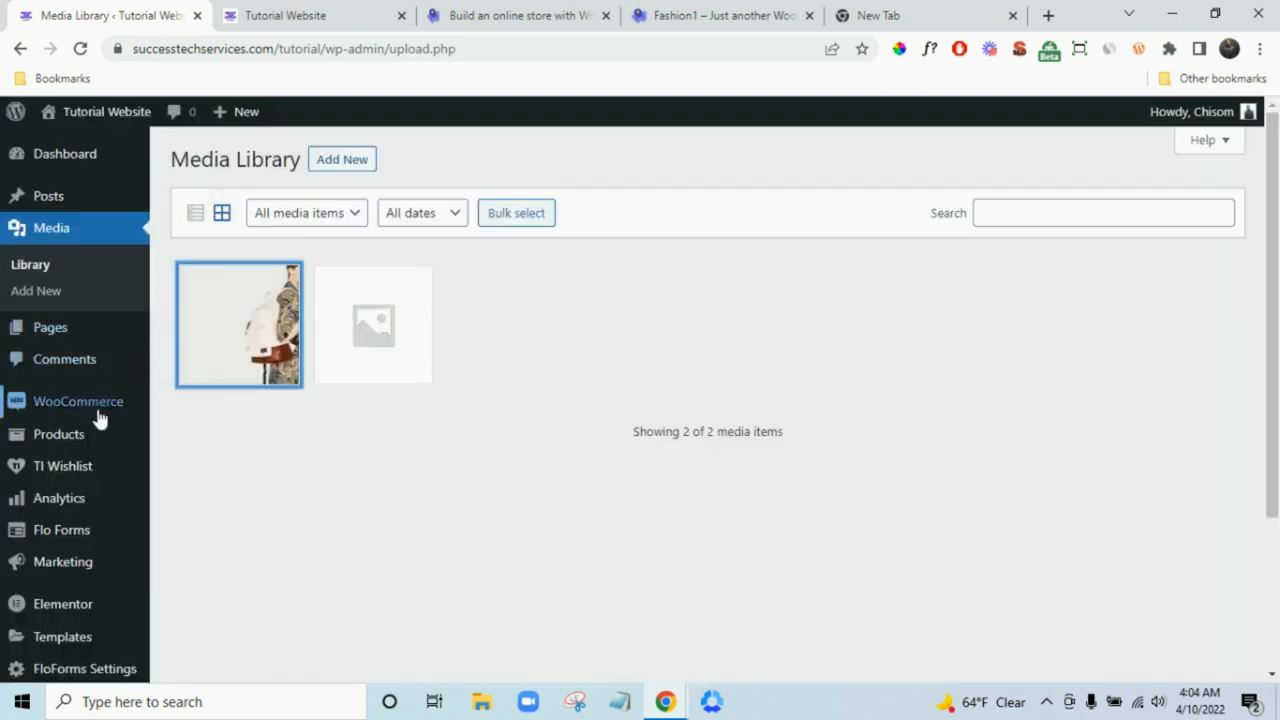
{"action": "mouse_move", "coordinate": [100, 418]}
{"action": "left_click", "coordinate": [203, 512]}
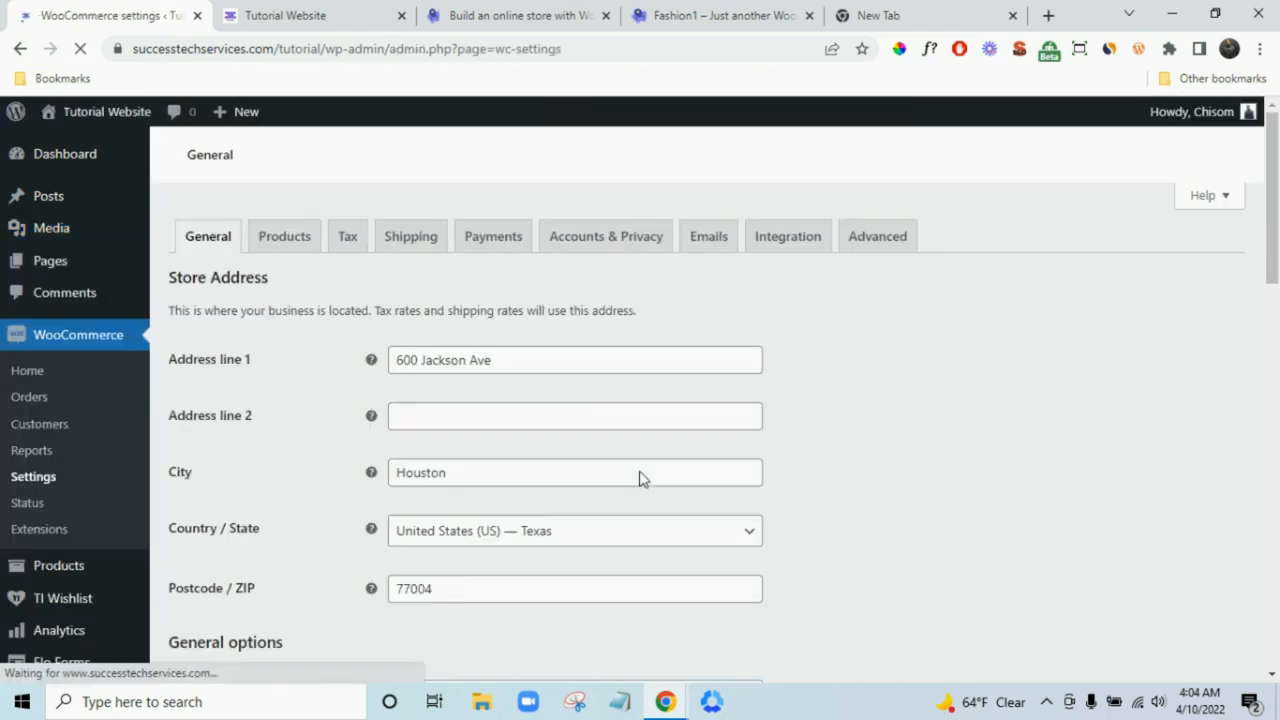
- Paste the slide.jpg URL into the email Header image field and save
{"action": "left_click", "coordinate": [712, 240]}
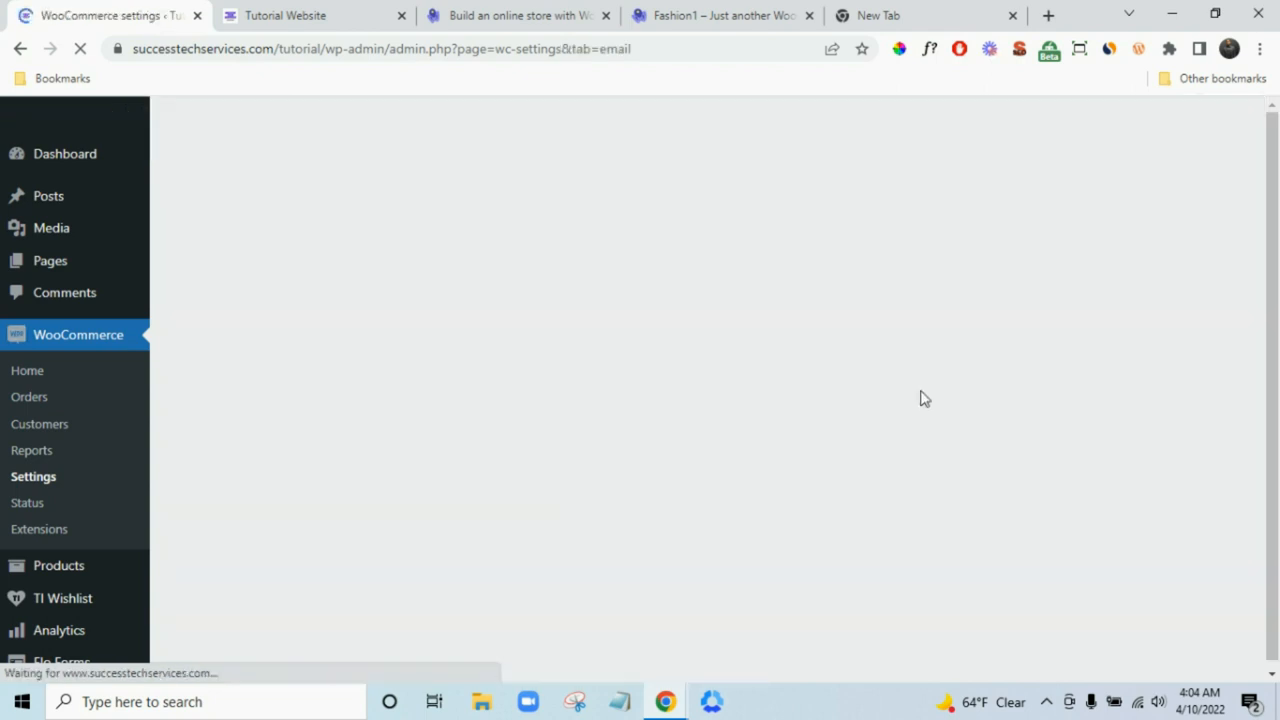
{"action": "scroll", "coordinate": [1014, 423], "scroll_direction": "down", "scroll_amount": 20}
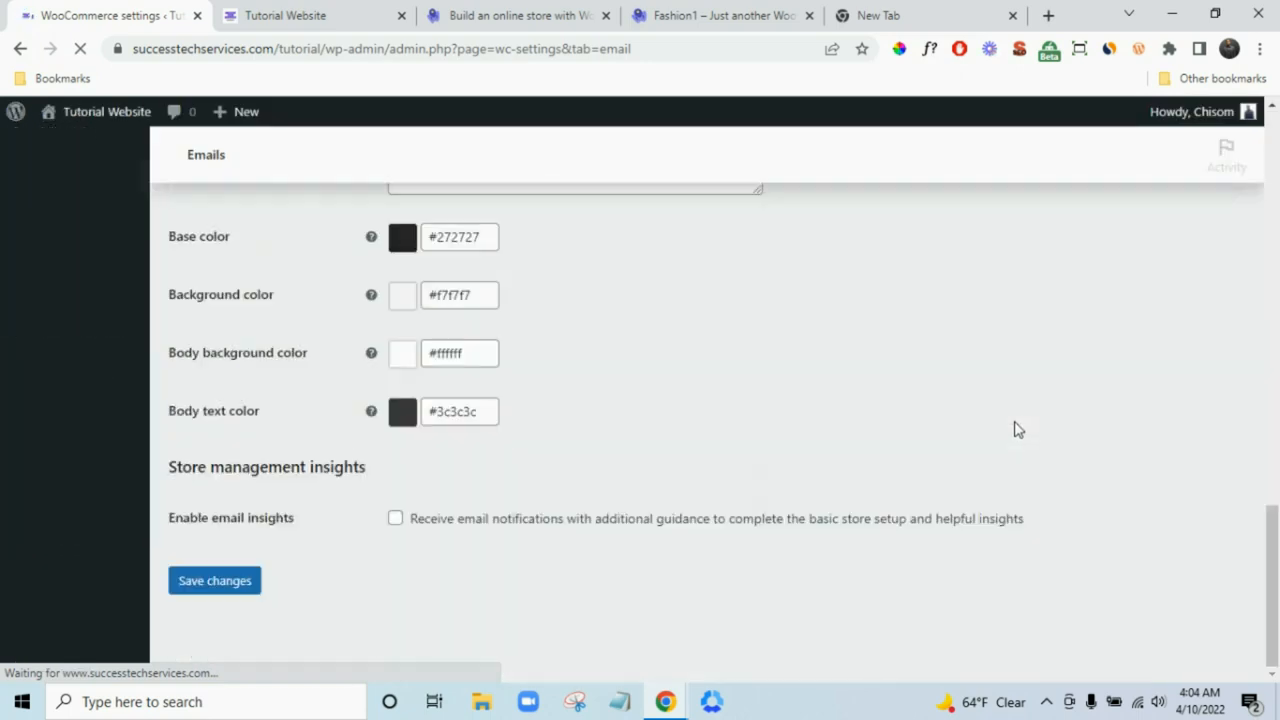
{"action": "scroll", "coordinate": [850, 400], "scroll_direction": "up", "scroll_amount": 3}
{"action": "left_click", "coordinate": [661, 362]}
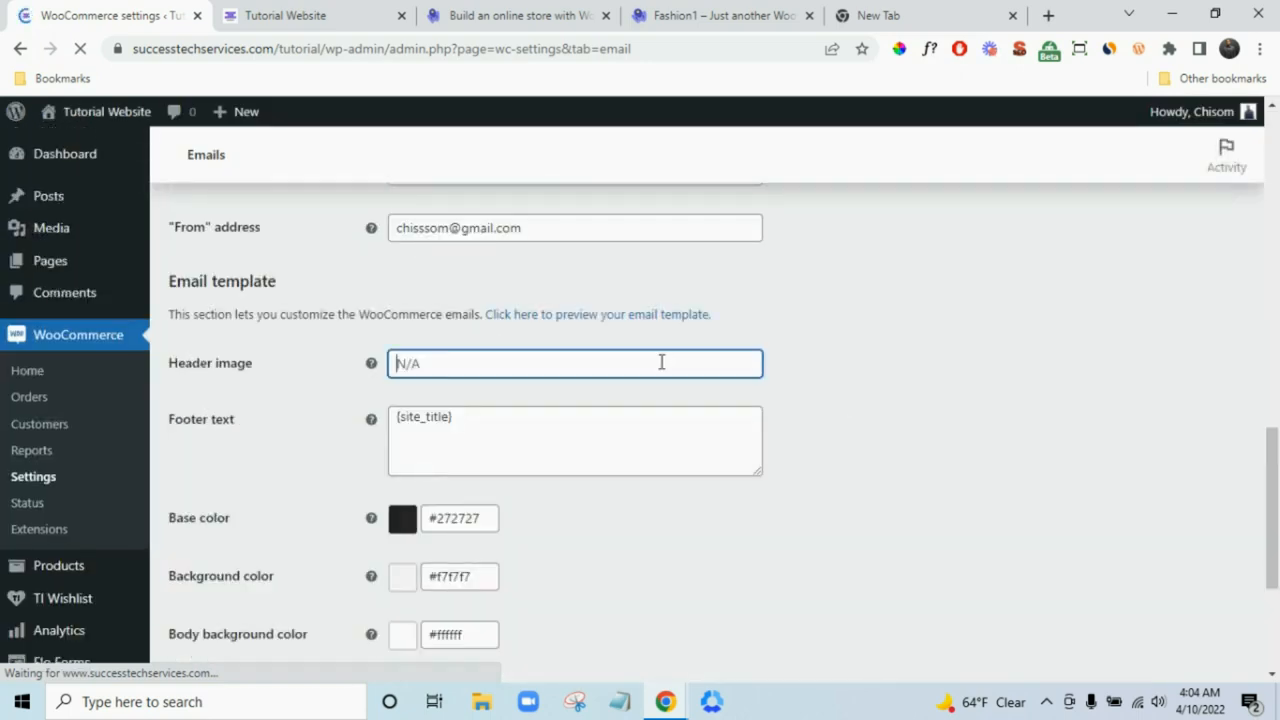
{"action": "key", "text": "ctrl+v"}
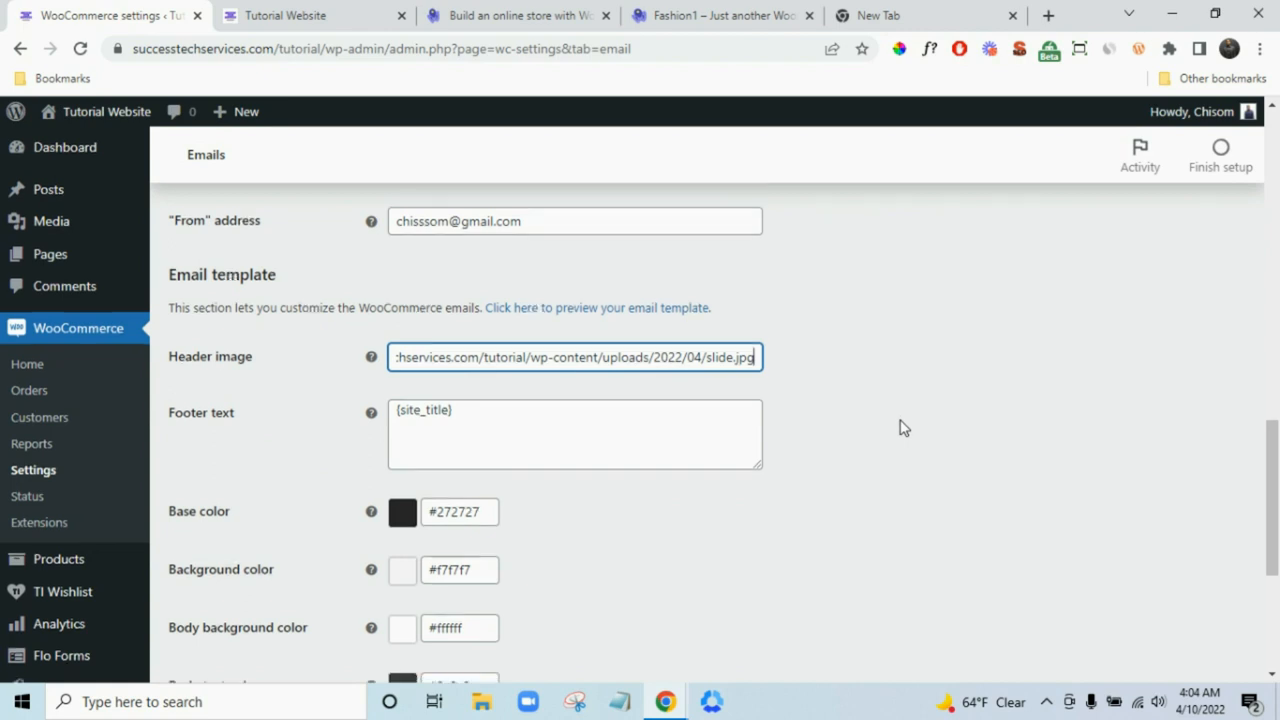
{"action": "scroll", "coordinate": [900, 429], "scroll_direction": "down", "scroll_amount": 3}
{"action": "left_click", "coordinate": [250, 582]}
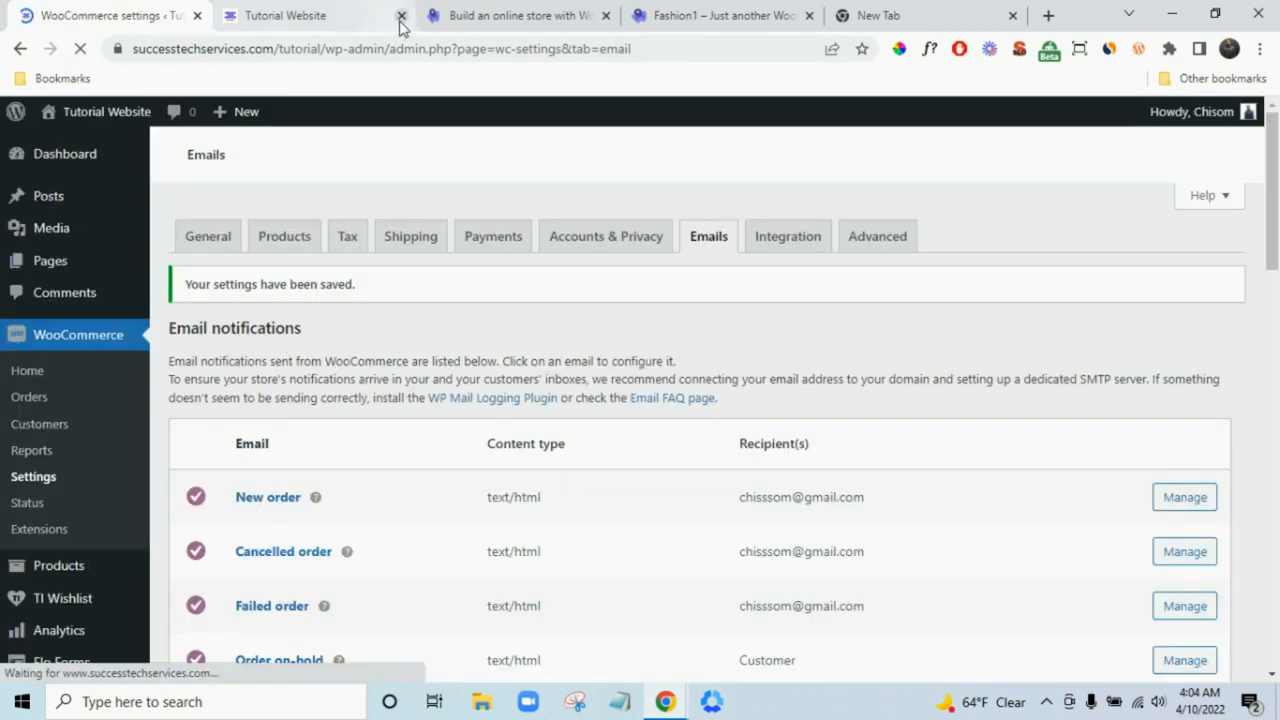
- Close the leftover tab and open the email template preview in a new tab
{"action": "left_click", "coordinate": [401, 16]}
{"action": "scroll", "coordinate": [600, 380], "scroll_direction": "down", "scroll_amount": 10}
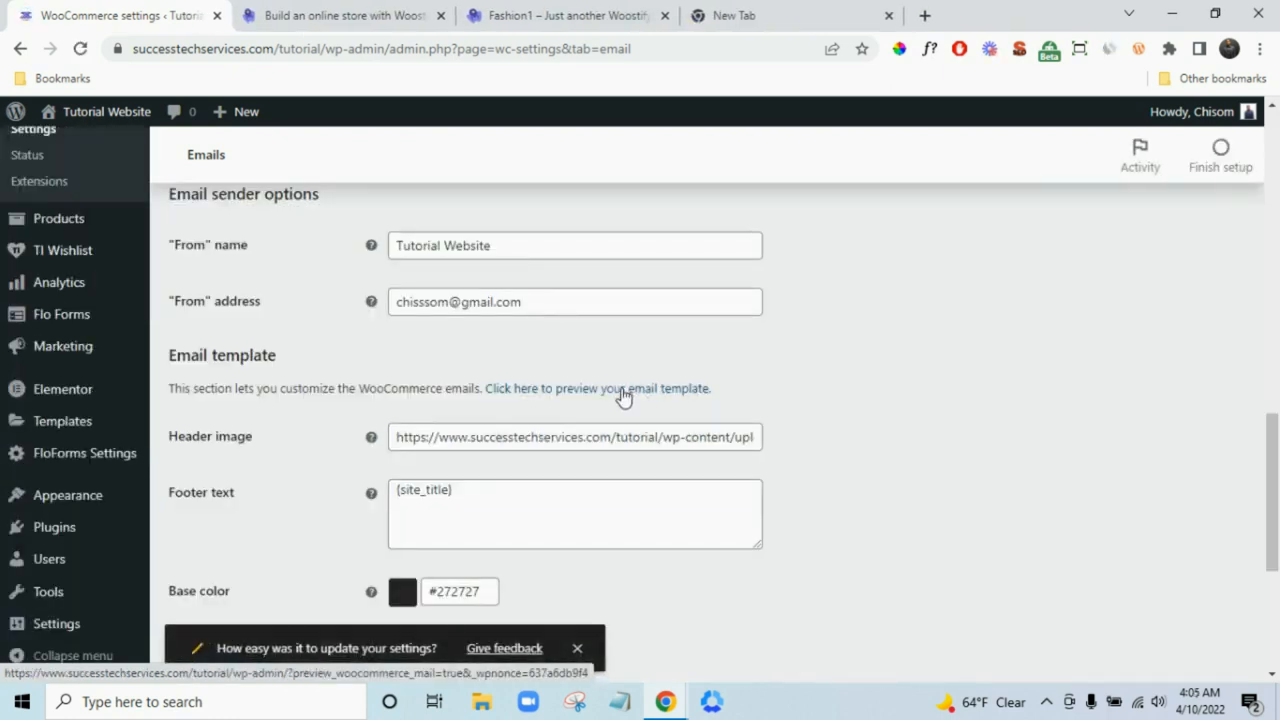
{"action": "right_click", "coordinate": [624, 394]}
{"action": "left_click", "coordinate": [643, 404]}
- Look through the email preview with the slide.jpg header, then close that tab
{"action": "left_click", "coordinate": [343, 18]}
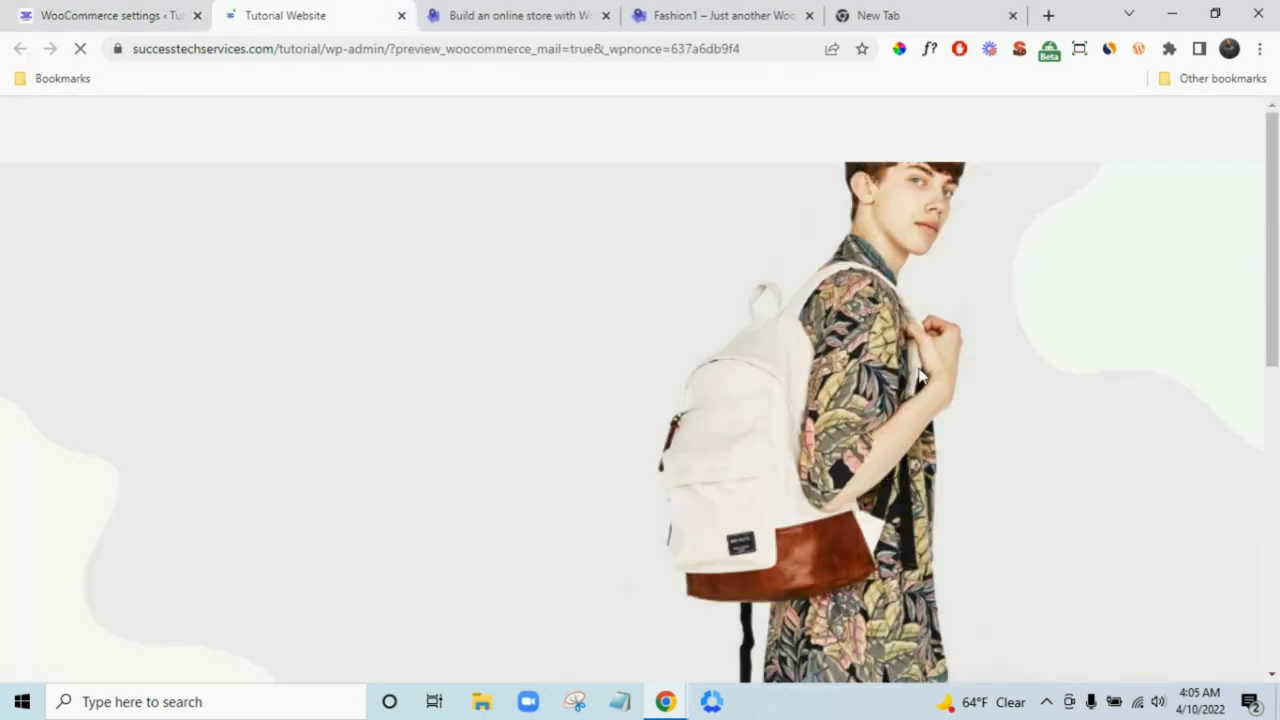
{"action": "scroll", "coordinate": [925, 376], "scroll_direction": "down", "scroll_amount": 3}
{"action": "scroll", "coordinate": [900, 395], "scroll_direction": "down", "scroll_amount": 1}
{"action": "scroll", "coordinate": [900, 405], "scroll_direction": "down", "scroll_amount": 2}
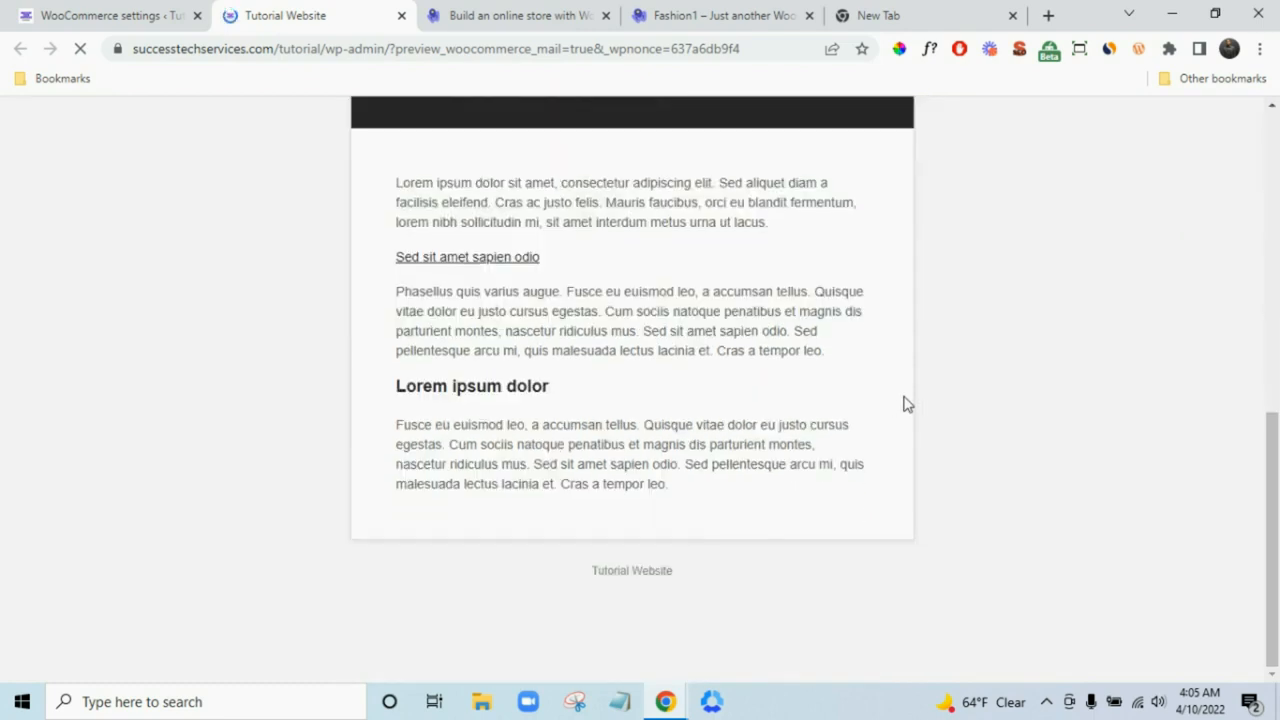
{"action": "scroll", "coordinate": [915, 427], "scroll_direction": "up", "scroll_amount": 6}
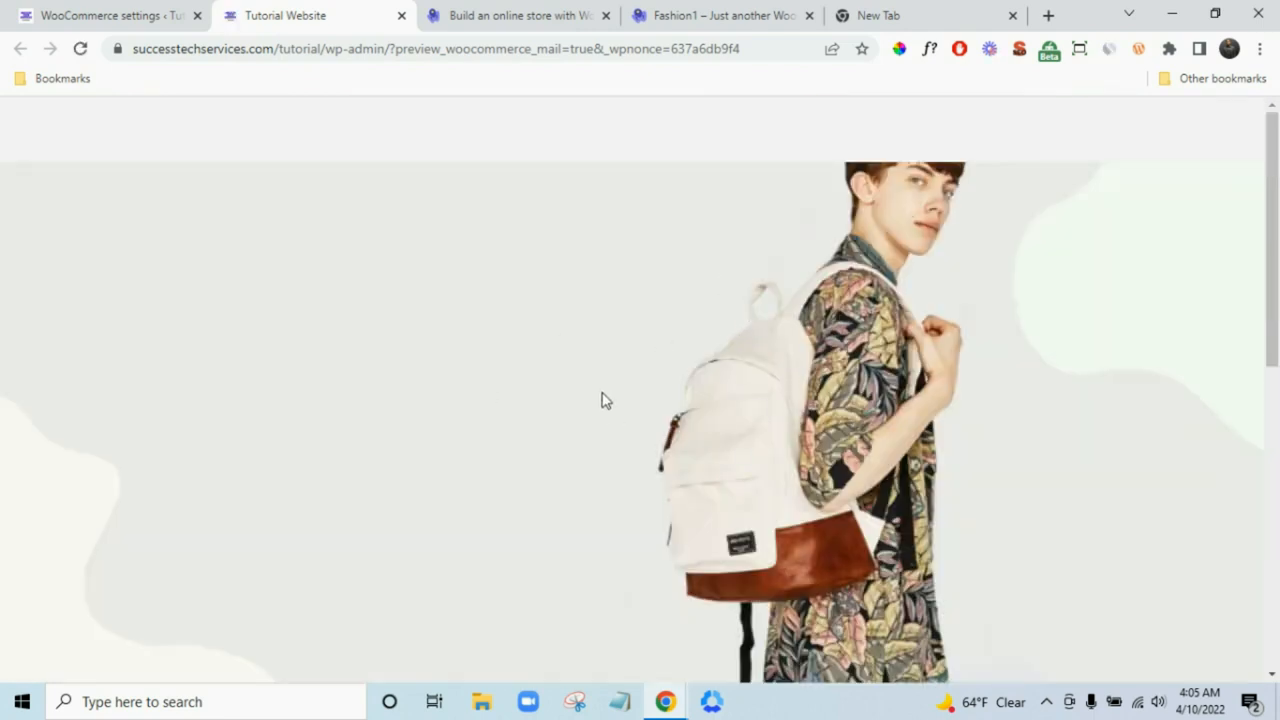
{"action": "scroll", "coordinate": [994, 500], "scroll_direction": "down", "scroll_amount": 4}
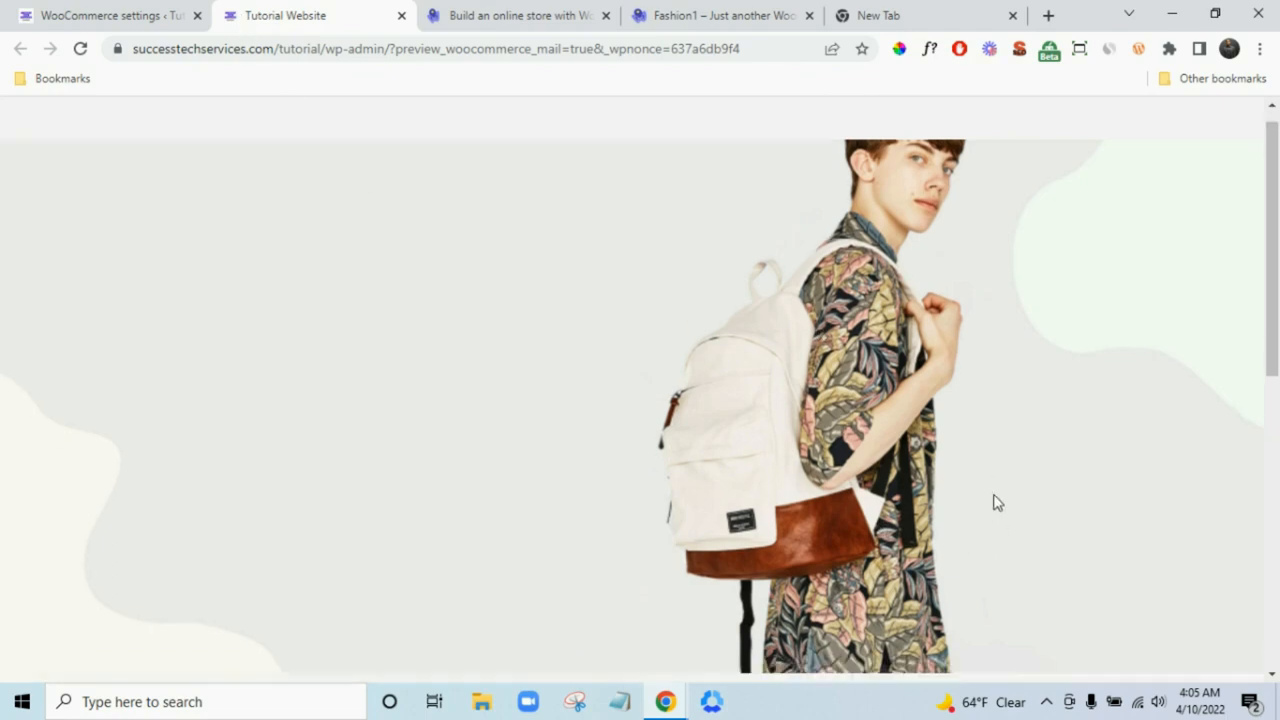
{"action": "scroll", "coordinate": [961, 512], "scroll_direction": "down", "scroll_amount": 3}
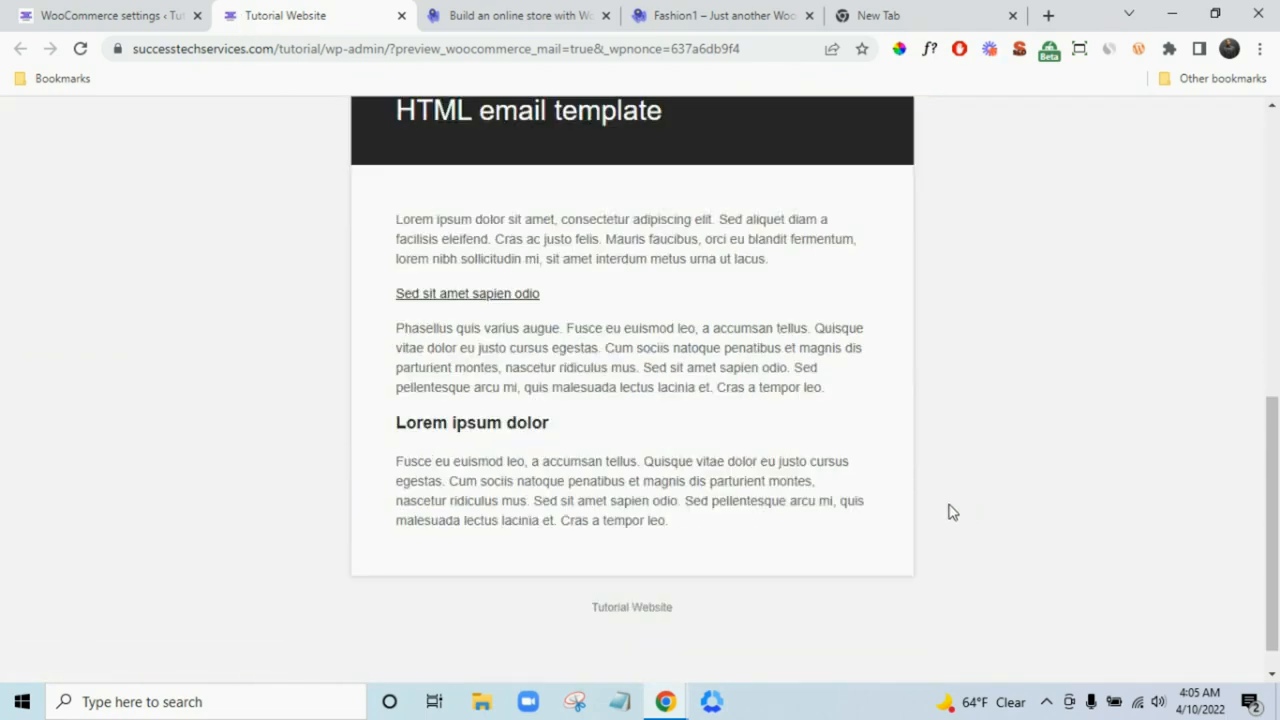
{"action": "scroll", "coordinate": [629, 600], "scroll_direction": "up", "scroll_amount": 7}
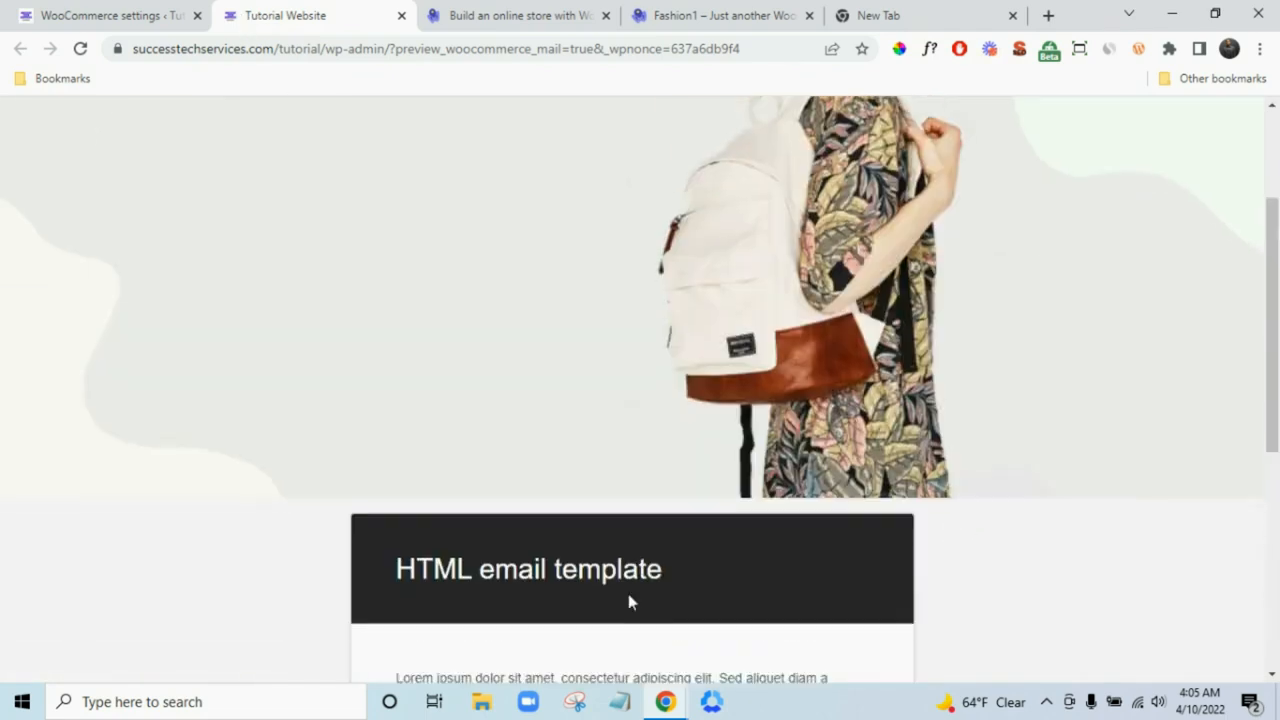
{"action": "left_click", "coordinate": [401, 15]}
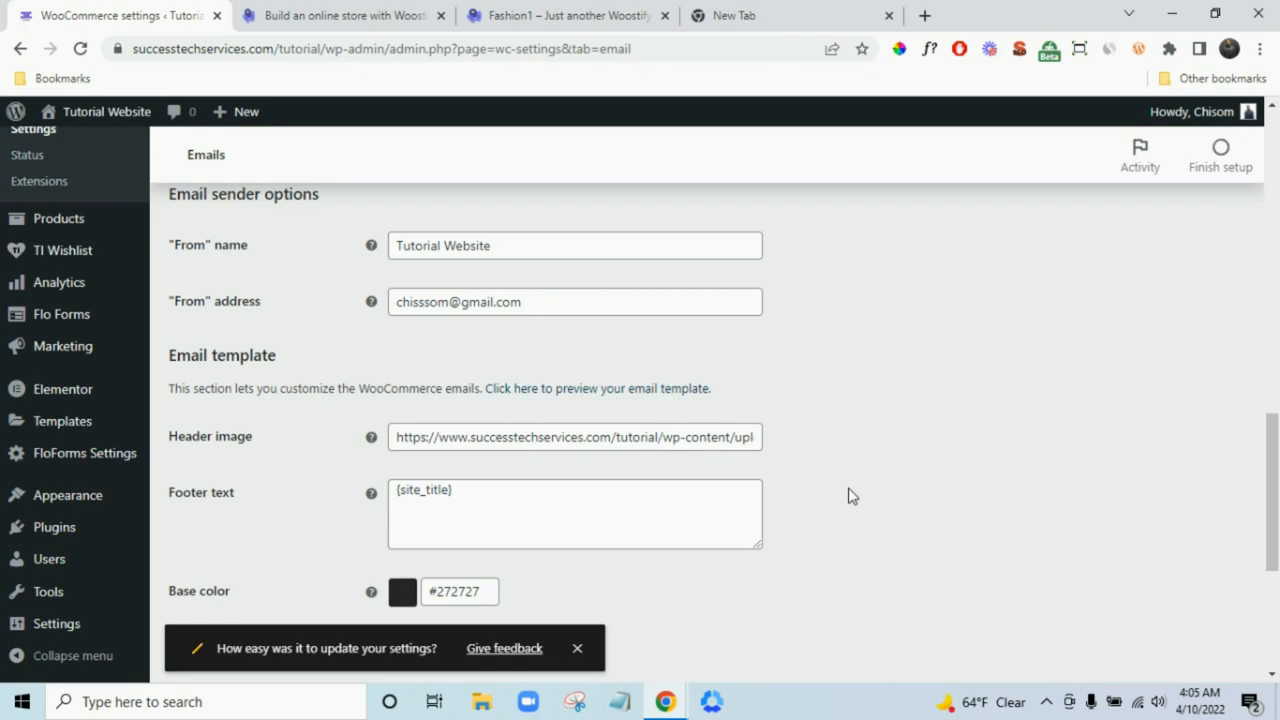
- Go to WooCommerce's Shipping settings and start adding a new shipping zone
{"action": "scroll", "coordinate": [850, 497], "scroll_direction": "up", "scroll_amount": 12}
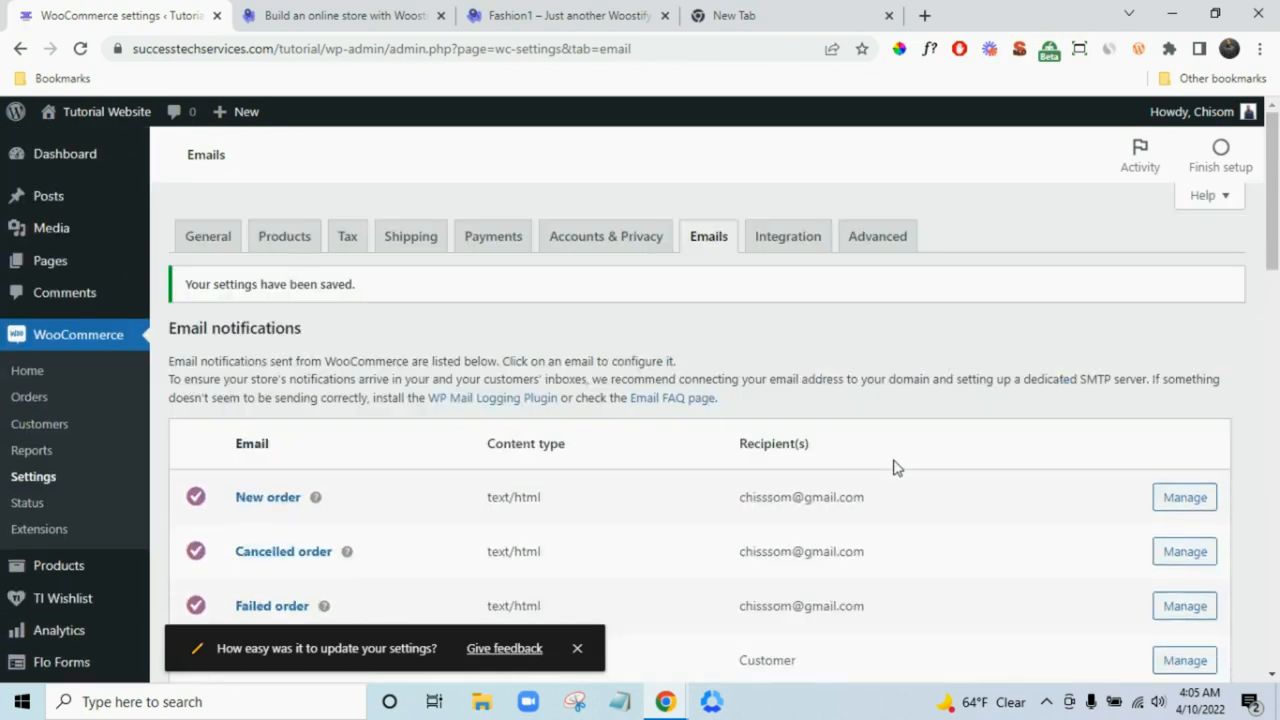
{"action": "left_click", "coordinate": [432, 242]}
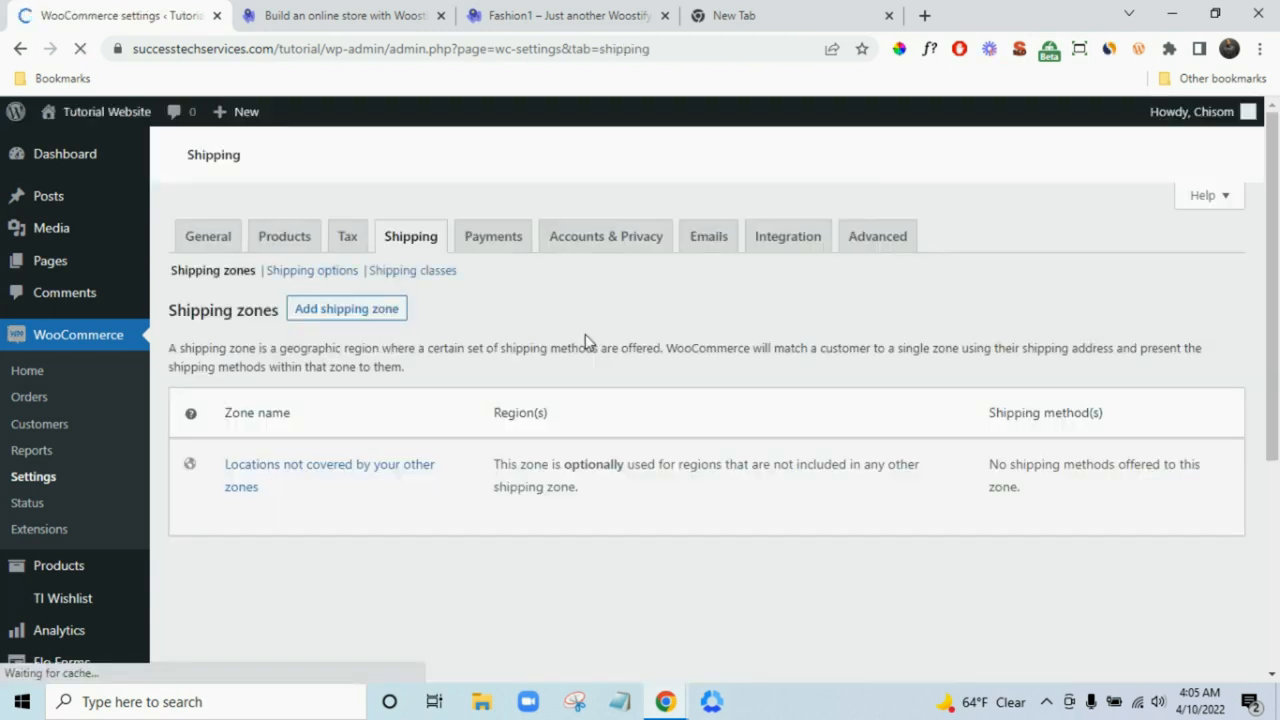
{"action": "left_click", "coordinate": [373, 318]}
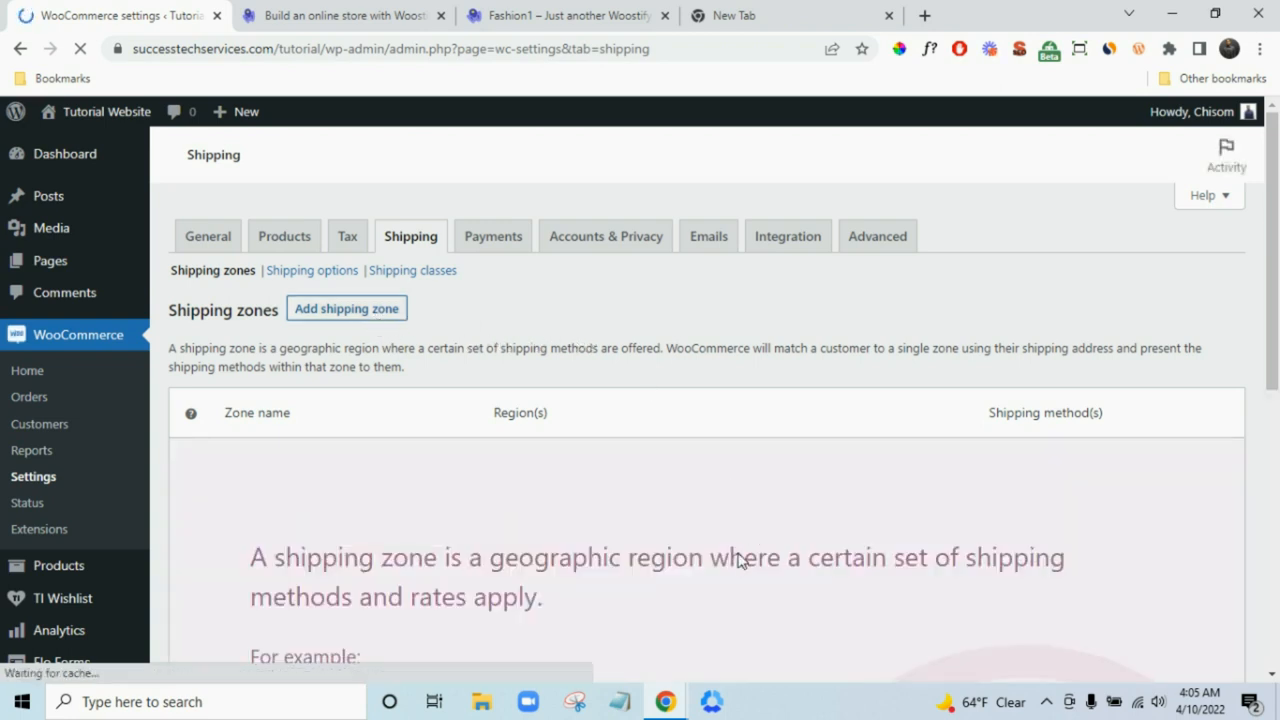
{"action": "mouse_move", "coordinate": [668, 705]}
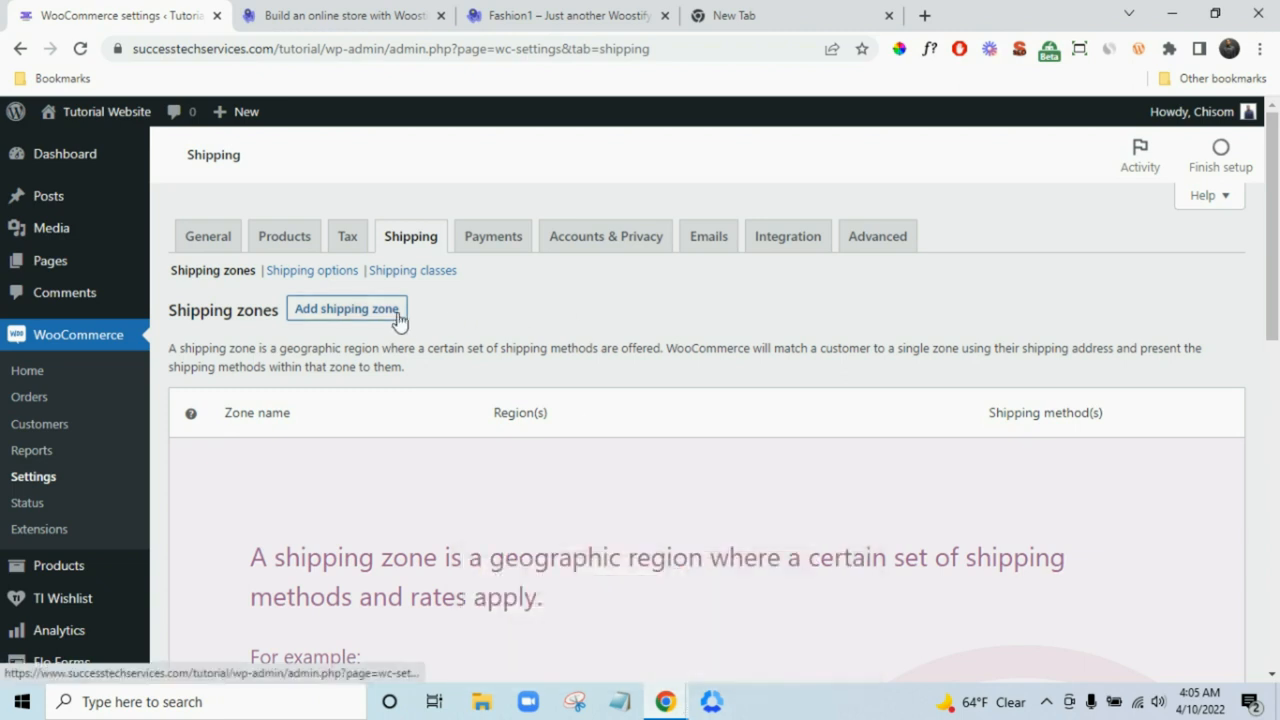
{"action": "scroll", "coordinate": [420, 320], "scroll_direction": "down", "scroll_amount": 1}
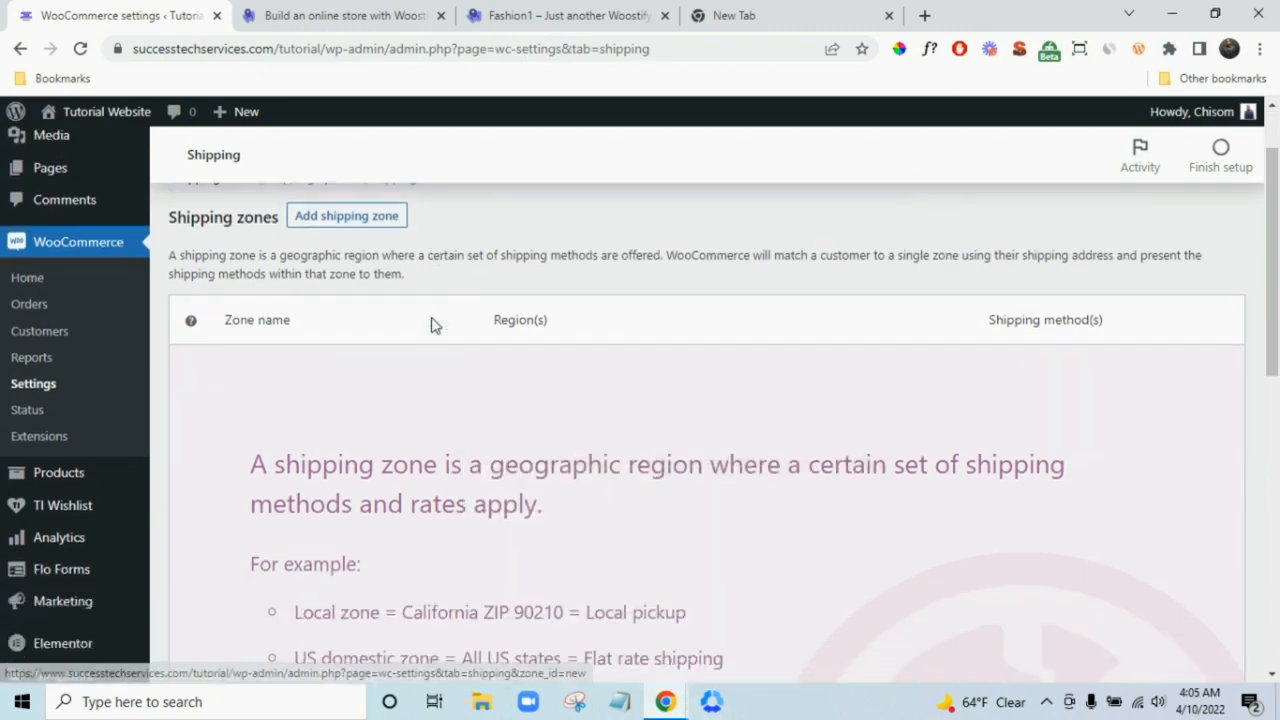
{"action": "left_click", "coordinate": [346, 214]}
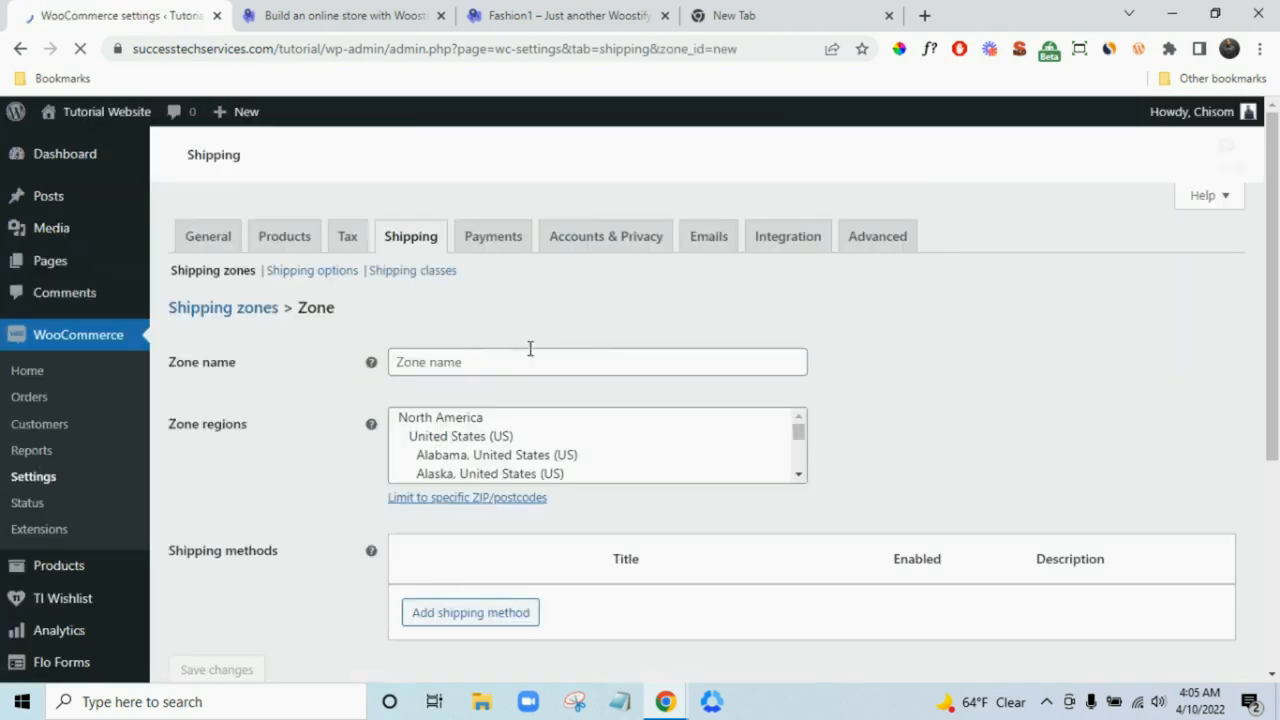
- Name the zone 'US Shipping' and set its region to United States (US)
{"action": "left_click", "coordinate": [529, 362]}
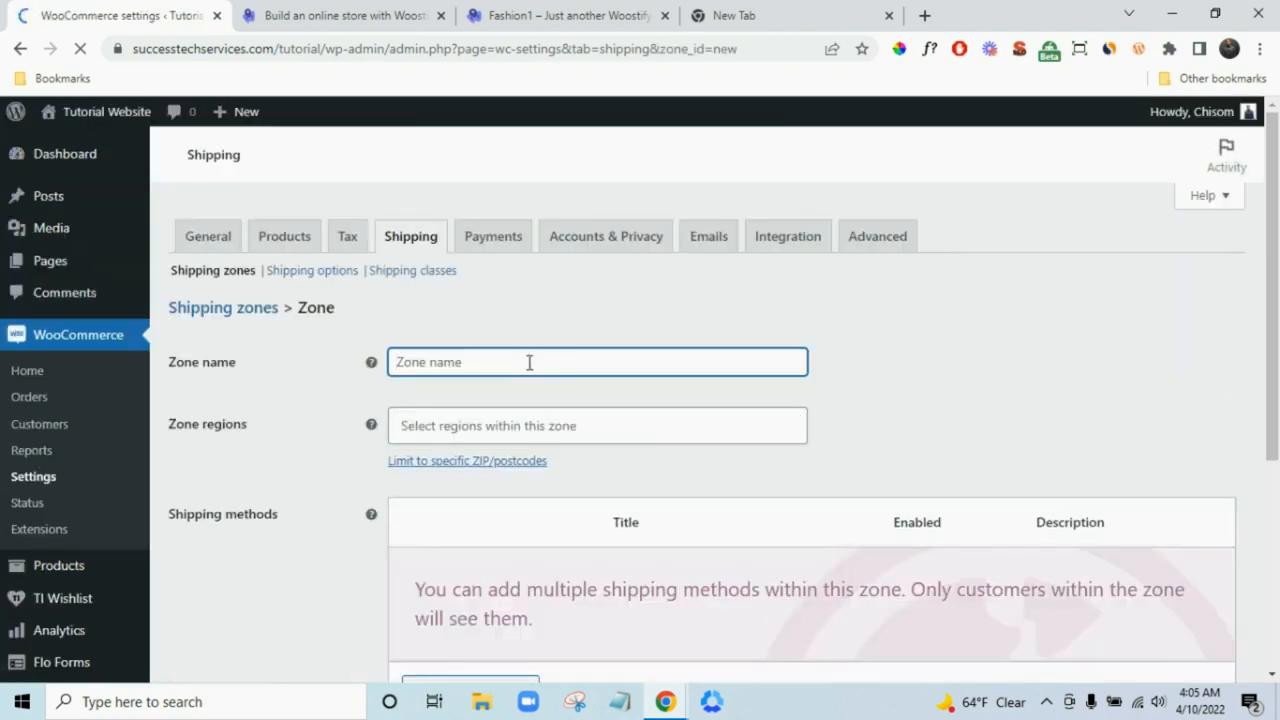
{"action": "type", "text": "US"}
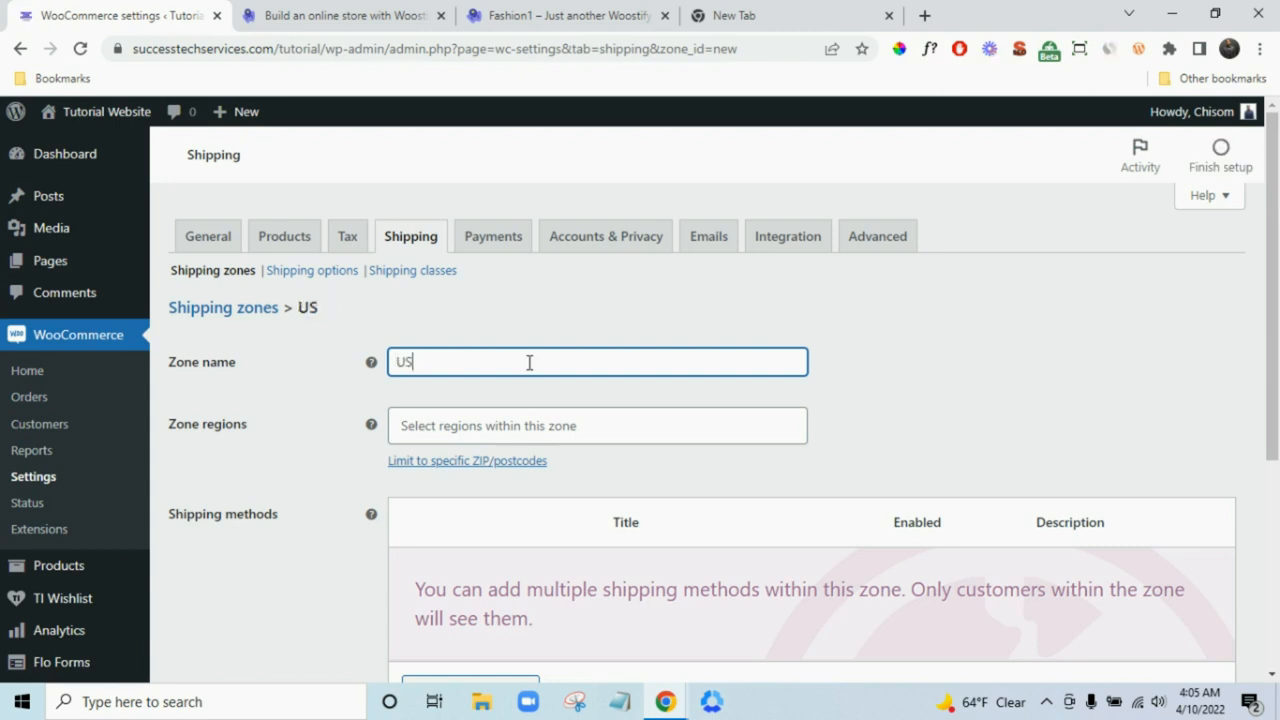
{"action": "type", "text": " s"}
{"action": "key", "text": "BackSpace"}
{"action": "type", "text": "Shipping"}
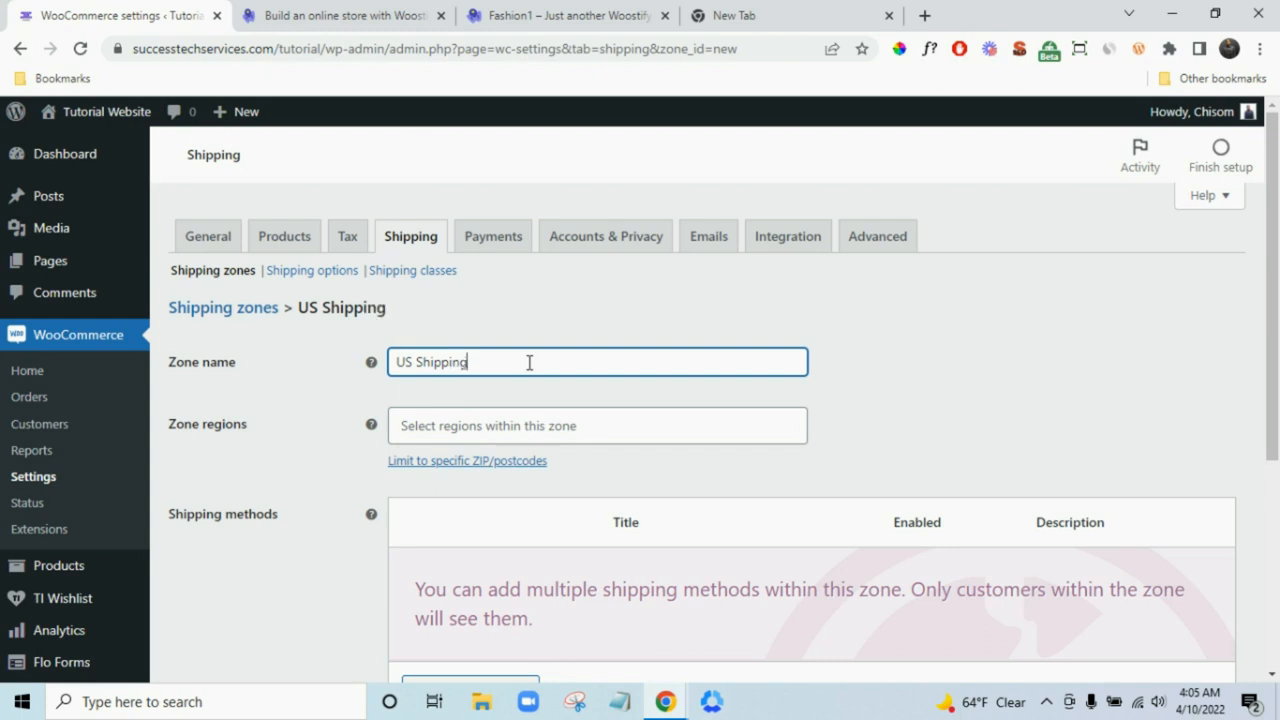
{"action": "left_click", "coordinate": [703, 429]}
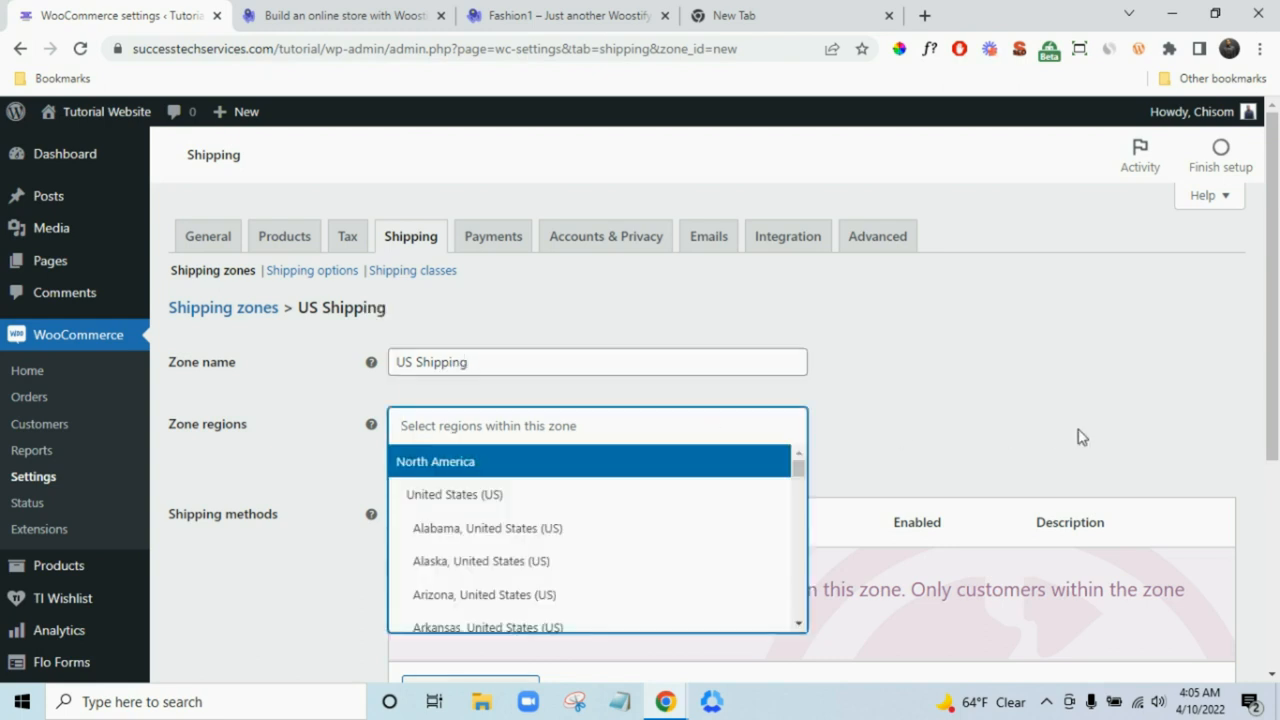
{"action": "left_click", "coordinate": [674, 497]}
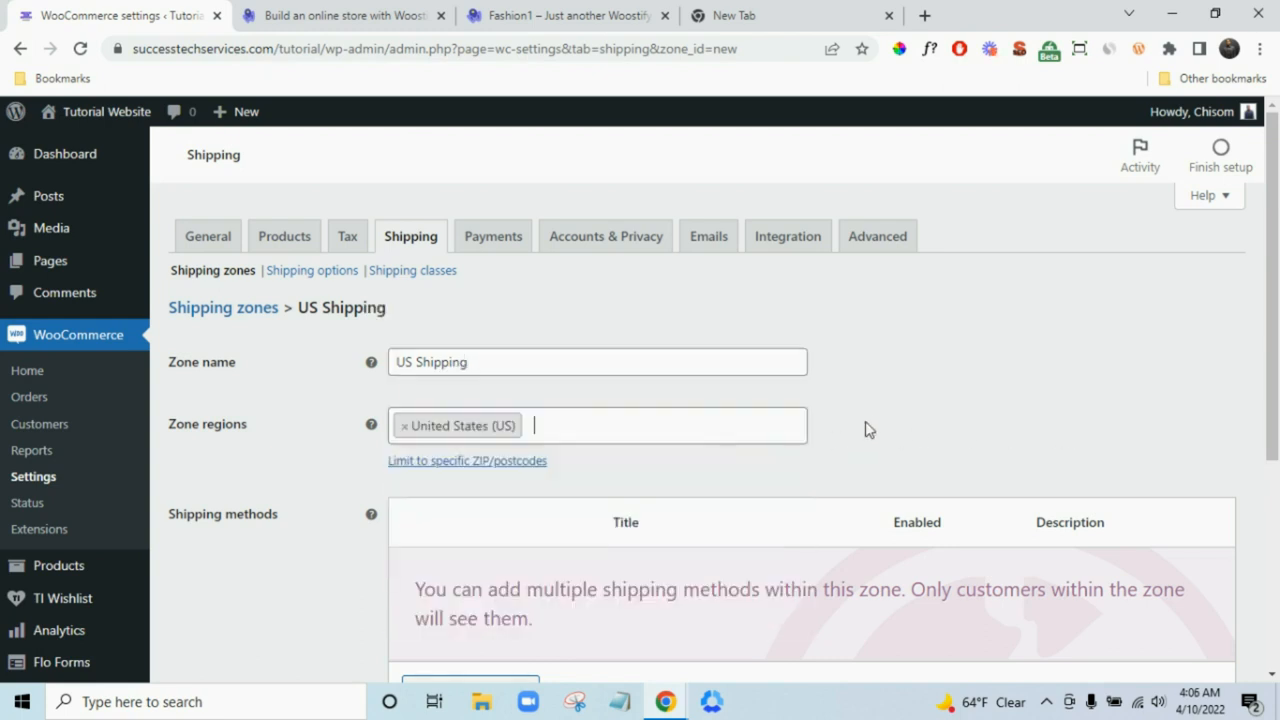
{"action": "scroll", "coordinate": [880, 423], "scroll_direction": "down", "scroll_amount": 2}
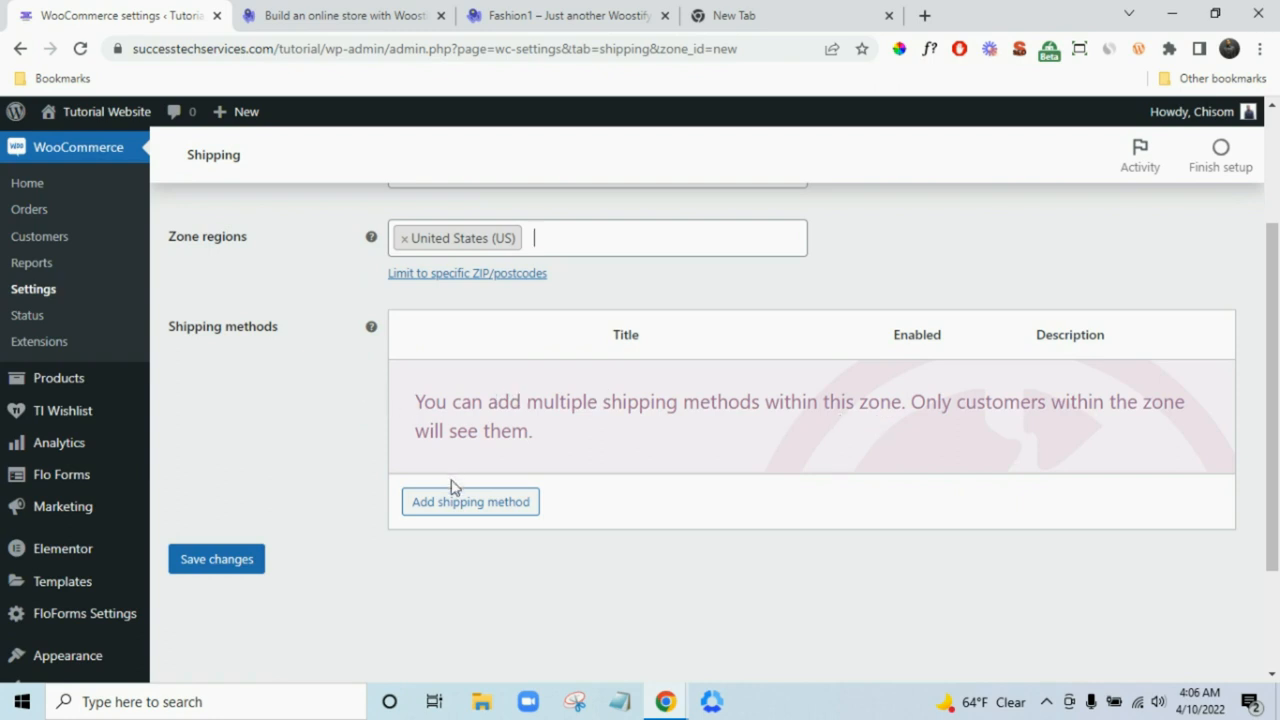
- Add a Flat rate shipping method to the US Shipping zone
{"action": "left_click", "coordinate": [491, 503]}
{"action": "left_click", "coordinate": [625, 399]}
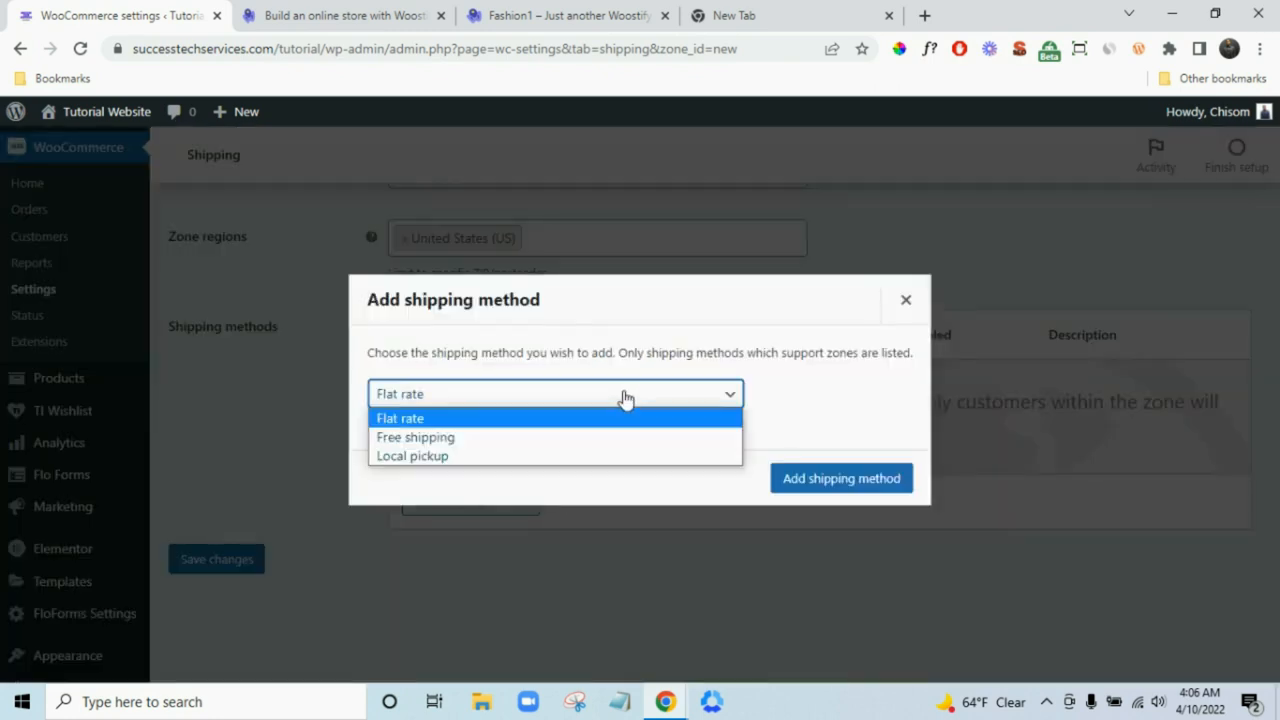
{"action": "left_click", "coordinate": [625, 418]}
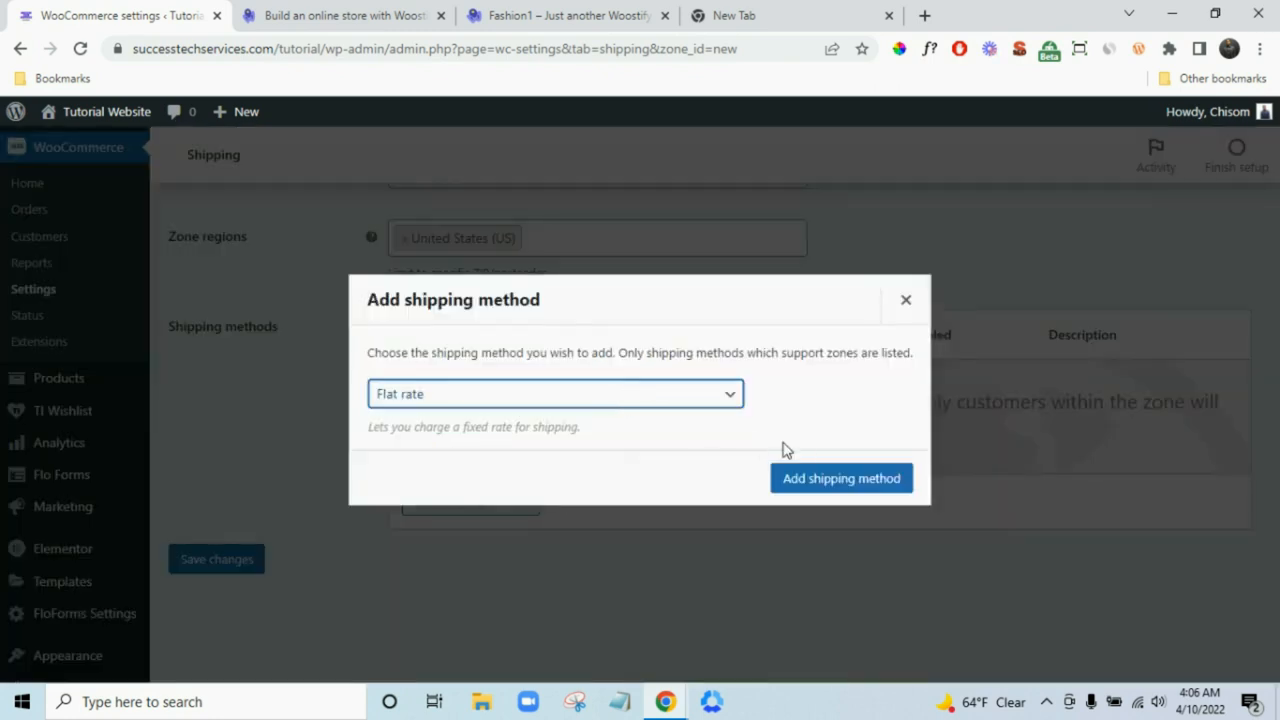
{"action": "left_click", "coordinate": [820, 477]}
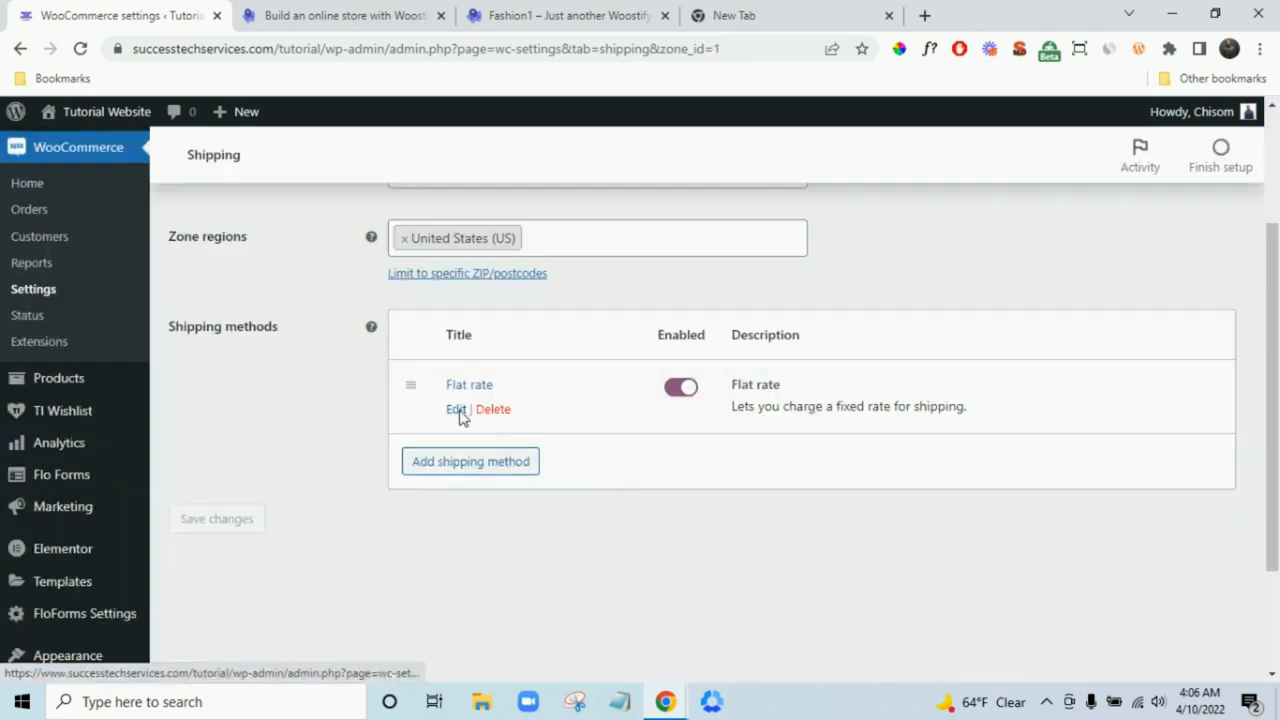
- Change the US Shipping Flat rate cost to 3.00 * [qty] and save it
{"action": "left_click", "coordinate": [458, 412]}
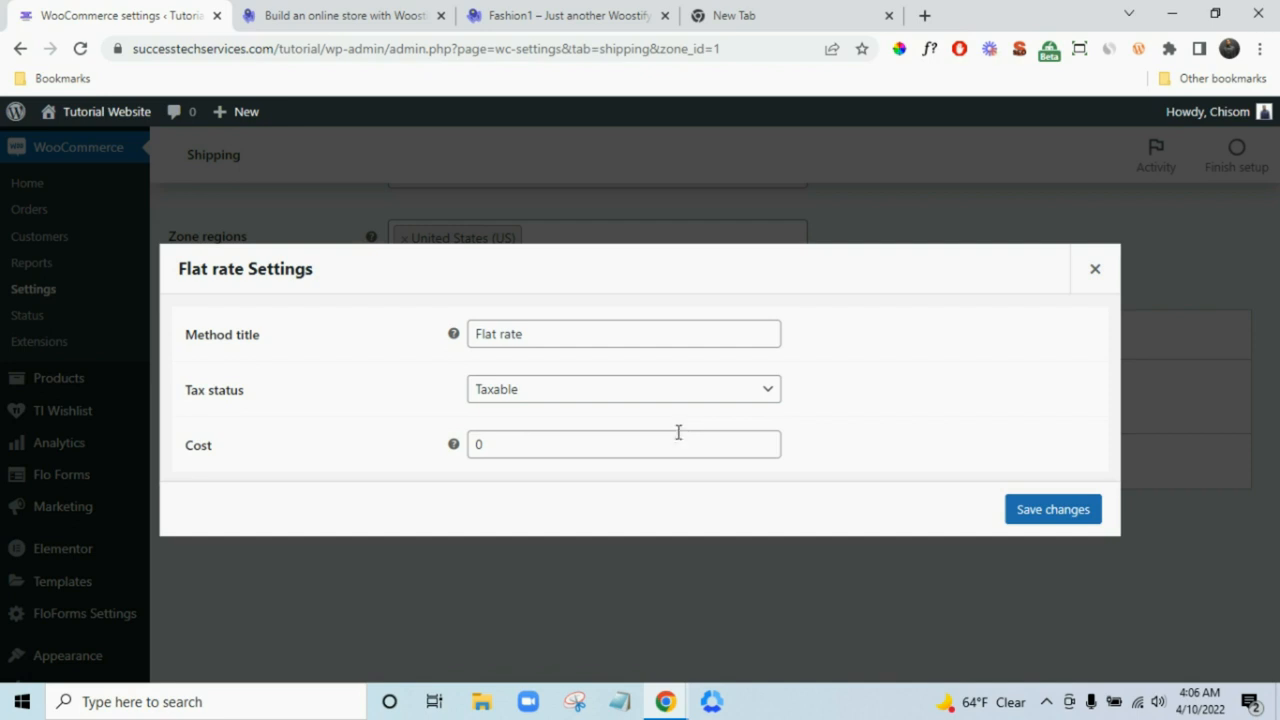
{"action": "left_click", "coordinate": [678, 438]}
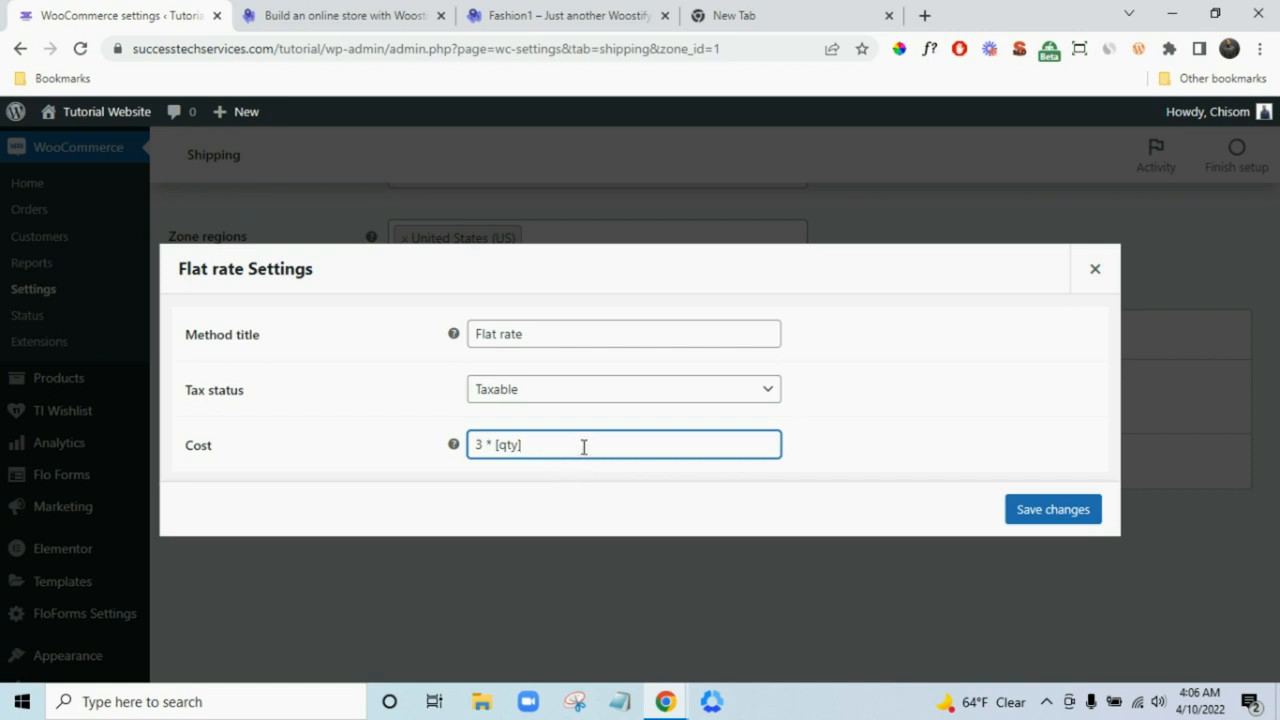
{"action": "mouse_move", "coordinate": [454, 446]}
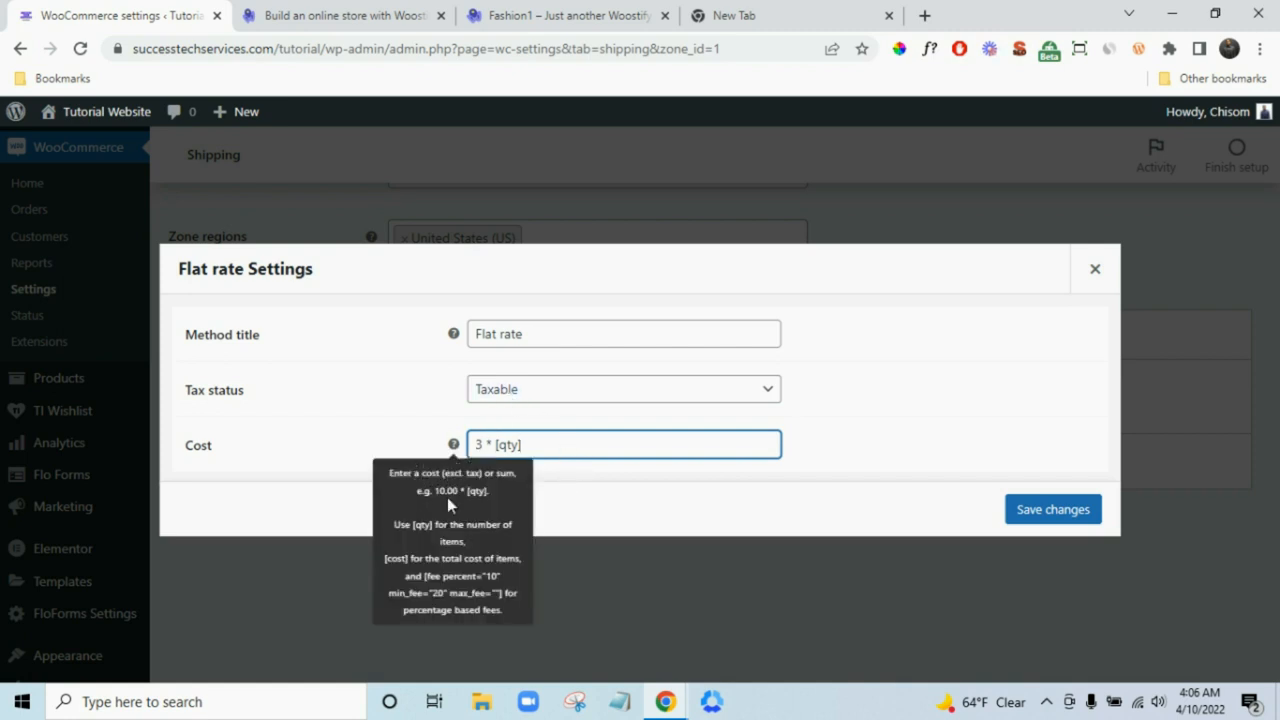
{"action": "left_click", "coordinate": [481, 445]}
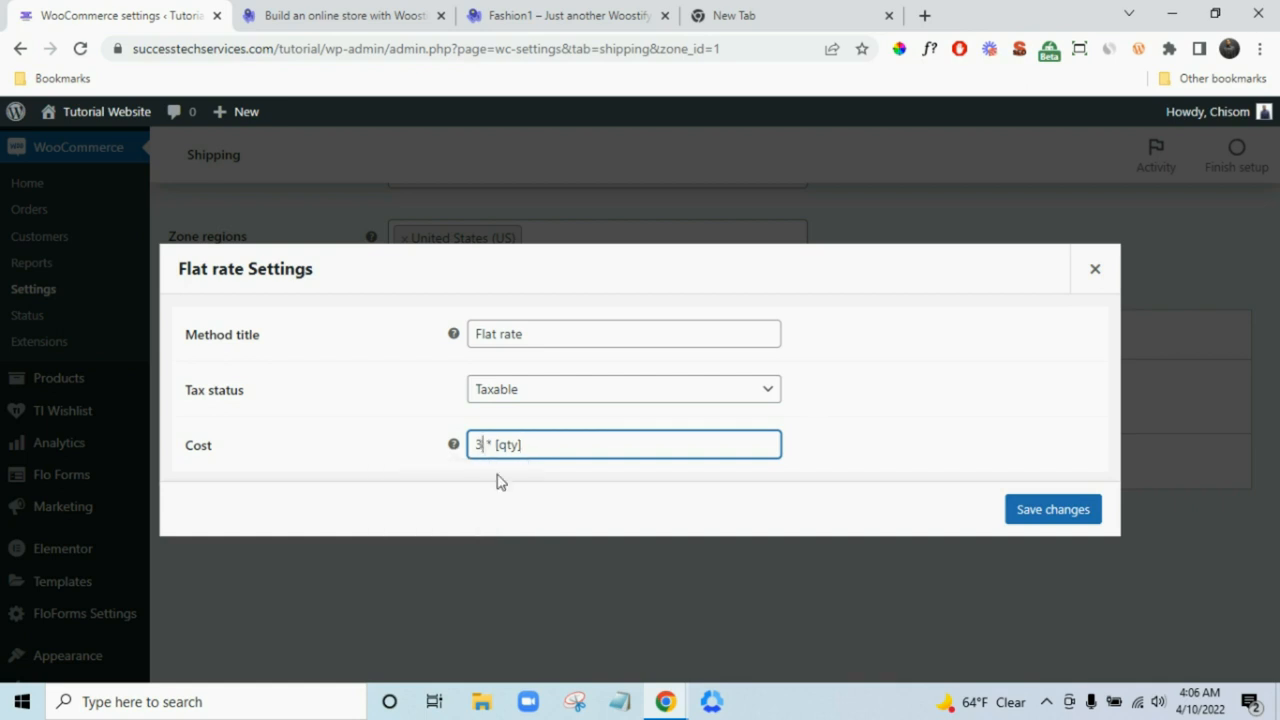
{"action": "type", "text": ".00"}
{"action": "mouse_move", "coordinate": [454, 446]}
{"action": "left_click", "coordinate": [1052, 514]}
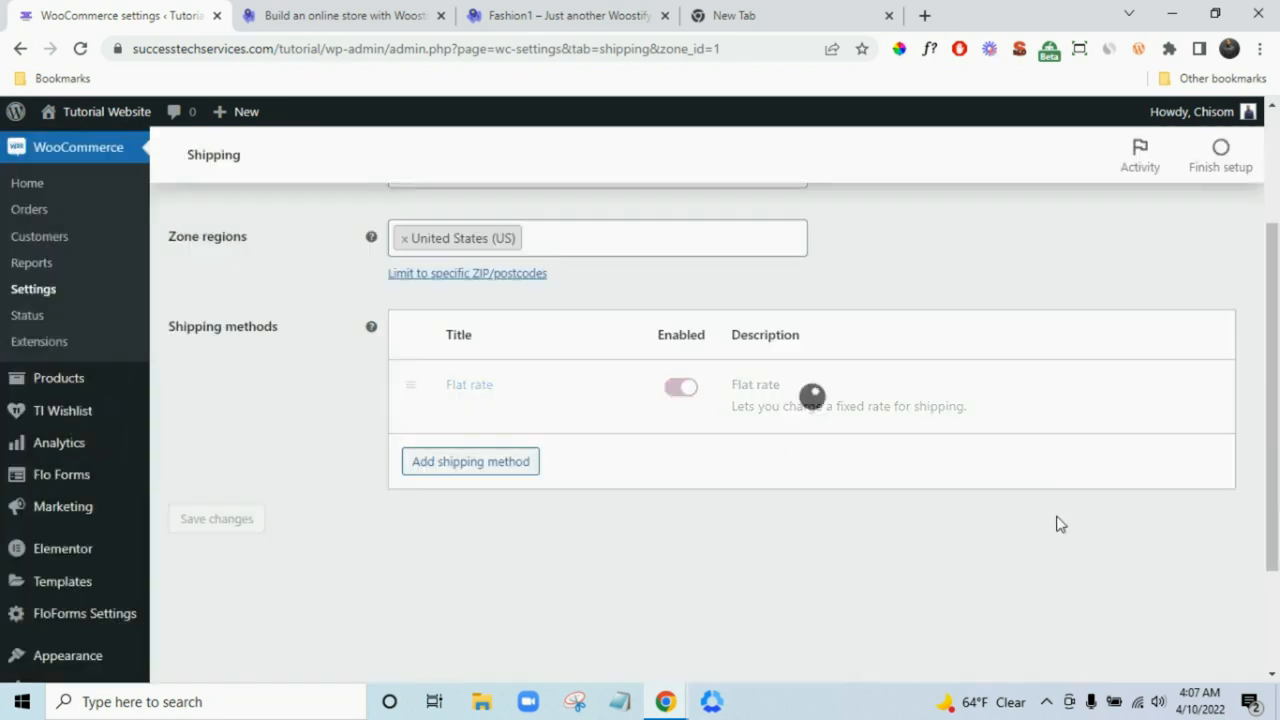
{"action": "scroll", "coordinate": [1060, 520], "scroll_direction": "up", "scroll_amount": 3}
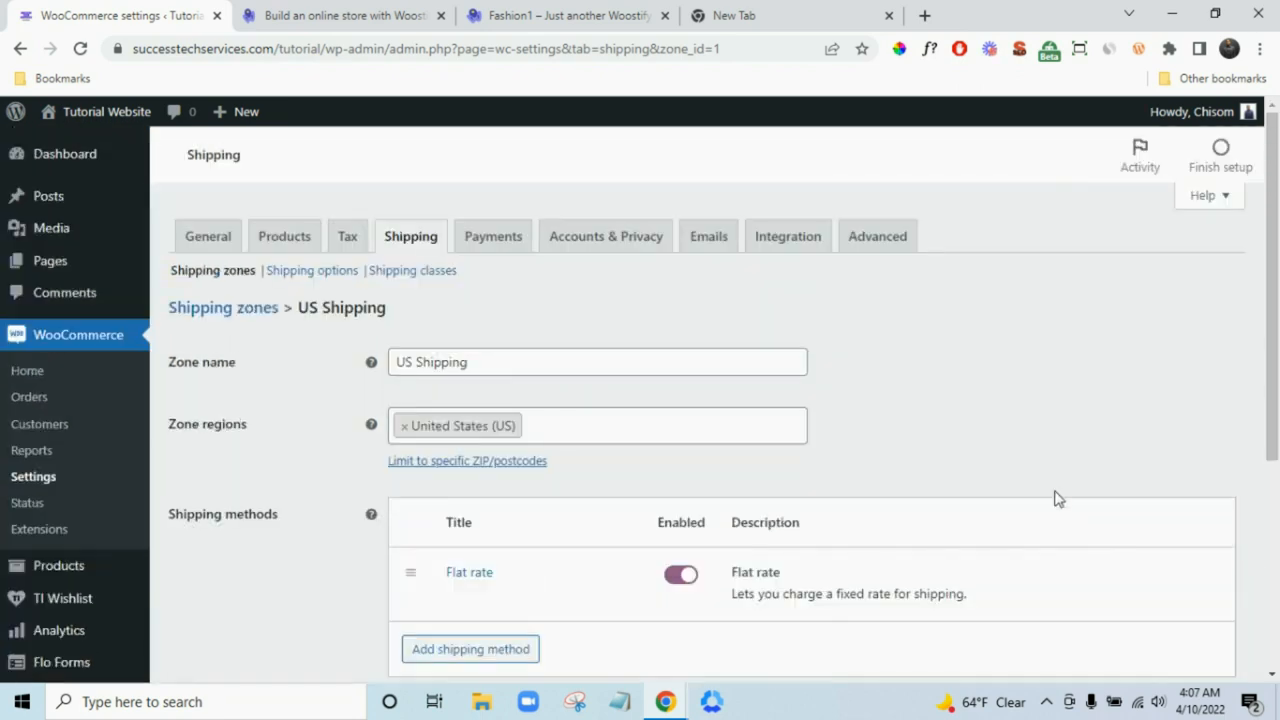
{"action": "scroll", "coordinate": [1005, 534], "scroll_direction": "down", "scroll_amount": 2}
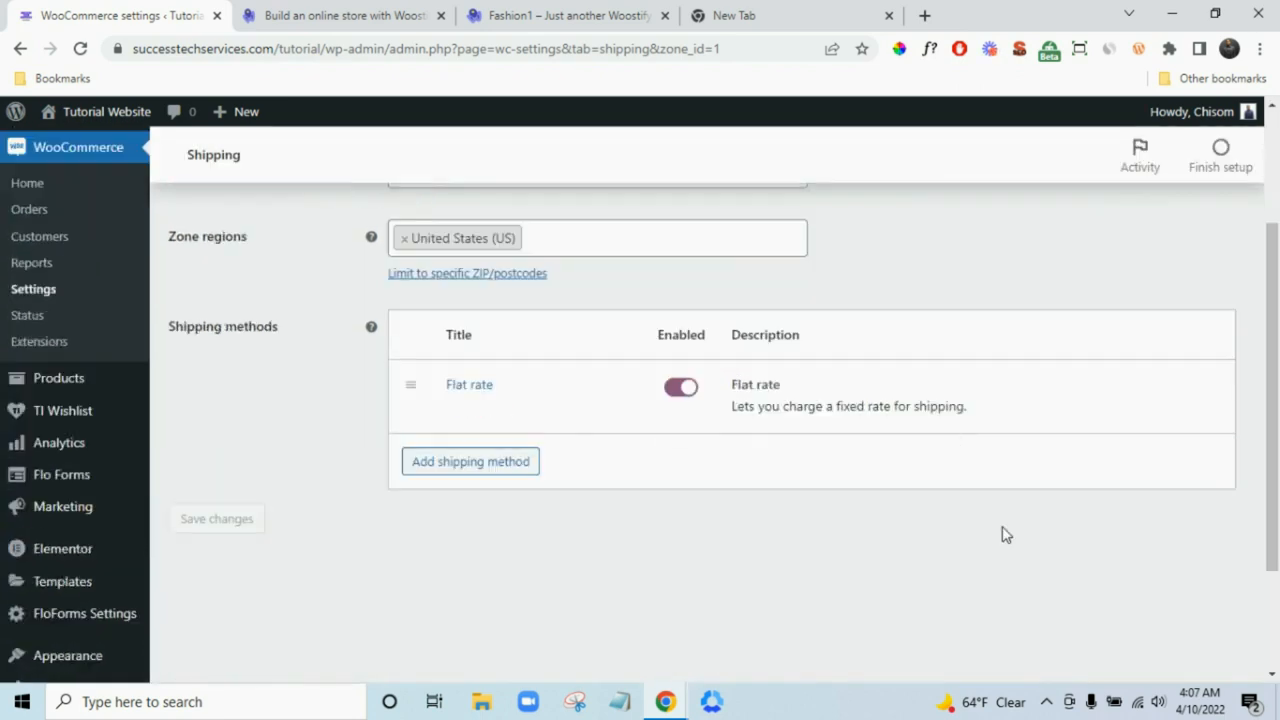
{"action": "scroll", "coordinate": [1005, 534], "scroll_direction": "up", "scroll_amount": 2}
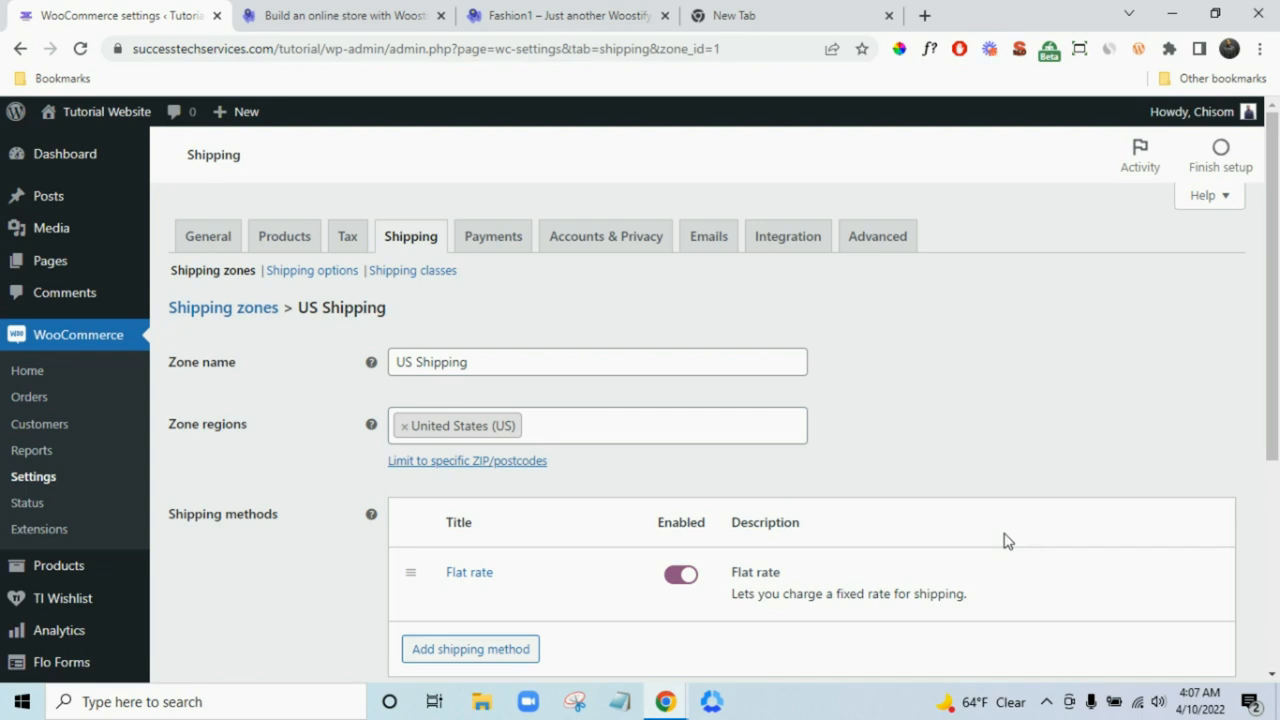
- Create and save a Shoe shipping class on the Shipping classes page
{"action": "left_click", "coordinate": [418, 272]}
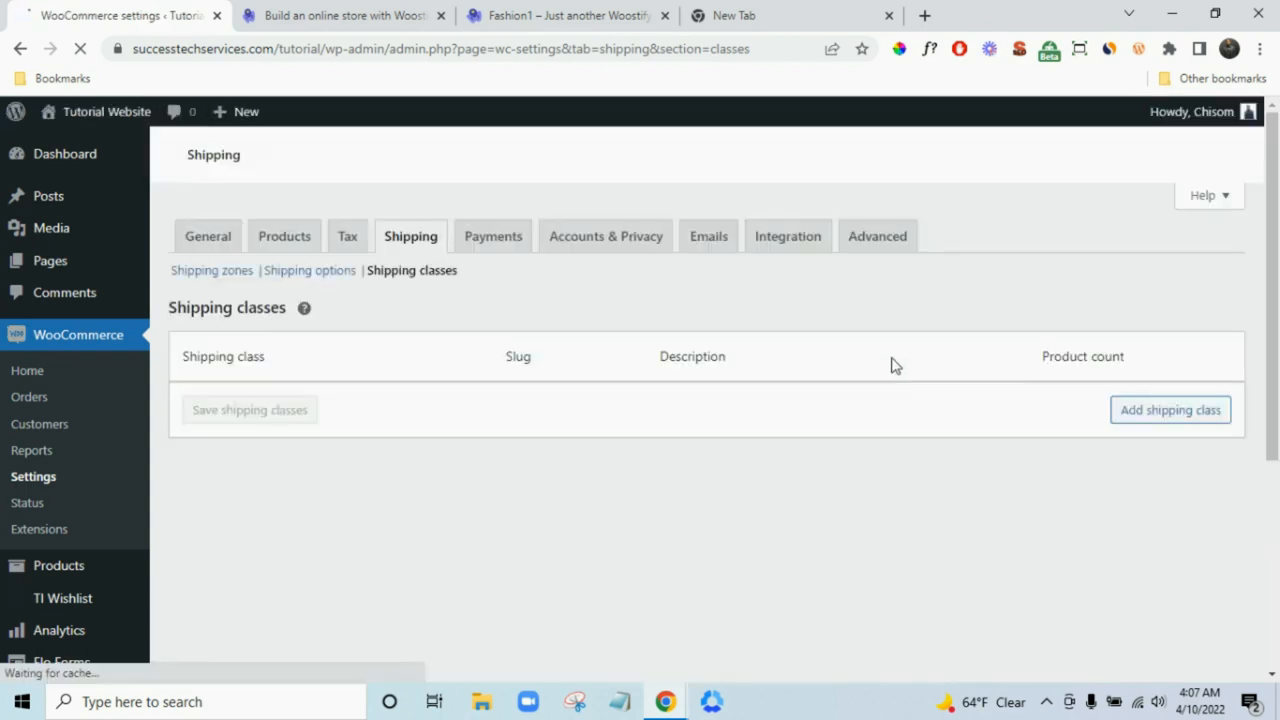
{"action": "left_click", "coordinate": [1166, 456]}
{"action": "left_click", "coordinate": [394, 405]}
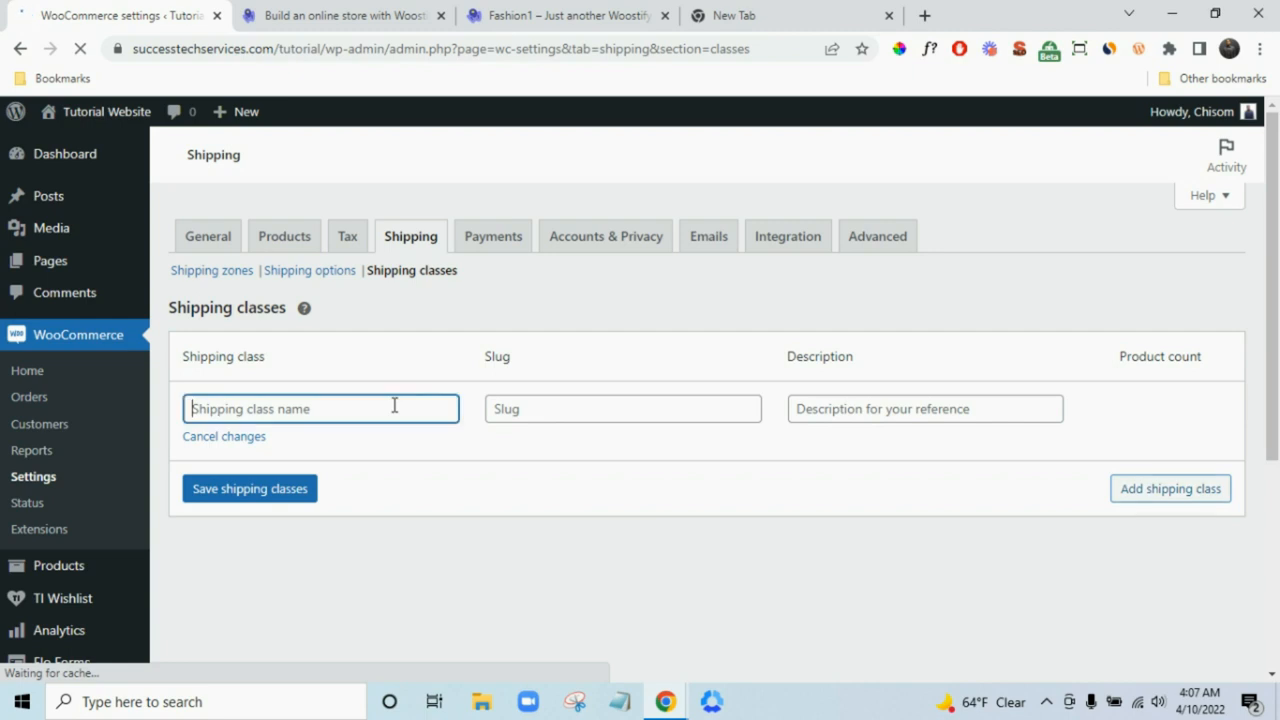
{"action": "type", "text": "Shoe"}
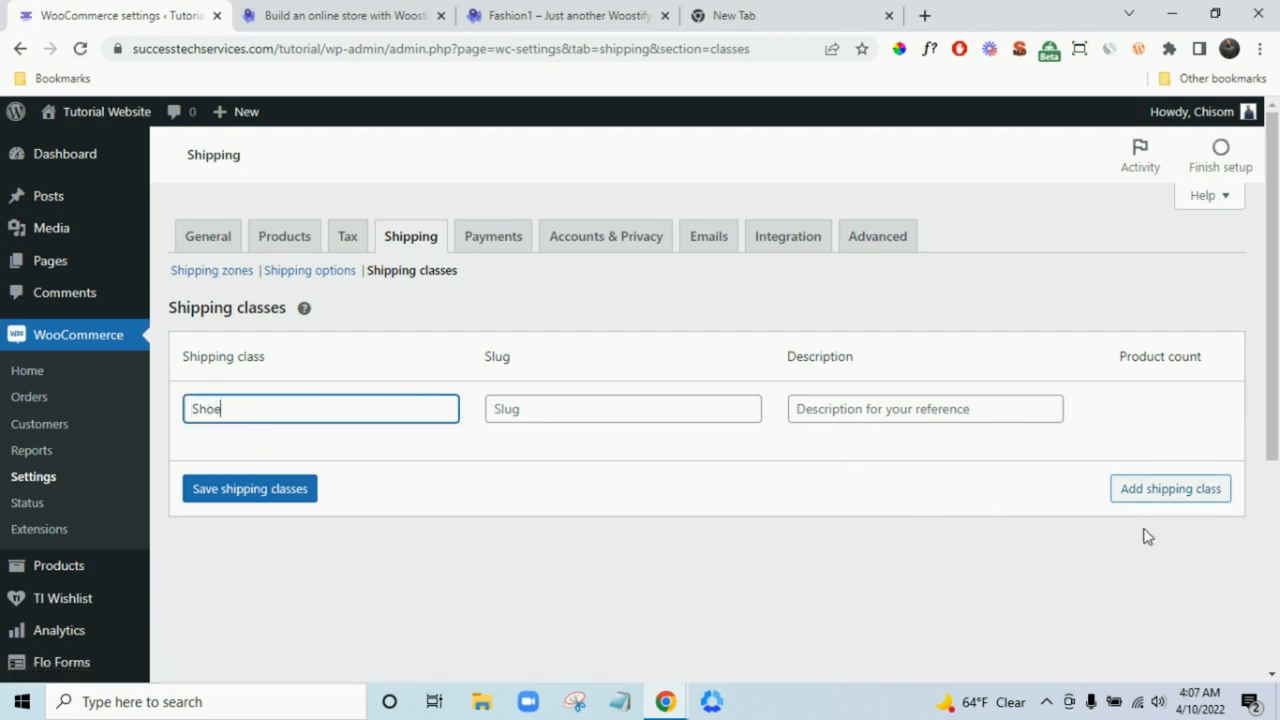
{"action": "left_click", "coordinate": [196, 500]}
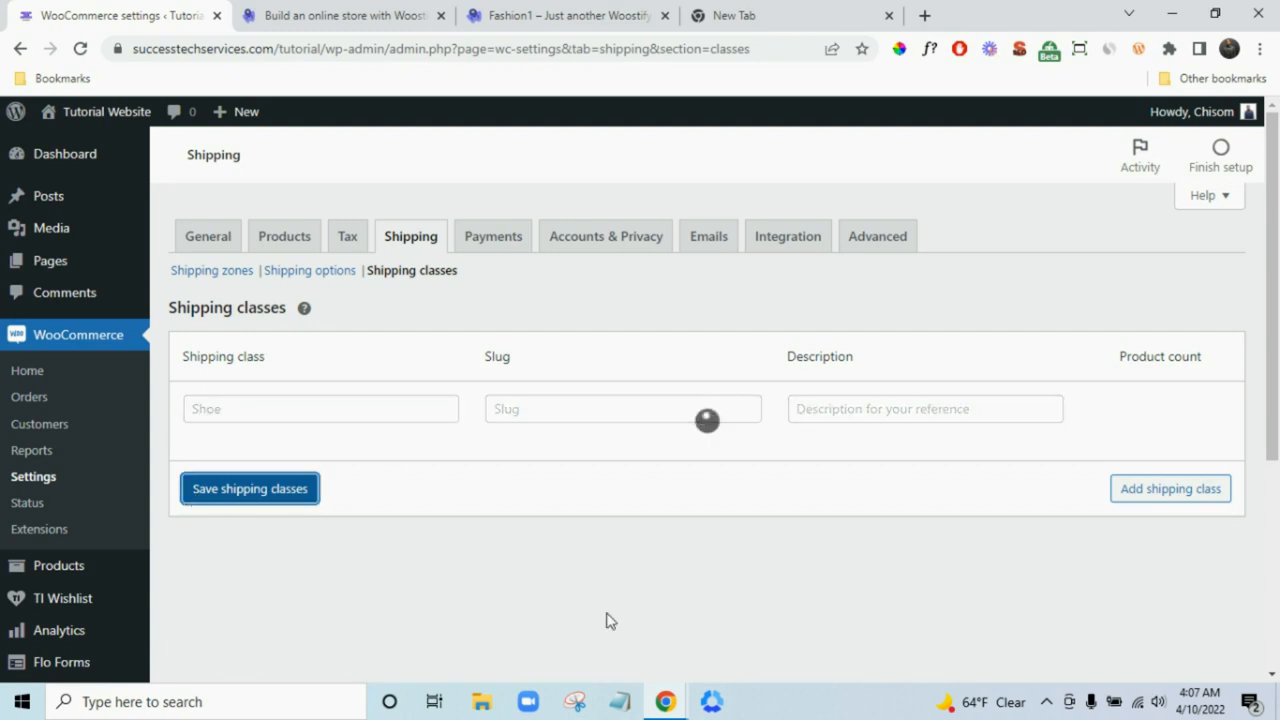
- Add and save a Shirt shipping class, then return to the shipping zones list
{"action": "left_click", "coordinate": [1150, 483]}
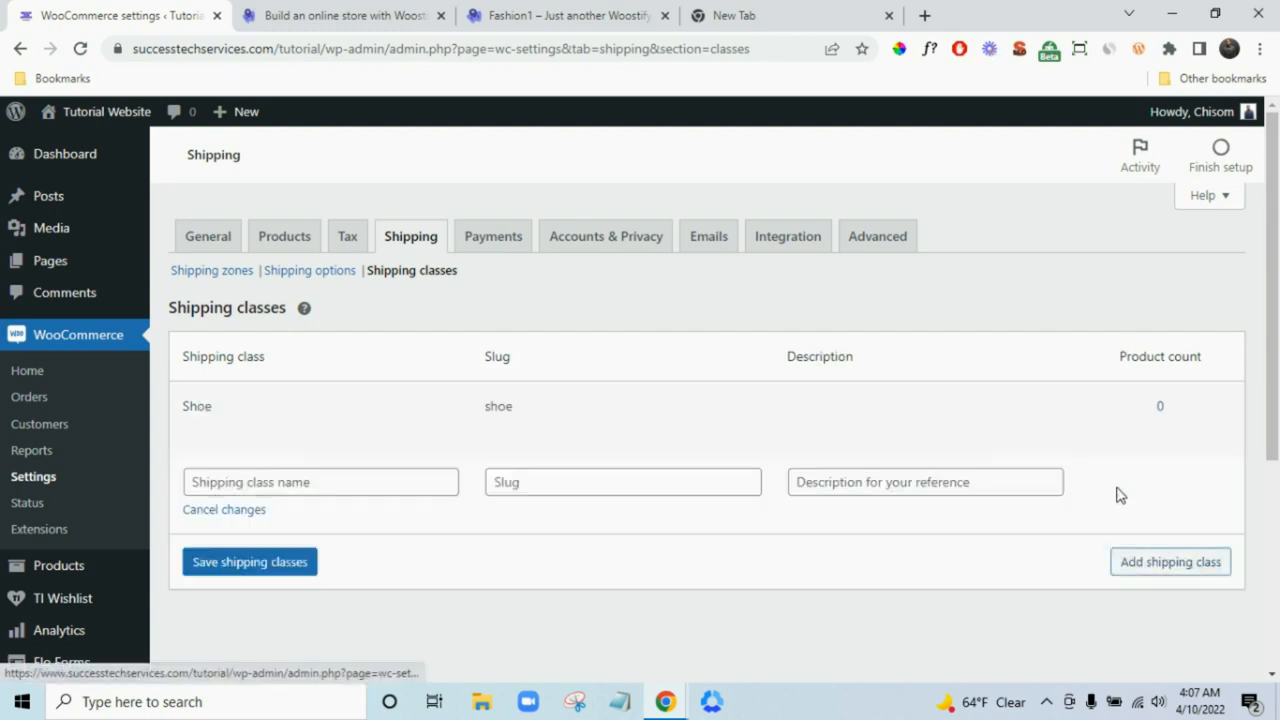
{"action": "left_click", "coordinate": [368, 486]}
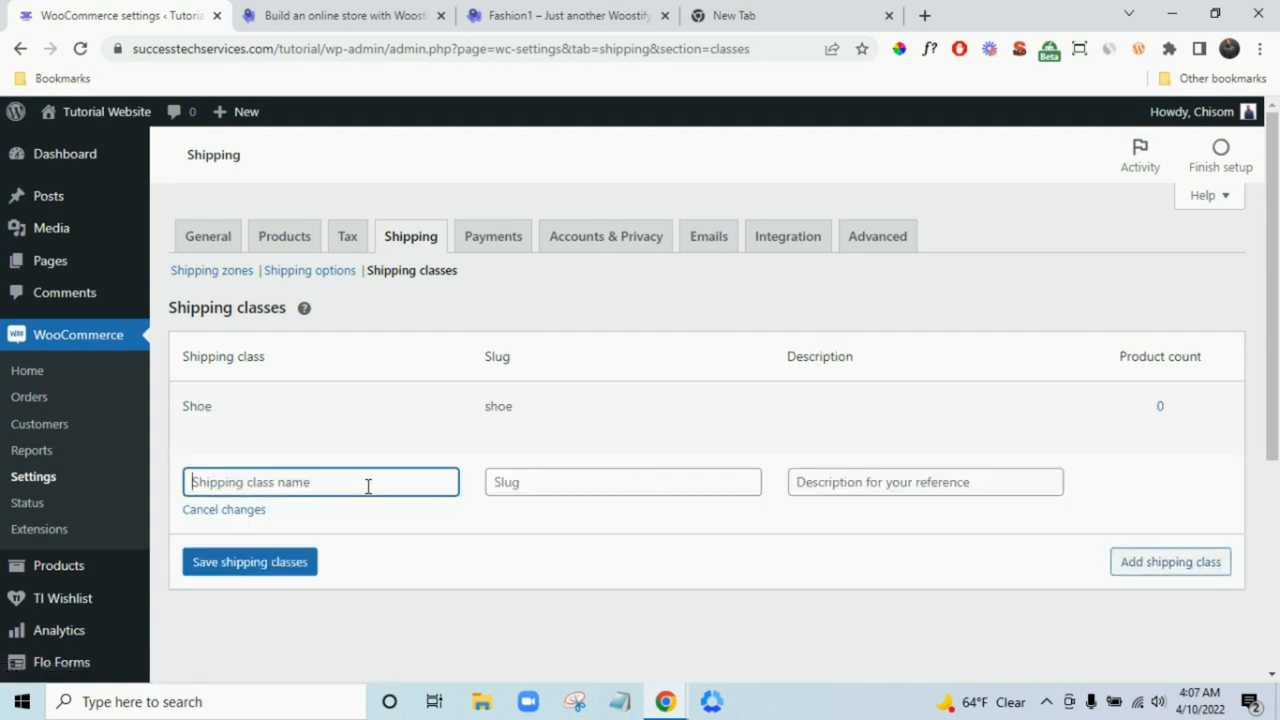
{"action": "type", "text": "Shirt"}
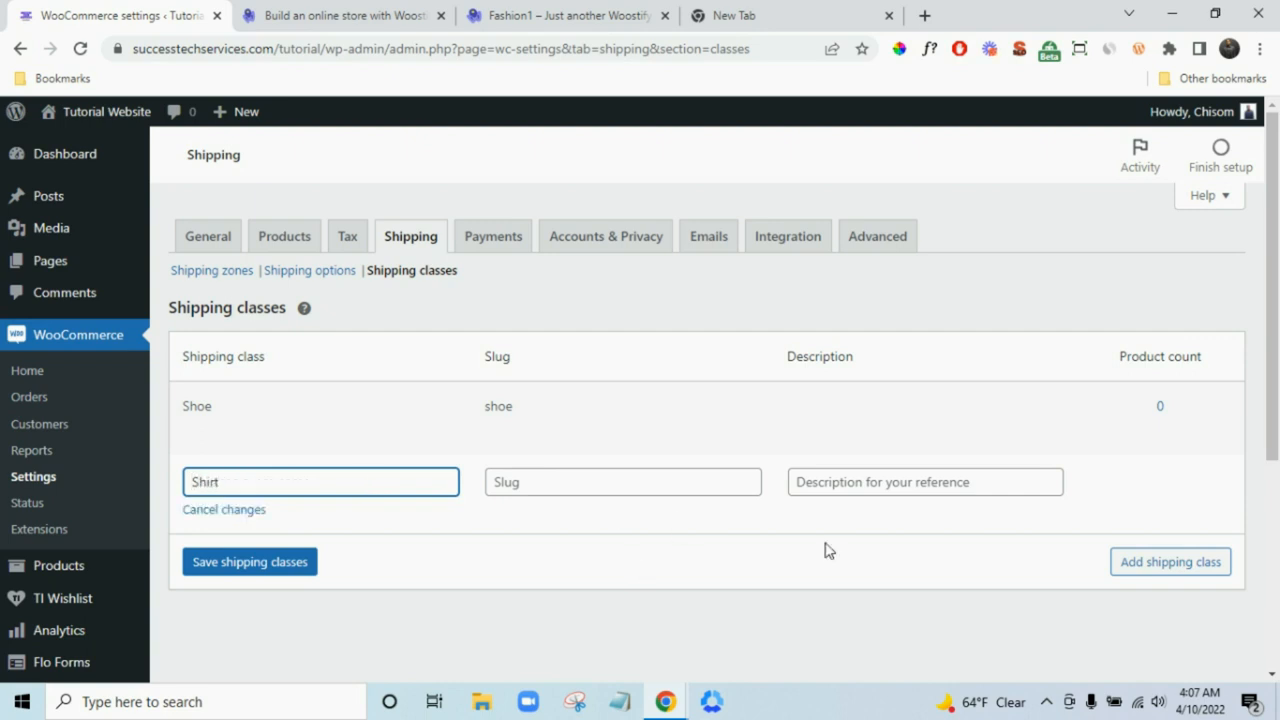
{"action": "left_click", "coordinate": [300, 562]}
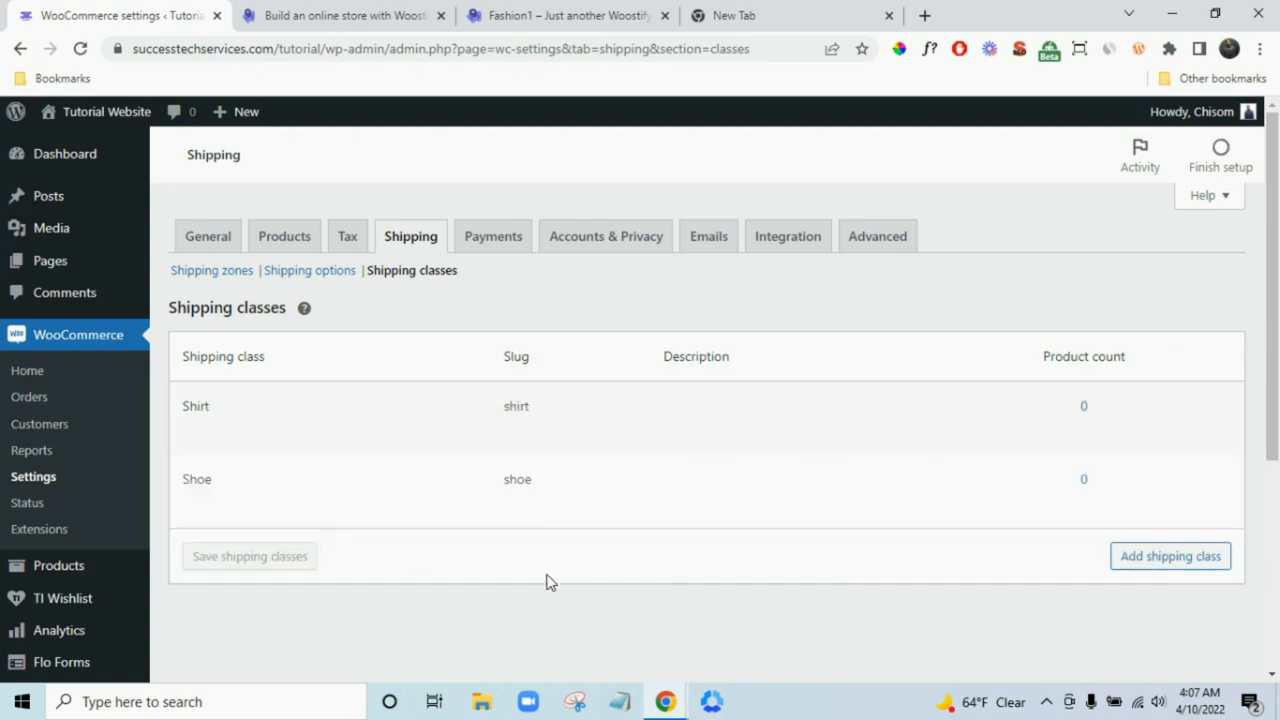
{"action": "left_click", "coordinate": [232, 272]}
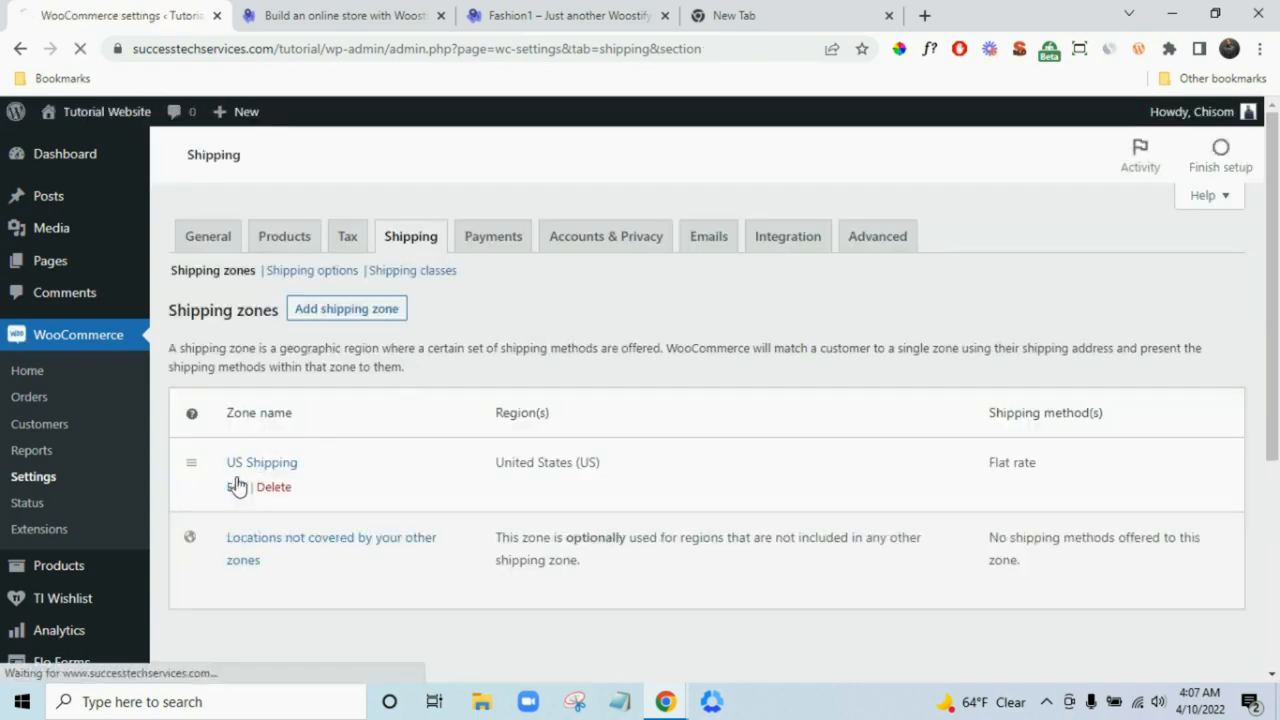
- Open the US Shipping zone's flat rate settings and clear the base Cost
{"action": "left_click", "coordinate": [250, 463]}
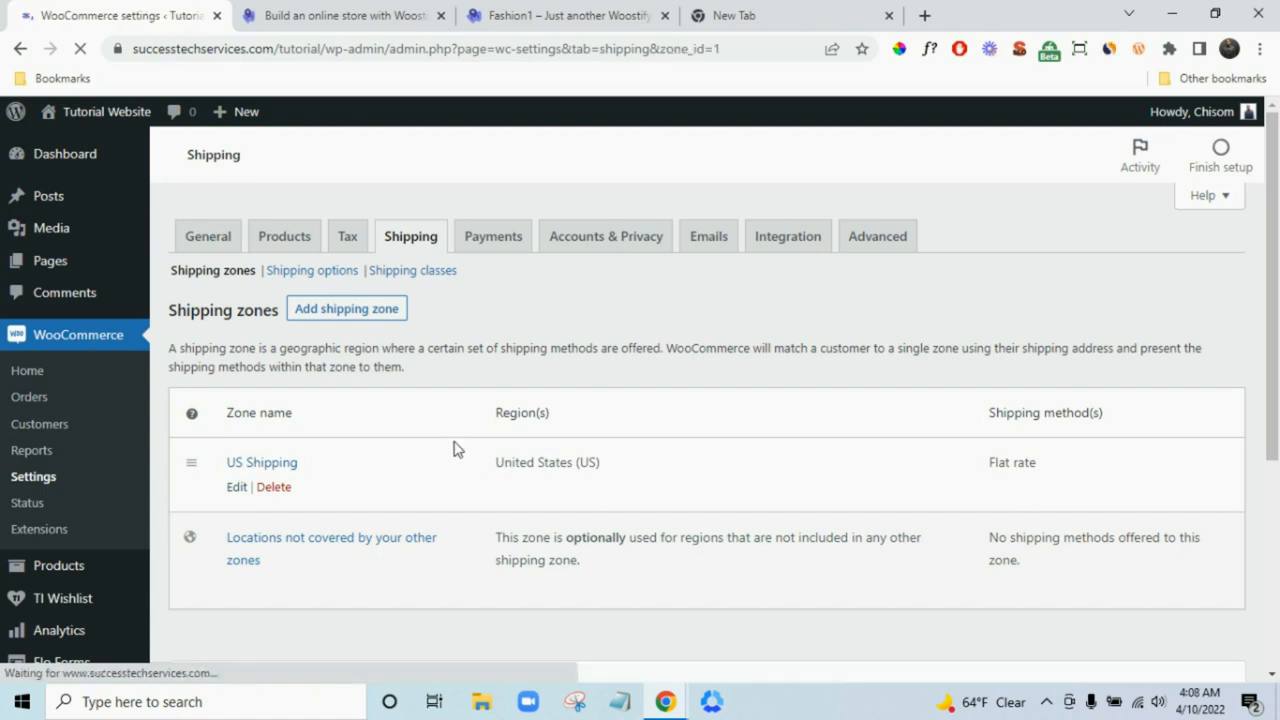
{"action": "scroll", "coordinate": [940, 532], "scroll_direction": "down", "scroll_amount": 1}
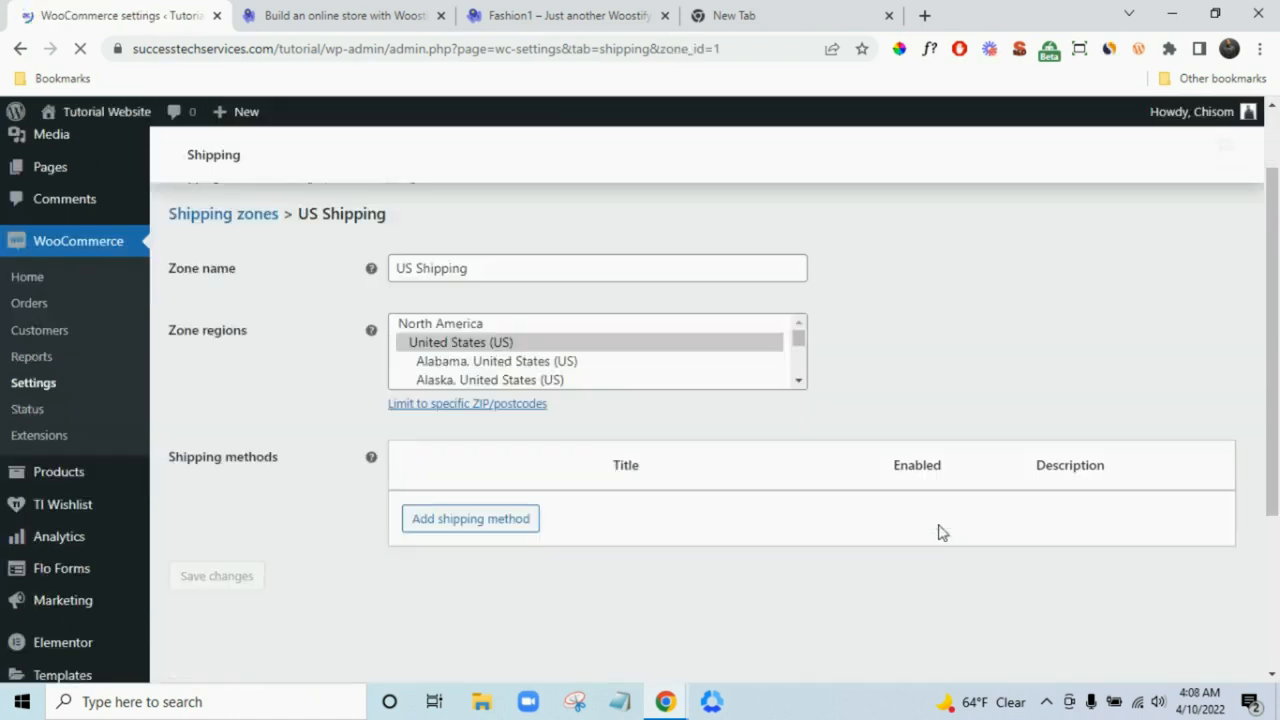
{"action": "mouse_move", "coordinate": [447, 513]}
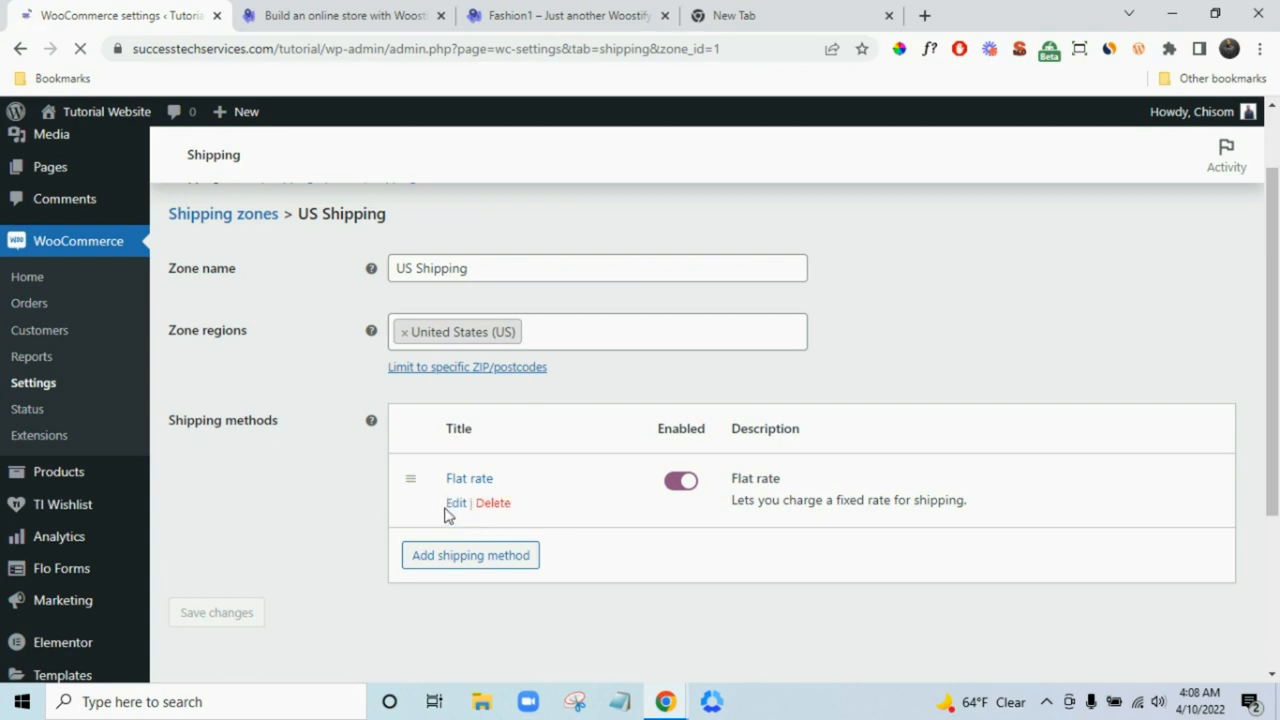
{"action": "left_click", "coordinate": [456, 503]}
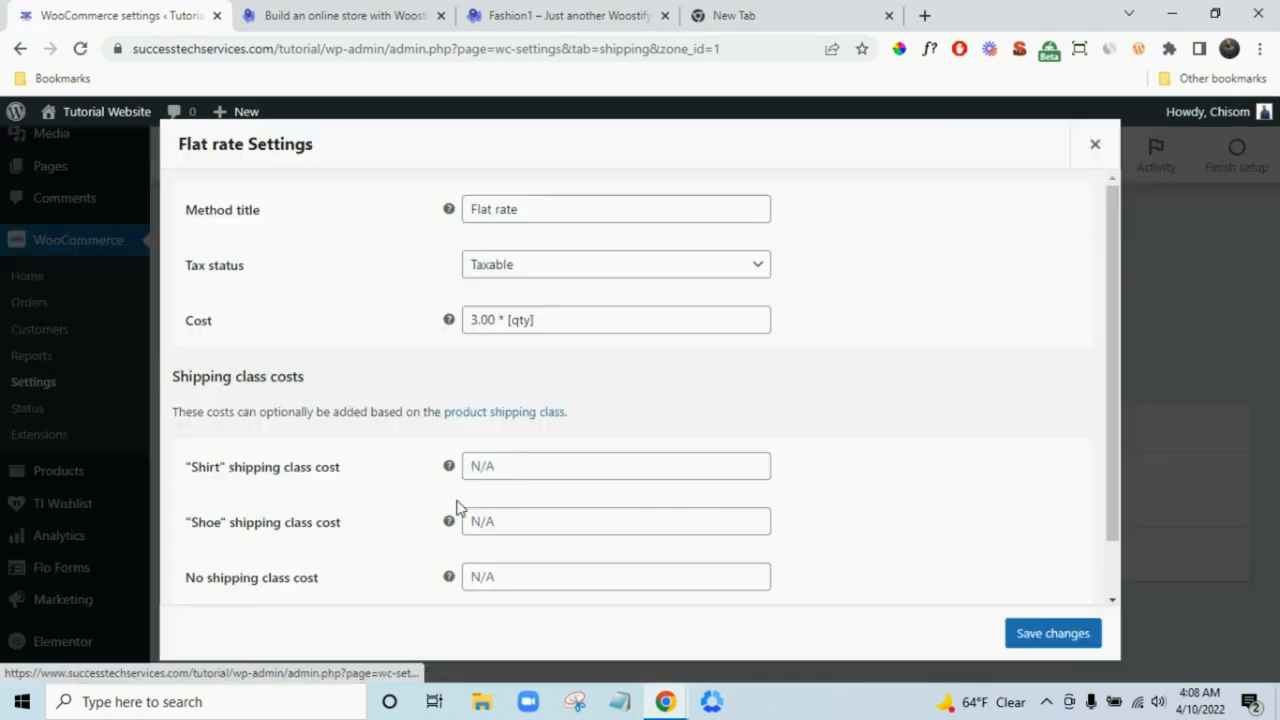
{"action": "triple_click", "coordinate": [492, 320]}
{"action": "key", "text": "ctrl+c"}
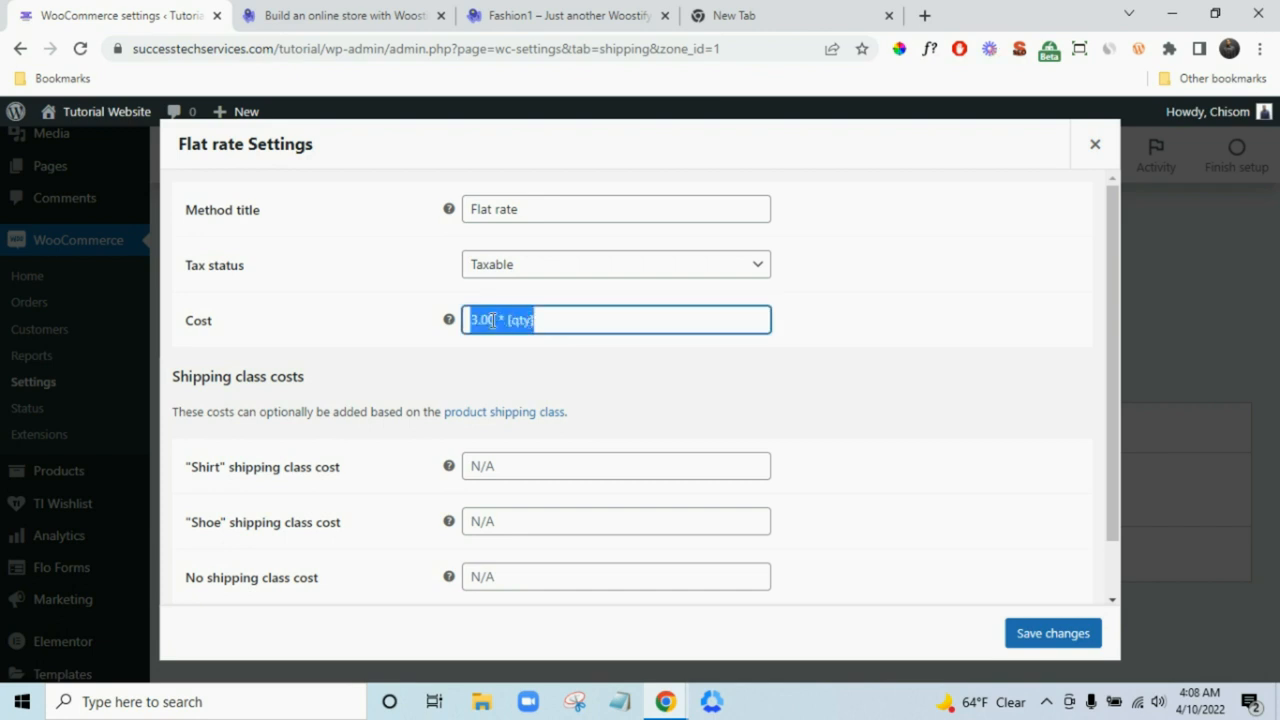
{"action": "key", "text": "BackSpace"}
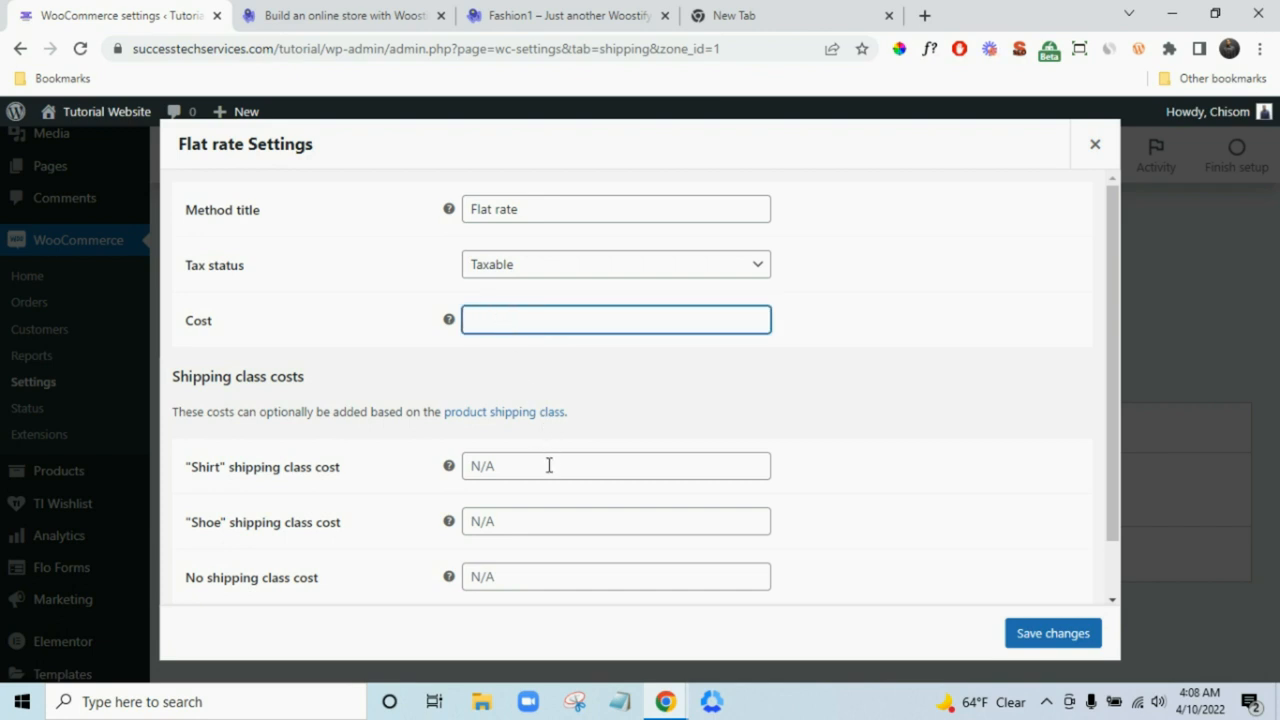
- Set class costs: Shirt 3.00 * [qty], Shoe 5.00 * [qty], no class 1.00 * [qty]
{"action": "left_click", "coordinate": [546, 464]}
{"action": "key", "text": "ctrl+v"}
{"action": "scroll", "coordinate": [600, 456], "scroll_direction": "down", "scroll_amount": 1}
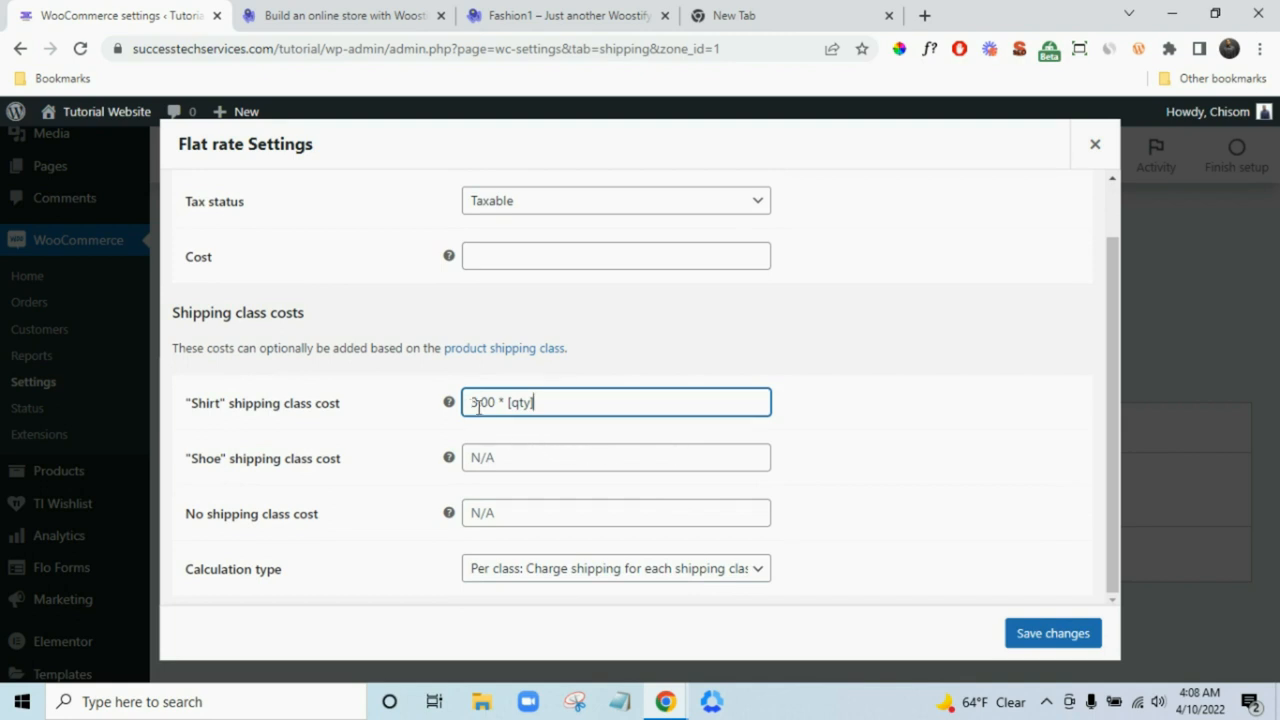
{"action": "left_click", "coordinate": [500, 458]}
{"action": "key", "text": "ctrl+v"}
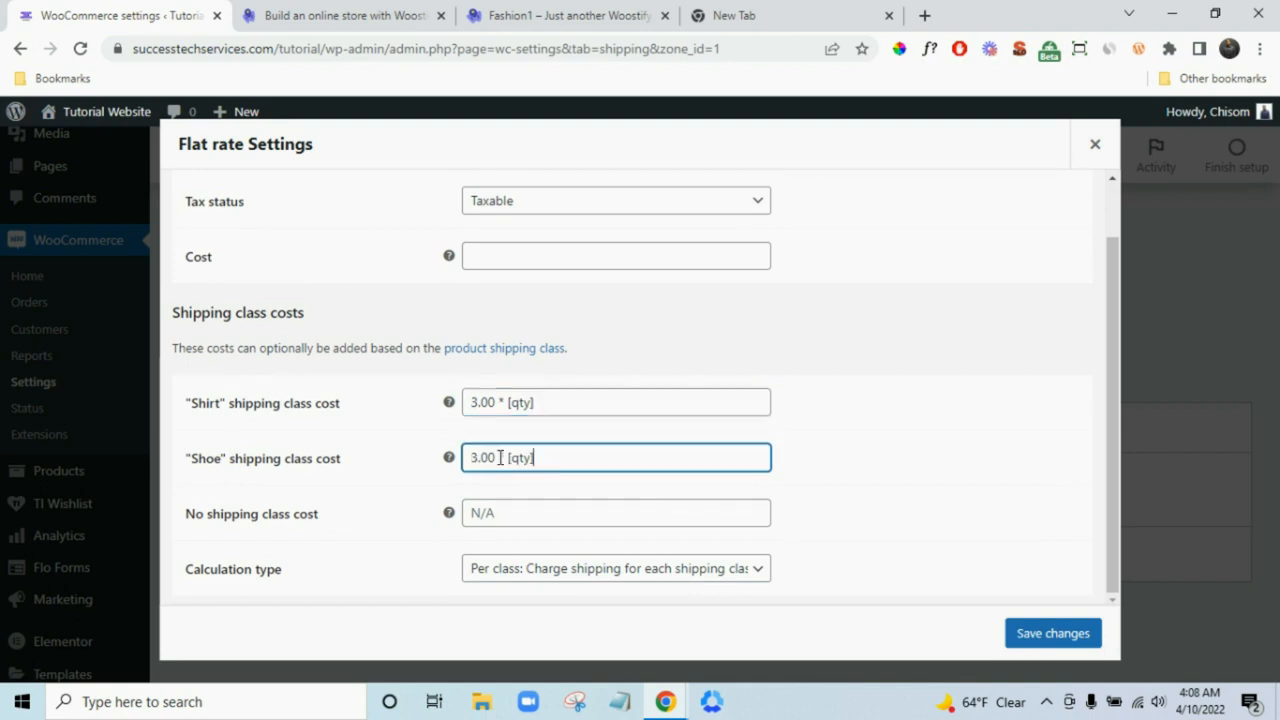
{"action": "left_click_drag", "start_coordinate": [476, 457], "coordinate": [463, 459]}
{"action": "left_click", "coordinate": [504, 509]}
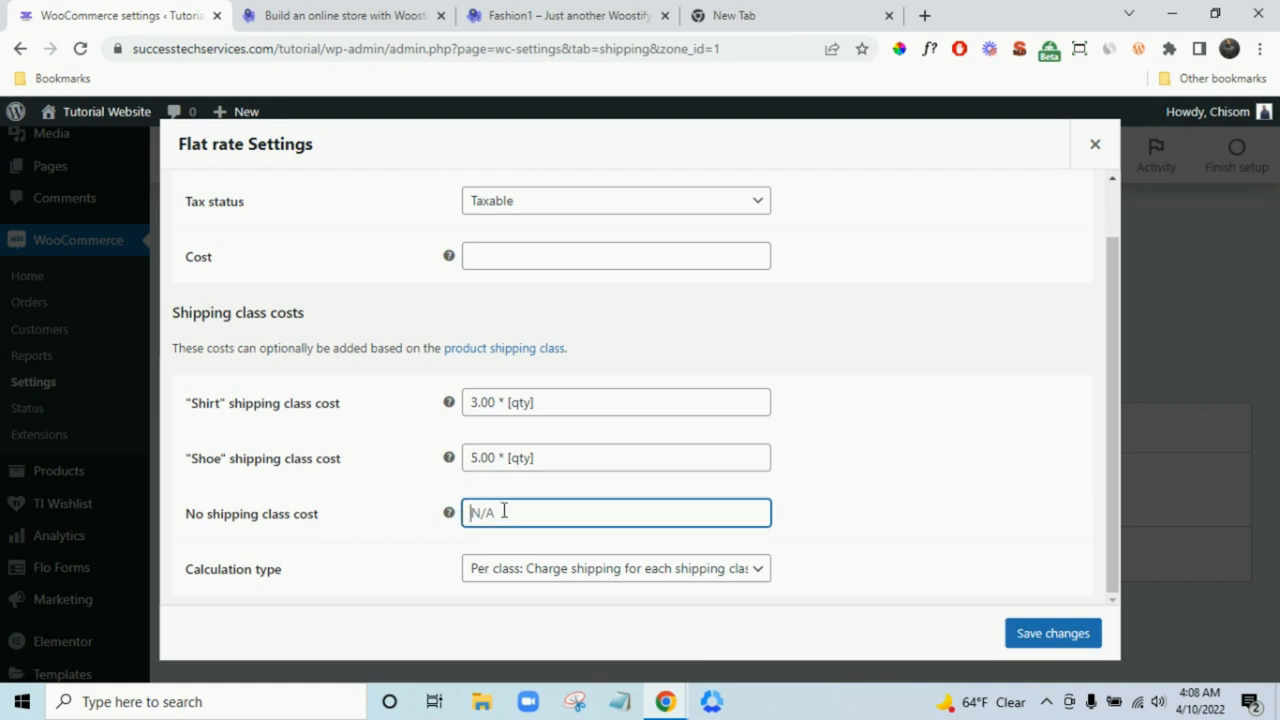
{"action": "key", "text": "ctrl+v"}
{"action": "left_click_drag", "start_coordinate": [478, 515], "coordinate": [473, 515]}
{"action": "scroll", "coordinate": [515, 290], "scroll_direction": "up", "scroll_amount": 2}
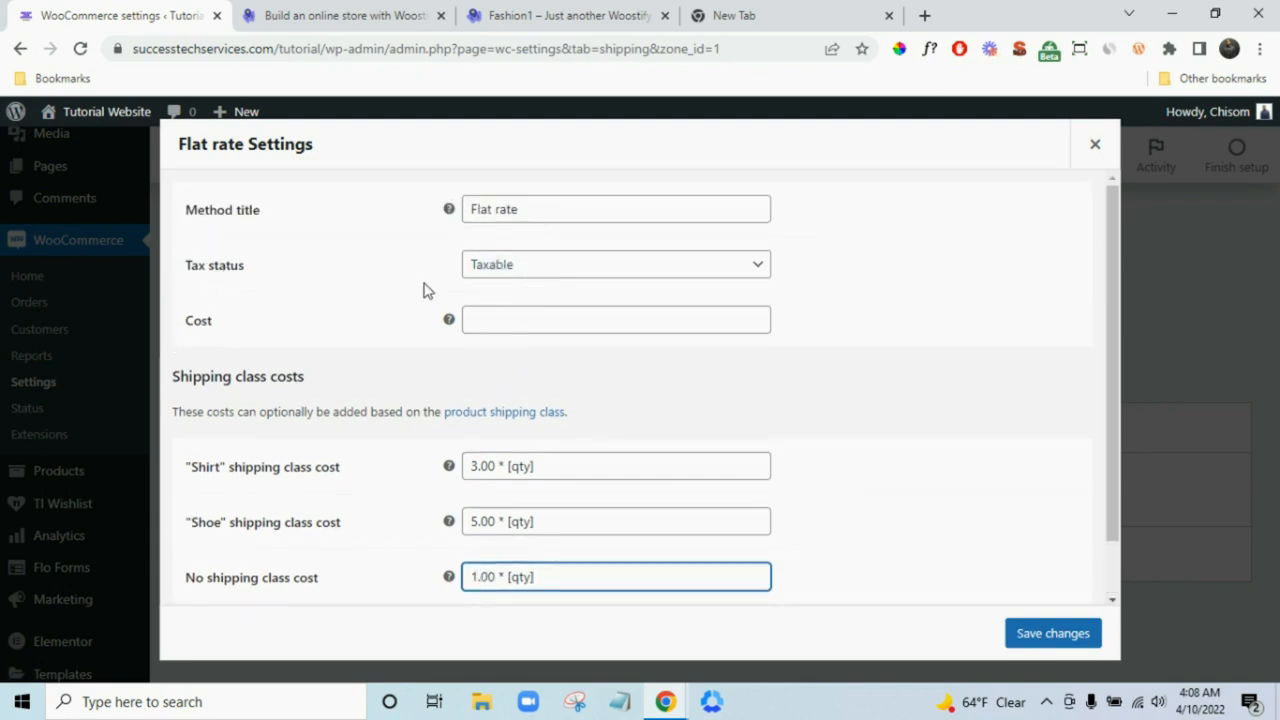
- Keep tax status Taxable, retitle the method 'Standard Rate' and save
{"action": "left_click", "coordinate": [588, 276]}
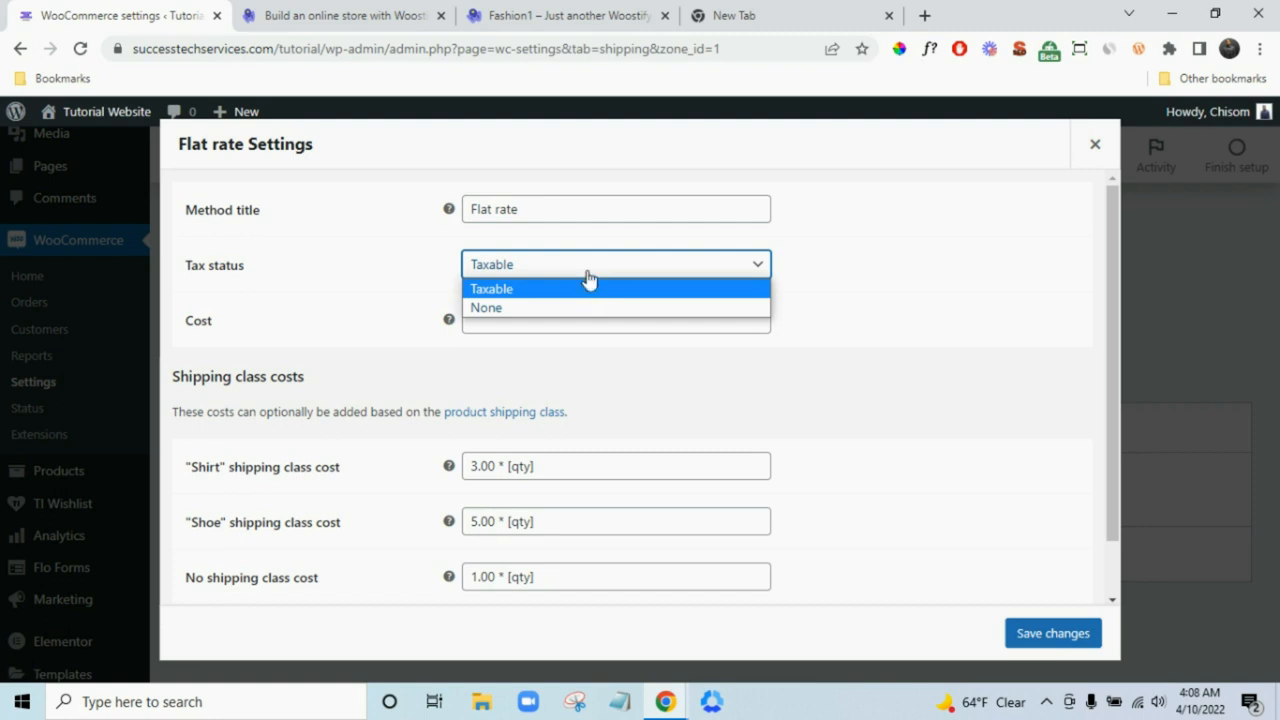
{"action": "left_click", "coordinate": [588, 272]}
{"action": "left_click", "coordinate": [554, 214]}
{"action": "double_click", "coordinate": [554, 214]}
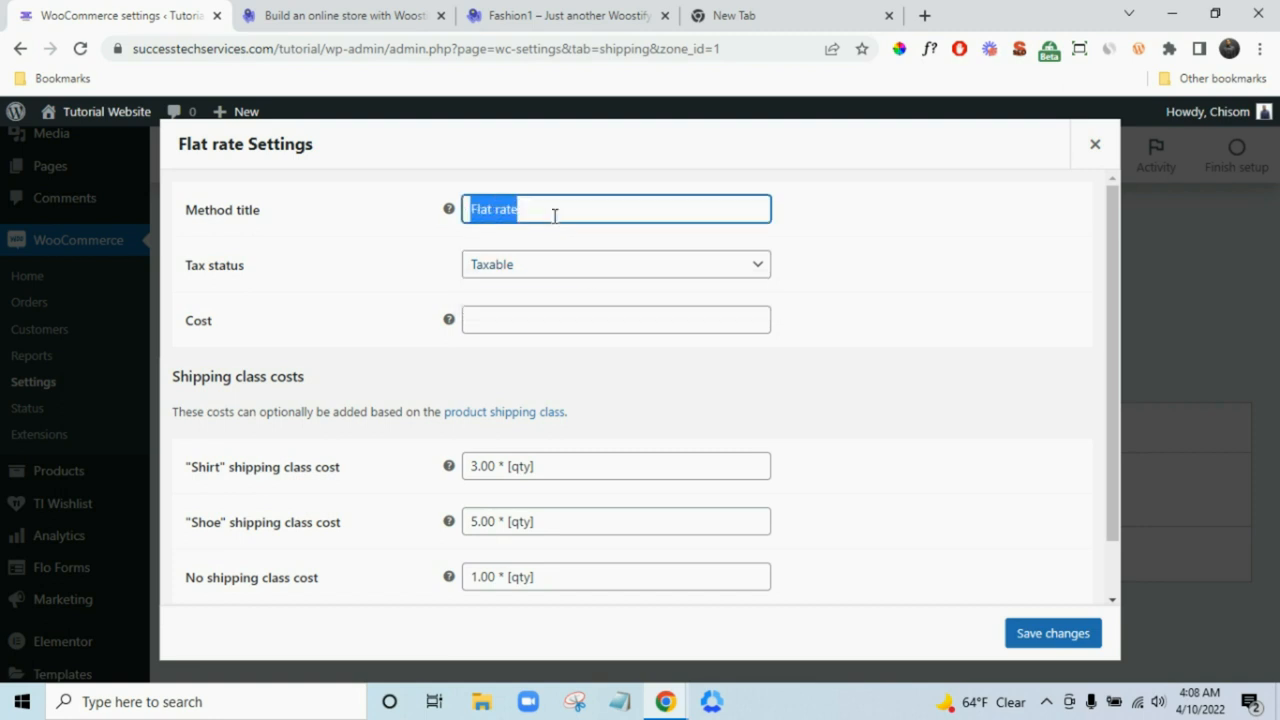
{"action": "type", "text": "Standard Ra"}
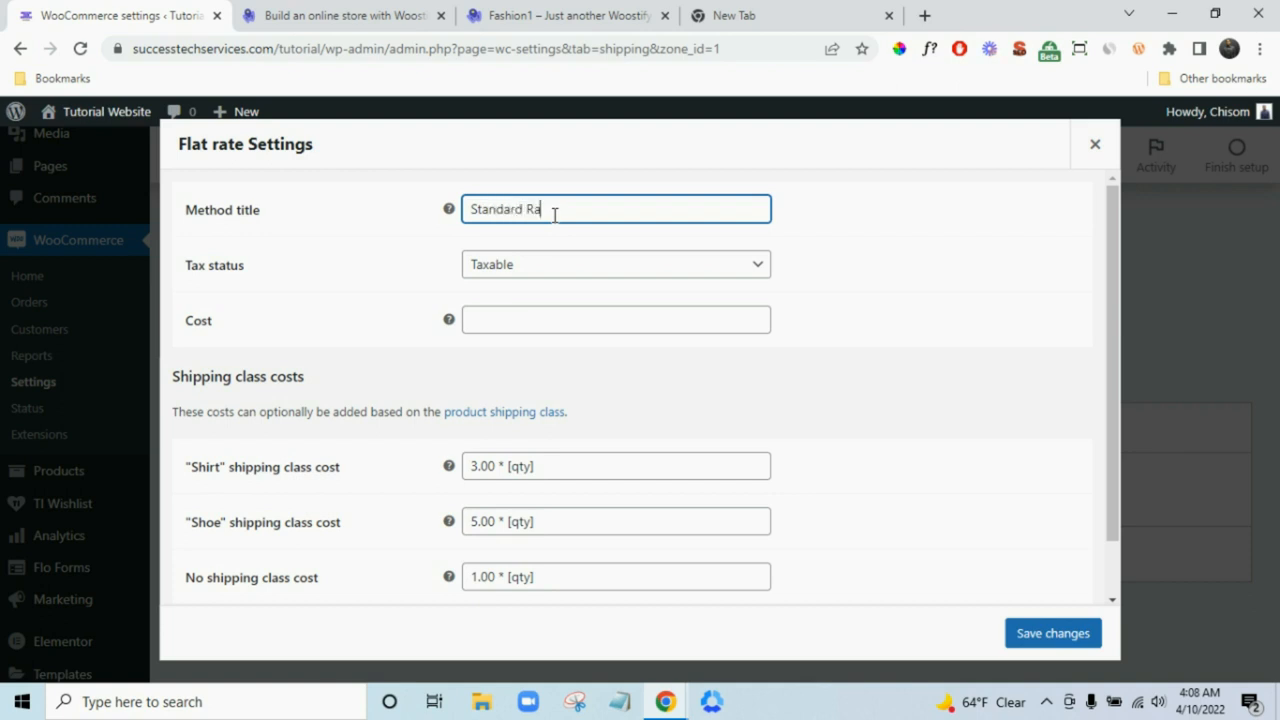
{"action": "type", "text": "te"}
{"action": "scroll", "coordinate": [911, 434], "scroll_direction": "down", "scroll_amount": 2}
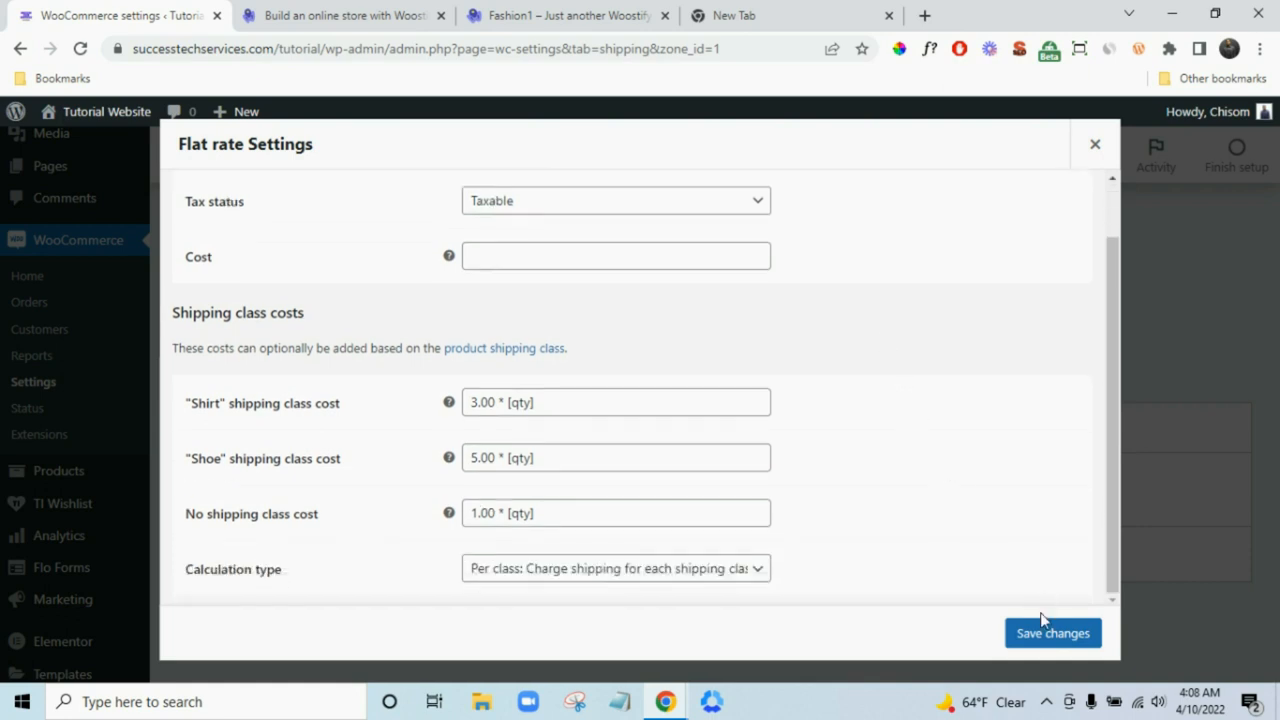
{"action": "left_click", "coordinate": [1045, 628]}
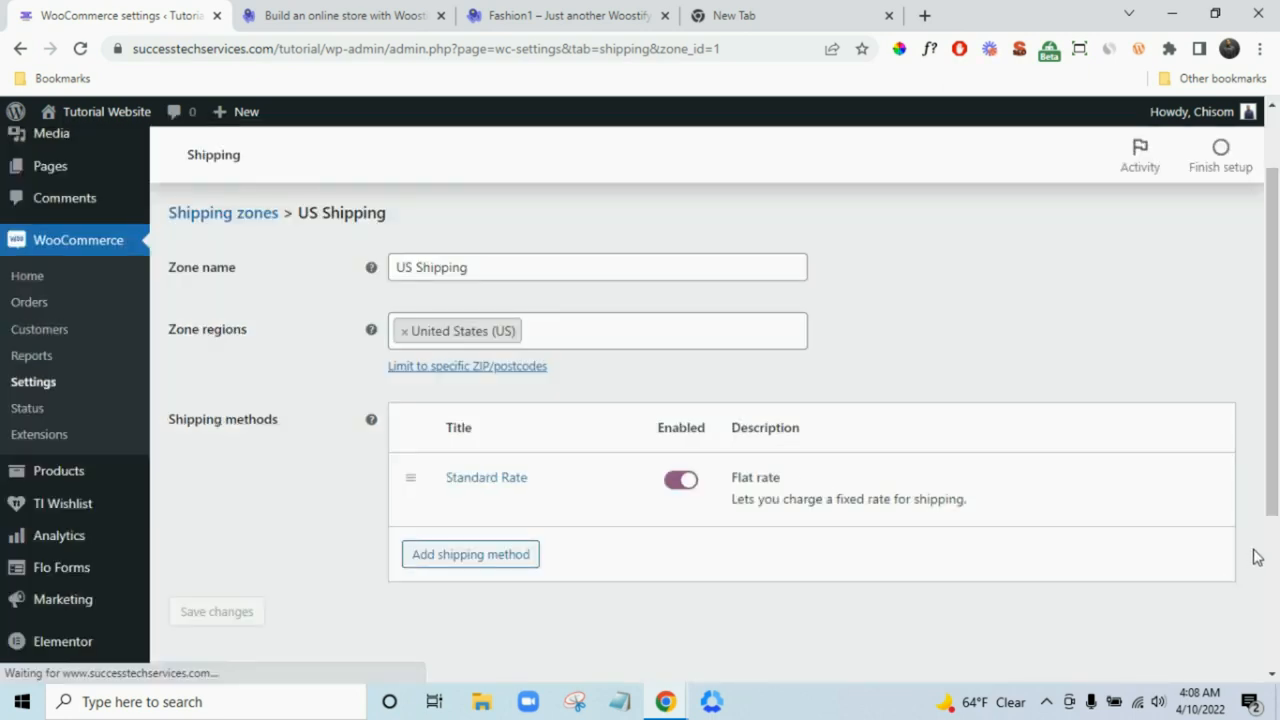
- Add a Flat rate method to the 'Locations not covered by your other zones' zone
{"action": "scroll", "coordinate": [1255, 555], "scroll_direction": "up", "scroll_amount": 2}
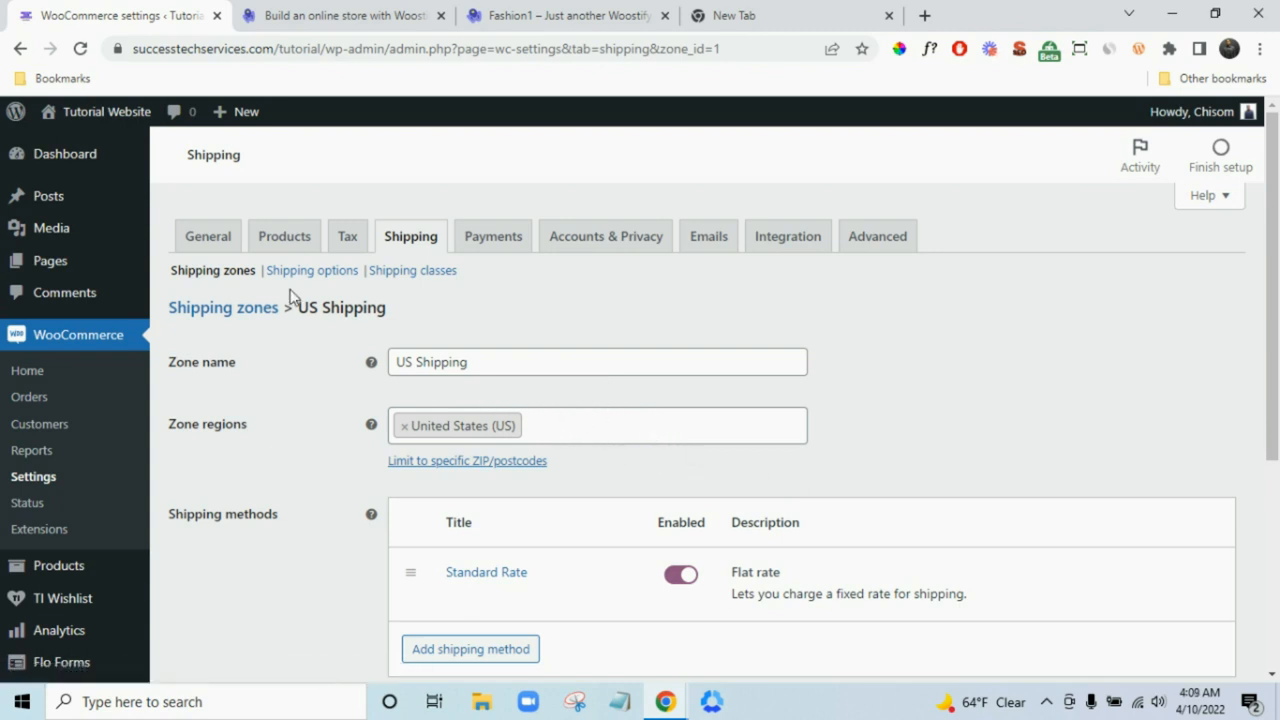
{"action": "left_click", "coordinate": [220, 272]}
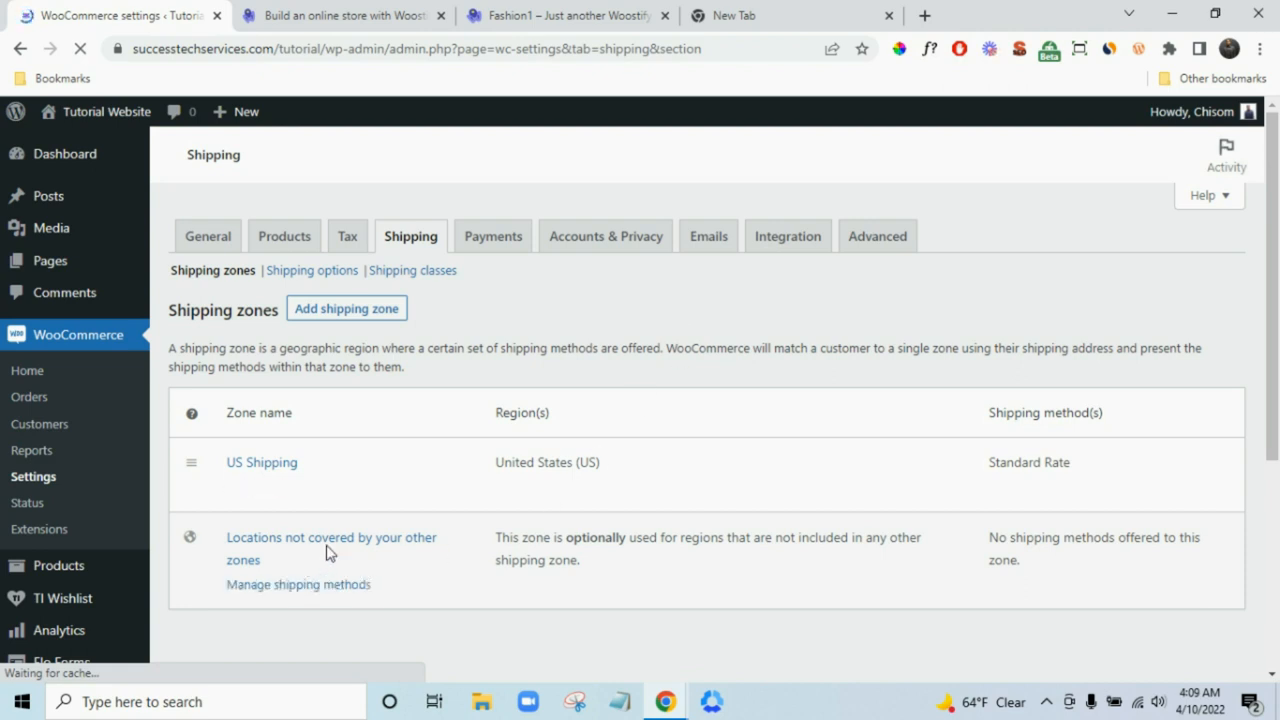
{"action": "left_click", "coordinate": [350, 590]}
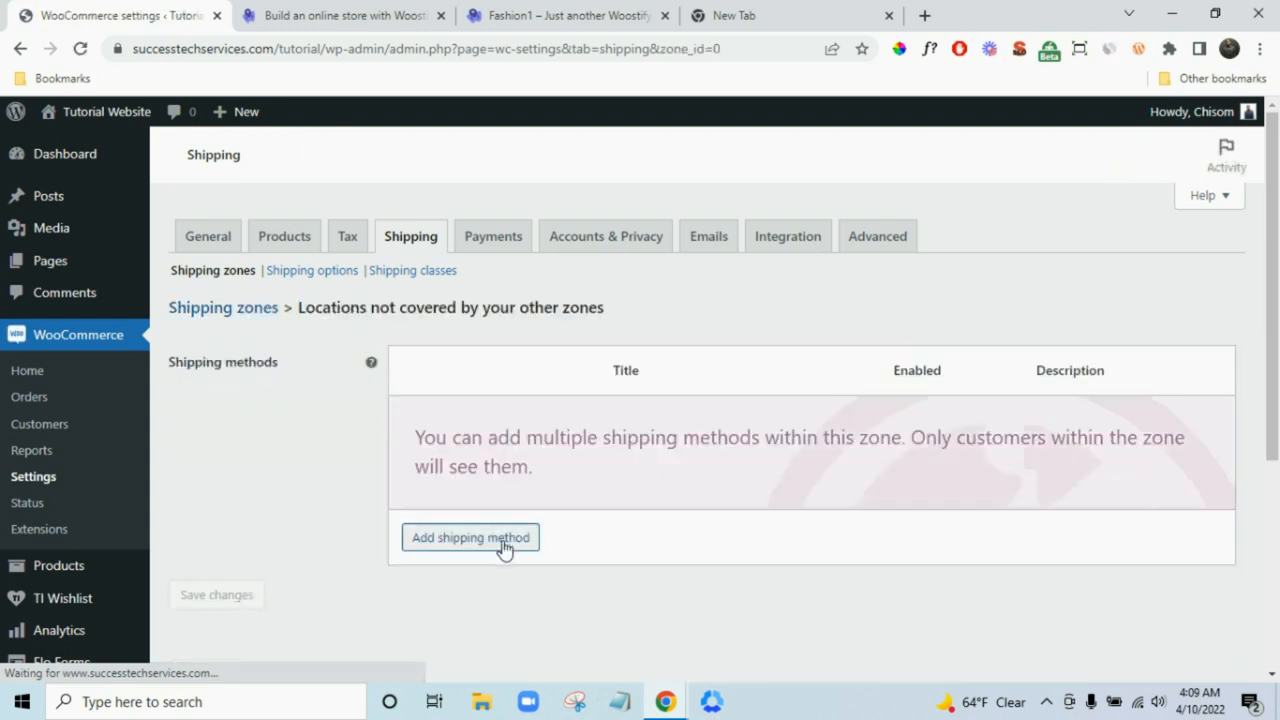
{"action": "left_click", "coordinate": [504, 541]}
{"action": "left_click", "coordinate": [512, 400]}
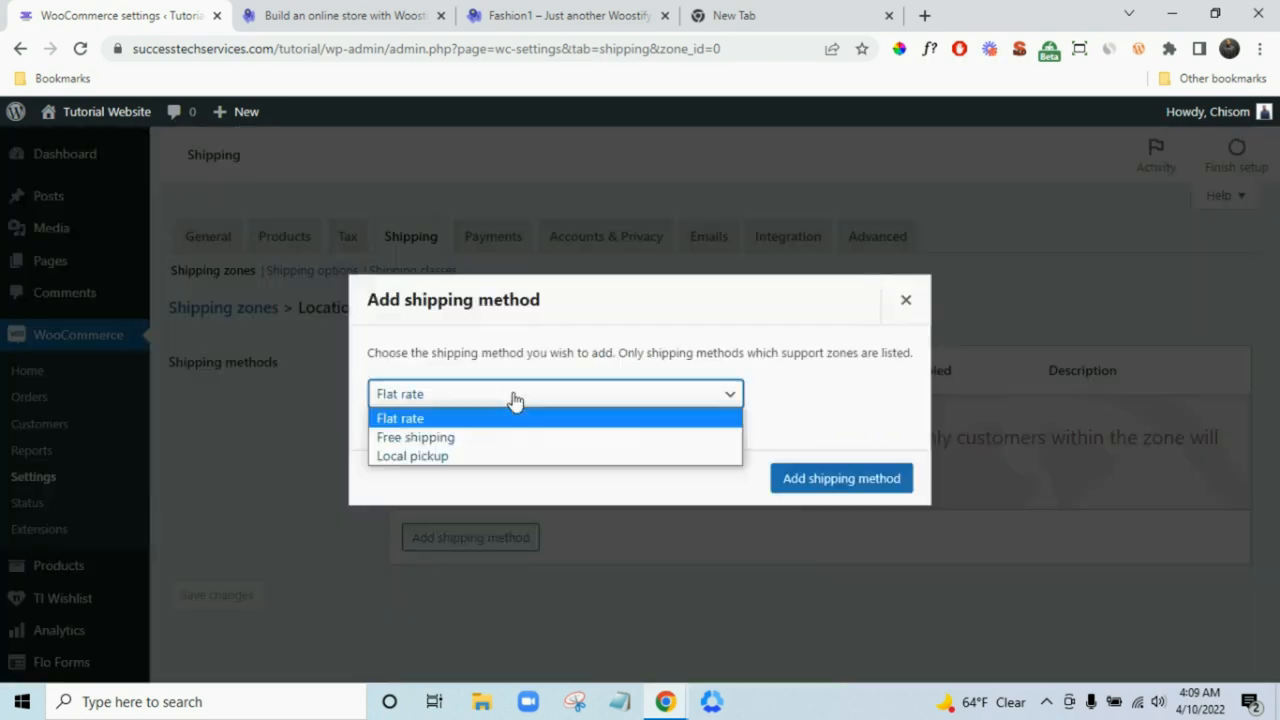
{"action": "left_click", "coordinate": [516, 425]}
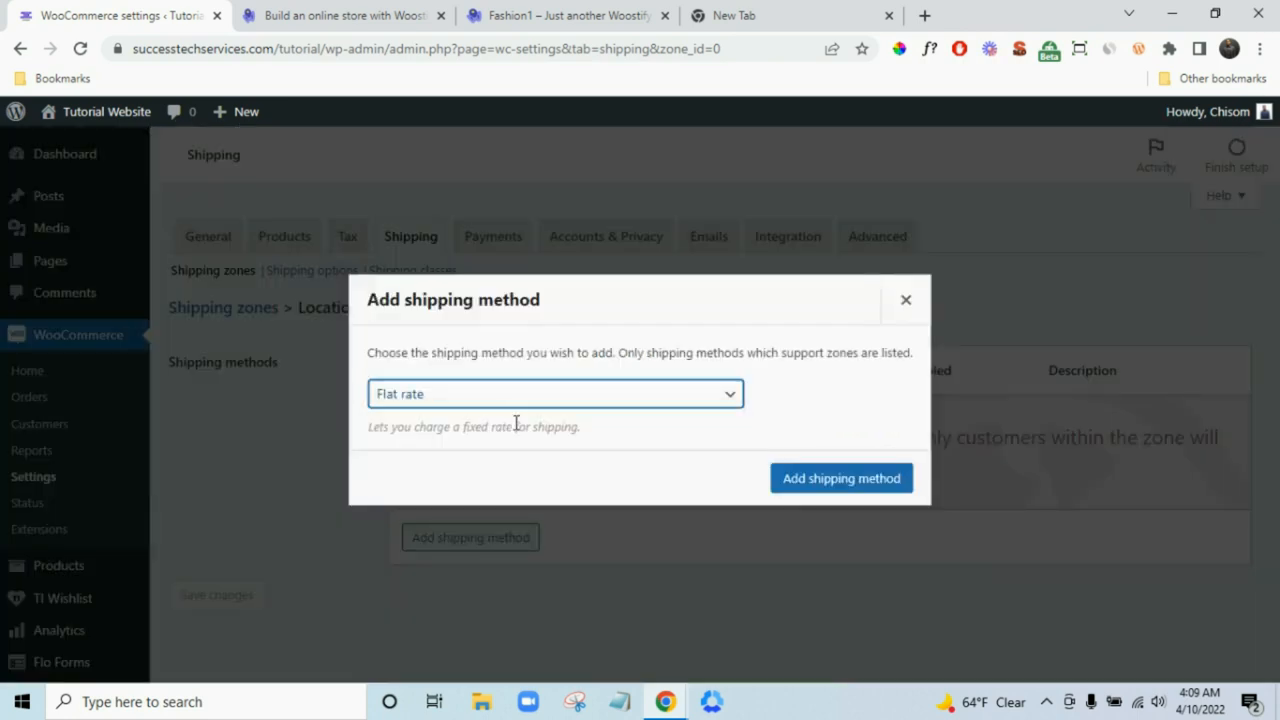
{"action": "left_click", "coordinate": [832, 479]}
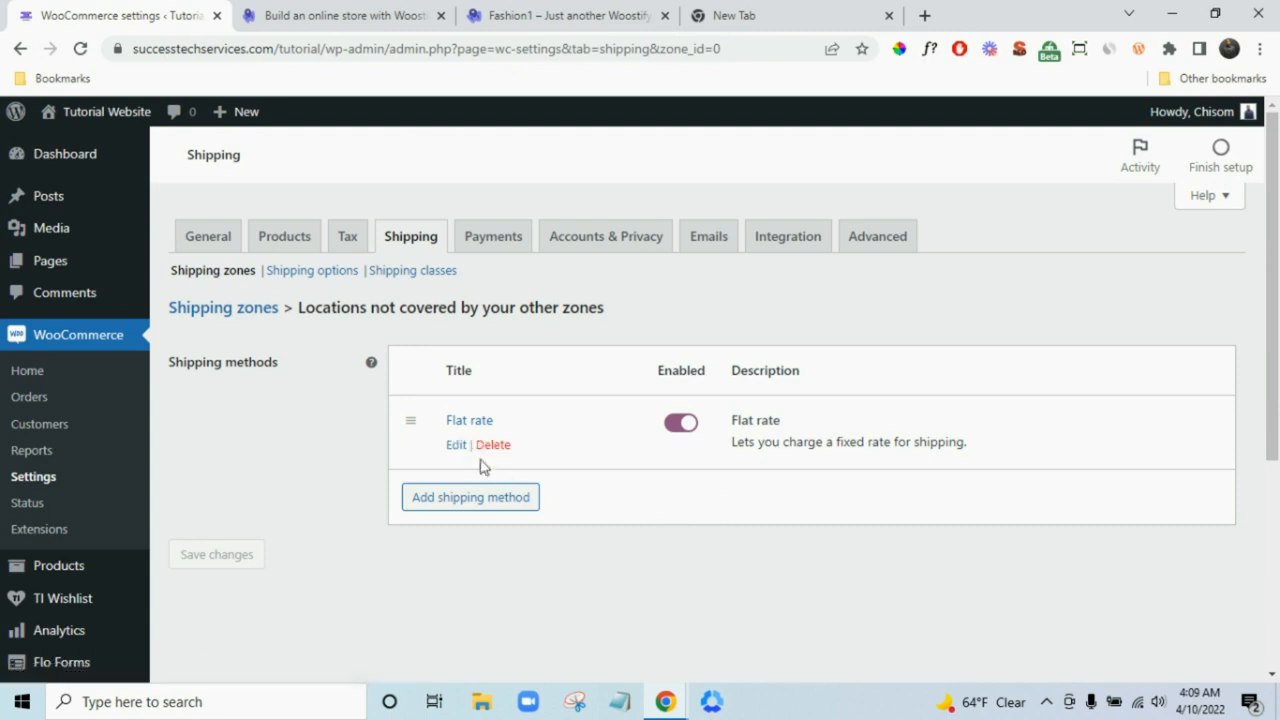
{"action": "left_click", "coordinate": [453, 445]}
- Retitle the rest-of-world flat rate method 'Intl. Shipping'
{"action": "double_click", "coordinate": [561, 219]}
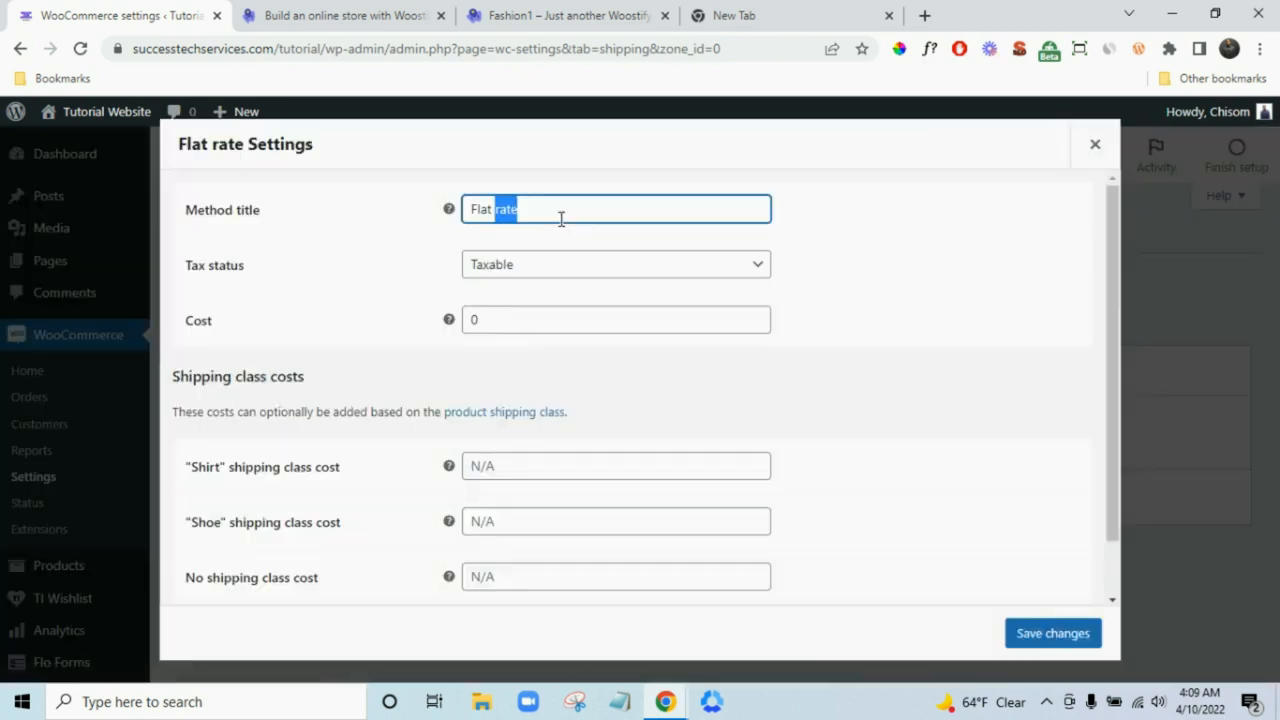
{"action": "triple_click", "coordinate": [562, 219]}
{"action": "type", "text": "In"}
{"action": "type", "text": "tl. Shipping"}
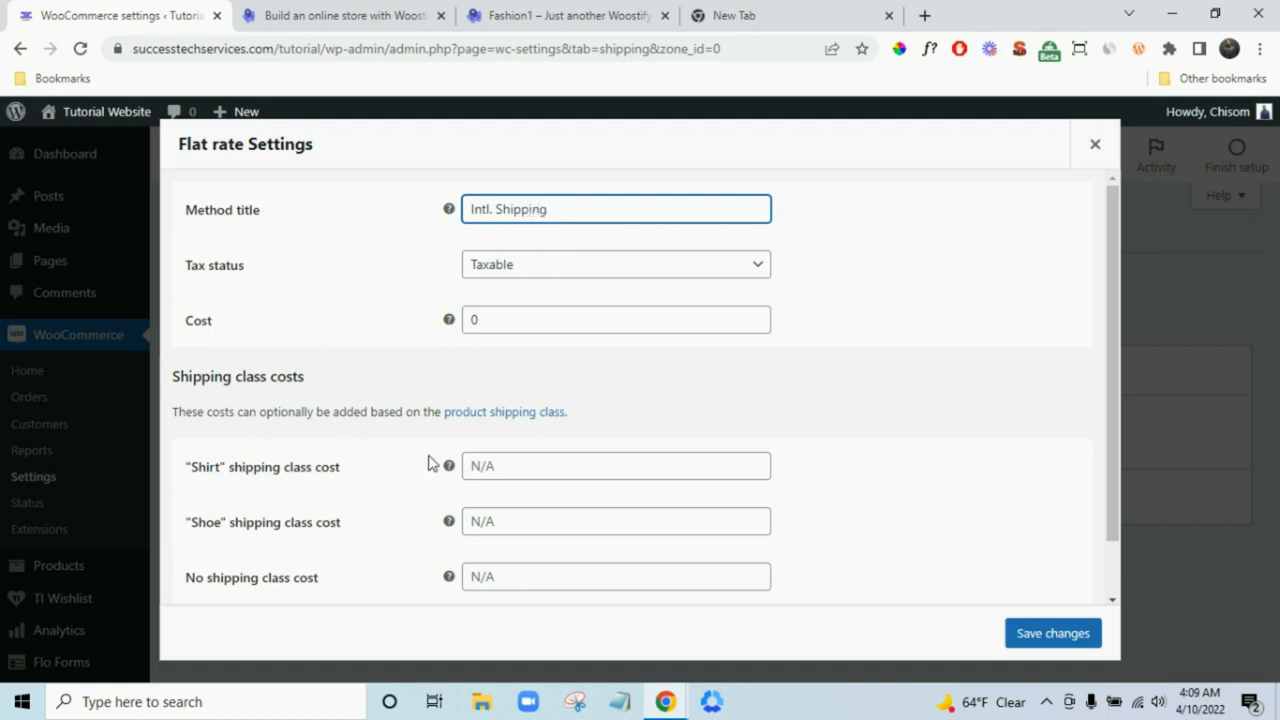
- Set the Shirt class cost to 9.00 * [qty] and Shoe to 15.00 * [qty]
{"action": "left_click", "coordinate": [532, 463]}
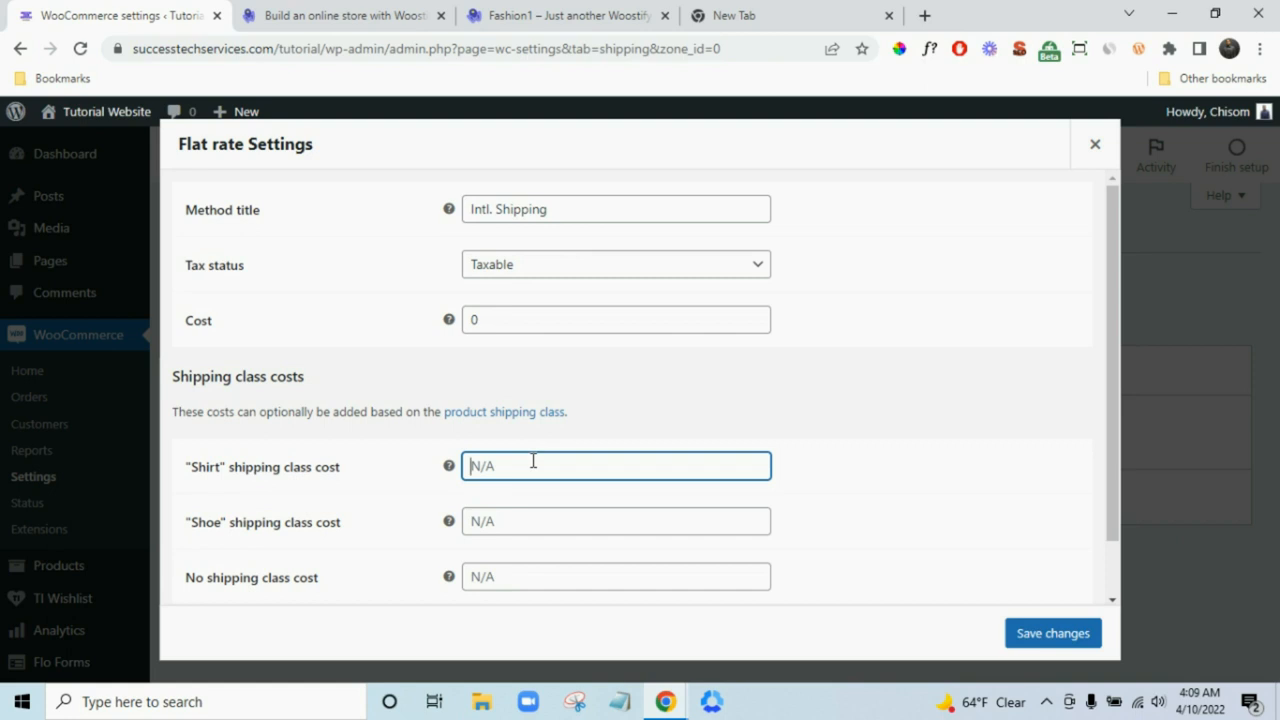
{"action": "type", "text": "3.00 * [qty]"}
{"action": "left_click_drag", "start_coordinate": [476, 465], "coordinate": [466, 463]}
{"action": "type", "text": "9"}
{"action": "left_click", "coordinate": [521, 517]}
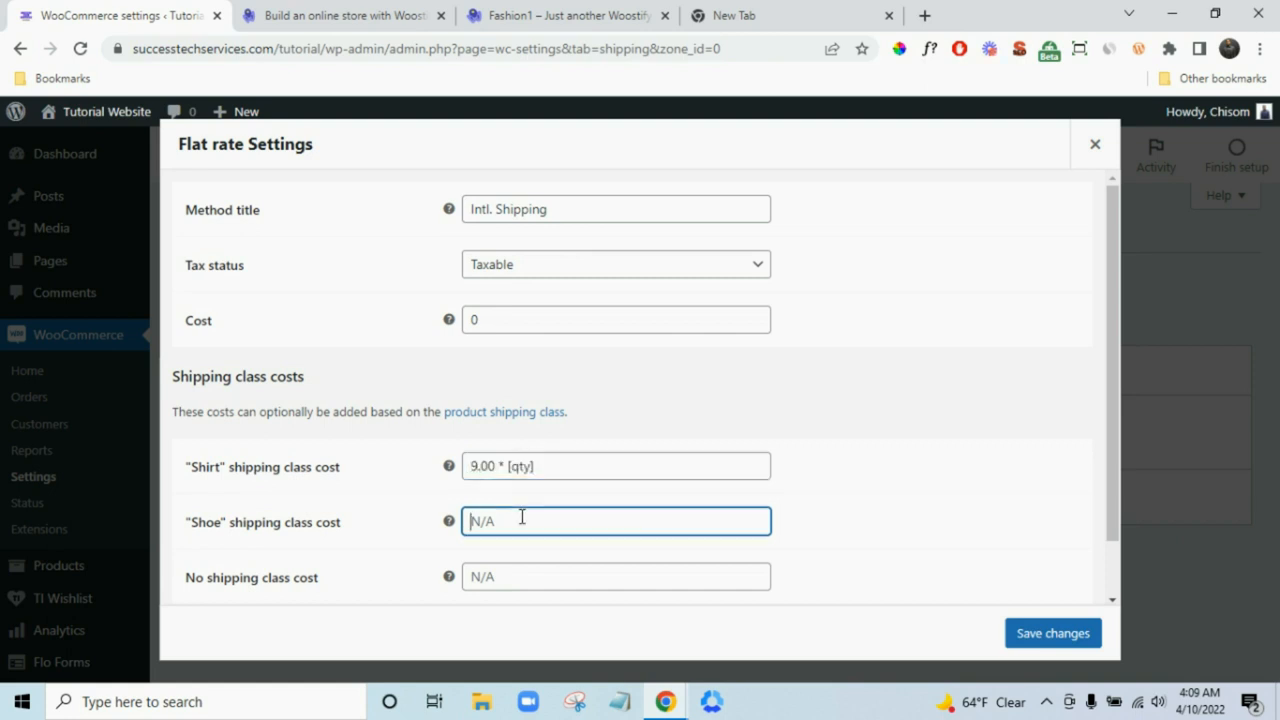
{"action": "type", "text": "3.00 * [qty]"}
{"action": "left_click_drag", "start_coordinate": [477, 521], "coordinate": [469, 520]}
{"action": "type", "text": "15"}
- Set the no-class cost to 3.00 * [qty] and save the Intl. Shipping method
{"action": "left_click", "coordinate": [508, 578]}
{"action": "type", "text": "3.00 * [qty]"}
{"action": "scroll", "coordinate": [886, 514], "scroll_direction": "down", "scroll_amount": 1}
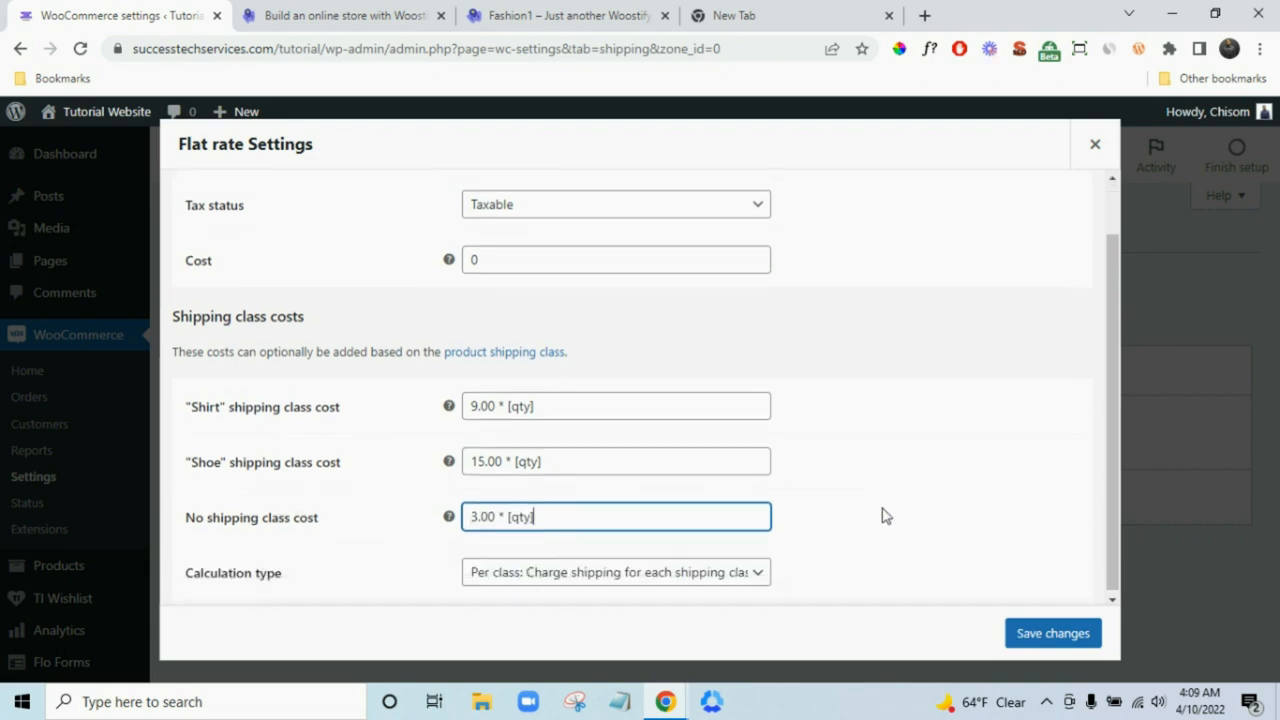
{"action": "scroll", "coordinate": [771, 414], "scroll_direction": "up", "scroll_amount": 1}
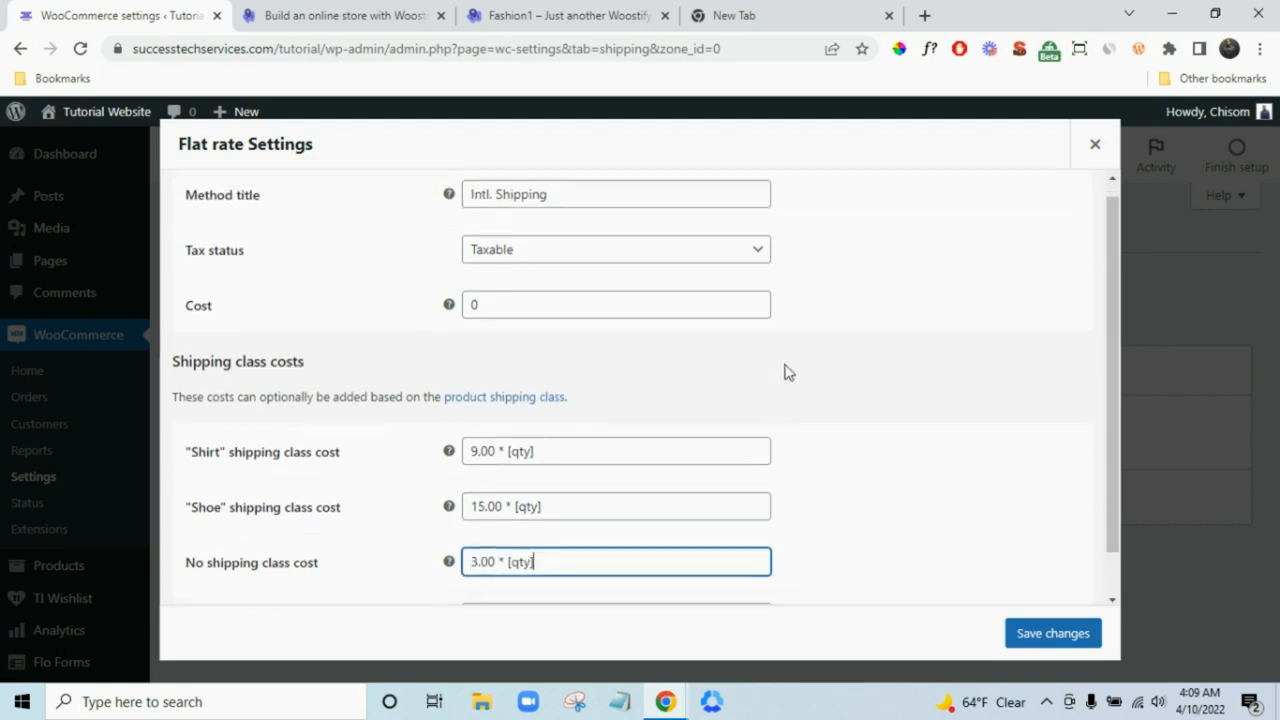
{"action": "scroll", "coordinate": [806, 423], "scroll_direction": "down", "scroll_amount": 1}
{"action": "scroll", "coordinate": [800, 358], "scroll_direction": "up", "scroll_amount": 1}
{"action": "scroll", "coordinate": [820, 400], "scroll_direction": "down", "scroll_amount": 1}
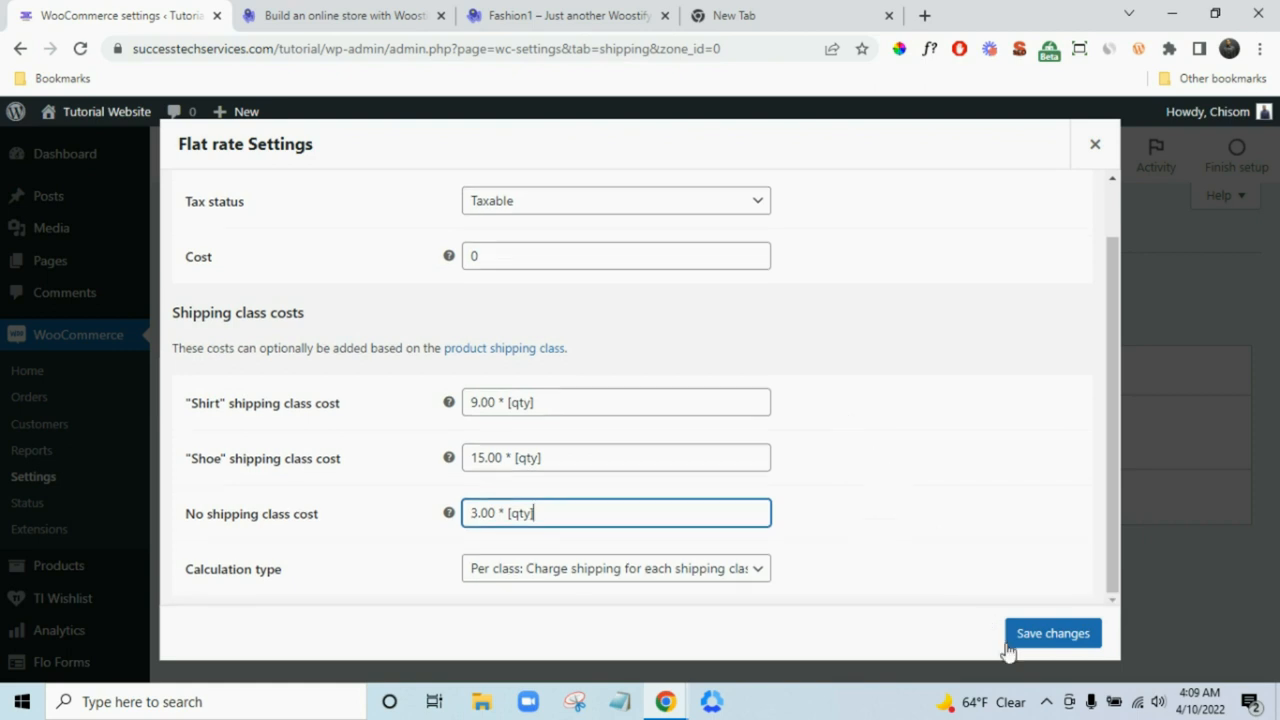
{"action": "left_click", "coordinate": [1046, 638]}
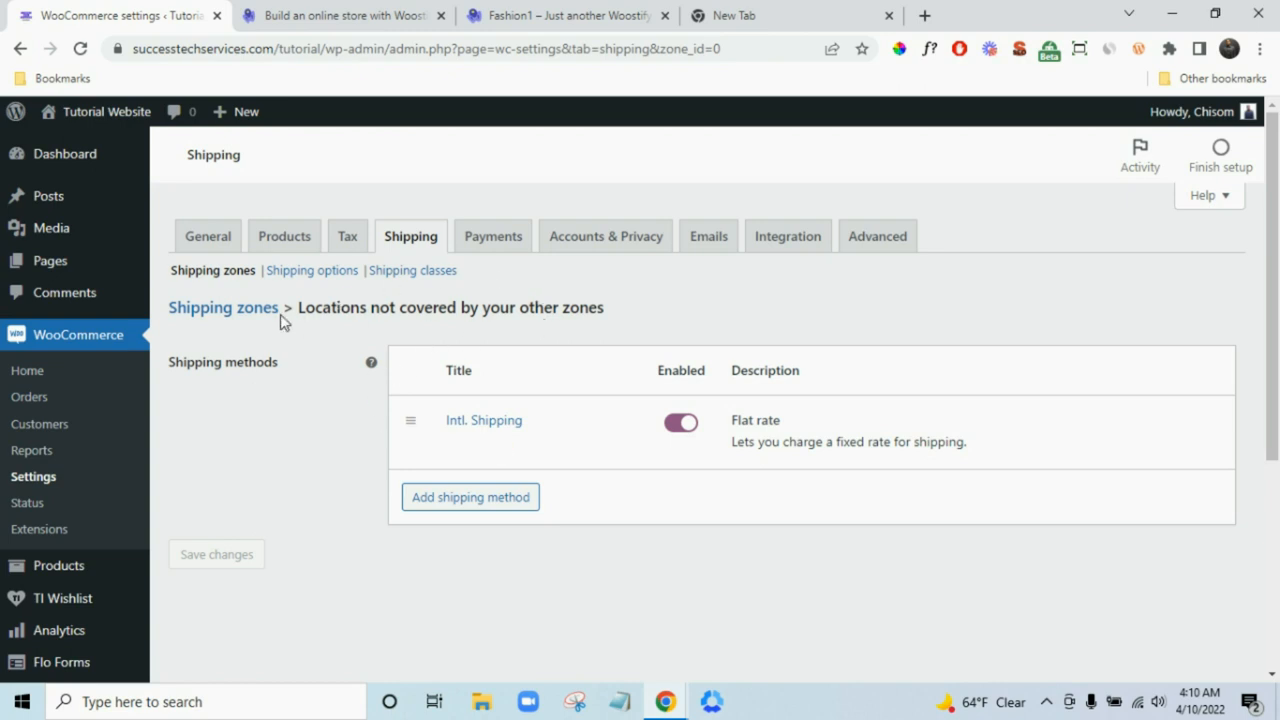
- On the Payments tab, dismiss the WooCommerce Payments suggestion and review the remaining methods
{"action": "left_click", "coordinate": [520, 245]}
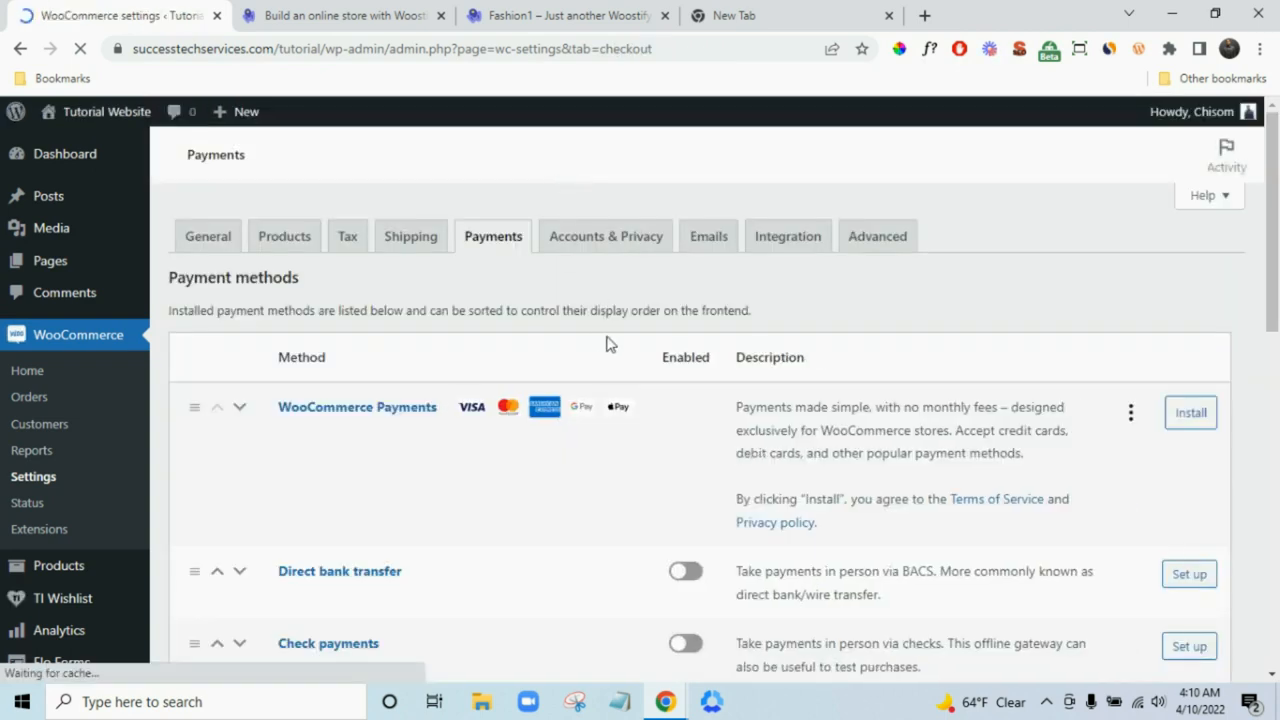
{"action": "scroll", "coordinate": [617, 348], "scroll_direction": "down", "scroll_amount": 1}
{"action": "scroll", "coordinate": [617, 348], "scroll_direction": "down", "scroll_amount": 2}
{"action": "scroll", "coordinate": [414, 406], "scroll_direction": "up", "scroll_amount": 3}
{"action": "left_click", "coordinate": [1147, 418]}
{"action": "left_click", "coordinate": [1094, 466]}
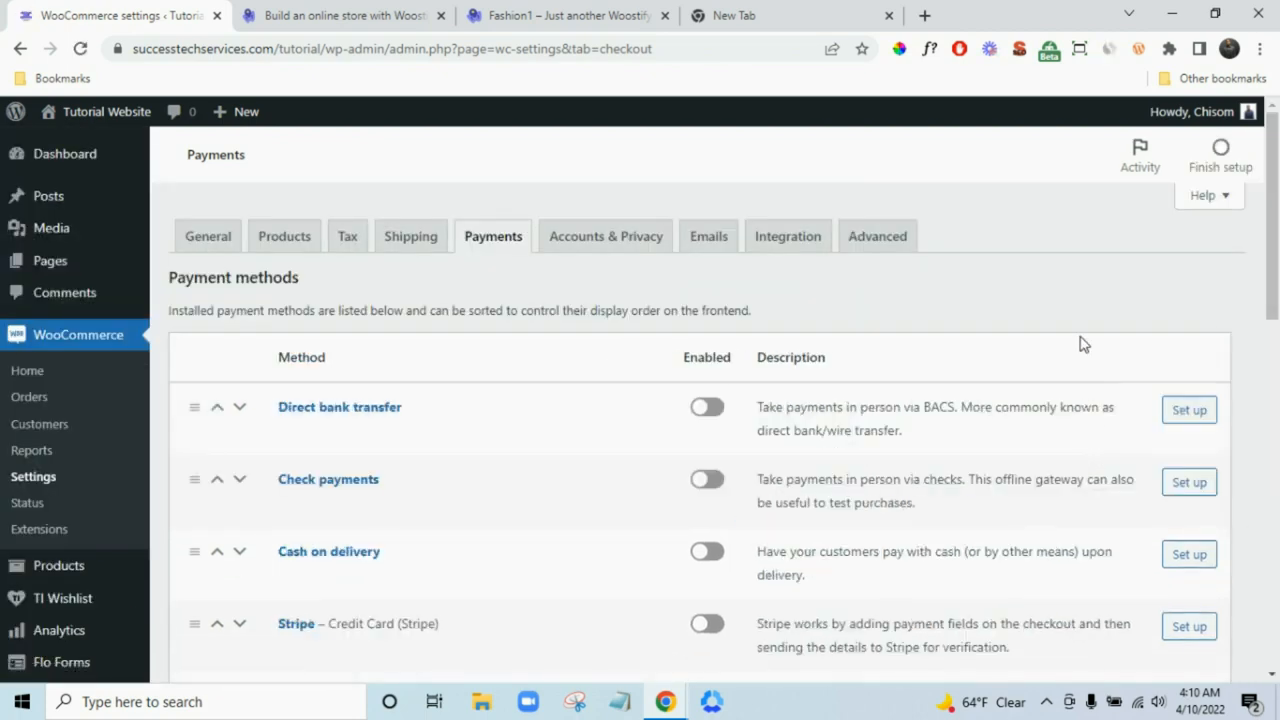
{"action": "scroll", "coordinate": [500, 449], "scroll_direction": "down", "scroll_amount": 1}
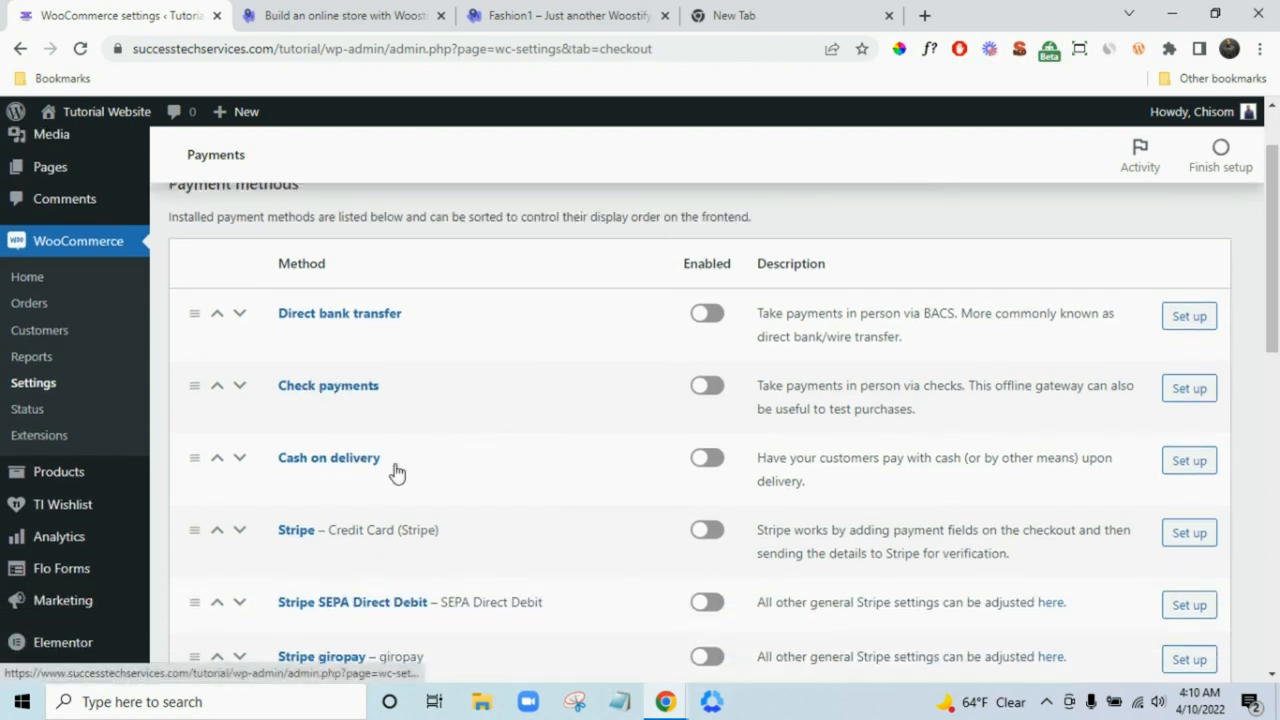
{"action": "scroll", "coordinate": [448, 497], "scroll_direction": "down", "scroll_amount": 1}
{"action": "scroll", "coordinate": [448, 497], "scroll_direction": "down", "scroll_amount": 7}
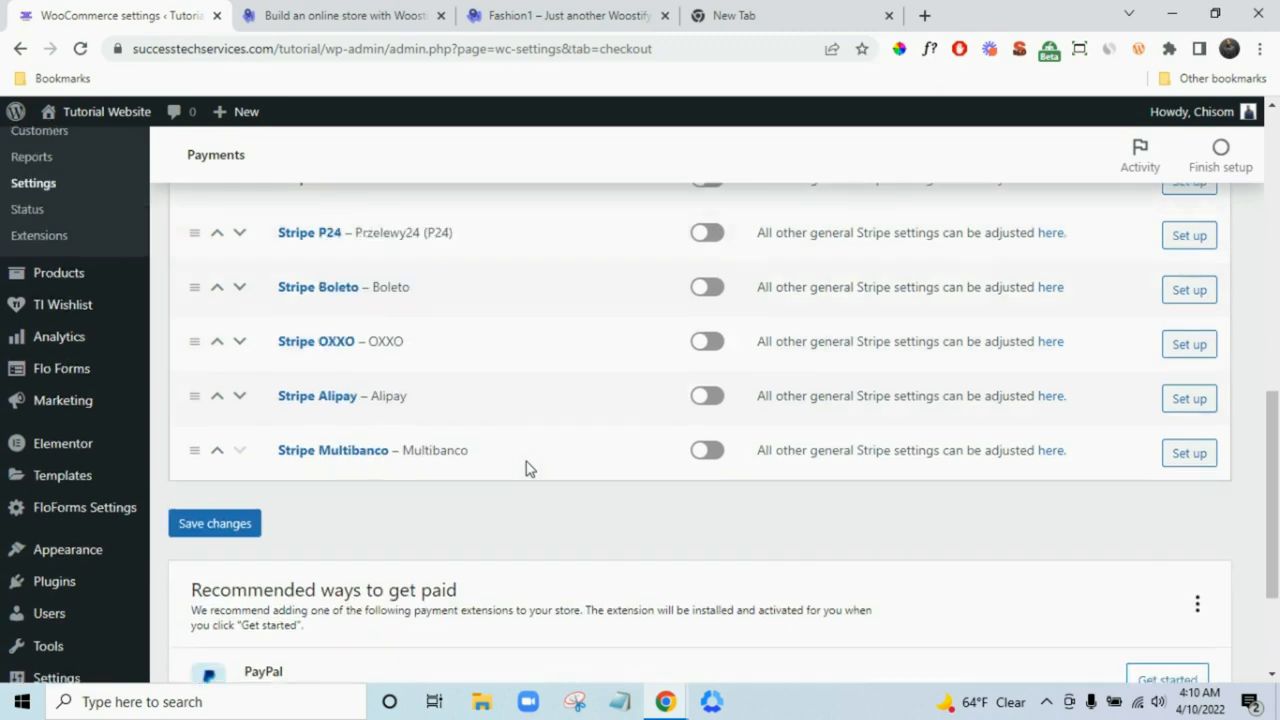
{"action": "scroll", "coordinate": [526, 466], "scroll_direction": "up", "scroll_amount": 8}
{"action": "scroll", "coordinate": [530, 466], "scroll_direction": "down", "scroll_amount": 10}
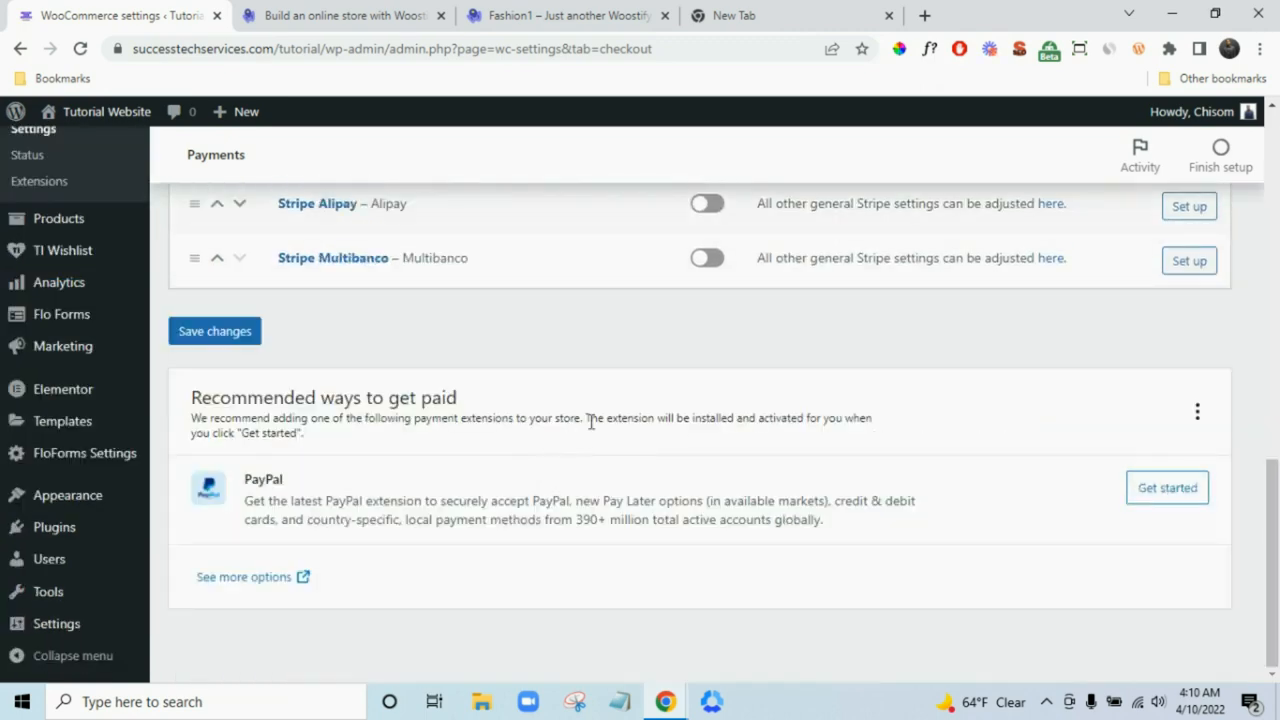
{"action": "scroll", "coordinate": [594, 424], "scroll_direction": "up", "scroll_amount": 2}
{"action": "scroll", "coordinate": [597, 424], "scroll_direction": "down", "scroll_amount": 2}
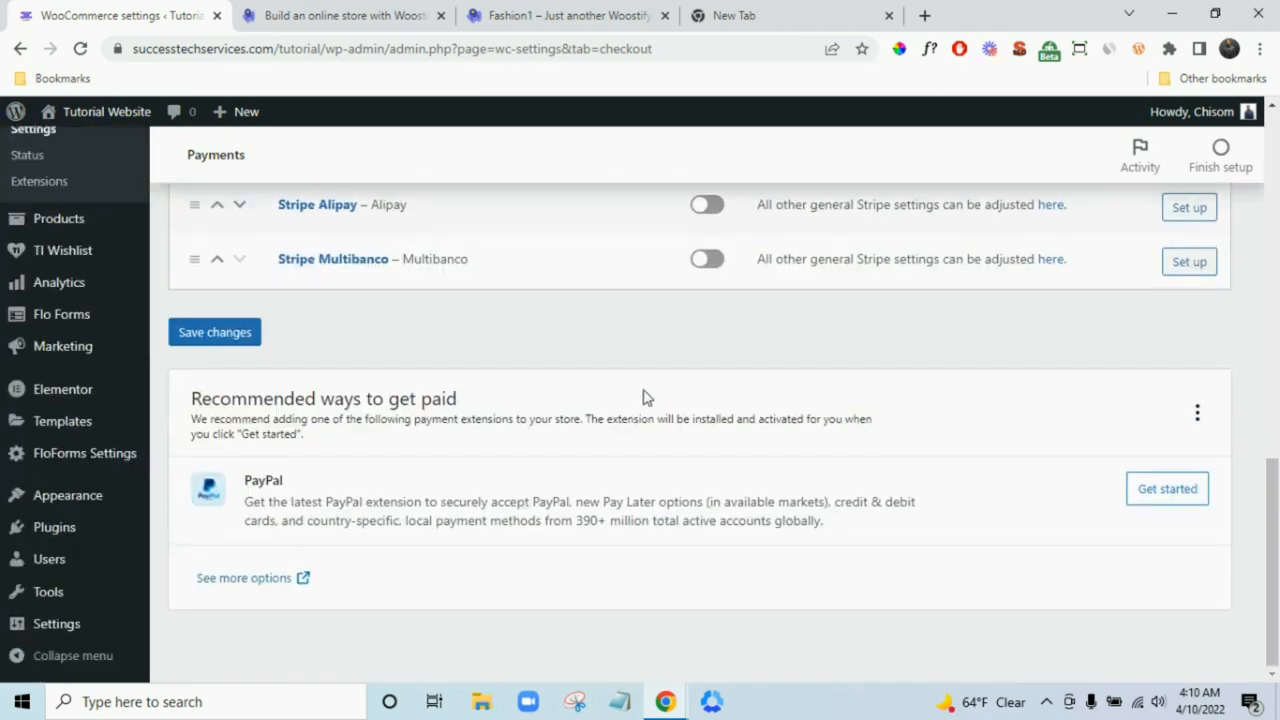
{"action": "scroll", "coordinate": [645, 400], "scroll_direction": "up", "scroll_amount": 8}
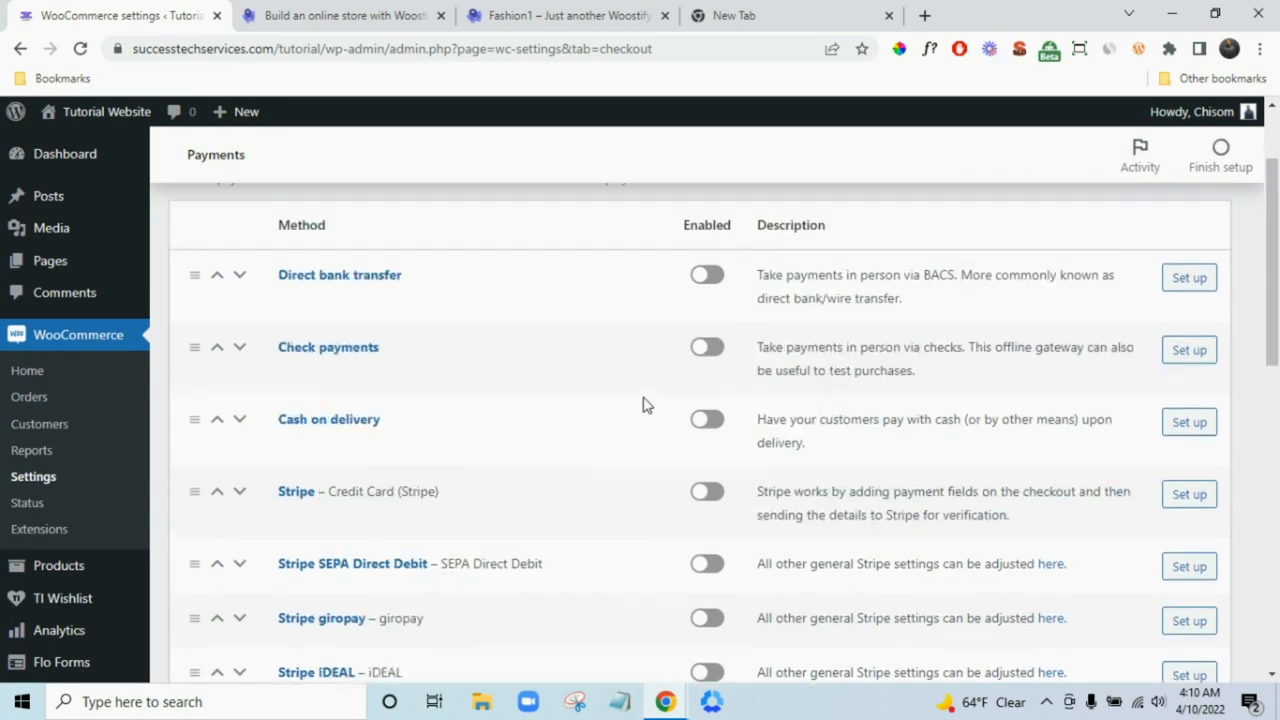
{"action": "scroll", "coordinate": [645, 400], "scroll_direction": "up", "scroll_amount": 2}
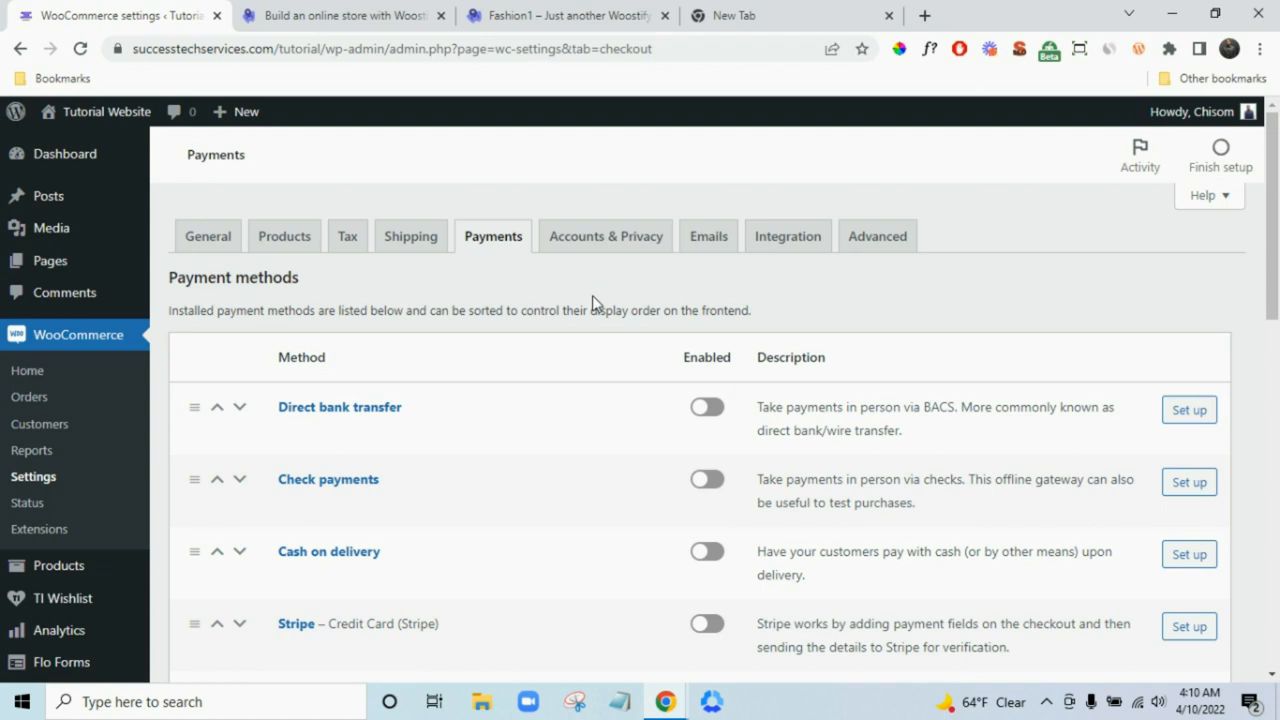
{"action": "scroll", "coordinate": [910, 596], "scroll_direction": "down", "scroll_amount": 1}
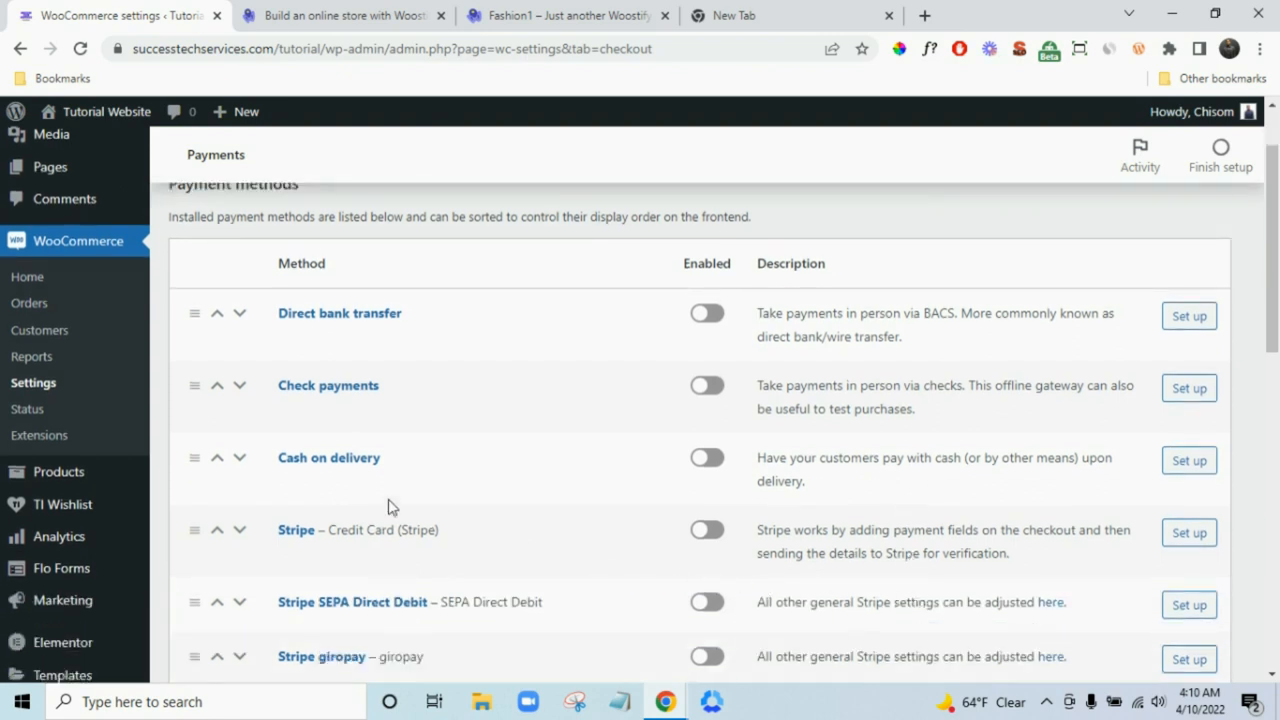
- Enable Stripe and bring up the Test account keys entry form
{"action": "left_click", "coordinate": [708, 531]}
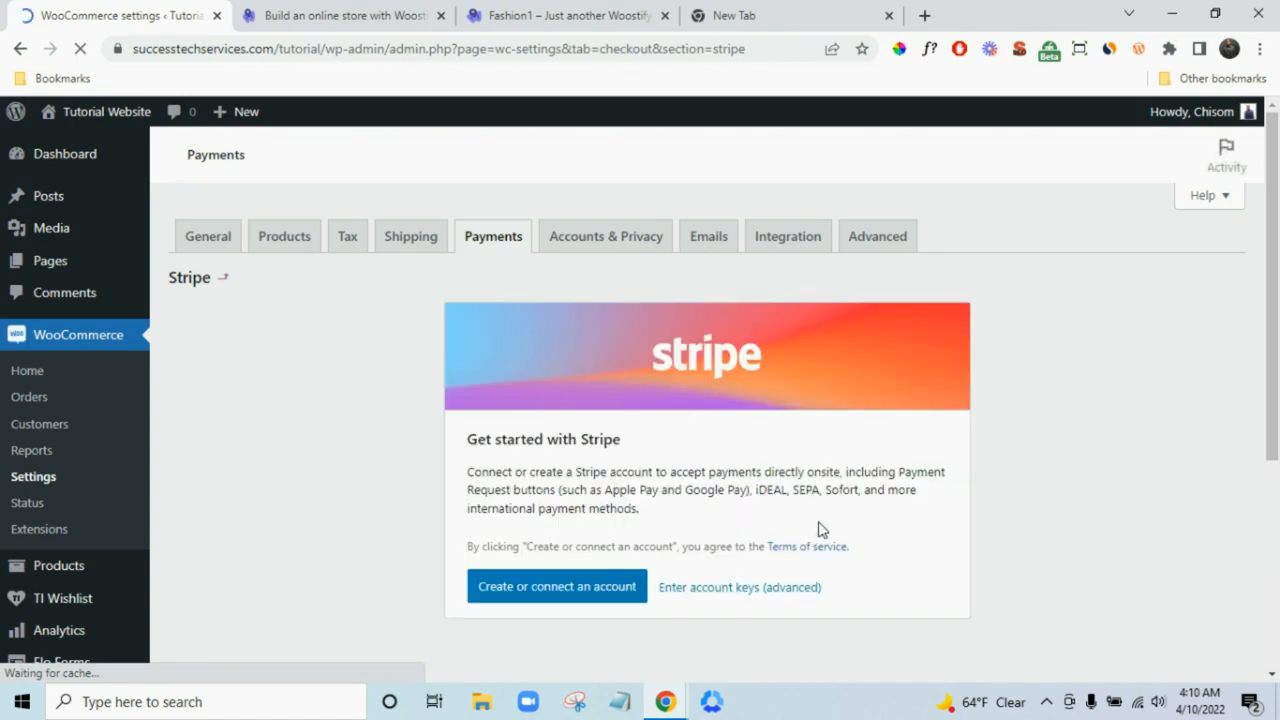
{"action": "scroll", "coordinate": [812, 534], "scroll_direction": "down", "scroll_amount": 1}
{"action": "scroll", "coordinate": [580, 520], "scroll_direction": "up", "scroll_amount": 1}
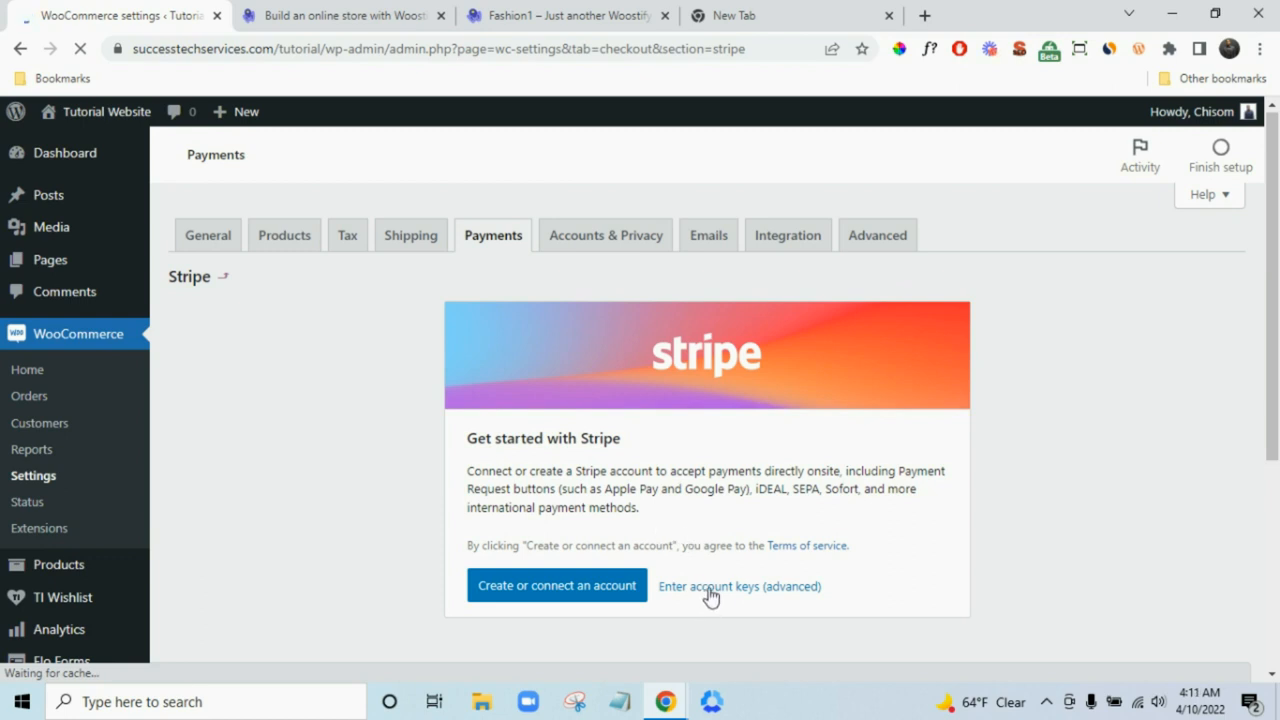
{"action": "left_click", "coordinate": [765, 597]}
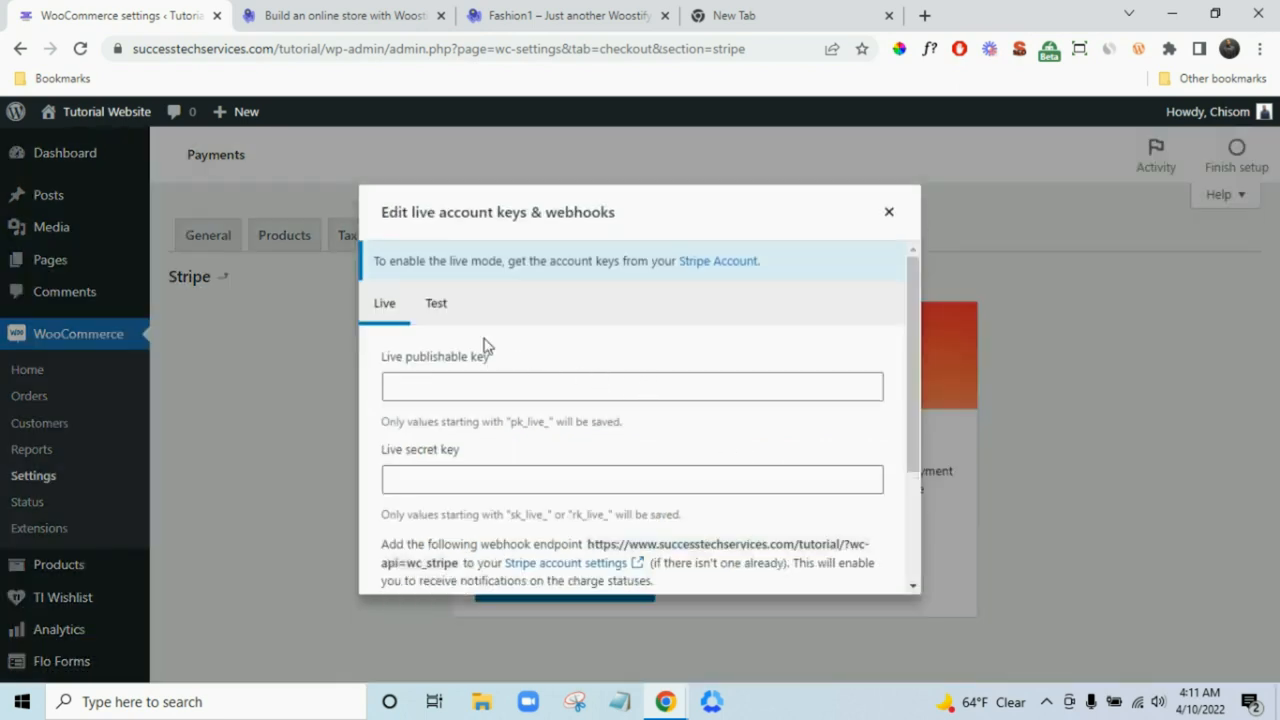
{"action": "left_click", "coordinate": [435, 305]}
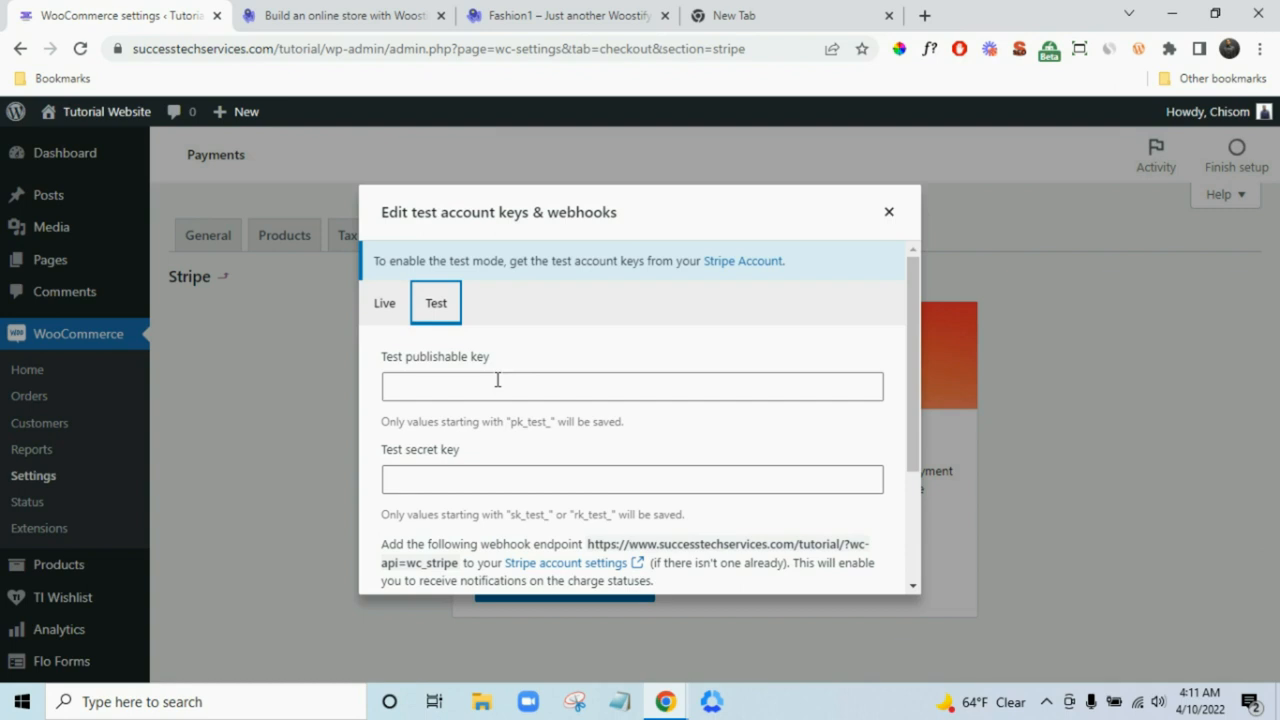
{"action": "left_click", "coordinate": [386, 318]}
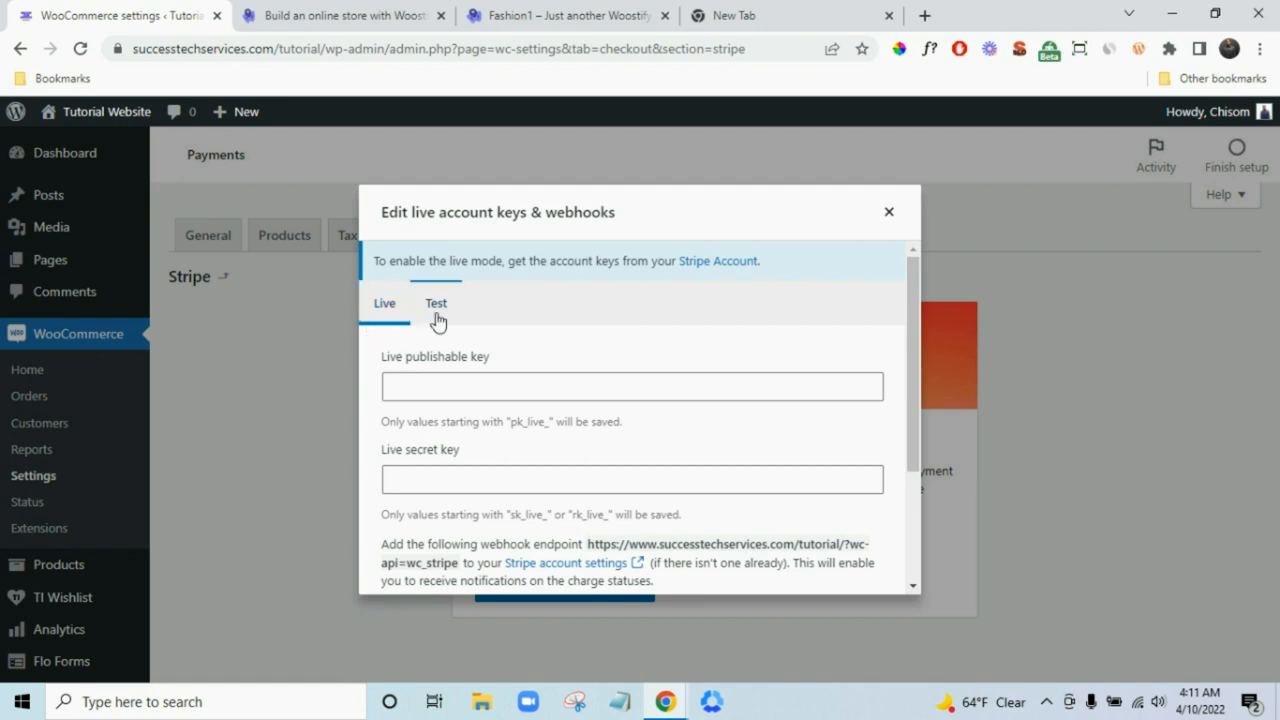
{"action": "left_click", "coordinate": [436, 316]}
{"action": "left_click", "coordinate": [403, 312]}
{"action": "left_click", "coordinate": [437, 324]}
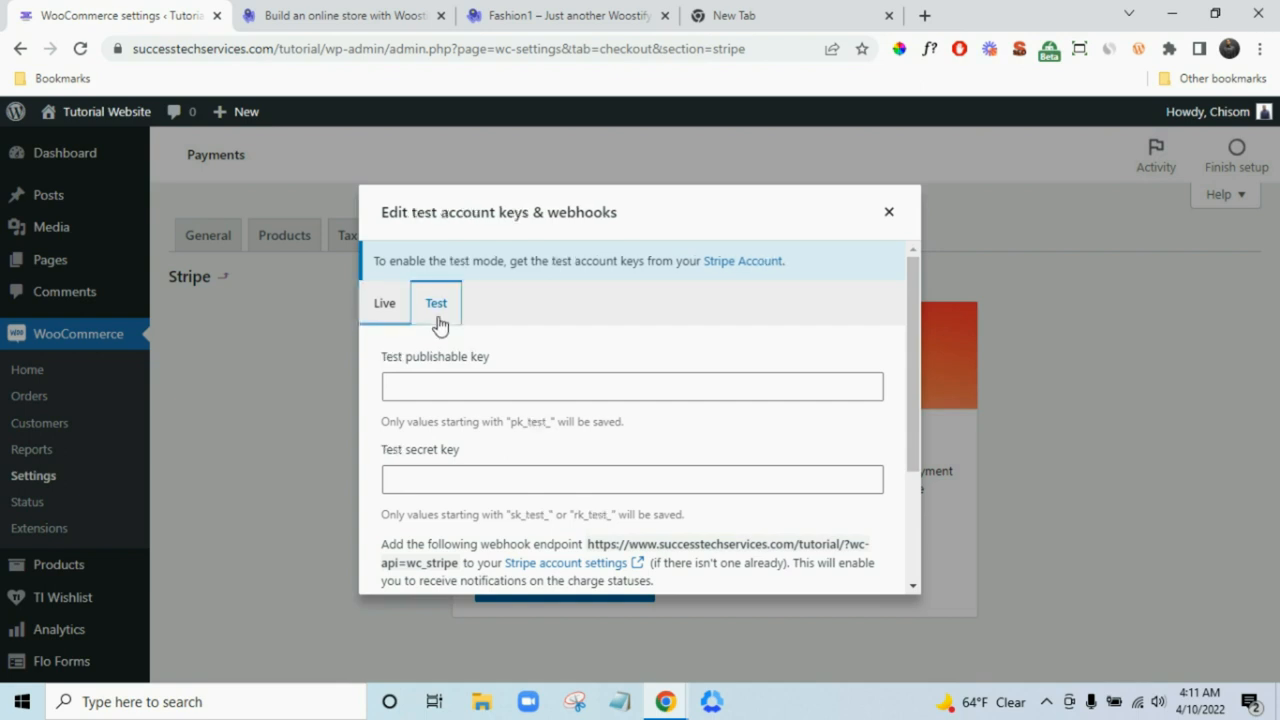
- Open the Stripe Account link in a new browser tab and switch to it
{"action": "right_click", "coordinate": [748, 266]}
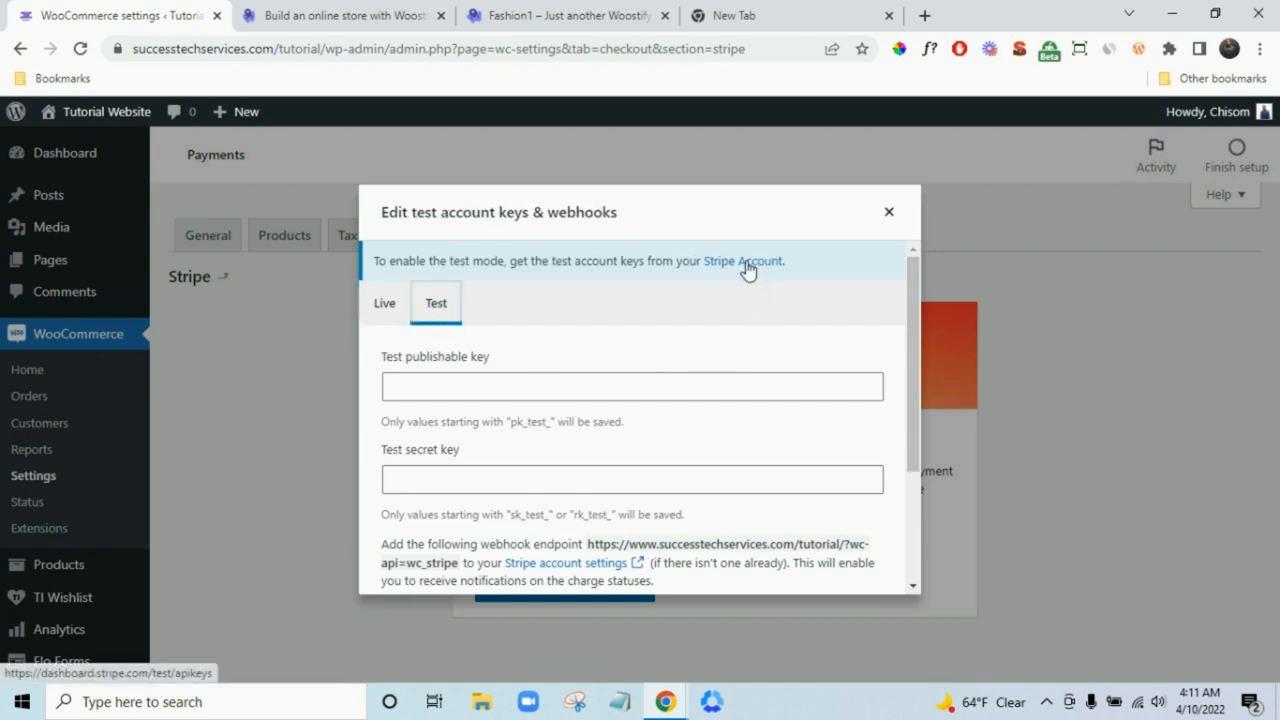
{"action": "left_click", "coordinate": [829, 274]}
{"action": "left_click", "coordinate": [325, 12]}
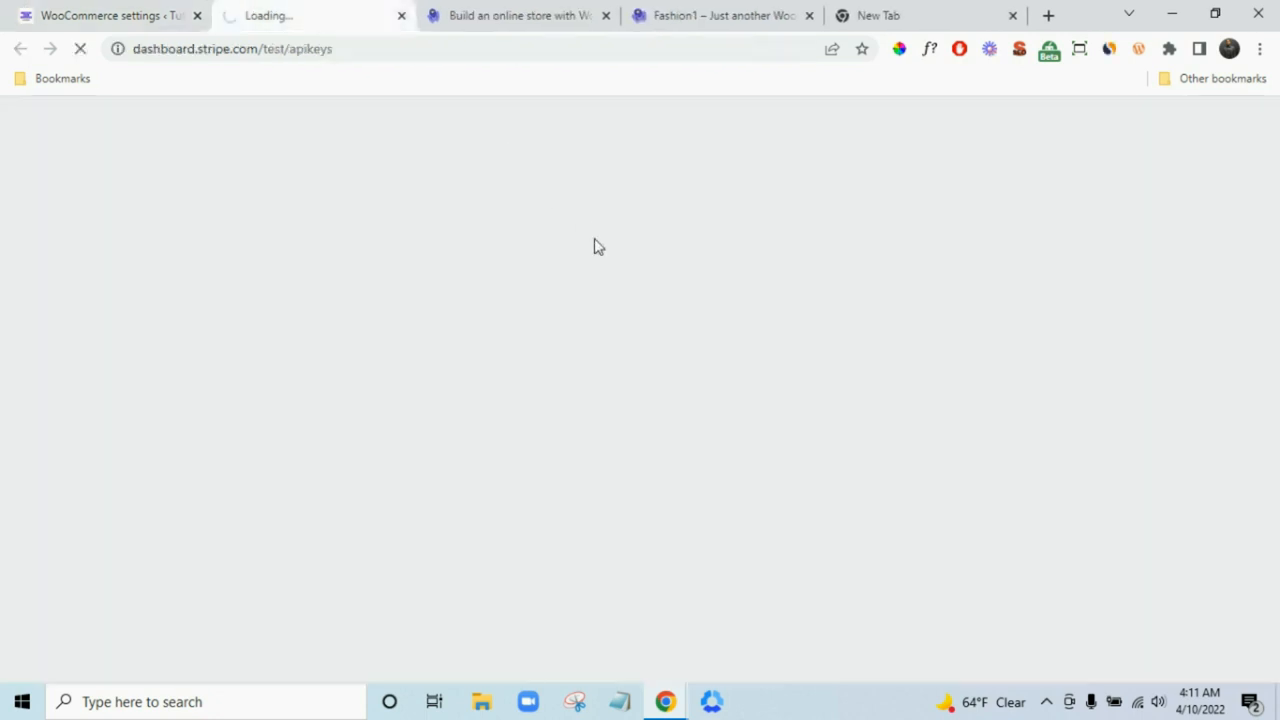
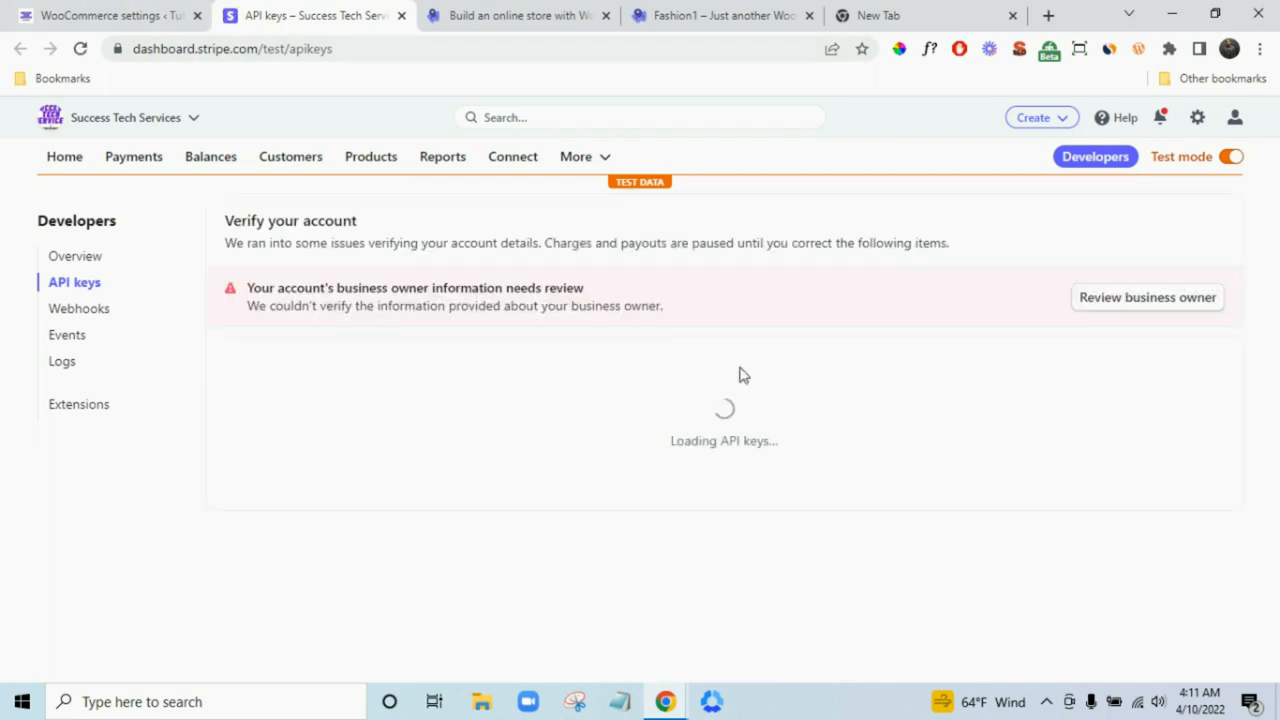
- Copy Stripe's publishable test key into WooCommerce's Test publishable key field
{"action": "scroll", "coordinate": [752, 388], "scroll_direction": "down", "scroll_amount": 2}
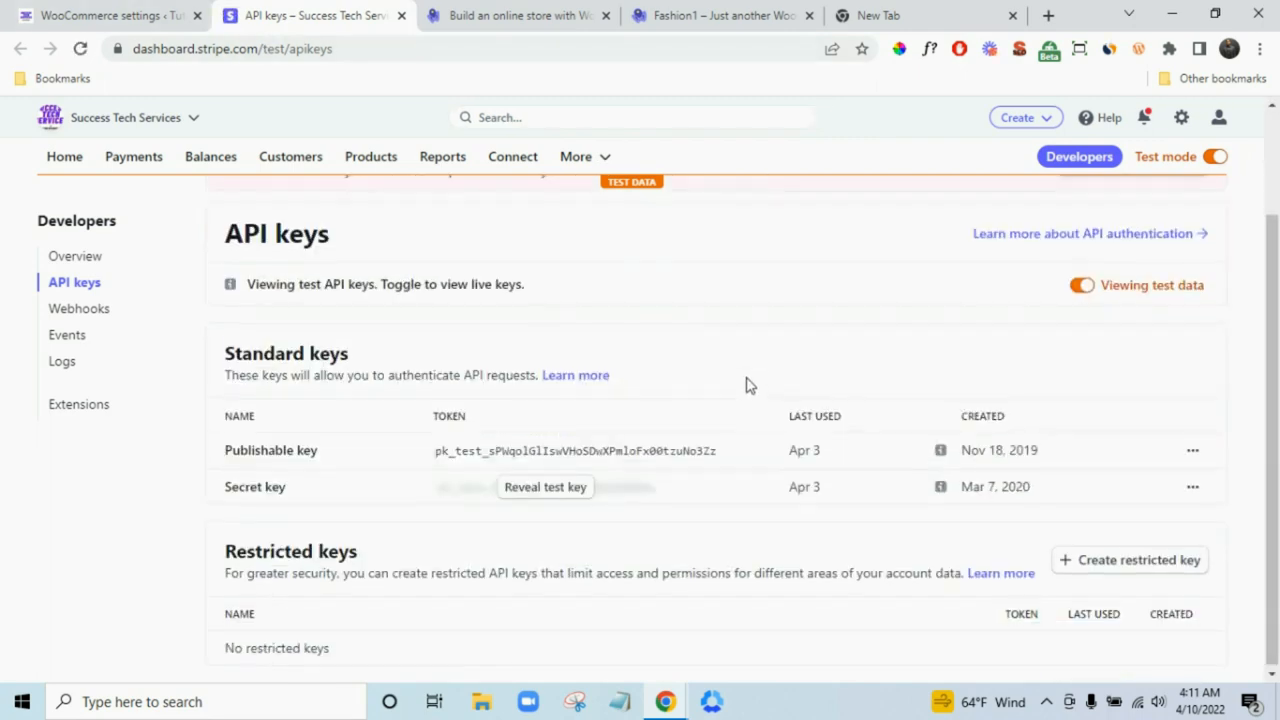
{"action": "scroll", "coordinate": [747, 385], "scroll_direction": "up", "scroll_amount": 1}
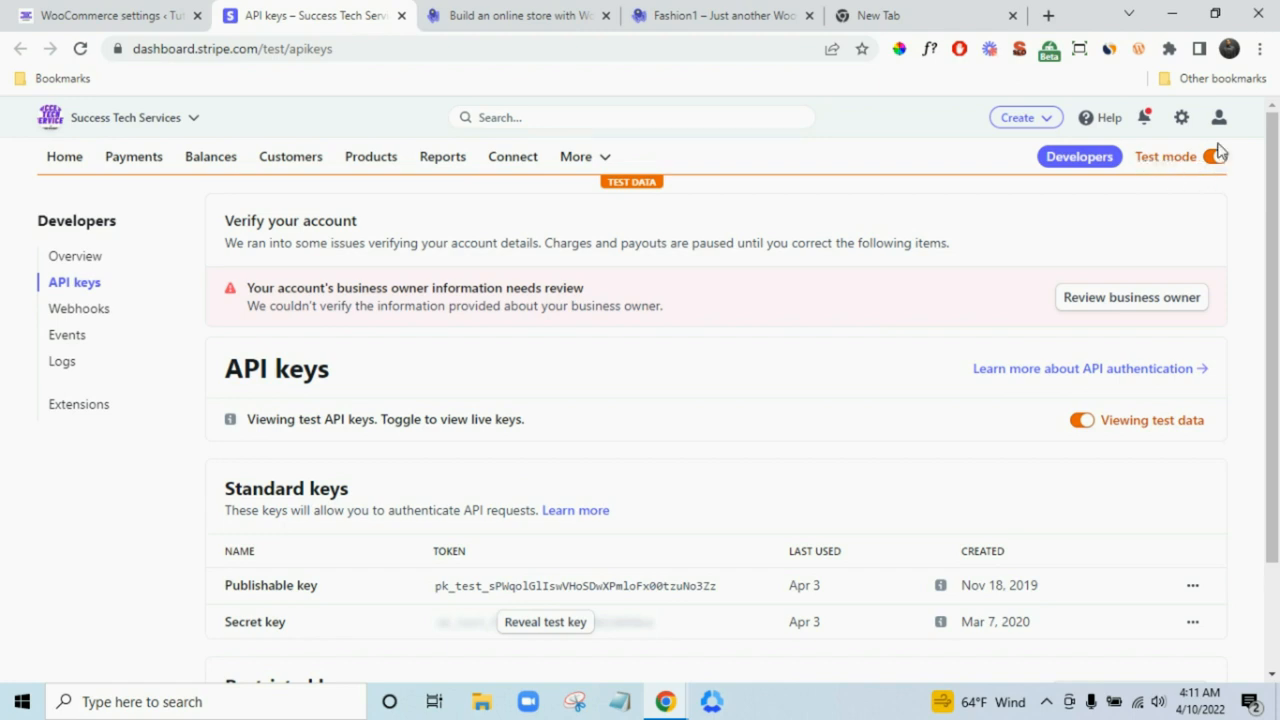
{"action": "scroll", "coordinate": [935, 303], "scroll_direction": "down", "scroll_amount": 1}
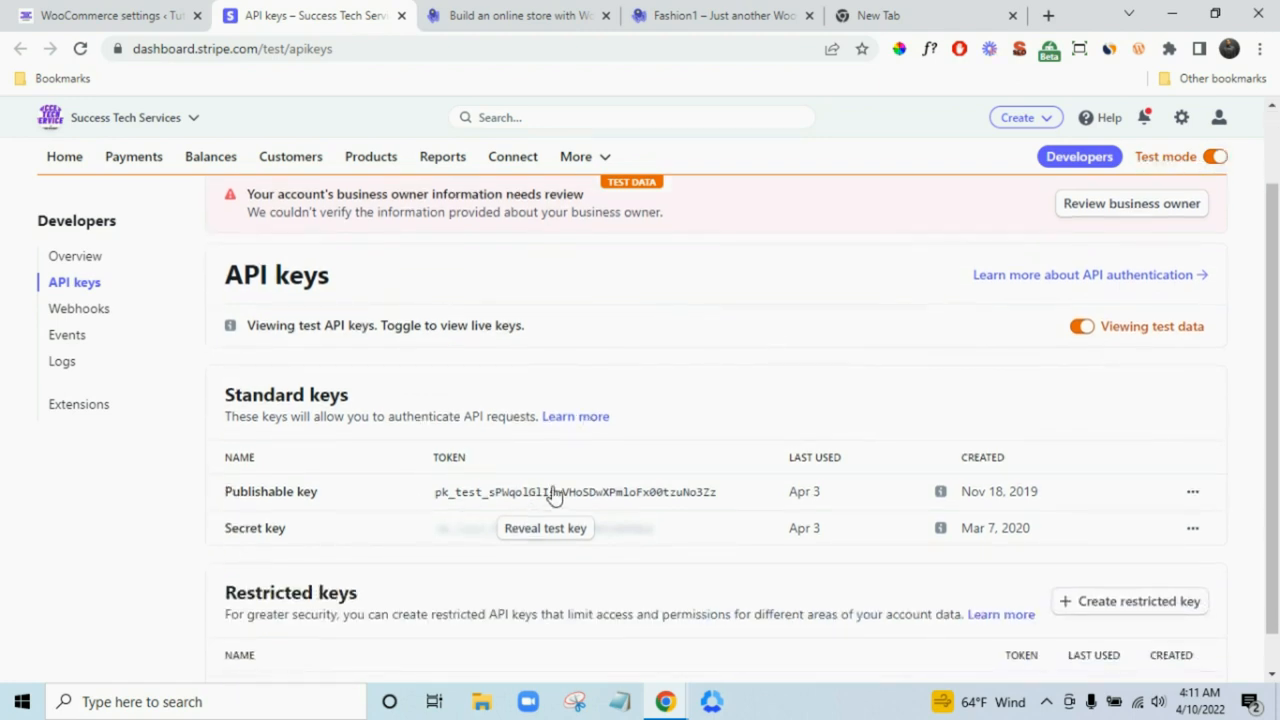
{"action": "left_click", "coordinate": [565, 500]}
{"action": "left_click", "coordinate": [110, 15]}
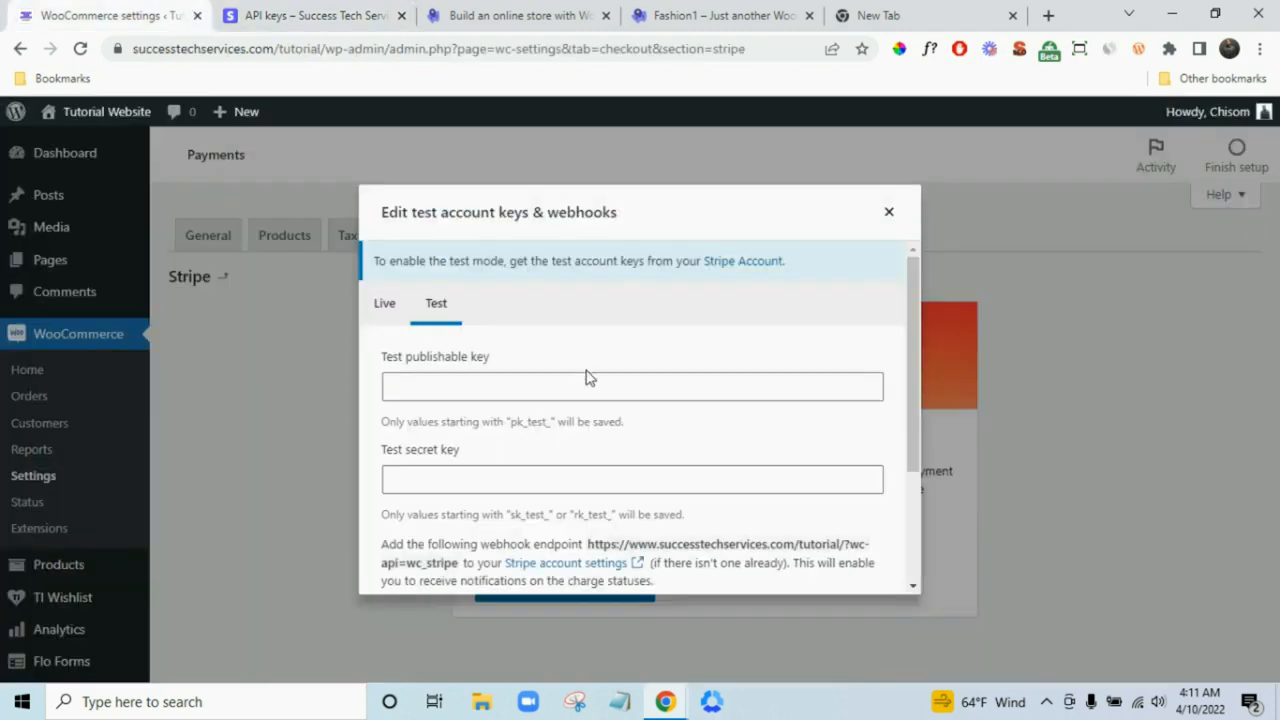
{"action": "left_click", "coordinate": [594, 388]}
{"action": "key", "text": "ctrl+v"}
- Reveal Stripe's secret test key and paste it into the Test secret key field
{"action": "left_click", "coordinate": [588, 478]}
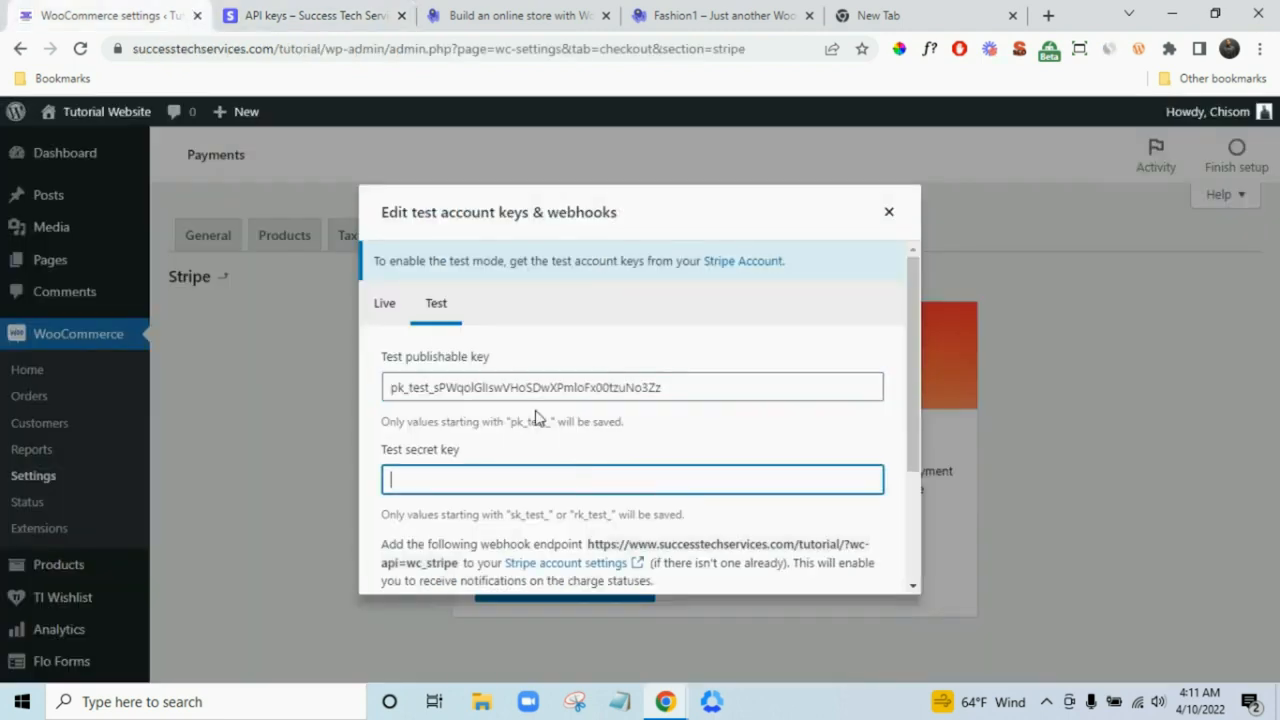
{"action": "left_click", "coordinate": [278, 12]}
{"action": "left_click", "coordinate": [572, 530]}
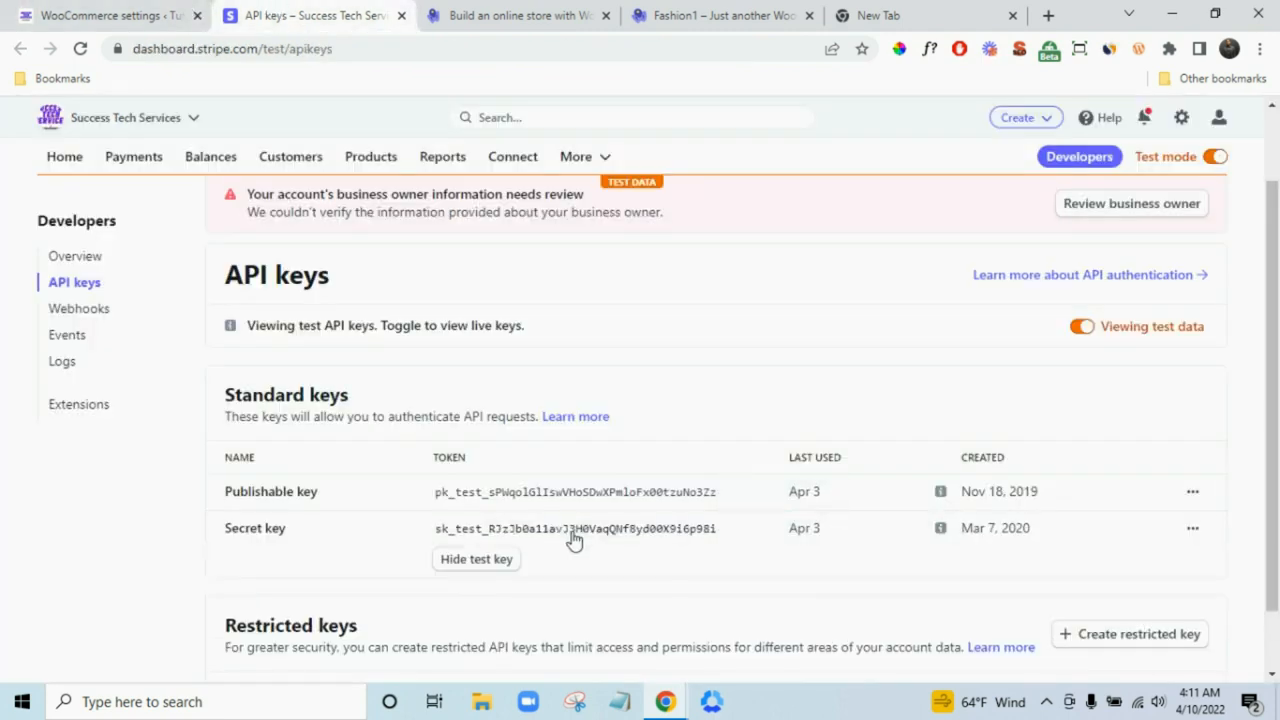
{"action": "left_click", "coordinate": [567, 536]}
{"action": "left_click", "coordinate": [110, 15]}
{"action": "key", "text": "ctrl+v"}
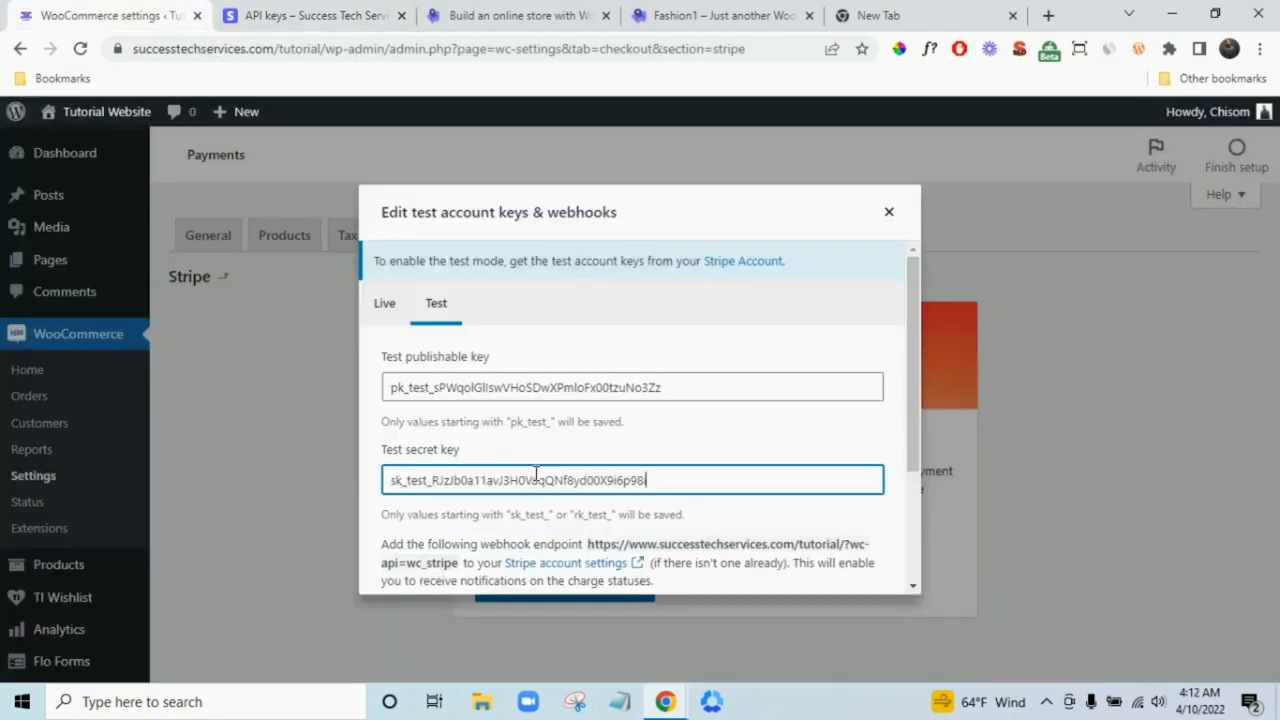
{"action": "scroll", "coordinate": [732, 469], "scroll_direction": "down", "scroll_amount": 2}
{"action": "scroll", "coordinate": [732, 469], "scroll_direction": "down", "scroll_amount": 1}
{"action": "left_click", "coordinate": [731, 462]}
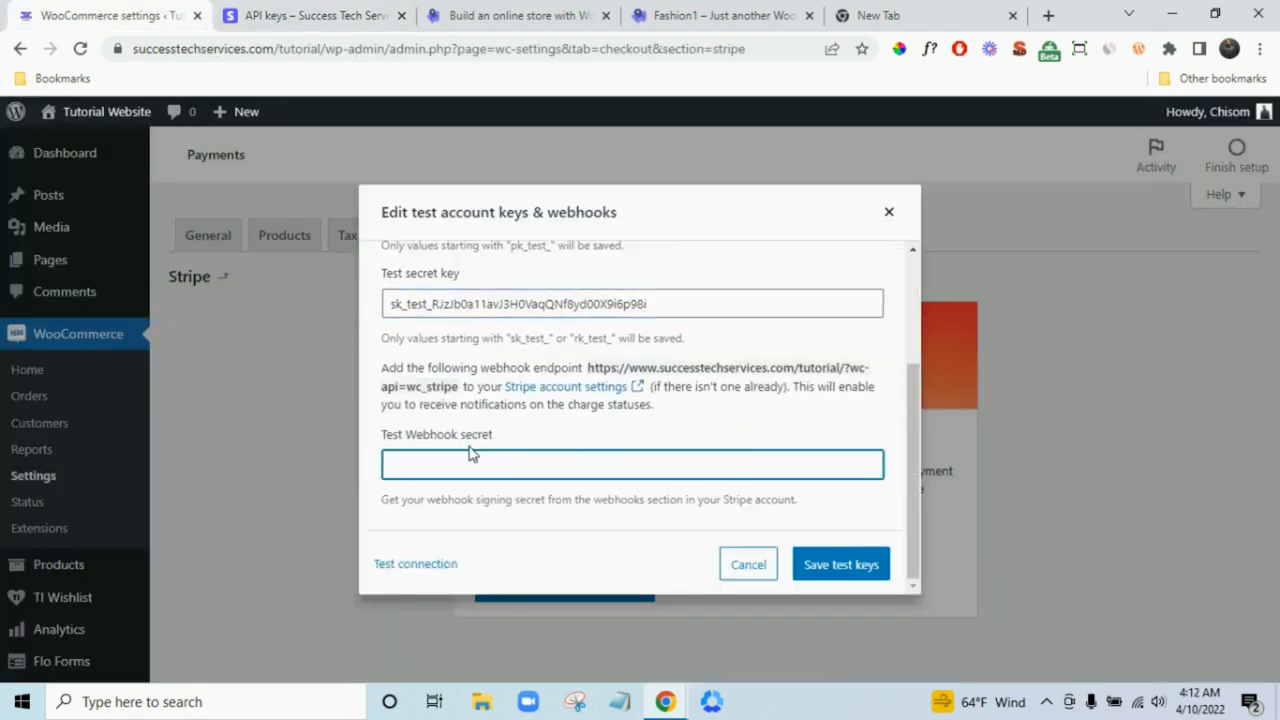
{"action": "left_click", "coordinate": [305, 15]}
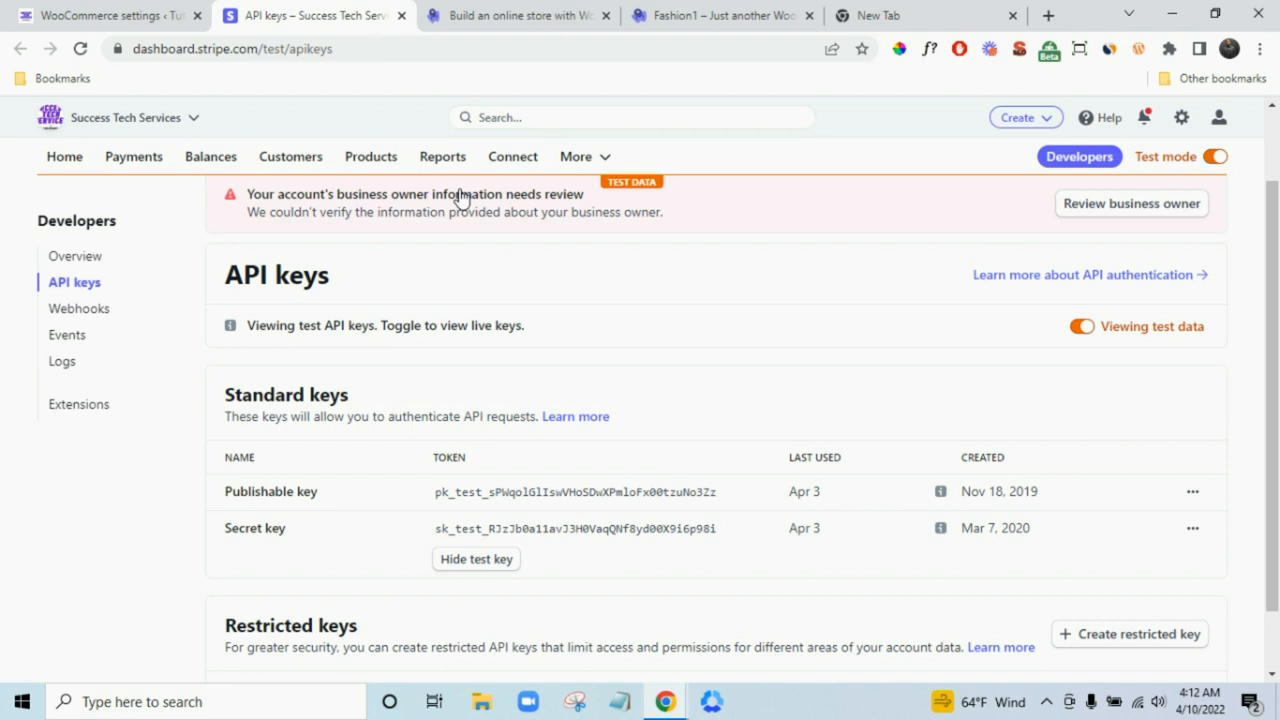
- Add a new Stripe webhook endpoint using the site's wc_stripe URL from WooCommerce
{"action": "left_click", "coordinate": [99, 312]}
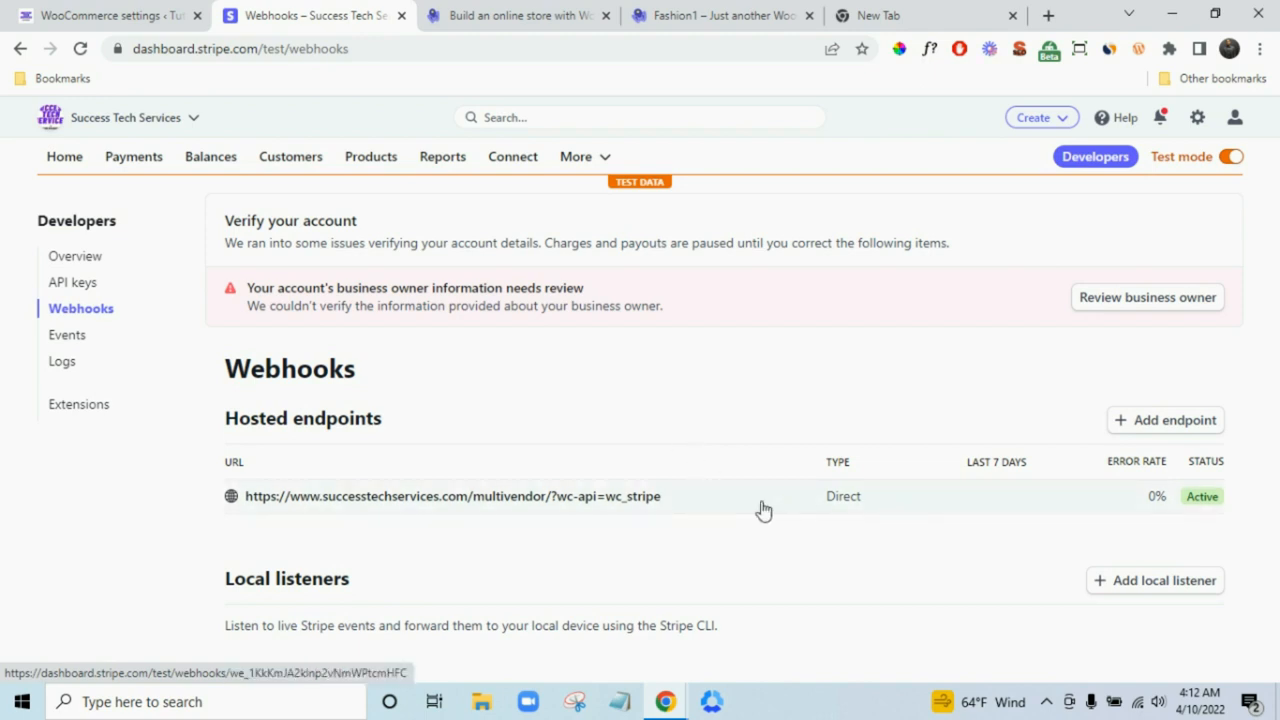
{"action": "left_click", "coordinate": [1168, 421]}
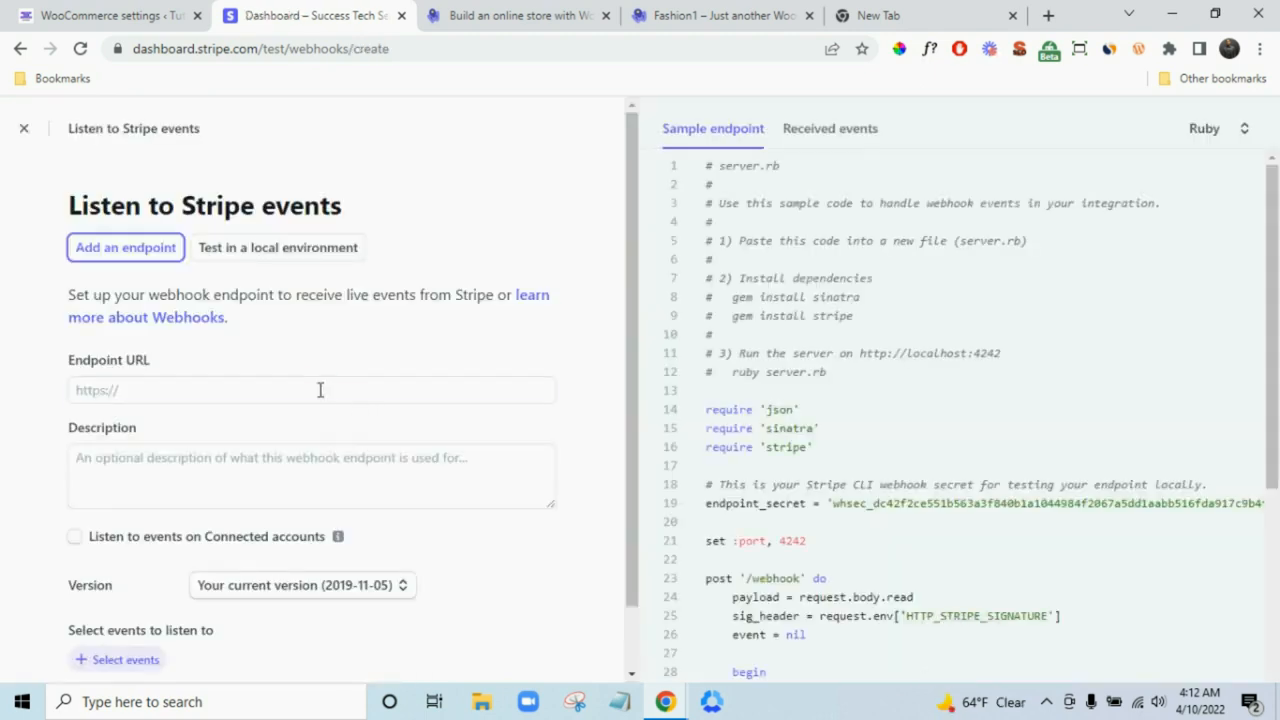
{"action": "left_click", "coordinate": [320, 389]}
{"action": "left_click", "coordinate": [180, 12]}
{"action": "left_click", "coordinate": [721, 465]}
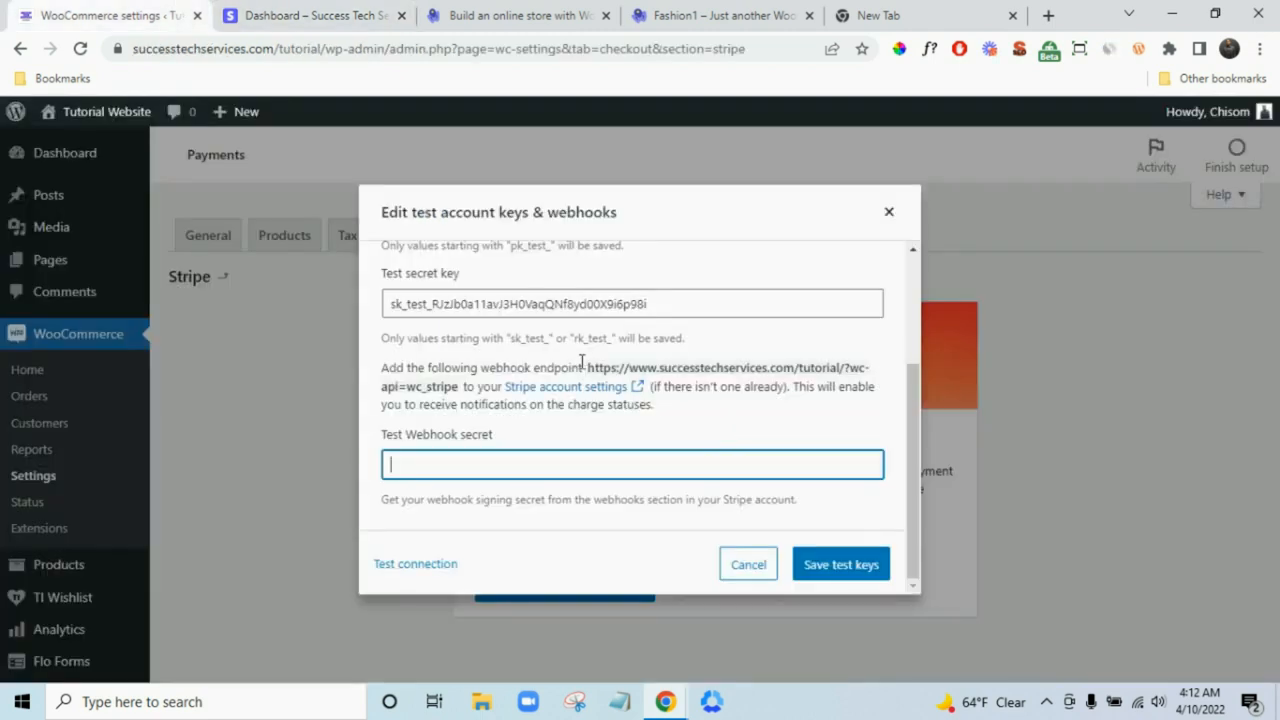
{"action": "left_click_drag", "start_coordinate": [590, 368], "coordinate": [460, 392]}
{"action": "key", "text": "ctrl+c"}
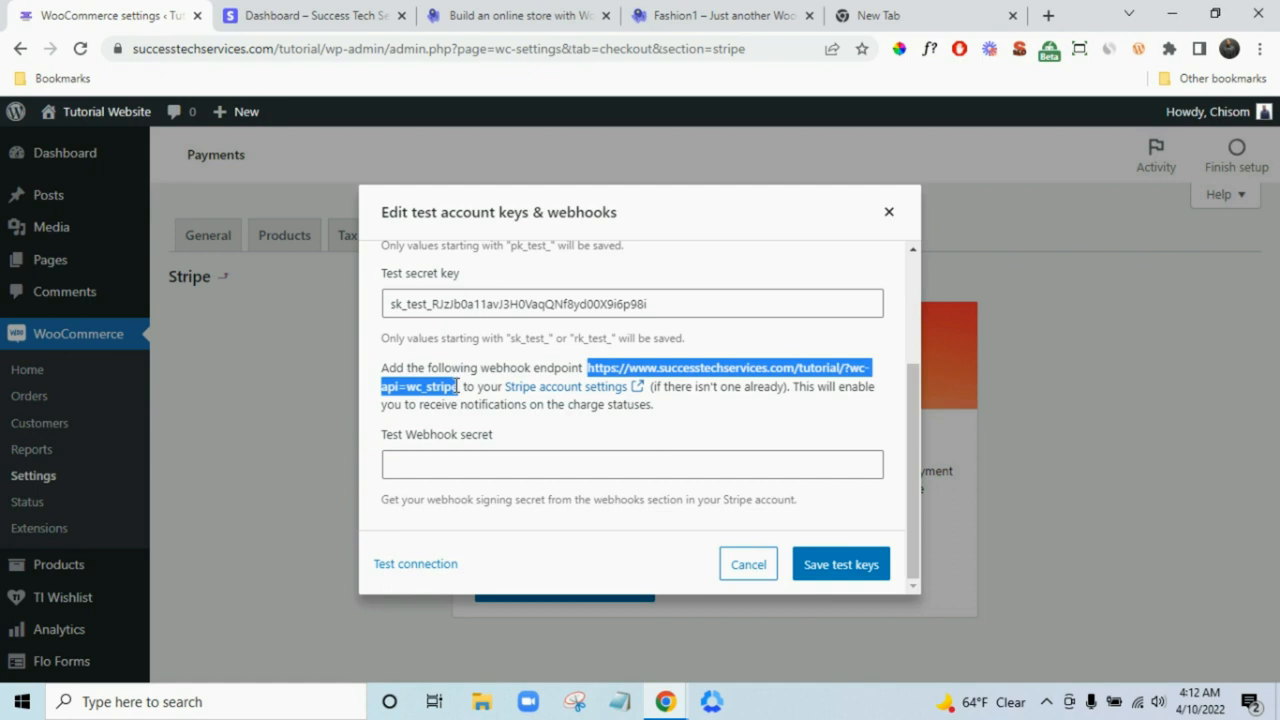
{"action": "left_click", "coordinate": [290, 14]}
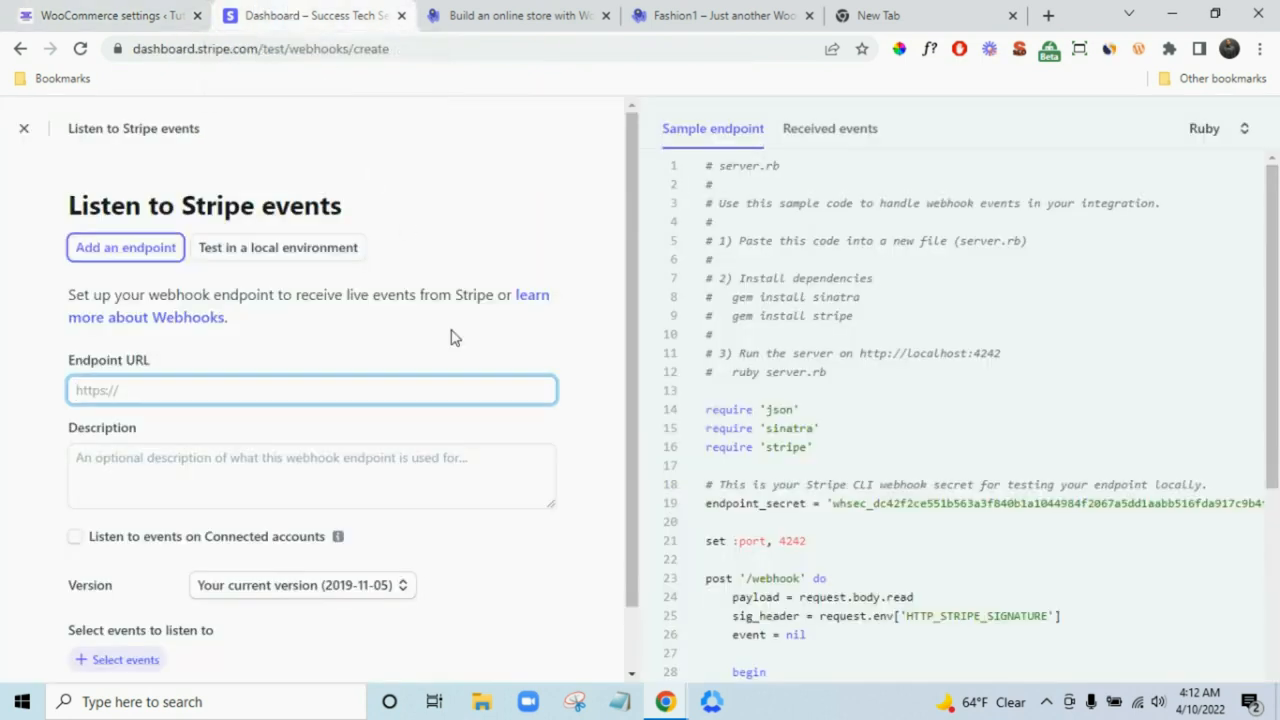
{"action": "key", "text": "ctrl+v"}
- Make the endpoint listen for the charge.captured event and create it
{"action": "scroll", "coordinate": [414, 457], "scroll_direction": "down", "scroll_amount": 1}
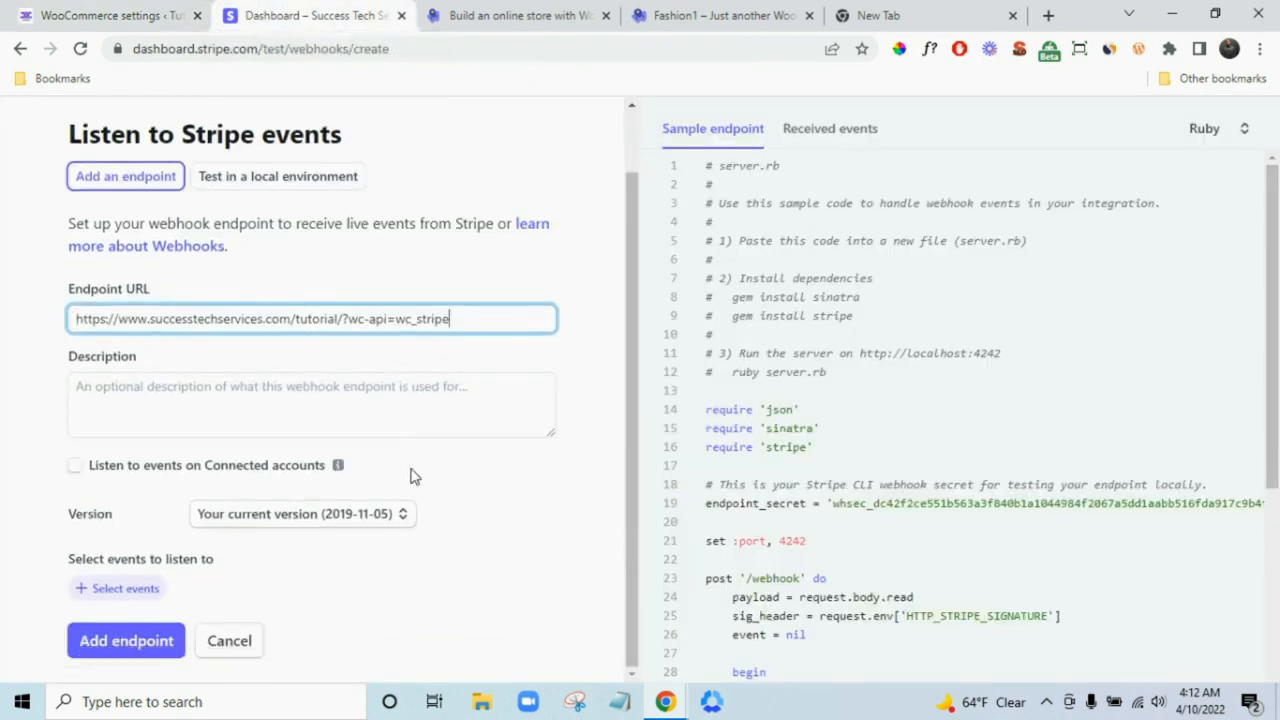
{"action": "left_click", "coordinate": [148, 591]}
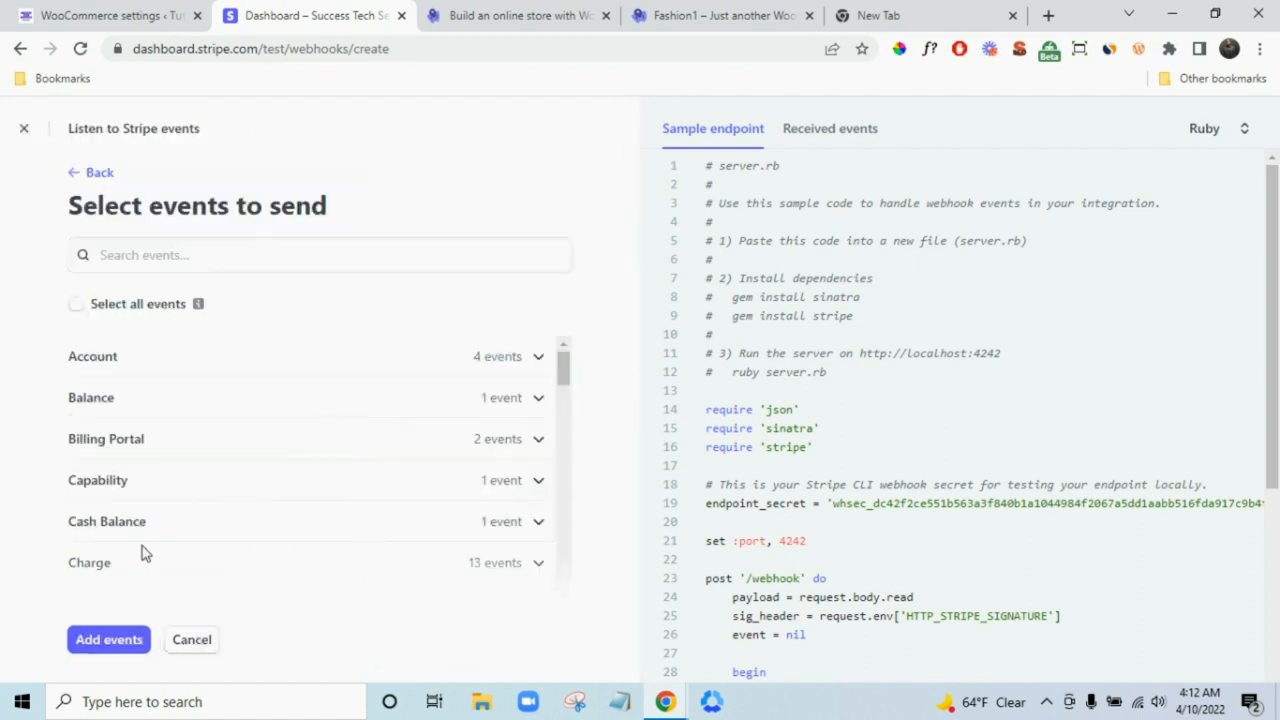
{"action": "scroll", "coordinate": [205, 553], "scroll_direction": "down", "scroll_amount": 1}
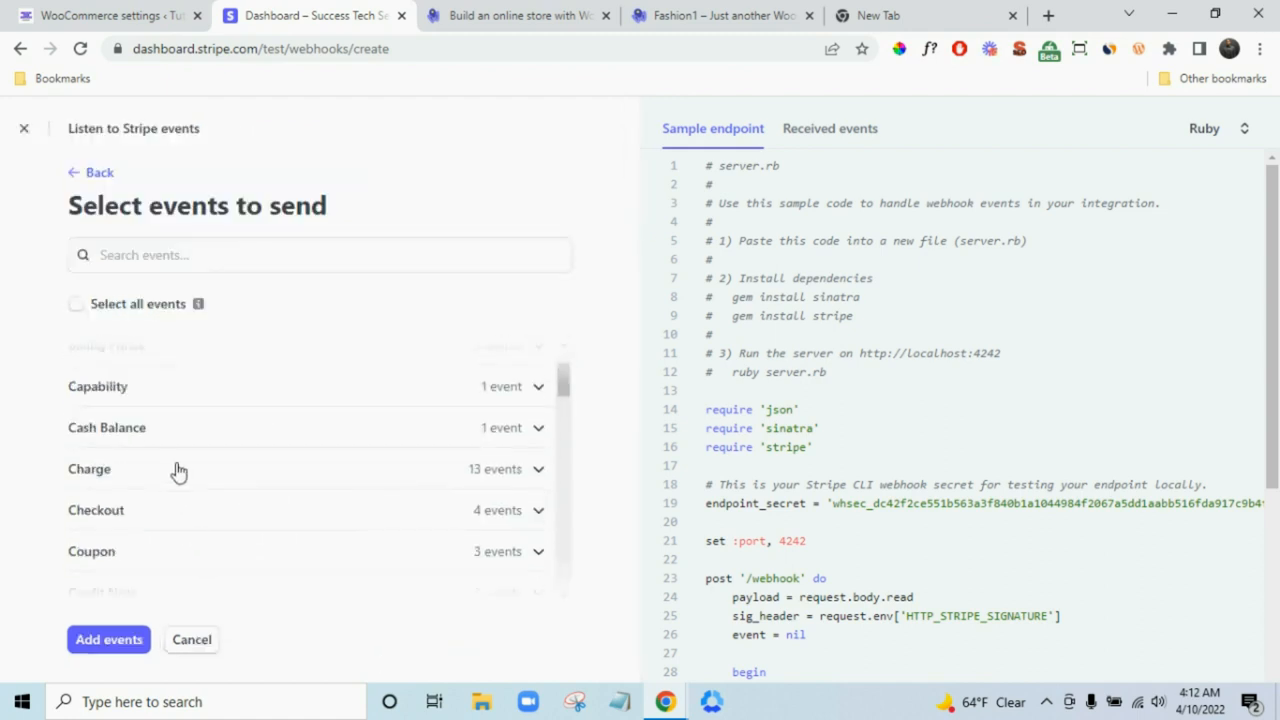
{"action": "left_click", "coordinate": [195, 476]}
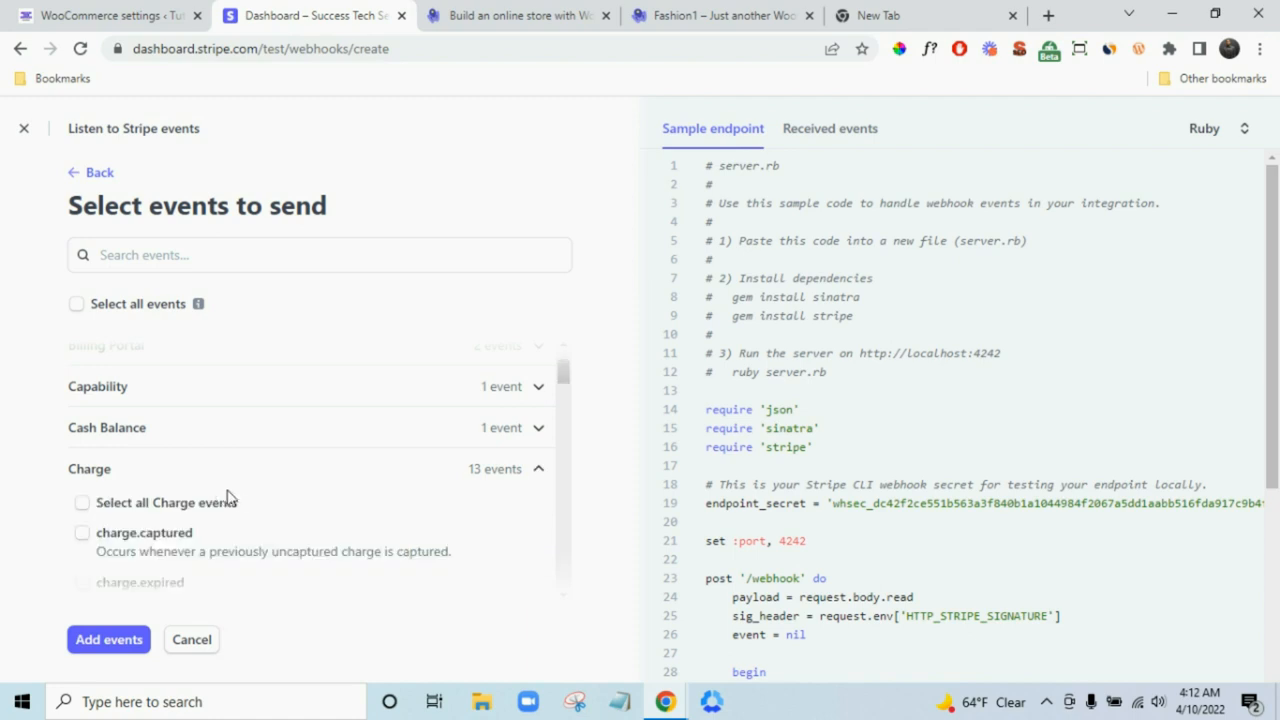
{"action": "left_click", "coordinate": [160, 536]}
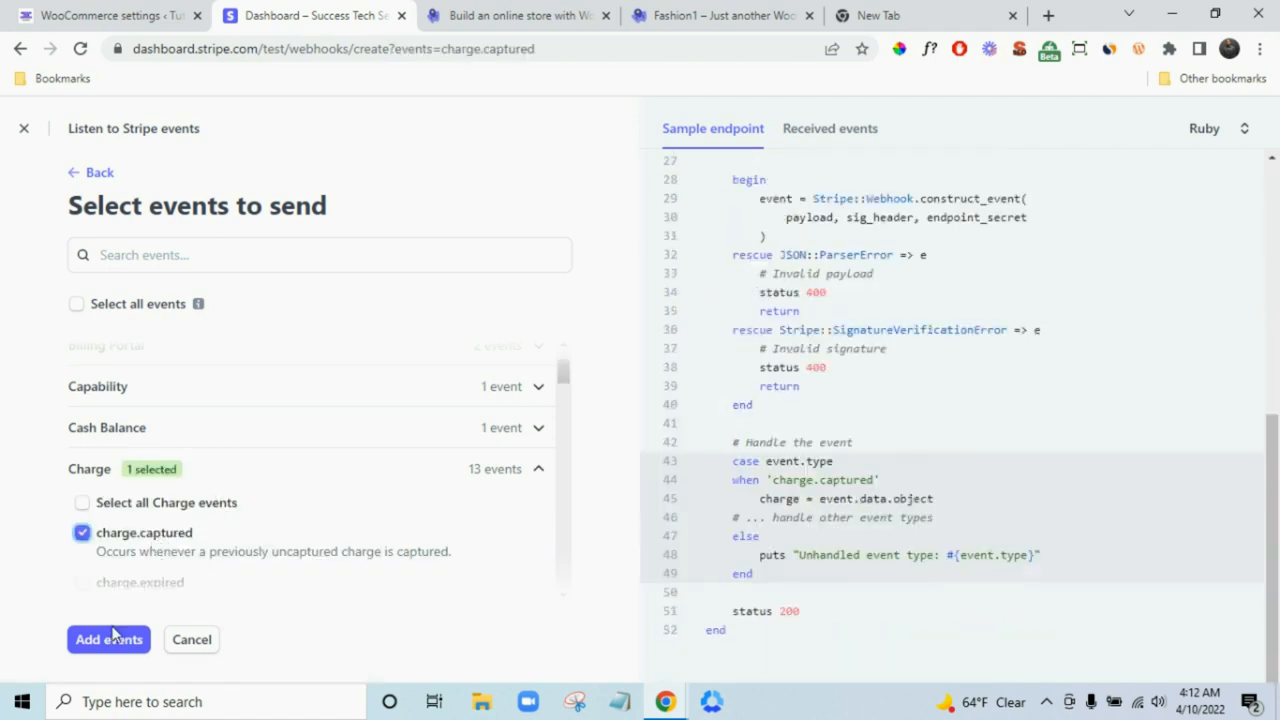
{"action": "left_click", "coordinate": [114, 640]}
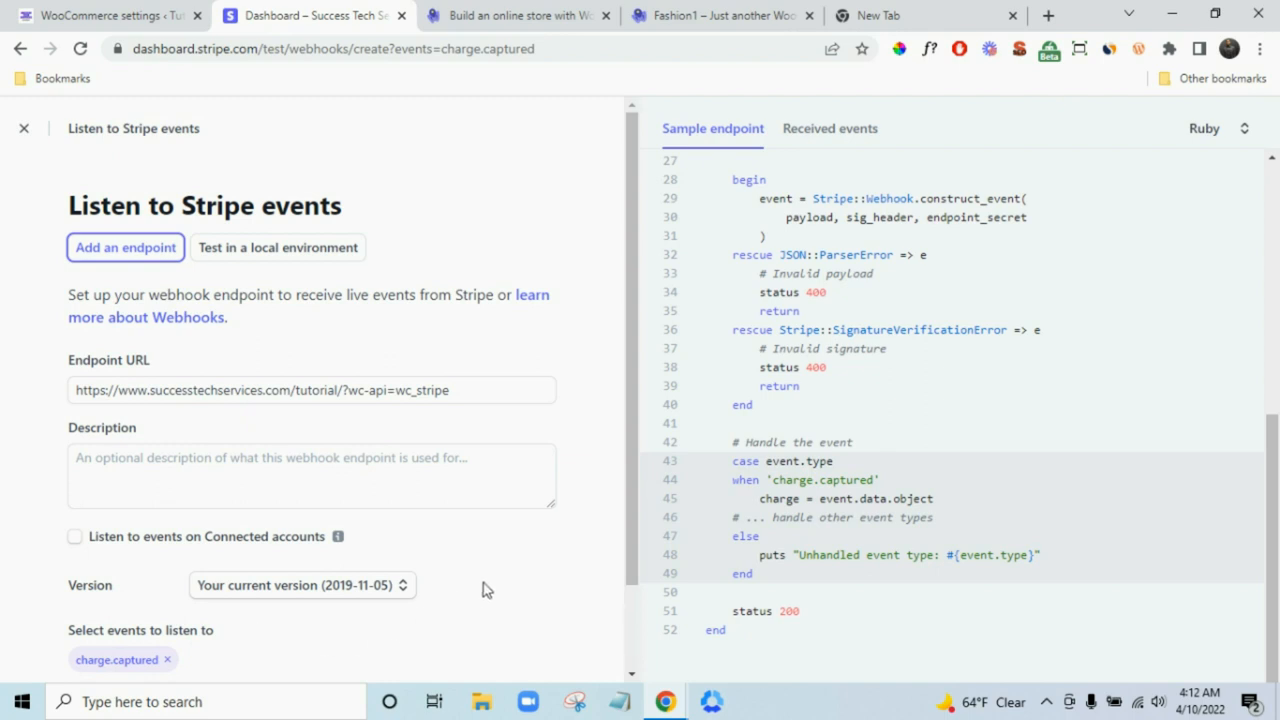
{"action": "scroll", "coordinate": [482, 590], "scroll_direction": "down", "scroll_amount": 1}
{"action": "left_click", "coordinate": [86, 640]}
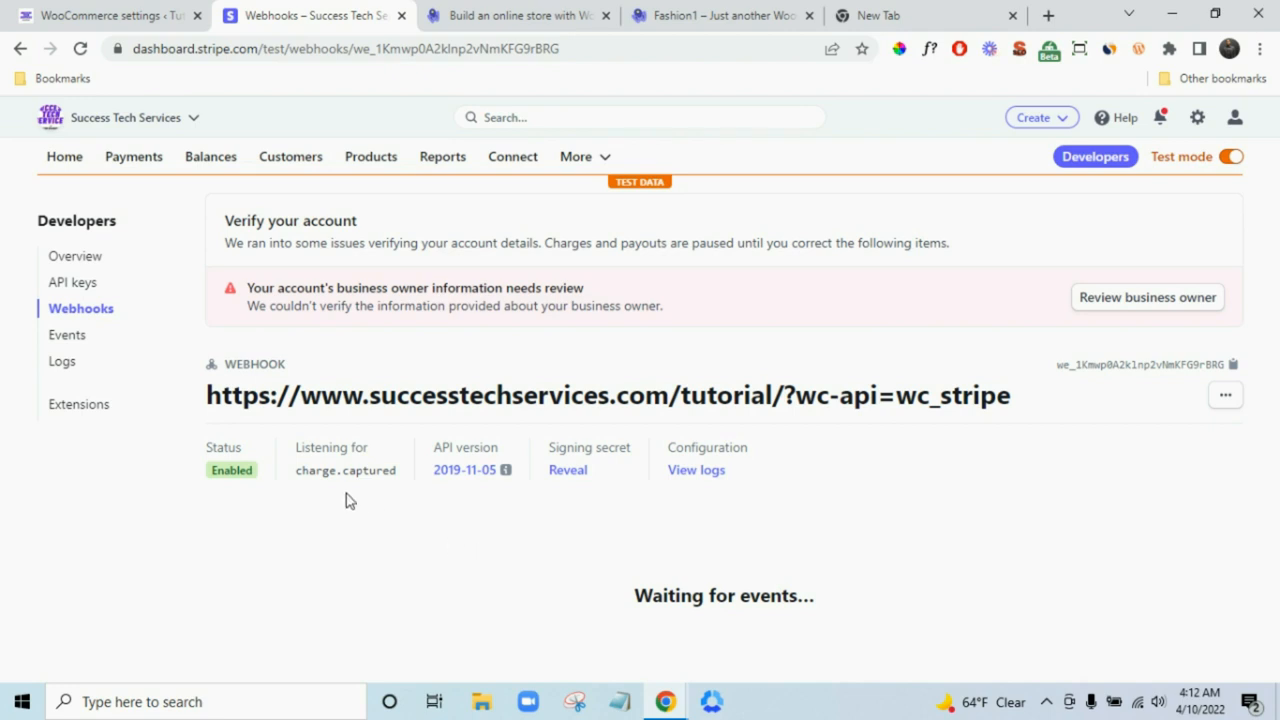
- Open the tutorial webhook endpoint's details and reveal its signing secret
{"action": "left_click", "coordinate": [99, 313]}
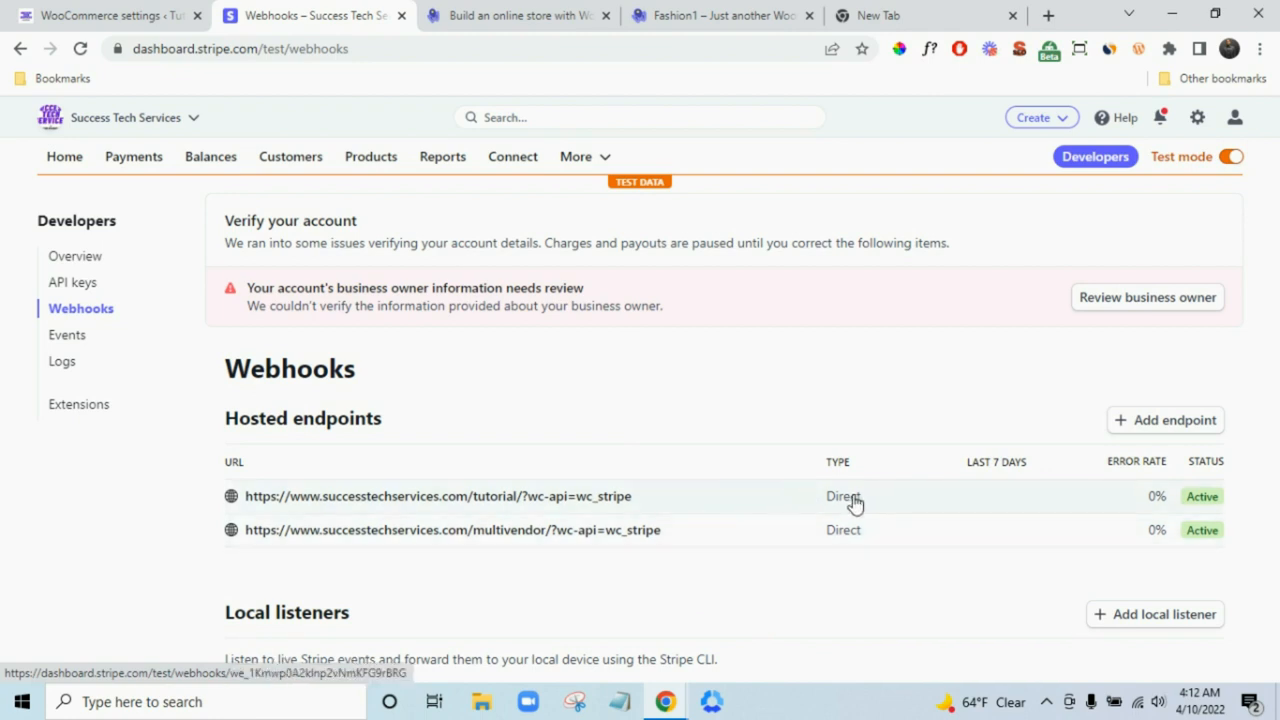
{"action": "left_click", "coordinate": [606, 500]}
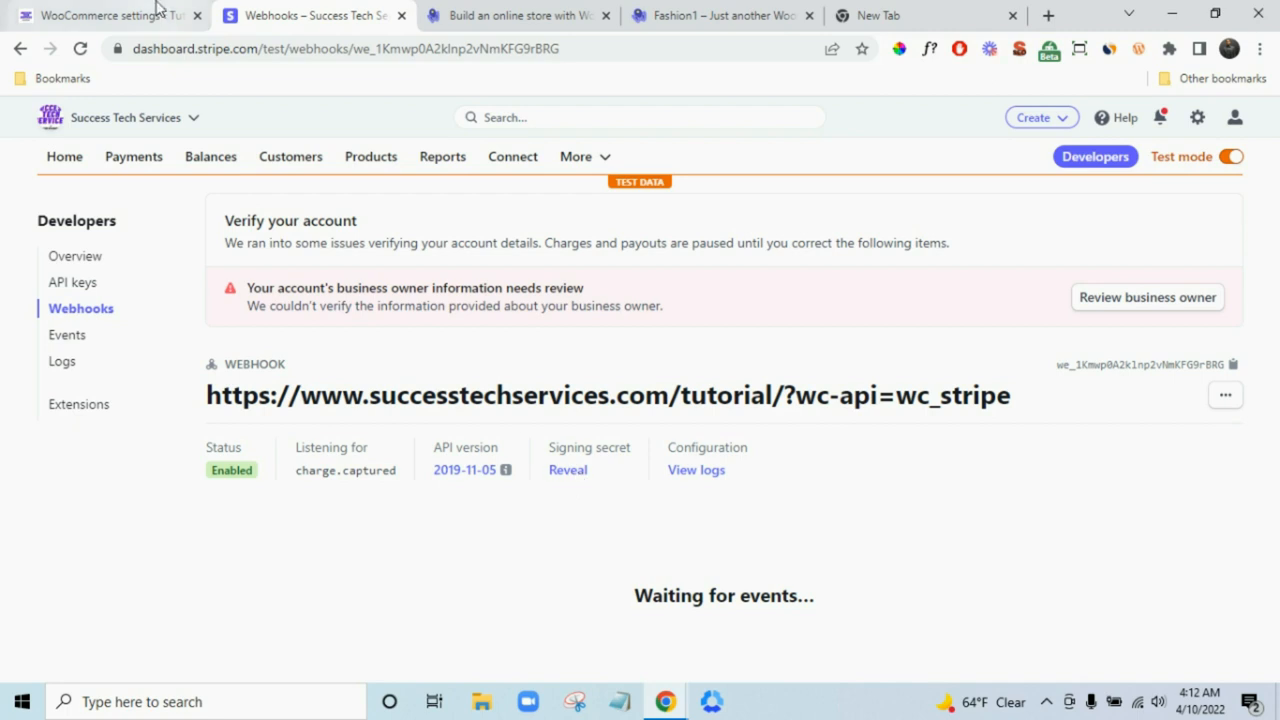
{"action": "left_click", "coordinate": [157, 10]}
{"action": "left_click", "coordinate": [597, 460]}
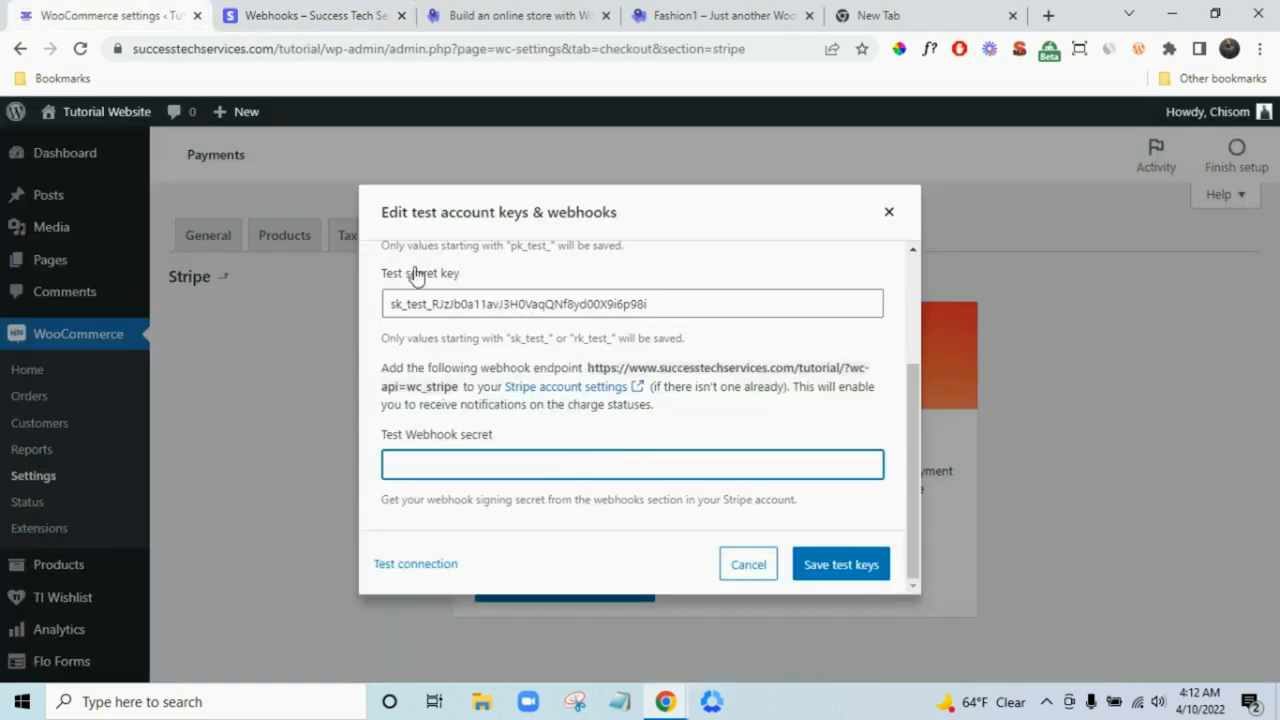
{"action": "left_click", "coordinate": [320, 8]}
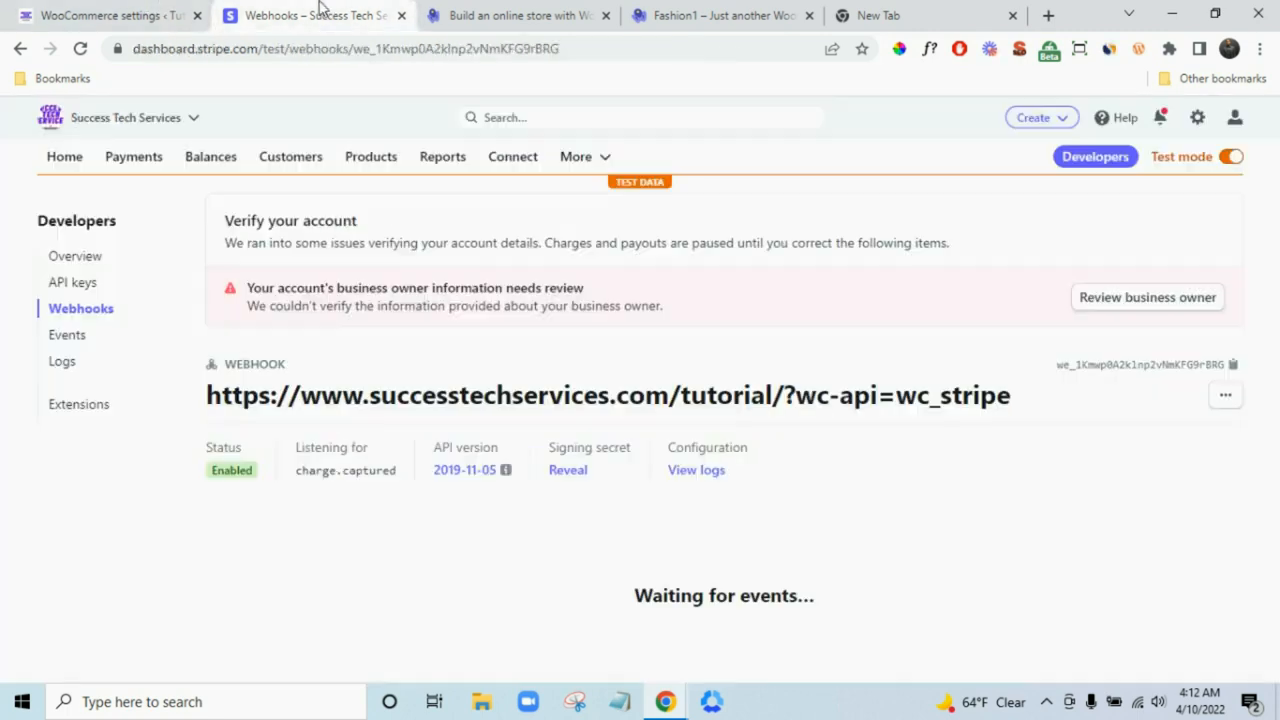
{"action": "left_click", "coordinate": [578, 471]}
- Paste the signing secret into Test Webhook secret and save the test keys
{"action": "double_click", "coordinate": [775, 472]}
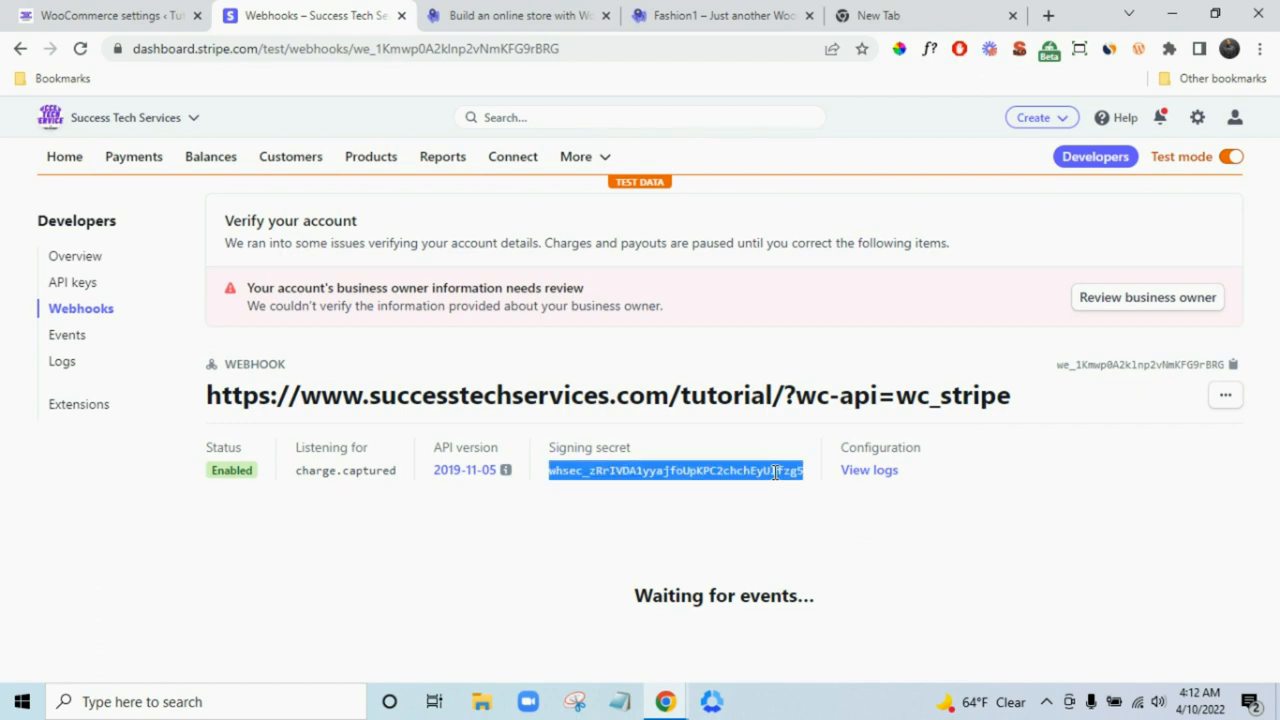
{"action": "right_click", "coordinate": [775, 472]}
{"action": "left_click", "coordinate": [800, 487]}
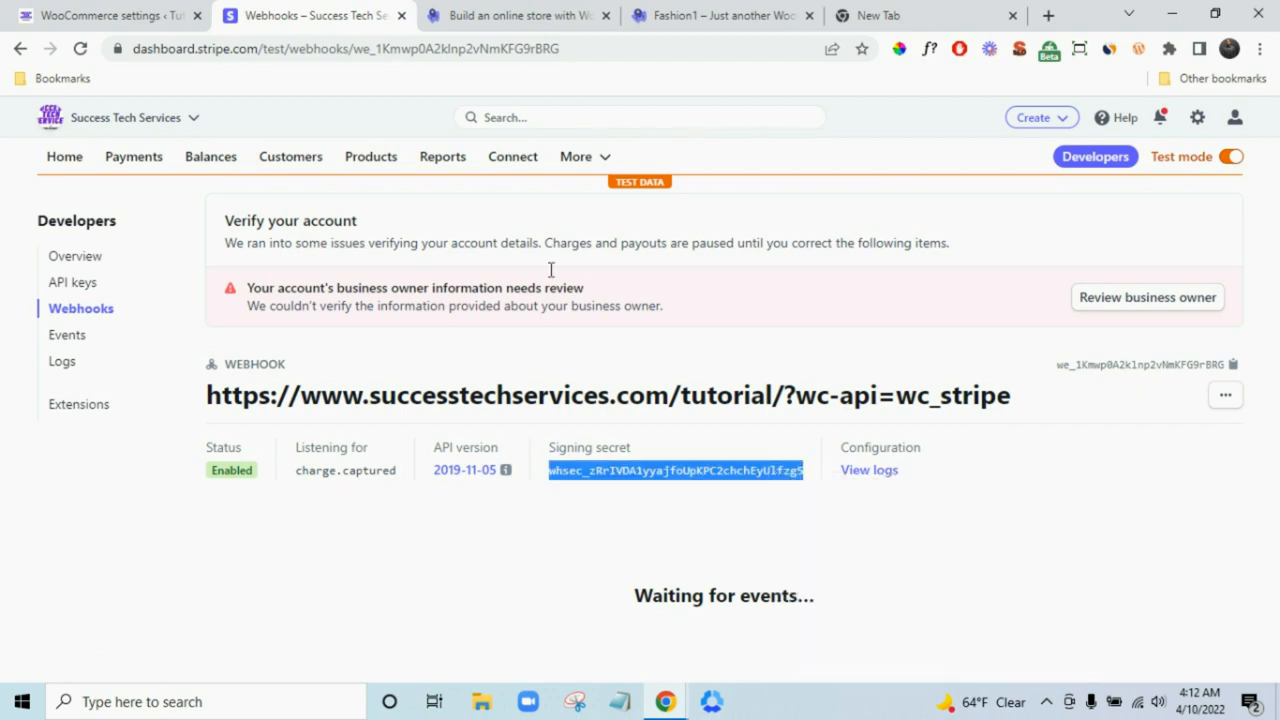
{"action": "left_click", "coordinate": [150, 15]}
{"action": "key", "text": "ctrl+v"}
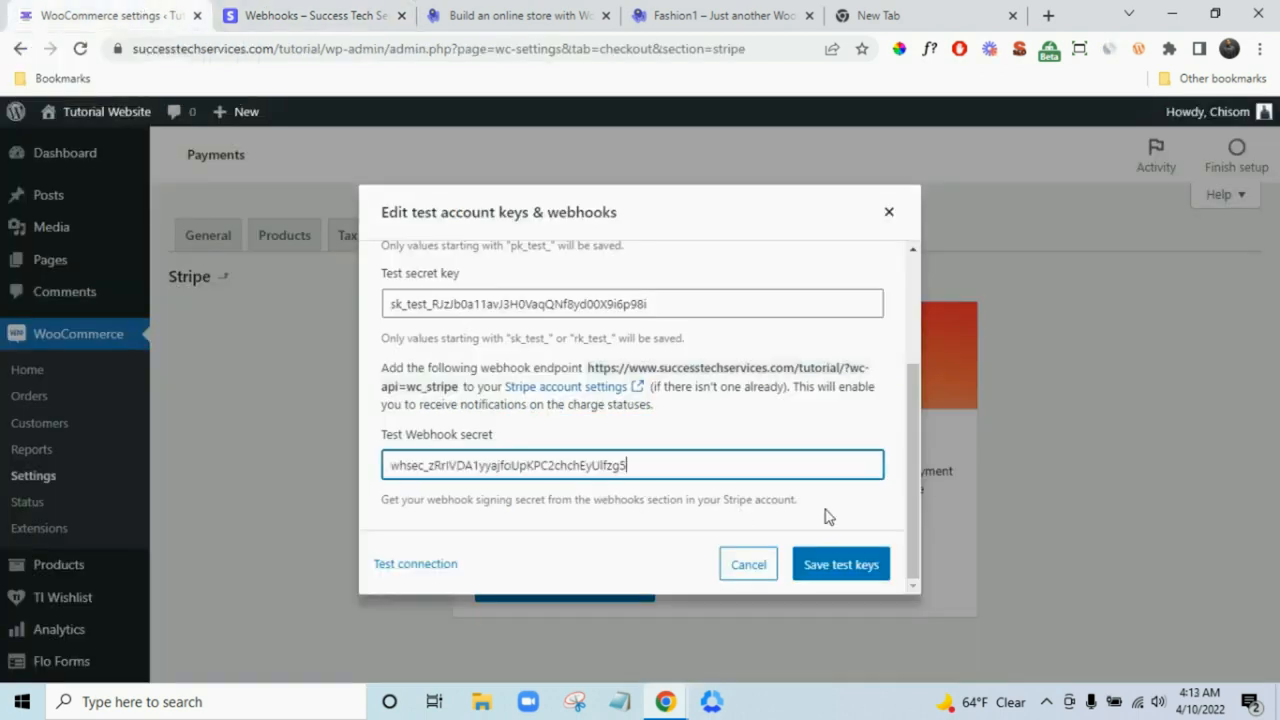
{"action": "left_click", "coordinate": [864, 568]}
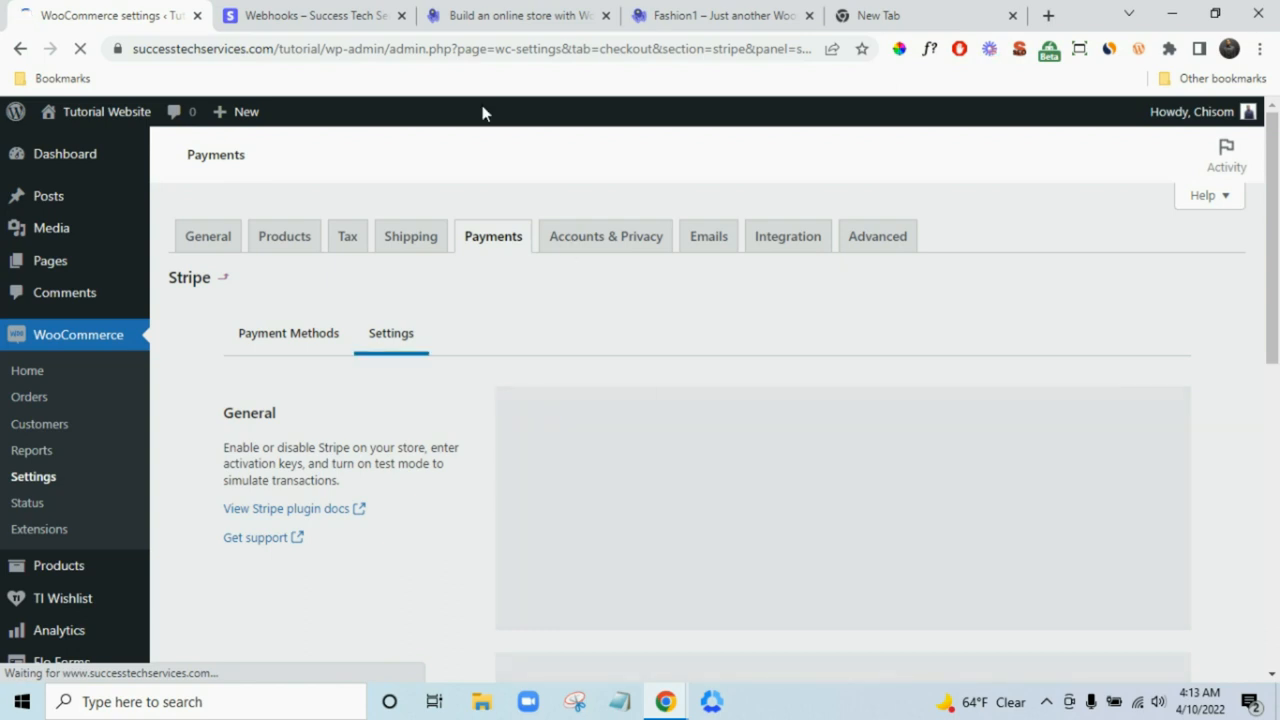
- Remove '(Stripe)' from the name and replace 'via Stripe.' in the description with 'or debit card'
{"action": "left_click", "coordinate": [352, 8]}
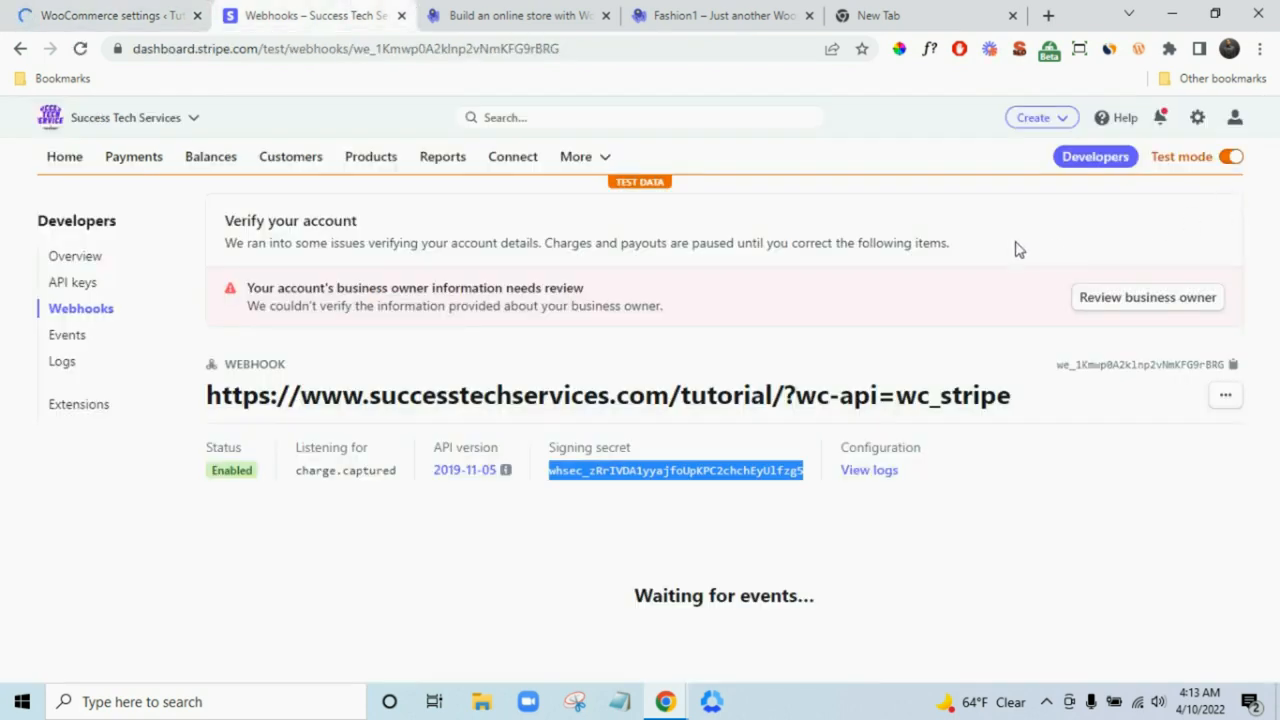
{"action": "left_click", "coordinate": [120, 10]}
{"action": "scroll", "coordinate": [1120, 506], "scroll_direction": "down", "scroll_amount": 3}
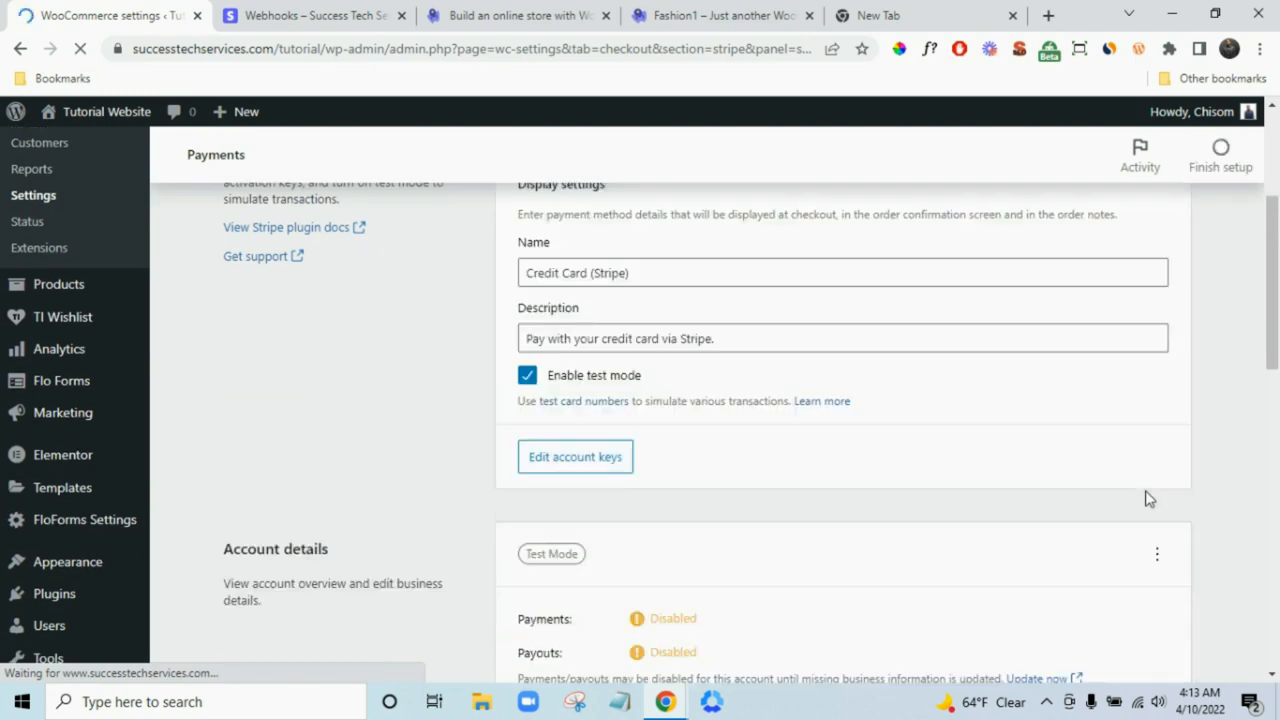
{"action": "scroll", "coordinate": [1150, 498], "scroll_direction": "up", "scroll_amount": 2}
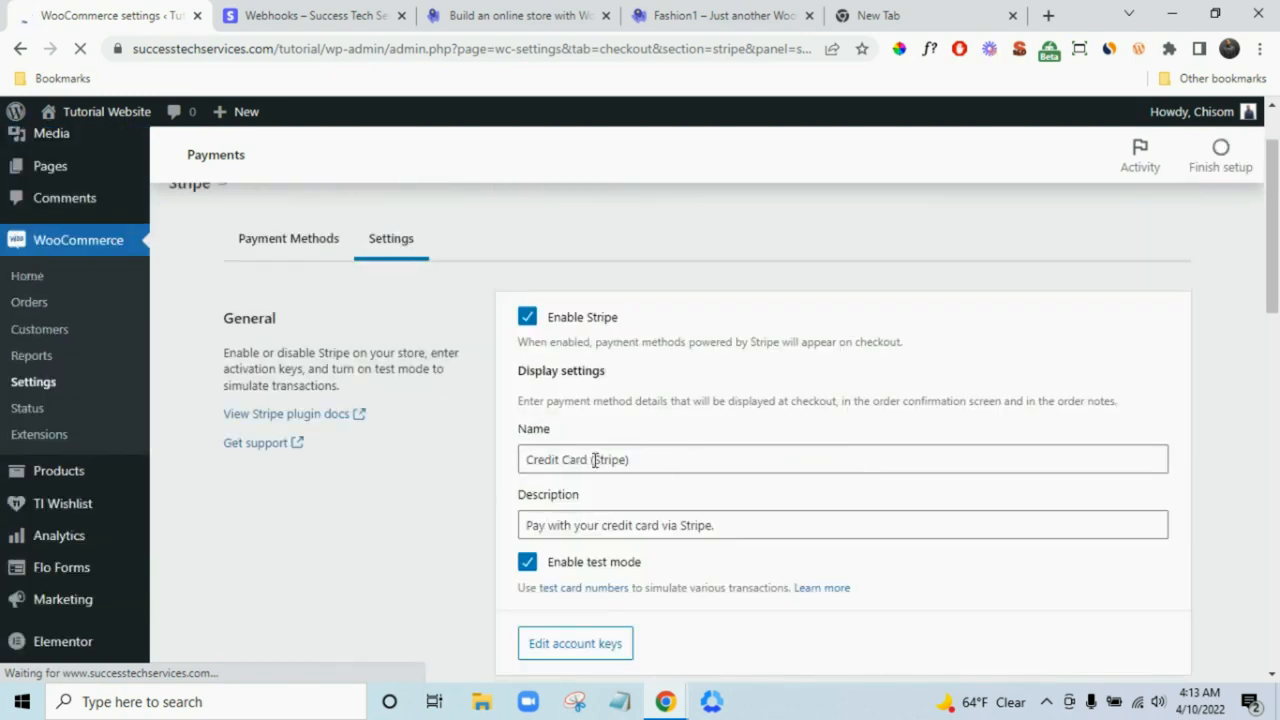
{"action": "left_click_drag", "start_coordinate": [590, 458], "coordinate": [767, 487]}
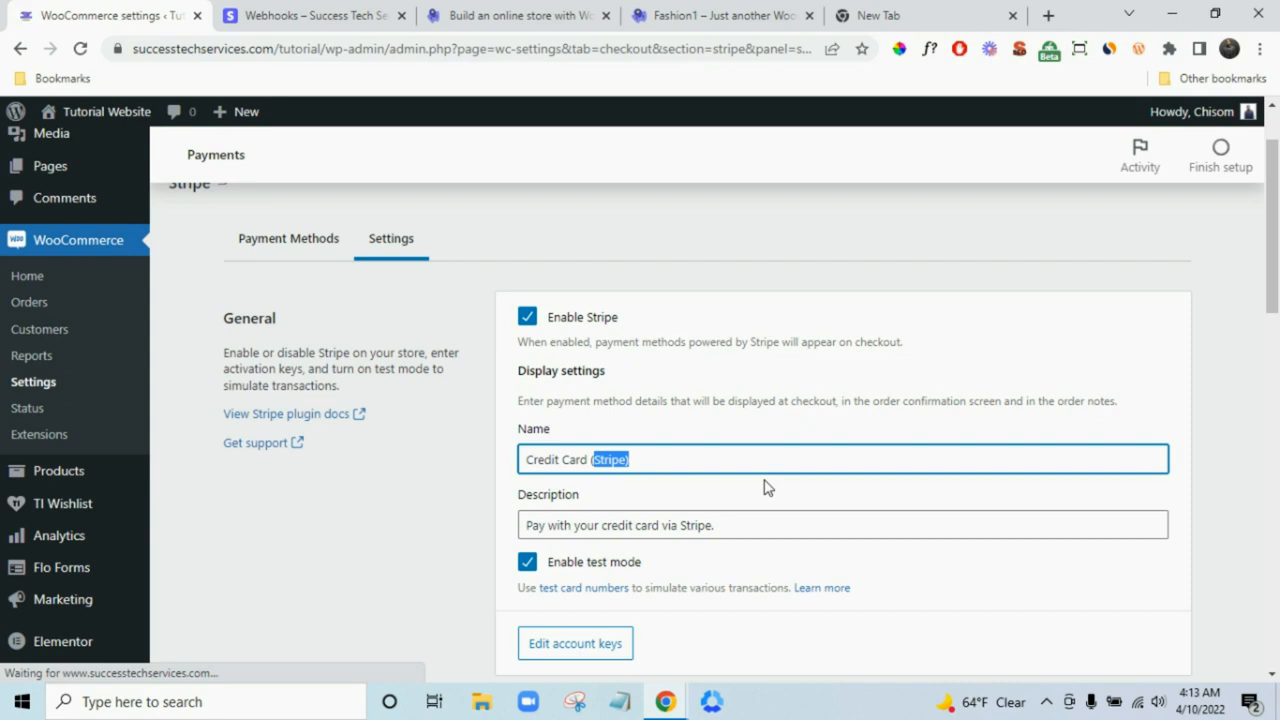
{"action": "key", "text": "BackSpace"}
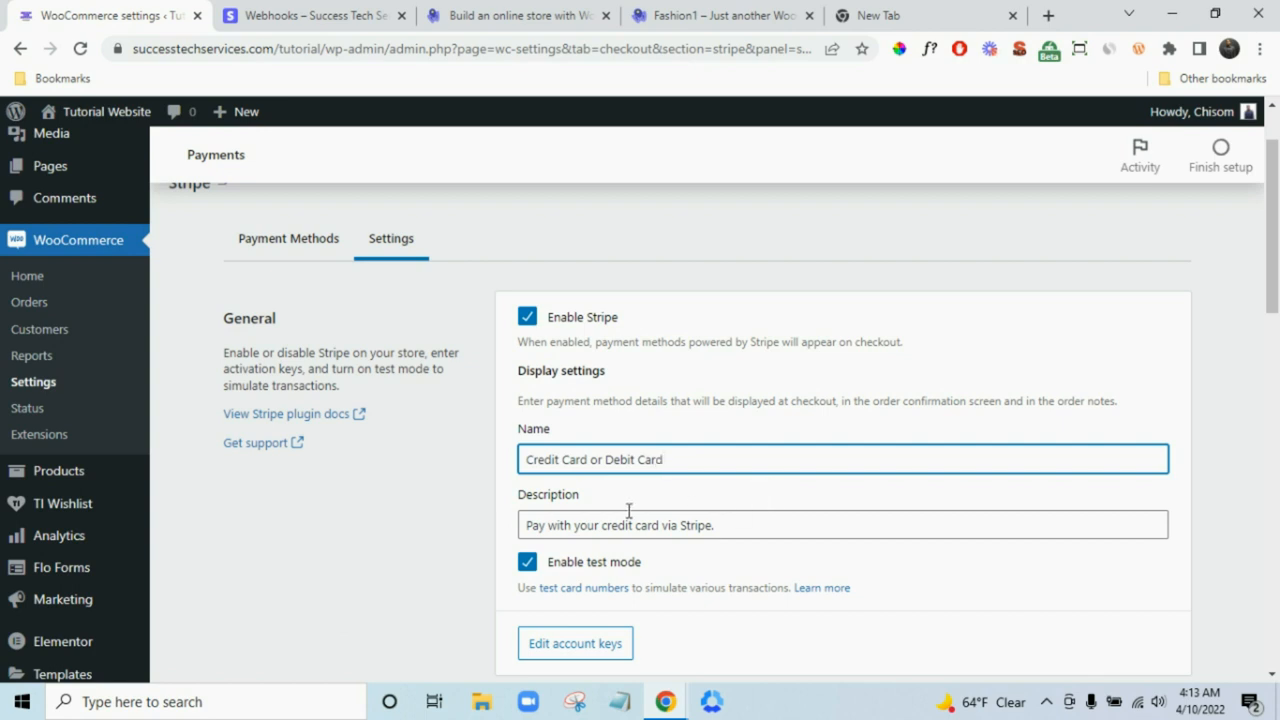
{"action": "left_click_drag", "start_coordinate": [664, 525], "coordinate": [860, 528]}
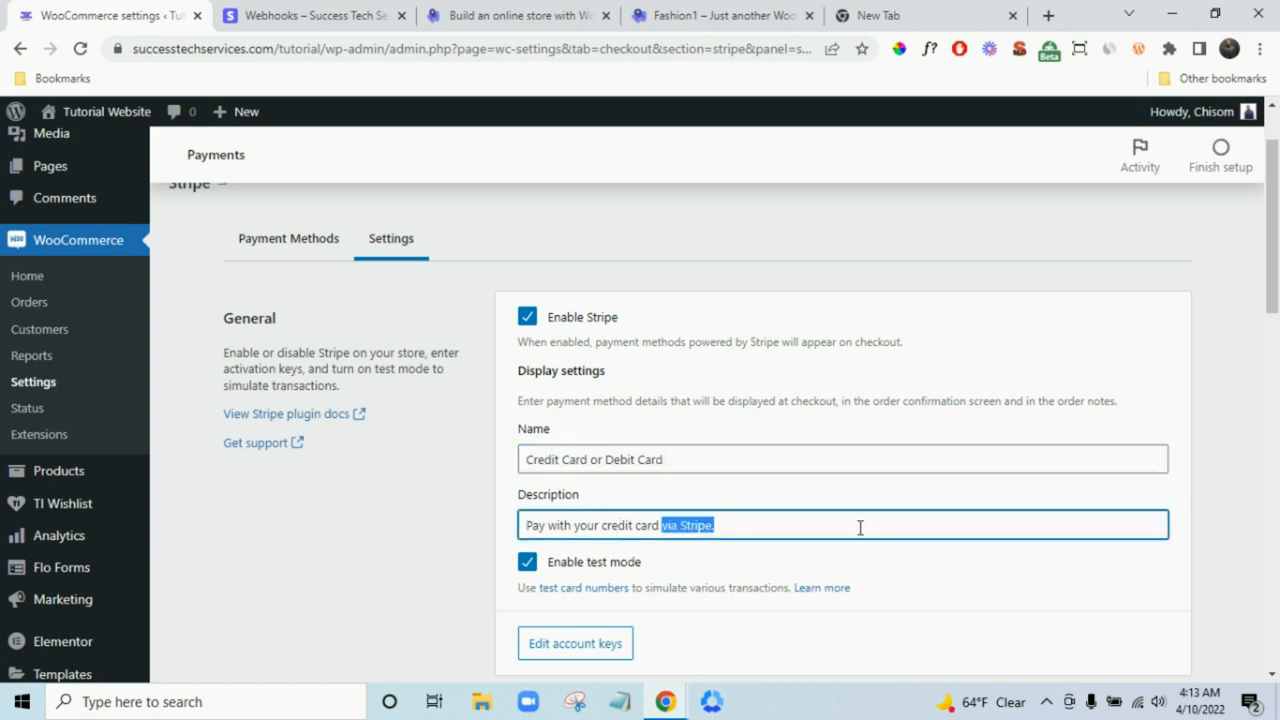
{"action": "type", "text": "or debit card"}
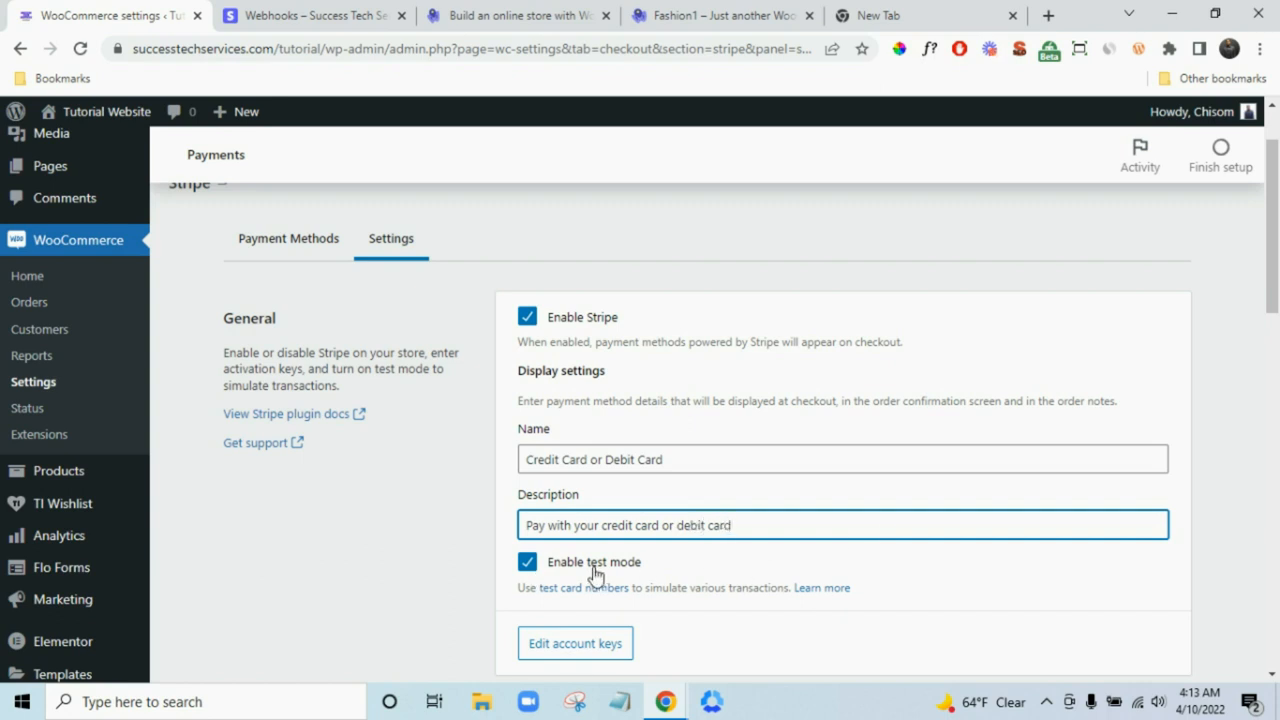
{"action": "scroll", "coordinate": [749, 566], "scroll_direction": "down", "scroll_amount": 1}
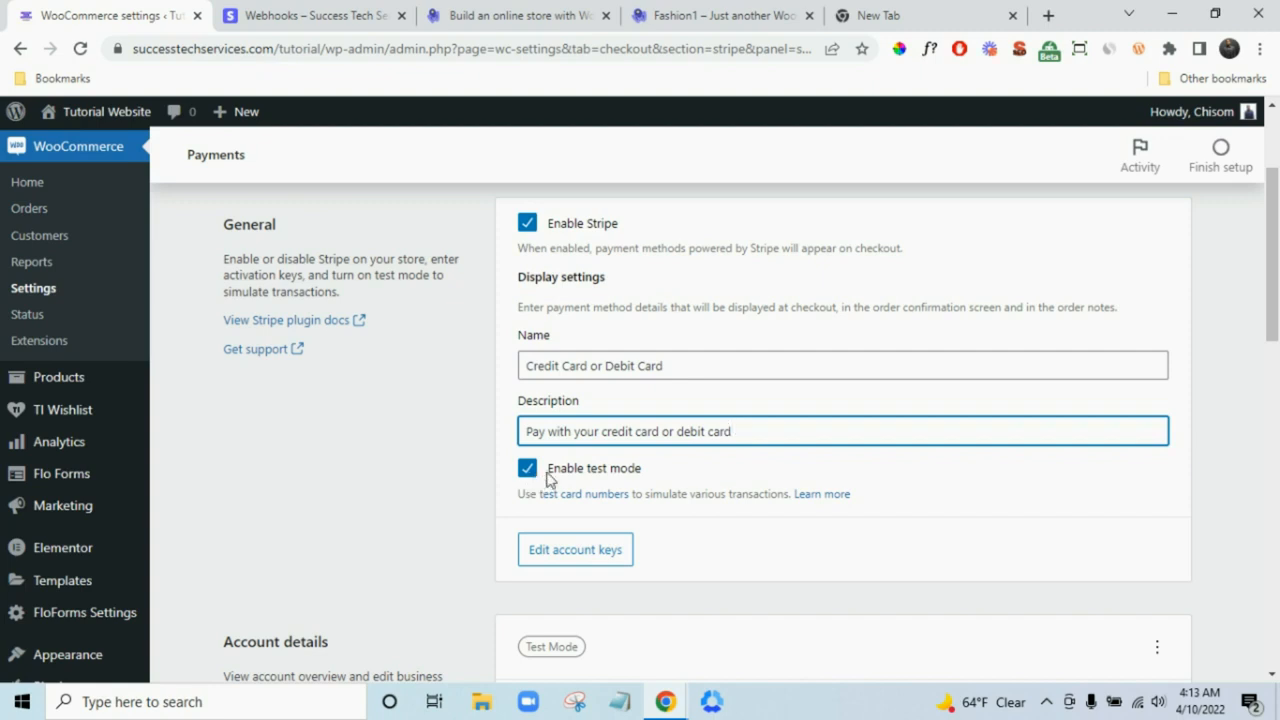
{"action": "scroll", "coordinate": [949, 526], "scroll_direction": "down", "scroll_amount": 6}
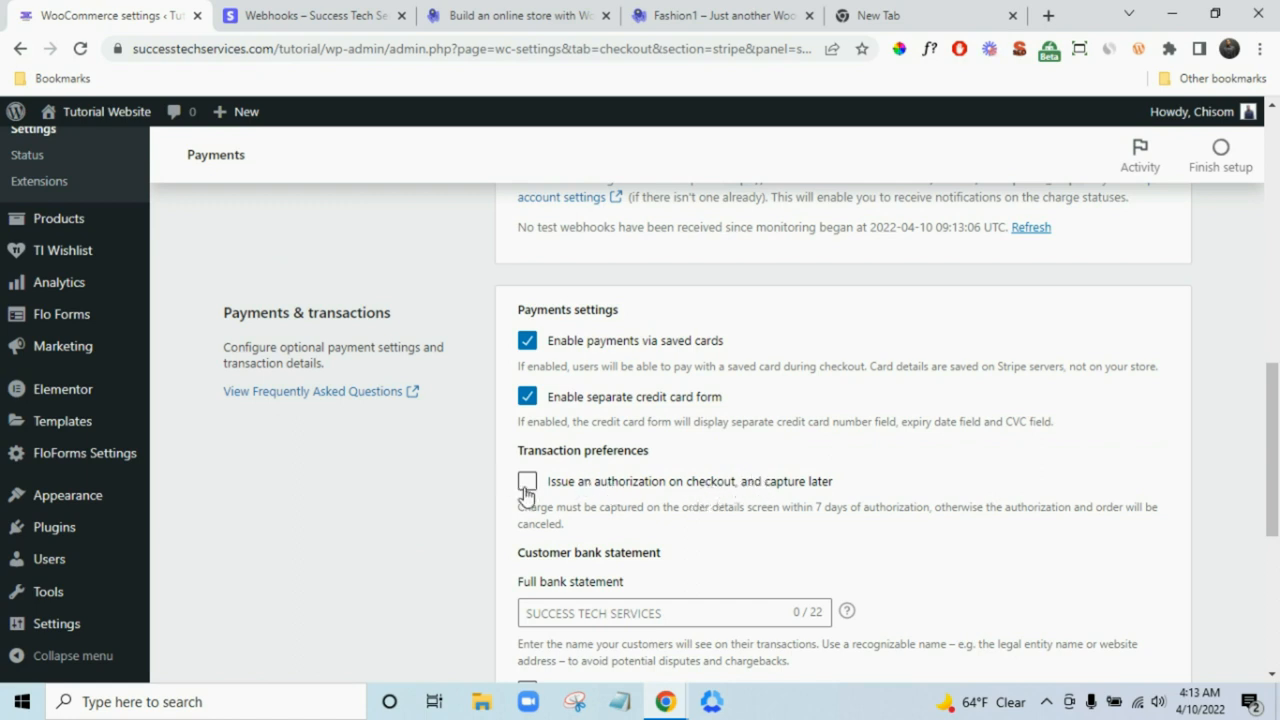
- Save the updated Stripe payment settings
{"action": "scroll", "coordinate": [533, 490], "scroll_direction": "down", "scroll_amount": 2}
{"action": "left_click", "coordinate": [641, 428]}
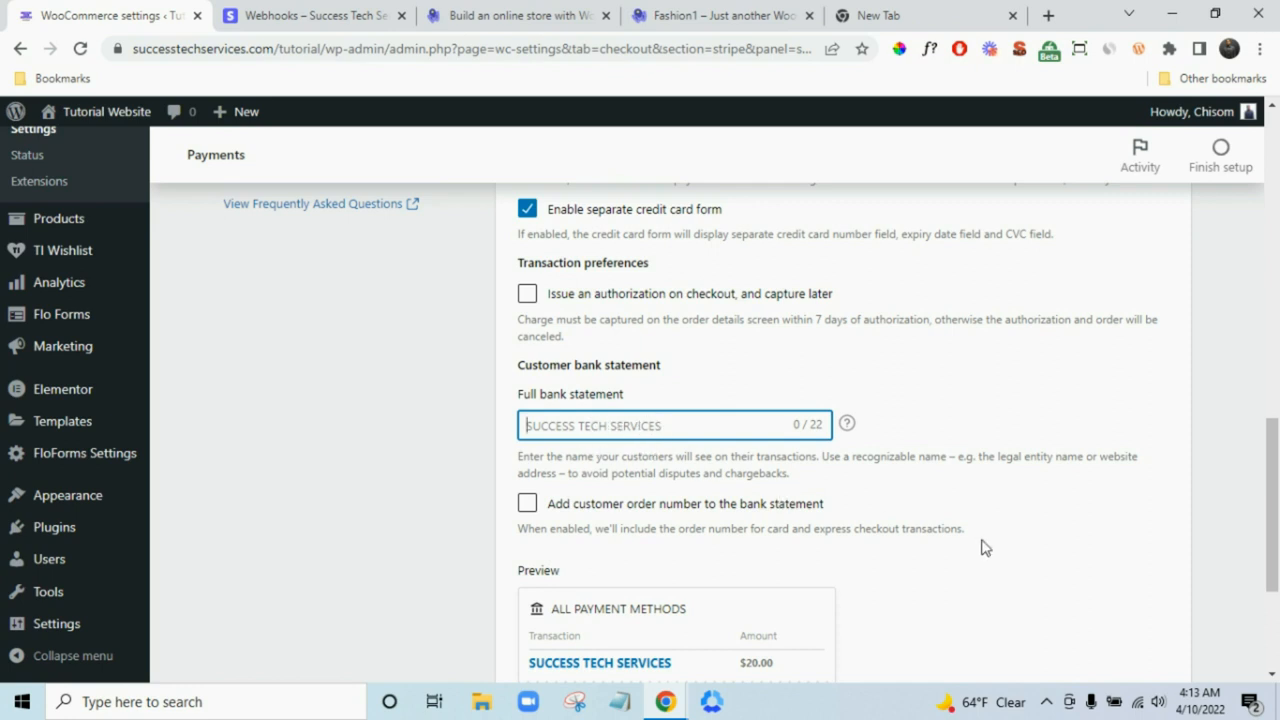
{"action": "scroll", "coordinate": [983, 546], "scroll_direction": "down", "scroll_amount": 1}
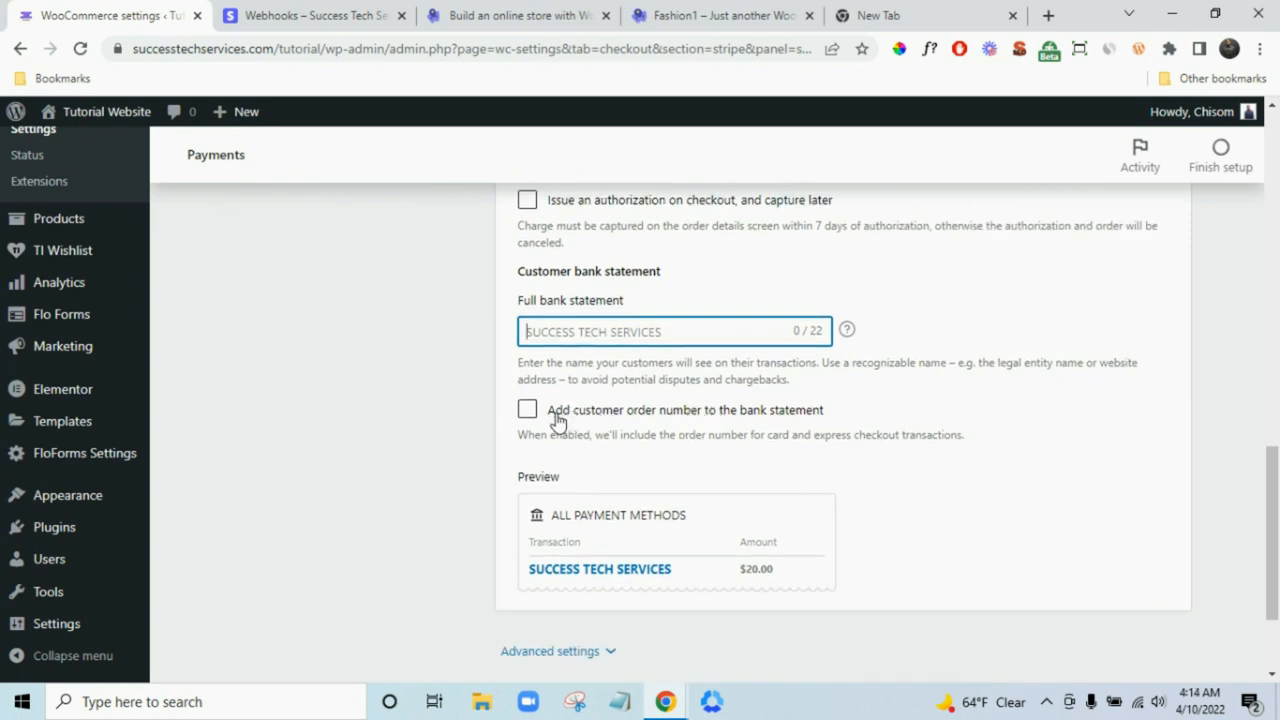
{"action": "scroll", "coordinate": [740, 428], "scroll_direction": "down", "scroll_amount": 2}
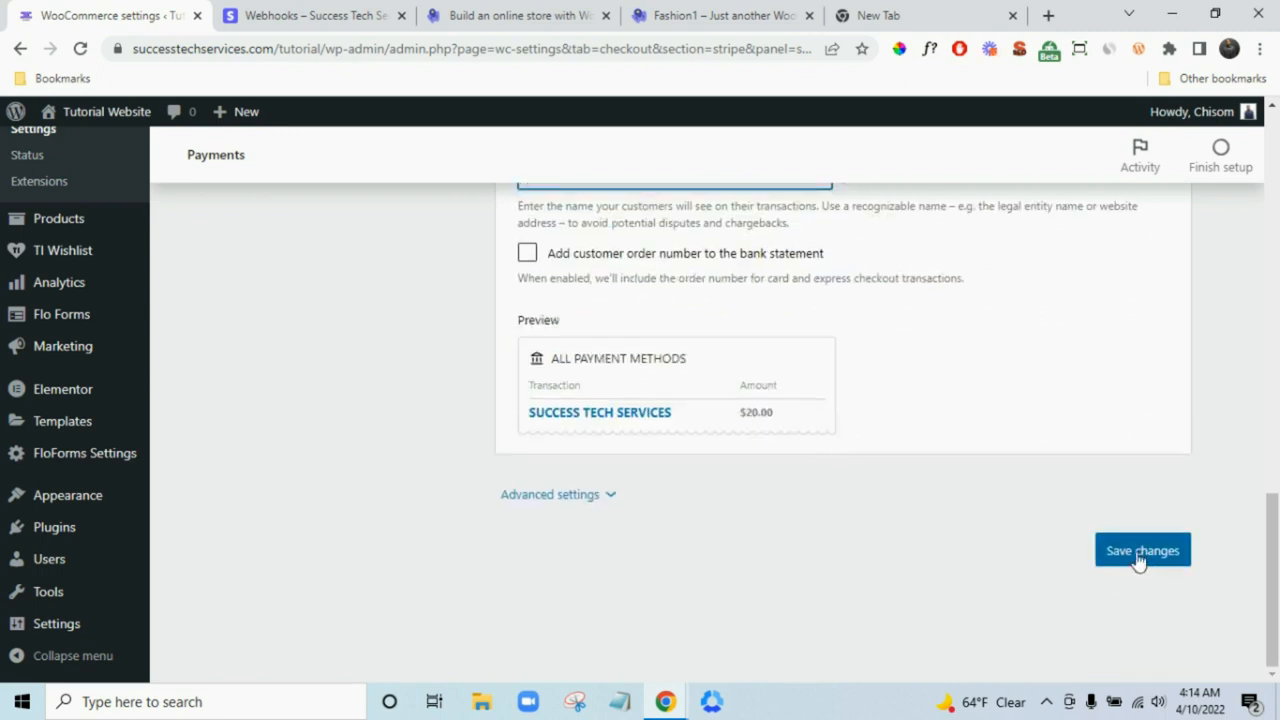
{"action": "left_click", "coordinate": [1139, 558]}
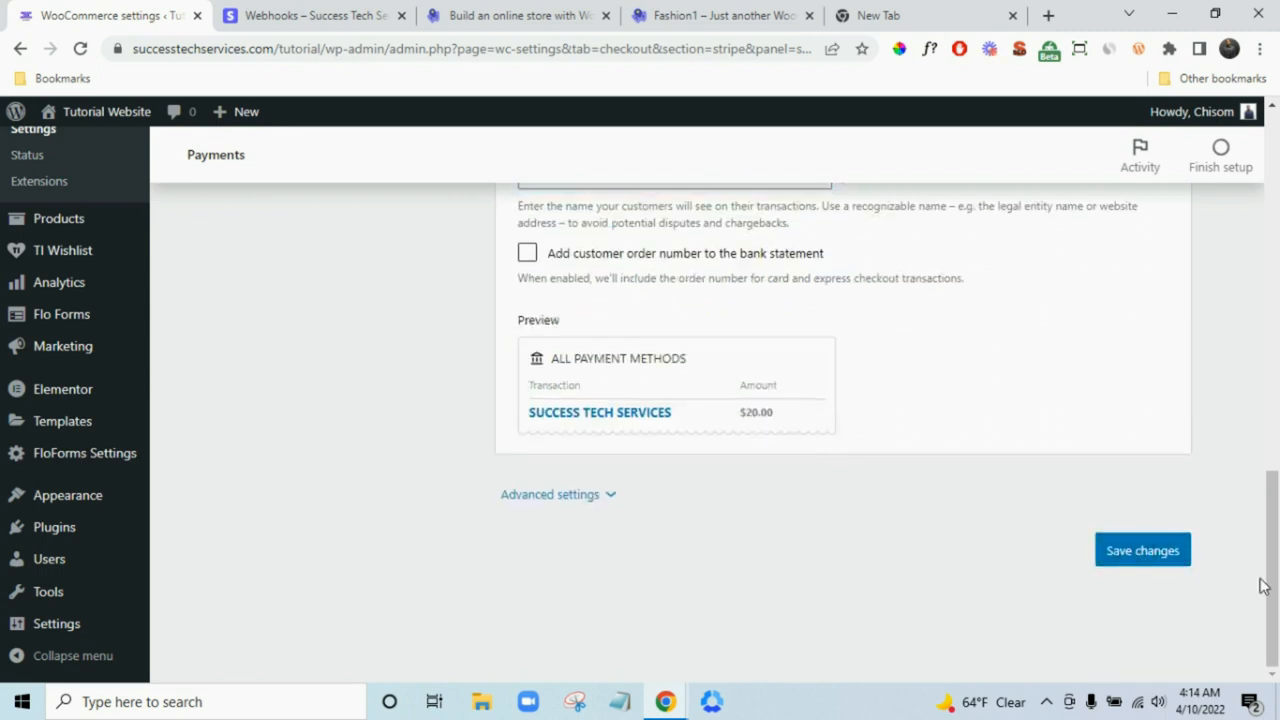
- Close the Stripe webhooks browser tab and review the payment methods list
{"action": "scroll", "coordinate": [928, 550], "scroll_direction": "up", "scroll_amount": 10}
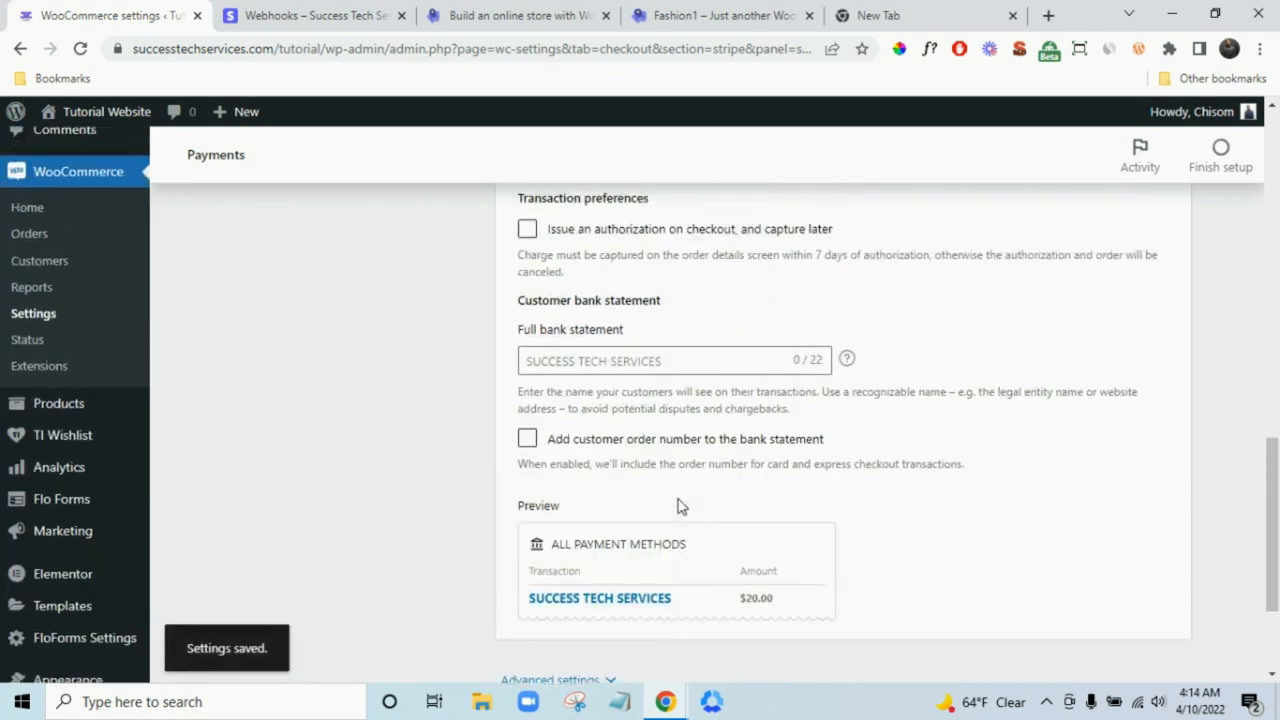
{"action": "scroll", "coordinate": [590, 530], "scroll_direction": "up", "scroll_amount": 2}
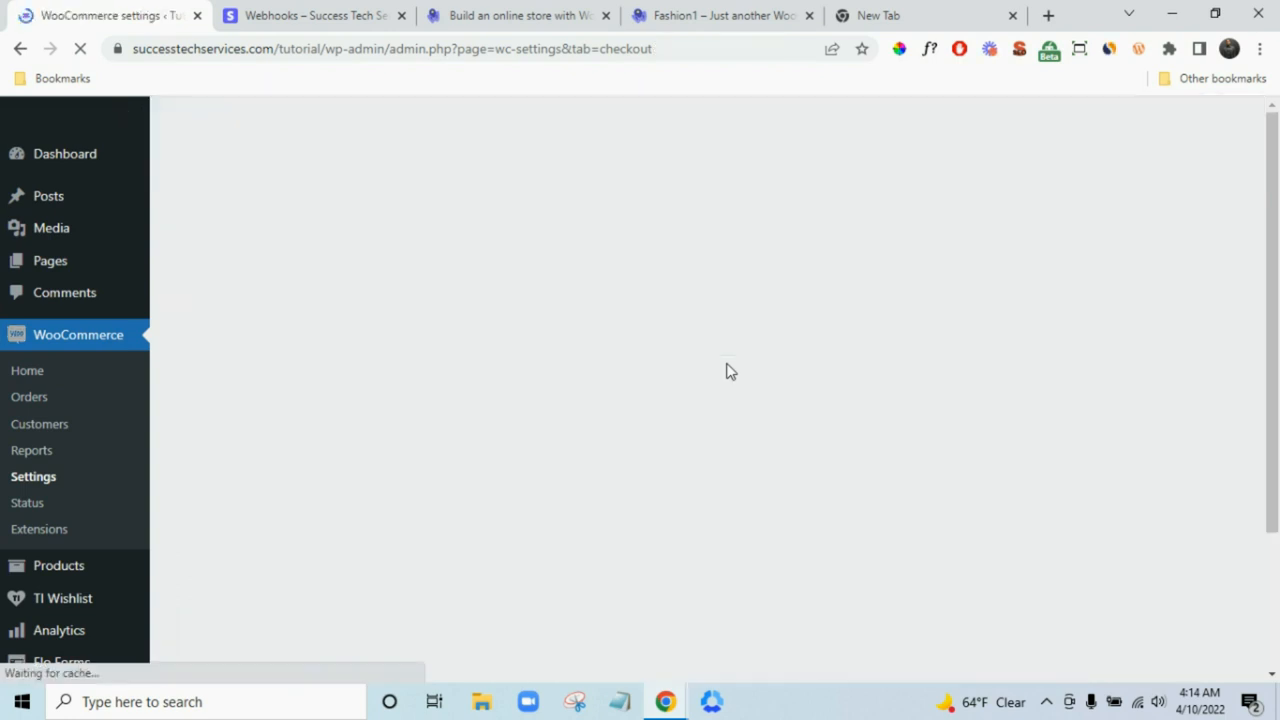
{"action": "scroll", "coordinate": [729, 370], "scroll_direction": "down", "scroll_amount": 2}
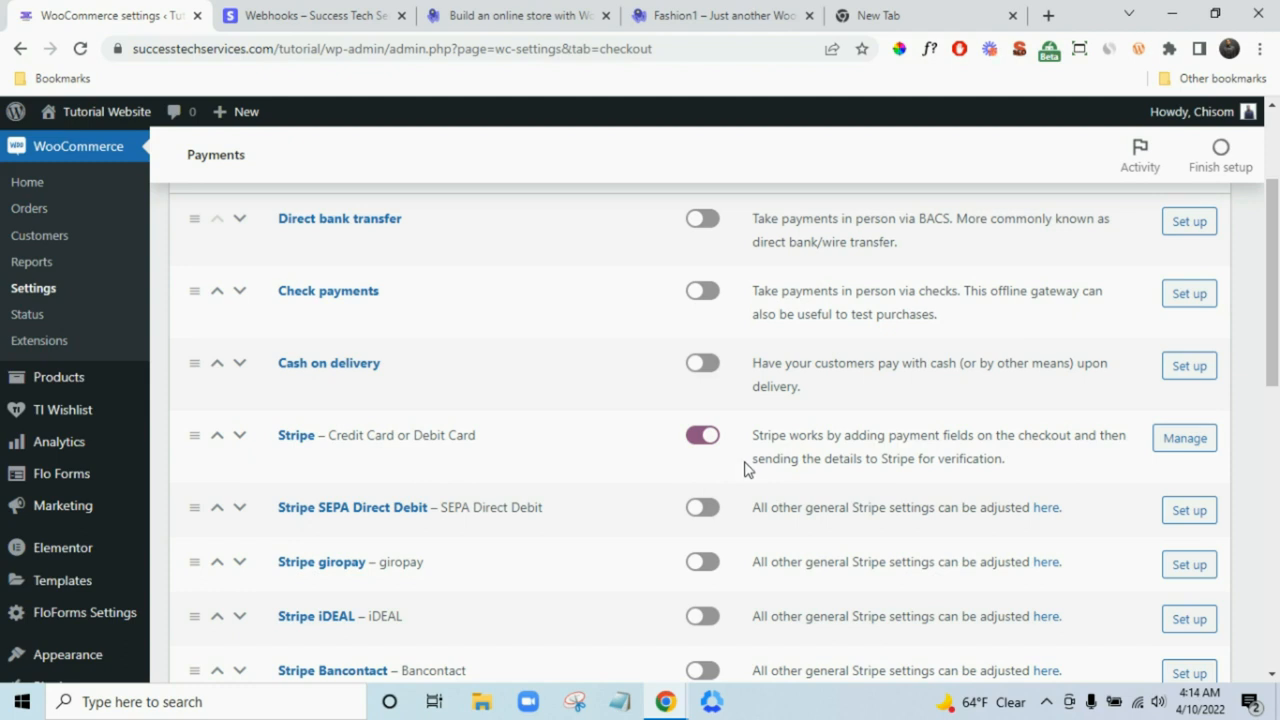
{"action": "left_click", "coordinate": [402, 15]}
{"action": "scroll", "coordinate": [389, 334], "scroll_direction": "up", "scroll_amount": 2}
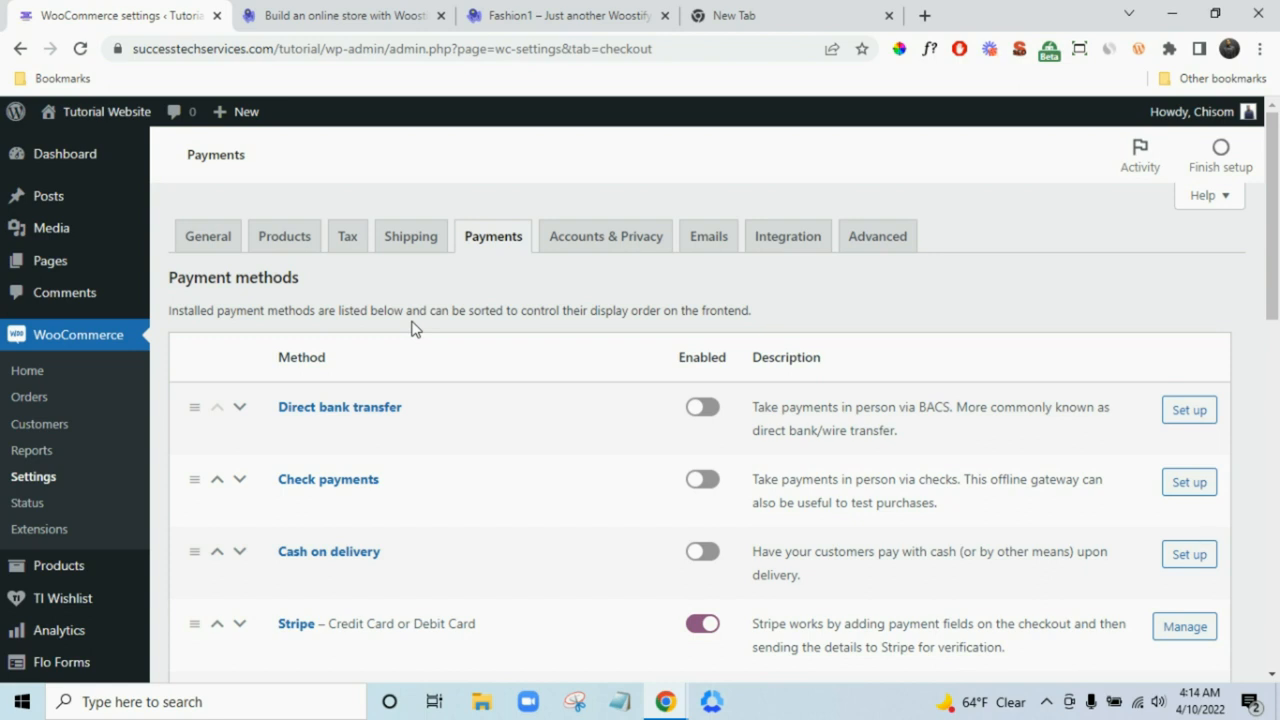
{"action": "scroll", "coordinate": [337, 371], "scroll_direction": "down", "scroll_amount": 1}
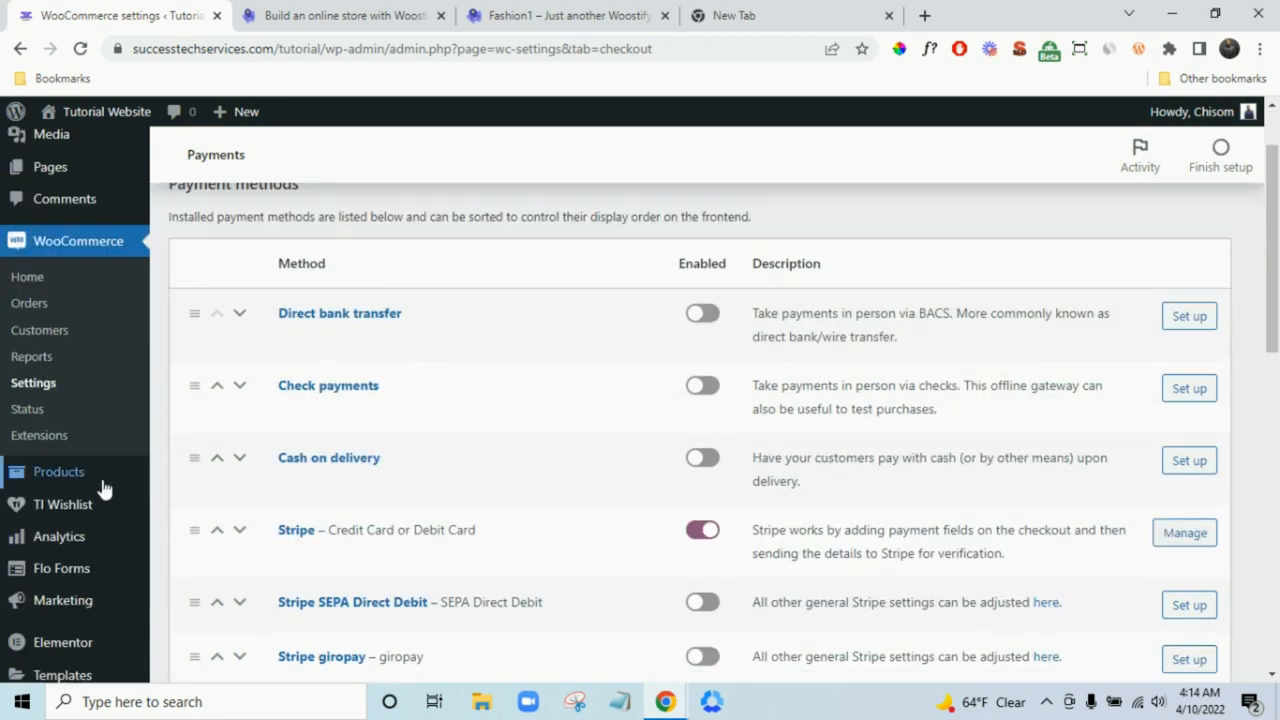
- Start a new product from the Products list
{"action": "mouse_move", "coordinate": [97, 485]}
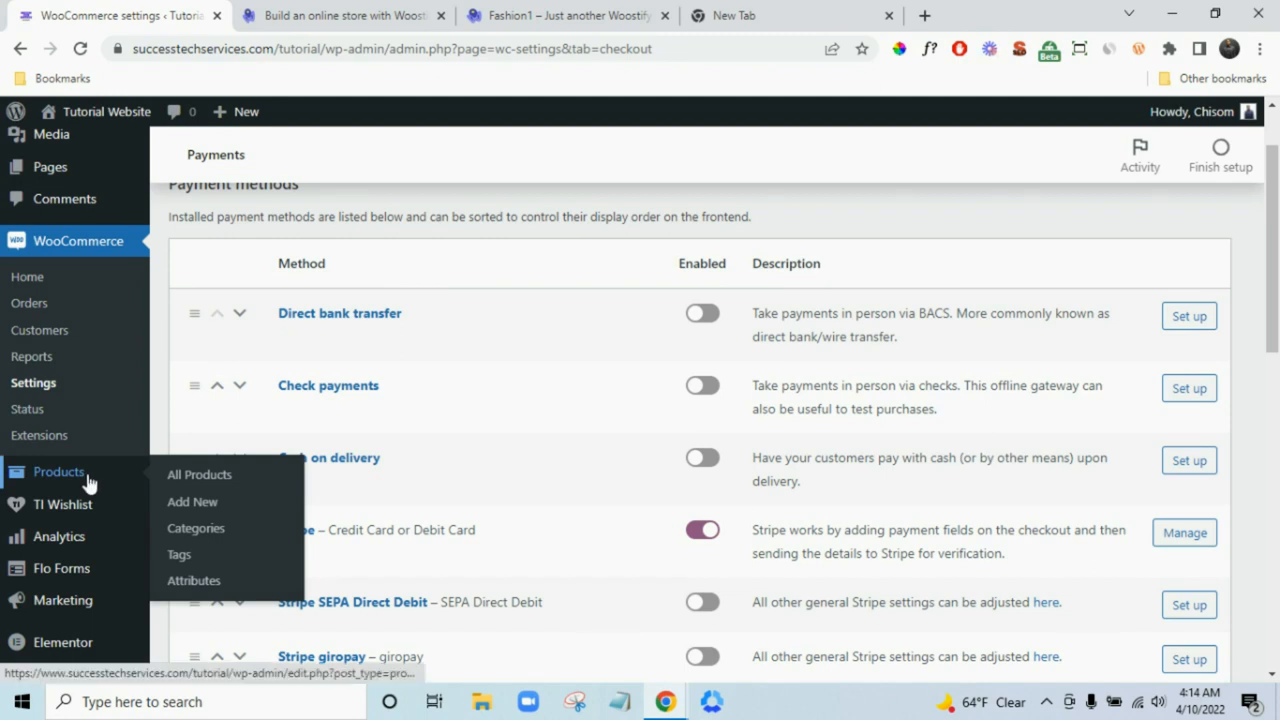
{"action": "left_click", "coordinate": [88, 484]}
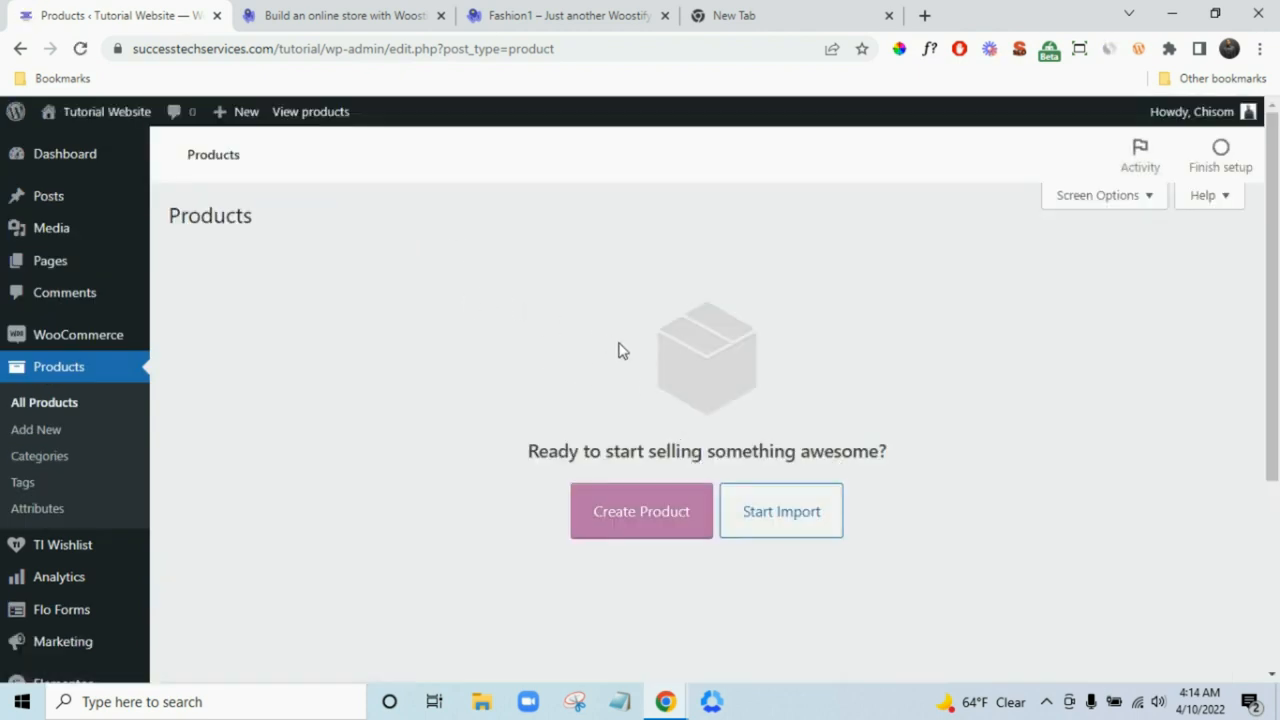
{"action": "left_click", "coordinate": [671, 532]}
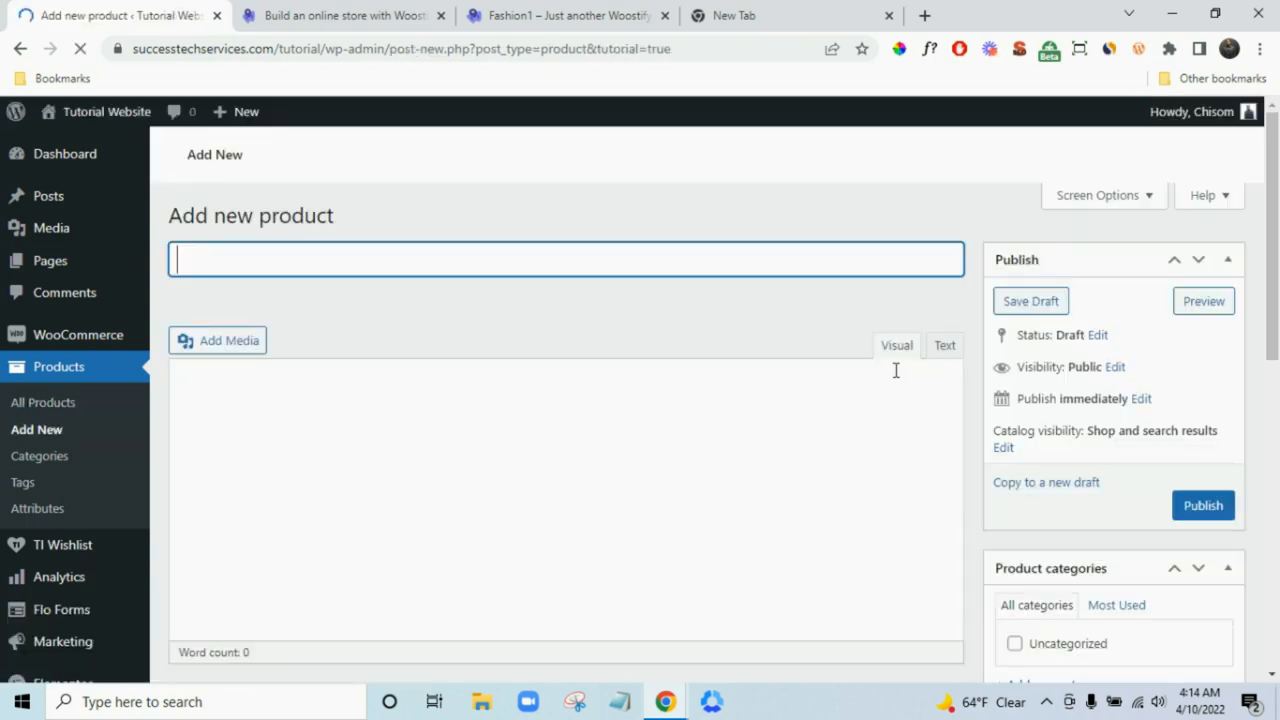
- Browse the Fashion1 demo store's product grid for reference
{"action": "left_click", "coordinate": [610, 15]}
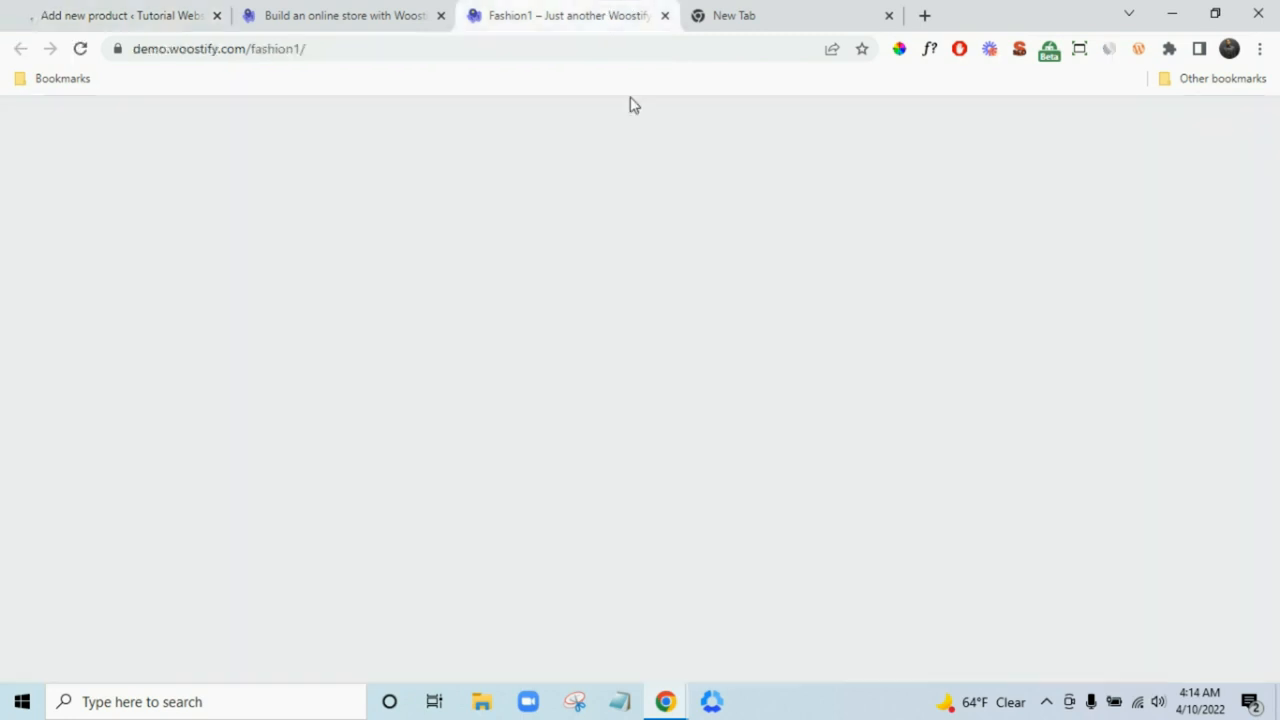
{"action": "scroll", "coordinate": [503, 308], "scroll_direction": "up", "scroll_amount": 8}
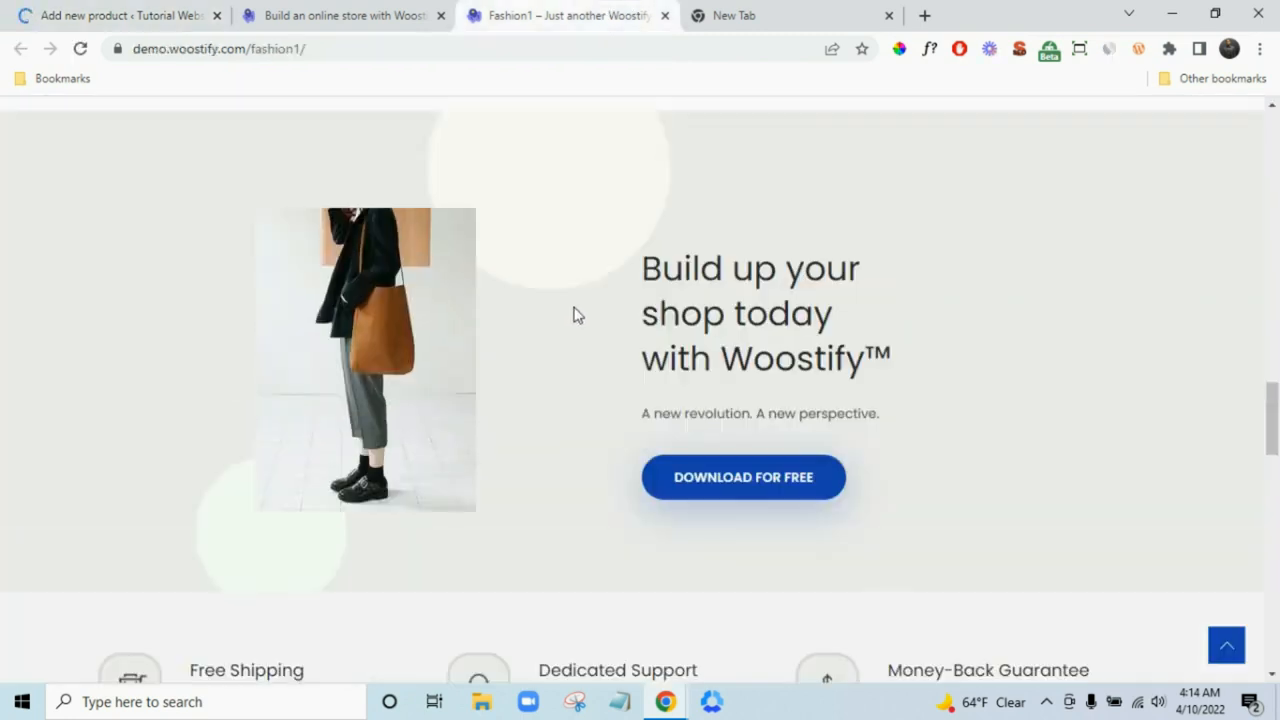
{"action": "scroll", "coordinate": [573, 315], "scroll_direction": "down", "scroll_amount": 5}
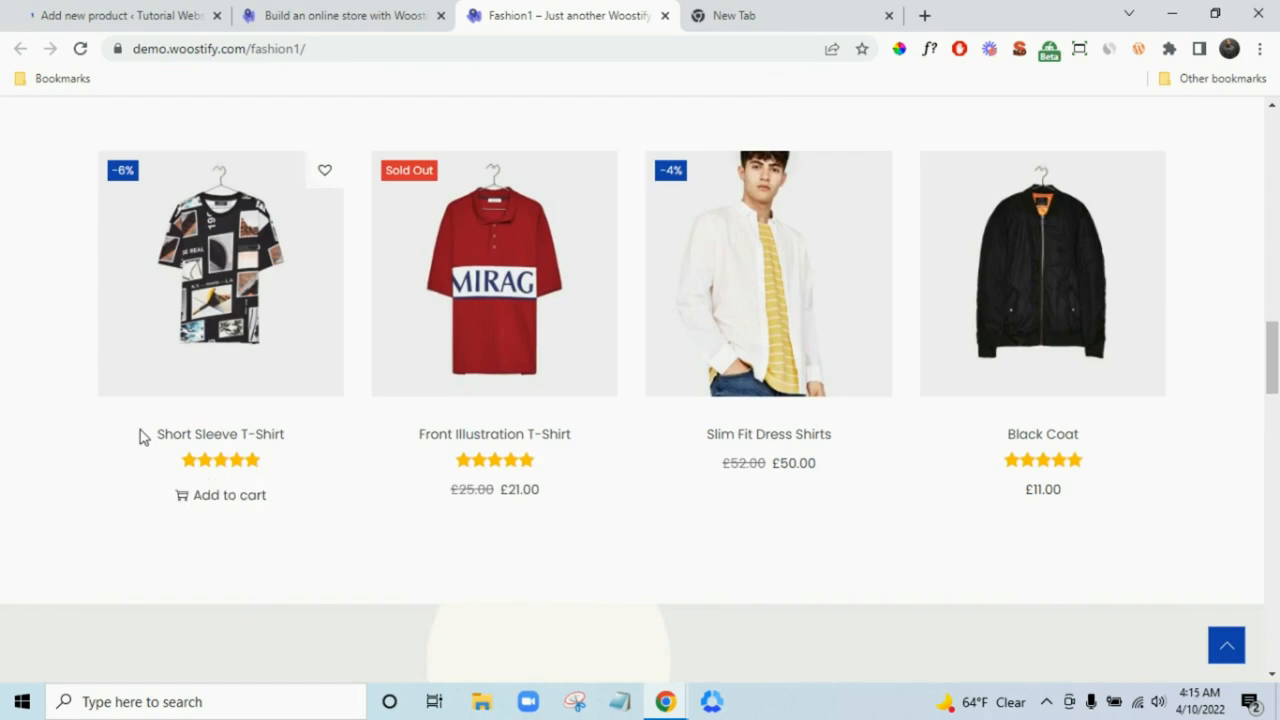
{"action": "scroll", "coordinate": [727, 396], "scroll_direction": "down", "scroll_amount": 10}
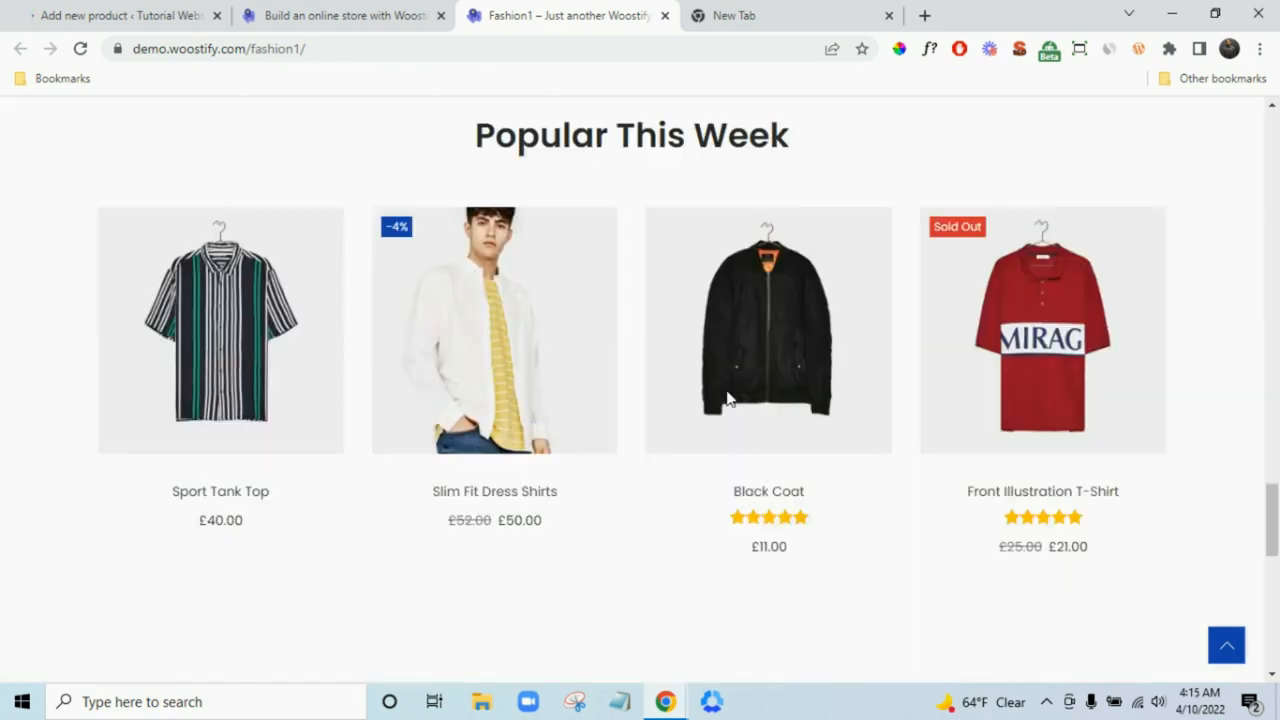
{"action": "left_click", "coordinate": [160, 15]}
- Title the product 'Slim Fit Dress Shirts' and dismiss the tour tip and backup notice
{"action": "type", "text": "S"}
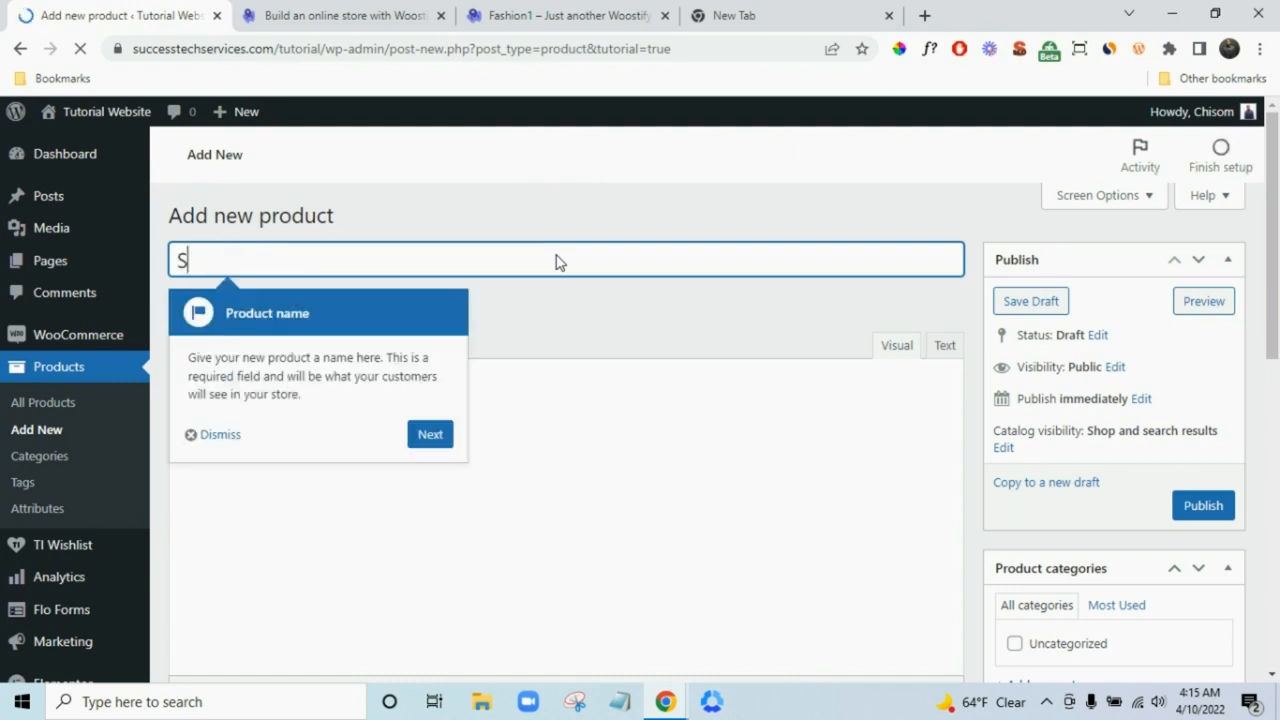
{"action": "type", "text": "lim F"}
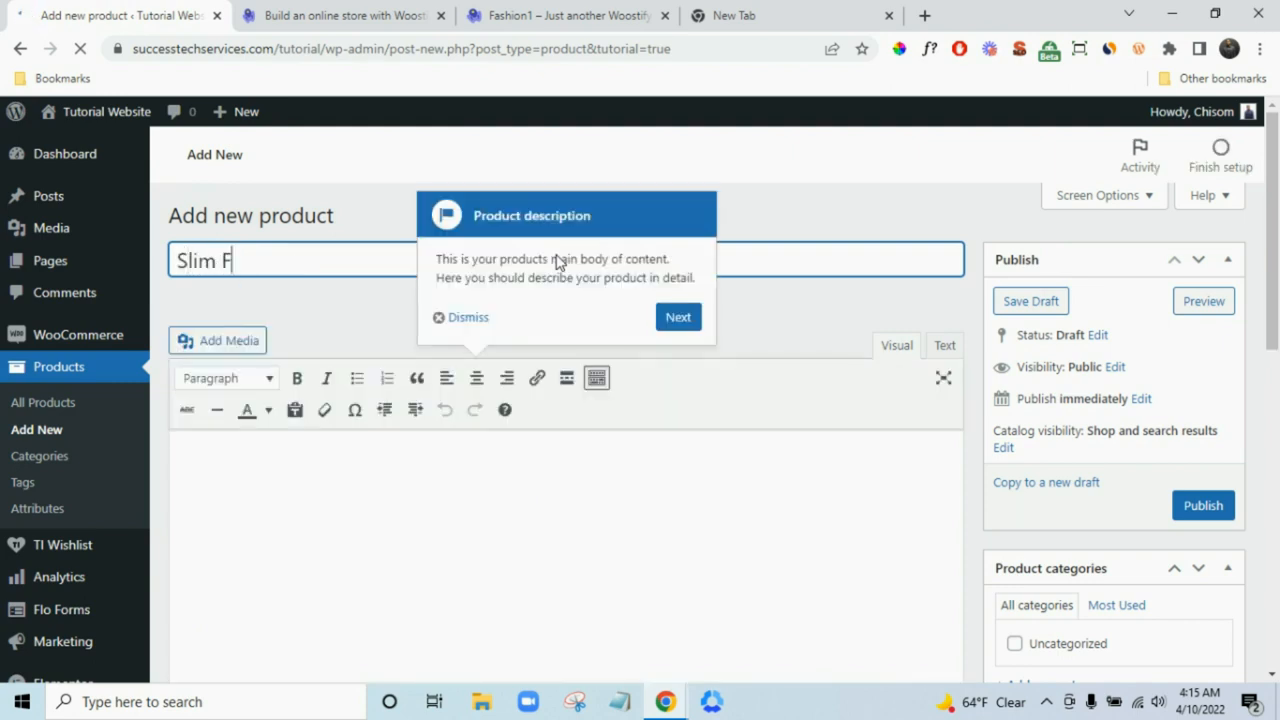
{"action": "type", "text": "it Dres"}
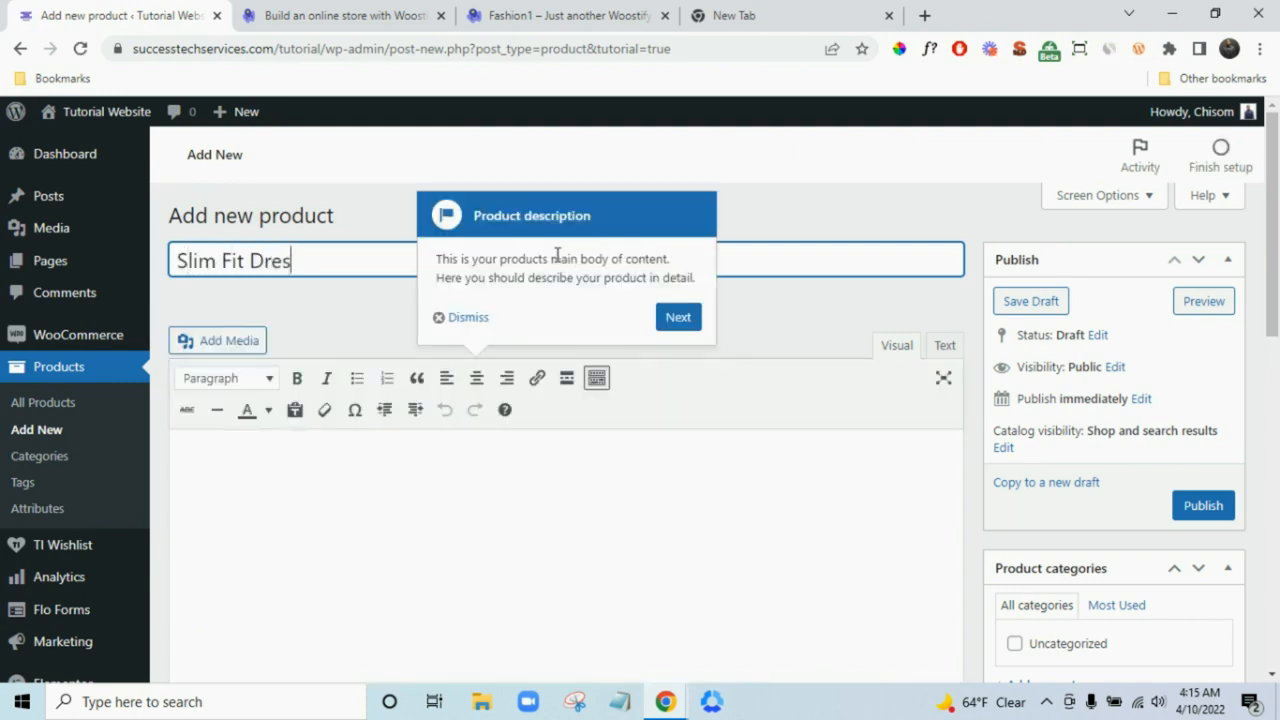
{"action": "type", "text": "s Shirts"}
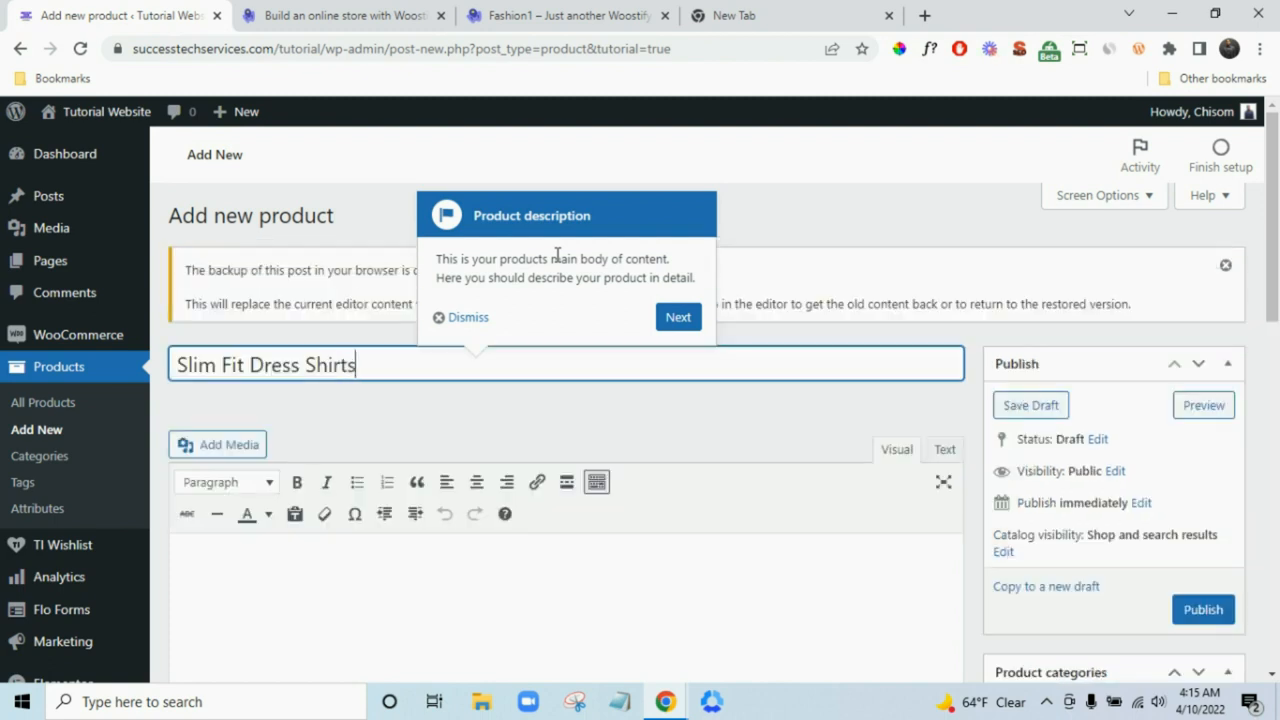
{"action": "left_click", "coordinate": [467, 318]}
{"action": "left_click", "coordinate": [1225, 266]}
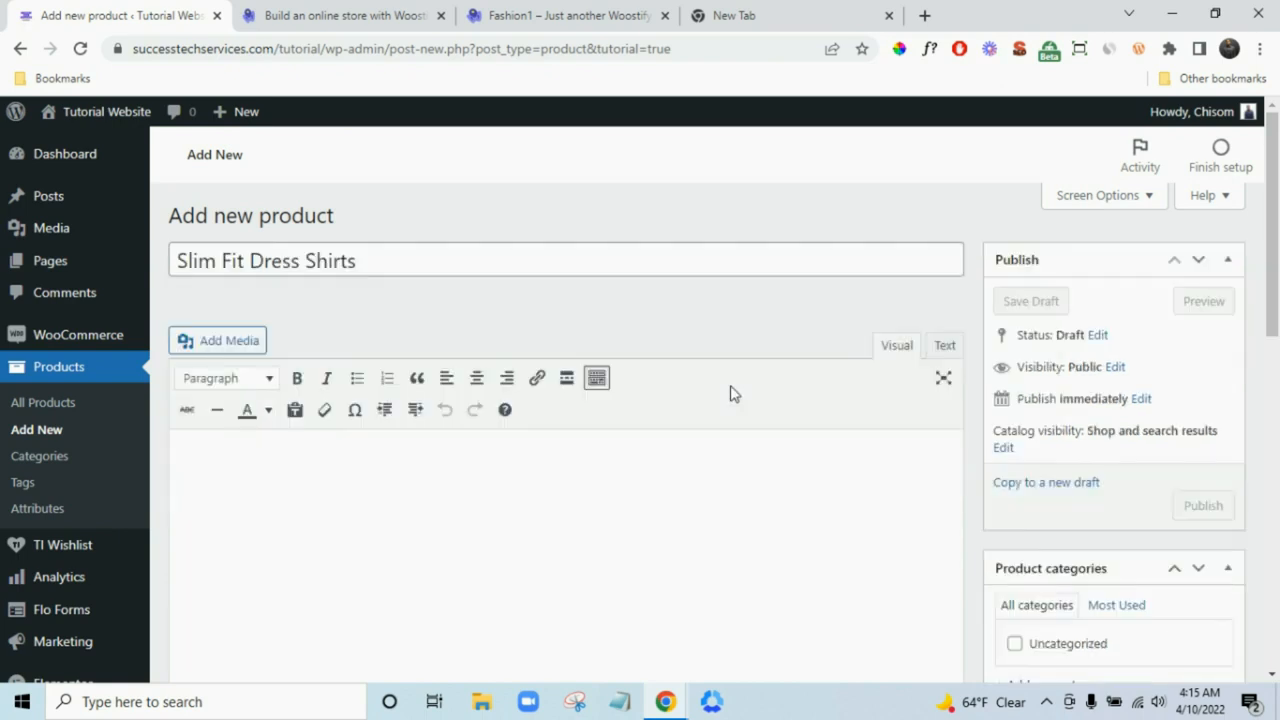
- Bring up the Fashion1 demo's Slim Fit Dress Shirts page for reference
{"action": "scroll", "coordinate": [568, 381], "scroll_direction": "down", "scroll_amount": 3}
{"action": "scroll", "coordinate": [568, 381], "scroll_direction": "up", "scroll_amount": 2}
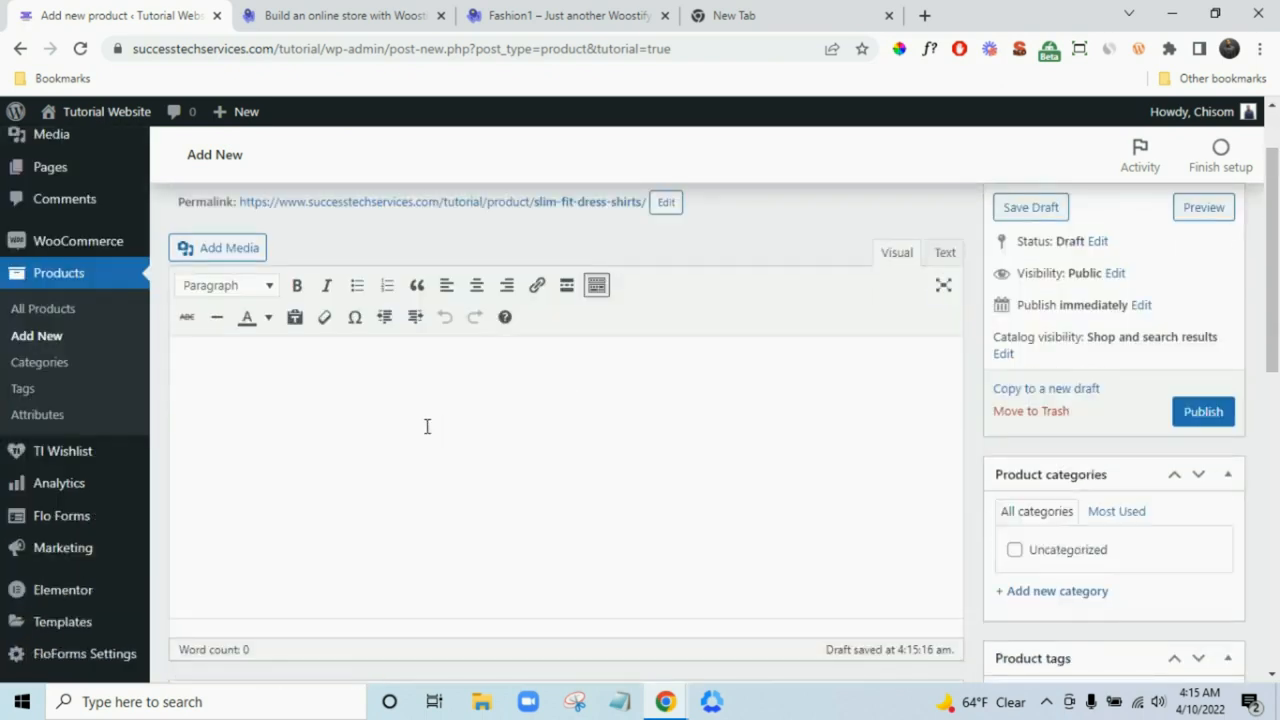
{"action": "left_click", "coordinate": [352, 14]}
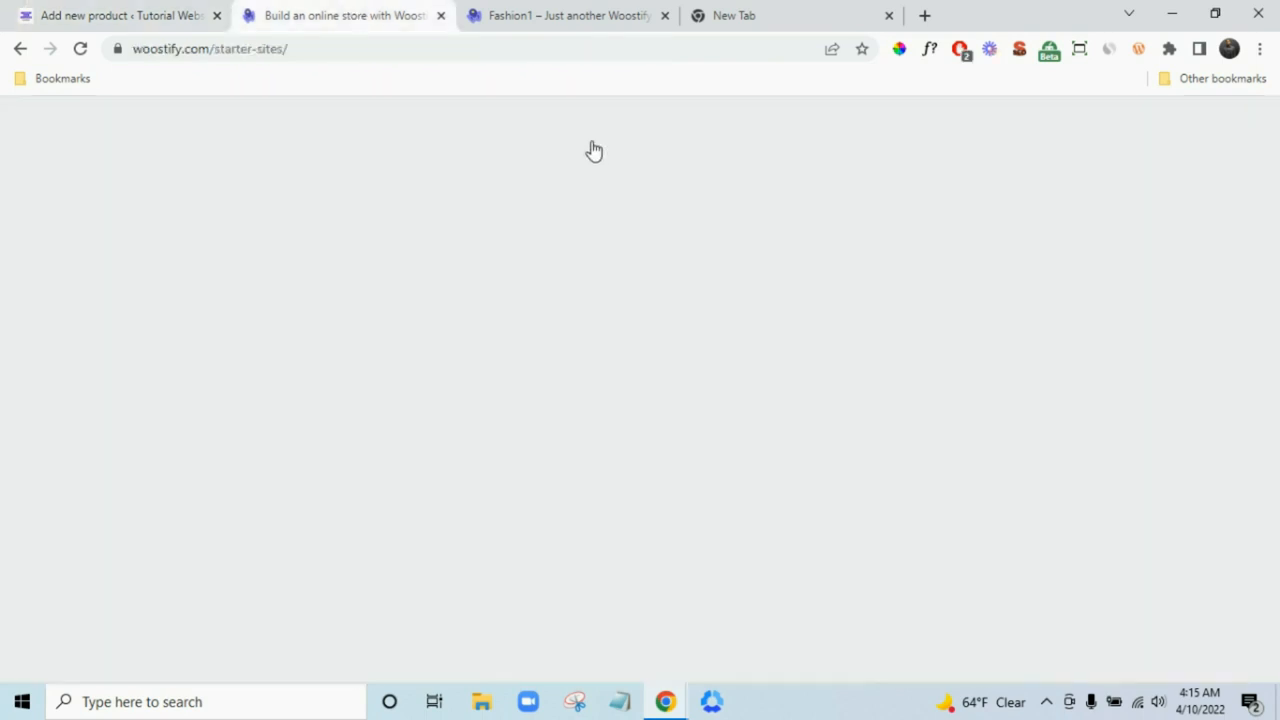
{"action": "left_click", "coordinate": [586, 12]}
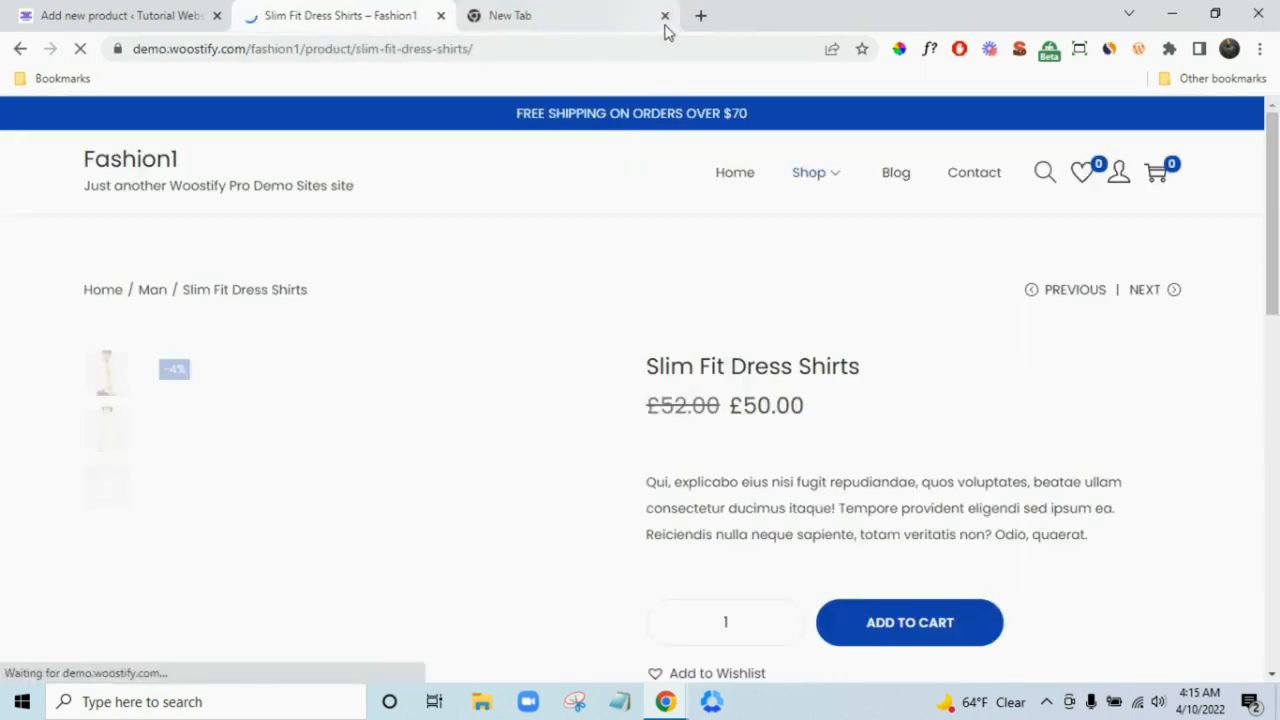
- Close the empty tab and compare the demo product page with the new product editor
{"action": "left_click", "coordinate": [665, 18]}
{"action": "scroll", "coordinate": [889, 449], "scroll_direction": "down", "scroll_amount": 4}
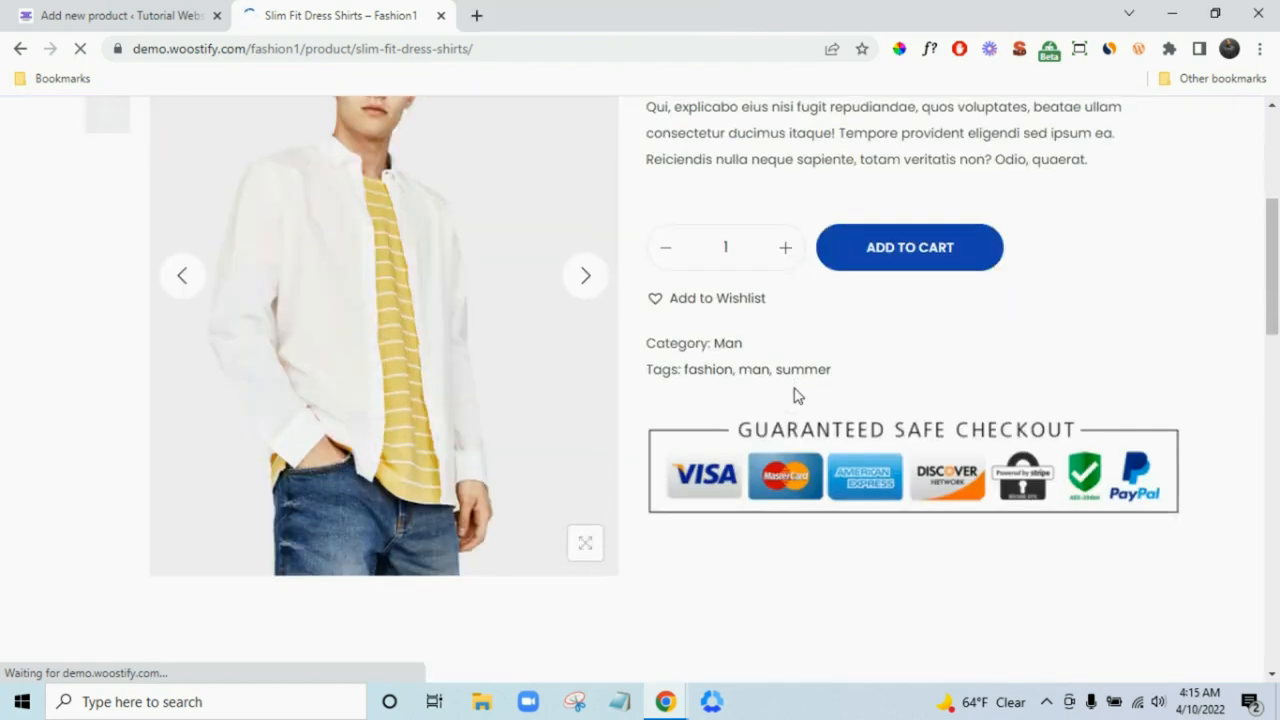
{"action": "scroll", "coordinate": [797, 395], "scroll_direction": "up", "scroll_amount": 3}
{"action": "left_click", "coordinate": [68, 14]}
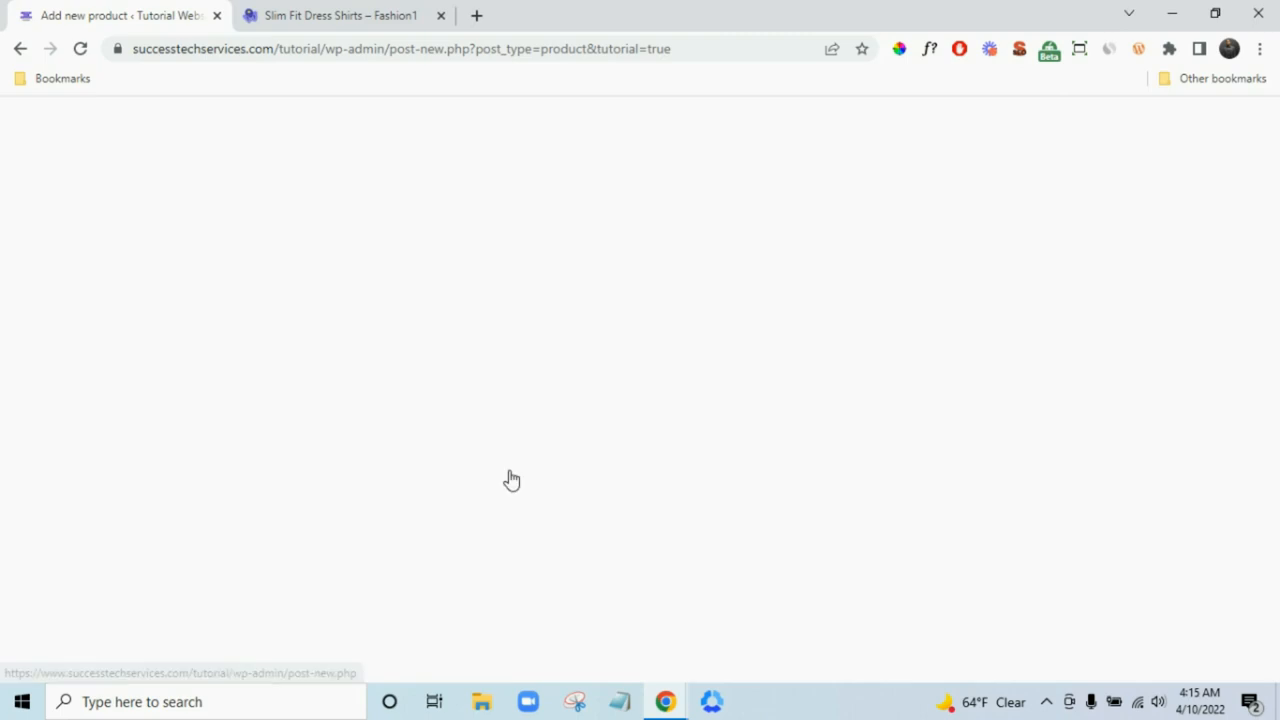
{"action": "scroll", "coordinate": [416, 488], "scroll_direction": "up", "scroll_amount": 1}
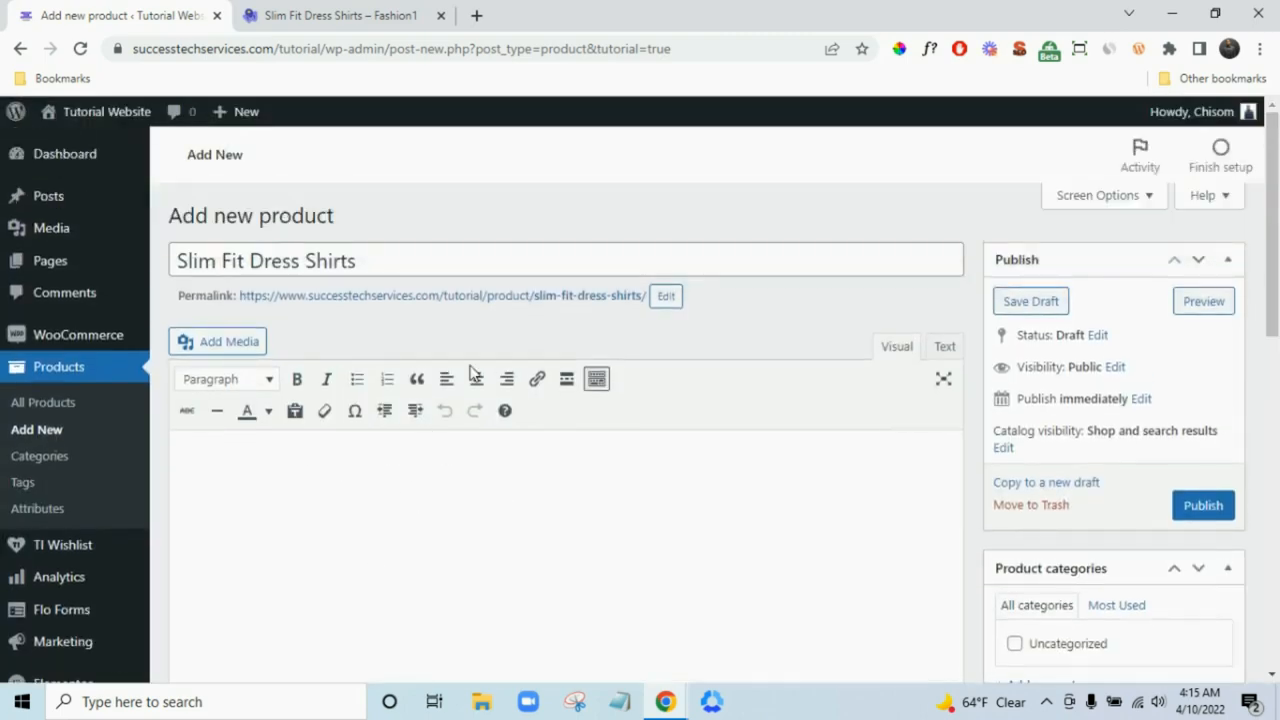
{"action": "left_click", "coordinate": [378, 12]}
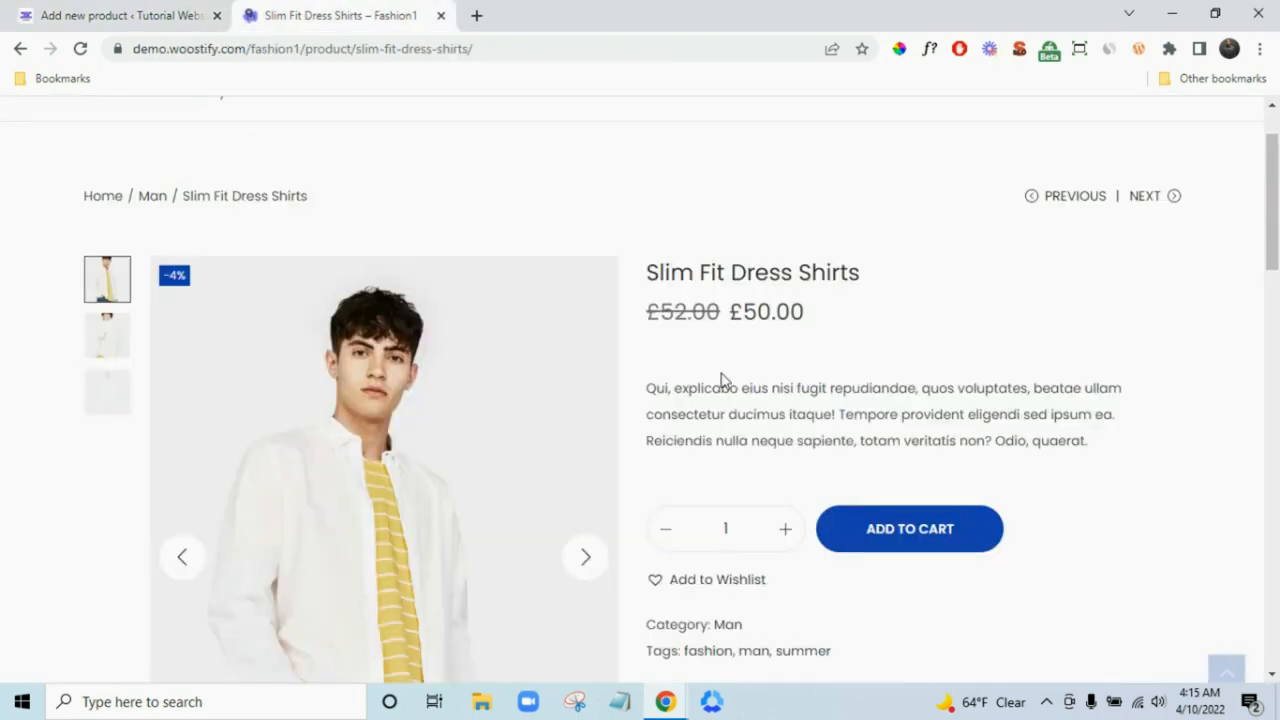
{"action": "scroll", "coordinate": [726, 382], "scroll_direction": "down", "scroll_amount": 7}
{"action": "left_click", "coordinate": [150, 12]}
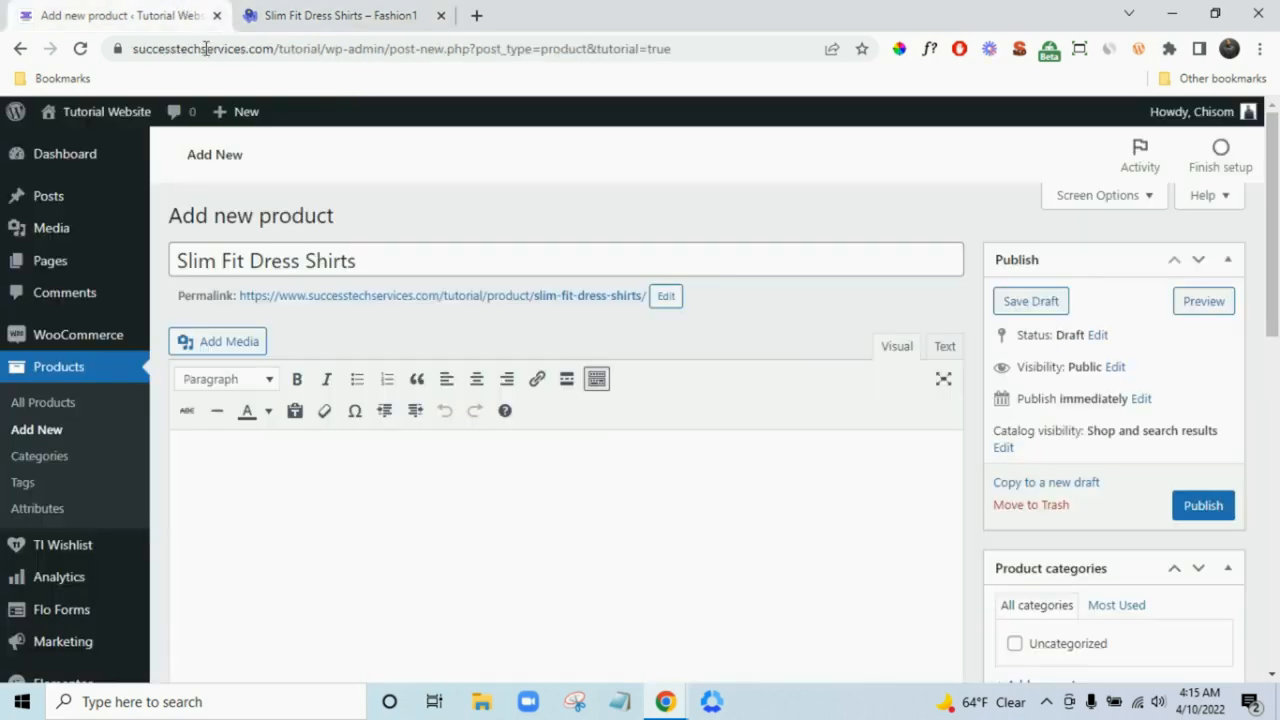
{"action": "scroll", "coordinate": [634, 471], "scroll_direction": "down", "scroll_amount": 15}
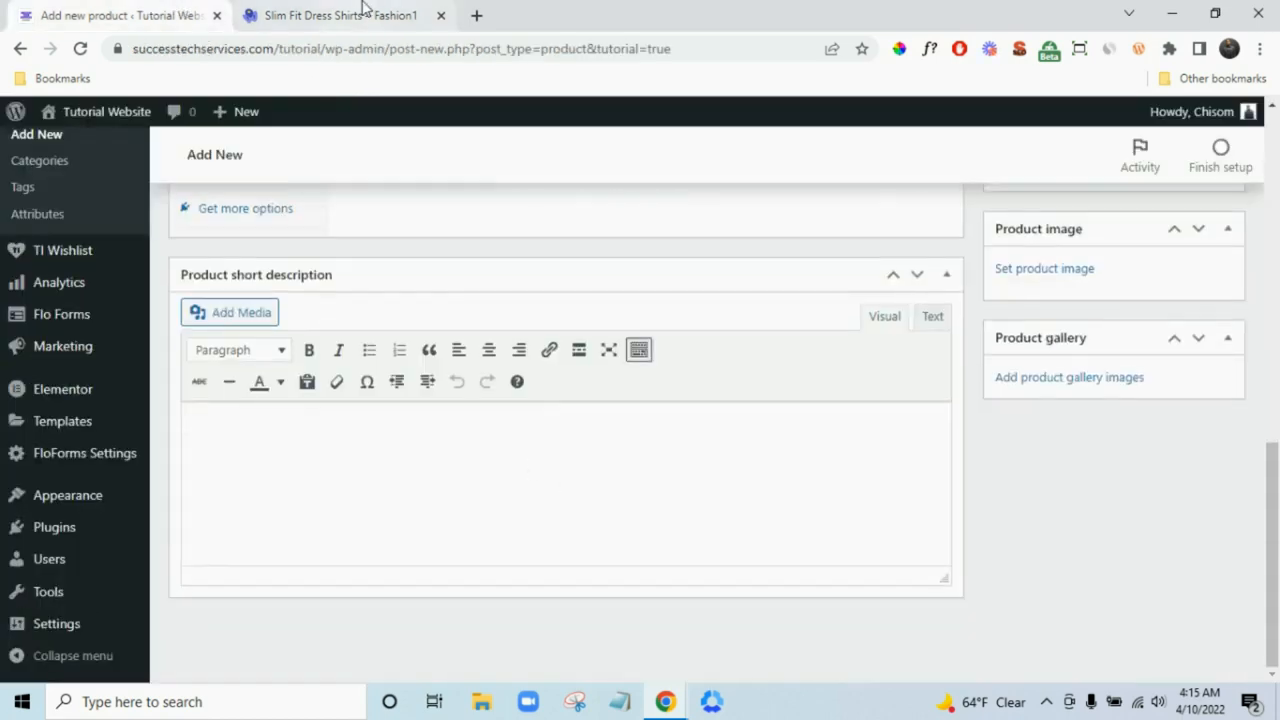
{"action": "left_click", "coordinate": [363, 10]}
{"action": "scroll", "coordinate": [935, 465], "scroll_direction": "up", "scroll_amount": 7}
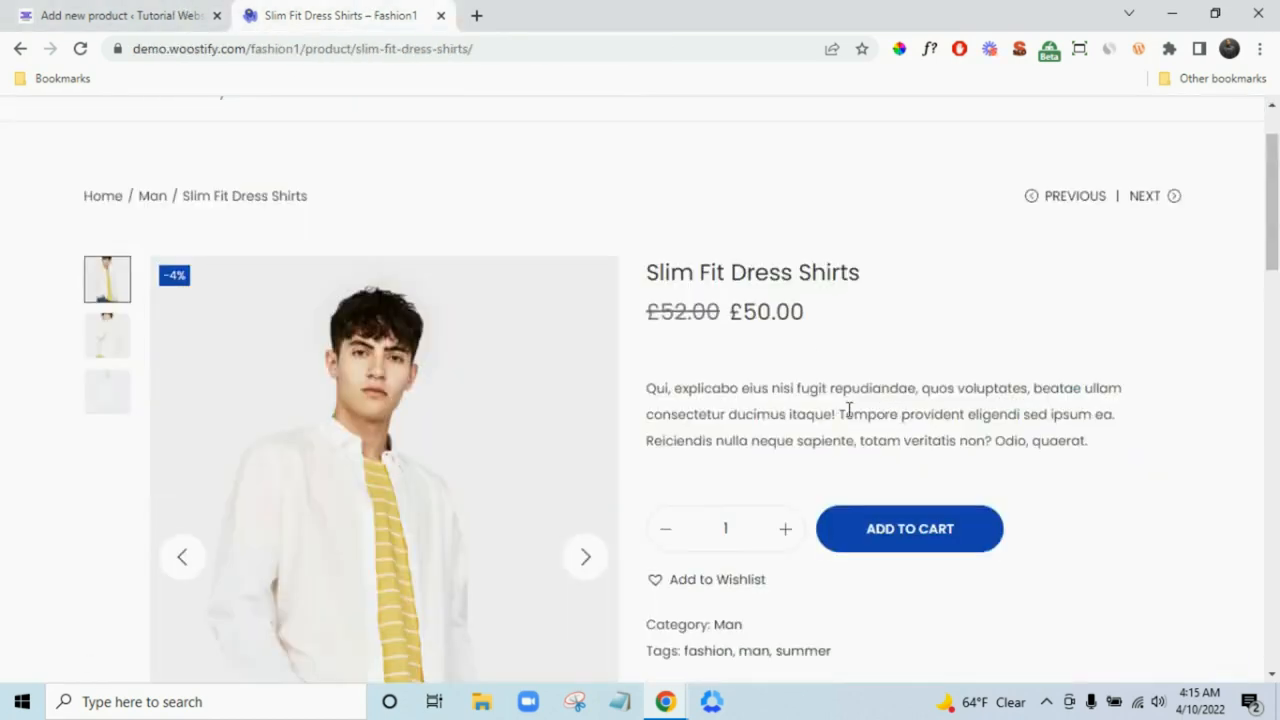
{"action": "left_click", "coordinate": [160, 12]}
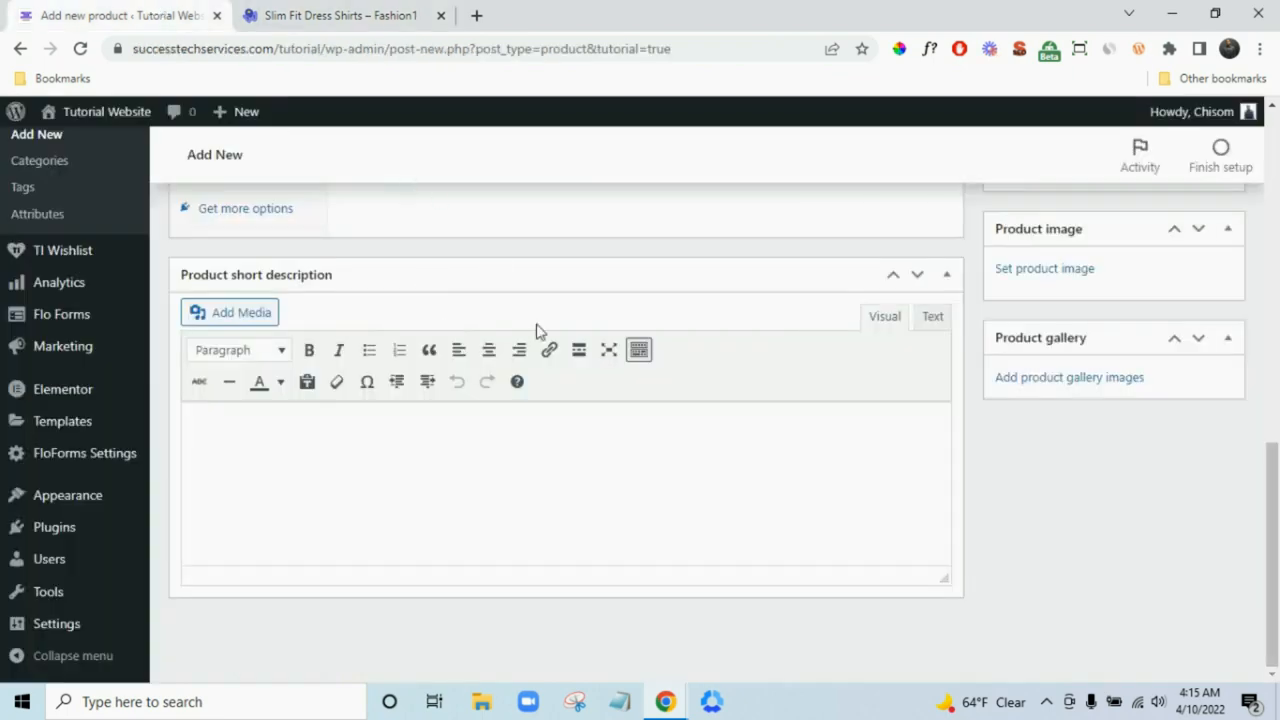
{"action": "scroll", "coordinate": [550, 360], "scroll_direction": "up", "scroll_amount": 10}
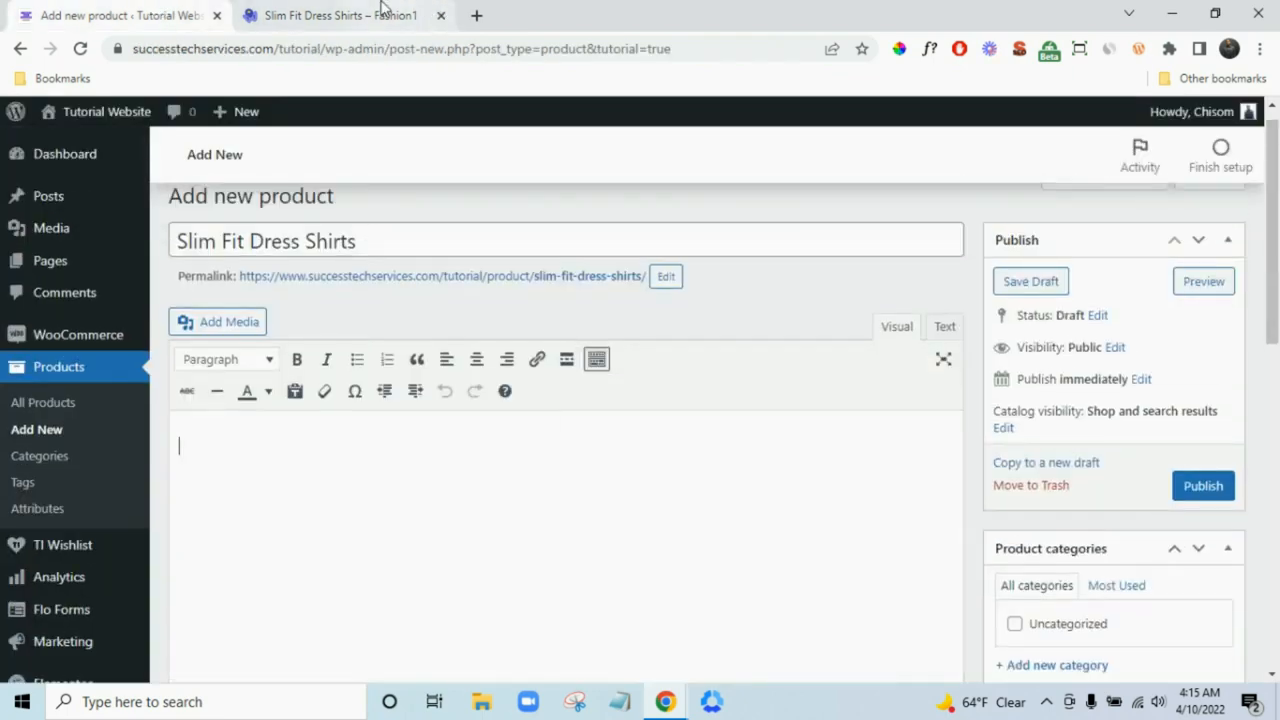
{"action": "left_click", "coordinate": [383, 12]}
{"action": "scroll", "coordinate": [700, 409], "scroll_direction": "down", "scroll_amount": 10}
{"action": "scroll", "coordinate": [650, 368], "scroll_direction": "up", "scroll_amount": 2}
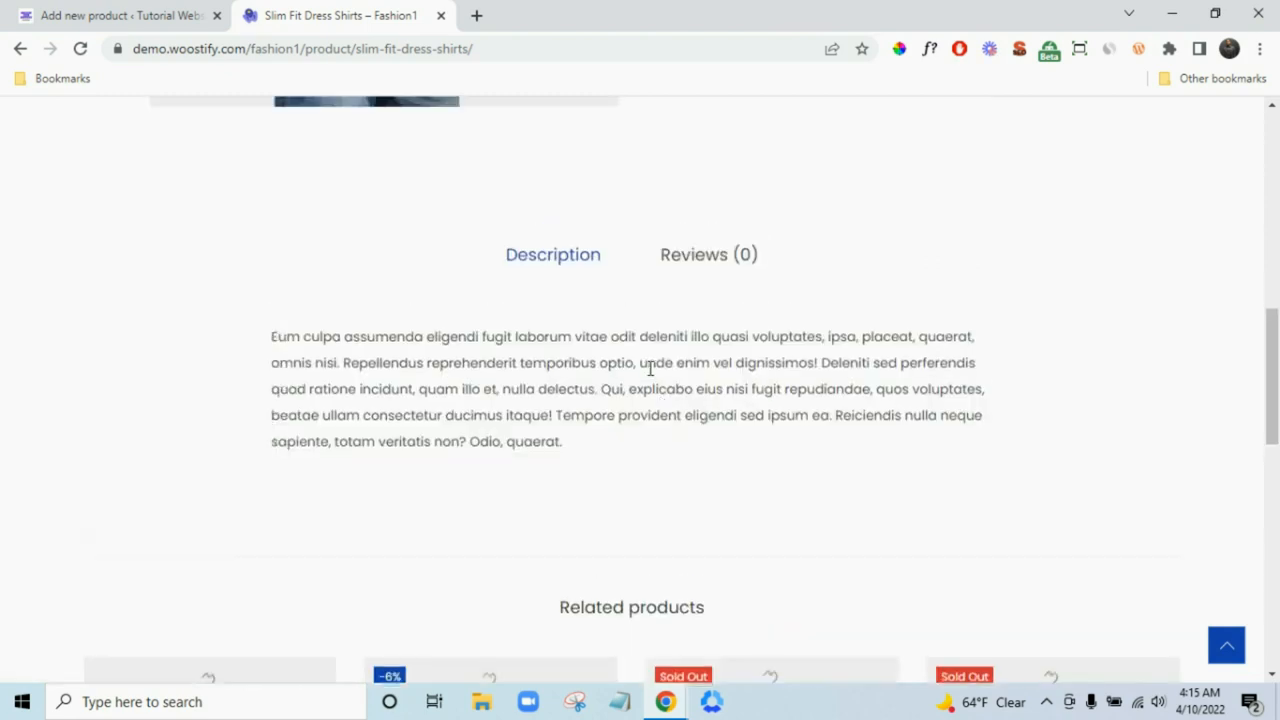
- Copy the demo's full description paragraph into the product description
{"action": "triple_click", "coordinate": [650, 368]}
{"action": "key", "text": "ctrl+c"}
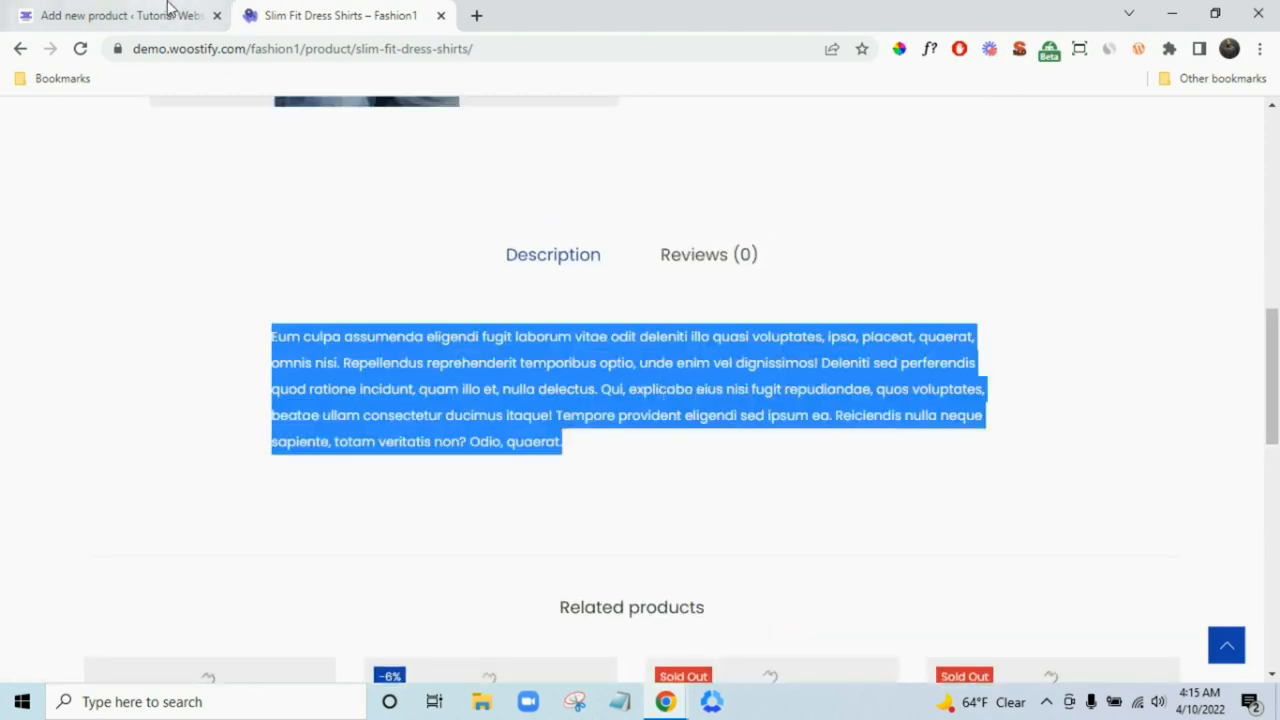
{"action": "left_click", "coordinate": [168, 12]}
{"action": "left_click", "coordinate": [550, 532]}
{"action": "key", "text": "ctrl+v"}
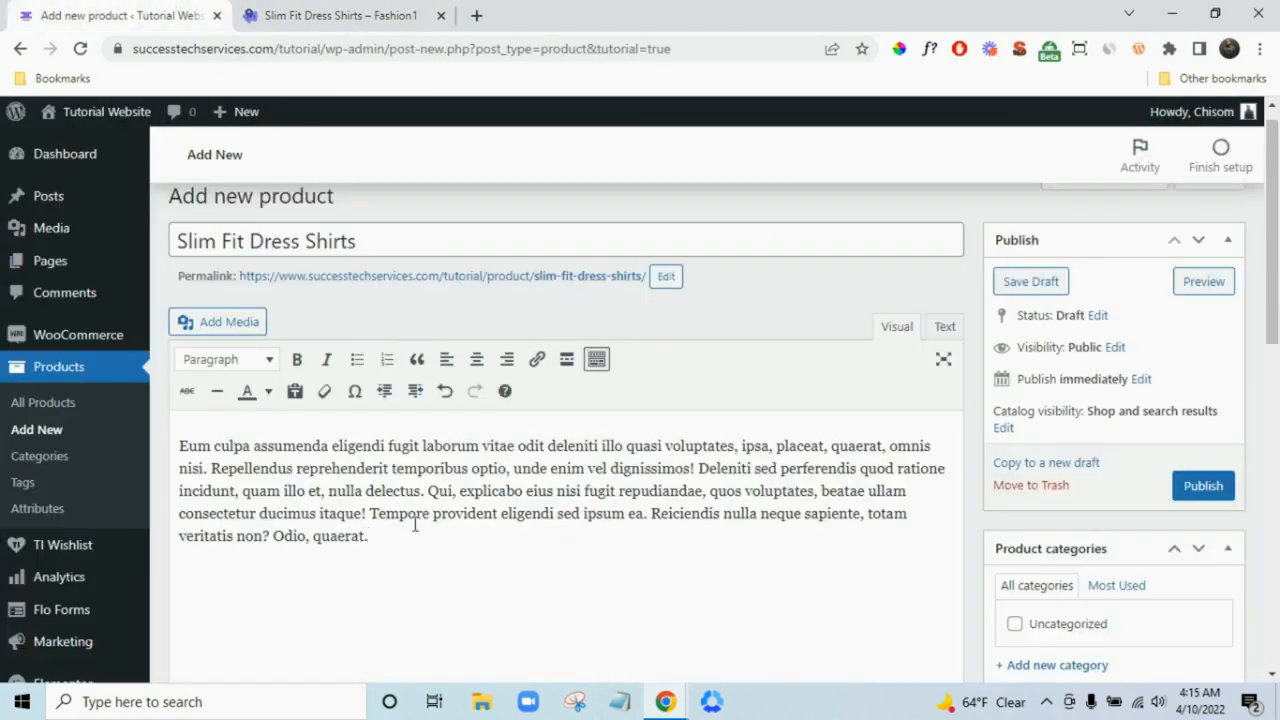
{"action": "scroll", "coordinate": [343, 540], "scroll_direction": "down", "scroll_amount": 10}
- Copy the demo's short description into Product short description, removing the extra blank line
{"action": "left_click", "coordinate": [523, 506]}
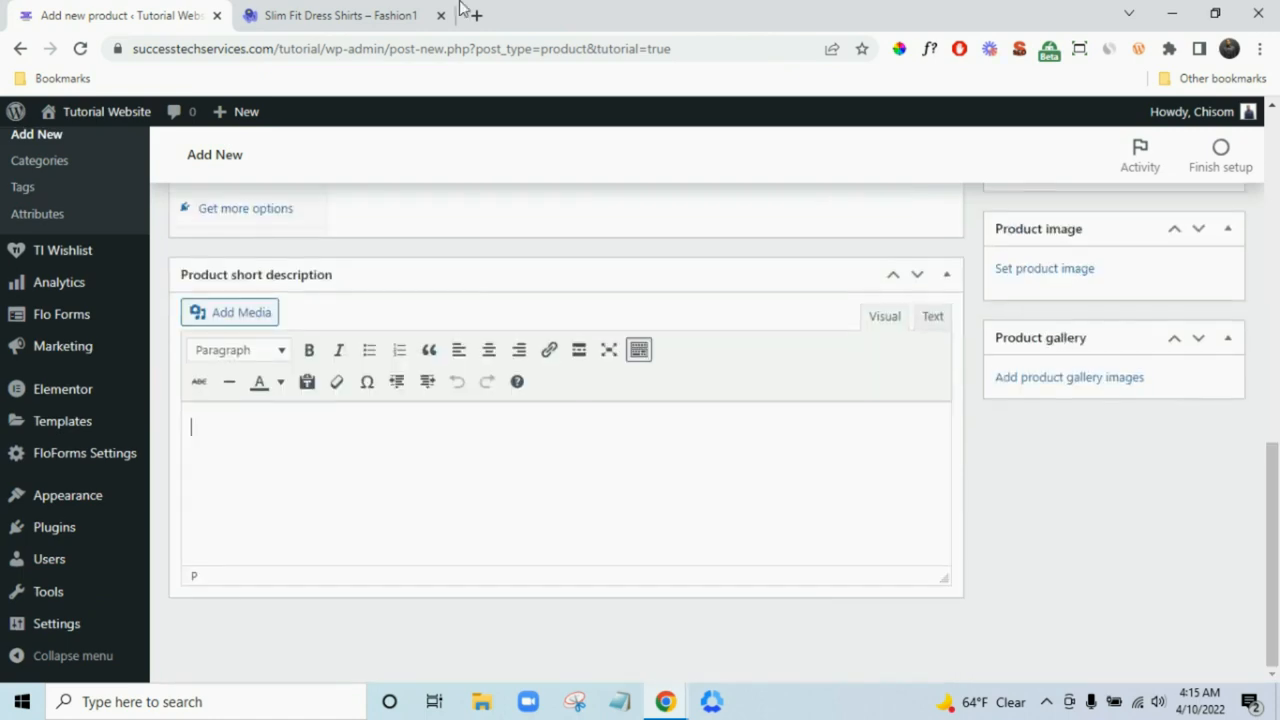
{"action": "left_click", "coordinate": [340, 15]}
{"action": "scroll", "coordinate": [797, 428], "scroll_direction": "up", "scroll_amount": 8}
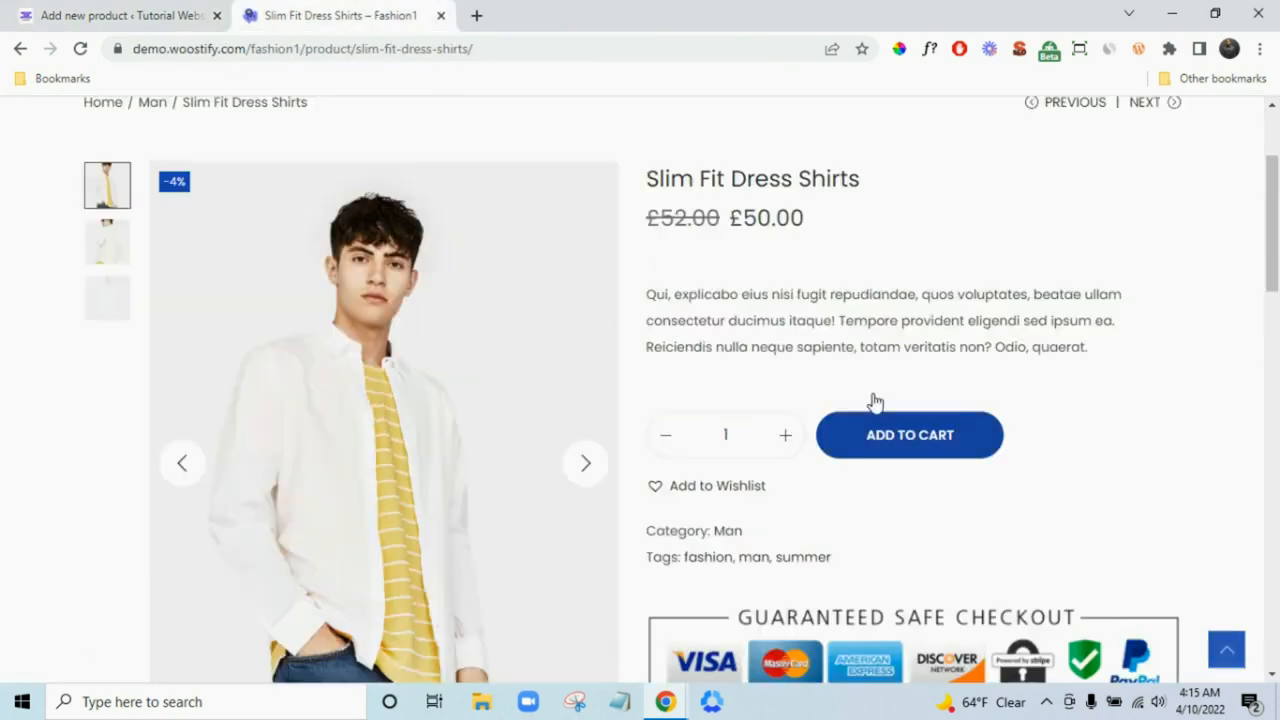
{"action": "triple_click", "coordinate": [883, 315]}
{"action": "key", "text": "ctrl+c"}
{"action": "left_click", "coordinate": [166, 12]}
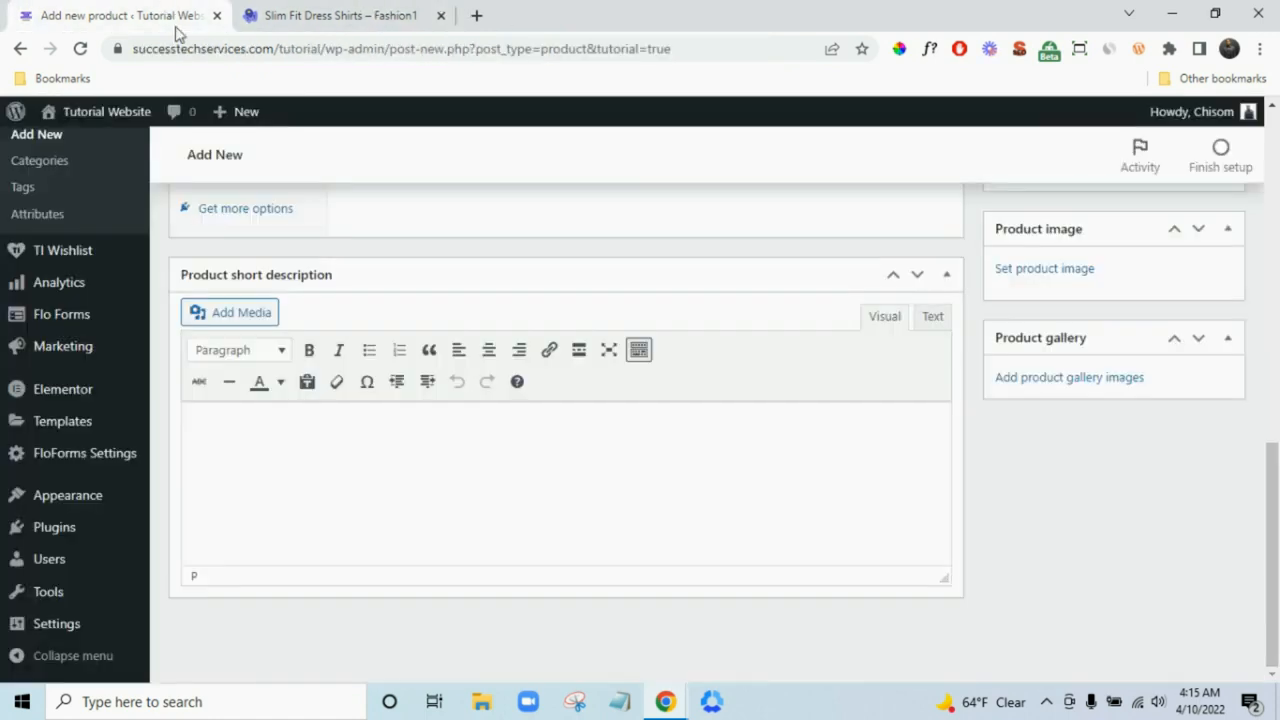
{"action": "key", "text": "ctrl+v"}
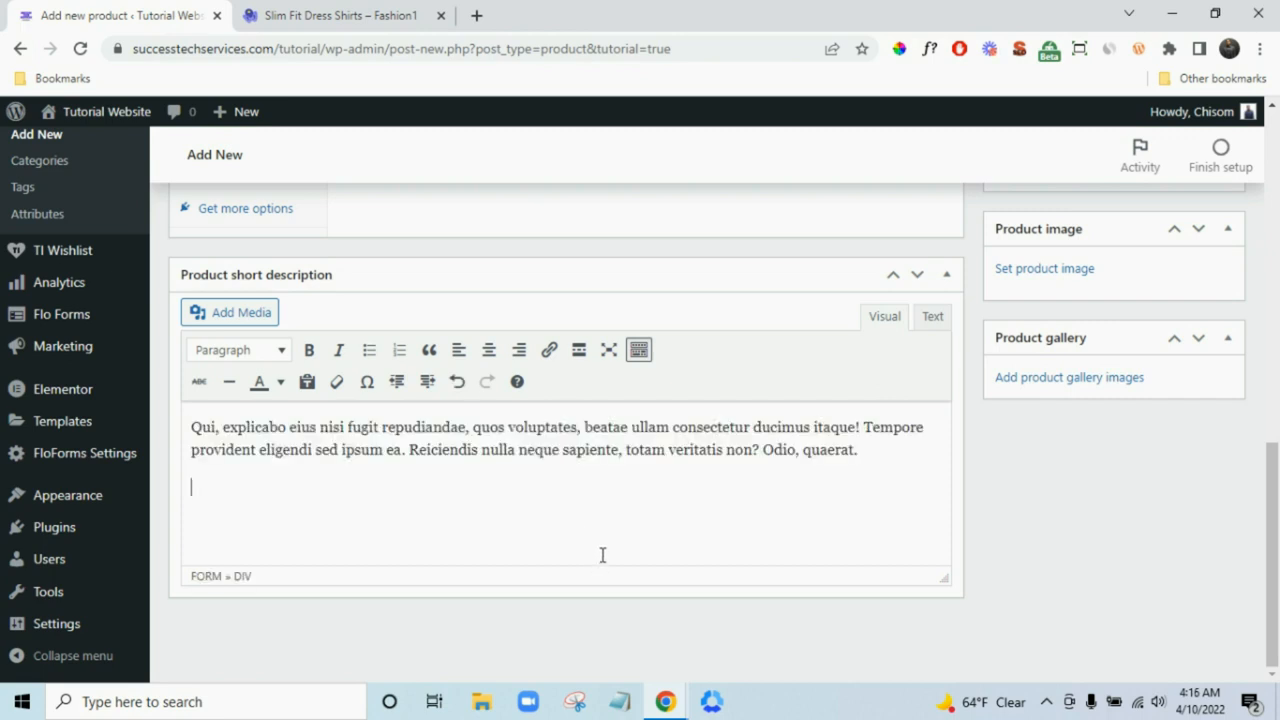
{"action": "key", "text": "BackSpace"}
- Enter regular price 50 and sale price 45, checking the demo product's price
{"action": "scroll", "coordinate": [604, 555], "scroll_direction": "up", "scroll_amount": 5}
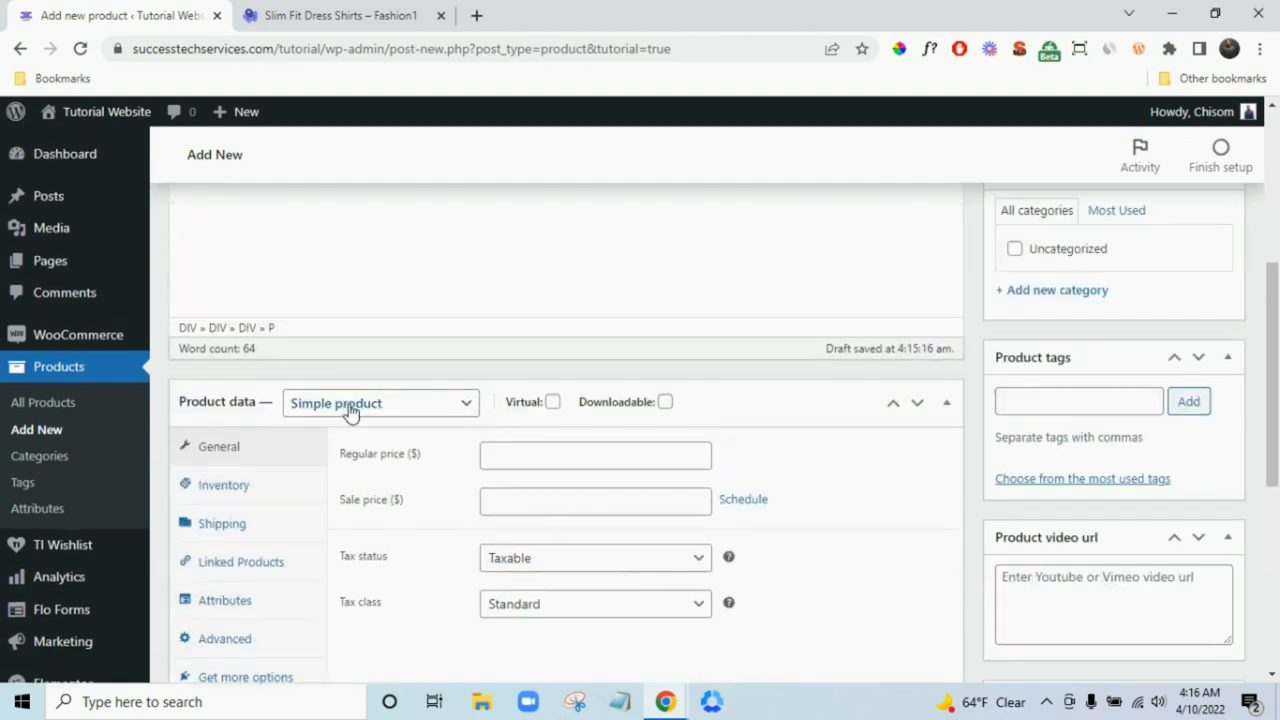
{"action": "left_click", "coordinate": [511, 452]}
{"action": "left_click", "coordinate": [400, 15]}
{"action": "key", "text": "ctrl+c"}
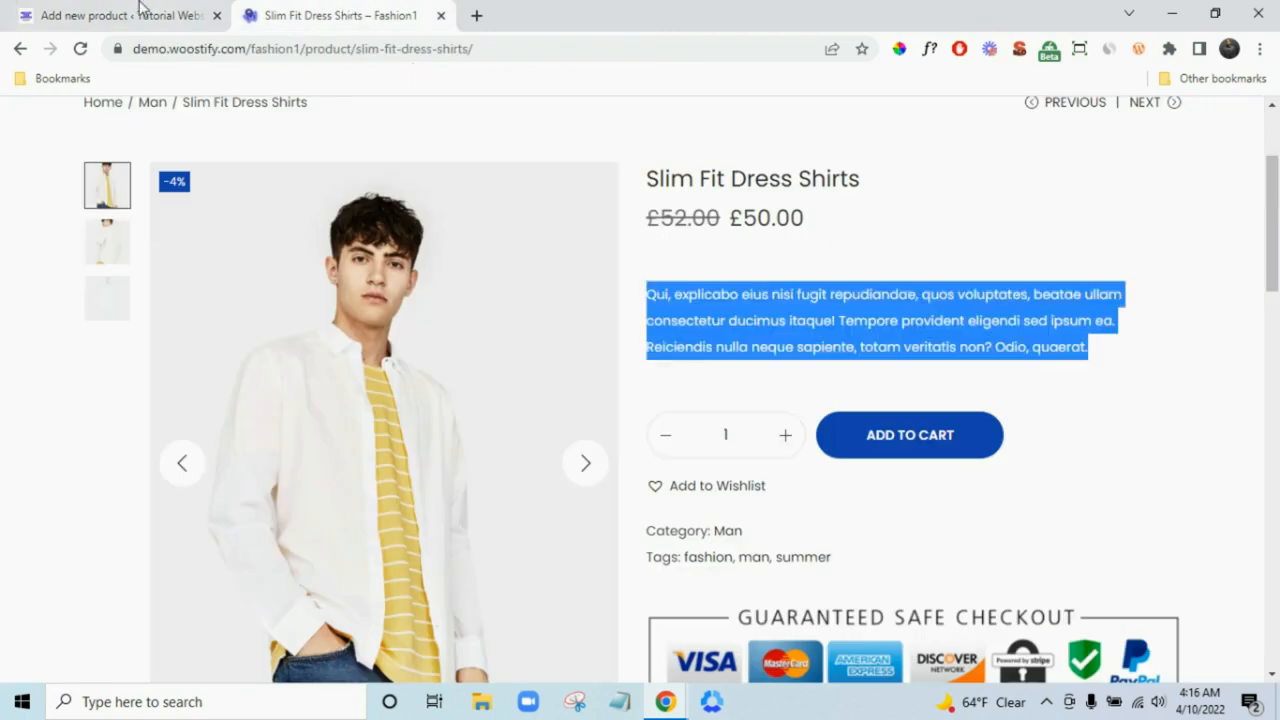
{"action": "left_click", "coordinate": [45, 12]}
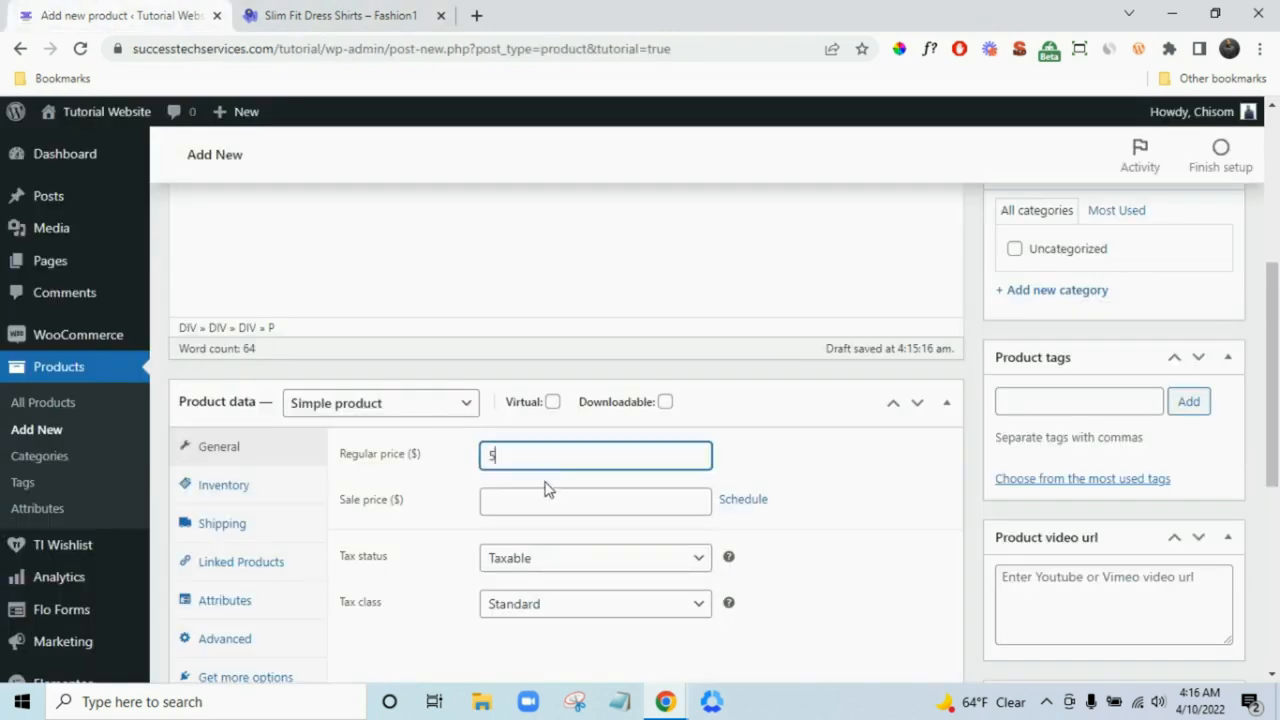
{"action": "left_click", "coordinate": [349, 14]}
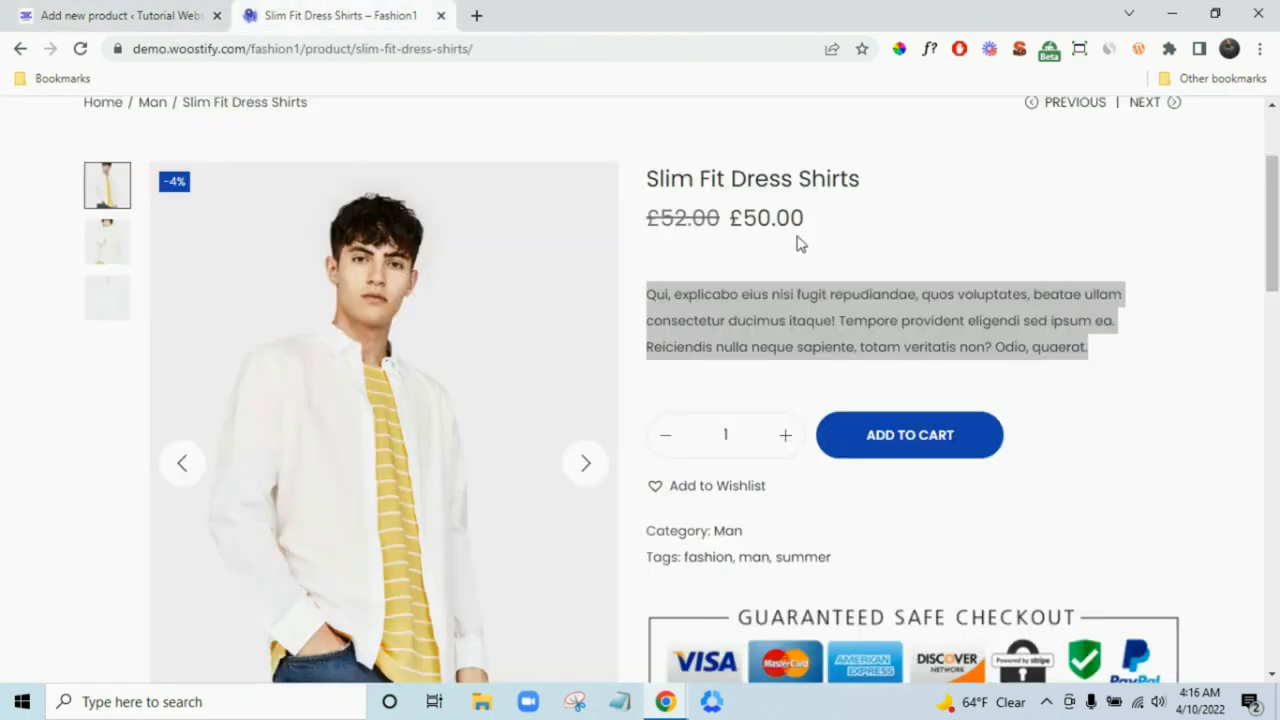
{"action": "left_click", "coordinate": [123, 12]}
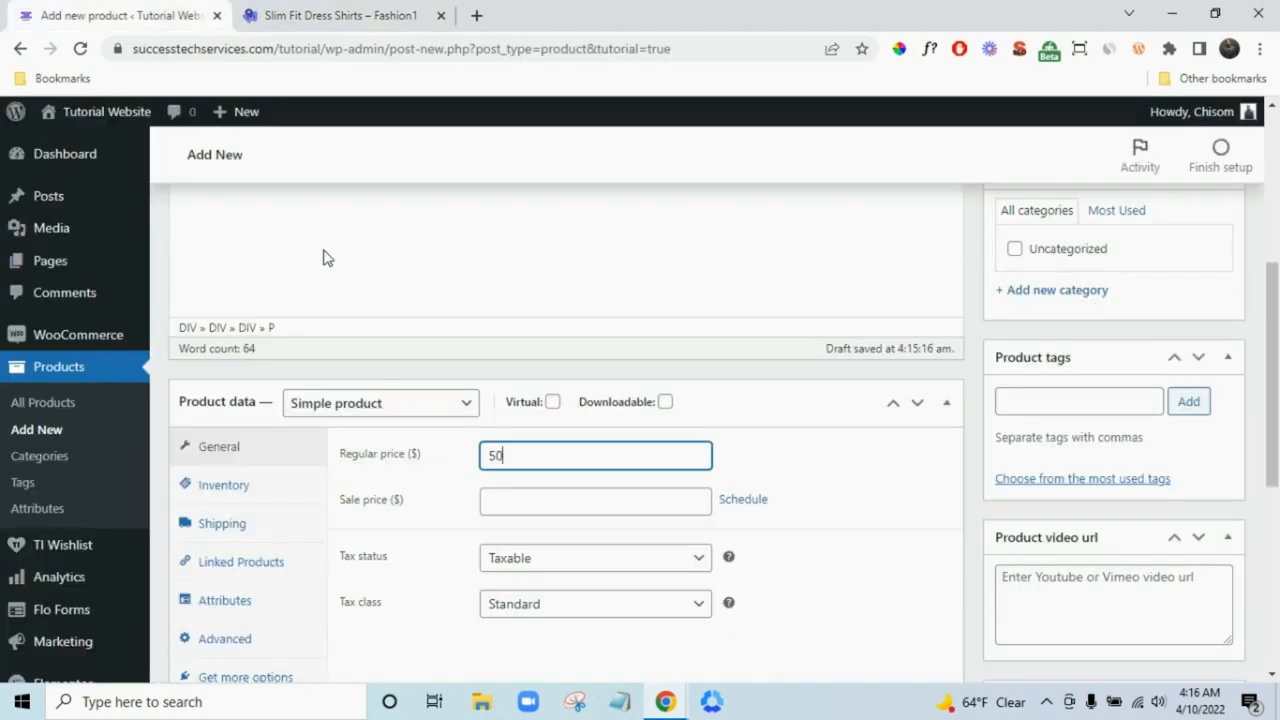
{"action": "left_click", "coordinate": [526, 506]}
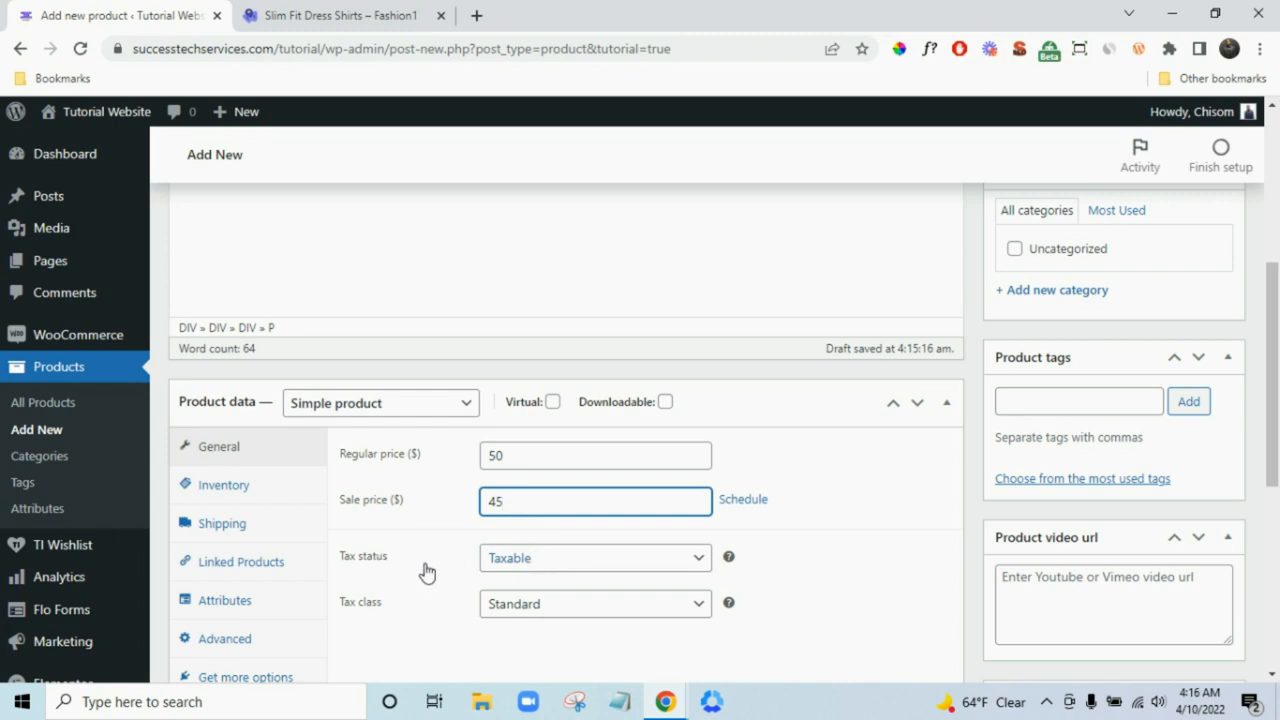
- Keep tax status Taxable and set the tax class to California Tax
{"action": "left_click", "coordinate": [592, 570]}
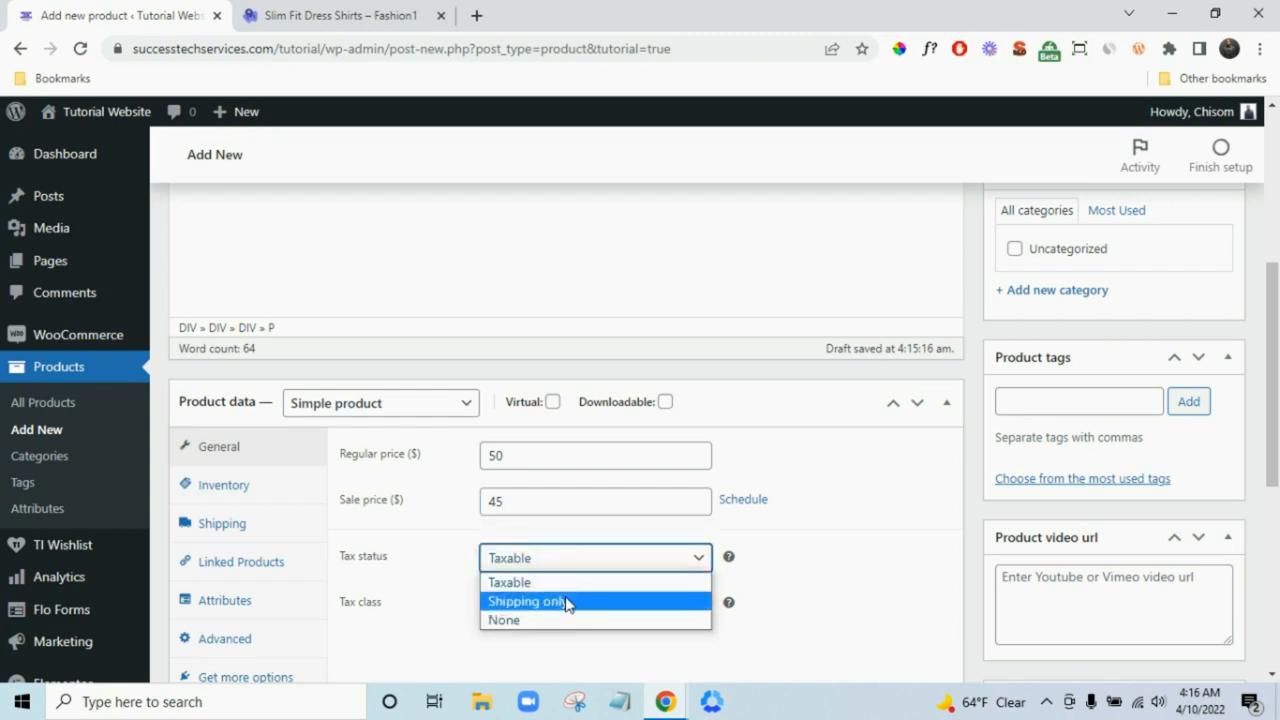
{"action": "left_click", "coordinate": [566, 580]}
{"action": "scroll", "coordinate": [440, 600], "scroll_direction": "down", "scroll_amount": 1}
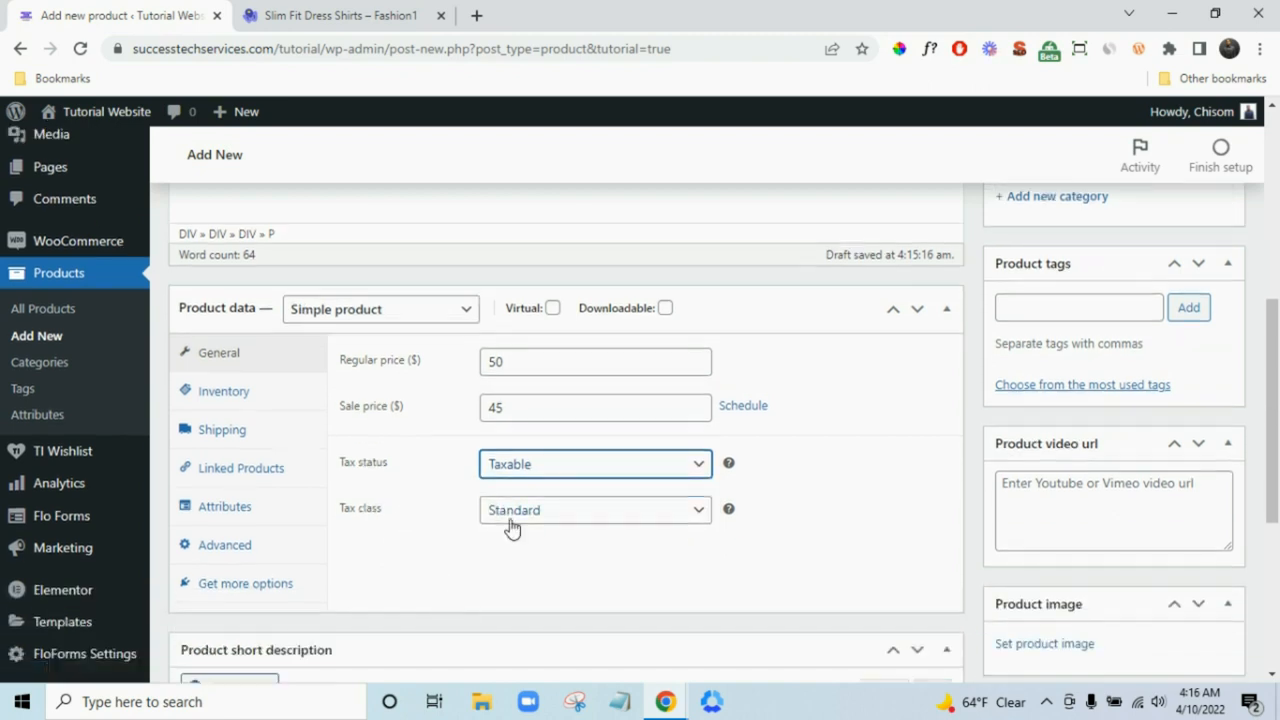
{"action": "left_click", "coordinate": [513, 527]}
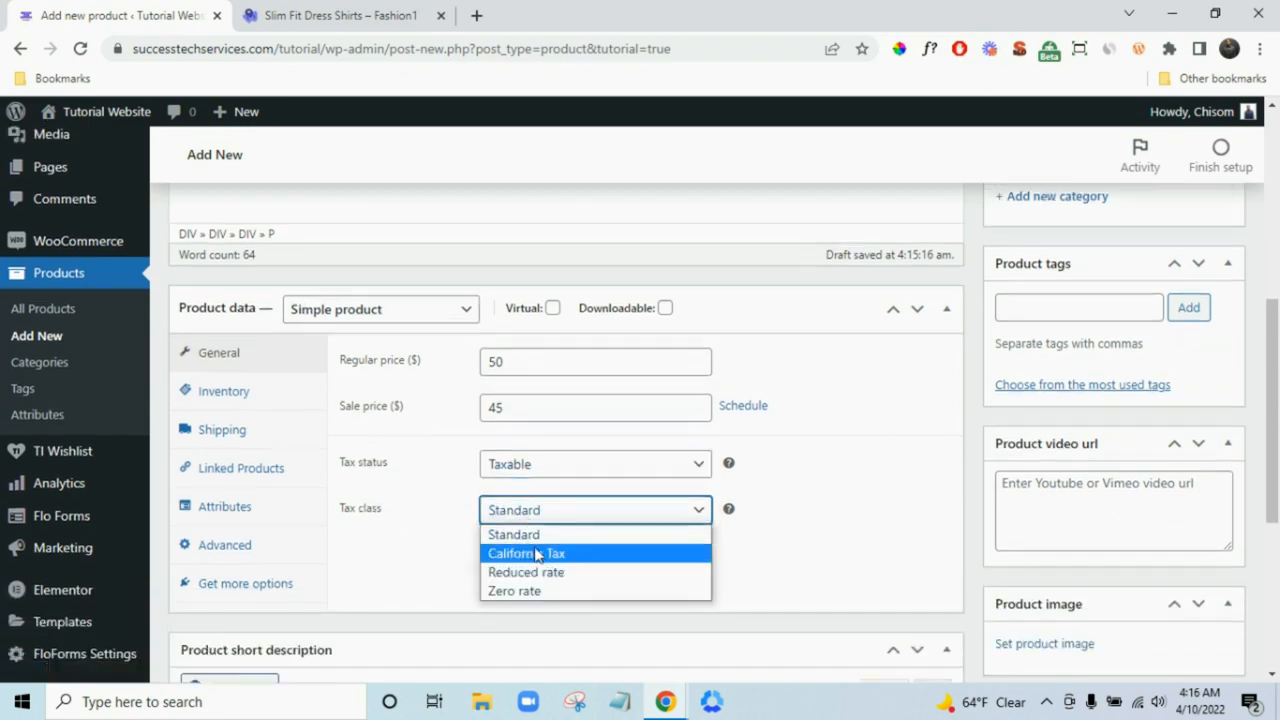
{"action": "left_click", "coordinate": [538, 556]}
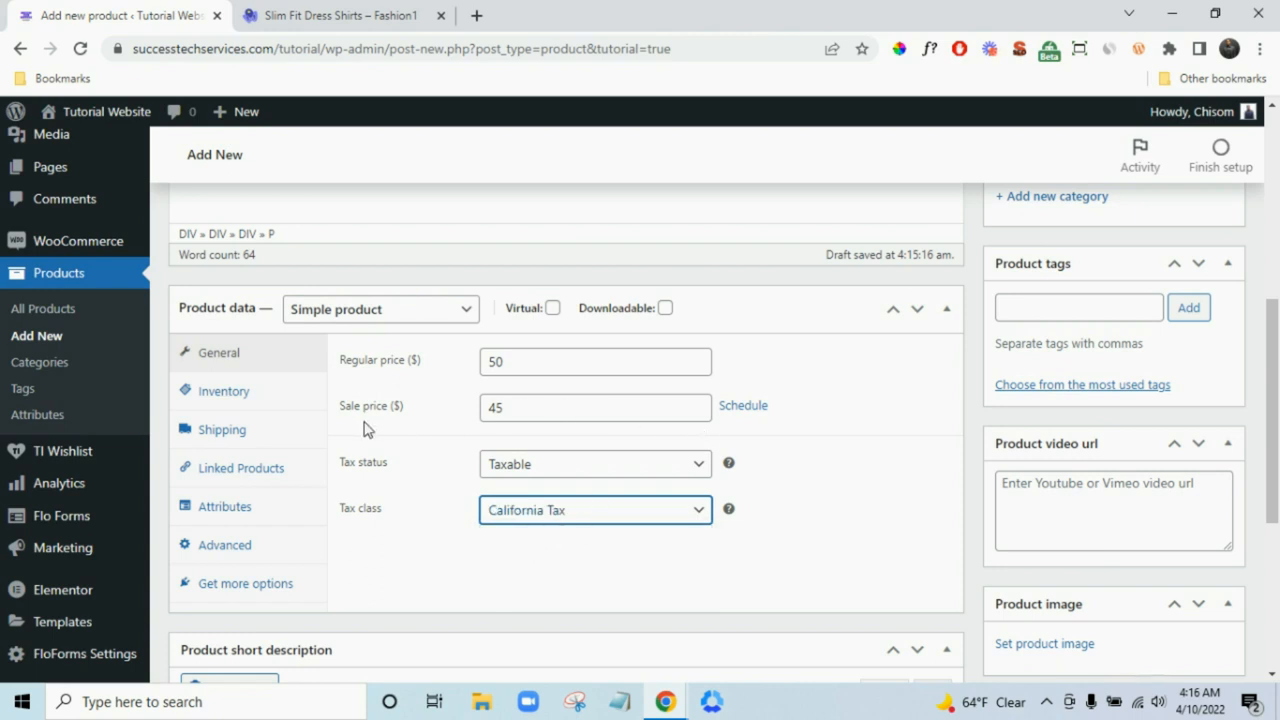
- Set the sale price dates from April 10 to April 12, 2022
{"action": "left_click", "coordinate": [735, 412]}
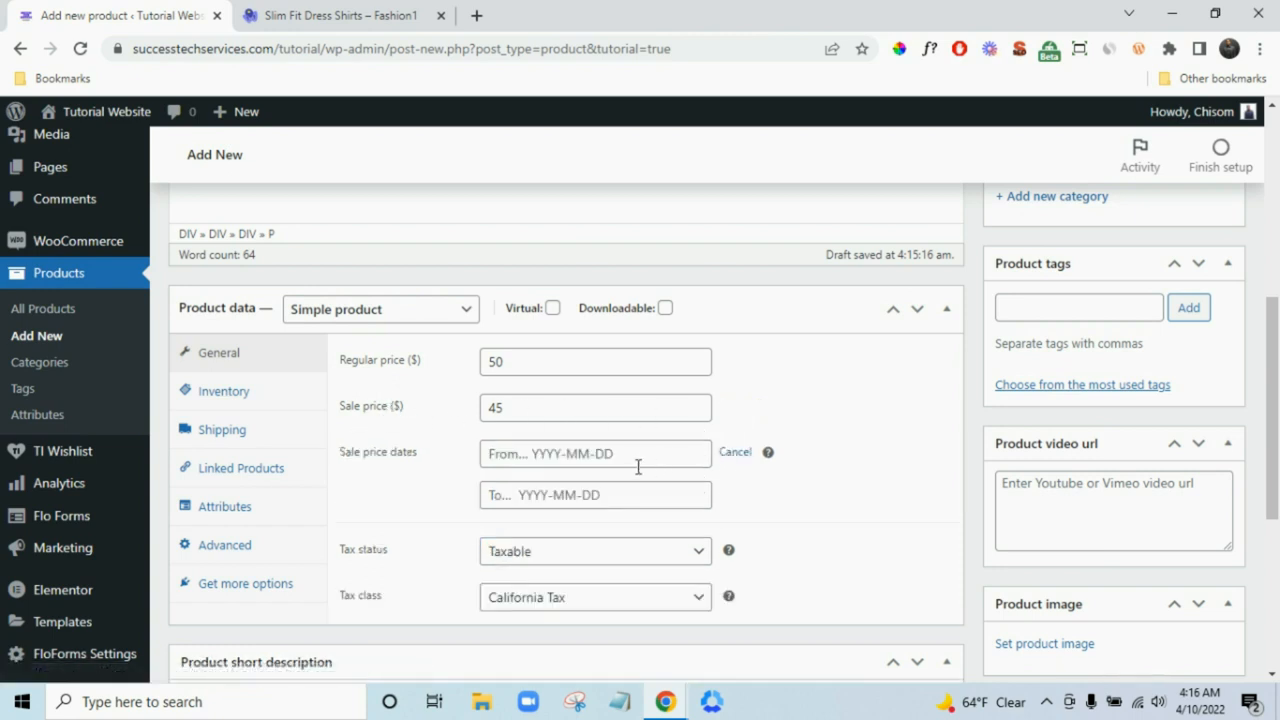
{"action": "left_click", "coordinate": [605, 452]}
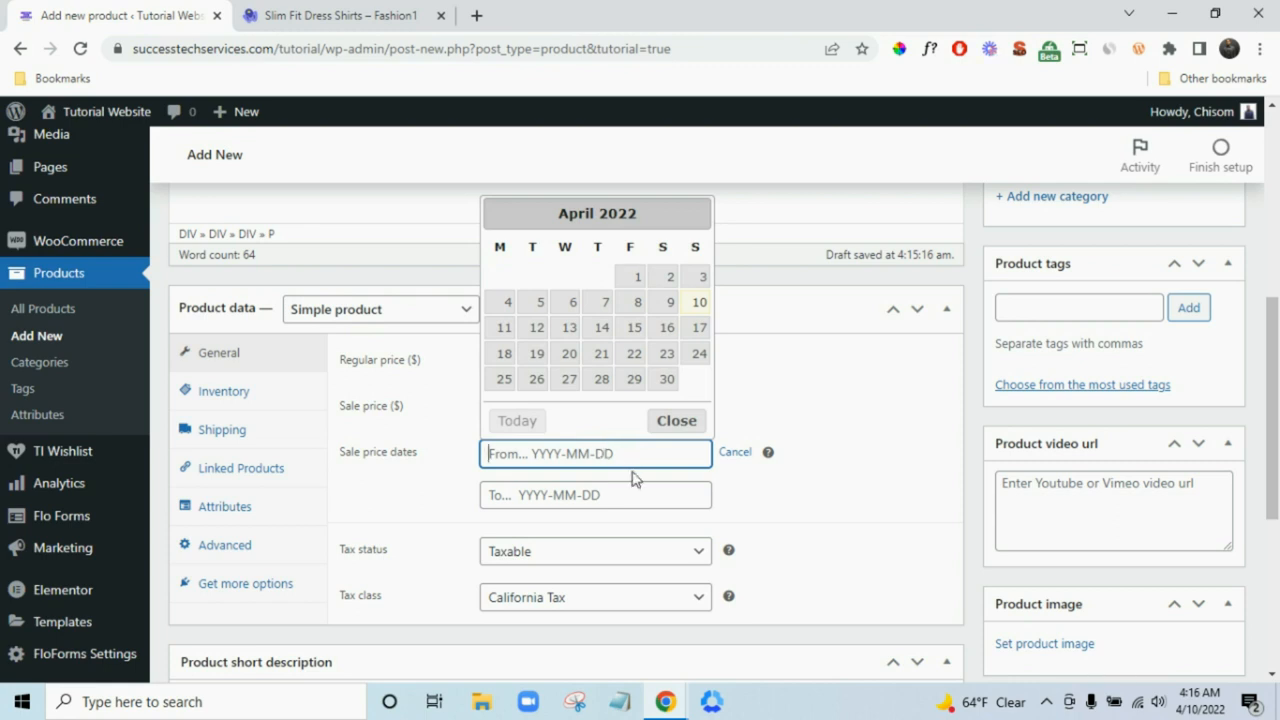
{"action": "left_click", "coordinate": [536, 330]}
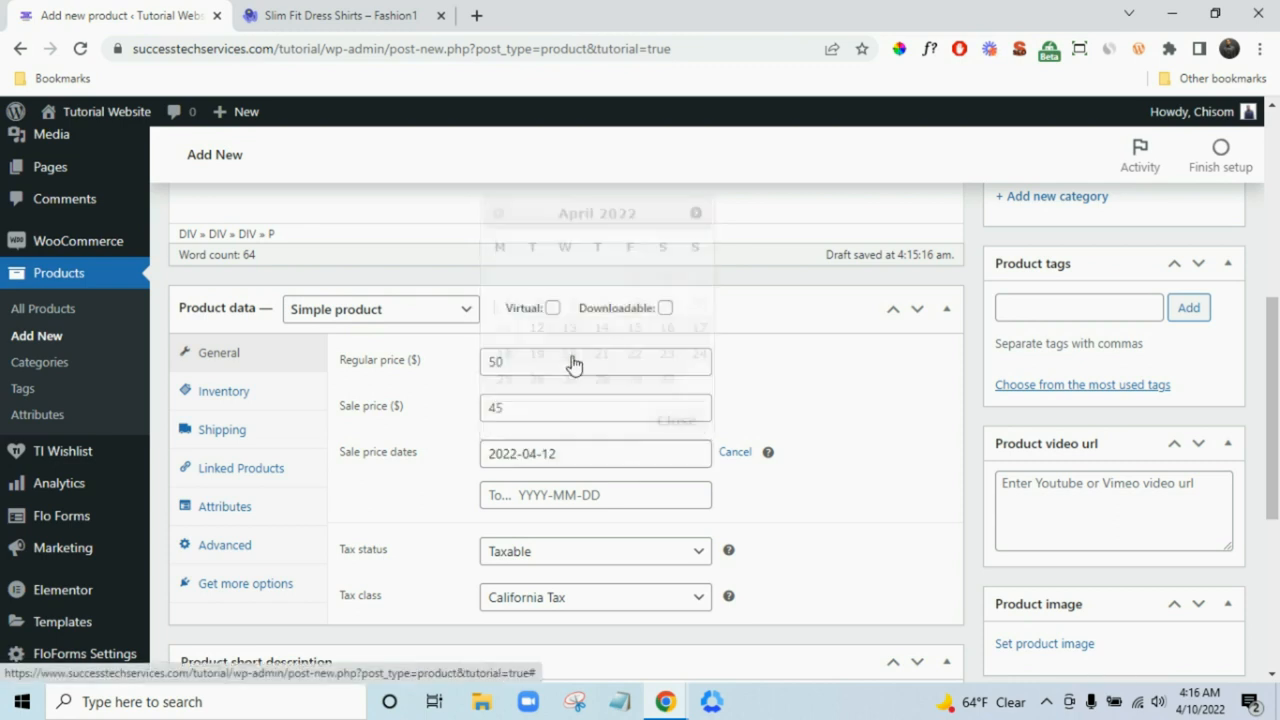
{"action": "left_click", "coordinate": [590, 495]}
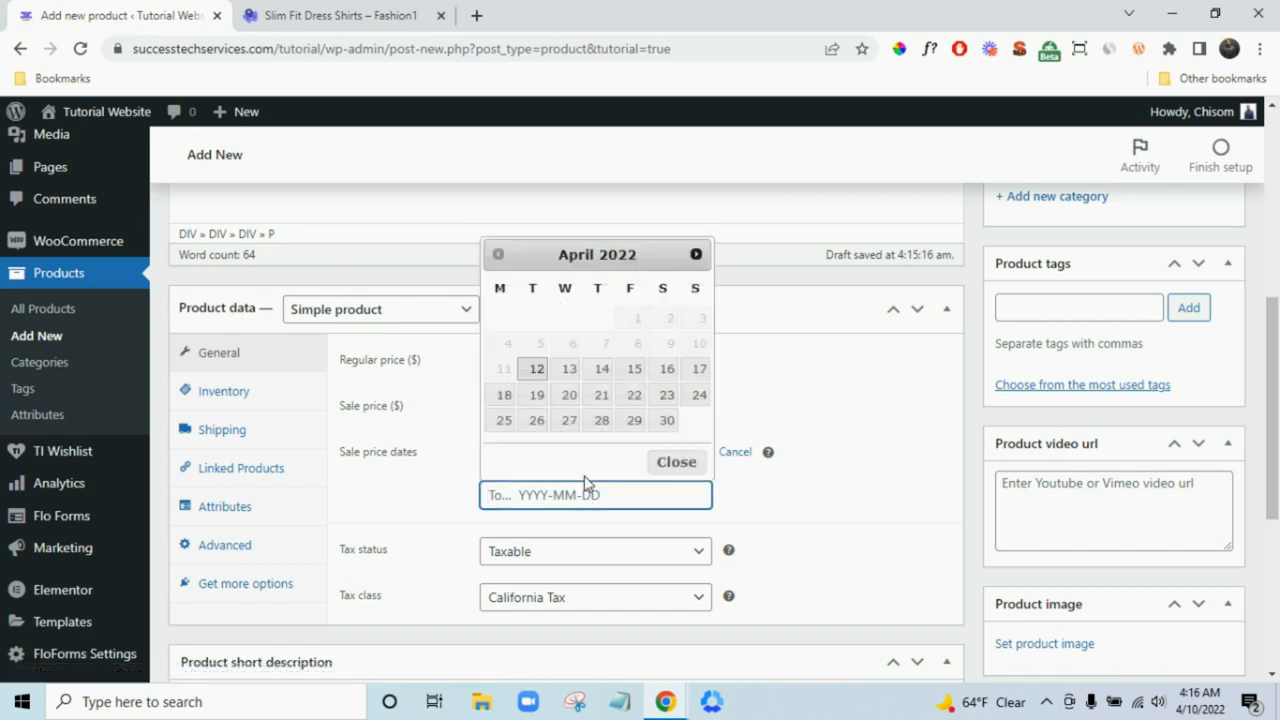
{"action": "left_click", "coordinate": [797, 562]}
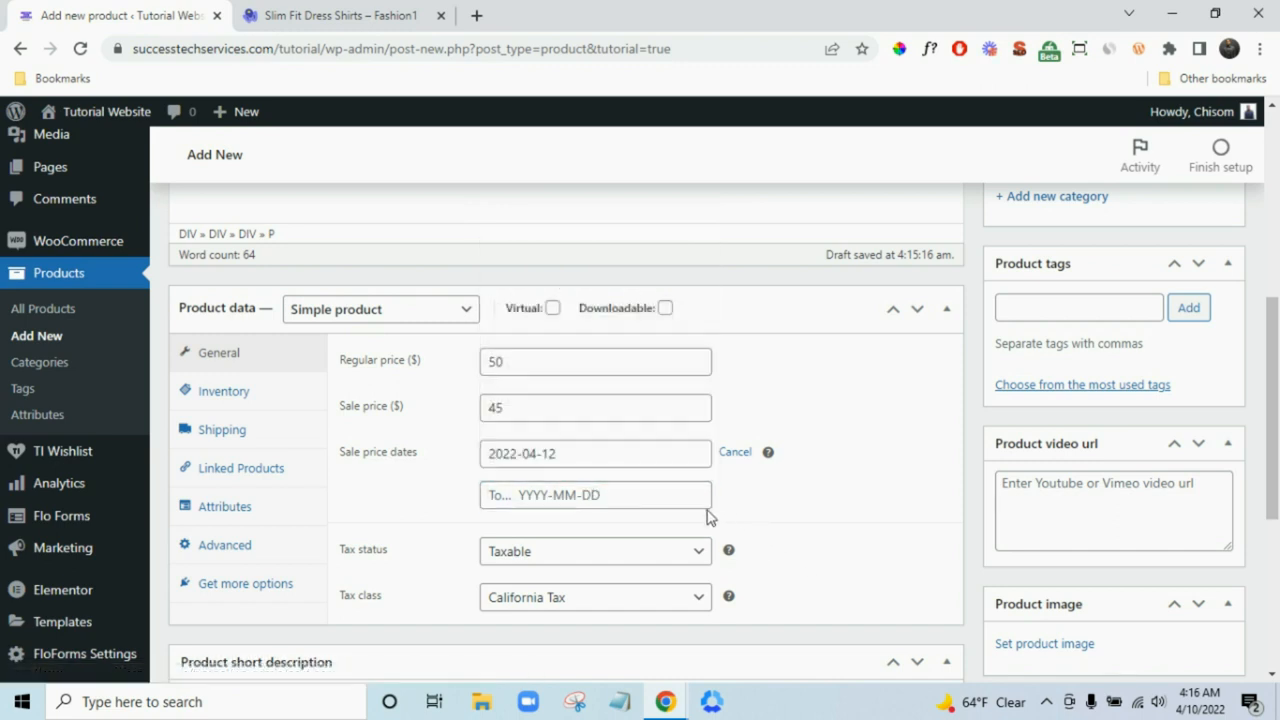
{"action": "left_click", "coordinate": [640, 458]}
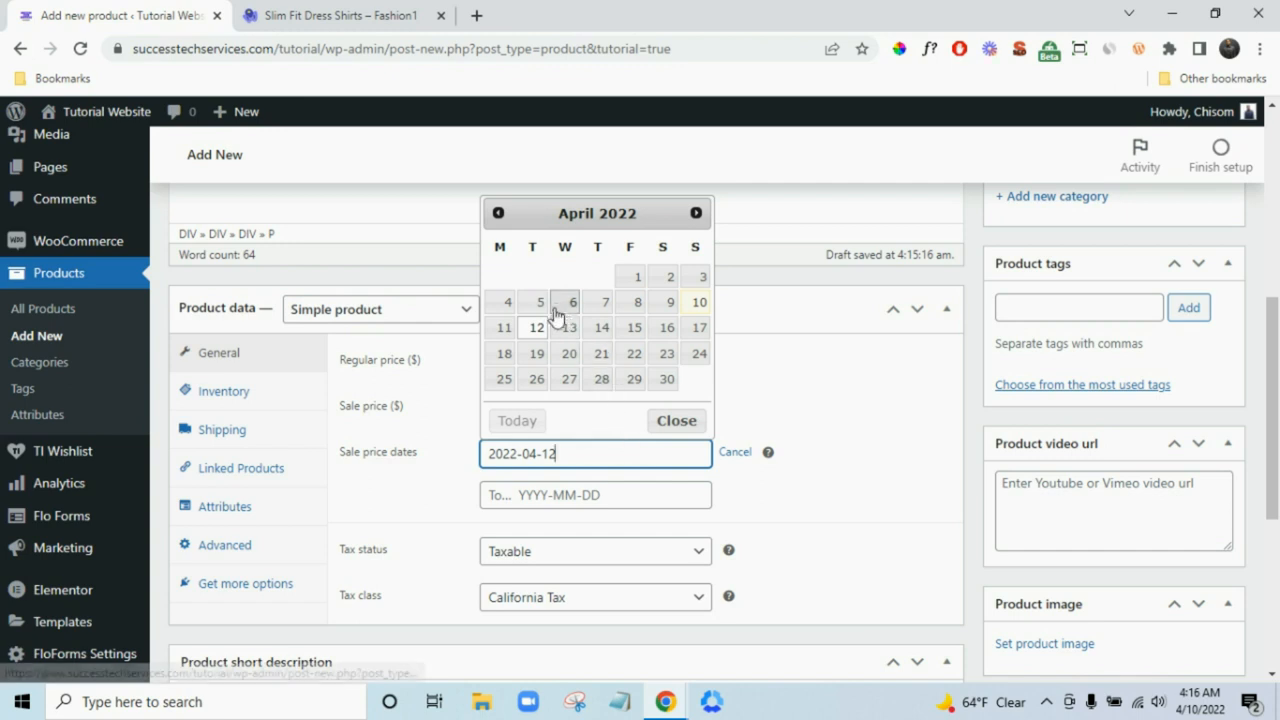
{"action": "left_click", "coordinate": [697, 308]}
{"action": "left_click", "coordinate": [589, 500]}
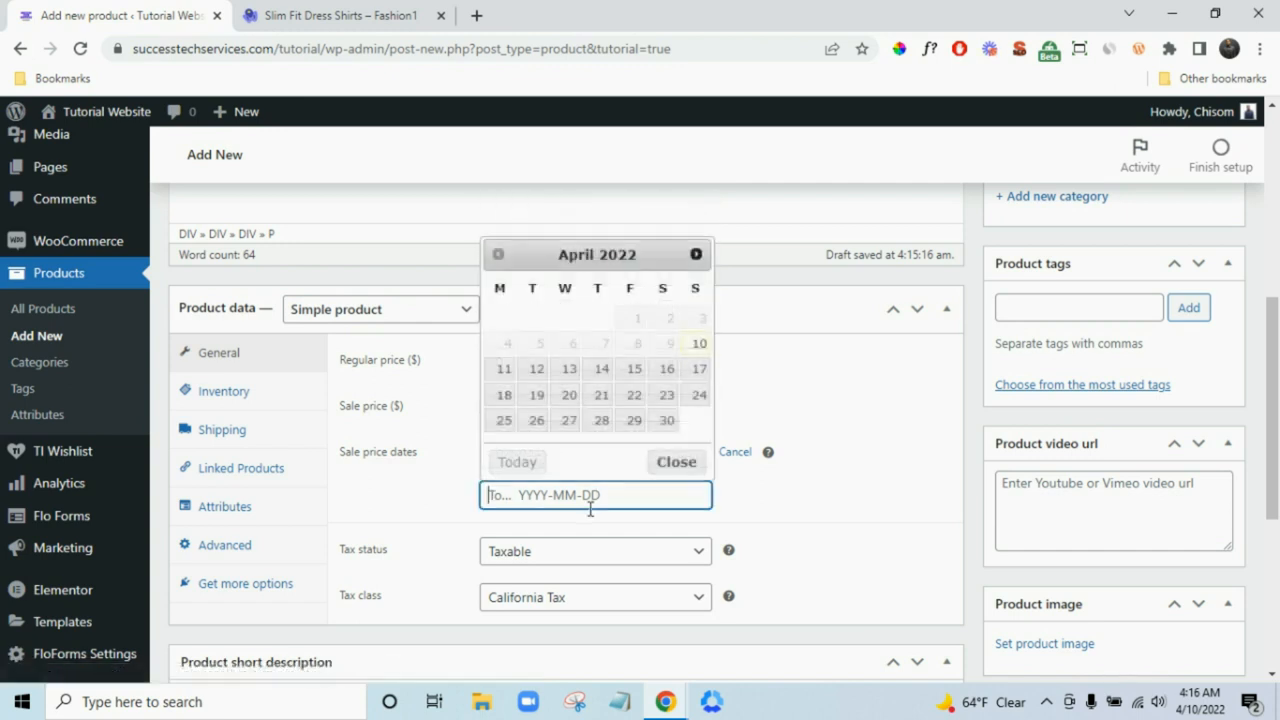
{"action": "left_click", "coordinate": [537, 369]}
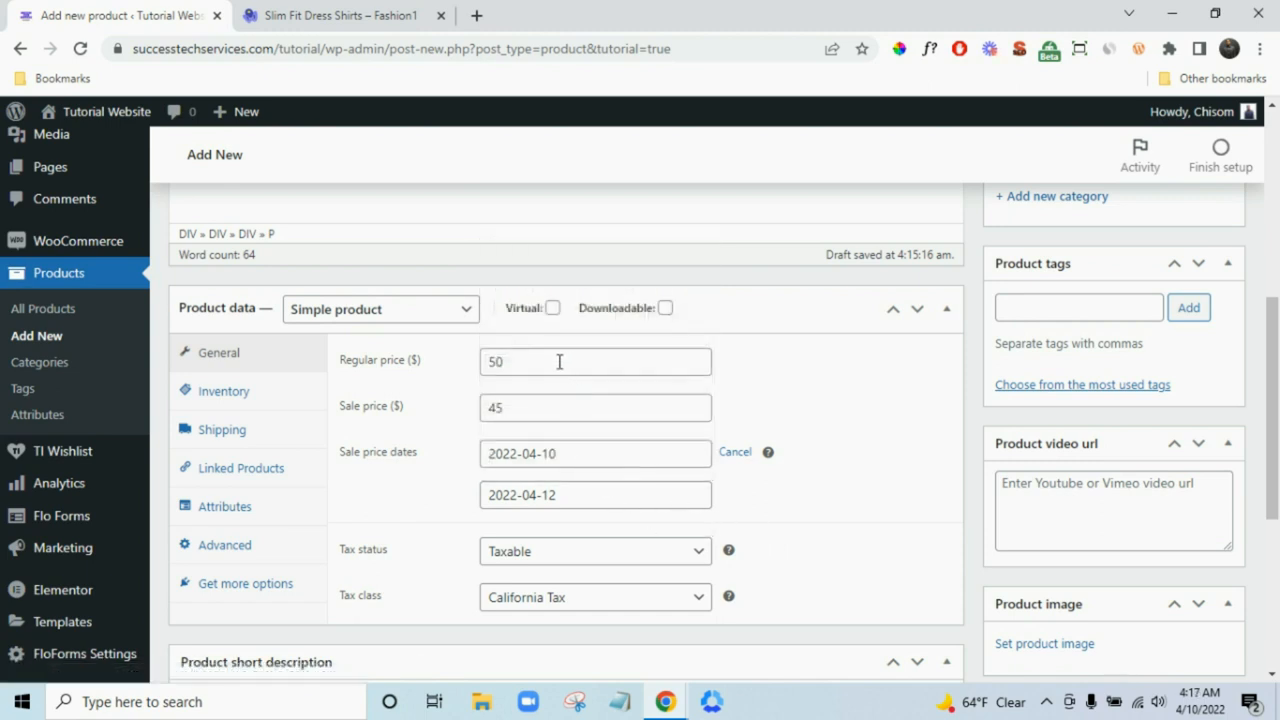
{"action": "left_click", "coordinate": [379, 16]}
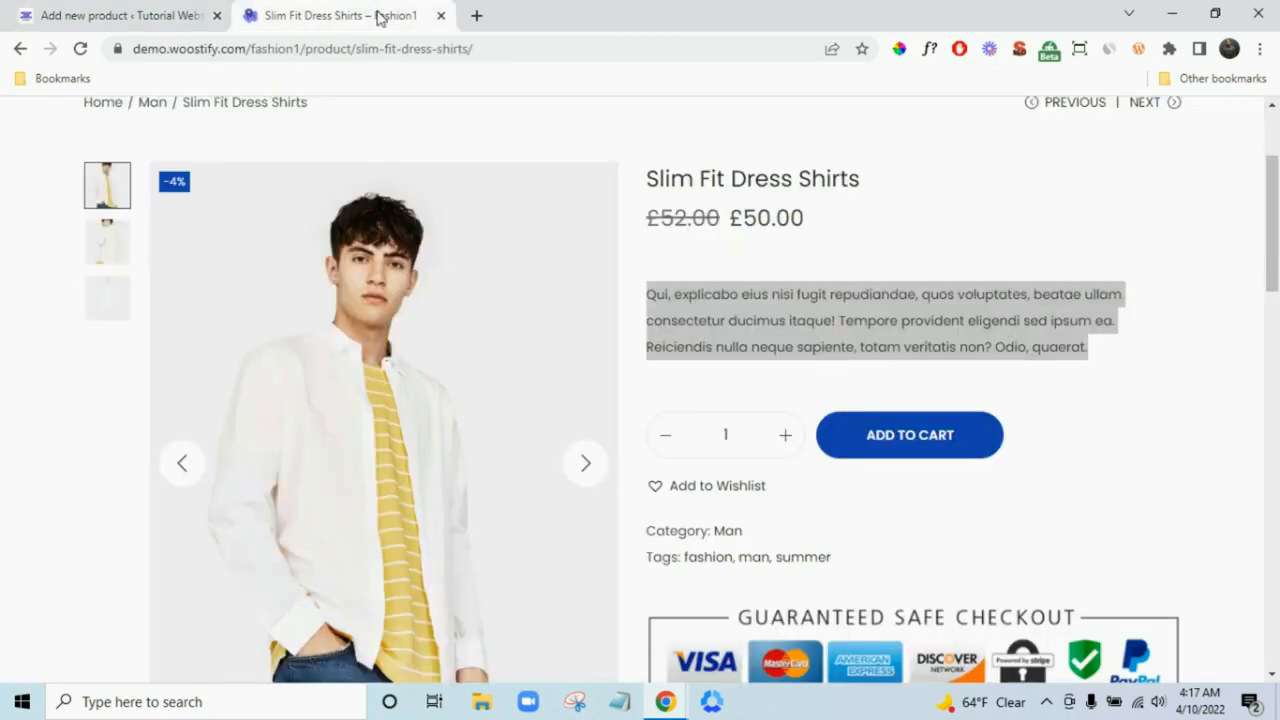
{"action": "left_click", "coordinate": [157, 14]}
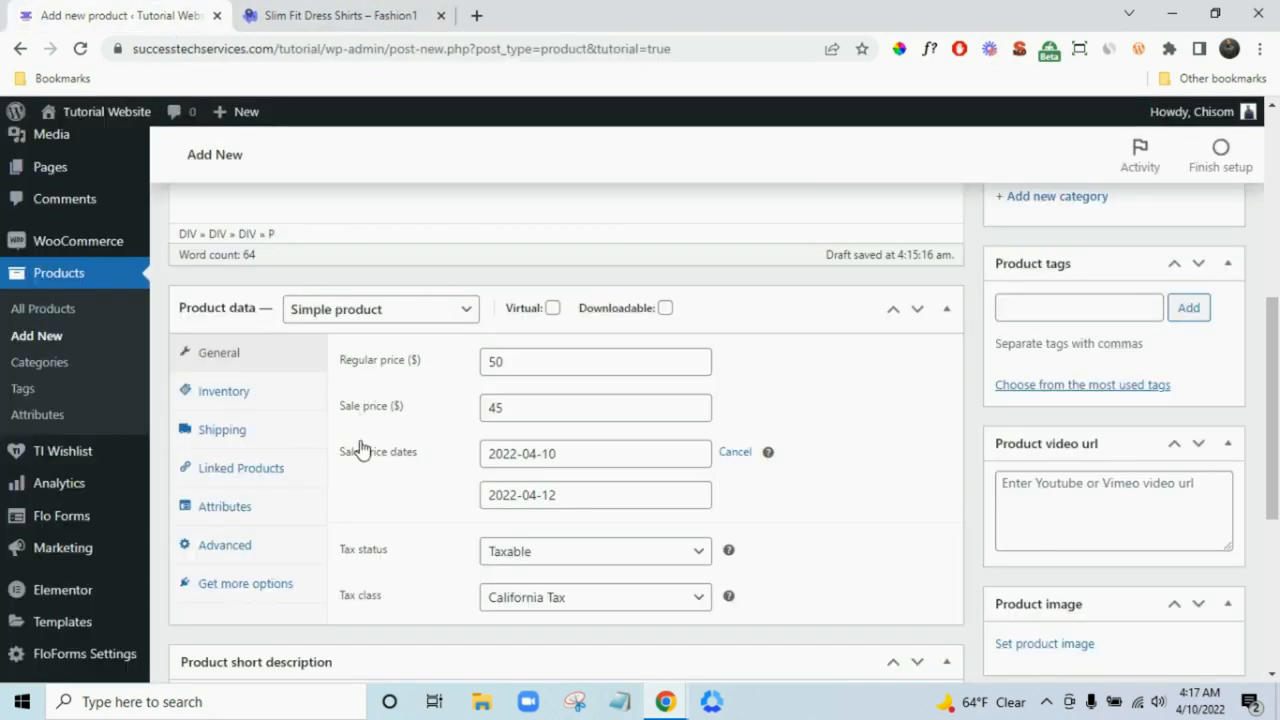
- Set SKU 100, manage stock with 50 in stock, disallow backorders, and use low-stock threshold 5
{"action": "left_click", "coordinate": [269, 398]}
{"action": "left_click", "coordinate": [530, 369]}
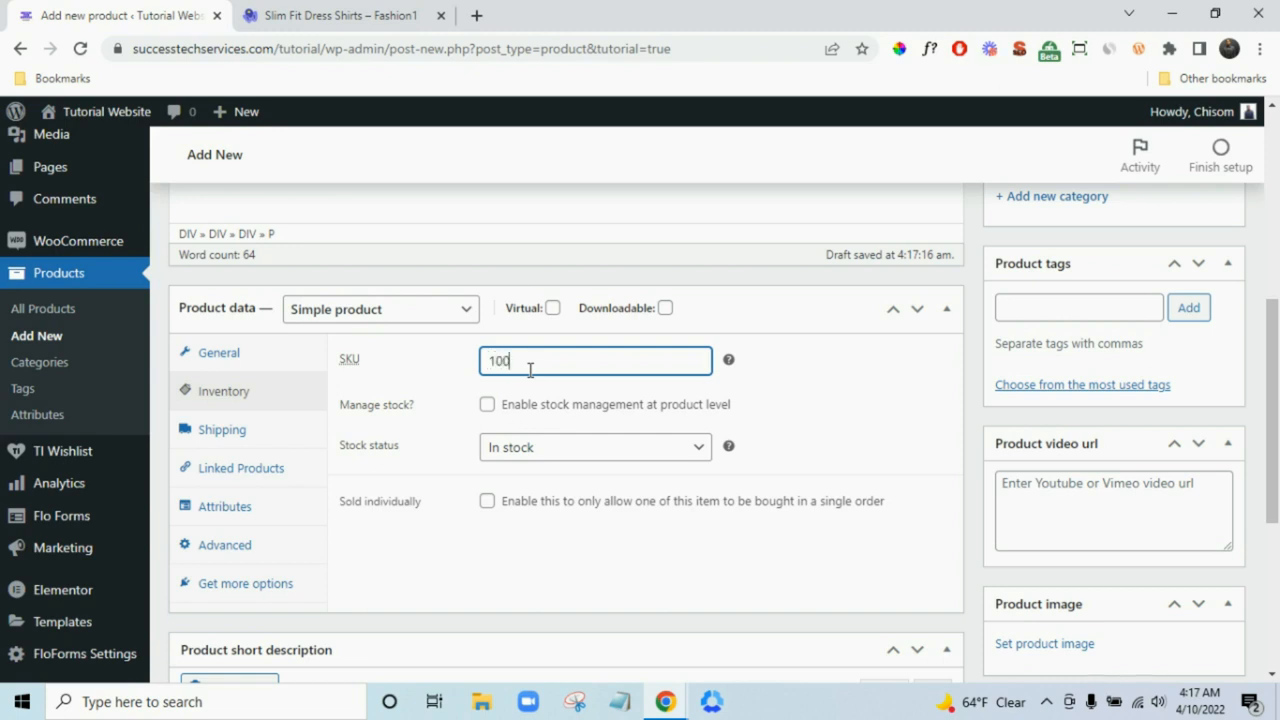
{"action": "left_click", "coordinate": [487, 405]}
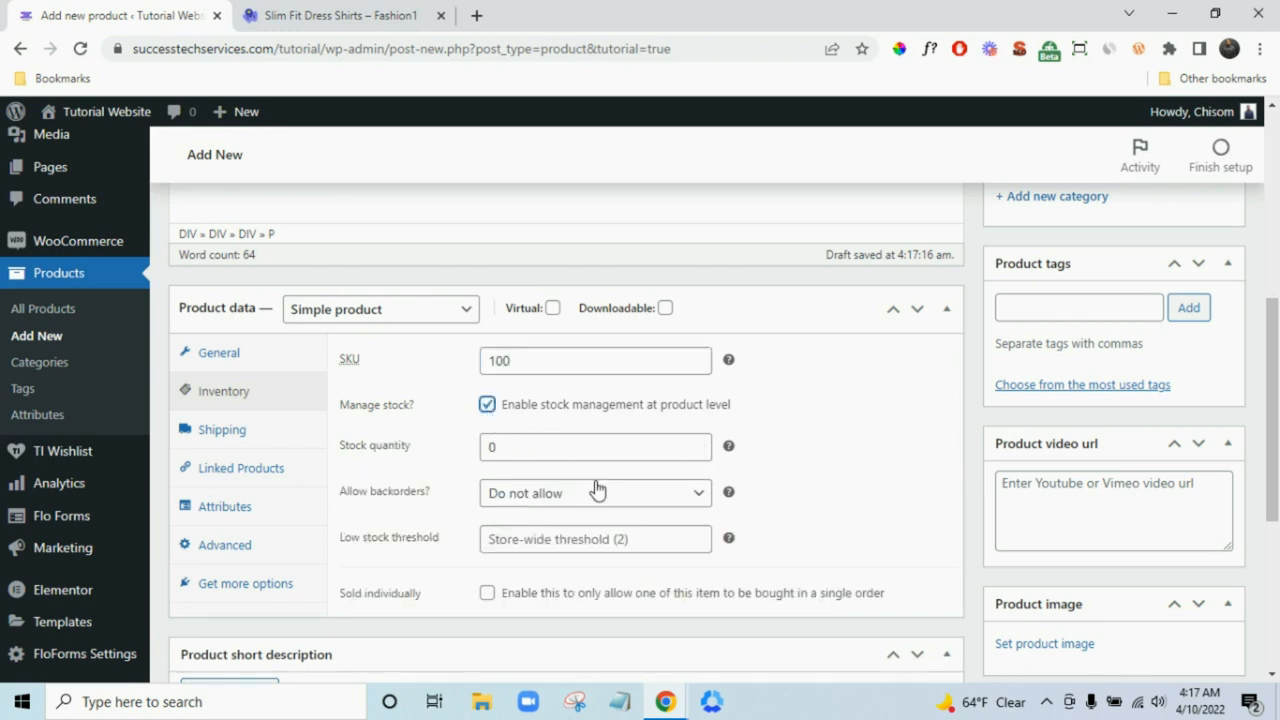
{"action": "left_click", "coordinate": [487, 452]}
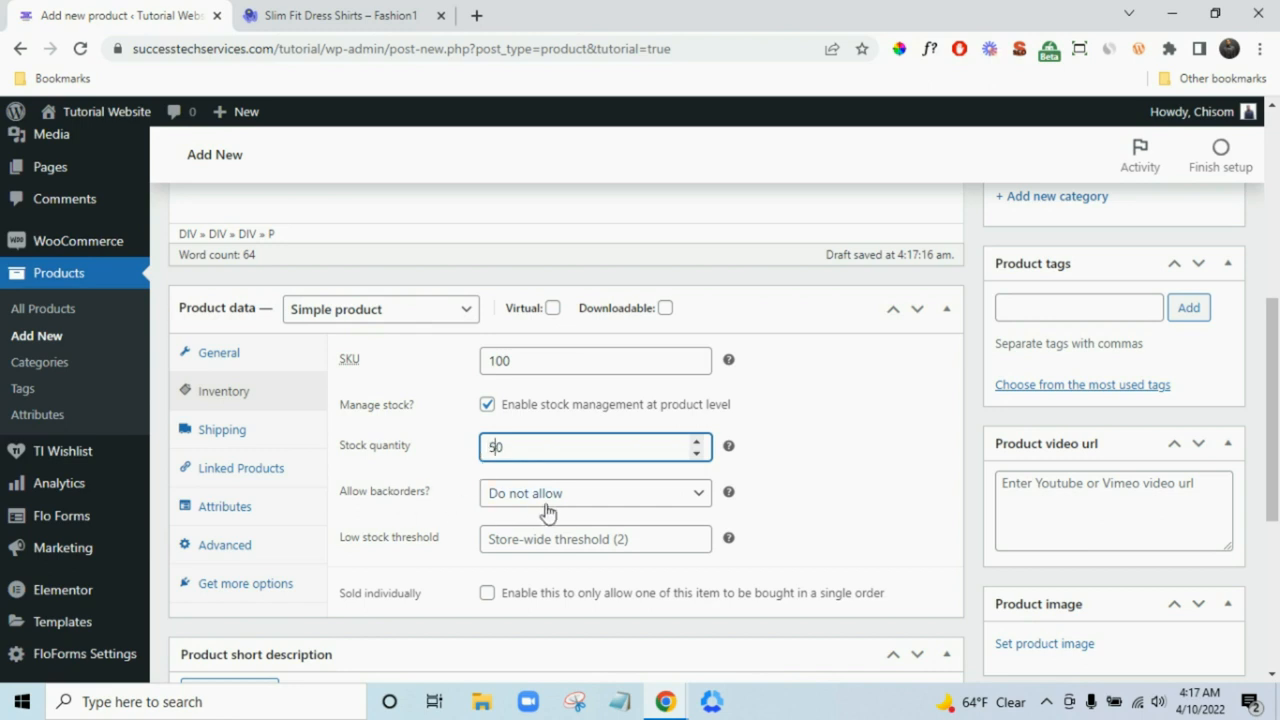
{"action": "left_click", "coordinate": [610, 493]}
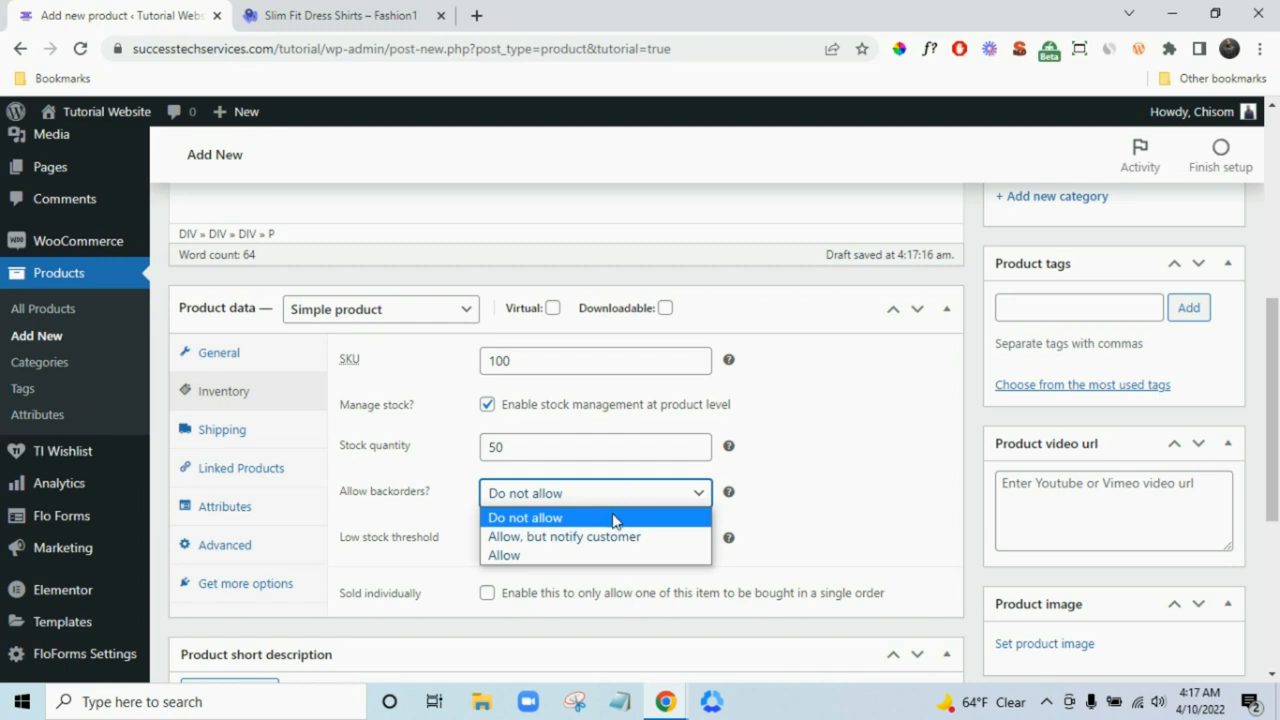
{"action": "left_click", "coordinate": [613, 518]}
{"action": "left_click", "coordinate": [606, 539]}
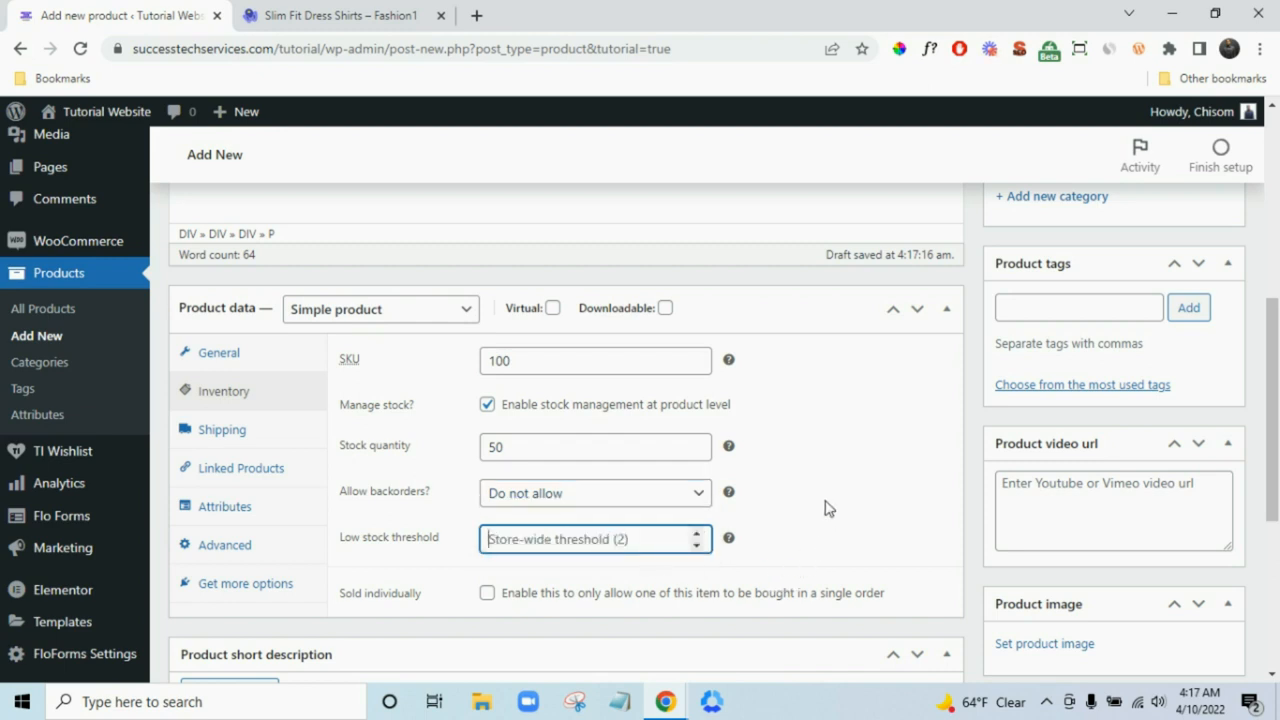
{"action": "type", "text": "5"}
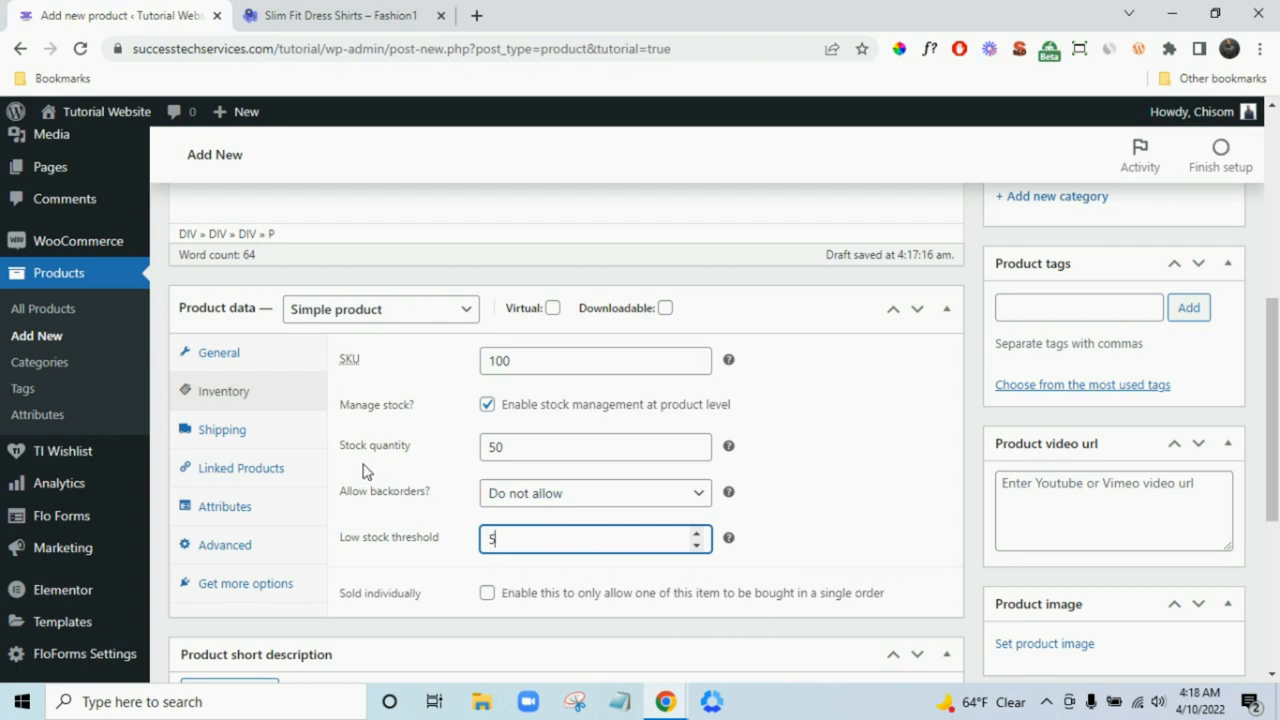
- Enter weight 2 lbs and dimensions 9 × 7 × 5 in, and choose the Shirt shipping class
{"action": "left_click", "coordinate": [254, 434]}
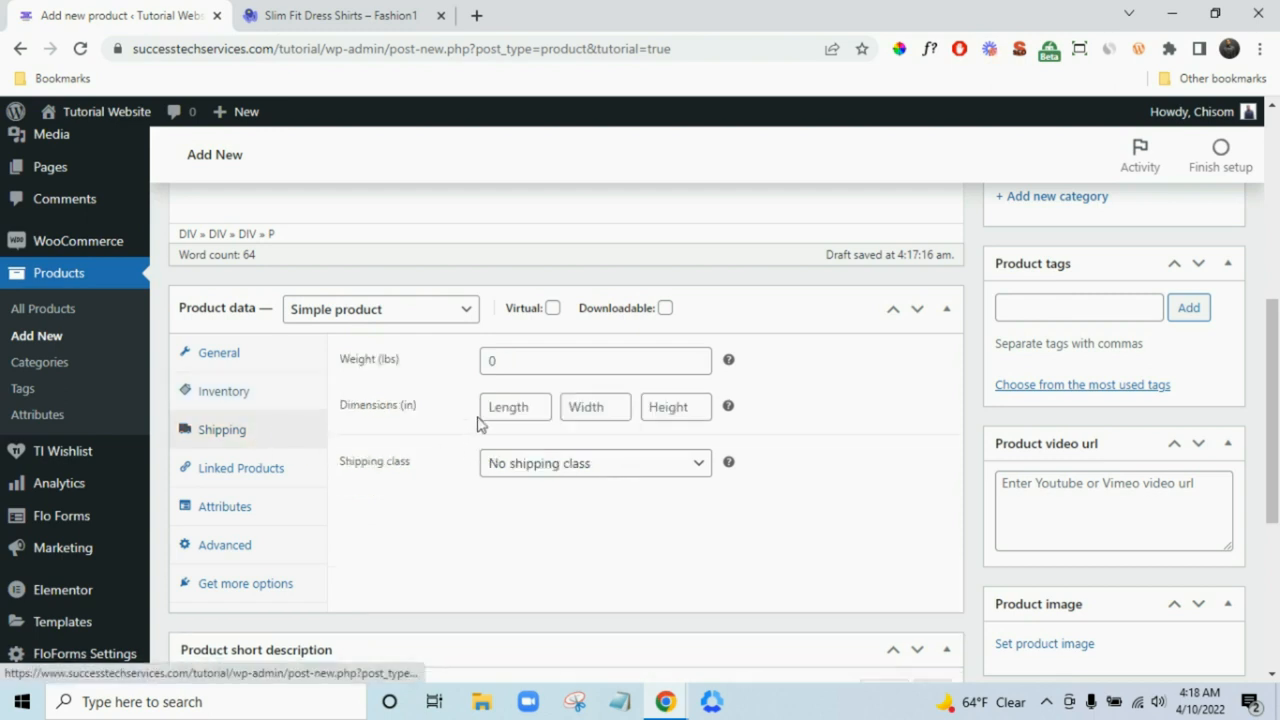
{"action": "left_click", "coordinate": [519, 368]}
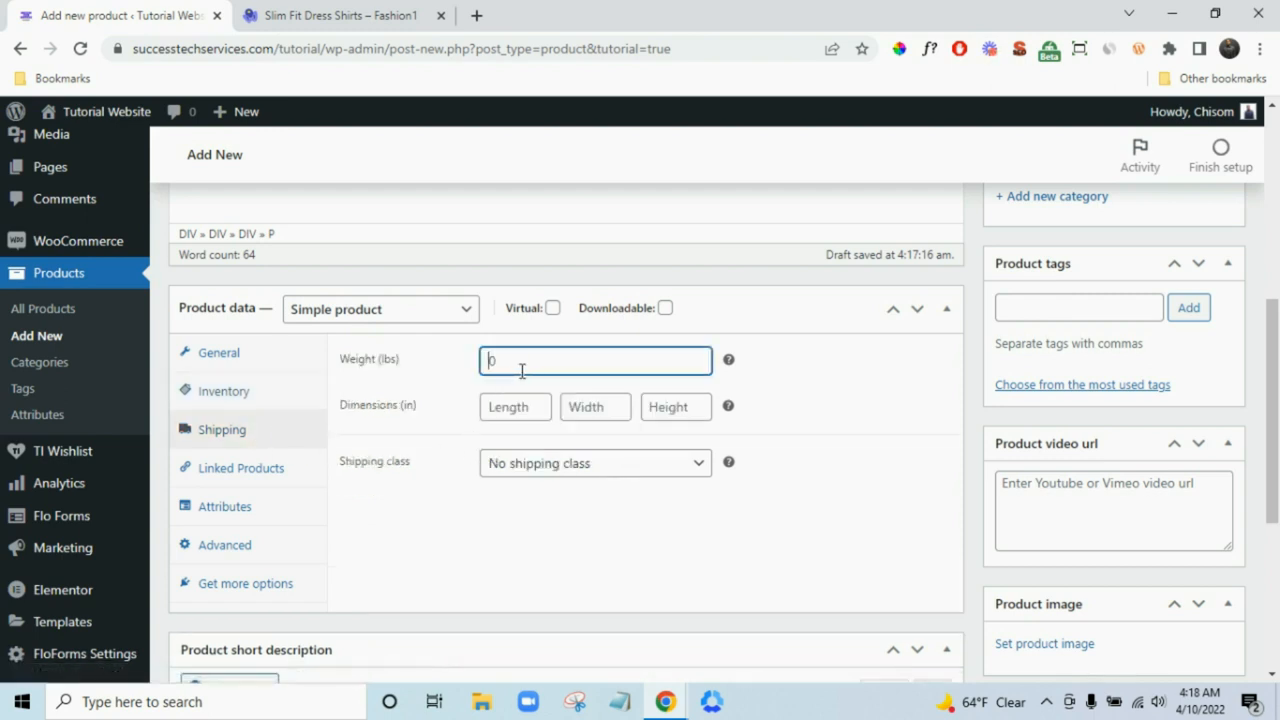
{"action": "left_click", "coordinate": [516, 403]}
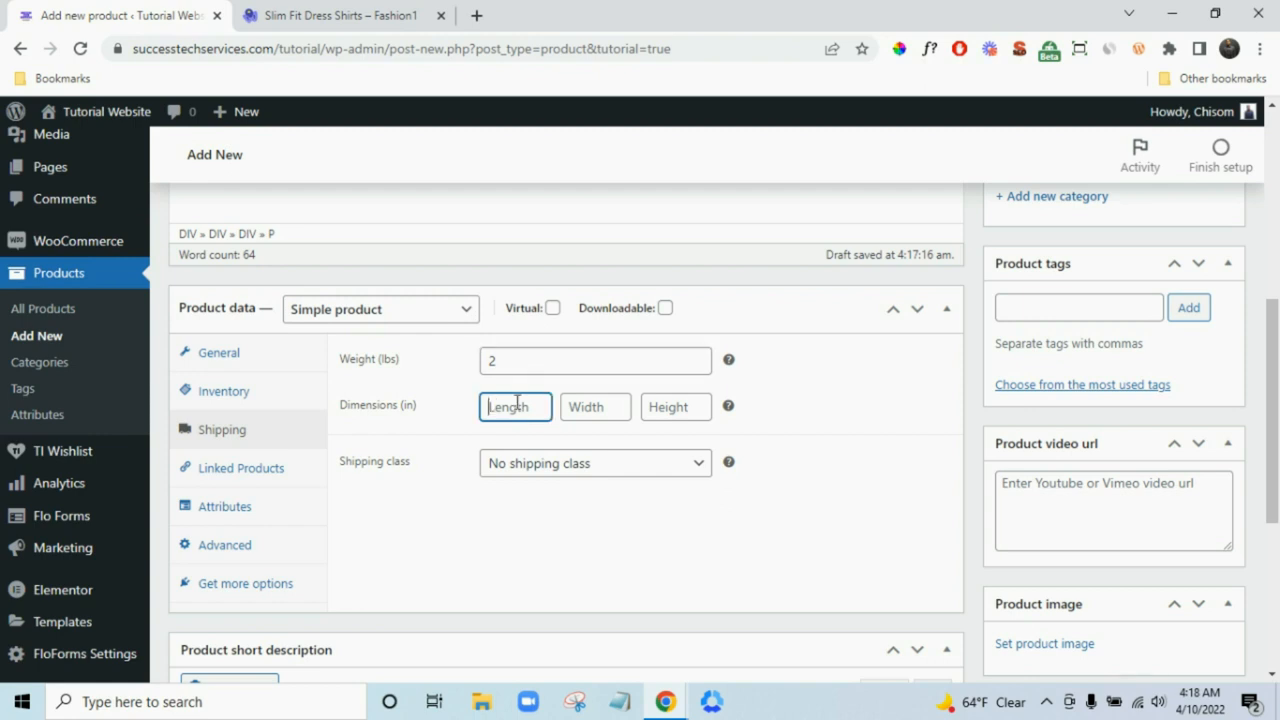
{"action": "type", "text": "9"}
{"action": "left_click", "coordinate": [586, 407]}
{"action": "type", "text": "7"}
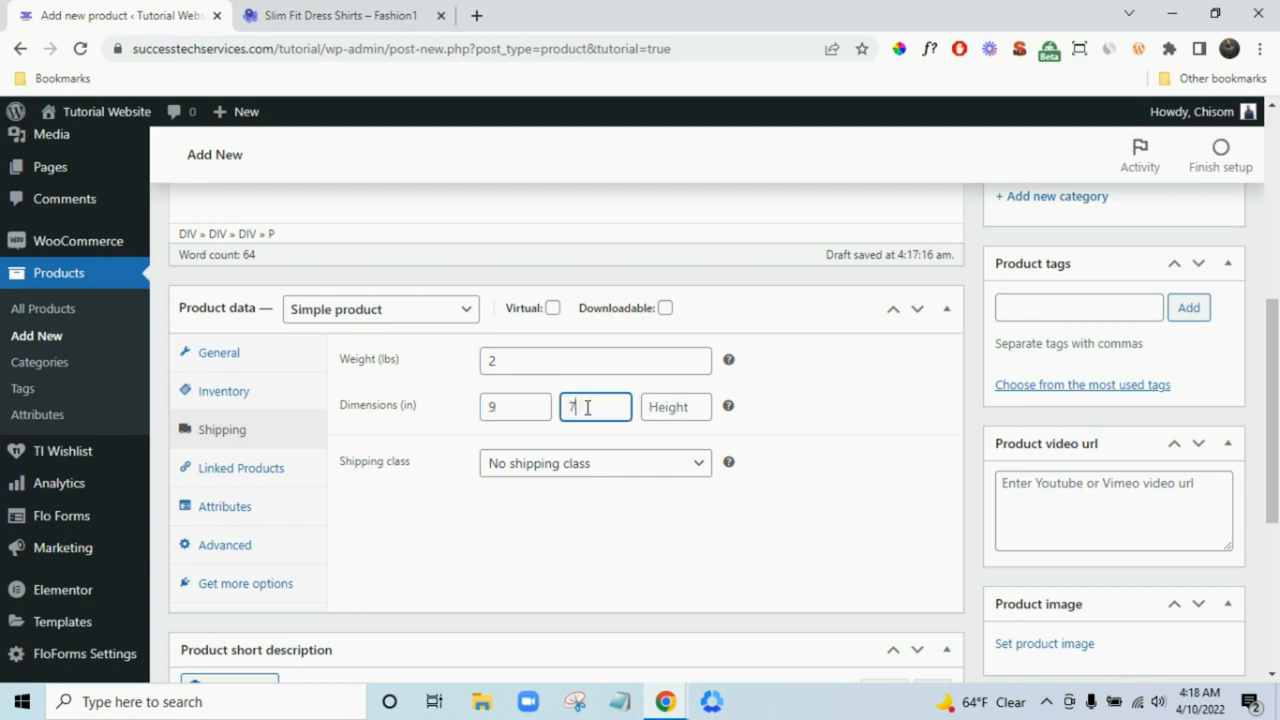
{"action": "left_click", "coordinate": [665, 410]}
{"action": "type", "text": "5"}
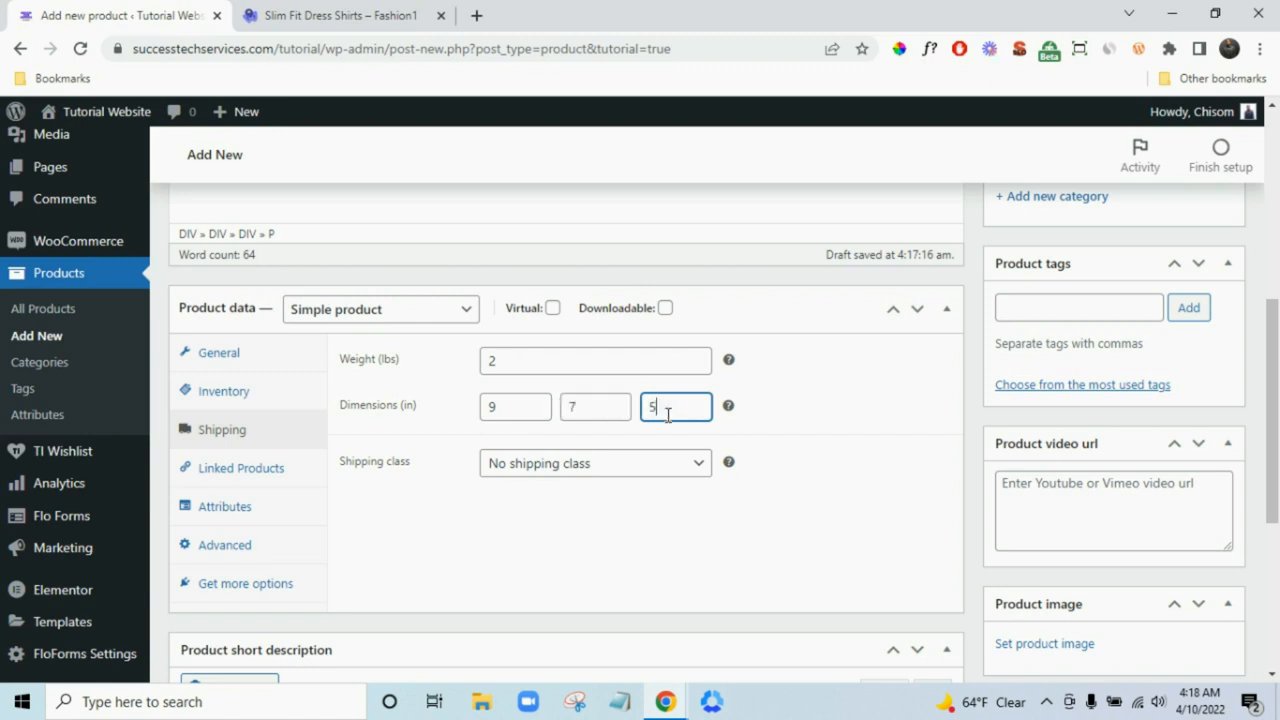
{"action": "left_click", "coordinate": [566, 468]}
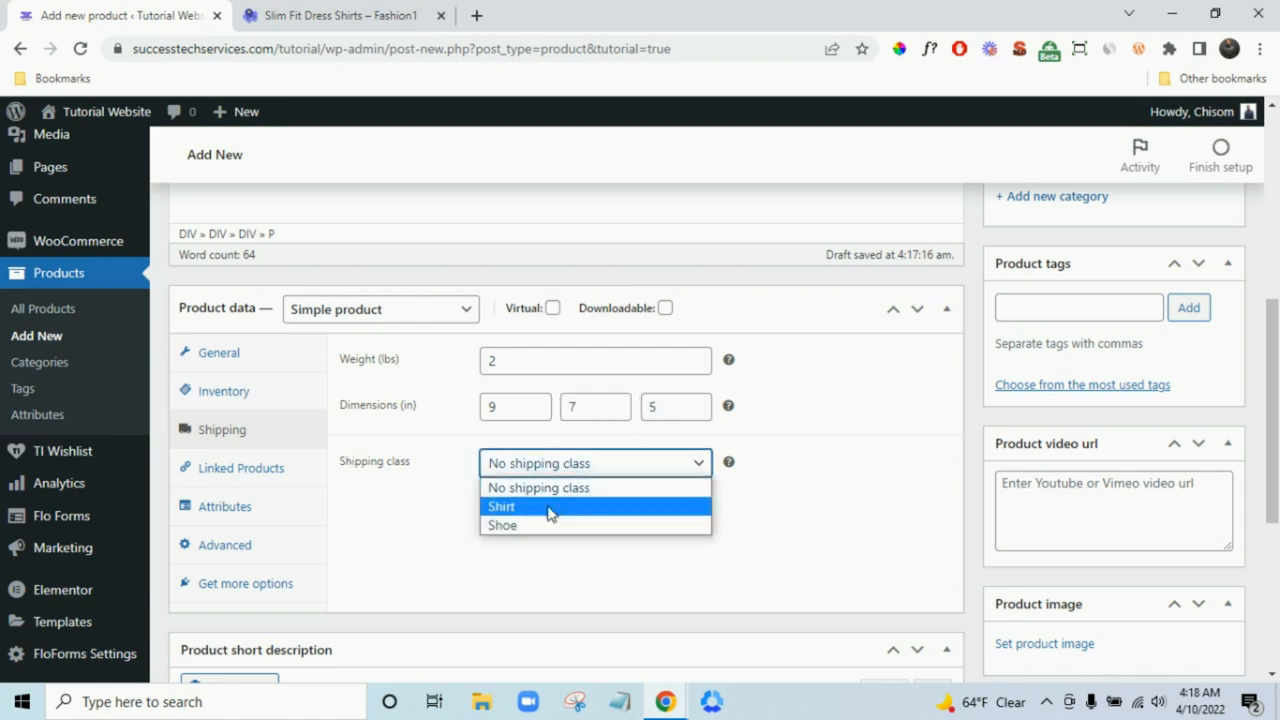
{"action": "left_click", "coordinate": [548, 511]}
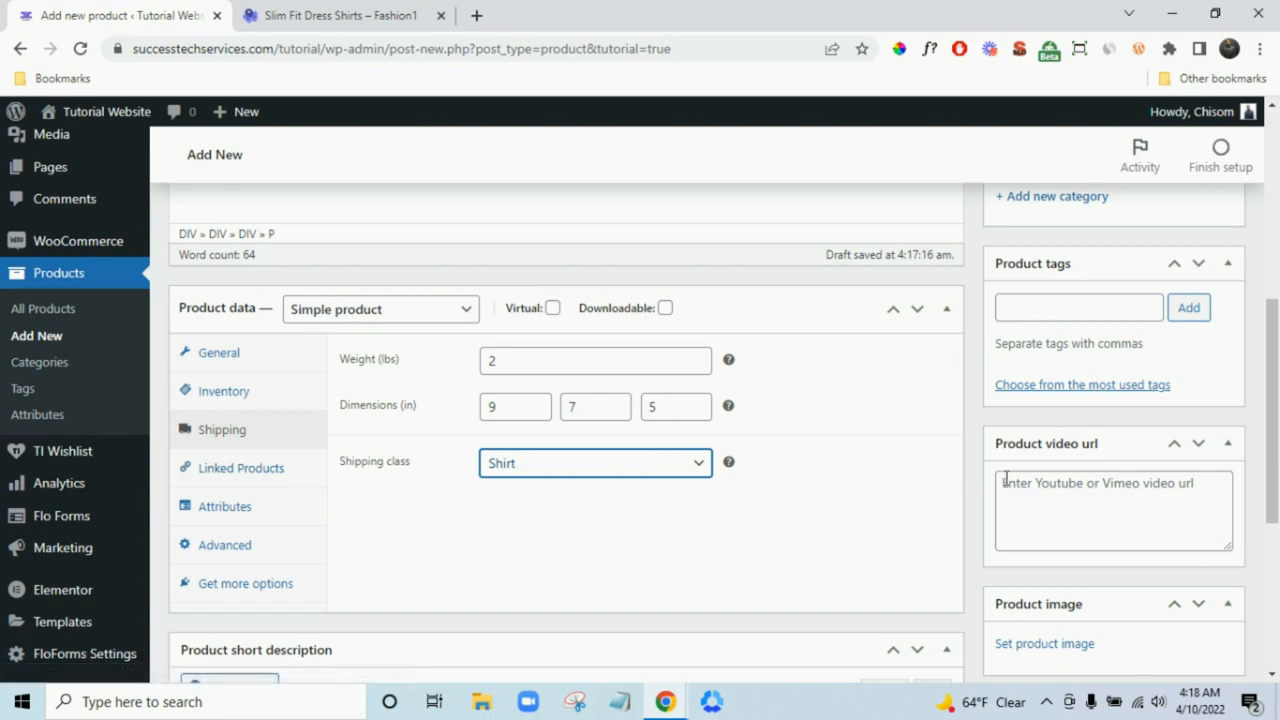
- Add a new 'Shirt' product category and assign it to the product
{"action": "scroll", "coordinate": [1040, 450], "scroll_direction": "up", "scroll_amount": 3}
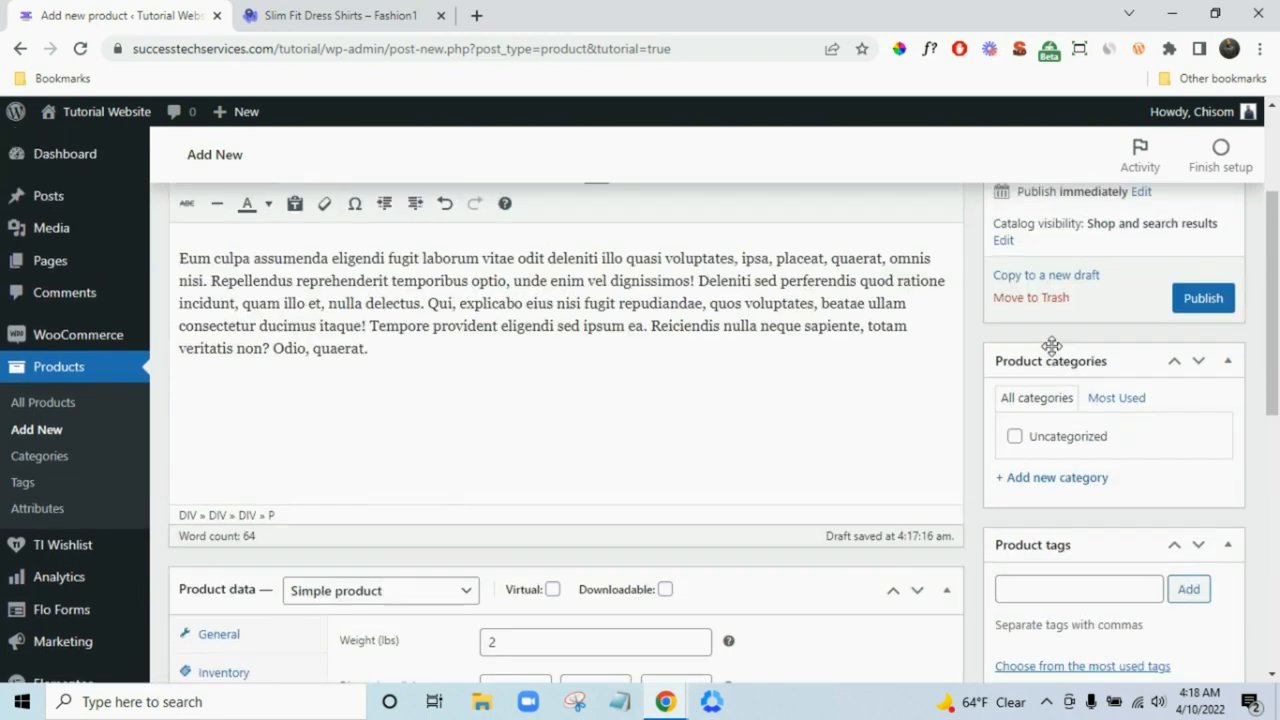
{"action": "left_click", "coordinate": [1070, 480]}
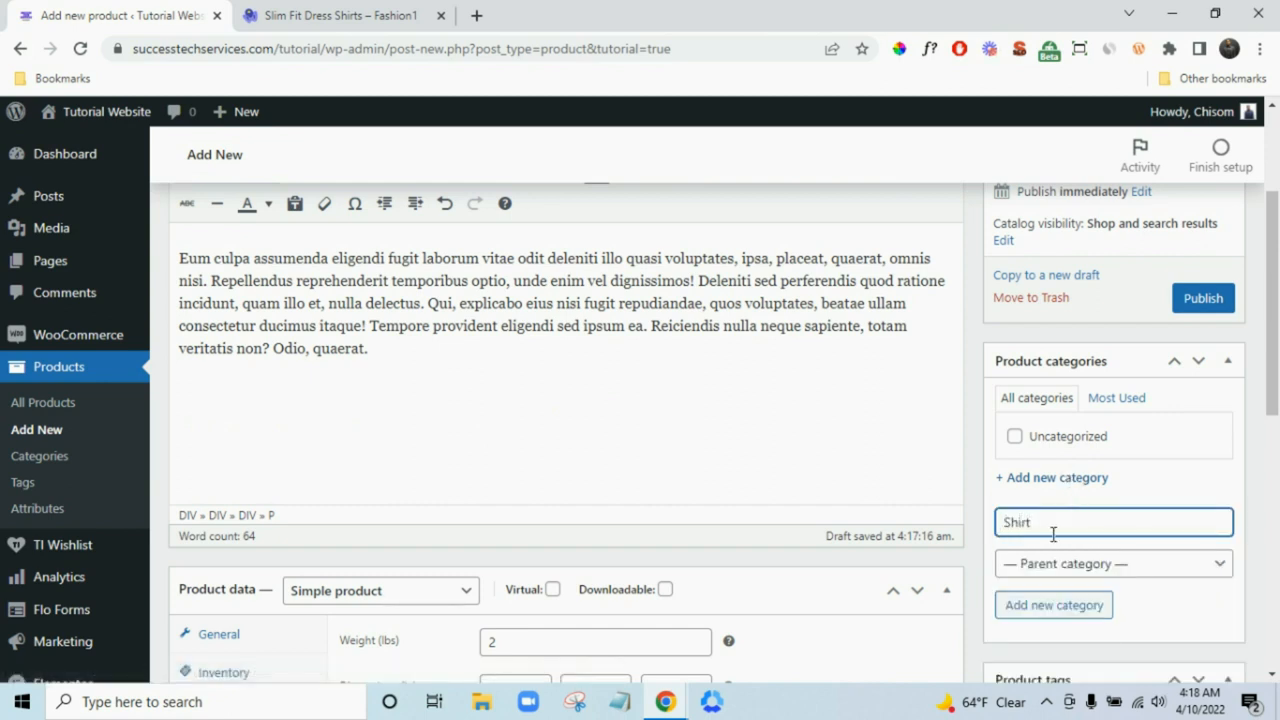
{"action": "left_click", "coordinate": [1052, 605]}
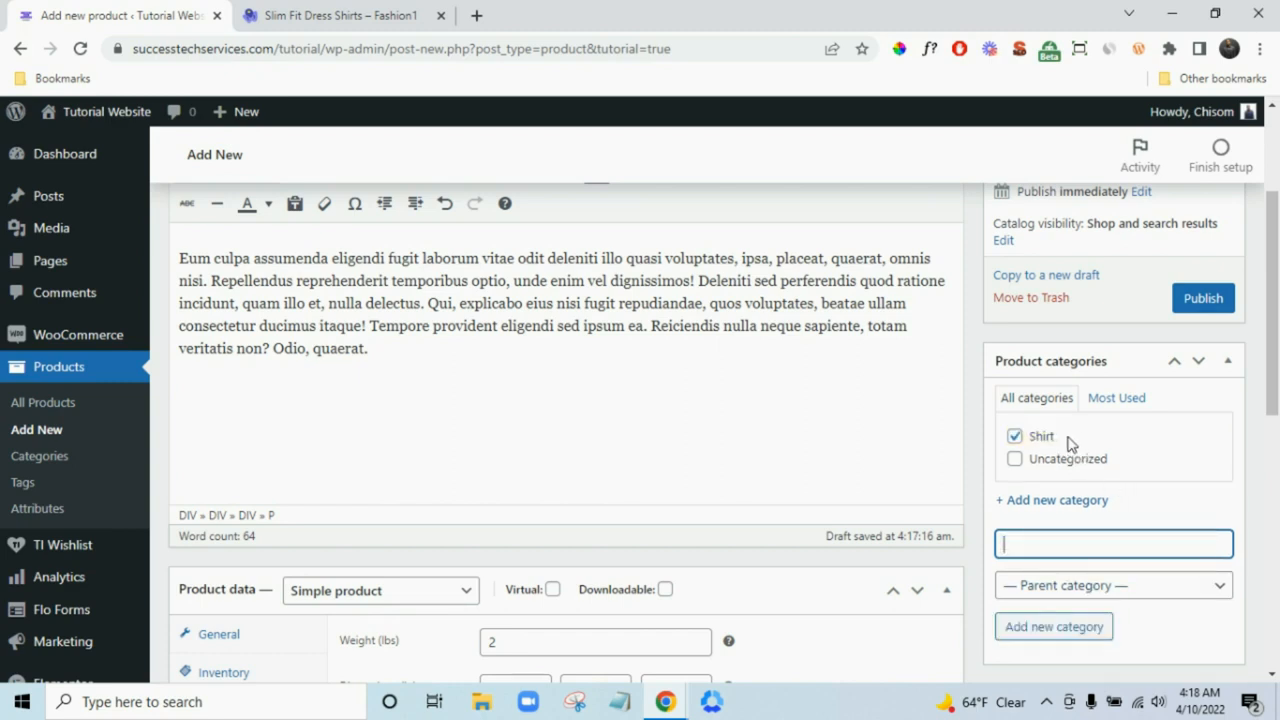
- Move down to the Product video url box and place the cursor in it
{"action": "scroll", "coordinate": [1275, 572], "scroll_direction": "down", "scroll_amount": 3}
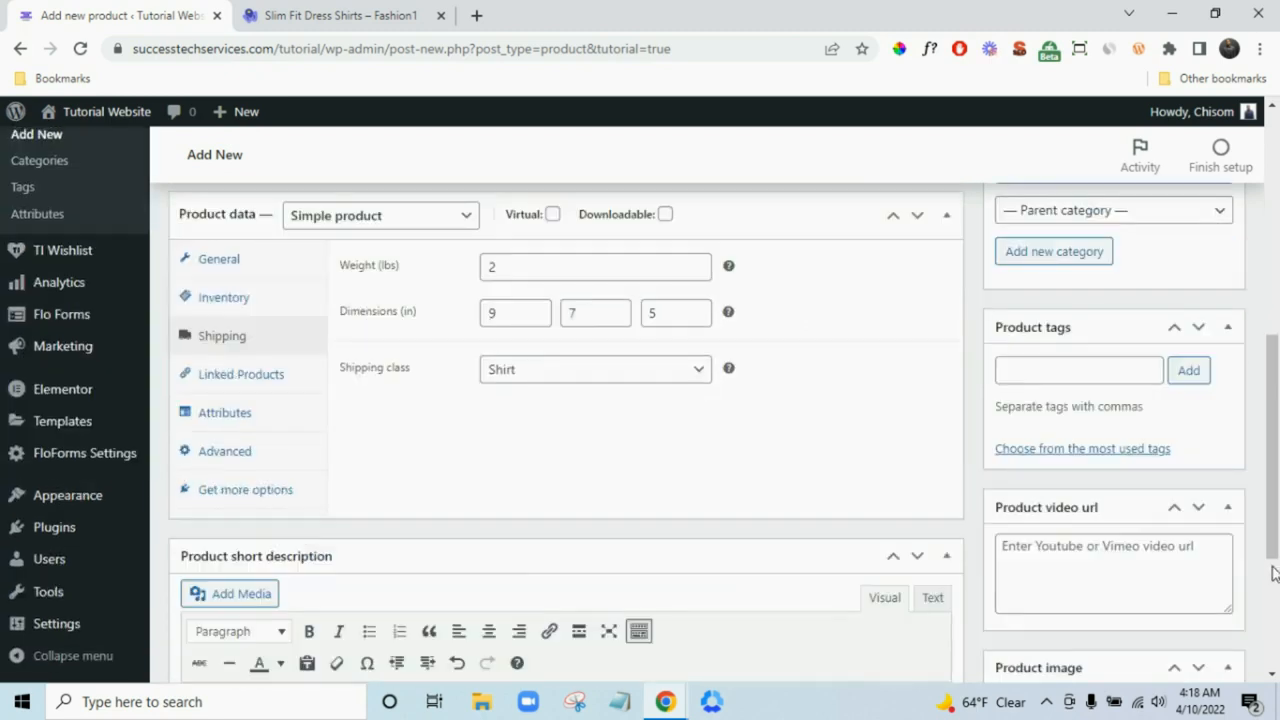
{"action": "scroll", "coordinate": [1272, 568], "scroll_direction": "up", "scroll_amount": 3}
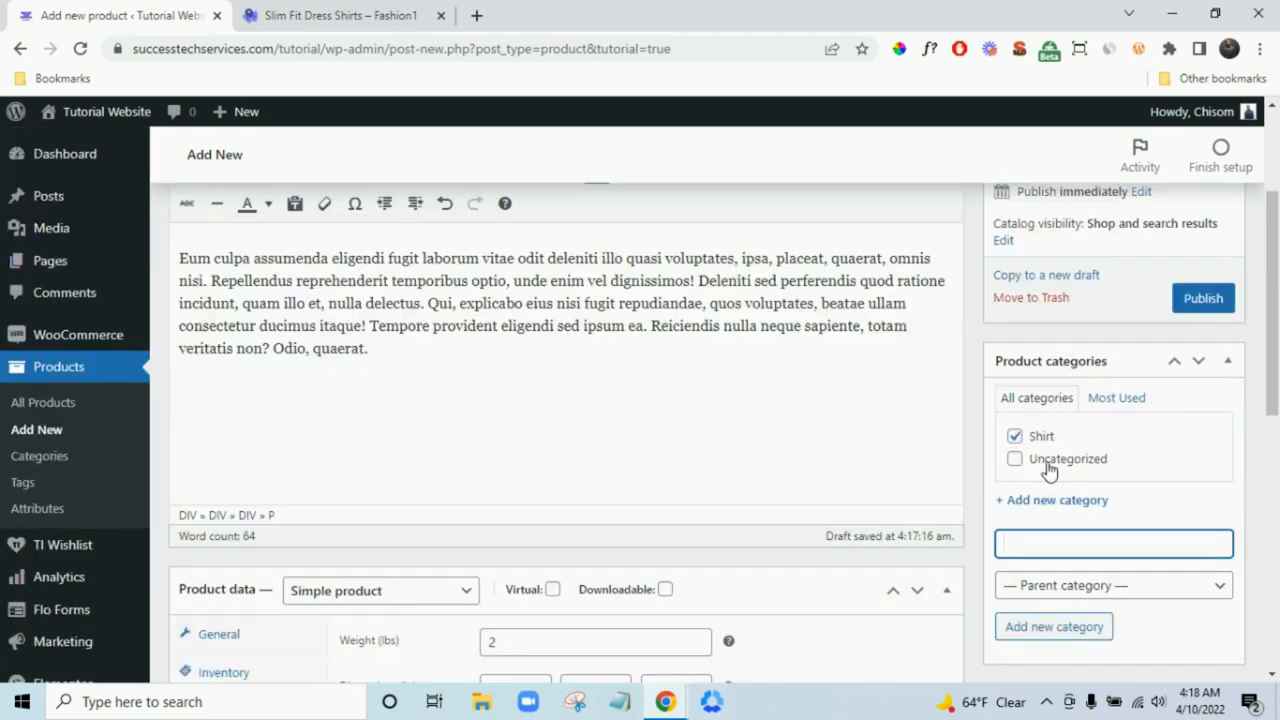
{"action": "scroll", "coordinate": [1277, 533], "scroll_direction": "down", "scroll_amount": 3}
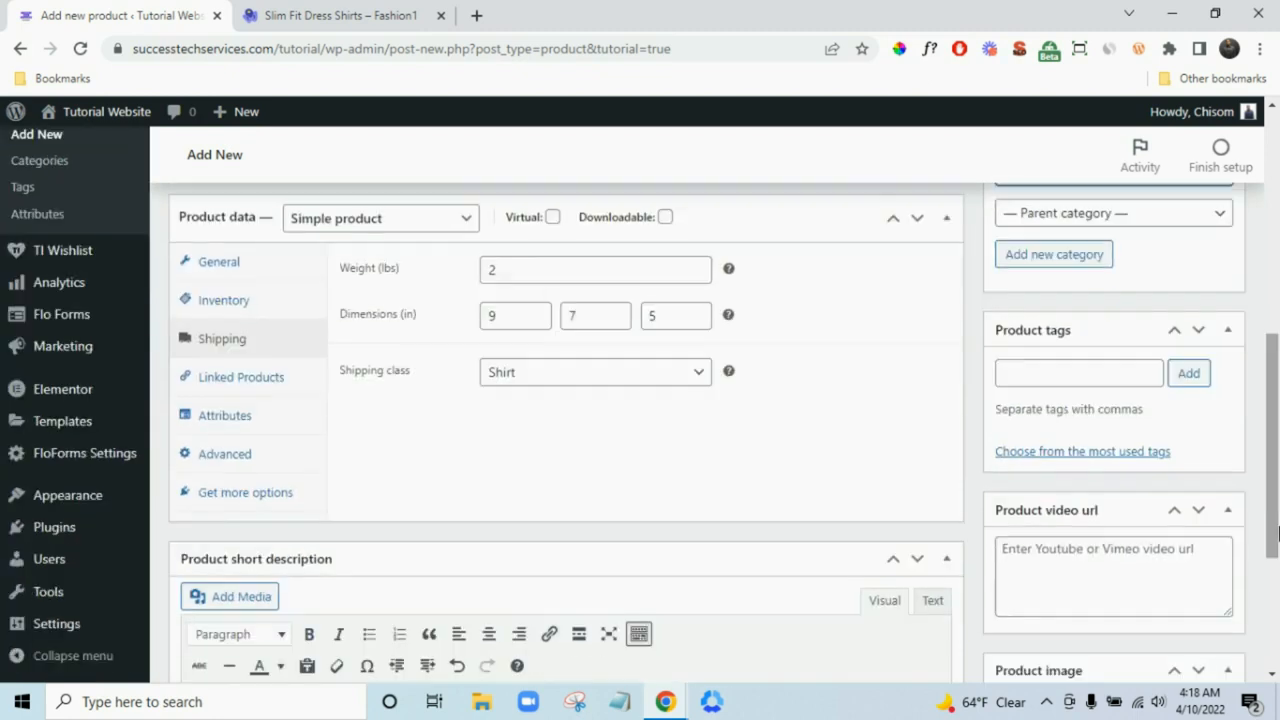
{"action": "scroll", "coordinate": [1277, 533], "scroll_direction": "down", "scroll_amount": 2}
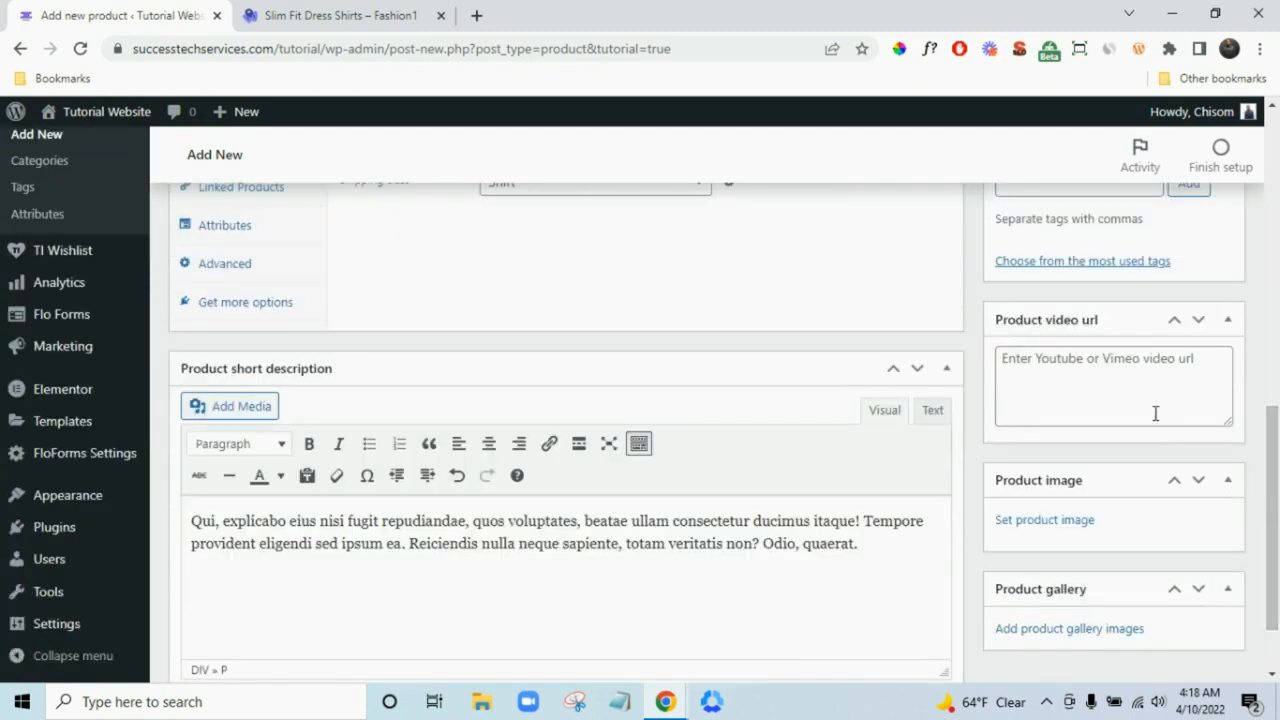
{"action": "left_click", "coordinate": [1117, 386]}
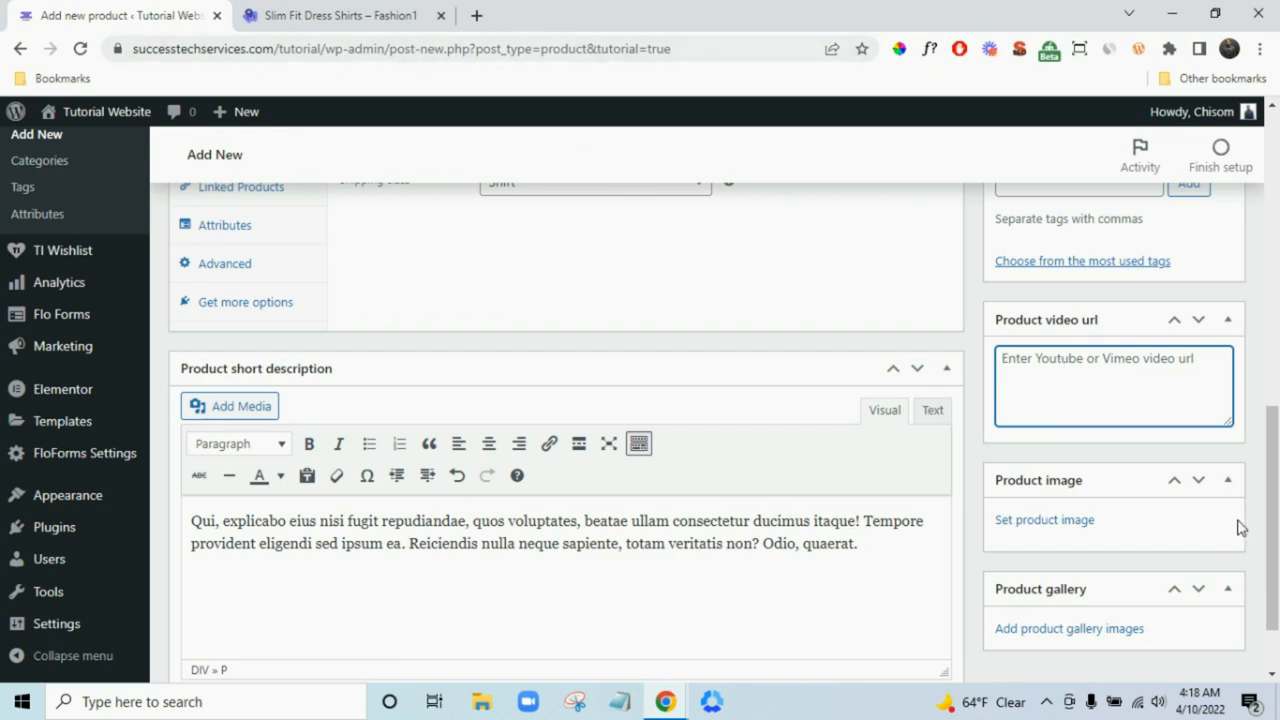
- Upload shop-cat-1 and set it as the product image
{"action": "left_click", "coordinate": [1078, 524]}
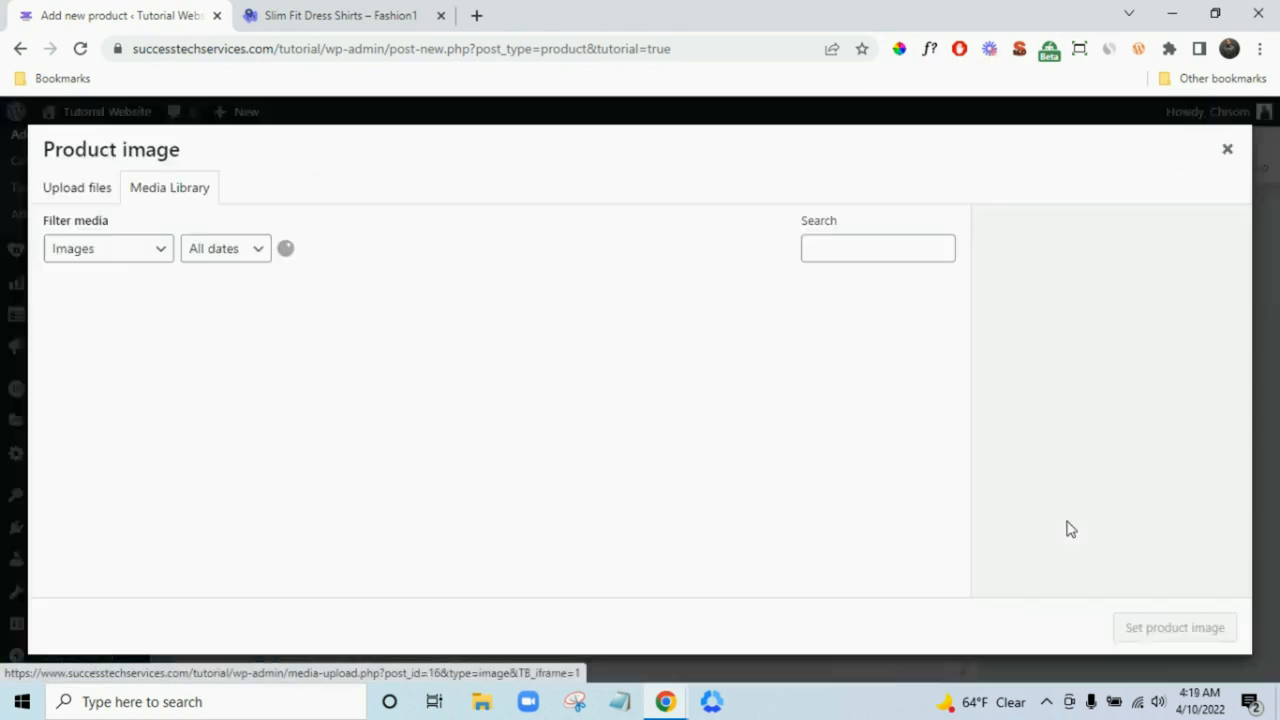
{"action": "left_click", "coordinate": [90, 191]}
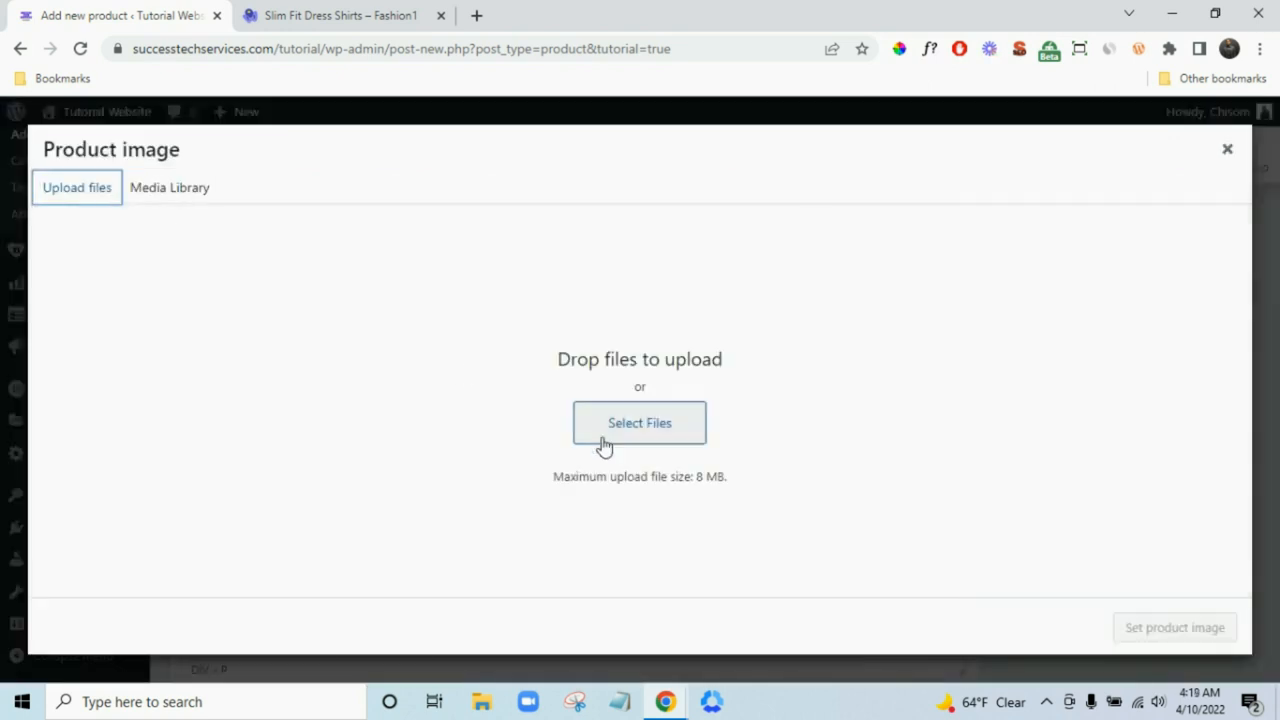
{"action": "left_click", "coordinate": [655, 436]}
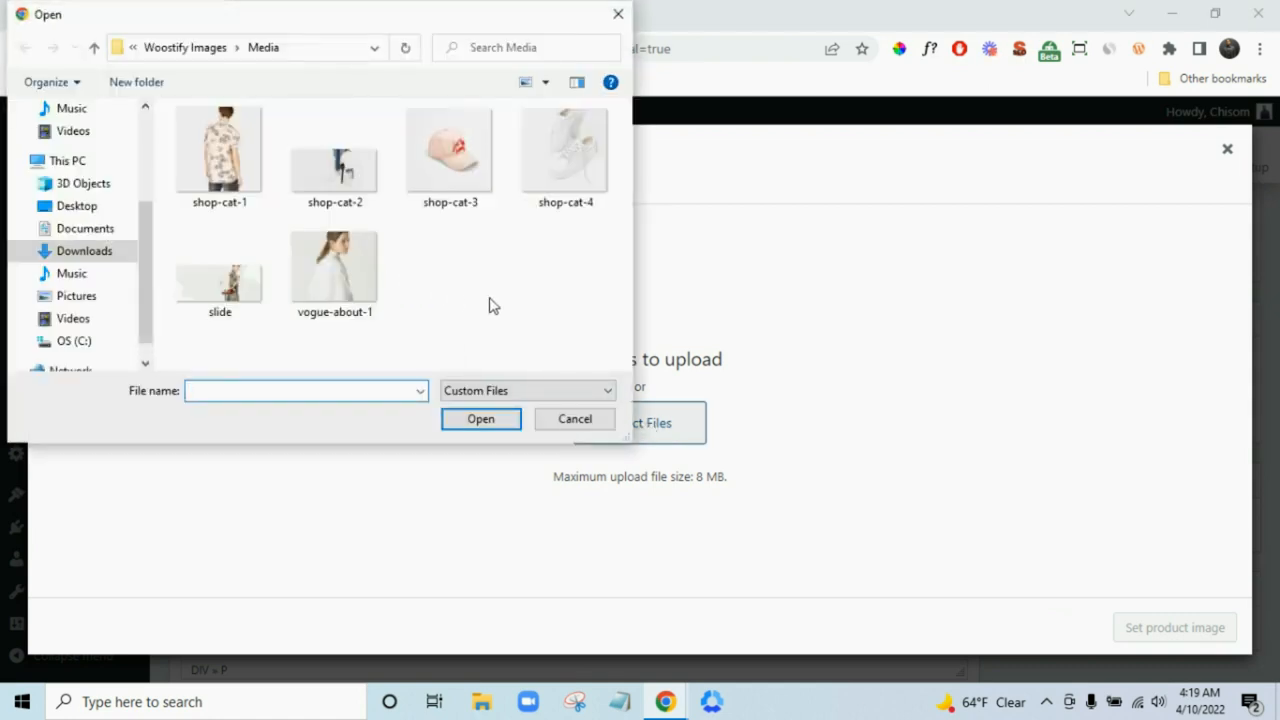
{"action": "left_click", "coordinate": [222, 170]}
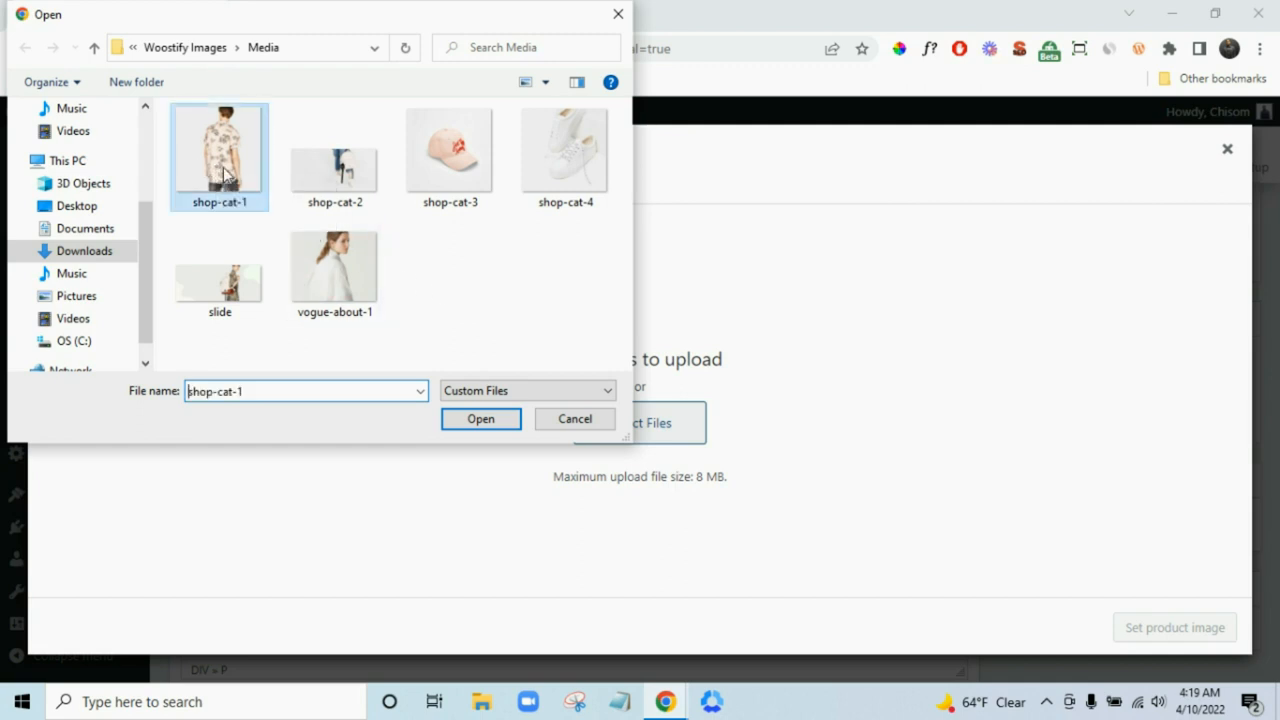
{"action": "left_click", "coordinate": [480, 429]}
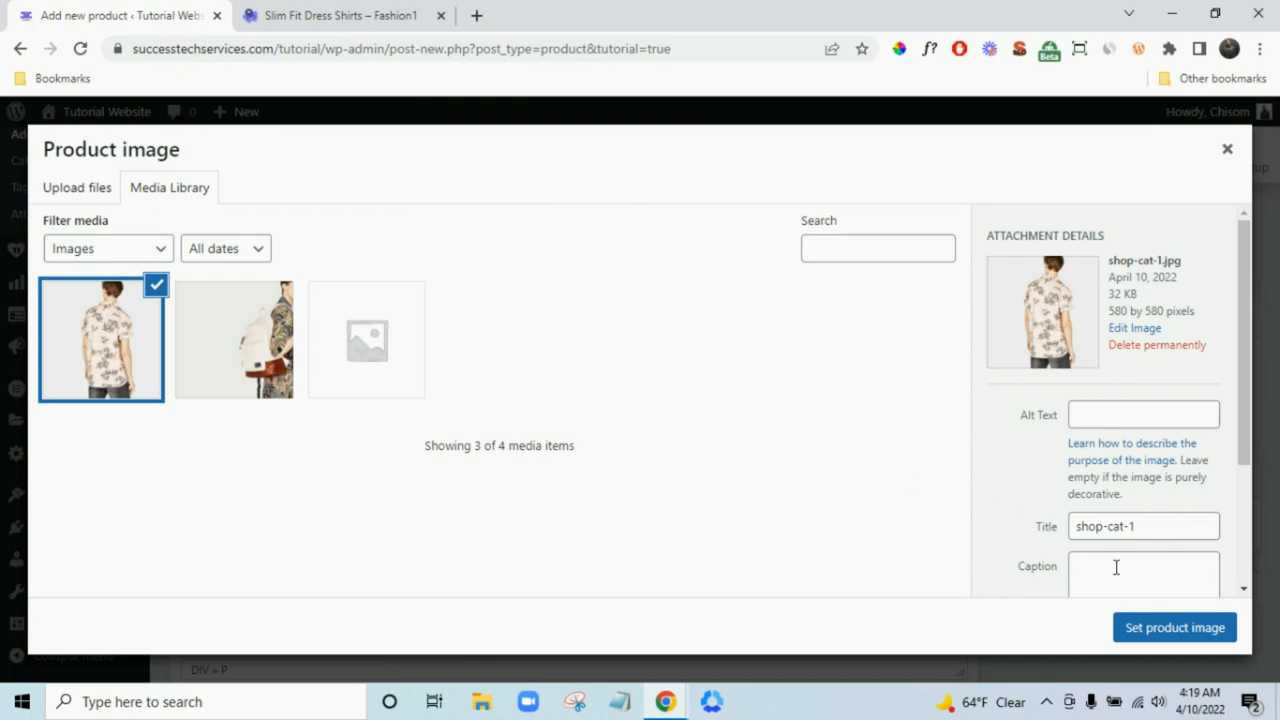
{"action": "left_click", "coordinate": [1169, 632]}
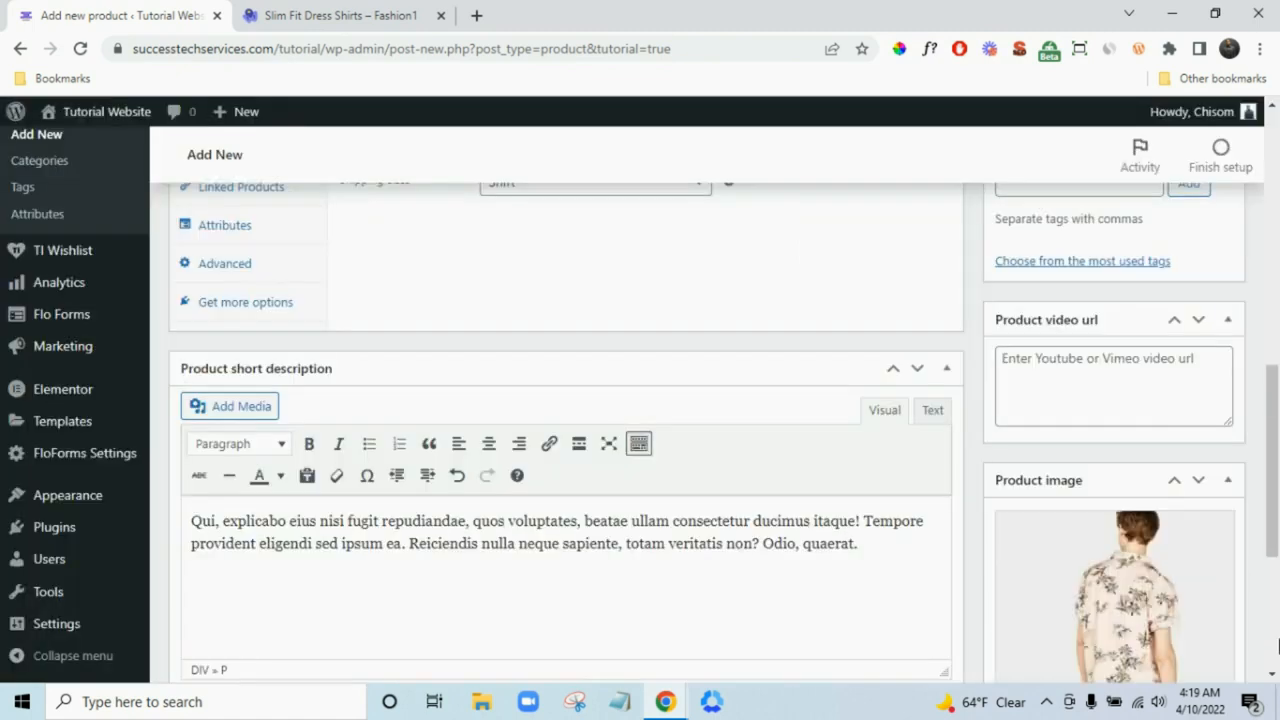
- Upload vogue-about-1 and add it to the product gallery
{"action": "scroll", "coordinate": [1231, 566], "scroll_direction": "down", "scroll_amount": 3}
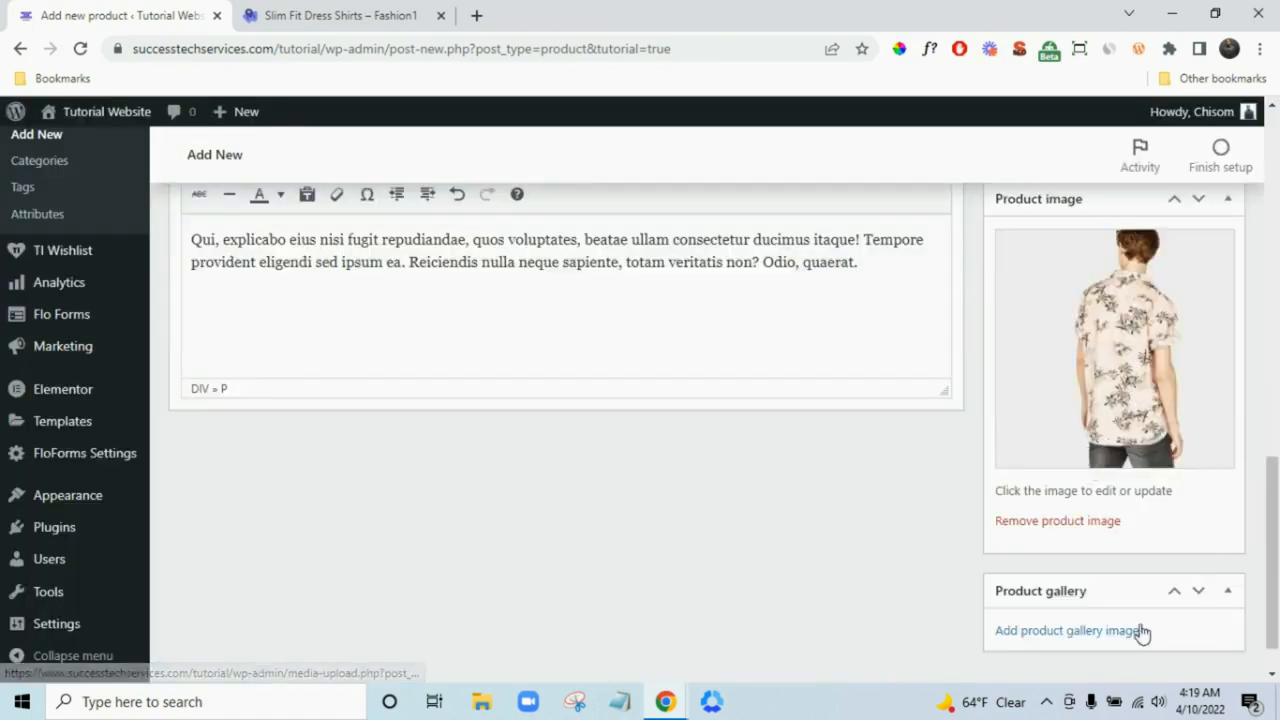
{"action": "left_click", "coordinate": [1107, 633]}
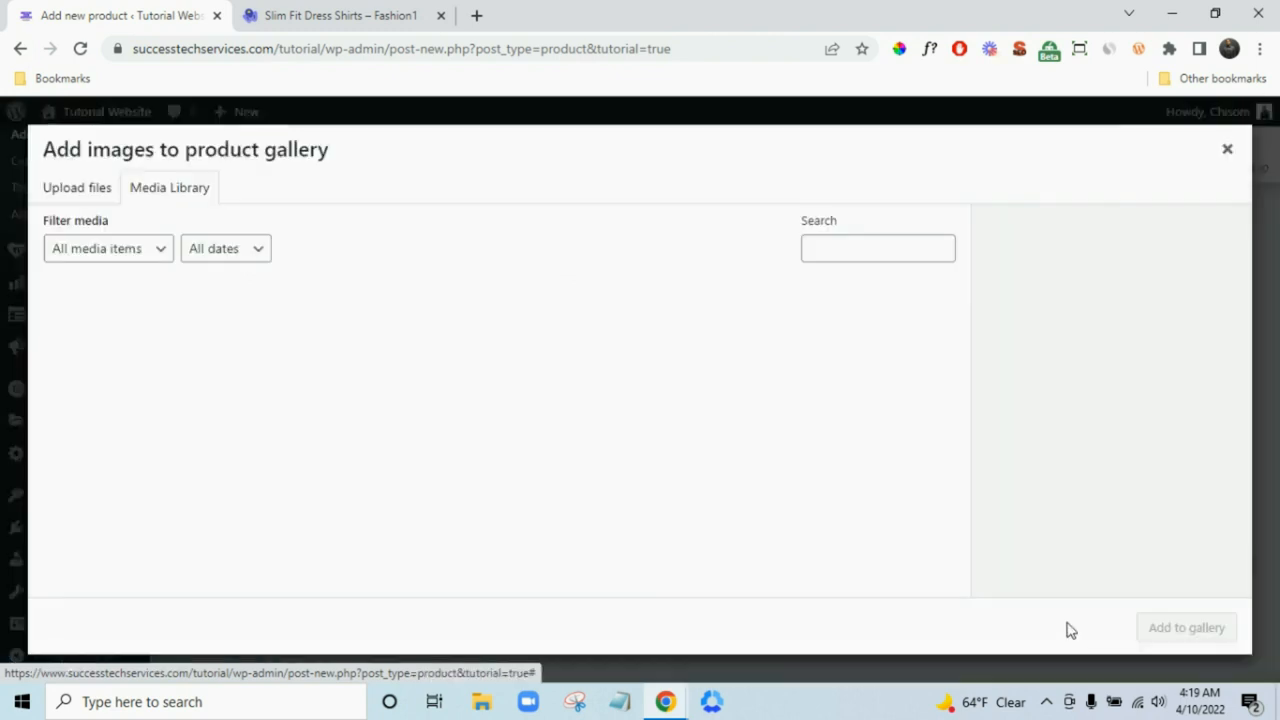
{"action": "left_click", "coordinate": [82, 182]}
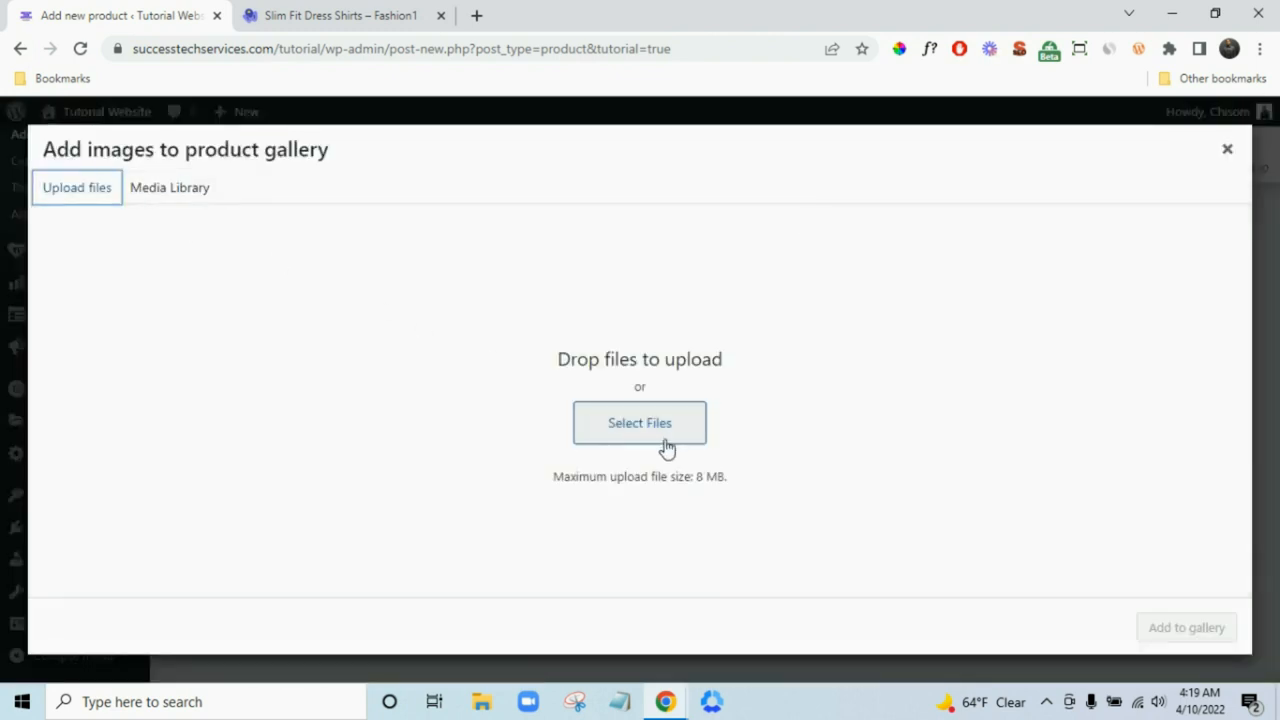
{"action": "left_click", "coordinate": [662, 440]}
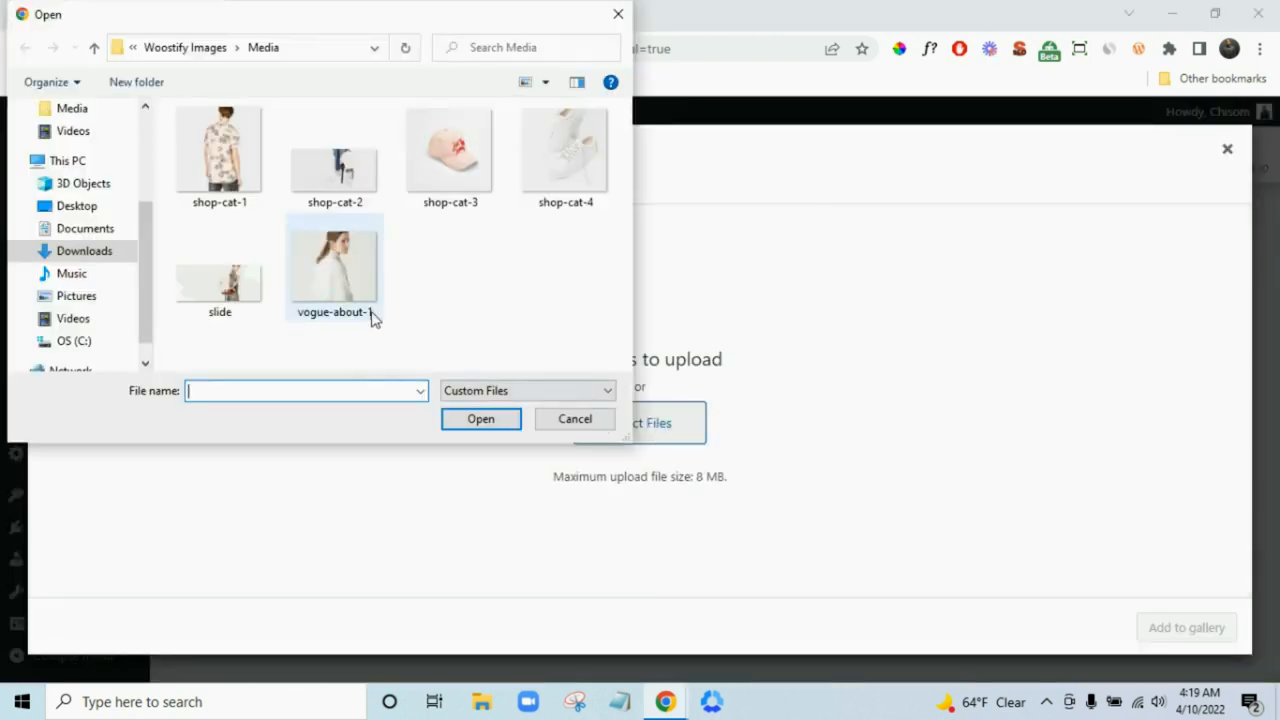
{"action": "left_click", "coordinate": [368, 315]}
{"action": "left_click", "coordinate": [494, 416]}
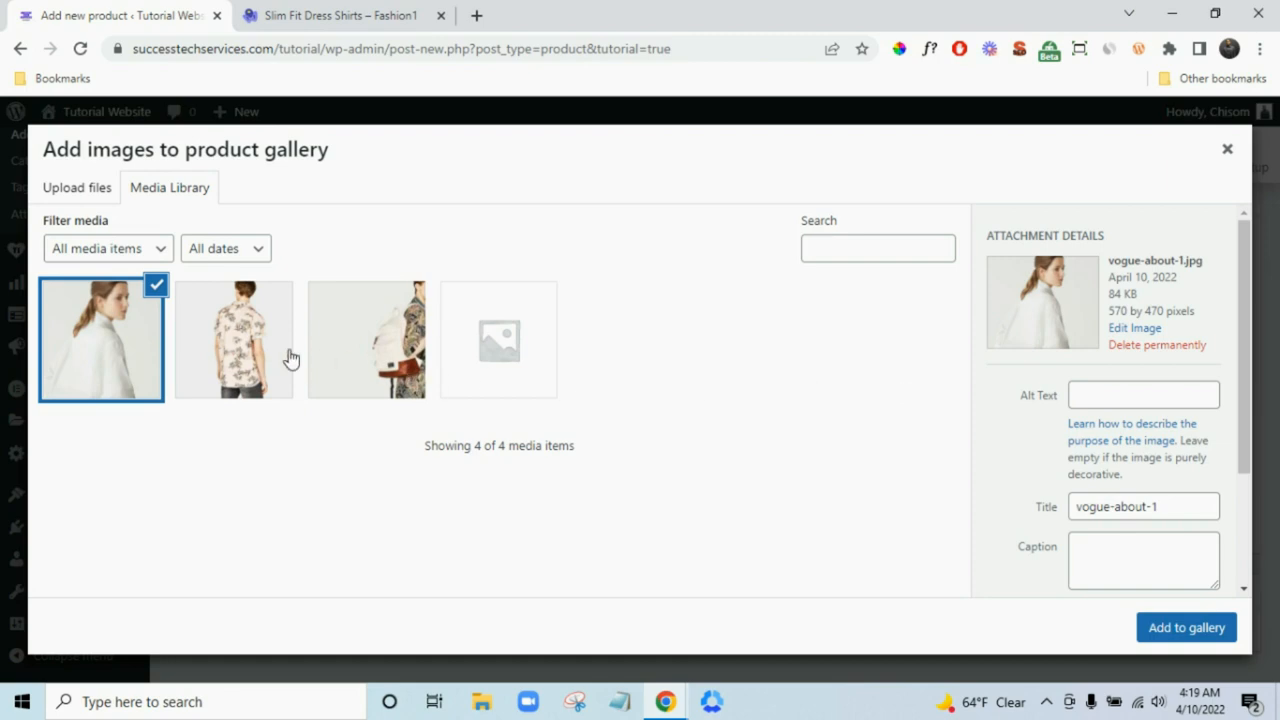
{"action": "left_click", "coordinate": [1192, 632]}
{"action": "scroll", "coordinate": [1258, 590], "scroll_direction": "down", "scroll_amount": 2}
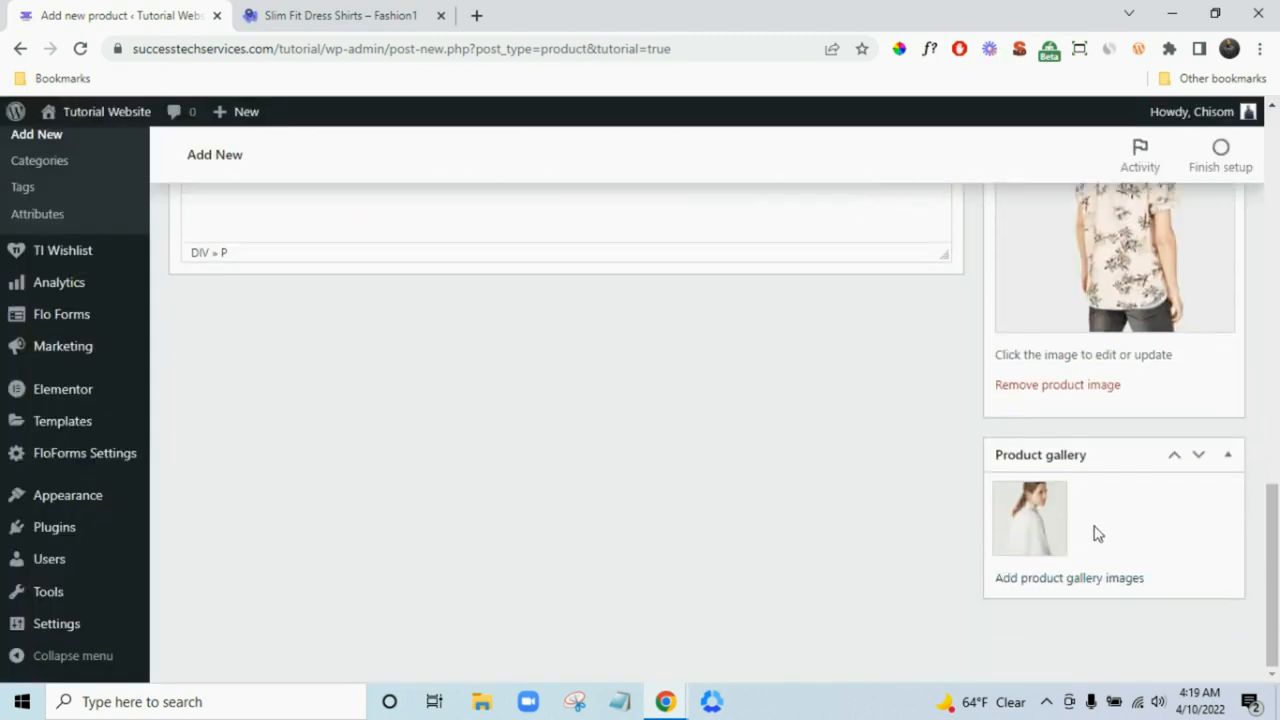
{"action": "scroll", "coordinate": [1125, 538], "scroll_direction": "up", "scroll_amount": 15}
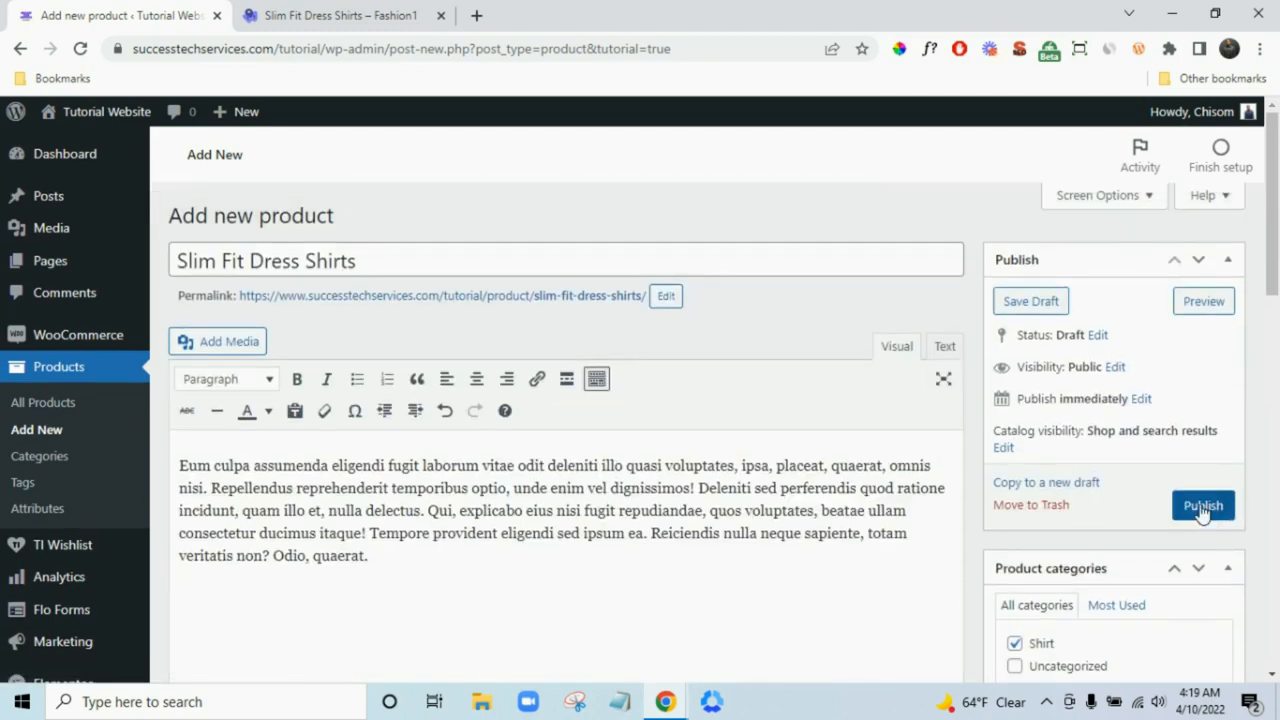
- Publish Slim Fit Dress Shirts and view its product page in a new tab
{"action": "left_click", "coordinate": [1203, 510]}
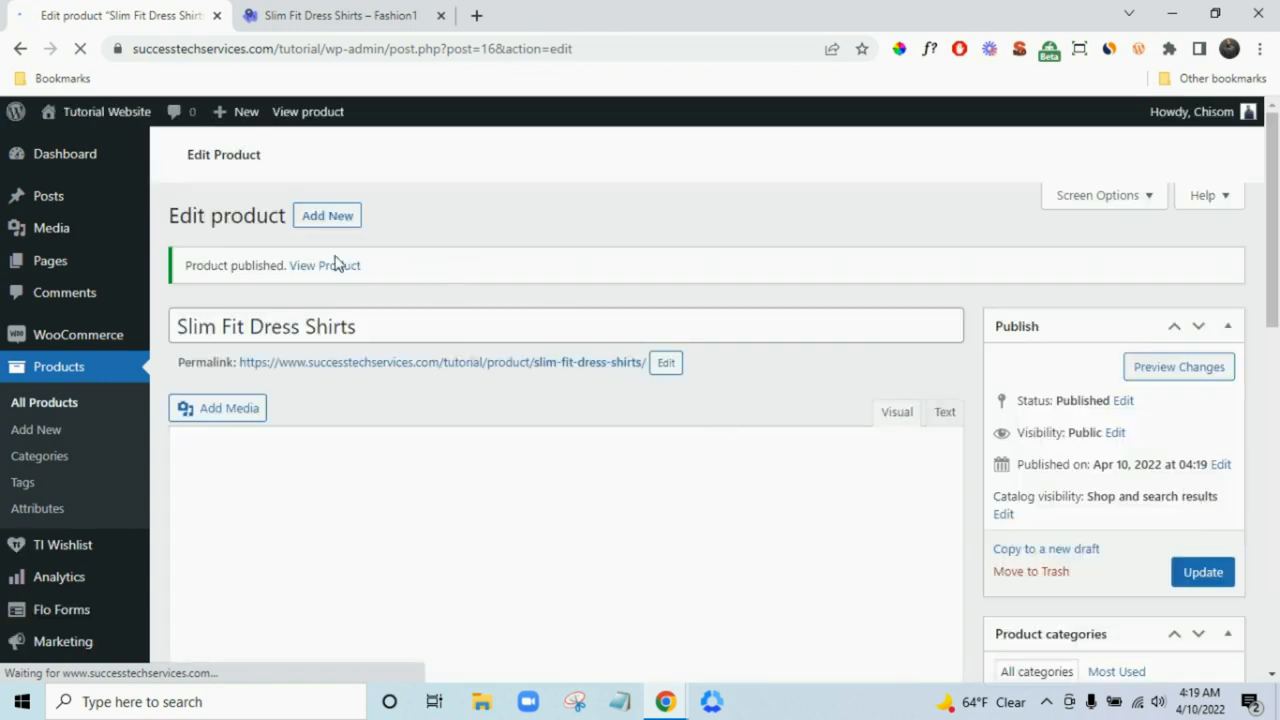
{"action": "right_click", "coordinate": [336, 272]}
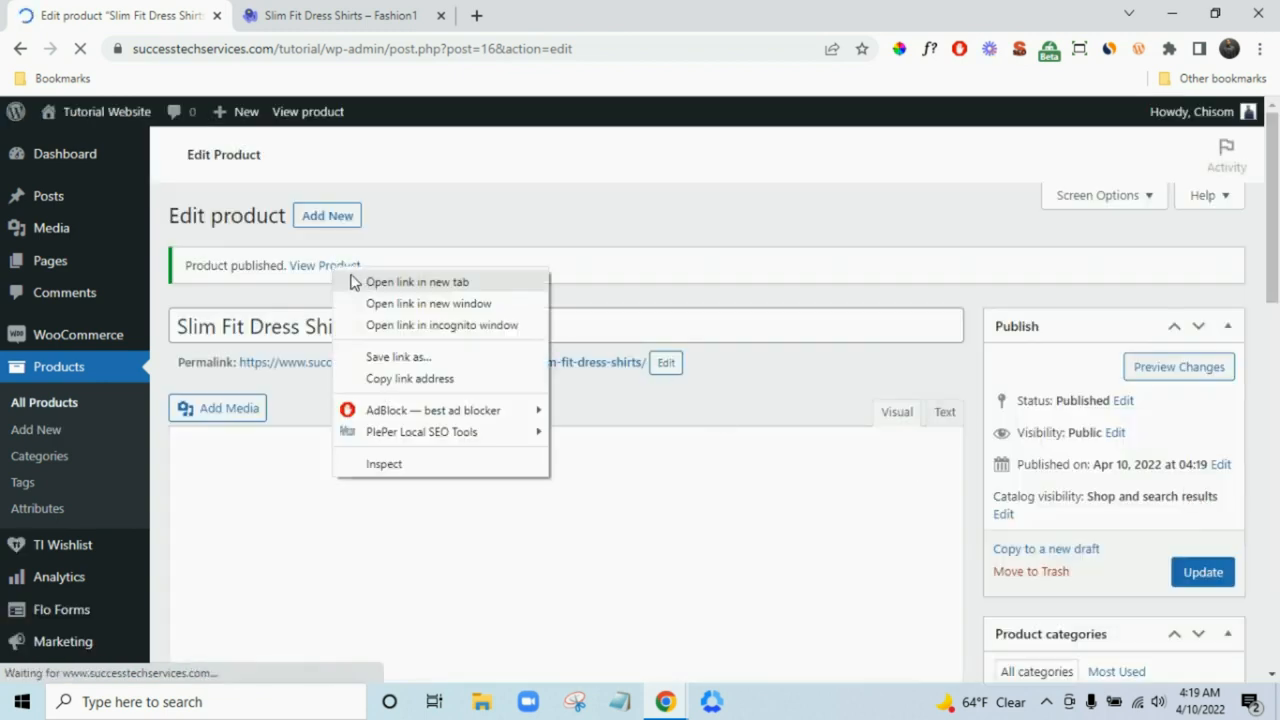
{"action": "left_click", "coordinate": [372, 283]}
{"action": "left_click", "coordinate": [350, 10]}
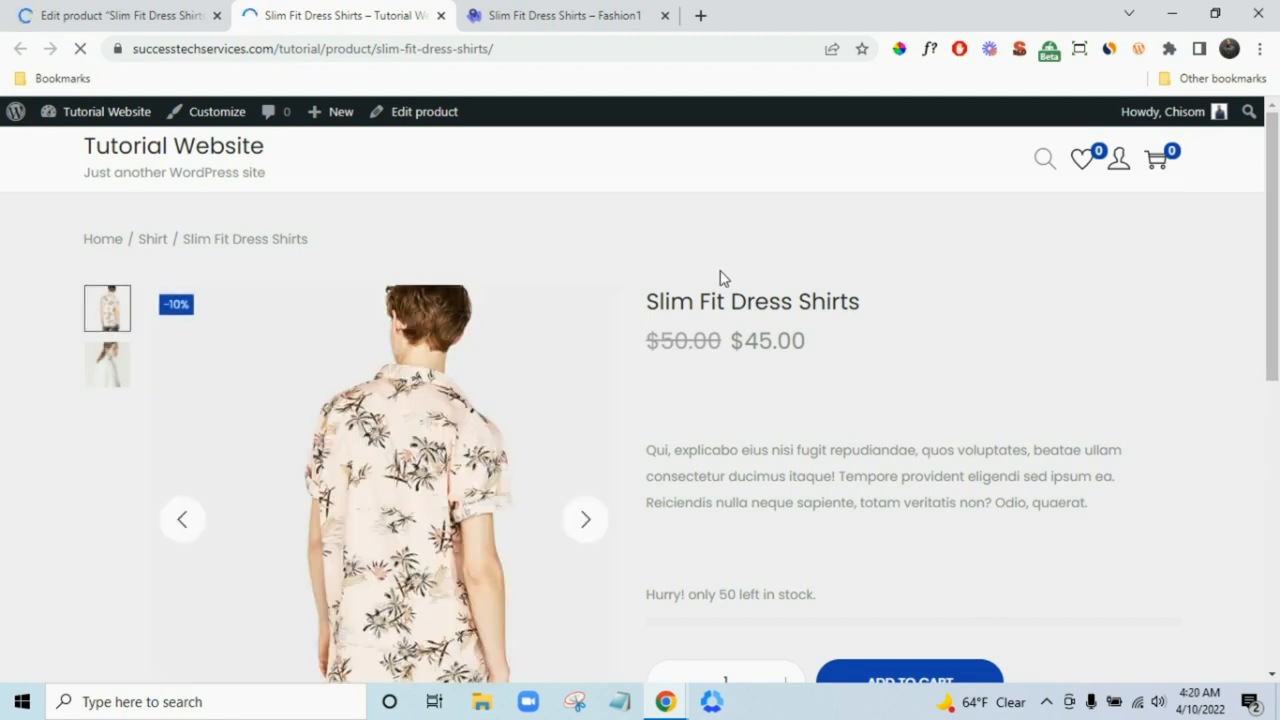
{"action": "scroll", "coordinate": [741, 407], "scroll_direction": "down", "scroll_amount": 3}
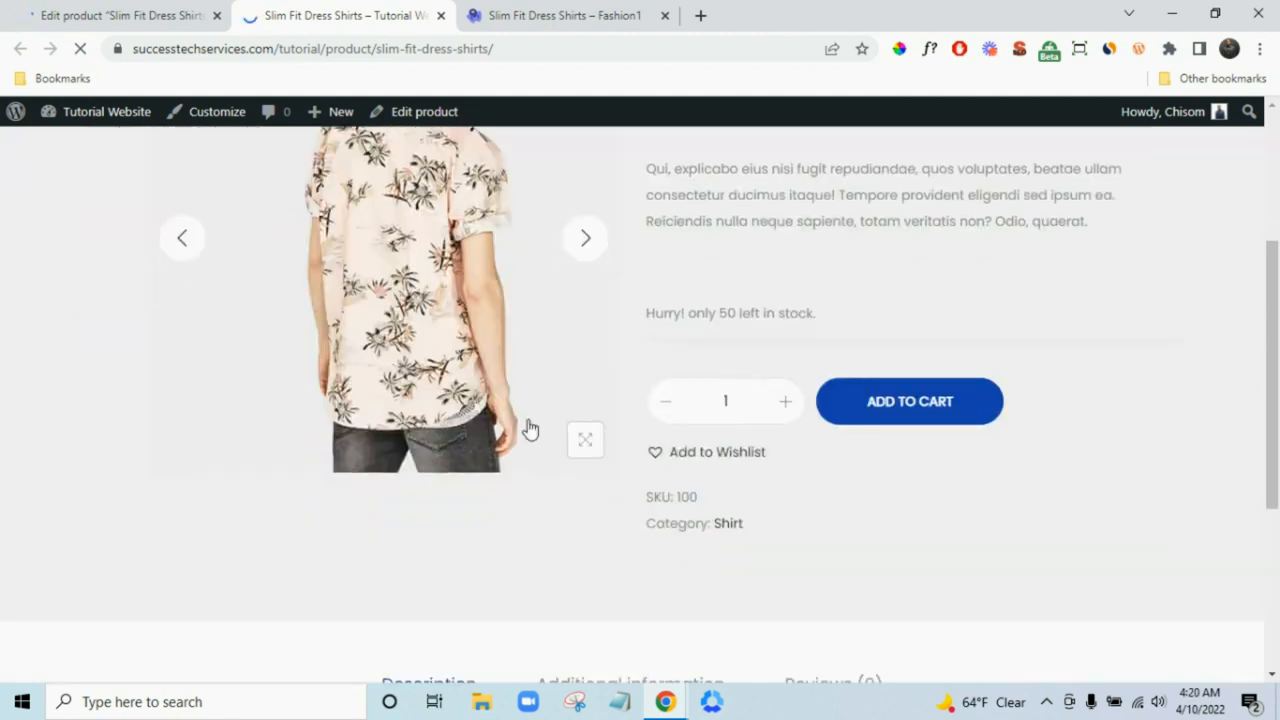
{"action": "scroll", "coordinate": [600, 470], "scroll_direction": "down", "scroll_amount": 3}
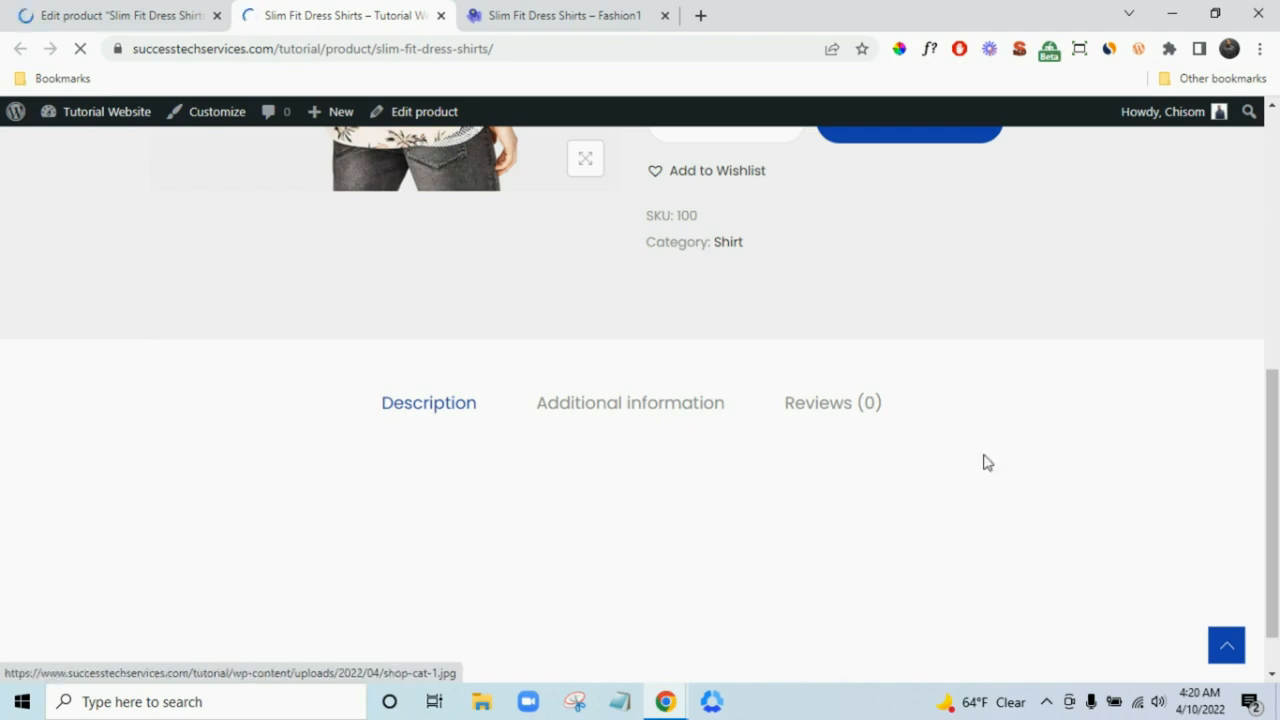
{"action": "scroll", "coordinate": [980, 450], "scroll_direction": "up", "scroll_amount": 4}
{"action": "scroll", "coordinate": [974, 337], "scroll_direction": "down", "scroll_amount": 5}
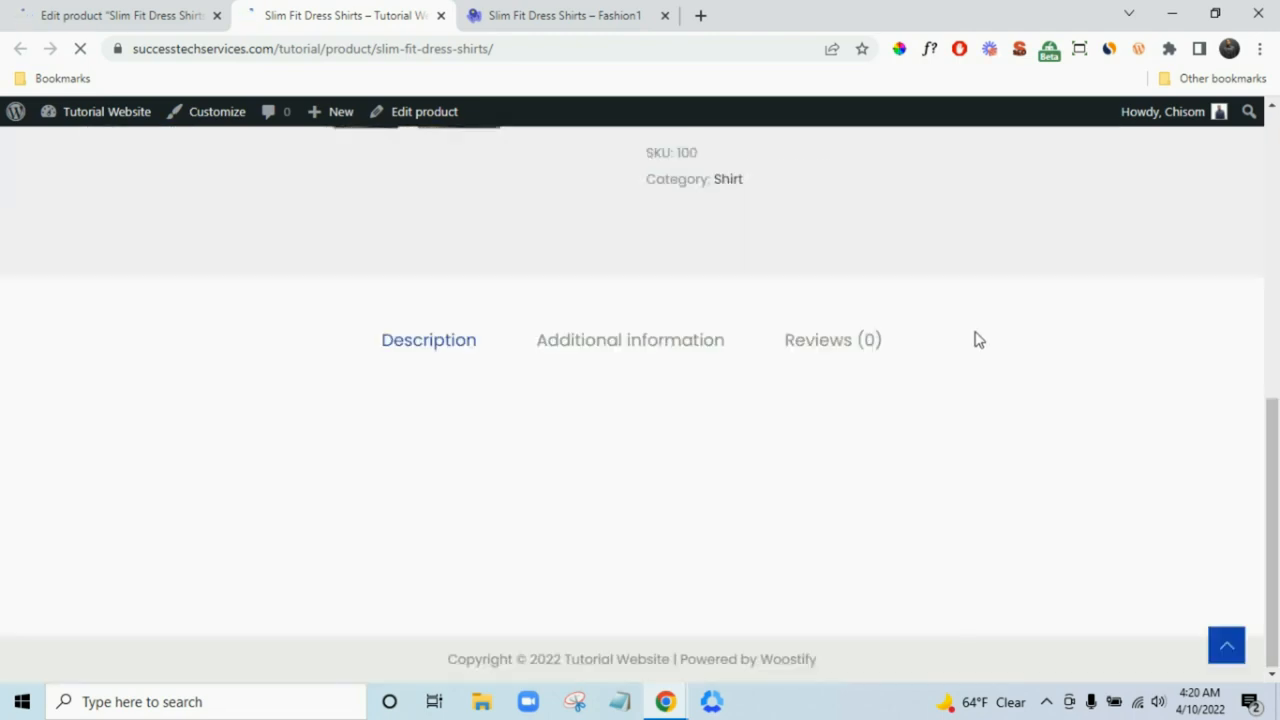
{"action": "left_click", "coordinate": [671, 343]}
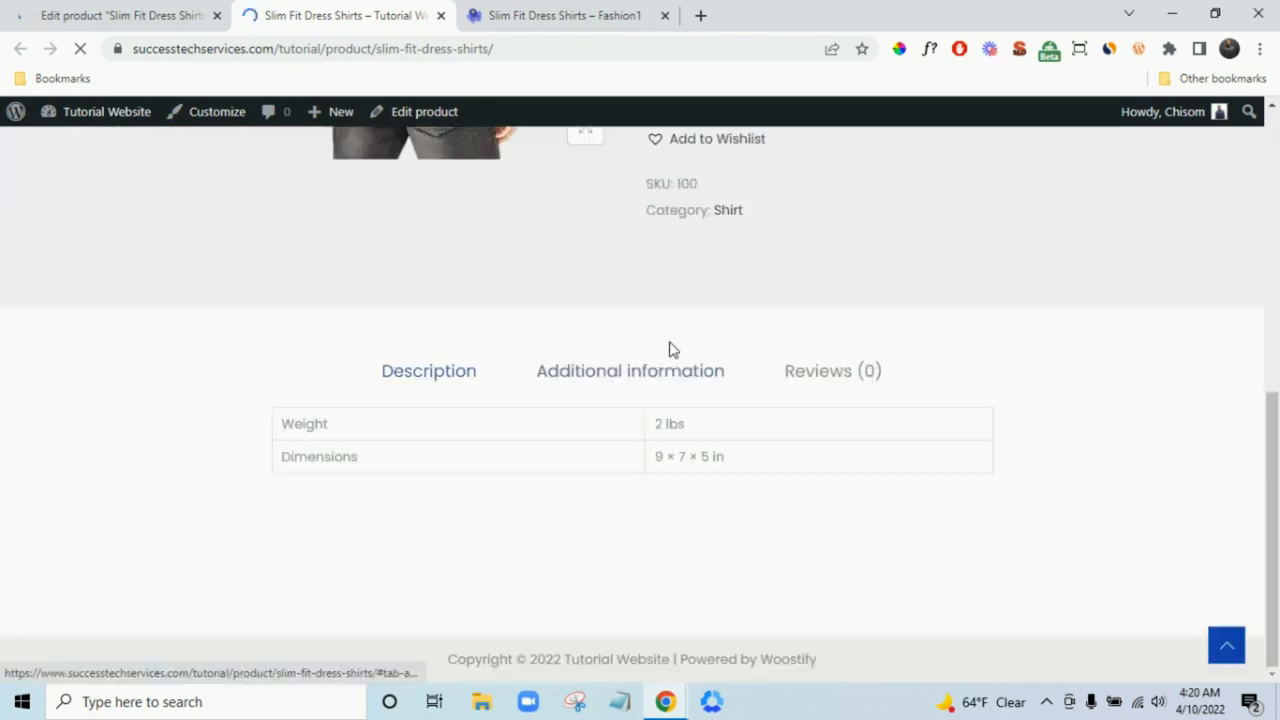
{"action": "left_click", "coordinate": [450, 376]}
{"action": "left_click", "coordinate": [843, 382]}
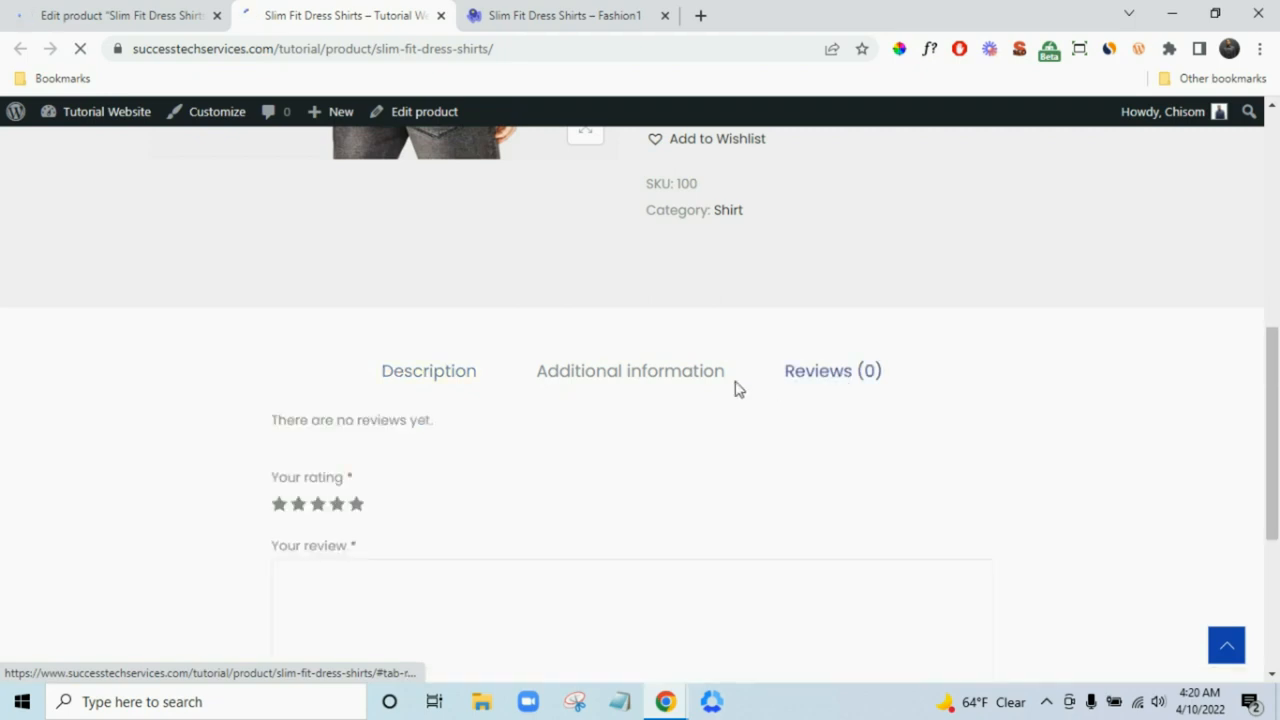
{"action": "left_click", "coordinate": [434, 374]}
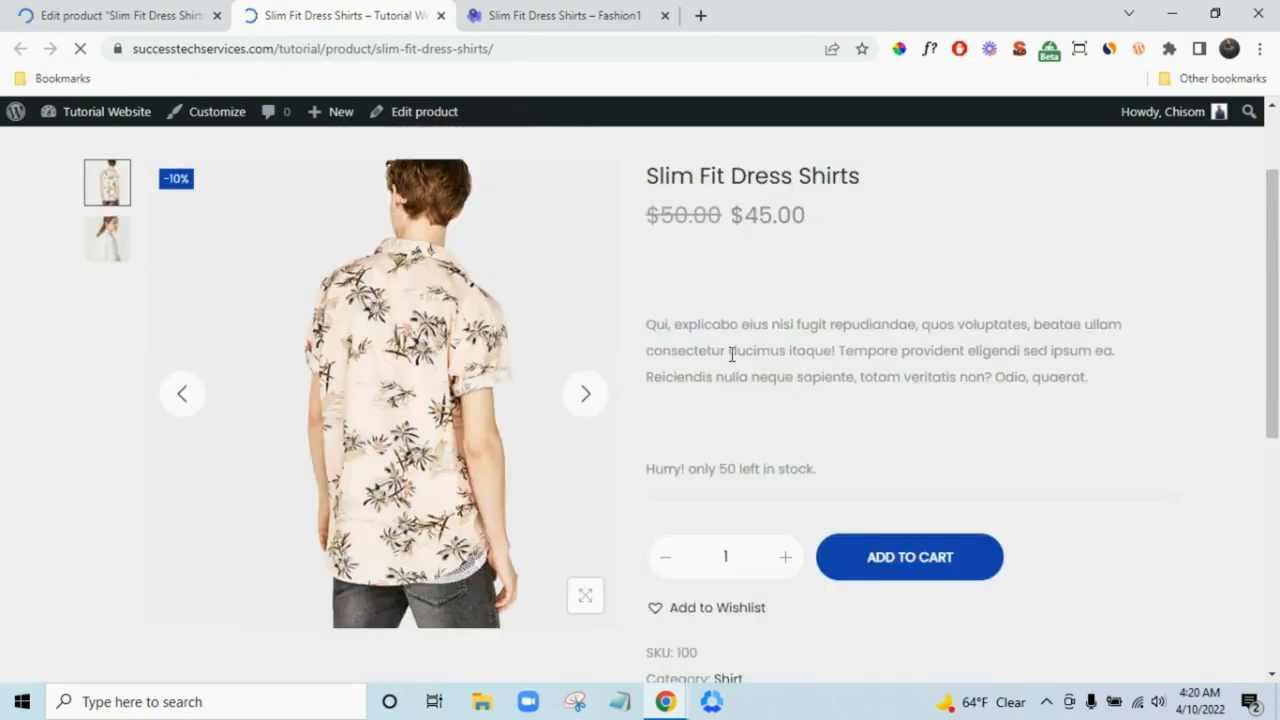
{"action": "scroll", "coordinate": [732, 354], "scroll_direction": "up", "scroll_amount": 2}
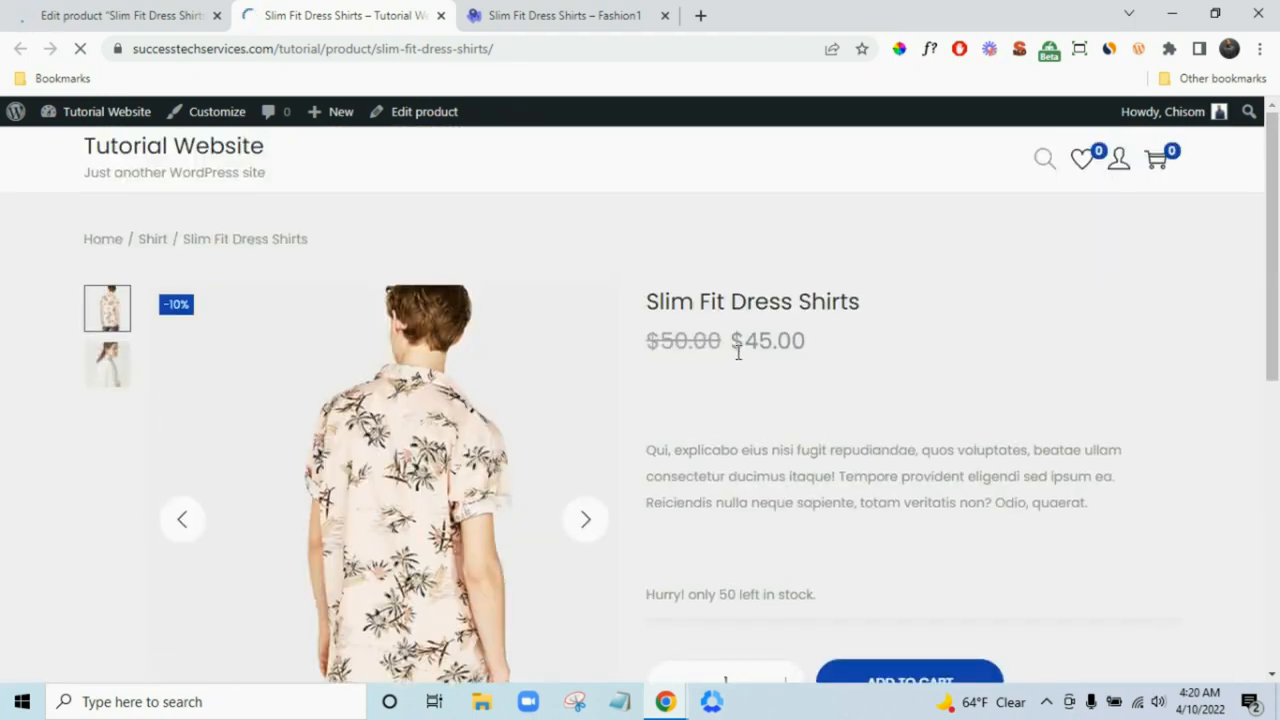
{"action": "scroll", "coordinate": [737, 352], "scroll_direction": "down", "scroll_amount": 6}
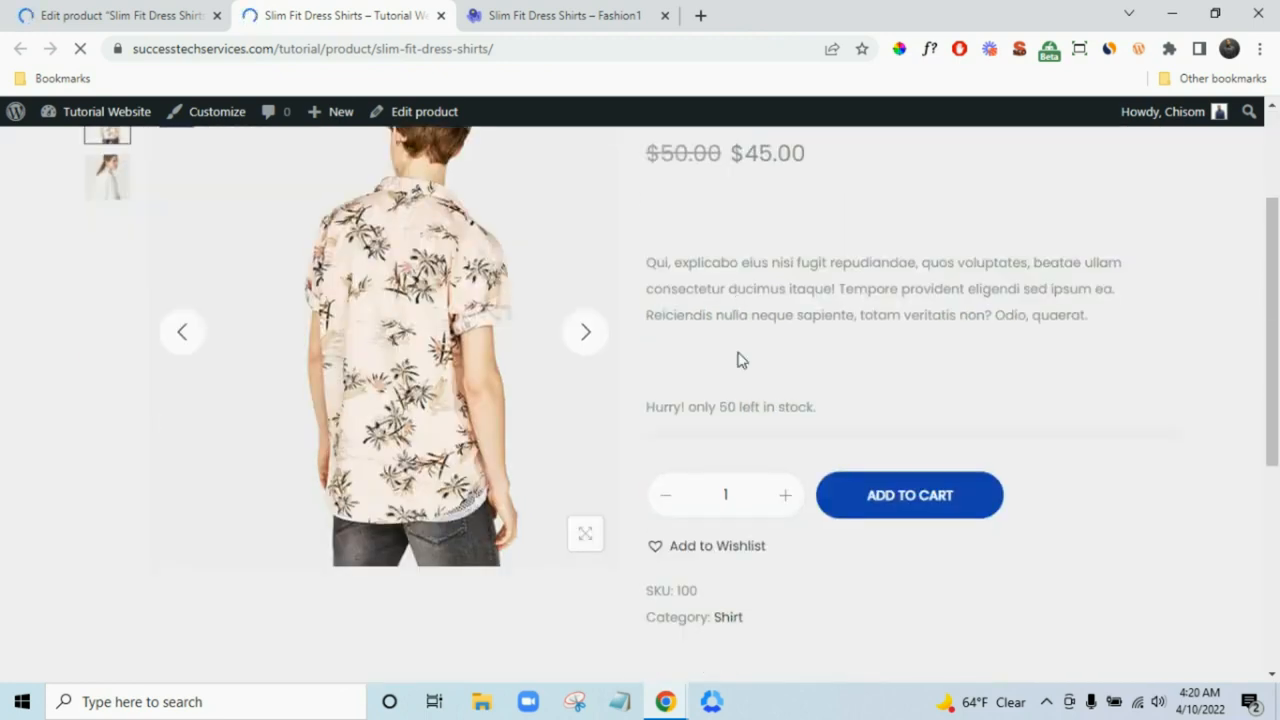
{"action": "left_click", "coordinate": [175, 14]}
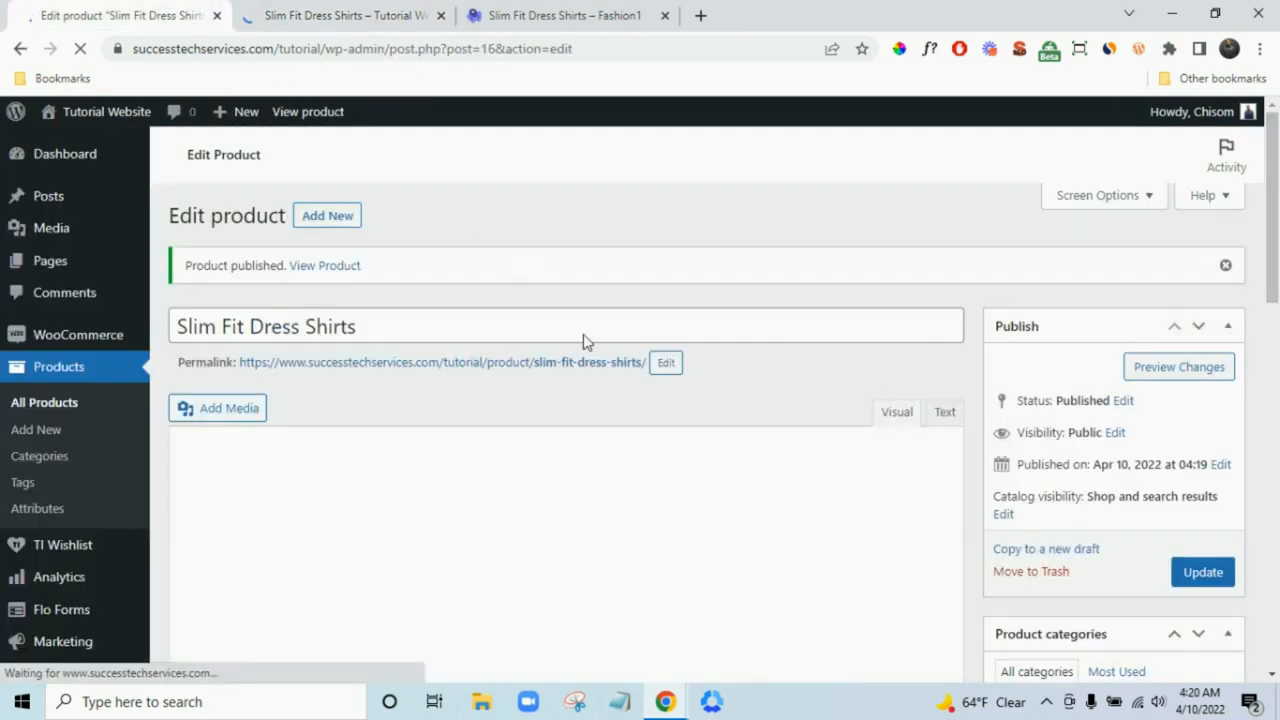
{"action": "scroll", "coordinate": [837, 366], "scroll_direction": "down", "scroll_amount": 1}
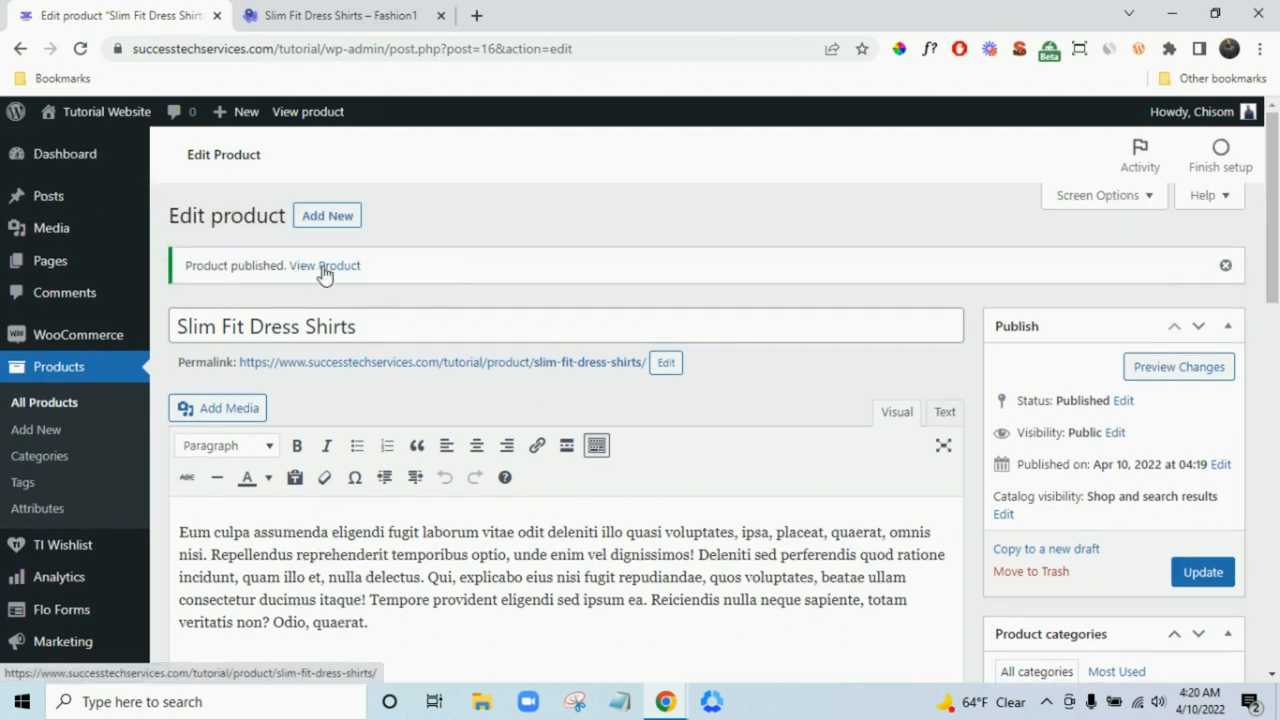
{"action": "right_click", "coordinate": [322, 269]}
{"action": "left_click", "coordinate": [362, 281]}
{"action": "left_click", "coordinate": [294, 13]}
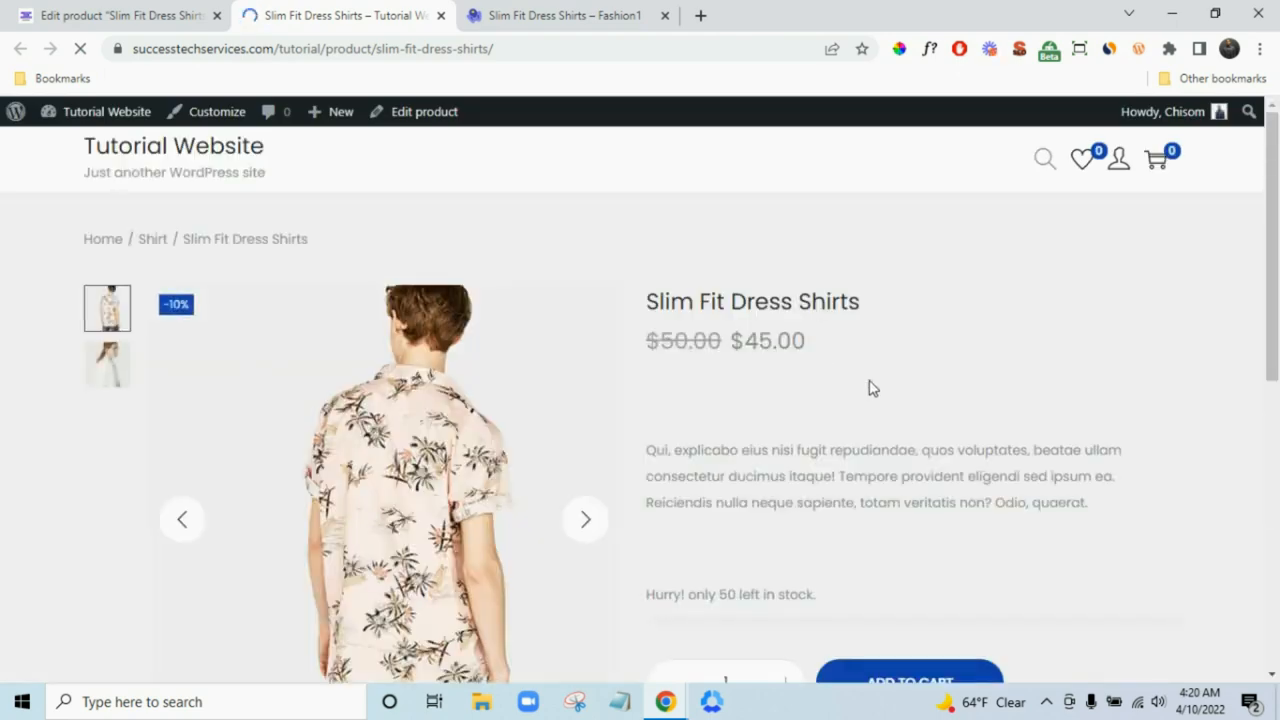
{"action": "scroll", "coordinate": [874, 390], "scroll_direction": "down", "scroll_amount": 5}
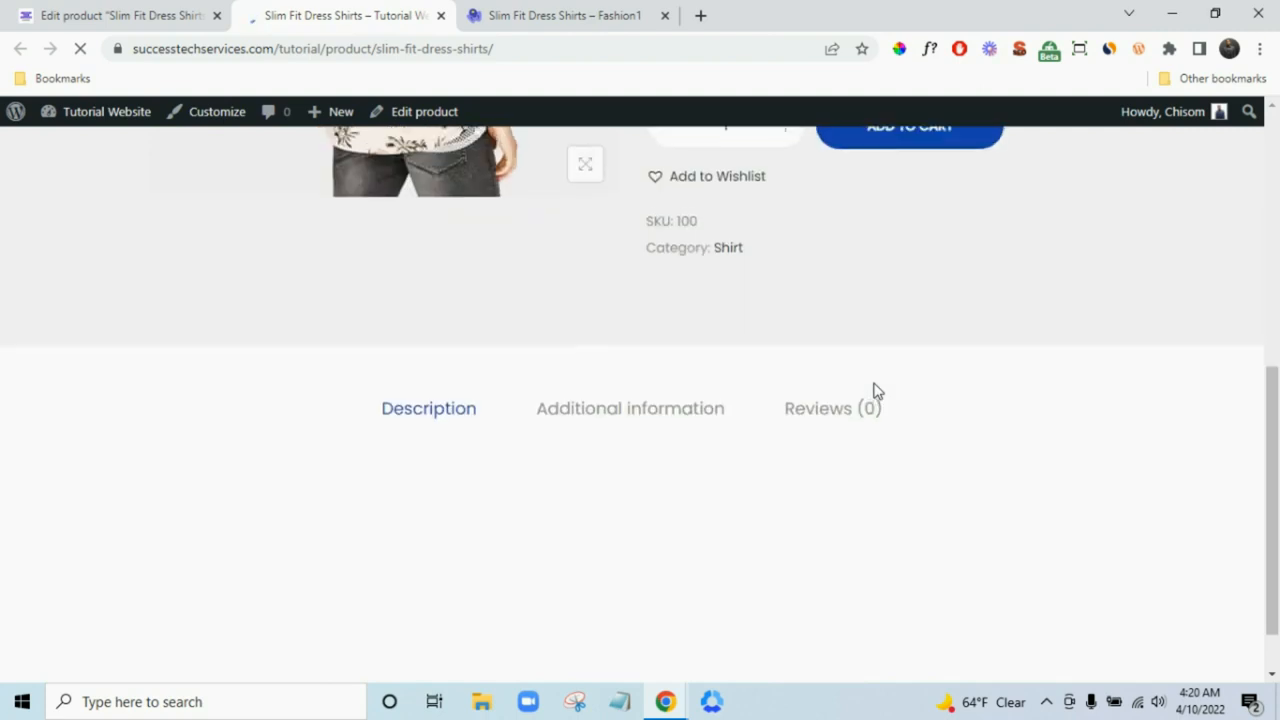
{"action": "scroll", "coordinate": [876, 390], "scroll_direction": "up", "scroll_amount": 4}
{"action": "scroll", "coordinate": [874, 390], "scroll_direction": "up", "scroll_amount": 2}
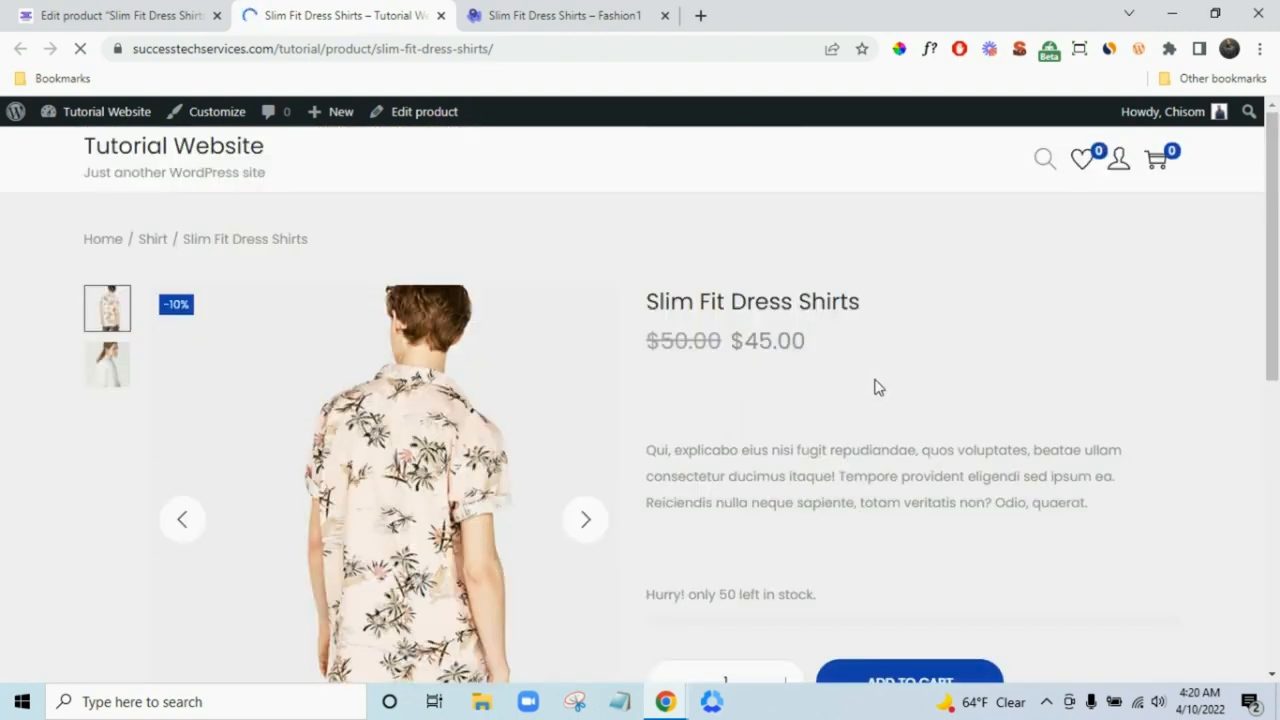
{"action": "scroll", "coordinate": [874, 382], "scroll_direction": "down", "scroll_amount": 8}
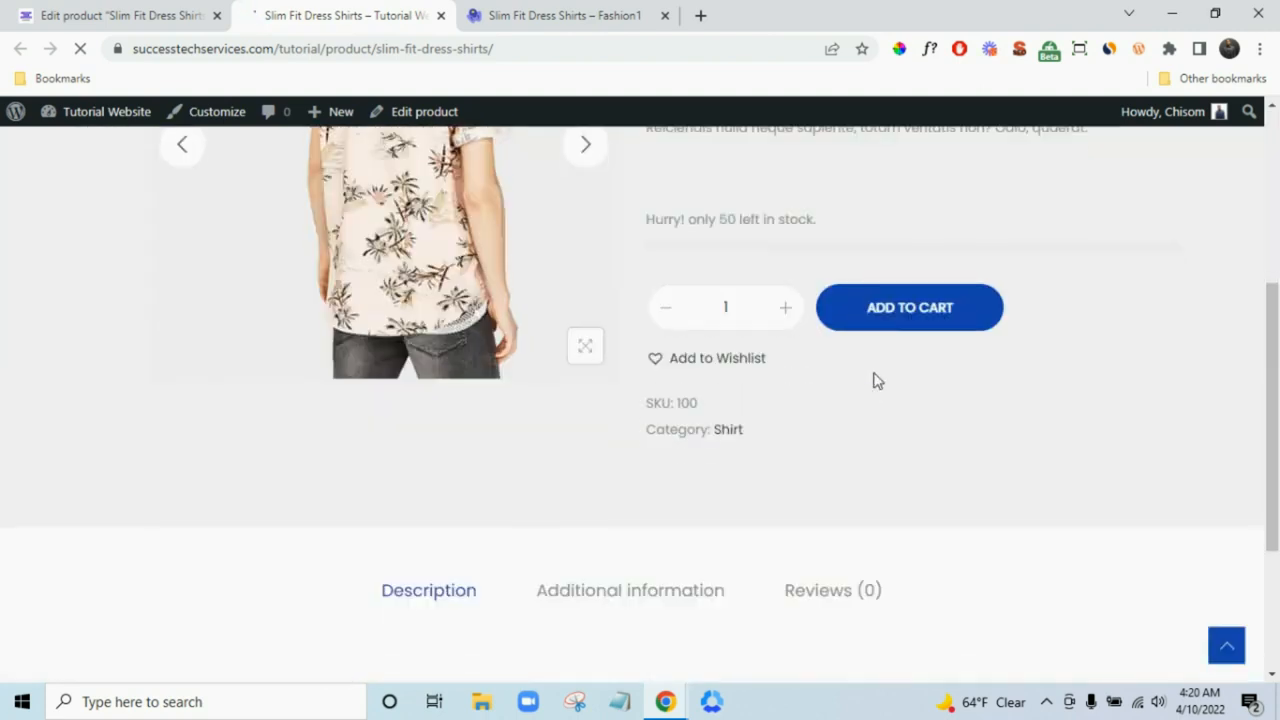
{"action": "scroll", "coordinate": [556, 432], "scroll_direction": "up", "scroll_amount": 3}
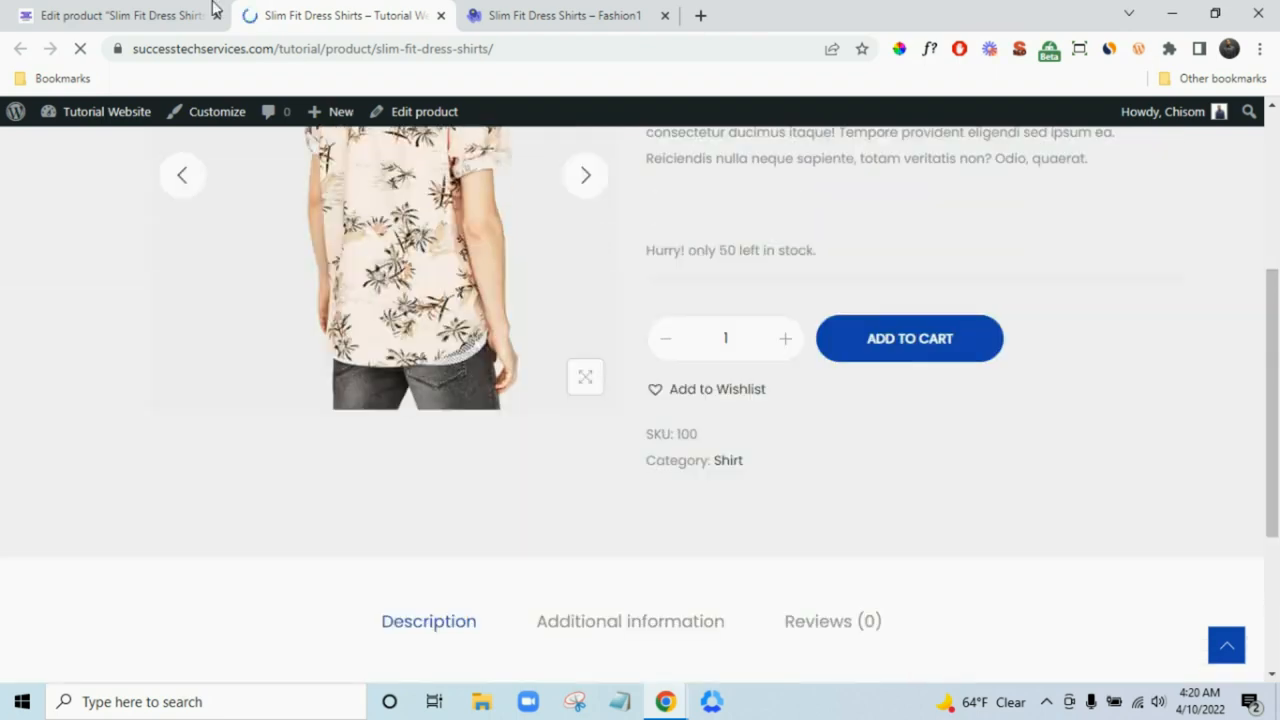
{"action": "left_click", "coordinate": [186, 14]}
{"action": "scroll", "coordinate": [746, 512], "scroll_direction": "down", "scroll_amount": 1}
{"action": "scroll", "coordinate": [746, 512], "scroll_direction": "down", "scroll_amount": 1}
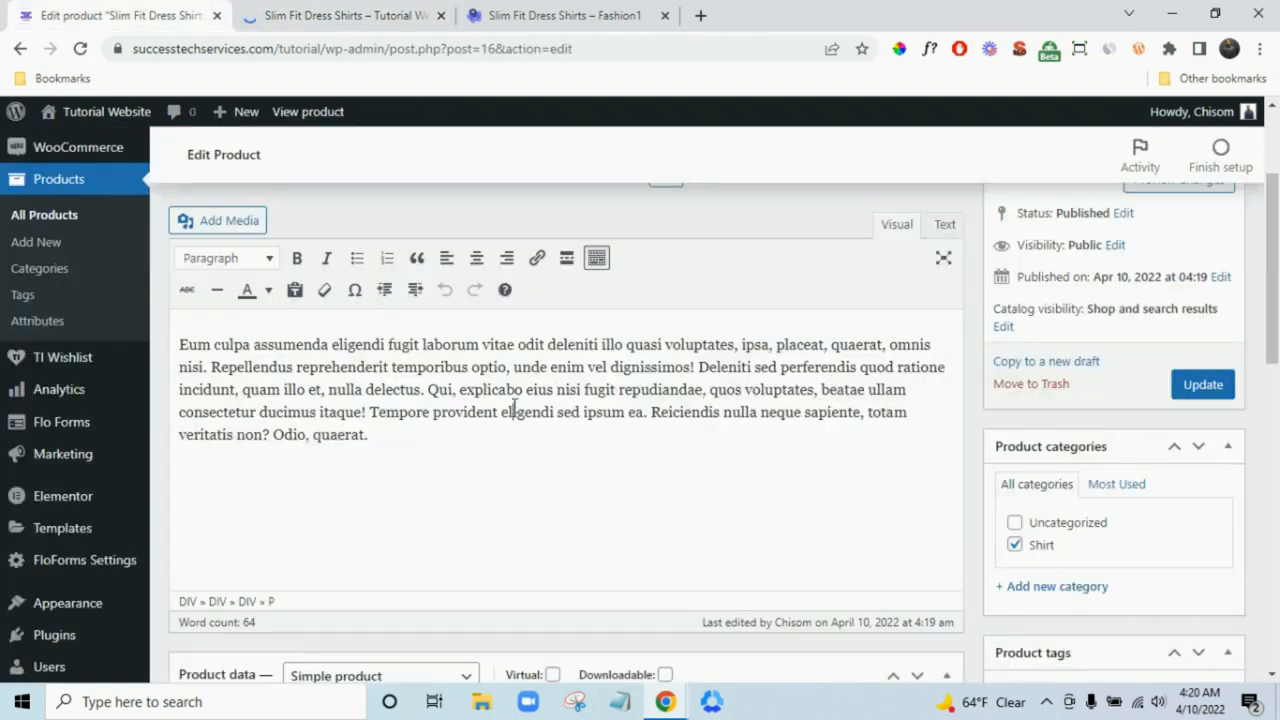
{"action": "left_click", "coordinate": [345, 15]}
{"action": "scroll", "coordinate": [801, 480], "scroll_direction": "down", "scroll_amount": 3}
{"action": "scroll", "coordinate": [802, 465], "scroll_direction": "up", "scroll_amount": 6}
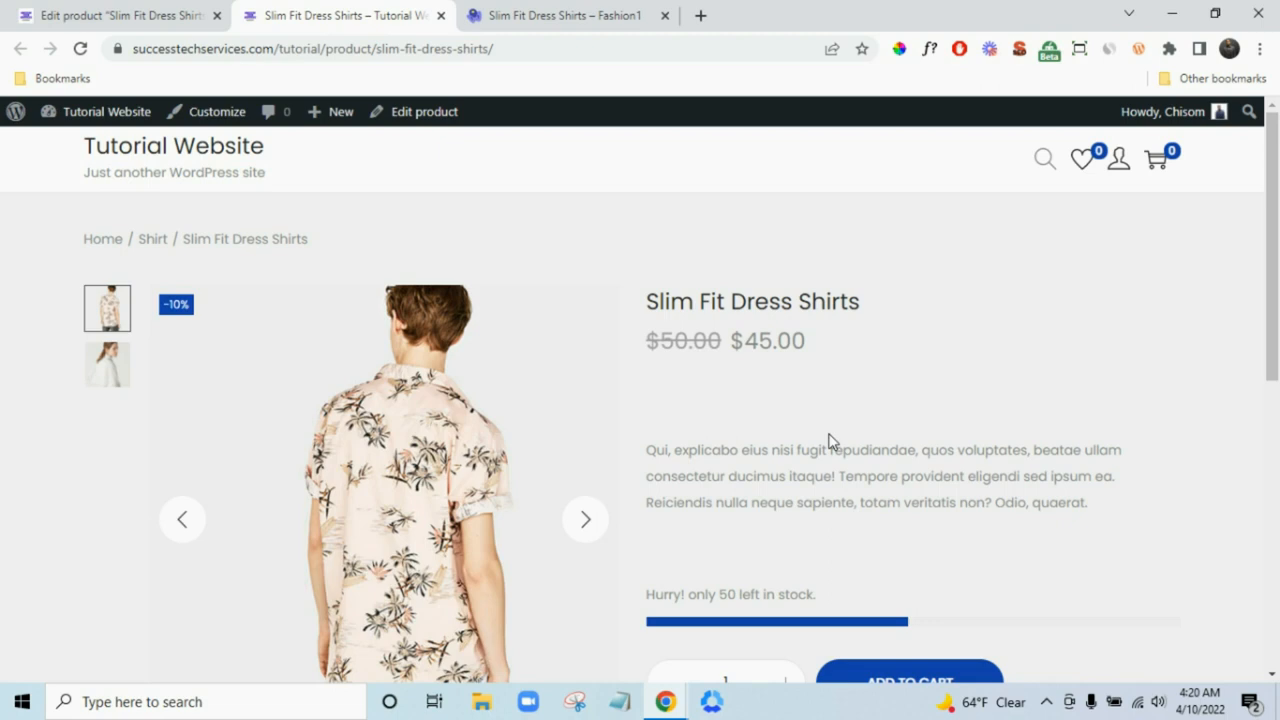
{"action": "scroll", "coordinate": [855, 440], "scroll_direction": "down", "scroll_amount": 6}
{"action": "left_click", "coordinate": [623, 353]}
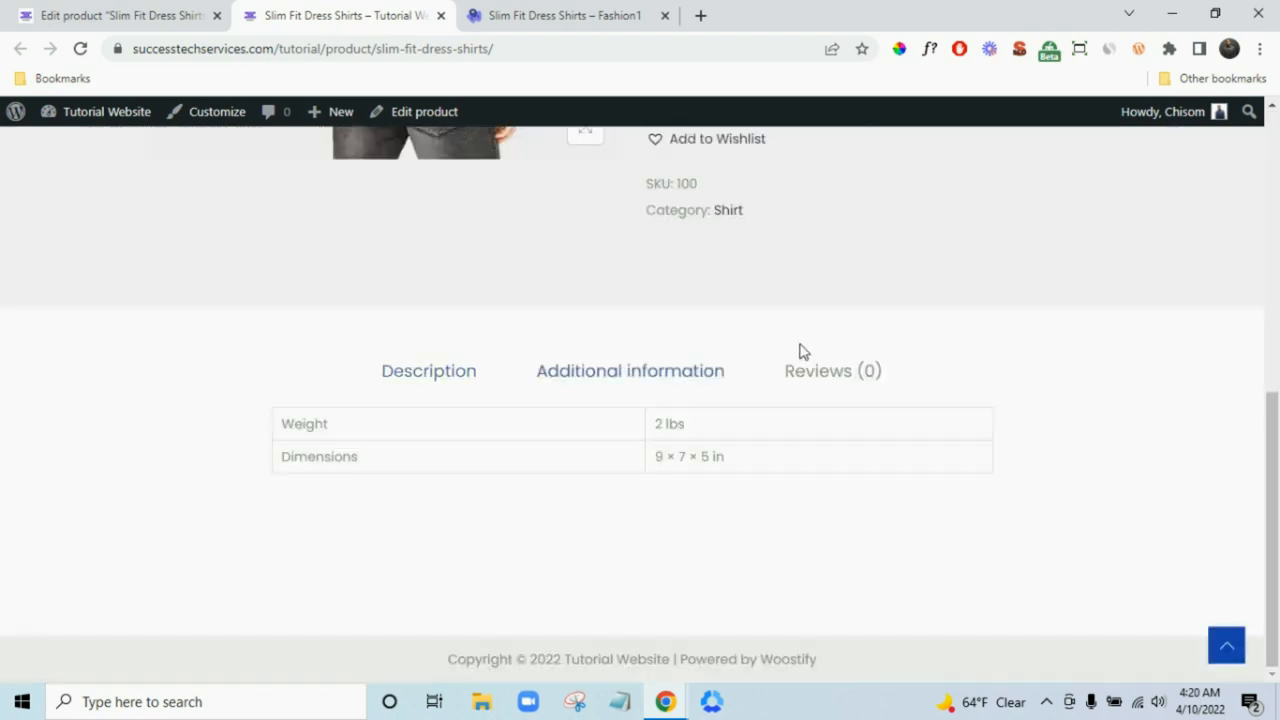
{"action": "left_click", "coordinate": [846, 385]}
{"action": "left_click", "coordinate": [470, 384]}
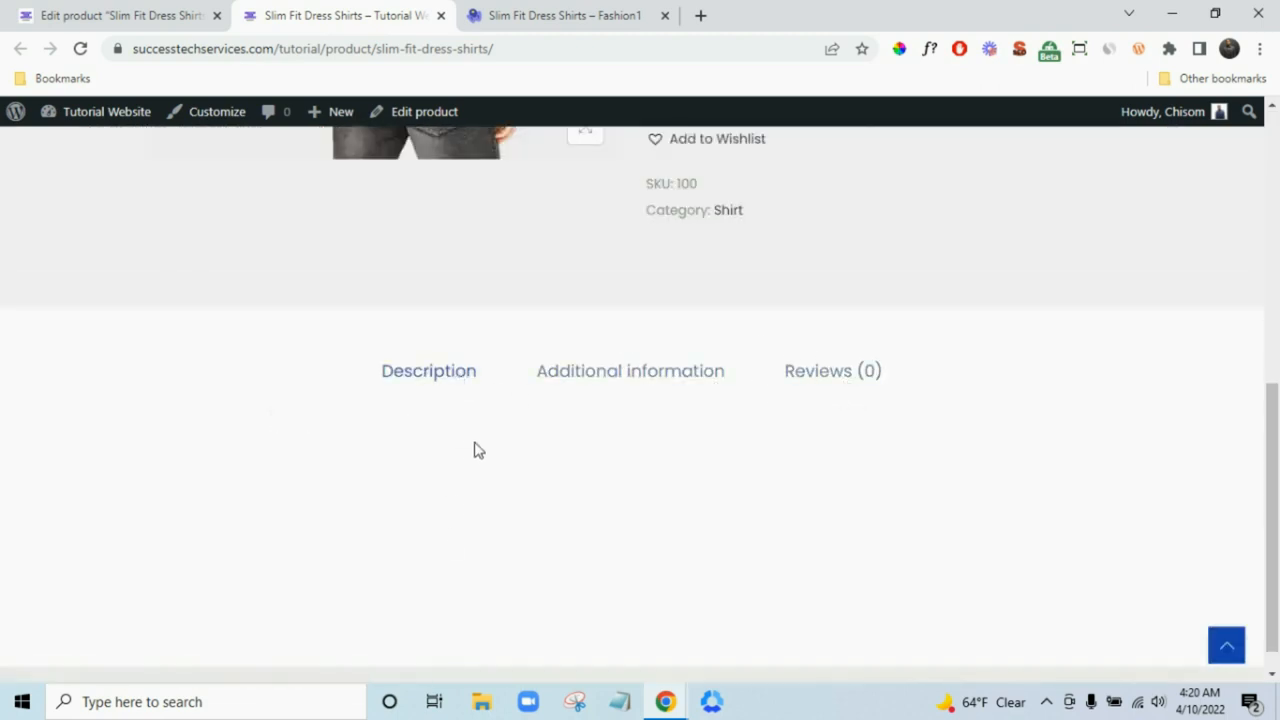
{"action": "scroll", "coordinate": [706, 434], "scroll_direction": "up", "scroll_amount": 8}
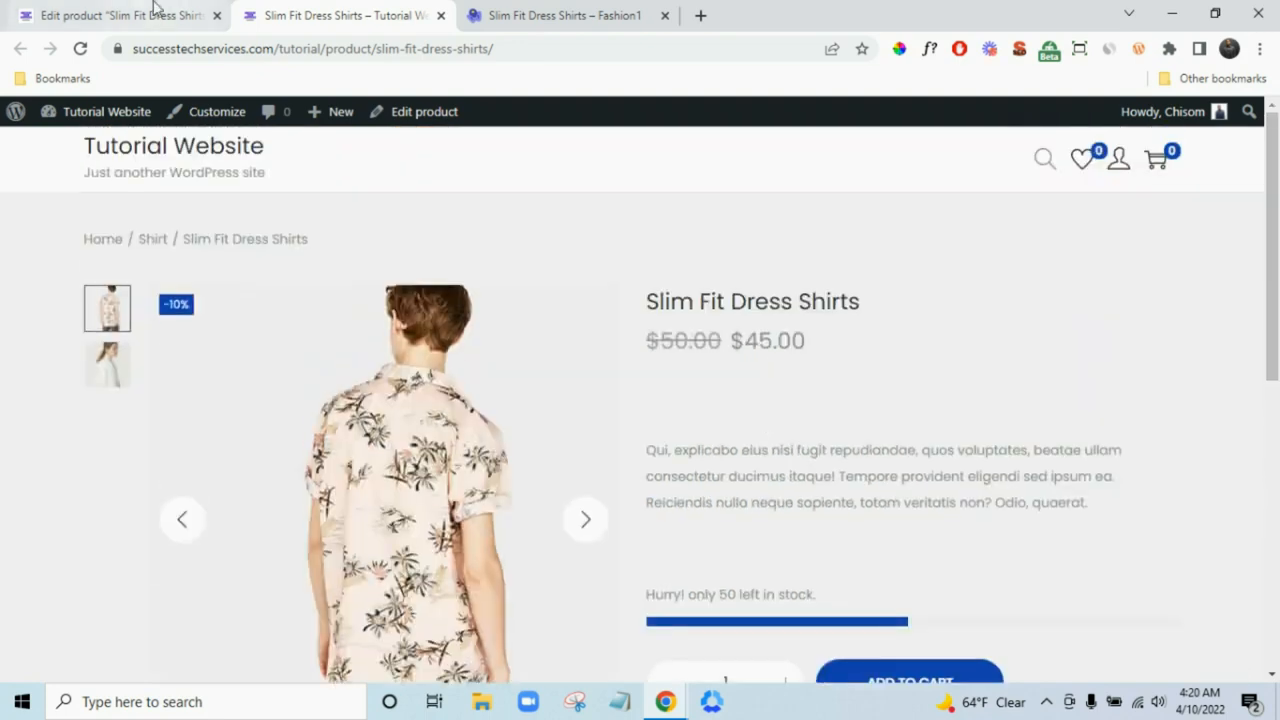
- Replace the description paragraph with the pasted text and update the product
{"action": "left_click", "coordinate": [155, 12]}
{"action": "triple_click", "coordinate": [497, 413]}
{"action": "key", "text": "ctrl+c"}
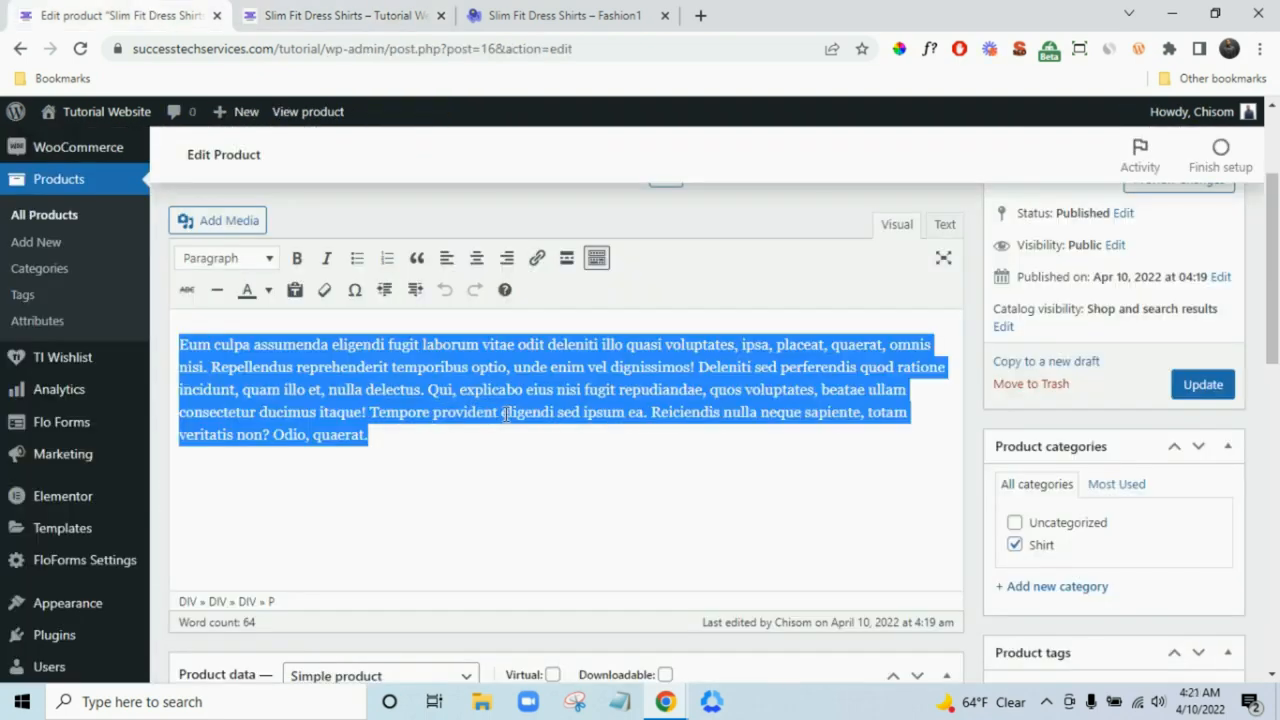
{"action": "key", "text": "BackSpace"}
{"action": "key", "text": "ctrl+v"}
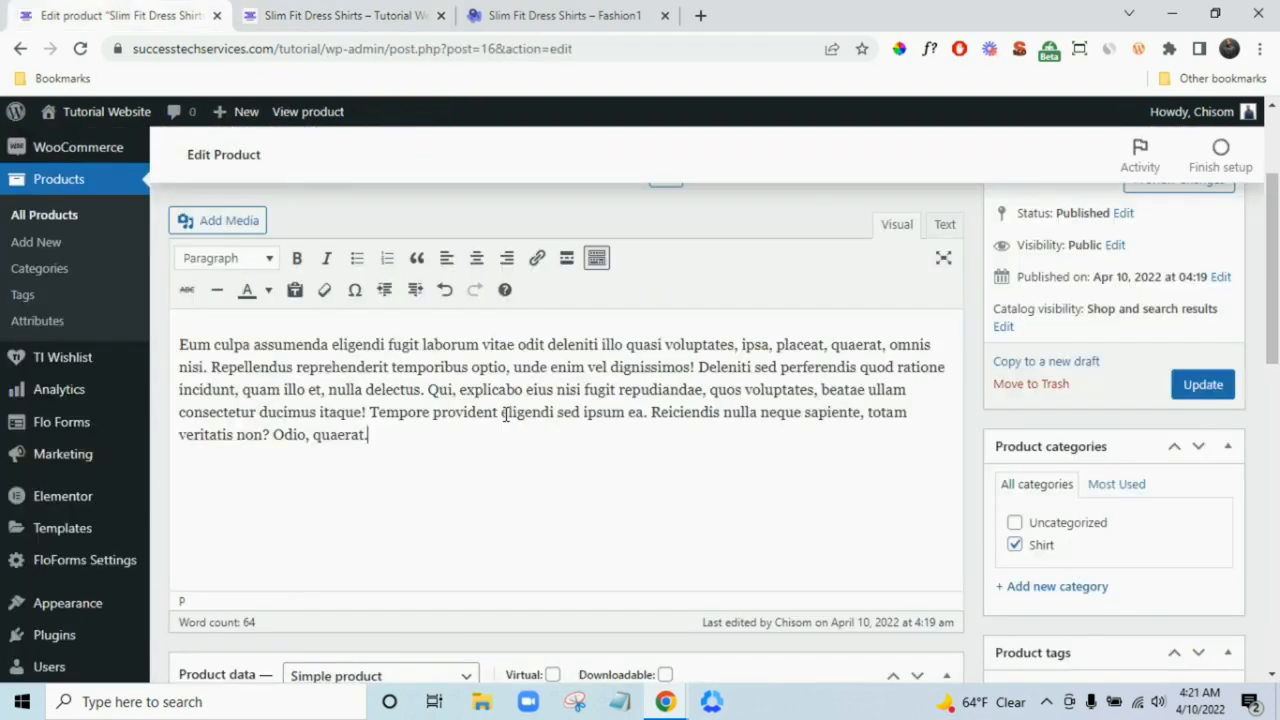
{"action": "left_click", "coordinate": [451, 330]}
{"action": "left_click", "coordinate": [1192, 395]}
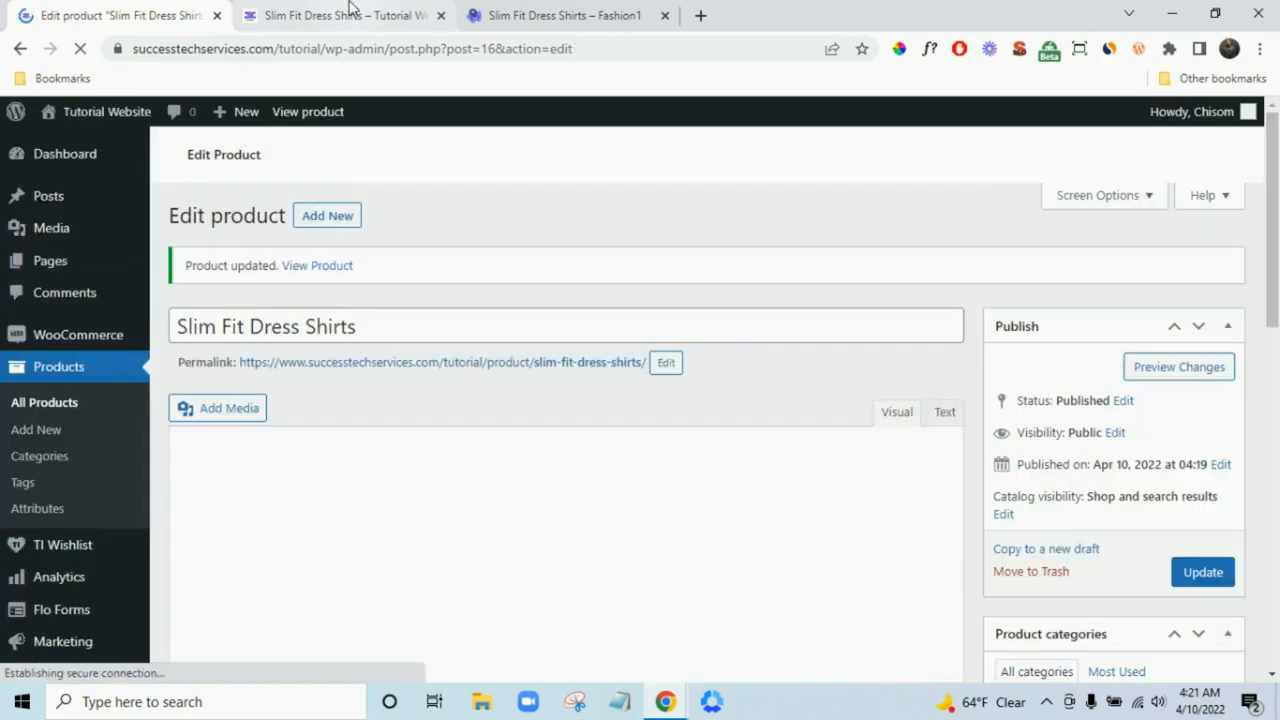
- Check the live product page and its two gallery images, then go back to the editor
{"action": "left_click", "coordinate": [346, 14]}
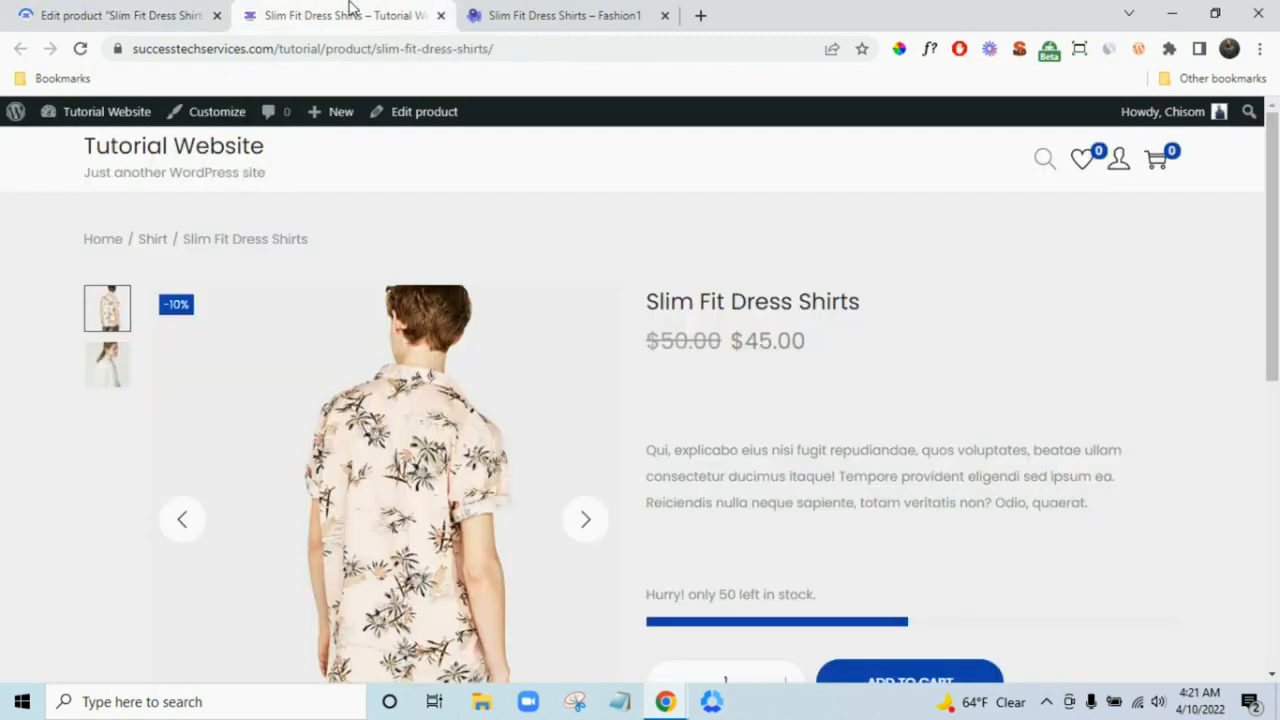
{"action": "scroll", "coordinate": [1000, 567], "scroll_direction": "down", "scroll_amount": 2}
{"action": "scroll", "coordinate": [1049, 569], "scroll_direction": "up", "scroll_amount": 2}
{"action": "scroll", "coordinate": [1116, 553], "scroll_direction": "down", "scroll_amount": 1}
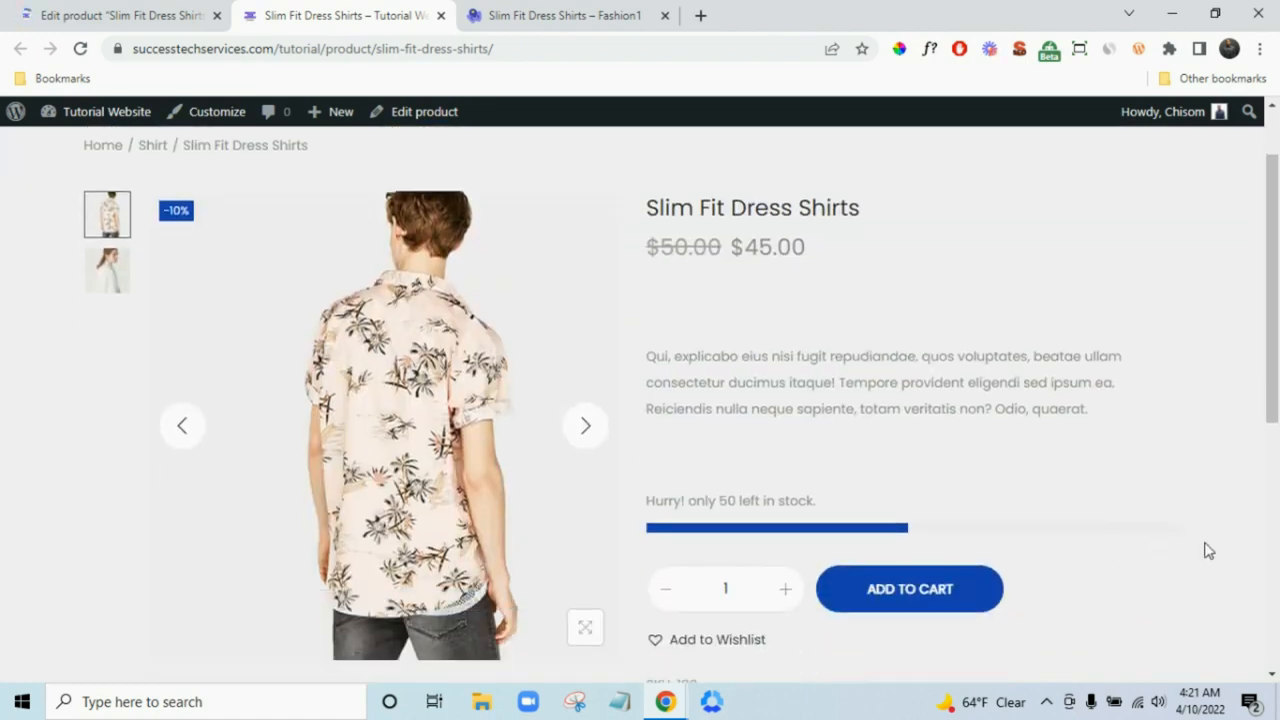
{"action": "scroll", "coordinate": [1078, 590], "scroll_direction": "up", "scroll_amount": 1}
{"action": "scroll", "coordinate": [1037, 543], "scroll_direction": "down", "scroll_amount": 2}
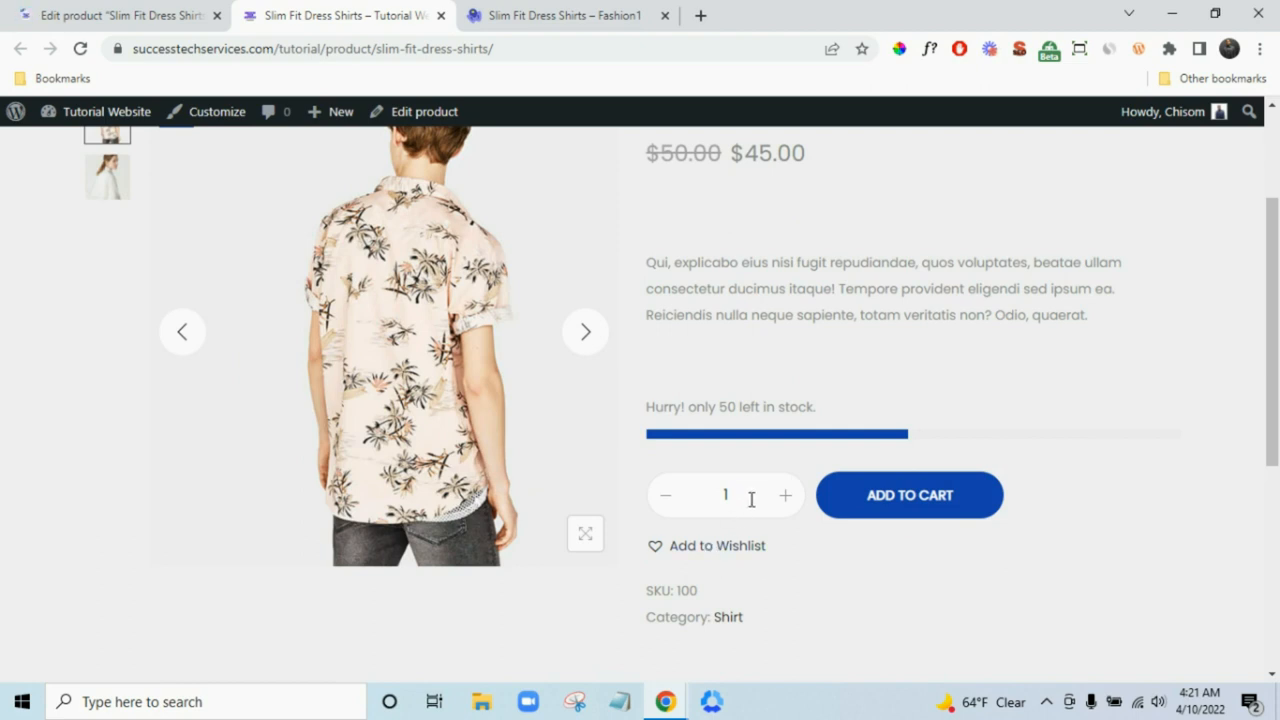
{"action": "scroll", "coordinate": [618, 503], "scroll_direction": "up", "scroll_amount": 1}
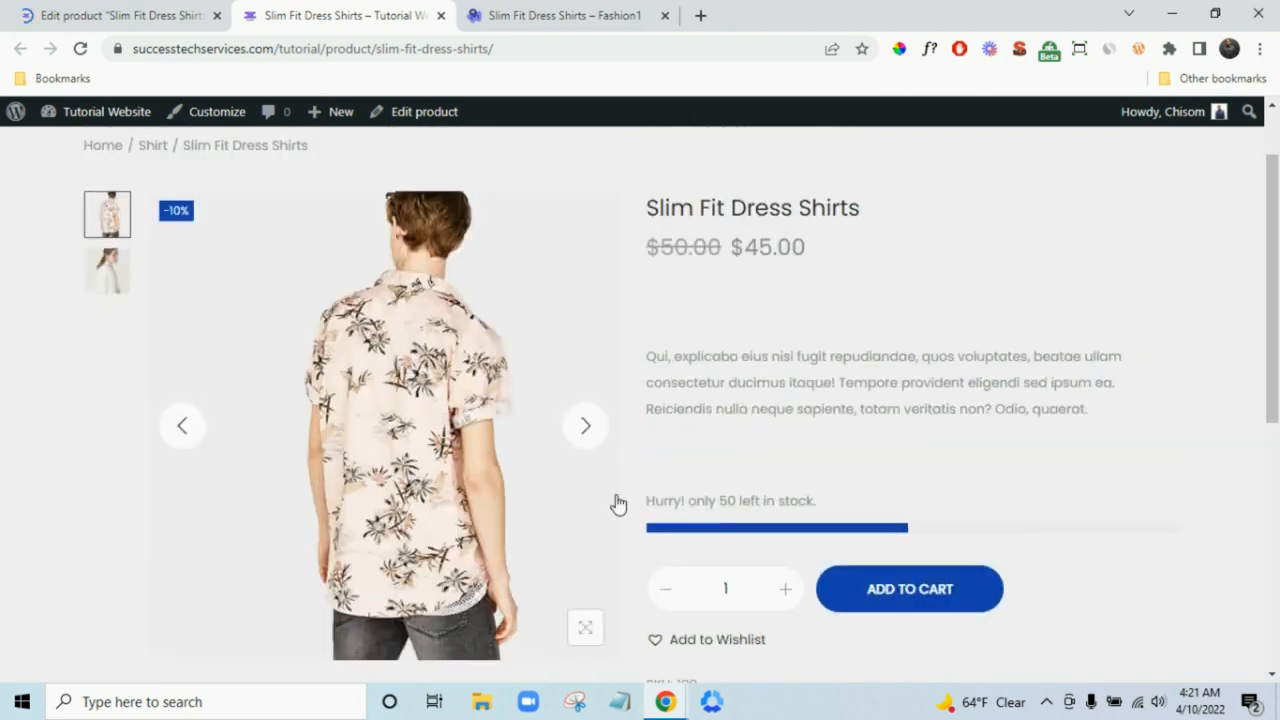
{"action": "left_click", "coordinate": [586, 436]}
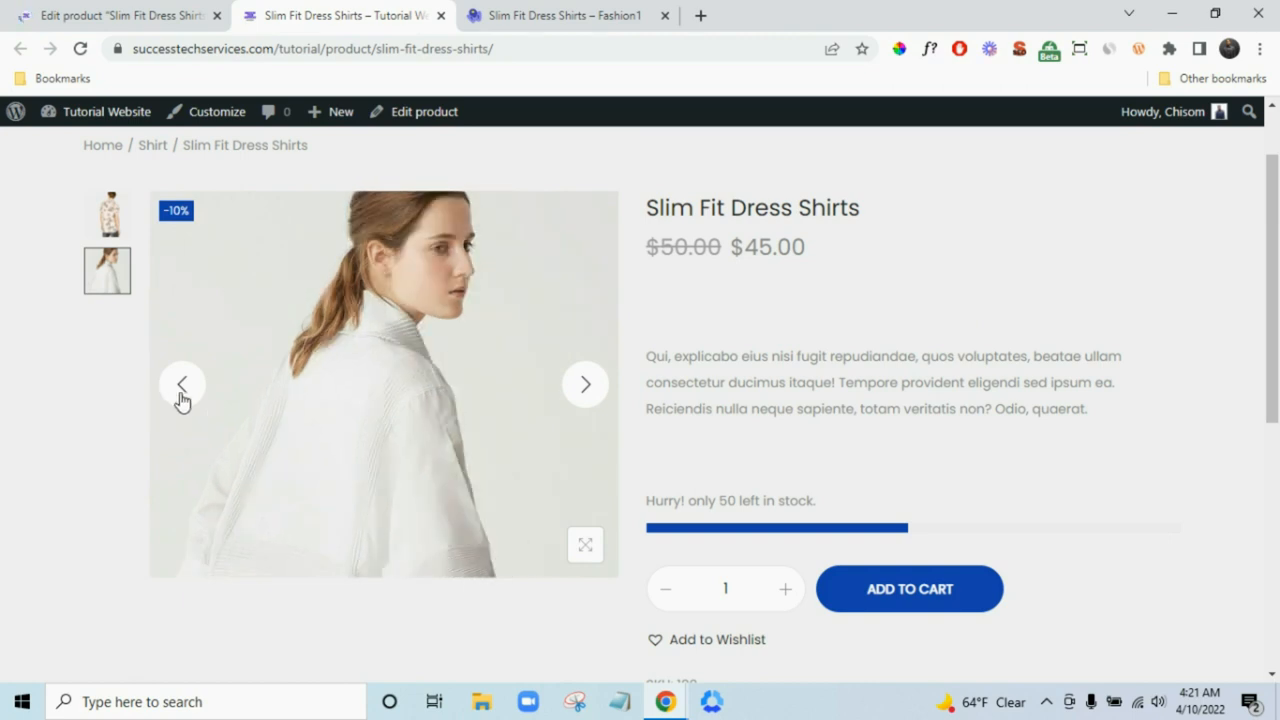
{"action": "left_click", "coordinate": [181, 398]}
{"action": "left_click", "coordinate": [110, 15]}
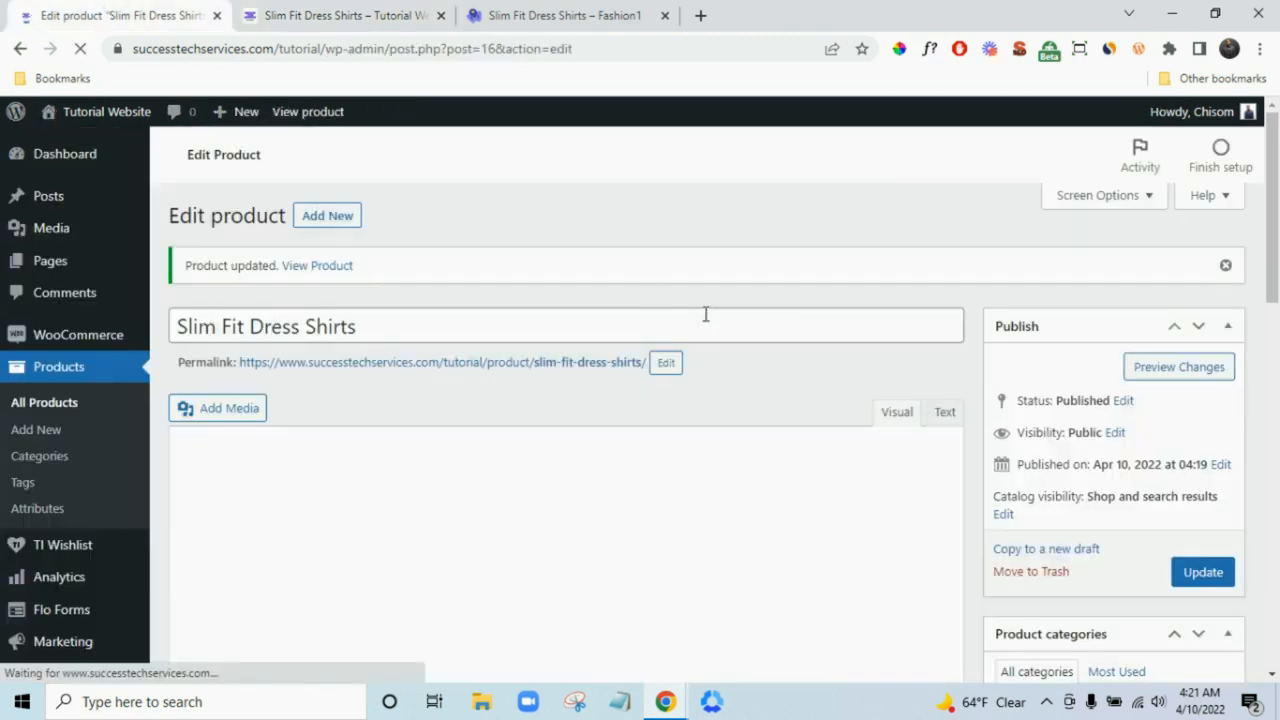
{"action": "left_click", "coordinate": [395, 10]}
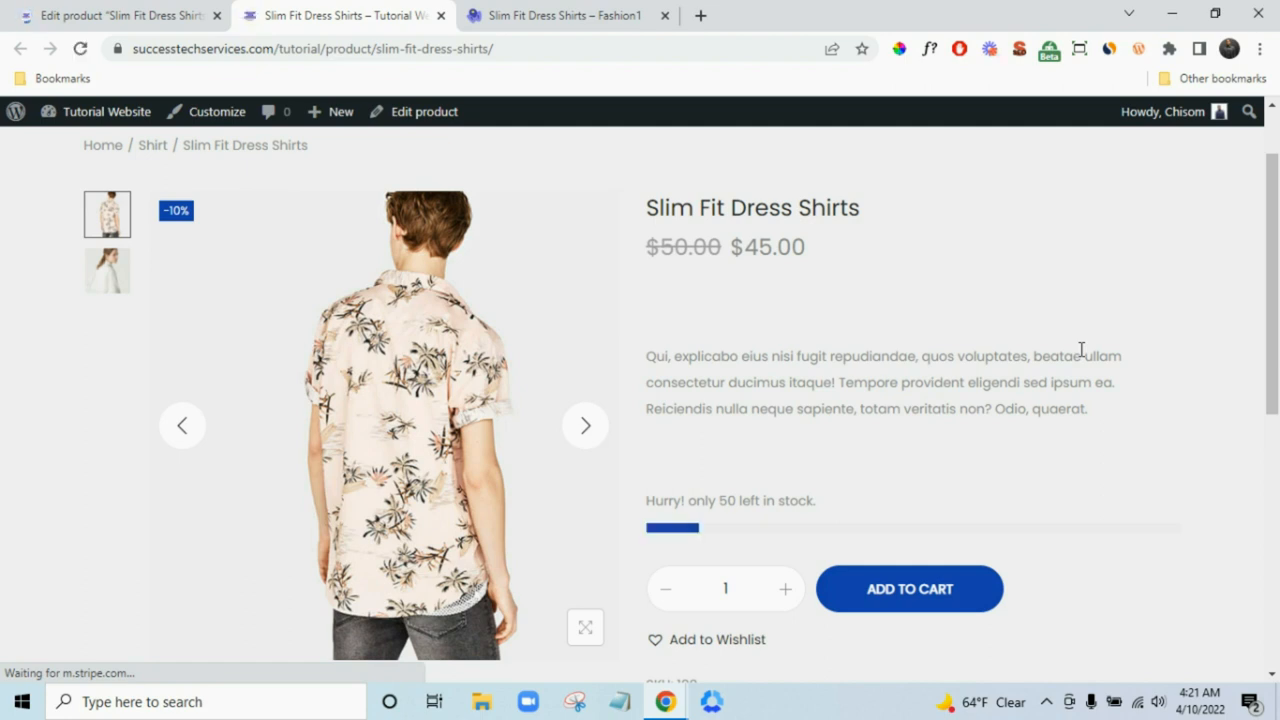
{"action": "scroll", "coordinate": [1081, 352], "scroll_direction": "down", "scroll_amount": 5}
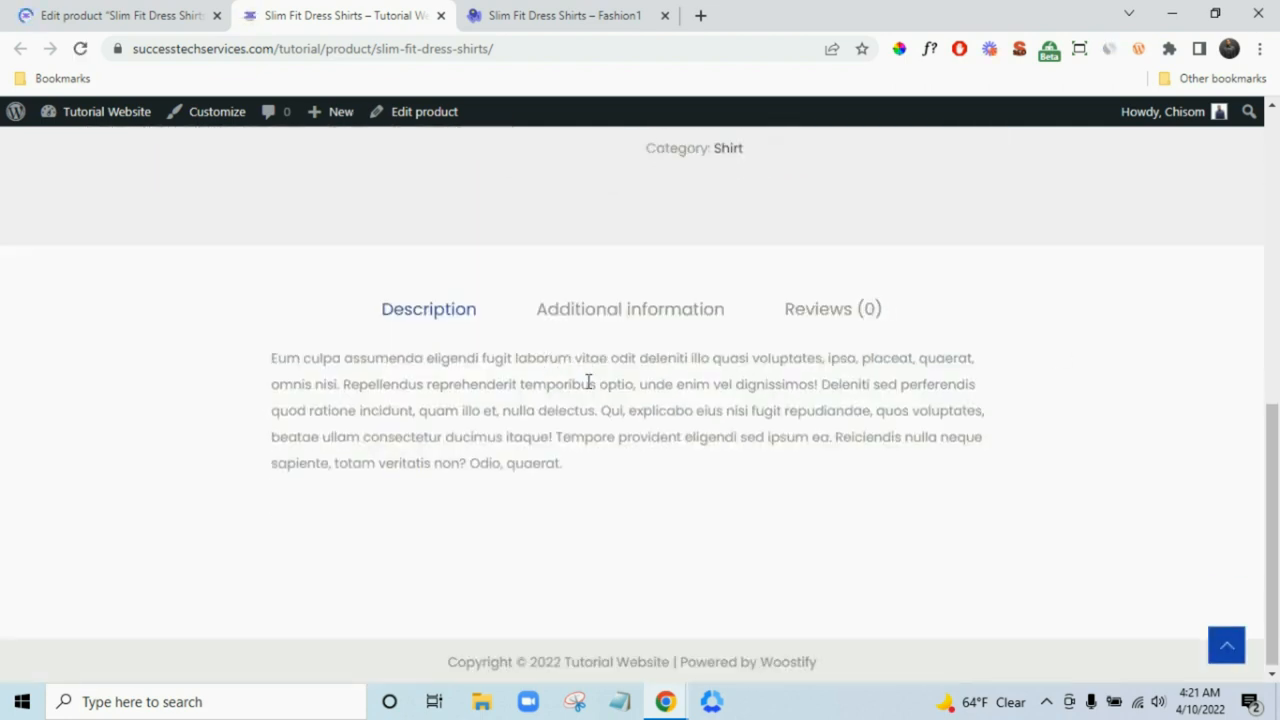
{"action": "left_click", "coordinate": [90, 8]}
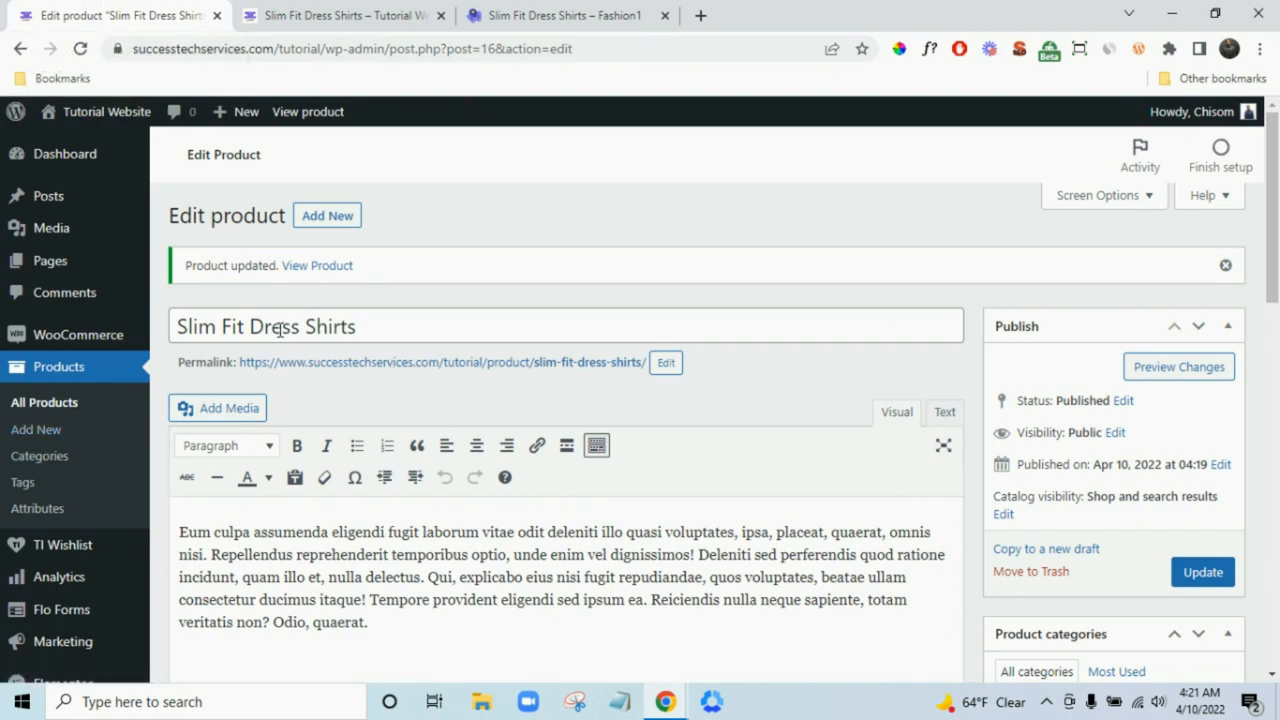
- Duplicate Slim Fit Dress Shirts from the All Products list
{"action": "left_click", "coordinate": [34, 407]}
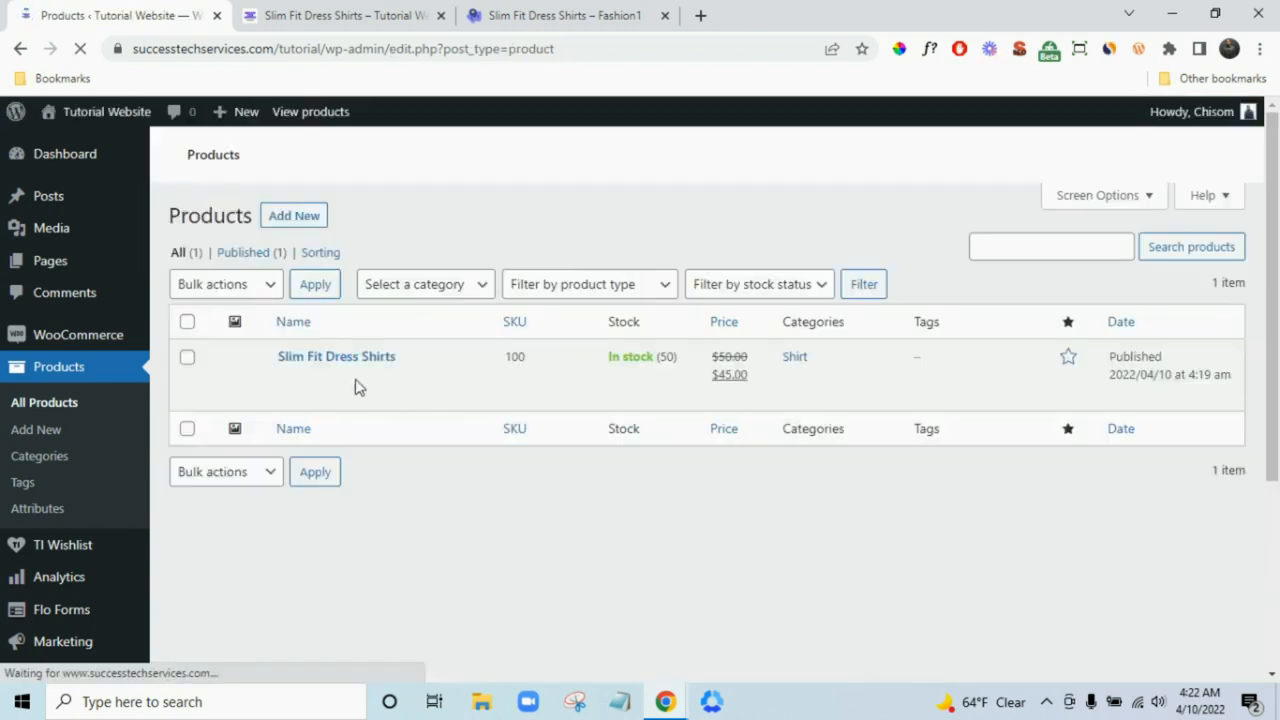
{"action": "mouse_move", "coordinate": [345, 362]}
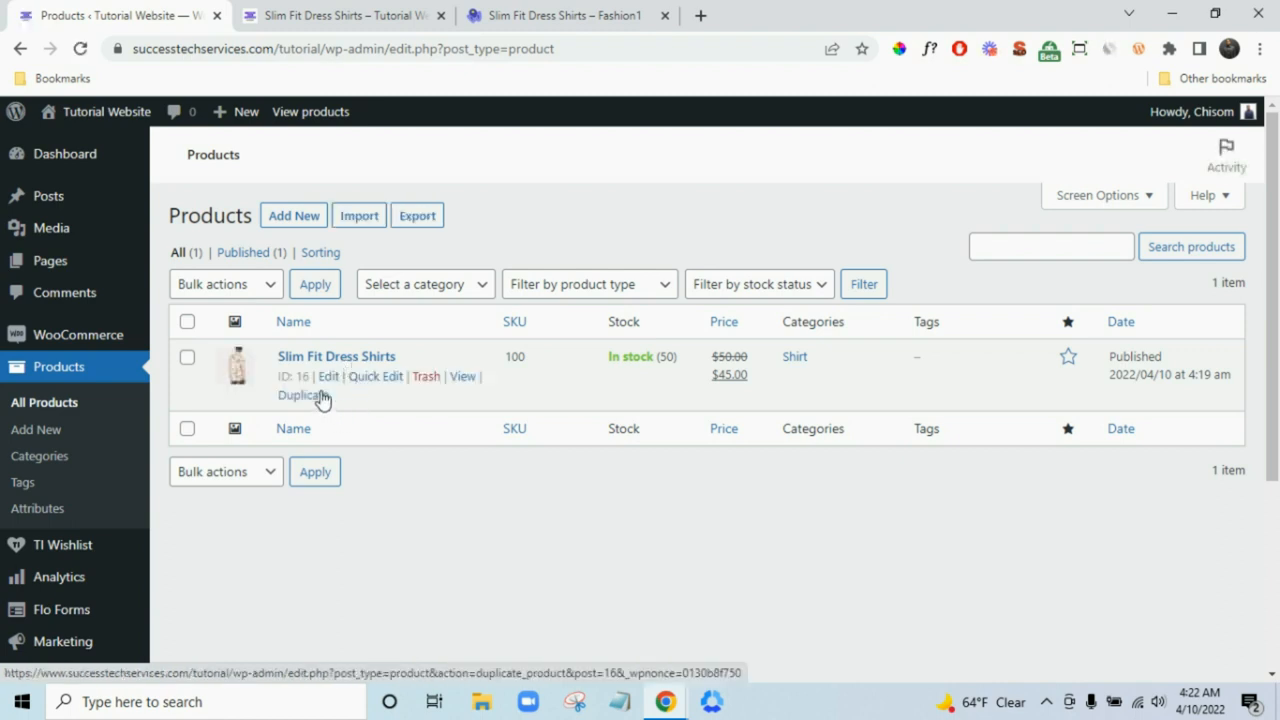
{"action": "left_click", "coordinate": [318, 396]}
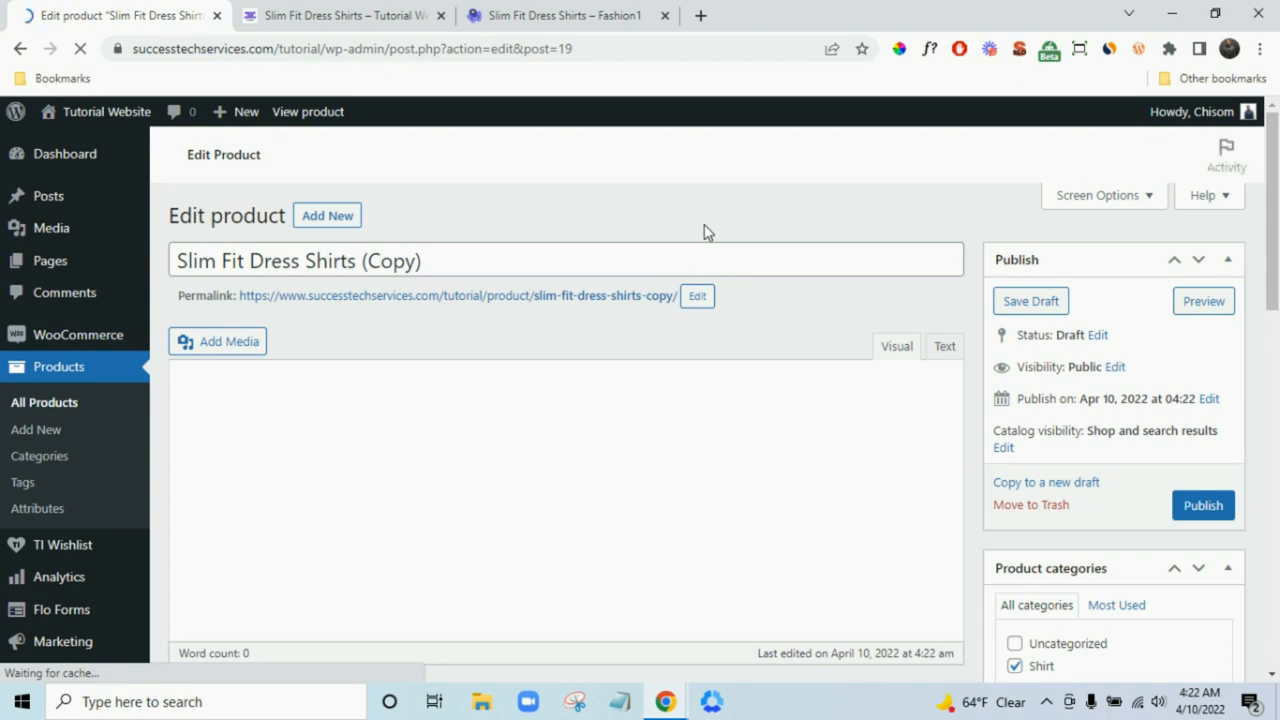
- Rename the product copy to 'Shoe Accessories'
{"action": "left_click", "coordinate": [521, 258]}
{"action": "key", "text": "ctrl+a"}
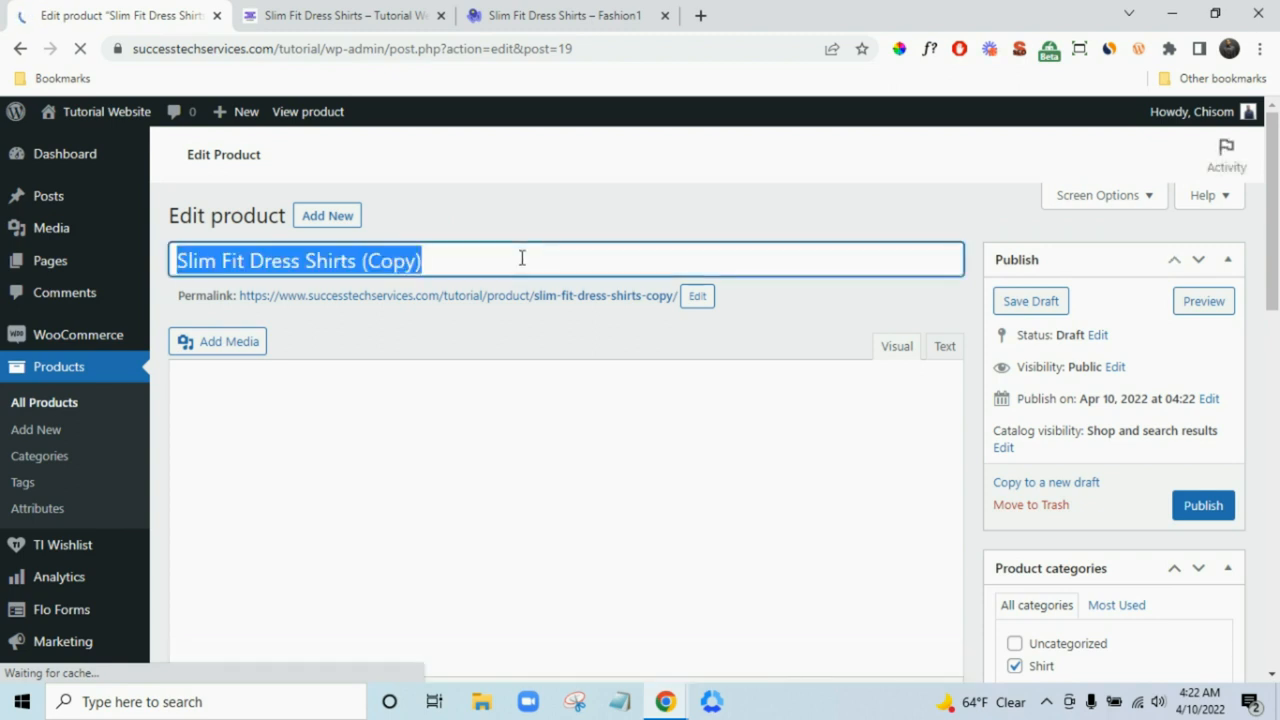
{"action": "type", "text": "S"}
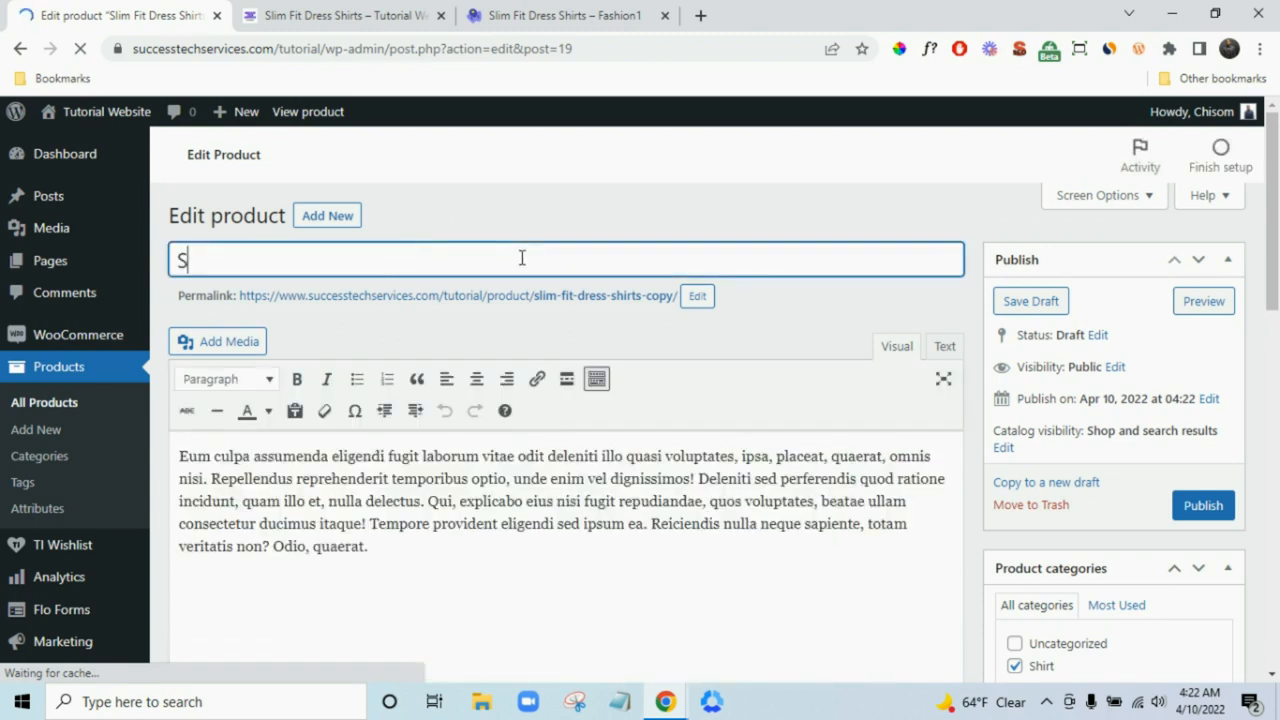
{"action": "type", "text": "hoe"}
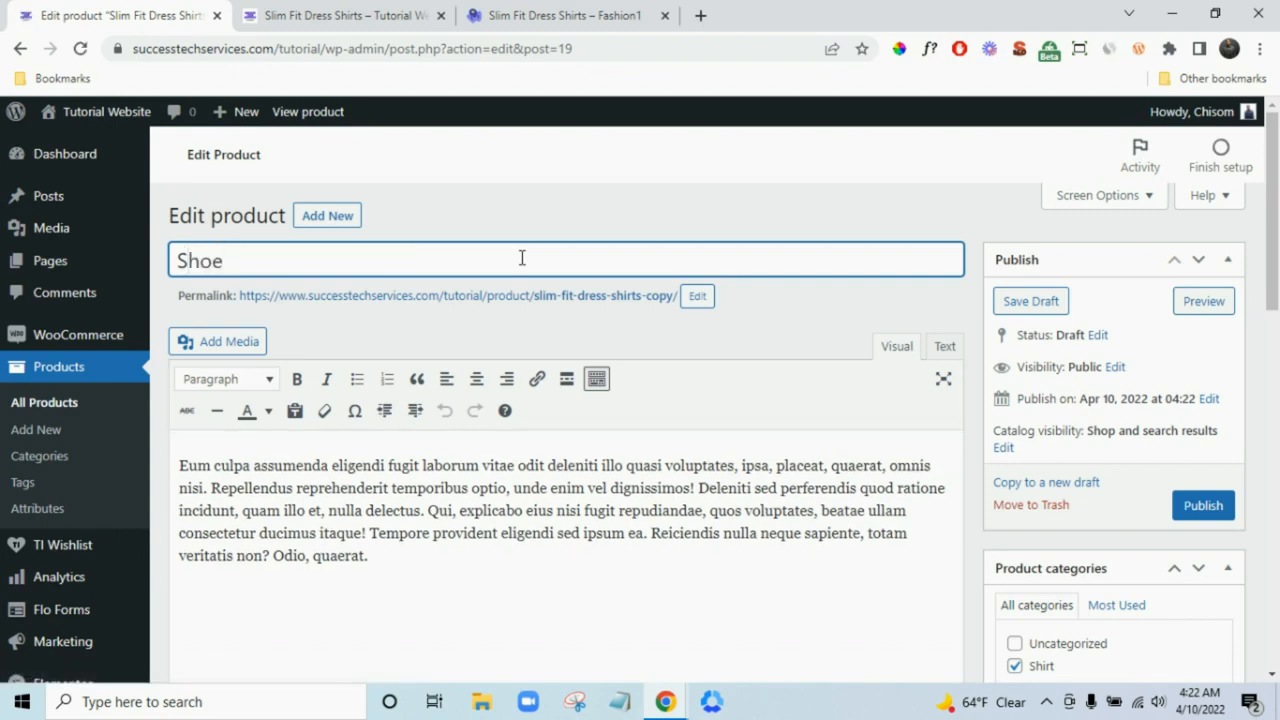
{"action": "type", "text": " Accessories"}
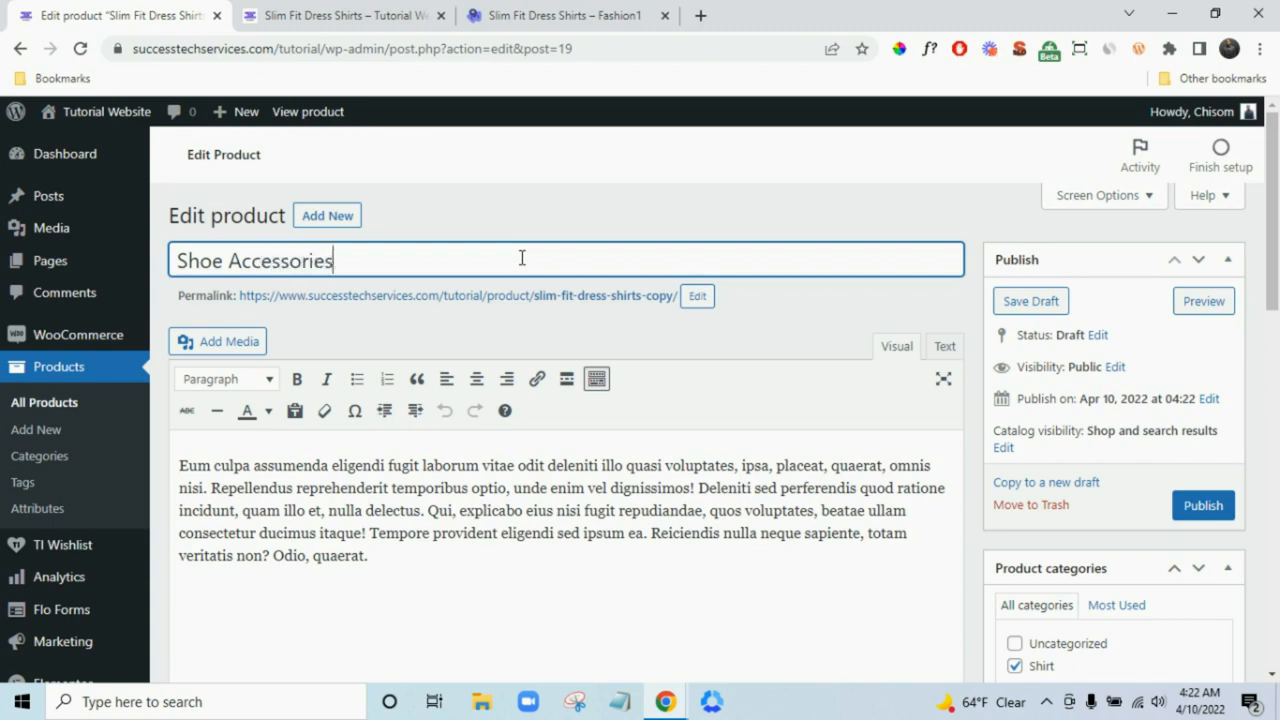
- Change the product type to Variable product
{"action": "scroll", "coordinate": [600, 258], "scroll_direction": "down", "scroll_amount": 1}
{"action": "scroll", "coordinate": [600, 374], "scroll_direction": "down", "scroll_amount": 5}
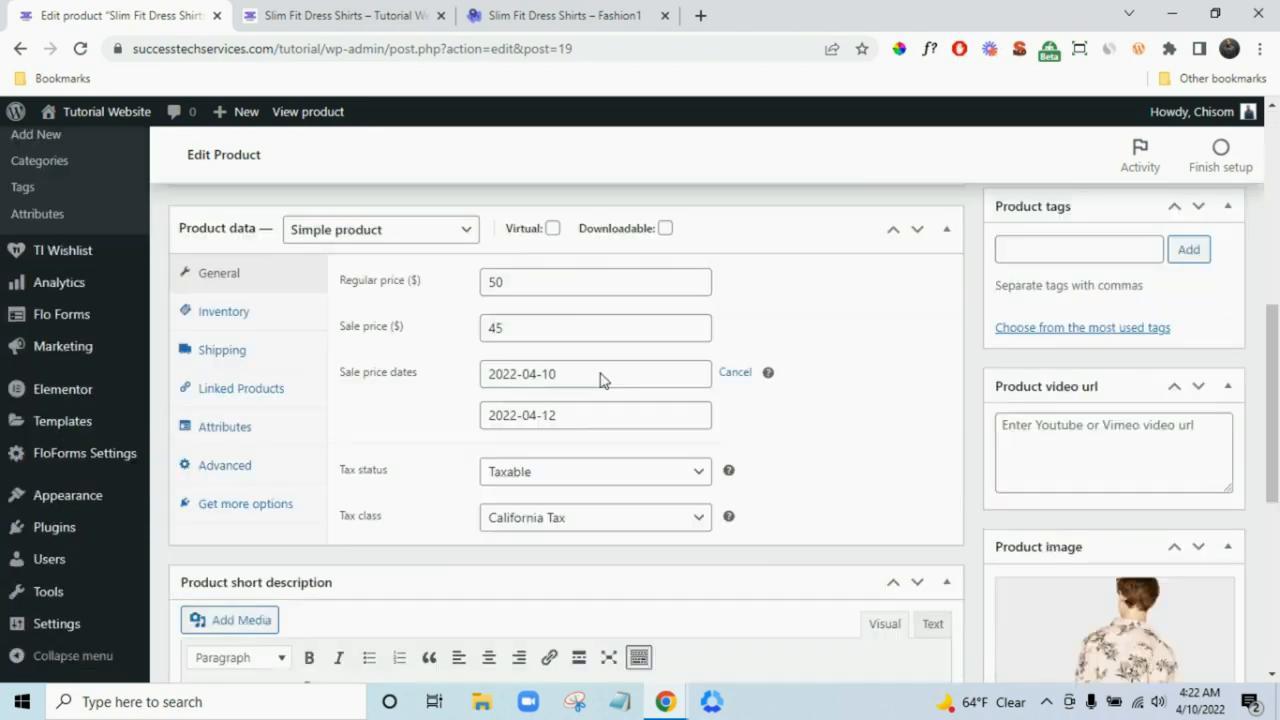
{"action": "scroll", "coordinate": [631, 374], "scroll_direction": "up", "scroll_amount": 2}
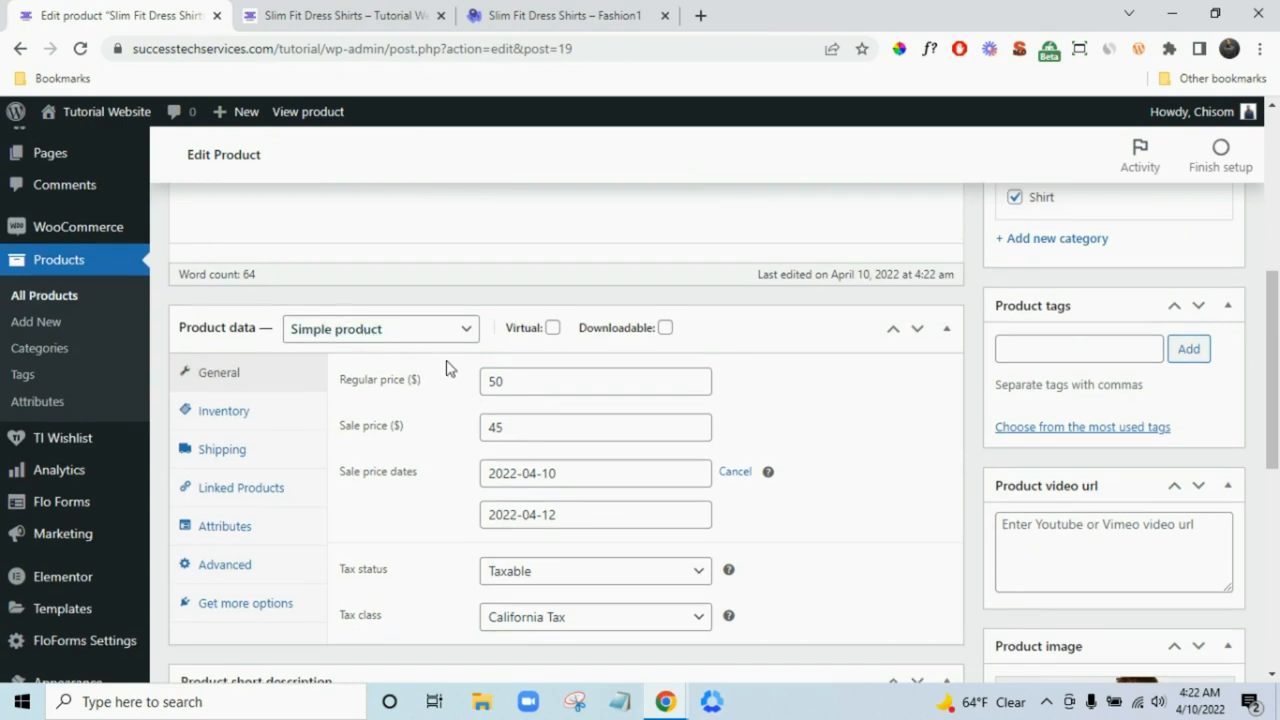
{"action": "scroll", "coordinate": [440, 357], "scroll_direction": "down", "scroll_amount": 3}
{"action": "scroll", "coordinate": [440, 357], "scroll_direction": "up", "scroll_amount": 3}
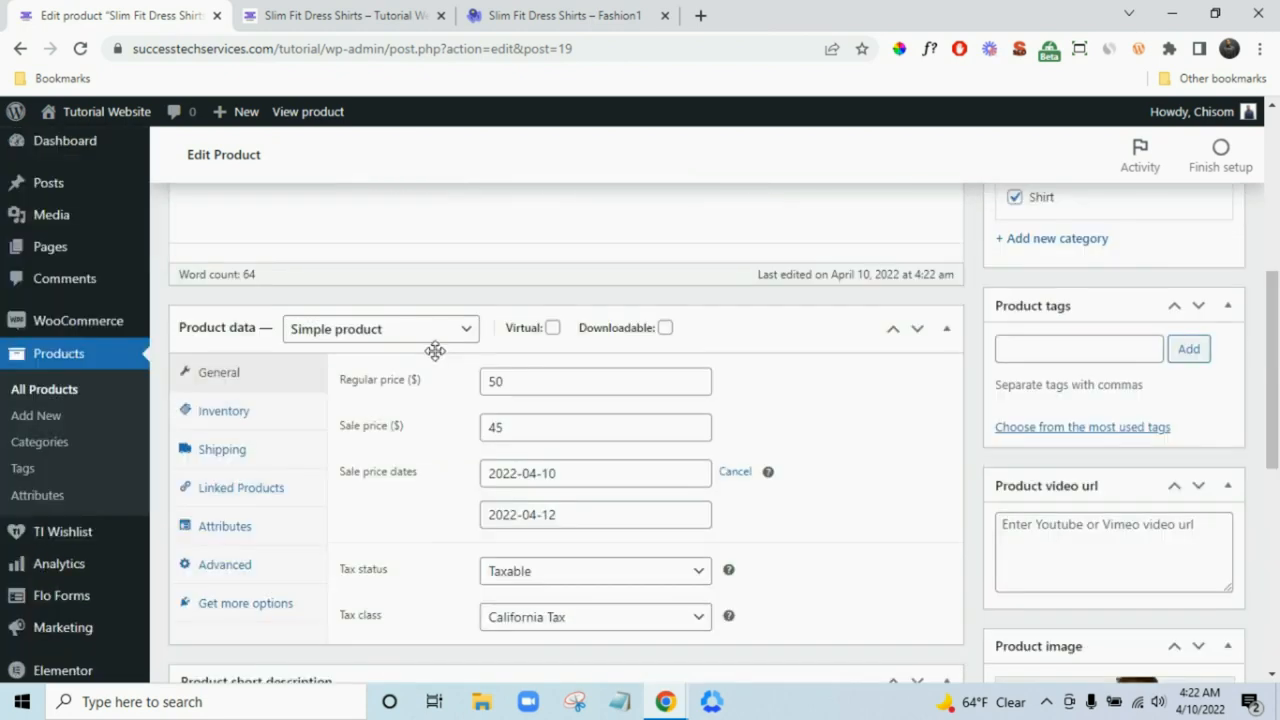
{"action": "left_click", "coordinate": [384, 332]}
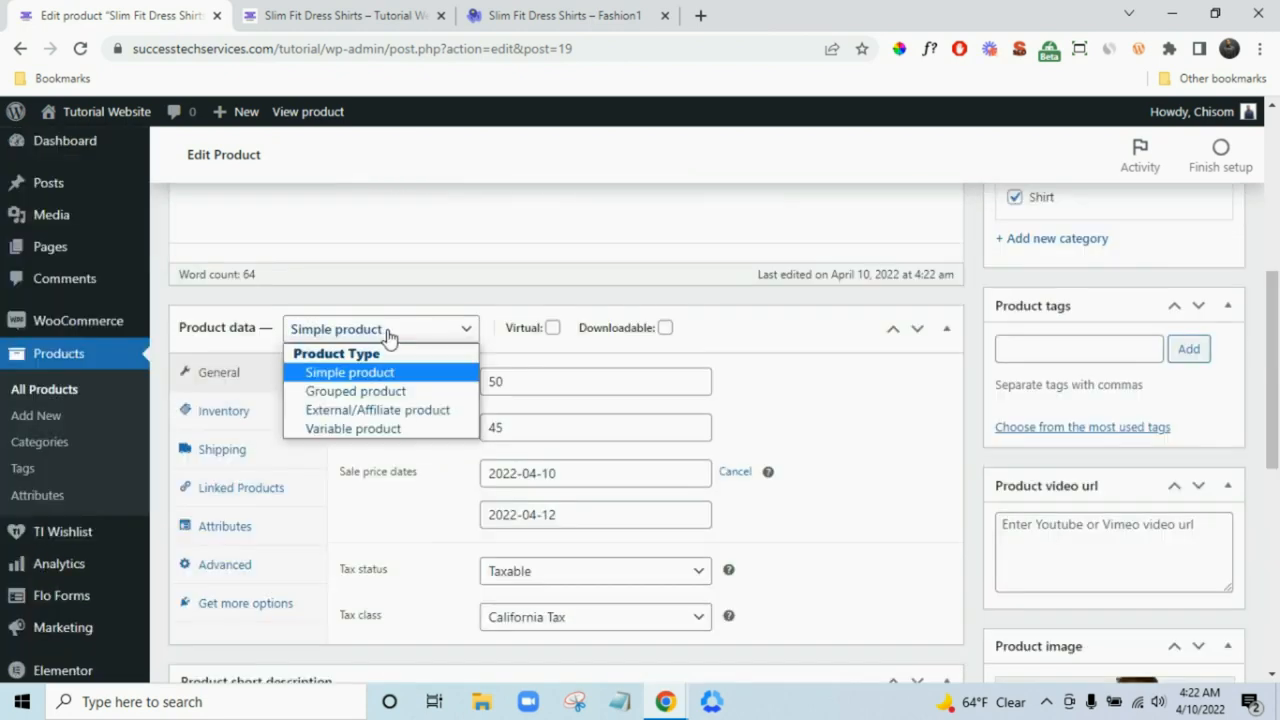
{"action": "left_click", "coordinate": [380, 428]}
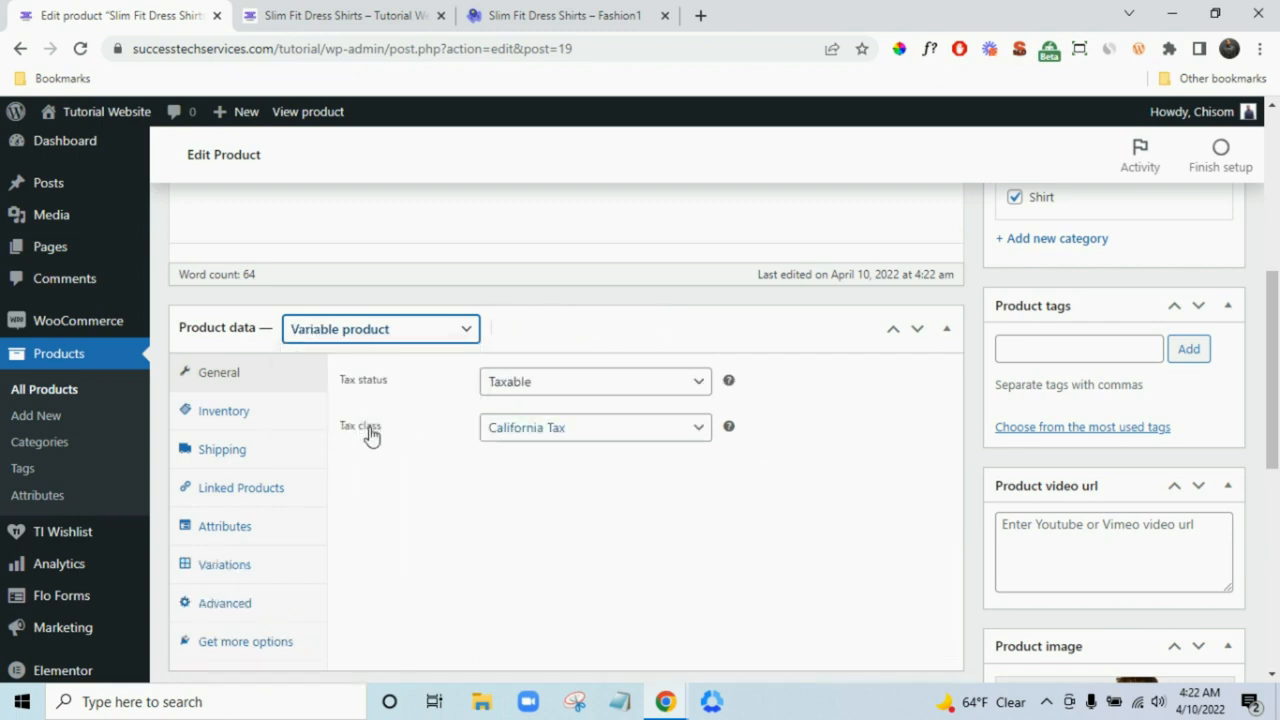
- Show the Attributes section of the Product data panel
{"action": "scroll", "coordinate": [476, 476], "scroll_direction": "up", "scroll_amount": 1}
{"action": "scroll", "coordinate": [526, 480], "scroll_direction": "up", "scroll_amount": 2}
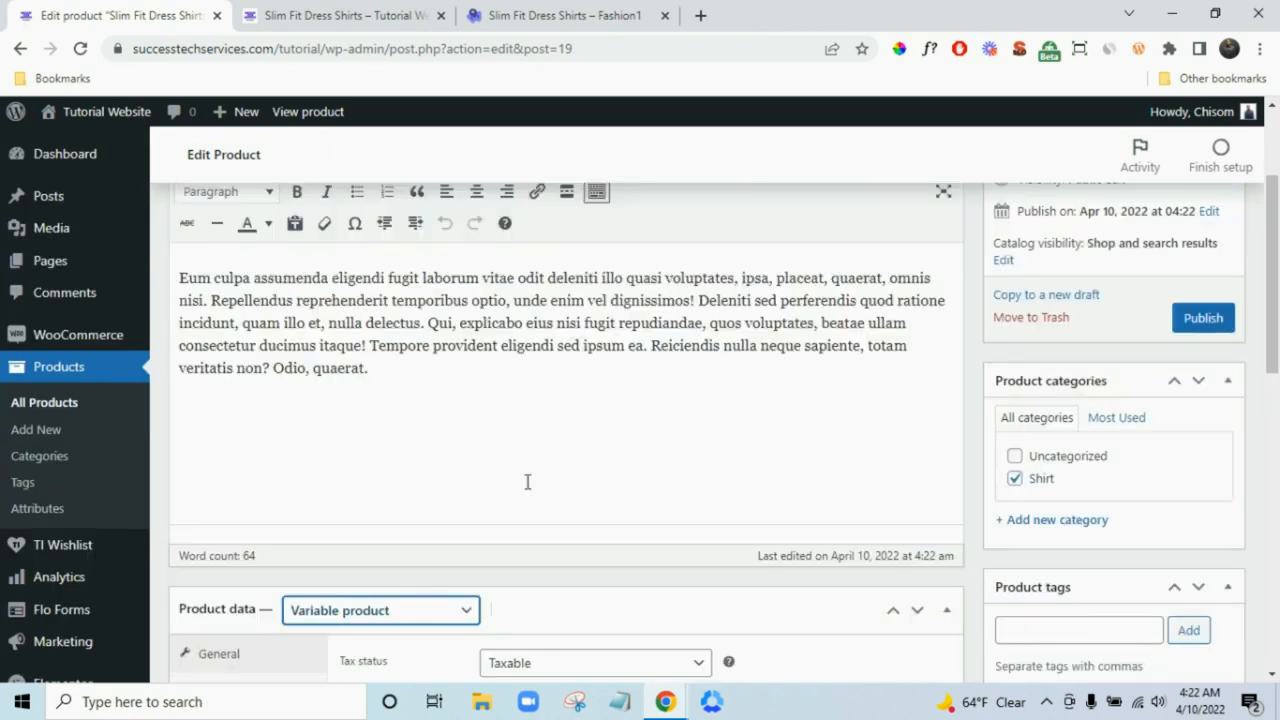
{"action": "scroll", "coordinate": [528, 480], "scroll_direction": "down", "scroll_amount": 2}
{"action": "scroll", "coordinate": [531, 488], "scroll_direction": "down", "scroll_amount": 1}
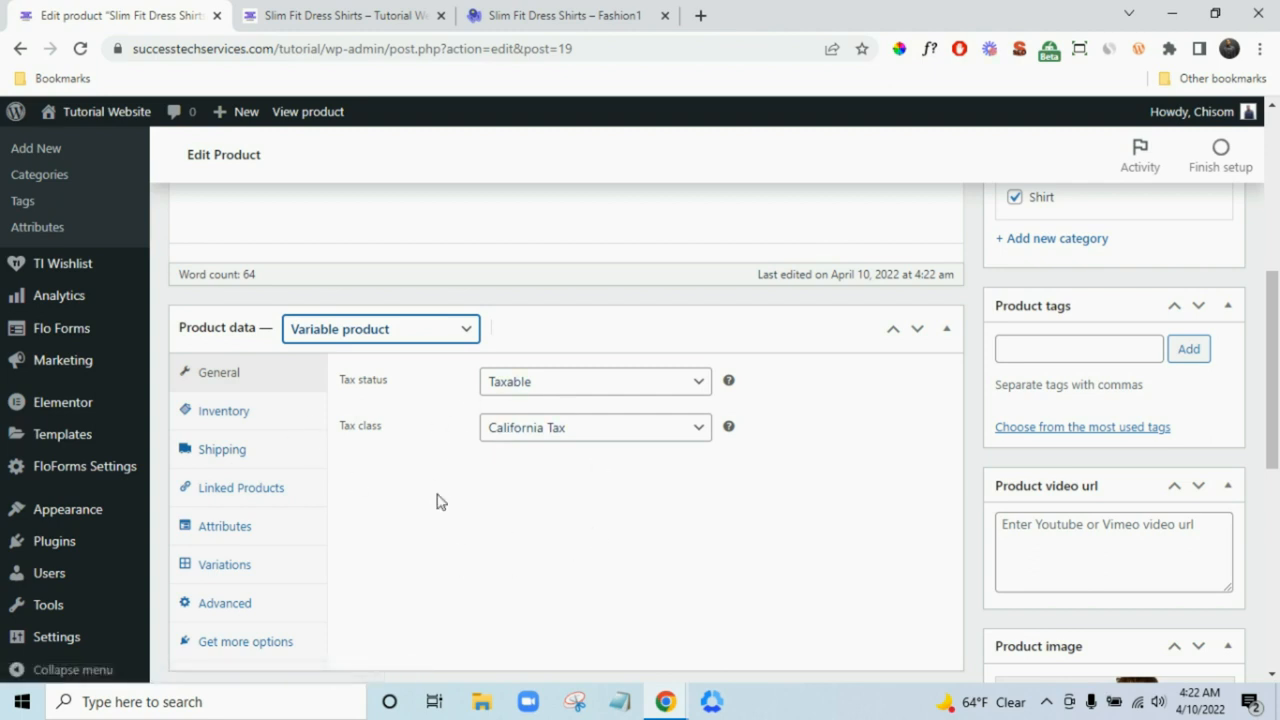
{"action": "left_click", "coordinate": [280, 535]}
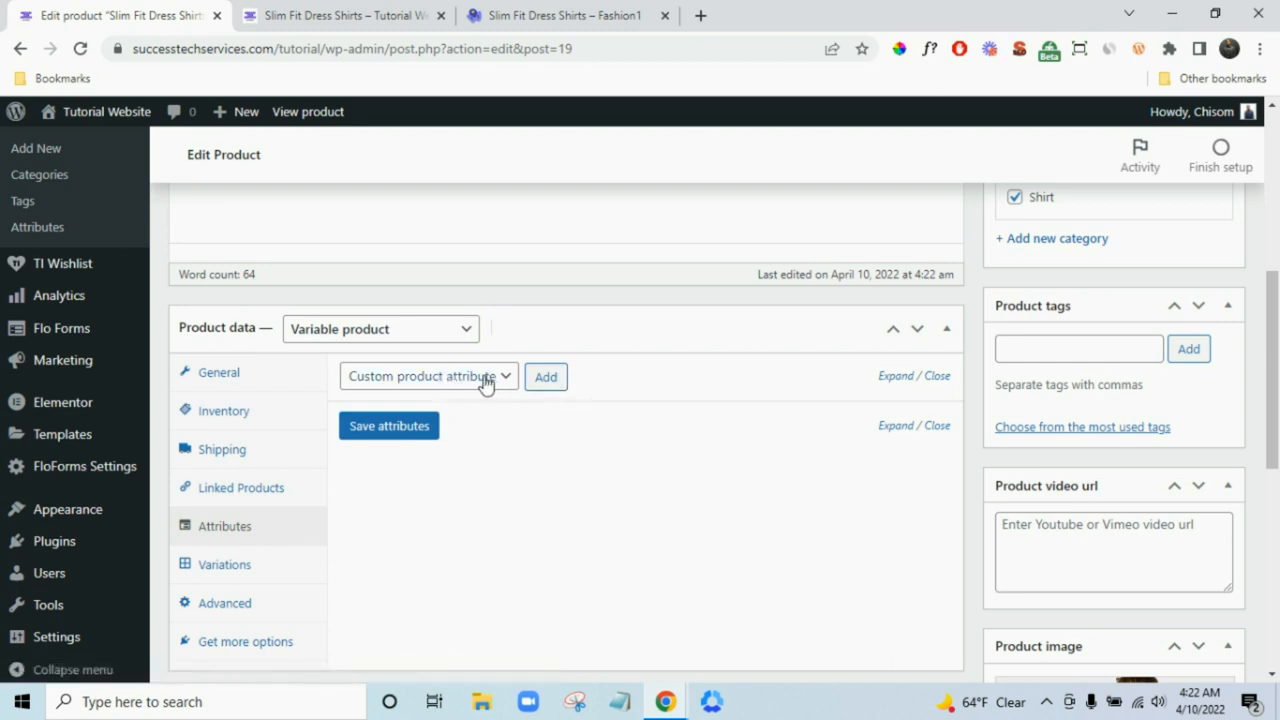
- Add and save a custom 'Type' attribute with values 'Shoe | Cap', used for variations
{"action": "left_click", "coordinate": [552, 383]}
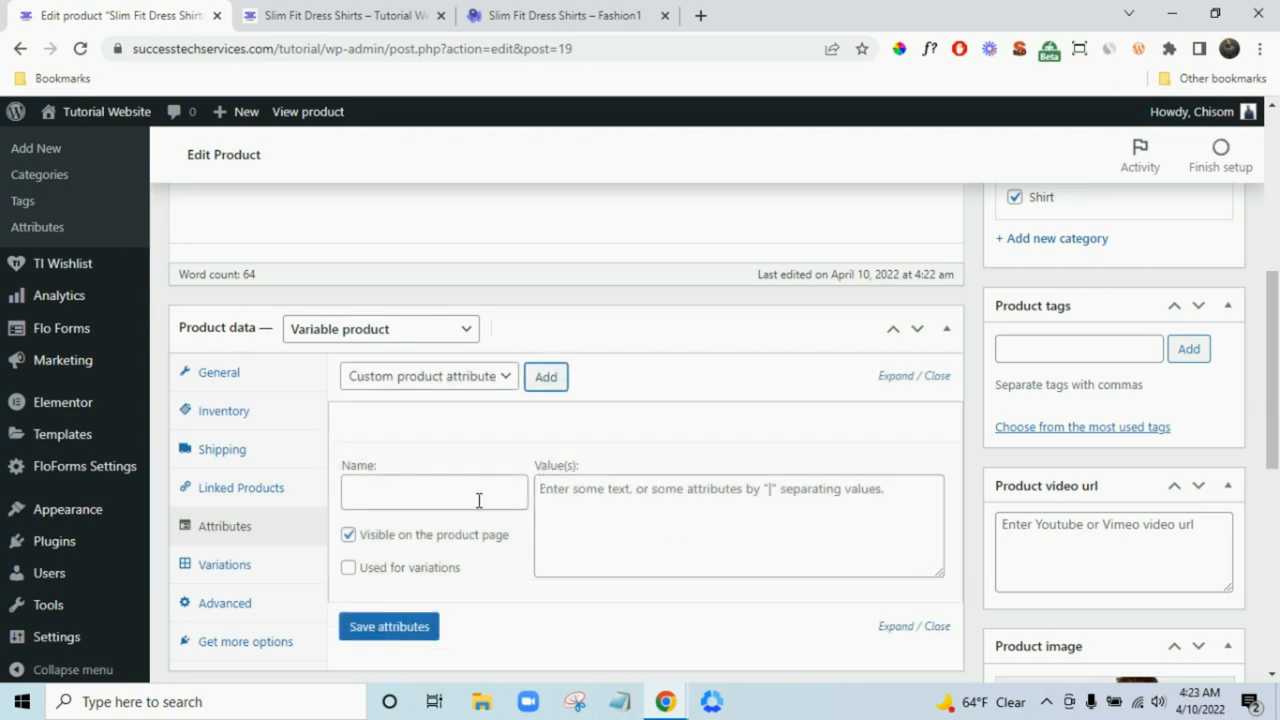
{"action": "left_click", "coordinate": [478, 500]}
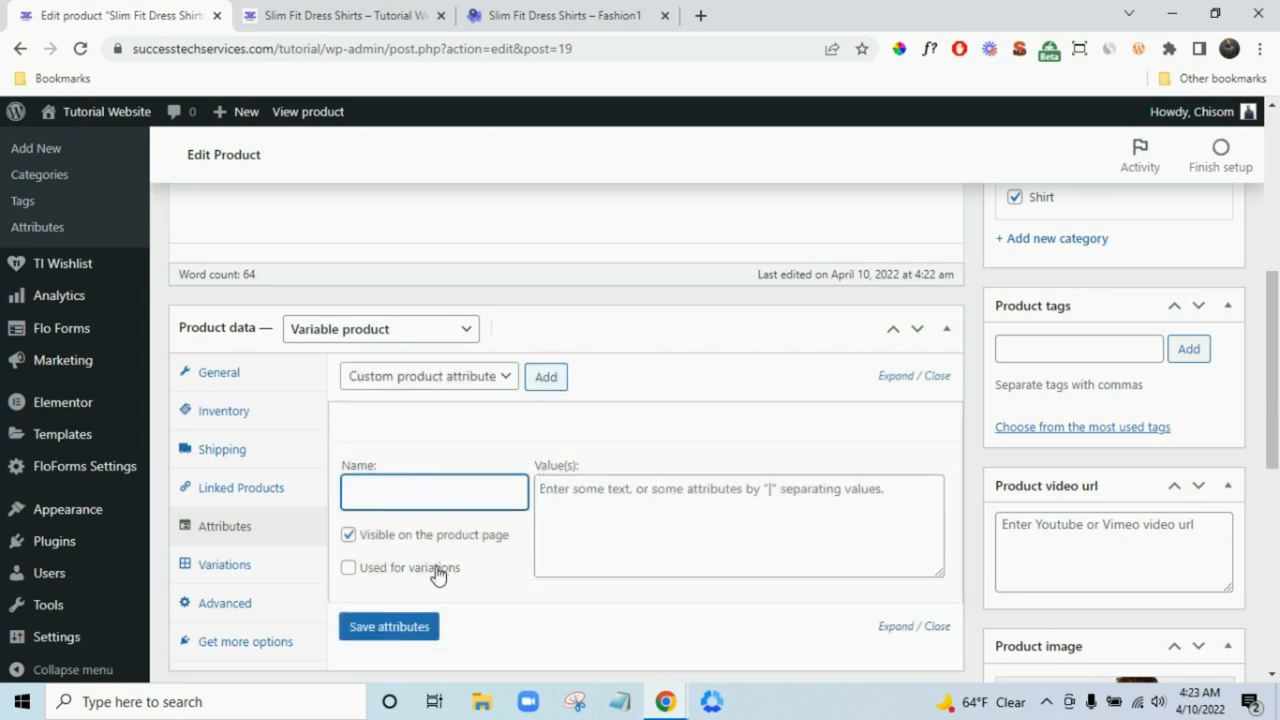
{"action": "left_click", "coordinate": [435, 569]}
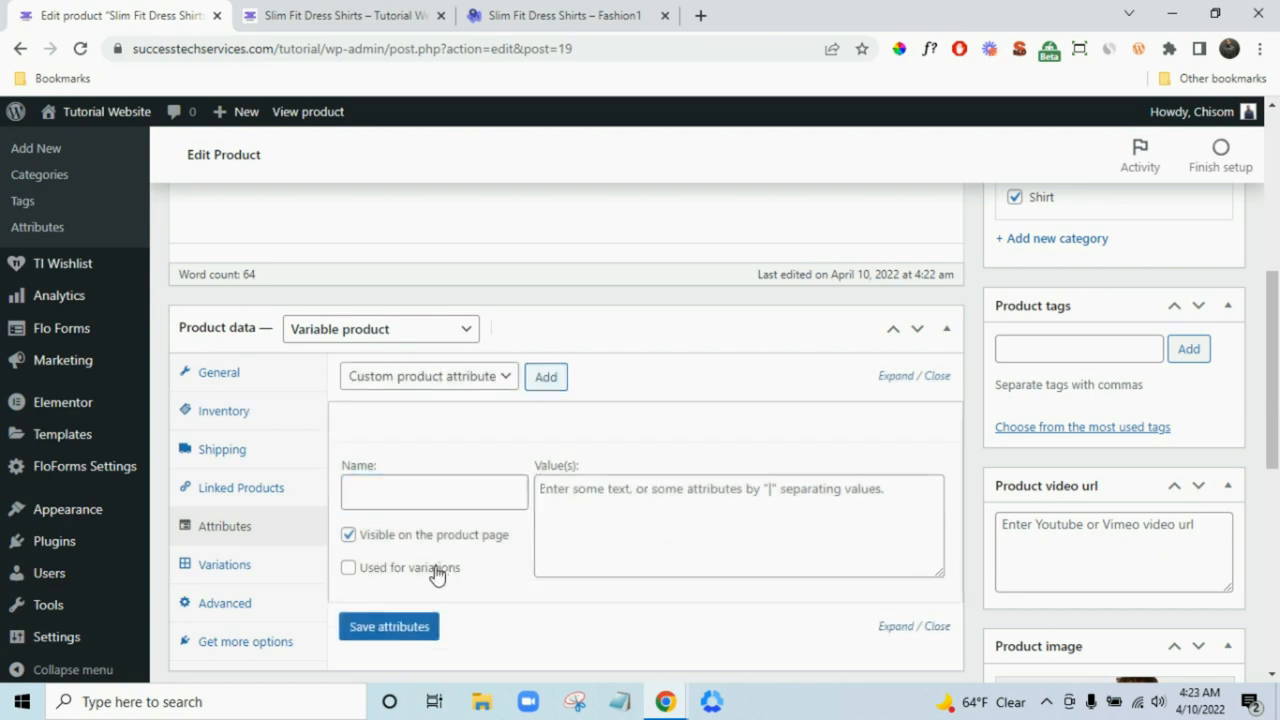
{"action": "left_click", "coordinate": [424, 492]}
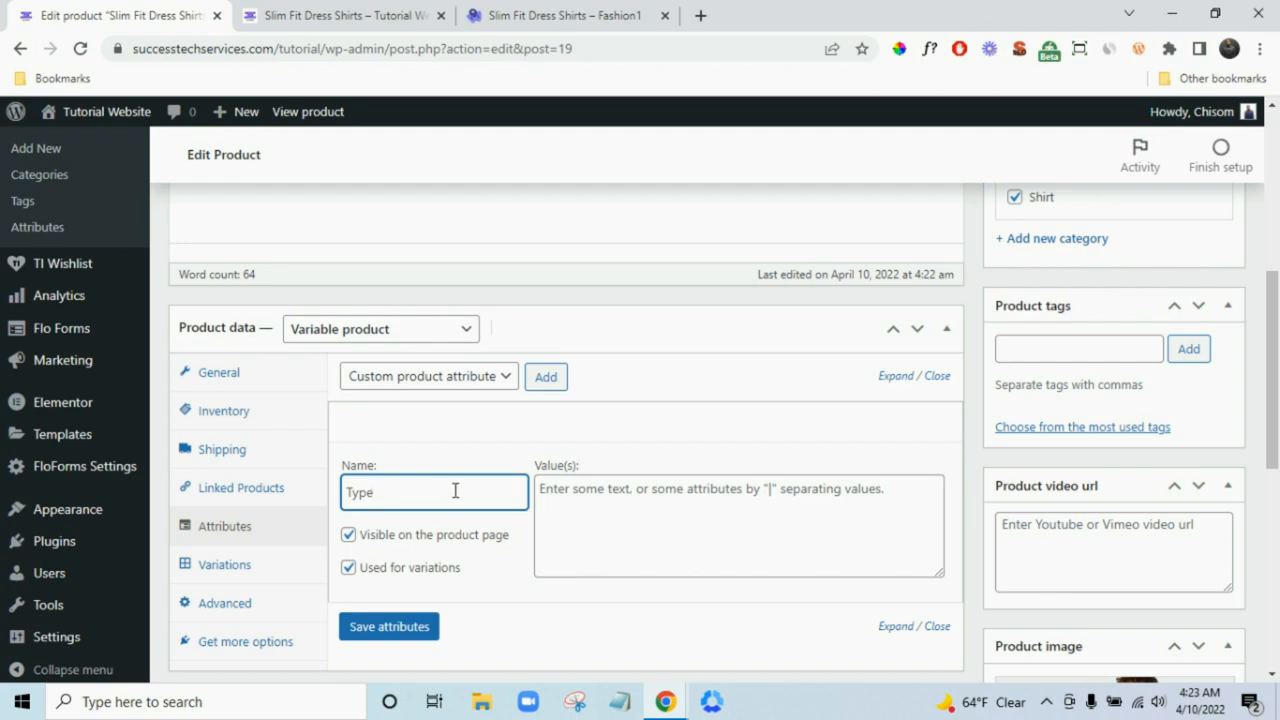
{"action": "left_click", "coordinate": [614, 513]}
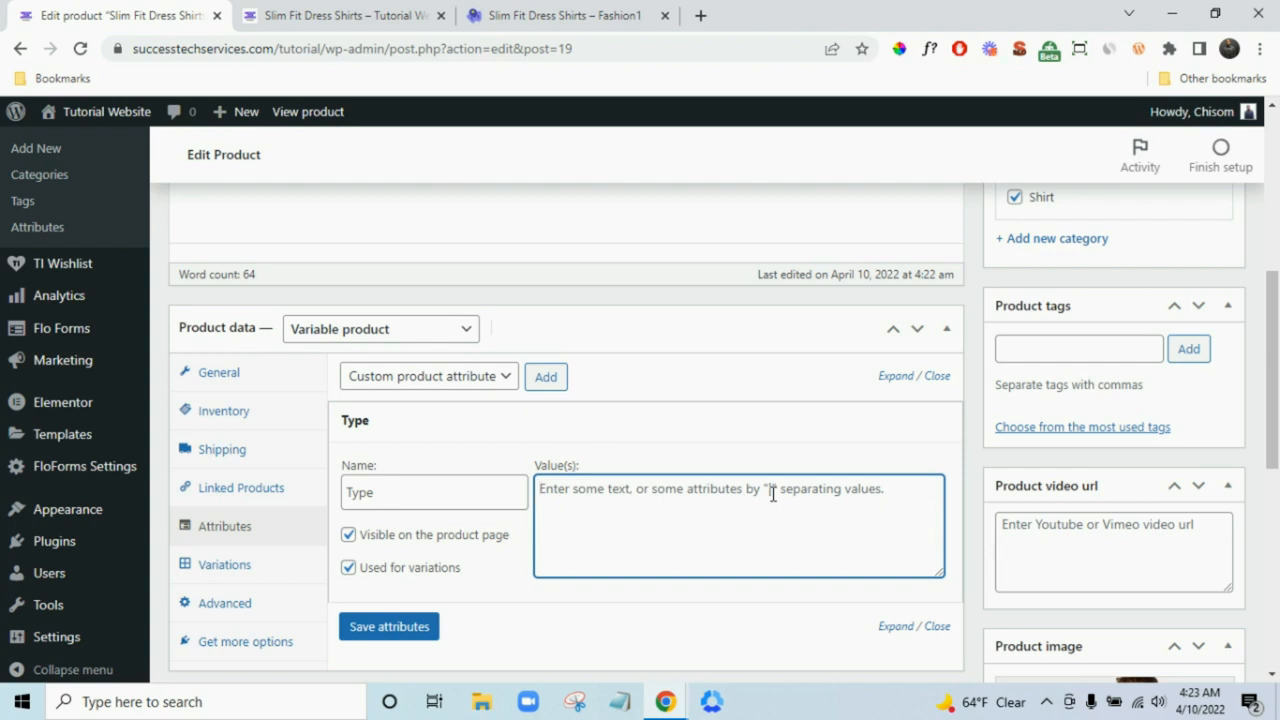
{"action": "type", "text": "Shoe |"}
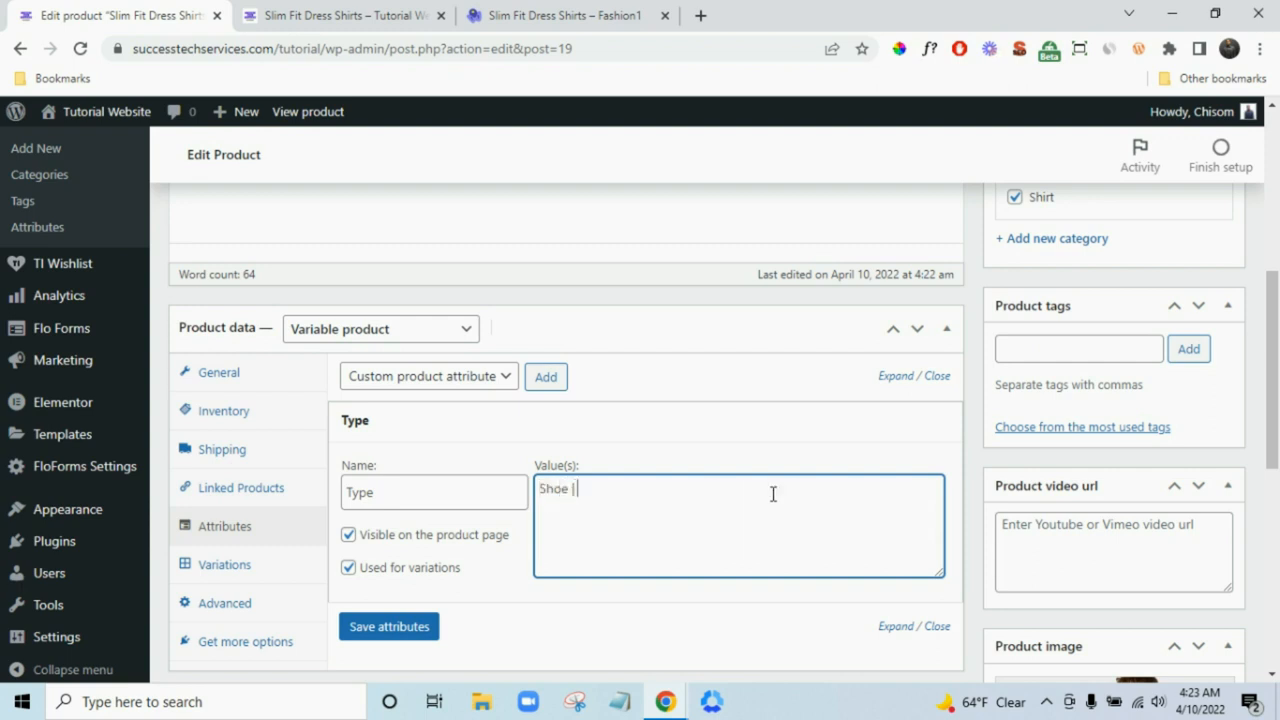
{"action": "type", "text": " Cap"}
{"action": "left_click", "coordinate": [408, 627]}
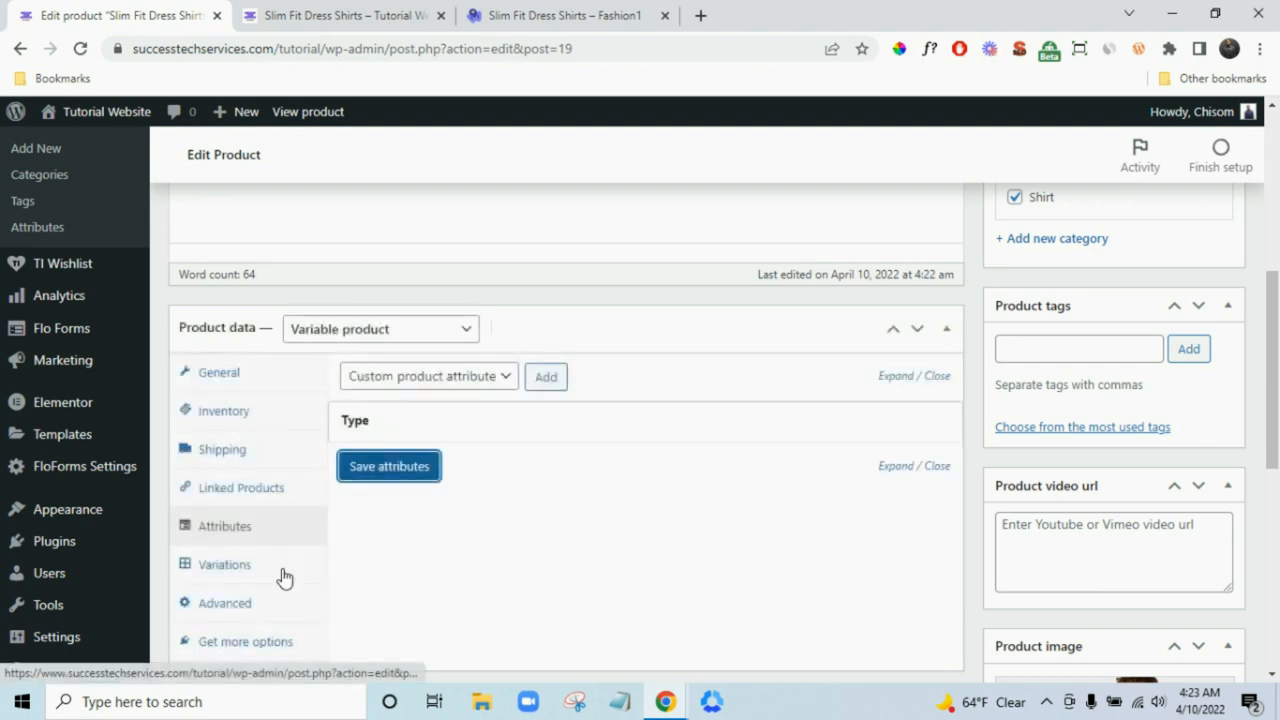
{"action": "left_click", "coordinate": [240, 564]}
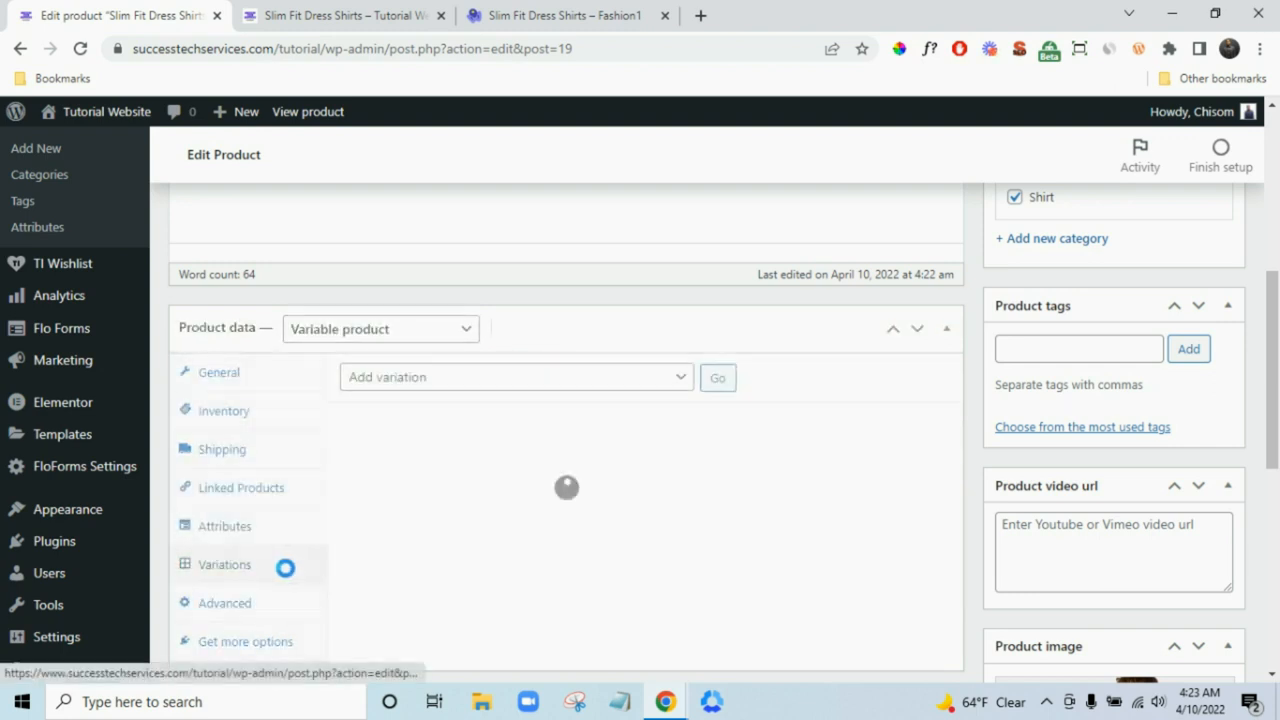
- Create variations from all attributes, confirming both prompts to get Shoe and Cap variations
{"action": "left_click", "coordinate": [590, 386]}
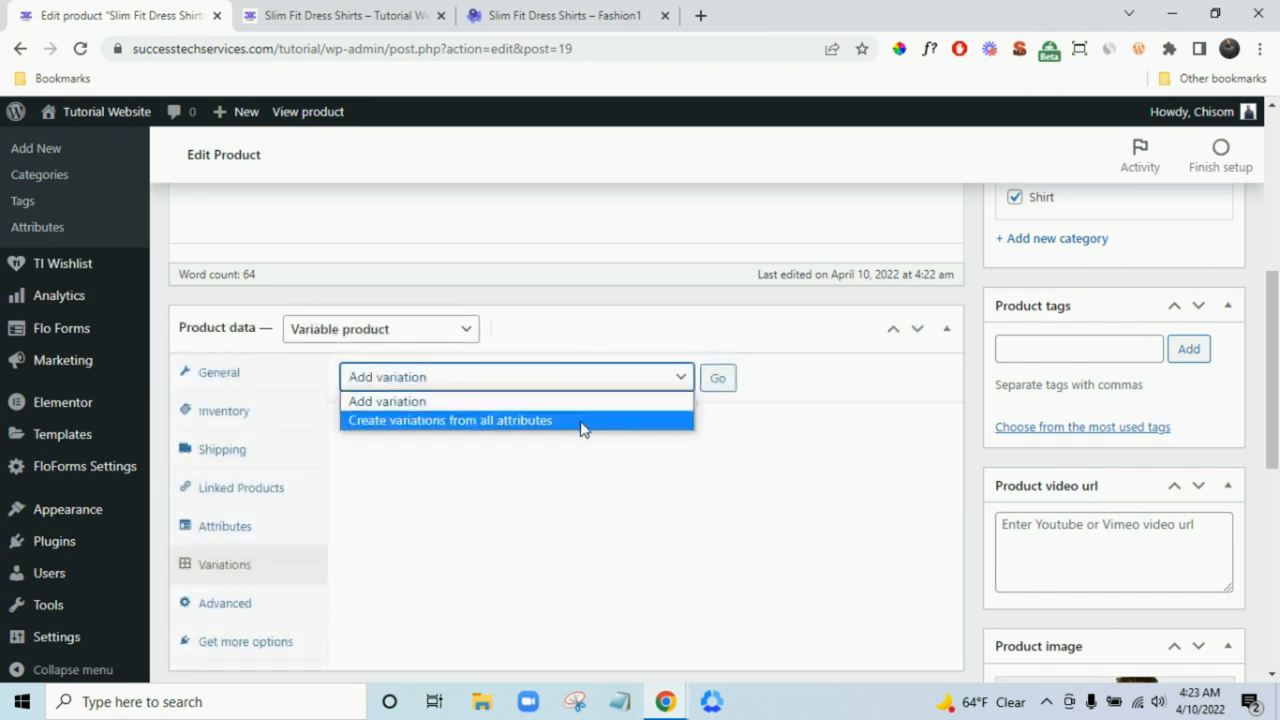
{"action": "left_click", "coordinate": [584, 421]}
{"action": "left_click", "coordinate": [726, 390]}
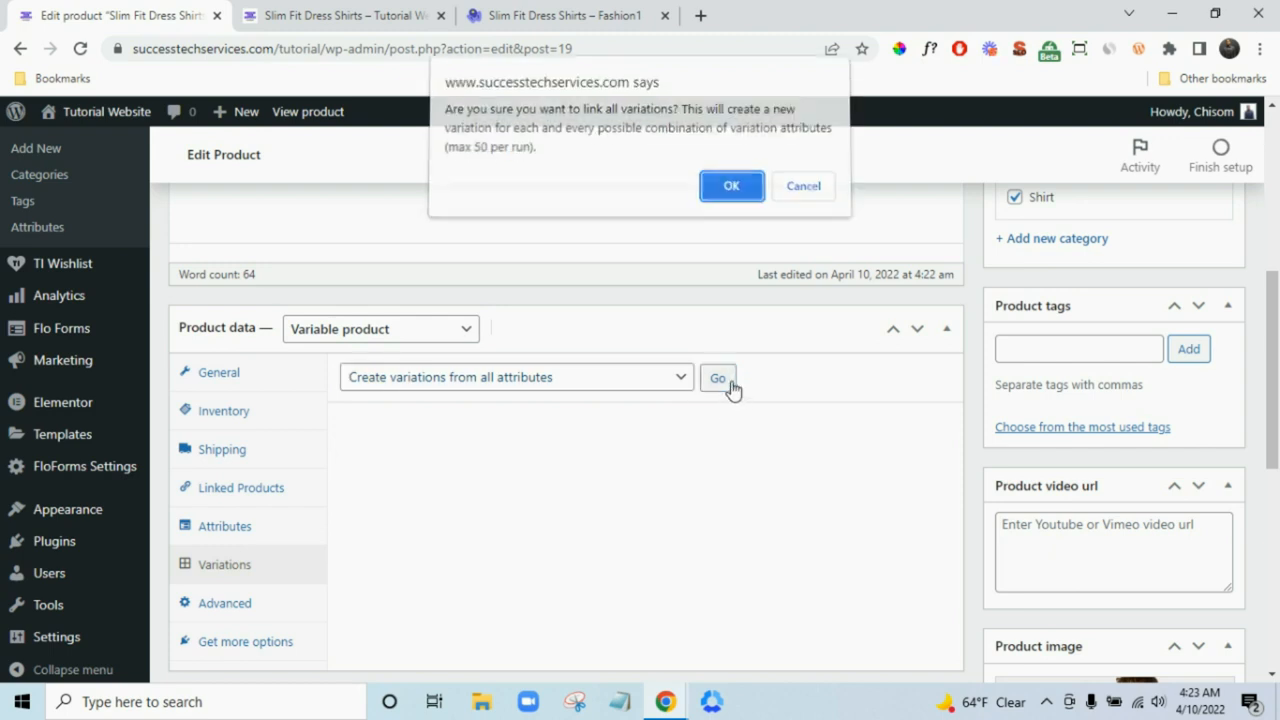
{"action": "left_click", "coordinate": [731, 192]}
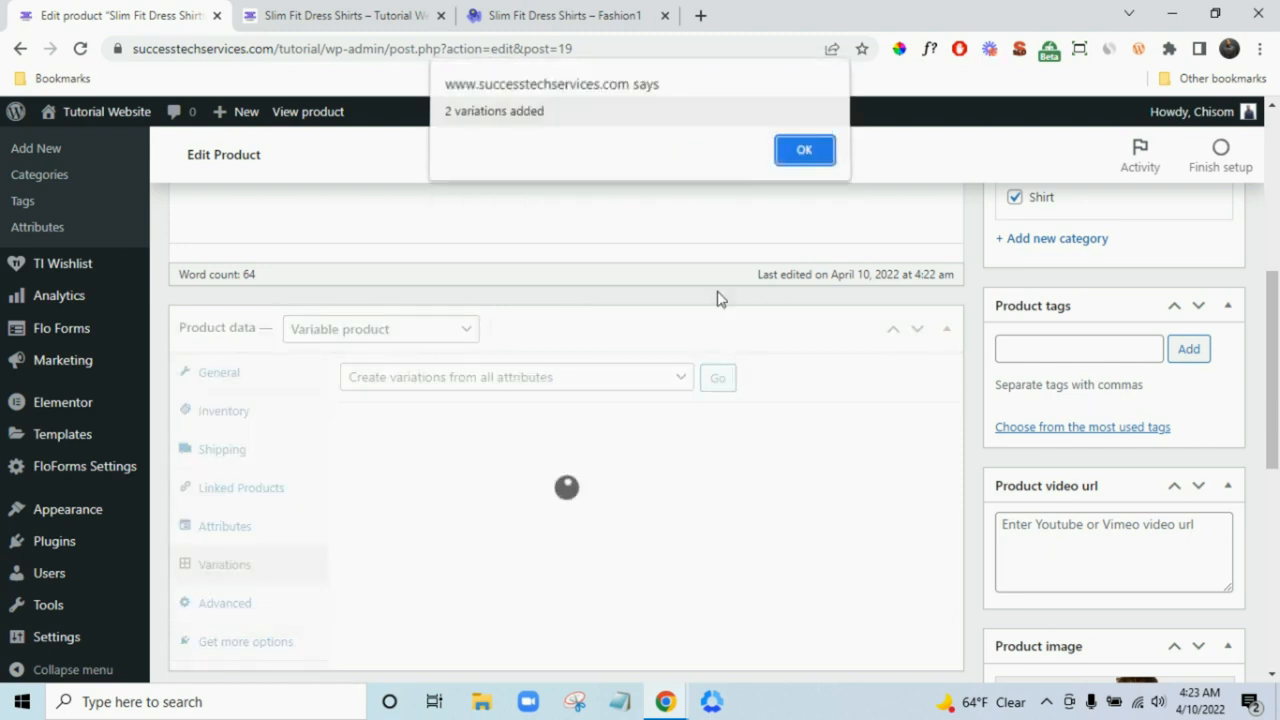
{"action": "left_click", "coordinate": [803, 156]}
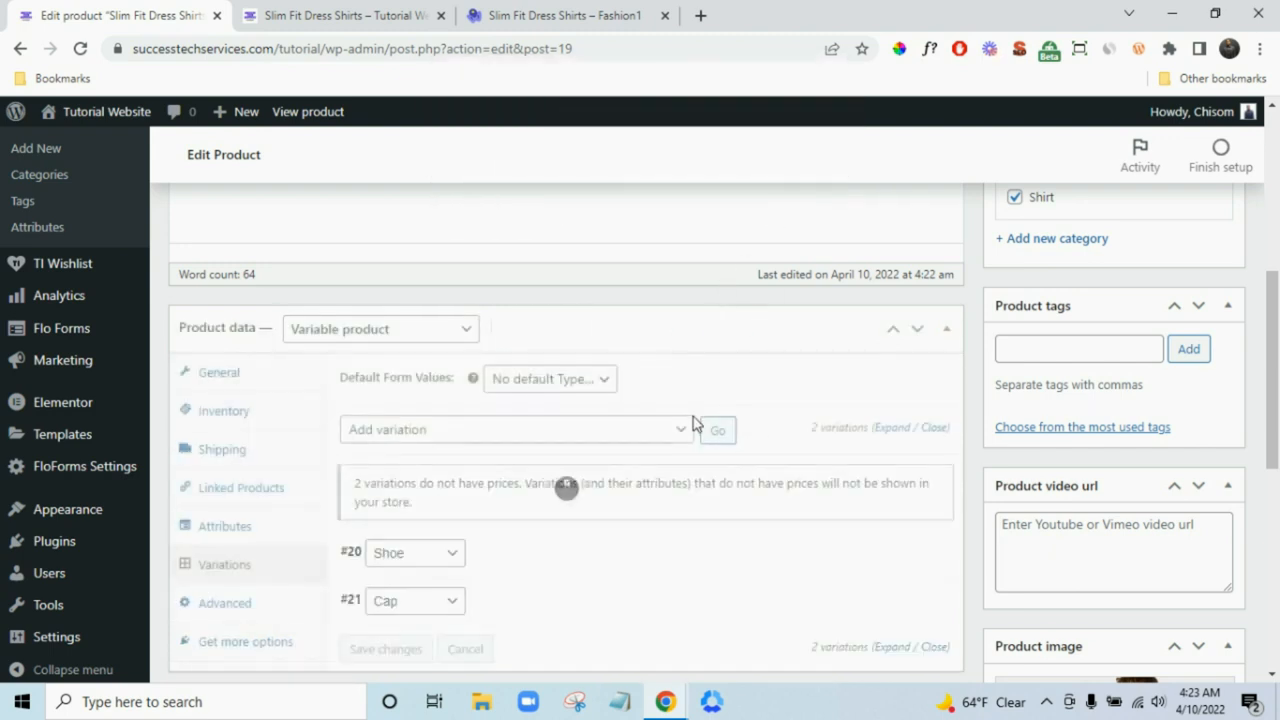
{"action": "scroll", "coordinate": [694, 440], "scroll_direction": "down", "scroll_amount": 1}
{"action": "scroll", "coordinate": [698, 458], "scroll_direction": "down", "scroll_amount": 1}
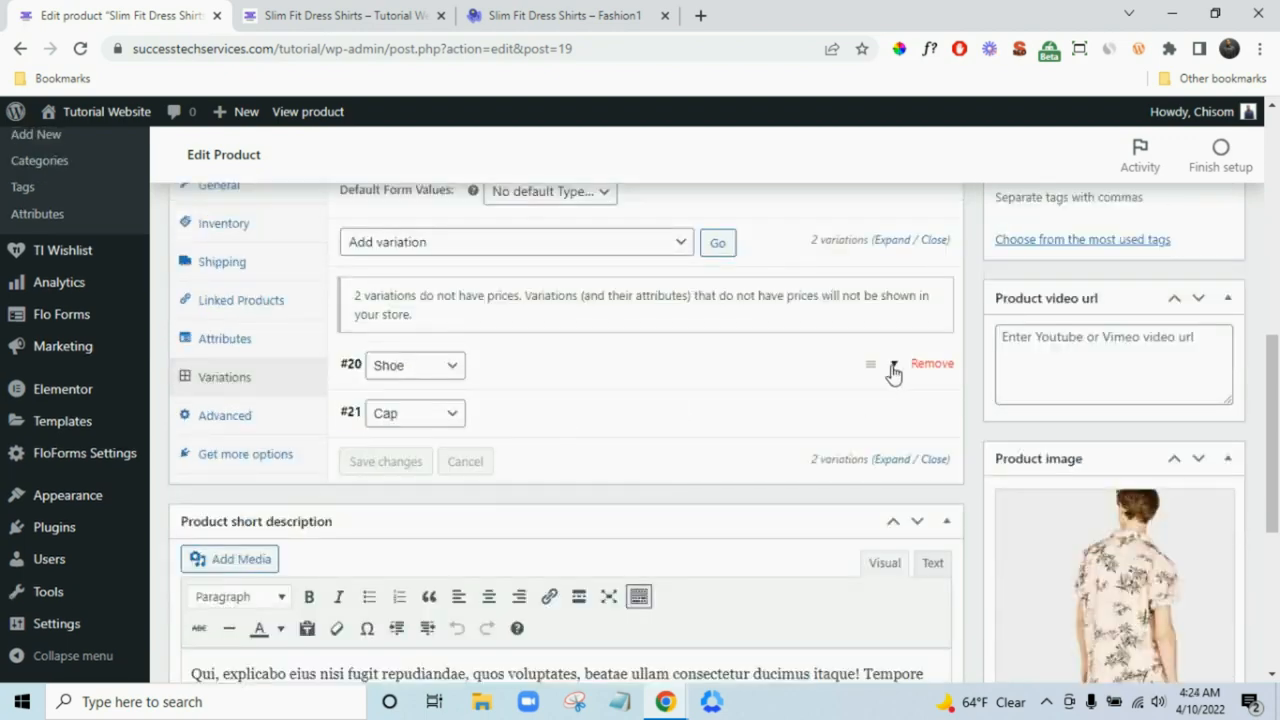
- Expand the Shoe variation and set its regular price to 60
{"action": "left_click", "coordinate": [889, 369]}
{"action": "scroll", "coordinate": [606, 446], "scroll_direction": "down", "scroll_amount": 2}
{"action": "scroll", "coordinate": [606, 446], "scroll_direction": "up", "scroll_amount": 1}
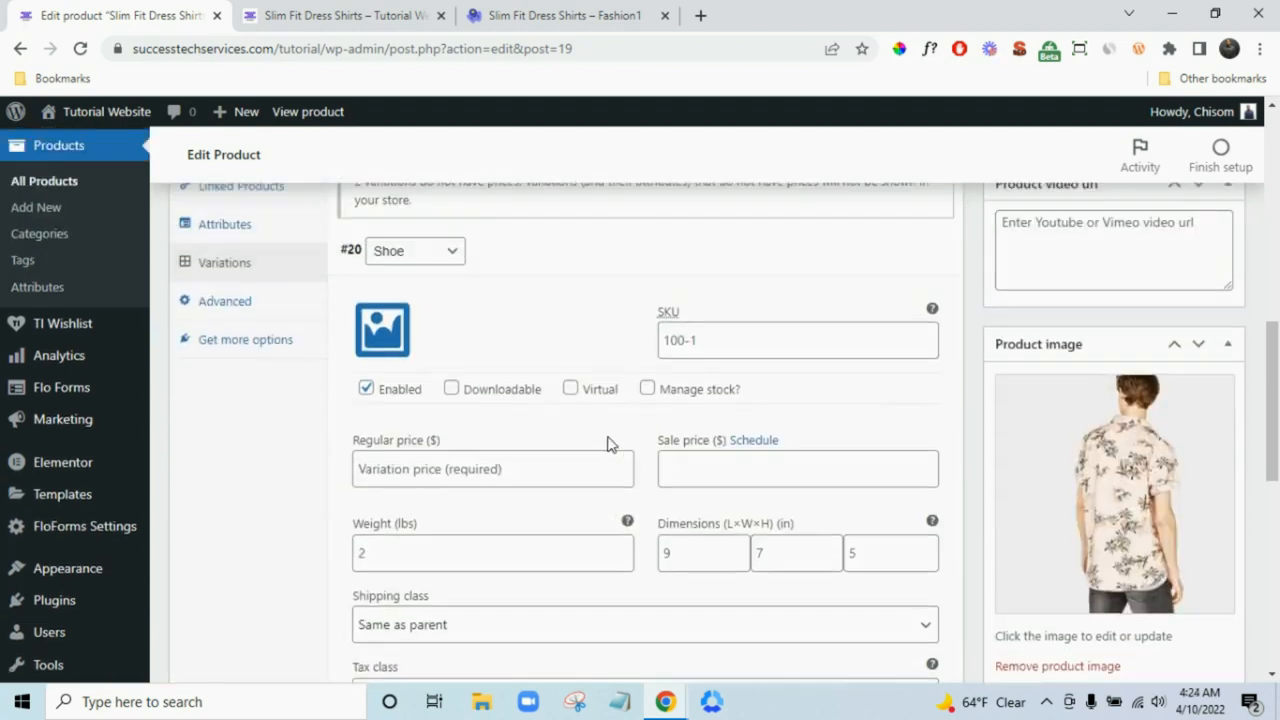
{"action": "scroll", "coordinate": [540, 445], "scroll_direction": "up", "scroll_amount": 1}
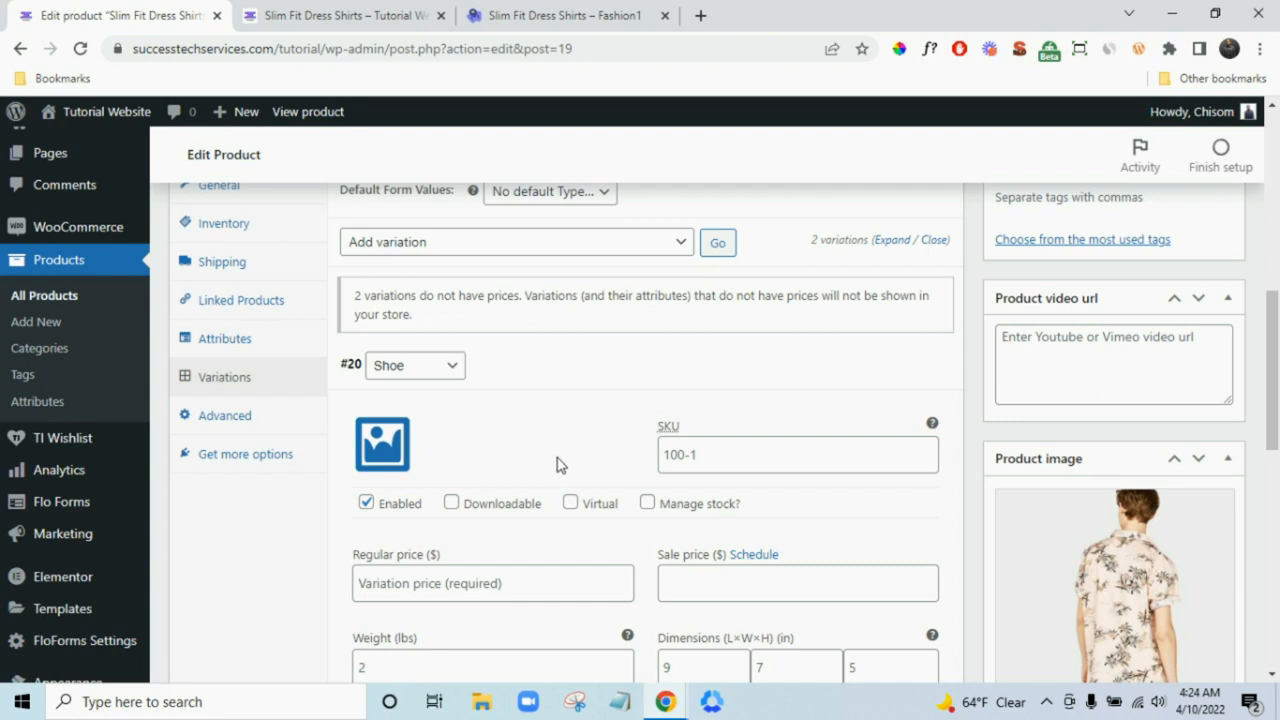
{"action": "left_click", "coordinate": [512, 583]}
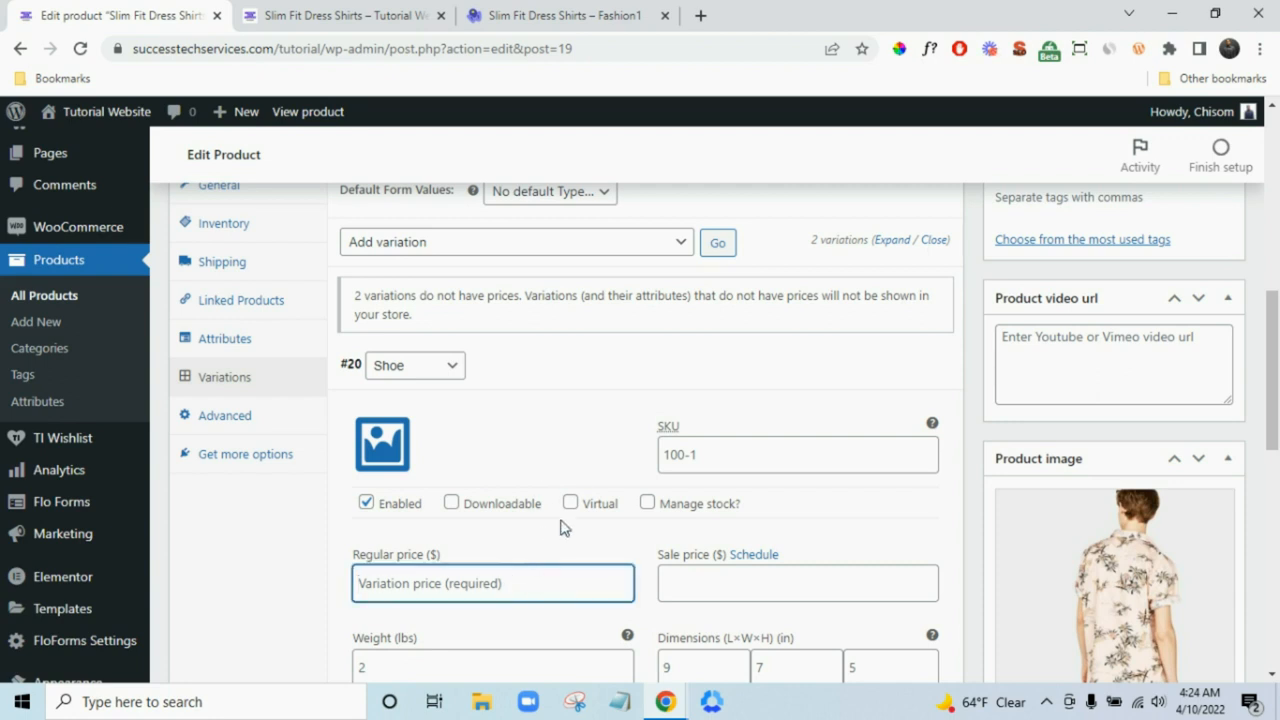
{"action": "type", "text": "50"}
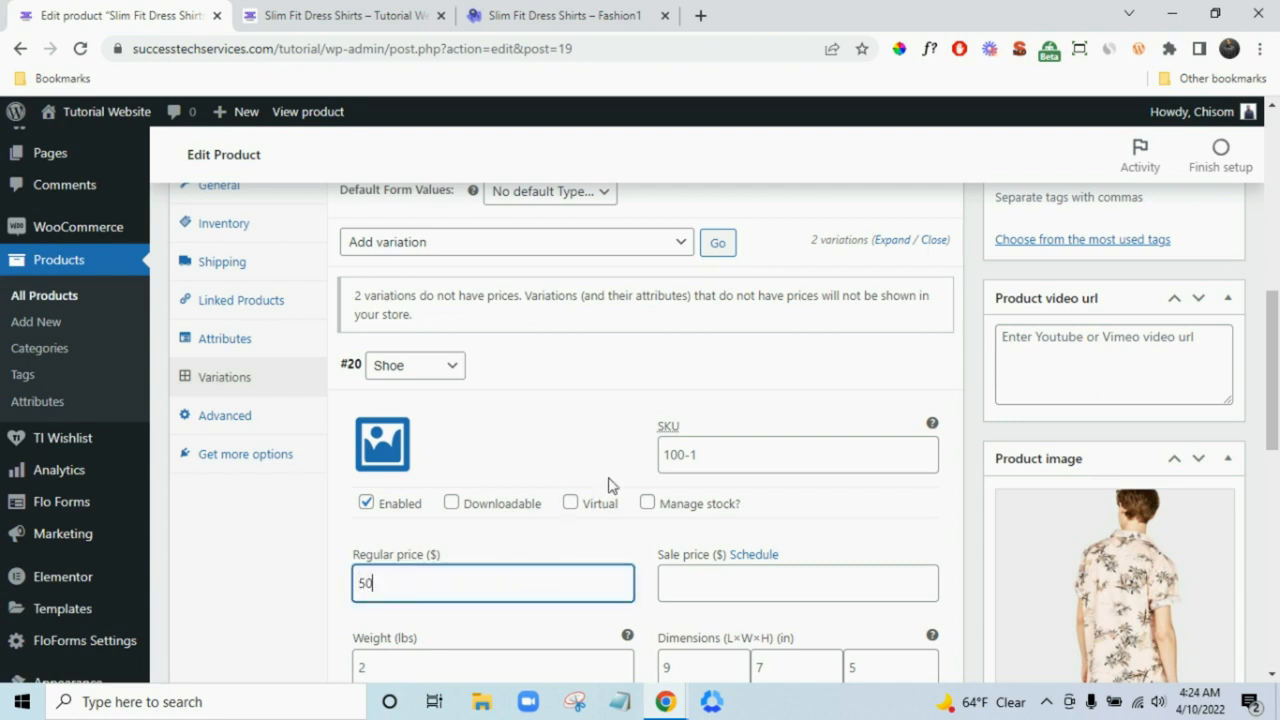
{"action": "key", "text": "BackSpace"}
{"action": "type", "text": "60"}
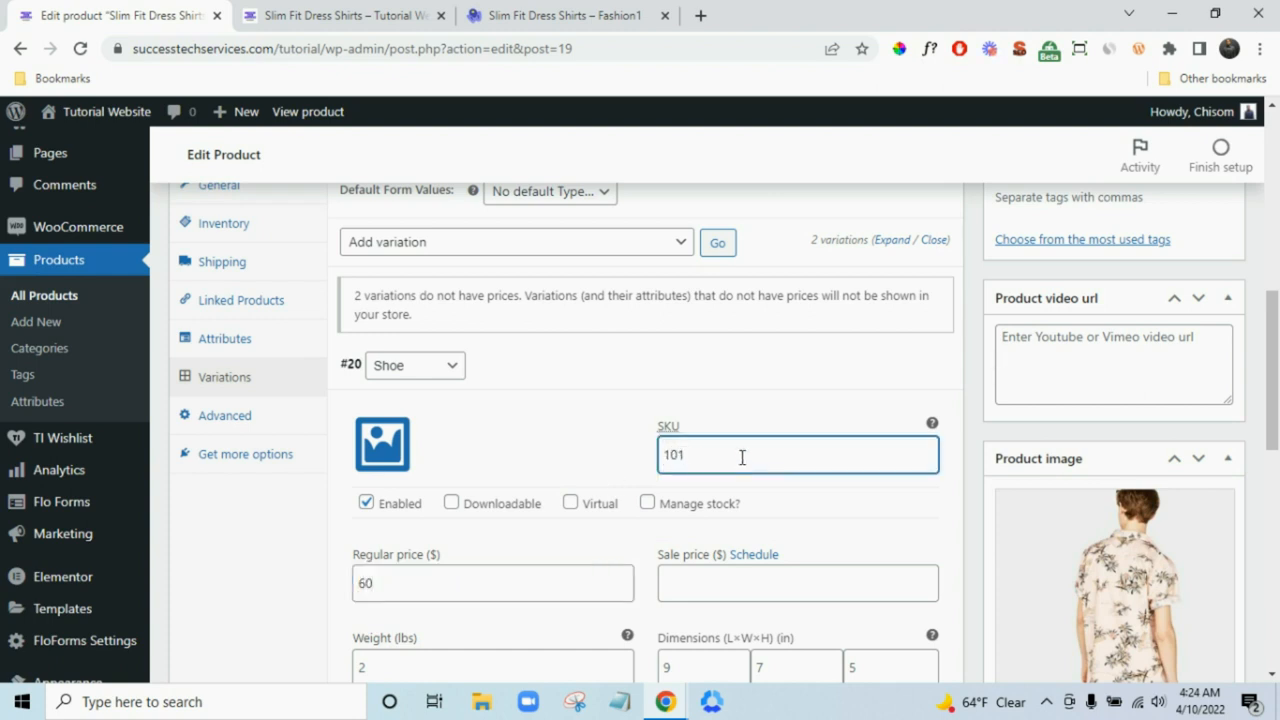
- Glance at the live Slim Fit Dress Shirts product page, then return to the product editor
{"action": "scroll", "coordinate": [742, 457], "scroll_direction": "down", "scroll_amount": 1}
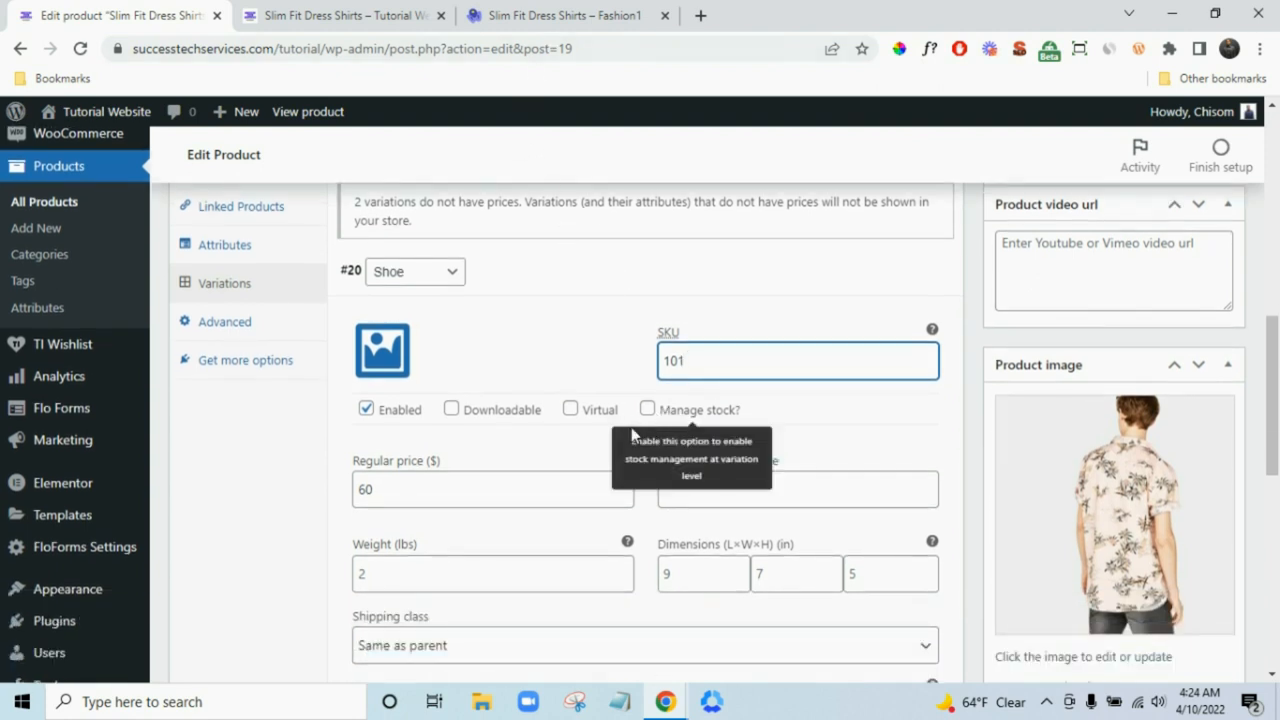
{"action": "left_click", "coordinate": [370, 15]}
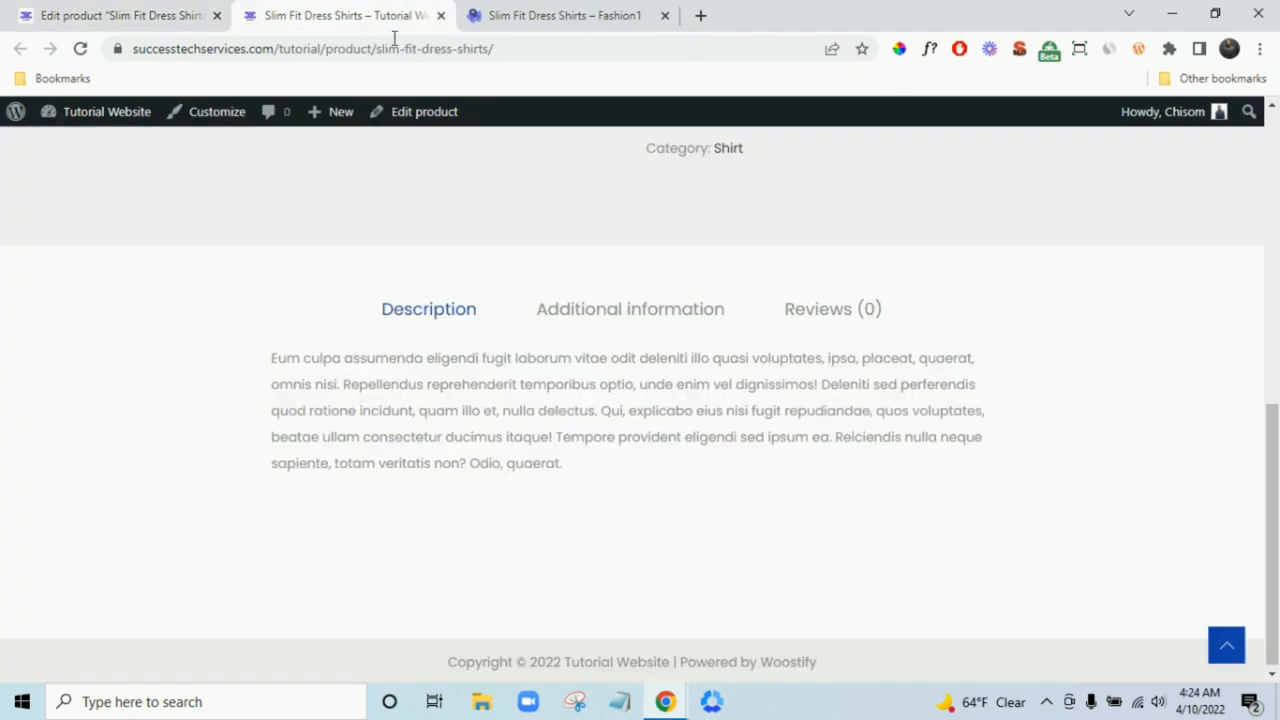
{"action": "scroll", "coordinate": [823, 429], "scroll_direction": "up", "scroll_amount": 10}
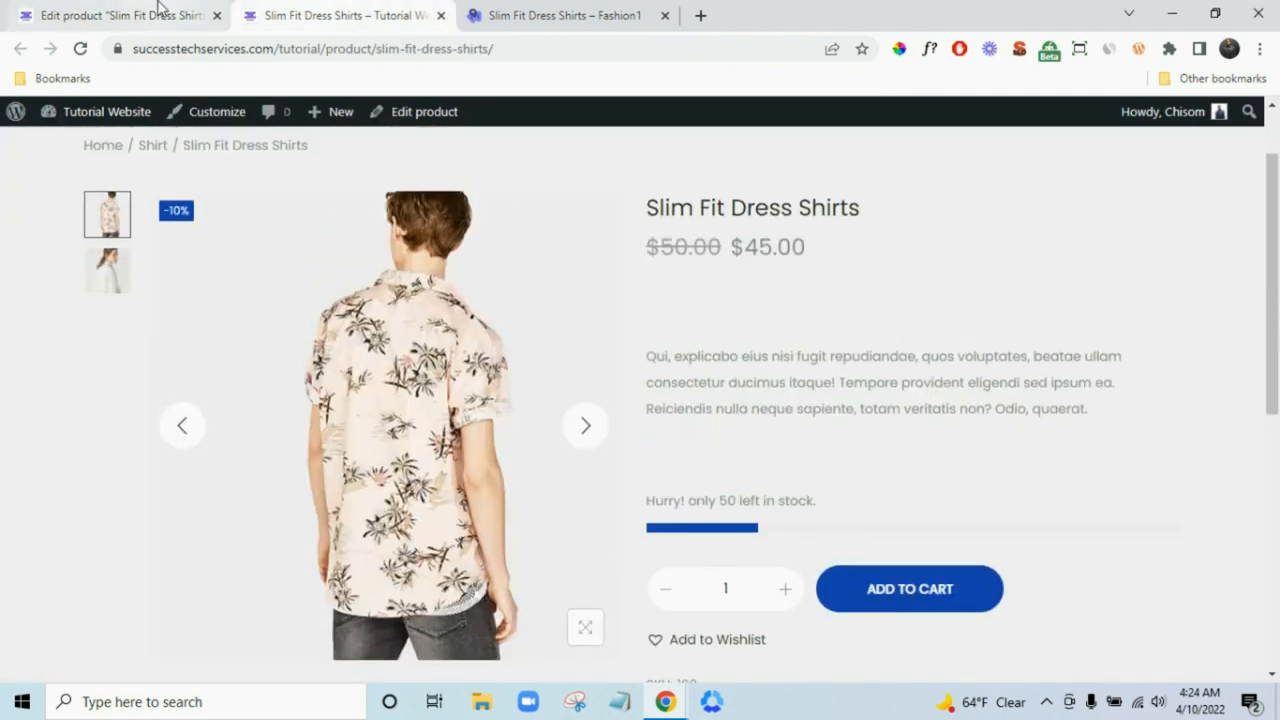
{"action": "left_click", "coordinate": [150, 15]}
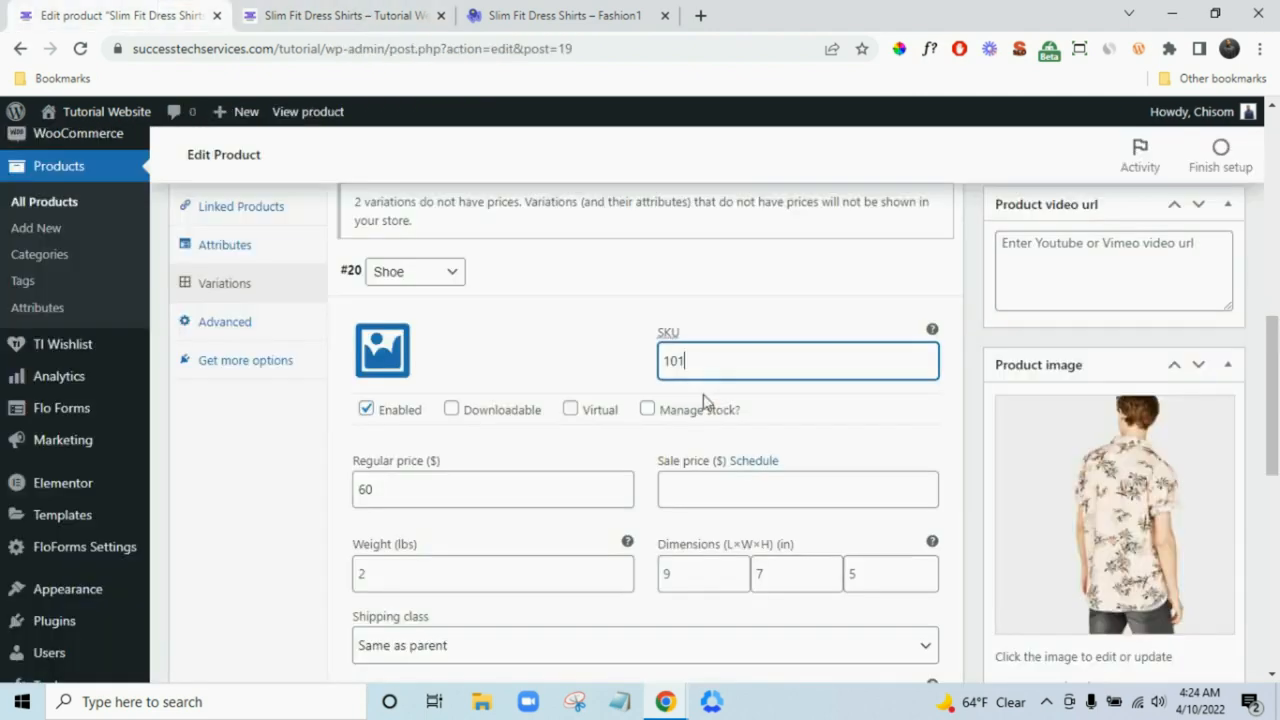
- Enable stock management for the Shoe variation with stock 20 and low-stock threshold 4
{"action": "left_click", "coordinate": [647, 410]}
{"action": "scroll", "coordinate": [620, 555], "scroll_direction": "down", "scroll_amount": 1}
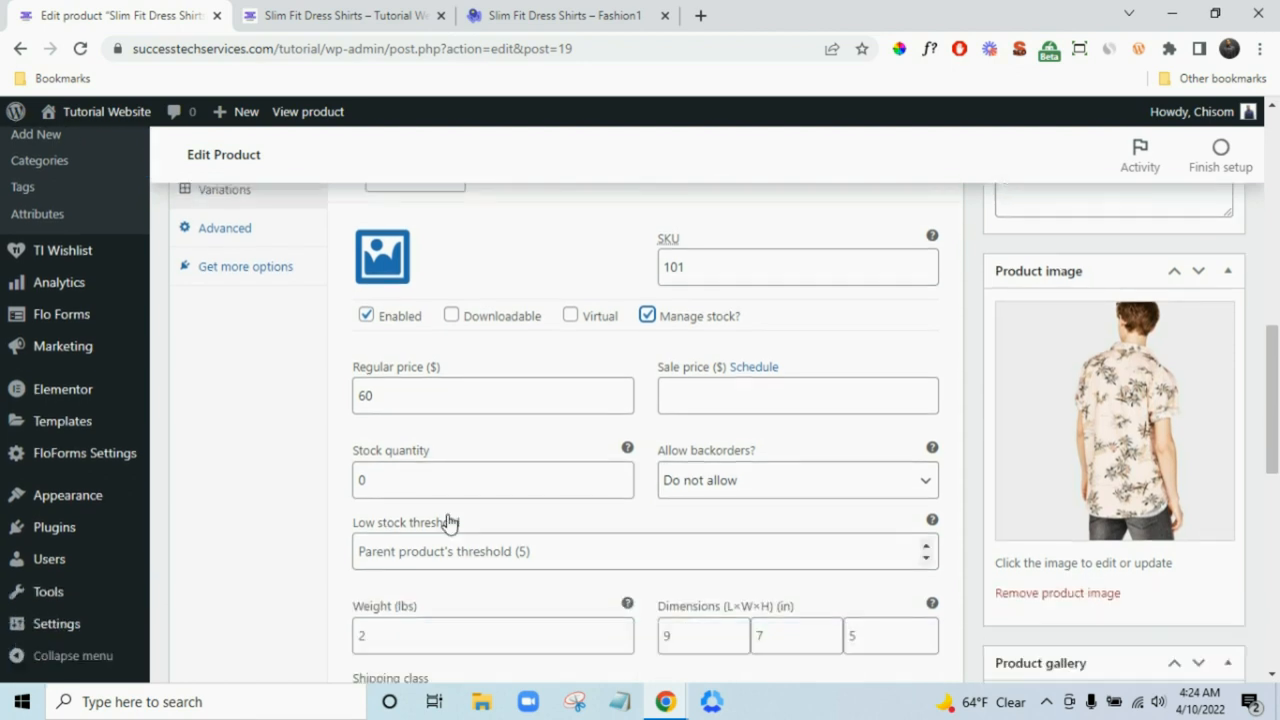
{"action": "left_click", "coordinate": [364, 480]}
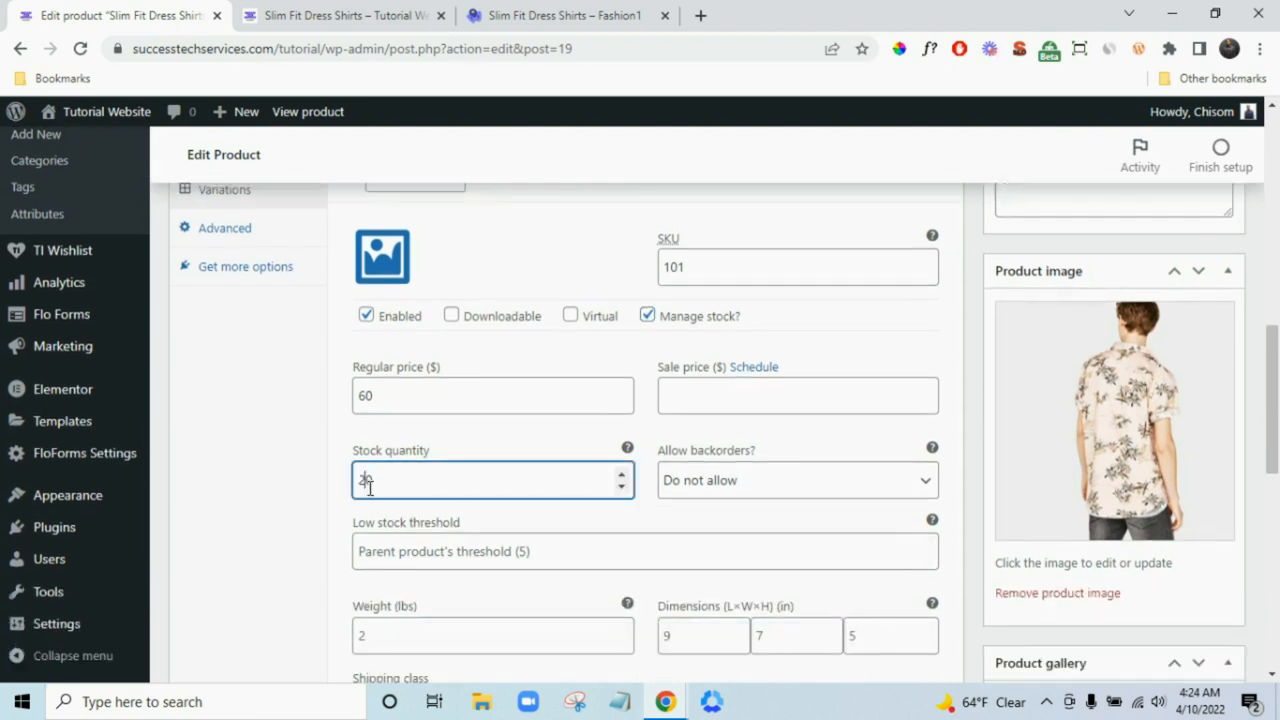
{"action": "left_click", "coordinate": [471, 554]}
{"action": "type", "text": "4"}
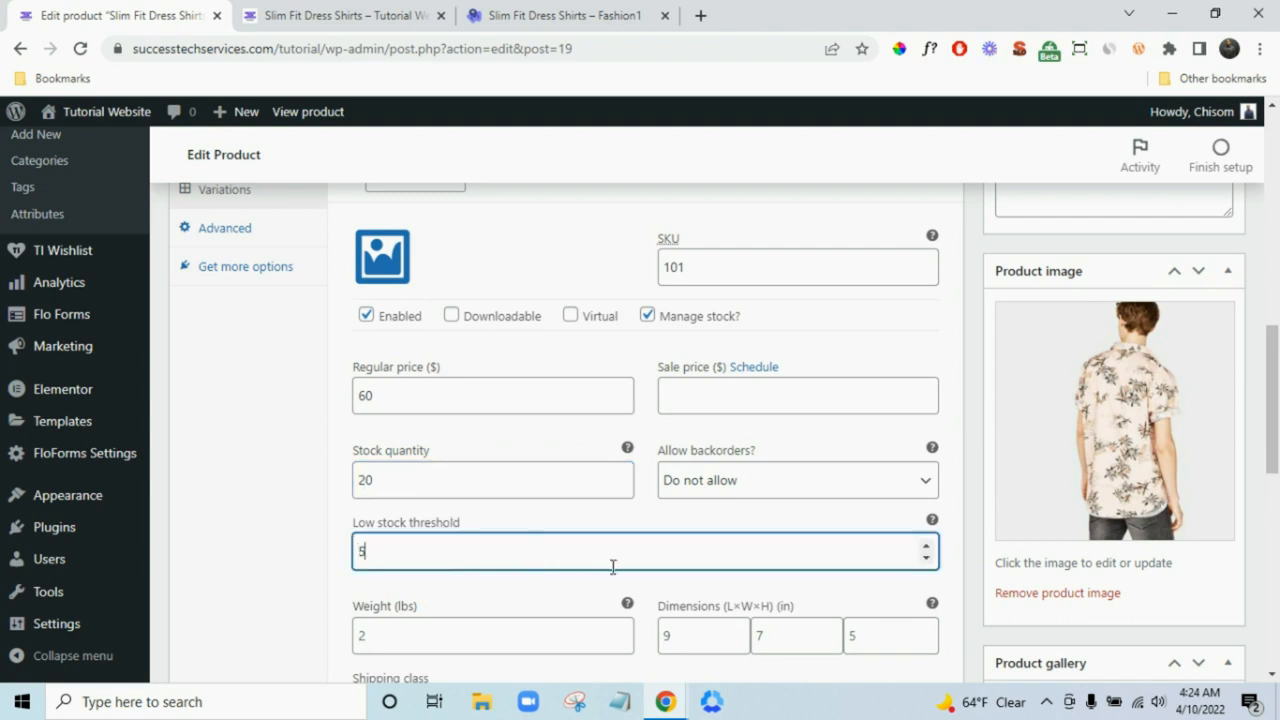
- Give the Shoe variation a weight of 4 lbs and dimensions of 9 × 7 × 5
{"action": "scroll", "coordinate": [615, 570], "scroll_direction": "down", "scroll_amount": 2}
{"action": "left_click", "coordinate": [531, 451]}
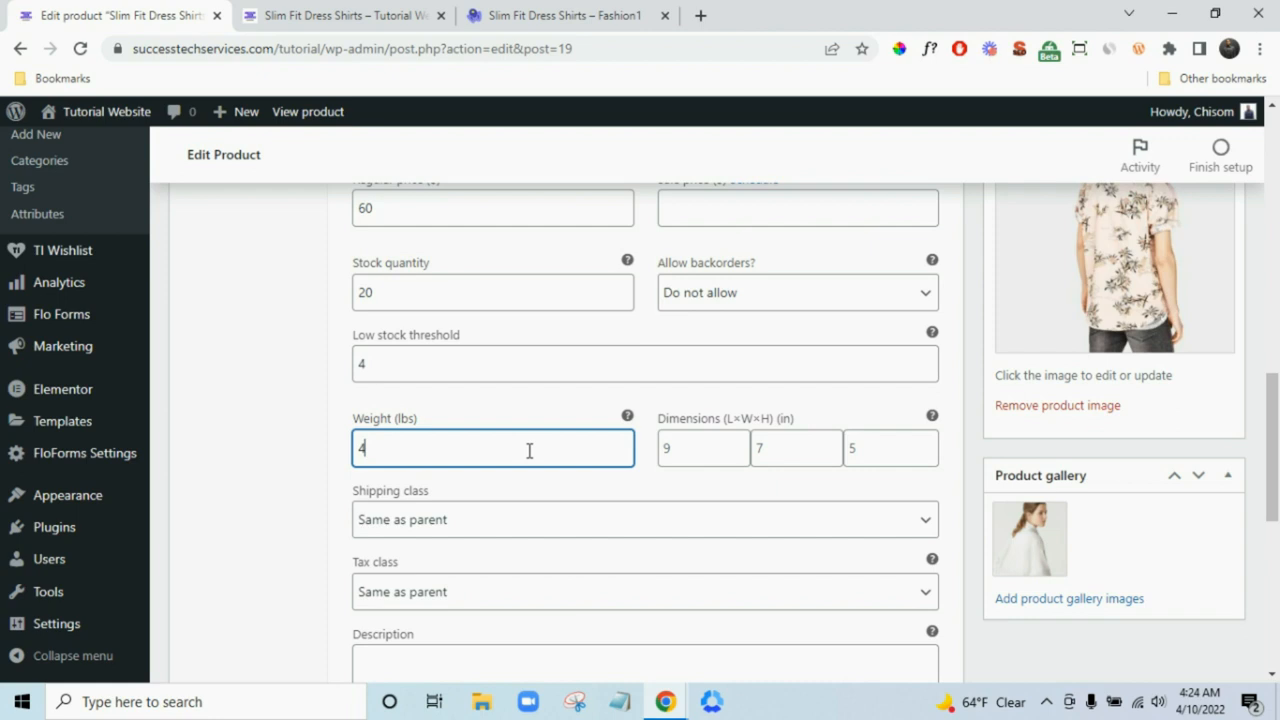
{"action": "left_click", "coordinate": [698, 449]}
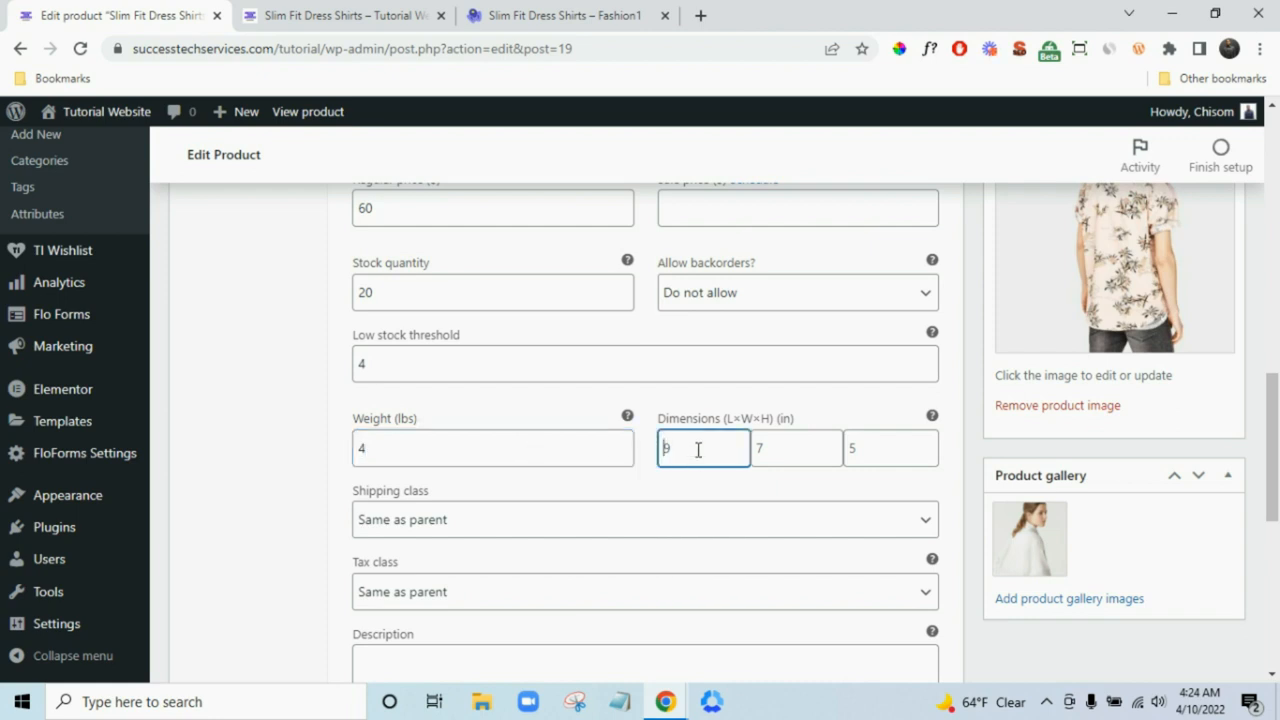
{"action": "left_click", "coordinate": [788, 453]}
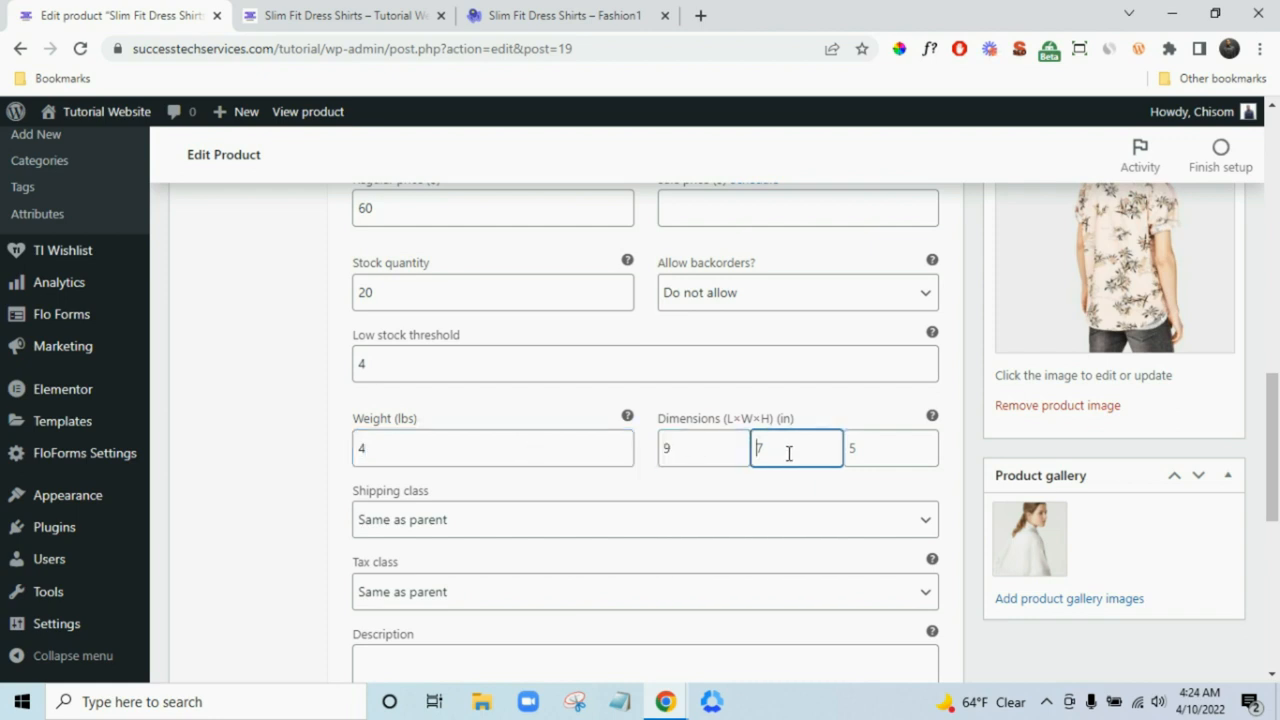
{"action": "left_click", "coordinate": [878, 448]}
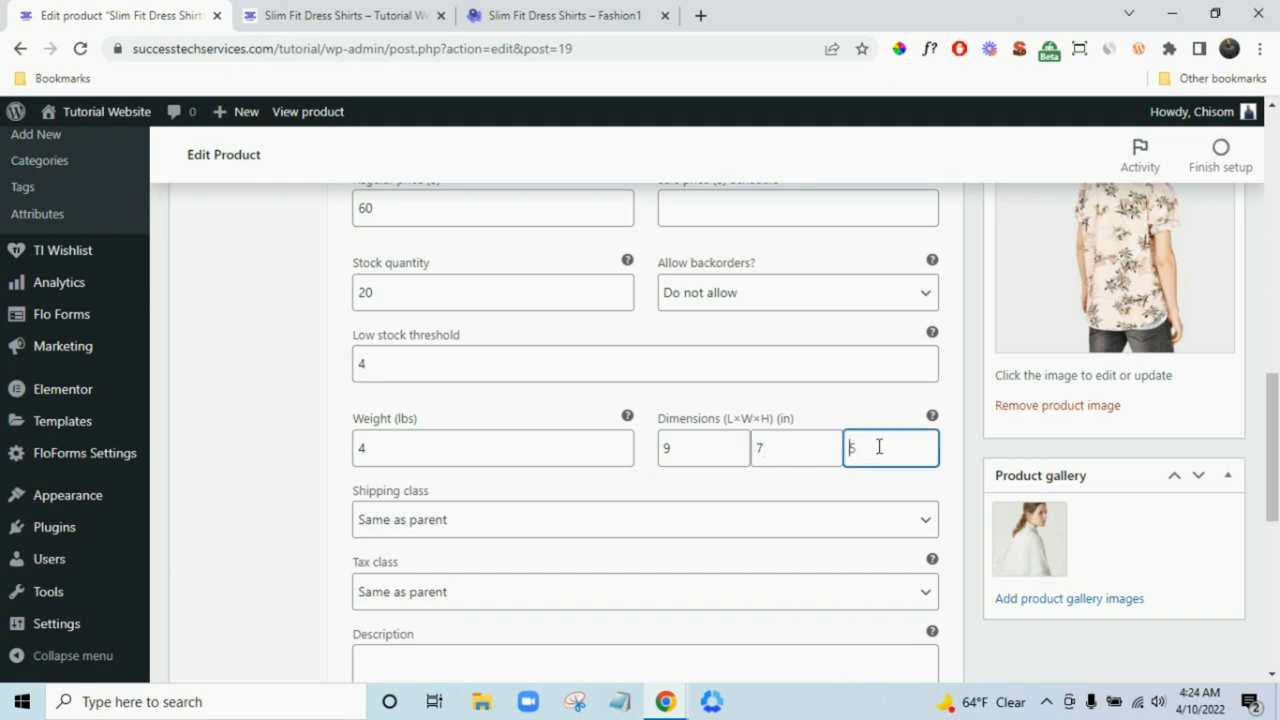
{"action": "type", "text": "5"}
- Keep the Shoe tax class as Same as parent and expand the #21 Cap variation
{"action": "scroll", "coordinate": [879, 447], "scroll_direction": "down", "scroll_amount": 3}
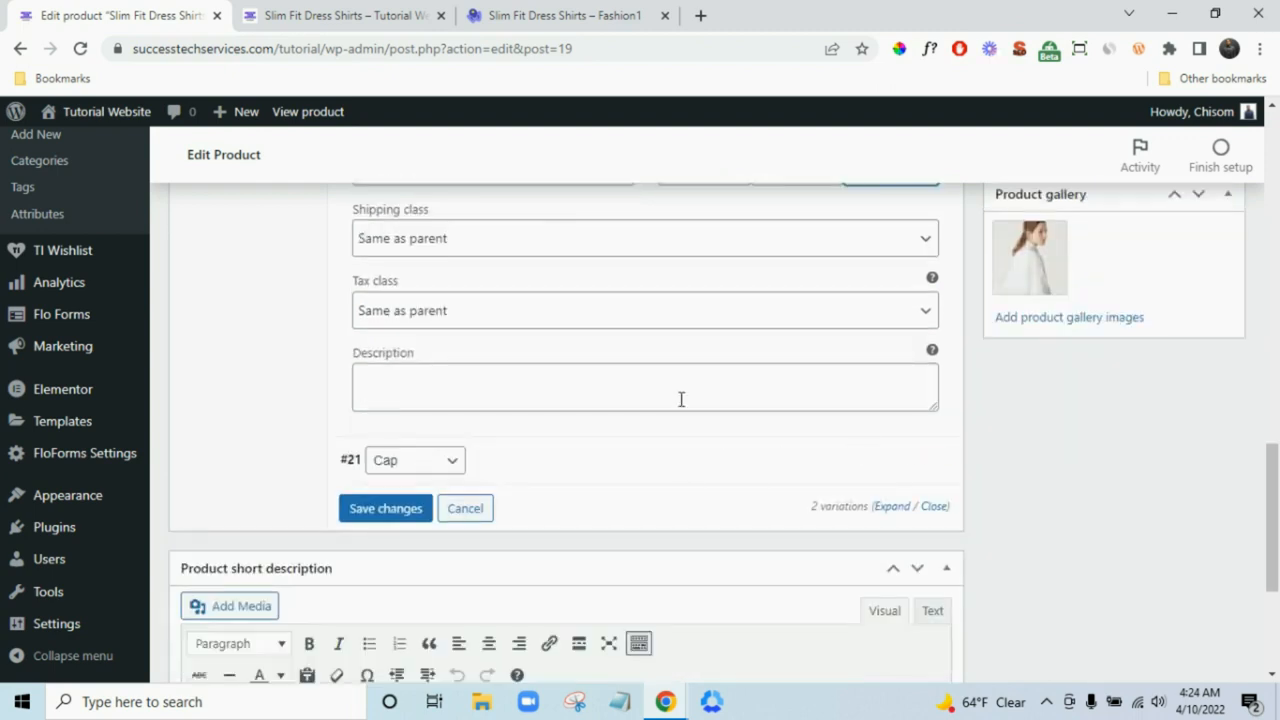
{"action": "scroll", "coordinate": [680, 398], "scroll_direction": "up", "scroll_amount": 1}
{"action": "scroll", "coordinate": [670, 405], "scroll_direction": "up", "scroll_amount": 1}
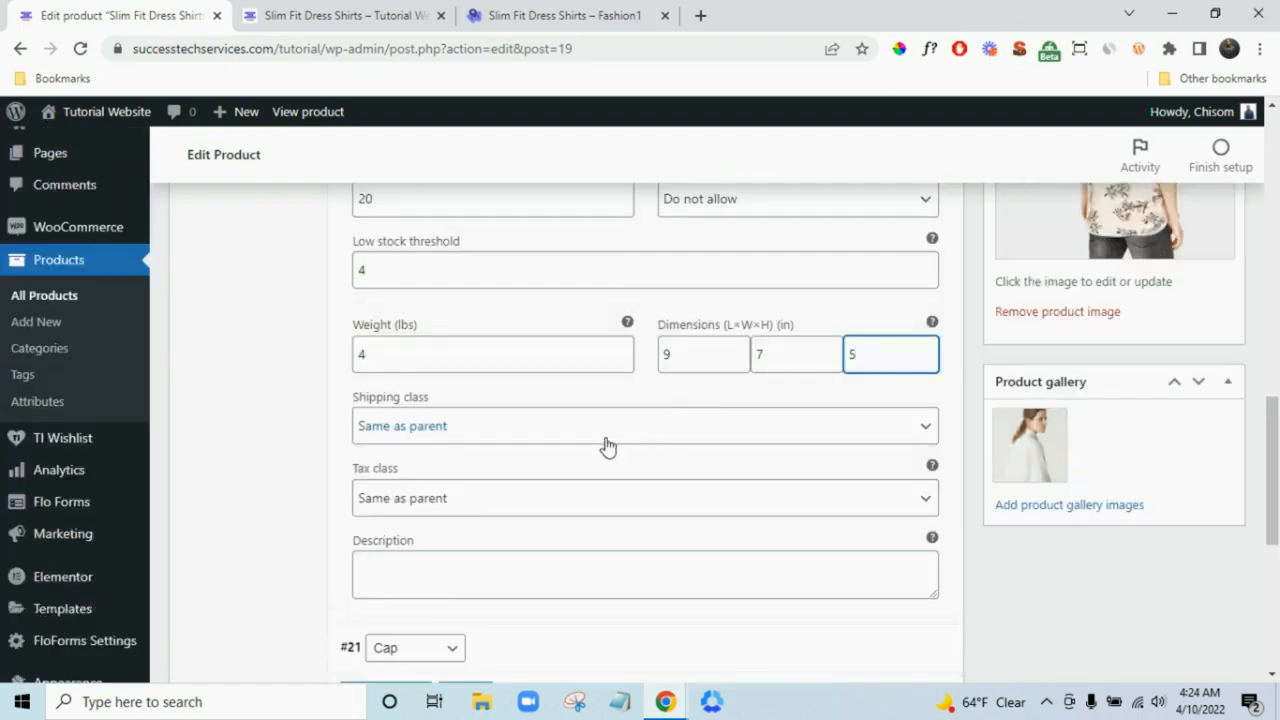
{"action": "left_click", "coordinate": [624, 500]}
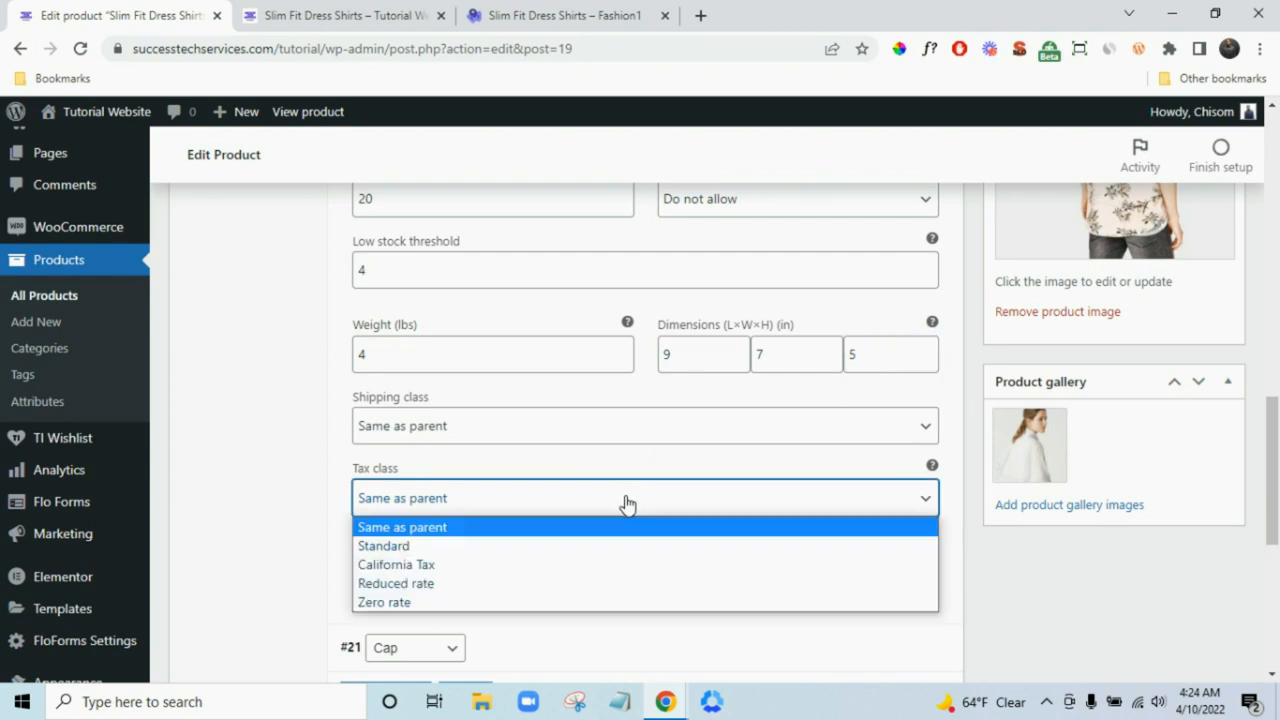
{"action": "left_click", "coordinate": [624, 502]}
{"action": "scroll", "coordinate": [690, 545], "scroll_direction": "down", "scroll_amount": 1}
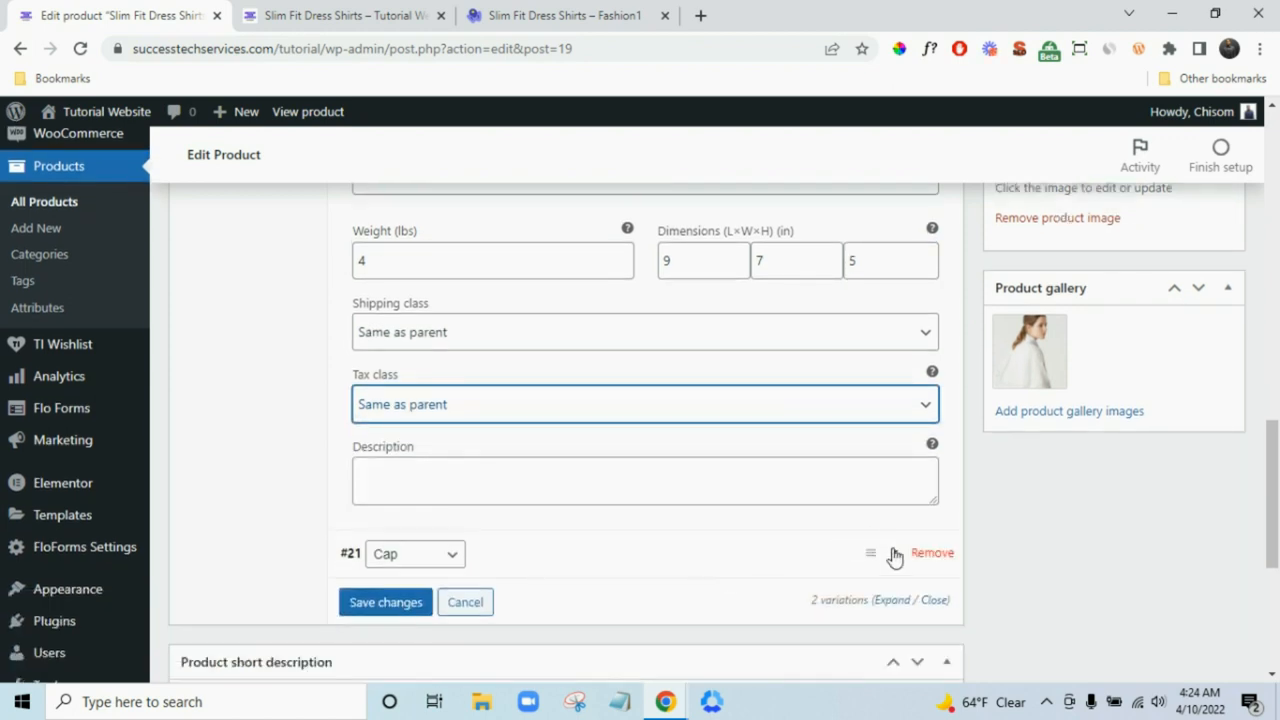
{"action": "left_click", "coordinate": [714, 549]}
- Give the Cap variation regular price 20, weight 2 lbs and 9 × 7 × 5 dimensions
{"action": "scroll", "coordinate": [714, 540], "scroll_direction": "down", "scroll_amount": 3}
{"action": "scroll", "coordinate": [700, 535], "scroll_direction": "up", "scroll_amount": 1}
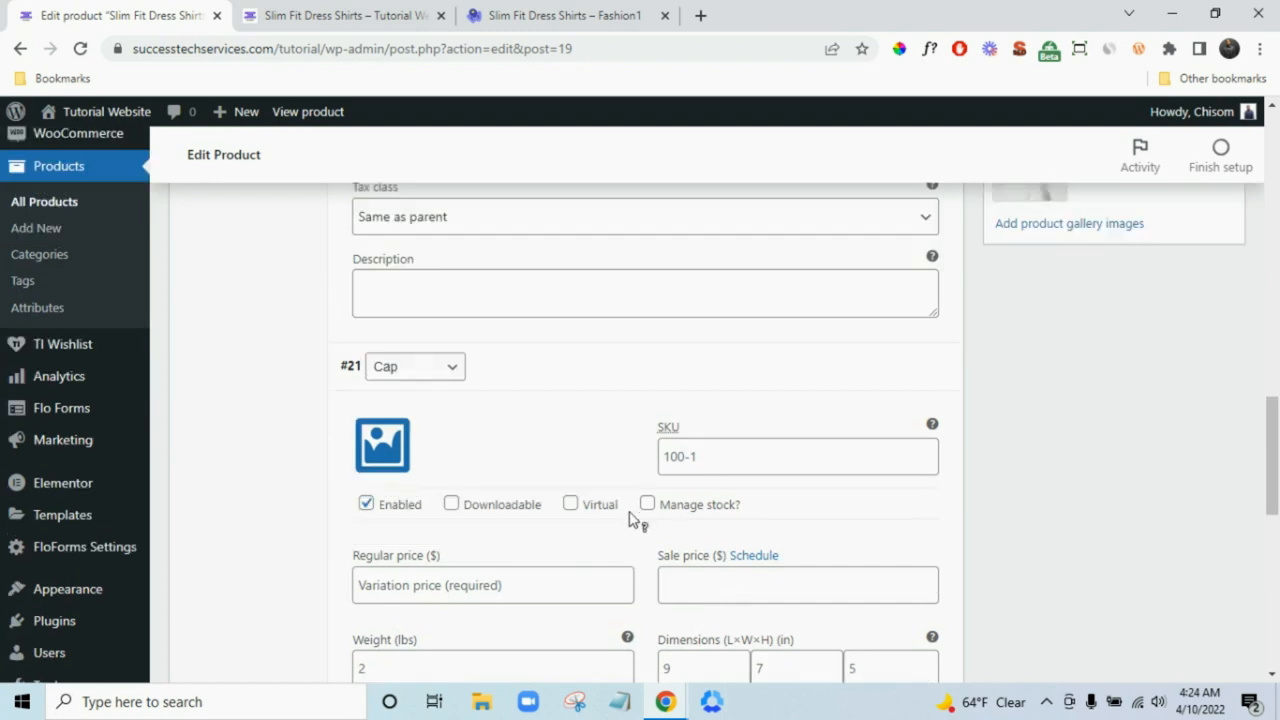
{"action": "scroll", "coordinate": [522, 452], "scroll_direction": "down", "scroll_amount": 2}
{"action": "left_click", "coordinate": [511, 401]}
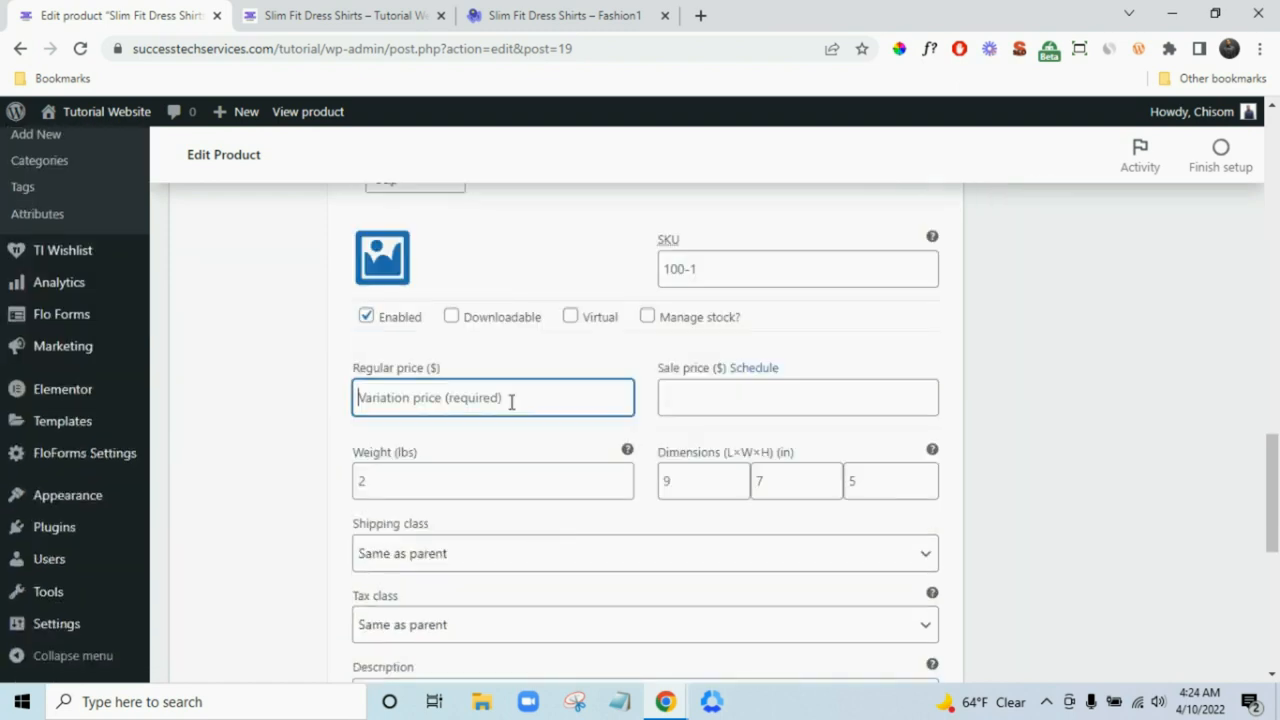
{"action": "type", "text": "20"}
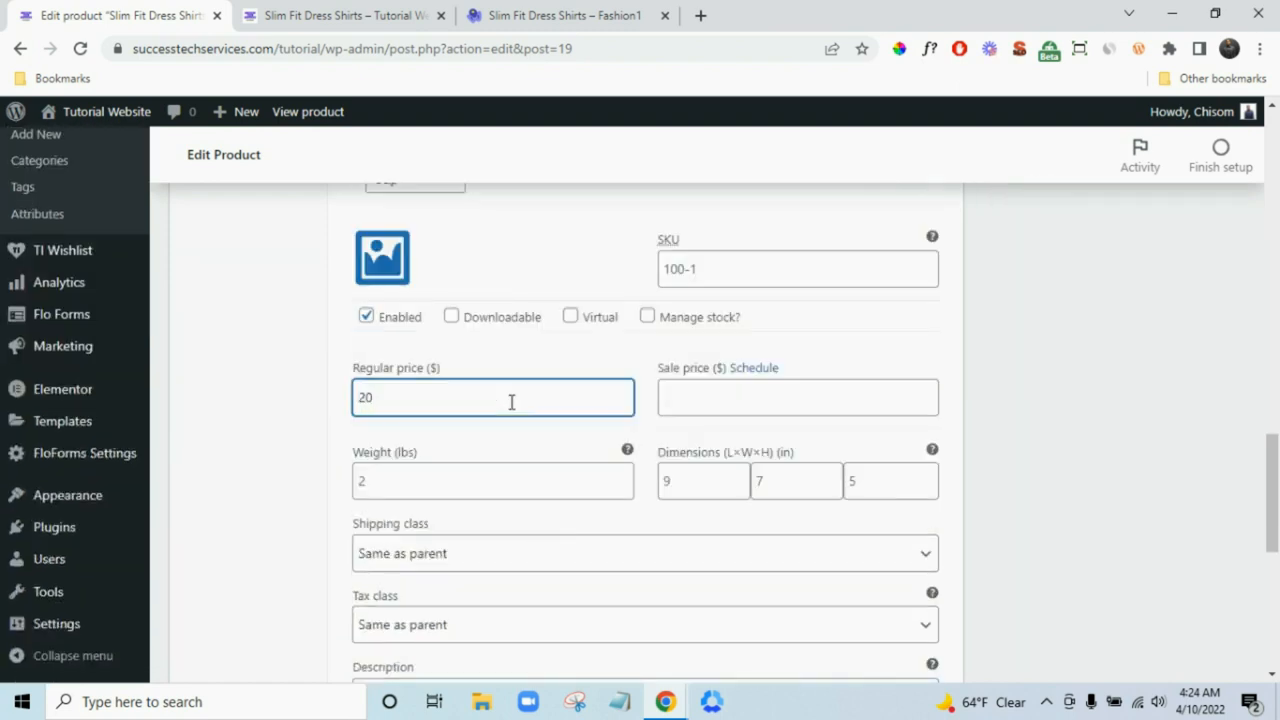
{"action": "scroll", "coordinate": [548, 462], "scroll_direction": "down", "scroll_amount": 2}
{"action": "left_click", "coordinate": [478, 286]}
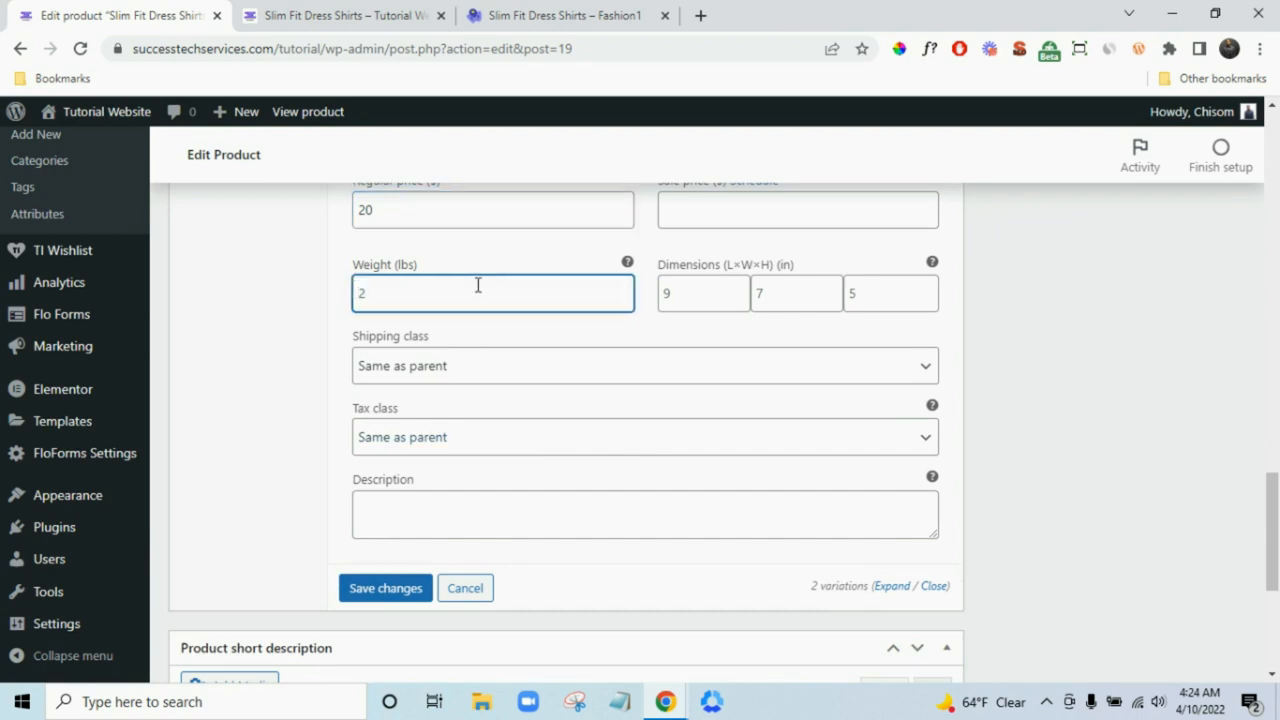
{"action": "left_click", "coordinate": [702, 297]}
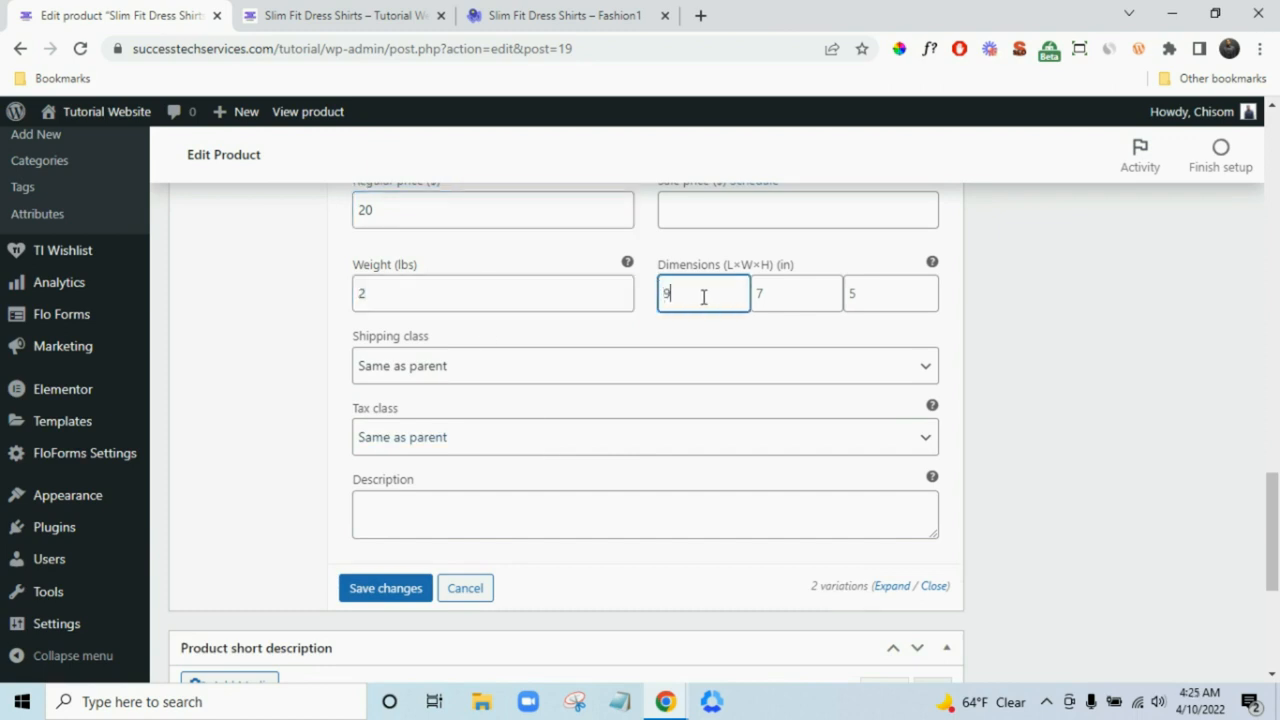
{"action": "left_click", "coordinate": [772, 305]}
{"action": "type", "text": "7"}
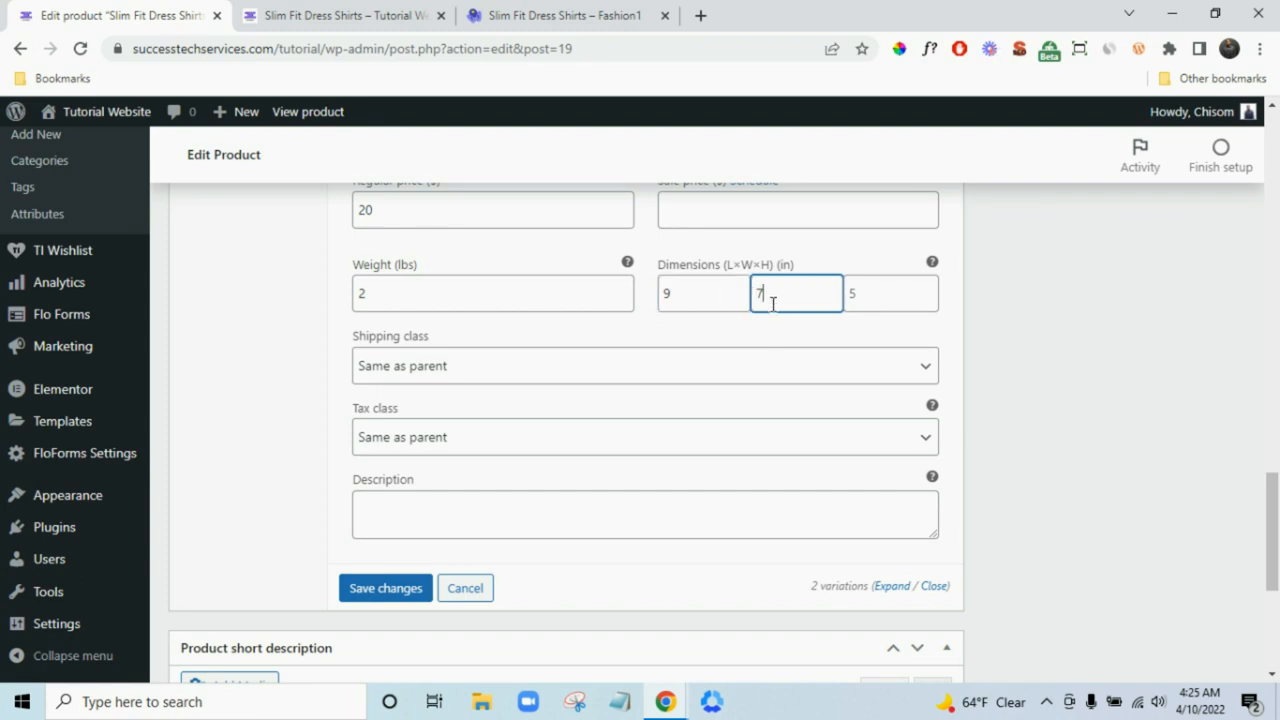
{"action": "left_click", "coordinate": [876, 292]}
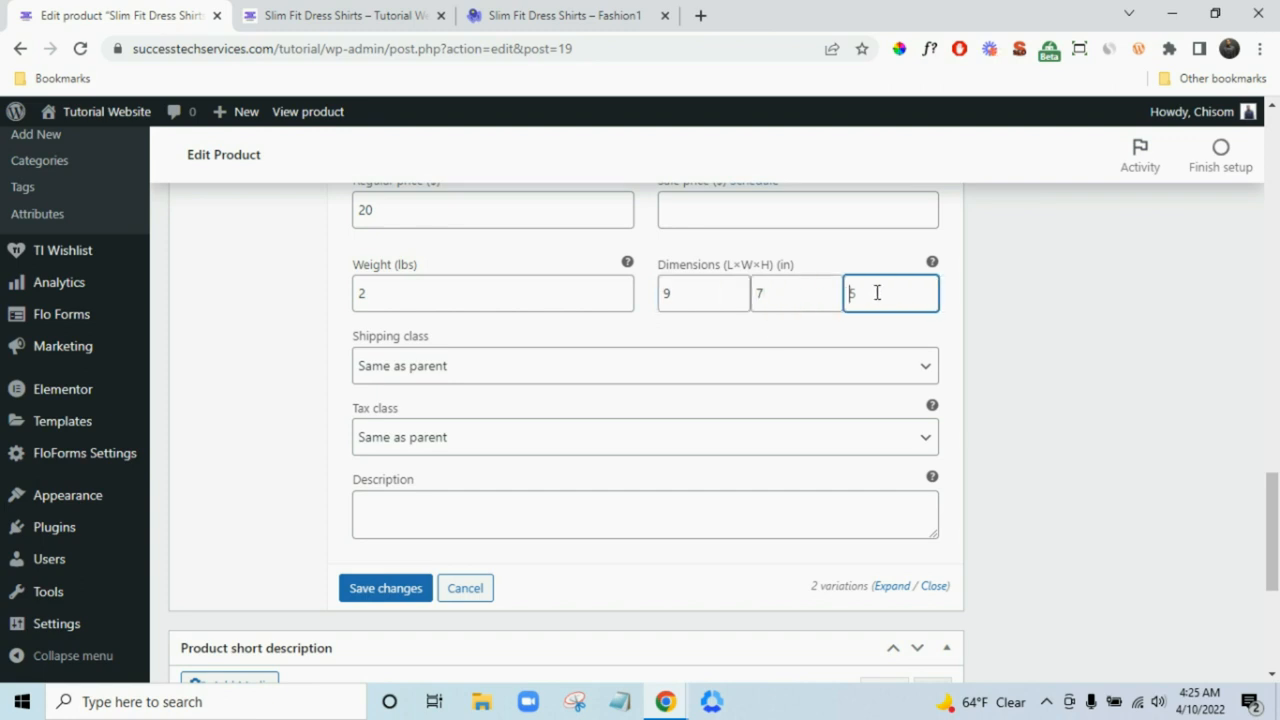
- Set the Cap shipping class to Shirt and the Shoe variation's shipping class to Shoe
{"action": "left_click", "coordinate": [497, 371]}
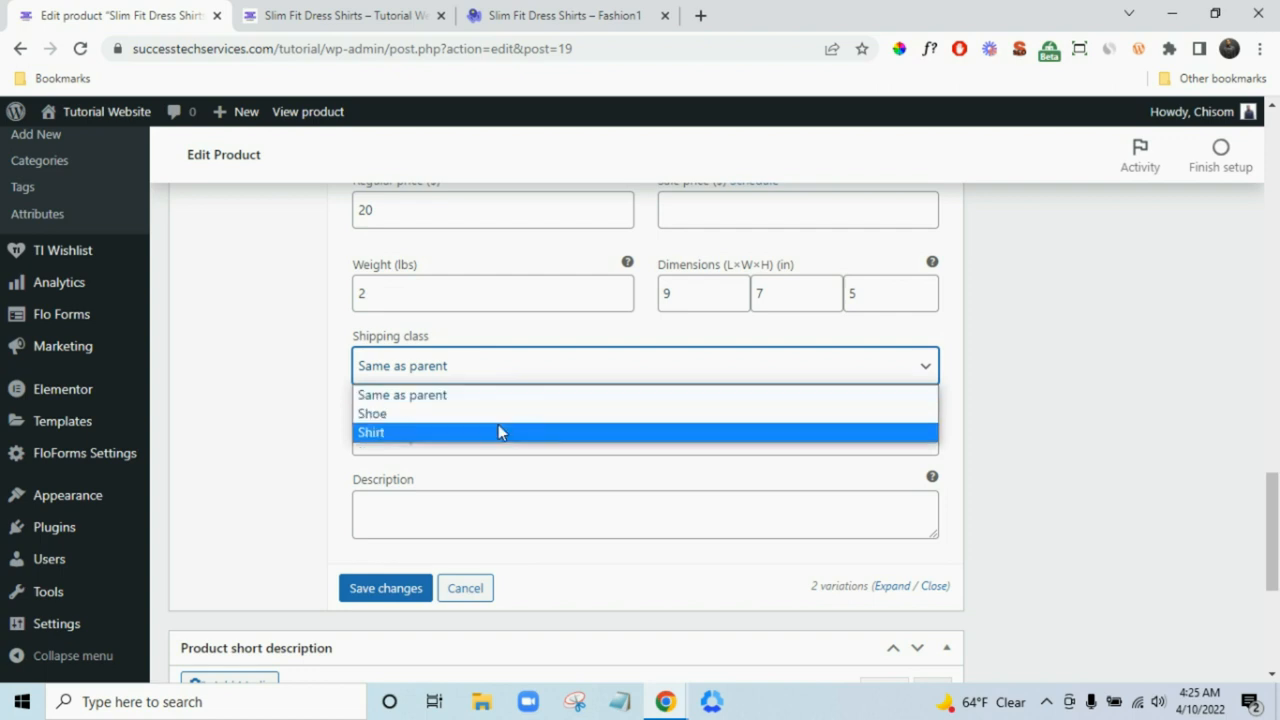
{"action": "left_click", "coordinate": [498, 416]}
{"action": "left_click", "coordinate": [494, 367]}
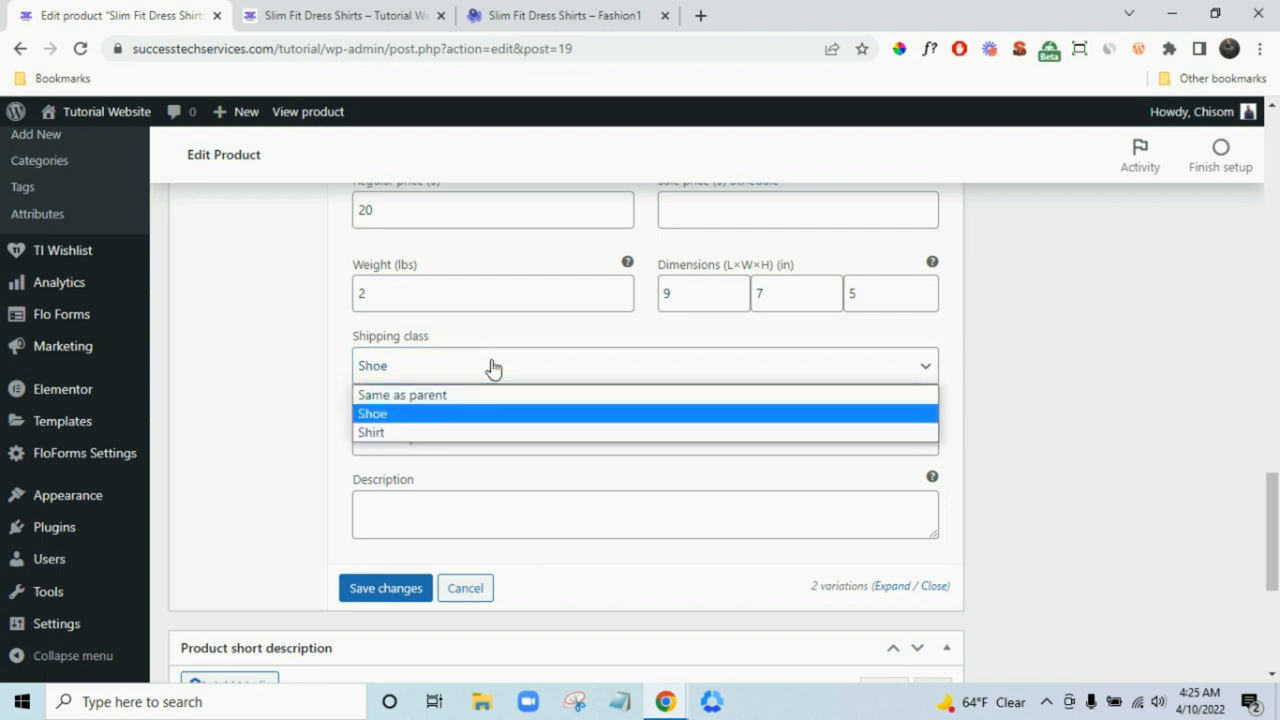
{"action": "left_click", "coordinate": [497, 431]}
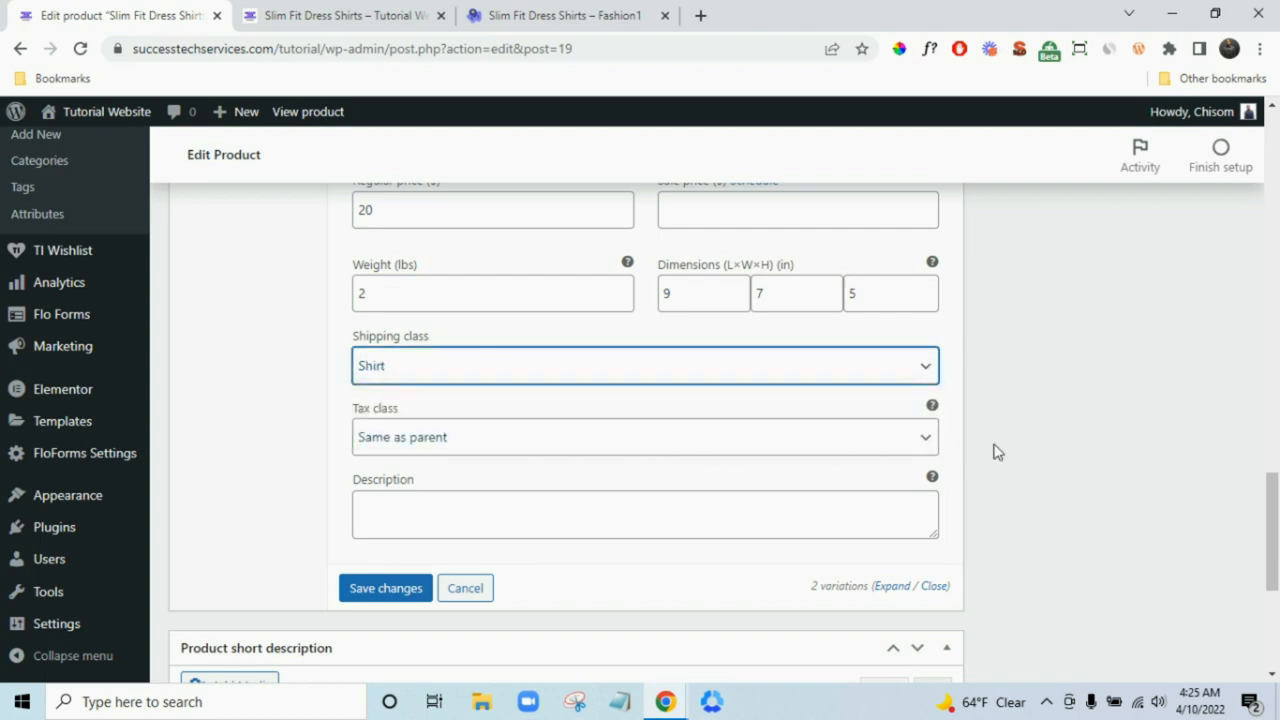
{"action": "scroll", "coordinate": [993, 452], "scroll_direction": "up", "scroll_amount": 8}
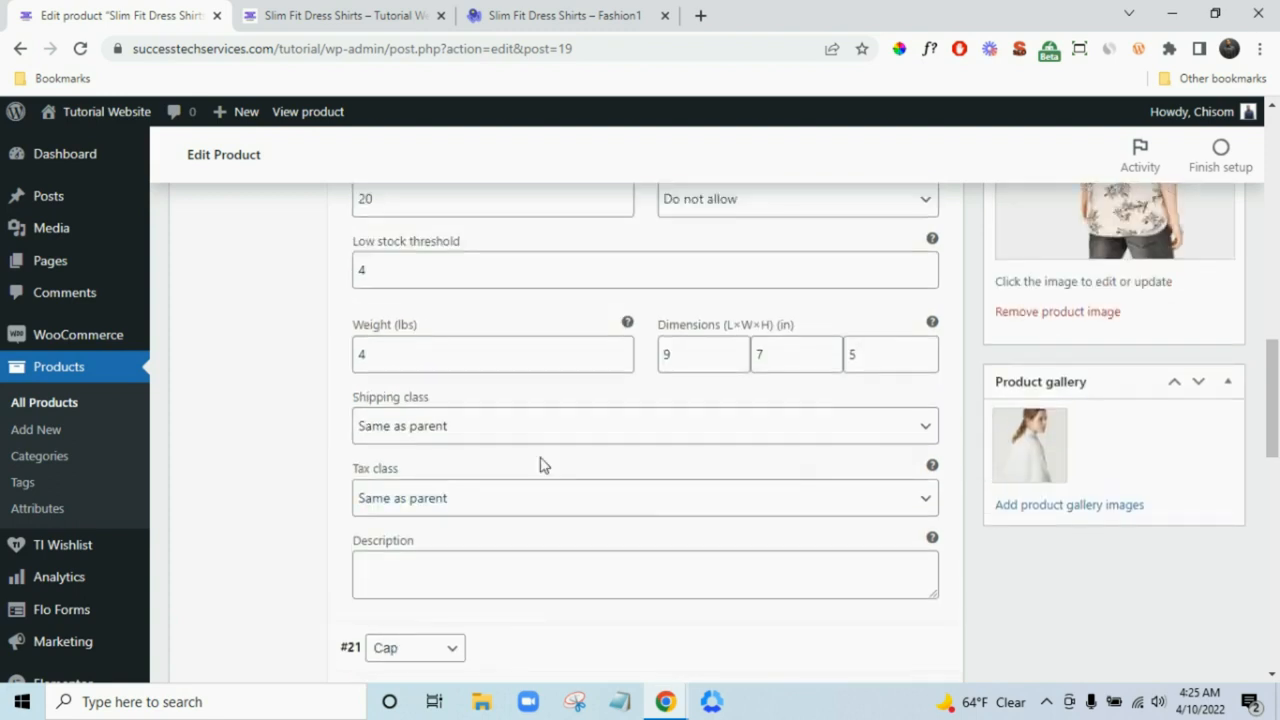
{"action": "left_click", "coordinate": [447, 430]}
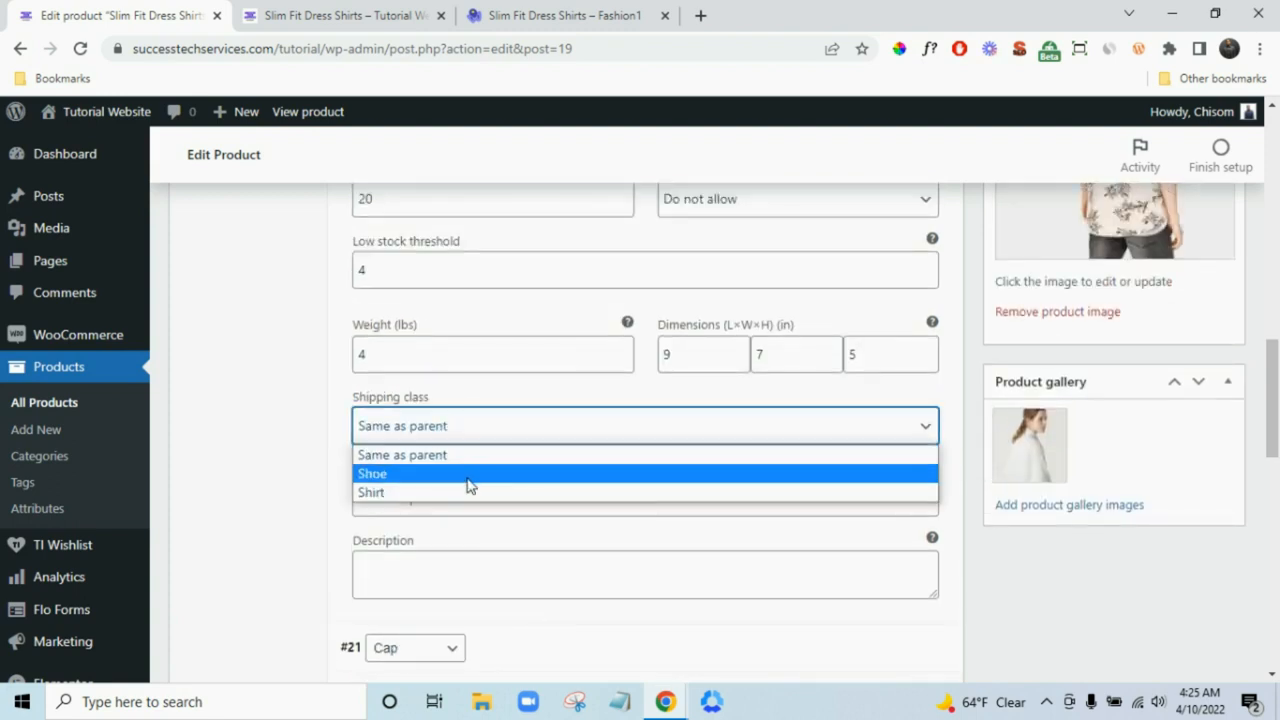
{"action": "left_click", "coordinate": [468, 476]}
{"action": "scroll", "coordinate": [615, 445], "scroll_direction": "up", "scroll_amount": 5}
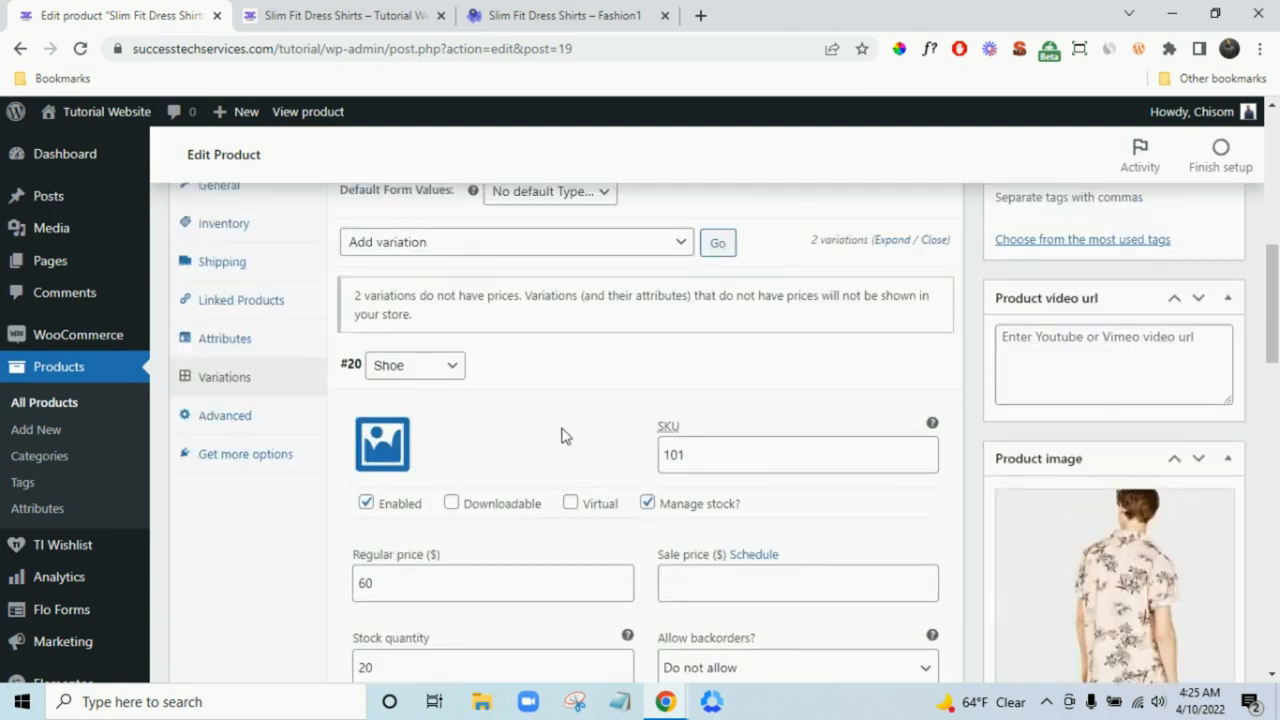
- Upload shop-cat-4 and set the white sneaker photo as the Shoe variation image
{"action": "left_click", "coordinate": [390, 453]}
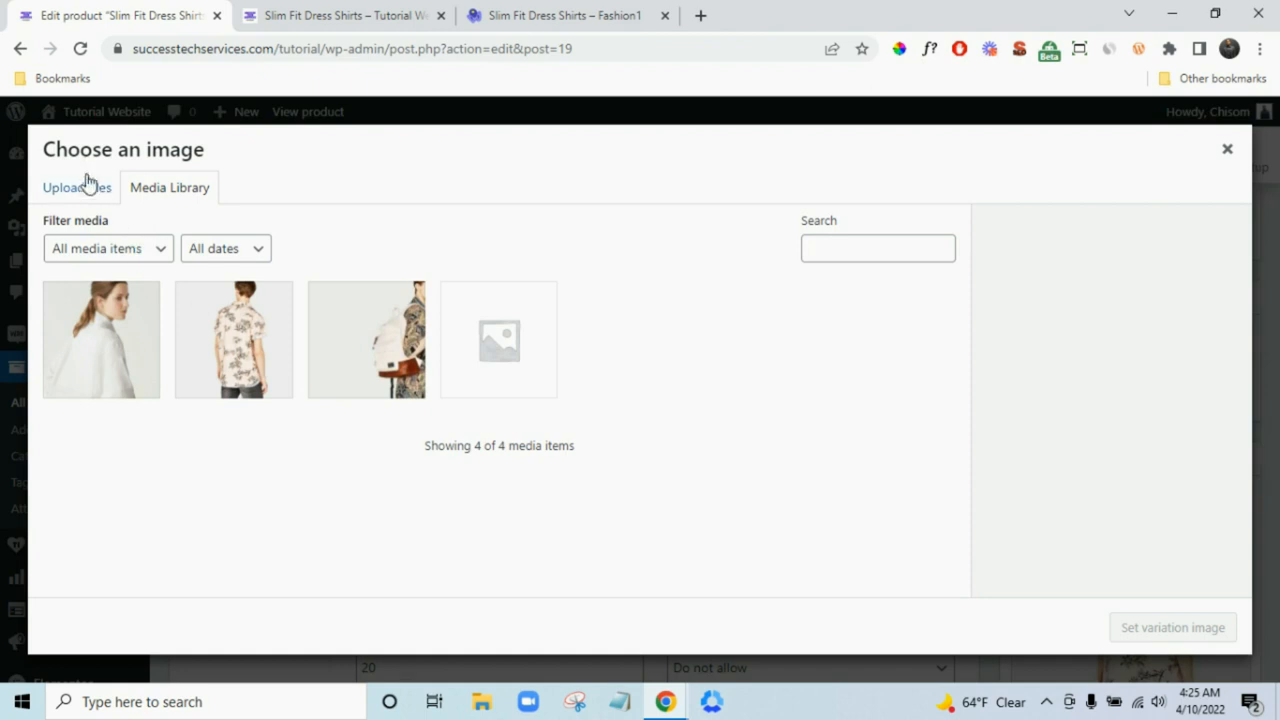
{"action": "left_click", "coordinate": [88, 187]}
{"action": "left_click", "coordinate": [617, 423]}
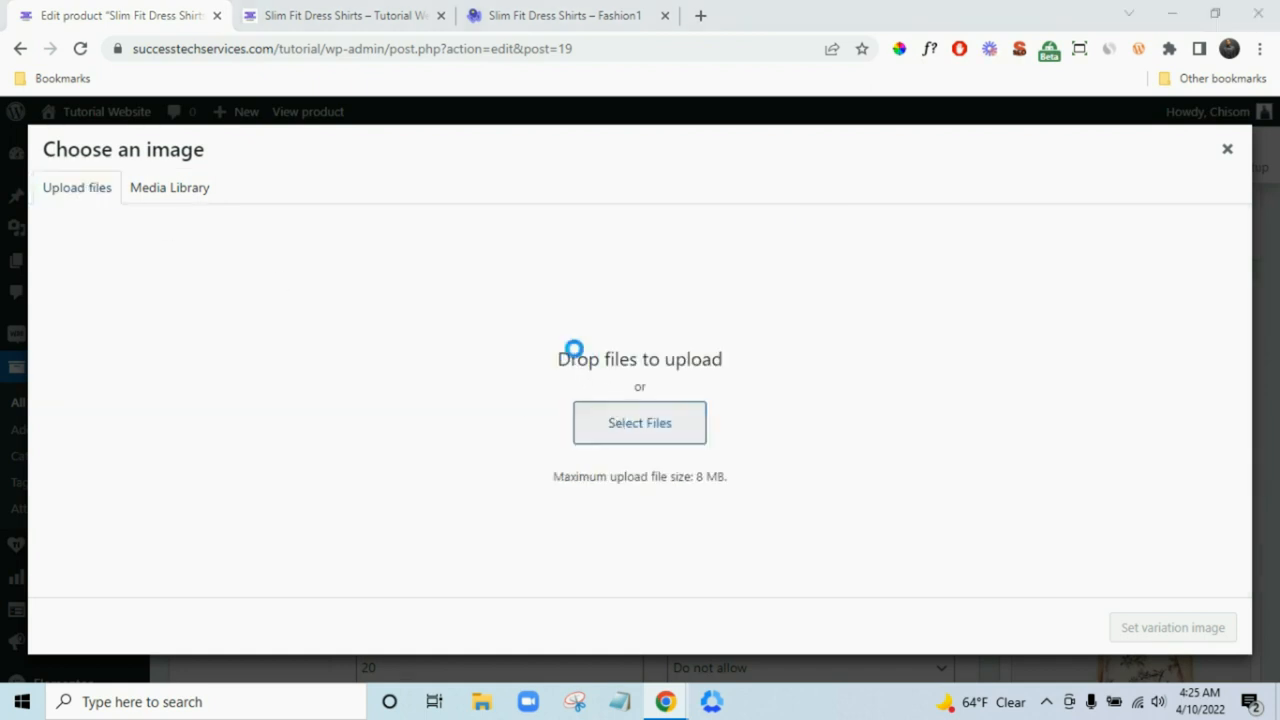
{"action": "left_click", "coordinate": [471, 188]}
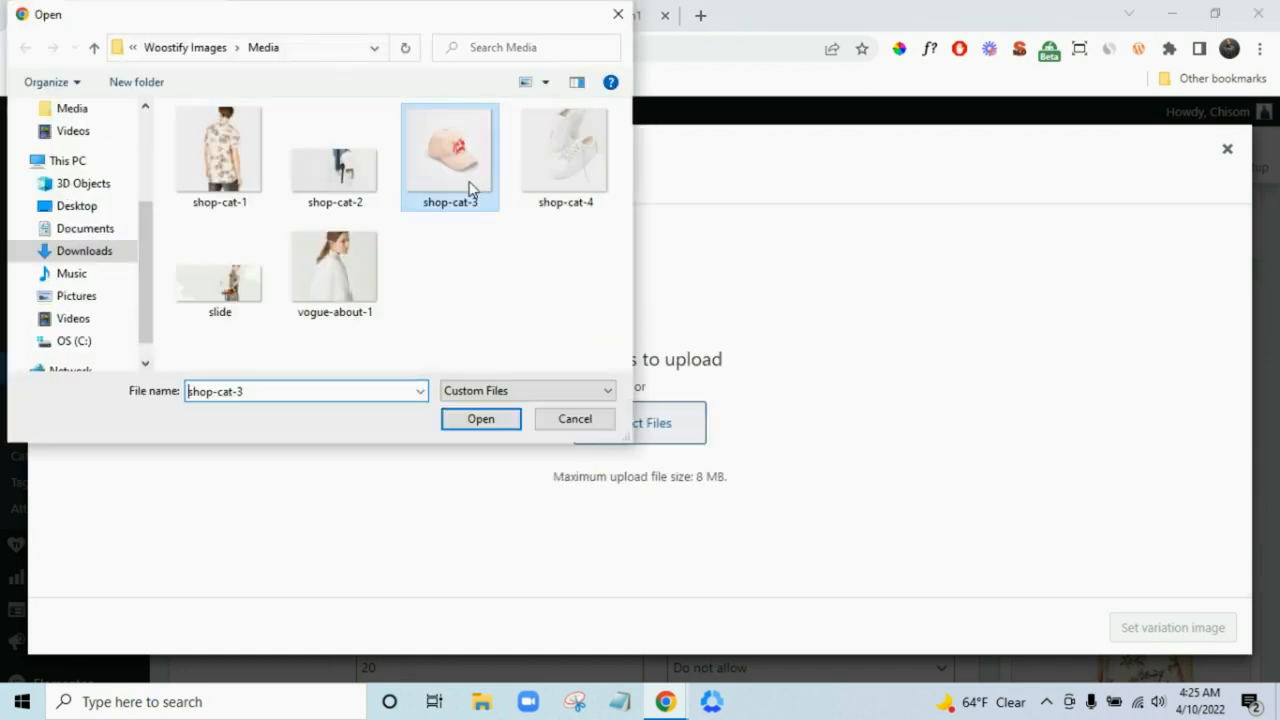
{"action": "left_click", "coordinate": [565, 200]}
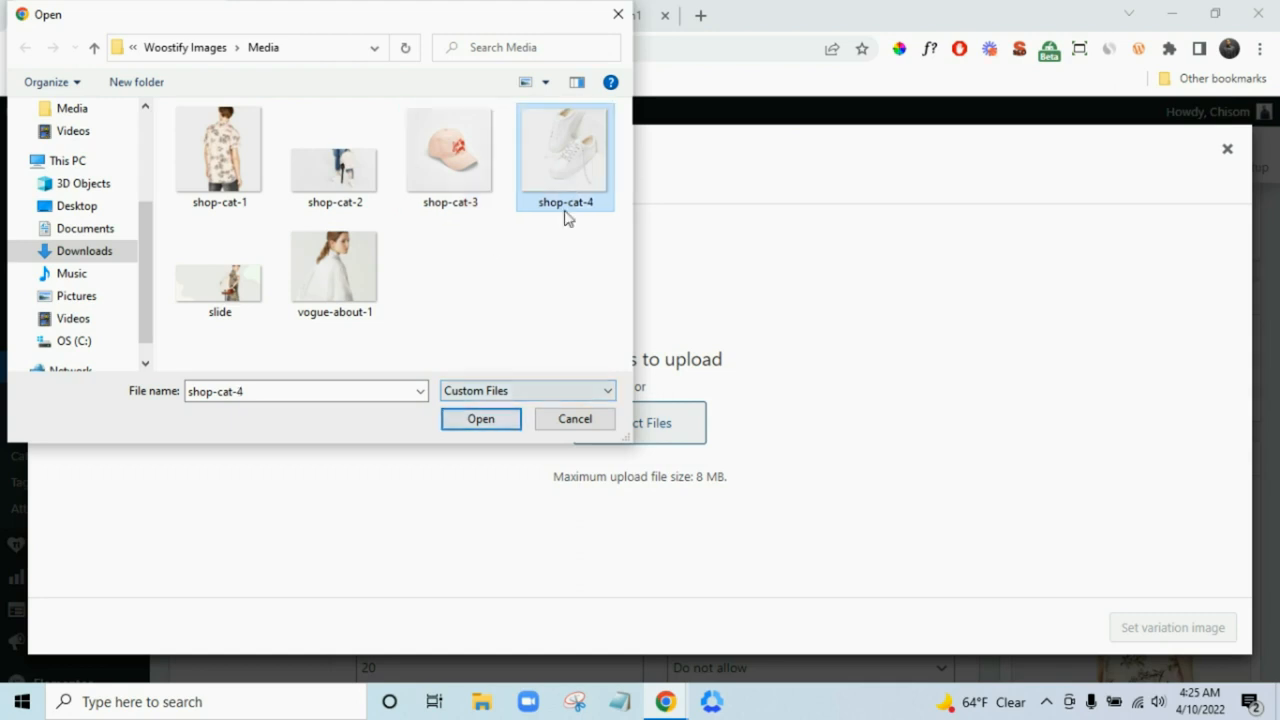
{"action": "left_click", "coordinate": [499, 424]}
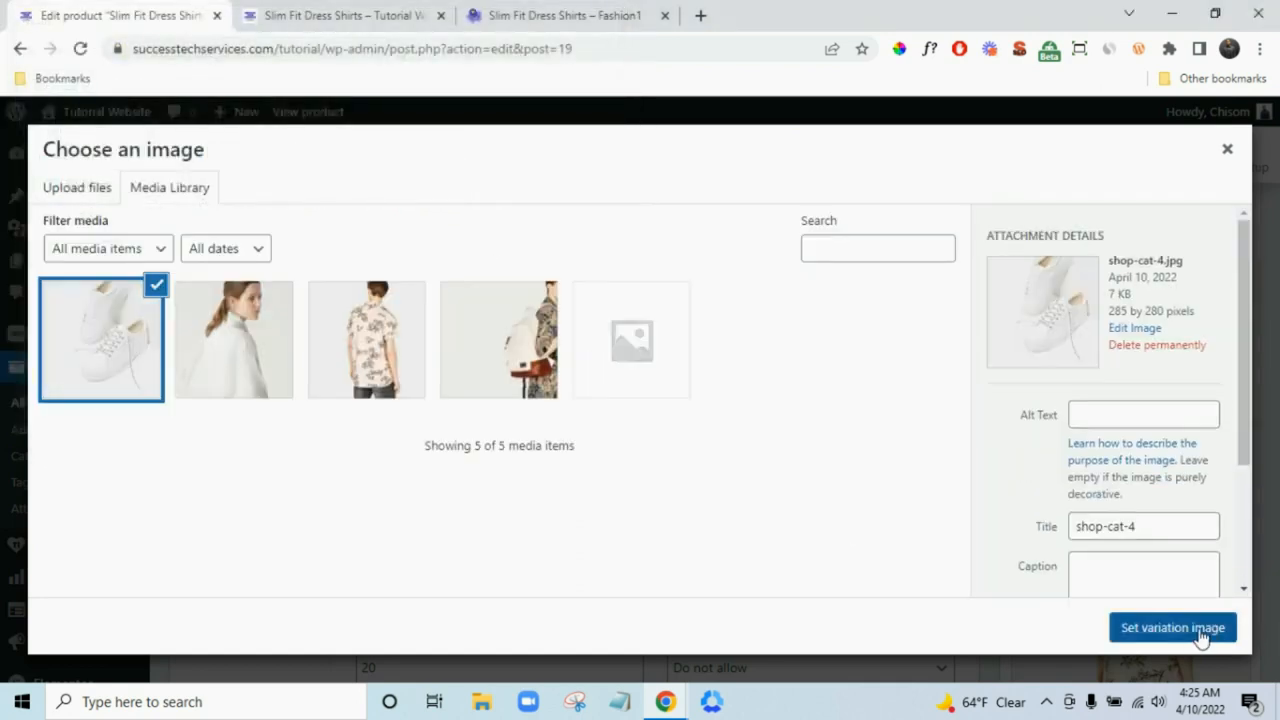
{"action": "left_click", "coordinate": [1201, 637]}
- Upload shop-cat-3 and set the cap photo as the Cap variation image
{"action": "scroll", "coordinate": [543, 477], "scroll_direction": "down", "scroll_amount": 5}
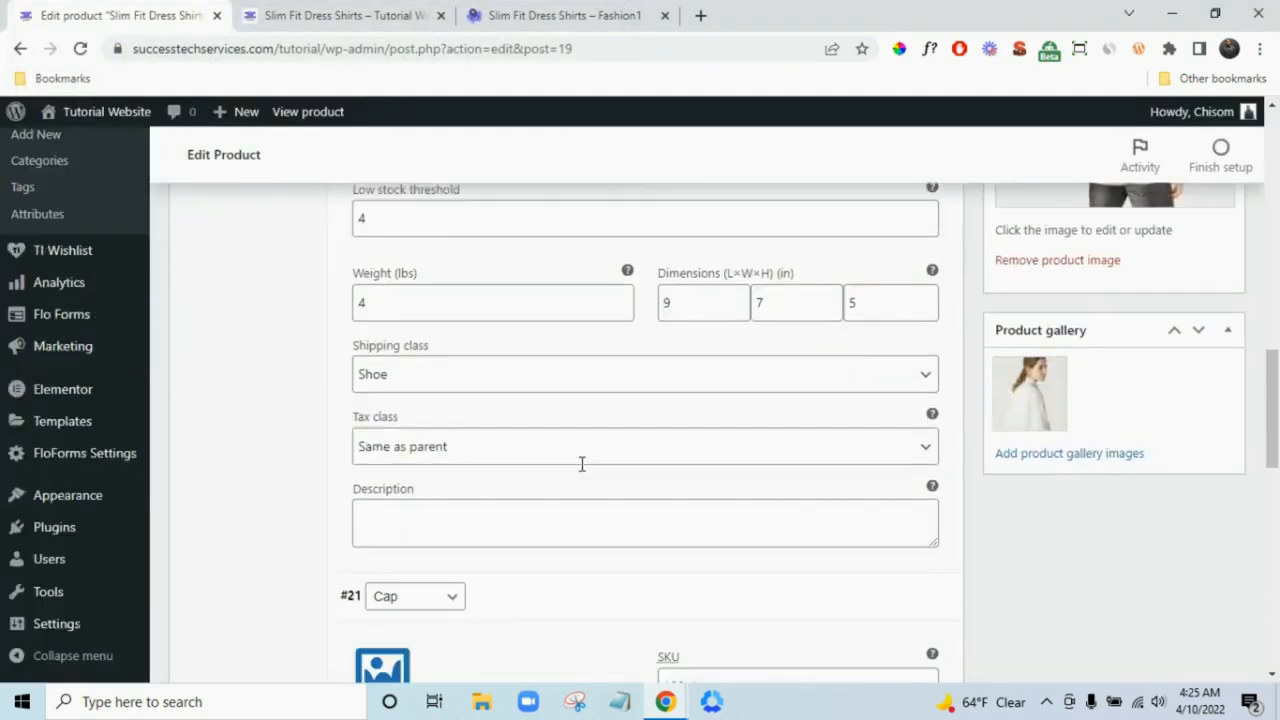
{"action": "scroll", "coordinate": [581, 463], "scroll_direction": "up", "scroll_amount": 2}
{"action": "left_click", "coordinate": [381, 258]}
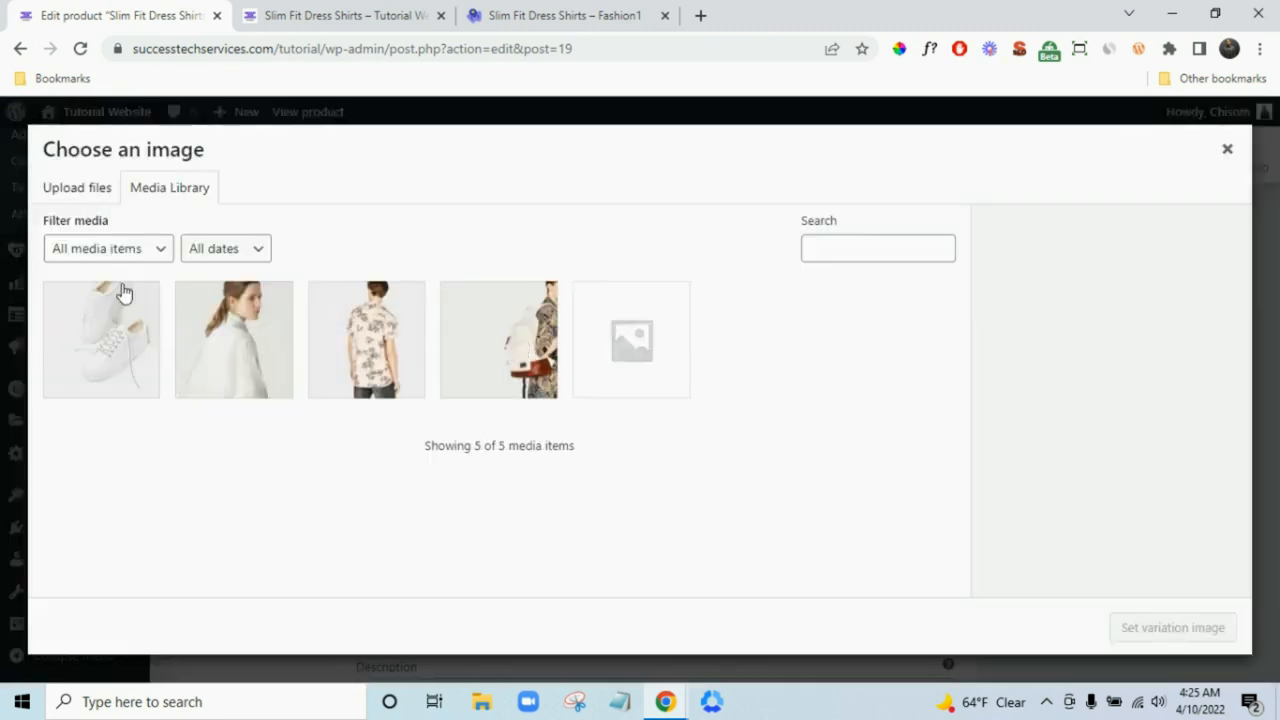
{"action": "left_click", "coordinate": [94, 189]}
{"action": "left_click", "coordinate": [655, 445]}
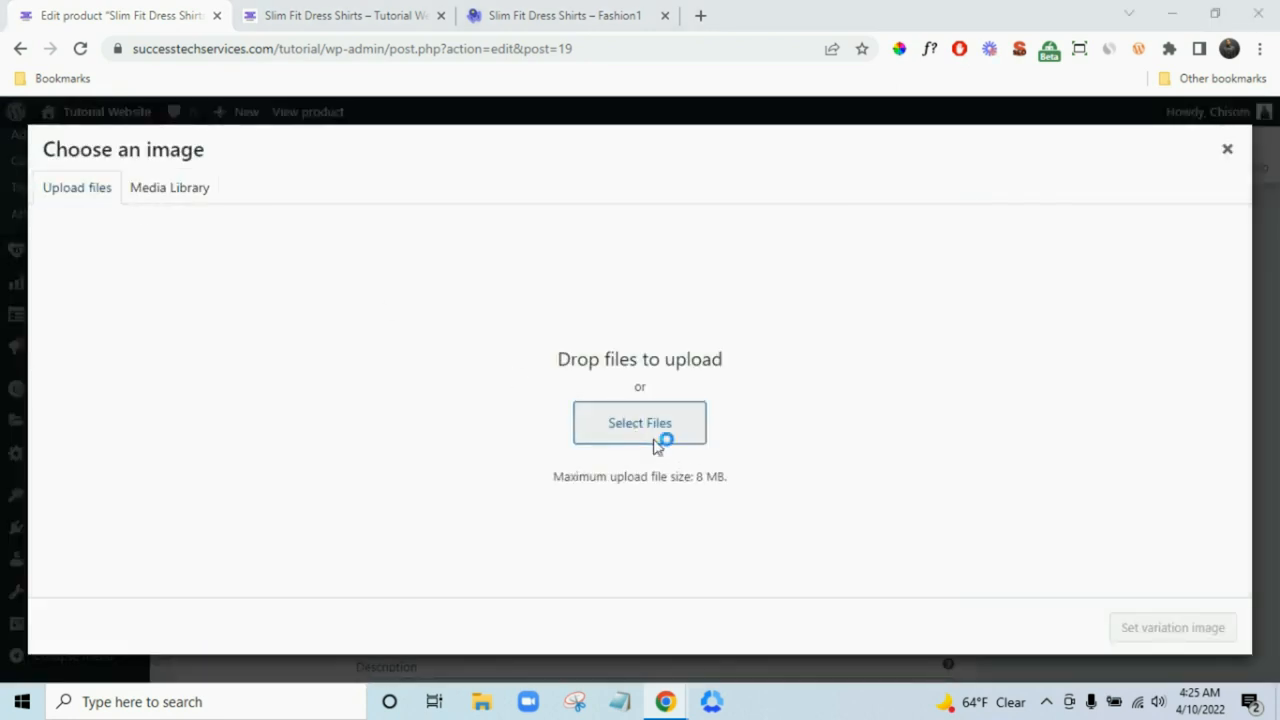
{"action": "left_click", "coordinate": [486, 180]}
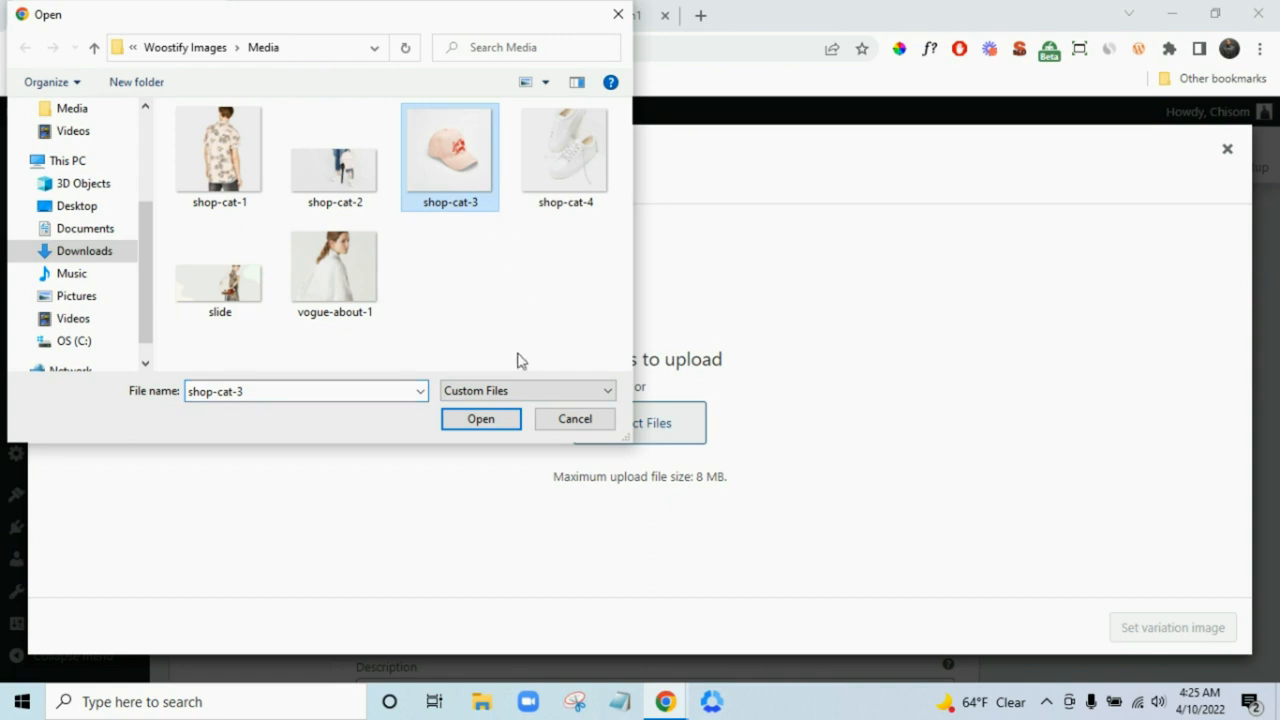
{"action": "left_click", "coordinate": [500, 426]}
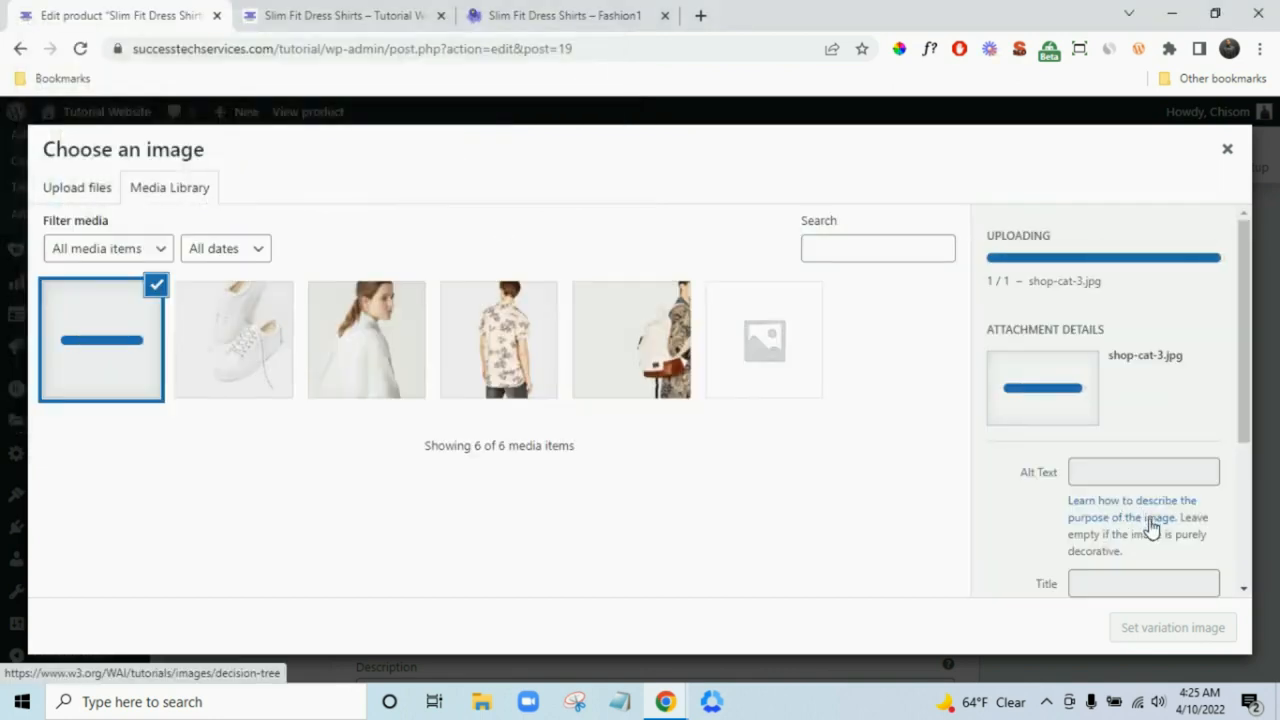
{"action": "left_click", "coordinate": [1194, 634]}
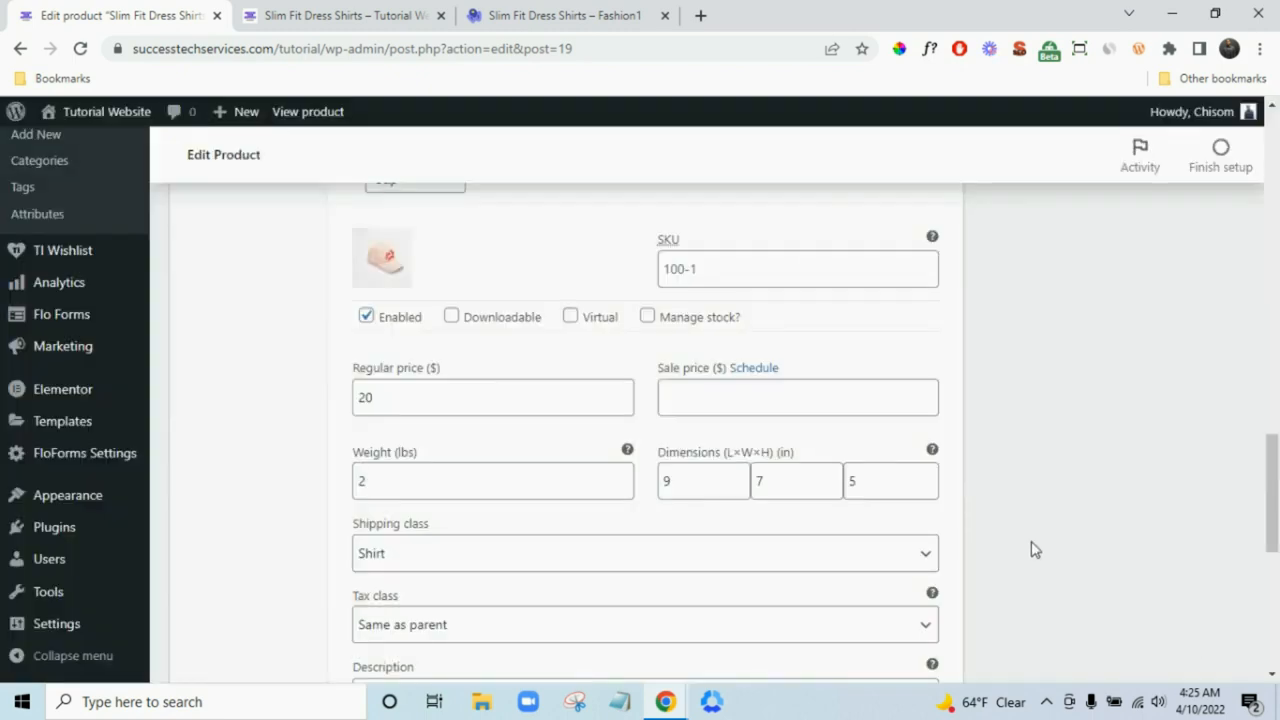
- Set the white sneakers (shop-cat-4) photo as the main product image
{"action": "scroll", "coordinate": [1035, 550], "scroll_direction": "up", "scroll_amount": 10}
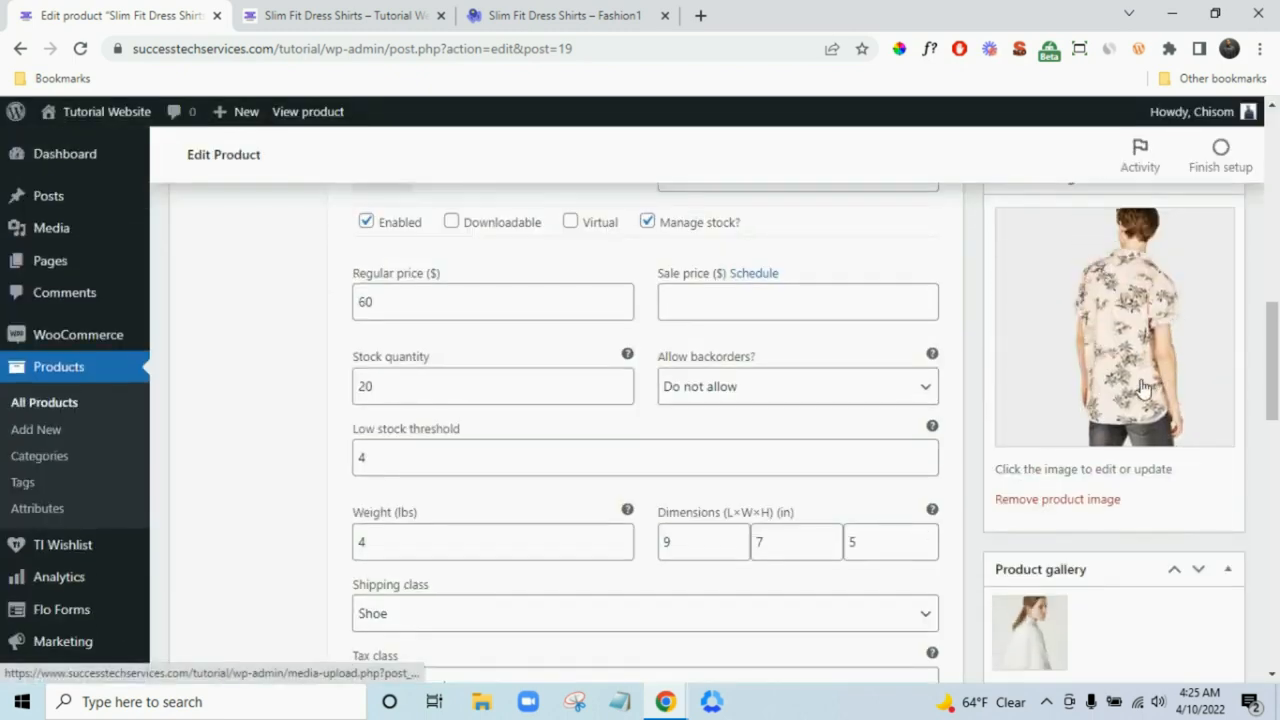
{"action": "left_click", "coordinate": [1102, 383]}
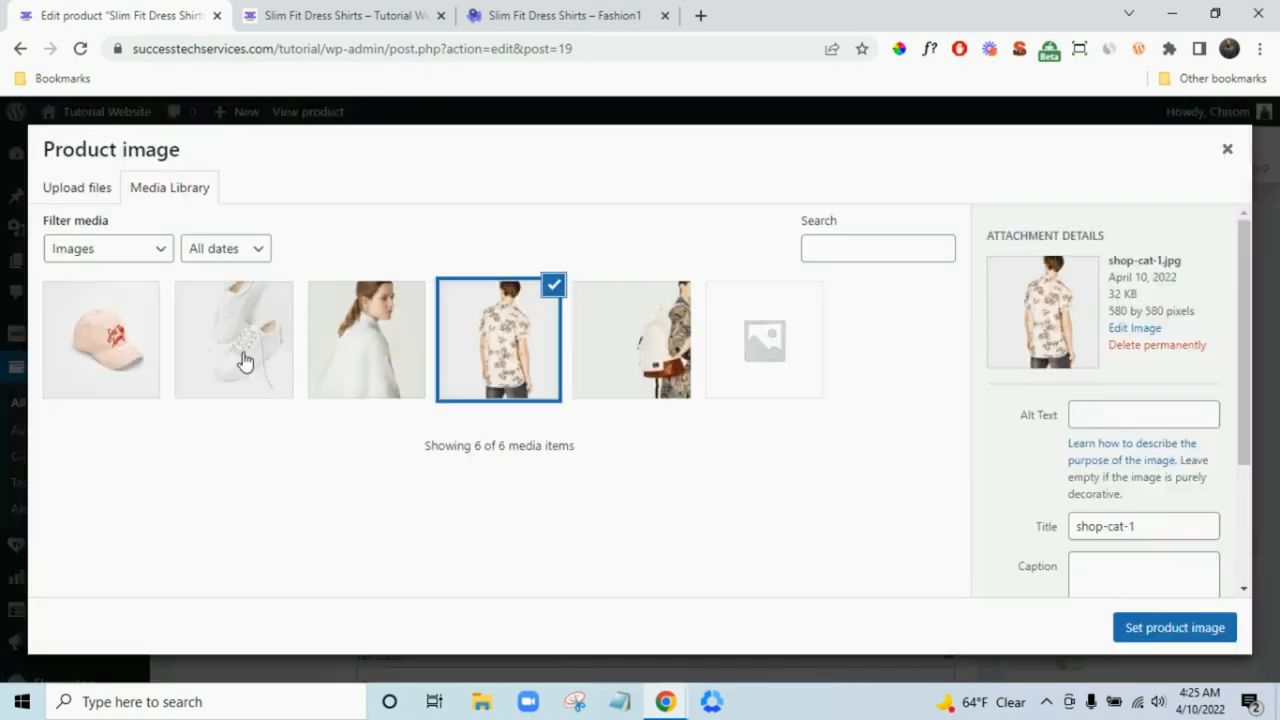
{"action": "left_click", "coordinate": [110, 348]}
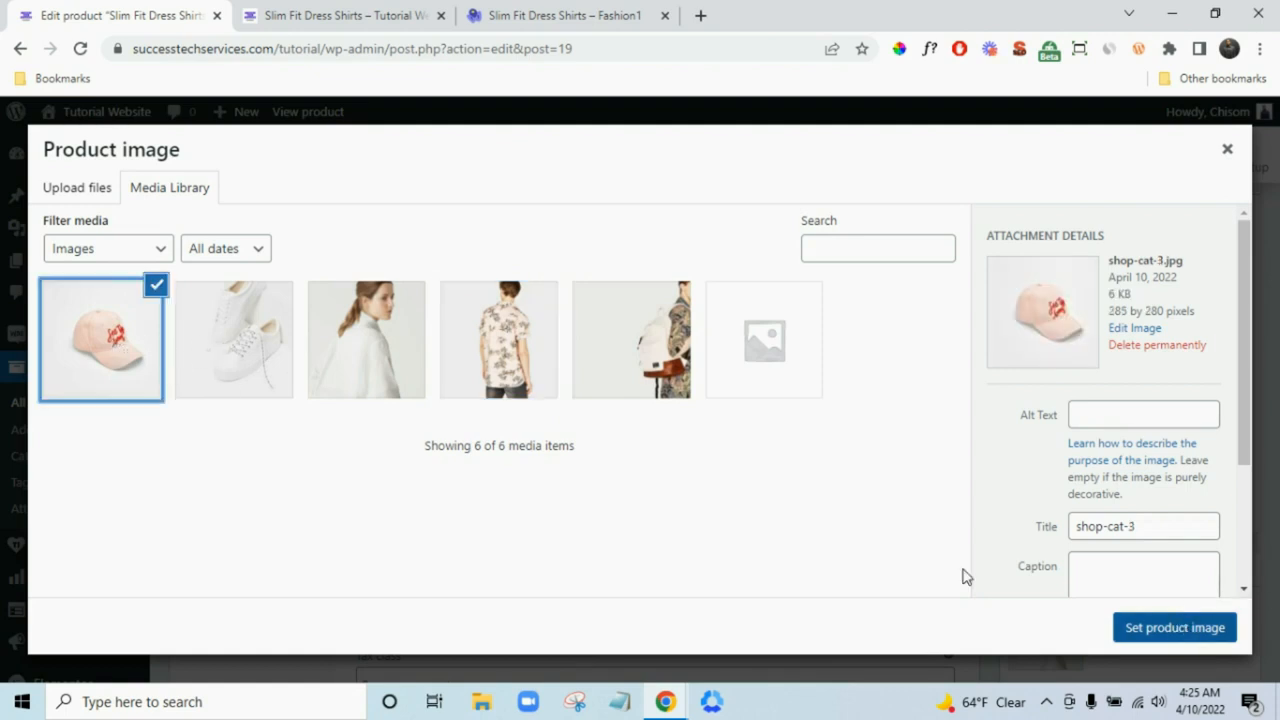
{"action": "left_click", "coordinate": [270, 366]}
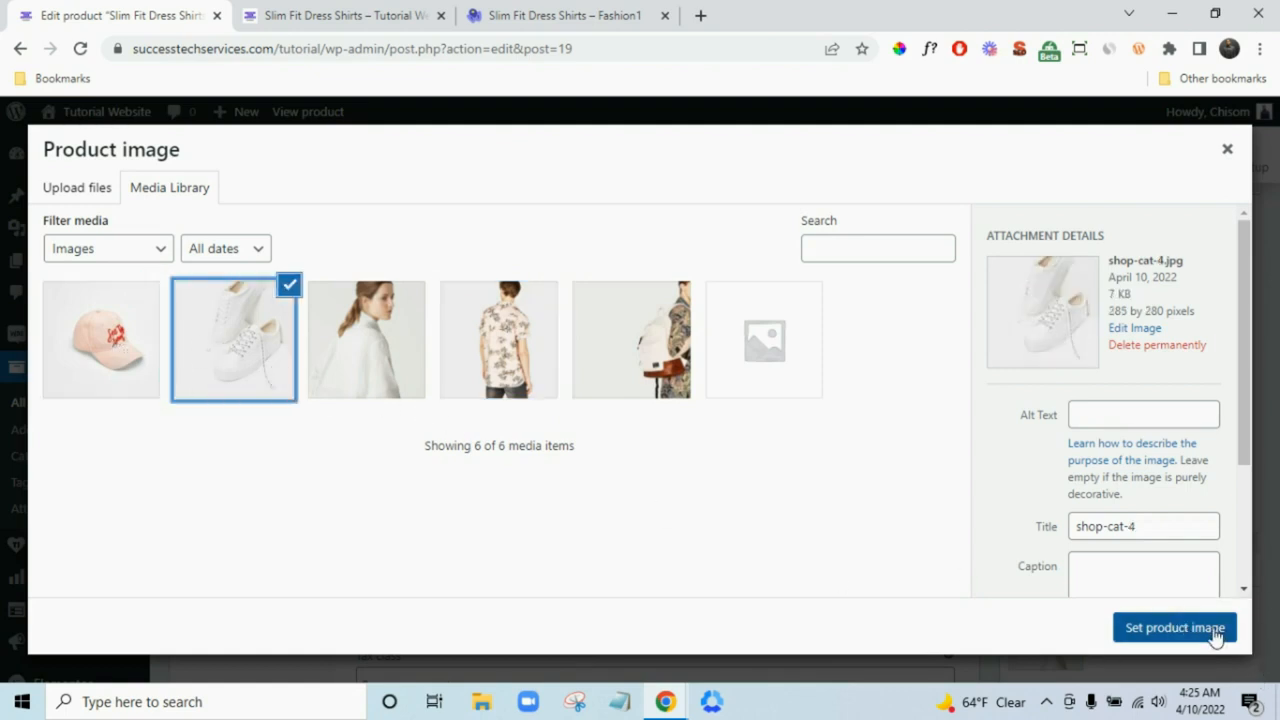
{"action": "left_click", "coordinate": [1174, 627]}
- Upload shop-cat-2 to the media library and make the cap the product image
{"action": "scroll", "coordinate": [1277, 597], "scroll_direction": "up", "scroll_amount": 2}
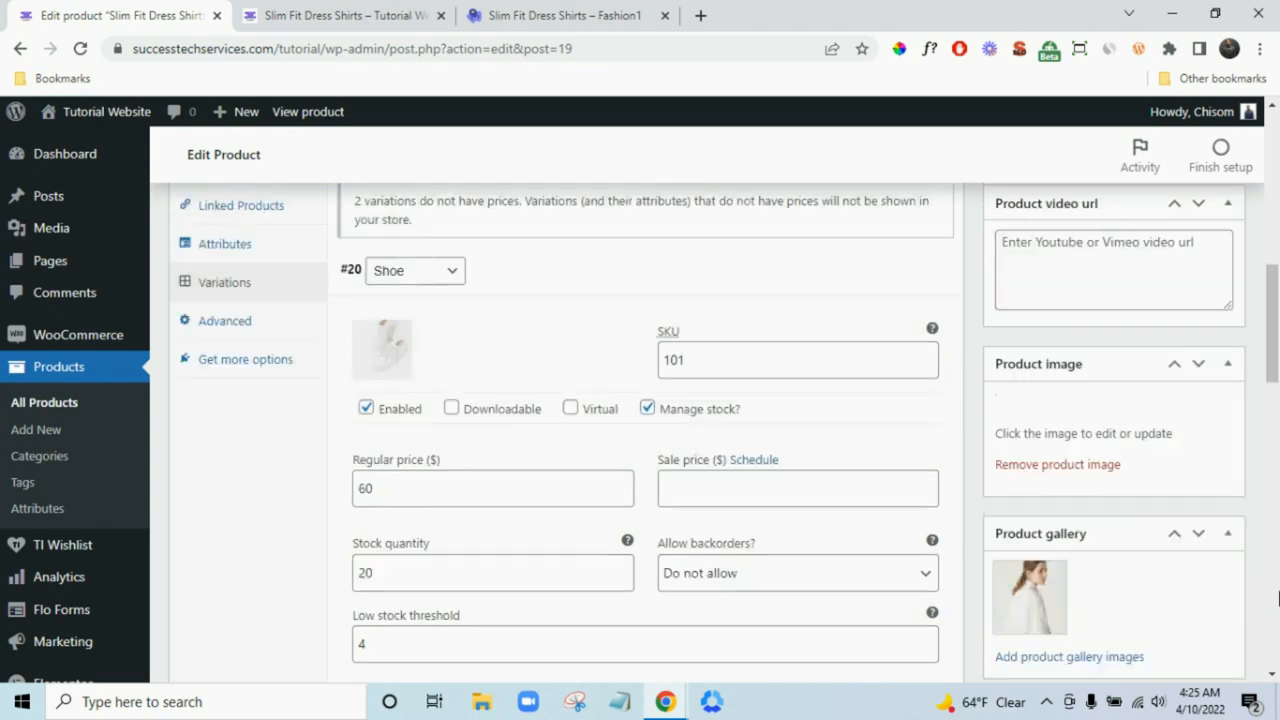
{"action": "scroll", "coordinate": [1278, 598], "scroll_direction": "down", "scroll_amount": 3}
{"action": "scroll", "coordinate": [1278, 598], "scroll_direction": "up", "scroll_amount": 1}
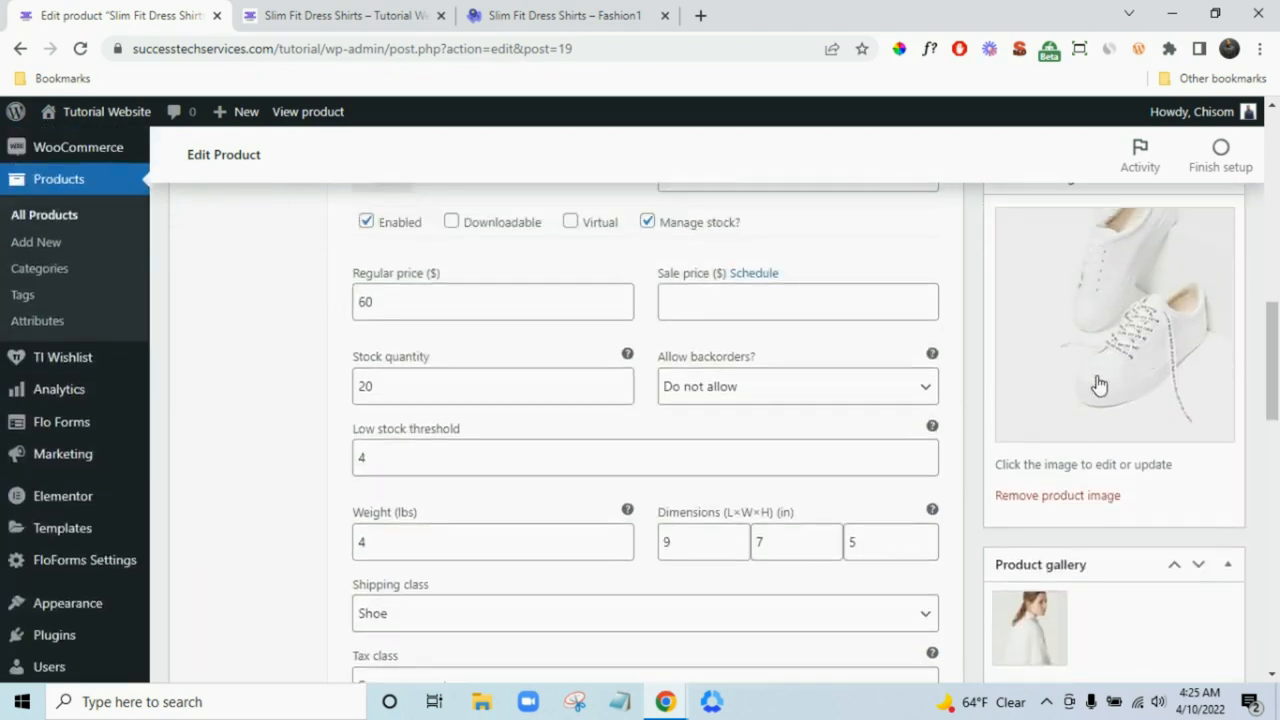
{"action": "scroll", "coordinate": [590, 280], "scroll_direction": "up", "scroll_amount": 2}
{"action": "scroll", "coordinate": [1112, 528], "scroll_direction": "down", "scroll_amount": 2}
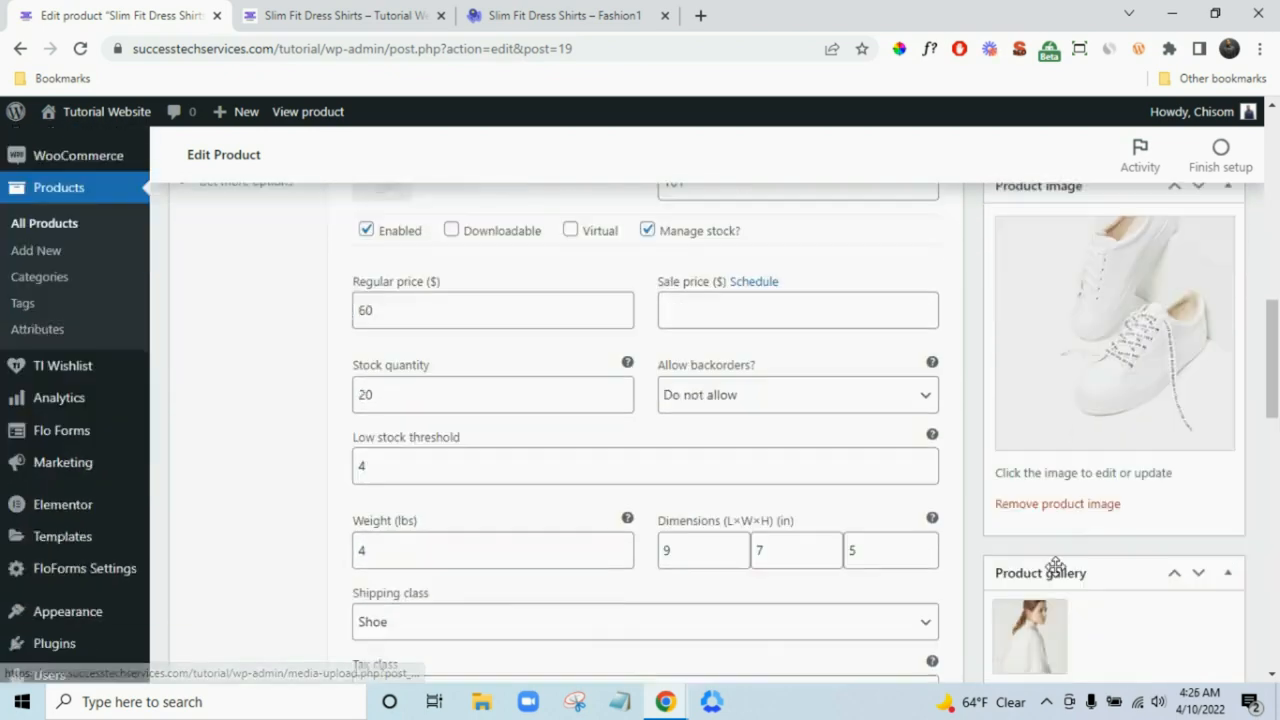
{"action": "left_click", "coordinate": [1095, 380]}
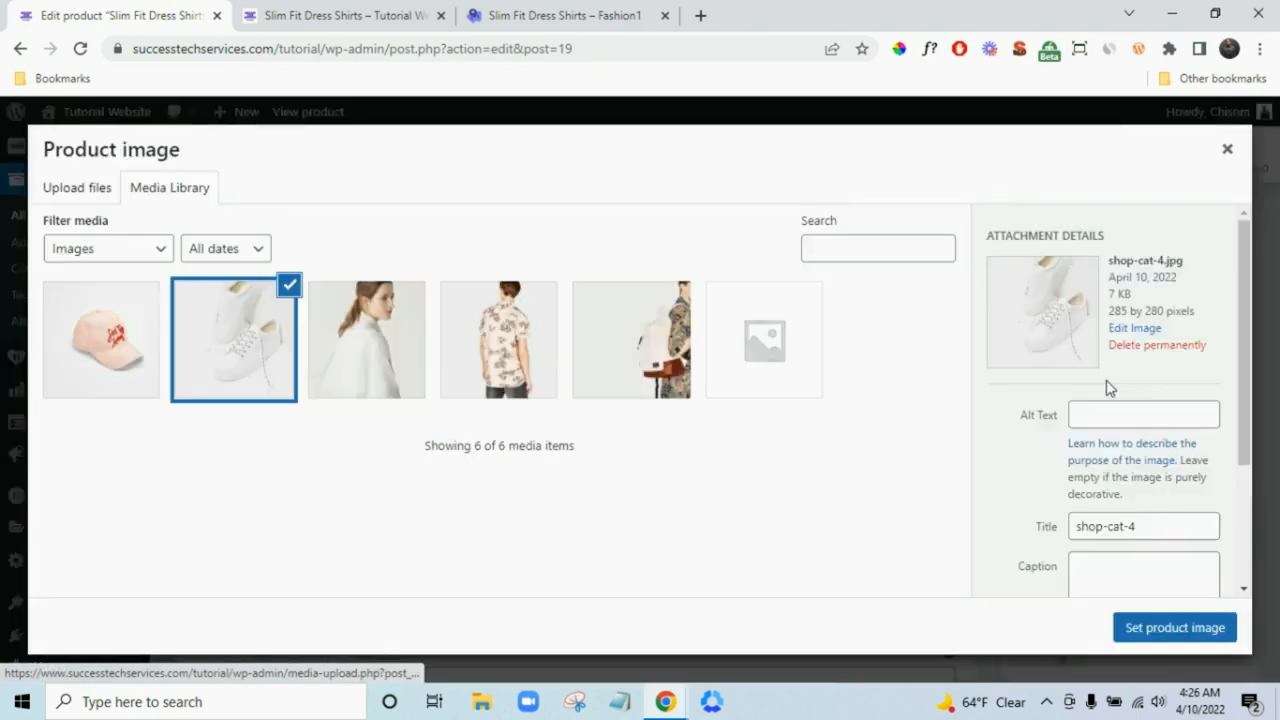
{"action": "left_click", "coordinate": [90, 182]}
{"action": "left_click", "coordinate": [664, 432]}
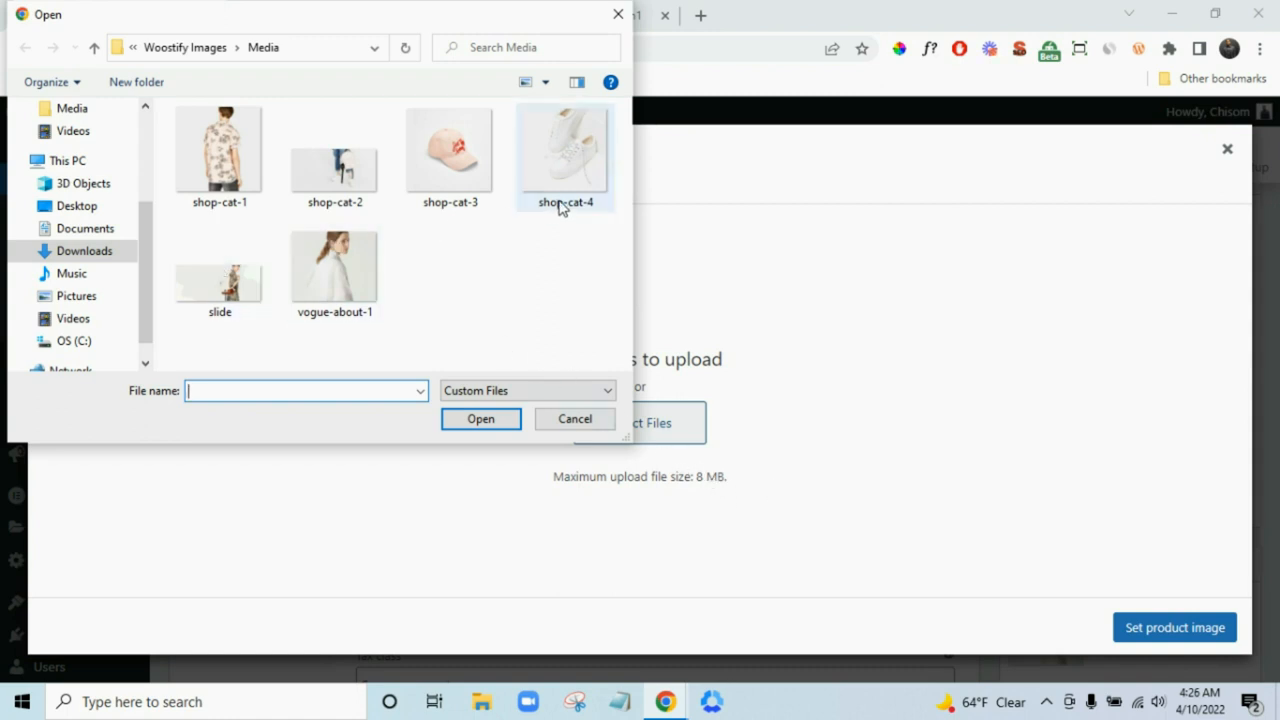
{"action": "left_click", "coordinate": [352, 204]}
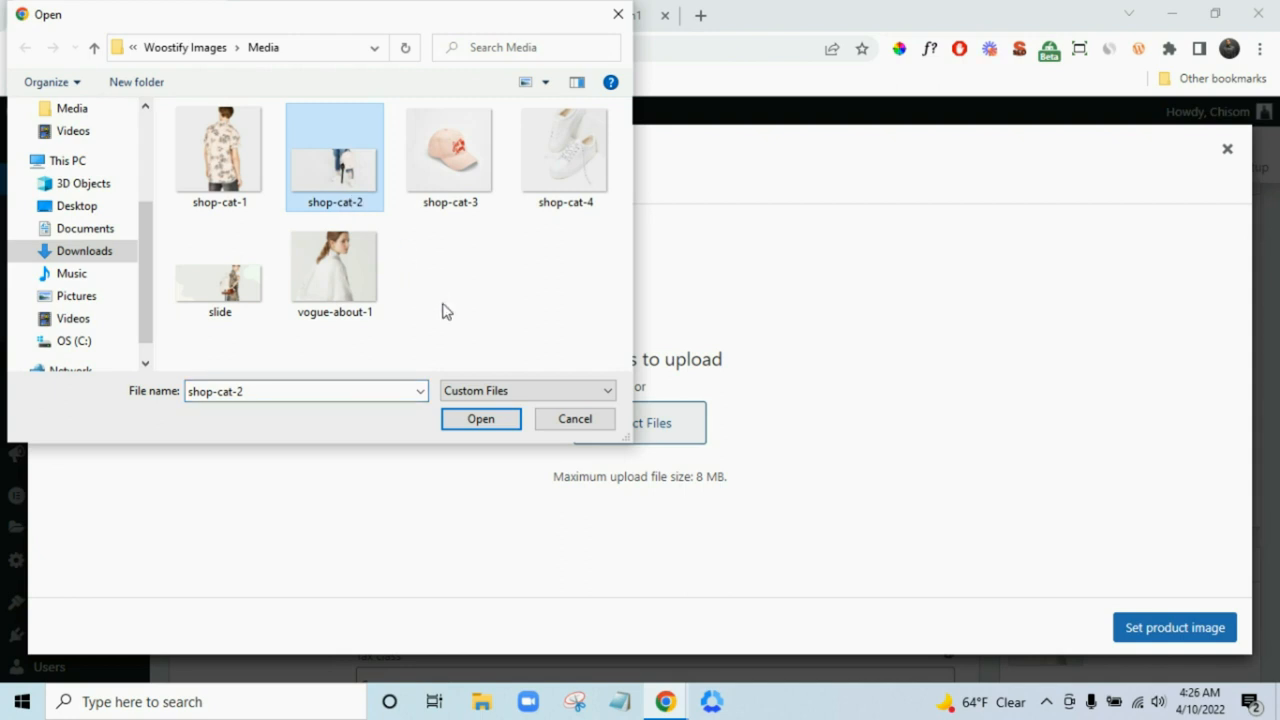
{"action": "left_click", "coordinate": [485, 418]}
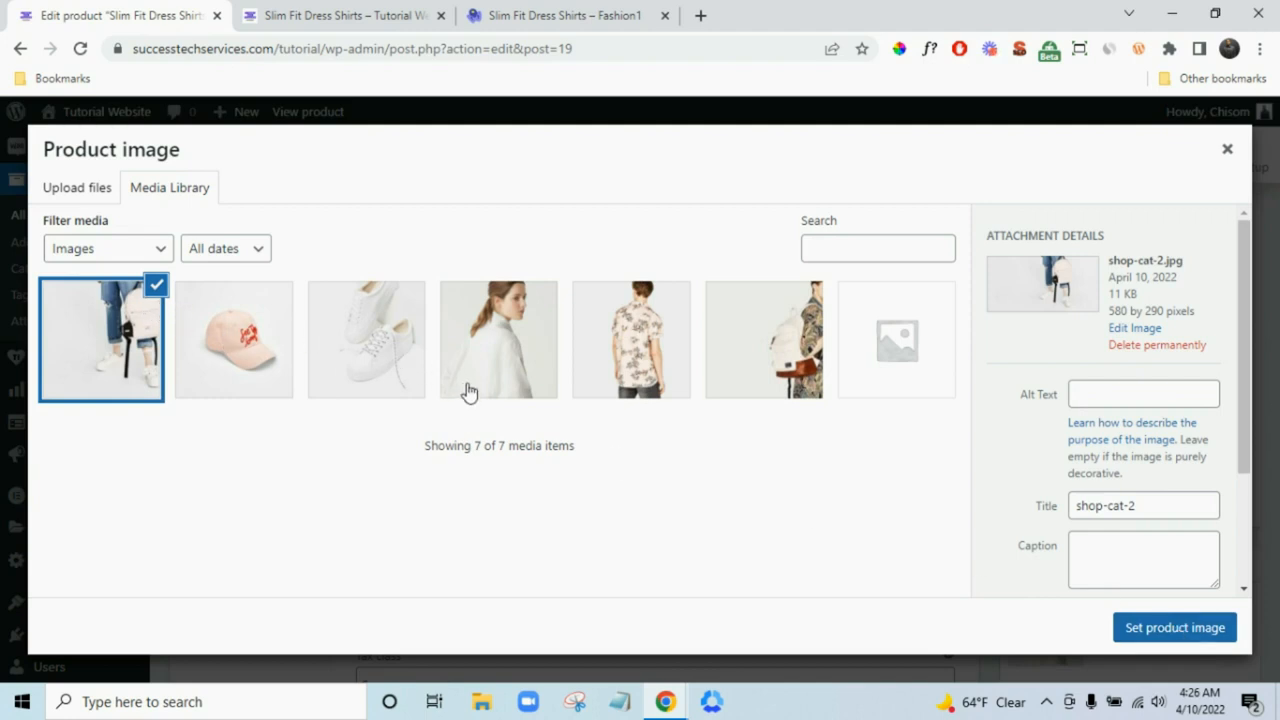
{"action": "left_click", "coordinate": [264, 338]}
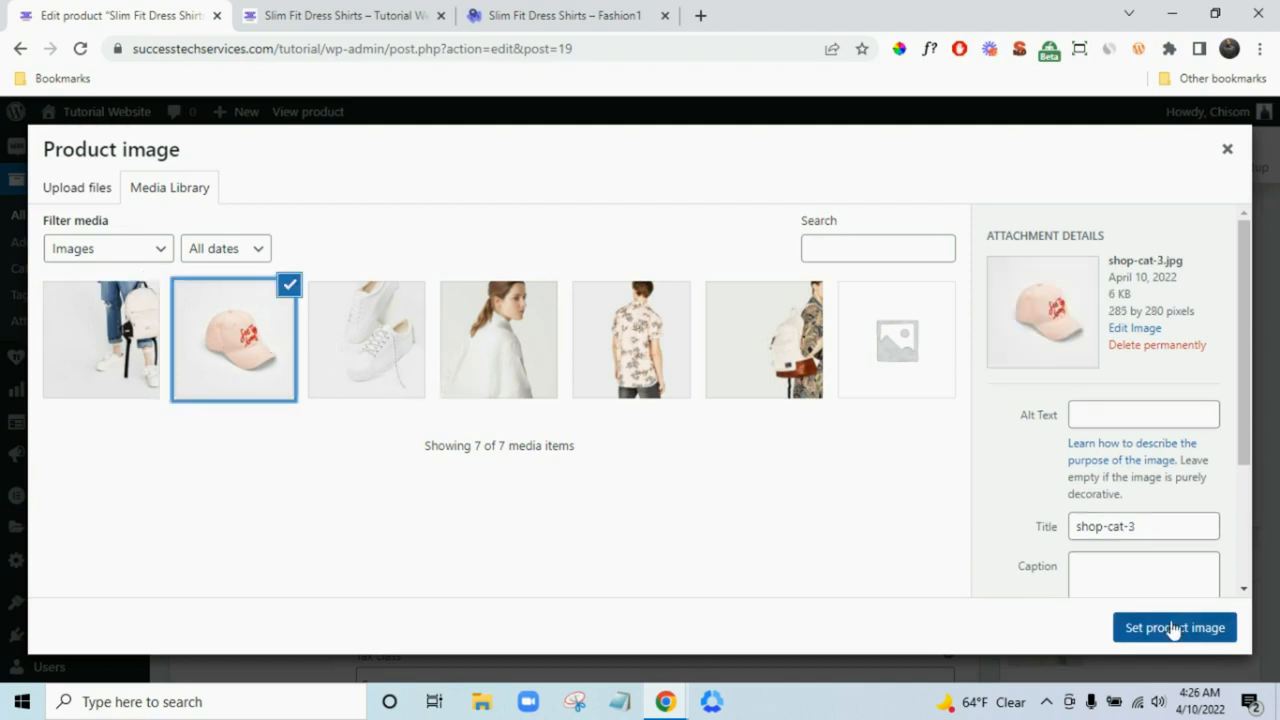
{"action": "left_click", "coordinate": [1172, 628]}
- Replace the woman photo in the product gallery with the cap image
{"action": "scroll", "coordinate": [1278, 604], "scroll_direction": "down", "scroll_amount": 1}
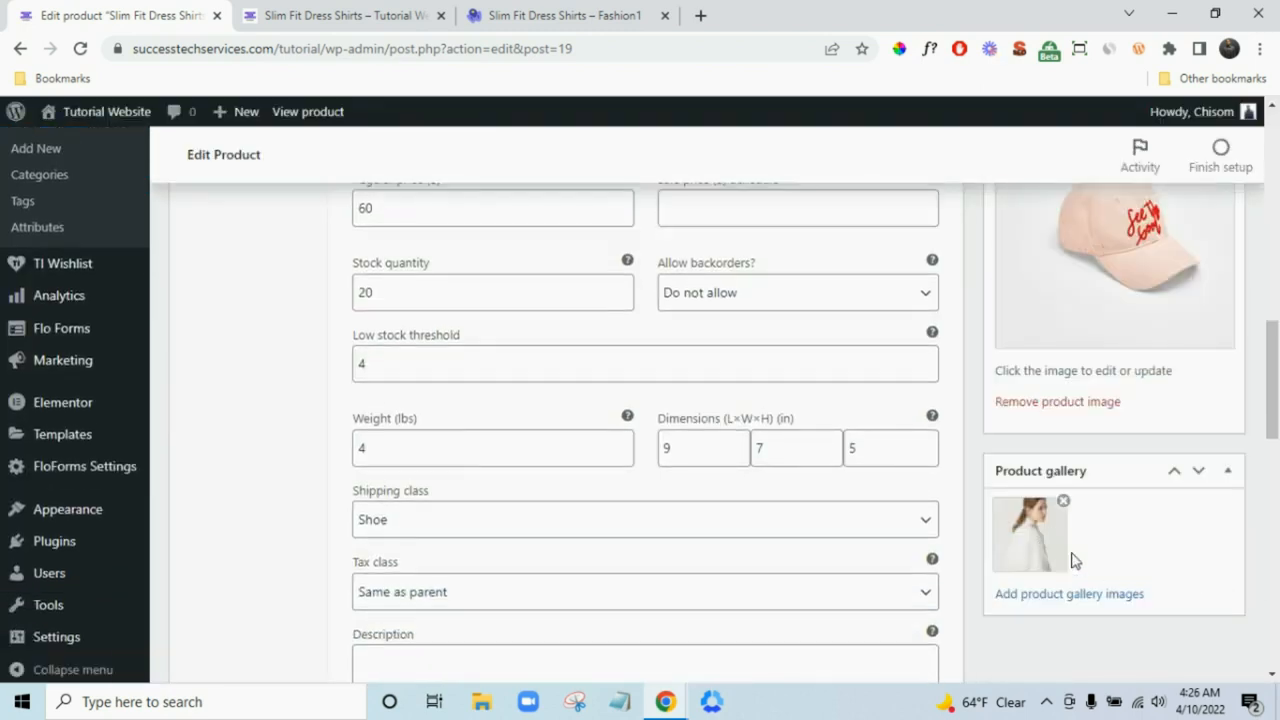
{"action": "left_click", "coordinate": [1063, 501]}
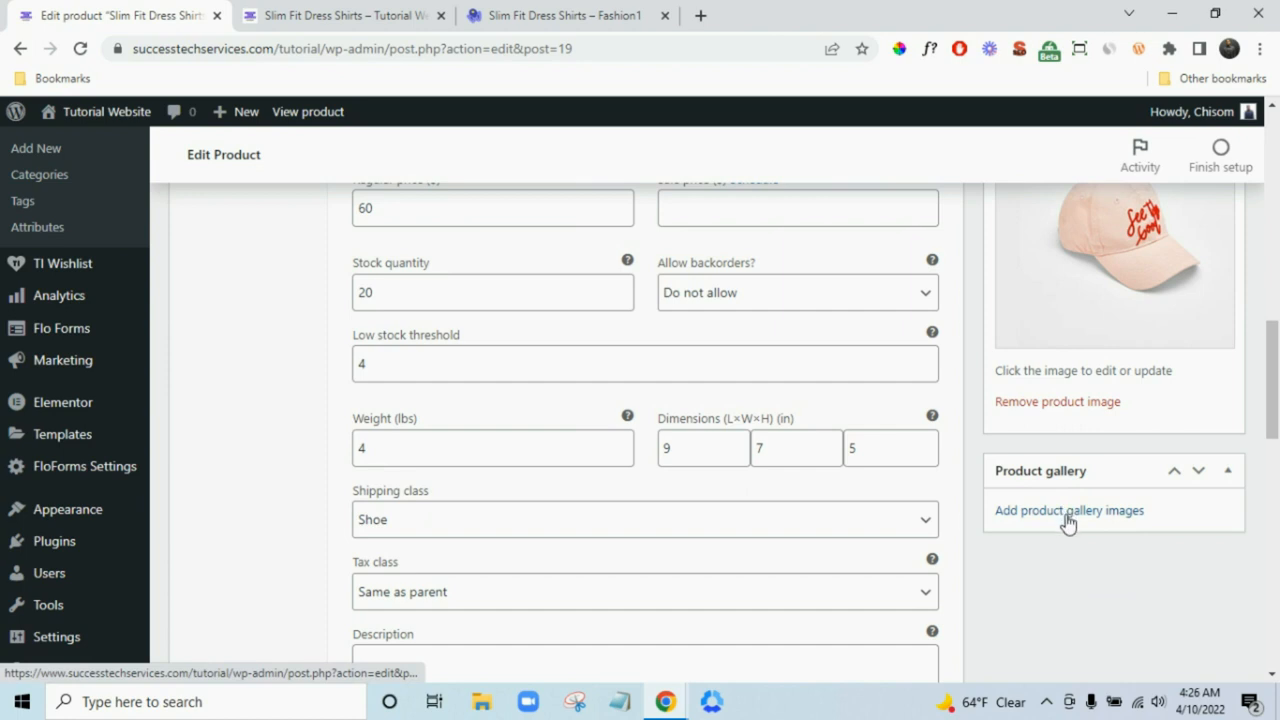
{"action": "left_click", "coordinate": [1037, 512]}
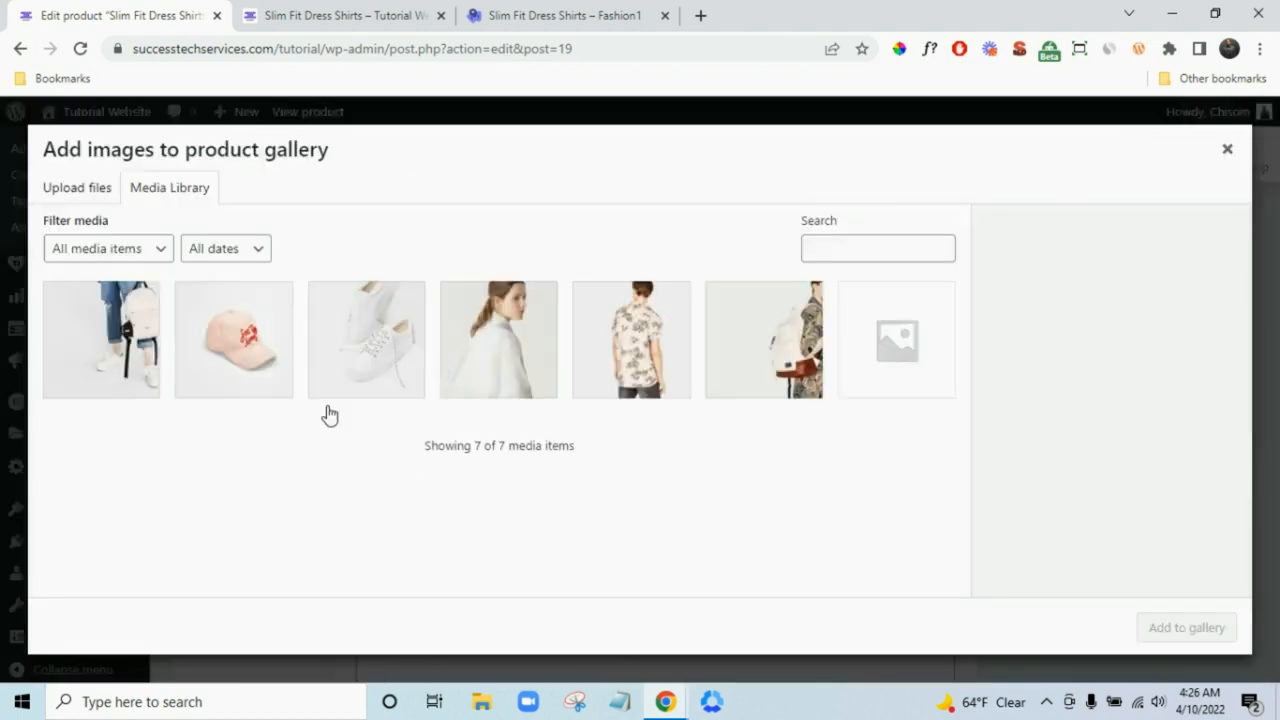
{"action": "left_click", "coordinate": [266, 340]}
{"action": "left_click", "coordinate": [1188, 628]}
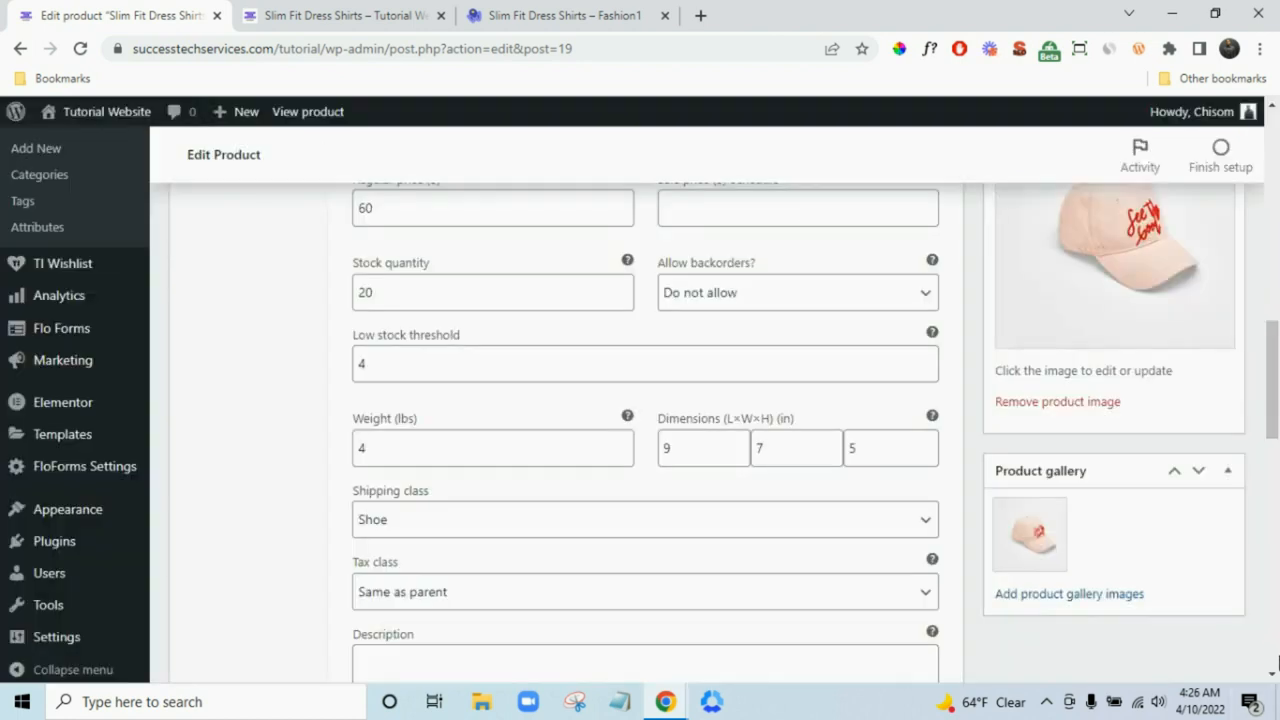
- Restore the white sneakers photo as the main product image
{"action": "left_click", "coordinate": [1128, 306]}
{"action": "left_click", "coordinate": [389, 337]}
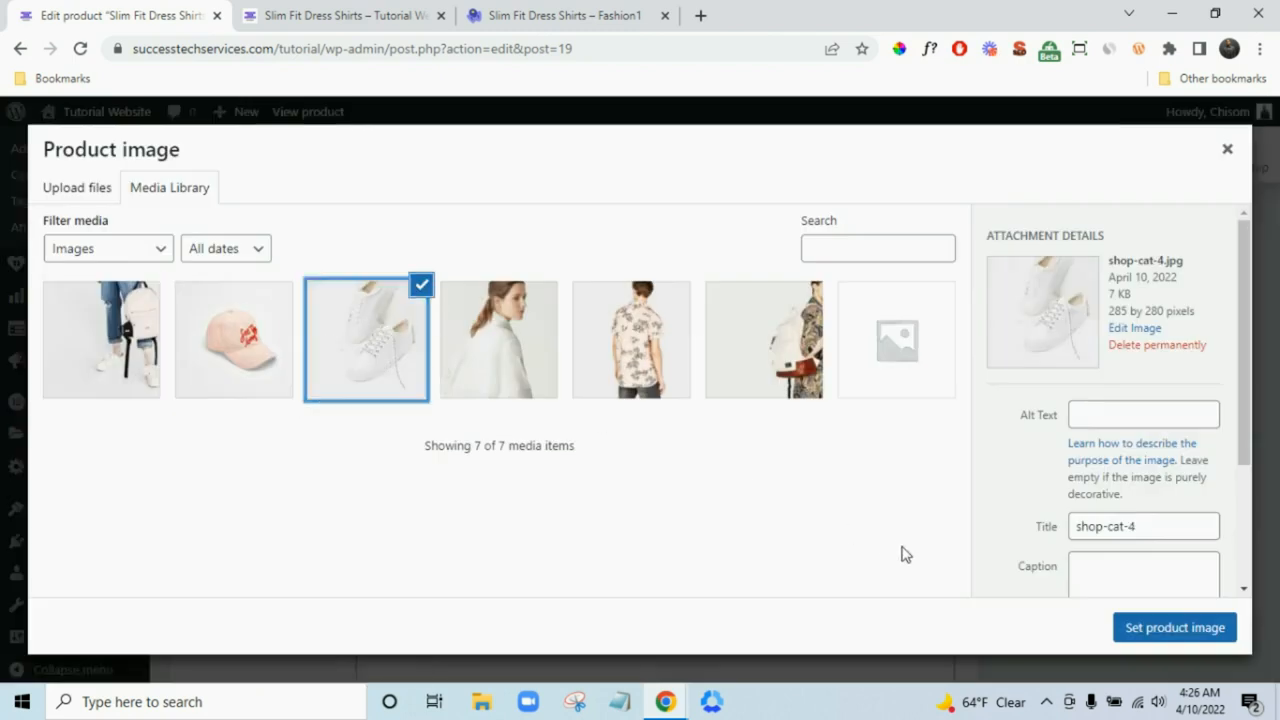
{"action": "left_click", "coordinate": [1143, 628]}
{"action": "scroll", "coordinate": [1220, 527], "scroll_direction": "up", "scroll_amount": 3}
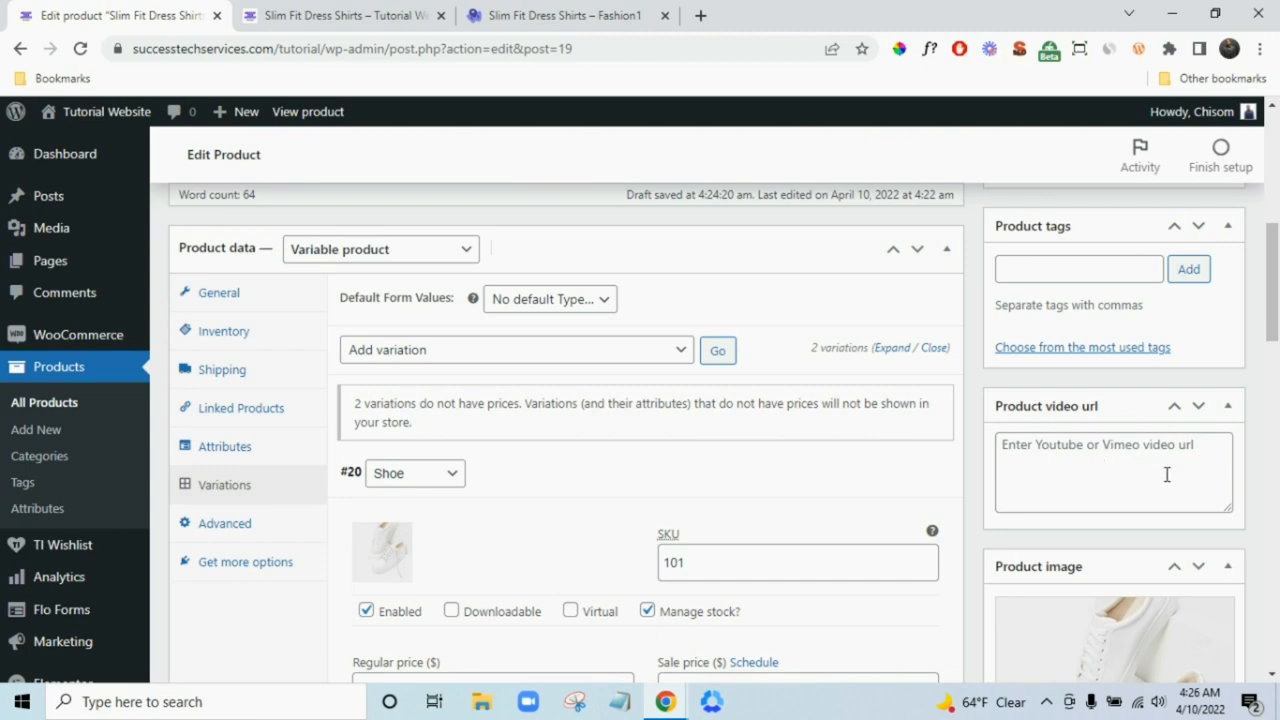
- Create the 'Shoe' category, uncheck Shirt, and publish the Shoe Accessories product
{"action": "scroll", "coordinate": [1211, 476], "scroll_direction": "up", "scroll_amount": 2}
{"action": "scroll", "coordinate": [1212, 490], "scroll_direction": "down", "scroll_amount": 4}
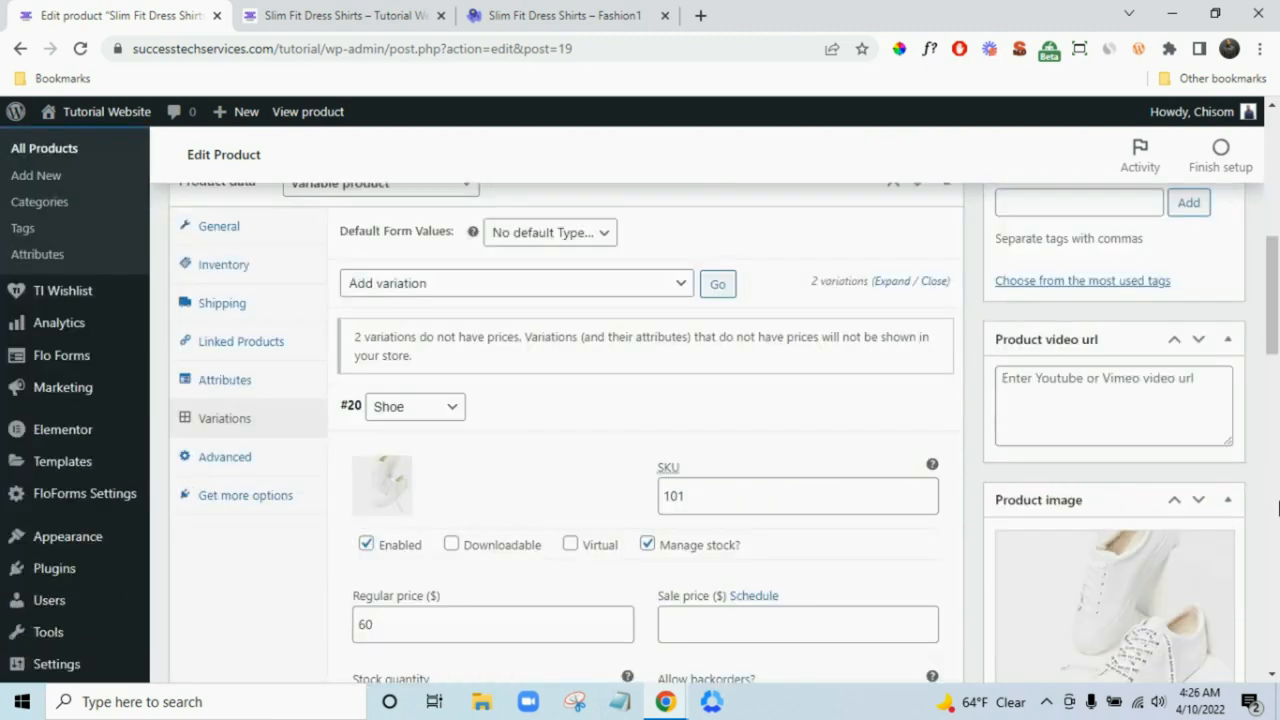
{"action": "scroll", "coordinate": [1215, 505], "scroll_direction": "up", "scroll_amount": 2}
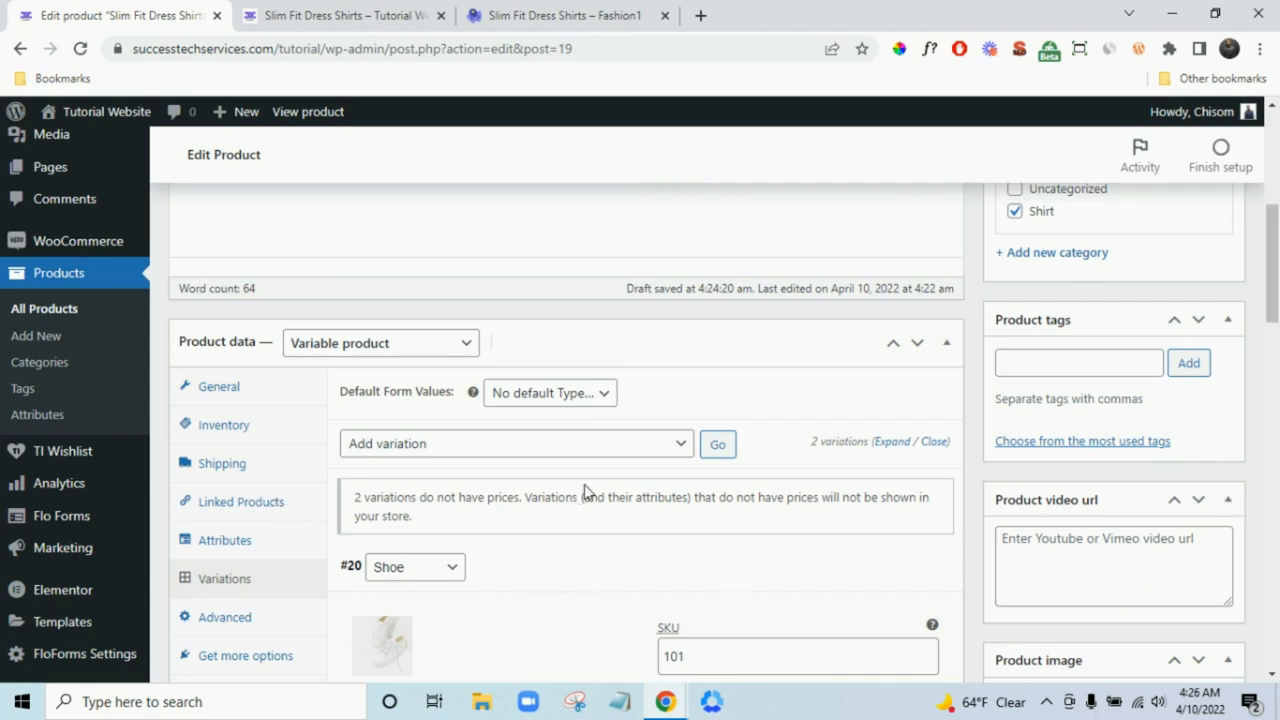
{"action": "scroll", "coordinate": [1146, 534], "scroll_direction": "up", "scroll_amount": 3}
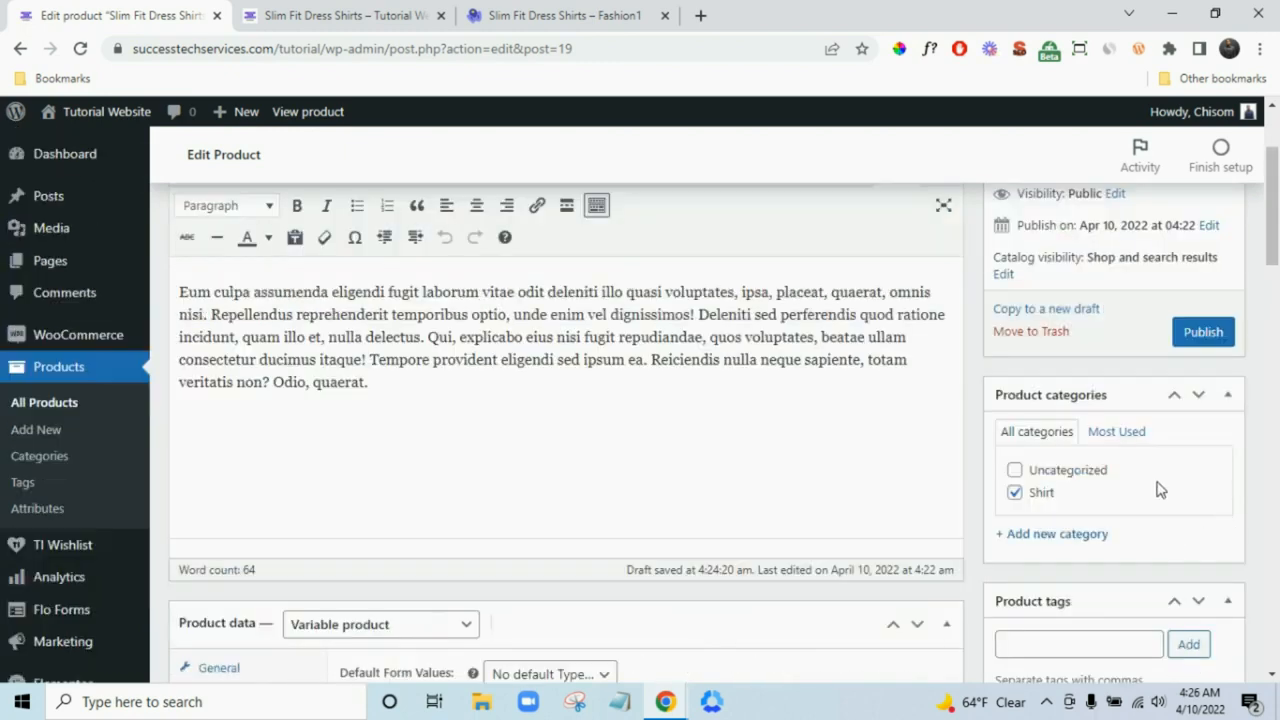
{"action": "left_click", "coordinate": [1086, 533]}
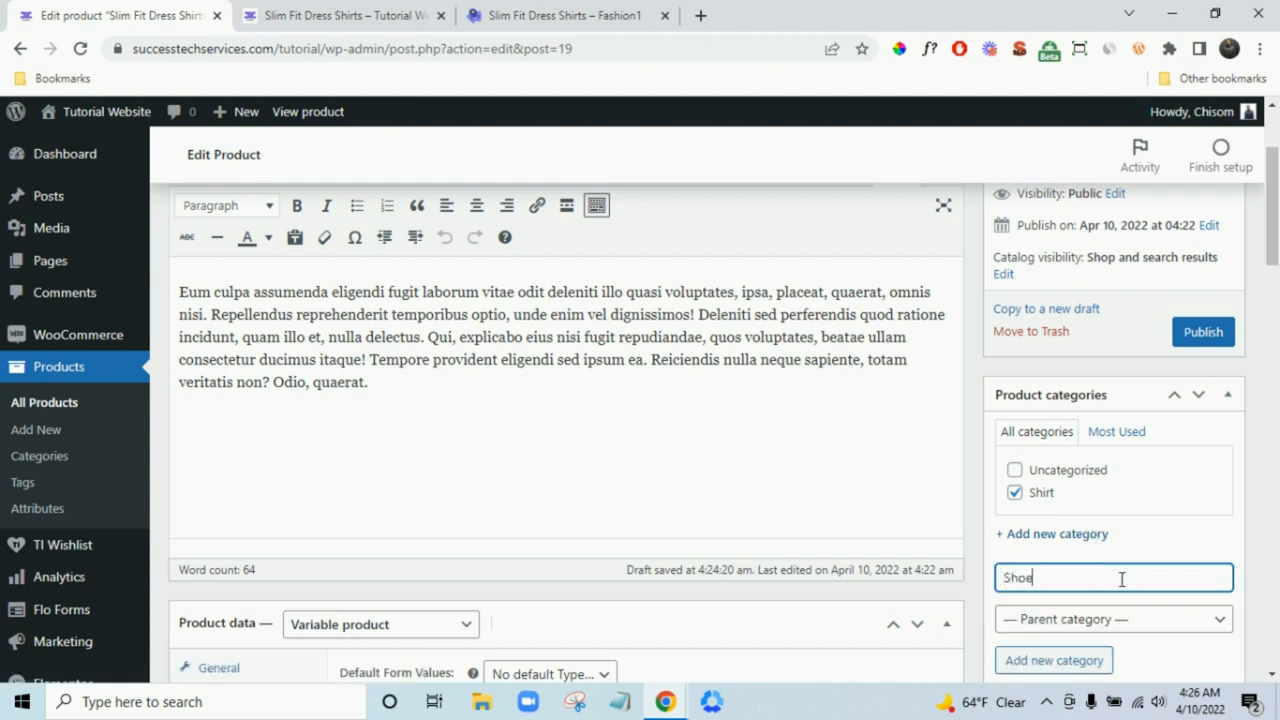
{"action": "left_click", "coordinate": [1086, 660]}
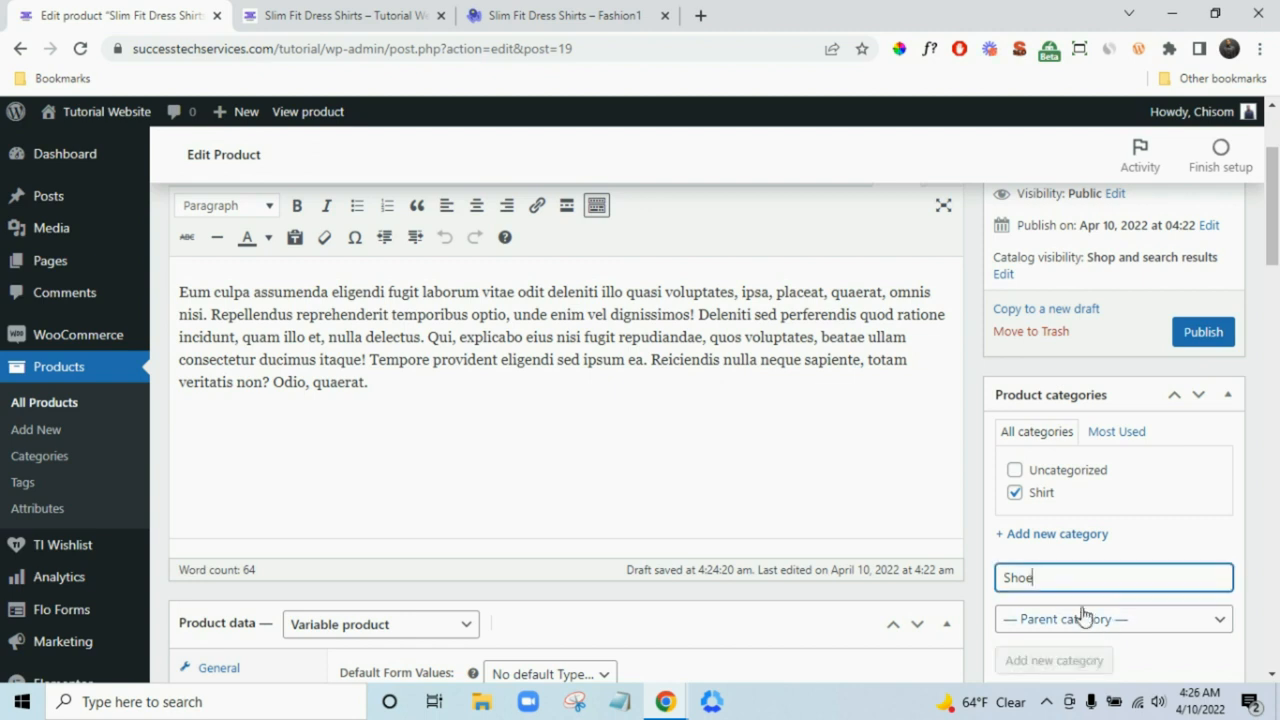
{"action": "left_click", "coordinate": [1015, 515]}
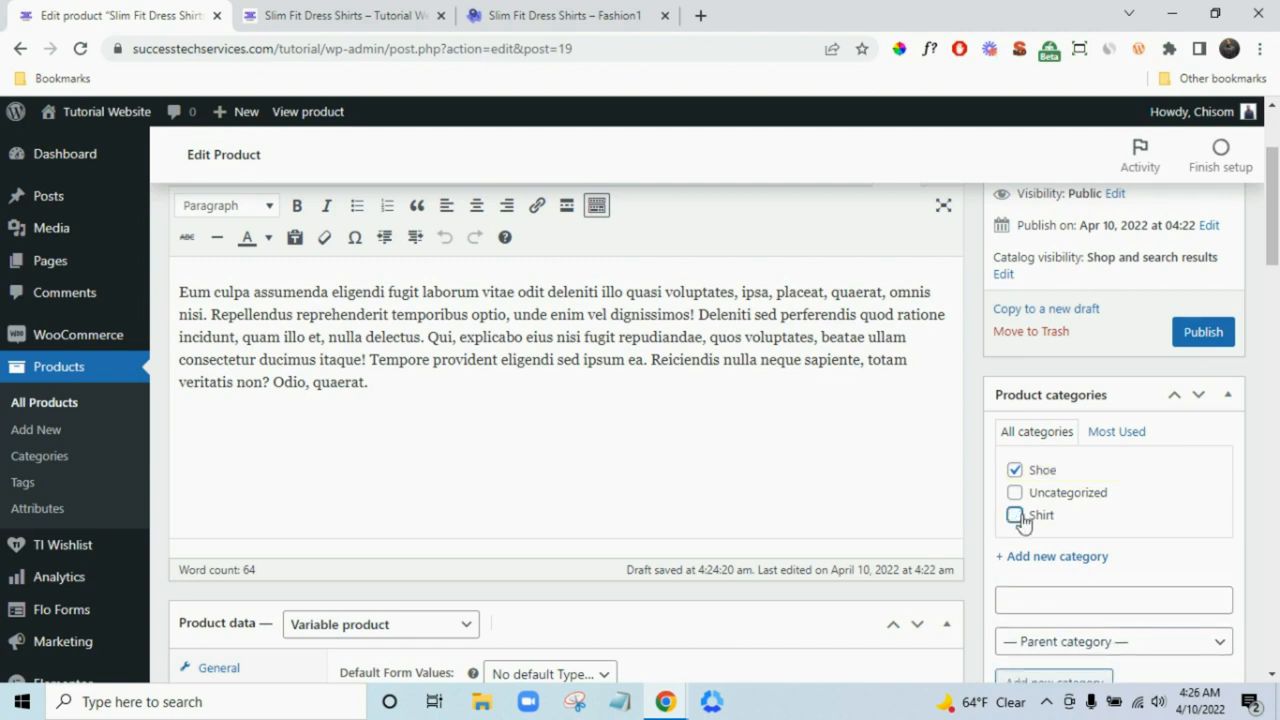
{"action": "scroll", "coordinate": [1250, 505], "scroll_direction": "up", "scroll_amount": 1}
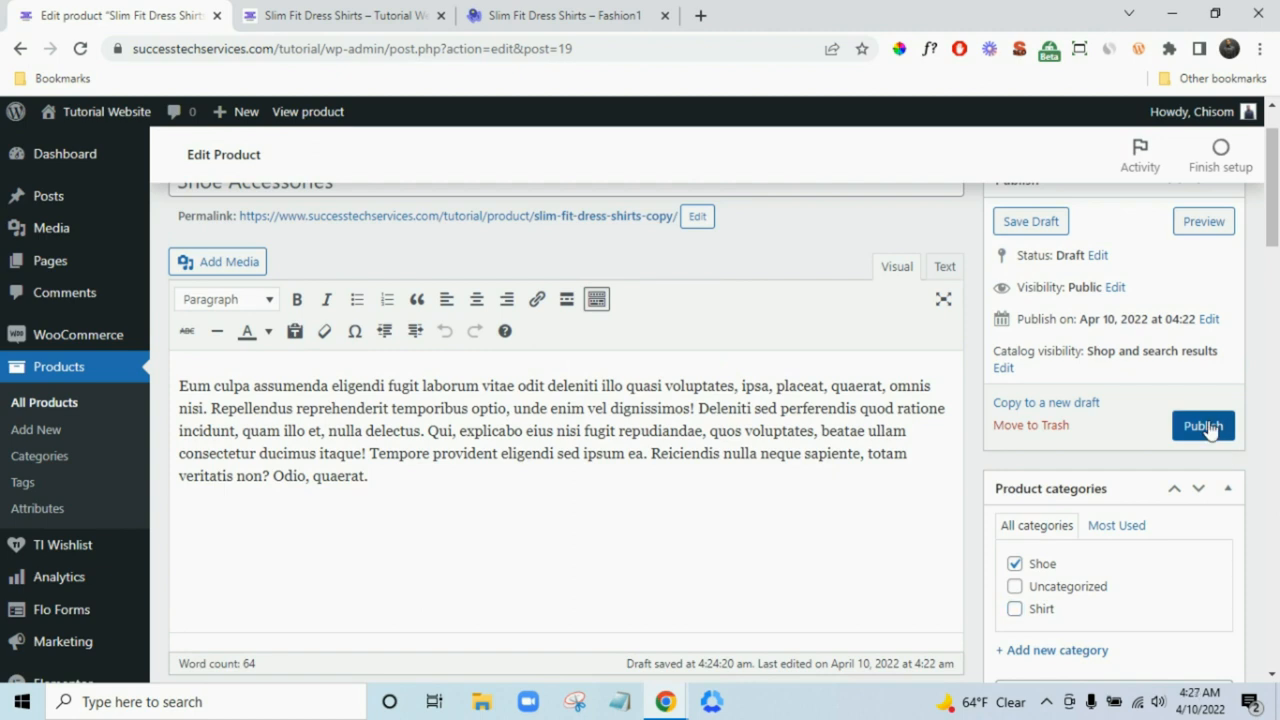
{"action": "left_click", "coordinate": [1207, 426]}
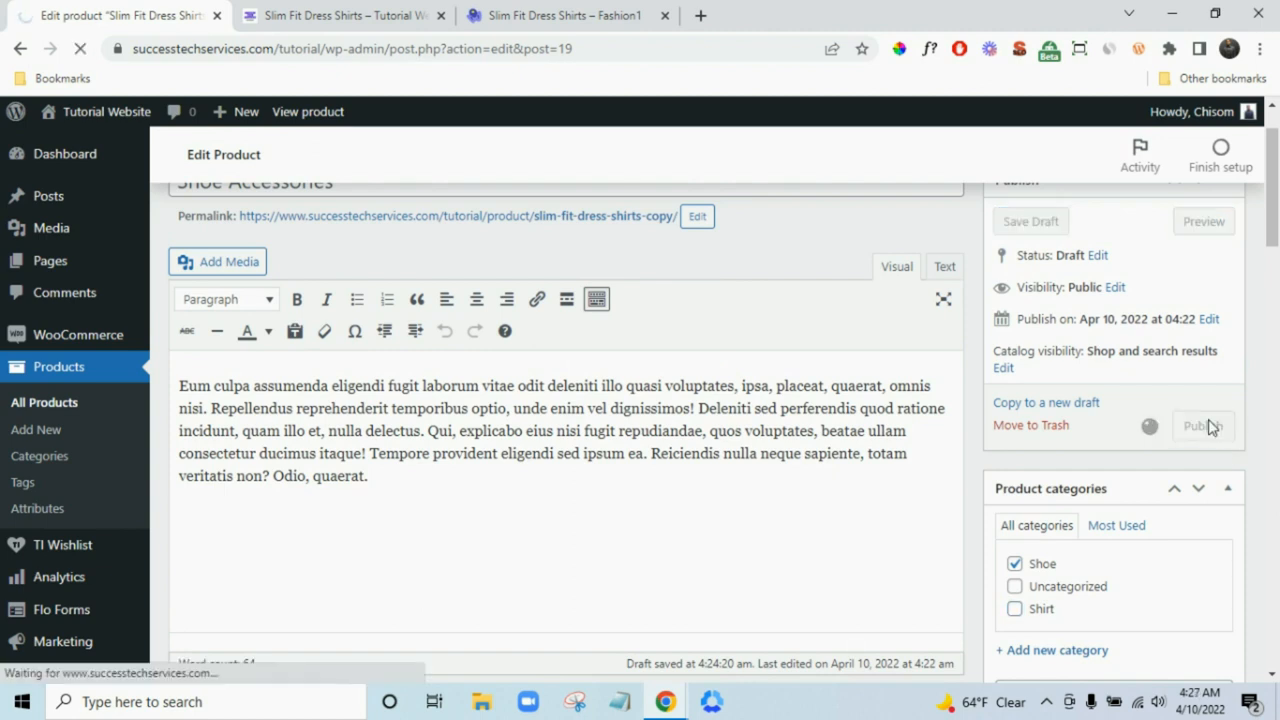
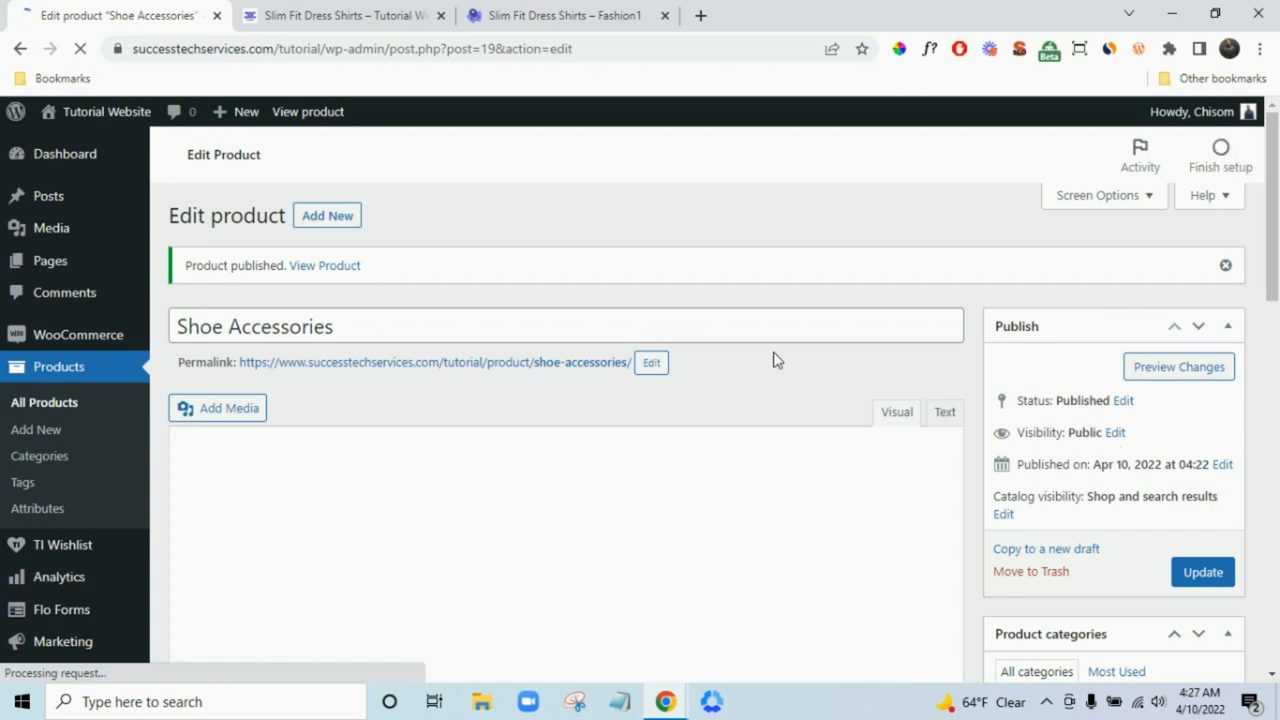
- Open the live Shoe Accessories product page in a new tab and close the old Slim Fit Dress Shirts tab
{"action": "right_click", "coordinate": [345, 272]}
{"action": "left_click", "coordinate": [385, 279]}
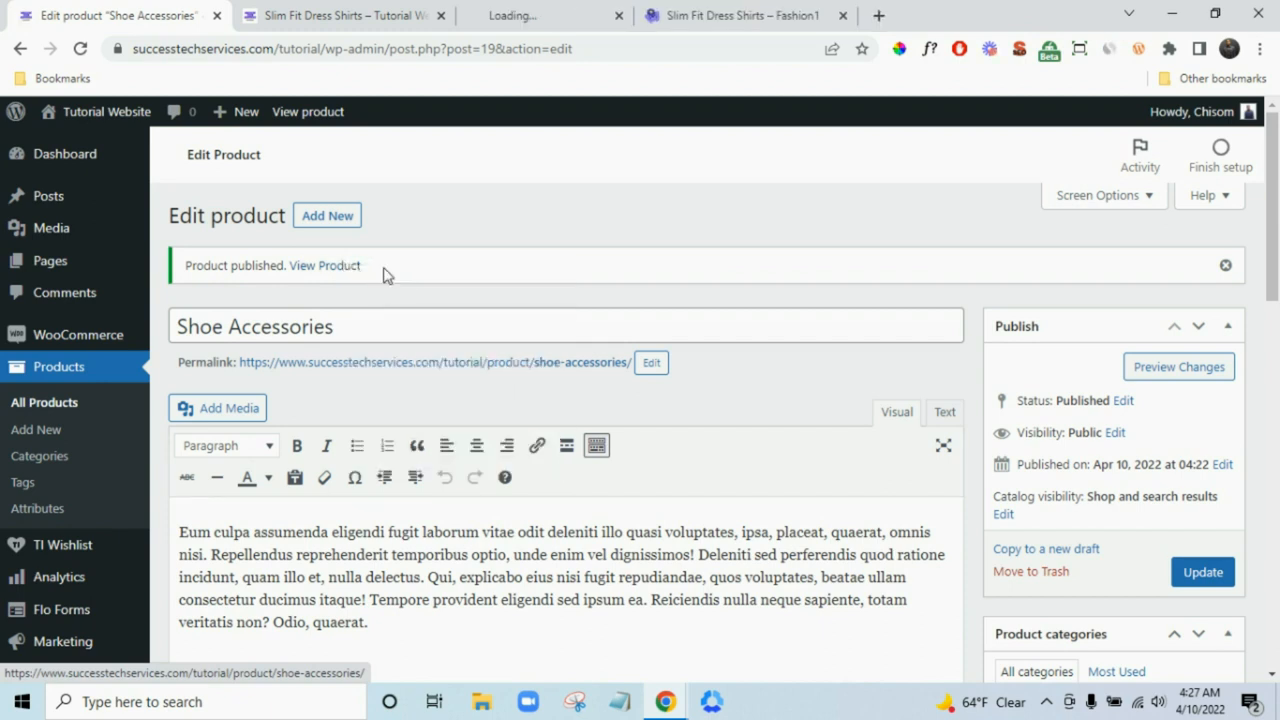
{"action": "left_click", "coordinate": [441, 15]}
{"action": "left_click", "coordinate": [366, 14]}
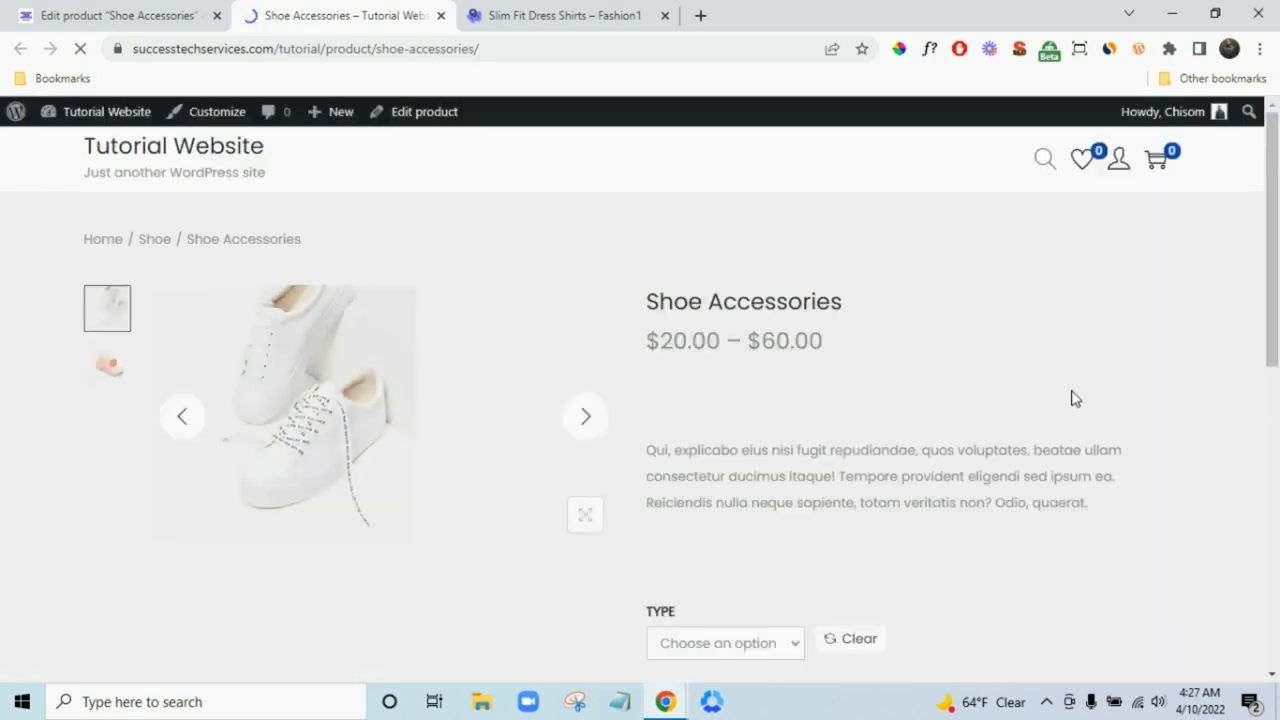
- Test the TYPE dropdown on the storefront by selecting the Cap variation ($20.00, 50 in stock)
{"action": "scroll", "coordinate": [1060, 405], "scroll_direction": "down", "scroll_amount": 1}
{"action": "scroll", "coordinate": [1010, 425], "scroll_direction": "down", "scroll_amount": 2}
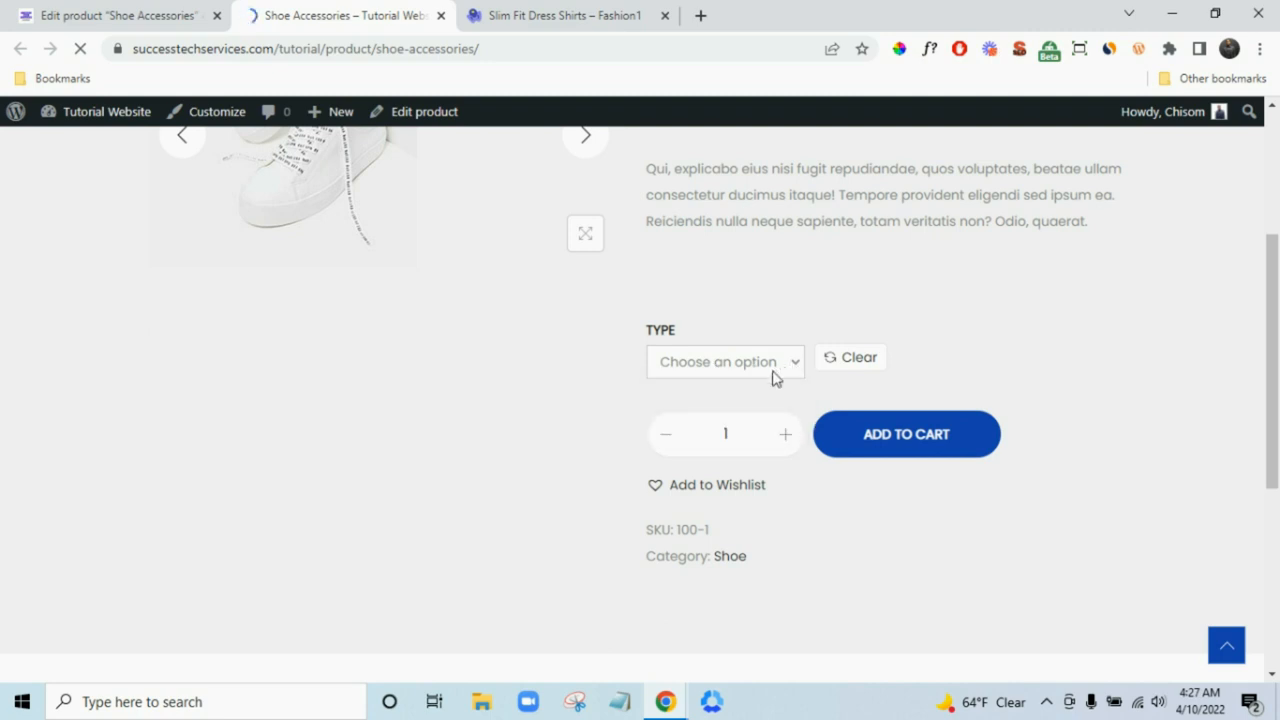
{"action": "left_click", "coordinate": [772, 370]}
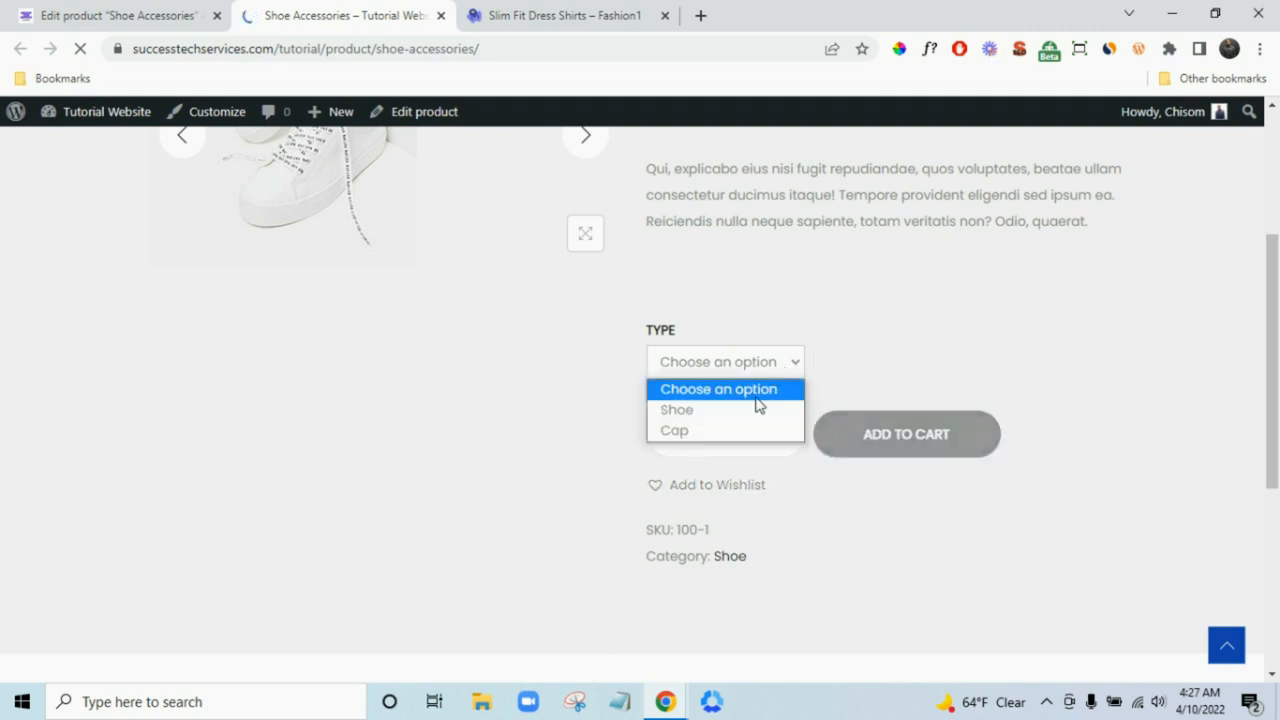
{"action": "scroll", "coordinate": [875, 380], "scroll_direction": "up", "scroll_amount": 2}
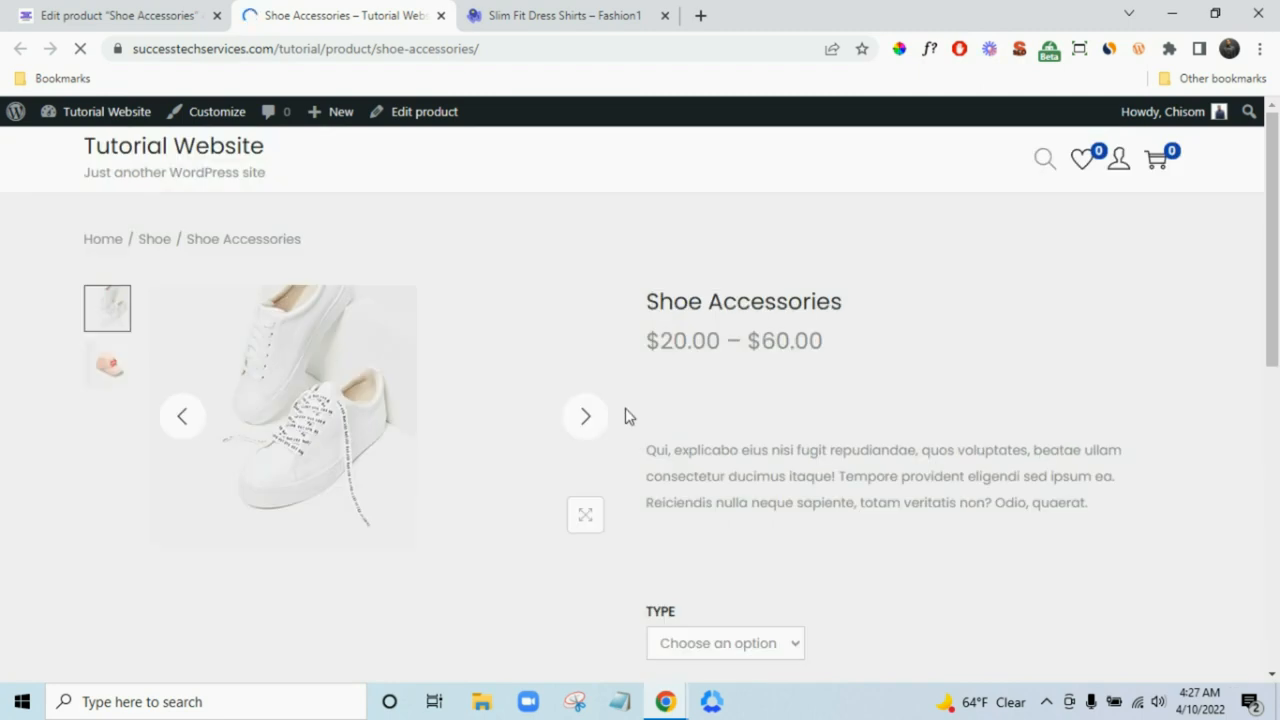
{"action": "scroll", "coordinate": [837, 380], "scroll_direction": "down", "scroll_amount": 3}
{"action": "scroll", "coordinate": [837, 380], "scroll_direction": "up", "scroll_amount": 2}
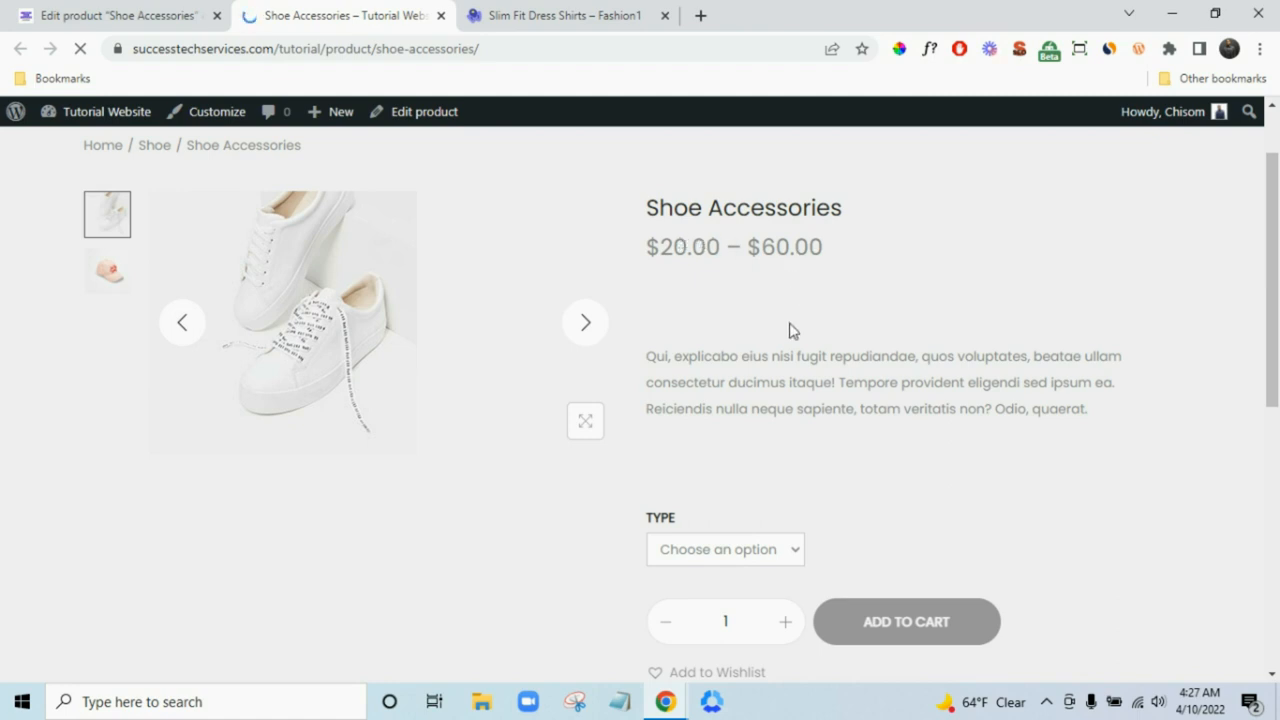
{"action": "scroll", "coordinate": [800, 332], "scroll_direction": "down", "scroll_amount": 5}
{"action": "scroll", "coordinate": [835, 350], "scroll_direction": "up", "scroll_amount": 6}
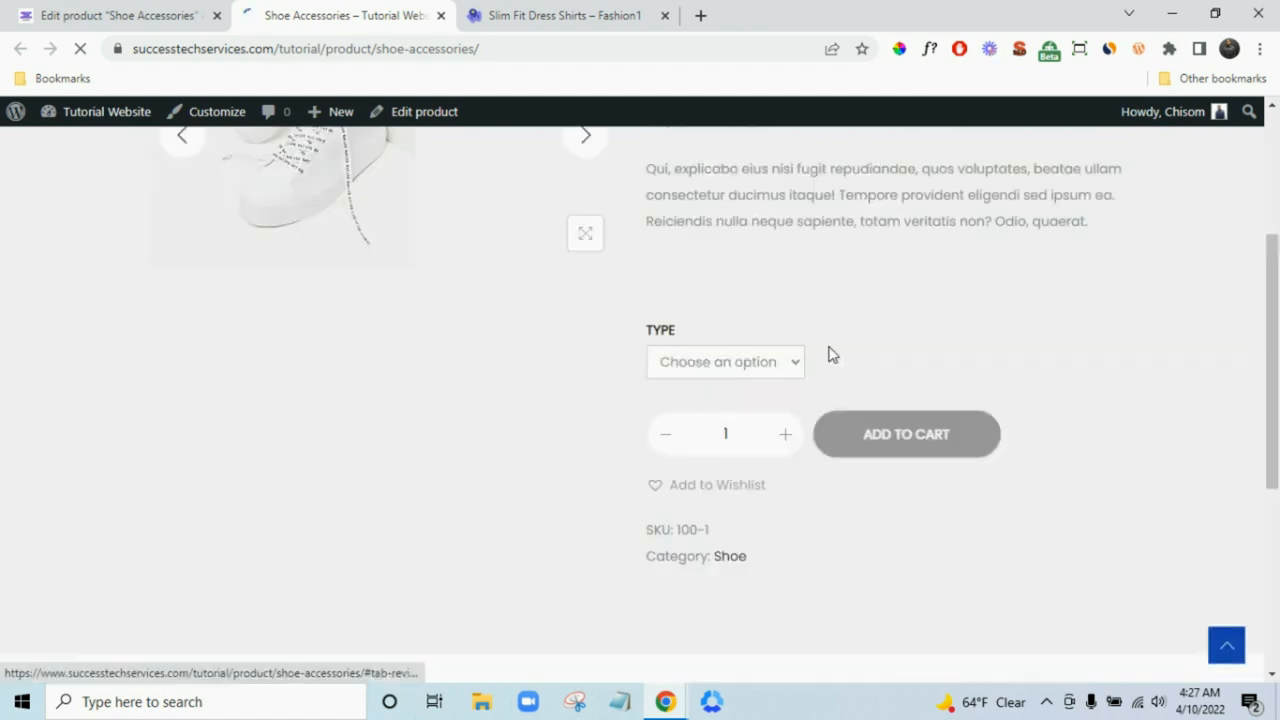
{"action": "scroll", "coordinate": [835, 340], "scroll_direction": "down", "scroll_amount": 2}
{"action": "left_click", "coordinate": [744, 362]}
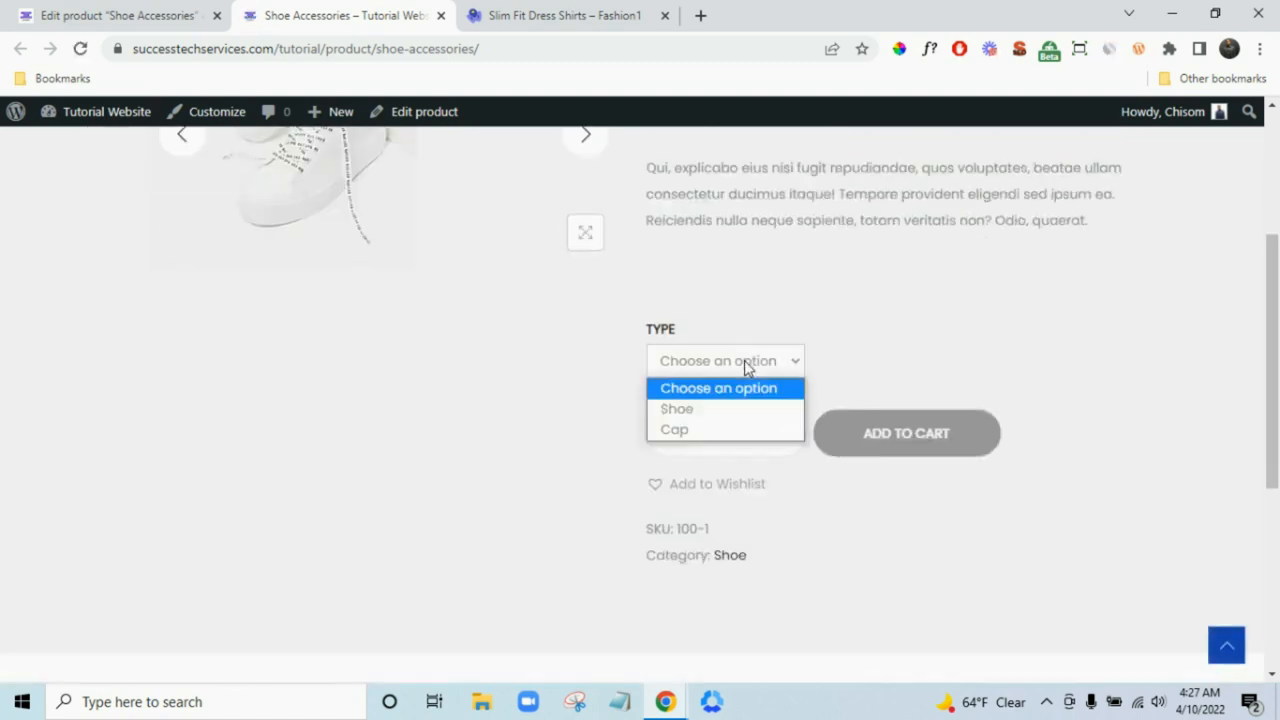
{"action": "left_click", "coordinate": [897, 370]}
{"action": "scroll", "coordinate": [800, 430], "scroll_direction": "up", "scroll_amount": 2}
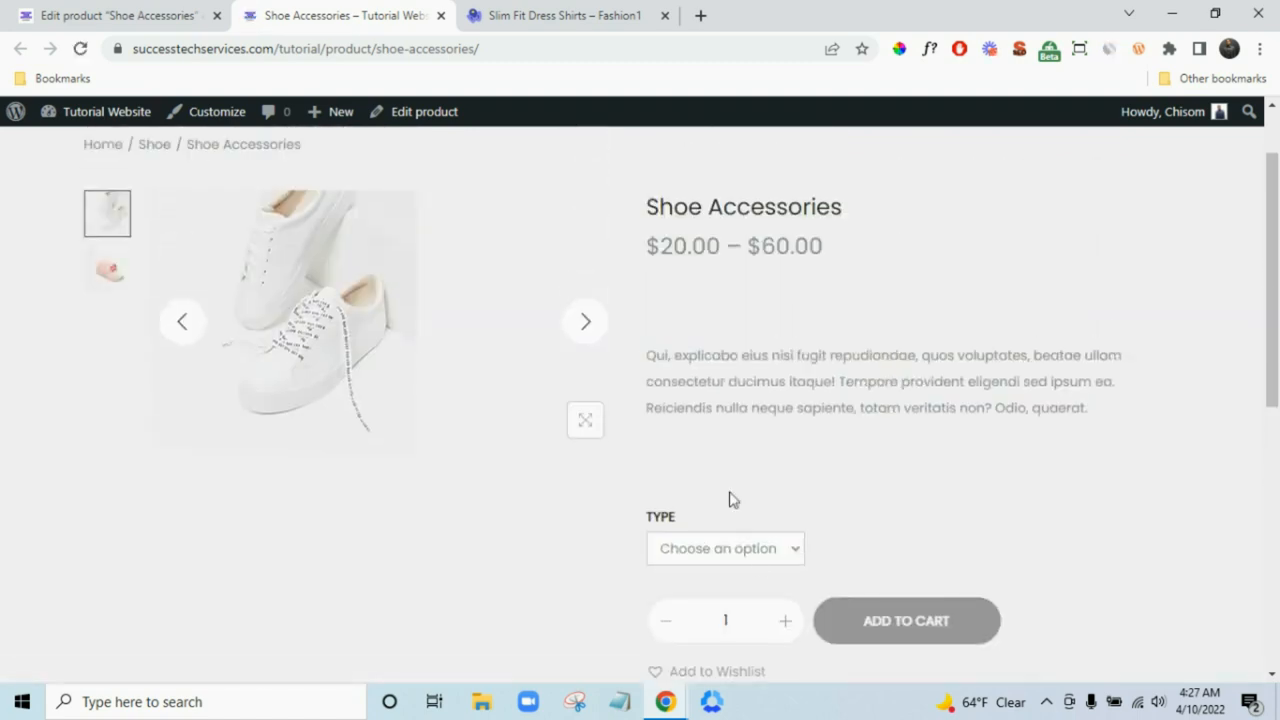
{"action": "left_click", "coordinate": [743, 548]}
{"action": "left_click", "coordinate": [719, 620]}
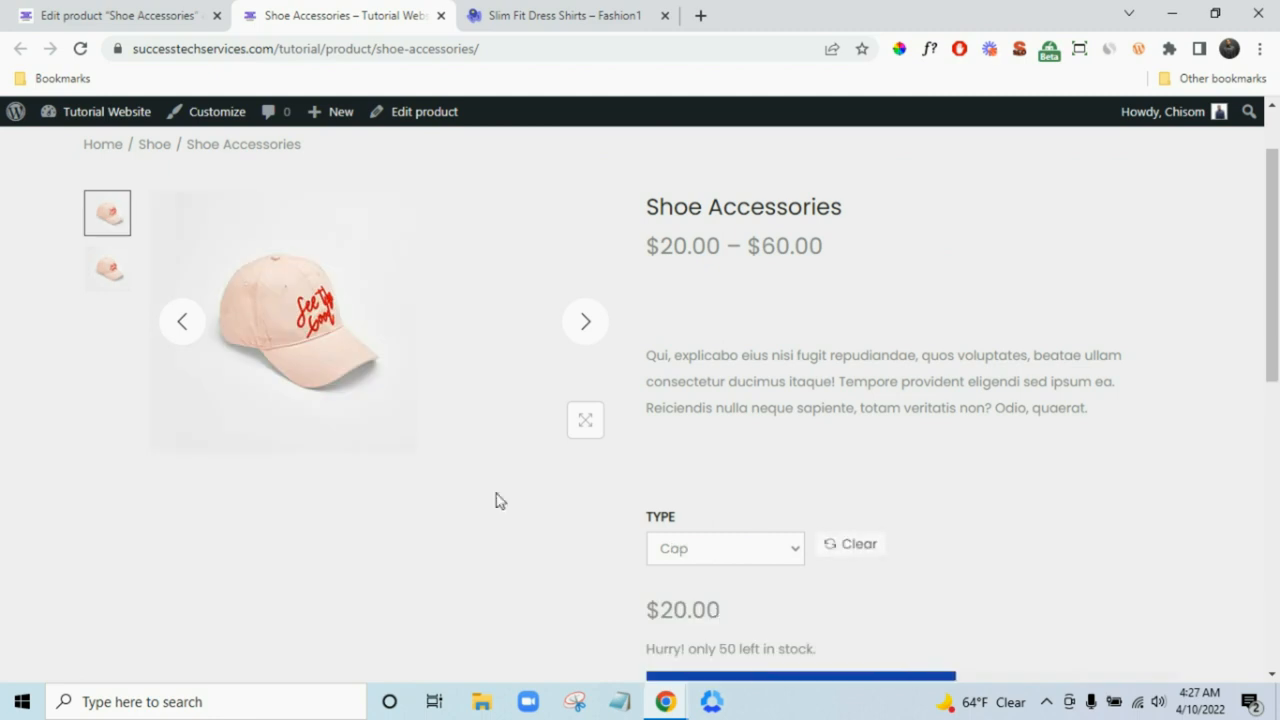
- Switch to the Shoe variation ($60.00, 20 in stock), then return to the Edit product tab
{"action": "scroll", "coordinate": [714, 346], "scroll_direction": "down", "scroll_amount": 2}
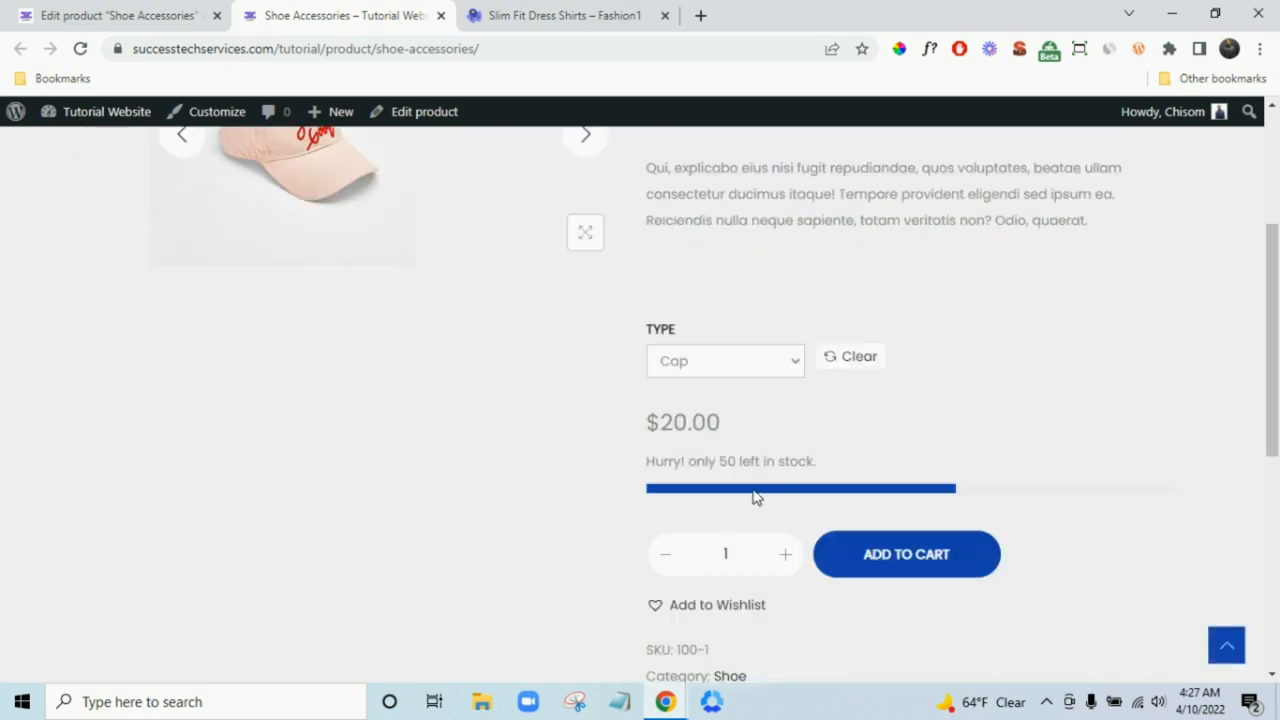
{"action": "left_click", "coordinate": [720, 364]}
{"action": "left_click", "coordinate": [781, 424]}
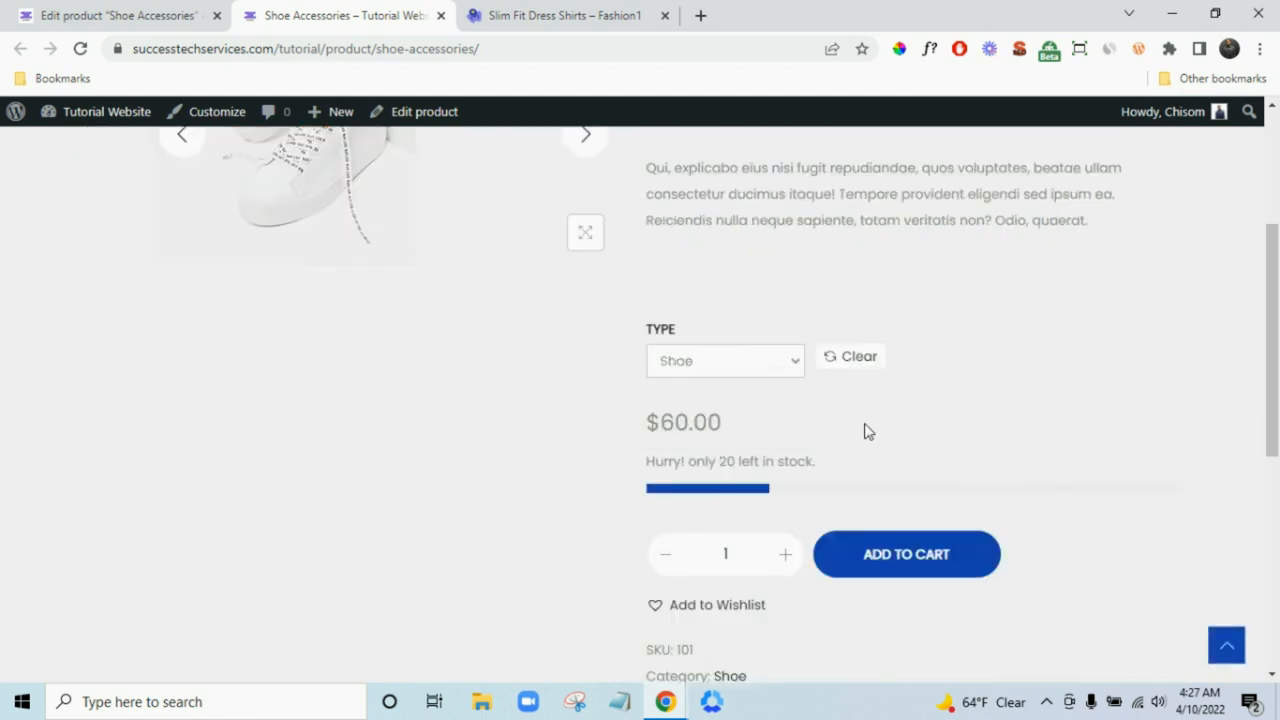
{"action": "scroll", "coordinate": [420, 349], "scroll_direction": "up", "scroll_amount": 2}
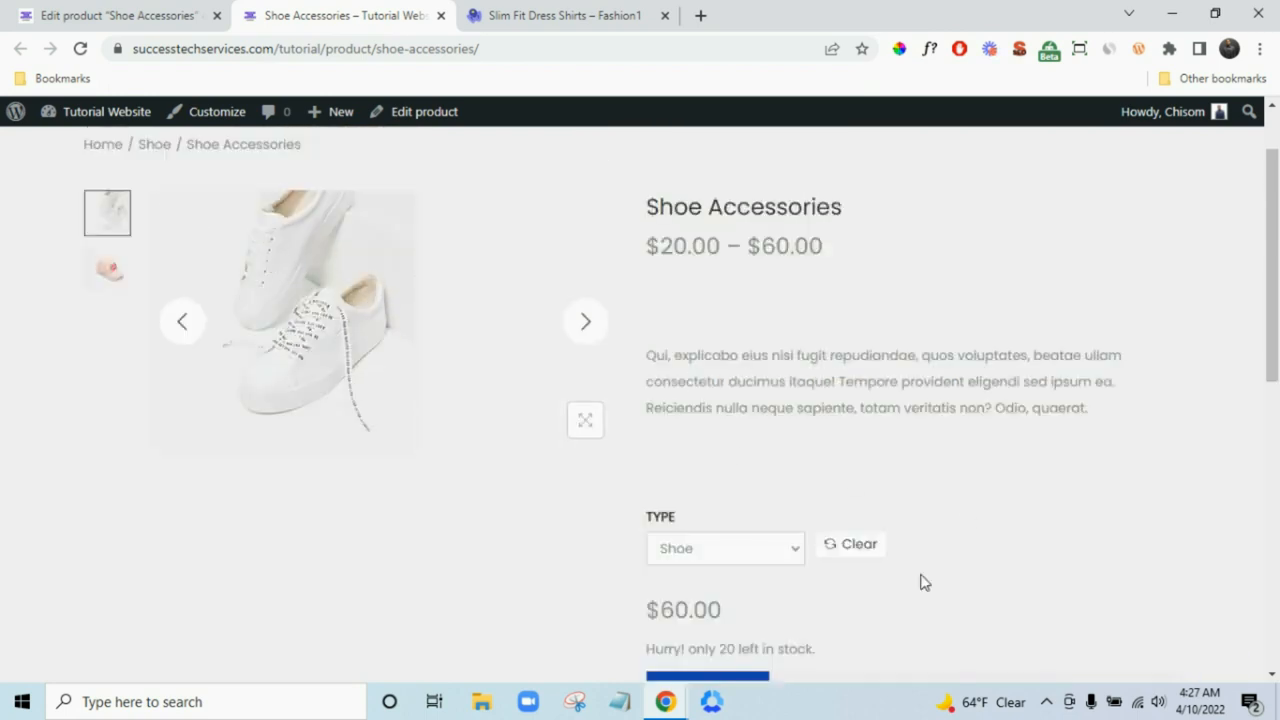
{"action": "scroll", "coordinate": [920, 583], "scroll_direction": "down", "scroll_amount": 2}
{"action": "scroll", "coordinate": [1113, 410], "scroll_direction": "up", "scroll_amount": 1}
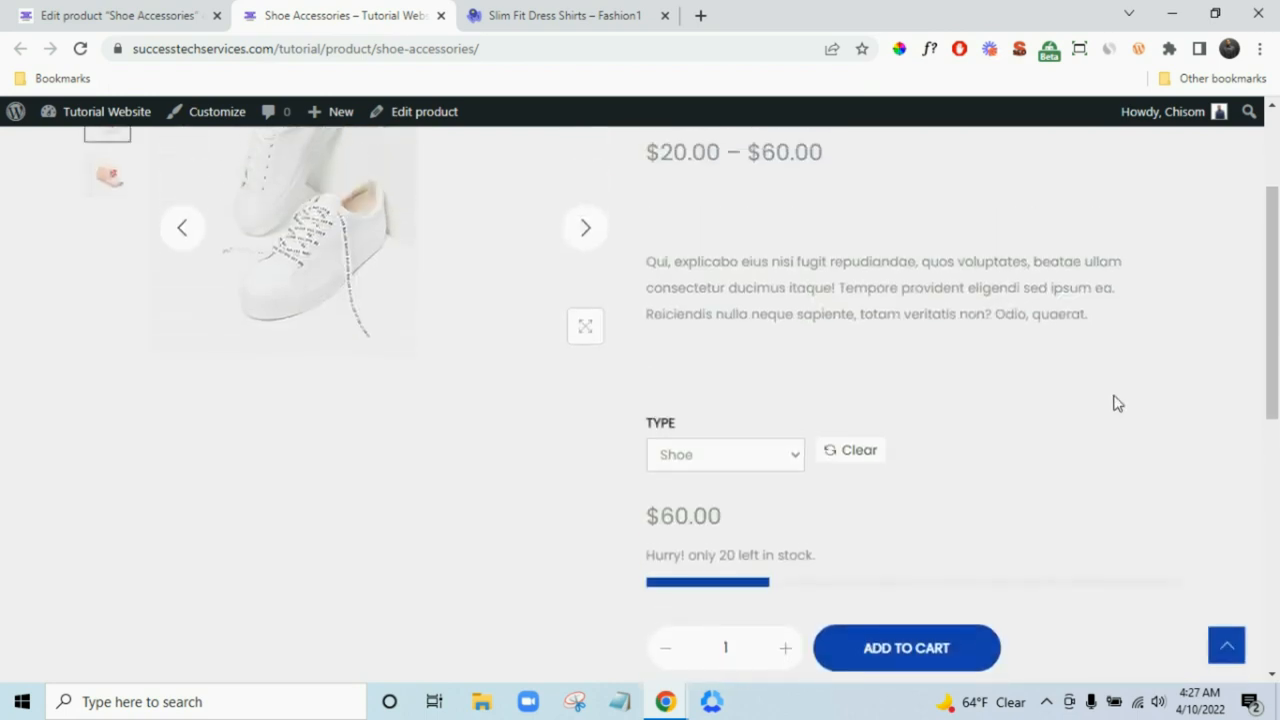
{"action": "scroll", "coordinate": [914, 494], "scroll_direction": "down", "scroll_amount": 2}
{"action": "scroll", "coordinate": [430, 300], "scroll_direction": "up", "scroll_amount": 3}
{"action": "scroll", "coordinate": [367, 257], "scroll_direction": "up", "scroll_amount": 2}
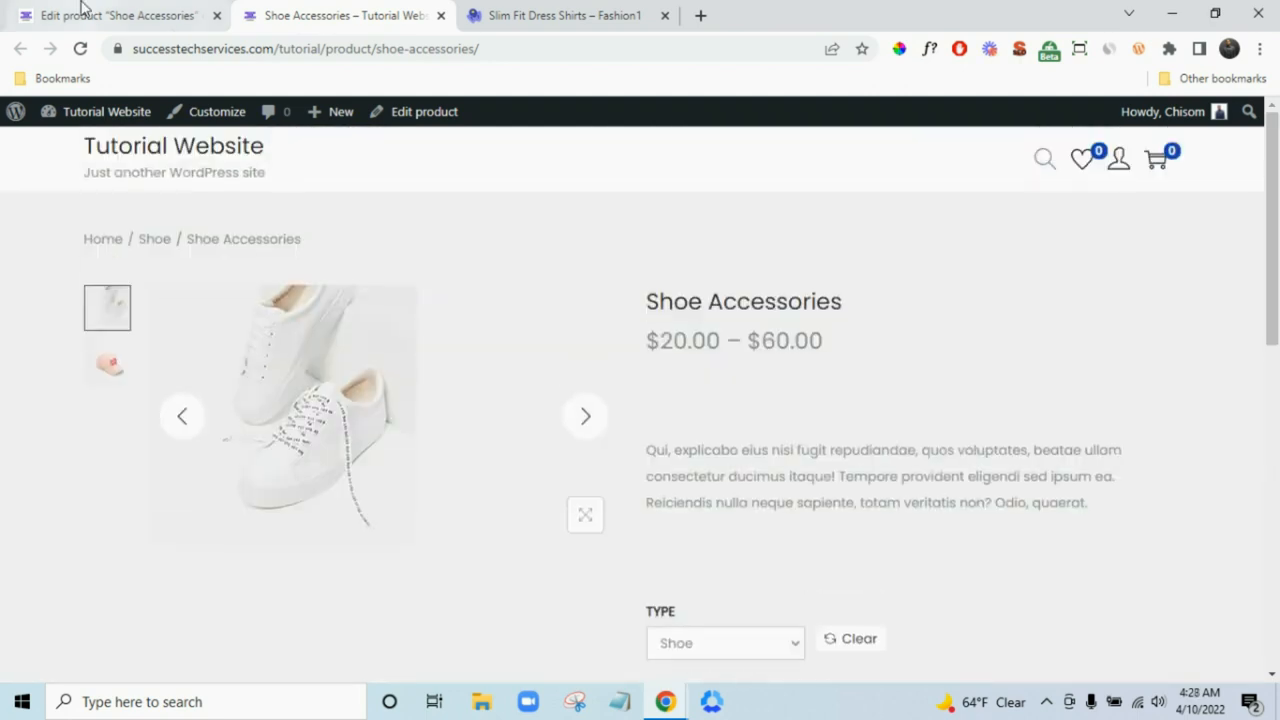
{"action": "left_click", "coordinate": [86, 15]}
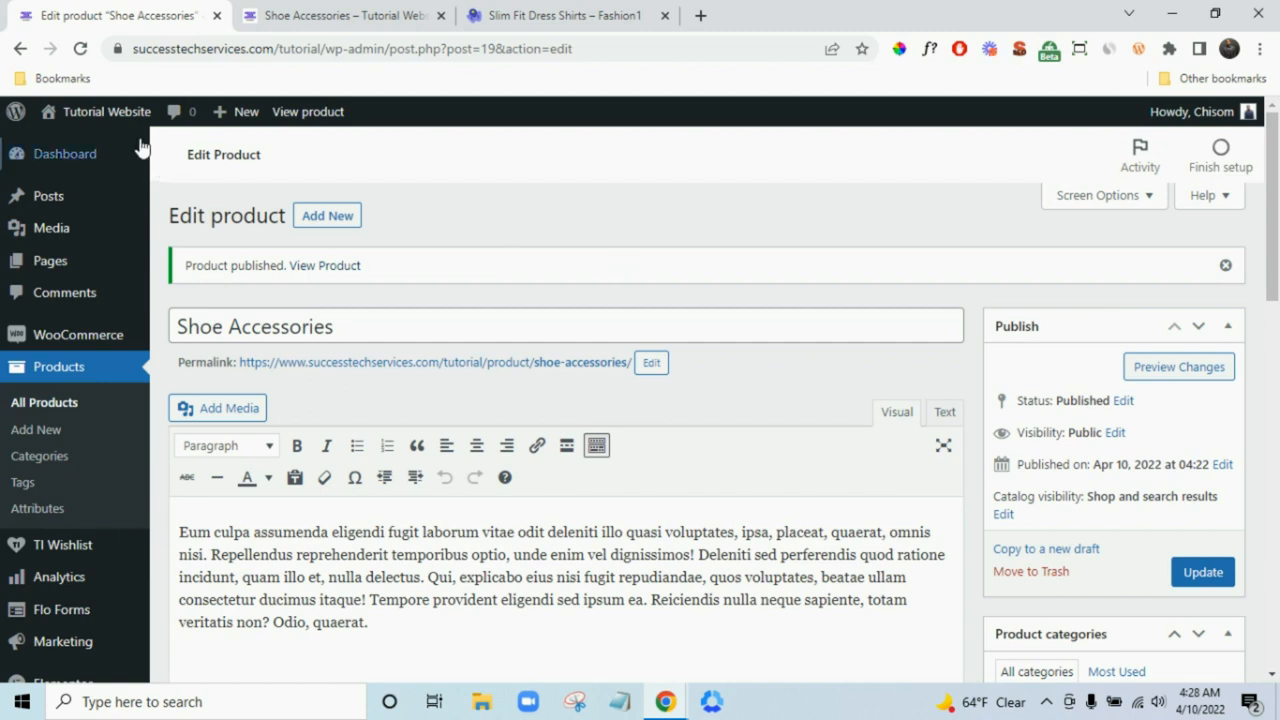
- Open the store in an incognito window as a logged-out visitor
{"action": "mouse_move", "coordinate": [94, 118]}
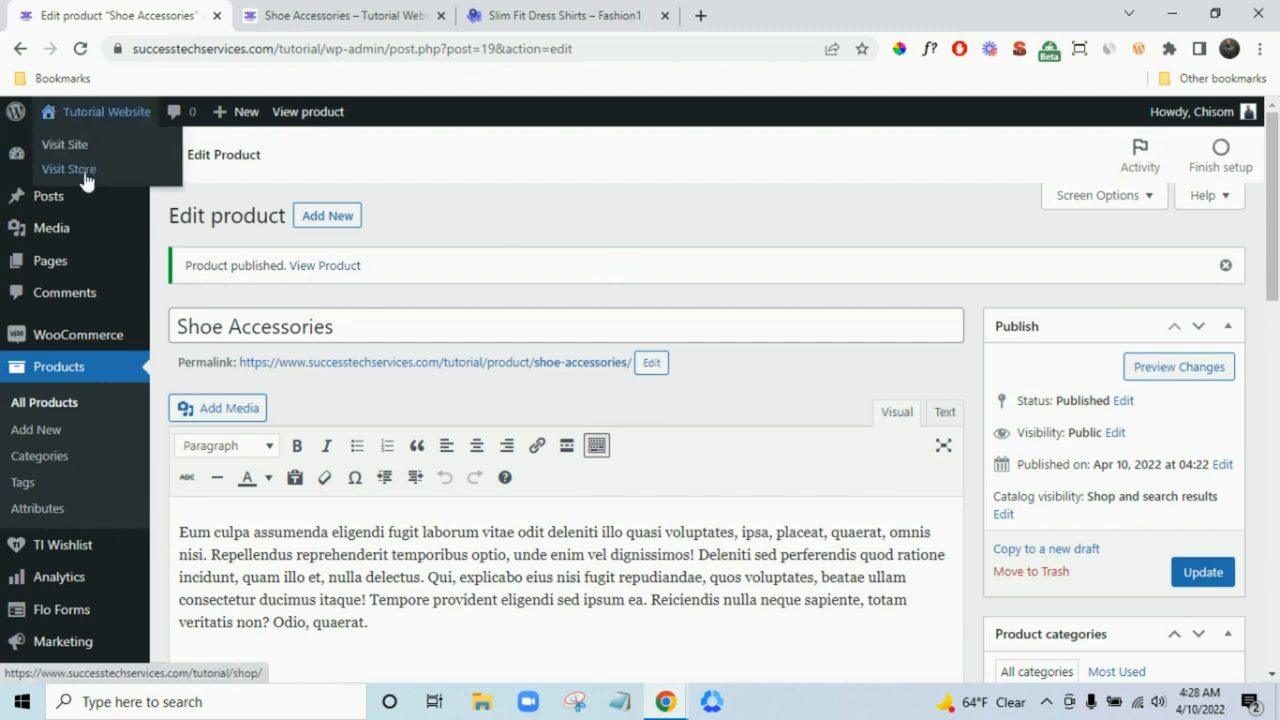
{"action": "right_click", "coordinate": [87, 178]}
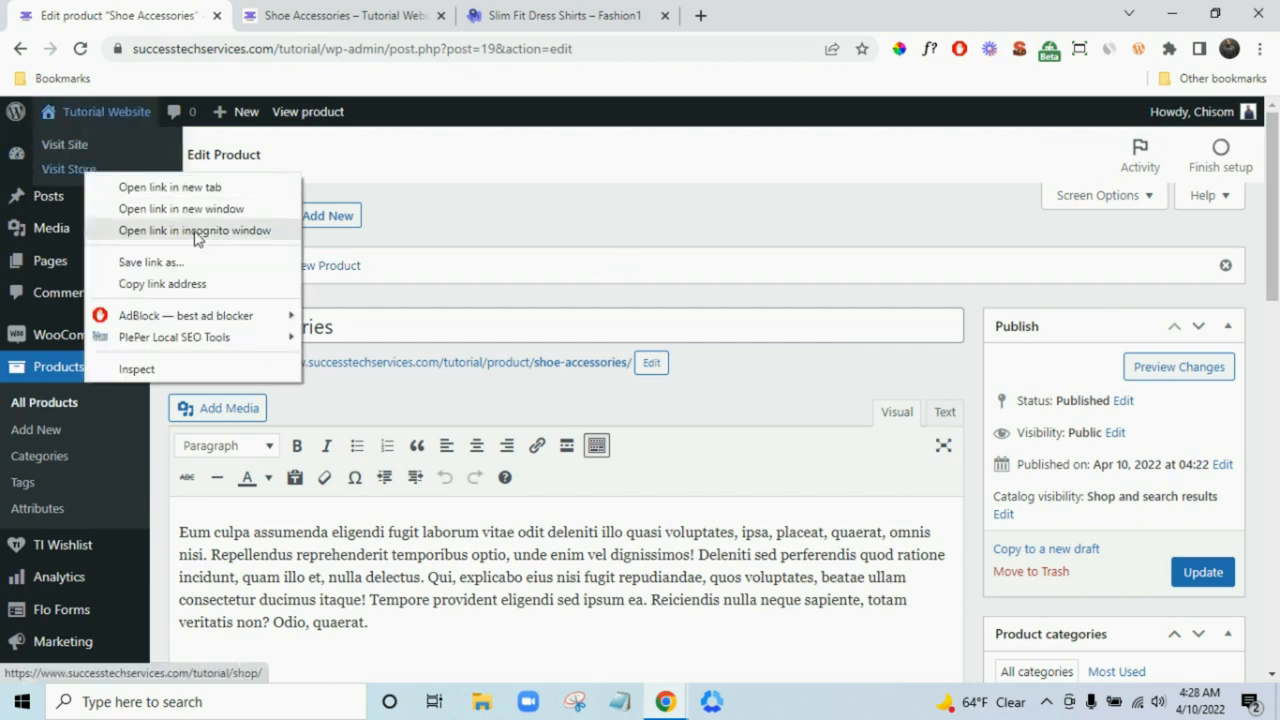
{"action": "left_click", "coordinate": [197, 232]}
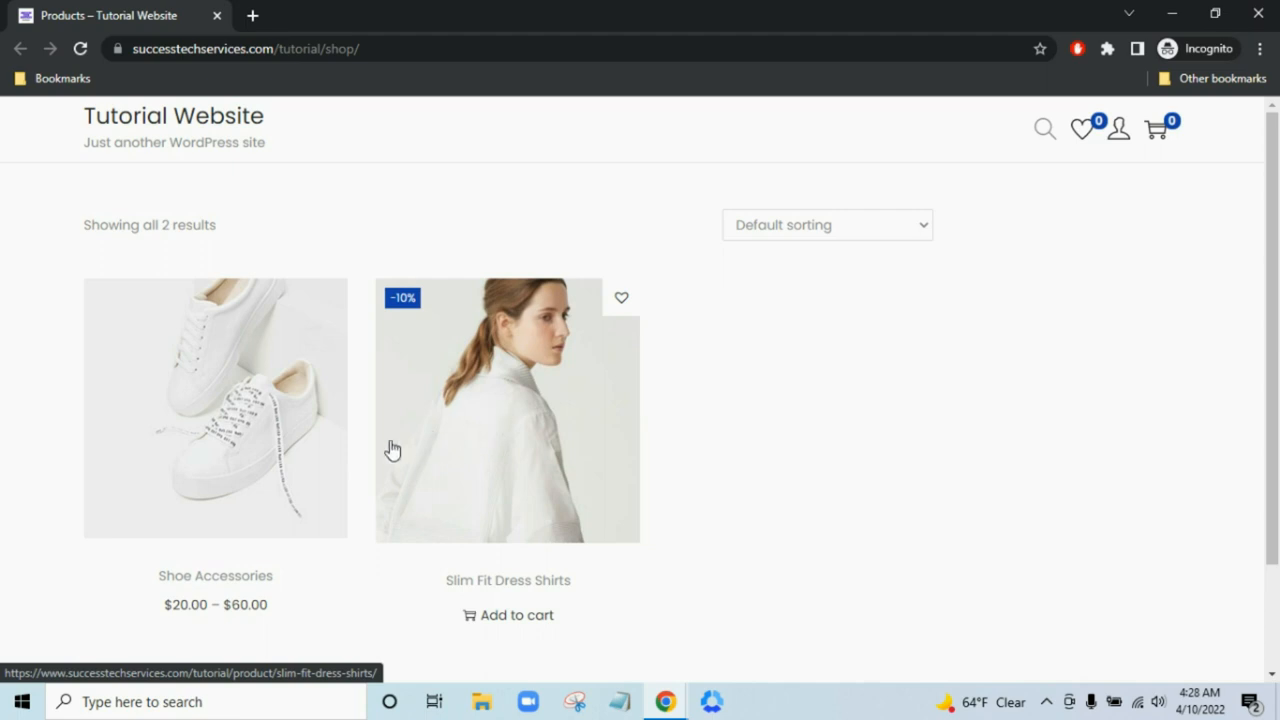
- Add the Cap variant of Shoe Accessories to the cart and proceed to checkout
{"action": "left_click", "coordinate": [265, 452]}
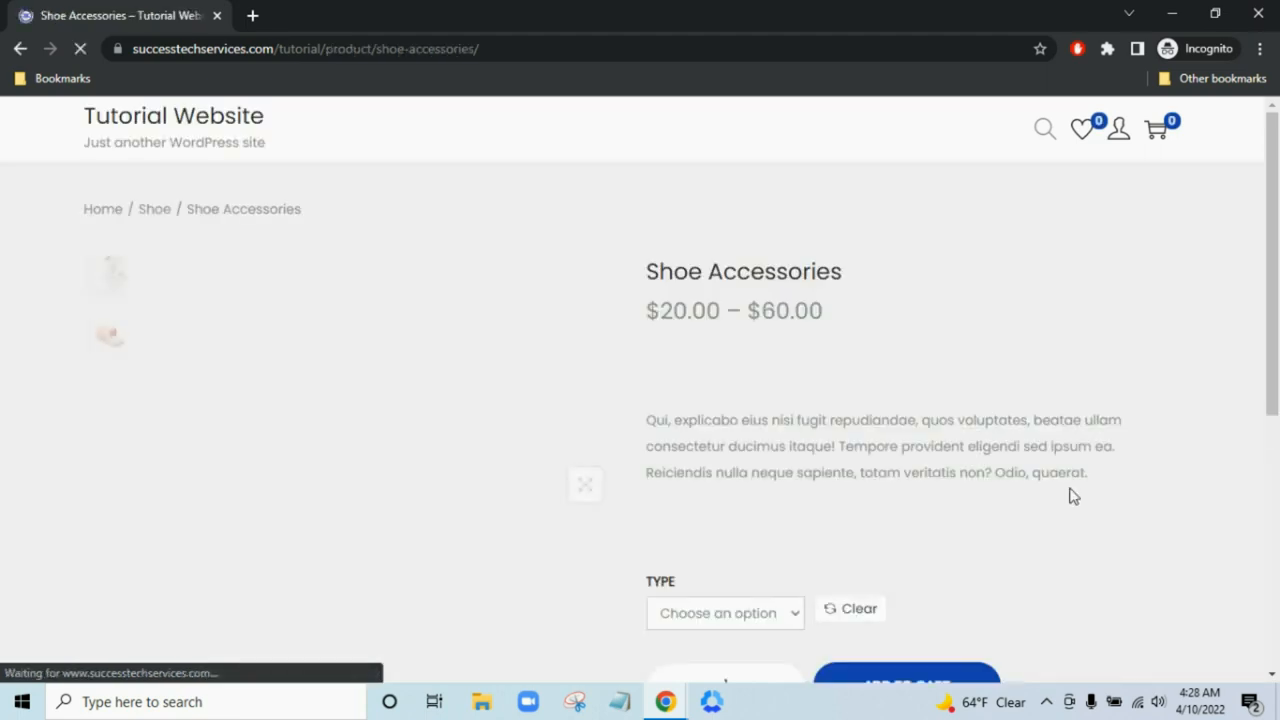
{"action": "scroll", "coordinate": [1032, 465], "scroll_direction": "down", "scroll_amount": 1}
{"action": "left_click", "coordinate": [680, 520]}
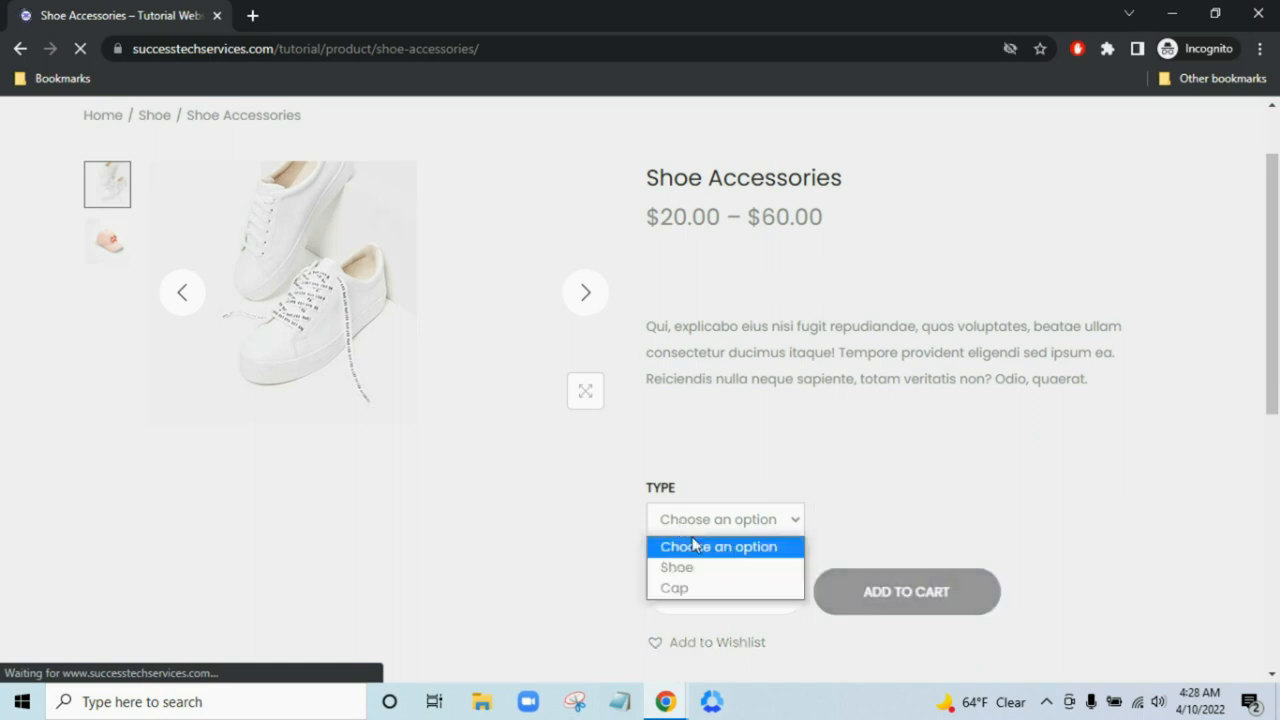
{"action": "left_click", "coordinate": [696, 590]}
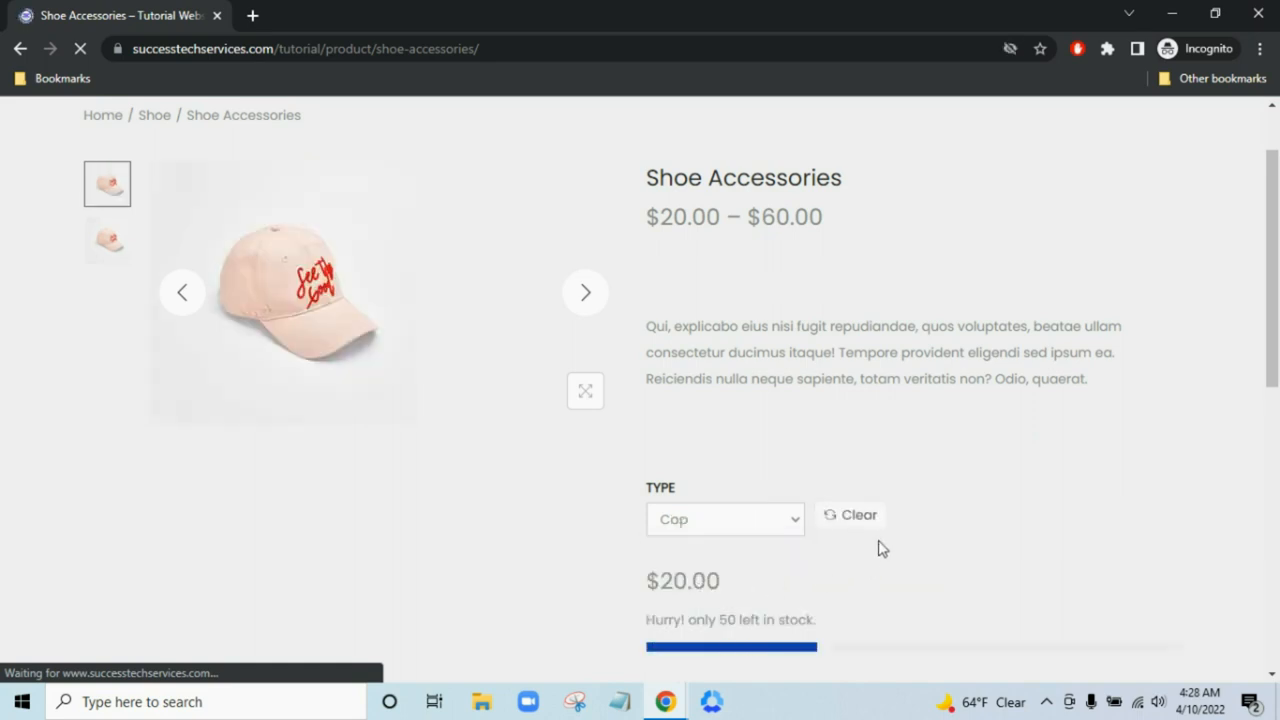
{"action": "scroll", "coordinate": [880, 548], "scroll_direction": "down", "scroll_amount": 2}
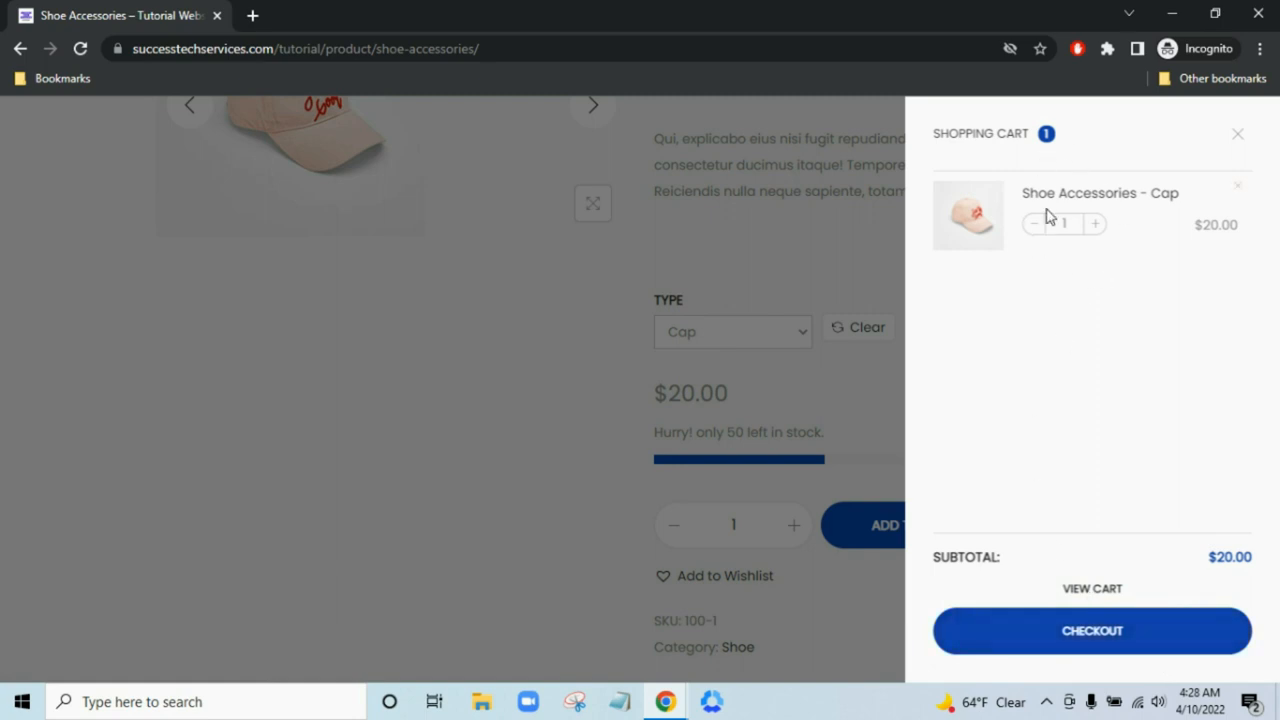
{"action": "left_click", "coordinate": [1136, 632]}
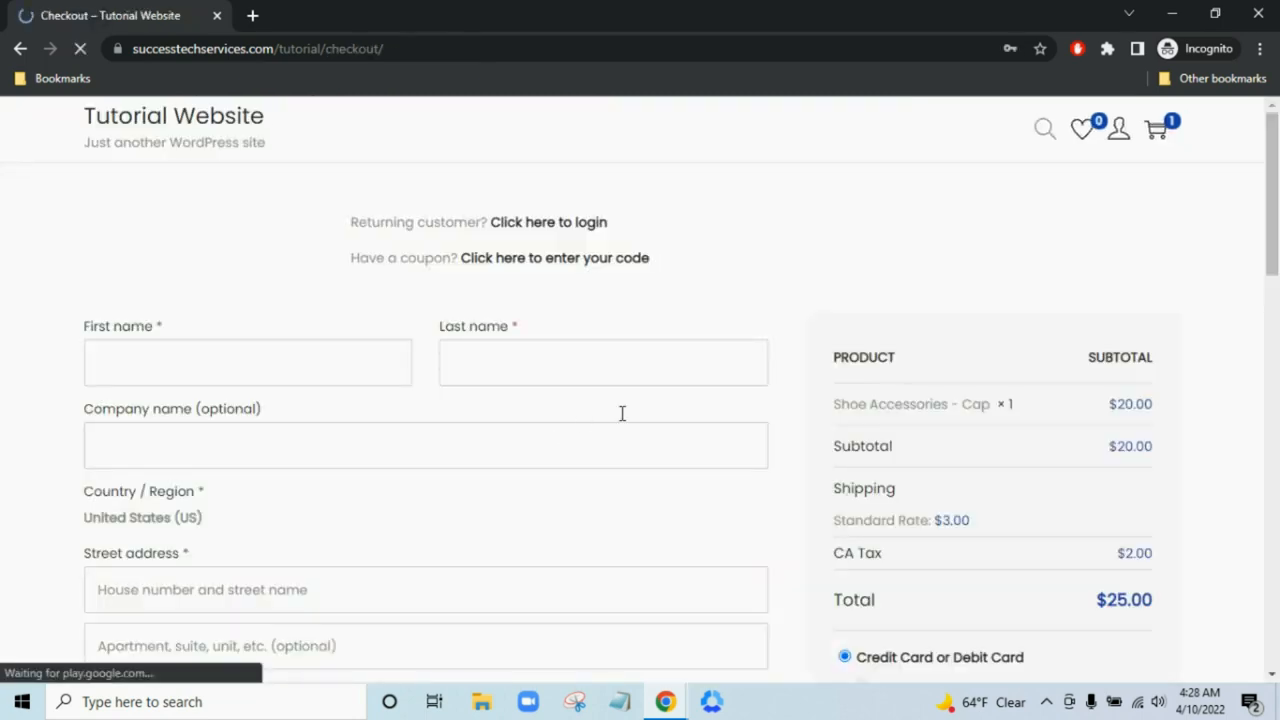
- Enter the customer's first and last name in the billing details
{"action": "scroll", "coordinate": [780, 349], "scroll_direction": "down", "scroll_amount": 1}
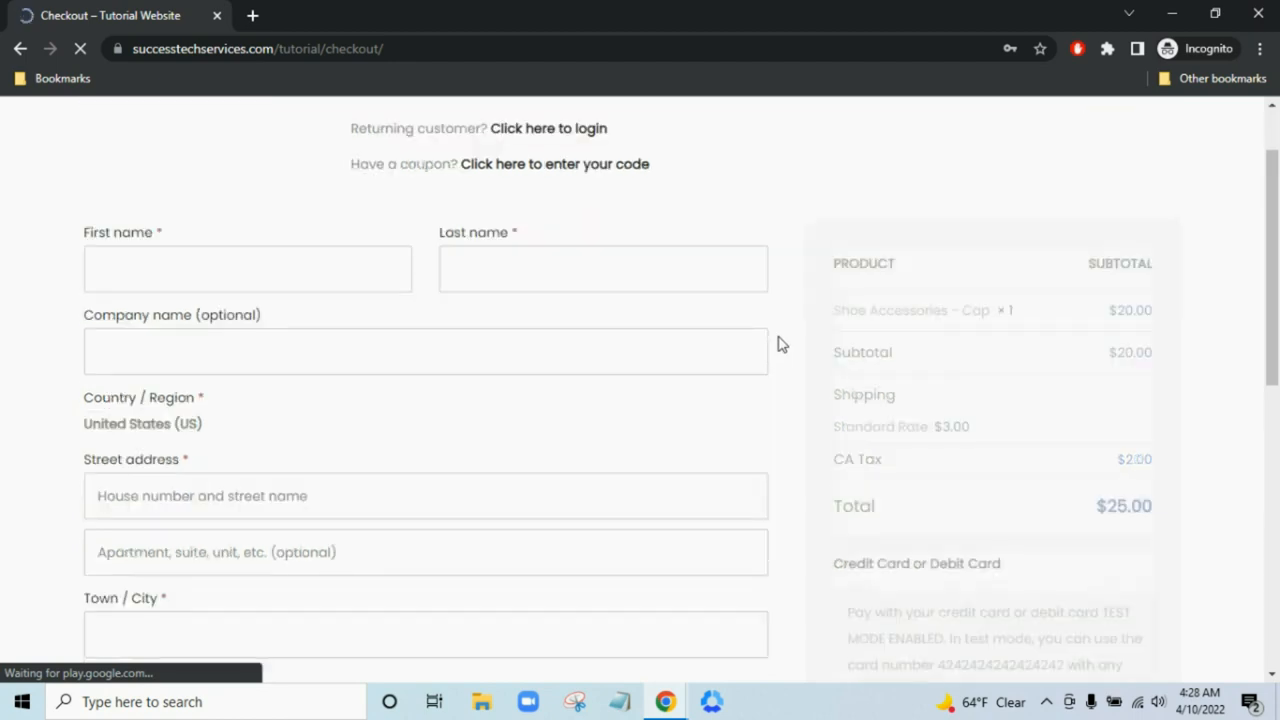
{"action": "scroll", "coordinate": [780, 344], "scroll_direction": "down", "scroll_amount": 2}
{"action": "scroll", "coordinate": [400, 409], "scroll_direction": "up", "scroll_amount": 3}
{"action": "left_click", "coordinate": [351, 352]}
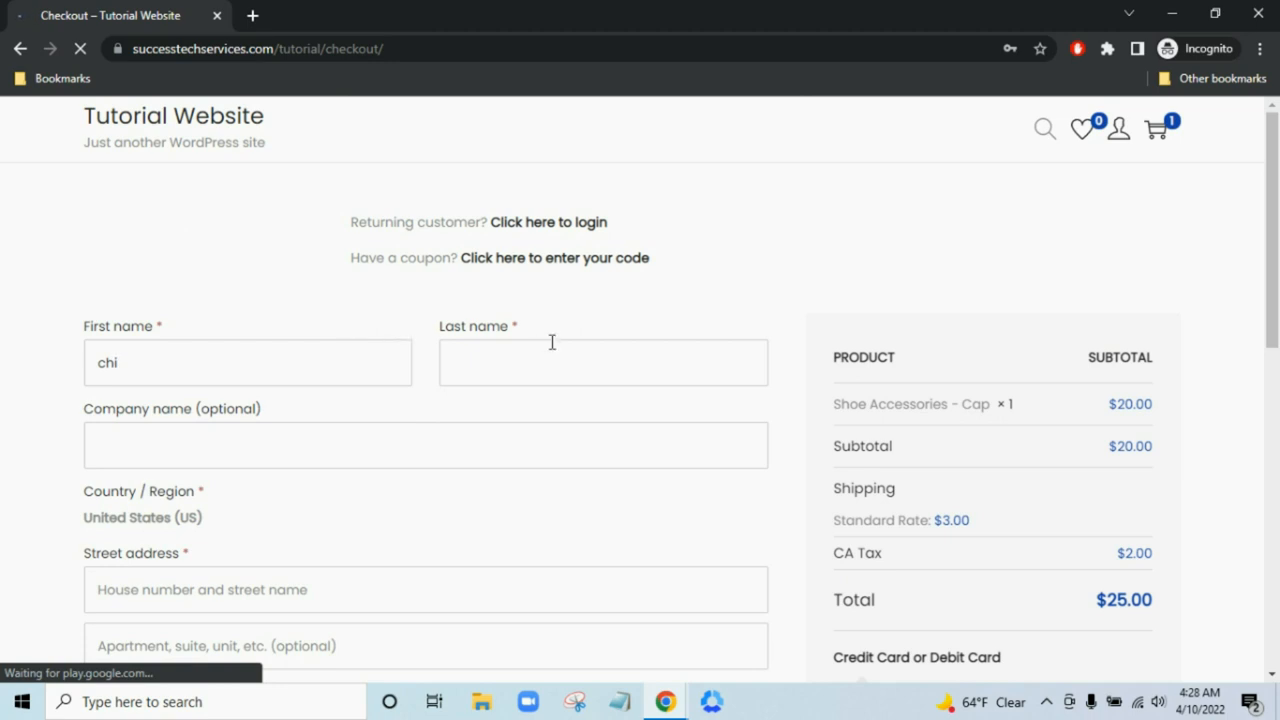
{"action": "left_click", "coordinate": [596, 374]}
{"action": "type", "text": "chiso,"}
{"action": "key", "text": "BackSpace"}
- Fill in the billing street address and the town or city
{"action": "scroll", "coordinate": [260, 451], "scroll_direction": "down", "scroll_amount": 3}
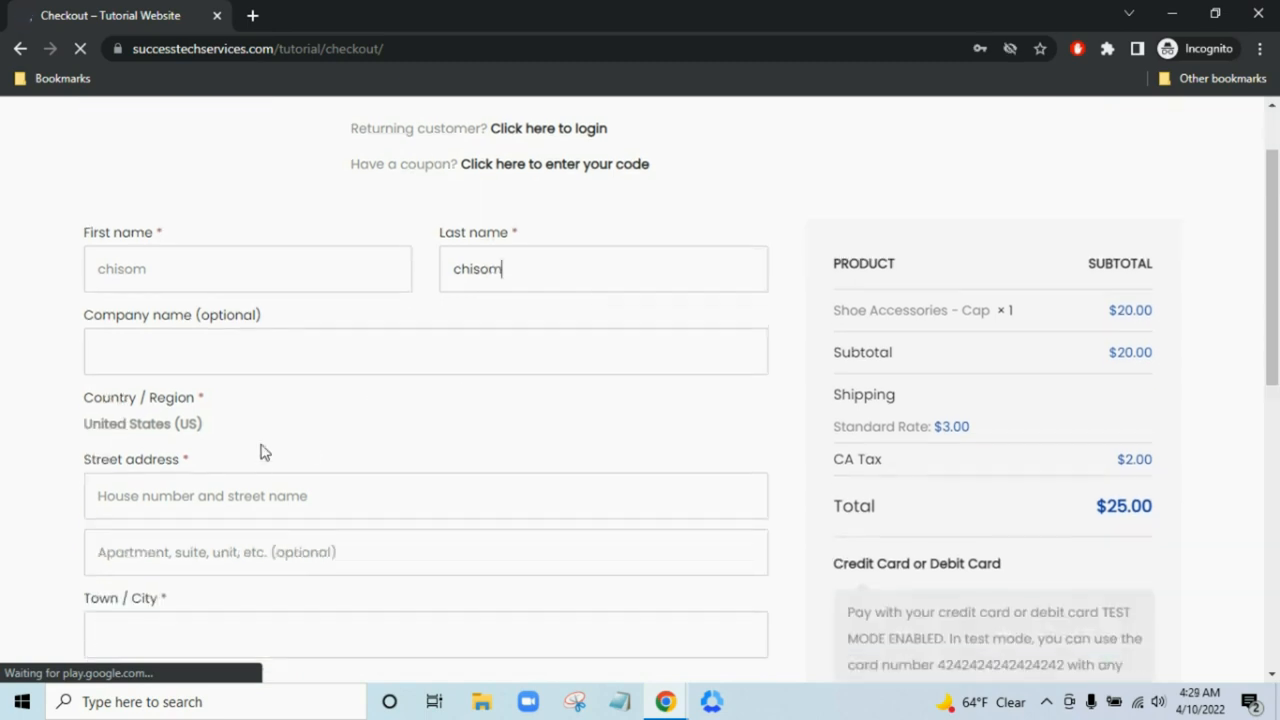
{"action": "left_click", "coordinate": [296, 323]}
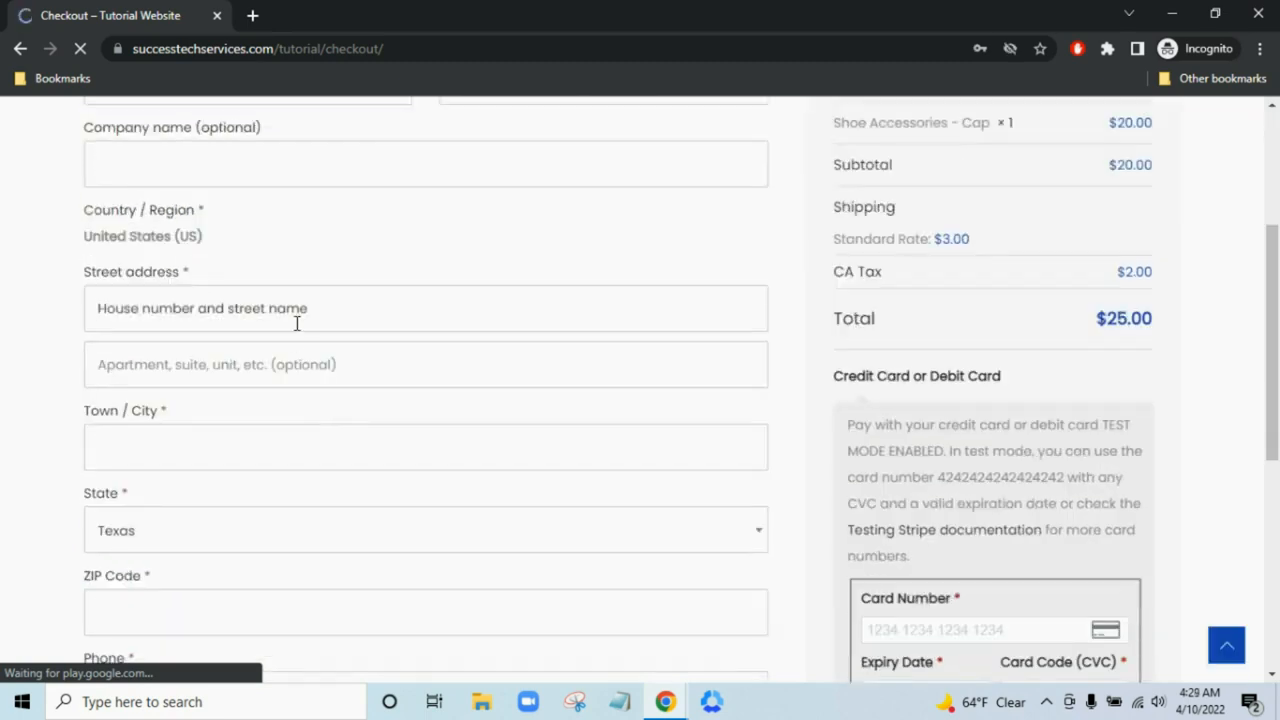
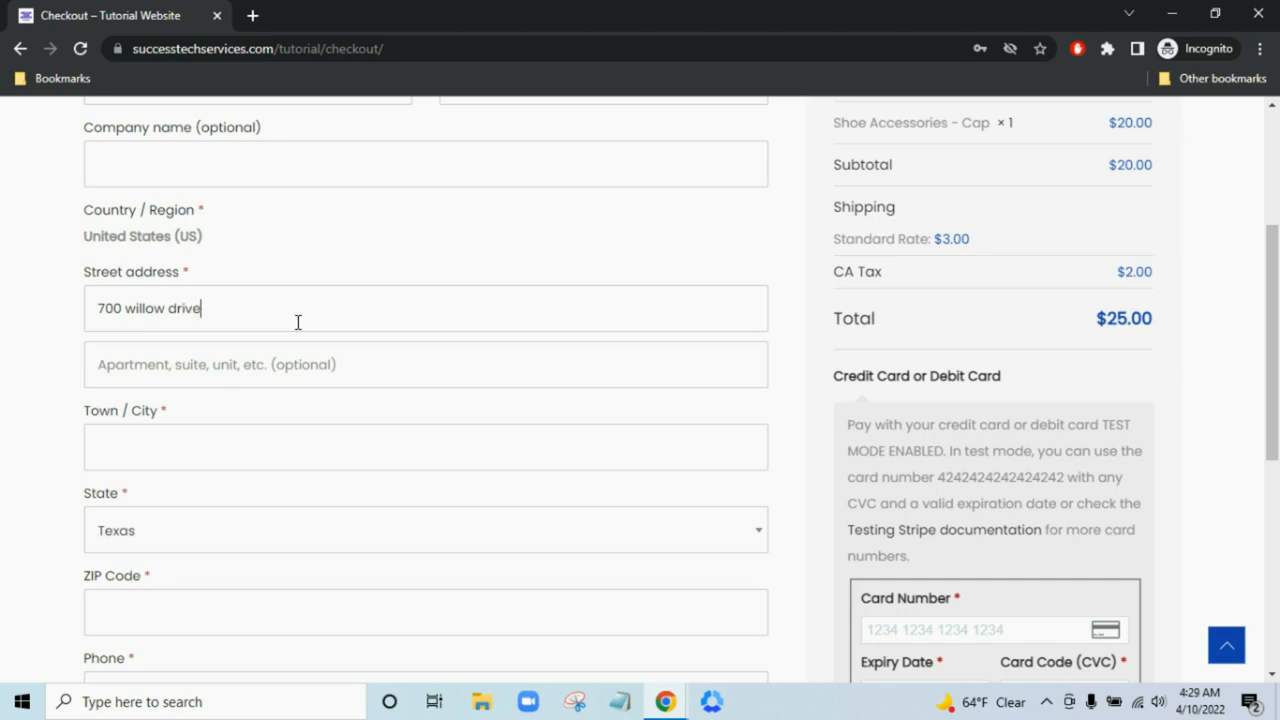
{"action": "scroll", "coordinate": [250, 360], "scroll_direction": "down", "scroll_amount": 2}
{"action": "left_click", "coordinate": [283, 246]}
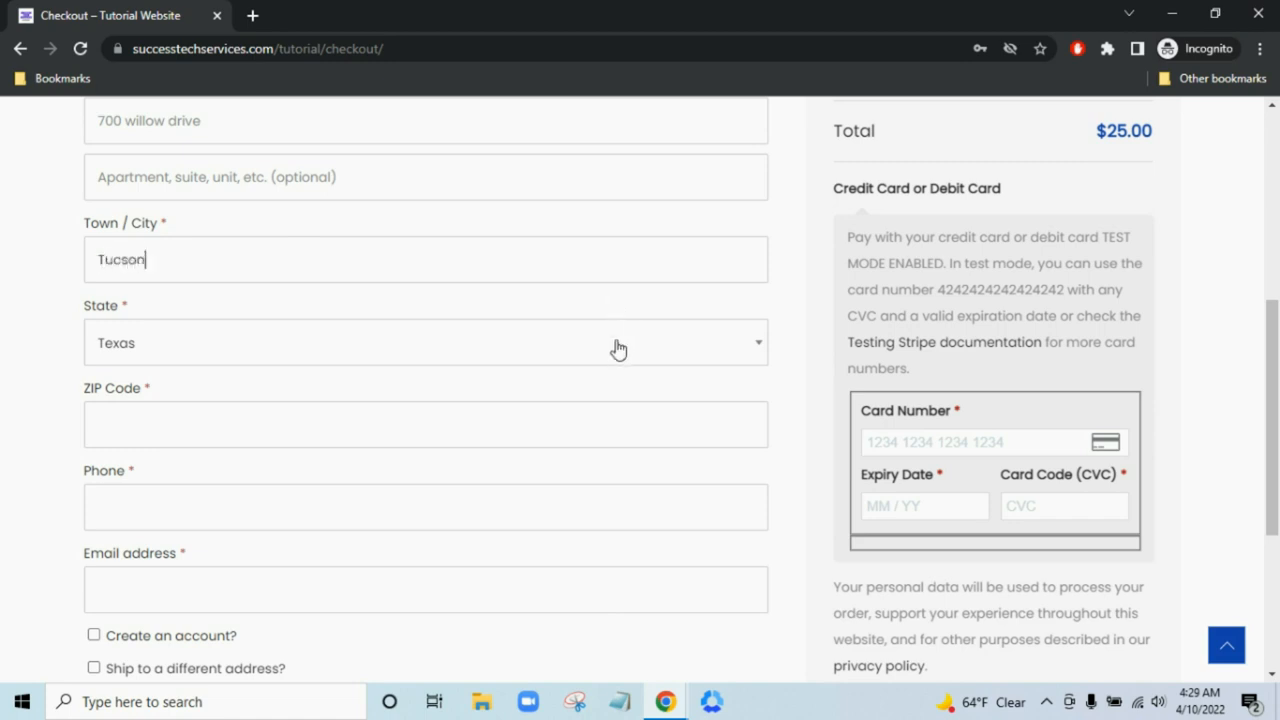
- Set the billing state to Arizona, select the ZIP Code field, and open a new browser tab
{"action": "left_click", "coordinate": [615, 348]}
{"action": "type", "text": "ariz"}
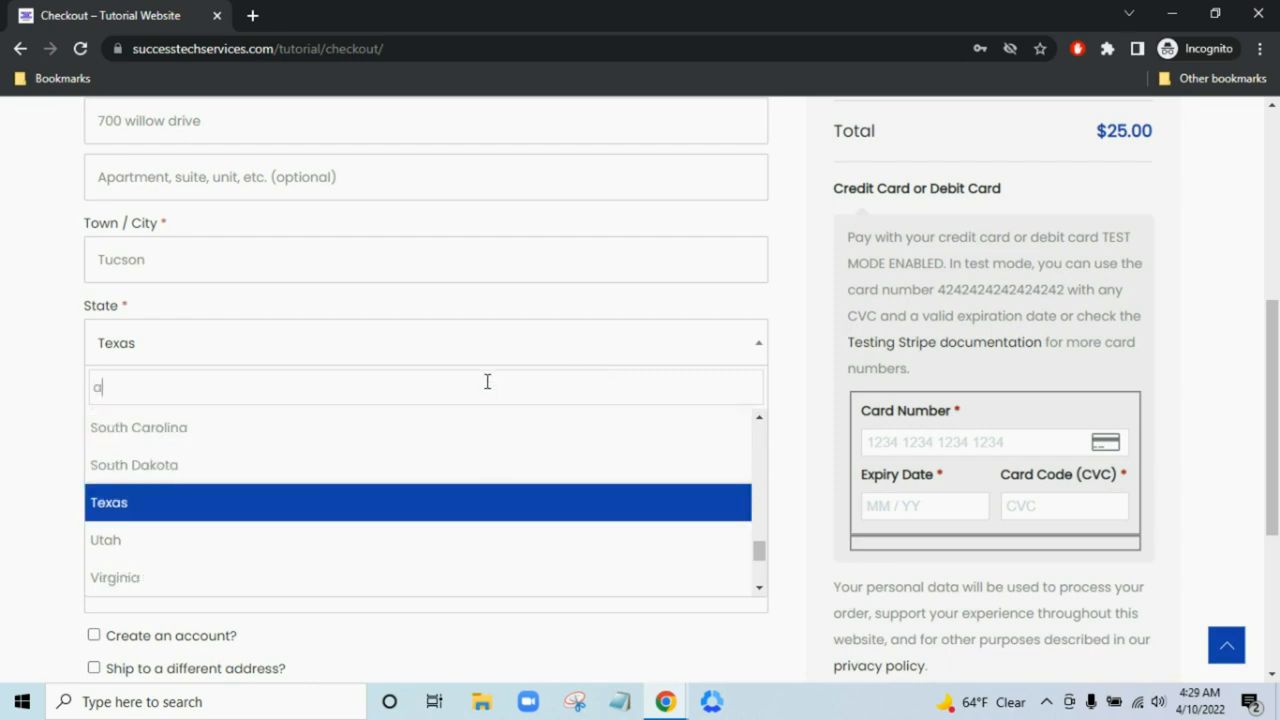
{"action": "left_click", "coordinate": [463, 428]}
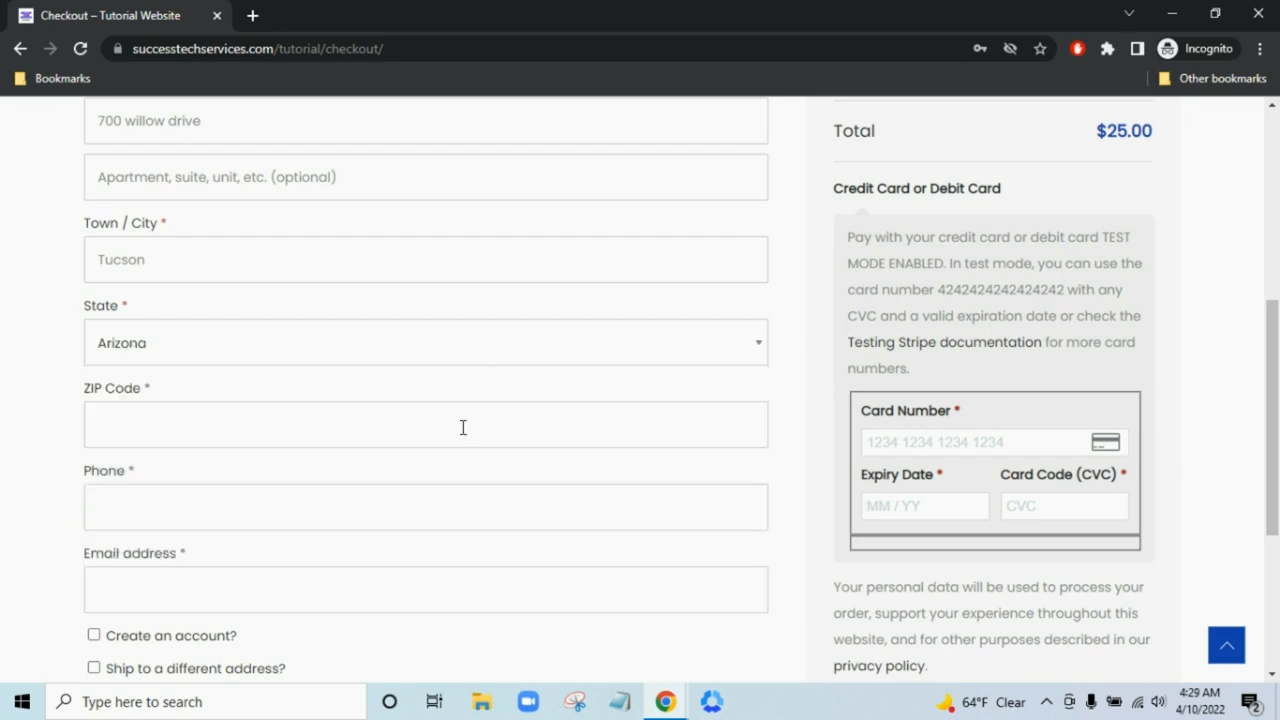
{"action": "left_click", "coordinate": [462, 440]}
{"action": "left_click", "coordinate": [252, 15]}
- Search Google for 'mcdonalds tucson' and paste its ZIP 85705 into the checkout ZIP Code field
{"action": "type", "text": "mc"}
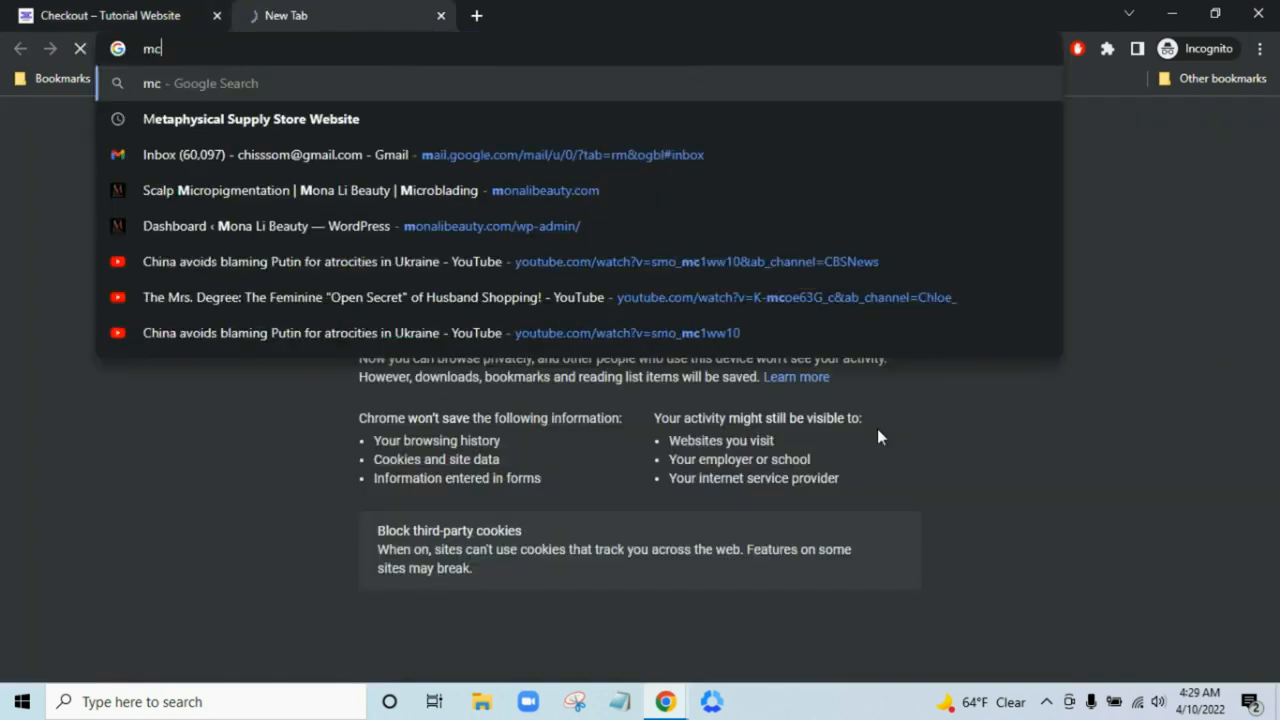
{"action": "type", "text": "donalds "}
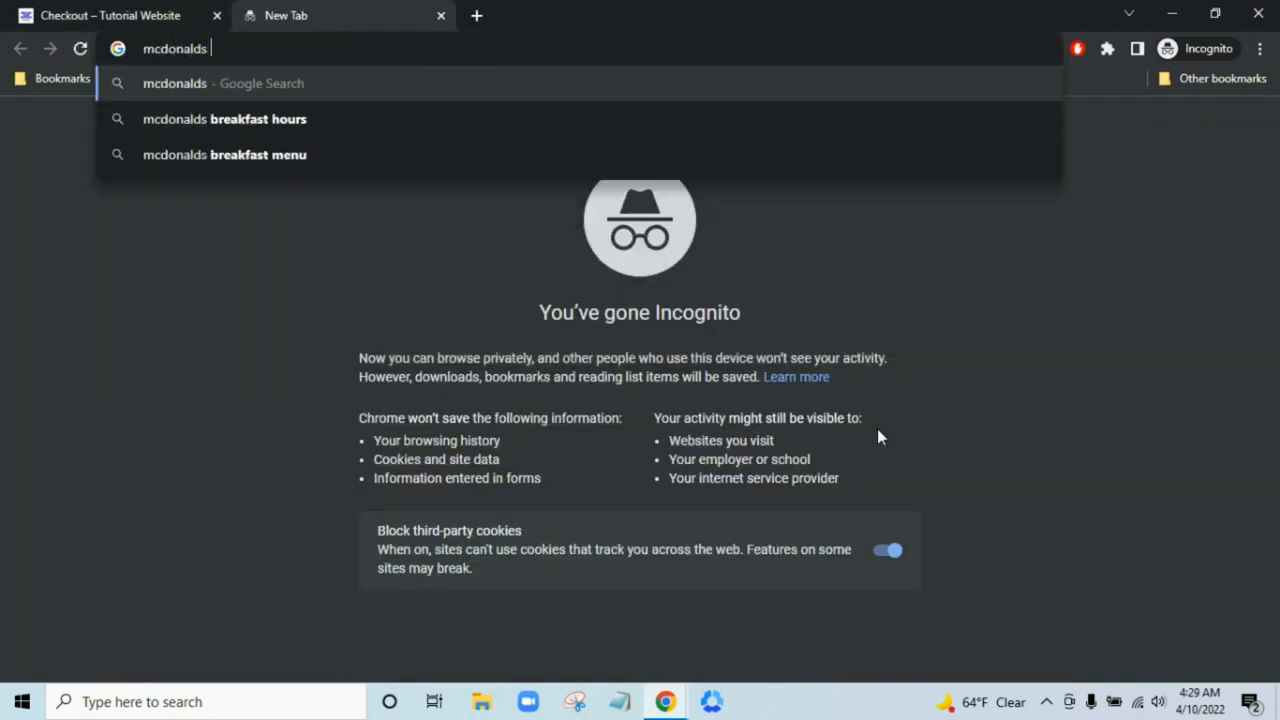
{"action": "type", "text": "ariz"}
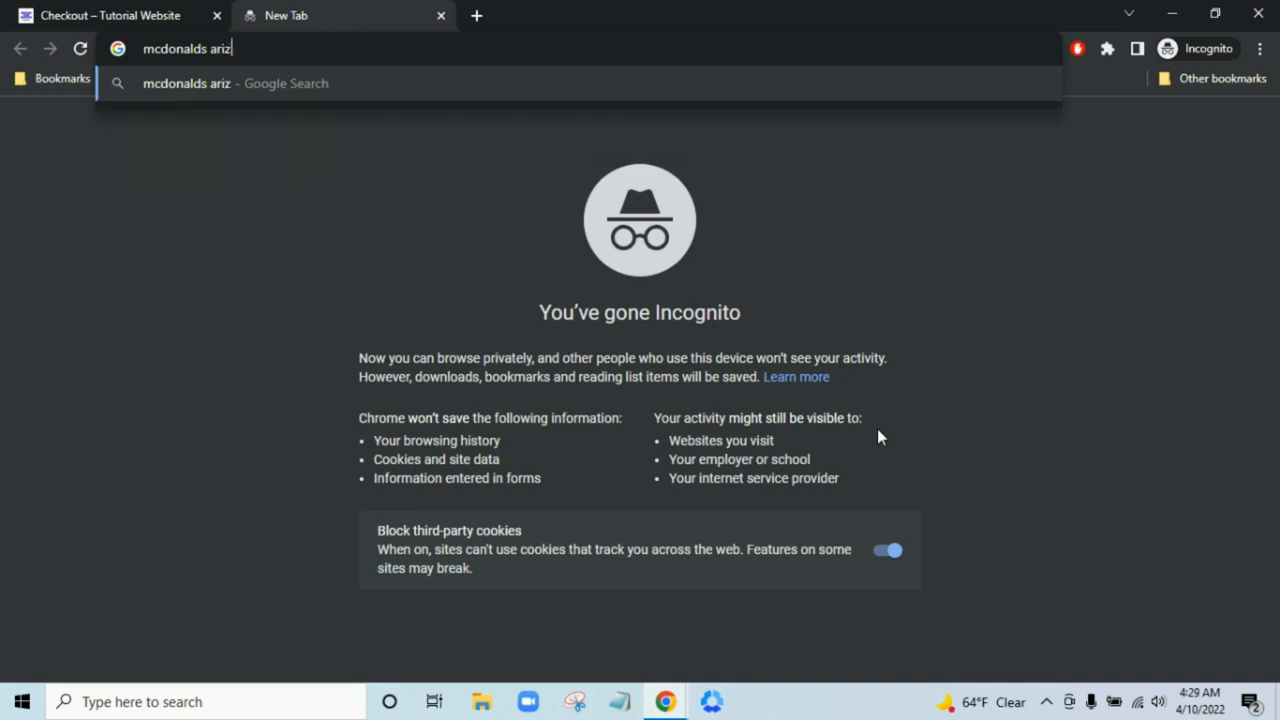
{"action": "type", "text": "ona"}
{"action": "key", "text": "BackSpace"}
{"action": "key", "text": "BackSpace"}
{"action": "key", "text": "BackSpace"}
{"action": "key", "text": "BackSpace"}
{"action": "key", "text": "BackSpace"}
{"action": "key", "text": "BackSpace"}
{"action": "key", "text": "BackSpace"}
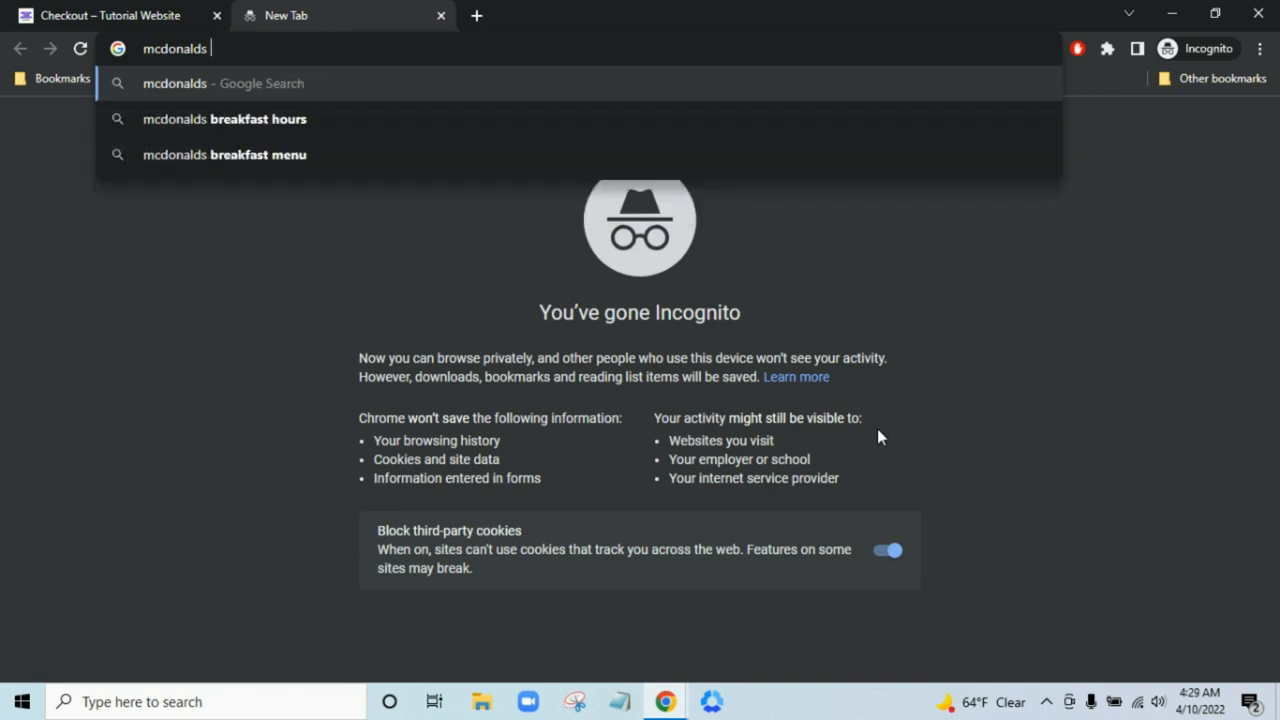
{"action": "type", "text": "tucson"}
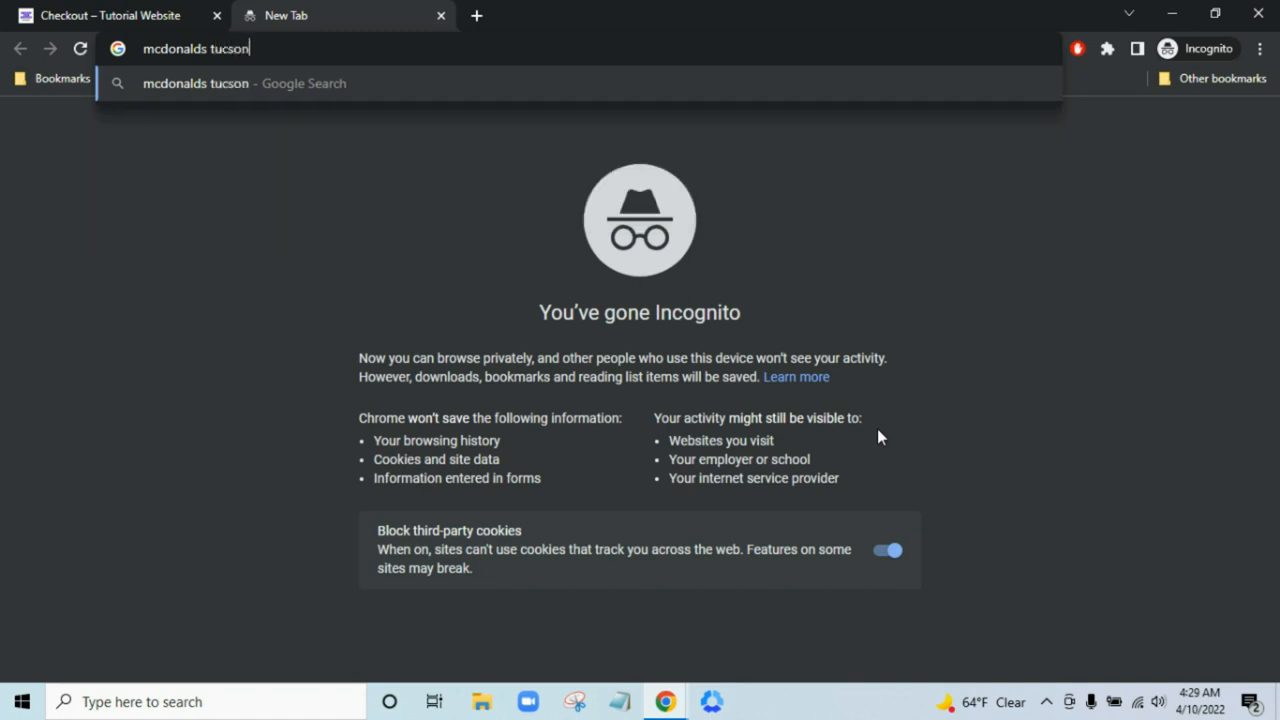
{"action": "key", "text": "Return"}
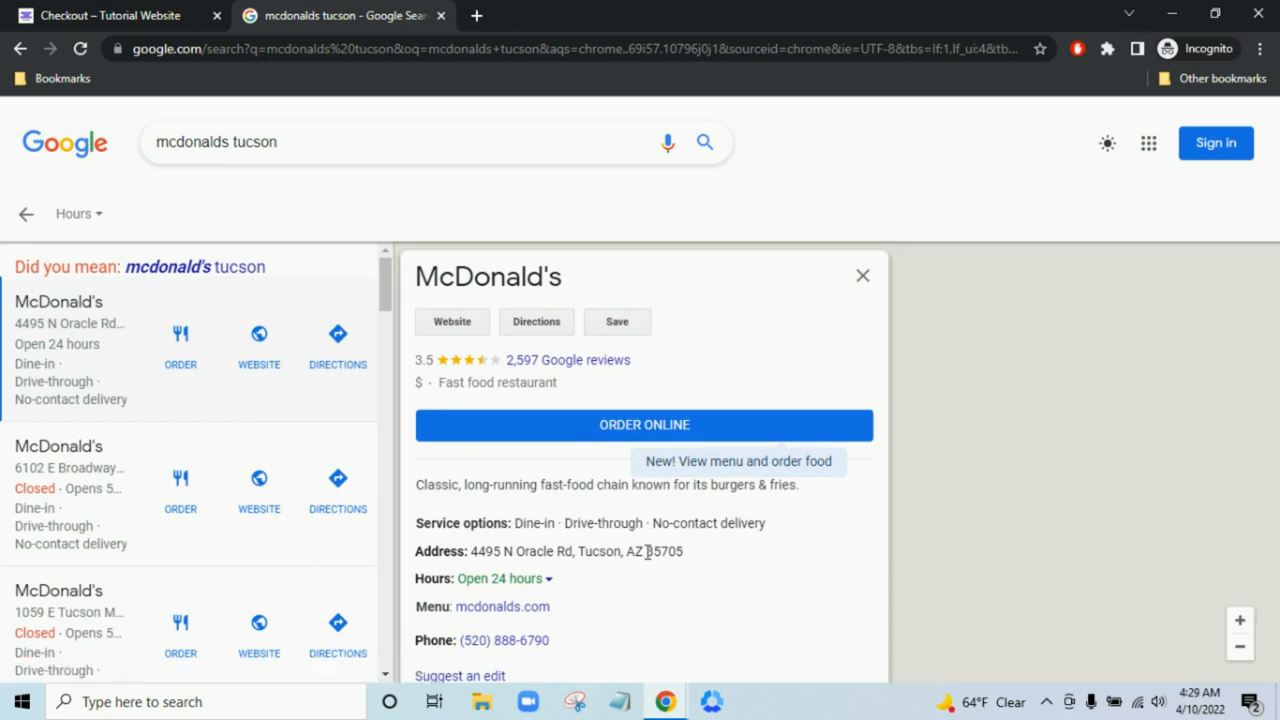
{"action": "left_click_drag", "start_coordinate": [647, 552], "coordinate": [710, 562]}
{"action": "key", "text": "ctrl+c"}
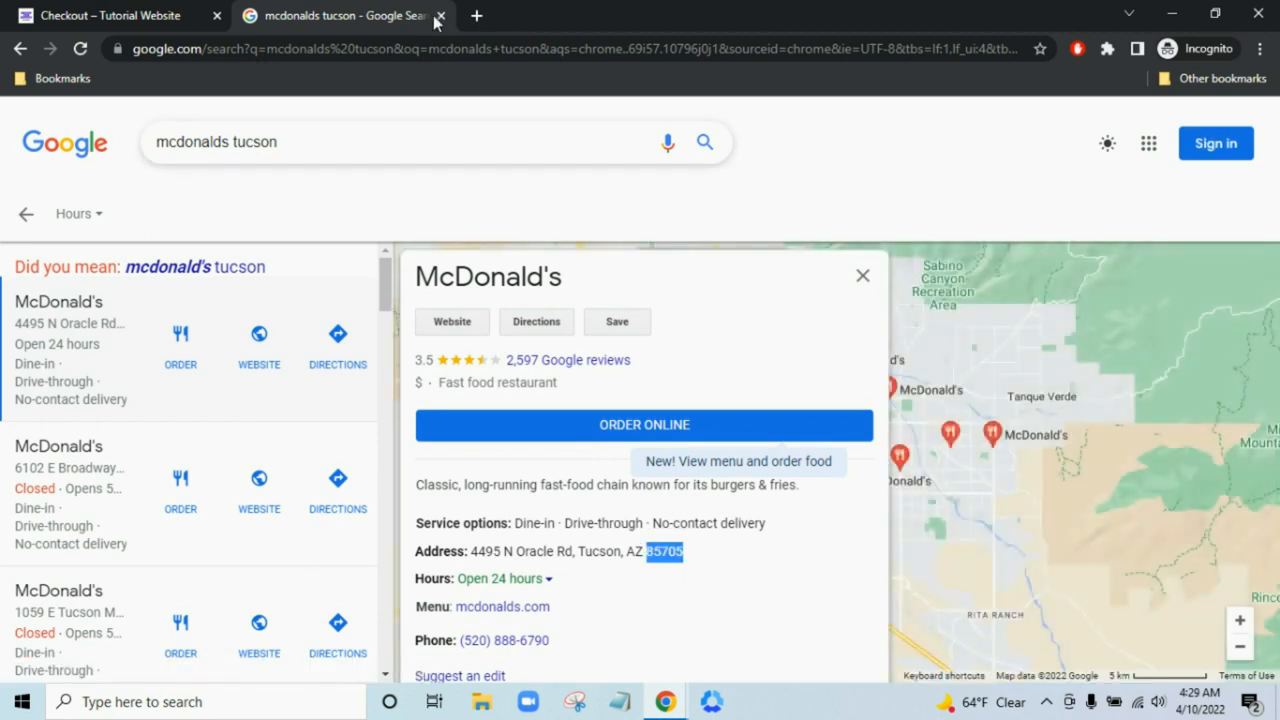
{"action": "left_click", "coordinate": [440, 17]}
{"action": "key", "text": "ctrl+v"}
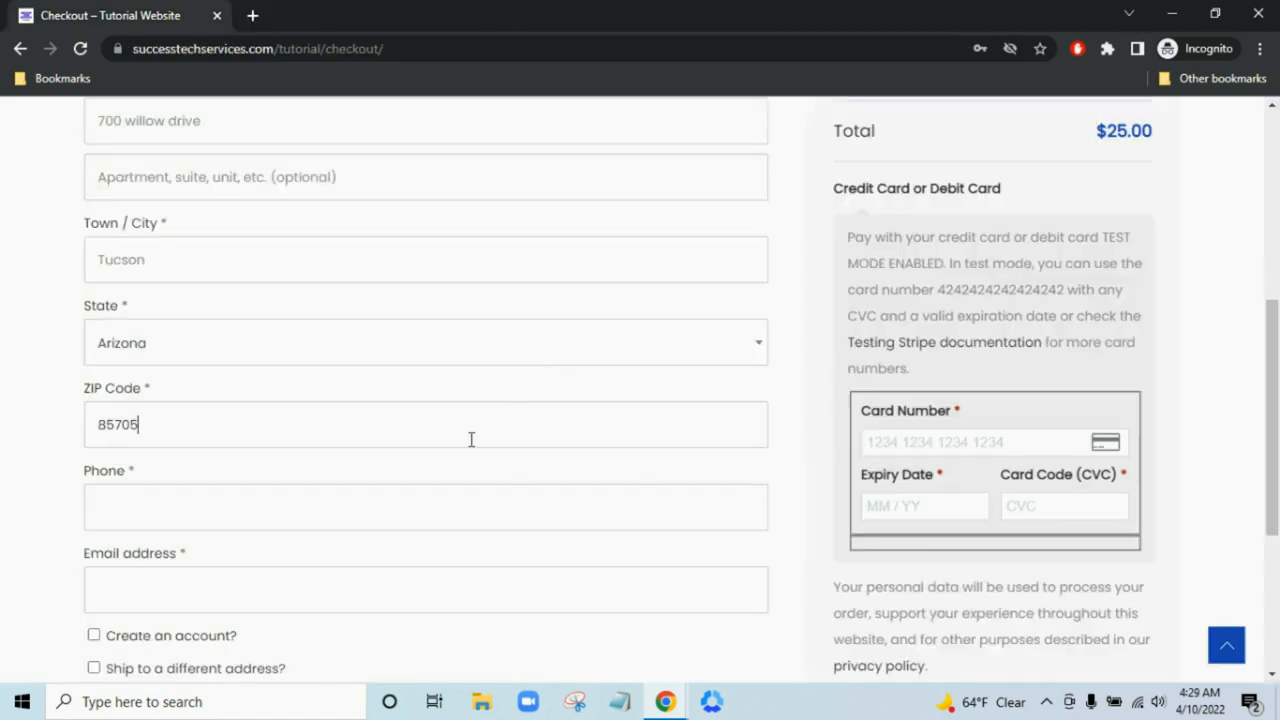
- Enter the customer's phone number and e-mail address, then tick 'Create an account?'
{"action": "left_click", "coordinate": [467, 512]}
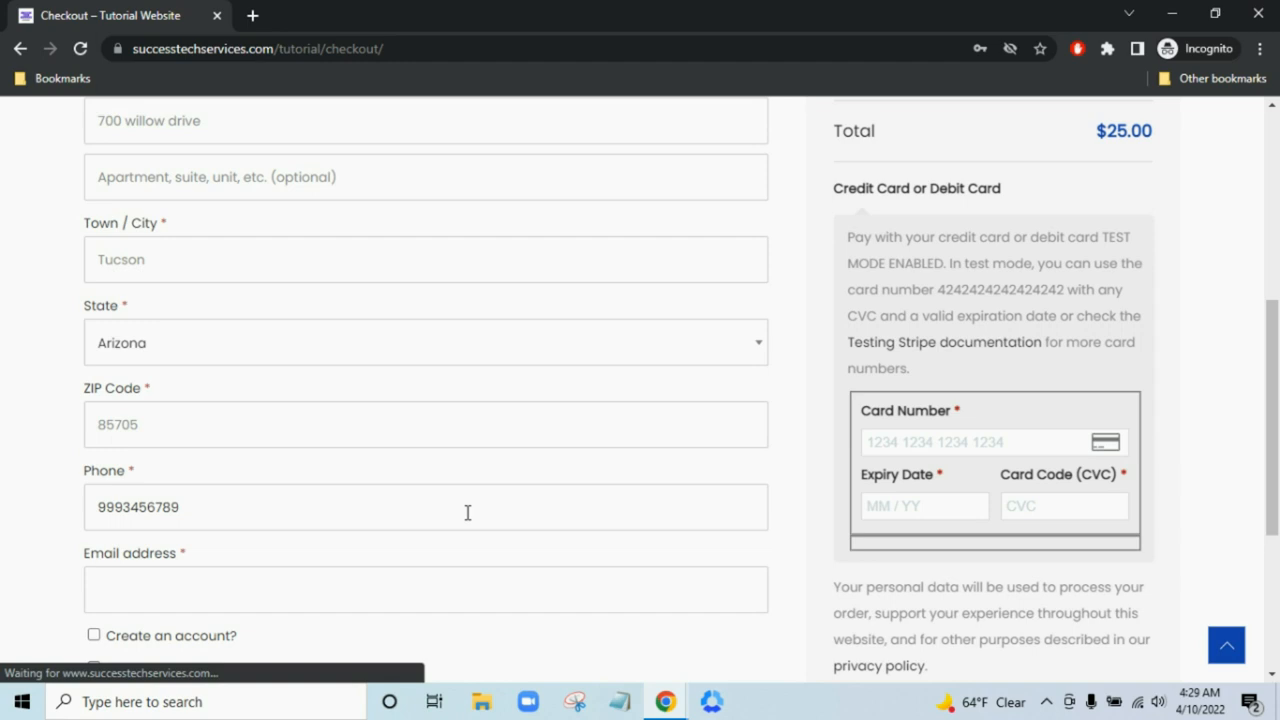
{"action": "scroll", "coordinate": [466, 511], "scroll_direction": "down", "scroll_amount": 3}
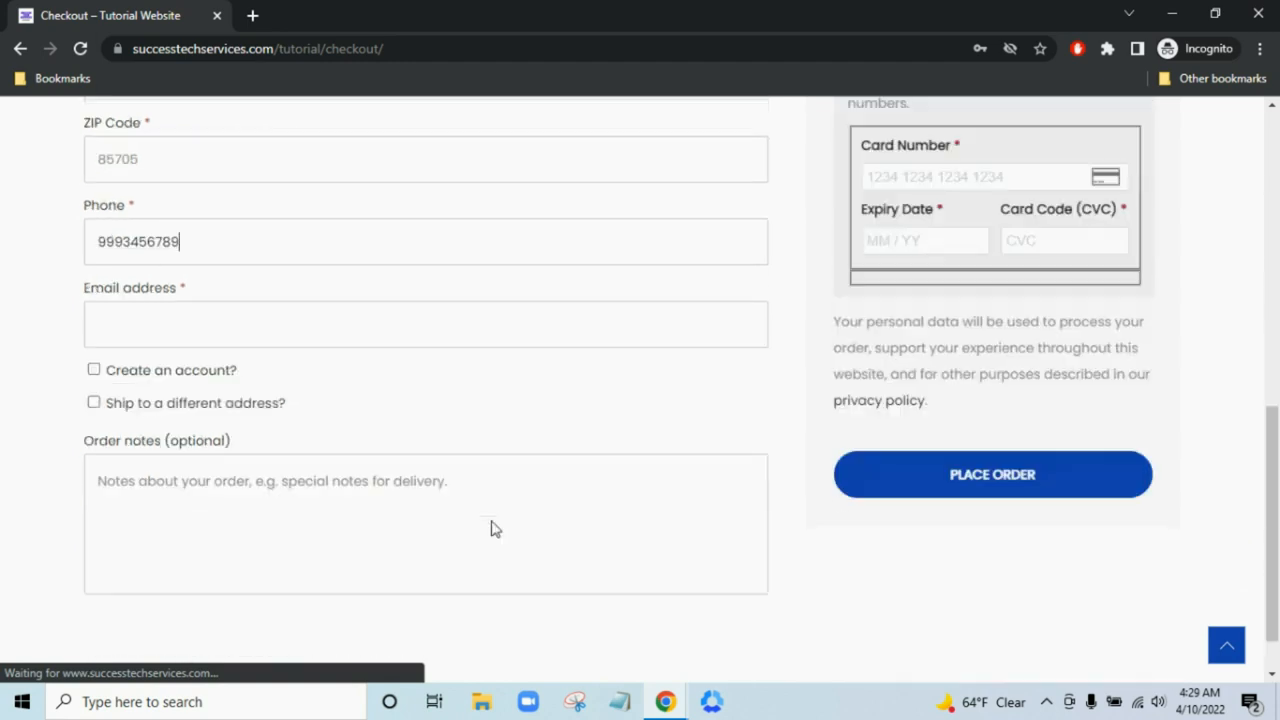
{"action": "left_click", "coordinate": [406, 311]}
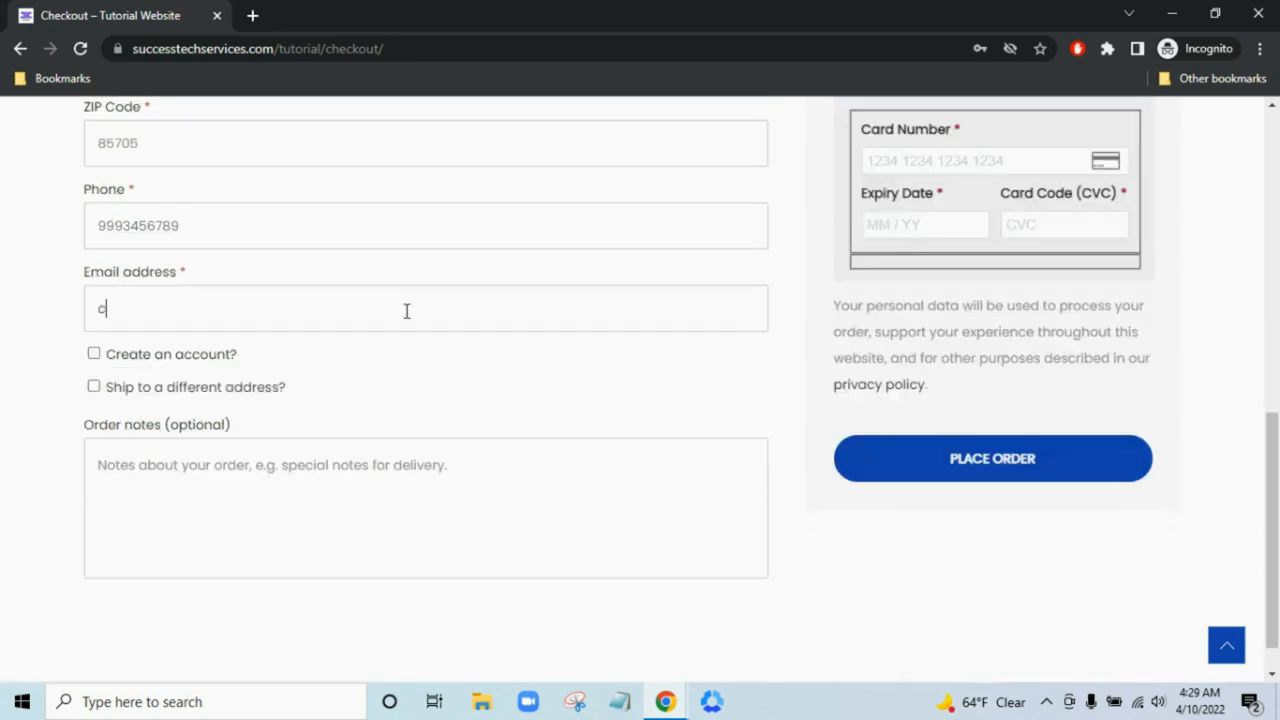
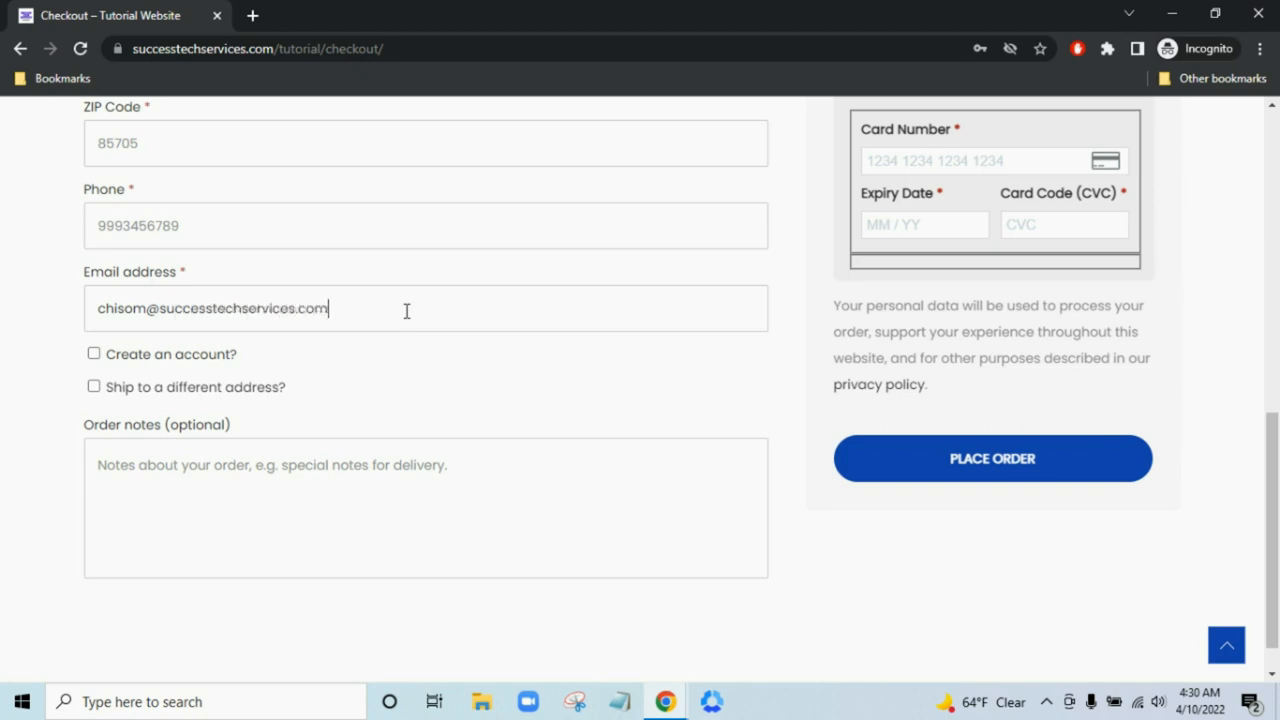
{"action": "left_click", "coordinate": [222, 358]}
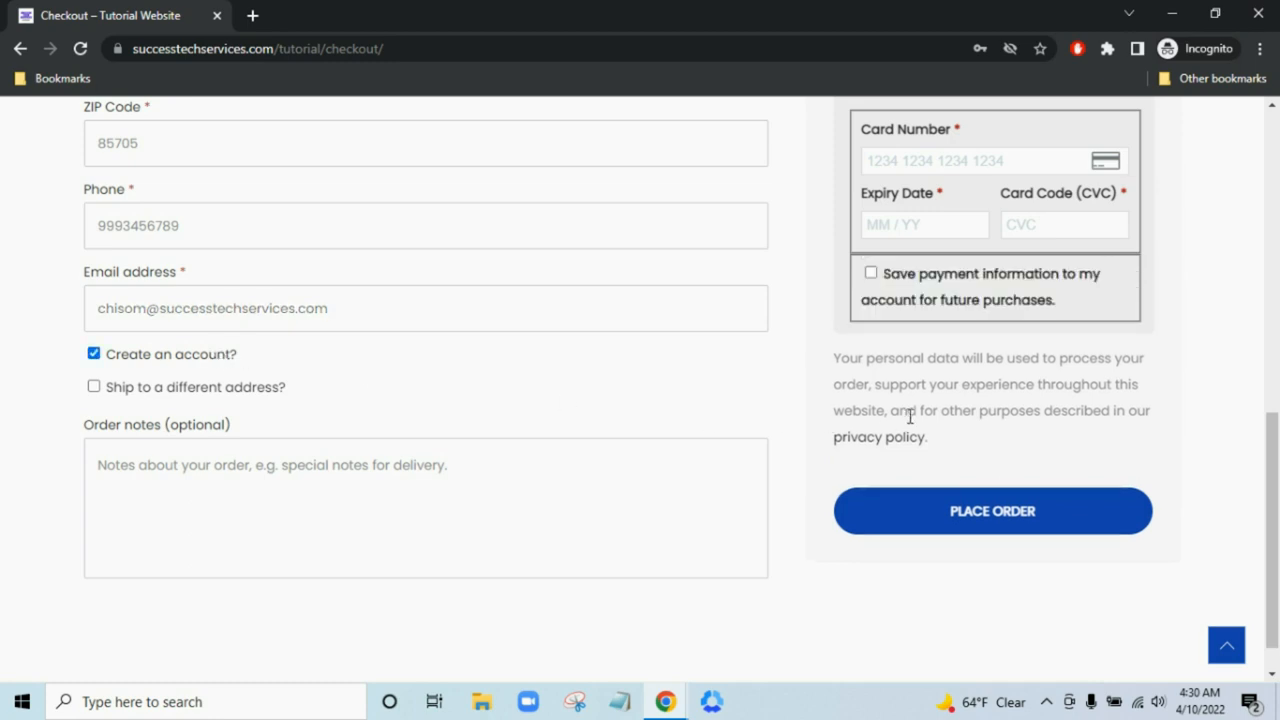
{"action": "scroll", "coordinate": [909, 414], "scroll_direction": "up", "scroll_amount": 3}
- Untick 'Create an account?' on the checkout
{"action": "scroll", "coordinate": [352, 462], "scroll_direction": "up", "scroll_amount": 1}
{"action": "scroll", "coordinate": [423, 420], "scroll_direction": "up", "scroll_amount": 1}
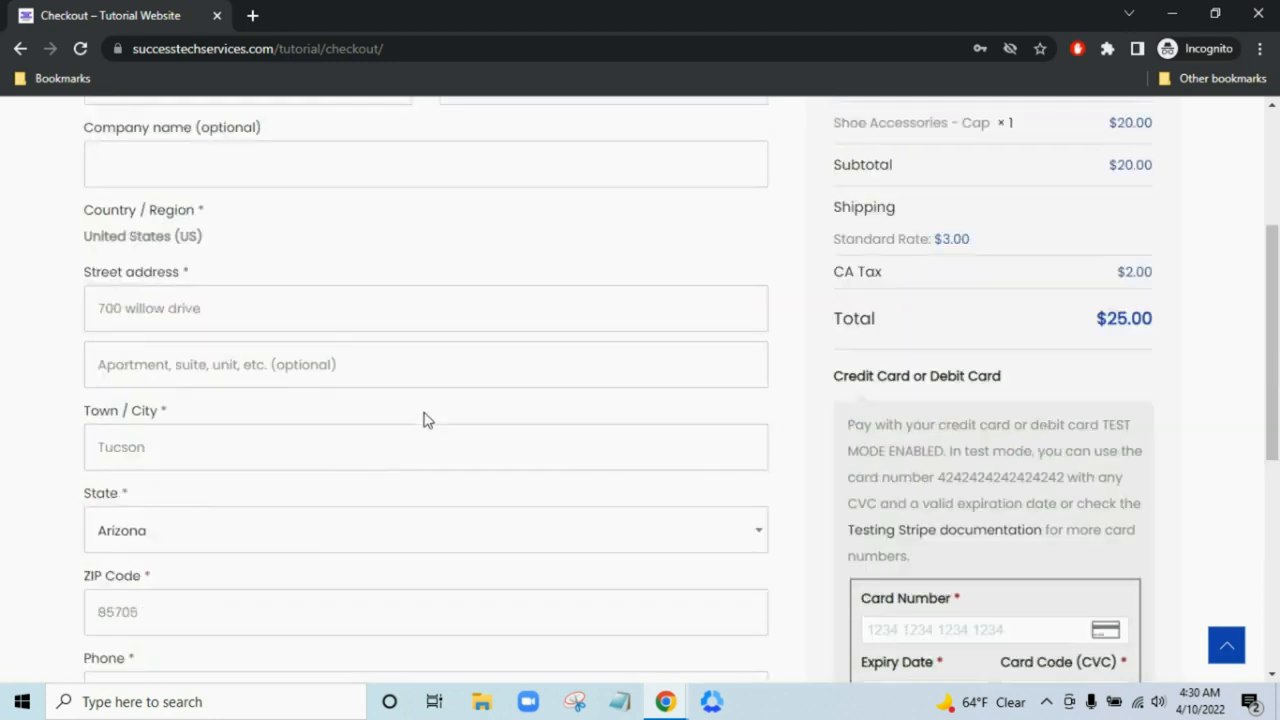
{"action": "scroll", "coordinate": [317, 449], "scroll_direction": "down", "scroll_amount": 5}
{"action": "left_click", "coordinate": [188, 358]}
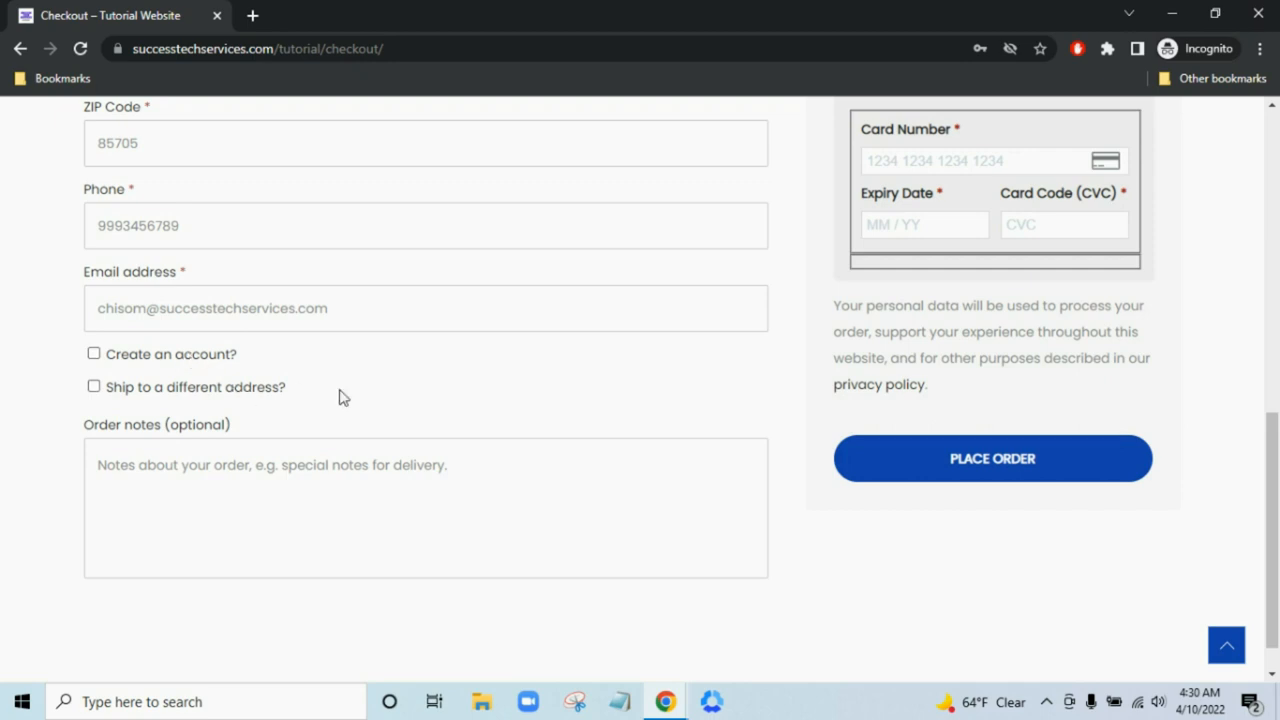
- Copy the test card number from the payment note into the Card Number field
{"action": "scroll", "coordinate": [1057, 334], "scroll_direction": "up", "scroll_amount": 4}
{"action": "scroll", "coordinate": [1018, 405], "scroll_direction": "down", "scroll_amount": 1}
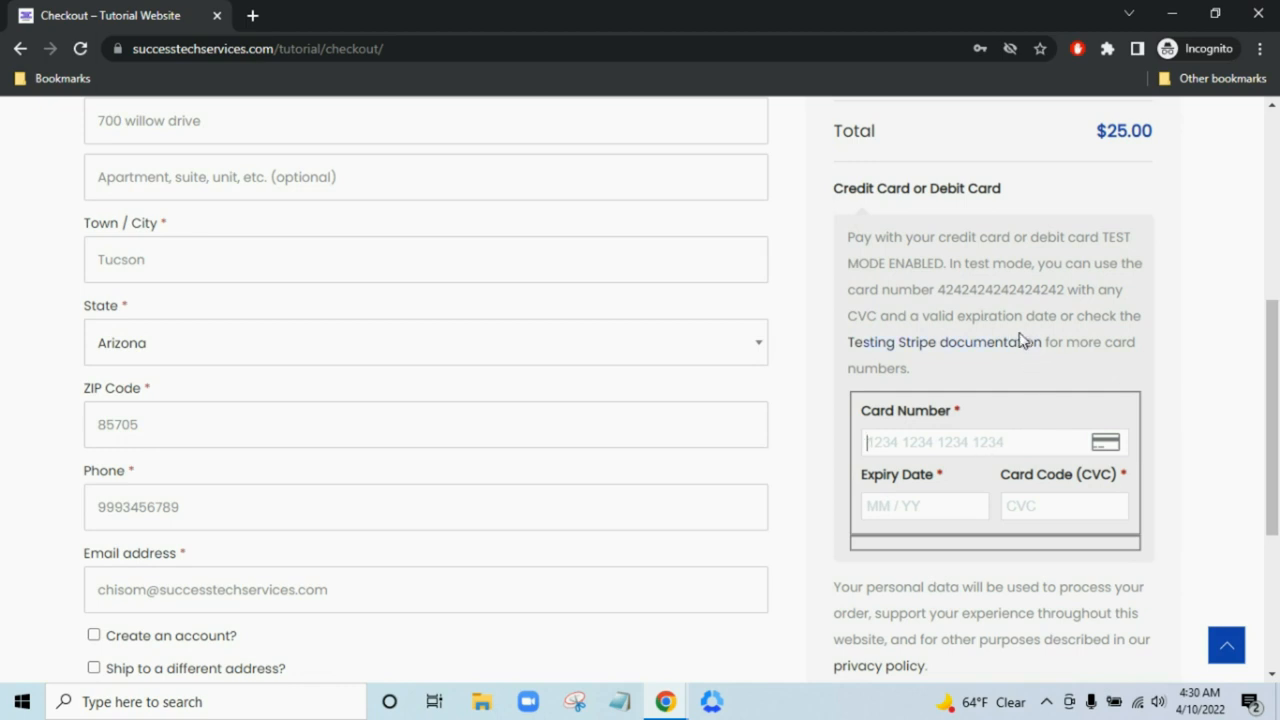
{"action": "left_click_drag", "start_coordinate": [943, 289], "coordinate": [1040, 290]}
{"action": "left_click", "coordinate": [944, 301]}
{"action": "left_click_drag", "start_coordinate": [939, 292], "coordinate": [1066, 290]}
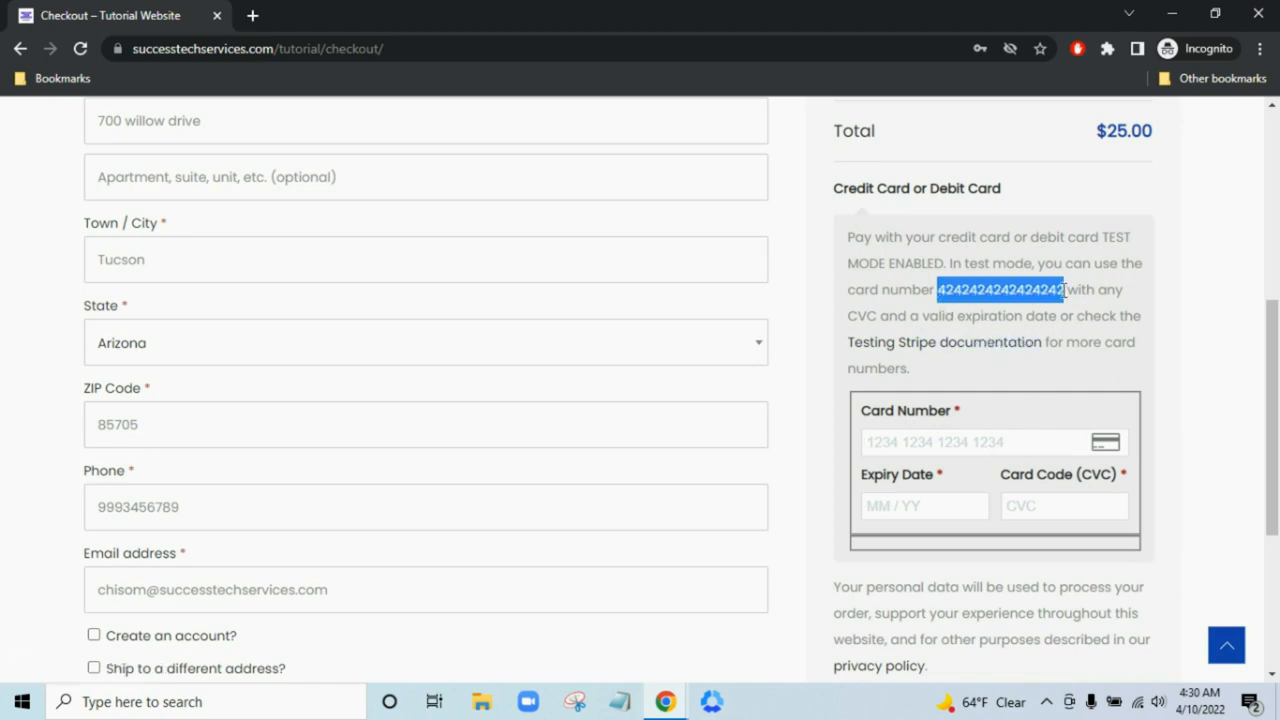
{"action": "left_click", "coordinate": [1016, 440]}
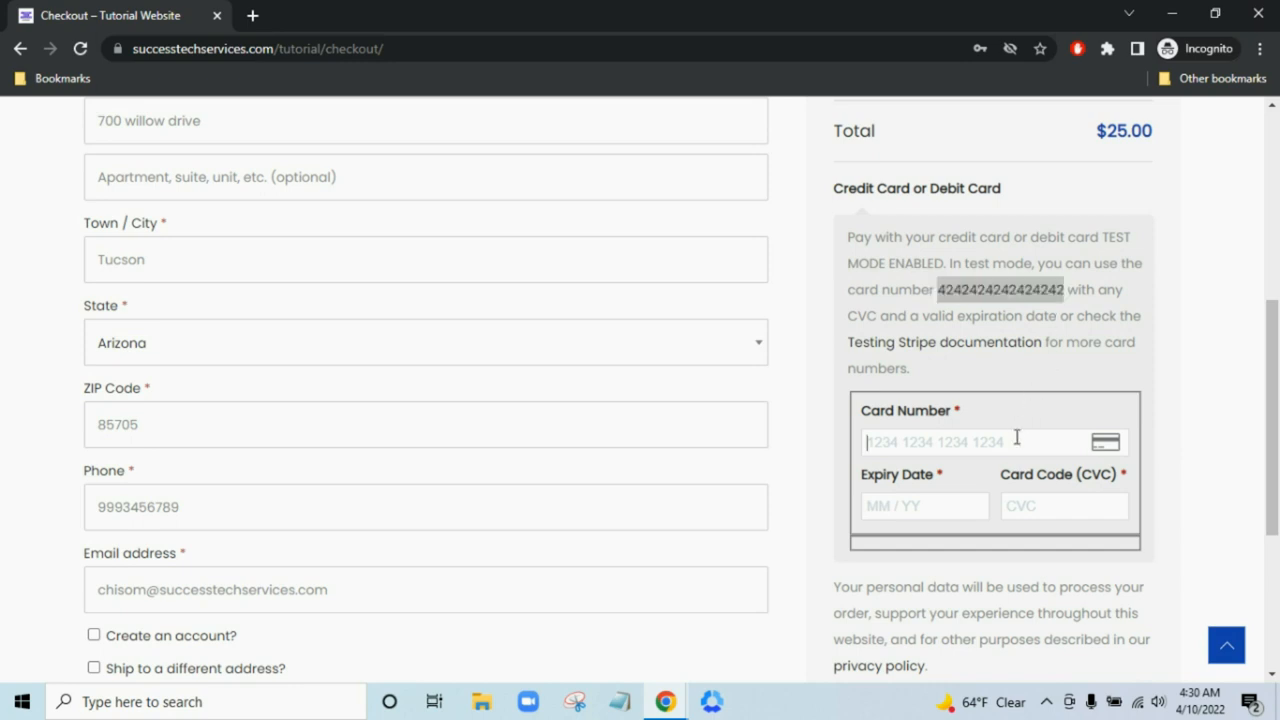
{"action": "key", "text": "ctrl+v"}
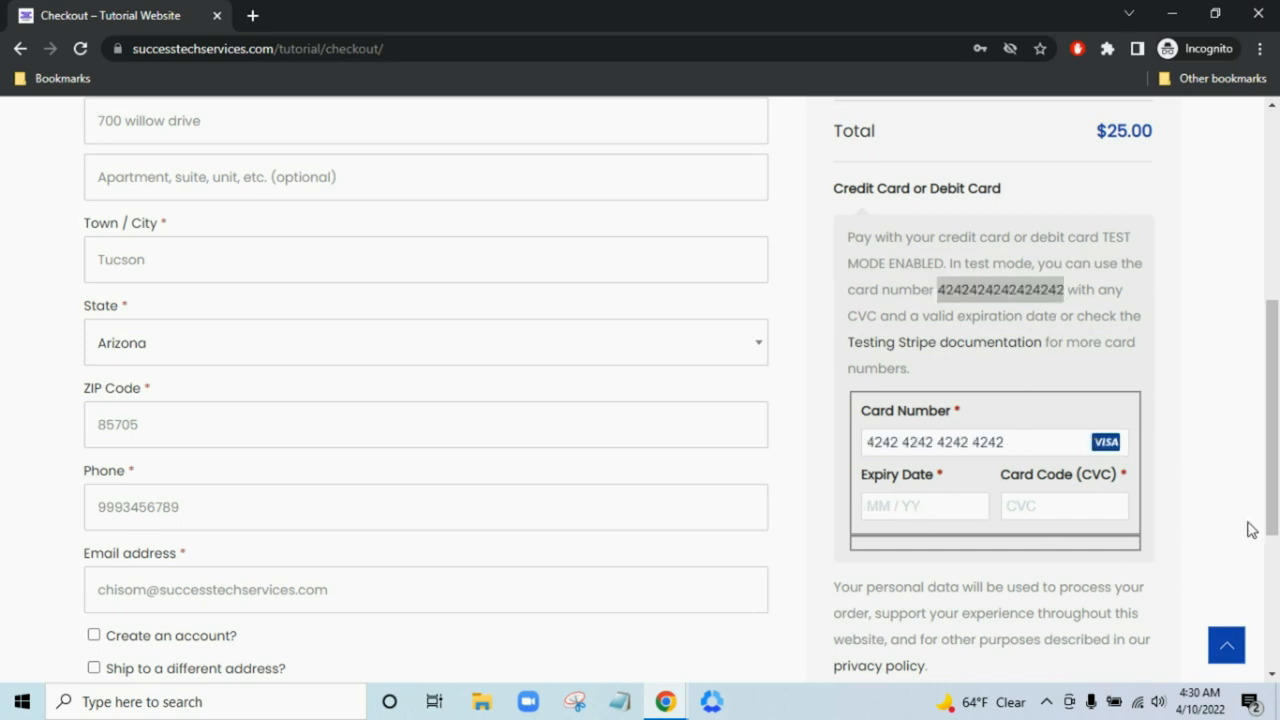
- Enter the card expiry date and security code, then place the order
{"action": "type", "text": "09"}
{"action": "type", "text": "347"}
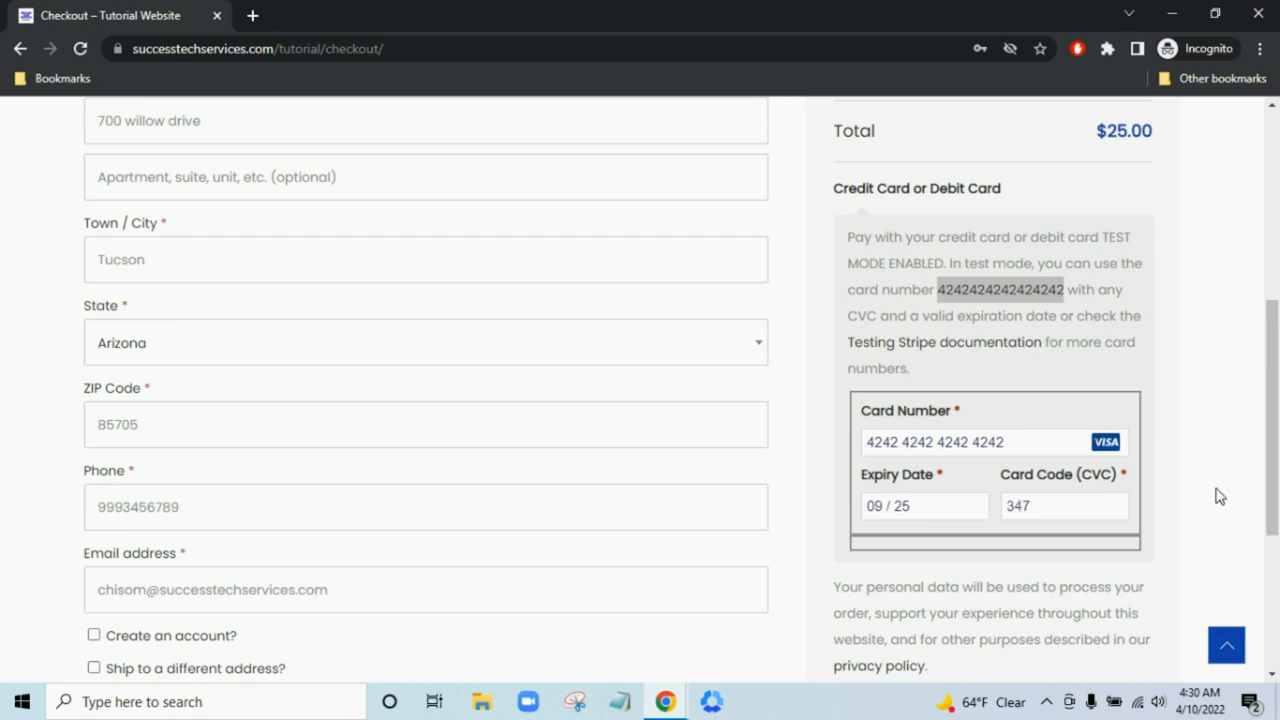
{"action": "scroll", "coordinate": [1217, 494], "scroll_direction": "down", "scroll_amount": 3}
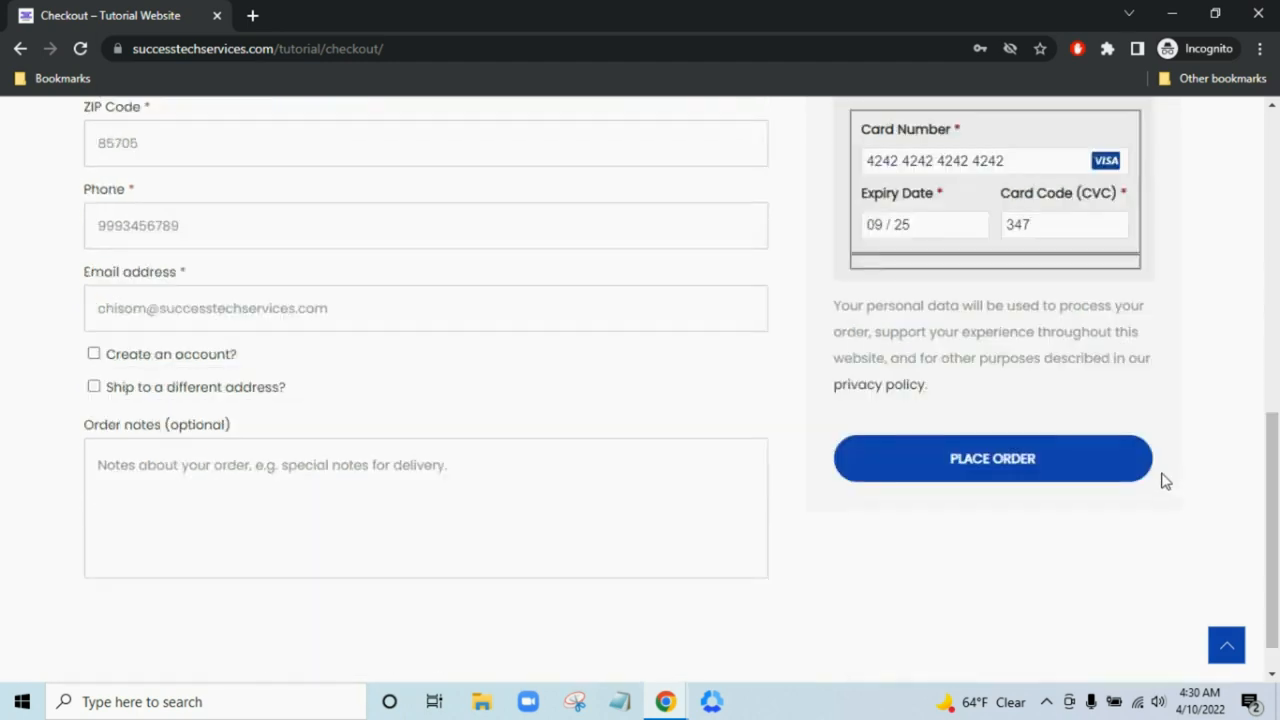
{"action": "left_click", "coordinate": [1118, 453]}
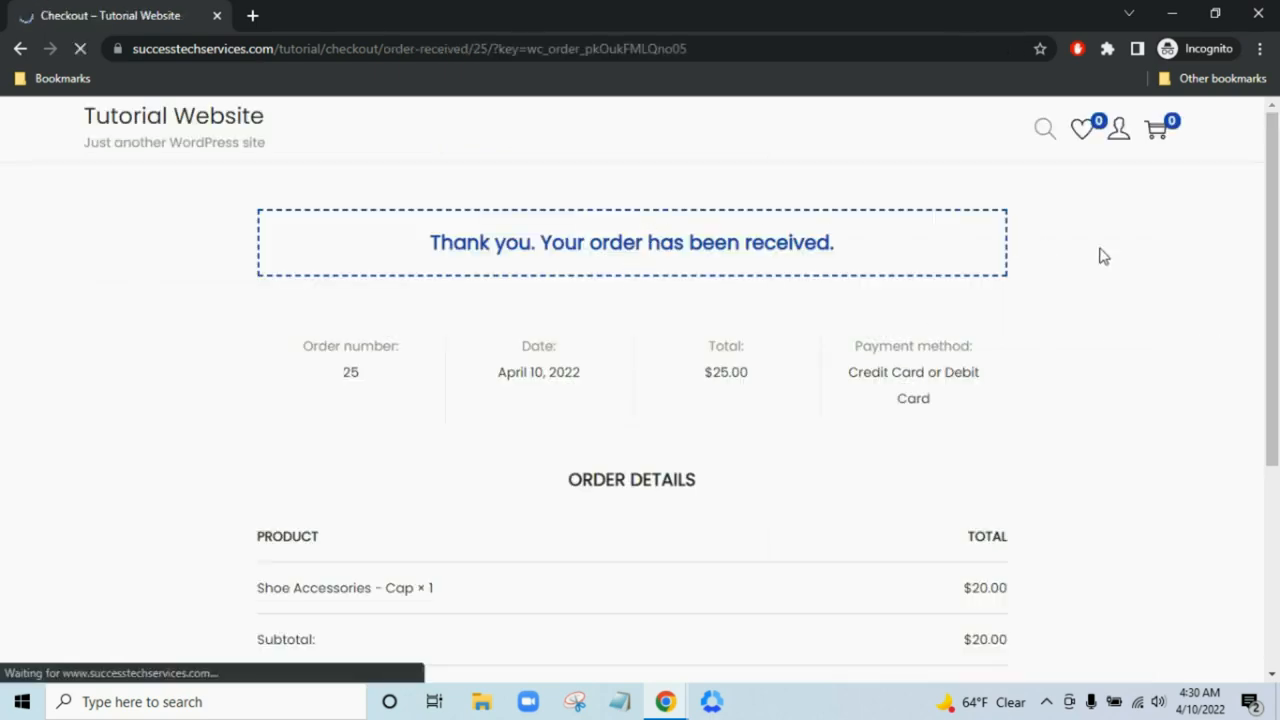
- Review the $25.00 order confirmation, then minimize the checkout window to reveal the product editor
{"action": "scroll", "coordinate": [1102, 256], "scroll_direction": "down", "scroll_amount": 1}
{"action": "scroll", "coordinate": [1102, 256], "scroll_direction": "down", "scroll_amount": 2}
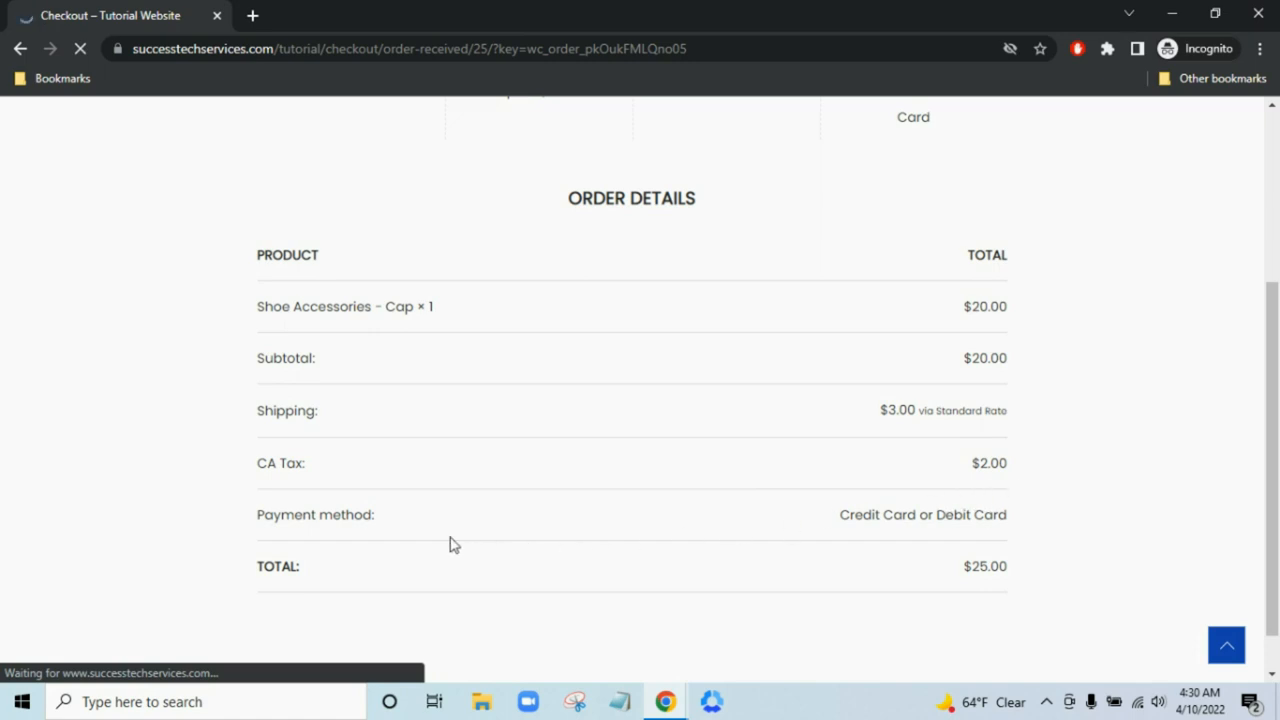
{"action": "scroll", "coordinate": [996, 567], "scroll_direction": "down", "scroll_amount": 1}
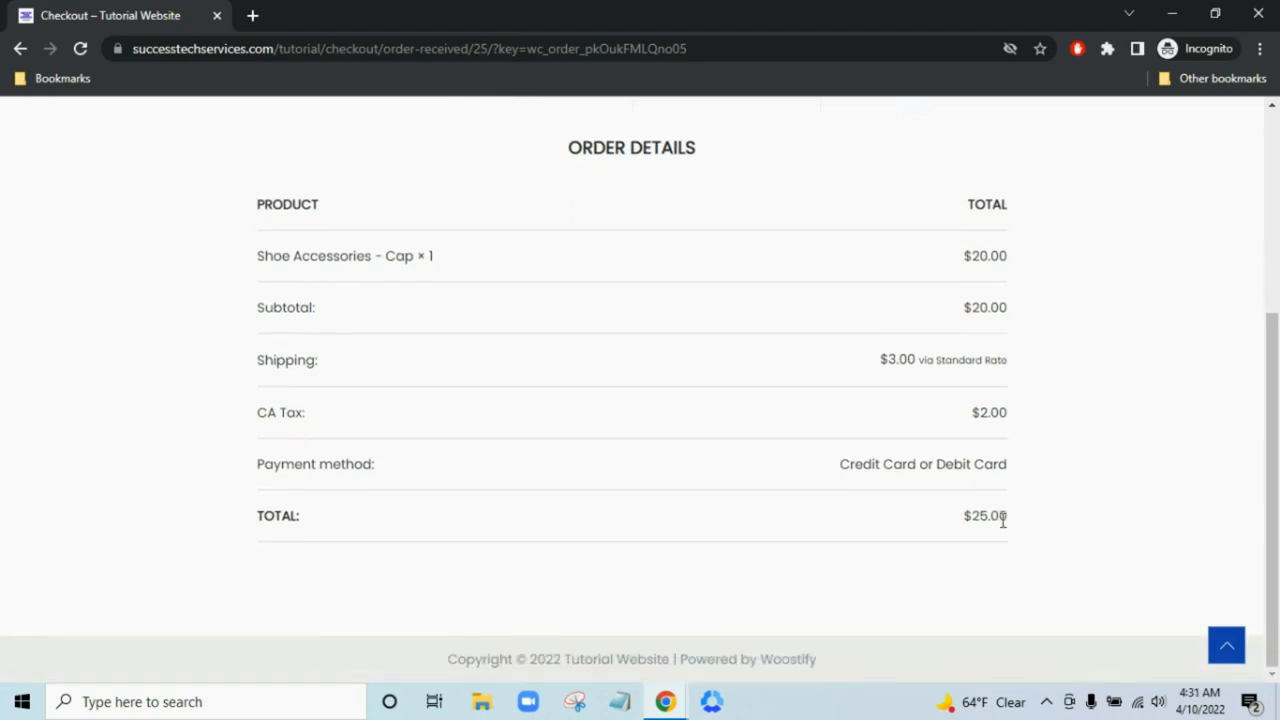
{"action": "left_click", "coordinate": [1171, 12]}
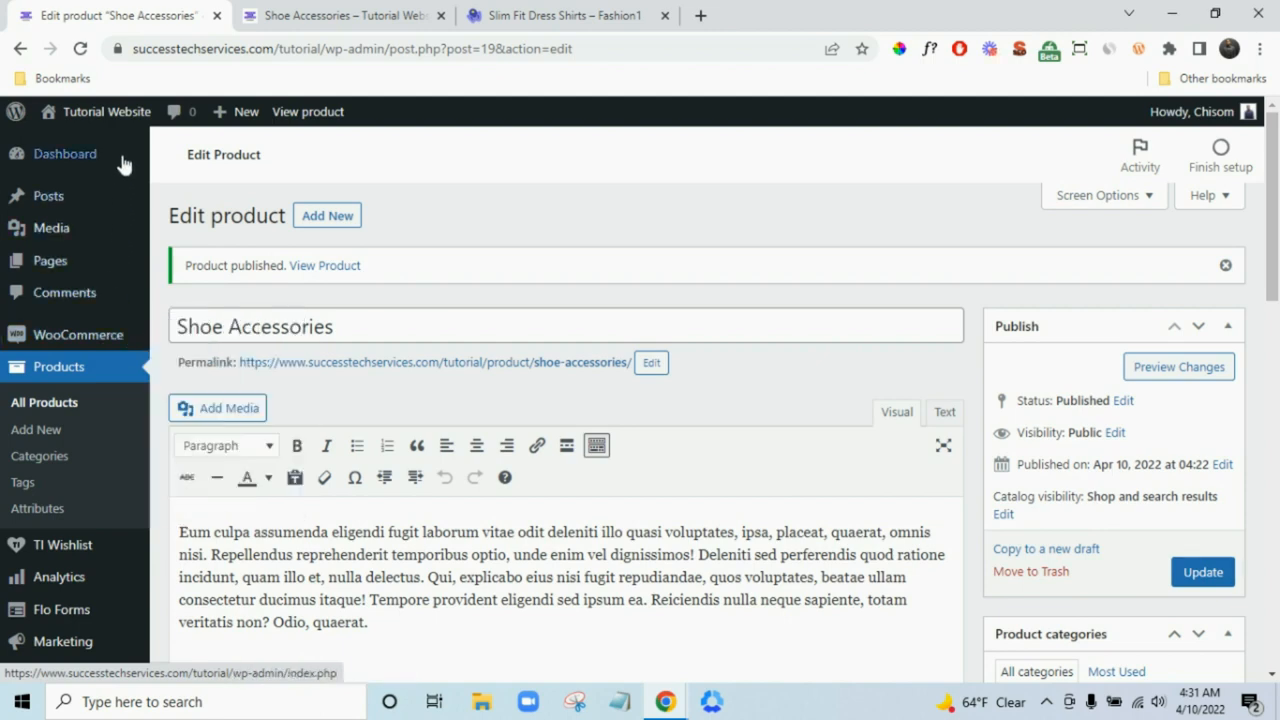
- From the Dashboard, go through Start selling to WooCommerce Orders showing the new $25.00 order
{"action": "mouse_move", "coordinate": [88, 146]}
{"action": "left_click", "coordinate": [51, 157]}
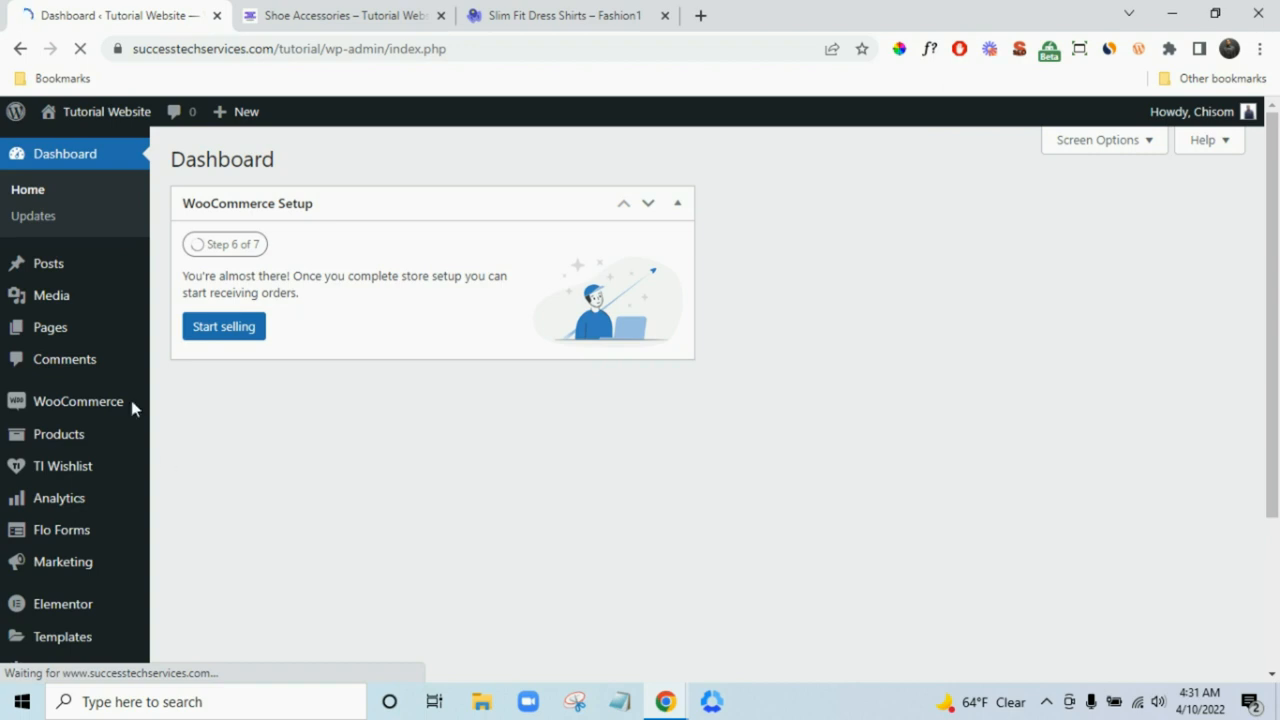
{"action": "mouse_move", "coordinate": [100, 408]}
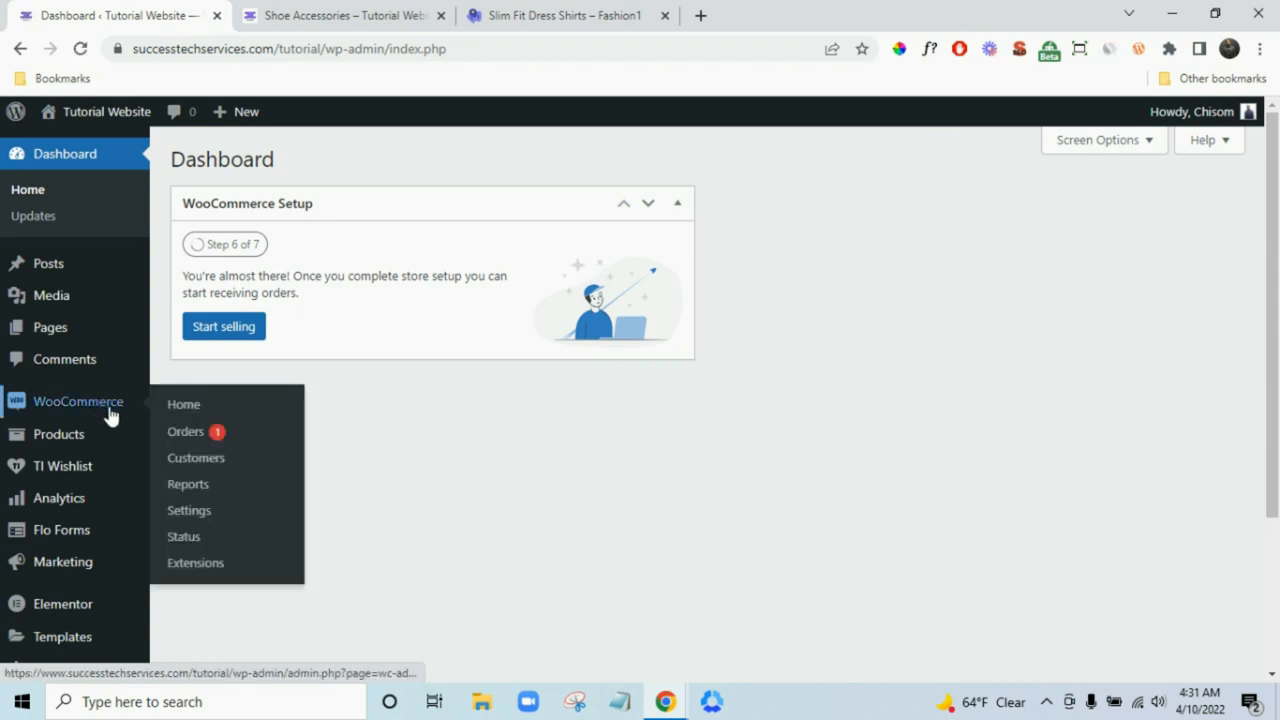
{"action": "left_click", "coordinate": [1129, 143]}
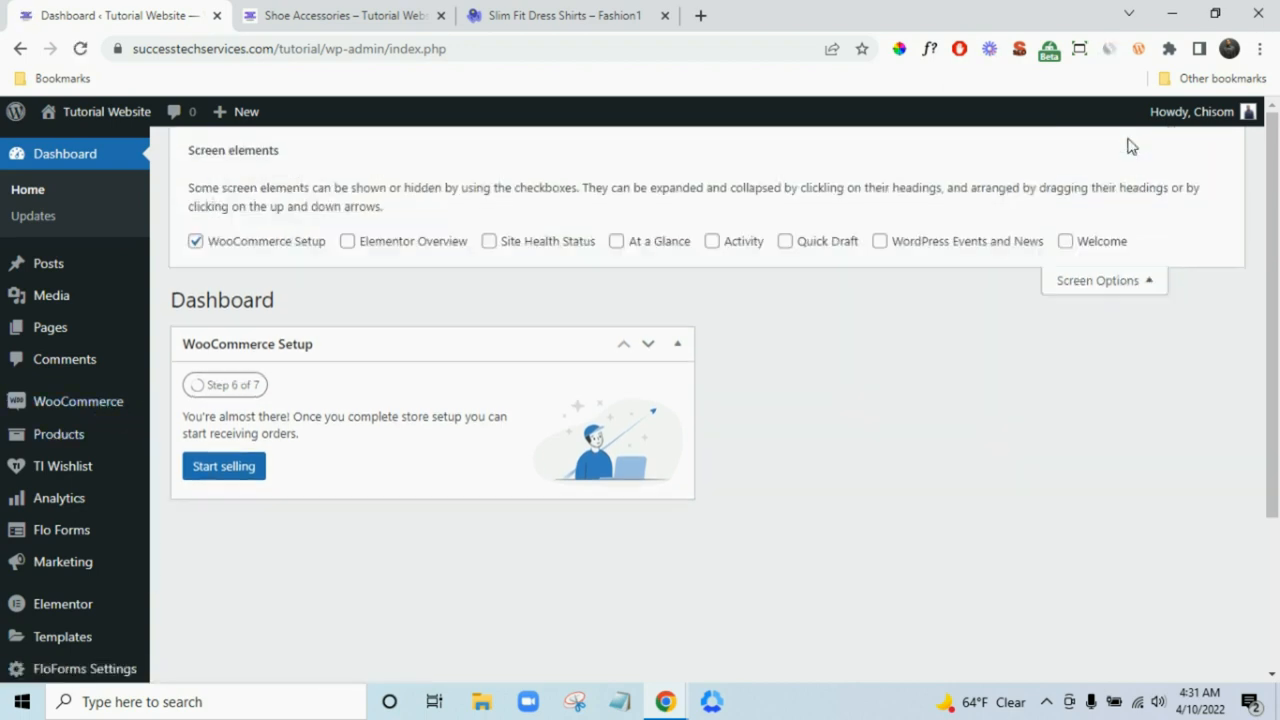
{"action": "left_click", "coordinate": [1129, 283]}
{"action": "left_click", "coordinate": [226, 328]}
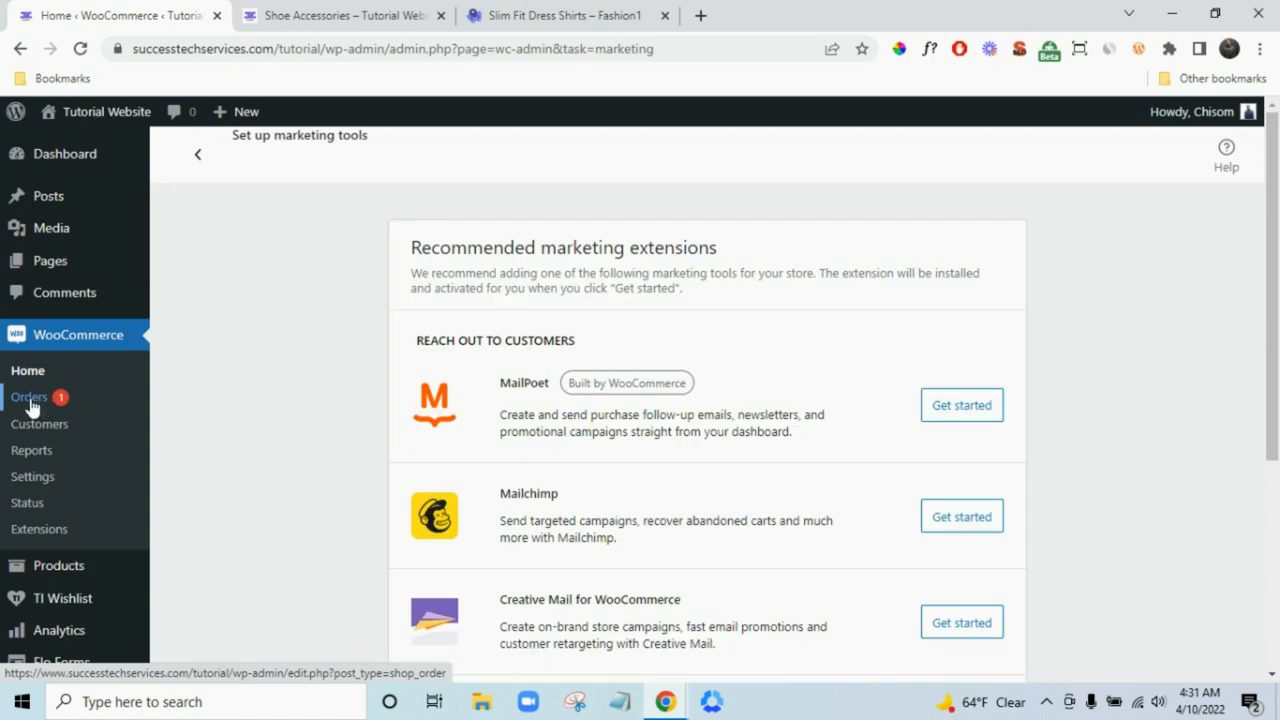
{"action": "left_click", "coordinate": [30, 398]}
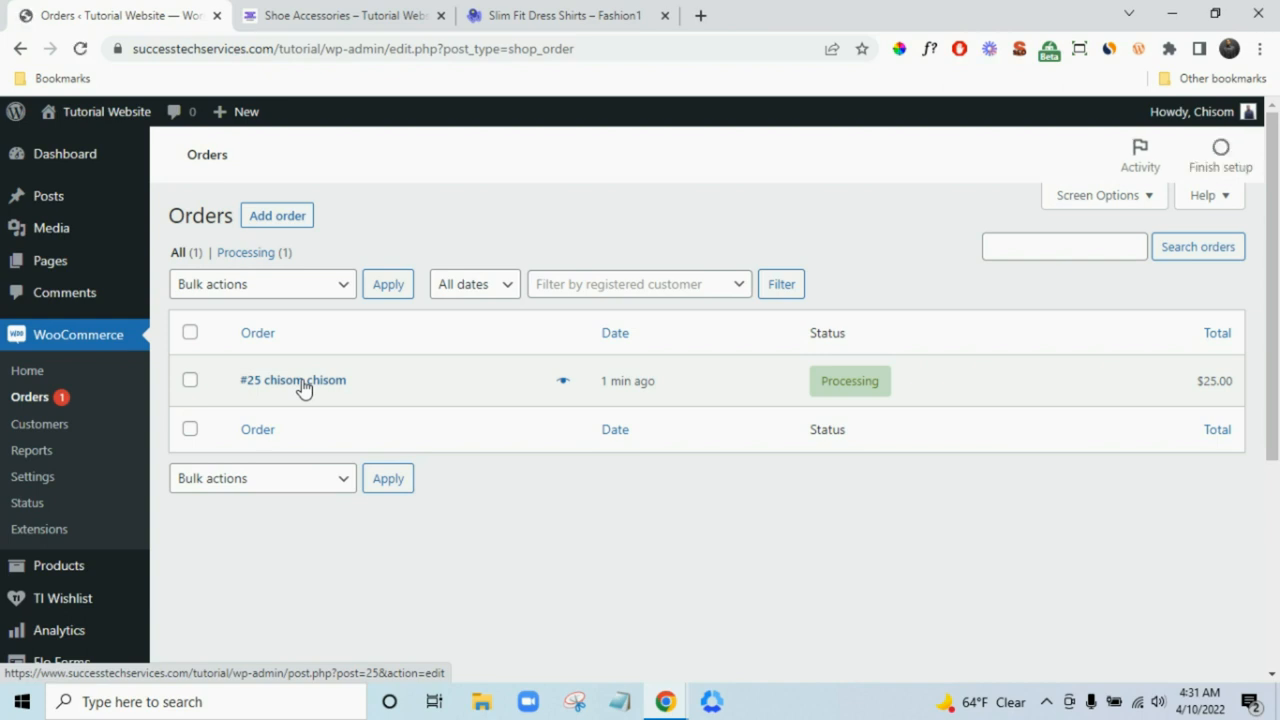
{"action": "left_click", "coordinate": [298, 386]}
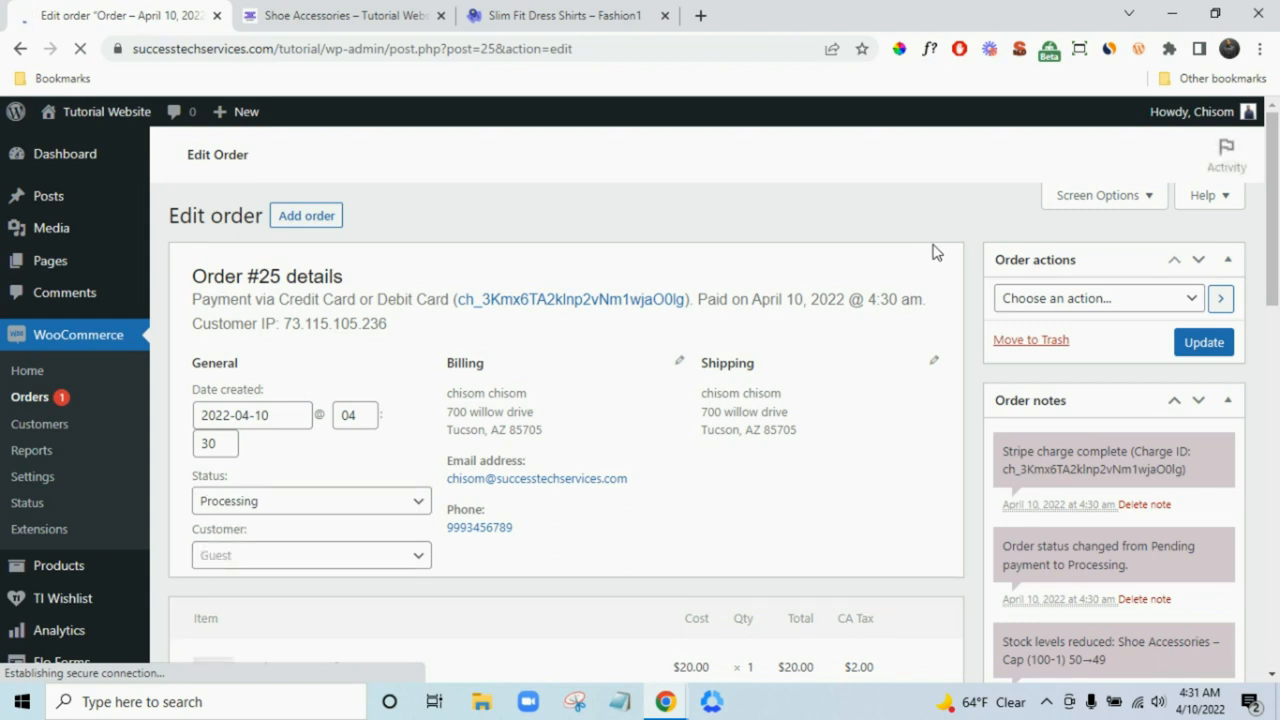
{"action": "scroll", "coordinate": [935, 252], "scroll_direction": "down", "scroll_amount": 2}
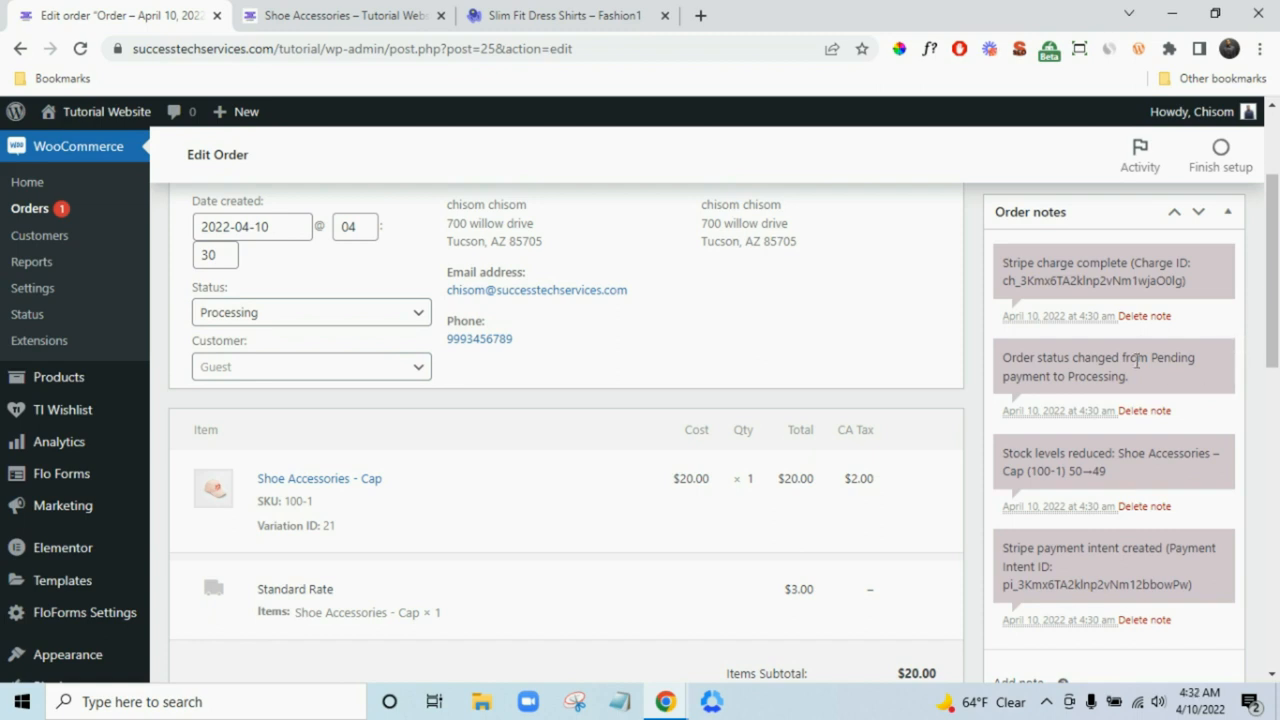
{"action": "scroll", "coordinate": [1247, 375], "scroll_direction": "up", "scroll_amount": 2}
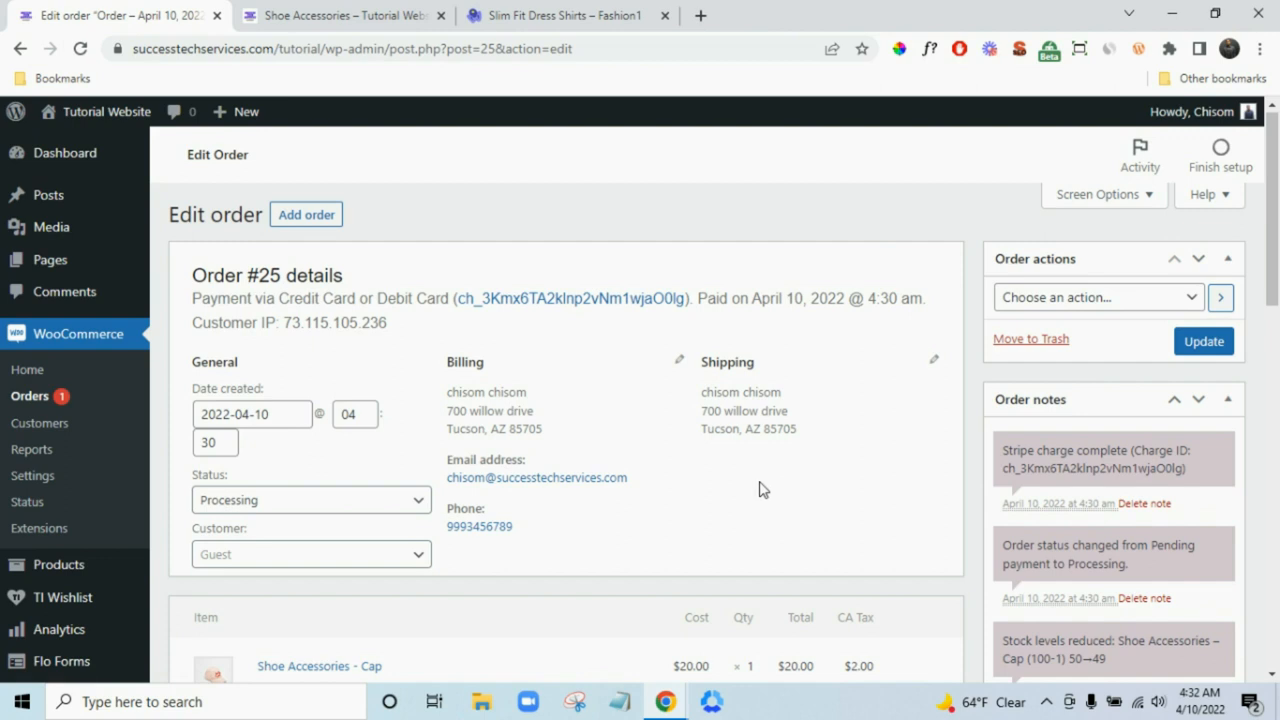
{"action": "scroll", "coordinate": [755, 487], "scroll_direction": "down", "scroll_amount": 1}
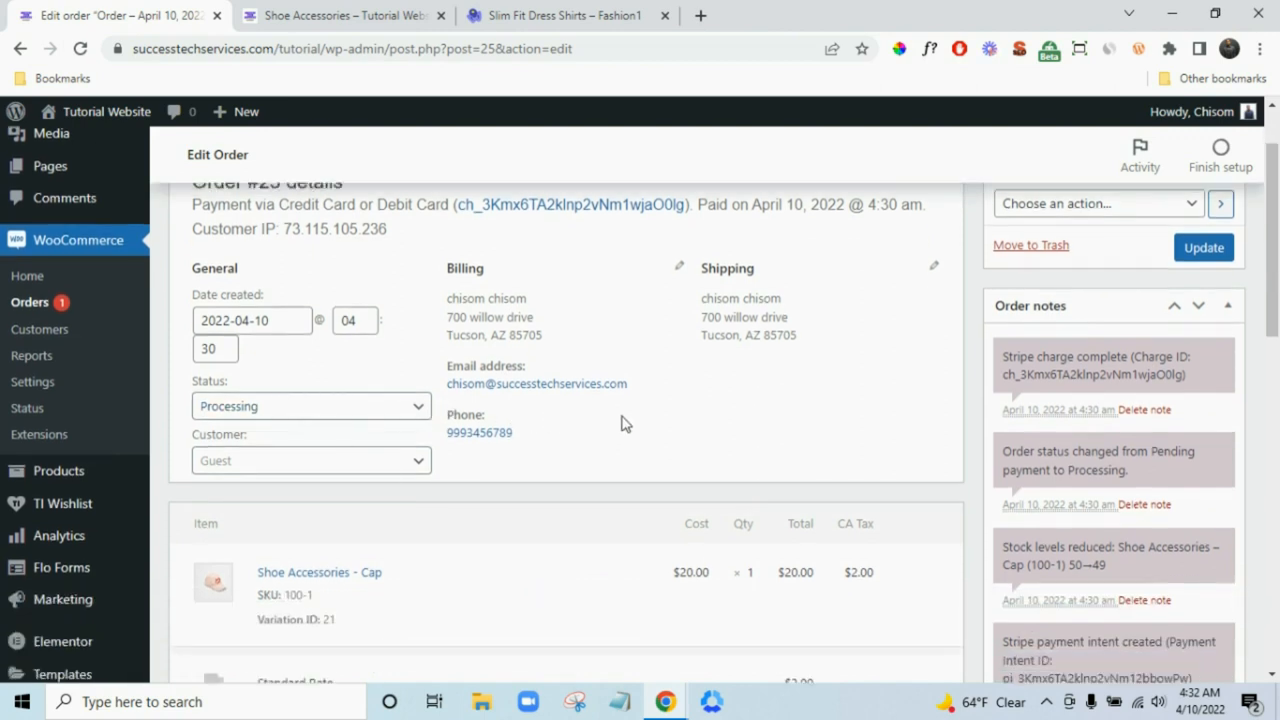
{"action": "left_click", "coordinate": [296, 408]}
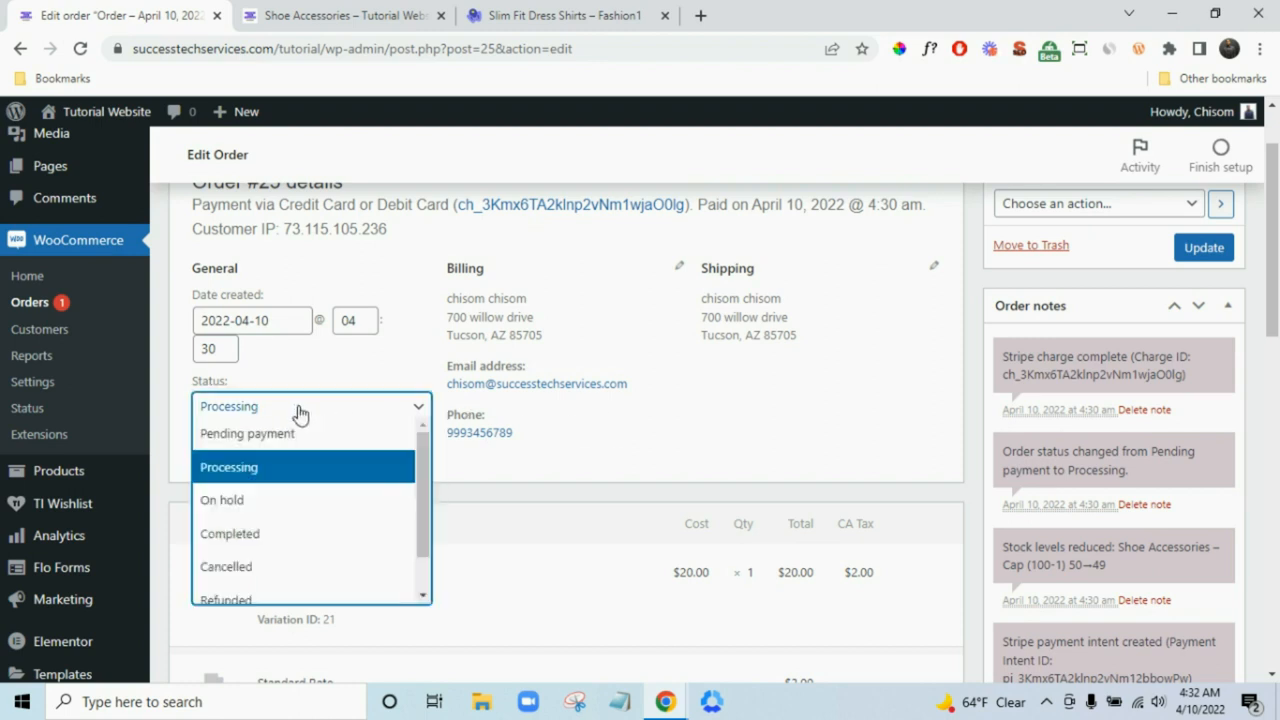
{"action": "left_click", "coordinate": [297, 413]}
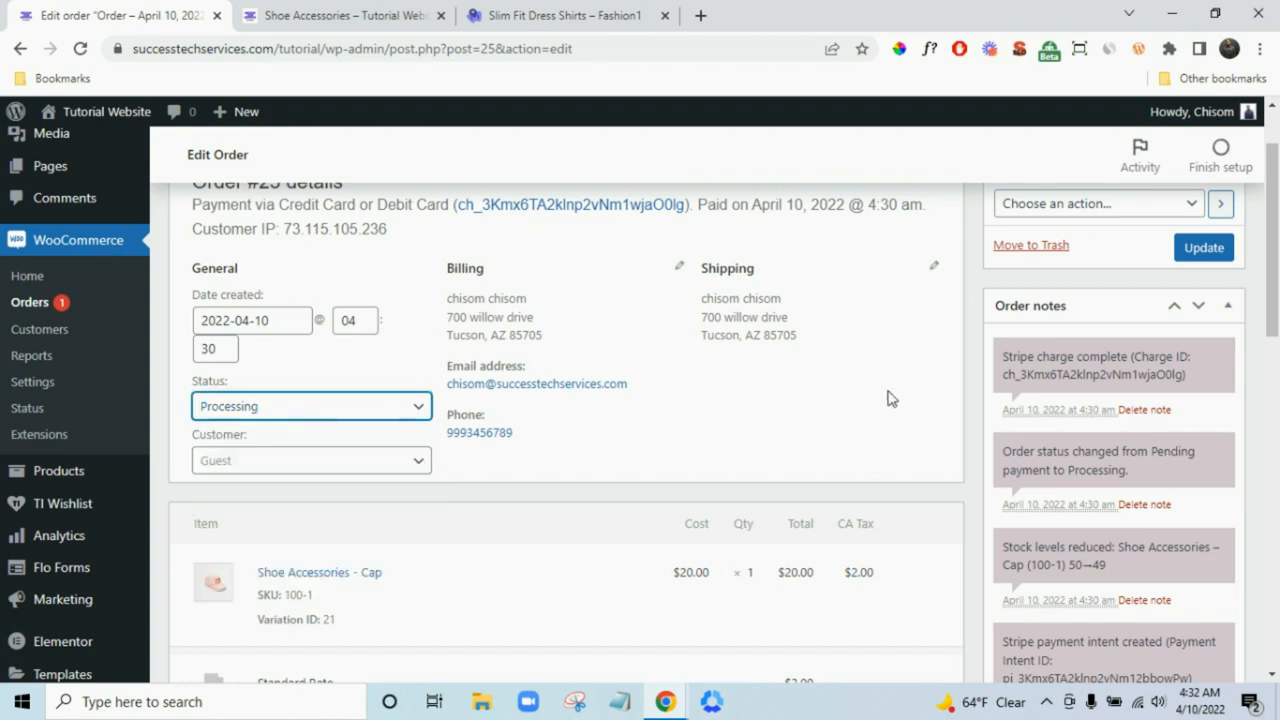
{"action": "scroll", "coordinate": [888, 398], "scroll_direction": "down", "scroll_amount": 2}
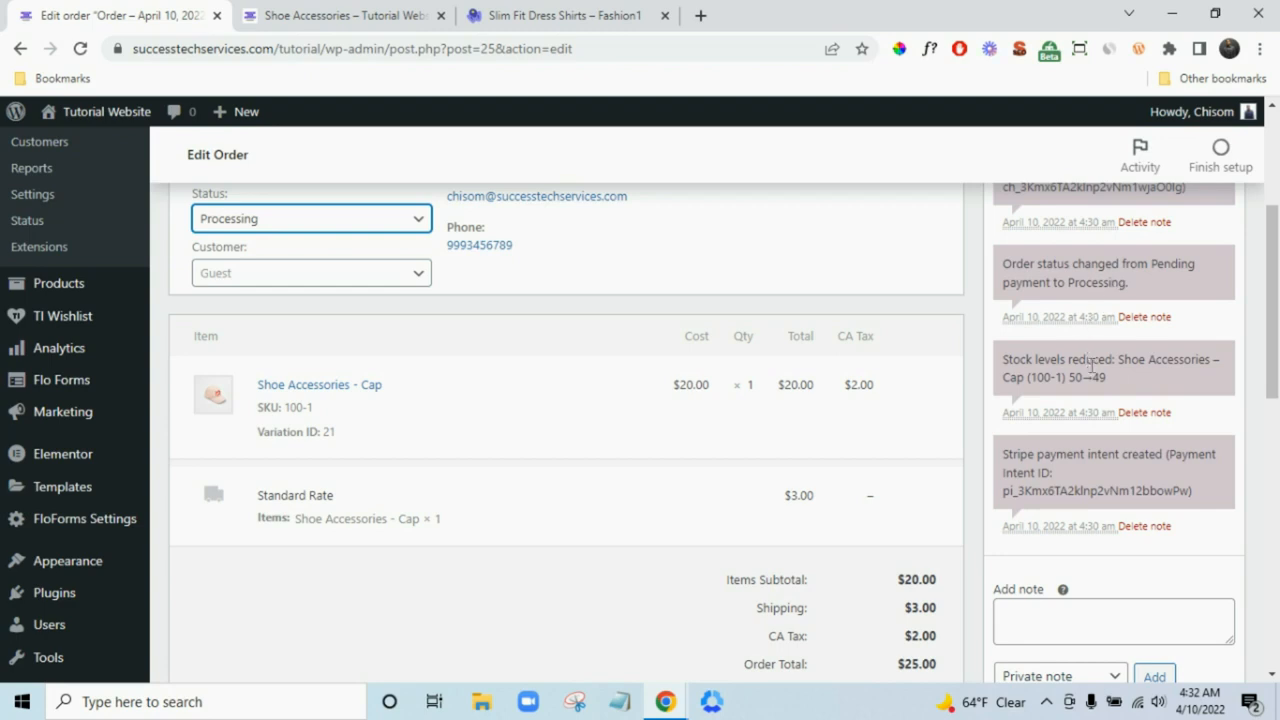
{"action": "scroll", "coordinate": [1077, 317], "scroll_direction": "down", "scroll_amount": 3}
{"action": "scroll", "coordinate": [1100, 471], "scroll_direction": "up", "scroll_amount": 3}
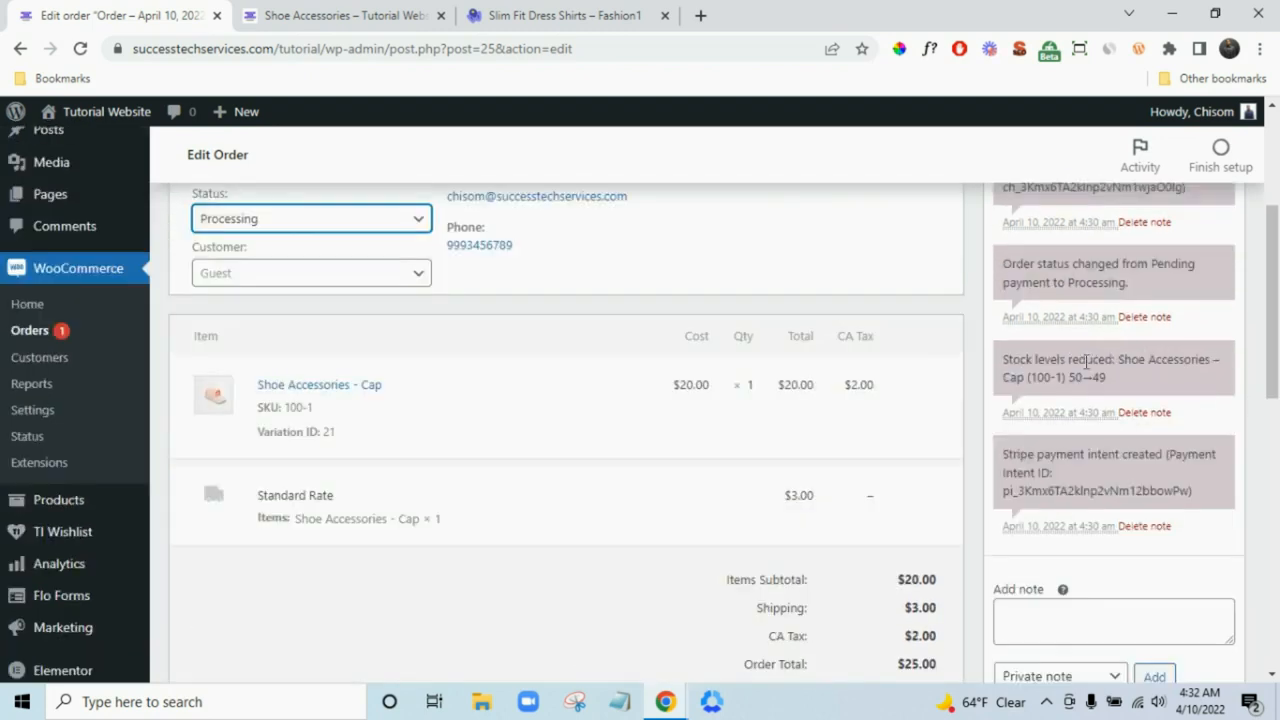
{"action": "scroll", "coordinate": [1086, 362], "scroll_direction": "down", "scroll_amount": 3}
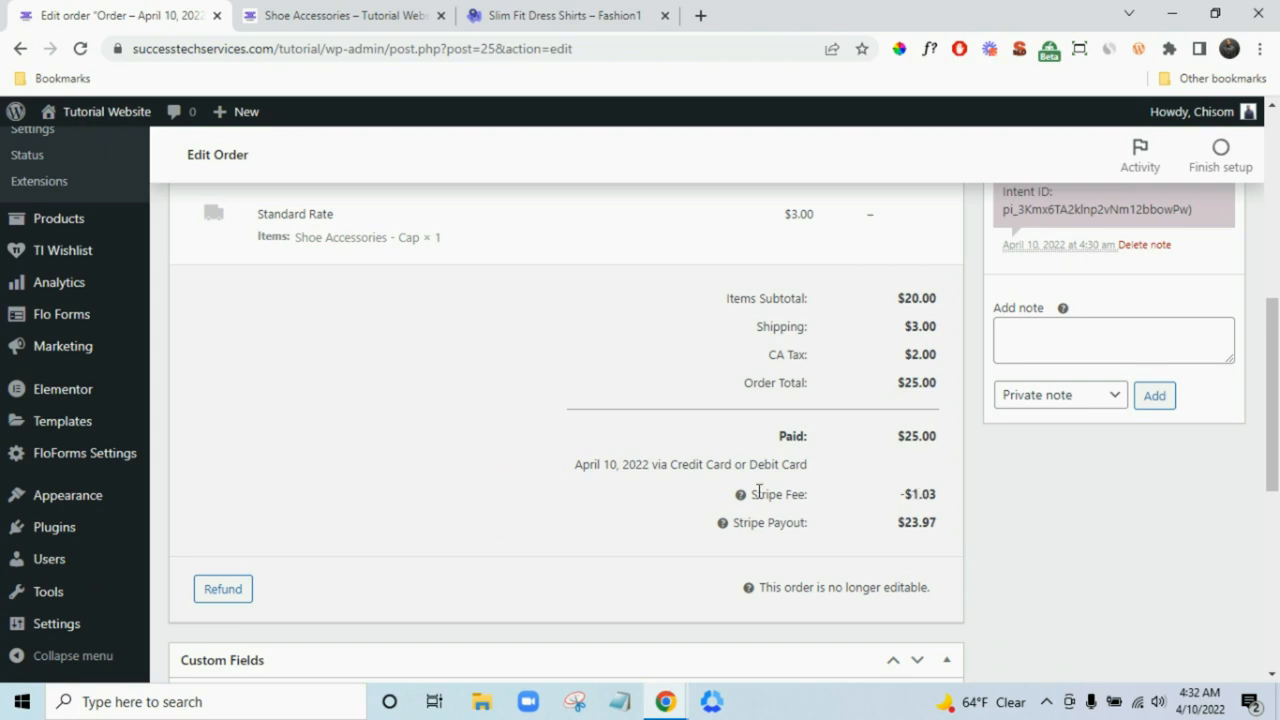
{"action": "mouse_move", "coordinate": [741, 496]}
{"action": "scroll", "coordinate": [989, 523], "scroll_direction": "down", "scroll_amount": 2}
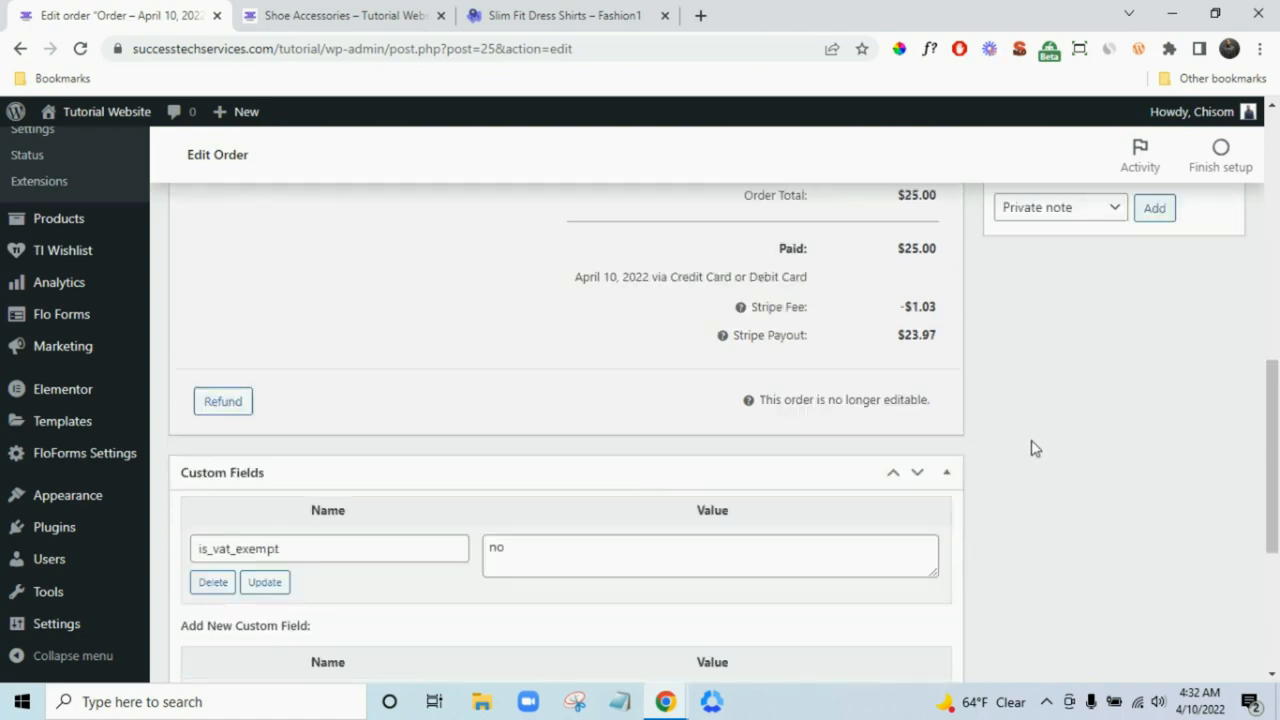
{"action": "scroll", "coordinate": [1034, 443], "scroll_direction": "down", "scroll_amount": 2}
{"action": "scroll", "coordinate": [1246, 529], "scroll_direction": "down", "scroll_amount": 1}
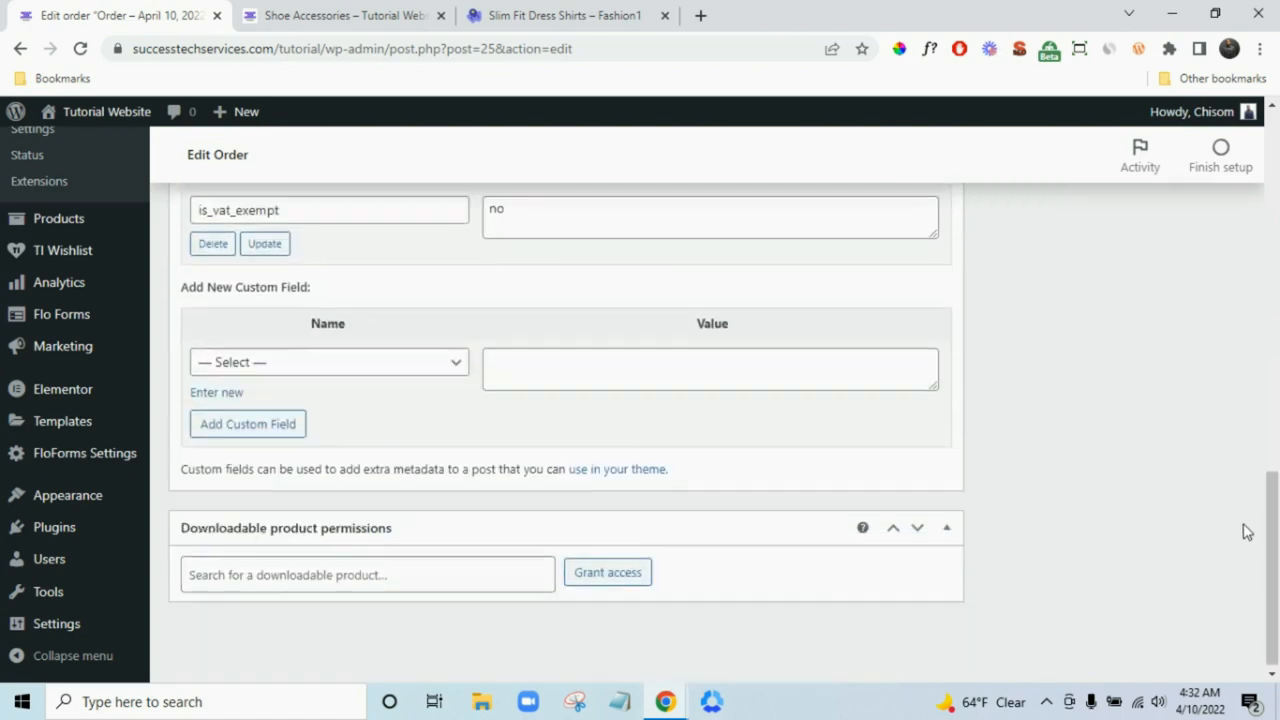
{"action": "scroll", "coordinate": [1251, 509], "scroll_direction": "up", "scroll_amount": 10}
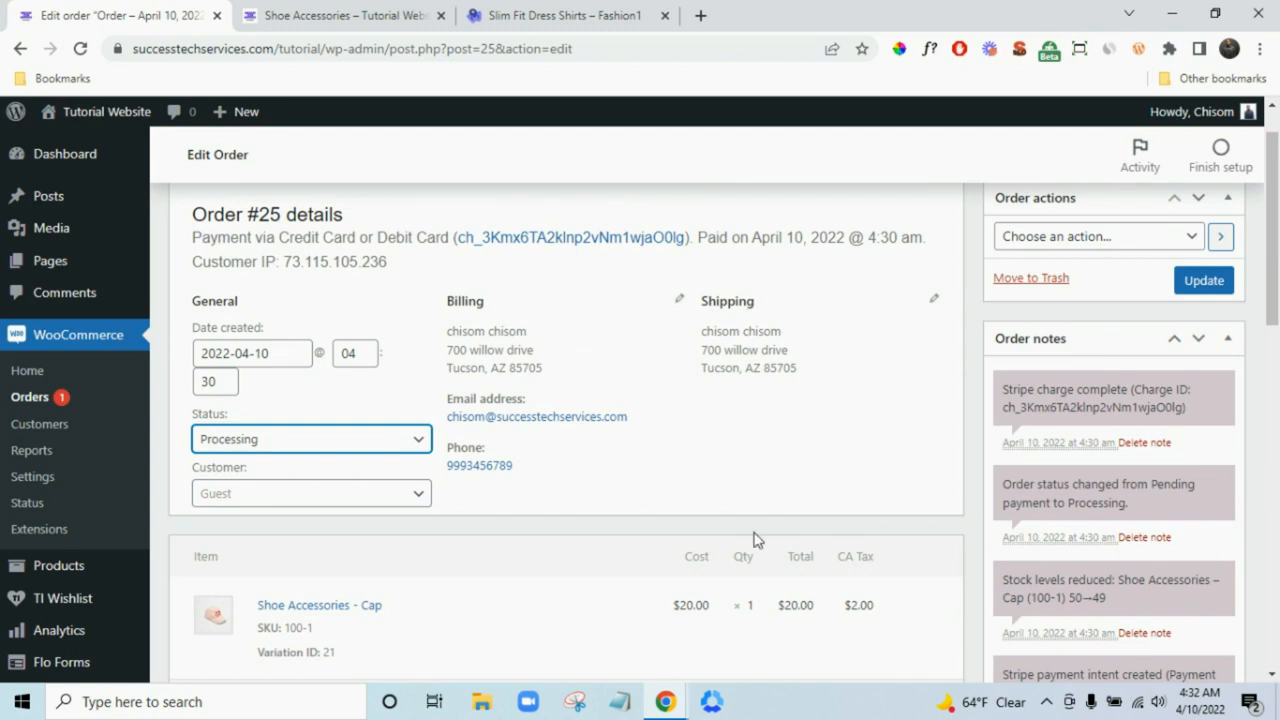
- Change order #25's status from Processing to Completed and save it with Update
{"action": "left_click", "coordinate": [300, 445]}
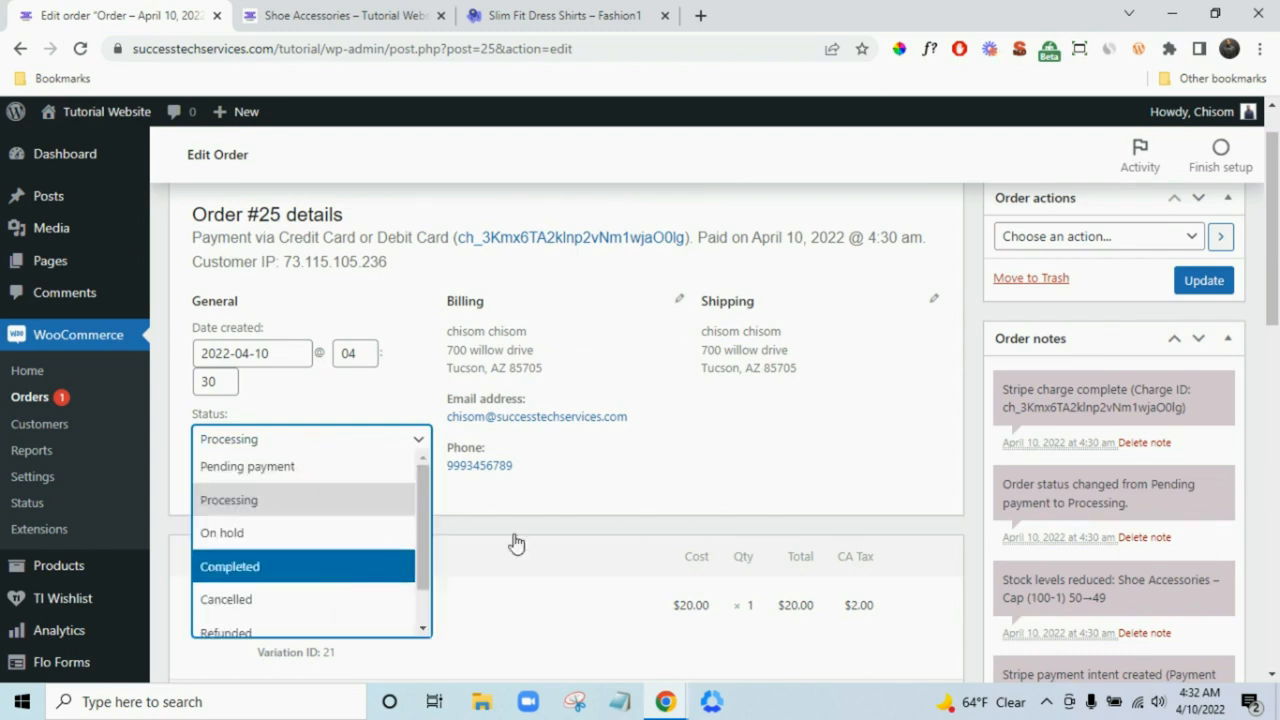
{"action": "left_click", "coordinate": [812, 485]}
{"action": "left_click", "coordinate": [363, 504]}
{"action": "left_click", "coordinate": [363, 500]}
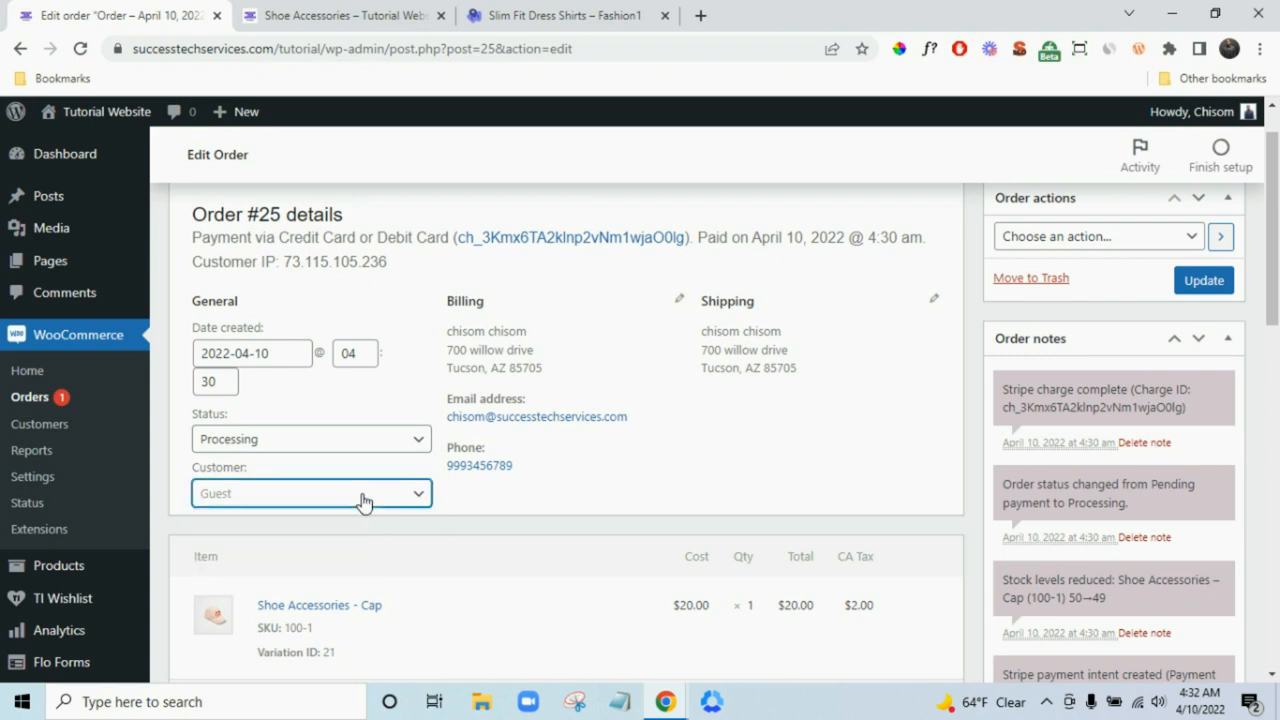
{"action": "left_click", "coordinate": [363, 501]}
{"action": "left_click", "coordinate": [363, 500]}
{"action": "scroll", "coordinate": [828, 483], "scroll_direction": "up", "scroll_amount": 1}
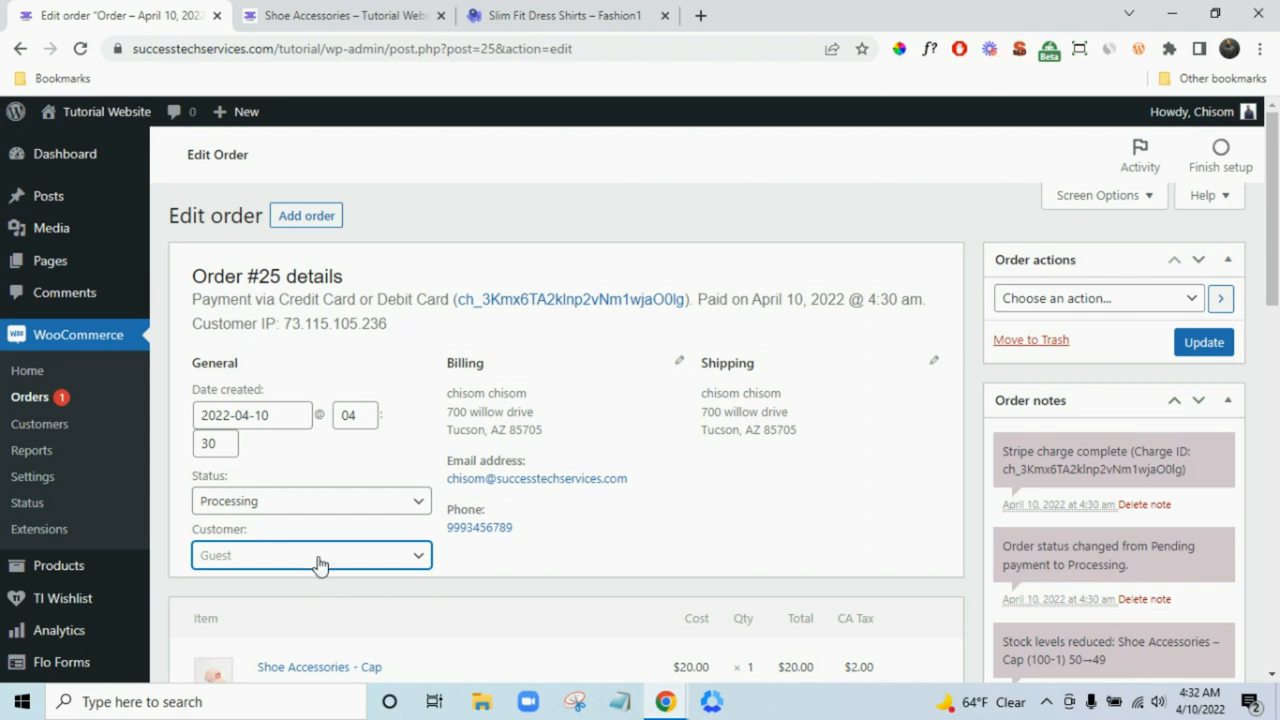
{"action": "left_click", "coordinate": [320, 512]}
{"action": "left_click", "coordinate": [305, 428]}
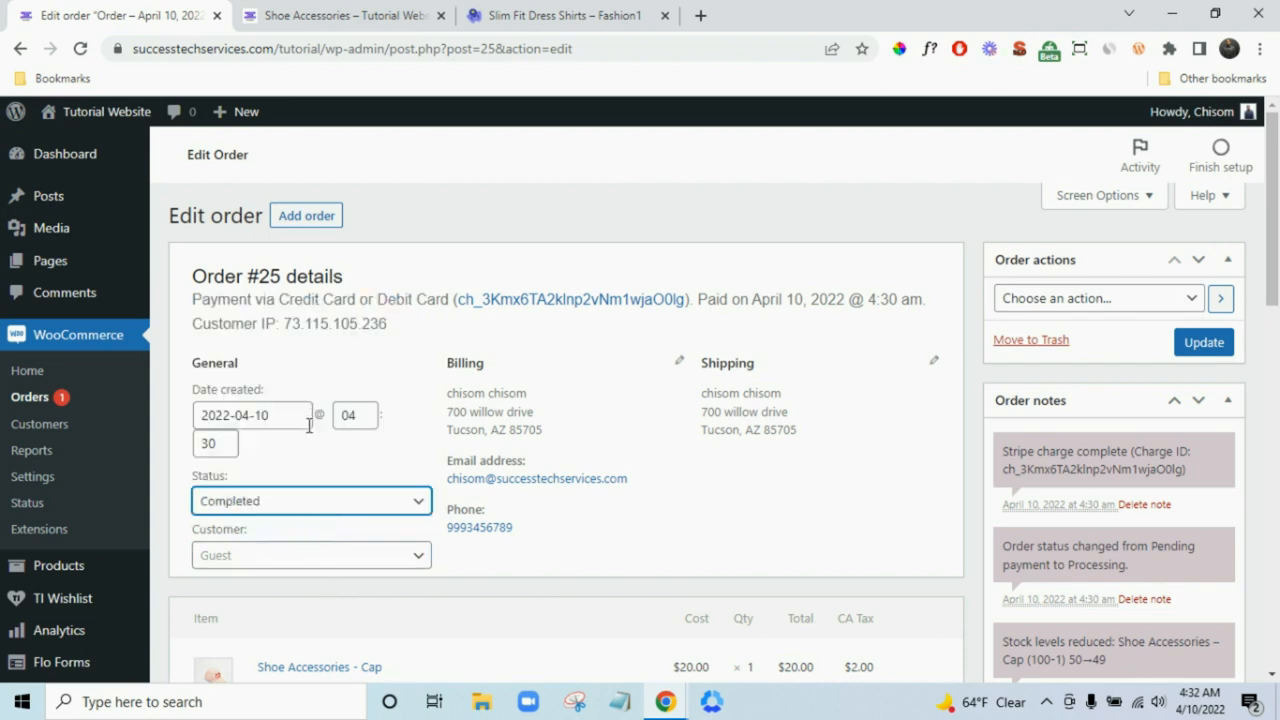
{"action": "left_click", "coordinate": [1204, 344]}
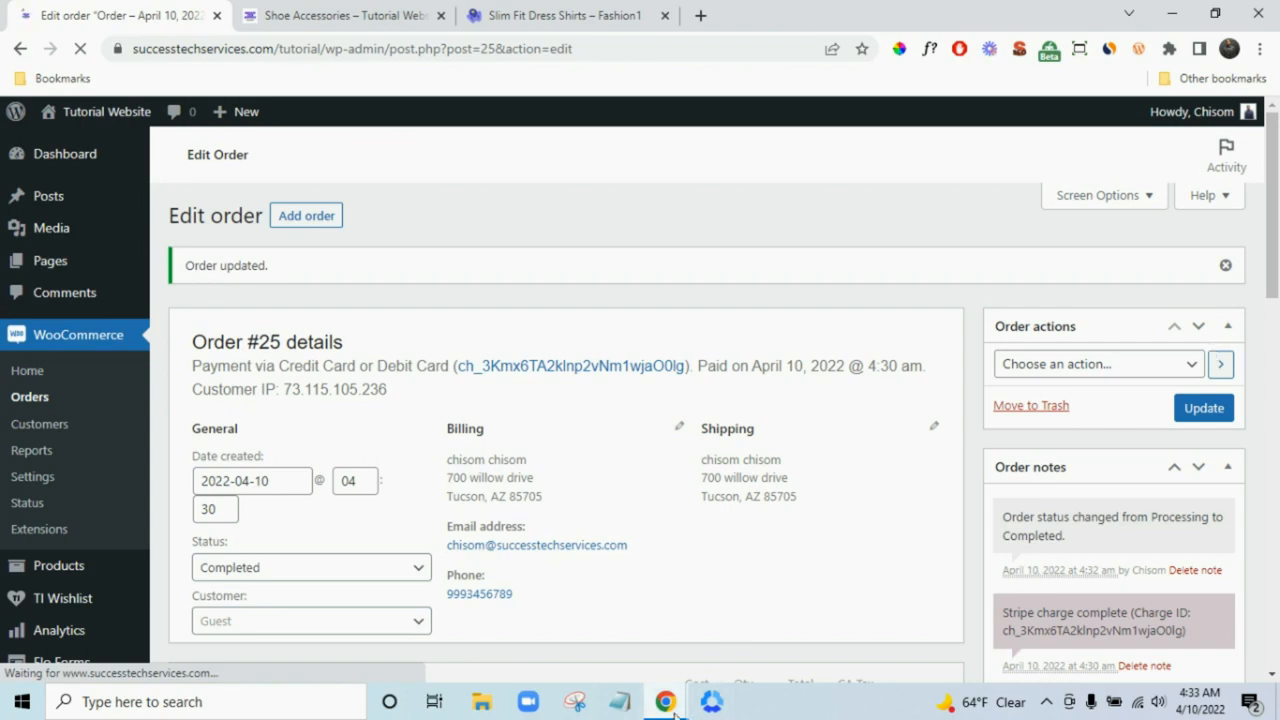
{"action": "mouse_move", "coordinate": [700, 707]}
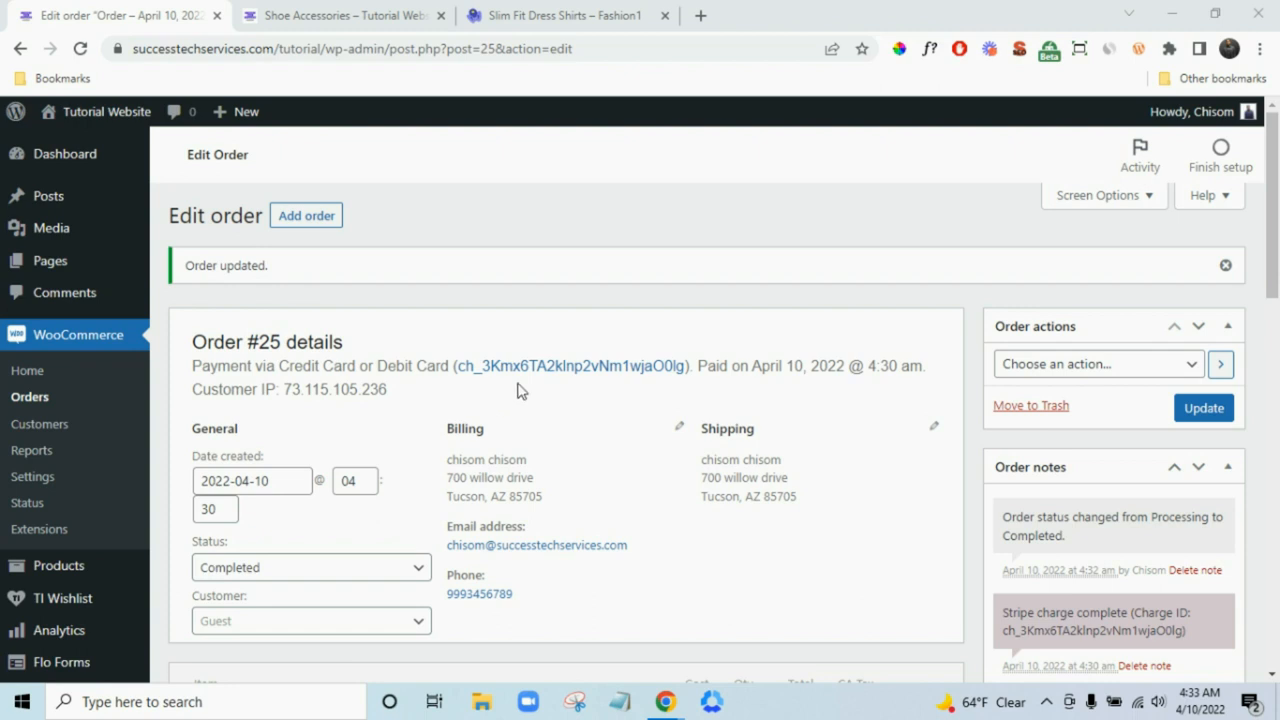
- Go to Pages > All Pages to view the list of 8 pages
{"action": "mouse_move", "coordinate": [145, 262]}
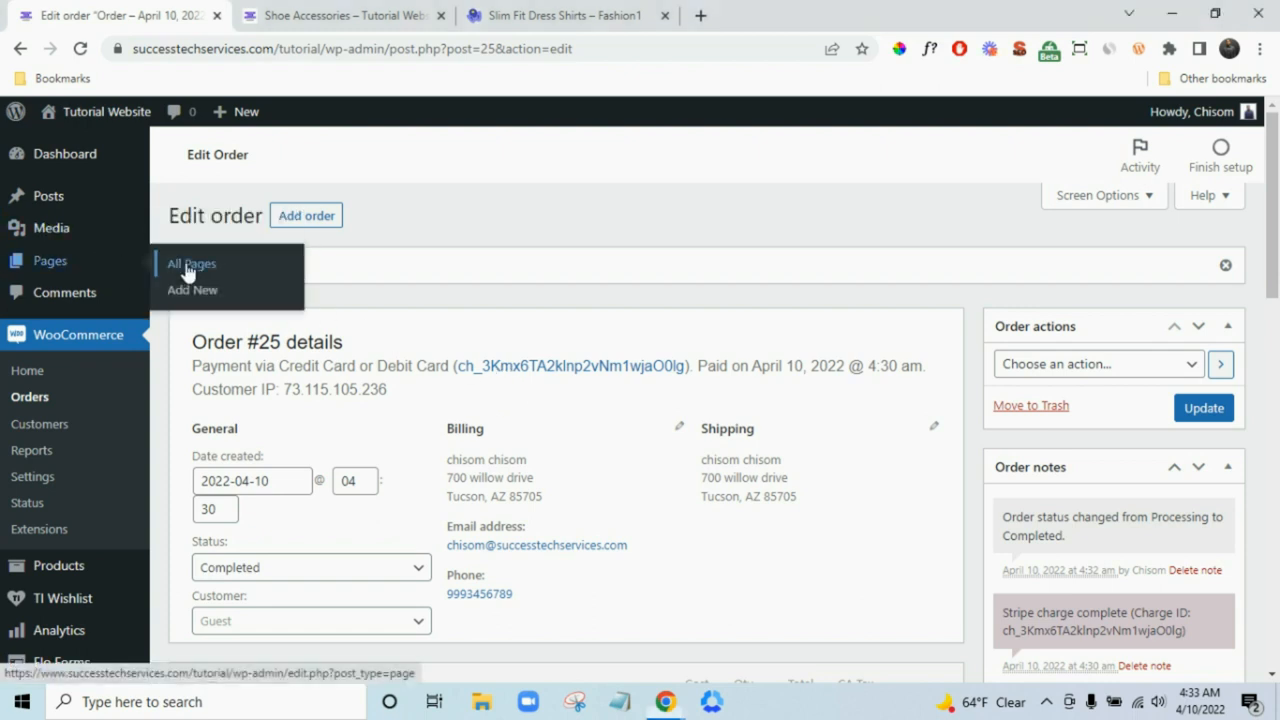
{"action": "left_click", "coordinate": [186, 266]}
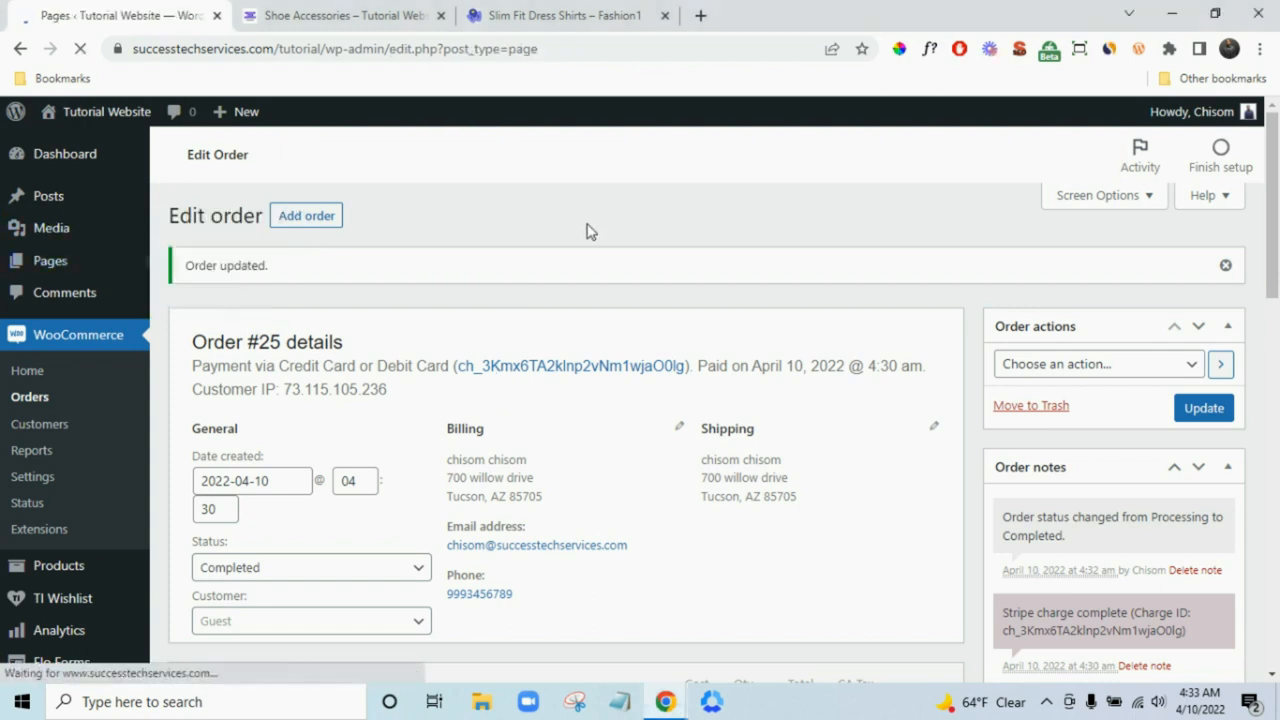
{"action": "scroll", "coordinate": [580, 240], "scroll_direction": "down", "scroll_amount": 2}
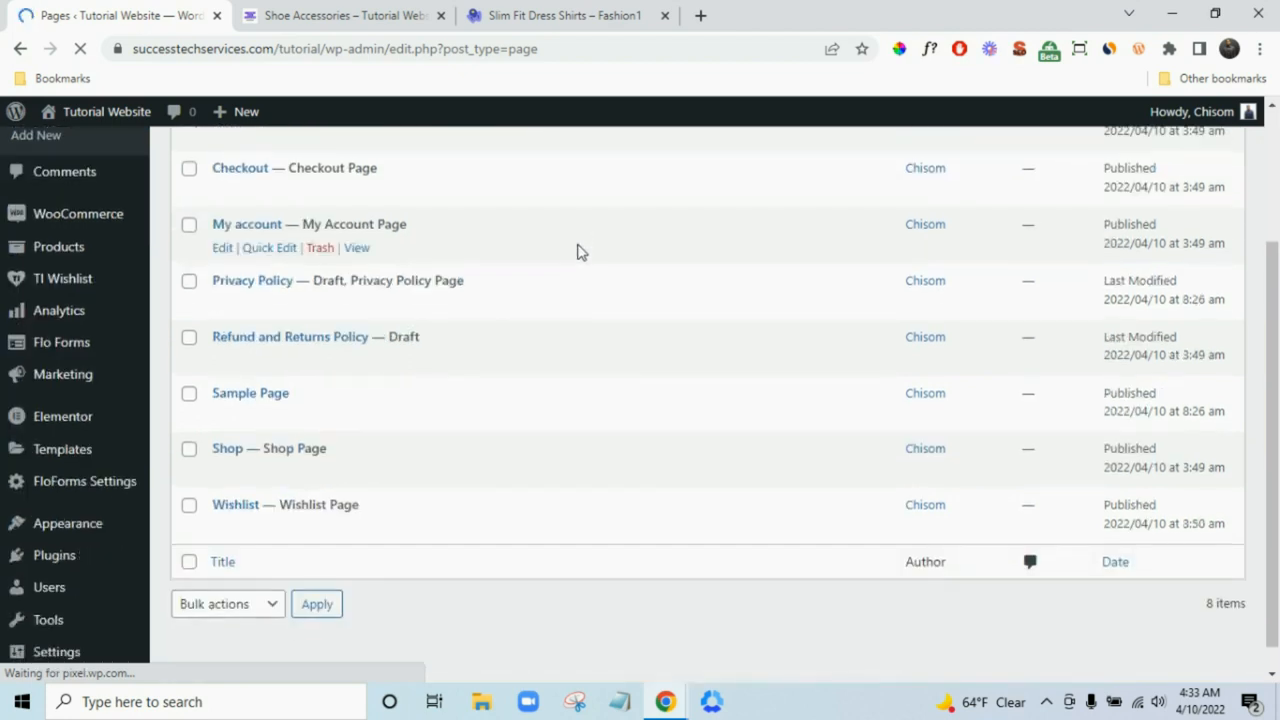
{"action": "scroll", "coordinate": [500, 310], "scroll_direction": "up", "scroll_amount": 1}
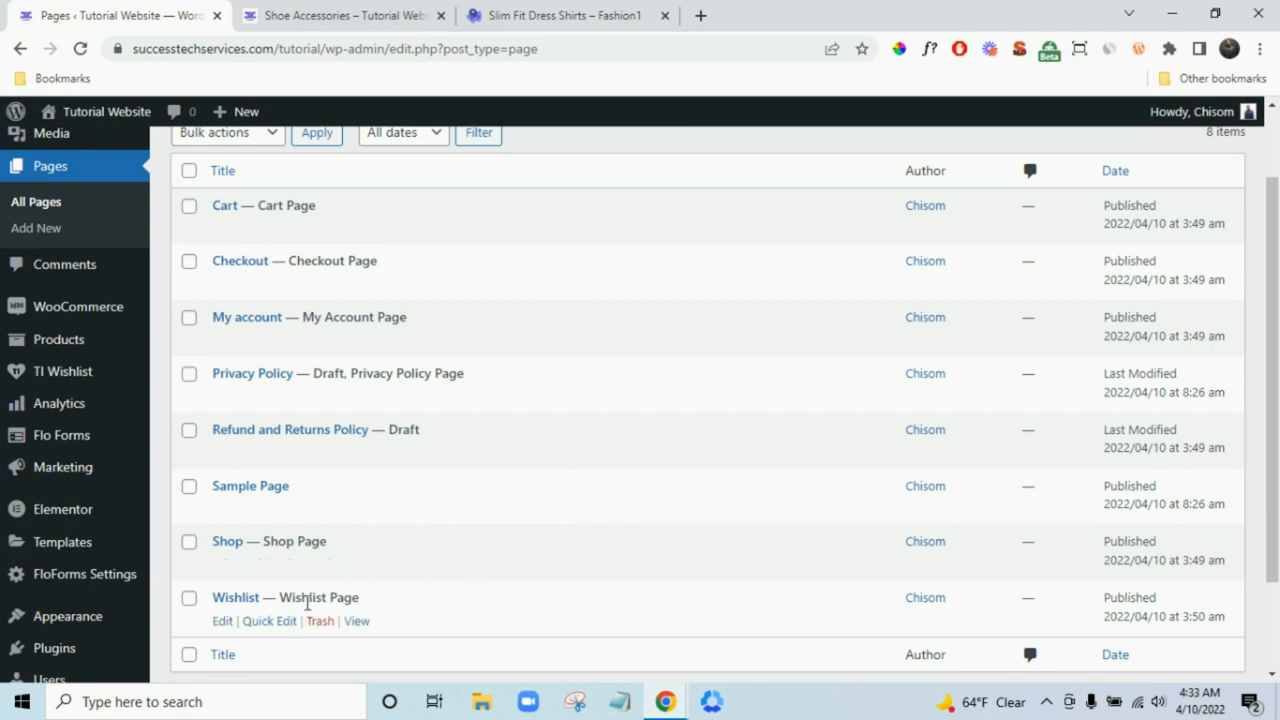
{"action": "scroll", "coordinate": [575, 430], "scroll_direction": "up", "scroll_amount": 1}
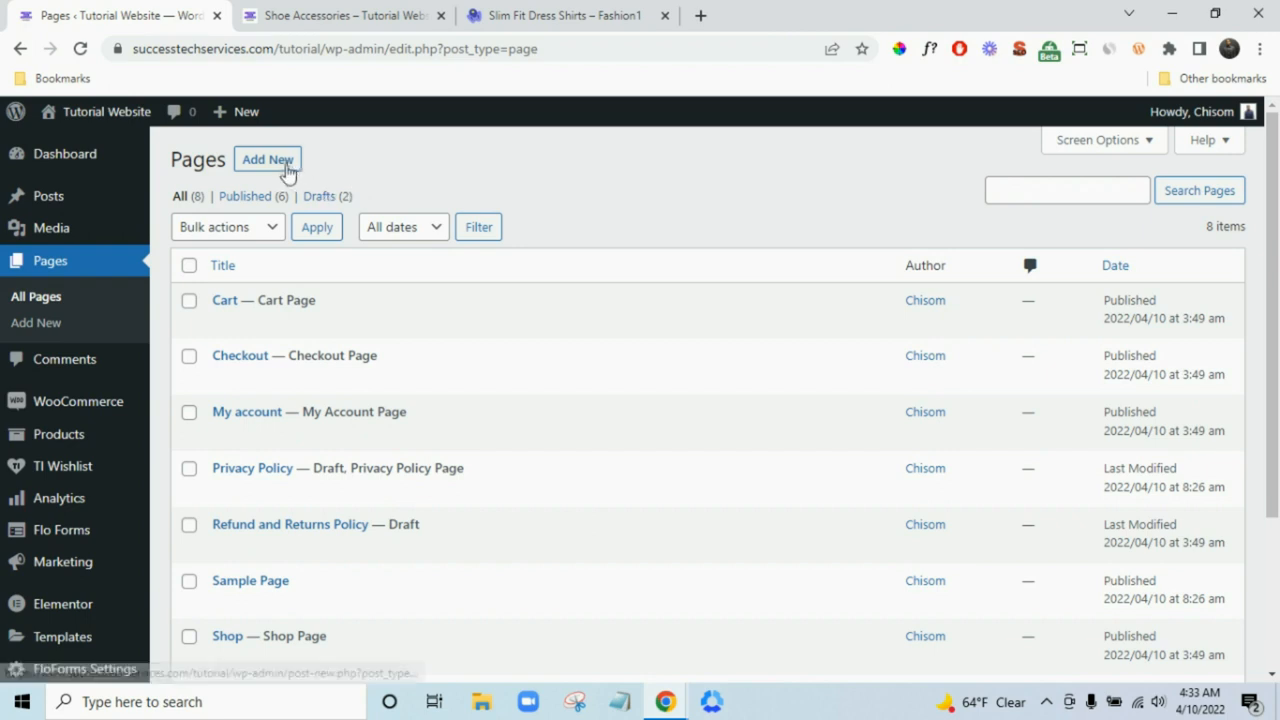
- Open Add New page in a new tab and close the Shoe Accessories tab
{"action": "right_click", "coordinate": [279, 165]}
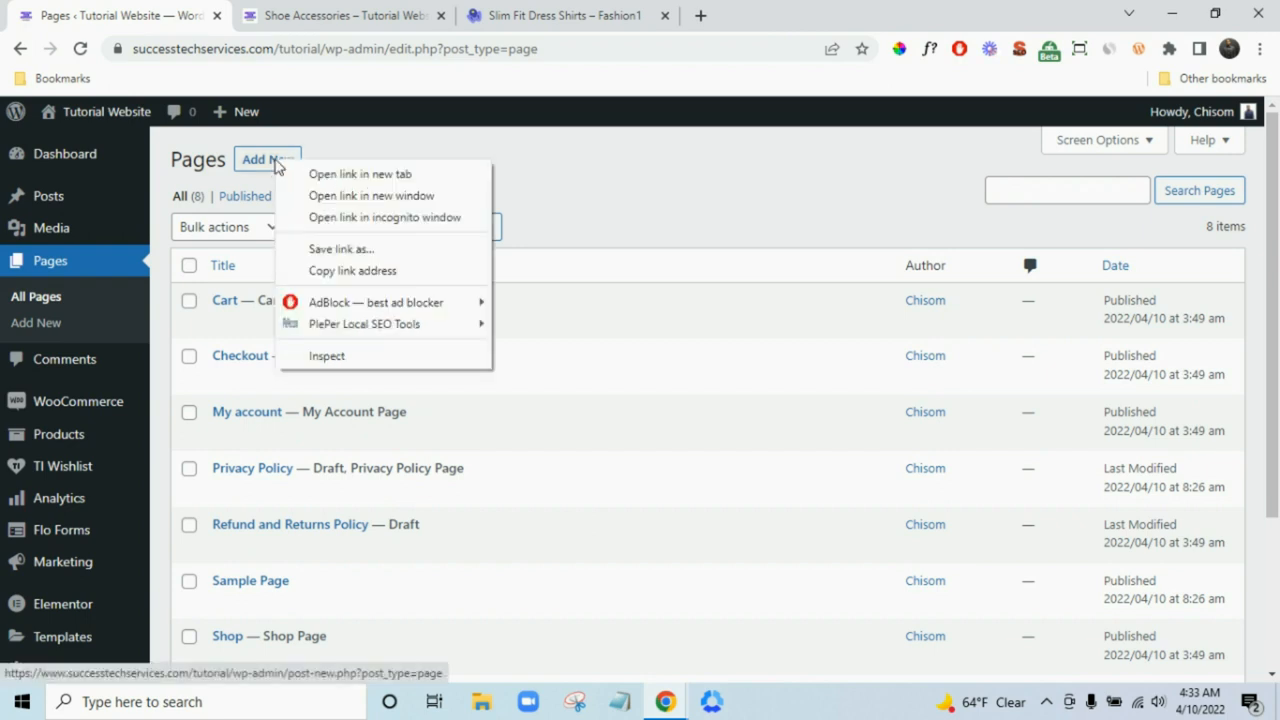
{"action": "left_click", "coordinate": [359, 175]}
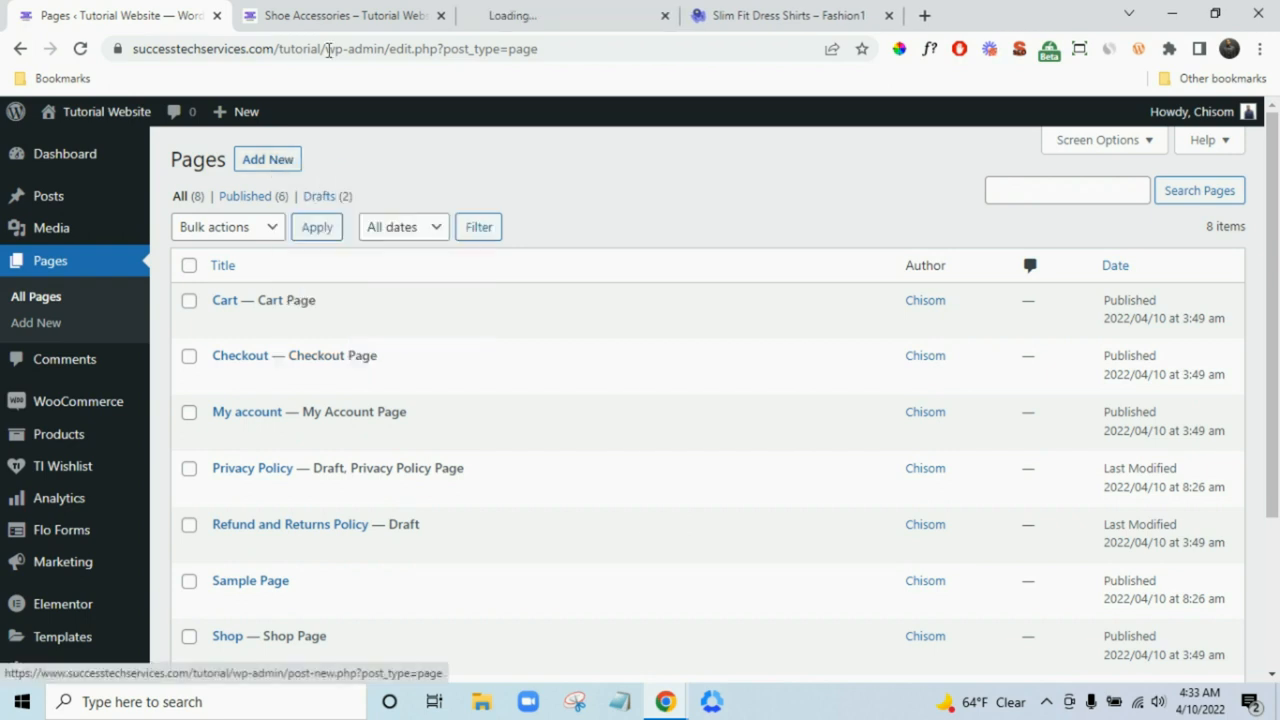
{"action": "left_click", "coordinate": [441, 16]}
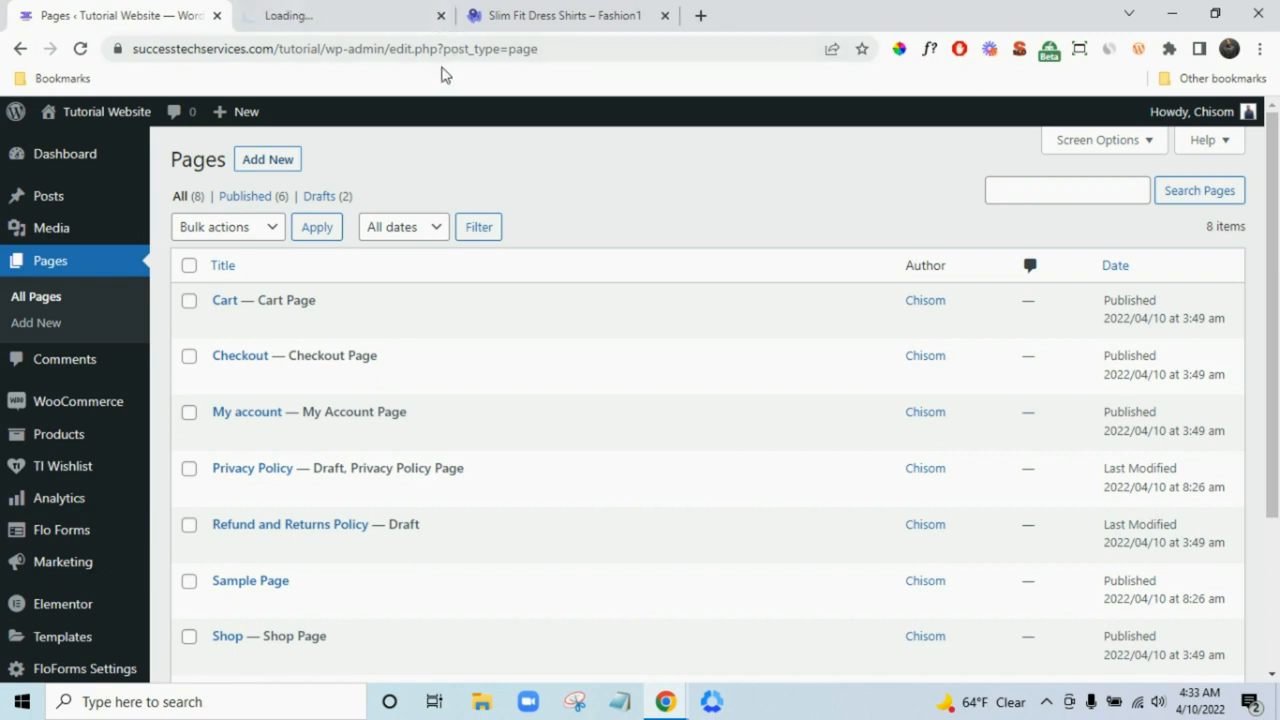
{"action": "left_click", "coordinate": [366, 12]}
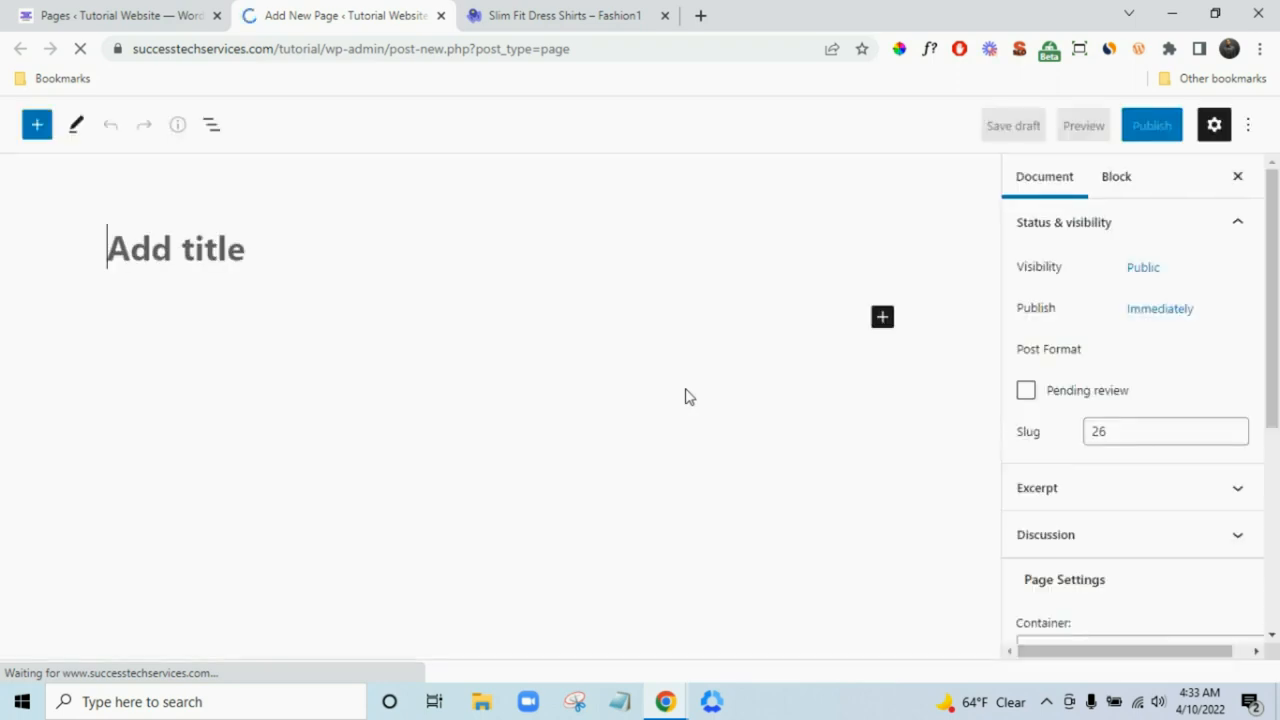
- Title the page 'Home' and set it to Full Width / Stretched with No Sidebar
{"action": "type", "text": "H"}
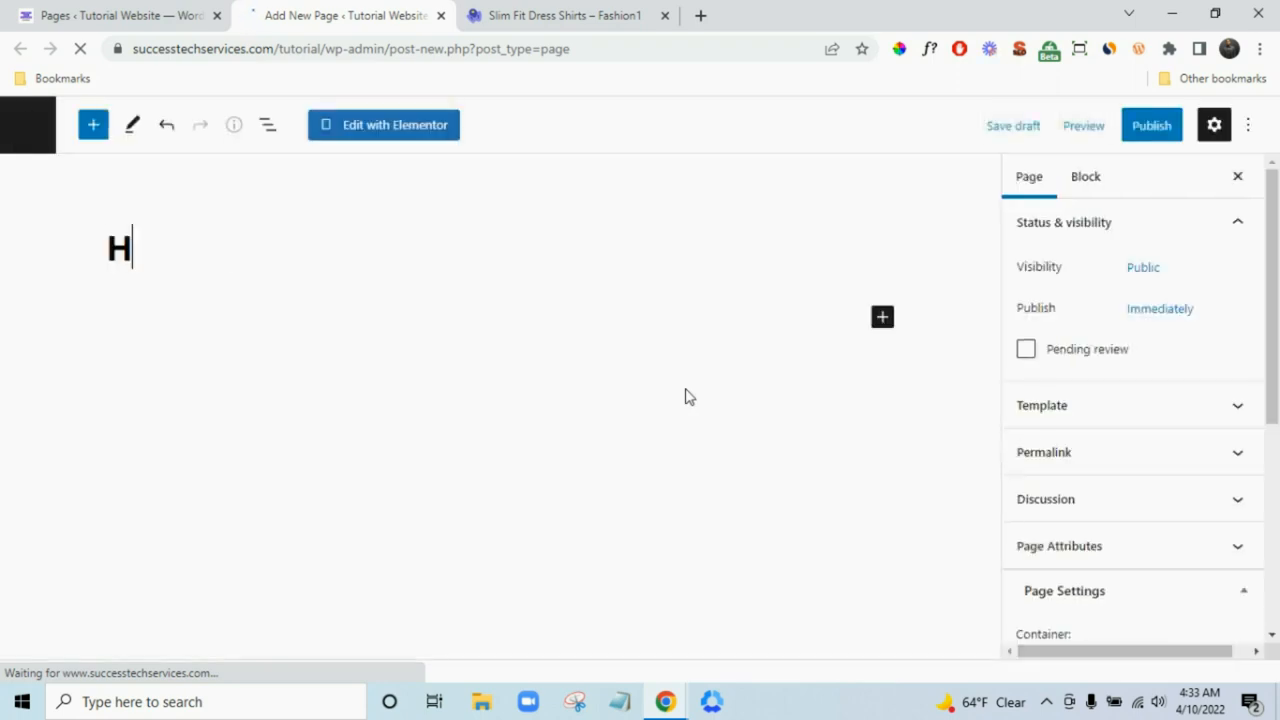
{"action": "type", "text": "ome"}
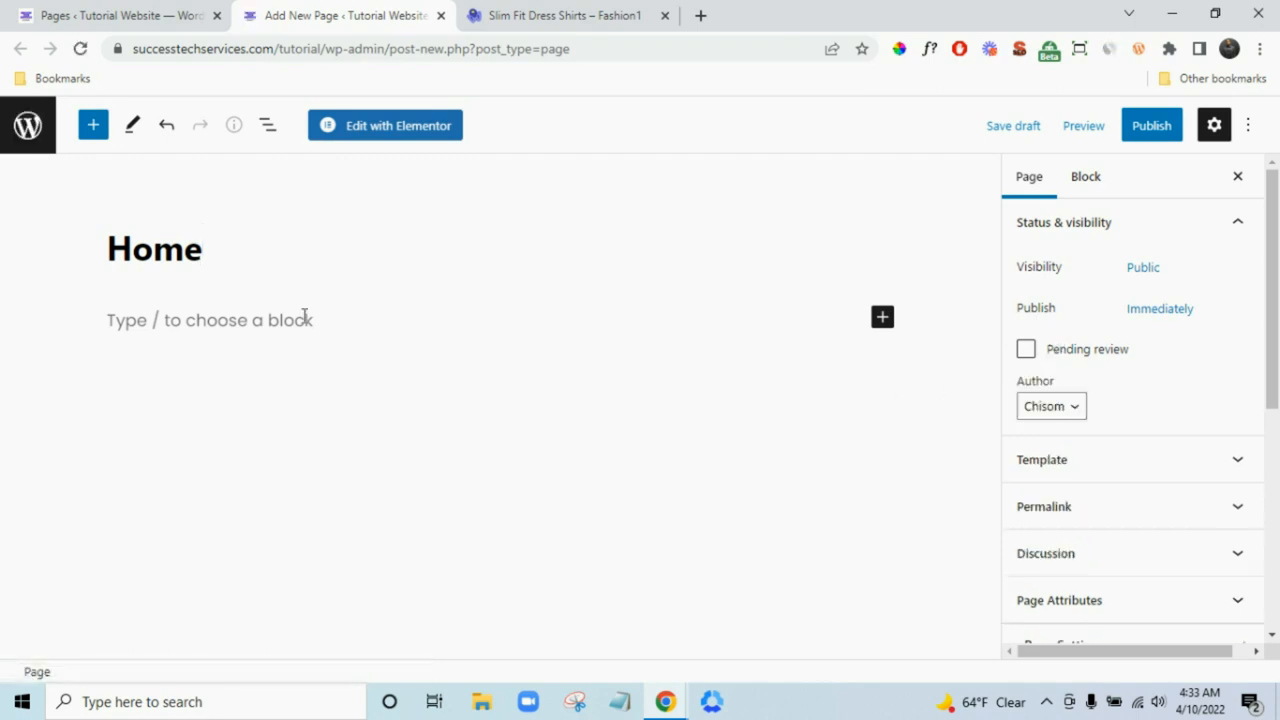
{"action": "scroll", "coordinate": [1146, 434], "scroll_direction": "down", "scroll_amount": 3}
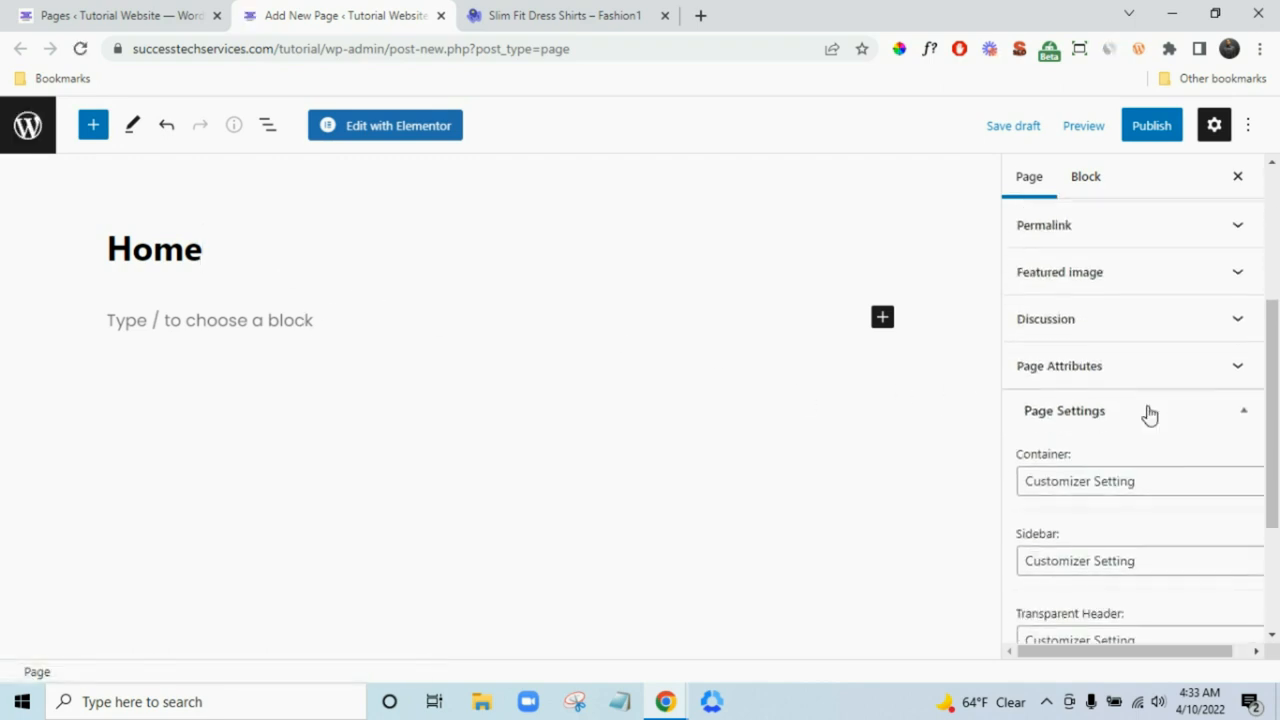
{"action": "scroll", "coordinate": [1150, 415], "scroll_direction": "down", "scroll_amount": 2}
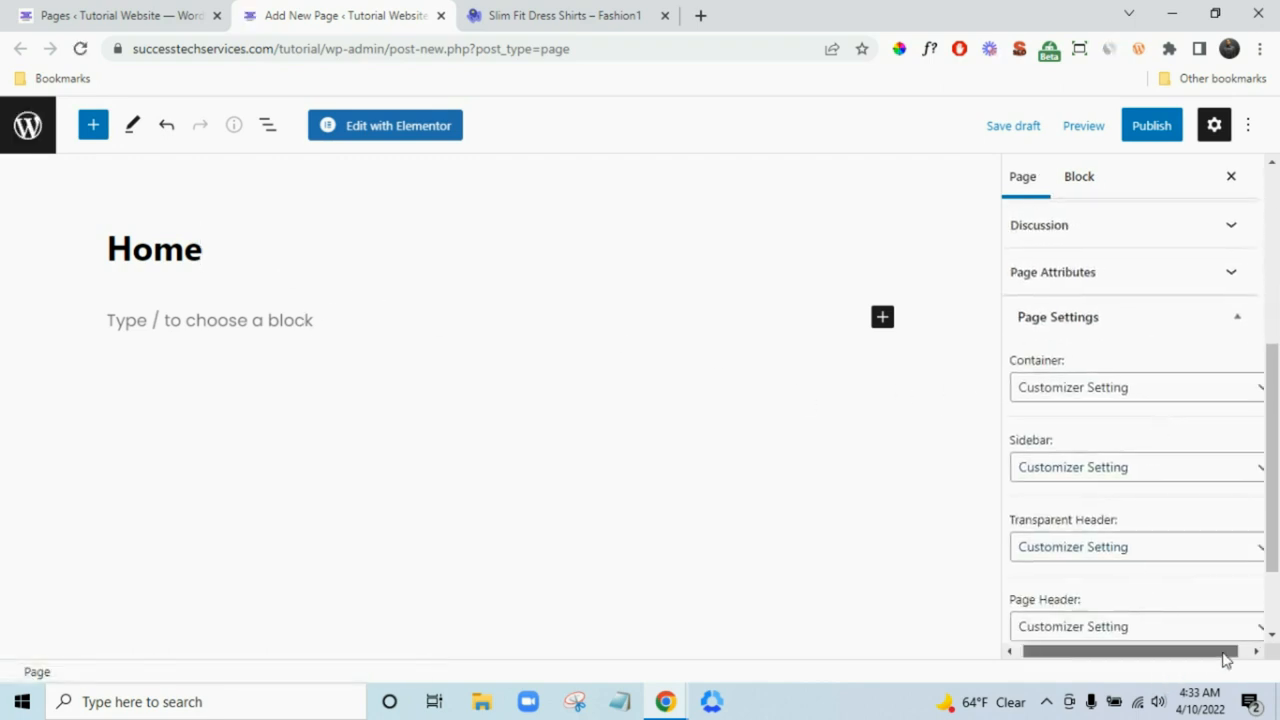
{"action": "left_click_drag", "start_coordinate": [1224, 658], "coordinate": [1237, 658]}
{"action": "left_click", "coordinate": [1169, 397]}
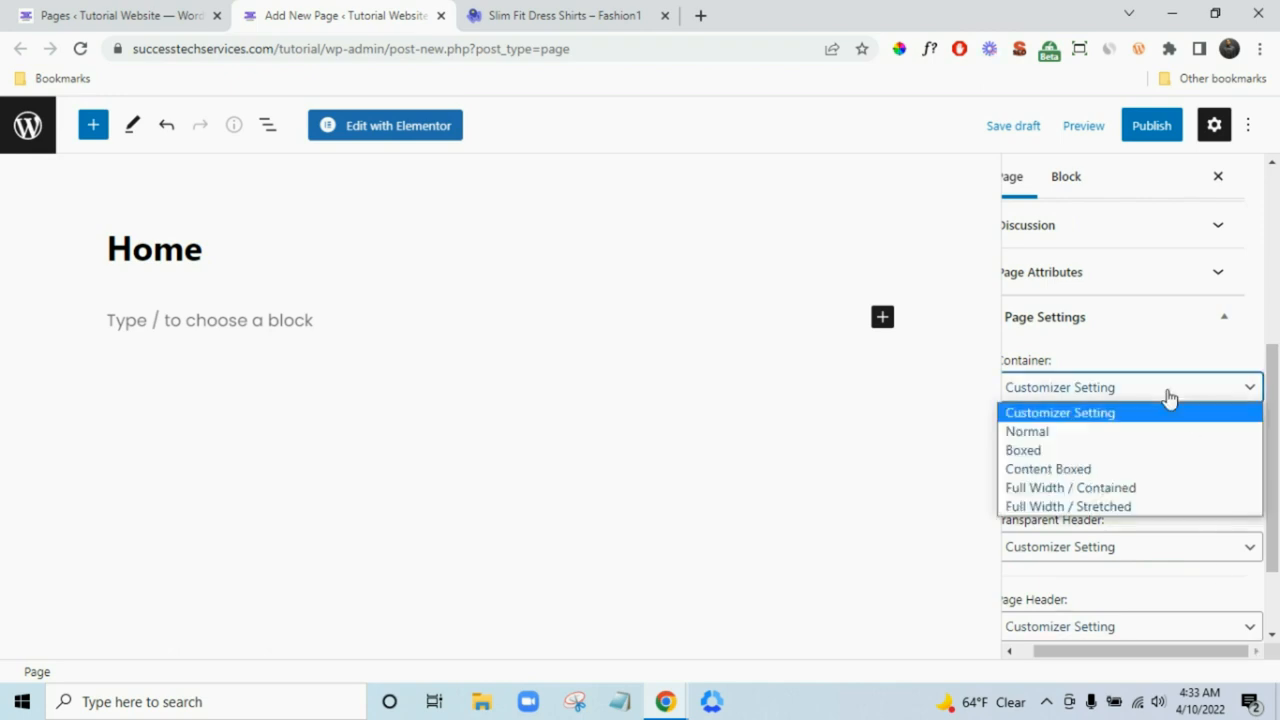
{"action": "left_click", "coordinate": [1157, 505]}
{"action": "left_click_drag", "start_coordinate": [1189, 652], "coordinate": [1120, 652]}
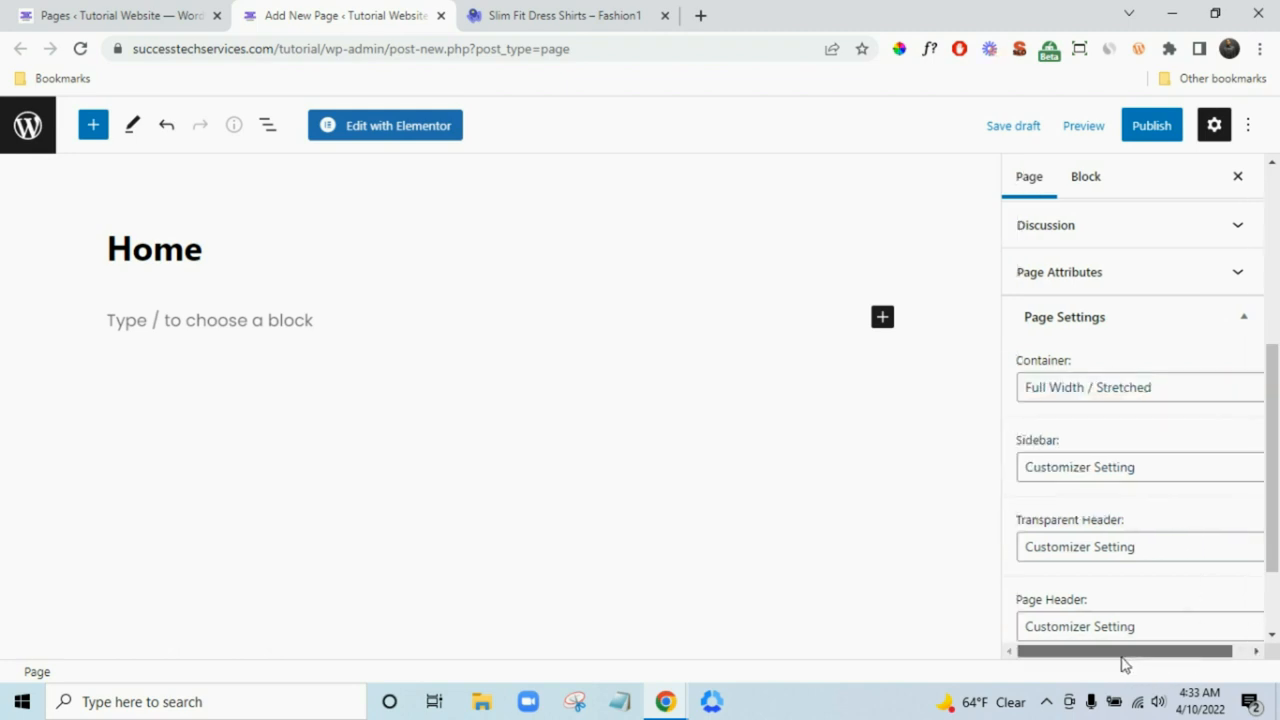
{"action": "left_click", "coordinate": [1138, 478]}
{"action": "left_click", "coordinate": [1131, 553]}
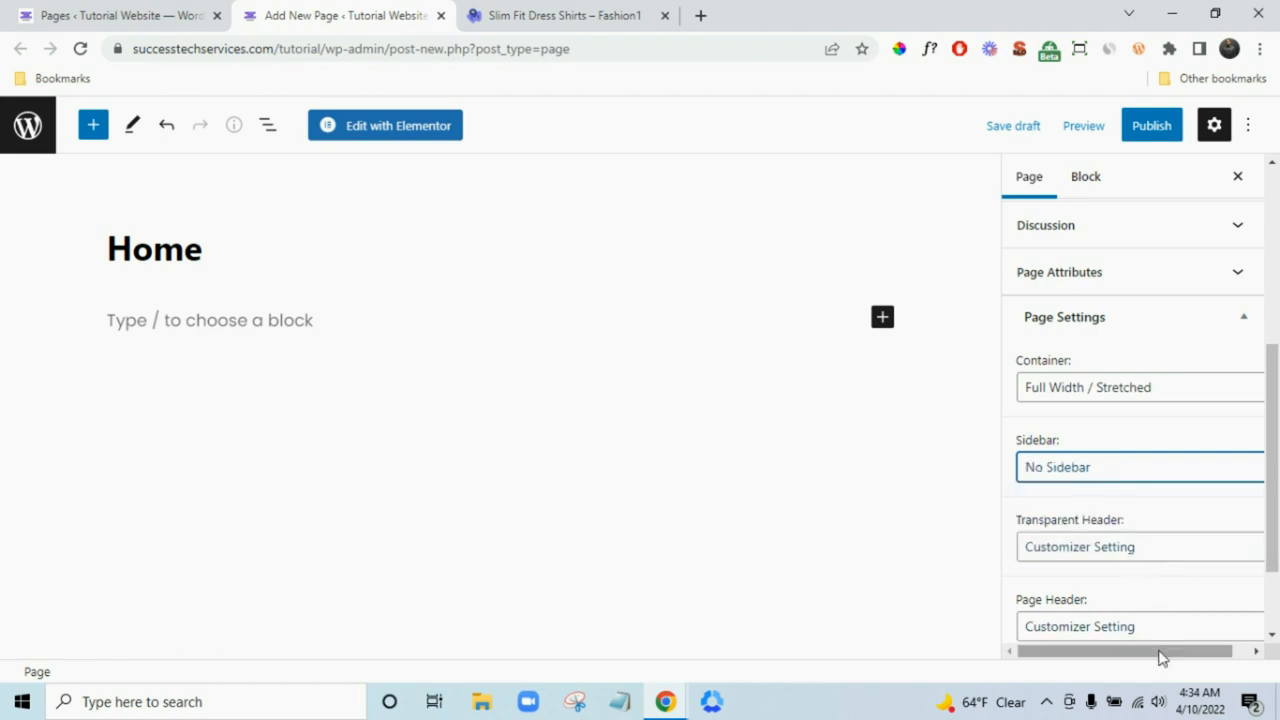
- Disable the transparent header and the page header for the Home page
{"action": "left_click", "coordinate": [1146, 543]}
{"action": "left_click", "coordinate": [1146, 548]}
{"action": "scroll", "coordinate": [1208, 562], "scroll_direction": "down", "scroll_amount": 1}
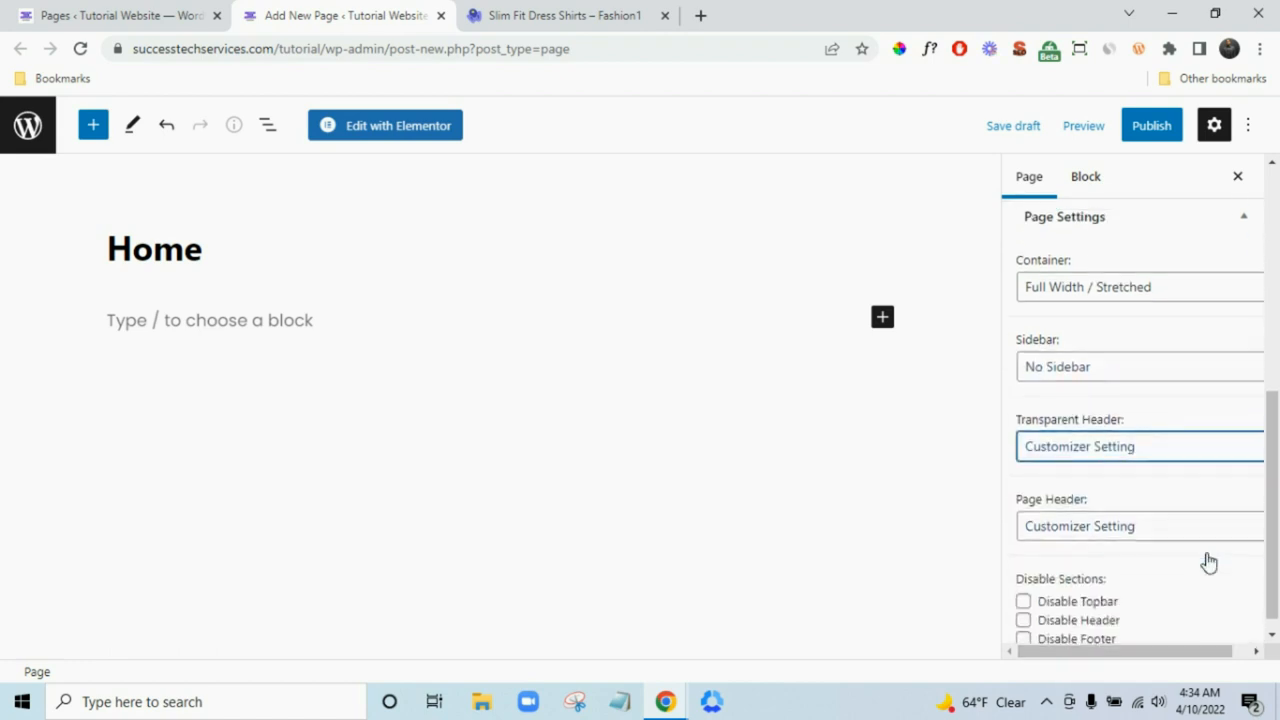
{"action": "left_click", "coordinate": [1138, 432]}
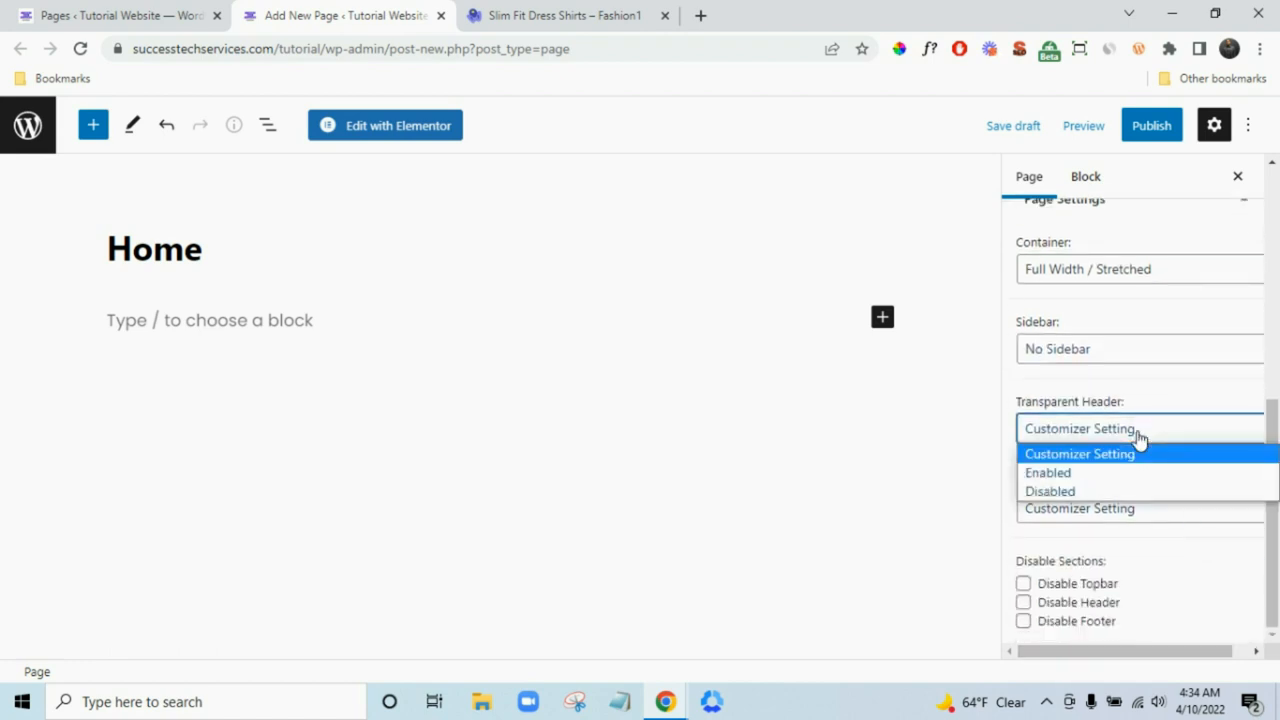
{"action": "left_click", "coordinate": [1132, 492]}
{"action": "left_click", "coordinate": [1176, 522]}
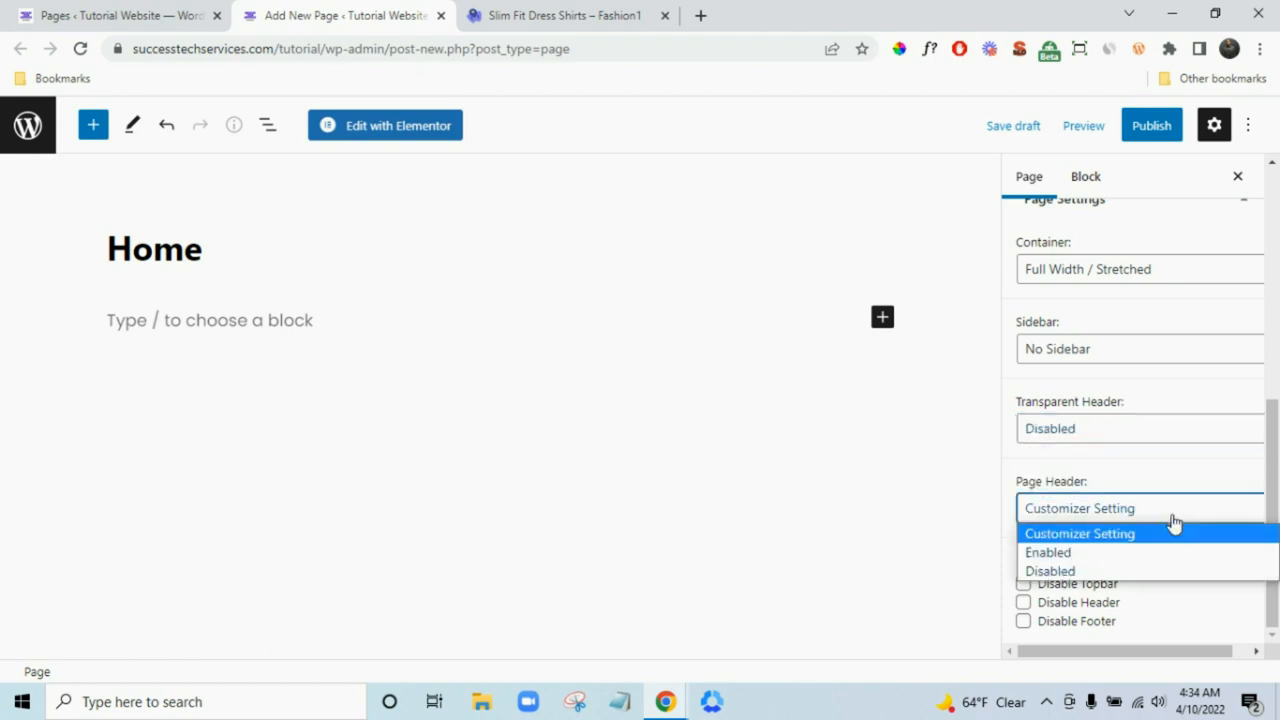
{"action": "left_click", "coordinate": [1158, 571]}
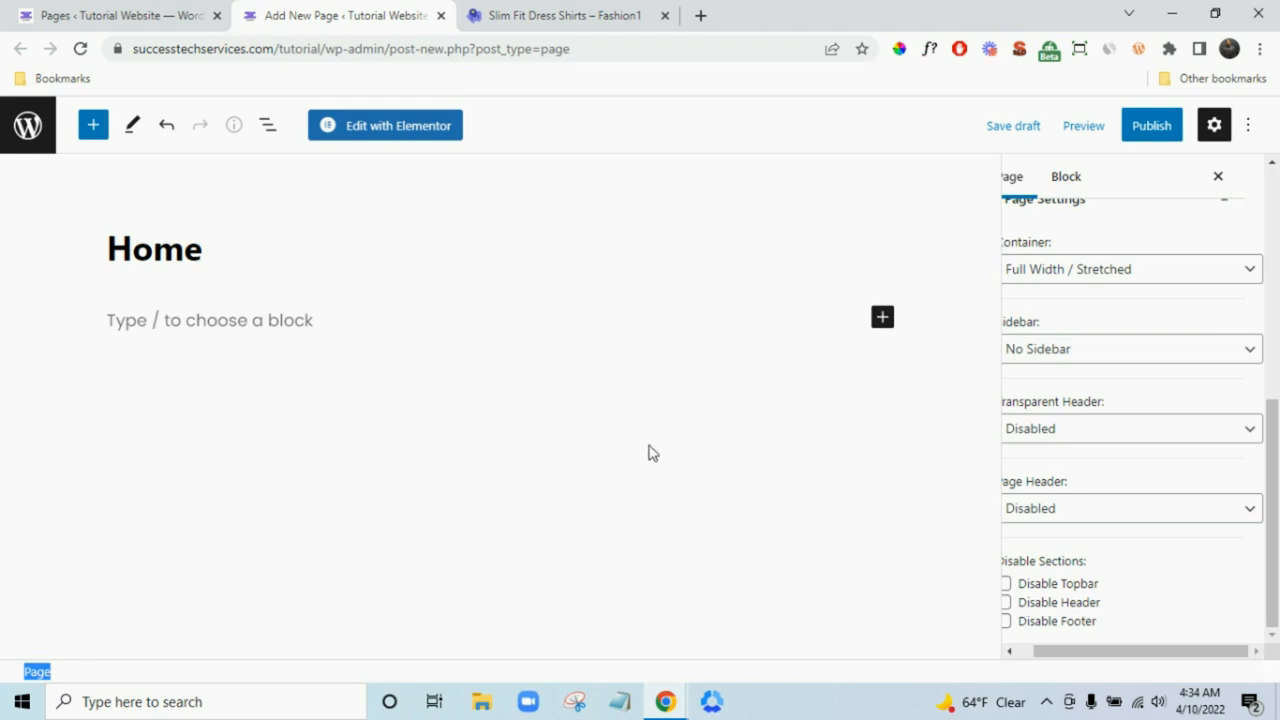
- Publish the Home page and open its live view in a new tab
{"action": "left_click", "coordinate": [1151, 128]}
{"action": "left_click", "coordinate": [1114, 128]}
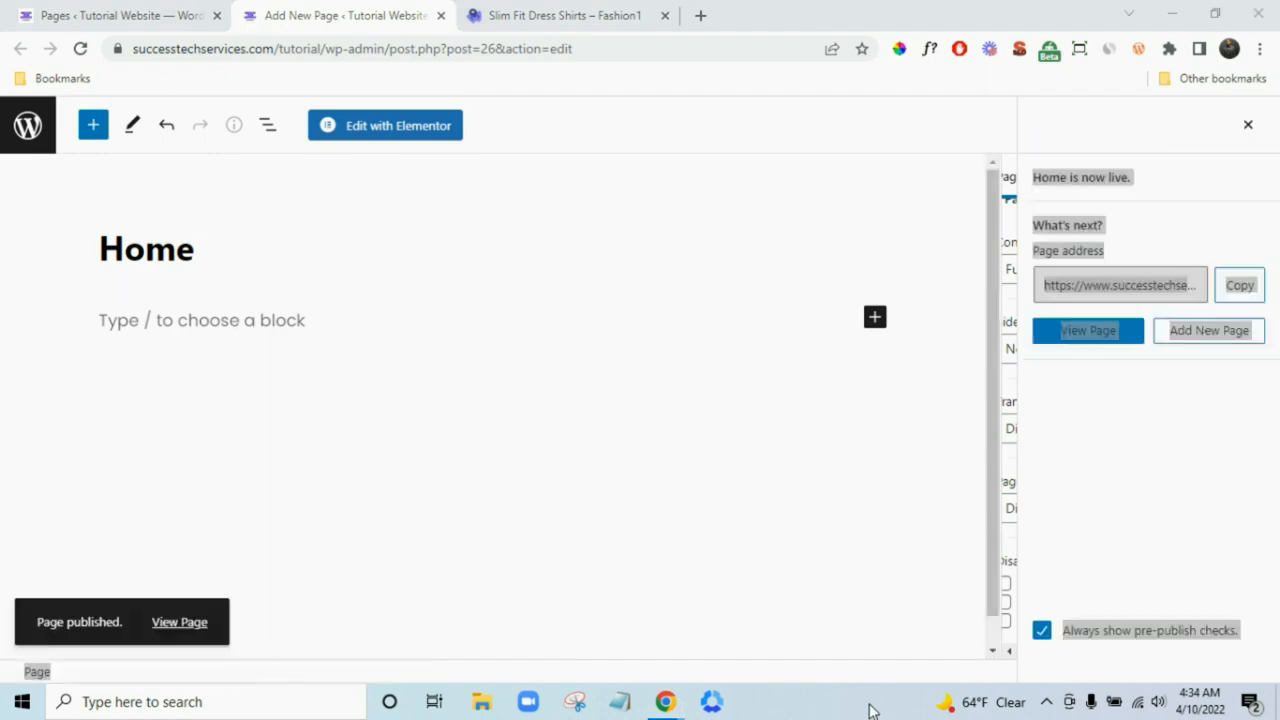
{"action": "right_click", "coordinate": [197, 626]}
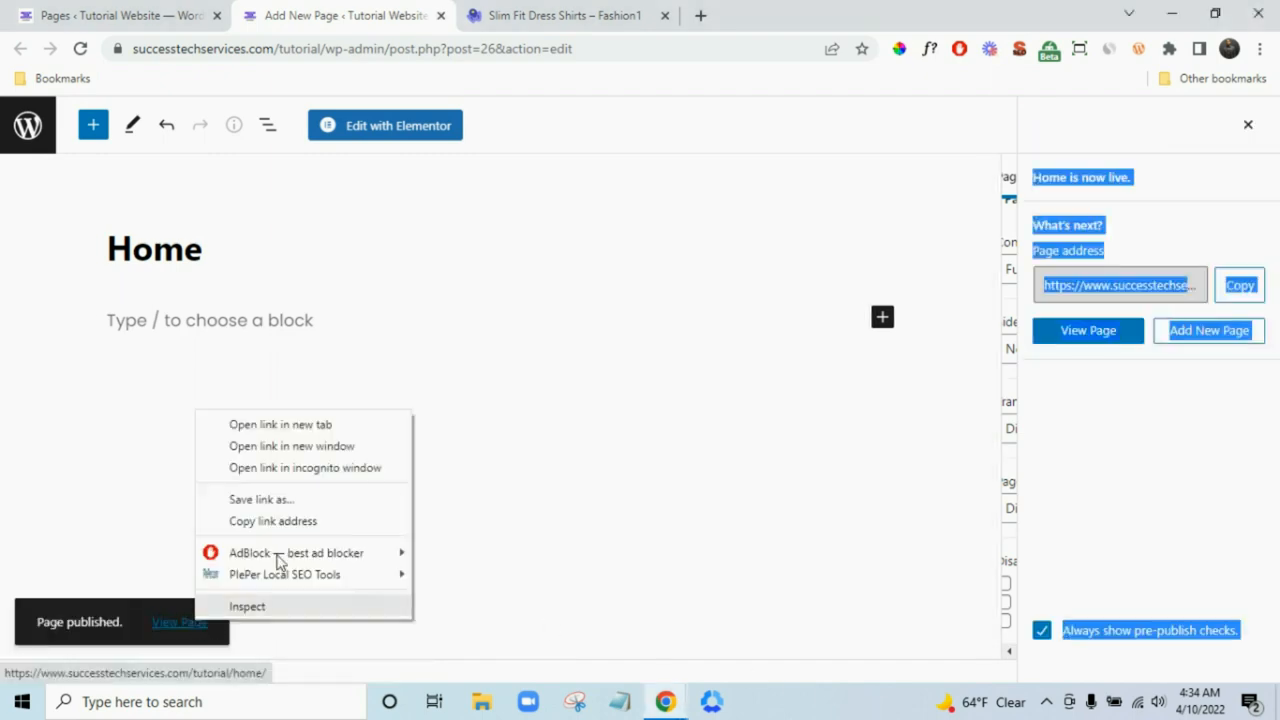
{"action": "left_click", "coordinate": [309, 423]}
- Check the live Home page and dismiss the post-publish panel in the editor
{"action": "left_click", "coordinate": [628, 24]}
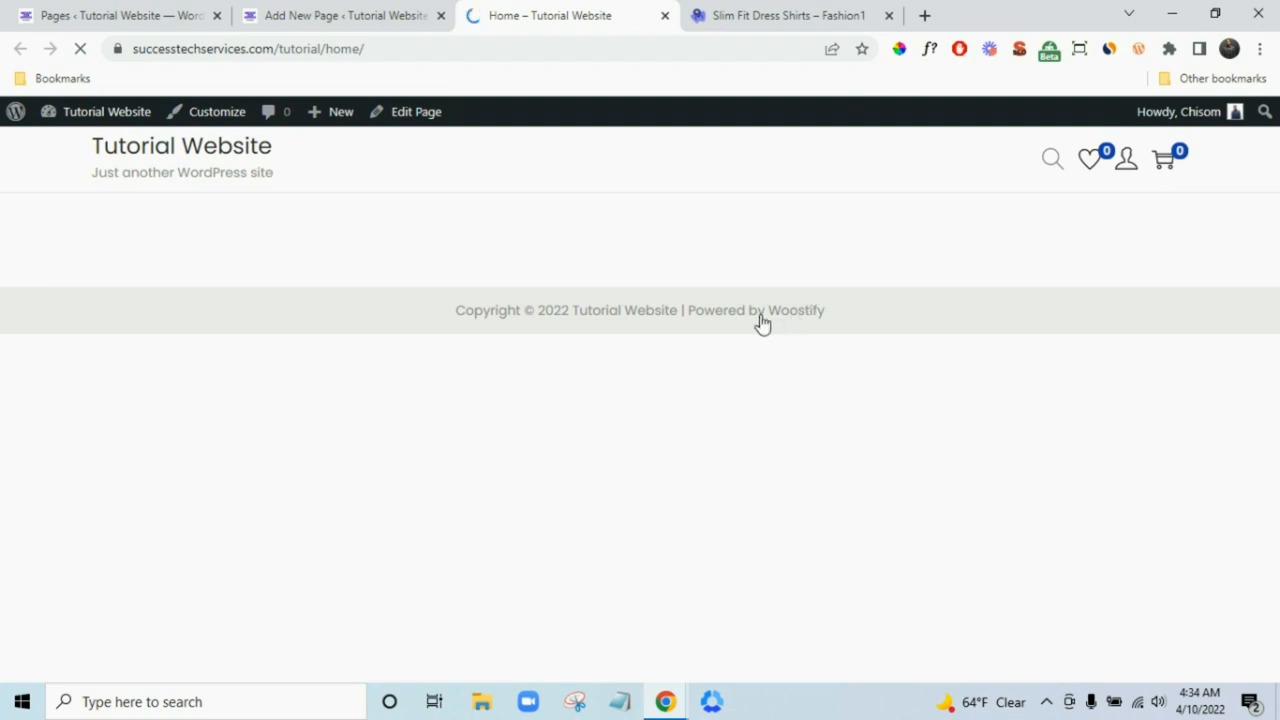
{"action": "left_click", "coordinate": [389, 12]}
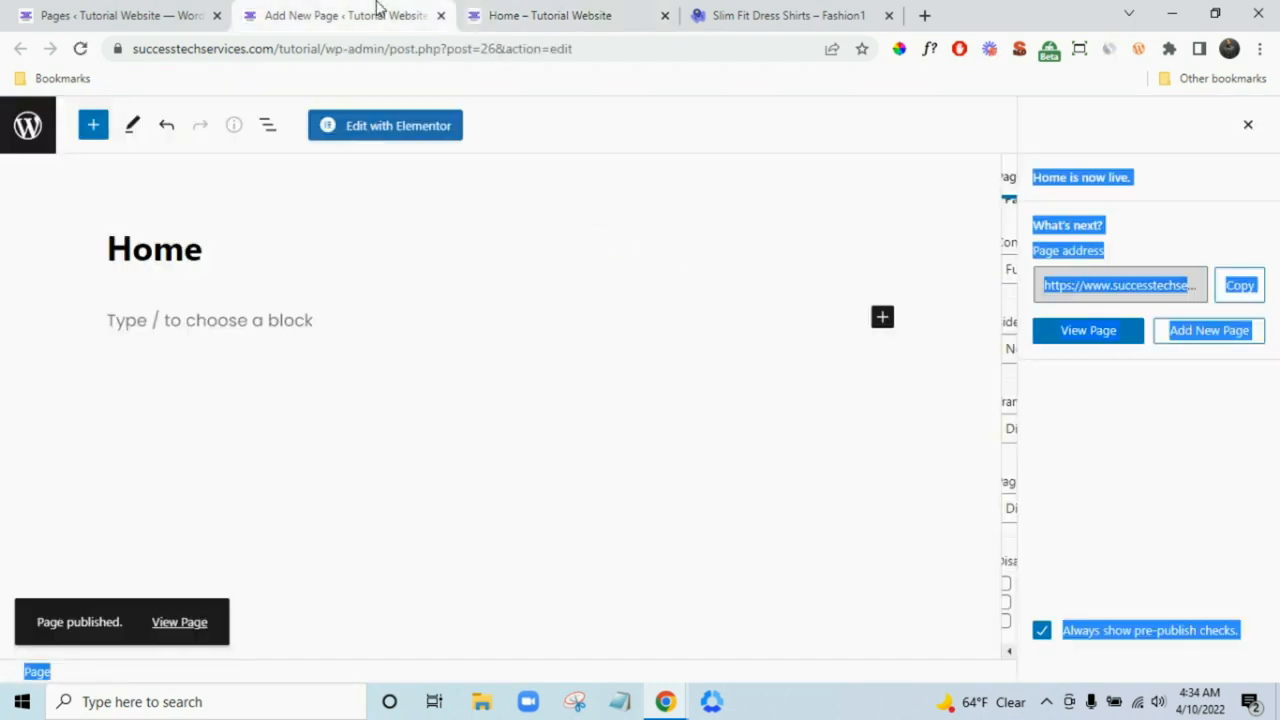
{"action": "left_click", "coordinate": [1248, 124]}
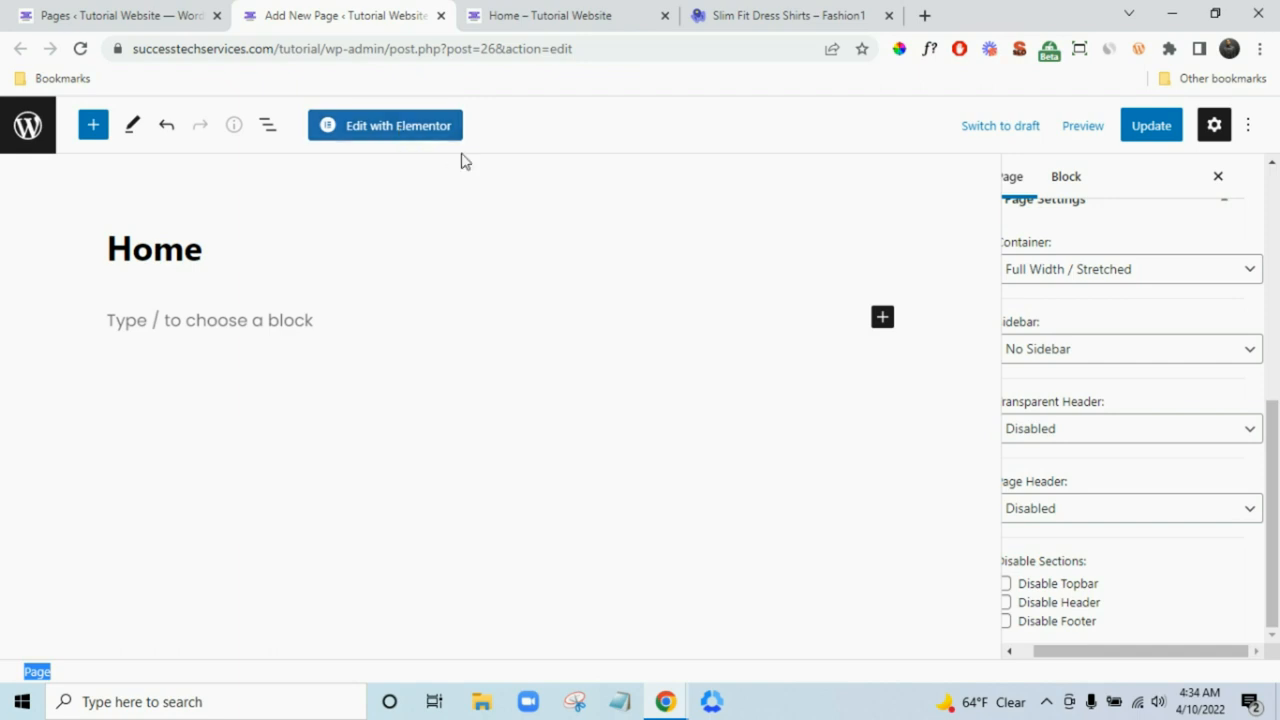
{"action": "left_click", "coordinate": [526, 10]}
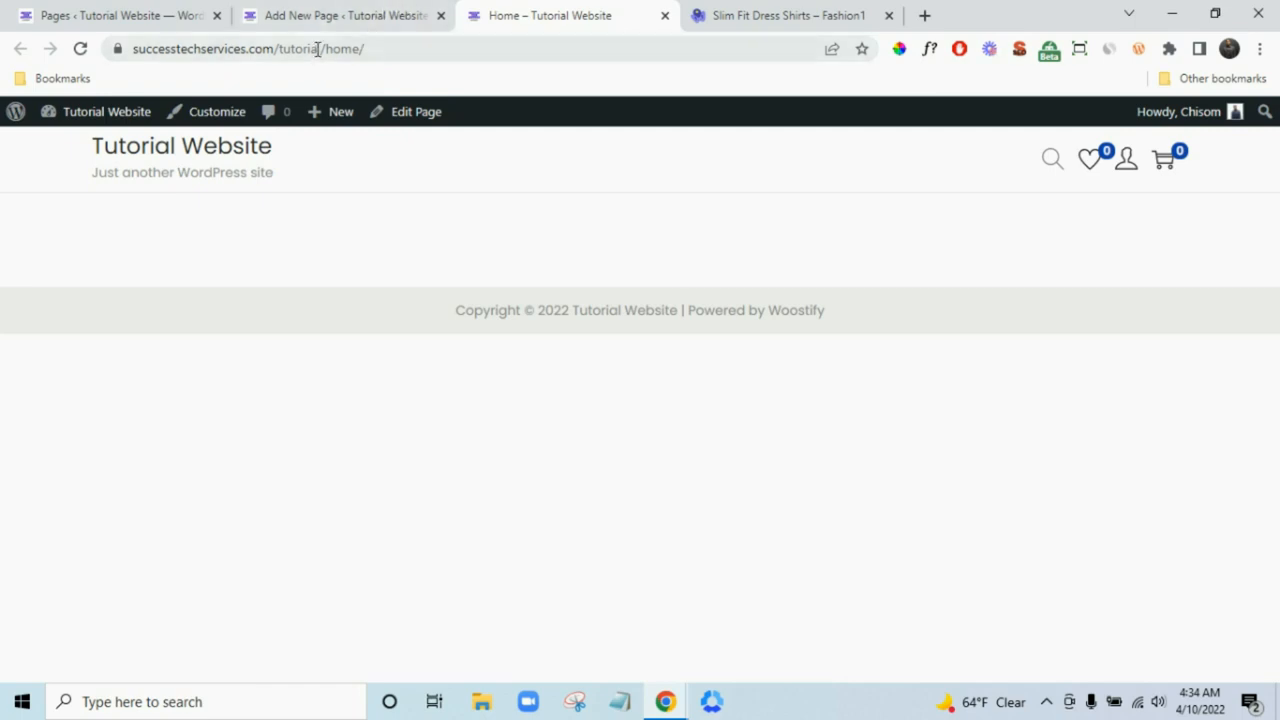
{"action": "left_click", "coordinate": [335, 12]}
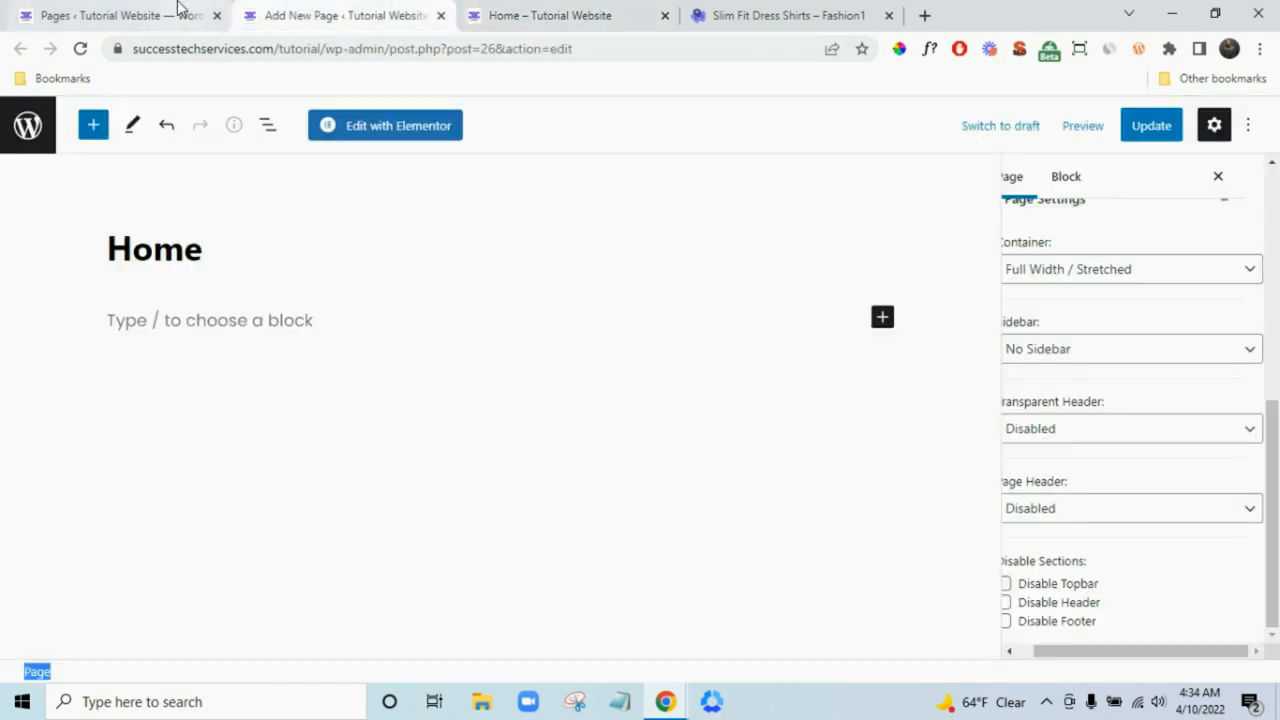
- From the Pages list, go to Settings > Reading in the admin sidebar
{"action": "left_click", "coordinate": [182, 12]}
{"action": "scroll", "coordinate": [57, 386], "scroll_direction": "down", "scroll_amount": 3}
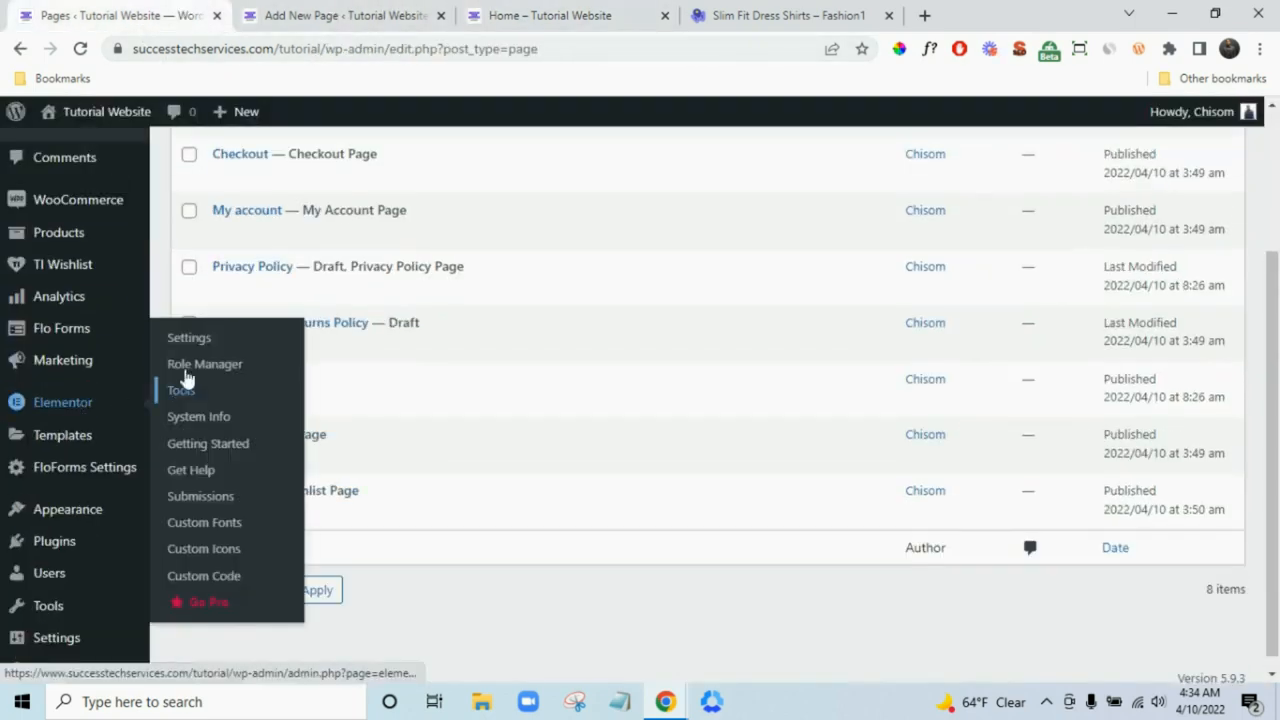
{"action": "scroll", "coordinate": [120, 300], "scroll_direction": "up", "scroll_amount": 3}
{"action": "scroll", "coordinate": [80, 260], "scroll_direction": "down", "scroll_amount": 3}
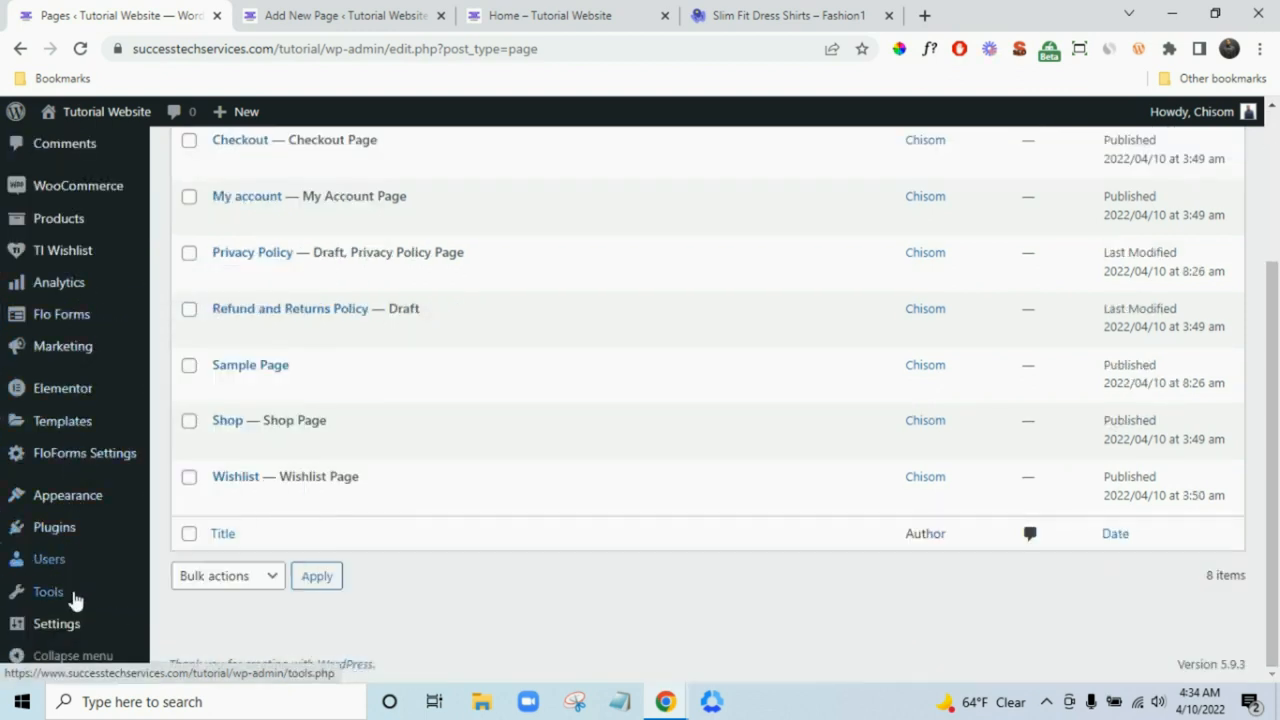
{"action": "mouse_move", "coordinate": [75, 636]}
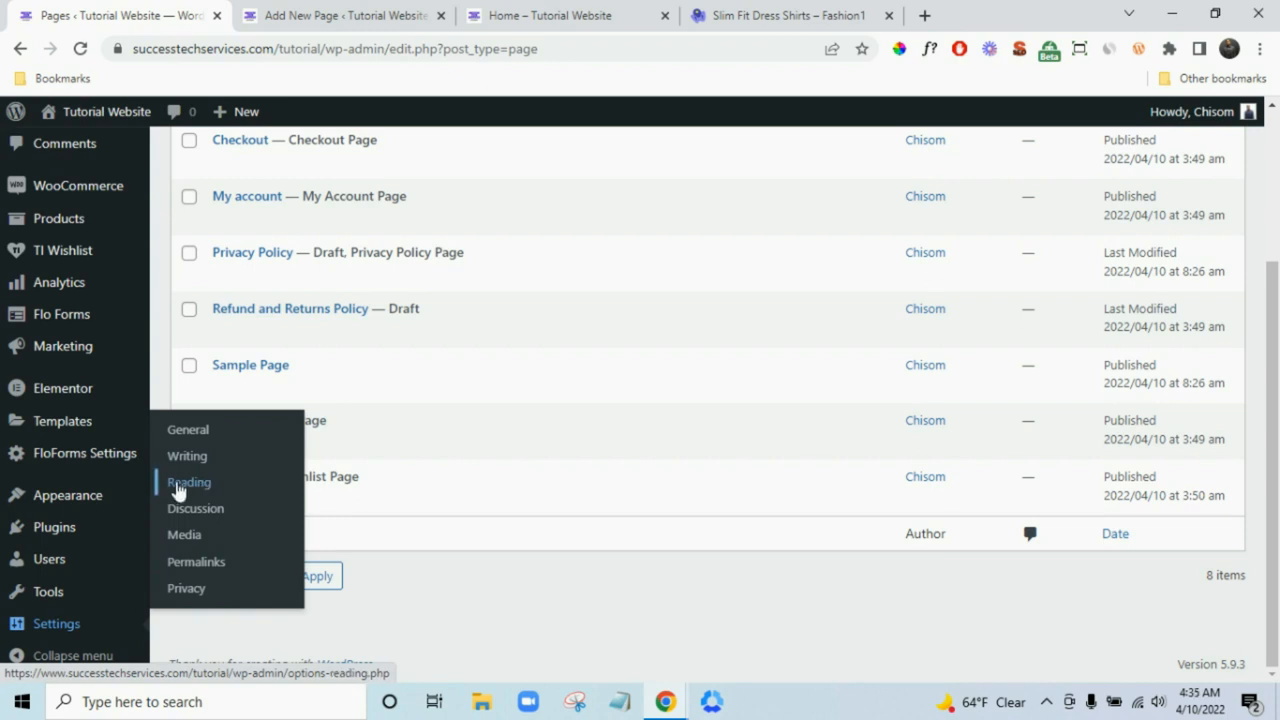
{"action": "left_click", "coordinate": [191, 484]}
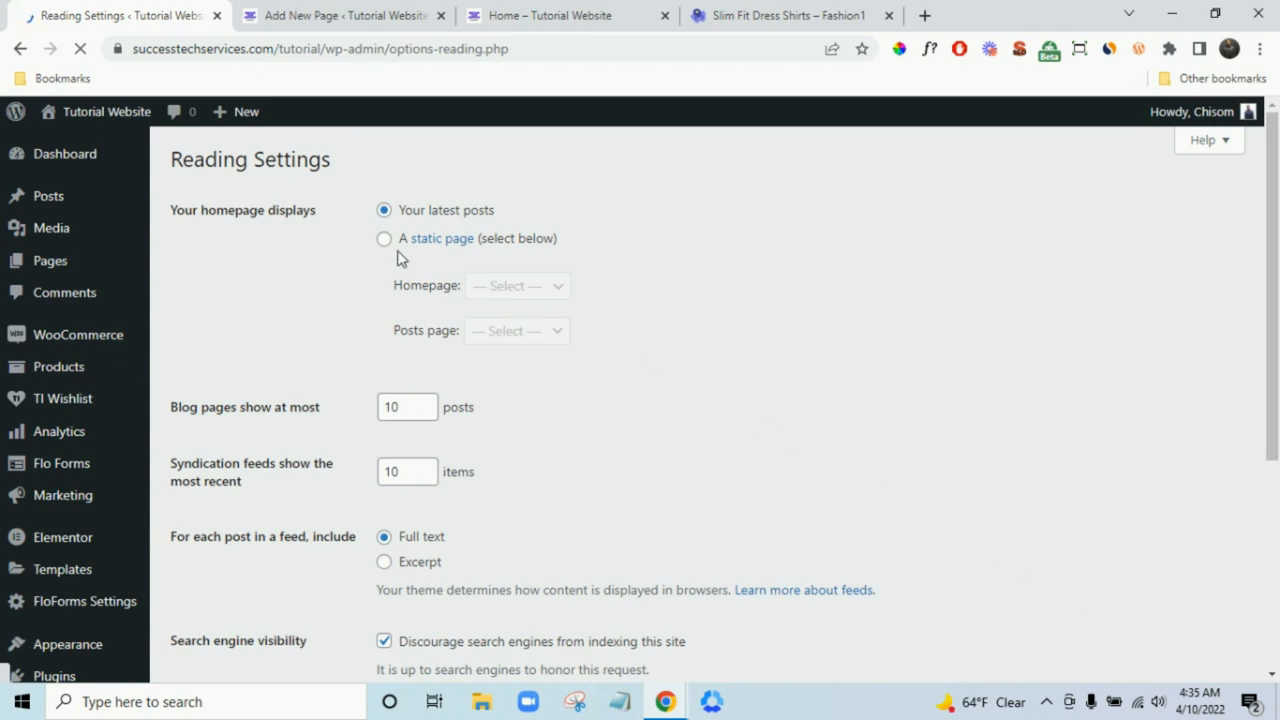
- Set the homepage to the static 'Home' page, save, and check the site's front page
{"action": "left_click", "coordinate": [383, 245]}
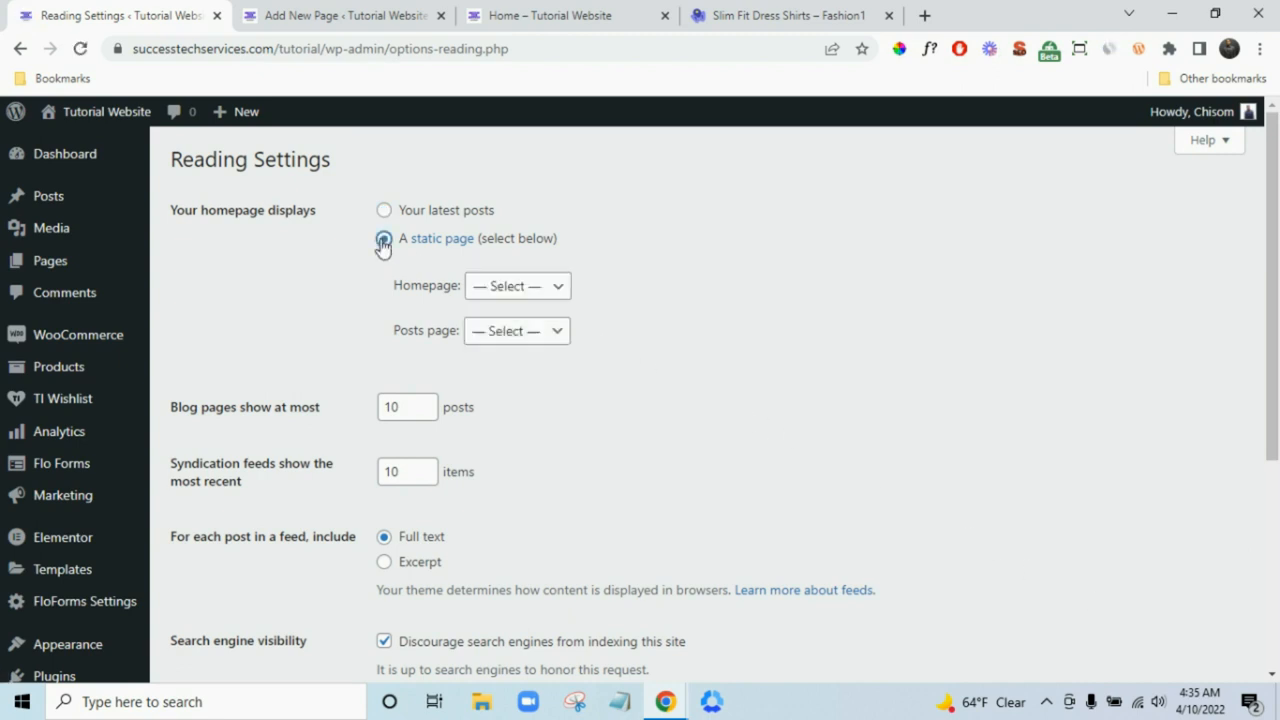
{"action": "left_click", "coordinate": [506, 292]}
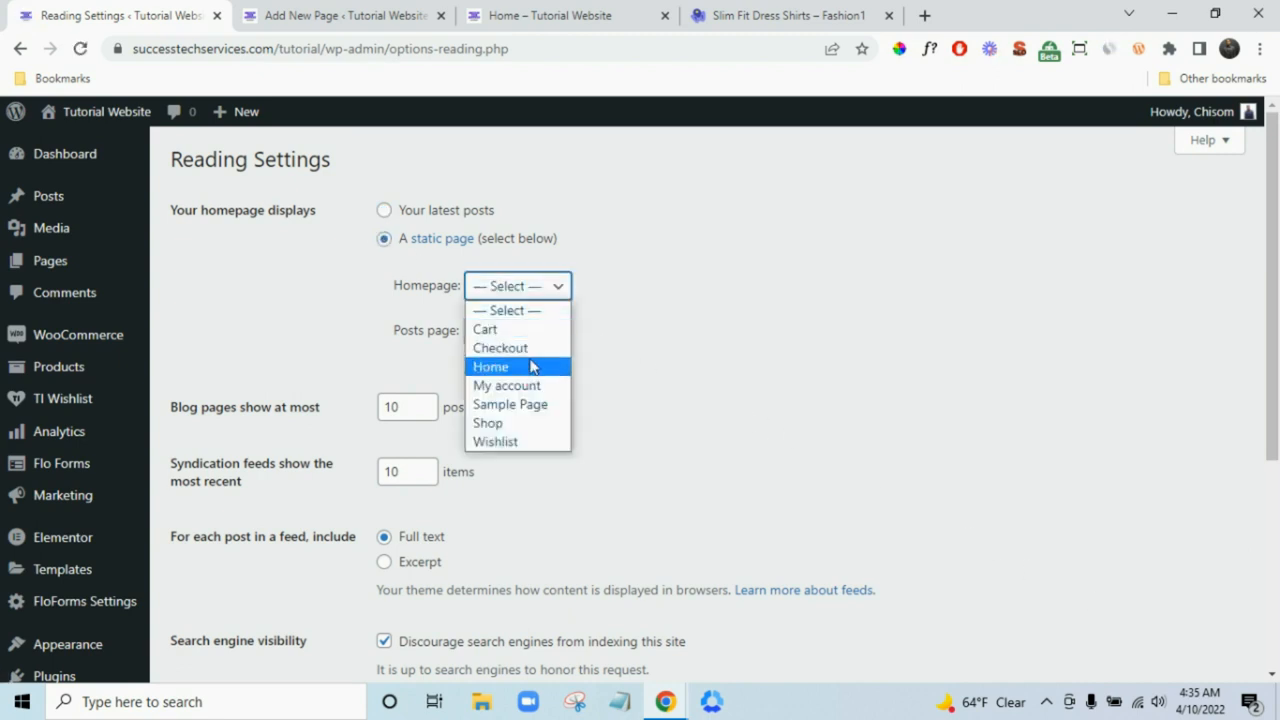
{"action": "left_click", "coordinate": [531, 367]}
{"action": "scroll", "coordinate": [771, 409], "scroll_direction": "down", "scroll_amount": 3}
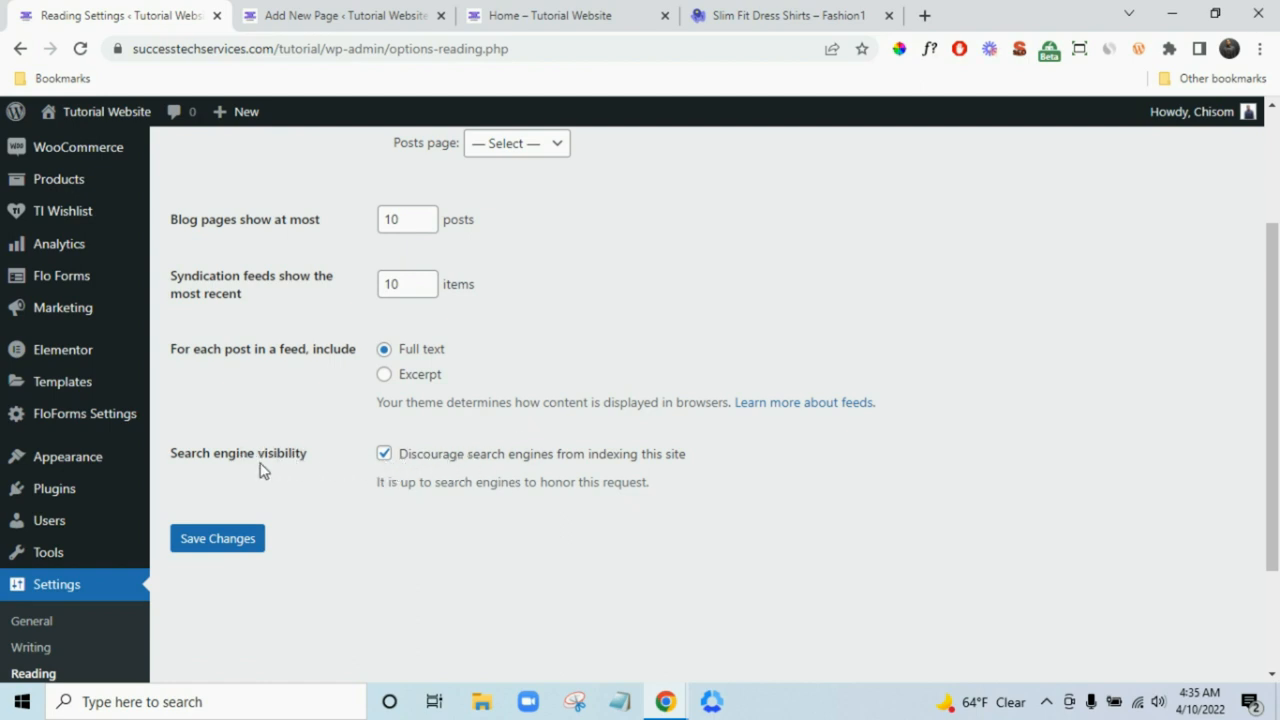
{"action": "scroll", "coordinate": [557, 351], "scroll_direction": "up", "scroll_amount": 1}
{"action": "scroll", "coordinate": [557, 351], "scroll_direction": "down", "scroll_amount": 1}
{"action": "left_click", "coordinate": [220, 545]}
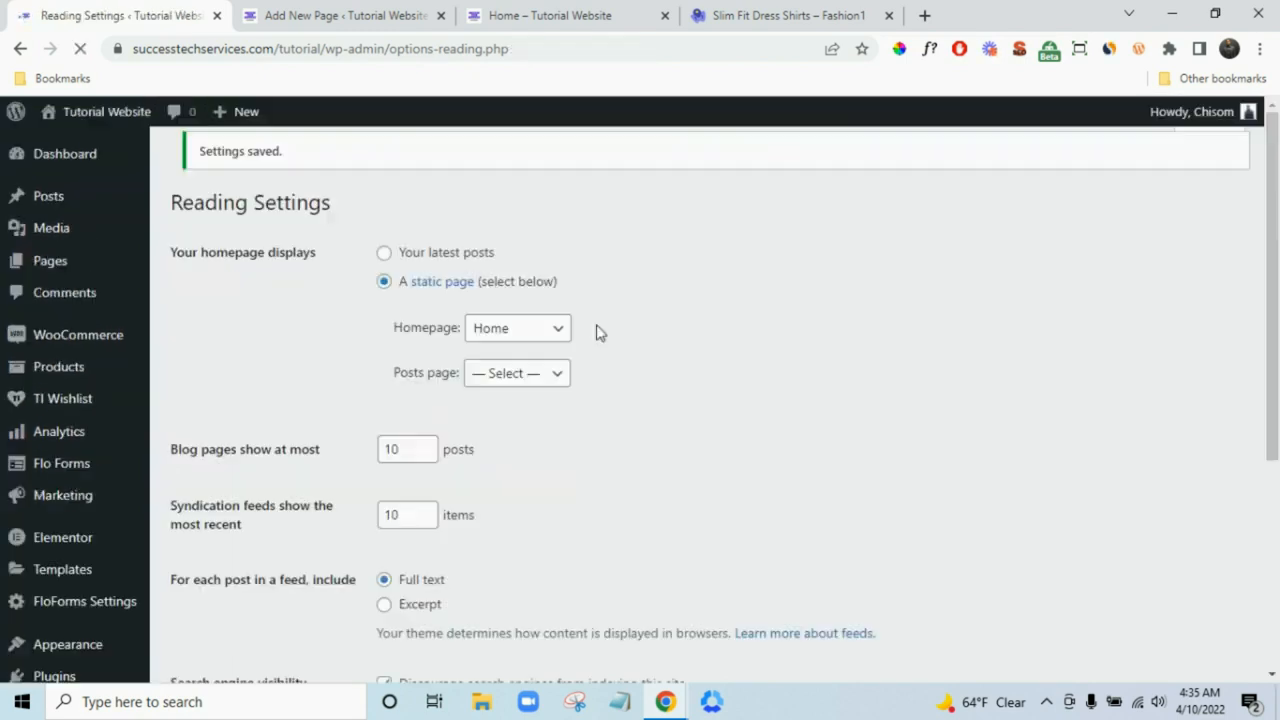
{"action": "left_click", "coordinate": [640, 15]}
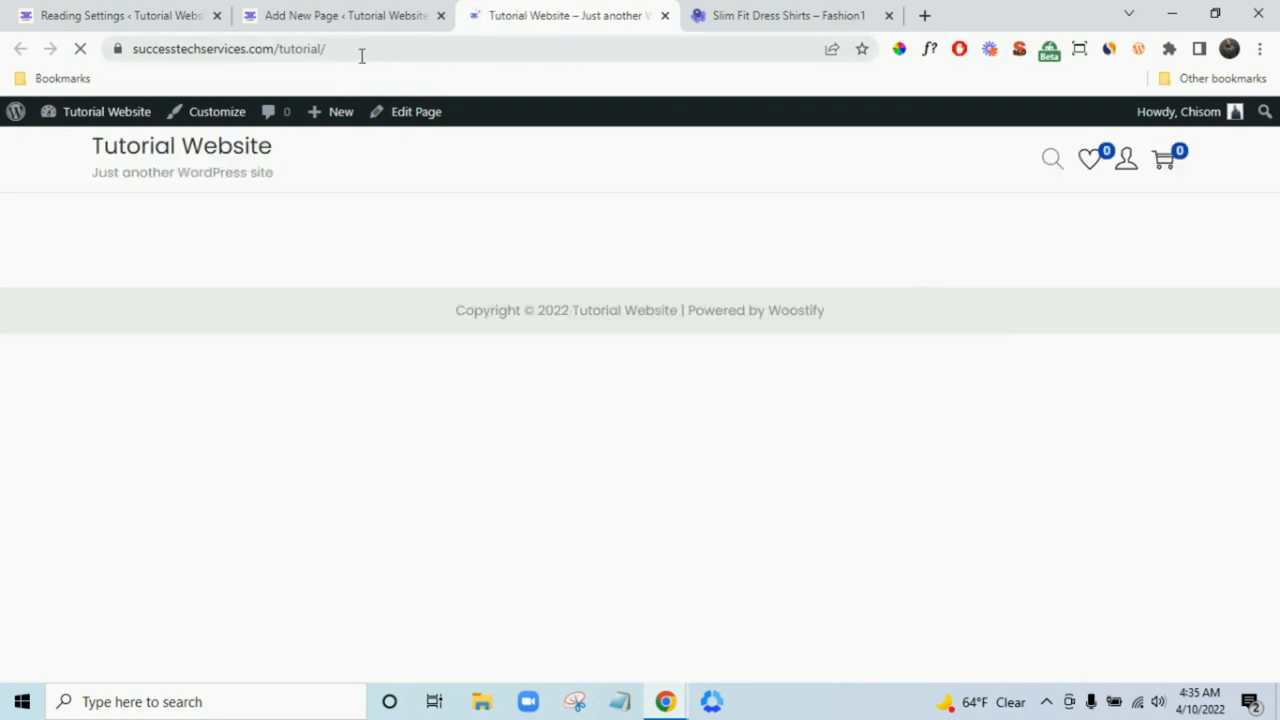
{"action": "left_click", "coordinate": [386, 10]}
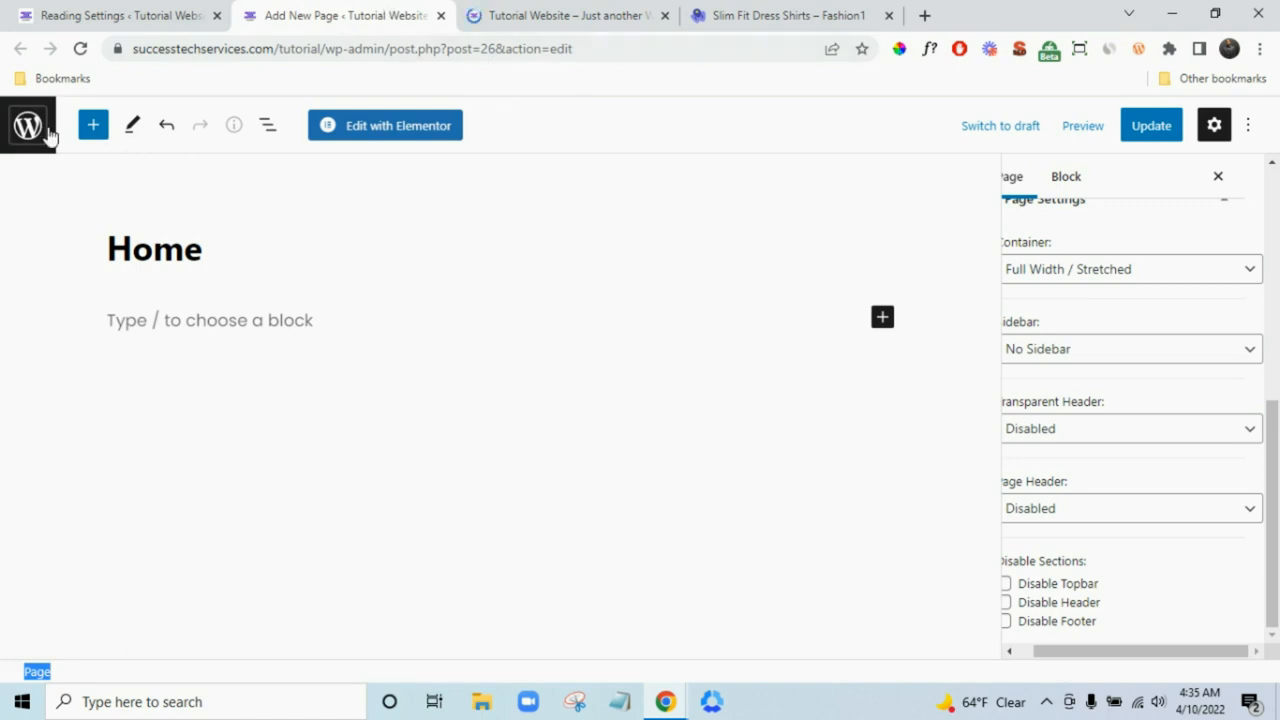
- Edit the front page from the admin bar and launch it with Elementor, closing the old editor tab
{"action": "left_click", "coordinate": [572, 12]}
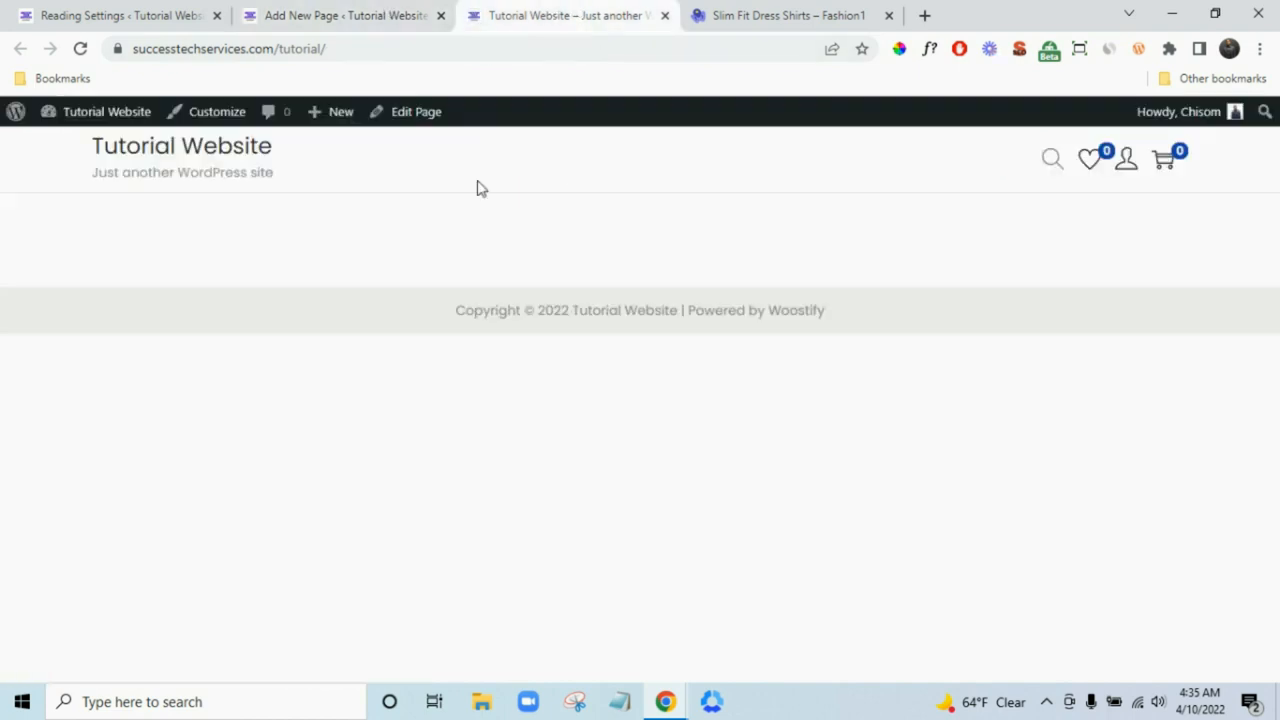
{"action": "left_click", "coordinate": [418, 120]}
{"action": "left_click", "coordinate": [441, 16]}
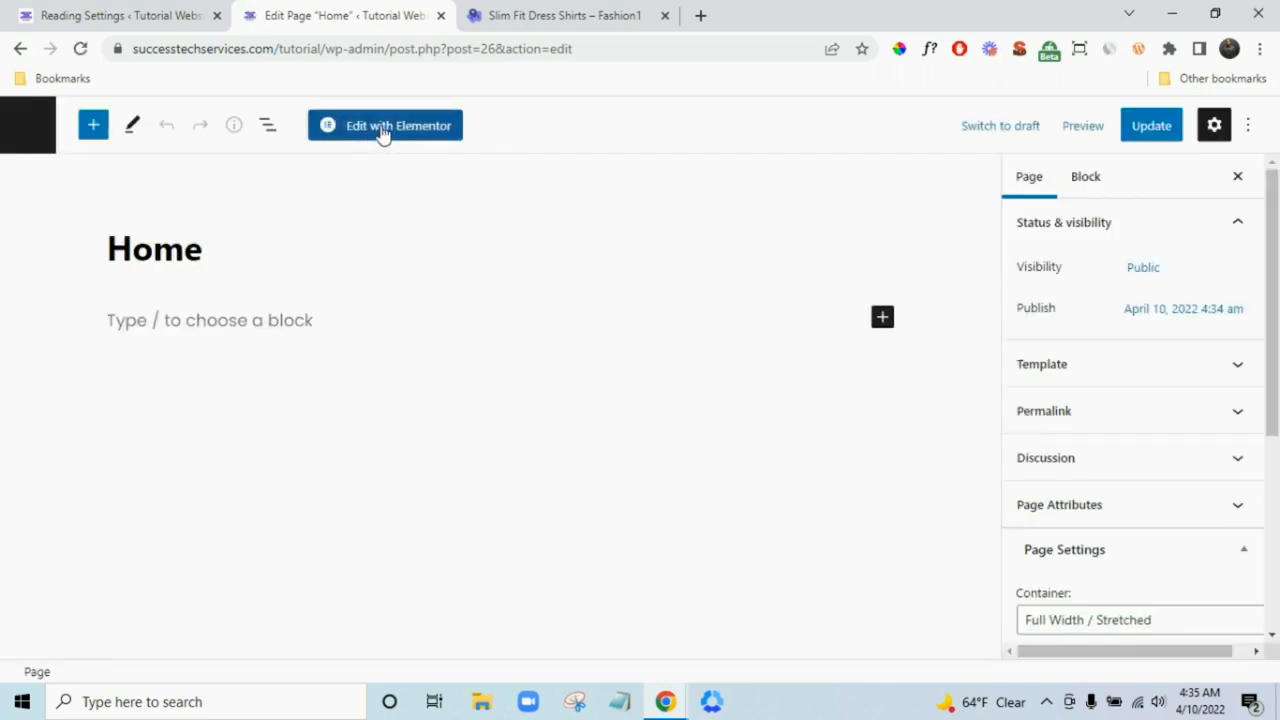
{"action": "left_click", "coordinate": [383, 133]}
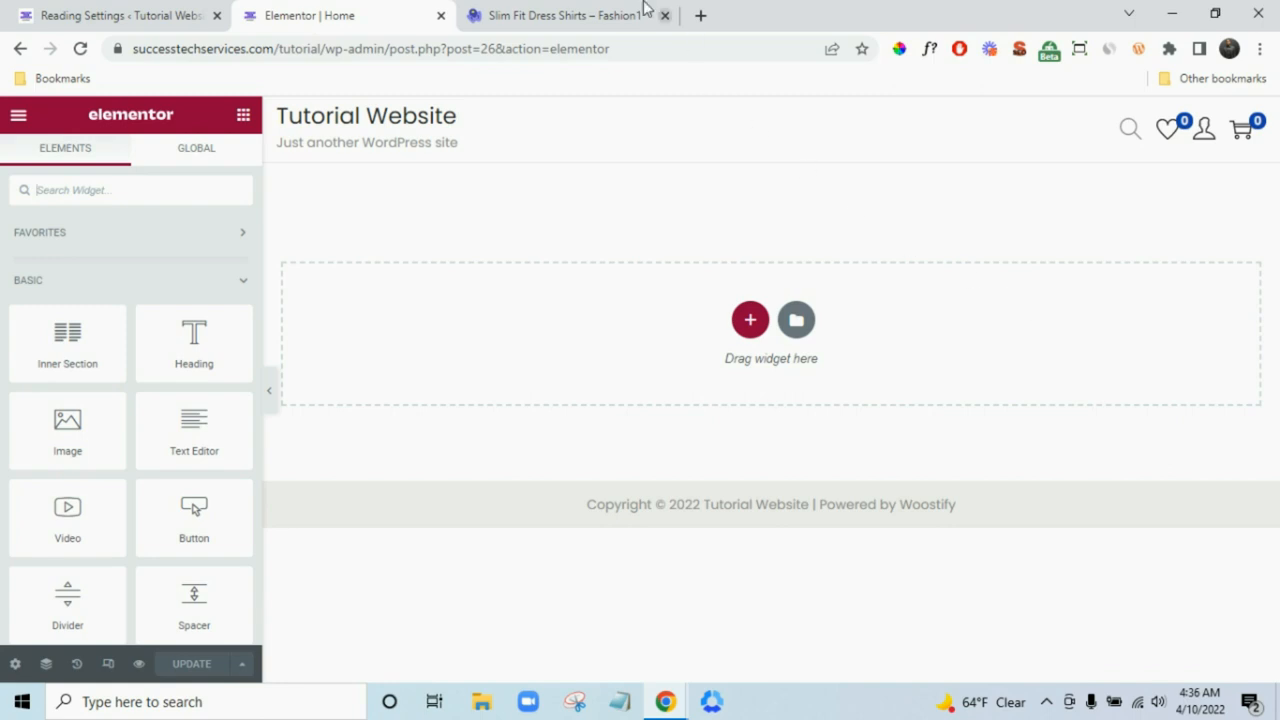
{"action": "left_click", "coordinate": [566, 14]}
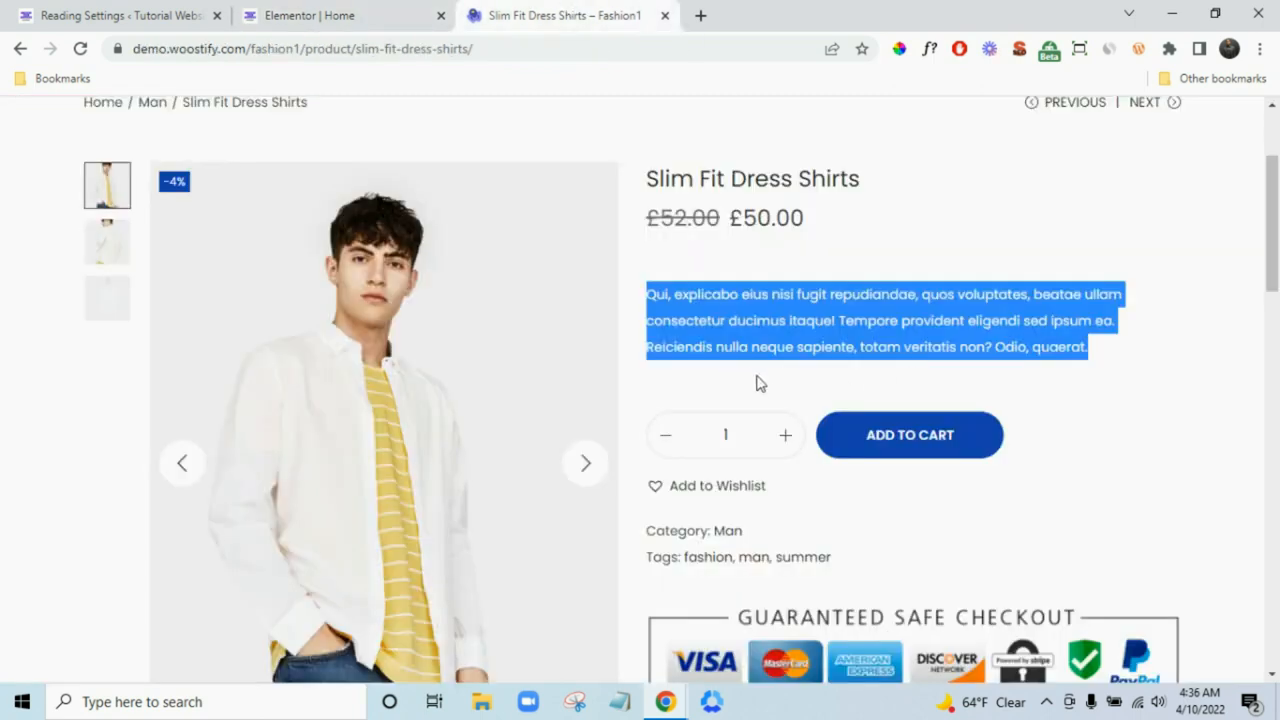
{"action": "scroll", "coordinate": [757, 380], "scroll_direction": "up", "scroll_amount": 2}
{"action": "left_click", "coordinate": [168, 174]}
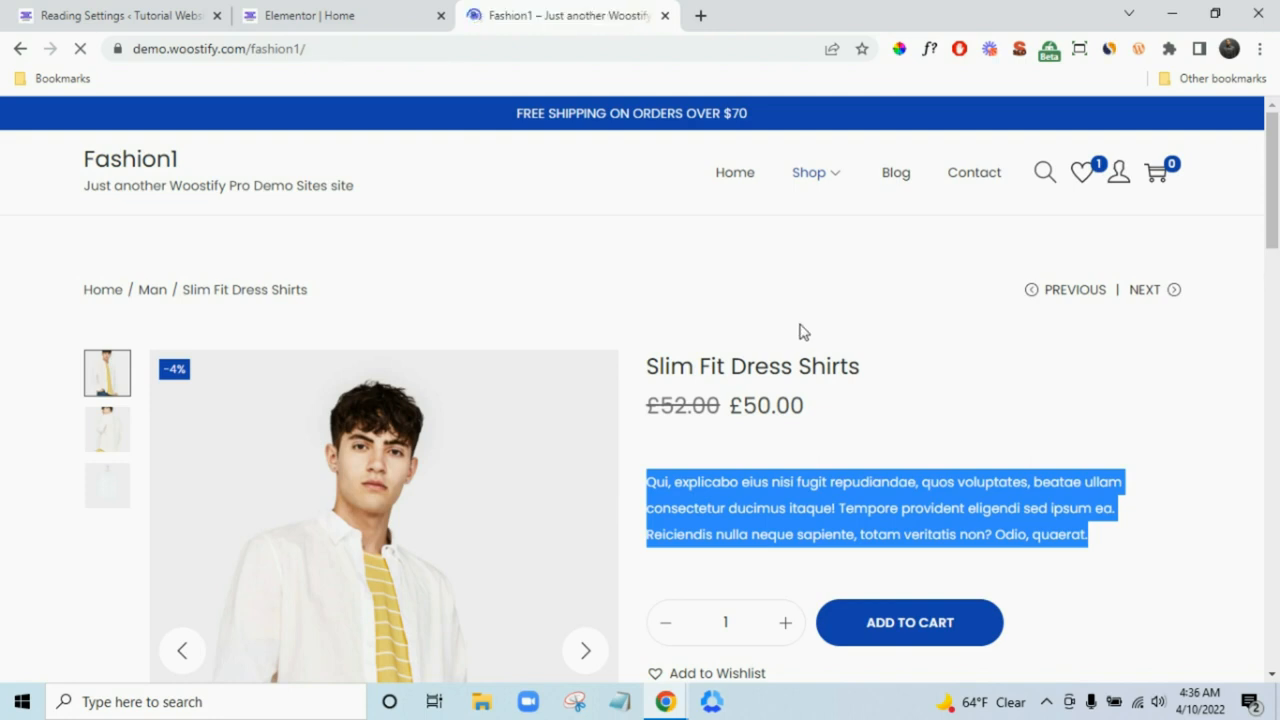
{"action": "scroll", "coordinate": [905, 360], "scroll_direction": "down", "scroll_amount": 1}
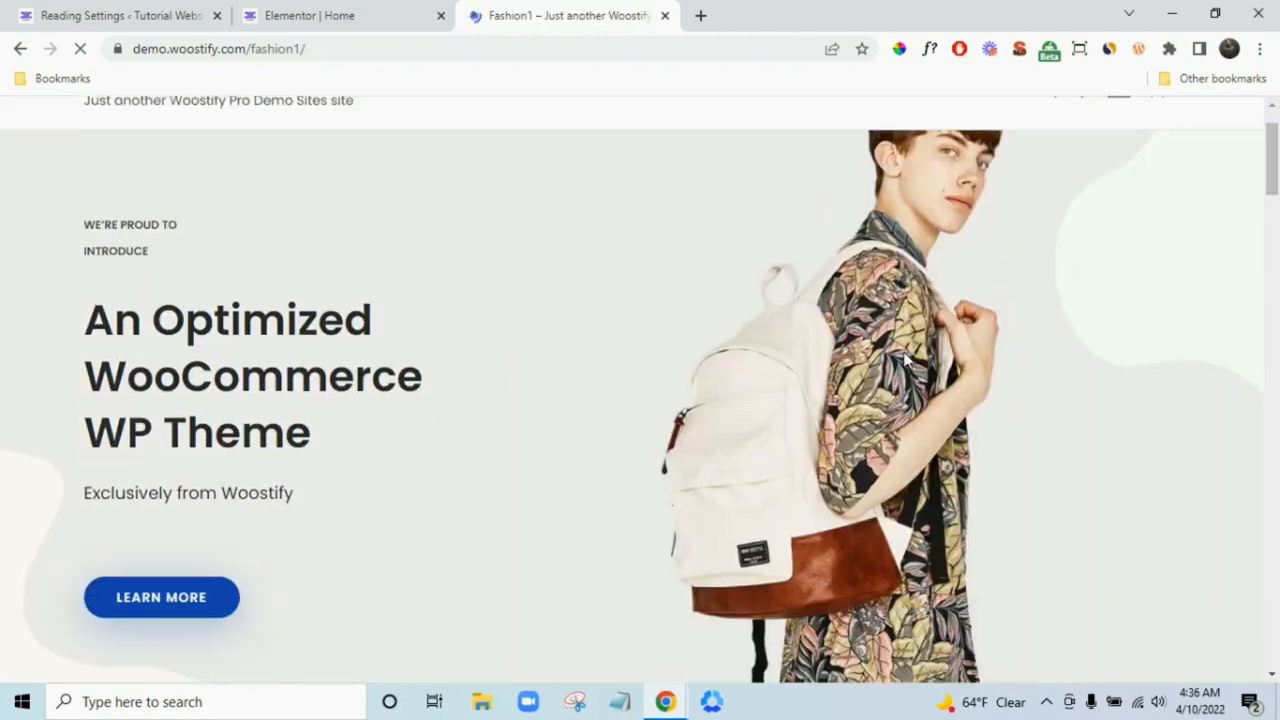
{"action": "scroll", "coordinate": [743, 386], "scroll_direction": "down", "scroll_amount": 1}
{"action": "scroll", "coordinate": [789, 394], "scroll_direction": "up", "scroll_amount": 2}
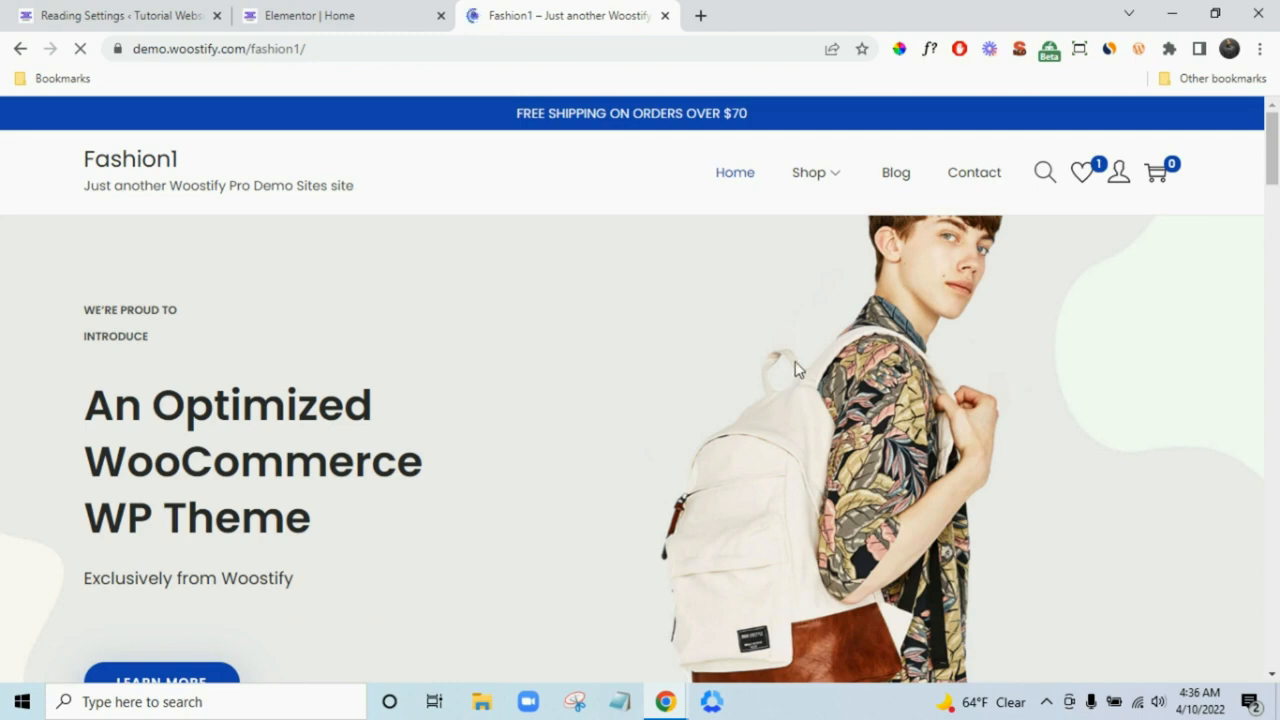
{"action": "scroll", "coordinate": [541, 392], "scroll_direction": "down", "scroll_amount": 1}
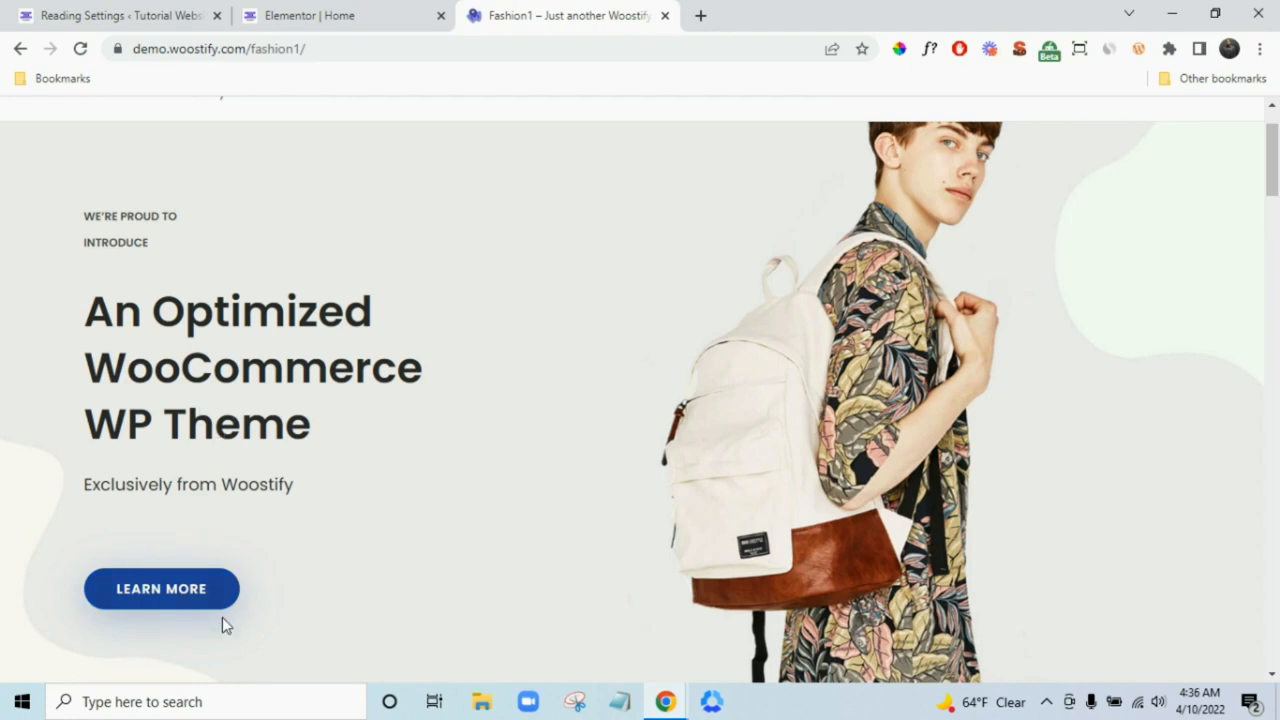
{"action": "left_click", "coordinate": [390, 12]}
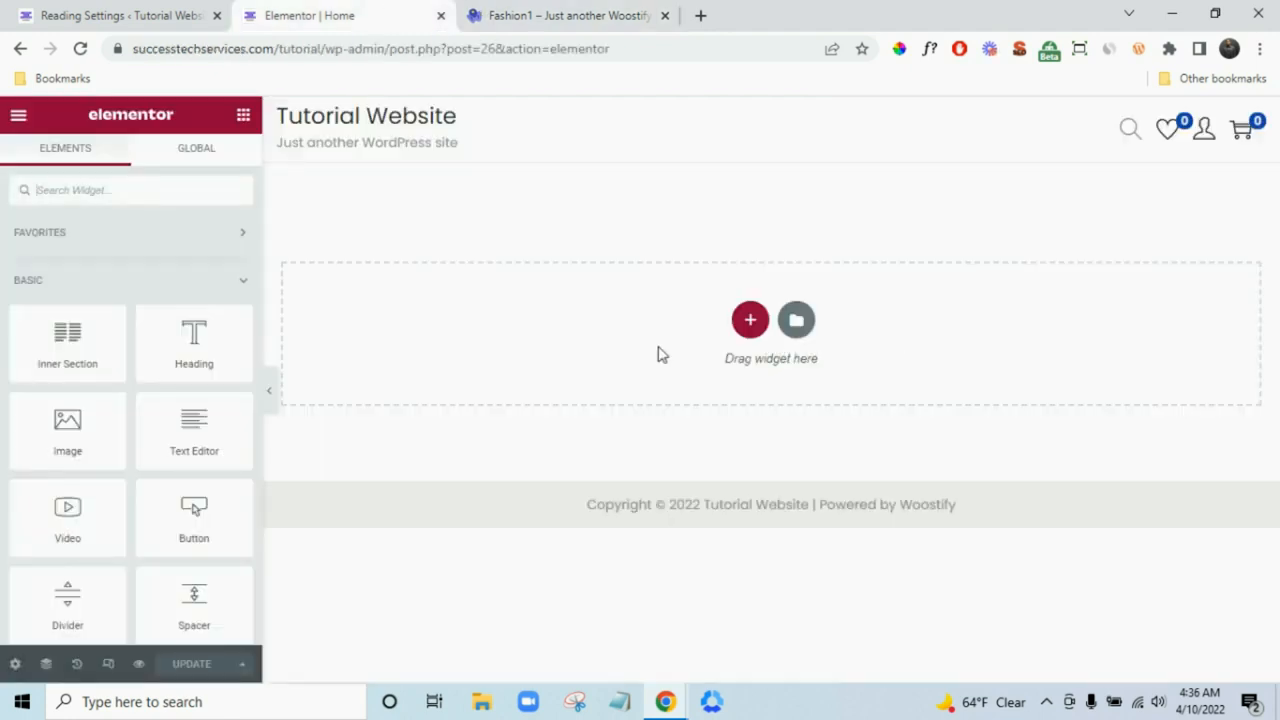
- Browse the Elementor widget panel, then switch to the Fashion1 demo tab
{"action": "scroll", "coordinate": [146, 263], "scroll_direction": "down", "scroll_amount": 2}
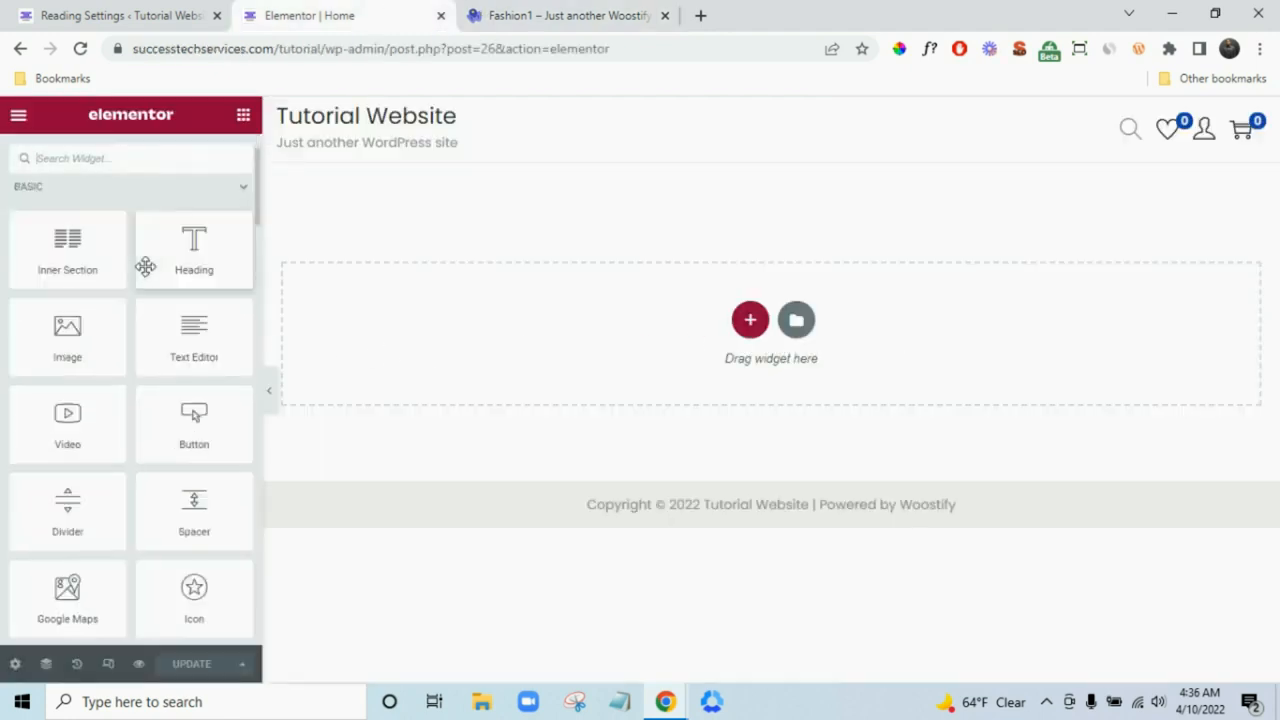
{"action": "scroll", "coordinate": [150, 270], "scroll_direction": "up", "scroll_amount": 2}
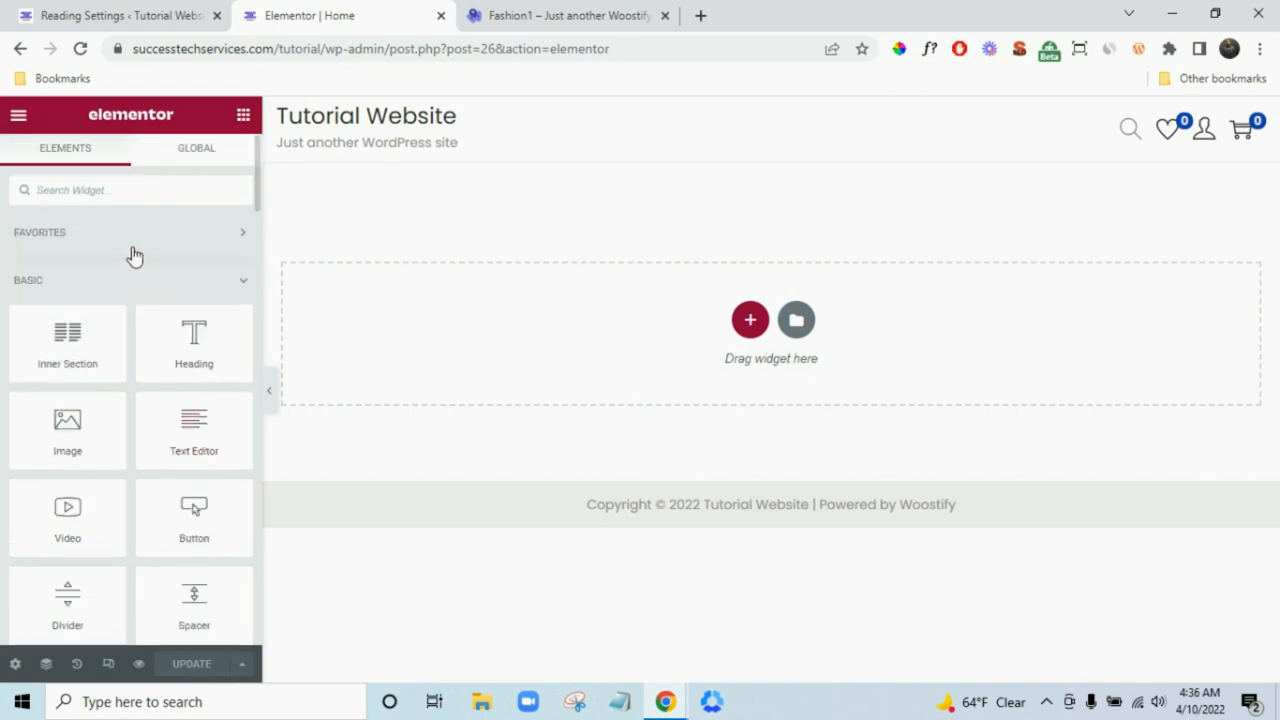
{"action": "scroll", "coordinate": [133, 257], "scroll_direction": "down", "scroll_amount": 10}
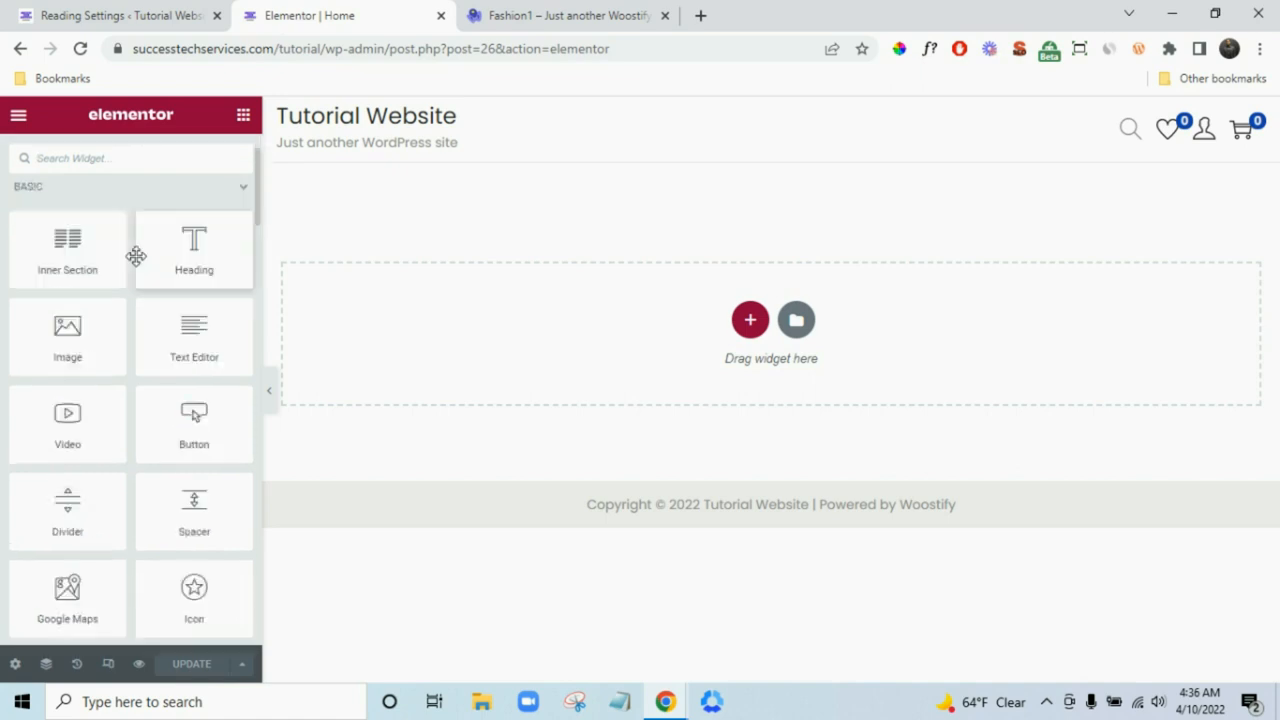
{"action": "scroll", "coordinate": [138, 300], "scroll_direction": "down", "scroll_amount": 12}
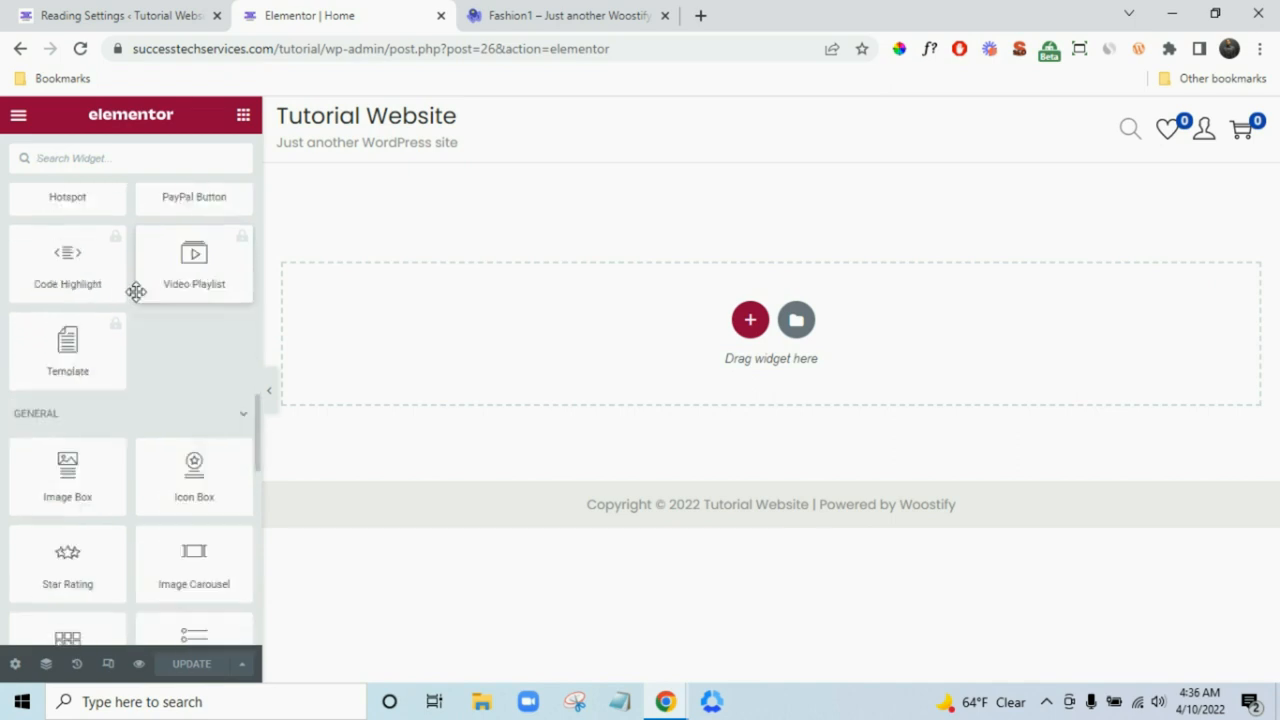
{"action": "scroll", "coordinate": [139, 303], "scroll_direction": "up", "scroll_amount": 10}
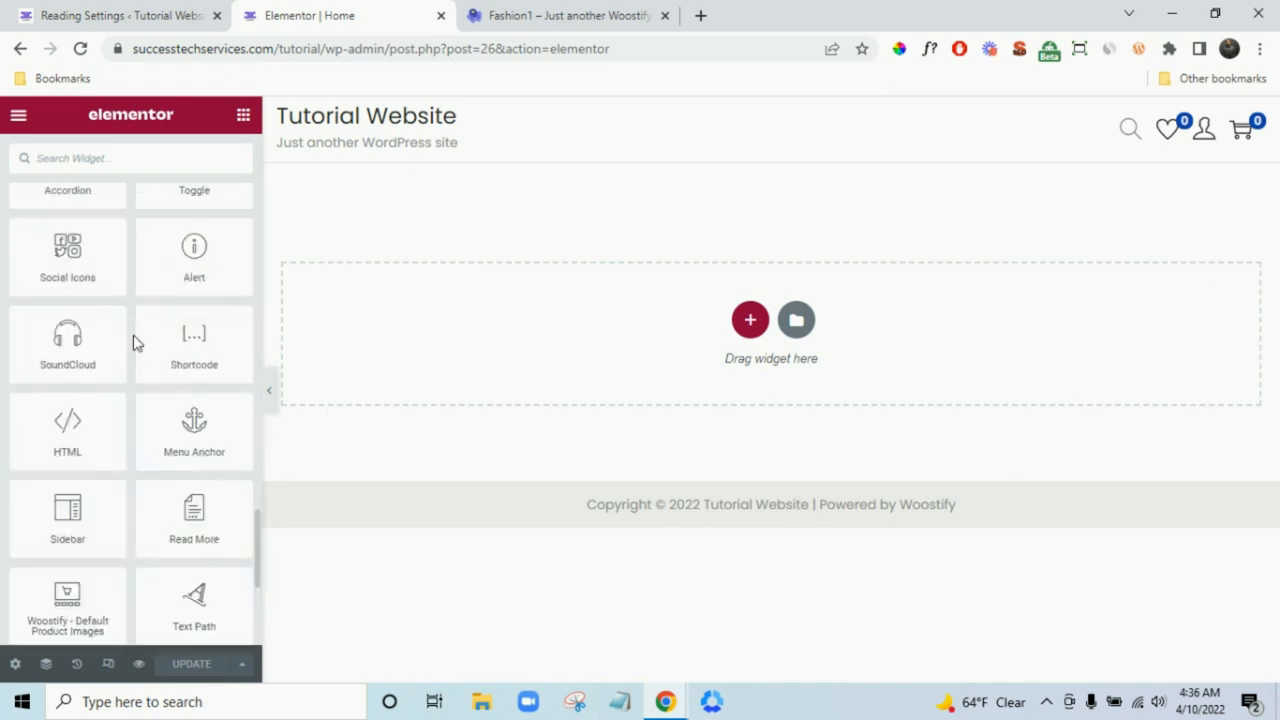
{"action": "scroll", "coordinate": [139, 334], "scroll_direction": "up", "scroll_amount": 12}
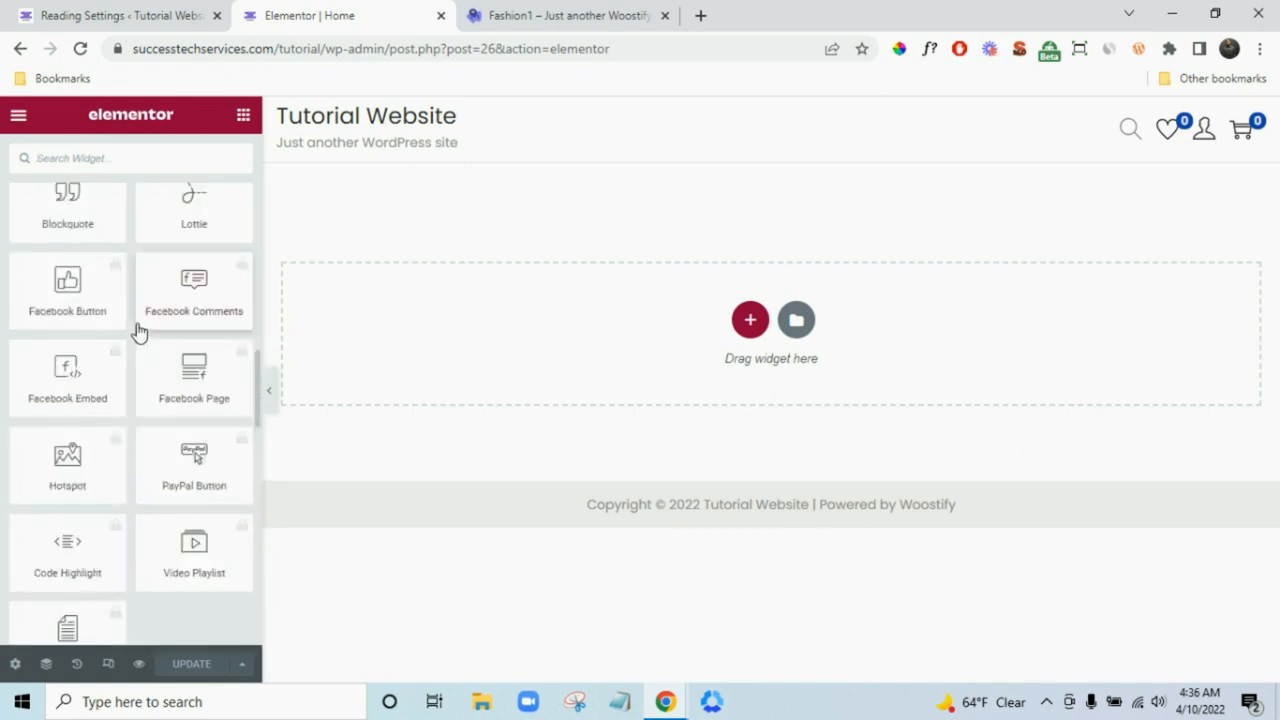
{"action": "scroll", "coordinate": [138, 320], "scroll_direction": "up", "scroll_amount": 1}
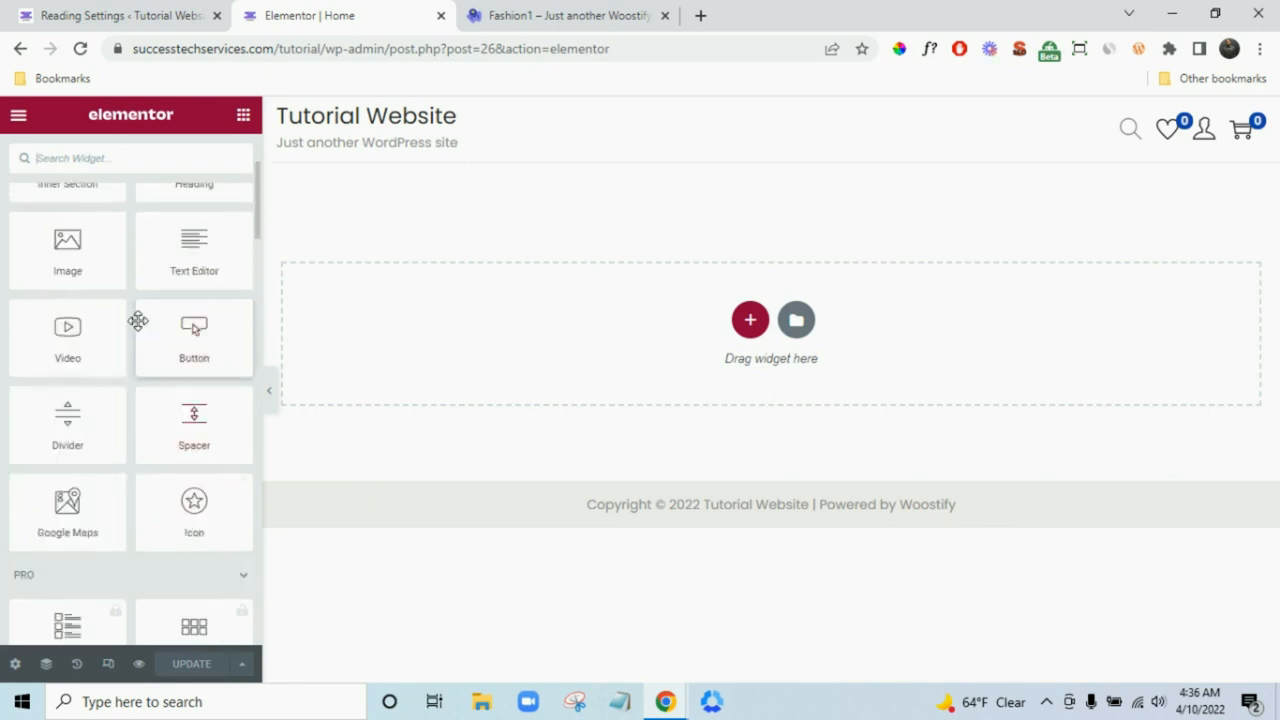
{"action": "scroll", "coordinate": [137, 320], "scroll_direction": "down", "scroll_amount": 3}
{"action": "scroll", "coordinate": [143, 313], "scroll_direction": "down", "scroll_amount": 1}
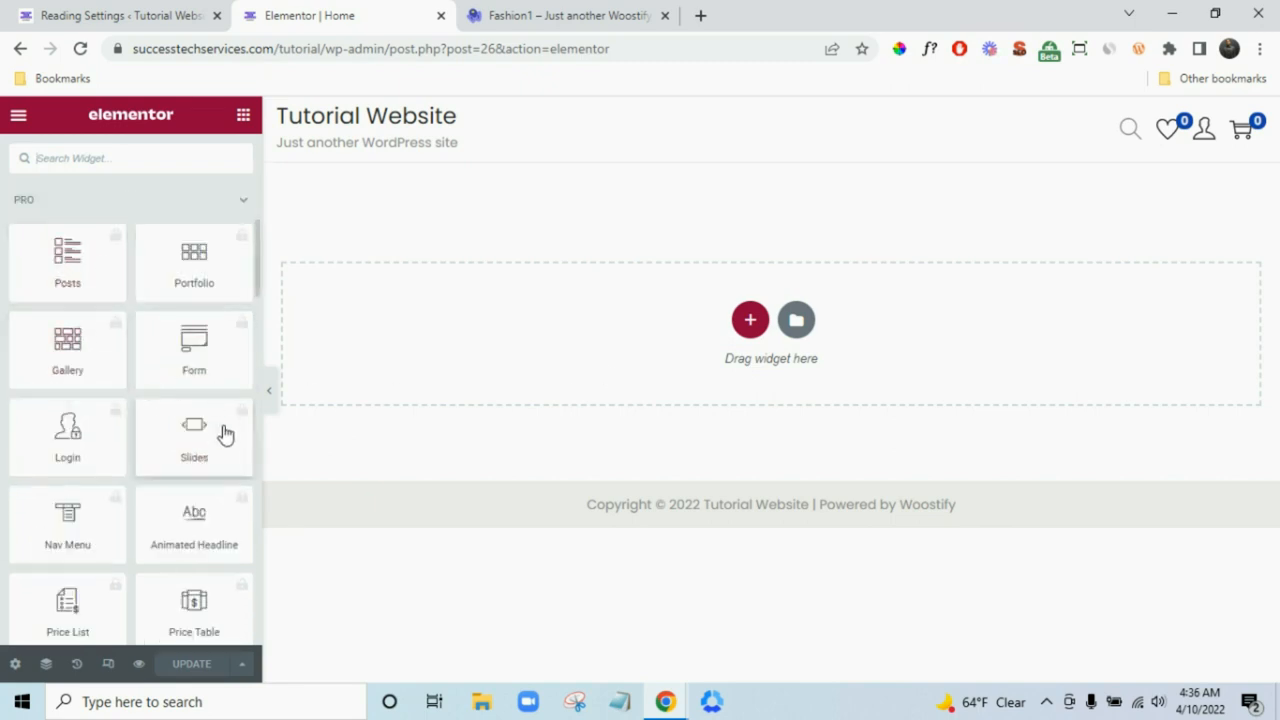
{"action": "scroll", "coordinate": [200, 436], "scroll_direction": "down", "scroll_amount": 4}
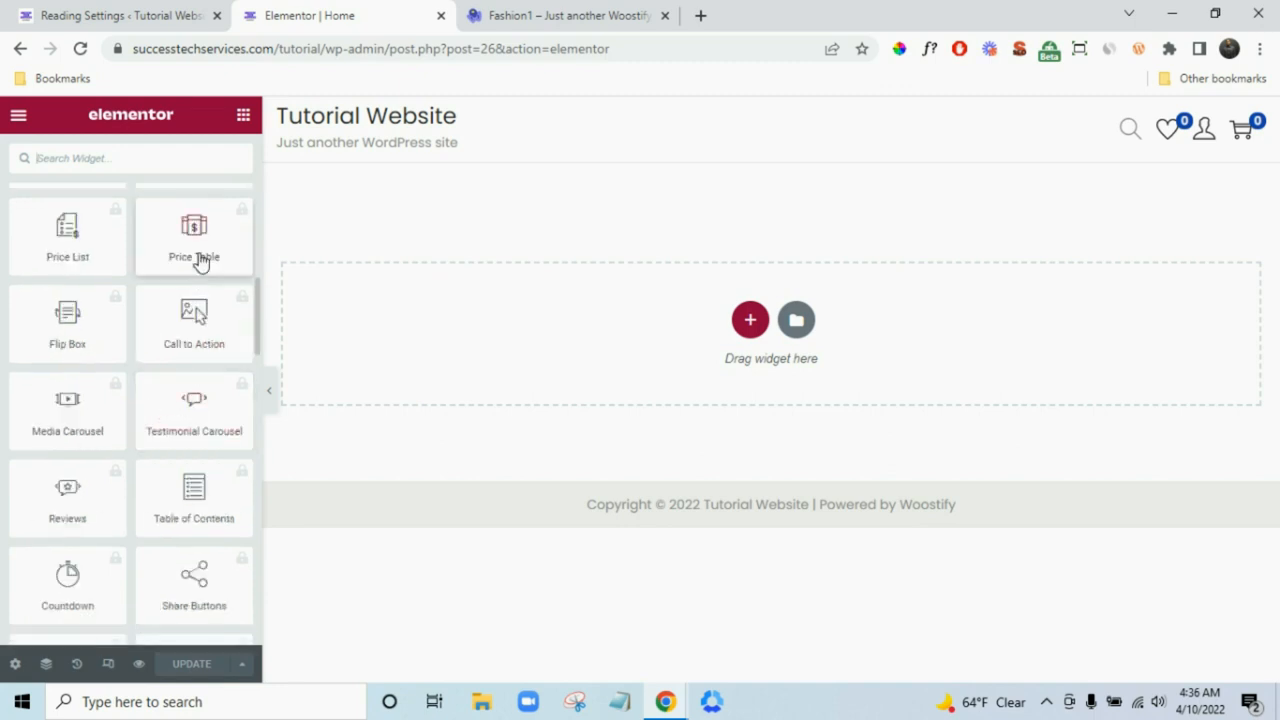
{"action": "scroll", "coordinate": [82, 365], "scroll_direction": "down", "scroll_amount": 1}
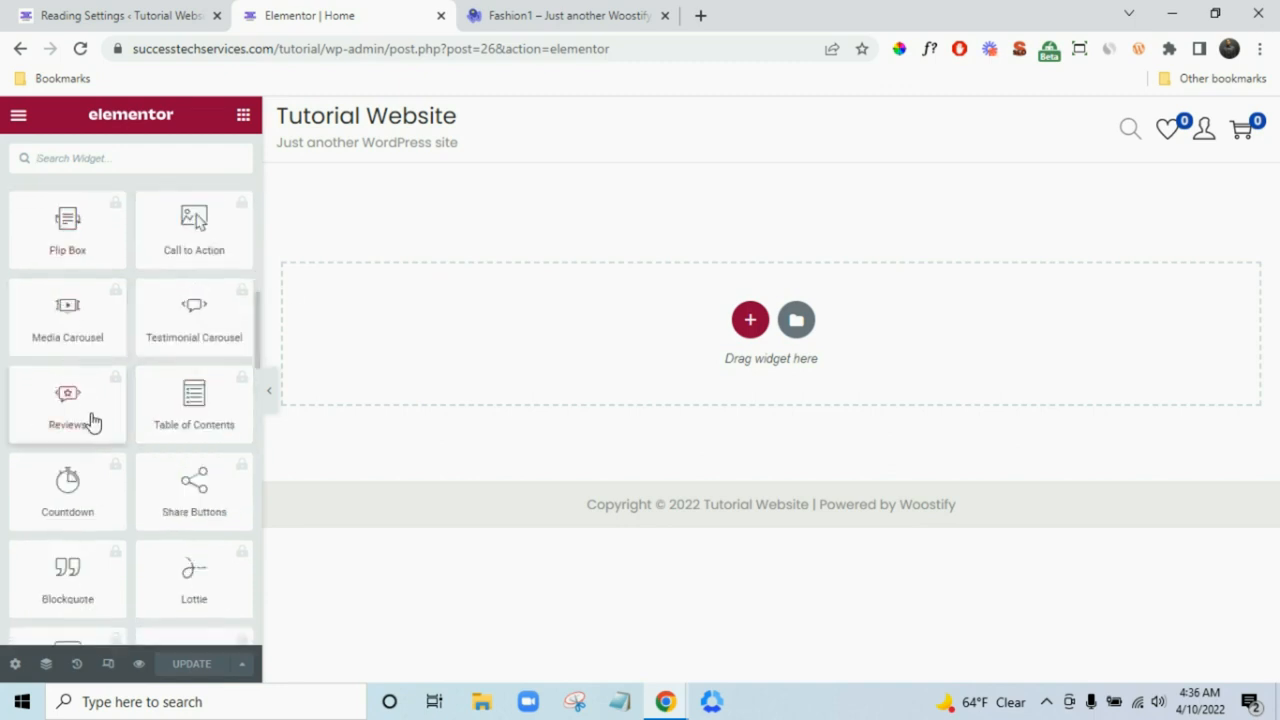
{"action": "scroll", "coordinate": [89, 423], "scroll_direction": "down", "scroll_amount": 1}
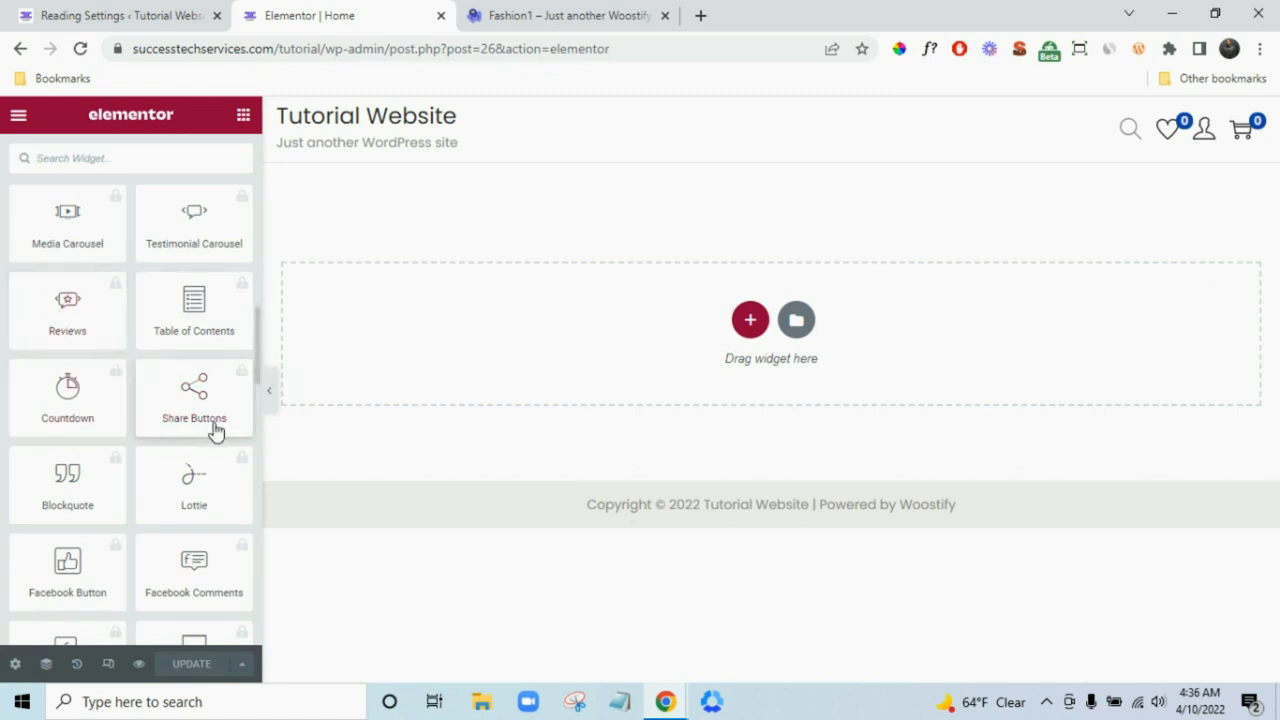
{"action": "scroll", "coordinate": [200, 435], "scroll_direction": "down", "scroll_amount": 4}
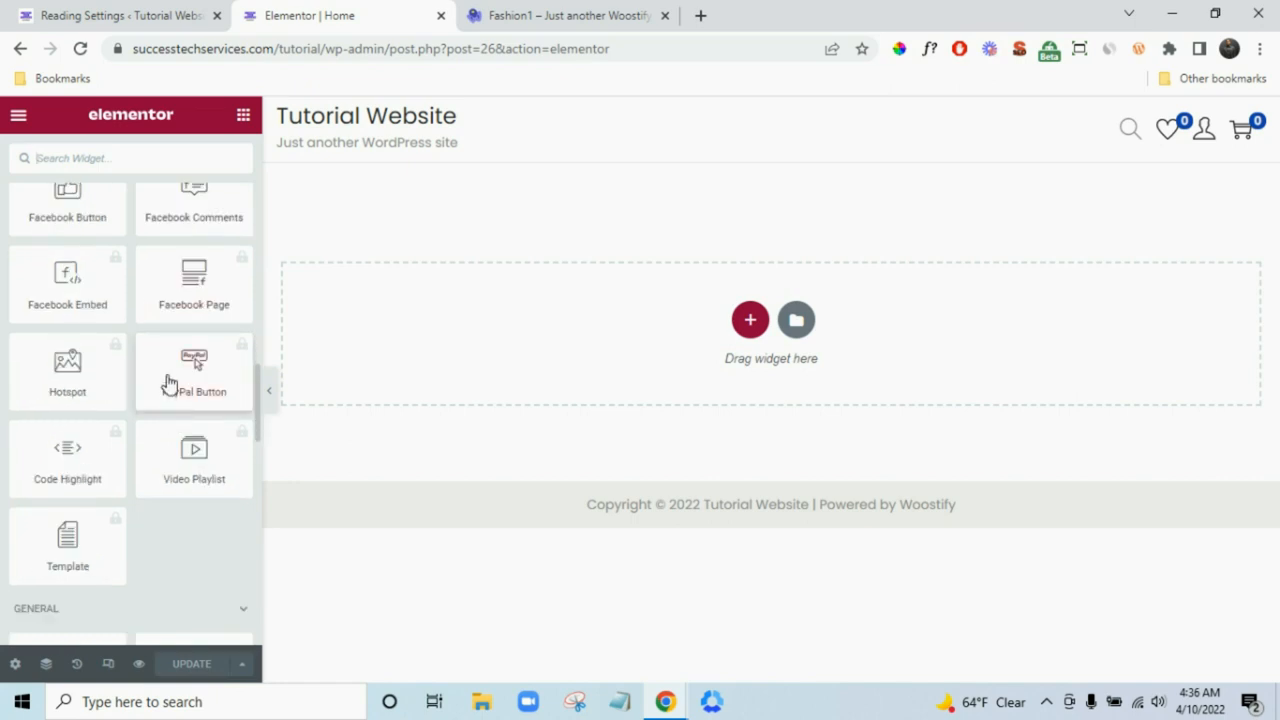
{"action": "scroll", "coordinate": [180, 385], "scroll_direction": "up", "scroll_amount": 9}
{"action": "scroll", "coordinate": [180, 385], "scroll_direction": "up", "scroll_amount": 8}
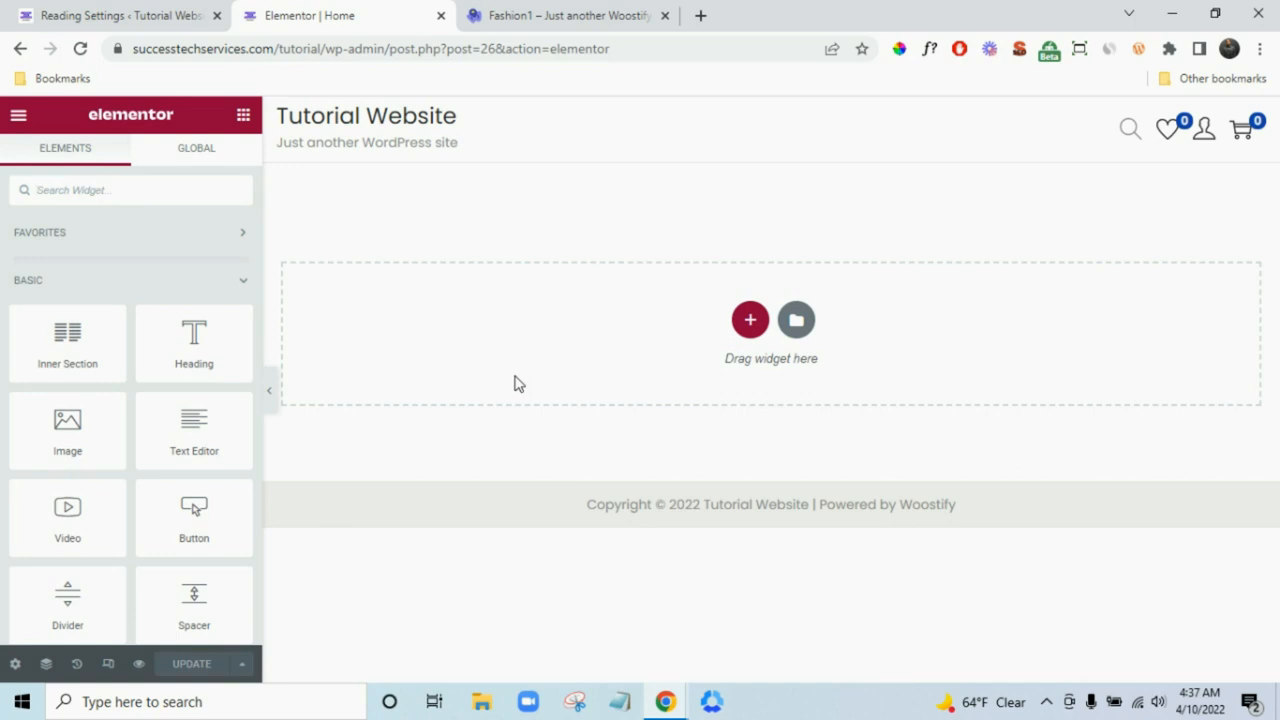
{"action": "left_click", "coordinate": [560, 15]}
- Scroll over the Fashion1 hero section, then return to the Elementor | Home tab
{"action": "scroll", "coordinate": [909, 294], "scroll_direction": "up", "scroll_amount": 1}
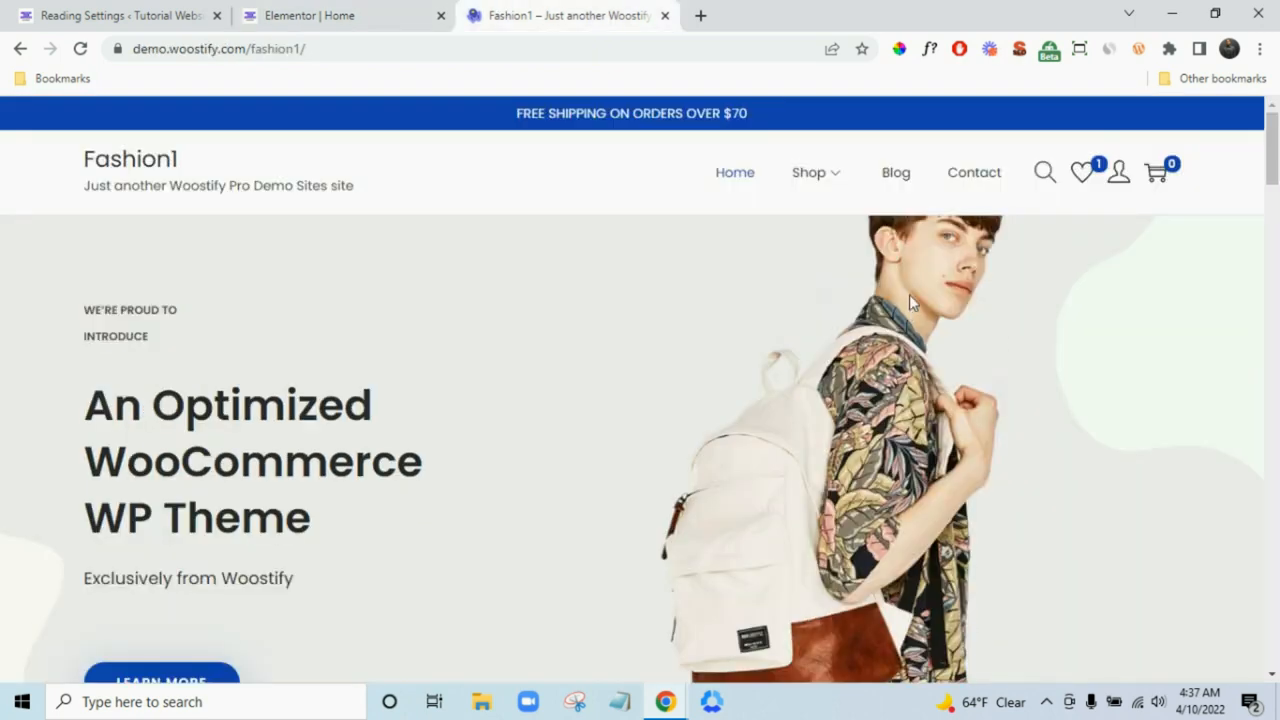
{"action": "scroll", "coordinate": [1029, 449], "scroll_direction": "down", "scroll_amount": 4}
{"action": "scroll", "coordinate": [177, 143], "scroll_direction": "up", "scroll_amount": 2}
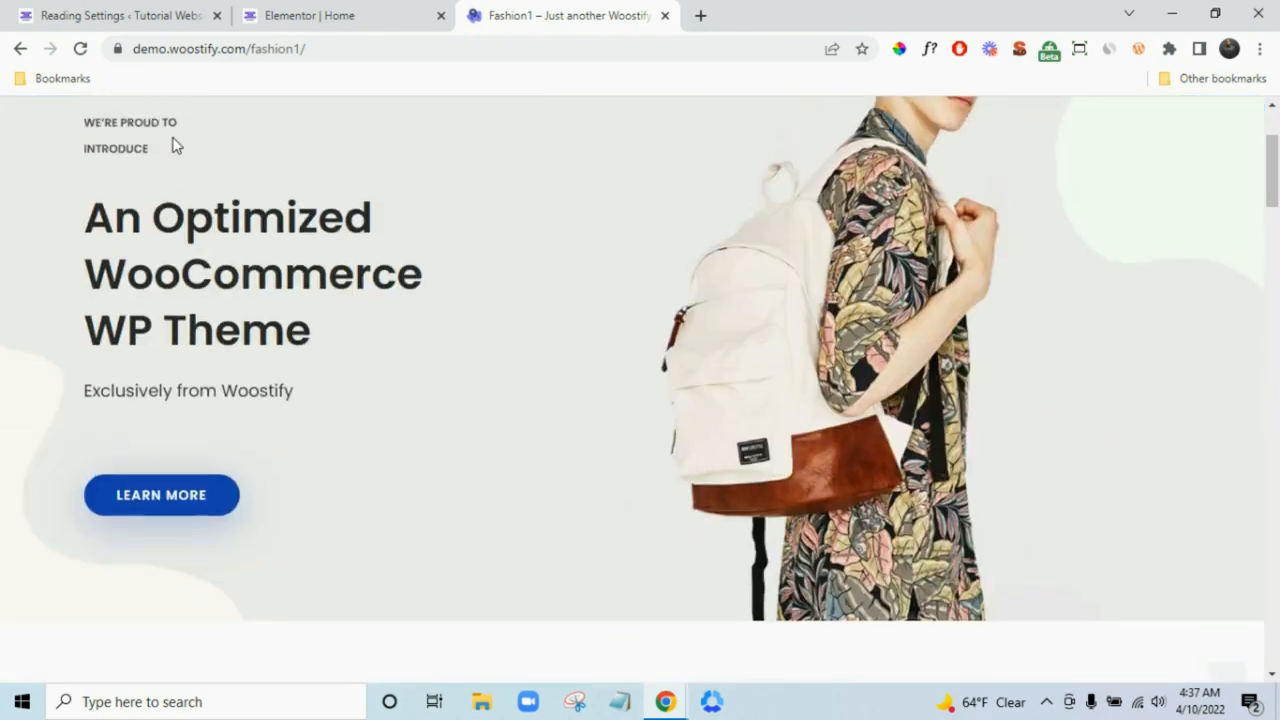
{"action": "left_click", "coordinate": [366, 12]}
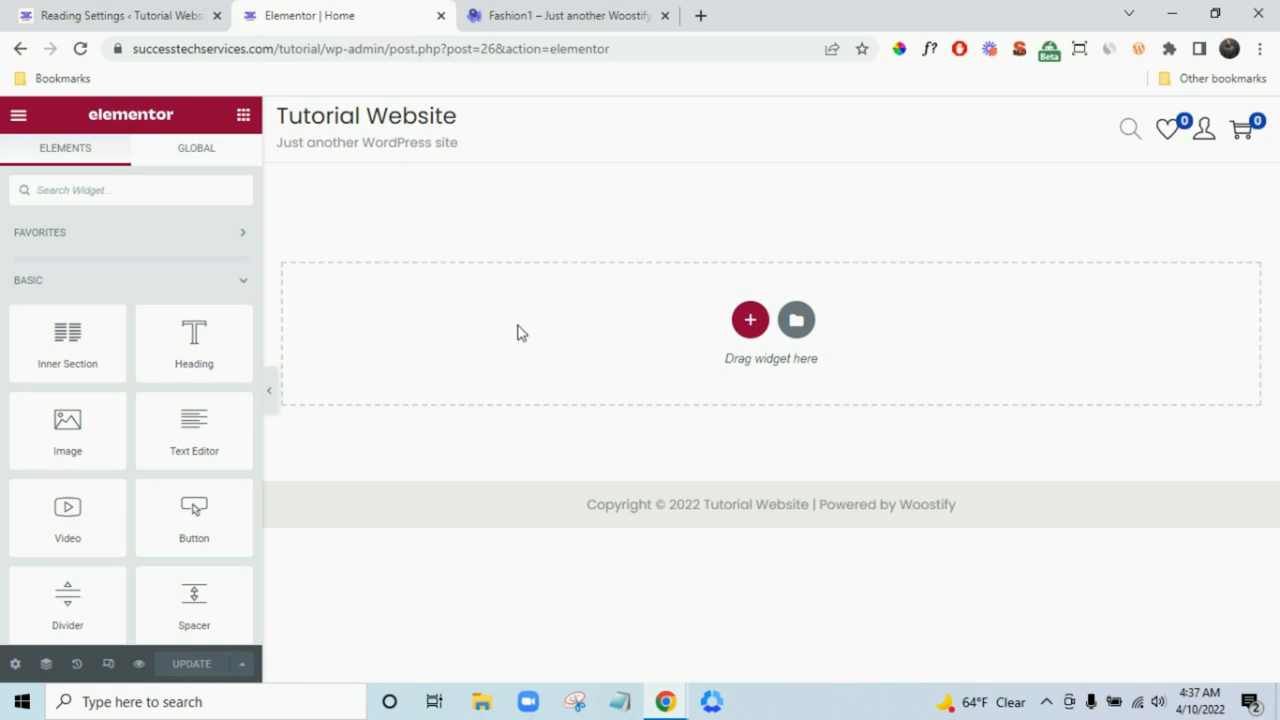
{"action": "left_click", "coordinate": [700, 15]}
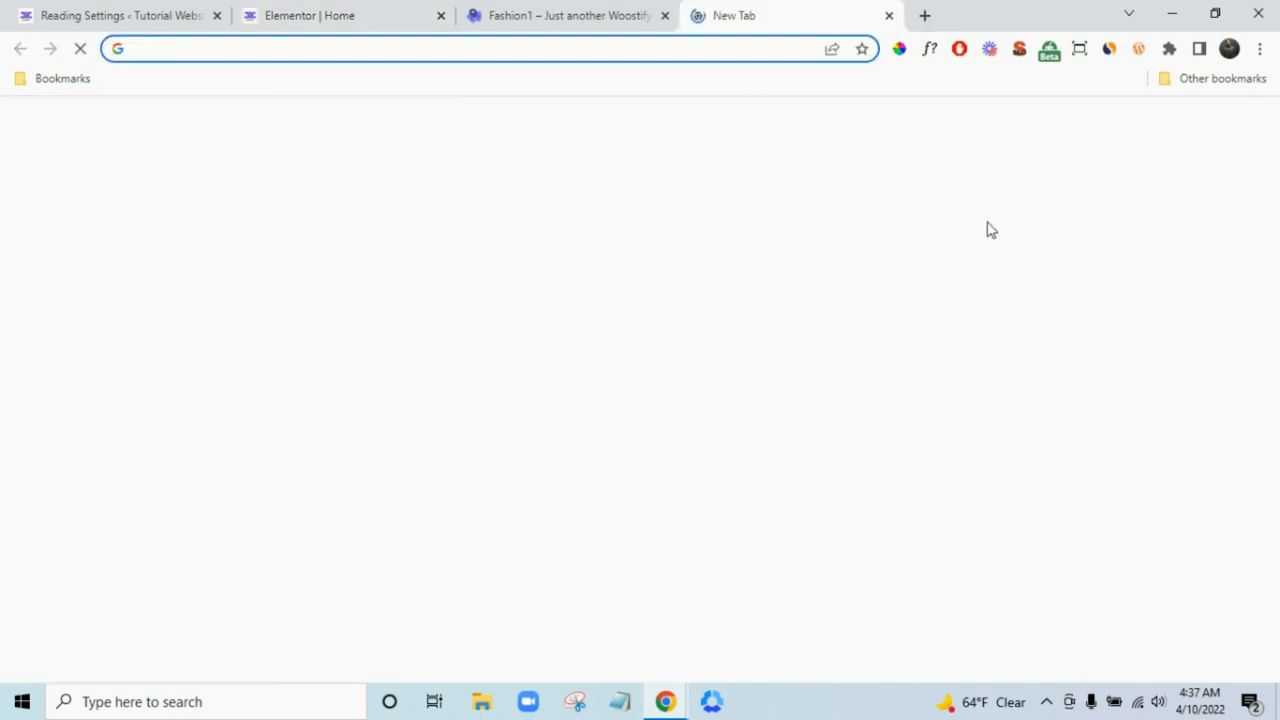
{"action": "type", "text": "ca"}
{"action": "key", "text": "Return"}
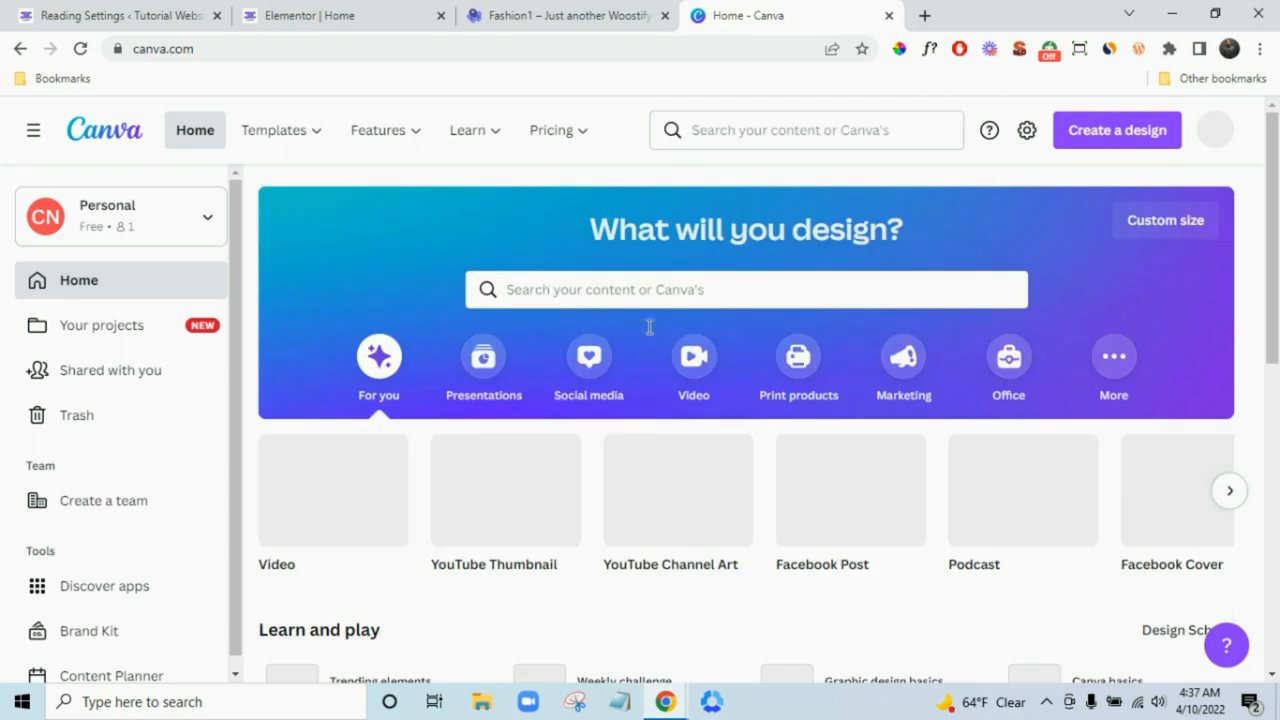
{"action": "left_click", "coordinate": [926, 18]}
{"action": "type", "text": "pex"}
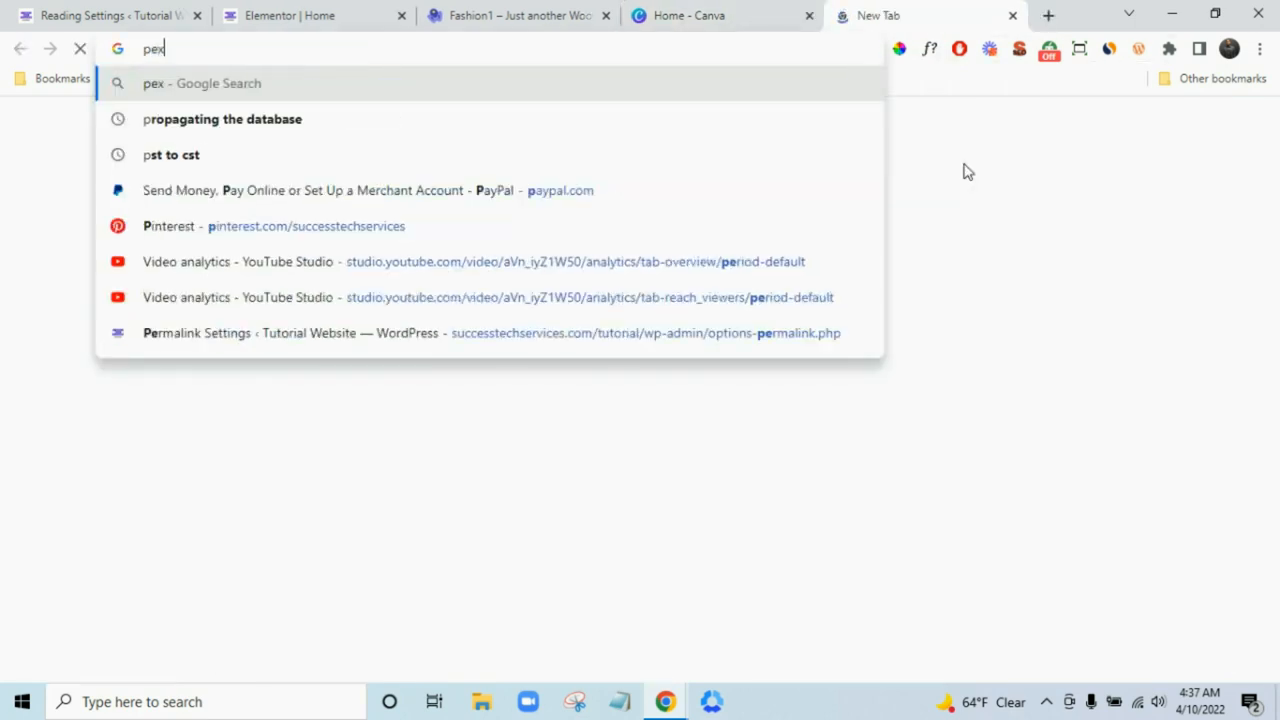
{"action": "type", "text": "els.c"}
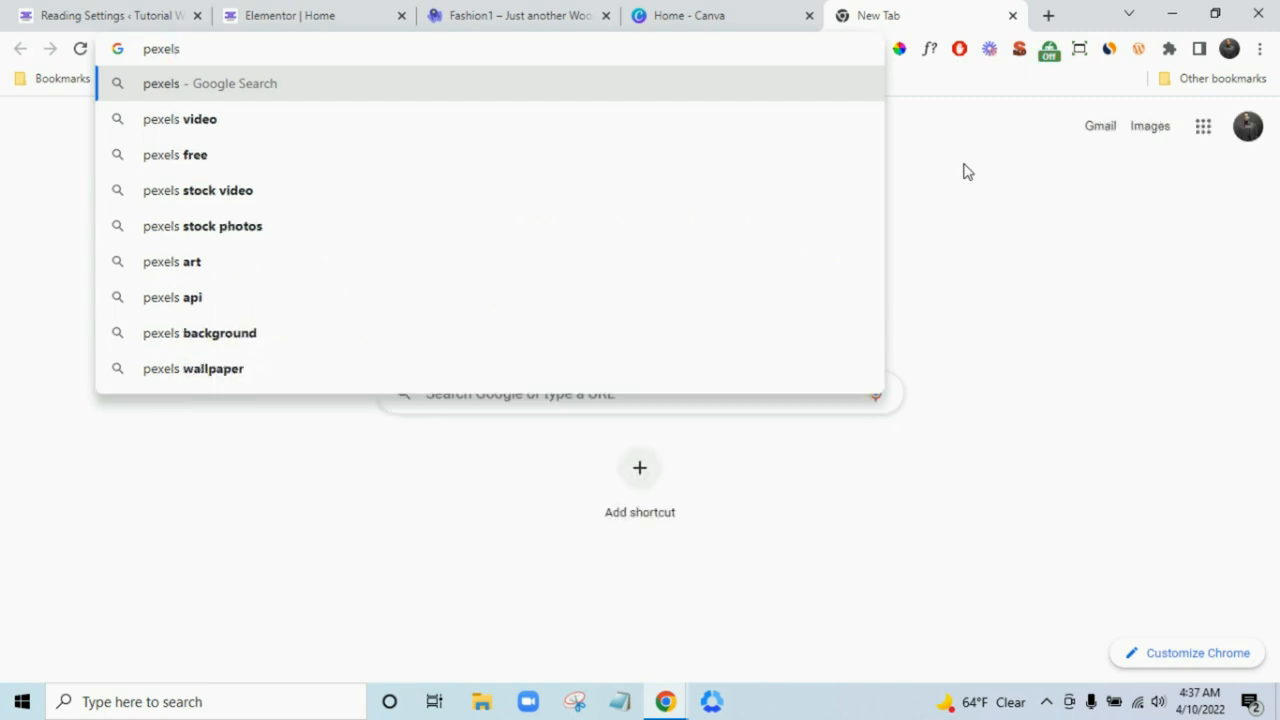
{"action": "type", "text": "o"}
{"action": "key", "text": "Return"}
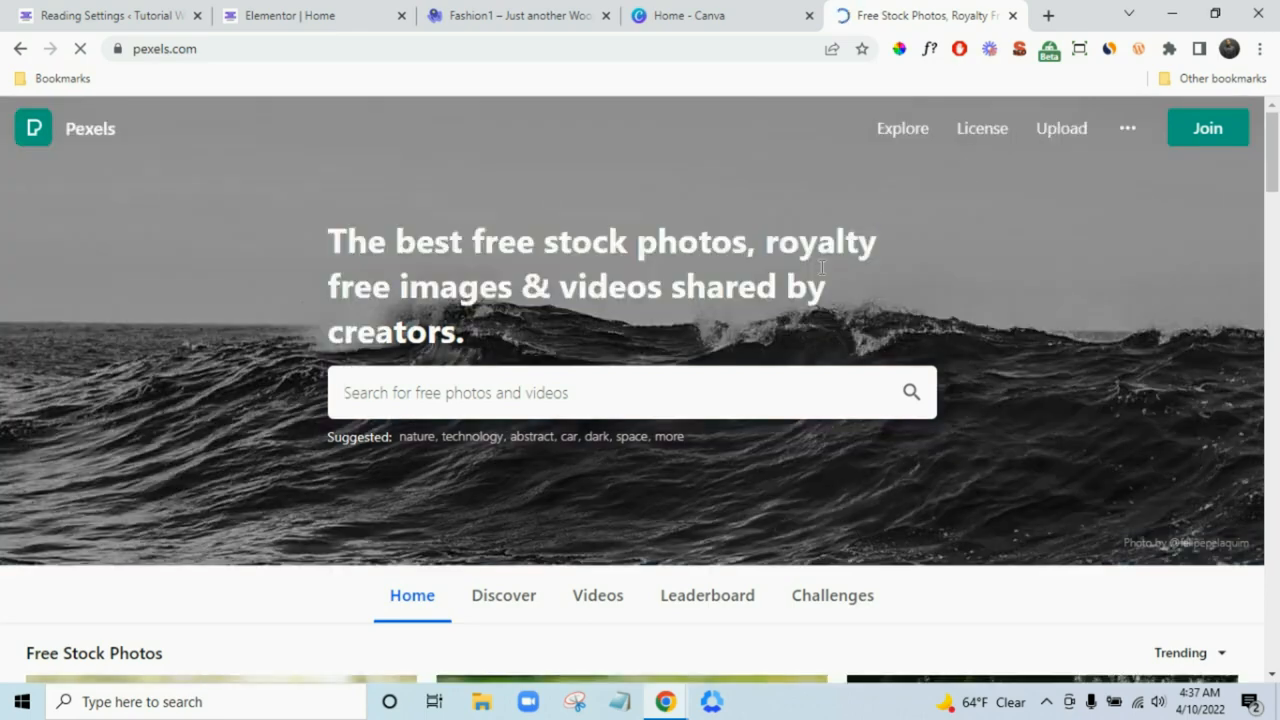
{"action": "scroll", "coordinate": [929, 257], "scroll_direction": "down", "scroll_amount": 2}
{"action": "scroll", "coordinate": [953, 257], "scroll_direction": "down", "scroll_amount": 4}
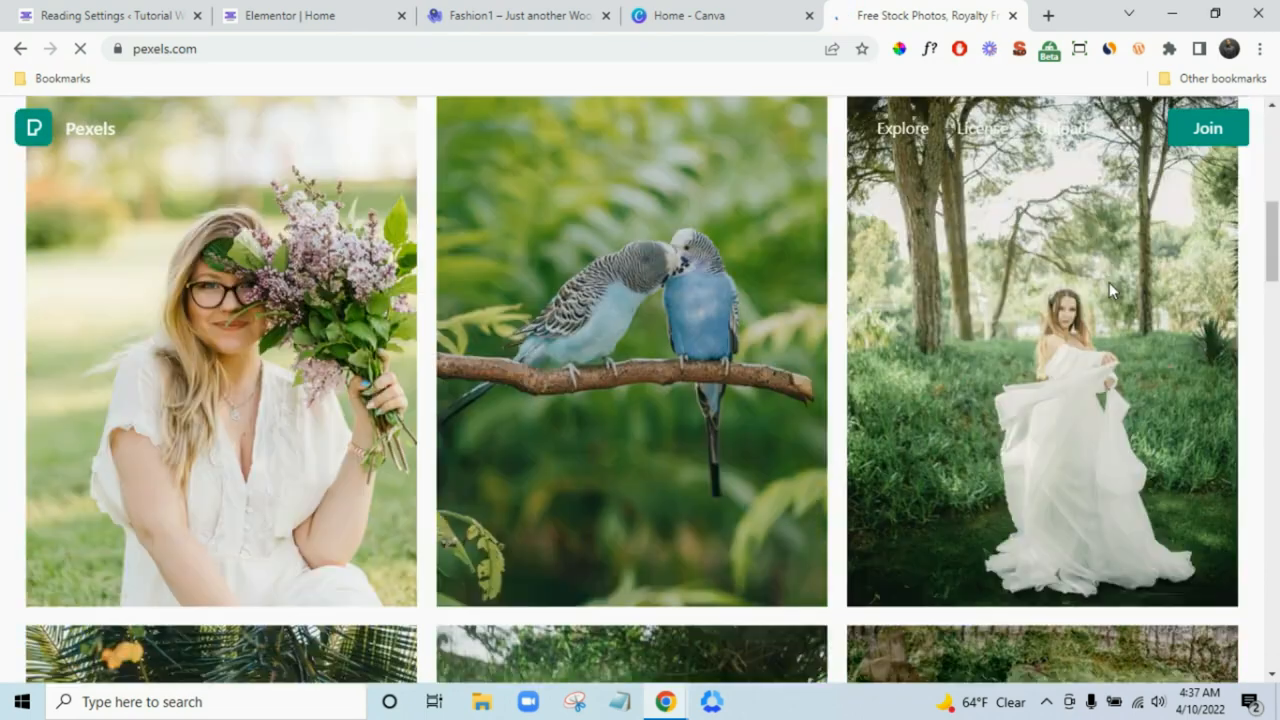
{"action": "scroll", "coordinate": [1109, 282], "scroll_direction": "up", "scroll_amount": 6}
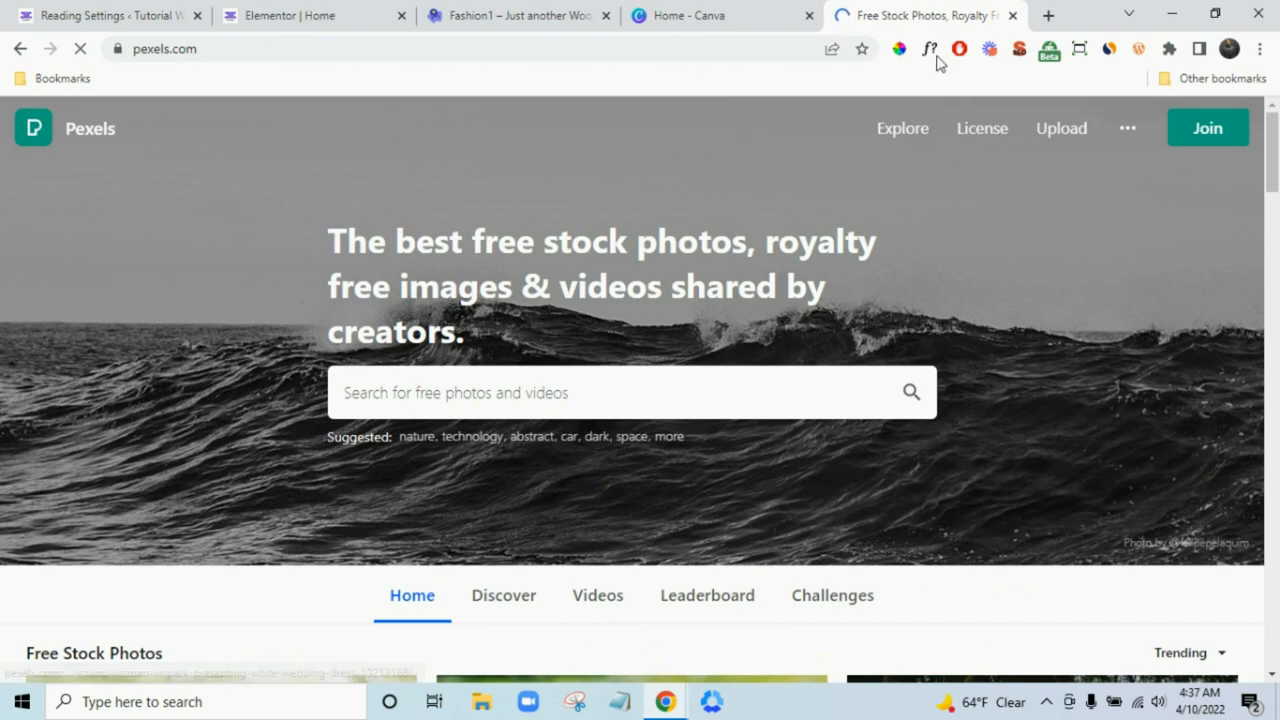
{"action": "left_click", "coordinate": [800, 16]}
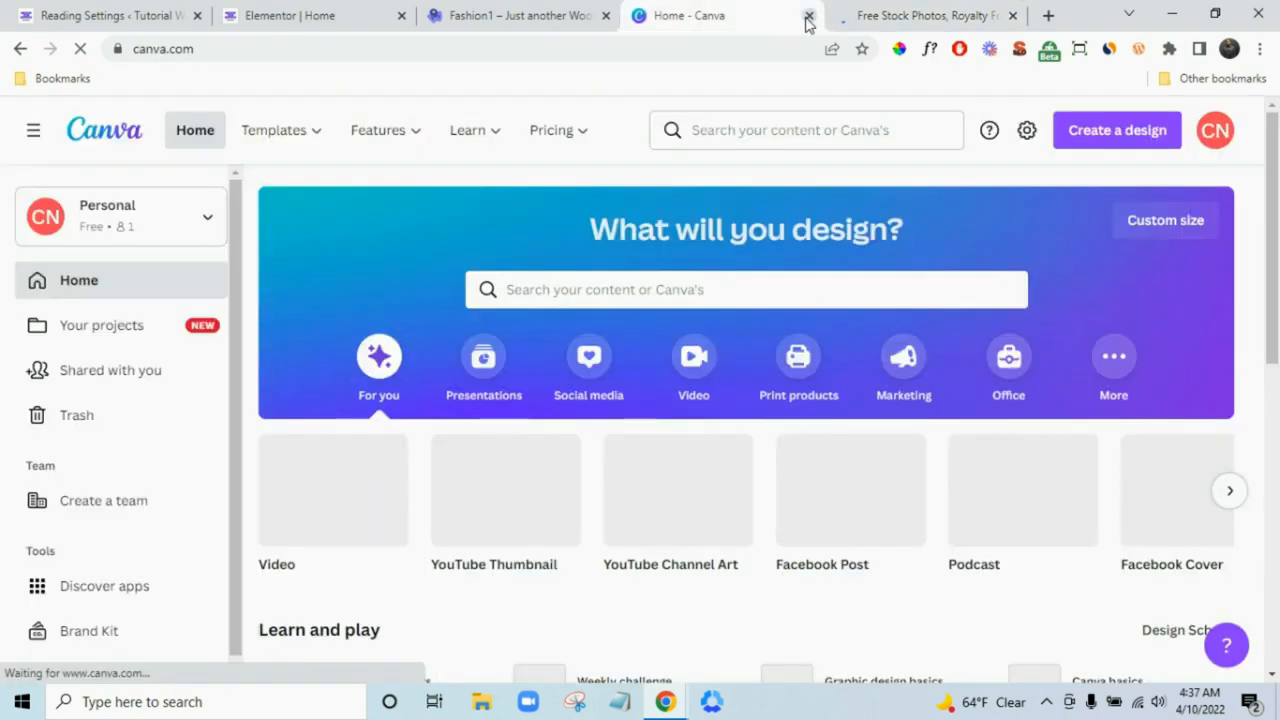
{"action": "left_click", "coordinate": [809, 15]}
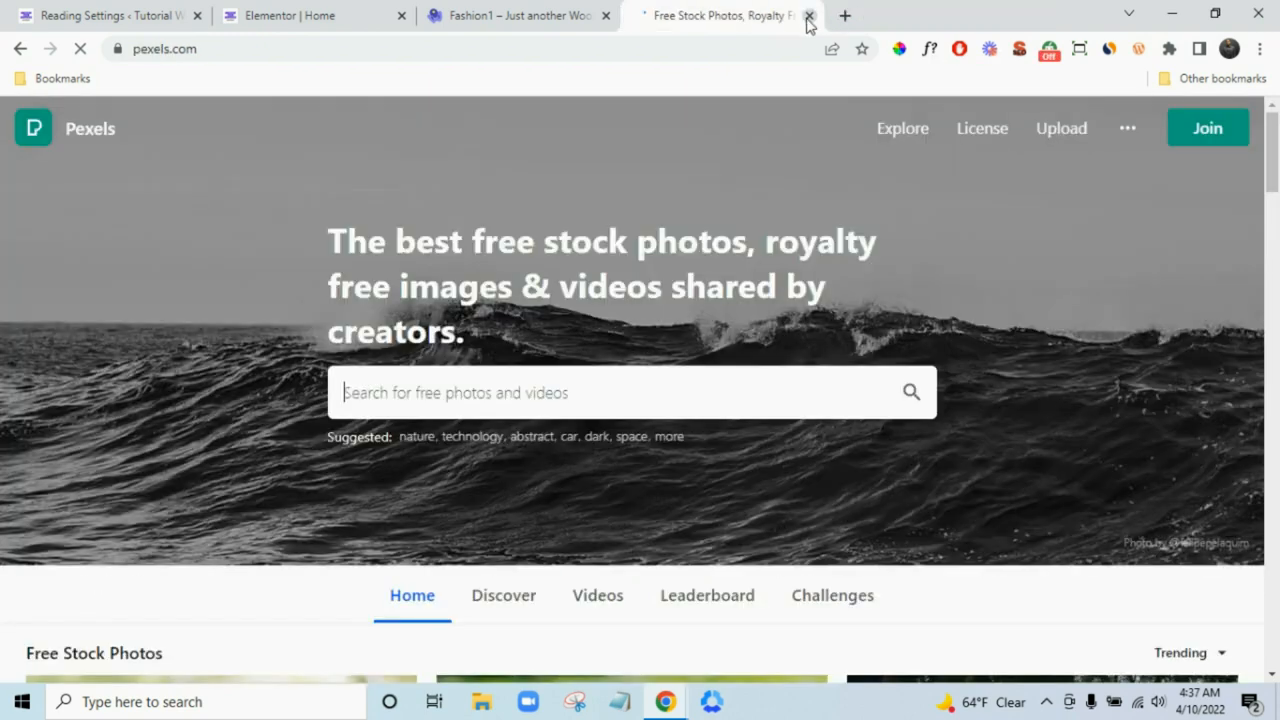
{"action": "left_click", "coordinate": [809, 15]}
{"action": "left_click", "coordinate": [345, 12]}
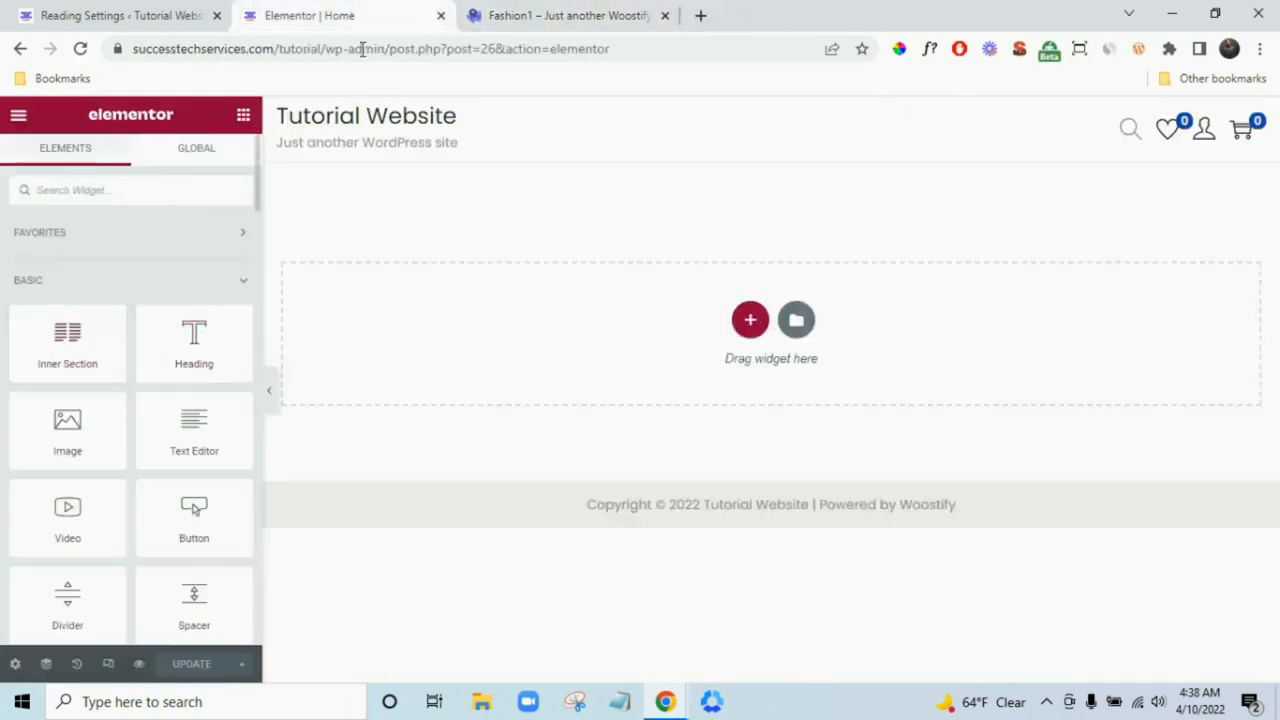
- Add a new two-column section with a narrow left column to the Home page
{"action": "left_click", "coordinate": [487, 10]}
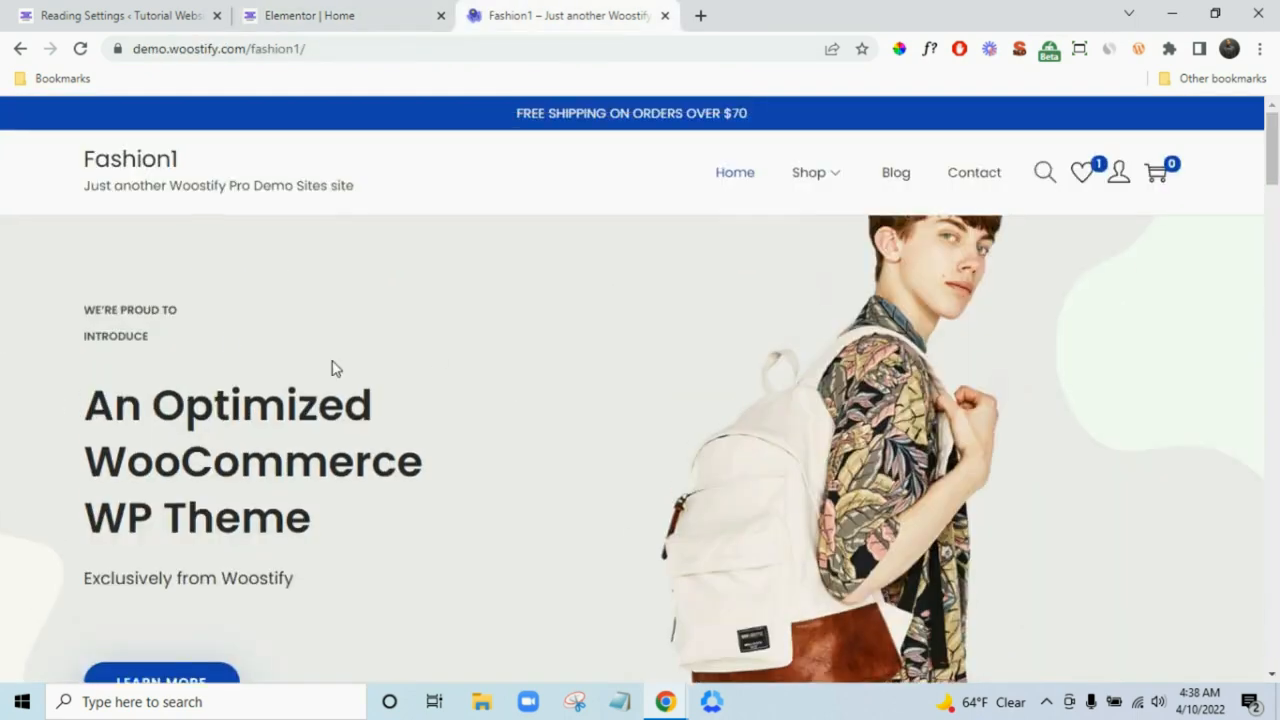
{"action": "left_click", "coordinate": [400, 12]}
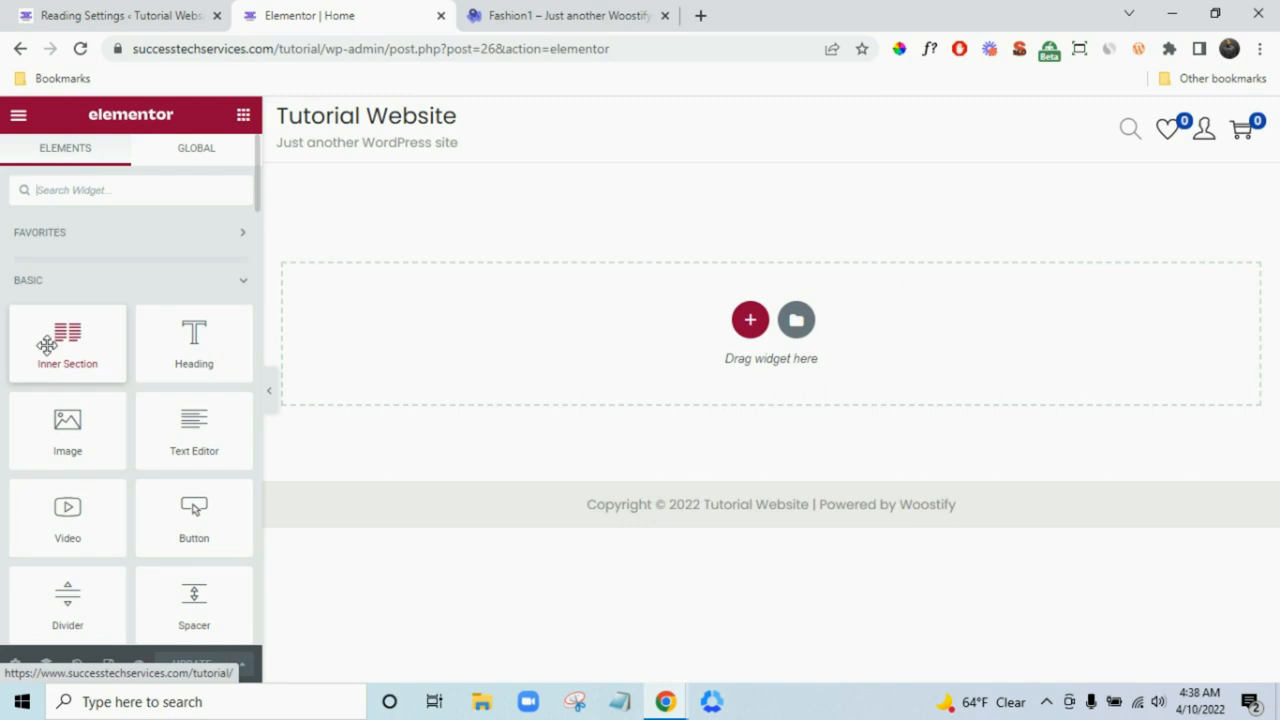
{"action": "mouse_move", "coordinate": [50, 338]}
{"action": "left_mouse_down"}
{"action": "mouse_move", "coordinate": [109, 340]}
{"action": "mouse_move", "coordinate": [266, 286]}
{"action": "mouse_move", "coordinate": [523, 349]}
{"action": "mouse_move", "coordinate": [50, 345]}
{"action": "left_mouse_up"}
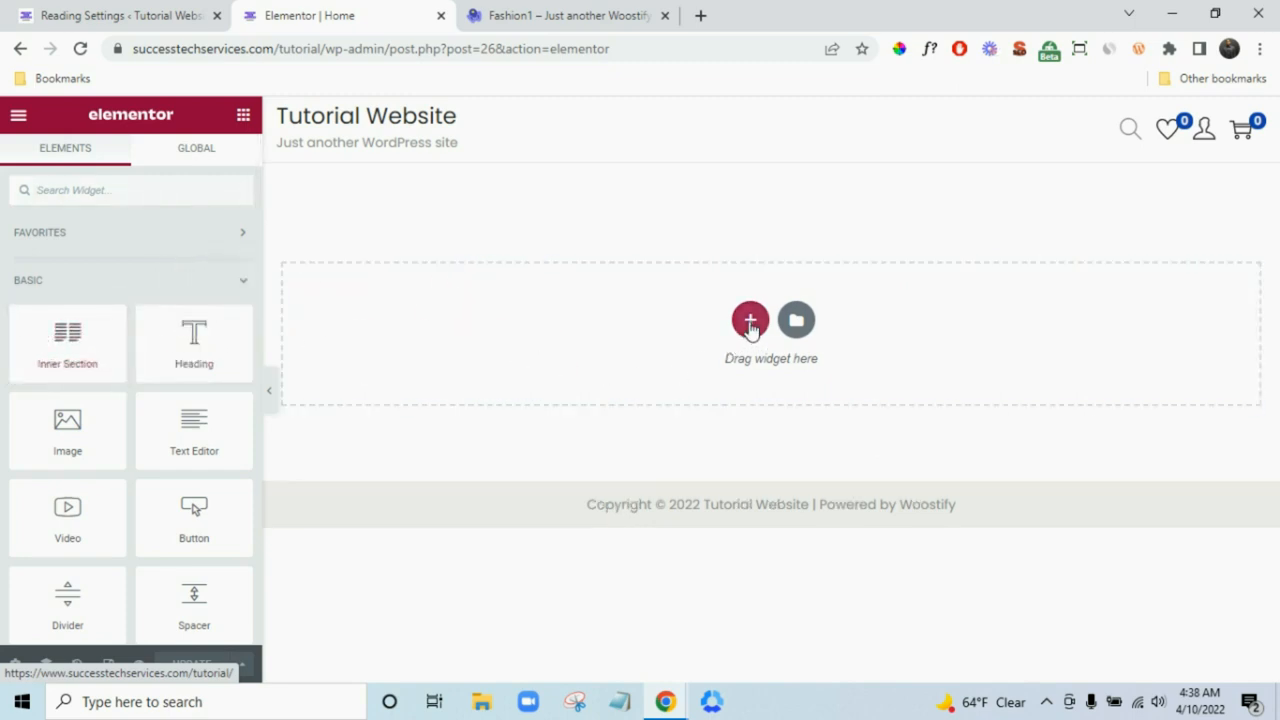
{"action": "left_click", "coordinate": [750, 320]}
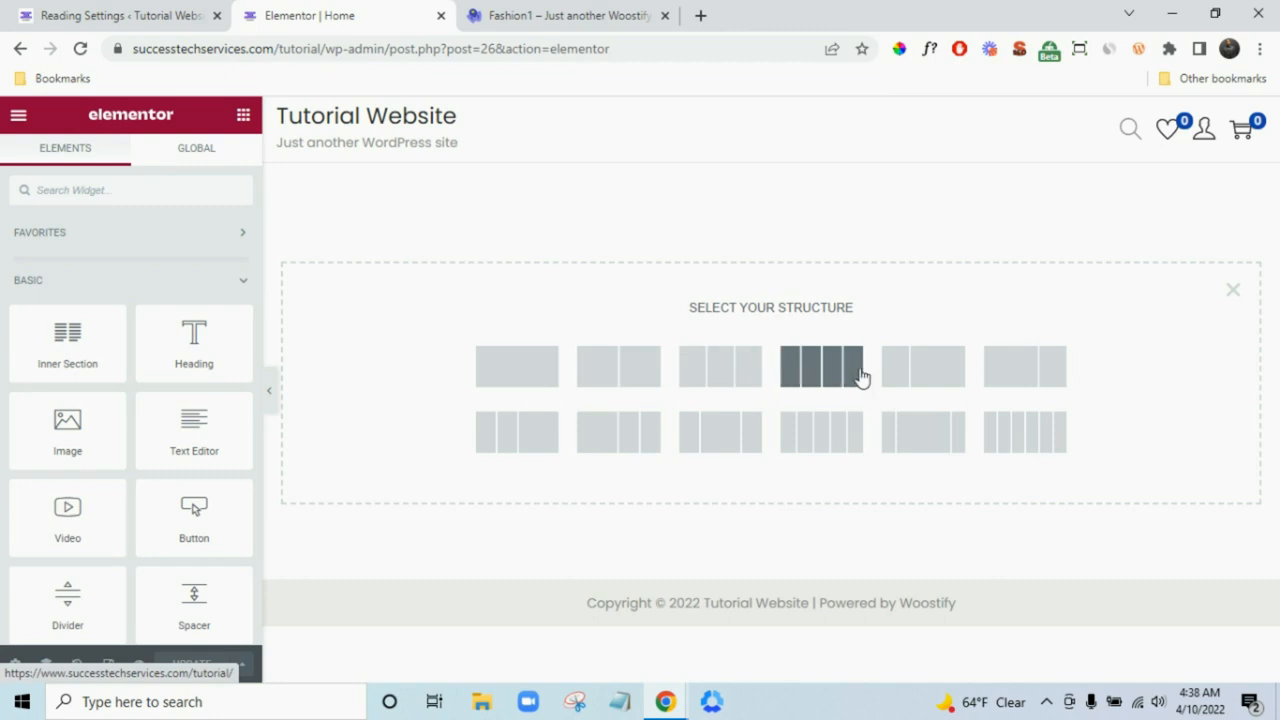
{"action": "left_click", "coordinate": [535, 435]}
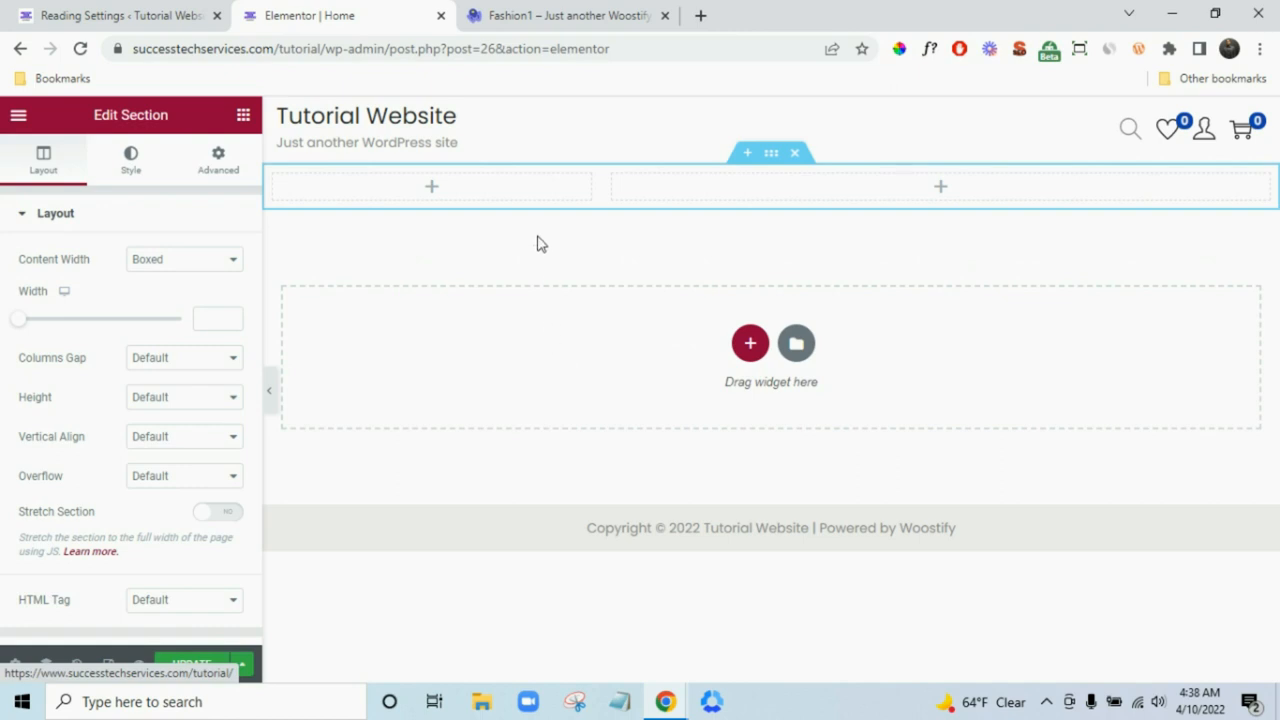
- Copy the WE'RE PROUD TO INTRODUCE label from the demo and show Elementor's widget list
{"action": "left_click", "coordinate": [597, 12]}
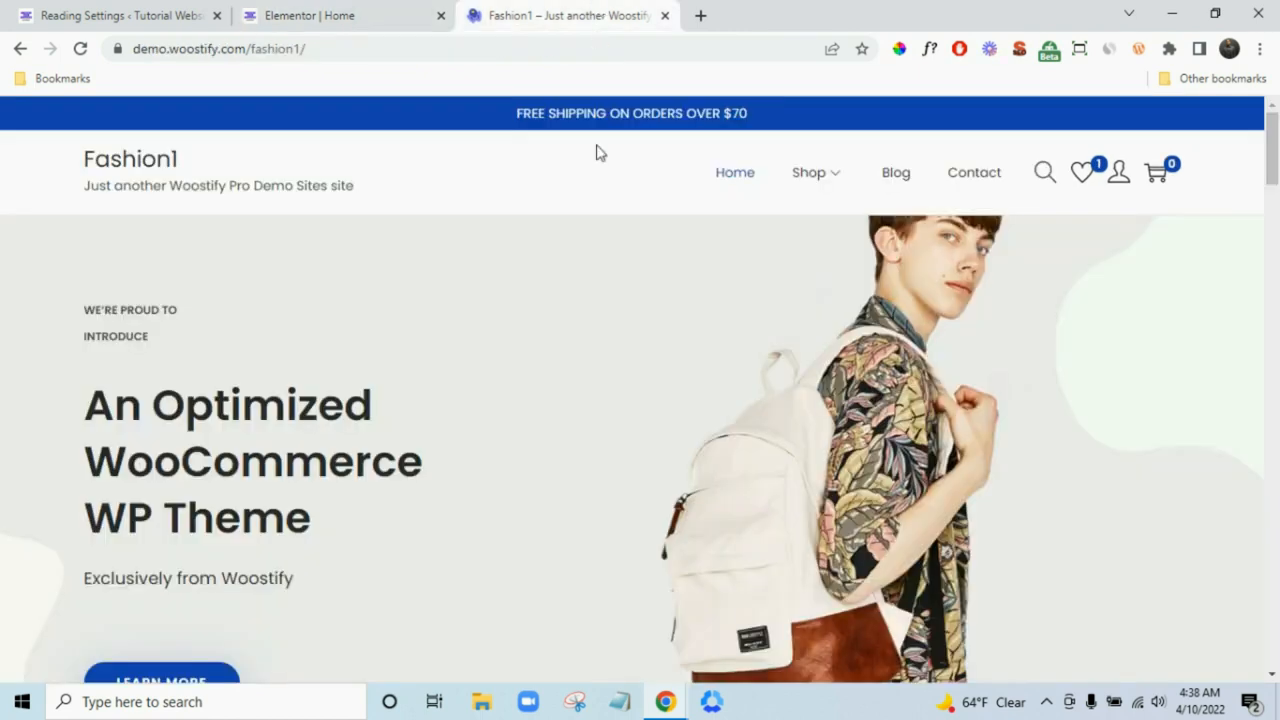
{"action": "left_click_drag", "start_coordinate": [82, 314], "coordinate": [171, 334]}
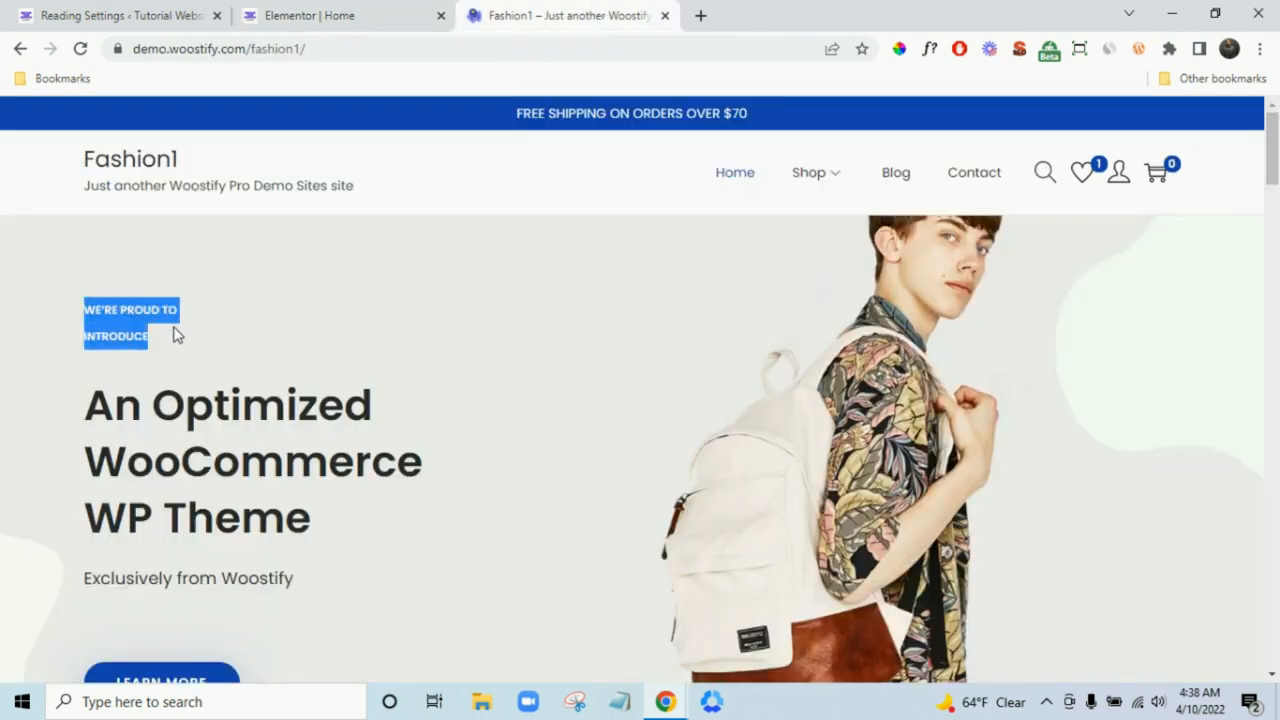
{"action": "right_click", "coordinate": [131, 331]}
{"action": "left_click", "coordinate": [137, 340]}
{"action": "left_click", "coordinate": [330, 15]}
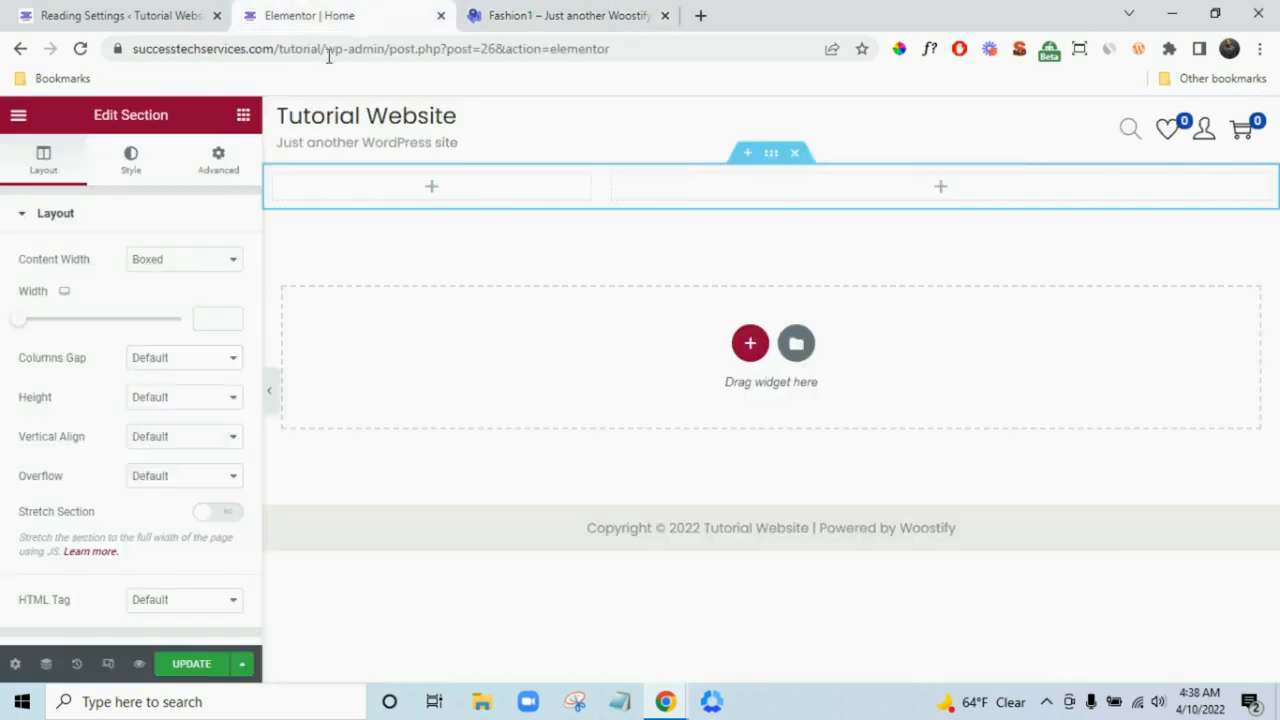
{"action": "left_click", "coordinate": [244, 115]}
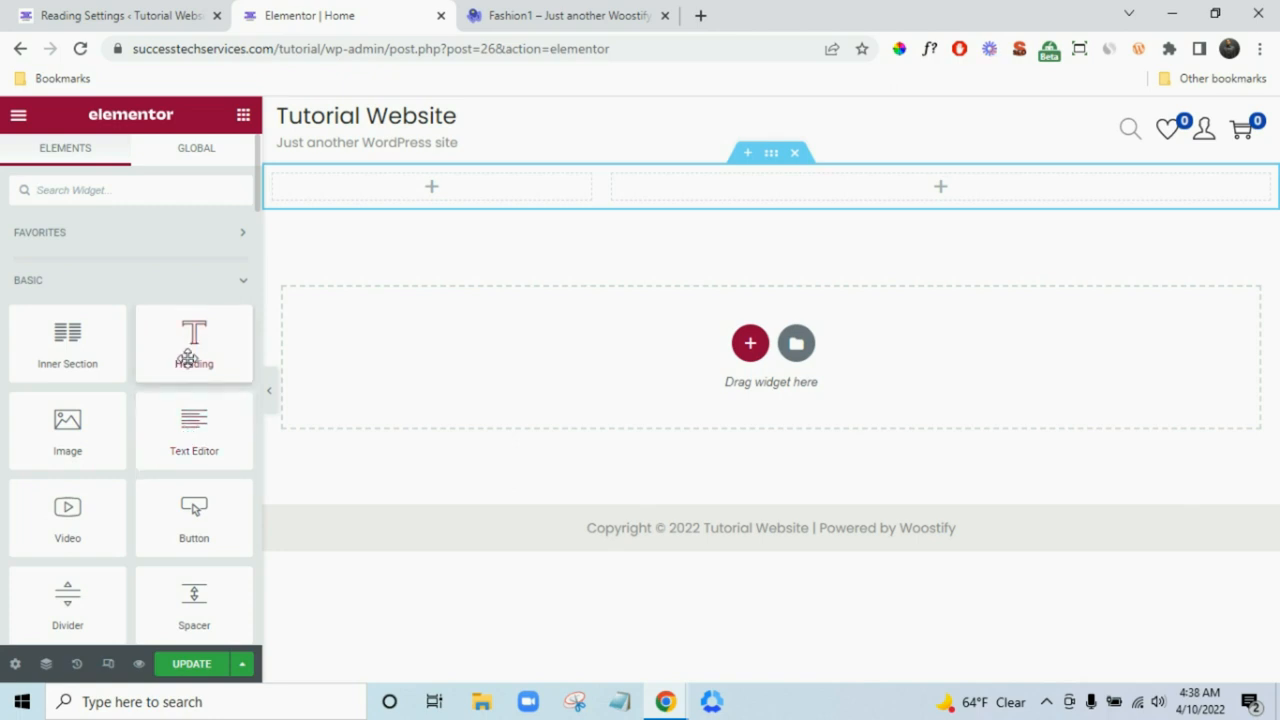
- Drop a Text Editor widget in the left column and paste WE'RE PROUD TO INTRODUCE as its text
{"action": "left_click_drag", "start_coordinate": [188, 400], "coordinate": [444, 197]}
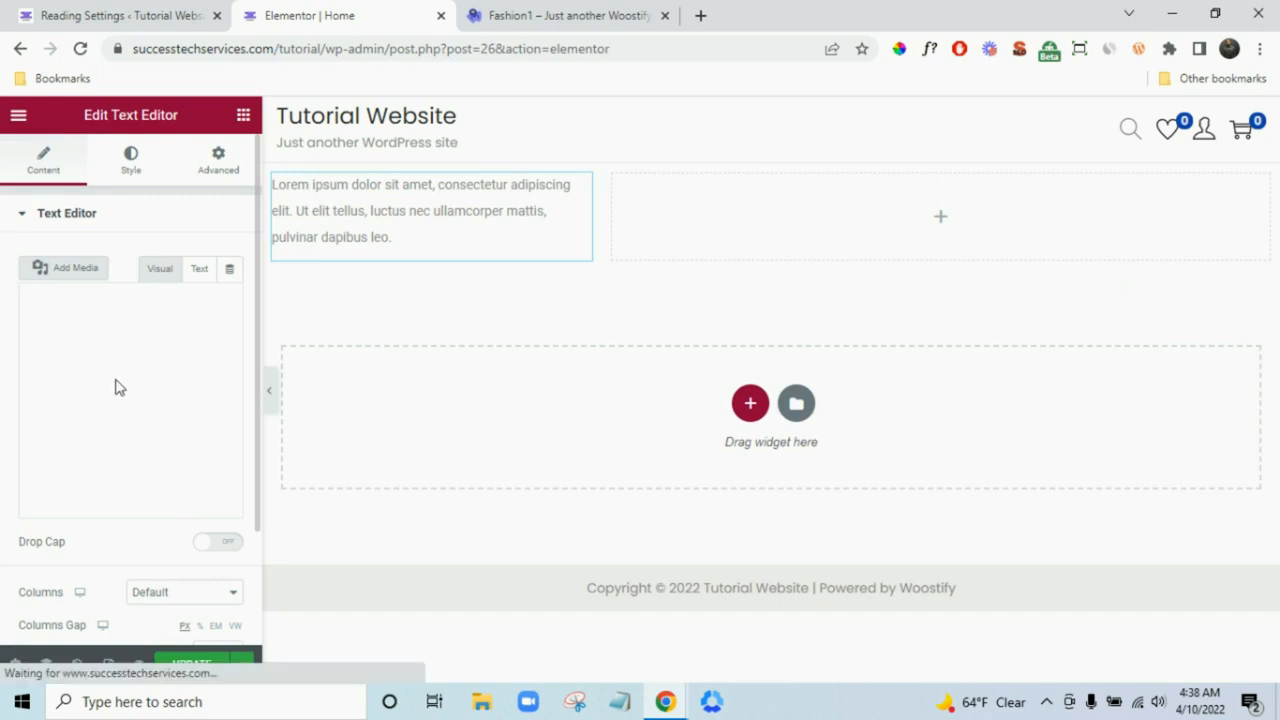
{"action": "triple_click", "coordinate": [141, 482]}
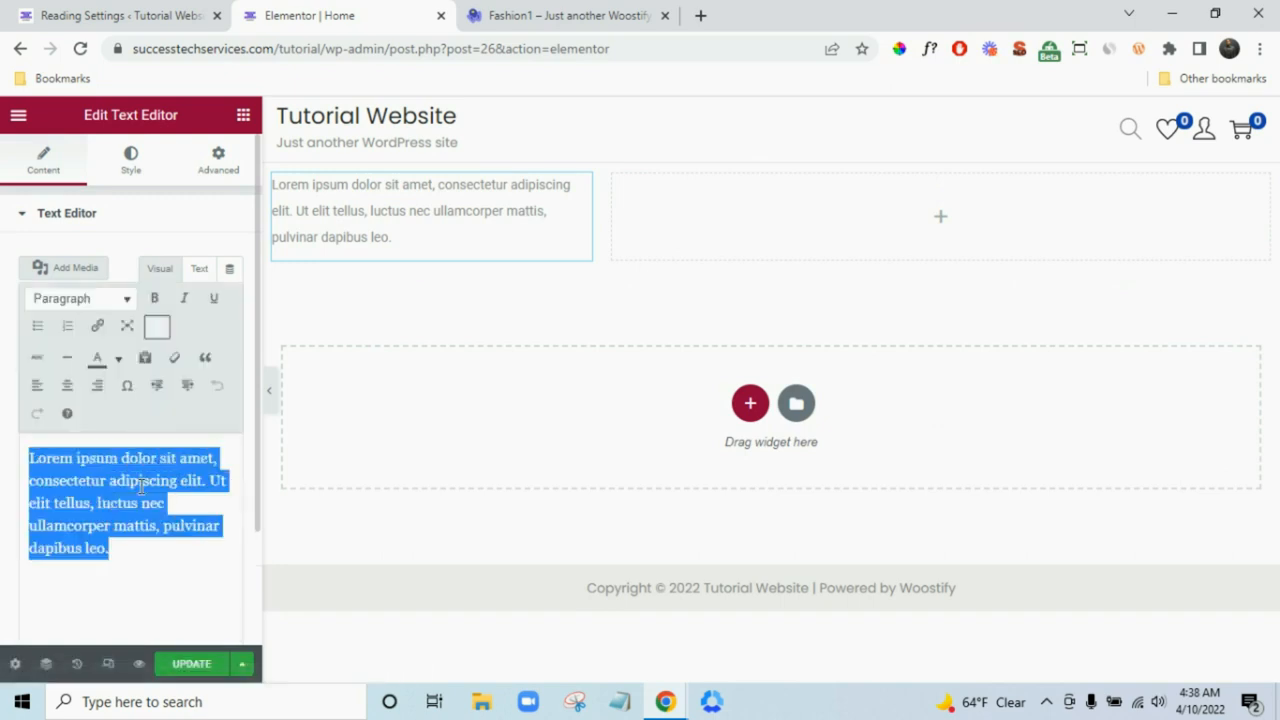
{"action": "key", "text": "ctrl+v"}
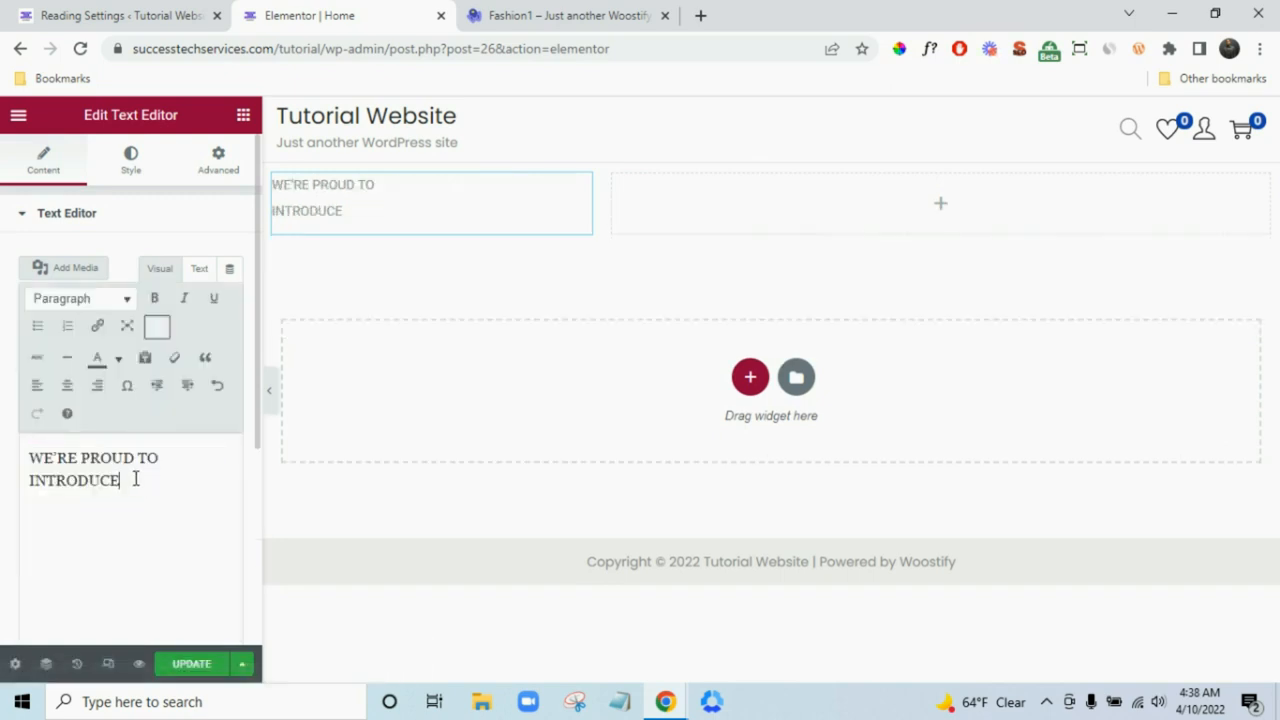
{"action": "left_click", "coordinate": [557, 15]}
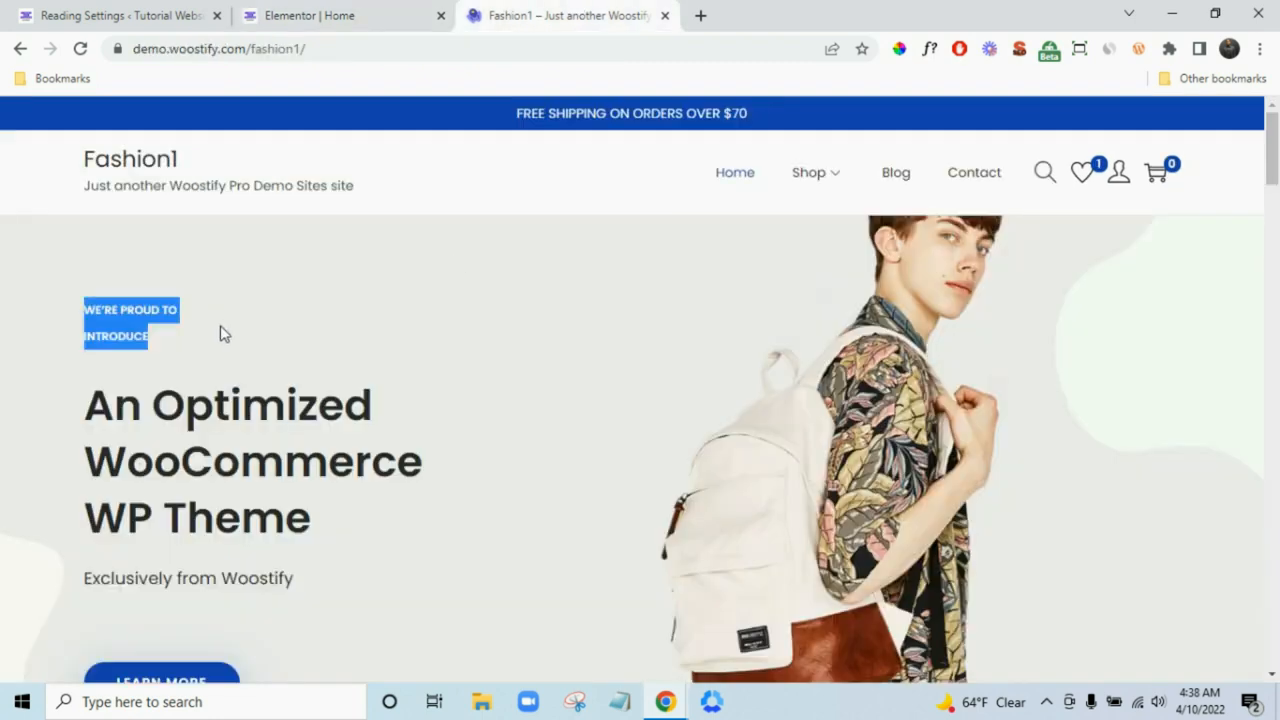
{"action": "left_click", "coordinate": [382, 10]}
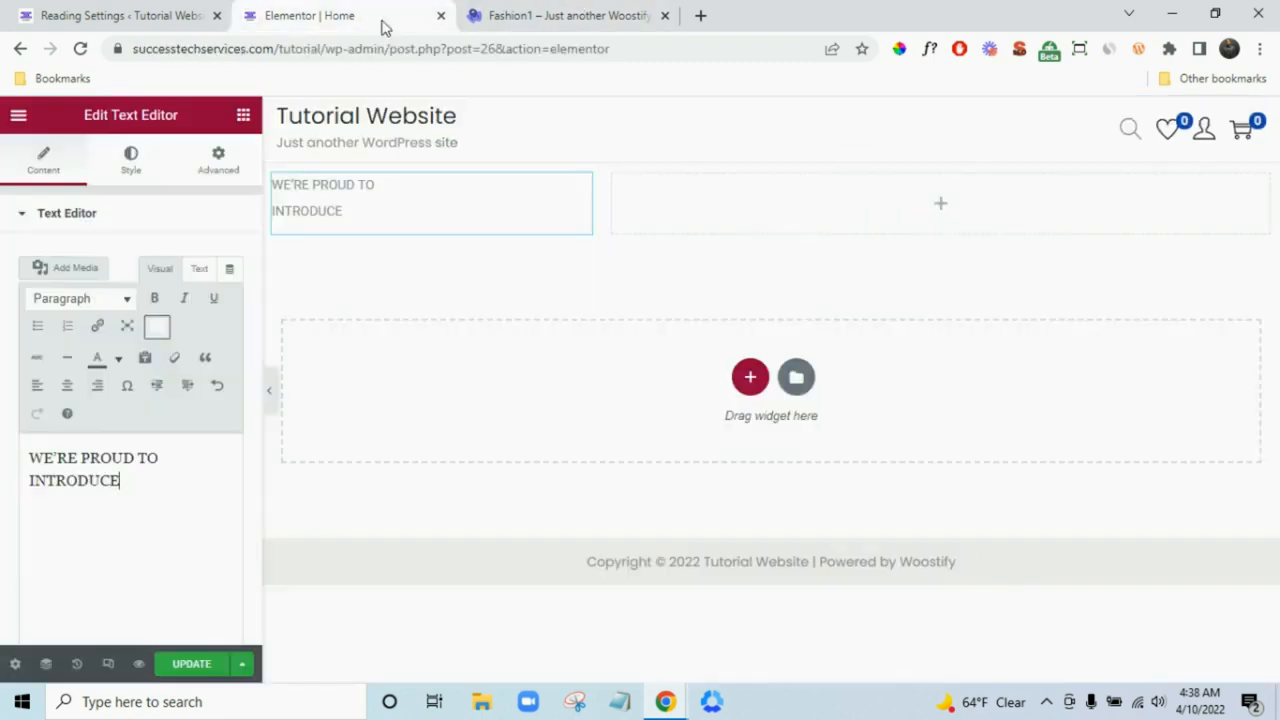
{"action": "left_click", "coordinate": [130, 163]}
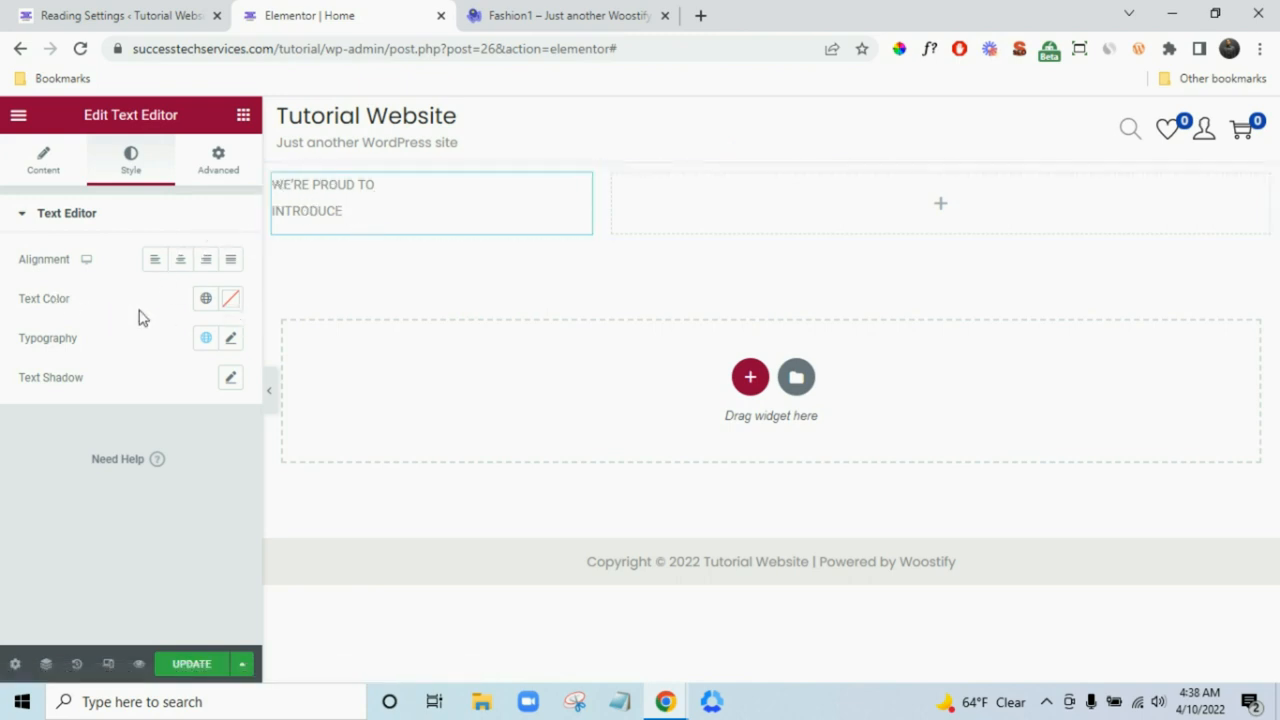
- Set the label's text colour to pure black (#000000)
{"action": "left_click", "coordinate": [230, 299]}
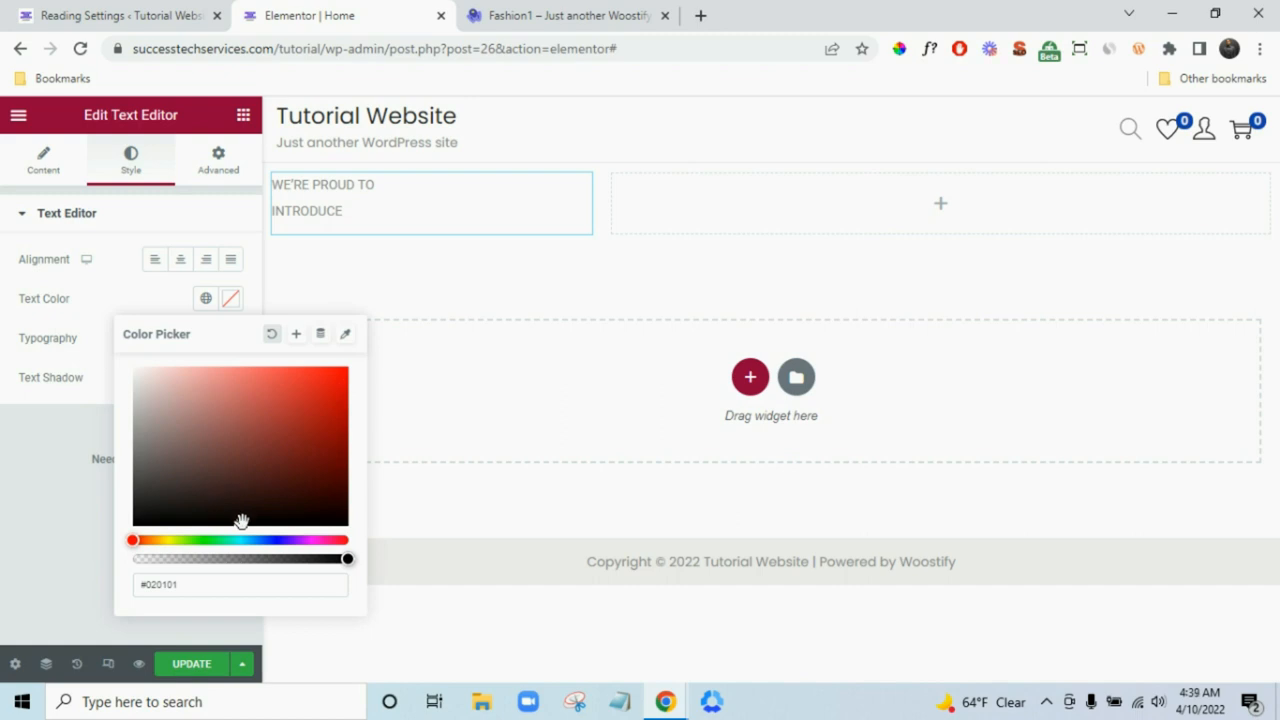
{"action": "left_click", "coordinate": [61, 557]}
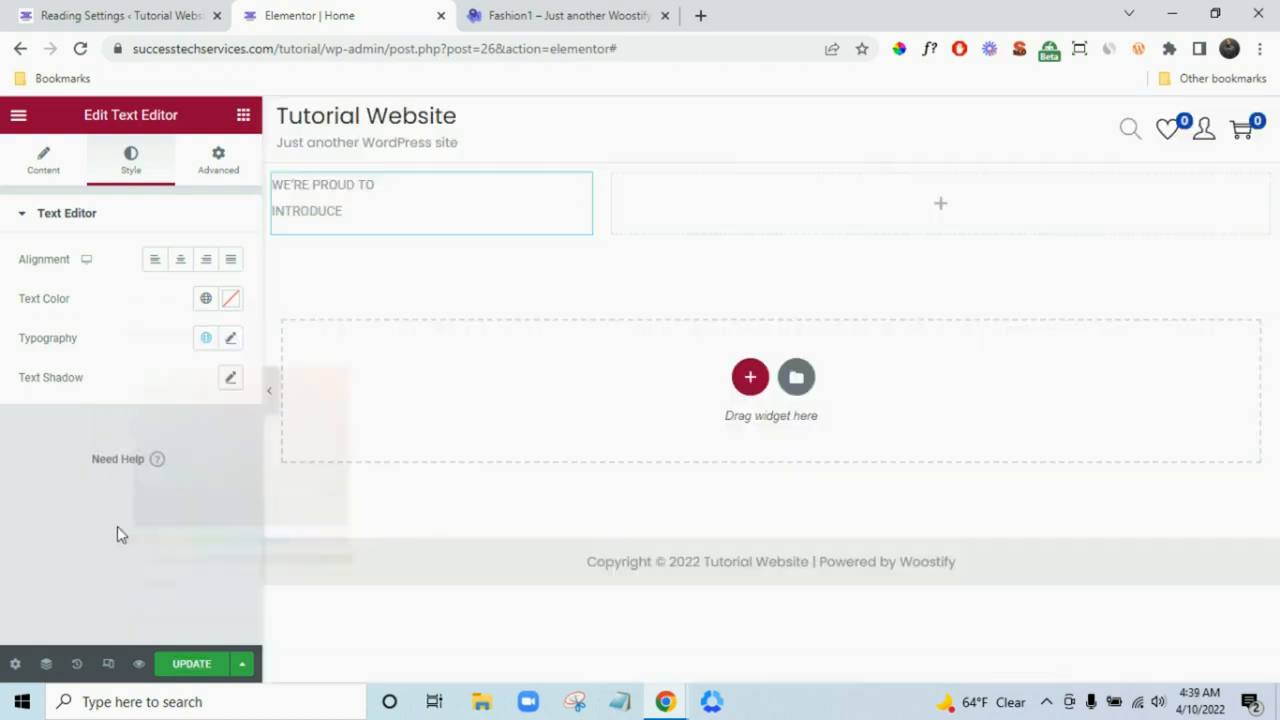
{"action": "left_click", "coordinate": [230, 299]}
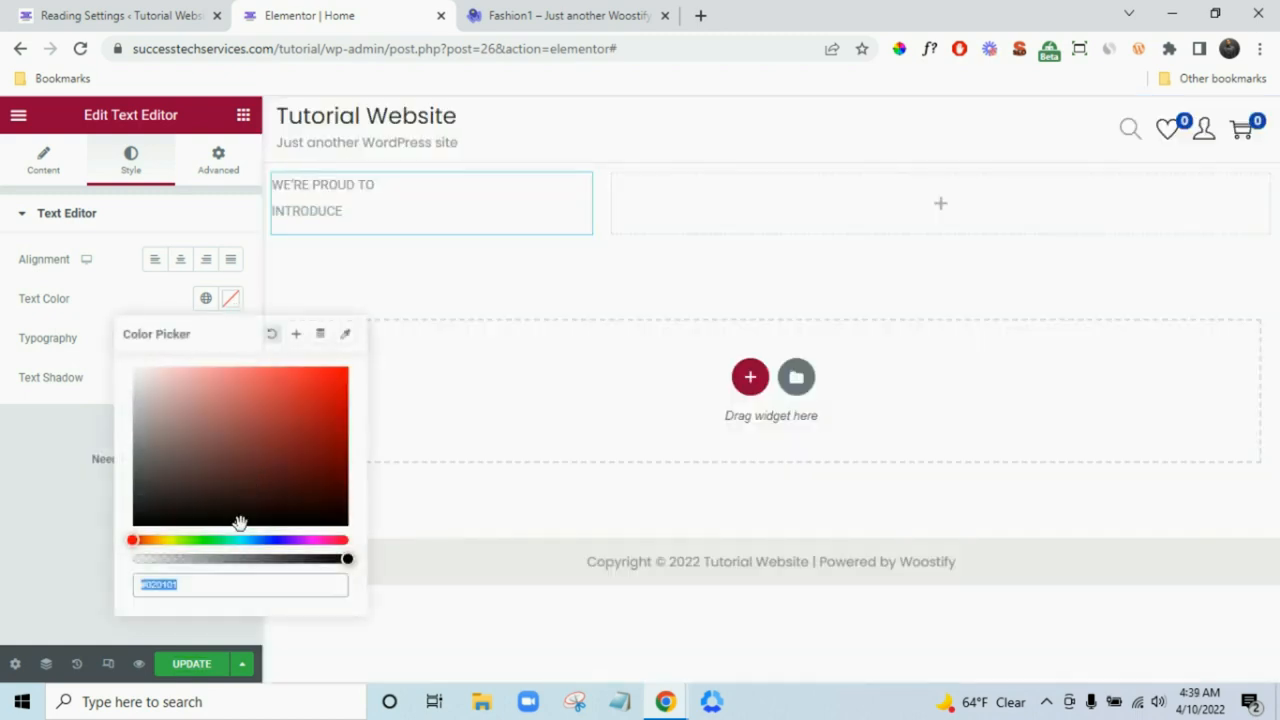
{"action": "left_click_drag", "start_coordinate": [240, 523], "coordinate": [137, 523]}
{"action": "left_click", "coordinate": [65, 557]}
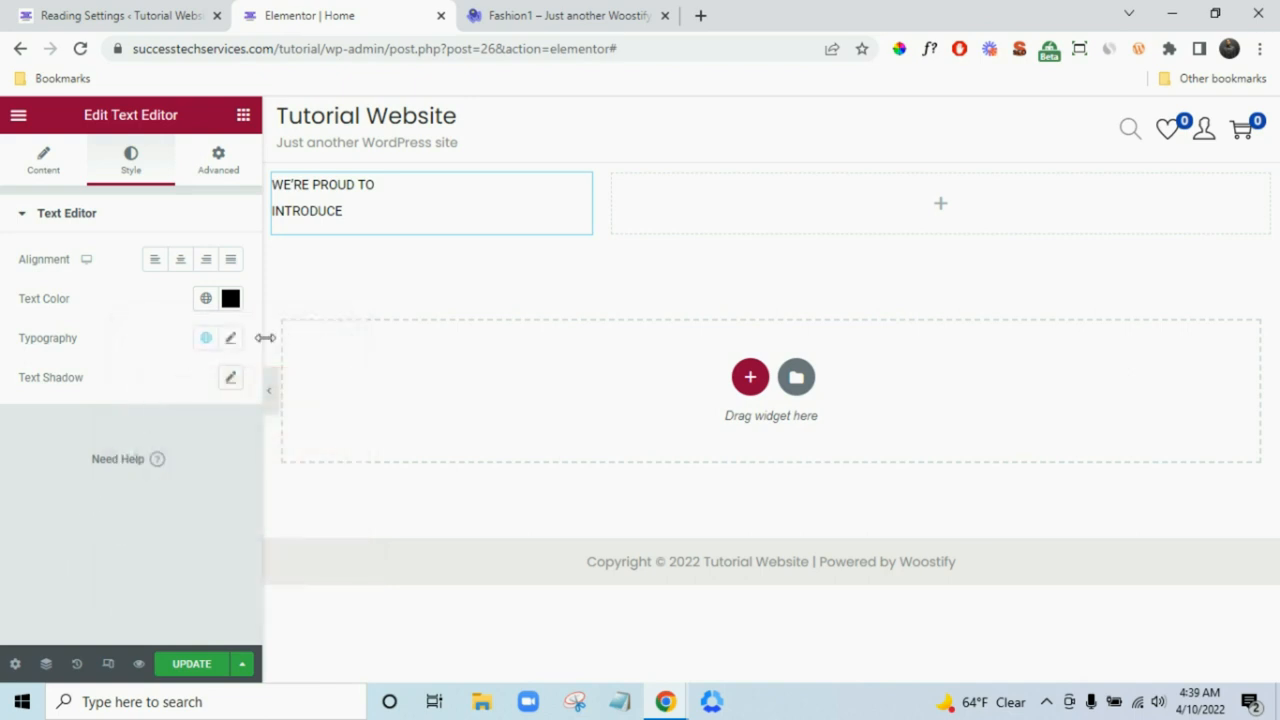
{"action": "left_click", "coordinate": [231, 338]}
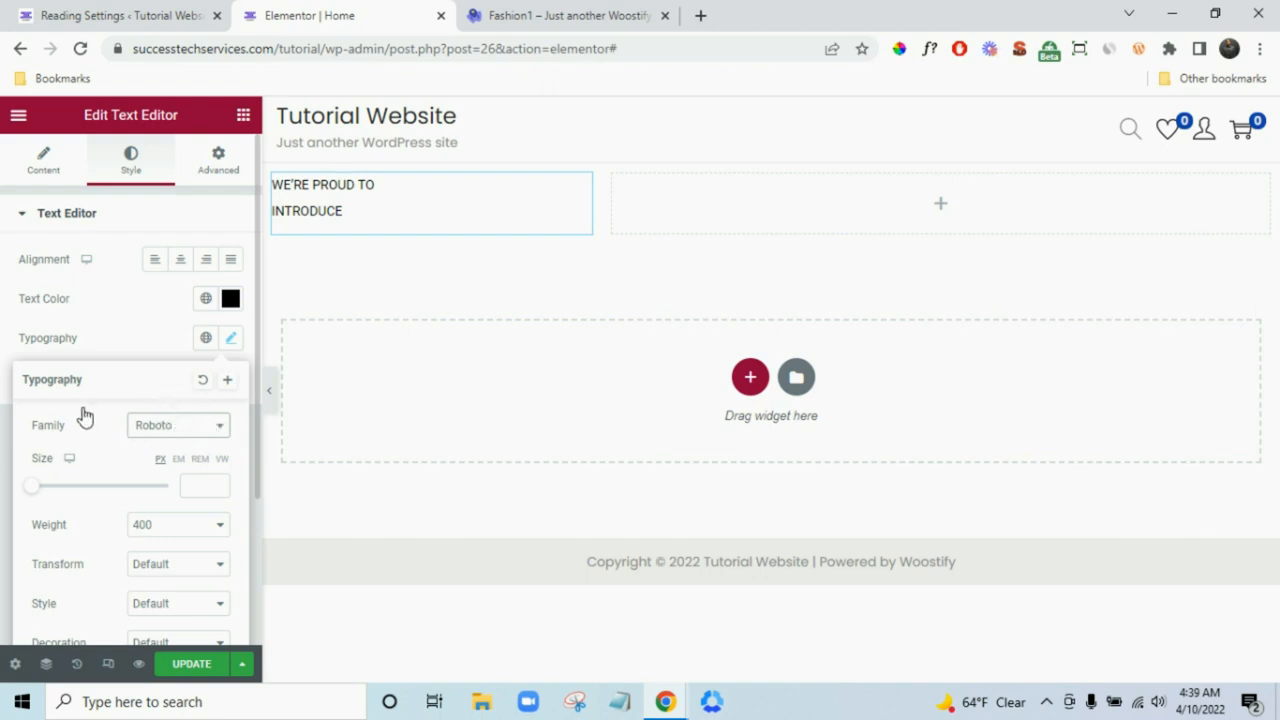
- Open the label's font Family list, briefly checking the demo's label in the other tab
{"action": "left_click", "coordinate": [225, 421]}
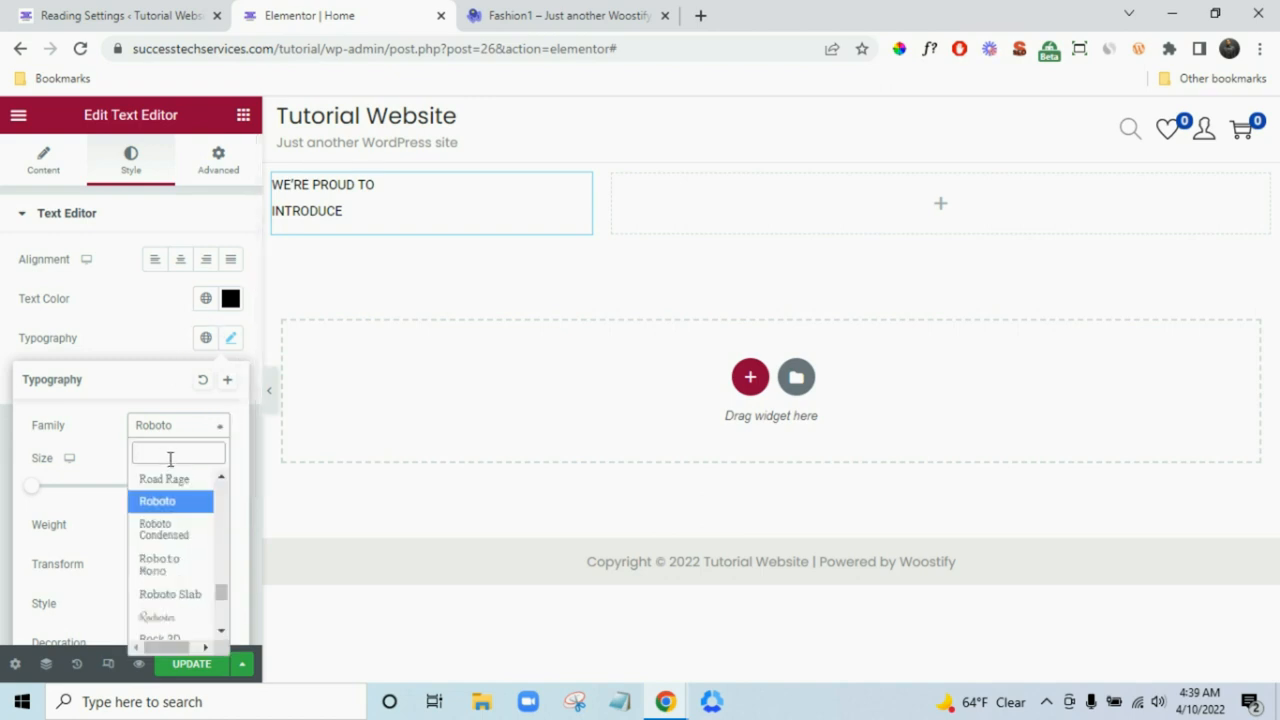
{"action": "left_click", "coordinate": [537, 12]}
{"action": "left_click", "coordinate": [141, 337]}
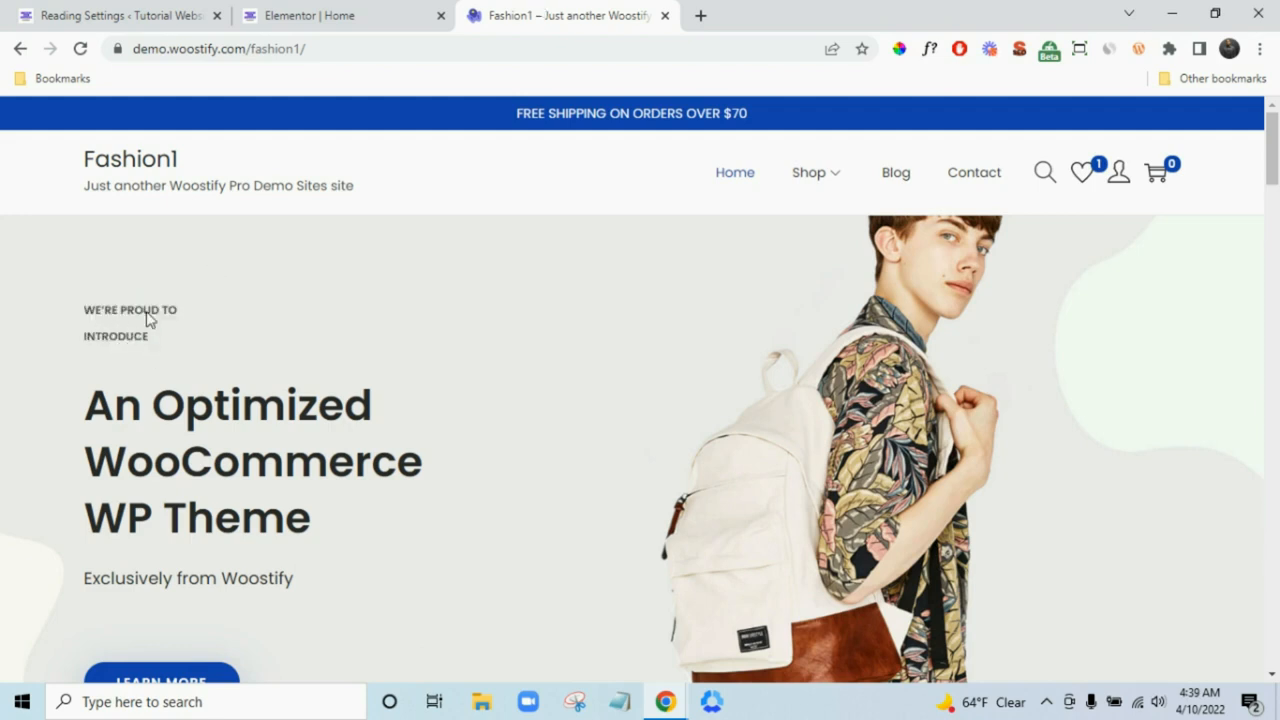
{"action": "left_click", "coordinate": [323, 12]}
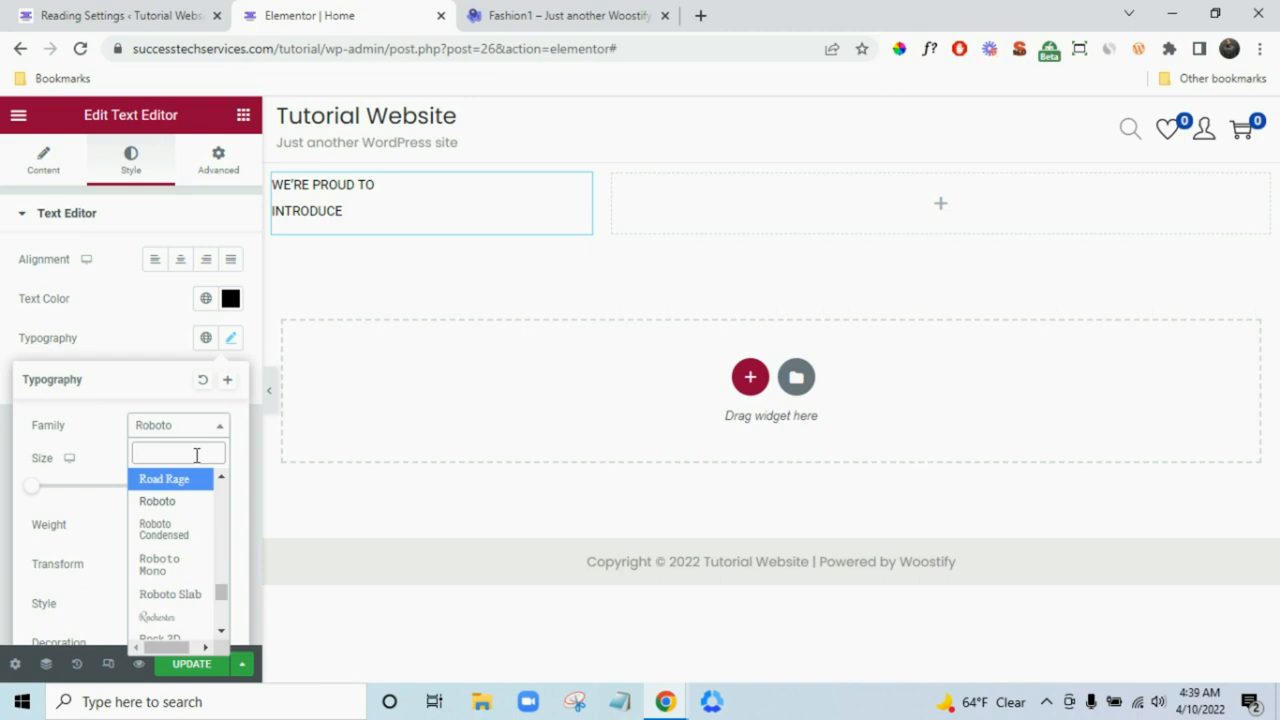
- Identify the demo label's font as Poppins and set the label's family to Poppins
{"action": "left_click", "coordinate": [510, 18]}
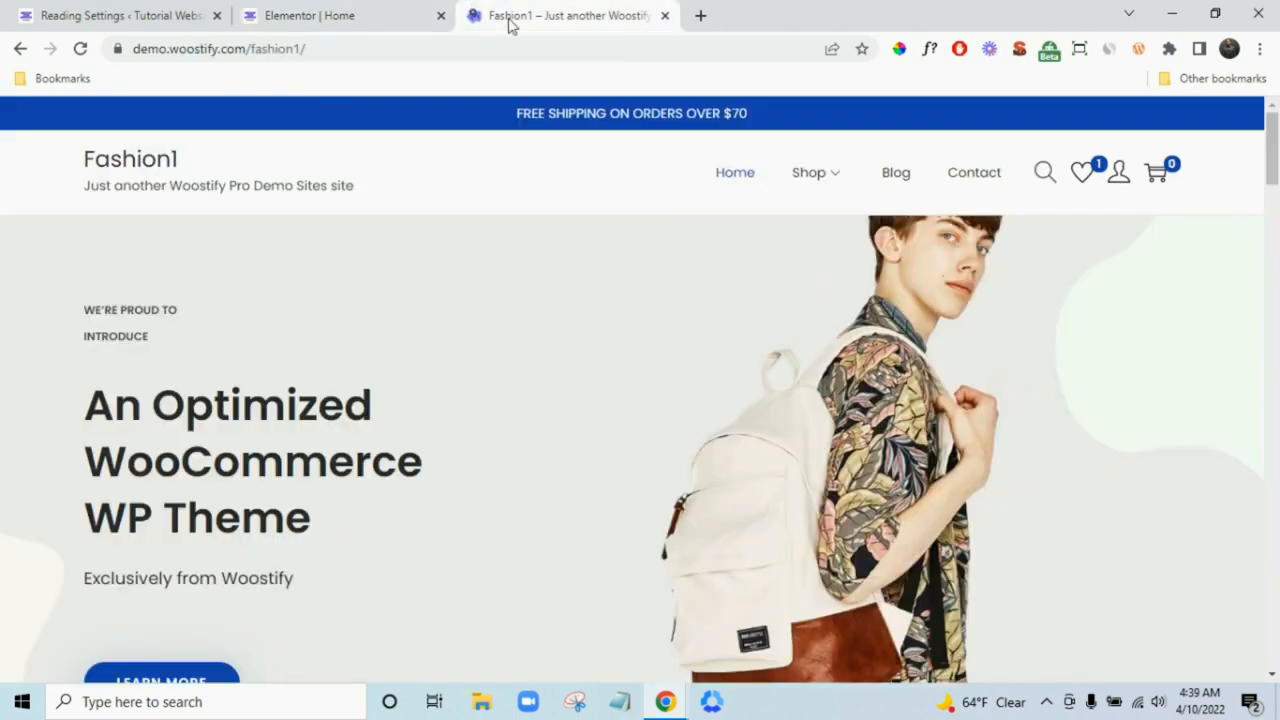
{"action": "left_click", "coordinate": [929, 48]}
{"action": "left_click", "coordinate": [117, 340]}
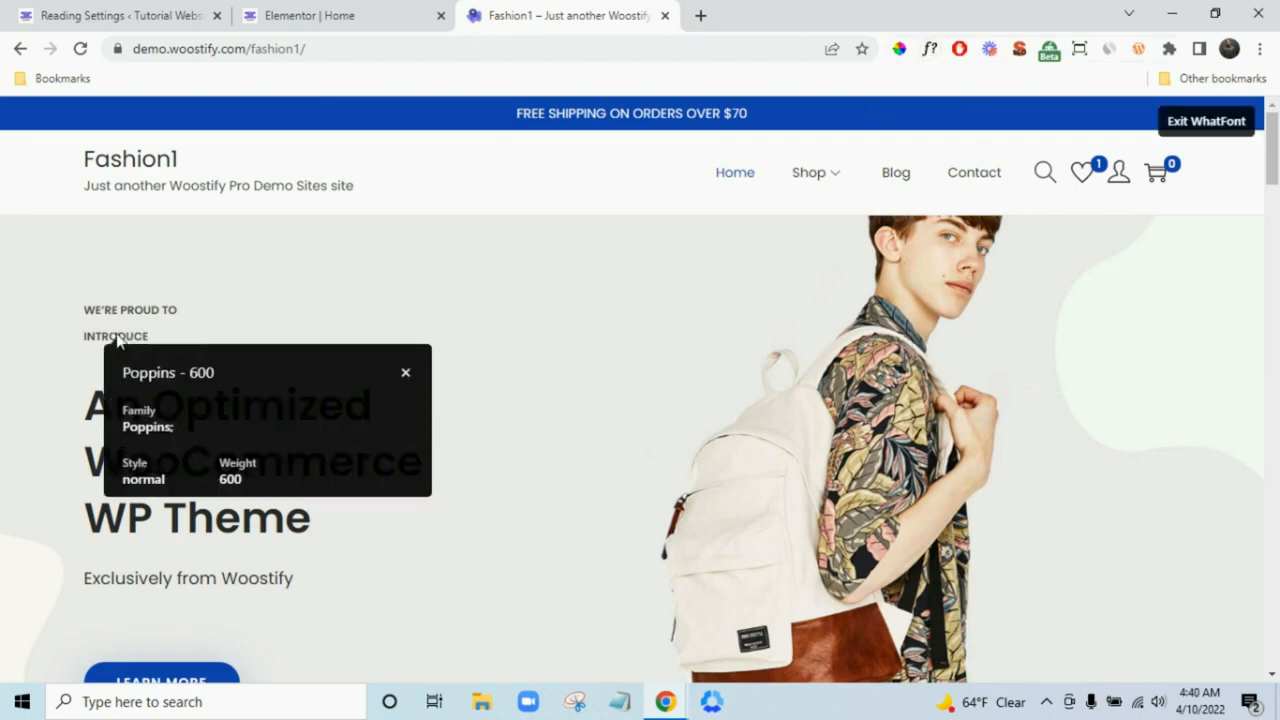
{"action": "left_click", "coordinate": [371, 12]}
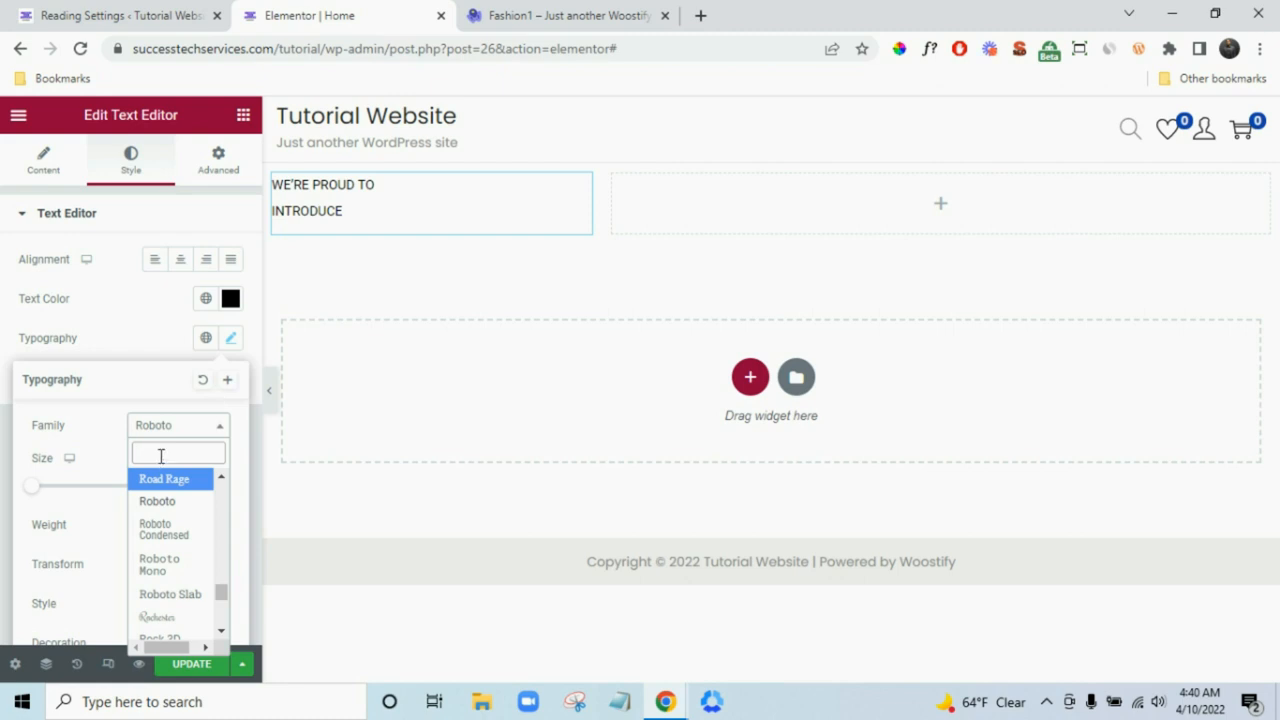
{"action": "type", "text": "popp"}
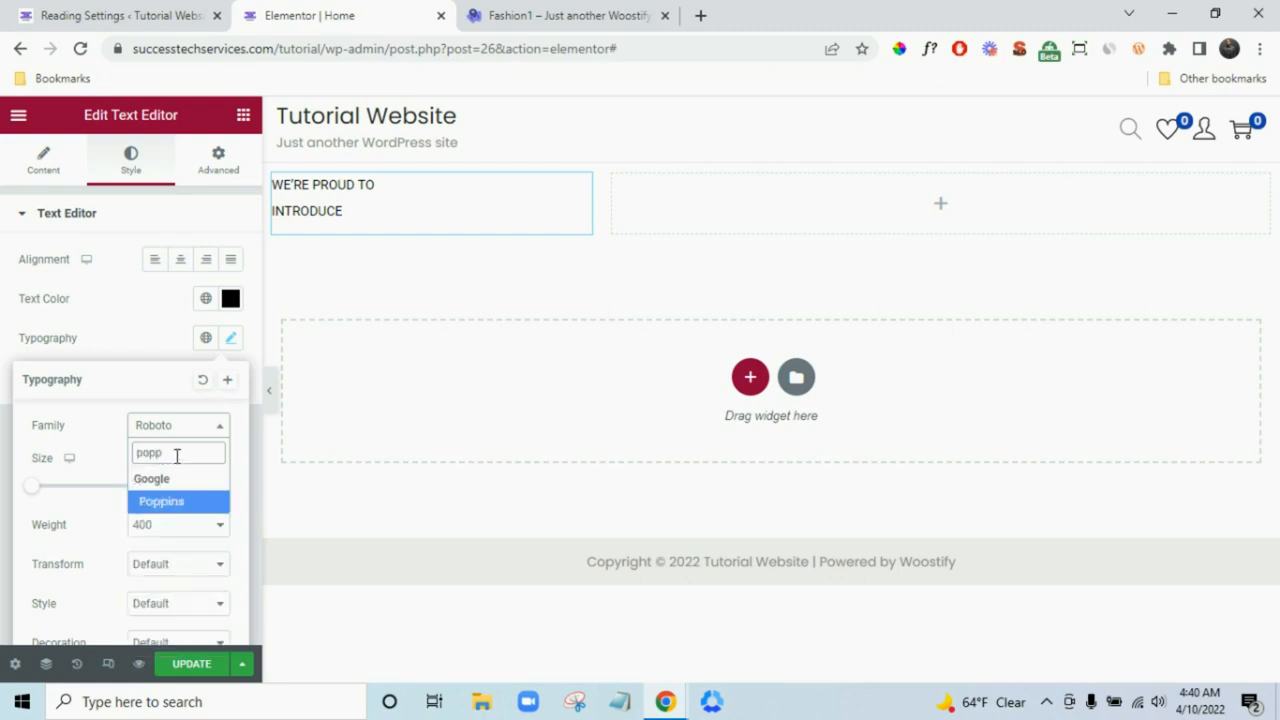
{"action": "left_click", "coordinate": [226, 500]}
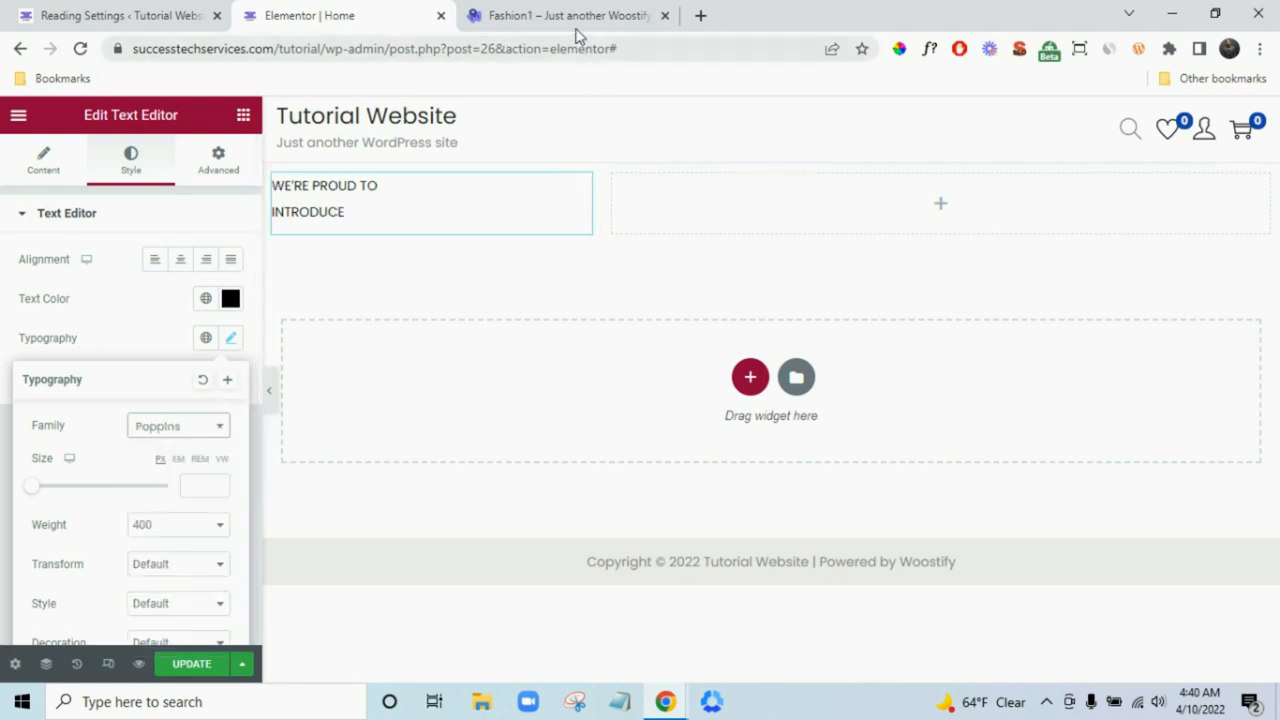
- Set the label's font weight to 600, then select the demo's main heading text
{"action": "left_click", "coordinate": [540, 12]}
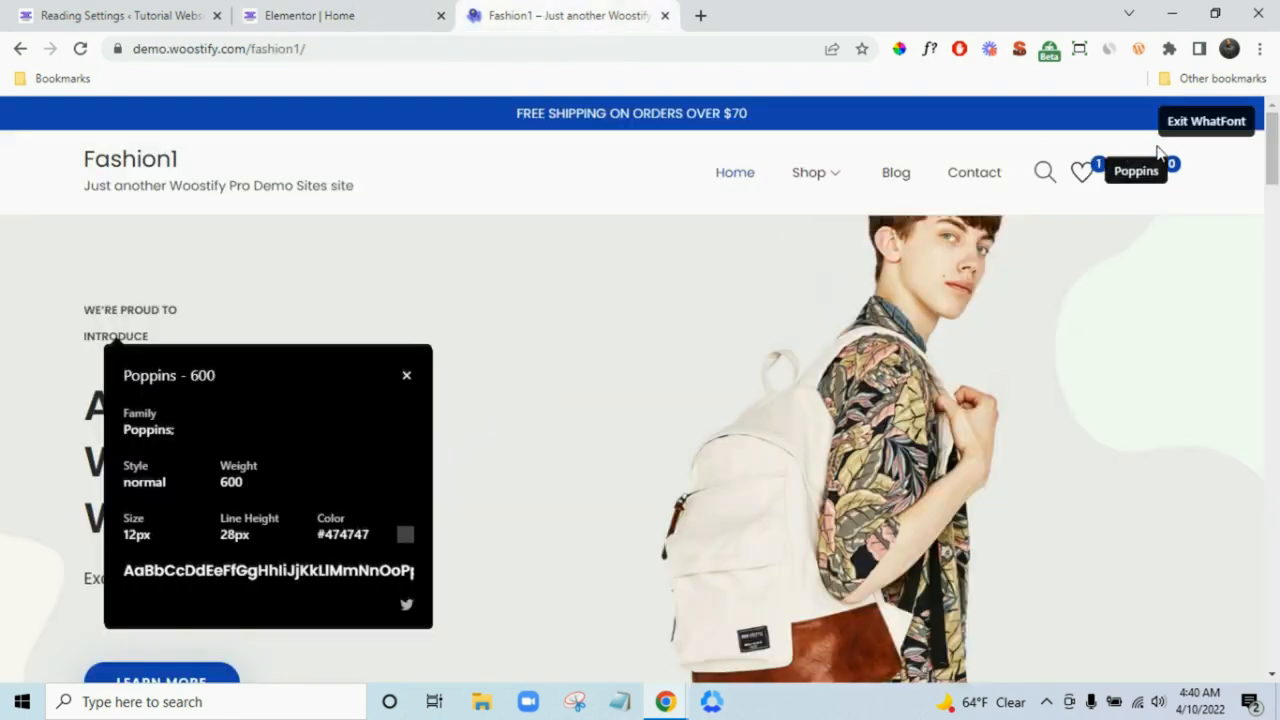
{"action": "left_click", "coordinate": [1232, 125]}
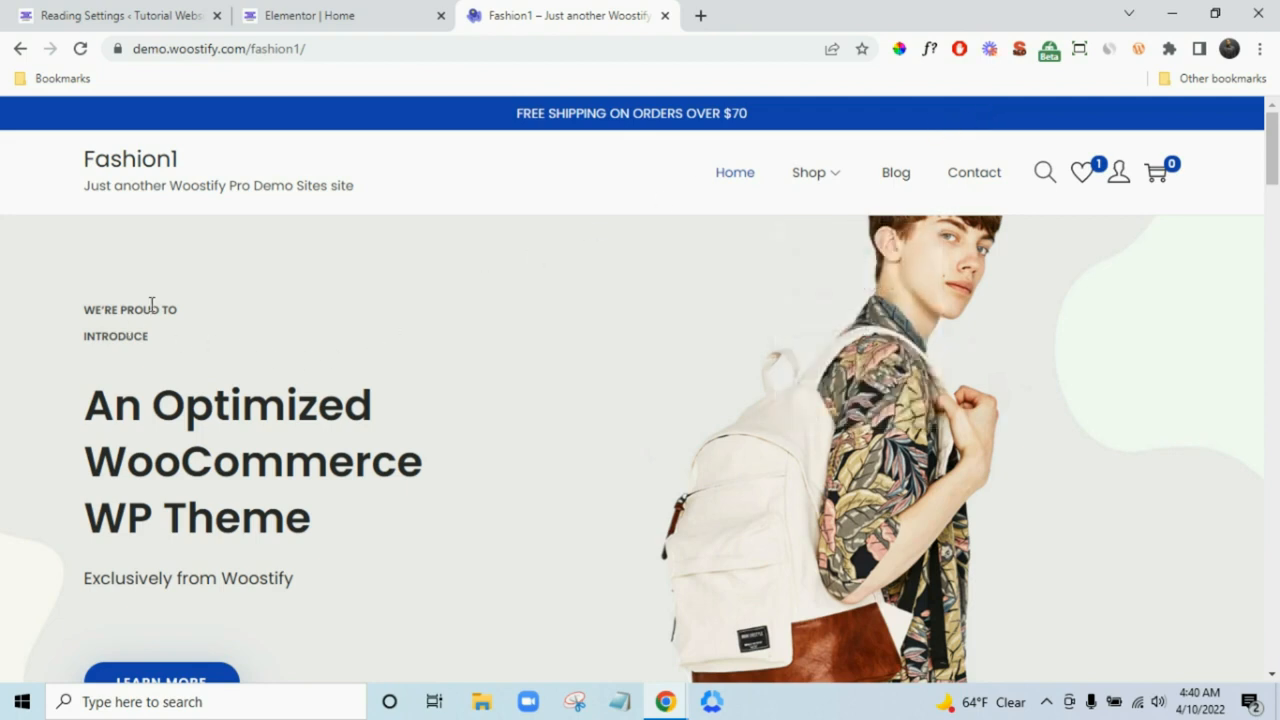
{"action": "left_click", "coordinate": [363, 10]}
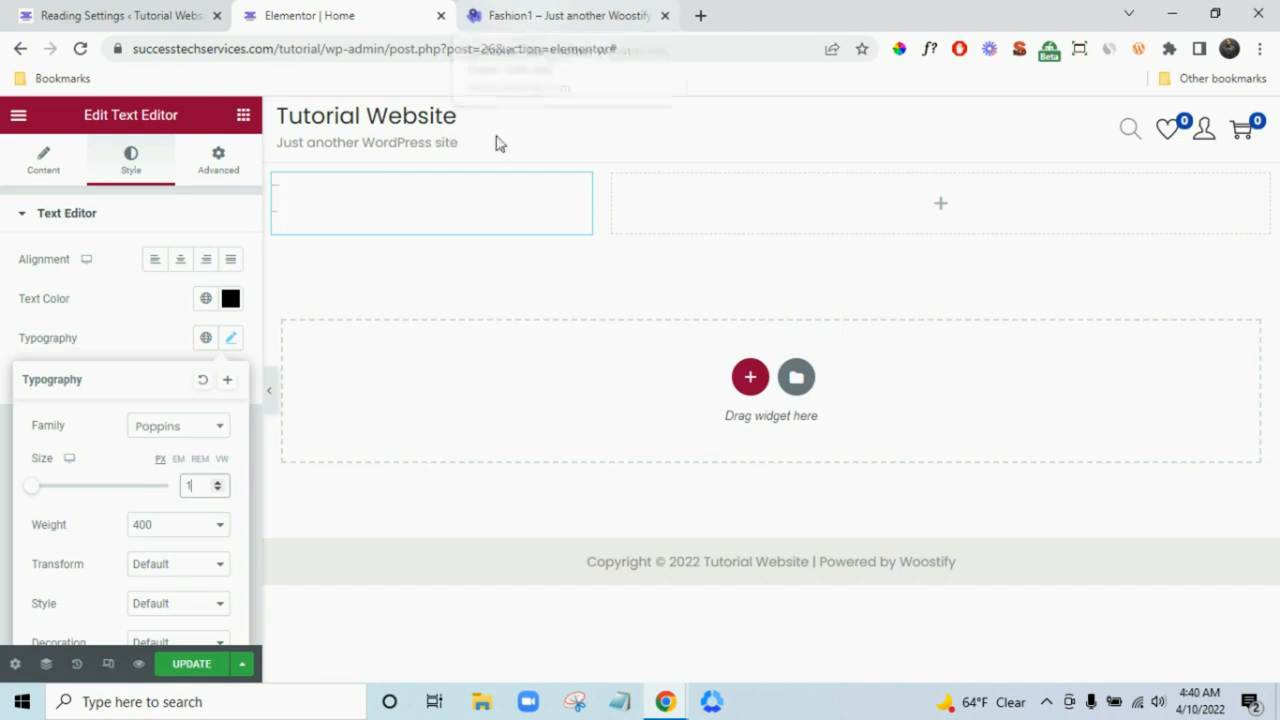
{"action": "left_click", "coordinate": [178, 526]}
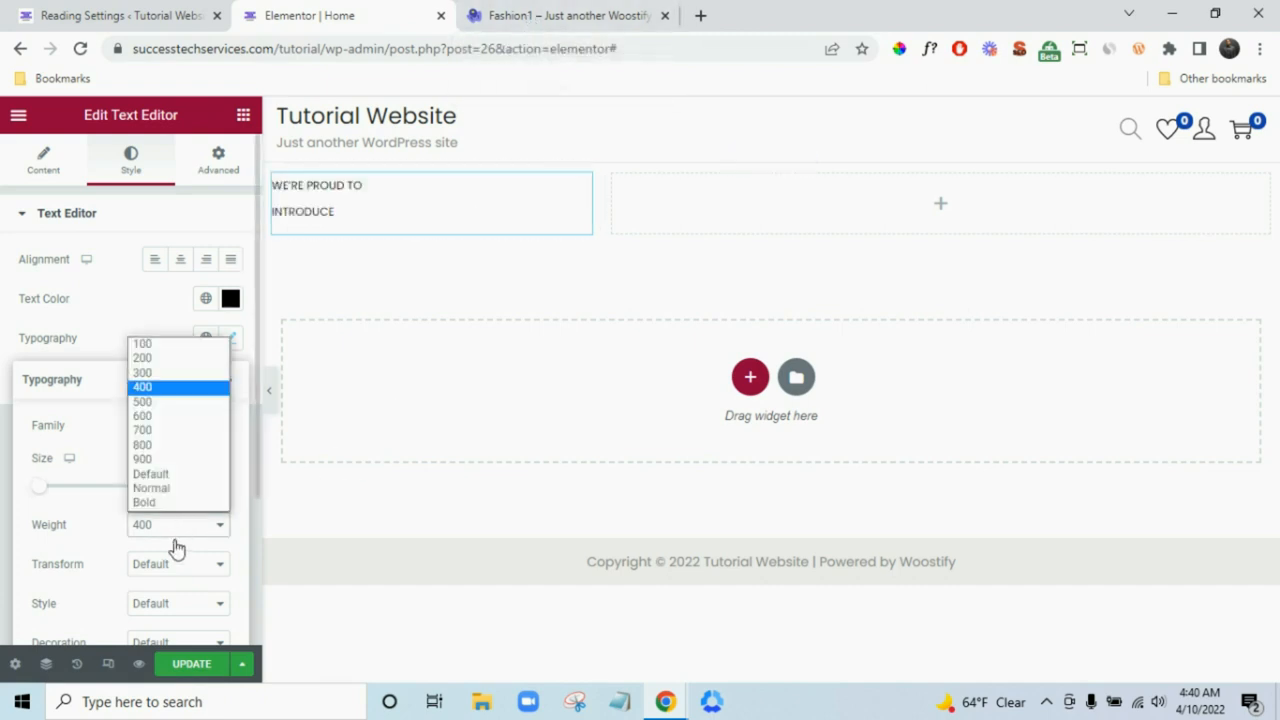
{"action": "left_click", "coordinate": [150, 415]}
{"action": "left_click", "coordinate": [5, 545]}
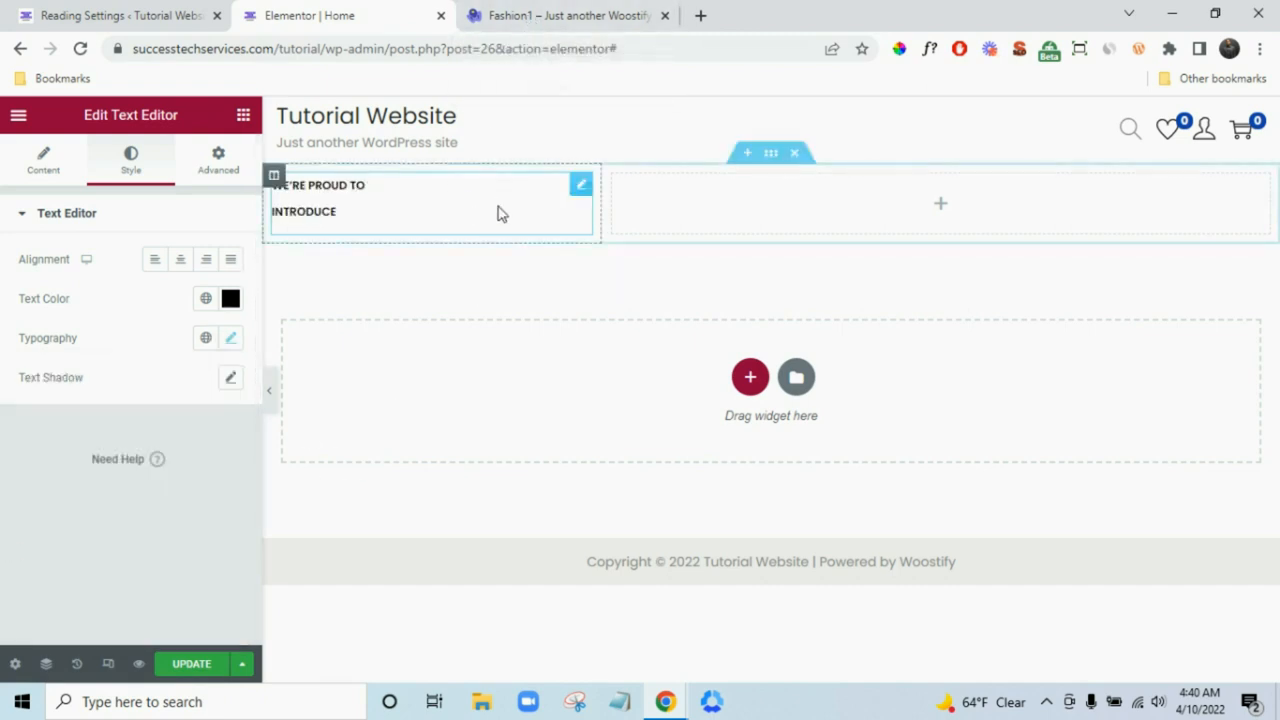
{"action": "left_click", "coordinate": [566, 15]}
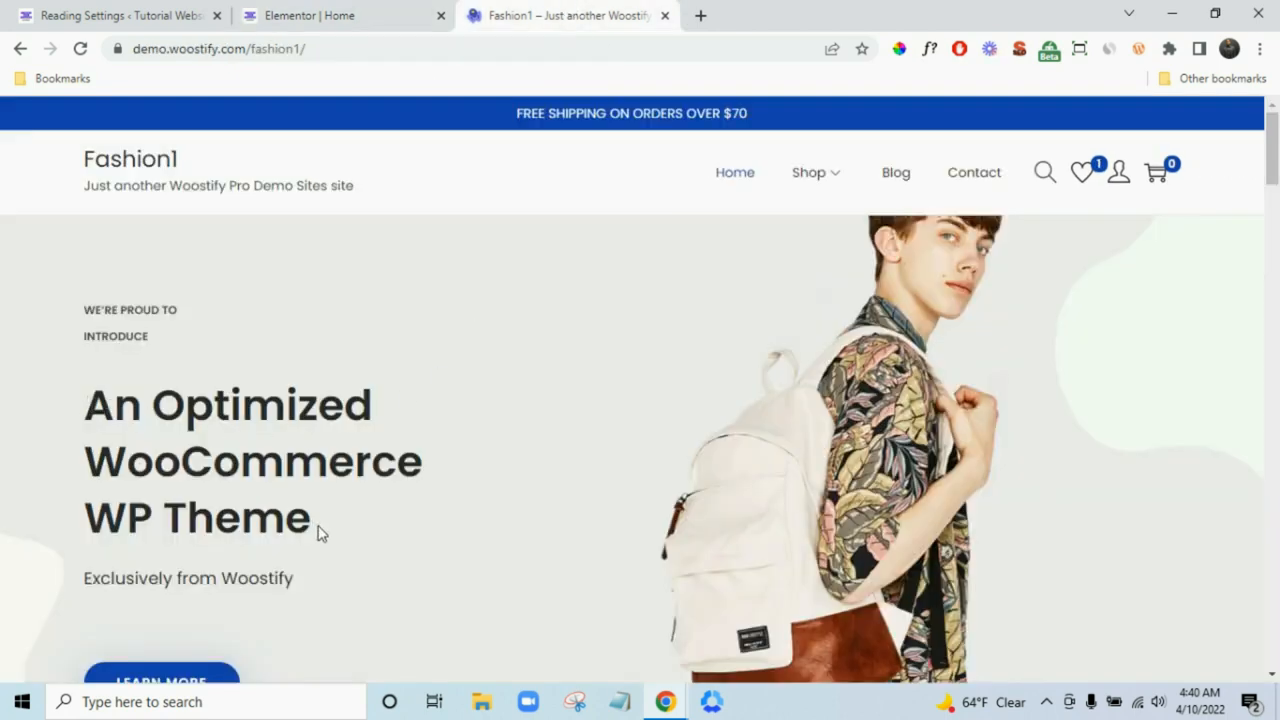
{"action": "left_click_drag", "start_coordinate": [318, 533], "coordinate": [92, 412]}
- Copy the demo heading and paste it into a new Heading widget below the label
{"action": "right_click", "coordinate": [106, 413]}
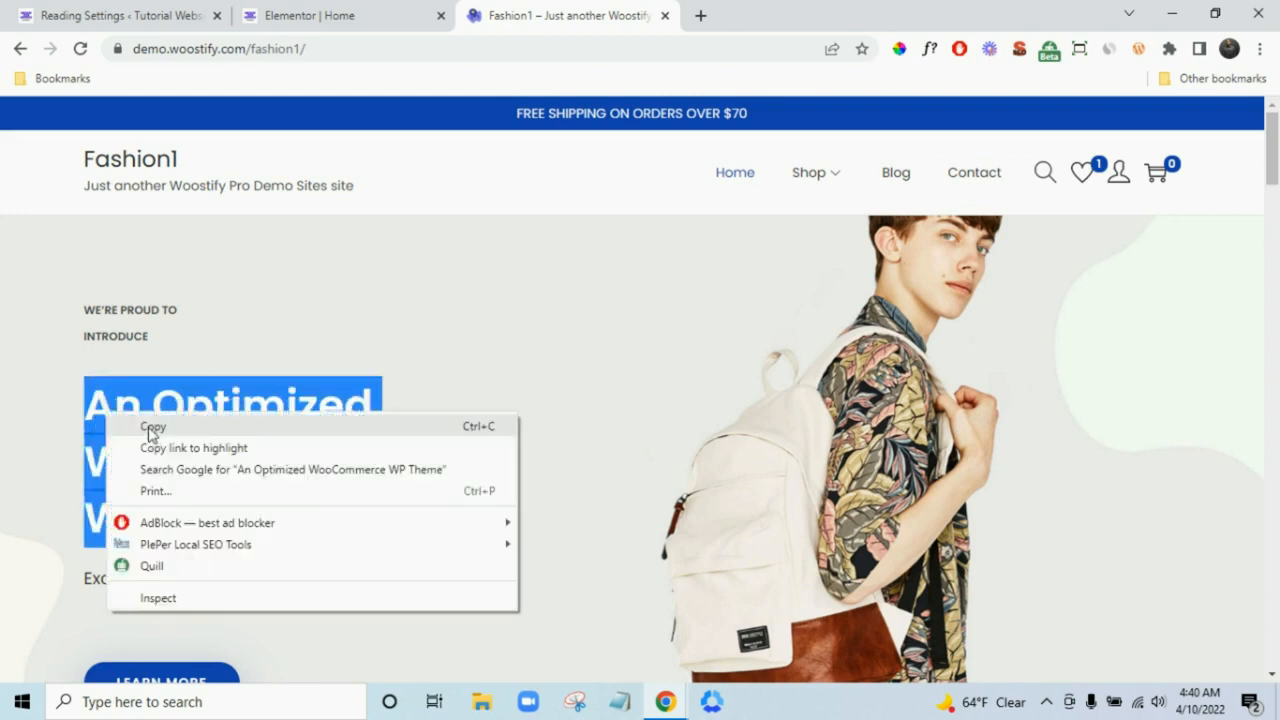
{"action": "left_click", "coordinate": [152, 428]}
{"action": "left_click", "coordinate": [360, 14]}
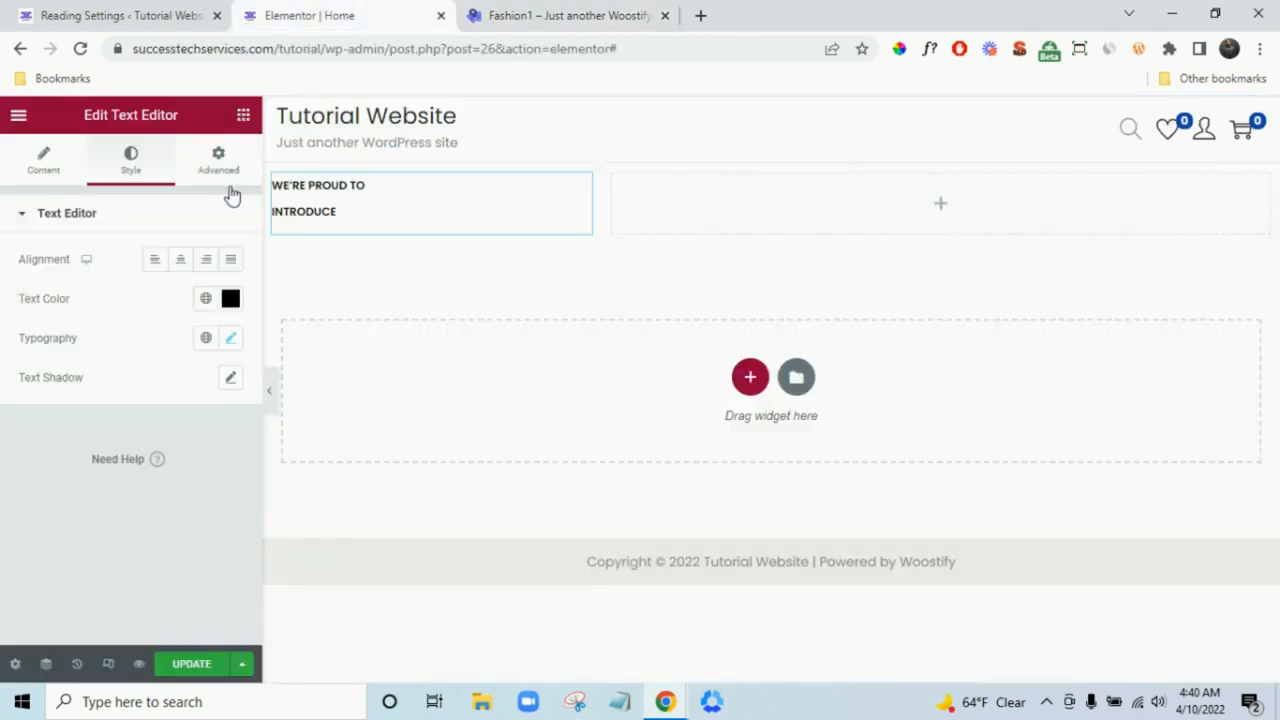
{"action": "left_click", "coordinate": [243, 115]}
{"action": "left_click_drag", "start_coordinate": [200, 355], "coordinate": [357, 248]}
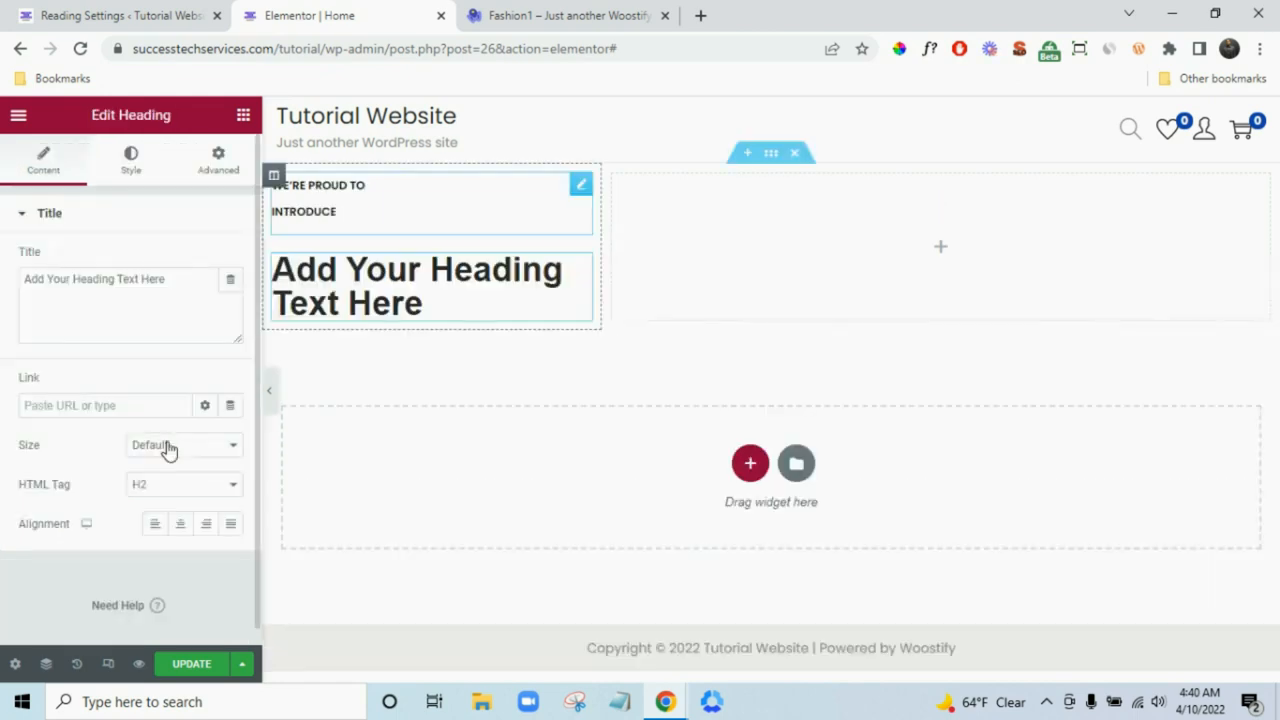
{"action": "triple_click", "coordinate": [131, 281]}
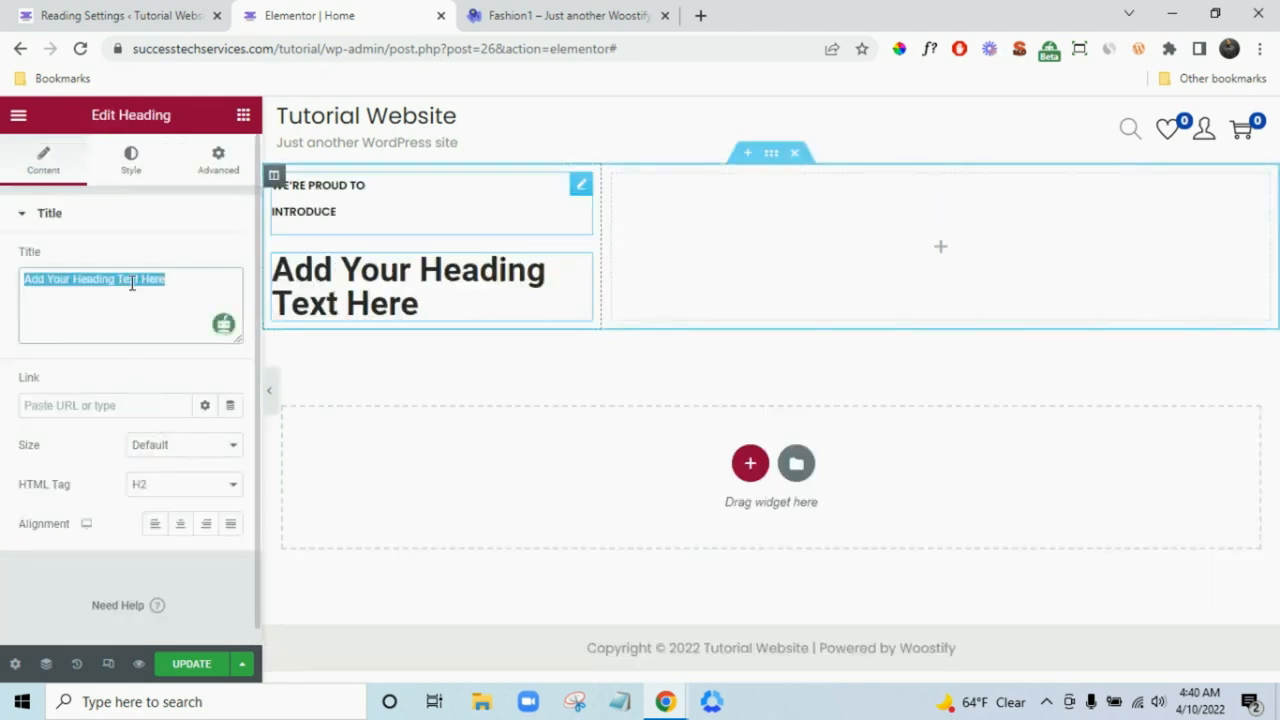
{"action": "key", "text": "ctrl+v"}
- Insert <br> after 'WooCommerce' so 'WP Theme' wraps onto its own line
{"action": "left_click", "coordinate": [594, 14]}
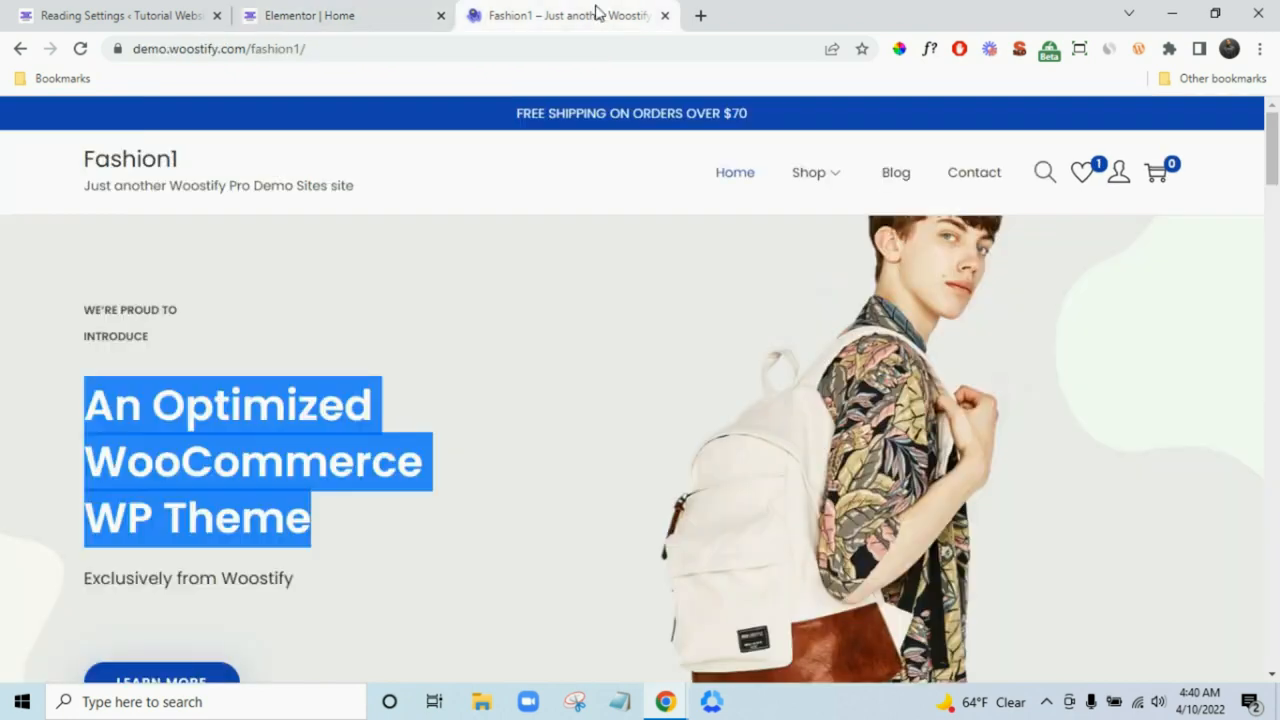
{"action": "left_click", "coordinate": [364, 22]}
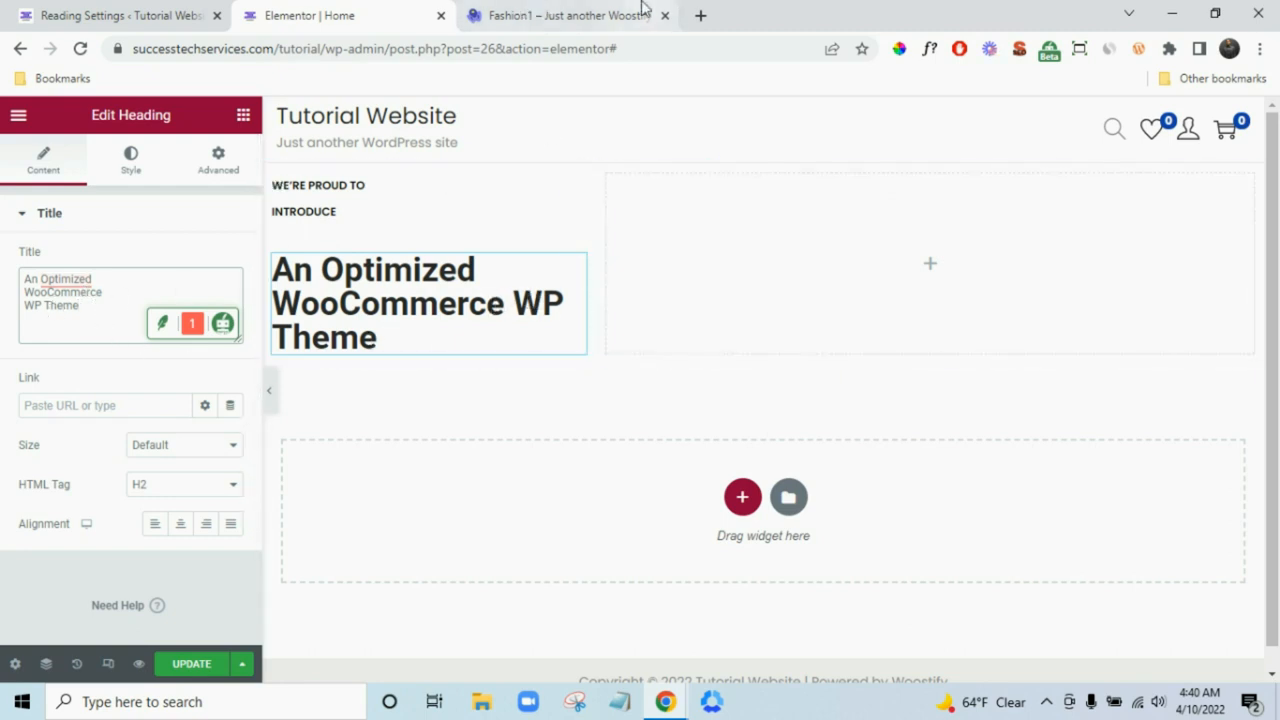
{"action": "key", "text": "ctrl+Tab"}
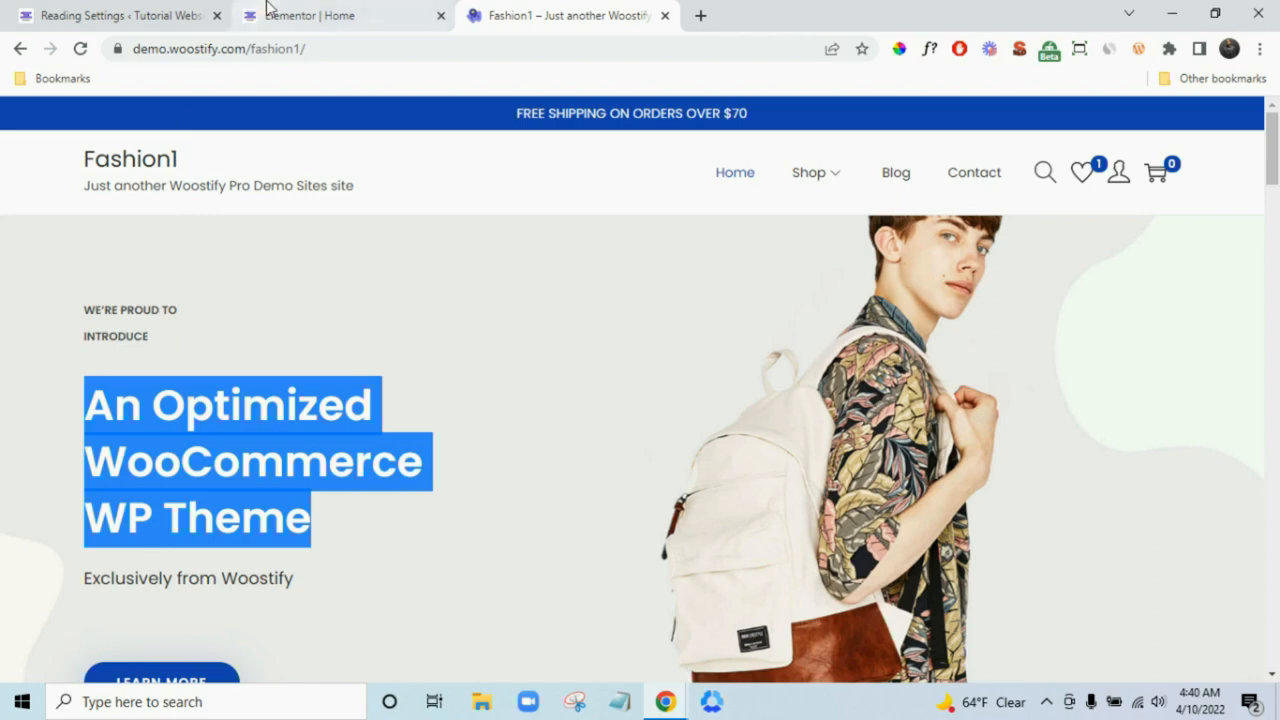
{"action": "left_click", "coordinate": [326, 8]}
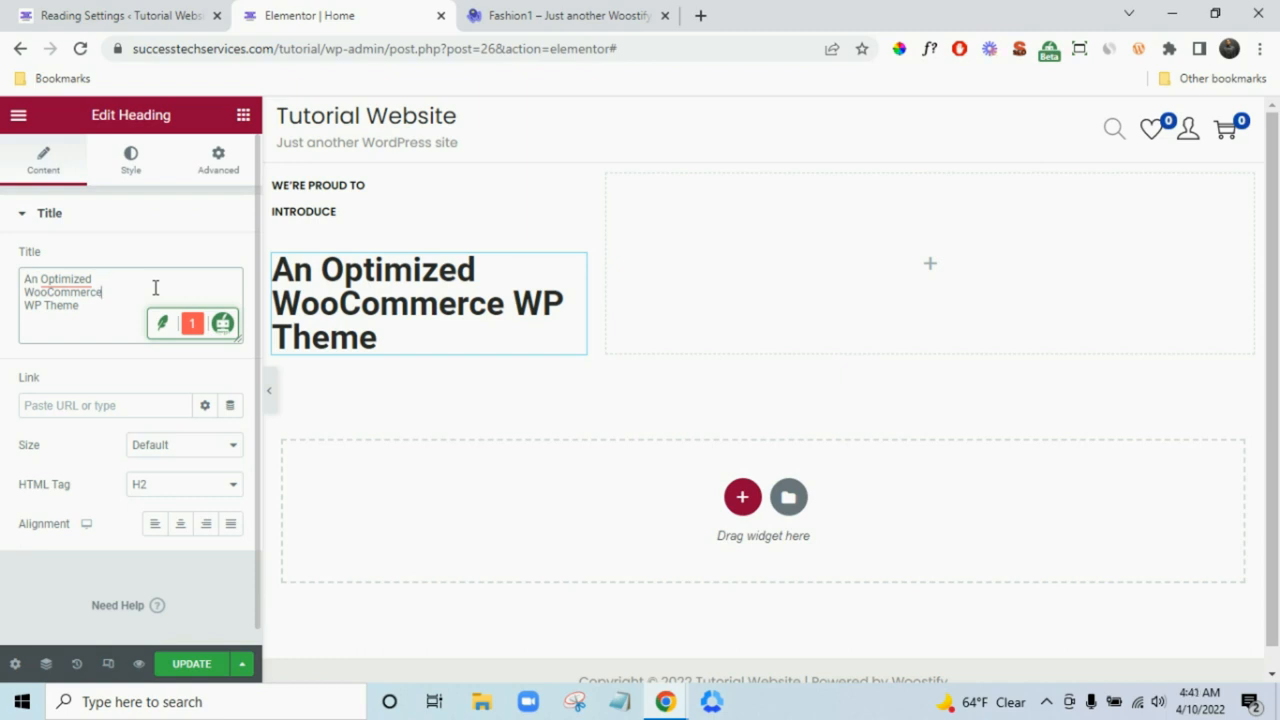
{"action": "type", "text": "<"}
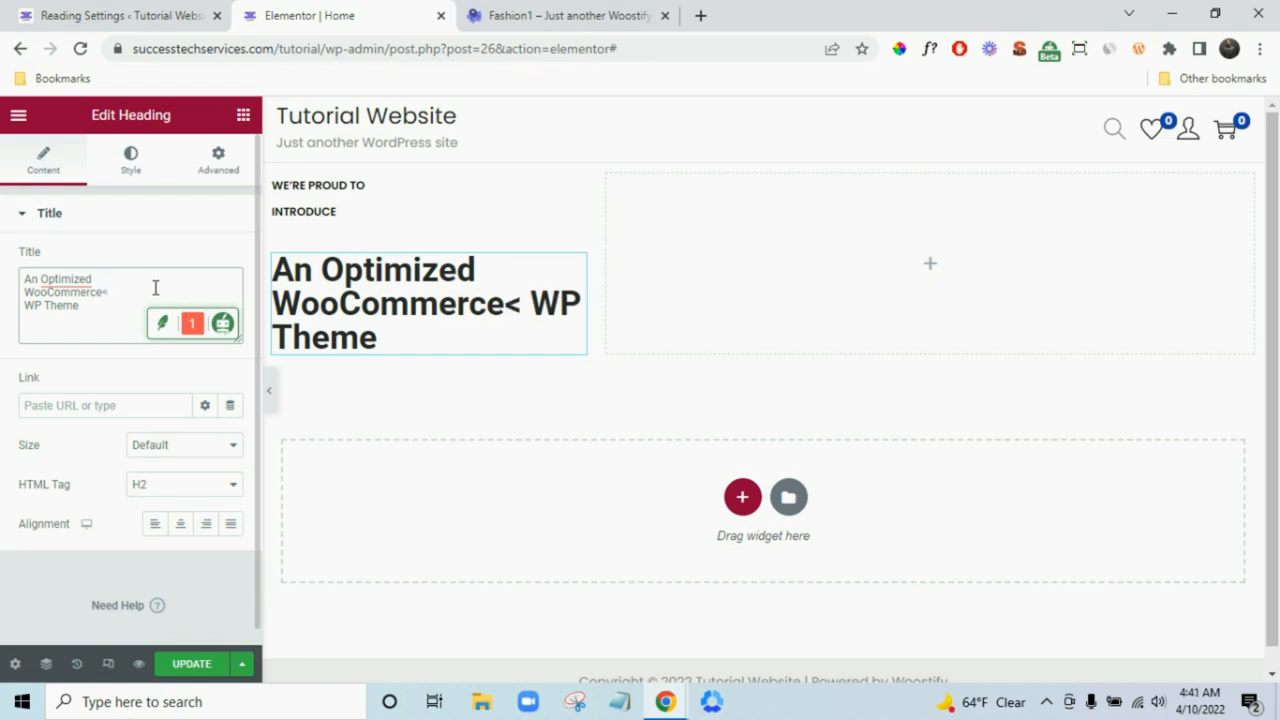
{"action": "type", "text": "br>"}
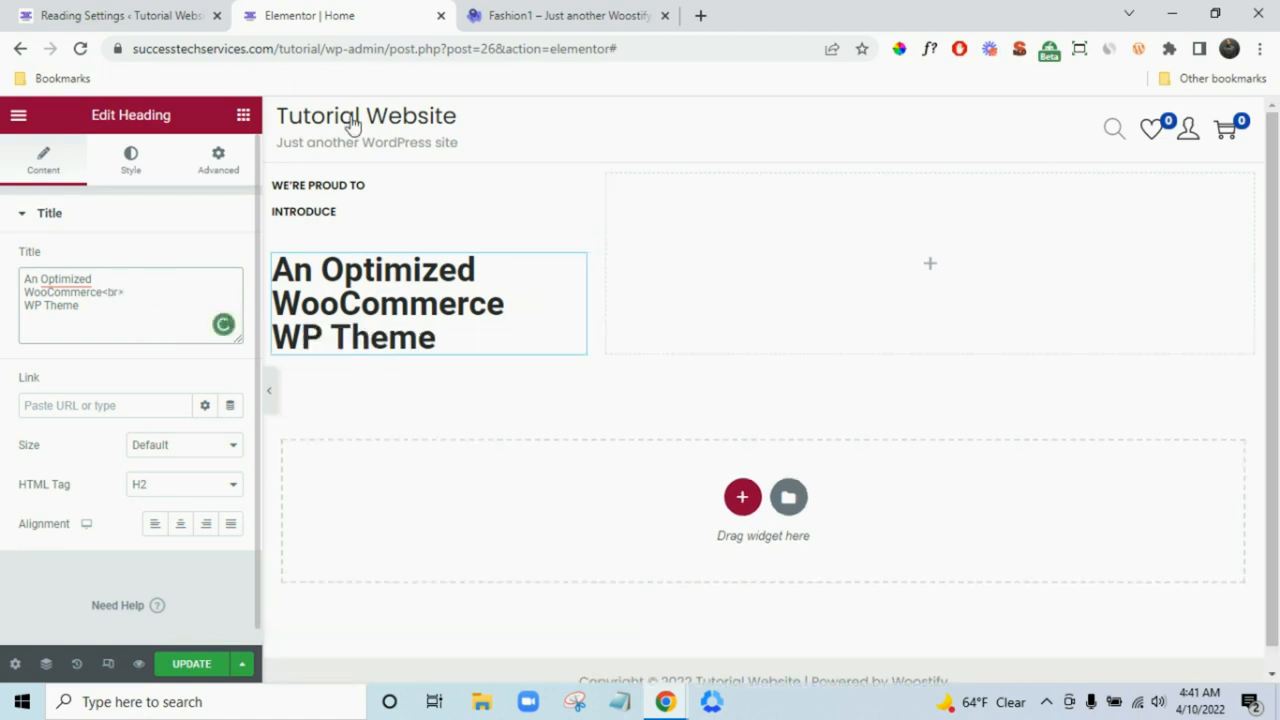
{"action": "left_click", "coordinate": [537, 12]}
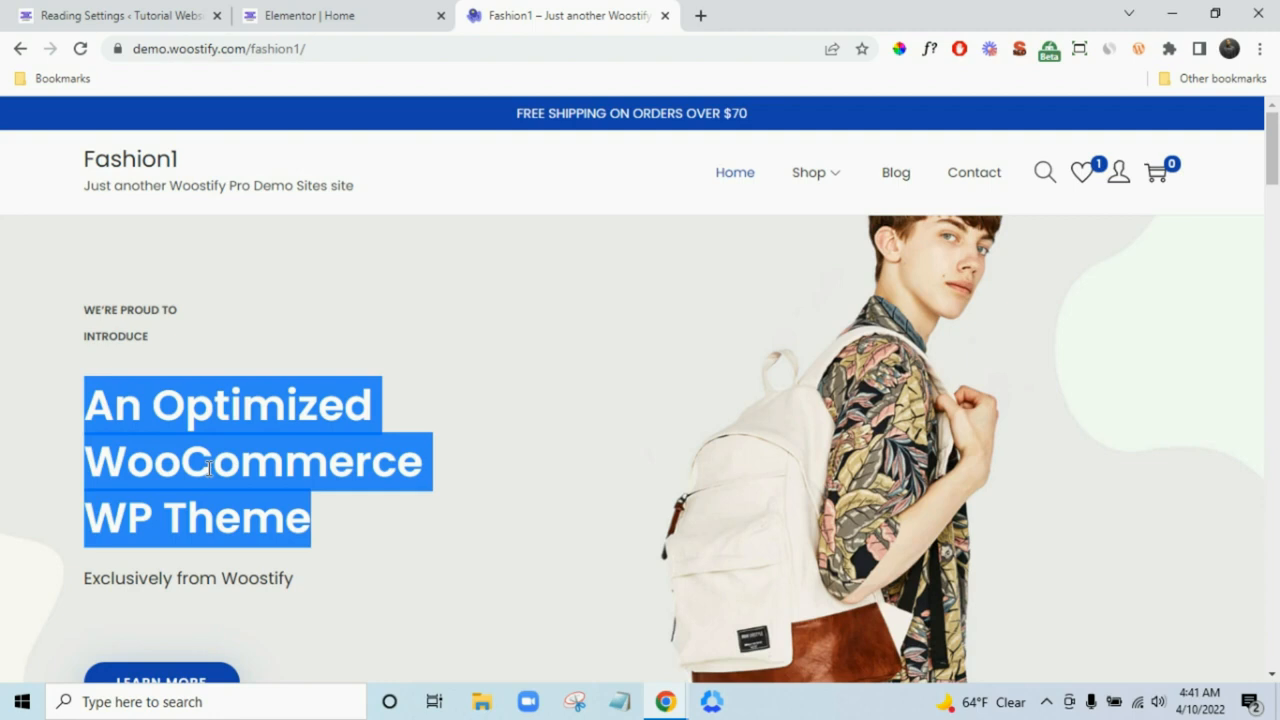
{"action": "left_click", "coordinate": [389, 12]}
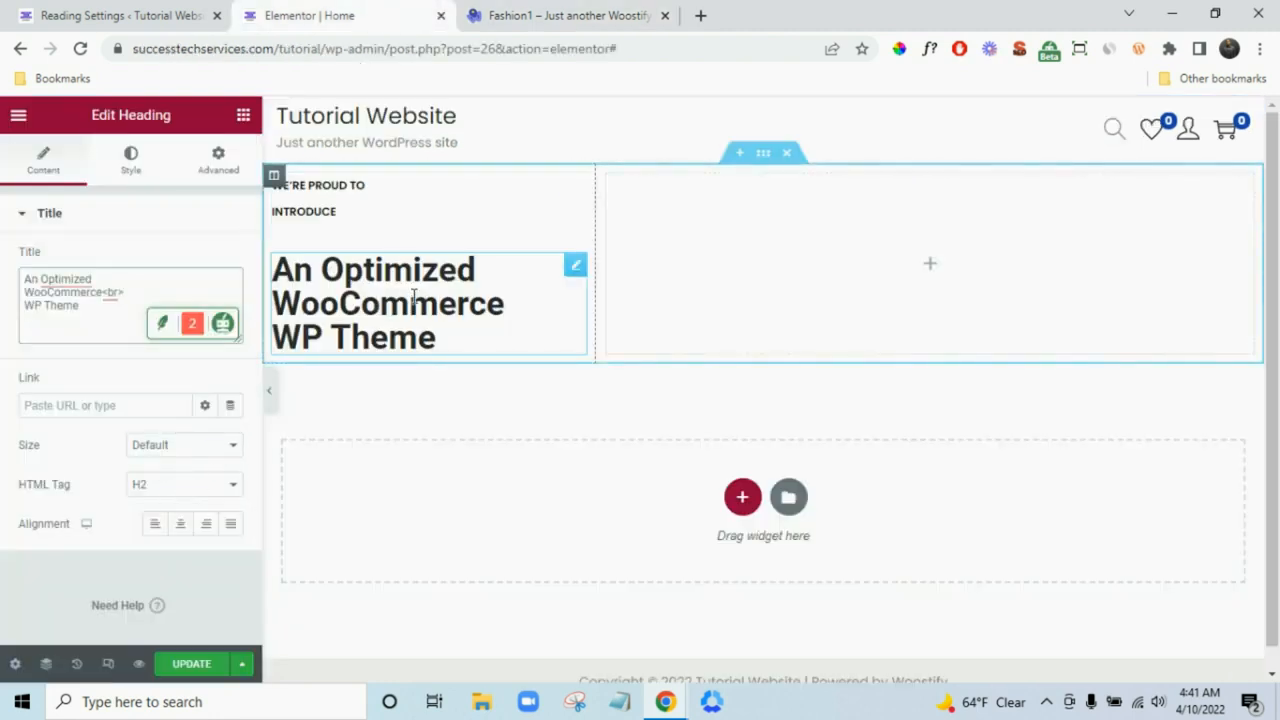
{"action": "left_click", "coordinate": [163, 489]}
{"action": "left_click", "coordinate": [165, 490]}
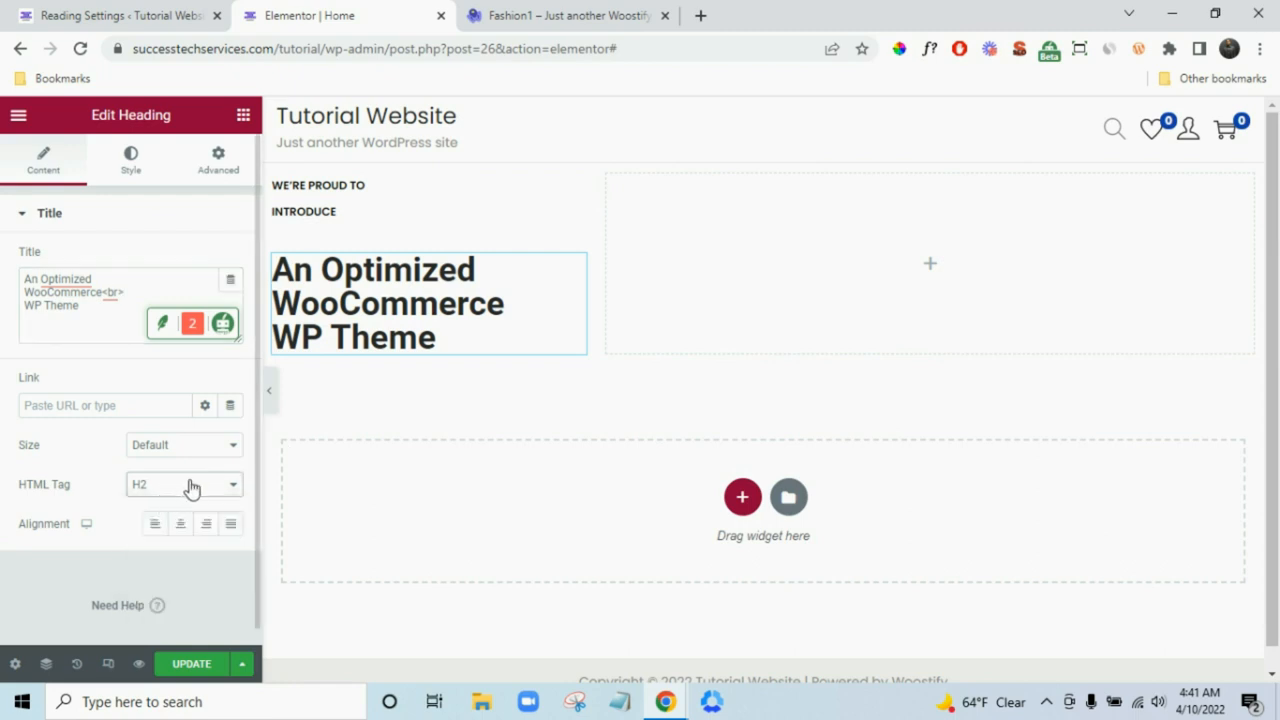
- Set the heading's font family to Poppins after identifying it on the demo
{"action": "left_click", "coordinate": [147, 161]}
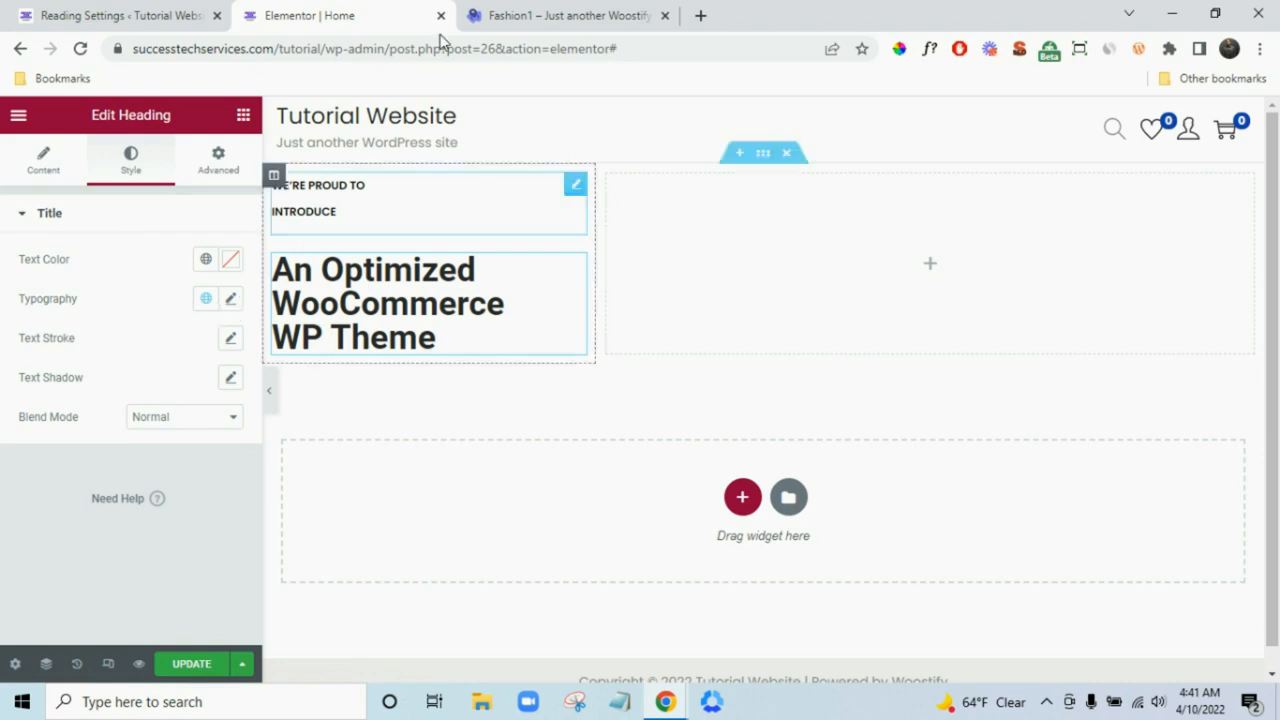
{"action": "left_click", "coordinate": [525, 18]}
{"action": "left_click", "coordinate": [522, 484]}
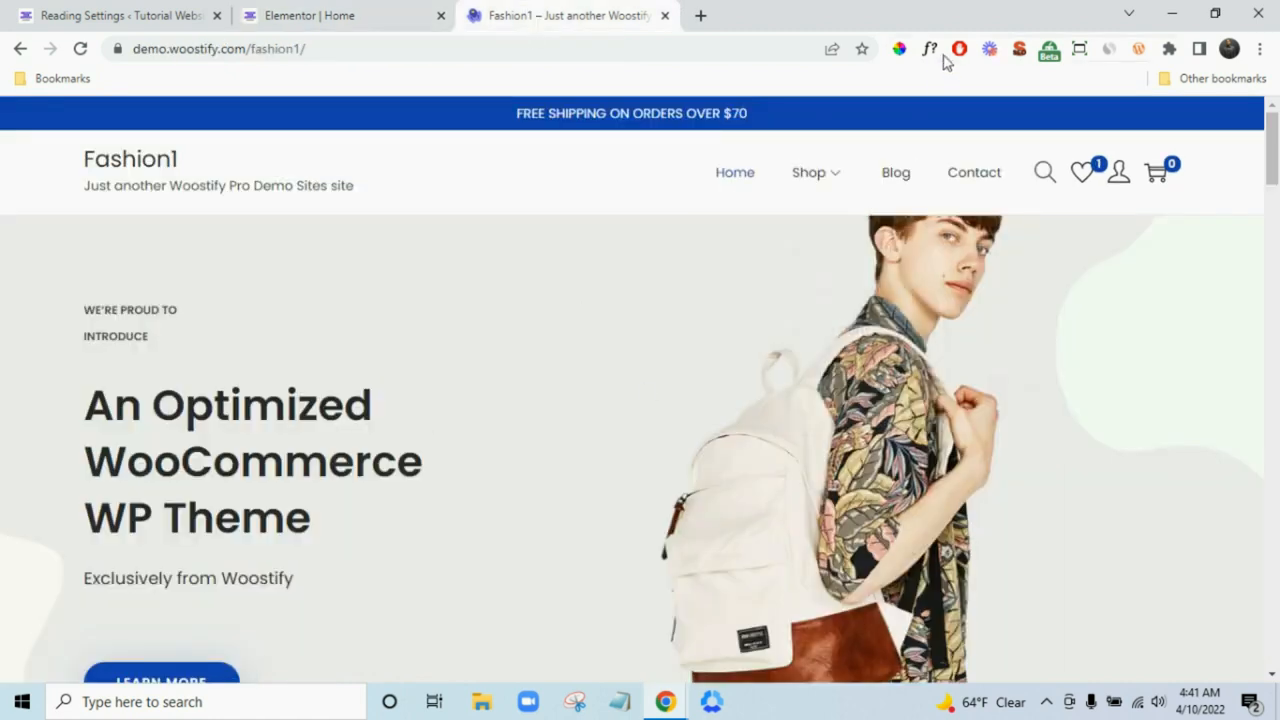
{"action": "left_click", "coordinate": [287, 470]}
{"action": "left_click", "coordinate": [340, 14]}
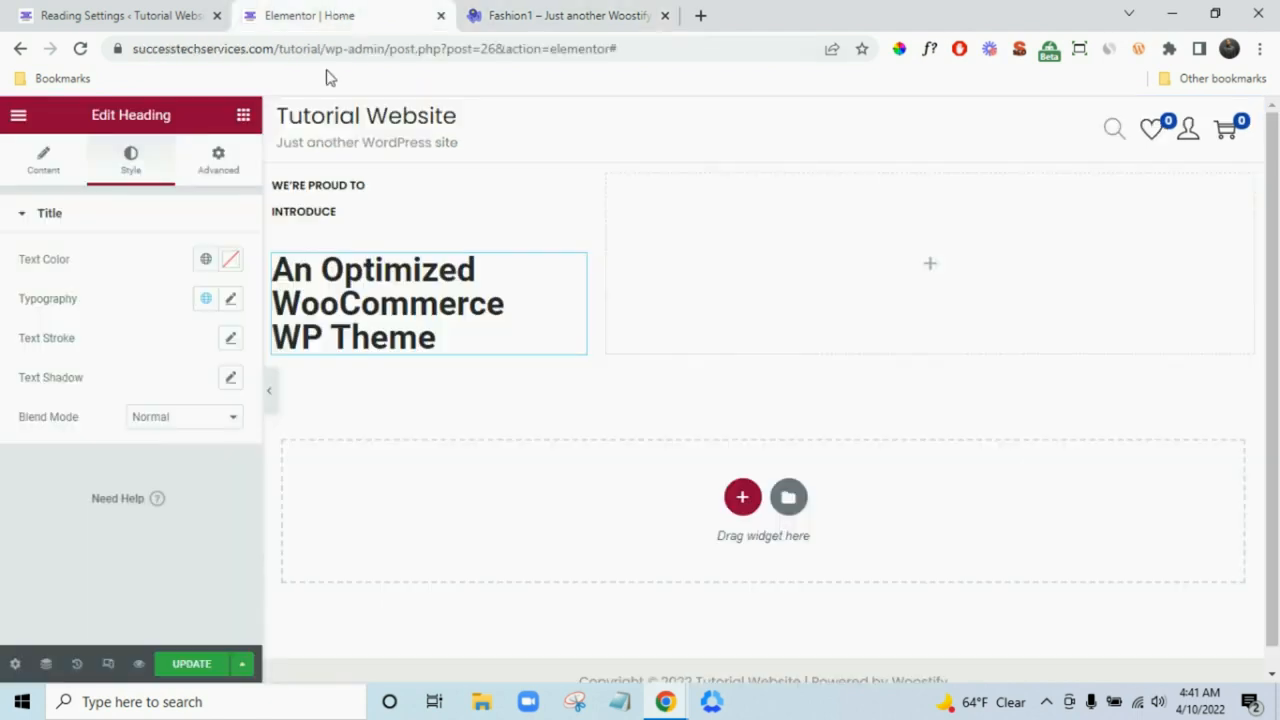
{"action": "left_click", "coordinate": [231, 300]}
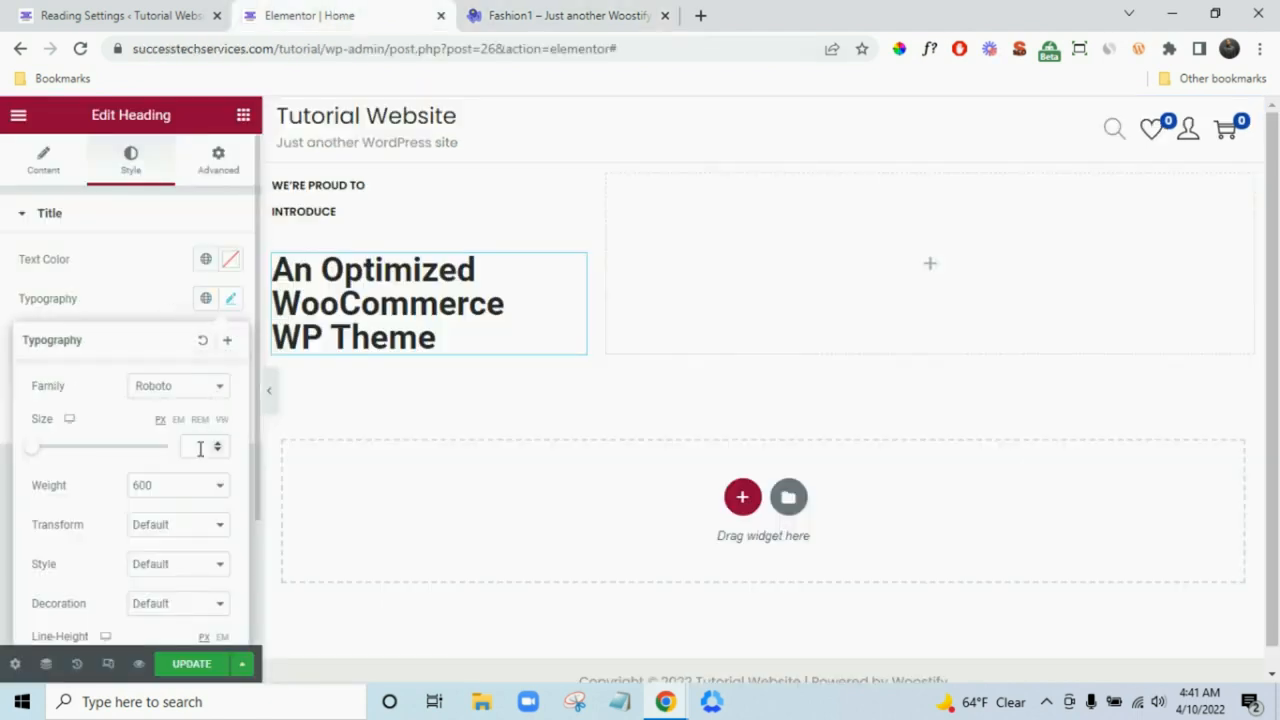
{"action": "left_click", "coordinate": [172, 389]}
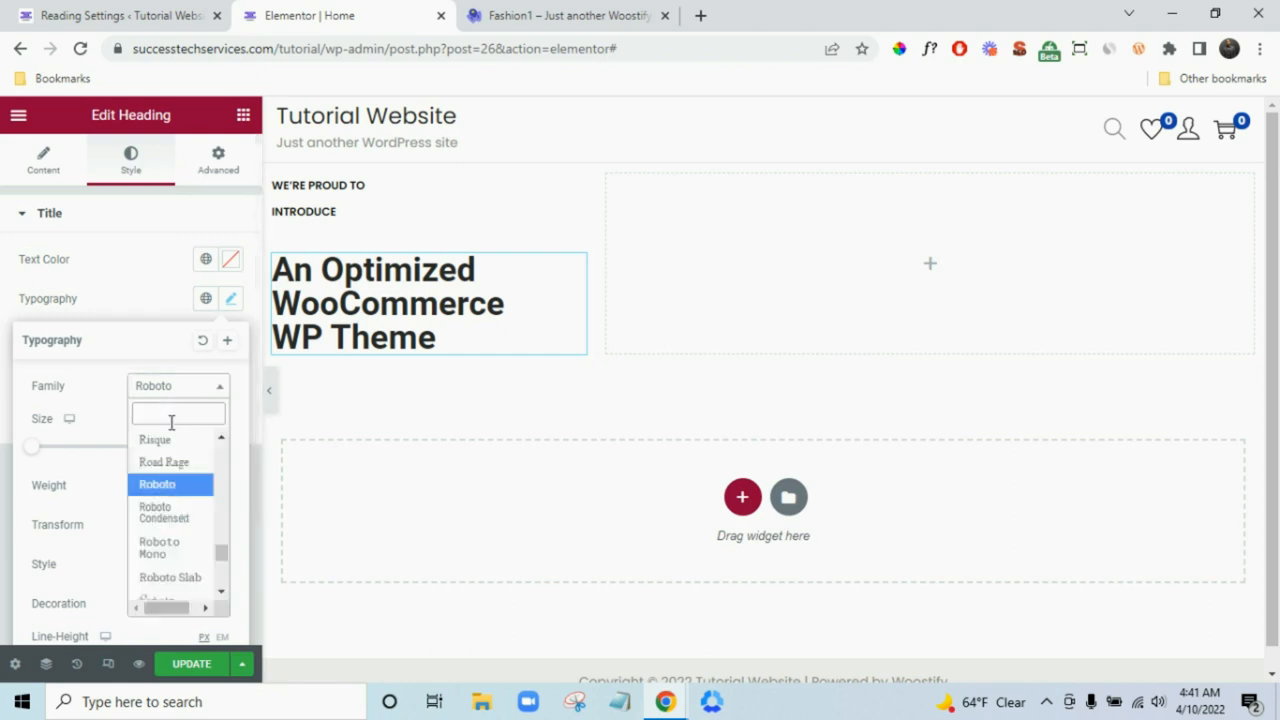
{"action": "type", "text": "popp"}
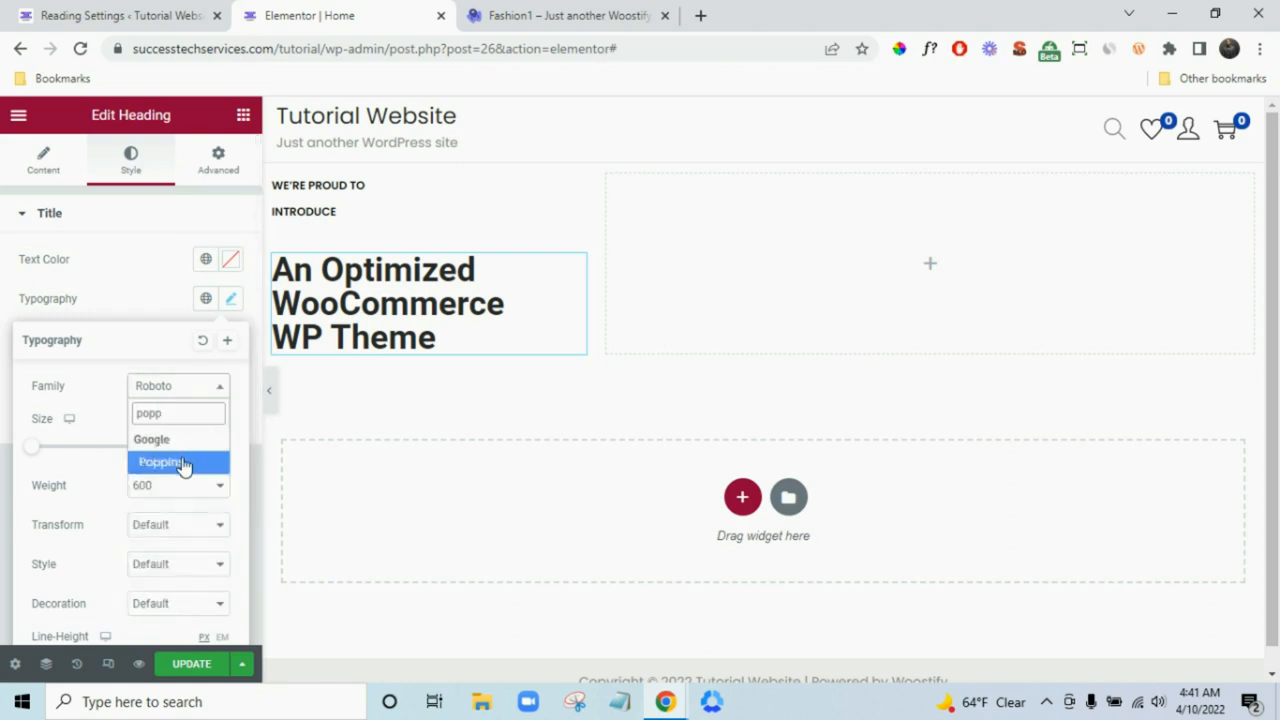
{"action": "left_click", "coordinate": [185, 462]}
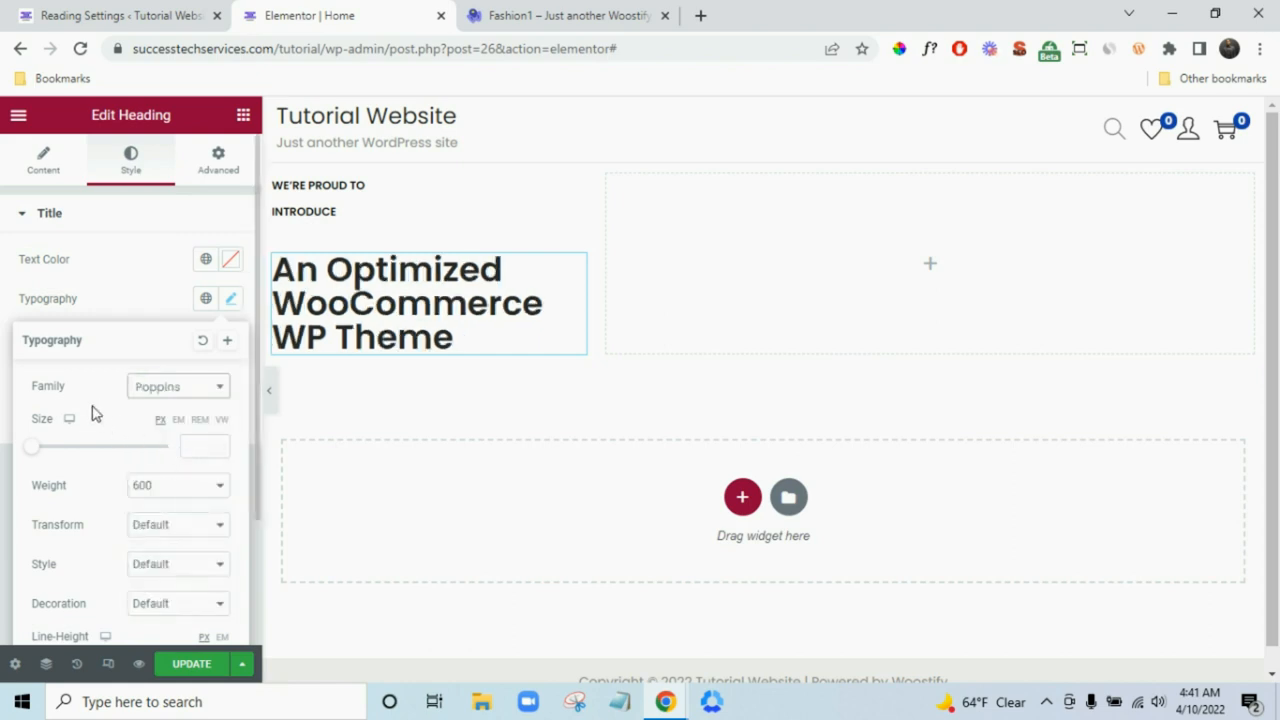
- Save the heading's typography as a new global font named Poppins
{"action": "left_click", "coordinate": [228, 343]}
{"action": "double_click", "coordinate": [626, 397]}
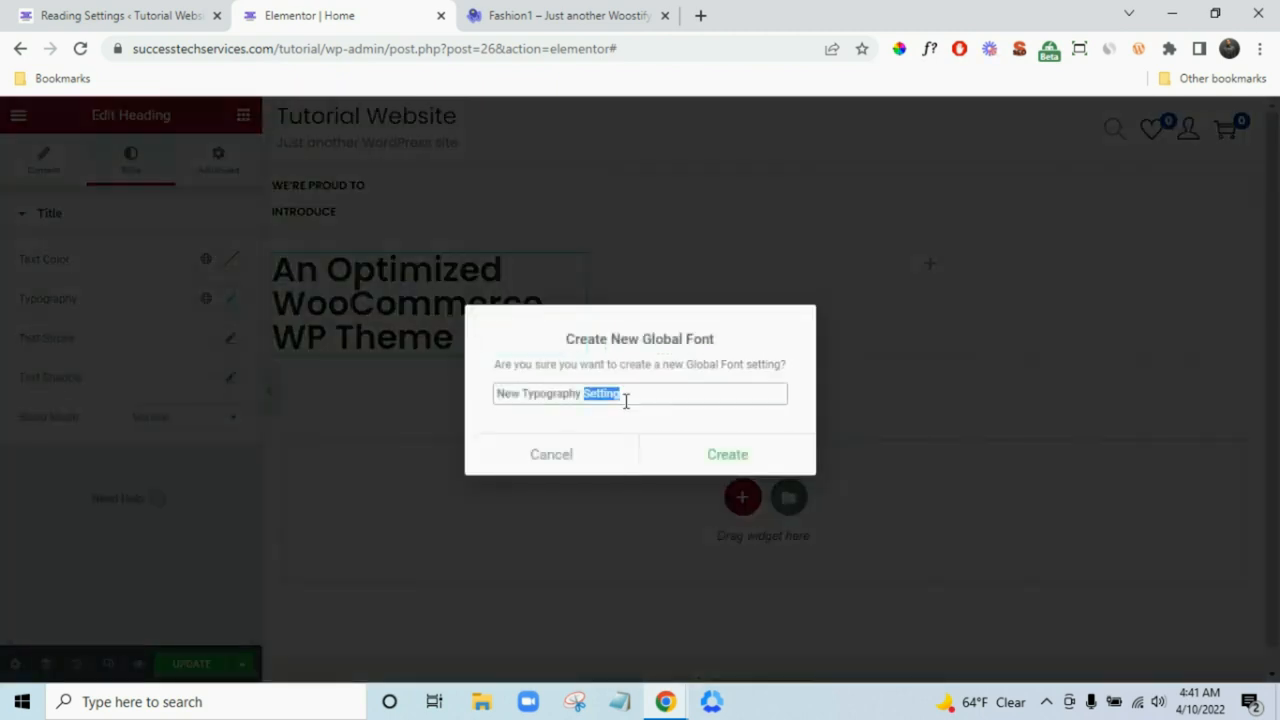
{"action": "key", "text": "ctrl+a"}
{"action": "type", "text": "P"}
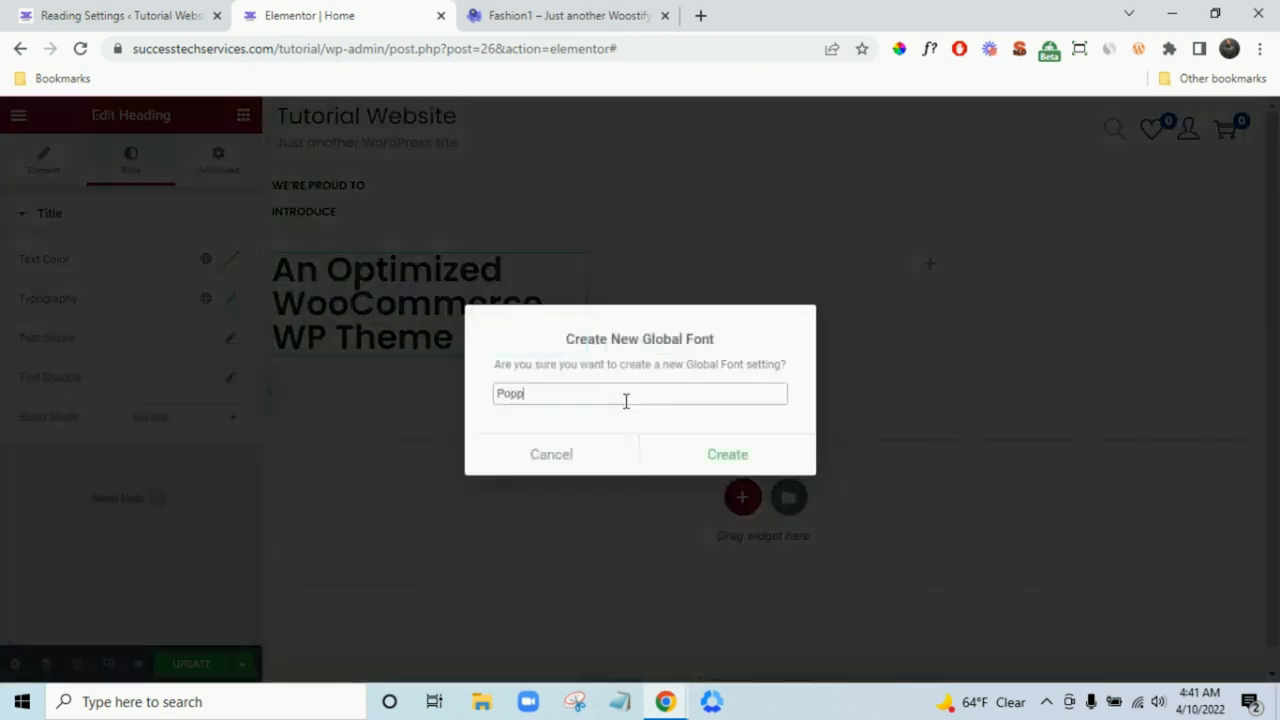
{"action": "left_click", "coordinate": [689, 462]}
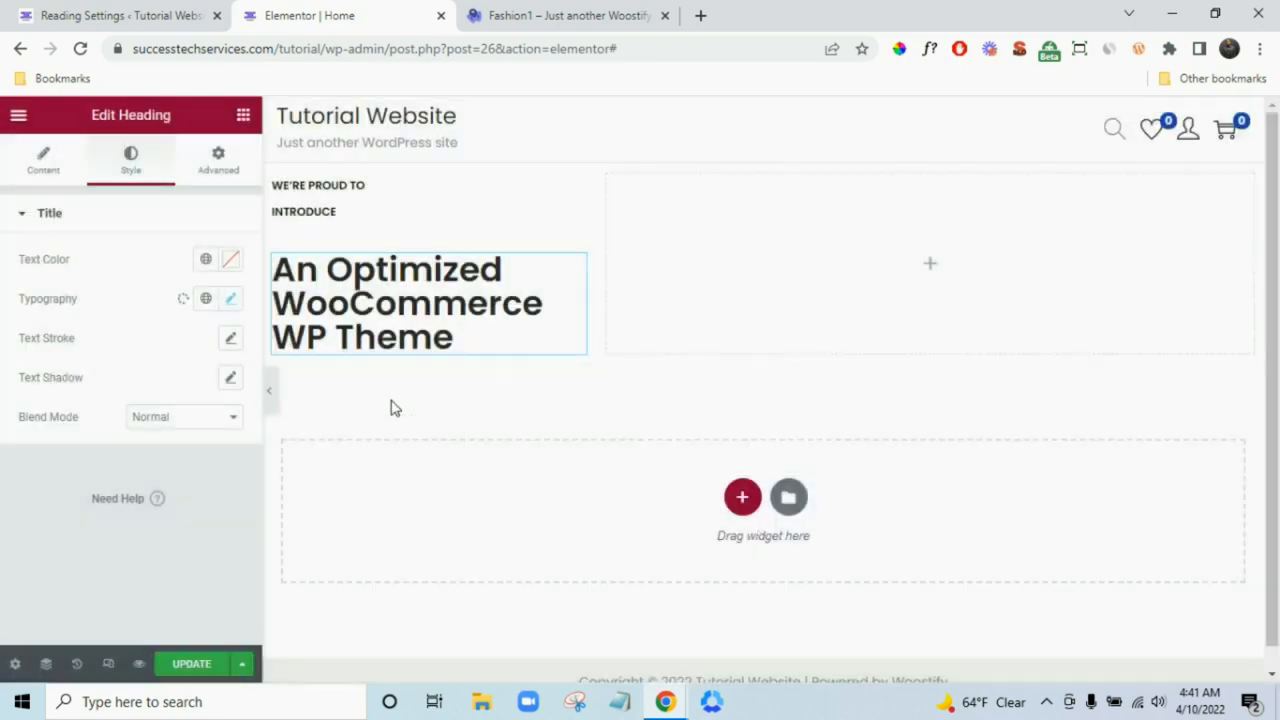
{"action": "left_click", "coordinate": [207, 302]}
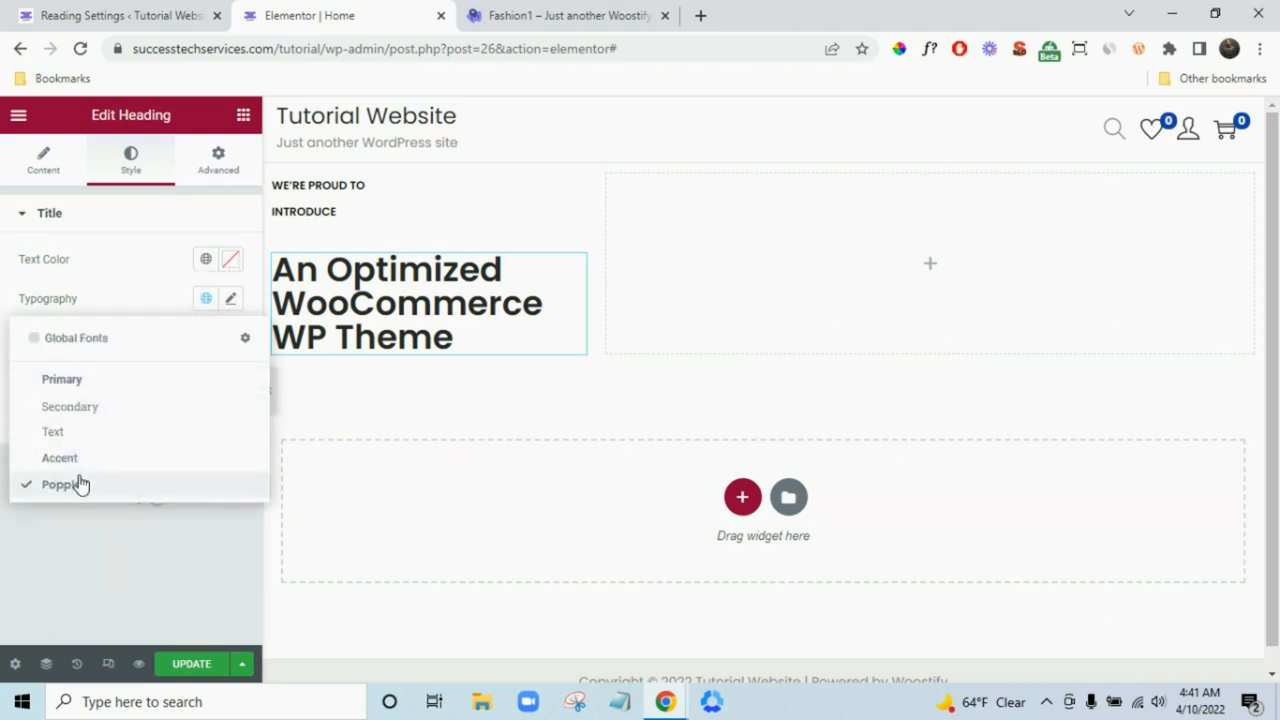
- Set the heading size to 45 px, then step it down to 40 px
{"action": "left_click", "coordinate": [80, 484]}
{"action": "left_click", "coordinate": [231, 299]}
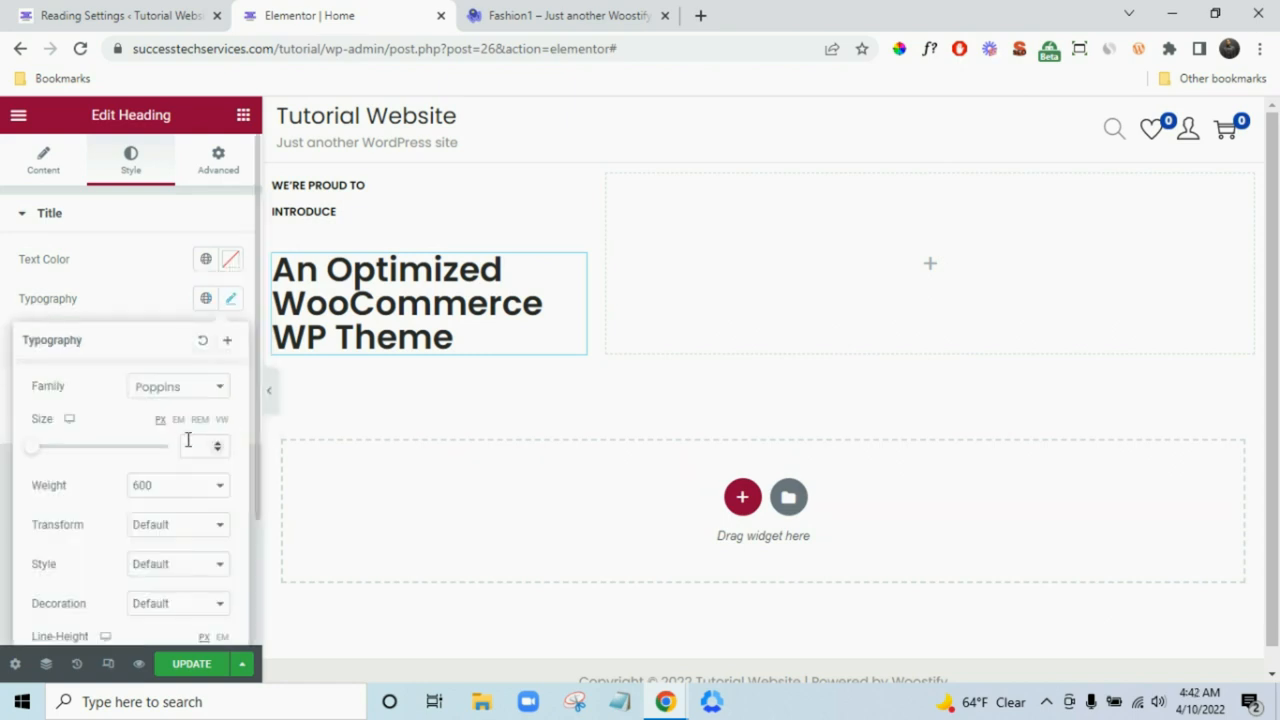
{"action": "left_click", "coordinate": [190, 446]}
{"action": "type", "text": "45"}
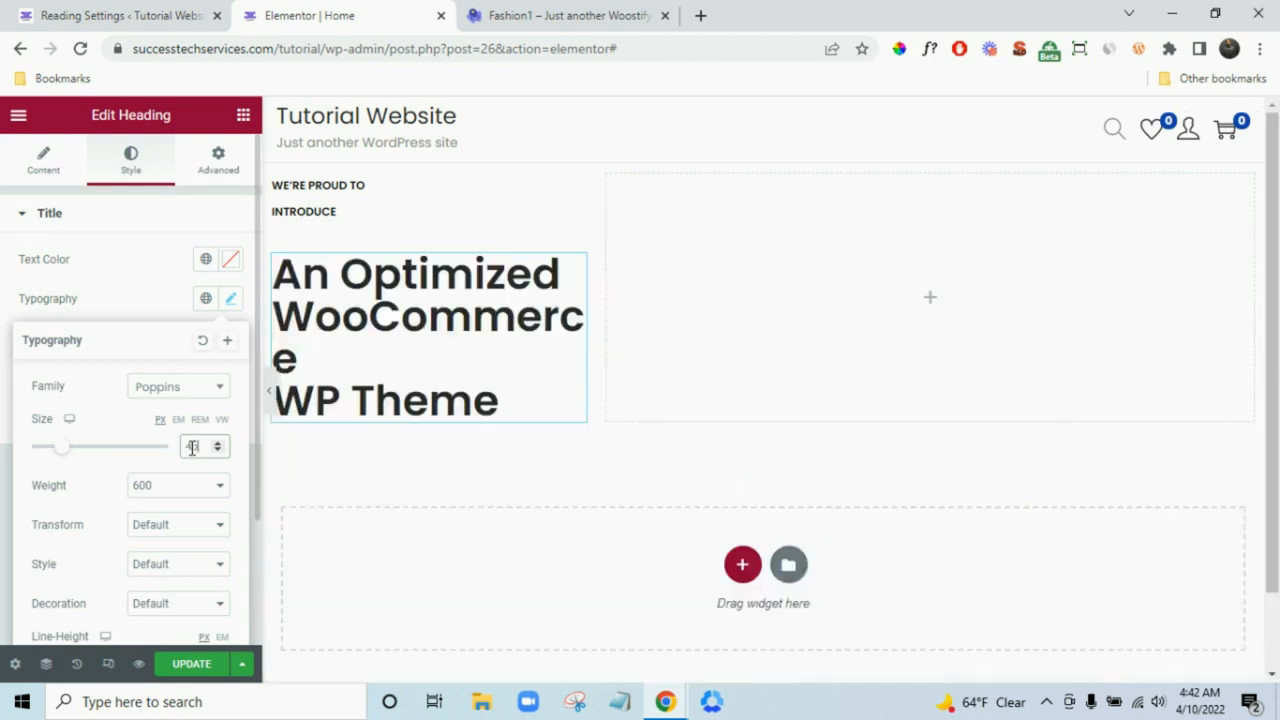
{"action": "left_click", "coordinate": [523, 15]}
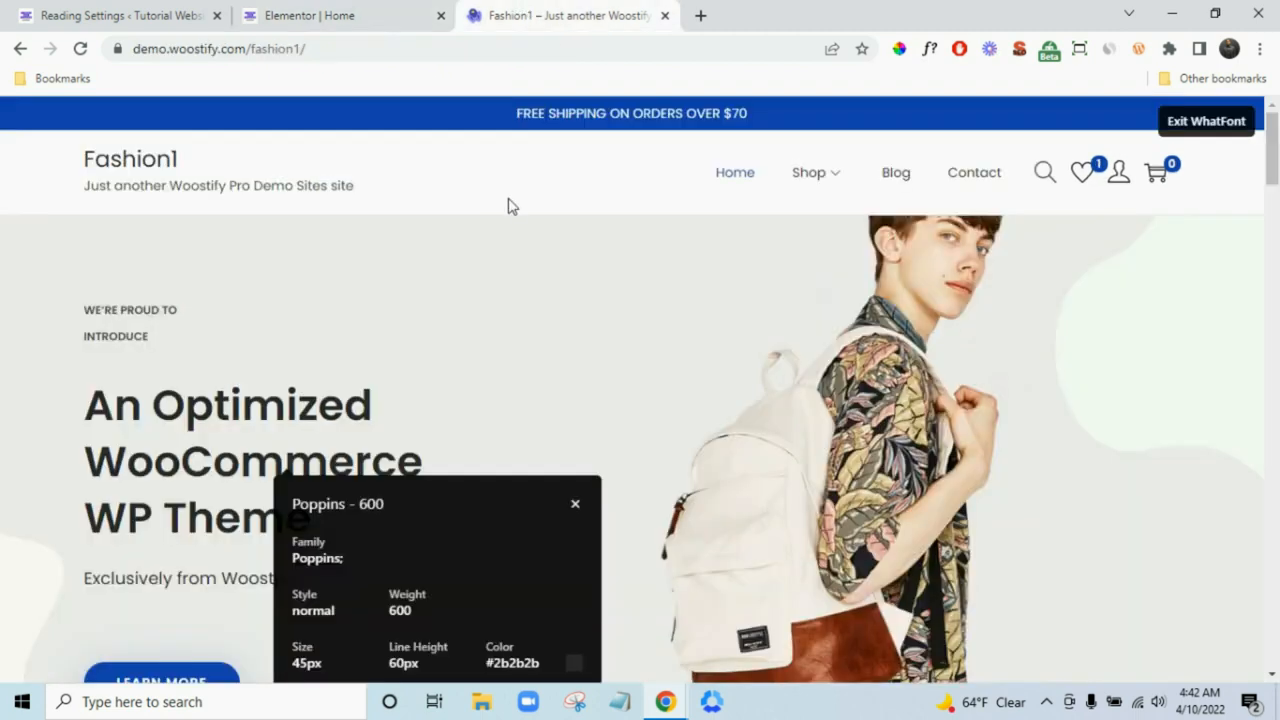
{"action": "left_click", "coordinate": [352, 10]}
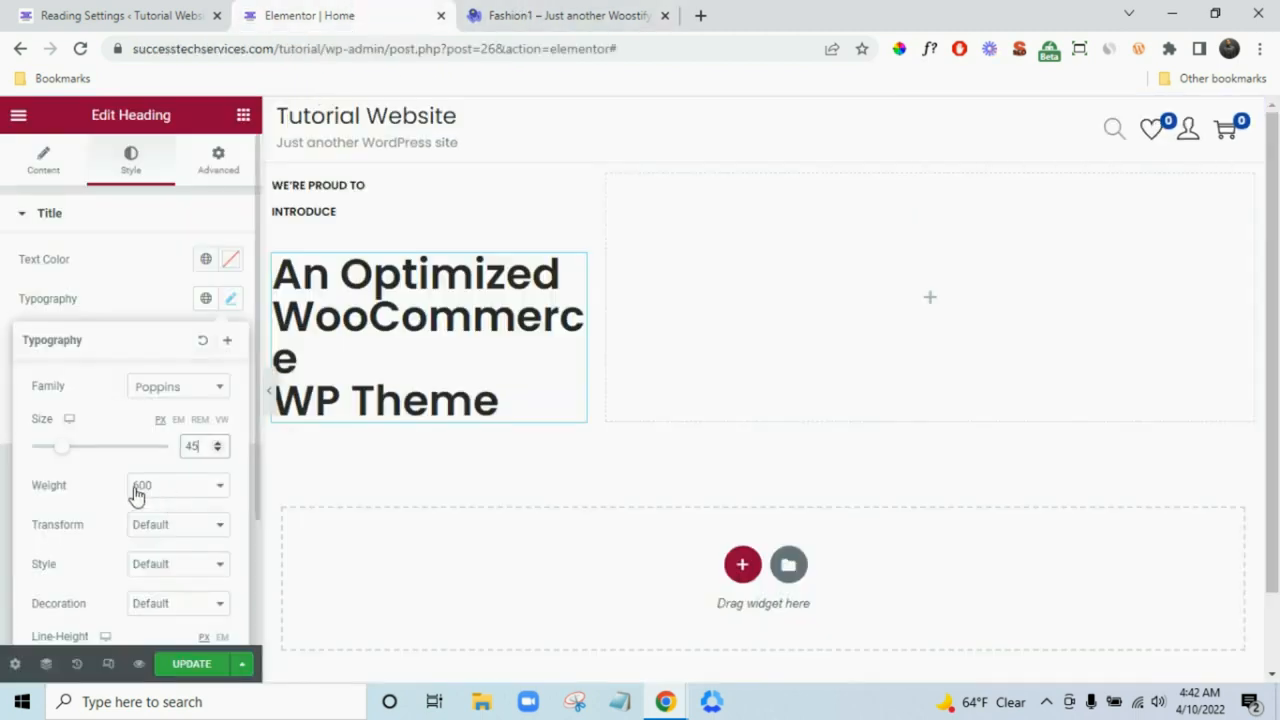
{"action": "left_click", "coordinate": [219, 451]}
{"action": "left_click", "coordinate": [219, 451]}
{"action": "left_click", "coordinate": [219, 451]}
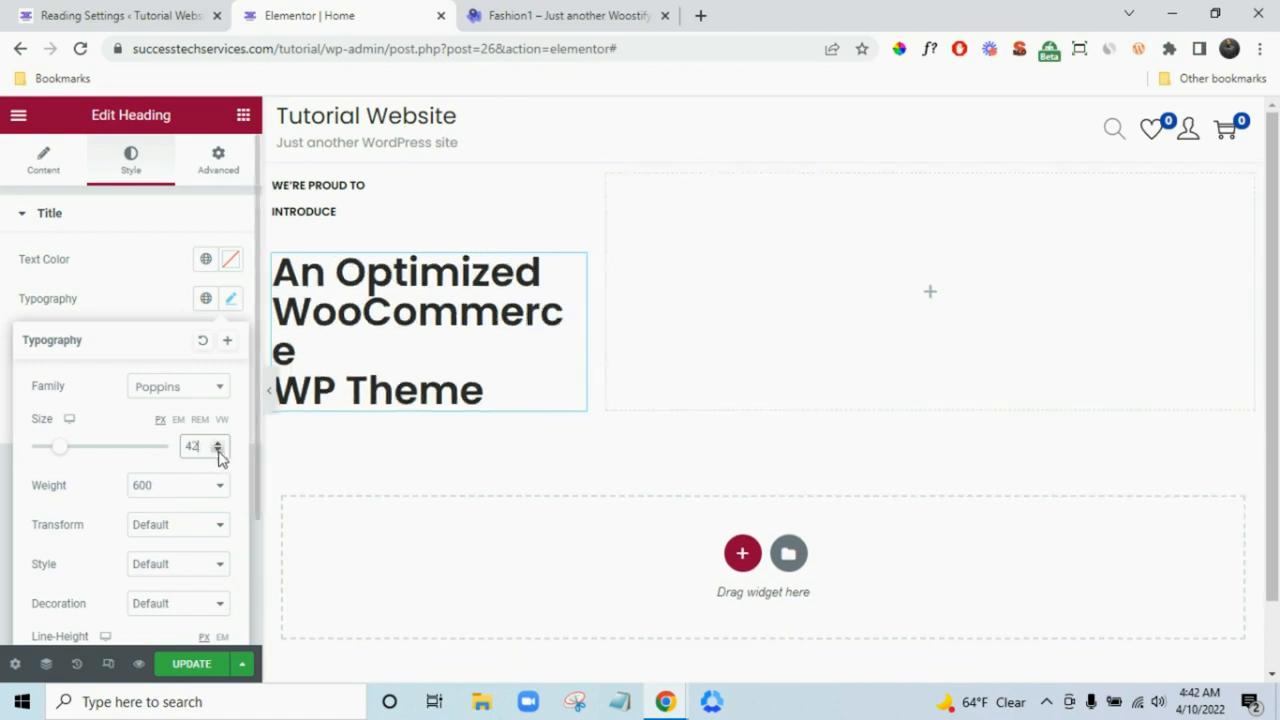
{"action": "left_click", "coordinate": [219, 451]}
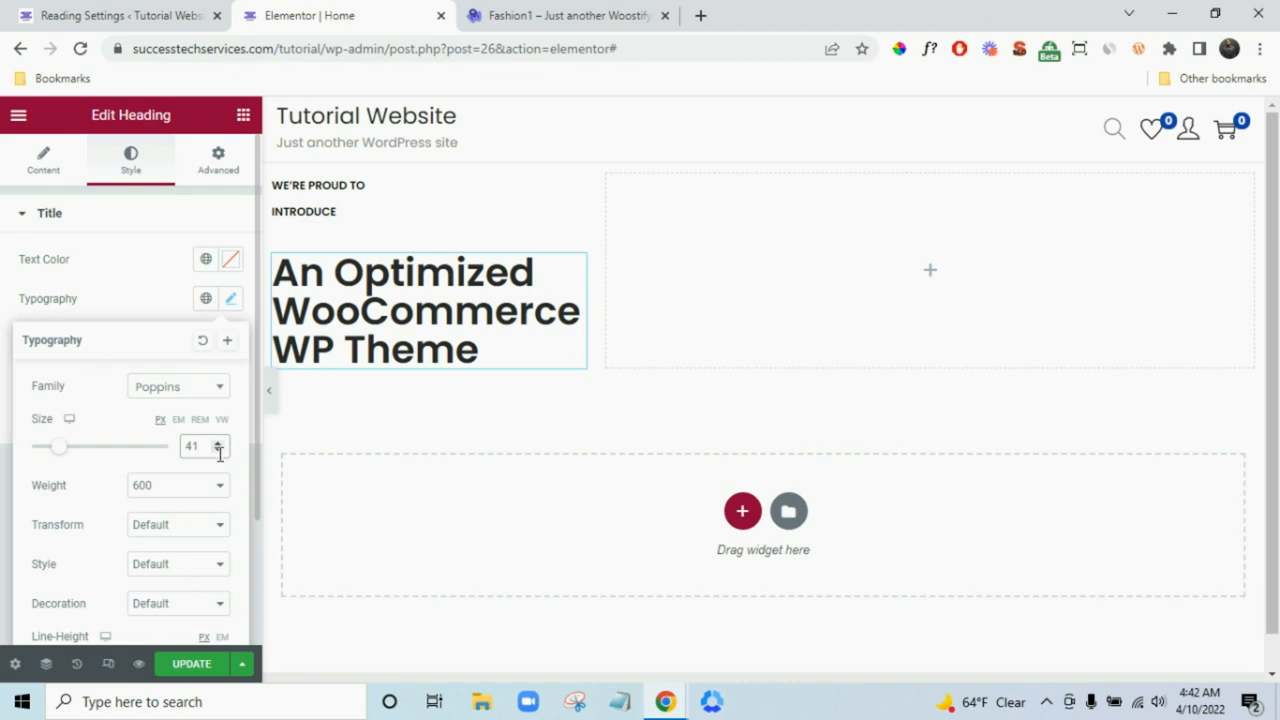
{"action": "left_click", "coordinate": [218, 452]}
- Reset the heading's text shadow so it has none
{"action": "left_click", "coordinate": [2, 481]}
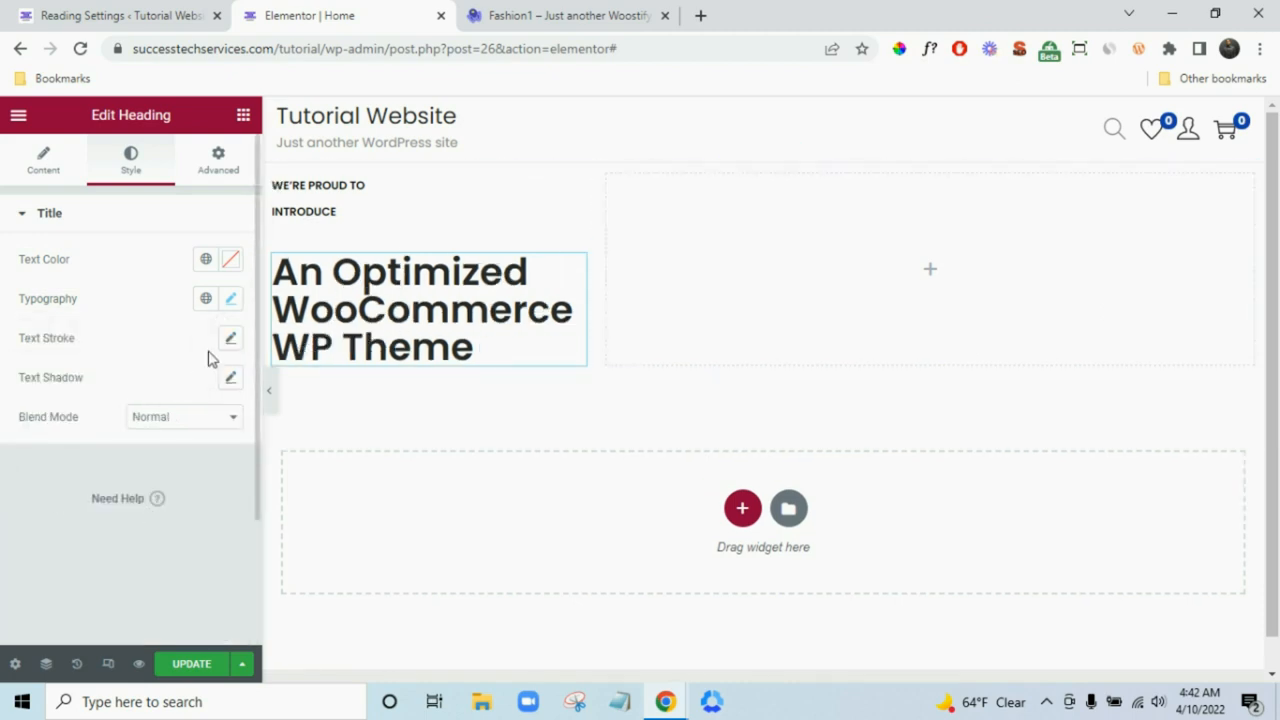
{"action": "left_click", "coordinate": [231, 380]}
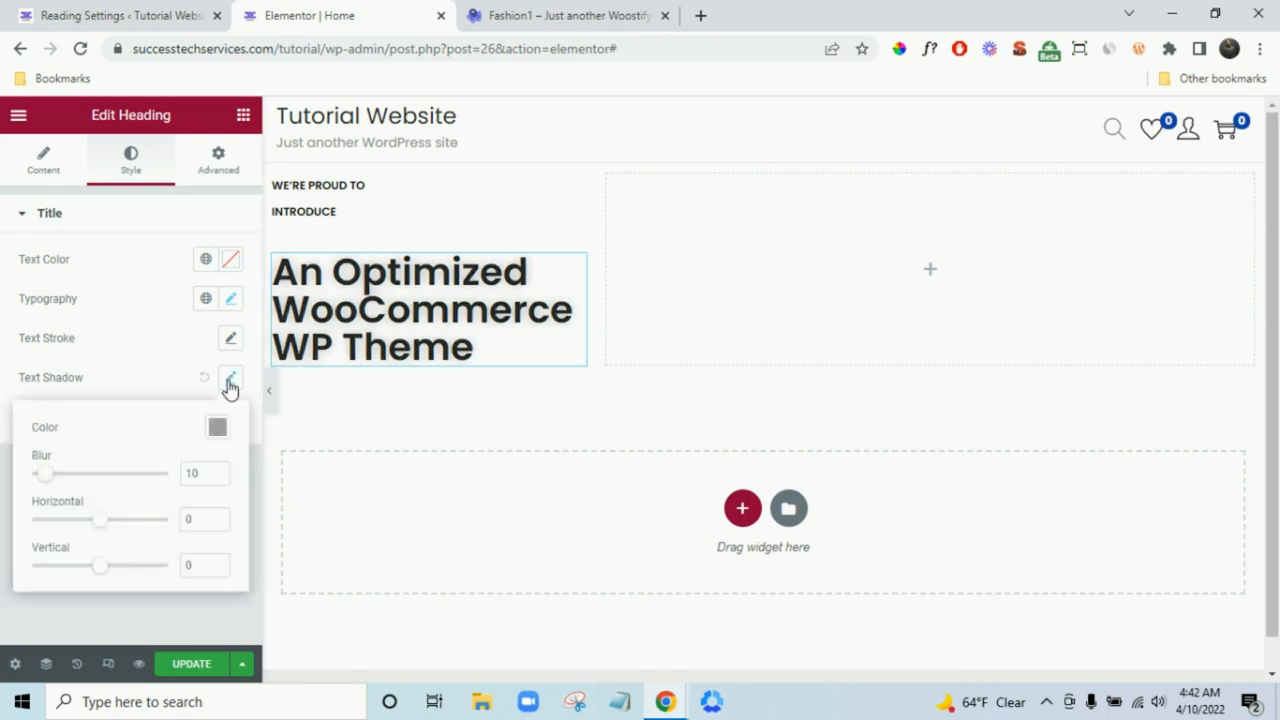
{"action": "left_click", "coordinate": [203, 380]}
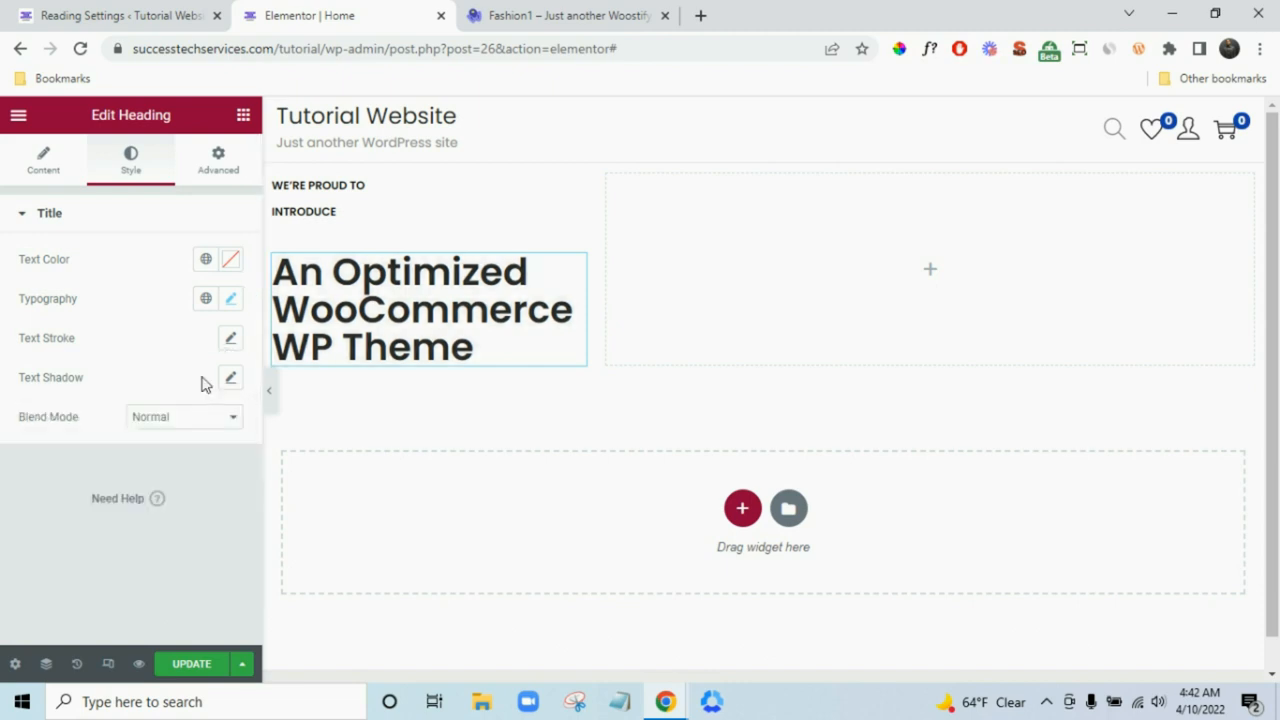
{"action": "left_click", "coordinate": [540, 12]}
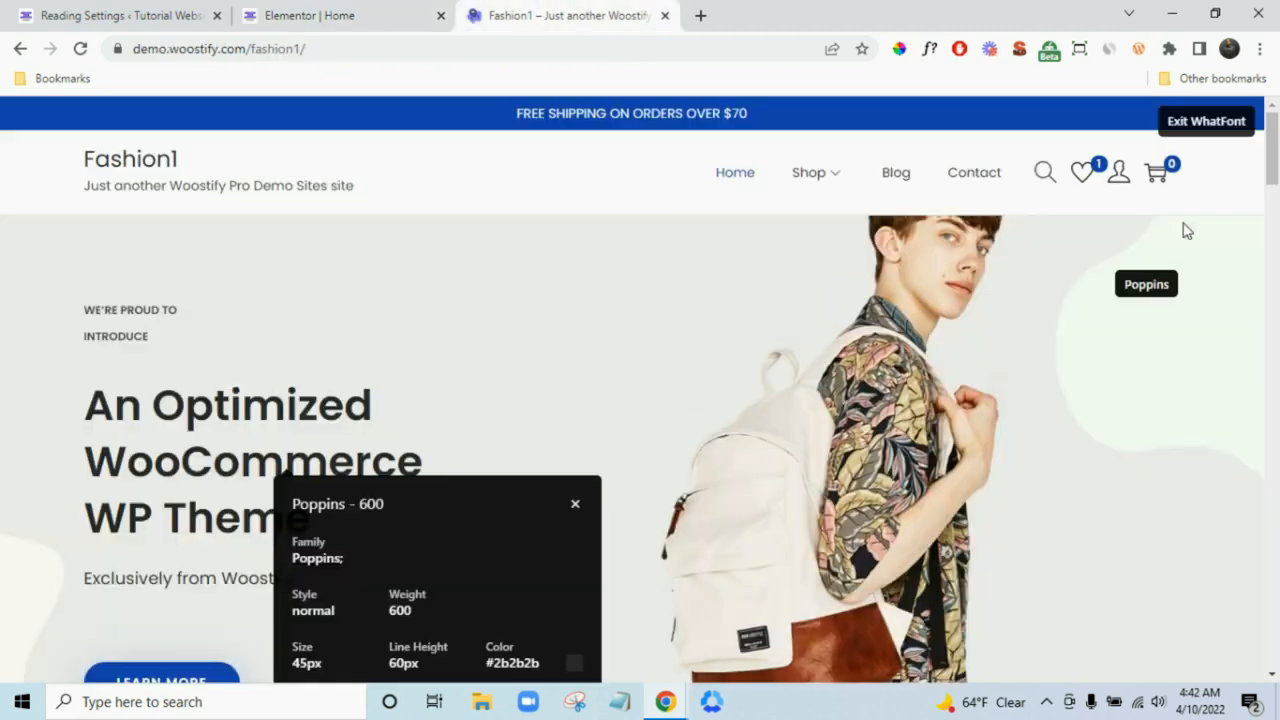
- Copy the demo's 'Exclusively from Woostify' line into a new Text Editor widget under the heading
{"action": "left_click", "coordinate": [1237, 127]}
{"action": "scroll", "coordinate": [853, 455], "scroll_direction": "down", "scroll_amount": 1}
{"action": "scroll", "coordinate": [853, 455], "scroll_direction": "down", "scroll_amount": 1}
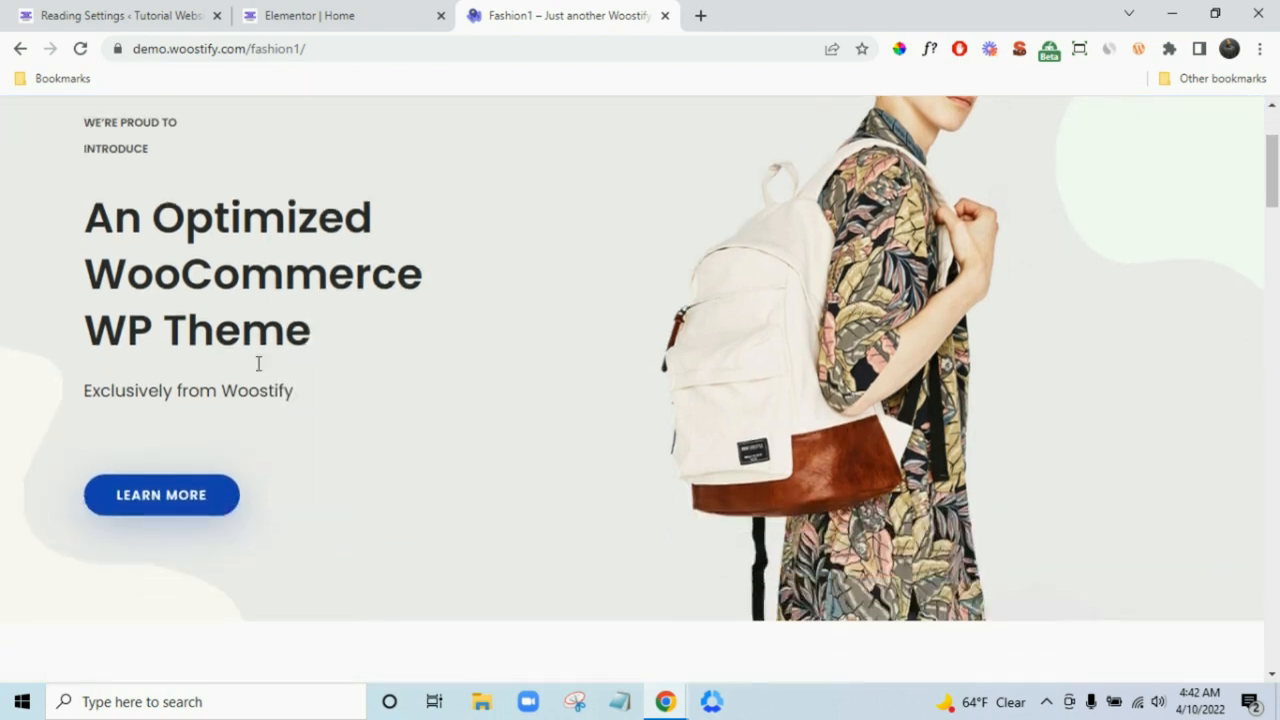
{"action": "triple_click", "coordinate": [234, 393]}
{"action": "right_click", "coordinate": [234, 393]}
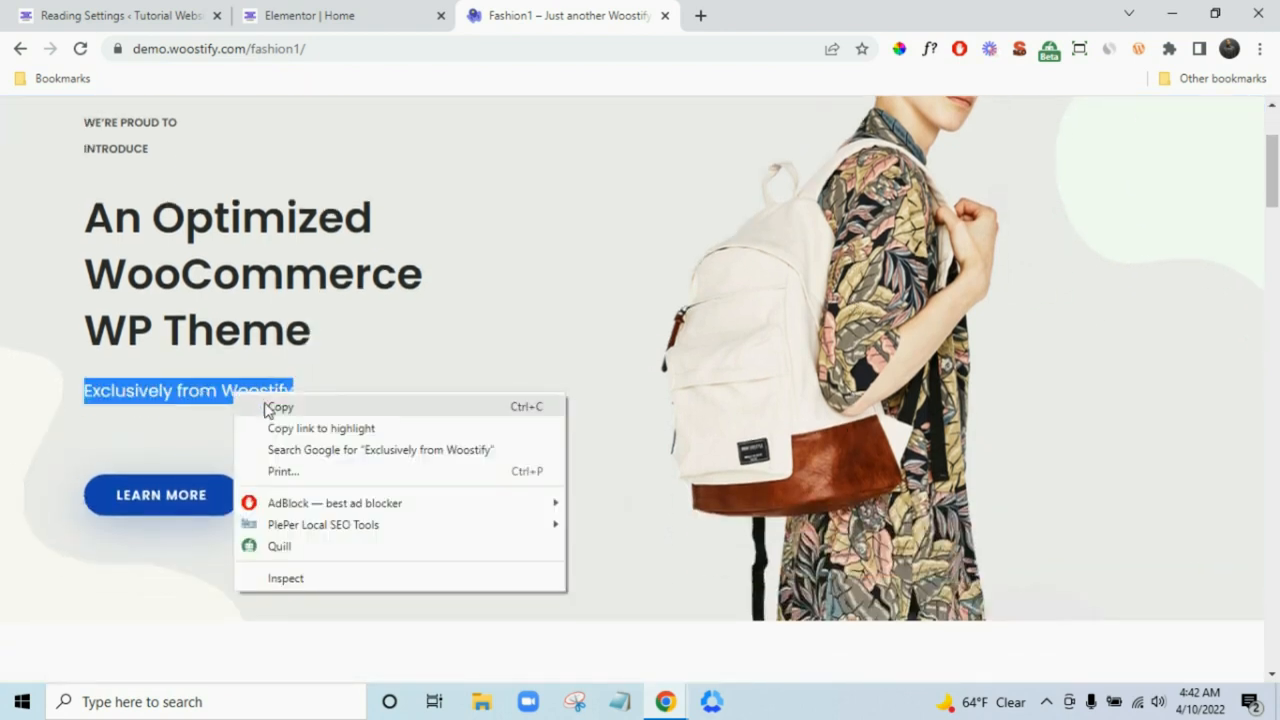
{"action": "left_click", "coordinate": [264, 405]}
{"action": "left_click", "coordinate": [390, 8]}
{"action": "left_click", "coordinate": [243, 114]}
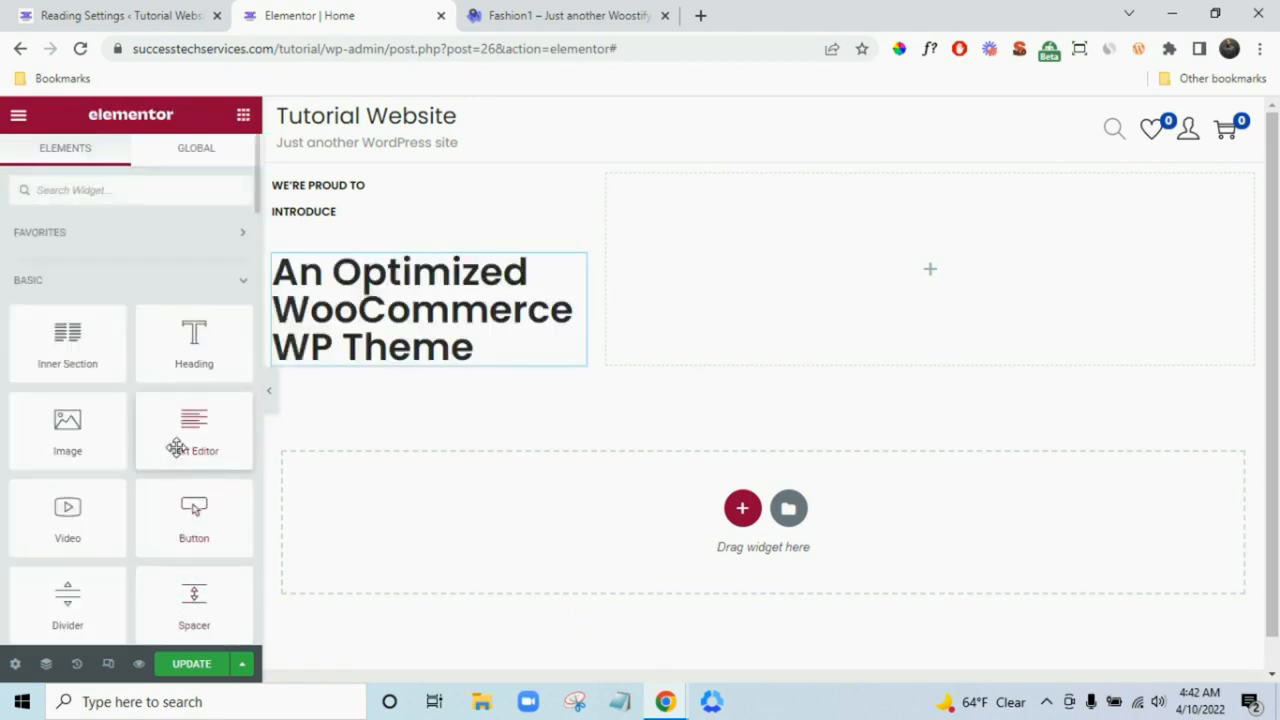
{"action": "left_click_drag", "start_coordinate": [177, 449], "coordinate": [363, 384]}
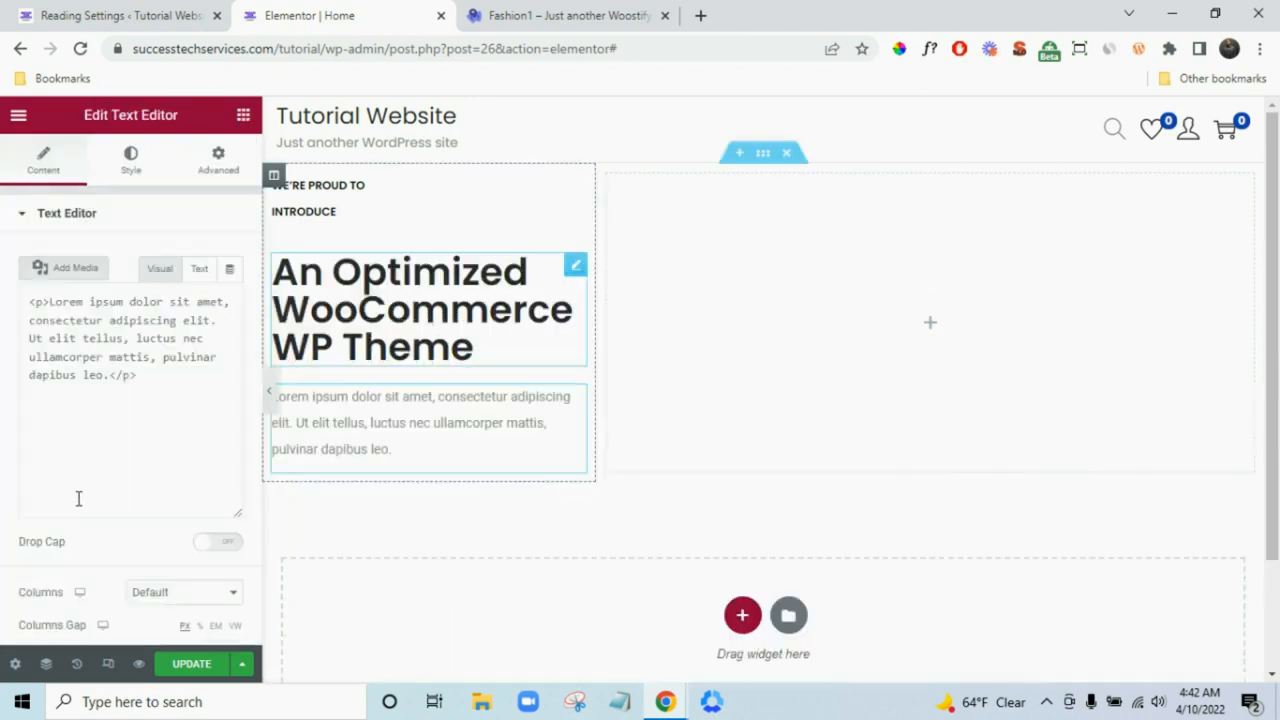
{"action": "triple_click", "coordinate": [121, 484]}
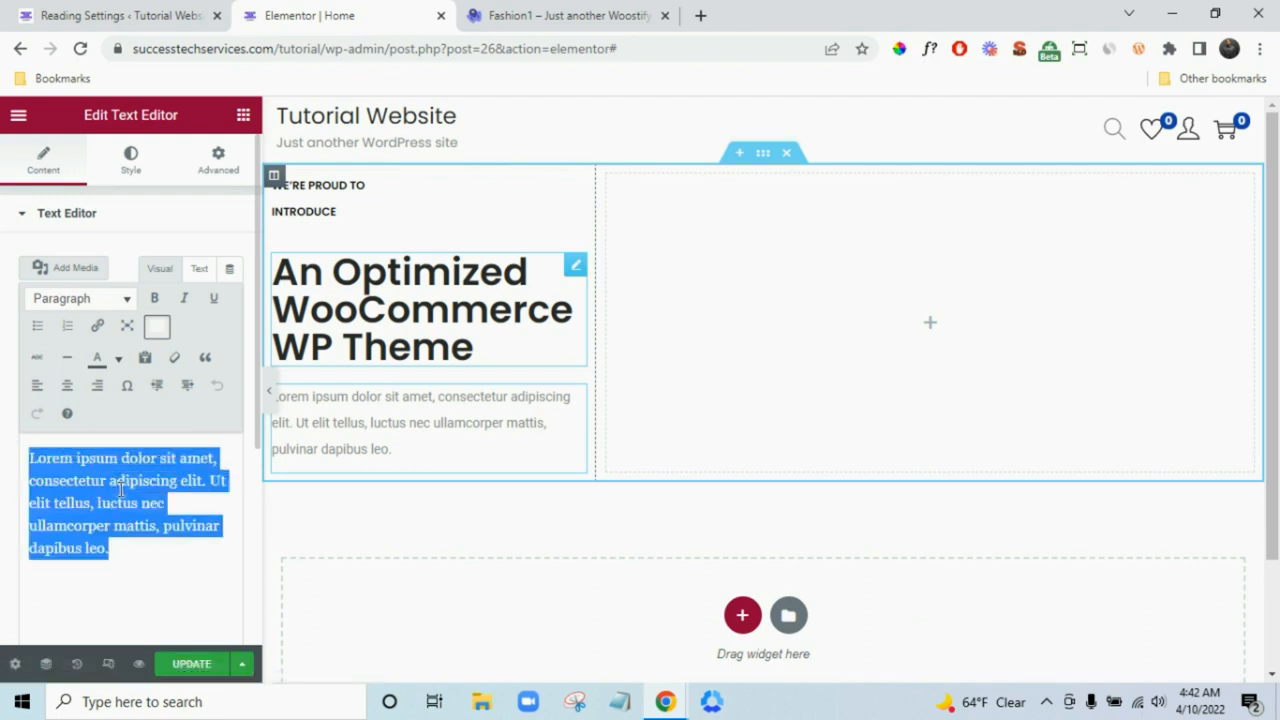
{"action": "key", "text": "ctrl+v"}
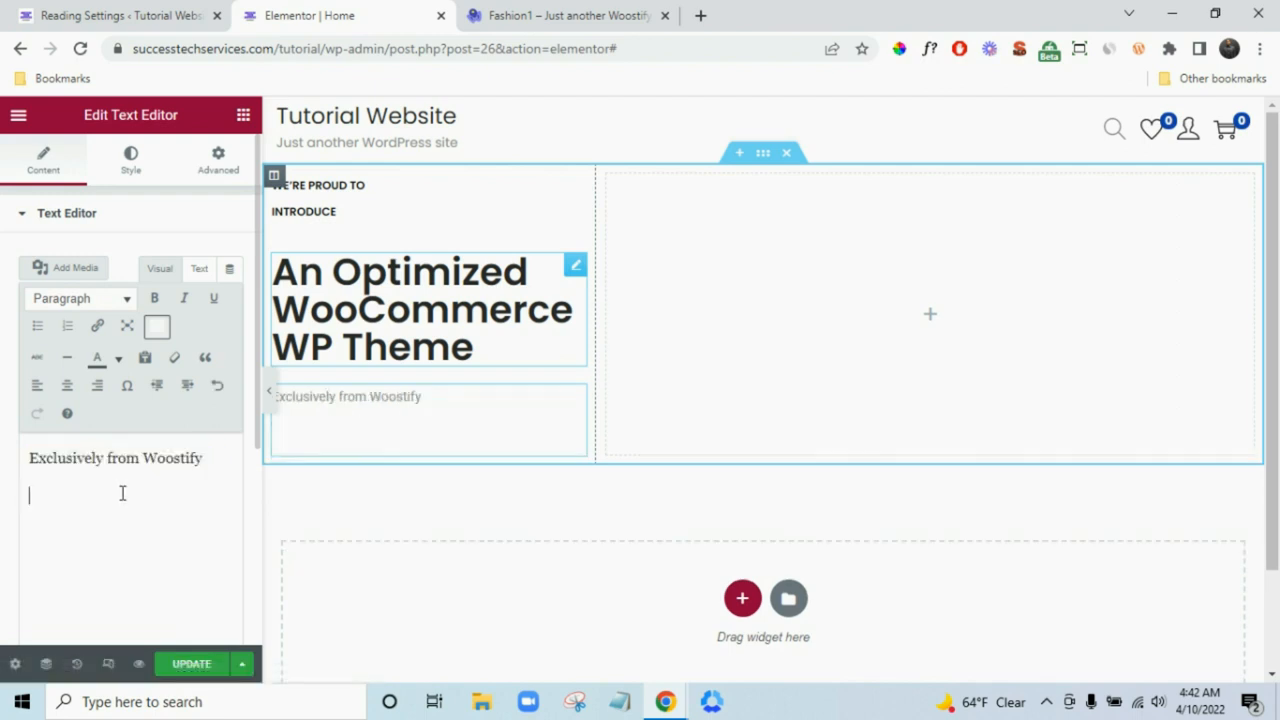
{"action": "key", "text": "BackSpace"}
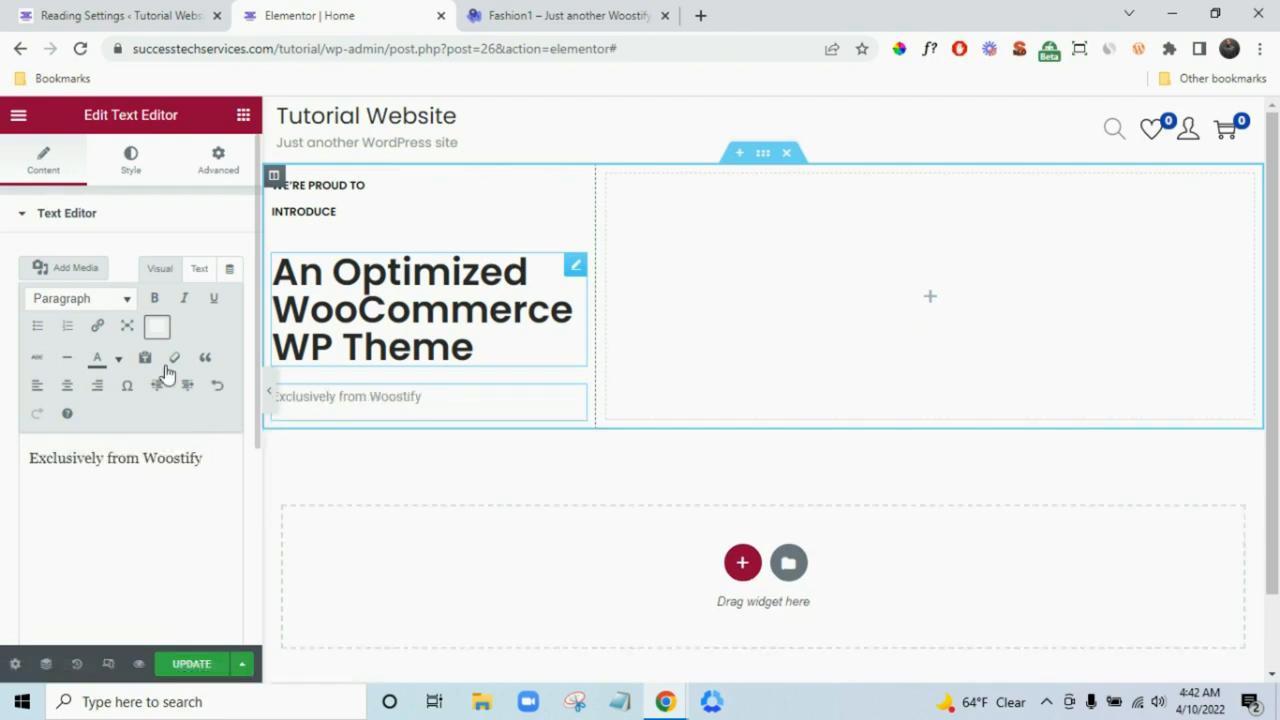
- Style the subtitle with near-black text colour and the global Poppins font
{"action": "left_click", "coordinate": [130, 150]}
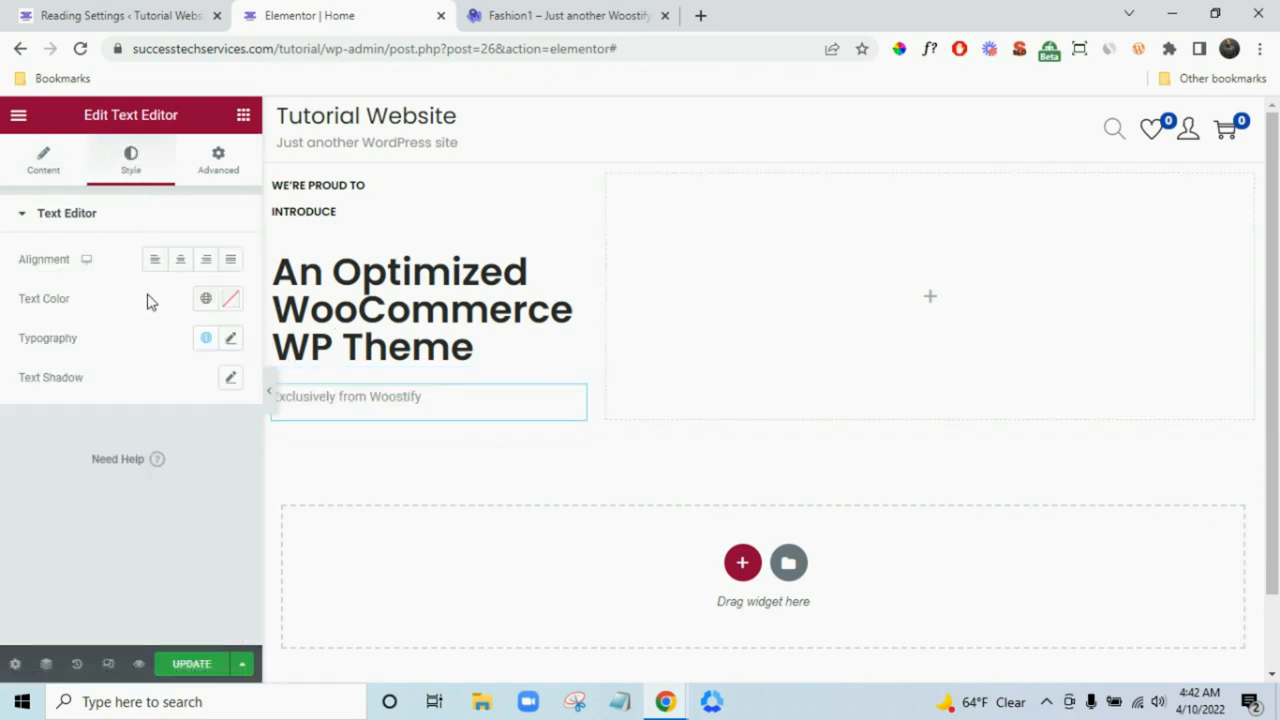
{"action": "left_click", "coordinate": [231, 299]}
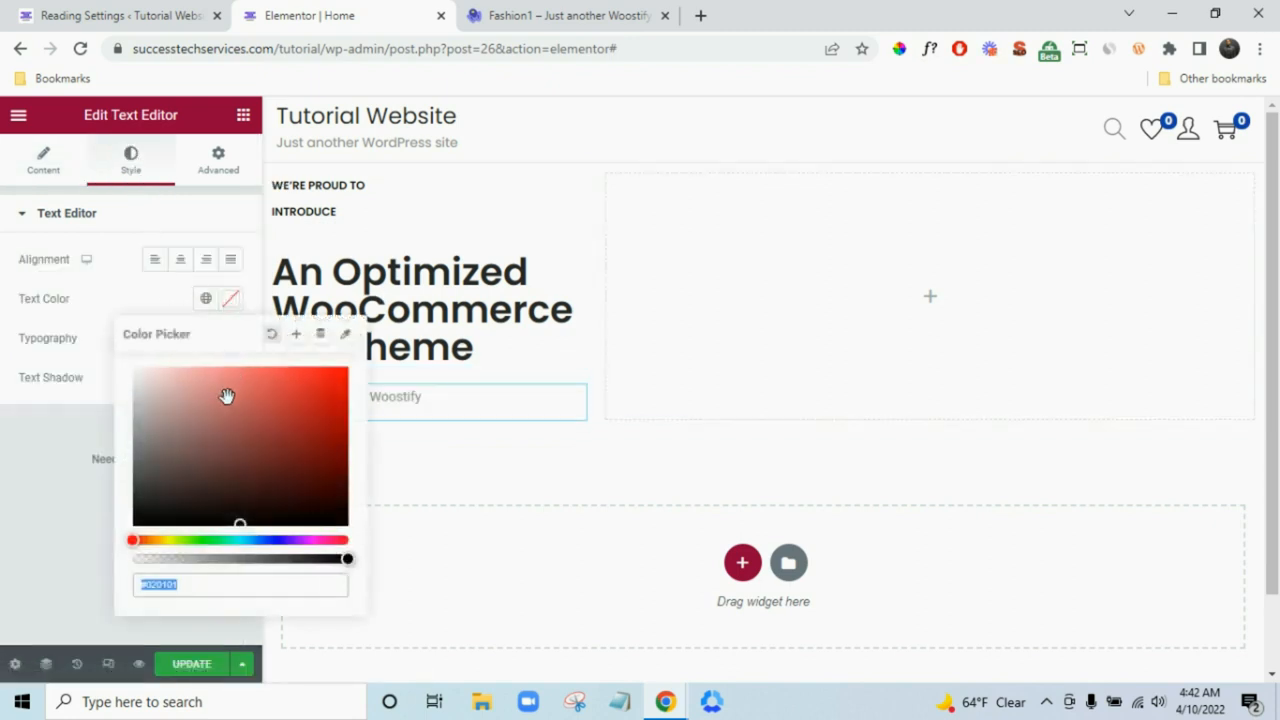
{"action": "left_click", "coordinate": [54, 520]}
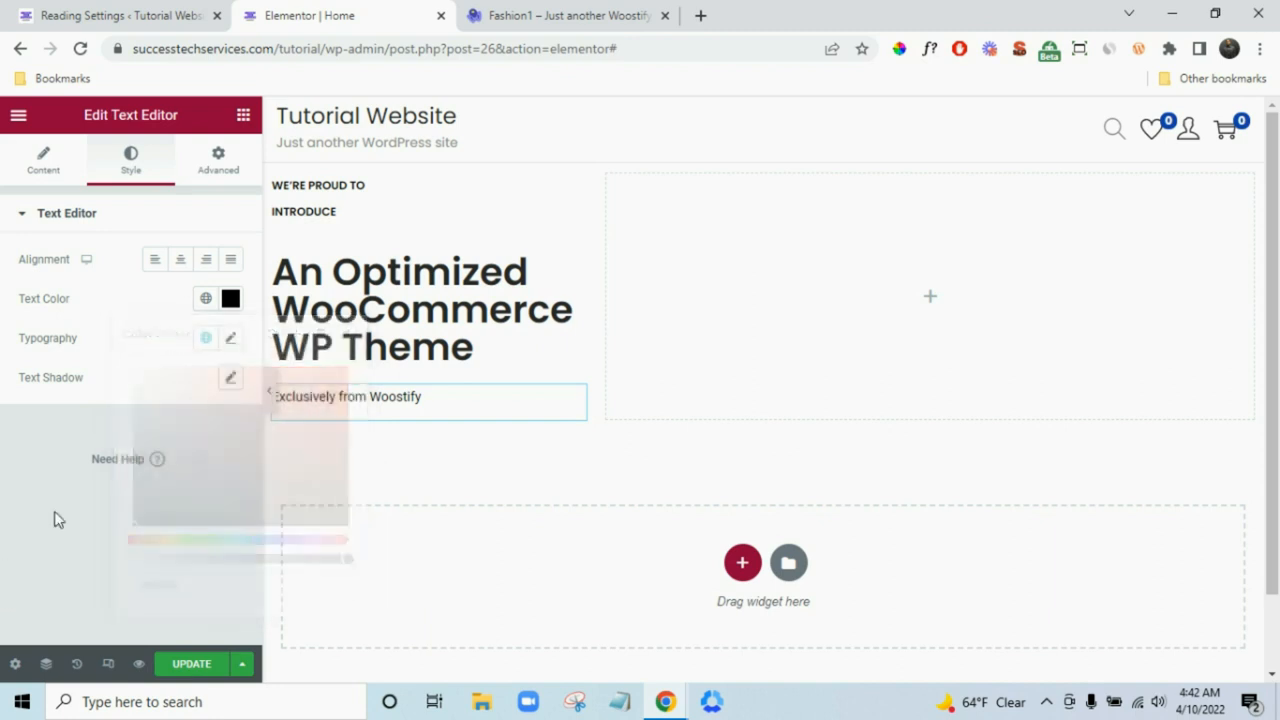
{"action": "left_click", "coordinate": [233, 340]}
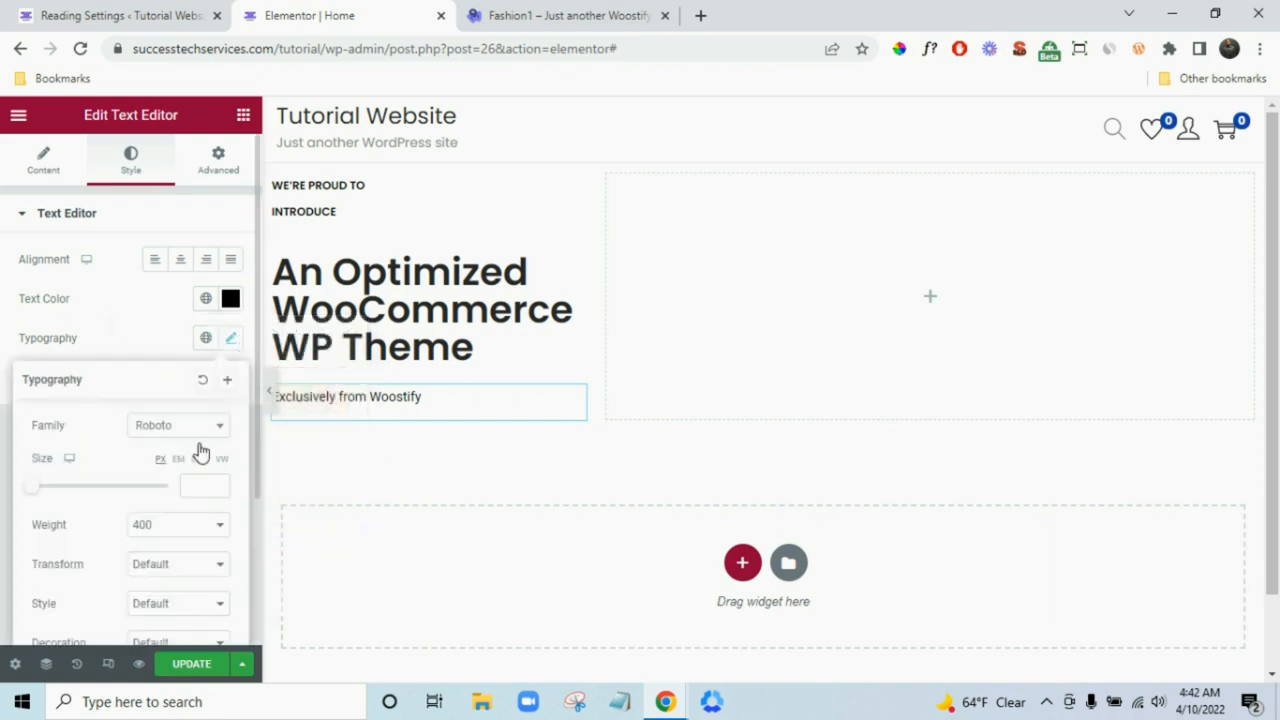
{"action": "left_click", "coordinate": [206, 340]}
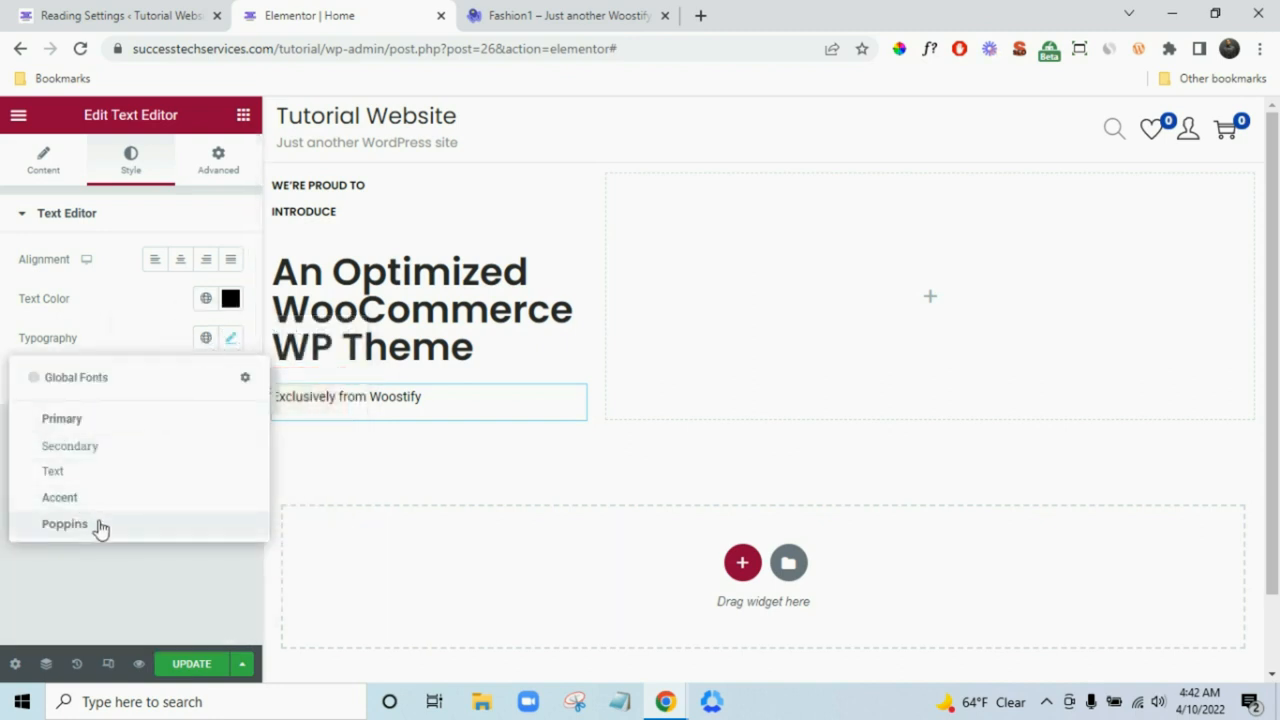
{"action": "left_click", "coordinate": [100, 527]}
{"action": "left_click", "coordinate": [233, 343]}
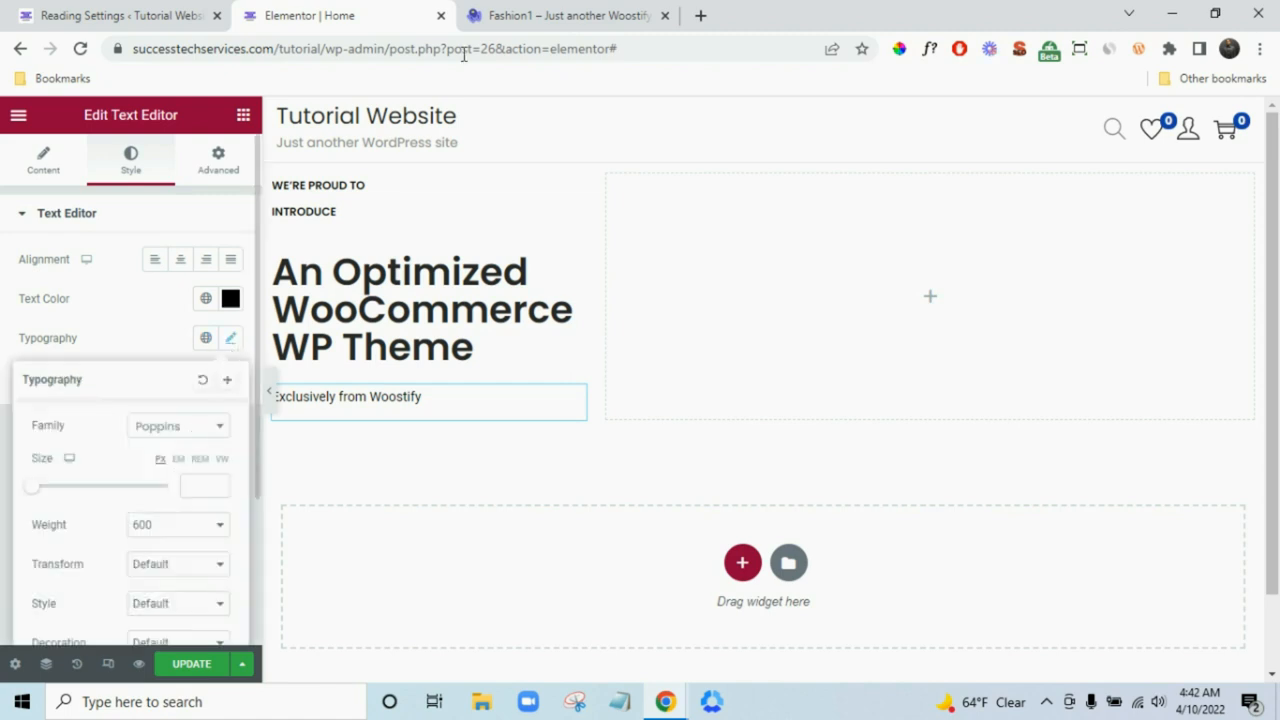
{"action": "left_click", "coordinate": [580, 14]}
- Set the subtitle to weight 500 and size 18 px, matching the demo's font
{"action": "left_click", "coordinate": [452, 375]}
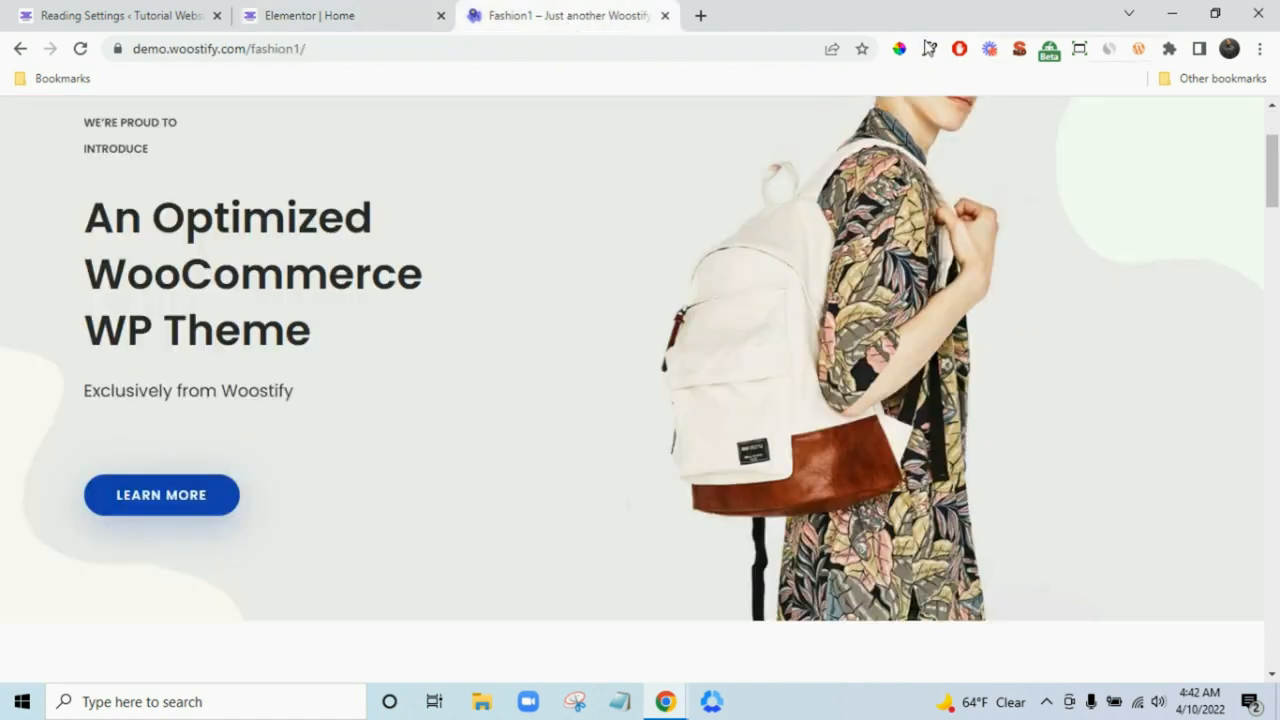
{"action": "left_click", "coordinate": [930, 58]}
{"action": "left_click", "coordinate": [203, 403]}
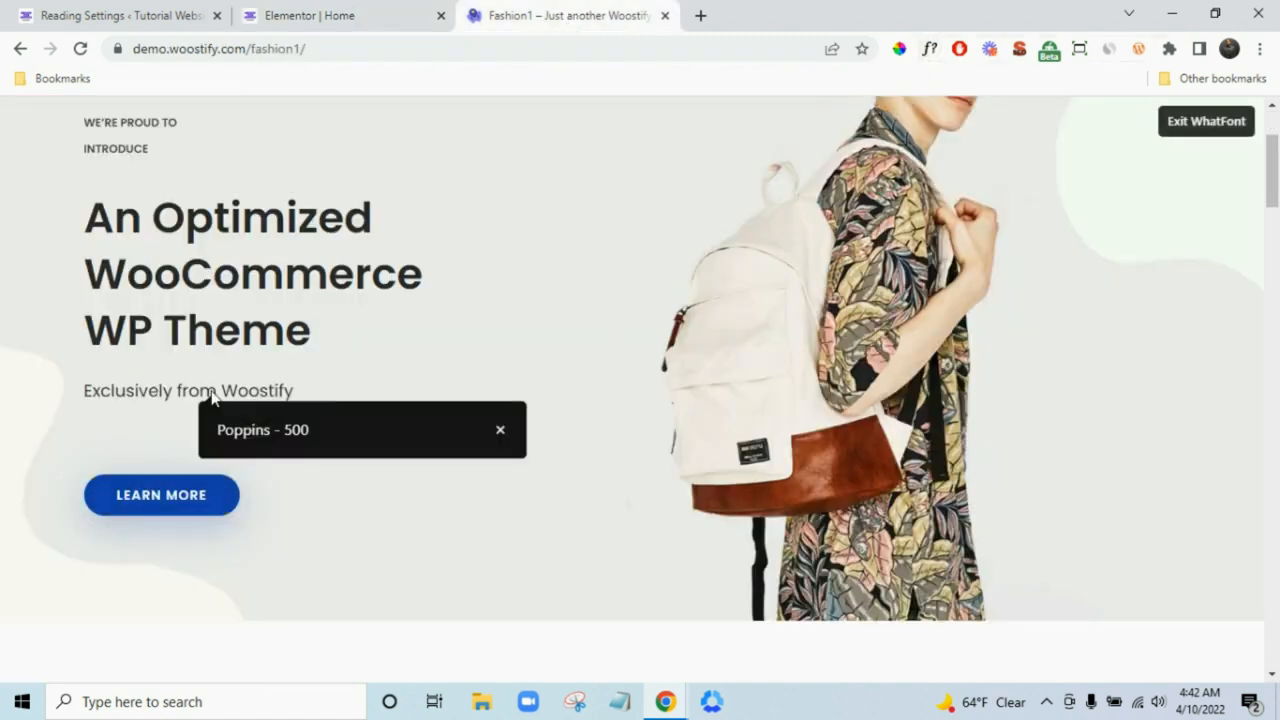
{"action": "left_click", "coordinate": [350, 14]}
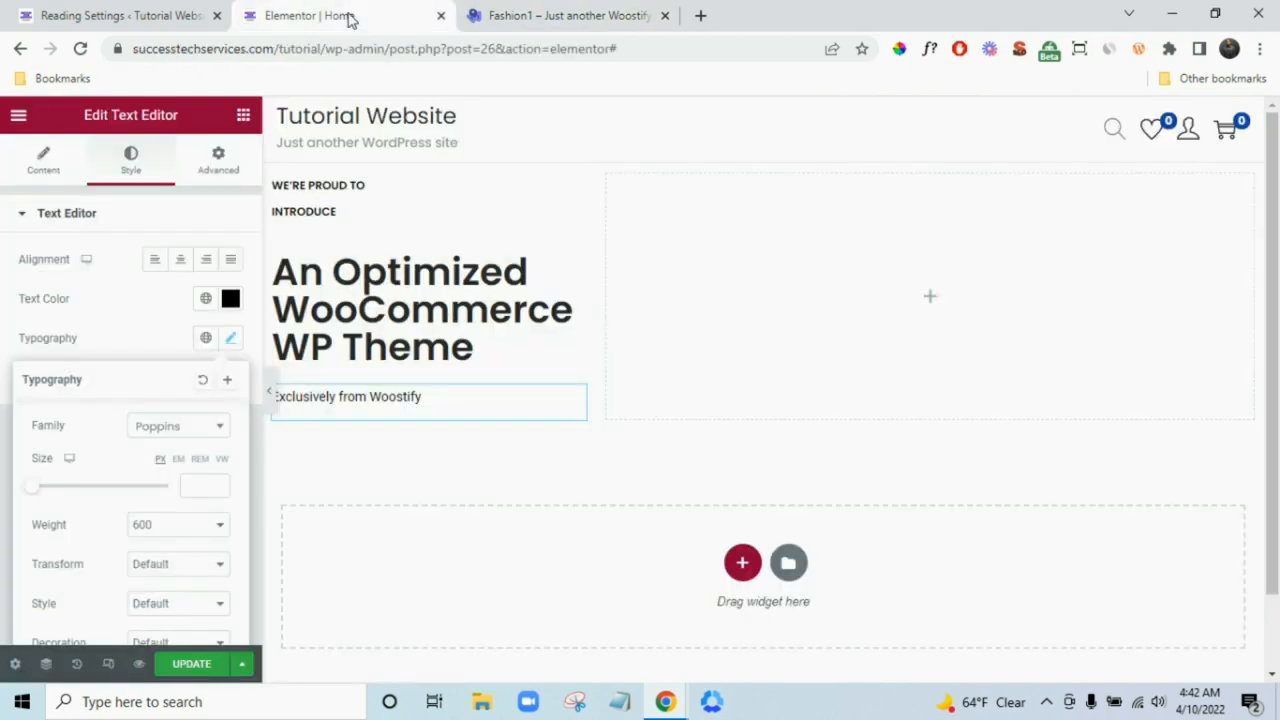
{"action": "left_click", "coordinate": [172, 530]}
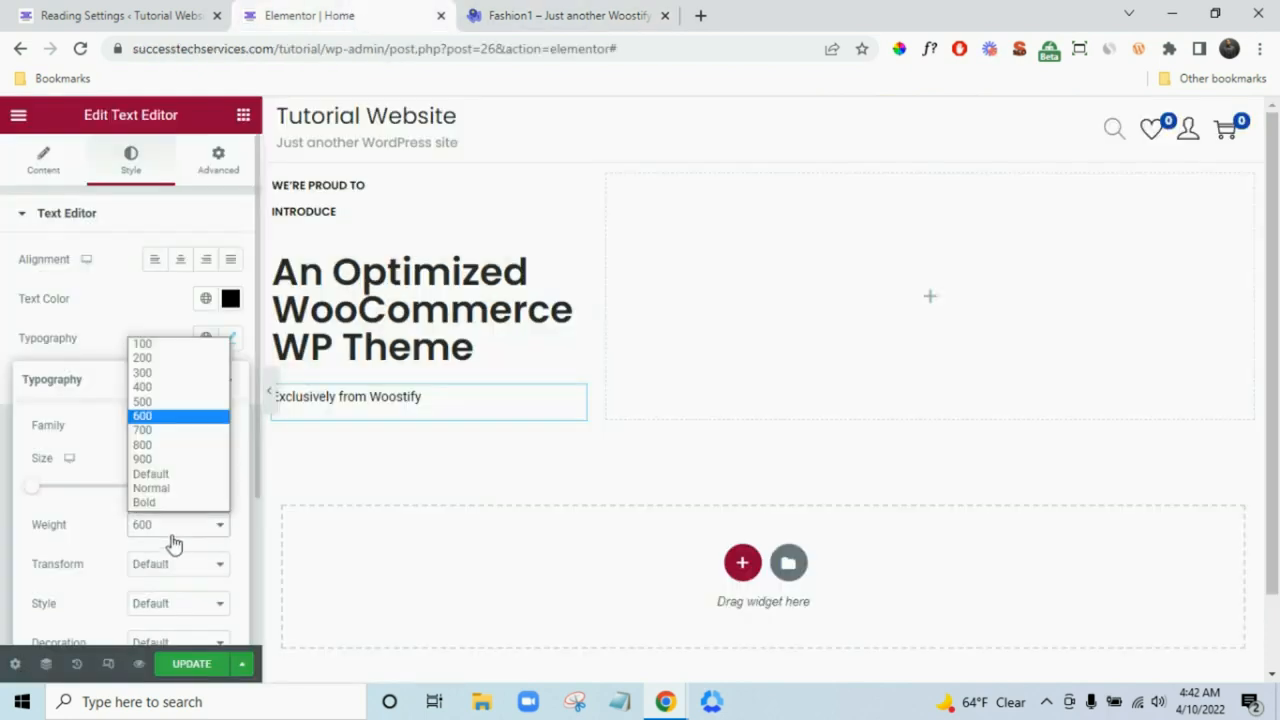
{"action": "left_click", "coordinate": [177, 412]}
{"action": "left_click", "coordinate": [197, 486]}
{"action": "type", "text": "18"}
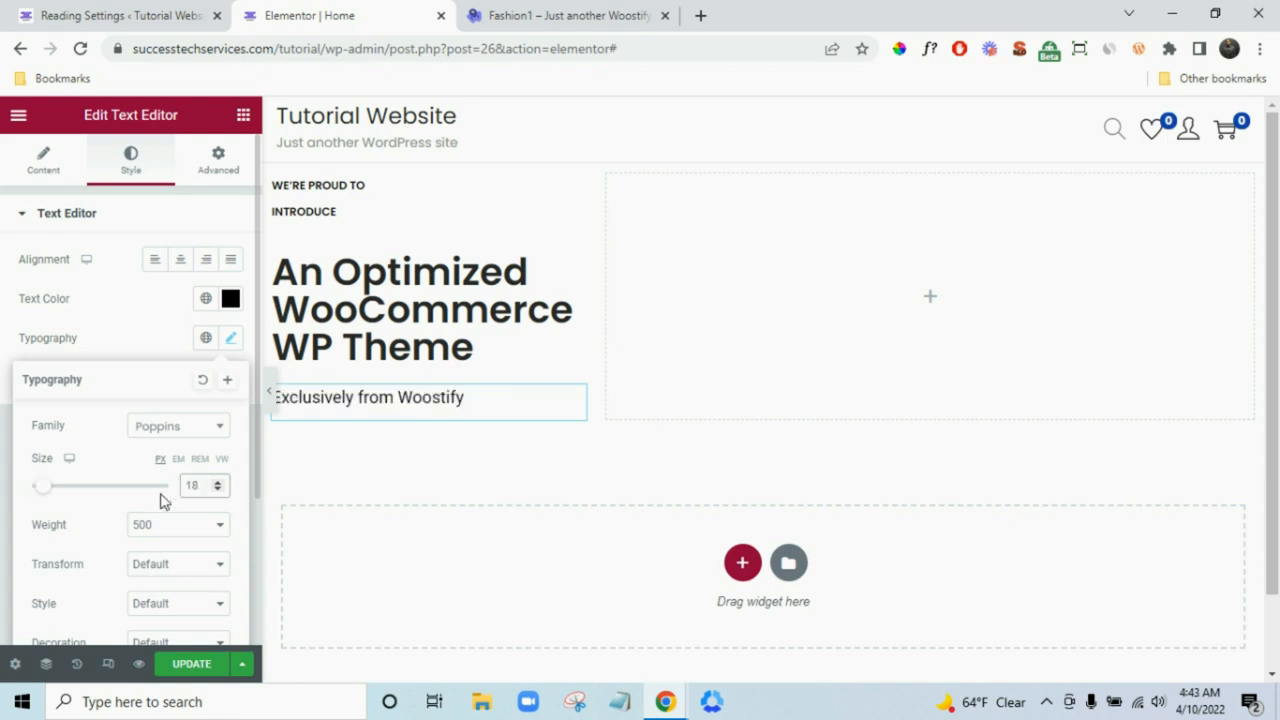
{"action": "left_click", "coordinate": [3, 595]}
- Compare the subtitle with the demo and switch off the font inspector
{"action": "left_click", "coordinate": [598, 12]}
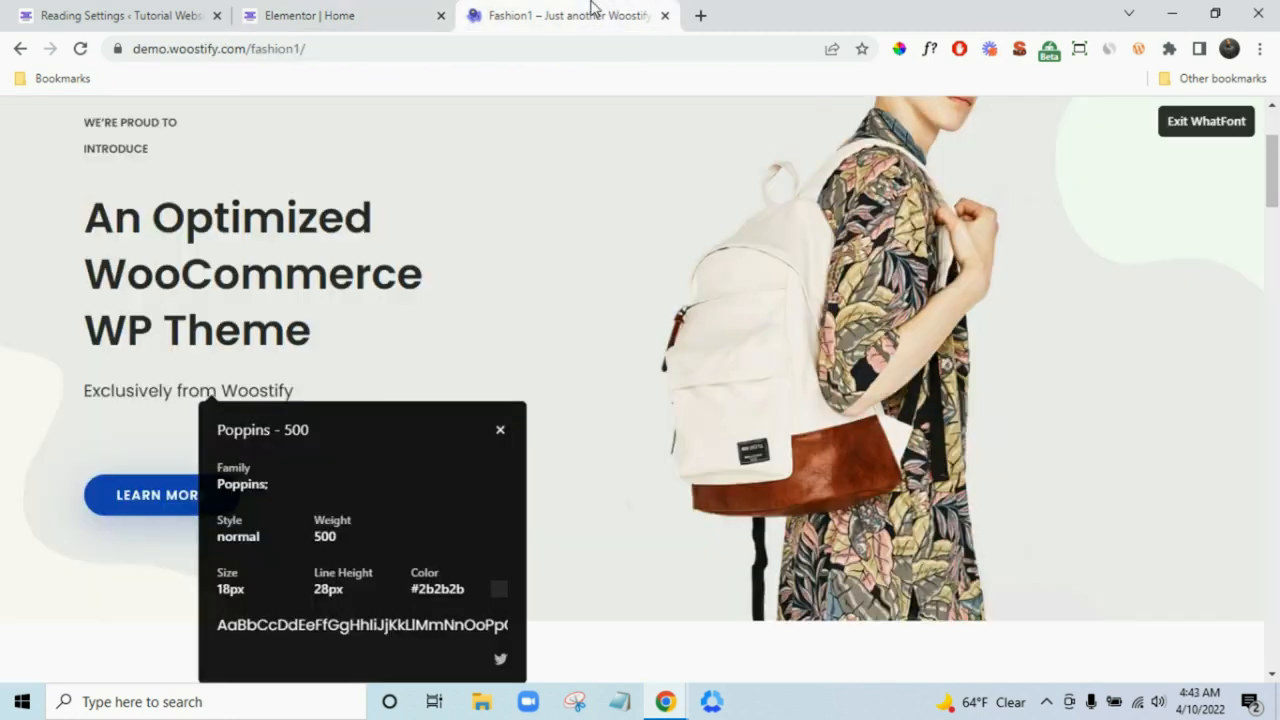
{"action": "left_click", "coordinate": [1240, 127]}
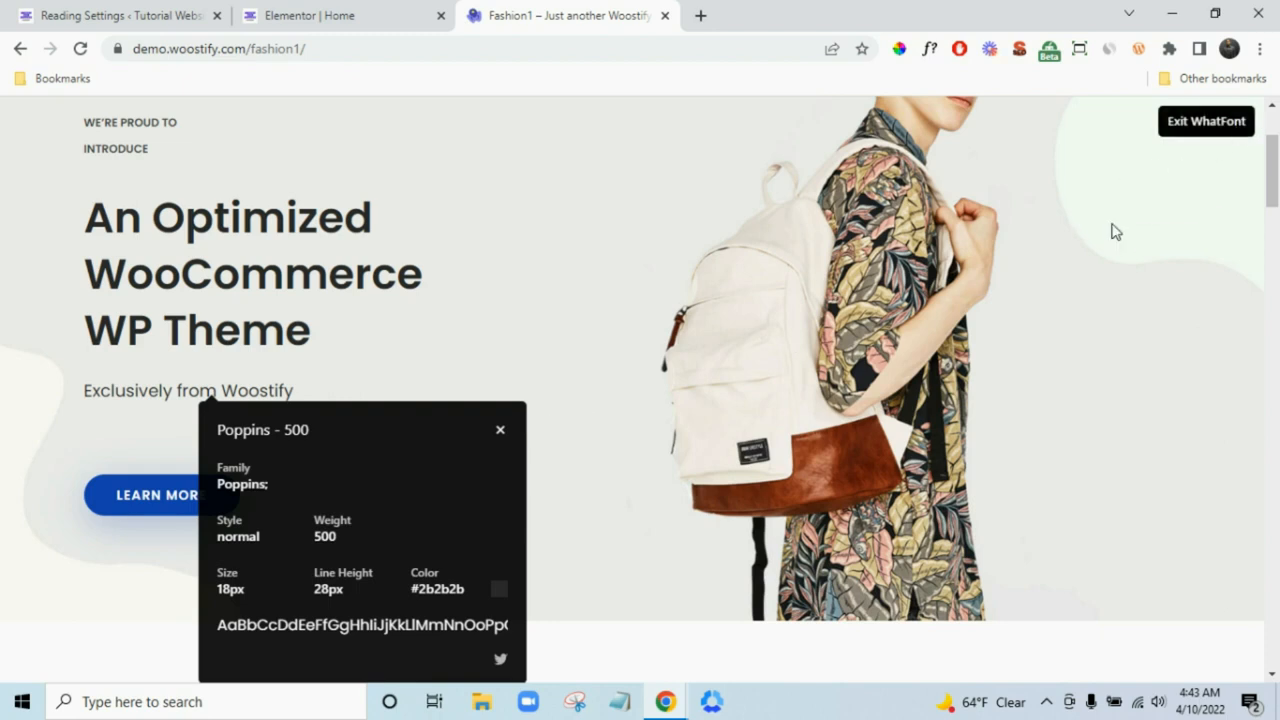
{"action": "left_click", "coordinate": [358, 8]}
{"action": "left_click", "coordinate": [243, 116]}
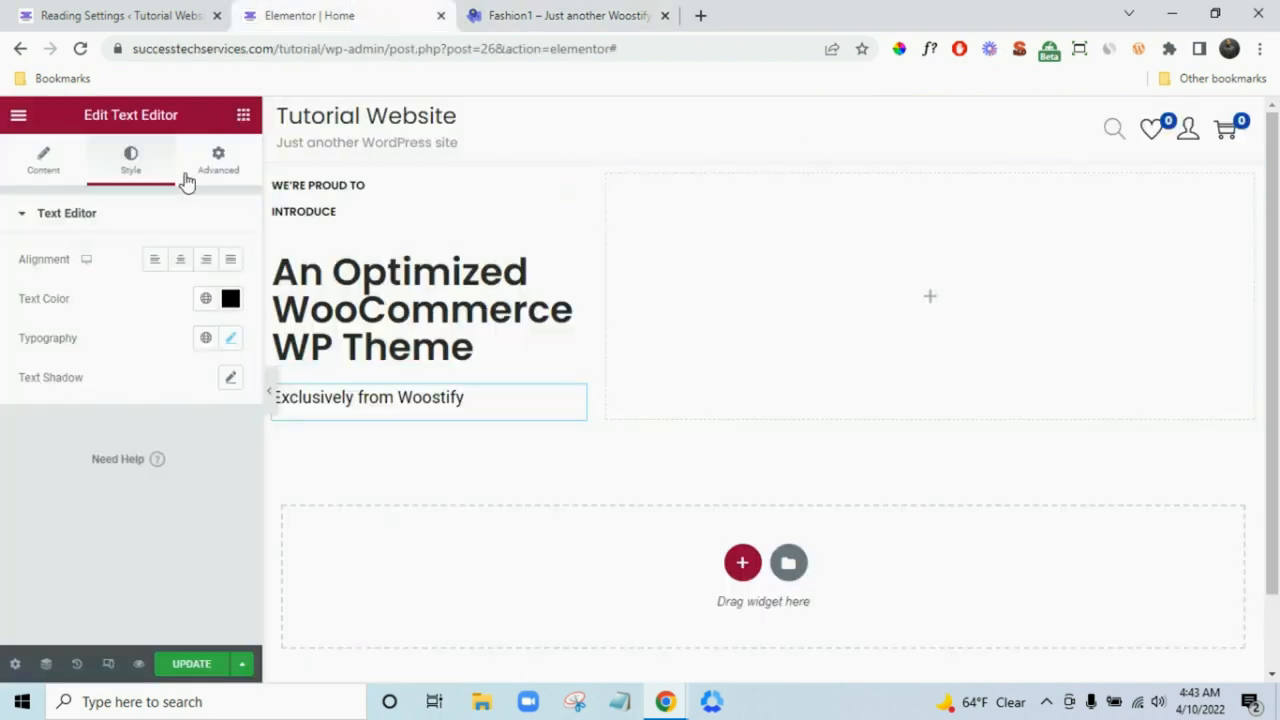
- Add a 25 px Spacer under the subtitle, then drop a Button widget below it
{"action": "scroll", "coordinate": [150, 445], "scroll_direction": "down", "scroll_amount": 2}
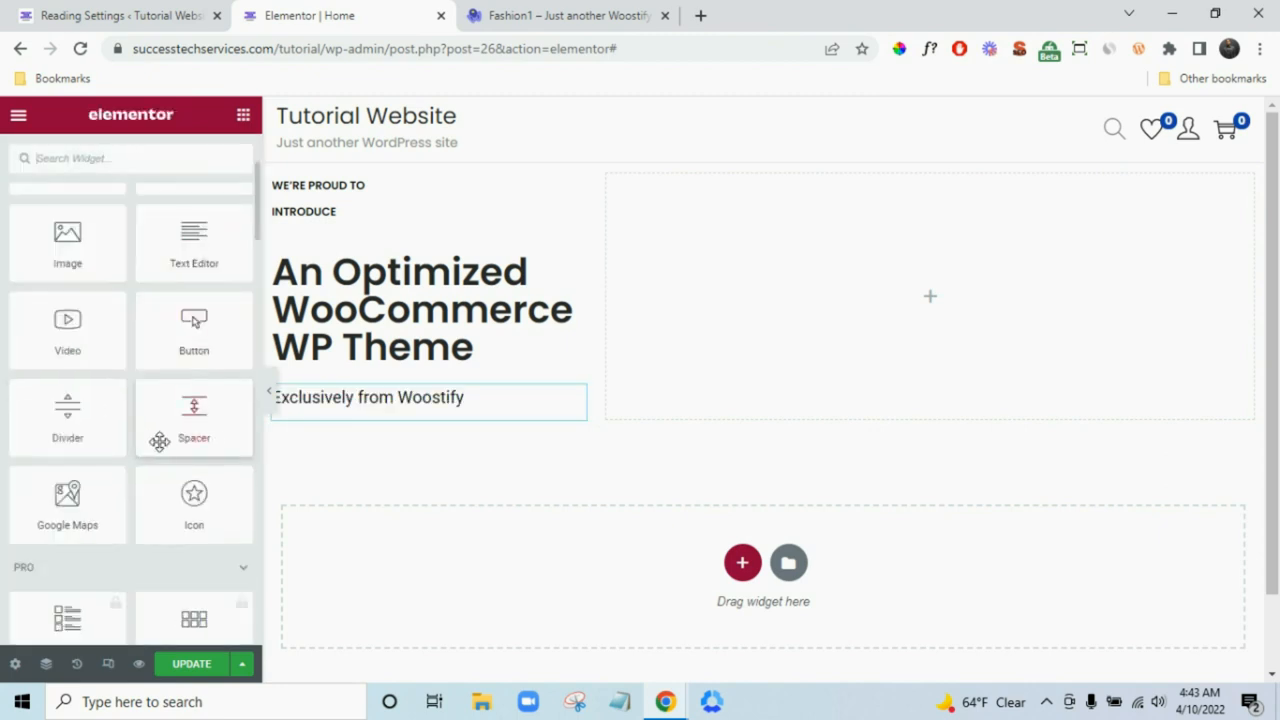
{"action": "left_click", "coordinate": [522, 14]}
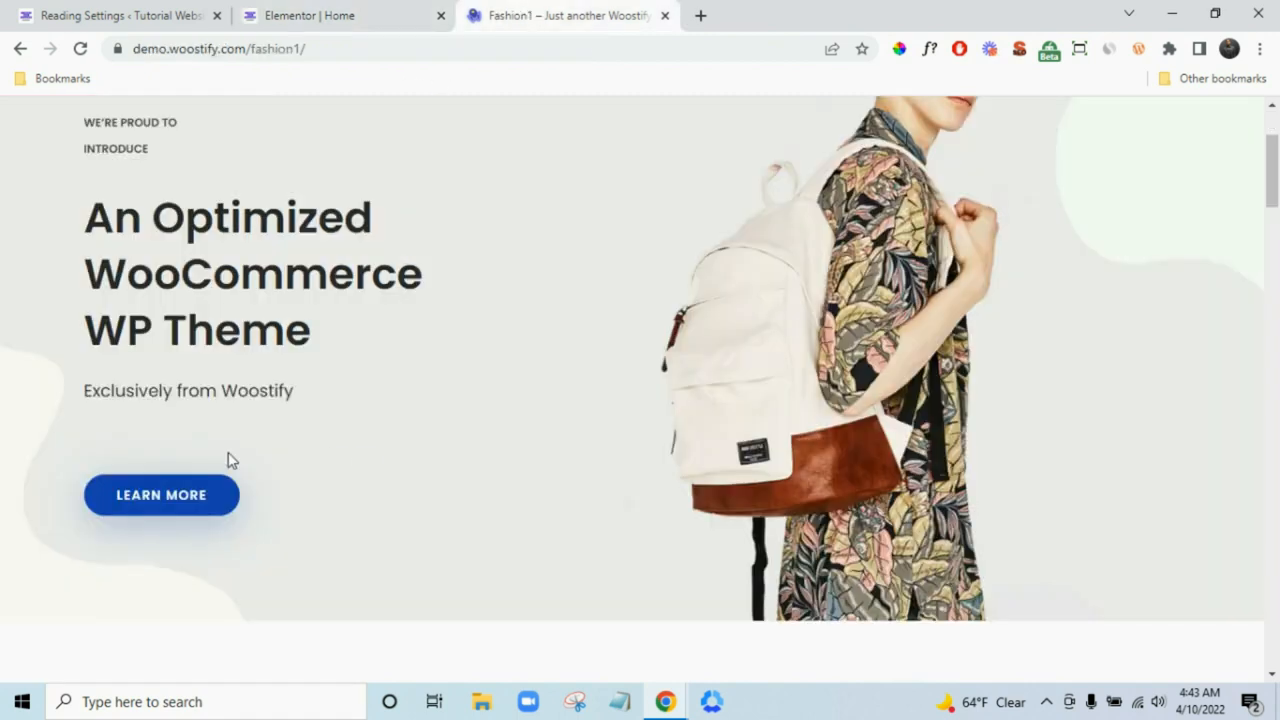
{"action": "left_click", "coordinate": [352, 14]}
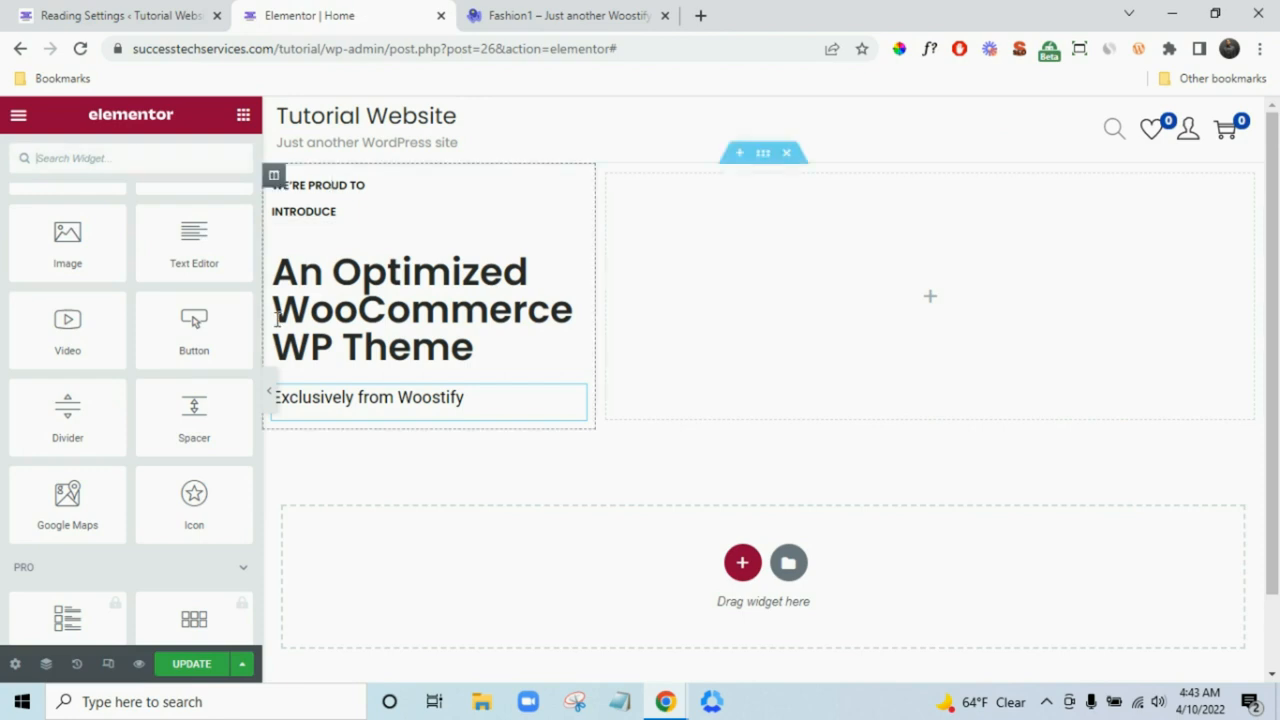
{"action": "scroll", "coordinate": [180, 470], "scroll_direction": "up", "scroll_amount": 1}
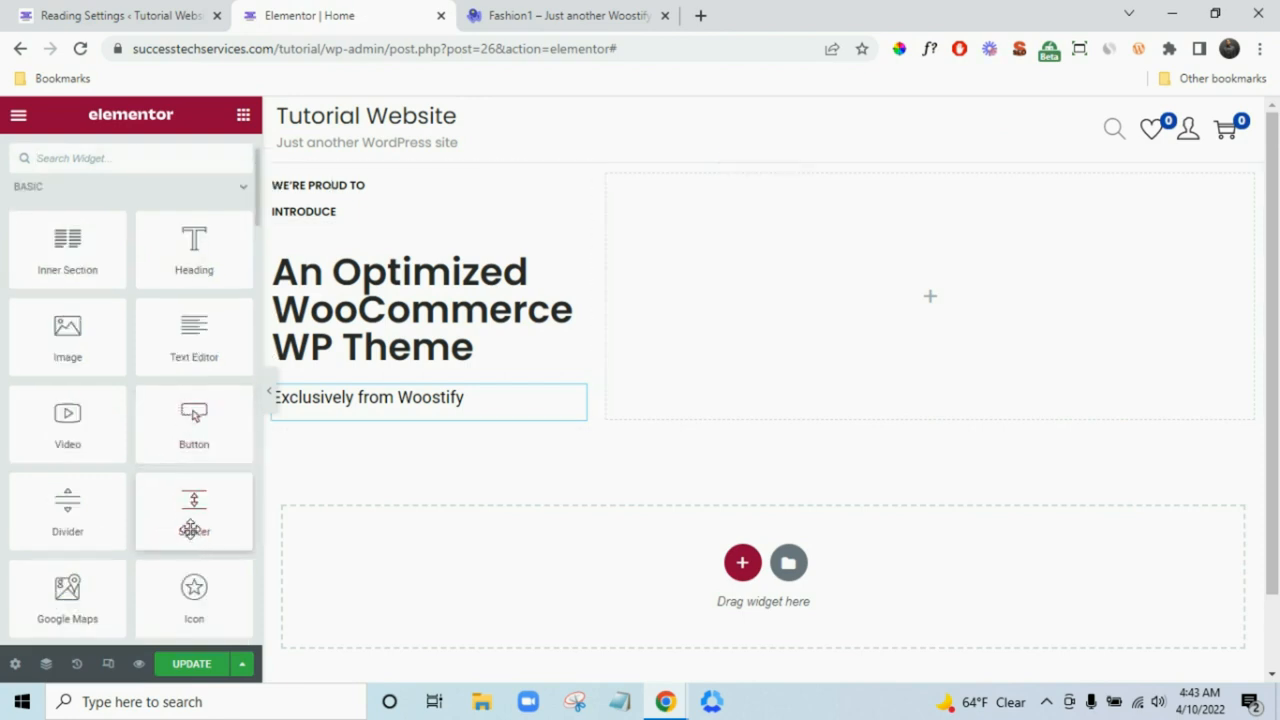
{"action": "left_click_drag", "start_coordinate": [194, 515], "coordinate": [388, 425]}
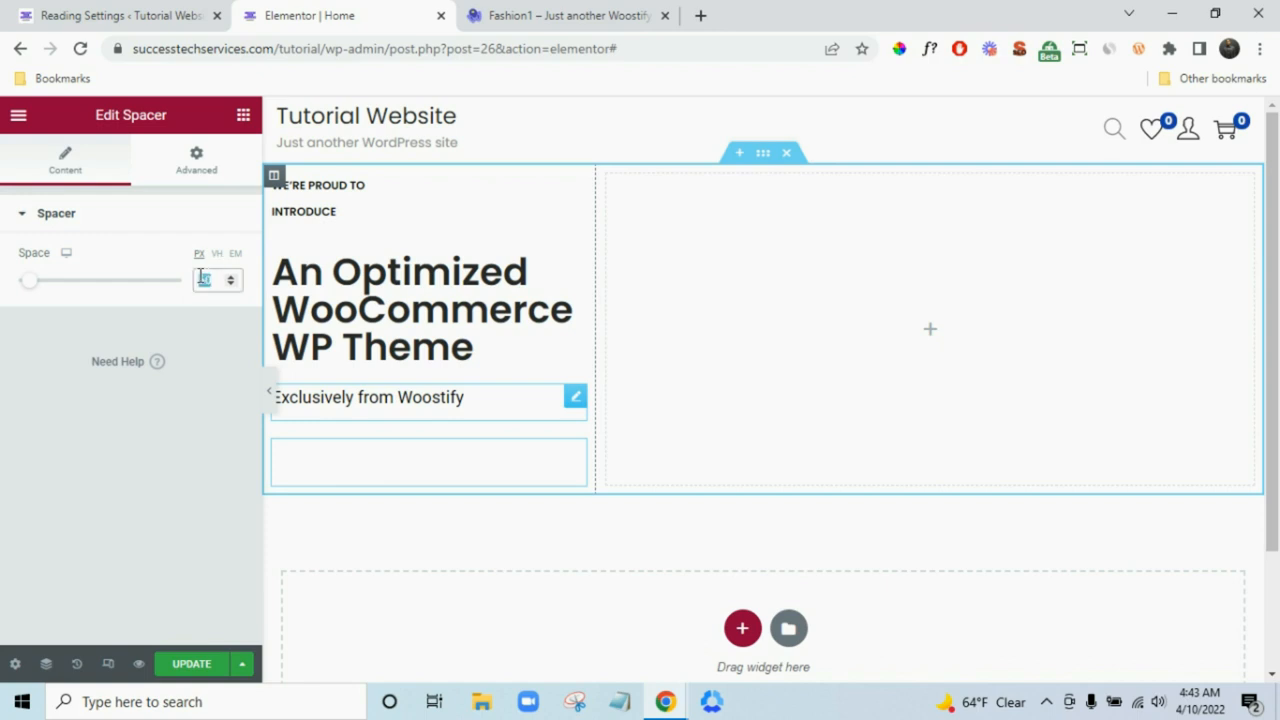
{"action": "type", "text": "20"}
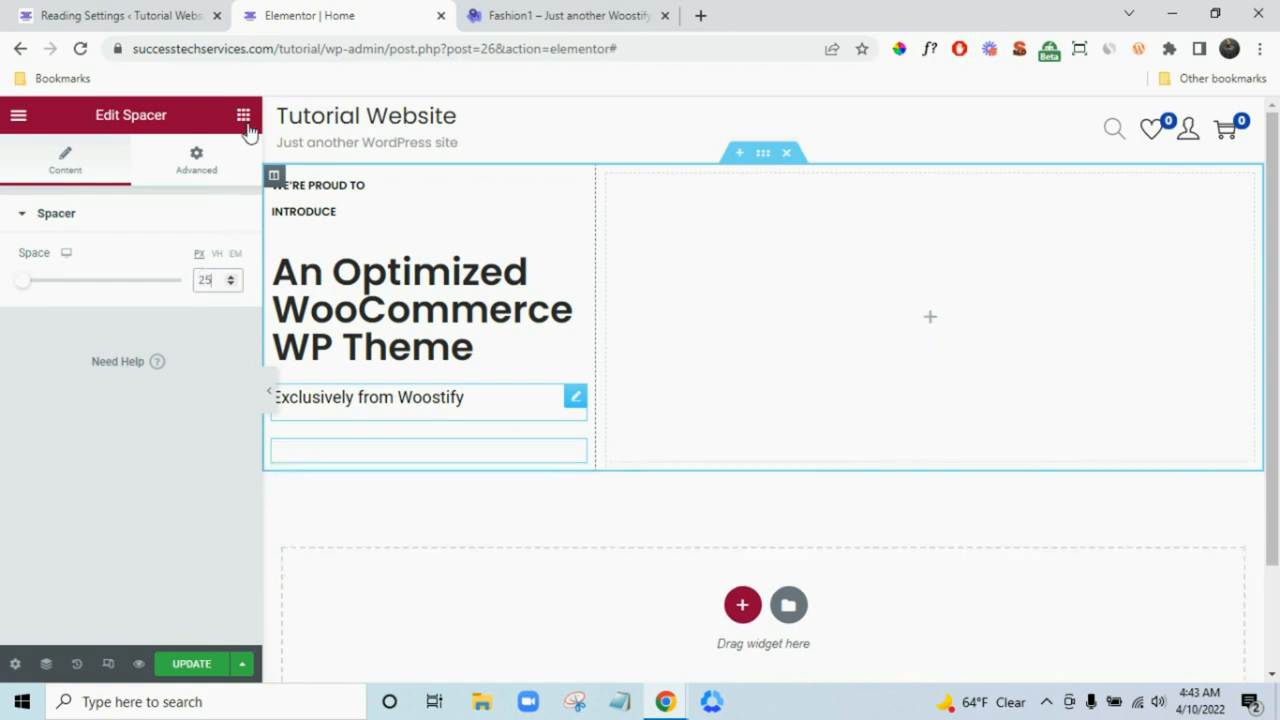
{"action": "left_click", "coordinate": [242, 115]}
{"action": "left_click_drag", "start_coordinate": [167, 492], "coordinate": [350, 460]}
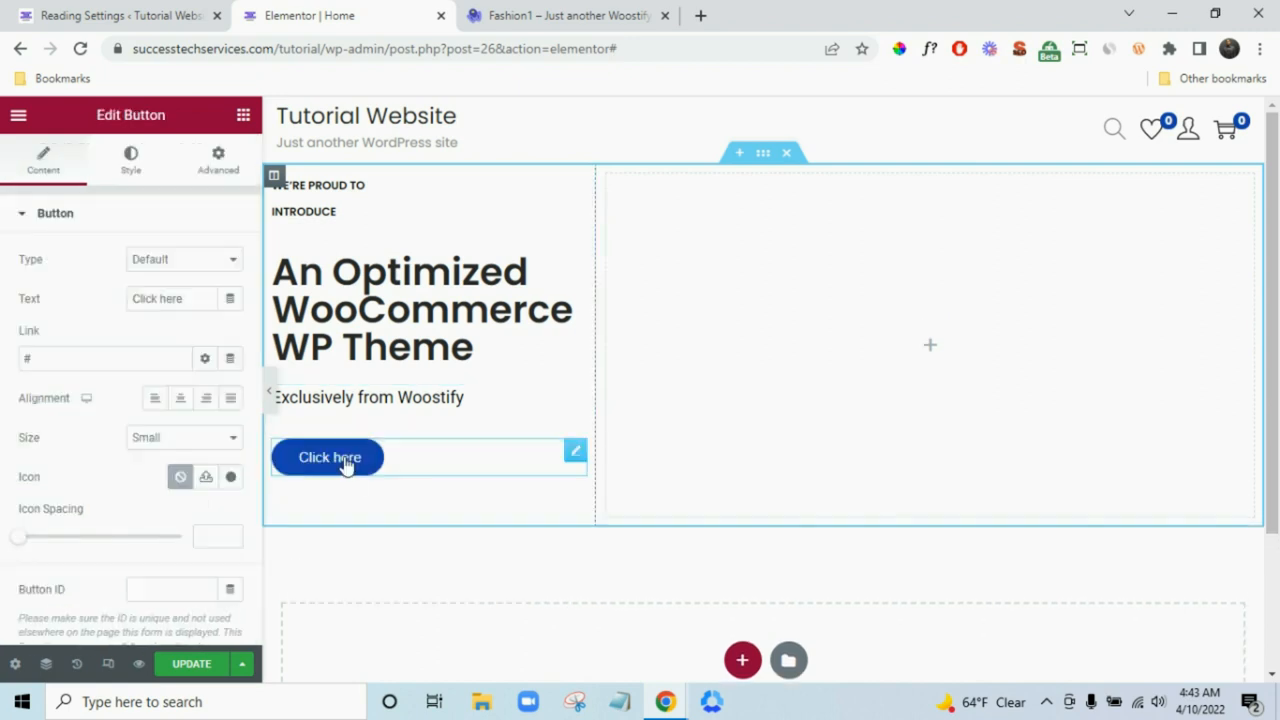
- Delete the misplaced button and re-add a Button widget directly beneath the spacer
{"action": "right_click", "coordinate": [417, 466]}
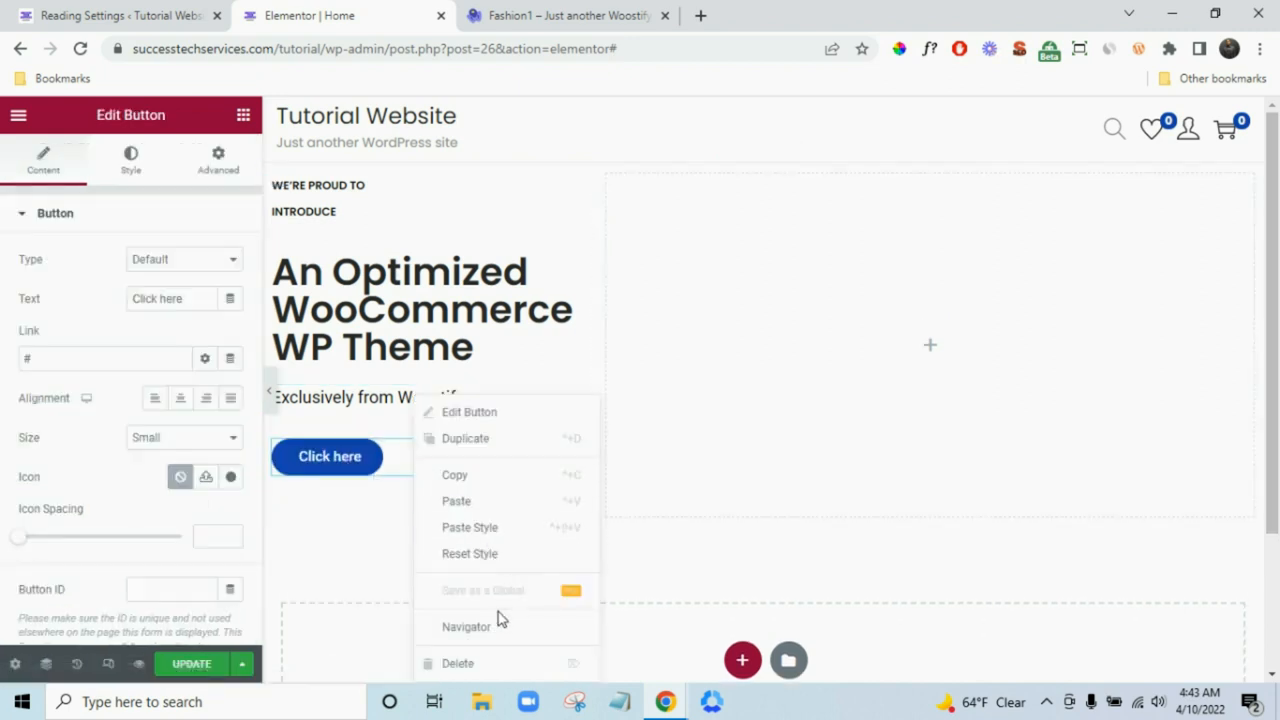
{"action": "left_click", "coordinate": [486, 664]}
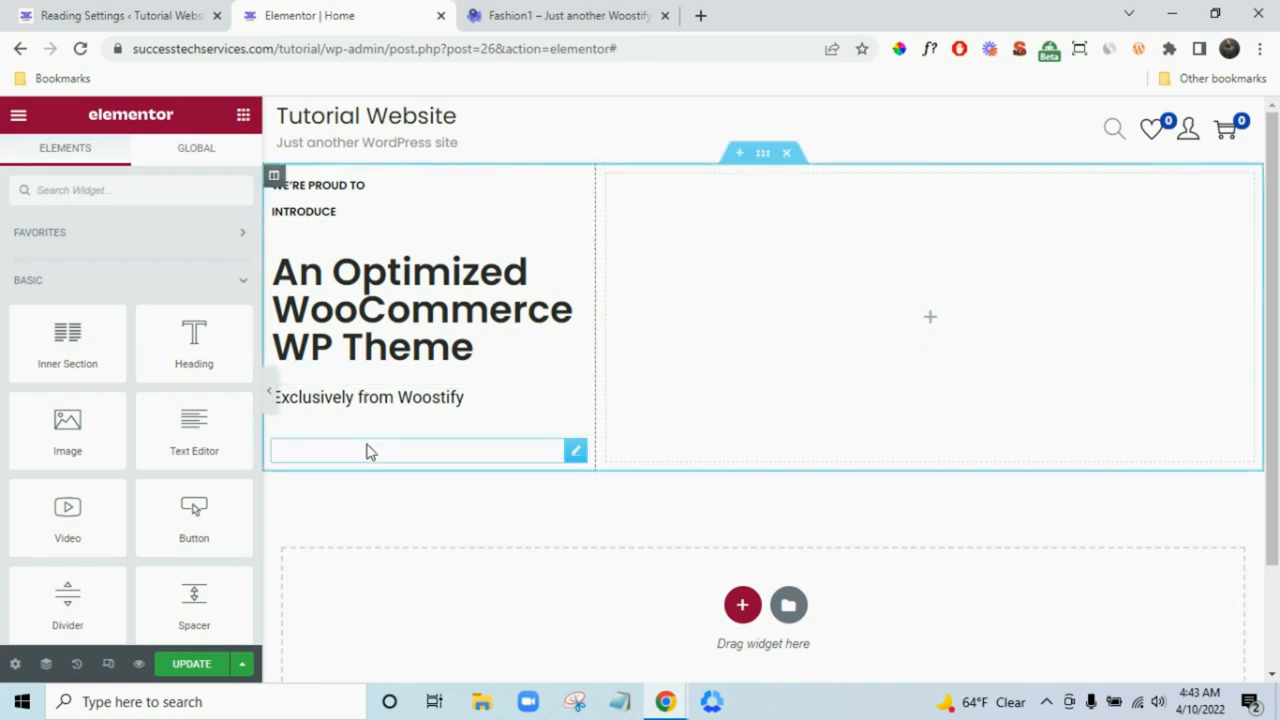
{"action": "left_click", "coordinate": [369, 451]}
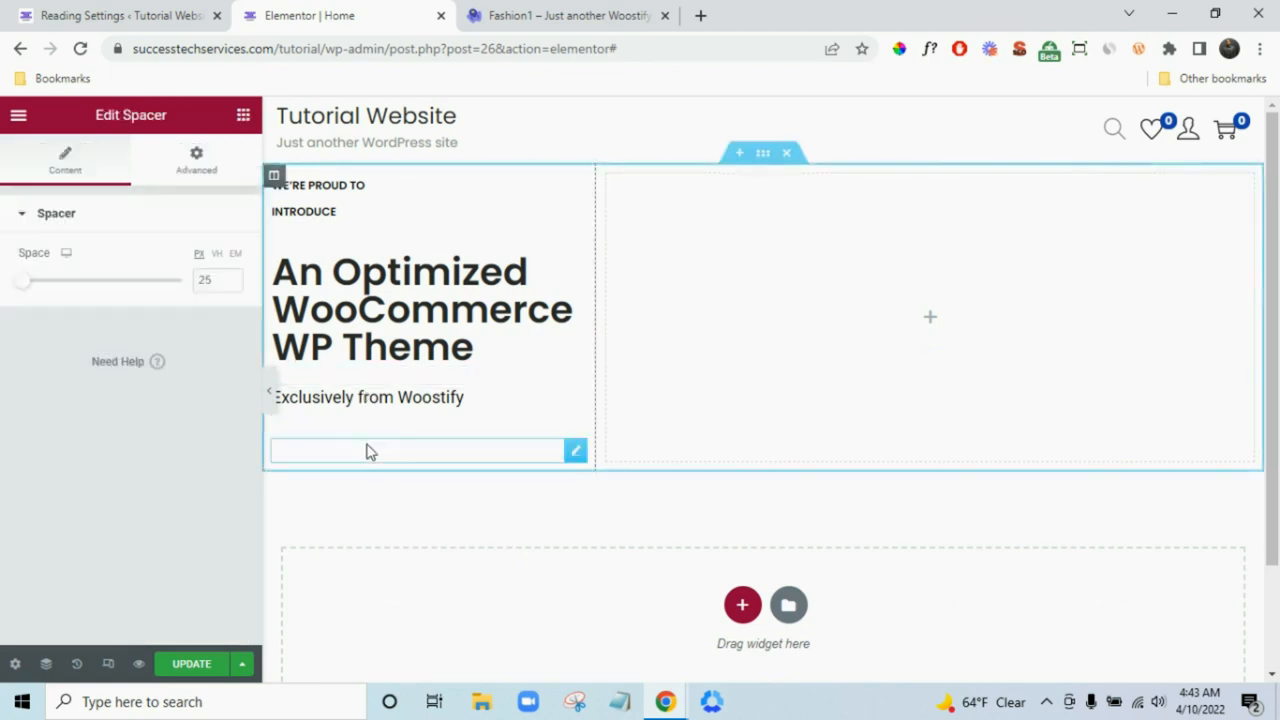
{"action": "left_click", "coordinate": [245, 117]}
{"action": "left_click_drag", "start_coordinate": [190, 520], "coordinate": [350, 472]}
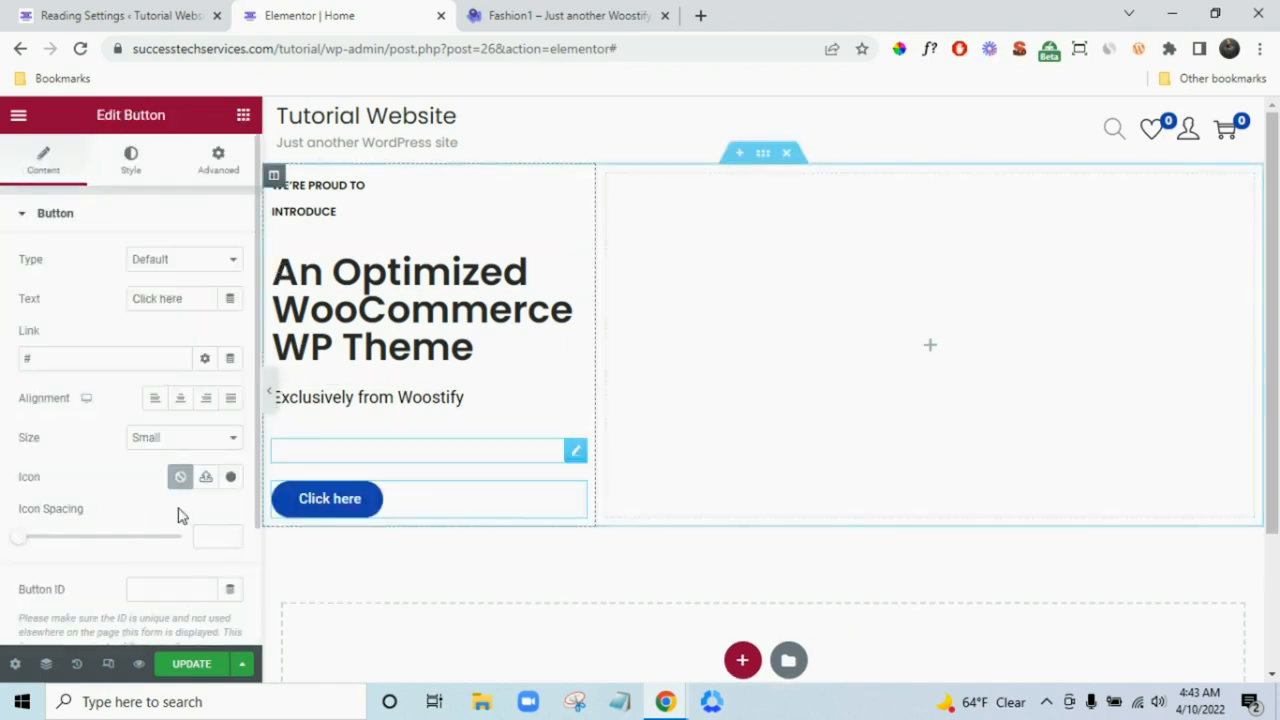
- Label the button 'Shop Now' and link it to the Shop page
{"action": "double_click", "coordinate": [187, 303]}
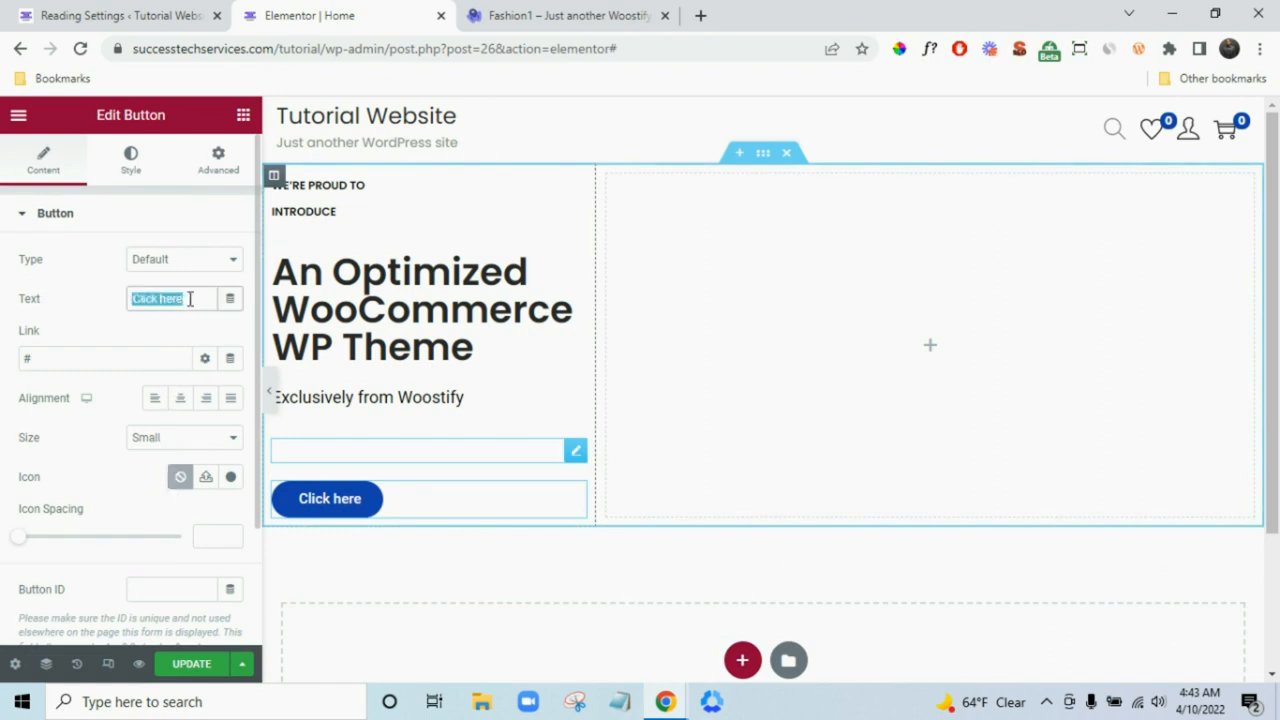
{"action": "type", "text": "Shop "}
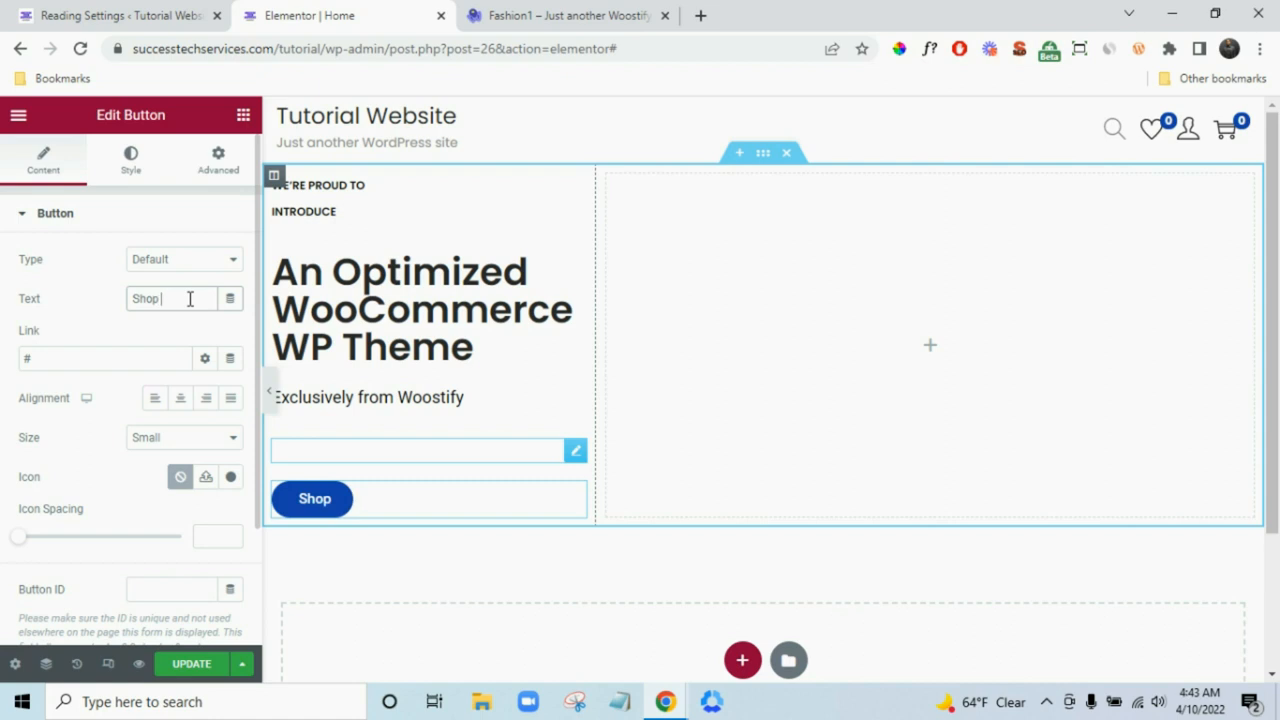
{"action": "type", "text": "No"}
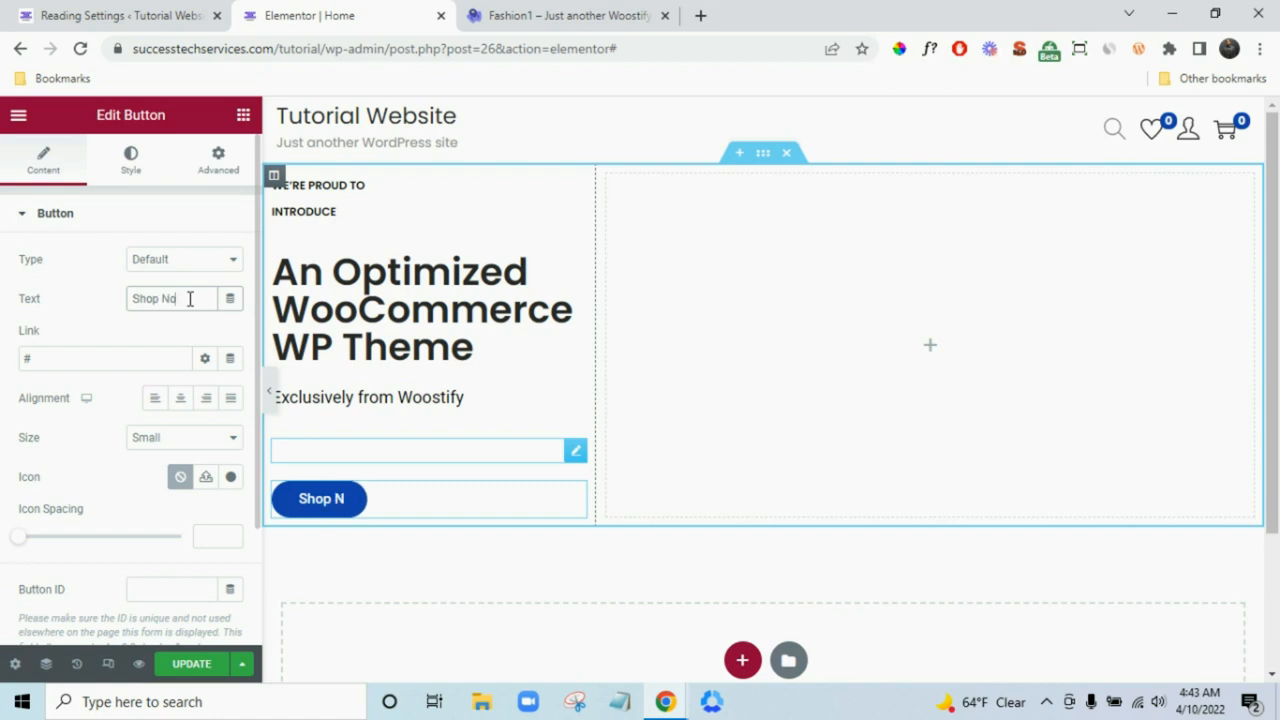
{"action": "type", "text": "w"}
{"action": "left_click", "coordinate": [106, 357]}
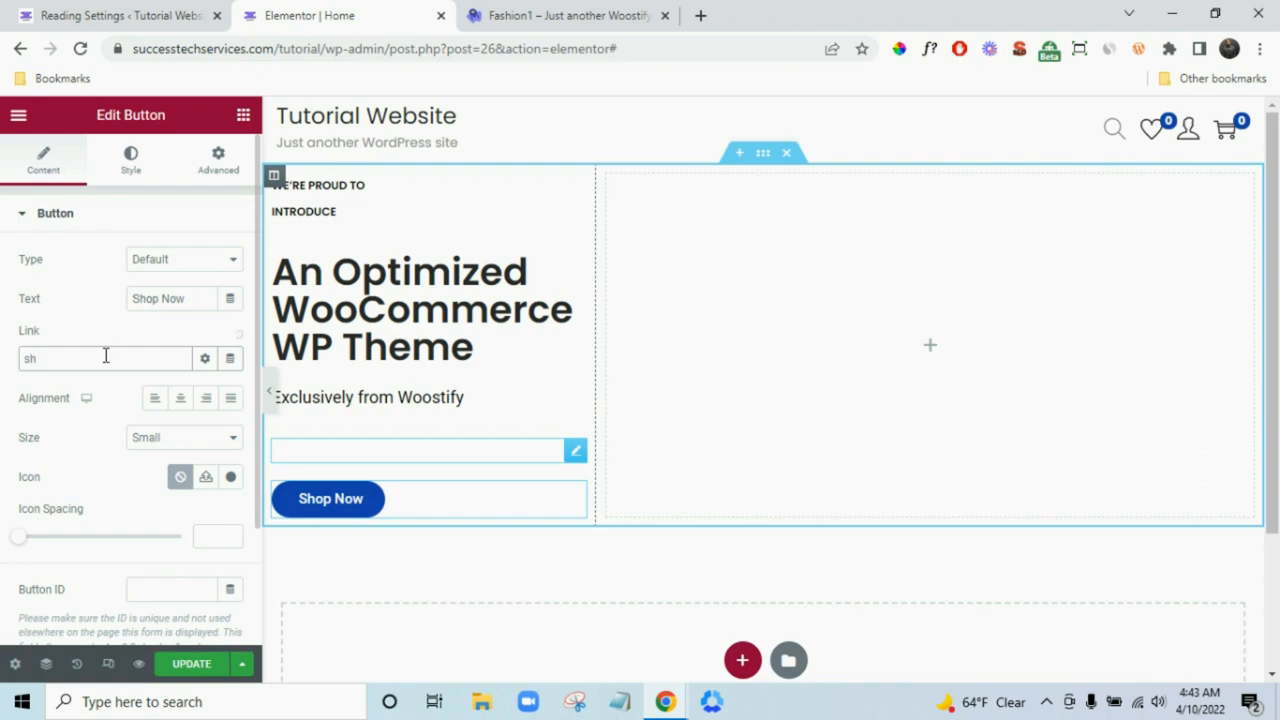
{"action": "type", "text": "shop"}
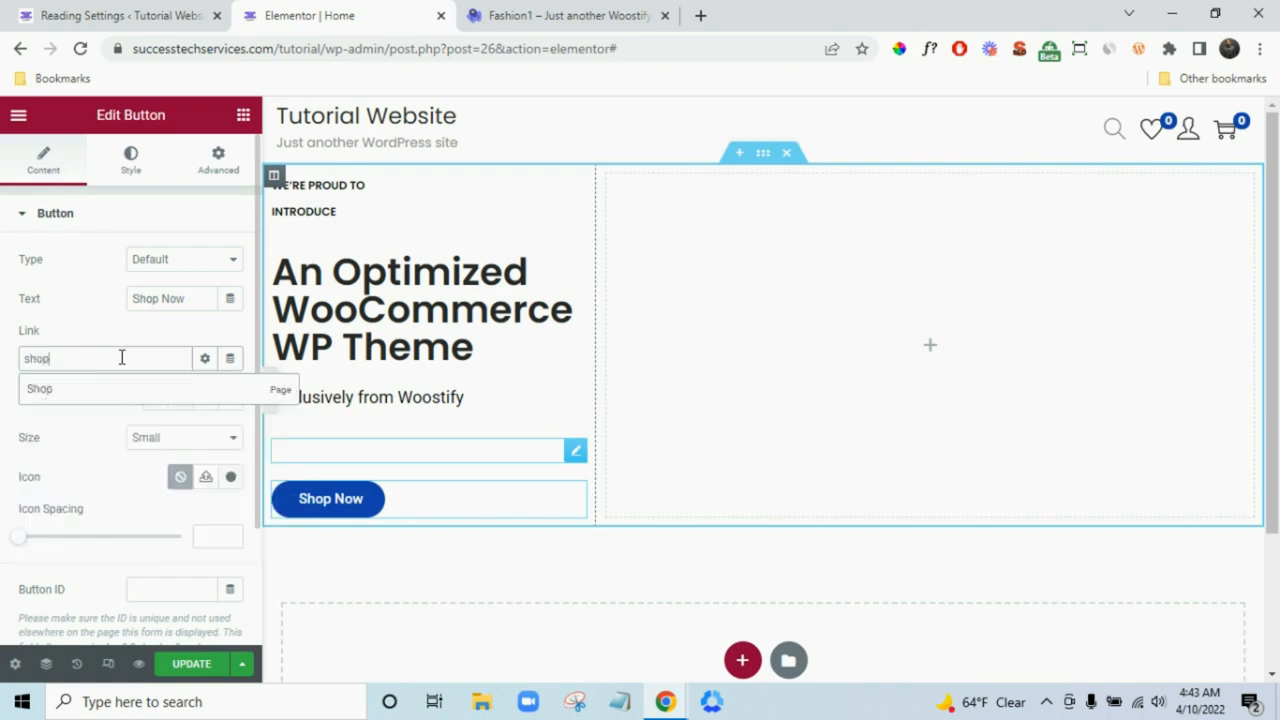
{"action": "left_click", "coordinate": [114, 390]}
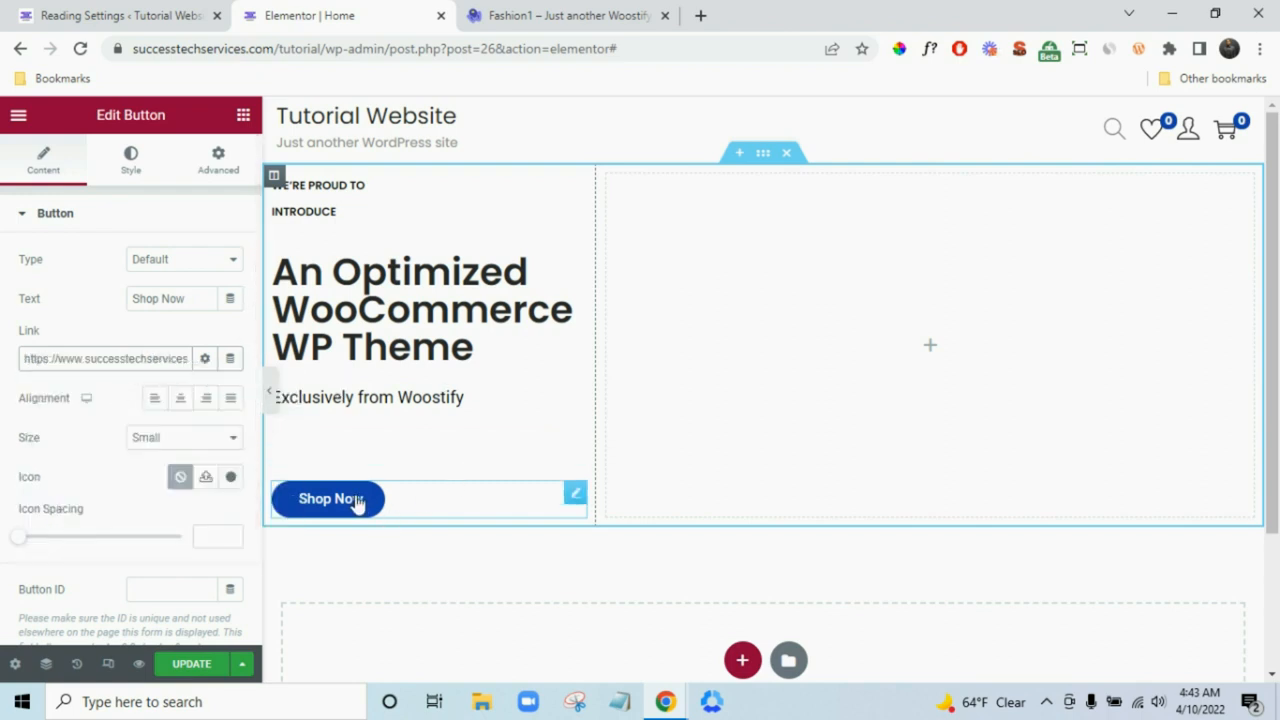
- Try Medium button size, then set it back to Small, comparing with the demo
{"action": "left_click", "coordinate": [505, 18]}
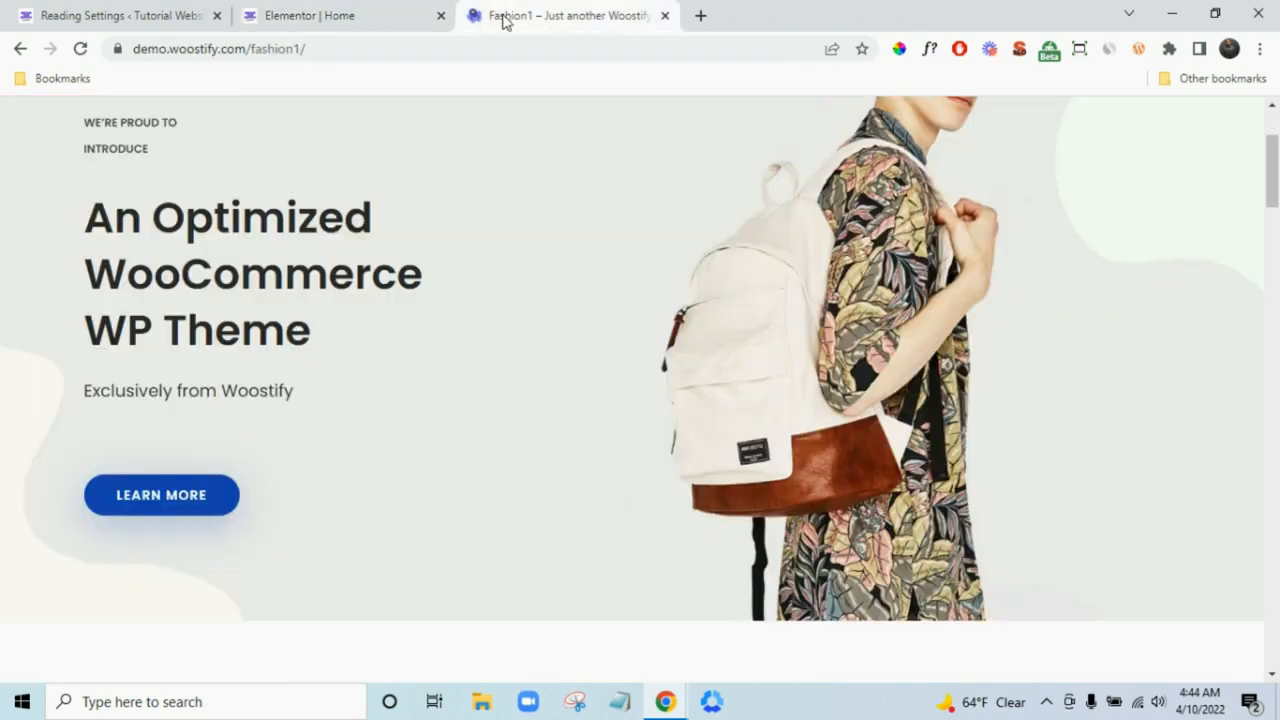
{"action": "left_click", "coordinate": [366, 12]}
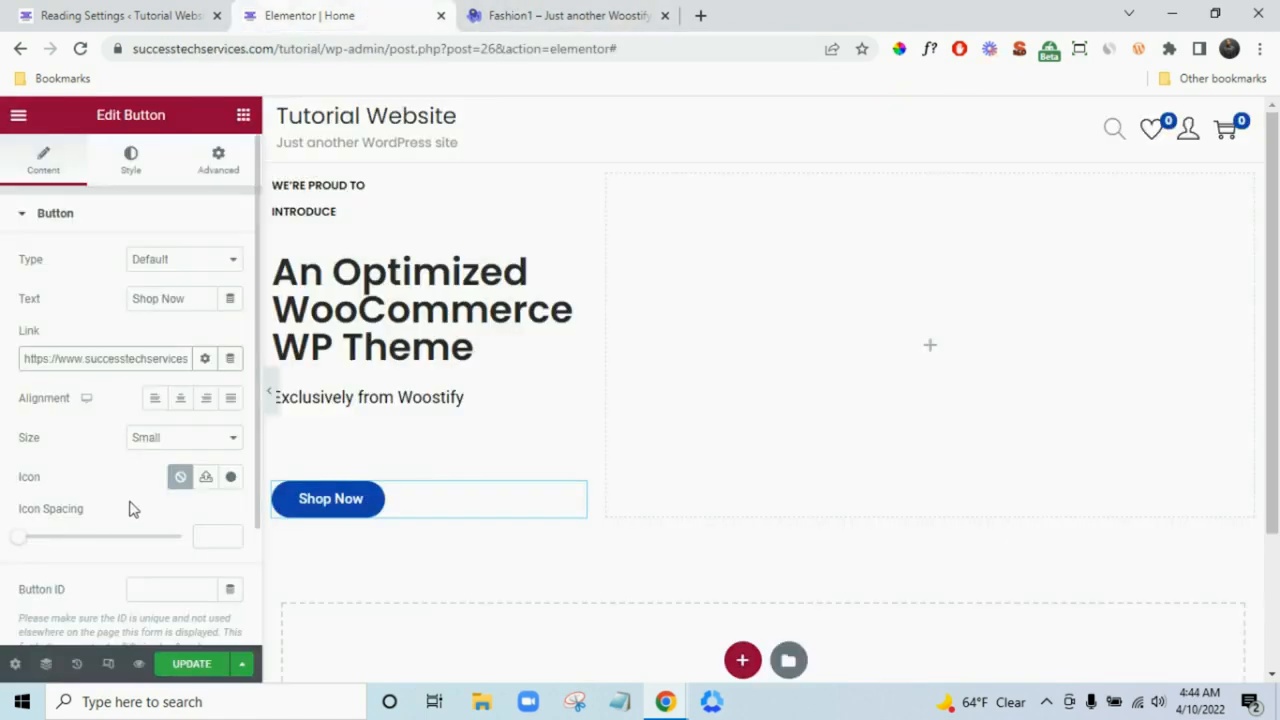
{"action": "left_click", "coordinate": [194, 440]}
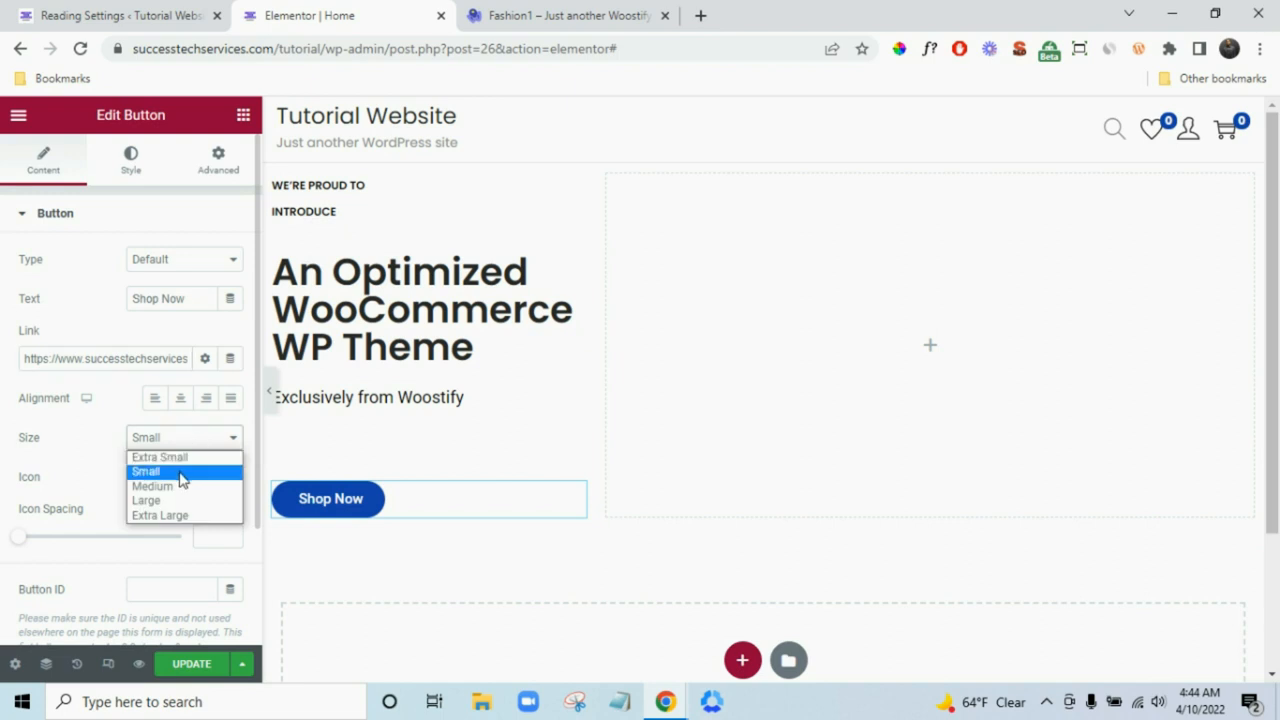
{"action": "left_click", "coordinate": [176, 488]}
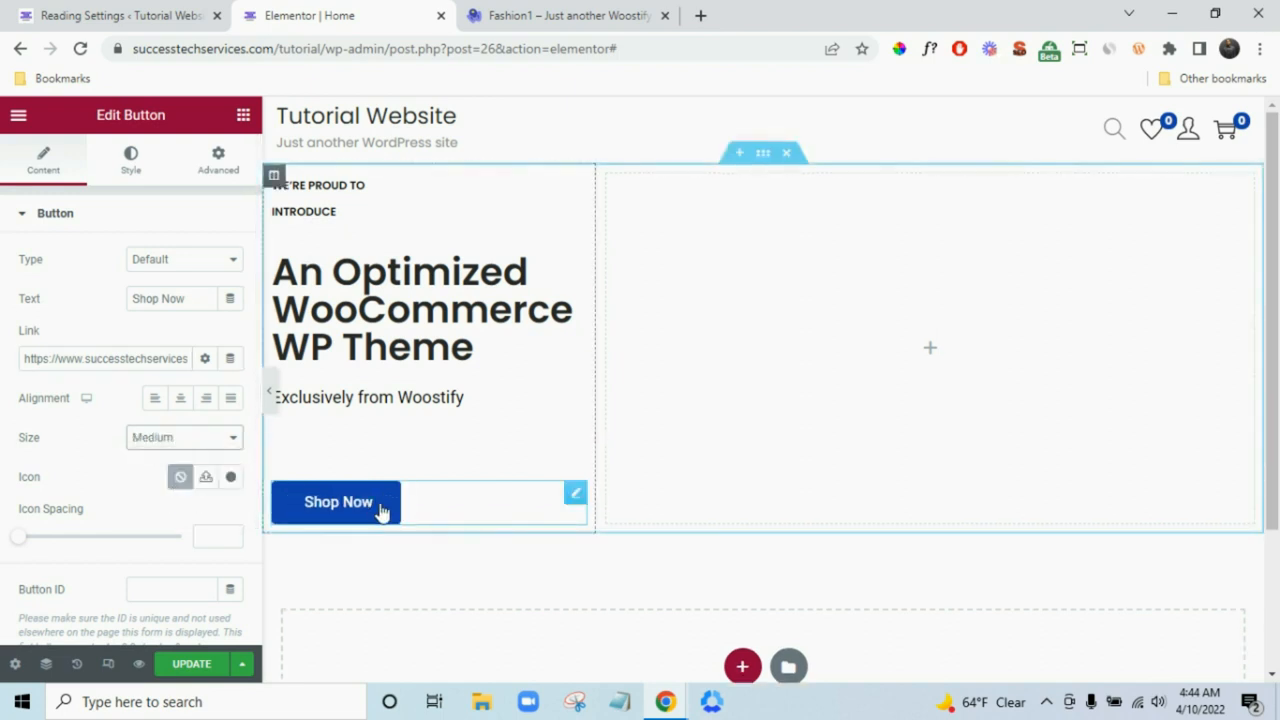
{"action": "left_click", "coordinate": [182, 440]}
{"action": "left_click", "coordinate": [191, 472]}
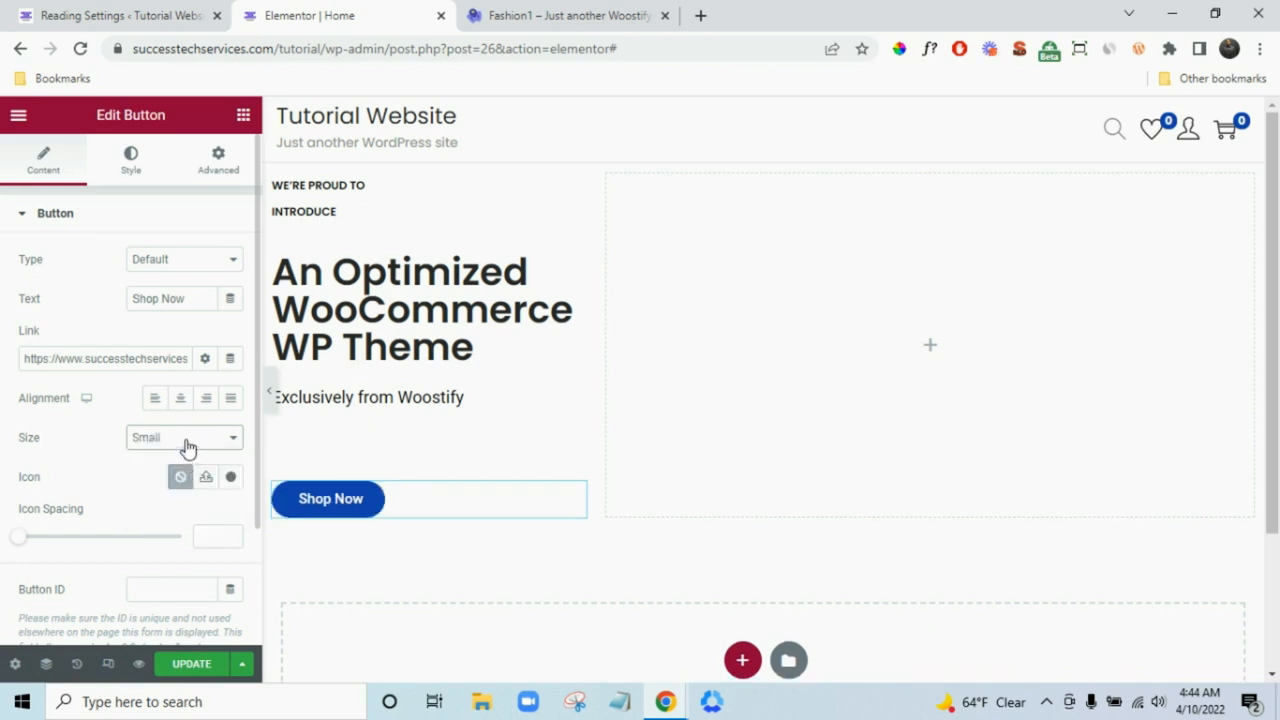
{"action": "left_click", "coordinate": [508, 14]}
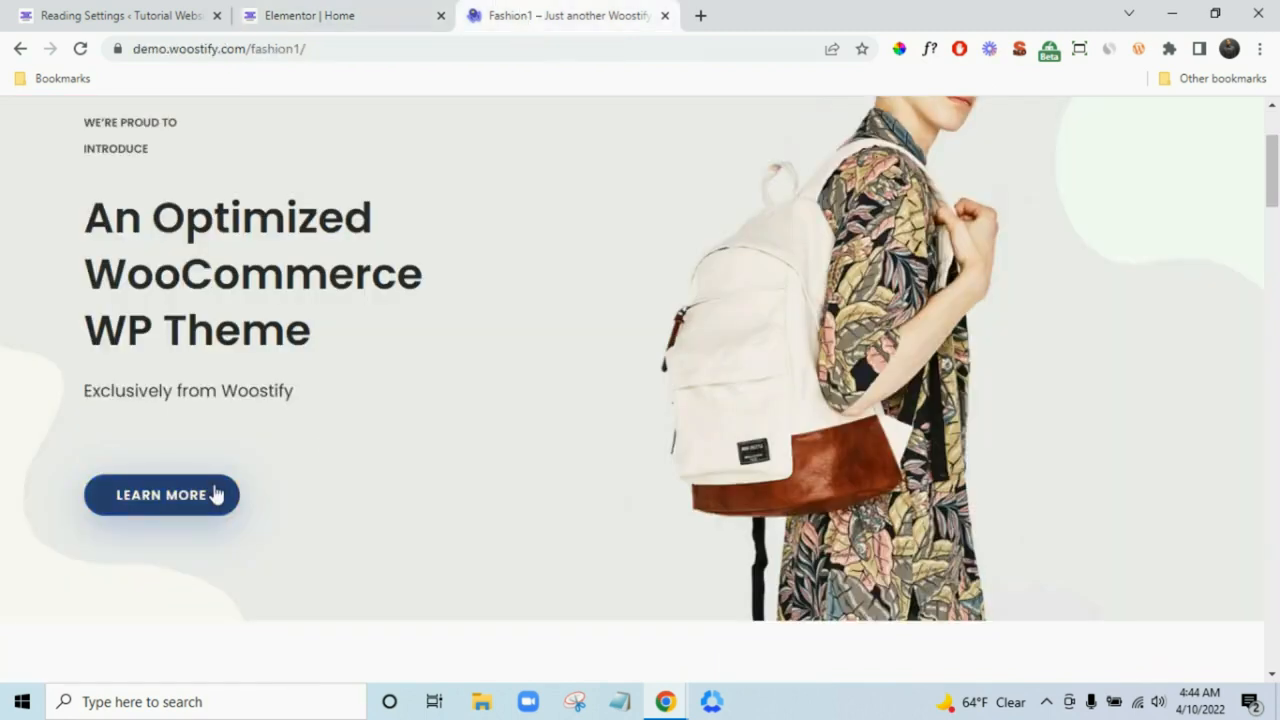
{"action": "left_click", "coordinate": [395, 12]}
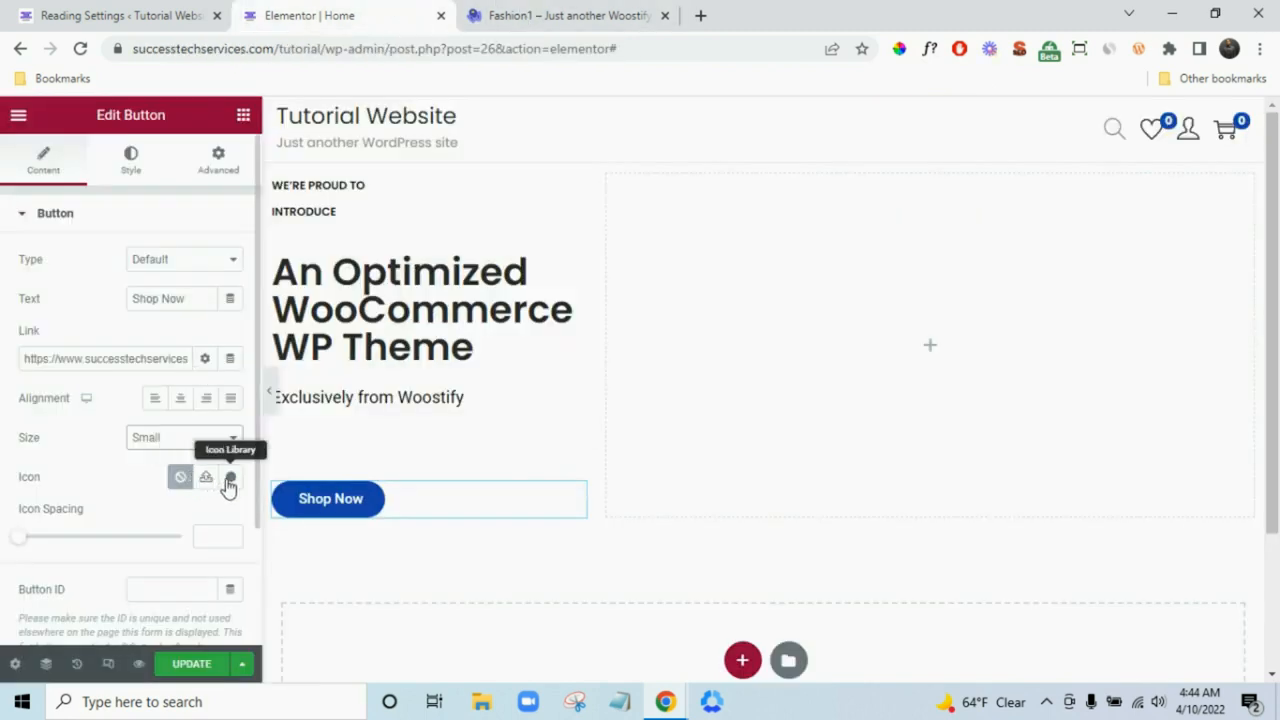
- Insert the Shopping Bag icon from the icon library, searched as 'bag', into the Shop Now button
{"action": "left_click", "coordinate": [230, 479]}
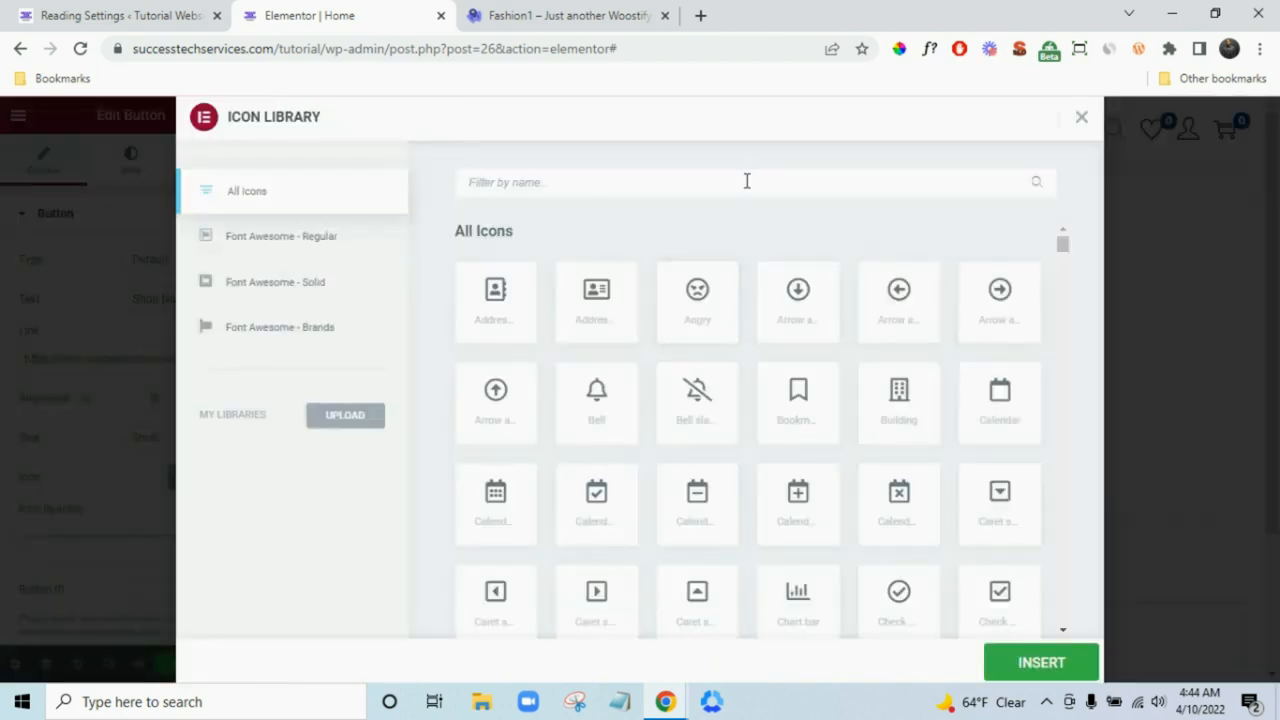
{"action": "type", "text": "bag"}
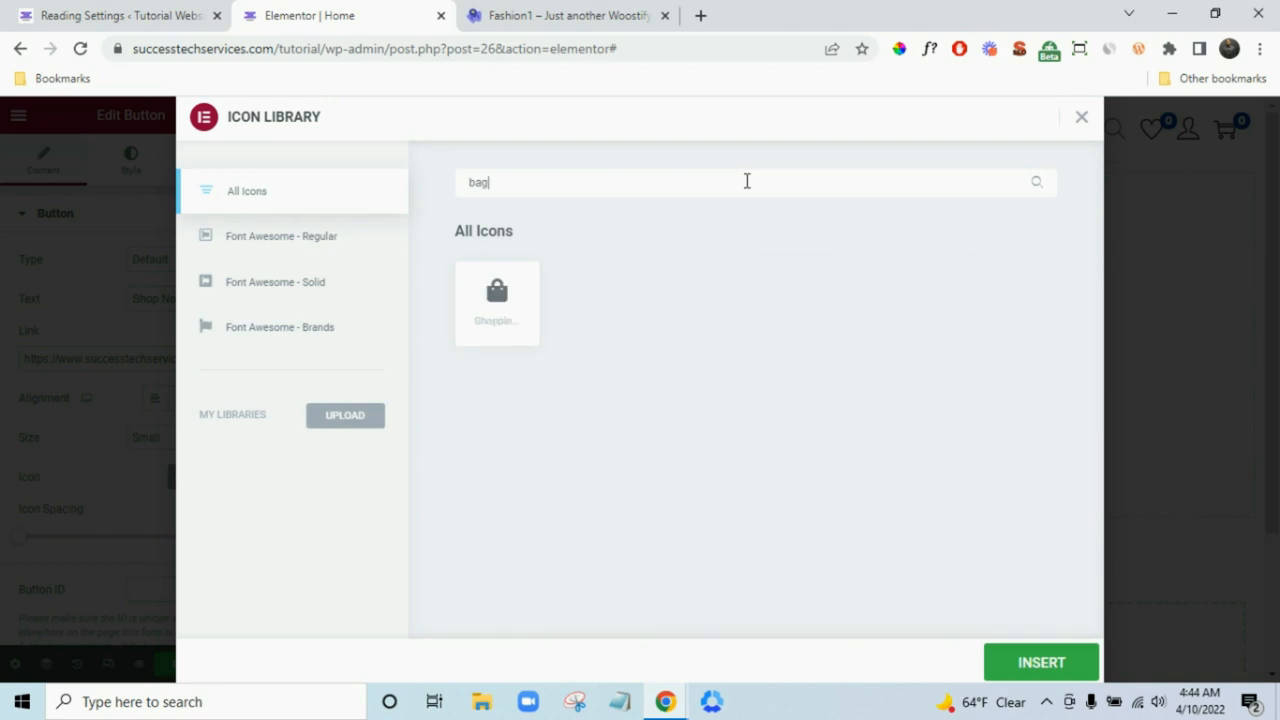
{"action": "left_click", "coordinate": [526, 328]}
{"action": "left_click", "coordinate": [1090, 670]}
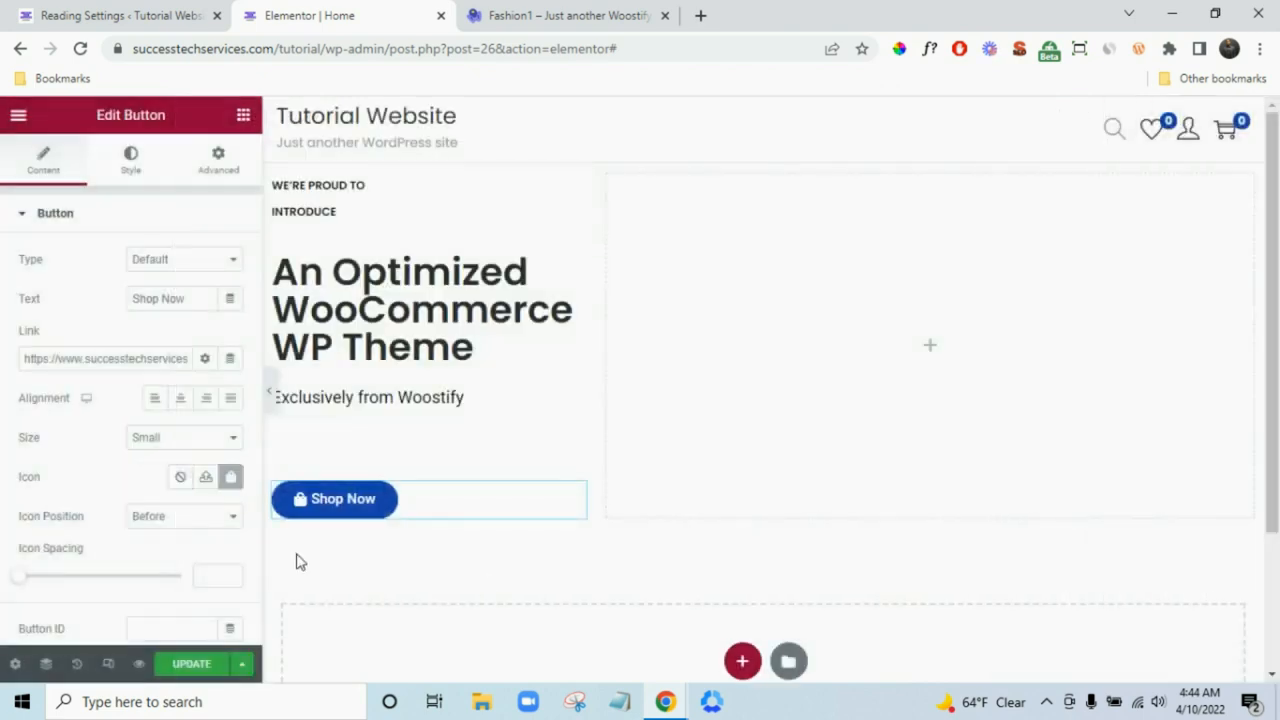
- Place the bag icon after the button text with icon spacing 5
{"action": "left_click", "coordinate": [190, 519]}
{"action": "left_click", "coordinate": [195, 551]}
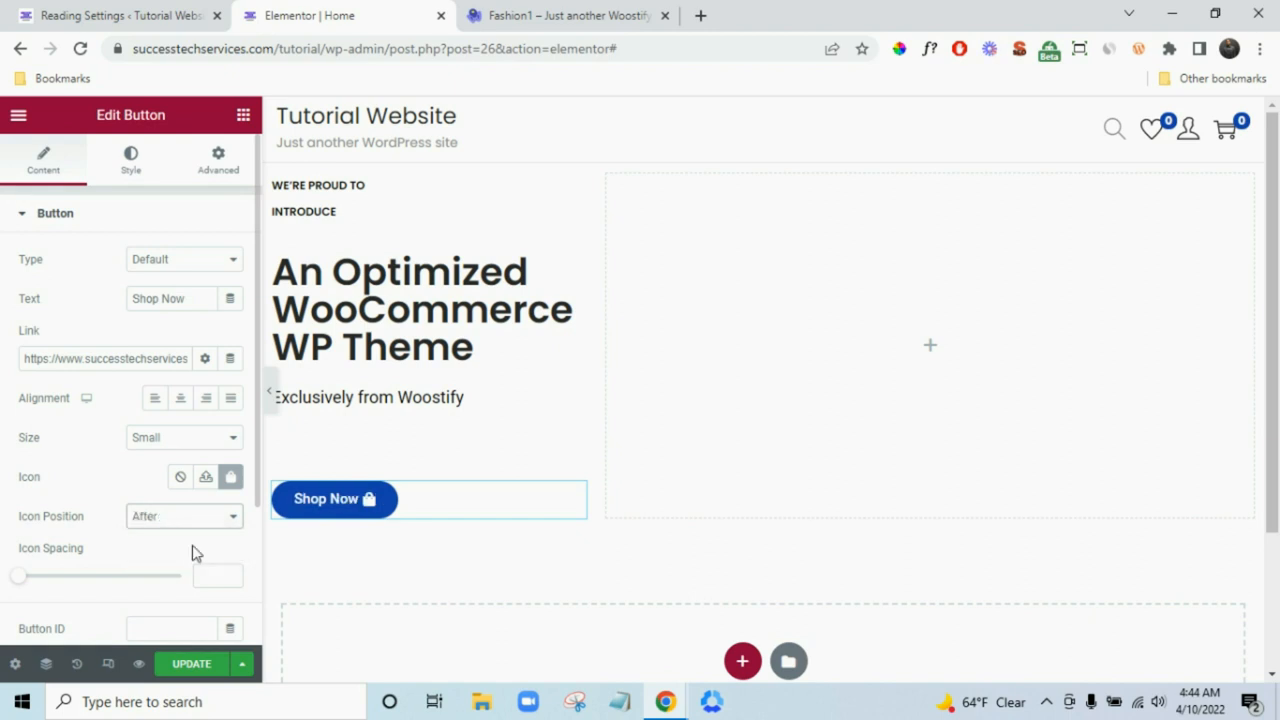
{"action": "left_click_drag", "start_coordinate": [16, 583], "coordinate": [30, 585]}
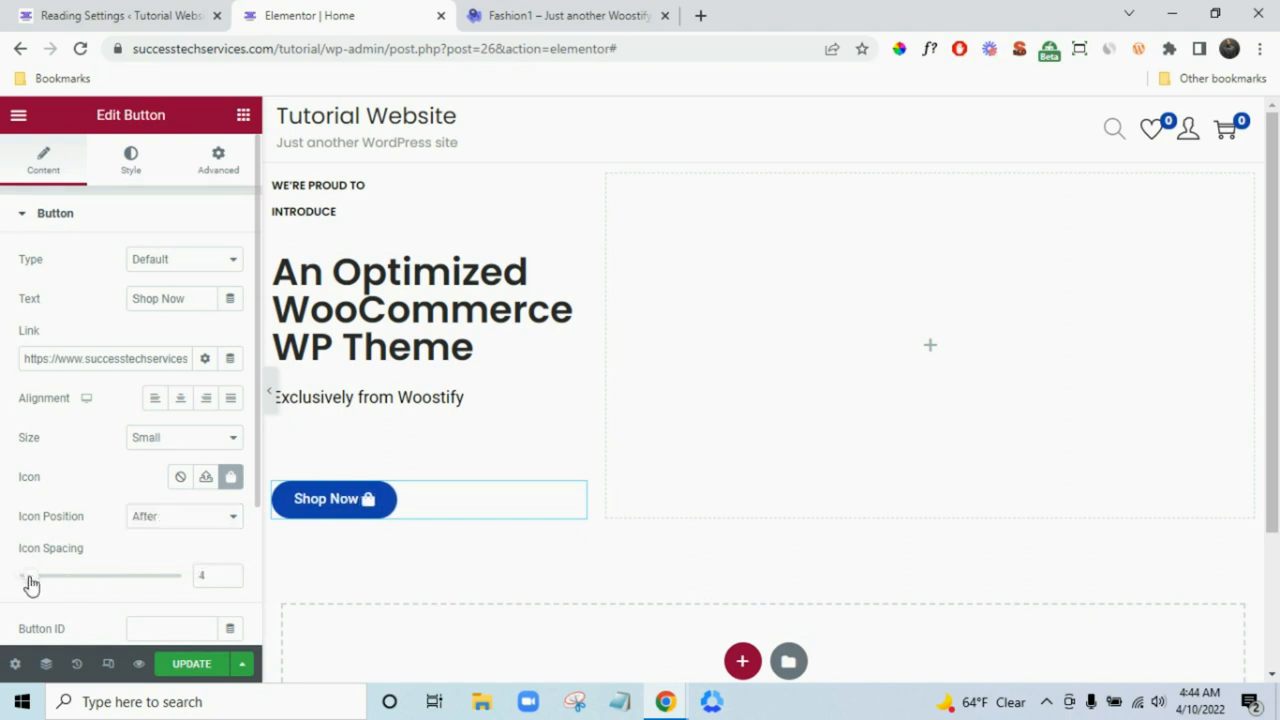
{"action": "left_click", "coordinate": [230, 572]}
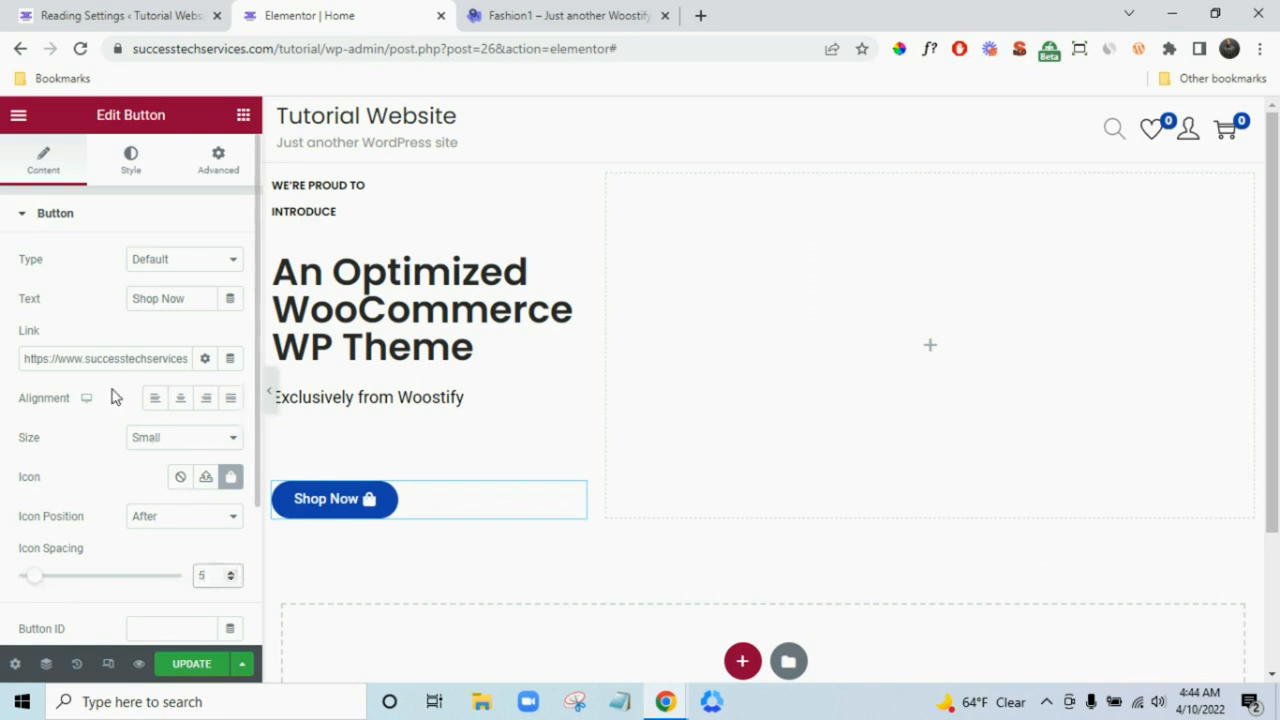
{"action": "scroll", "coordinate": [112, 397], "scroll_direction": "down", "scroll_amount": 2}
{"action": "scroll", "coordinate": [117, 466], "scroll_direction": "up", "scroll_amount": 2}
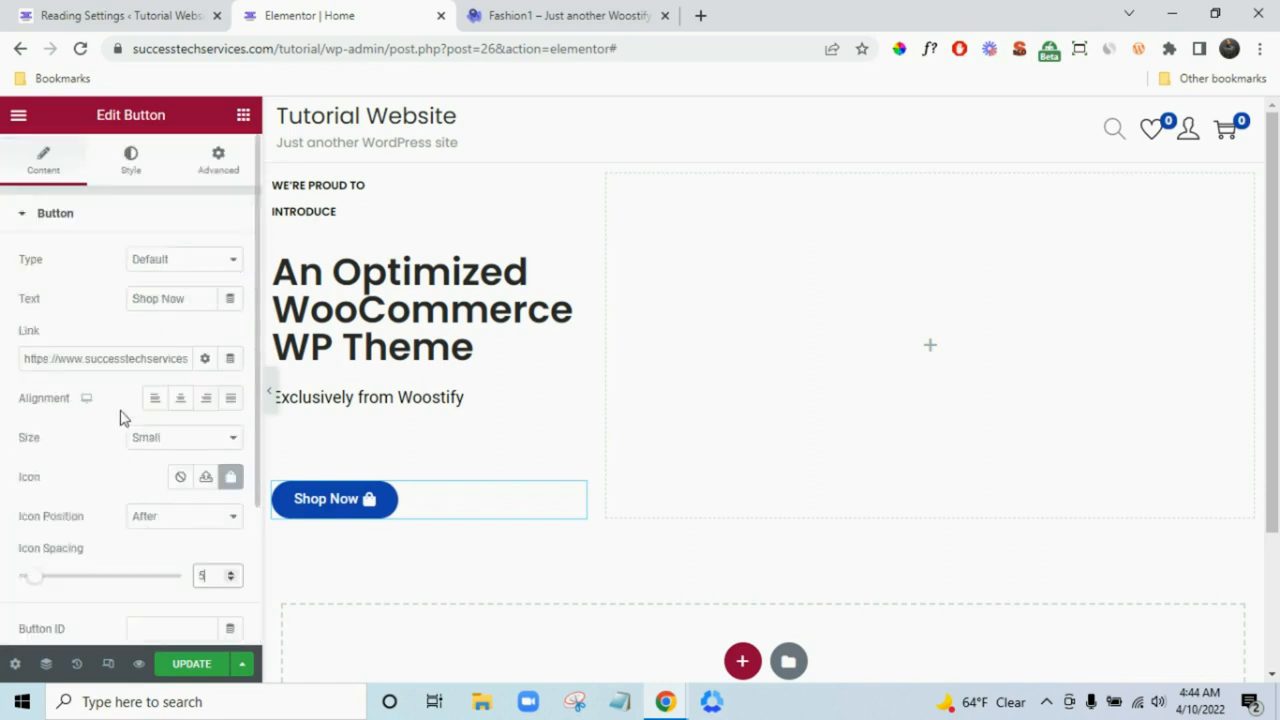
- Set the Shop Now button's typography to the Poppins global font
{"action": "left_click", "coordinate": [130, 172]}
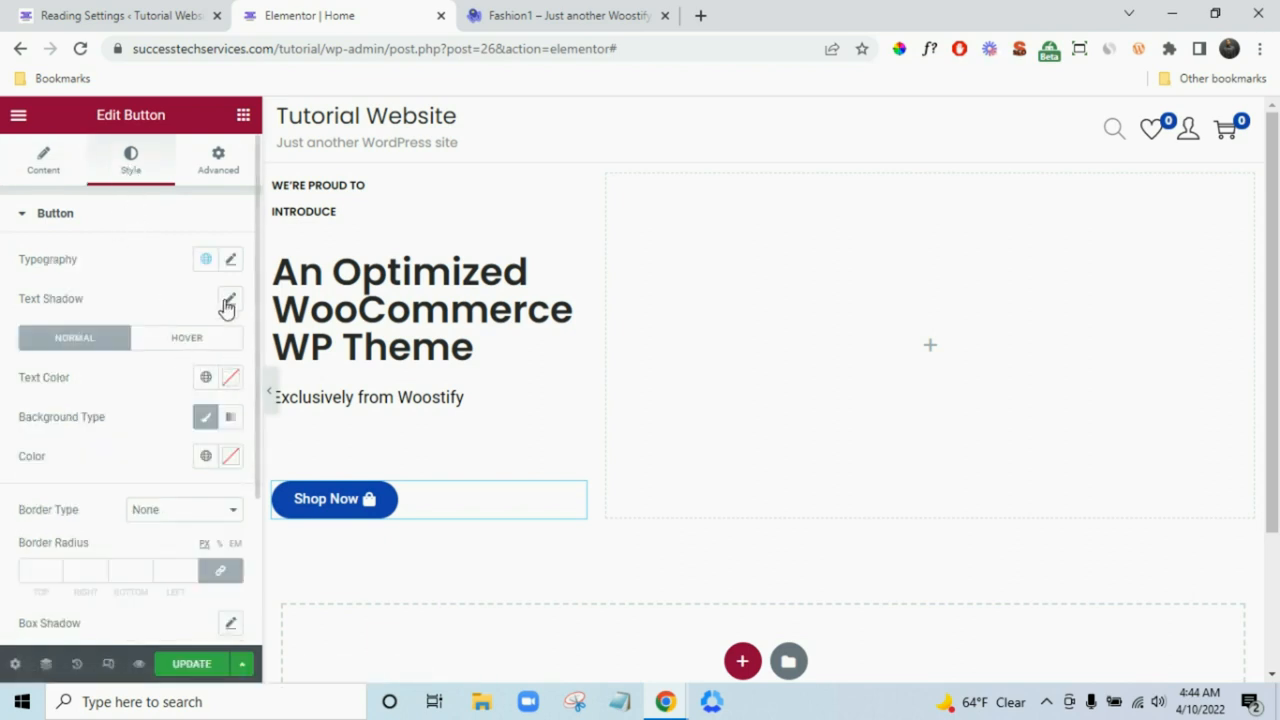
{"action": "left_click", "coordinate": [206, 260]}
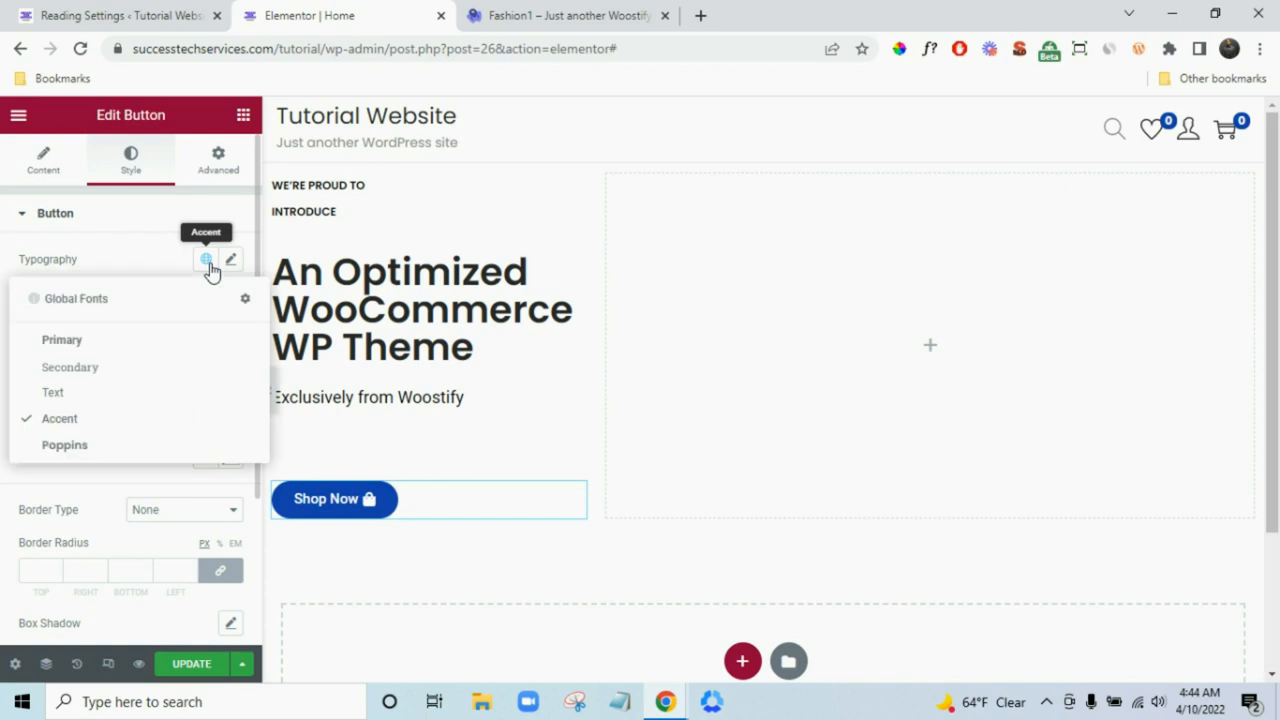
{"action": "left_click", "coordinate": [119, 447]}
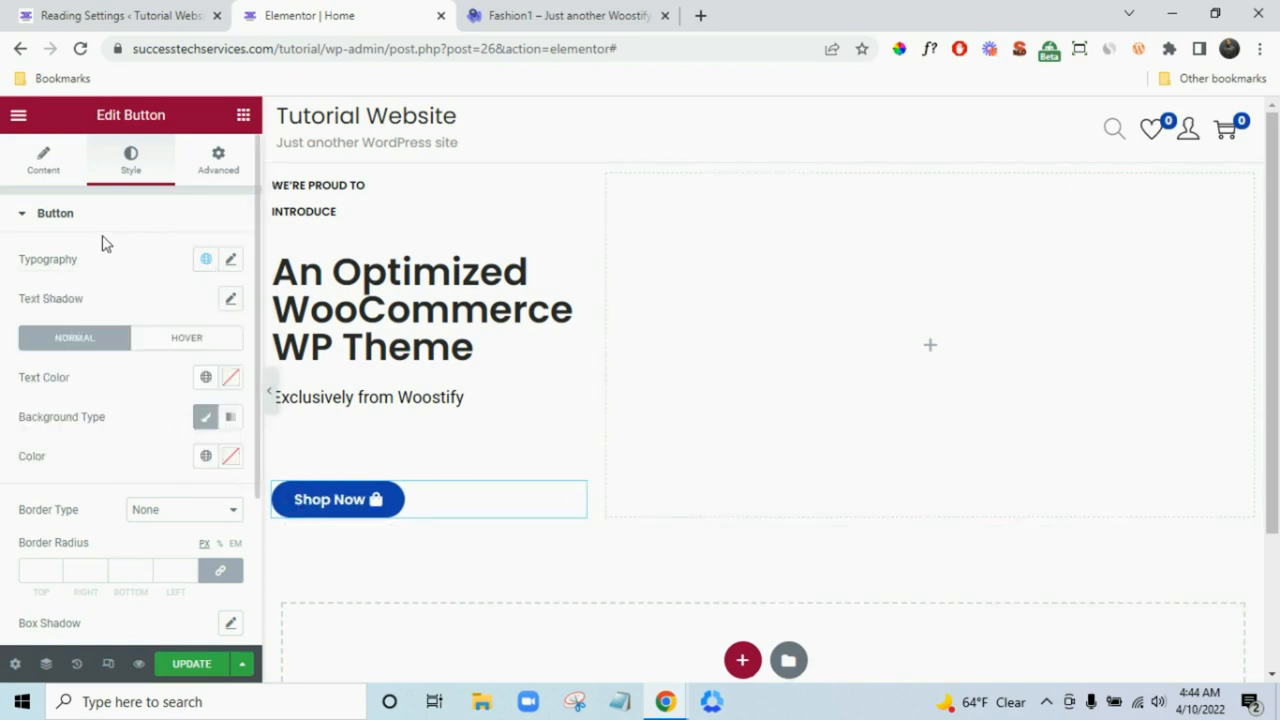
- Compare the styled button against the Fashion1 demo page, switching between the two tabs
{"action": "left_click", "coordinate": [561, 12]}
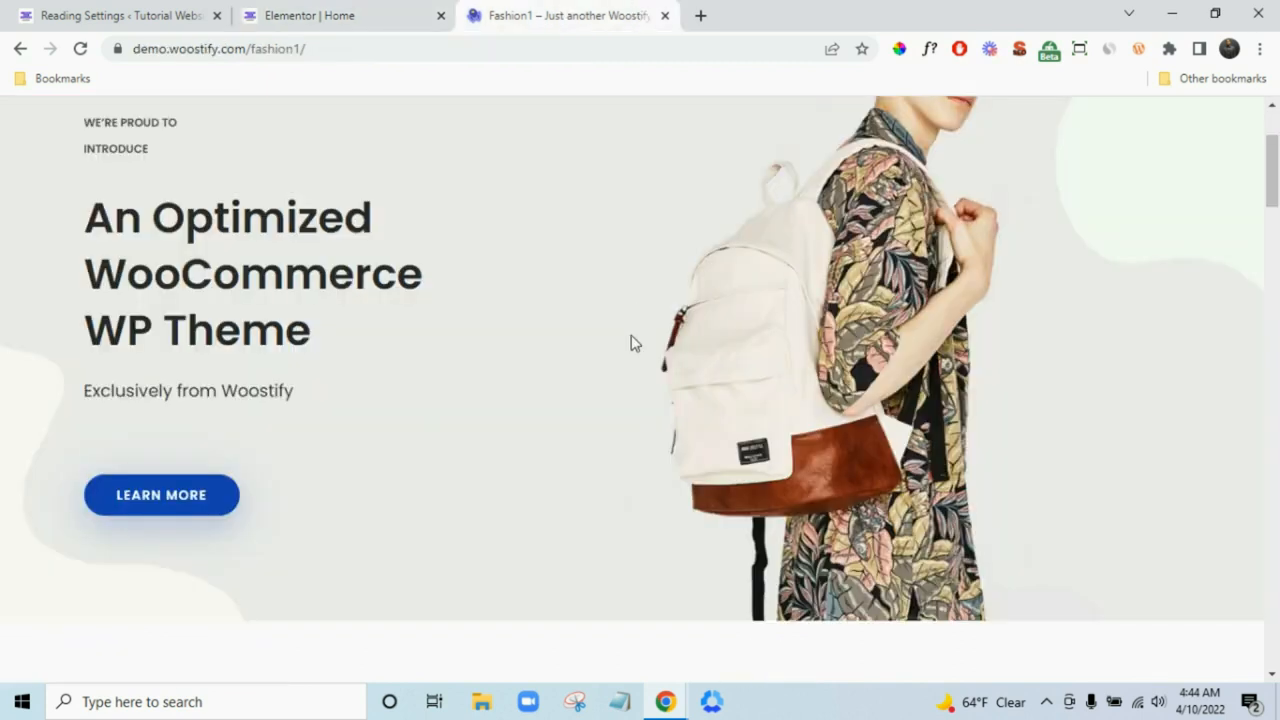
{"action": "left_click", "coordinate": [424, 10]}
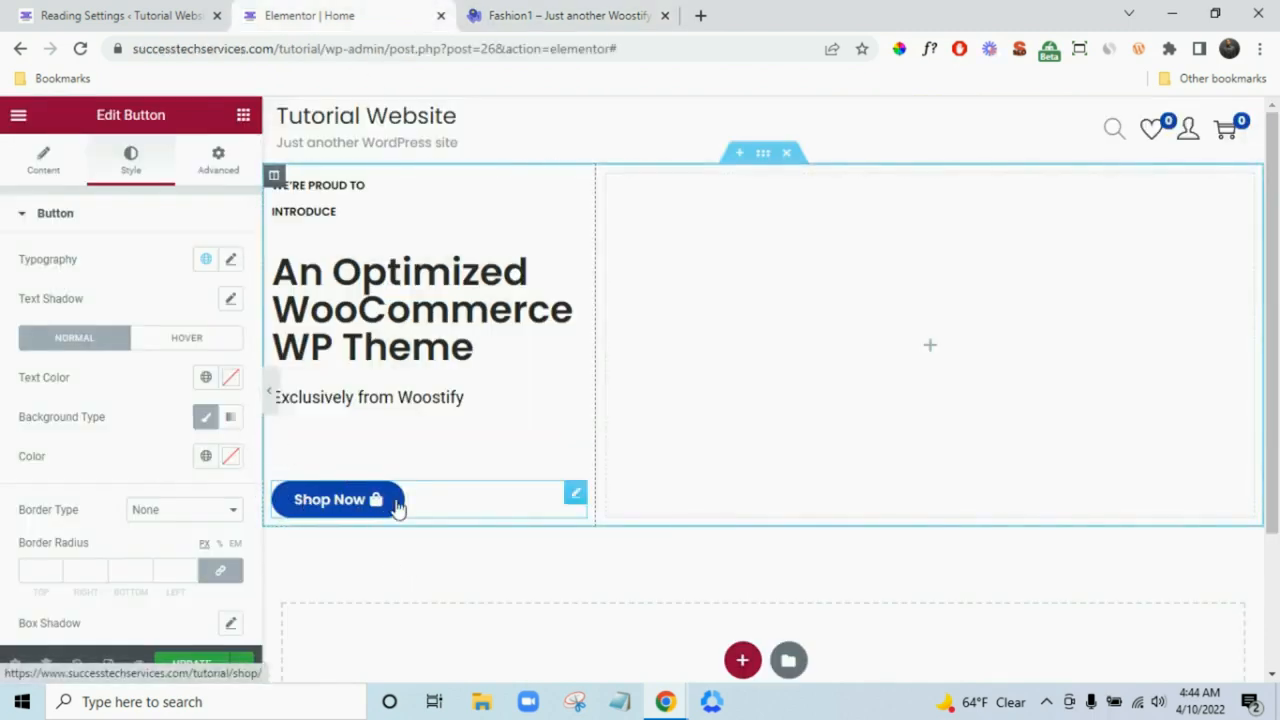
{"action": "left_click", "coordinate": [652, 8]}
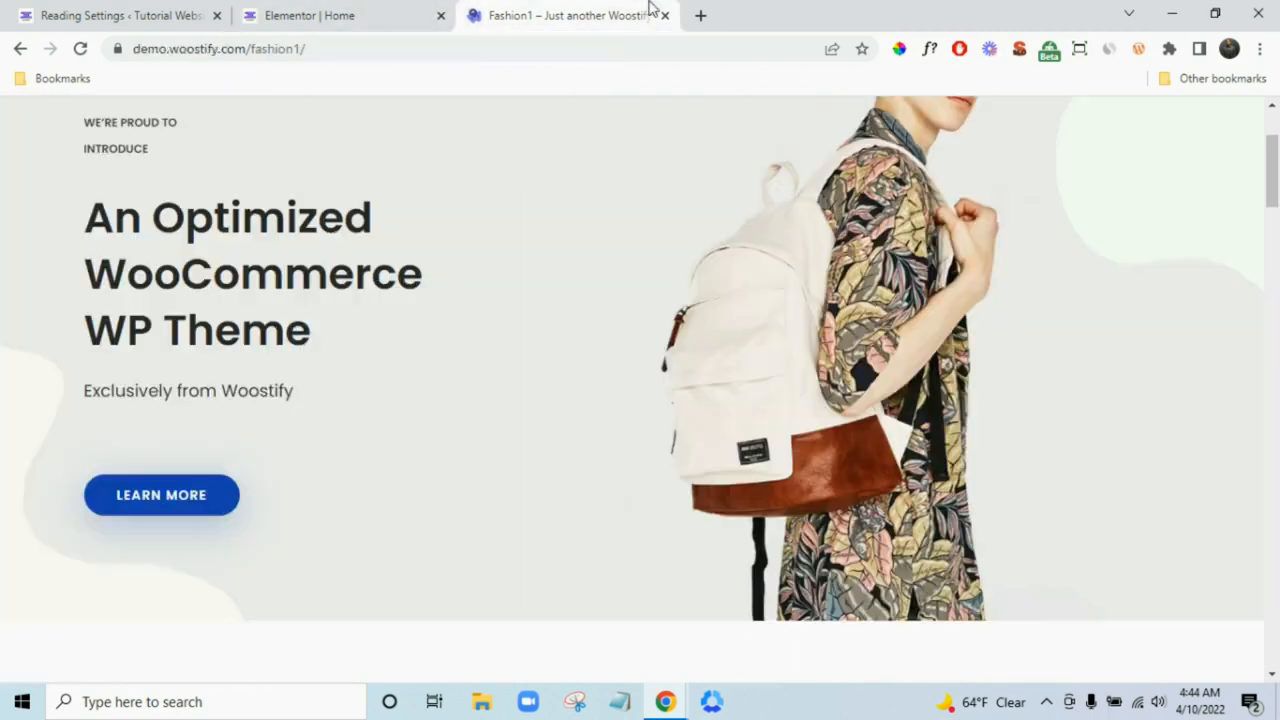
{"action": "left_click", "coordinate": [346, 12]}
- Check the button's hover background colour value, then return to the Fashion1 demo page
{"action": "left_click", "coordinate": [190, 339]}
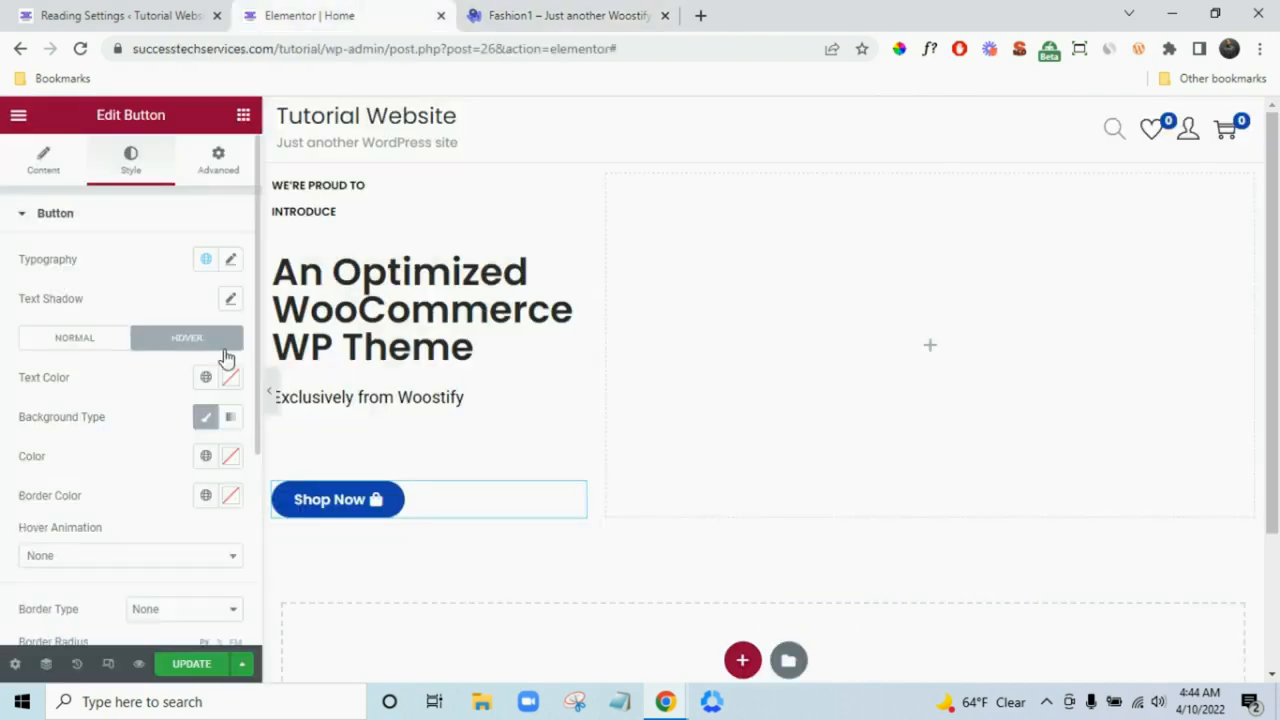
{"action": "left_click", "coordinate": [232, 460]}
{"action": "left_click_drag", "start_coordinate": [180, 409], "coordinate": [136, 412]}
{"action": "left_click", "coordinate": [565, 16]}
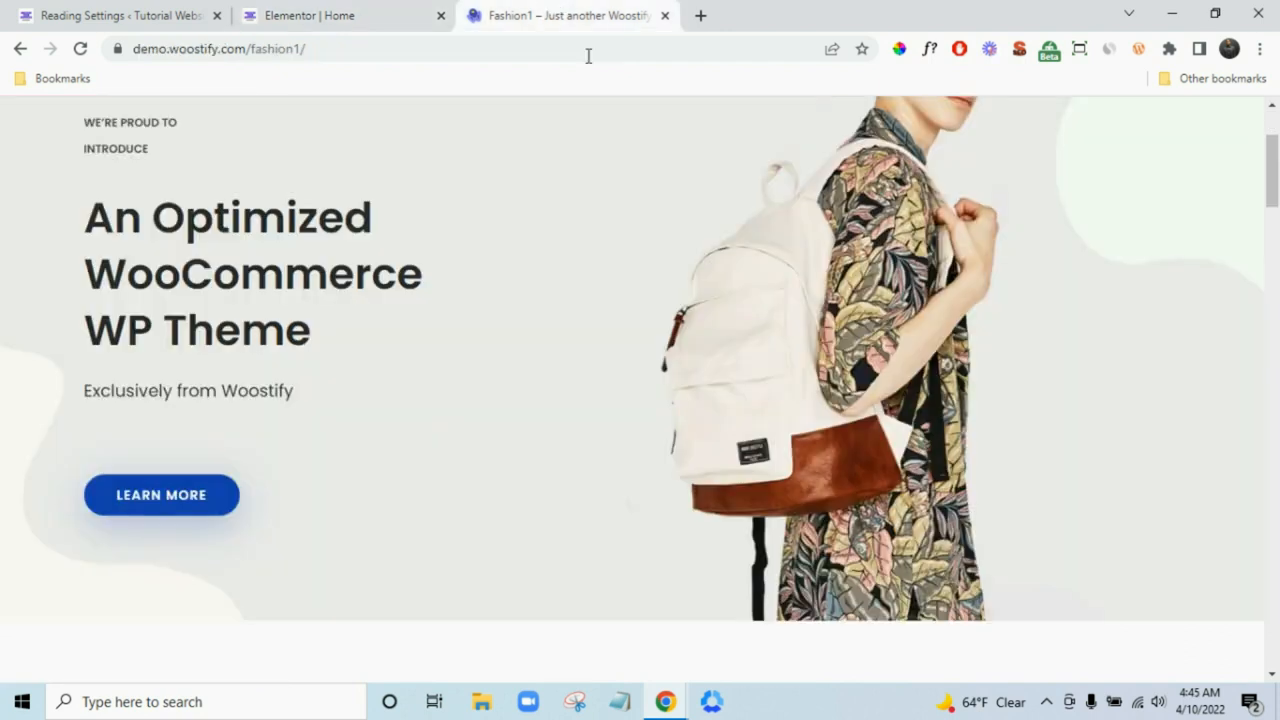
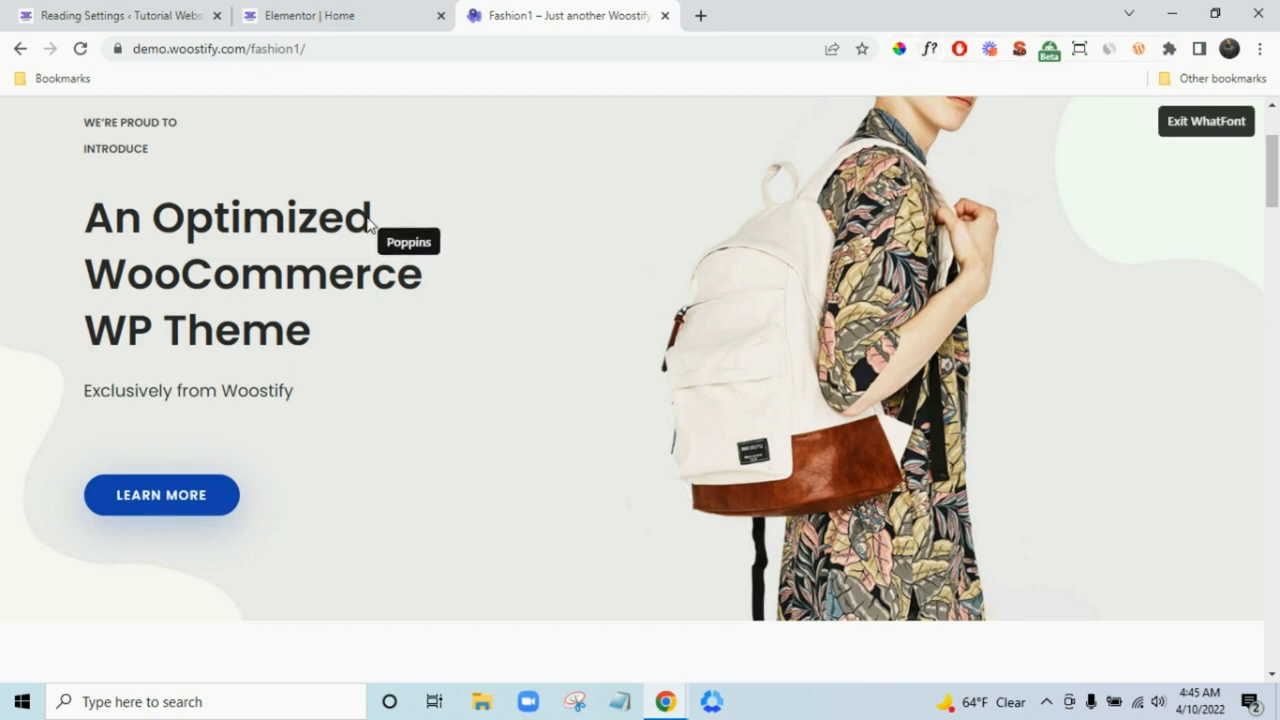
- Sample the demo heading's dark grey #2B2B2B and paste it as the button's hover background colour
{"action": "left_click", "coordinate": [1200, 122]}
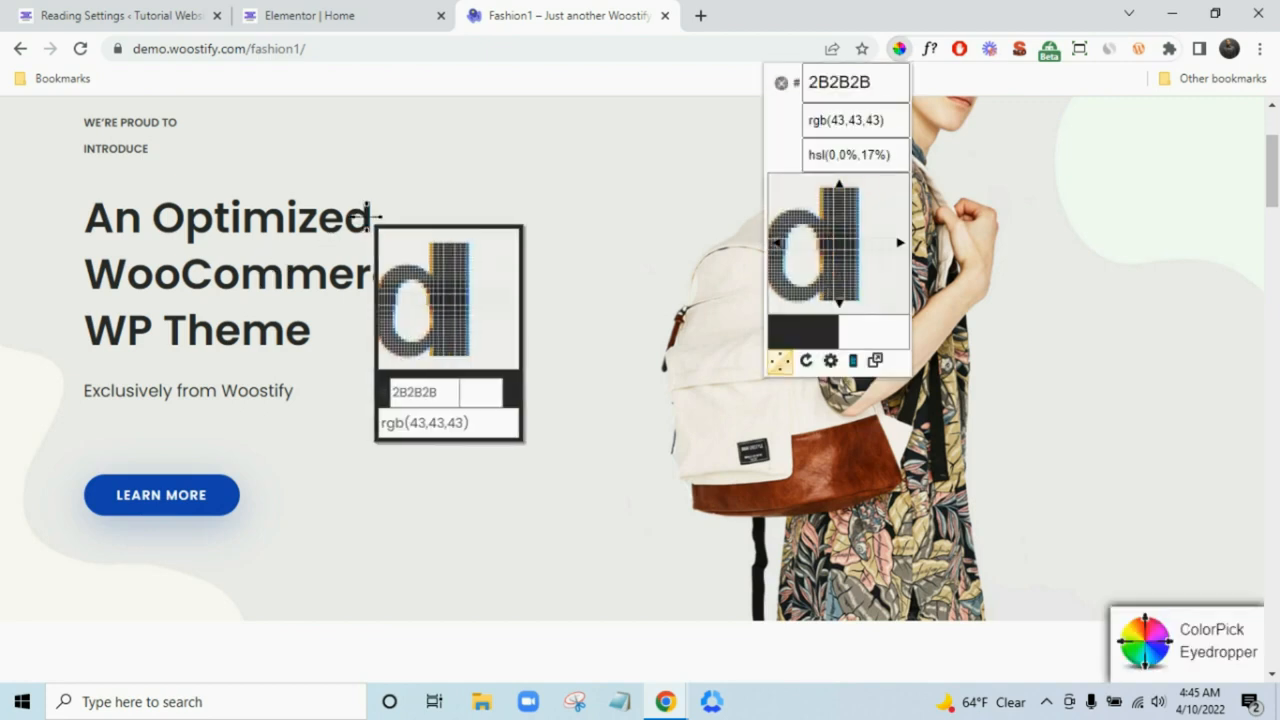
{"action": "left_click", "coordinate": [366, 216]}
{"action": "key", "text": "ctrl+c"}
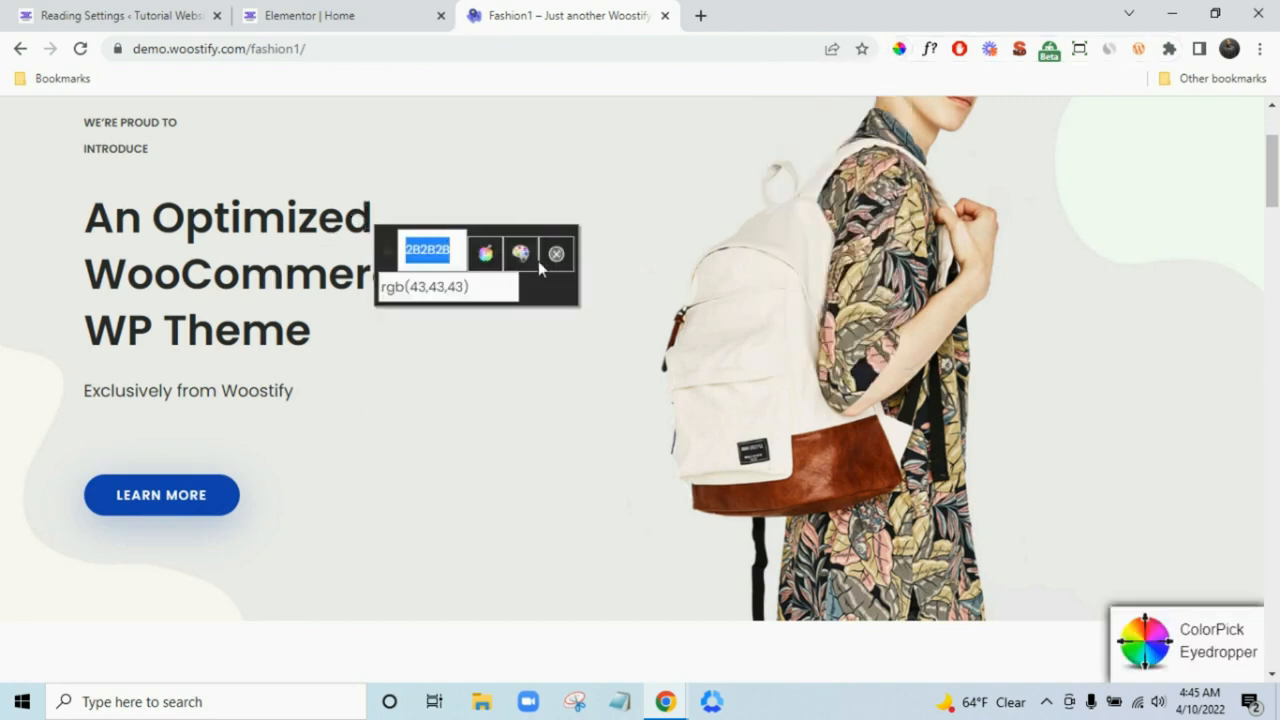
{"action": "left_click", "coordinate": [380, 14]}
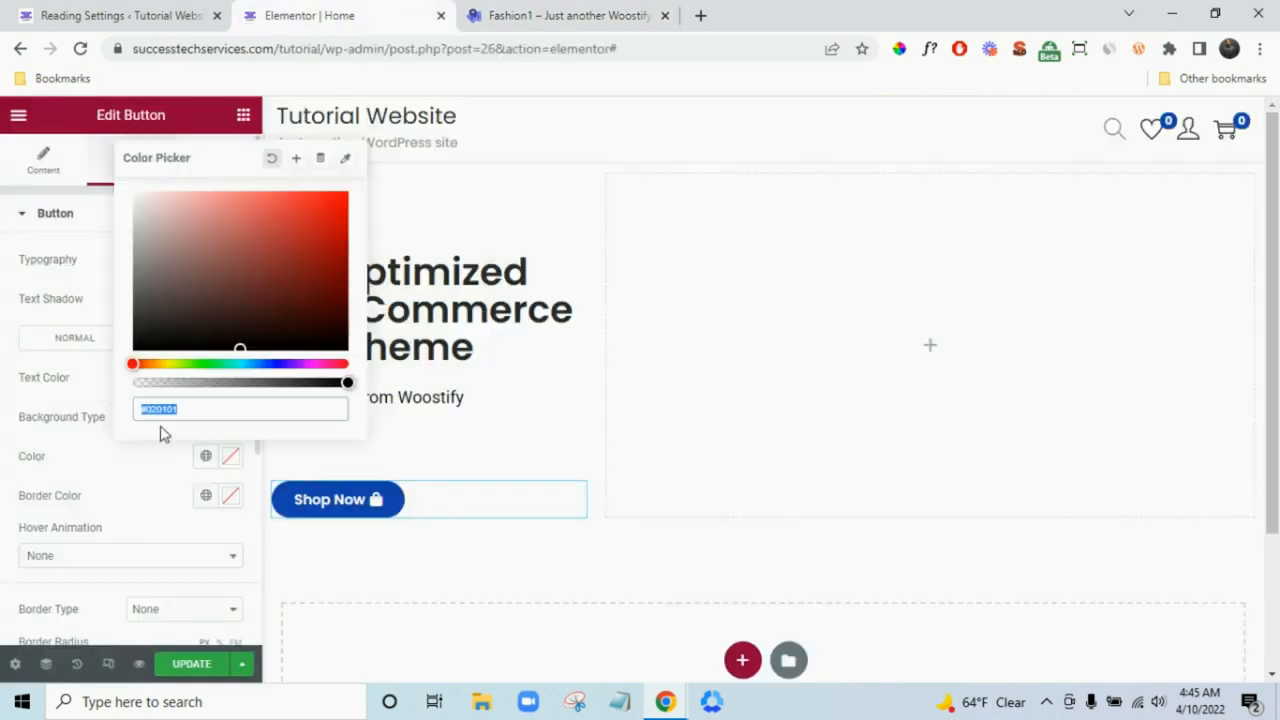
{"action": "key", "text": "ctrl+v"}
{"action": "left_click", "coordinate": [119, 460]}
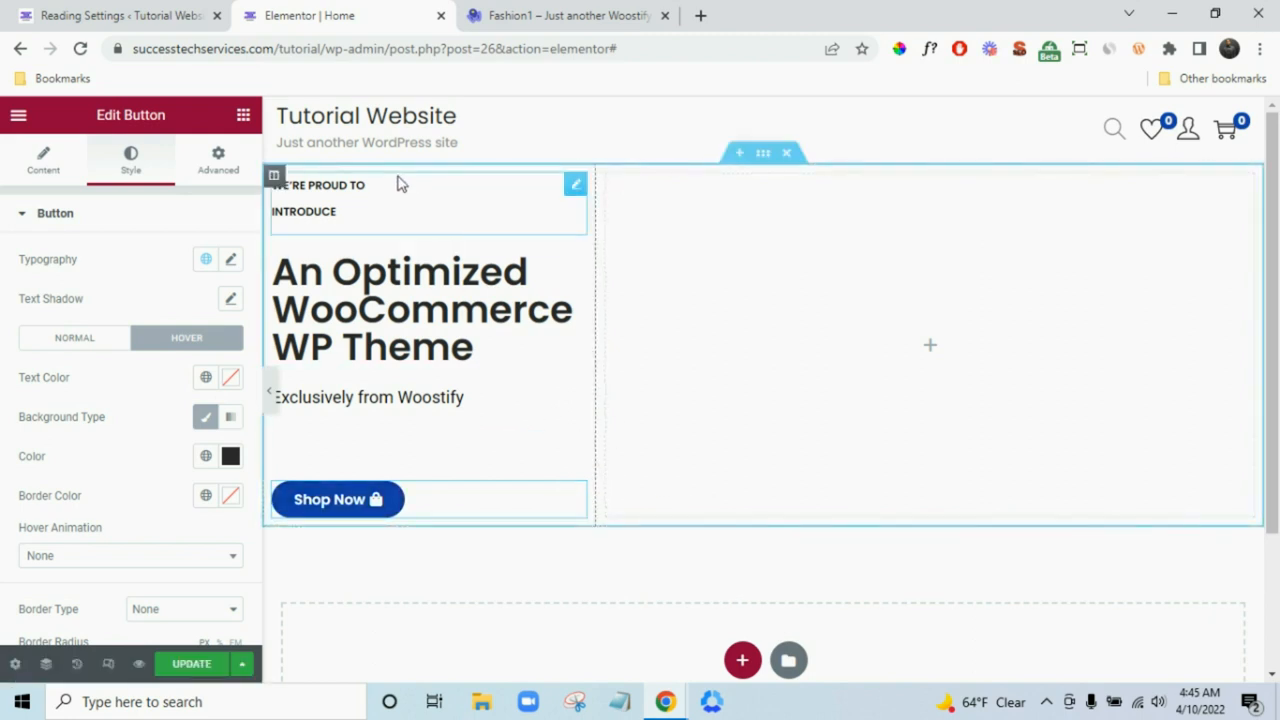
- Compare the restyled button with the Fashion1 demo, then bring up the widgets list
{"action": "left_click", "coordinate": [548, 14]}
{"action": "scroll", "coordinate": [434, 274], "scroll_direction": "up", "scroll_amount": 2}
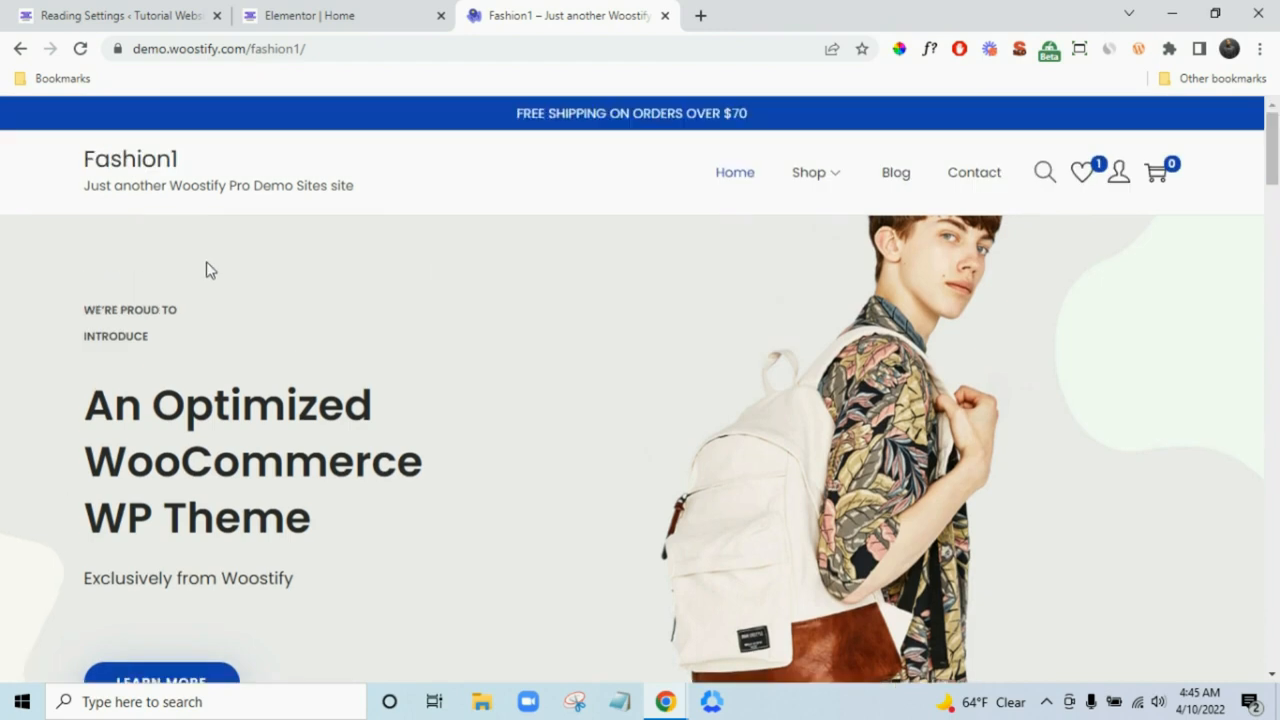
{"action": "left_click", "coordinate": [377, 8]}
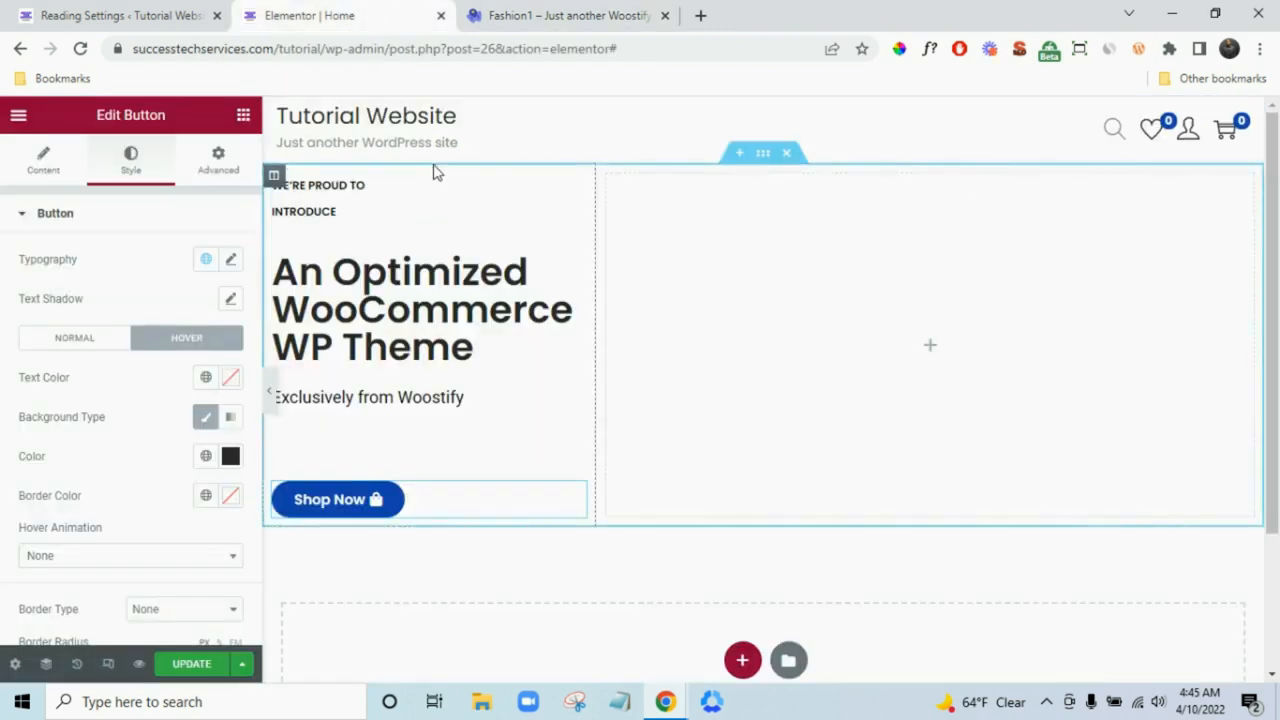
{"action": "left_click", "coordinate": [243, 117]}
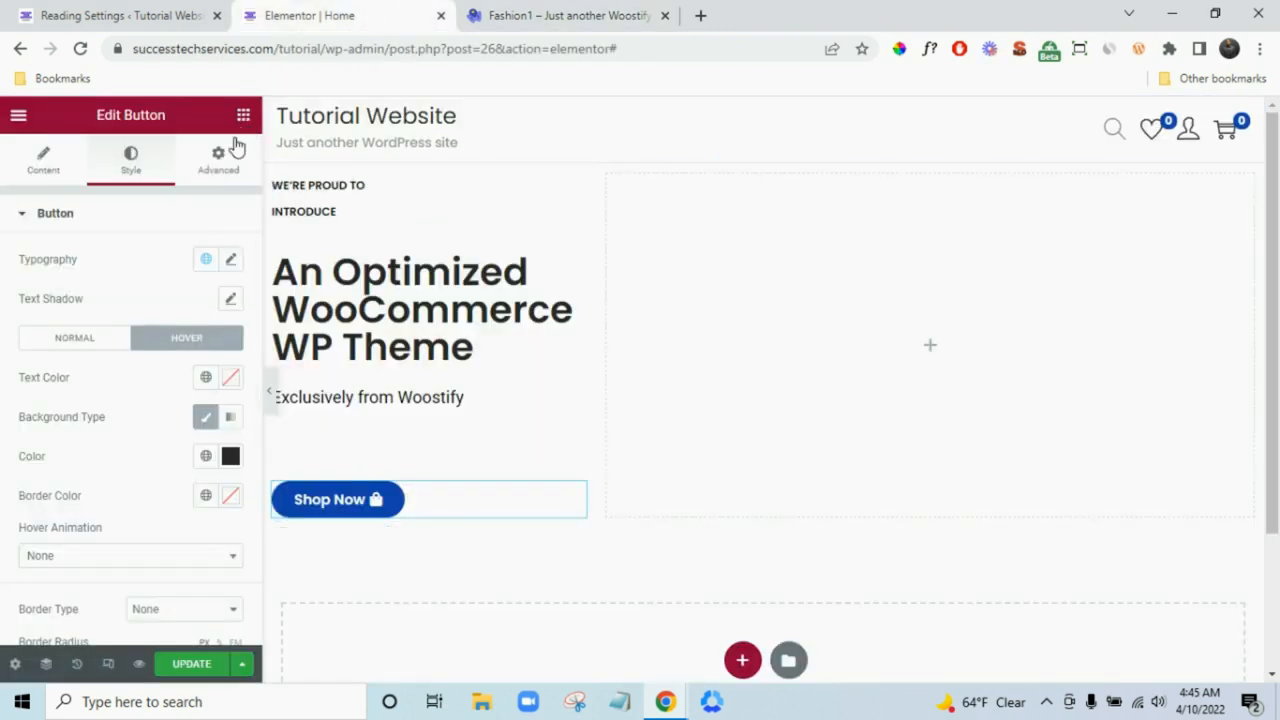
- Drop a Spacer above the WE'RE PROUD TO text, reduce its height from 50 to 25, and check the demo
{"action": "left_click_drag", "start_coordinate": [188, 608], "coordinate": [394, 180]}
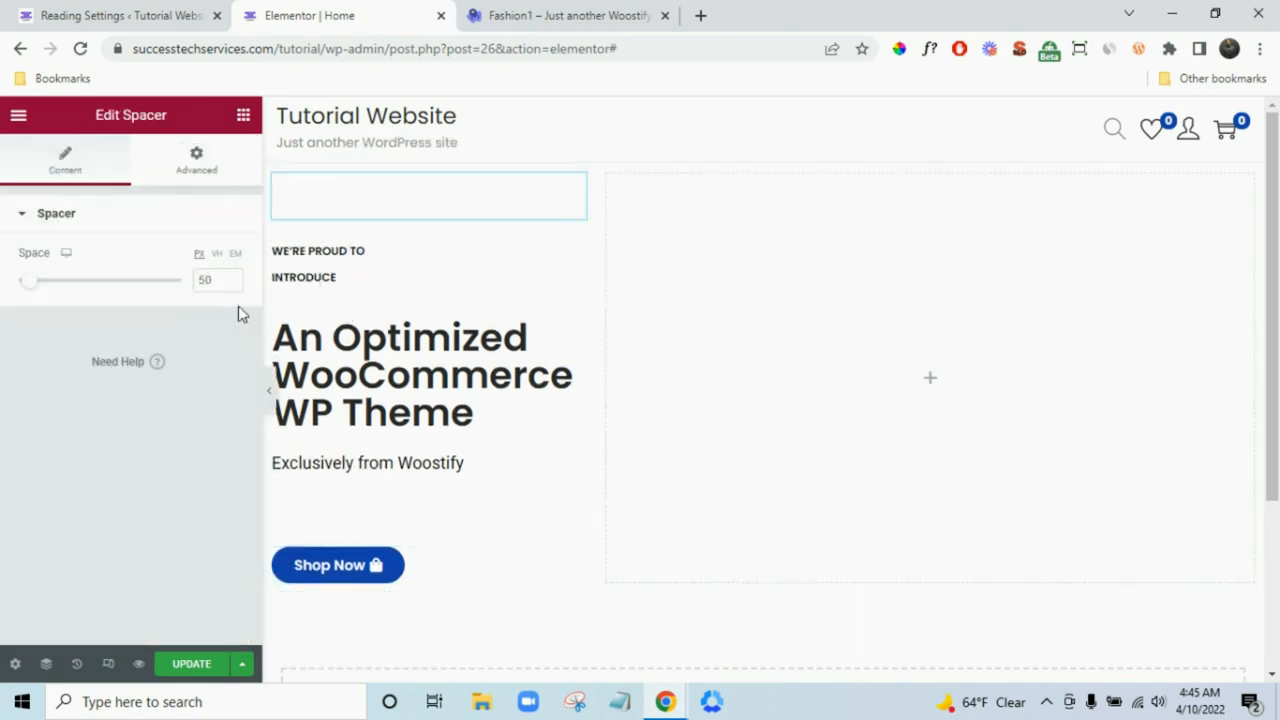
{"action": "double_click", "coordinate": [211, 286]}
{"action": "type", "text": "25"}
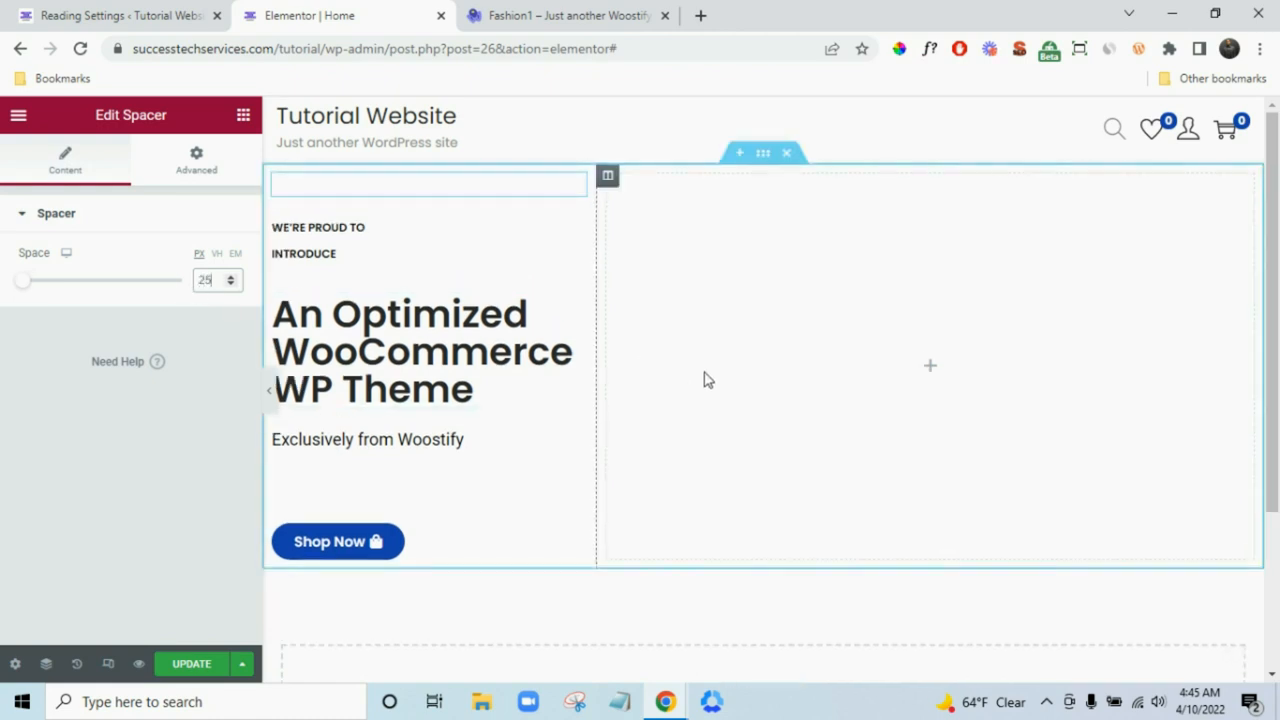
{"action": "left_click", "coordinate": [583, 12]}
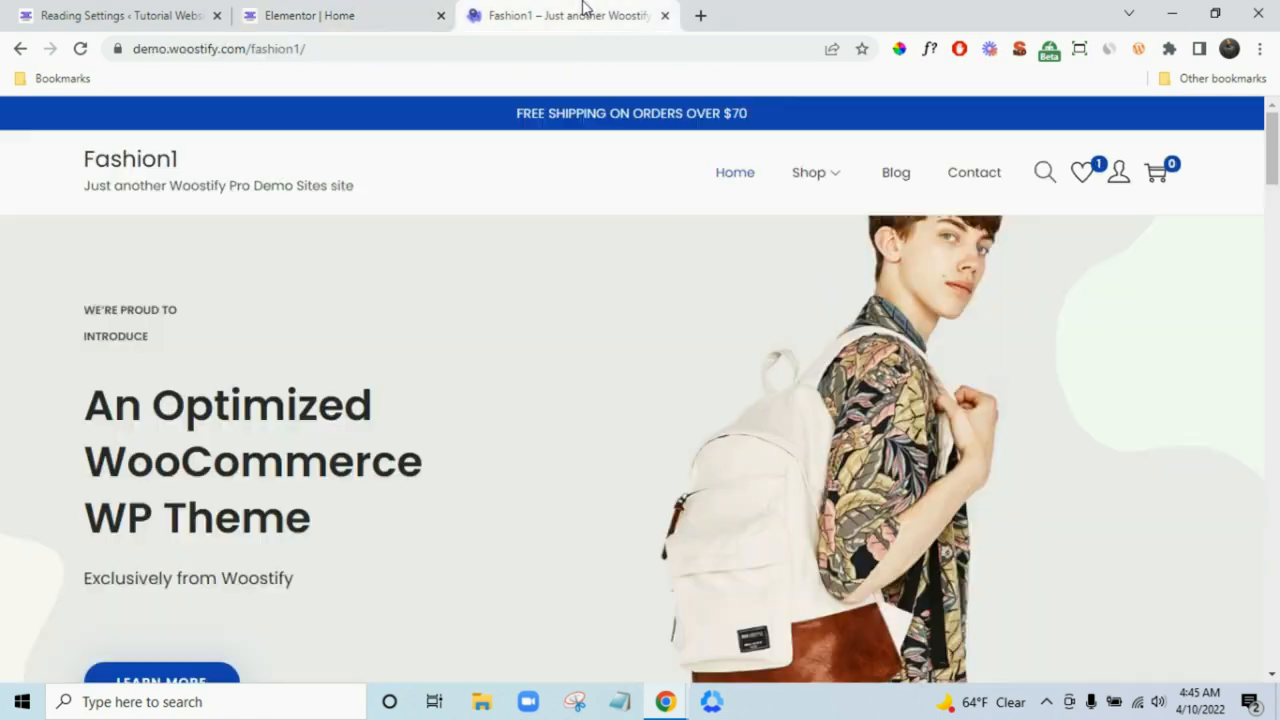
{"action": "left_click", "coordinate": [388, 12]}
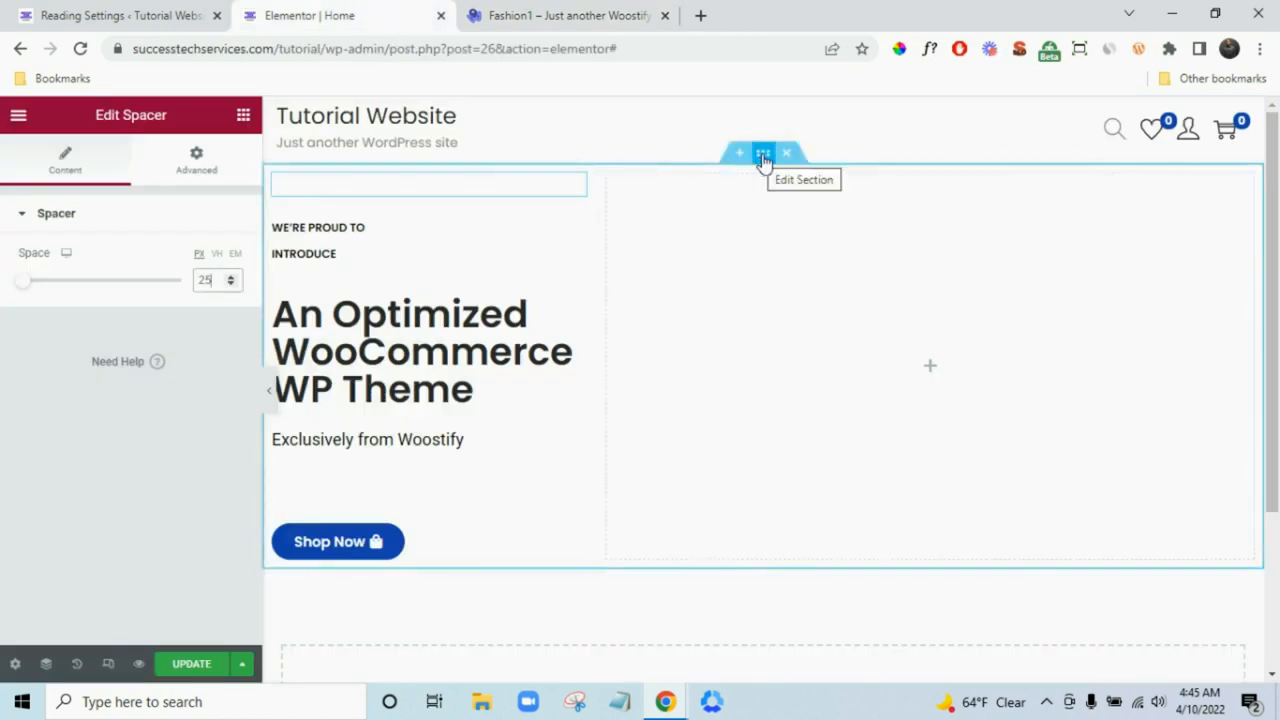
- Switch the banner section's background to Classic and pick slide.jpg from the Media Library
{"action": "left_click", "coordinate": [763, 156]}
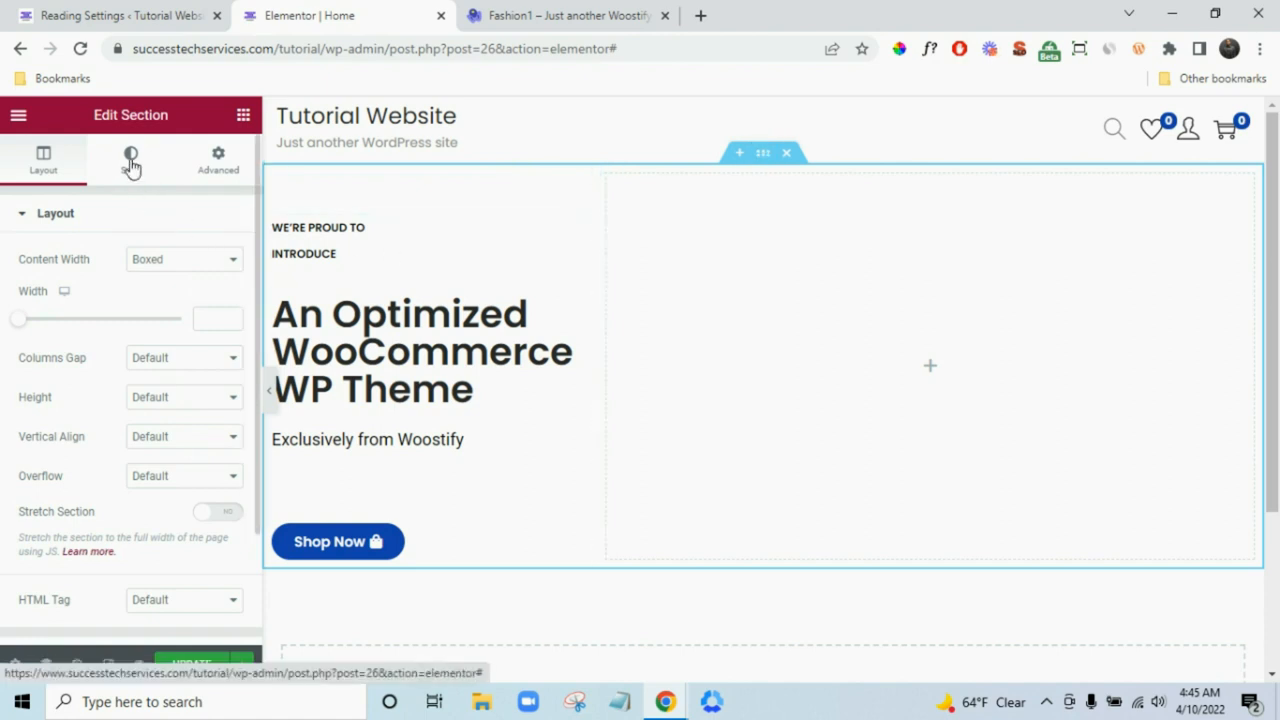
{"action": "left_click", "coordinate": [131, 163]}
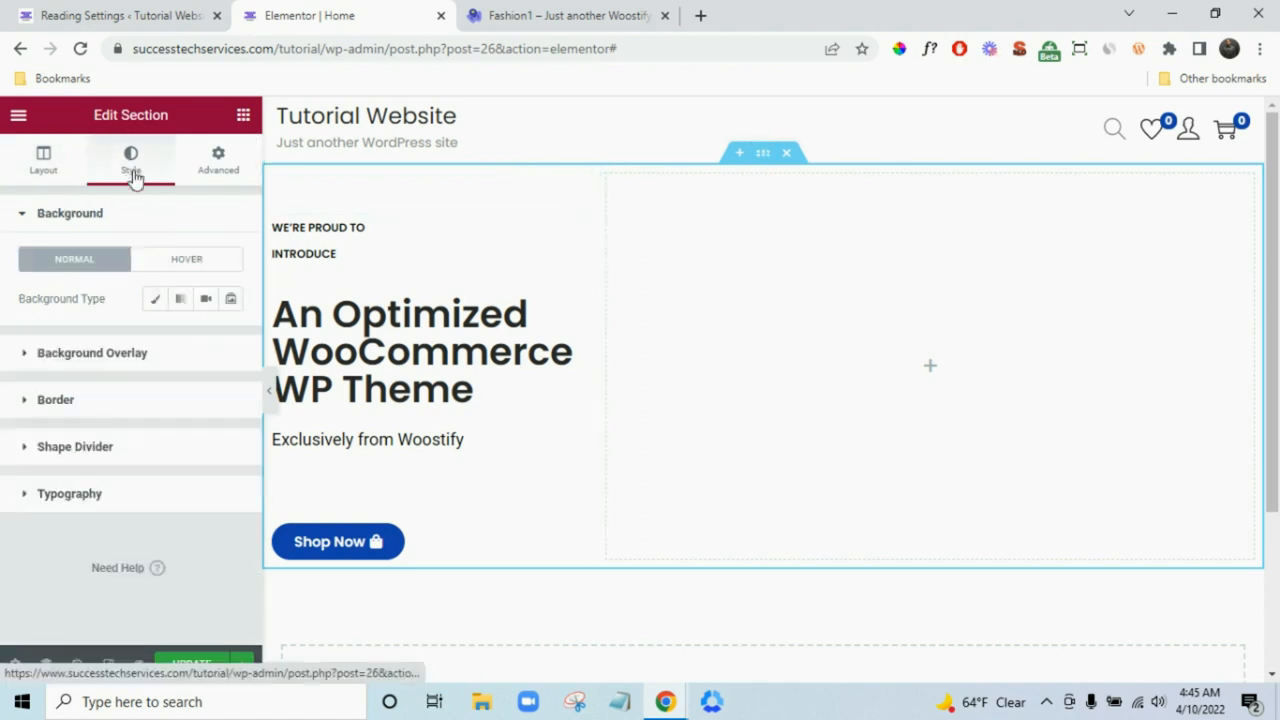
{"action": "left_click", "coordinate": [155, 305]}
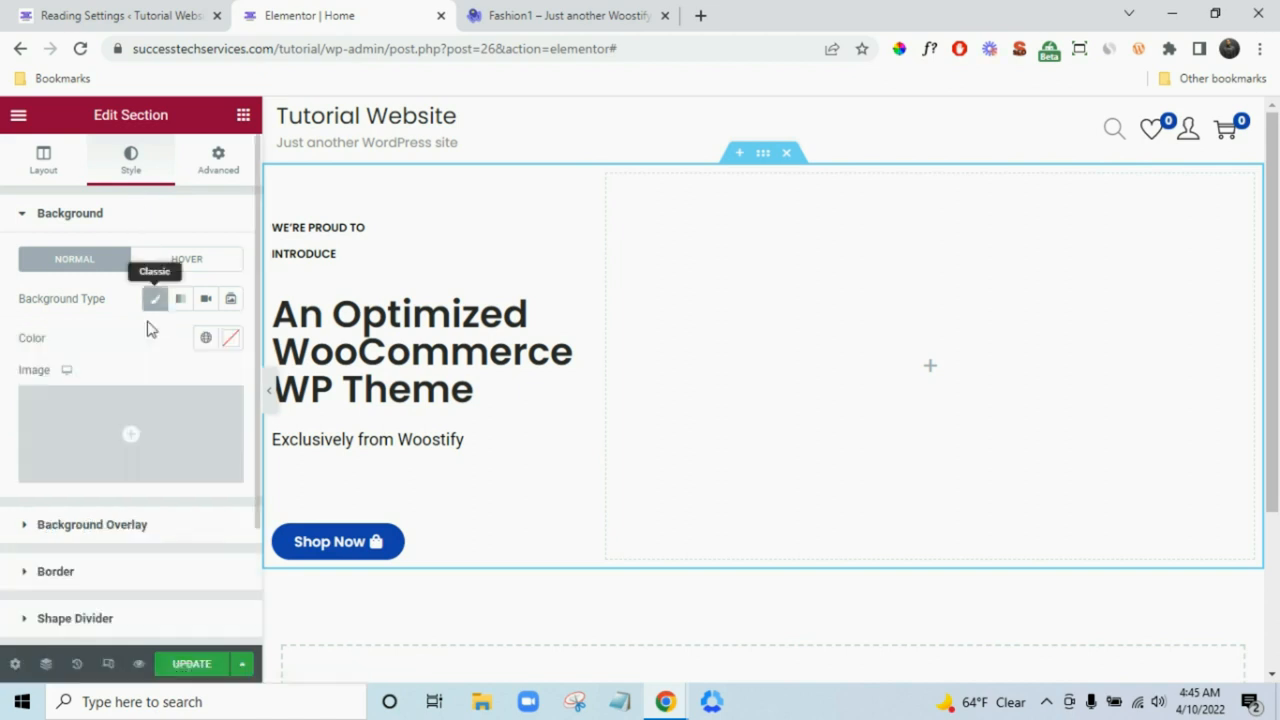
{"action": "left_click", "coordinate": [167, 433]}
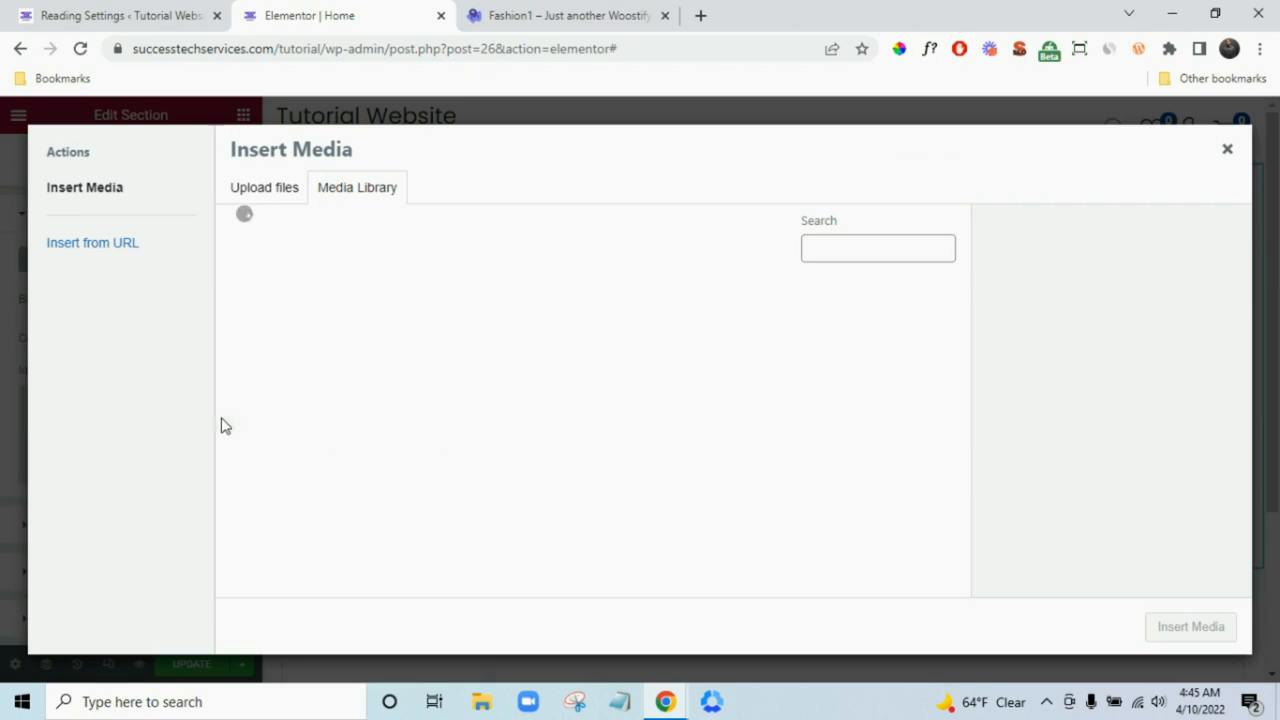
{"action": "left_click", "coordinate": [325, 494]}
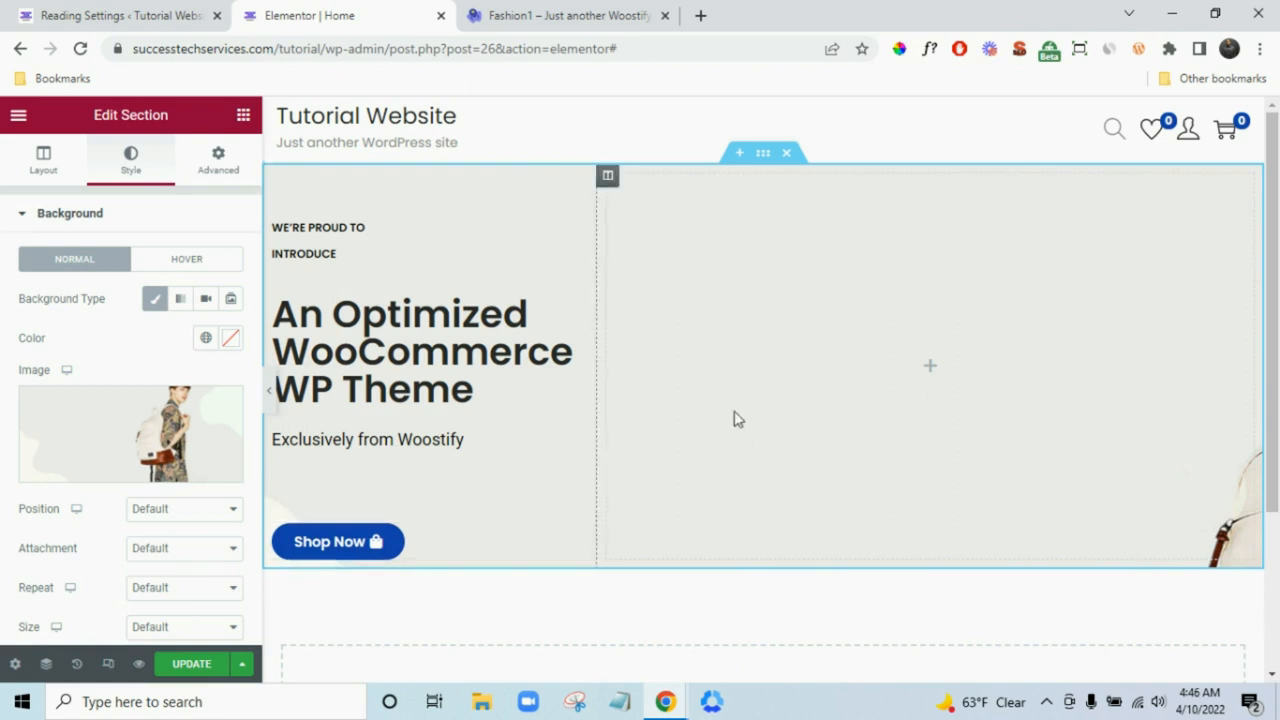
- Set the background image position to Top Center, checking it against the Fashion1 demo
{"action": "left_click", "coordinate": [165, 510]}
{"action": "left_click", "coordinate": [197, 360]}
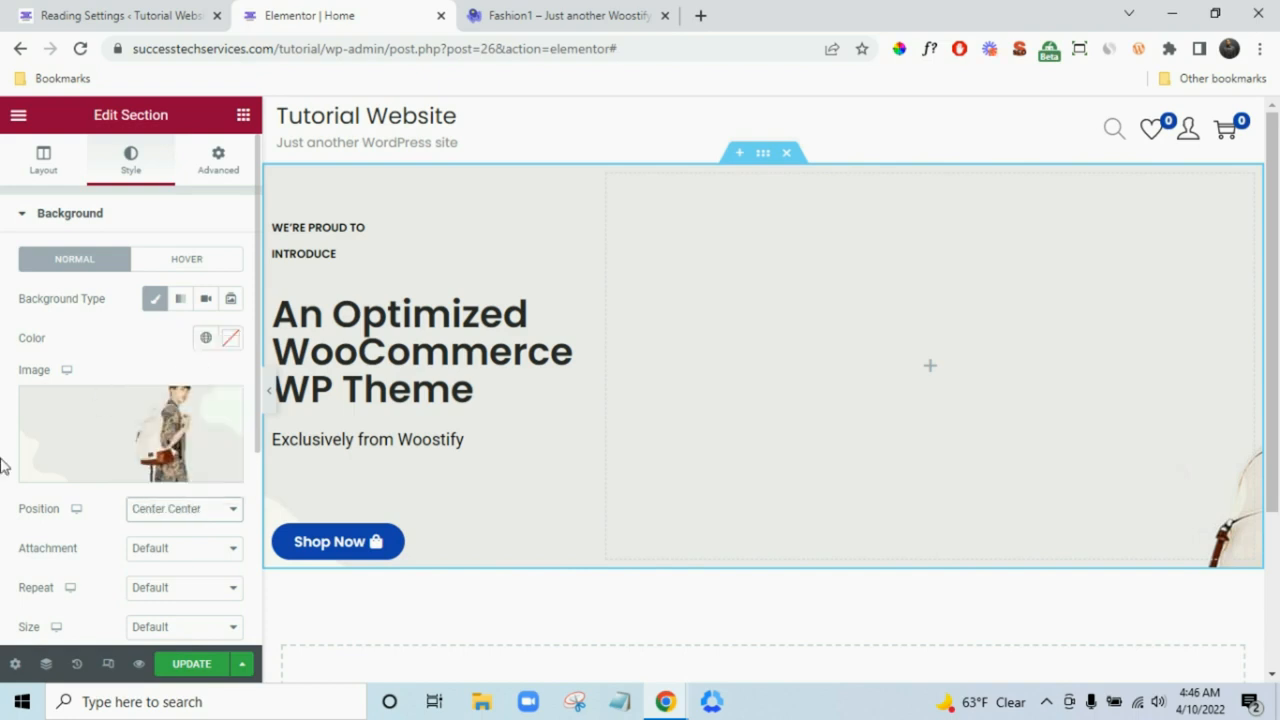
{"action": "scroll", "coordinate": [1103, 520], "scroll_direction": "down", "scroll_amount": 2}
{"action": "scroll", "coordinate": [1015, 515], "scroll_direction": "up", "scroll_amount": 2}
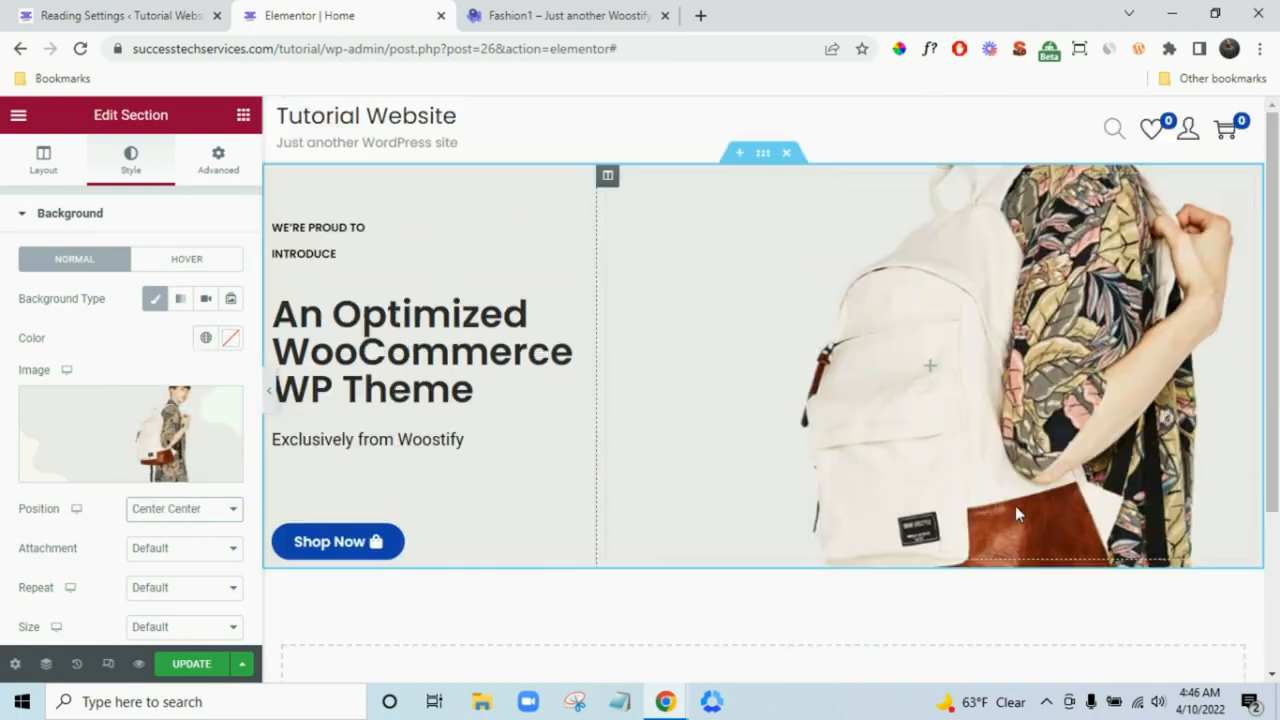
{"action": "scroll", "coordinate": [20, 557], "scroll_direction": "down", "scroll_amount": 2}
{"action": "left_click", "coordinate": [175, 325]}
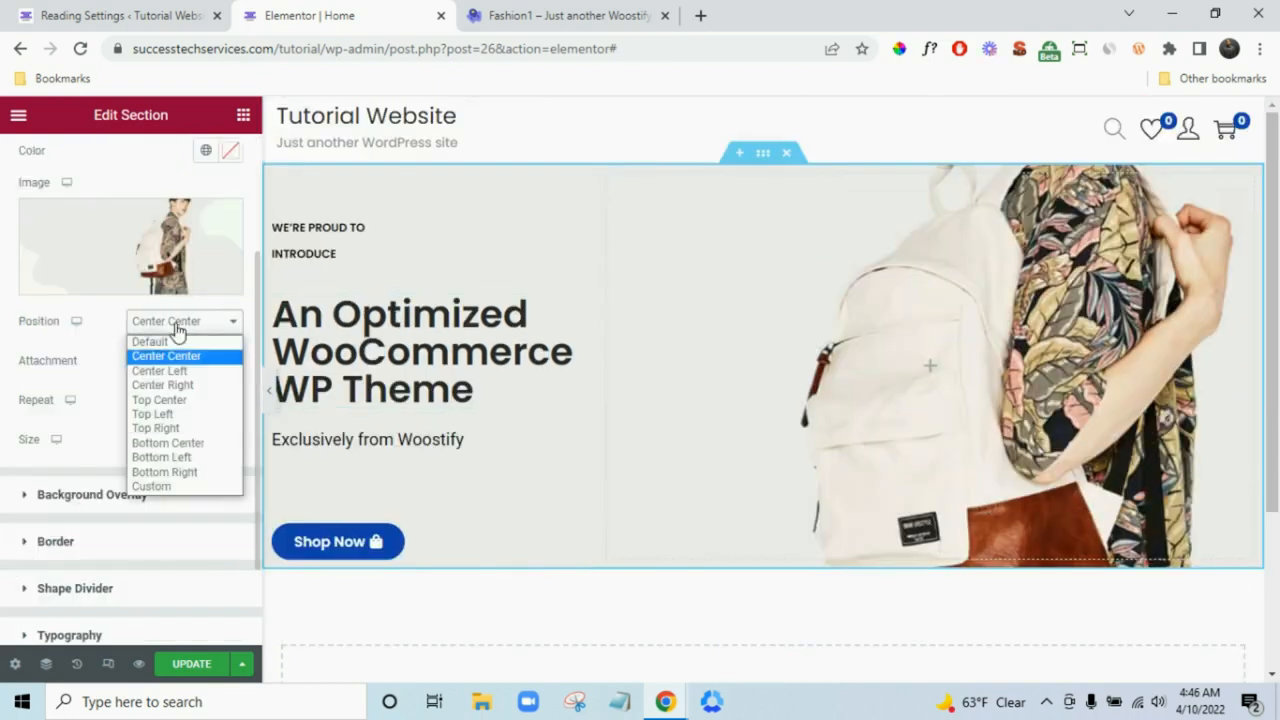
{"action": "left_click", "coordinate": [170, 402]}
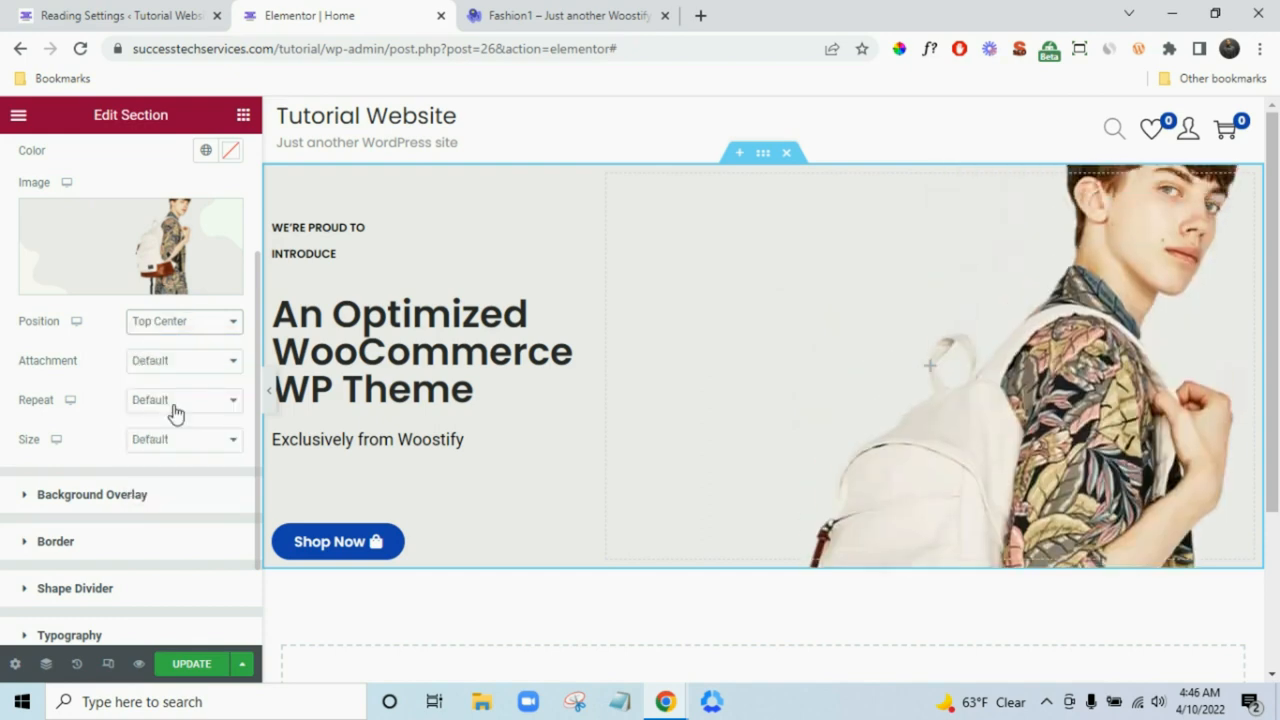
{"action": "left_click", "coordinate": [545, 12]}
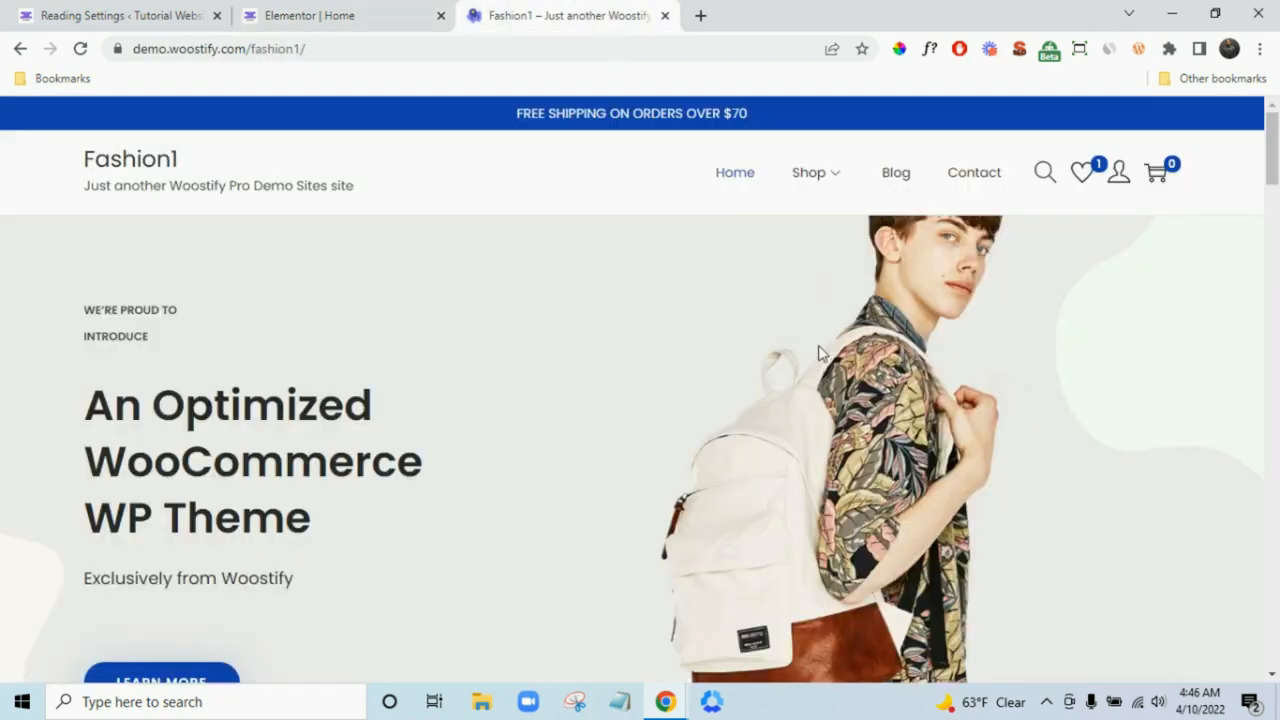
{"action": "scroll", "coordinate": [820, 360], "scroll_direction": "down", "scroll_amount": 2}
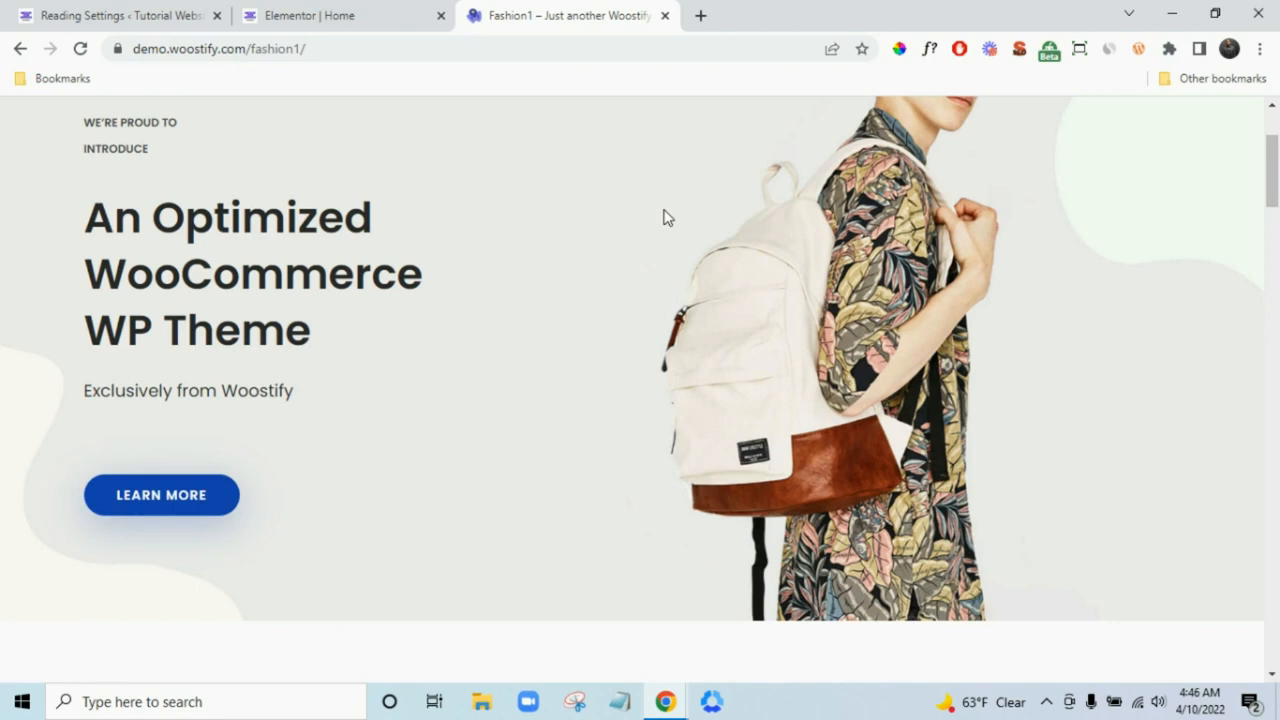
{"action": "left_click", "coordinate": [403, 12]}
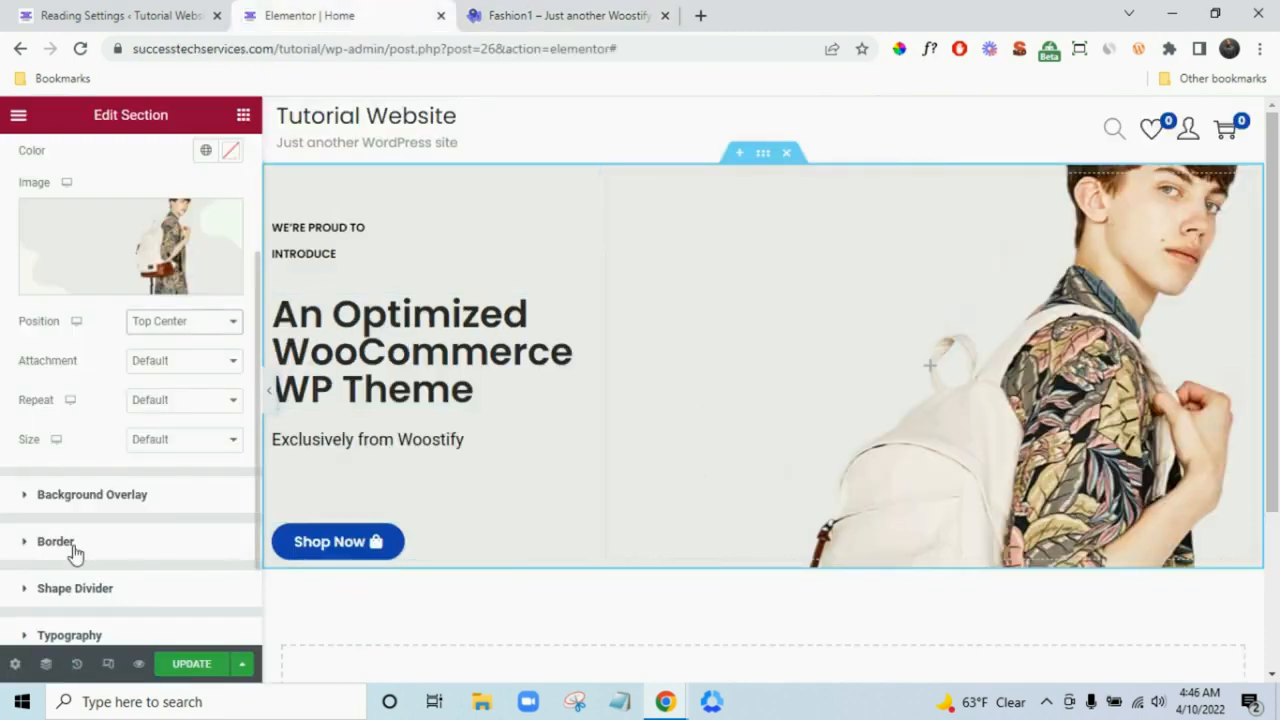
- Set the background size to Cover and the repeat option to No-repeat
{"action": "left_click", "coordinate": [166, 439]}
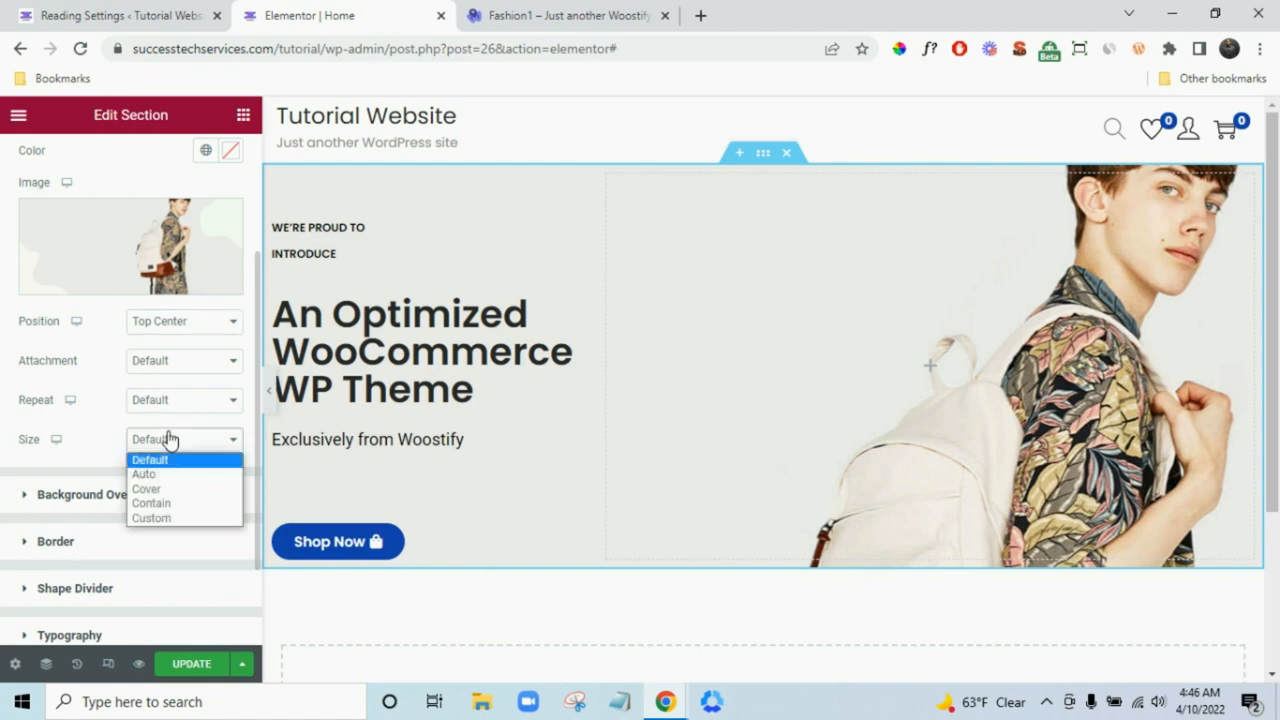
{"action": "key", "text": "Escape"}
{"action": "left_click", "coordinate": [161, 494]}
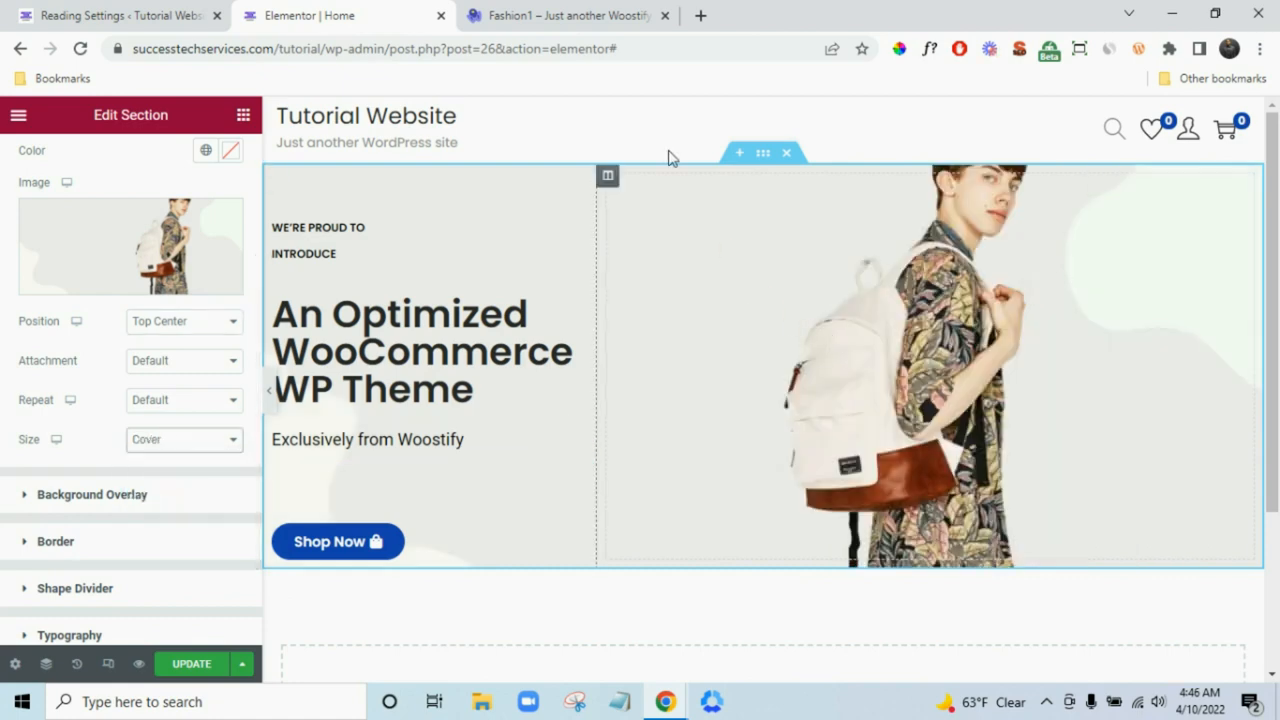
{"action": "left_click", "coordinate": [529, 15]}
{"action": "scroll", "coordinate": [828, 383], "scroll_direction": "up", "scroll_amount": 5}
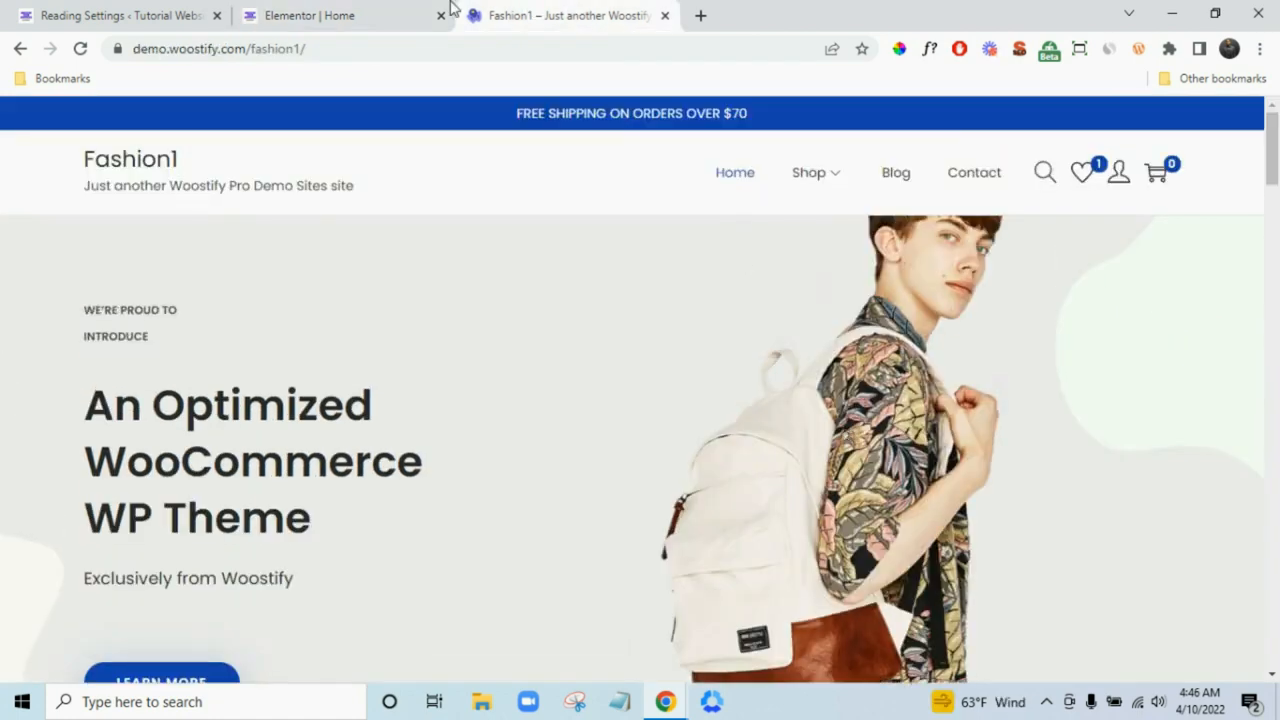
{"action": "left_click", "coordinate": [400, 15]}
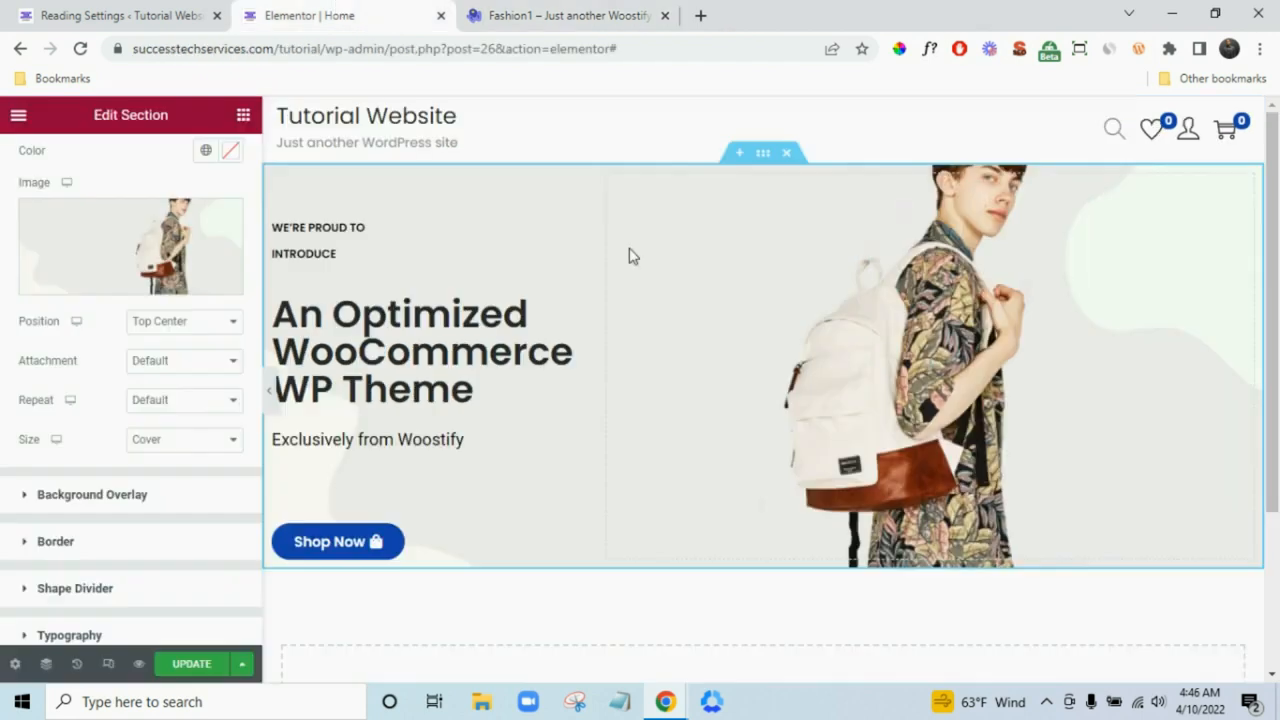
{"action": "left_click", "coordinate": [187, 404]}
{"action": "left_click", "coordinate": [182, 437]}
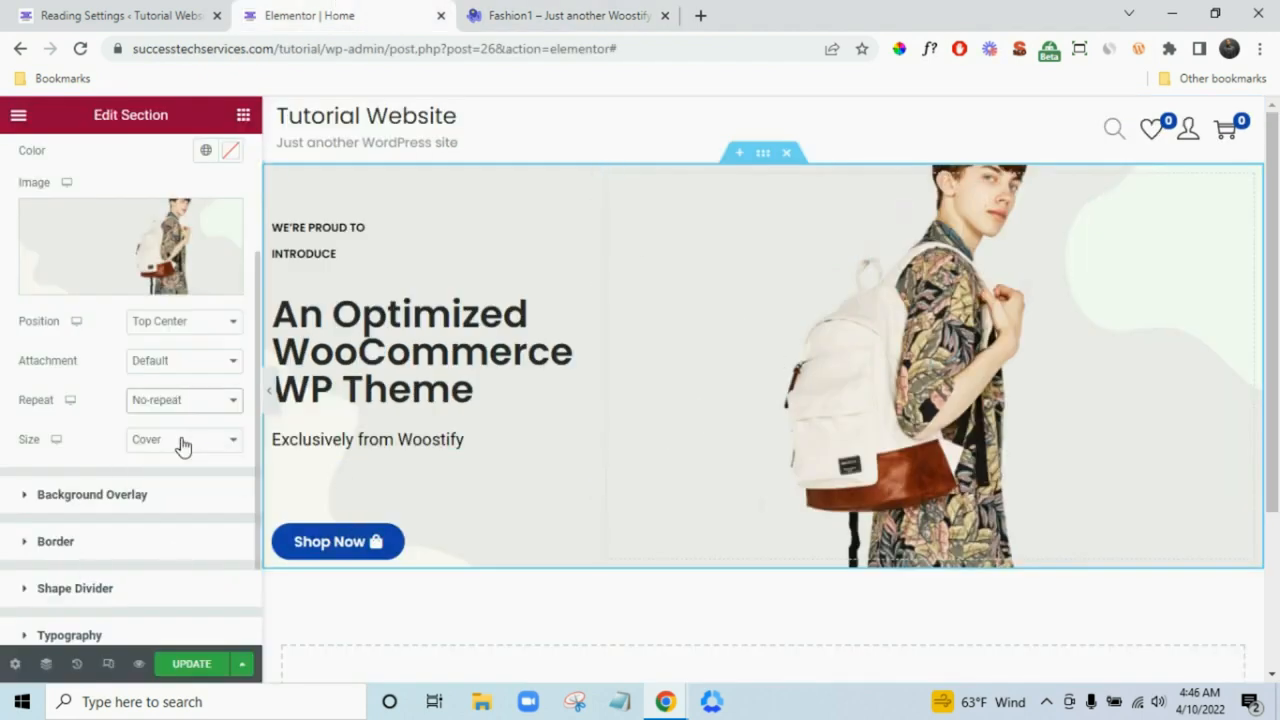
- Try a Fixed attachment, then set attachment back to Default and compare with the demo
{"action": "left_click", "coordinate": [169, 370]}
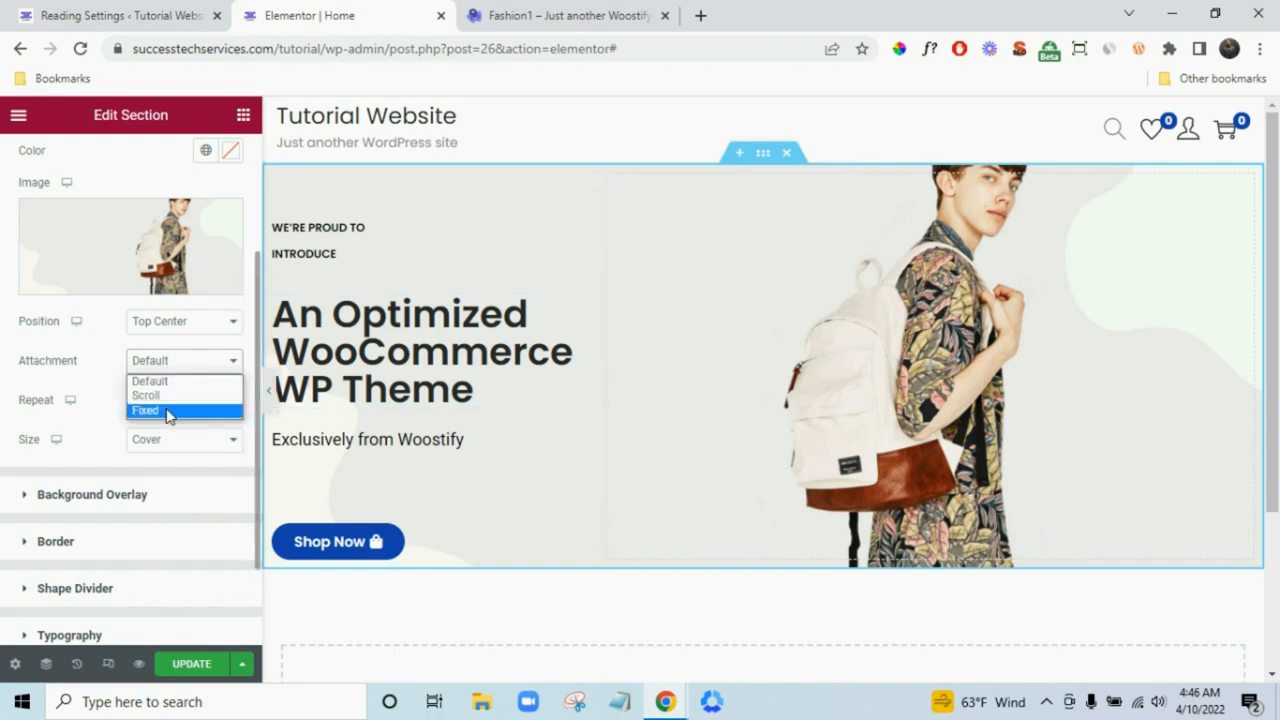
{"action": "left_click", "coordinate": [168, 411]}
{"action": "scroll", "coordinate": [811, 466], "scroll_direction": "down", "scroll_amount": 2}
{"action": "scroll", "coordinate": [812, 468], "scroll_direction": "up", "scroll_amount": 2}
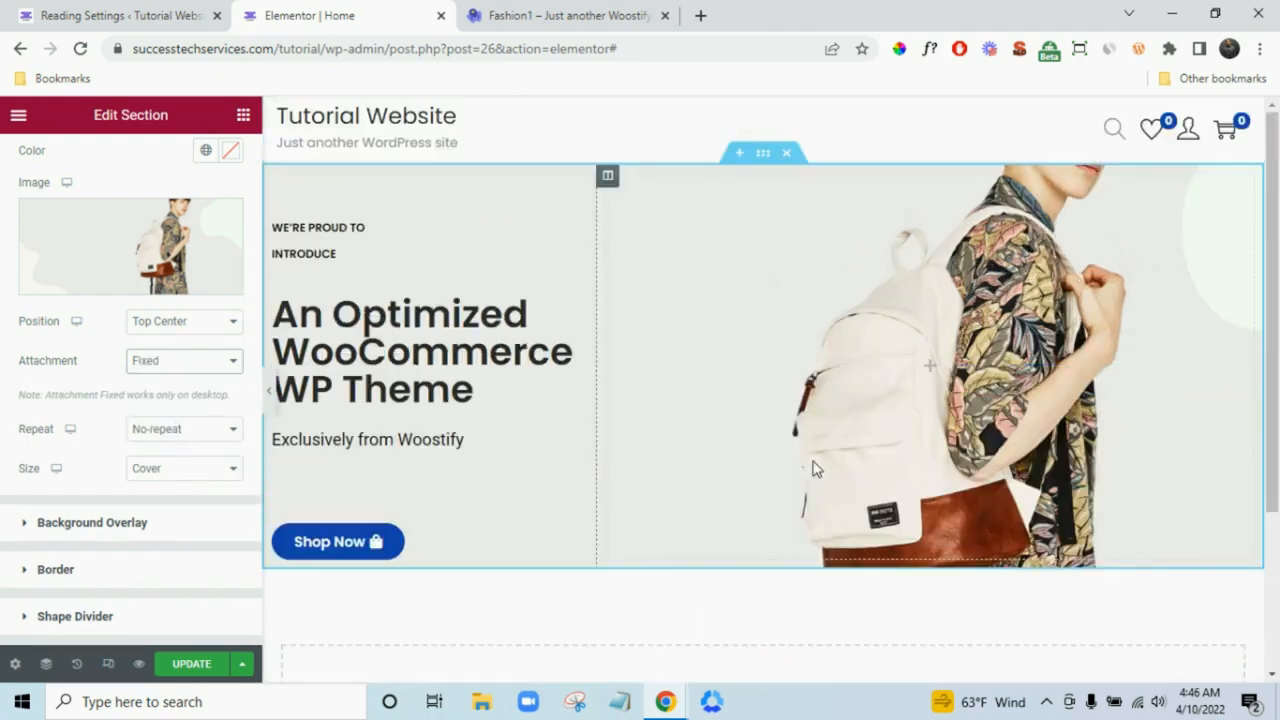
{"action": "scroll", "coordinate": [812, 468], "scroll_direction": "down", "scroll_amount": 3}
{"action": "scroll", "coordinate": [812, 468], "scroll_direction": "up", "scroll_amount": 3}
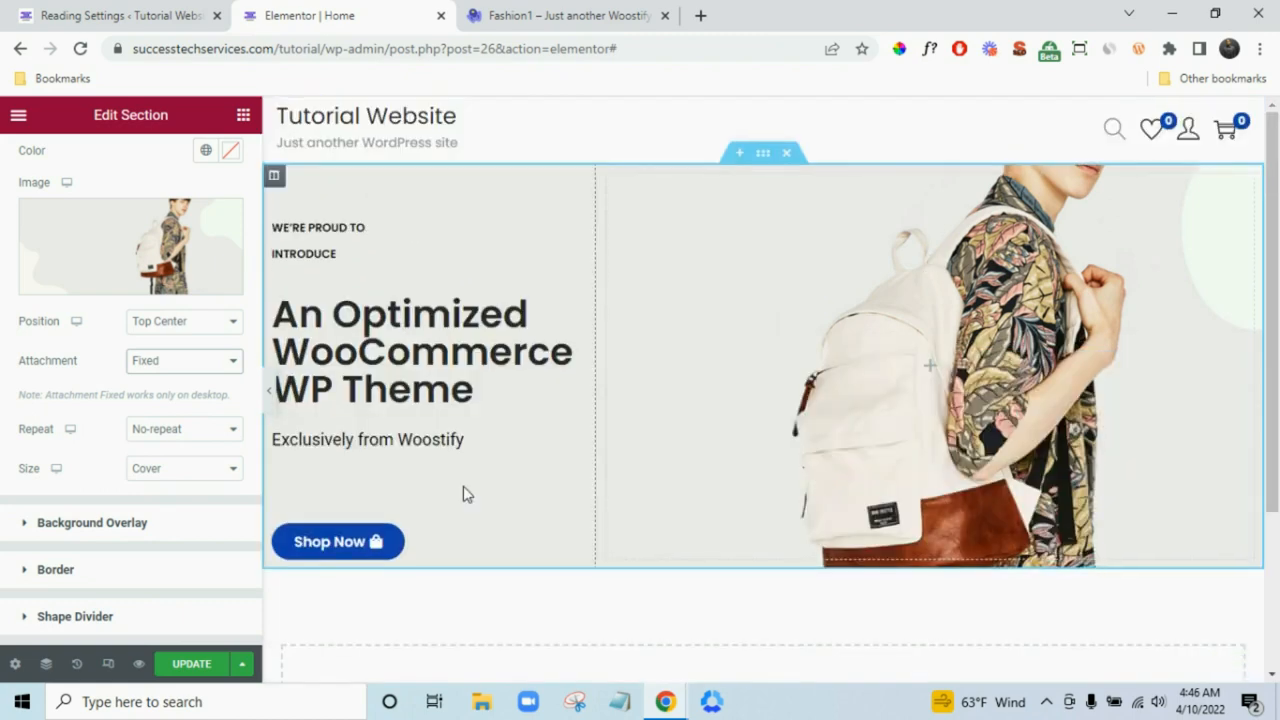
{"action": "left_click", "coordinate": [170, 362]}
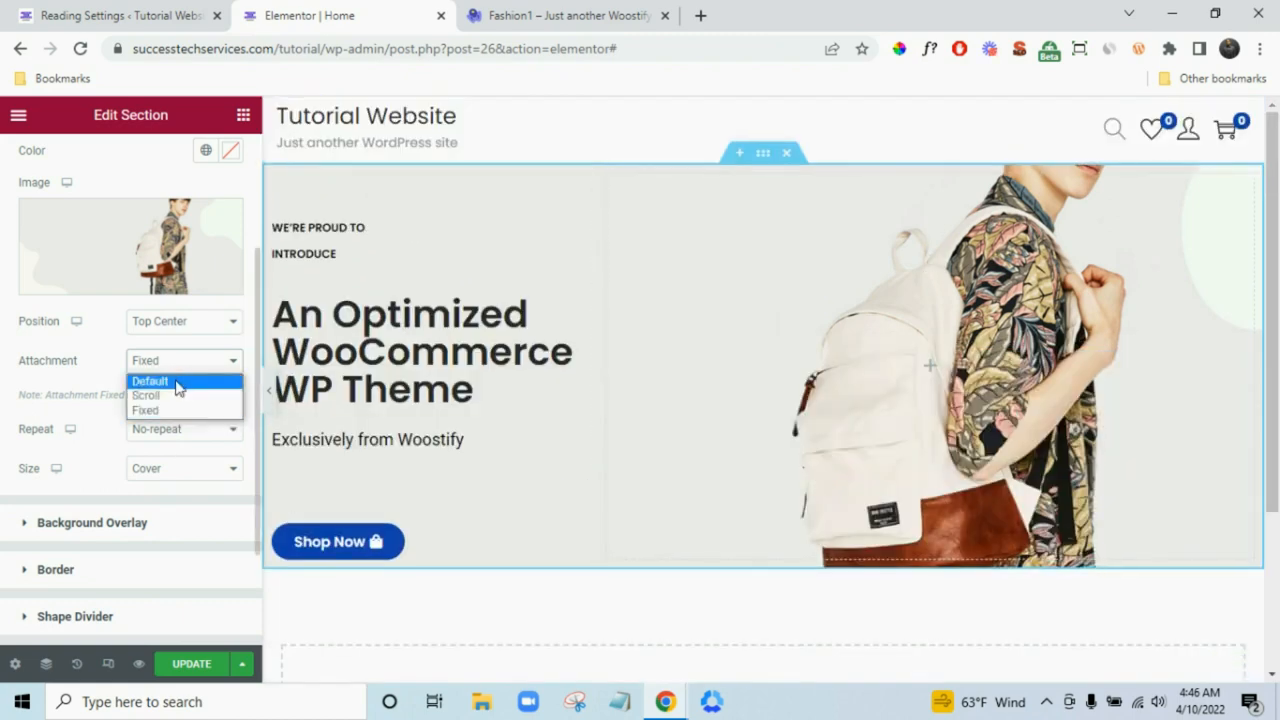
{"action": "left_click", "coordinate": [178, 386]}
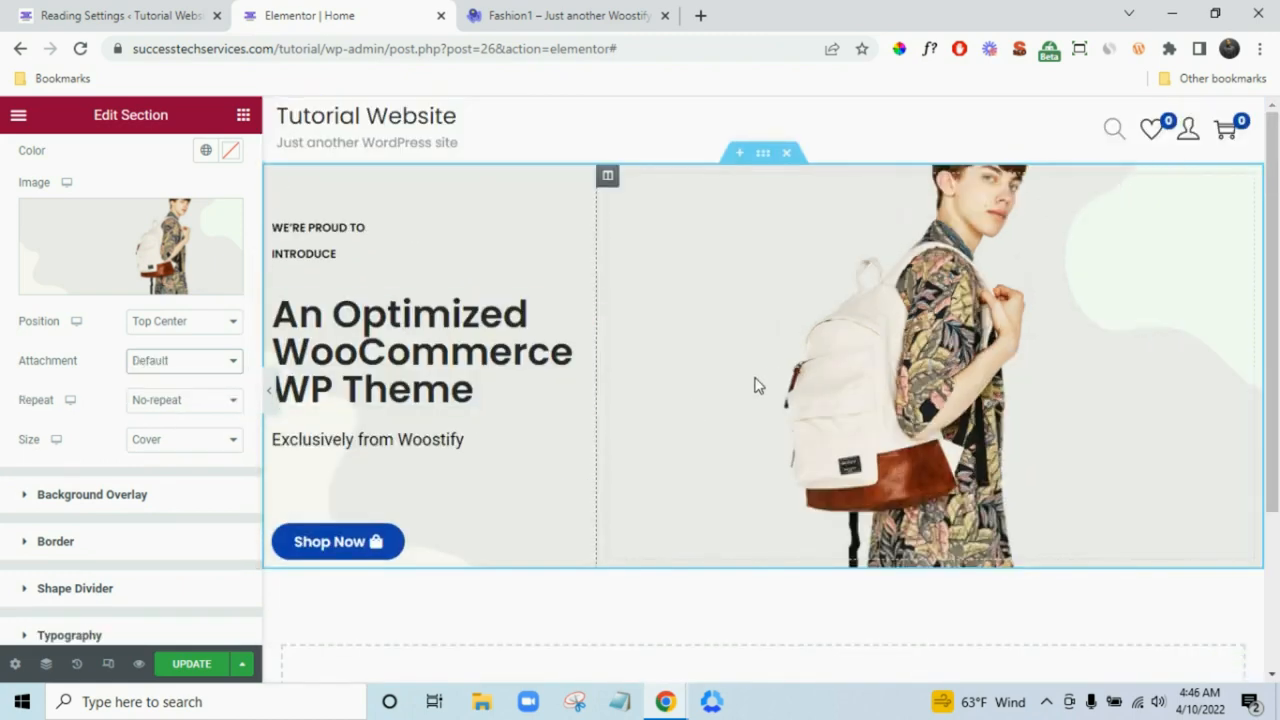
{"action": "scroll", "coordinate": [757, 380], "scroll_direction": "down", "scroll_amount": 2}
{"action": "scroll", "coordinate": [703, 286], "scroll_direction": "up", "scroll_amount": 2}
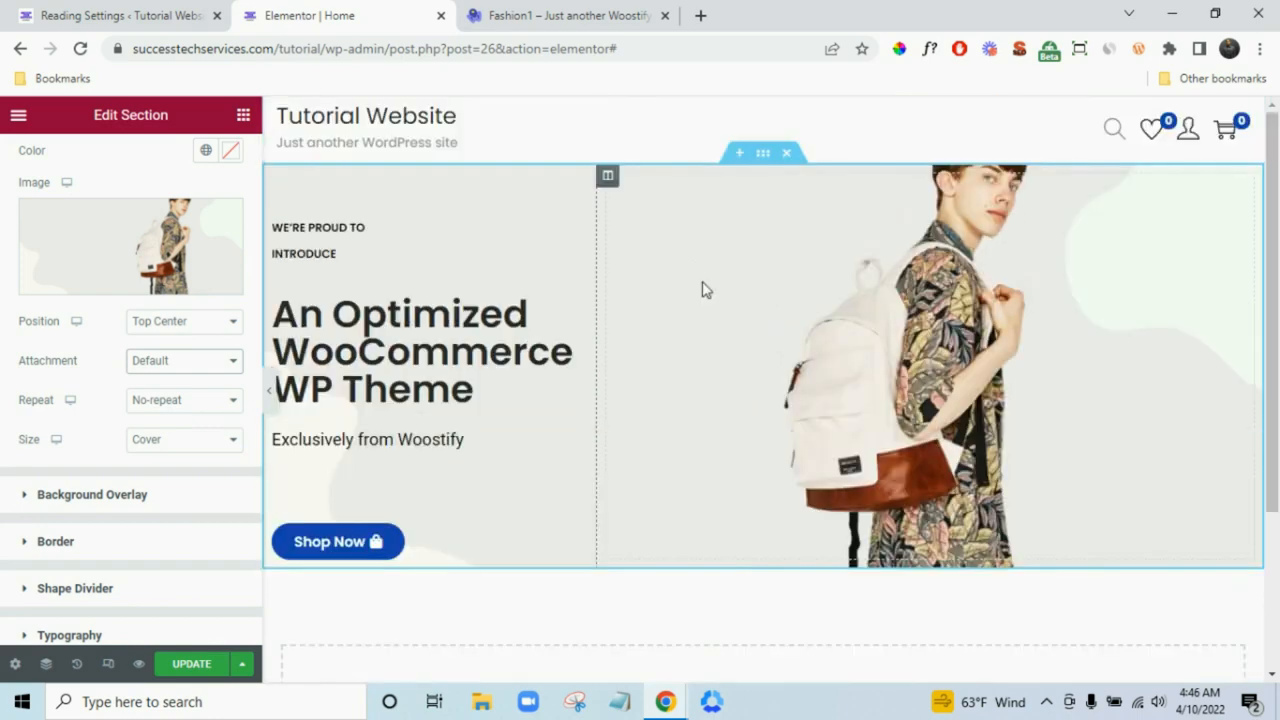
{"action": "left_click", "coordinate": [548, 8]}
{"action": "scroll", "coordinate": [680, 374], "scroll_direction": "down", "scroll_amount": 5}
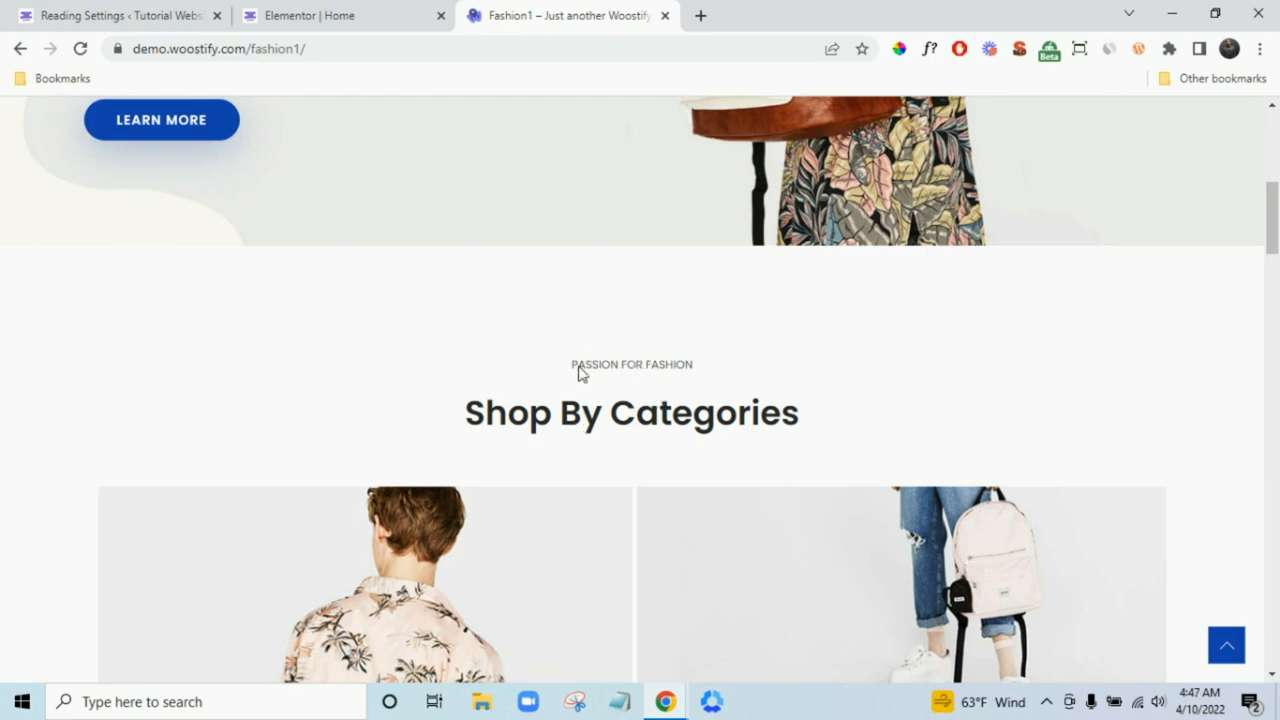
{"action": "left_click", "coordinate": [340, 15]}
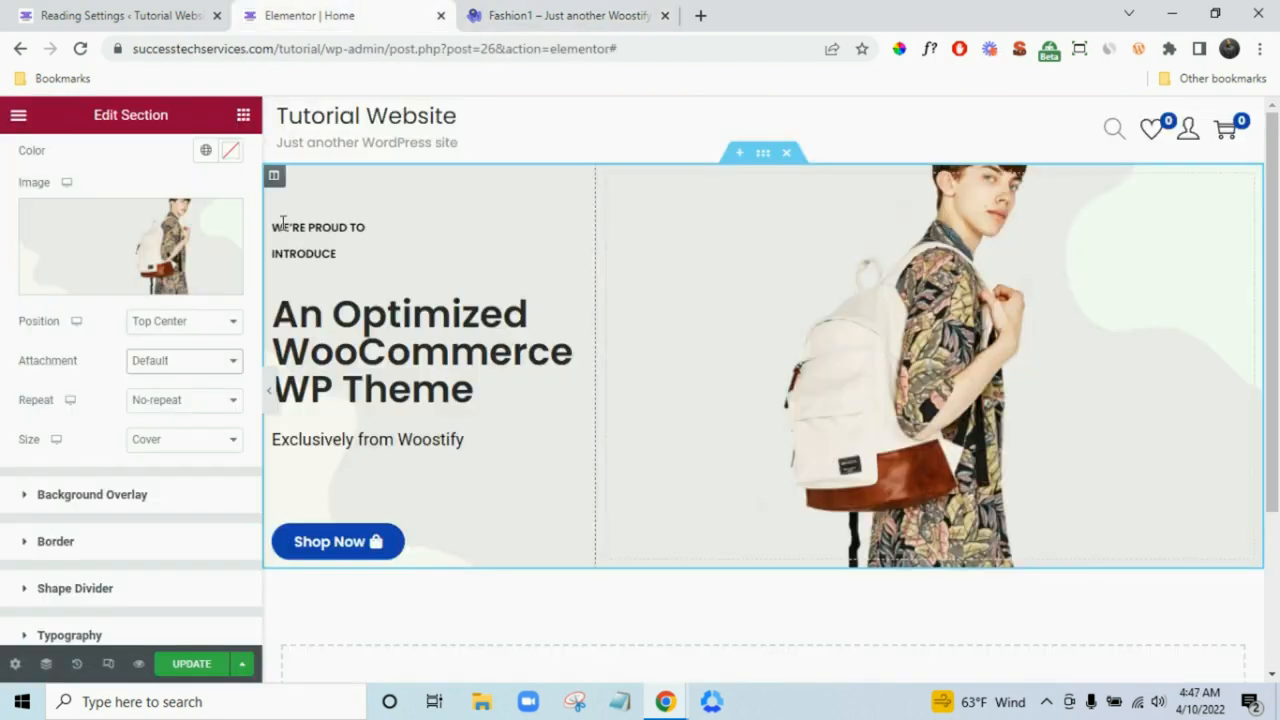
- Insert a new single-column section beneath the hero banner
{"action": "scroll", "coordinate": [688, 399], "scroll_direction": "down", "scroll_amount": 1}
{"action": "left_click", "coordinate": [243, 115]}
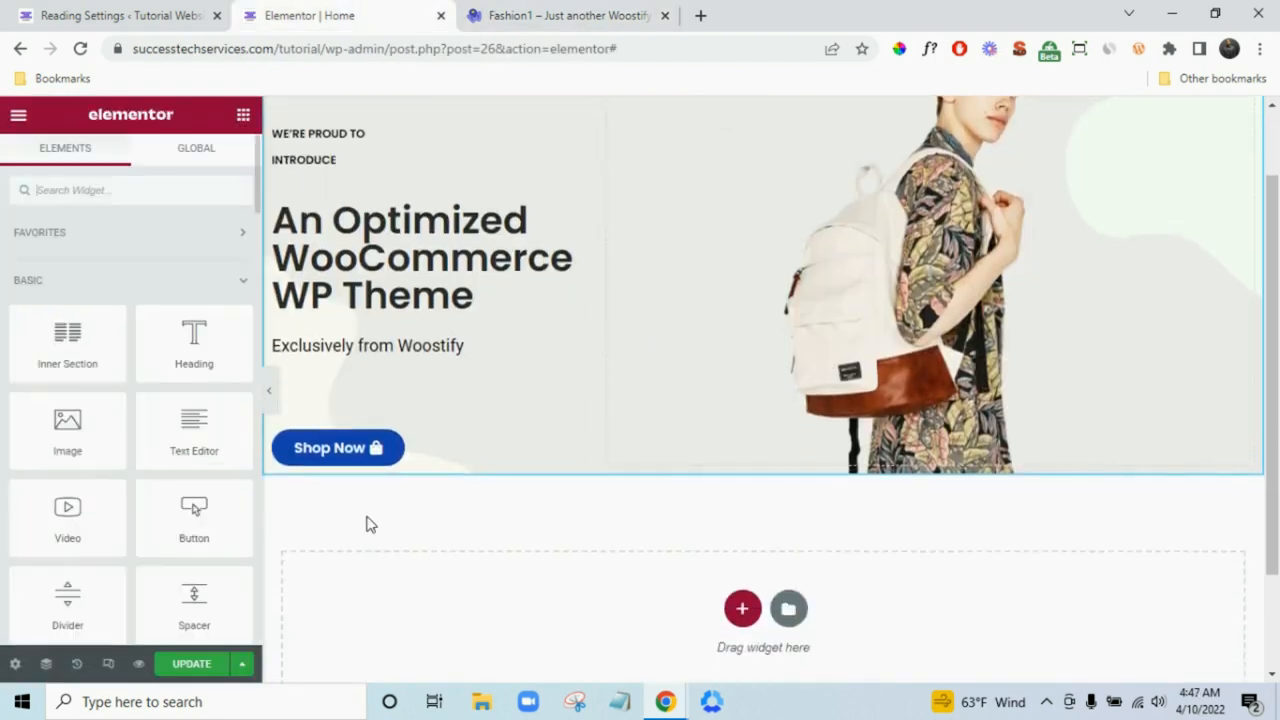
{"action": "scroll", "coordinate": [563, 556], "scroll_direction": "down", "scroll_amount": 2}
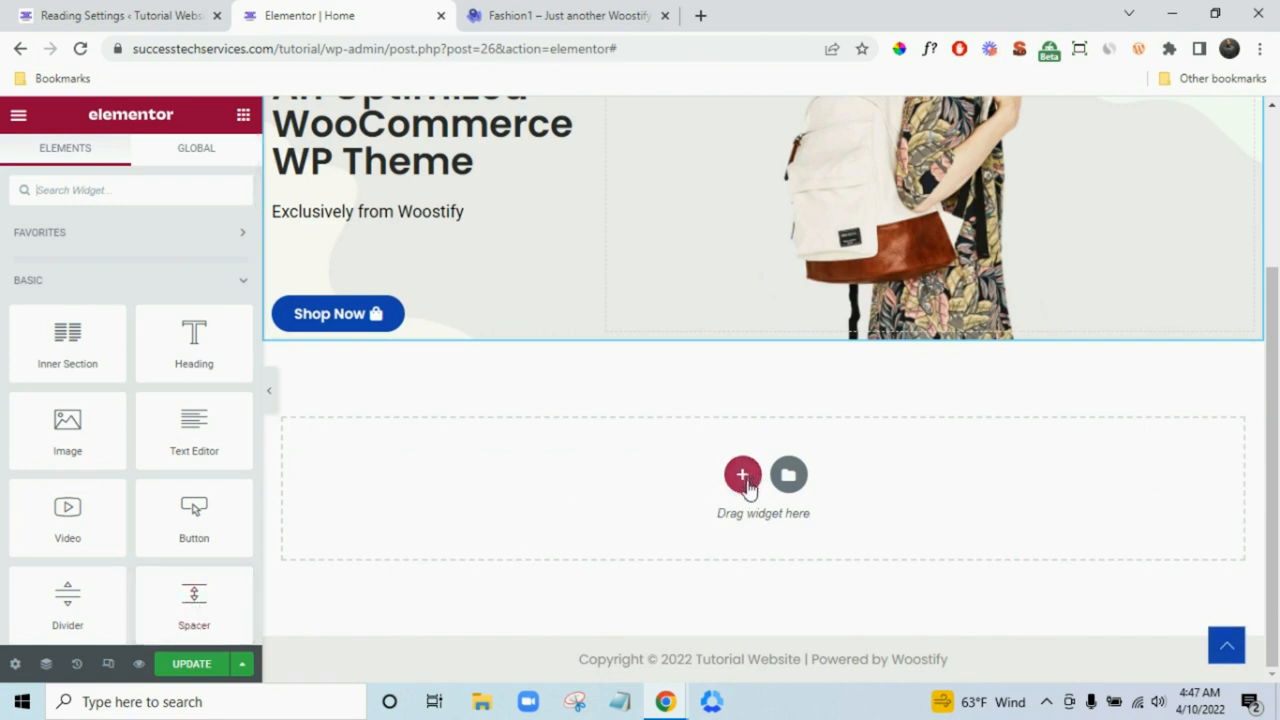
{"action": "mouse_move", "coordinate": [194, 600]}
{"action": "left_mouse_down"}
{"action": "mouse_move", "coordinate": [535, 462]}
{"action": "mouse_move", "coordinate": [520, 485]}
{"action": "mouse_move", "coordinate": [177, 611]}
{"action": "left_mouse_up"}
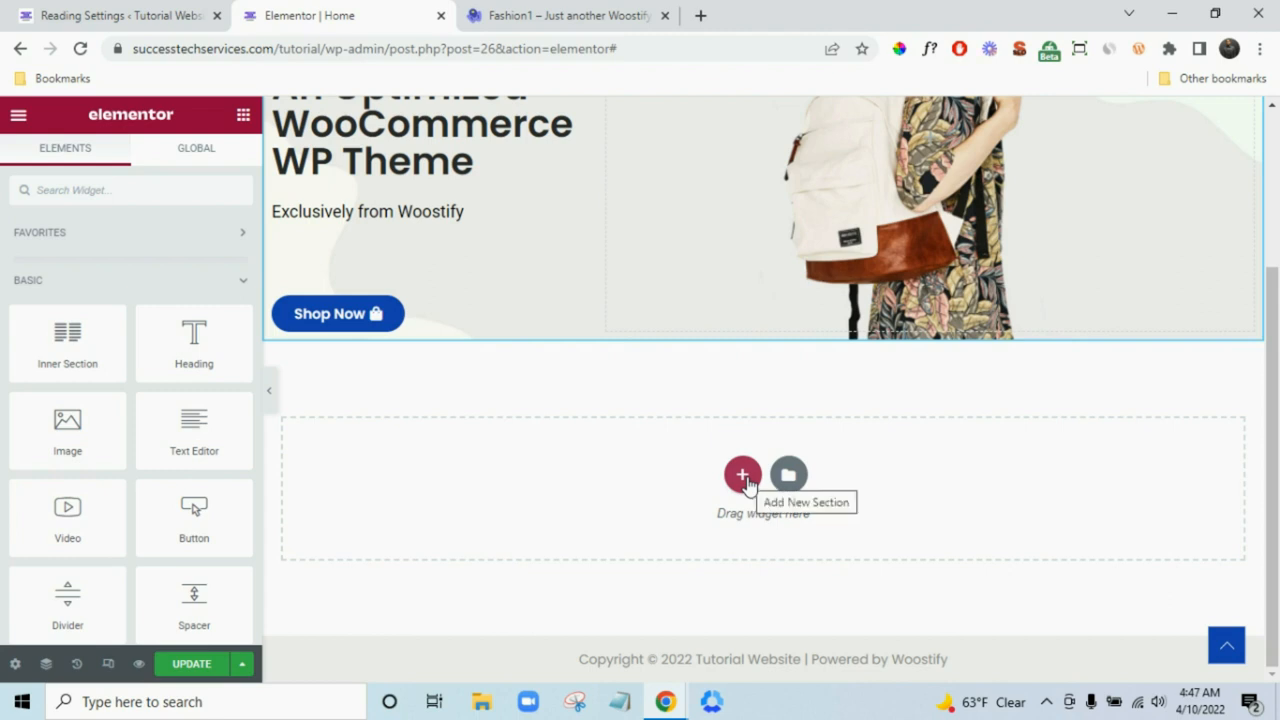
{"action": "left_click", "coordinate": [745, 479]}
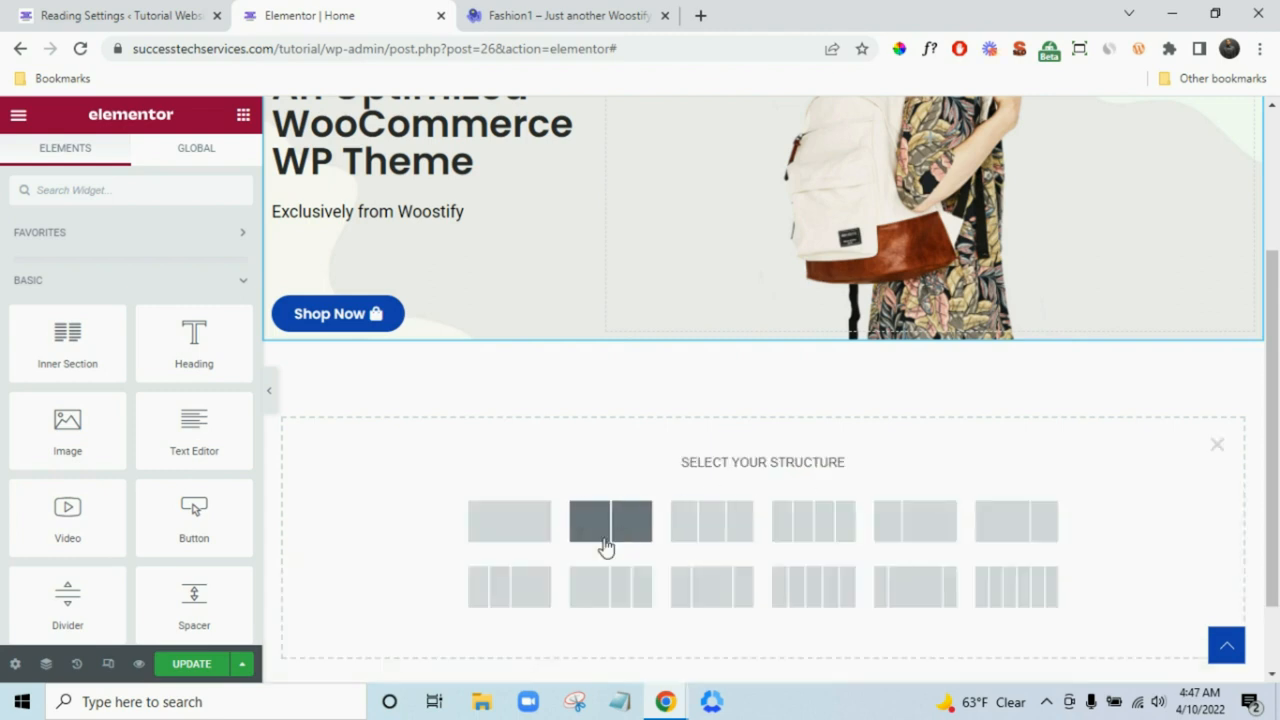
{"action": "left_click", "coordinate": [512, 538]}
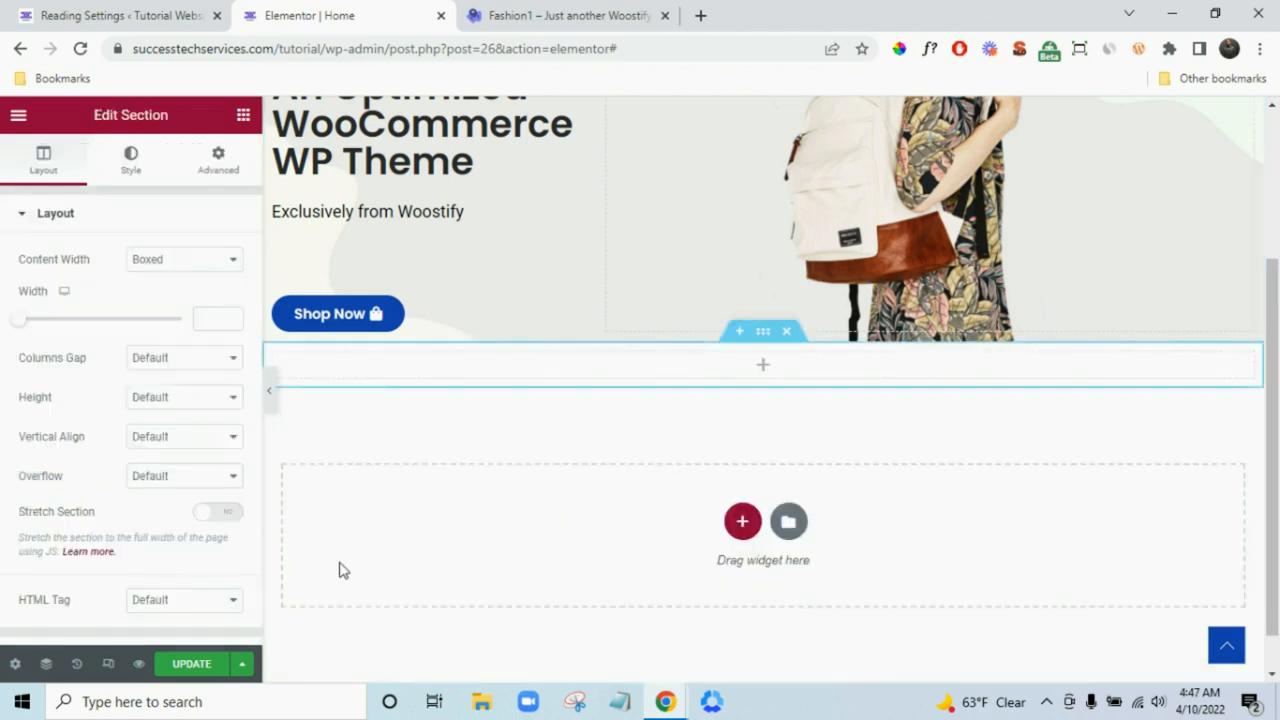
- Place a Spacer in the new section and copy the PASSION FOR FASHION text from the demo
{"action": "left_click", "coordinate": [243, 114]}
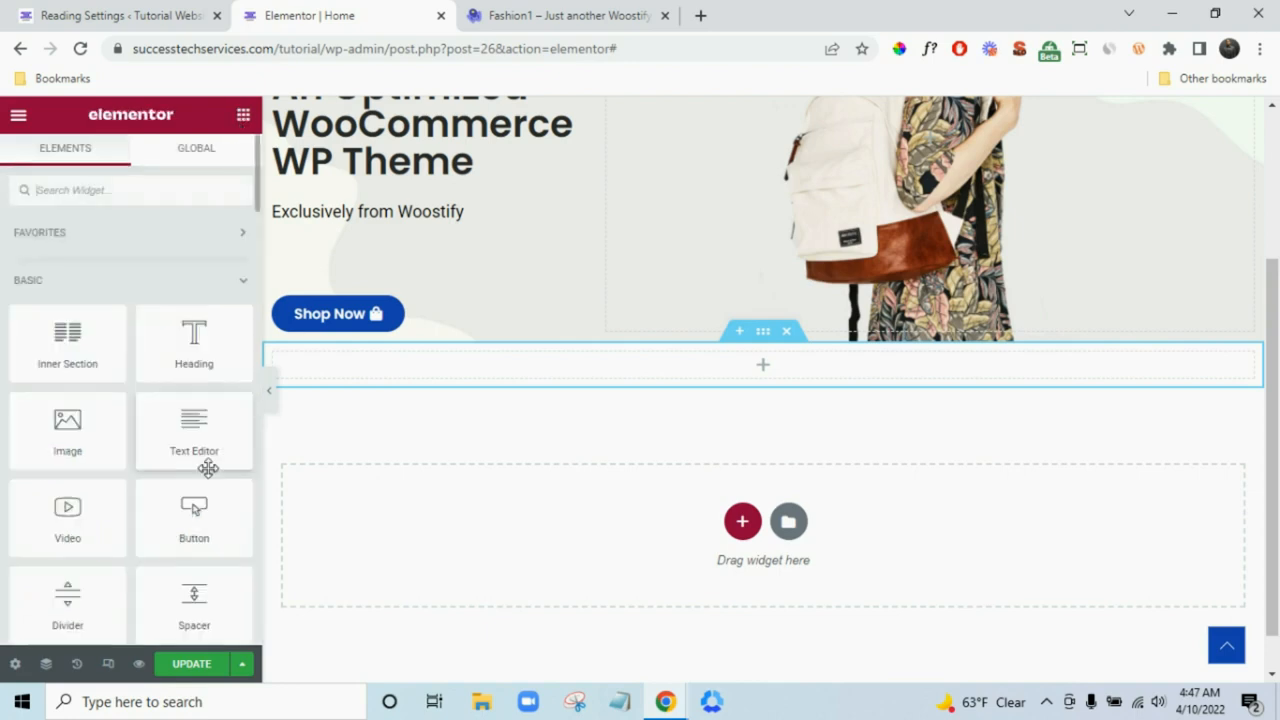
{"action": "left_click_drag", "start_coordinate": [194, 600], "coordinate": [531, 383]}
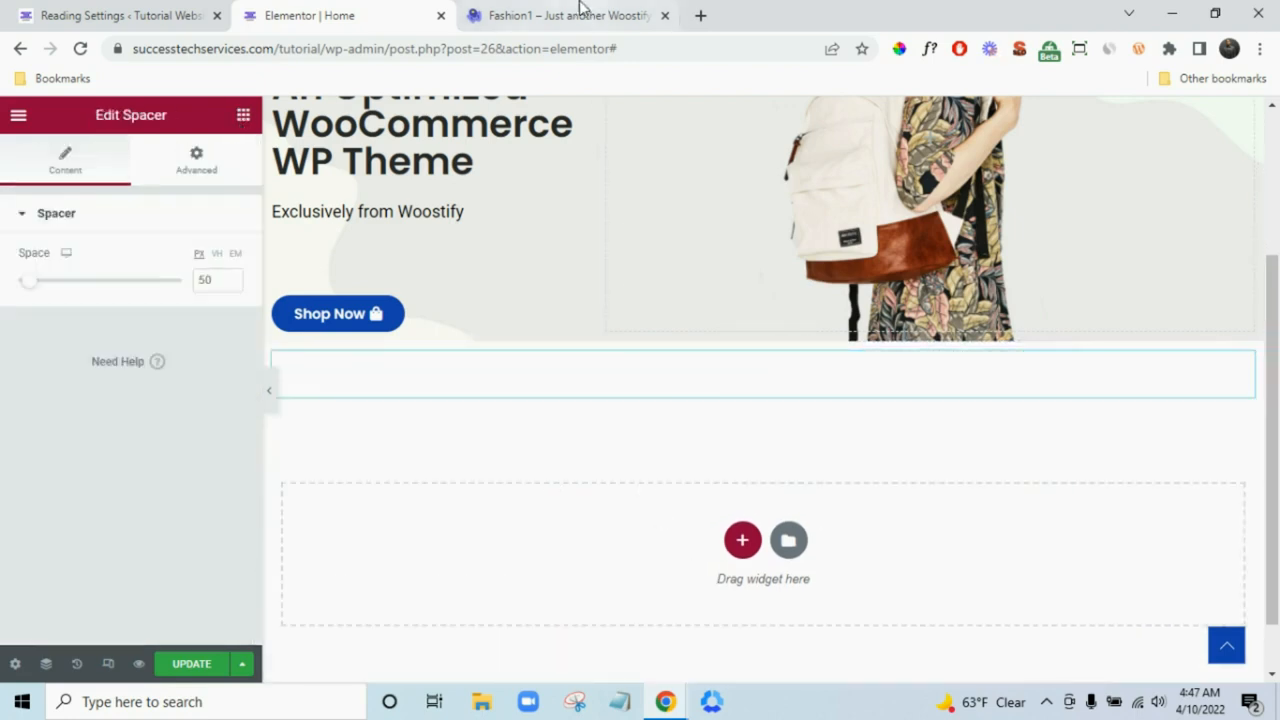
{"action": "left_click", "coordinate": [578, 12]}
{"action": "left_click_drag", "start_coordinate": [573, 374], "coordinate": [739, 374]}
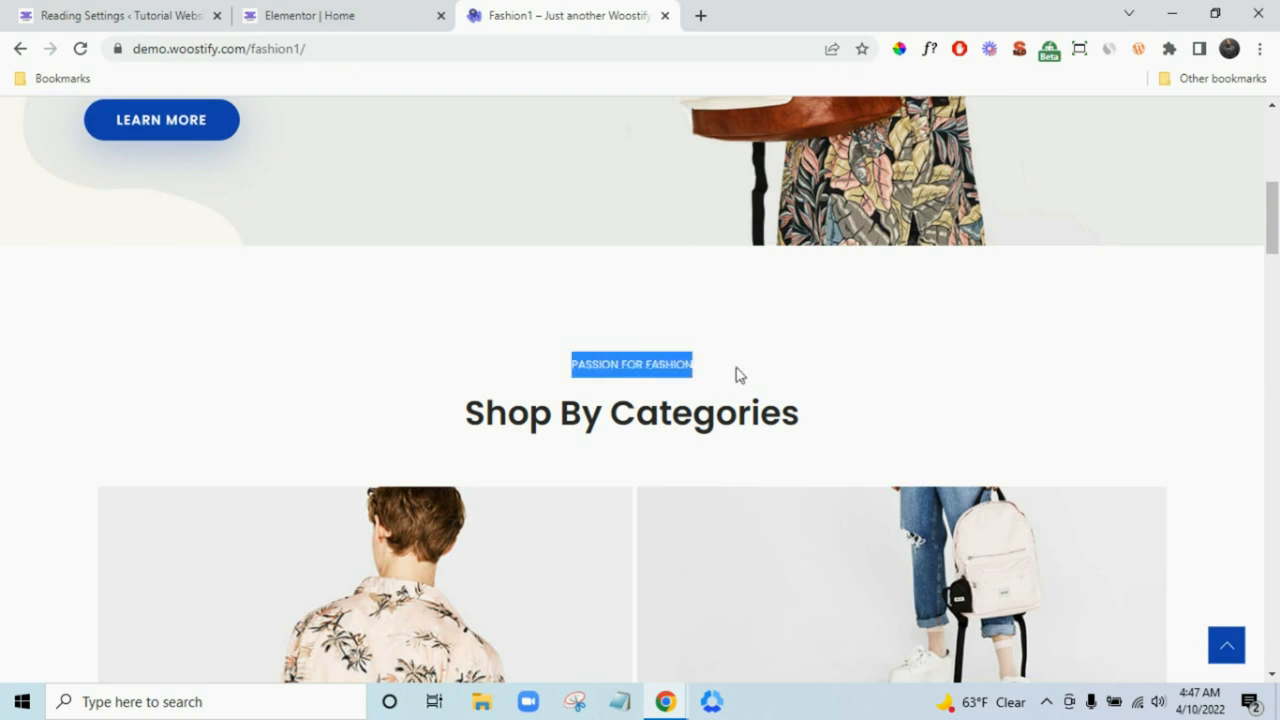
{"action": "right_click", "coordinate": [645, 370]}
{"action": "left_click", "coordinate": [746, 376]}
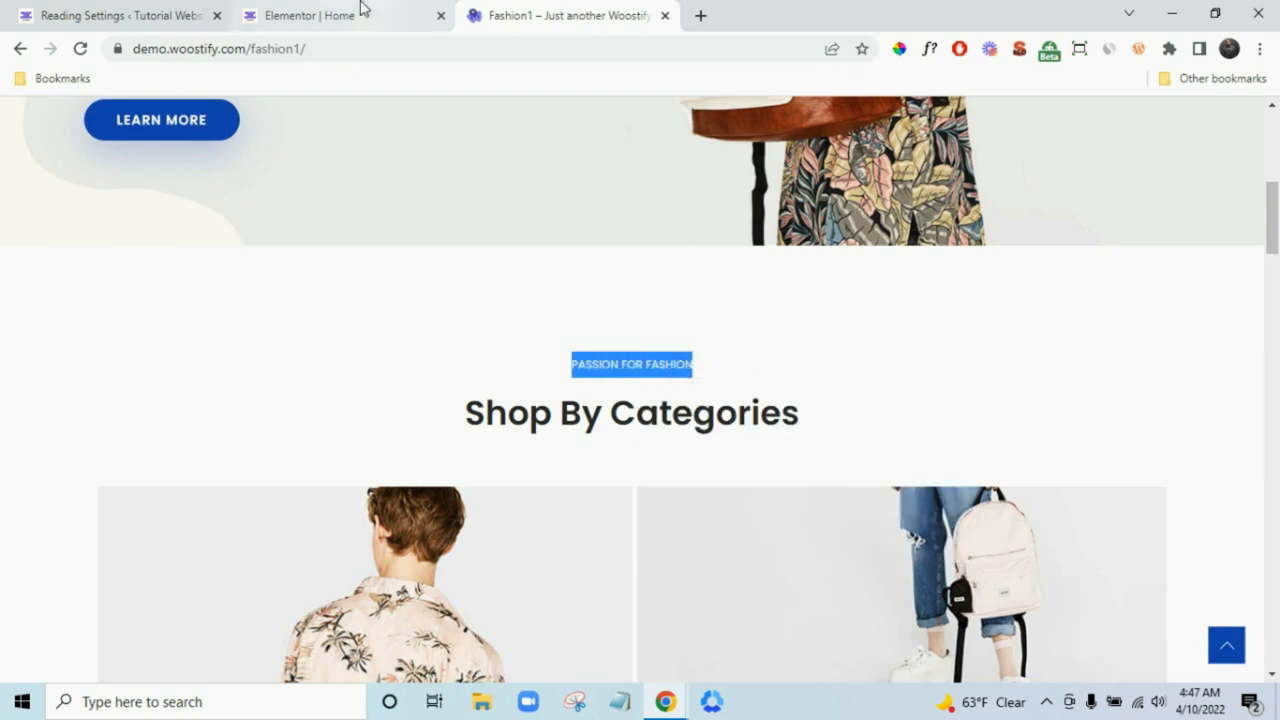
{"action": "left_click", "coordinate": [336, 22]}
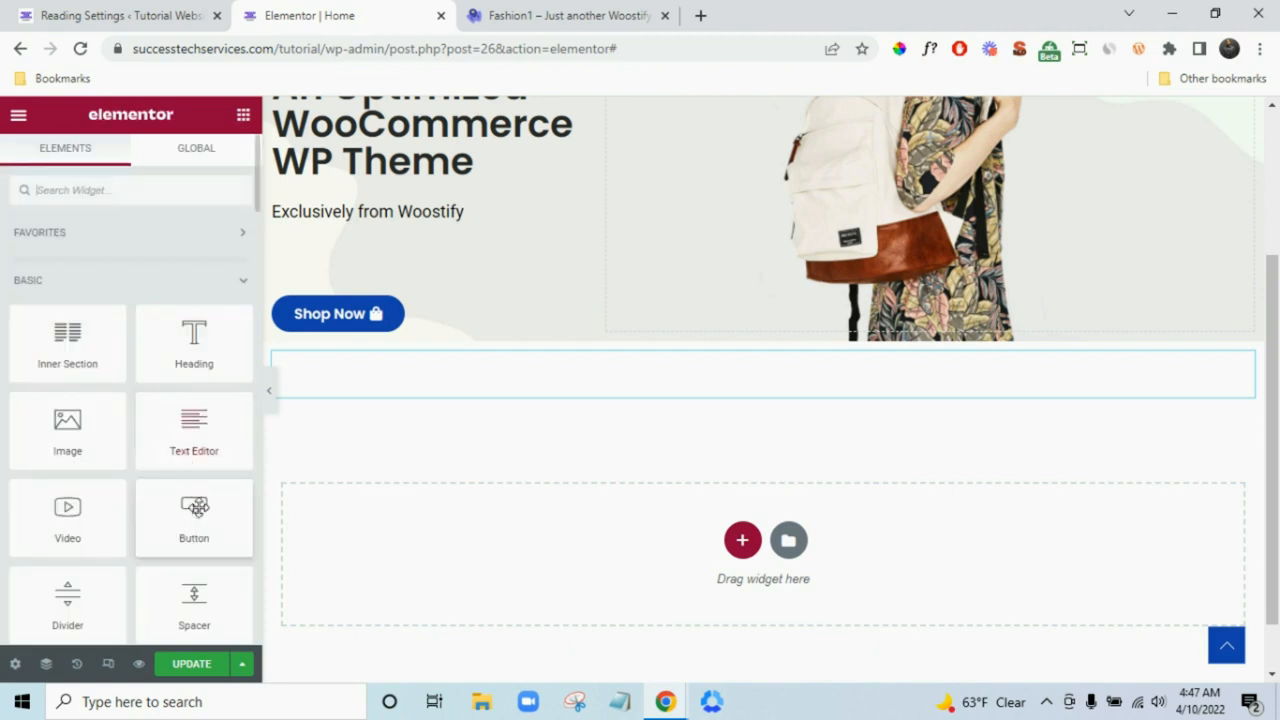
{"action": "left_click", "coordinate": [541, 390]}
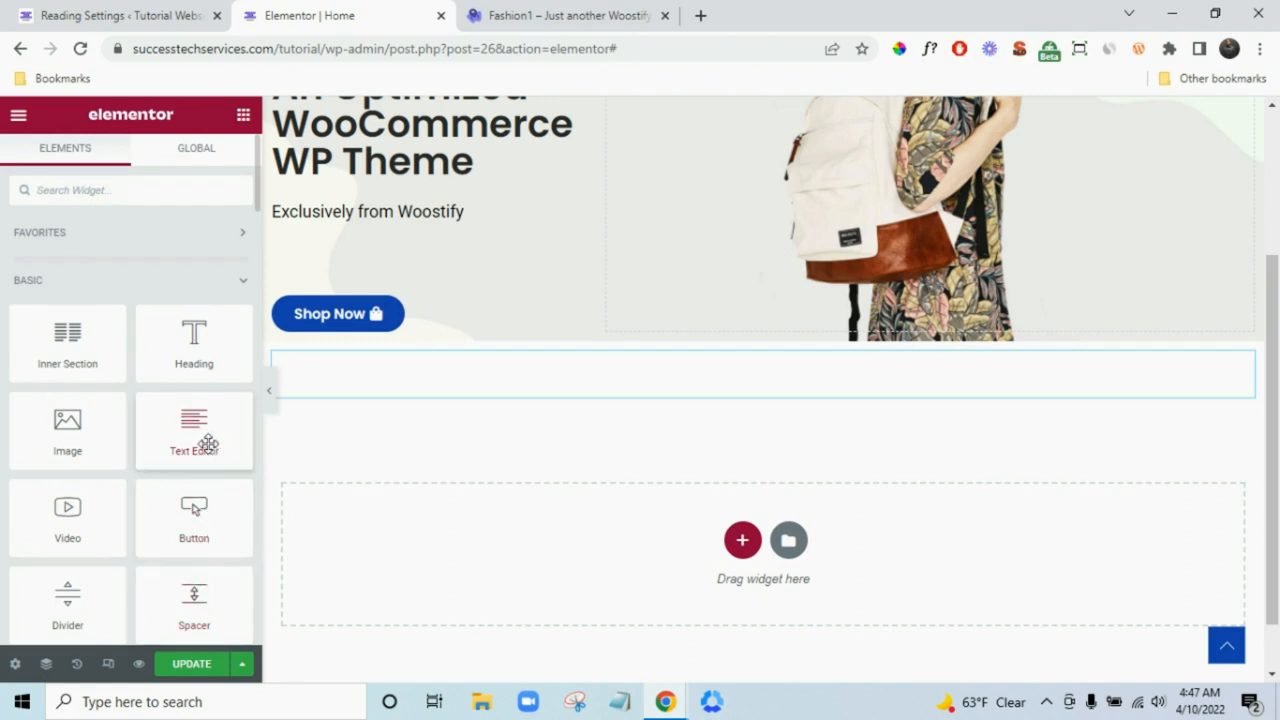
- Add a Text Editor below the spacer, paste PASSION FOR FASHION over the placeholder, and centre it
{"action": "left_click_drag", "start_coordinate": [207, 443], "coordinate": [446, 560]}
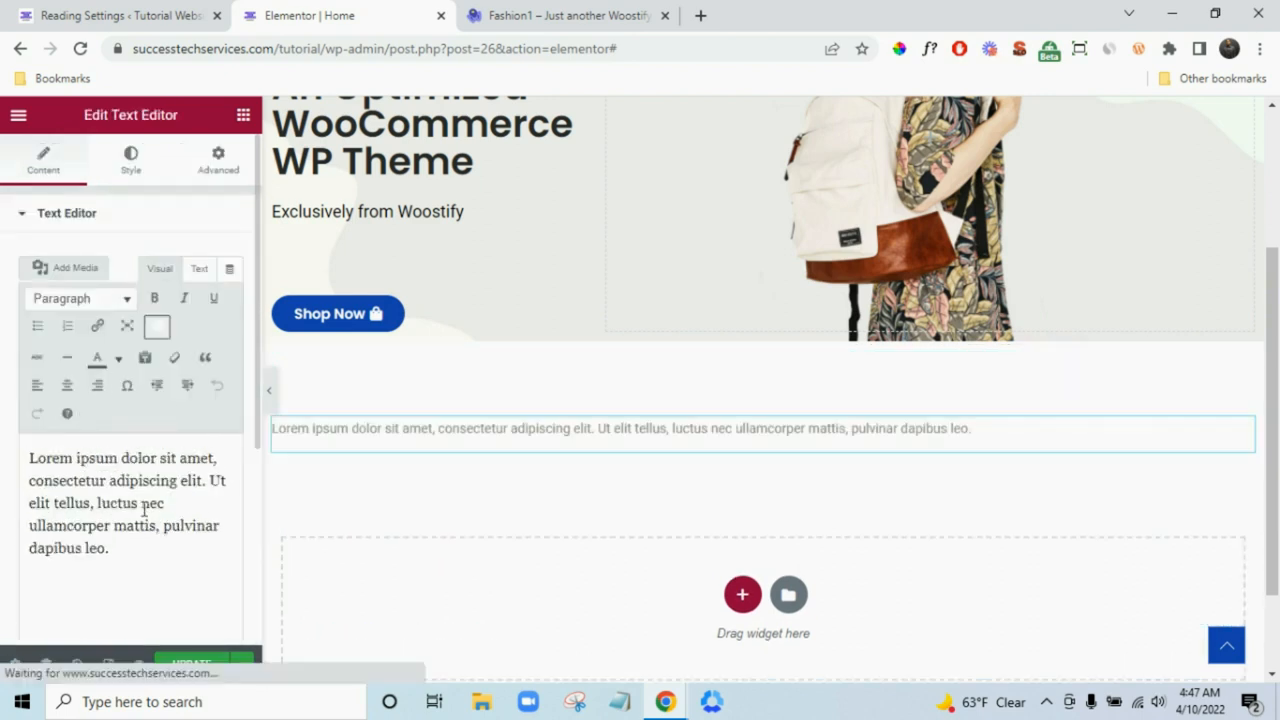
{"action": "double_click", "coordinate": [146, 520]}
{"action": "triple_click", "coordinate": [146, 518]}
{"action": "key", "text": "ctrl+v"}
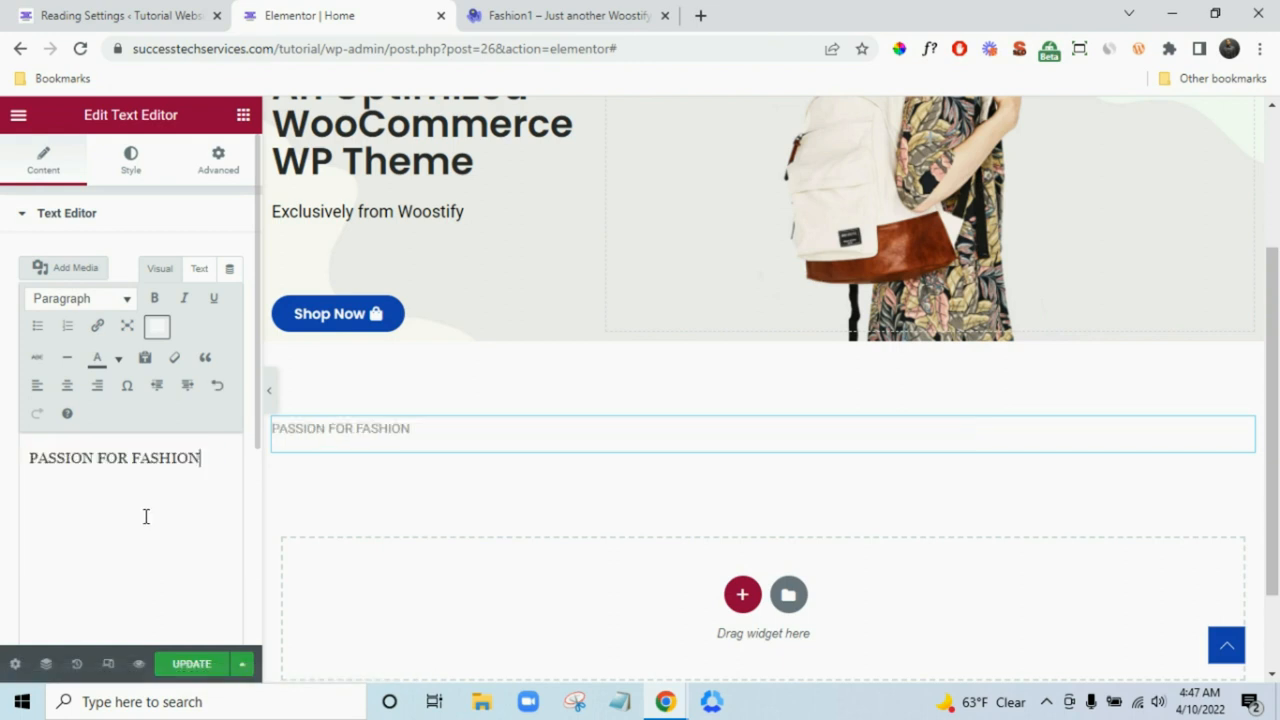
{"action": "left_click", "coordinate": [130, 158]}
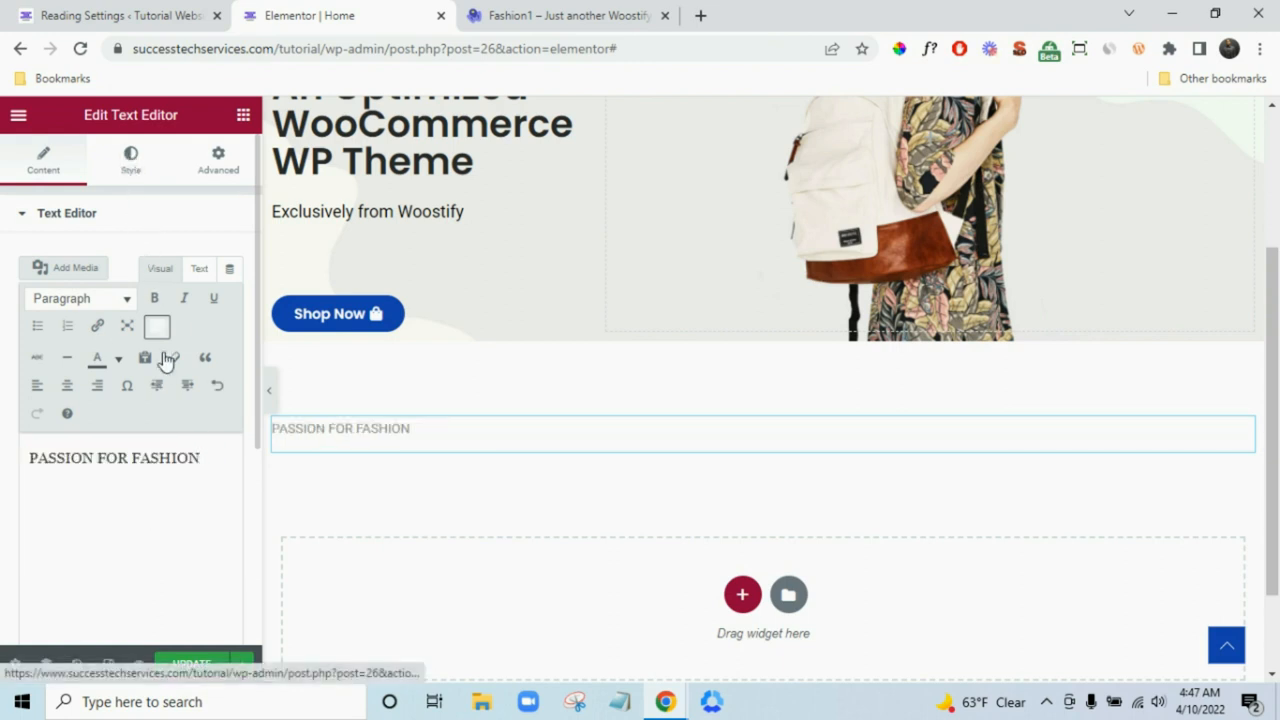
{"action": "left_click", "coordinate": [180, 260]}
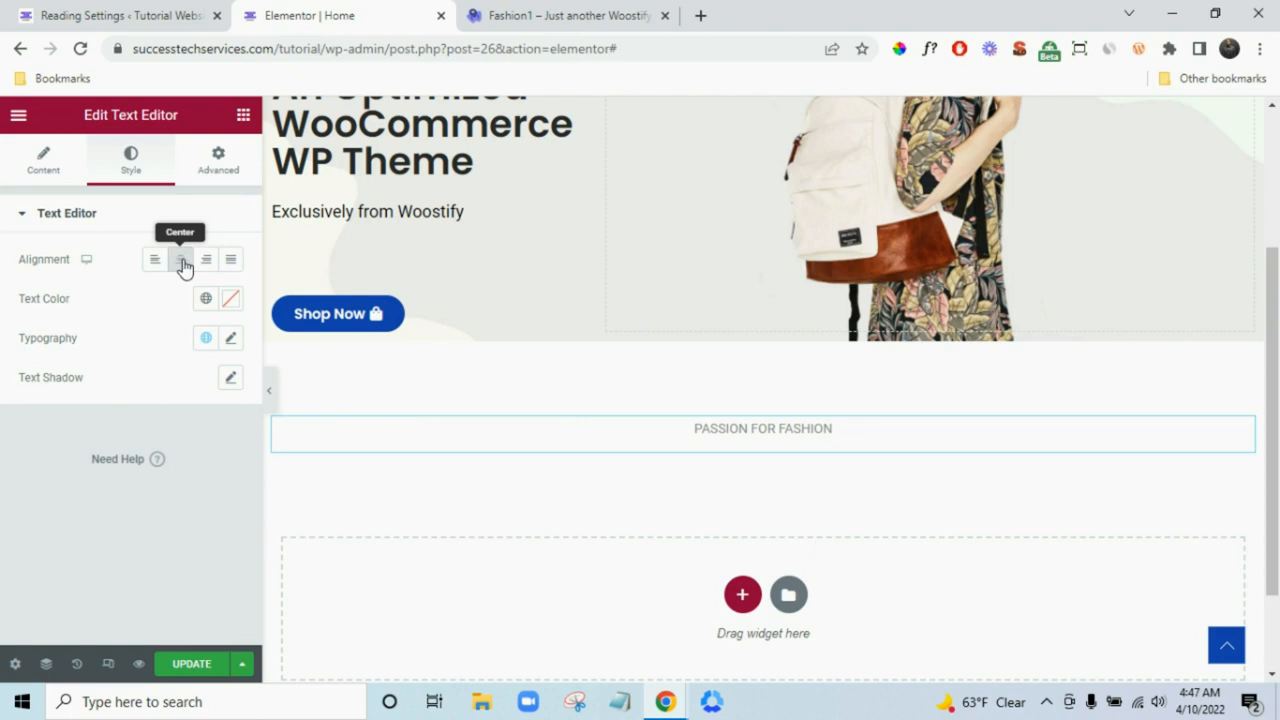
- Inspect the demo label's font, then set the PASSION FOR FASHION text colour to black
{"action": "left_click", "coordinate": [590, 15]}
{"action": "left_click", "coordinate": [722, 359]}
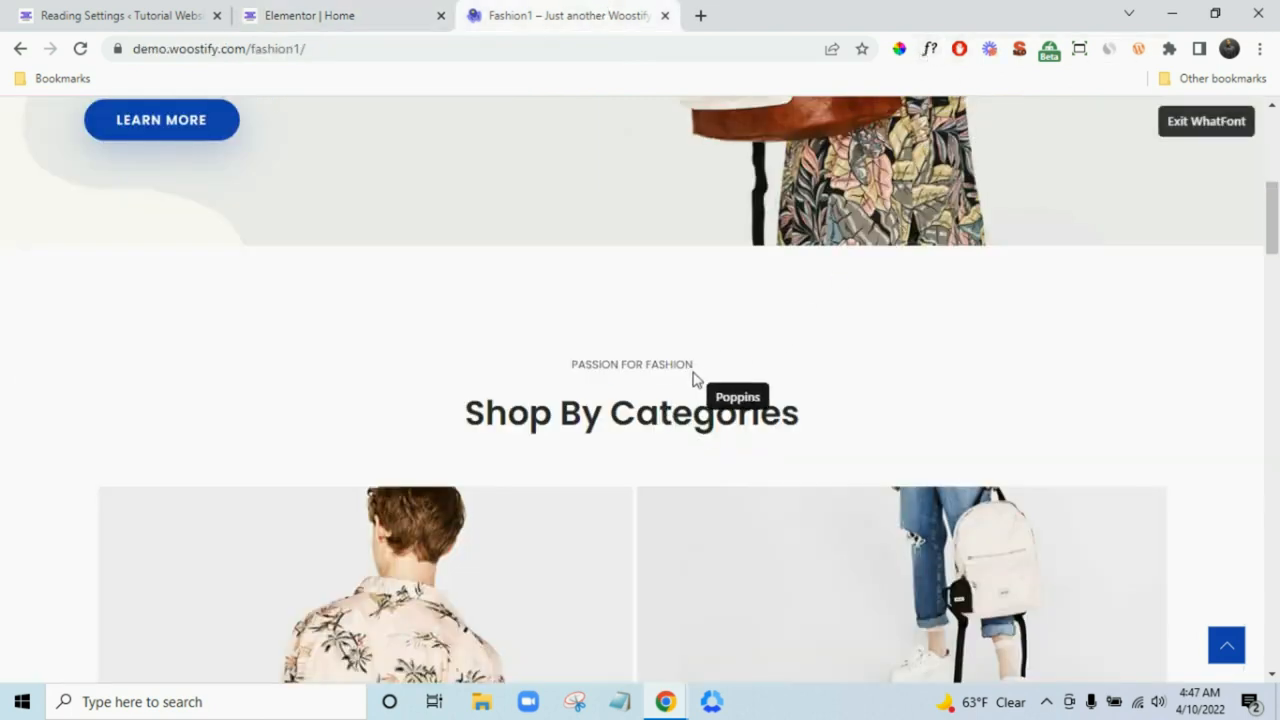
{"action": "left_click", "coordinate": [662, 368]}
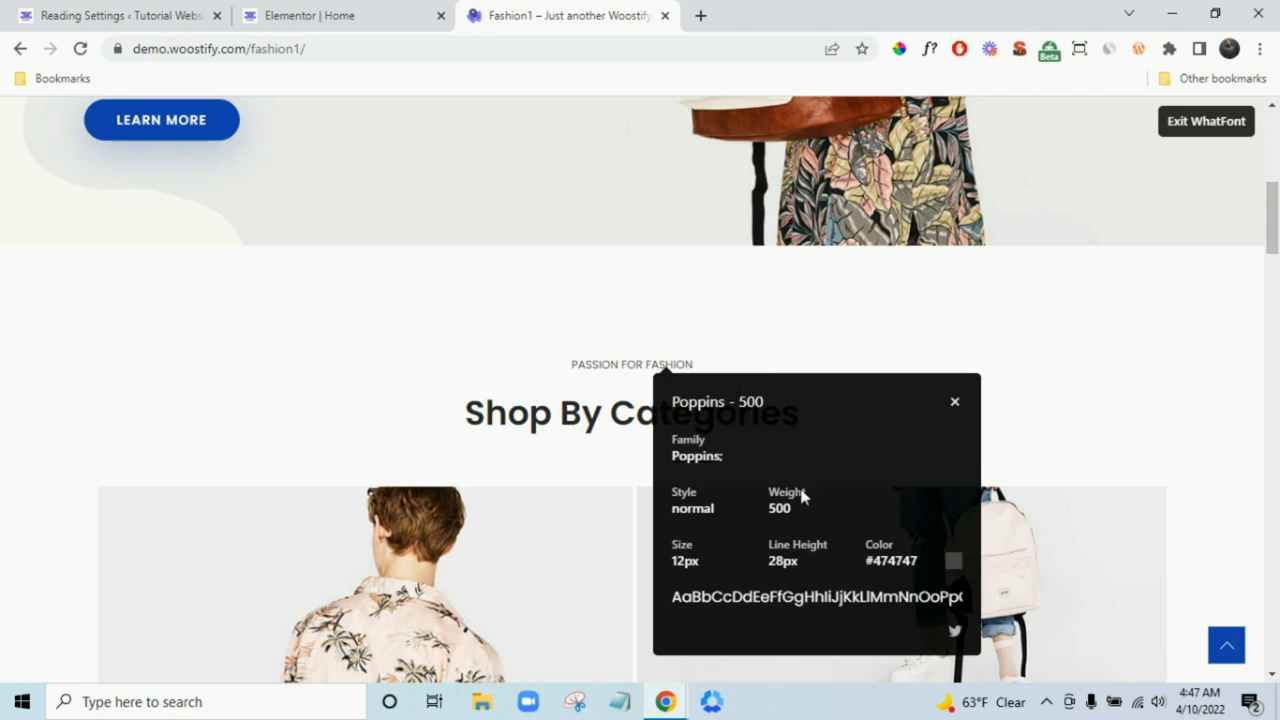
{"action": "left_click", "coordinate": [330, 14]}
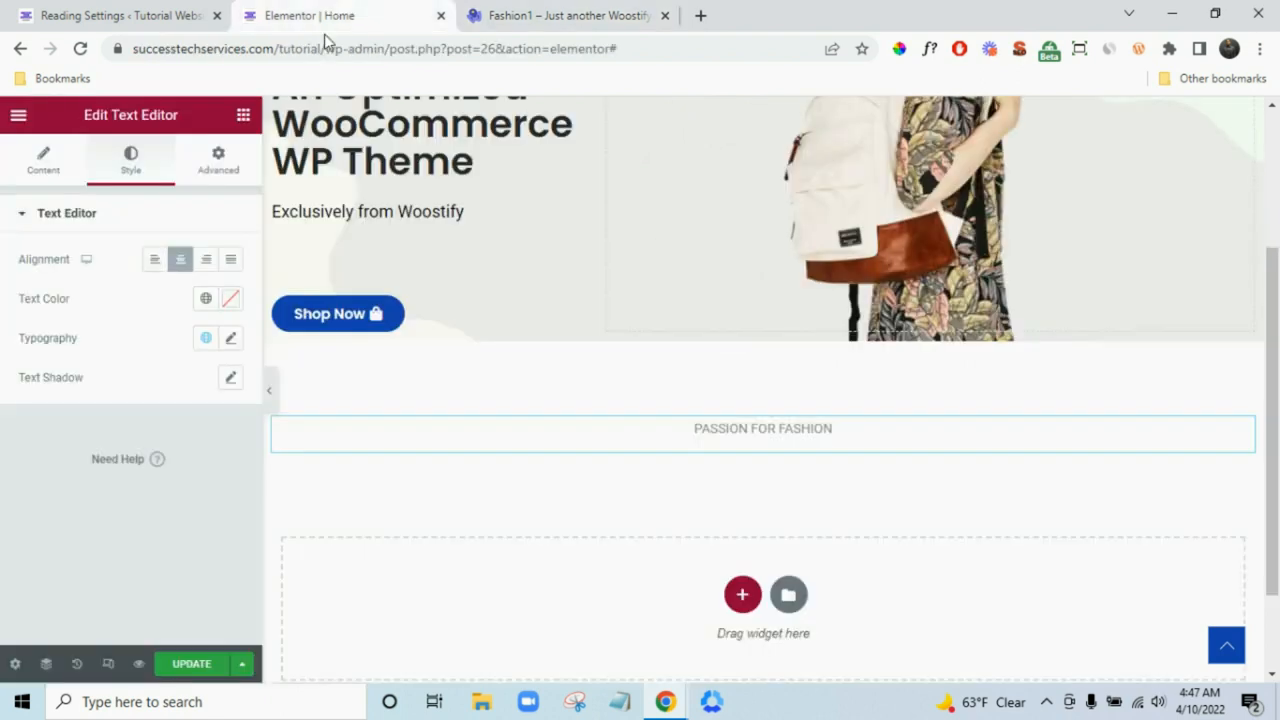
{"action": "left_click", "coordinate": [230, 302]}
{"action": "left_click", "coordinate": [185, 520]}
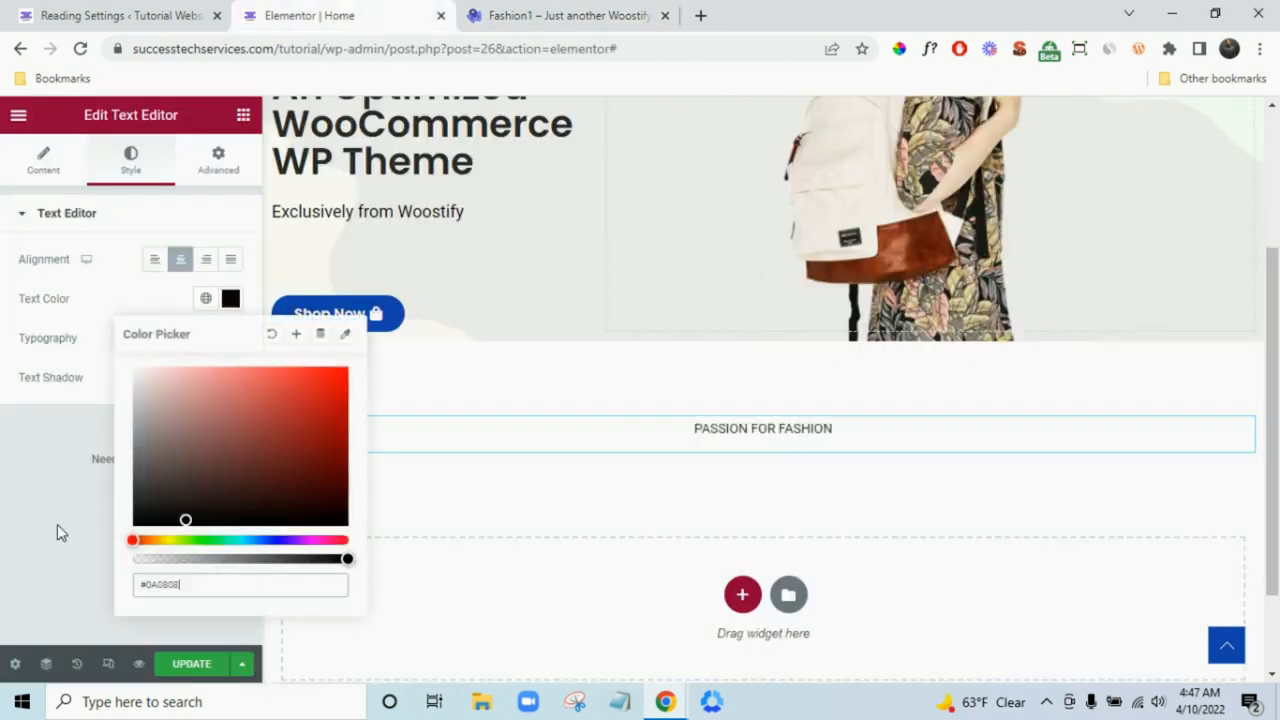
{"action": "left_click", "coordinate": [26, 571]}
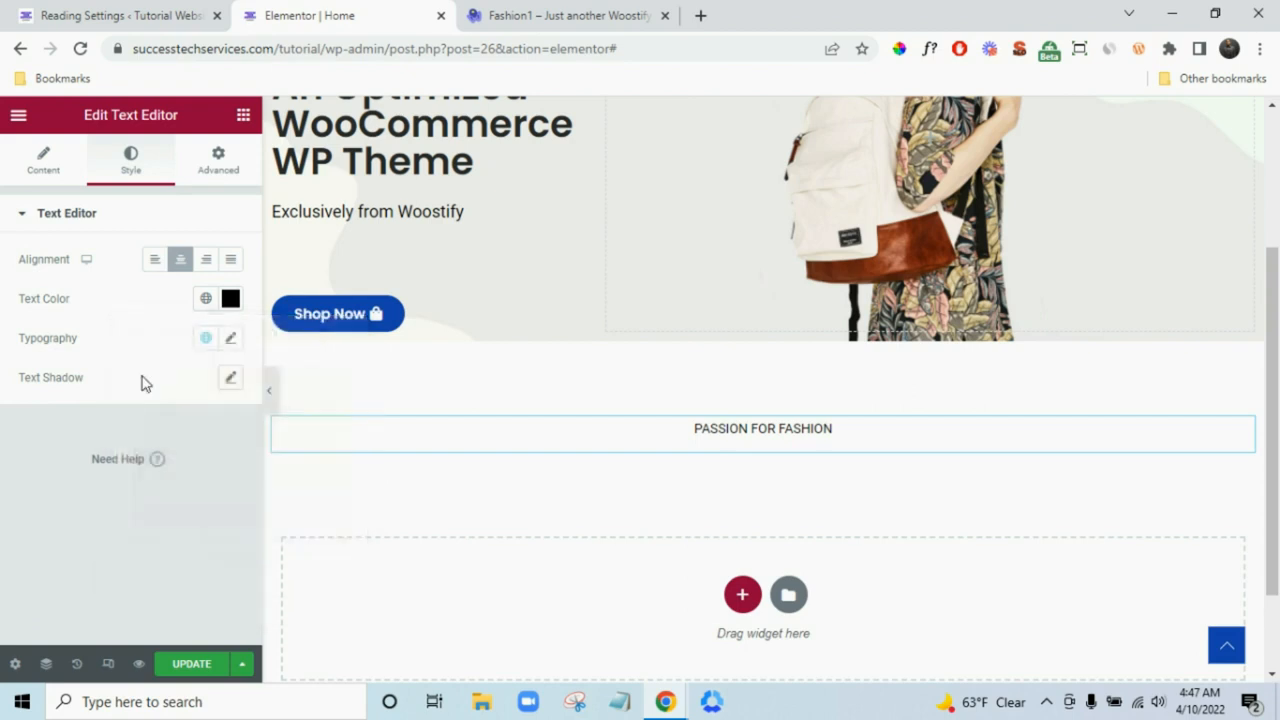
{"action": "left_click", "coordinate": [231, 300]}
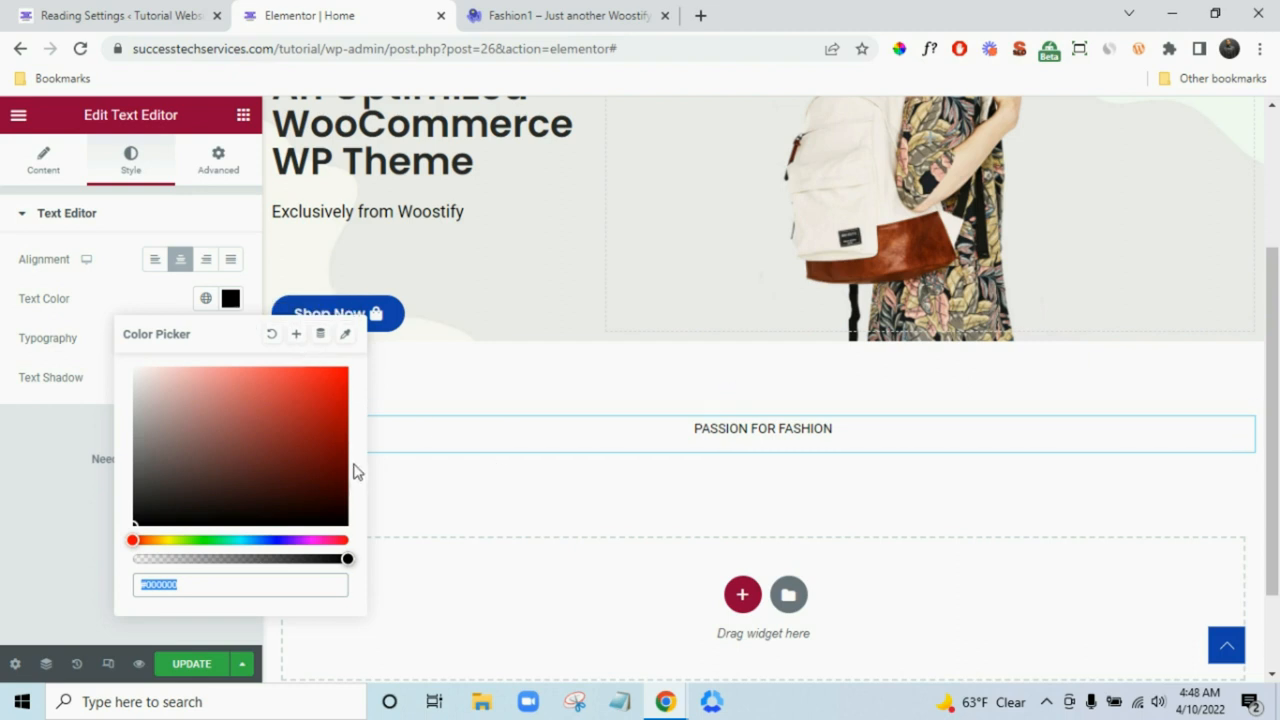
{"action": "left_click", "coordinate": [29, 509]}
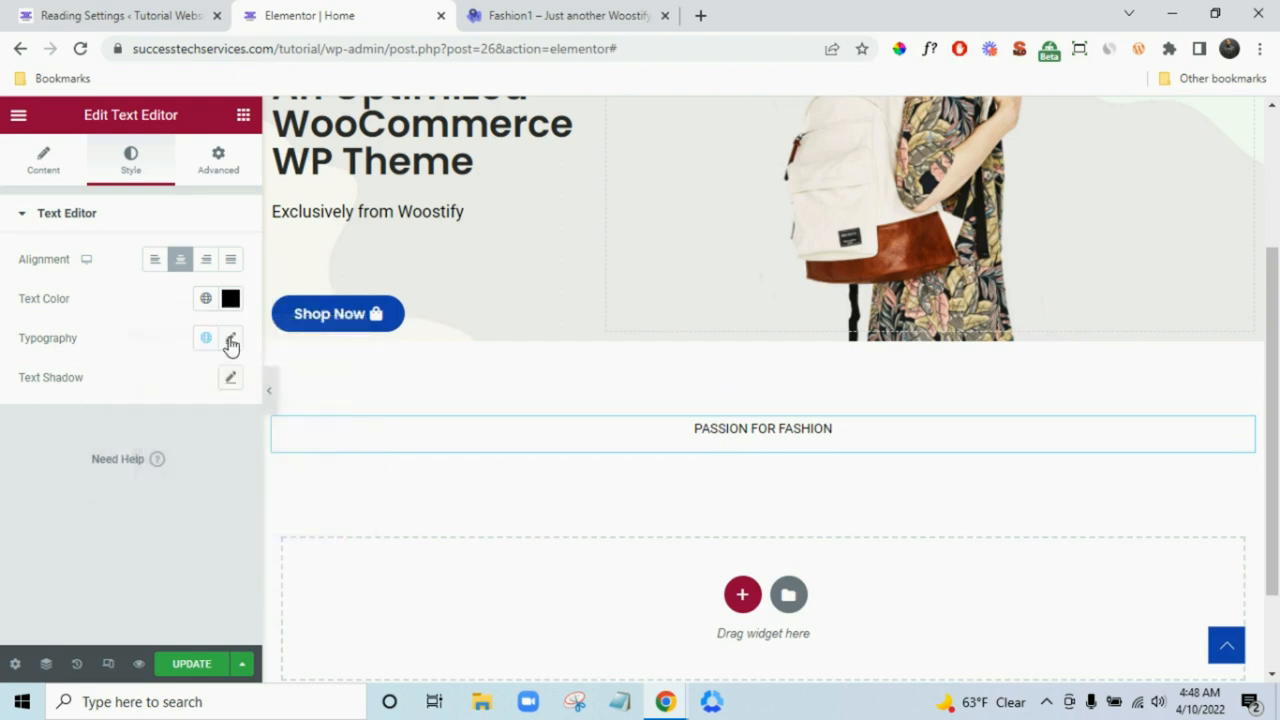
- Apply the global Poppins font with size 15 and weight 500, then compare with the demo
{"action": "left_click", "coordinate": [206, 338]}
{"action": "left_click", "coordinate": [116, 531]}
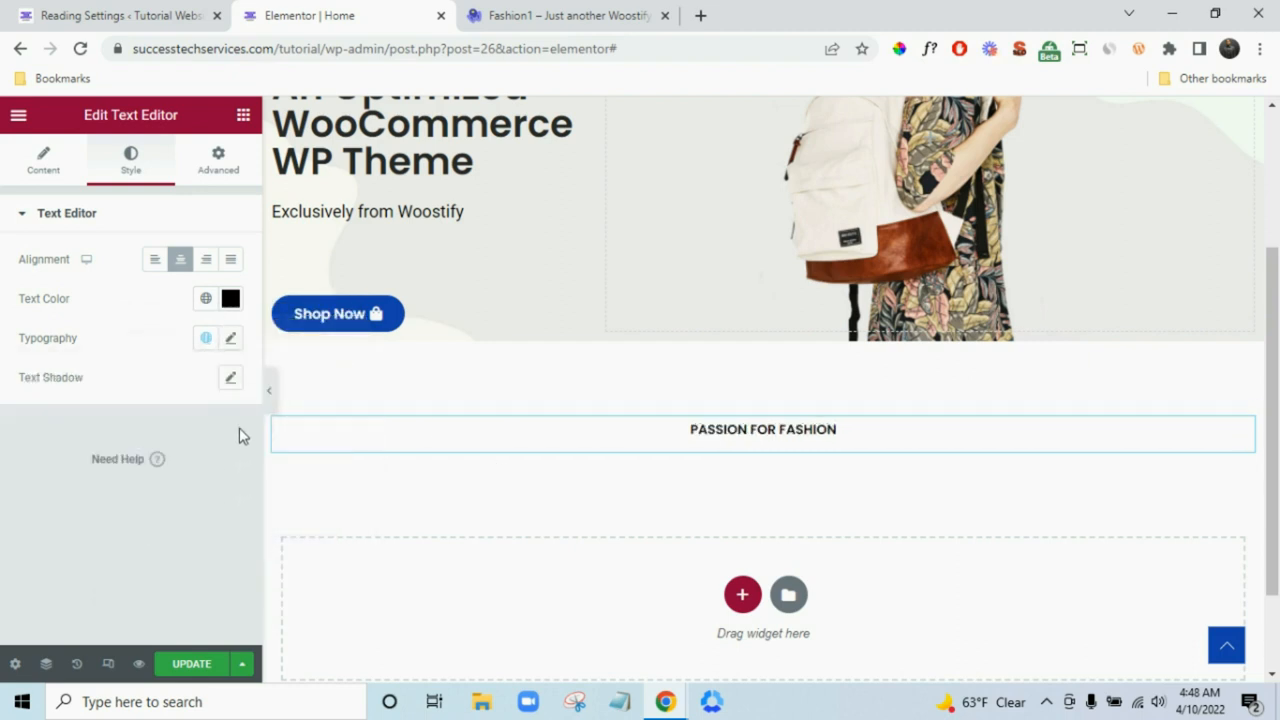
{"action": "left_click", "coordinate": [231, 340]}
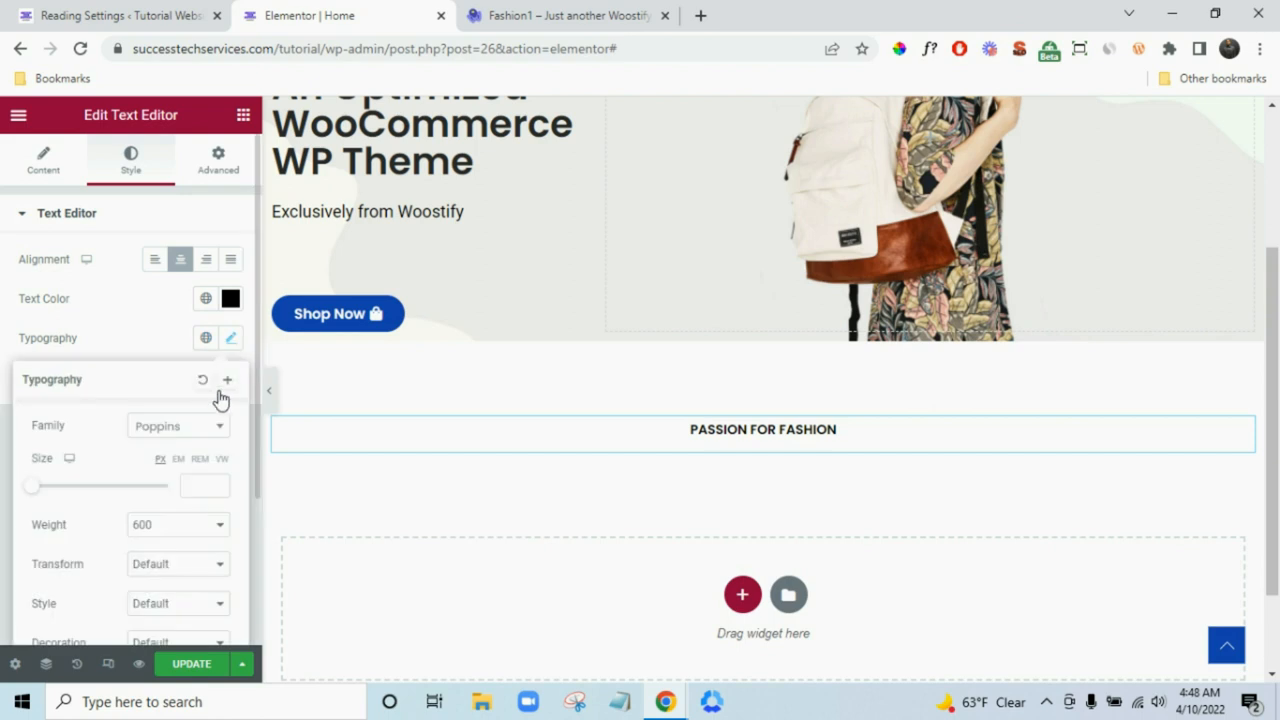
{"action": "left_click", "coordinate": [197, 485]}
{"action": "type", "text": "15"}
{"action": "left_click", "coordinate": [163, 524]}
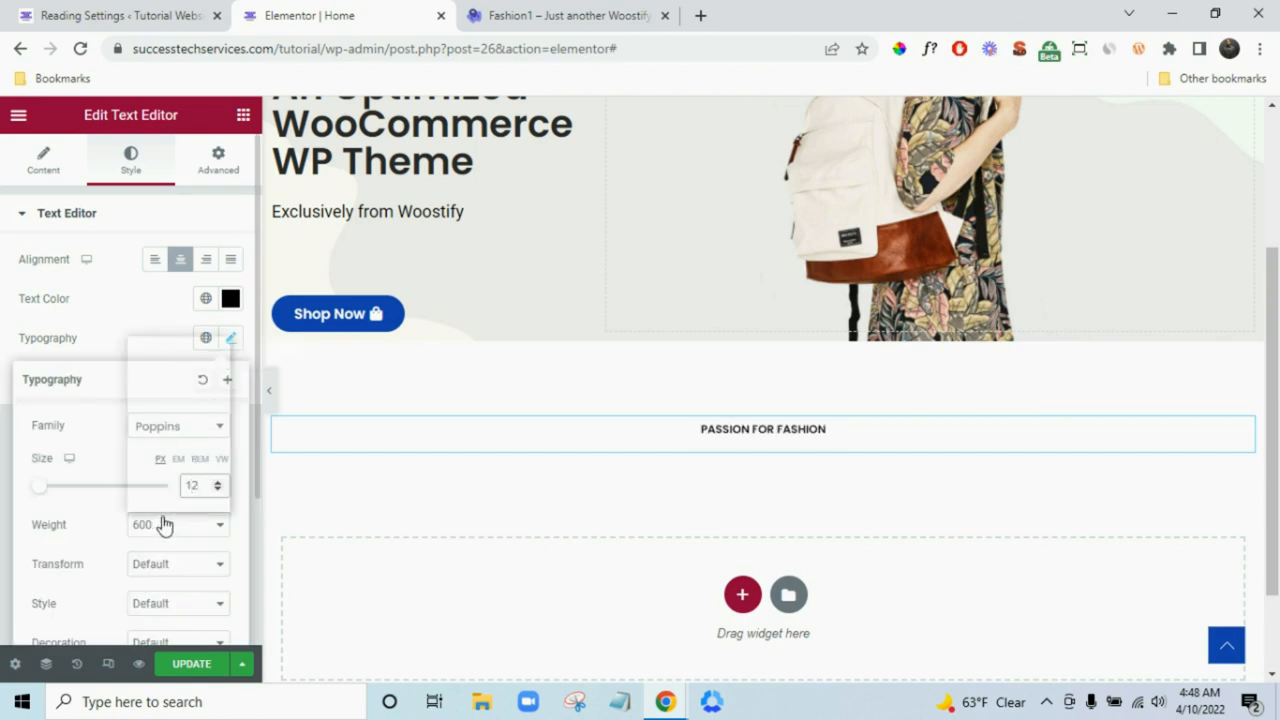
{"action": "left_click", "coordinate": [160, 401]}
{"action": "left_click", "coordinate": [4, 556]}
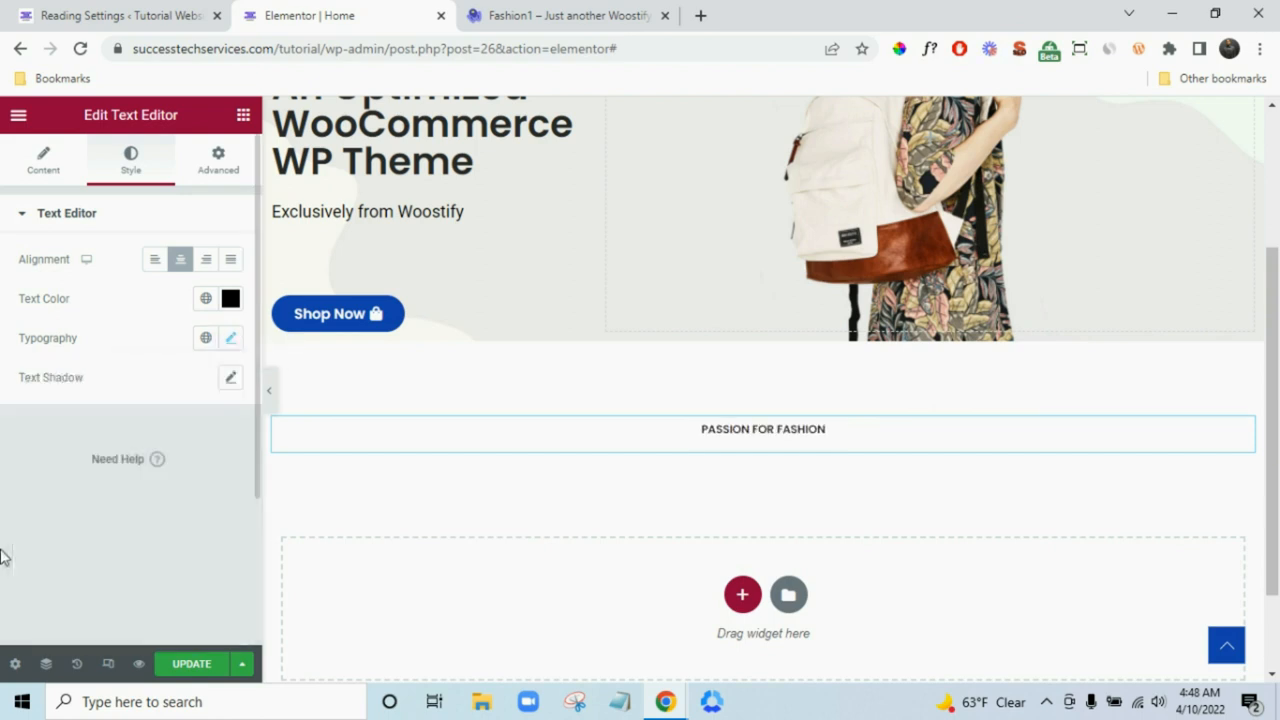
{"action": "left_click", "coordinate": [592, 14]}
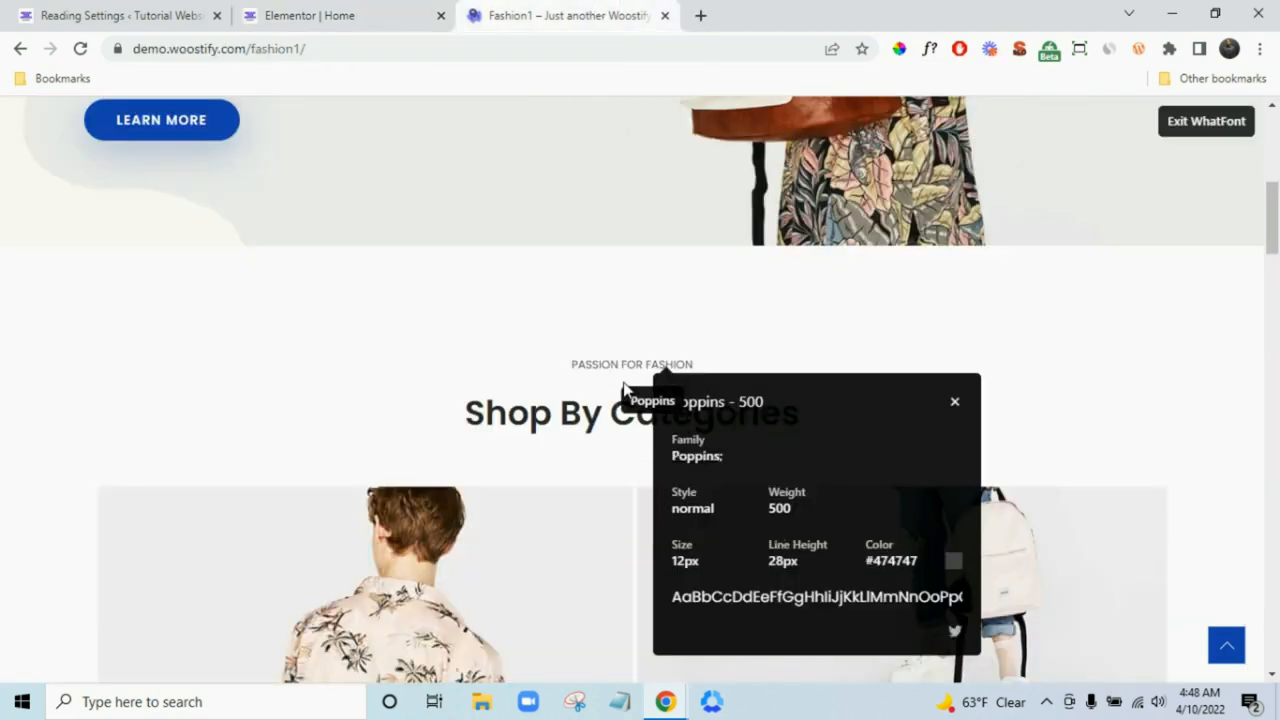
{"action": "left_click", "coordinate": [1228, 128]}
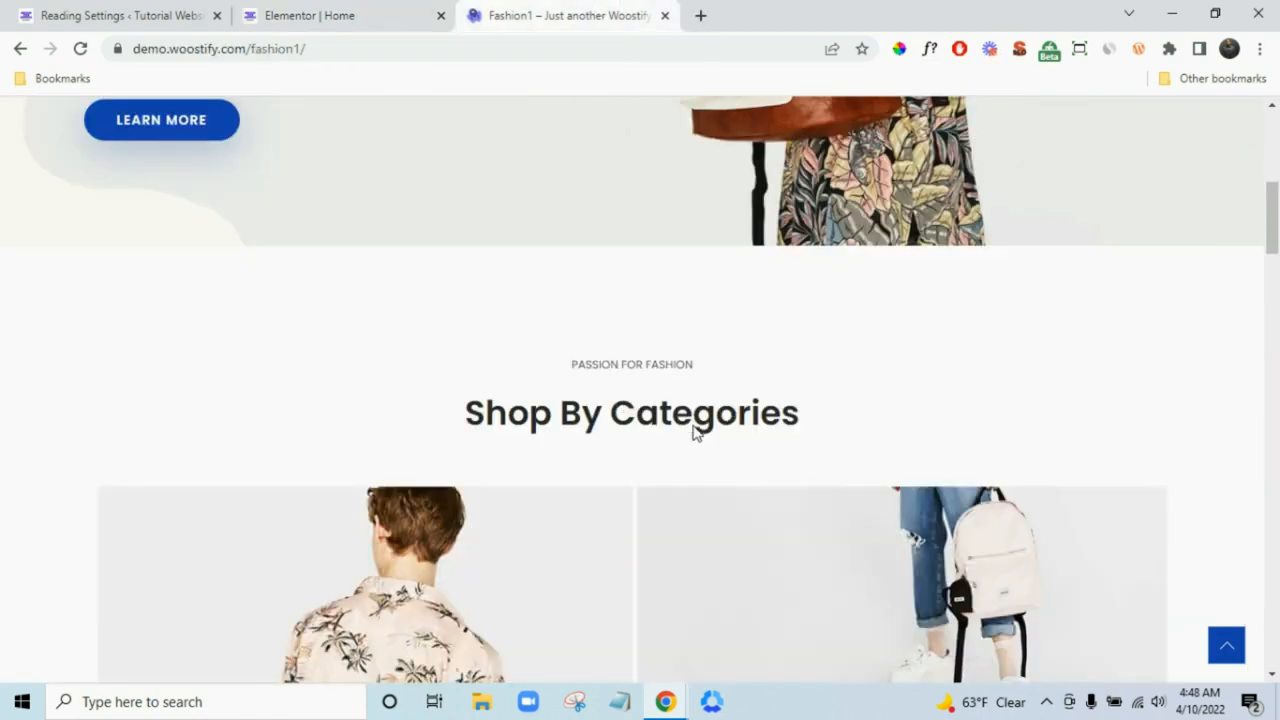
{"action": "left_click", "coordinate": [345, 12]}
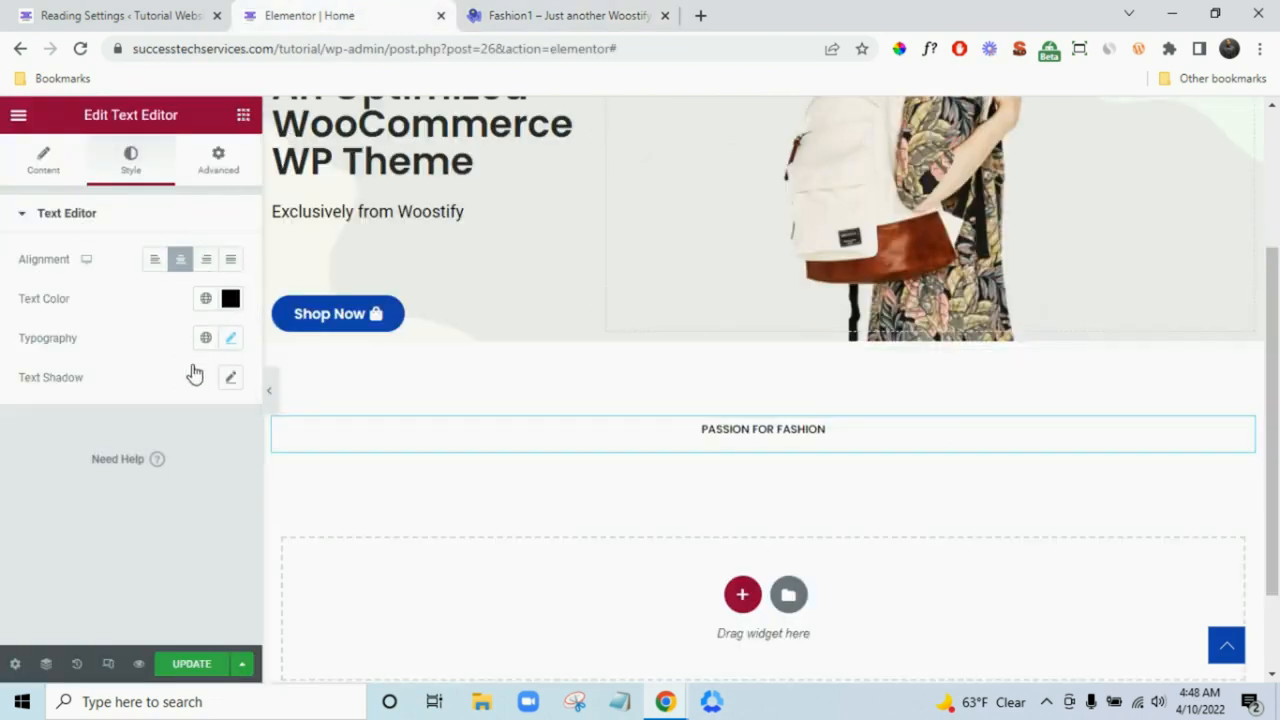
- Add a centred Heading below the label and paste 'Shop By Categories' copied from the demo
{"action": "left_click_drag", "start_coordinate": [185, 355], "coordinate": [766, 473]}
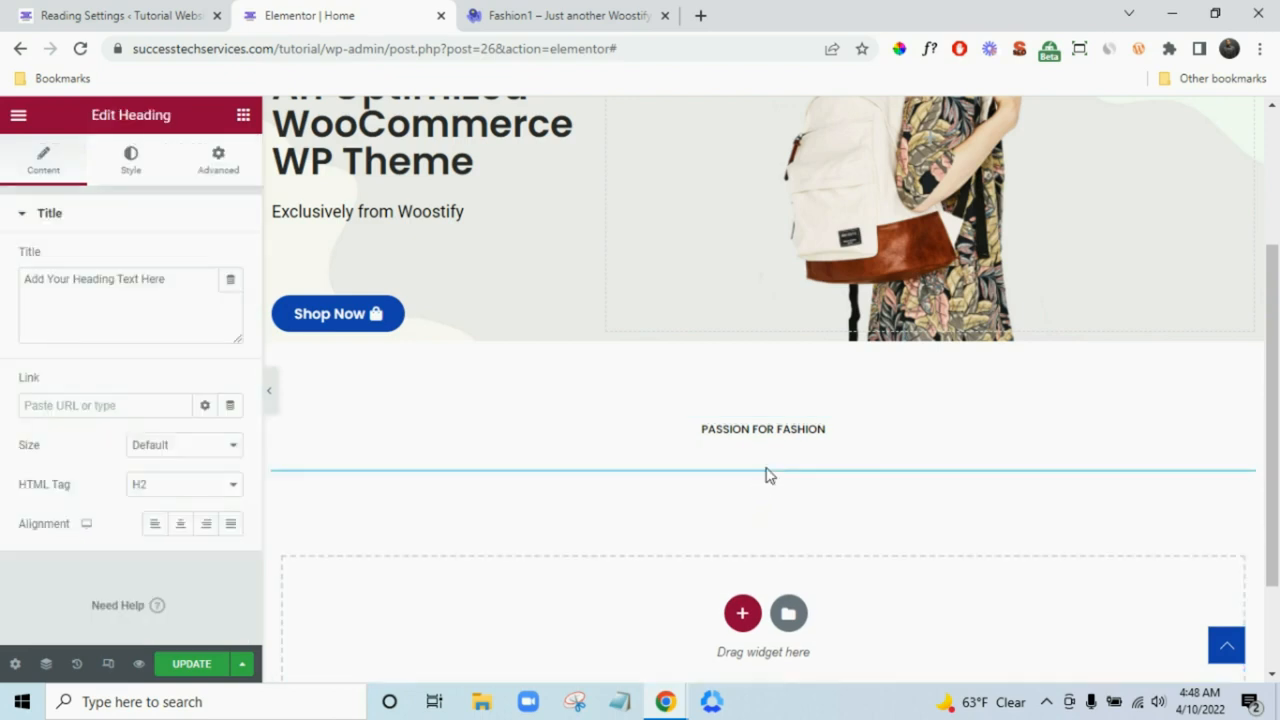
{"action": "left_click", "coordinate": [180, 524]}
{"action": "left_click", "coordinate": [560, 15]}
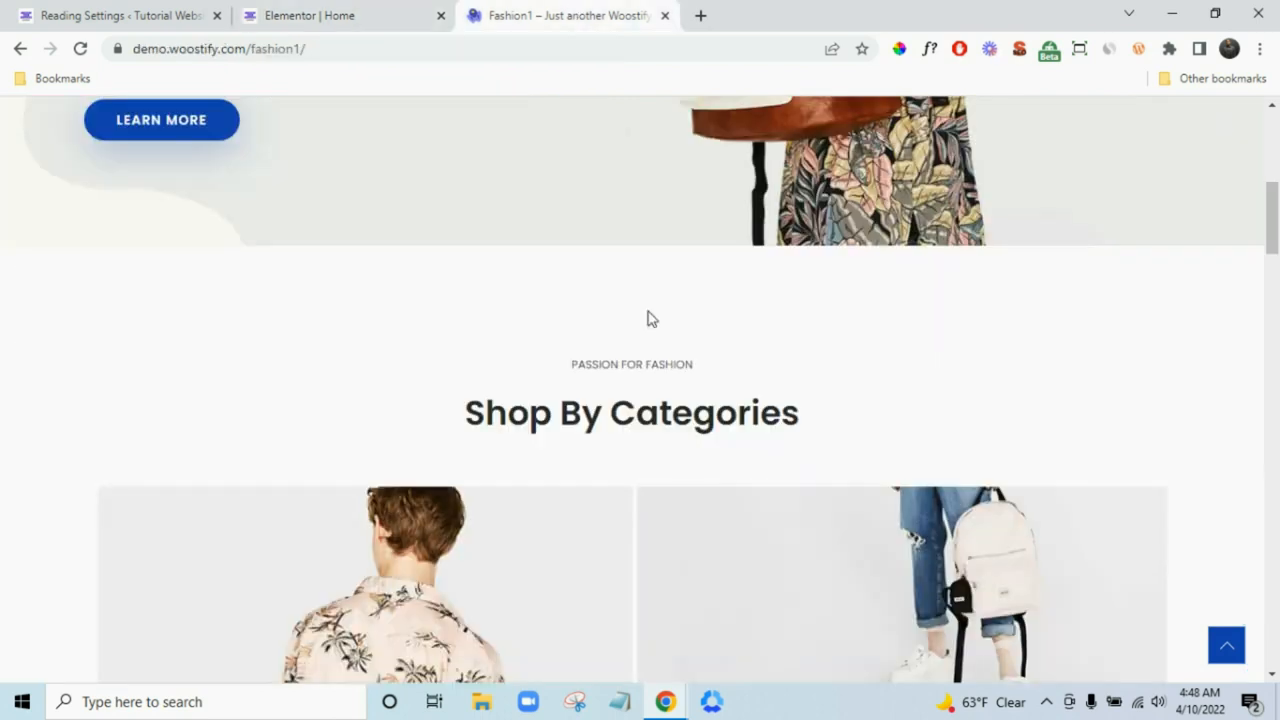
{"action": "triple_click", "coordinate": [675, 425]}
{"action": "right_click", "coordinate": [675, 425]}
{"action": "left_click", "coordinate": [697, 430]}
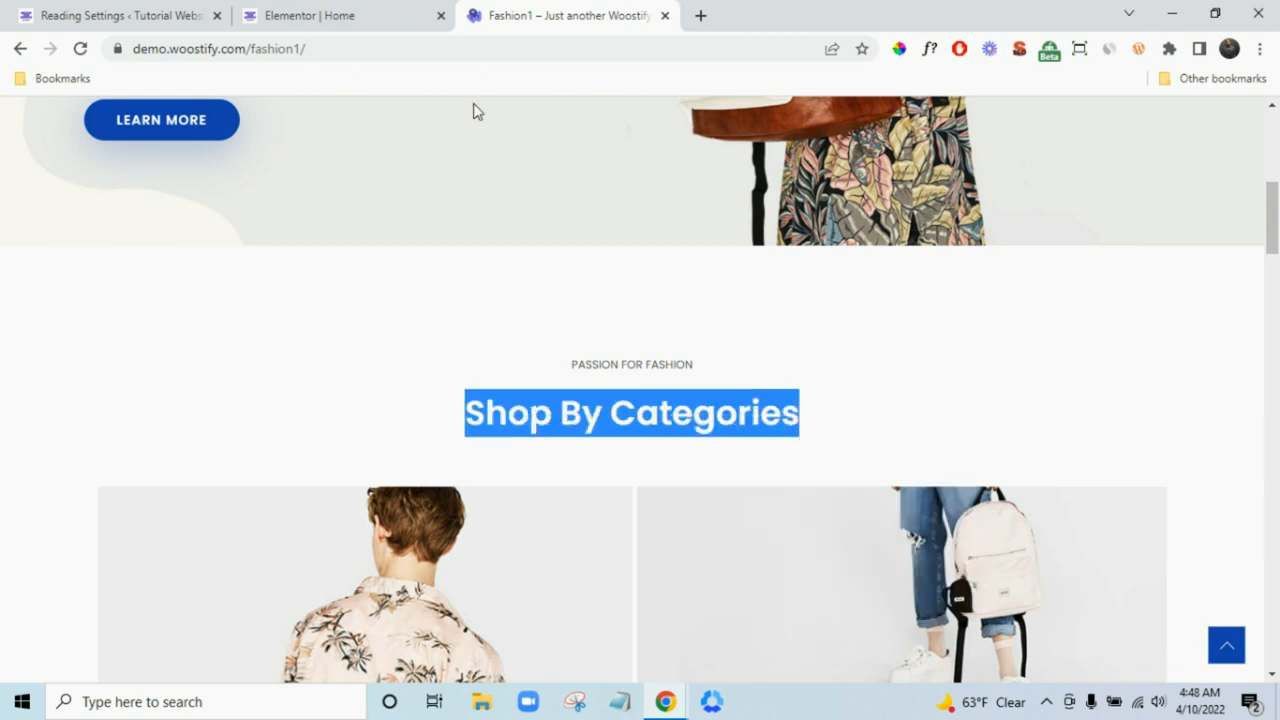
{"action": "left_click", "coordinate": [315, 12]}
{"action": "triple_click", "coordinate": [149, 286]}
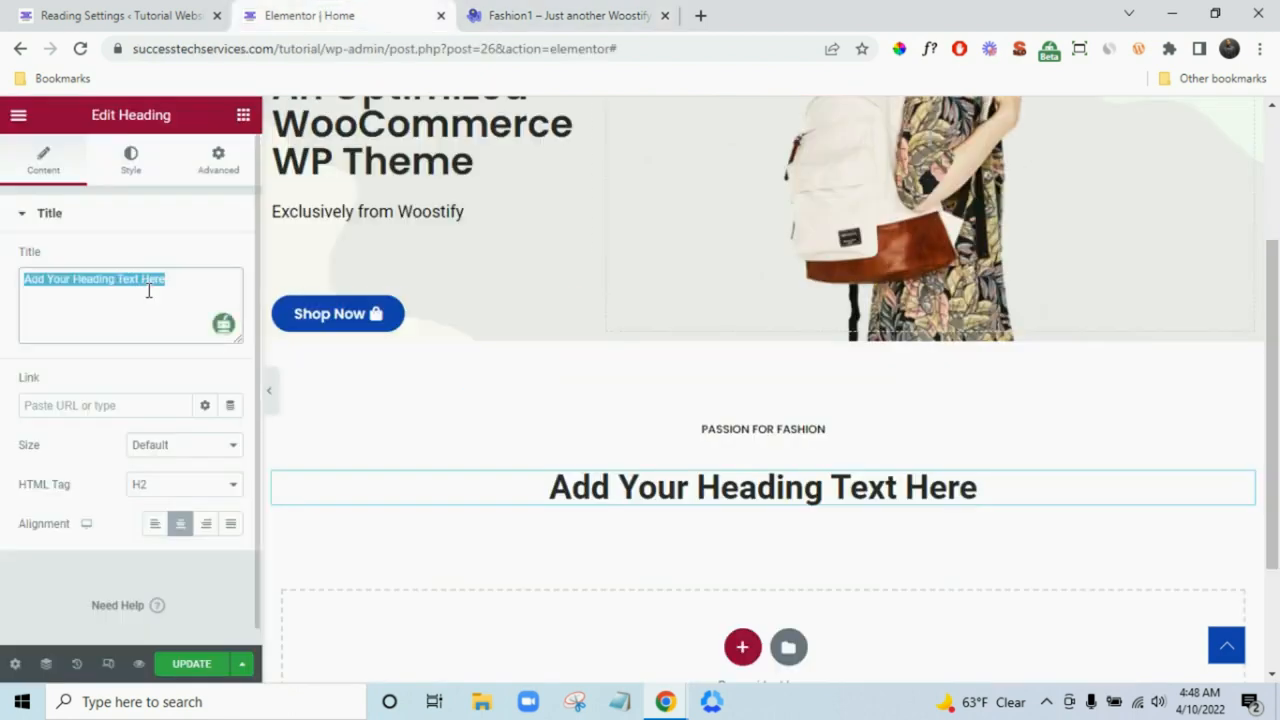
{"action": "key", "text": "ctrl+v"}
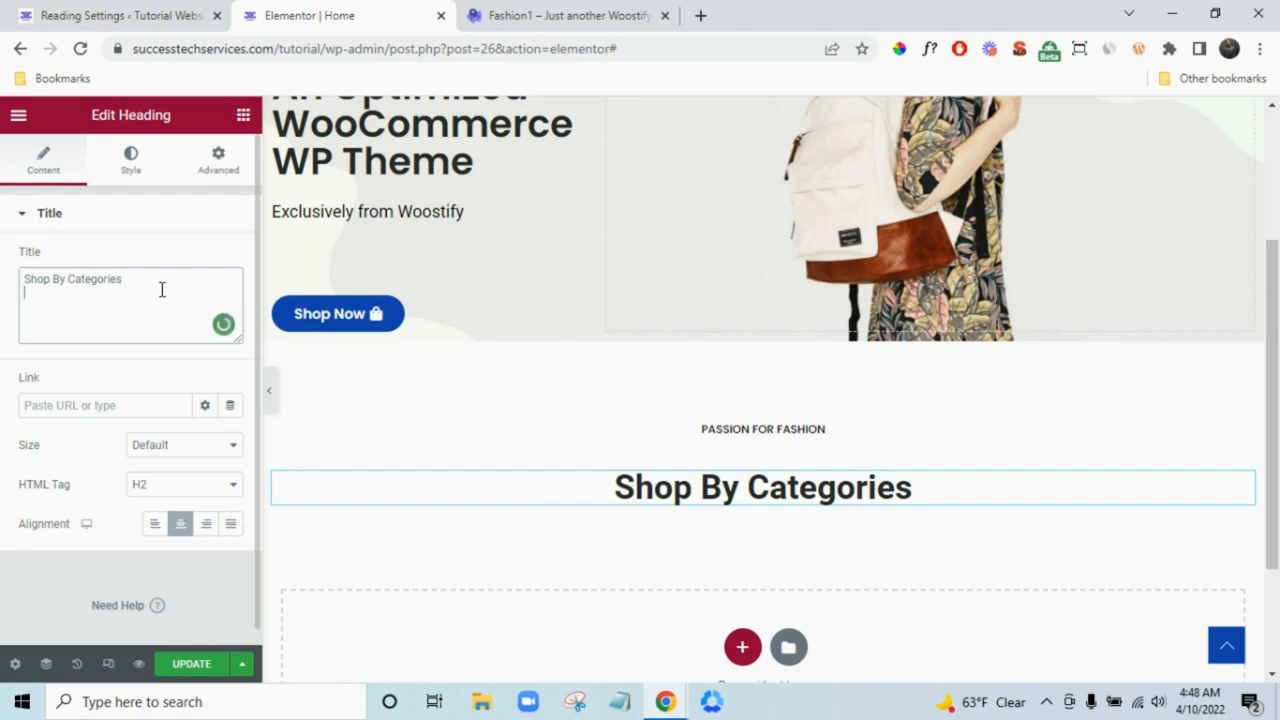
- Set the Shop By Categories heading to the global Poppins font, comparing against the demo page
{"action": "left_click", "coordinate": [537, 12]}
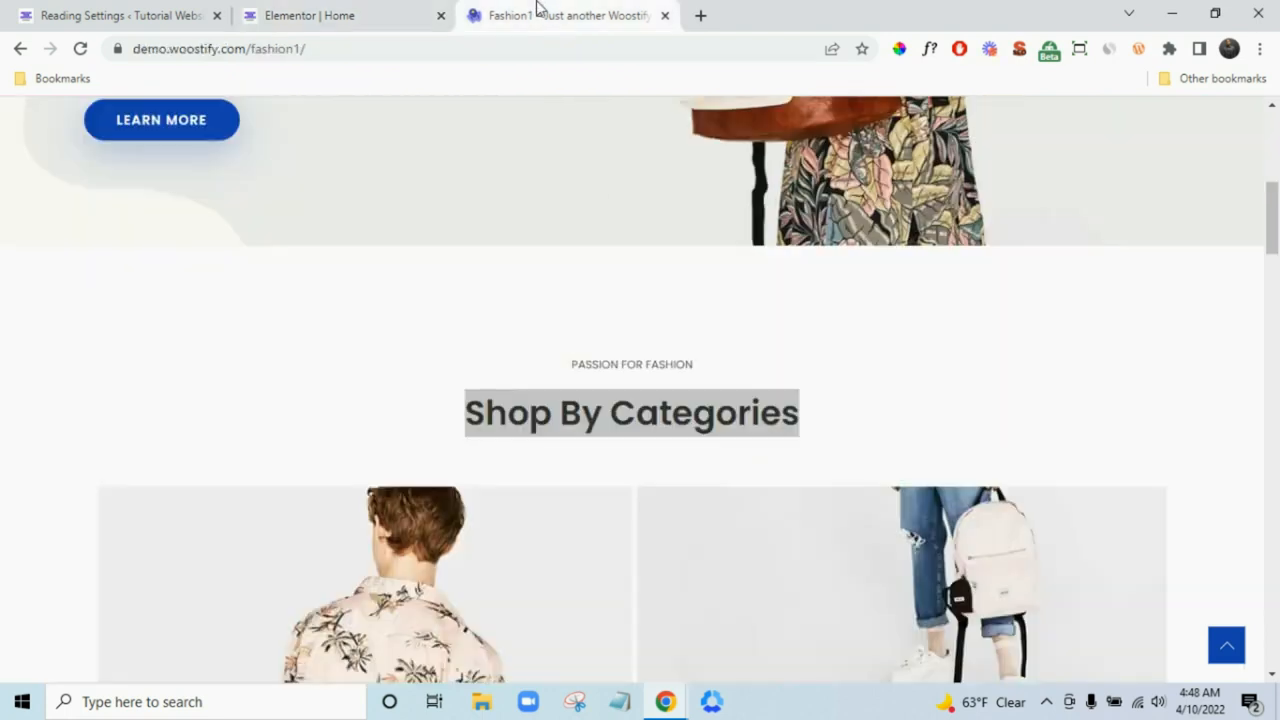
{"action": "left_click", "coordinate": [391, 10]}
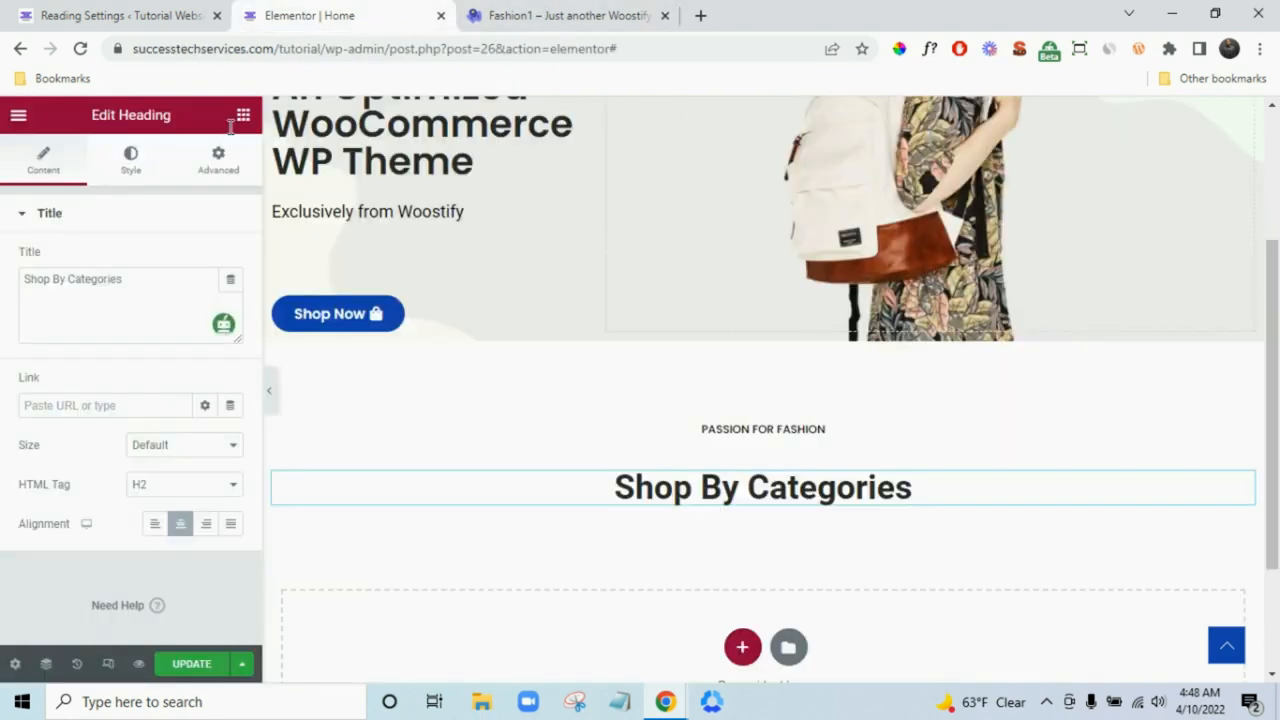
{"action": "left_click", "coordinate": [131, 160]}
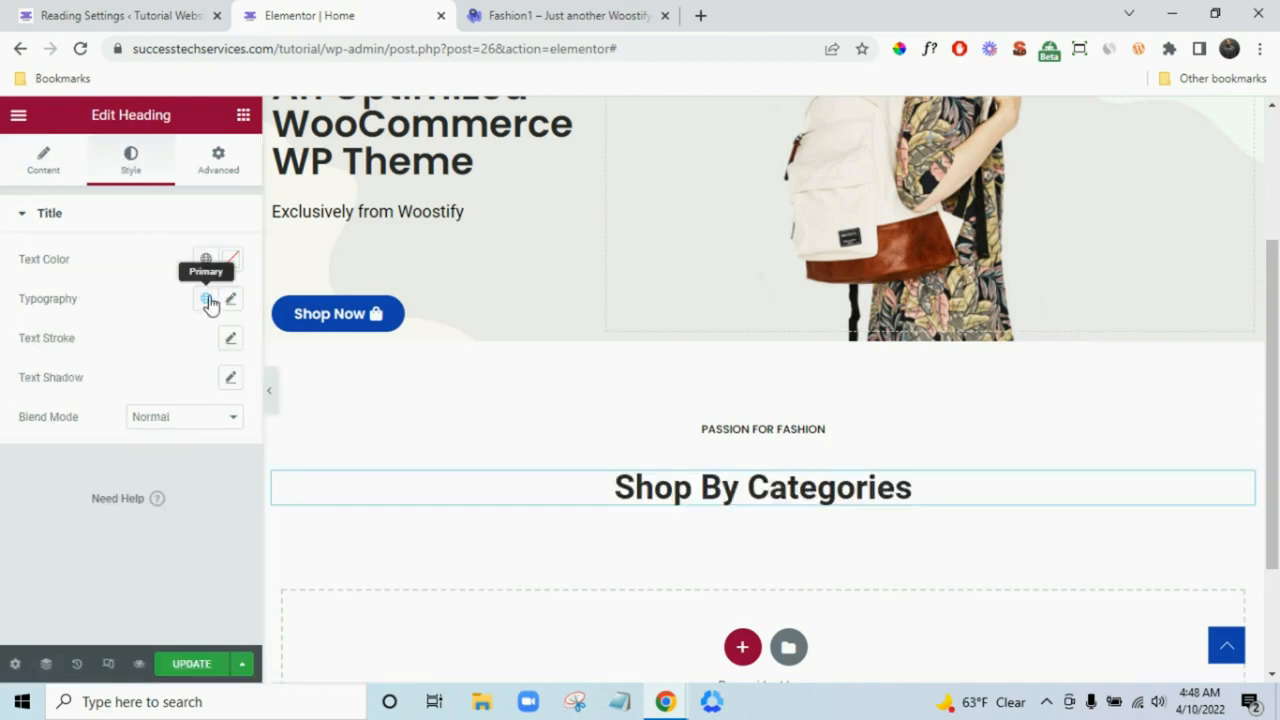
{"action": "left_click", "coordinate": [206, 298]}
{"action": "left_click", "coordinate": [107, 487]}
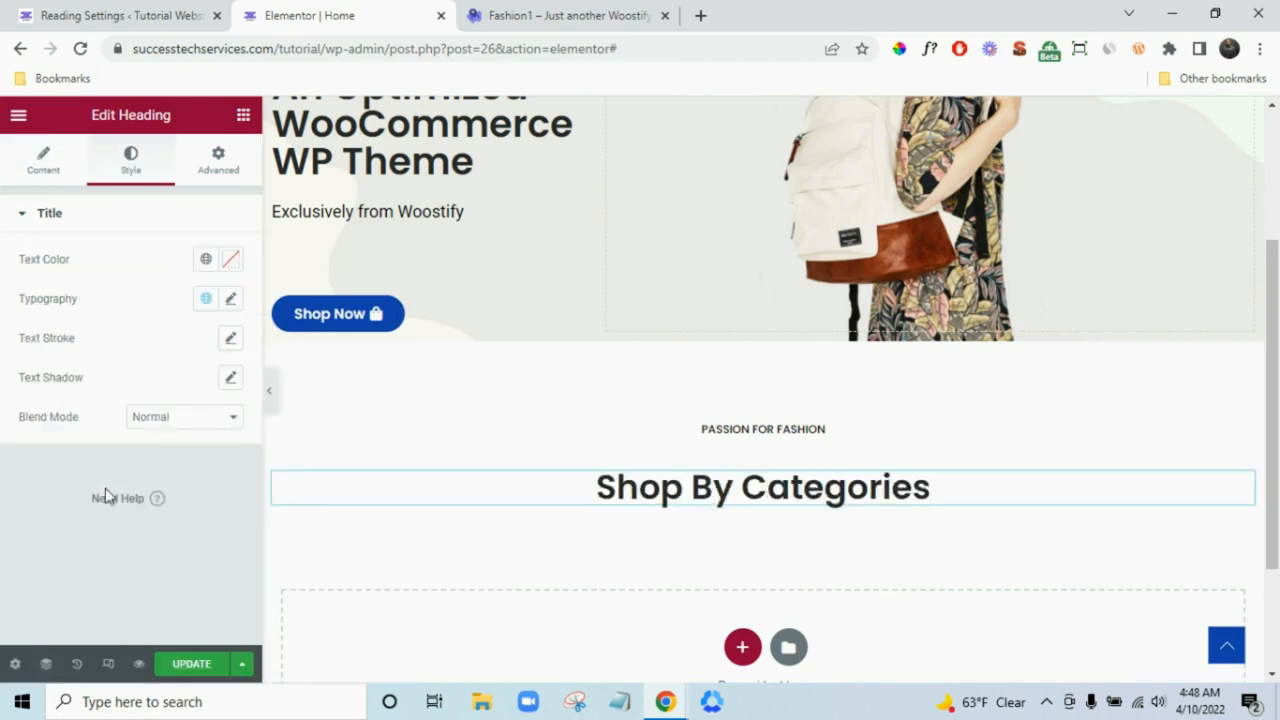
{"action": "left_click", "coordinate": [549, 12]}
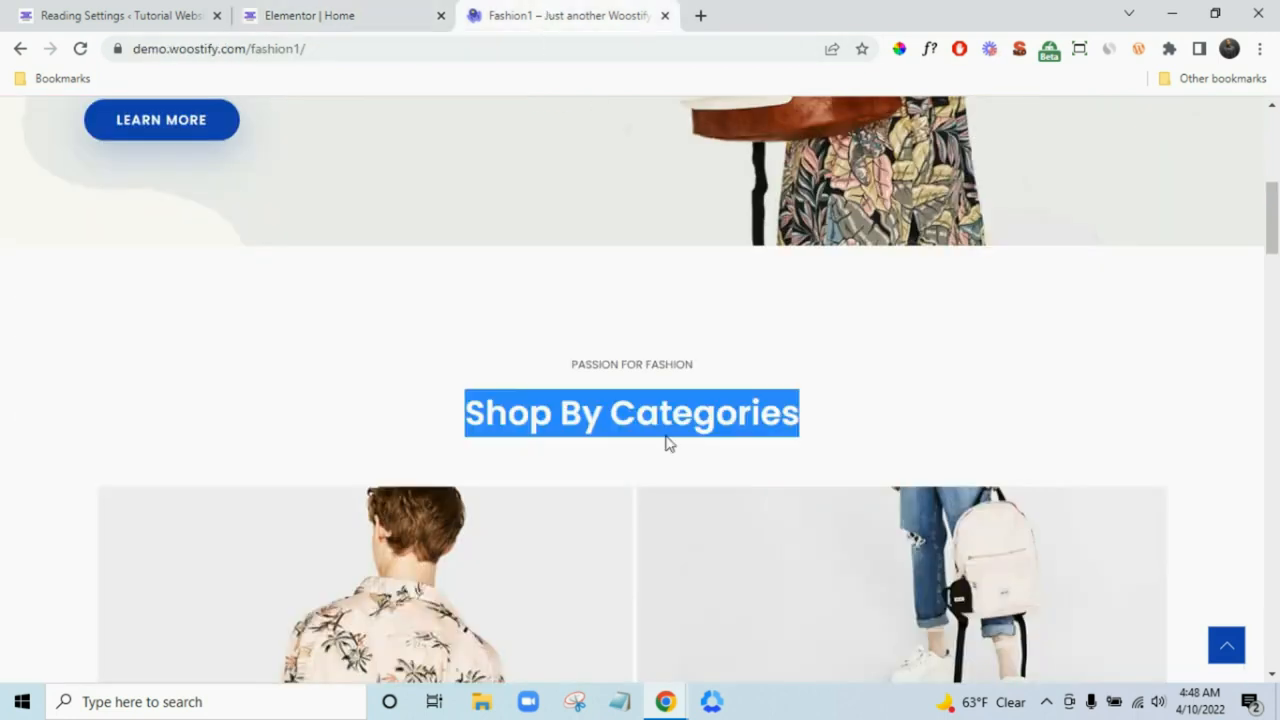
{"action": "left_click", "coordinate": [966, 320]}
{"action": "left_click", "coordinate": [386, 8]}
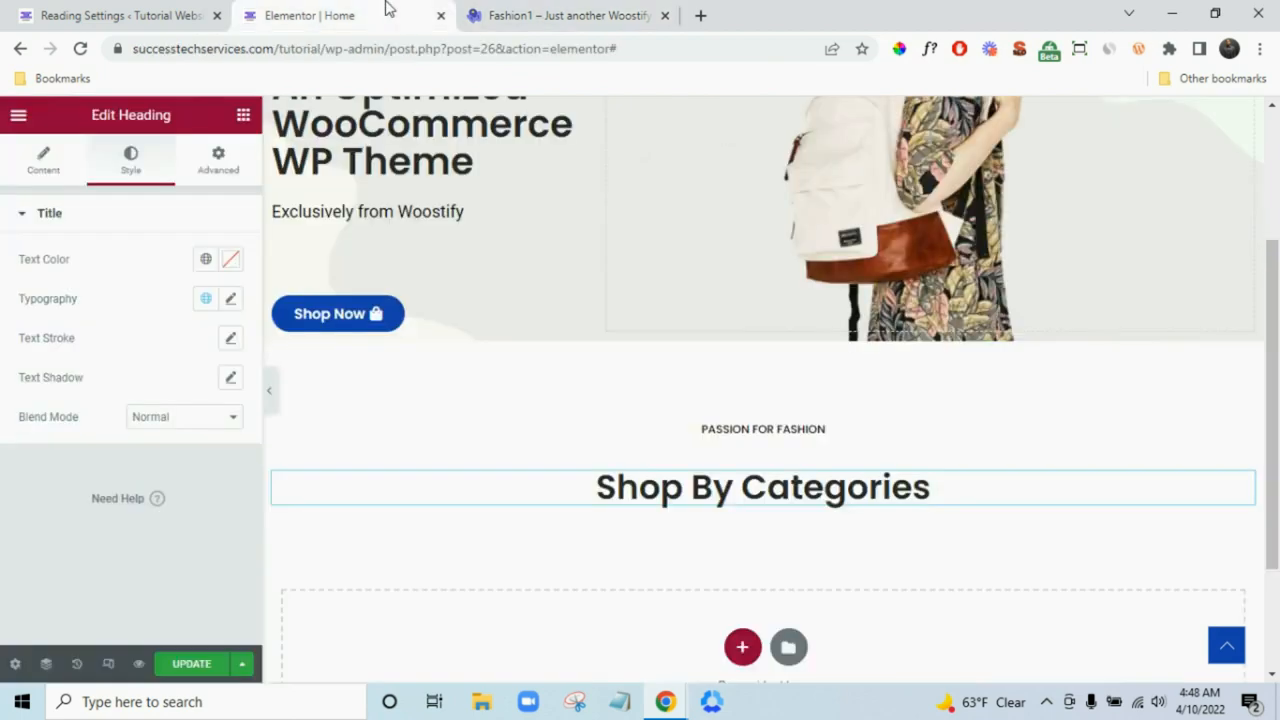
{"action": "left_click", "coordinate": [563, 10]}
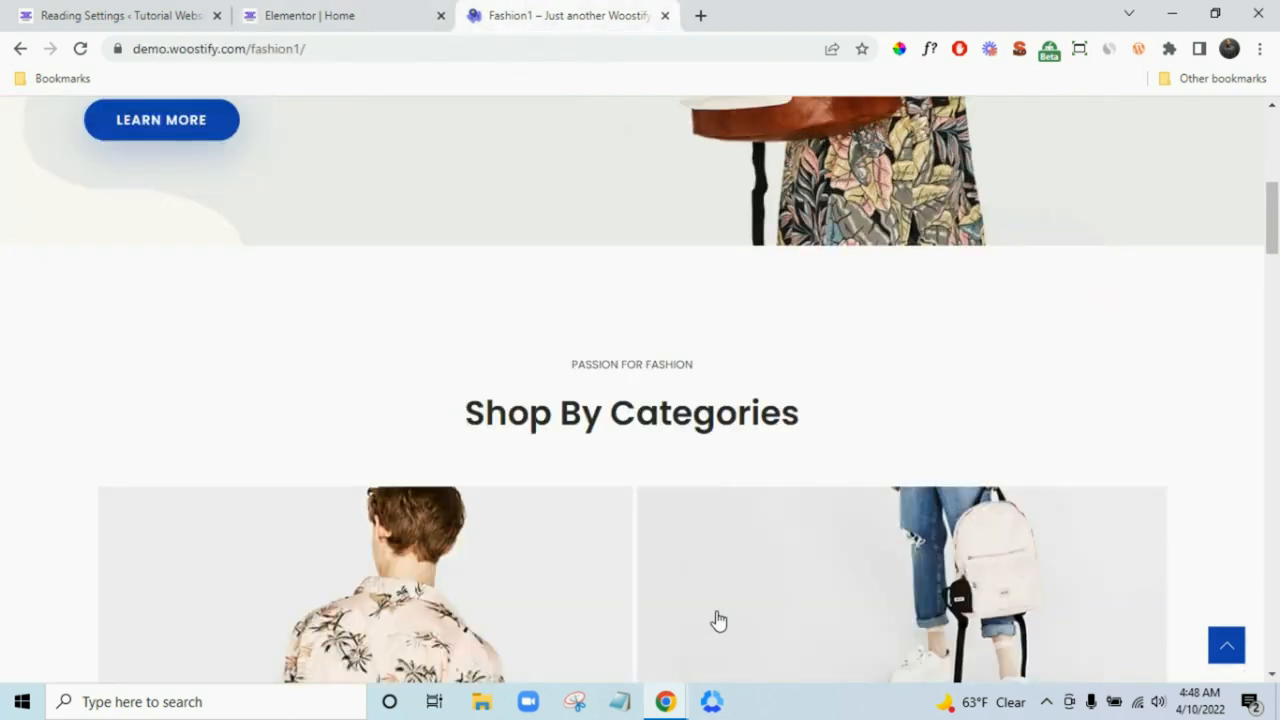
{"action": "scroll", "coordinate": [620, 580], "scroll_direction": "down", "scroll_amount": 4}
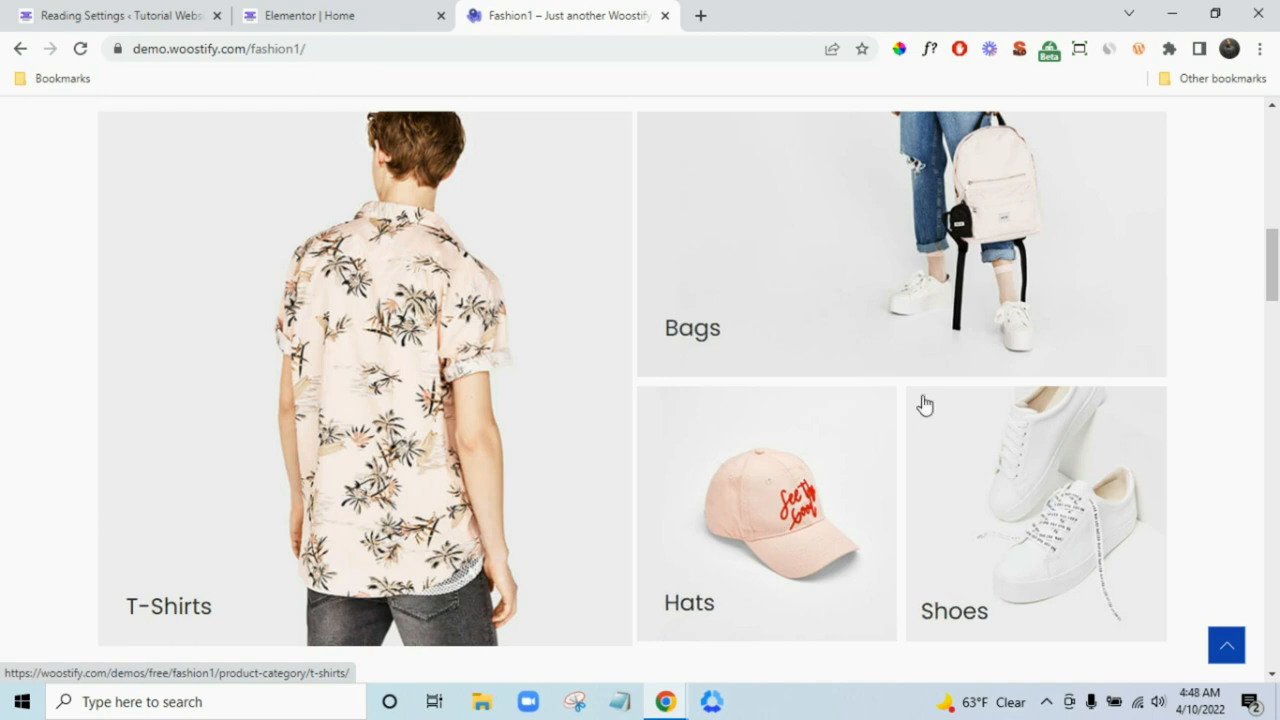
{"action": "left_click", "coordinate": [374, 8]}
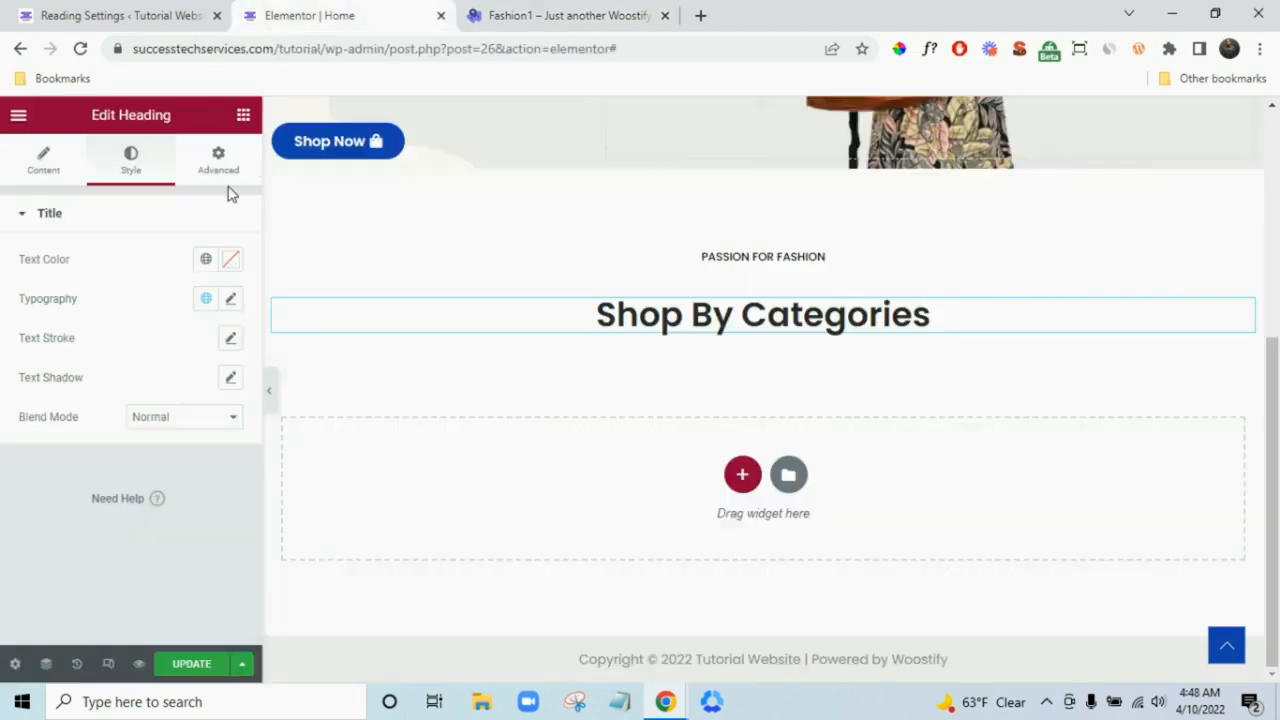
- Drag an Inner Section below the heading, then delete it along with its empty parent section
{"action": "left_click", "coordinate": [243, 115]}
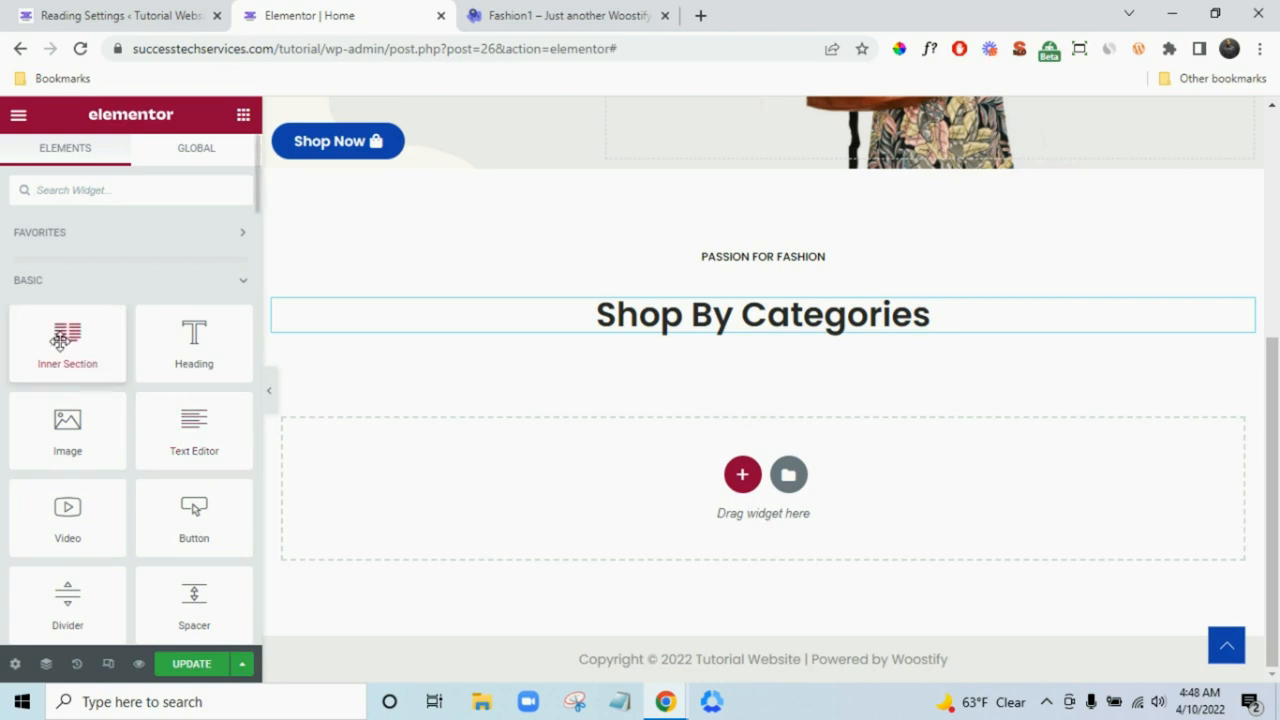
{"action": "left_click_drag", "start_coordinate": [63, 336], "coordinate": [529, 499]}
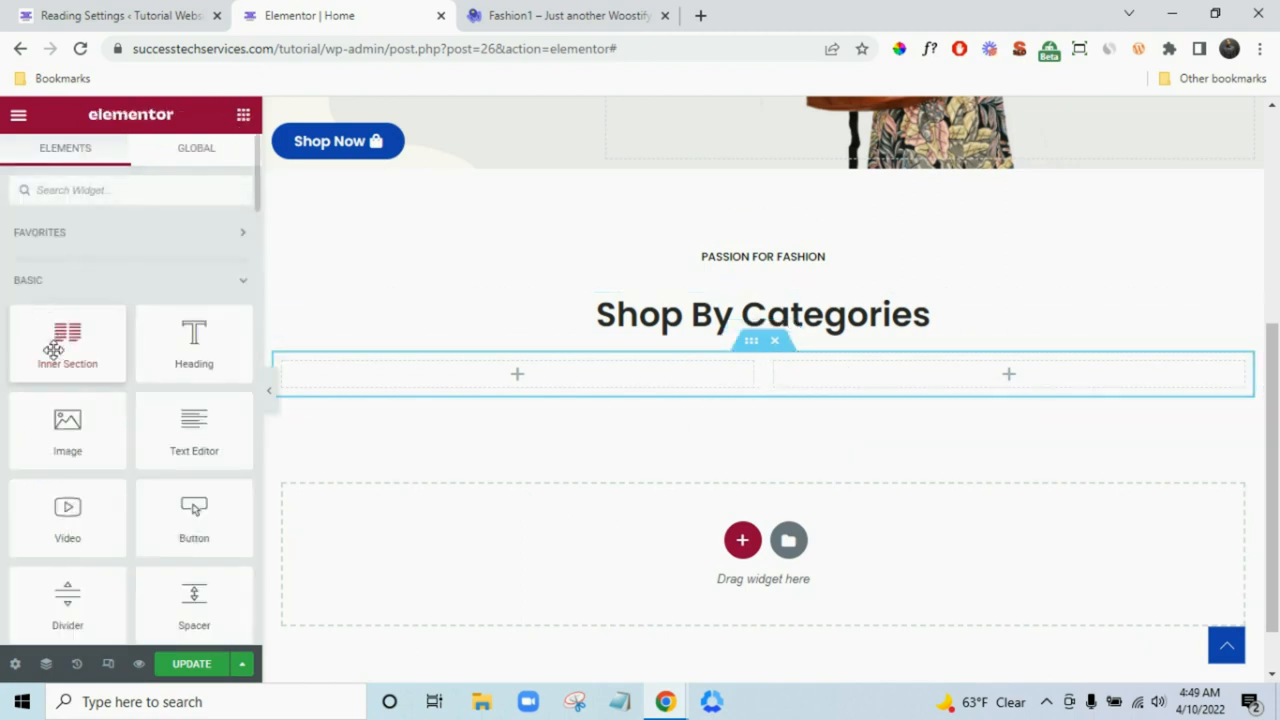
{"action": "mouse_move", "coordinate": [51, 349]}
{"action": "left_mouse_down"}
{"action": "mouse_move", "coordinate": [862, 450]}
{"action": "mouse_move", "coordinate": [943, 377]}
{"action": "mouse_move", "coordinate": [935, 401]}
{"action": "mouse_move", "coordinate": [931, 386]}
{"action": "mouse_move", "coordinate": [711, 389]}
{"action": "mouse_move", "coordinate": [49, 349]}
{"action": "mouse_move", "coordinate": [60, 352]}
{"action": "left_mouse_up"}
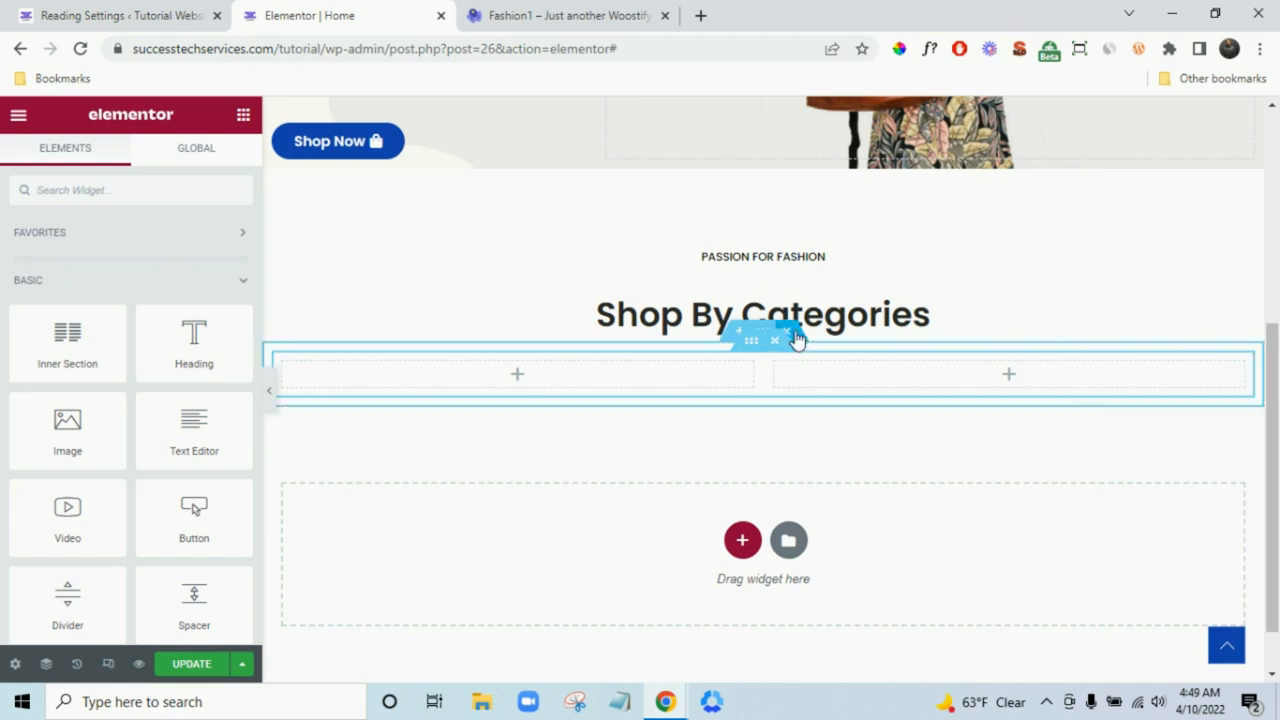
{"action": "left_click", "coordinate": [776, 342]}
{"action": "left_click", "coordinate": [787, 331]}
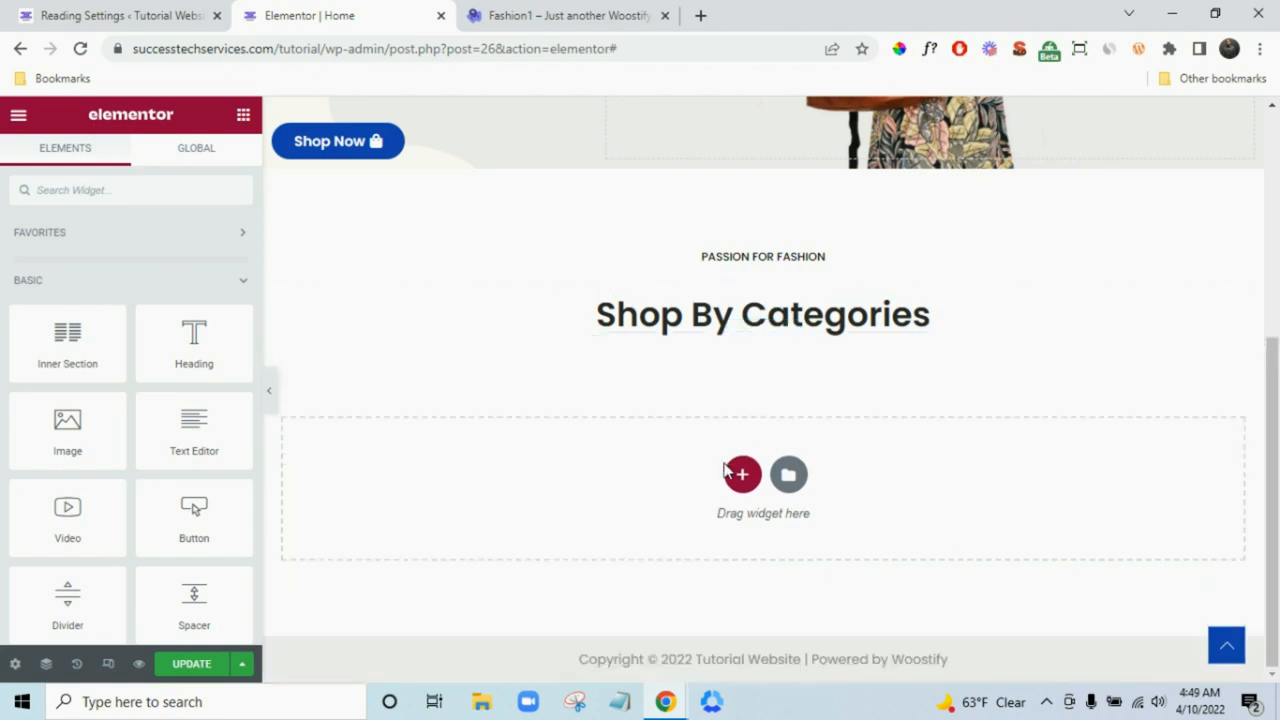
- Discard a trial three-column section and add a narrow-left, wide-right two-column section instead
{"action": "left_click", "coordinate": [741, 482]}
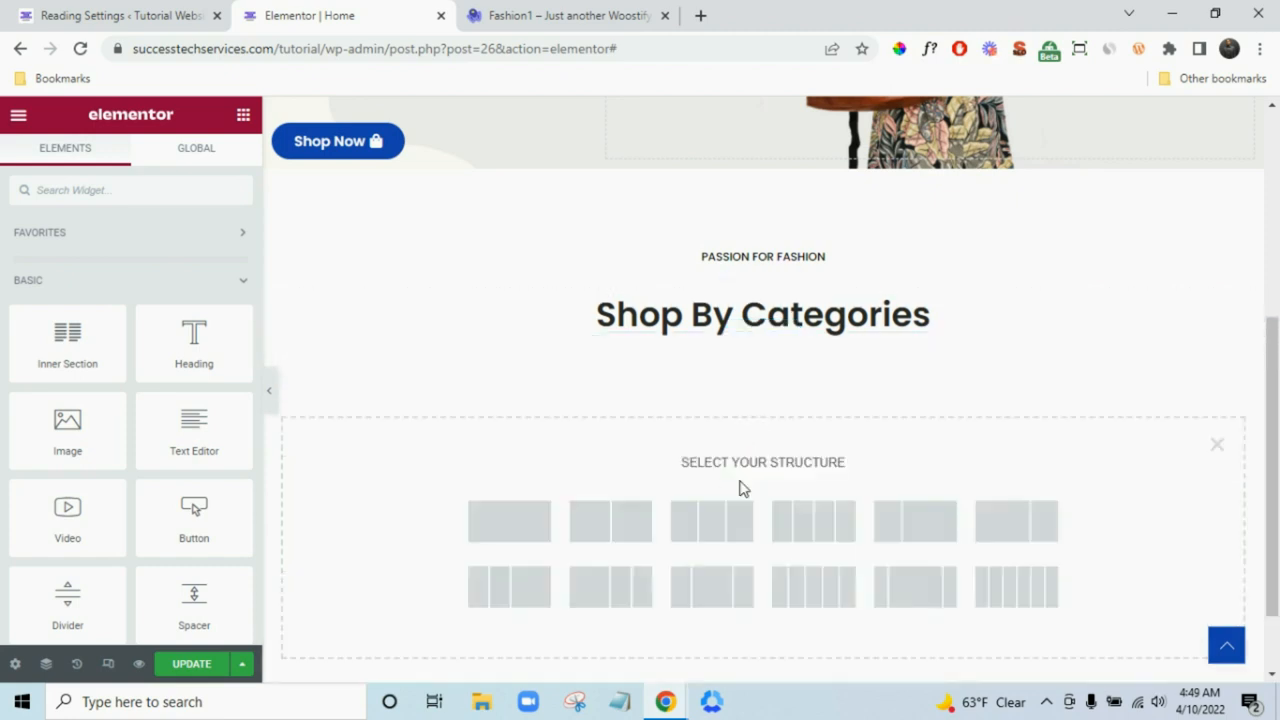
{"action": "left_click", "coordinate": [518, 14]}
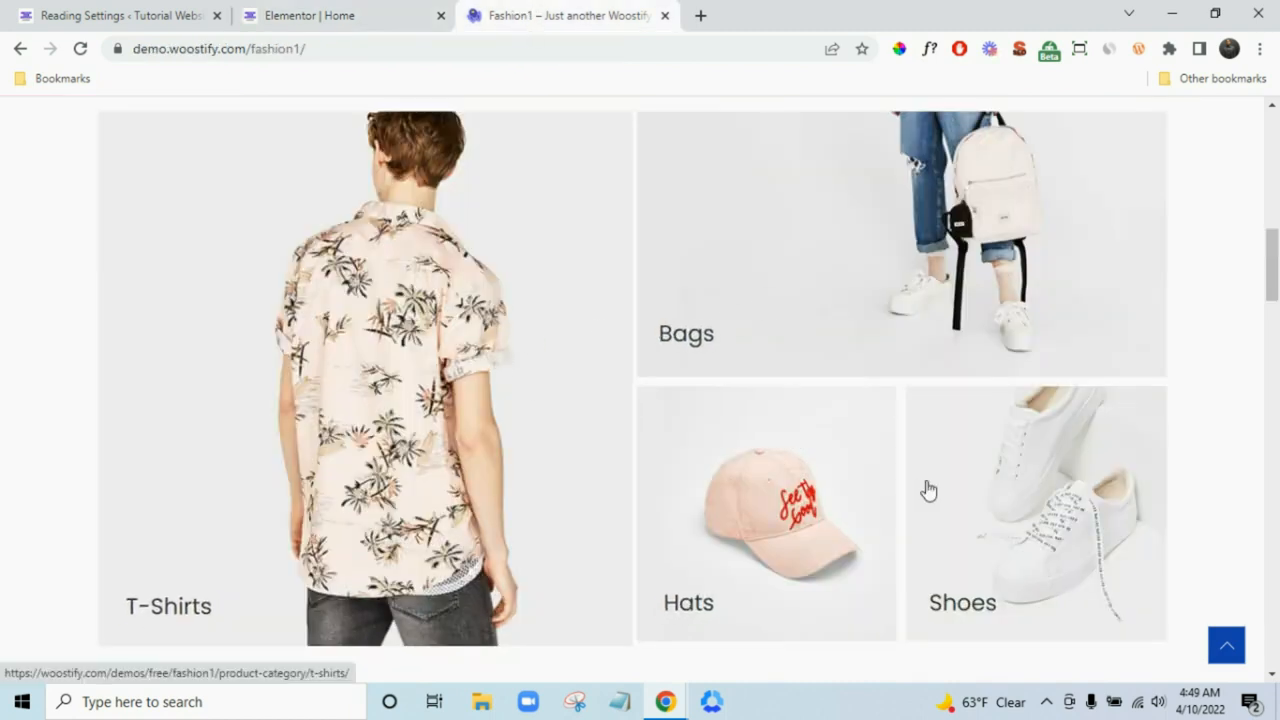
{"action": "left_click", "coordinate": [360, 8]}
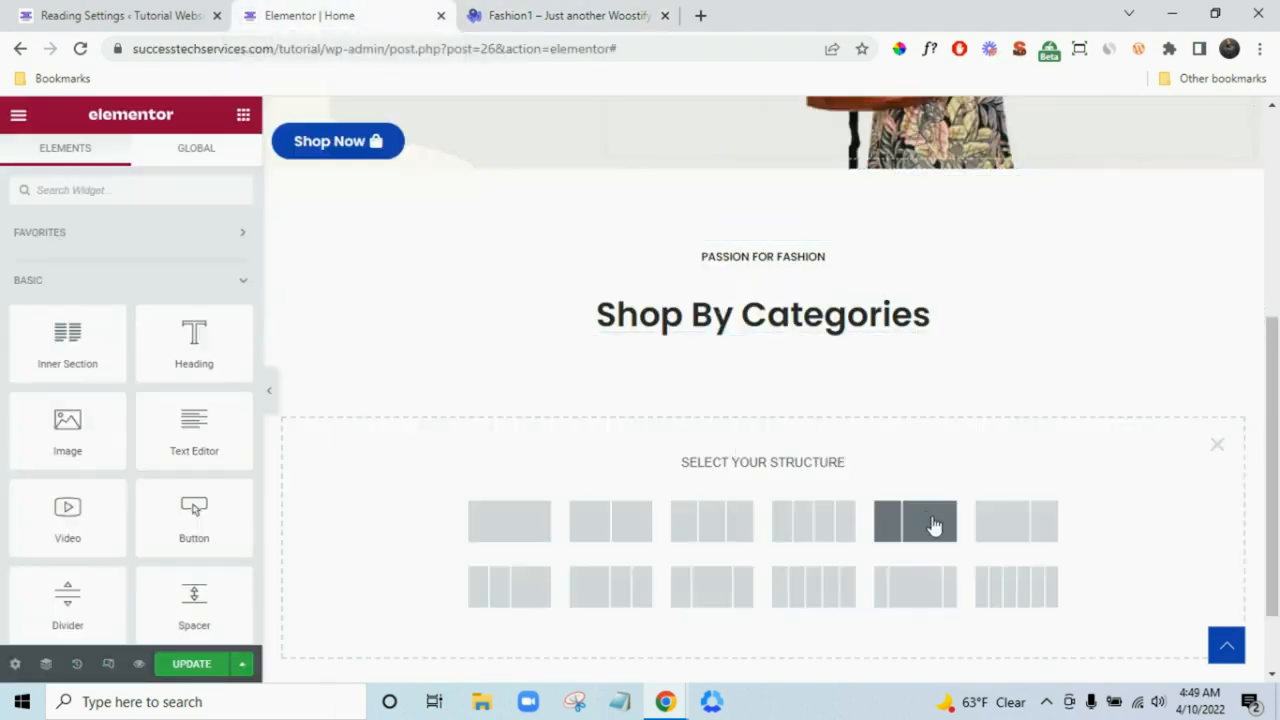
{"action": "left_click", "coordinate": [586, 14]}
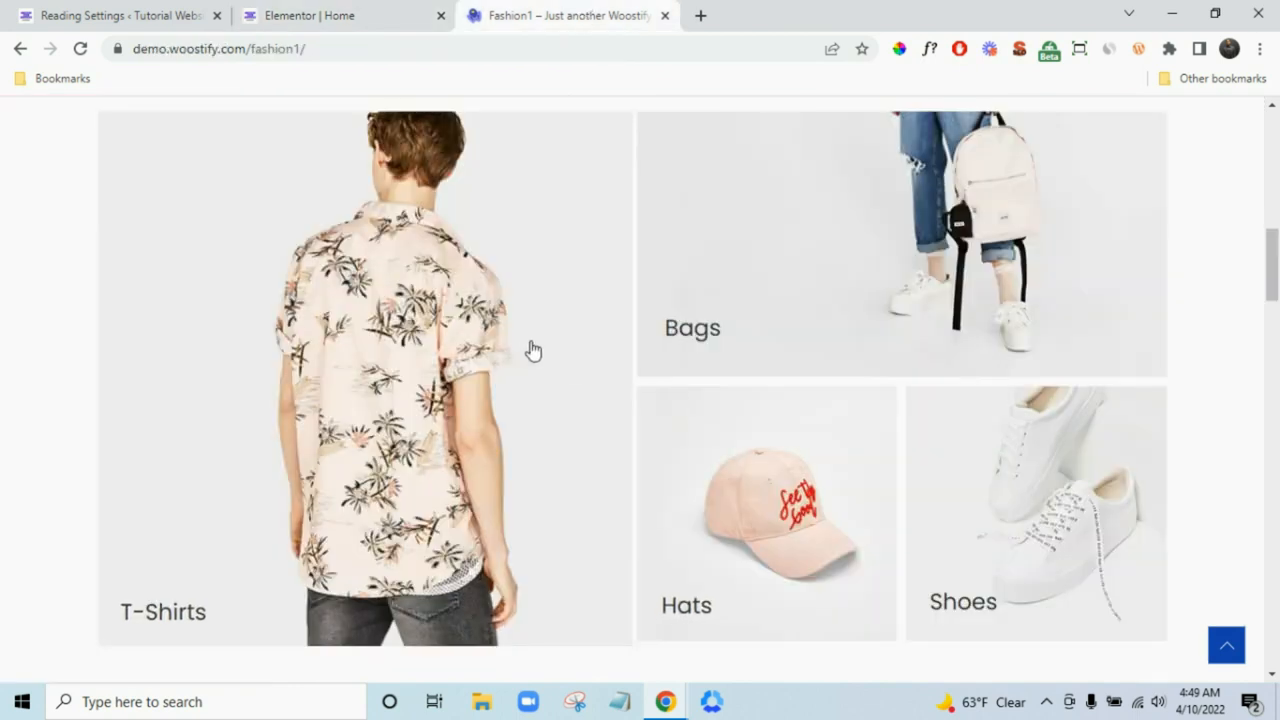
{"action": "left_click", "coordinate": [365, 12]}
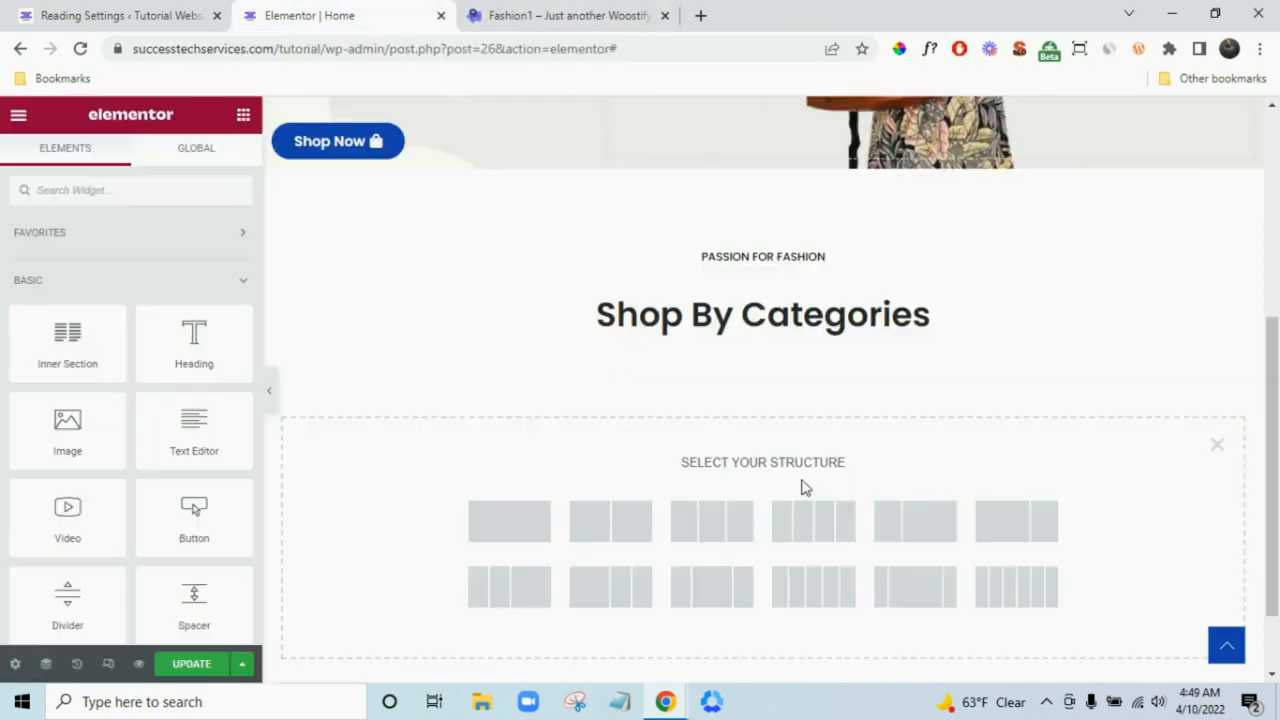
{"action": "left_click", "coordinate": [711, 521]}
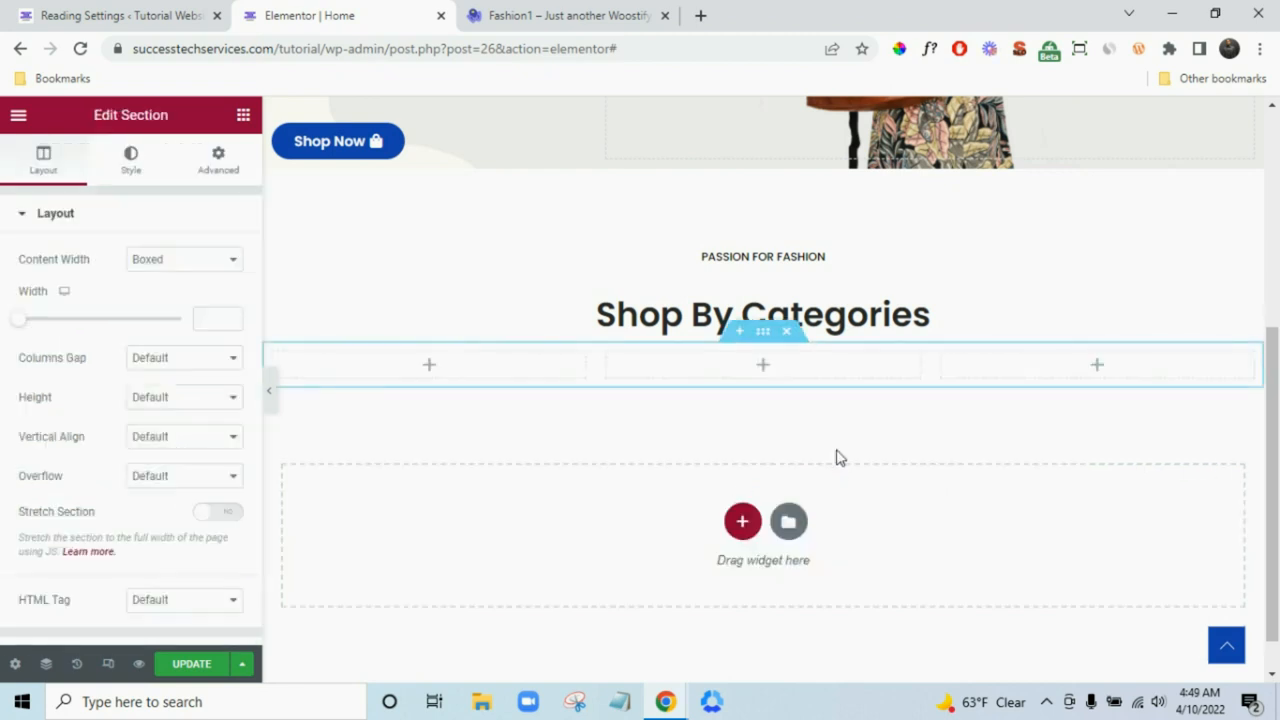
{"action": "left_click", "coordinate": [788, 333]}
{"action": "left_click", "coordinate": [742, 476]}
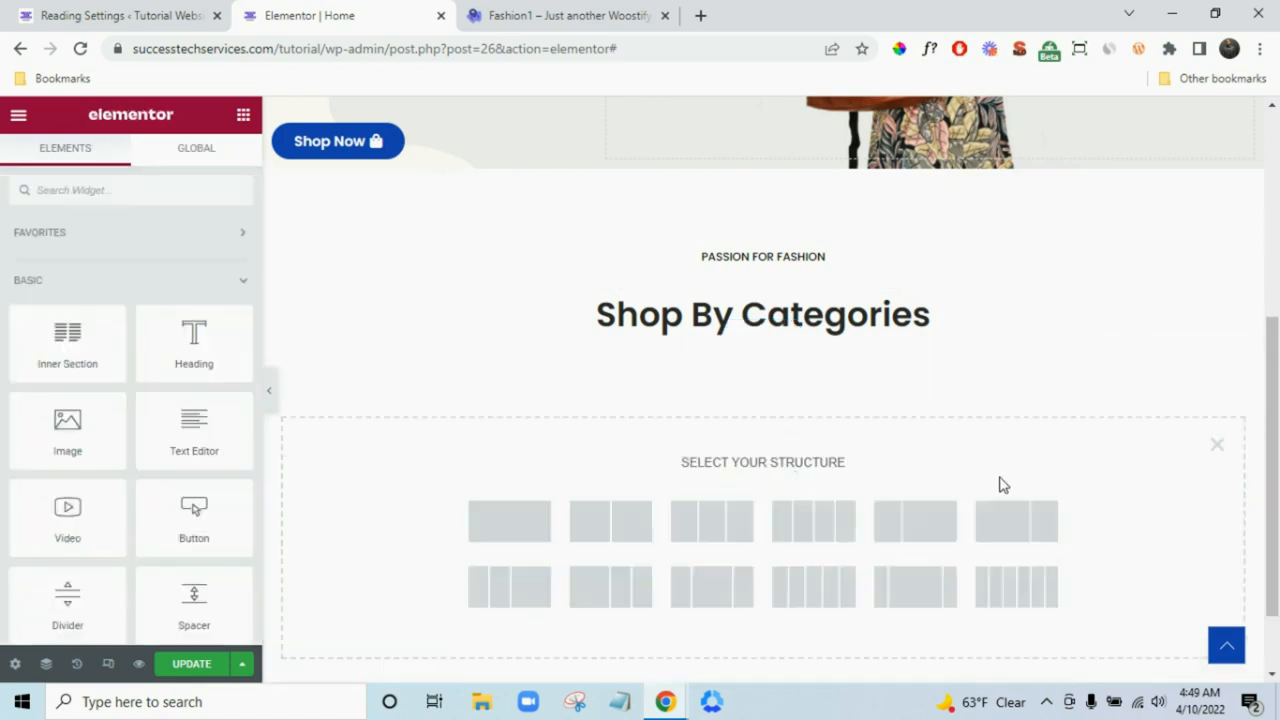
{"action": "left_click", "coordinate": [900, 530]}
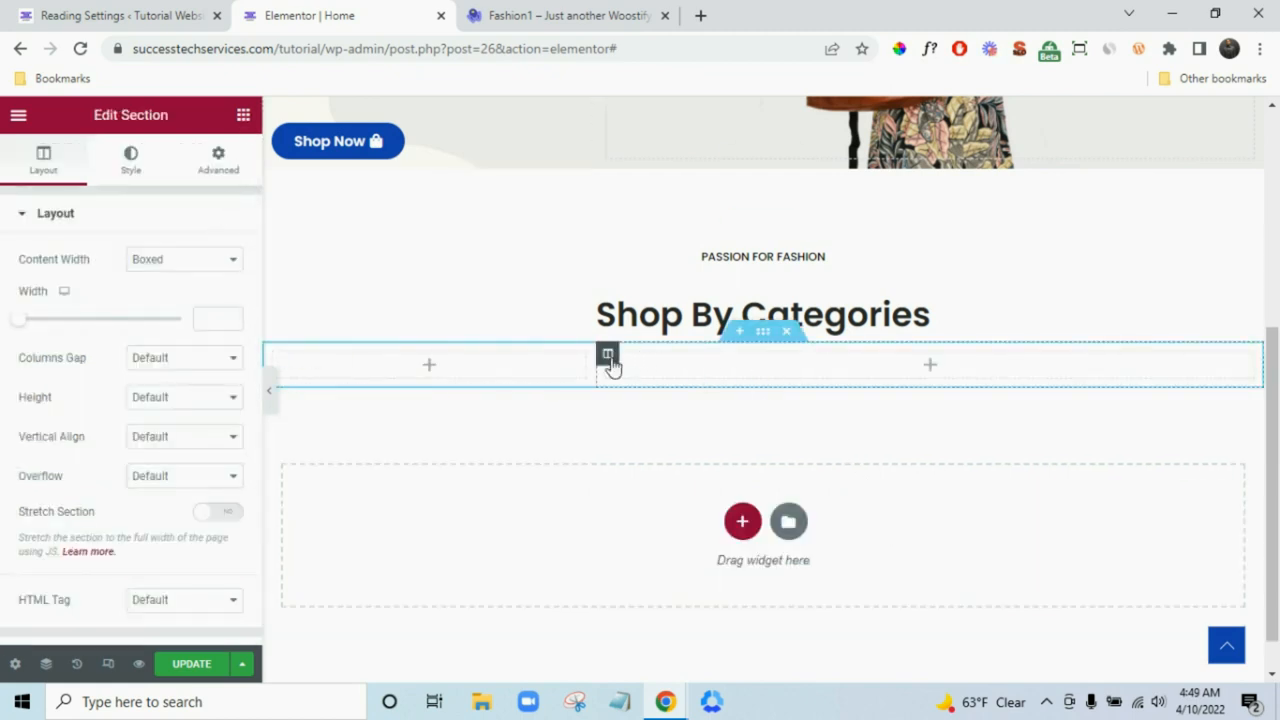
- Drop a two-column Inner Section into the wide right column, then drag an Image widget into the empty left column
{"action": "right_click", "coordinate": [608, 355]}
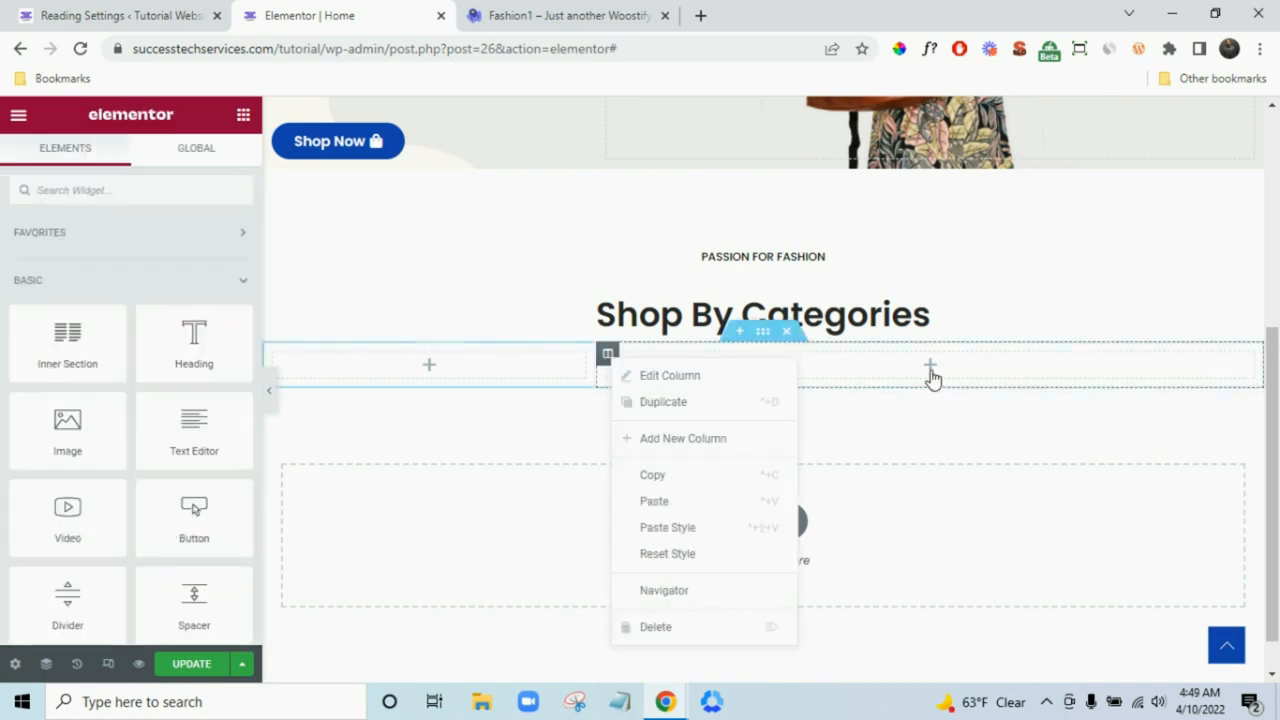
{"action": "left_click_drag", "start_coordinate": [77, 343], "coordinate": [1010, 370]}
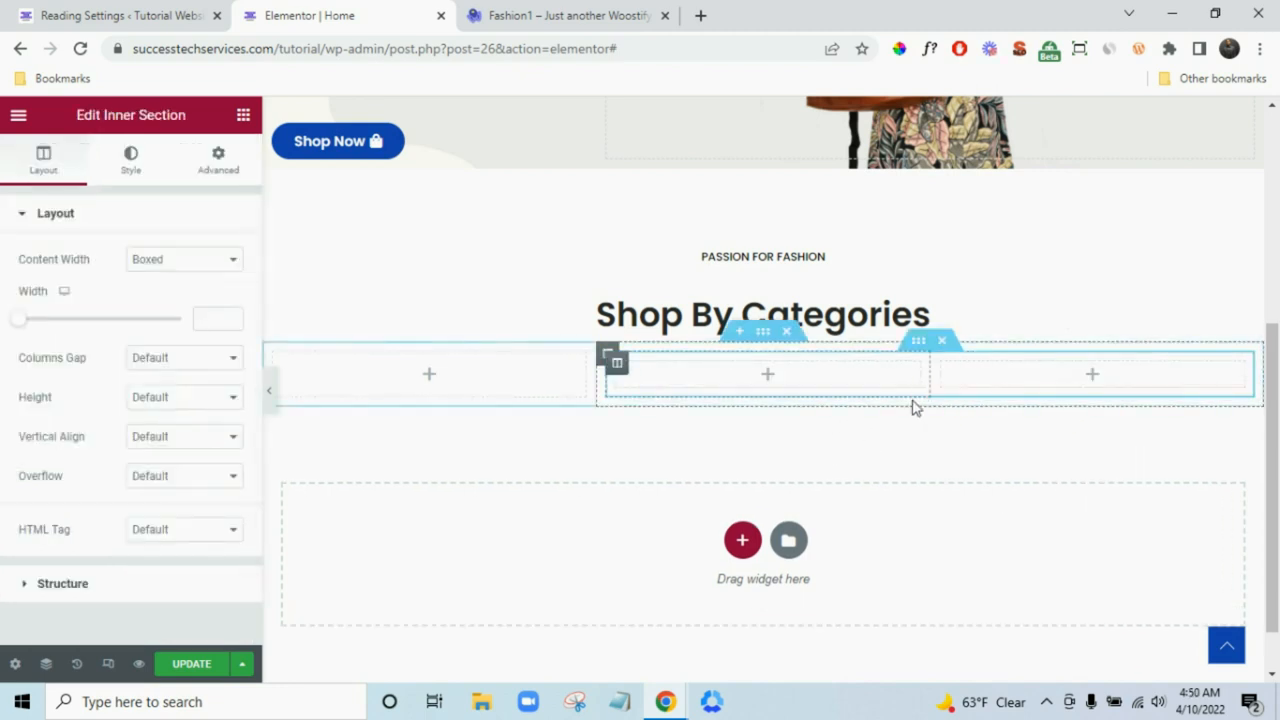
{"action": "left_click", "coordinate": [608, 8]}
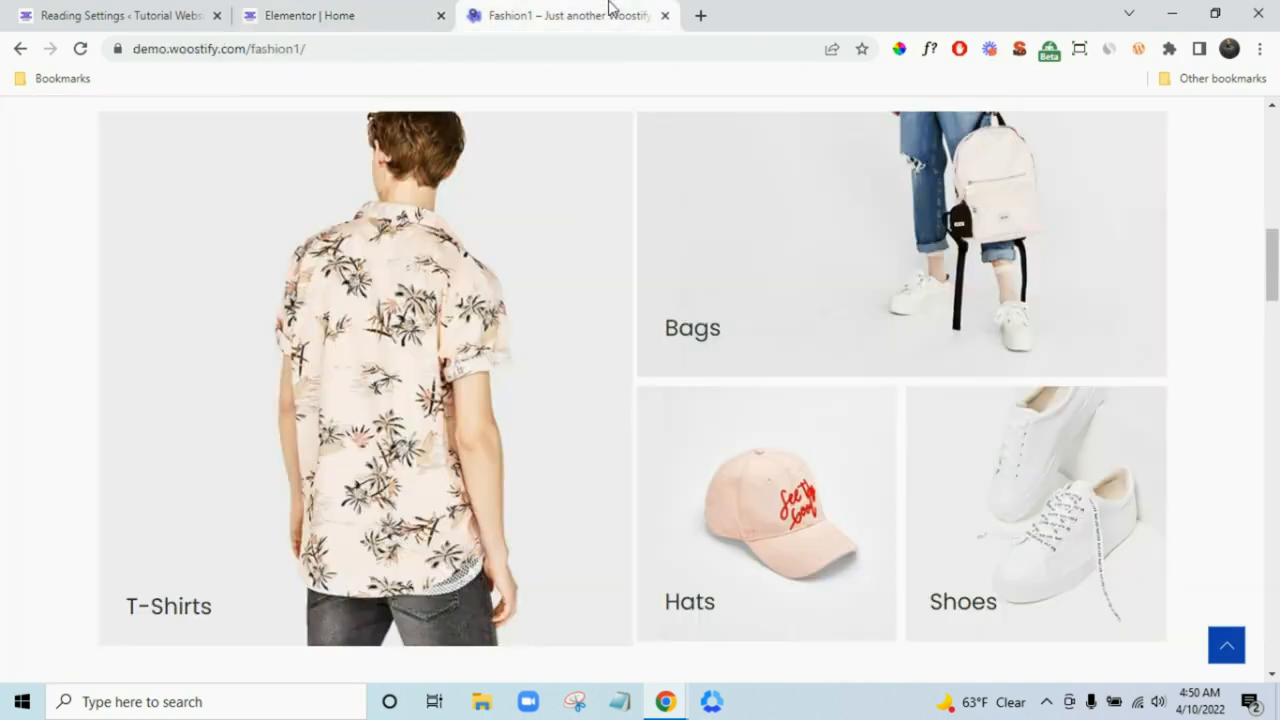
{"action": "scroll", "coordinate": [520, 345], "scroll_direction": "up", "scroll_amount": 3}
{"action": "left_click", "coordinate": [357, 12]}
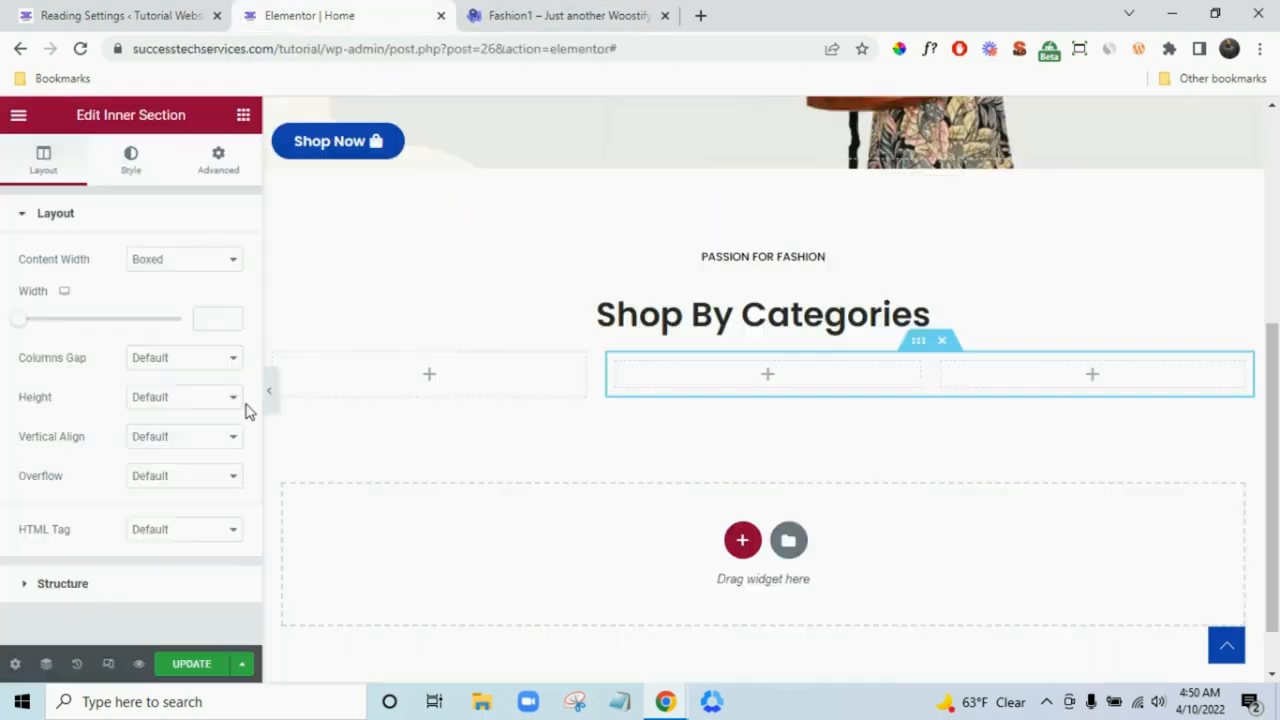
{"action": "left_click", "coordinate": [335, 430]}
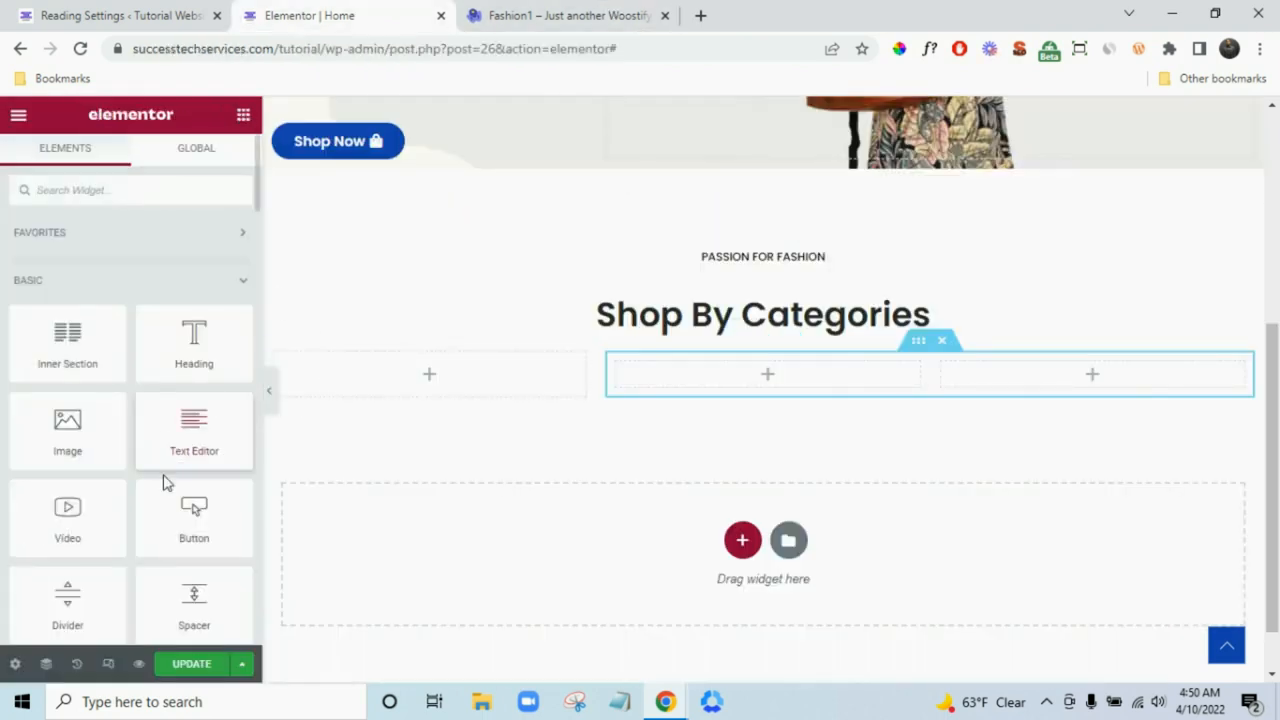
{"action": "left_click_drag", "start_coordinate": [52, 440], "coordinate": [258, 436]}
- Insert the floral shirt photo from the media library into the left-column image
{"action": "left_click", "coordinate": [108, 308]}
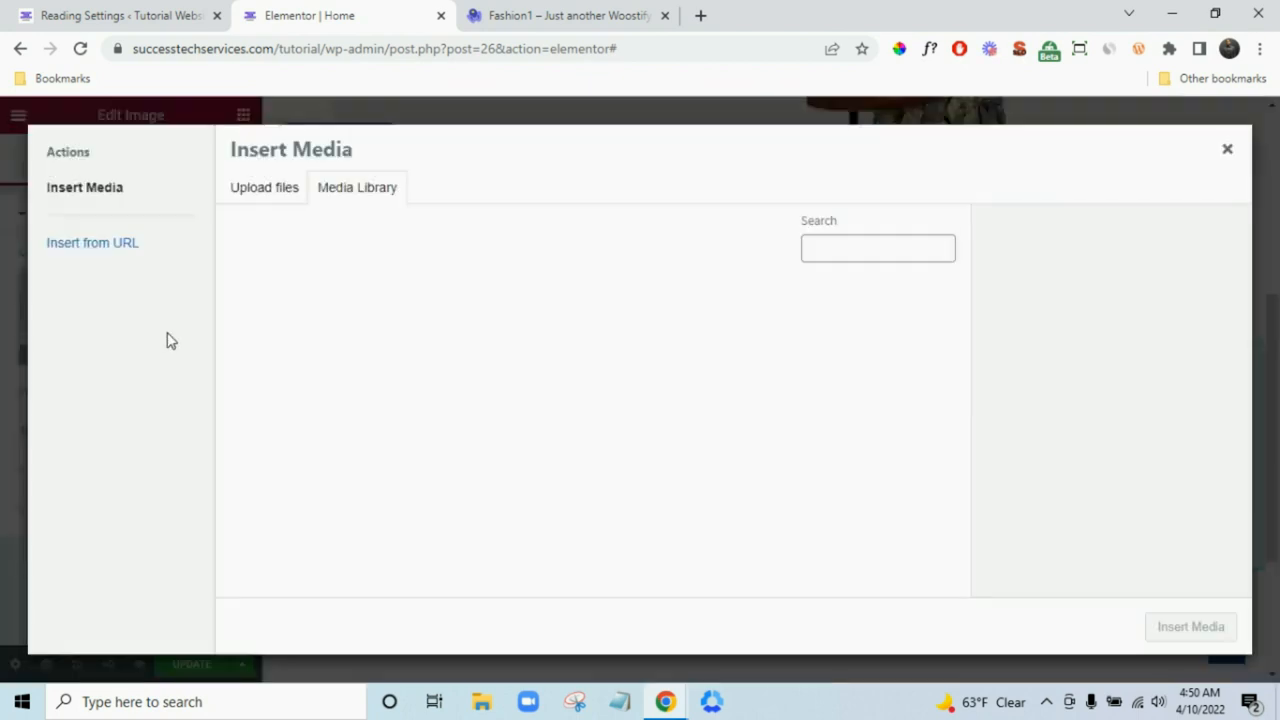
{"action": "left_click", "coordinate": [870, 350]}
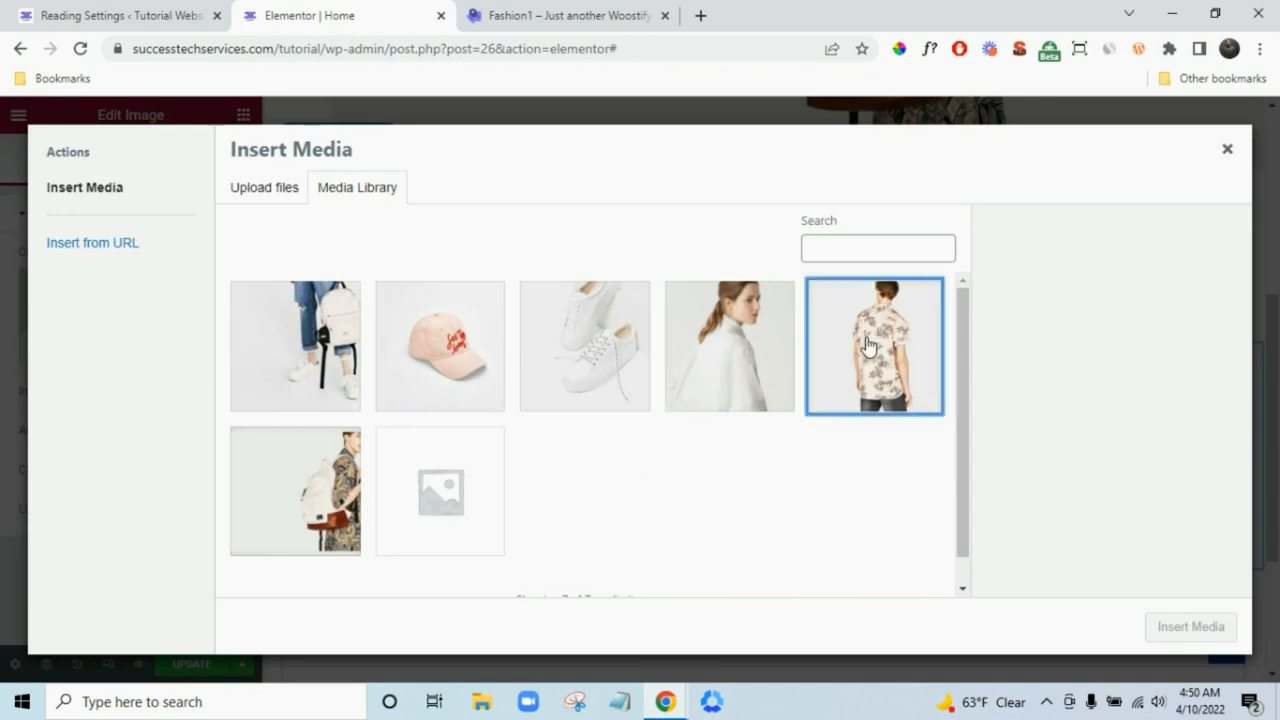
{"action": "left_click", "coordinate": [1226, 630]}
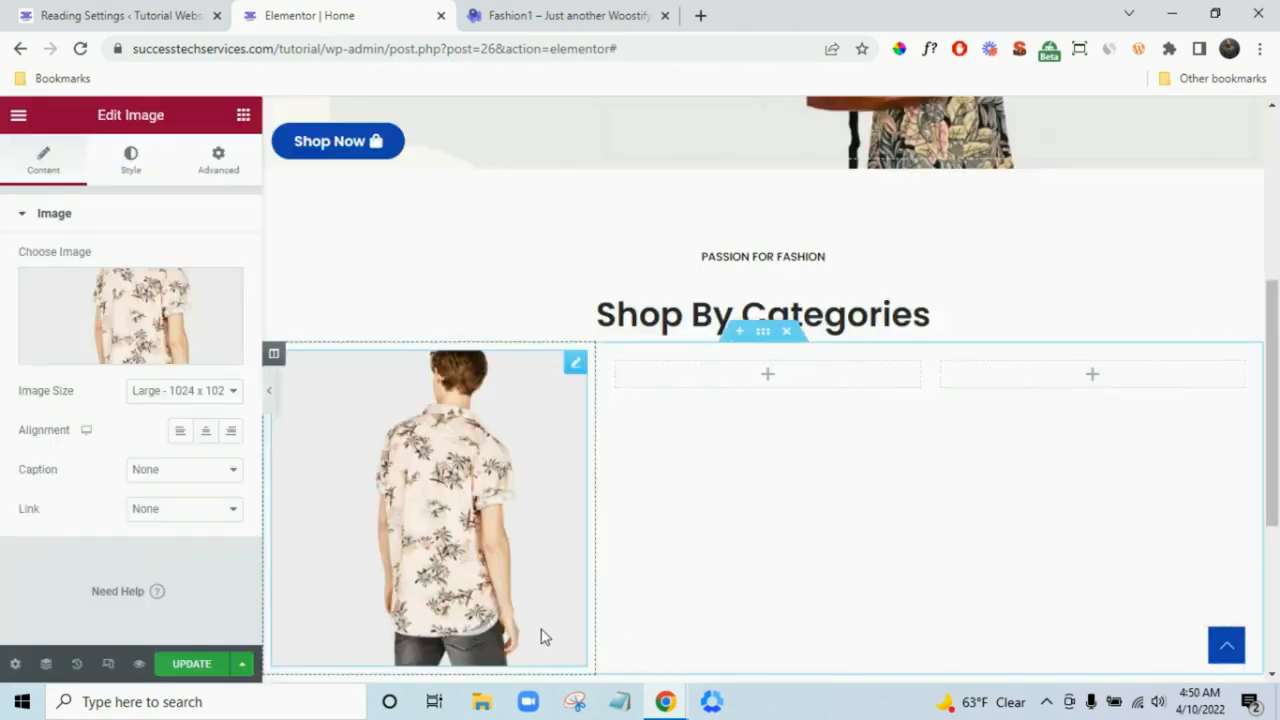
{"action": "scroll", "coordinate": [456, 540], "scroll_direction": "down", "scroll_amount": 2}
{"action": "scroll", "coordinate": [474, 486], "scroll_direction": "up", "scroll_amount": 1}
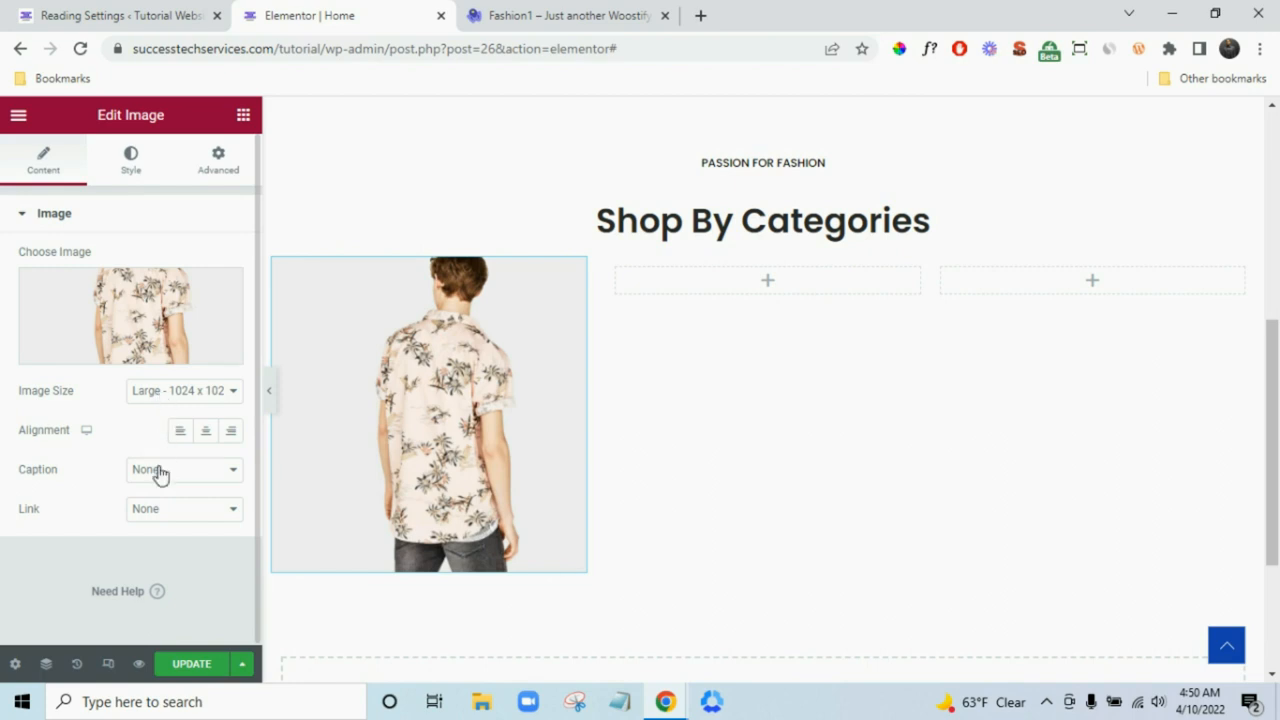
- Give the shirt image the custom caption T-SHIRTS, matching the demo's label
{"action": "left_click", "coordinate": [160, 472]}
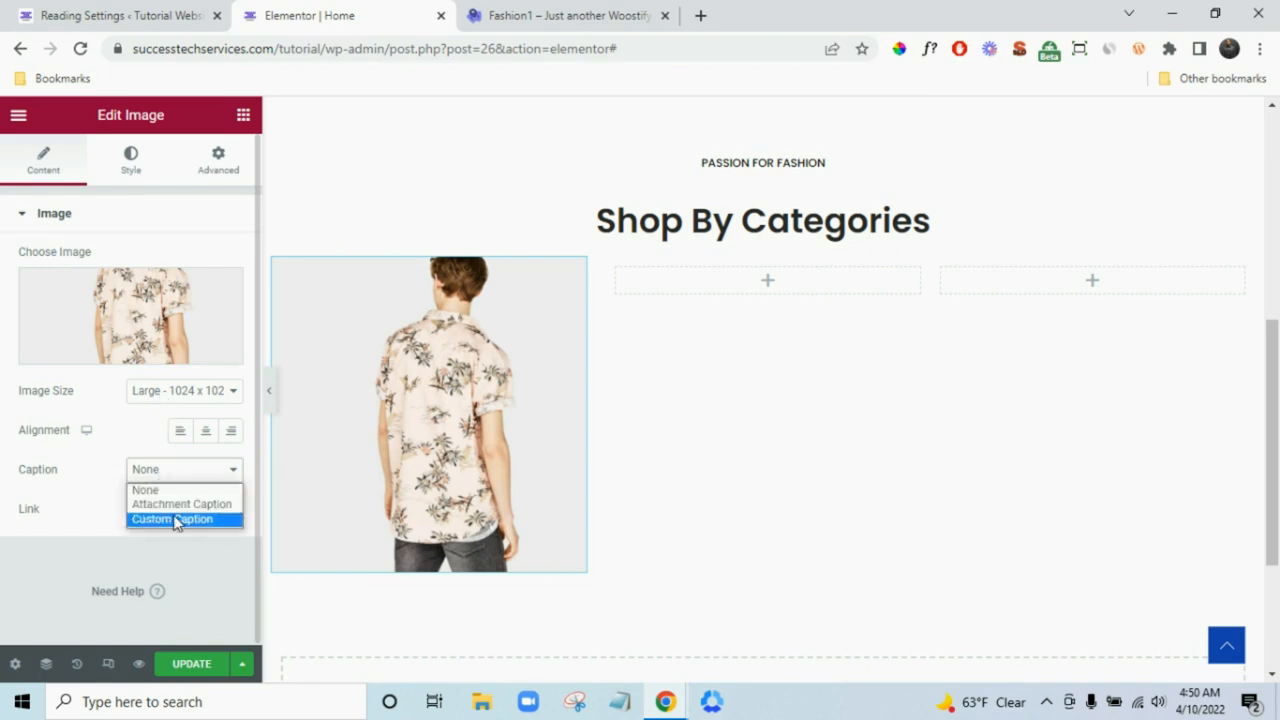
{"action": "left_click", "coordinate": [175, 520]}
{"action": "left_click", "coordinate": [171, 509]}
{"action": "left_click", "coordinate": [600, 14]}
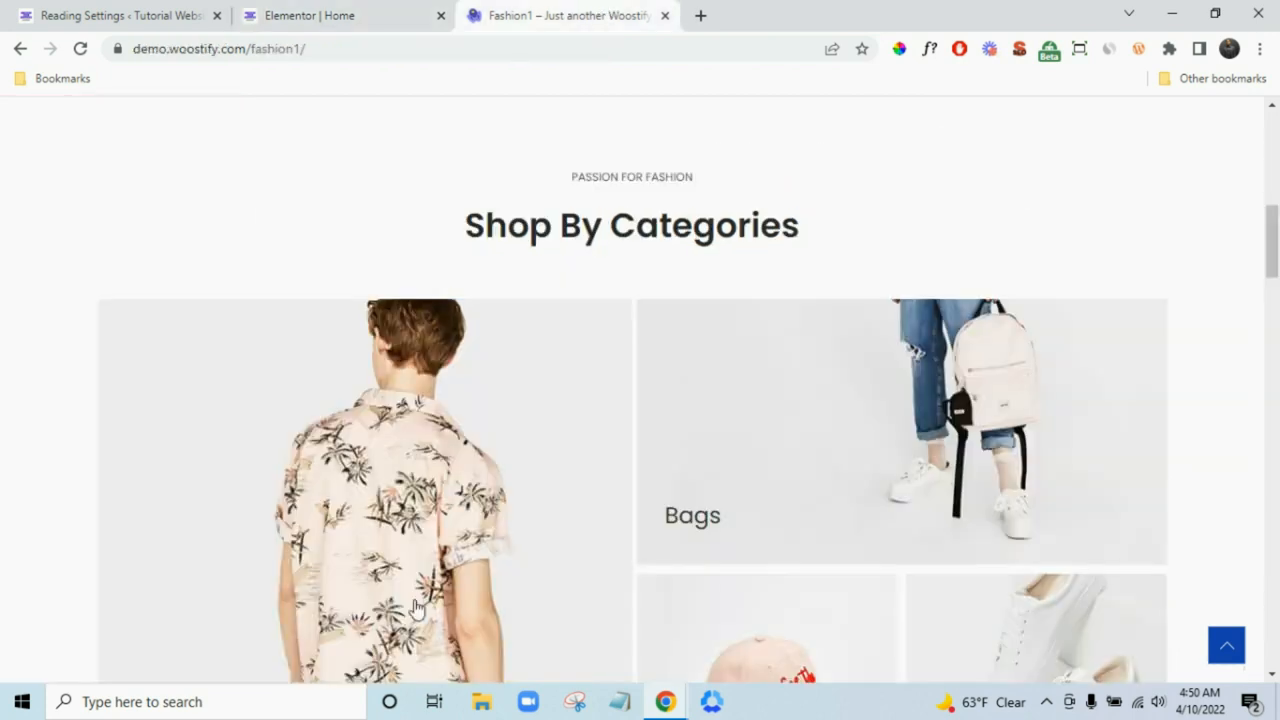
{"action": "scroll", "coordinate": [416, 607], "scroll_direction": "down", "scroll_amount": 3}
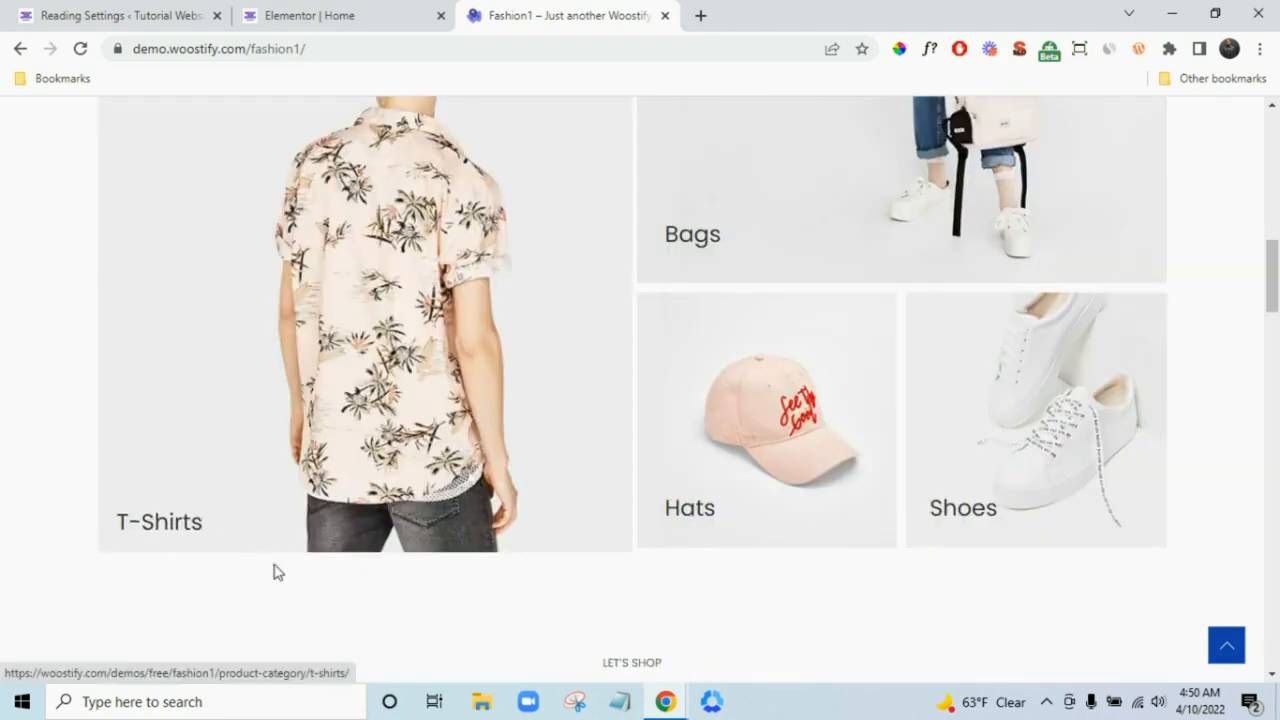
{"action": "left_click_drag", "start_coordinate": [278, 572], "coordinate": [244, 634]}
{"action": "left_click", "coordinate": [149, 601]}
{"action": "left_click", "coordinate": [309, 16]}
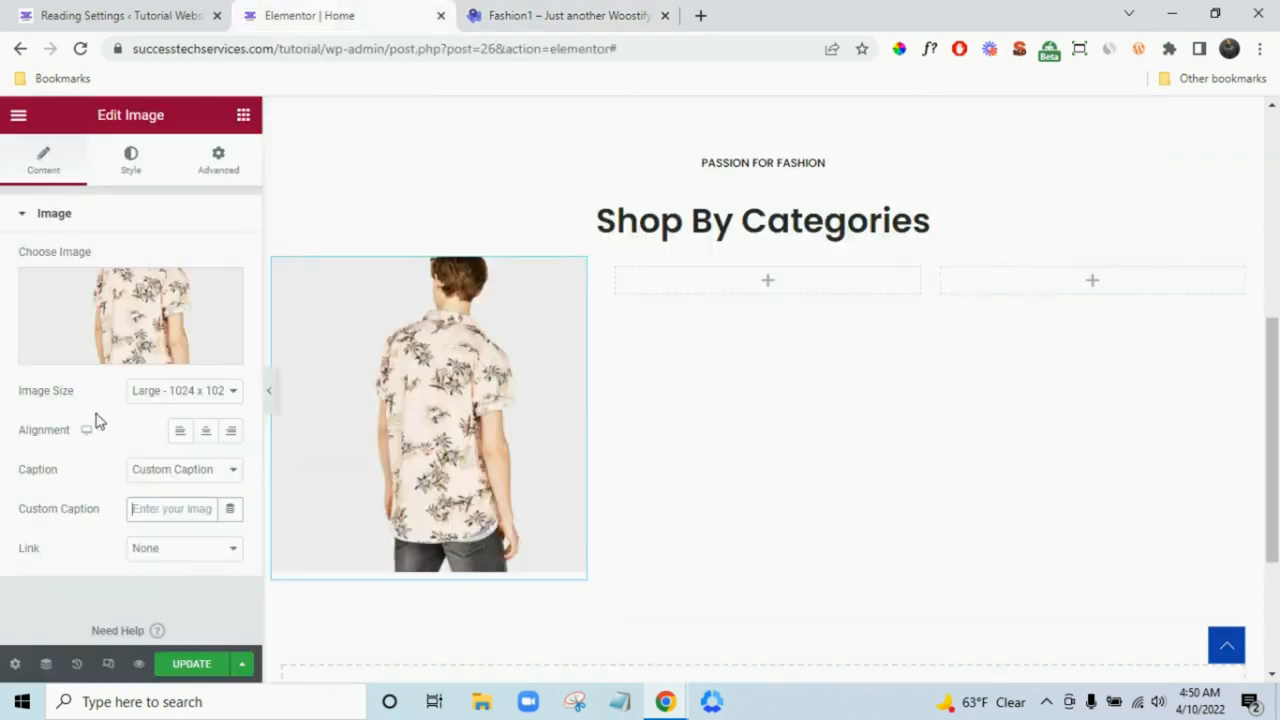
{"action": "type", "text": "T-SHIRTS"}
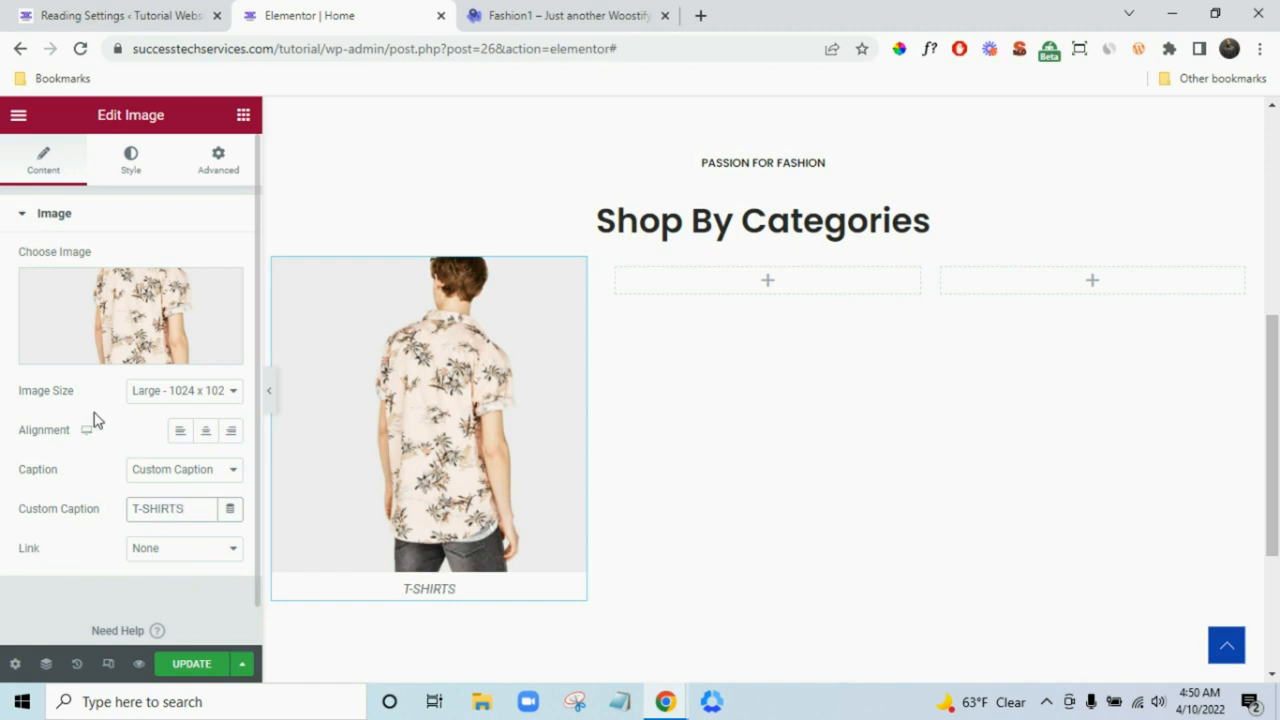
- Set the shirt image's link to Custom URL and switch to the WordPress admin Reading Settings page
{"action": "left_click", "coordinate": [168, 560]}
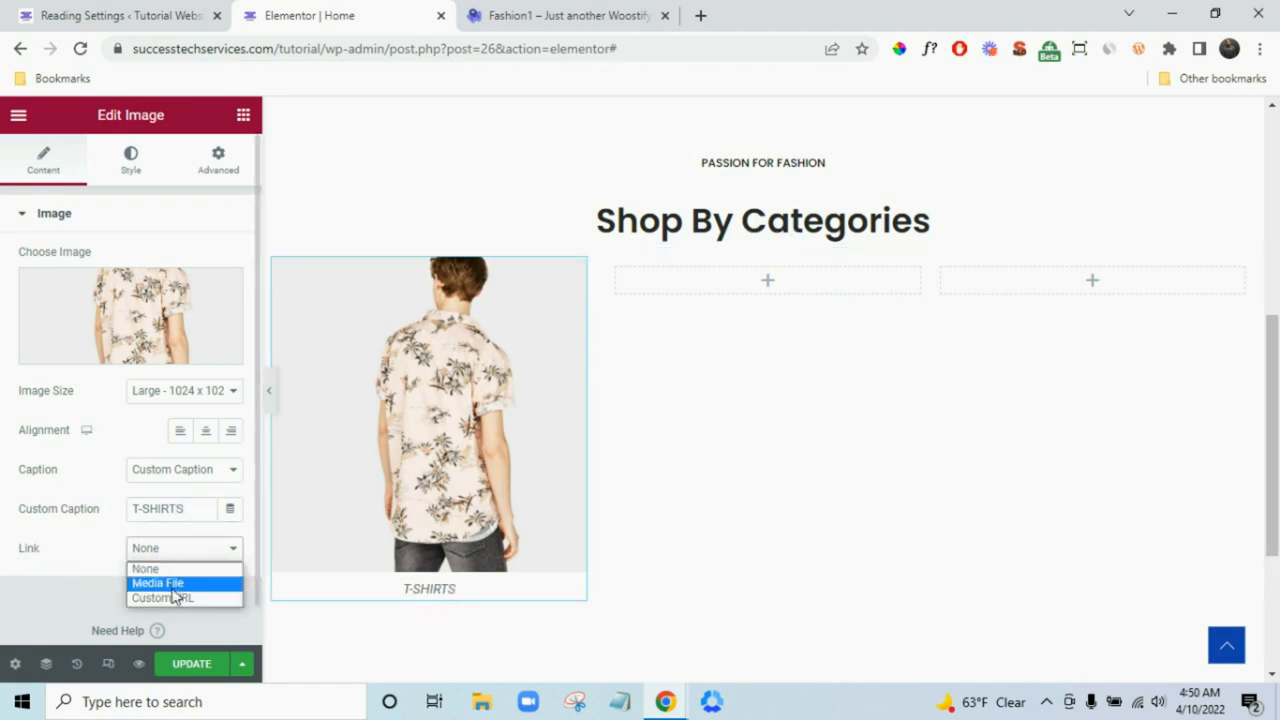
{"action": "left_click", "coordinate": [177, 597]}
{"action": "scroll", "coordinate": [150, 580], "scroll_direction": "down", "scroll_amount": 1}
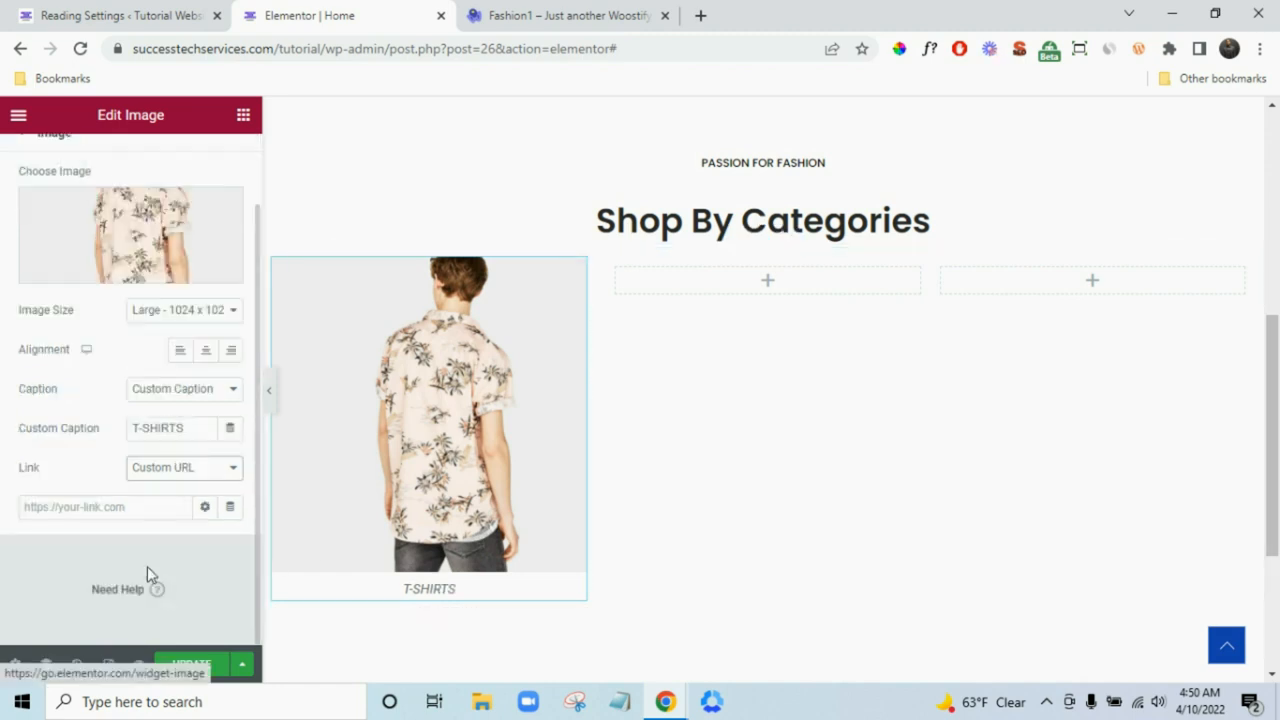
{"action": "left_click", "coordinate": [106, 506]}
{"action": "left_click", "coordinate": [170, 17]}
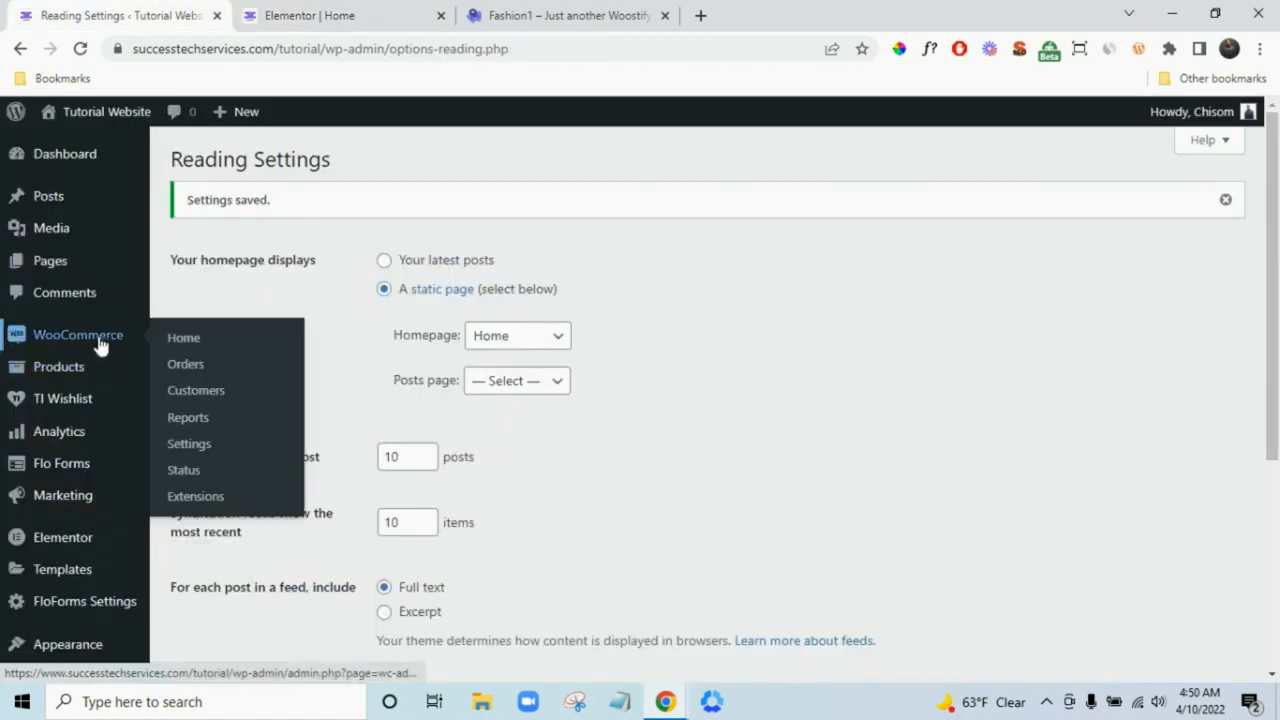
- Copy the Shirt category's link from Products > Categories and paste it as the T-SHIRTS image URL
{"action": "mouse_move", "coordinate": [91, 366]}
{"action": "left_click", "coordinate": [205, 426]}
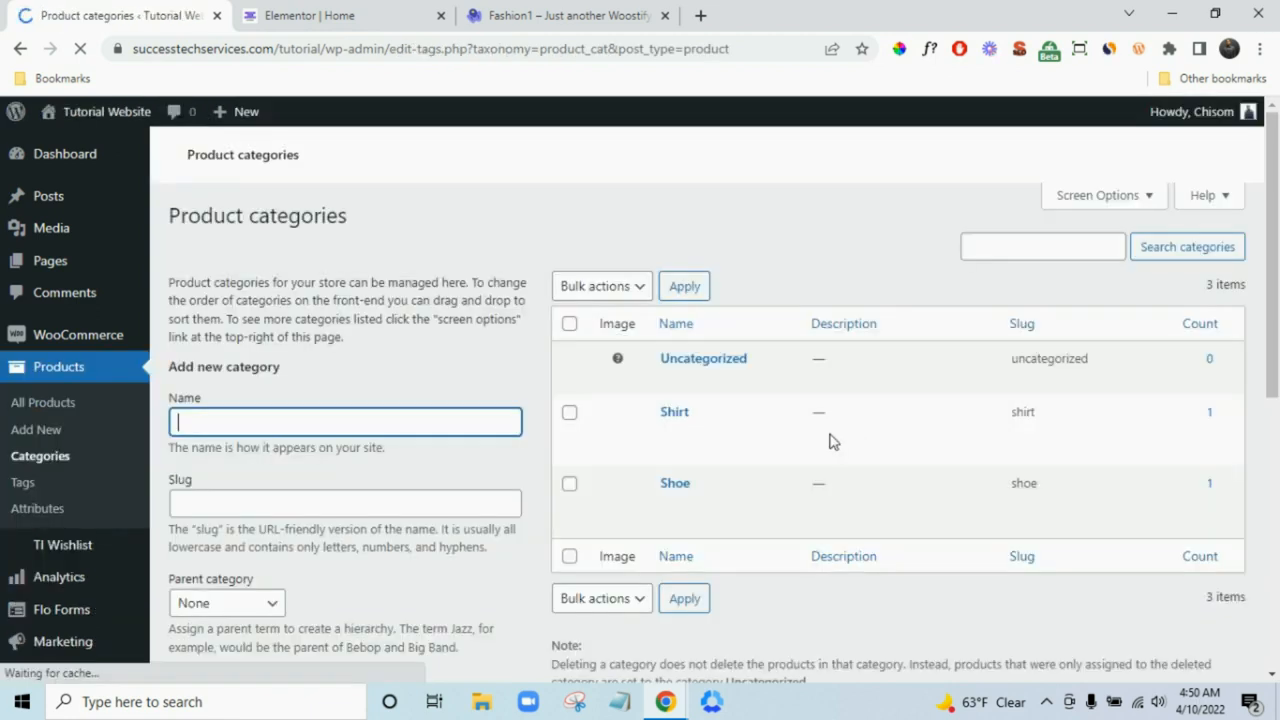
{"action": "mouse_move", "coordinate": [680, 452]}
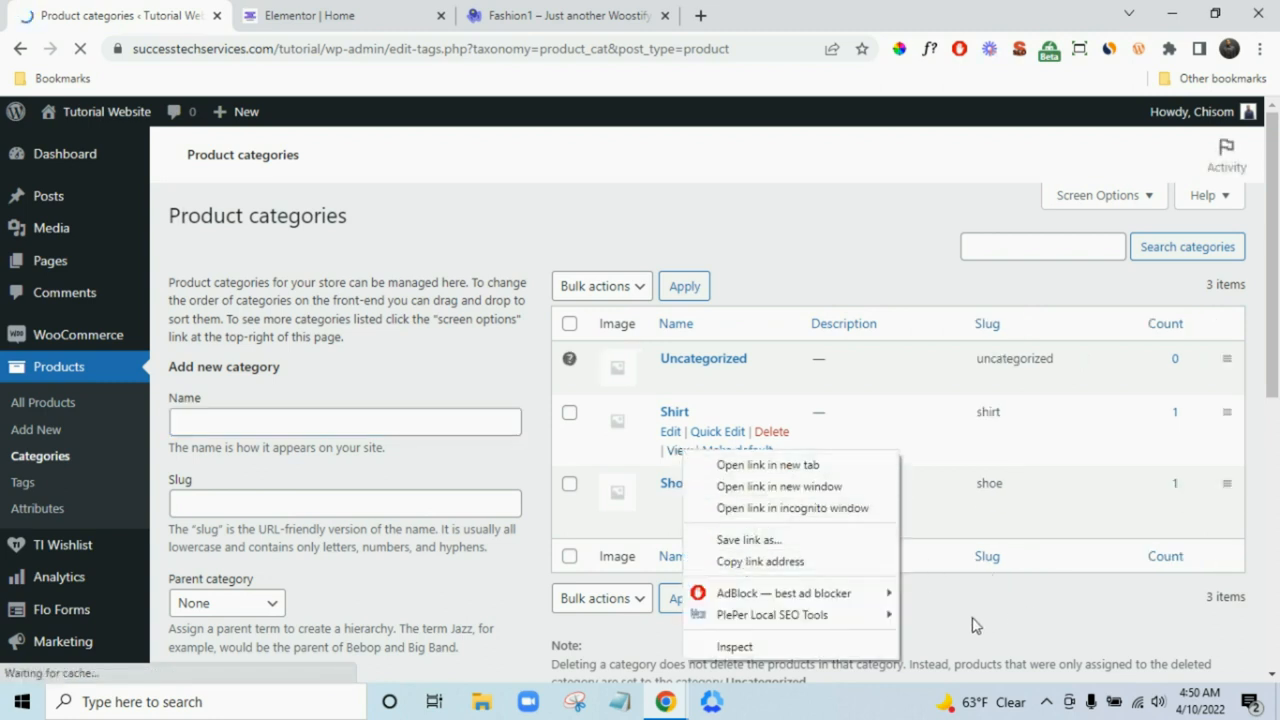
{"action": "left_click", "coordinate": [837, 562]}
{"action": "left_click", "coordinate": [400, 14]}
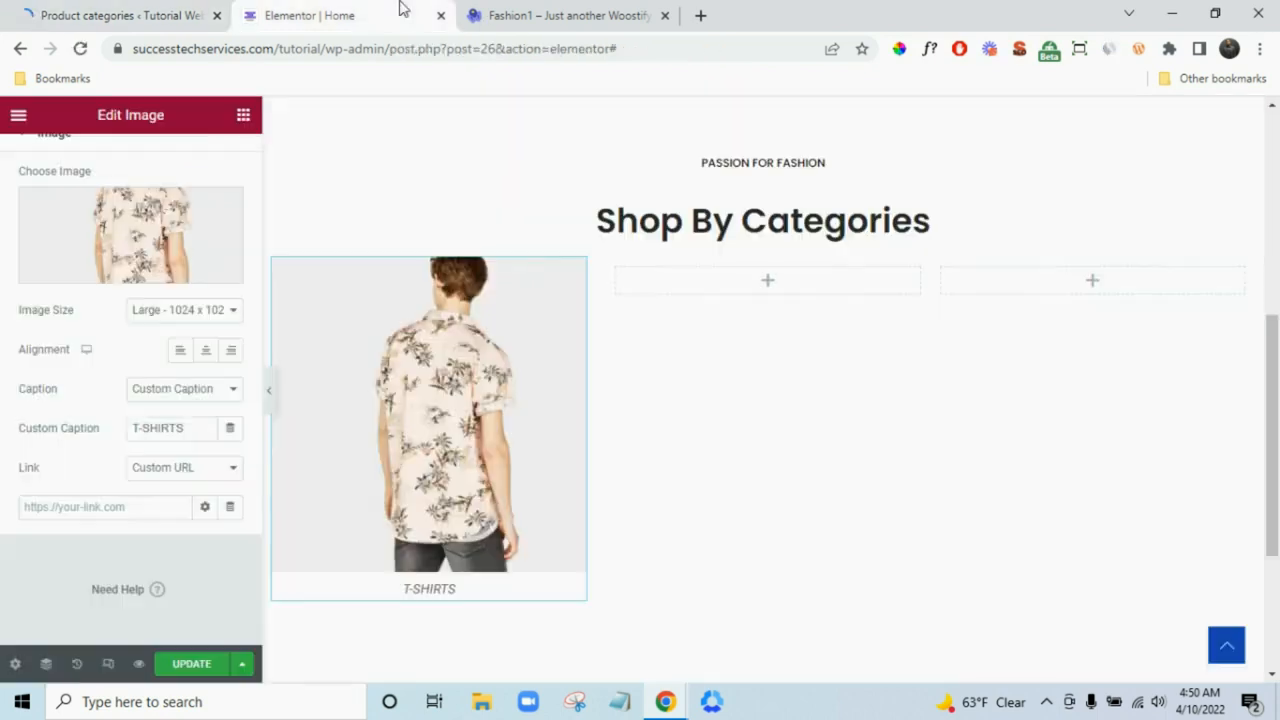
{"action": "left_click", "coordinate": [147, 507]}
{"action": "key", "text": "ctrl+v"}
{"action": "left_click", "coordinate": [60, 557]}
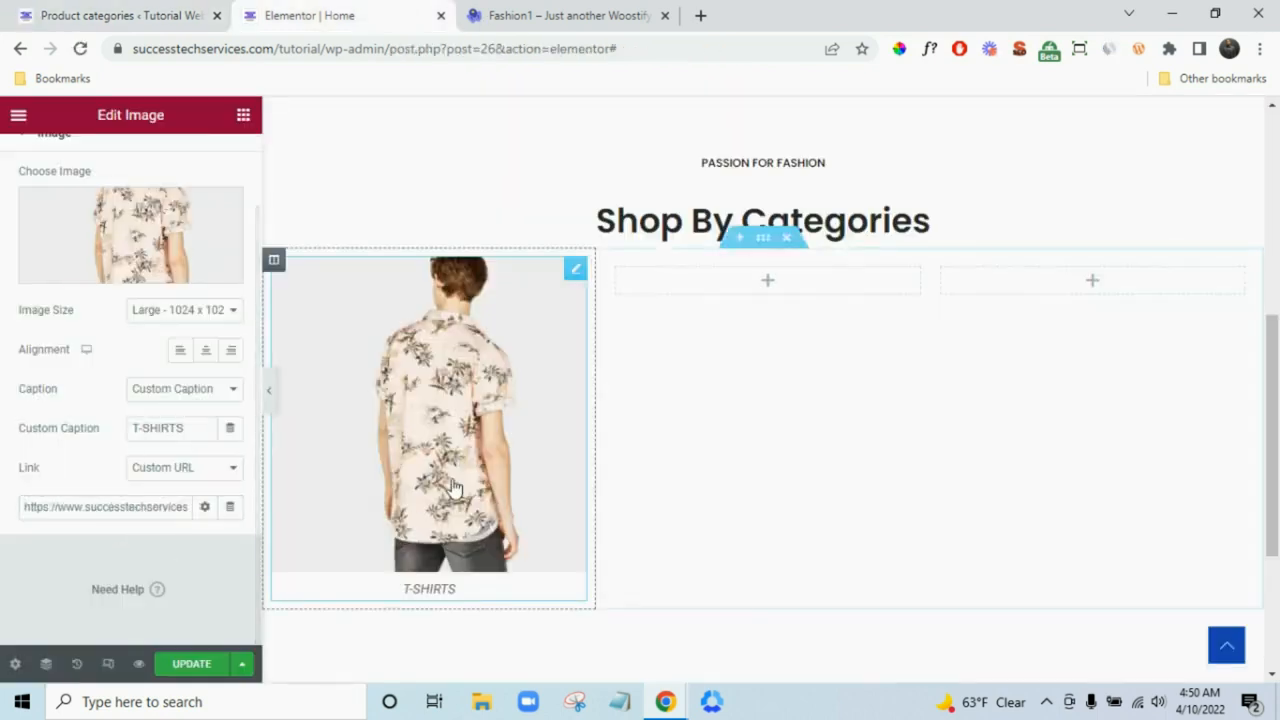
{"action": "scroll", "coordinate": [620, 443], "scroll_direction": "up", "scroll_amount": 1}
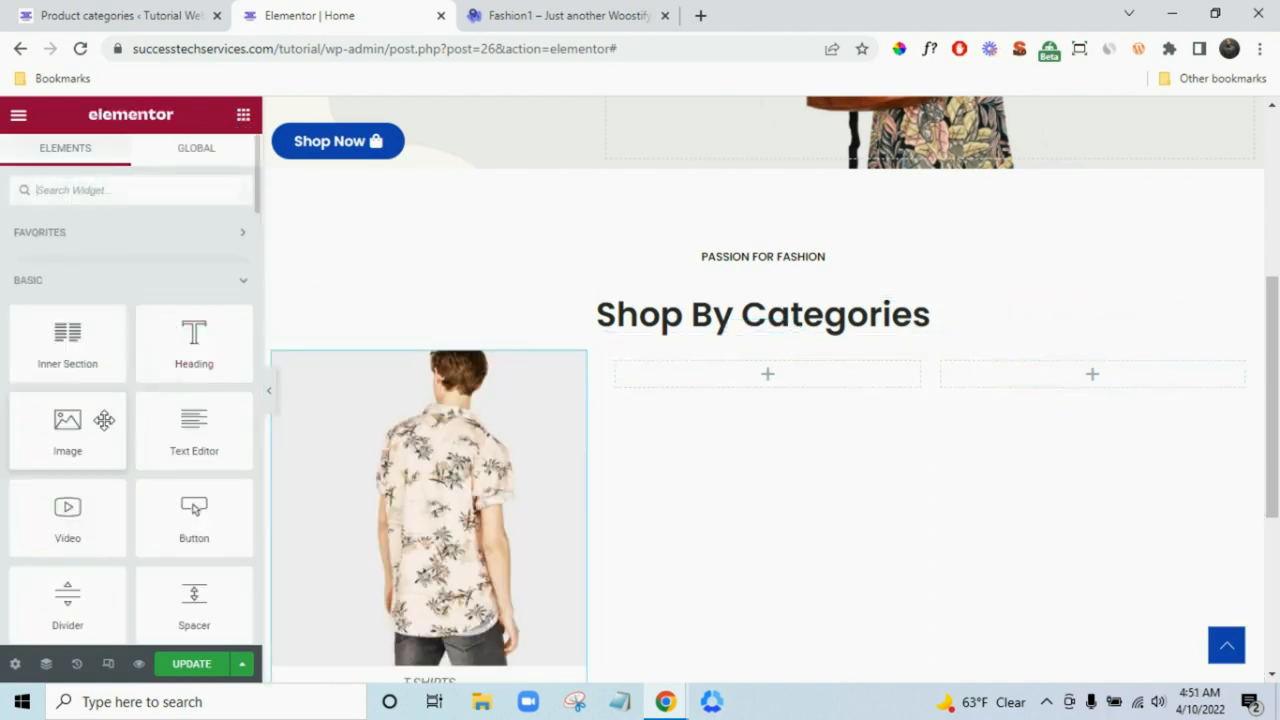
- Add an image to the right column and insert the backpack photo shop-cat-2
{"action": "left_click_drag", "start_coordinate": [104, 420], "coordinate": [920, 365]}
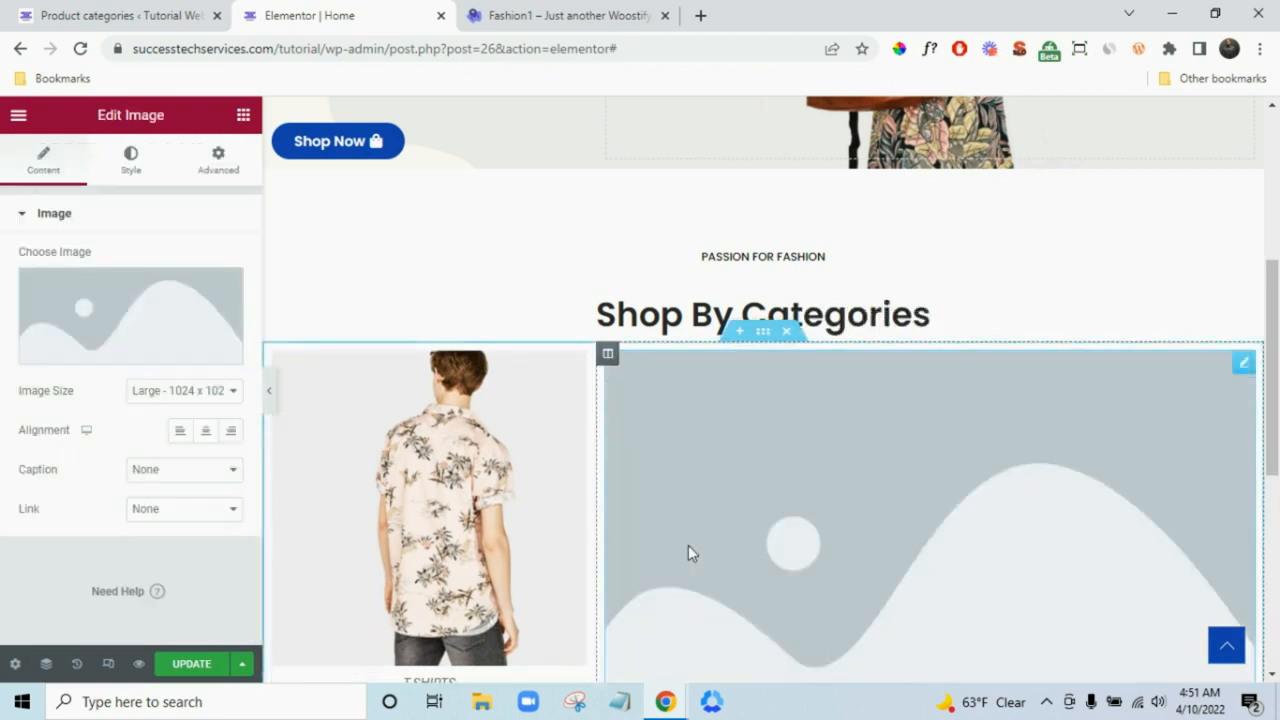
{"action": "left_click", "coordinate": [103, 312]}
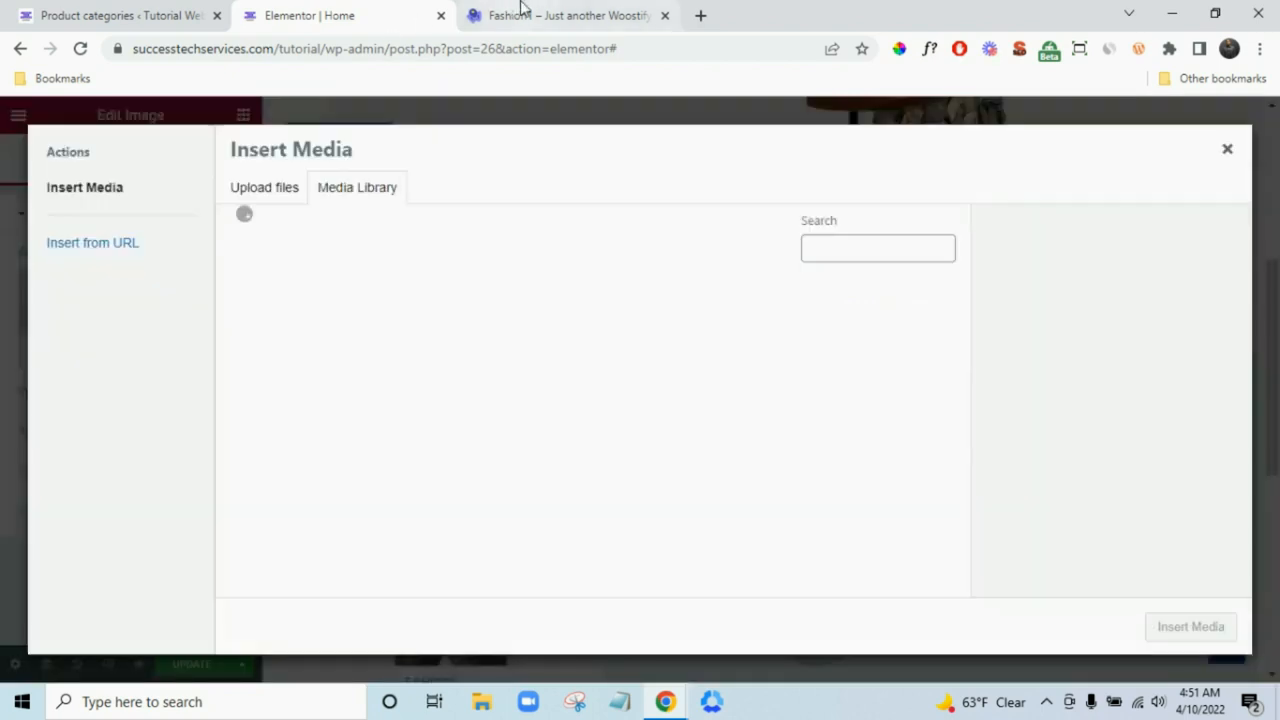
{"action": "left_click", "coordinate": [522, 12]}
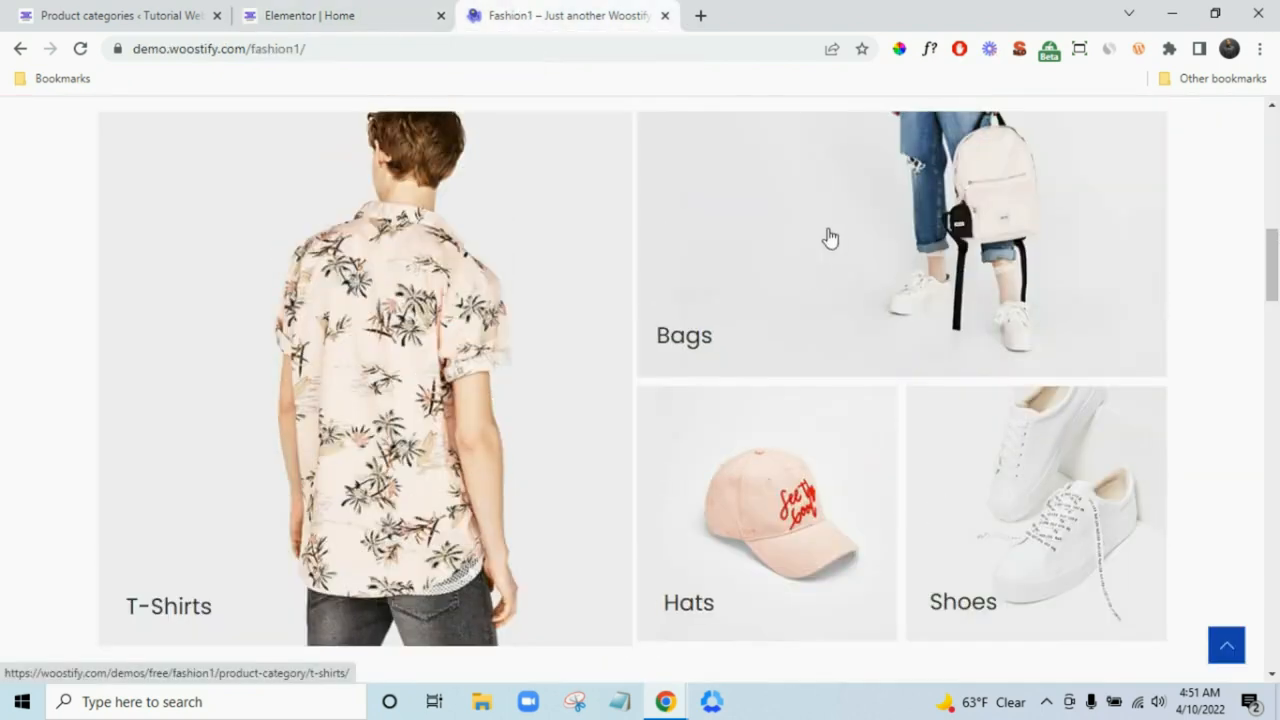
{"action": "left_click", "coordinate": [330, 15]}
{"action": "left_click", "coordinate": [327, 350]}
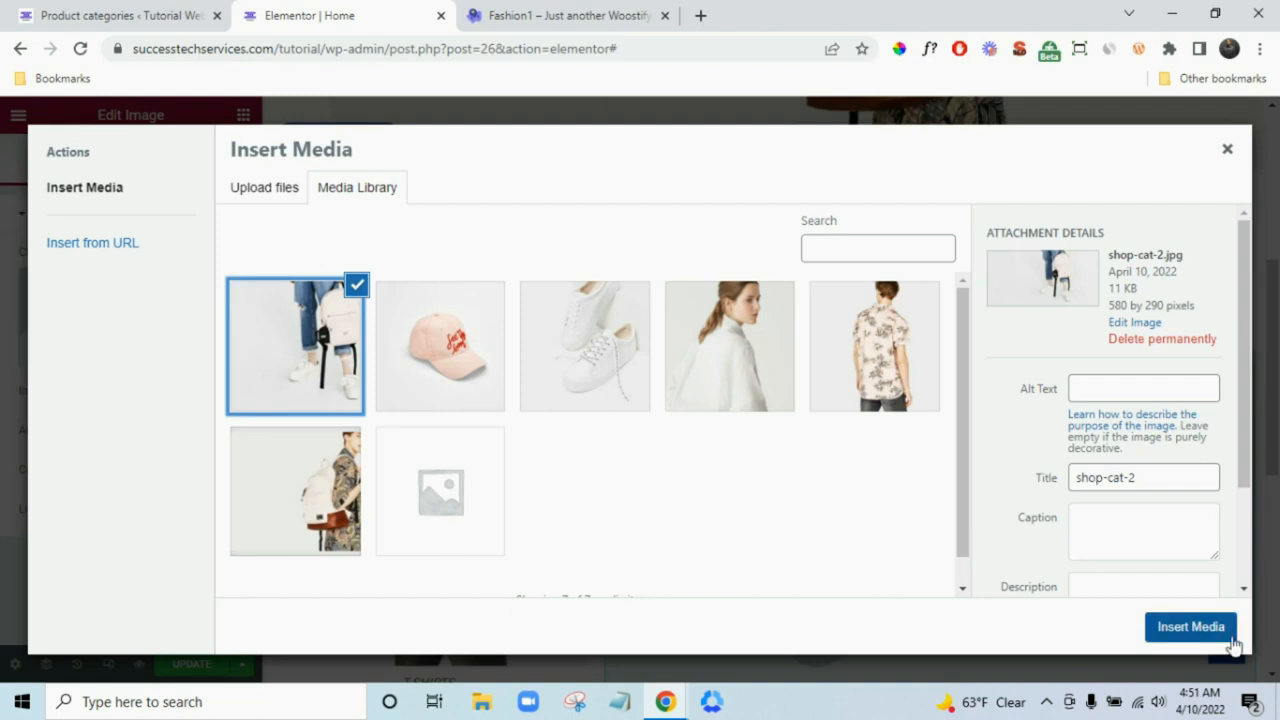
{"action": "left_click", "coordinate": [1190, 627]}
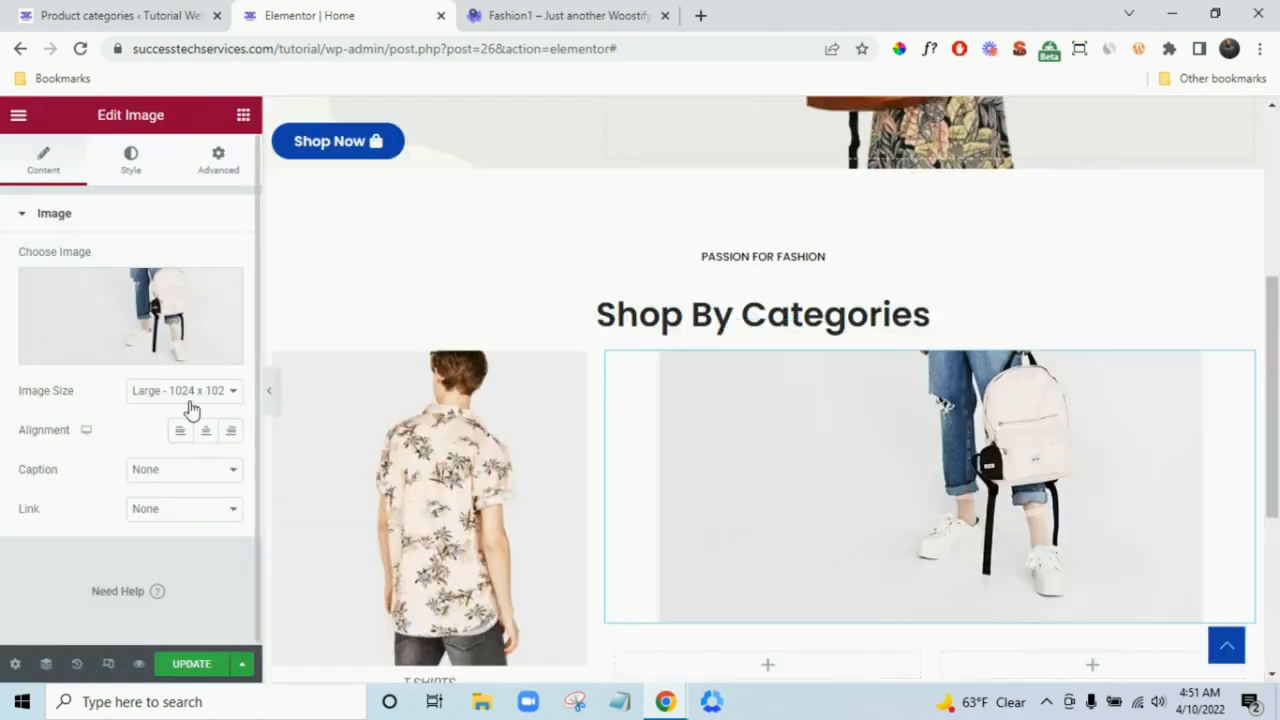
- Give the backpack image the custom caption Bags
{"action": "left_click", "coordinate": [163, 471]}
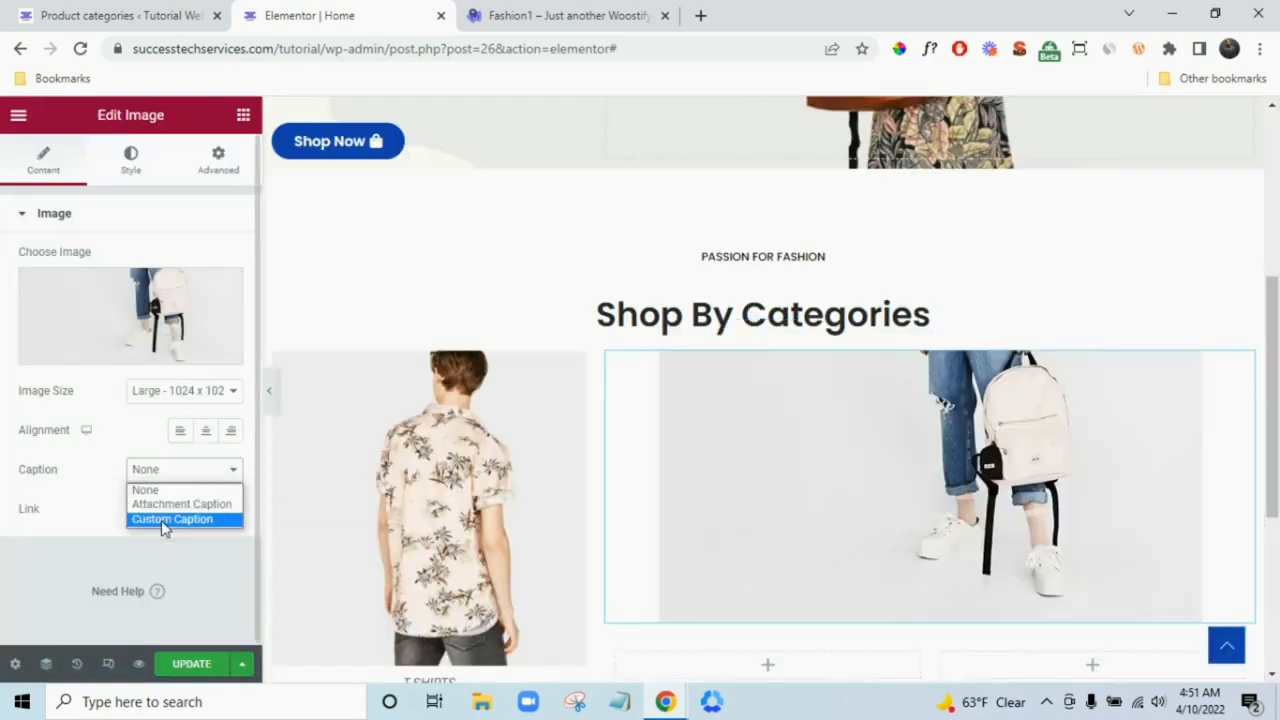
{"action": "left_click", "coordinate": [163, 520]}
{"action": "left_click", "coordinate": [185, 514]}
{"action": "type", "text": "Bags"}
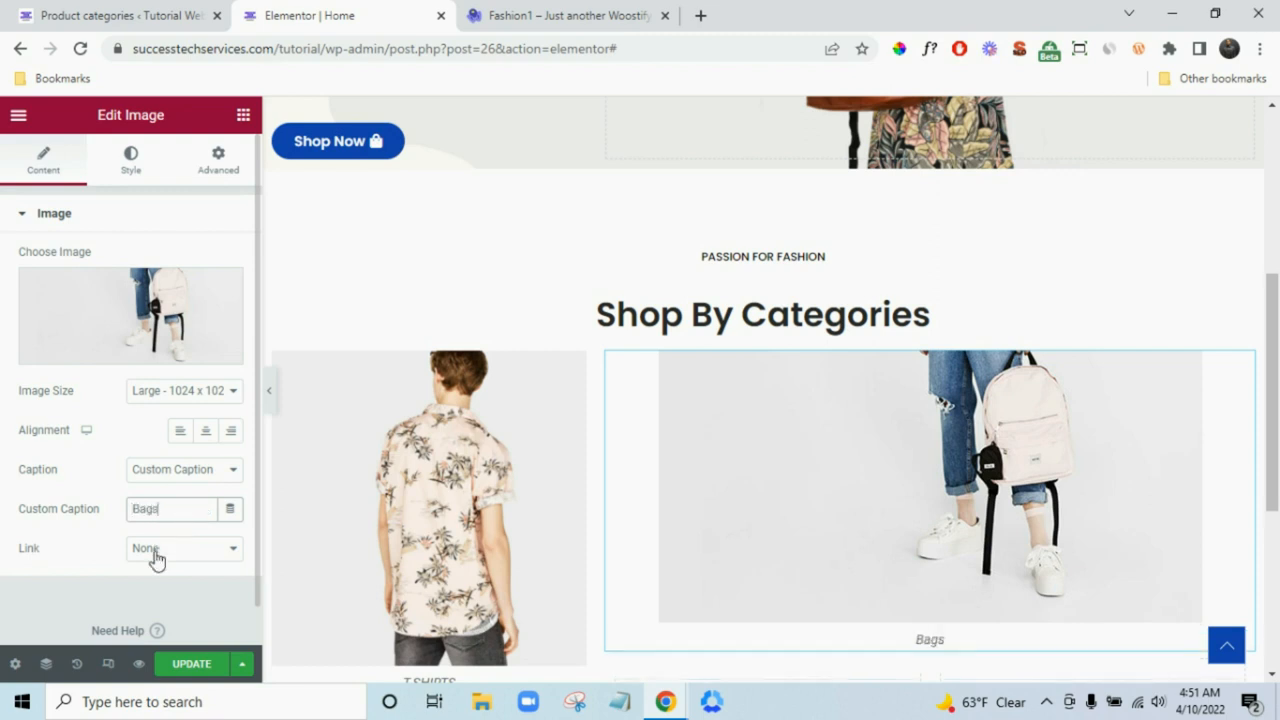
- Link the Bags image to the Shop page via a Custom URL suggestion
{"action": "left_click", "coordinate": [155, 558]}
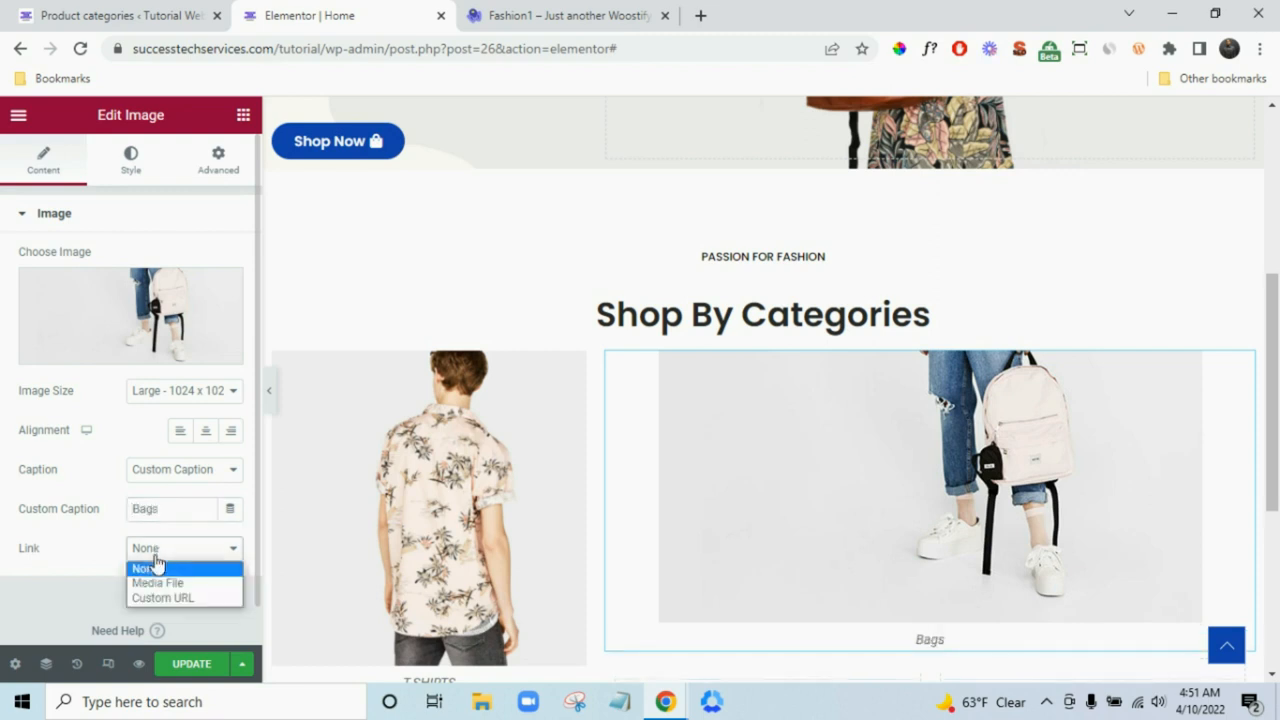
{"action": "left_click", "coordinate": [160, 597]}
{"action": "scroll", "coordinate": [75, 490], "scroll_direction": "down", "scroll_amount": 1}
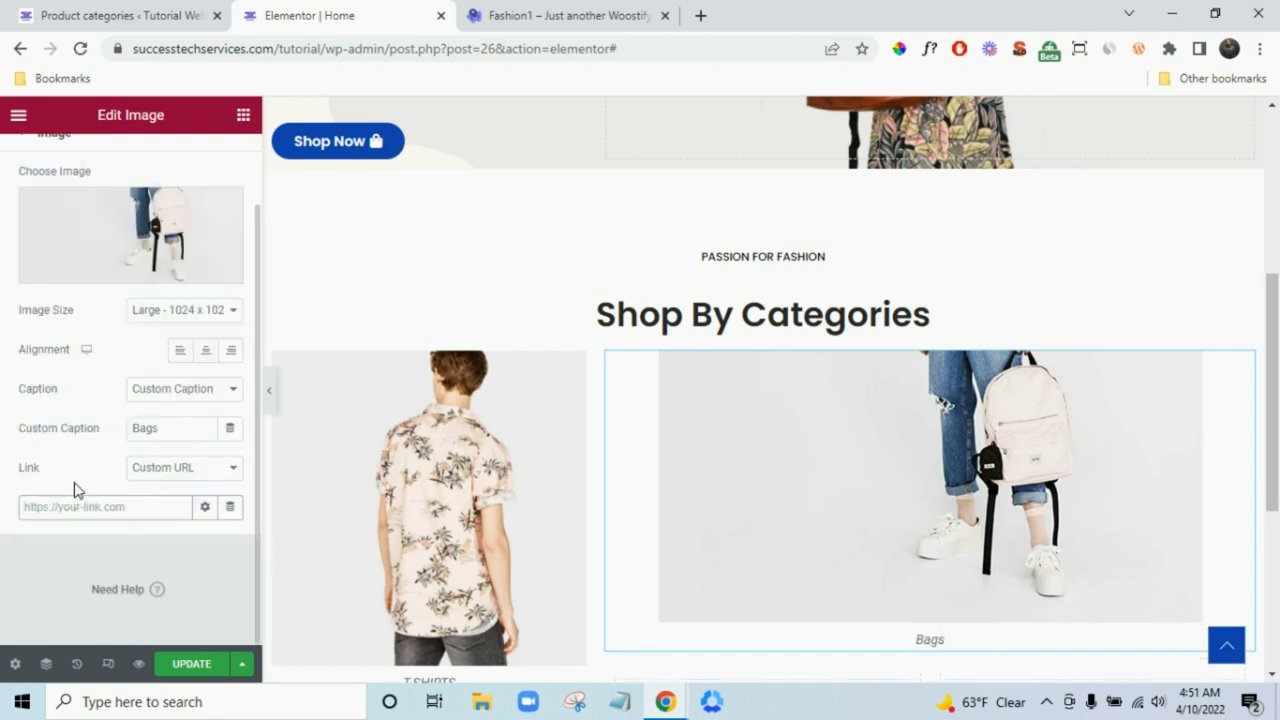
{"action": "type", "text": "stec"}
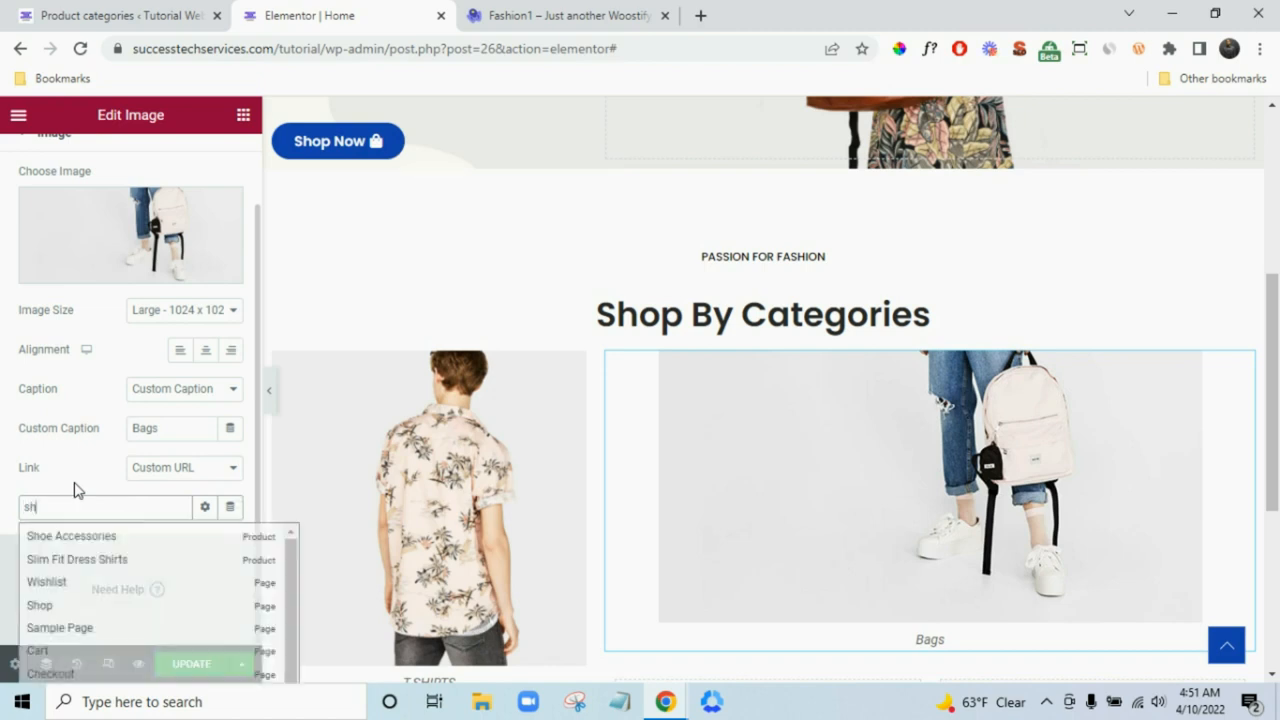
{"action": "type", "text": "h"}
{"action": "left_click", "coordinate": [45, 608]}
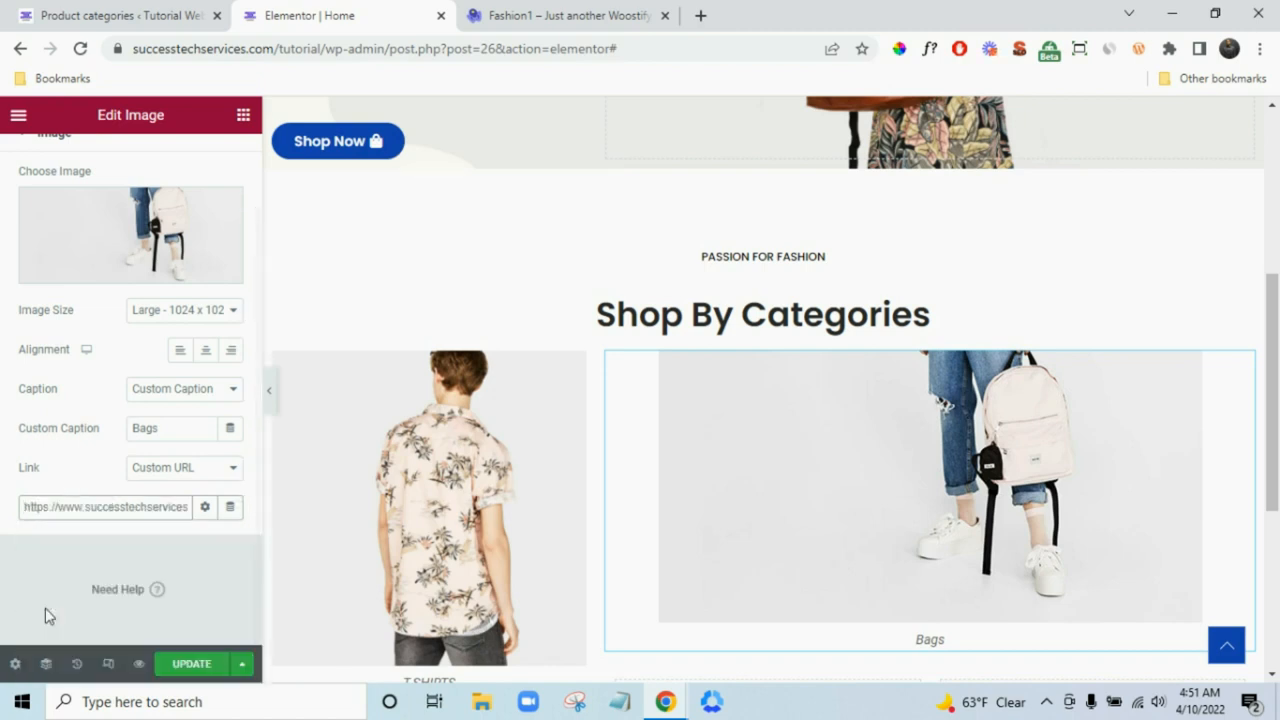
{"action": "scroll", "coordinate": [1023, 560], "scroll_direction": "down", "scroll_amount": 2}
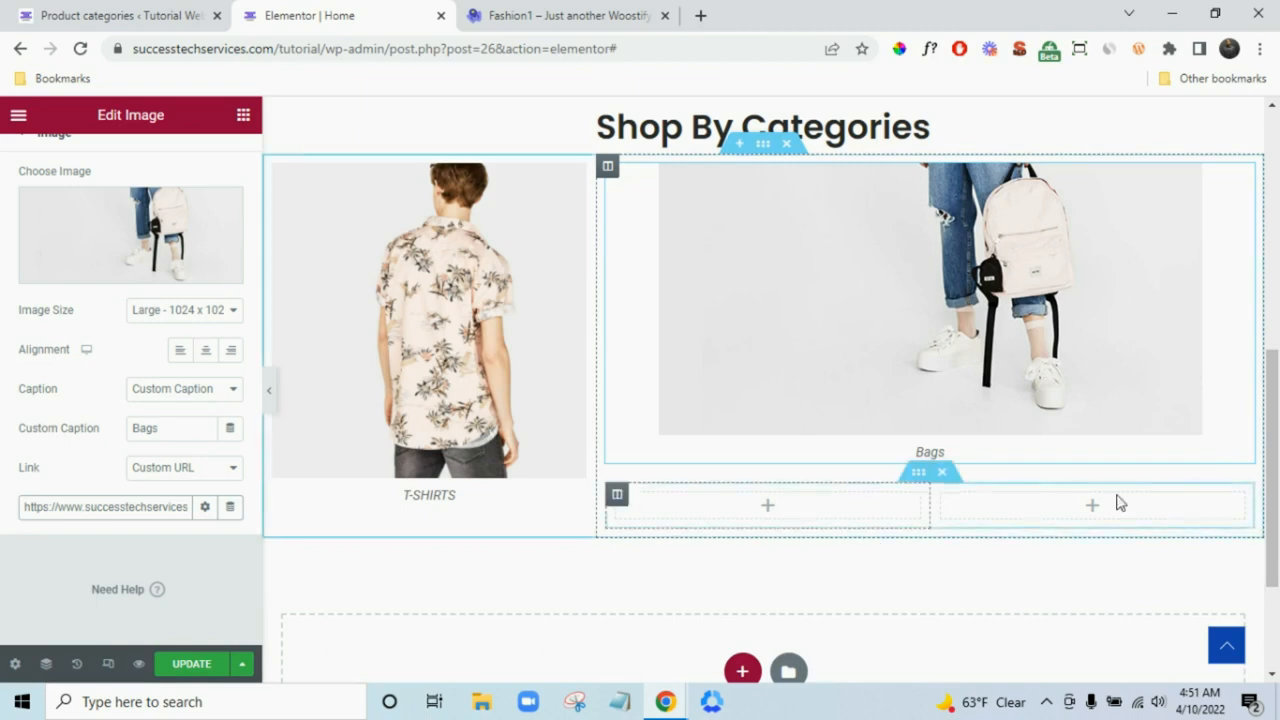
{"action": "left_click", "coordinate": [590, 12]}
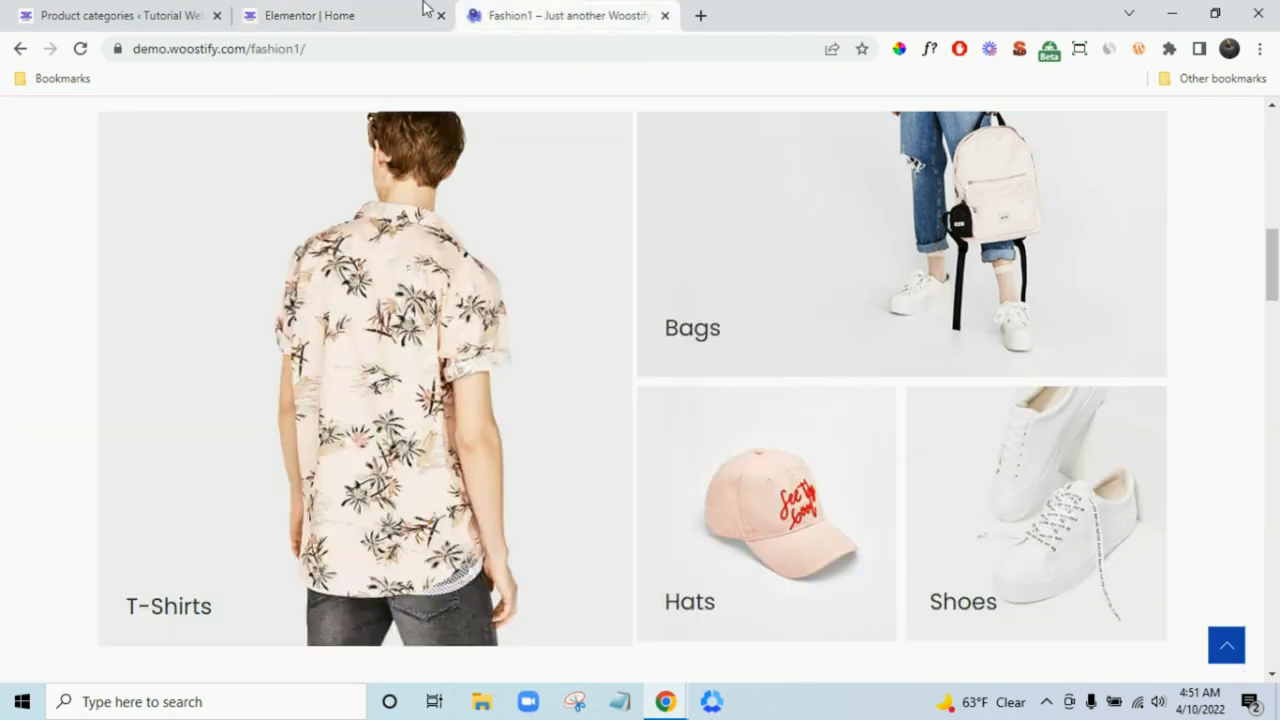
{"action": "left_click", "coordinate": [360, 12]}
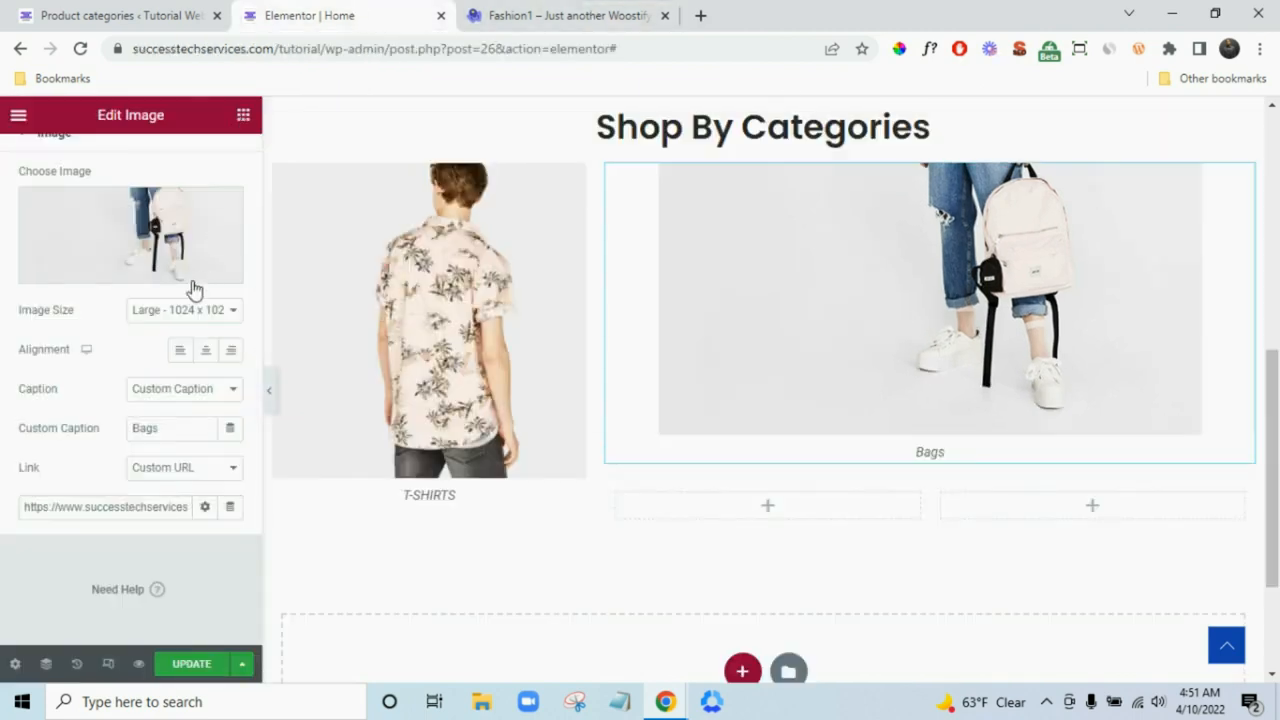
{"action": "left_click", "coordinate": [243, 114]}
- Add an image below the Bags picture and insert the pink cap photo
{"action": "left_click_drag", "start_coordinate": [67, 425], "coordinate": [732, 530]}
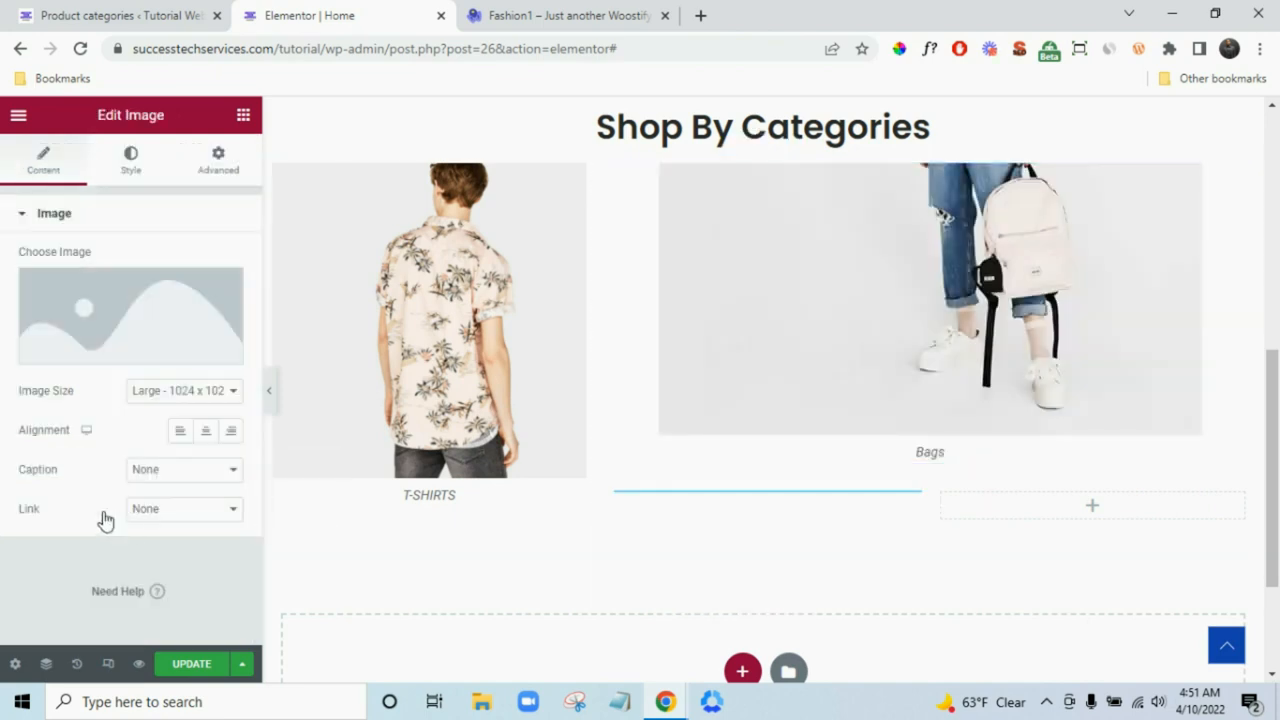
{"action": "left_click", "coordinate": [137, 305]}
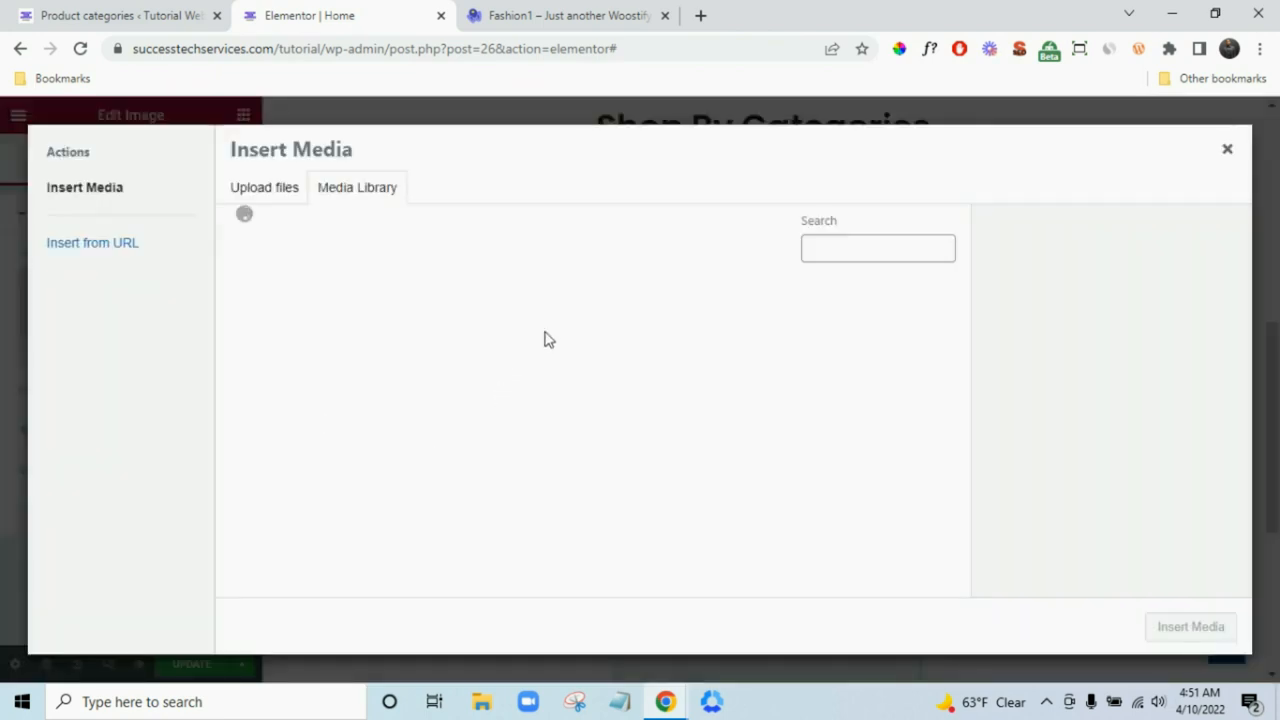
{"action": "left_click", "coordinate": [460, 350]}
{"action": "left_click", "coordinate": [1206, 626]}
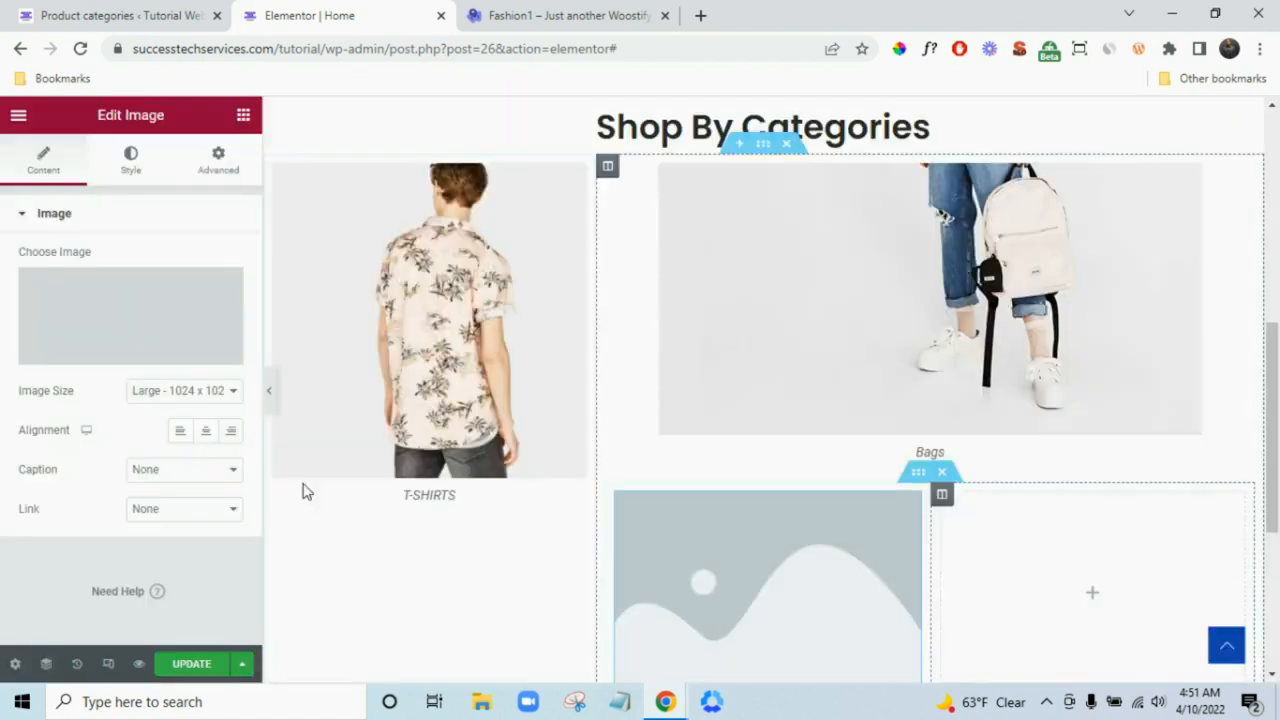
- Give the cap image the custom caption Cap
{"action": "left_click", "coordinate": [182, 470]}
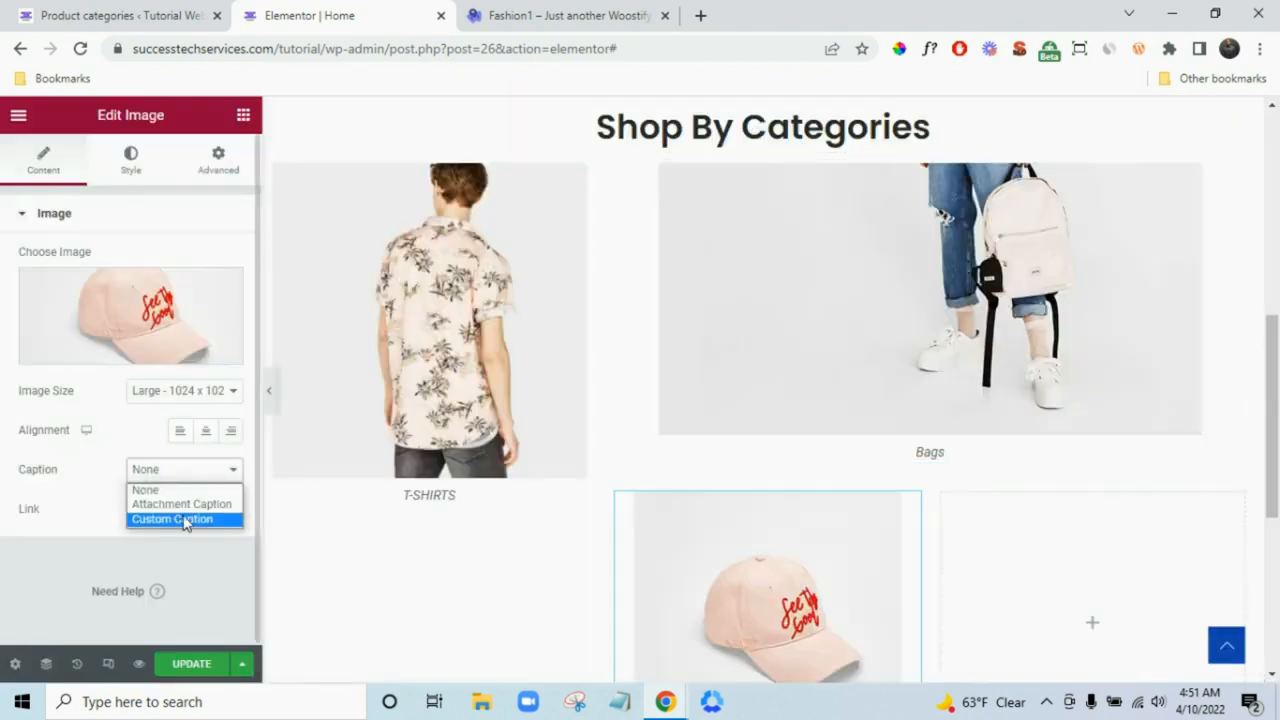
{"action": "left_click", "coordinate": [184, 520]}
{"action": "left_click", "coordinate": [176, 508]}
{"action": "type", "text": "c"}
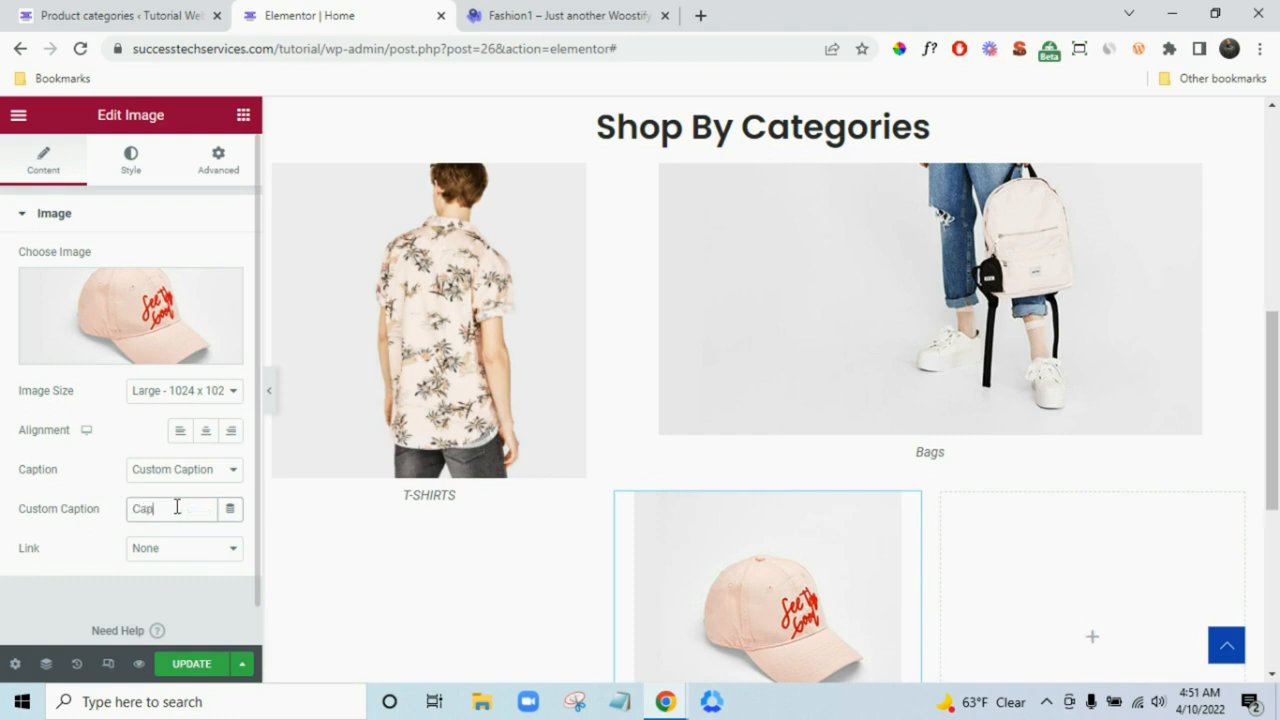
{"action": "type", "text": "ap"}
{"action": "scroll", "coordinate": [1170, 590], "scroll_direction": "down", "scroll_amount": 2}
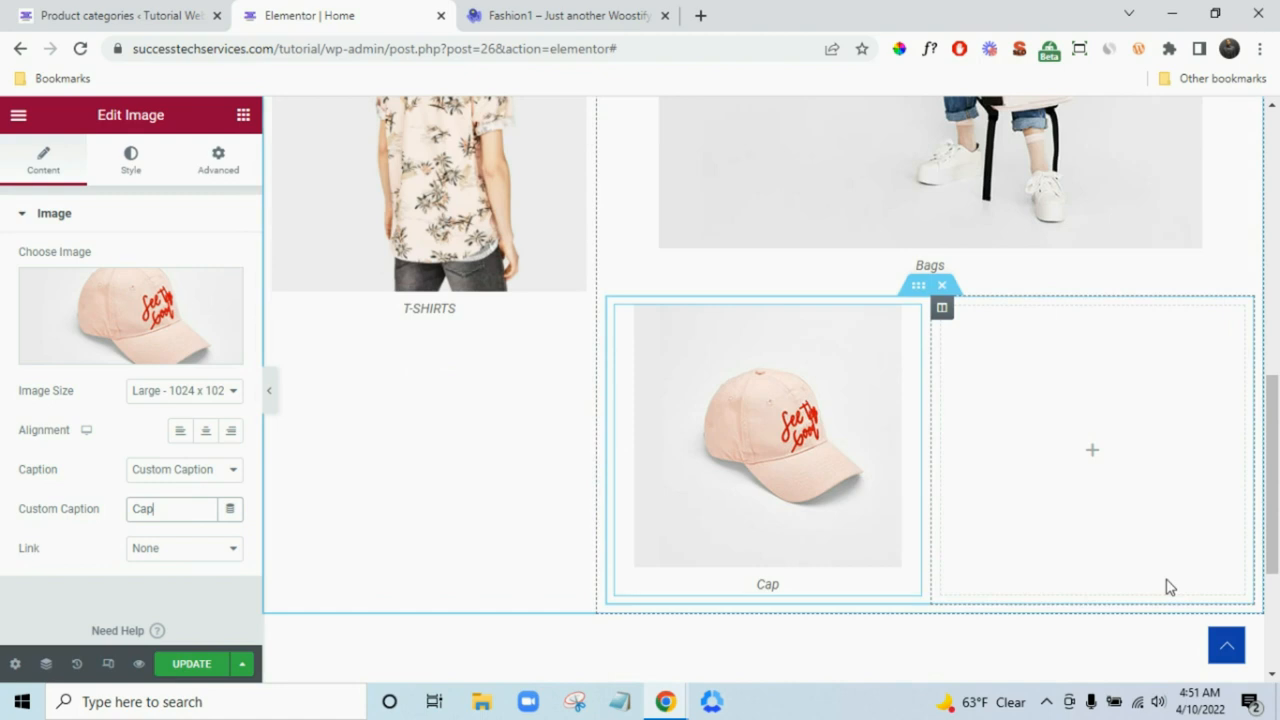
{"action": "left_click", "coordinate": [243, 114]}
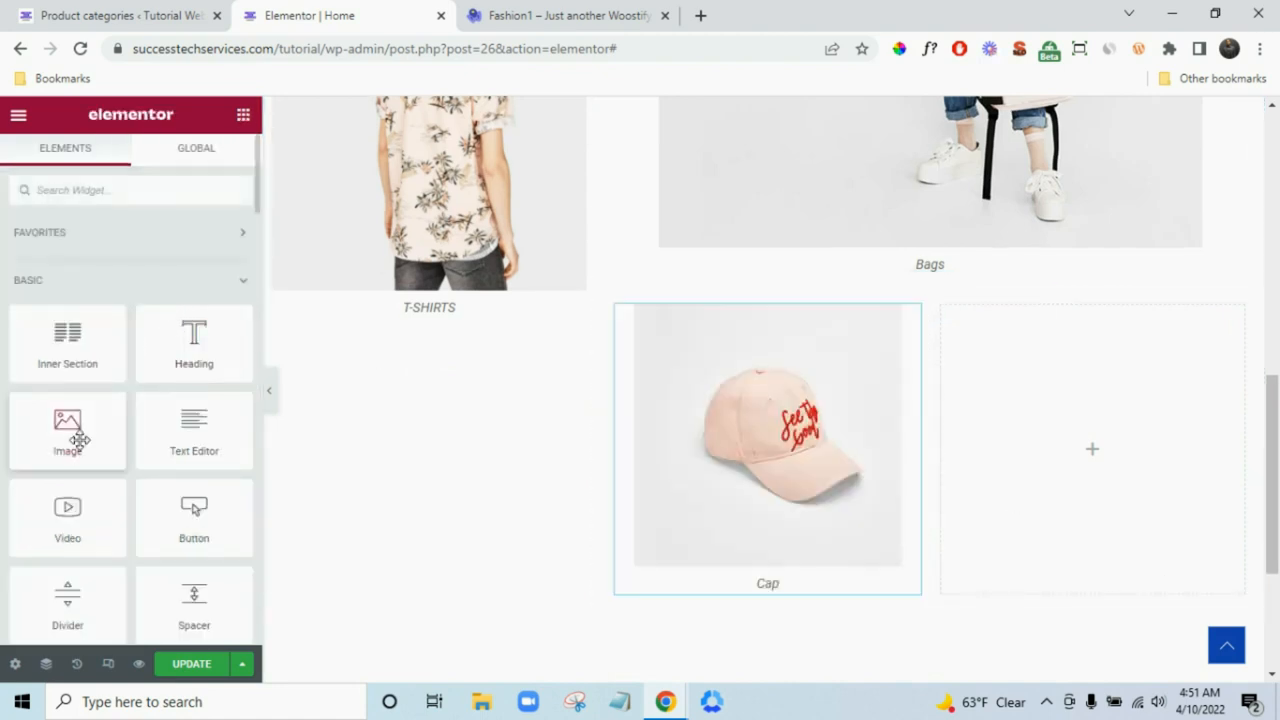
- Add an image beside the cap and insert the white sneakers photo
{"action": "left_click_drag", "start_coordinate": [77, 434], "coordinate": [1072, 455]}
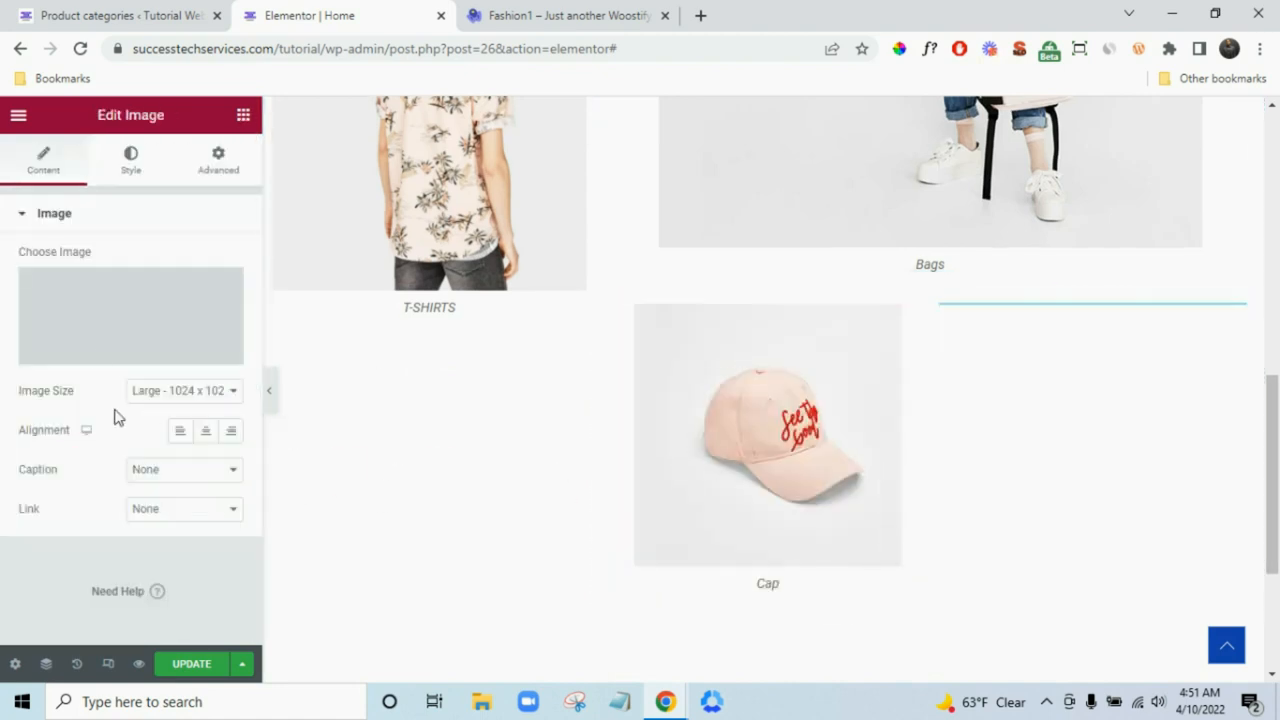
{"action": "left_click", "coordinate": [101, 322]}
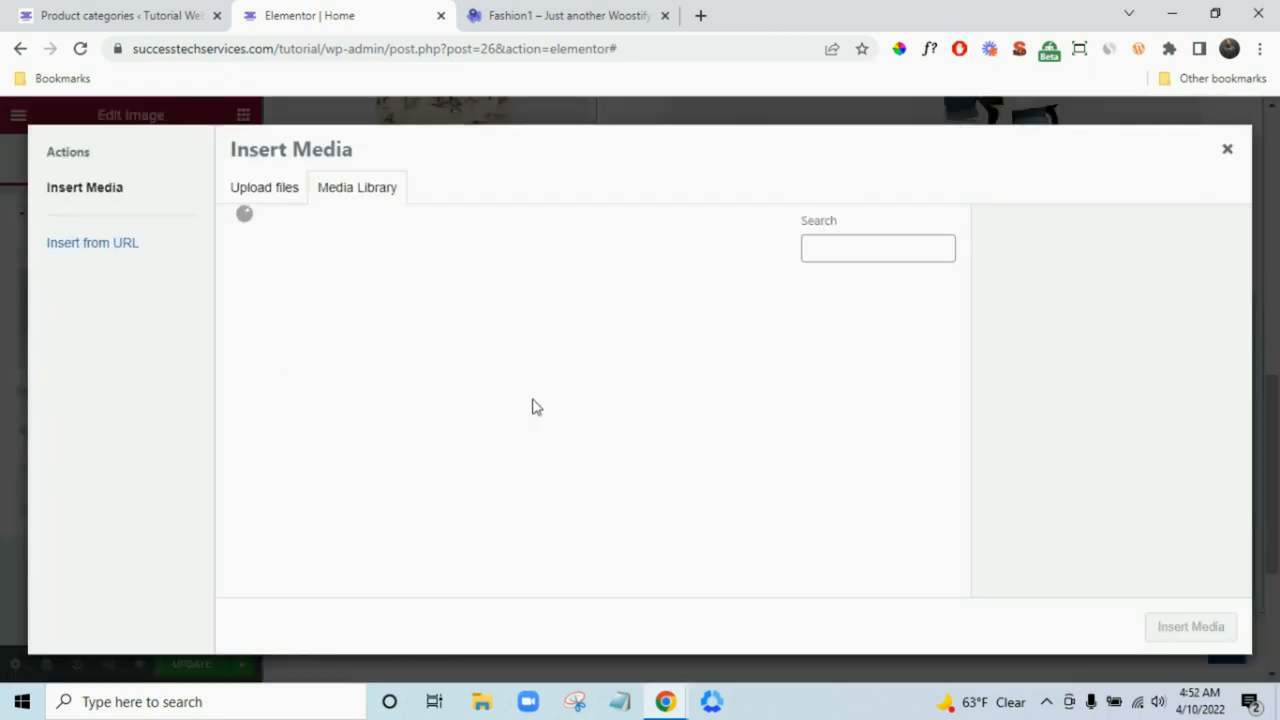
{"action": "left_click", "coordinate": [593, 394]}
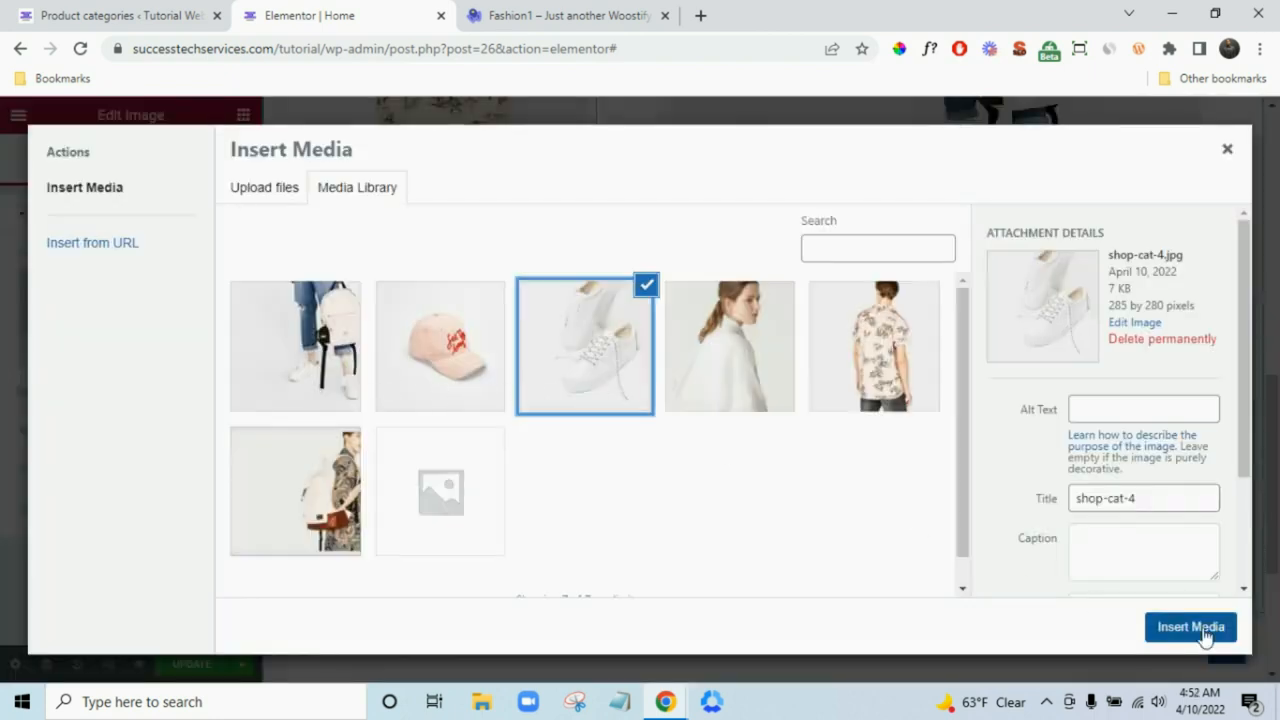
{"action": "left_click", "coordinate": [1205, 632]}
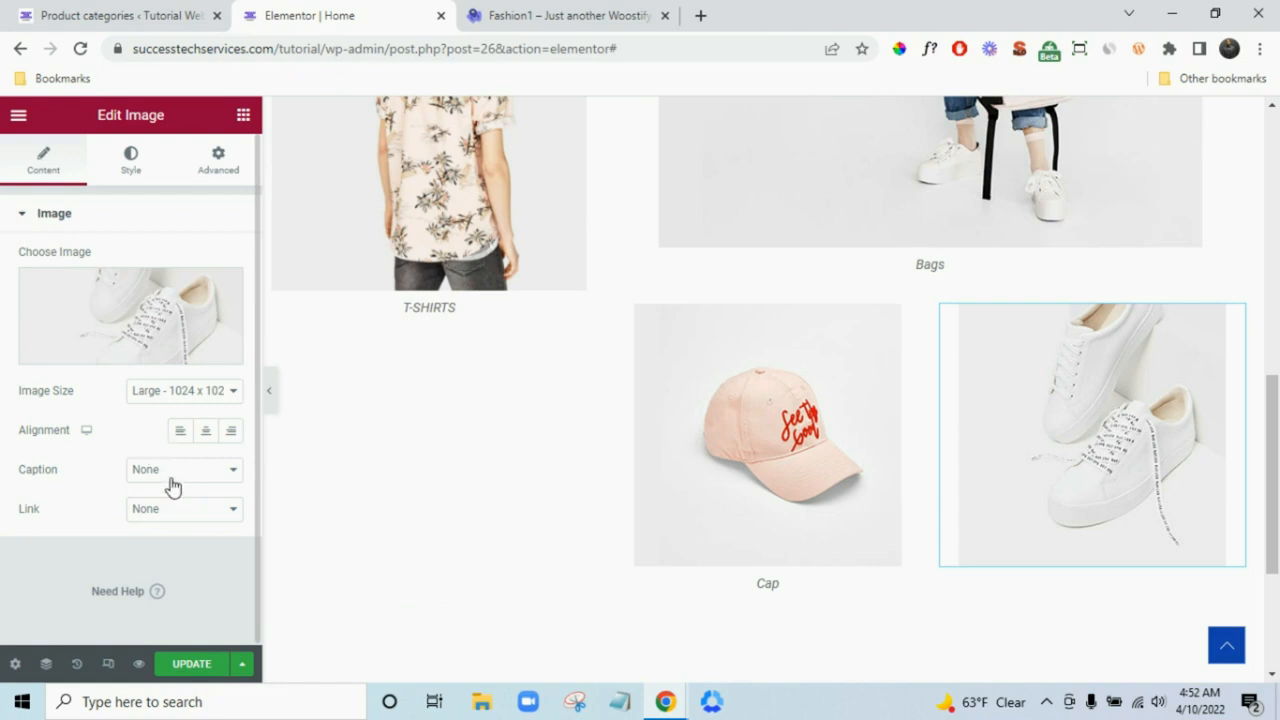
- Give the sneakers image the custom caption Shoes
{"action": "left_click", "coordinate": [171, 479]}
{"action": "left_click", "coordinate": [183, 520]}
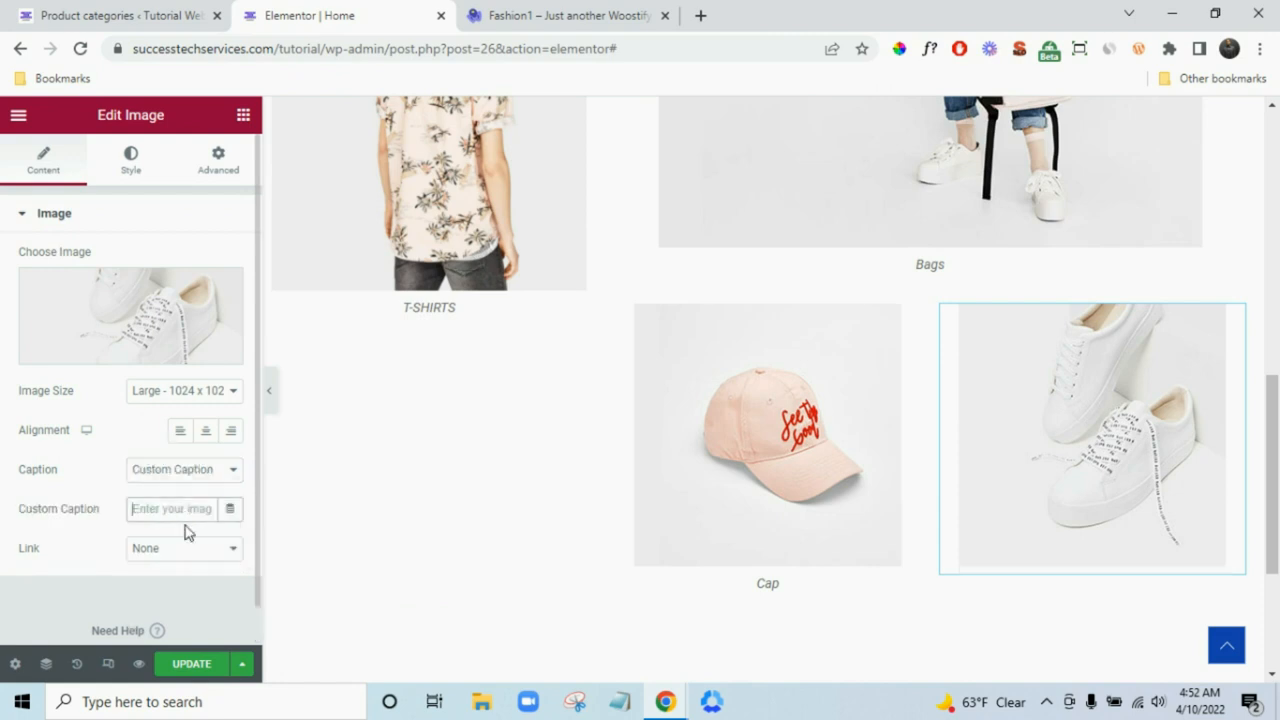
{"action": "left_click", "coordinate": [187, 510]}
{"action": "type", "text": "S"}
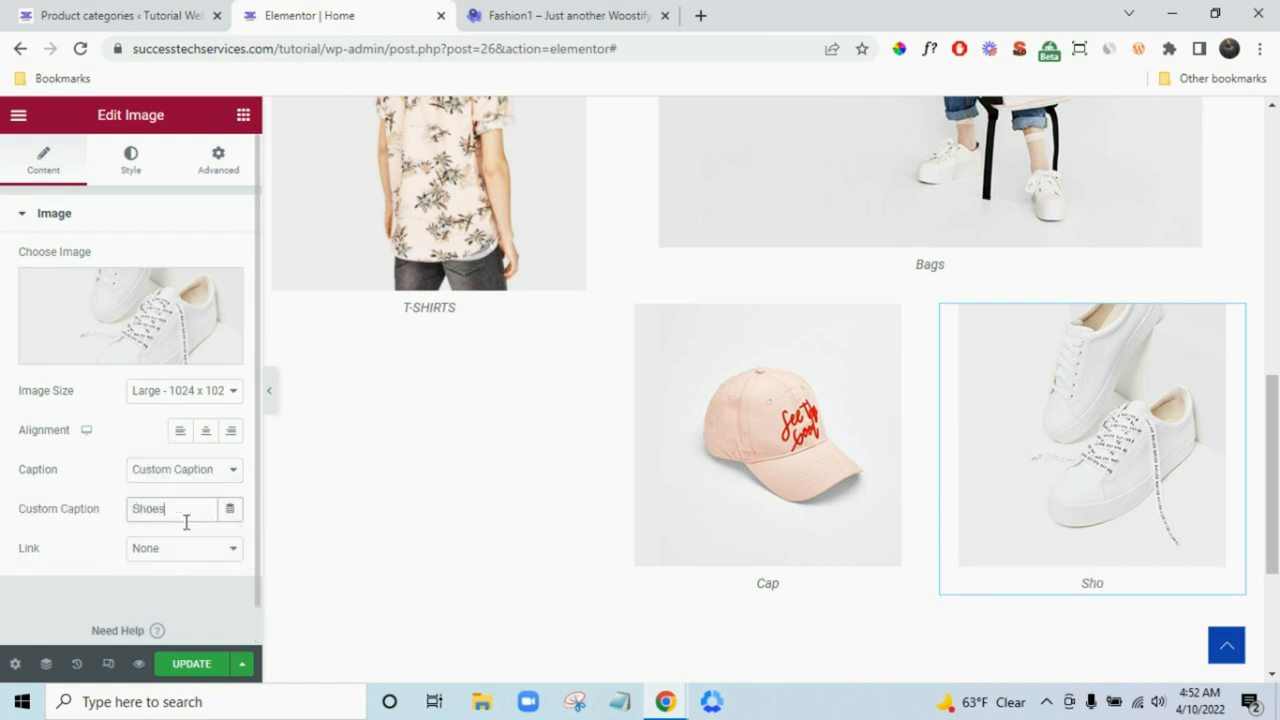
{"action": "type", "text": "hoes"}
- Link the Shoes image to the Shoe category page address copied from Product categories
{"action": "left_click", "coordinate": [165, 553]}
{"action": "left_click", "coordinate": [172, 598]}
{"action": "scroll", "coordinate": [105, 556], "scroll_direction": "down", "scroll_amount": 1}
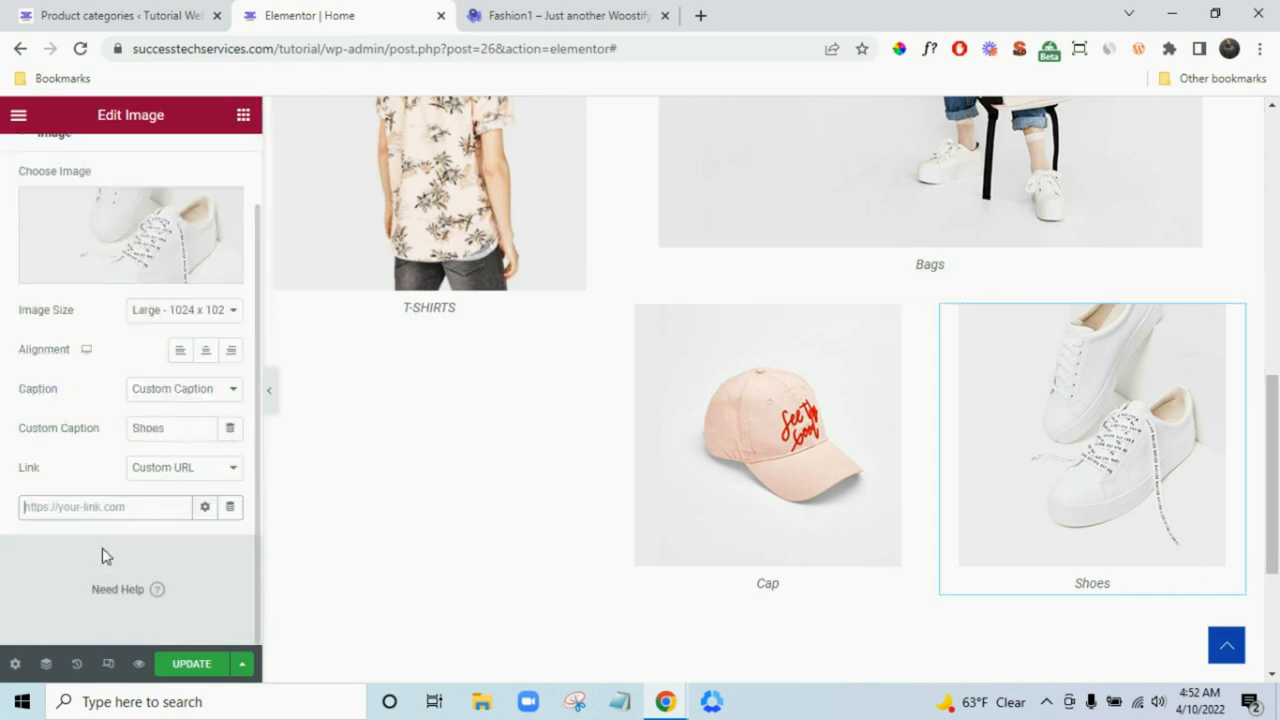
{"action": "left_click", "coordinate": [205, 12]}
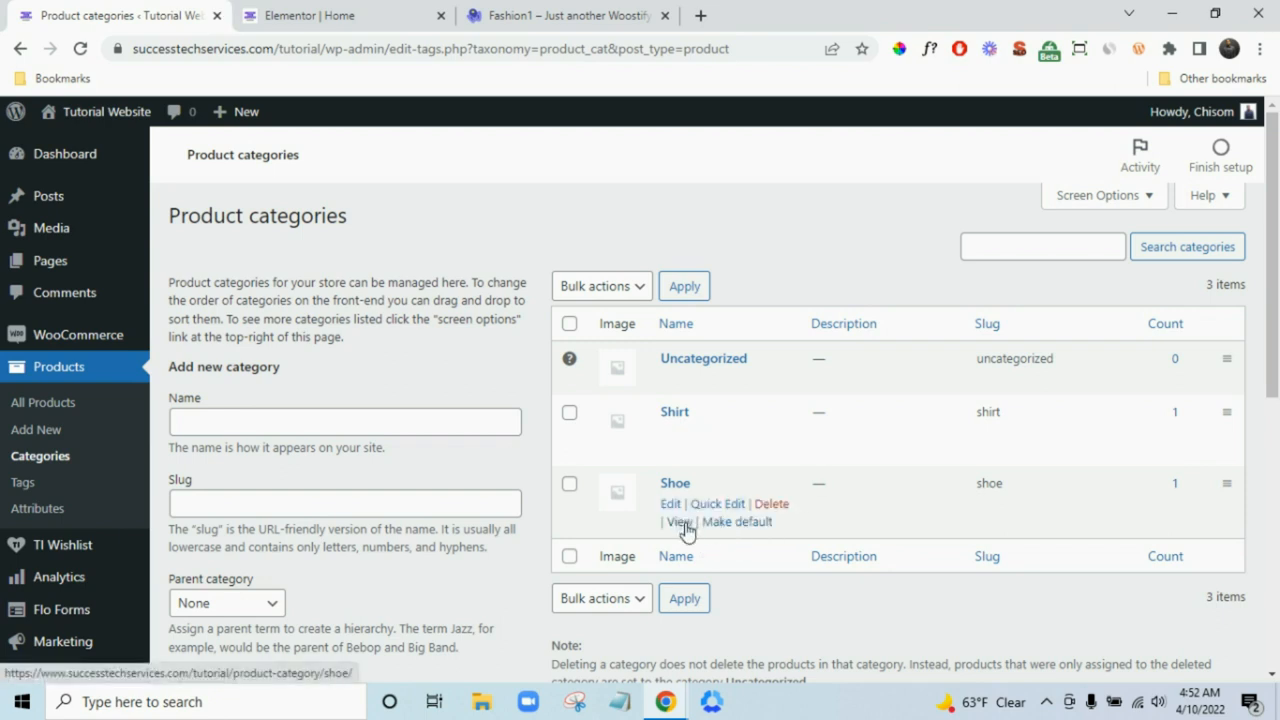
{"action": "right_click", "coordinate": [686, 522]}
{"action": "left_click", "coordinate": [763, 423]}
{"action": "left_click", "coordinate": [340, 15]}
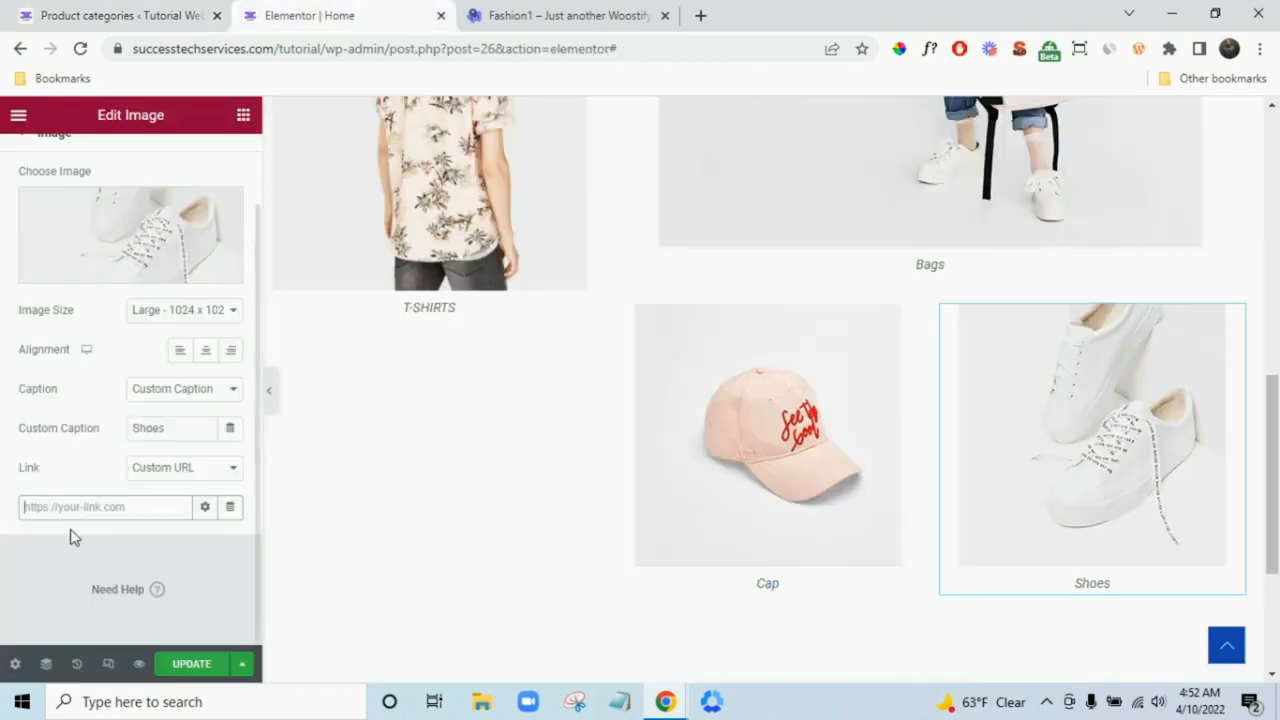
{"action": "key", "text": "ctrl+v"}
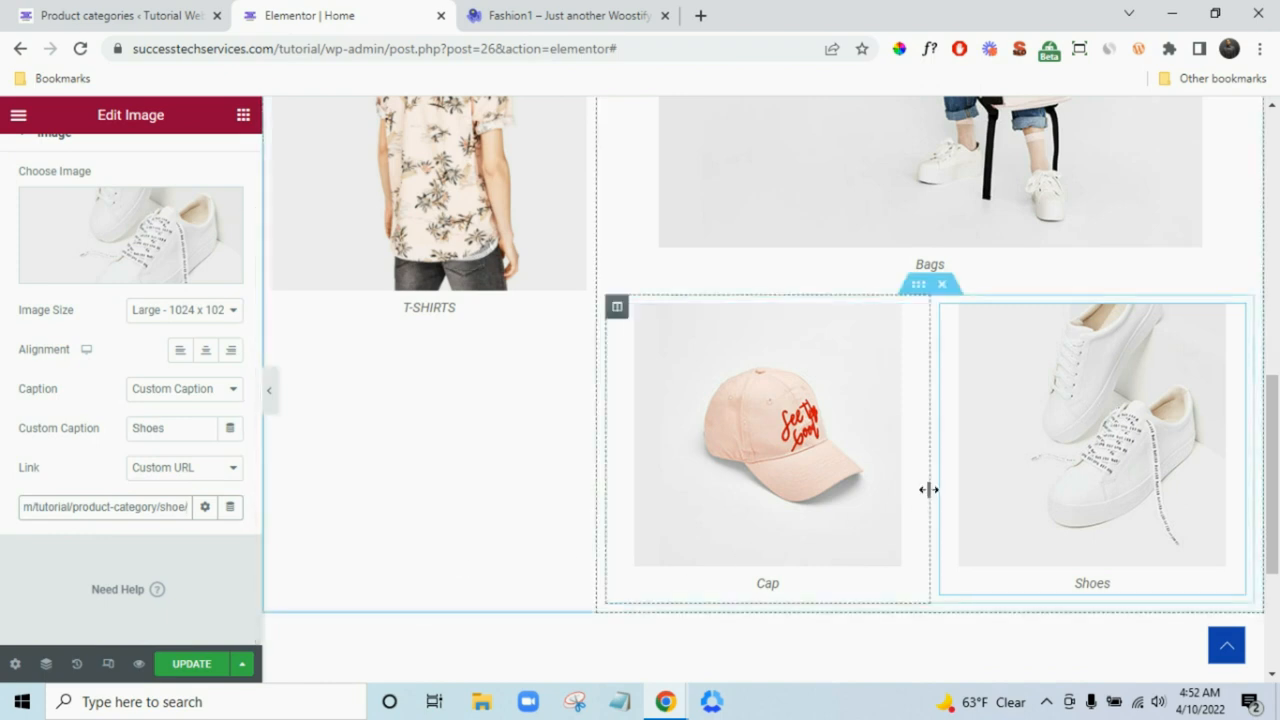
- Set the Cap image's link to Custom URL with the same Shoe category address
{"action": "left_click", "coordinate": [843, 491]}
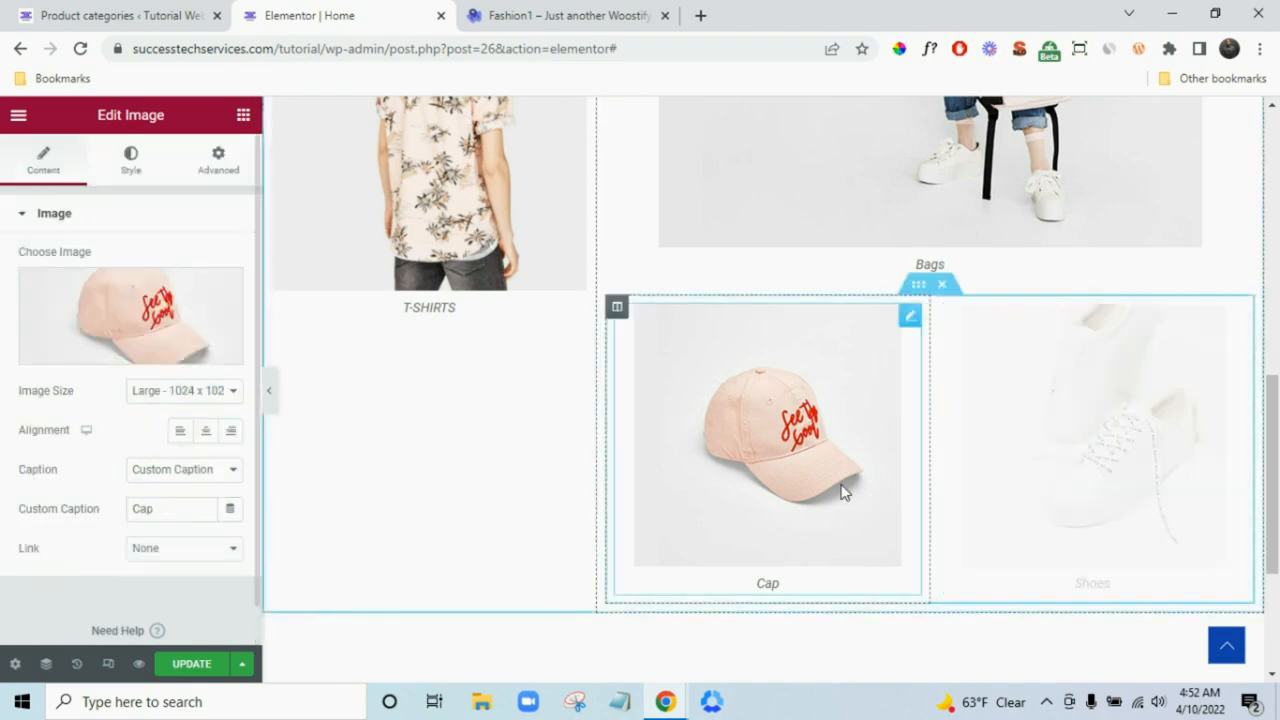
{"action": "left_click", "coordinate": [145, 550]}
{"action": "left_click", "coordinate": [145, 598]}
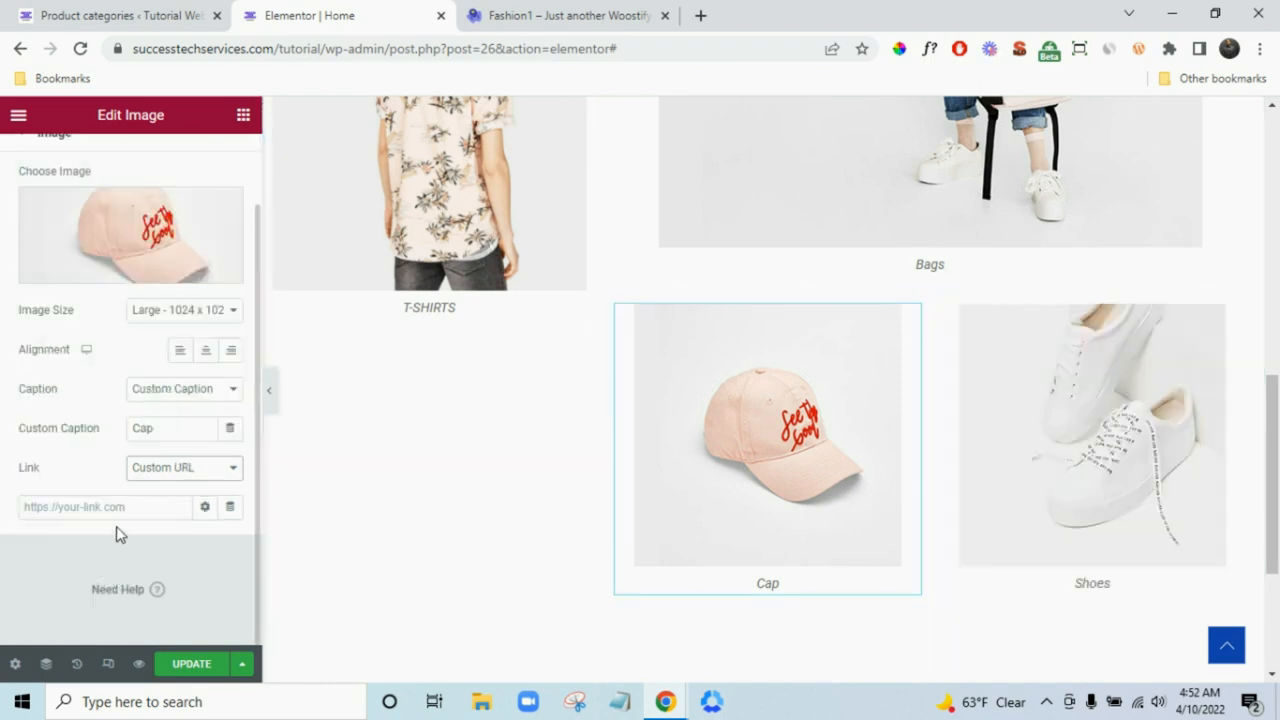
{"action": "left_click", "coordinate": [123, 505]}
{"action": "key", "text": "ctrl+v"}
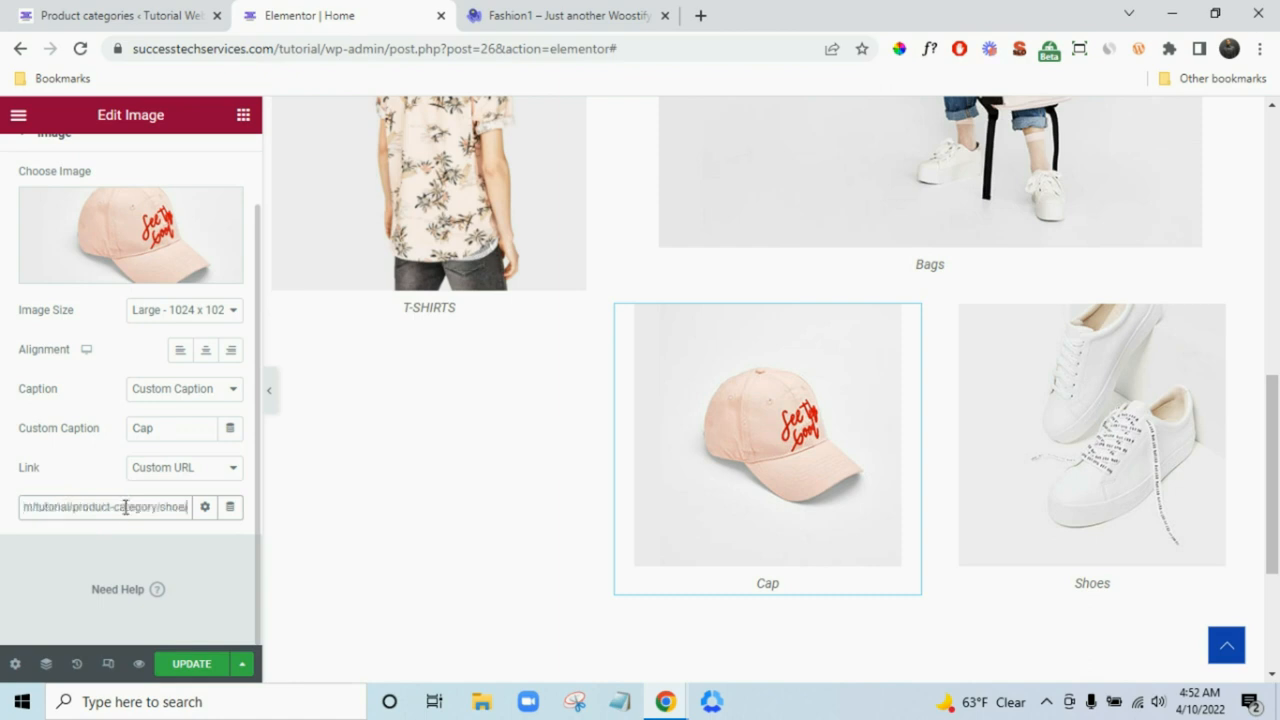
{"action": "left_click", "coordinate": [55, 572]}
{"action": "scroll", "coordinate": [500, 540], "scroll_direction": "up", "scroll_amount": 3}
{"action": "scroll", "coordinate": [770, 485], "scroll_direction": "down", "scroll_amount": 1}
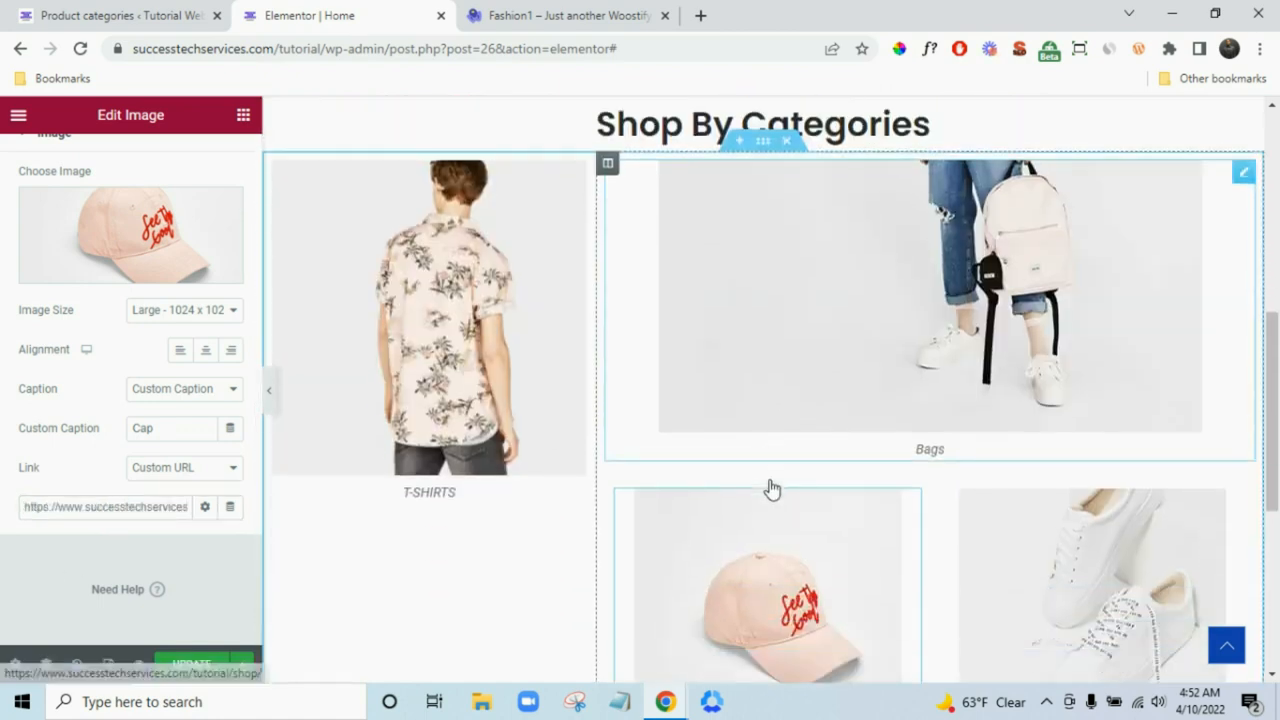
- Select the Shop By Categories section and open its Advanced settings at the CSS ID field
{"action": "scroll", "coordinate": [770, 488], "scroll_direction": "down", "scroll_amount": 1}
{"action": "scroll", "coordinate": [611, 466], "scroll_direction": "up", "scroll_amount": 1}
{"action": "scroll", "coordinate": [117, 466], "scroll_direction": "up", "scroll_amount": 1}
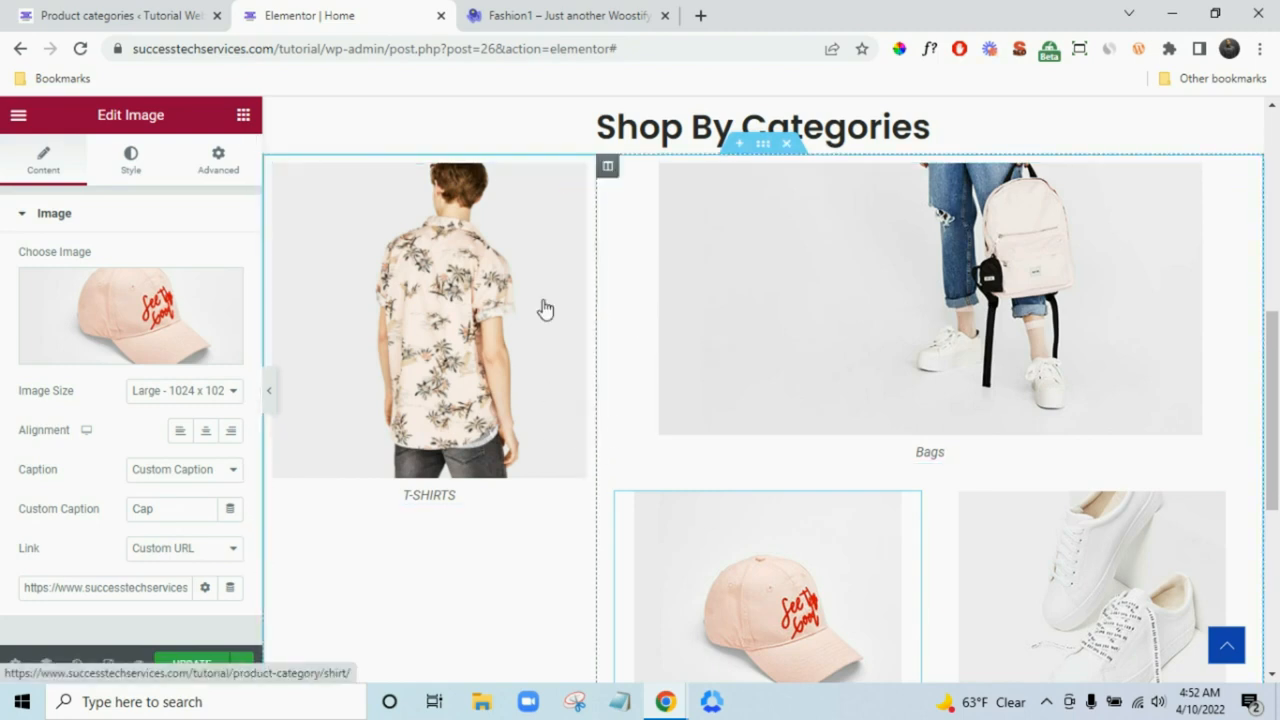
{"action": "left_click", "coordinate": [763, 150]}
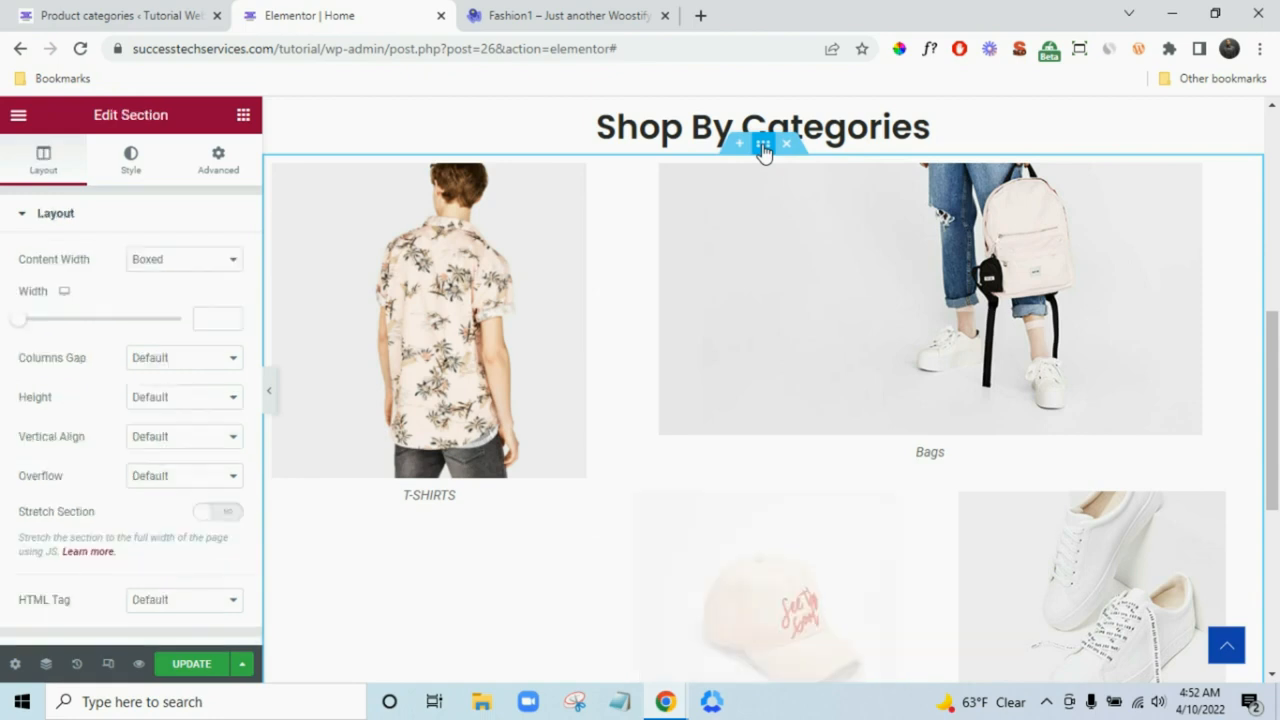
{"action": "scroll", "coordinate": [127, 502], "scroll_direction": "down", "scroll_amount": 1}
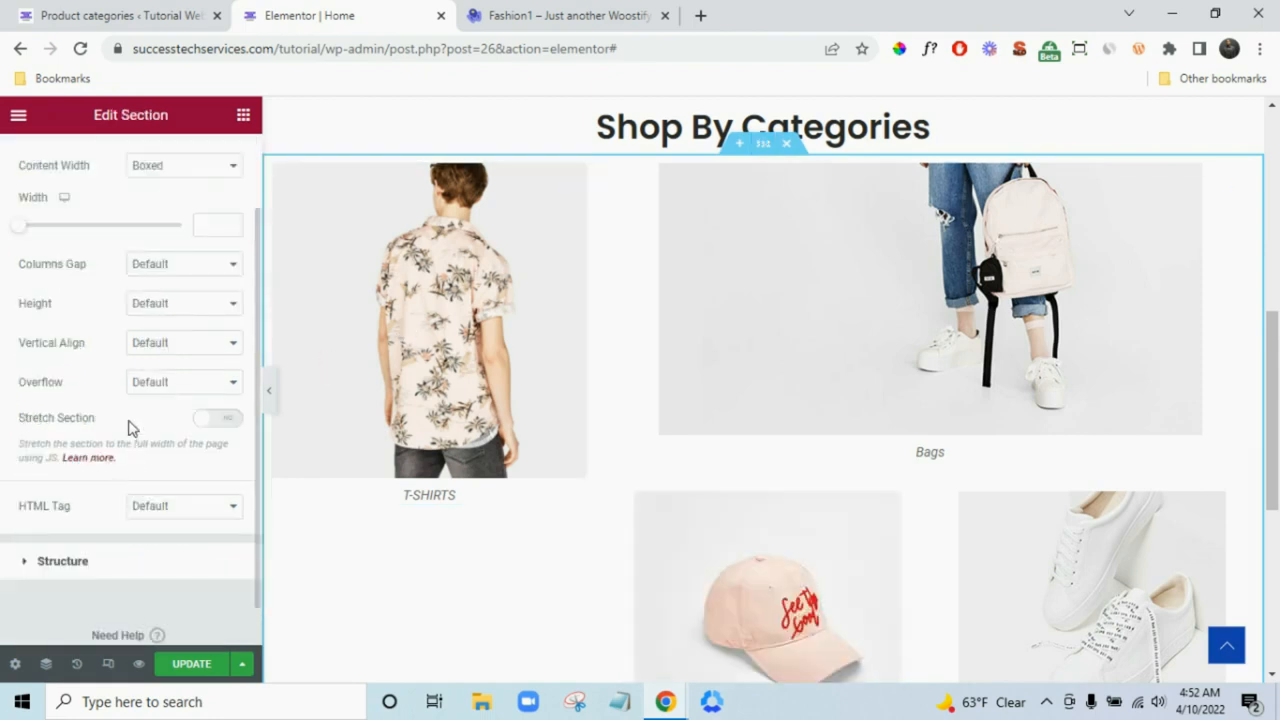
{"action": "scroll", "coordinate": [196, 202], "scroll_direction": "up", "scroll_amount": 1}
{"action": "left_click", "coordinate": [222, 160]}
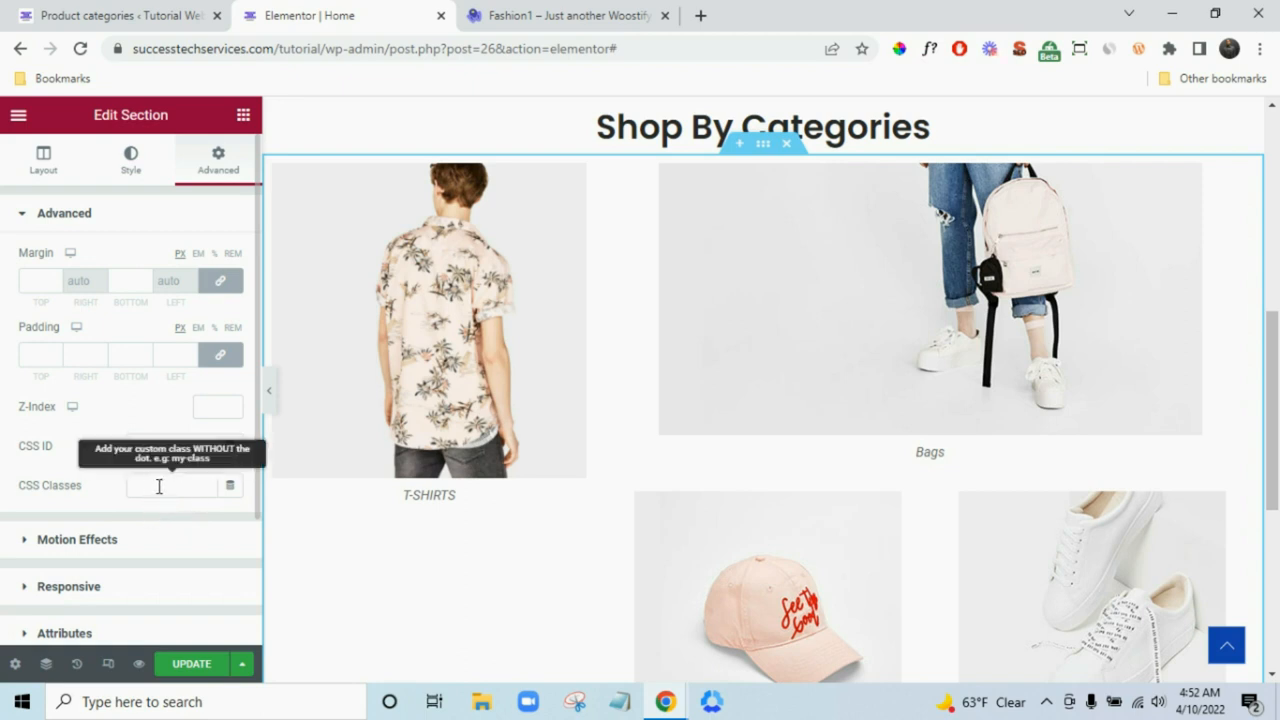
{"action": "left_click", "coordinate": [179, 446]}
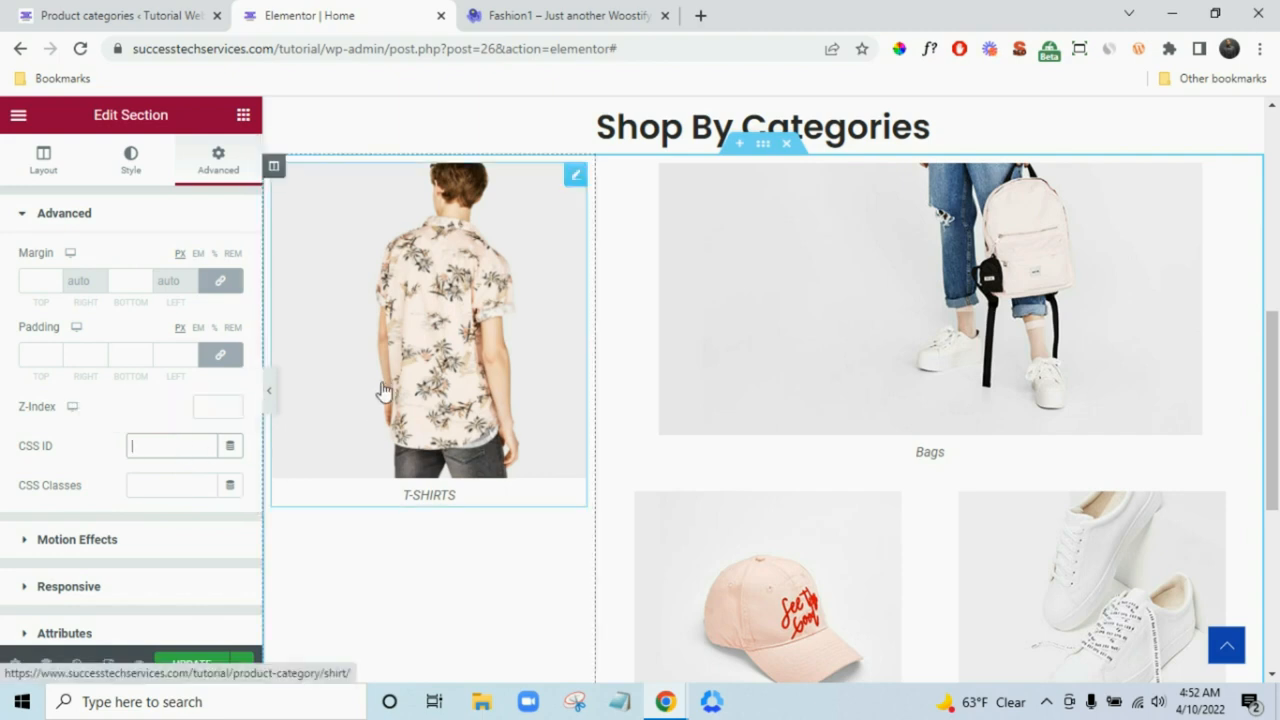
- Select the T-SHIRTS column, open its Advanced settings and enter a value in CSS ID
{"action": "left_click", "coordinate": [276, 167]}
{"action": "left_click", "coordinate": [220, 158]}
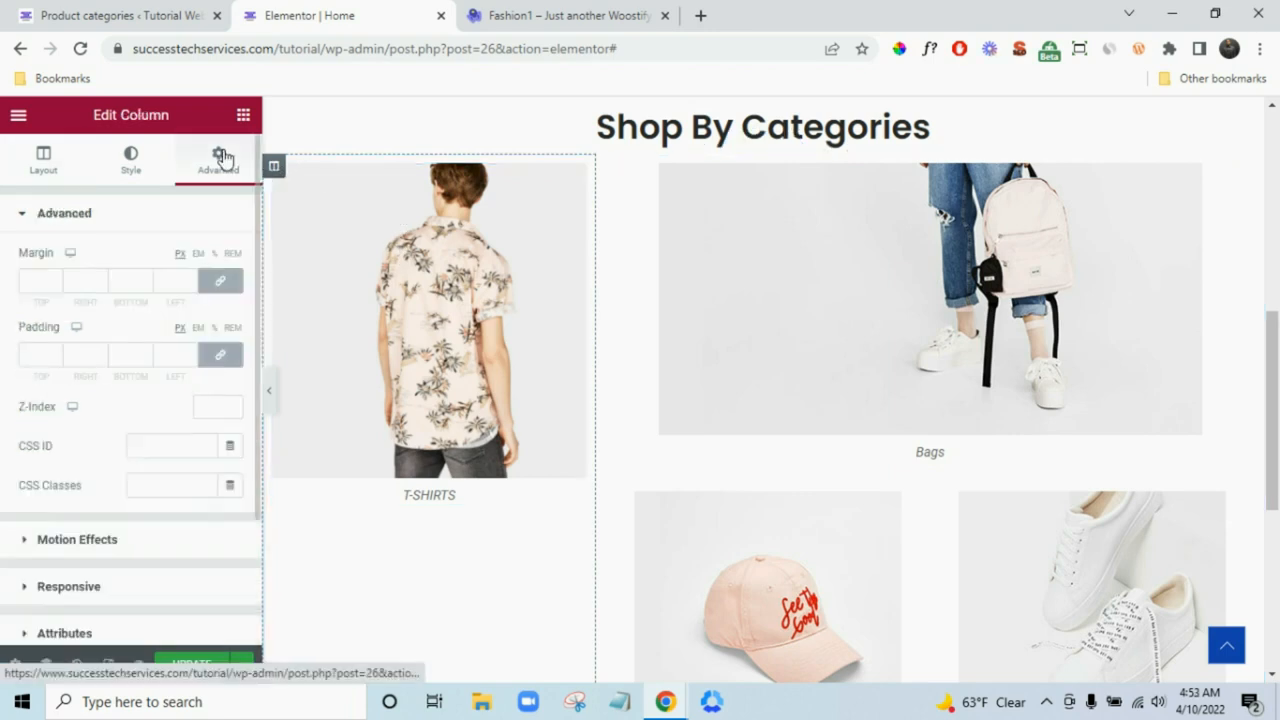
{"action": "left_click_drag", "start_coordinate": [766, 157], "coordinate": [556, 340]}
{"action": "left_click", "coordinate": [543, 16]}
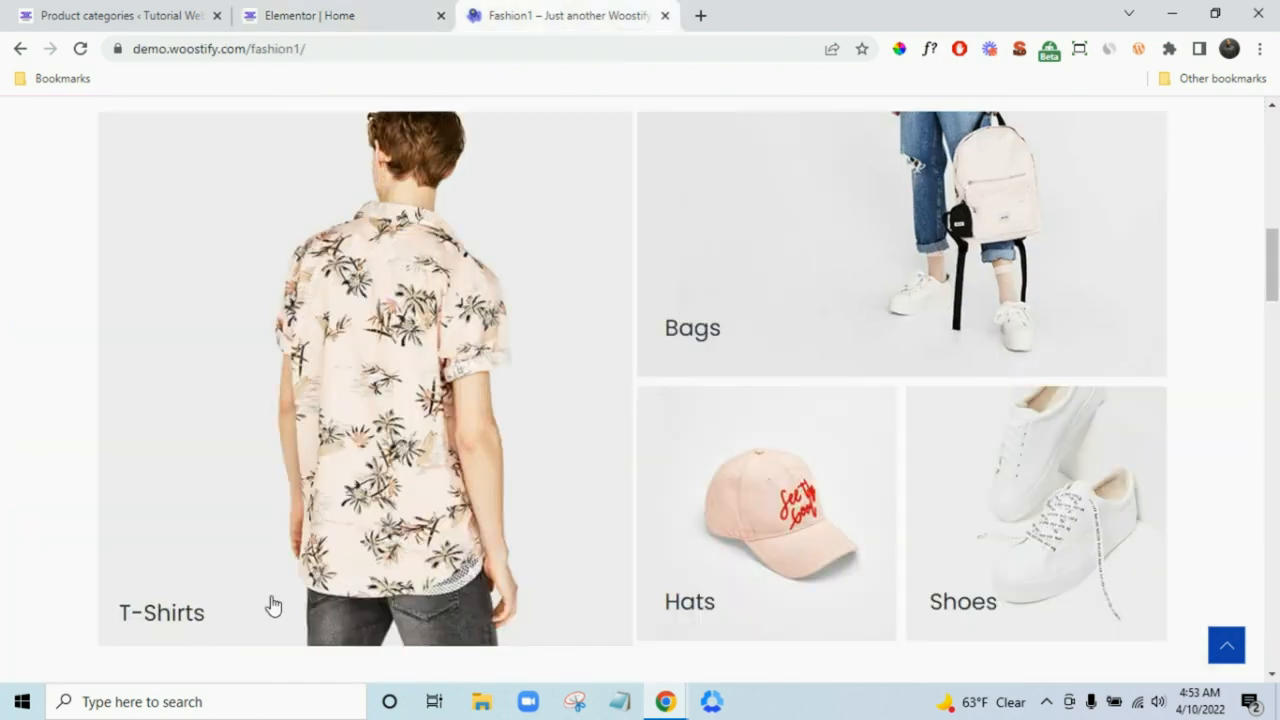
{"action": "left_click", "coordinate": [310, 15]}
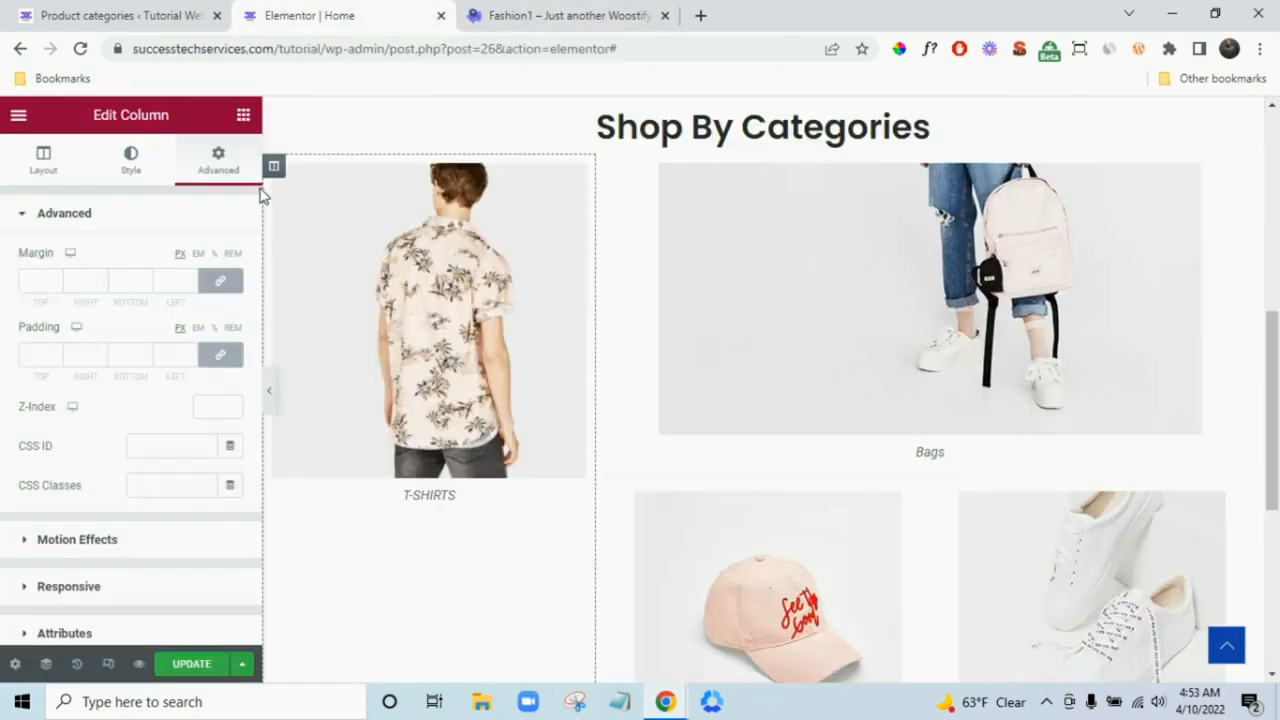
{"action": "left_click", "coordinate": [168, 446]}
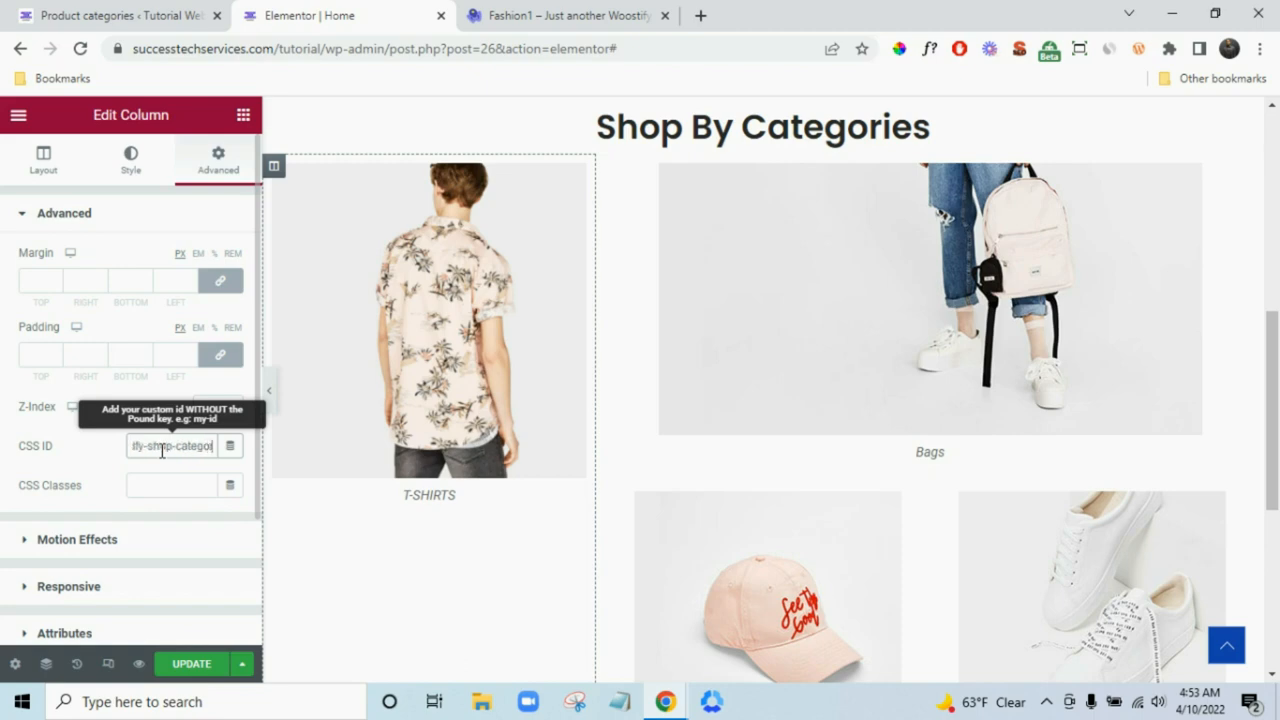
{"action": "left_click", "coordinate": [97, 455]}
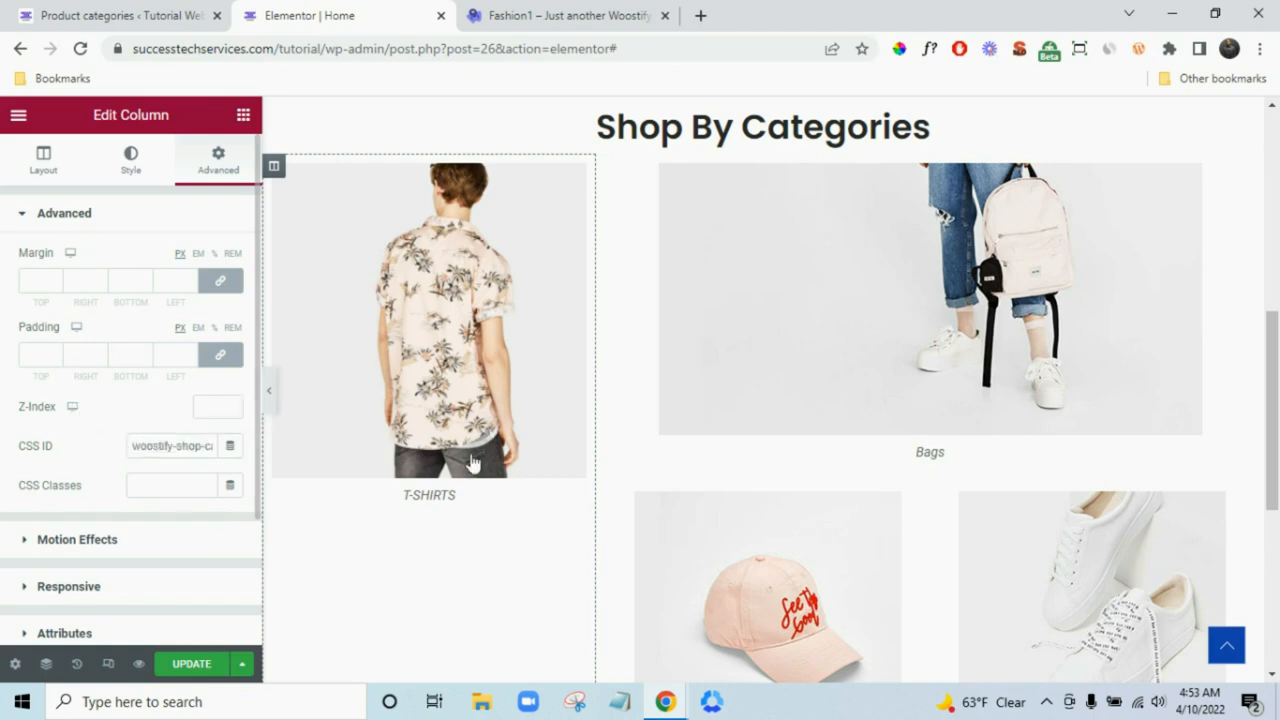
{"action": "scroll", "coordinate": [540, 450], "scroll_direction": "down", "scroll_amount": 3}
{"action": "scroll", "coordinate": [671, 426], "scroll_direction": "up", "scroll_amount": 4}
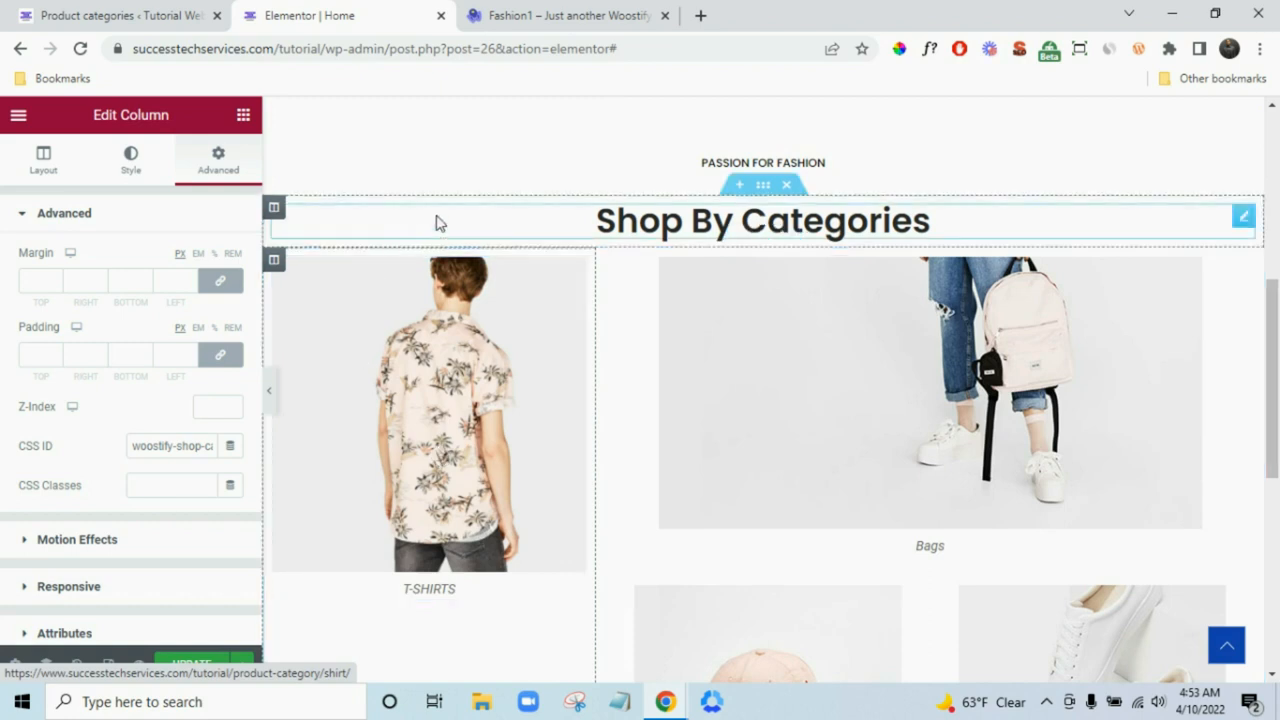
- Move woostify-shop-category from the column's CSS ID into its CSS Classes field
{"action": "left_click", "coordinate": [177, 449]}
{"action": "triple_click", "coordinate": [179, 450]}
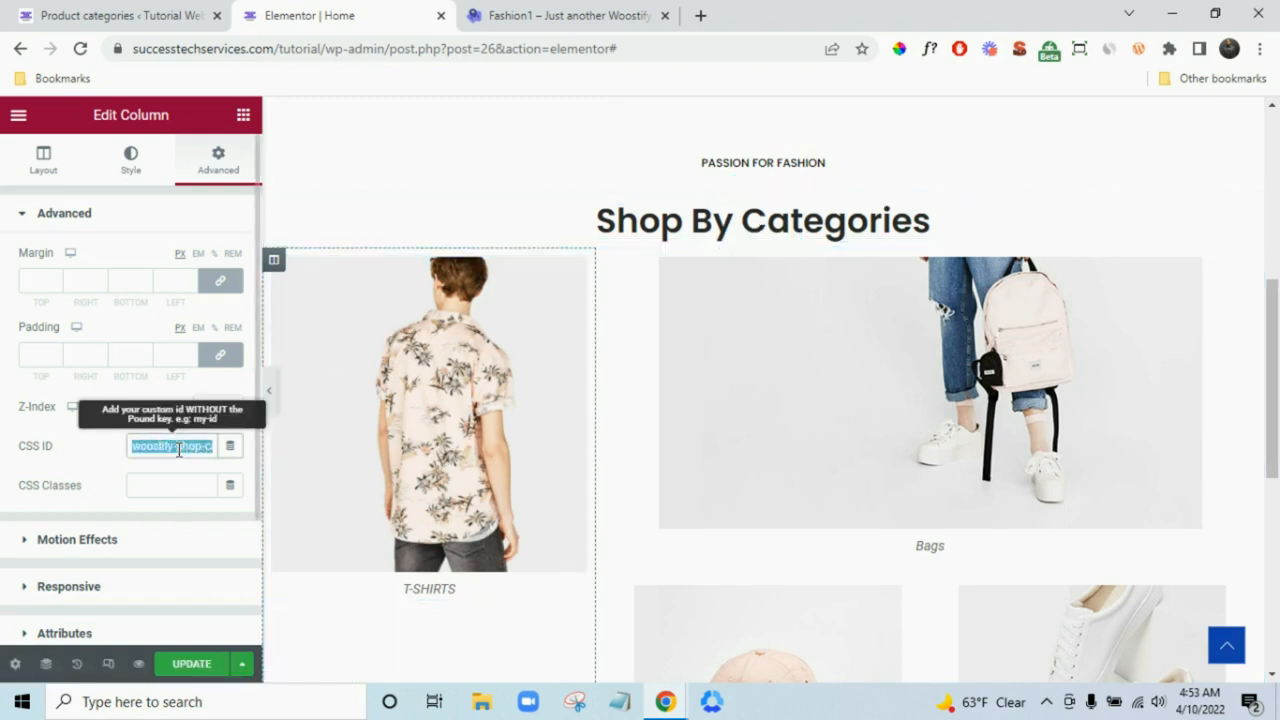
{"action": "left_click", "coordinate": [183, 486]}
{"action": "left_click", "coordinate": [171, 446]}
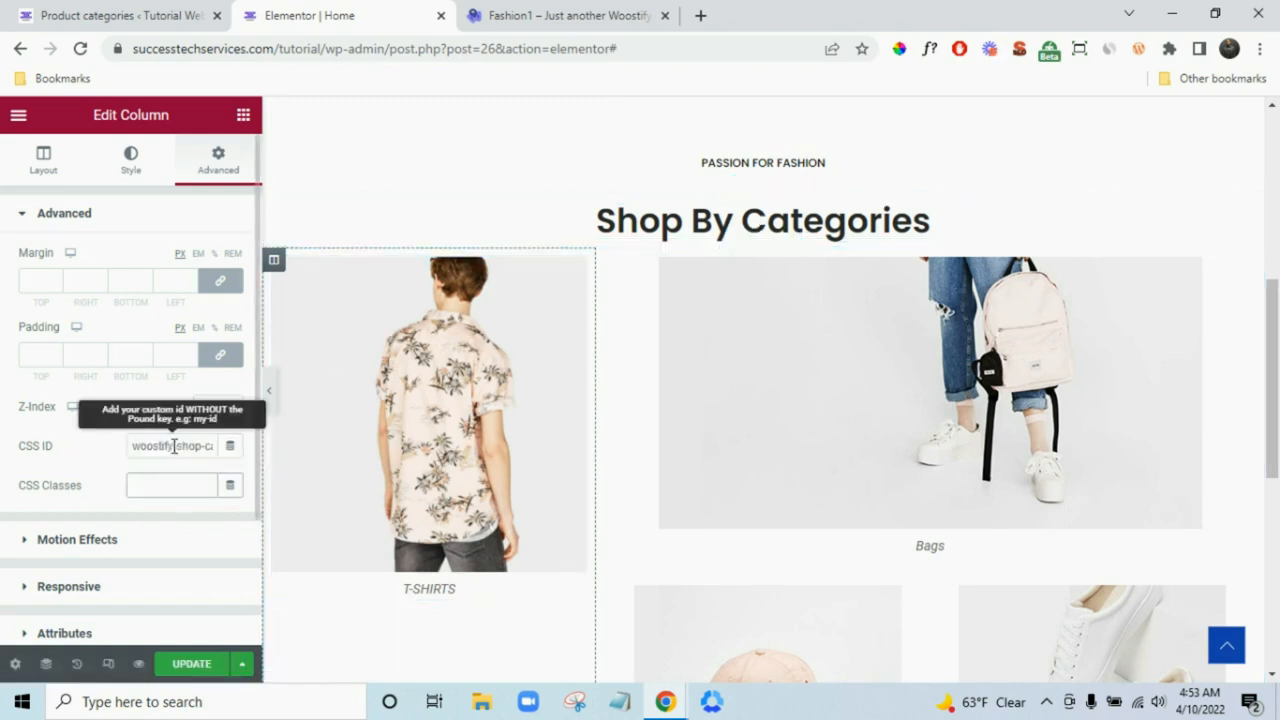
{"action": "double_click", "coordinate": [176, 447]}
{"action": "triple_click", "coordinate": [176, 447]}
{"action": "key", "text": "ctrl+x"}
{"action": "left_click", "coordinate": [180, 480]}
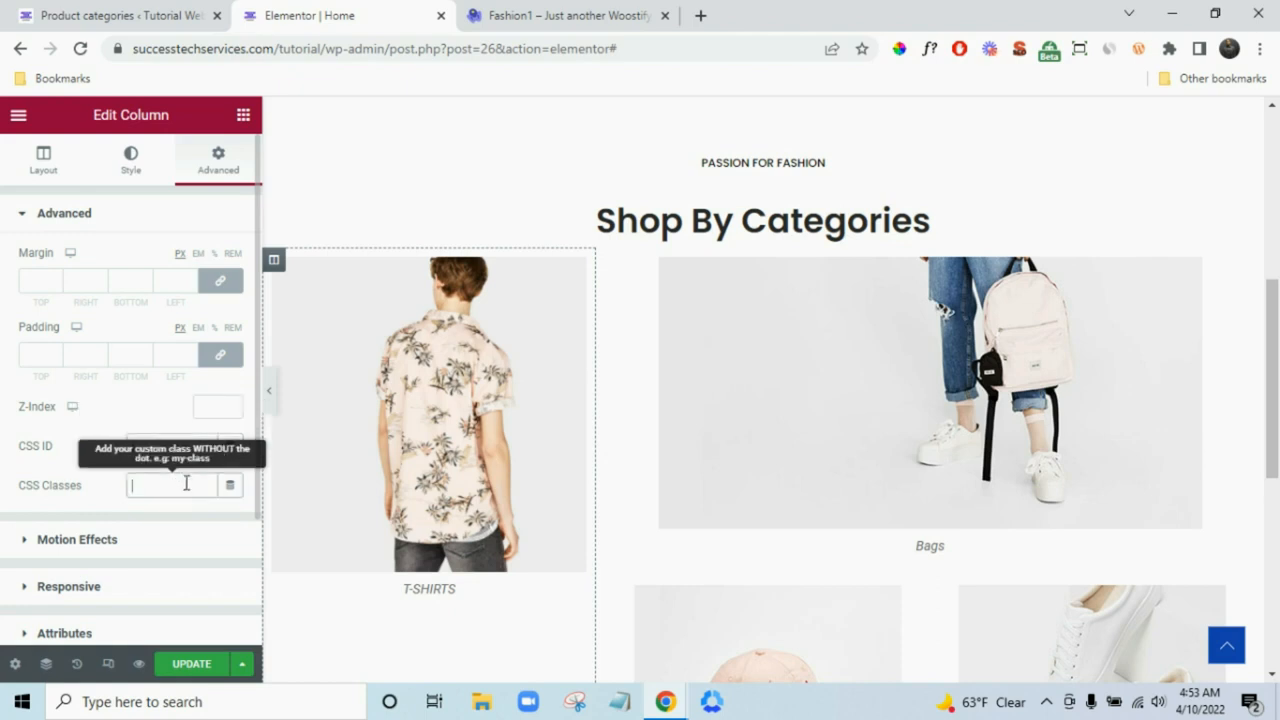
{"action": "key", "text": "ctrl+v"}
{"action": "scroll", "coordinate": [420, 491], "scroll_direction": "down", "scroll_amount": 1}
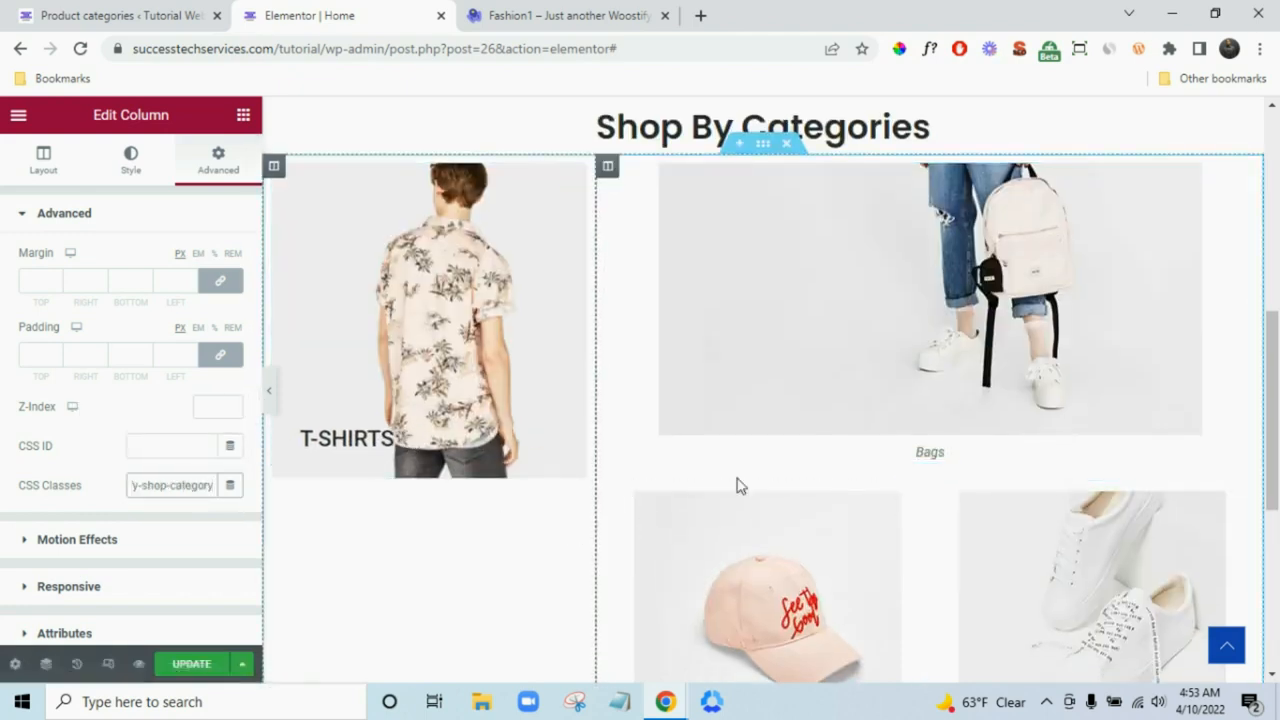
{"action": "scroll", "coordinate": [690, 483], "scroll_direction": "down", "scroll_amount": 1}
{"action": "scroll", "coordinate": [577, 455], "scroll_direction": "up", "scroll_amount": 1}
{"action": "scroll", "coordinate": [800, 452], "scroll_direction": "down", "scroll_amount": 2}
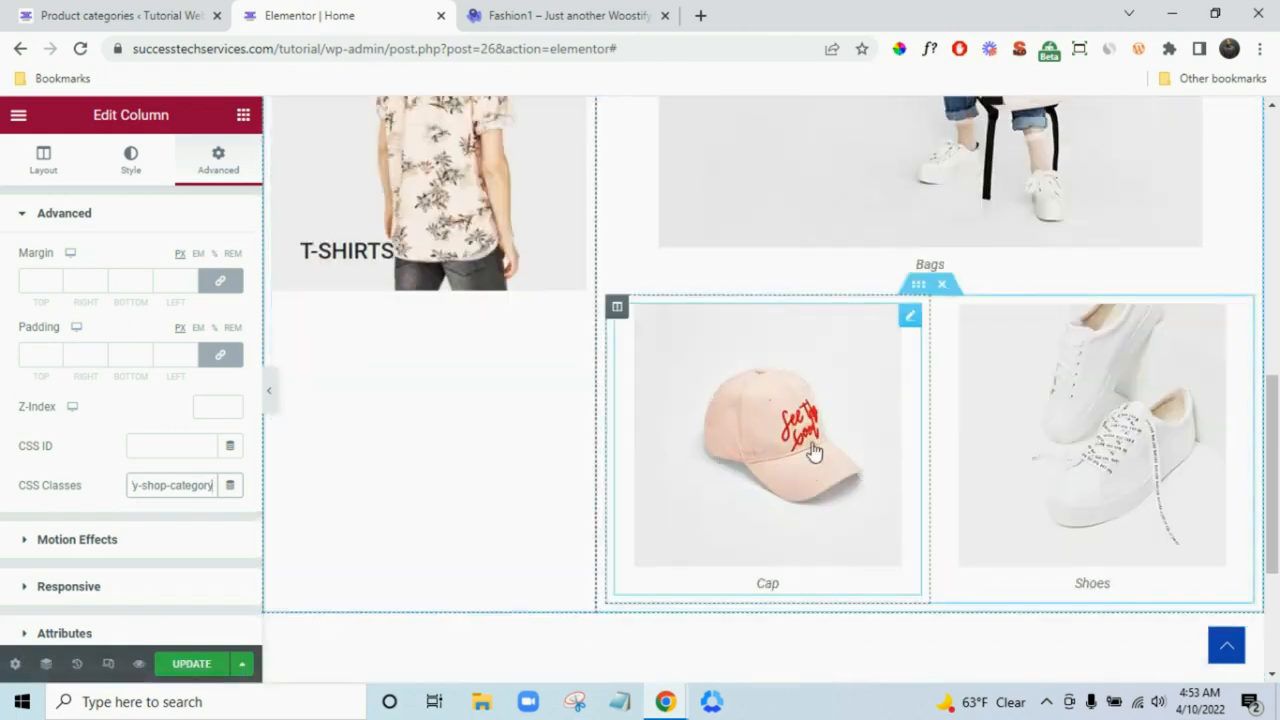
{"action": "scroll", "coordinate": [740, 446], "scroll_direction": "up", "scroll_amount": 1}
{"action": "scroll", "coordinate": [800, 346], "scroll_direction": "up", "scroll_amount": 1}
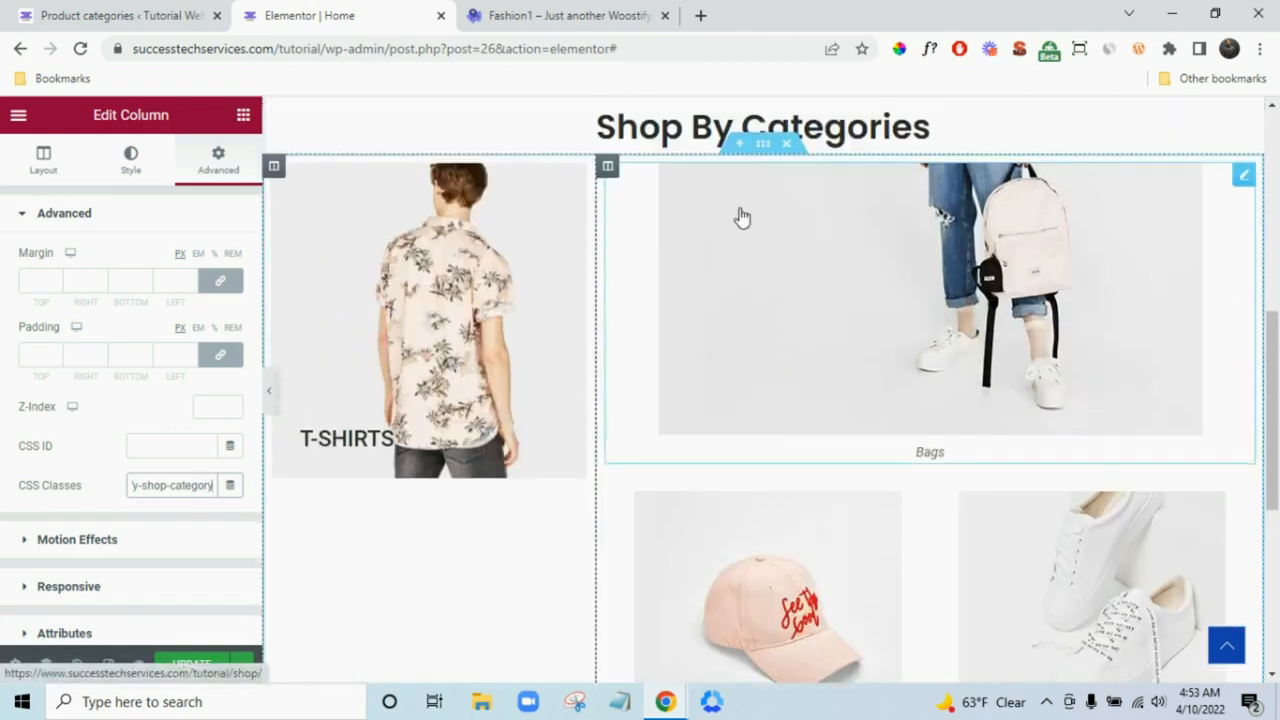
- Give the Bags, Cap and Shoes column the CSS class woostify-shop-category and compare with Fashion1
{"action": "left_click", "coordinate": [607, 168]}
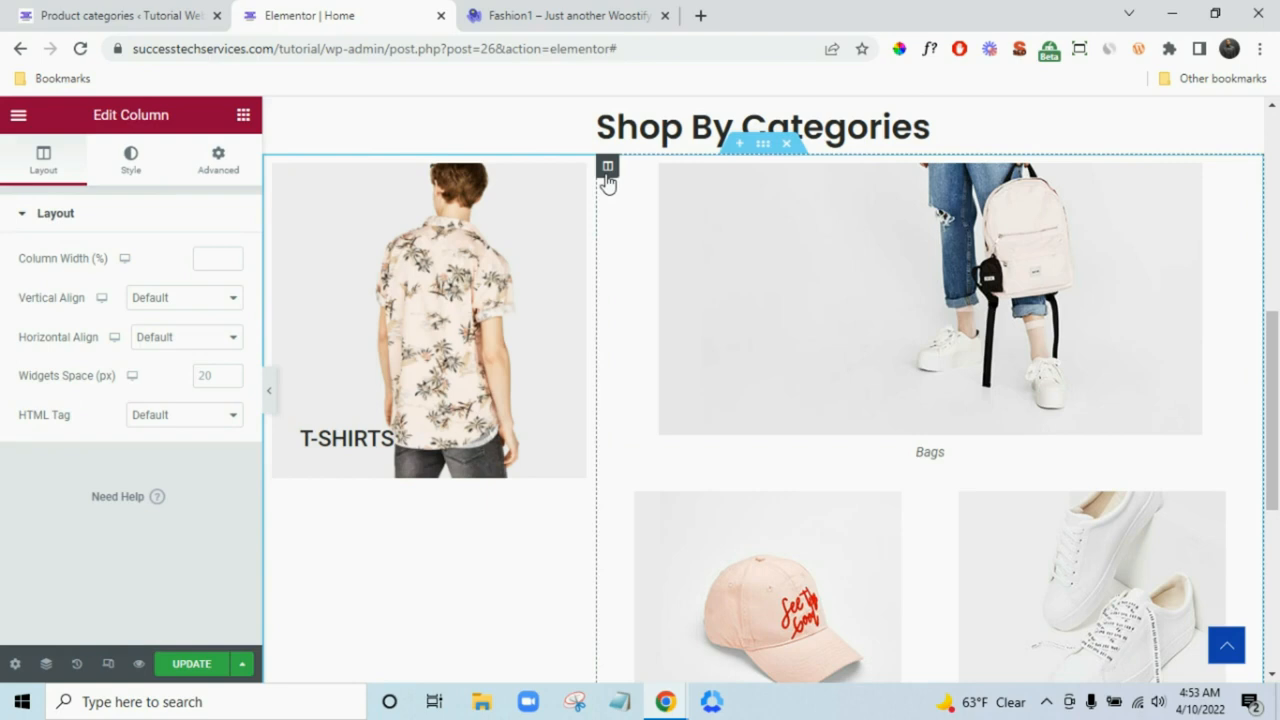
{"action": "left_click", "coordinate": [240, 172]}
{"action": "left_click", "coordinate": [171, 488]}
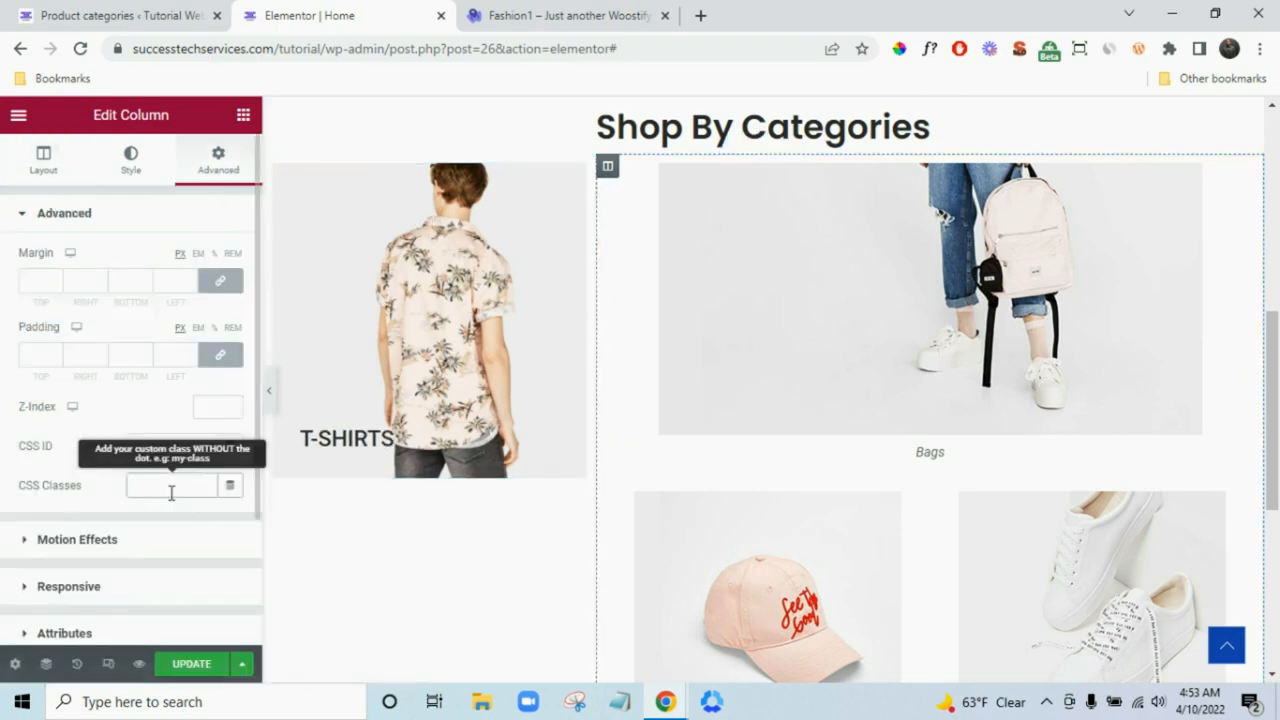
{"action": "key", "text": "ctrl+v"}
{"action": "scroll", "coordinate": [728, 480], "scroll_direction": "down", "scroll_amount": 1}
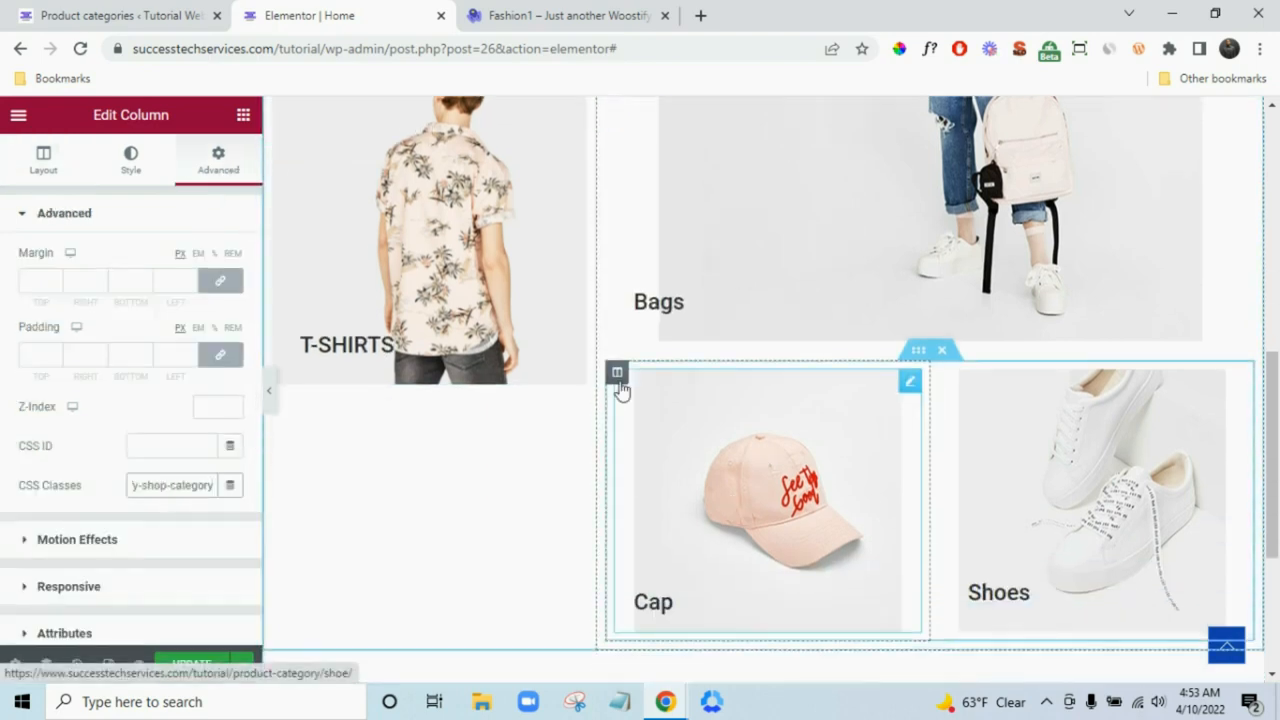
{"action": "scroll", "coordinate": [800, 490], "scroll_direction": "up", "scroll_amount": 1}
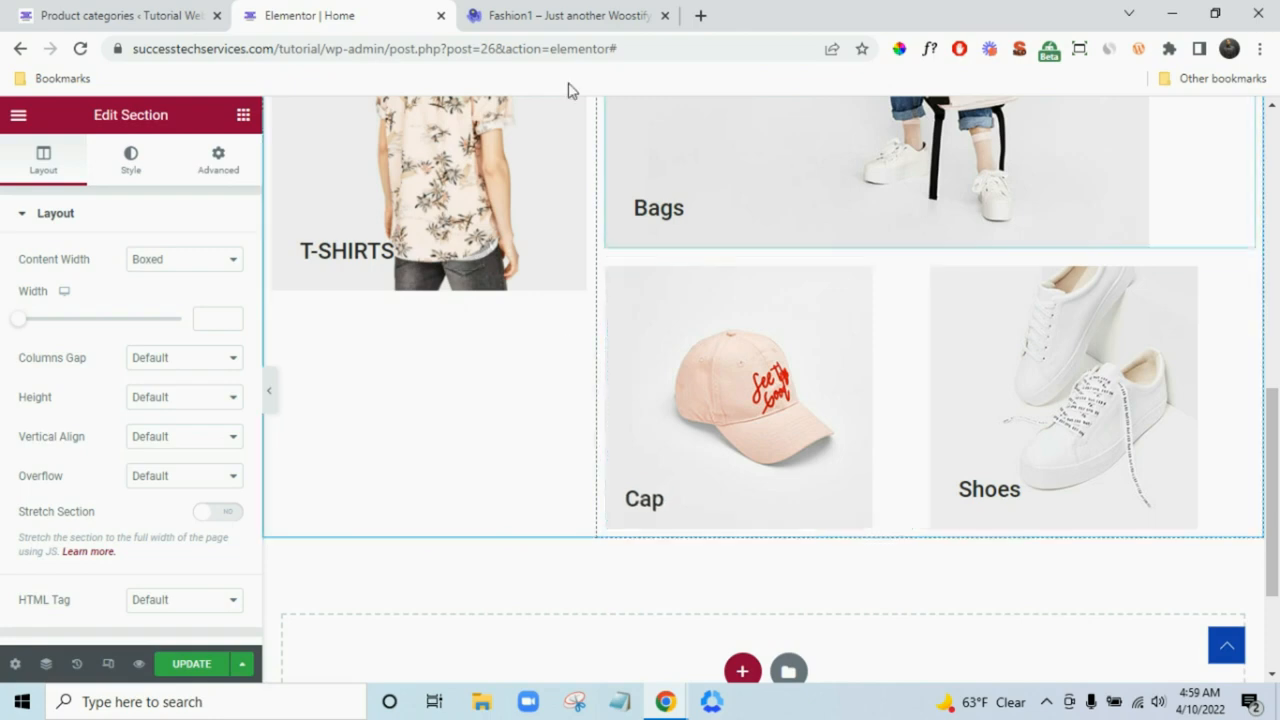
{"action": "key", "text": "ctrl+Tab"}
{"action": "scroll", "coordinate": [700, 377], "scroll_direction": "down", "scroll_amount": 4}
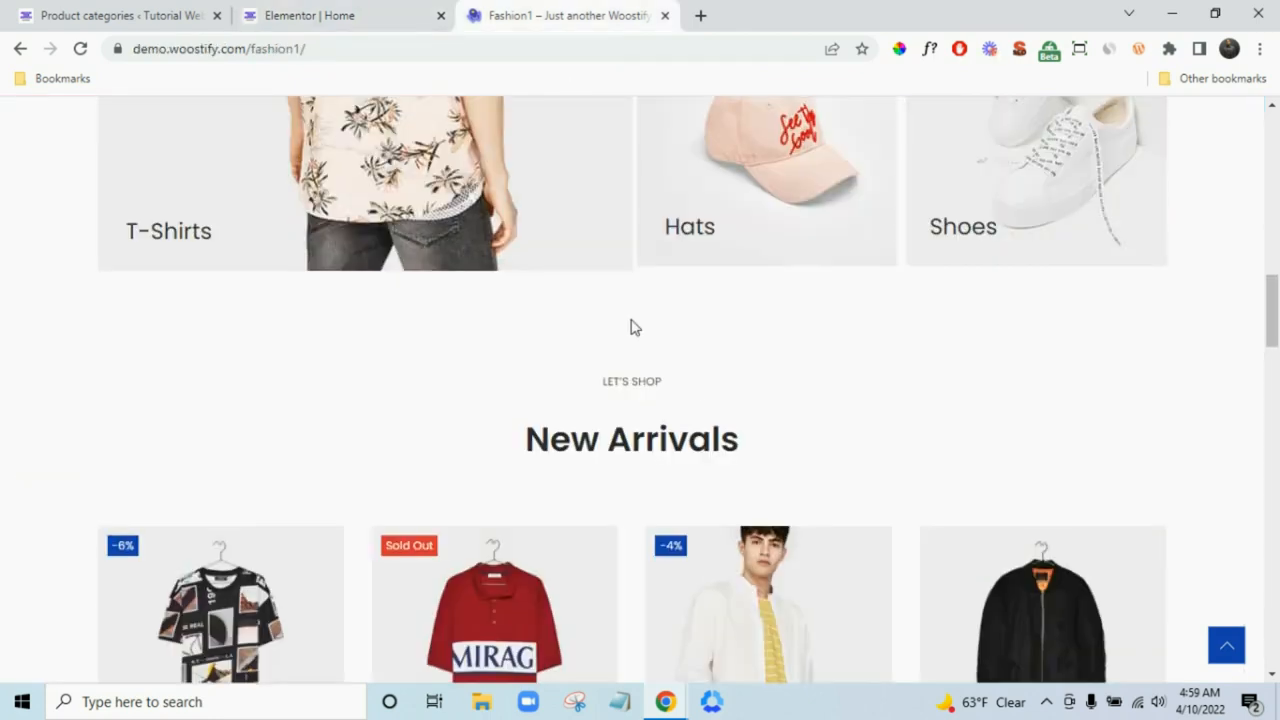
{"action": "left_click", "coordinate": [350, 14]}
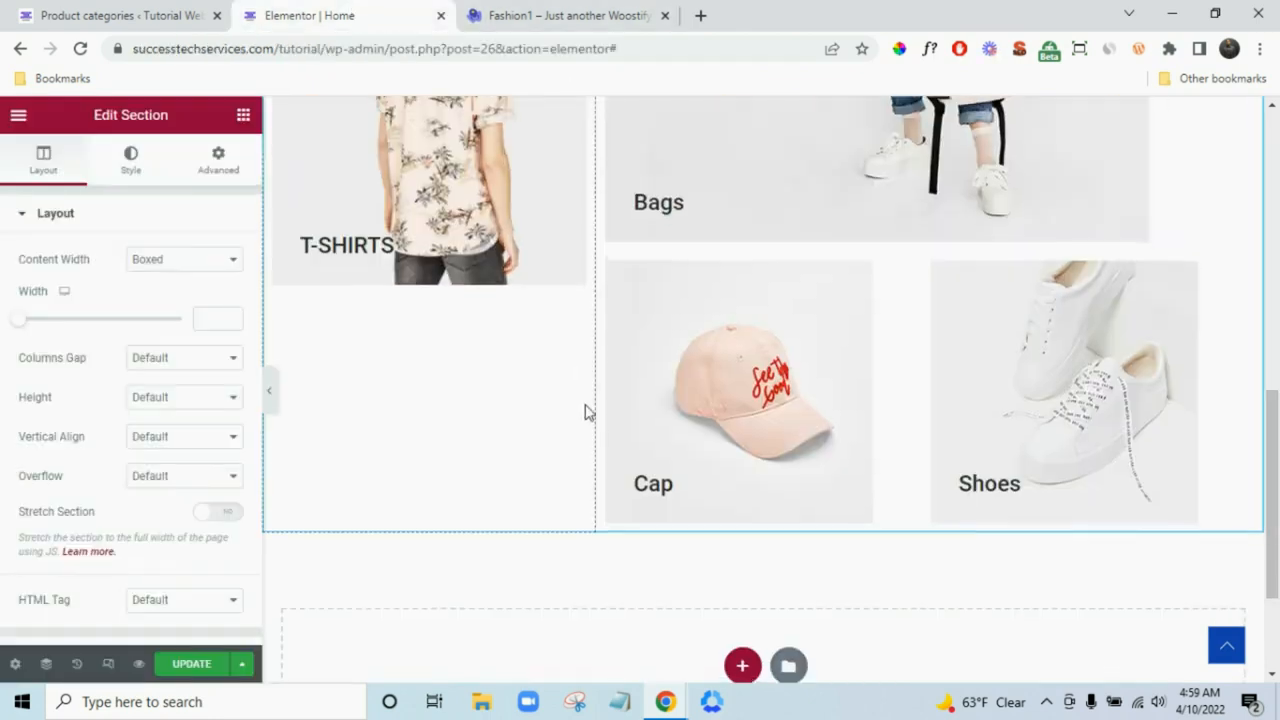
{"action": "scroll", "coordinate": [586, 409], "scroll_direction": "down", "scroll_amount": 3}
- Add a Spacer widget below the category tiles section
{"action": "left_click", "coordinate": [243, 114]}
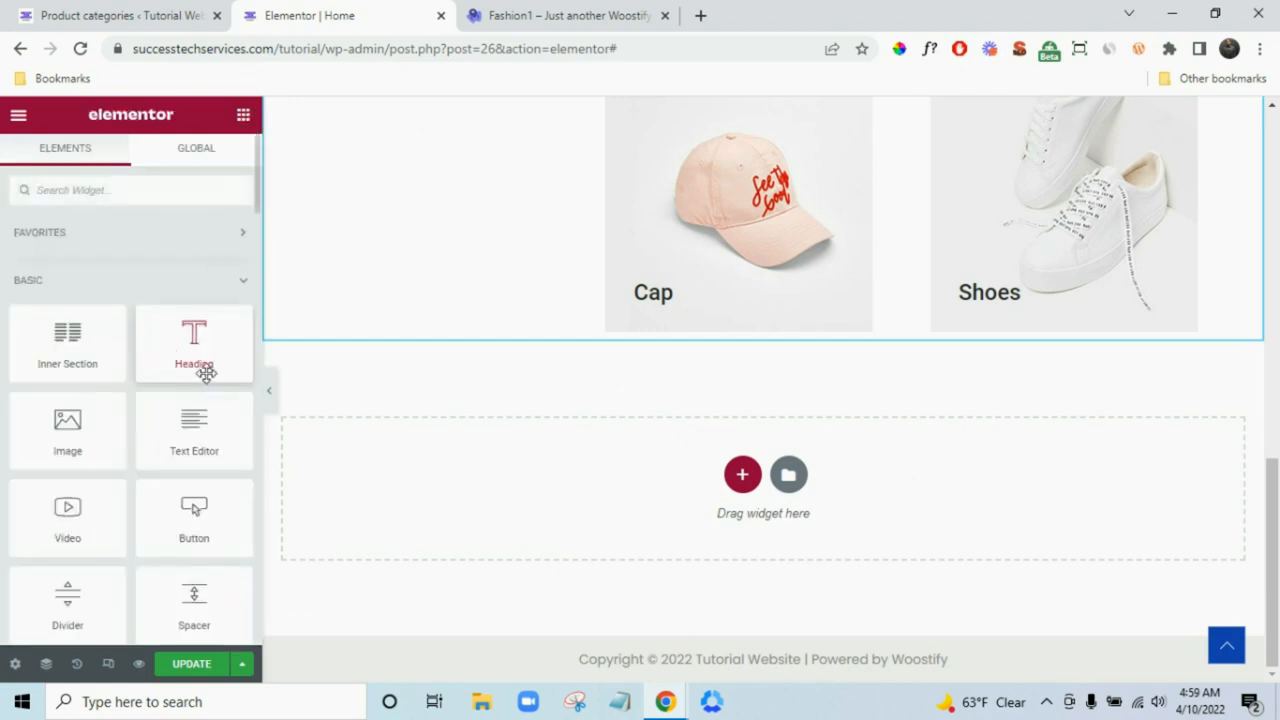
{"action": "left_click_drag", "start_coordinate": [191, 591], "coordinate": [555, 477]}
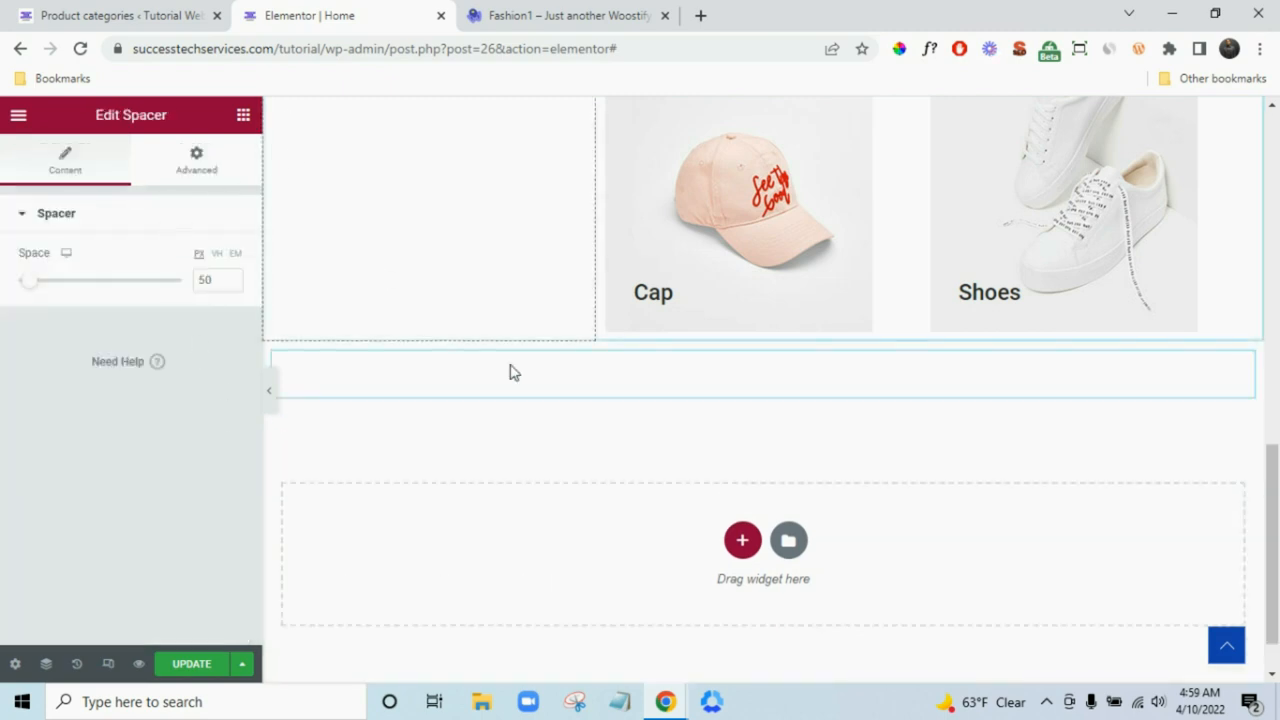
{"action": "scroll", "coordinate": [705, 478], "scroll_direction": "up", "scroll_amount": 5}
{"action": "scroll", "coordinate": [707, 465], "scroll_direction": "up", "scroll_amount": 1}
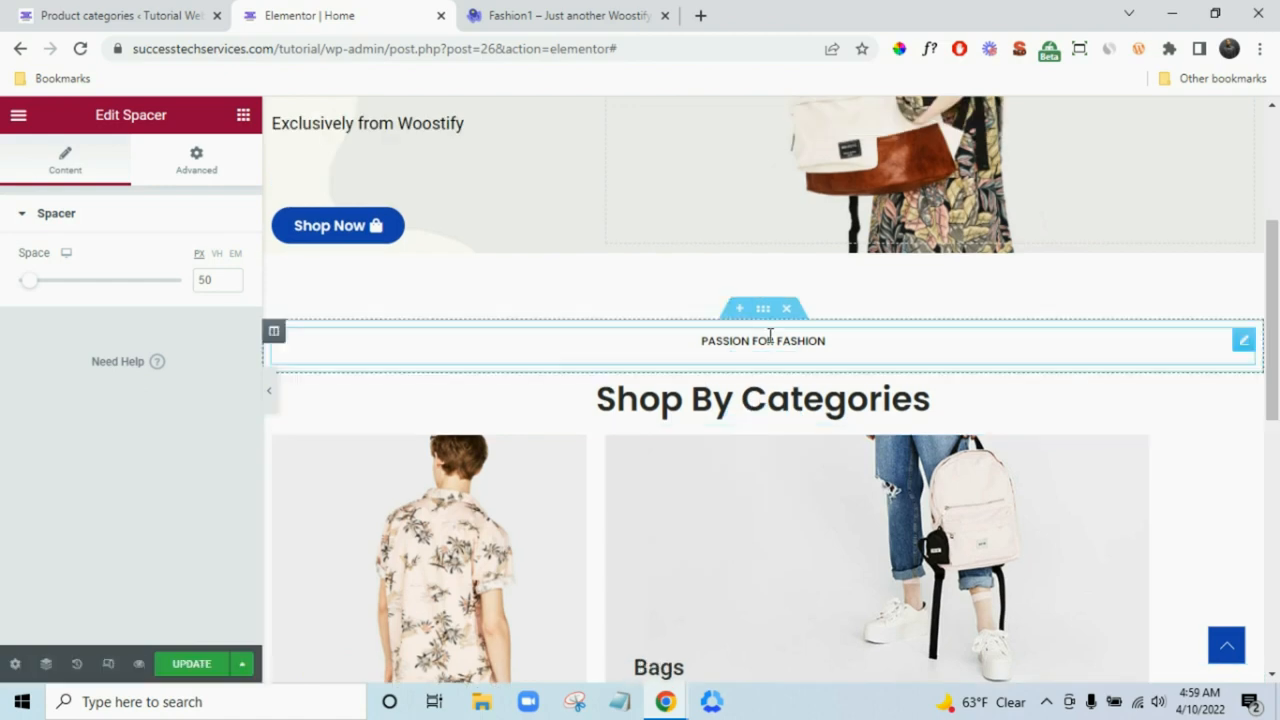
- Copy the PASSION FOR FASHION section and paste it into the empty section below
{"action": "right_click", "coordinate": [826, 390]}
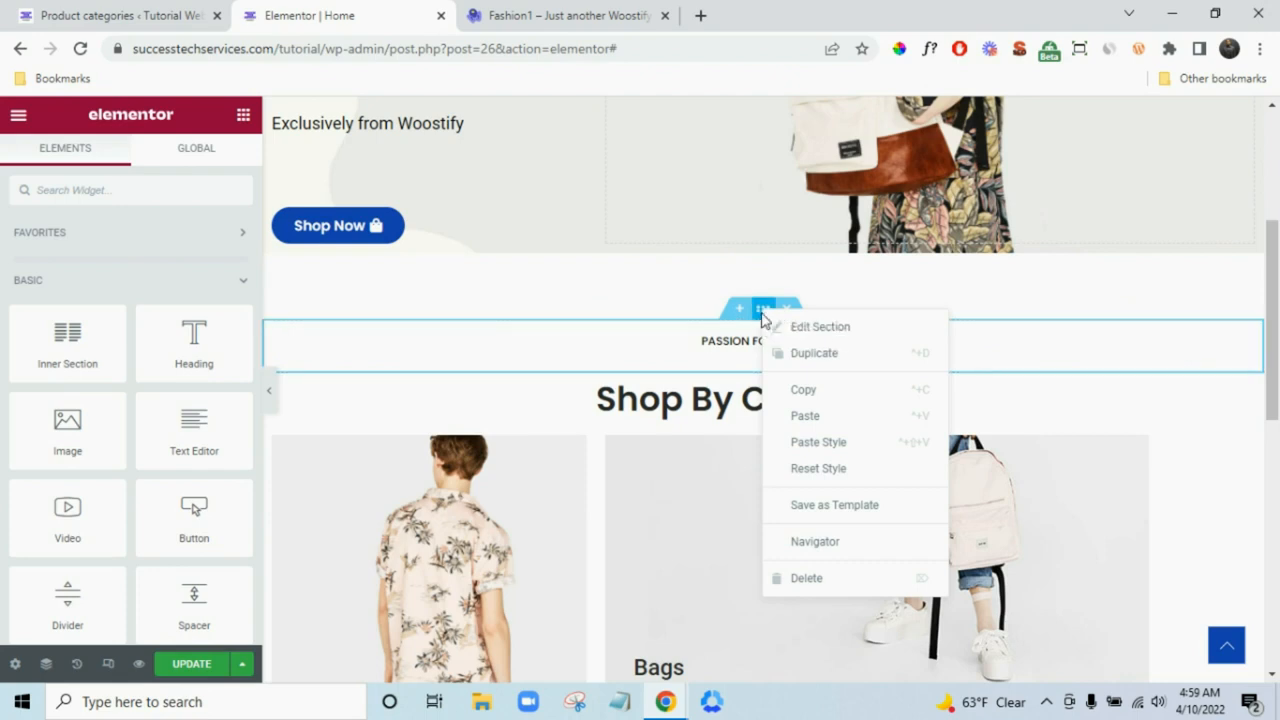
{"action": "left_click", "coordinate": [822, 400]}
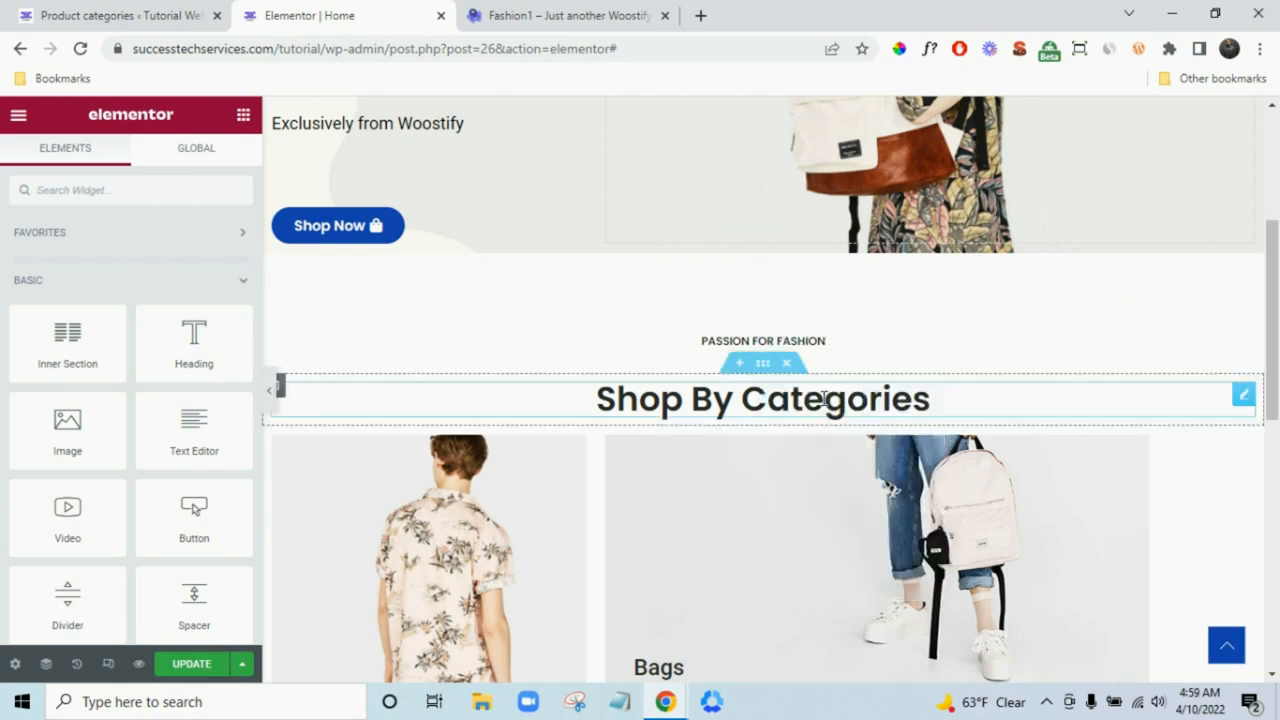
{"action": "scroll", "coordinate": [914, 449], "scroll_direction": "down", "scroll_amount": 7}
{"action": "right_click", "coordinate": [418, 474]}
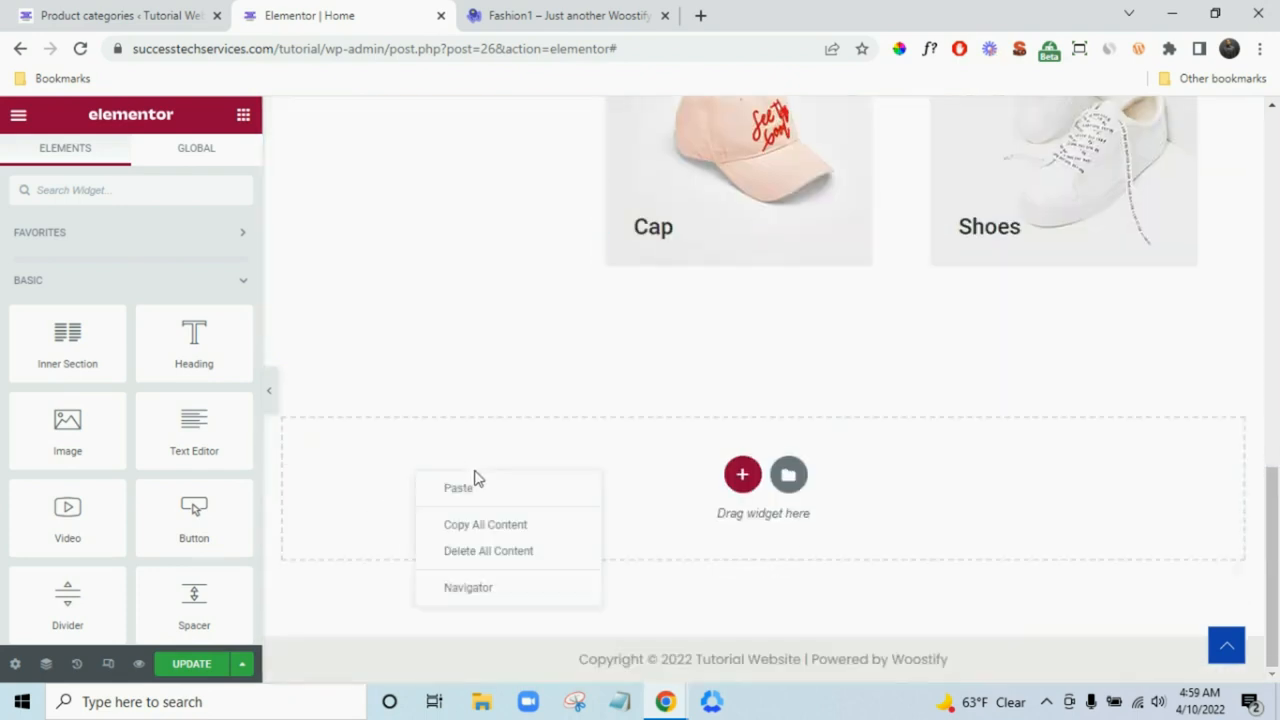
{"action": "left_click", "coordinate": [480, 492]}
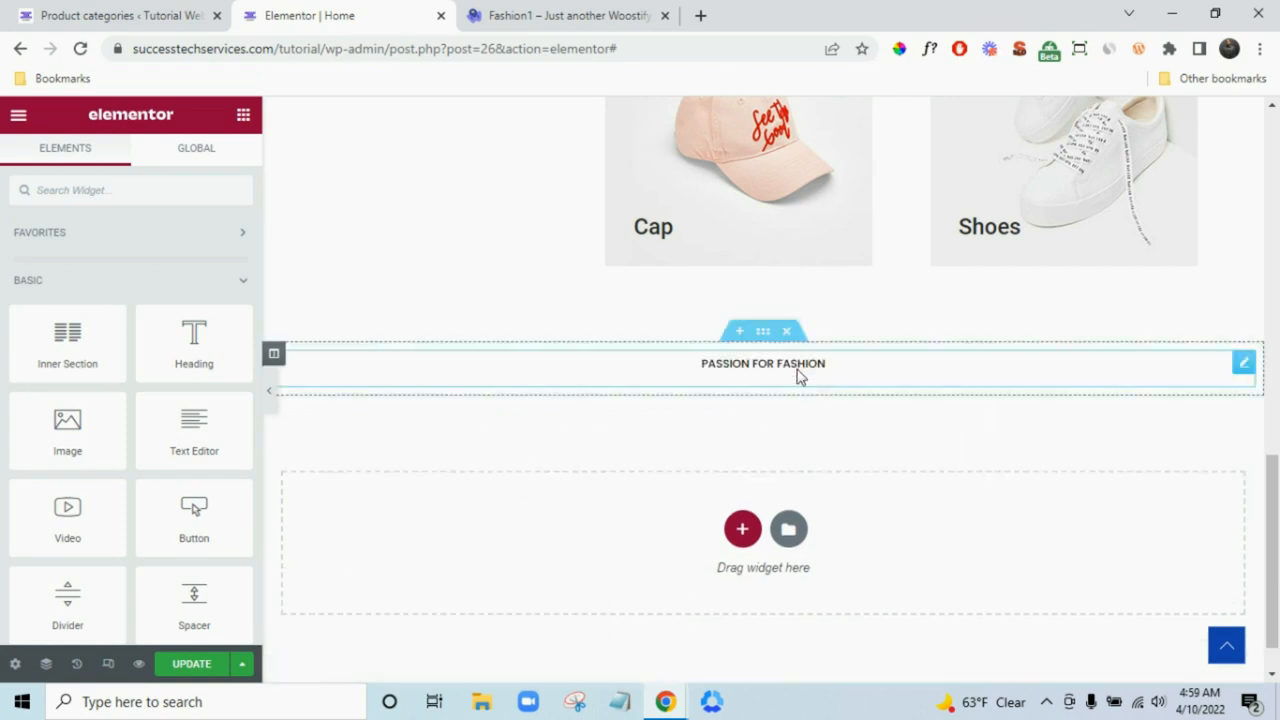
- Copy the Shop By Categories heading section and paste it into the empty area
{"action": "scroll", "coordinate": [748, 357], "scroll_direction": "up", "scroll_amount": 6}
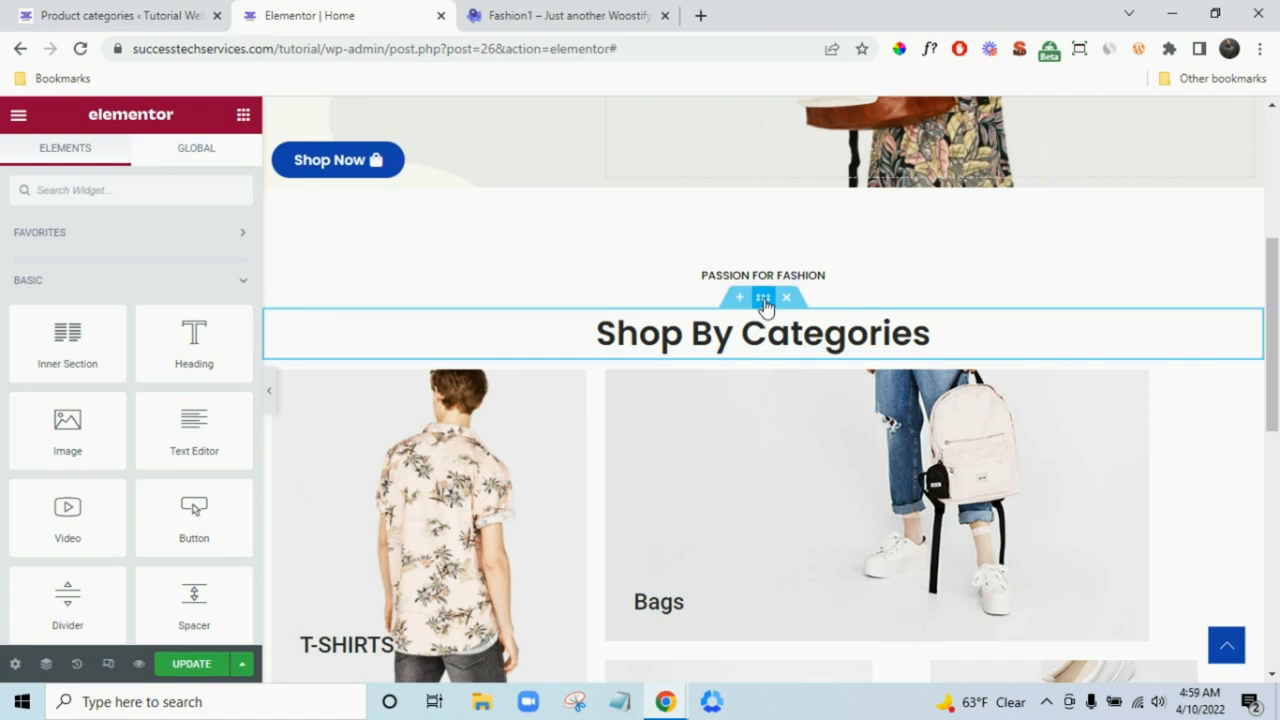
{"action": "right_click", "coordinate": [765, 302]}
{"action": "left_click", "coordinate": [837, 383]}
{"action": "scroll", "coordinate": [920, 415], "scroll_direction": "down", "scroll_amount": 7}
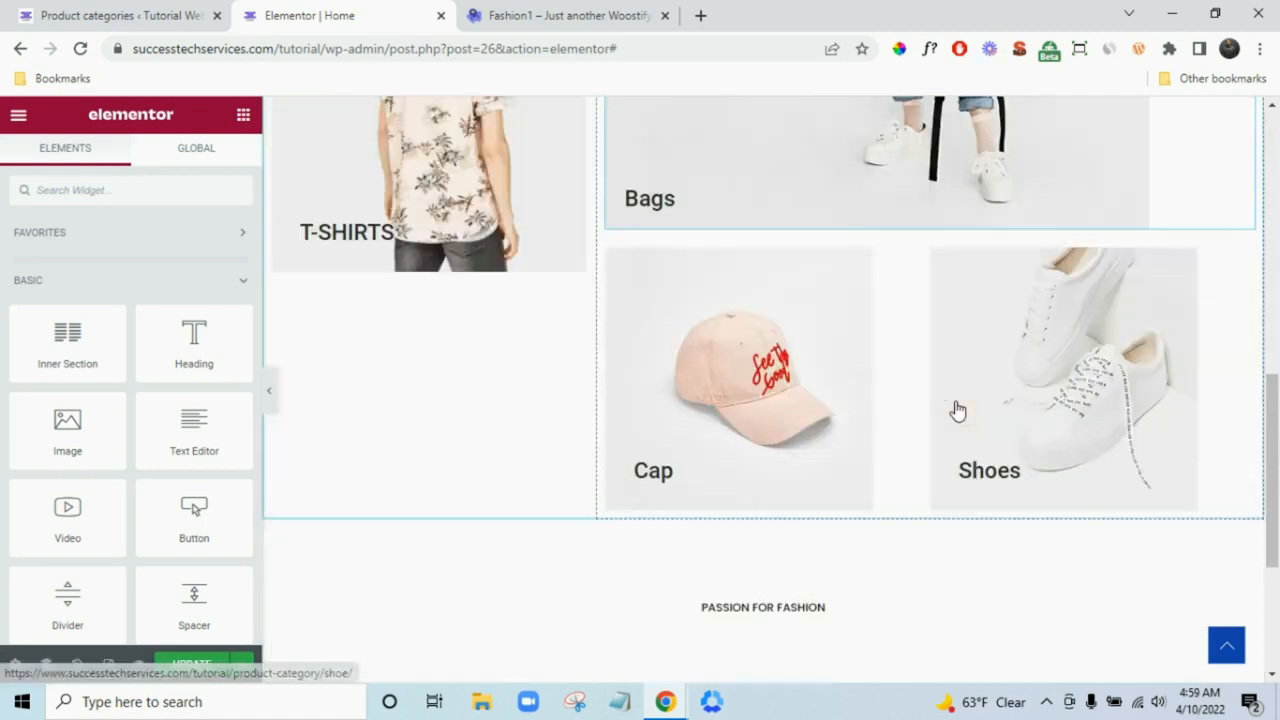
{"action": "right_click", "coordinate": [560, 449]}
{"action": "left_click", "coordinate": [597, 457]}
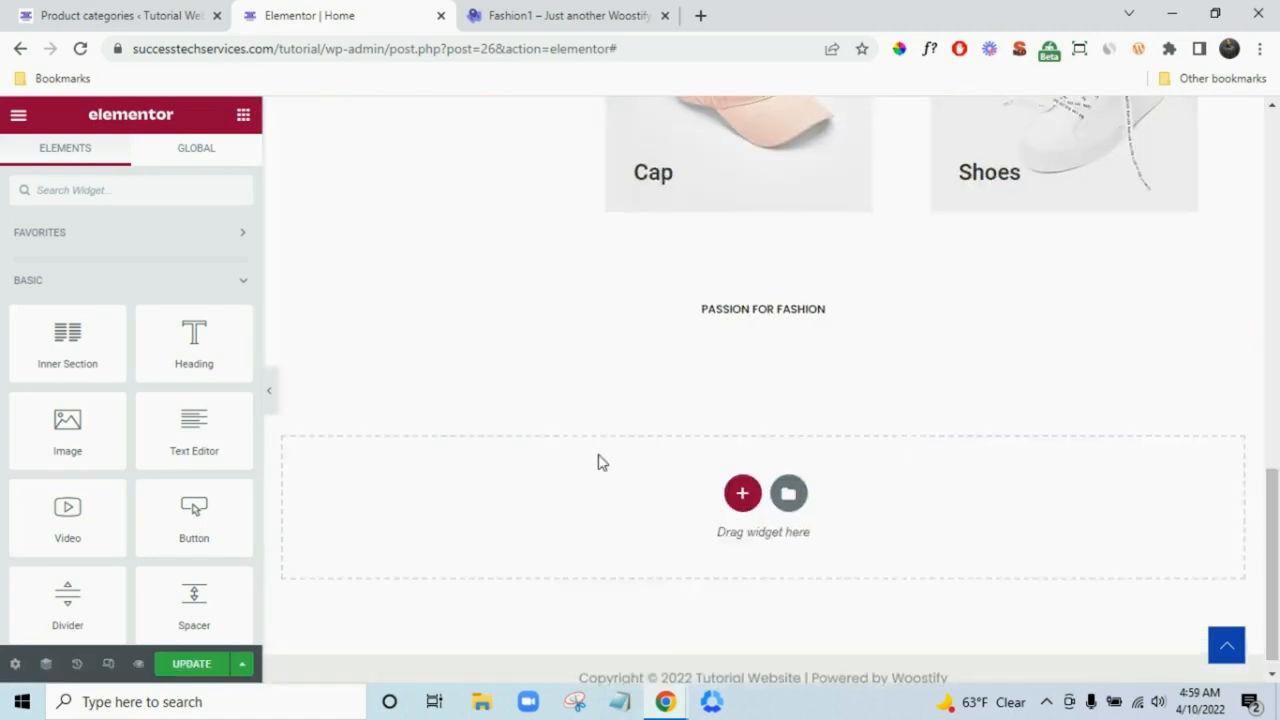
- Add a 25 px spacer below the duplicated Shop By Categories heading, then view the Fashion1 demo
{"action": "left_click", "coordinate": [597, 18]}
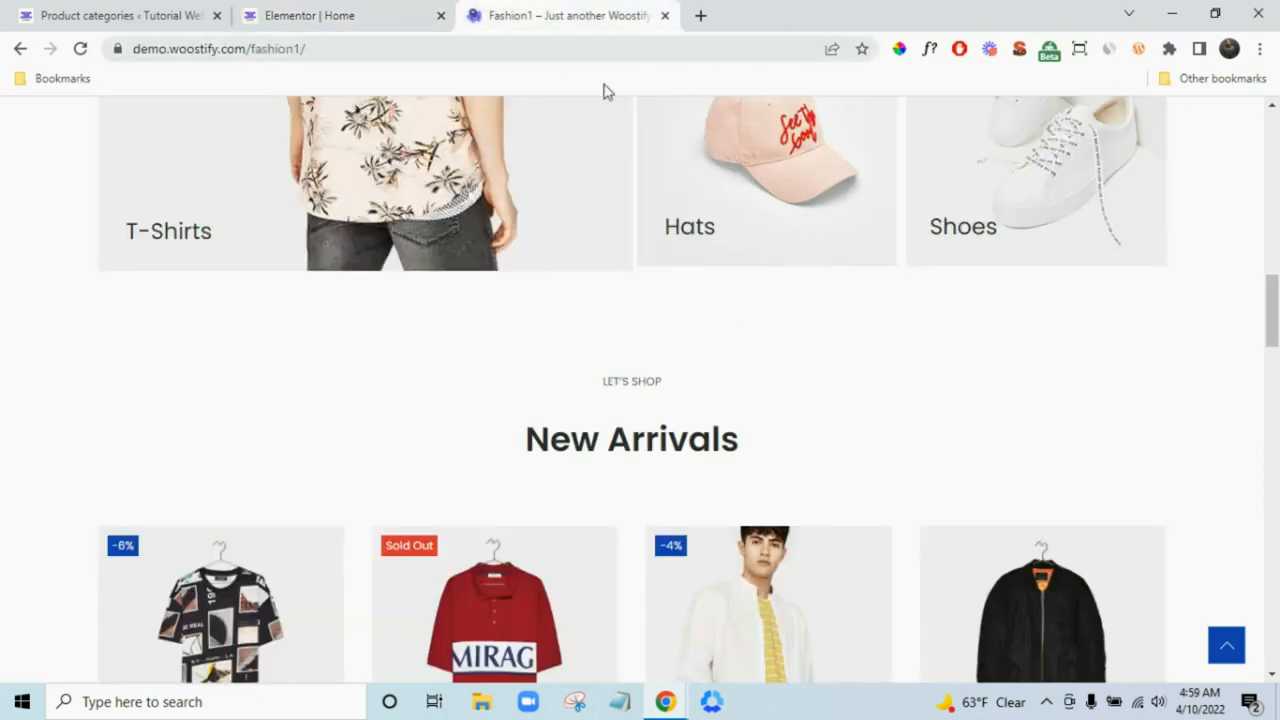
{"action": "scroll", "coordinate": [729, 313], "scroll_direction": "down", "scroll_amount": 2}
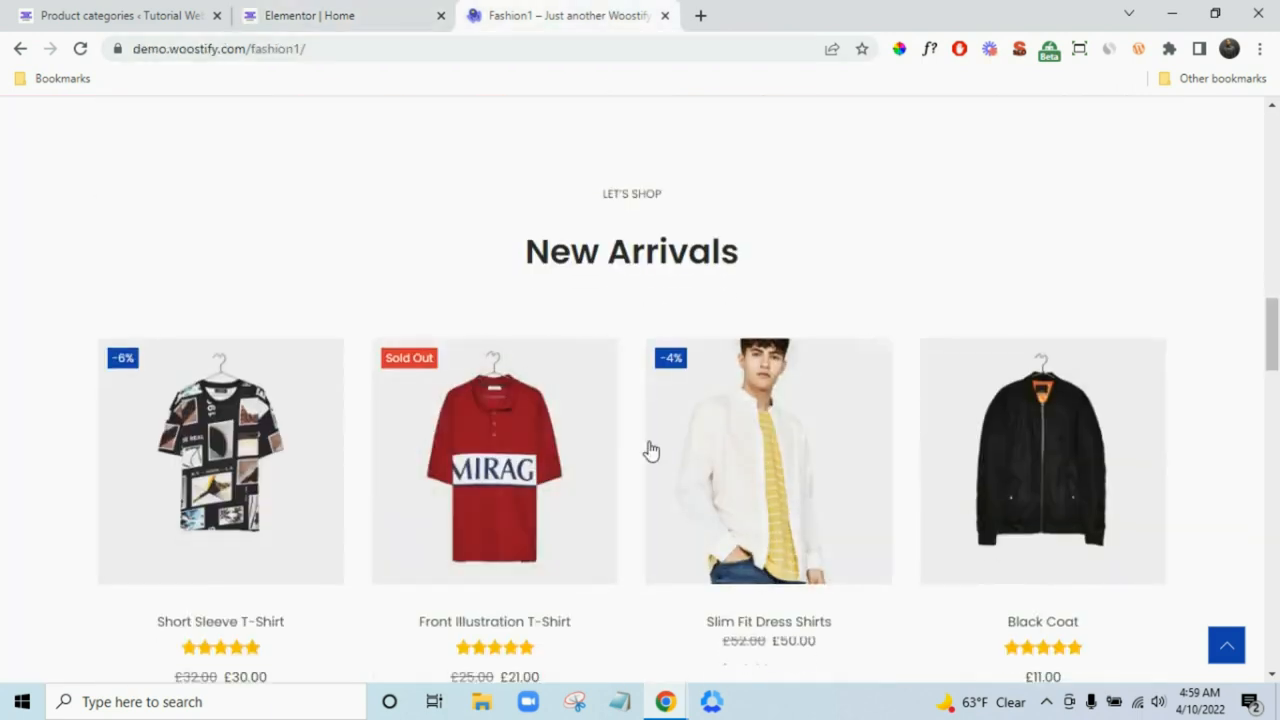
{"action": "left_click", "coordinate": [392, 10]}
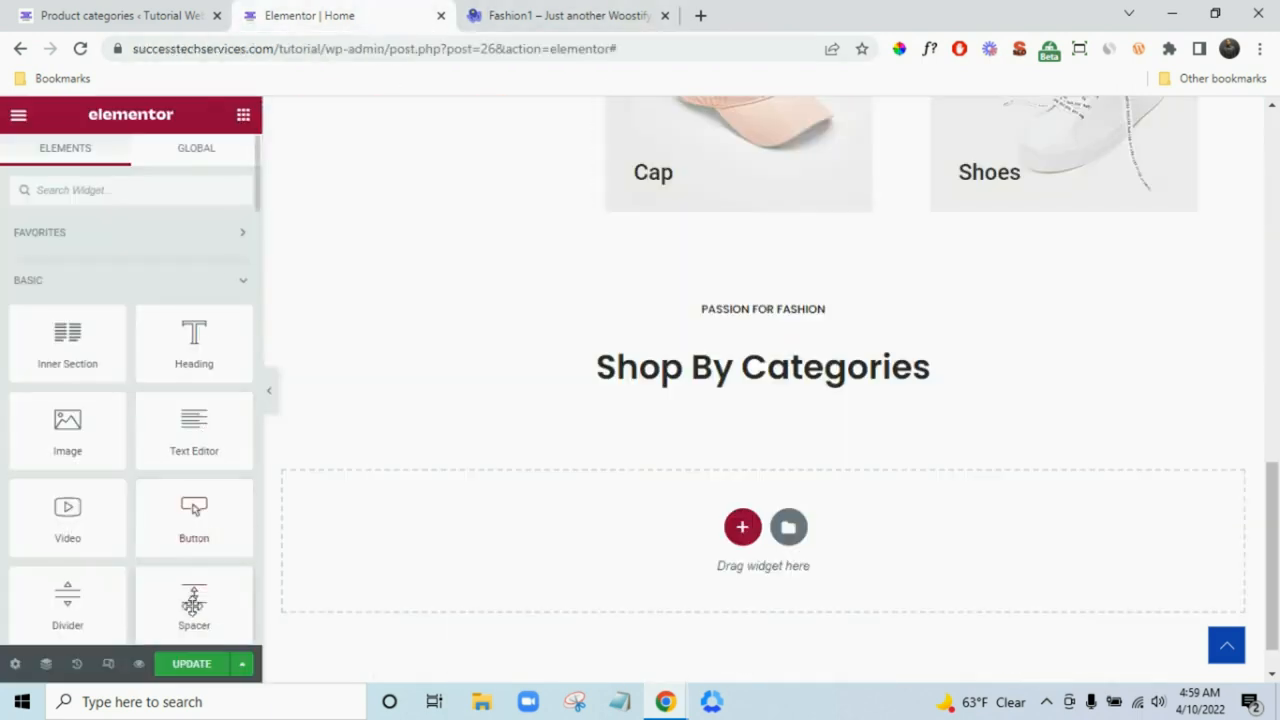
{"action": "left_click_drag", "start_coordinate": [194, 598], "coordinate": [429, 537]}
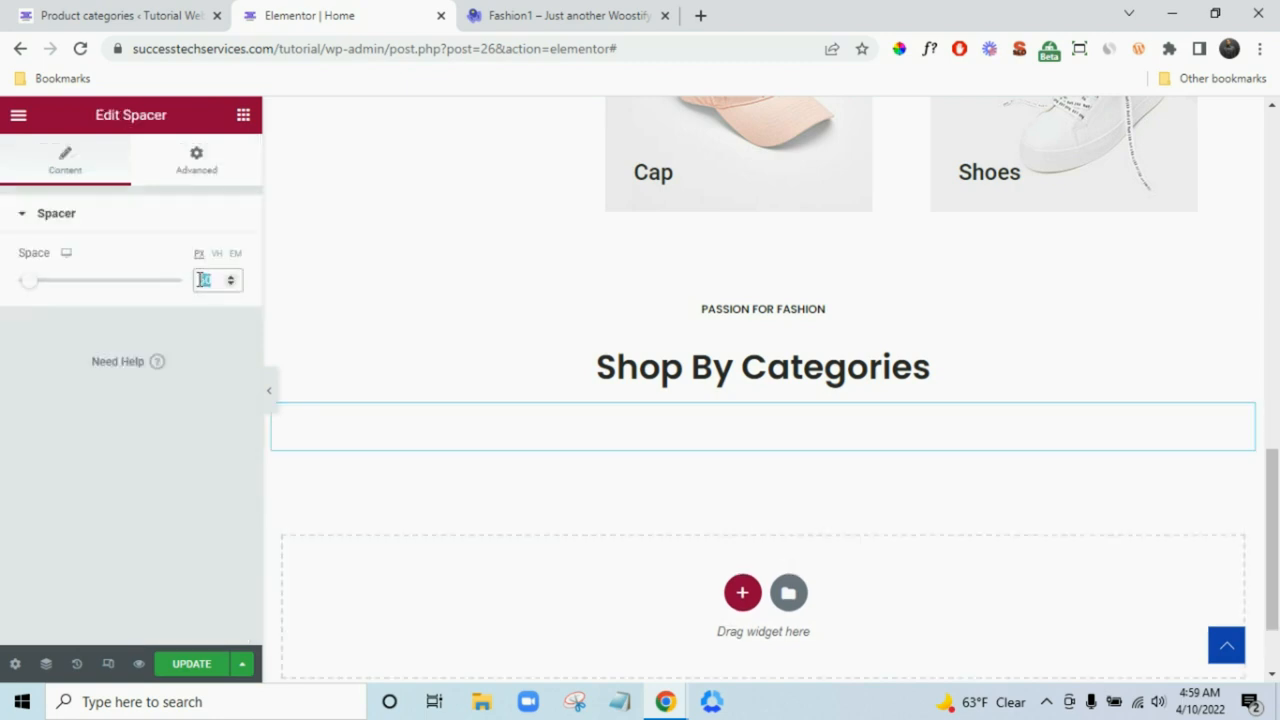
{"action": "type", "text": "25"}
{"action": "left_click", "coordinate": [552, 8]}
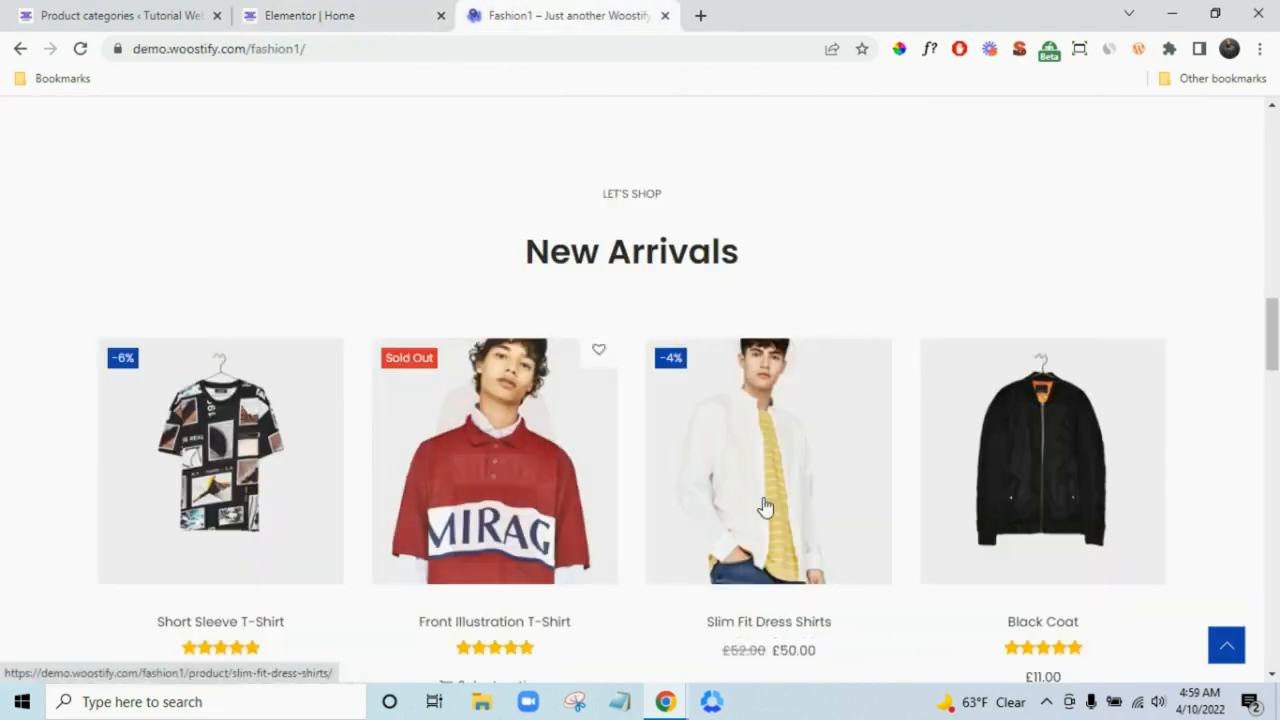
{"action": "scroll", "coordinate": [765, 507], "scroll_direction": "down", "scroll_amount": 2}
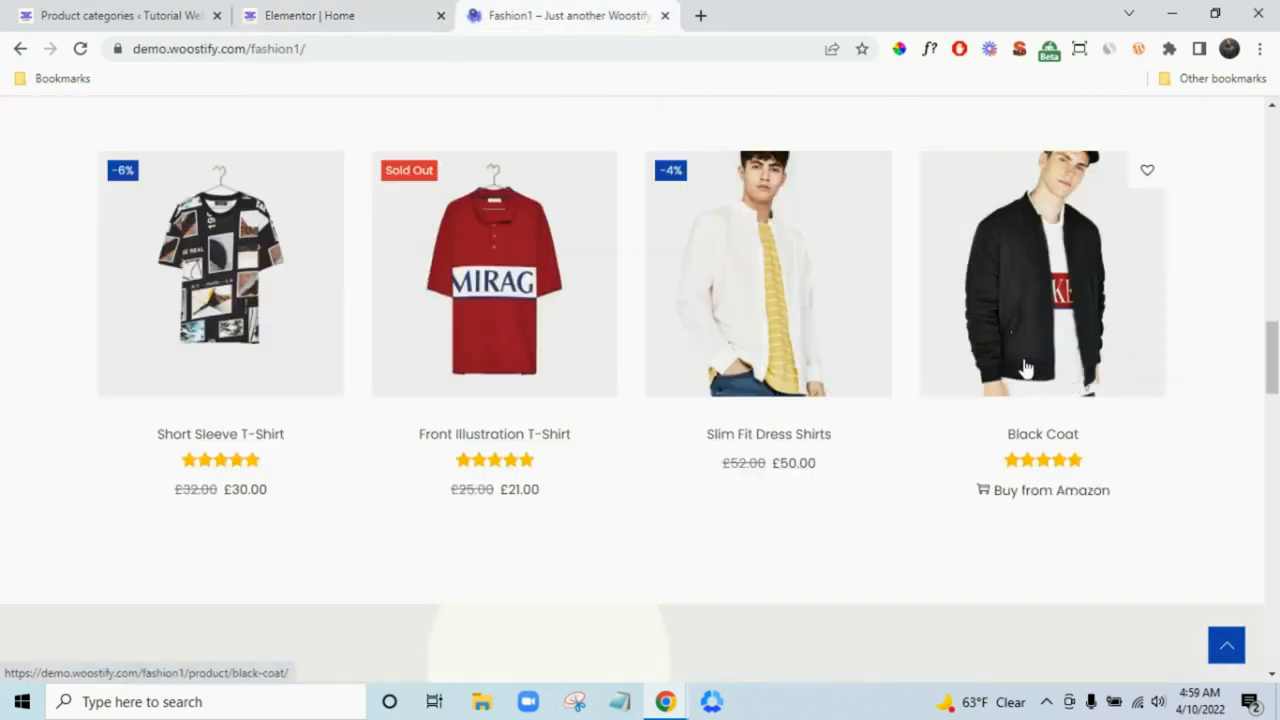
- Google 'shortcodes included with WooCommerce' in a new tab and open WooCommerce's documentation page
{"action": "left_click", "coordinate": [703, 17]}
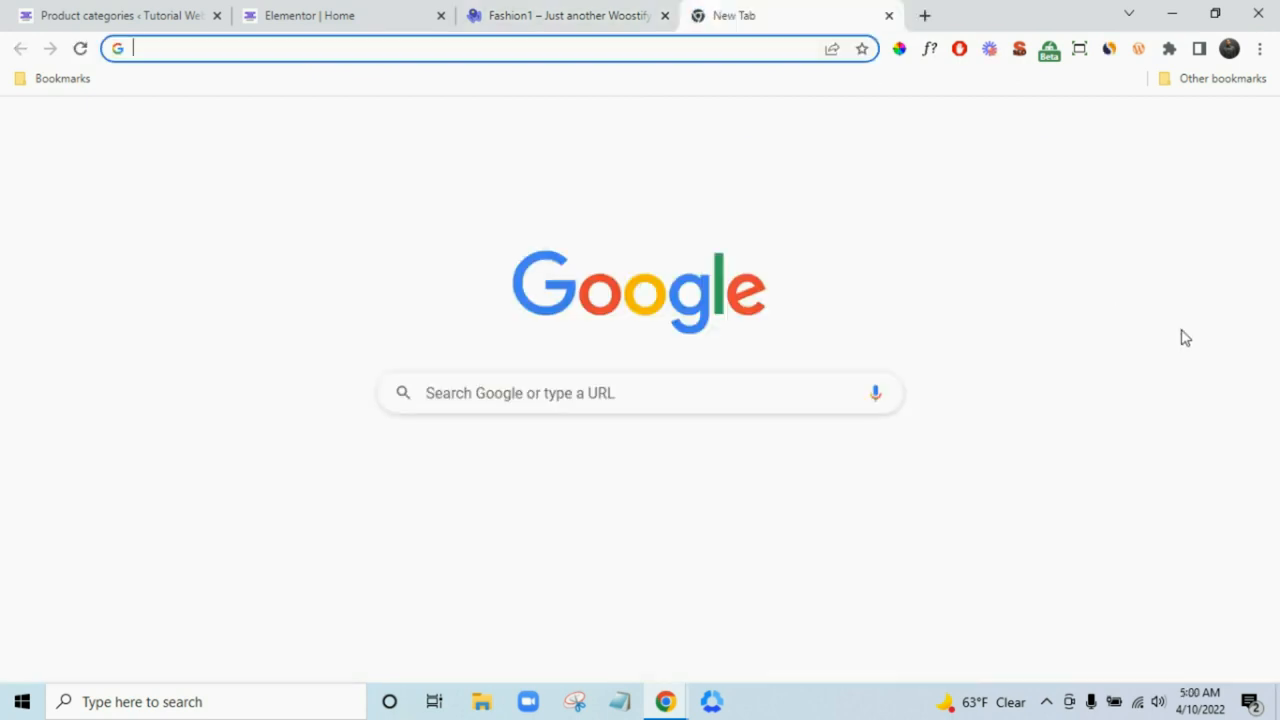
{"action": "type", "text": "sho"}
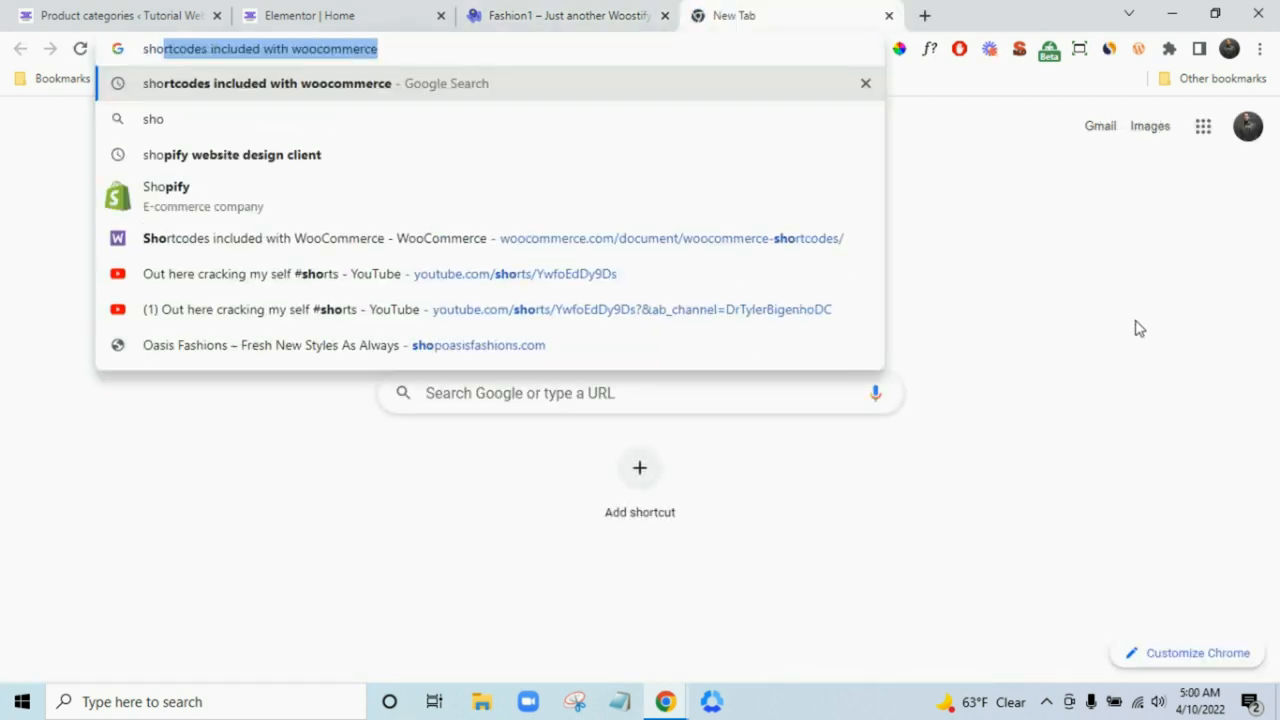
{"action": "left_click", "coordinate": [376, 84]}
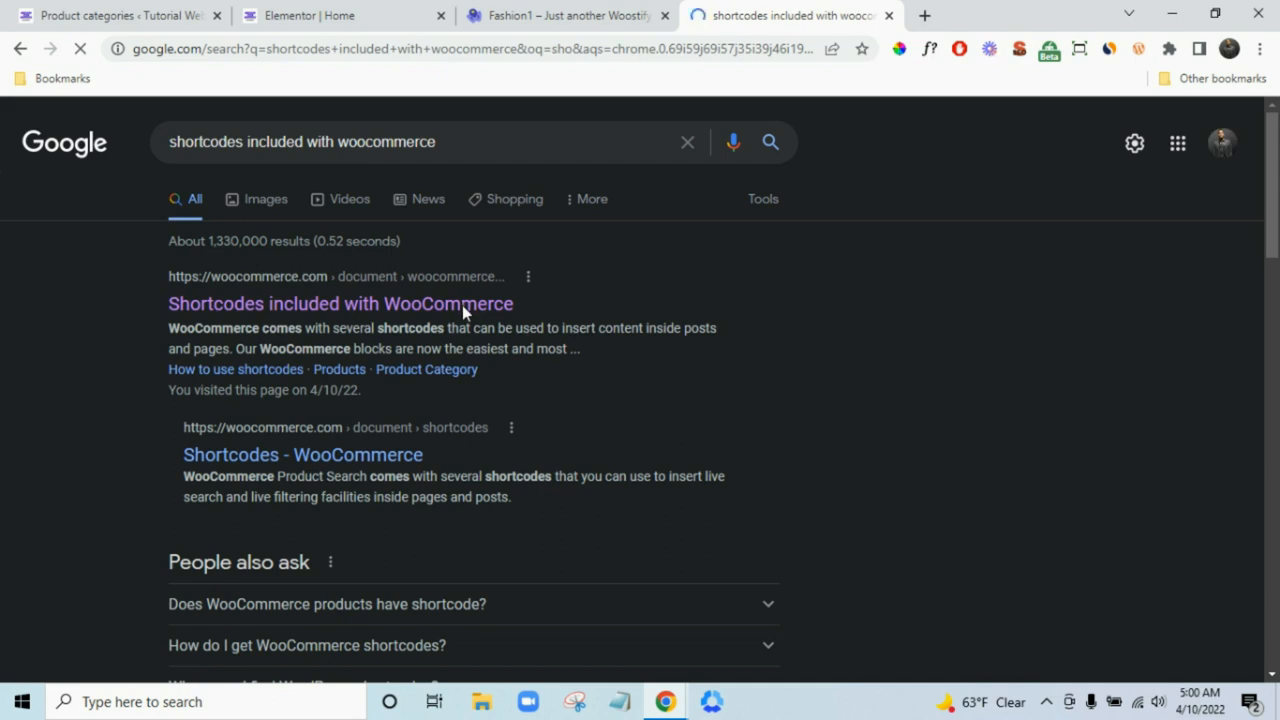
{"action": "left_click", "coordinate": [410, 306]}
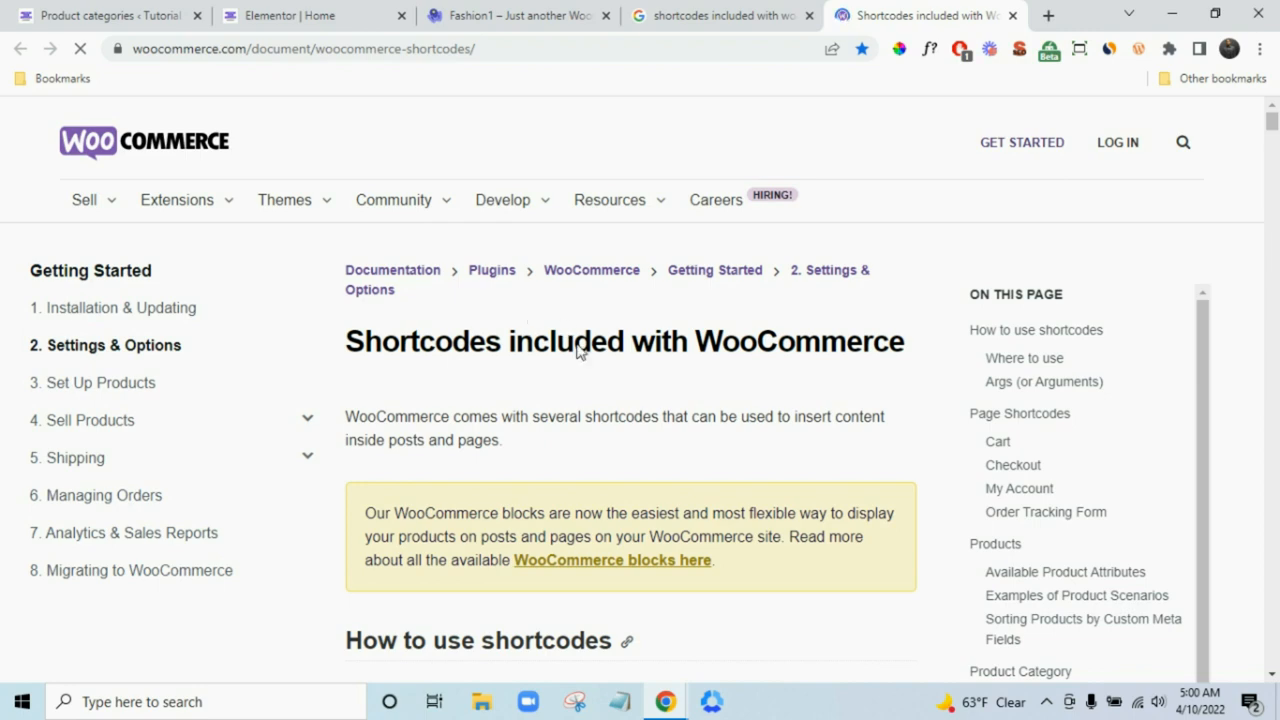
- Copy the Scenario 4 Newest Products shortcode from the documentation, then return to the Fashion1 demo
{"action": "scroll", "coordinate": [578, 348], "scroll_direction": "down", "scroll_amount": 15}
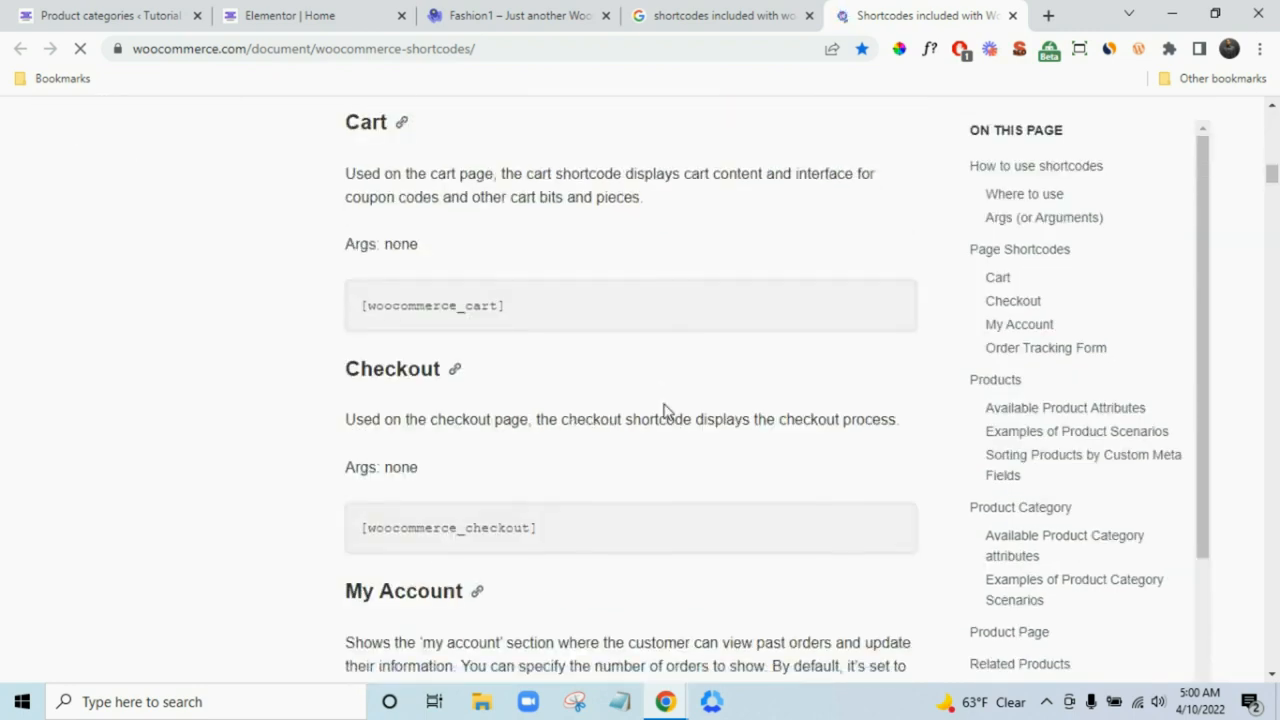
{"action": "scroll", "coordinate": [665, 410], "scroll_direction": "down", "scroll_amount": 20}
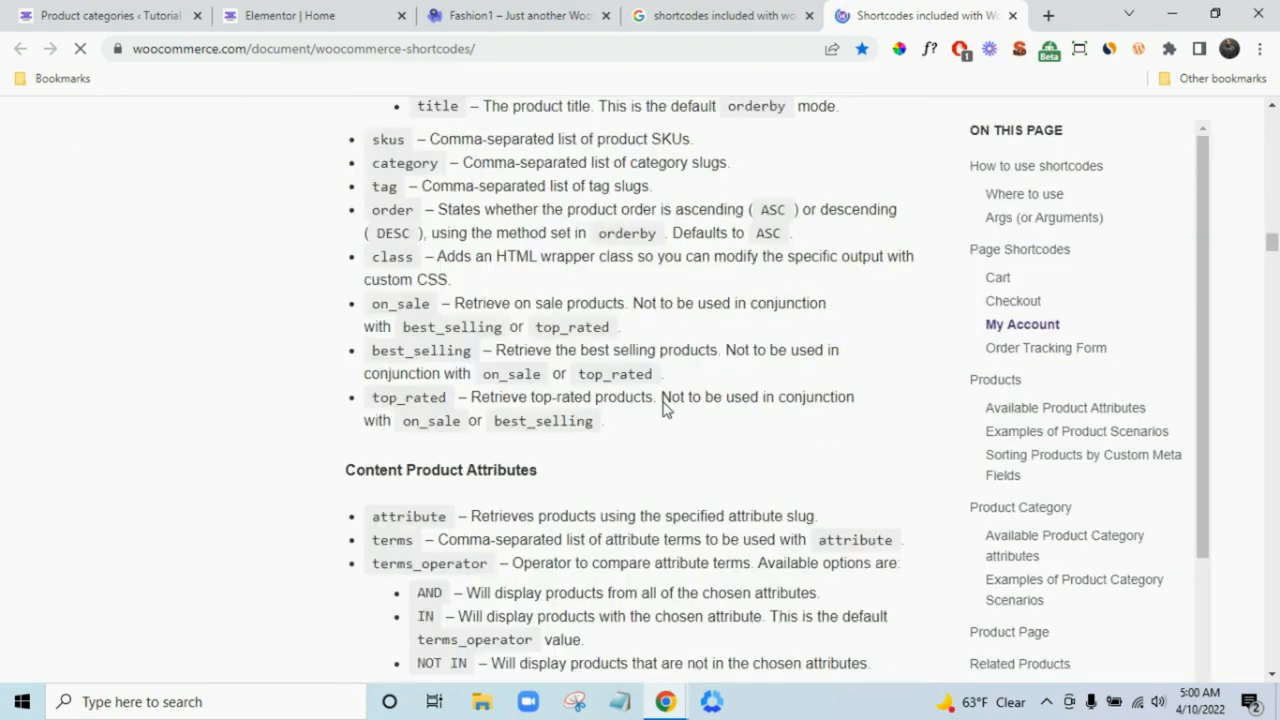
{"action": "scroll", "coordinate": [665, 405], "scroll_direction": "down", "scroll_amount": 20}
{"action": "scroll", "coordinate": [640, 370], "scroll_direction": "up", "scroll_amount": 3}
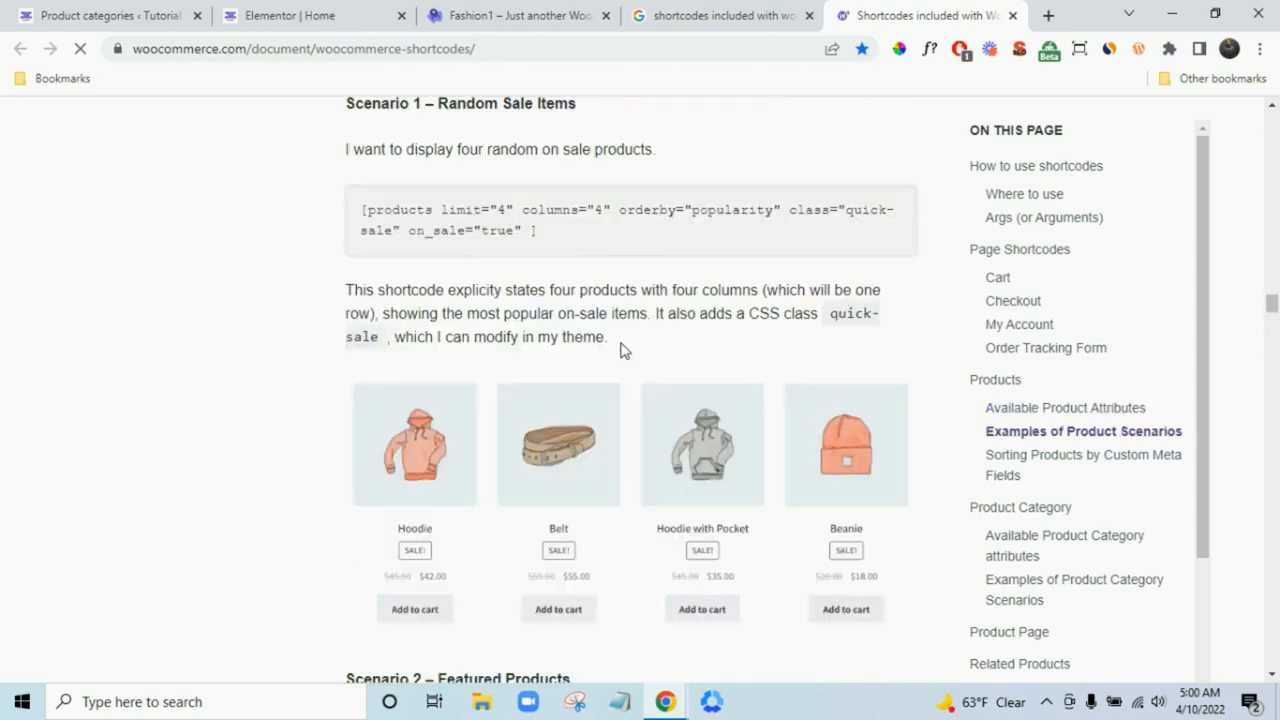
{"action": "scroll", "coordinate": [588, 305], "scroll_direction": "down", "scroll_amount": 15}
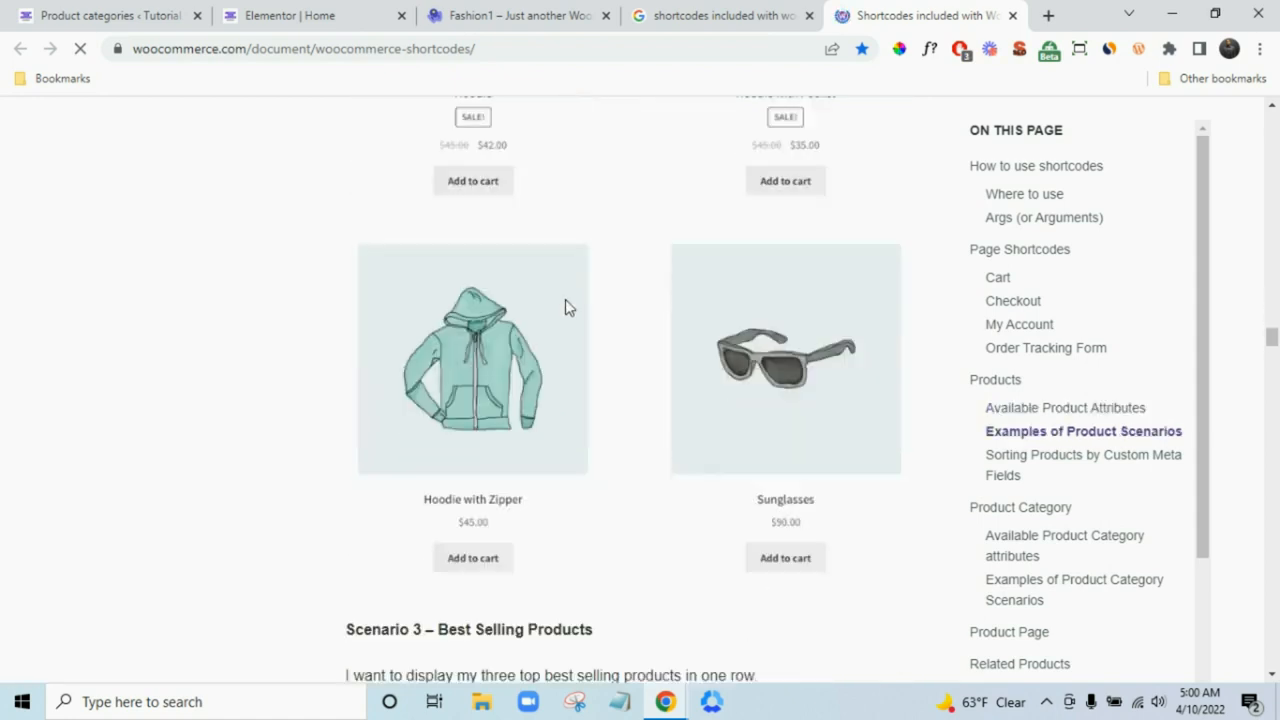
{"action": "scroll", "coordinate": [608, 246], "scroll_direction": "down", "scroll_amount": 5}
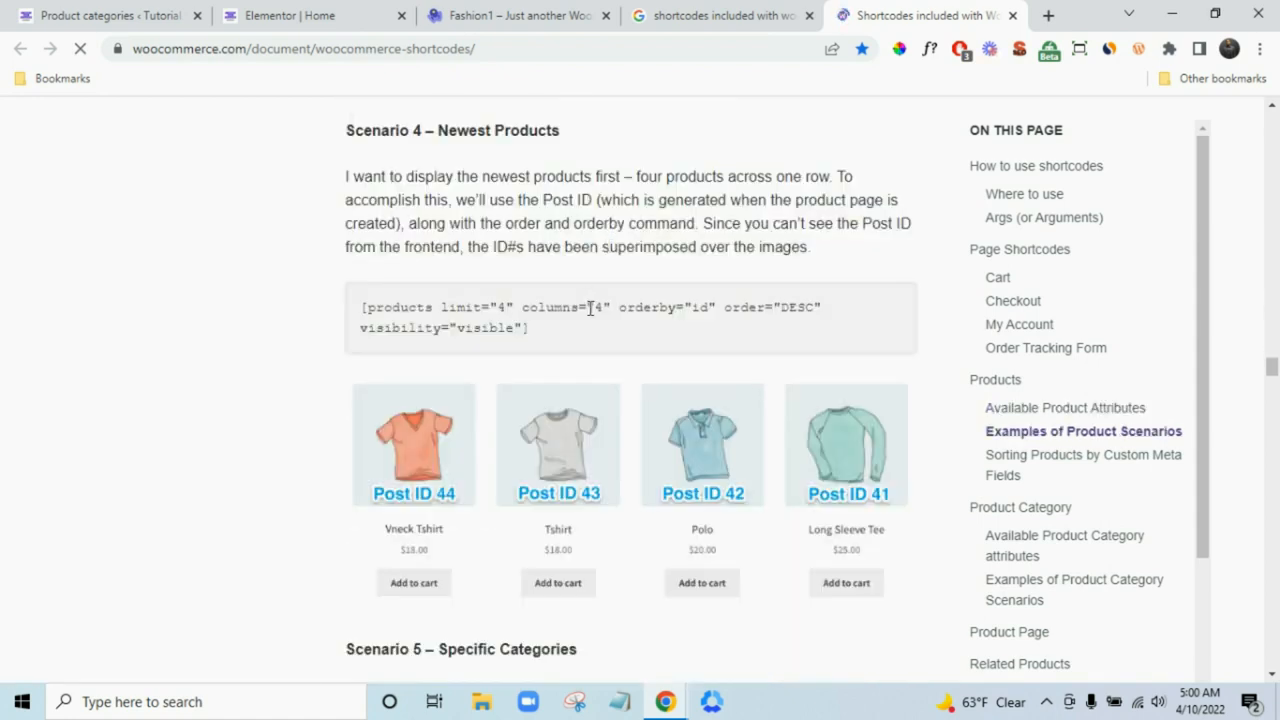
{"action": "triple_click", "coordinate": [590, 307]}
{"action": "right_click", "coordinate": [588, 312]}
{"action": "left_click", "coordinate": [610, 322]}
{"action": "left_click", "coordinate": [515, 15]}
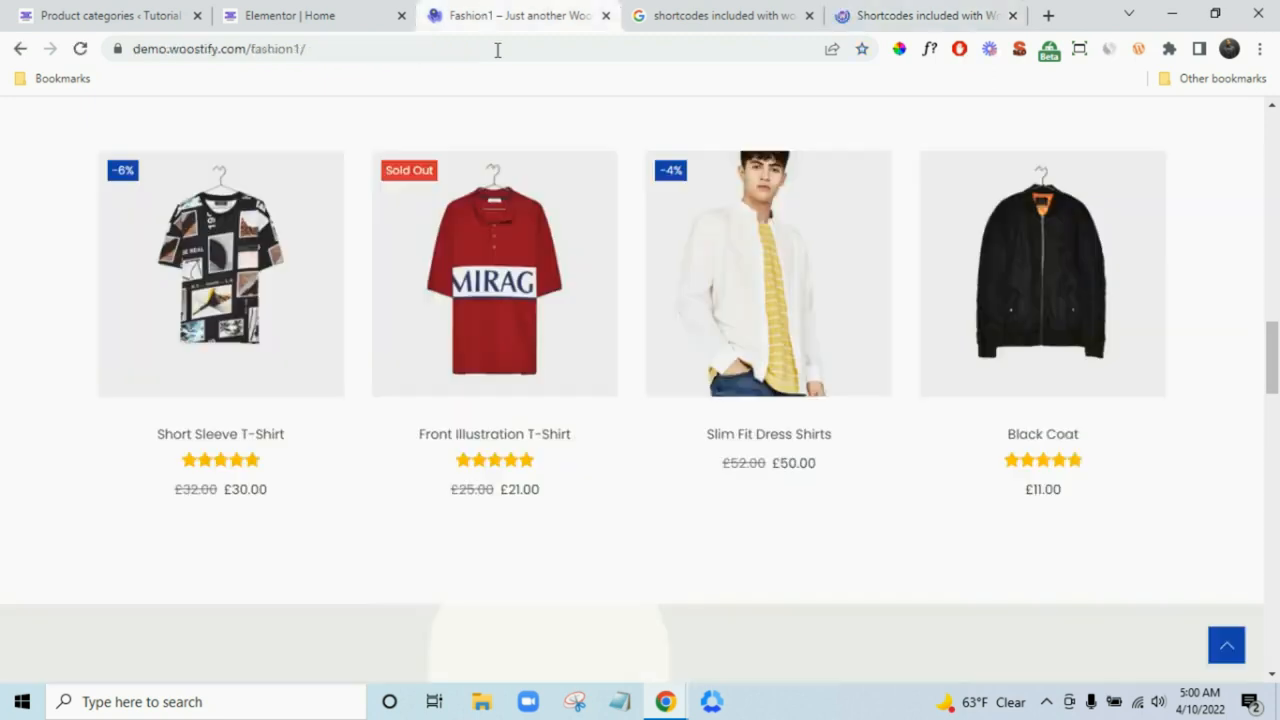
- Add a Shortcode widget below the spacer and paste the Newest Products shortcode into it
{"action": "scroll", "coordinate": [547, 291], "scroll_direction": "up", "scroll_amount": 3}
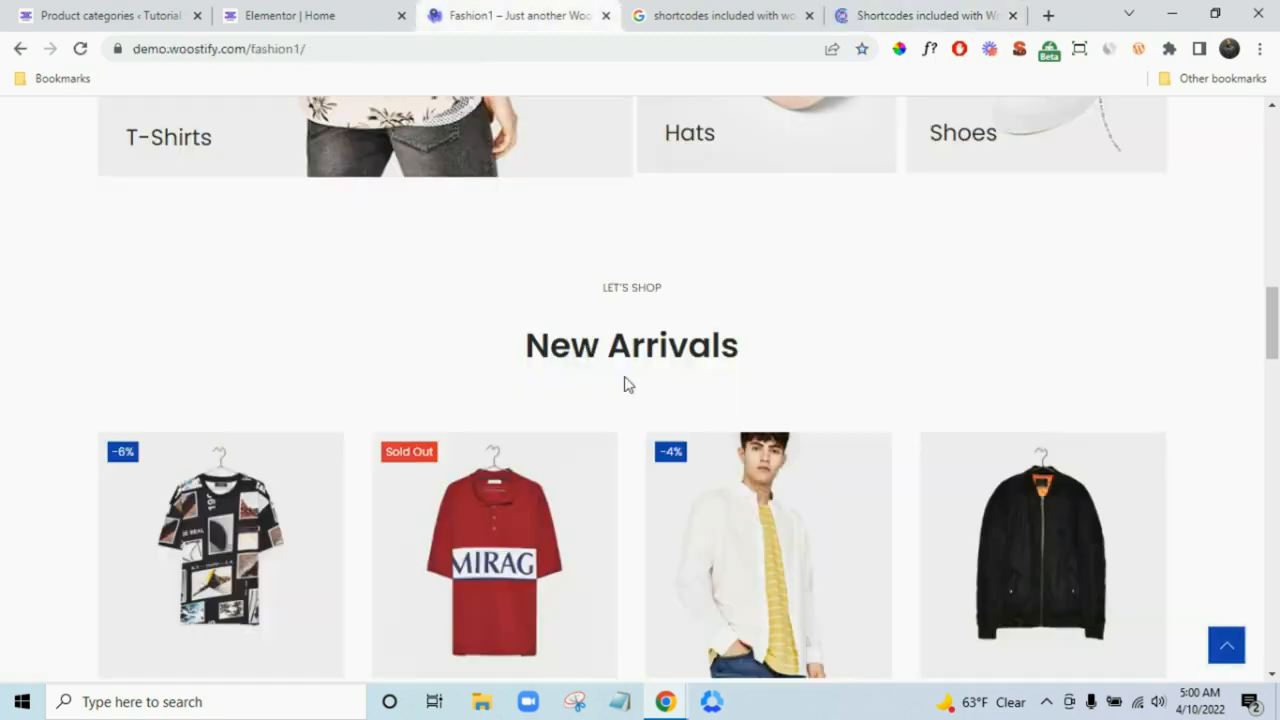
{"action": "left_click", "coordinate": [377, 12]}
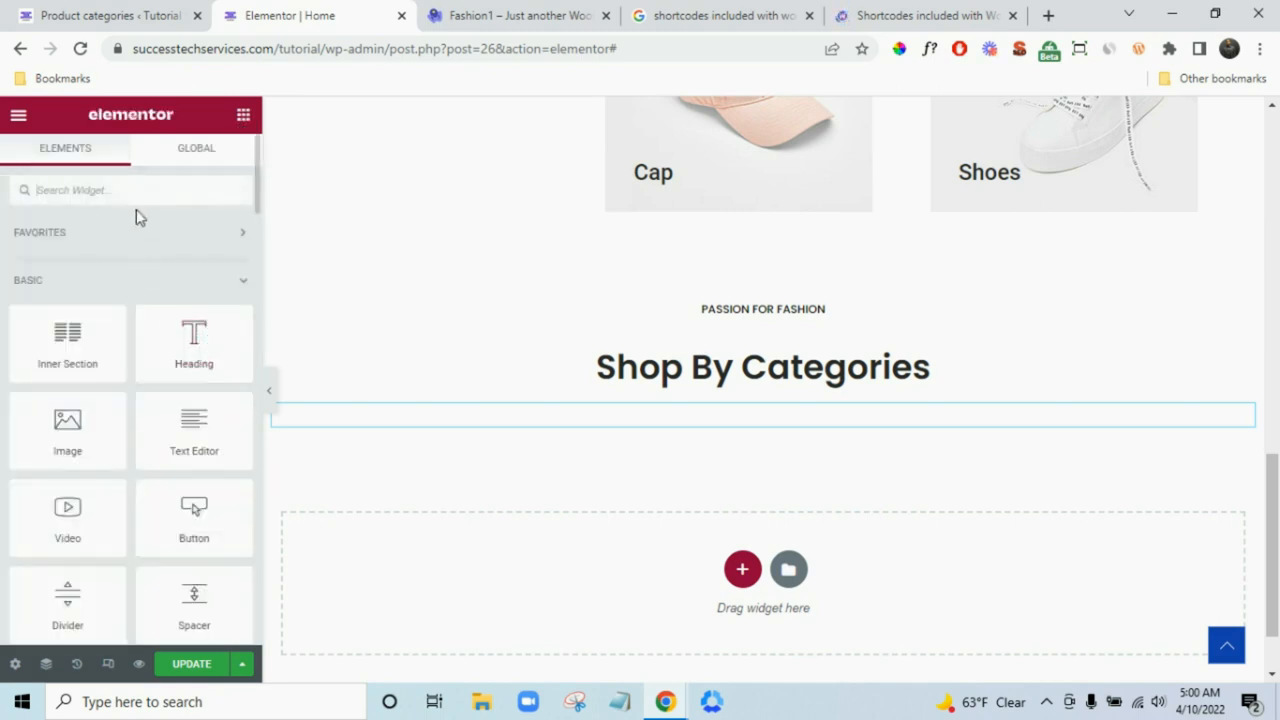
{"action": "type", "text": "sh"}
{"action": "left_click_drag", "start_coordinate": [77, 249], "coordinate": [600, 557]}
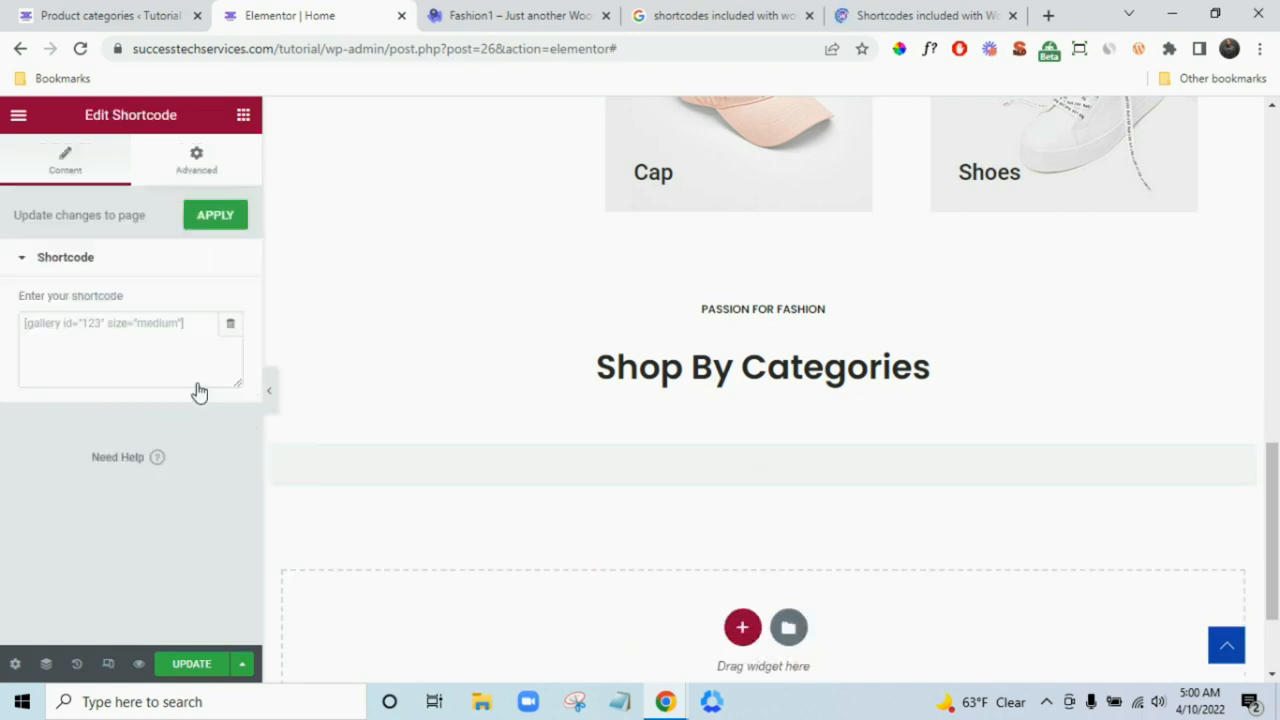
{"action": "left_click", "coordinate": [139, 330]}
{"action": "key", "text": "ctrl+v"}
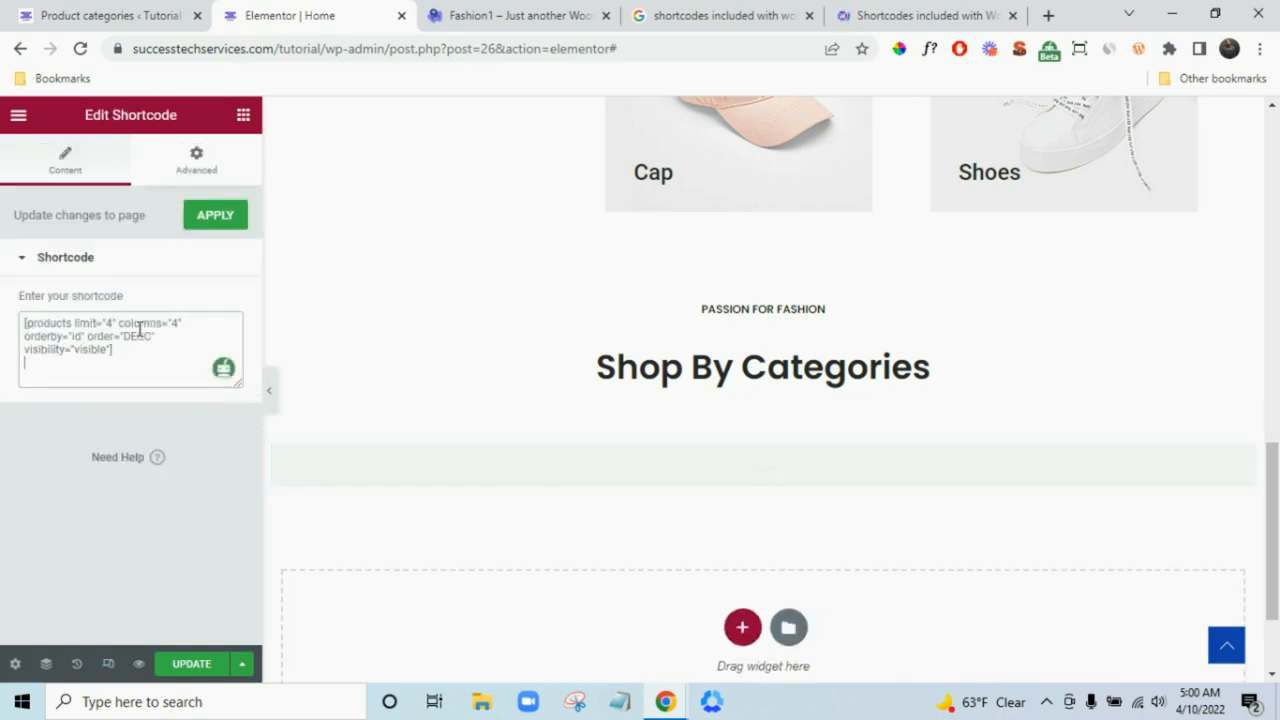
{"action": "key", "text": "BackSpace"}
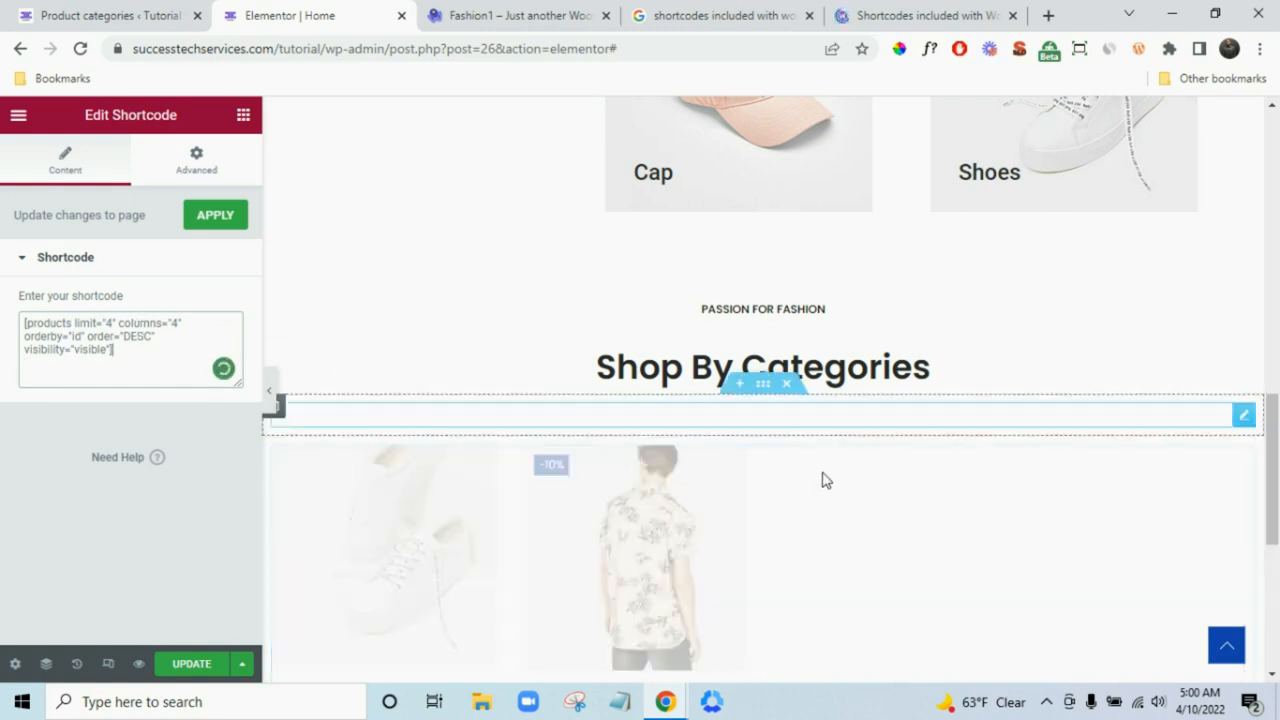
- Change the shortcode's limit and columns to 2
{"action": "scroll", "coordinate": [950, 520], "scroll_direction": "down", "scroll_amount": 1}
{"action": "scroll", "coordinate": [900, 510], "scroll_direction": "down", "scroll_amount": 1}
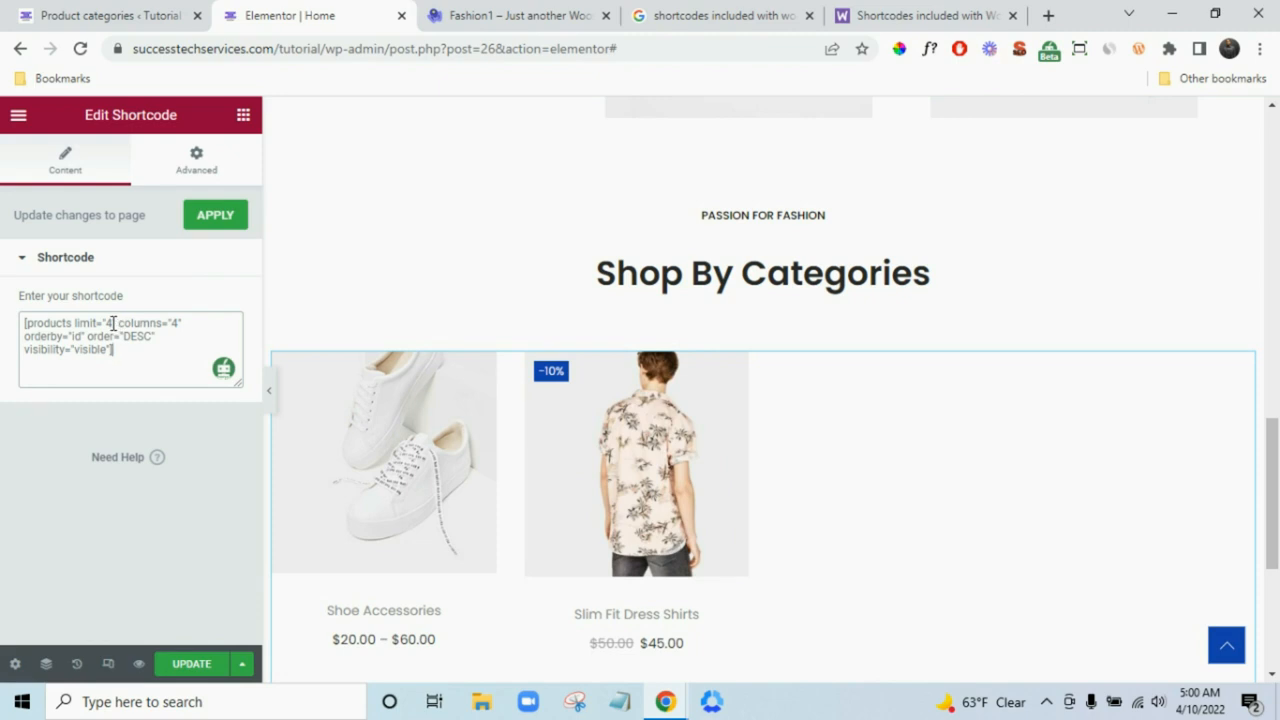
{"action": "type", "text": "2"}
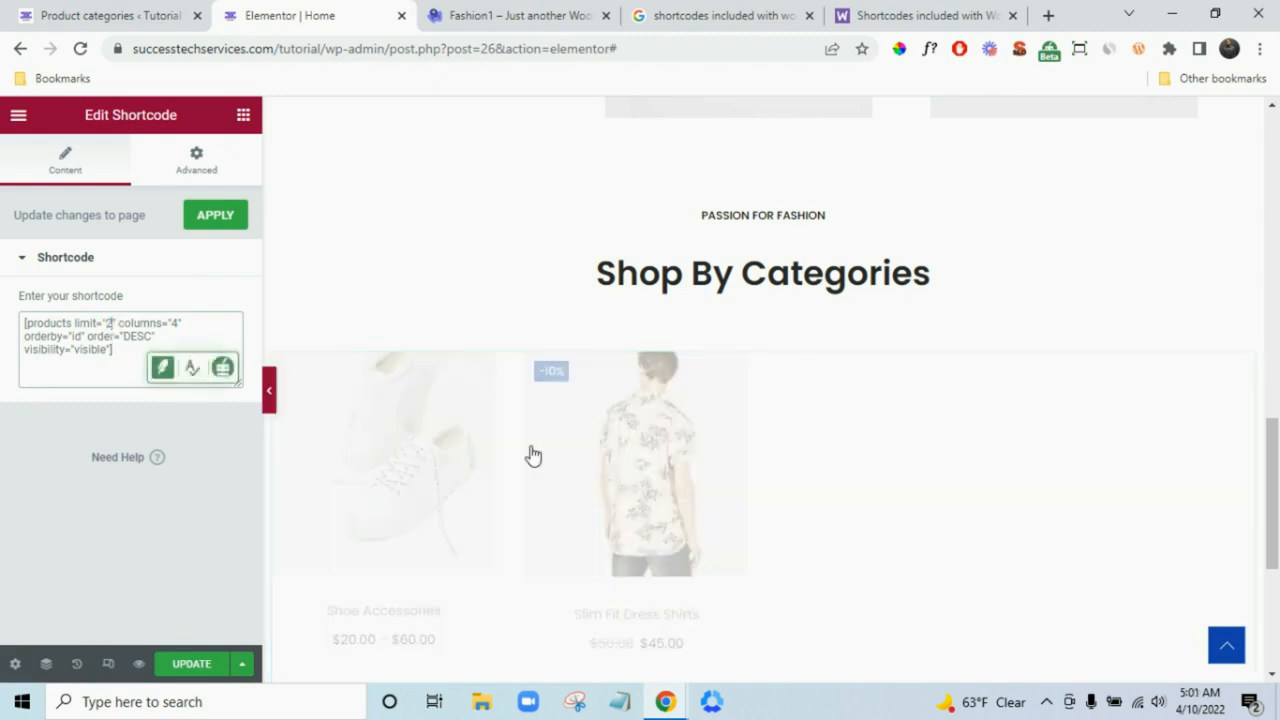
{"action": "scroll", "coordinate": [1124, 551], "scroll_direction": "down", "scroll_amount": 3}
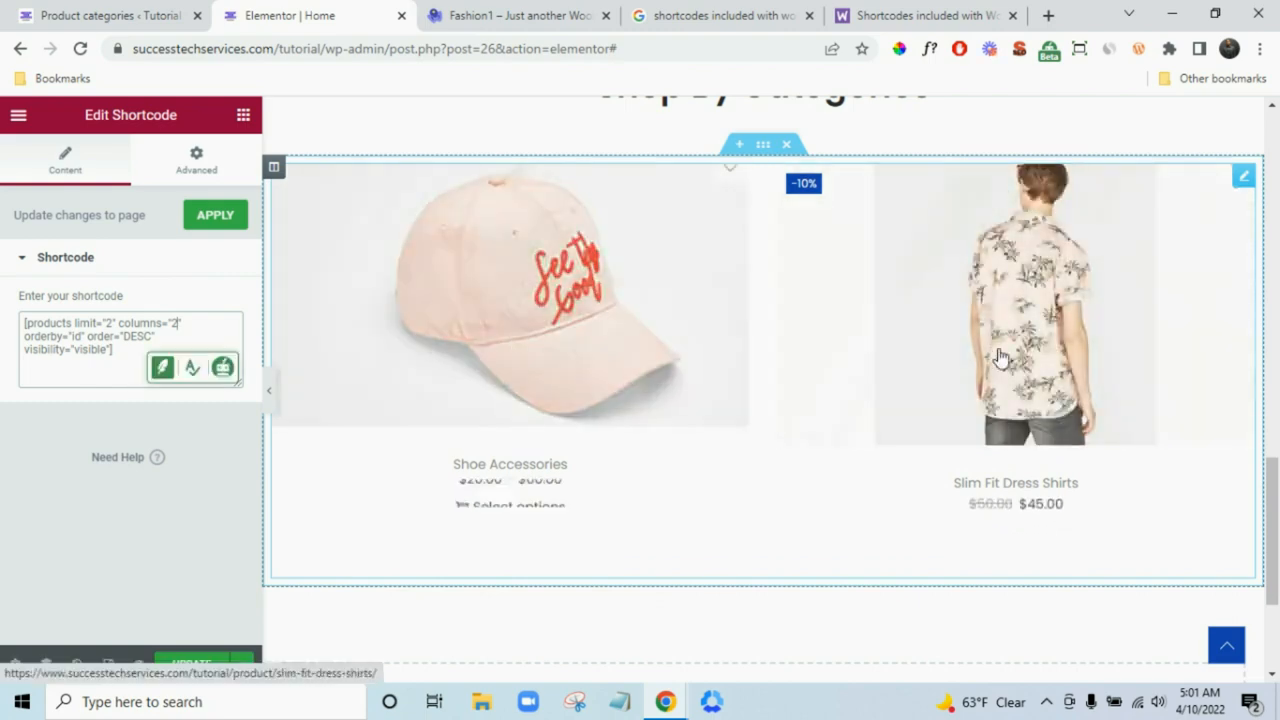
{"action": "scroll", "coordinate": [642, 462], "scroll_direction": "up", "scroll_amount": 5}
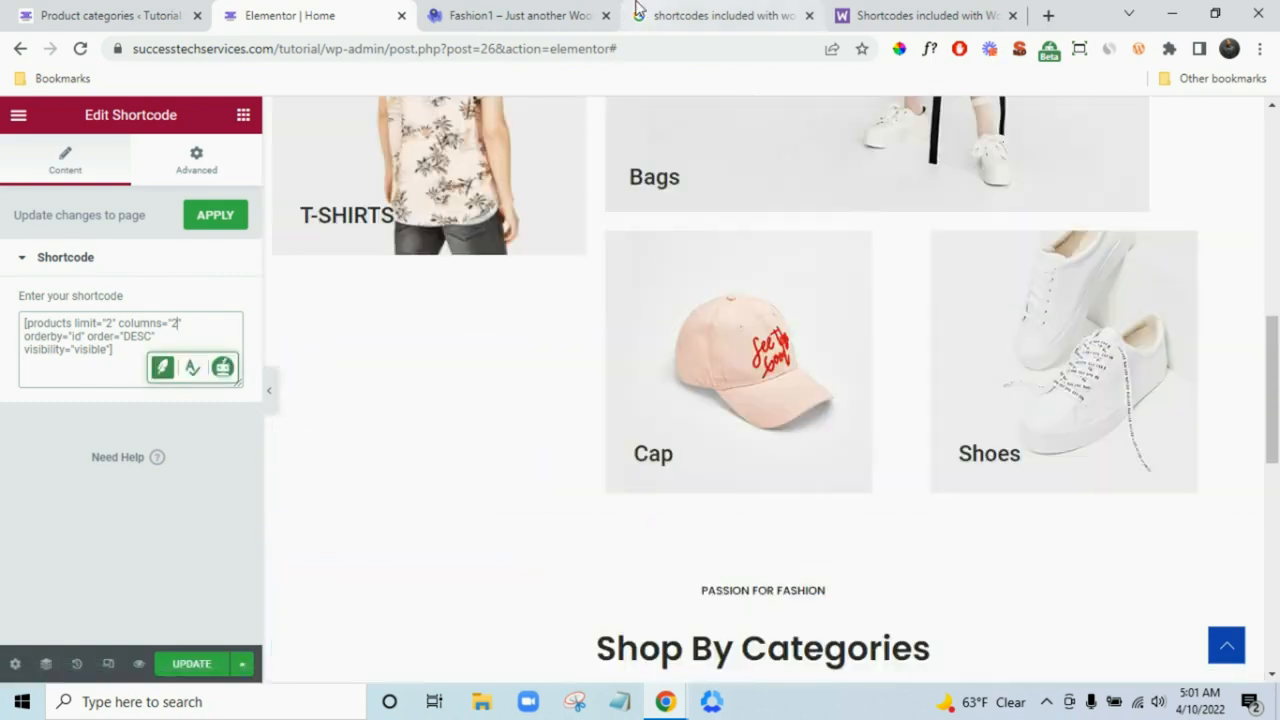
- Scroll through the Fashion1 demo's 'Build up your shop' banner to study its layout
{"action": "left_click", "coordinate": [540, 15]}
{"action": "scroll", "coordinate": [731, 232], "scroll_direction": "down", "scroll_amount": 12}
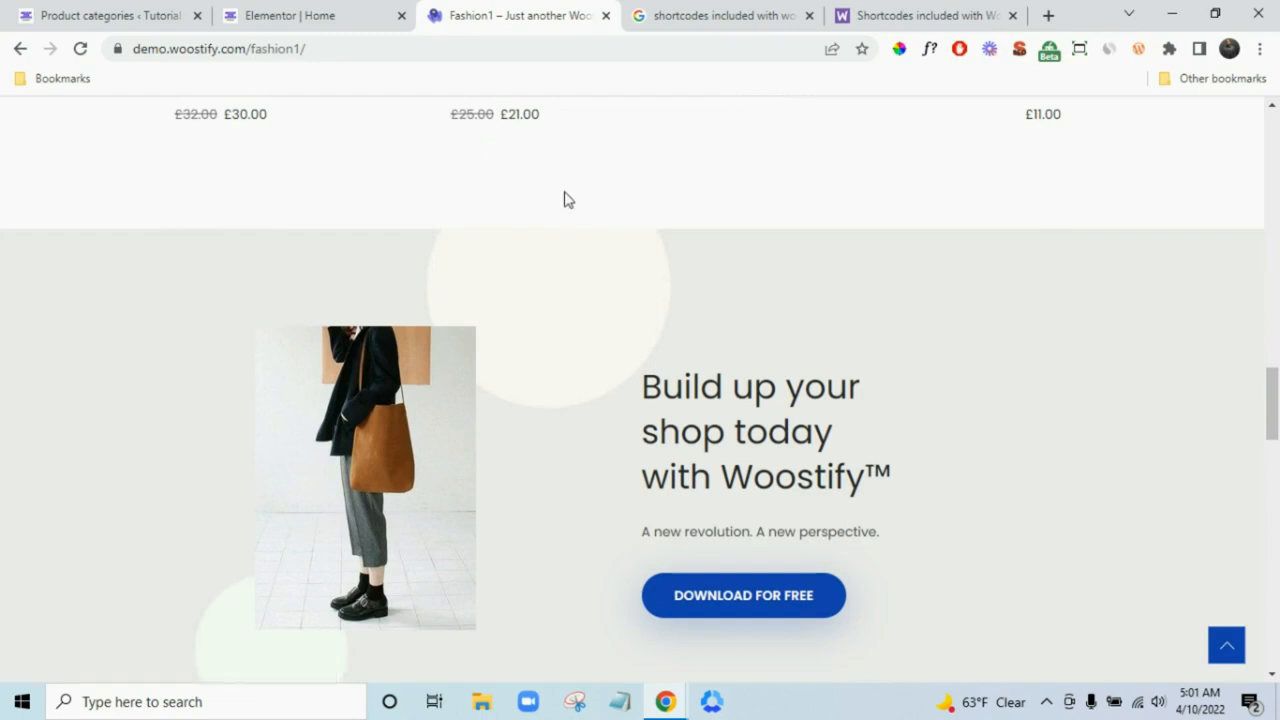
{"action": "scroll", "coordinate": [548, 290], "scroll_direction": "up", "scroll_amount": 3}
{"action": "scroll", "coordinate": [940, 500], "scroll_direction": "down", "scroll_amount": 4}
{"action": "scroll", "coordinate": [935, 430], "scroll_direction": "up", "scroll_amount": 2}
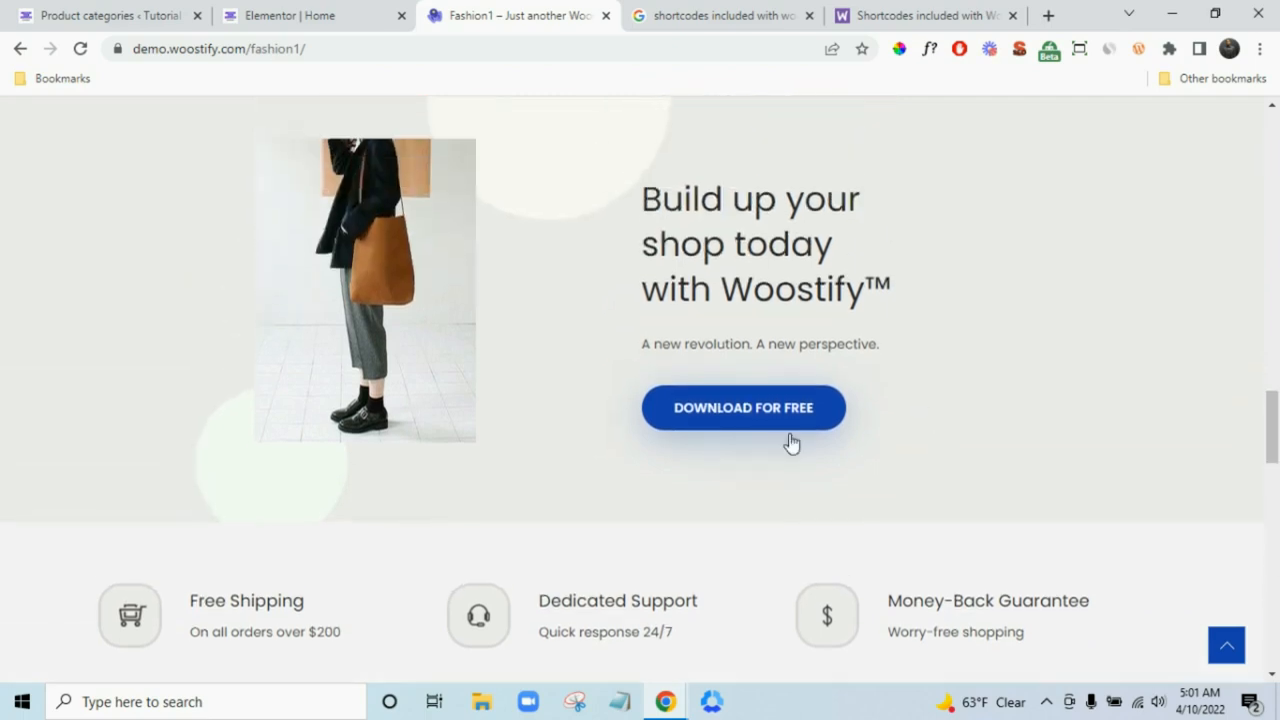
{"action": "scroll", "coordinate": [510, 527], "scroll_direction": "down", "scroll_amount": 3}
{"action": "scroll", "coordinate": [605, 280], "scroll_direction": "up", "scroll_amount": 4}
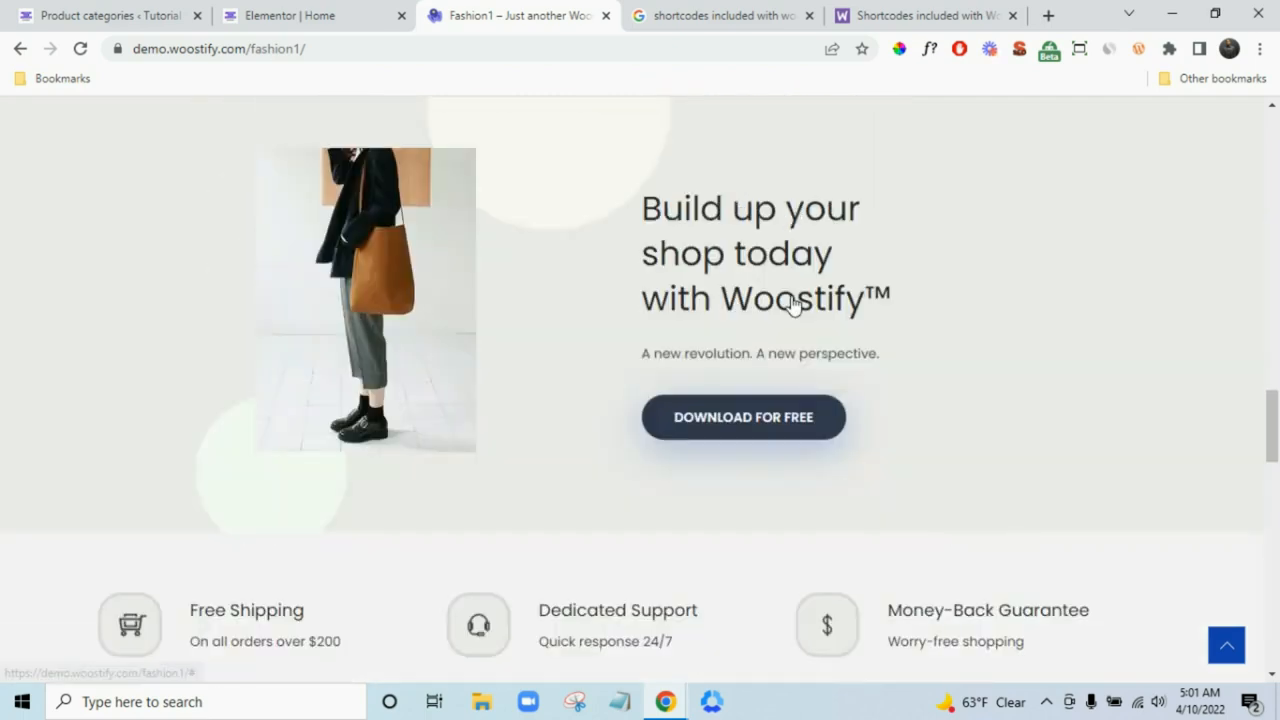
{"action": "scroll", "coordinate": [571, 386], "scroll_direction": "up", "scroll_amount": 1}
{"action": "scroll", "coordinate": [728, 333], "scroll_direction": "down", "scroll_amount": 1}
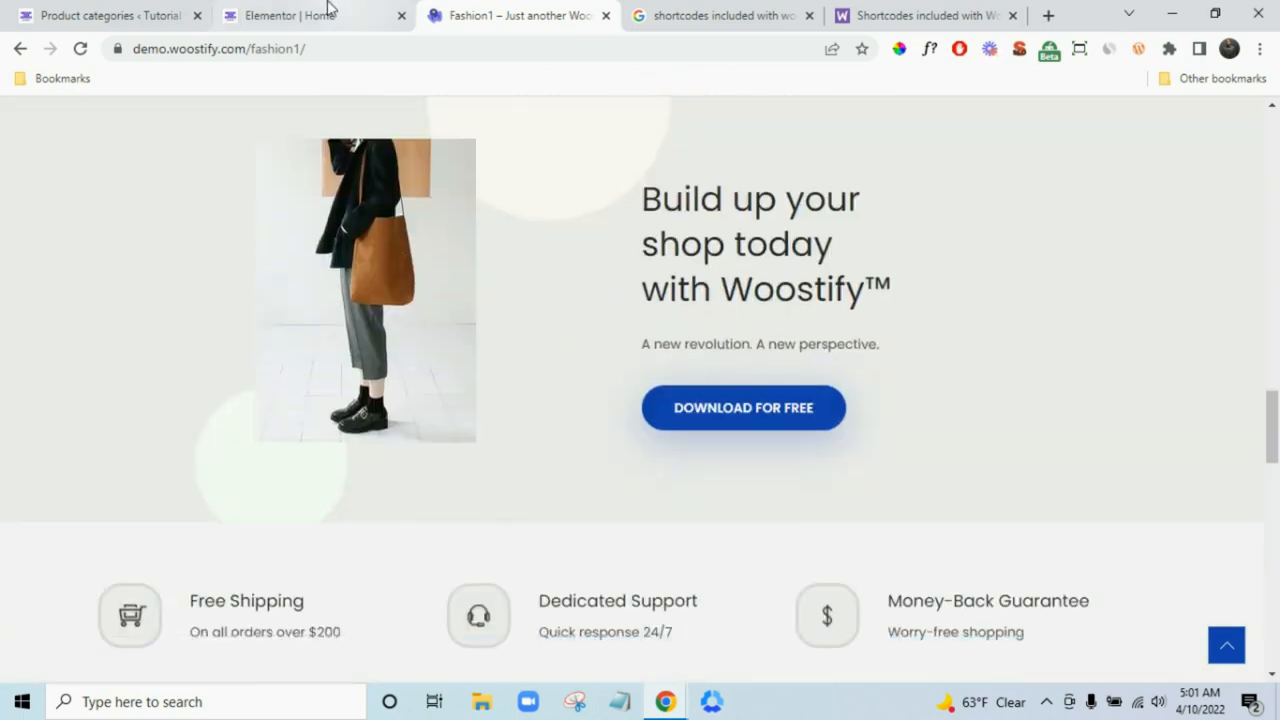
- Add a Spacer, left at 50 px, below the two-product shortcode preview
{"action": "left_click", "coordinate": [282, 10]}
{"action": "scroll", "coordinate": [623, 500], "scroll_direction": "down", "scroll_amount": 8}
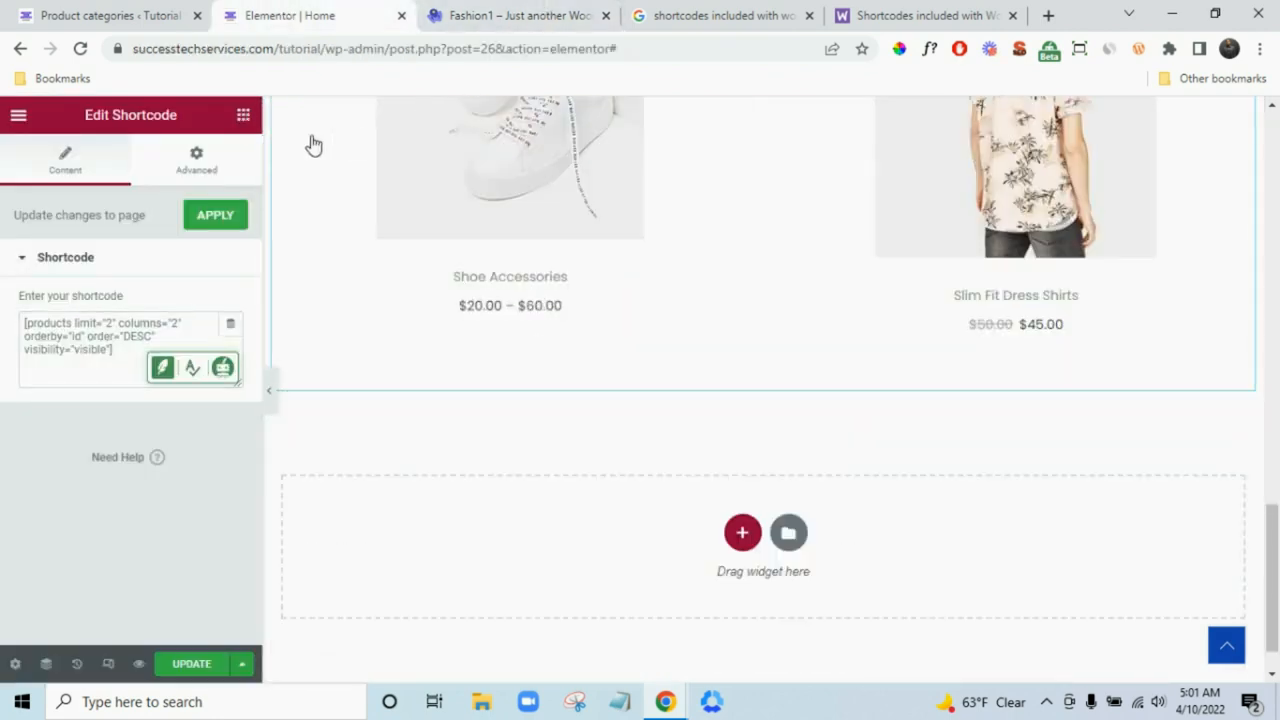
{"action": "left_click", "coordinate": [243, 117]}
{"action": "left_click", "coordinate": [520, 15]}
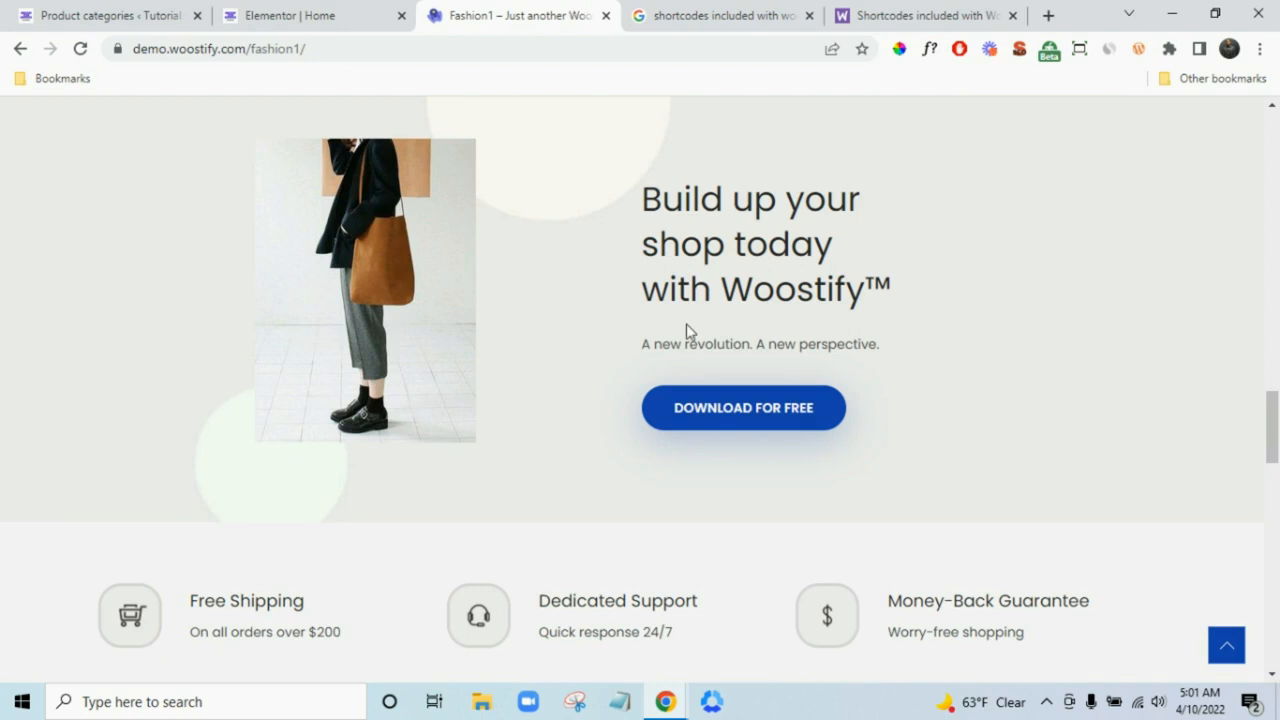
{"action": "scroll", "coordinate": [690, 332], "scroll_direction": "up", "scroll_amount": 3}
{"action": "scroll", "coordinate": [690, 332], "scroll_direction": "down", "scroll_amount": 2}
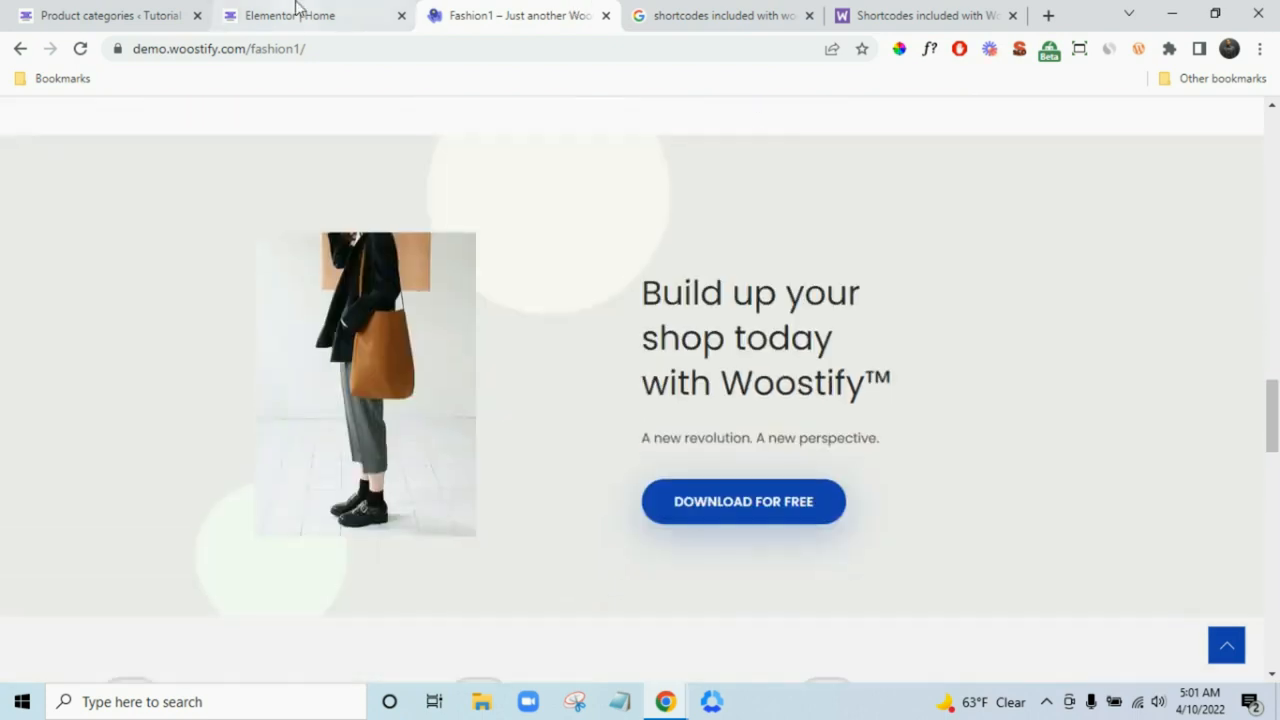
{"action": "left_click", "coordinate": [296, 8]}
{"action": "left_click_drag", "start_coordinate": [194, 600], "coordinate": [567, 482]}
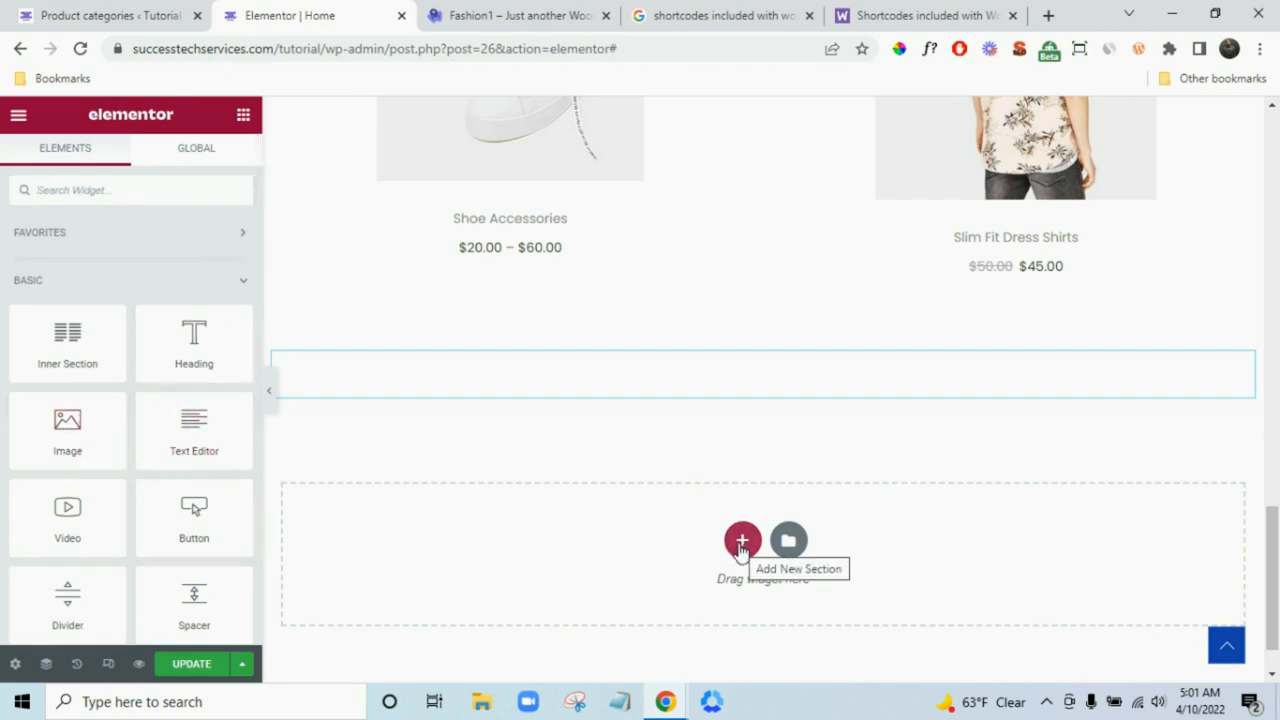
{"action": "left_click", "coordinate": [545, 12]}
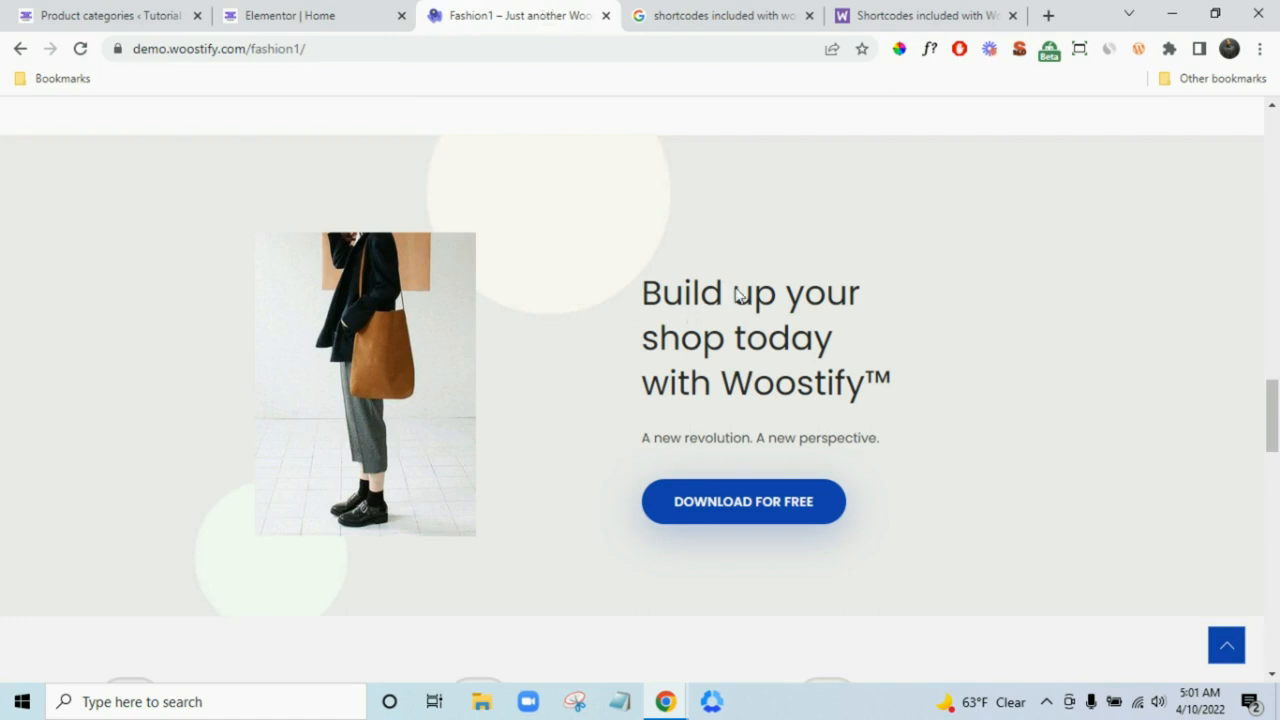
{"action": "left_click", "coordinate": [300, 13]}
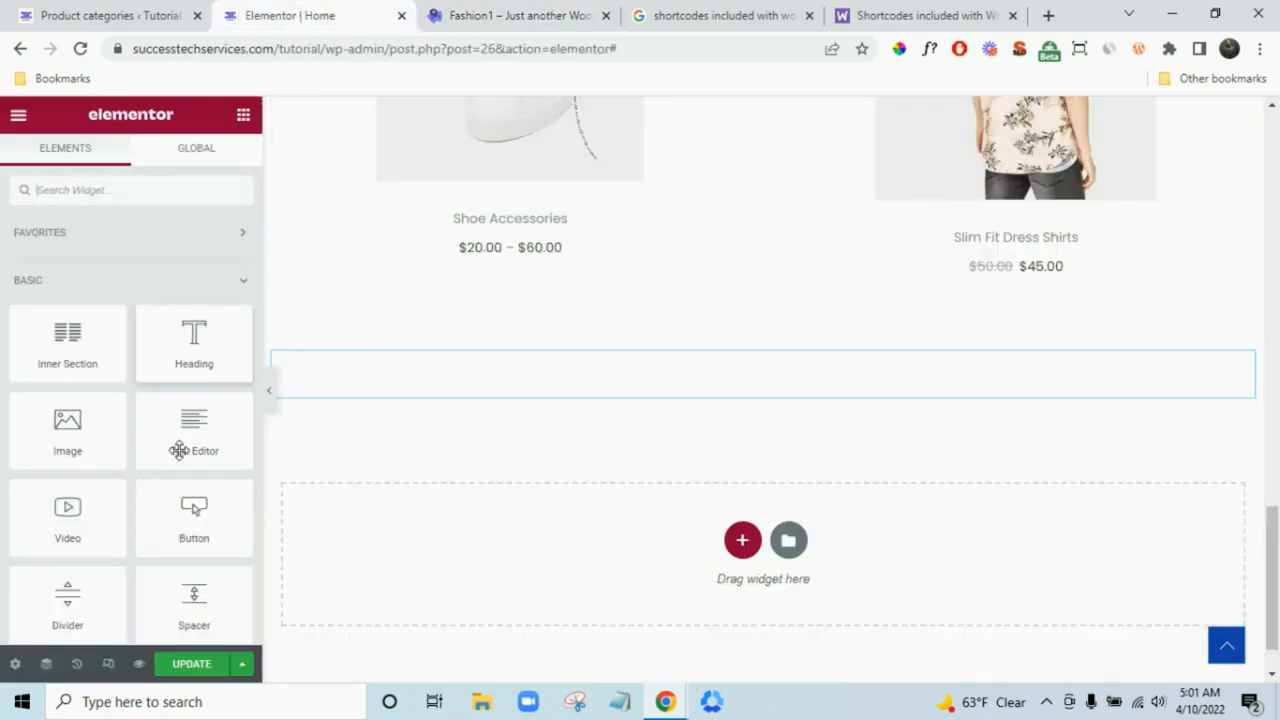
- Insert a four-column section below the spacer, matching the demo banner's layout
{"action": "left_click", "coordinate": [742, 540]}
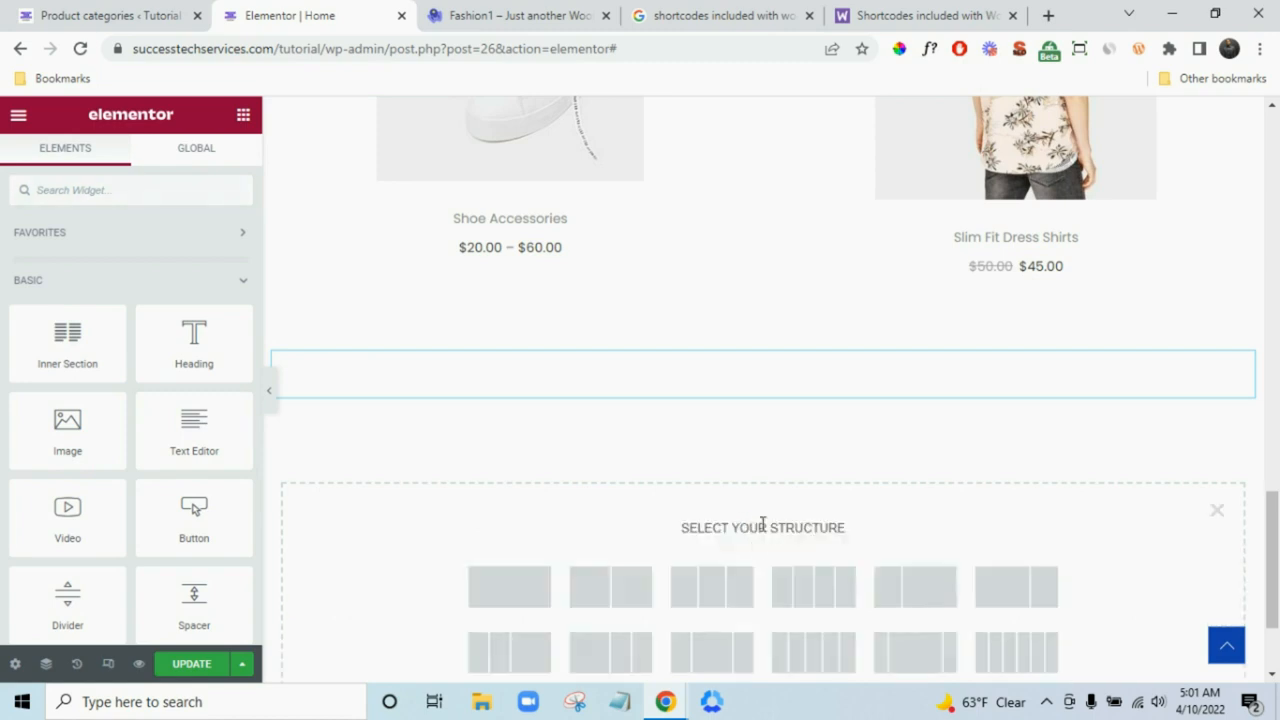
{"action": "scroll", "coordinate": [762, 524], "scroll_direction": "down", "scroll_amount": 1}
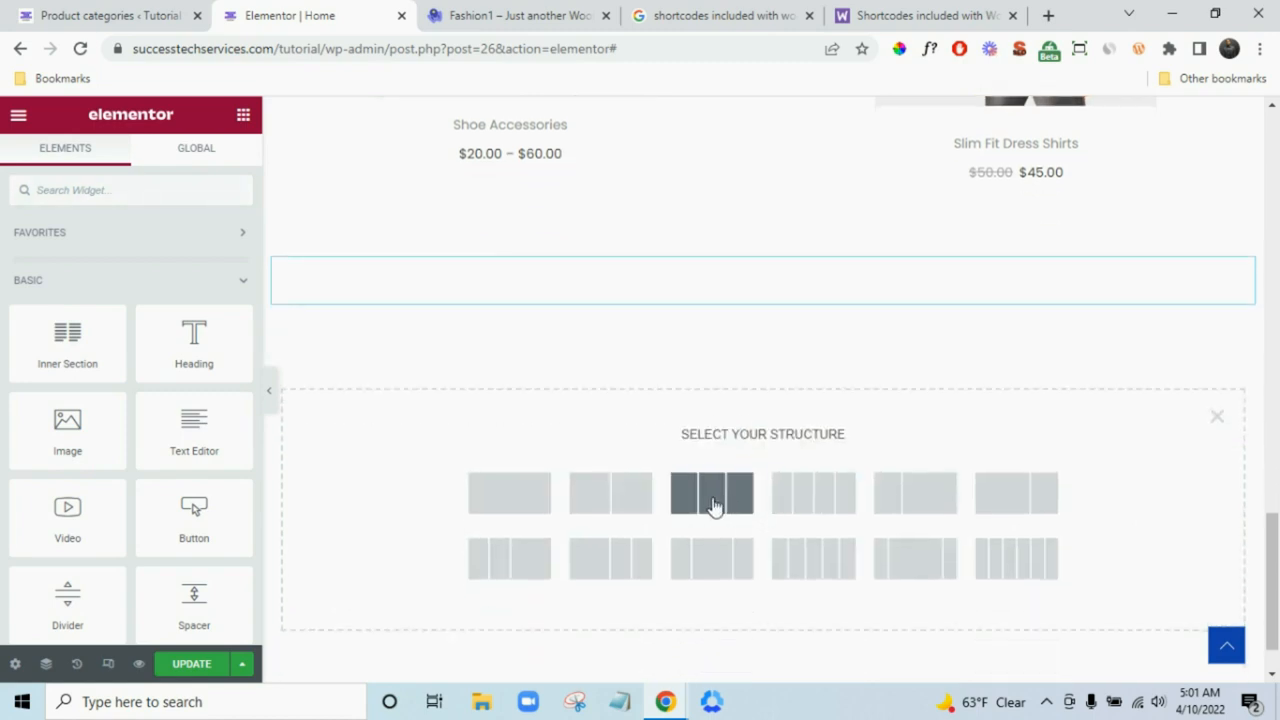
{"action": "left_click", "coordinate": [519, 12]}
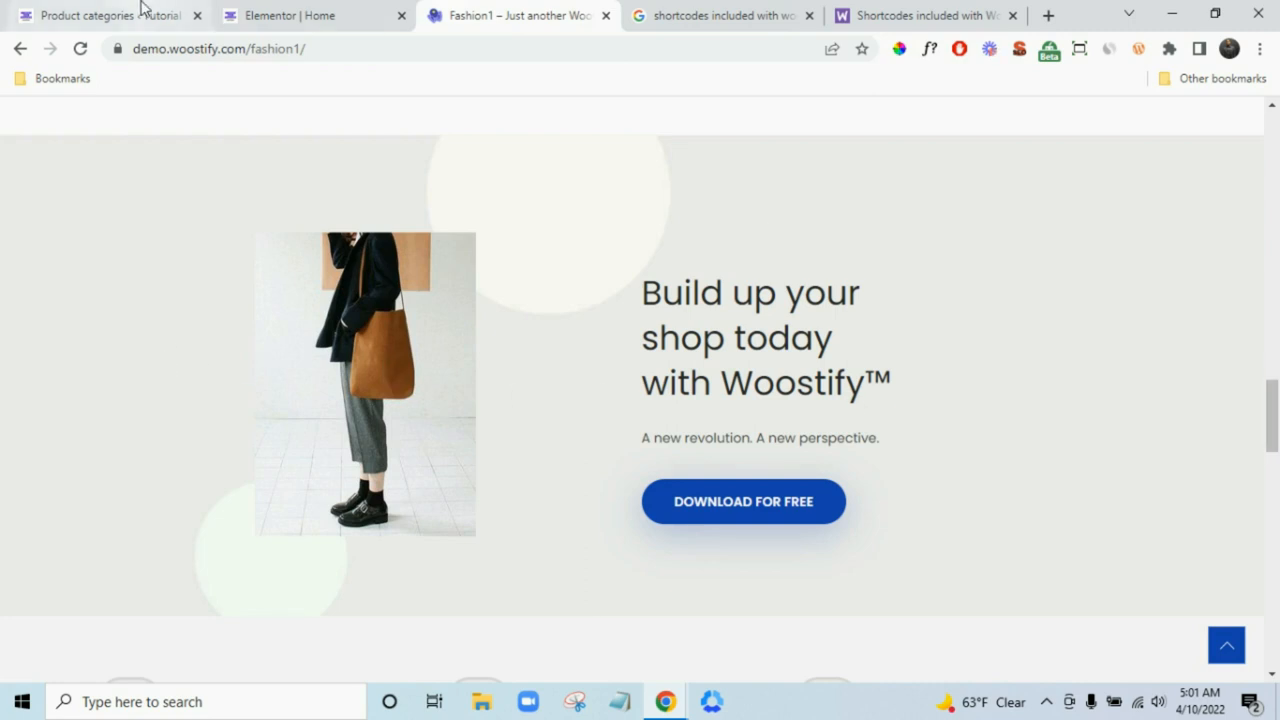
{"action": "left_click", "coordinate": [278, 12]}
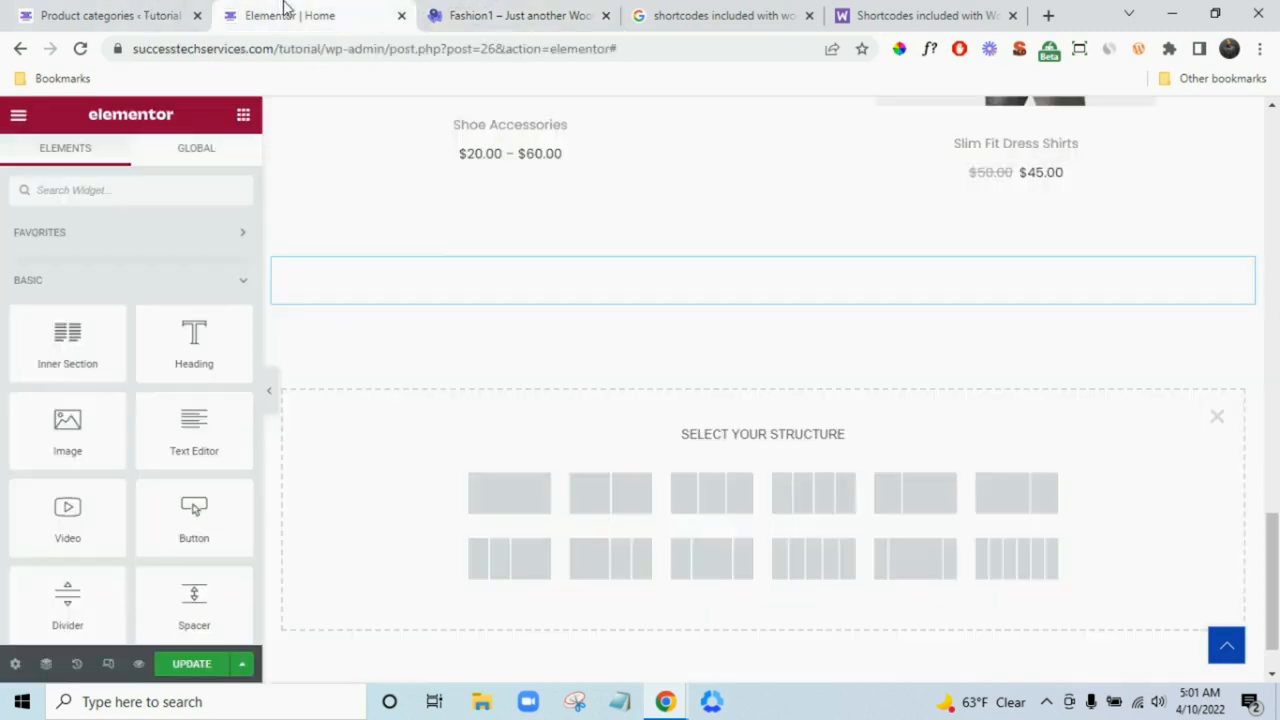
{"action": "left_click", "coordinate": [664, 499]}
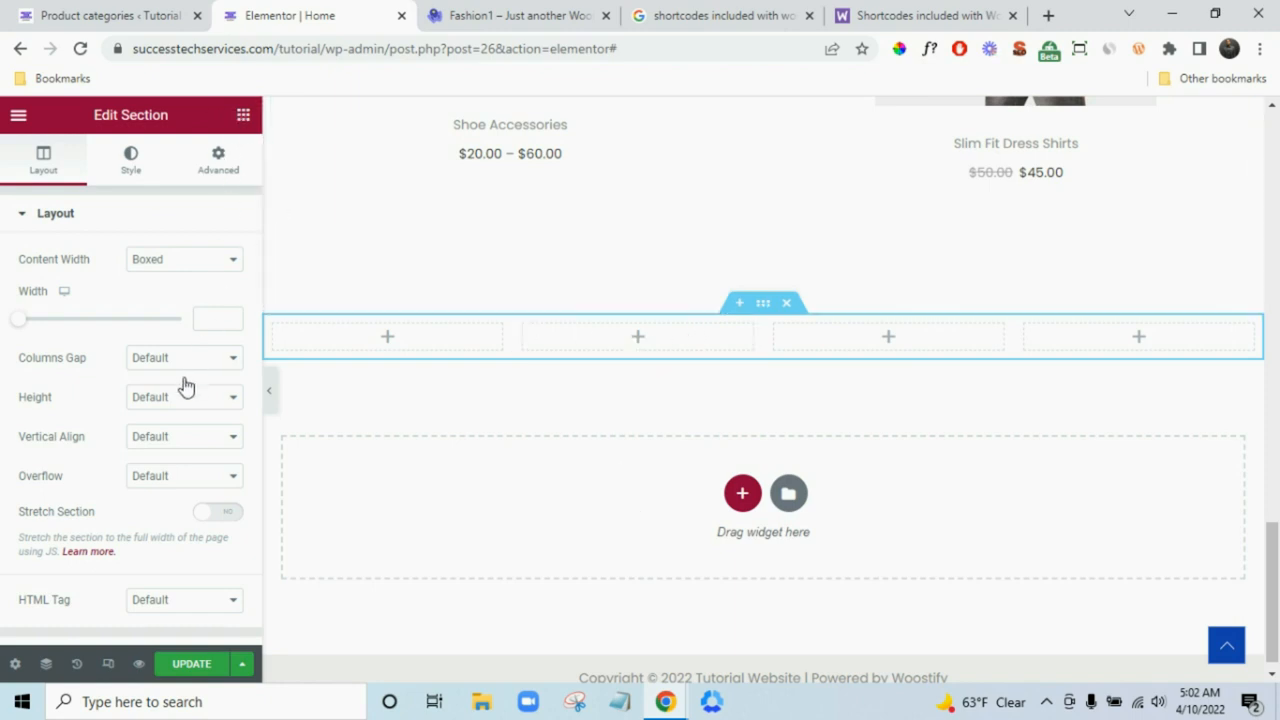
- Upload 2-1.jpg from the Products folder into an Image widget in column two
{"action": "left_click_drag", "start_coordinate": [67, 440], "coordinate": [651, 335]}
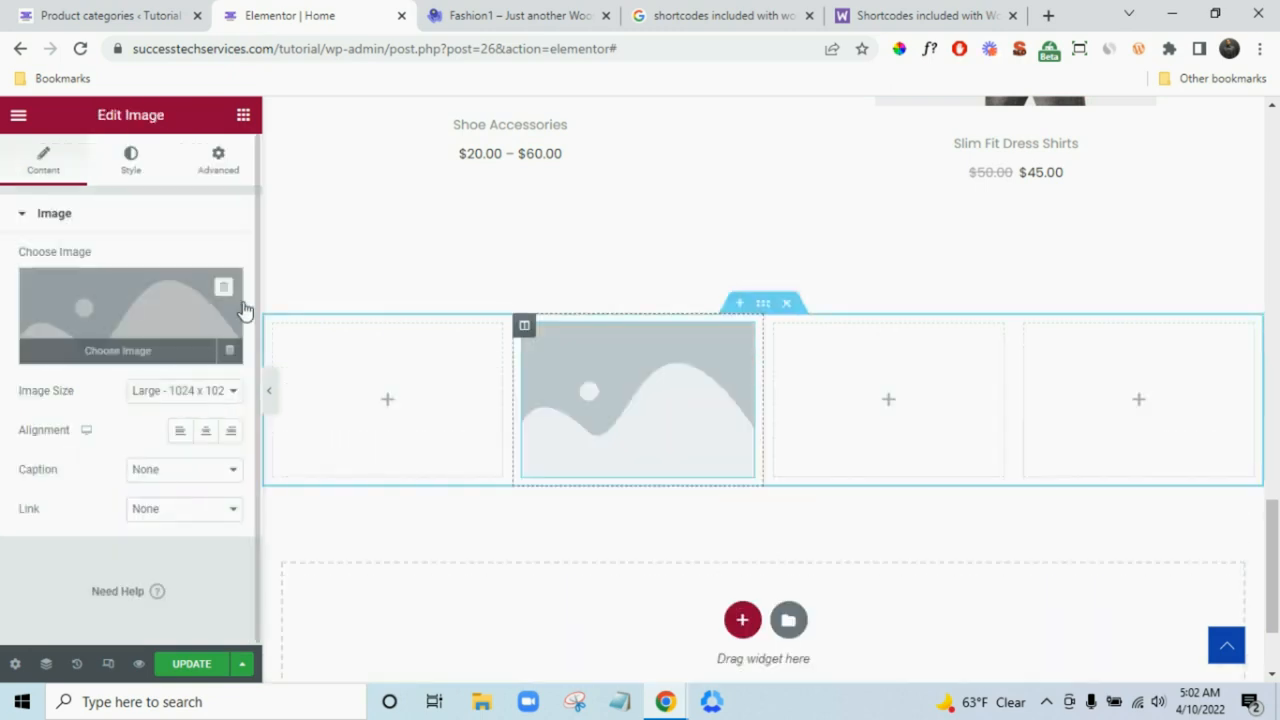
{"action": "left_click", "coordinate": [238, 306]}
{"action": "left_click", "coordinate": [266, 190]}
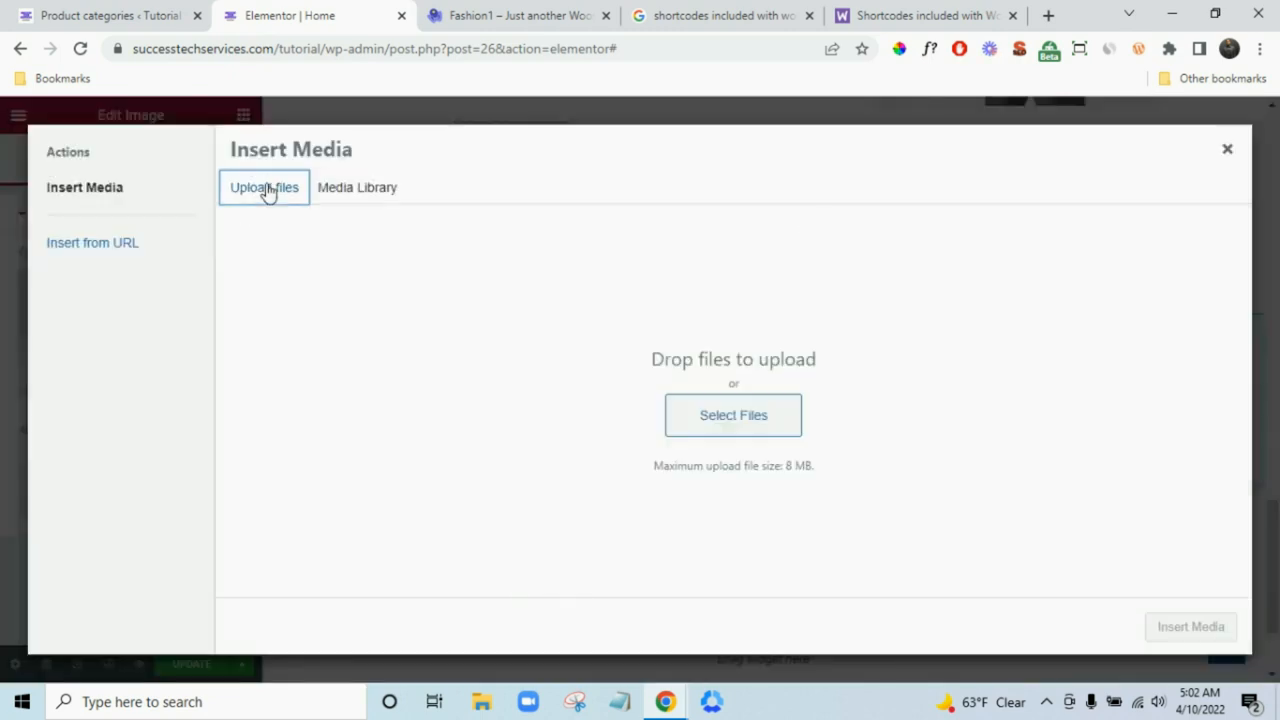
{"action": "left_click", "coordinate": [691, 411]}
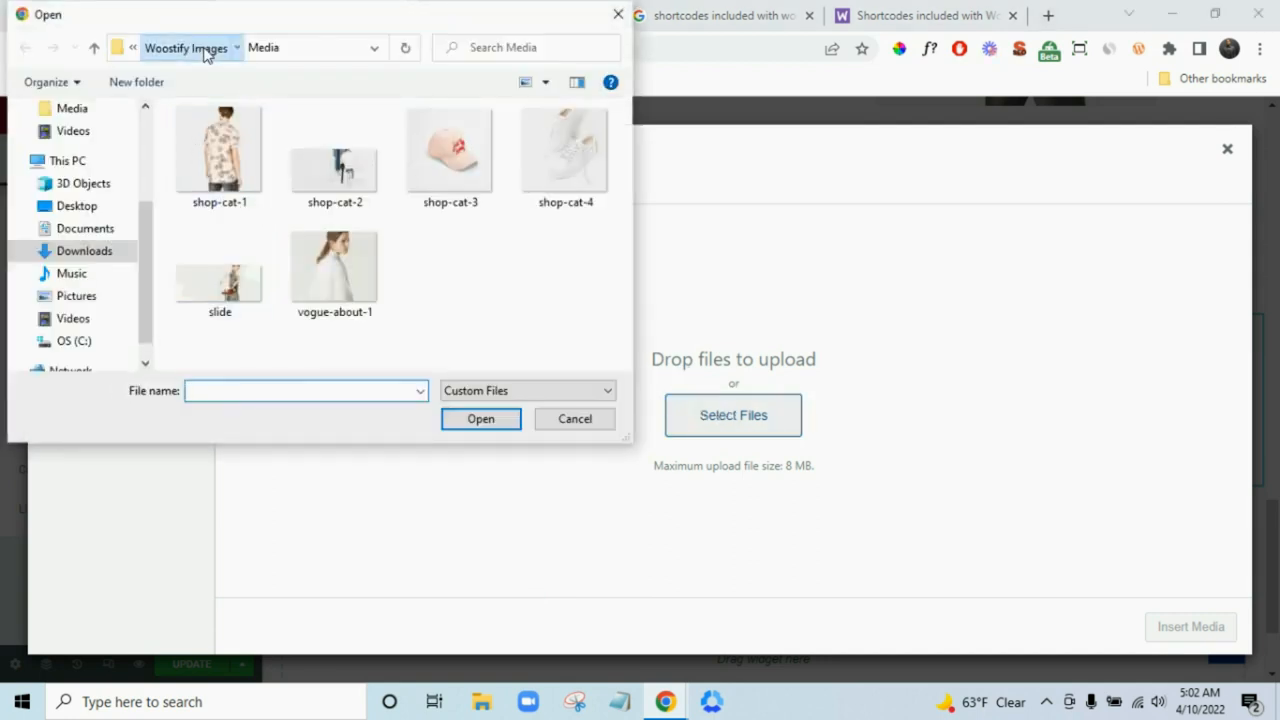
{"action": "left_click", "coordinate": [216, 48]}
{"action": "double_click", "coordinate": [266, 177]}
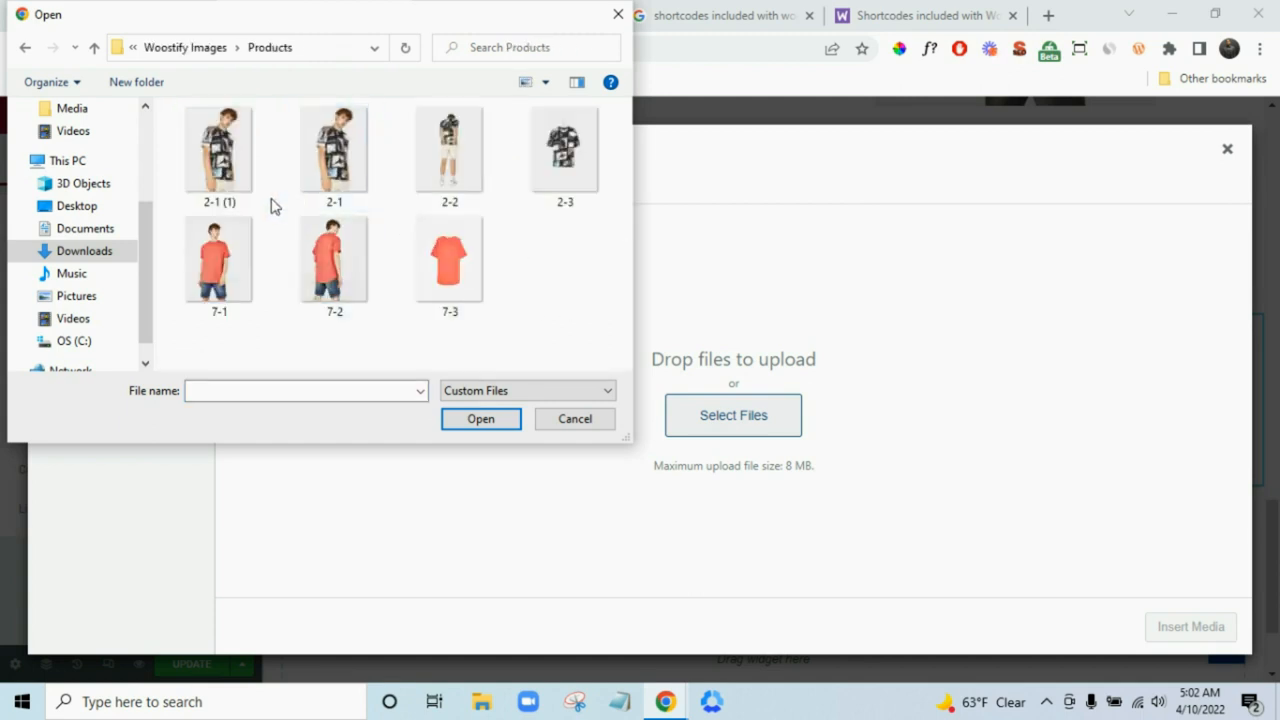
{"action": "left_click", "coordinate": [325, 190]}
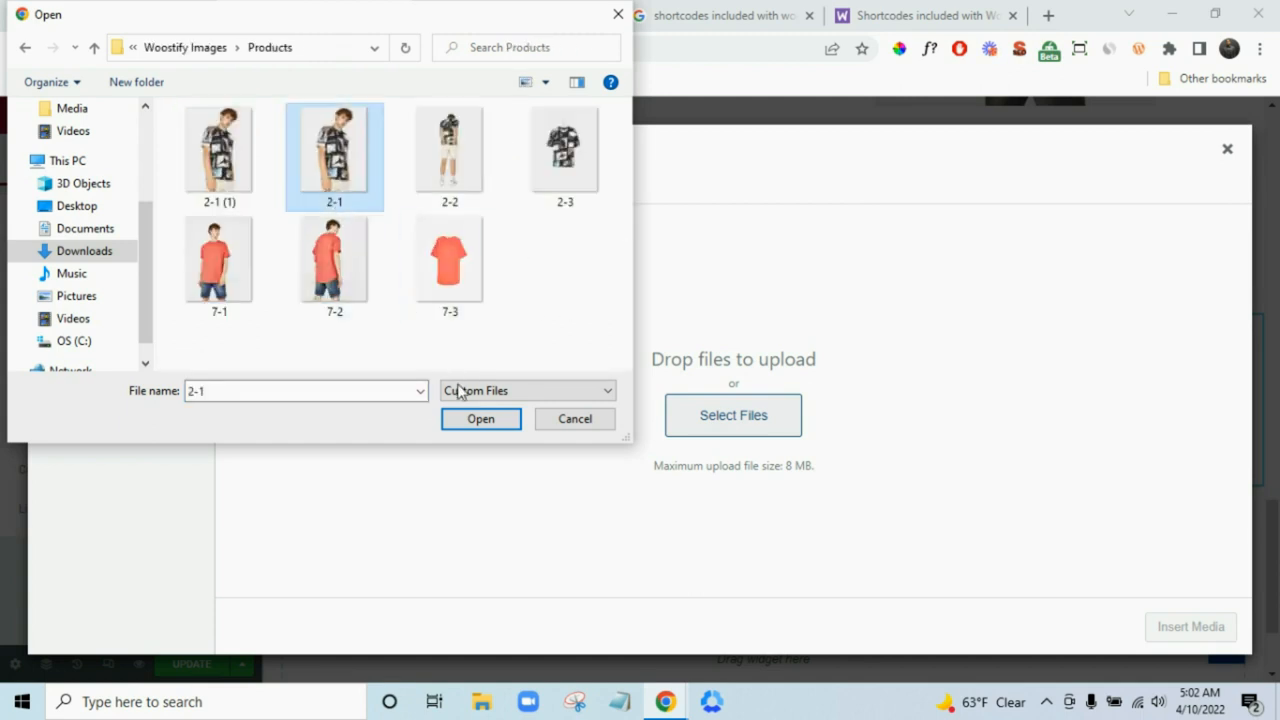
{"action": "left_click", "coordinate": [481, 419]}
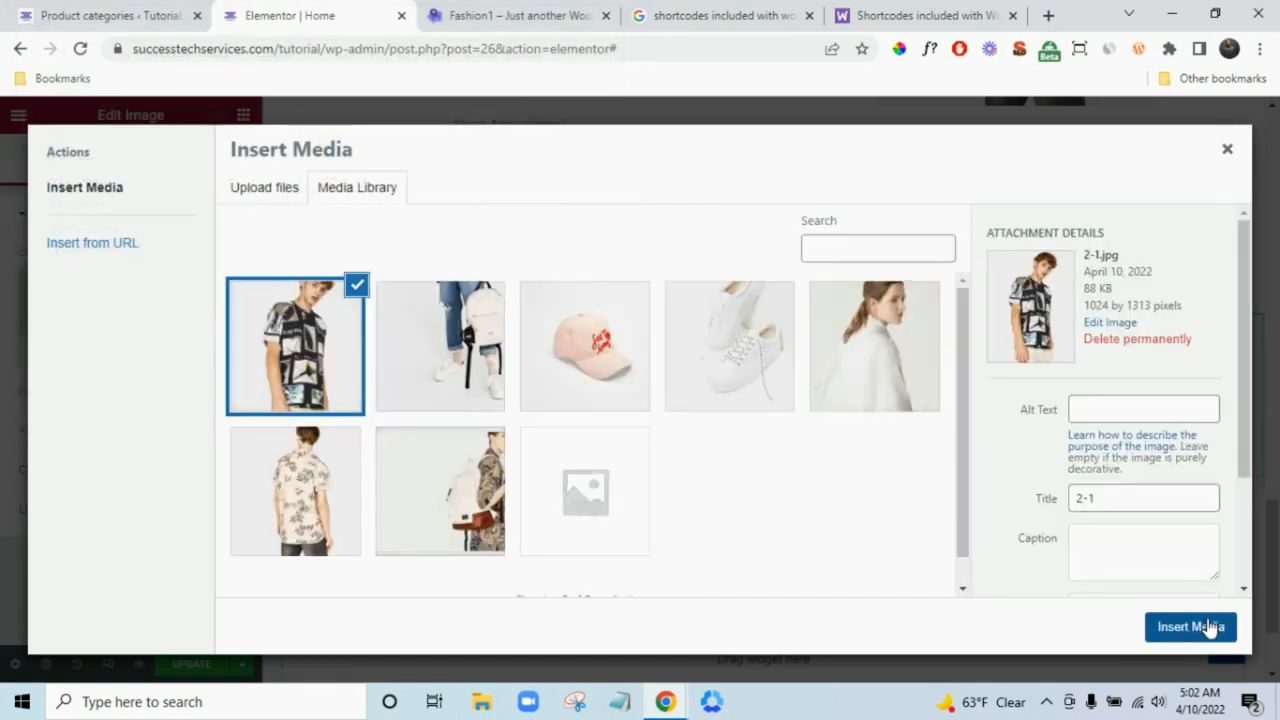
{"action": "left_click", "coordinate": [1190, 627]}
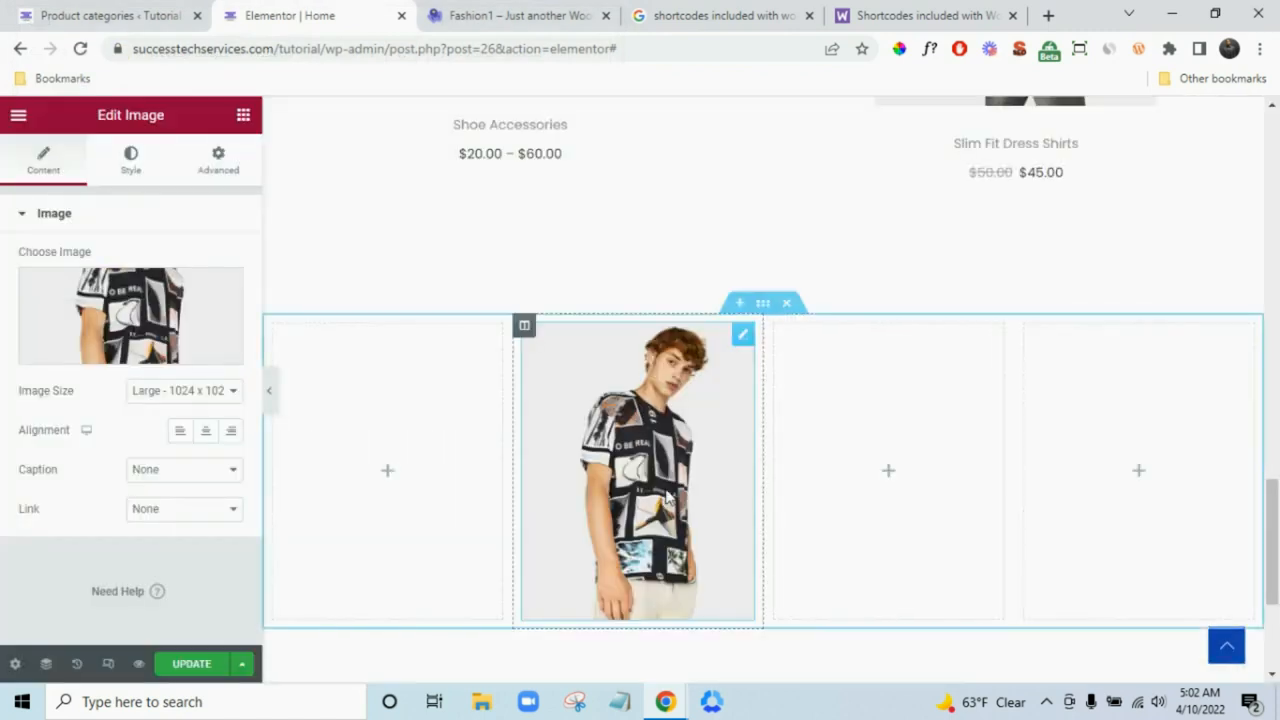
{"action": "left_click", "coordinate": [562, 12]}
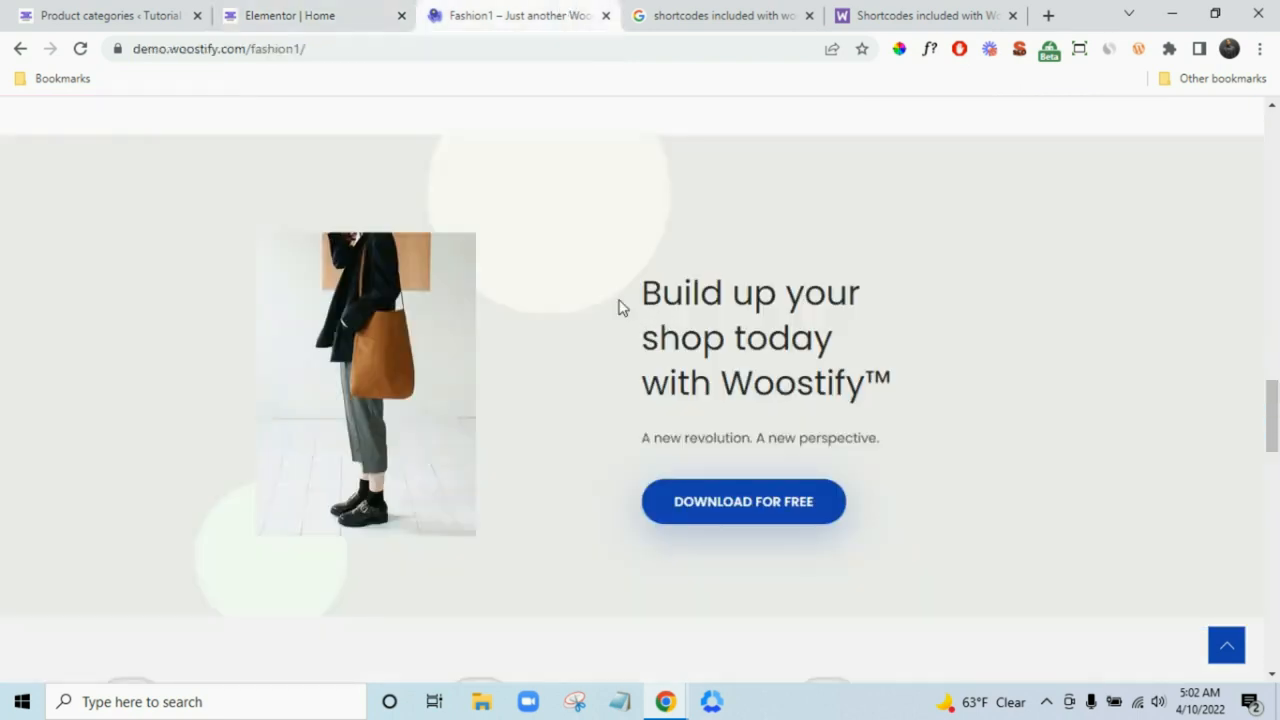
- Copy the demo's banner heading text 'Build up your shop today with Woostify™'
{"action": "left_click", "coordinate": [340, 12]}
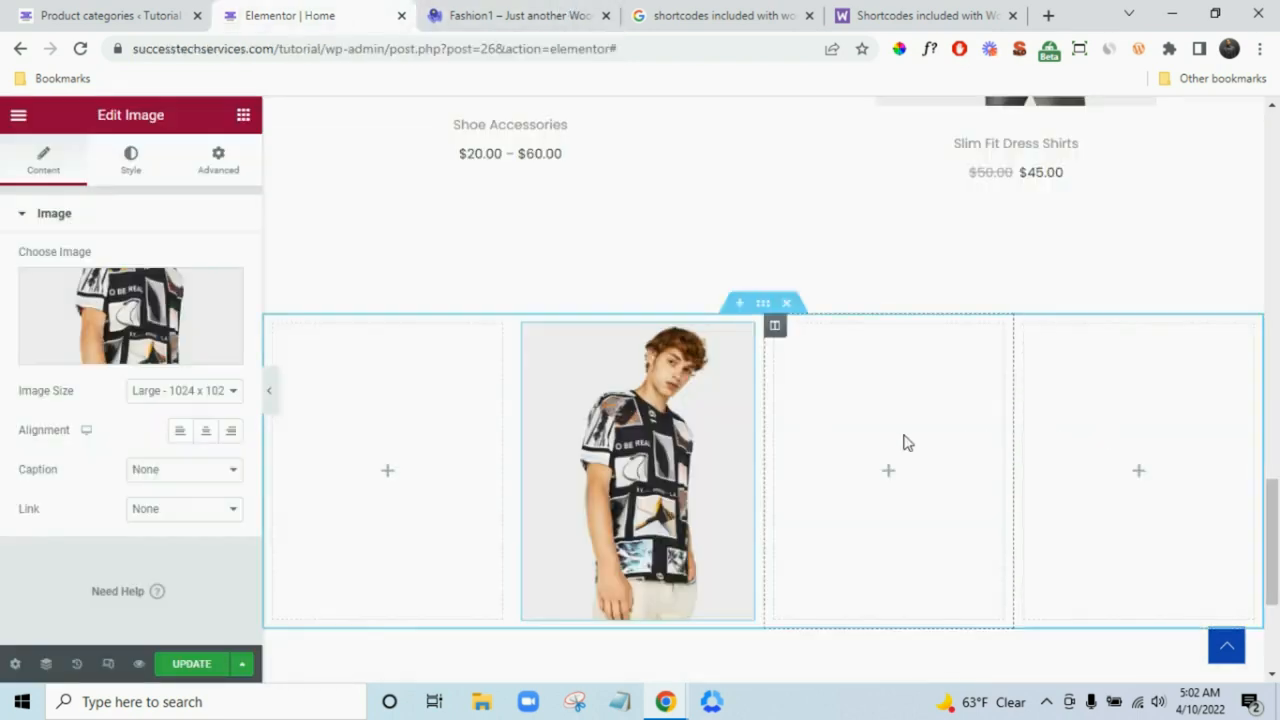
{"action": "left_click", "coordinate": [470, 10]}
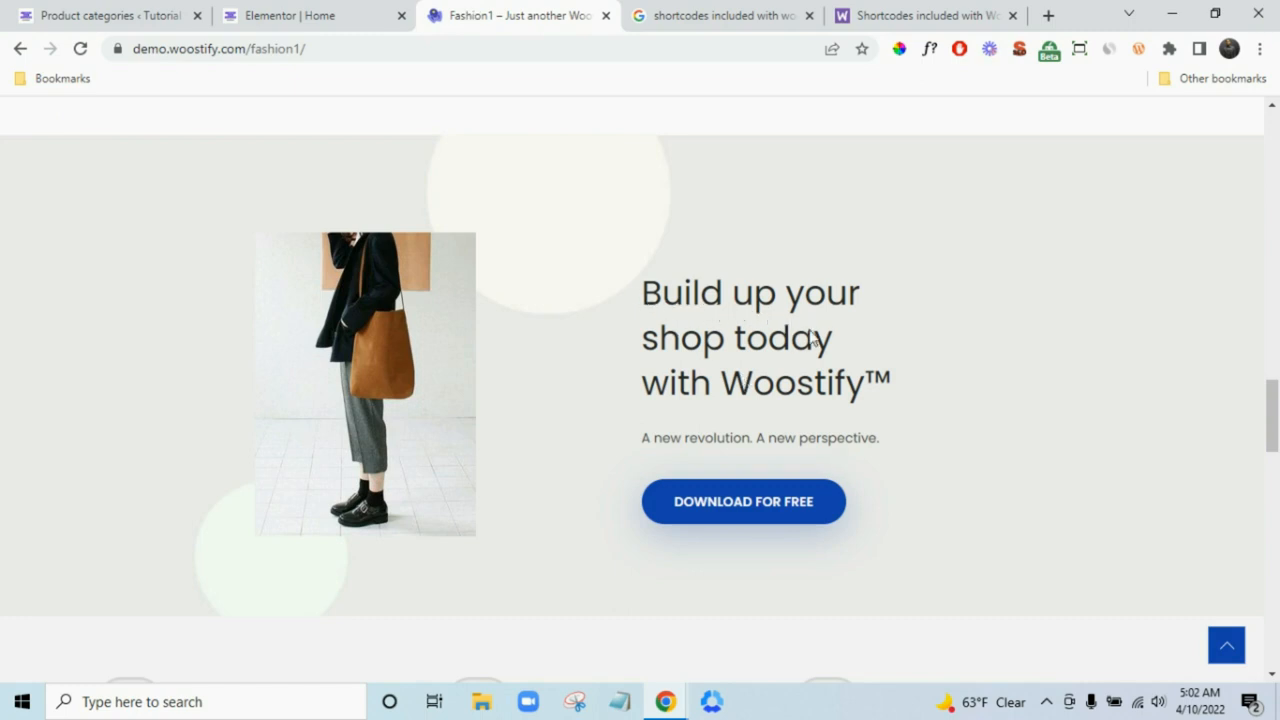
{"action": "left_click_drag", "start_coordinate": [631, 305], "coordinate": [910, 382]}
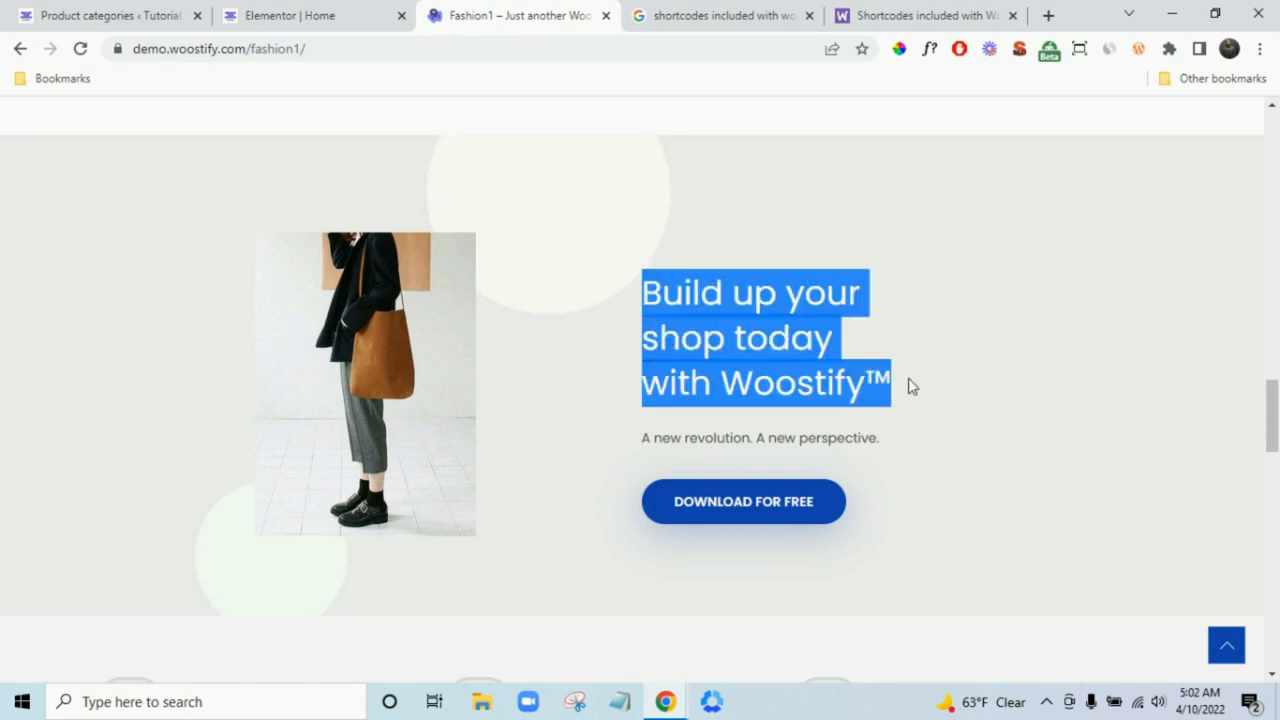
{"action": "right_click", "coordinate": [780, 375]}
{"action": "left_click", "coordinate": [800, 390]}
{"action": "left_click", "coordinate": [352, 12]}
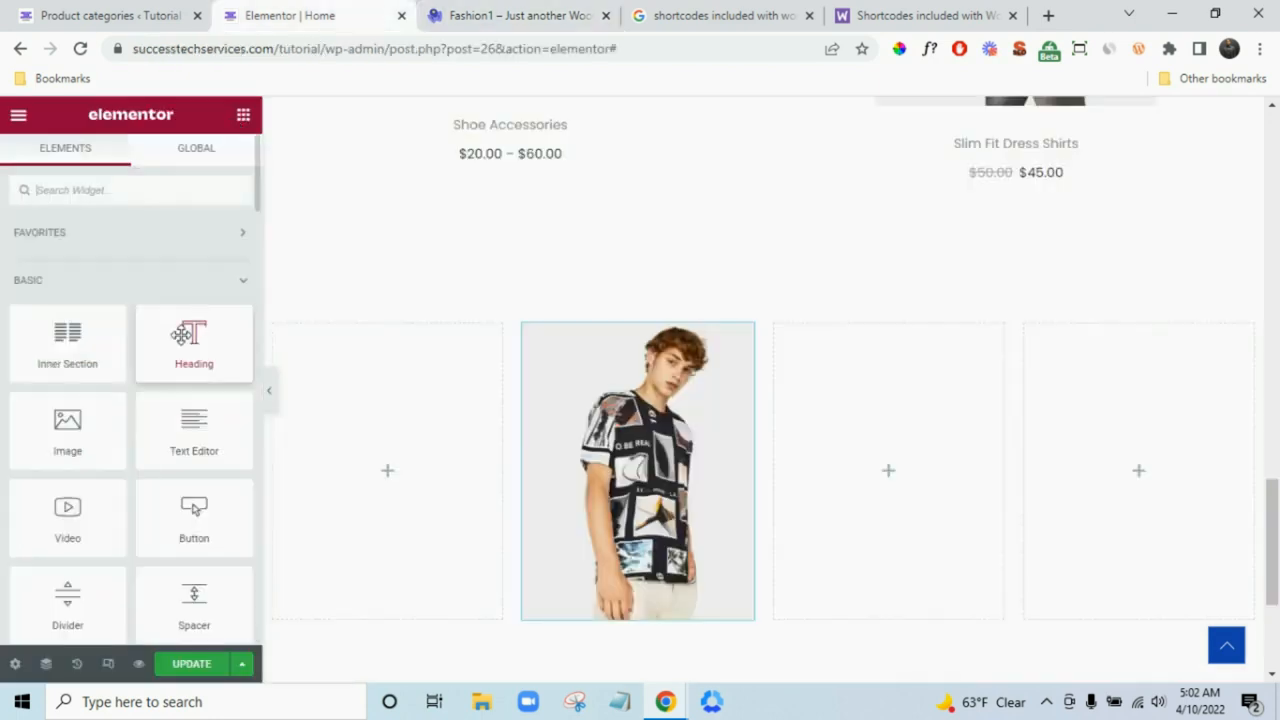
- Add a Heading widget to column three and paste the copied title into it
{"action": "left_click_drag", "start_coordinate": [190, 333], "coordinate": [796, 449]}
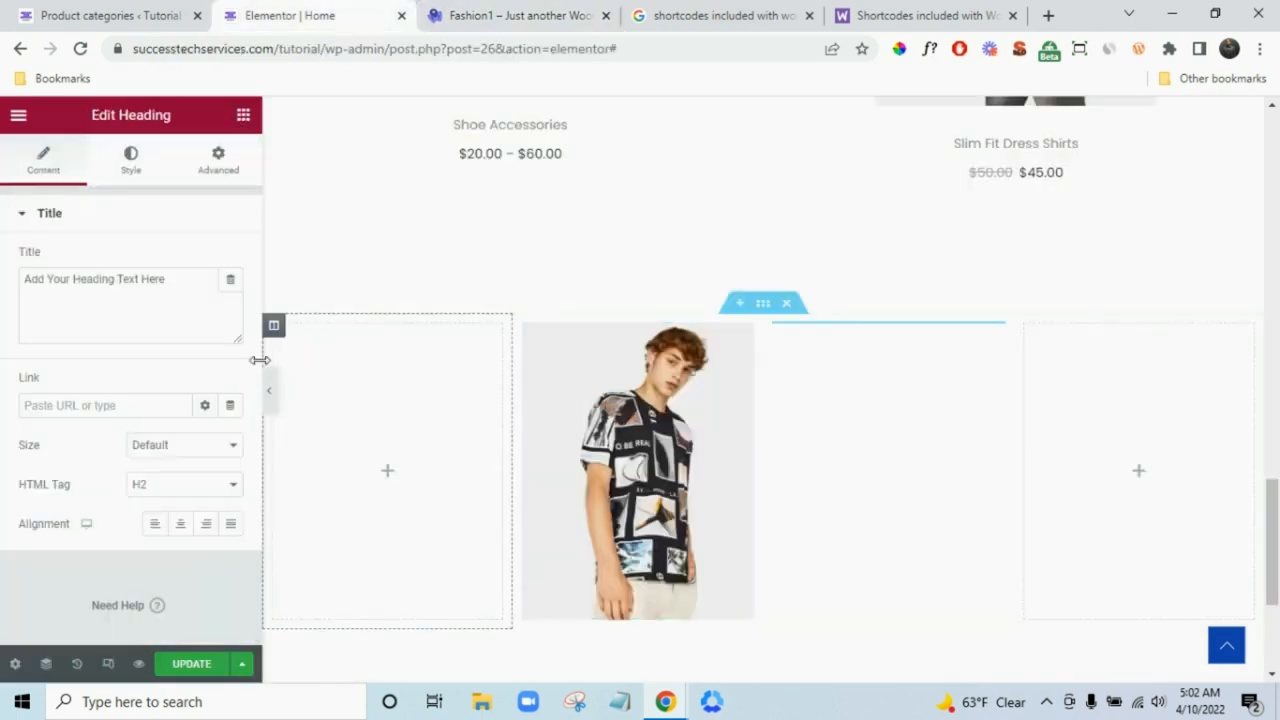
{"action": "triple_click", "coordinate": [166, 287]}
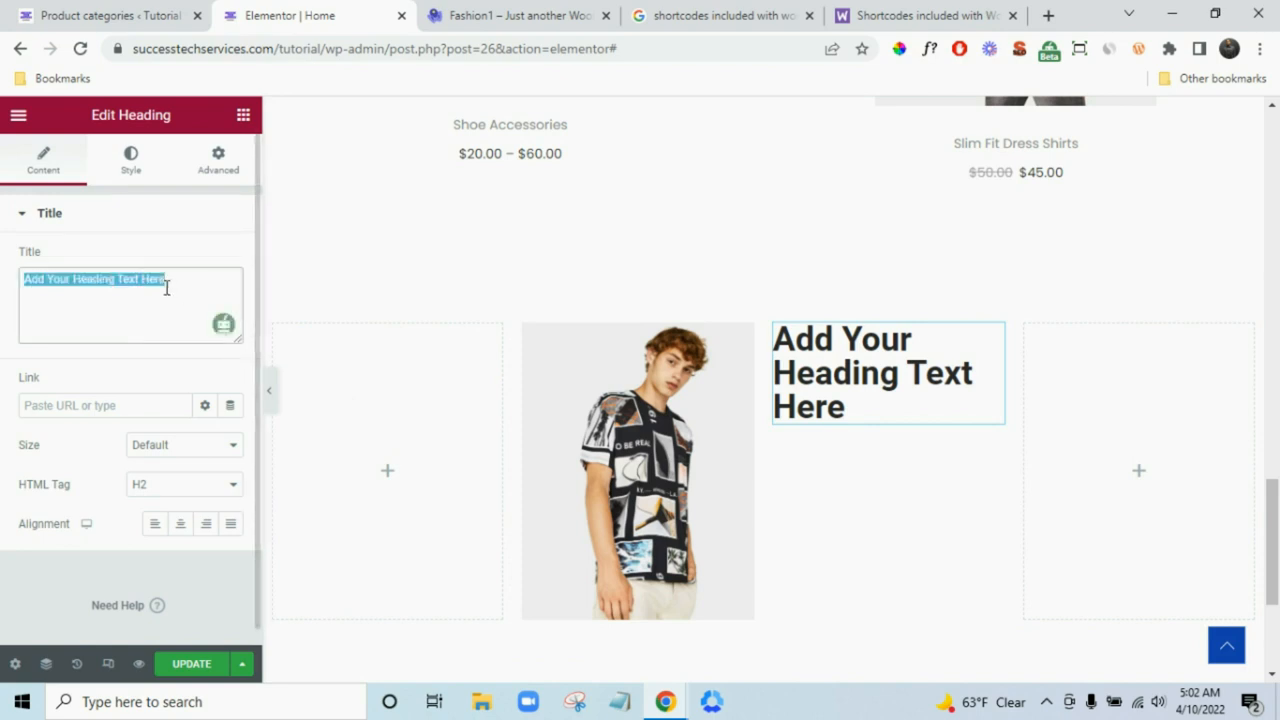
{"action": "key", "text": "ctrl+v"}
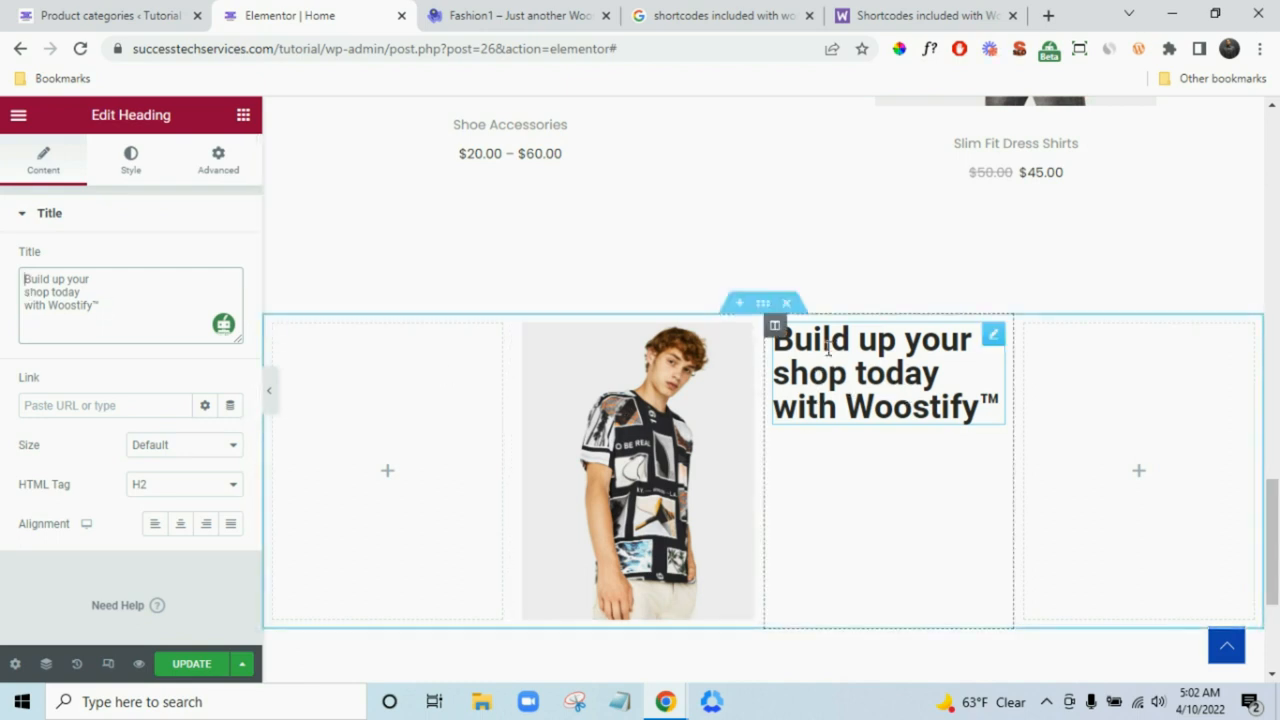
{"action": "scroll", "coordinate": [852, 392], "scroll_direction": "up", "scroll_amount": 5}
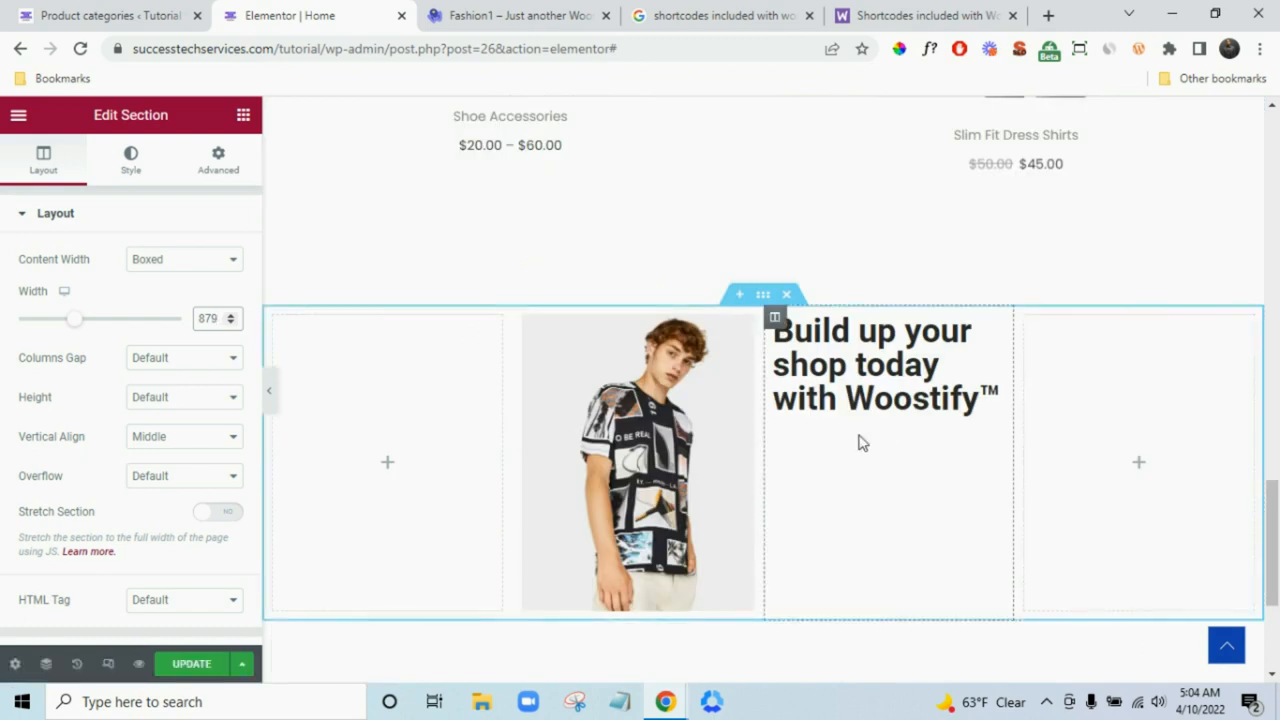
{"action": "scroll", "coordinate": [874, 426], "scroll_direction": "down", "scroll_amount": 1}
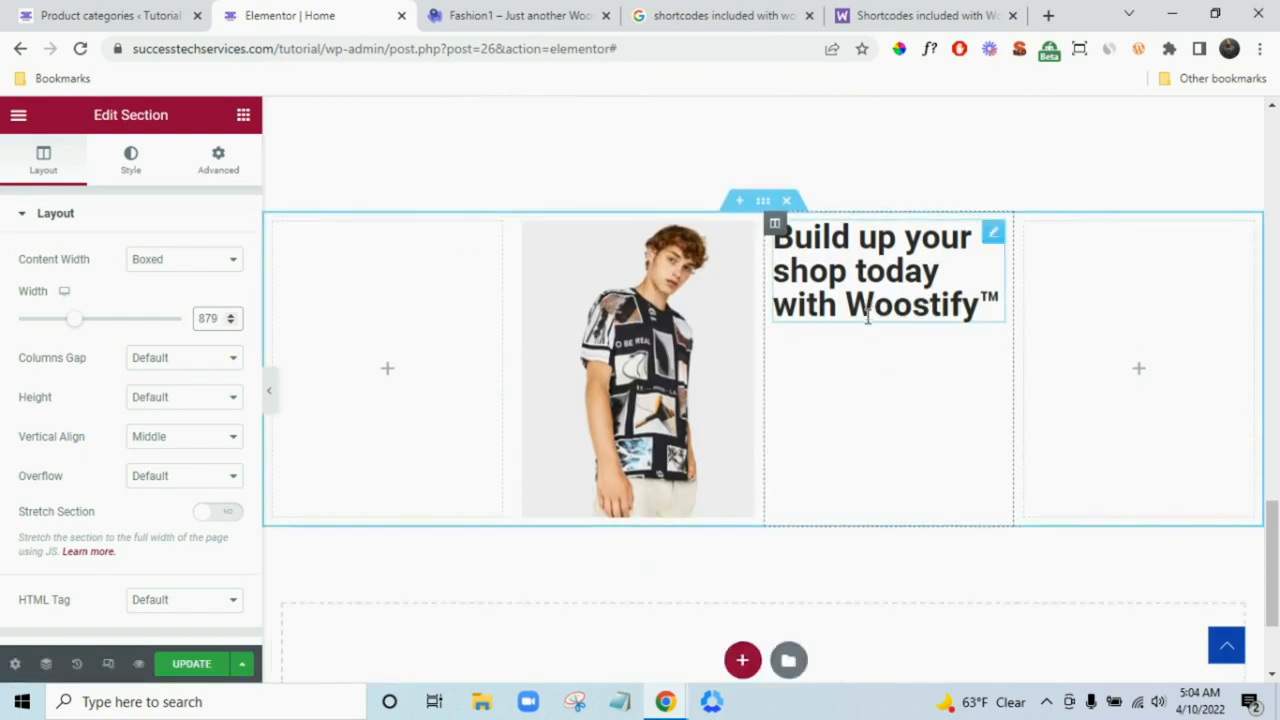
{"action": "left_click", "coordinate": [508, 14]}
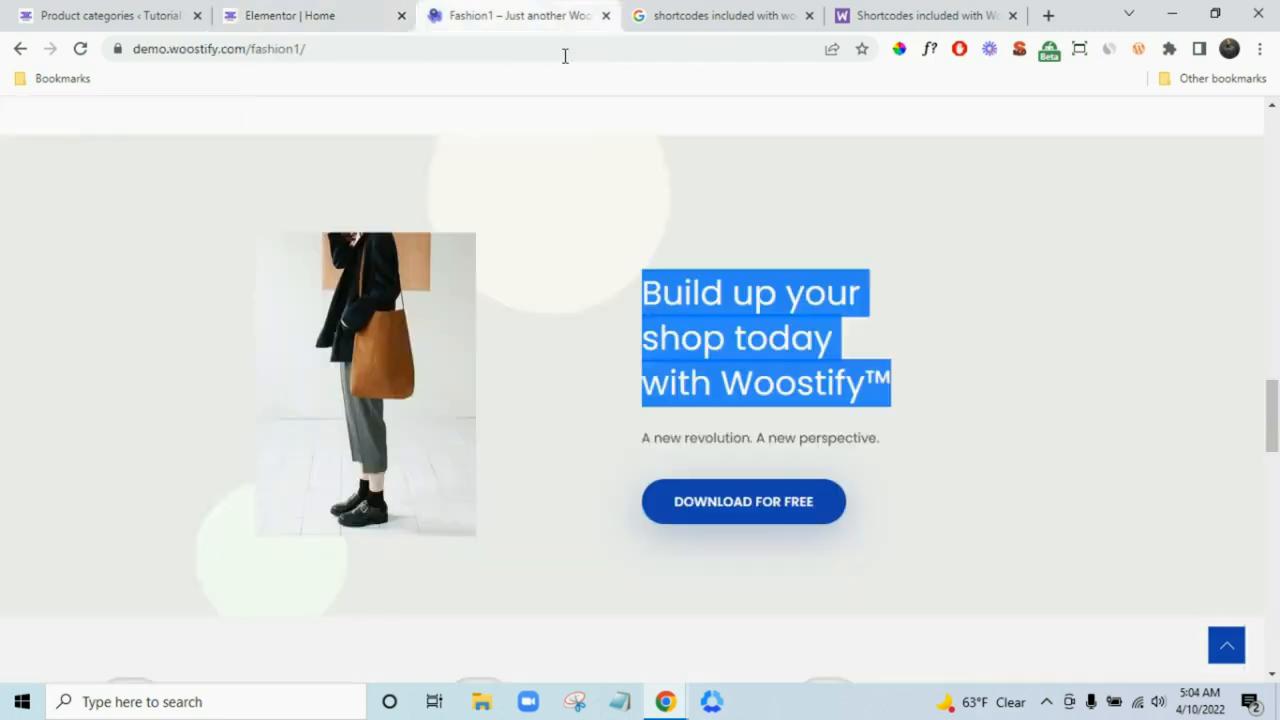
{"action": "left_click", "coordinate": [330, 12]}
{"action": "left_click", "coordinate": [243, 117]}
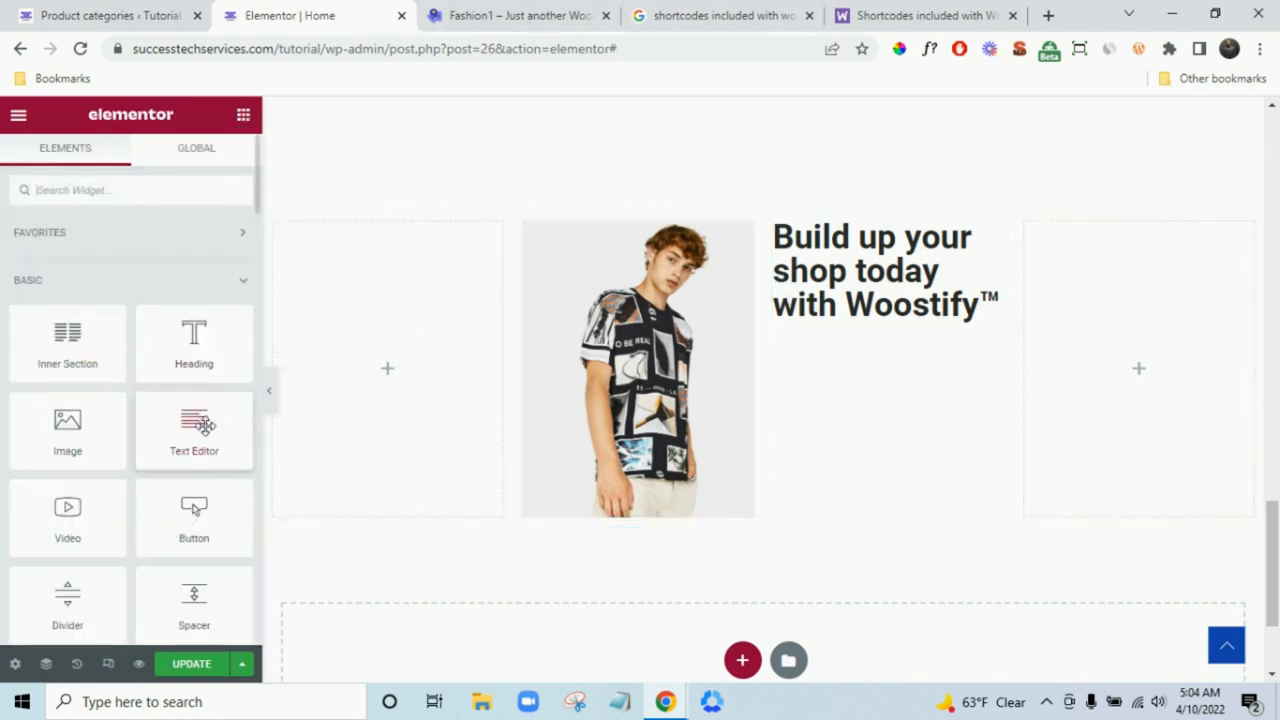
- Add a Text Editor widget under the heading with the demo's subtext 'A new revolution. A new perspective.'
{"action": "left_click_drag", "start_coordinate": [183, 445], "coordinate": [270, 385]}
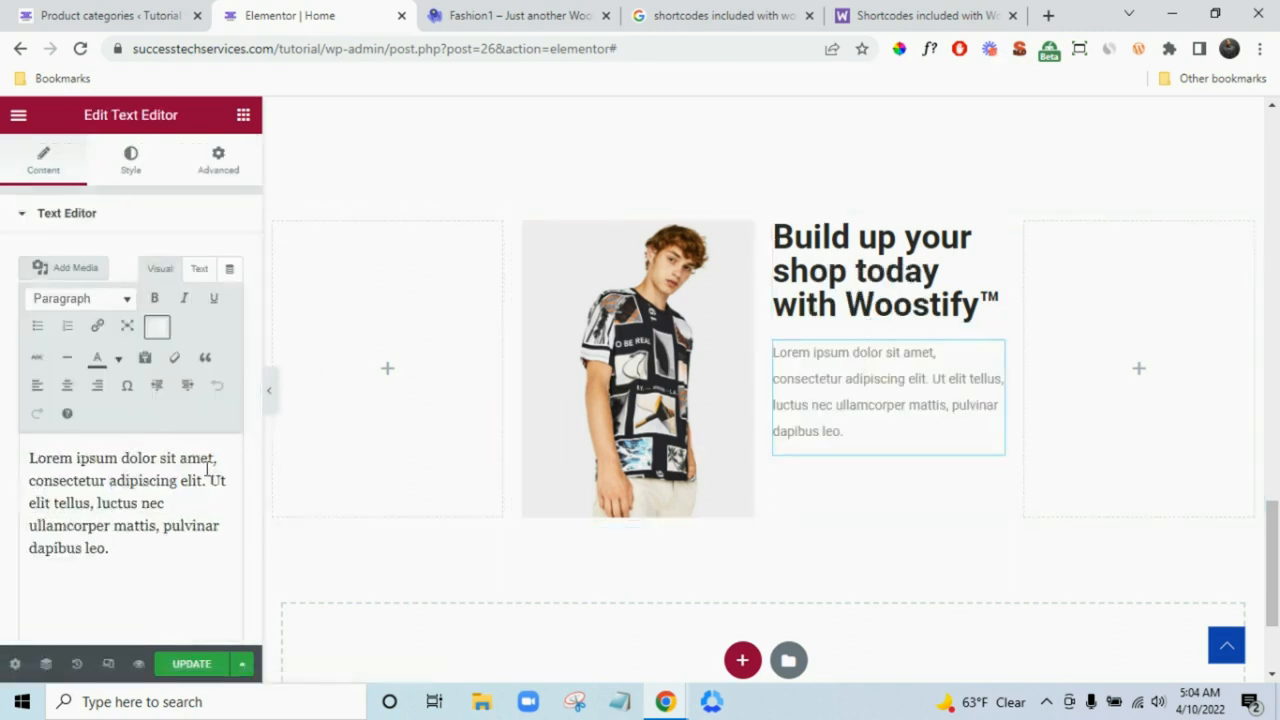
{"action": "left_click", "coordinate": [138, 502]}
{"action": "key", "text": "ctrl+a"}
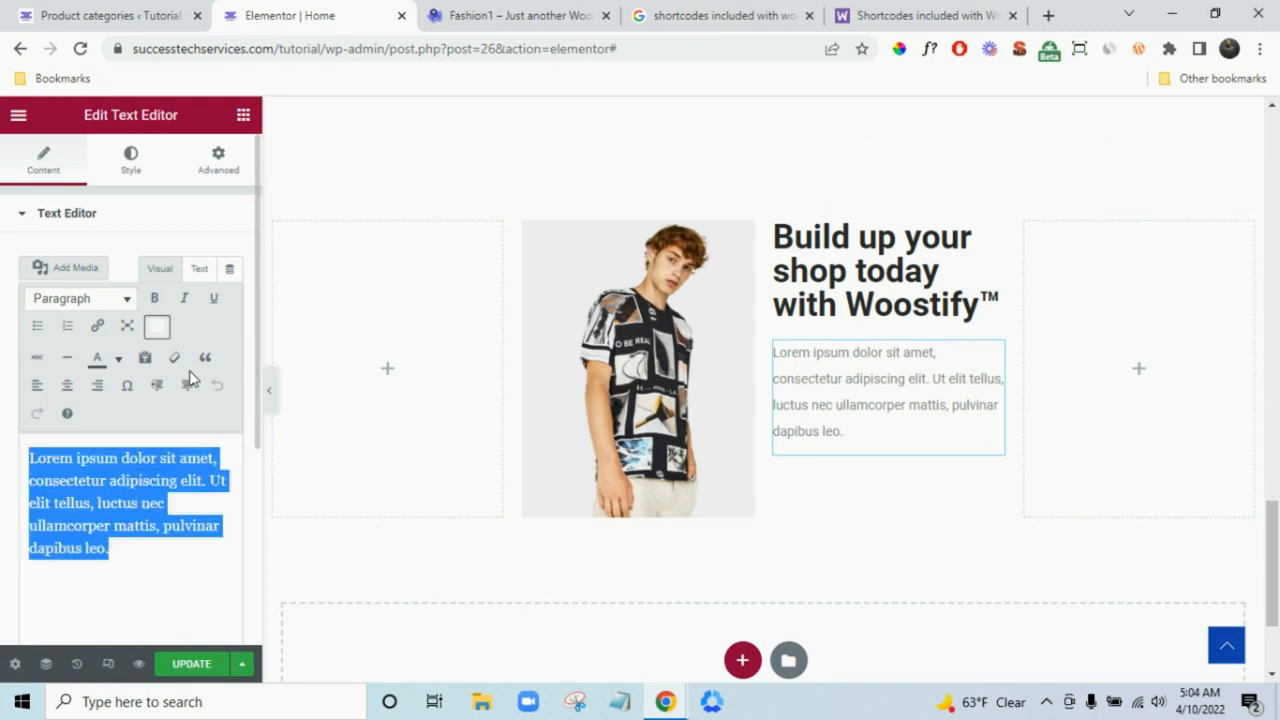
{"action": "left_click", "coordinate": [505, 14]}
{"action": "triple_click", "coordinate": [779, 441]}
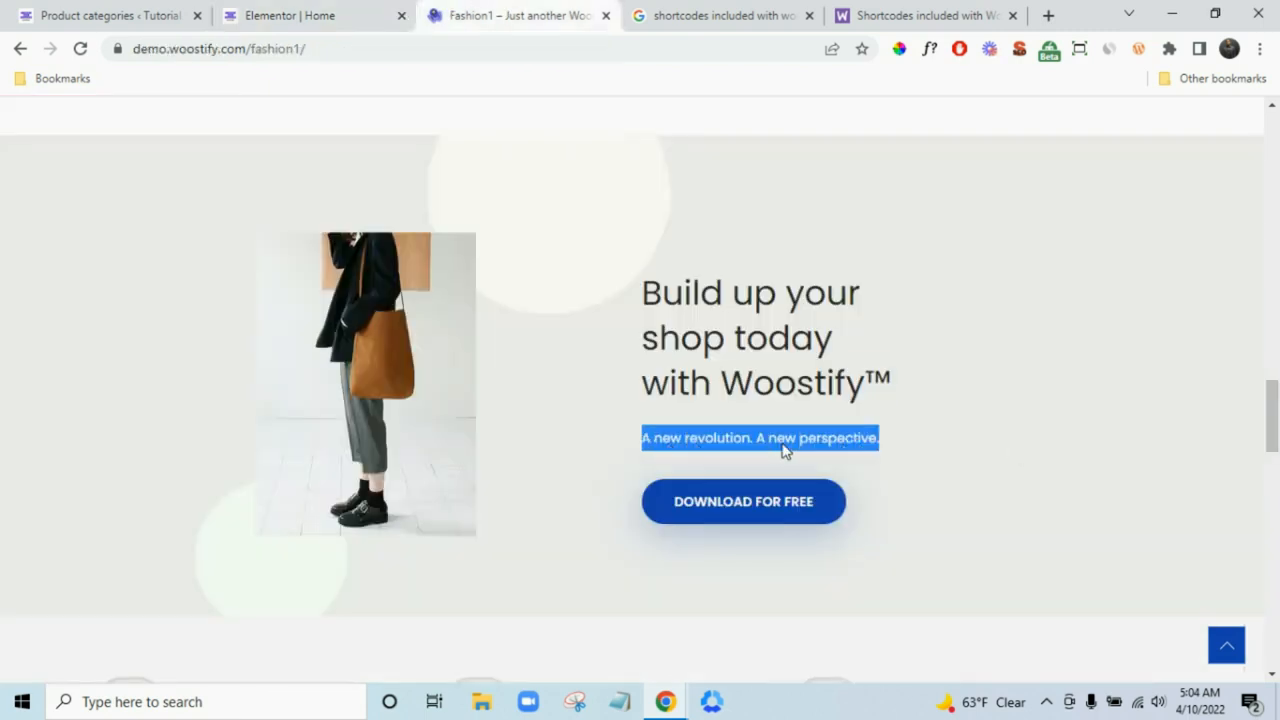
{"action": "right_click", "coordinate": [783, 444]}
{"action": "left_click", "coordinate": [815, 457]}
{"action": "left_click", "coordinate": [330, 16]}
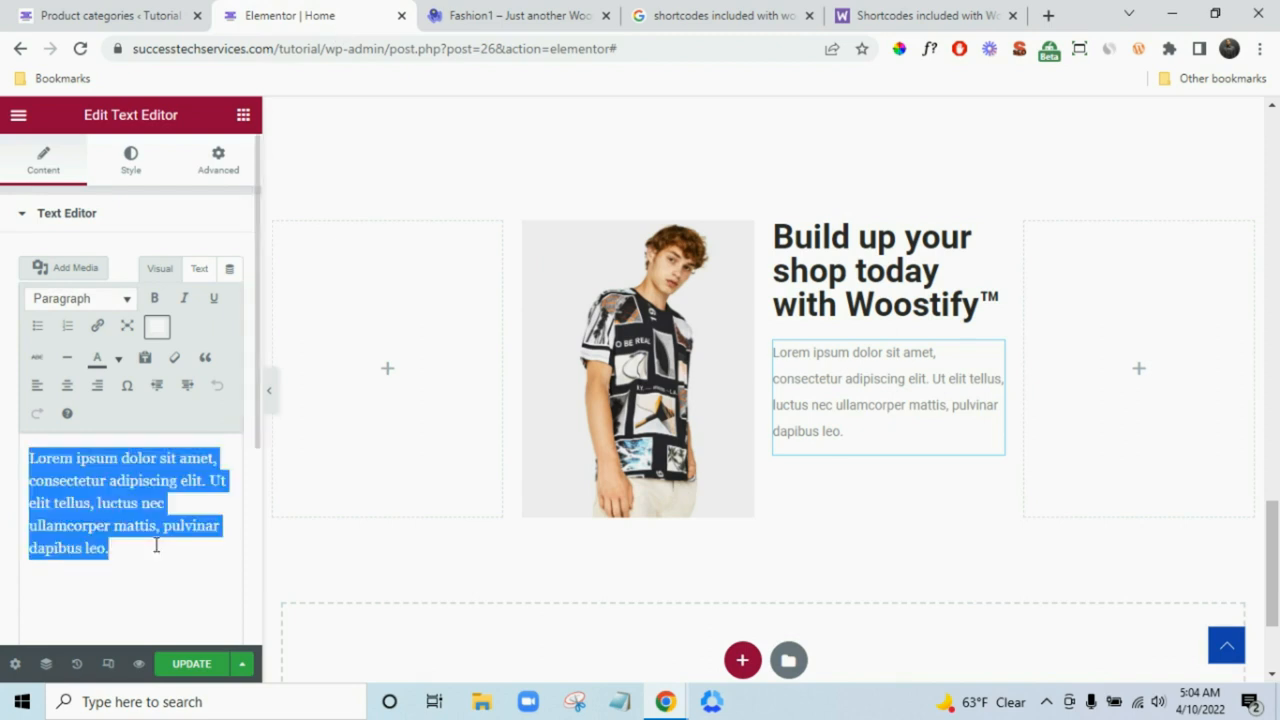
{"action": "key", "text": "ctrl+v"}
{"action": "key", "text": "BackSpace"}
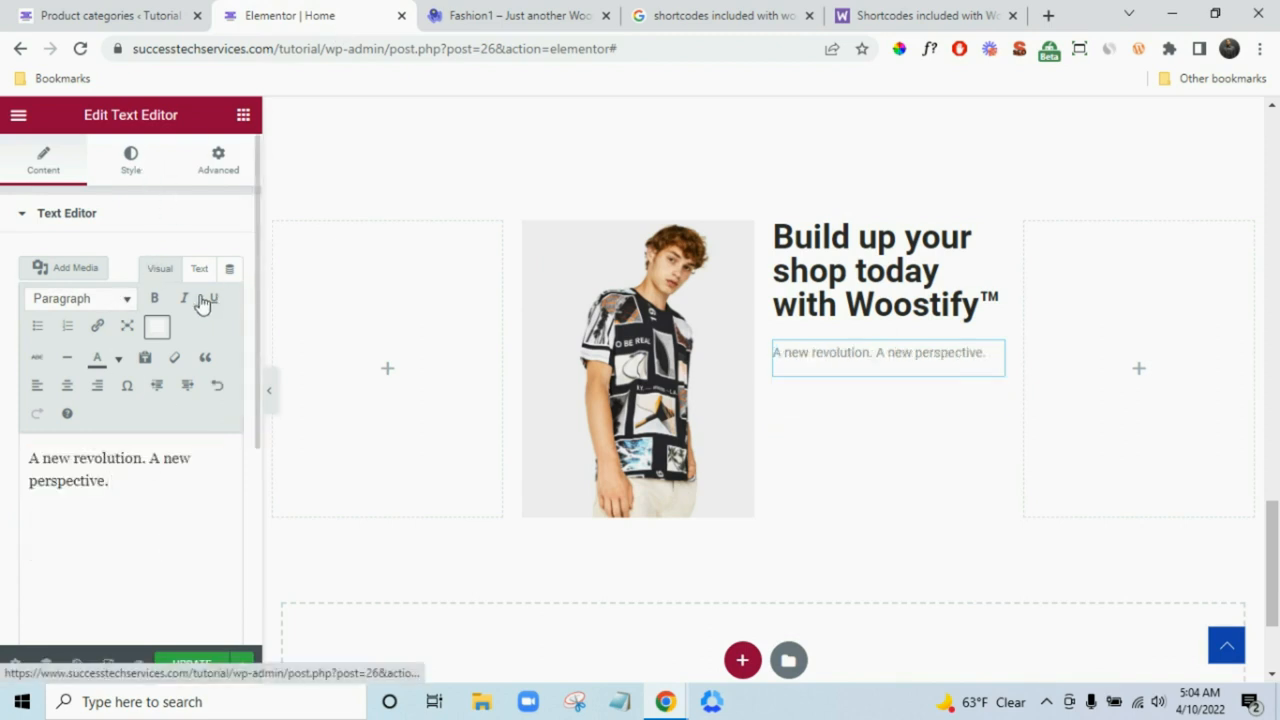
- Style the subtext in Poppins with black #020101 text colour
{"action": "left_click", "coordinate": [203, 341]}
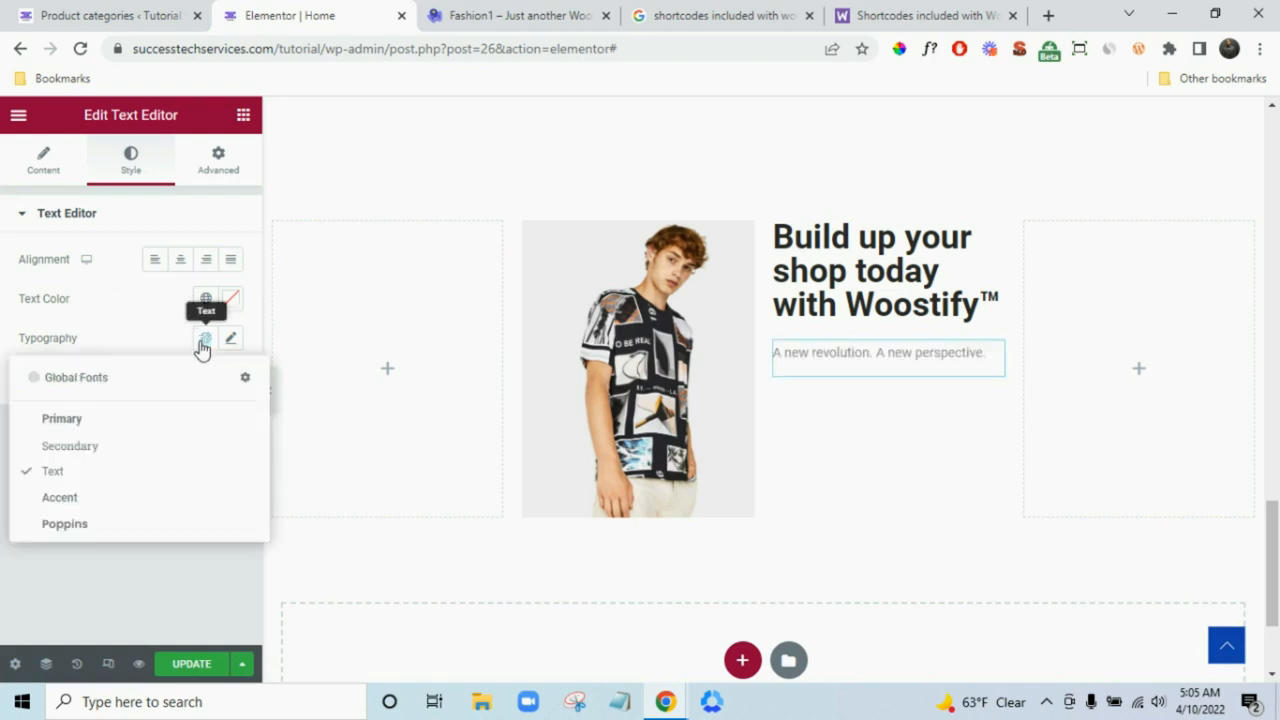
{"action": "left_click", "coordinate": [66, 524]}
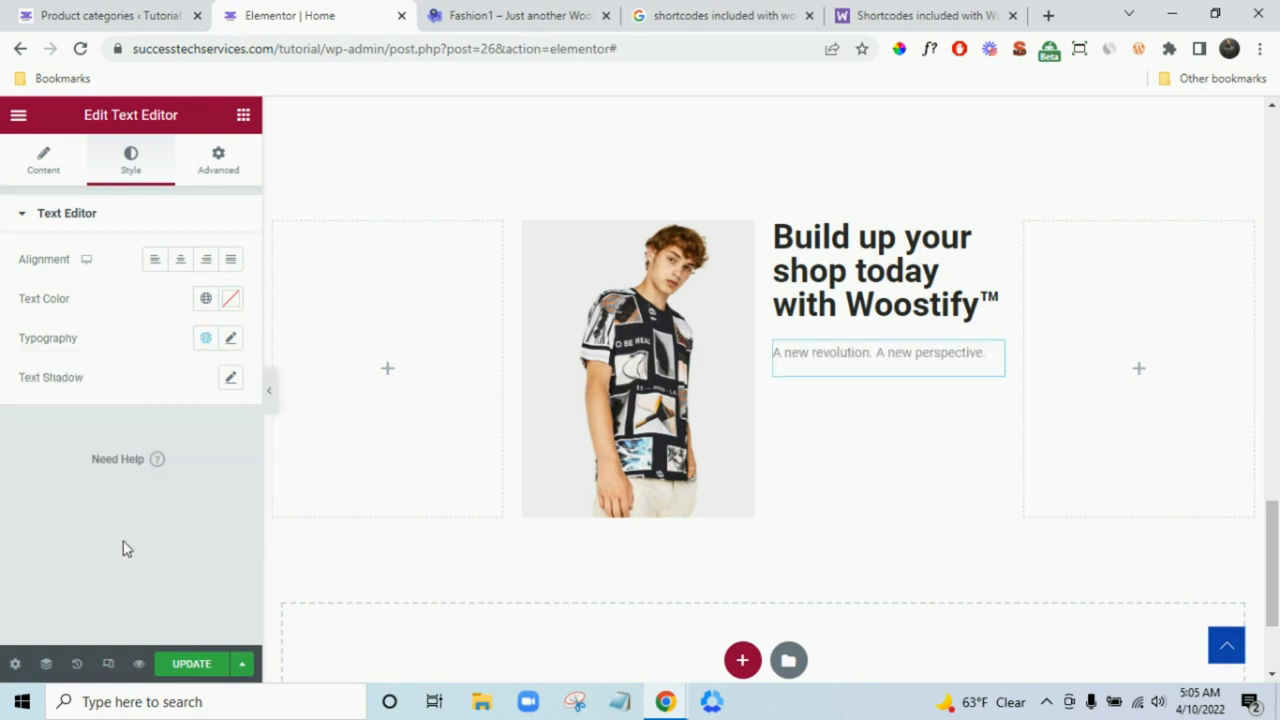
{"action": "left_click", "coordinate": [205, 340]}
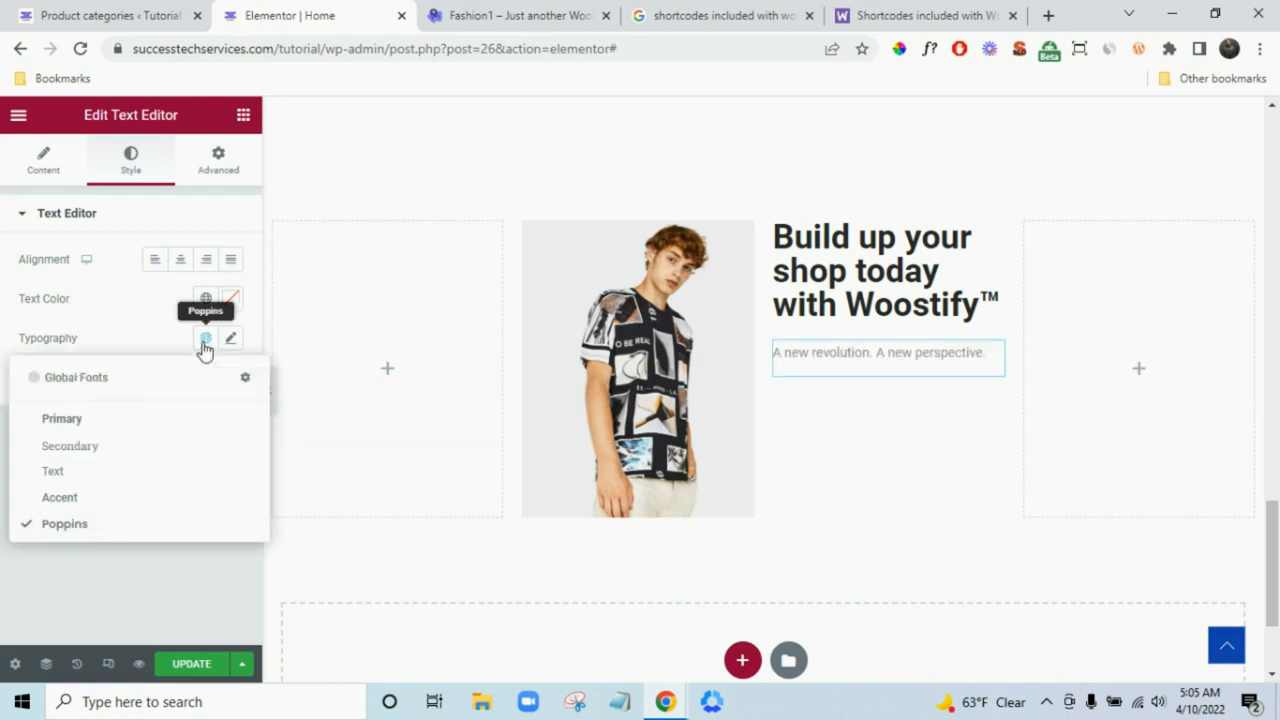
{"action": "left_click", "coordinate": [229, 342]}
{"action": "left_click", "coordinate": [486, 15]}
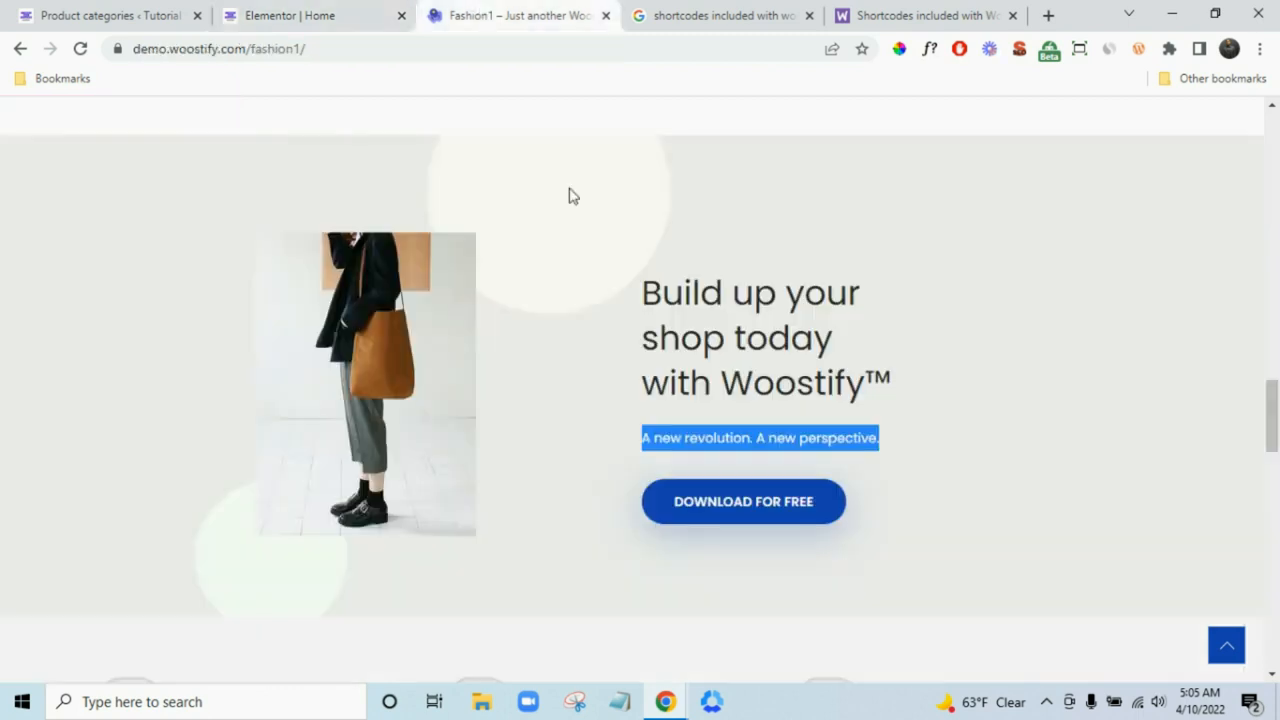
{"action": "left_click", "coordinate": [772, 425]}
{"action": "left_click", "coordinate": [334, 14]}
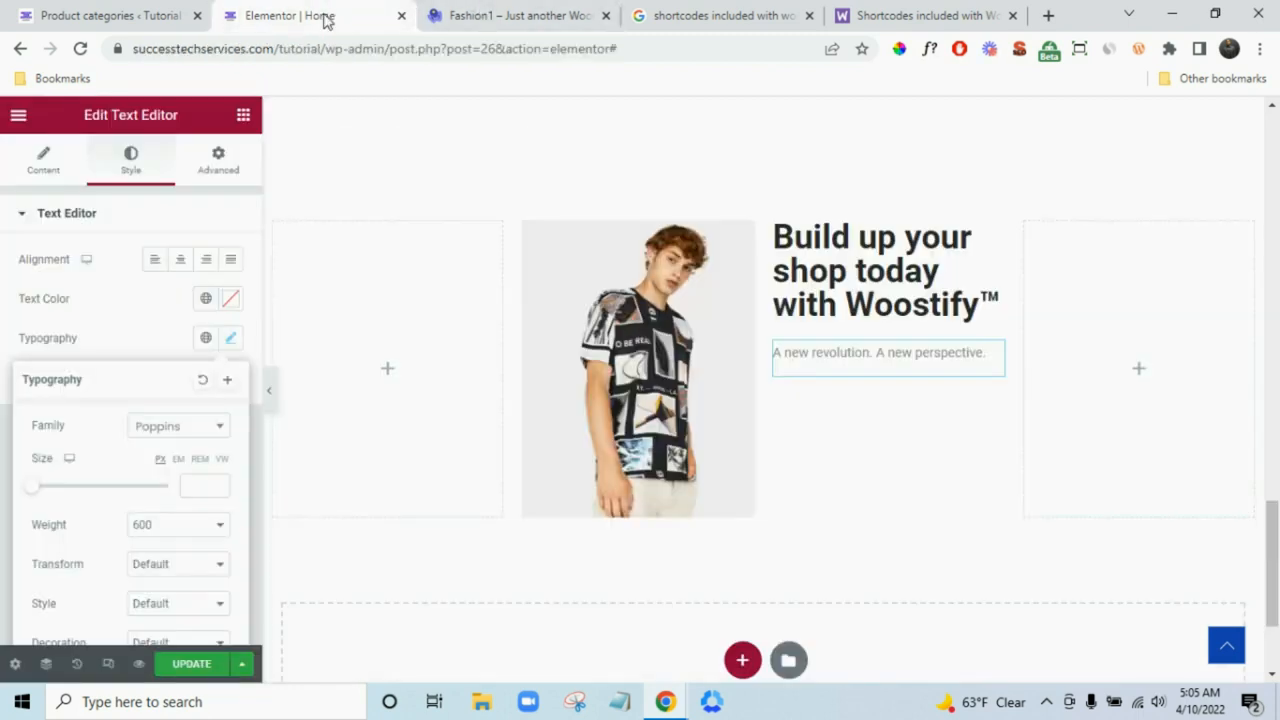
{"action": "left_click", "coordinate": [231, 299]}
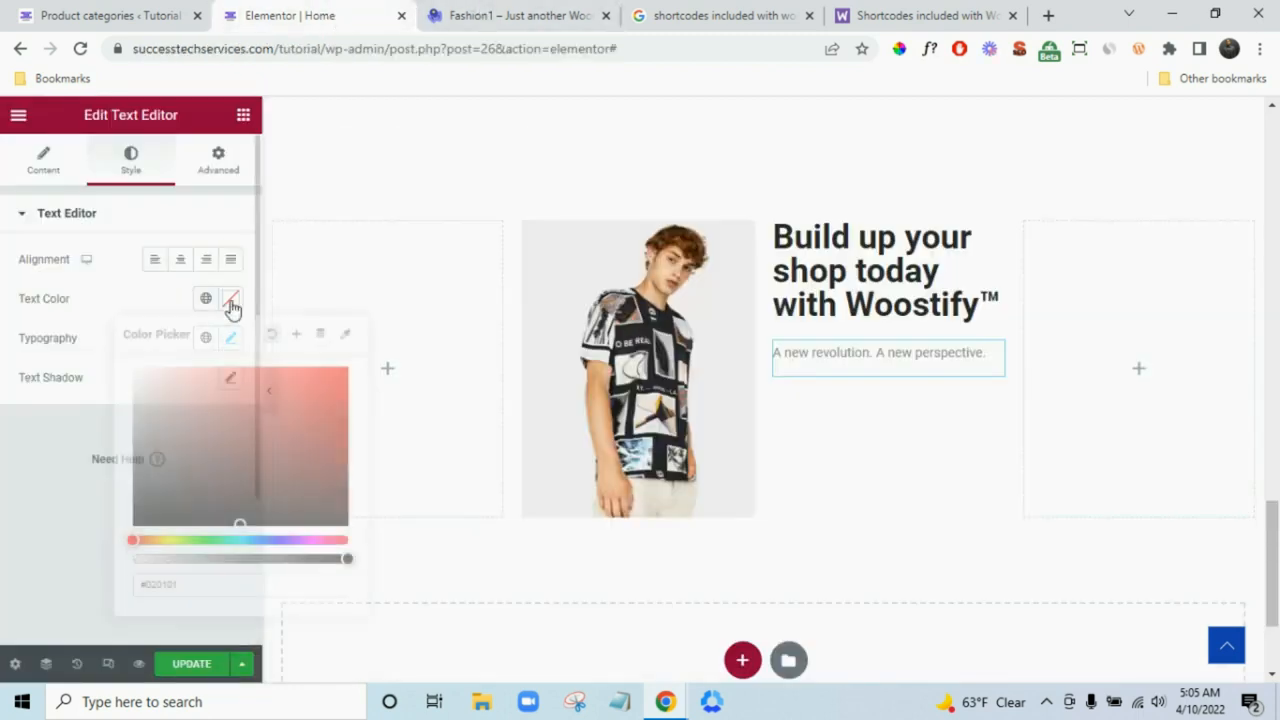
{"action": "left_click", "coordinate": [235, 519]}
{"action": "left_click", "coordinate": [14, 540]}
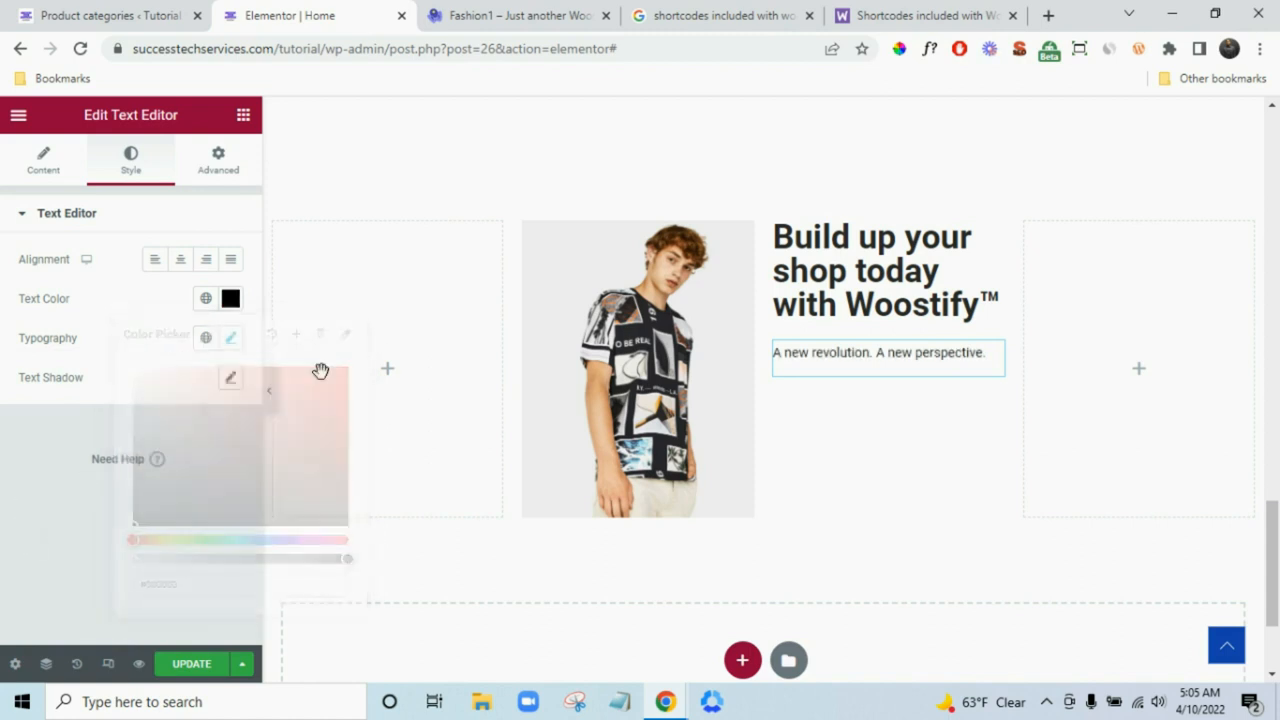
- Switch the banner heading's typography to the Poppins font
{"action": "left_click", "coordinate": [853, 260]}
{"action": "left_click", "coordinate": [131, 158]}
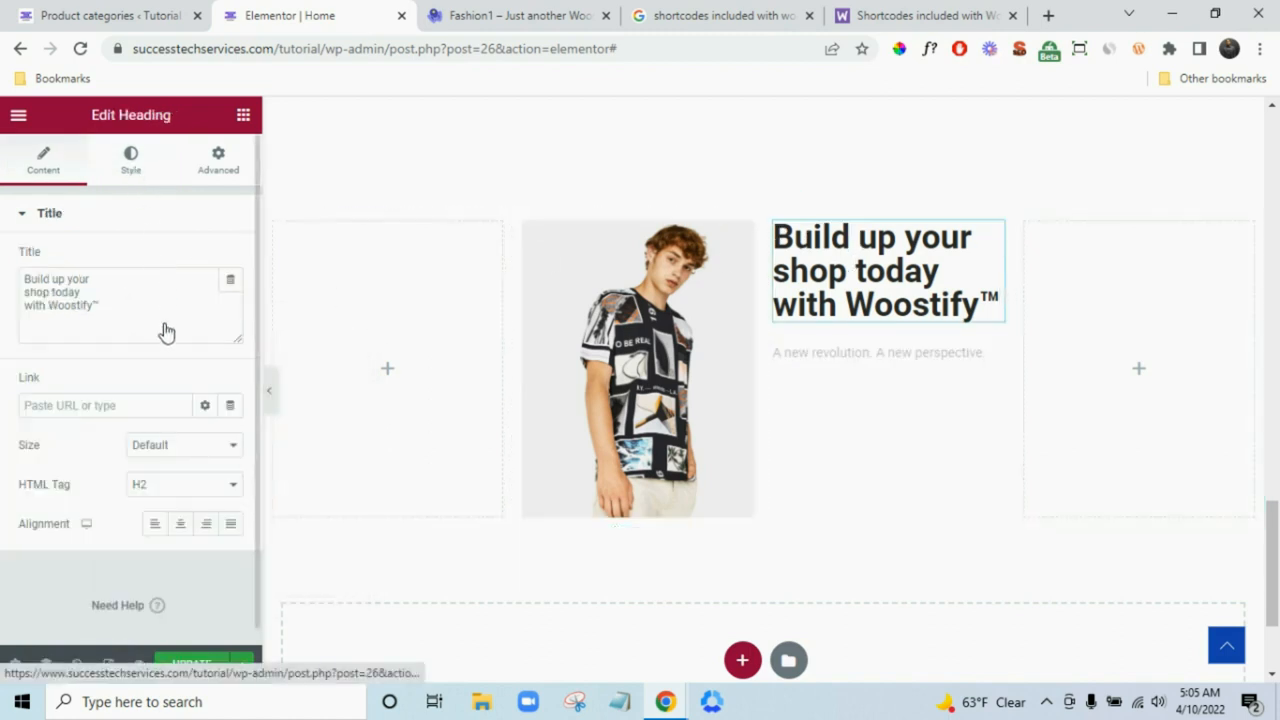
{"action": "left_click", "coordinate": [205, 299]}
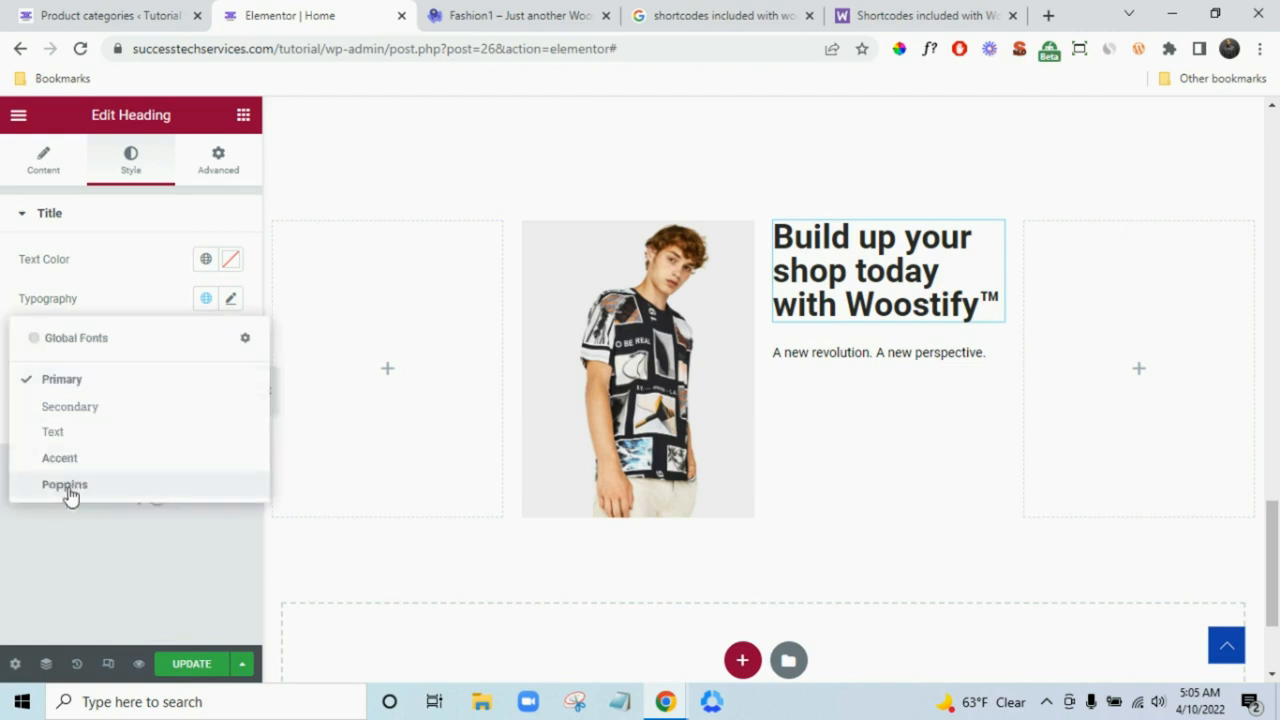
{"action": "left_click", "coordinate": [66, 486]}
{"action": "left_click", "coordinate": [557, 8]}
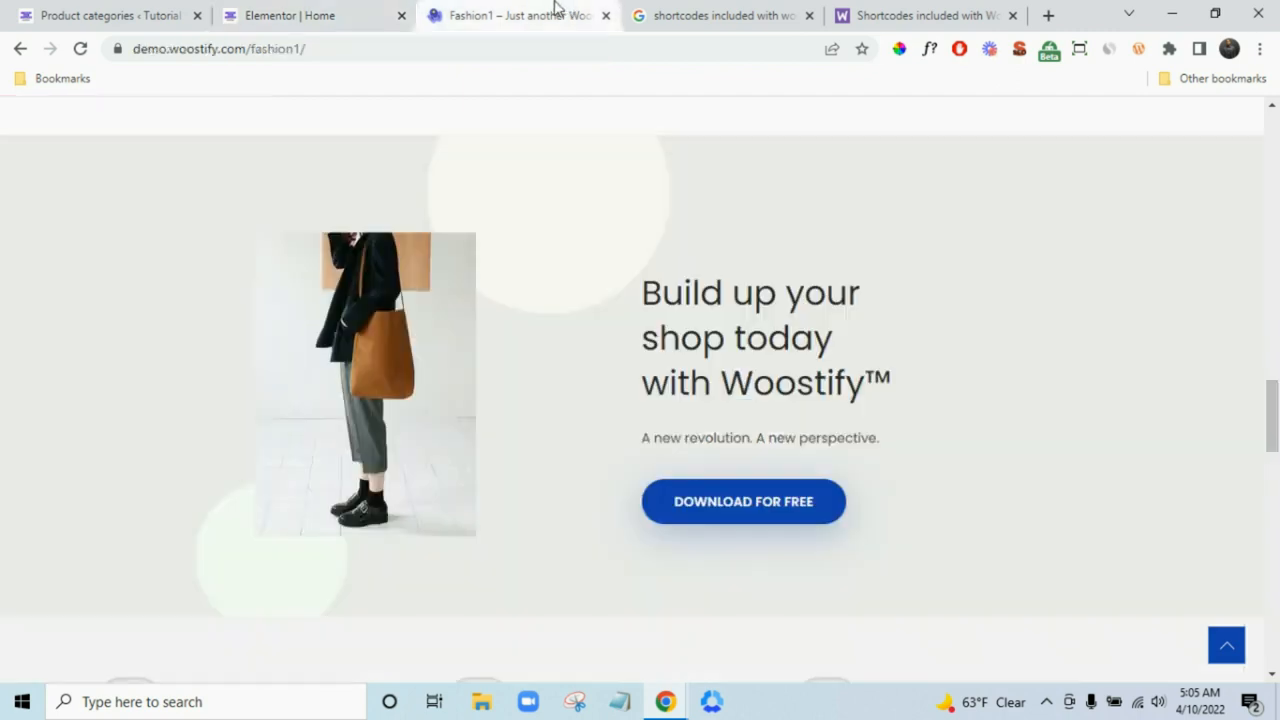
{"action": "left_click", "coordinate": [300, 15]}
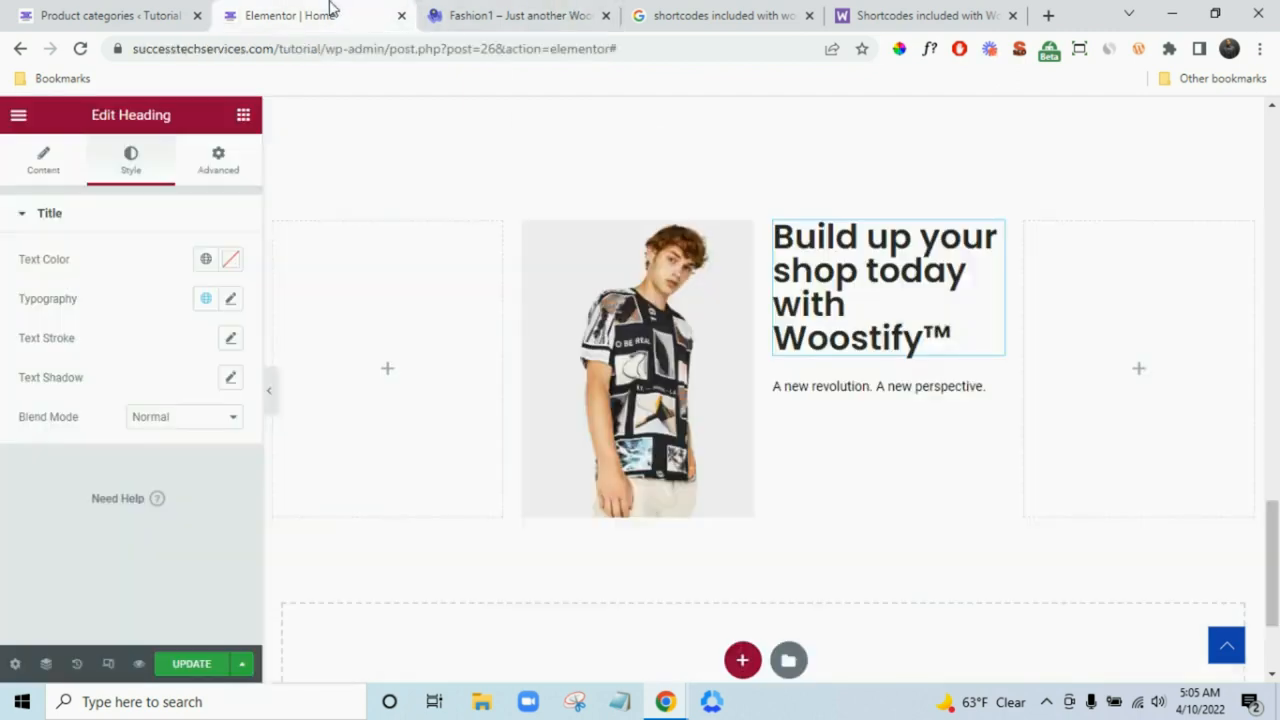
- Try a <br> line break in the heading title, then remove it again
{"action": "left_click", "coordinate": [34, 176]}
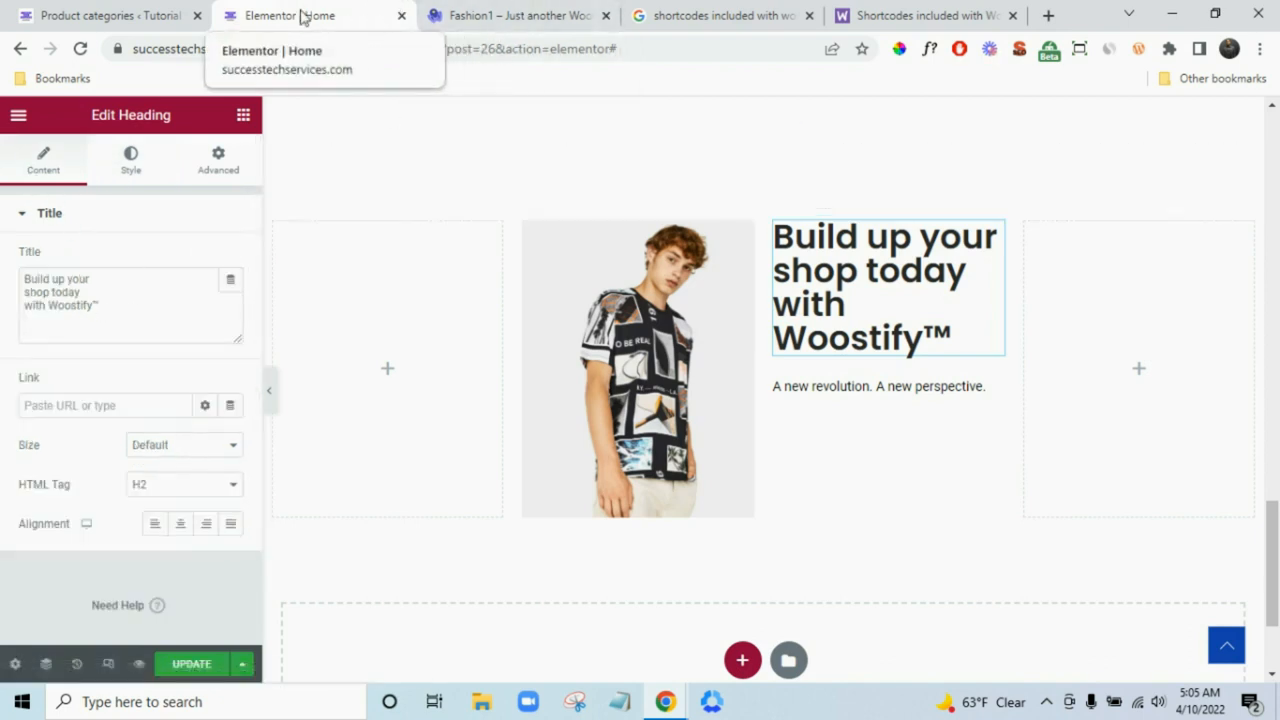
{"action": "left_click", "coordinate": [138, 288]}
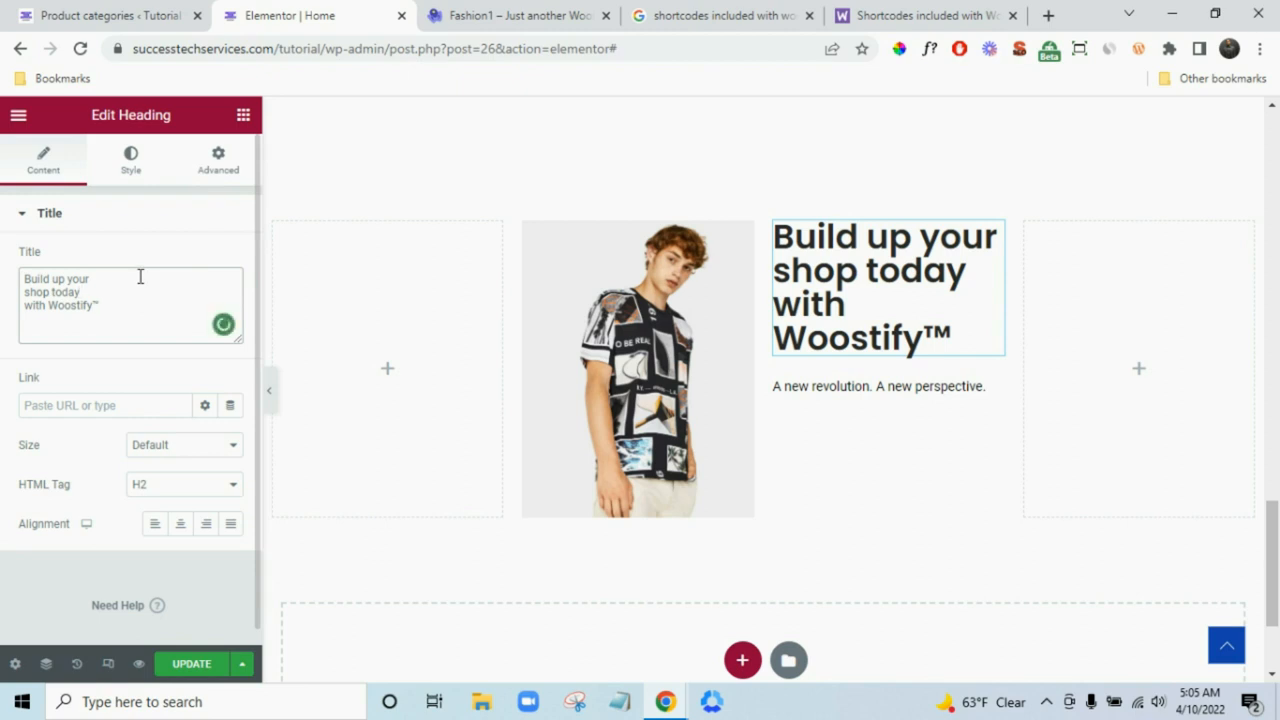
{"action": "type", "text": "<br>"}
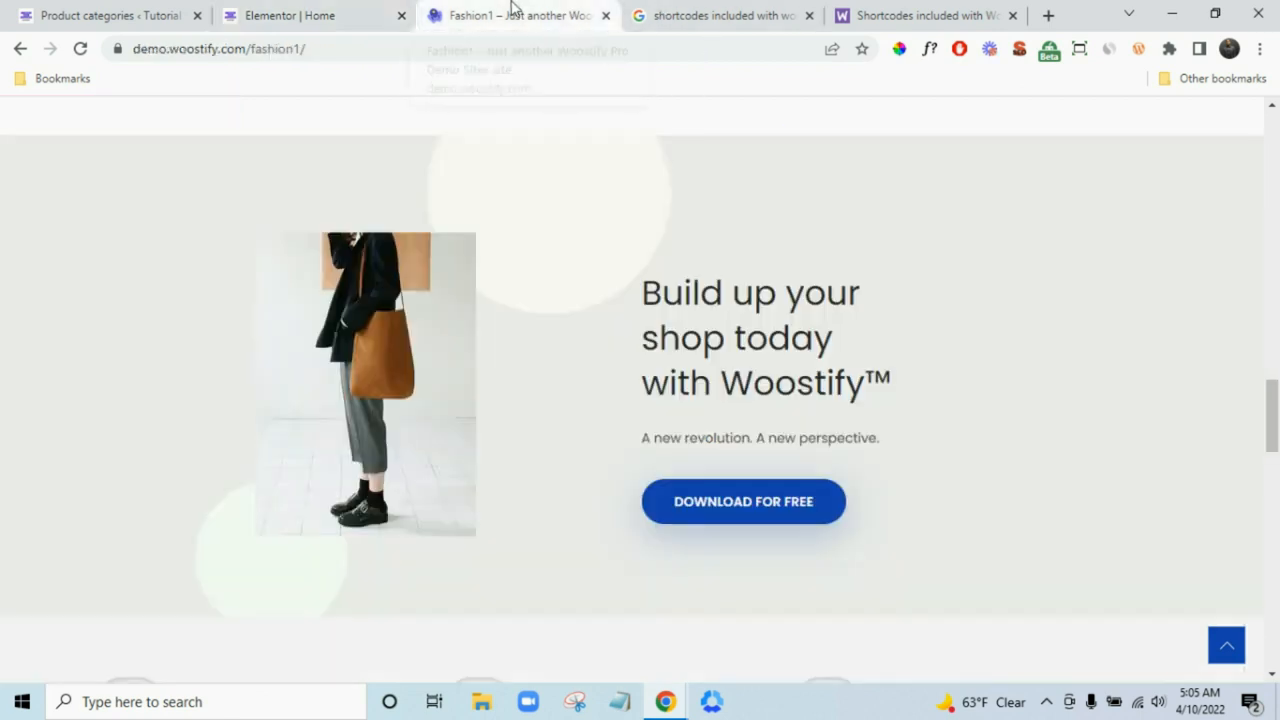
{"action": "left_click", "coordinate": [515, 14]}
{"action": "left_click", "coordinate": [340, 12]}
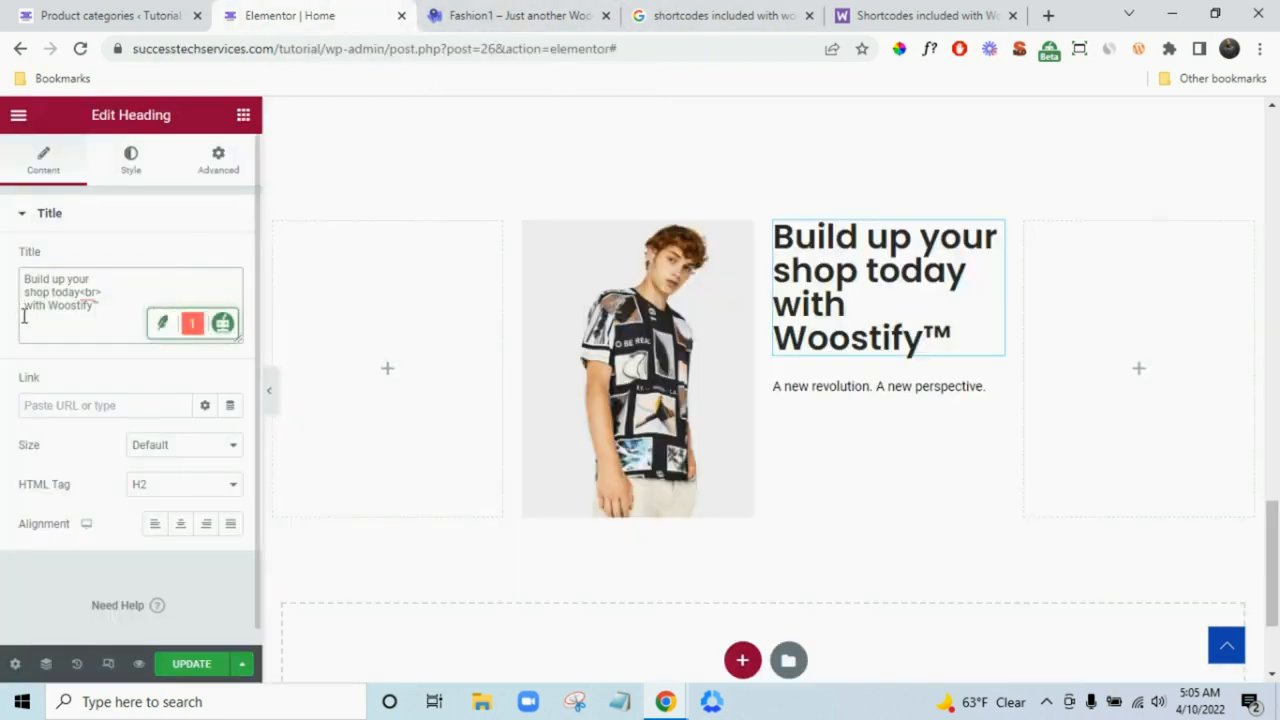
{"action": "left_click", "coordinate": [131, 158]}
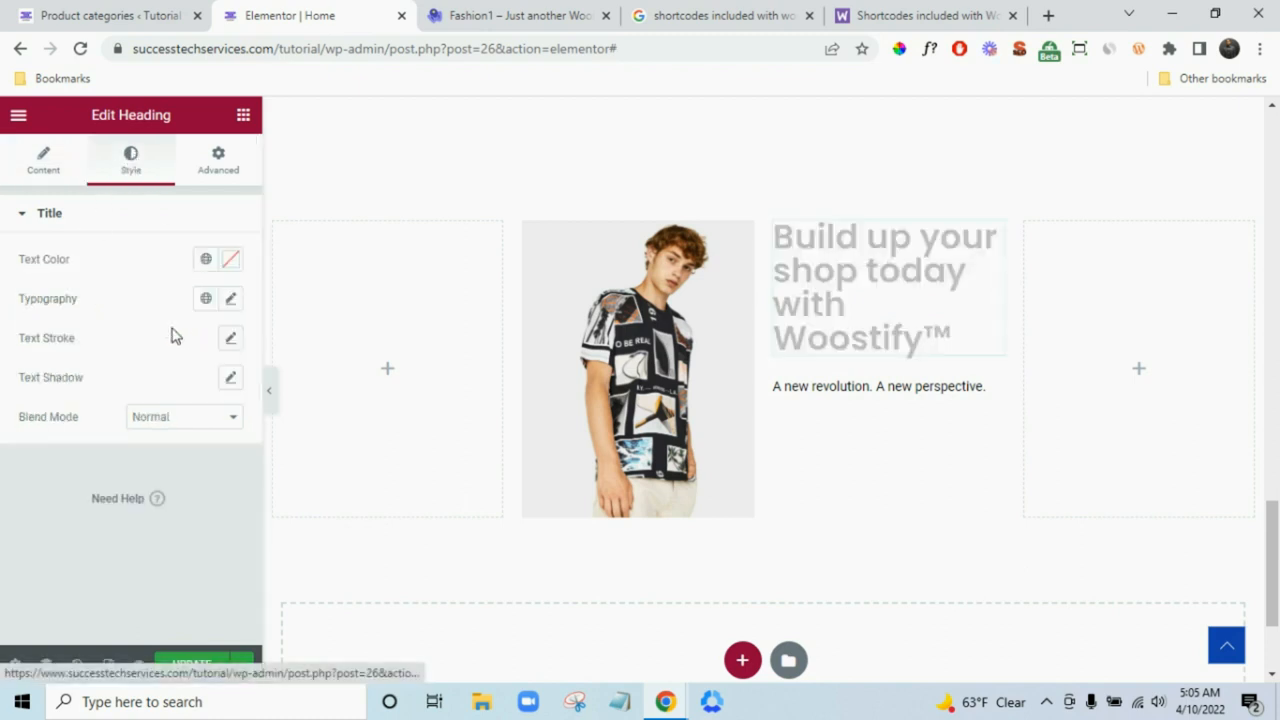
{"action": "left_click", "coordinate": [43, 160]}
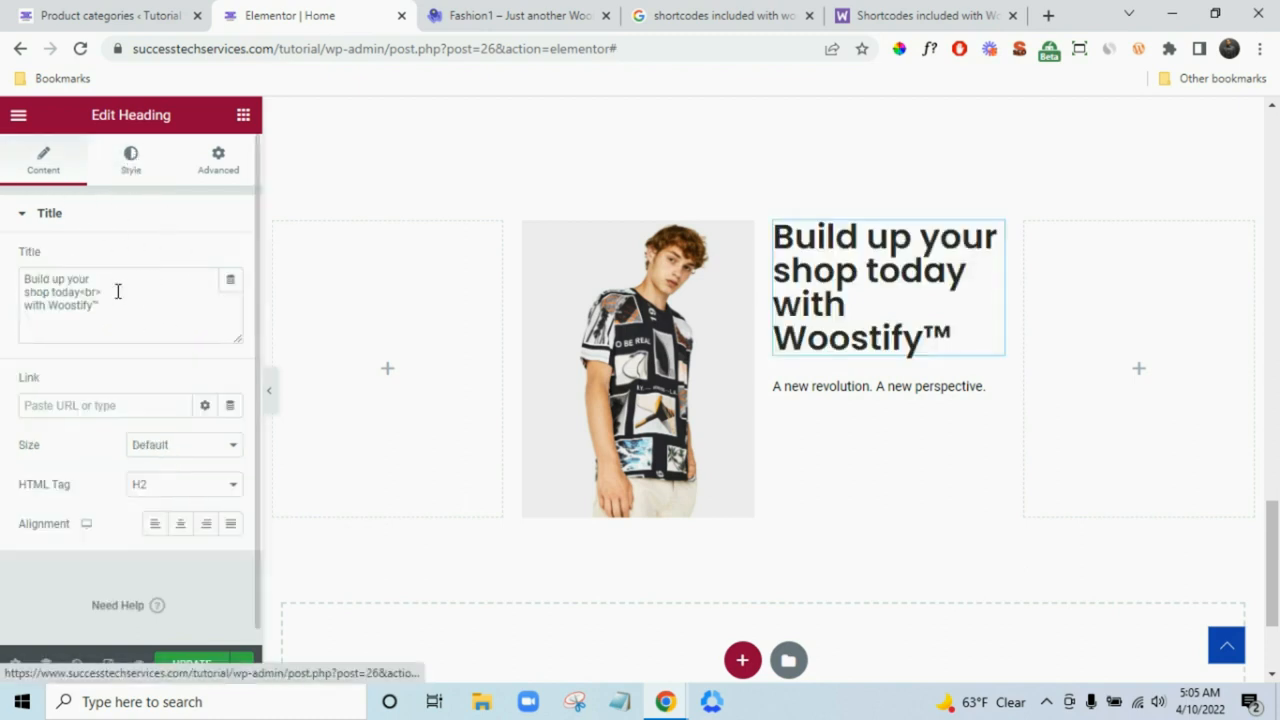
{"action": "left_click_drag", "start_coordinate": [101, 291], "coordinate": [86, 291]}
{"action": "key", "text": "BackSpace"}
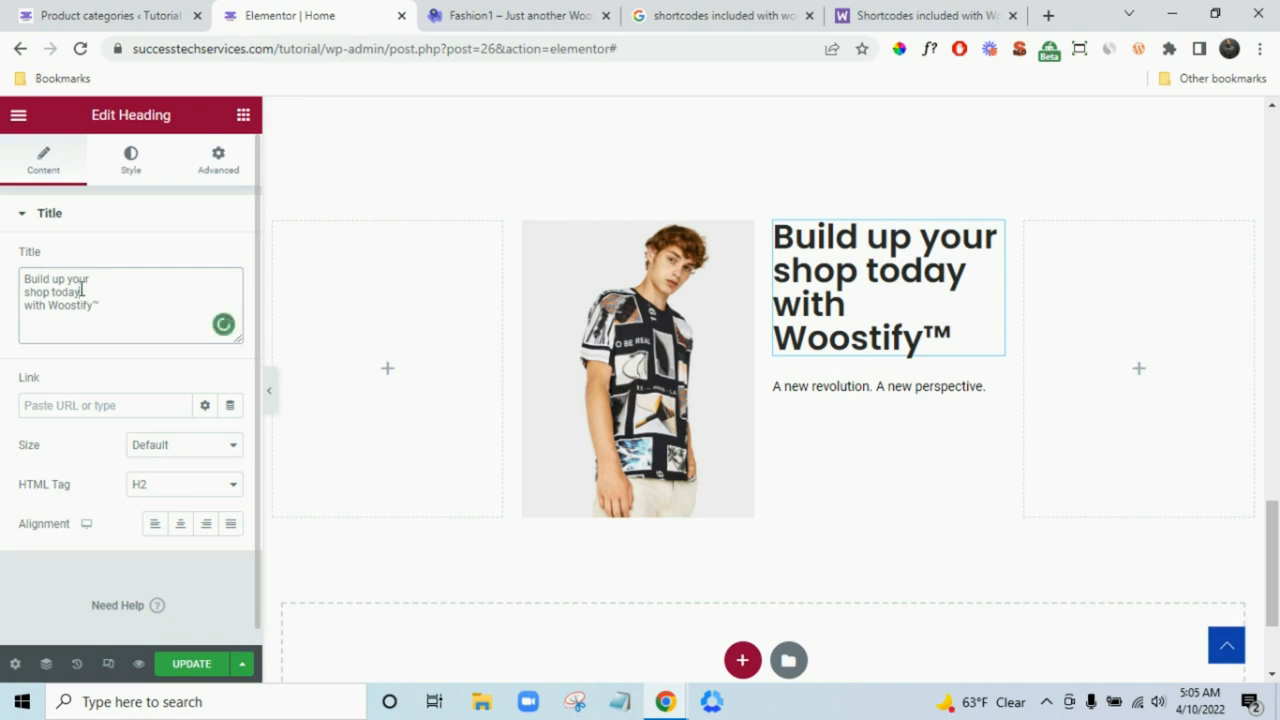
- Check the Fashion1 demo heading's font, size and weight against the banner heading's typography
{"action": "left_click", "coordinate": [126, 168]}
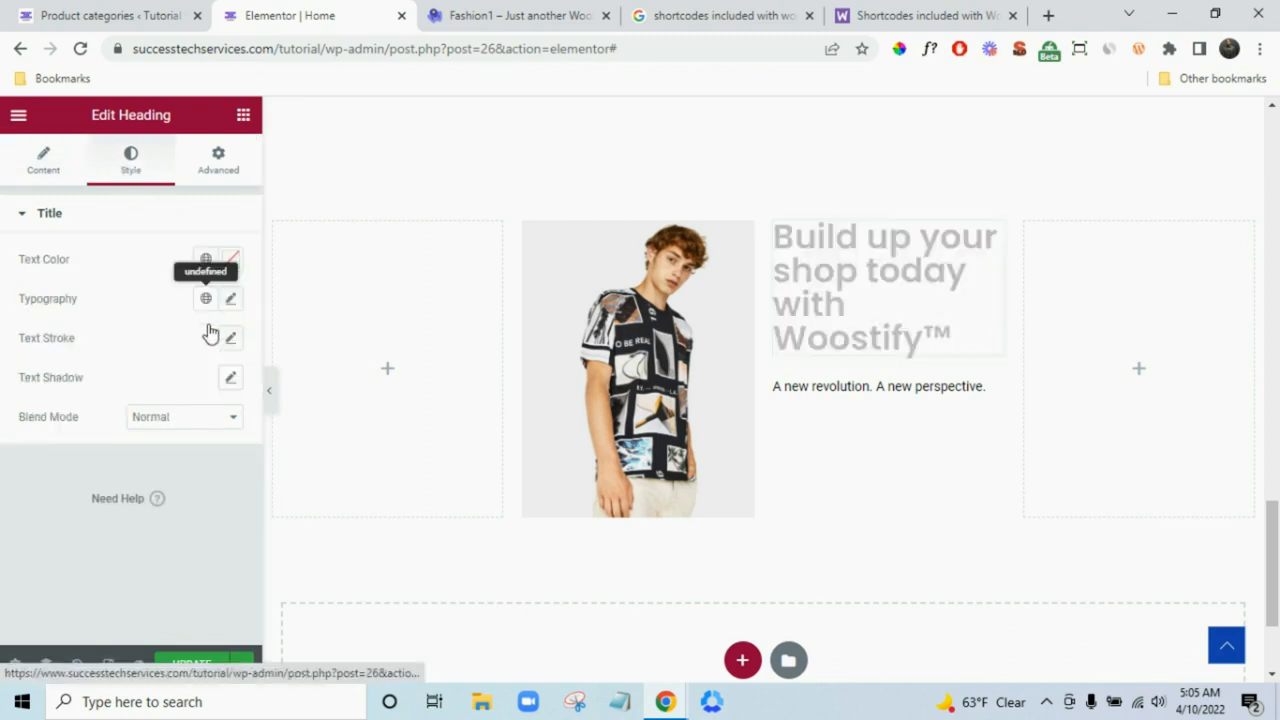
{"action": "left_click", "coordinate": [230, 298]}
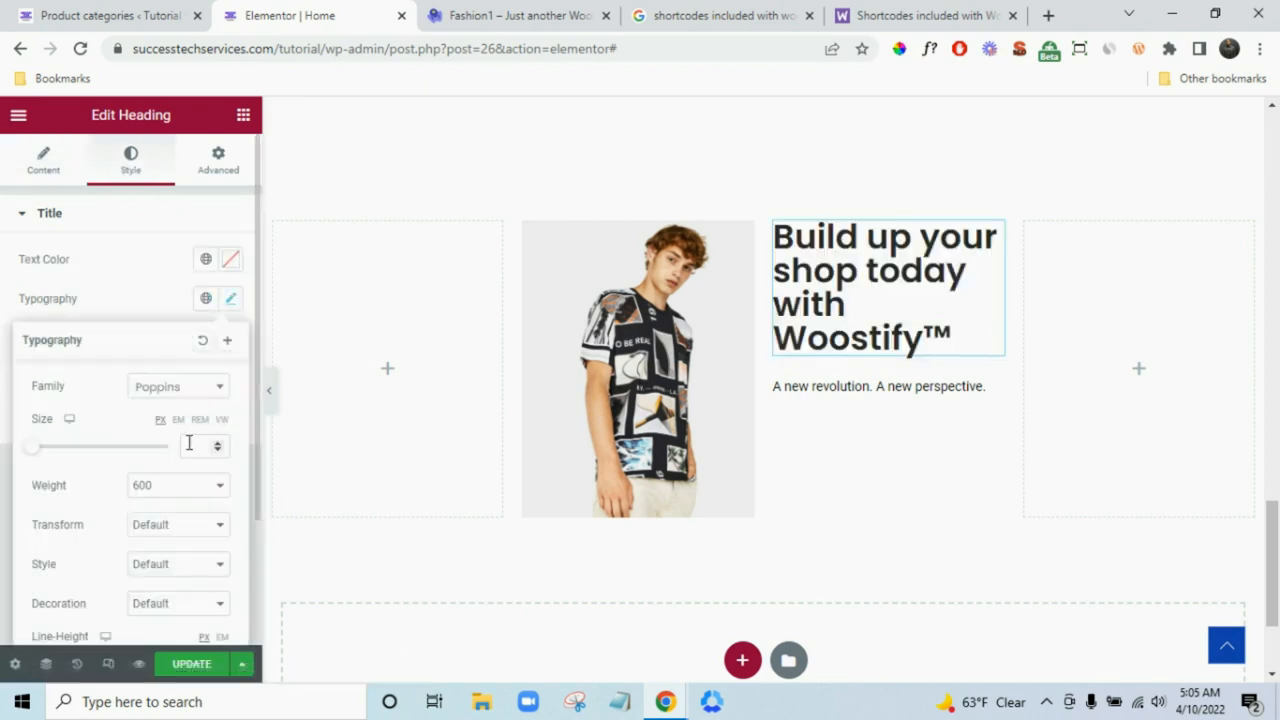
{"action": "left_click", "coordinate": [460, 12]}
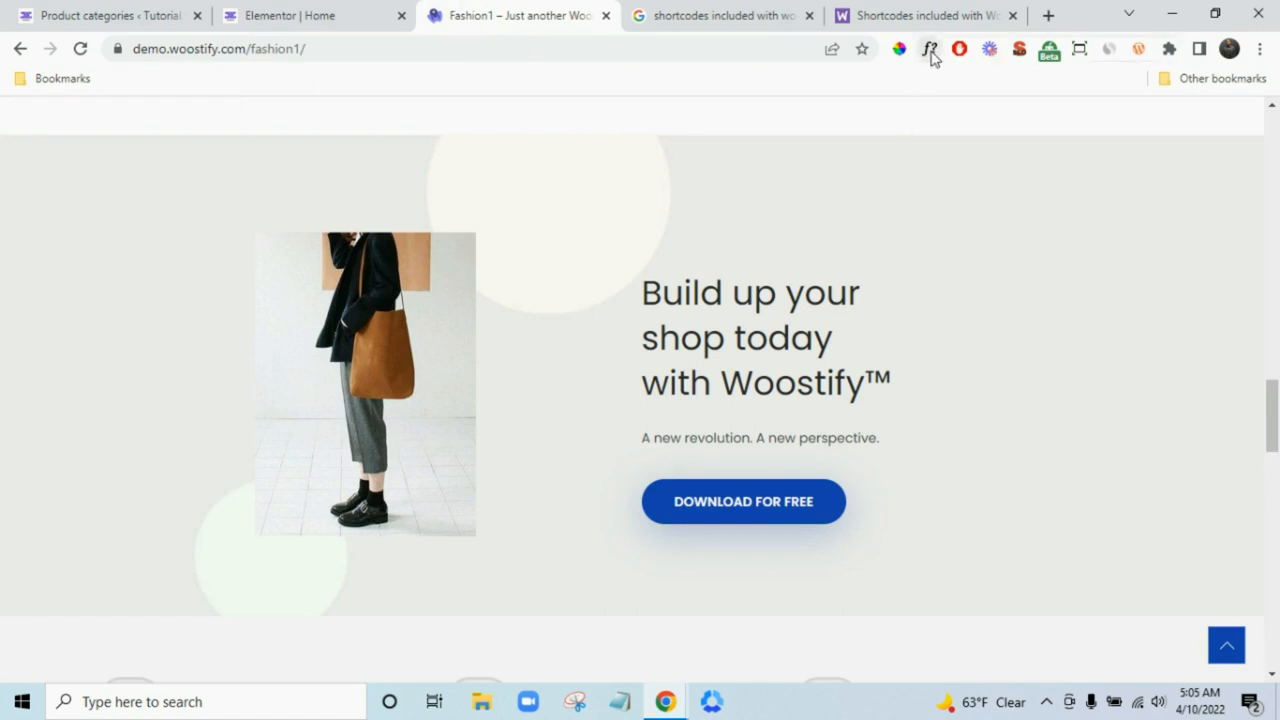
{"action": "left_click", "coordinate": [805, 304]}
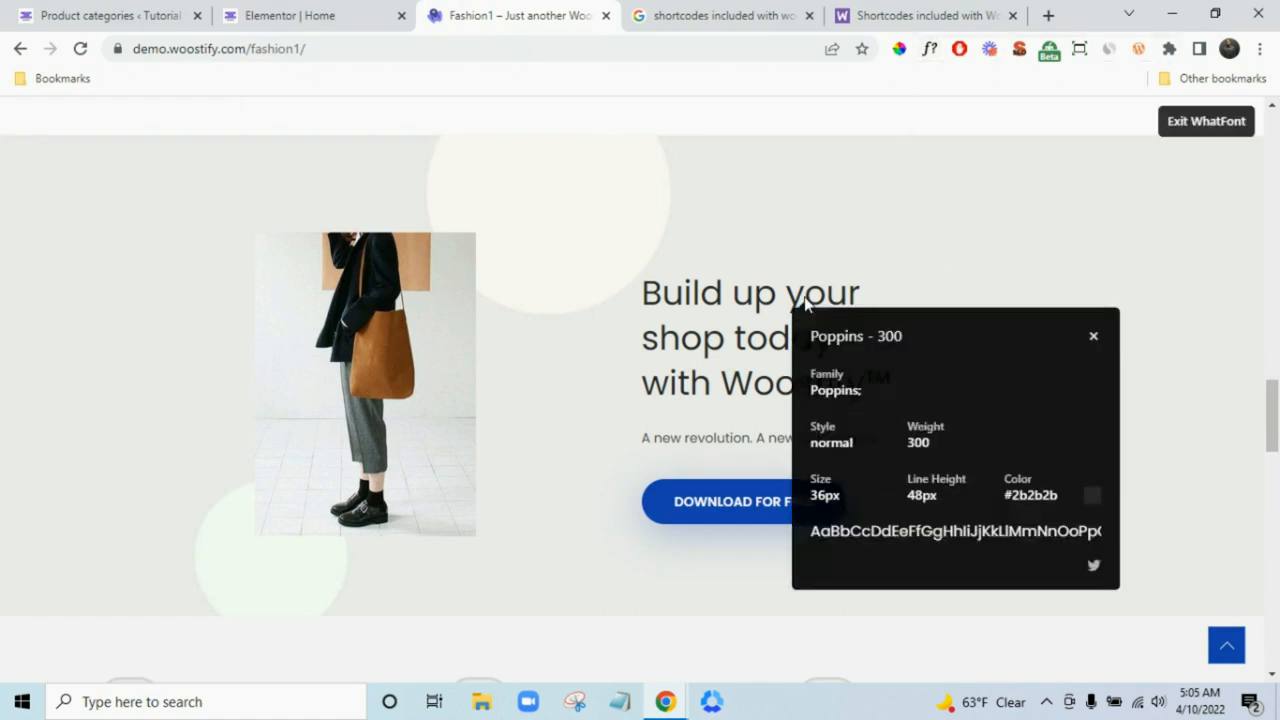
{"action": "left_click", "coordinate": [383, 12]}
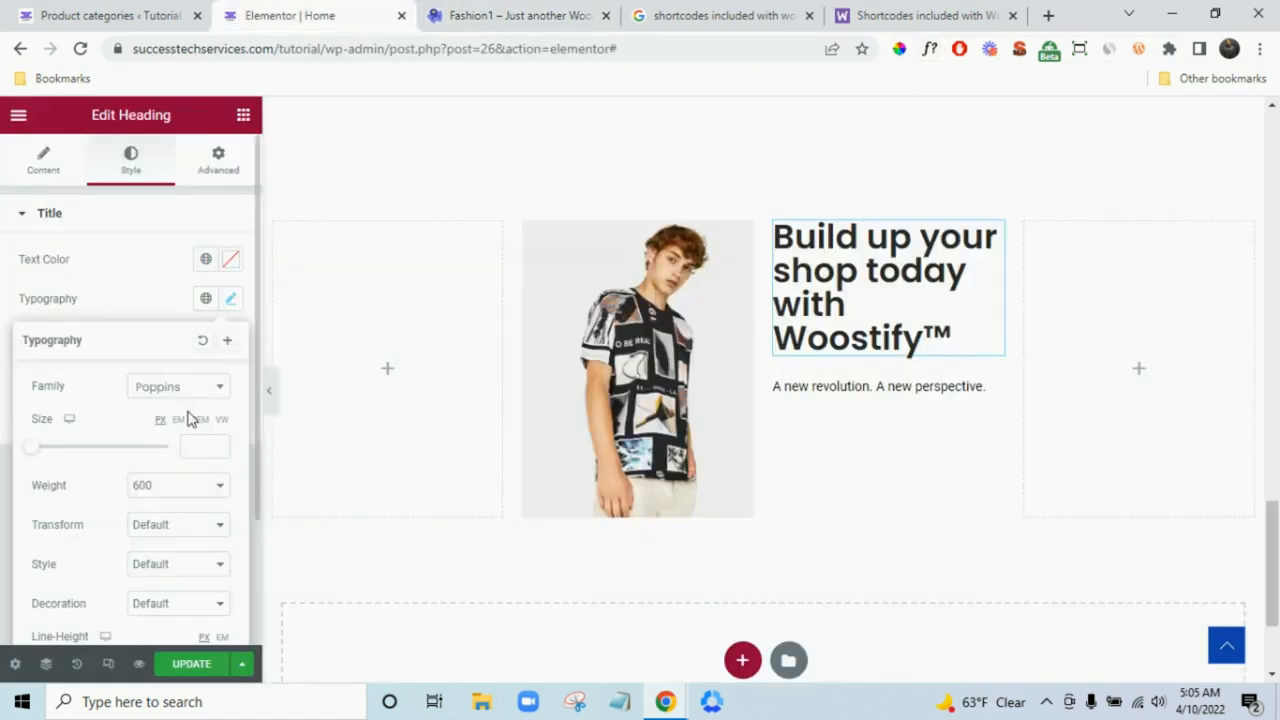
- Set the banner heading to 36 px size with Poppins weight 300
{"action": "type", "text": "36"}
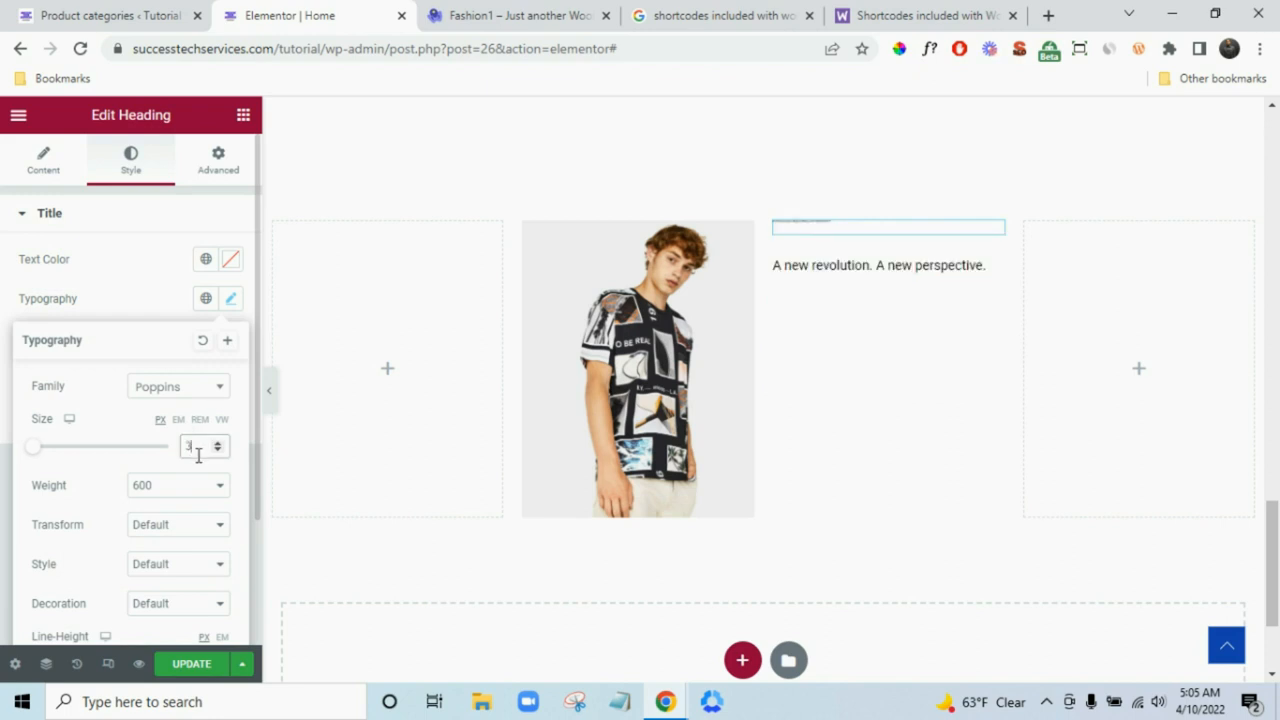
{"action": "left_click", "coordinate": [180, 485]}
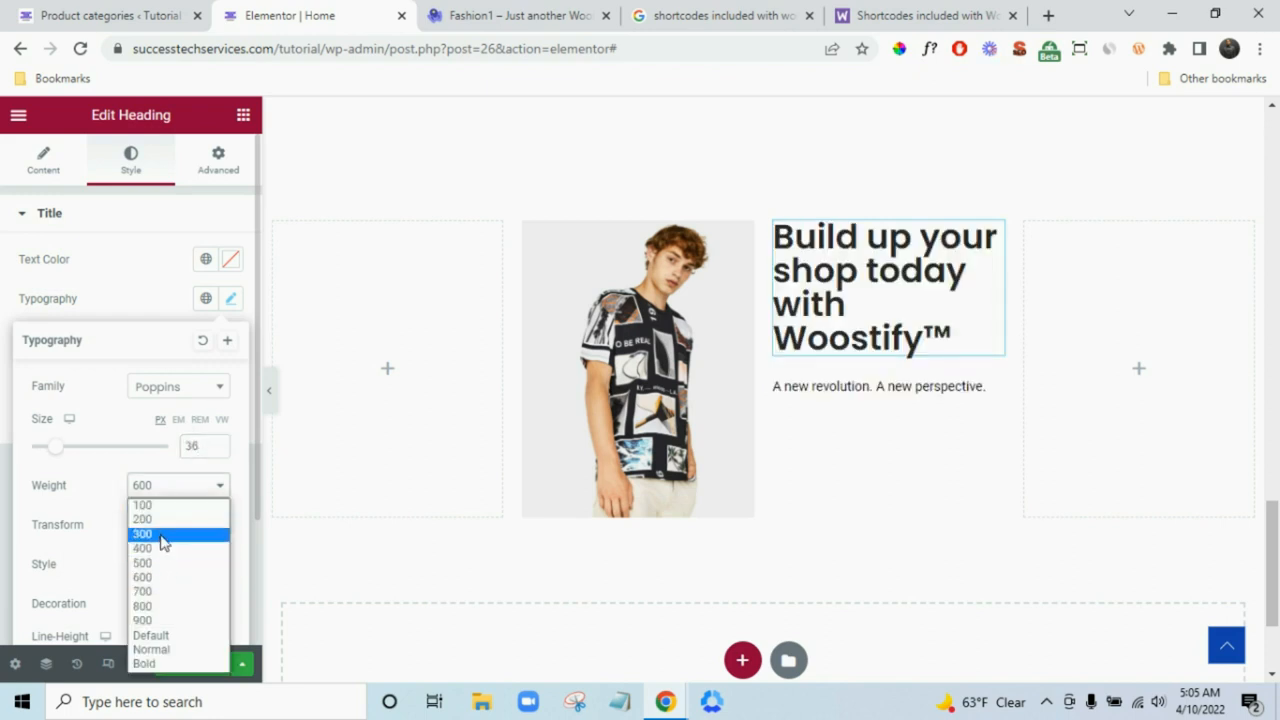
{"action": "left_click", "coordinate": [163, 534]}
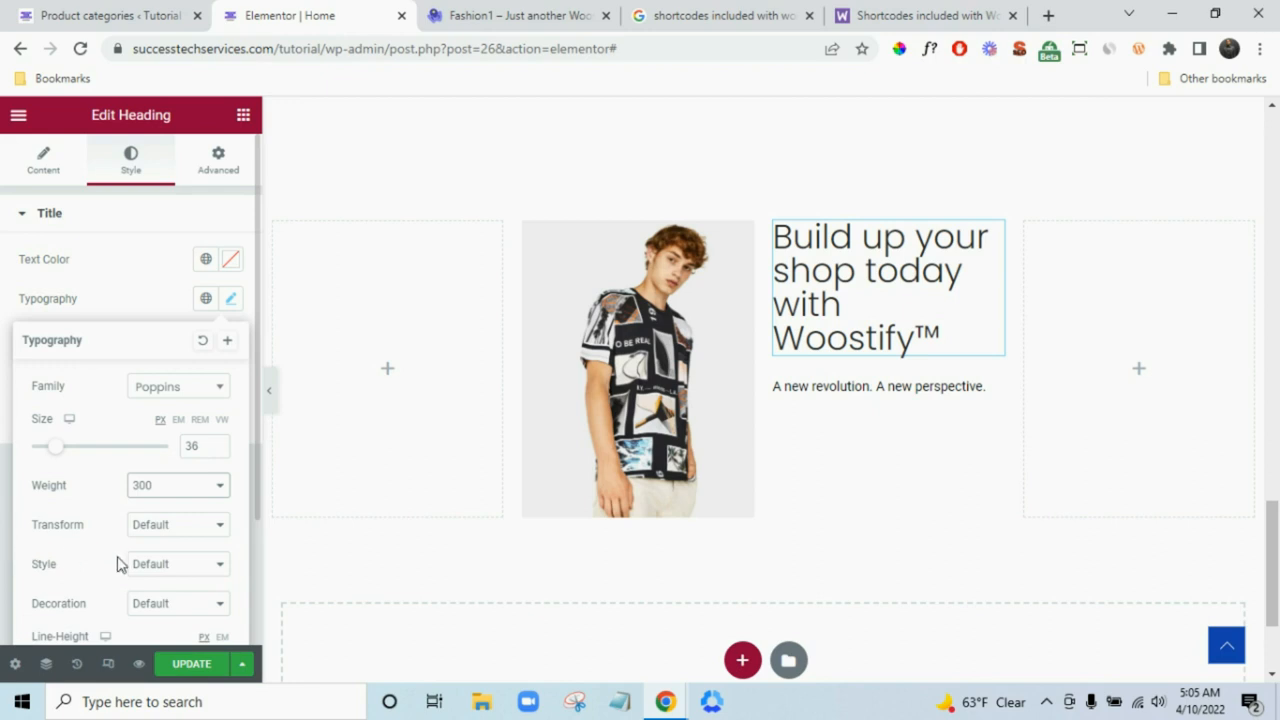
{"action": "scroll", "coordinate": [140, 559], "scroll_direction": "down", "scroll_amount": 1}
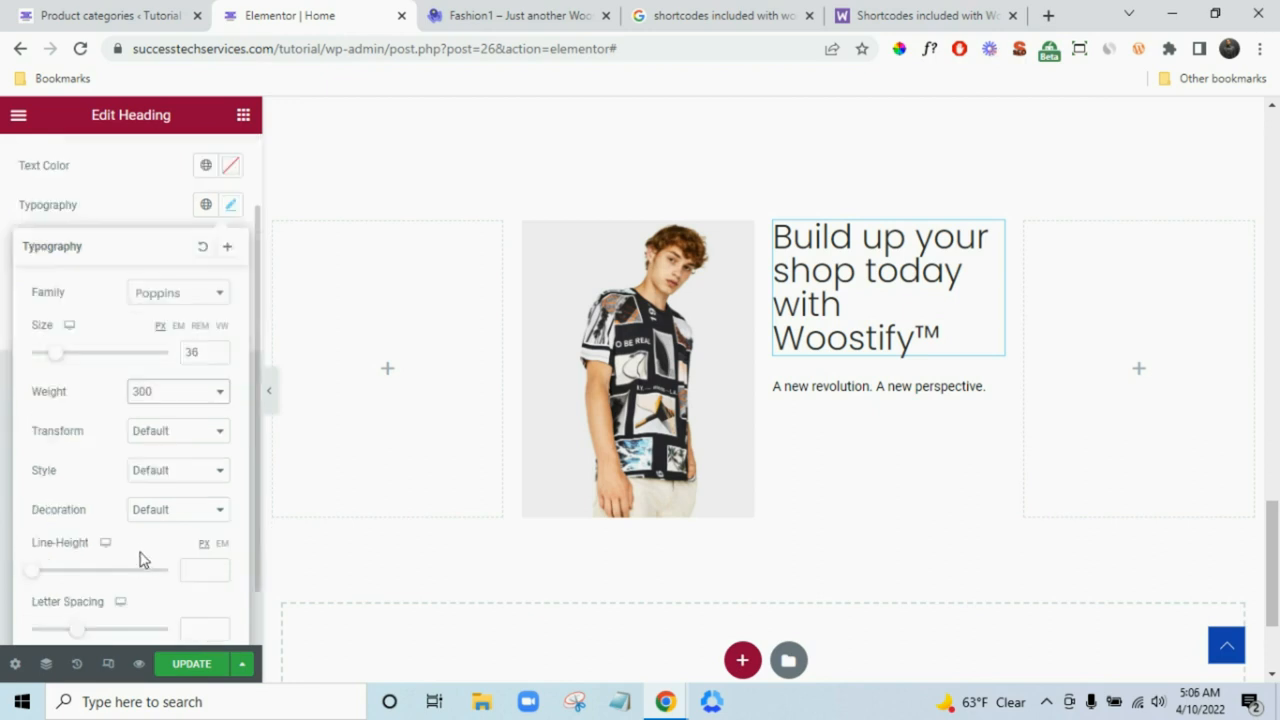
{"action": "left_click", "coordinate": [2, 497]}
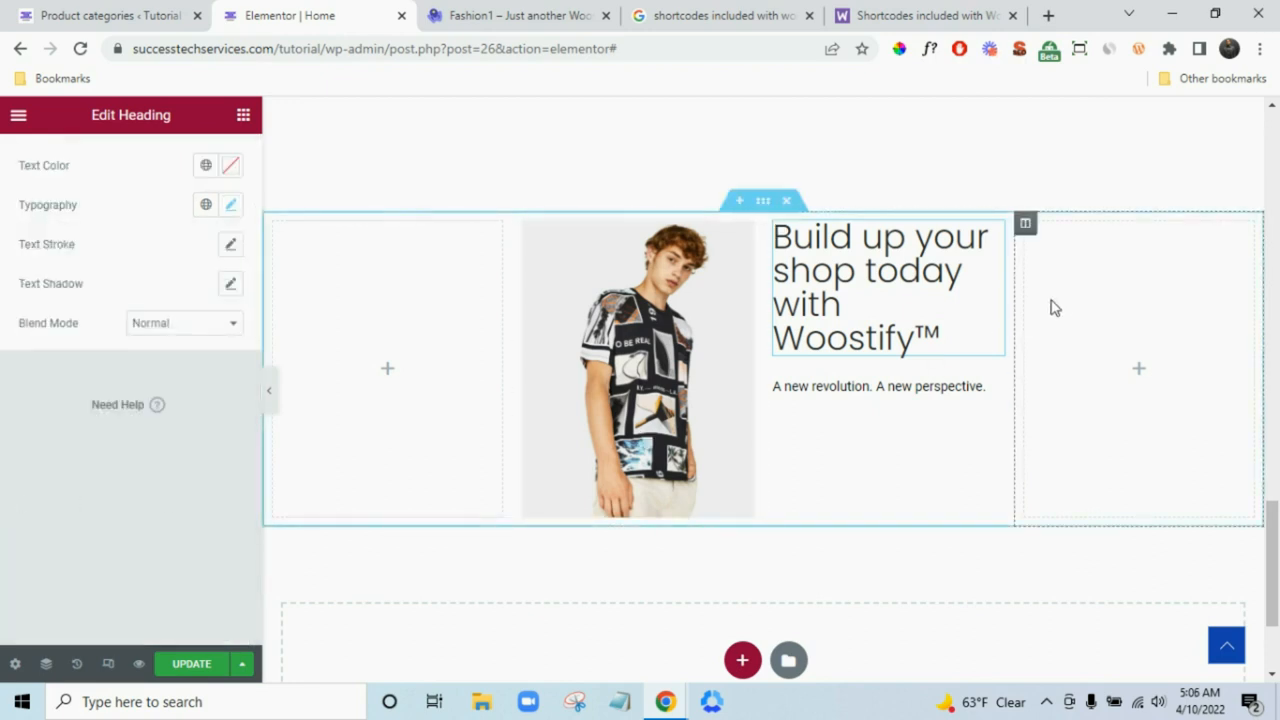
- Turn off the WhatFont inspection overlay on the Fashion1 demo page
{"action": "left_click", "coordinate": [578, 12]}
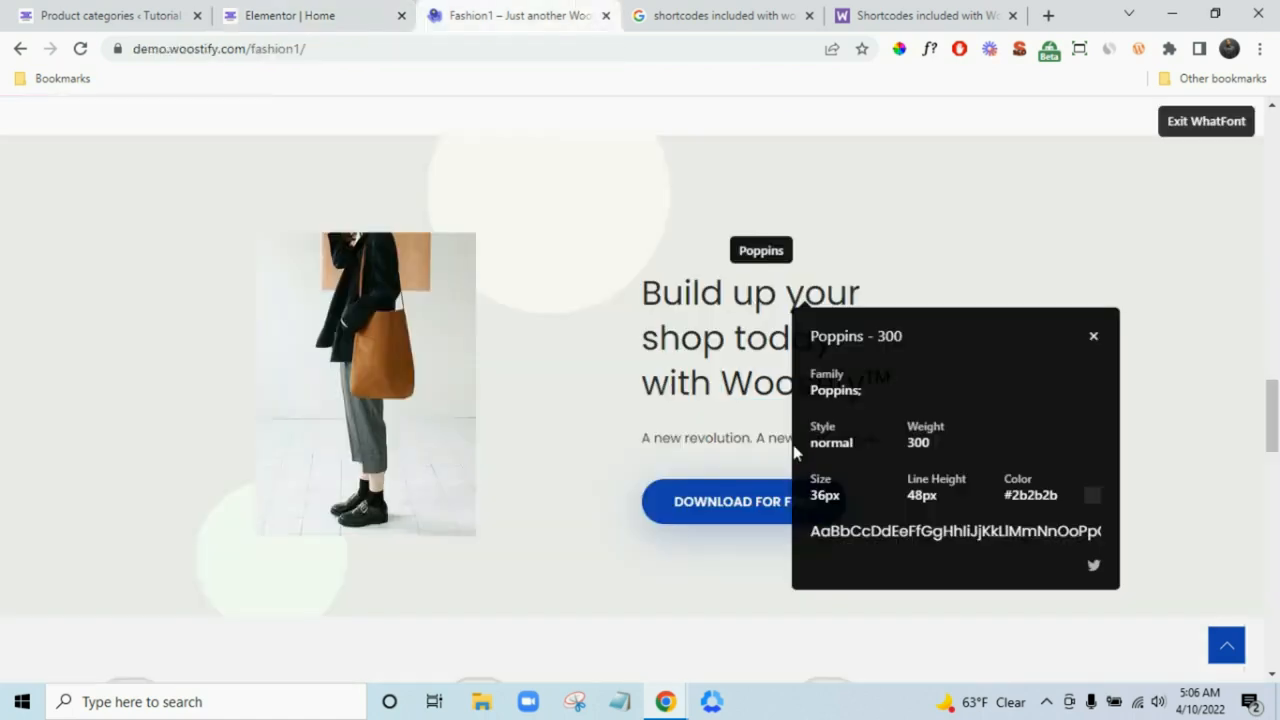
{"action": "left_click", "coordinate": [1225, 125]}
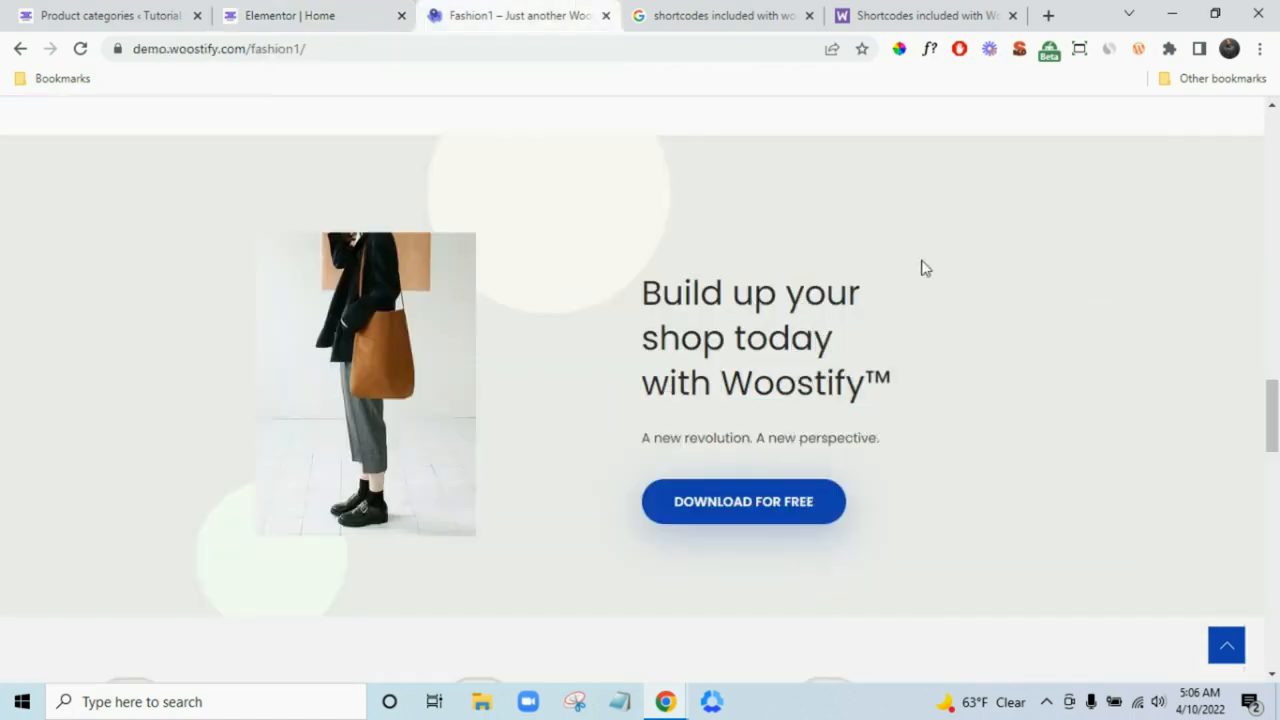
{"action": "left_click", "coordinate": [378, 12]}
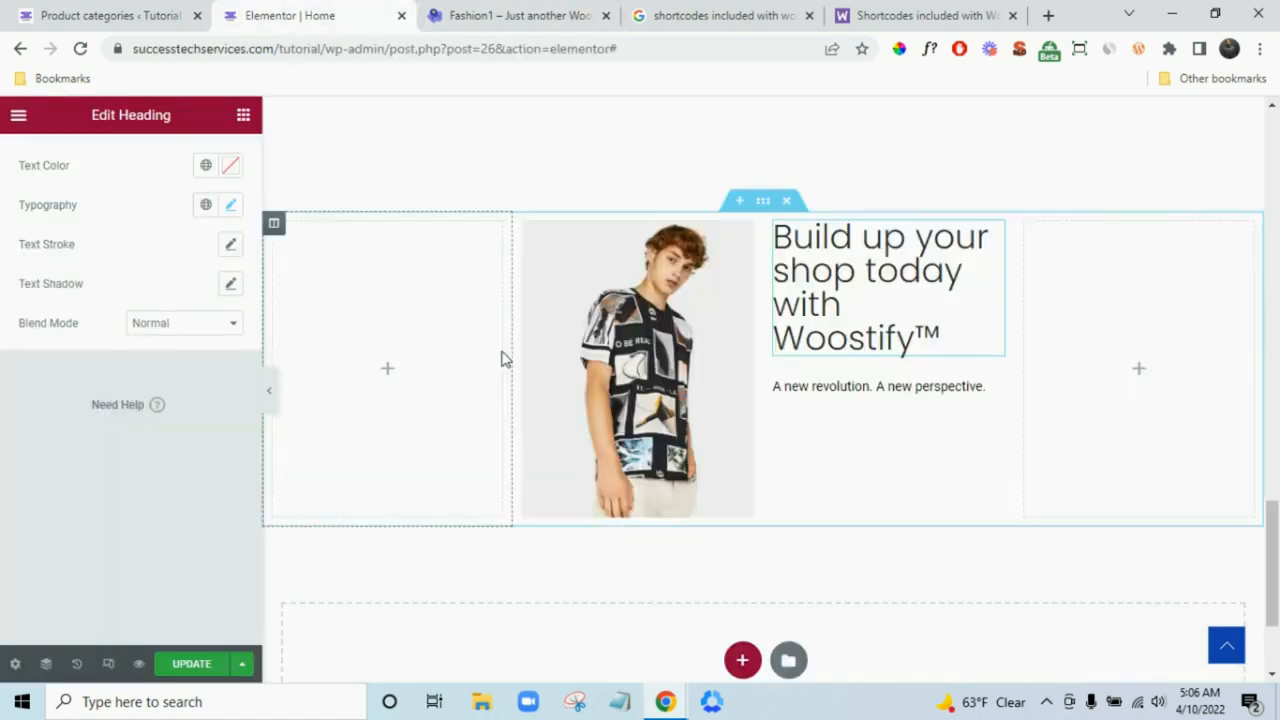
- Resize the banner columns and add an empty spacer column from a duplicated image column
{"action": "left_click_drag", "start_coordinate": [512, 356], "coordinate": [466, 352]}
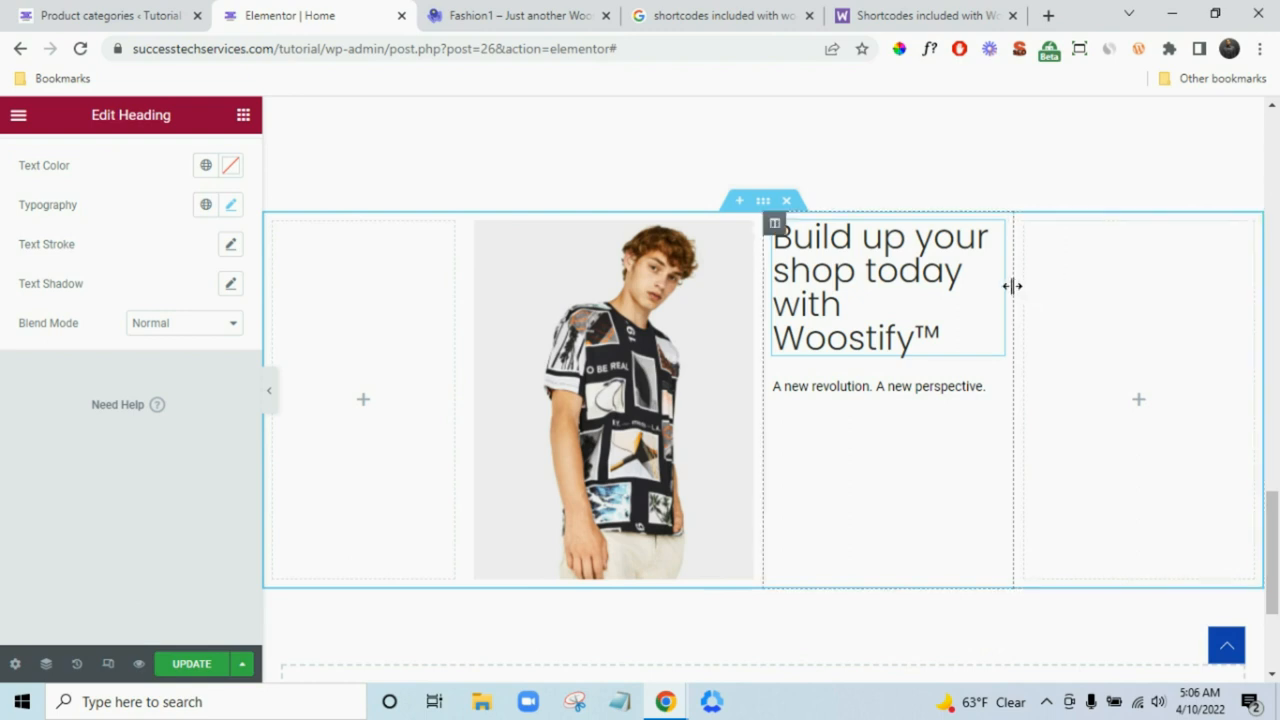
{"action": "left_click_drag", "start_coordinate": [1019, 285], "coordinate": [1044, 293]}
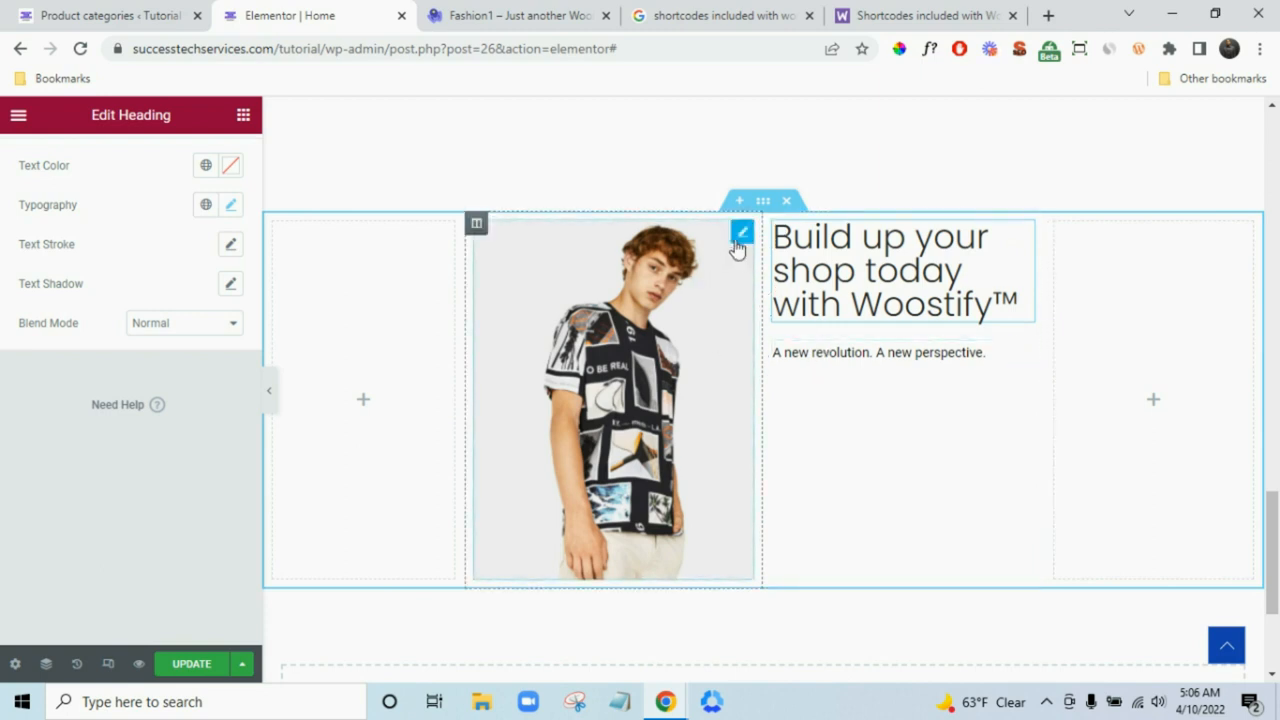
{"action": "right_click", "coordinate": [560, 296]}
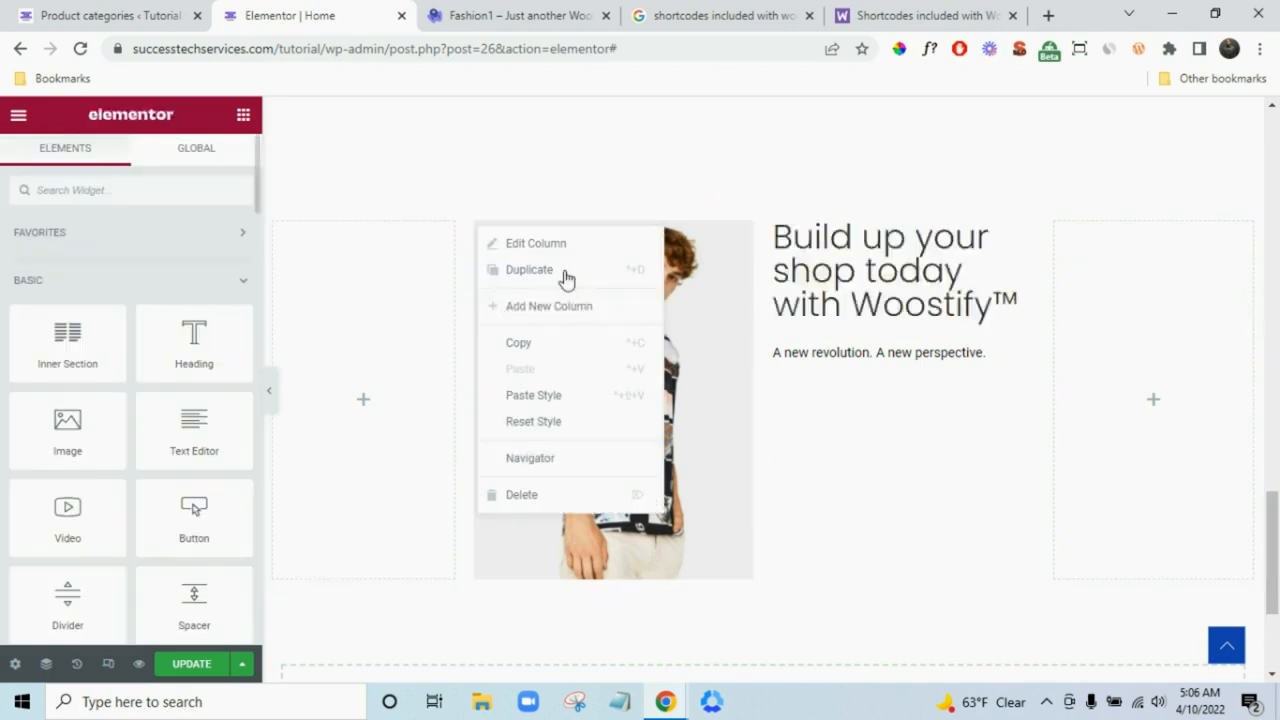
{"action": "left_click", "coordinate": [564, 273]}
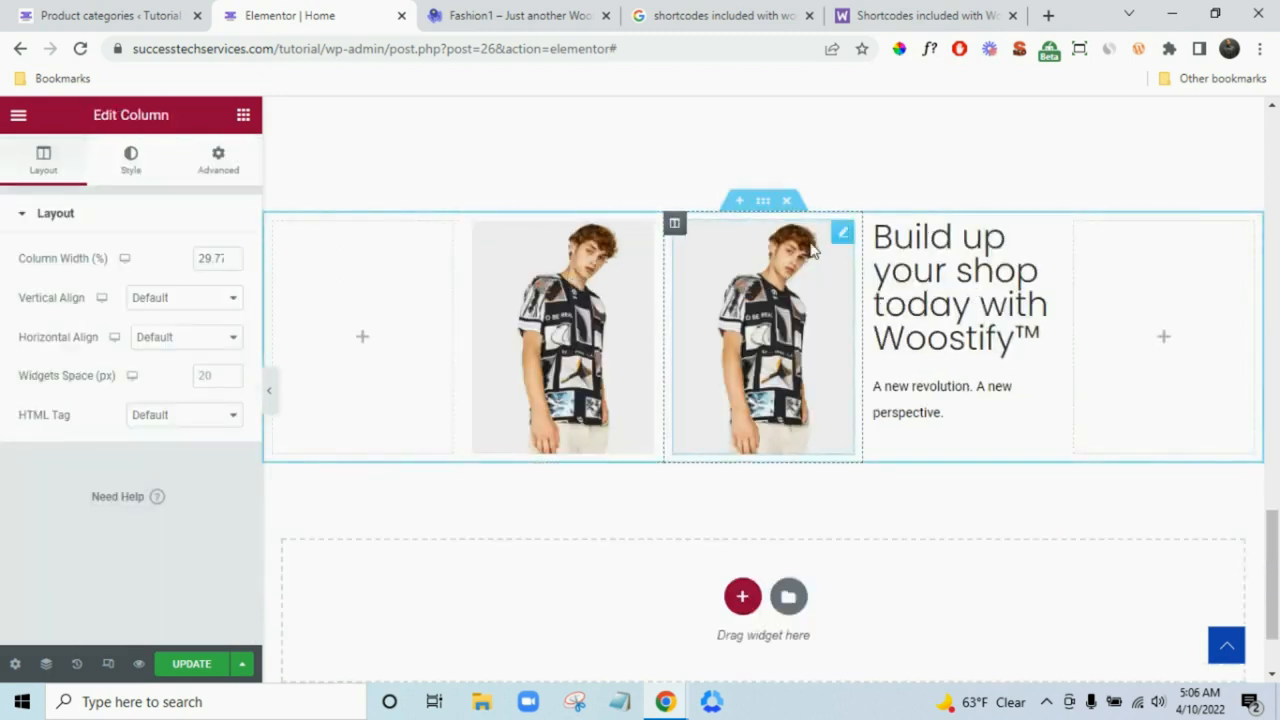
{"action": "right_click", "coordinate": [846, 383]}
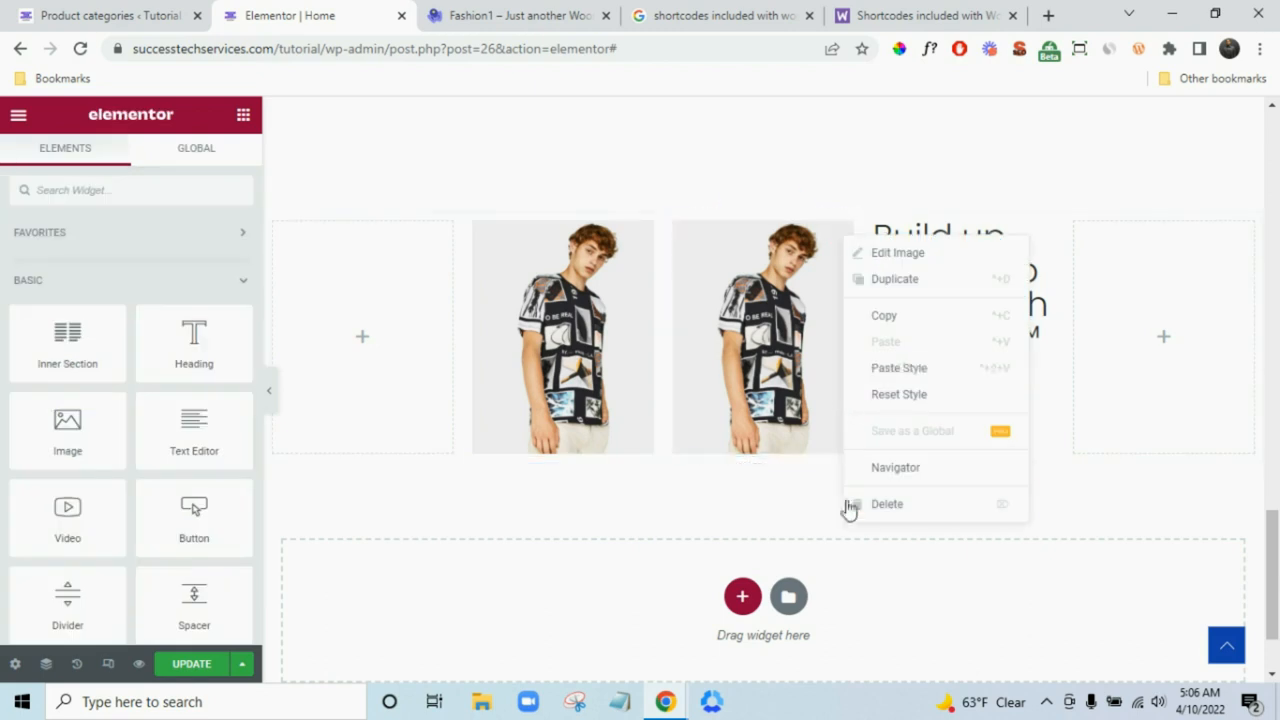
{"action": "left_click", "coordinate": [853, 507]}
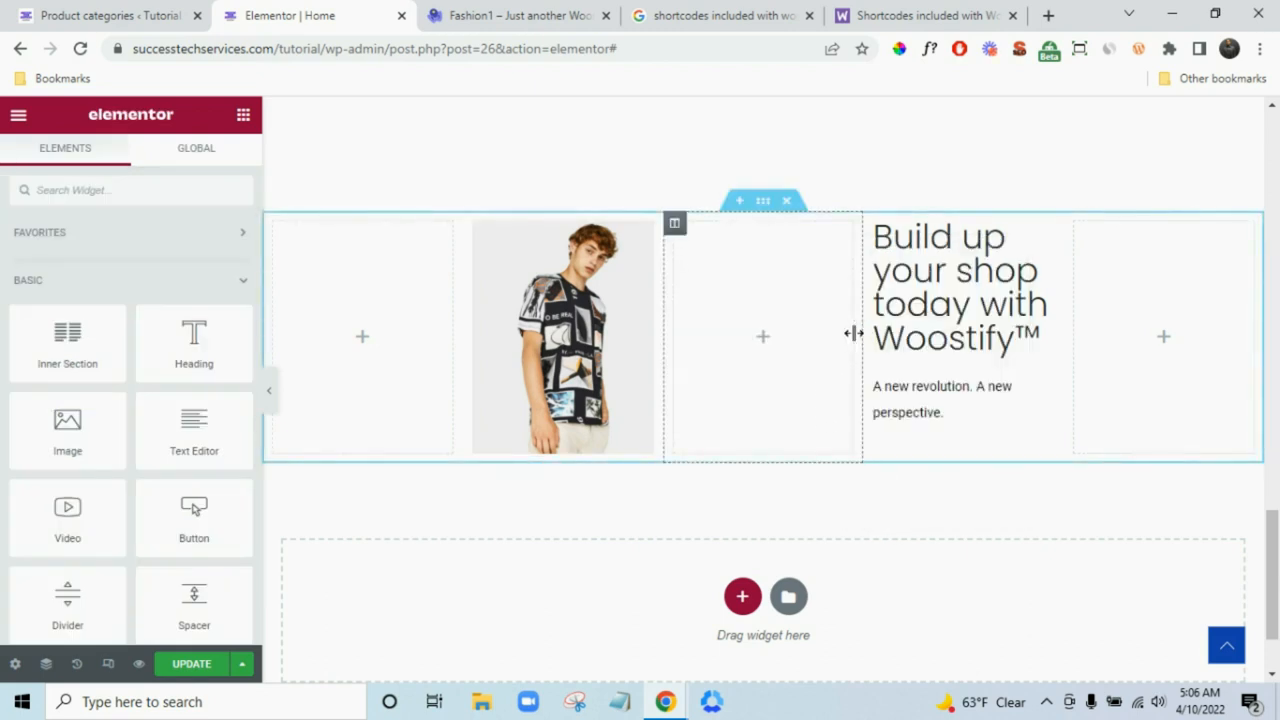
{"action": "left_click_drag", "start_coordinate": [853, 333], "coordinate": [795, 335]}
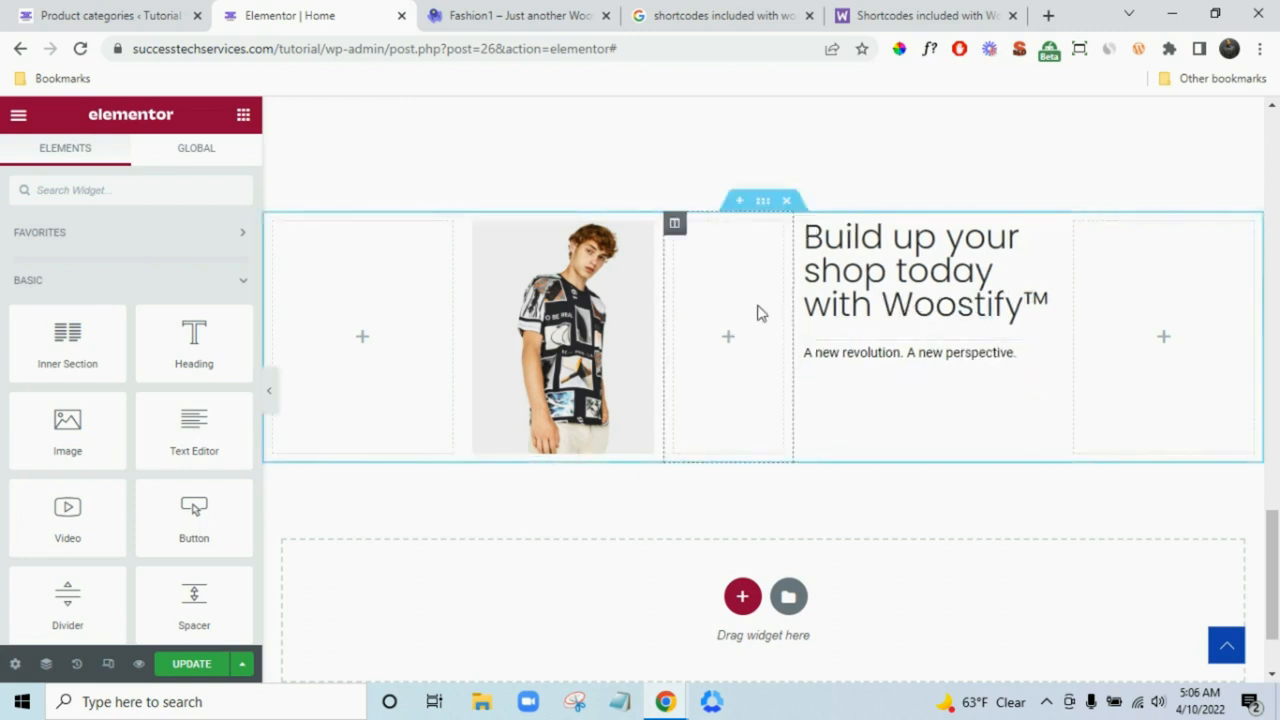
- Set the banner section's vertical alignment to Middle and compare with the Fashion1 demo
{"action": "left_click", "coordinate": [763, 203]}
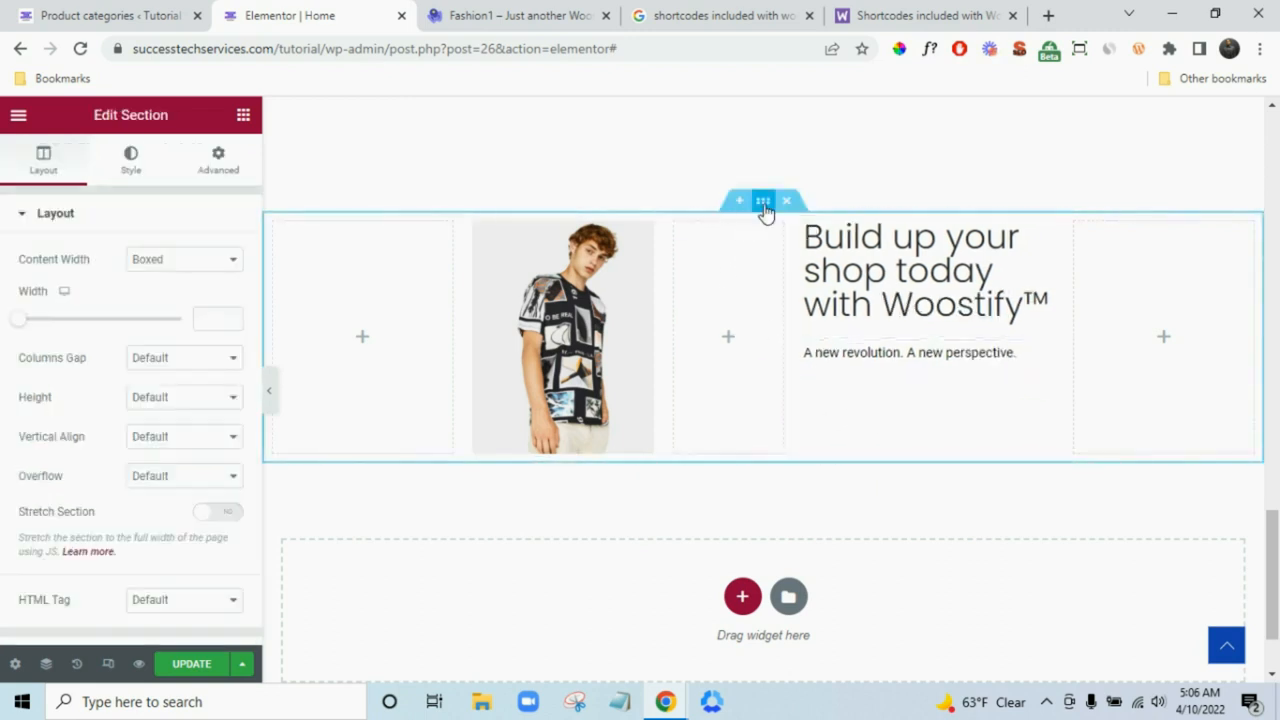
{"action": "scroll", "coordinate": [122, 477], "scroll_direction": "down", "scroll_amount": 2}
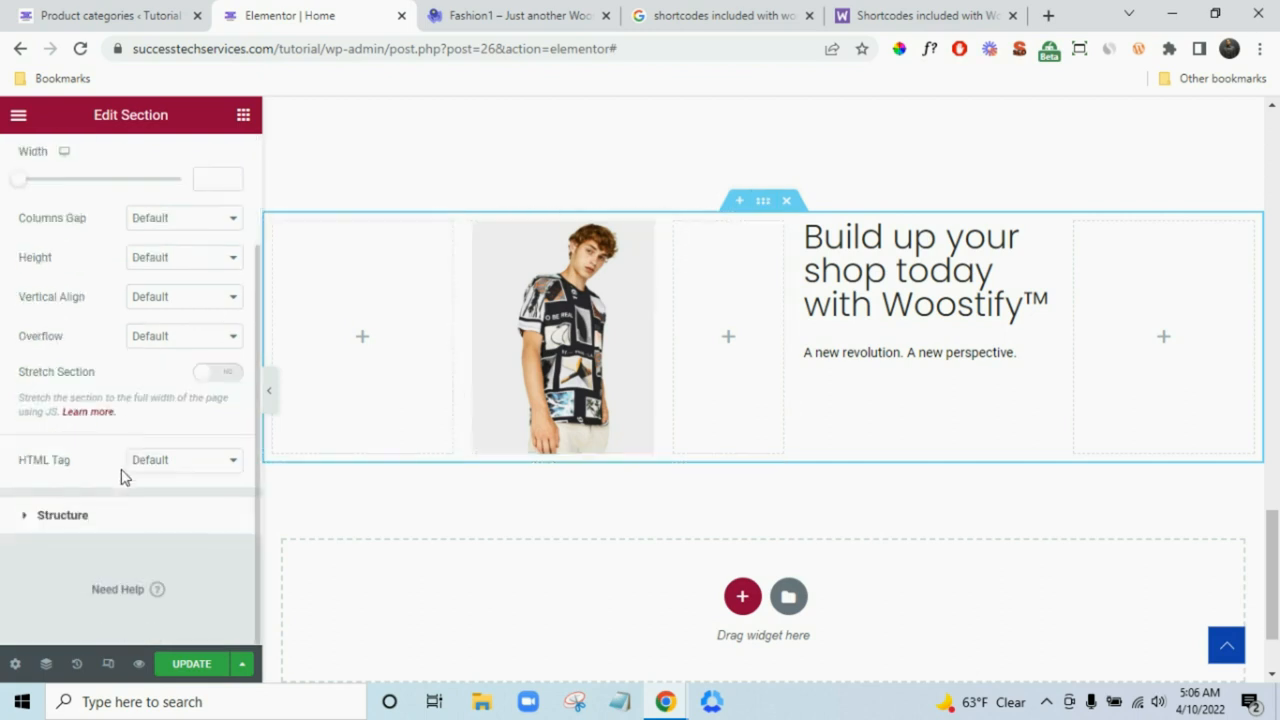
{"action": "left_click", "coordinate": [170, 297]}
{"action": "left_click", "coordinate": [171, 349]}
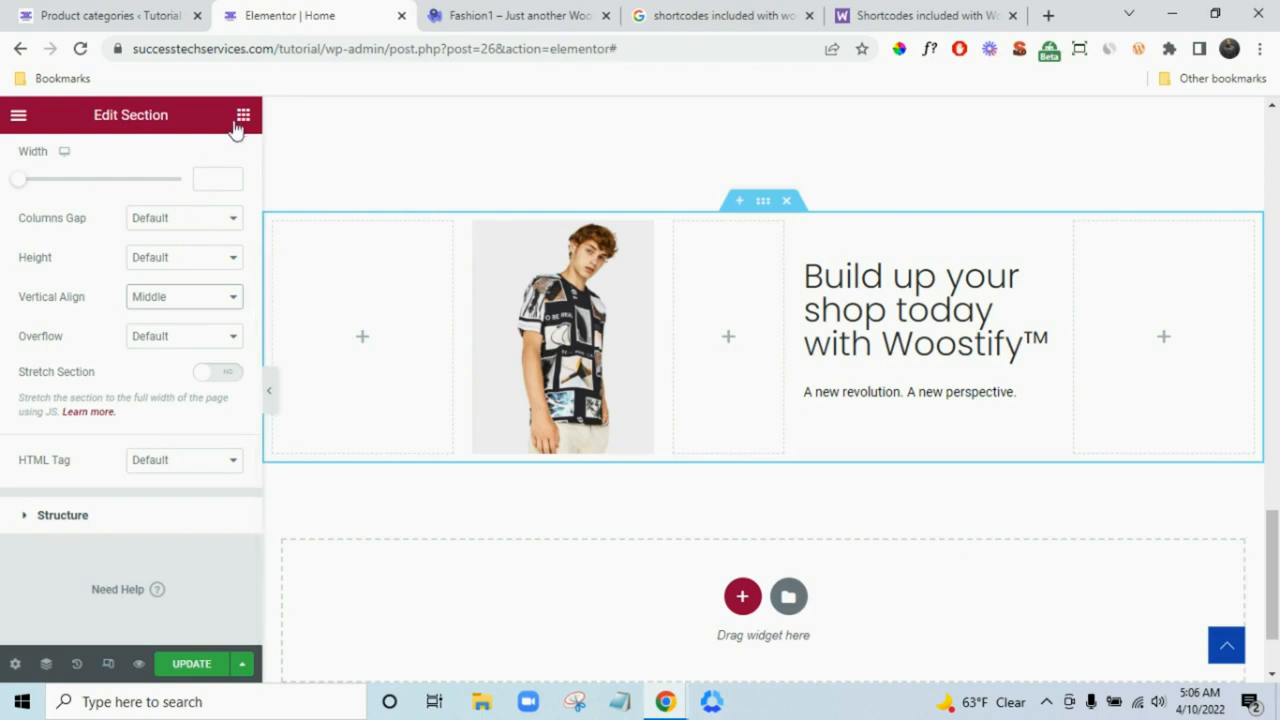
{"action": "left_click", "coordinate": [518, 16]}
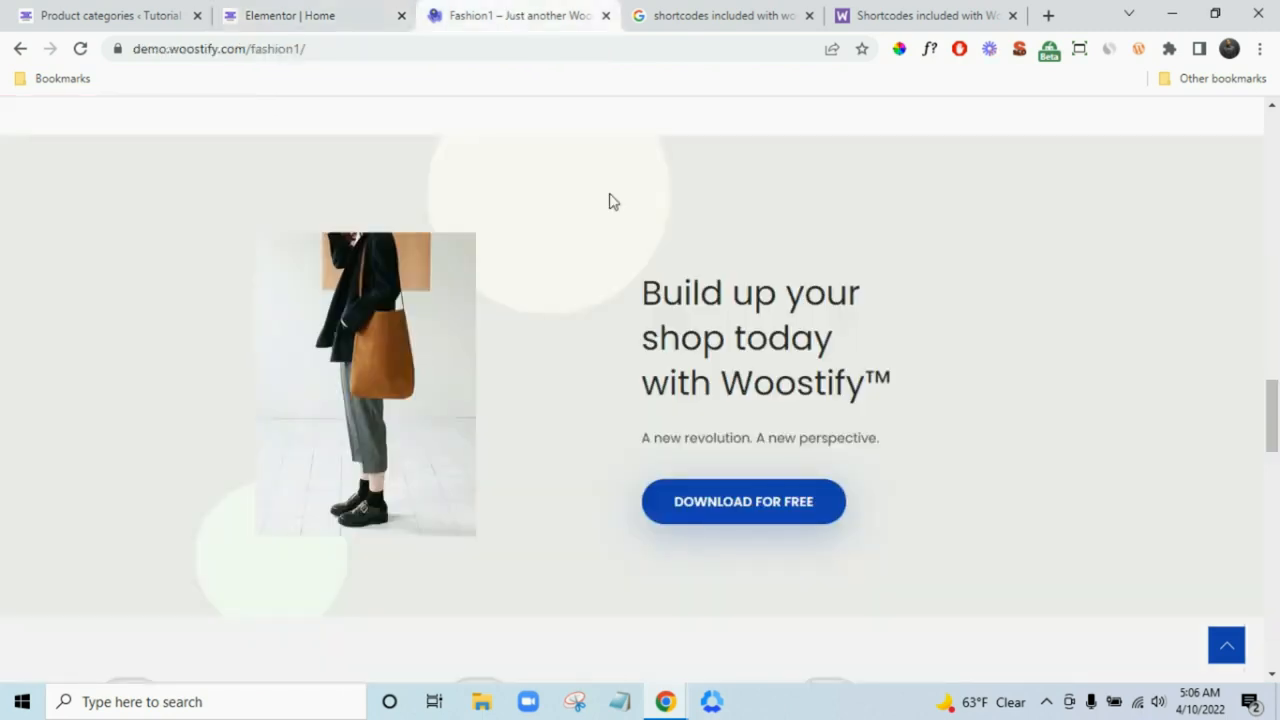
{"action": "left_click", "coordinate": [300, 18]}
- Copy the hero's Shop Now button and paste it into the 'Build up your shop' text column
{"action": "scroll", "coordinate": [729, 381], "scroll_direction": "up", "scroll_amount": 5}
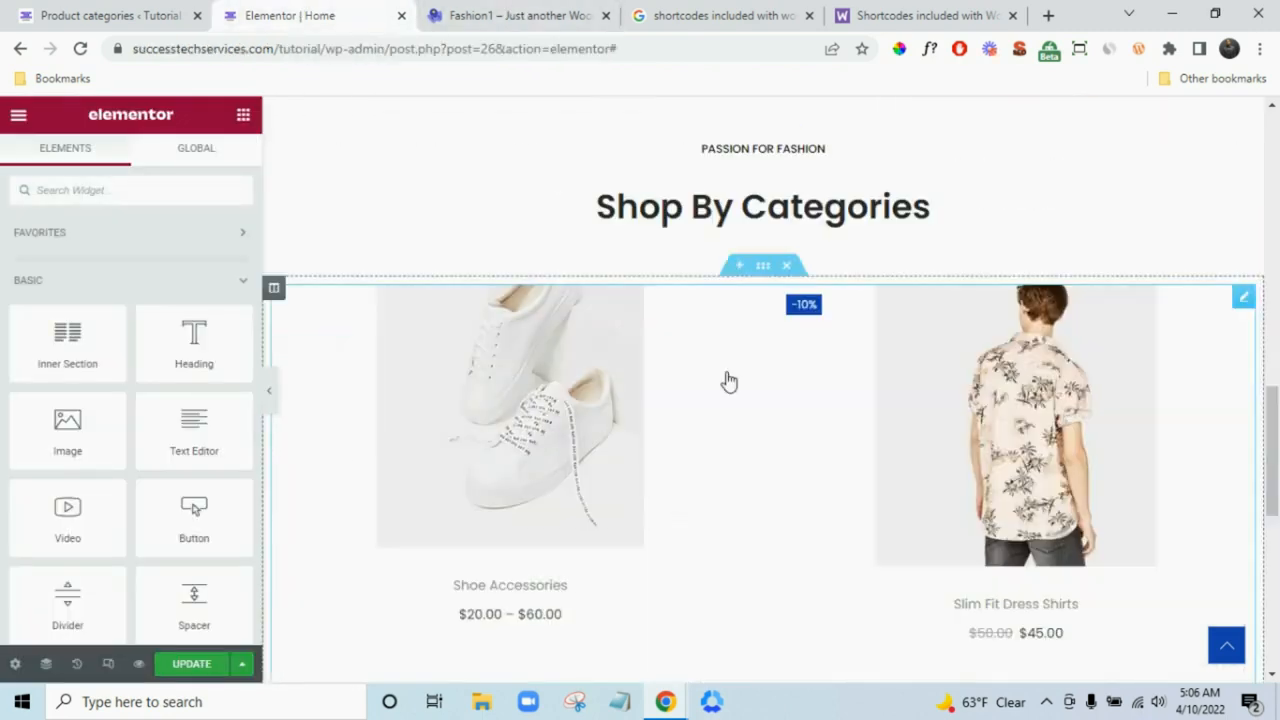
{"action": "scroll", "coordinate": [715, 385], "scroll_direction": "up", "scroll_amount": 5}
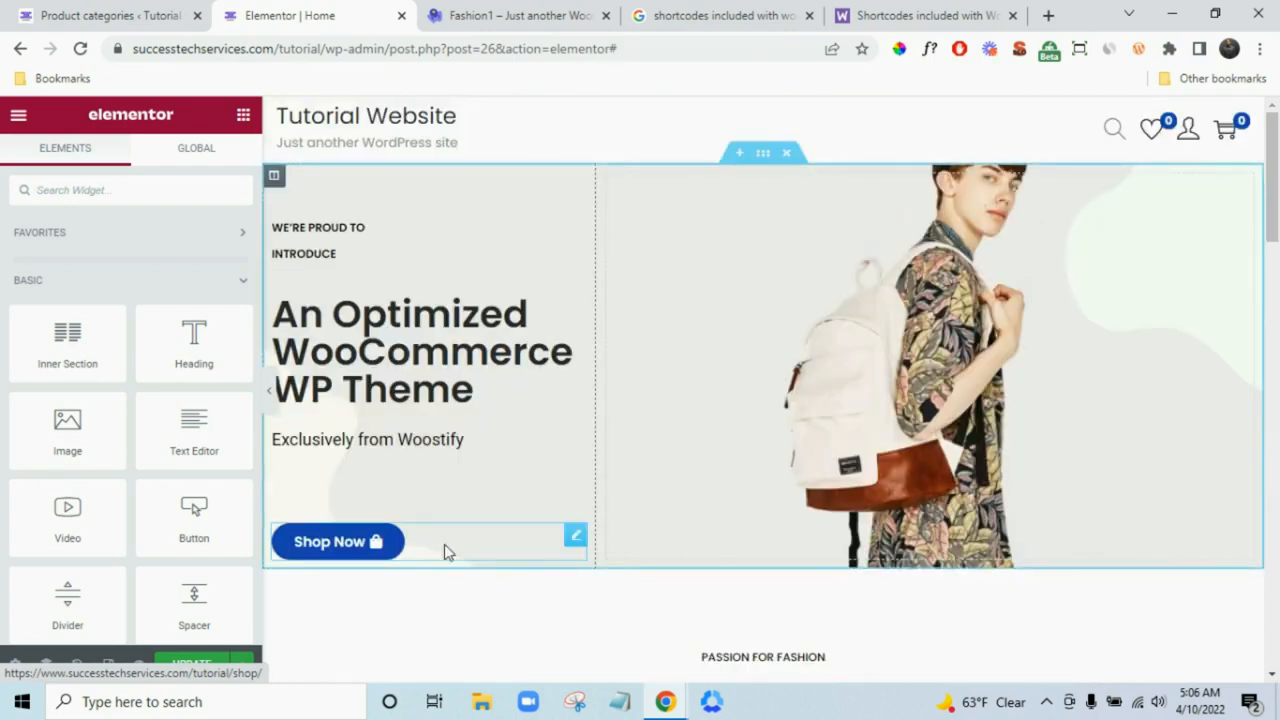
{"action": "right_click", "coordinate": [545, 457]}
{"action": "left_click", "coordinate": [529, 486]}
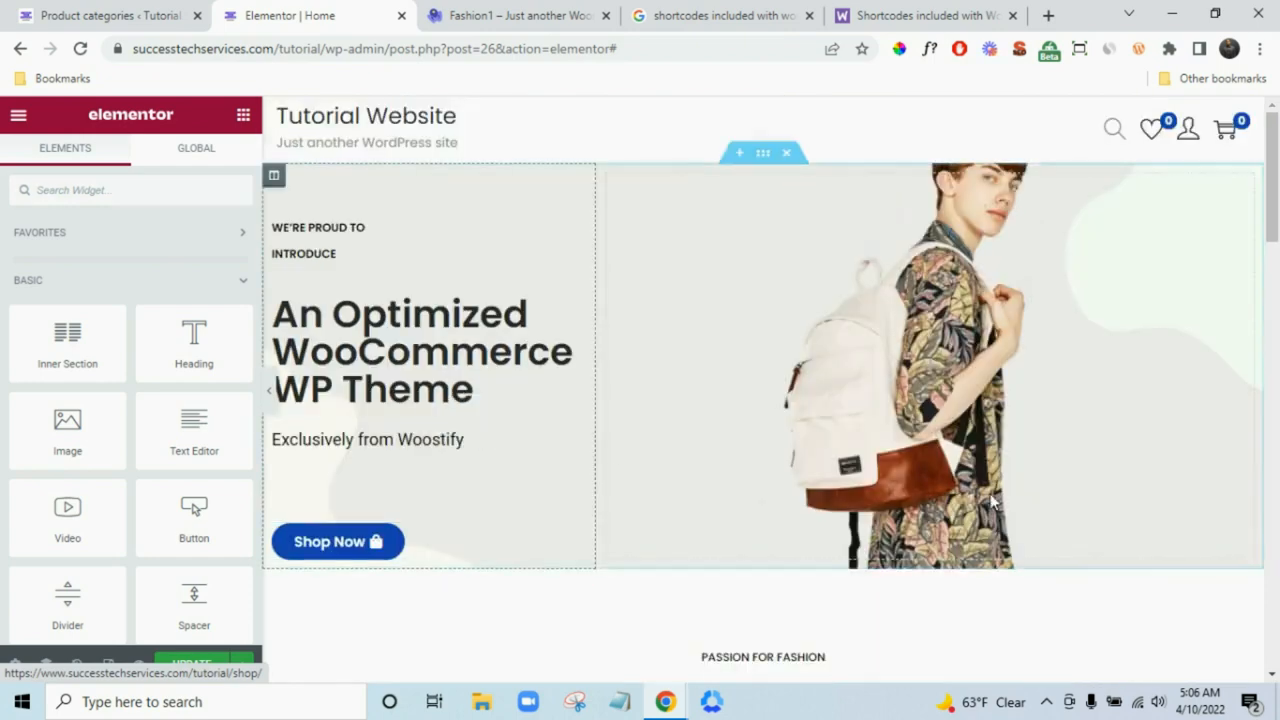
{"action": "scroll", "coordinate": [990, 495], "scroll_direction": "down", "scroll_amount": 5}
{"action": "scroll", "coordinate": [993, 503], "scroll_direction": "down", "scroll_amount": 10}
{"action": "scroll", "coordinate": [985, 500], "scroll_direction": "up", "scroll_amount": 2}
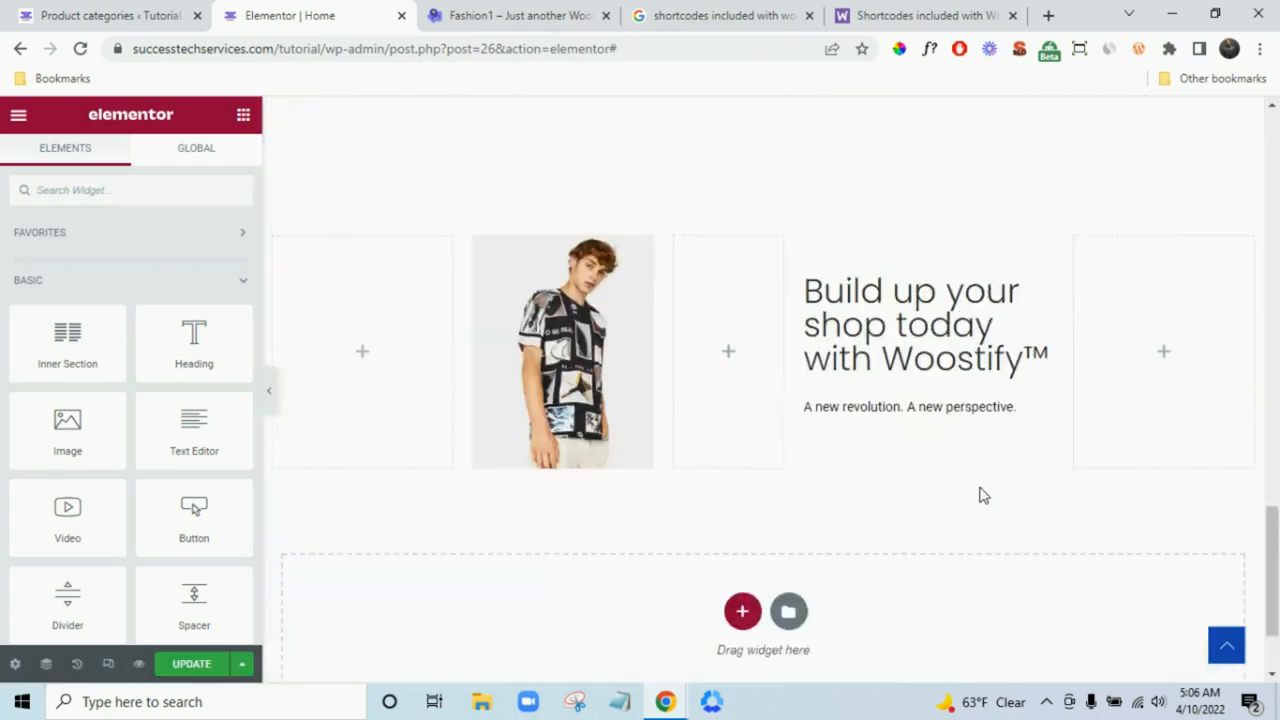
{"action": "right_click", "coordinate": [917, 497]}
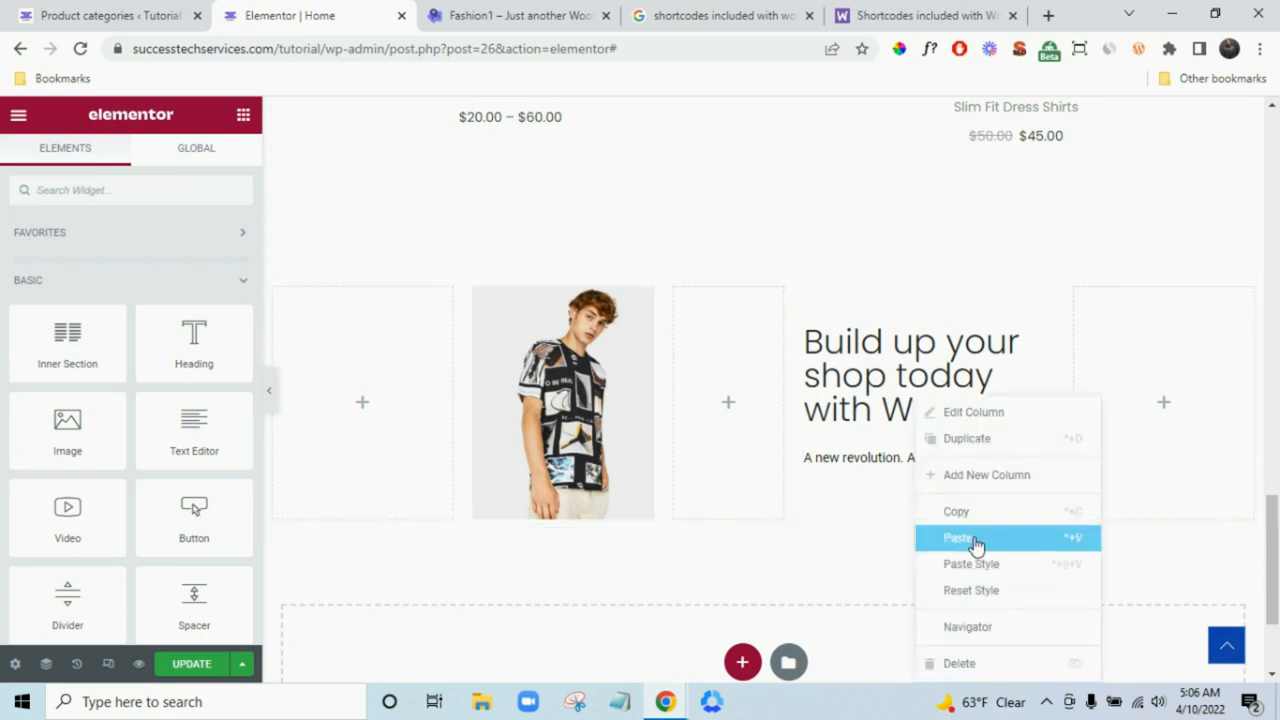
{"action": "left_click", "coordinate": [975, 541]}
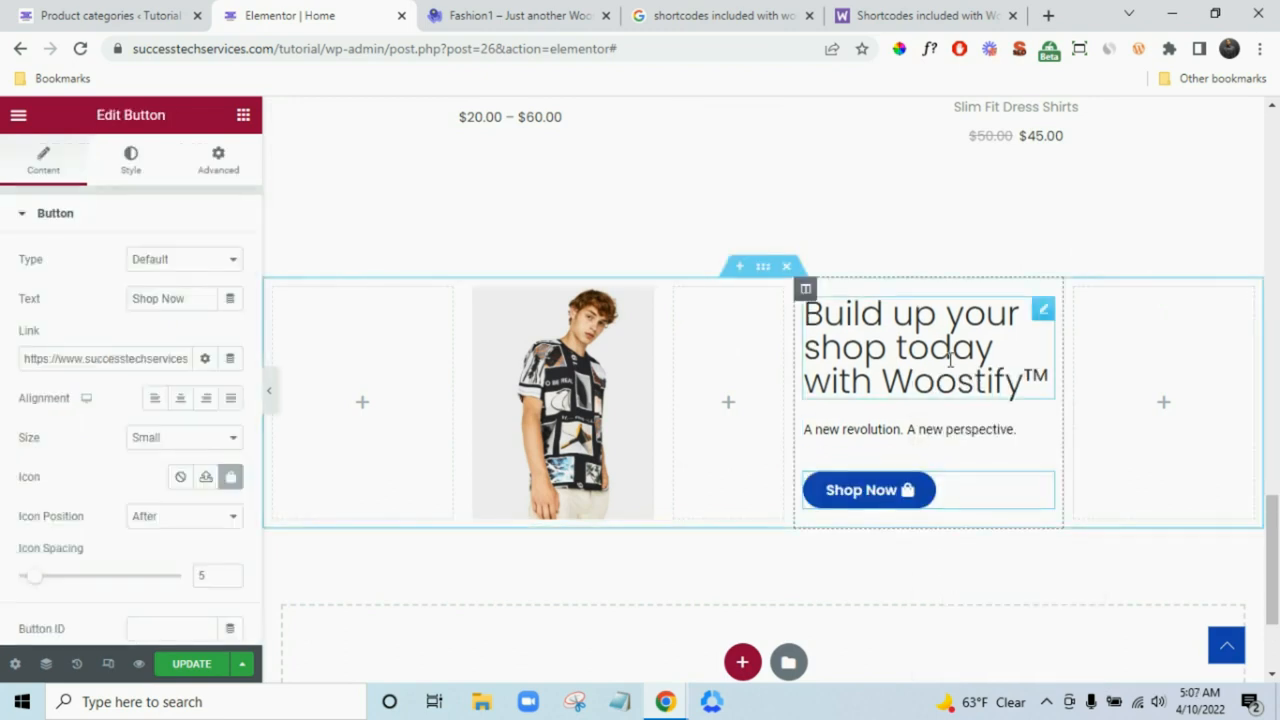
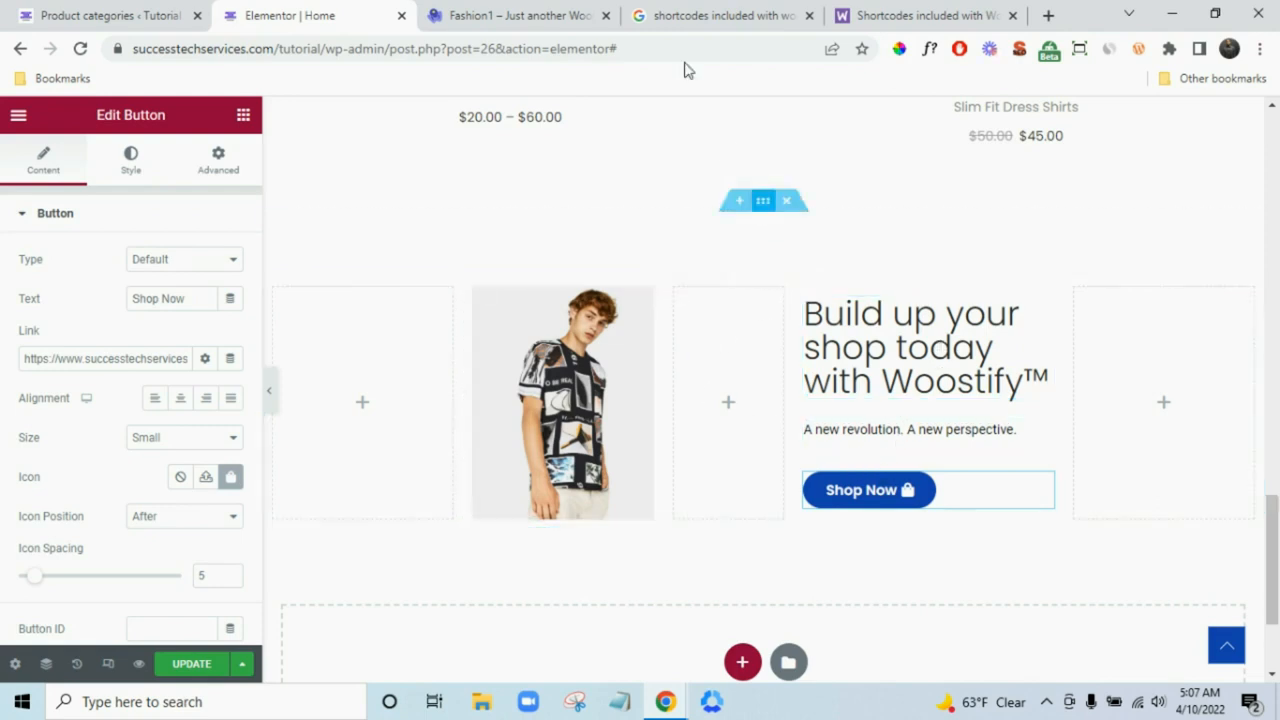
- Give the hero section a Classic image background, browsing the Woostify Images folders for a photo
{"action": "left_click", "coordinate": [566, 17]}
{"action": "left_click", "coordinate": [322, 10]}
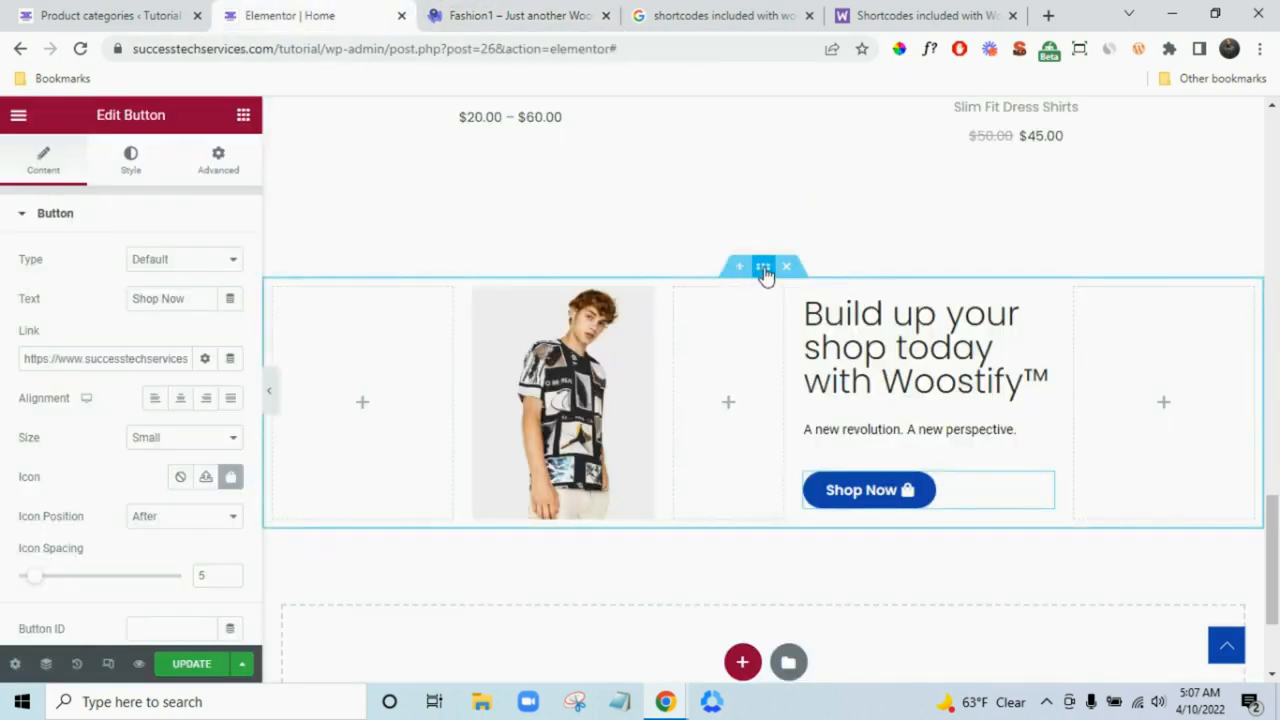
{"action": "left_click", "coordinate": [764, 269]}
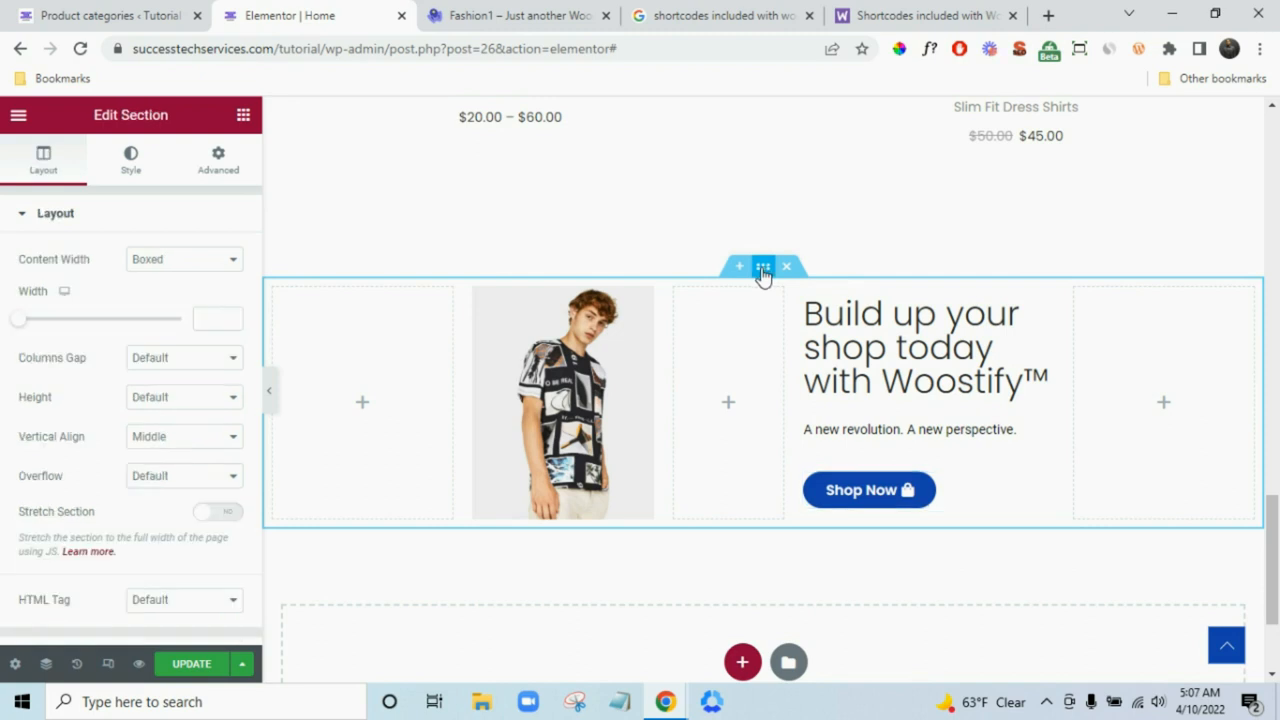
{"action": "left_click", "coordinate": [131, 160]}
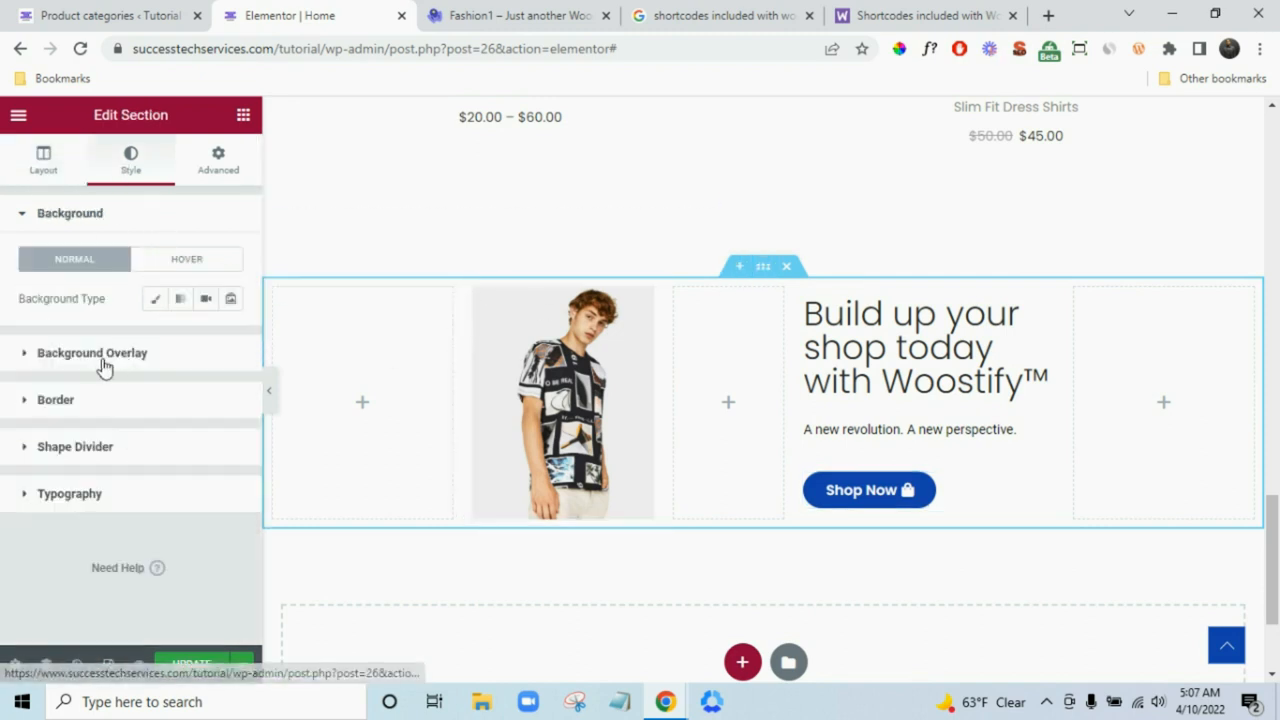
{"action": "left_click", "coordinate": [154, 298]}
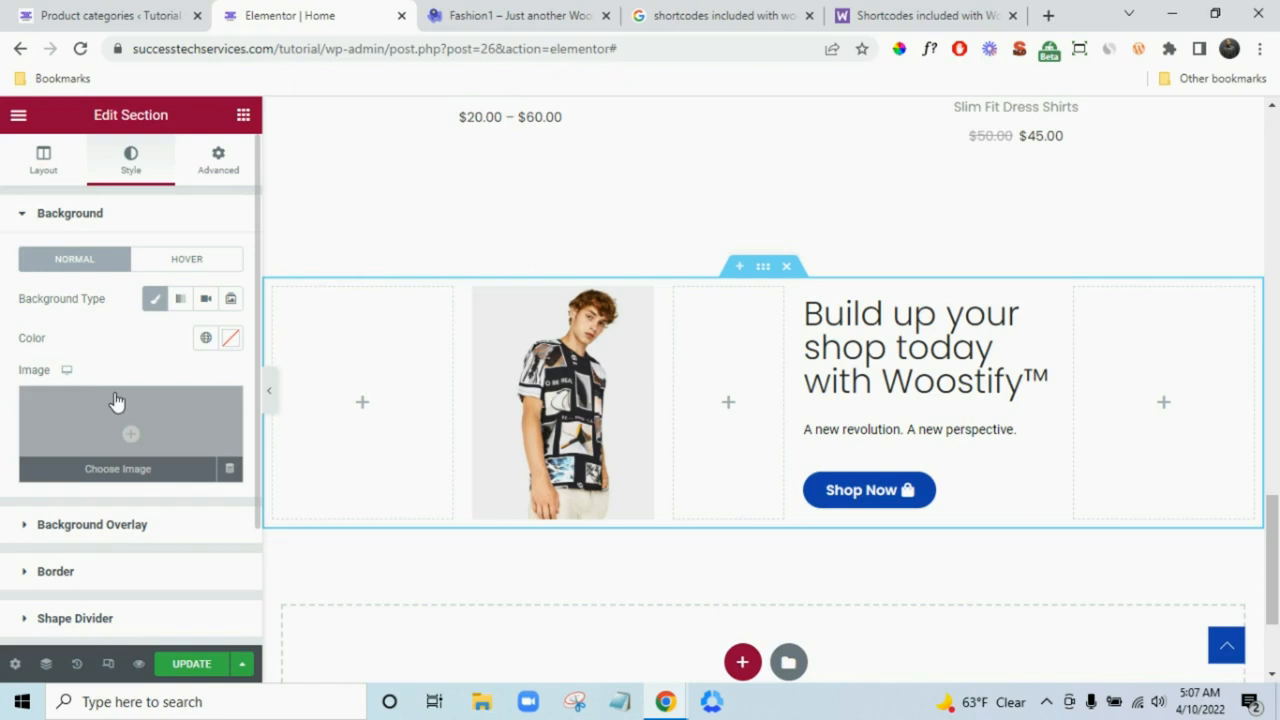
{"action": "left_click", "coordinate": [117, 401]}
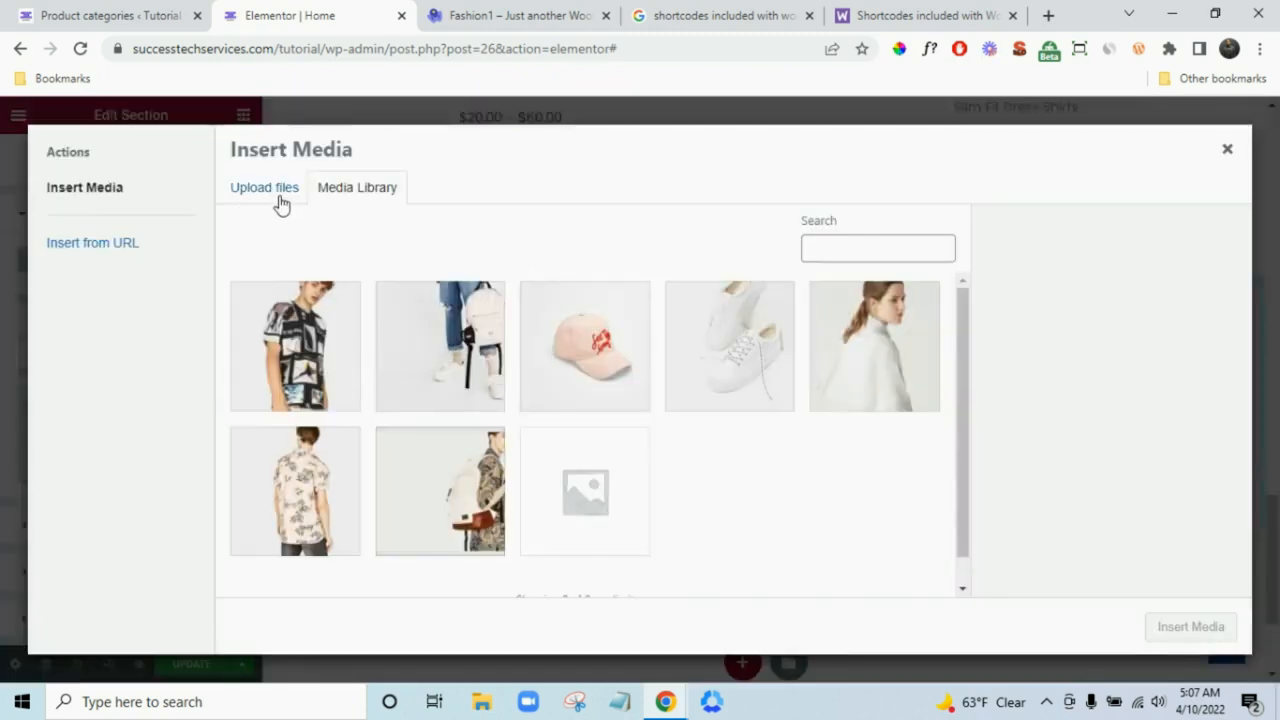
{"action": "left_click", "coordinate": [278, 198]}
{"action": "left_click", "coordinate": [760, 440]}
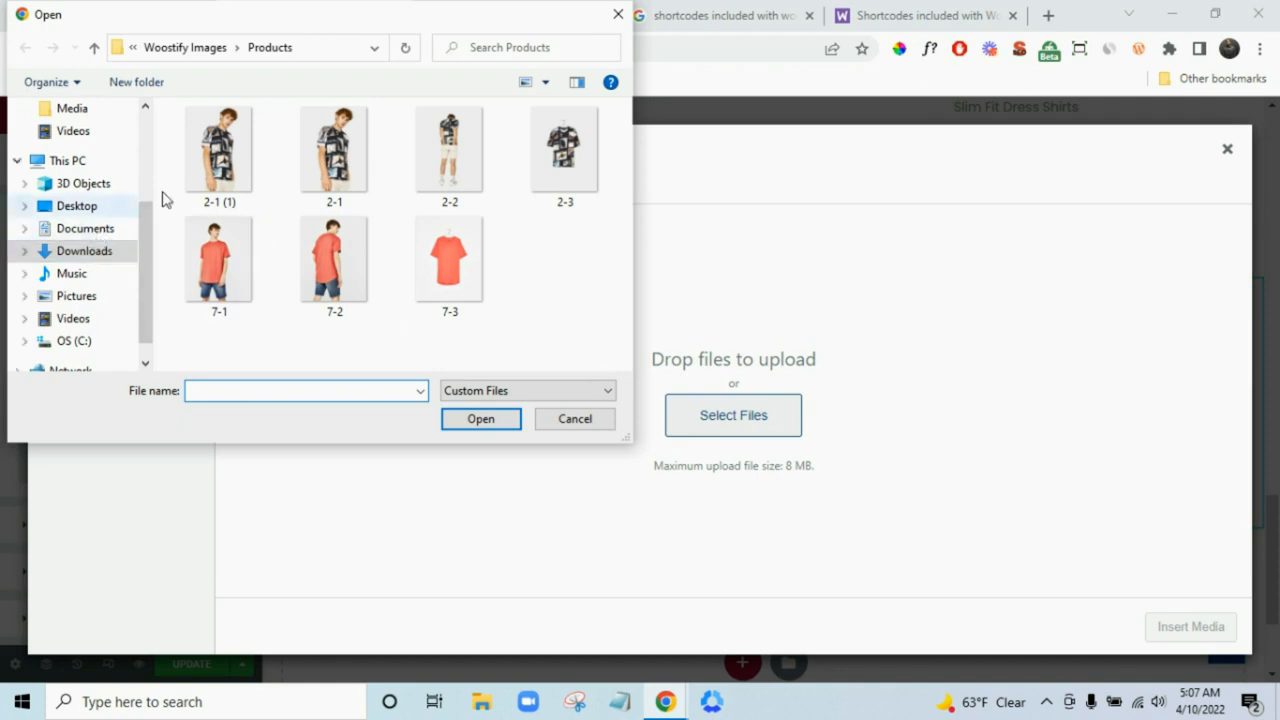
{"action": "left_click", "coordinate": [207, 49]}
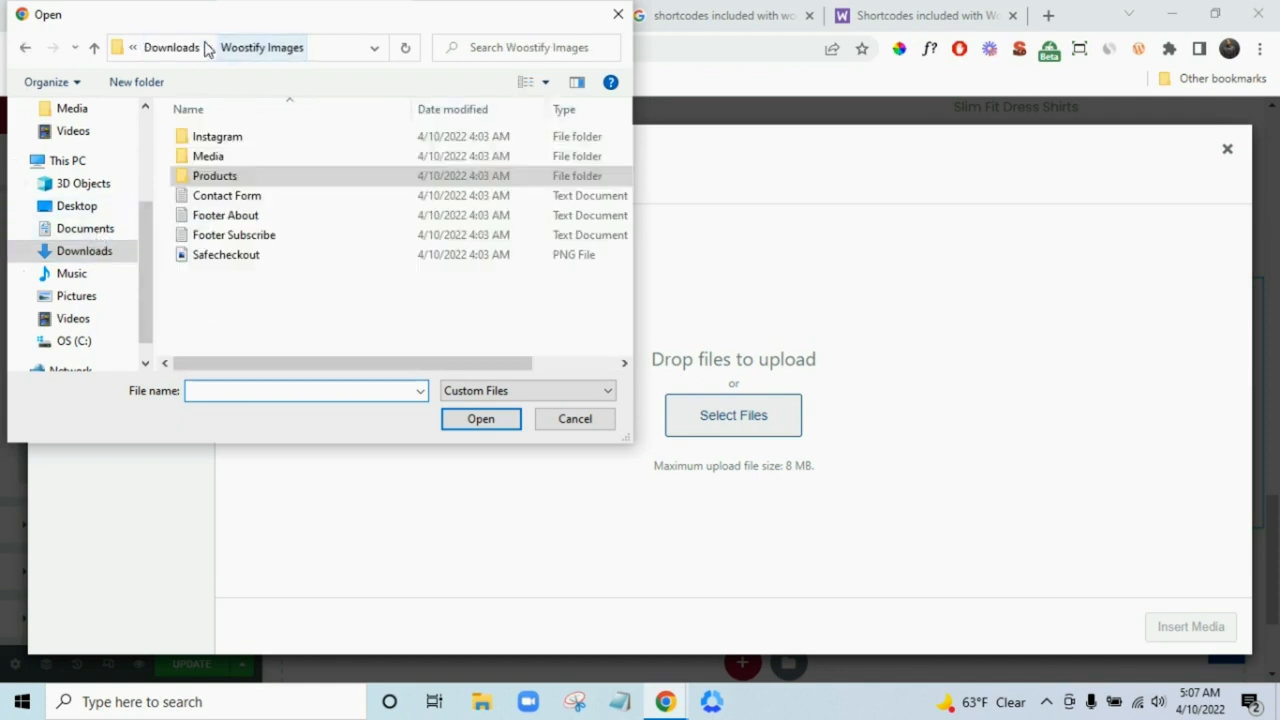
{"action": "double_click", "coordinate": [250, 157]}
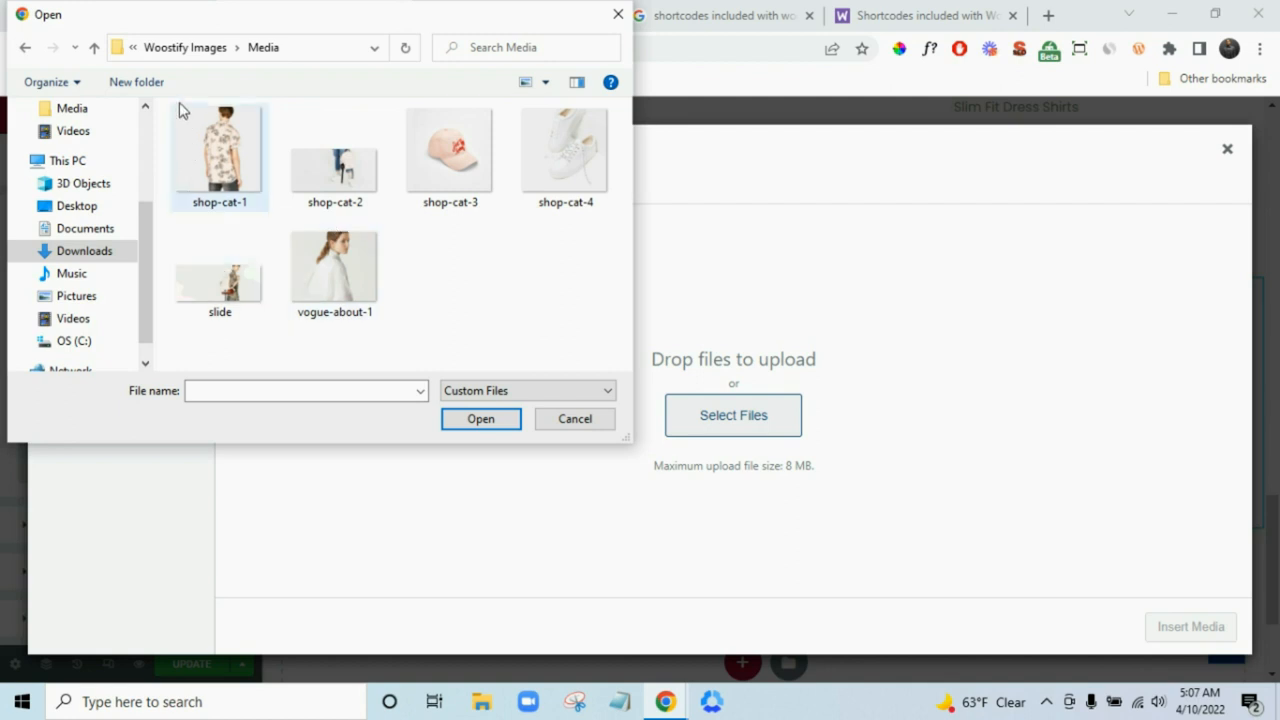
{"action": "left_click", "coordinate": [171, 50]}
{"action": "left_click", "coordinate": [234, 146]}
{"action": "double_click", "coordinate": [234, 146]}
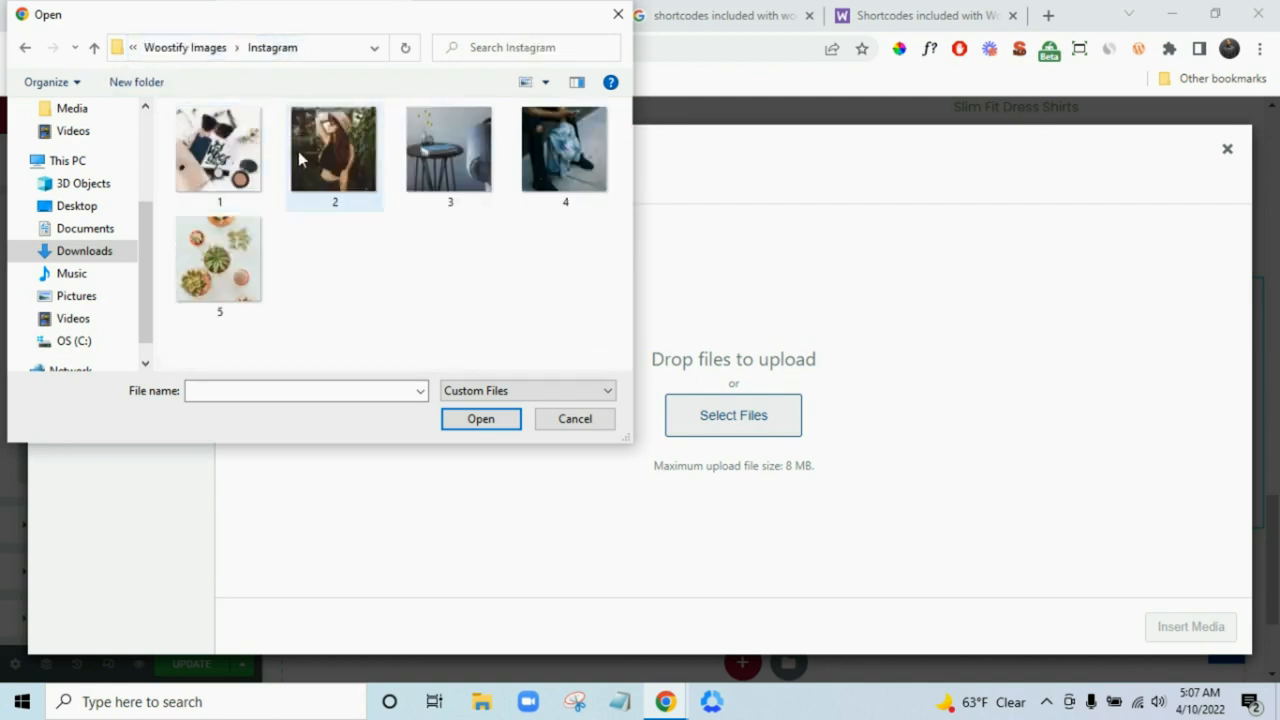
{"action": "left_click", "coordinate": [180, 50]}
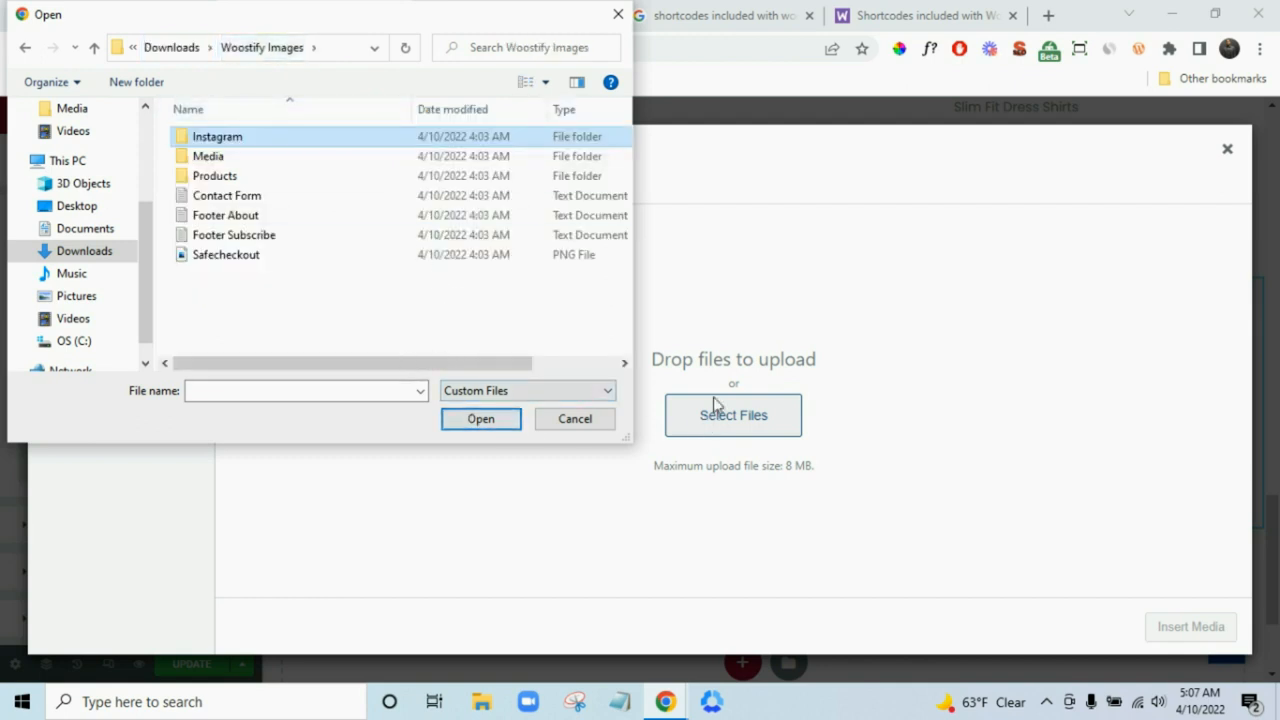
- Insert the backpack slide.jpg from the Media Library as the hero background
{"action": "left_click", "coordinate": [590, 420]}
{"action": "left_click", "coordinate": [342, 190]}
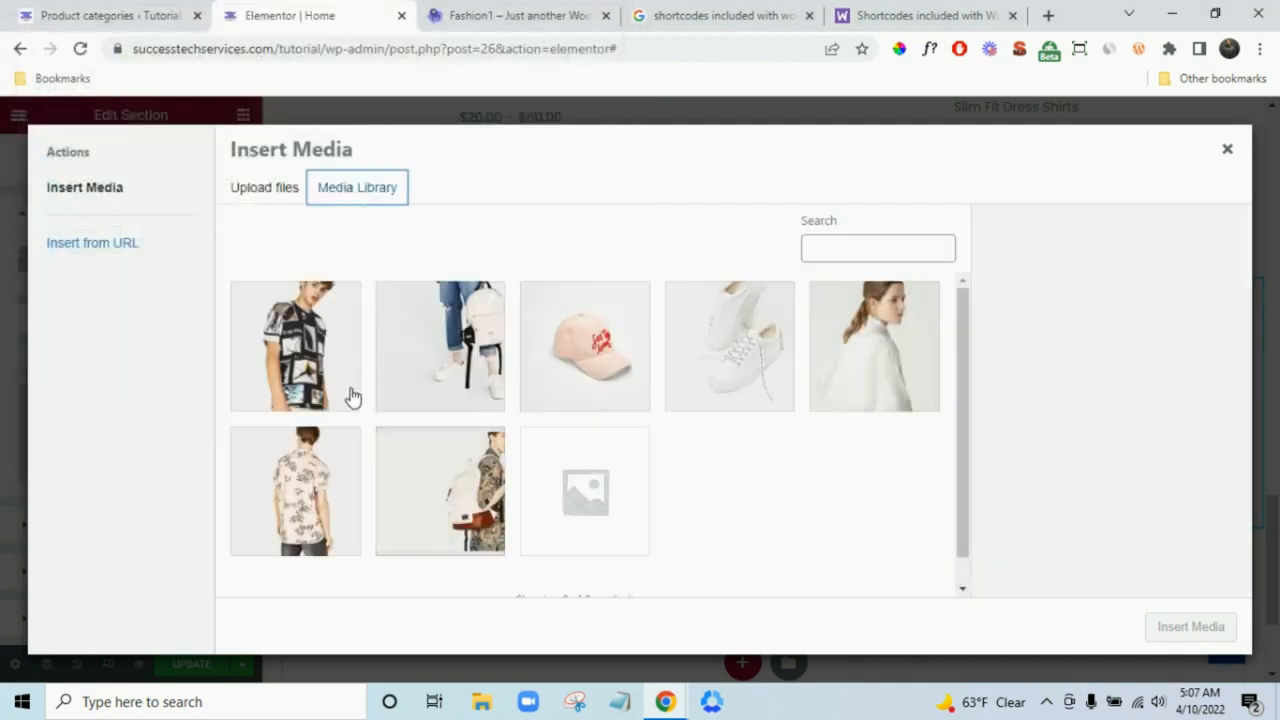
{"action": "left_click", "coordinate": [488, 512]}
{"action": "left_click", "coordinate": [1170, 627]}
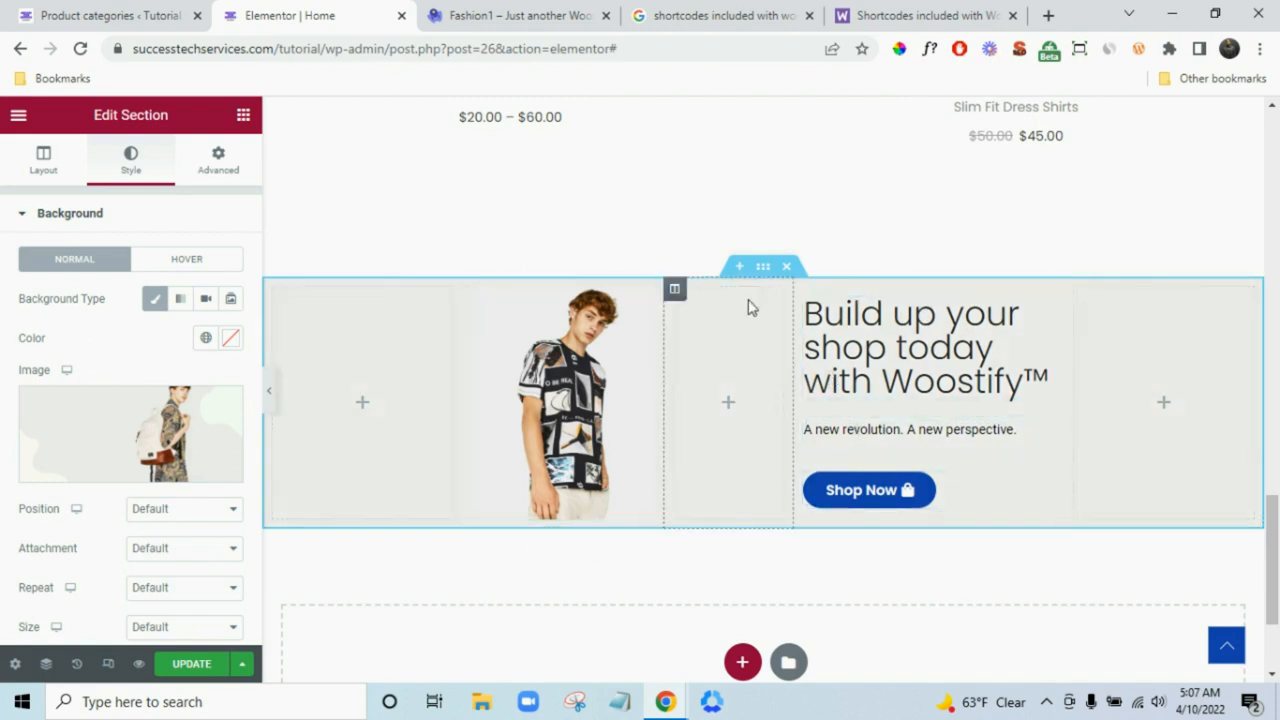
- Give the hero section a 400 px minimum height and compare it with the Fashion1 demo
{"action": "left_click", "coordinate": [42, 162]}
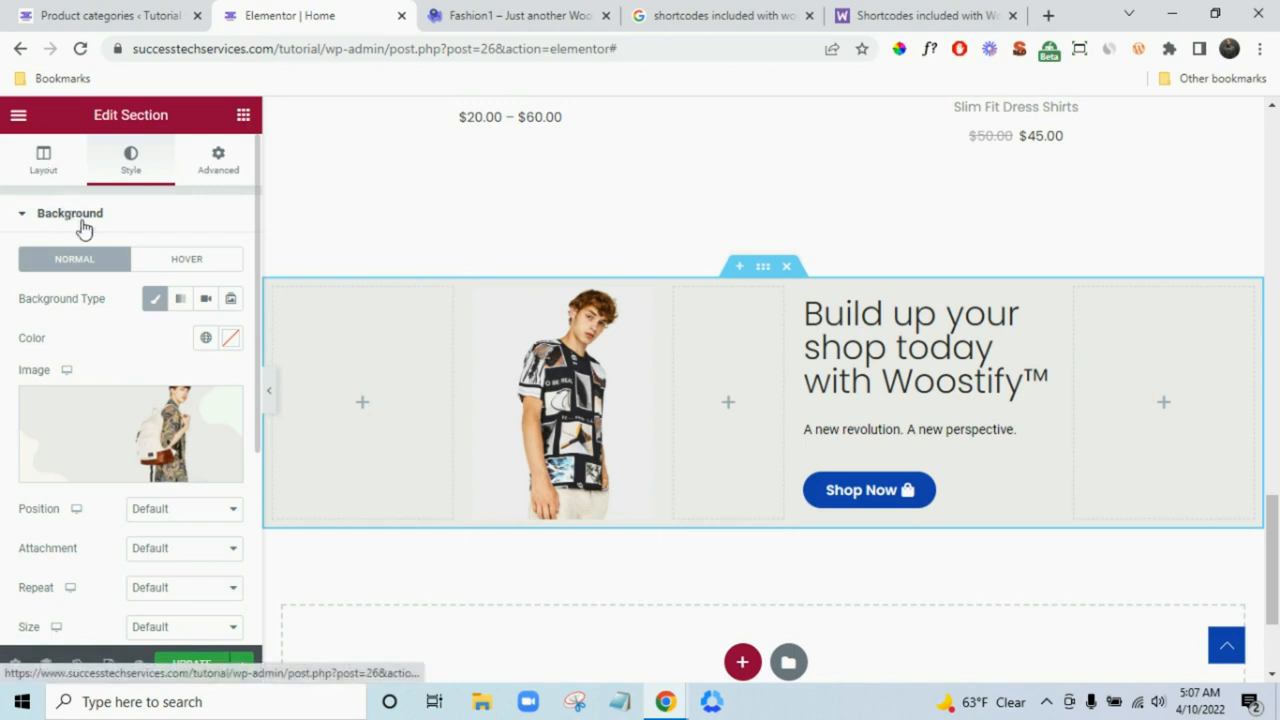
{"action": "left_click", "coordinate": [178, 402]}
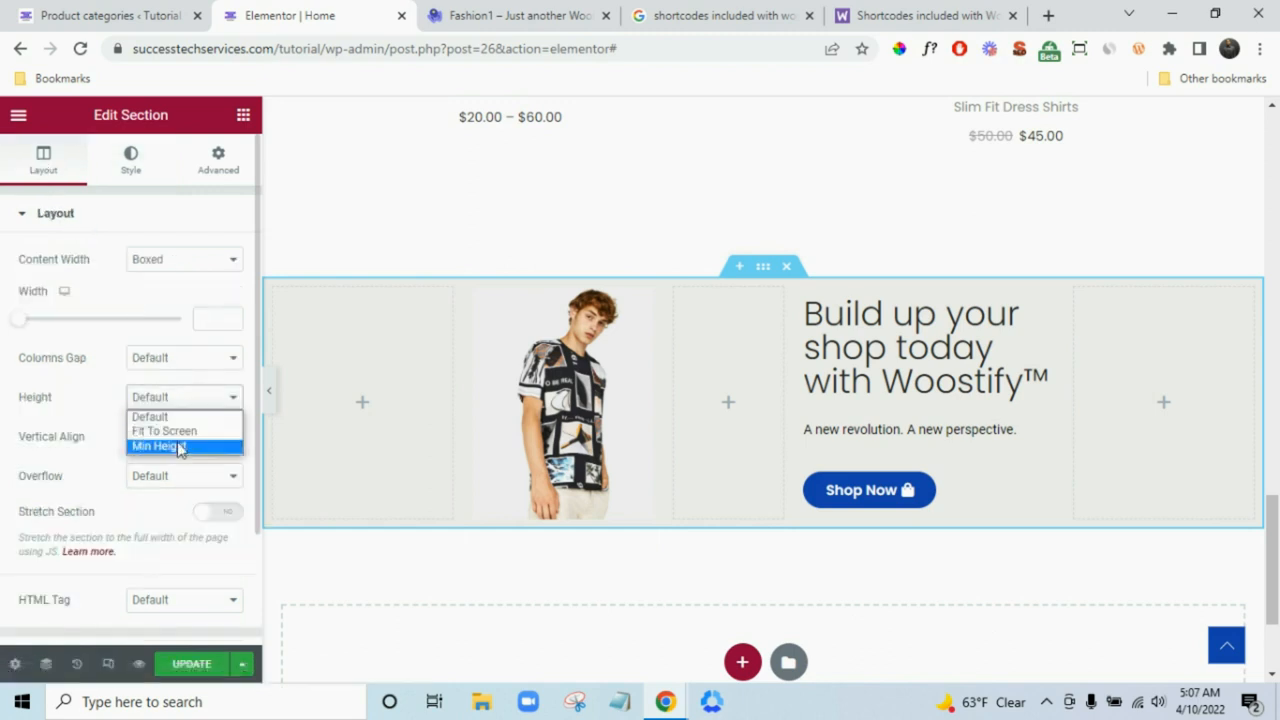
{"action": "left_click", "coordinate": [178, 447]}
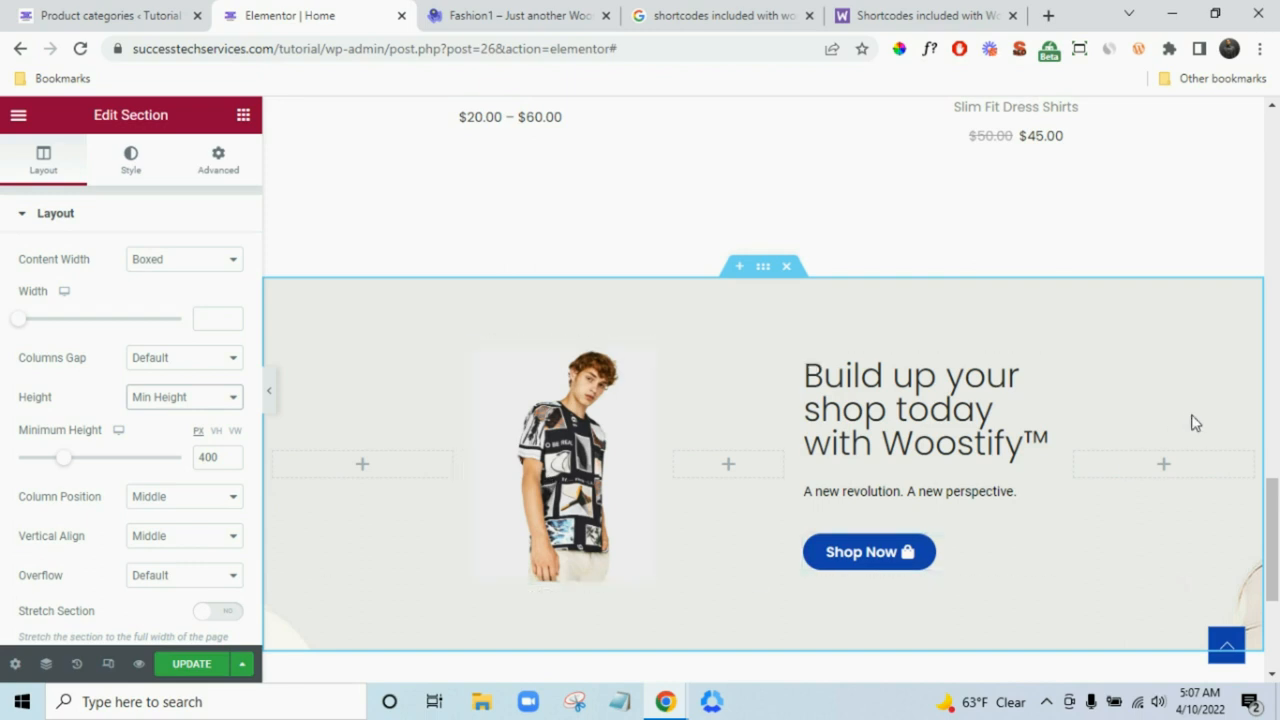
{"action": "scroll", "coordinate": [1192, 422], "scroll_direction": "down", "scroll_amount": 1}
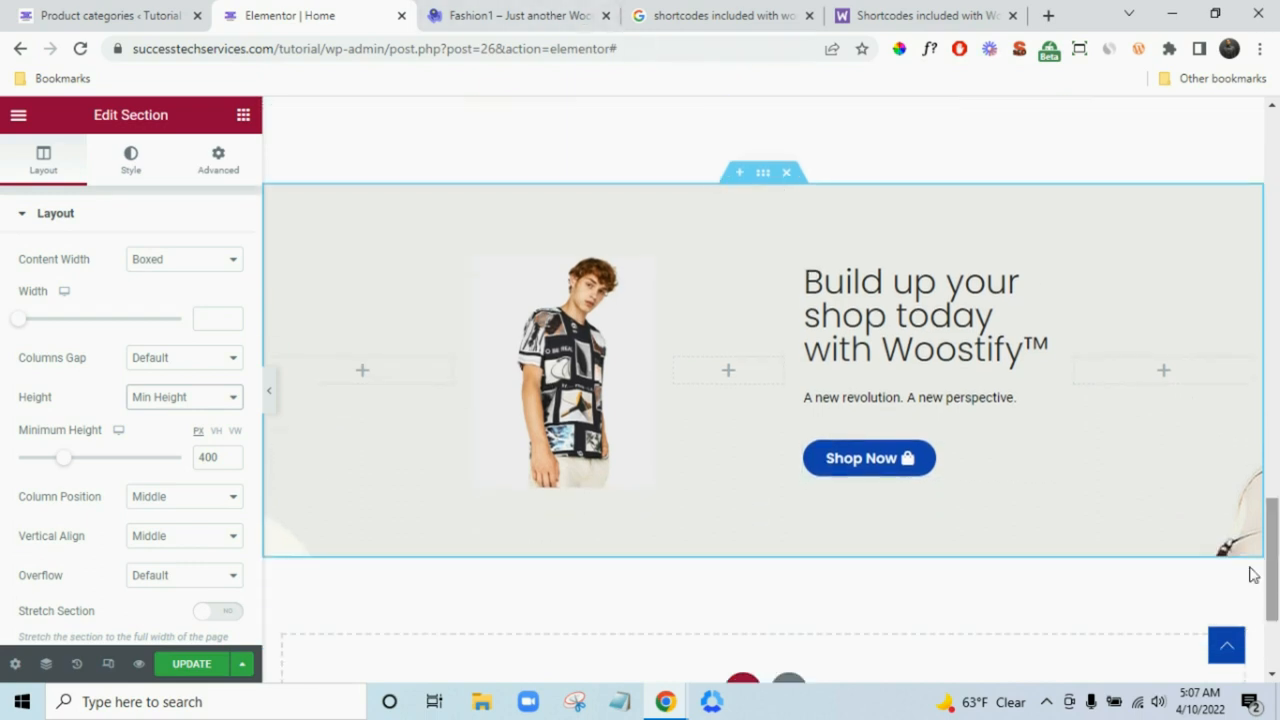
{"action": "left_click", "coordinate": [514, 14]}
{"action": "scroll", "coordinate": [940, 400], "scroll_direction": "down", "scroll_amount": 4}
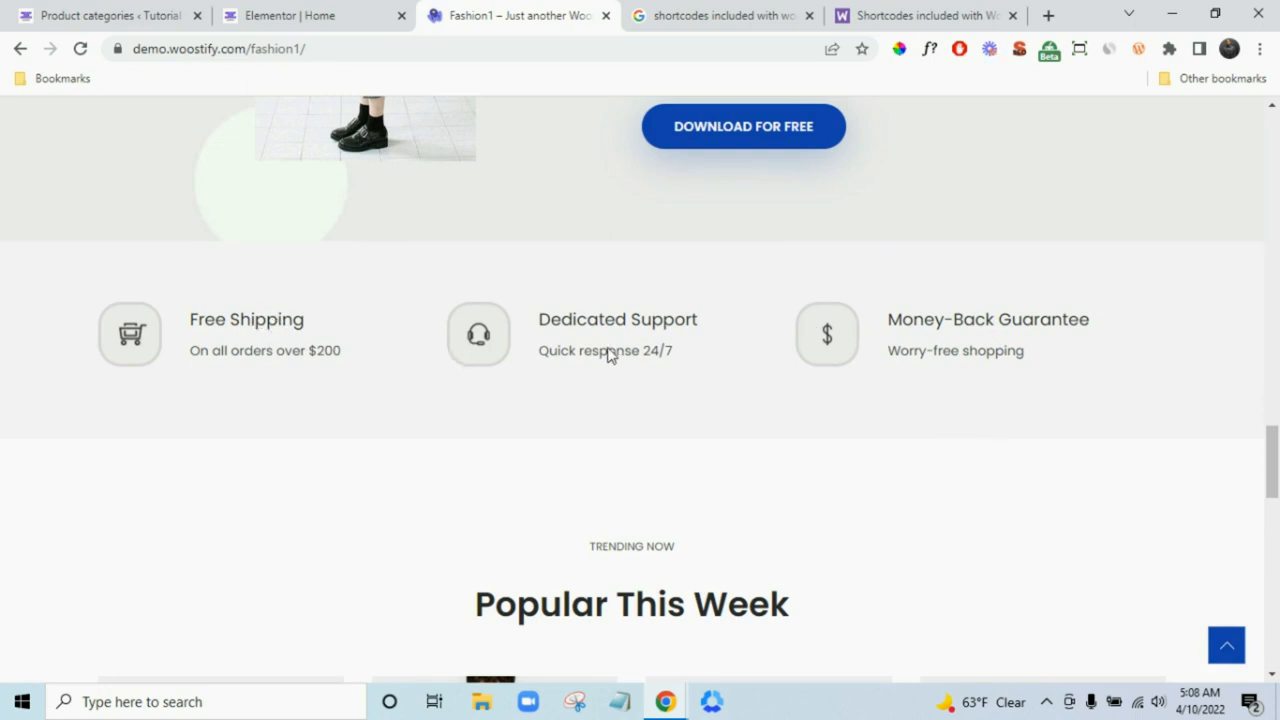
- Add a two-column inner section below the hero with an Icon Box in its left column
{"action": "left_click", "coordinate": [363, 10]}
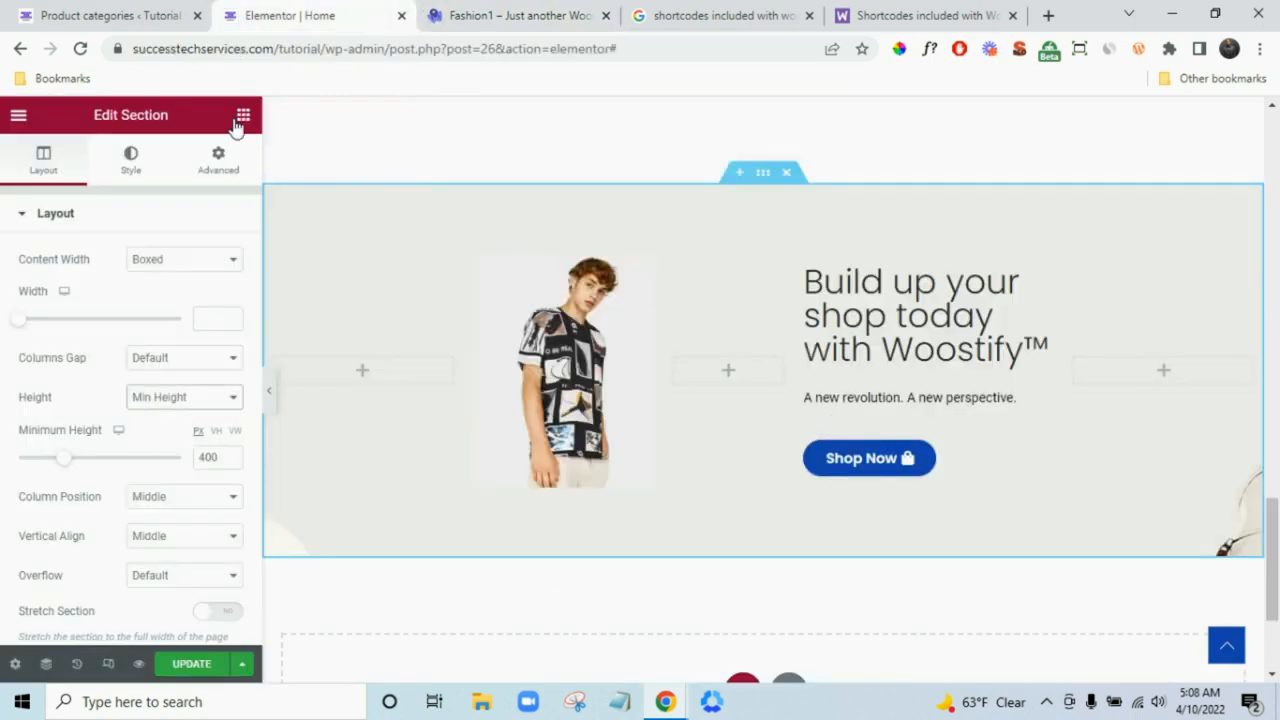
{"action": "scroll", "coordinate": [634, 486], "scroll_direction": "down", "scroll_amount": 2}
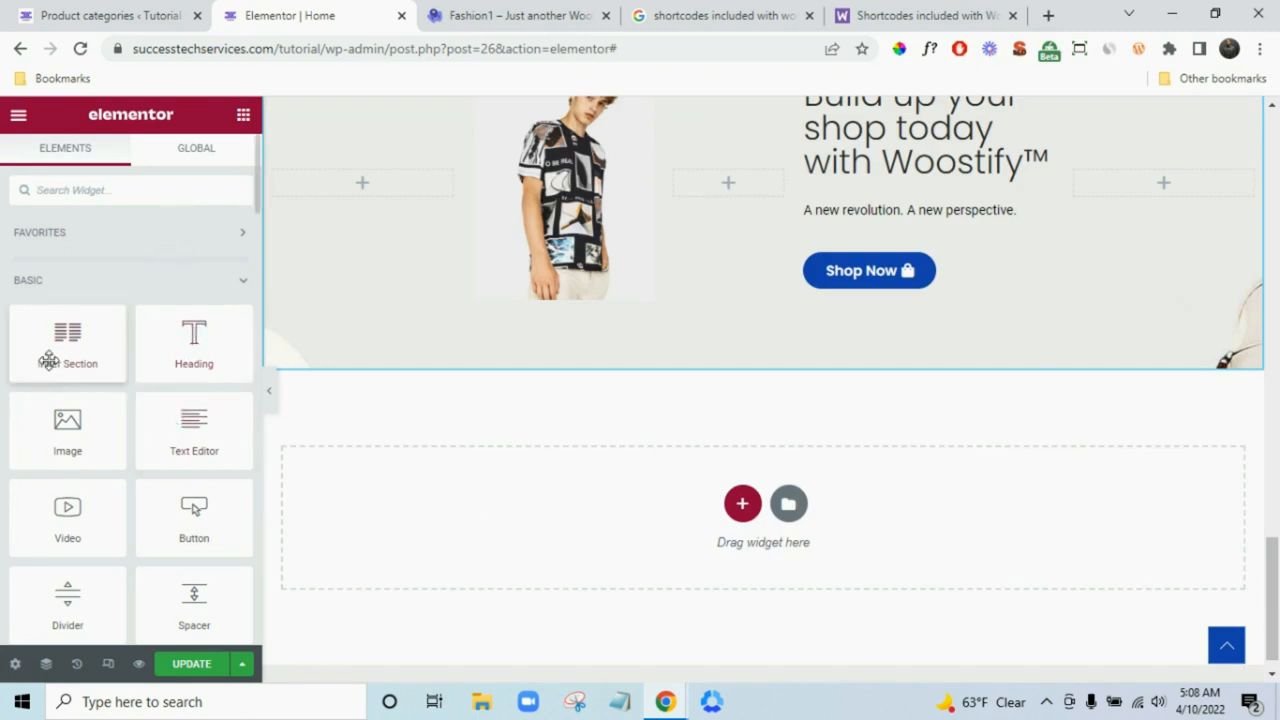
{"action": "left_click_drag", "start_coordinate": [62, 355], "coordinate": [504, 508]}
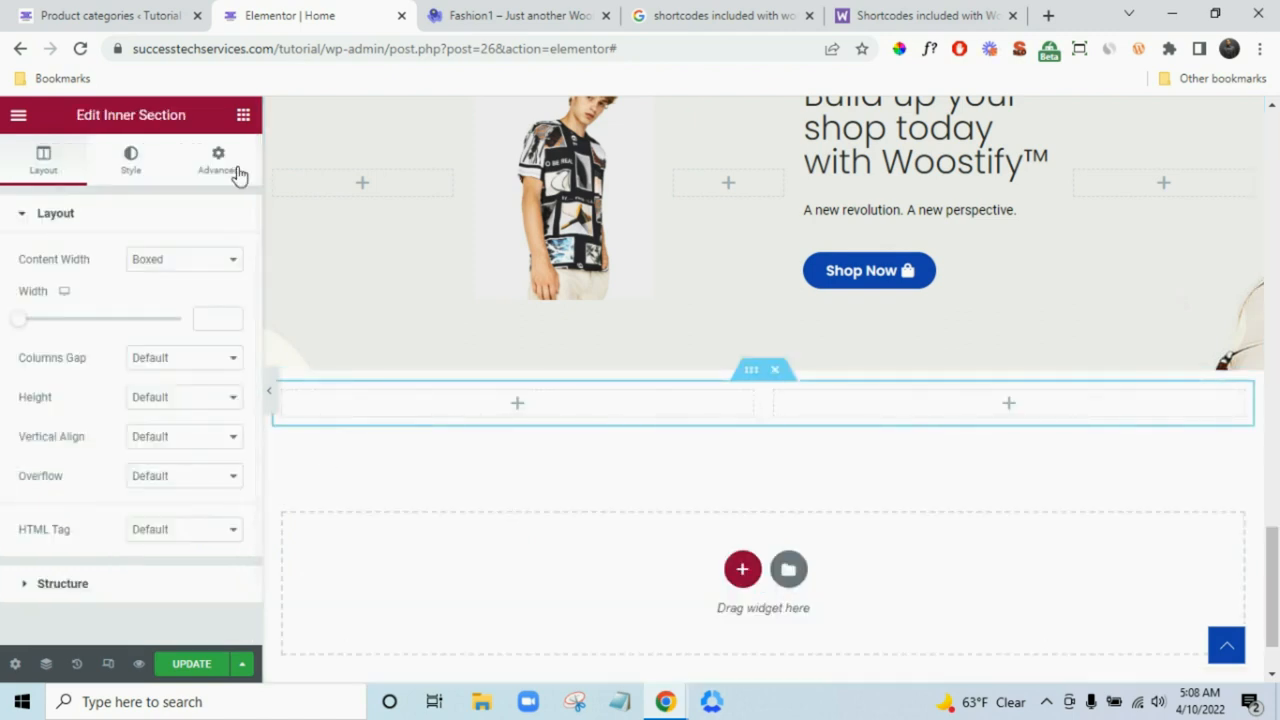
{"action": "left_click", "coordinate": [241, 125]}
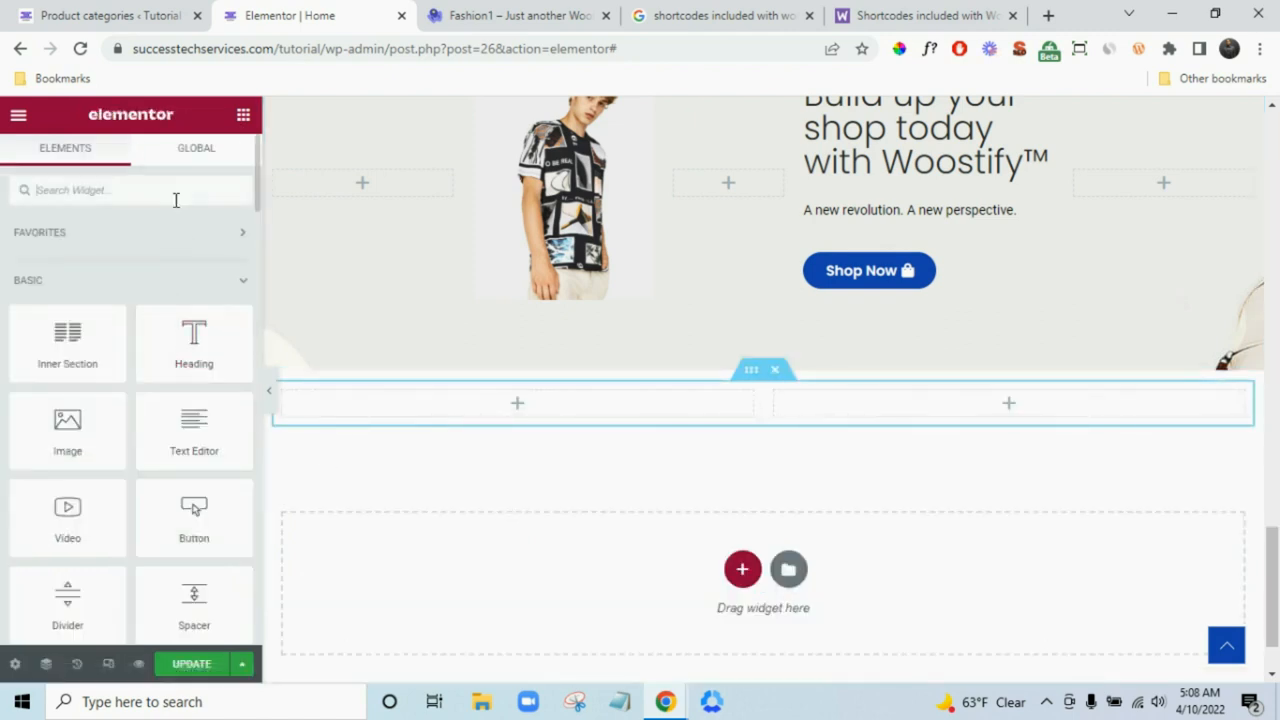
{"action": "type", "text": "icon"}
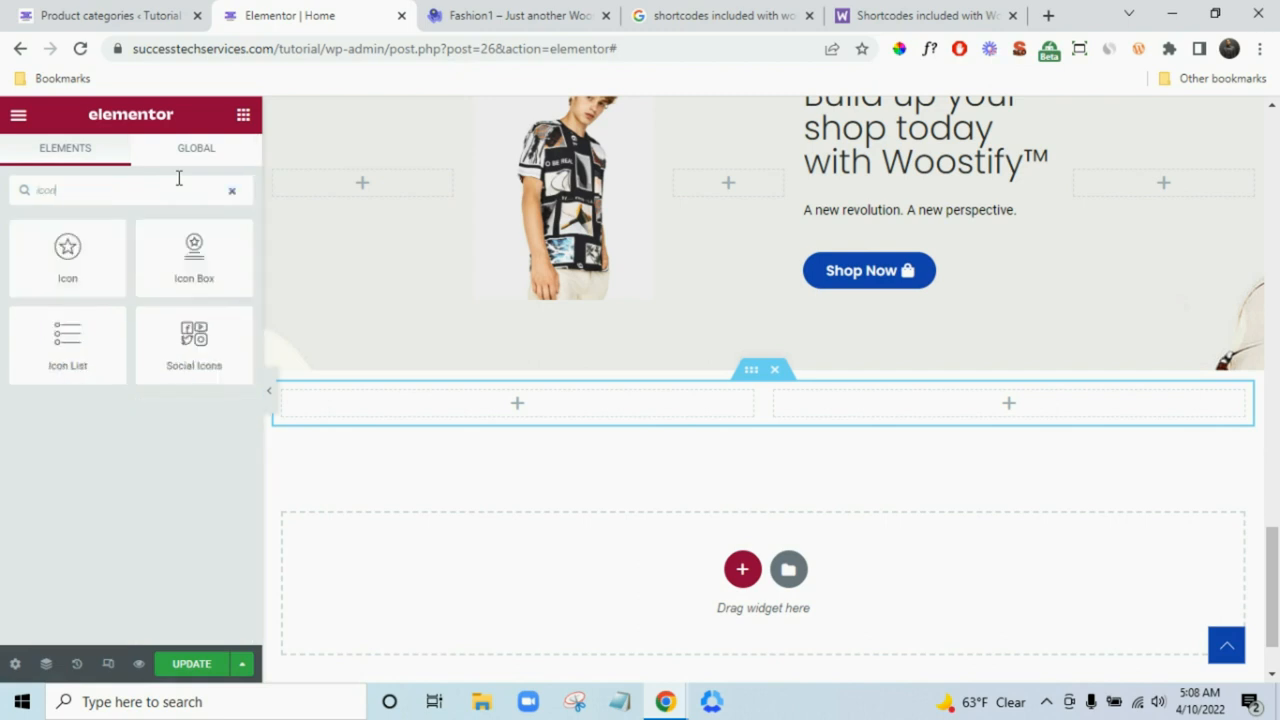
{"action": "left_click_drag", "start_coordinate": [194, 255], "coordinate": [480, 413]}
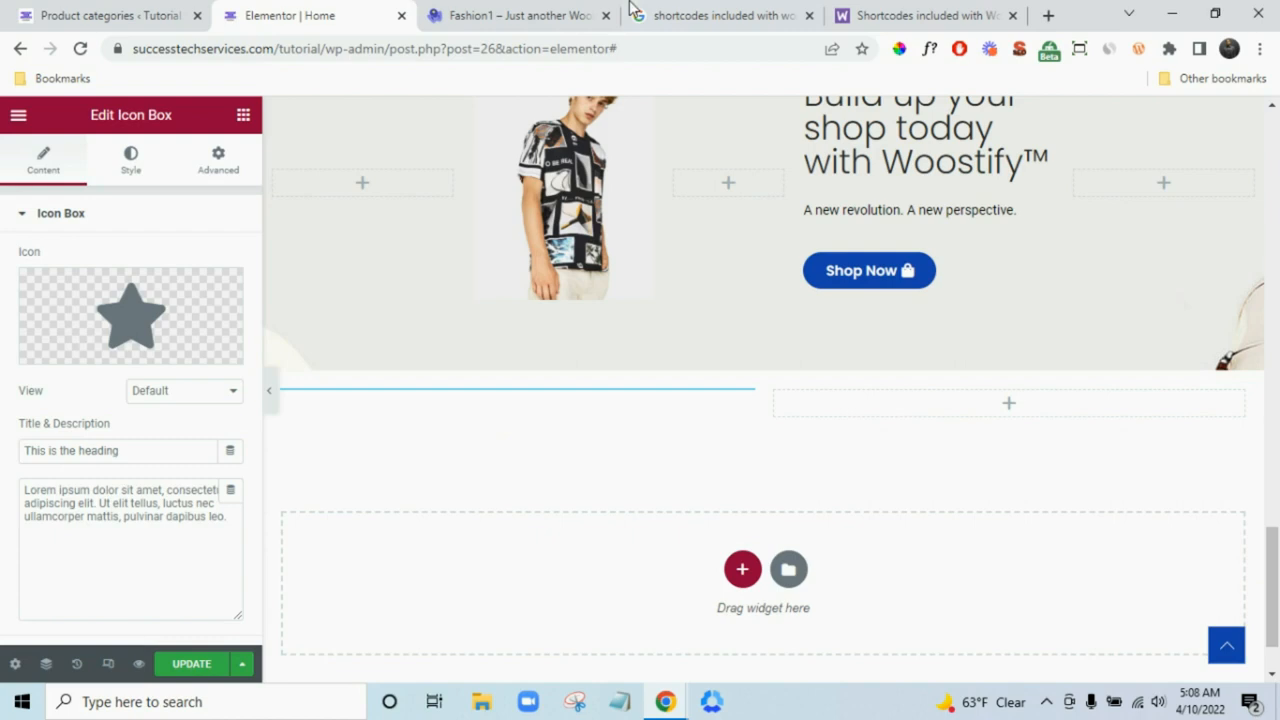
{"action": "left_click", "coordinate": [492, 12]}
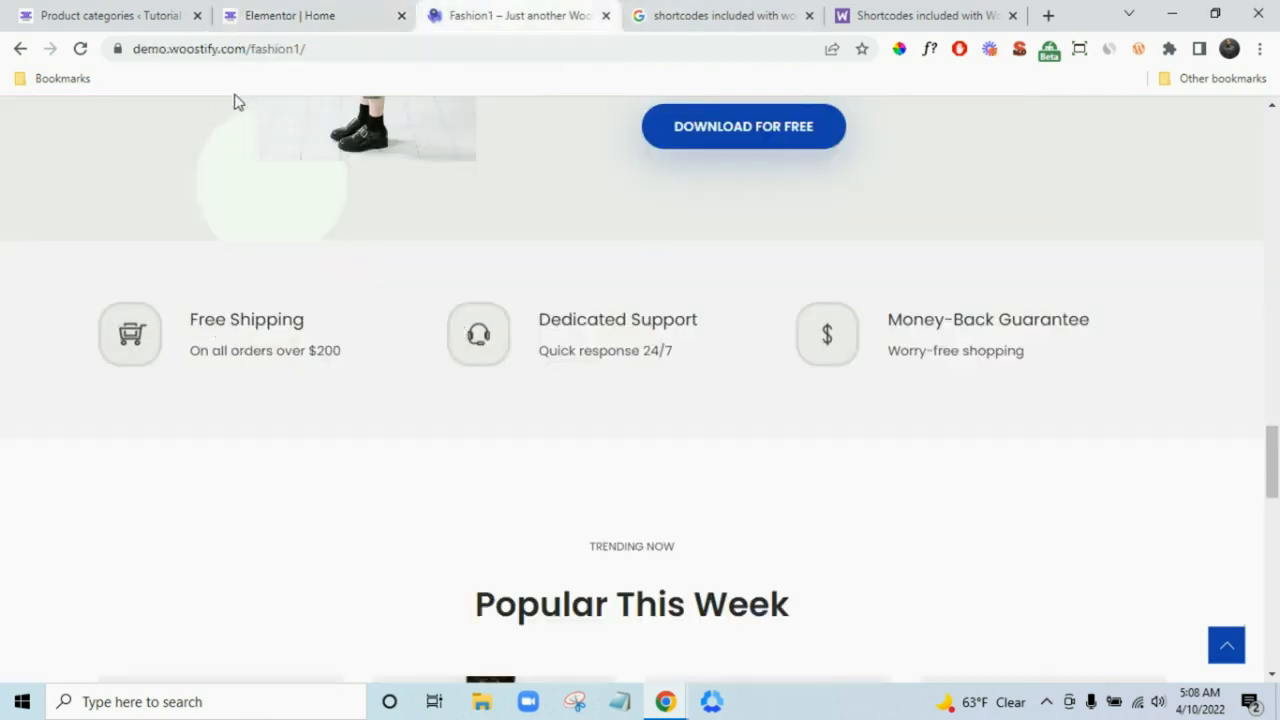
{"action": "left_click", "coordinate": [354, 12]}
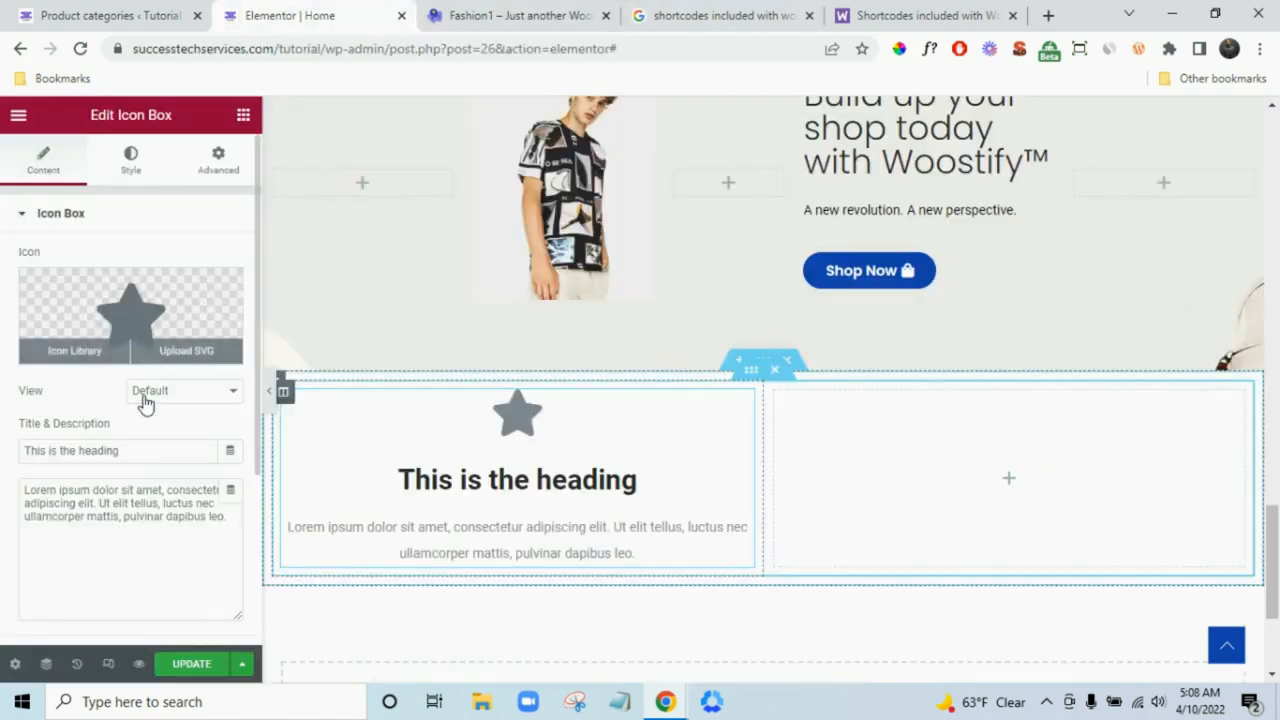
- Copy 'Free Shipping' from the demo into the icon box title
{"action": "triple_click", "coordinate": [120, 450]}
{"action": "left_click", "coordinate": [507, 12]}
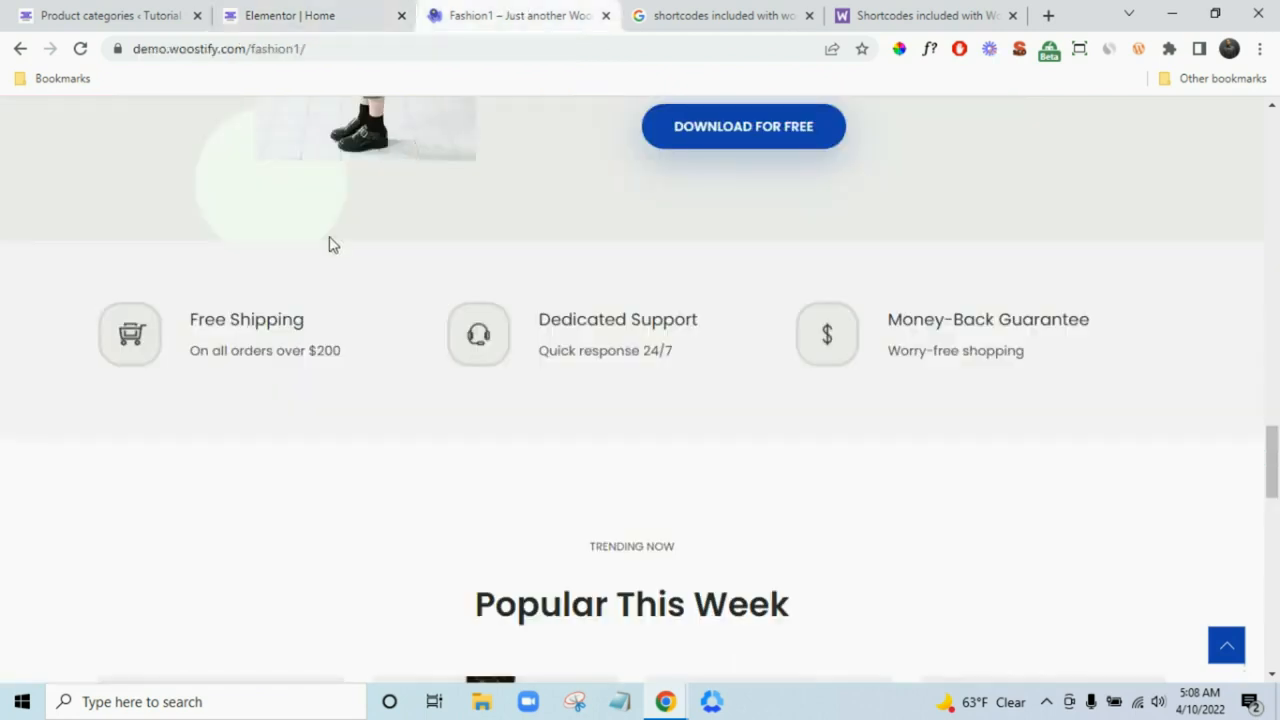
{"action": "left_click_drag", "start_coordinate": [266, 330], "coordinate": [192, 330]}
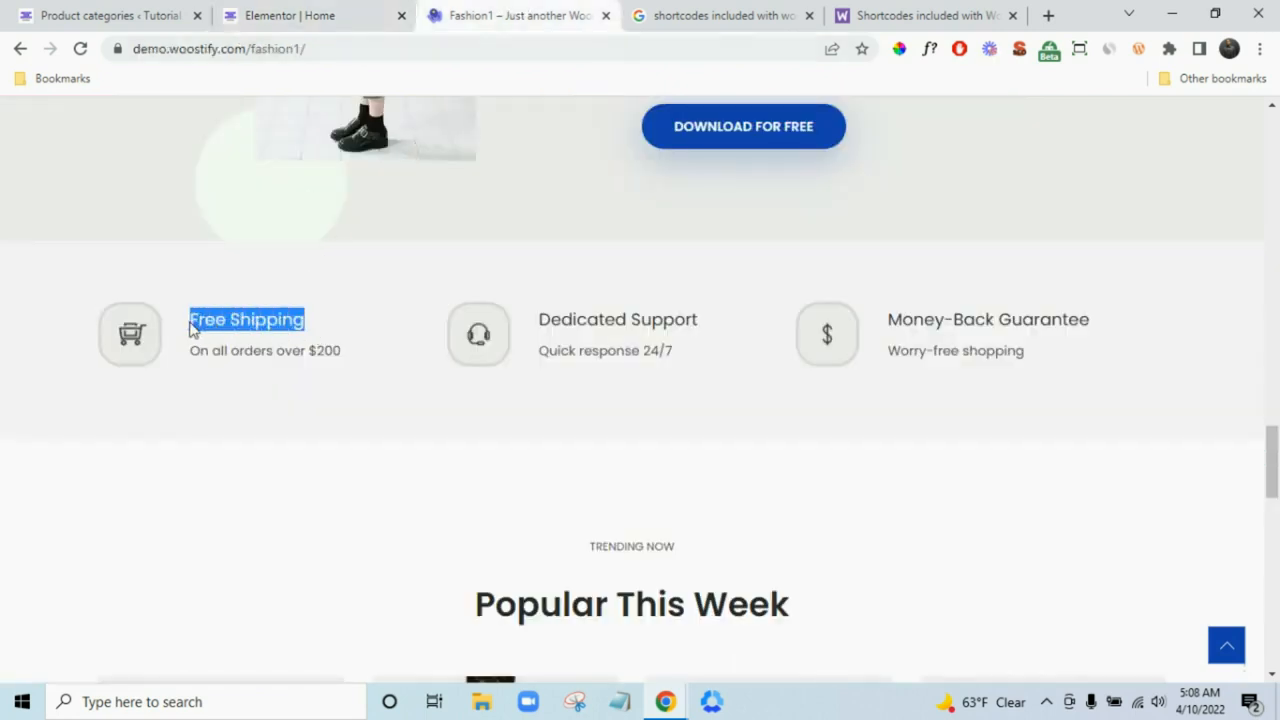
{"action": "right_click", "coordinate": [210, 330]}
{"action": "left_click", "coordinate": [240, 337]}
{"action": "left_click", "coordinate": [366, 12]}
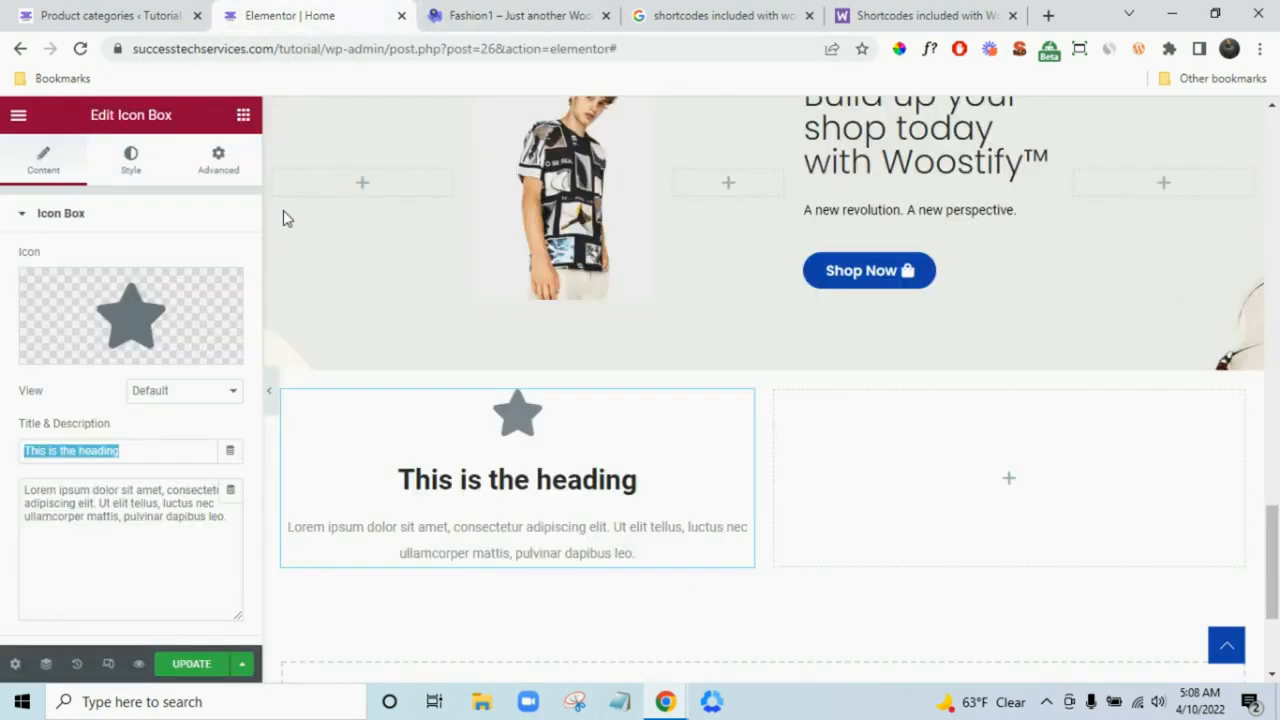
{"action": "key", "text": "ctrl+v"}
- Replace the placeholder description with 'On all orders over $200' copied from the demo
{"action": "triple_click", "coordinate": [148, 507]}
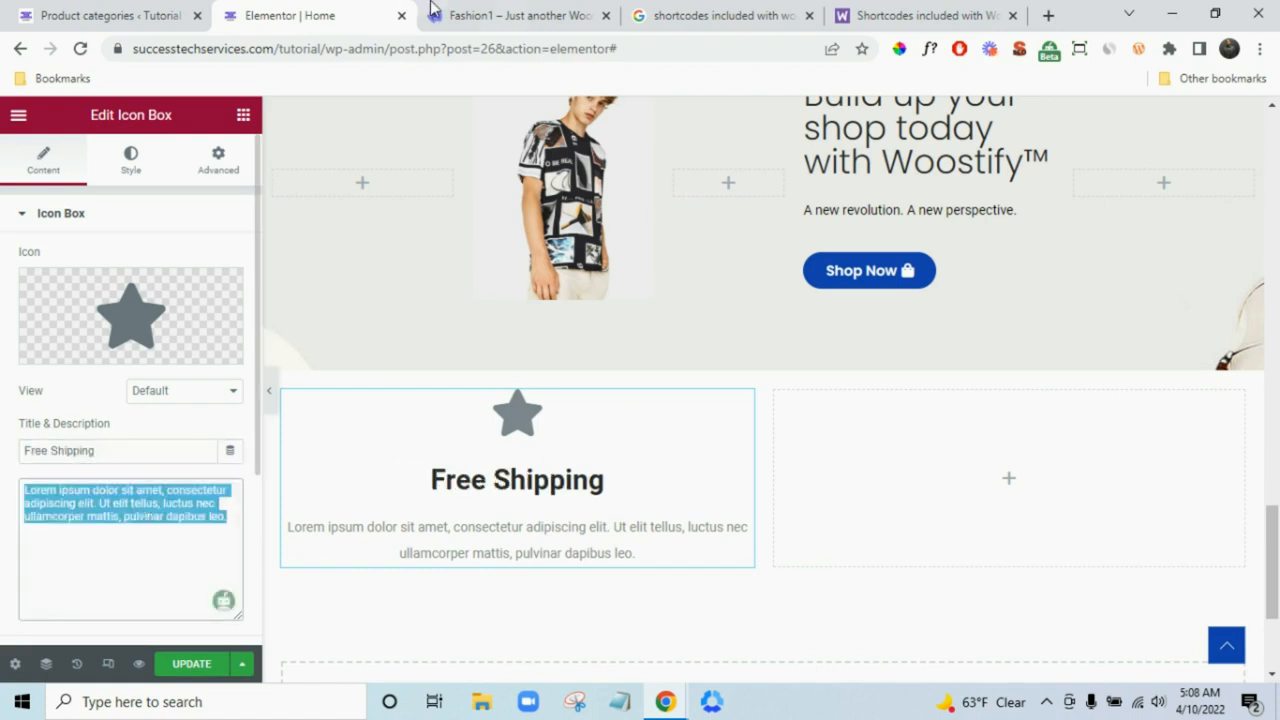
{"action": "left_click", "coordinate": [507, 12]}
{"action": "left_click_drag", "start_coordinate": [345, 356], "coordinate": [190, 360]}
{"action": "key", "text": "ctrl+c"}
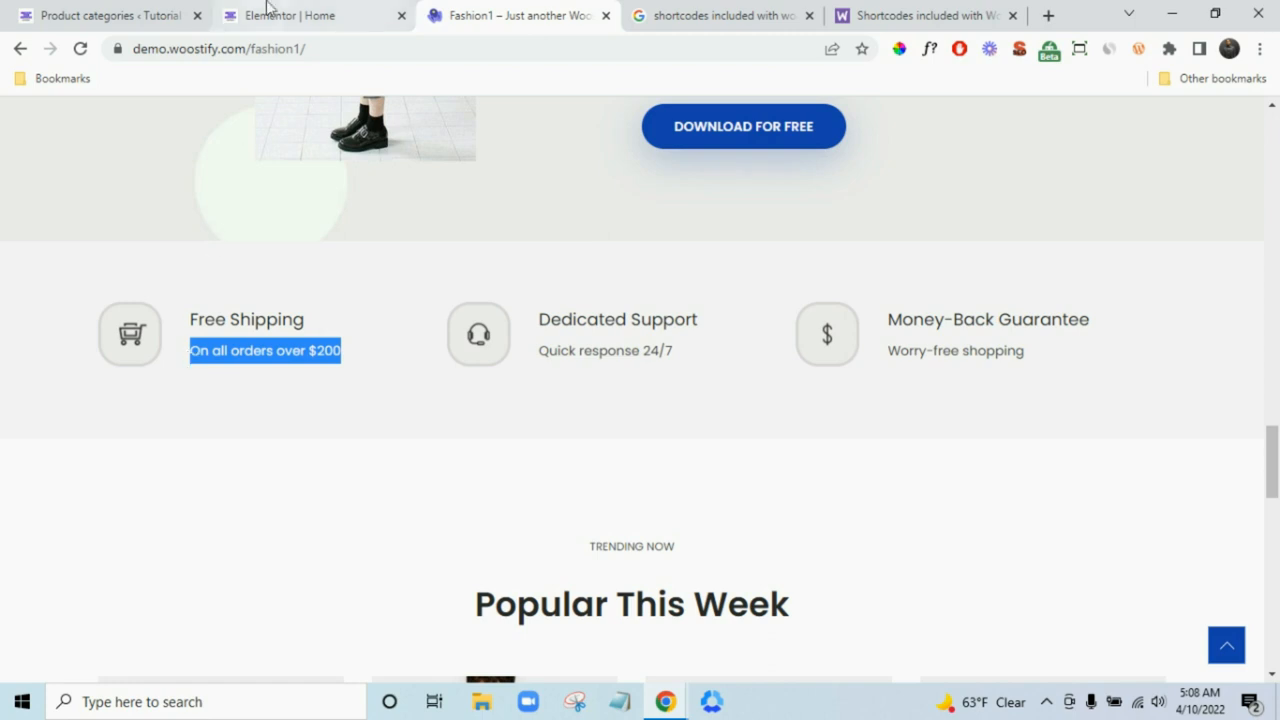
{"action": "left_click", "coordinate": [275, 15]}
{"action": "key", "text": "ctrl+v"}
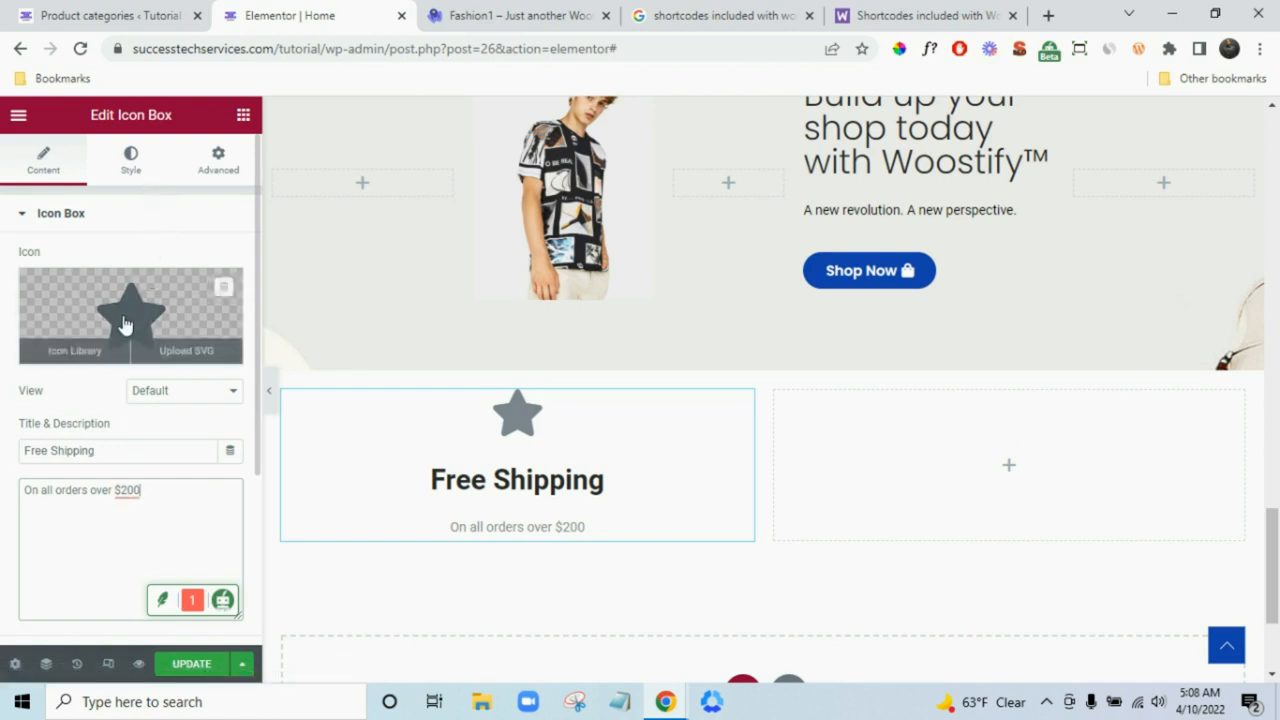
- Replace the star with the shopping cart icon and position it left of the text
{"action": "left_click", "coordinate": [125, 325]}
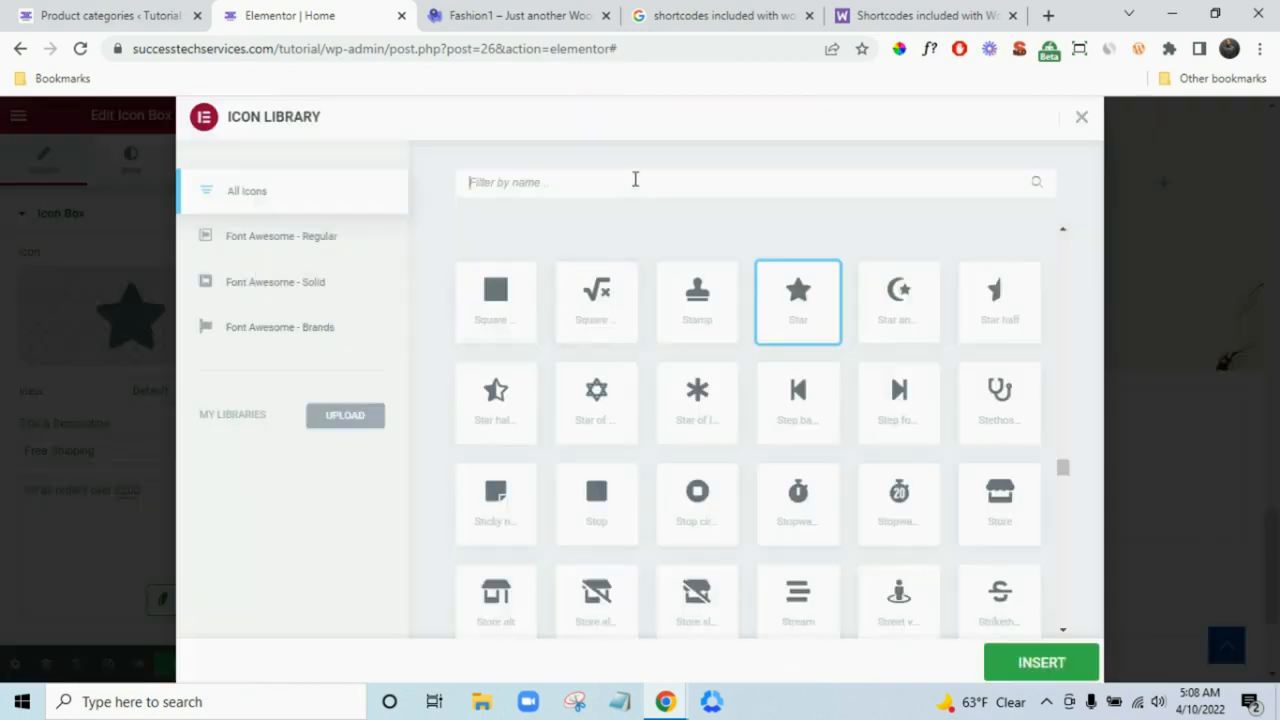
{"action": "type", "text": "cart"}
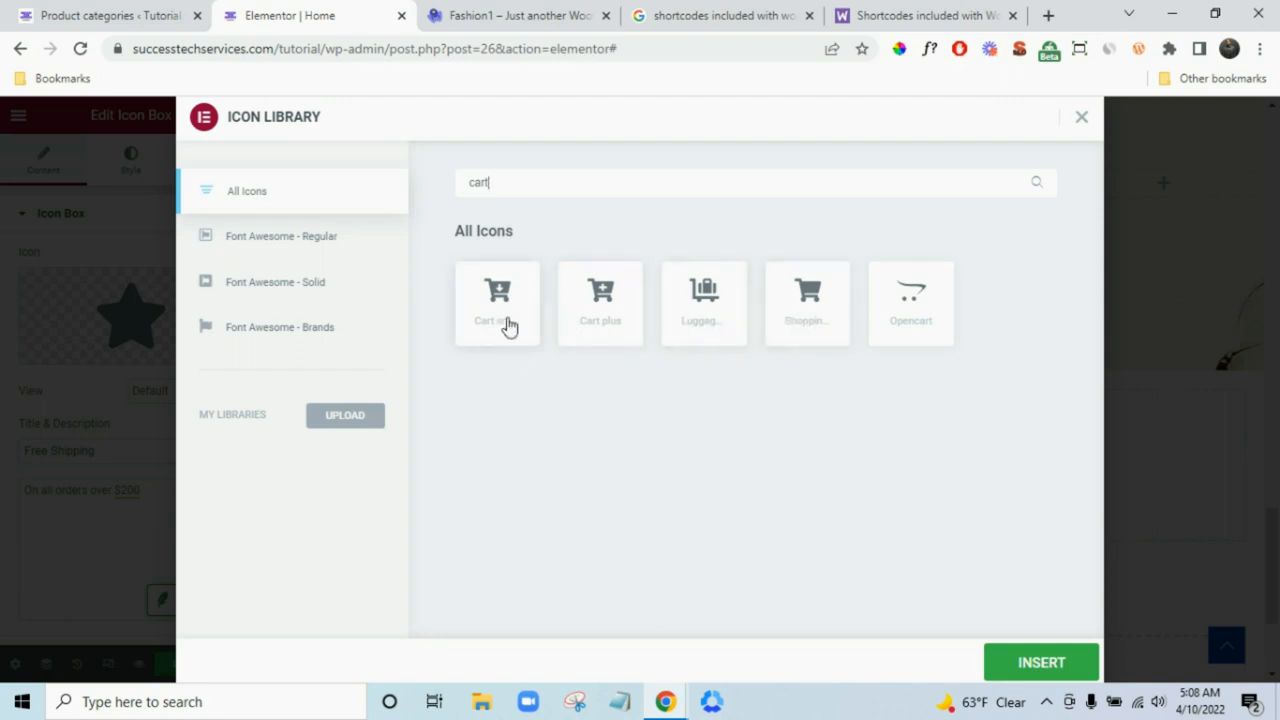
{"action": "left_click", "coordinate": [790, 322]}
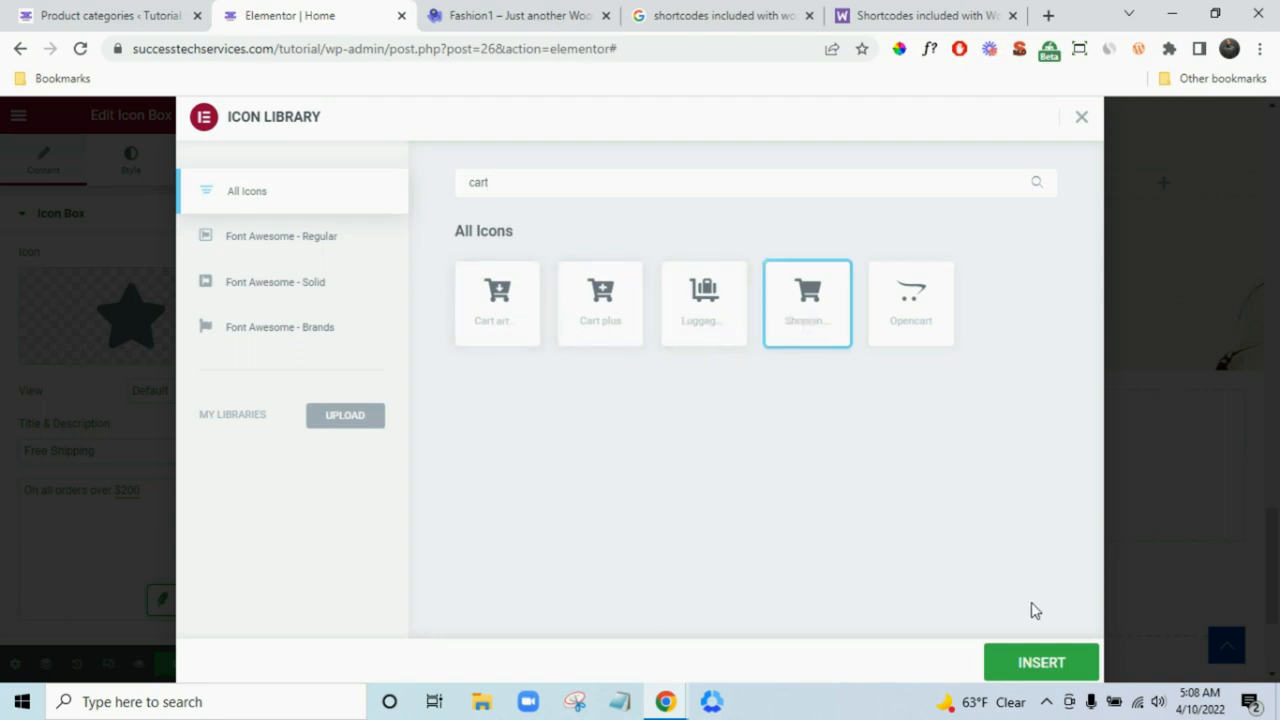
{"action": "left_click", "coordinate": [1050, 664]}
{"action": "scroll", "coordinate": [85, 487], "scroll_direction": "down", "scroll_amount": 3}
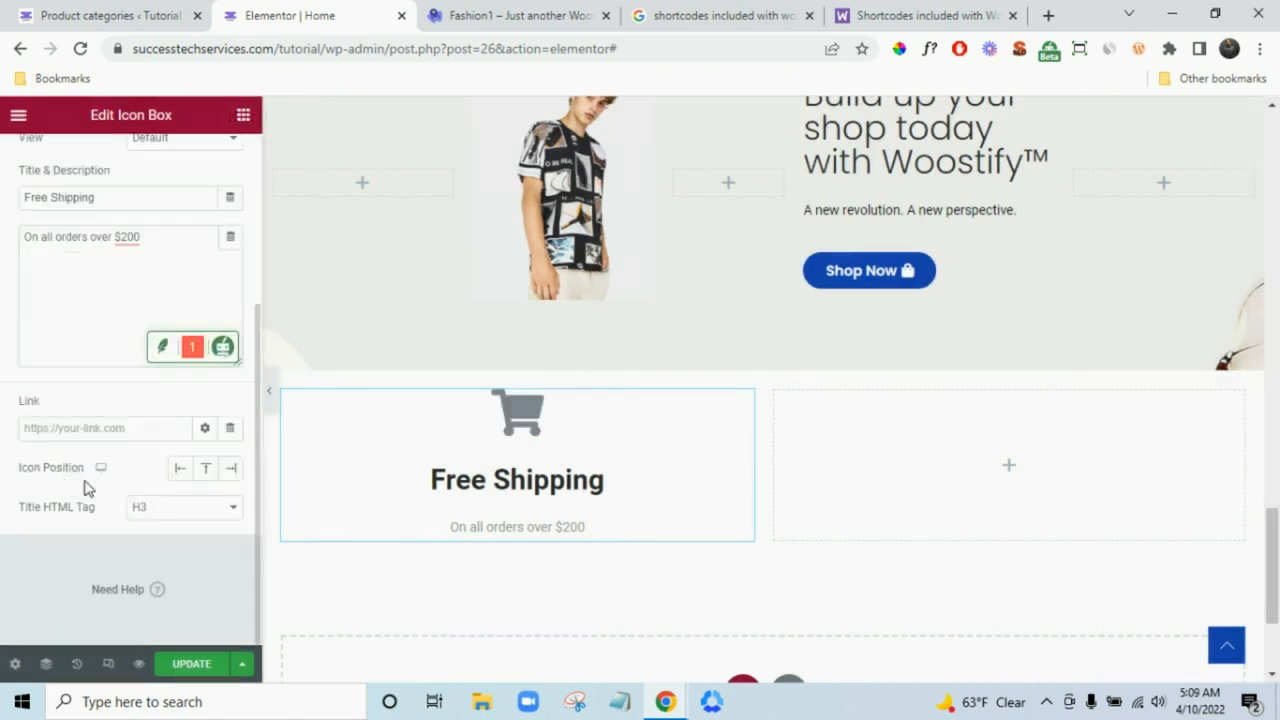
{"action": "left_click", "coordinate": [175, 471]}
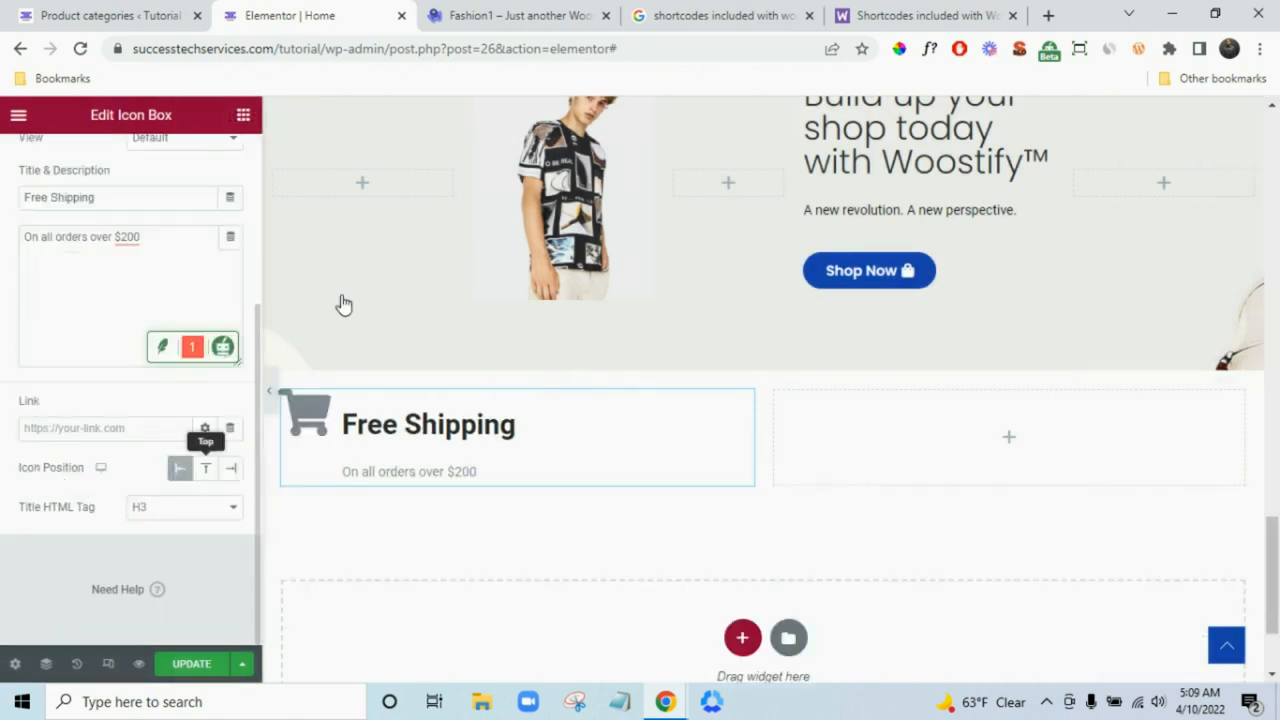
{"action": "left_click", "coordinate": [490, 15]}
{"action": "left_click", "coordinate": [319, 8]}
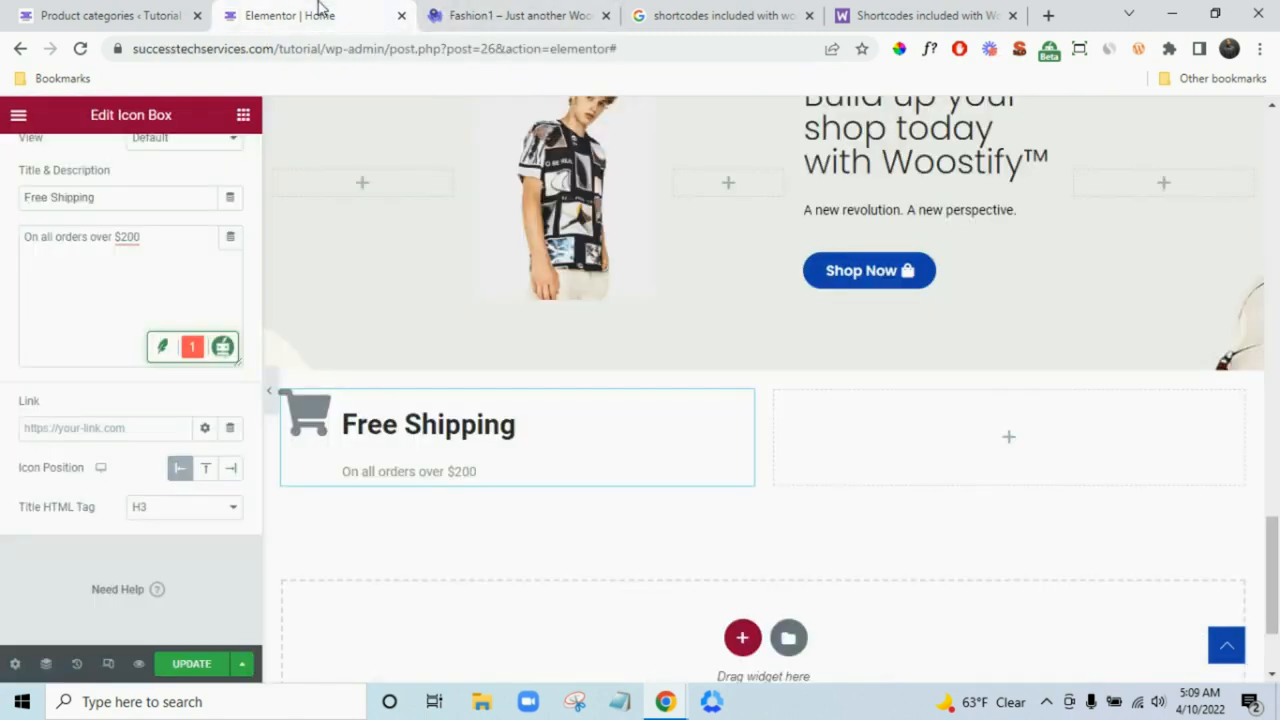
{"action": "scroll", "coordinate": [140, 300], "scroll_direction": "up", "scroll_amount": 4}
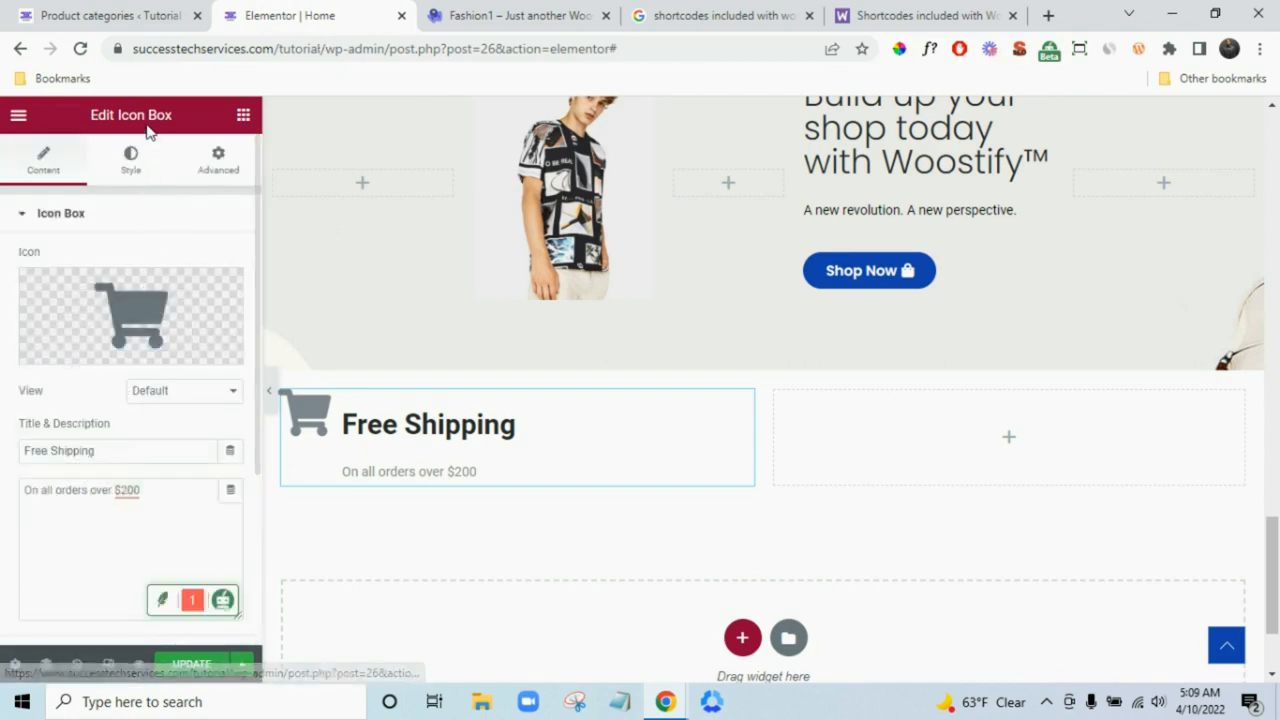
- Set the icon view to Framed after trying Stacked, checking against the demo
{"action": "left_click", "coordinate": [128, 164]}
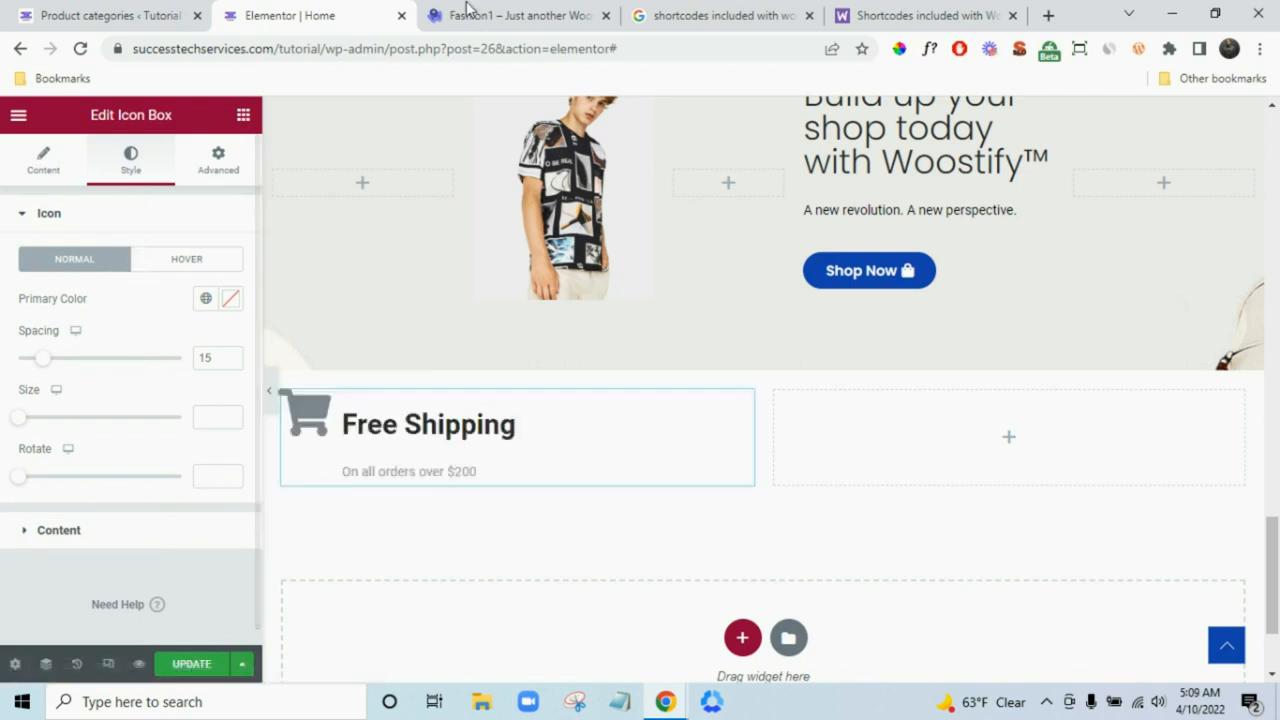
{"action": "left_click", "coordinate": [497, 10]}
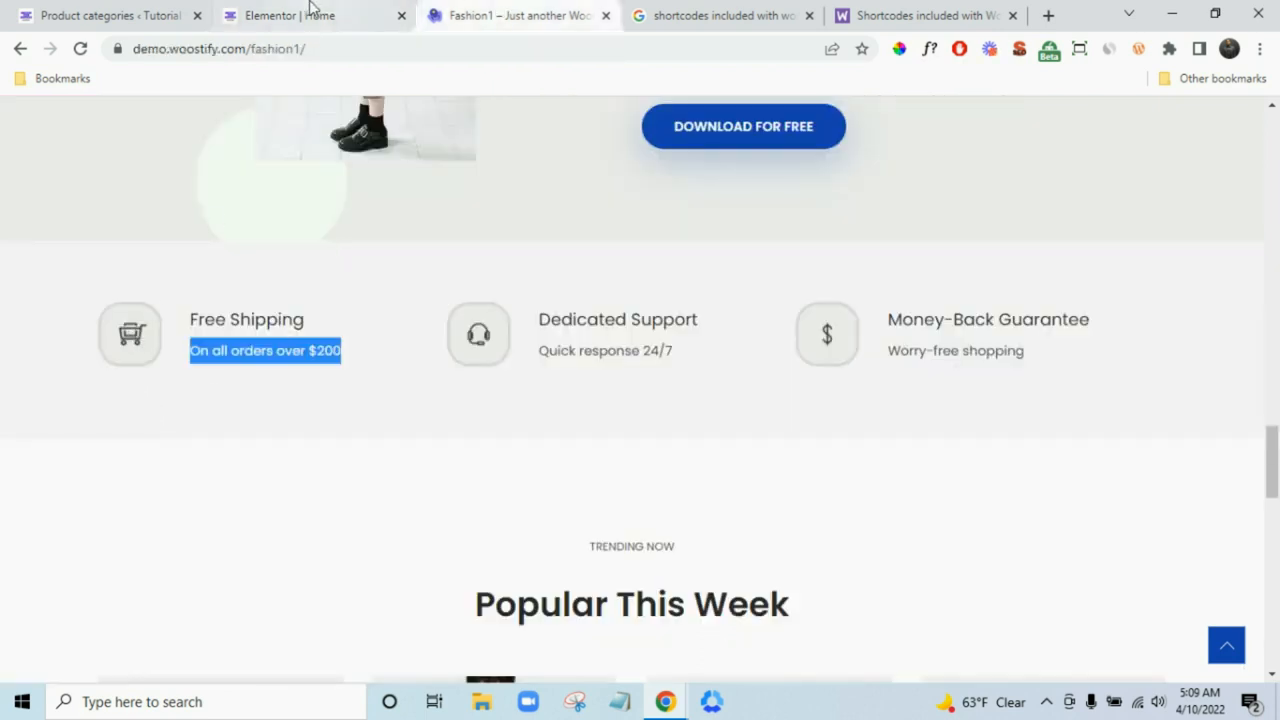
{"action": "left_click", "coordinate": [280, 12]}
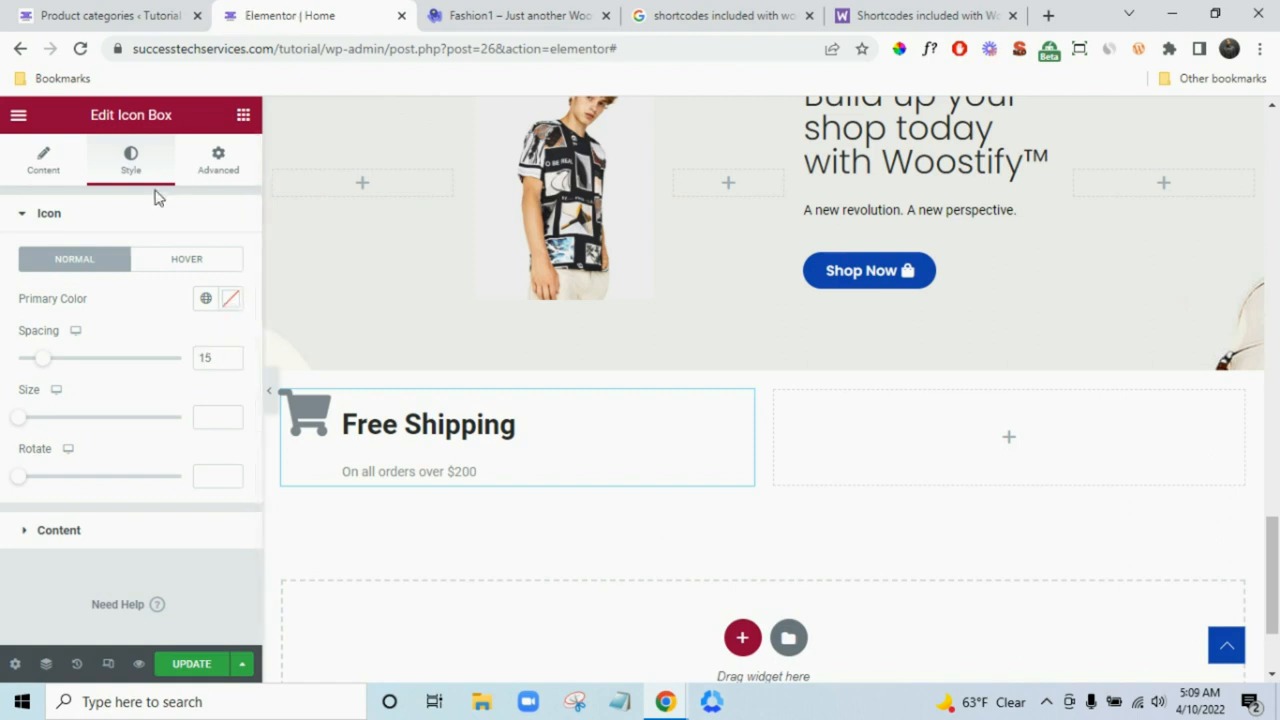
{"action": "left_click", "coordinate": [43, 162]}
{"action": "left_click", "coordinate": [185, 391]}
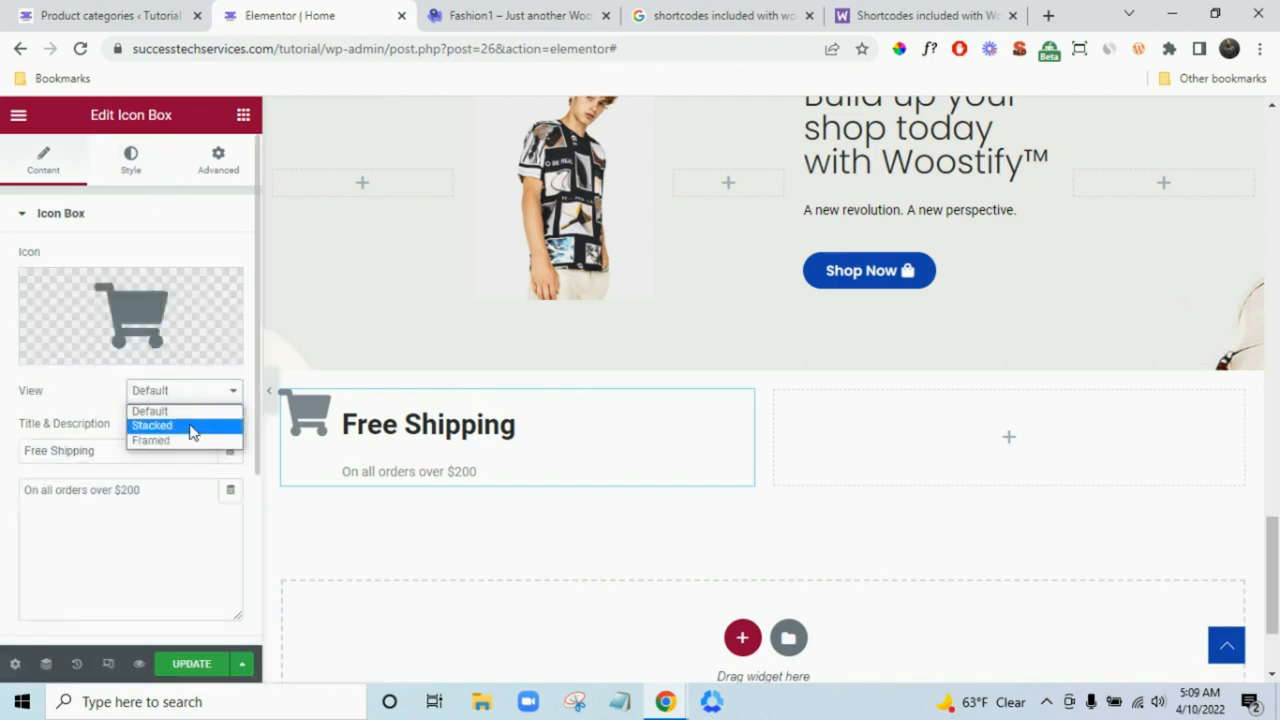
{"action": "left_click", "coordinate": [191, 428]}
{"action": "left_click", "coordinate": [177, 392]}
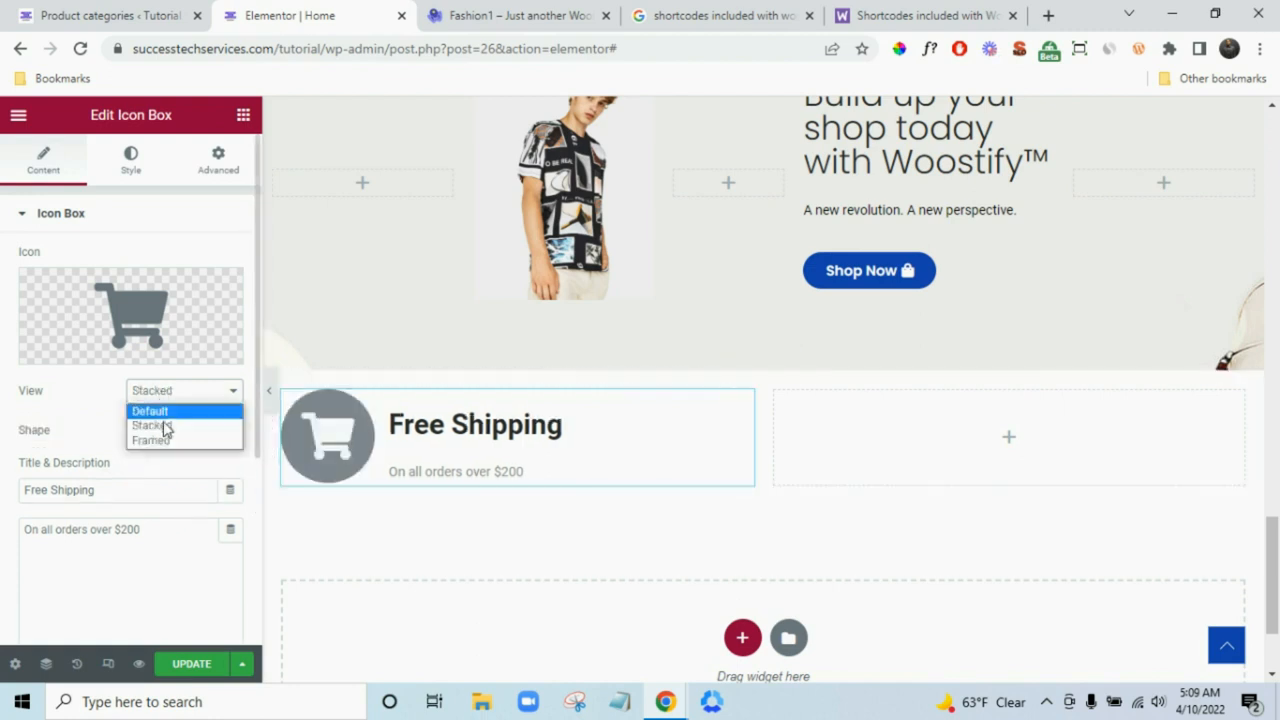
{"action": "left_click", "coordinate": [164, 441]}
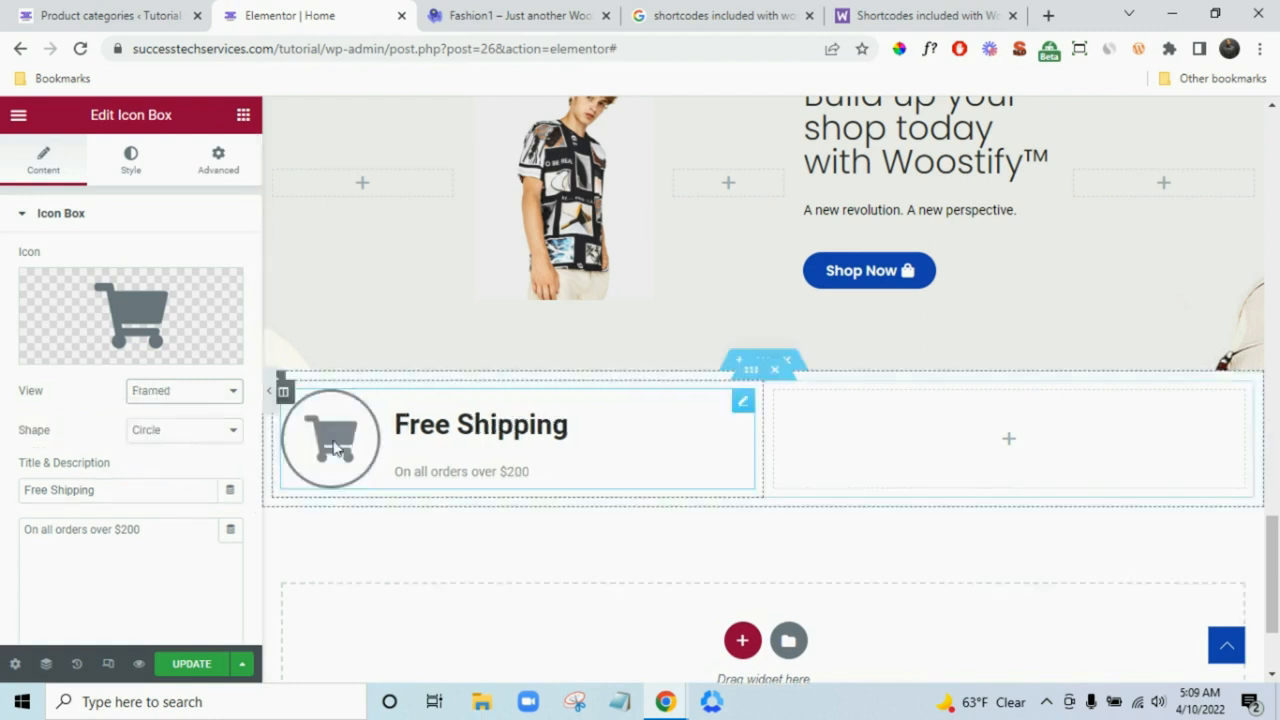
{"action": "left_click", "coordinate": [519, 12]}
{"action": "left_click", "coordinate": [290, 15]}
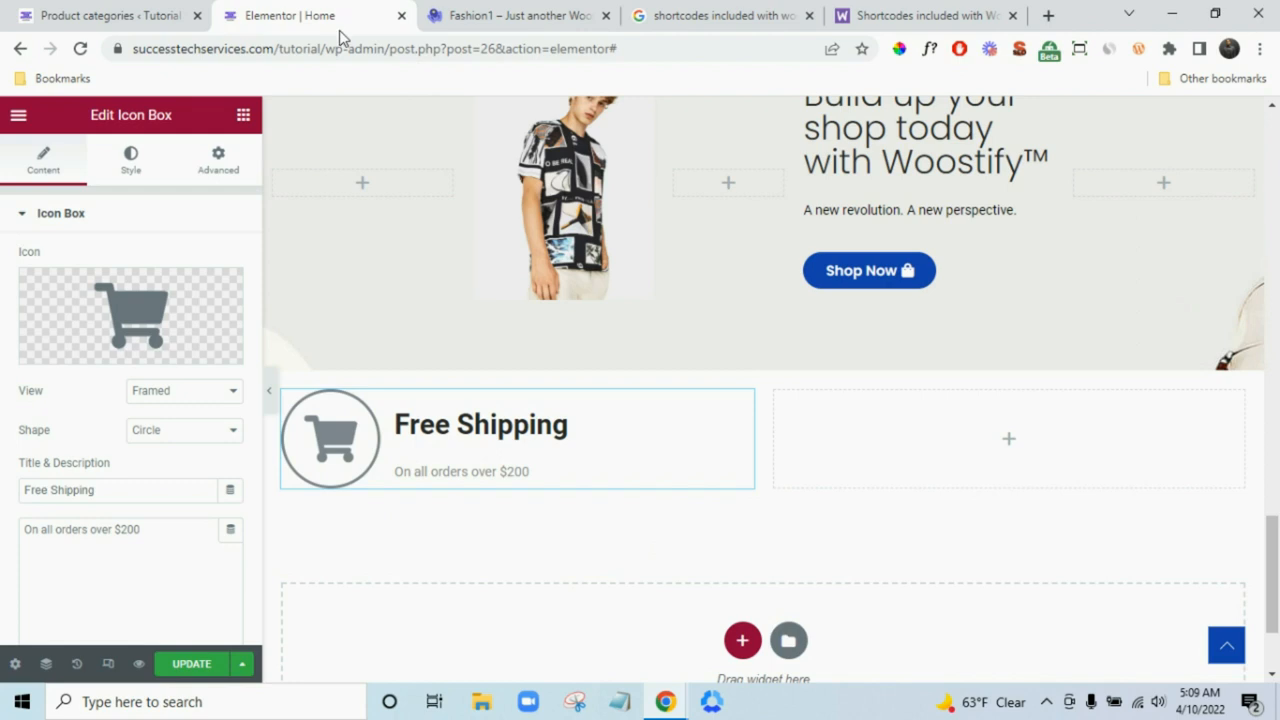
- Try a square frame shape, then settle on a circle for the icon frame
{"action": "left_click", "coordinate": [165, 432]}
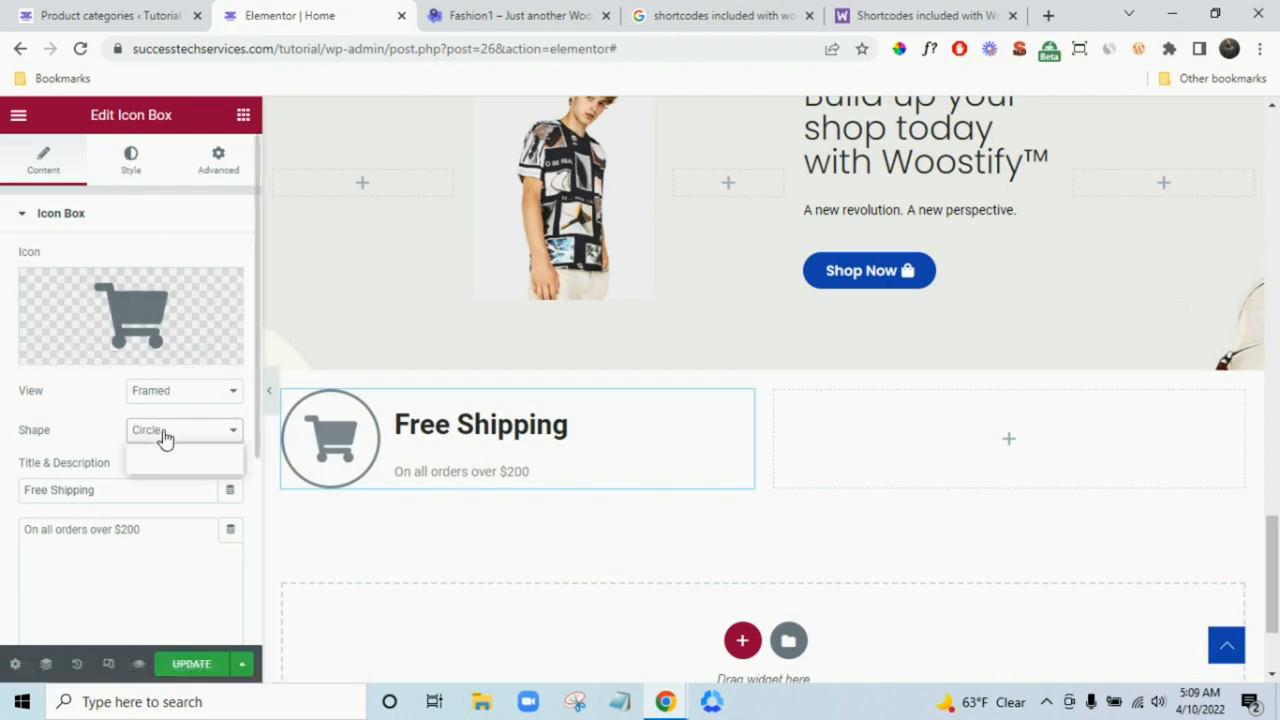
{"action": "left_click", "coordinate": [170, 467]}
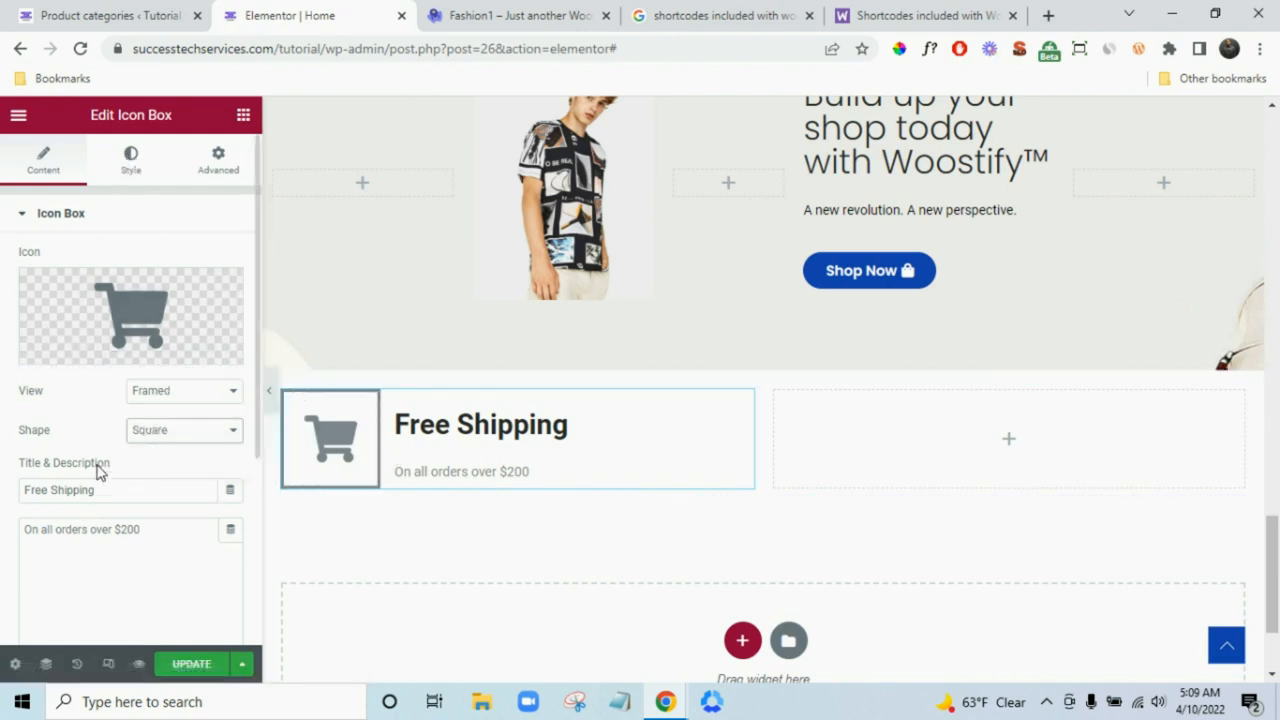
{"action": "left_click", "coordinate": [510, 15]}
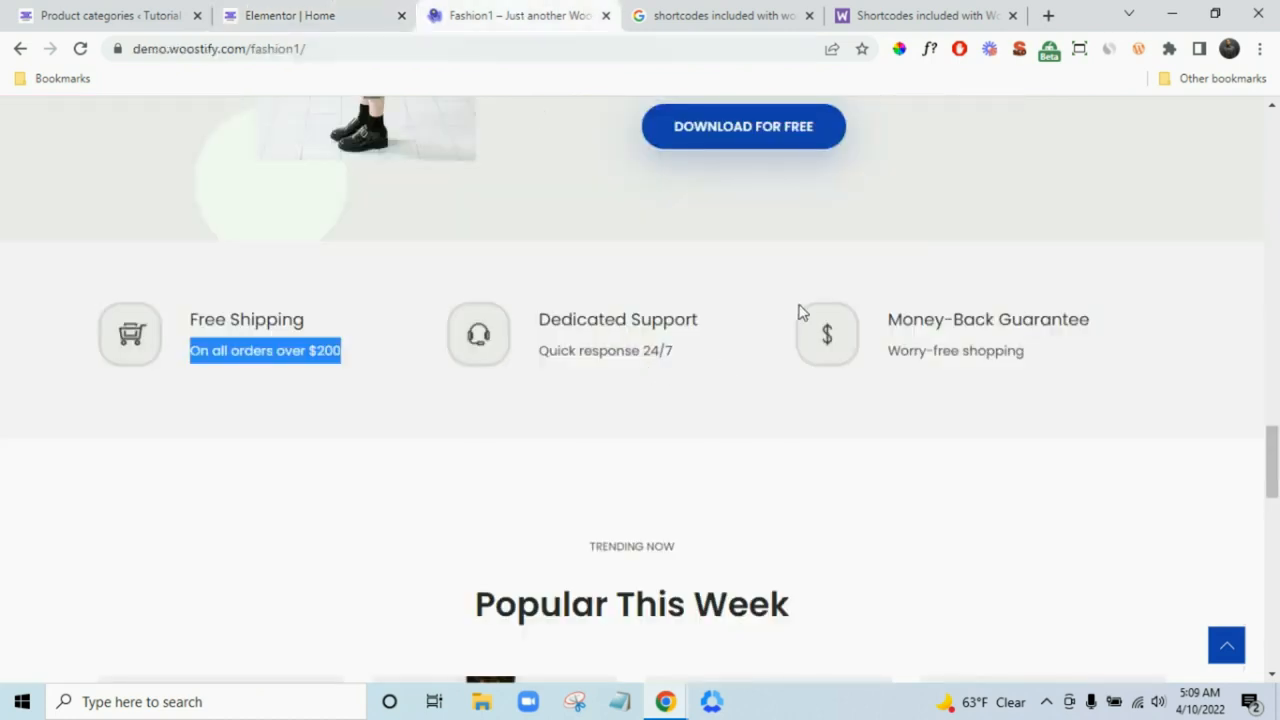
{"action": "left_click", "coordinate": [292, 13]}
{"action": "left_click", "coordinate": [183, 430]}
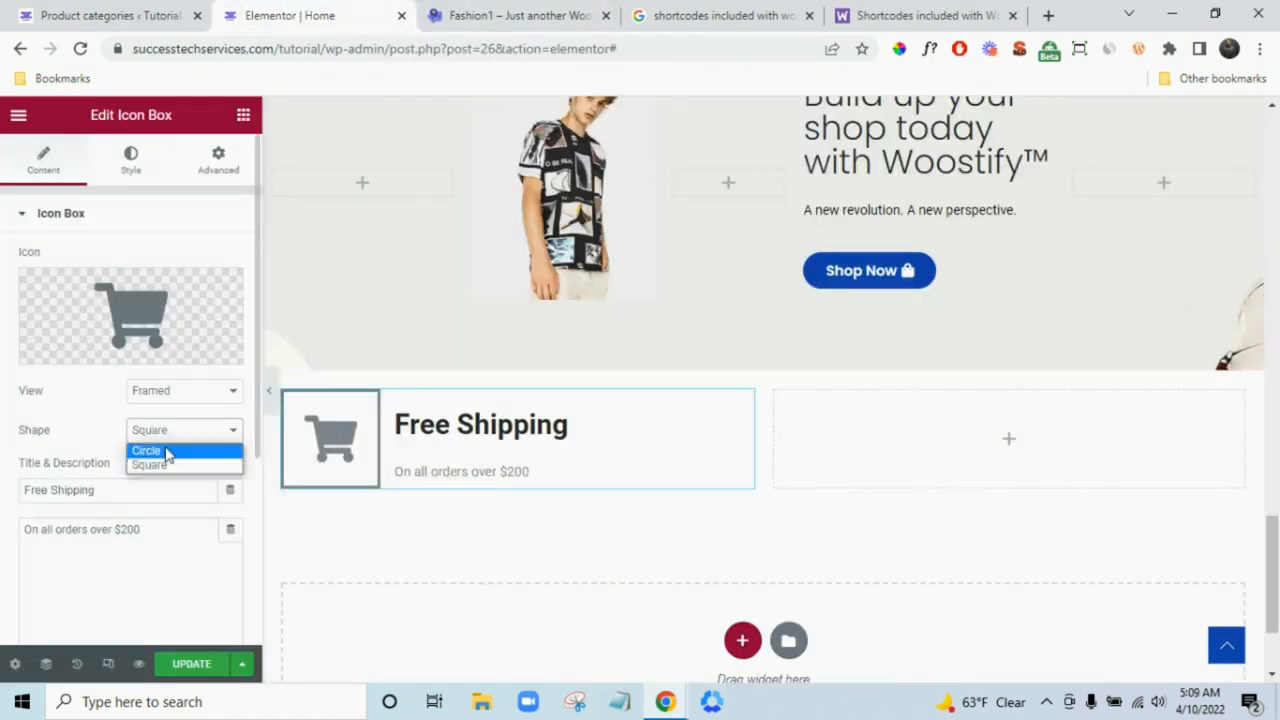
{"action": "left_click", "coordinate": [165, 458]}
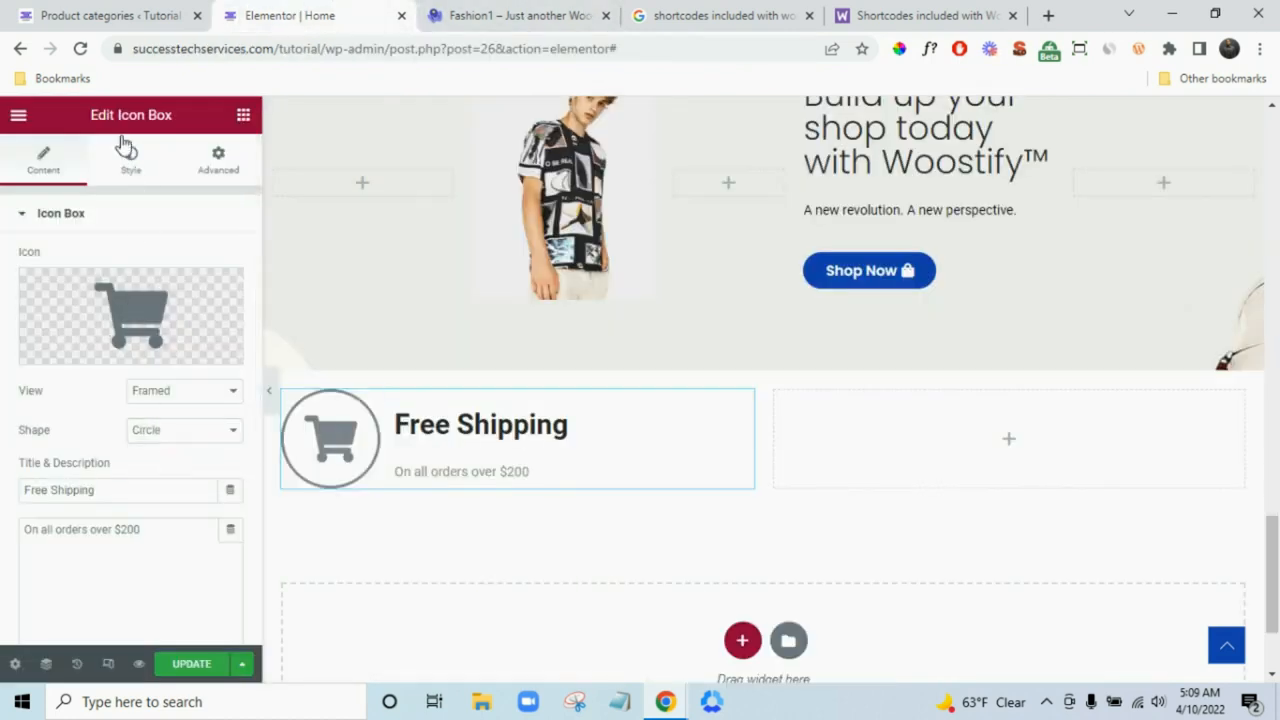
{"action": "left_click", "coordinate": [131, 165]}
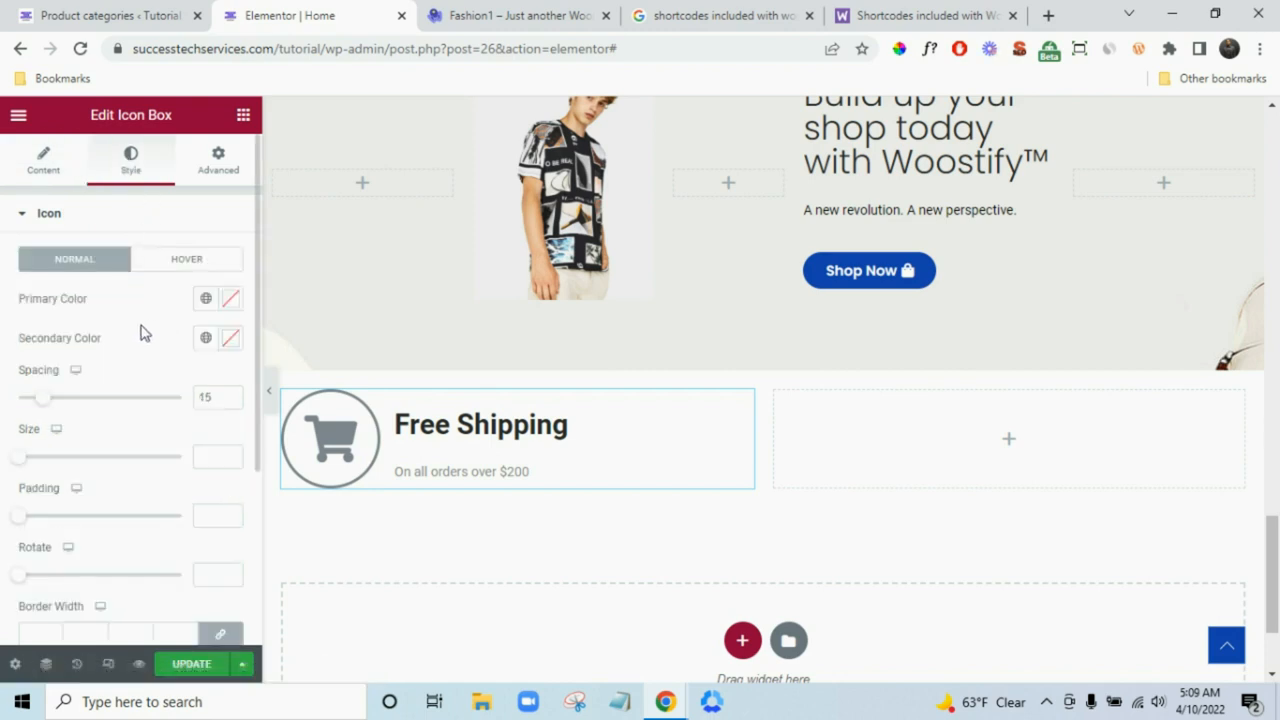
- Set the icon's primary colour to black
{"action": "scroll", "coordinate": [160, 245], "scroll_direction": "down", "scroll_amount": 1}
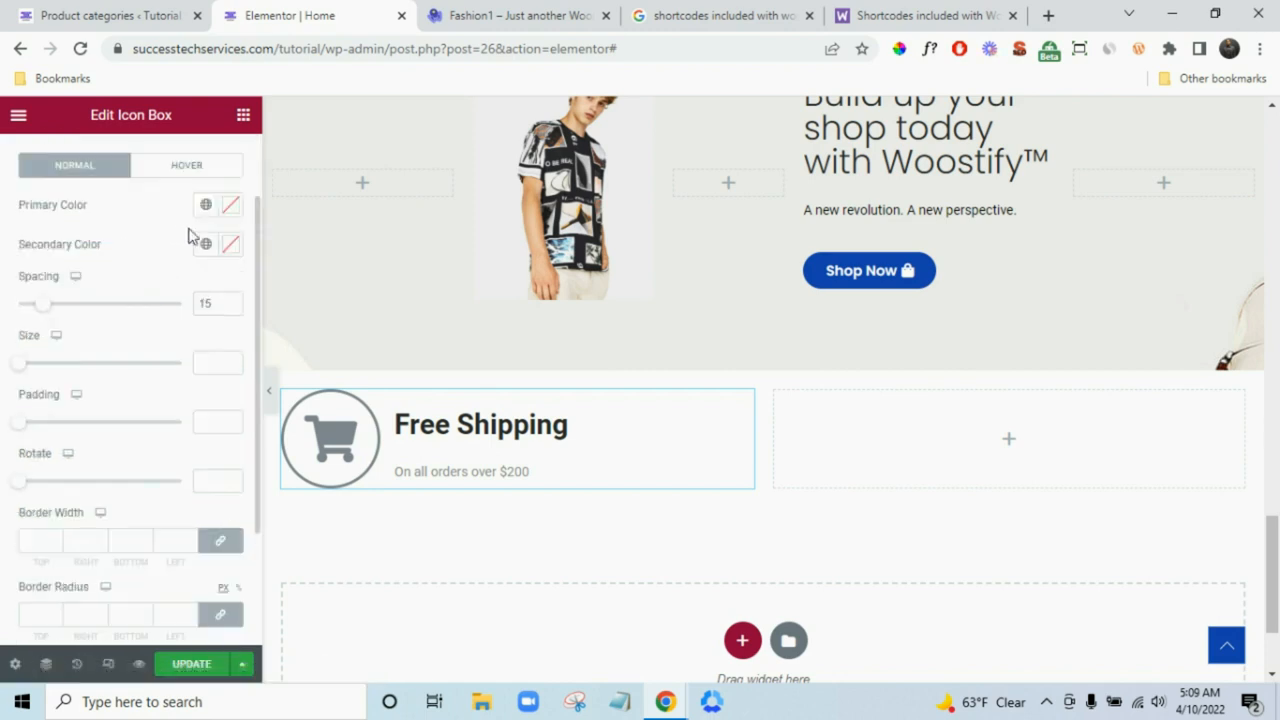
{"action": "left_click", "coordinate": [520, 7]}
{"action": "left_click", "coordinate": [300, 15]}
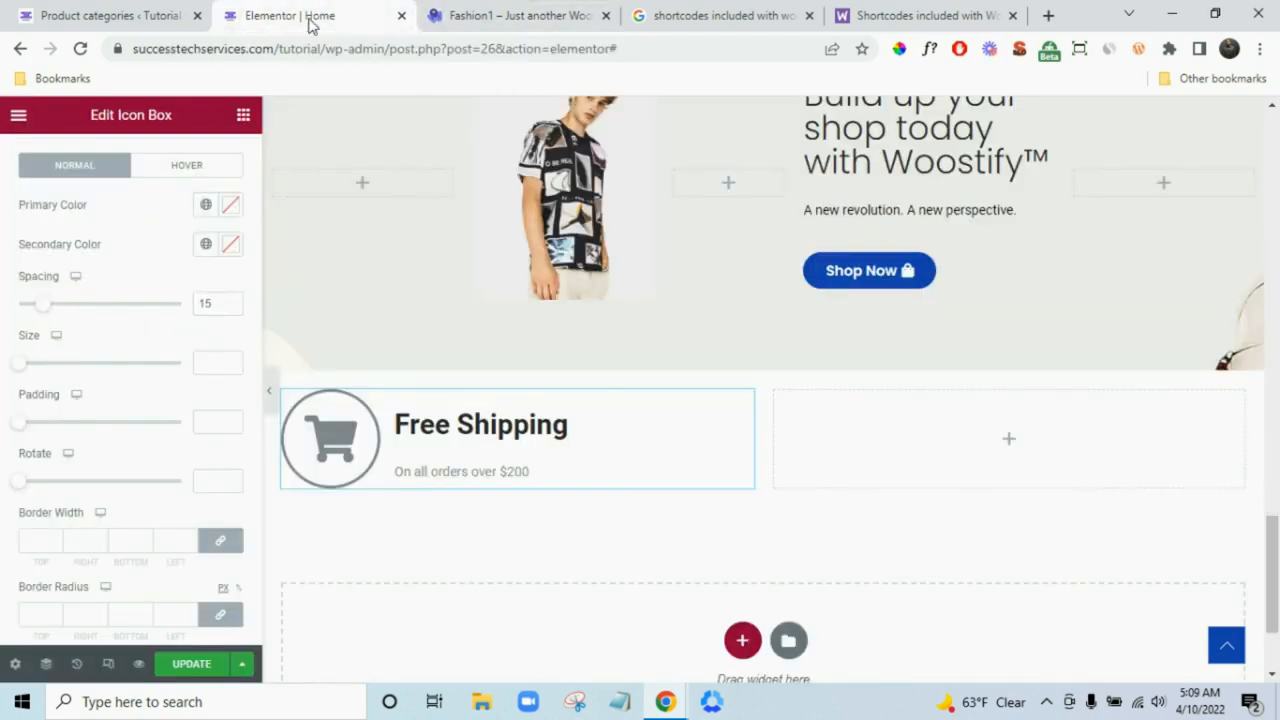
{"action": "left_click", "coordinate": [230, 204]}
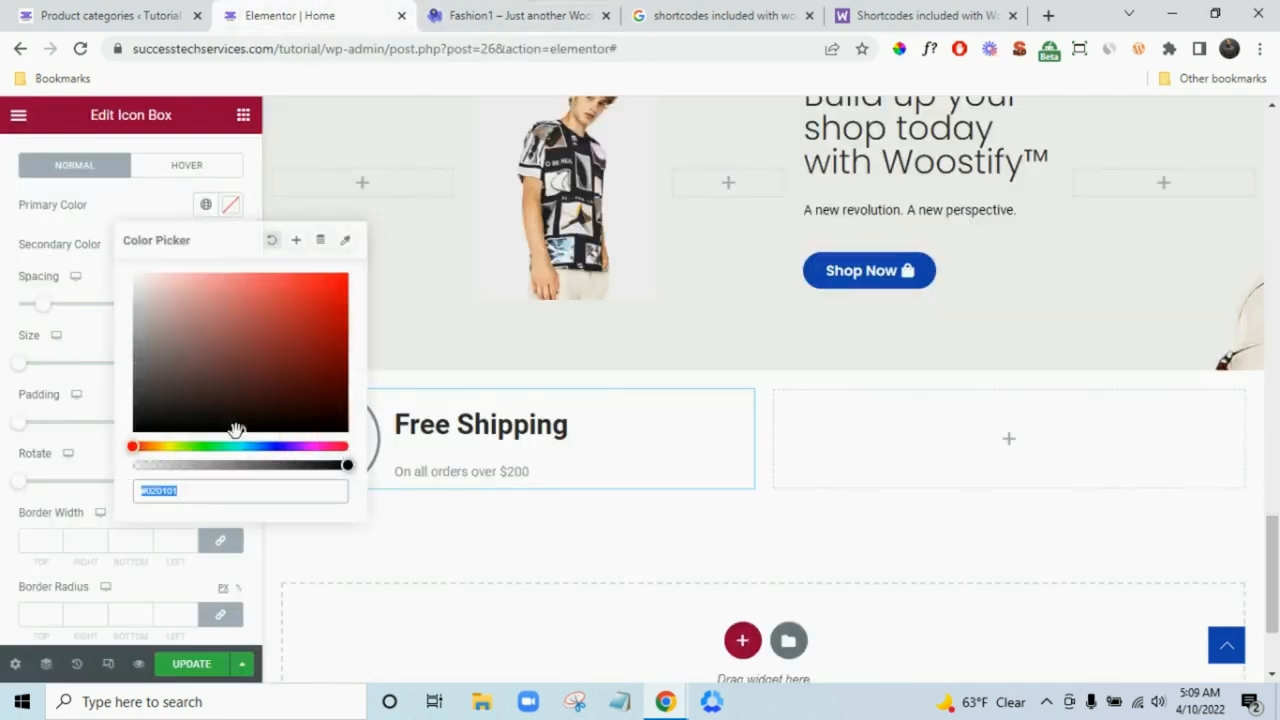
{"action": "left_click", "coordinate": [236, 430]}
{"action": "left_click", "coordinate": [5, 421]}
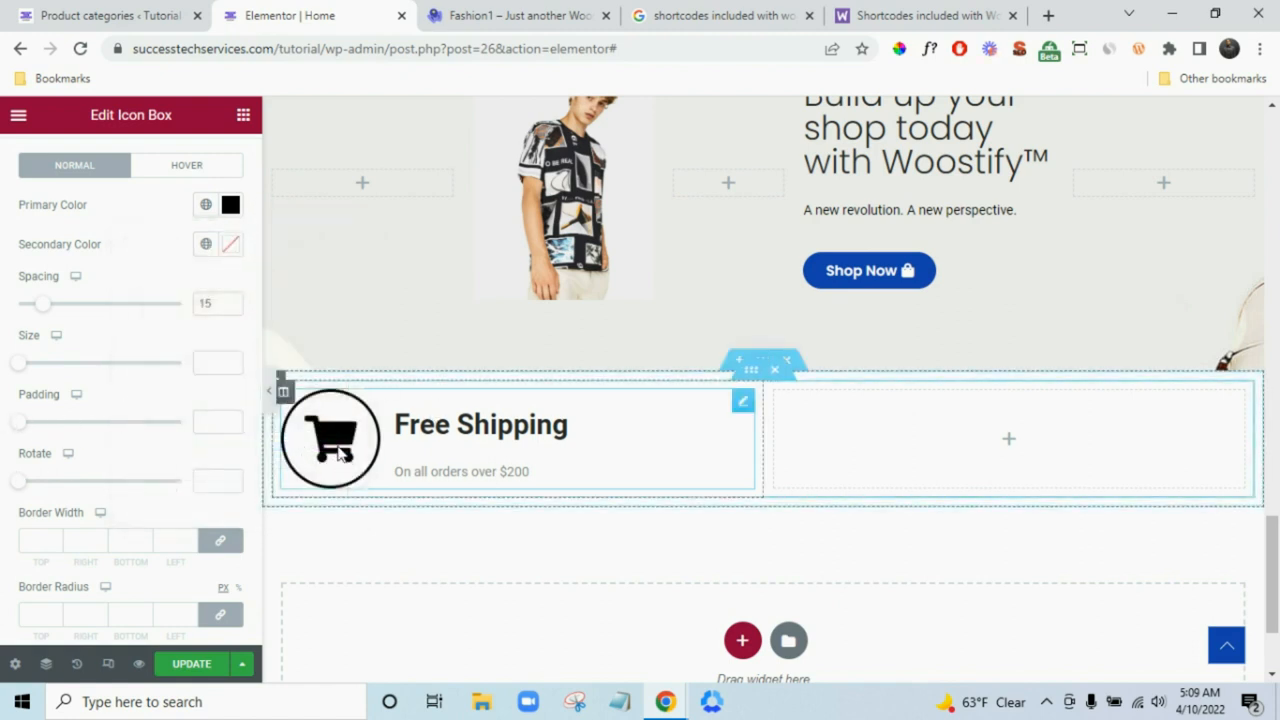
- Make the Free Shipping title black and apply the Poppins global font to it
{"action": "scroll", "coordinate": [23, 509], "scroll_direction": "down", "scroll_amount": 3}
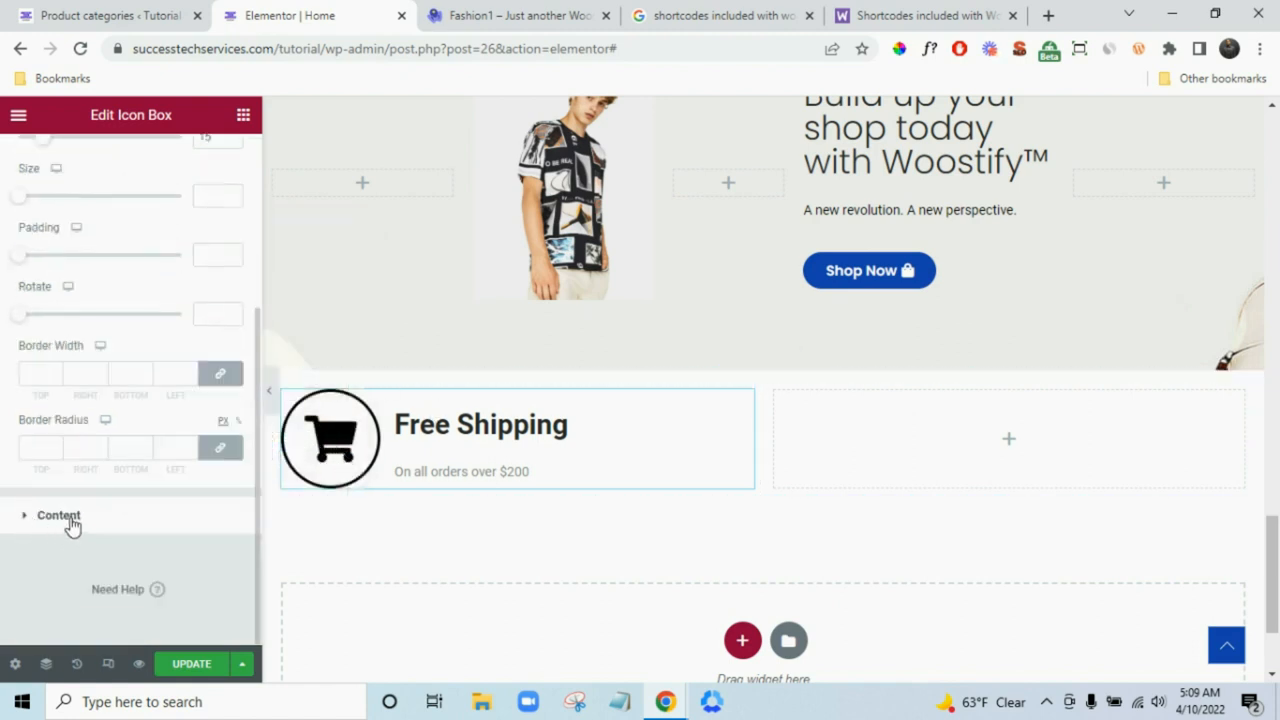
{"action": "left_click", "coordinate": [70, 522]}
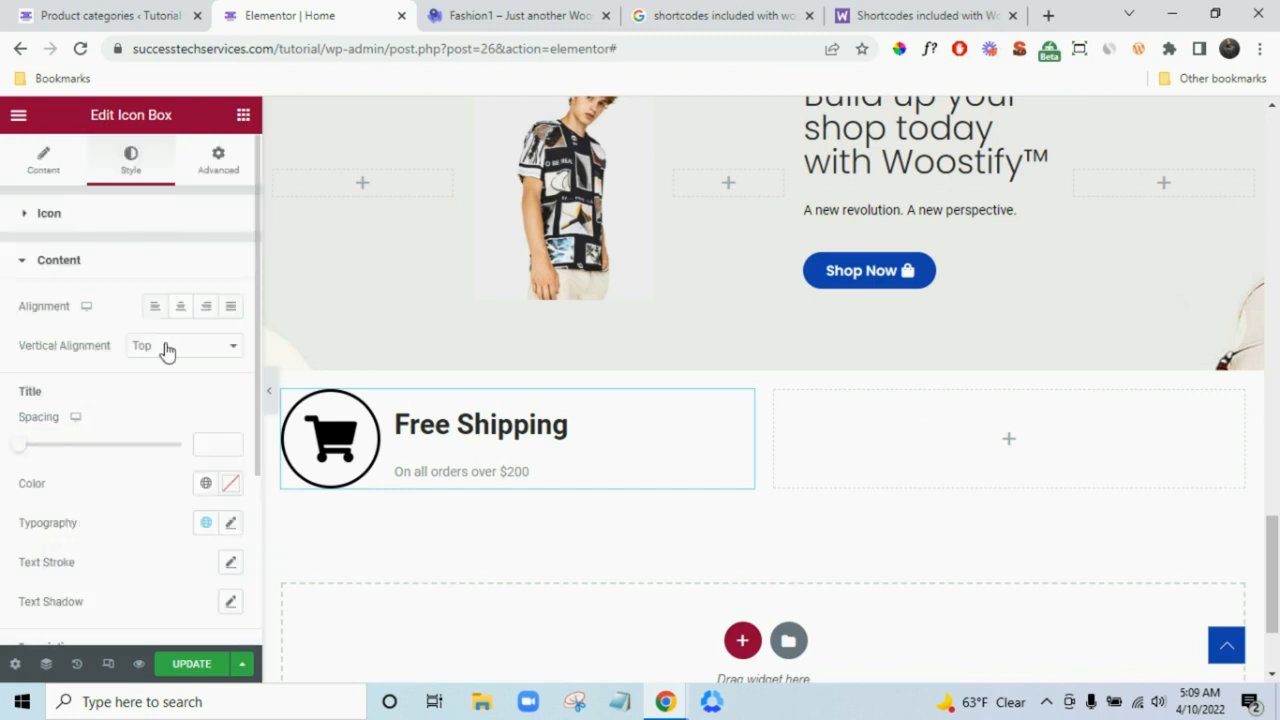
{"action": "scroll", "coordinate": [190, 410], "scroll_direction": "down", "scroll_amount": 2}
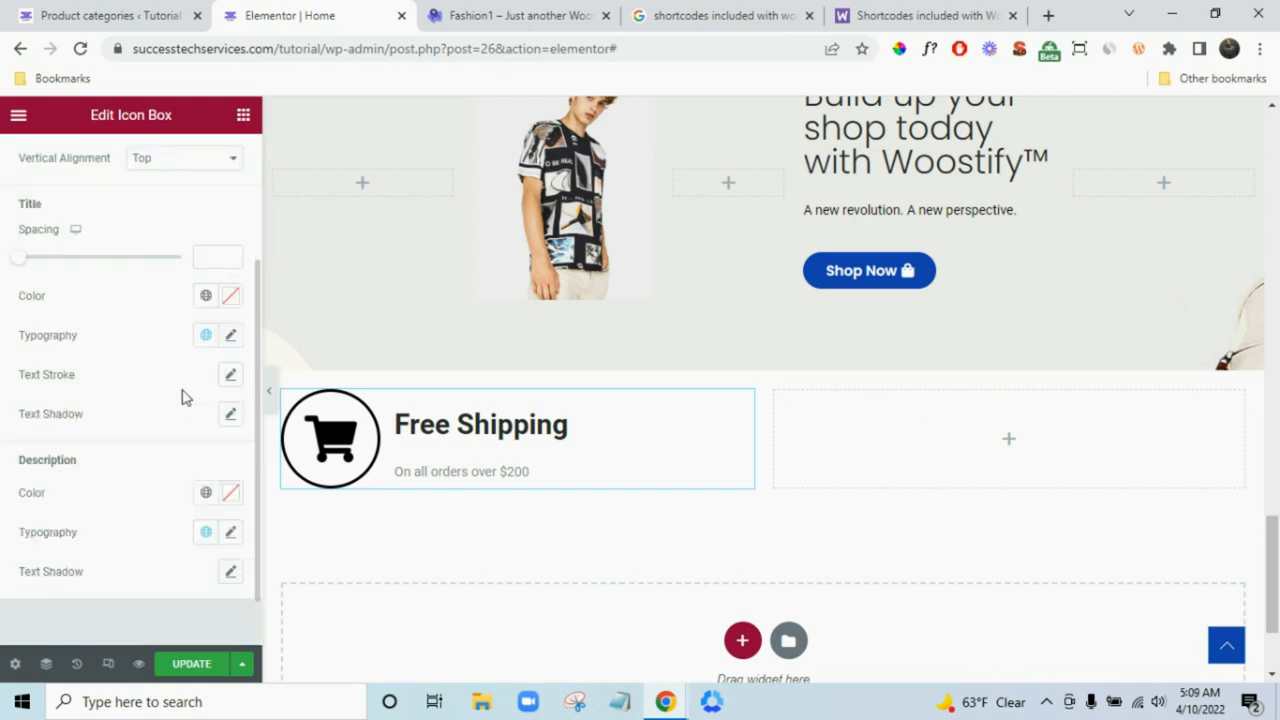
{"action": "left_click", "coordinate": [230, 296]}
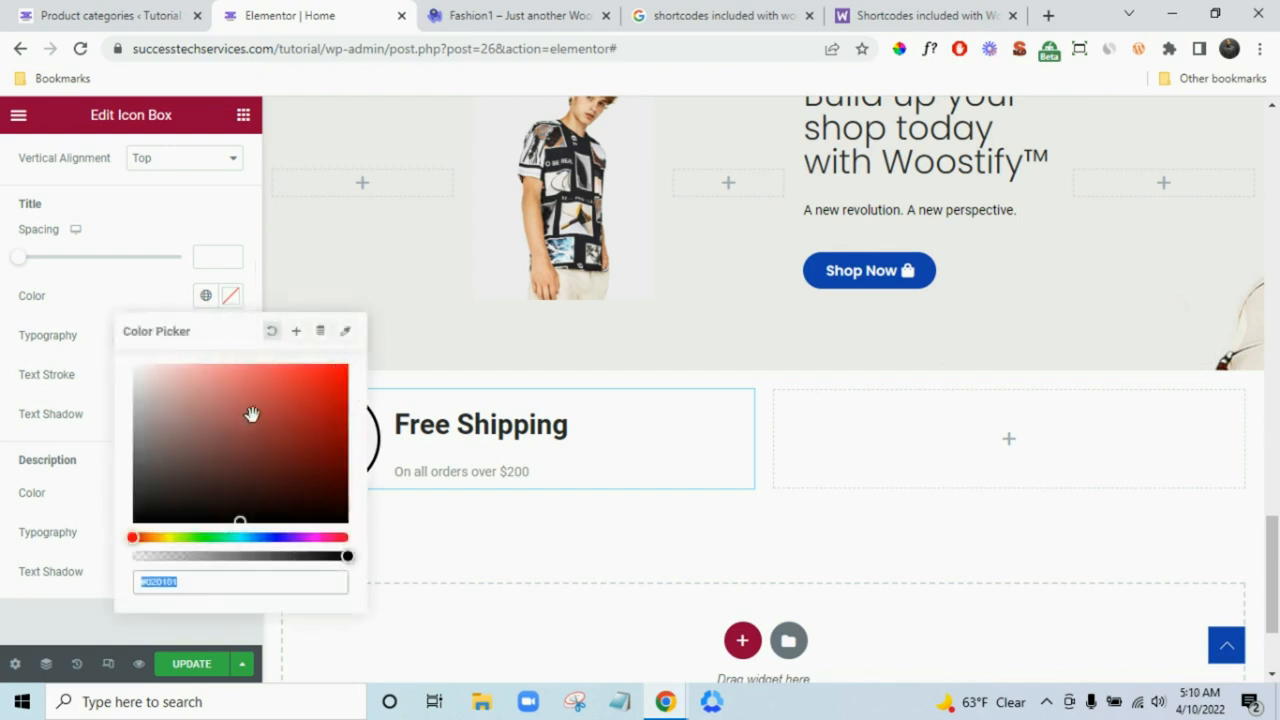
{"action": "left_click", "coordinate": [244, 519]}
{"action": "left_click", "coordinate": [5, 614]}
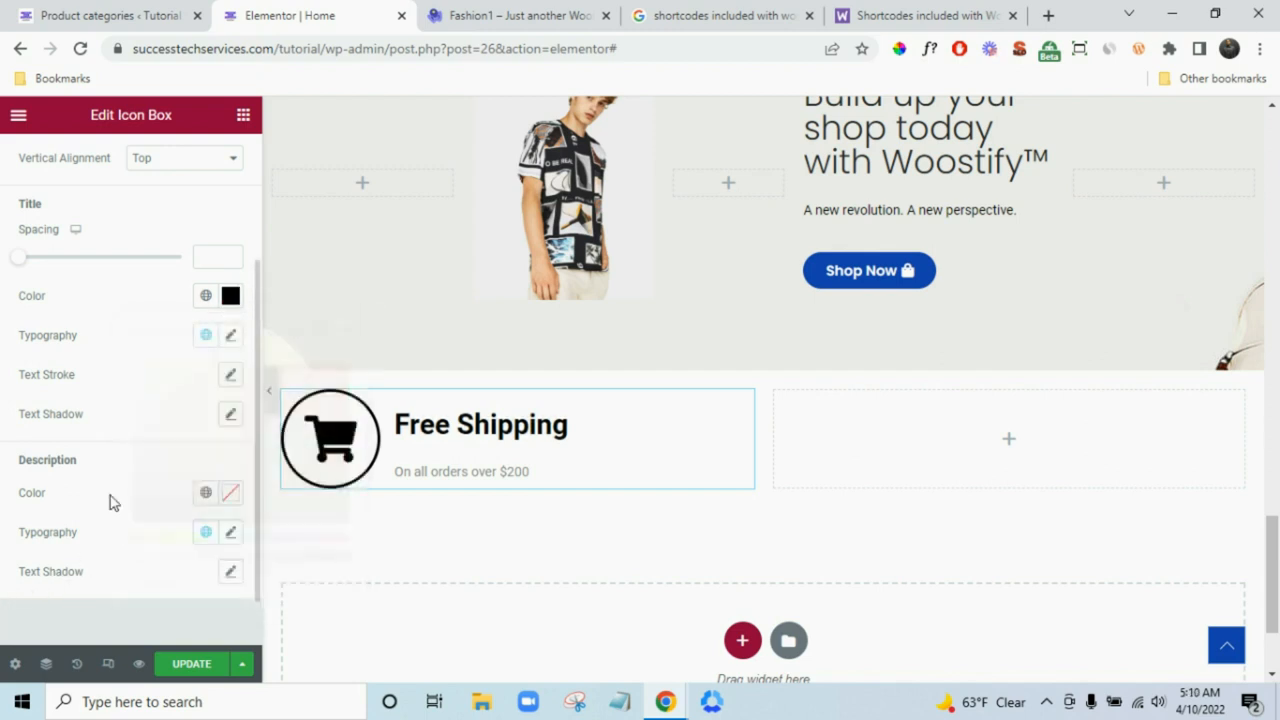
{"action": "left_click", "coordinate": [206, 336]}
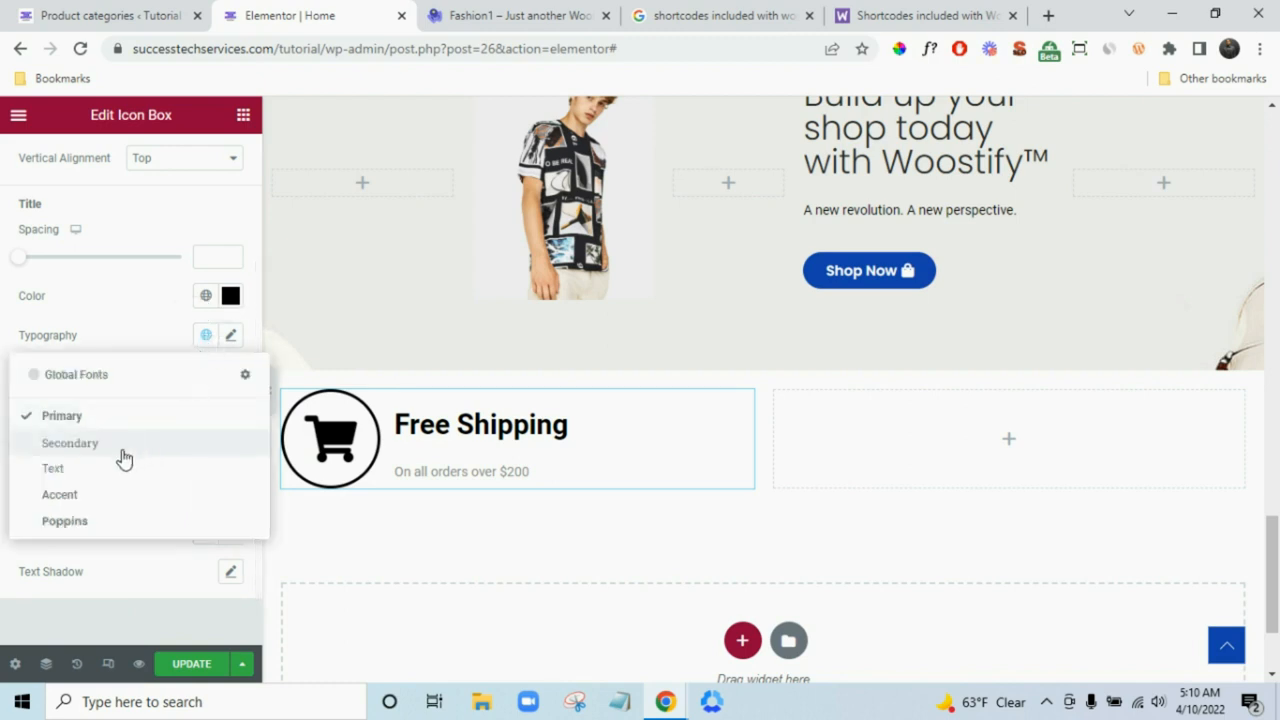
{"action": "left_click", "coordinate": [84, 521]}
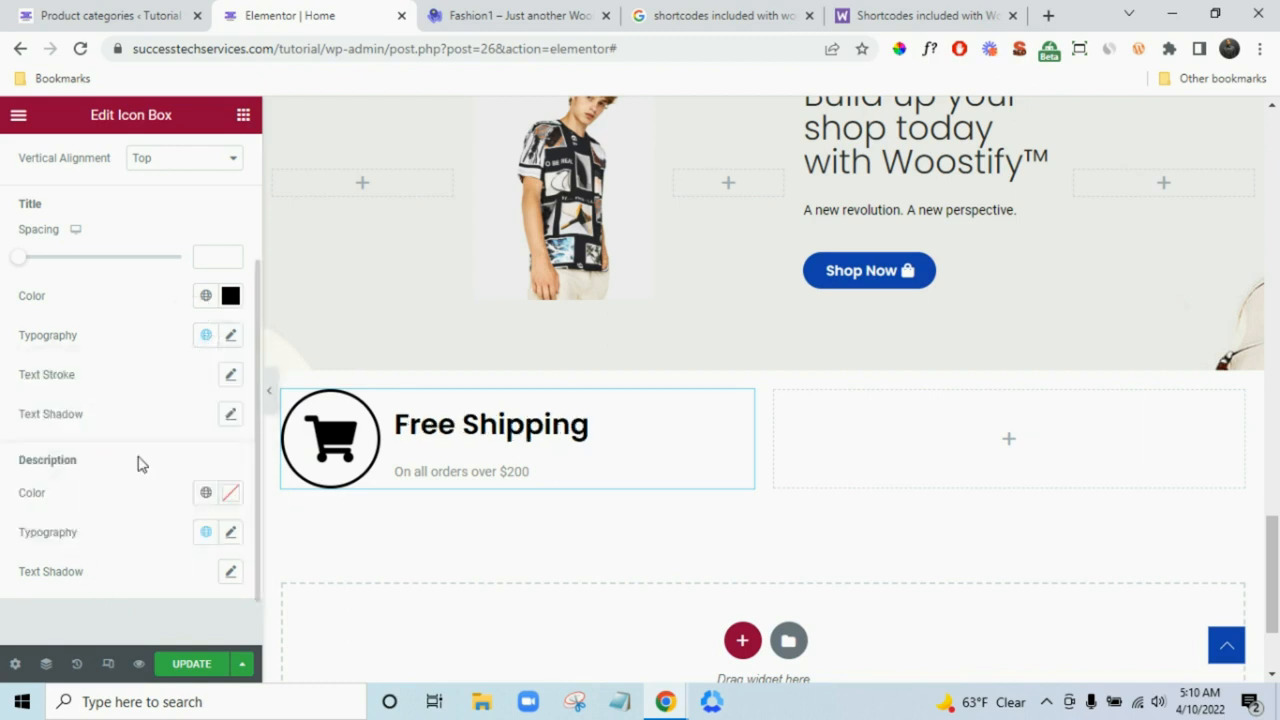
{"action": "key", "text": "ctrl+Tab"}
- Check the demo's fonts with WhatFont, then set the title to weight 400, size 18
{"action": "left_click", "coordinate": [366, 437]}
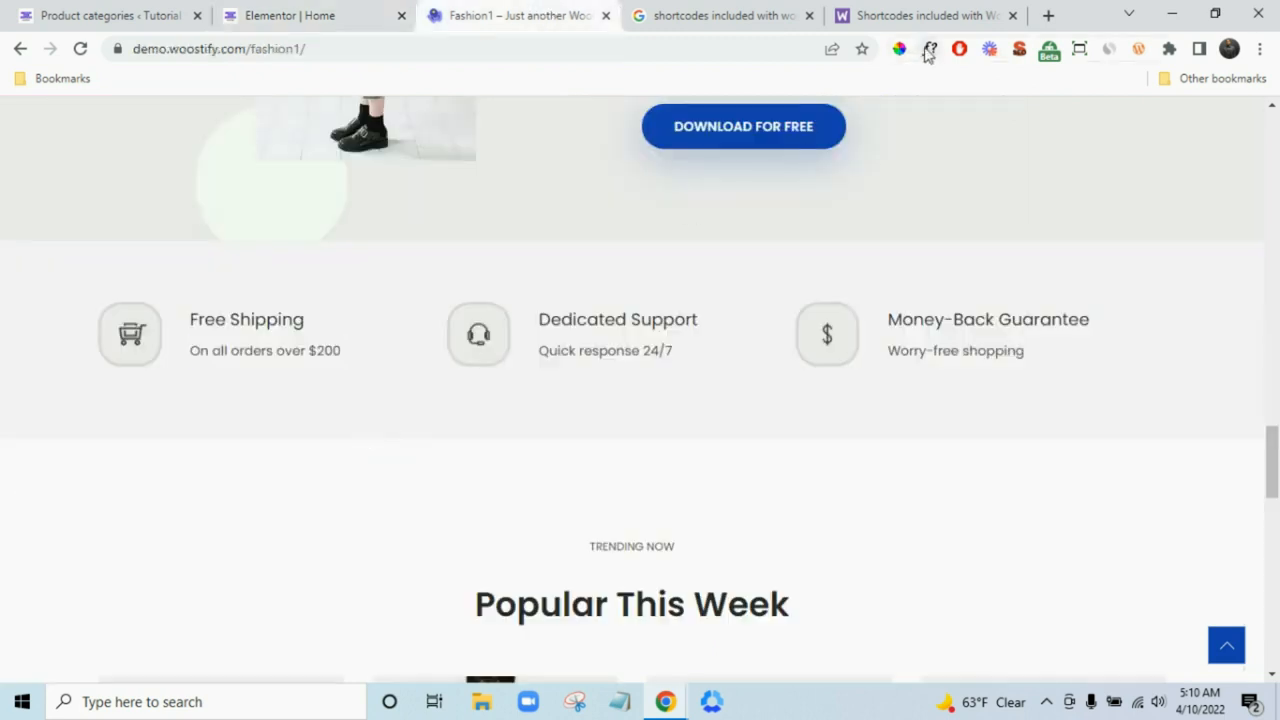
{"action": "left_click", "coordinate": [285, 326]}
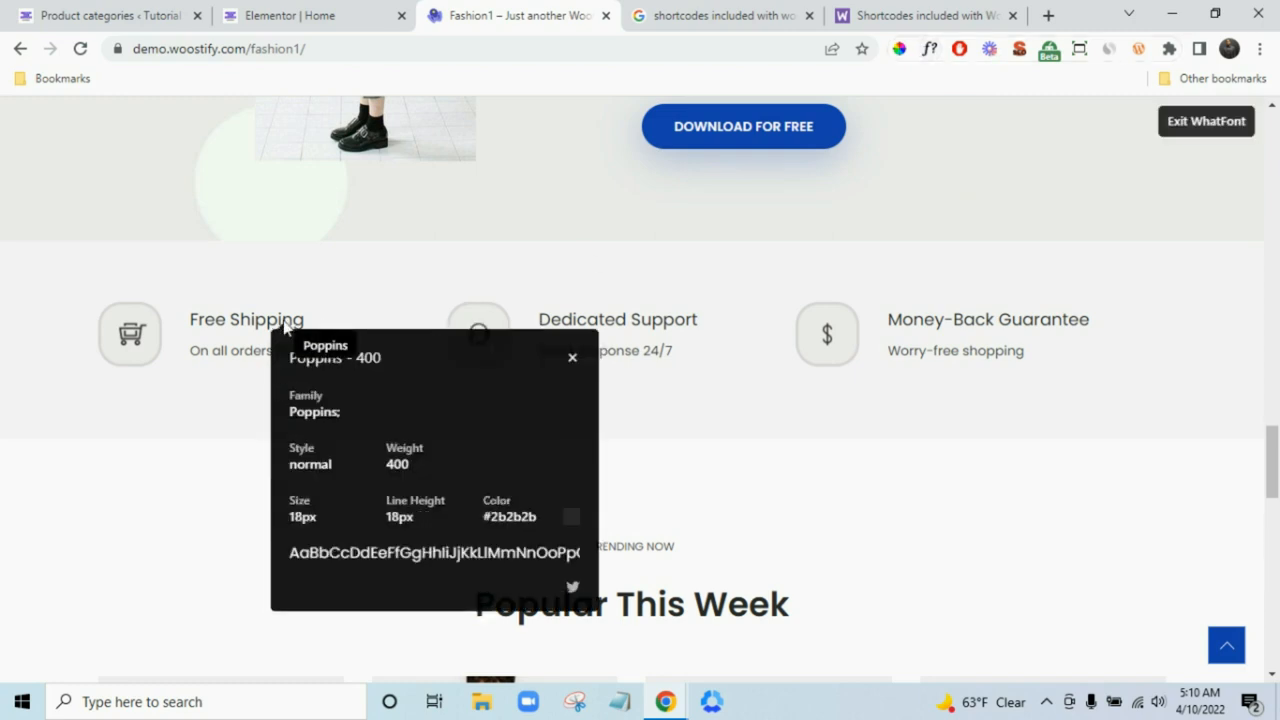
{"action": "left_click", "coordinate": [215, 350]}
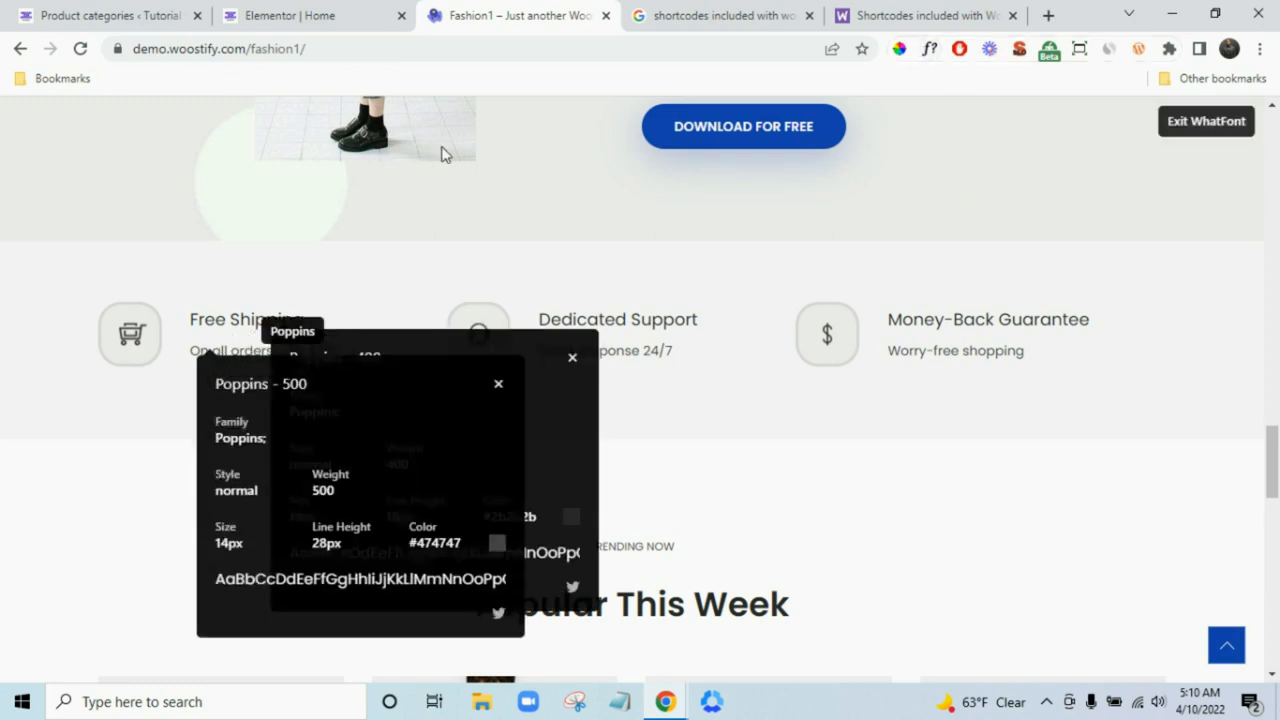
{"action": "left_click", "coordinate": [352, 8]}
{"action": "left_click", "coordinate": [229, 335]}
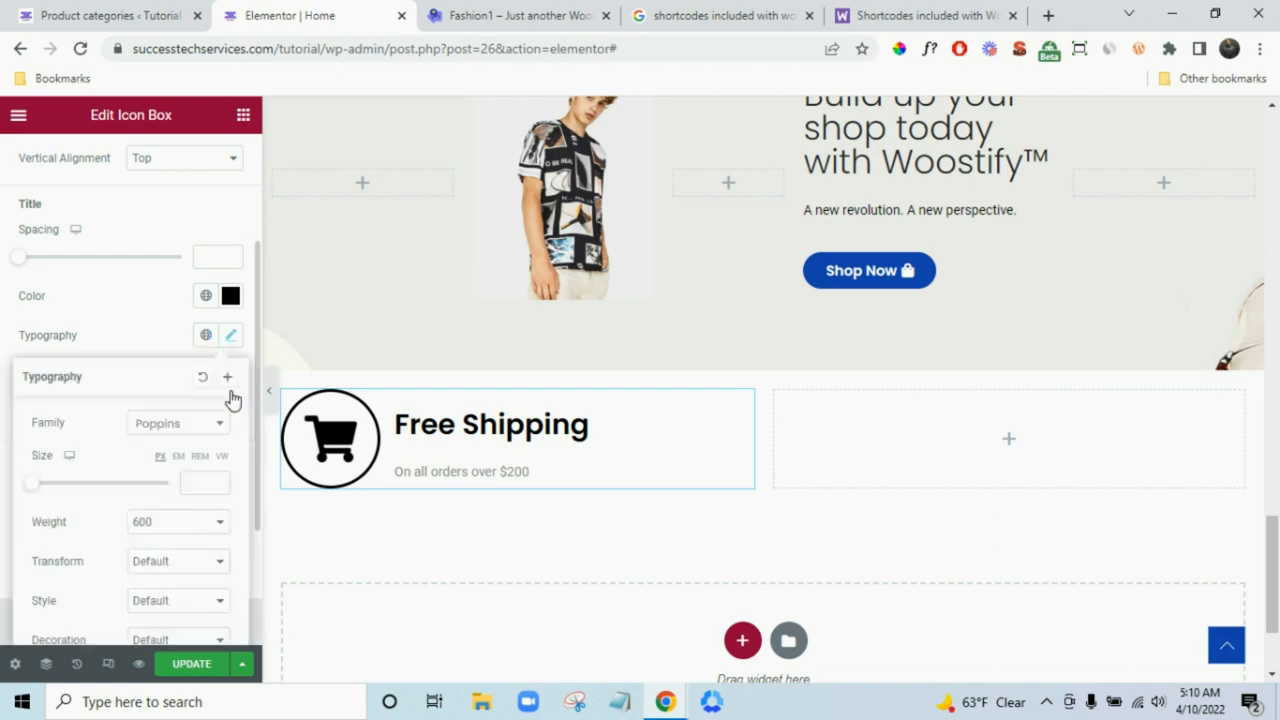
{"action": "left_click", "coordinate": [148, 530]}
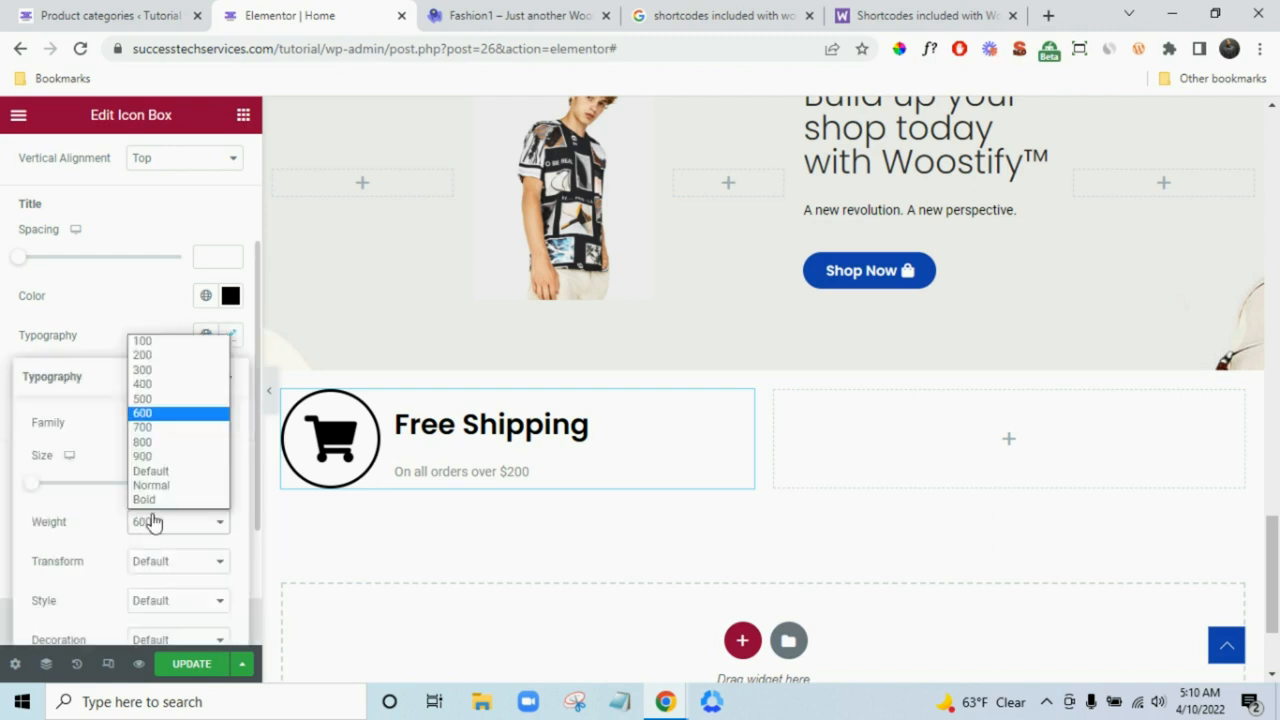
{"action": "left_click", "coordinate": [151, 400]}
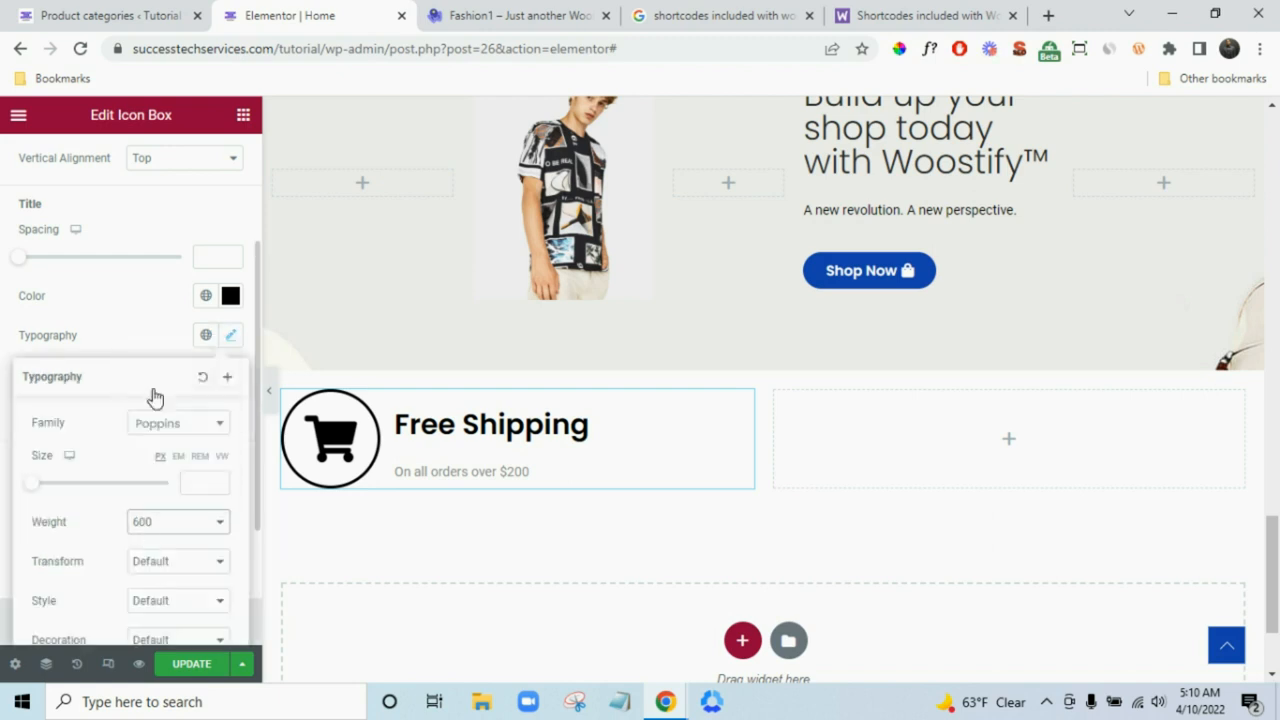
{"action": "left_click", "coordinate": [200, 481]}
{"action": "type", "text": "18"}
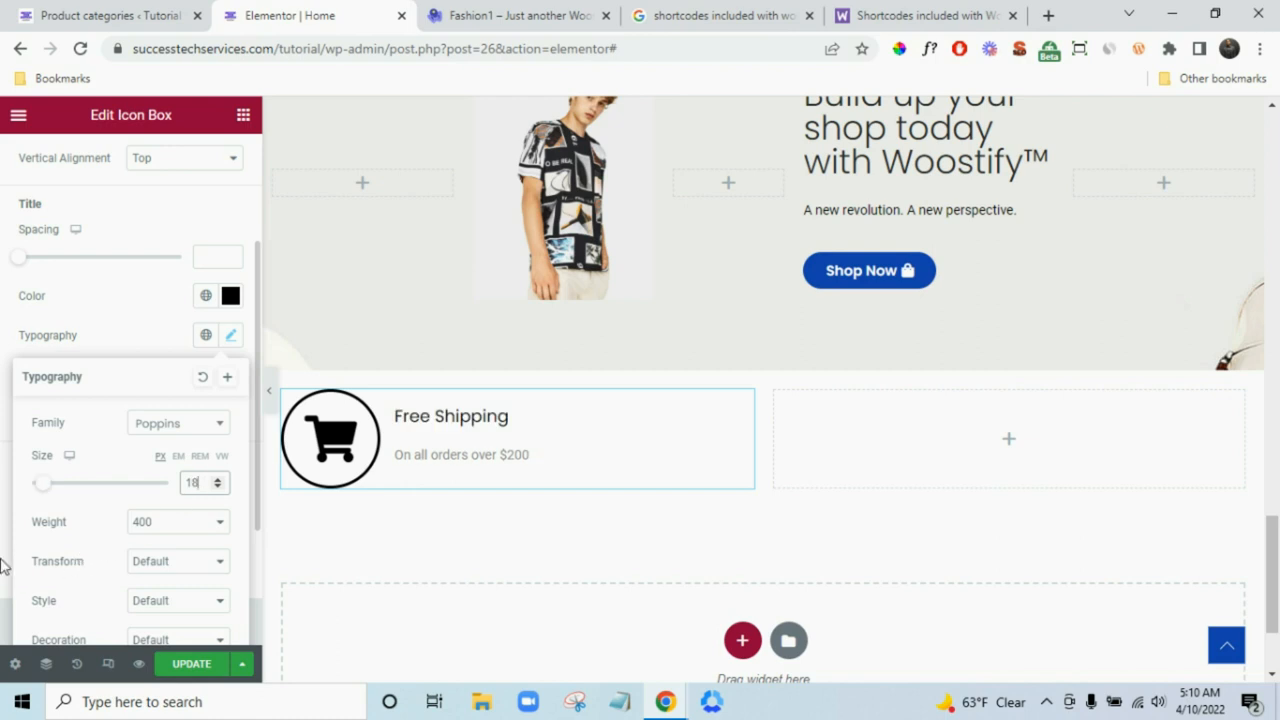
{"action": "left_click", "coordinate": [2, 566]}
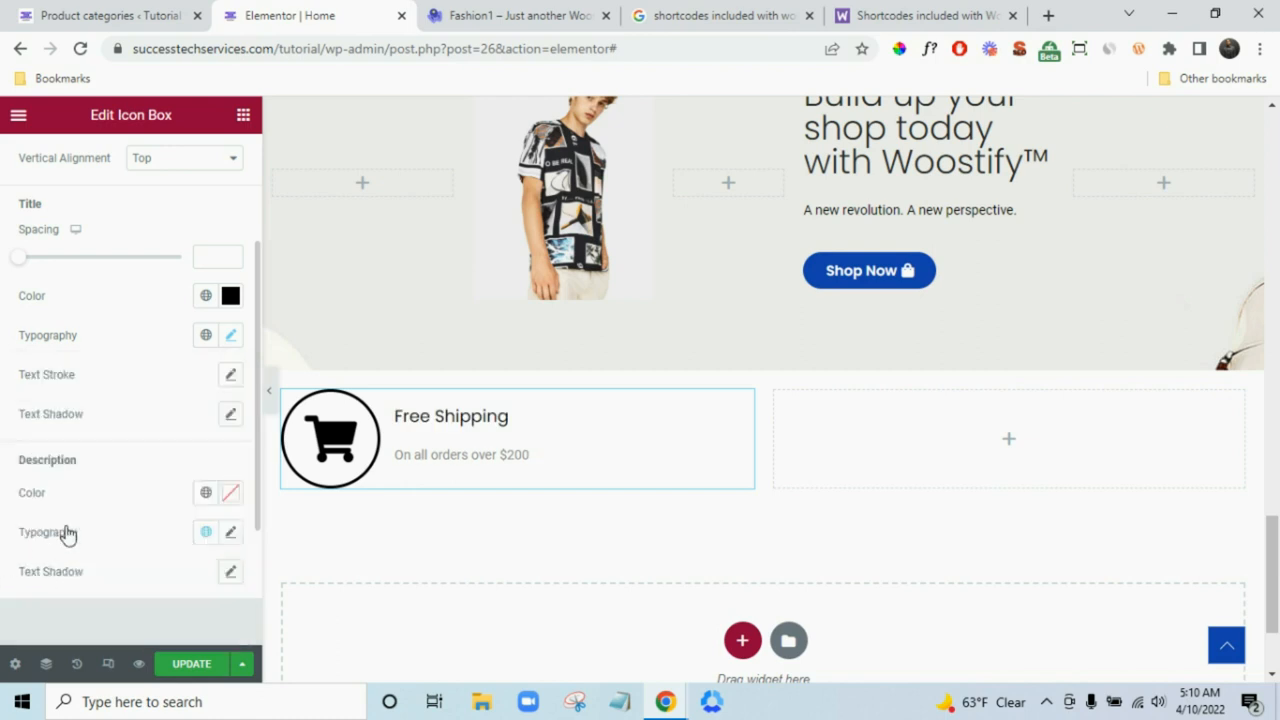
- Make the description black and set its typography to weight 500, size 14
{"action": "left_click", "coordinate": [230, 494]}
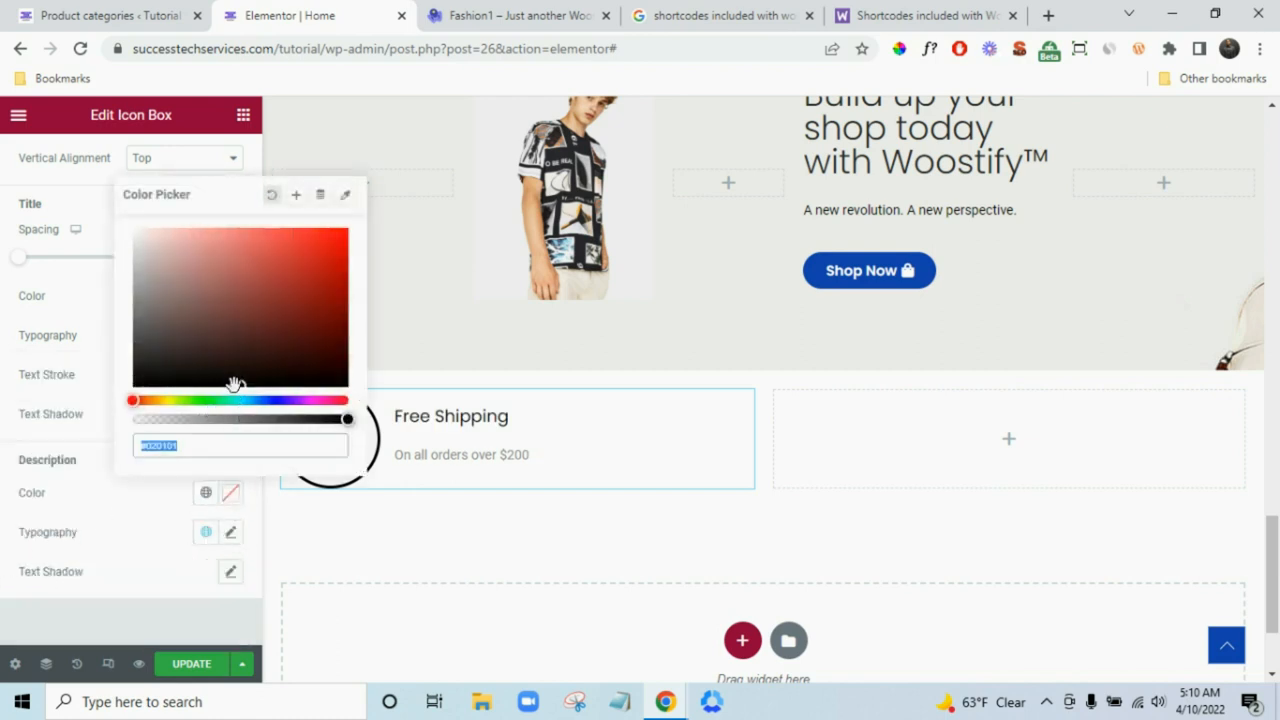
{"action": "left_click_drag", "start_coordinate": [101, 397], "coordinate": [6, 495]}
{"action": "left_click", "coordinate": [3, 627]}
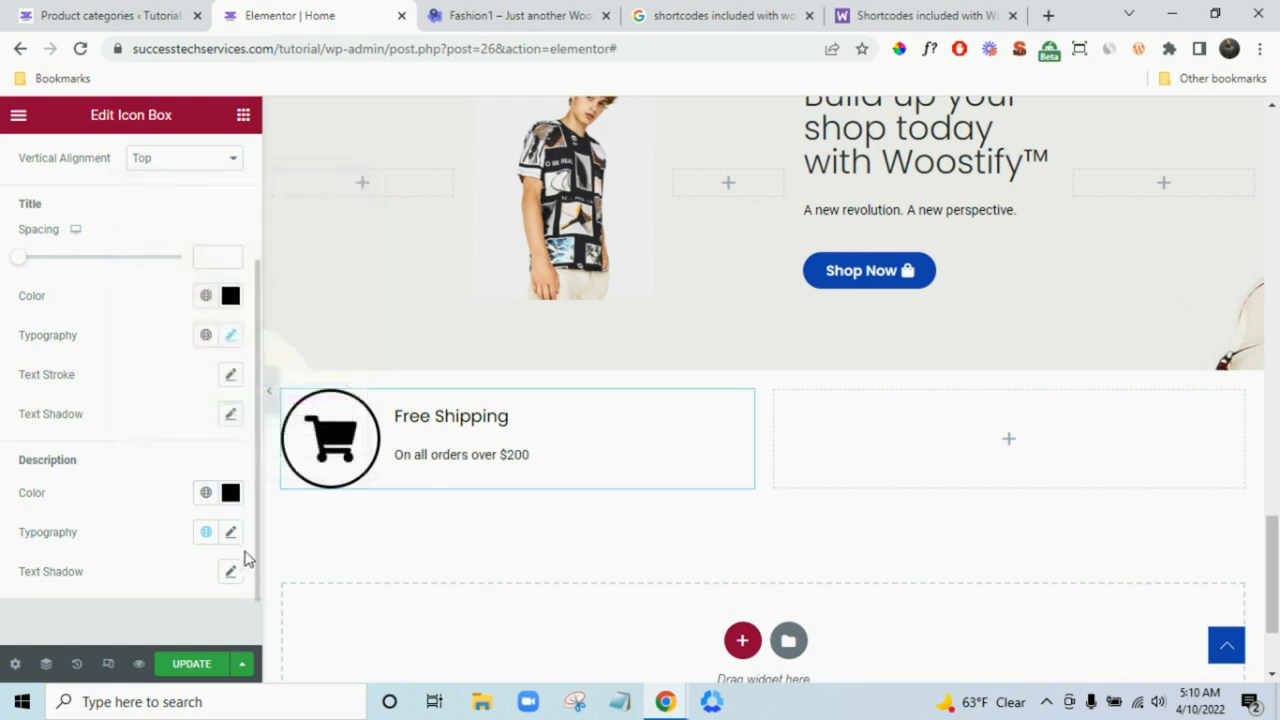
{"action": "left_click", "coordinate": [231, 532]}
{"action": "scroll", "coordinate": [113, 517], "scroll_direction": "down", "scroll_amount": 2}
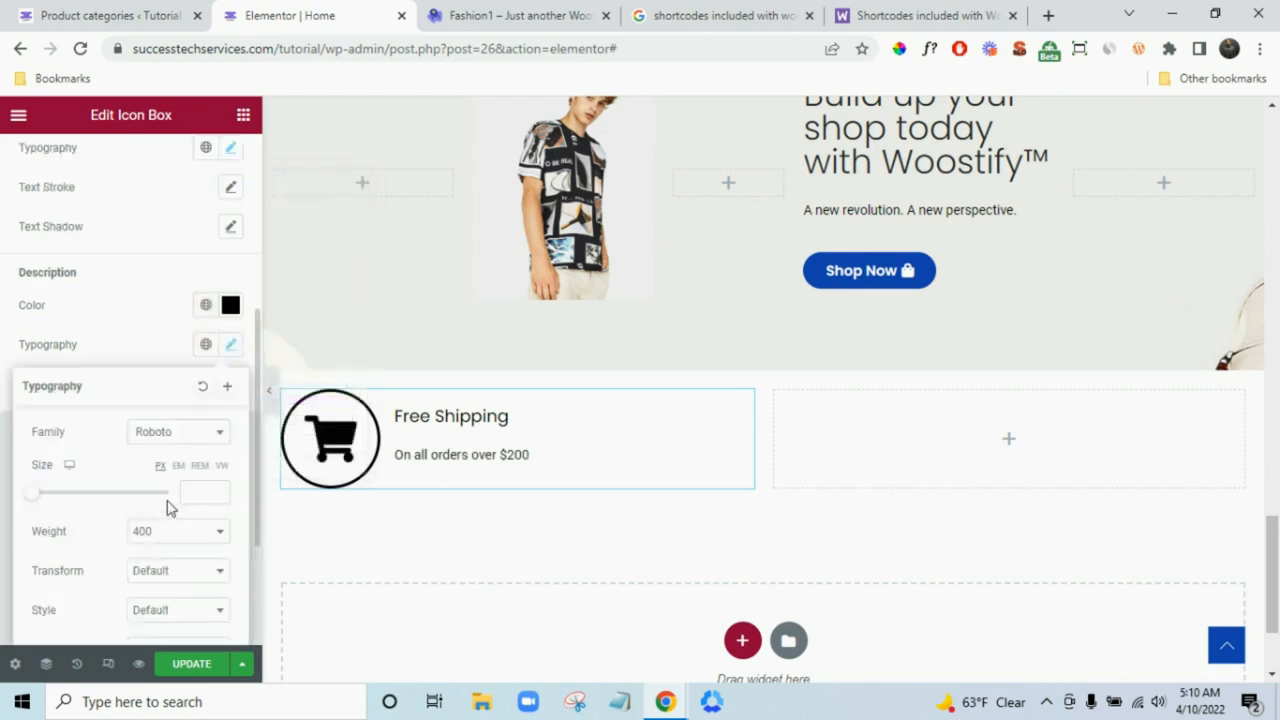
{"action": "left_click", "coordinate": [182, 531]}
{"action": "left_click", "coordinate": [170, 424]}
{"action": "left_click", "coordinate": [196, 491]}
{"action": "type", "text": "14"}
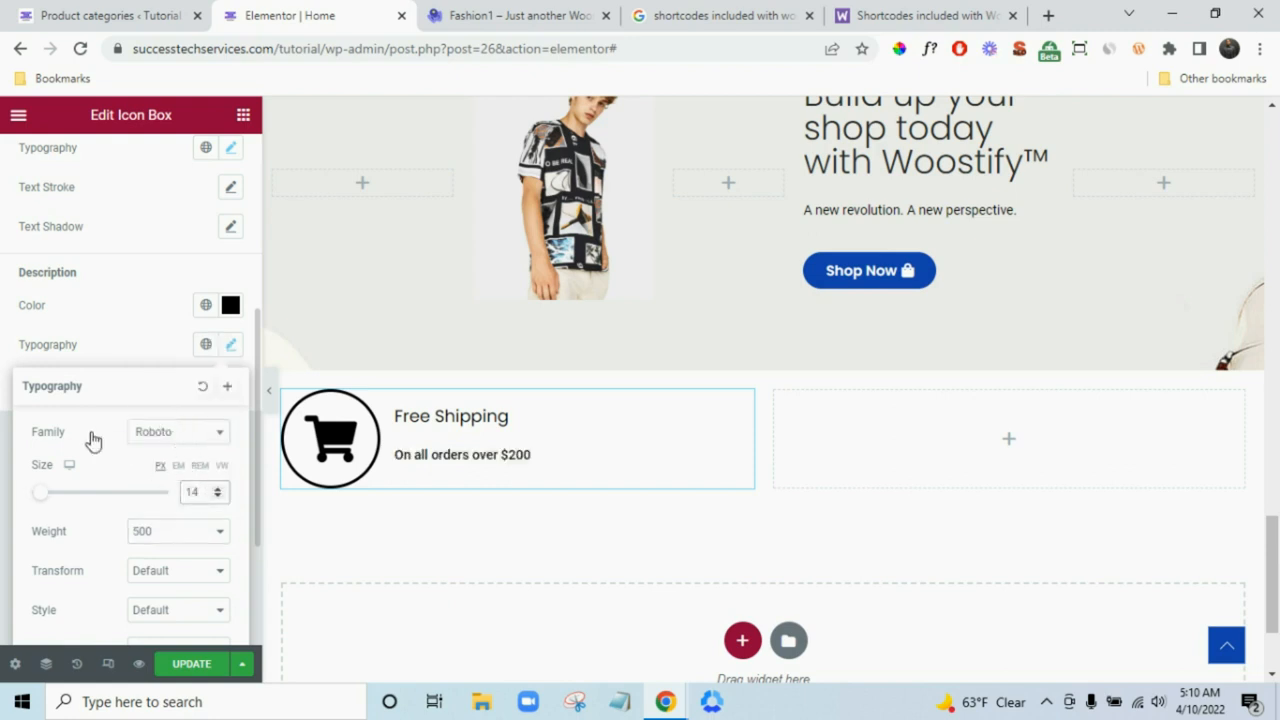
- Apply the Poppins global font to the description and raise its weight to 600
{"action": "left_click", "coordinate": [206, 352]}
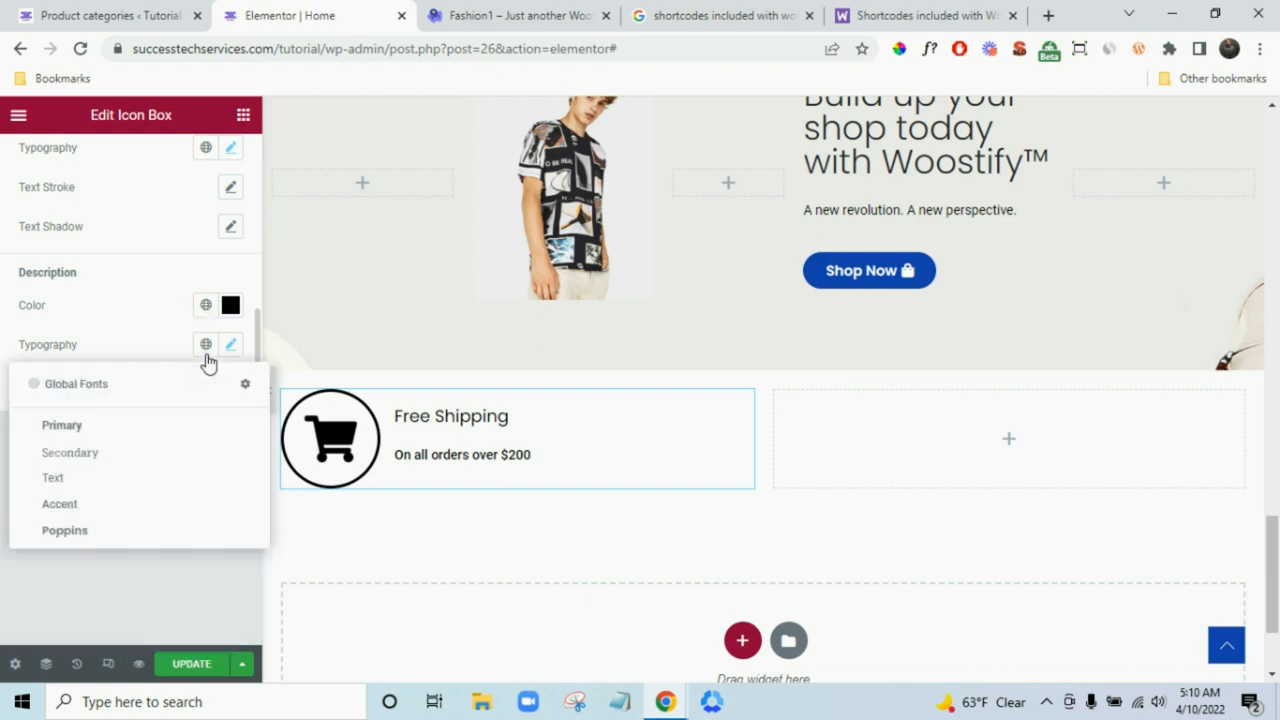
{"action": "left_click", "coordinate": [112, 532]}
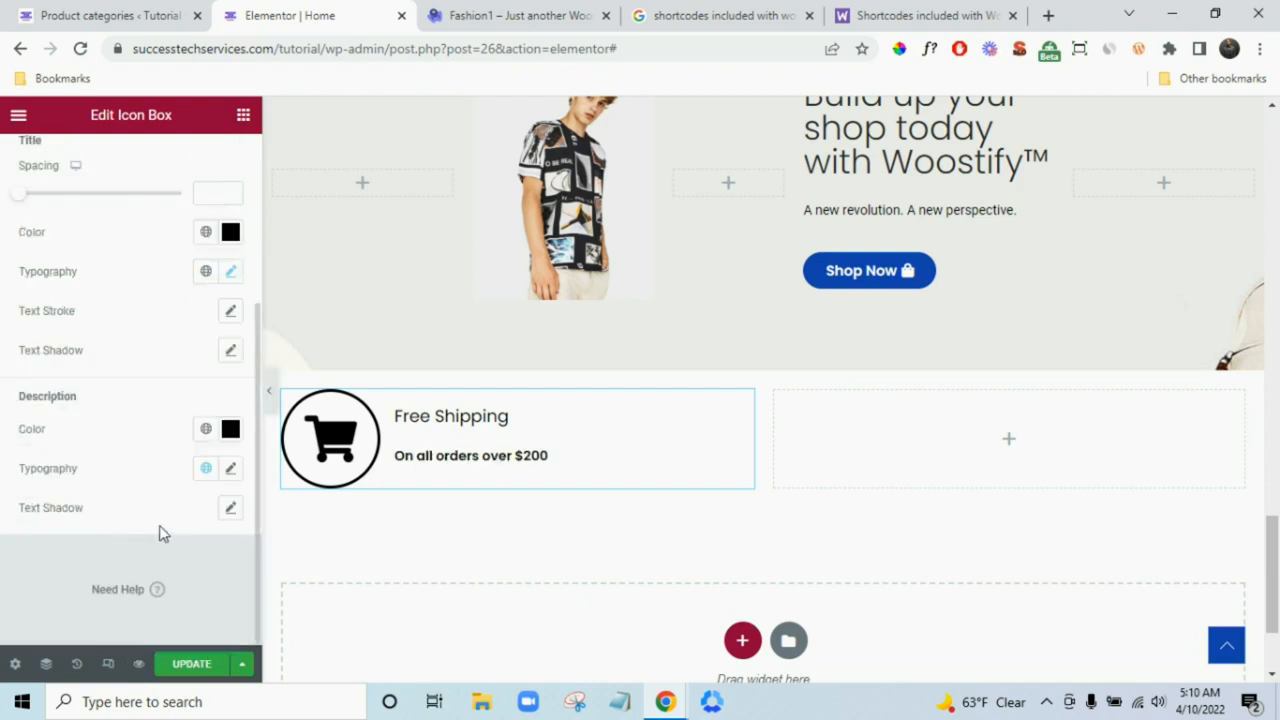
{"action": "left_click", "coordinate": [229, 470]}
{"action": "scroll", "coordinate": [166, 571], "scroll_direction": "down", "scroll_amount": 2}
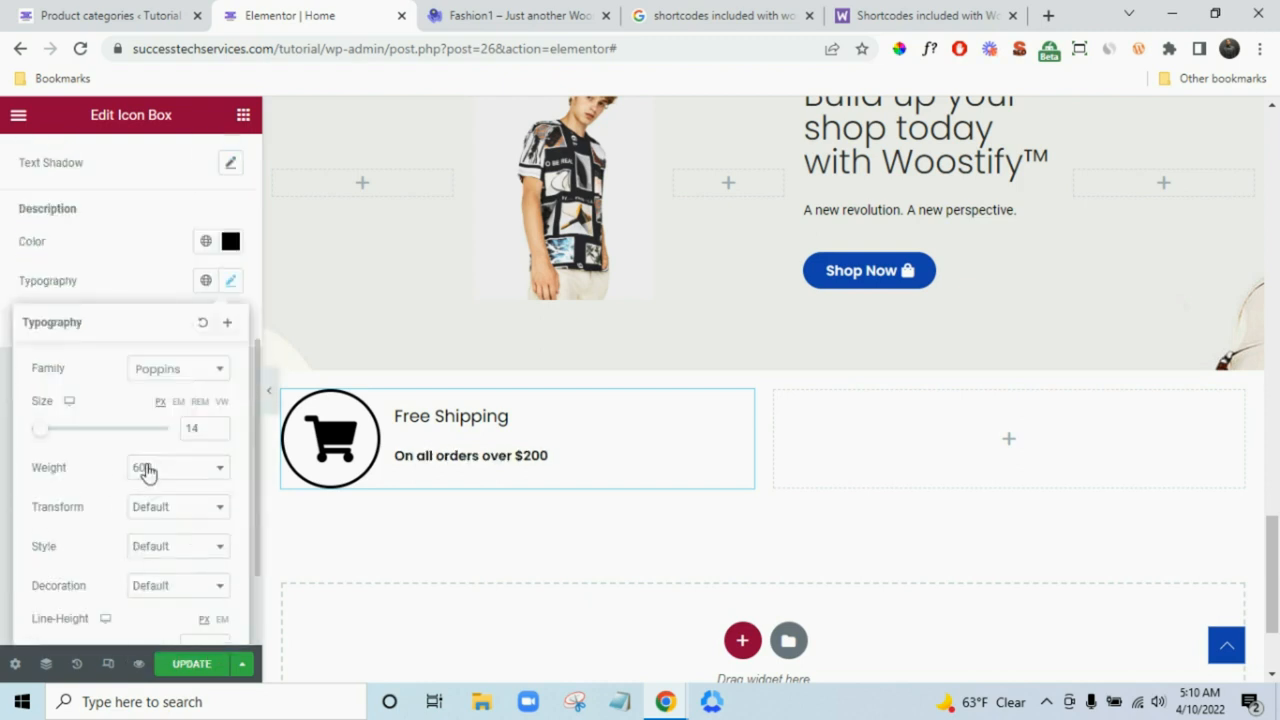
{"action": "left_click", "coordinate": [146, 470]}
{"action": "left_click", "coordinate": [148, 550]}
{"action": "left_click", "coordinate": [85, 571]}
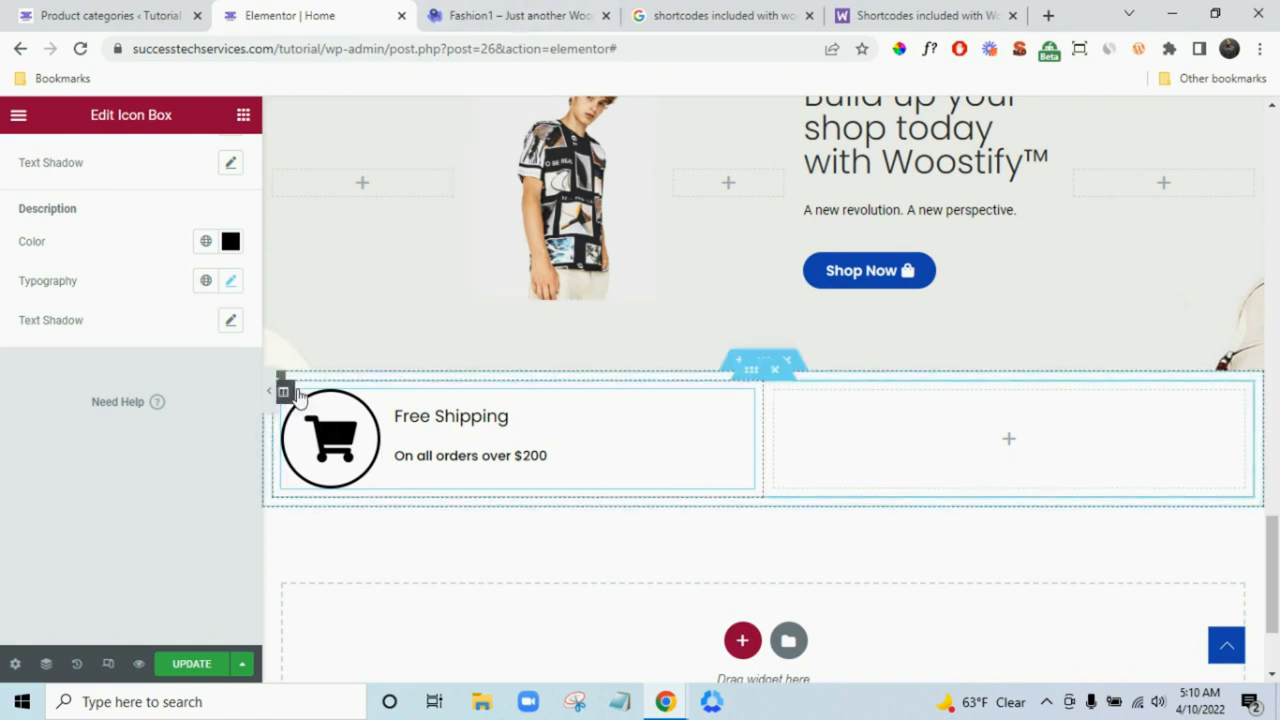
- Duplicate the Free Shipping column to make three boxes, then delete the empty fourth column
{"action": "right_click", "coordinate": [316, 402]}
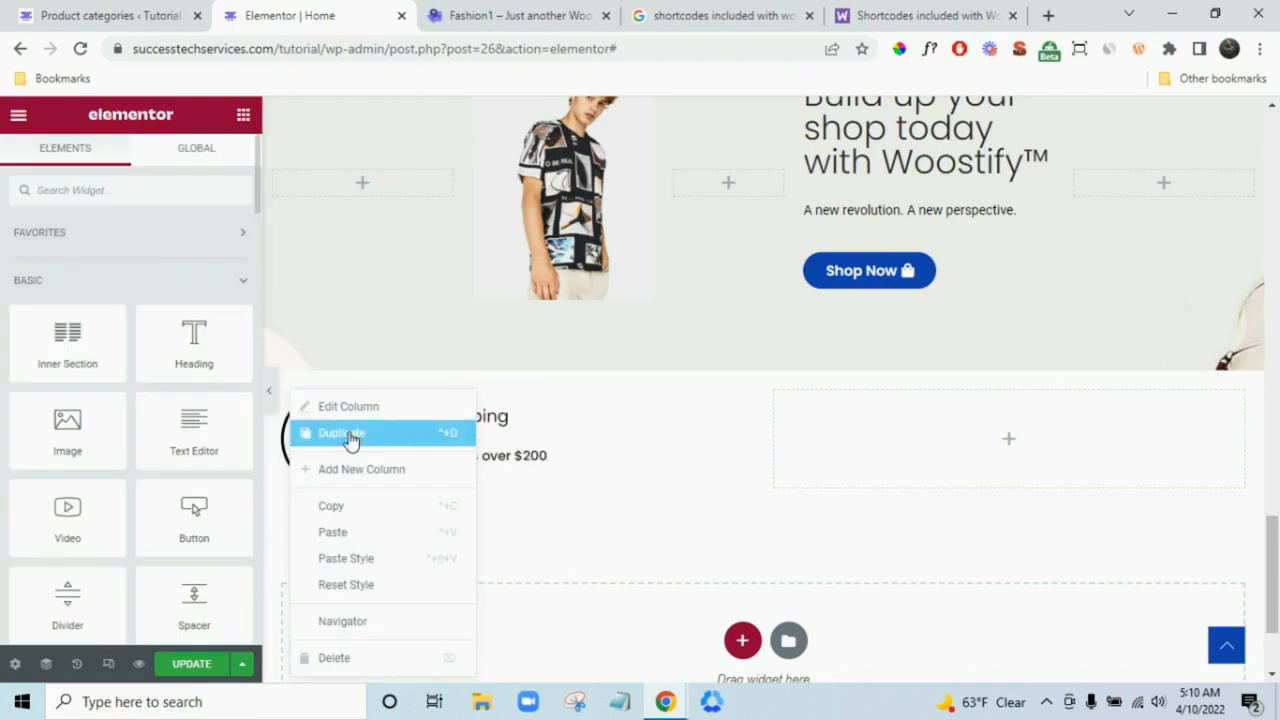
{"action": "left_click", "coordinate": [350, 441]}
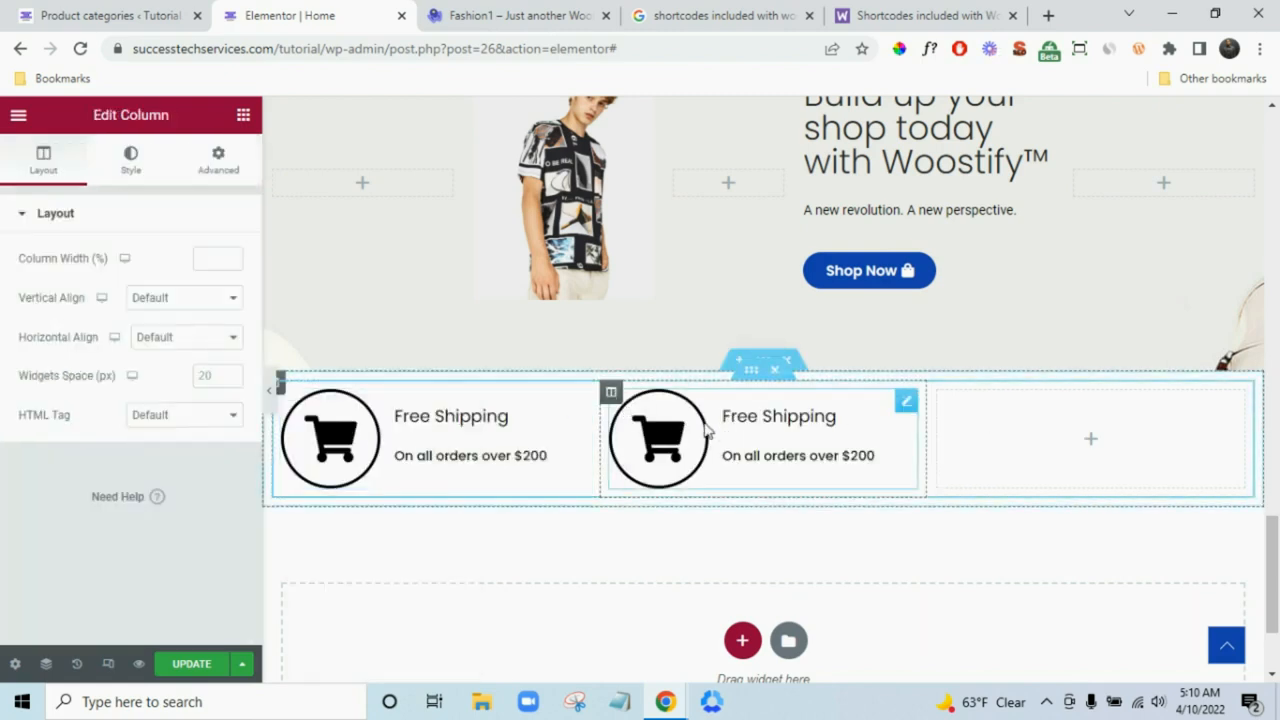
{"action": "right_click", "coordinate": [614, 394]}
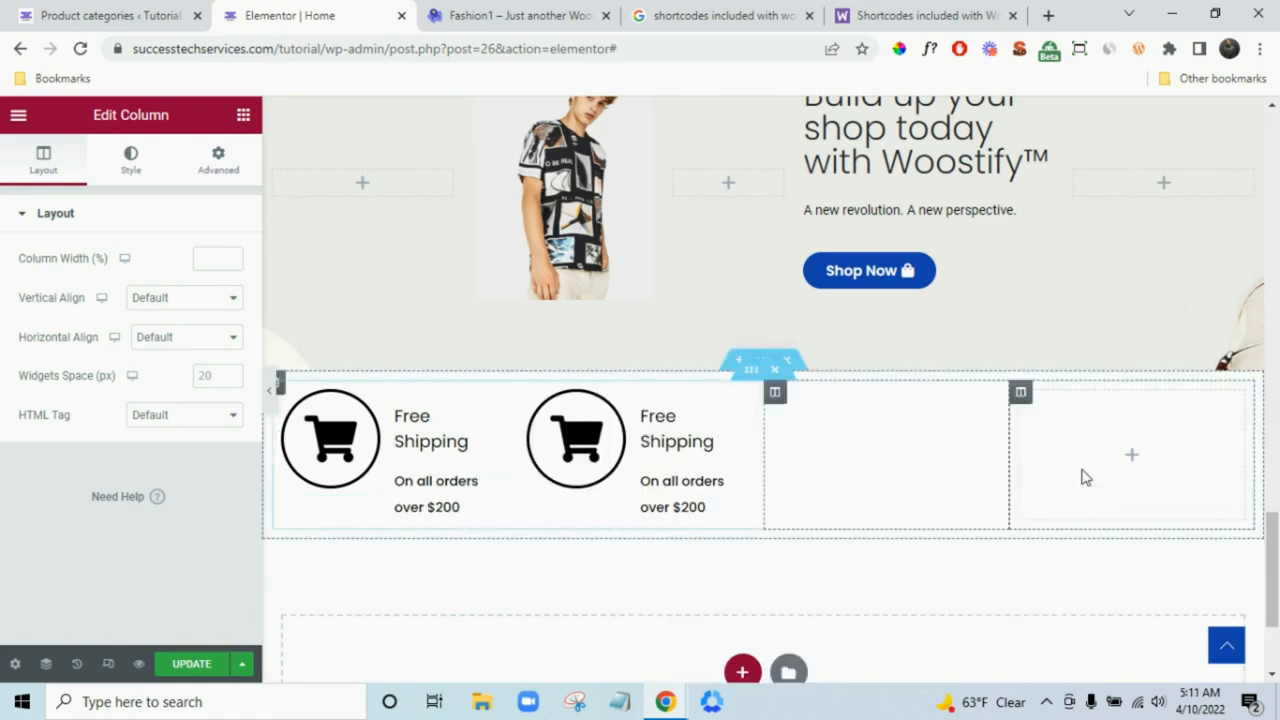
{"action": "right_click", "coordinate": [1035, 460]}
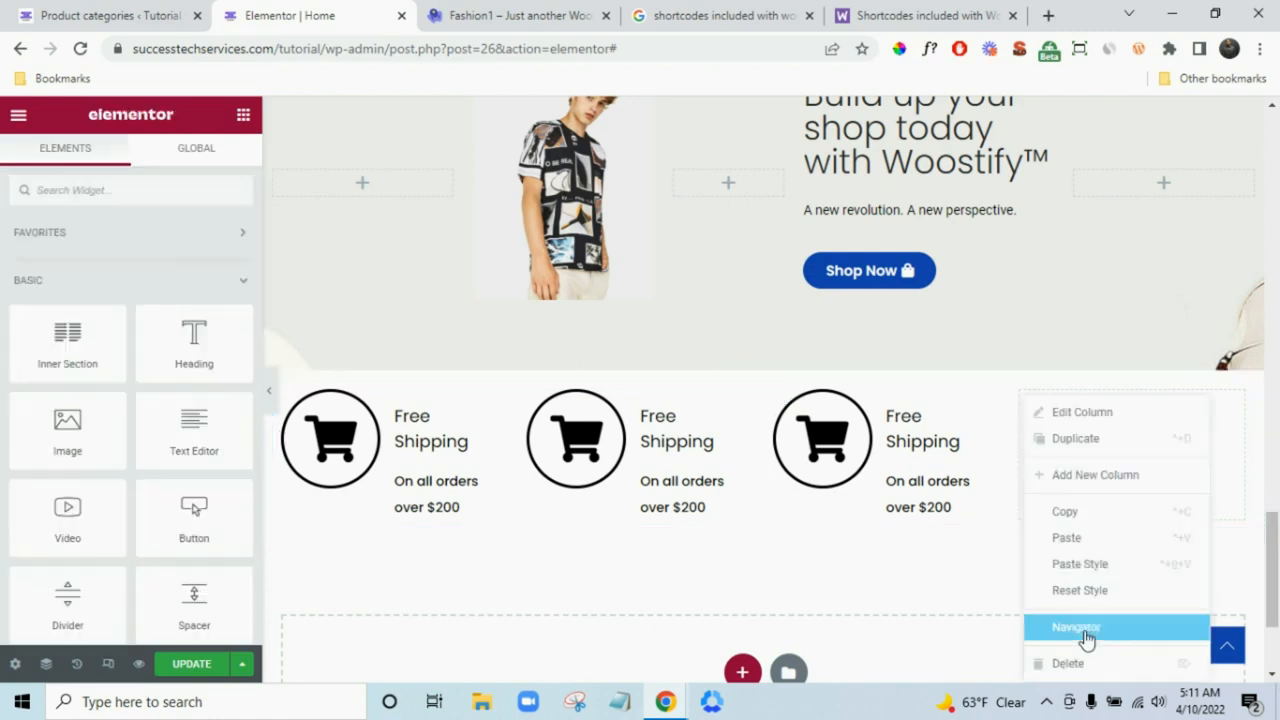
{"action": "left_click", "coordinate": [1069, 664]}
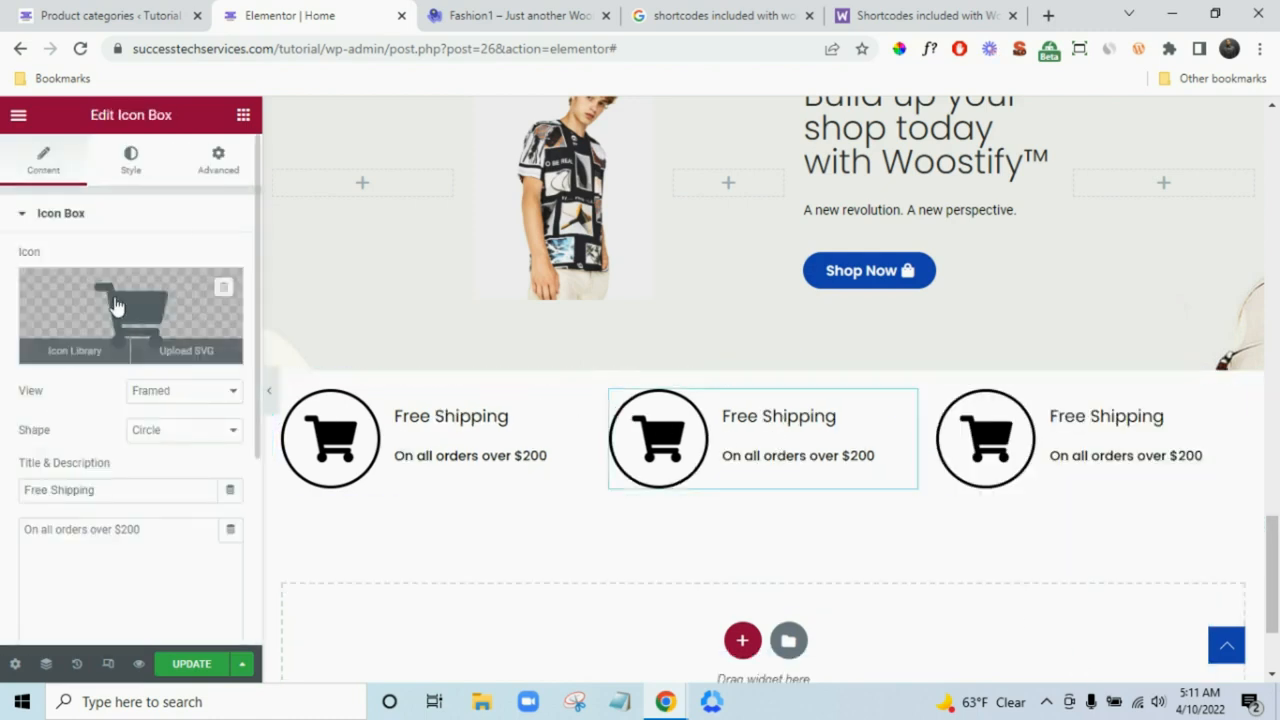
- Replace the middle box's icon with the headphones icon from the Icon Library
{"action": "left_click", "coordinate": [115, 305]}
{"action": "left_click", "coordinate": [528, 12]}
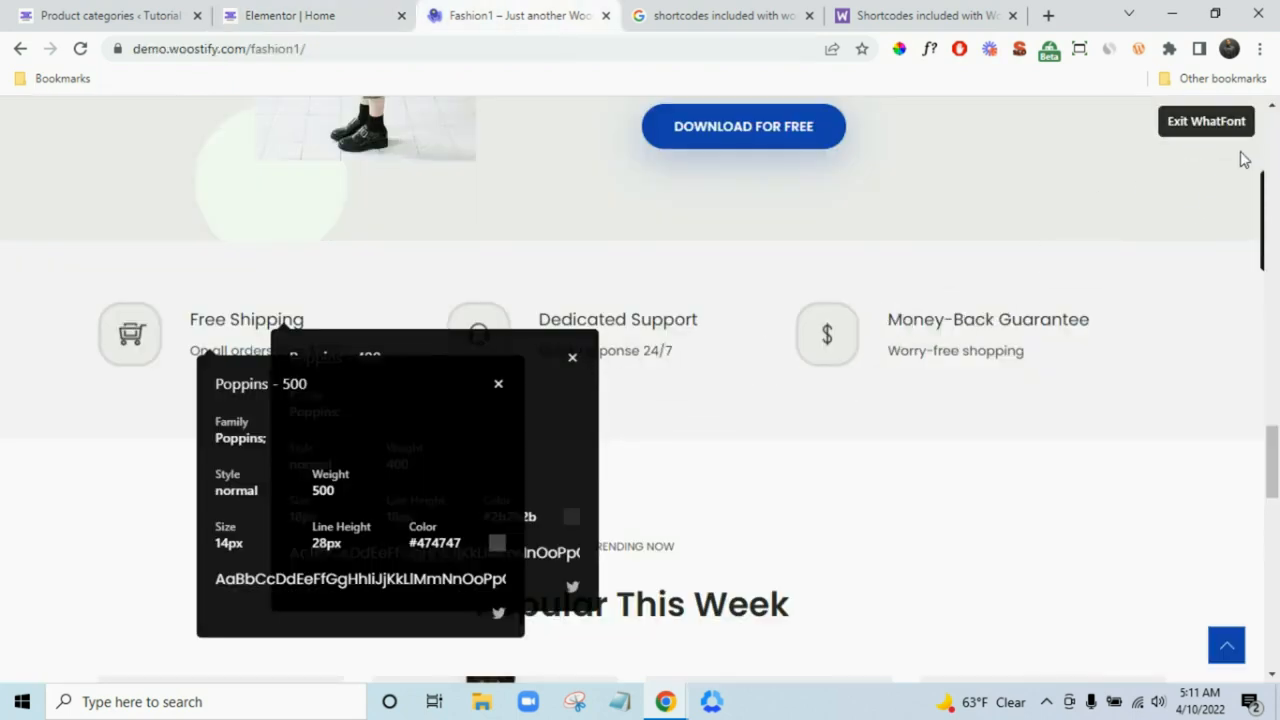
{"action": "left_click", "coordinate": [1206, 122]}
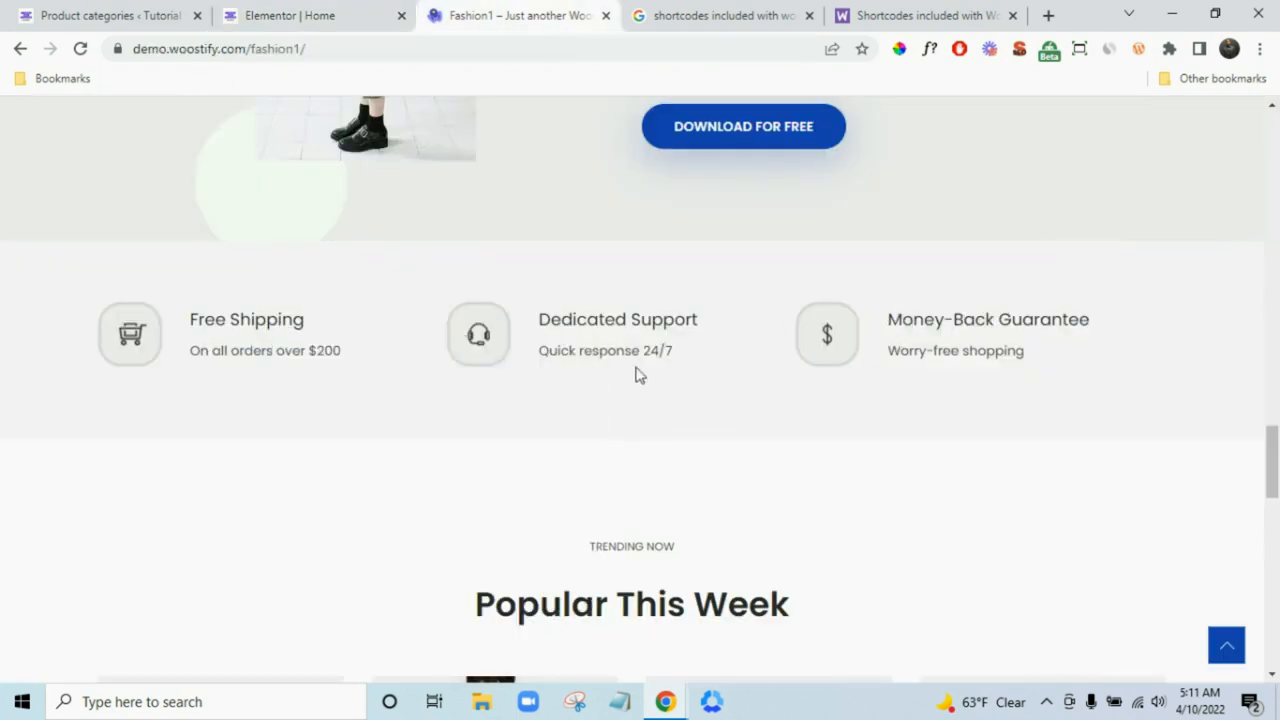
{"action": "left_click", "coordinate": [360, 12]}
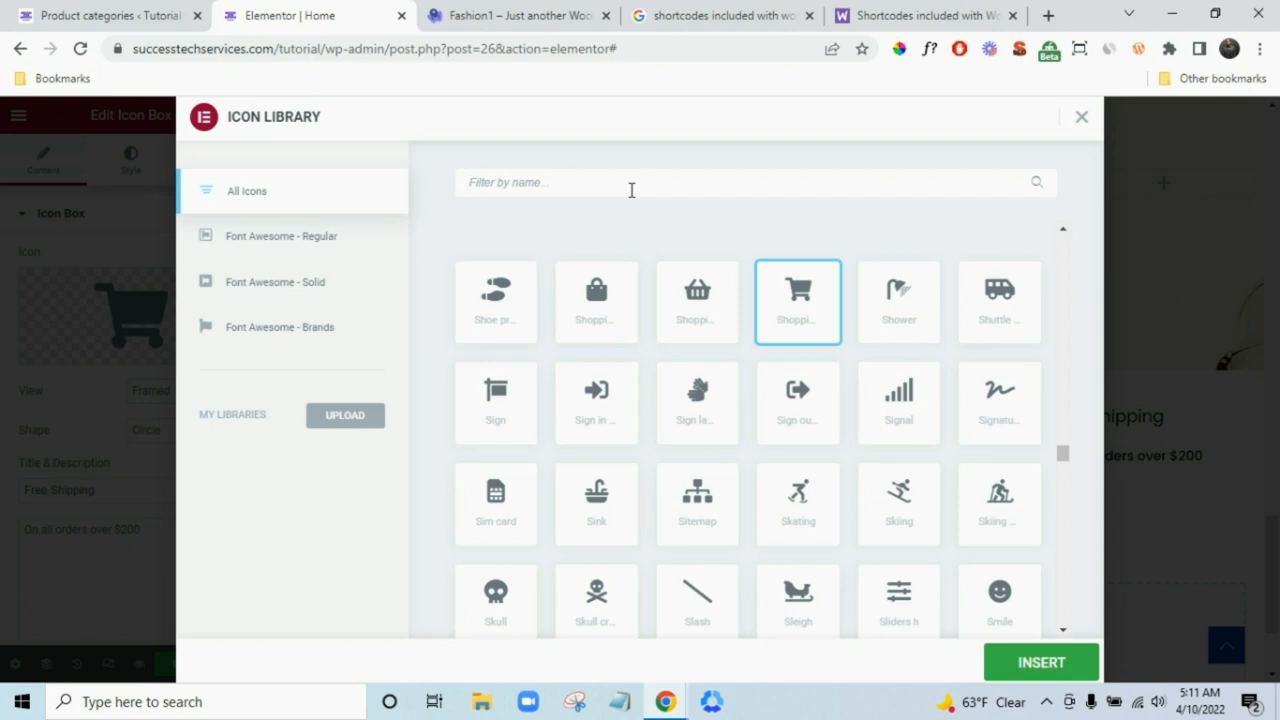
{"action": "type", "text": "pho"}
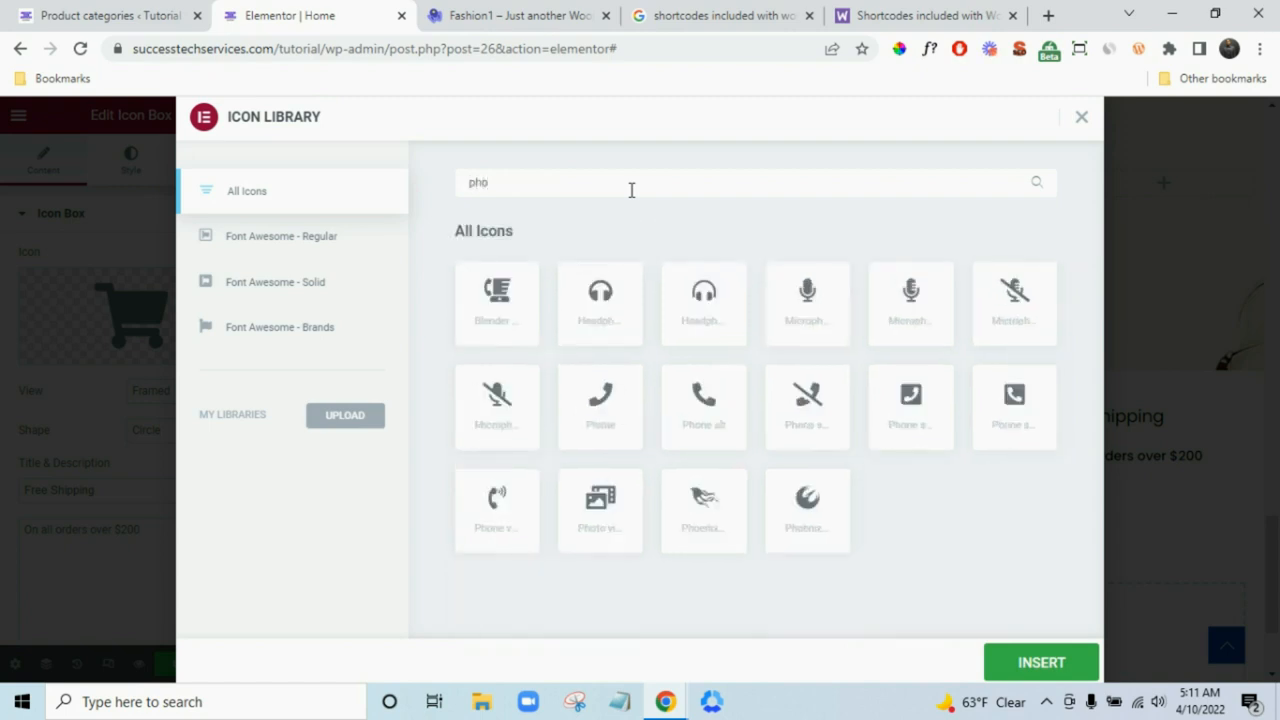
{"action": "left_click", "coordinate": [704, 291]}
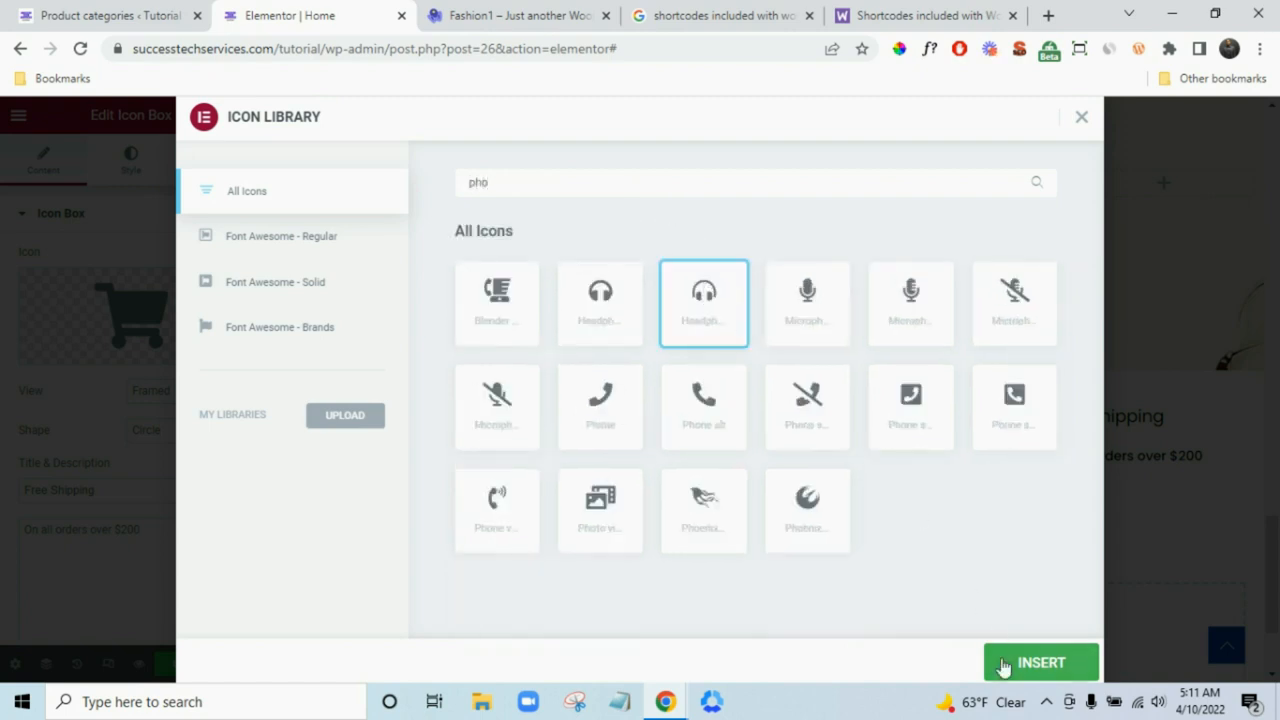
{"action": "left_click", "coordinate": [1034, 661]}
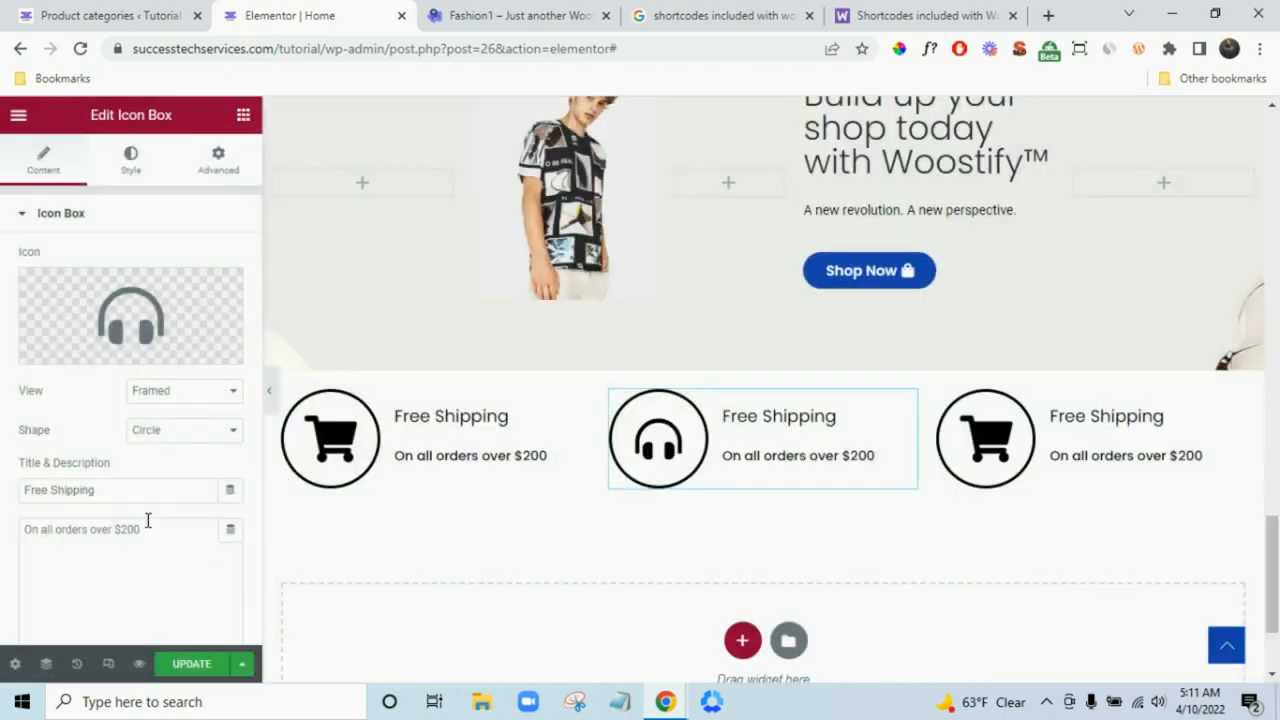
- Paste 'Dedicated Support' from the demo as the middle box's title
{"action": "left_click", "coordinate": [136, 493]}
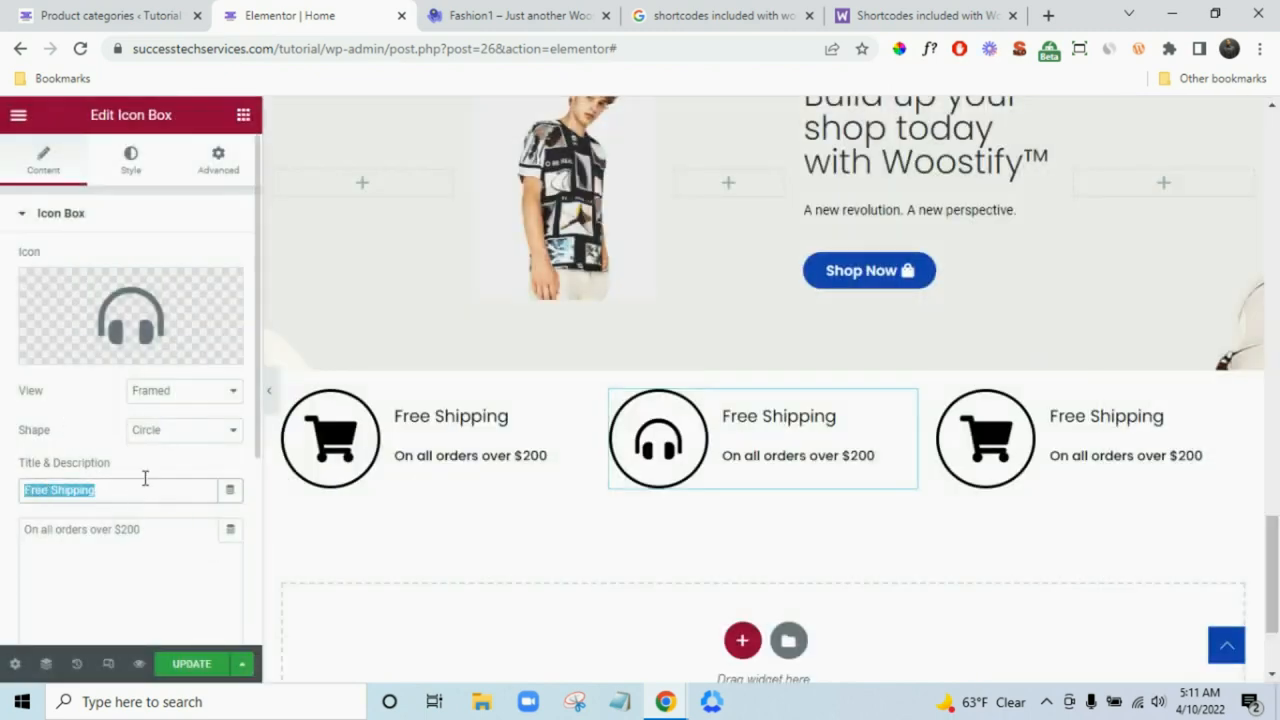
{"action": "left_click", "coordinate": [573, 12]}
{"action": "left_click_drag", "start_coordinate": [715, 320], "coordinate": [545, 320]}
{"action": "key", "text": "ctrl+c"}
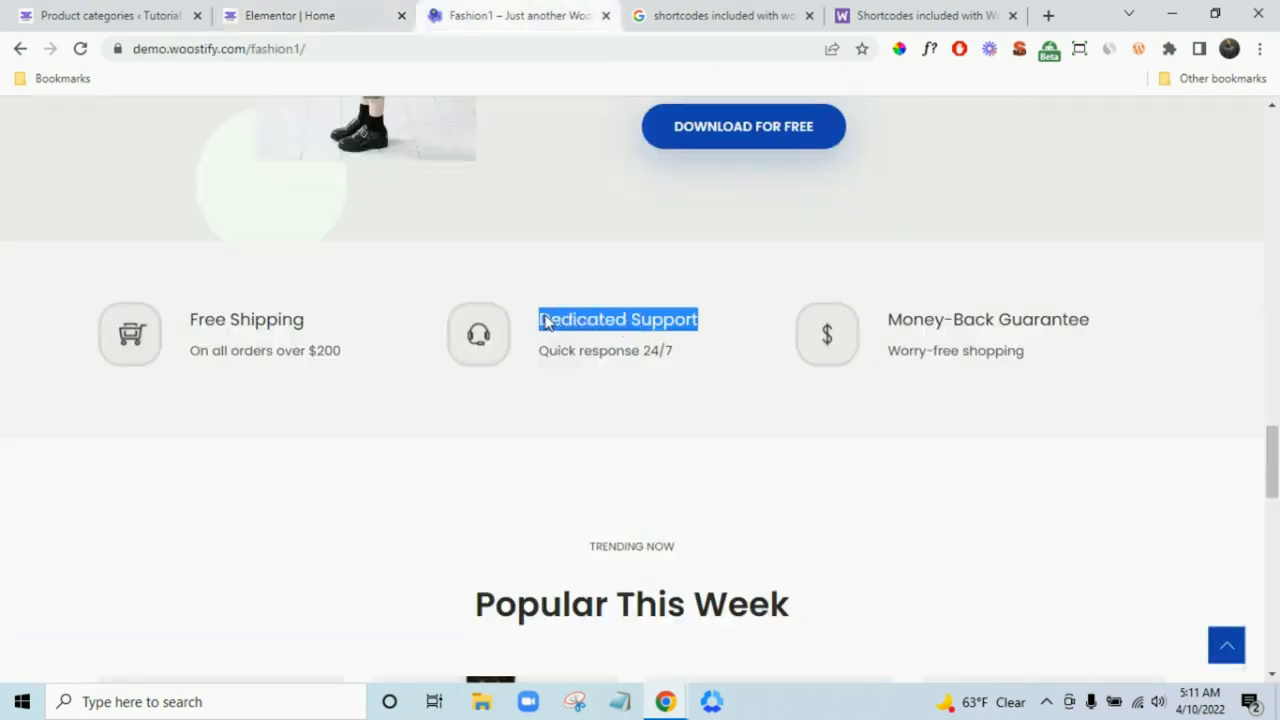
{"action": "left_click", "coordinate": [329, 12]}
{"action": "key", "text": "ctrl+a"}
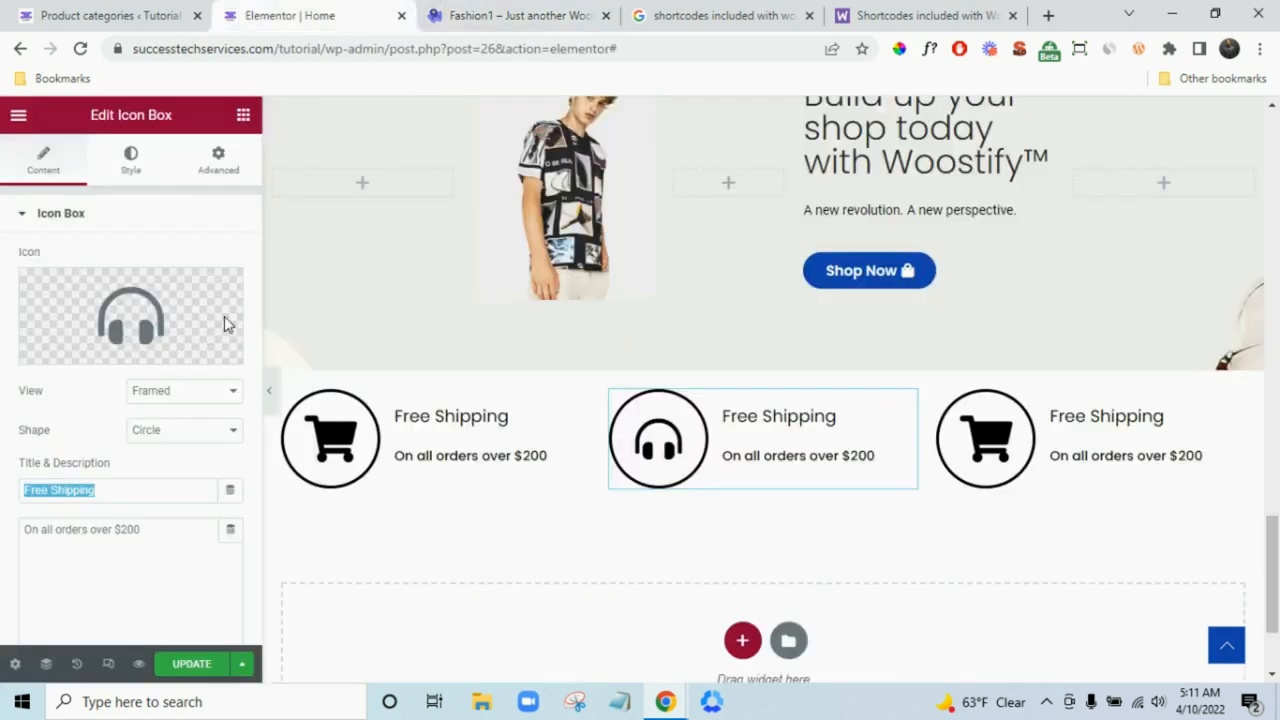
{"action": "key", "text": "ctrl+v"}
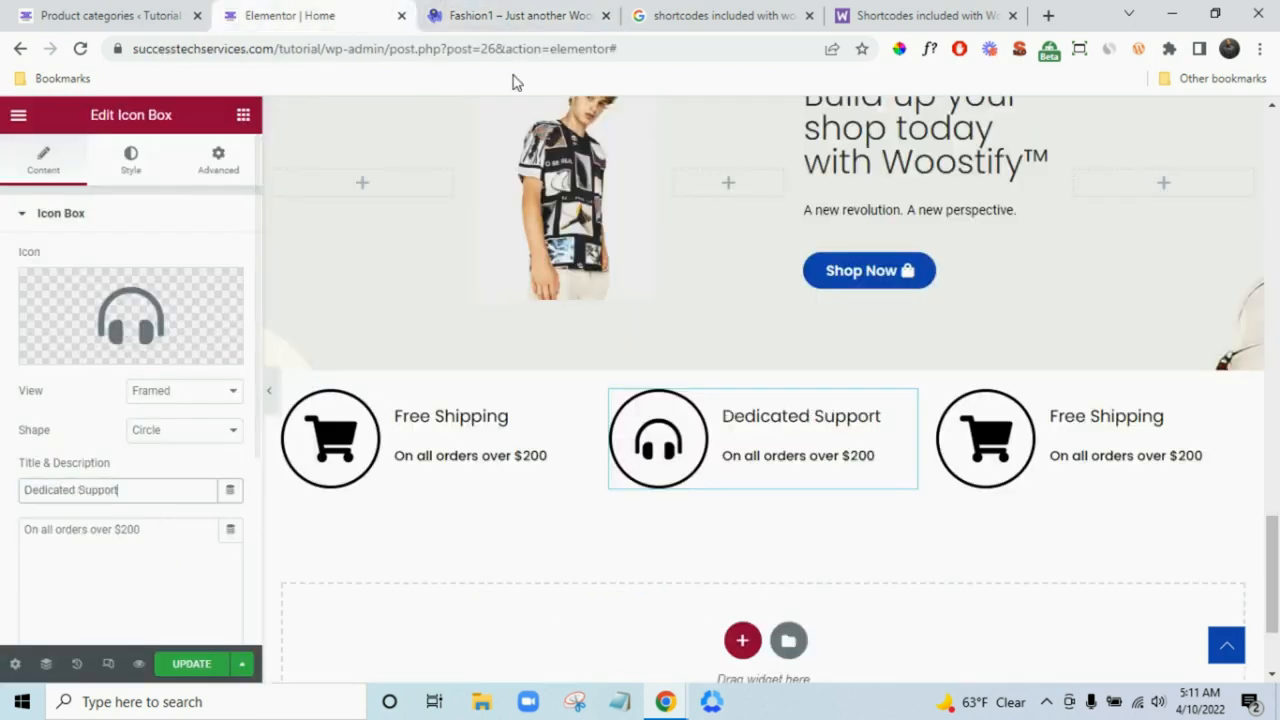
- Paste 'Quick response 24/7' from the demo as the middle box's description
{"action": "left_click", "coordinate": [543, 14]}
{"action": "left_click_drag", "start_coordinate": [708, 350], "coordinate": [541, 370]}
{"action": "key", "text": "ctrl+c"}
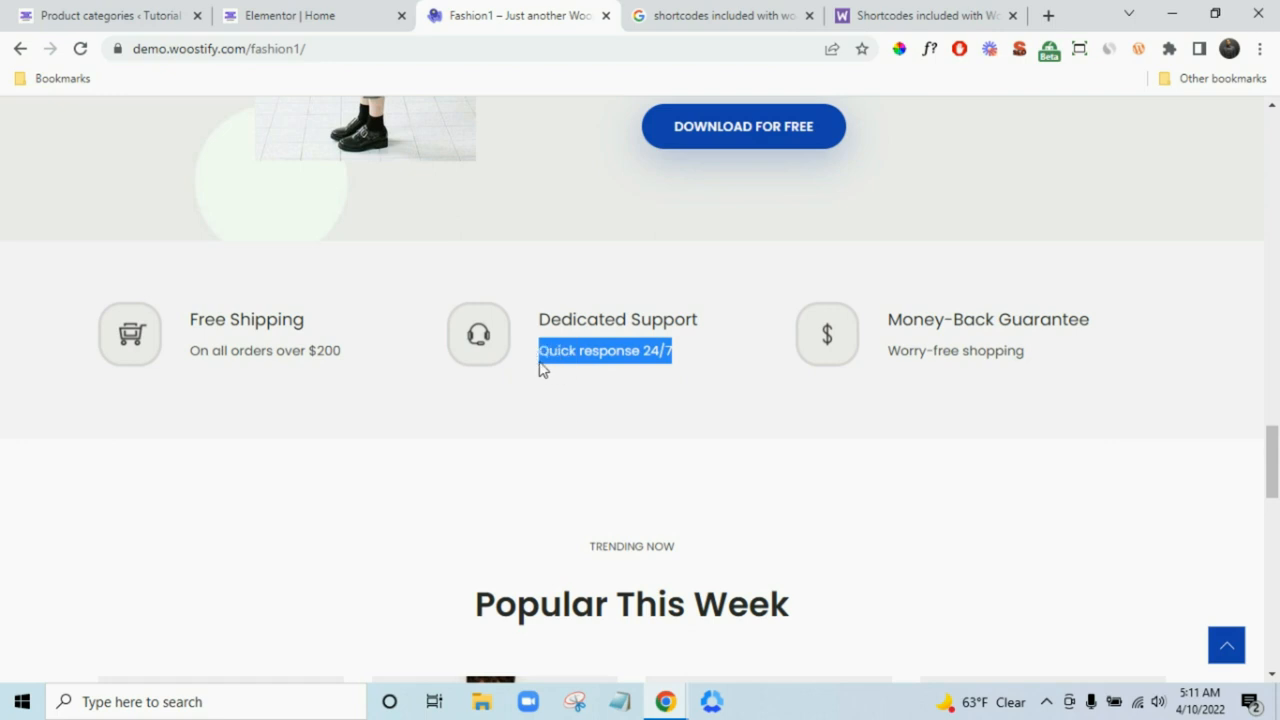
{"action": "left_click", "coordinate": [290, 15]}
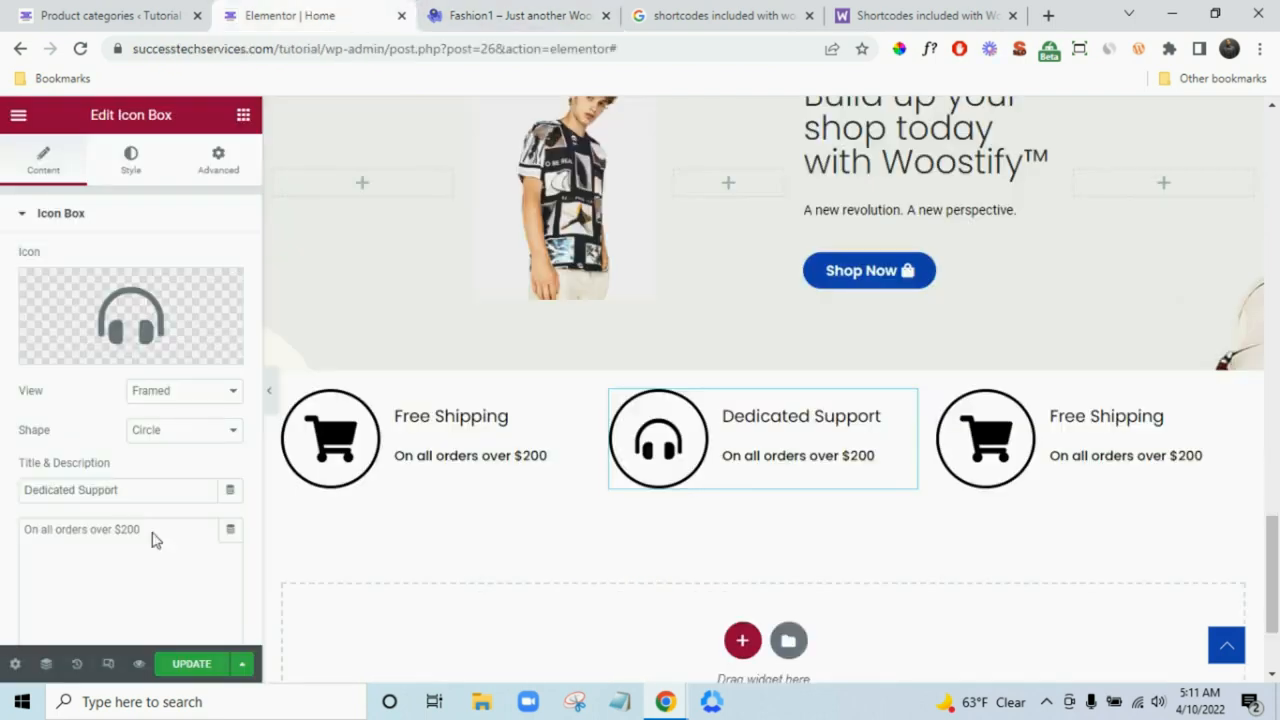
{"action": "left_click", "coordinate": [150, 527]}
{"action": "key", "text": "ctrl+a"}
{"action": "key", "text": "ctrl+v"}
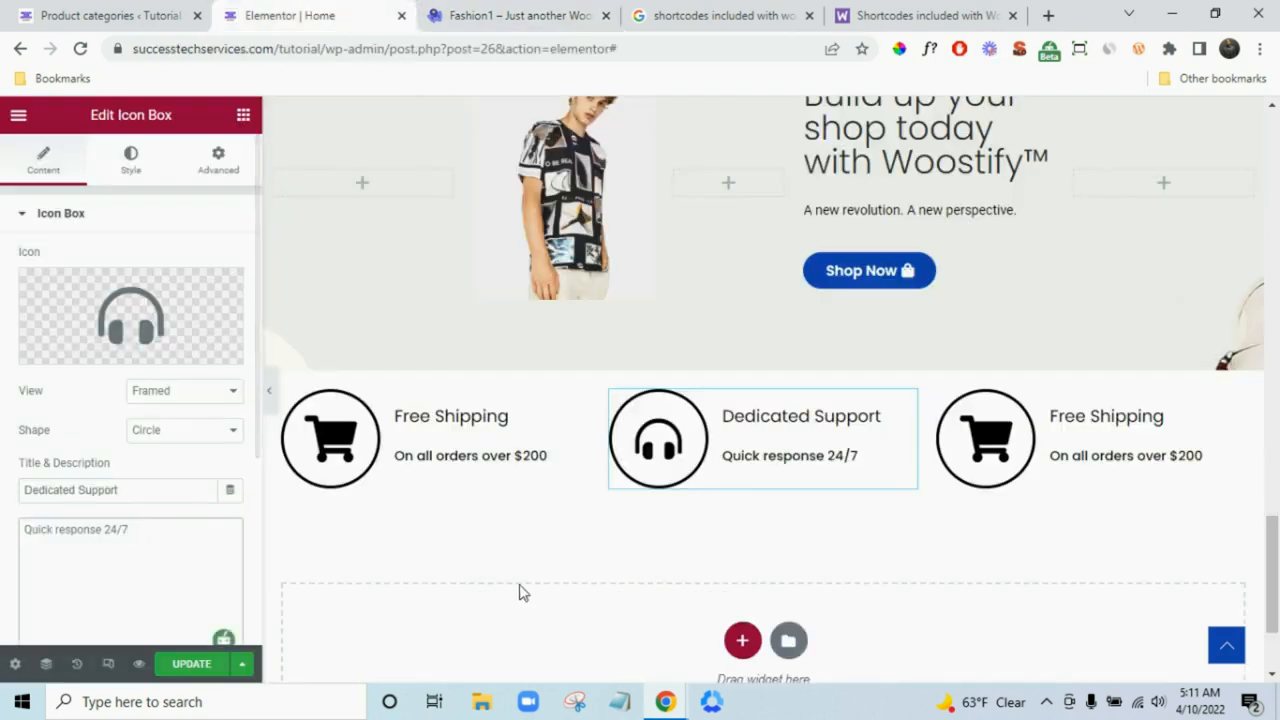
{"action": "left_click", "coordinate": [543, 15]}
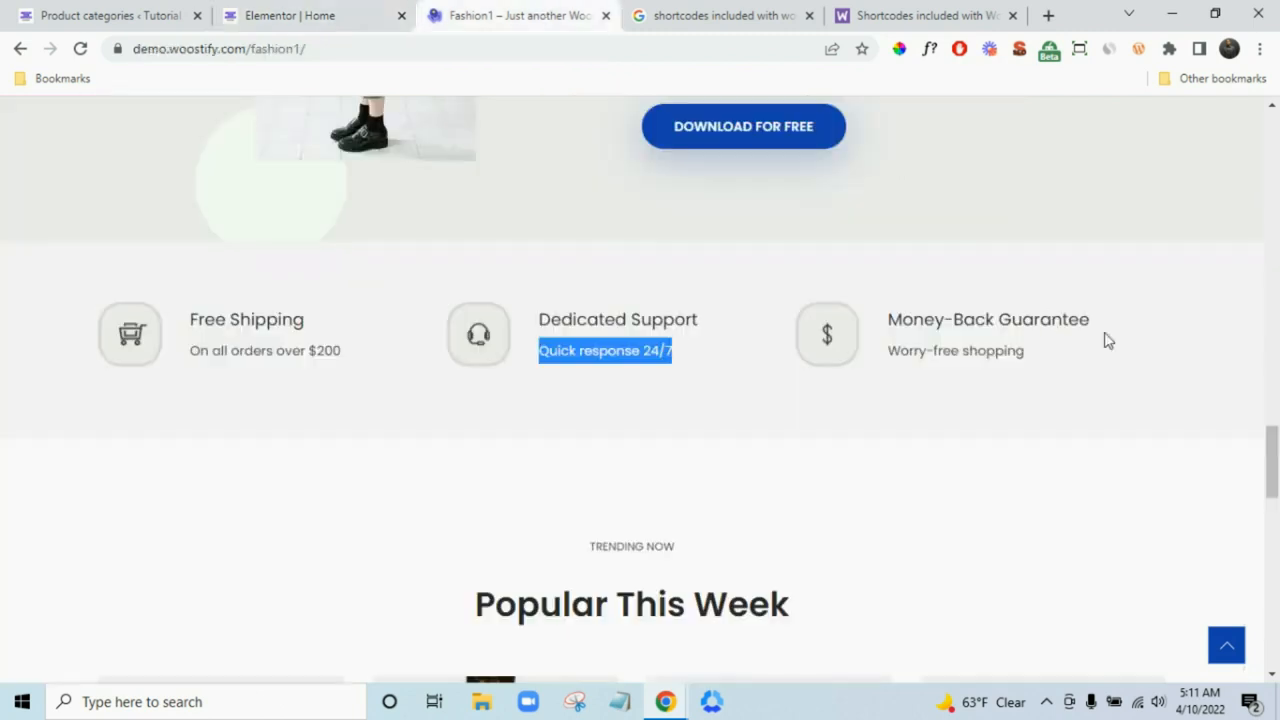
{"action": "left_click_drag", "start_coordinate": [1116, 331], "coordinate": [893, 329]}
{"action": "key", "text": "ctrl+c"}
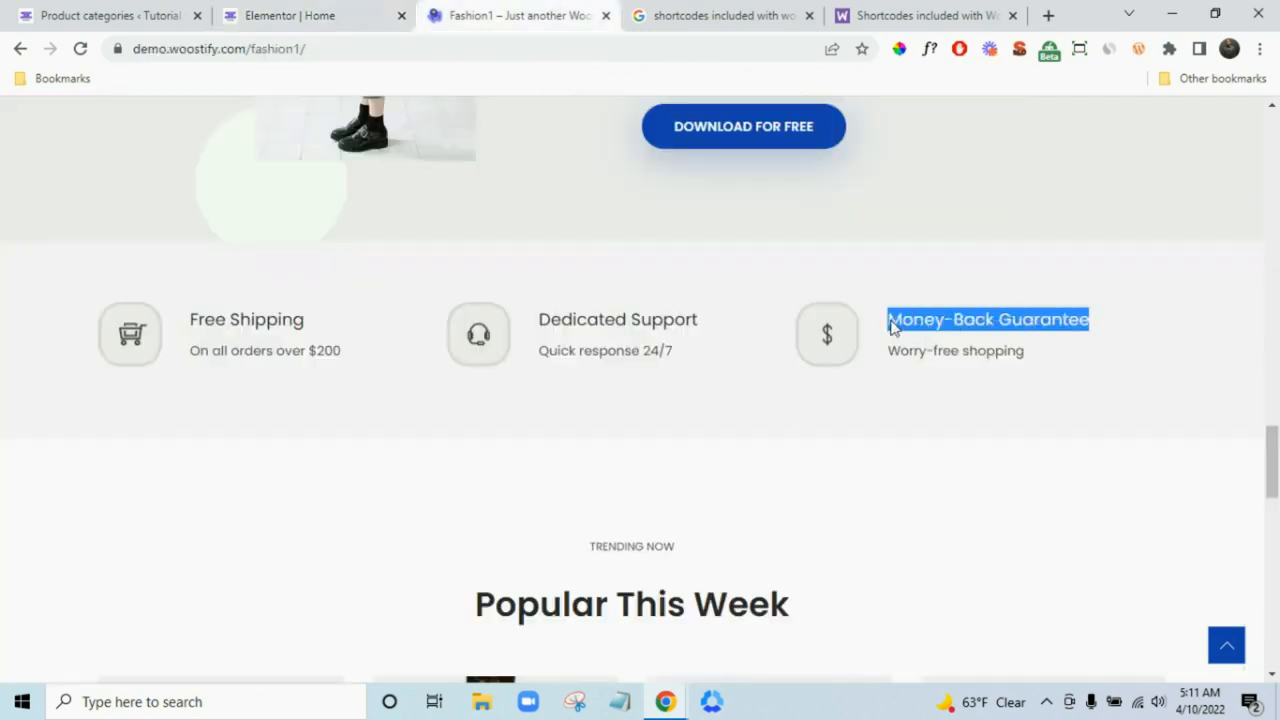
{"action": "left_click", "coordinate": [312, 15]}
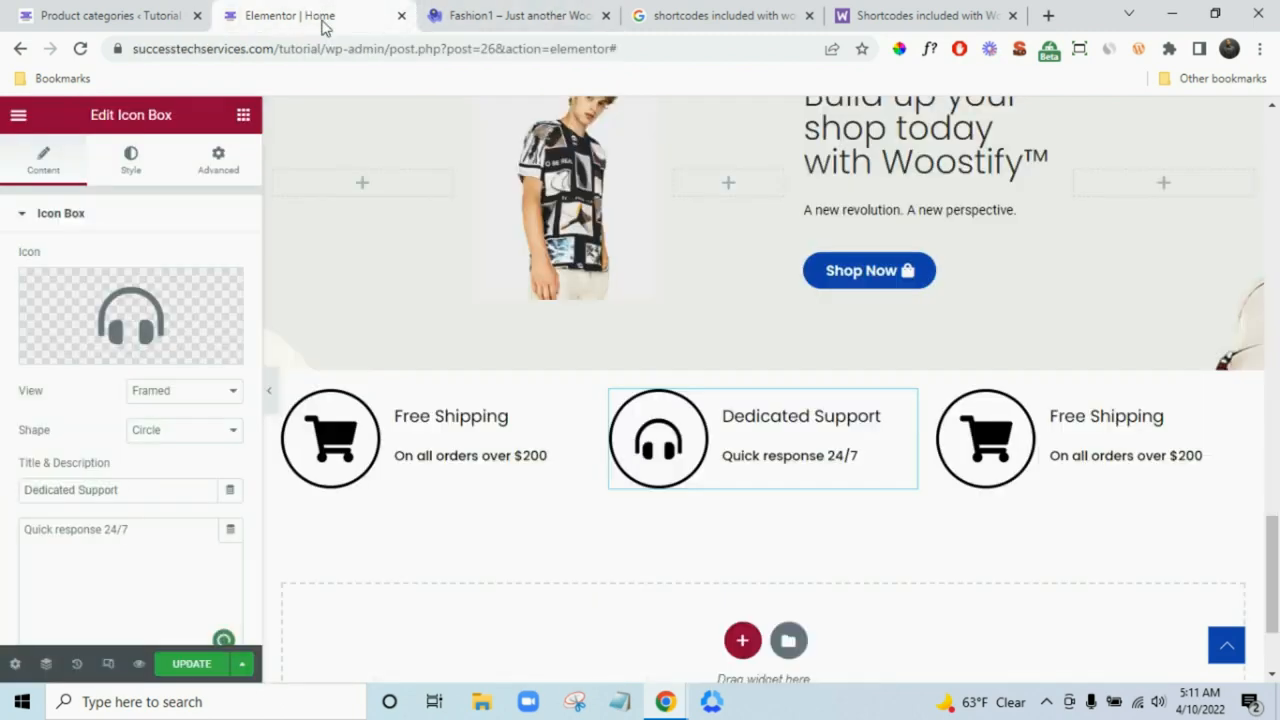
- Title the third icon box 'Money-Back Guarantee' with the description 'Worry-free shopping'
{"action": "left_click", "coordinate": [1136, 440]}
{"action": "triple_click", "coordinate": [130, 491]}
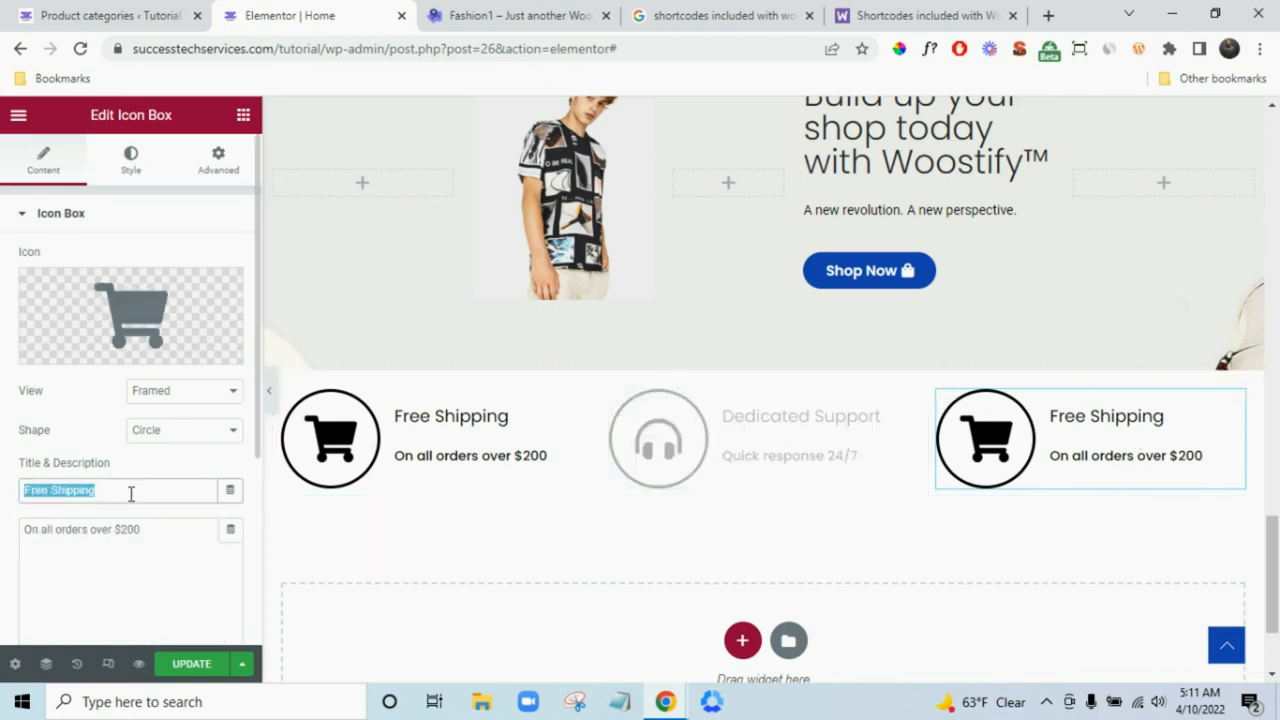
{"action": "key", "text": "ctrl+v"}
{"action": "left_click", "coordinate": [440, 22]}
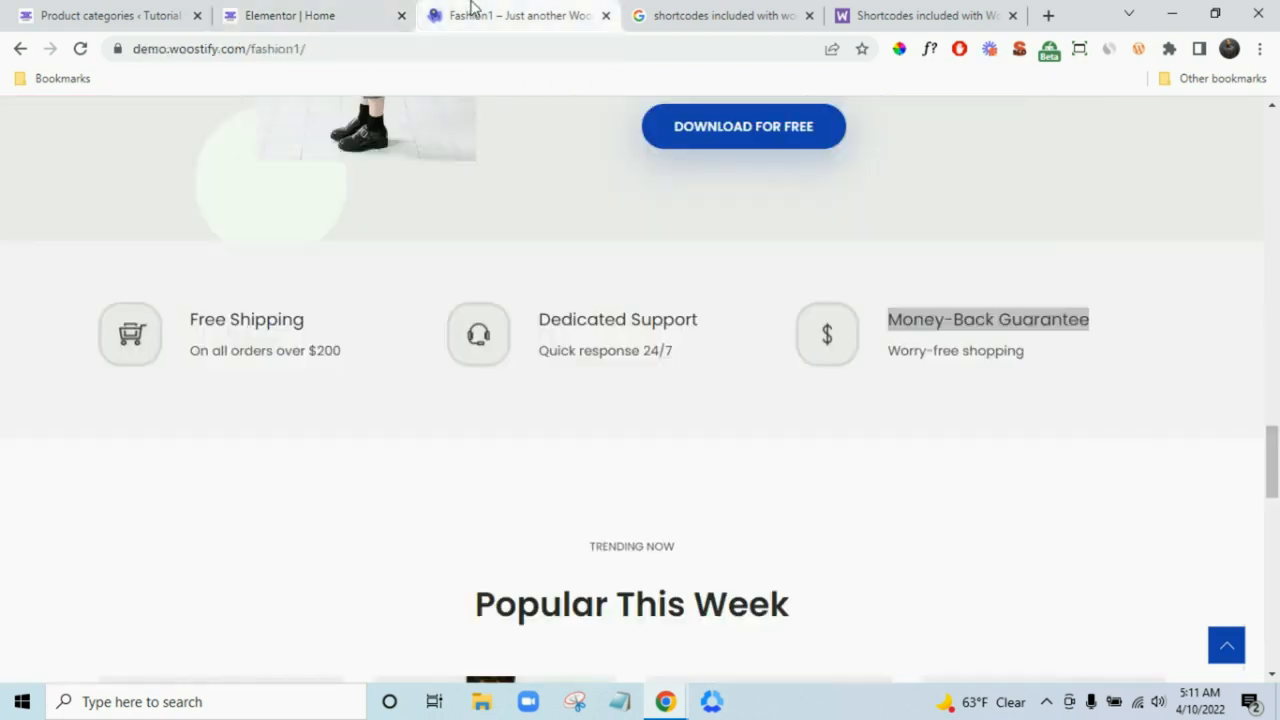
{"action": "left_click", "coordinate": [1042, 352]}
{"action": "left_click_drag", "start_coordinate": [1039, 347], "coordinate": [899, 352]}
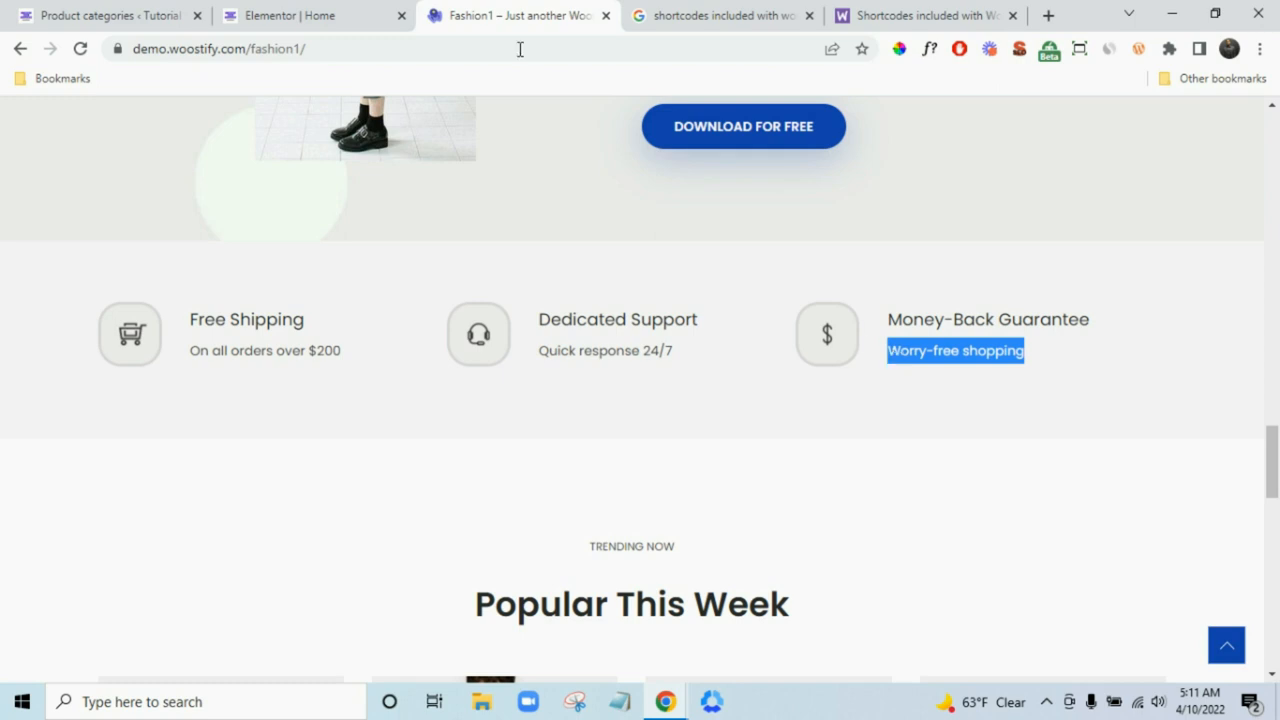
{"action": "left_click", "coordinate": [300, 15]}
{"action": "triple_click", "coordinate": [134, 535]}
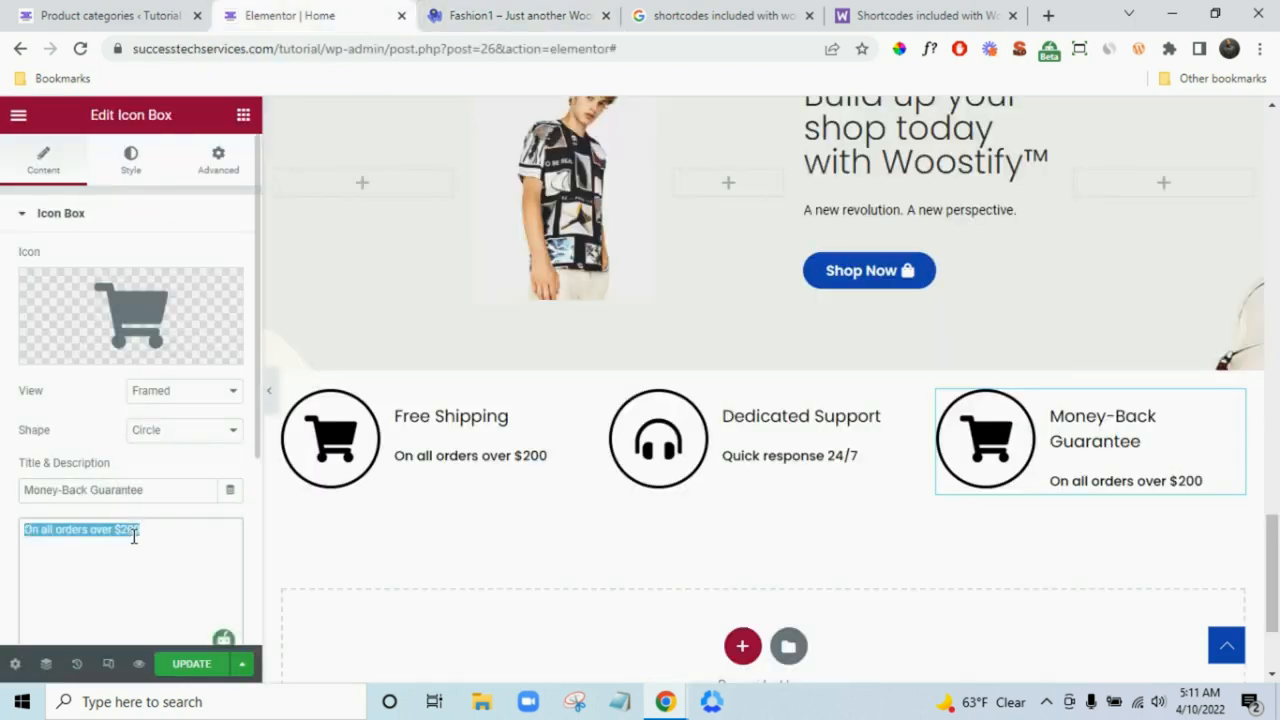
{"action": "type", "text": "Worry-free shopping"}
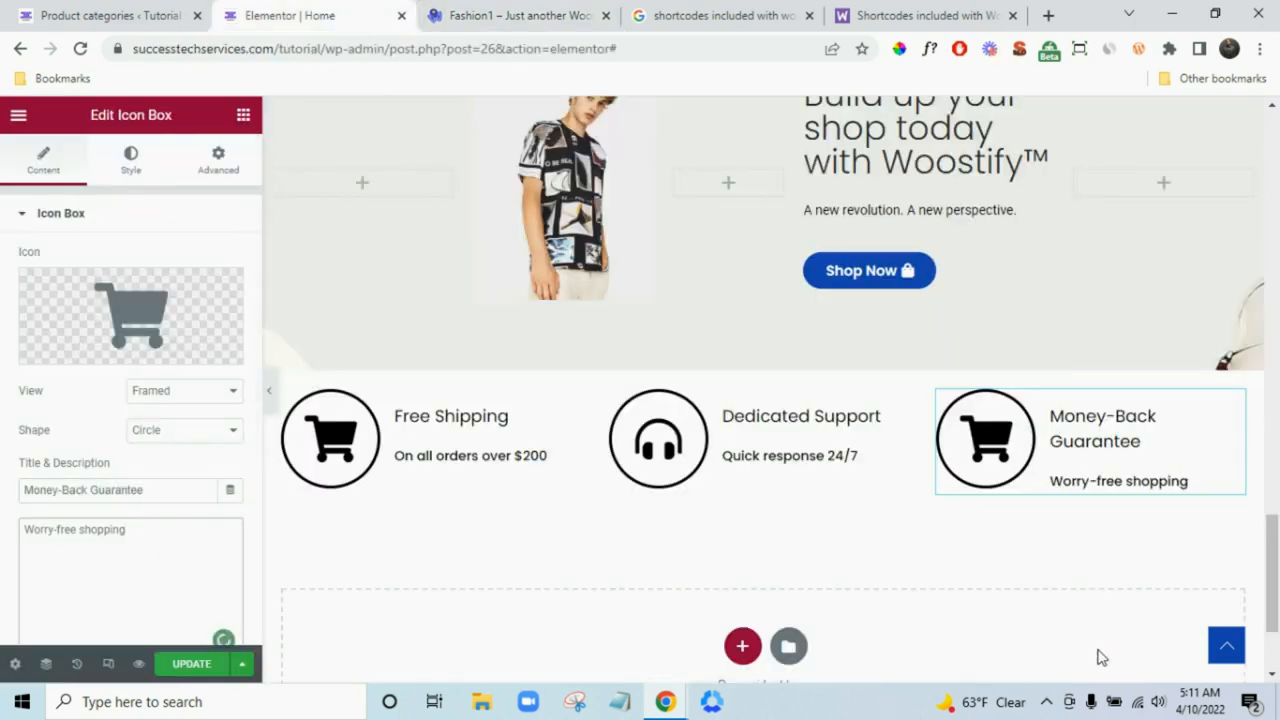
- Give the Money-Back Guarantee box the dollar sign icon, found by searching 'doll' in the icon library
{"action": "scroll", "coordinate": [1128, 520], "scroll_direction": "down", "scroll_amount": 1}
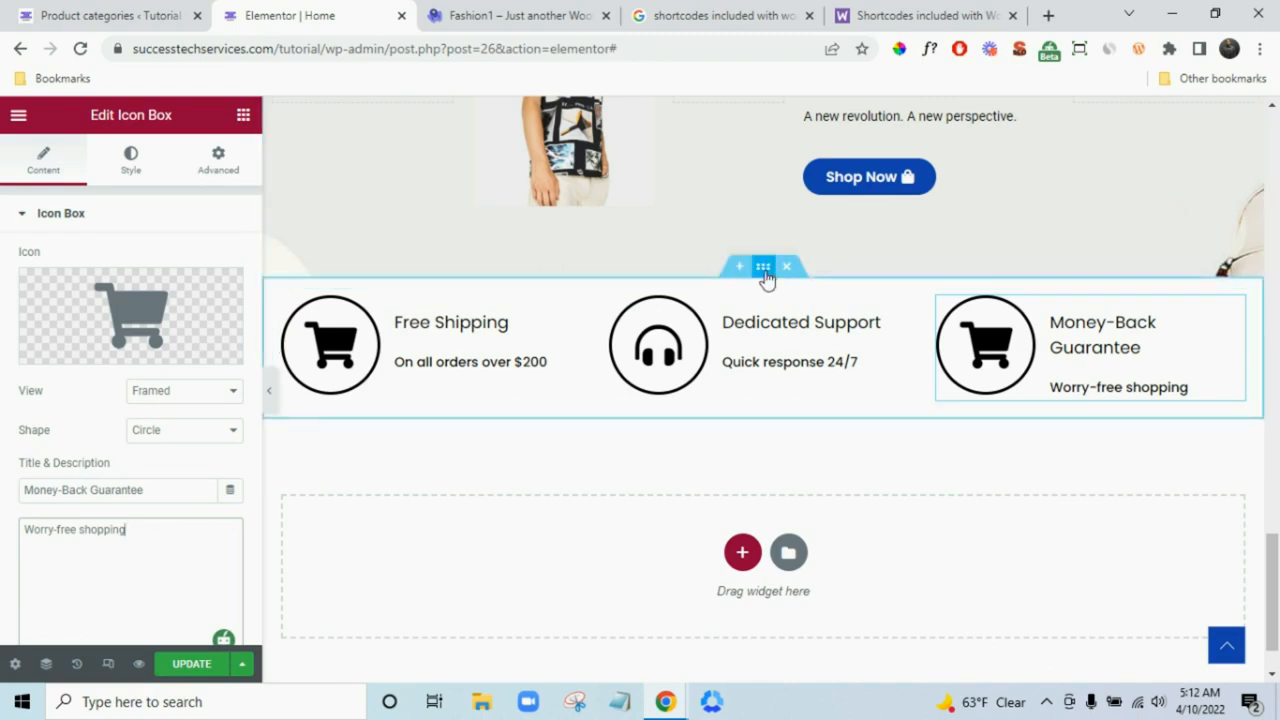
{"action": "left_click", "coordinate": [765, 278]}
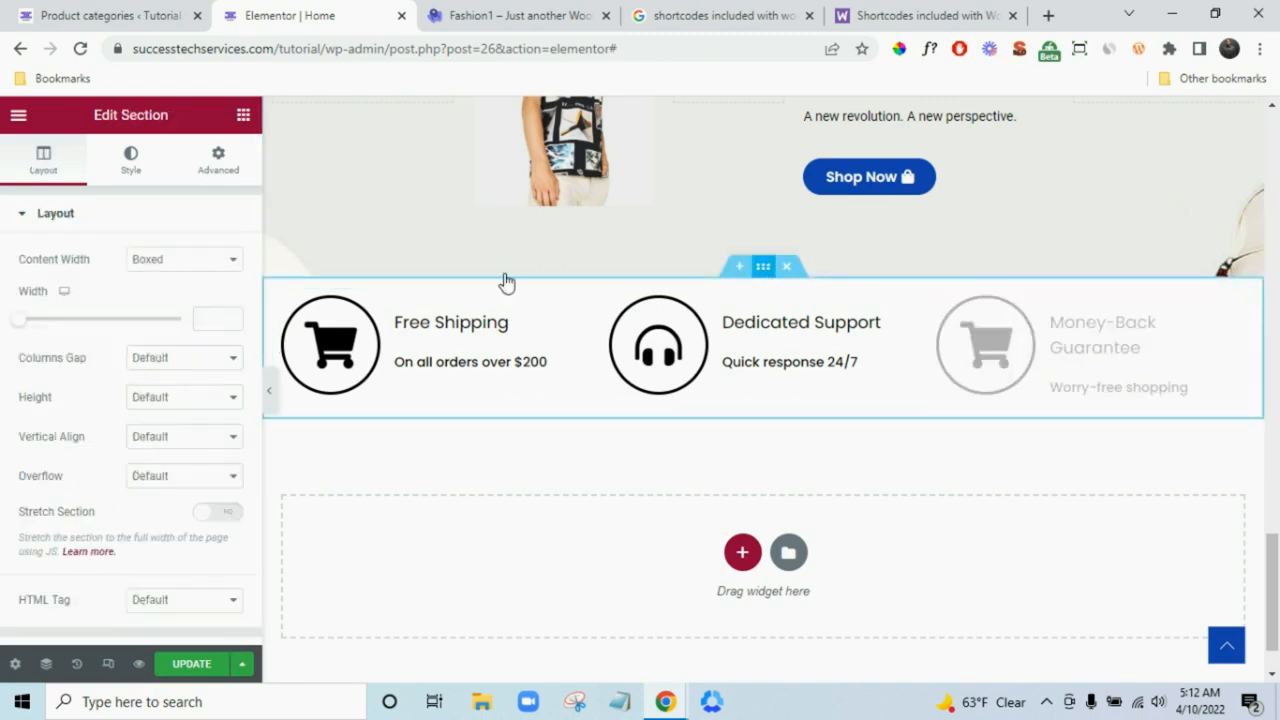
{"action": "left_click", "coordinate": [131, 160]}
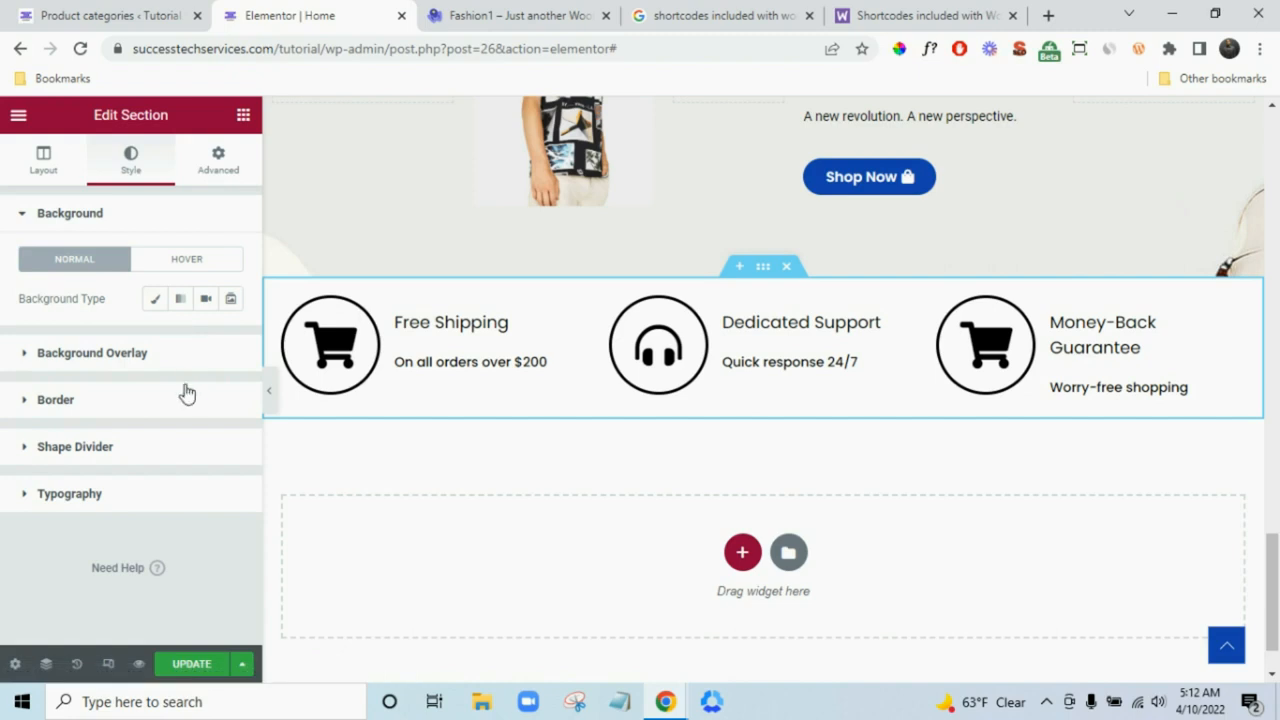
{"action": "left_click", "coordinate": [1103, 371]}
{"action": "left_click", "coordinate": [80, 346]}
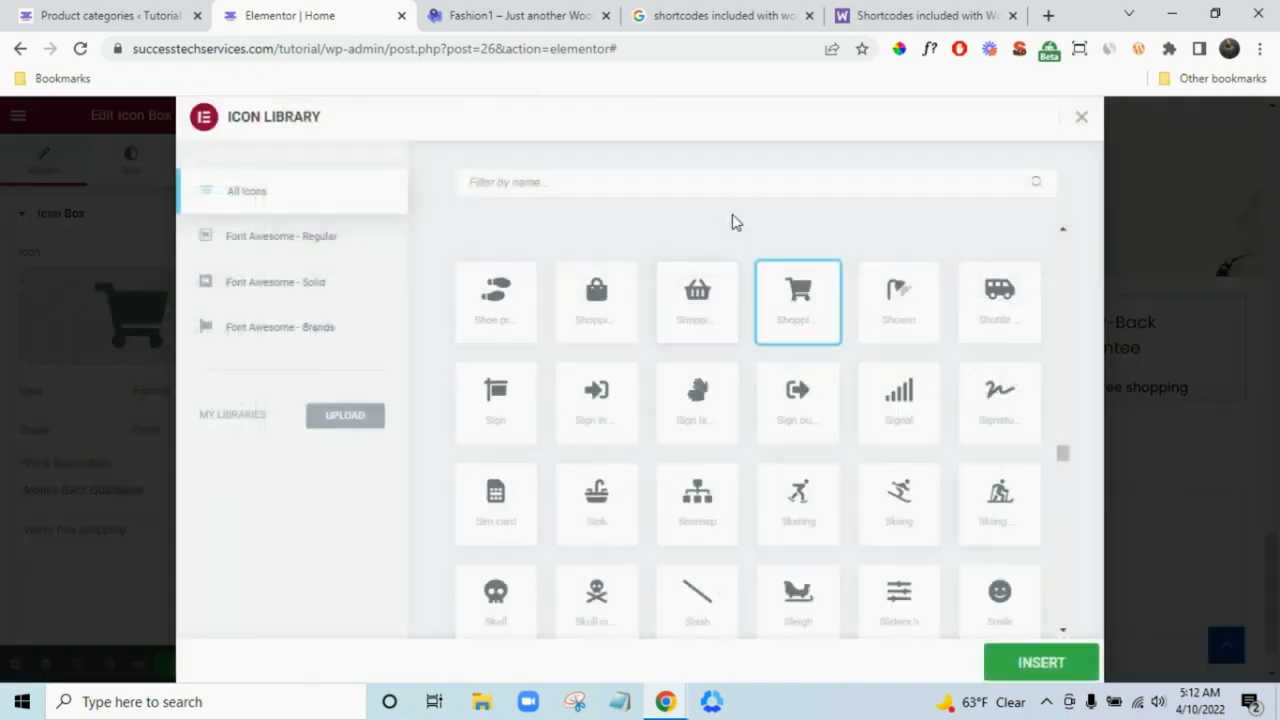
{"action": "type", "text": "doll"}
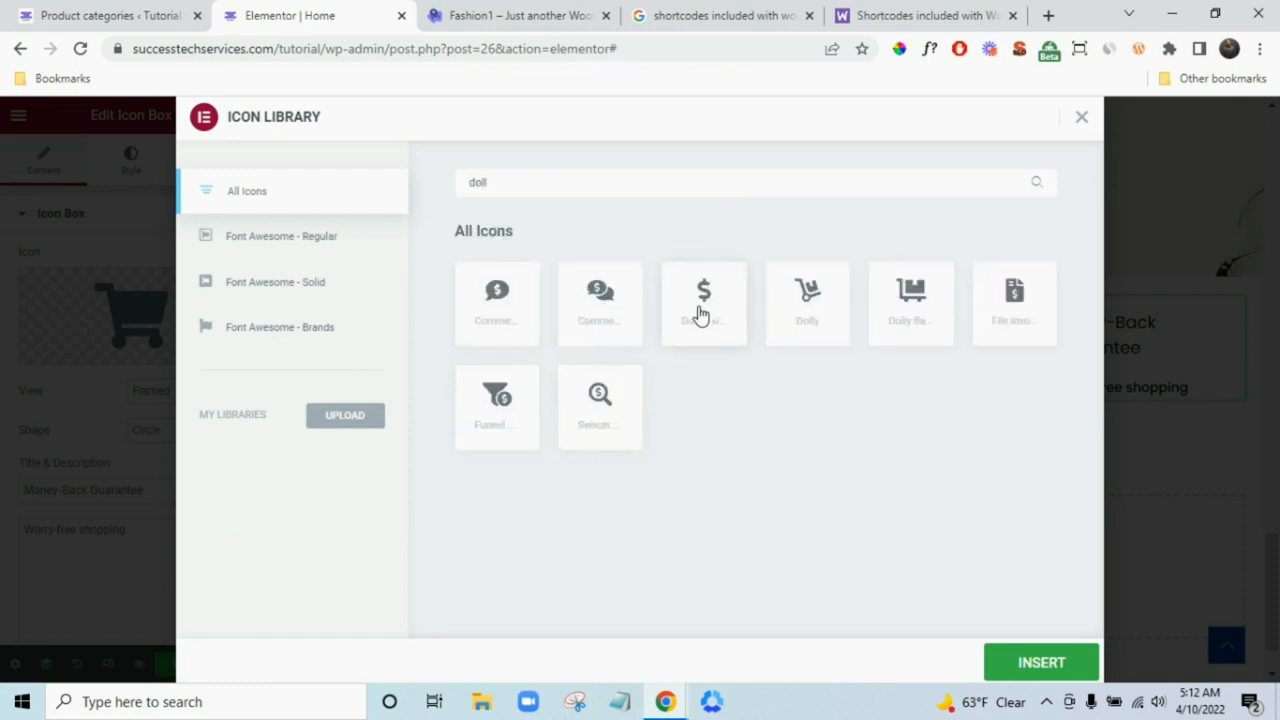
{"action": "left_click", "coordinate": [701, 314]}
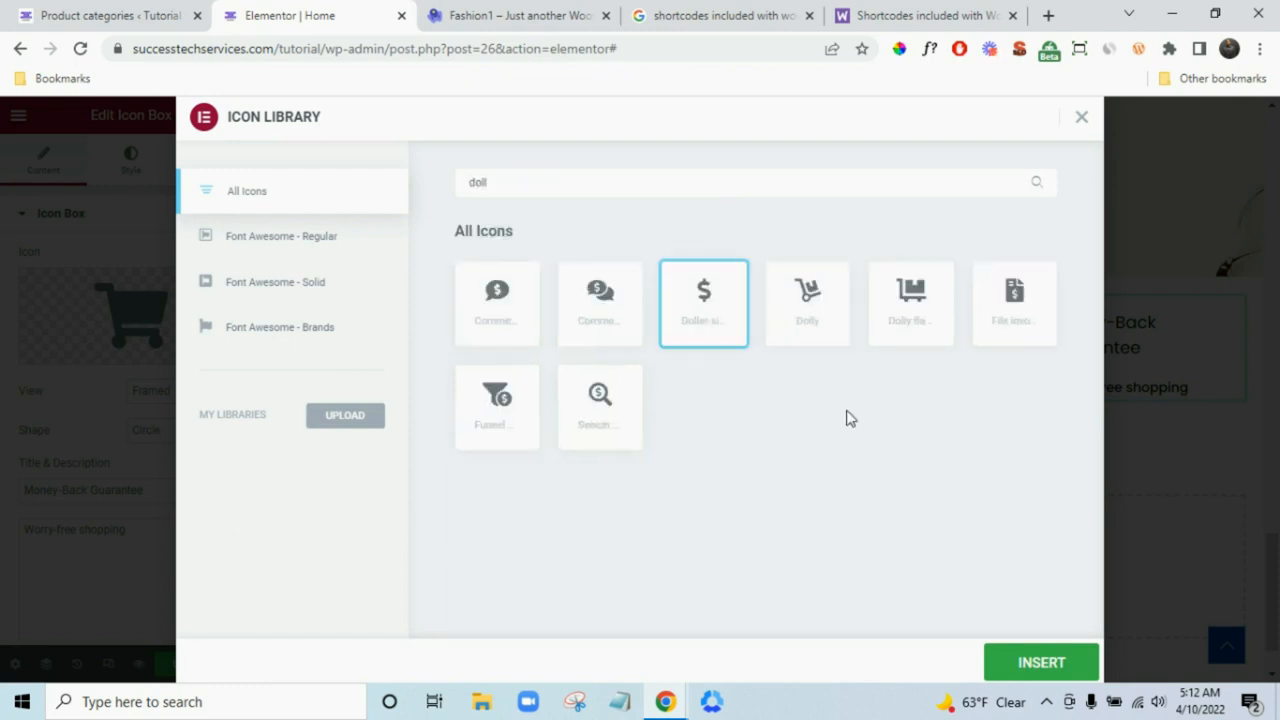
{"action": "left_click", "coordinate": [1049, 665]}
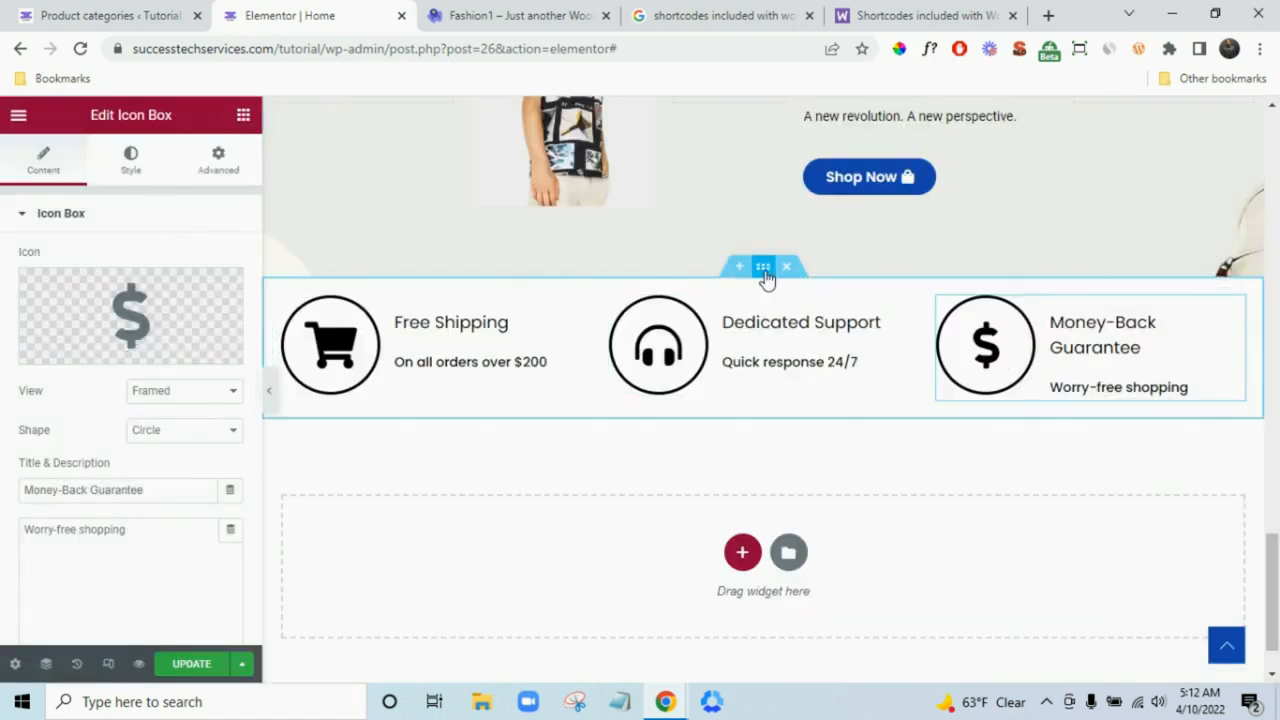
- Set the feature row section's background to a plain F8F8F8 colour sampled from the demo
{"action": "left_click", "coordinate": [763, 270]}
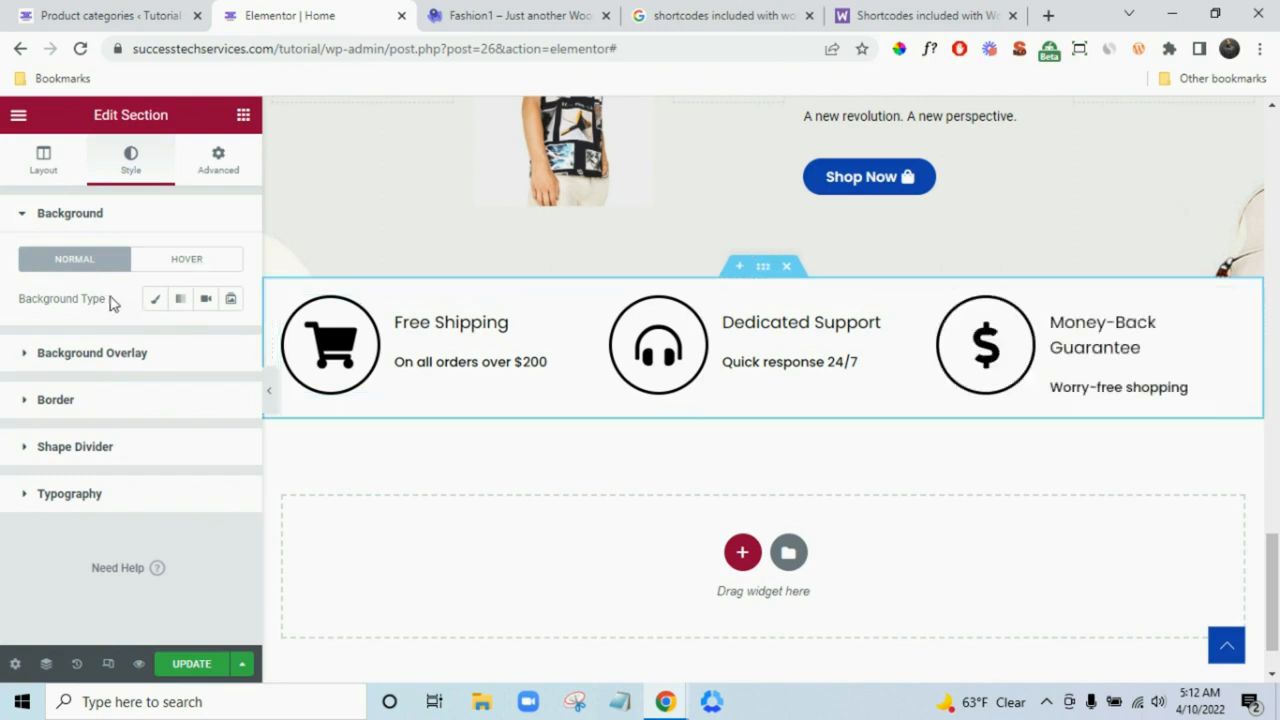
{"action": "left_click", "coordinate": [155, 299]}
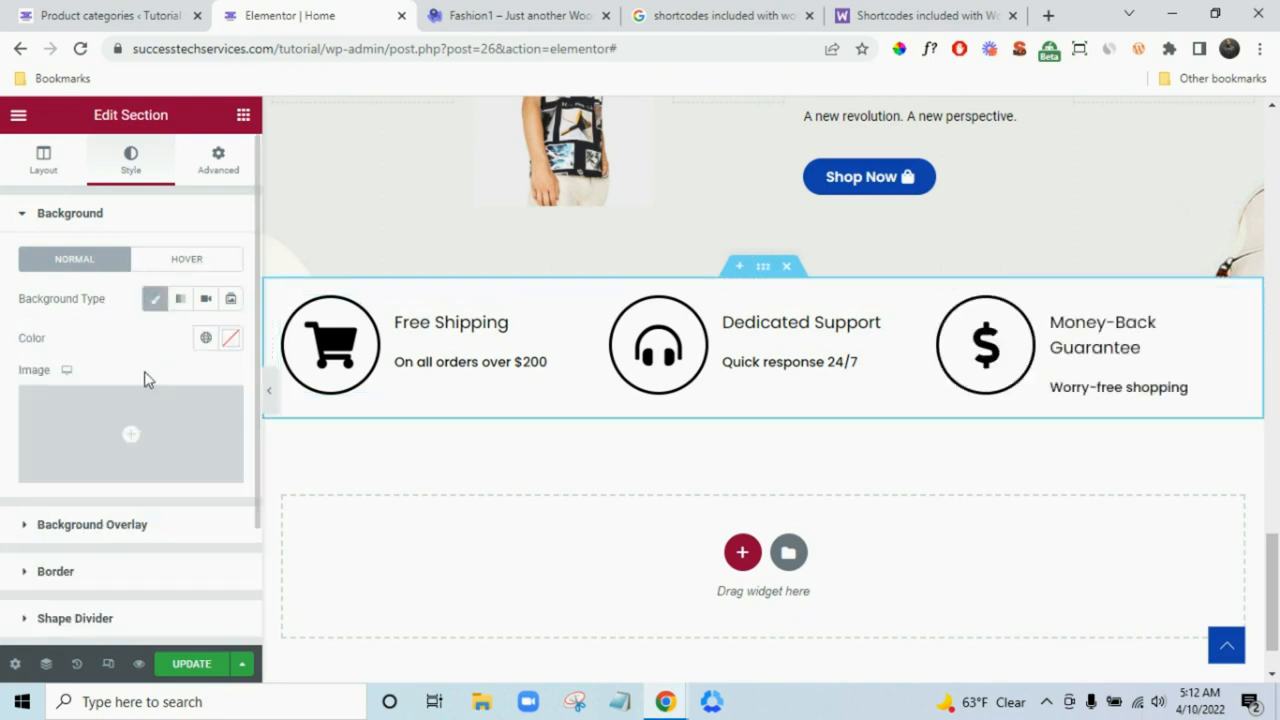
{"action": "left_click", "coordinate": [231, 338]}
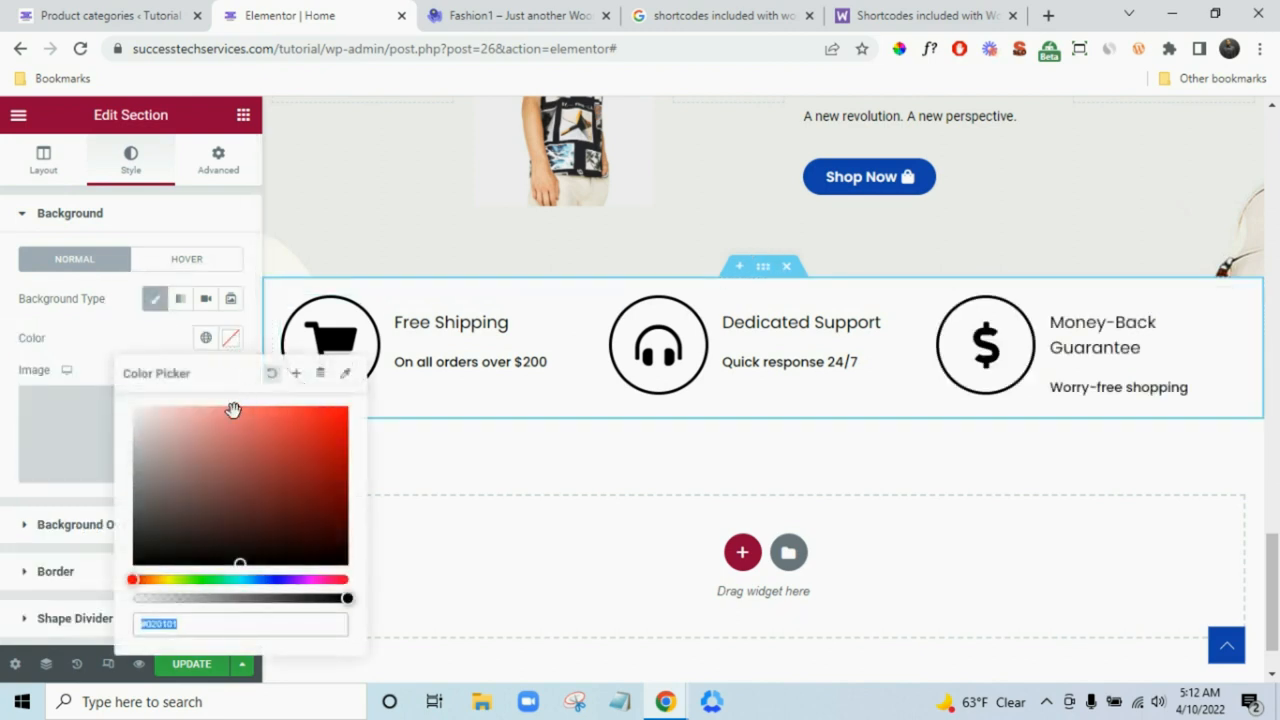
{"action": "left_click", "coordinate": [520, 15]}
{"action": "left_click", "coordinate": [1123, 454]}
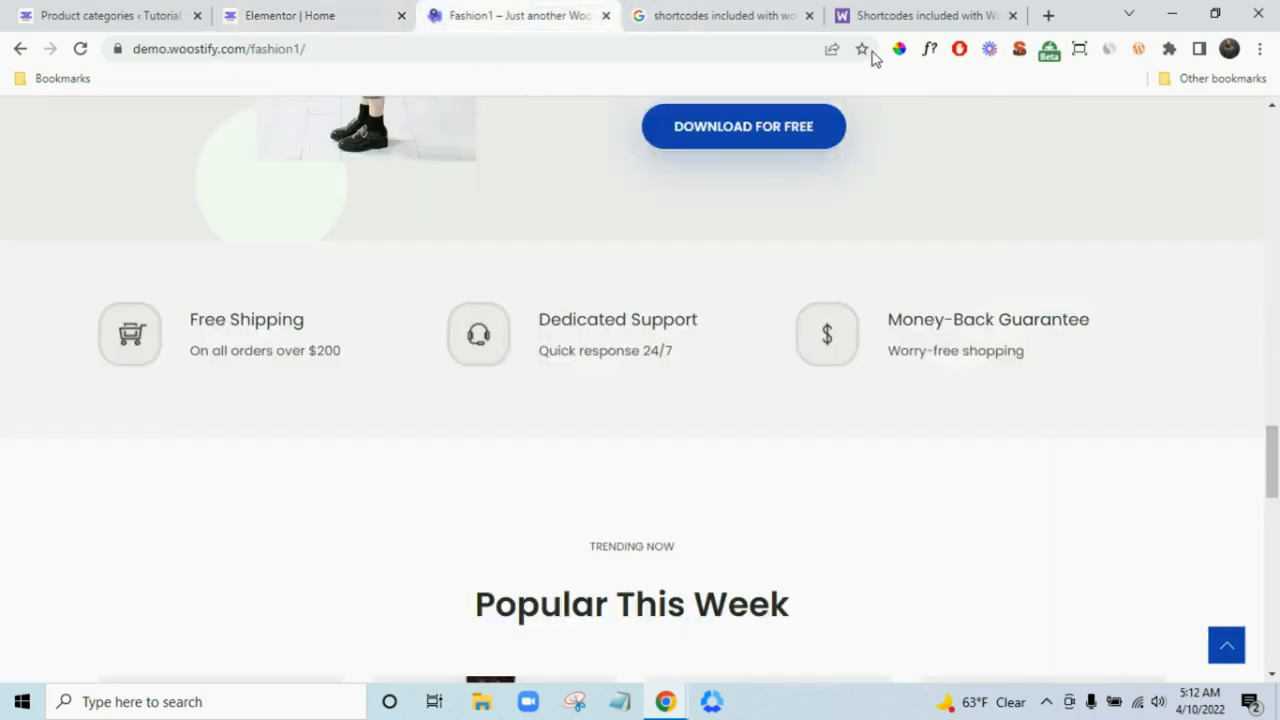
{"action": "left_click", "coordinate": [1171, 314]}
{"action": "key", "text": "ctrl+c"}
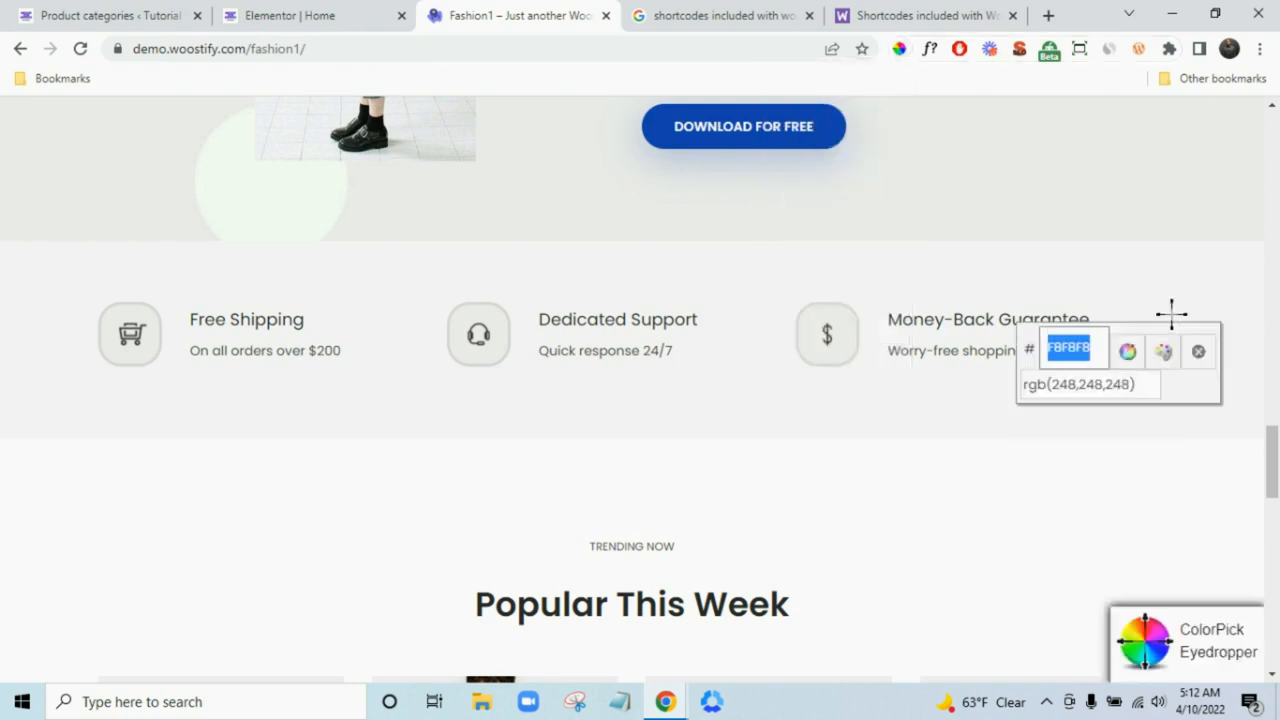
{"action": "left_click", "coordinate": [340, 12]}
{"action": "key", "text": "ctrl+v"}
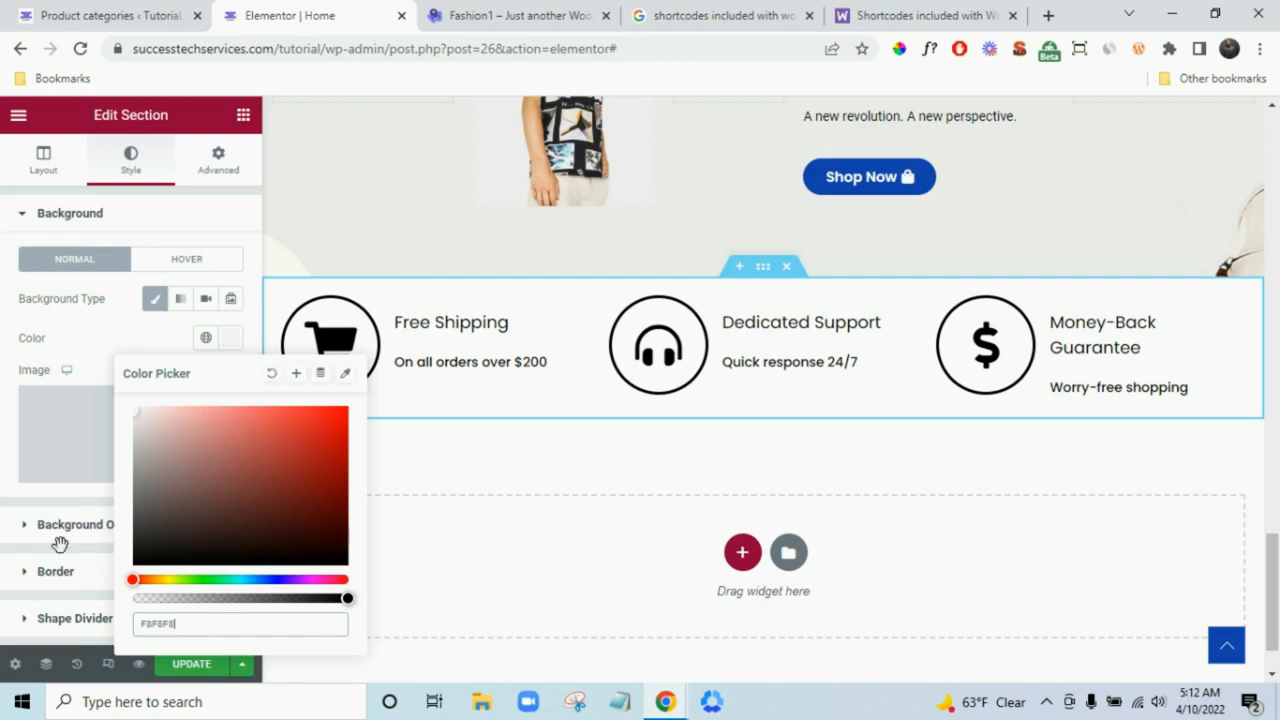
{"action": "left_click", "coordinate": [2, 487]}
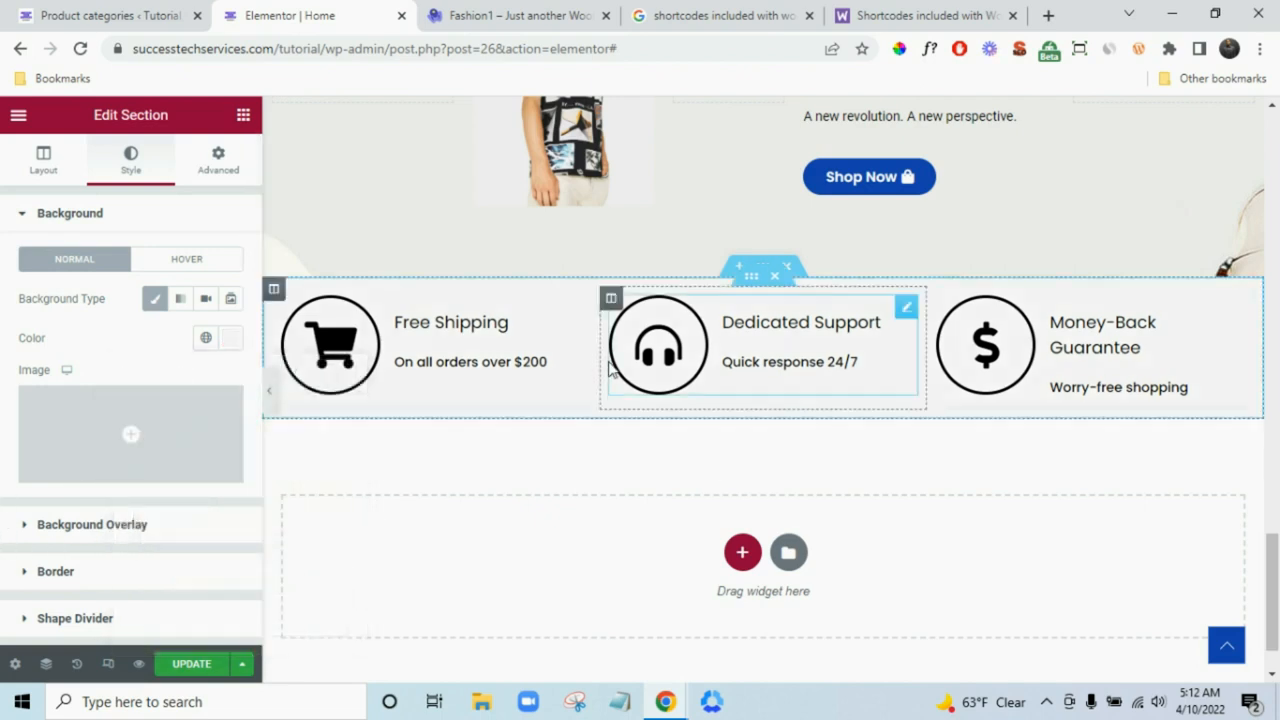
{"action": "scroll", "coordinate": [1270, 537], "scroll_direction": "up", "scroll_amount": 2}
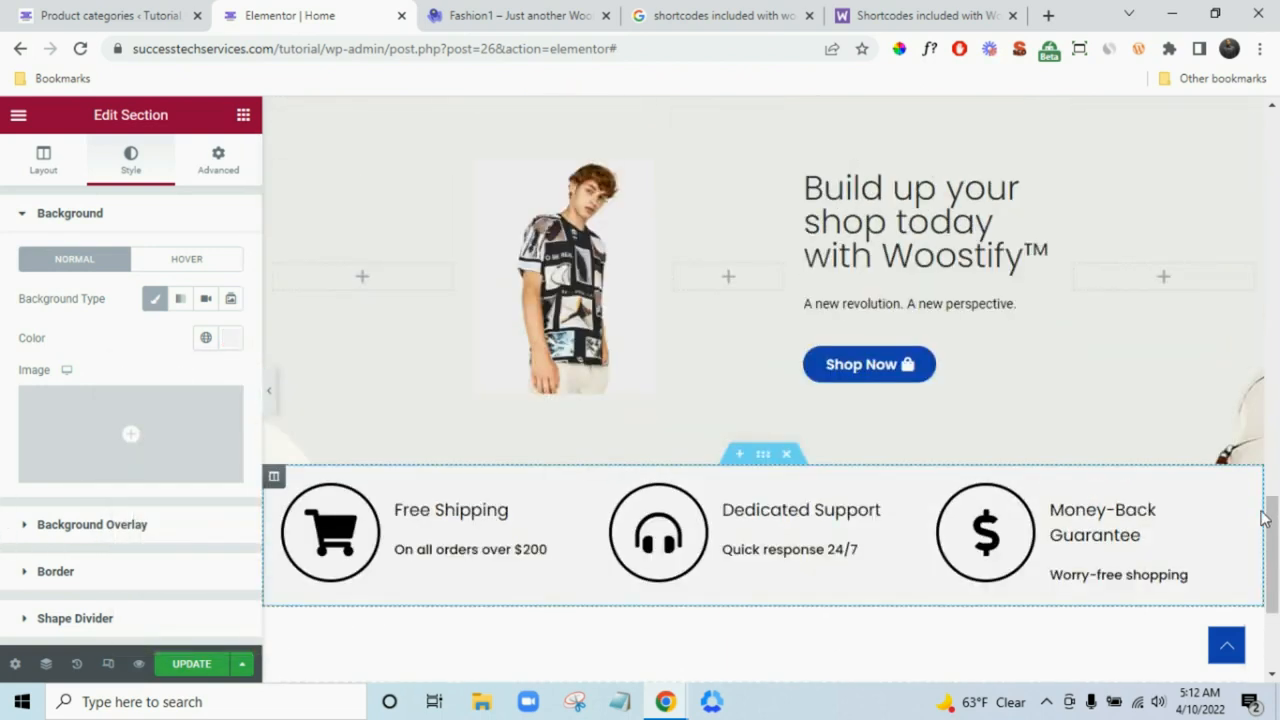
{"action": "left_click", "coordinate": [503, 20]}
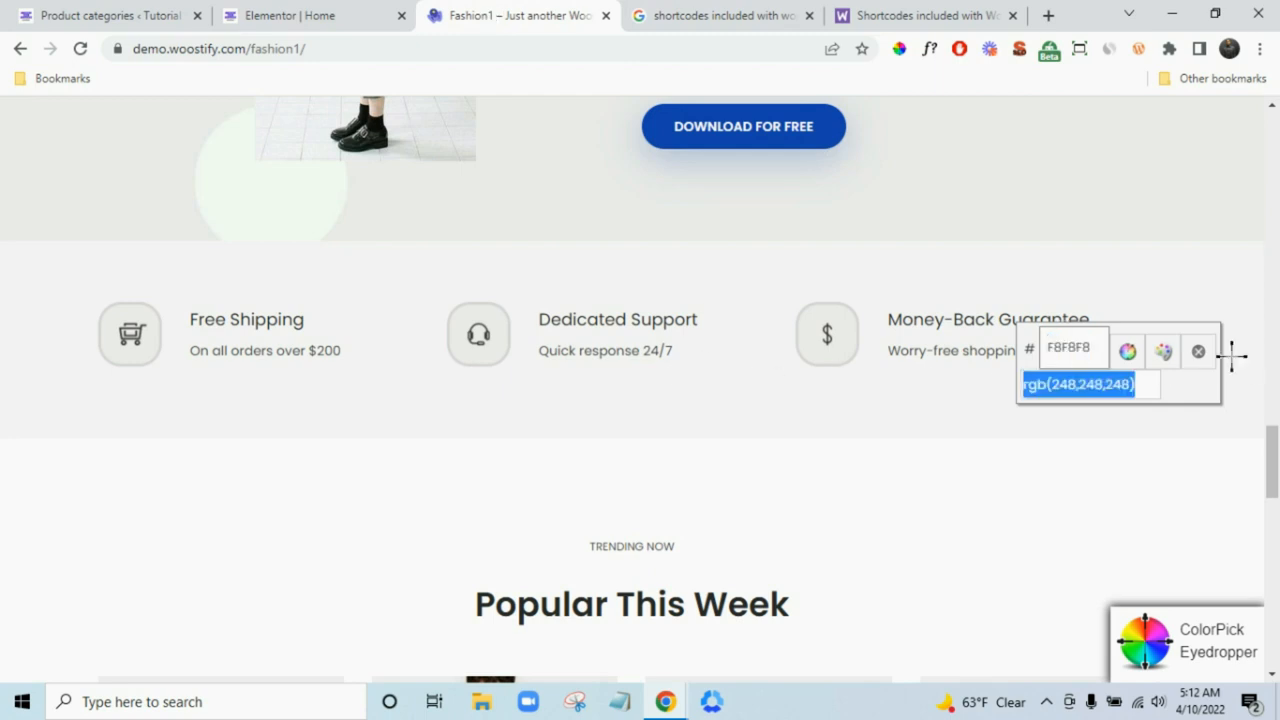
- Dismiss the sampled-colour readout on the demo and browse the WooCommerce shortcodes documentation
{"action": "left_click", "coordinate": [1198, 351]}
{"action": "scroll", "coordinate": [712, 336], "scroll_direction": "down", "scroll_amount": 3}
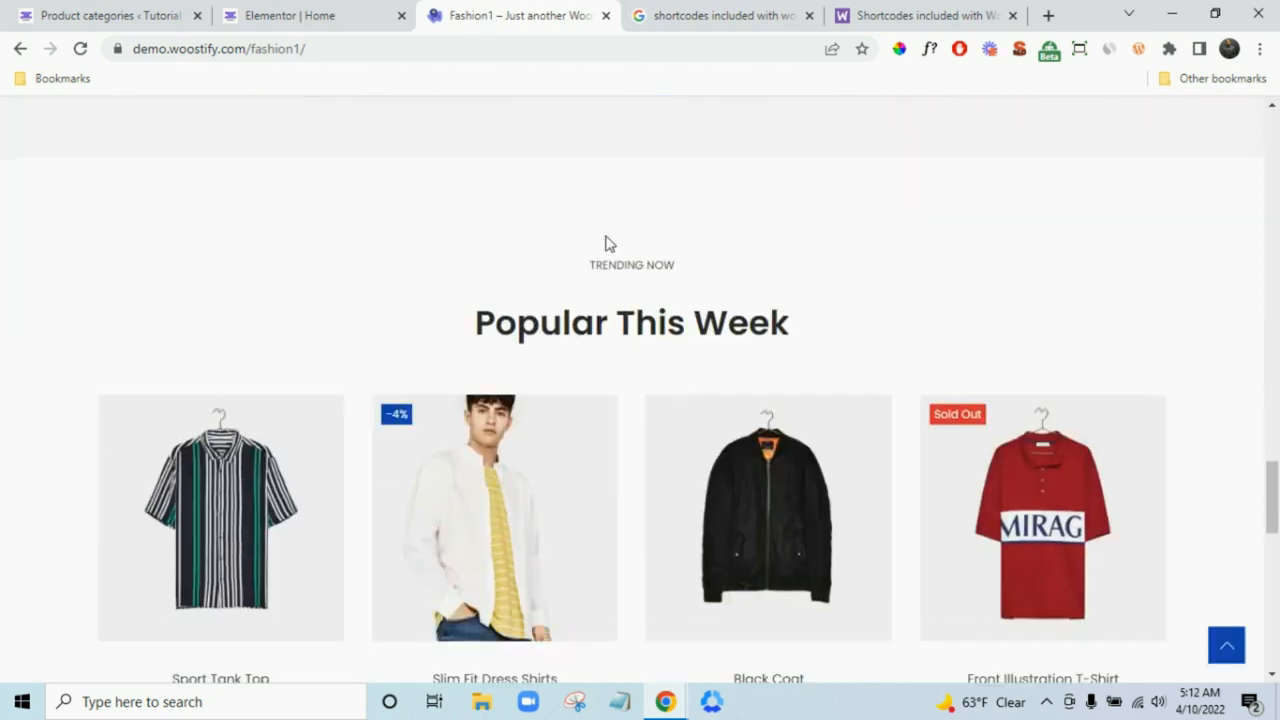
{"action": "scroll", "coordinate": [700, 367], "scroll_direction": "down", "scroll_amount": 6}
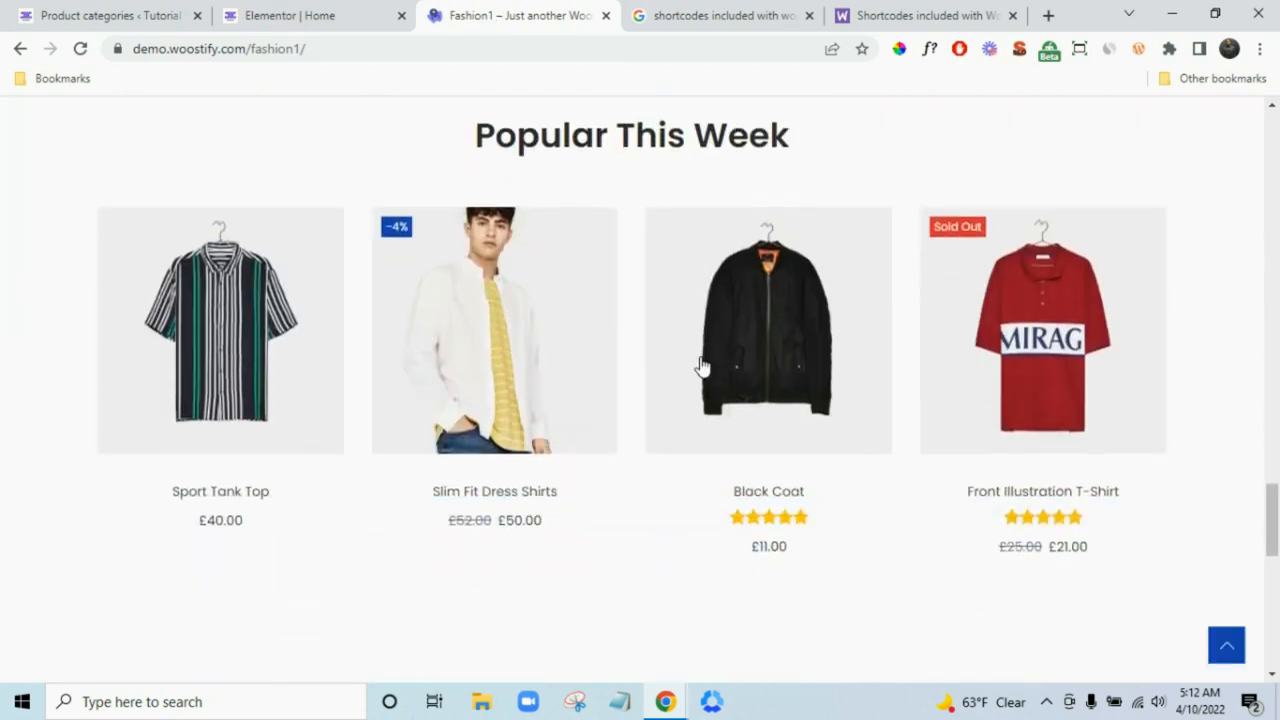
{"action": "left_click", "coordinate": [960, 15]}
{"action": "scroll", "coordinate": [706, 396], "scroll_direction": "down", "scroll_amount": 8}
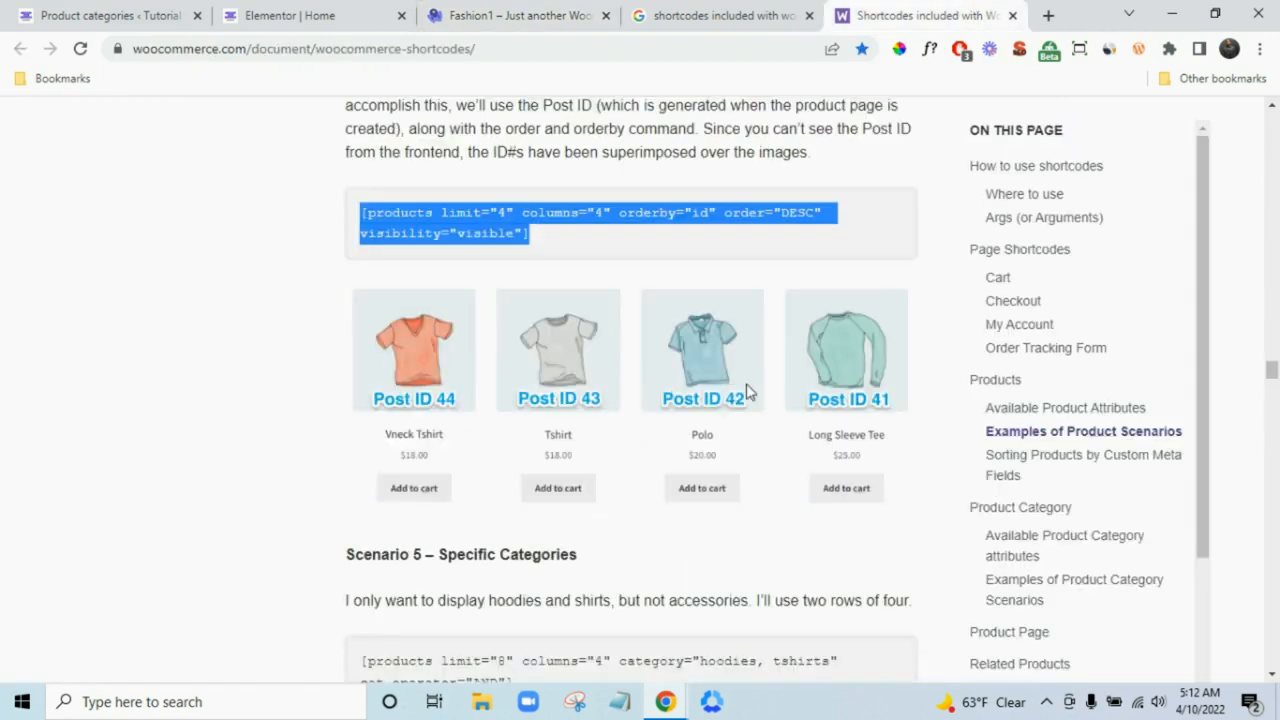
{"action": "scroll", "coordinate": [780, 370], "scroll_direction": "down", "scroll_amount": 10}
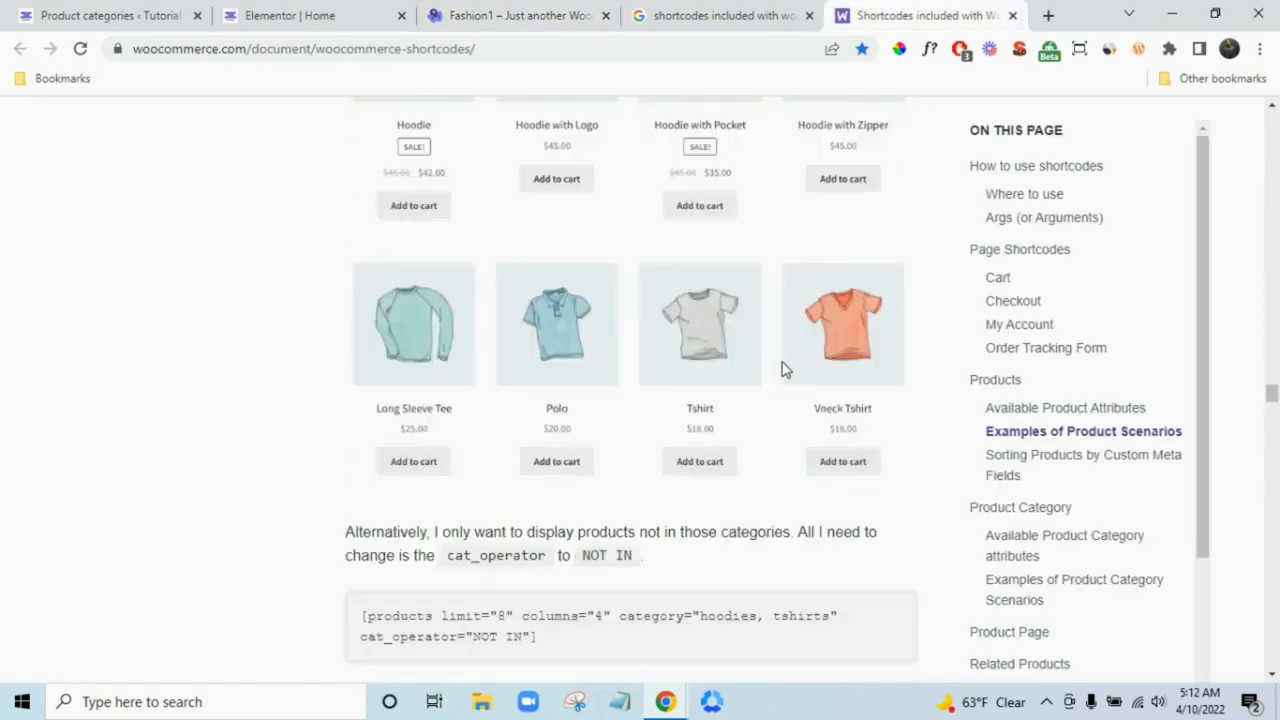
{"action": "scroll", "coordinate": [850, 385], "scroll_direction": "up", "scroll_amount": 2}
{"action": "scroll", "coordinate": [849, 373], "scroll_direction": "up", "scroll_amount": 5}
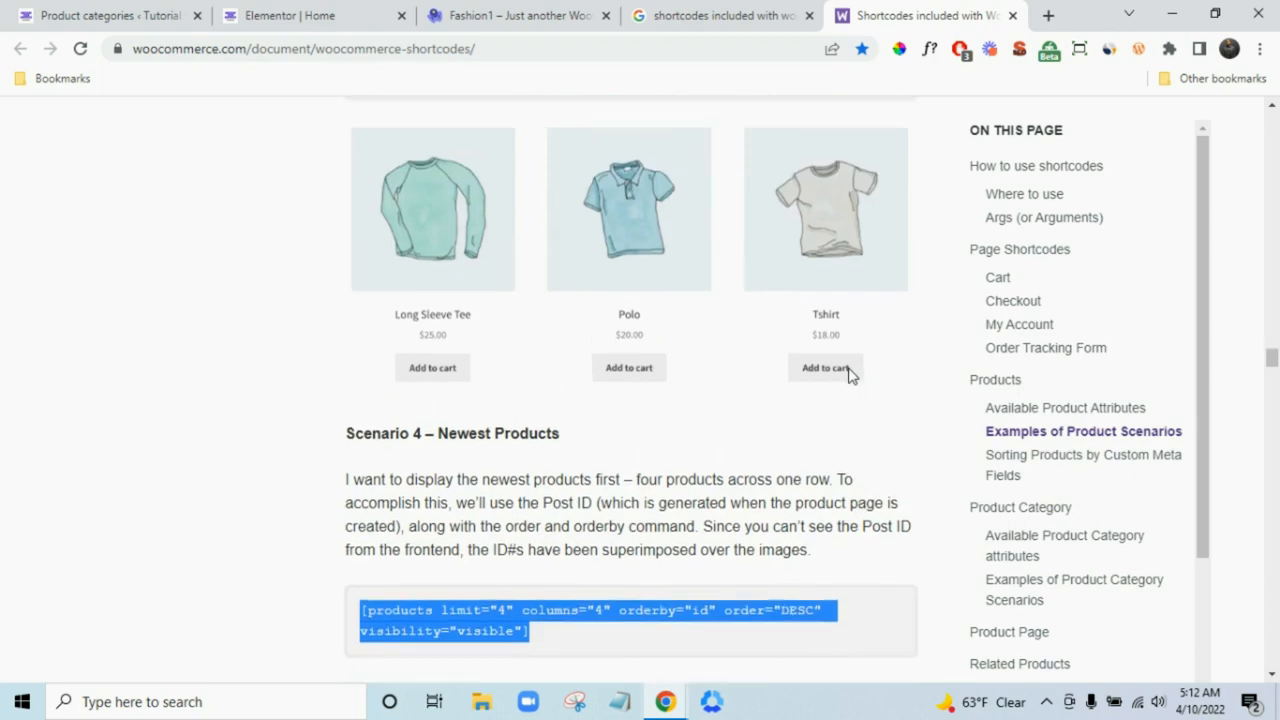
{"action": "scroll", "coordinate": [677, 476], "scroll_direction": "down", "scroll_amount": 2}
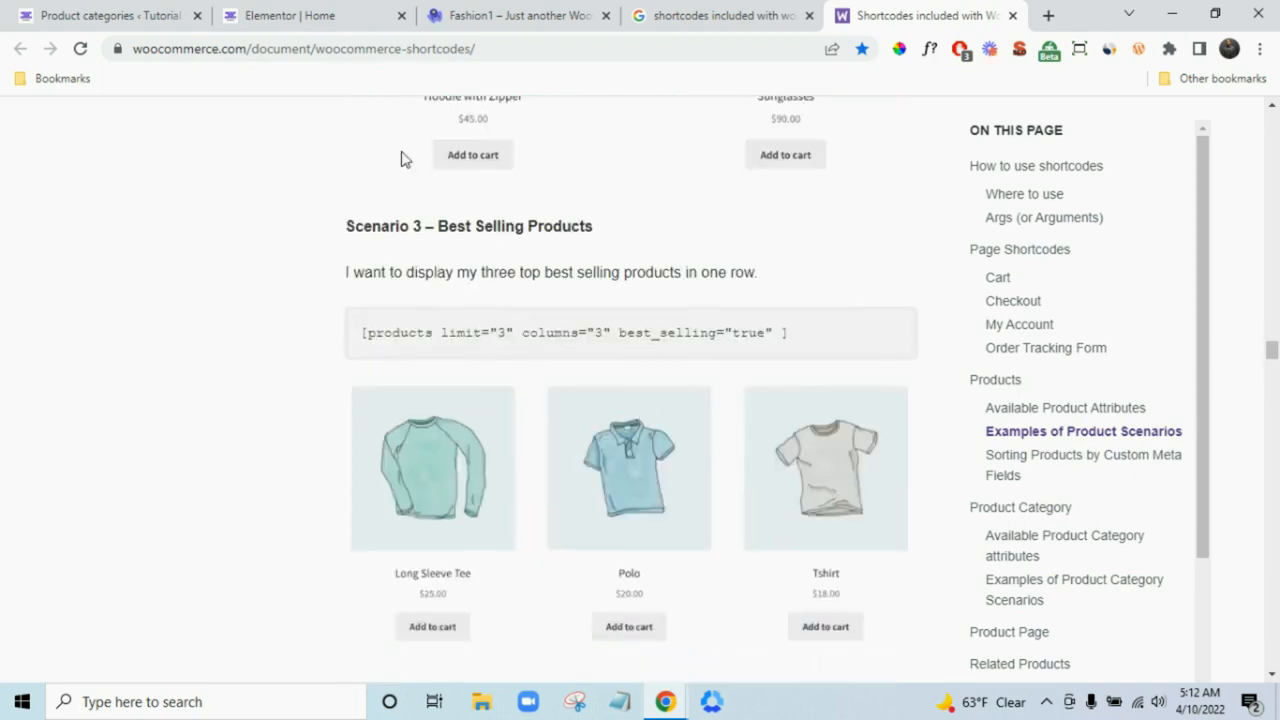
- Compare the homepage editor against the Fashion1 demo, ending back in the Elementor editor
{"action": "left_click", "coordinate": [300, 15]}
{"action": "scroll", "coordinate": [808, 603], "scroll_direction": "down", "scroll_amount": 3}
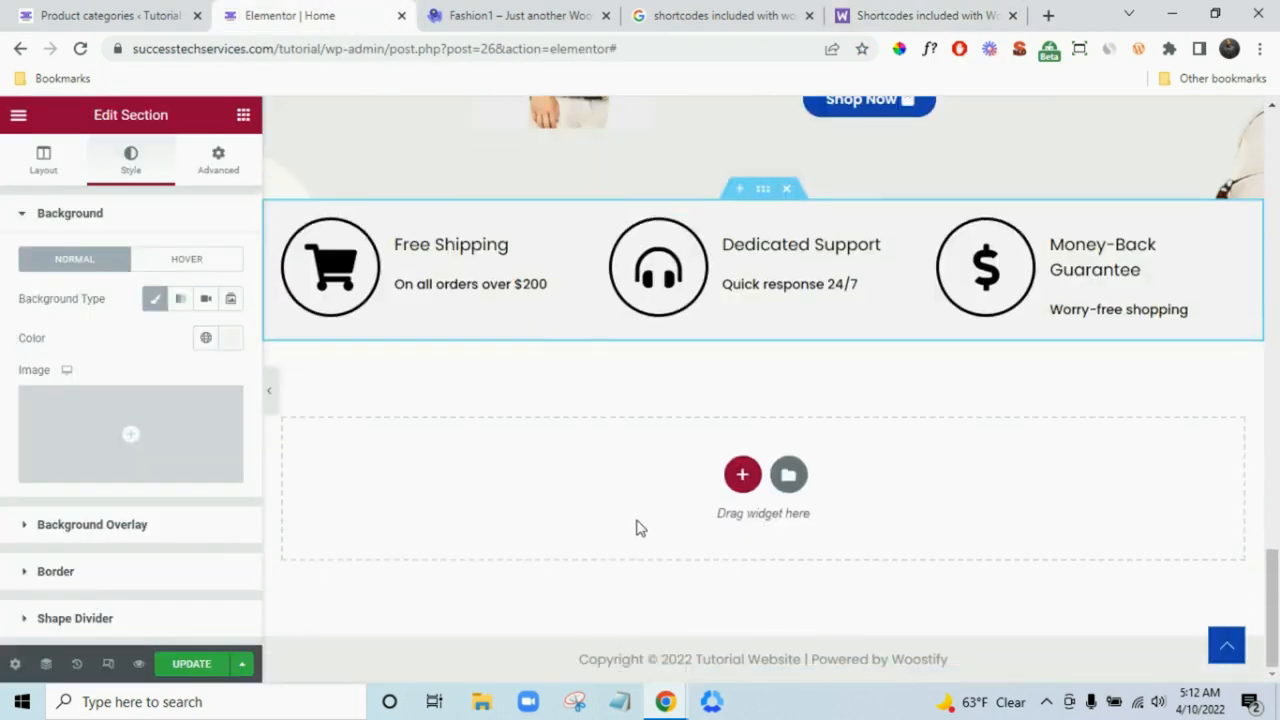
{"action": "left_click", "coordinate": [522, 8]}
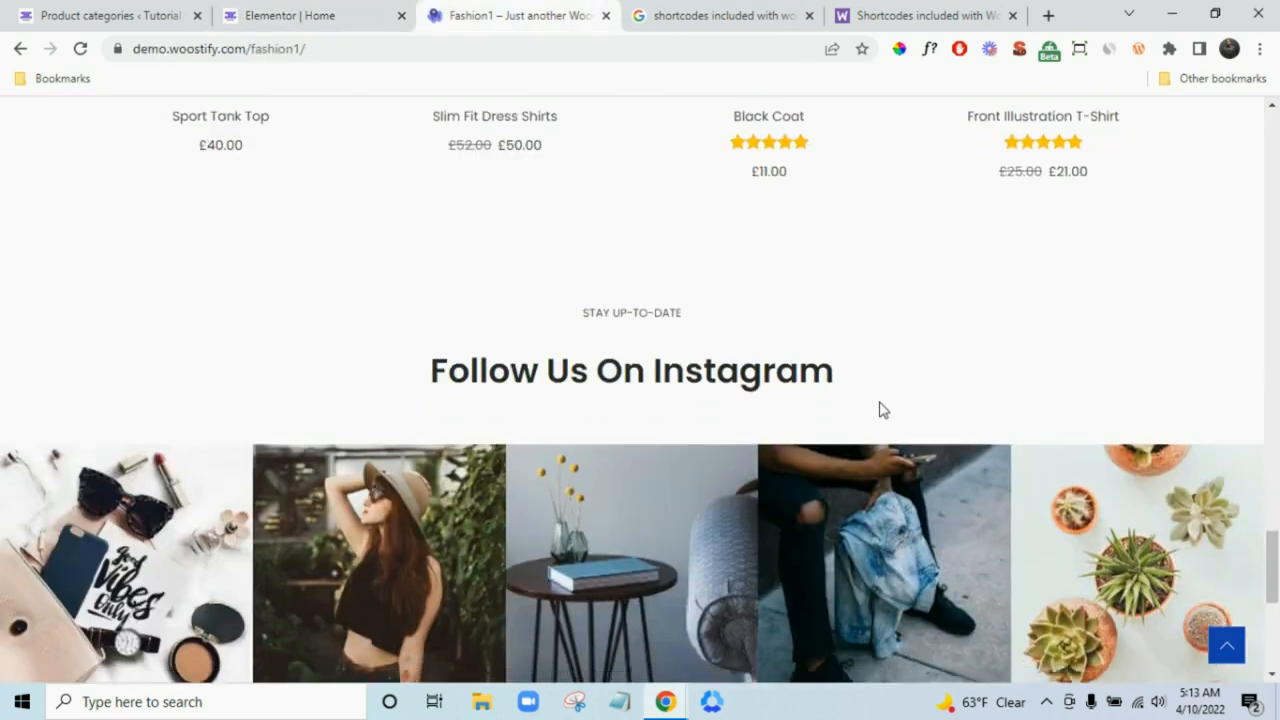
{"action": "scroll", "coordinate": [878, 406], "scroll_direction": "down", "scroll_amount": 2}
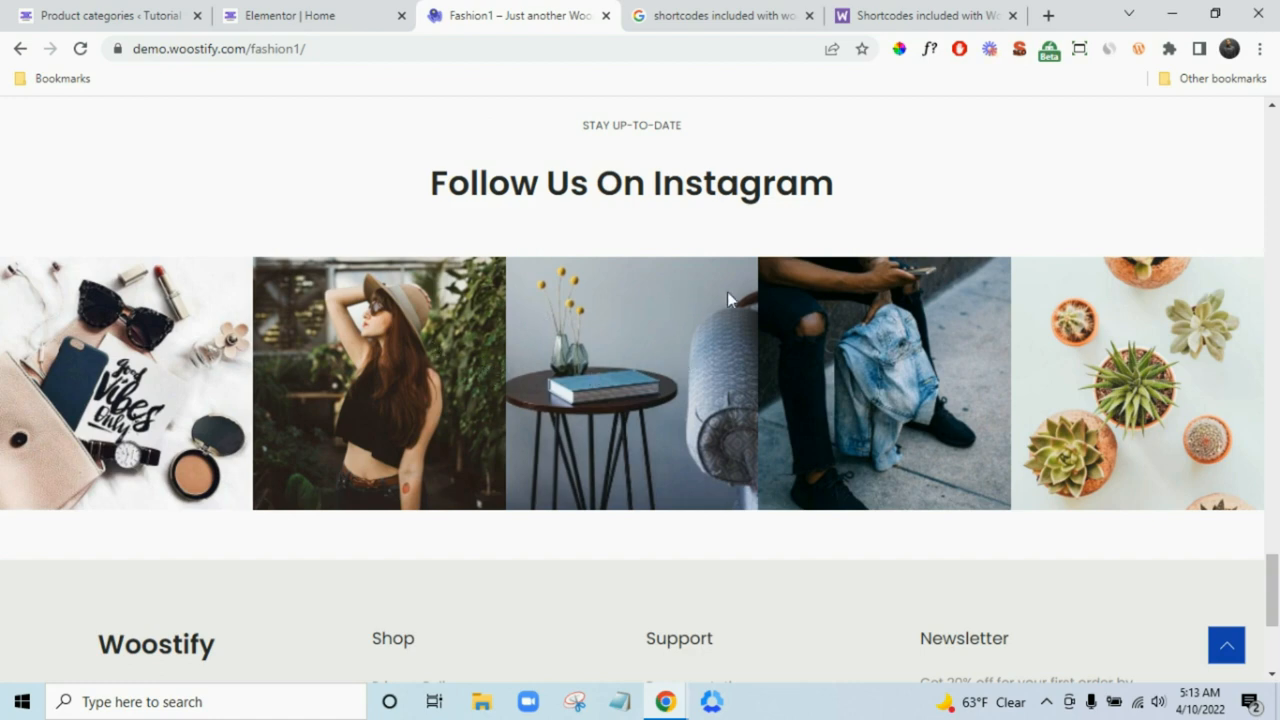
{"action": "scroll", "coordinate": [669, 244], "scroll_direction": "up", "scroll_amount": 9}
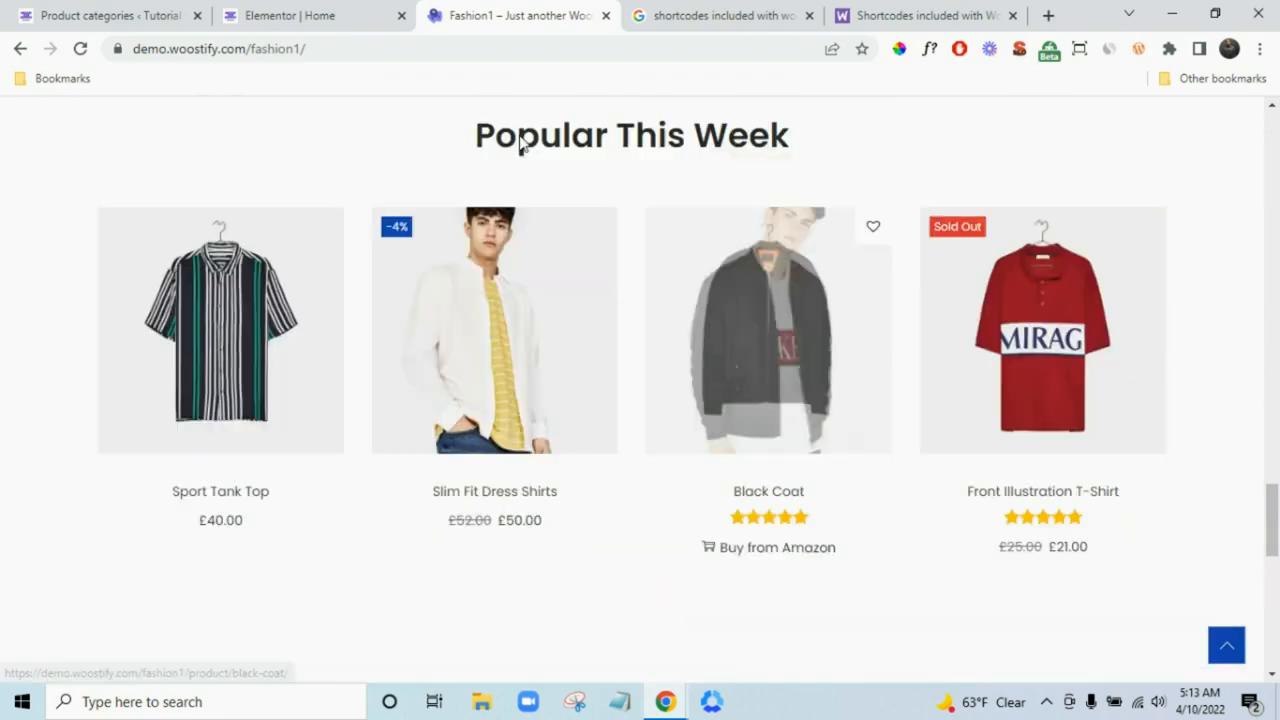
{"action": "scroll", "coordinate": [654, 266], "scroll_direction": "down", "scroll_amount": 4}
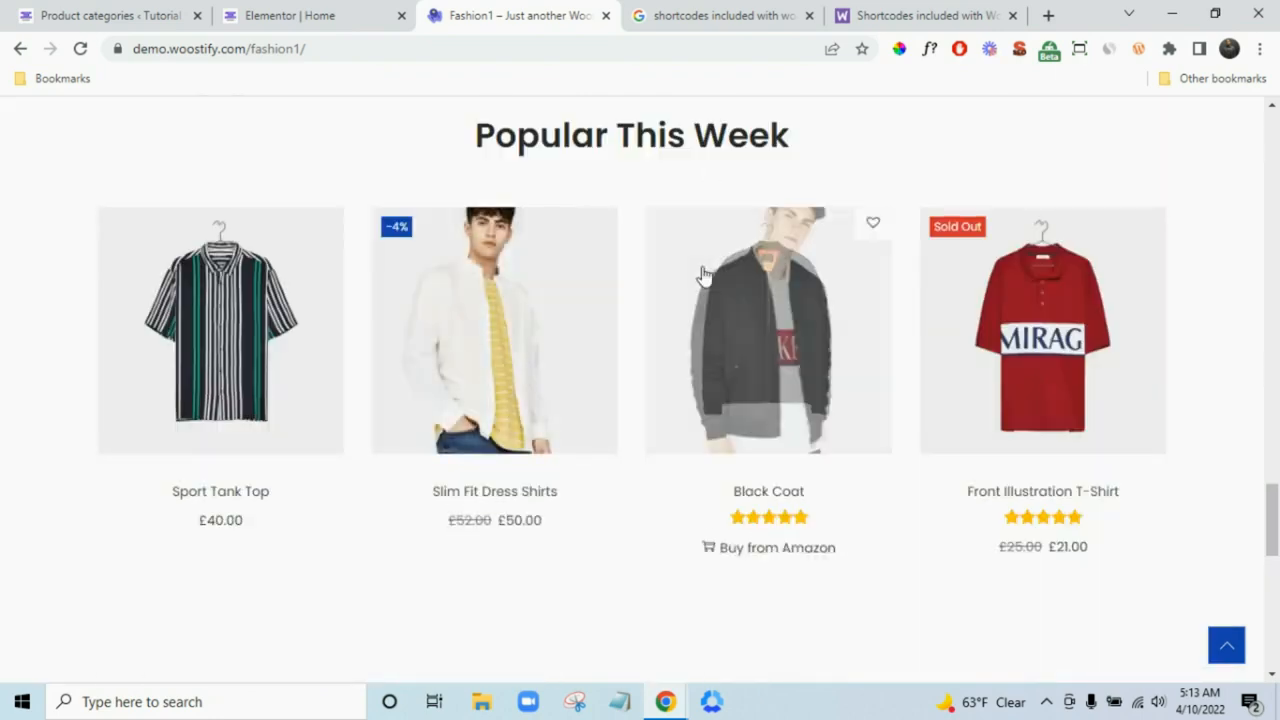
{"action": "scroll", "coordinate": [771, 306], "scroll_direction": "down", "scroll_amount": 3}
{"action": "scroll", "coordinate": [775, 306], "scroll_direction": "down", "scroll_amount": 2}
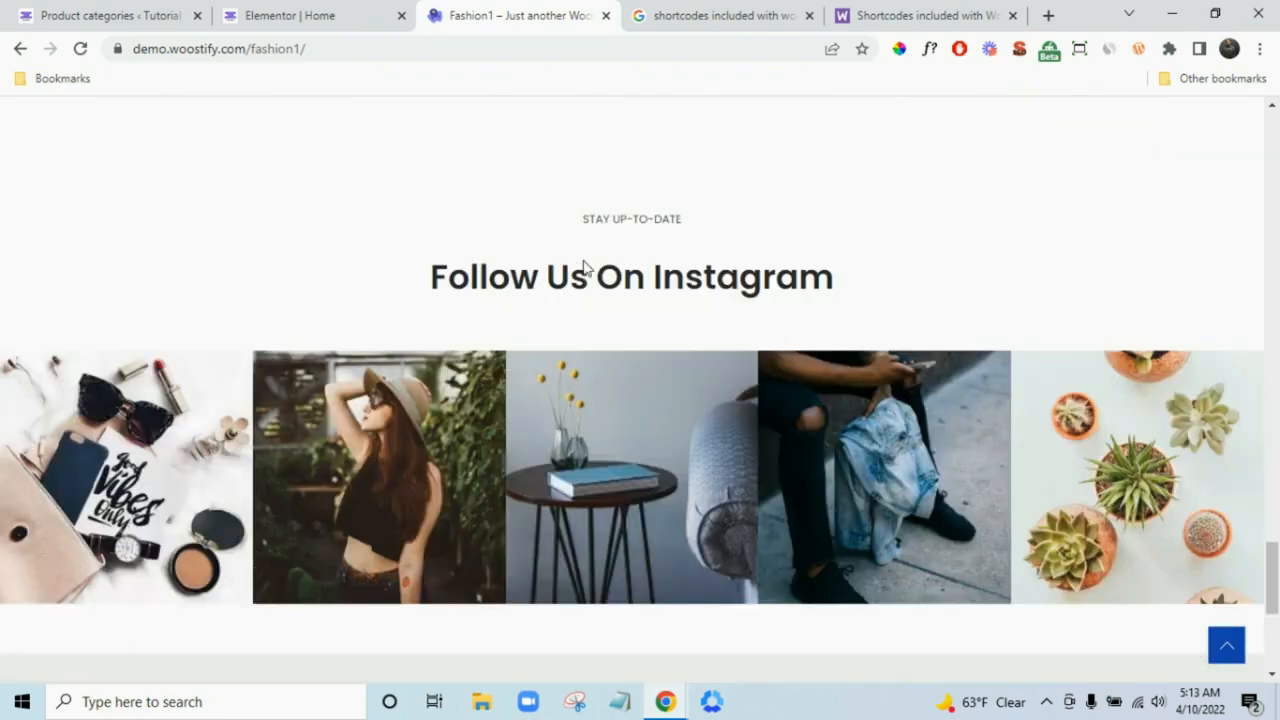
{"action": "left_click", "coordinate": [309, 12]}
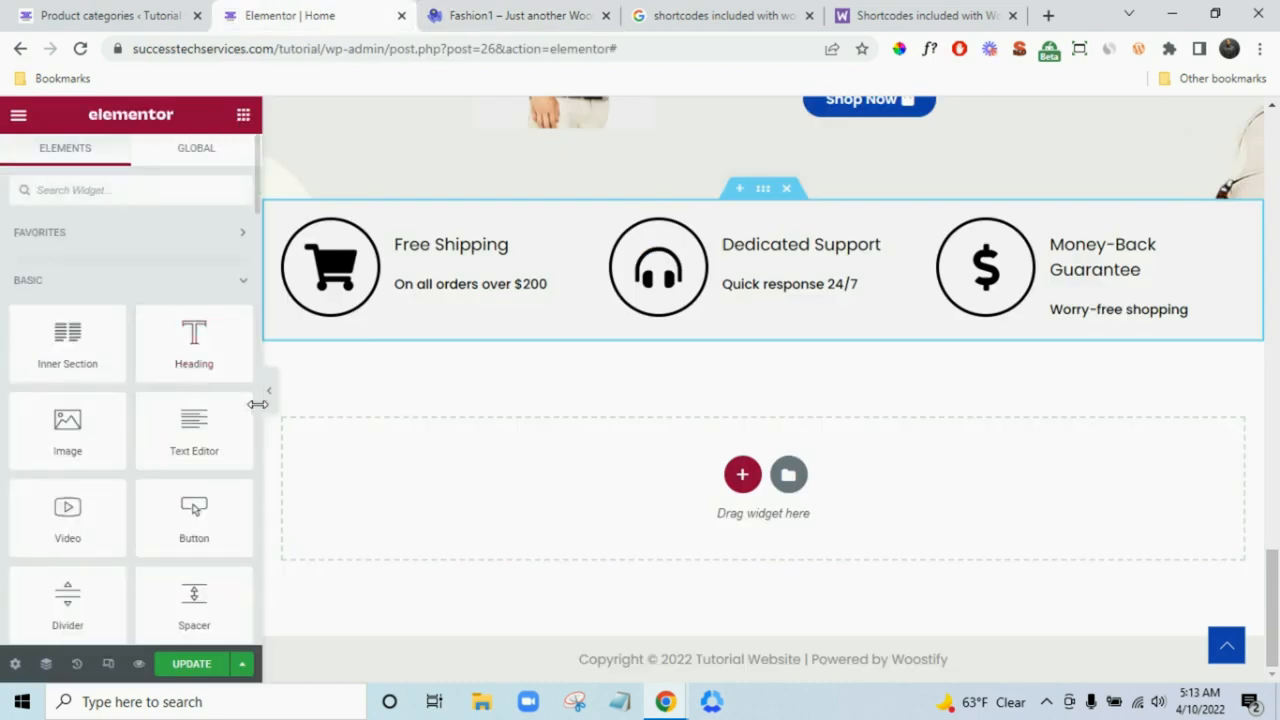
- Copy the section below the category tiles, then back out of pasting it at the bottom
{"action": "scroll", "coordinate": [585, 455], "scroll_direction": "up", "scroll_amount": 10}
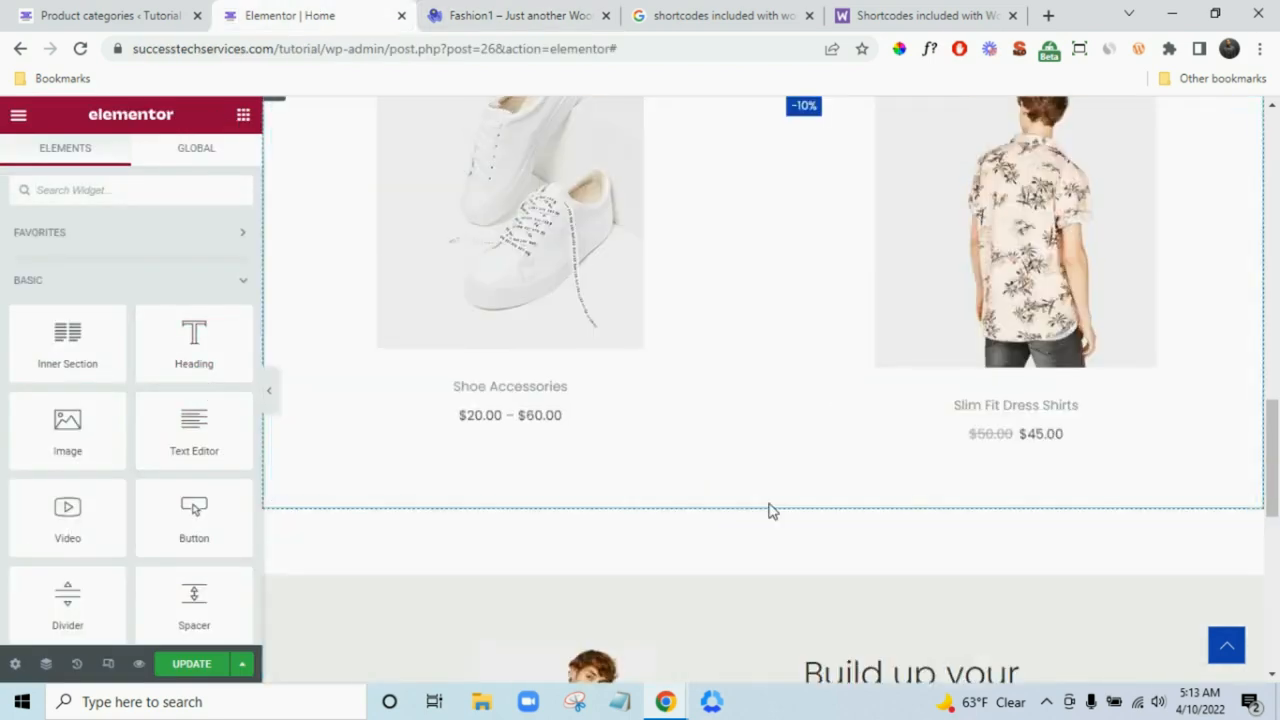
{"action": "scroll", "coordinate": [769, 505], "scroll_direction": "up", "scroll_amount": 5}
{"action": "scroll", "coordinate": [769, 505], "scroll_direction": "down", "scroll_amount": 2}
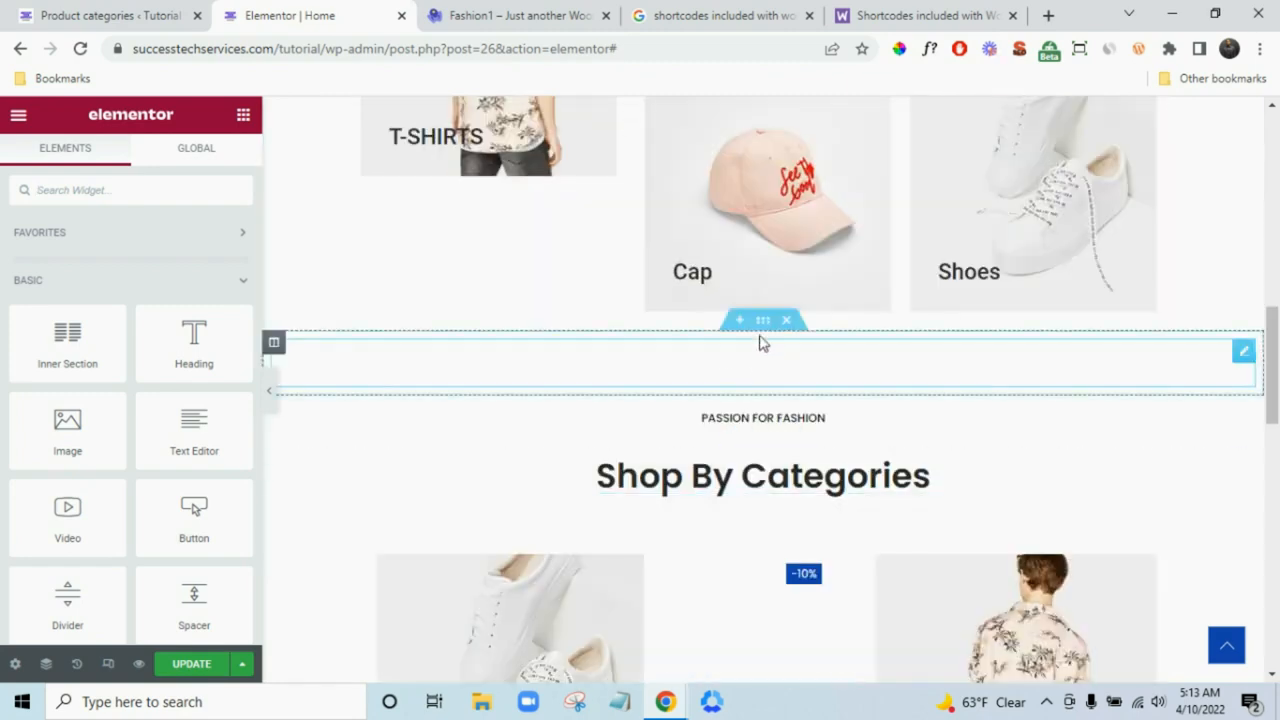
{"action": "right_click", "coordinate": [828, 393]}
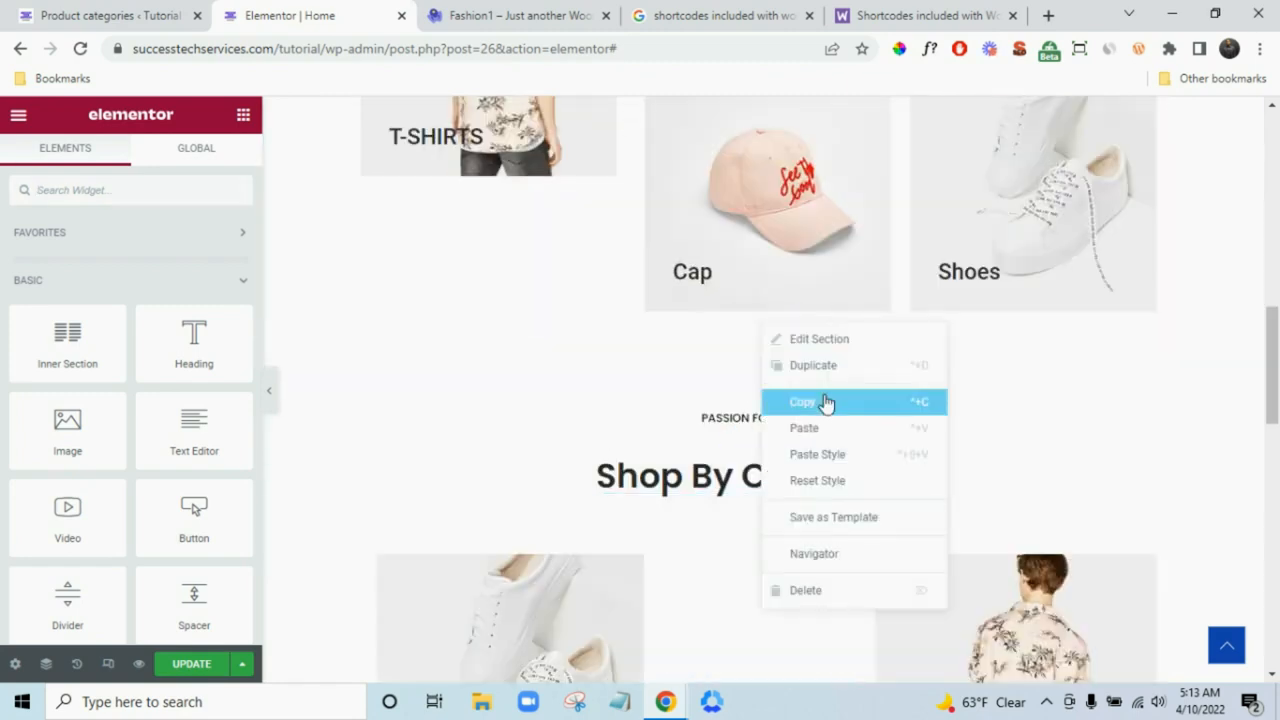
{"action": "left_click", "coordinate": [830, 401]}
{"action": "scroll", "coordinate": [985, 460], "scroll_direction": "down", "scroll_amount": 8}
{"action": "scroll", "coordinate": [970, 486], "scroll_direction": "down", "scroll_amount": 4}
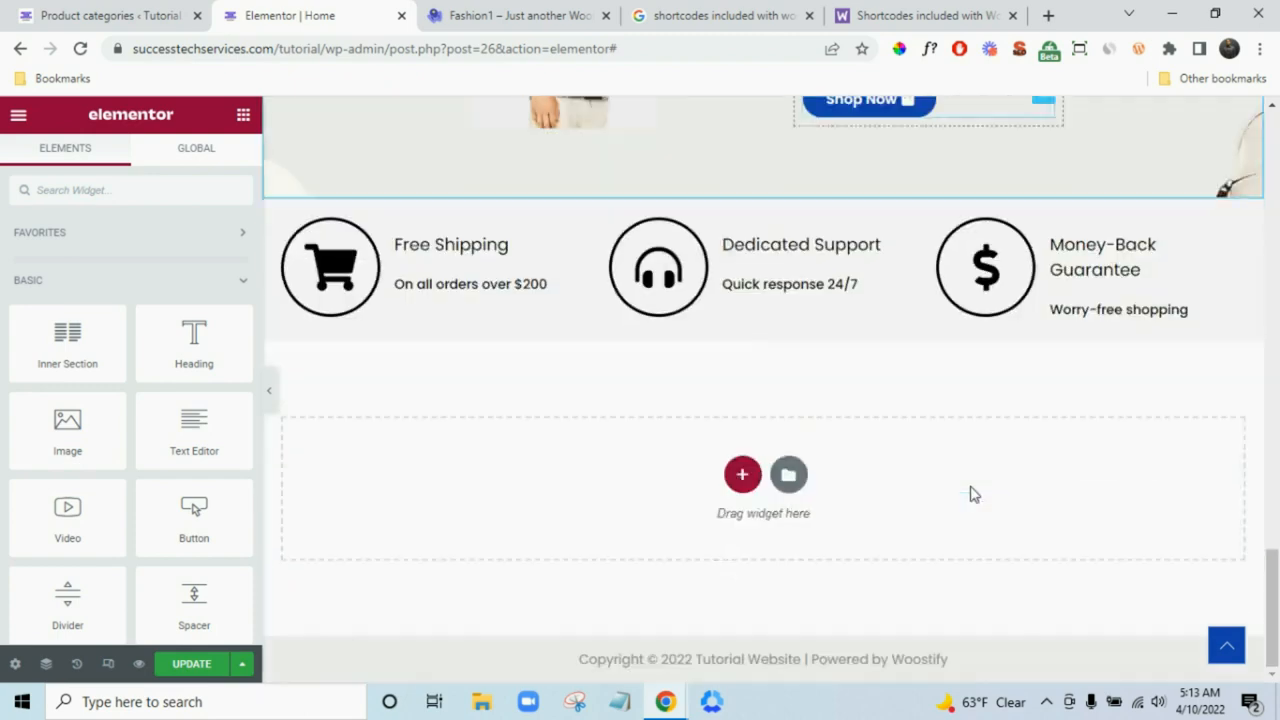
{"action": "right_click", "coordinate": [580, 486]}
{"action": "left_click", "coordinate": [1165, 495]}
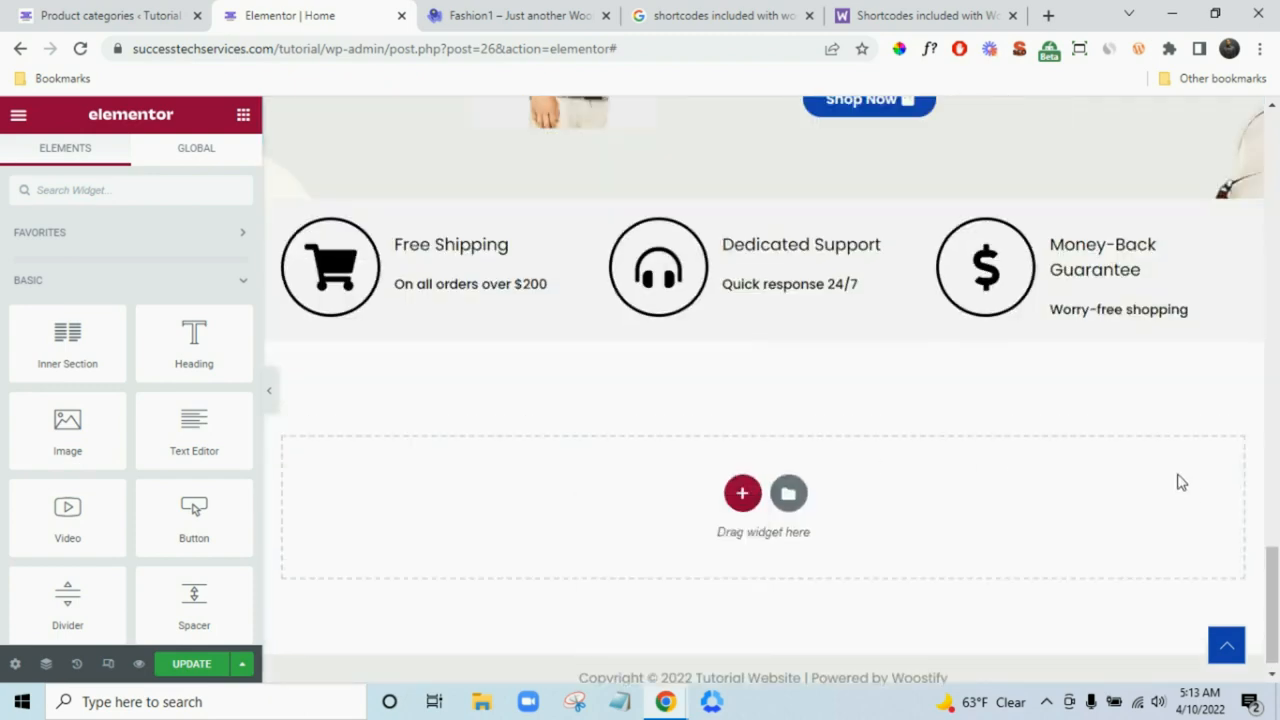
- Copy the PASSION FOR FASHION section and paste it into the empty area at the page bottom
{"action": "scroll", "coordinate": [1175, 475], "scroll_direction": "up", "scroll_amount": 10}
{"action": "scroll", "coordinate": [635, 590], "scroll_direction": "down", "scroll_amount": 3}
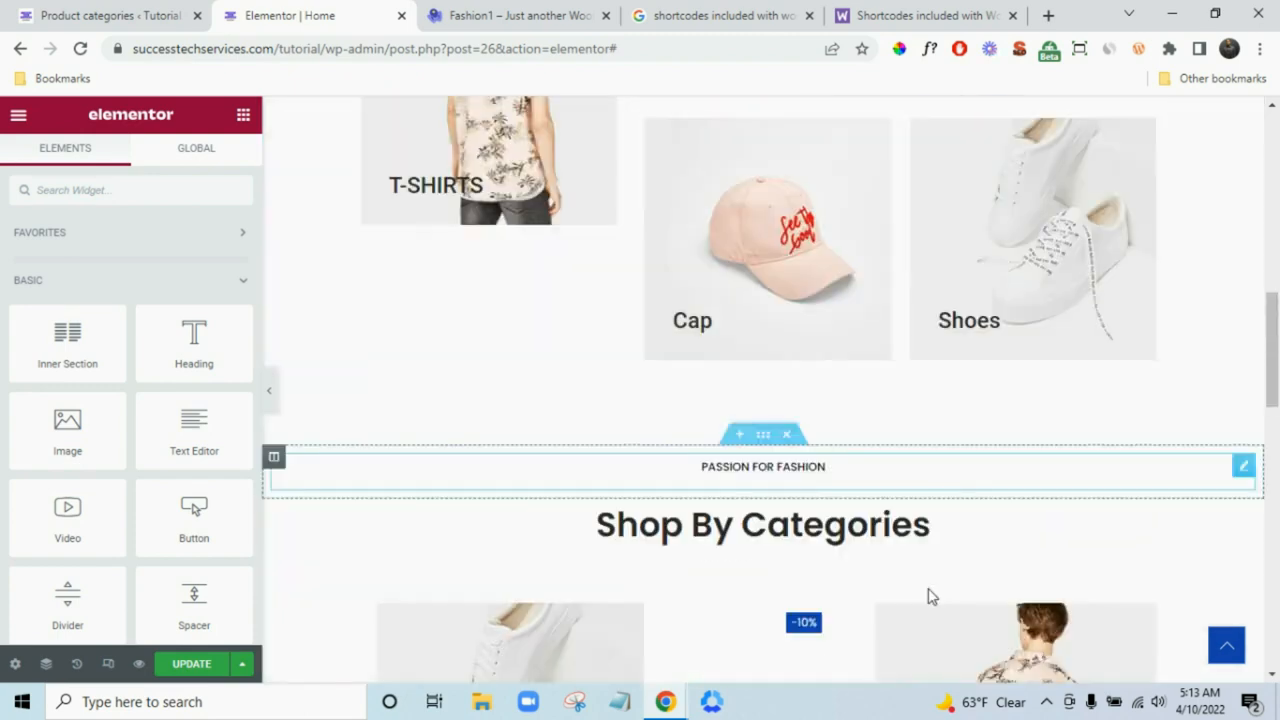
{"action": "right_click", "coordinate": [763, 296]}
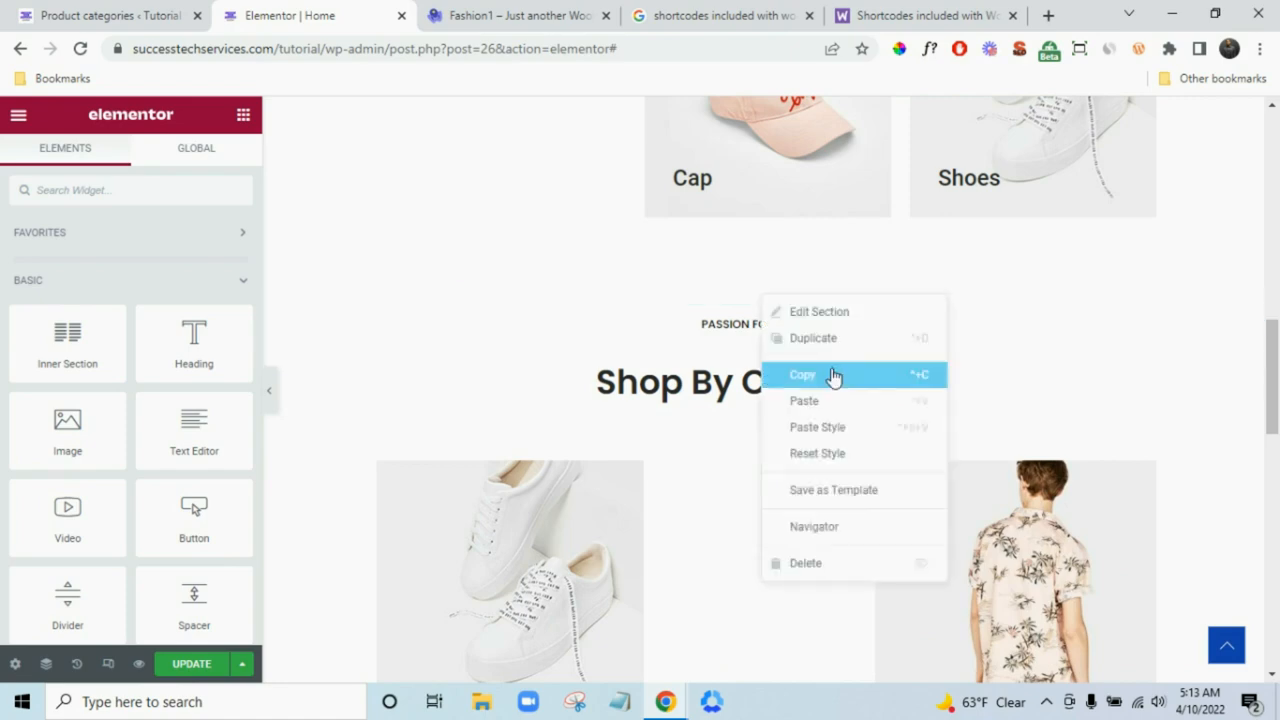
{"action": "left_click", "coordinate": [831, 374]}
{"action": "scroll", "coordinate": [1089, 449], "scroll_direction": "down", "scroll_amount": 10}
{"action": "right_click", "coordinate": [535, 446]}
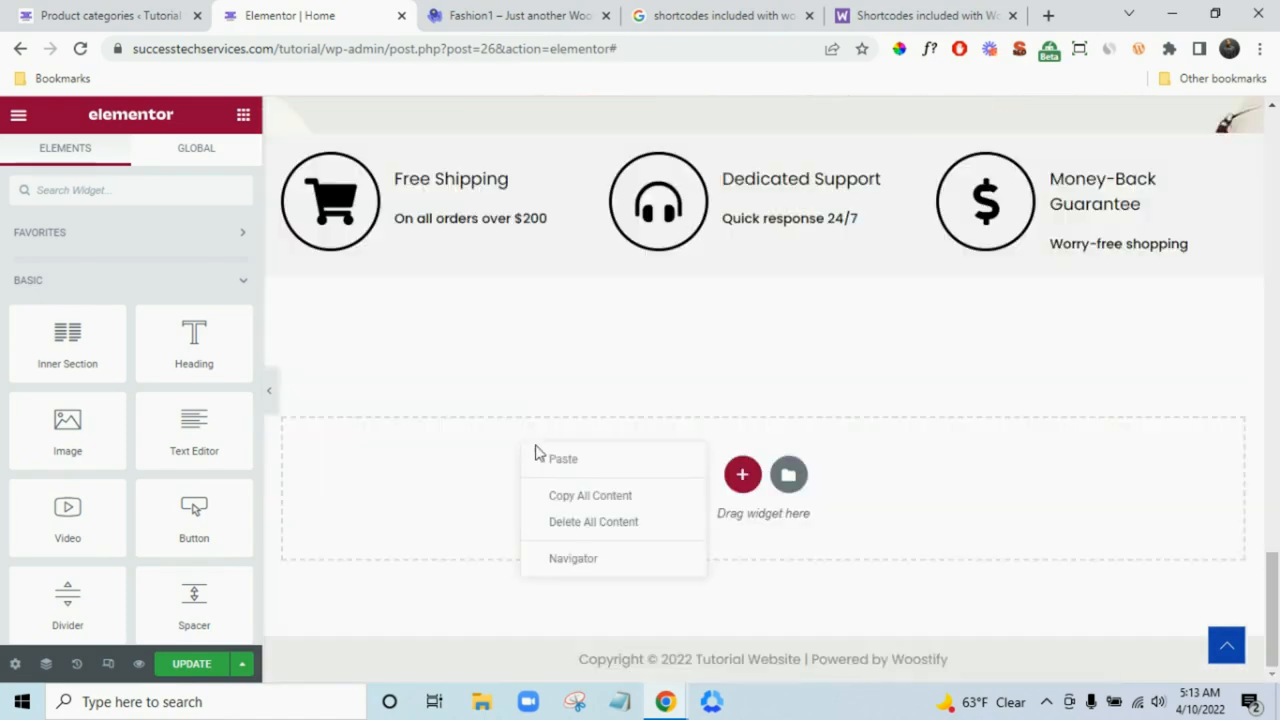
{"action": "left_click", "coordinate": [563, 457]}
{"action": "scroll", "coordinate": [1043, 400], "scroll_direction": "up", "scroll_amount": 10}
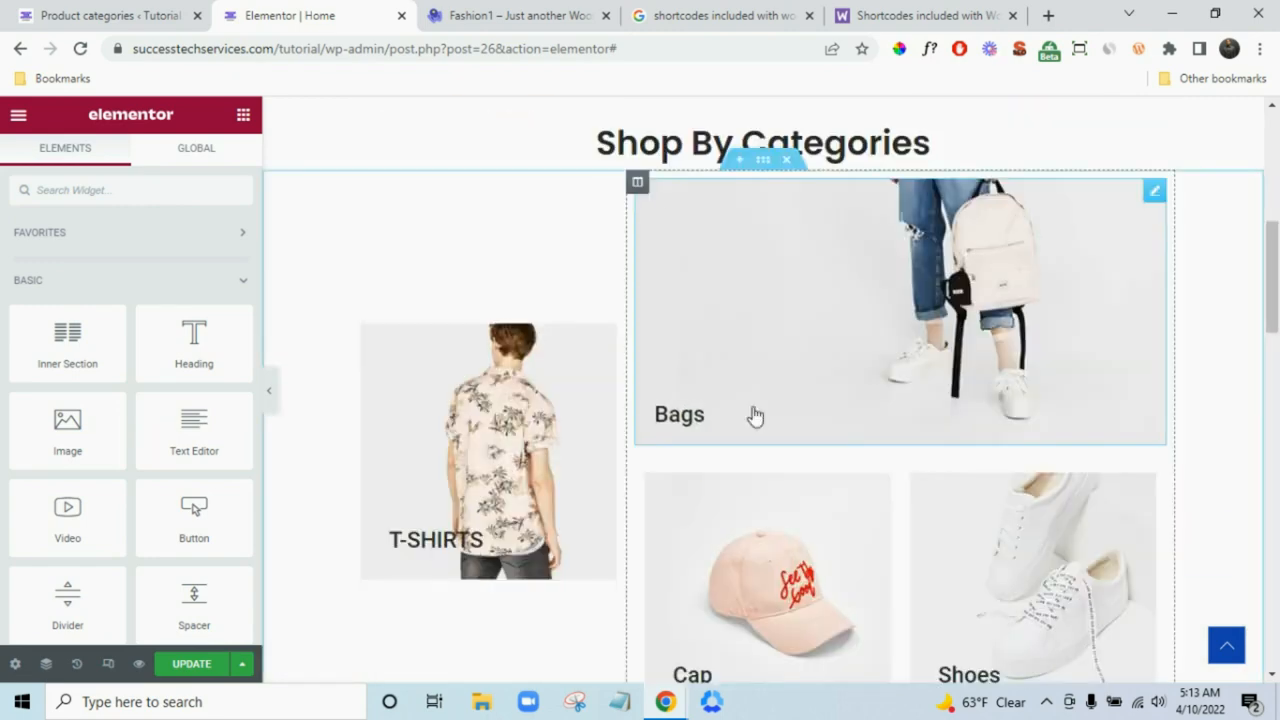
{"action": "scroll", "coordinate": [1054, 380], "scroll_direction": "down", "scroll_amount": 10}
{"action": "scroll", "coordinate": [1059, 384], "scroll_direction": "up", "scroll_amount": 2}
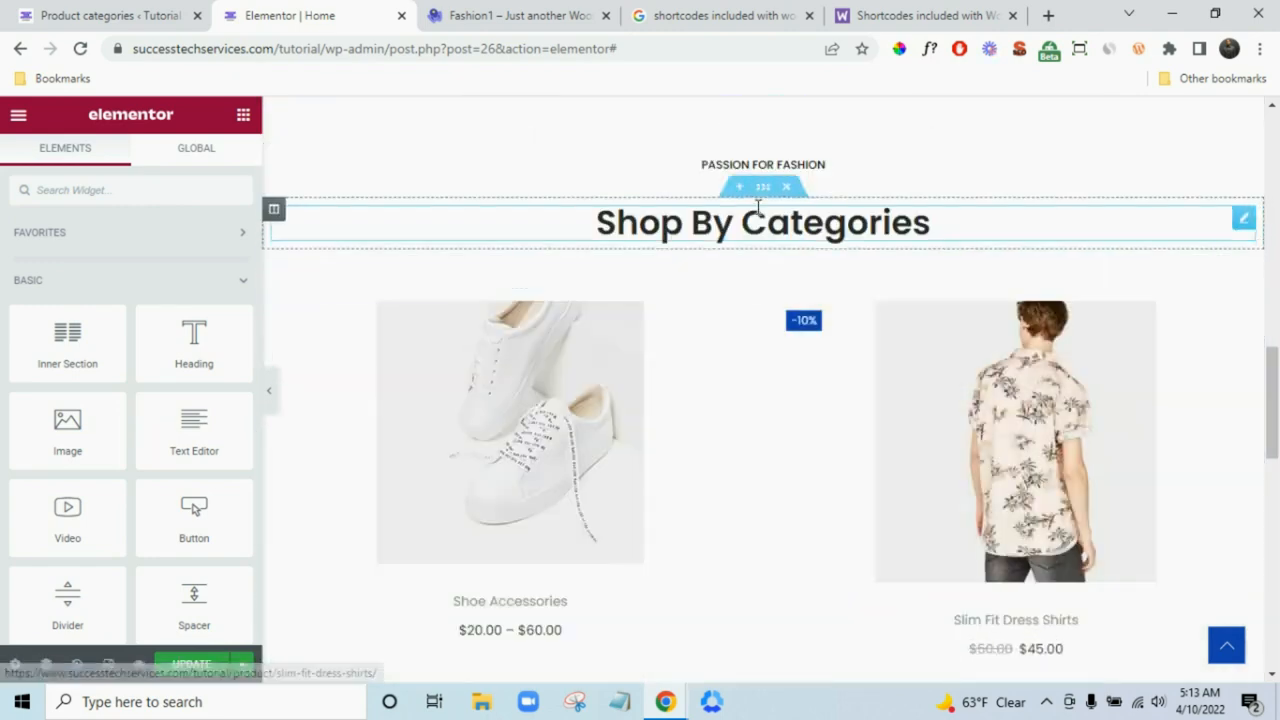
- Copy the Shop By Categories heading section and paste it into the empty section
{"action": "right_click", "coordinate": [763, 192]}
{"action": "left_click", "coordinate": [804, 277]}
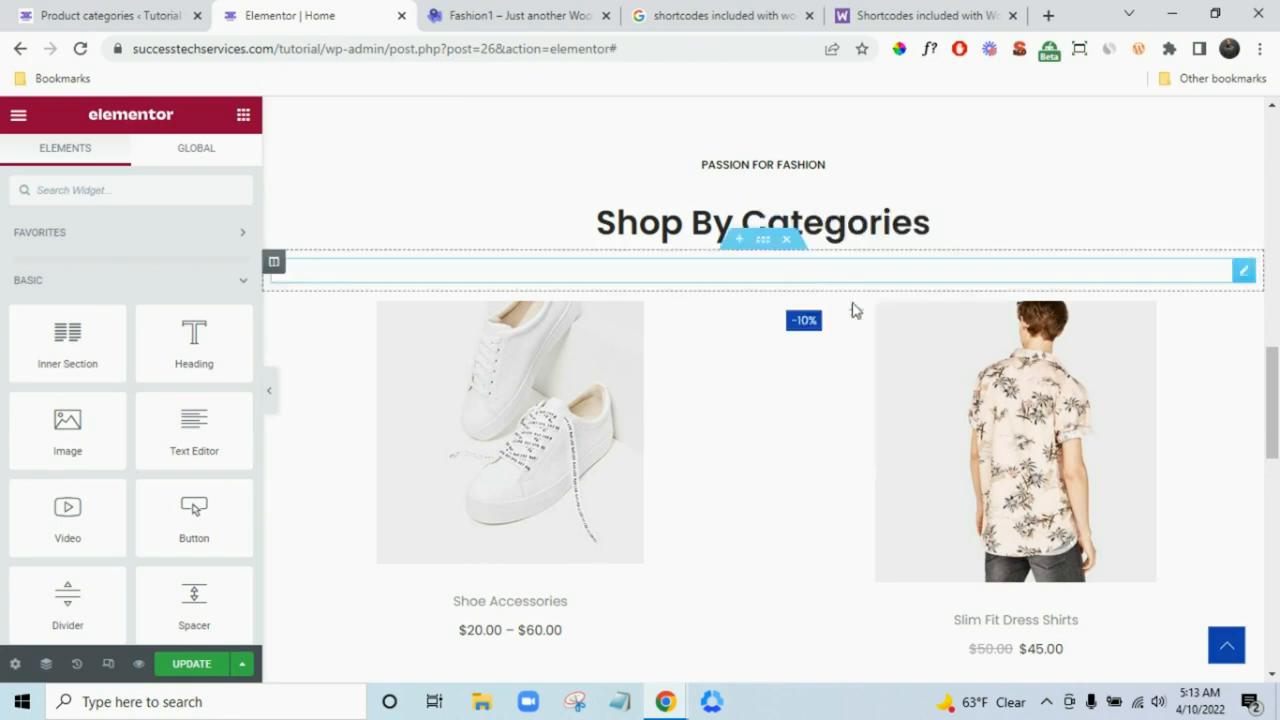
{"action": "scroll", "coordinate": [997, 368], "scroll_direction": "down", "scroll_amount": 10}
{"action": "right_click", "coordinate": [498, 456]}
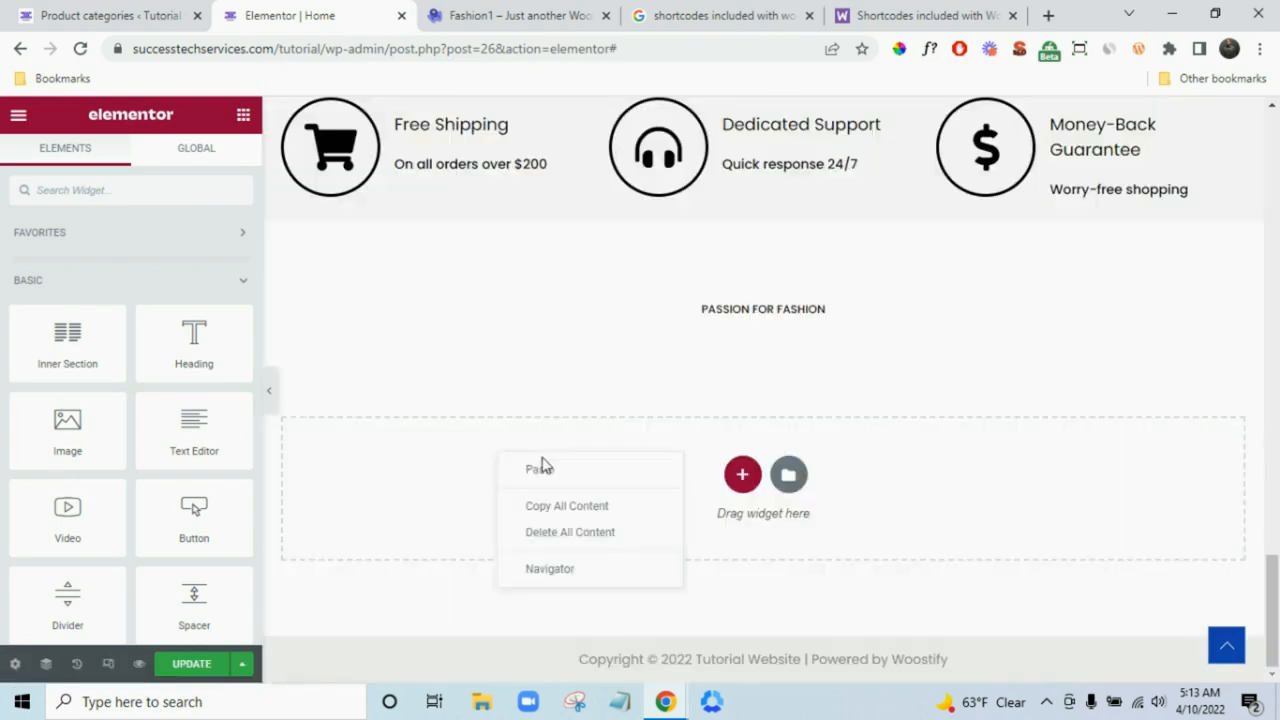
{"action": "left_click", "coordinate": [540, 12]}
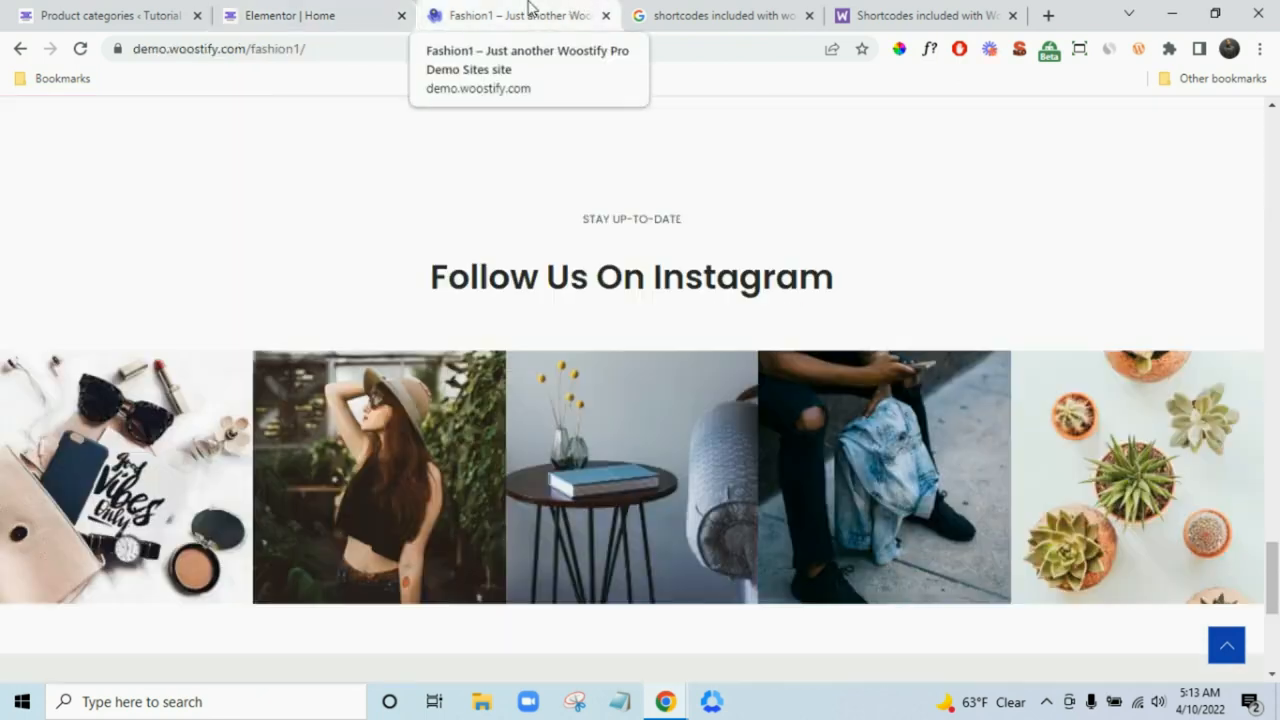
- Replace the PASSION FOR FASHION text with 'STAY UP-TO-DATE' copied from the demo
{"action": "triple_click", "coordinate": [619, 222]}
{"action": "right_click", "coordinate": [619, 222]}
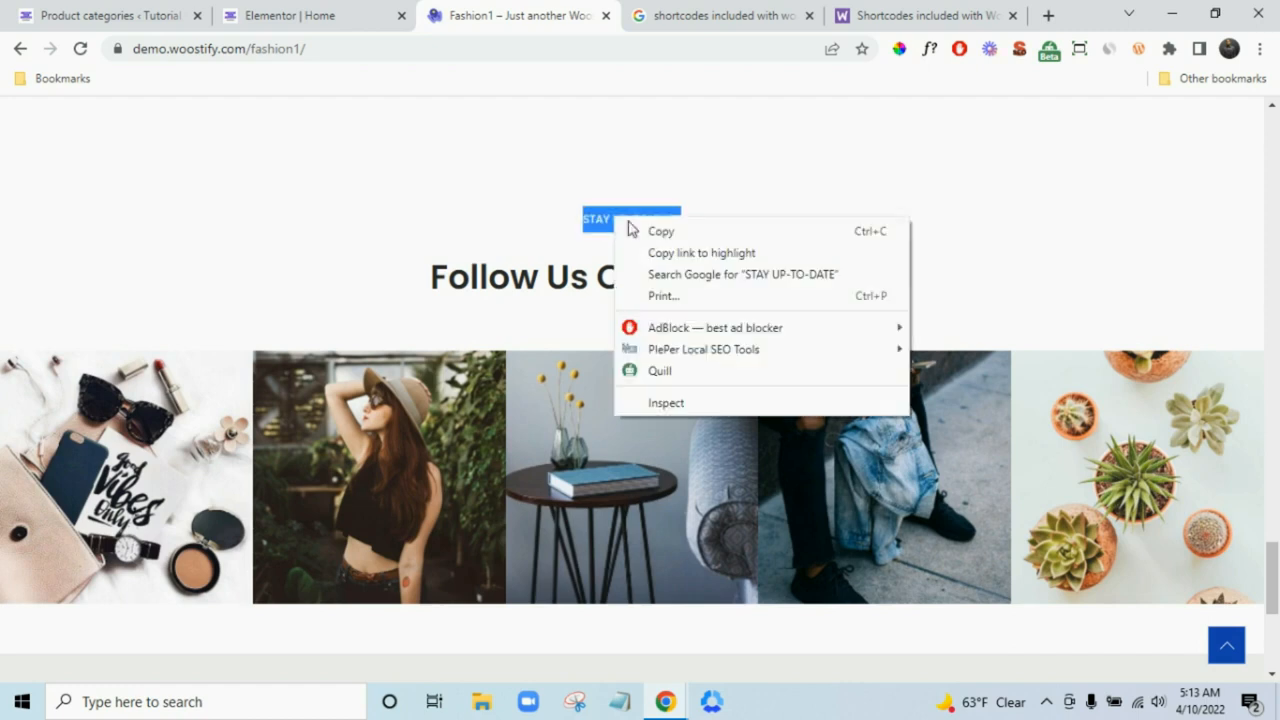
{"action": "left_click", "coordinate": [660, 229]}
{"action": "left_click", "coordinate": [300, 15]}
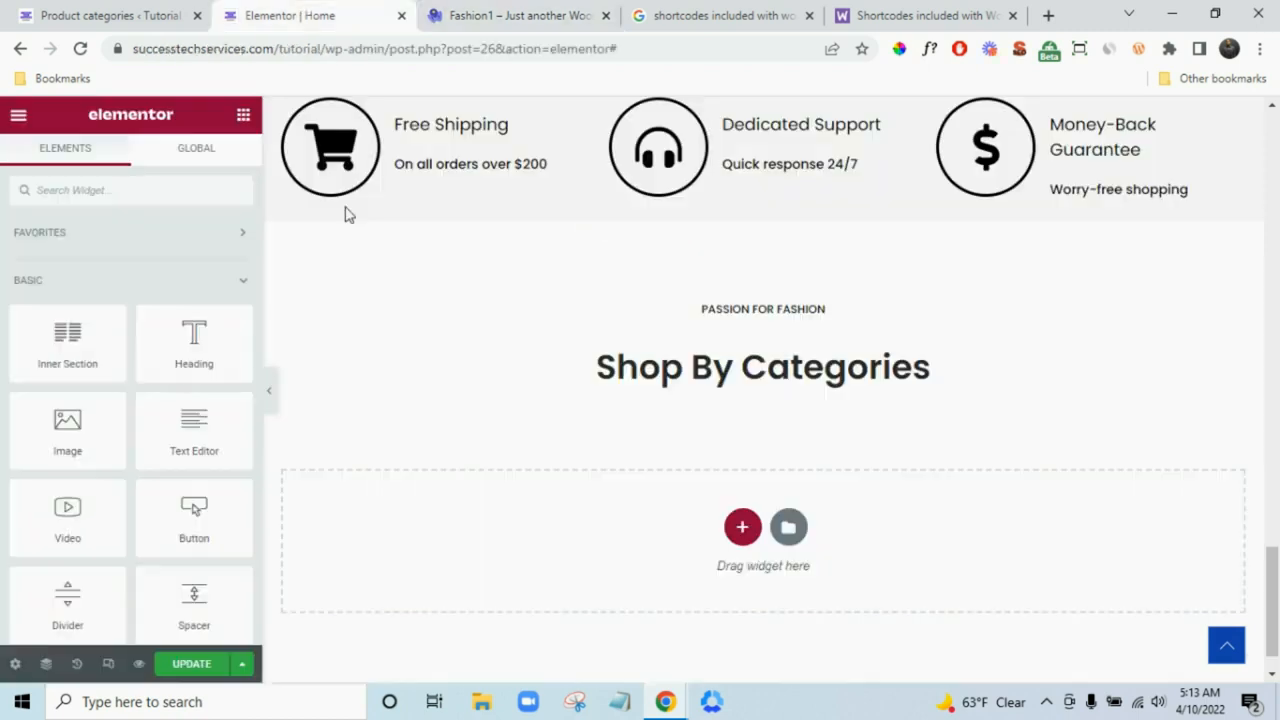
{"action": "left_click", "coordinate": [630, 313]}
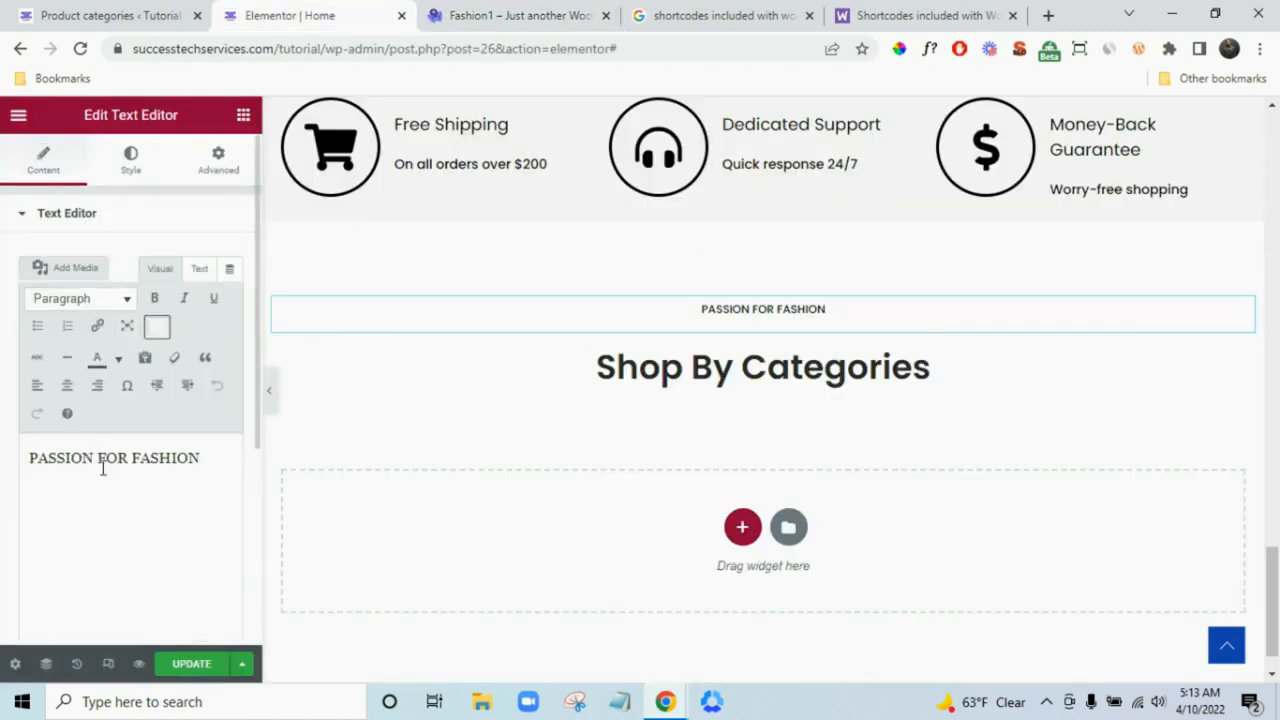
{"action": "triple_click", "coordinate": [104, 457]}
{"action": "key", "text": "ctrl+v"}
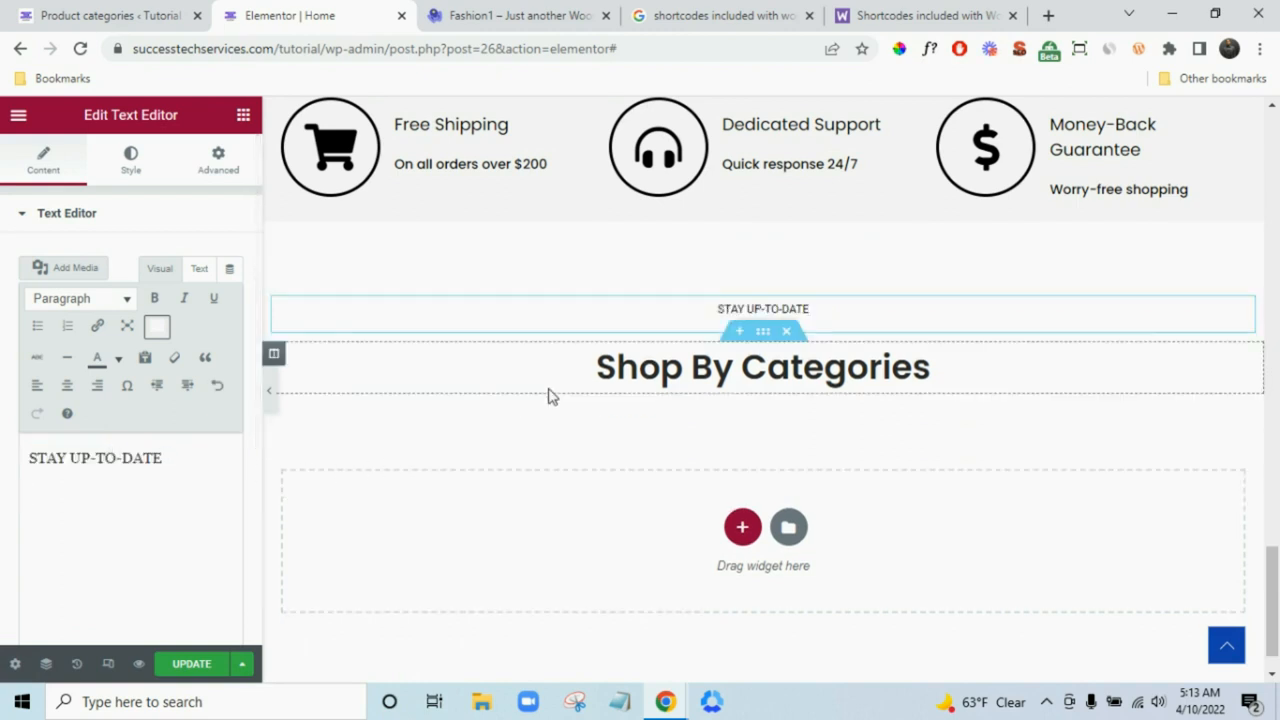
- Change the Shop By Categories heading to 'Follow Us On Instagram', copied from the demo
{"action": "left_click", "coordinate": [557, 384]}
{"action": "left_click", "coordinate": [571, 12]}
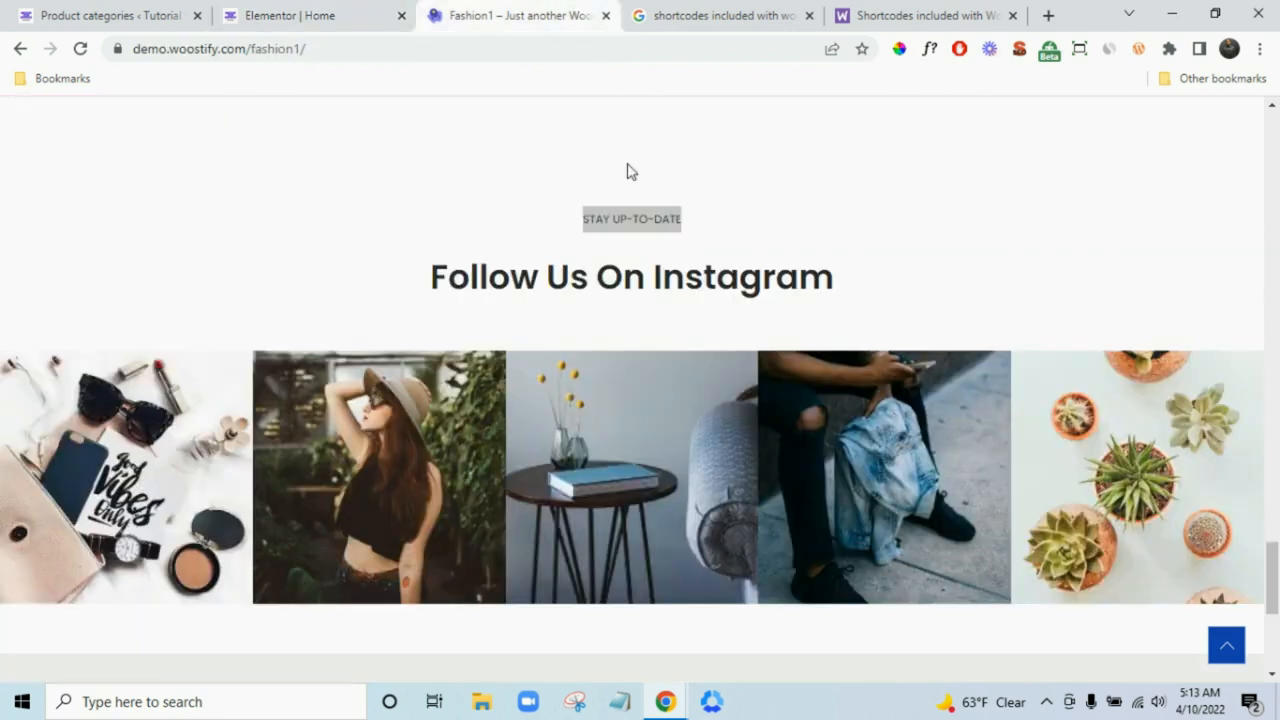
{"action": "triple_click", "coordinate": [631, 218]}
{"action": "triple_click", "coordinate": [672, 282]}
{"action": "left_click", "coordinate": [222, 10]}
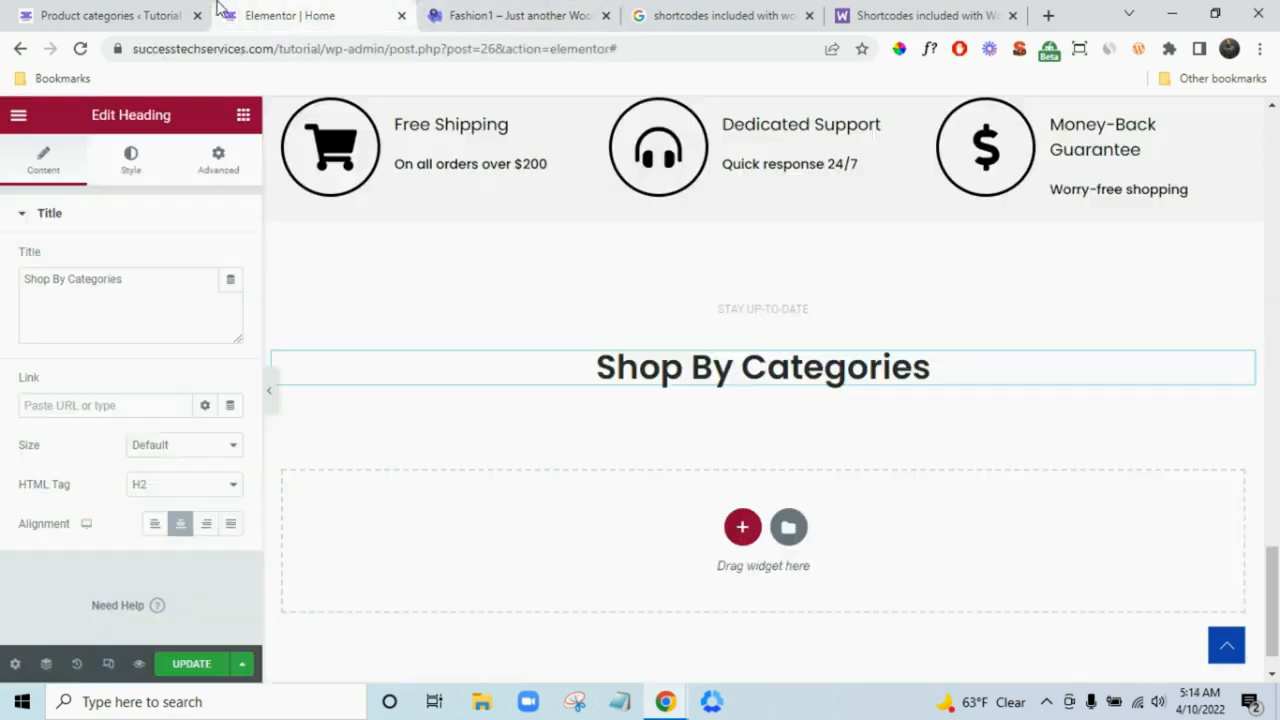
{"action": "triple_click", "coordinate": [130, 278]}
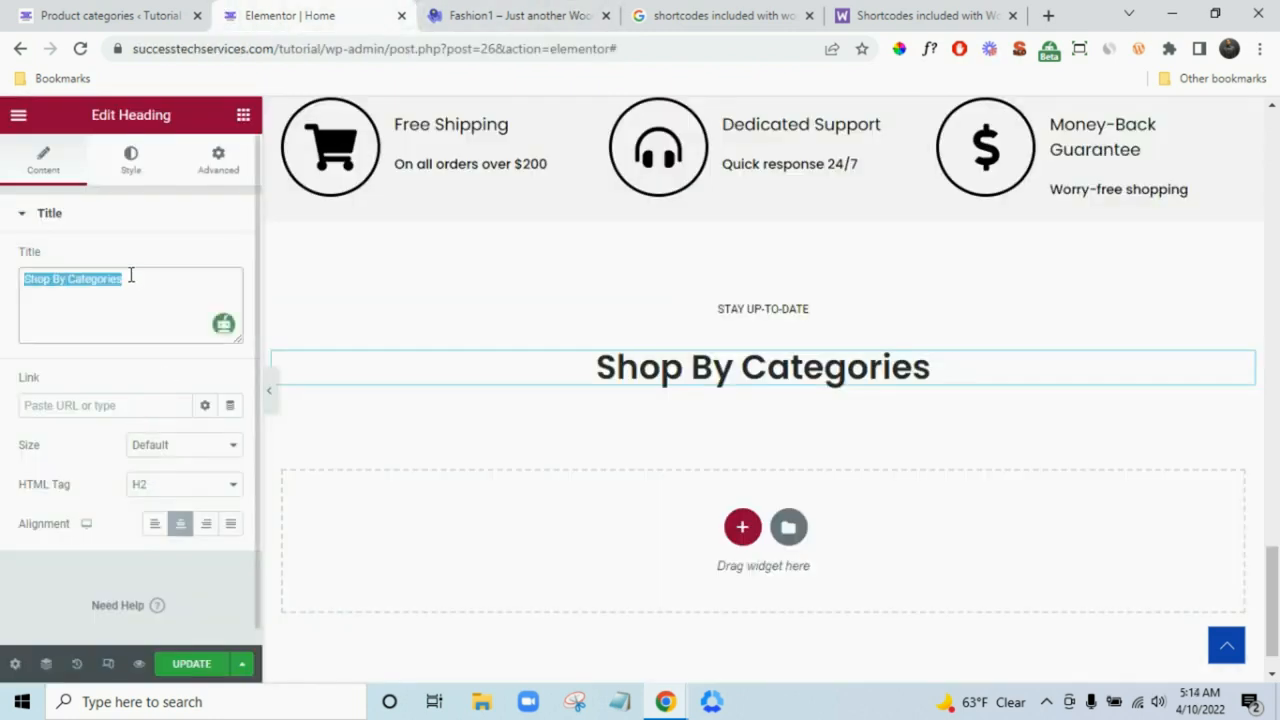
{"action": "key", "text": "ctrl+v"}
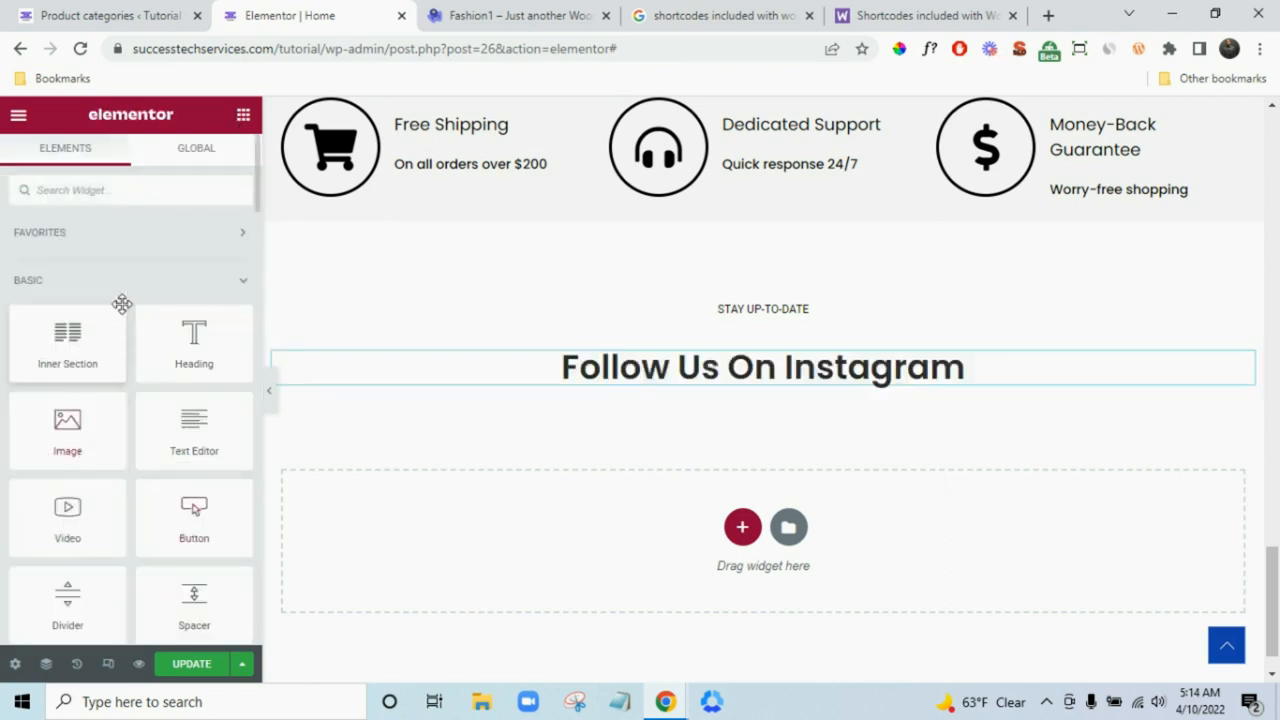
- Find the Image Carousel widget with 'sli' and drop it into the empty section
{"action": "left_click", "coordinate": [142, 189]}
{"action": "type", "text": "sli"}
{"action": "left_click_drag", "start_coordinate": [85, 265], "coordinate": [573, 517]}
{"action": "left_click_drag", "start_coordinate": [257, 511], "coordinate": [251, 503]}
- Upload the five Instagram images from the computer and insert them as the carousel's gallery
{"action": "left_click", "coordinate": [45, 310]}
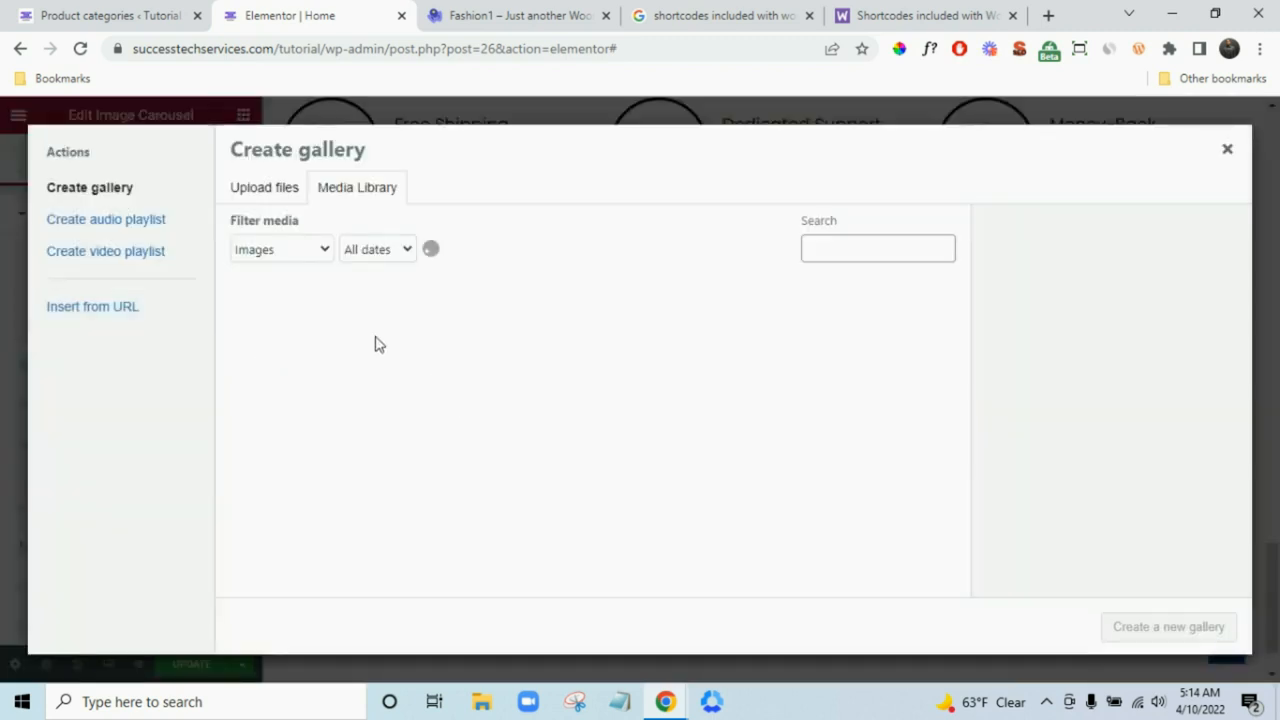
{"action": "left_click", "coordinate": [267, 187]}
{"action": "left_click", "coordinate": [668, 405]}
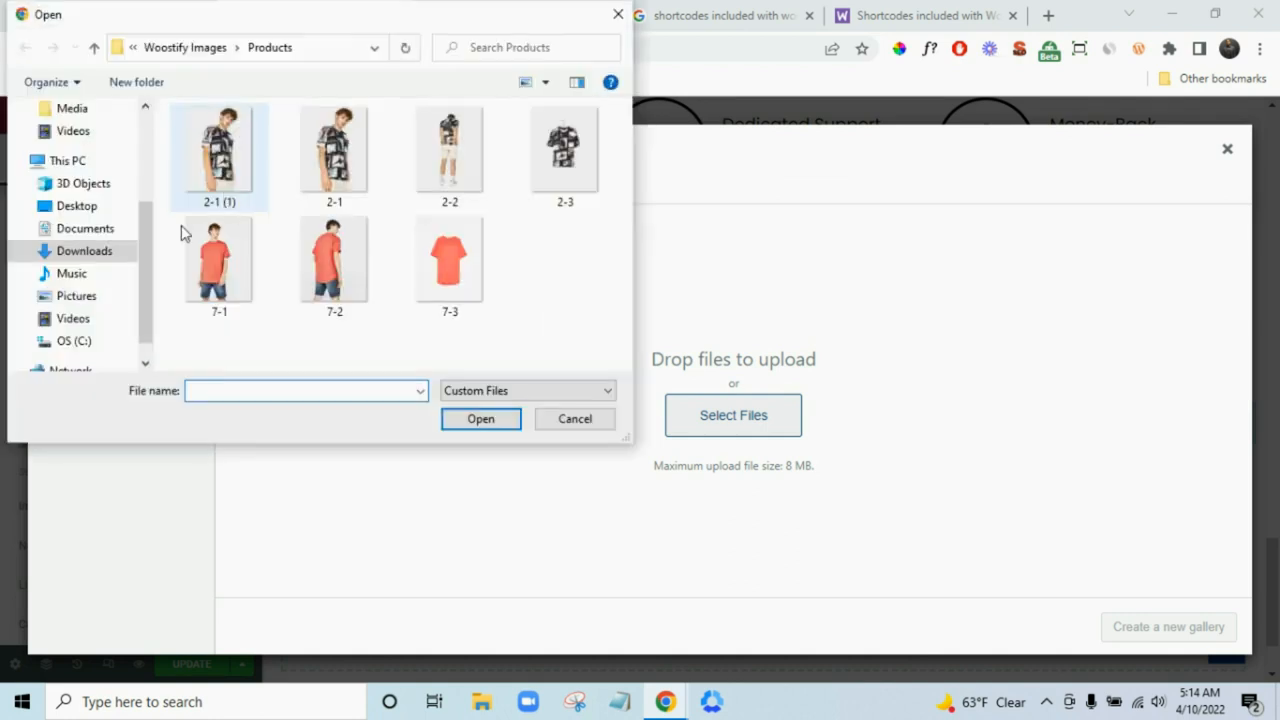
{"action": "left_click", "coordinate": [176, 44]}
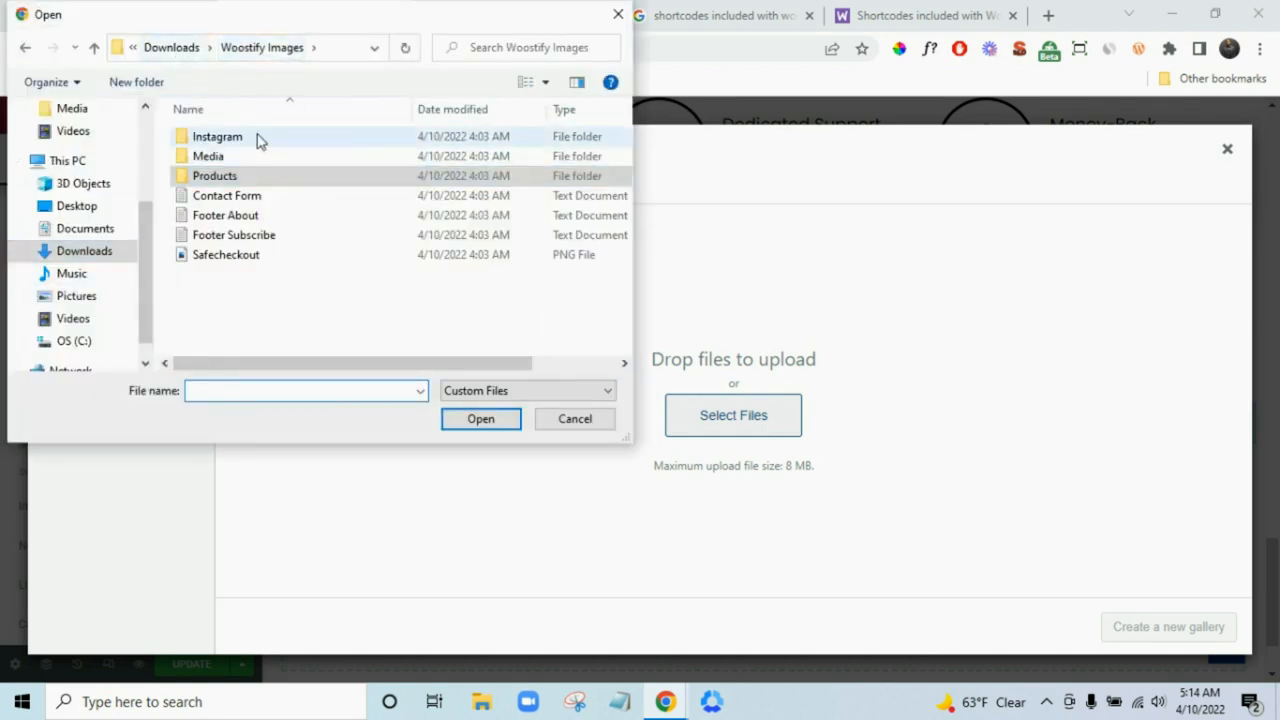
{"action": "double_click", "coordinate": [246, 140]}
{"action": "left_click", "coordinate": [214, 190]}
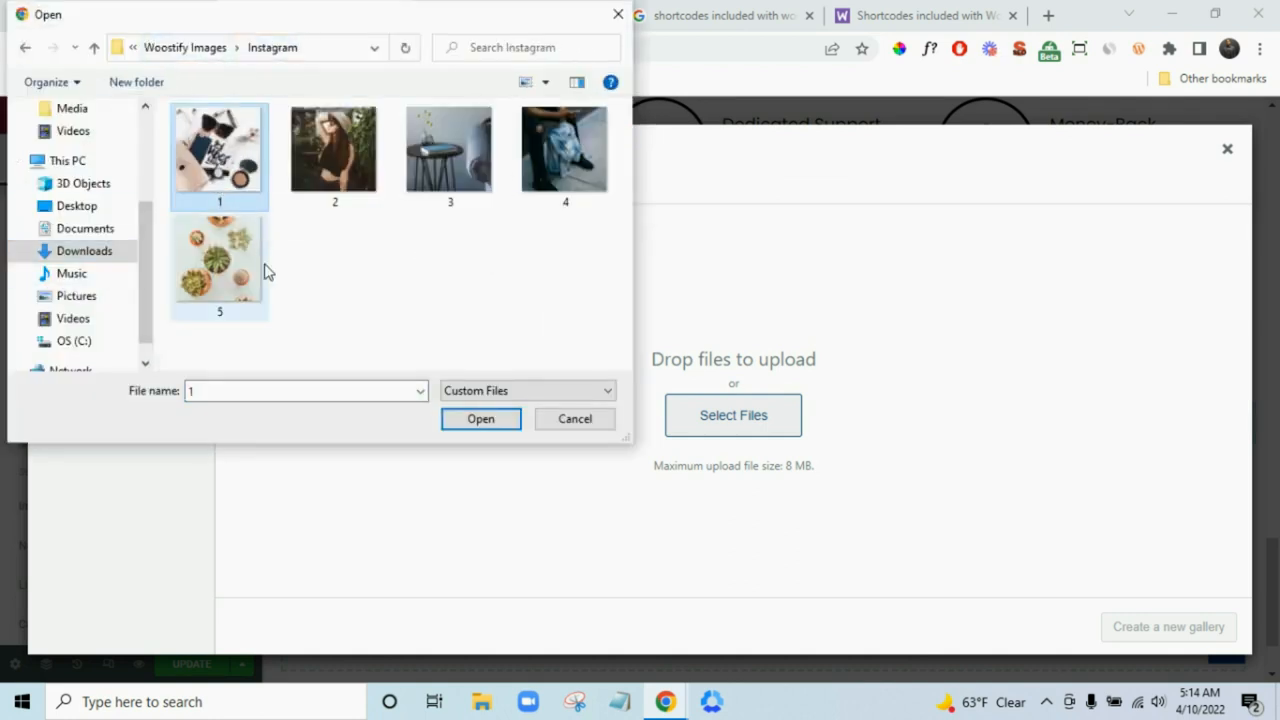
{"action": "left_click", "coordinate": [241, 280], "text": "shift"}
{"action": "left_click", "coordinate": [468, 424]}
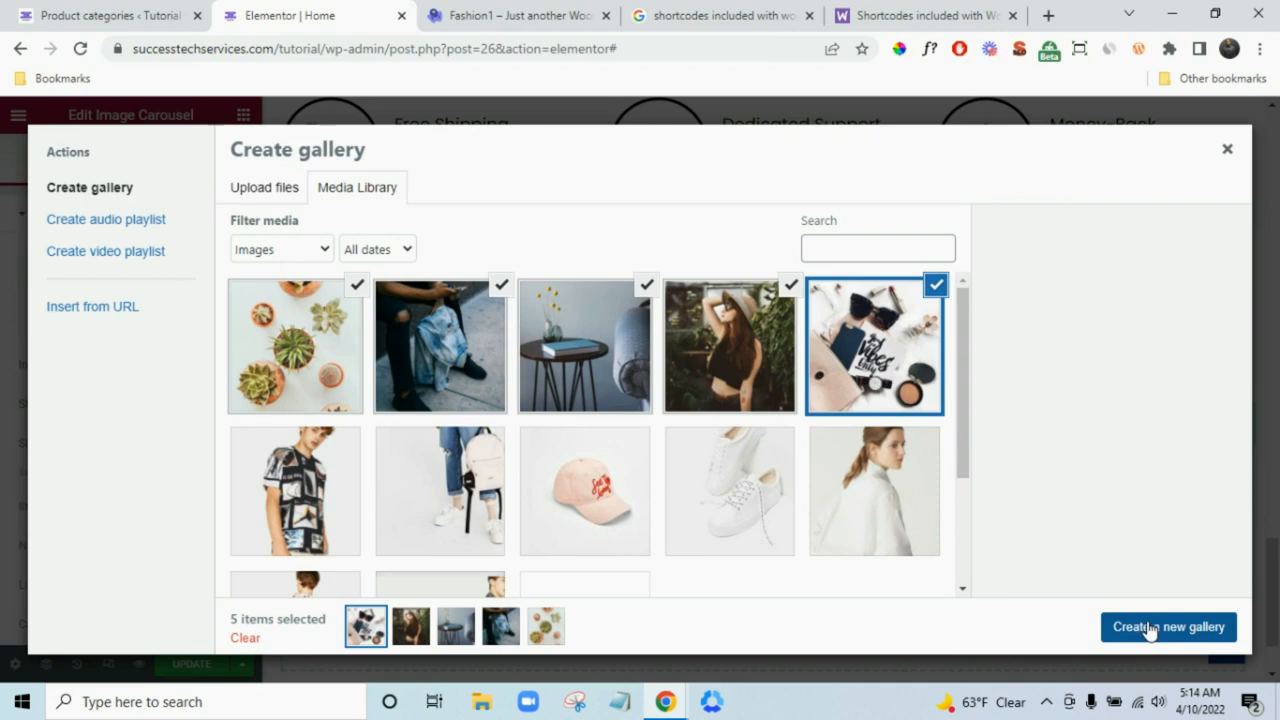
{"action": "left_click", "coordinate": [1150, 628]}
{"action": "left_click", "coordinate": [1188, 627]}
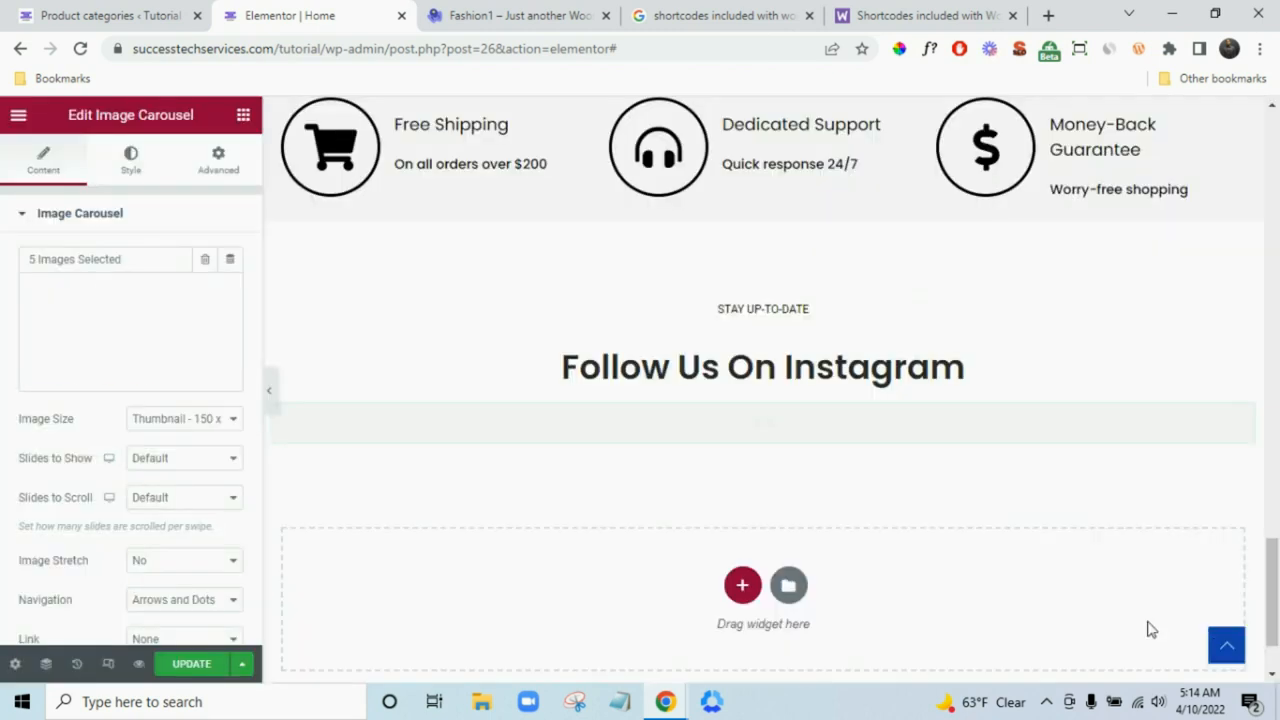
- Set the carousel to Medium 300 x 300 images, Navigation None and Image Stretch Yes
{"action": "left_click", "coordinate": [163, 418]}
{"action": "left_click", "coordinate": [166, 452]}
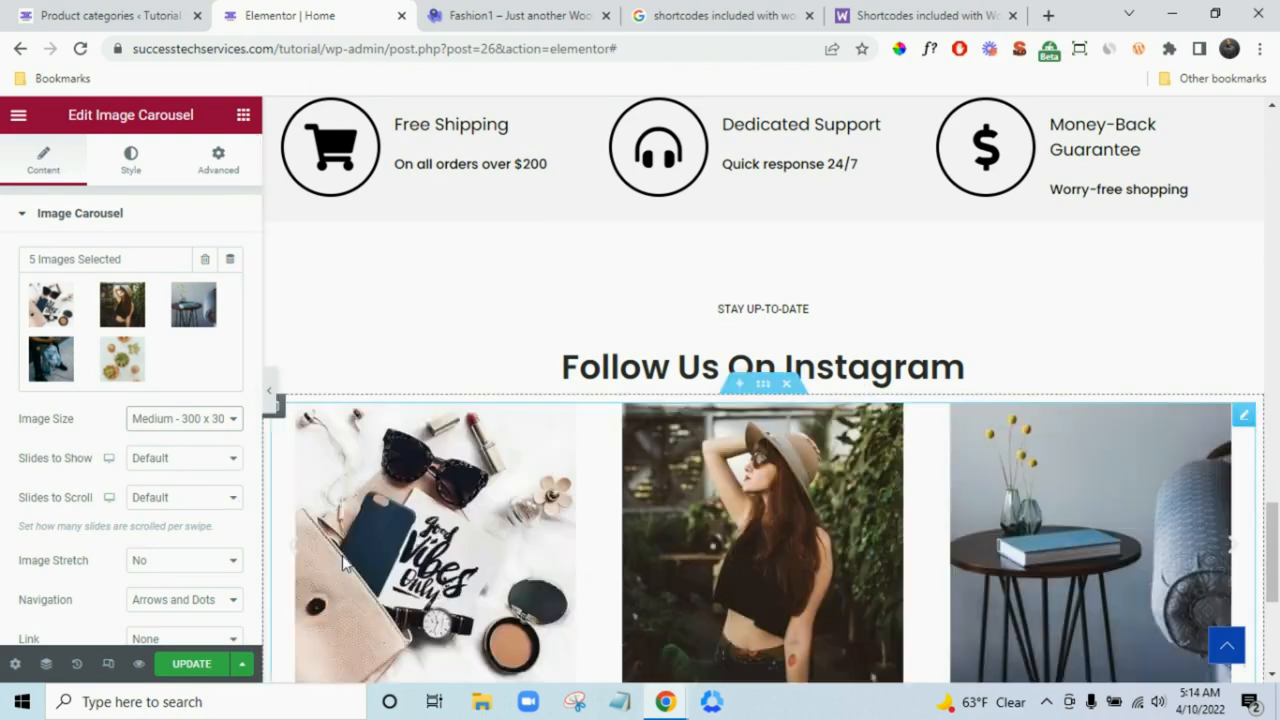
{"action": "scroll", "coordinate": [543, 497], "scroll_direction": "down", "scroll_amount": 2}
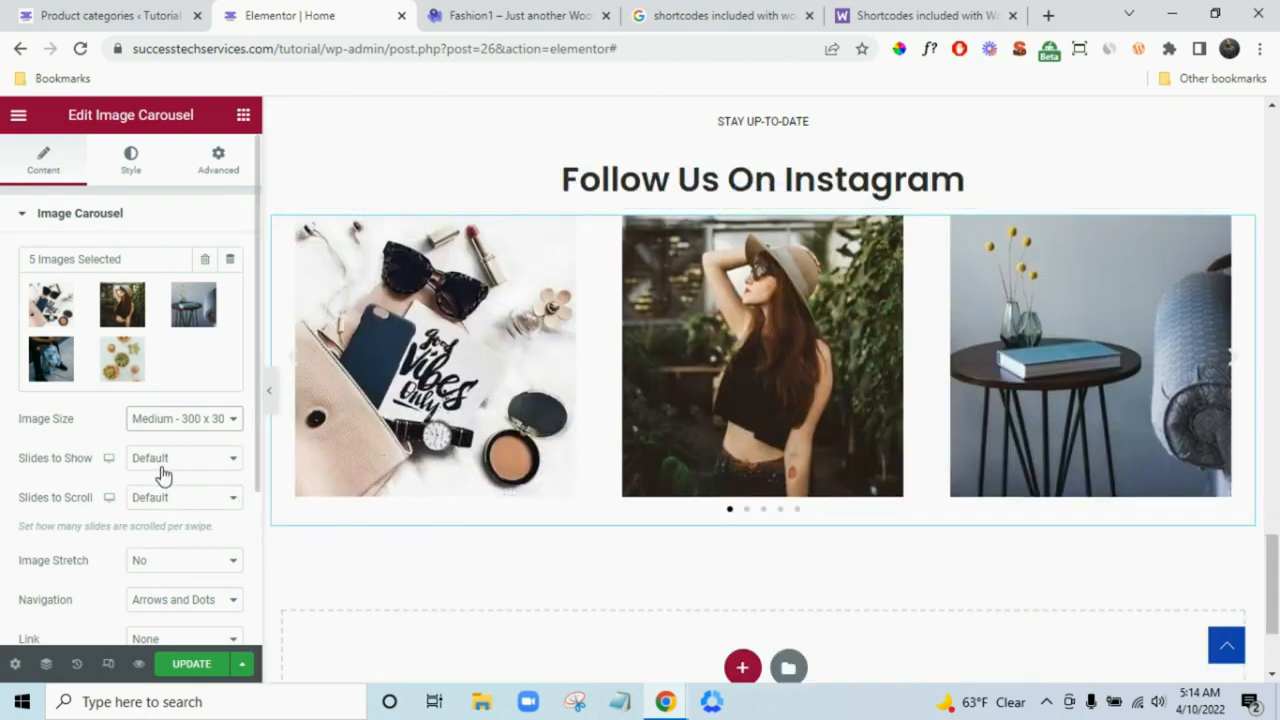
{"action": "scroll", "coordinate": [163, 475], "scroll_direction": "down", "scroll_amount": 2}
{"action": "left_click", "coordinate": [158, 418]}
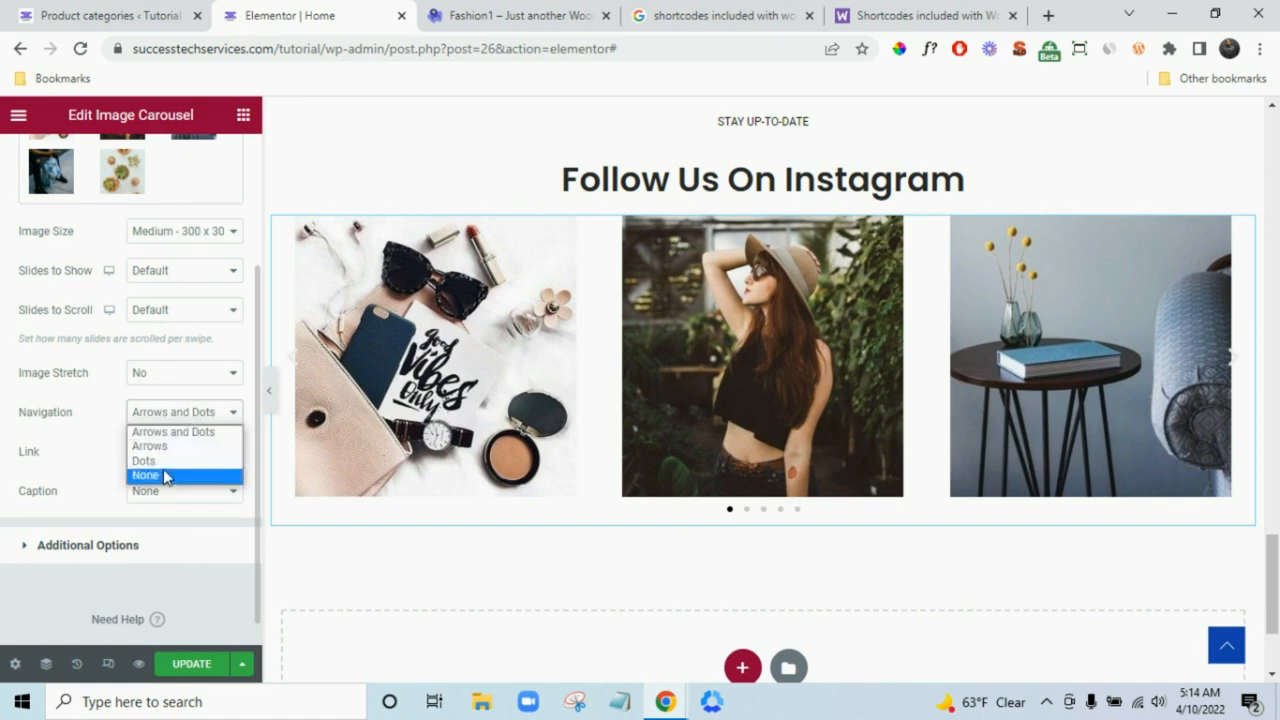
{"action": "left_click", "coordinate": [165, 474]}
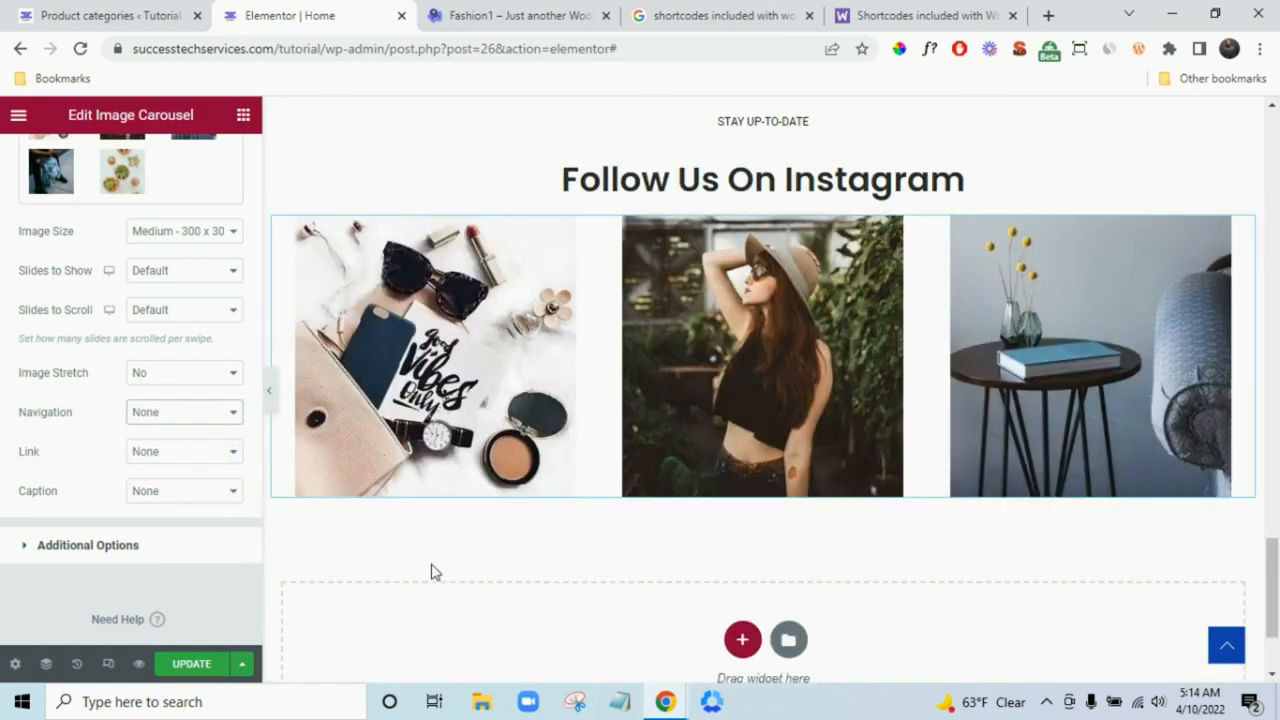
{"action": "left_click", "coordinate": [189, 377]}
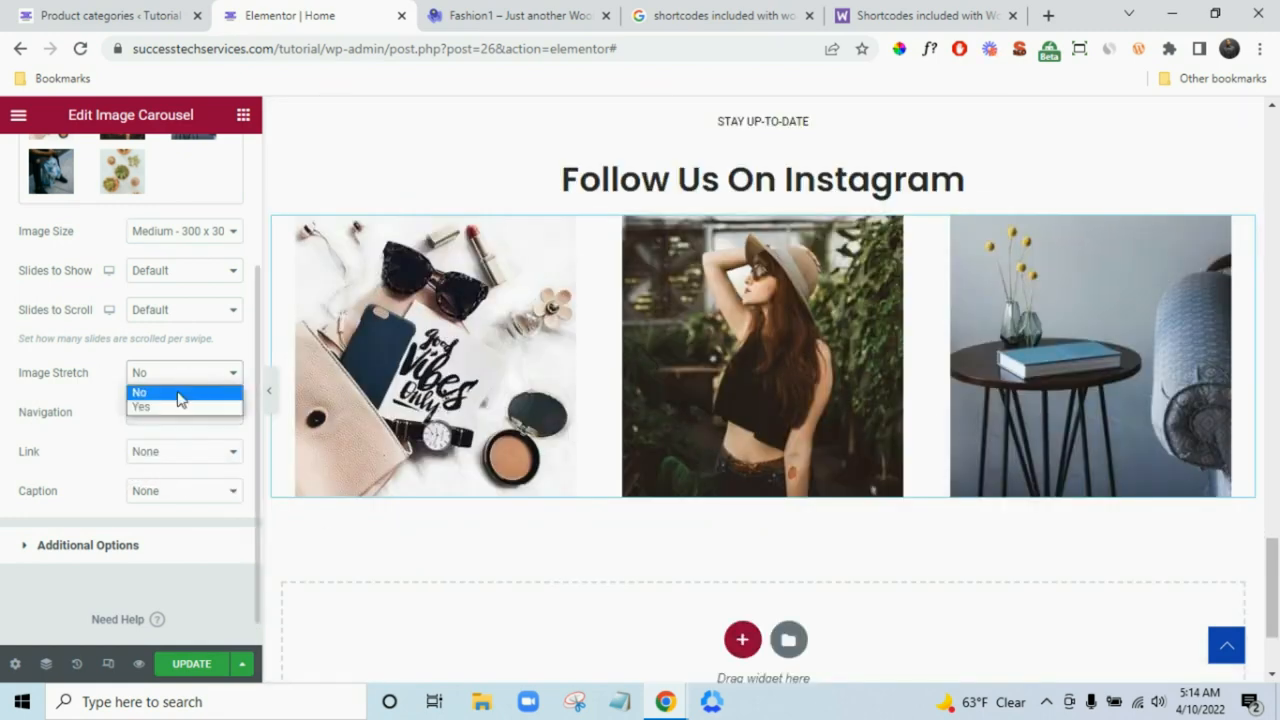
{"action": "left_click", "coordinate": [180, 407]}
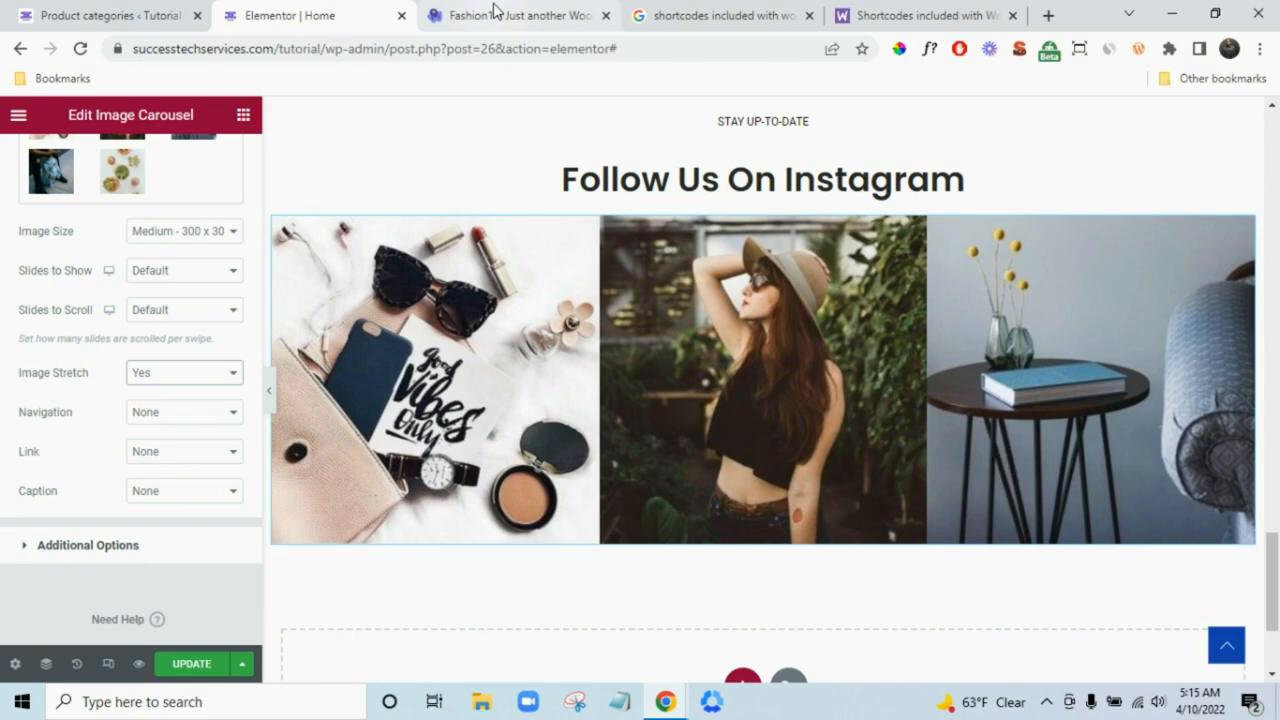
- Expand the carousel's Additional Options and compare the result with the Fashion1 demo
{"action": "scroll", "coordinate": [10, 357], "scroll_direction": "up", "scroll_amount": 3}
{"action": "scroll", "coordinate": [24, 366], "scroll_direction": "down", "scroll_amount": 4}
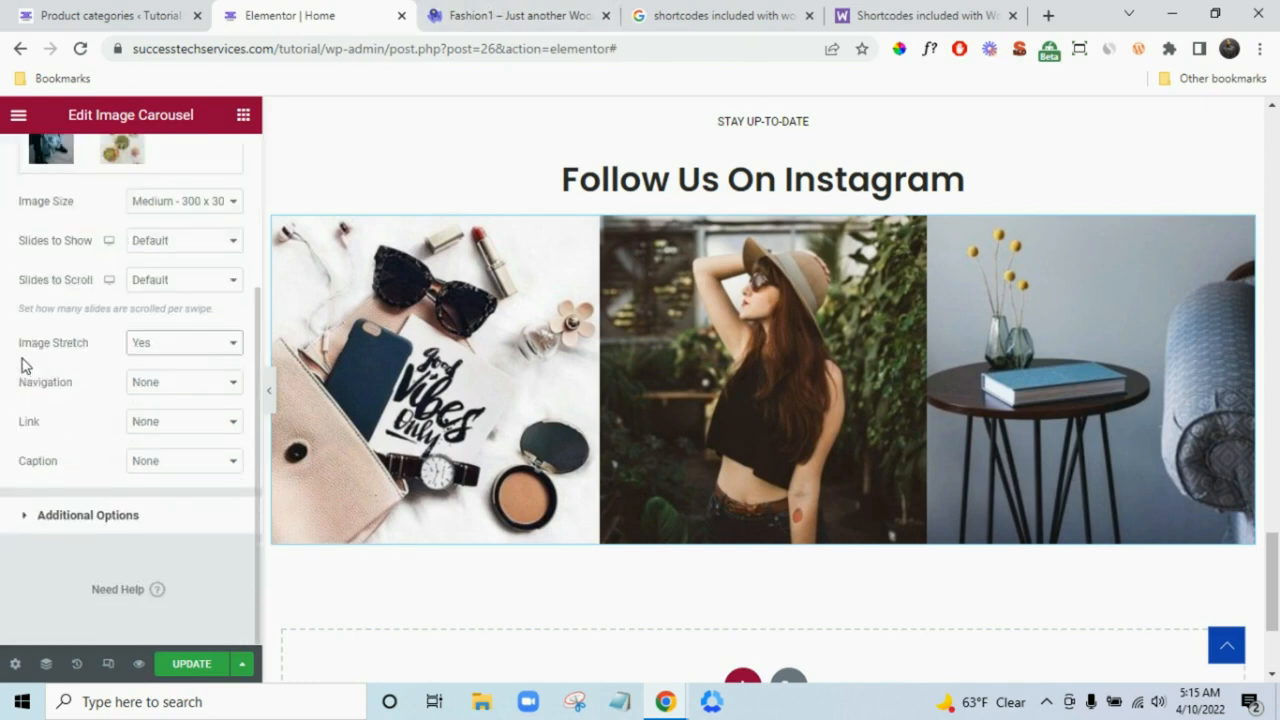
{"action": "left_click", "coordinate": [106, 516]}
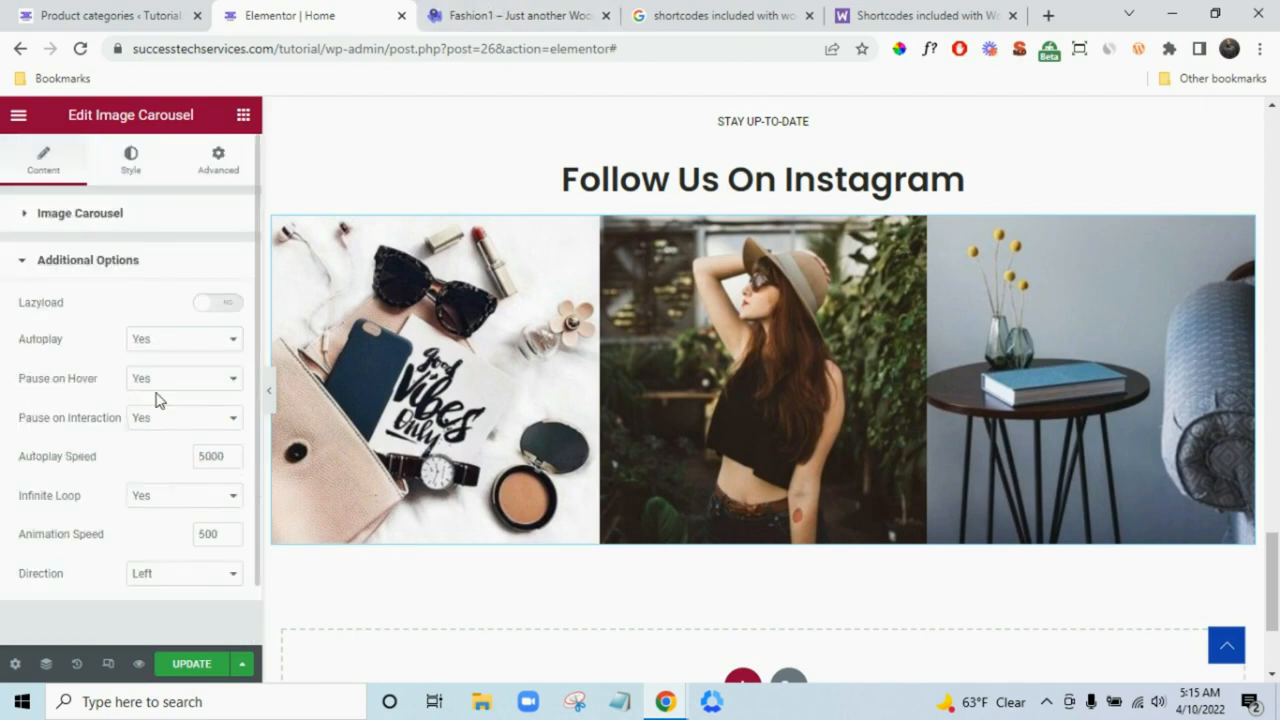
{"action": "scroll", "coordinate": [689, 437], "scroll_direction": "up", "scroll_amount": 4}
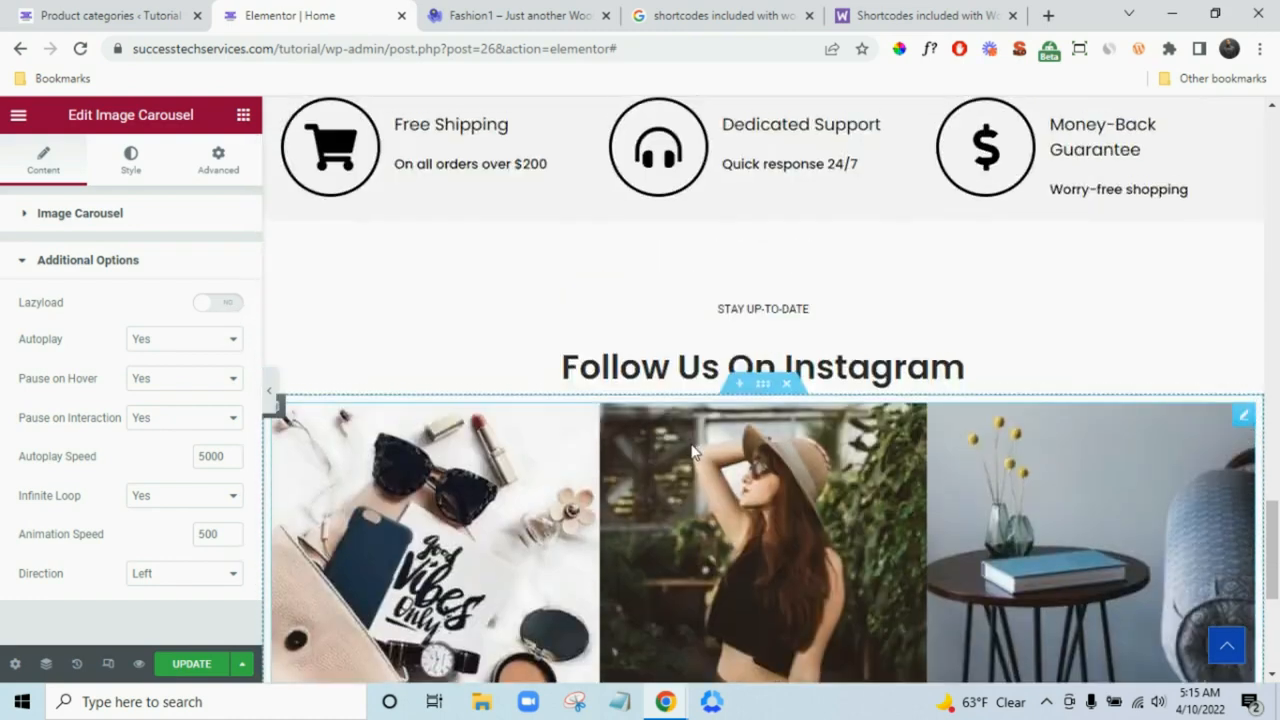
{"action": "key", "text": "ctrl+Tab"}
{"action": "scroll", "coordinate": [700, 380], "scroll_direction": "down", "scroll_amount": 4}
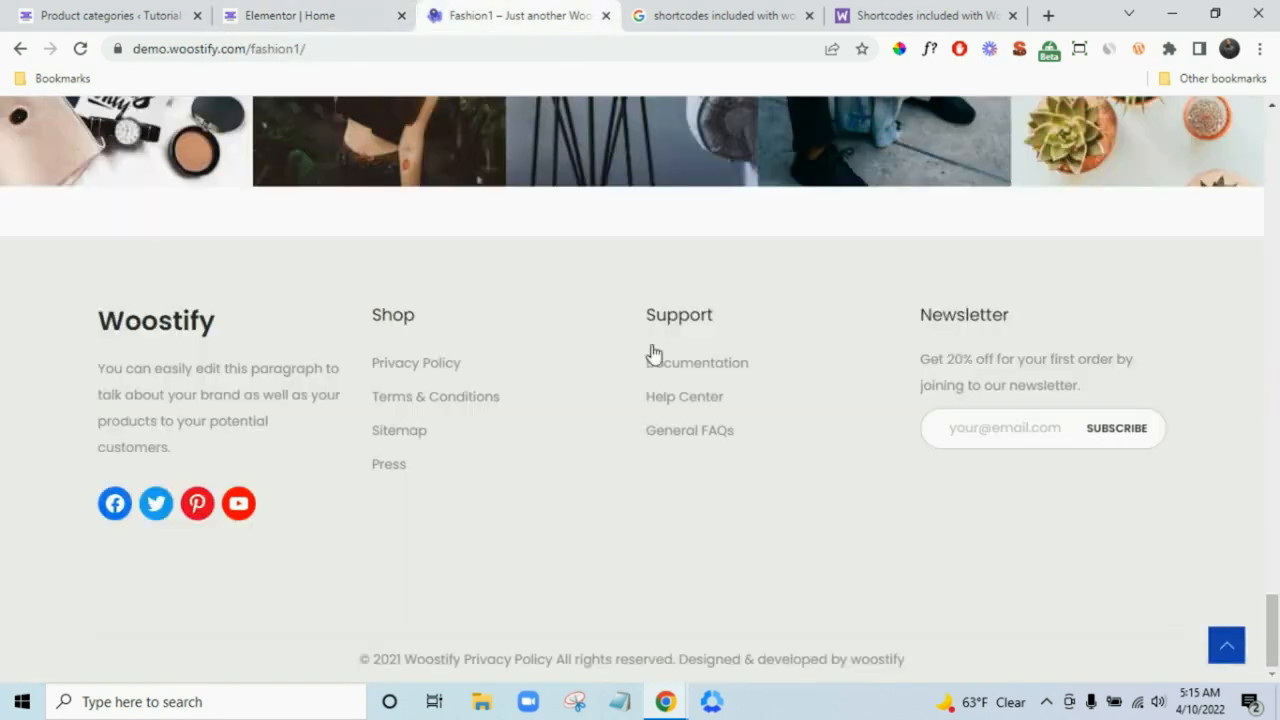
{"action": "left_click", "coordinate": [362, 12]}
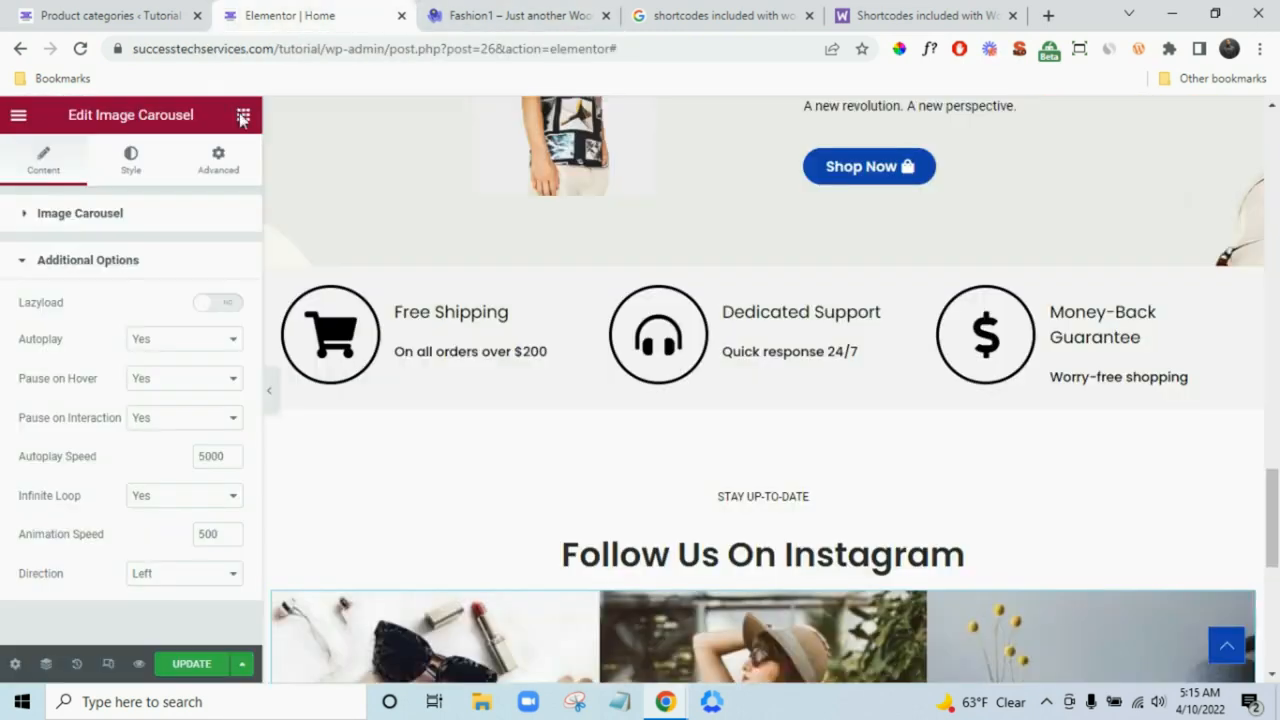
- Set the spacer above the STAY UP-TO-DATE section to 25 px
{"action": "left_click", "coordinate": [240, 118]}
{"action": "scroll", "coordinate": [591, 457], "scroll_direction": "down", "scroll_amount": 3}
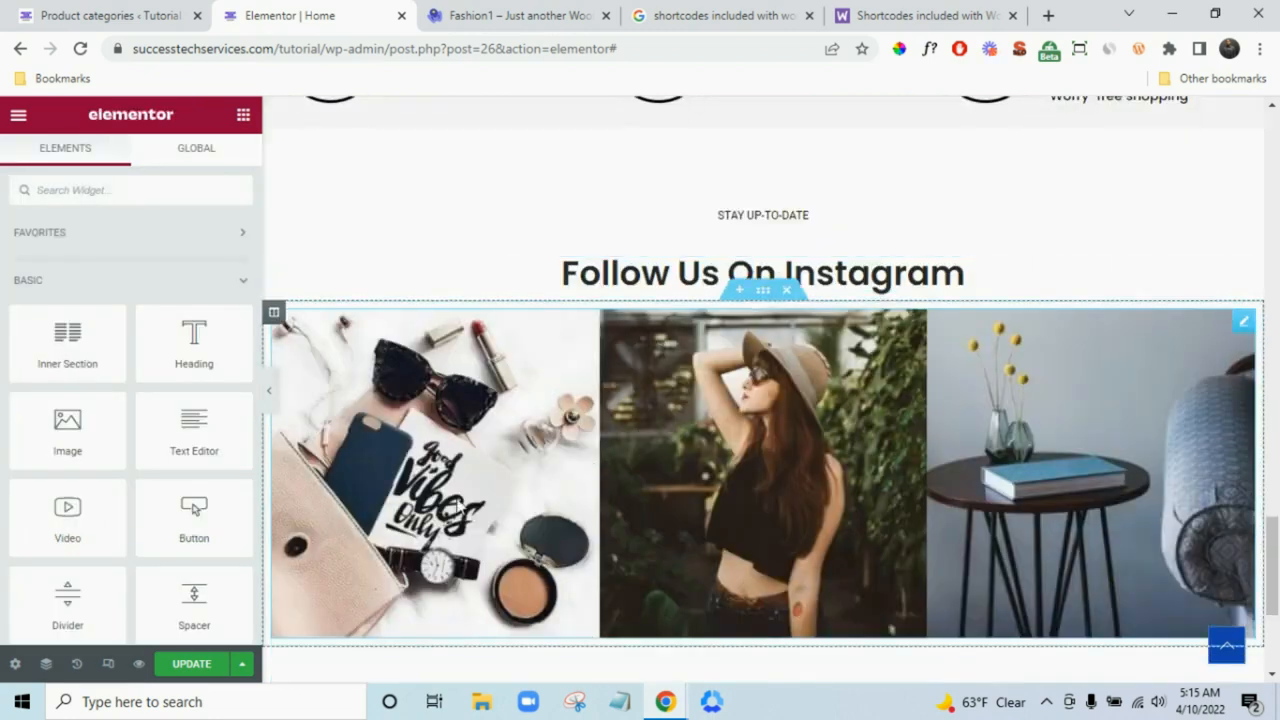
{"action": "scroll", "coordinate": [452, 508], "scroll_direction": "down", "scroll_amount": 2}
{"action": "scroll", "coordinate": [134, 551], "scroll_direction": "down", "scroll_amount": 2}
{"action": "left_click_drag", "start_coordinate": [194, 415], "coordinate": [510, 618]}
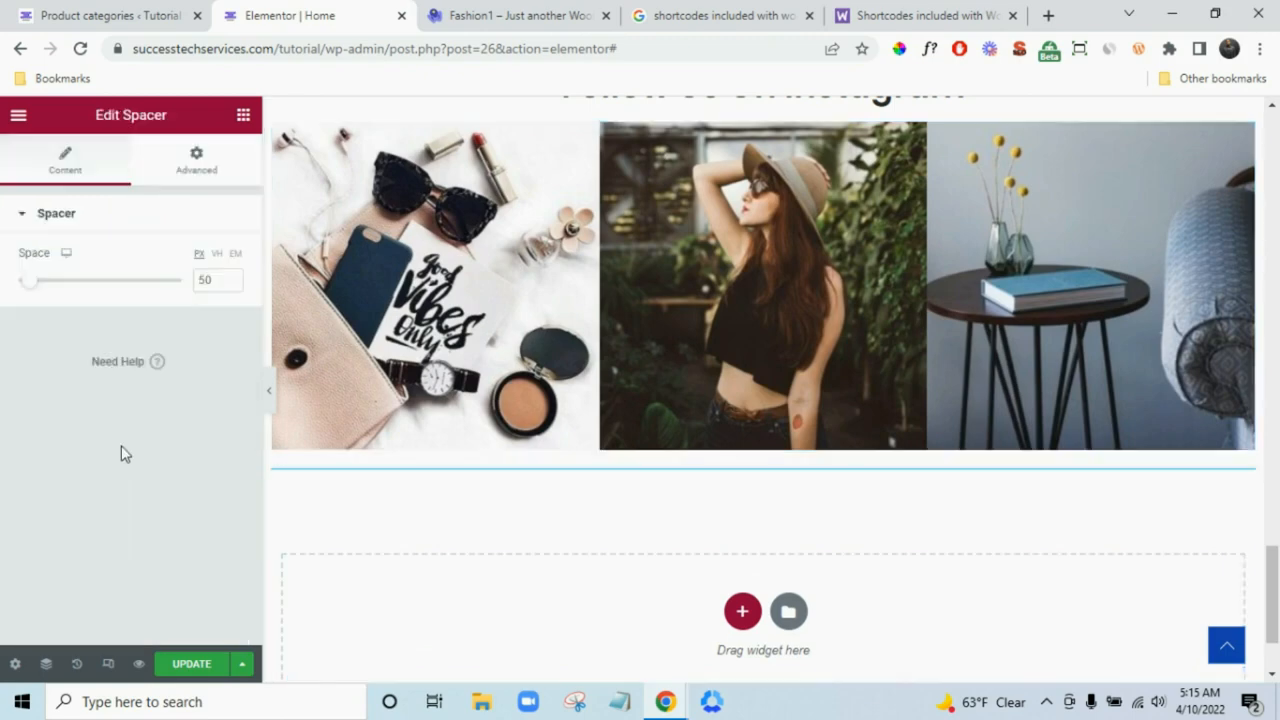
{"action": "double_click", "coordinate": [207, 281]}
{"action": "type", "text": "25"}
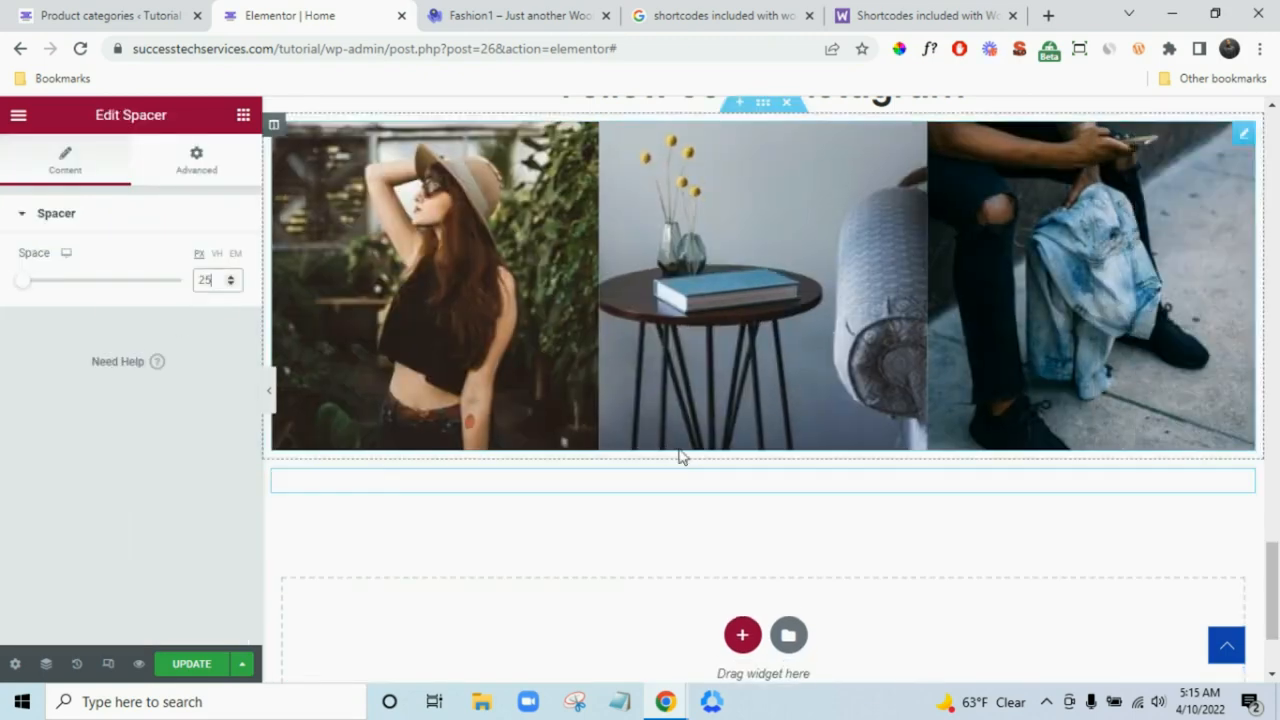
- Add an empty section above the Shop By Categories image grid
{"action": "scroll", "coordinate": [681, 457], "scroll_direction": "up", "scroll_amount": 5}
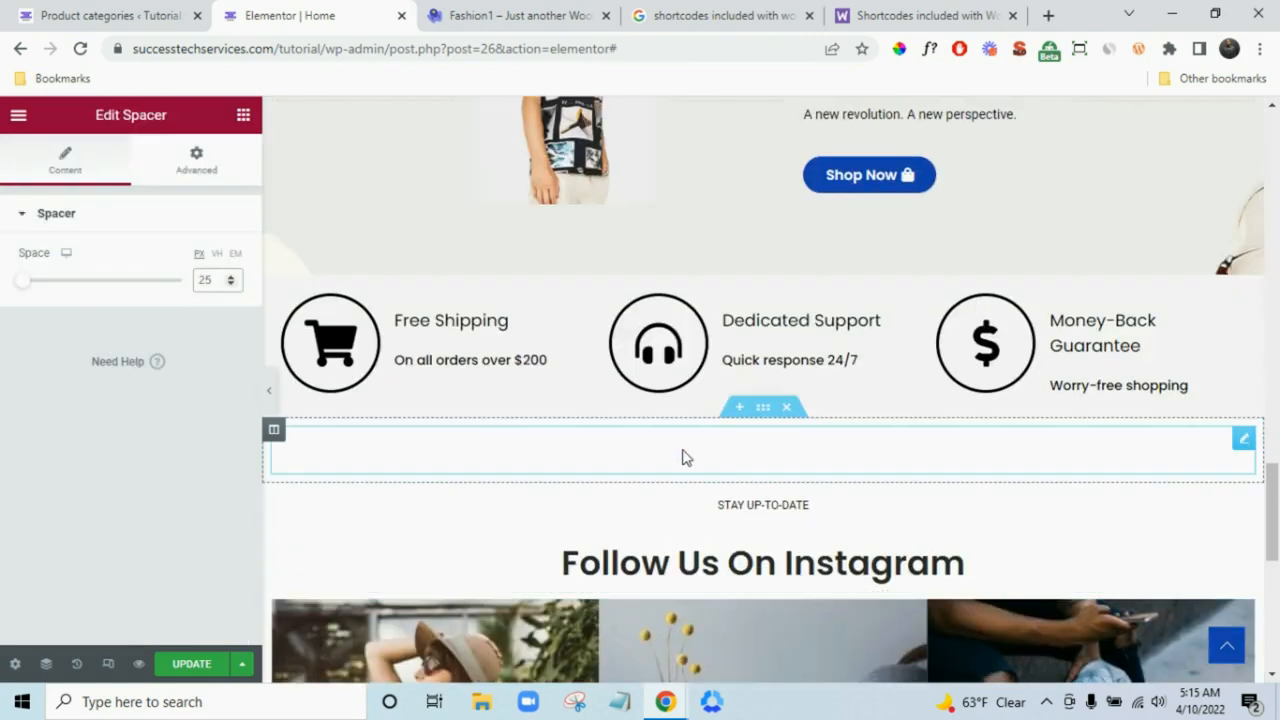
{"action": "scroll", "coordinate": [681, 457], "scroll_direction": "up", "scroll_amount": 10}
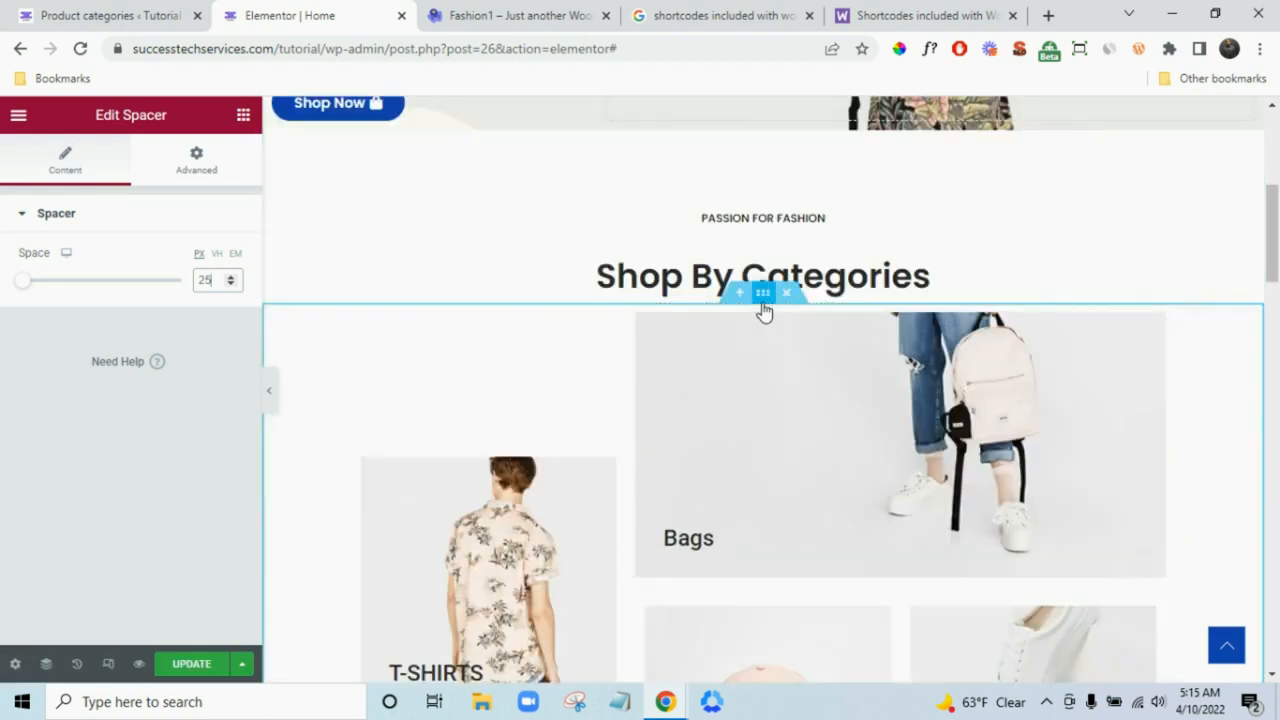
{"action": "scroll", "coordinate": [786, 391], "scroll_direction": "down", "scroll_amount": 1}
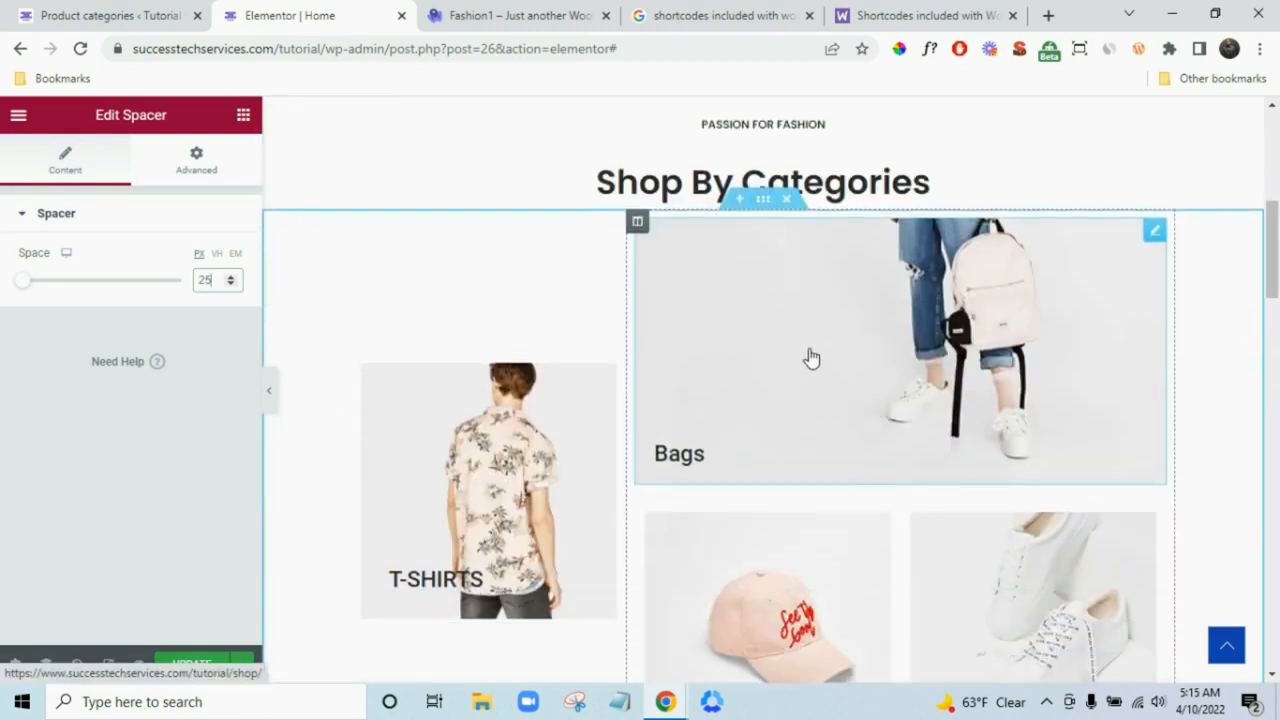
{"action": "scroll", "coordinate": [811, 357], "scroll_direction": "down", "scroll_amount": 1}
{"action": "scroll", "coordinate": [811, 345], "scroll_direction": "up", "scroll_amount": 1}
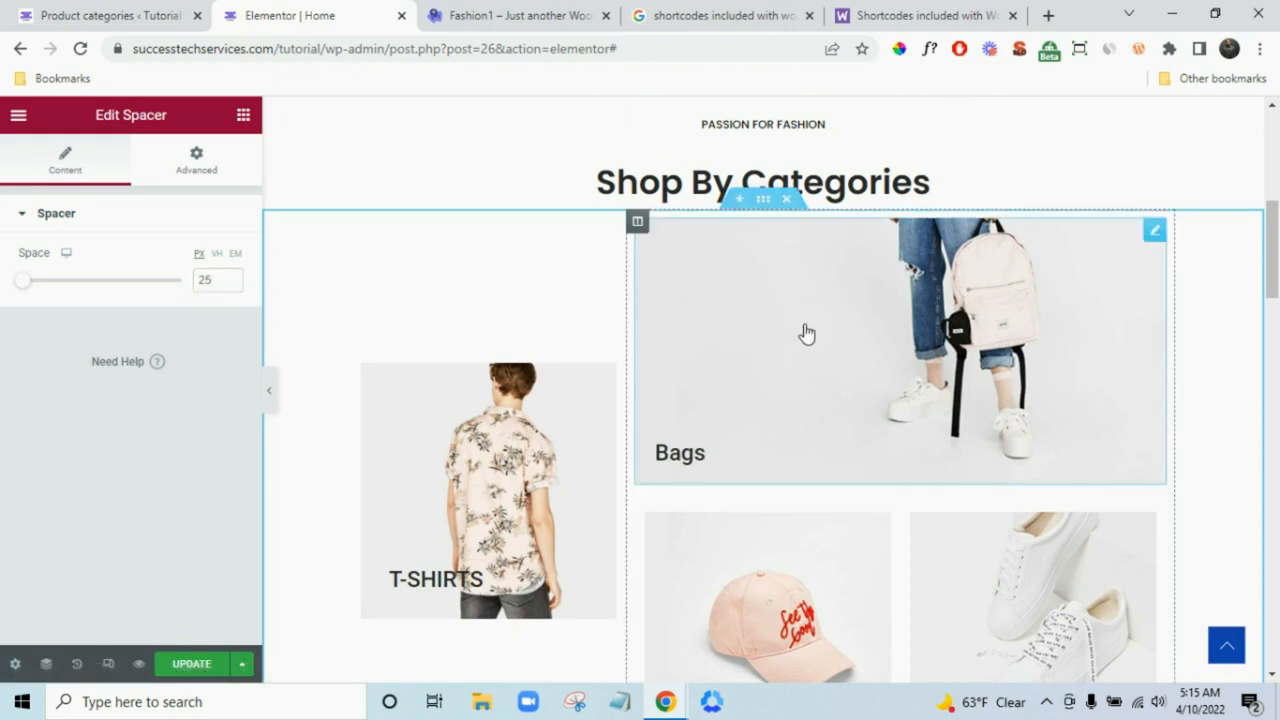
{"action": "left_click", "coordinate": [739, 199]}
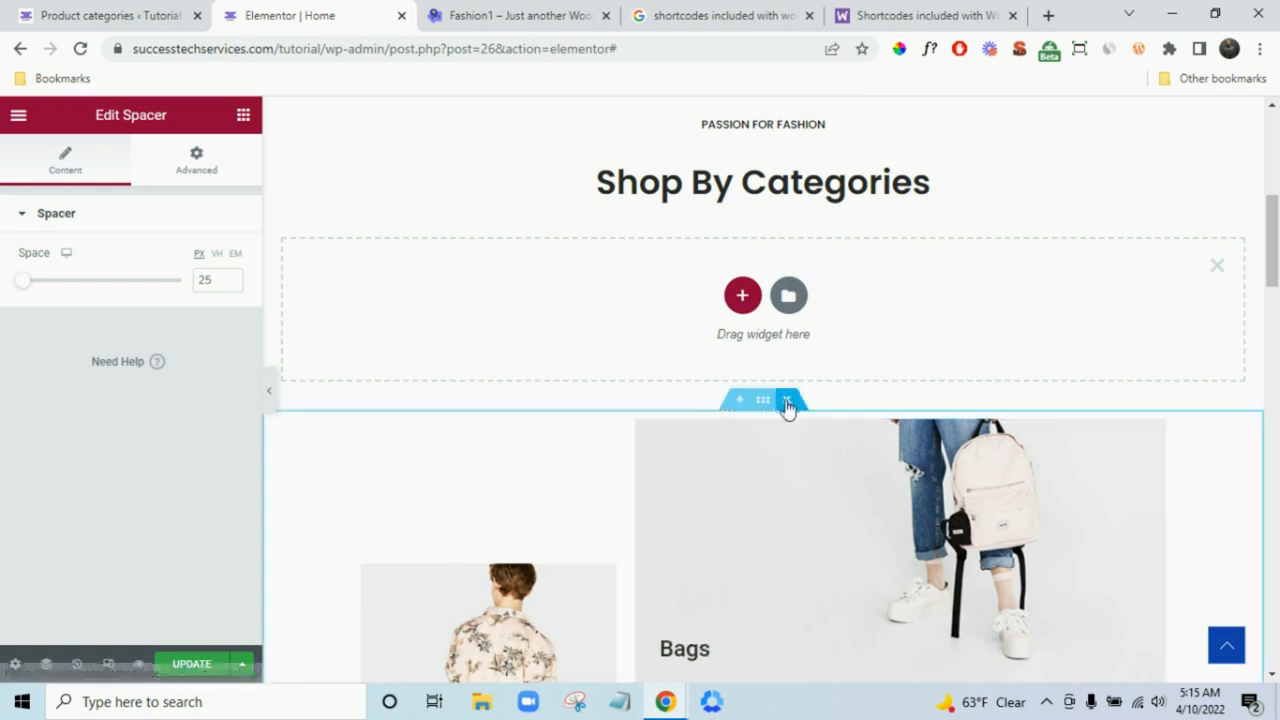
- Delete the old categories image section and make the new section two equal columns
{"action": "left_click", "coordinate": [787, 405]}
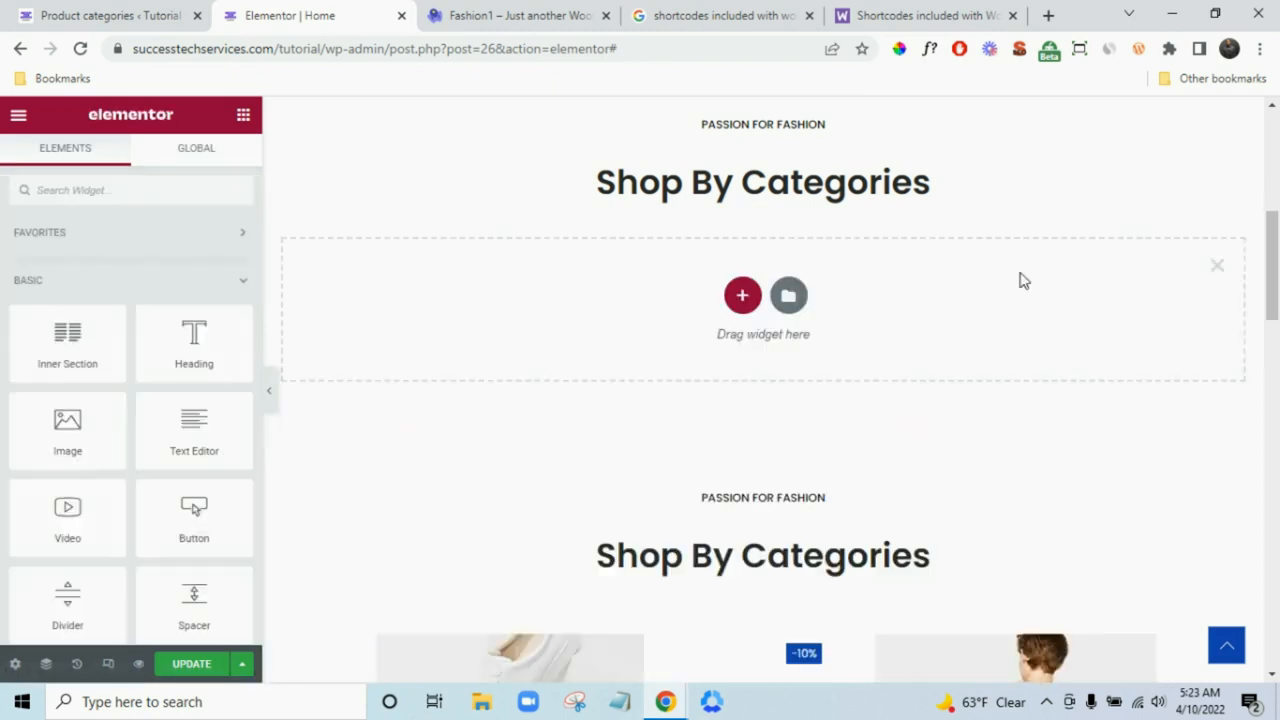
{"action": "left_click", "coordinate": [741, 298]}
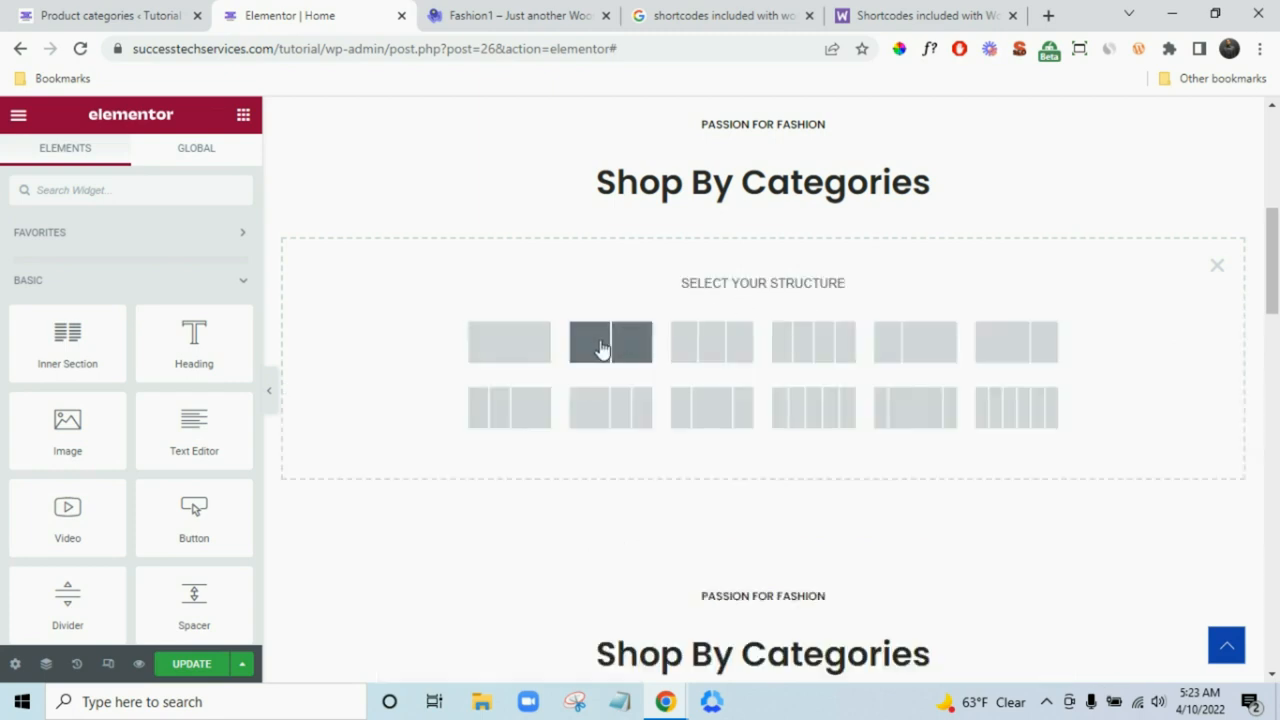
{"action": "left_click", "coordinate": [604, 346]}
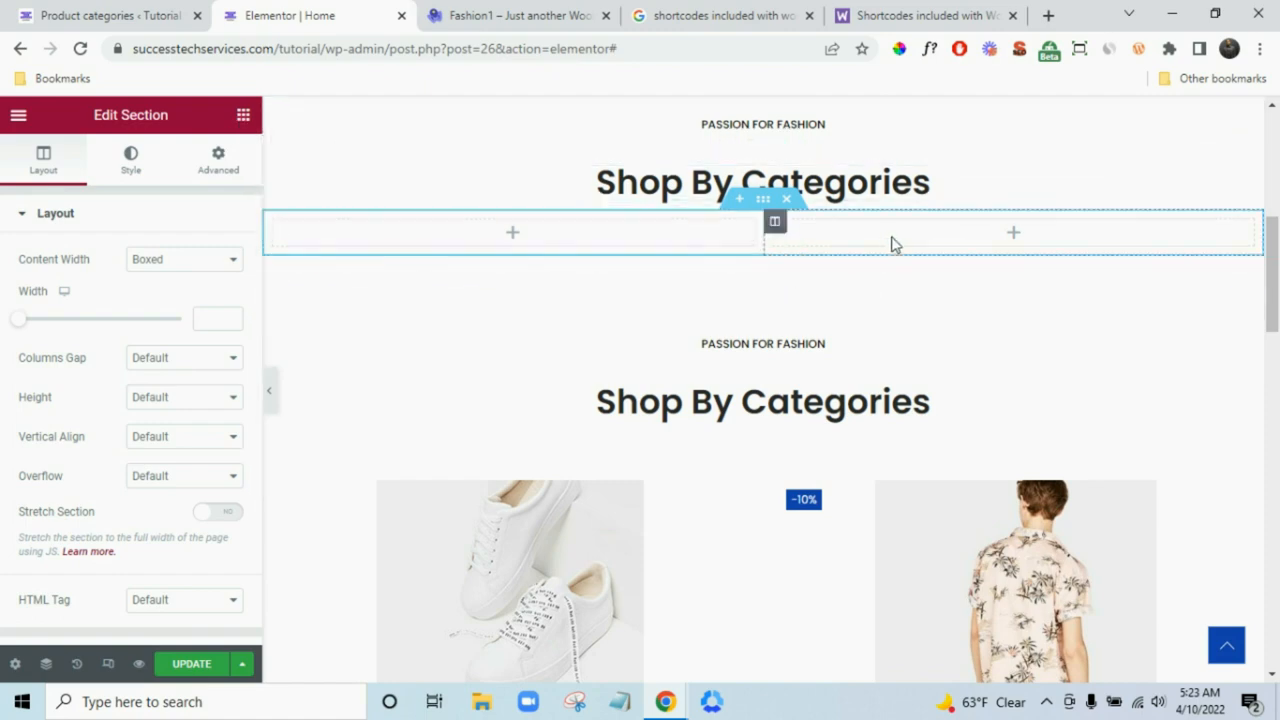
- Place an Inner Section in the right column and an Image widget in the left column
{"action": "left_click", "coordinate": [522, 6]}
{"action": "scroll", "coordinate": [891, 388], "scroll_direction": "up", "scroll_amount": 10}
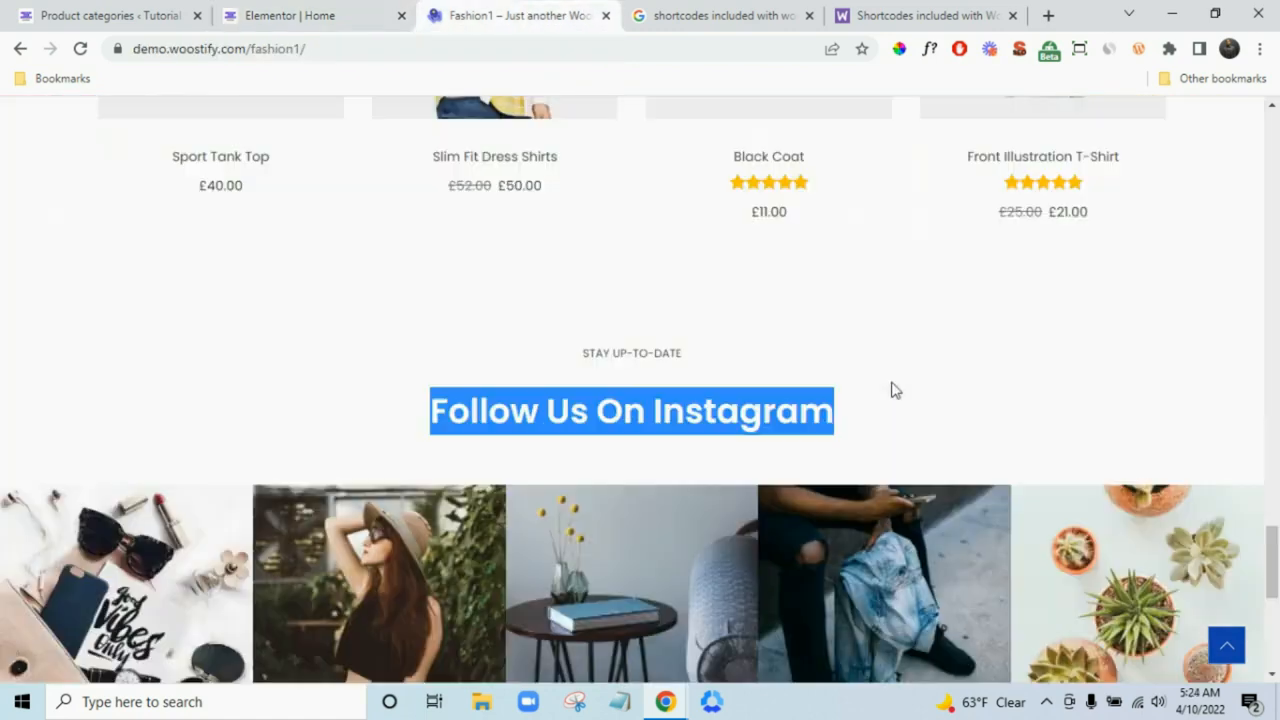
{"action": "scroll", "coordinate": [894, 388], "scroll_direction": "up", "scroll_amount": 12}
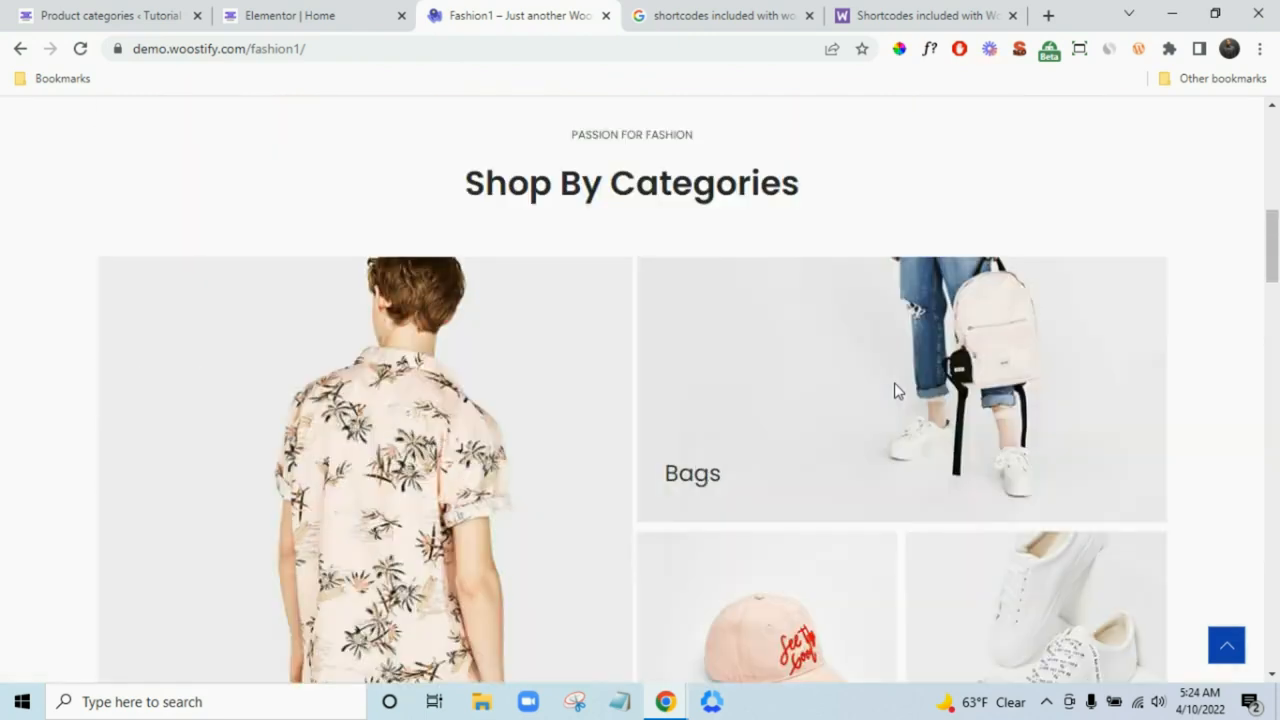
{"action": "scroll", "coordinate": [776, 457], "scroll_direction": "down", "scroll_amount": 3}
{"action": "left_click", "coordinate": [288, 14]}
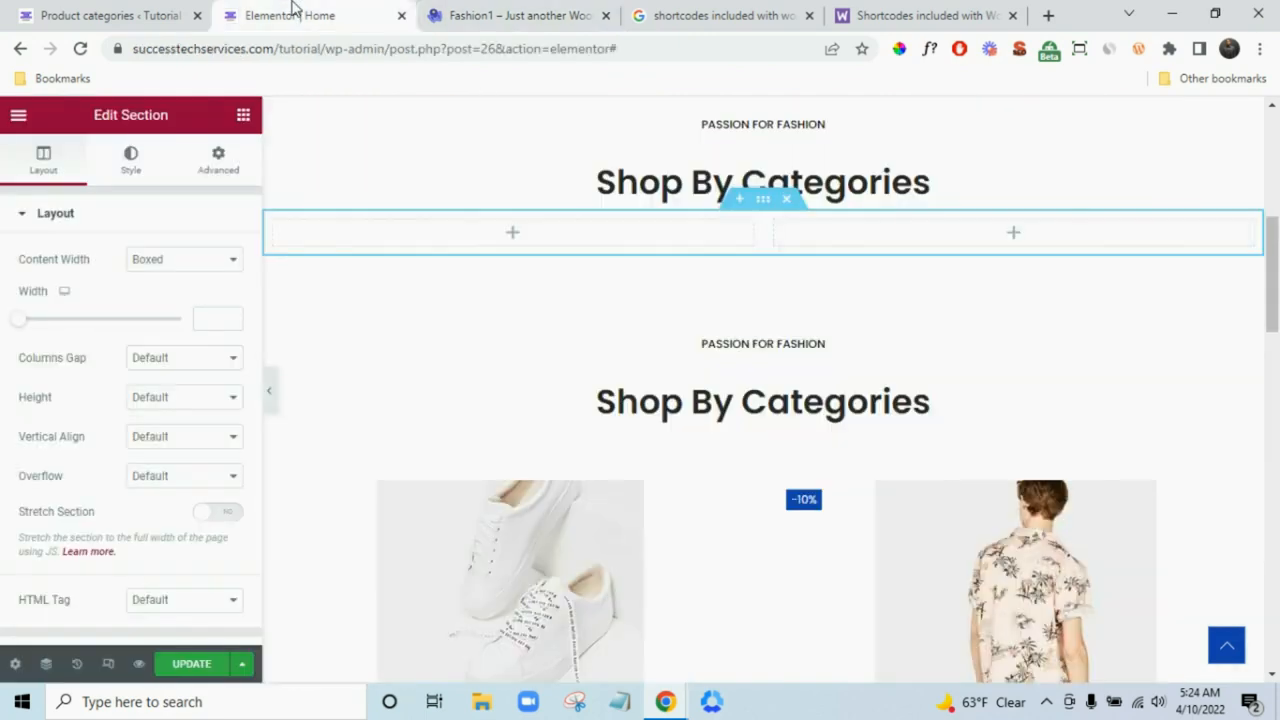
{"action": "left_click", "coordinate": [243, 118]}
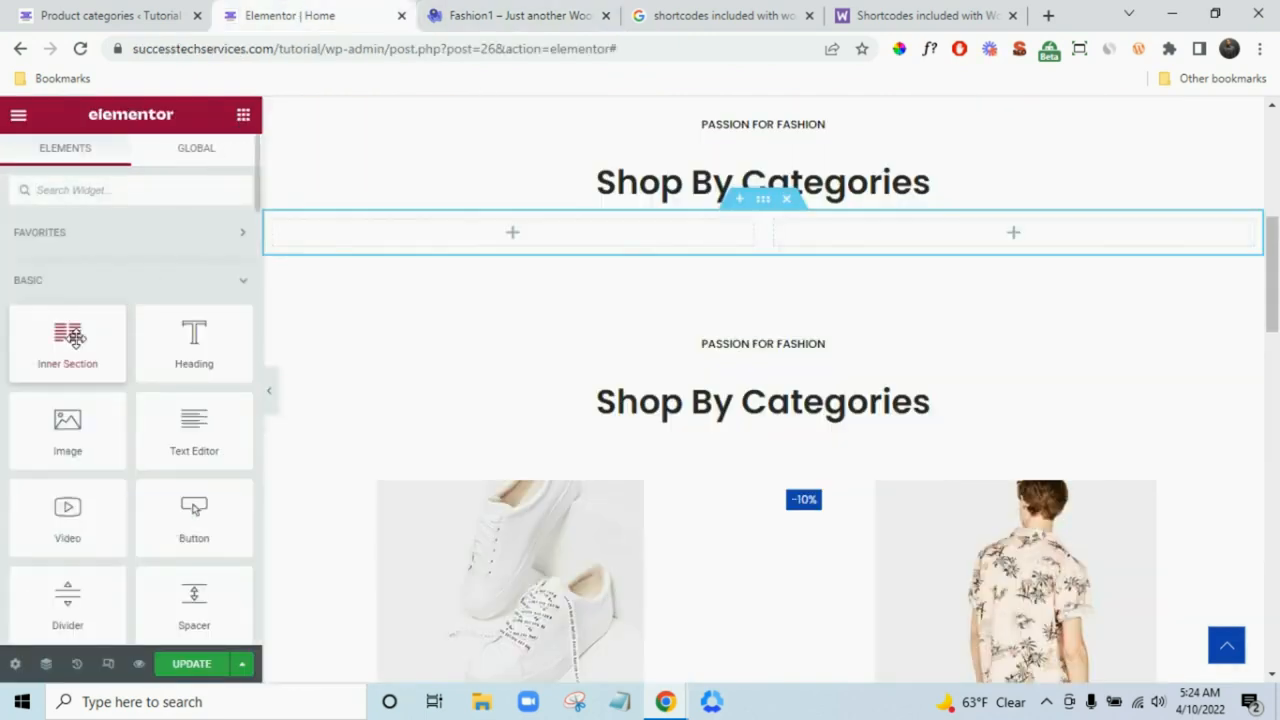
{"action": "left_click_drag", "start_coordinate": [67, 336], "coordinate": [766, 312]}
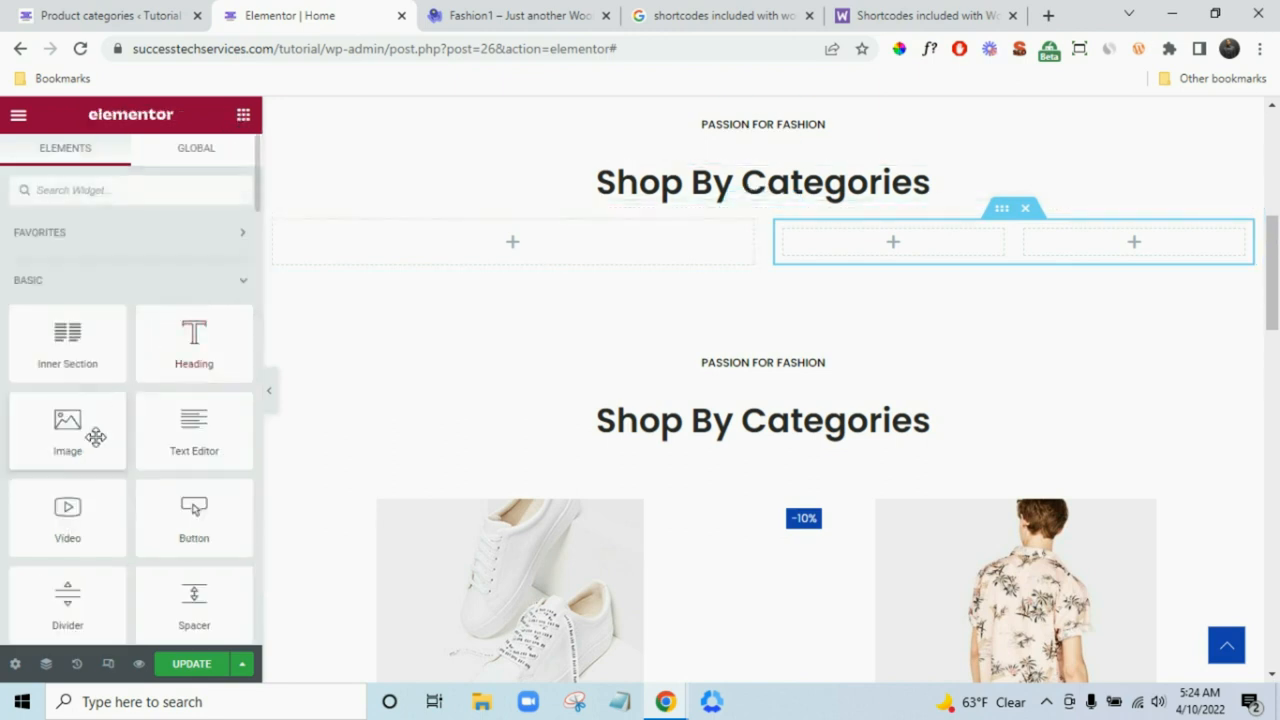
{"action": "left_click_drag", "start_coordinate": [94, 434], "coordinate": [526, 241]}
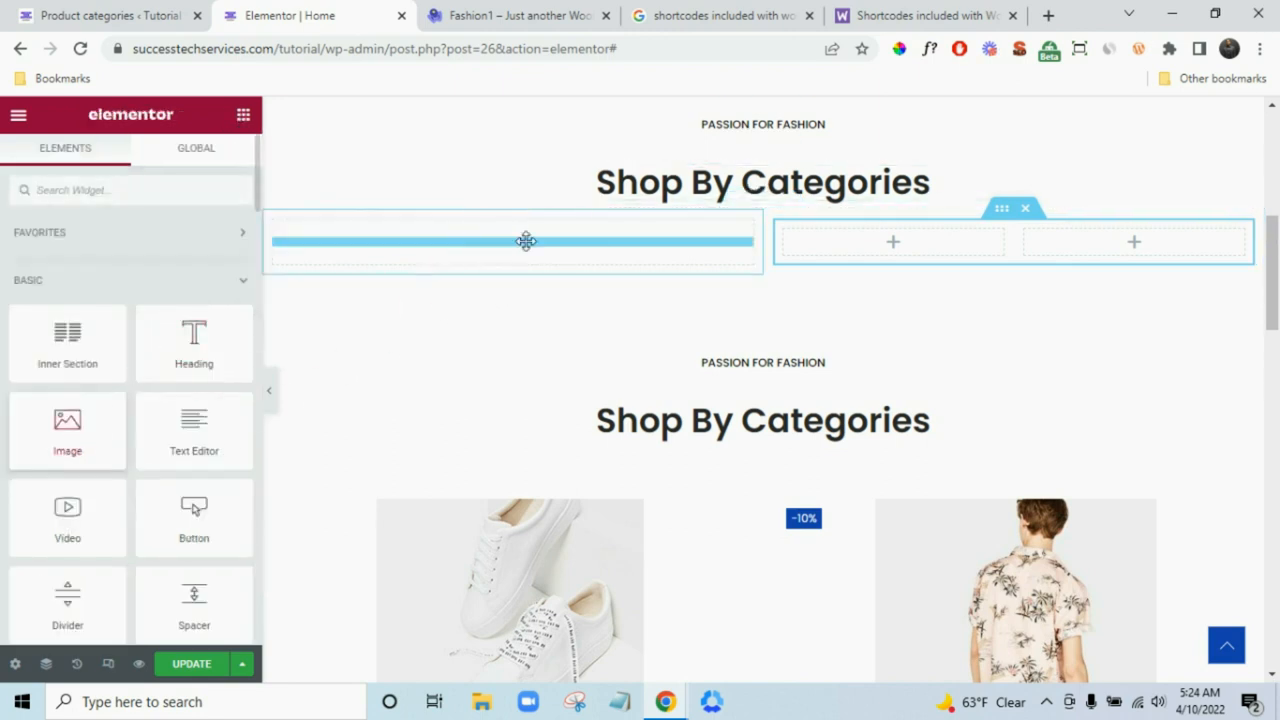
- Insert the shop-cat-1 shirt image into the left column's Image widget
{"action": "left_click", "coordinate": [505, 10]}
{"action": "scroll", "coordinate": [409, 285], "scroll_direction": "up", "scroll_amount": 3}
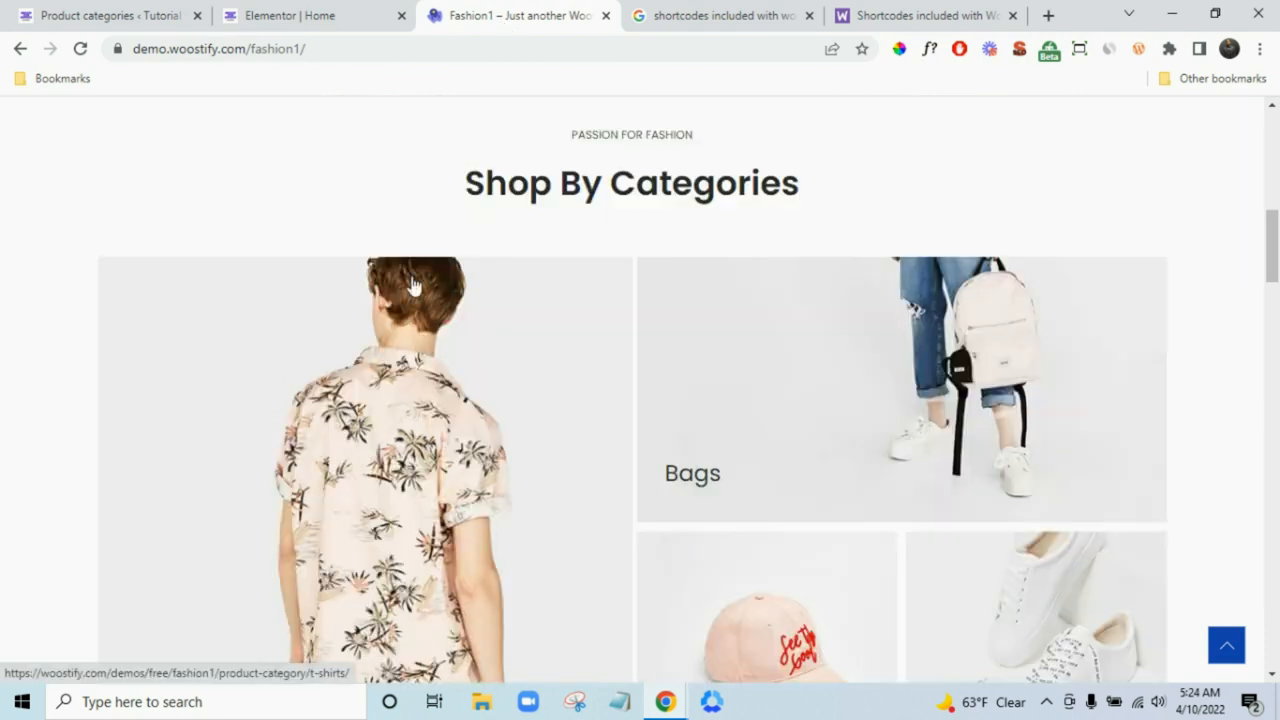
{"action": "left_click", "coordinate": [349, 12]}
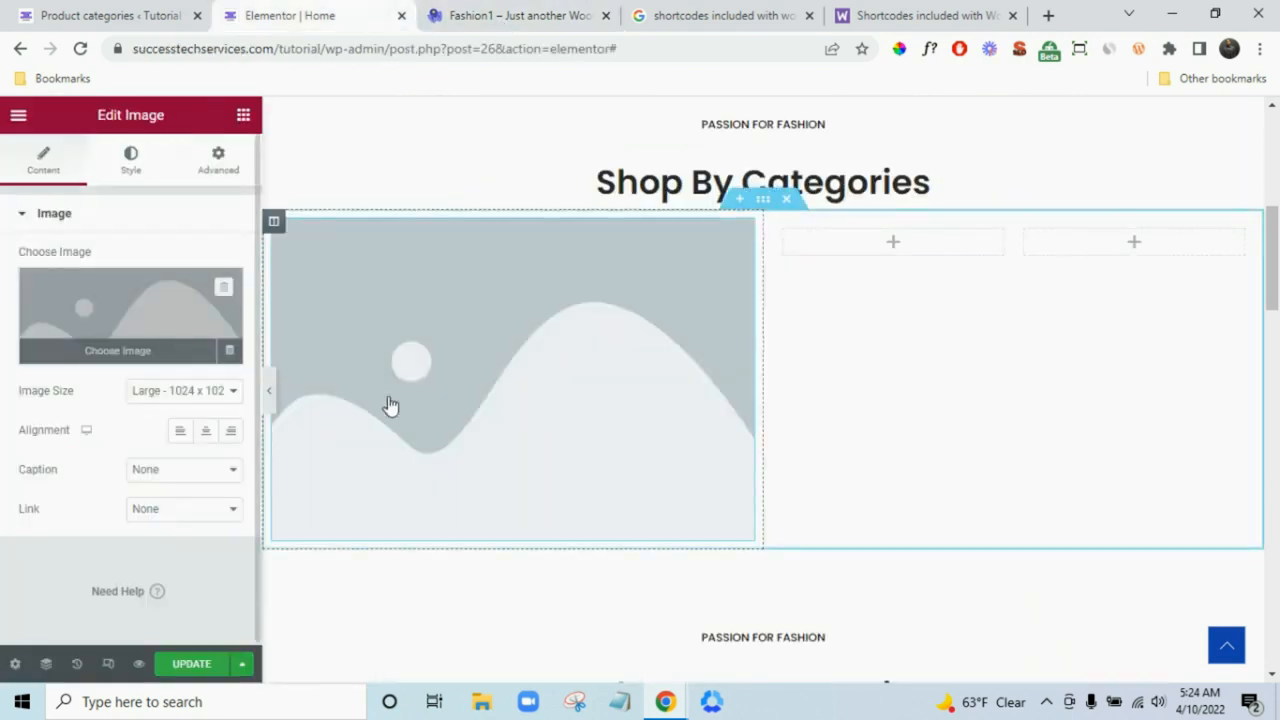
{"action": "left_click", "coordinate": [391, 405]}
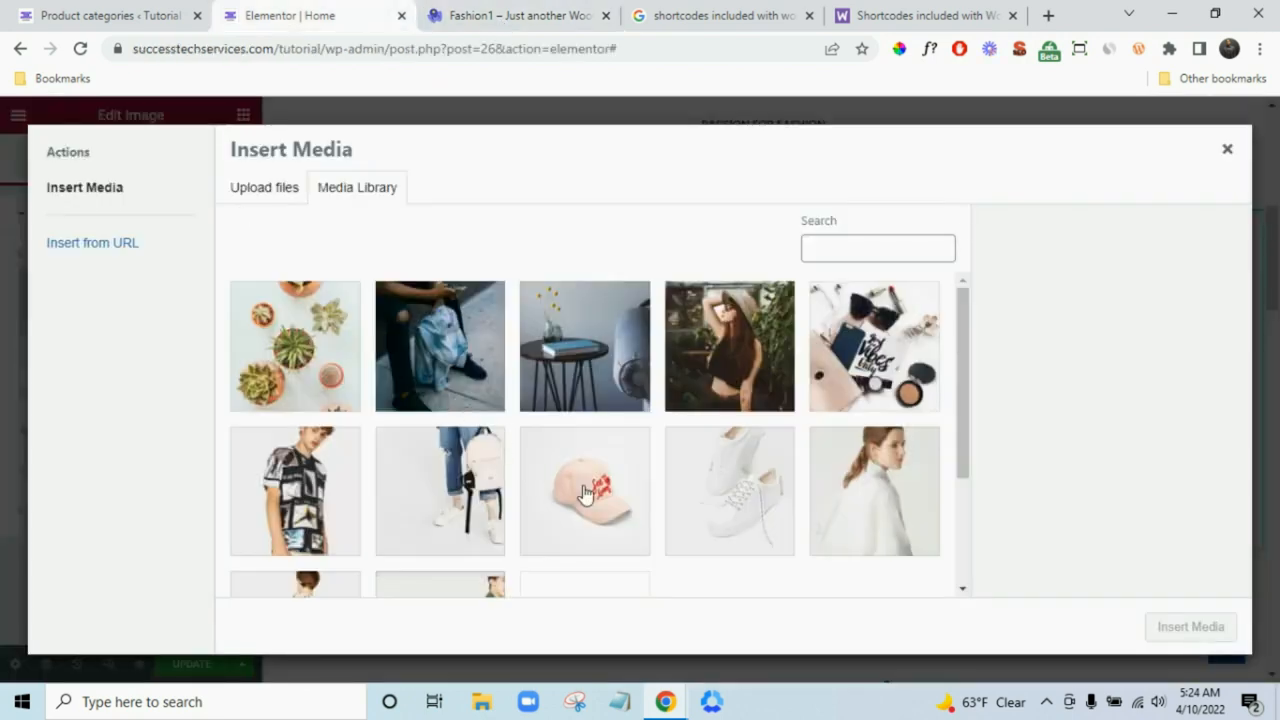
{"action": "scroll", "coordinate": [646, 503], "scroll_direction": "down", "scroll_amount": 3}
{"action": "left_click", "coordinate": [300, 460]}
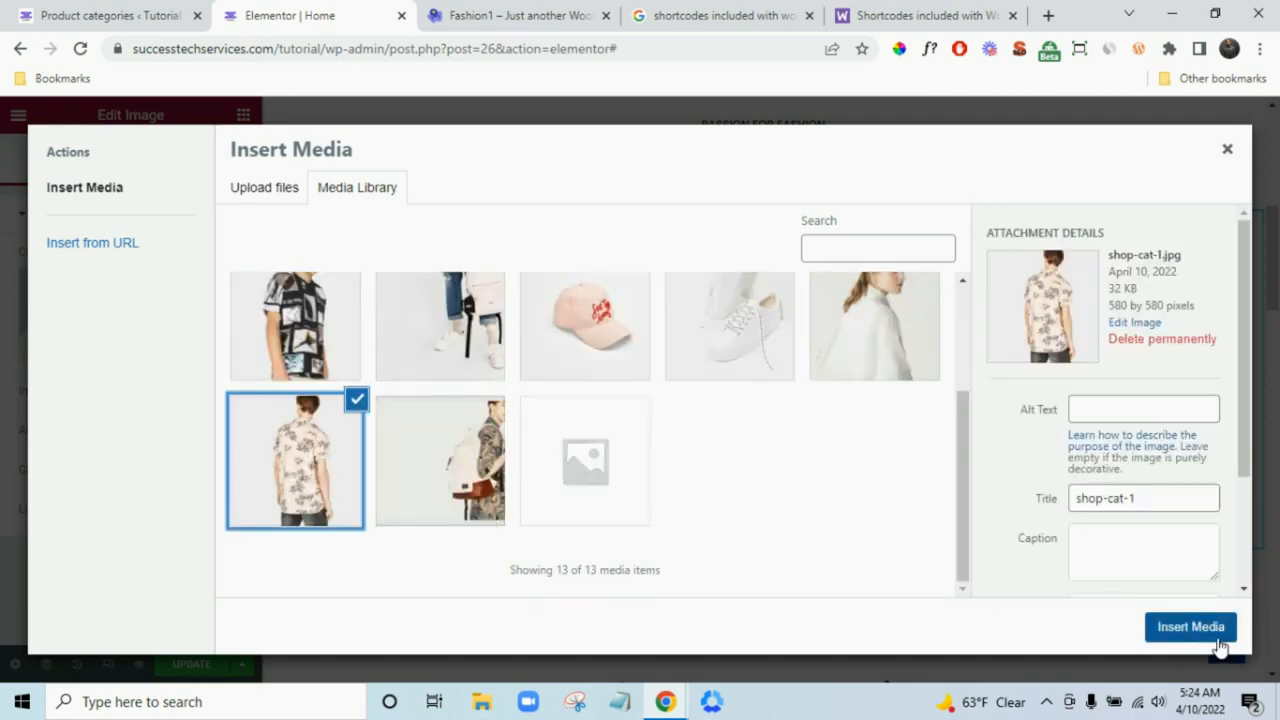
{"action": "left_click", "coordinate": [1218, 638]}
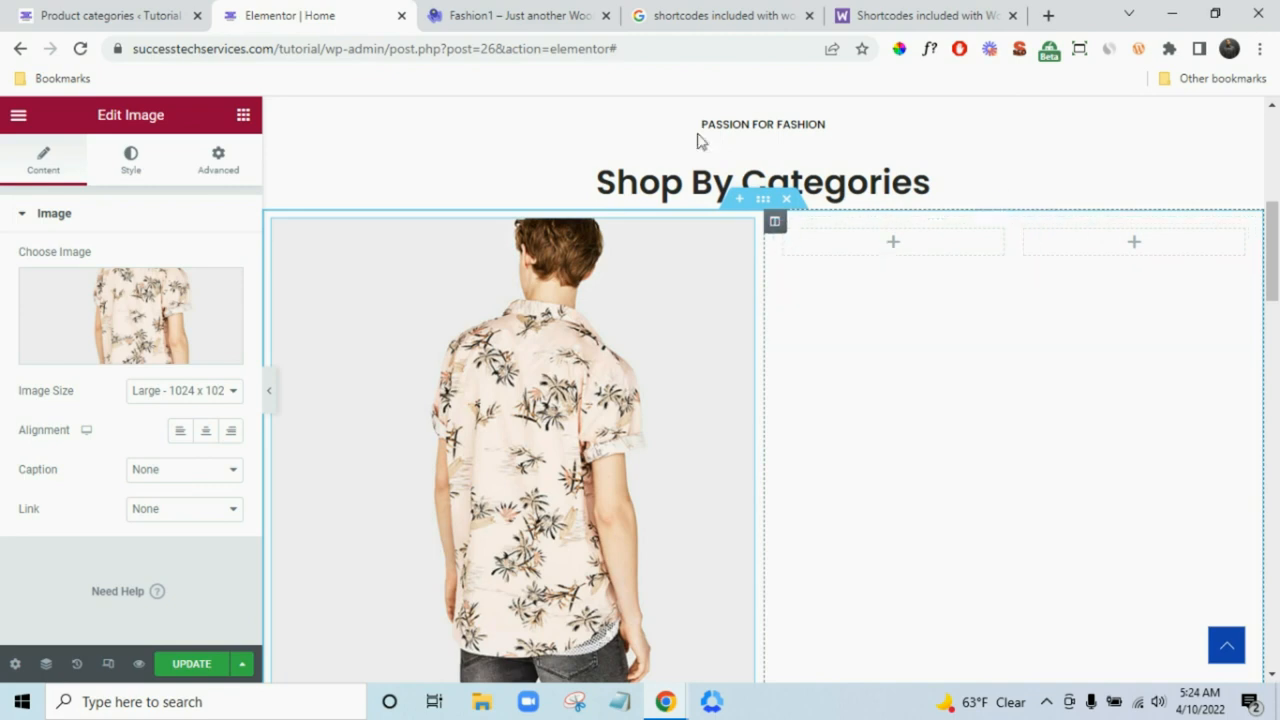
- Give the shirt image the custom caption 'T-Shirt'
{"action": "left_click", "coordinate": [514, 12]}
{"action": "left_click", "coordinate": [367, 8]}
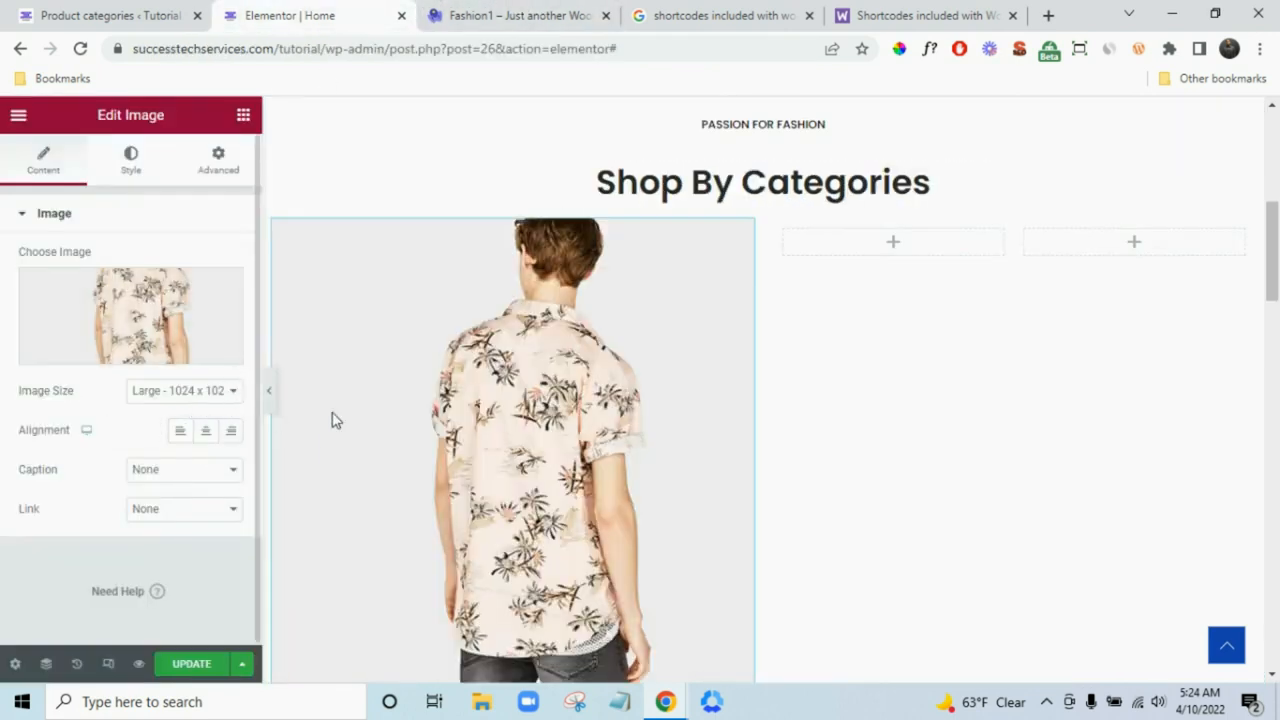
{"action": "left_click", "coordinate": [212, 470]}
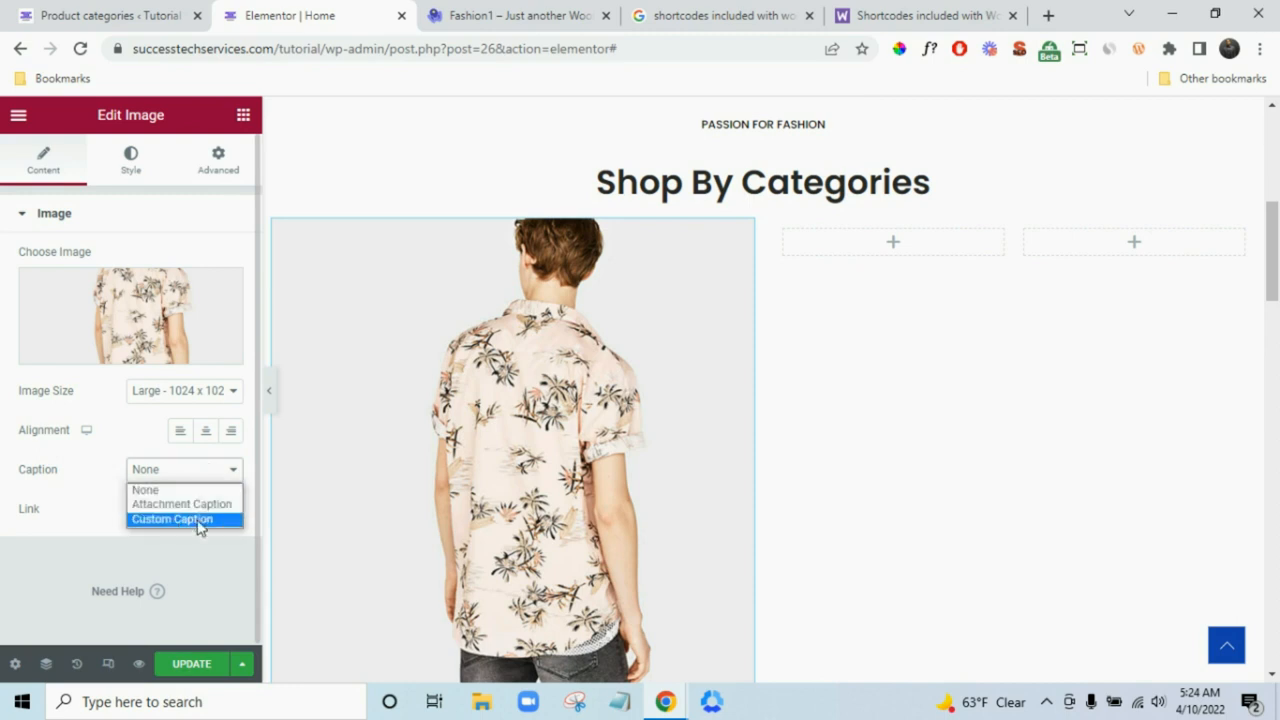
{"action": "left_click", "coordinate": [198, 520]}
{"action": "left_click", "coordinate": [190, 513]}
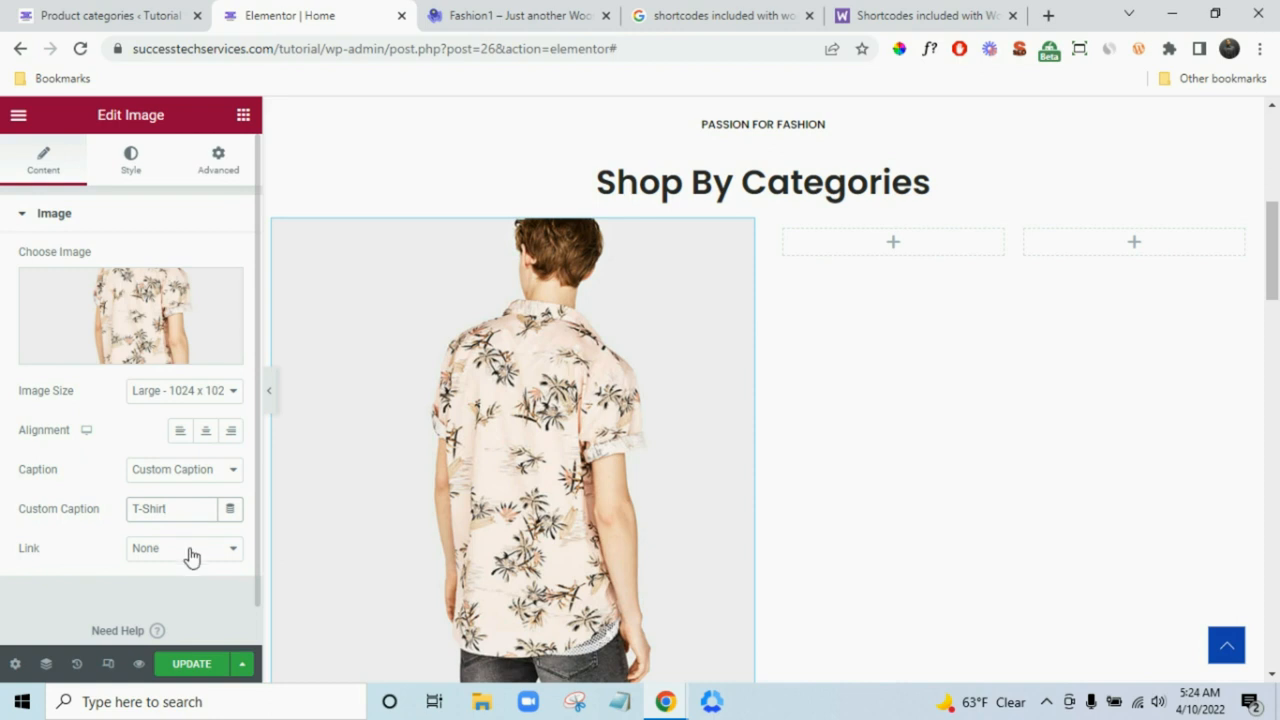
- Link the shirt image to the Shirt product-category page URL copied from the categories admin
{"action": "left_click", "coordinate": [191, 550]}
{"action": "left_click", "coordinate": [178, 598]}
{"action": "scroll", "coordinate": [130, 592], "scroll_direction": "down", "scroll_amount": 1}
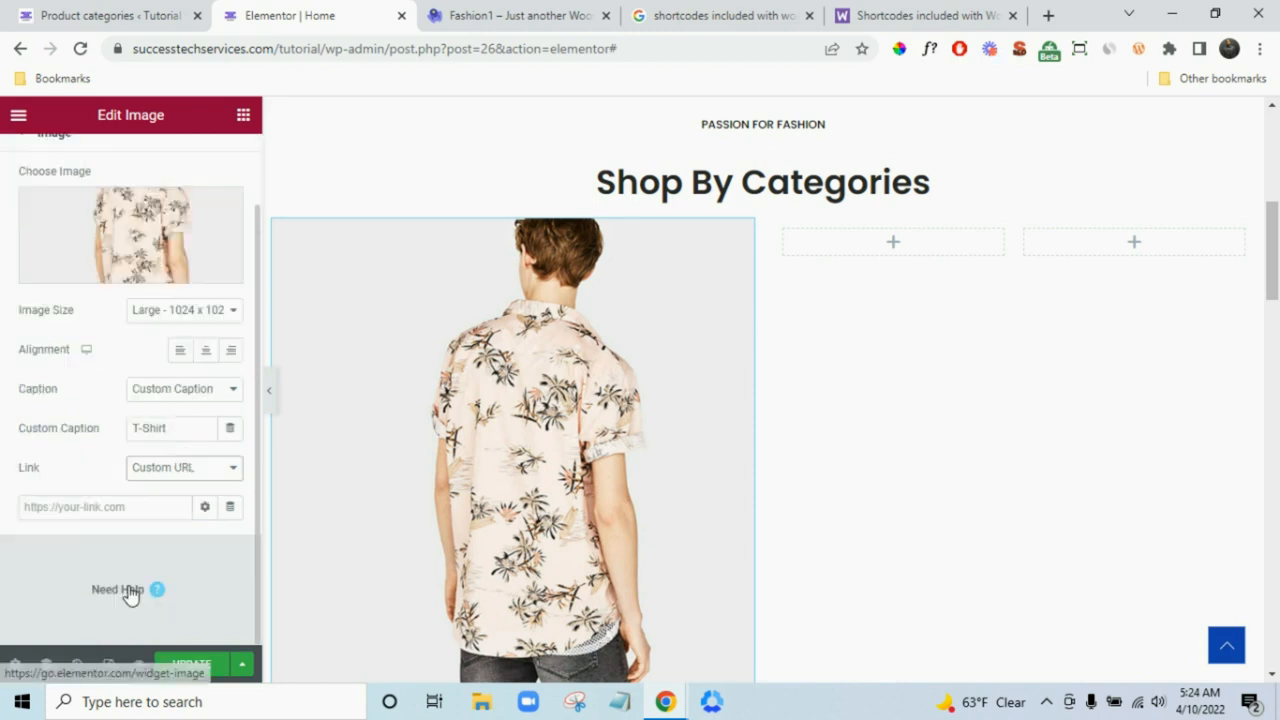
{"action": "left_click", "coordinate": [106, 506]}
{"action": "left_click", "coordinate": [114, 12]}
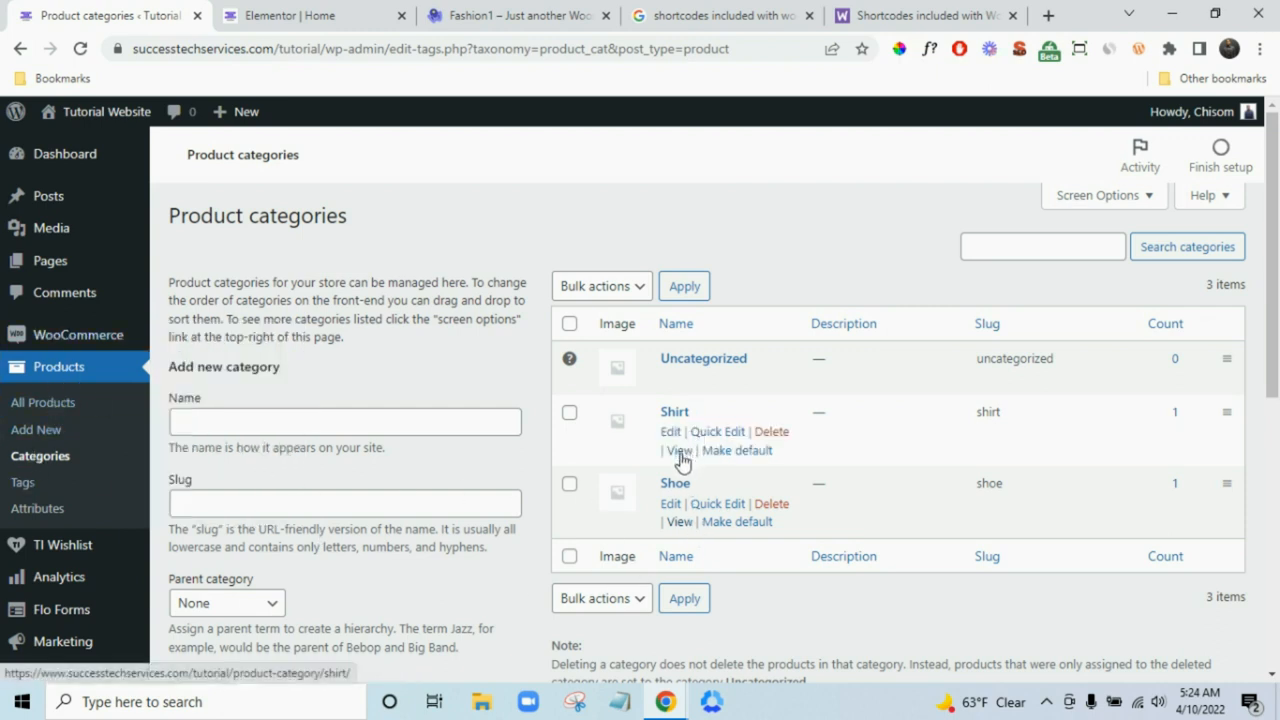
{"action": "right_click", "coordinate": [680, 455]}
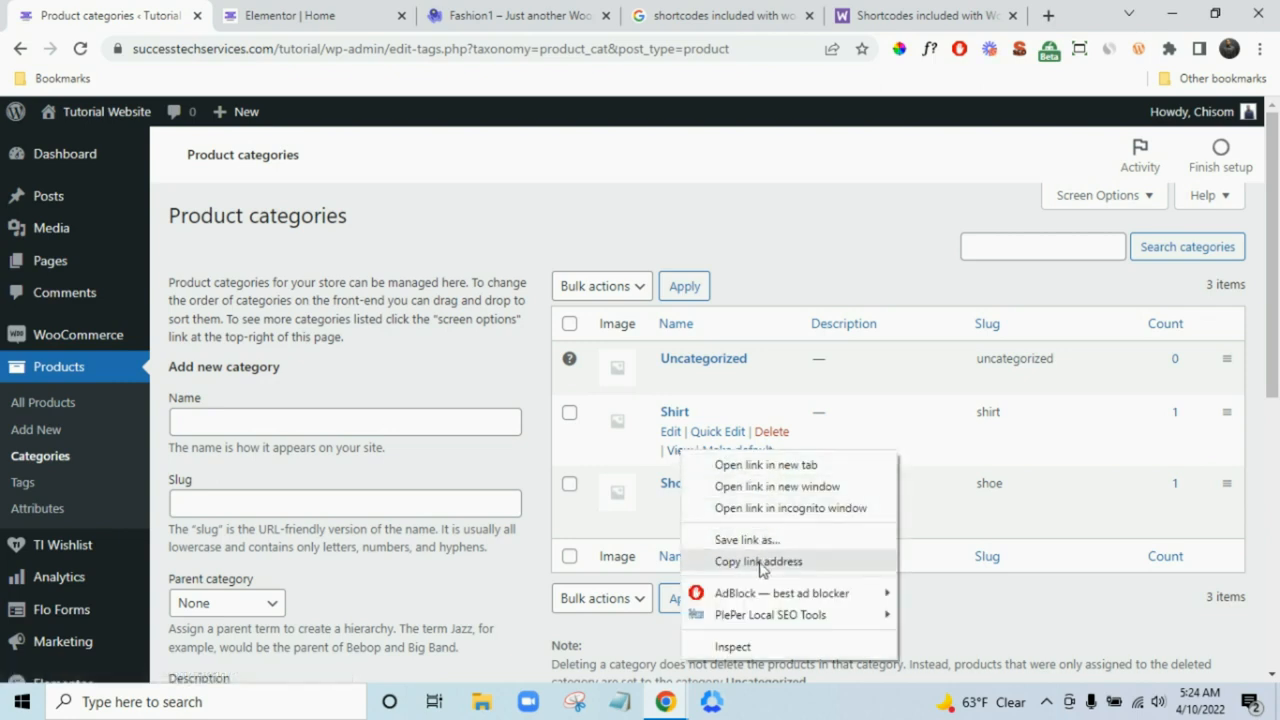
{"action": "left_click", "coordinate": [775, 564]}
{"action": "left_click", "coordinate": [279, 12]}
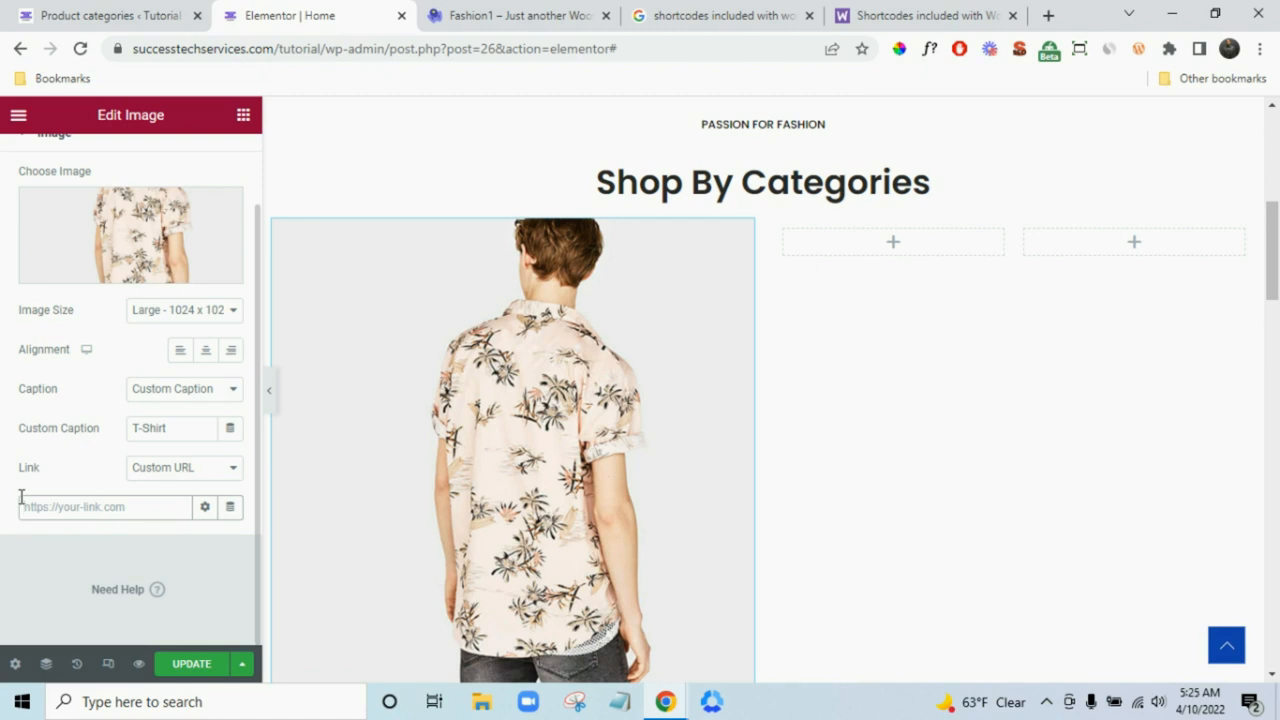
{"action": "key", "text": "ctrl+v"}
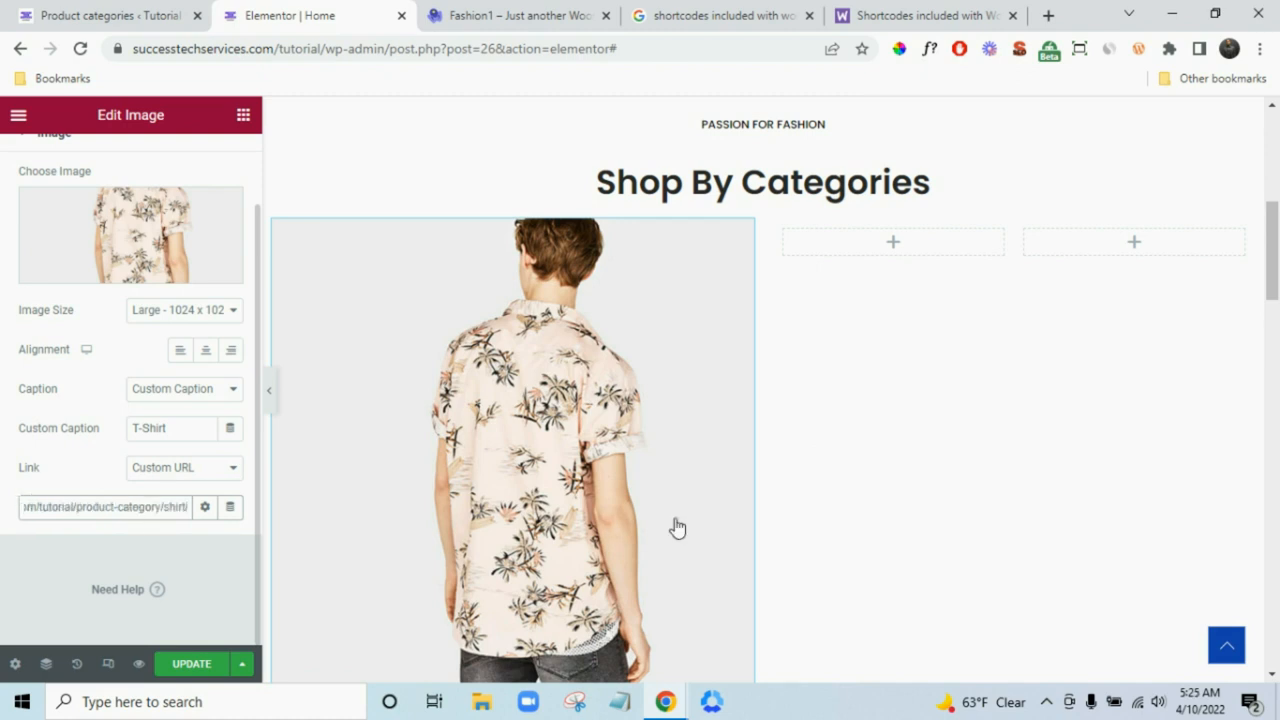
{"action": "left_click", "coordinate": [244, 116]}
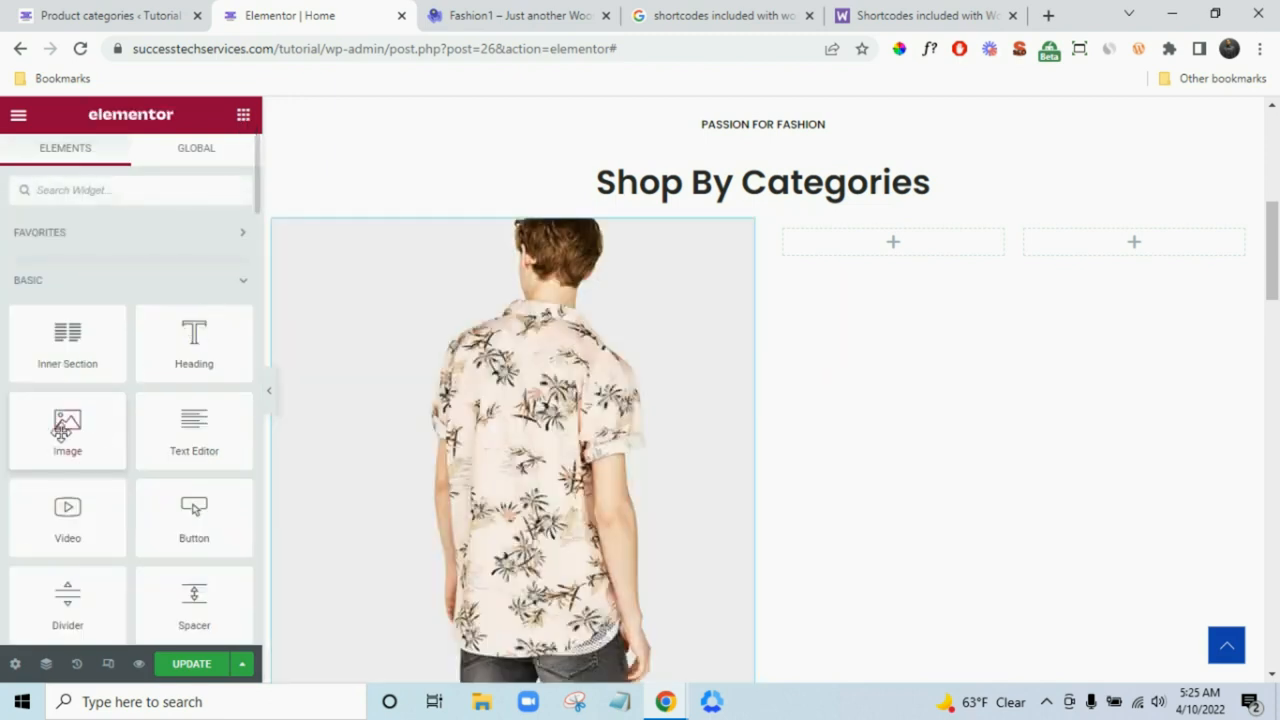
- Add an Image widget to the right column showing the shop-cat-2 jeans-and-backpack photo
{"action": "left_click_drag", "start_coordinate": [62, 430], "coordinate": [1036, 231]}
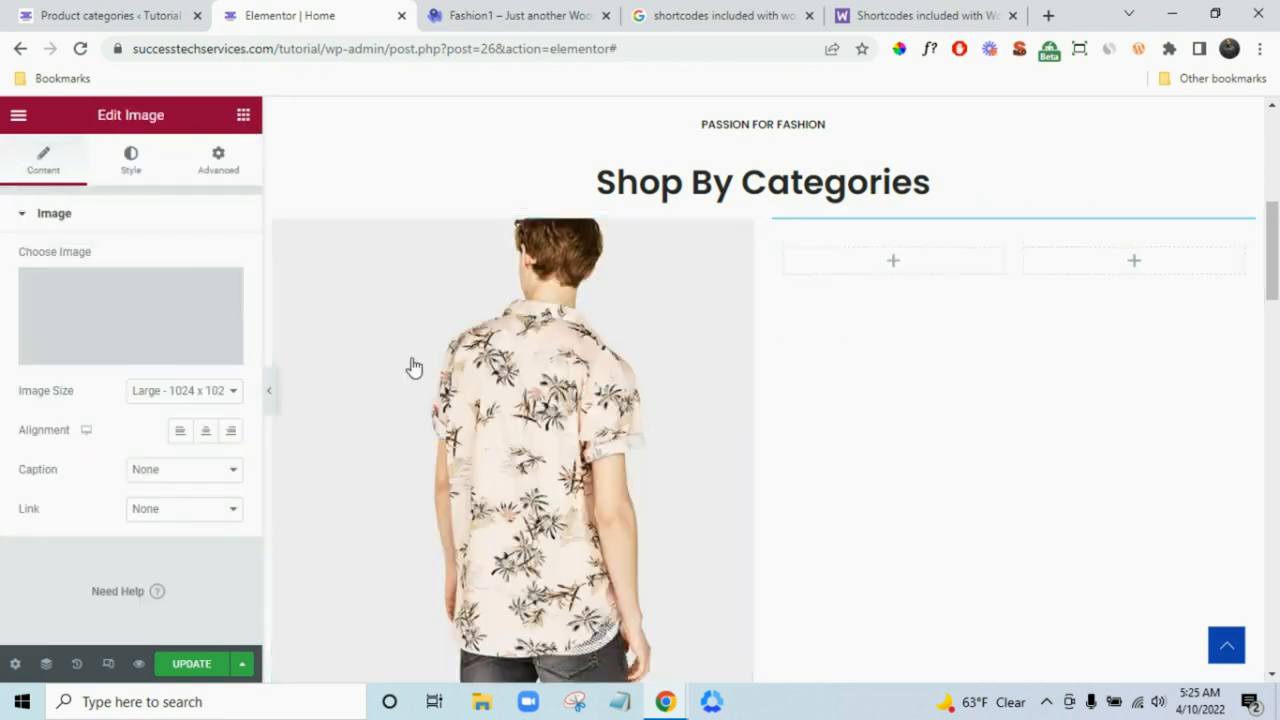
{"action": "left_click", "coordinate": [99, 311]}
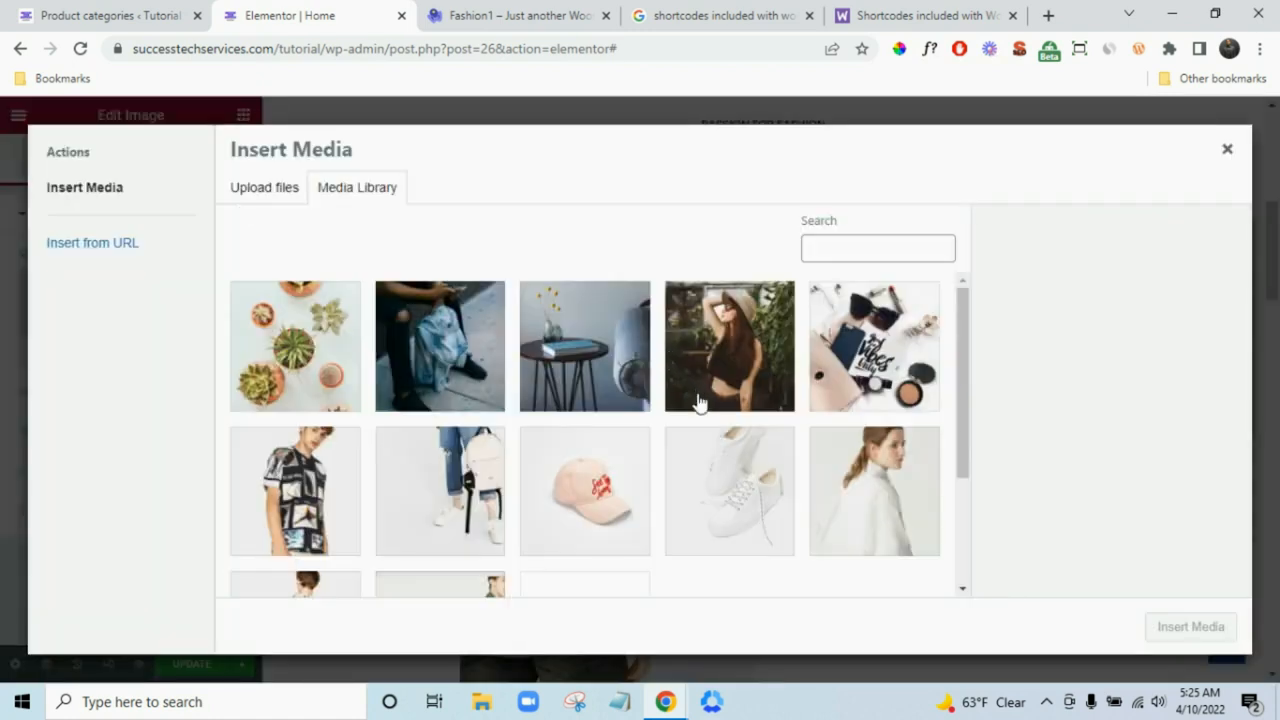
{"action": "scroll", "coordinate": [574, 440], "scroll_direction": "down", "scroll_amount": 1}
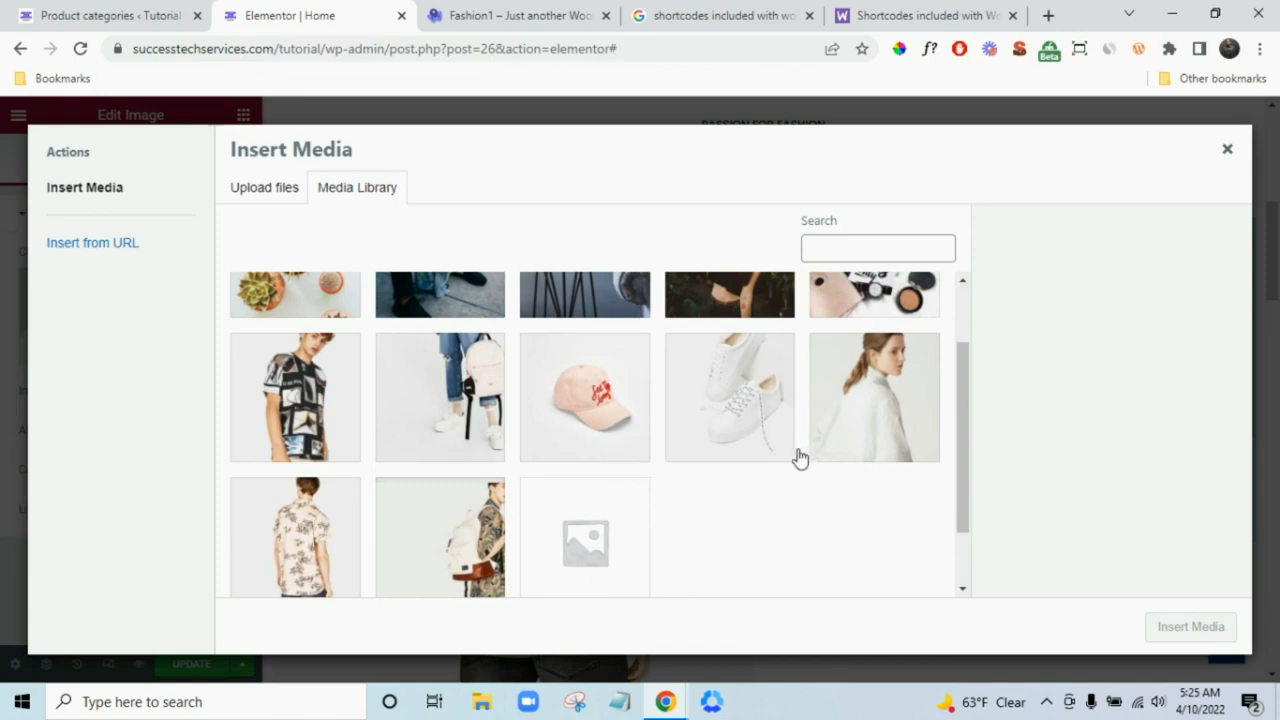
{"action": "scroll", "coordinate": [771, 449], "scroll_direction": "up", "scroll_amount": 1}
{"action": "left_click", "coordinate": [480, 451]}
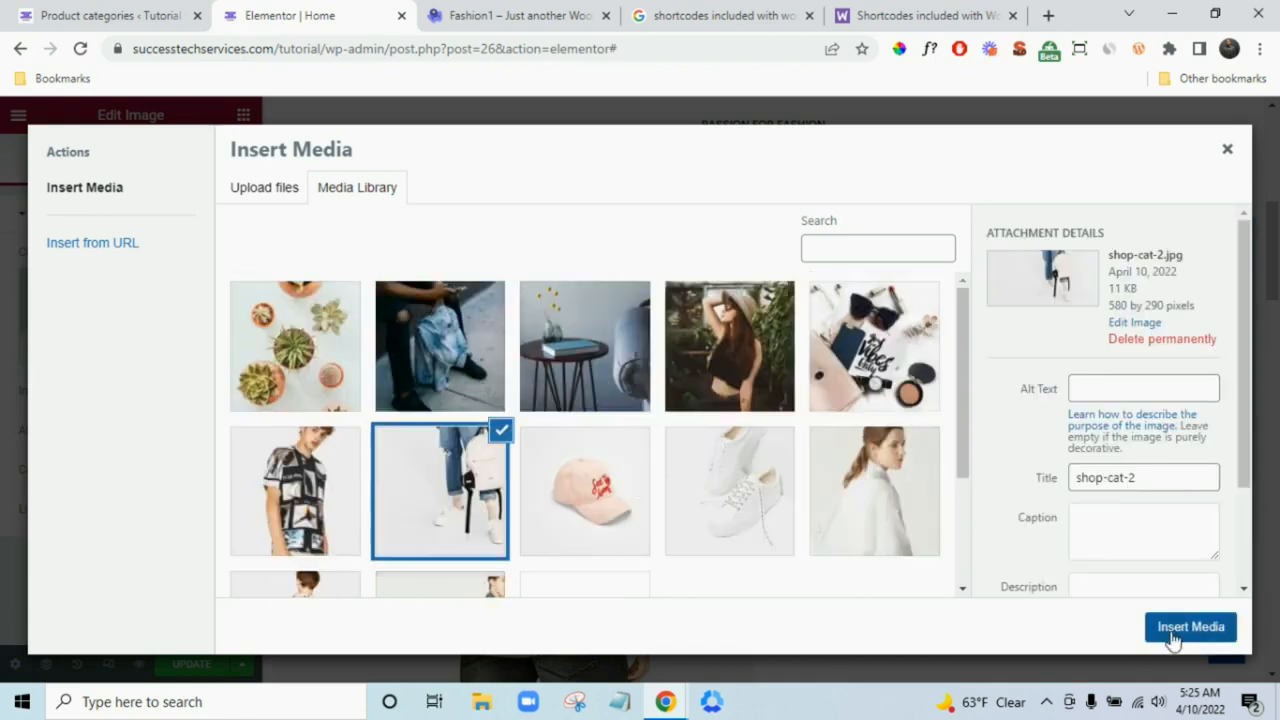
{"action": "left_click", "coordinate": [1173, 634]}
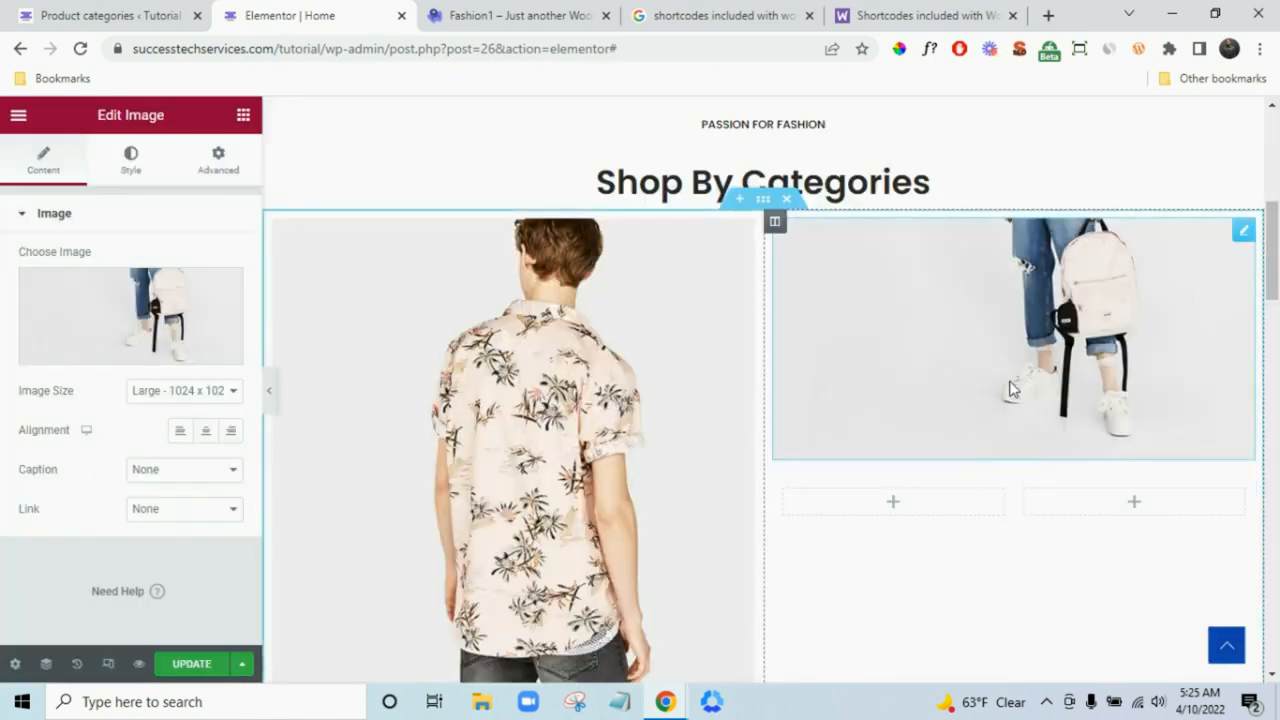
- Caption the backpack photo with the custom caption 'Bags'
{"action": "left_click", "coordinate": [527, 12]}
{"action": "scroll", "coordinate": [1030, 594], "scroll_direction": "down", "scroll_amount": 1}
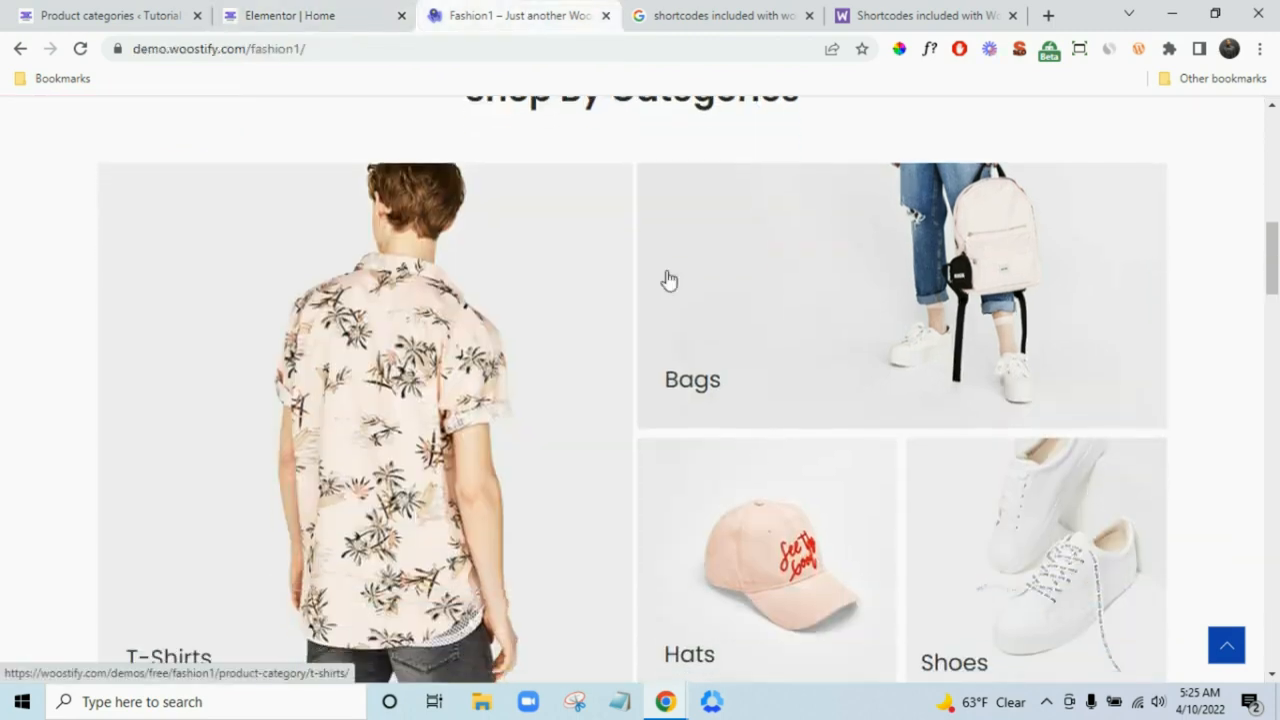
{"action": "left_click", "coordinate": [348, 12]}
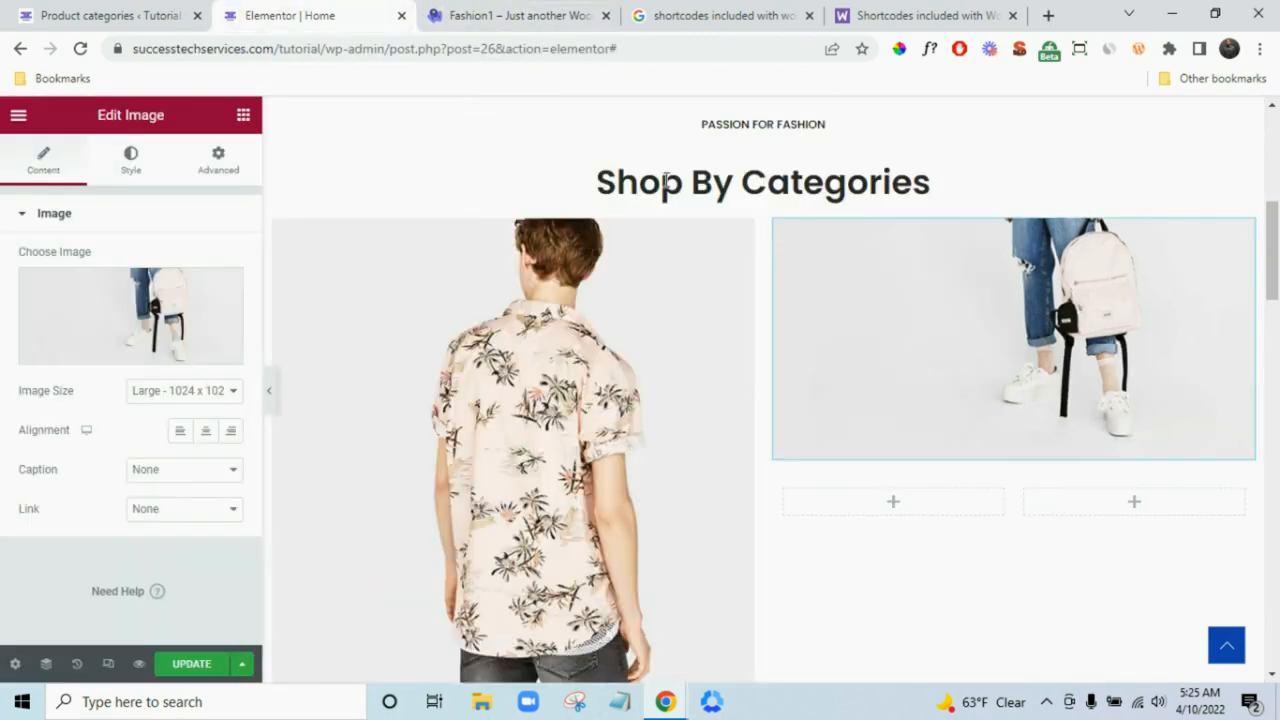
{"action": "left_click", "coordinate": [166, 478]}
{"action": "left_click", "coordinate": [172, 522]}
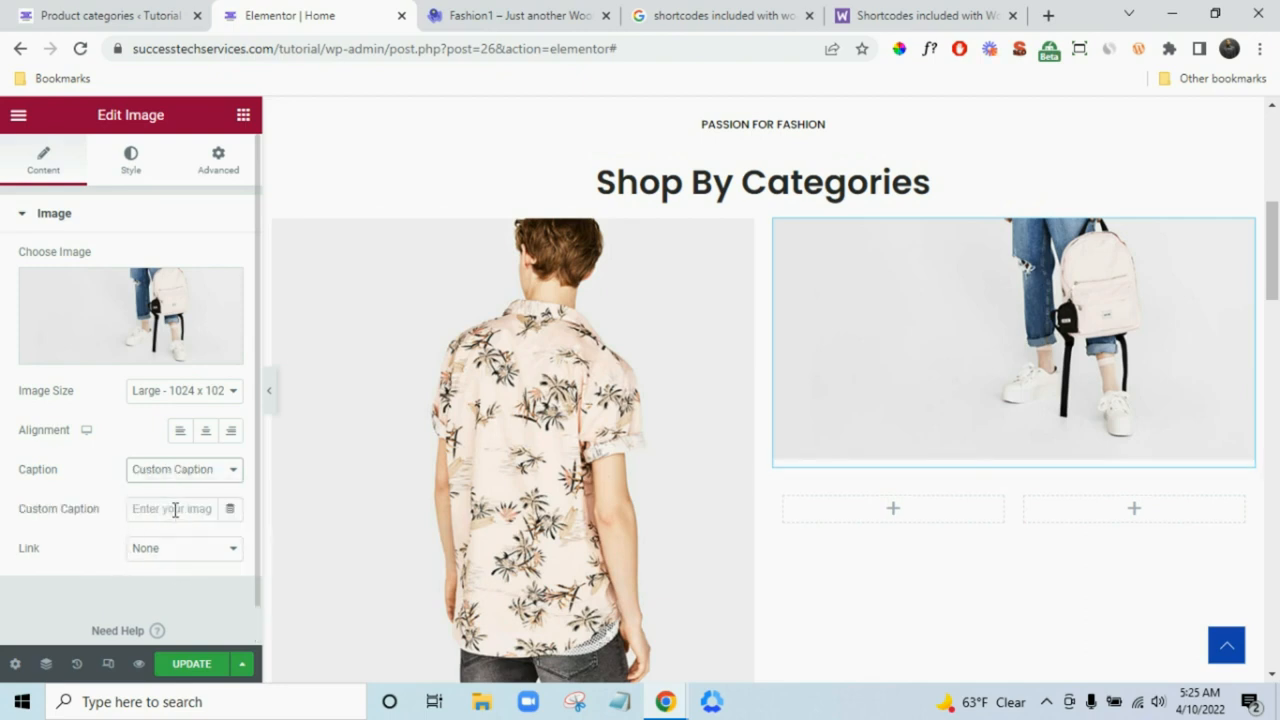
{"action": "left_click", "coordinate": [175, 510]}
{"action": "type", "text": "Bag"}
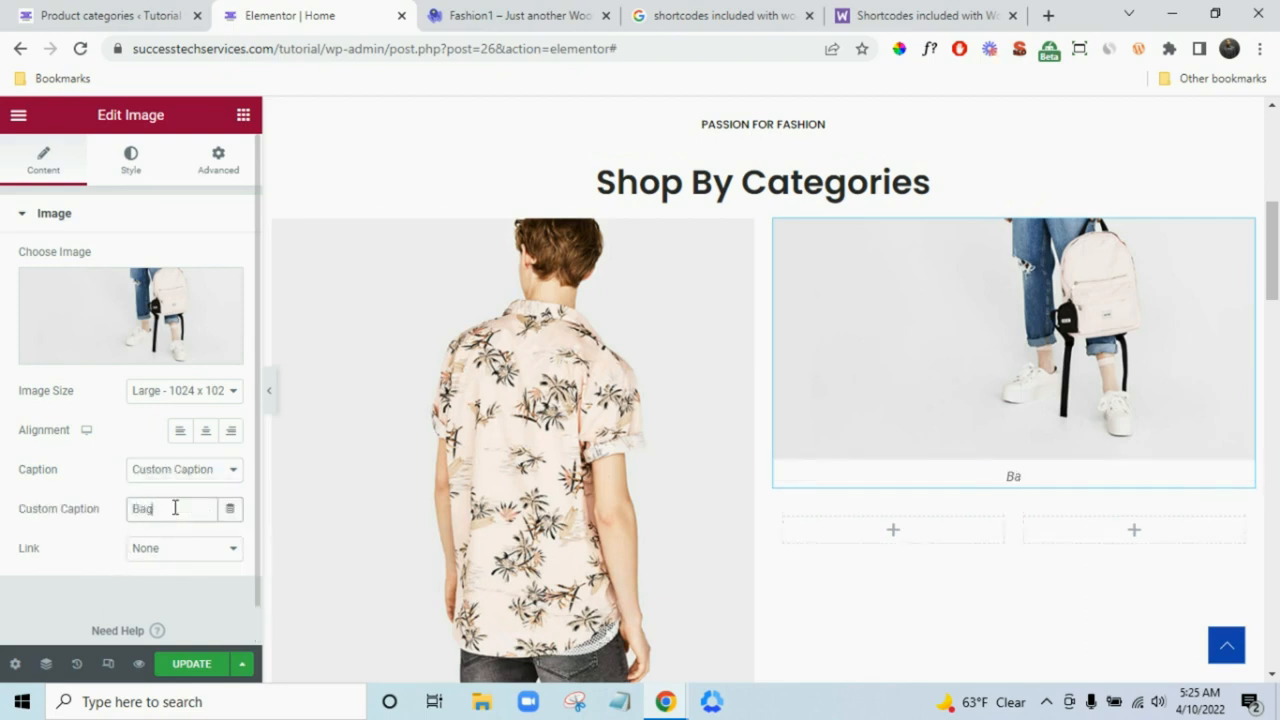
{"action": "type", "text": "s"}
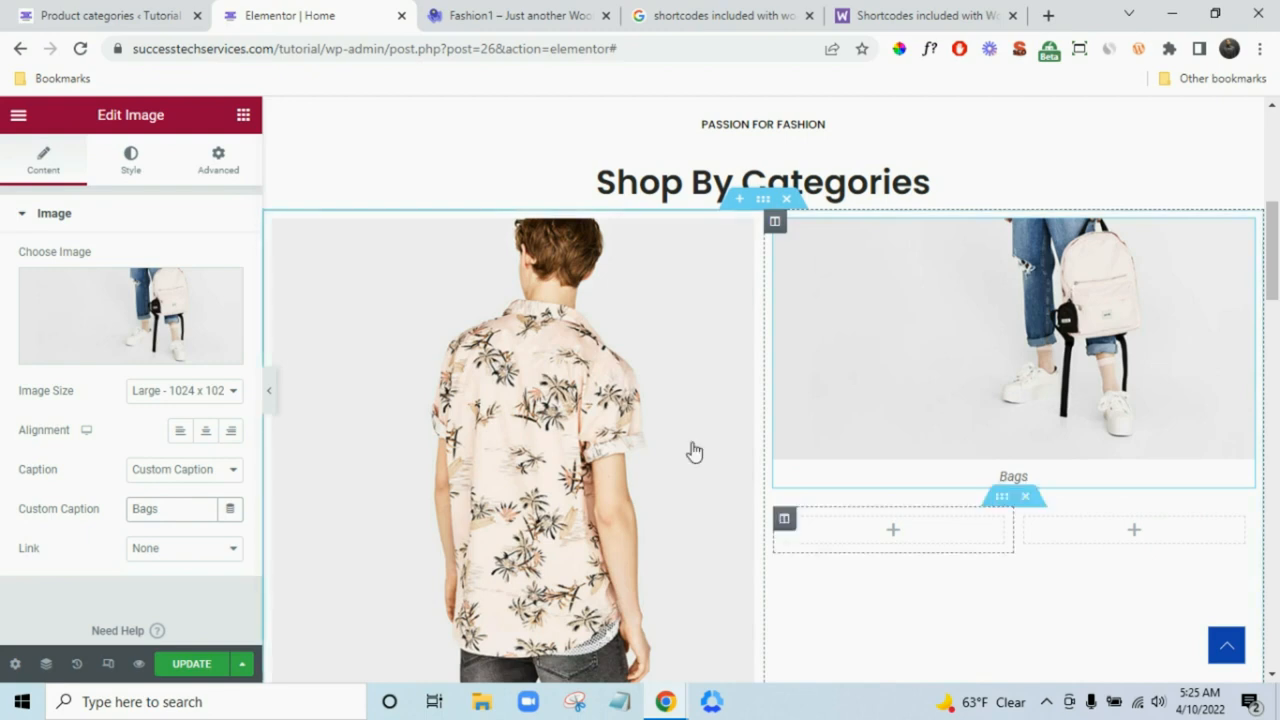
{"action": "left_click", "coordinate": [243, 120]}
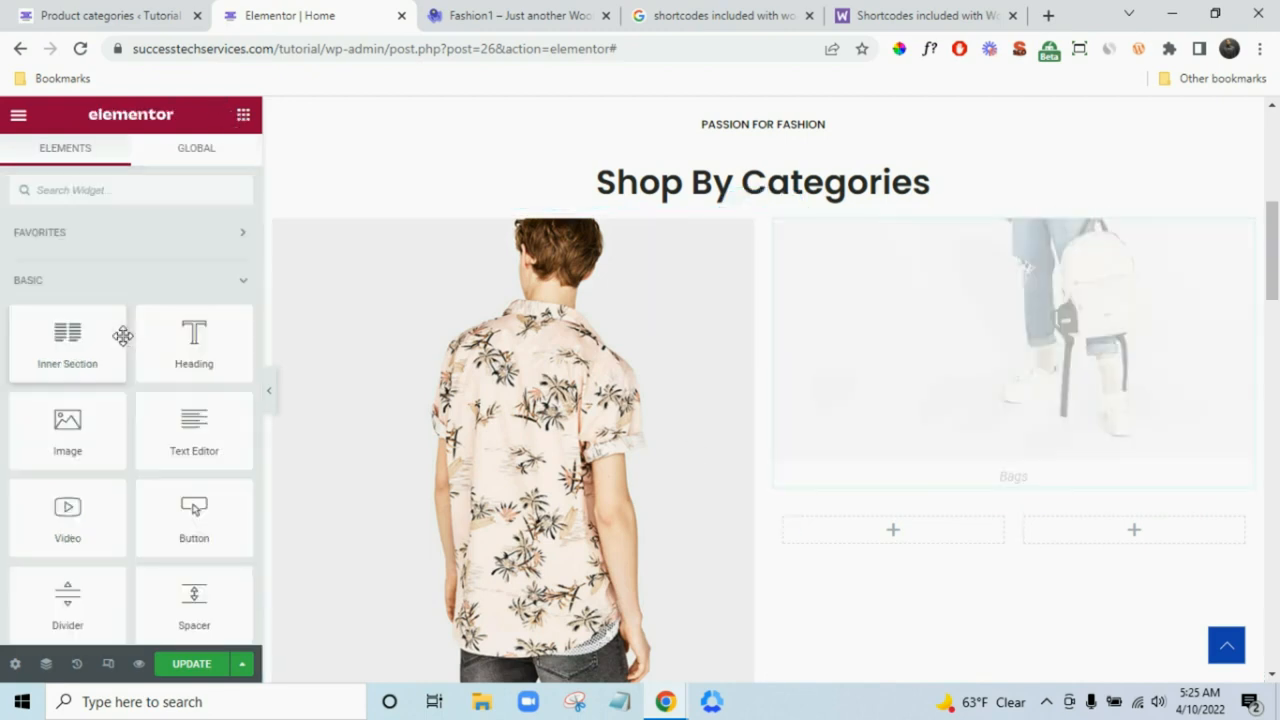
- Add the shop-cat-3 pink cap photo below Bags, custom-captioned 'Hats'
{"action": "left_click_drag", "start_coordinate": [57, 436], "coordinate": [830, 543]}
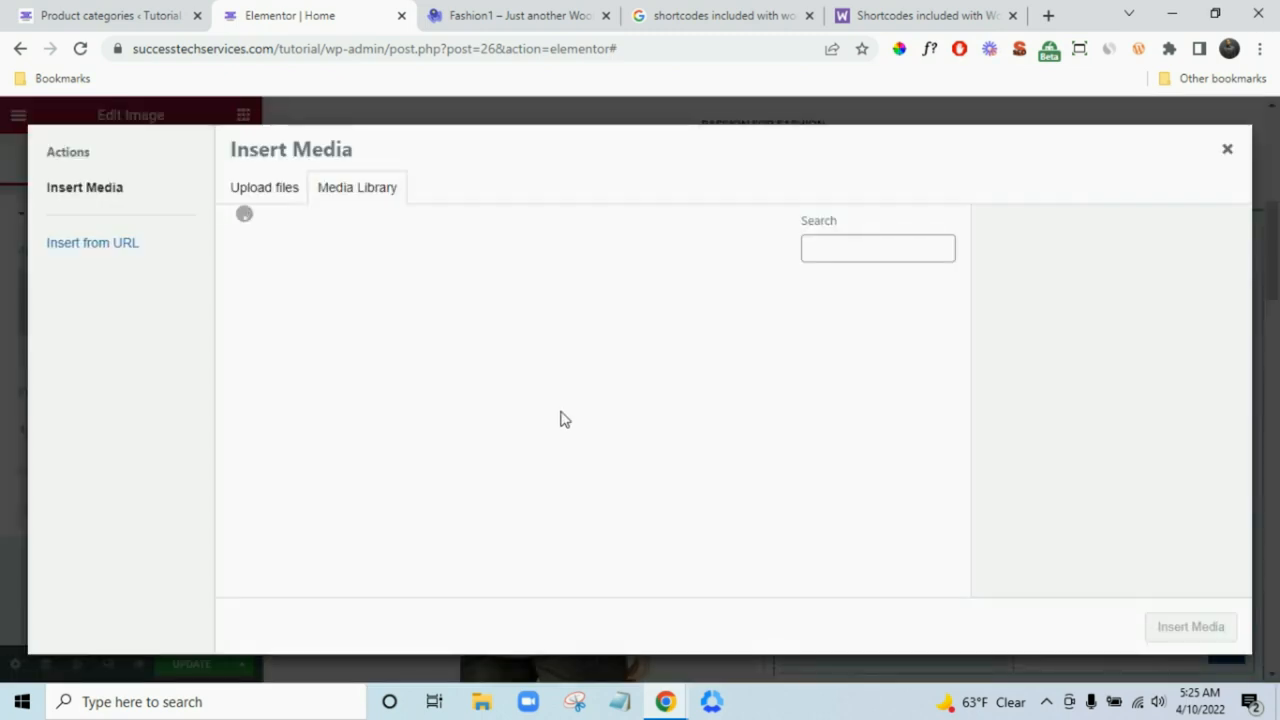
{"action": "left_click", "coordinate": [592, 487]}
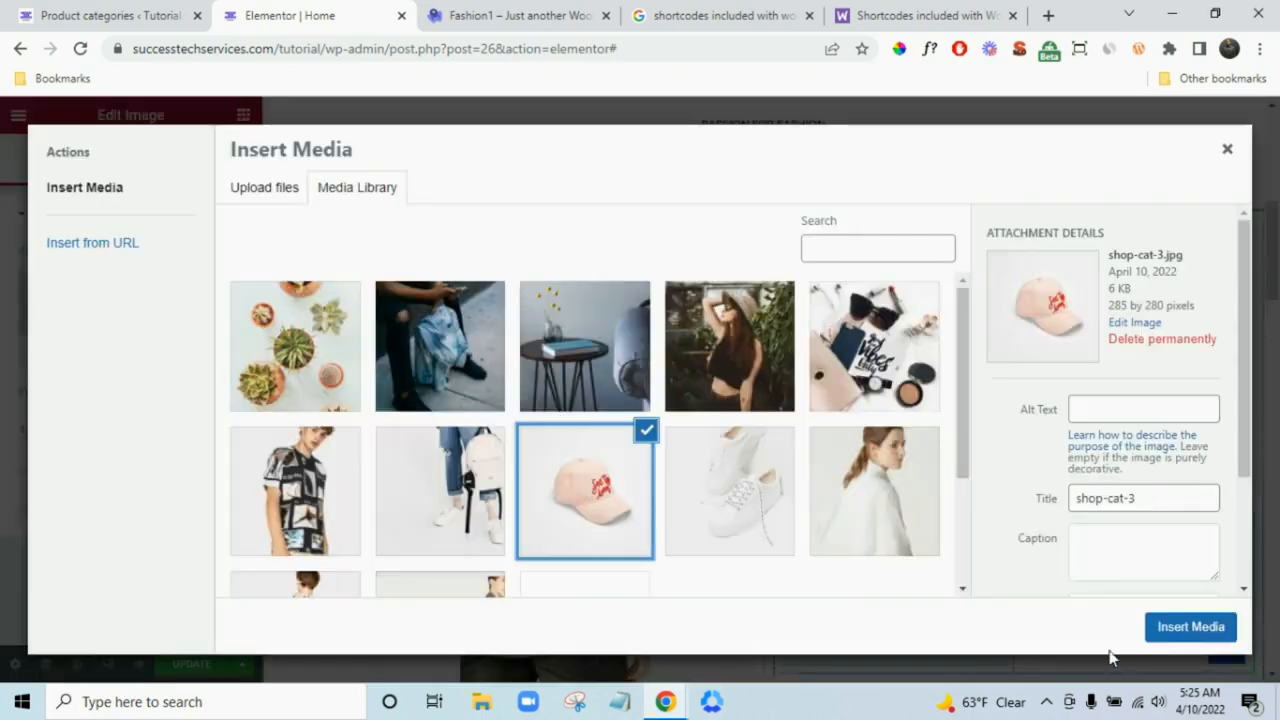
{"action": "left_click", "coordinate": [1166, 630]}
{"action": "scroll", "coordinate": [1014, 610], "scroll_direction": "down", "scroll_amount": 1}
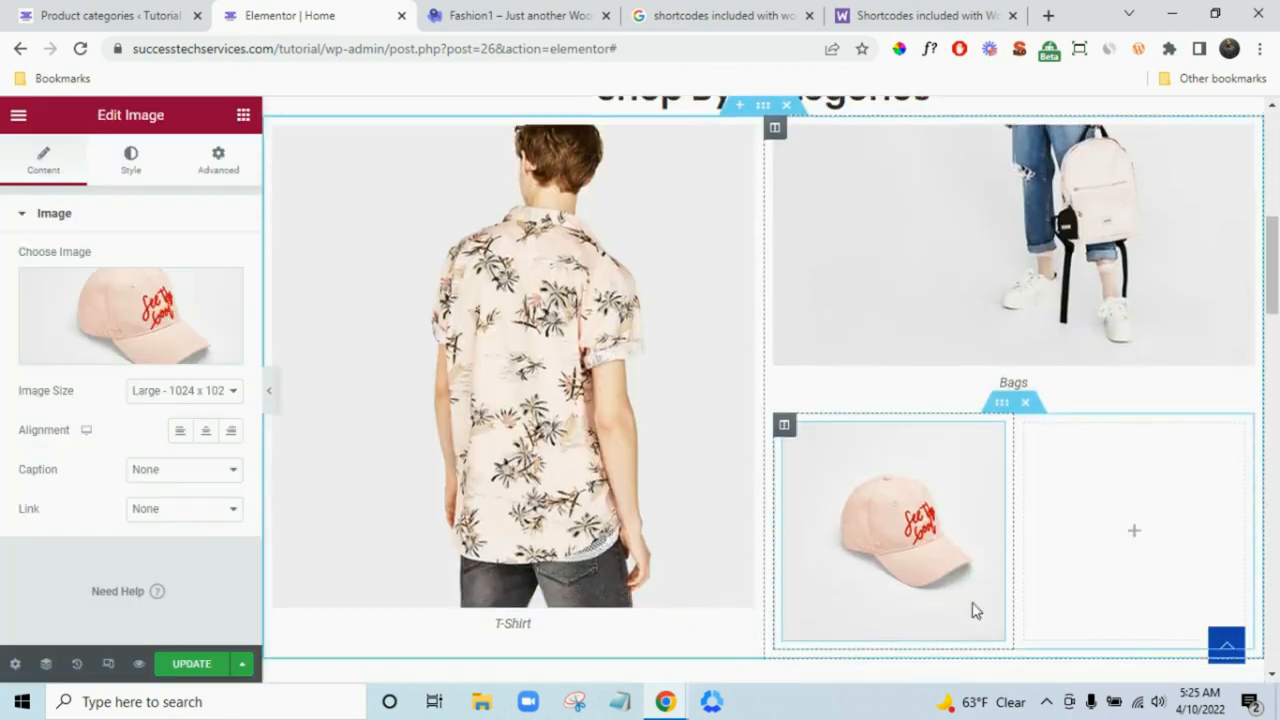
{"action": "left_click", "coordinate": [172, 470]}
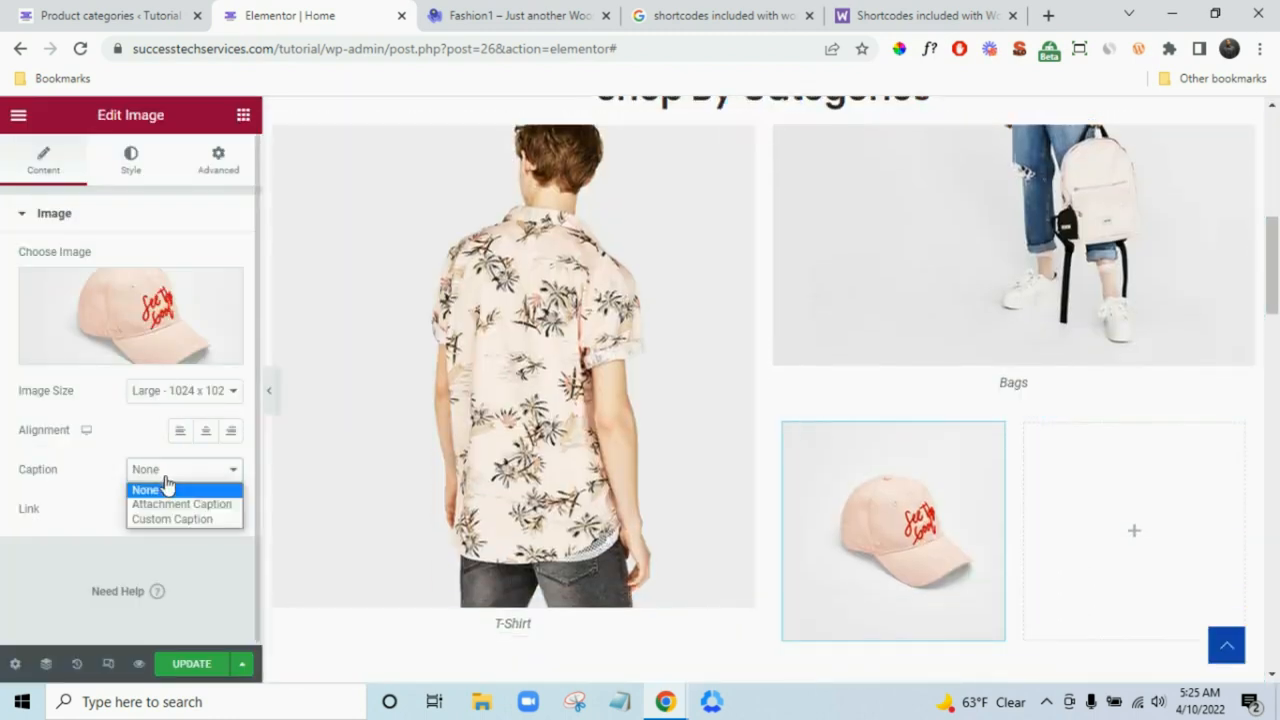
{"action": "left_click", "coordinate": [167, 516]}
{"action": "left_click", "coordinate": [163, 512]}
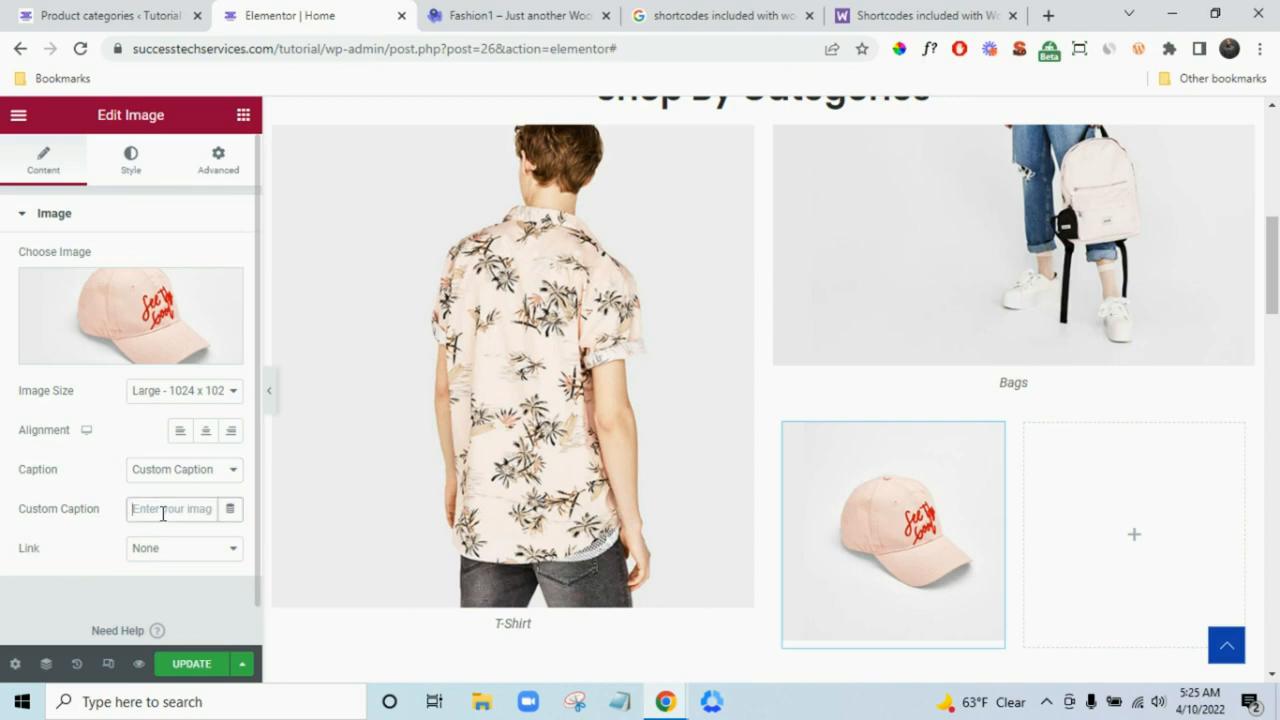
{"action": "type", "text": "Hats"}
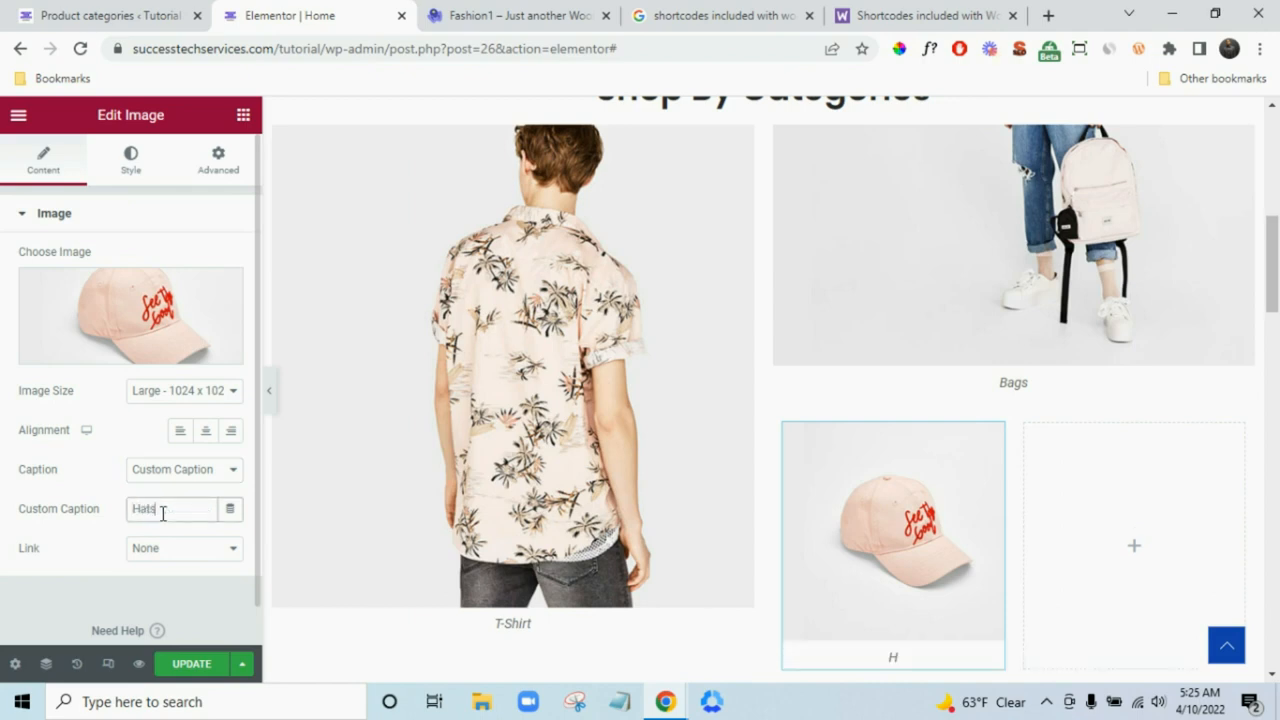
- Add the shop-cat-4 white sneaker photo beside Hats, custom-captioned 'Shoes'
{"action": "left_click", "coordinate": [243, 117]}
{"action": "left_click_drag", "start_coordinate": [112, 460], "coordinate": [248, 423]}
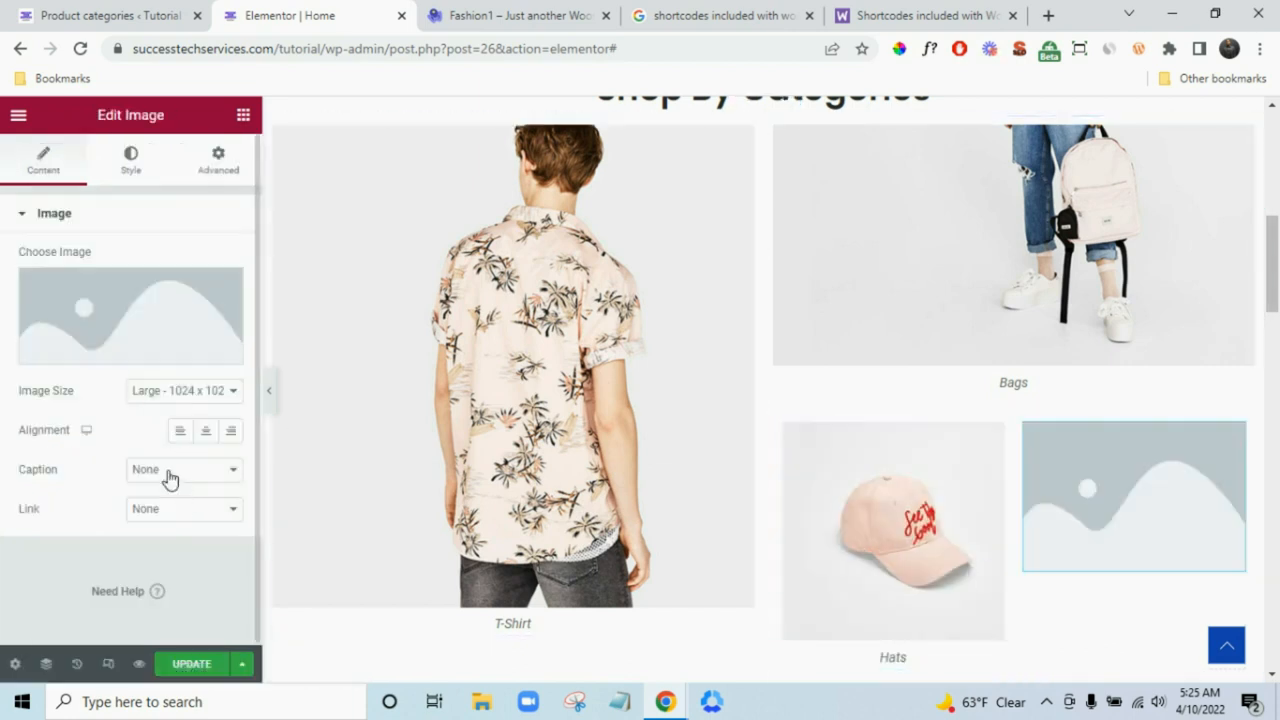
{"action": "left_click", "coordinate": [166, 470]}
{"action": "left_click", "coordinate": [128, 284]}
{"action": "left_click", "coordinate": [131, 314]}
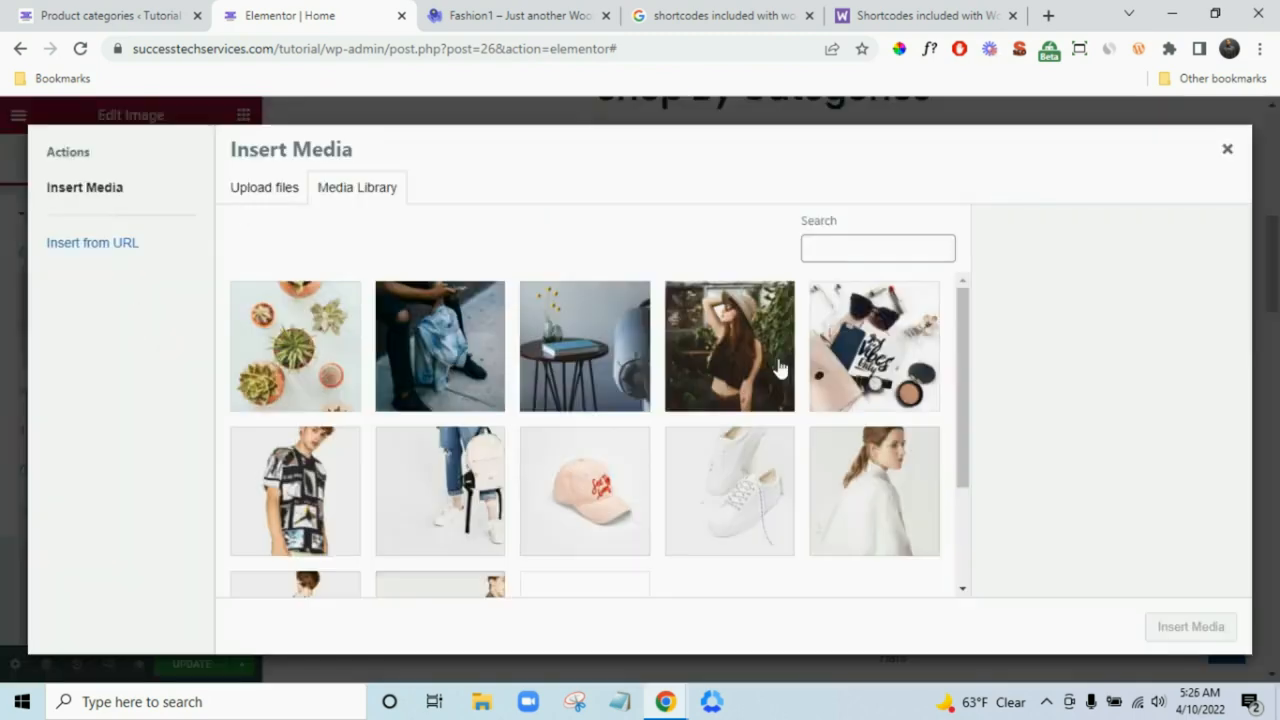
{"action": "left_click", "coordinate": [755, 503]}
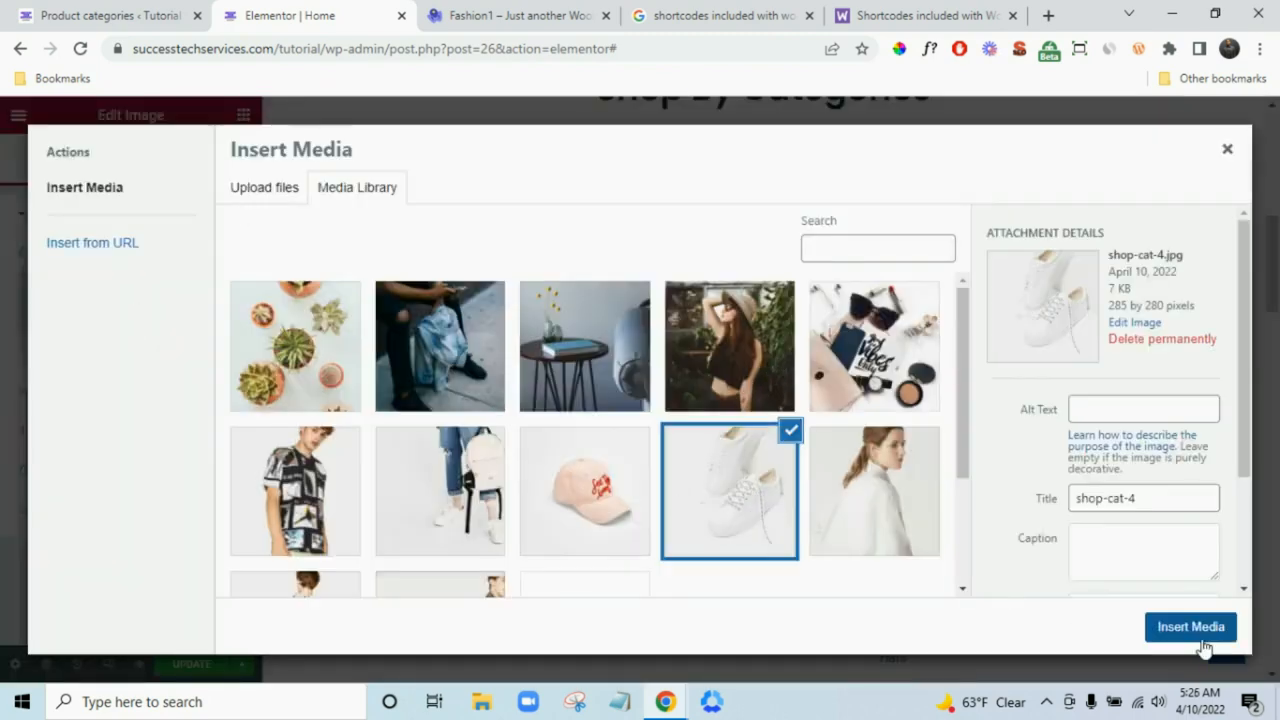
{"action": "left_click", "coordinate": [1190, 626]}
{"action": "left_click", "coordinate": [177, 474]}
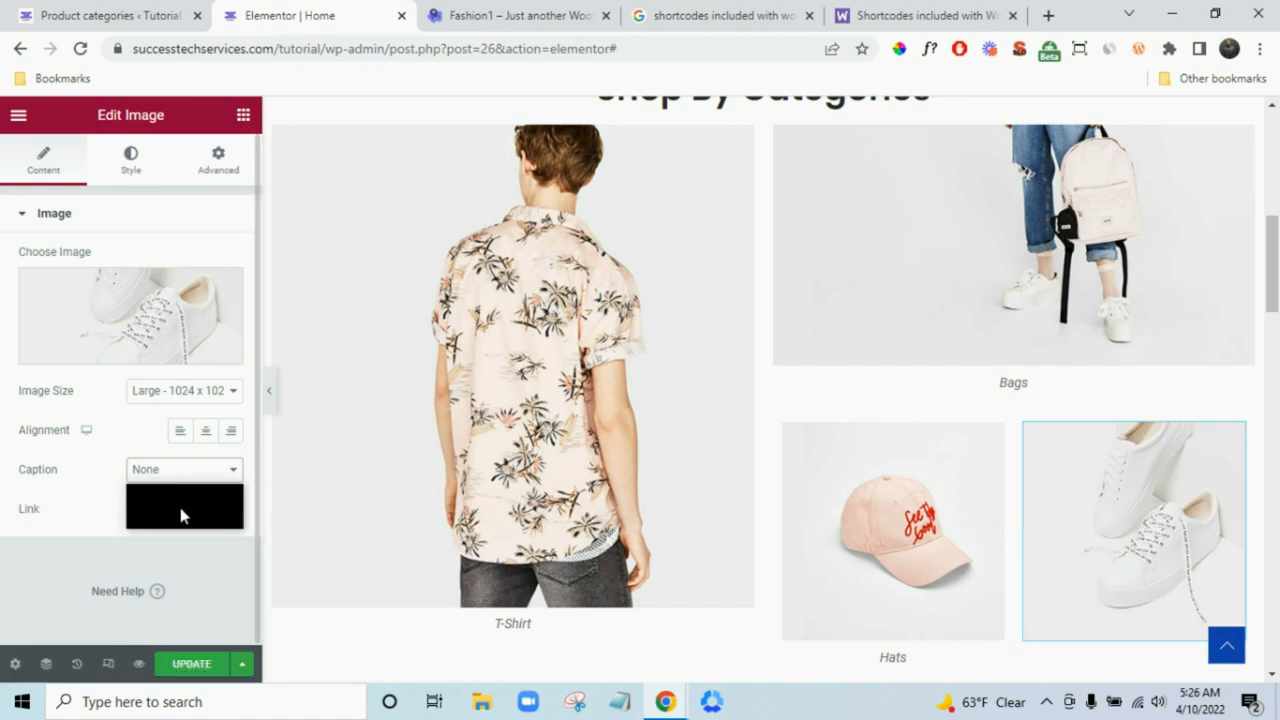
{"action": "left_click", "coordinate": [176, 520]}
{"action": "left_click", "coordinate": [164, 503]}
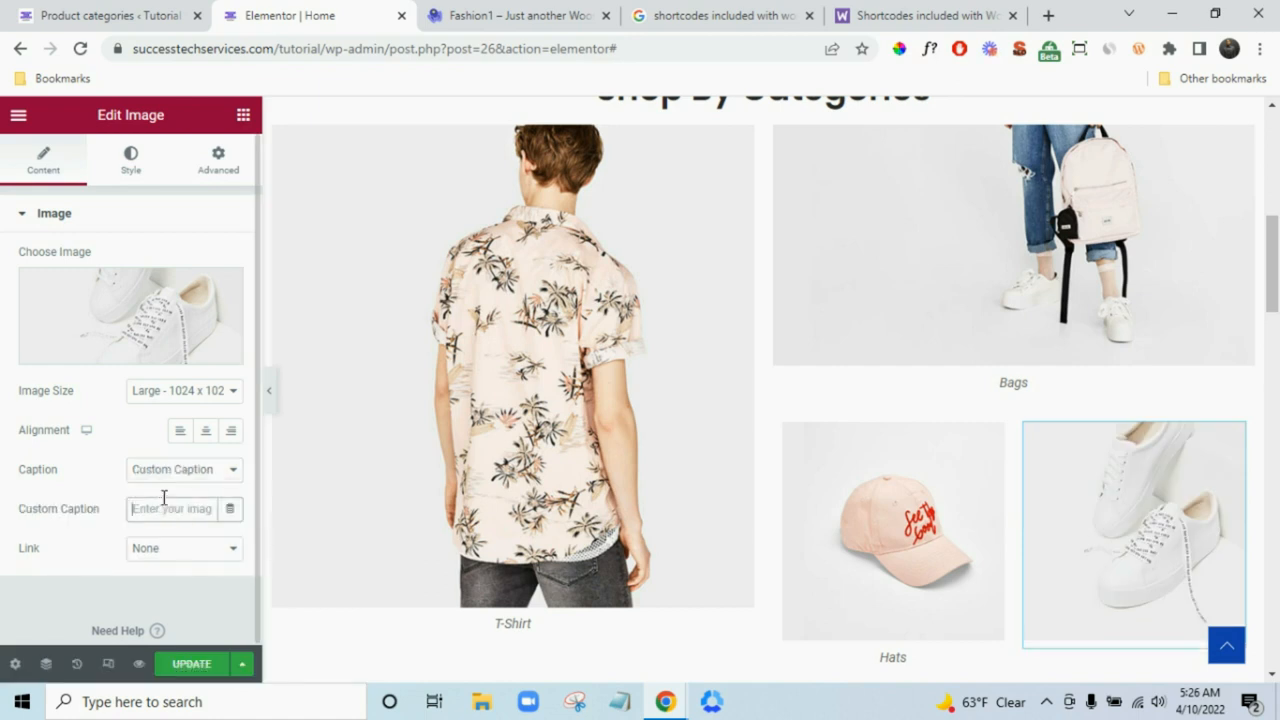
{"action": "type", "text": "Shoes"}
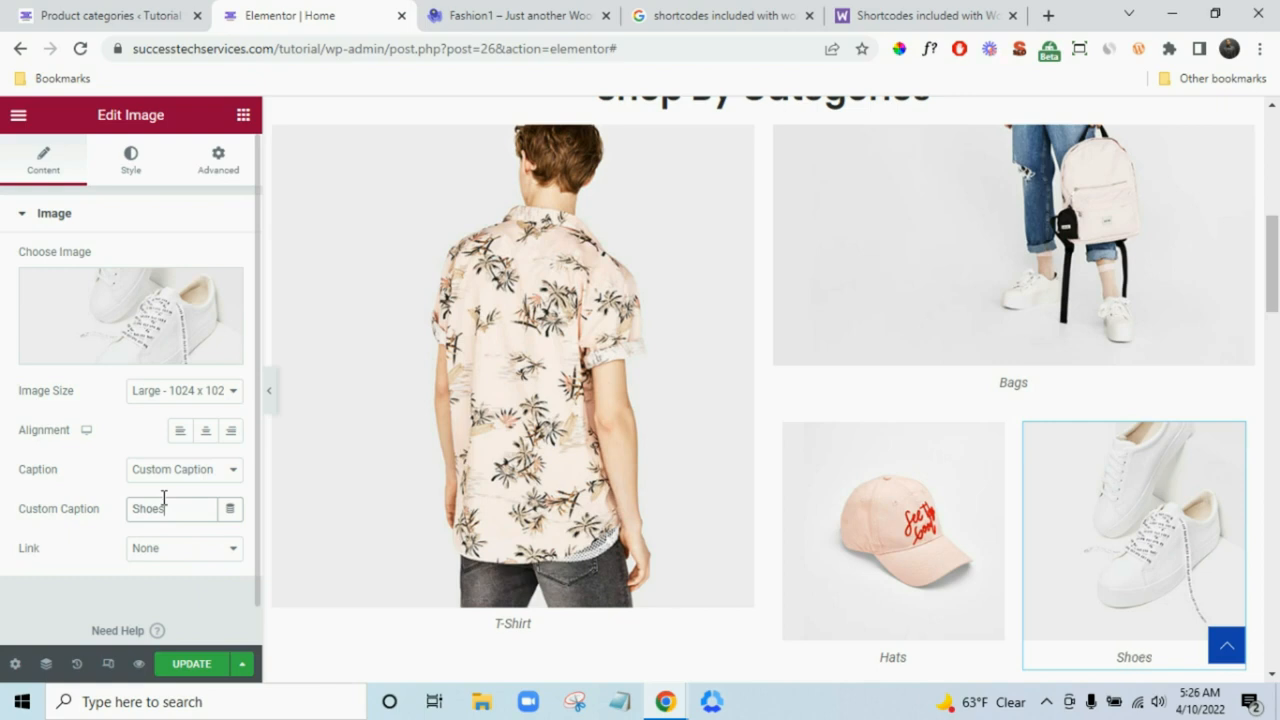
- Select the category section and begin entering a CSS class in its Advanced settings
{"action": "scroll", "coordinate": [990, 563], "scroll_direction": "up", "scroll_amount": 1}
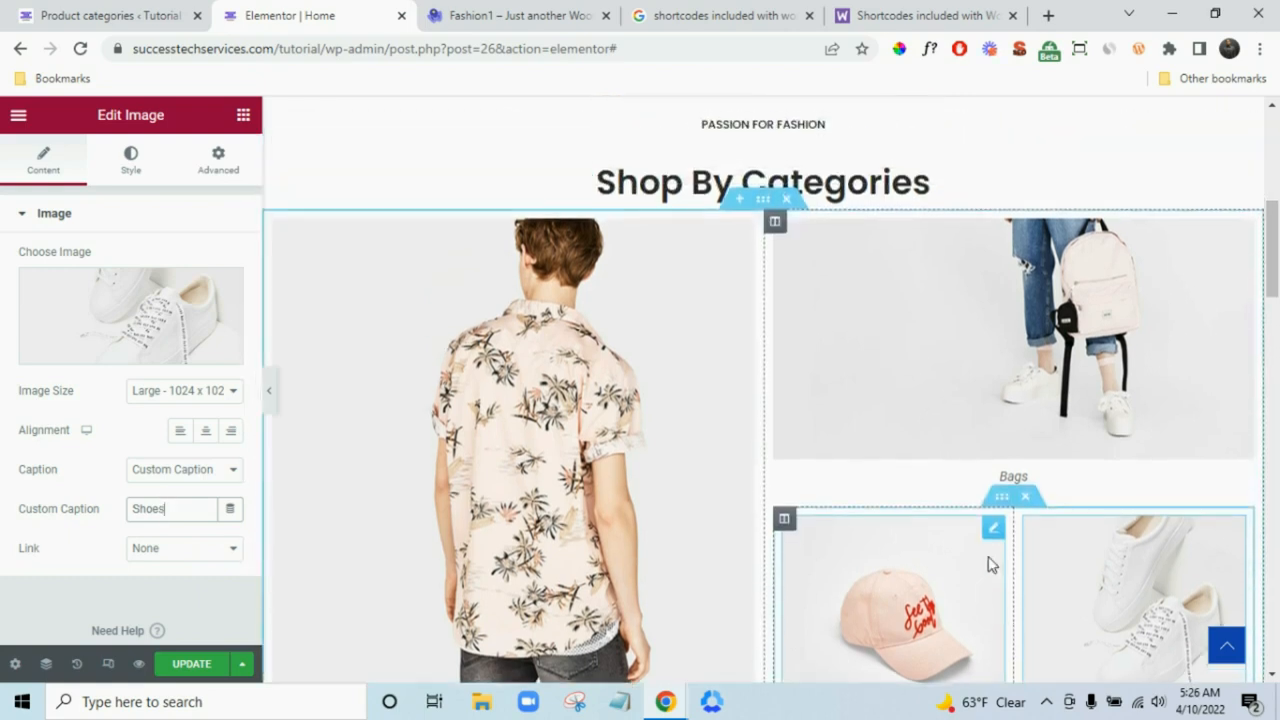
{"action": "scroll", "coordinate": [818, 436], "scroll_direction": "down", "scroll_amount": 1}
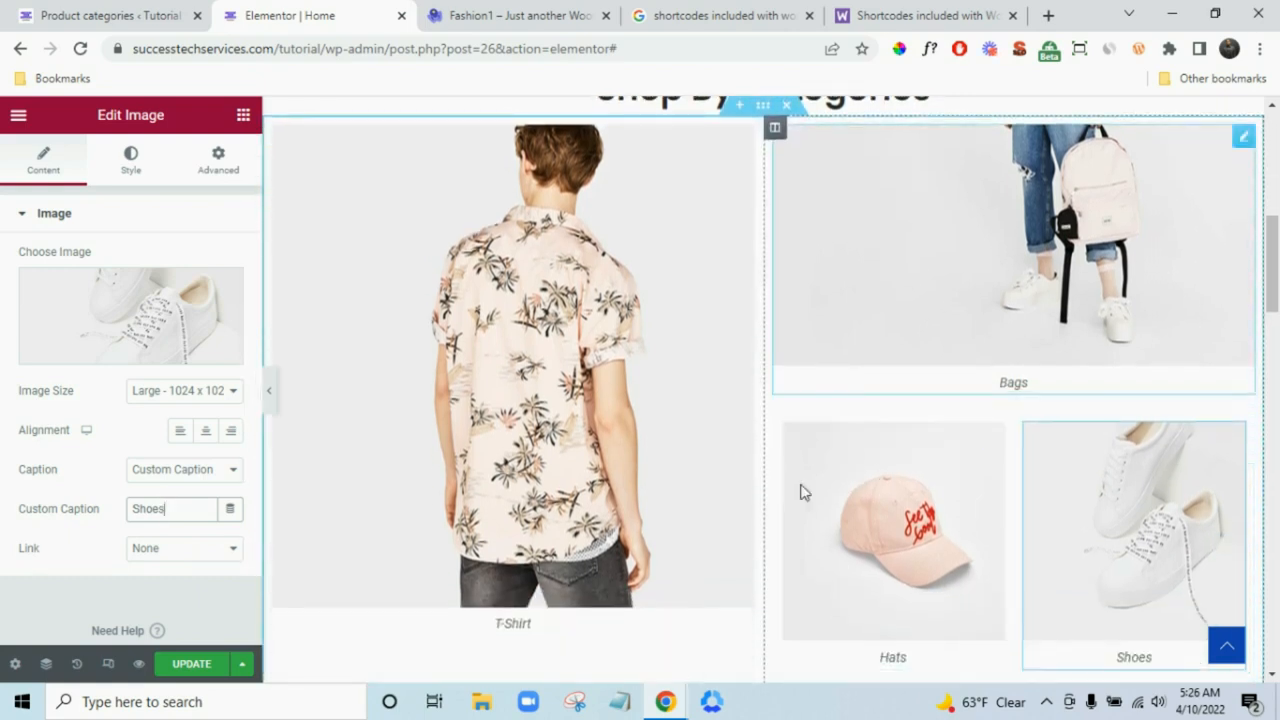
{"action": "scroll", "coordinate": [774, 309], "scroll_direction": "up", "scroll_amount": 1}
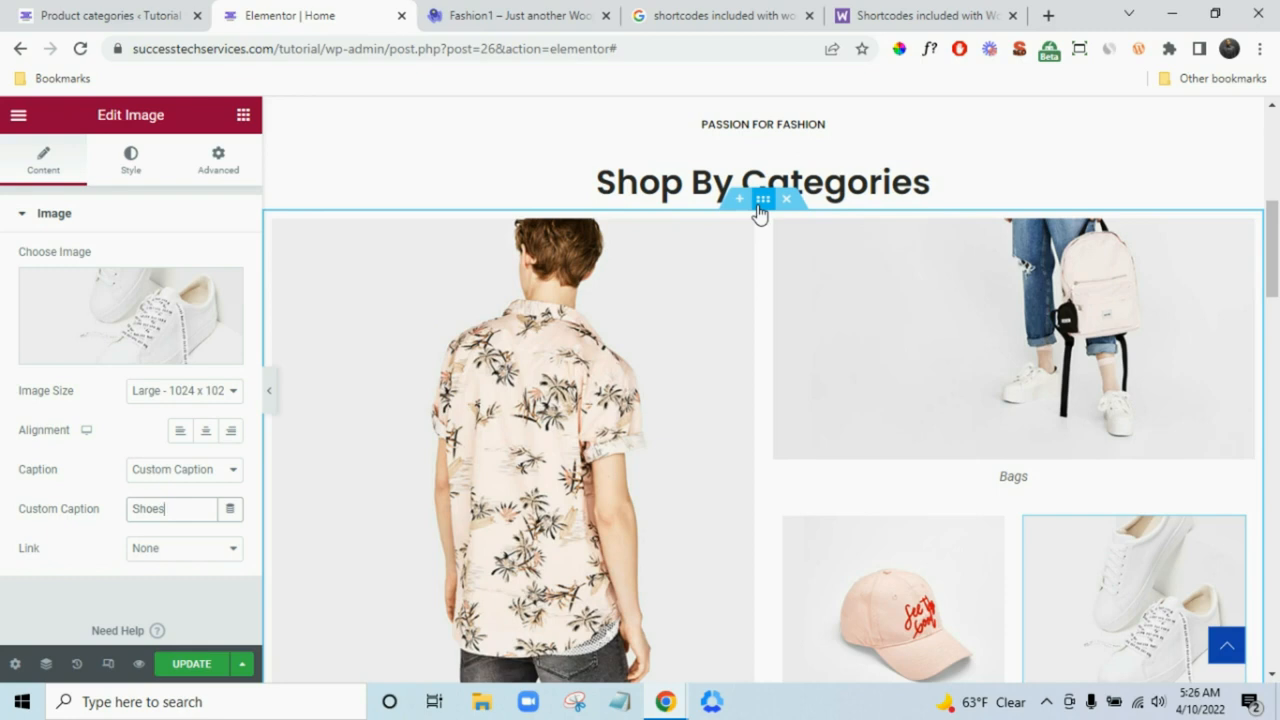
{"action": "left_click", "coordinate": [760, 202]}
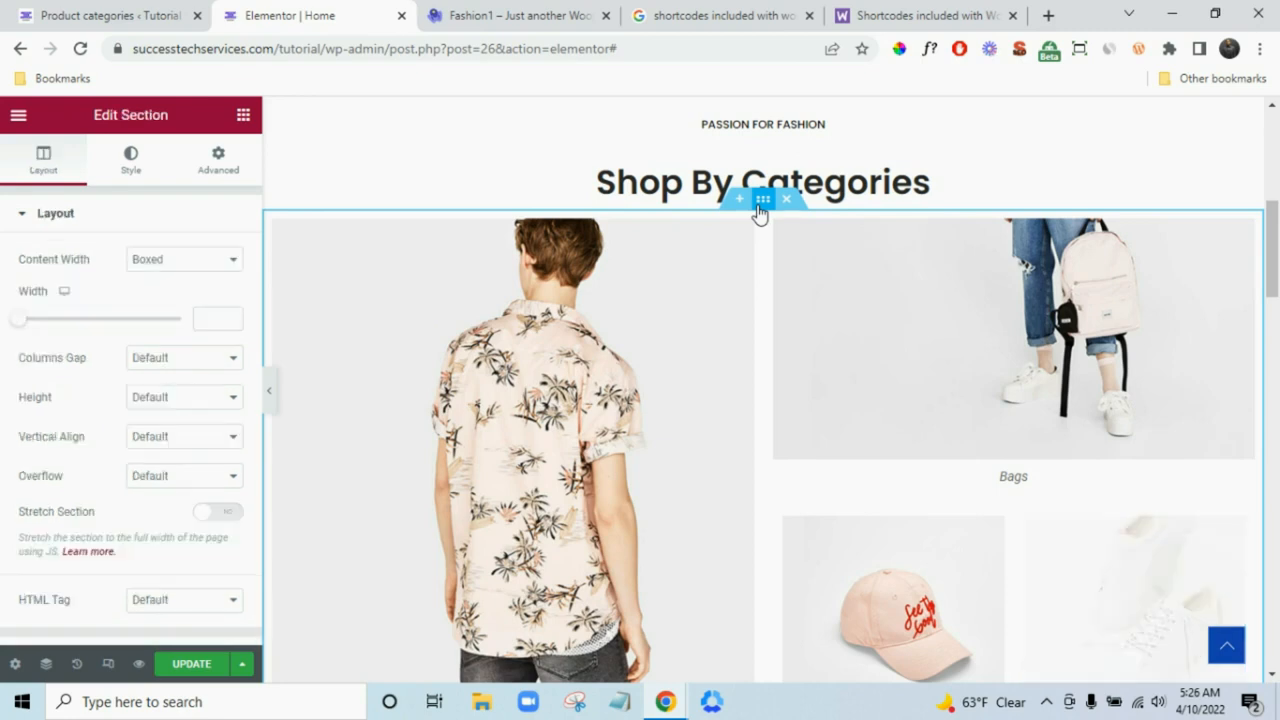
{"action": "left_click", "coordinate": [213, 176]}
{"action": "left_click", "coordinate": [166, 487]}
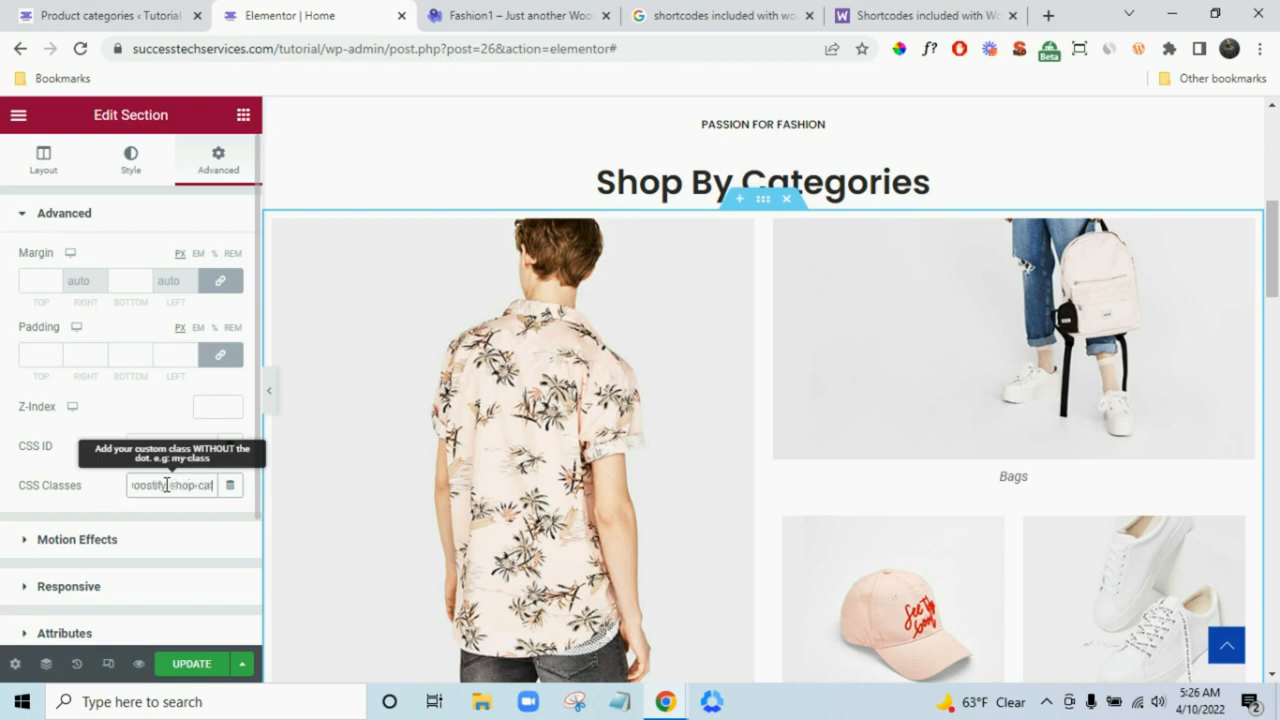
- Finish entering the shop category CSS class so category labels overlay their images
{"action": "type", "text": "ry"}
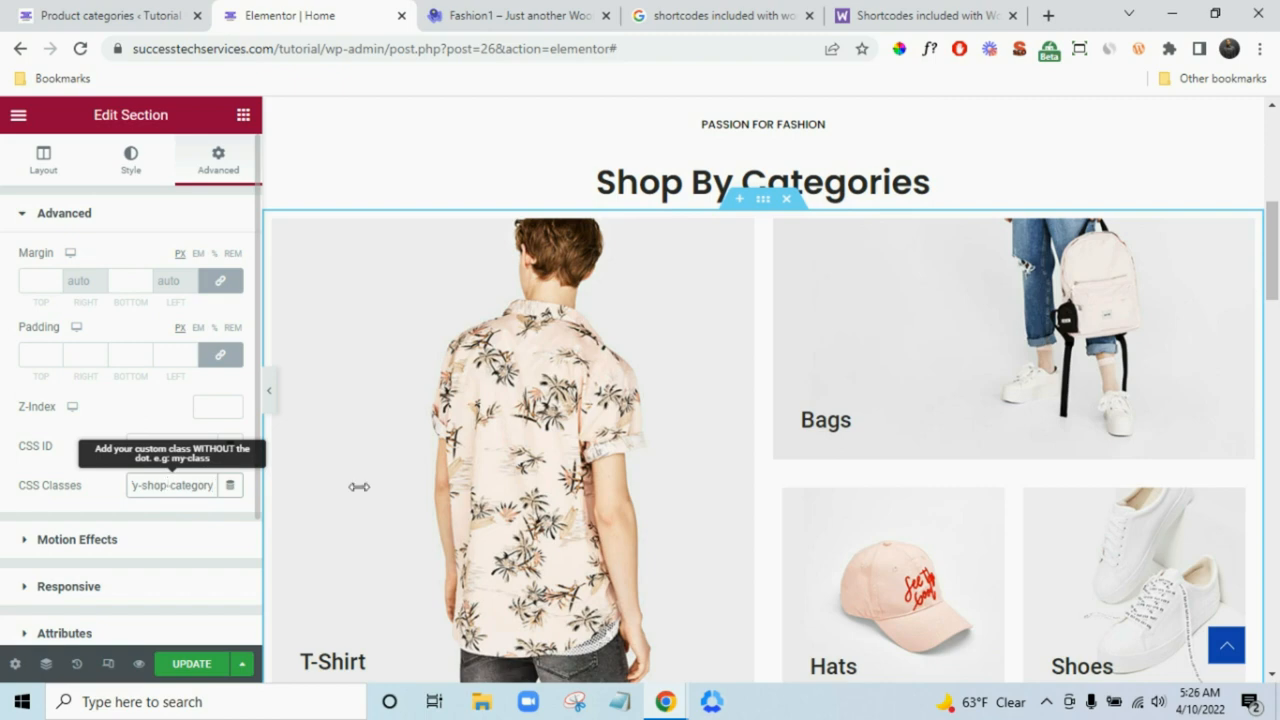
{"action": "scroll", "coordinate": [359, 487], "scroll_direction": "down", "scroll_amount": 1}
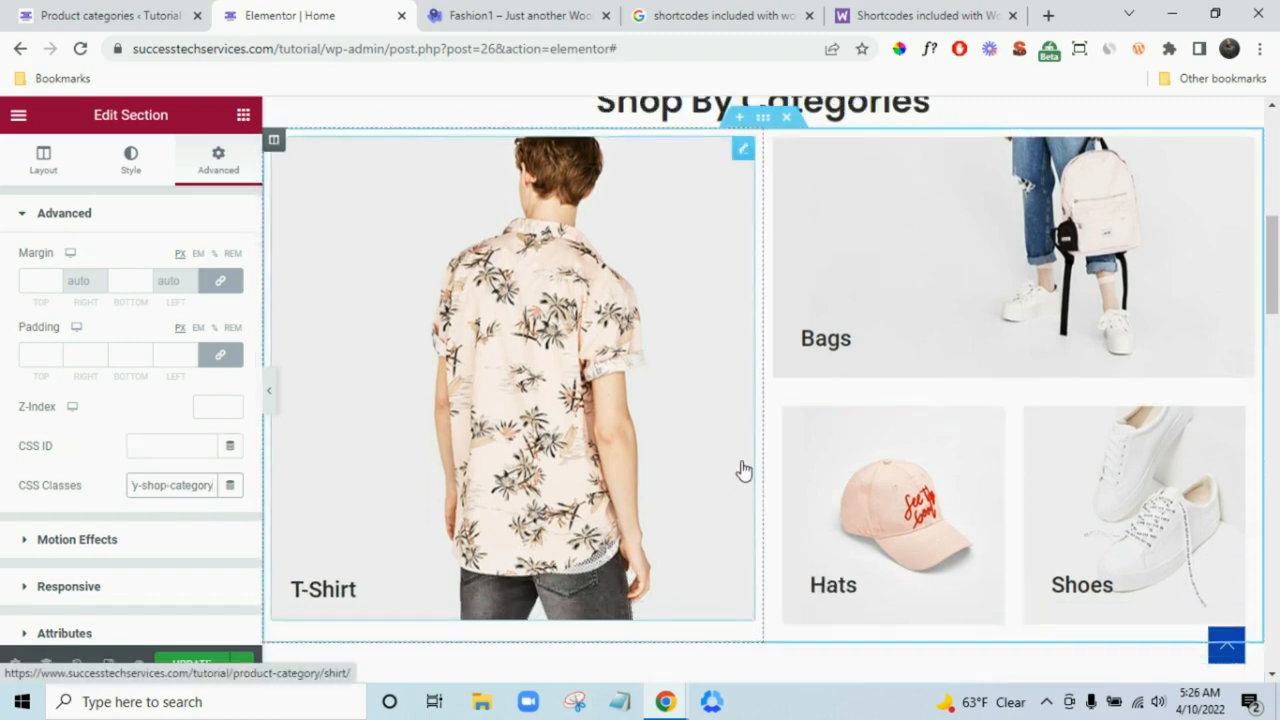
{"action": "scroll", "coordinate": [746, 460], "scroll_direction": "up", "scroll_amount": 1}
{"action": "scroll", "coordinate": [753, 388], "scroll_direction": "down", "scroll_amount": 2}
{"action": "scroll", "coordinate": [738, 424], "scroll_direction": "up", "scroll_amount": 1}
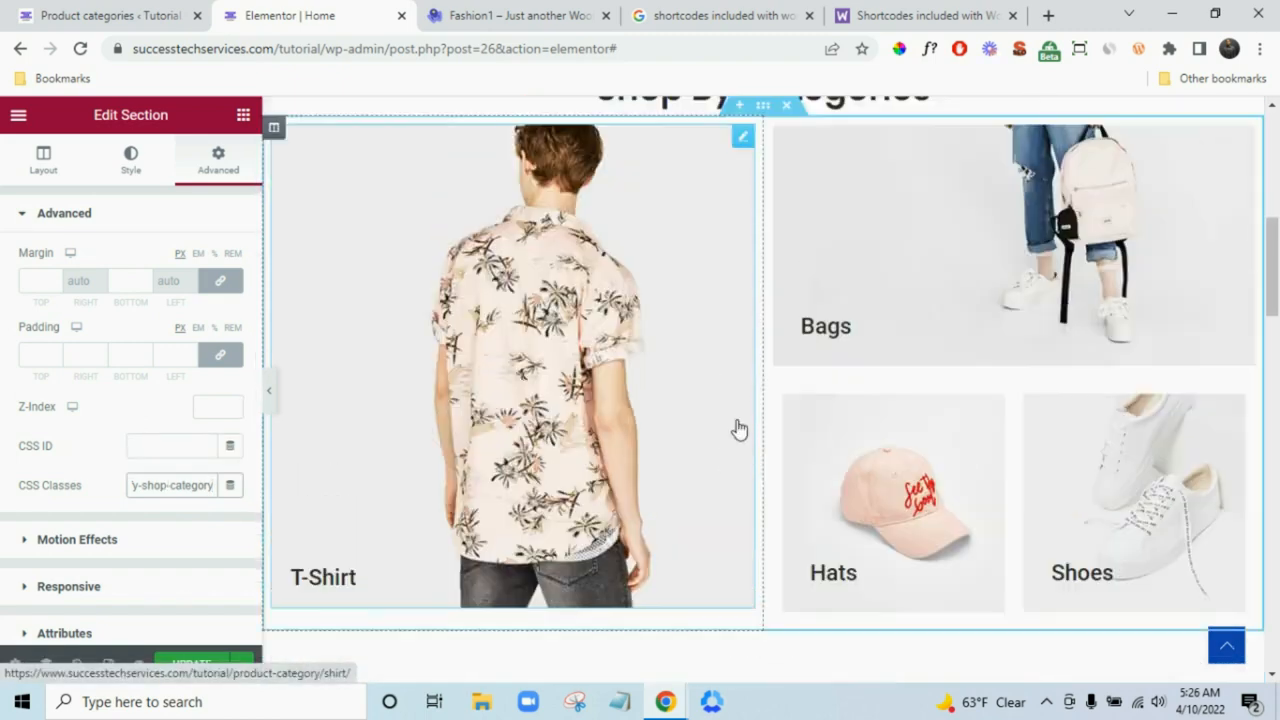
{"action": "scroll", "coordinate": [789, 360], "scroll_direction": "up", "scroll_amount": 2}
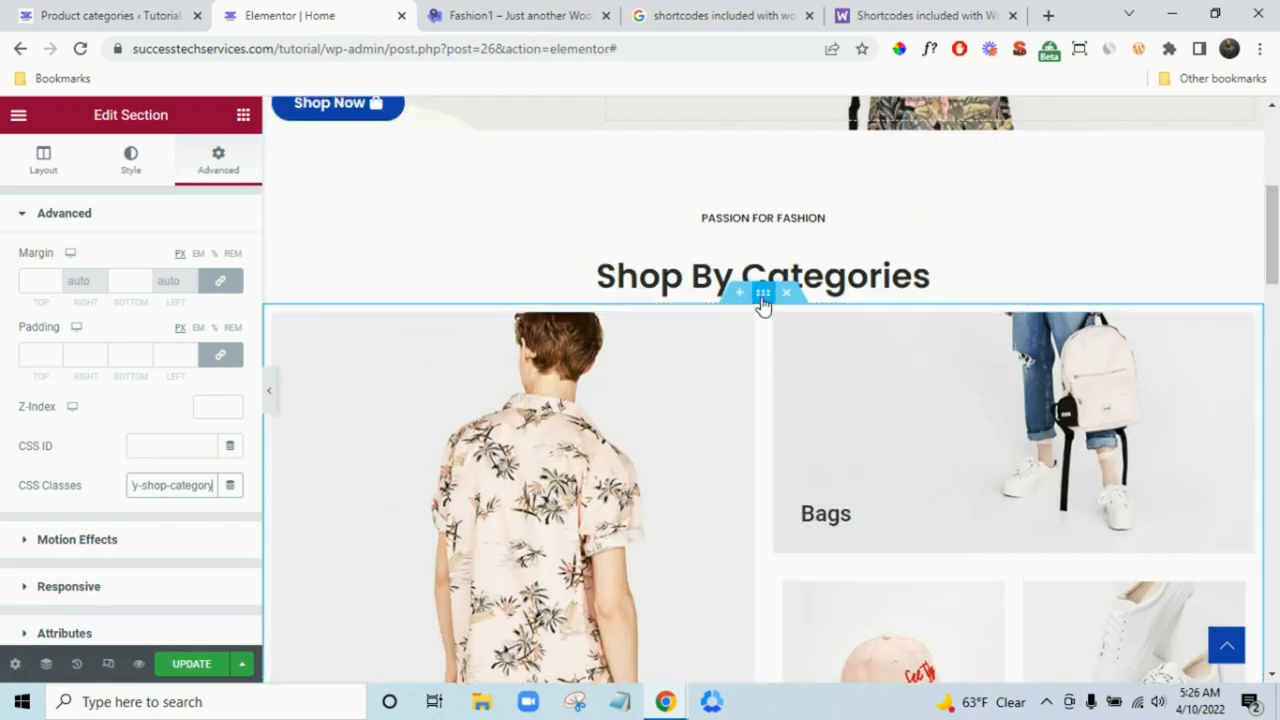
- Set the Shop By Categories section's Columns Gap to Narrow in its Layout settings
{"action": "left_click", "coordinate": [34, 166]}
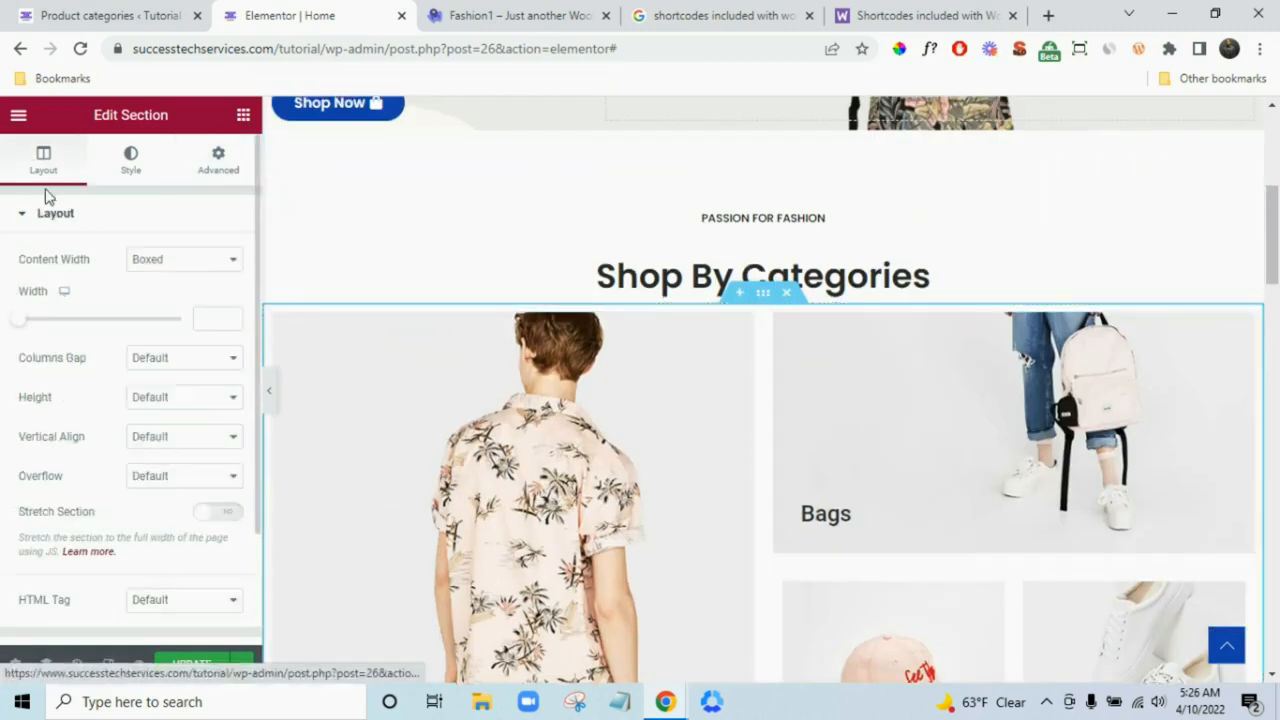
{"action": "left_click", "coordinate": [183, 360]}
{"action": "left_click", "coordinate": [185, 362]}
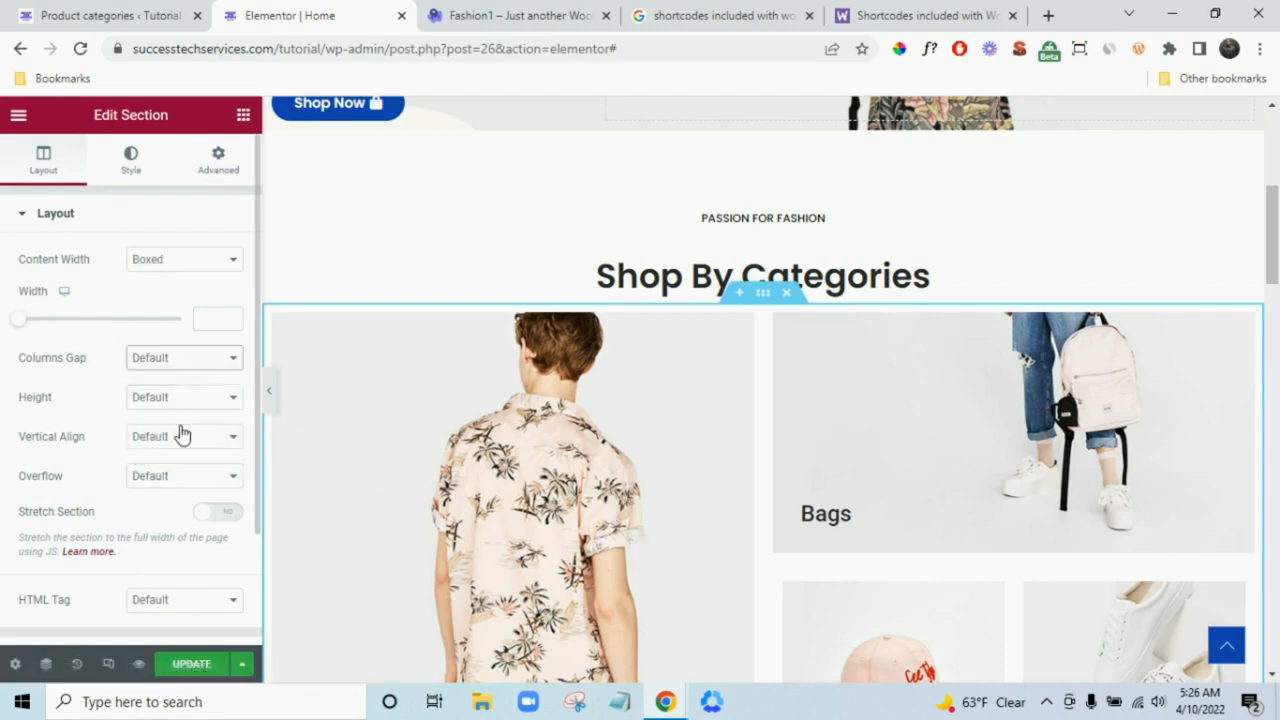
{"action": "left_click", "coordinate": [179, 364]}
{"action": "left_click", "coordinate": [184, 411]}
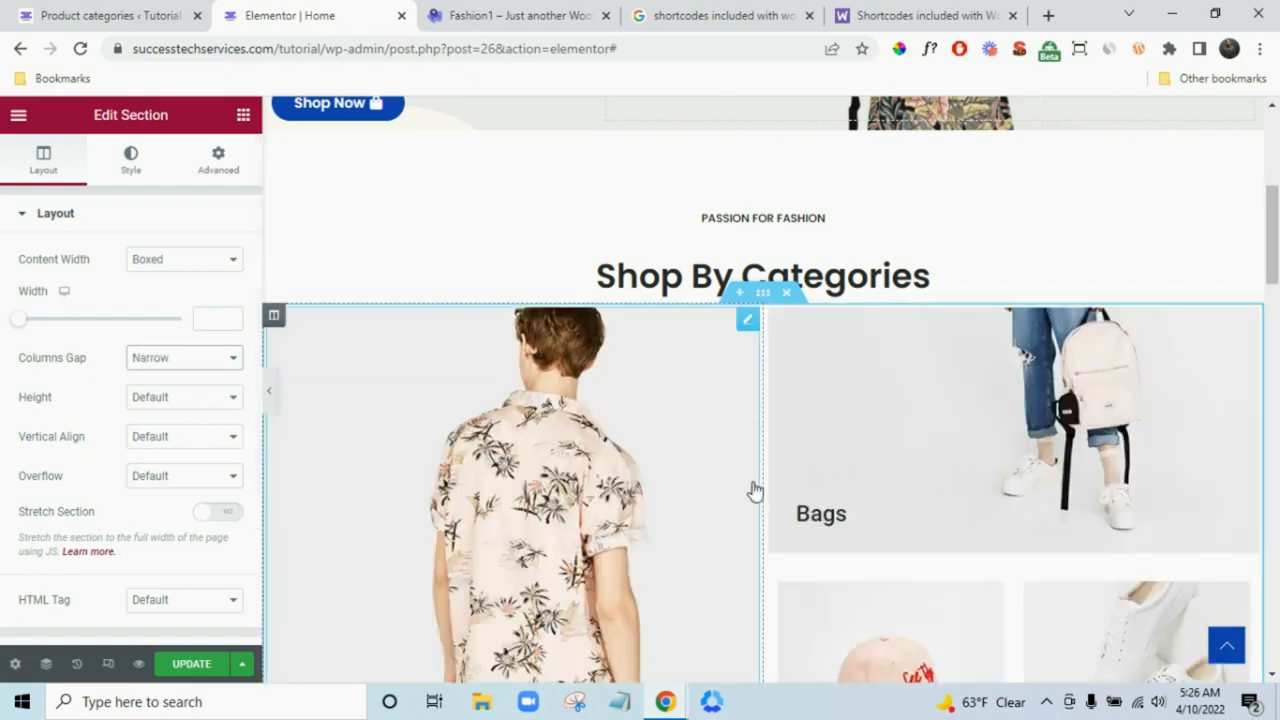
{"action": "scroll", "coordinate": [755, 490], "scroll_direction": "down", "scroll_amount": 2}
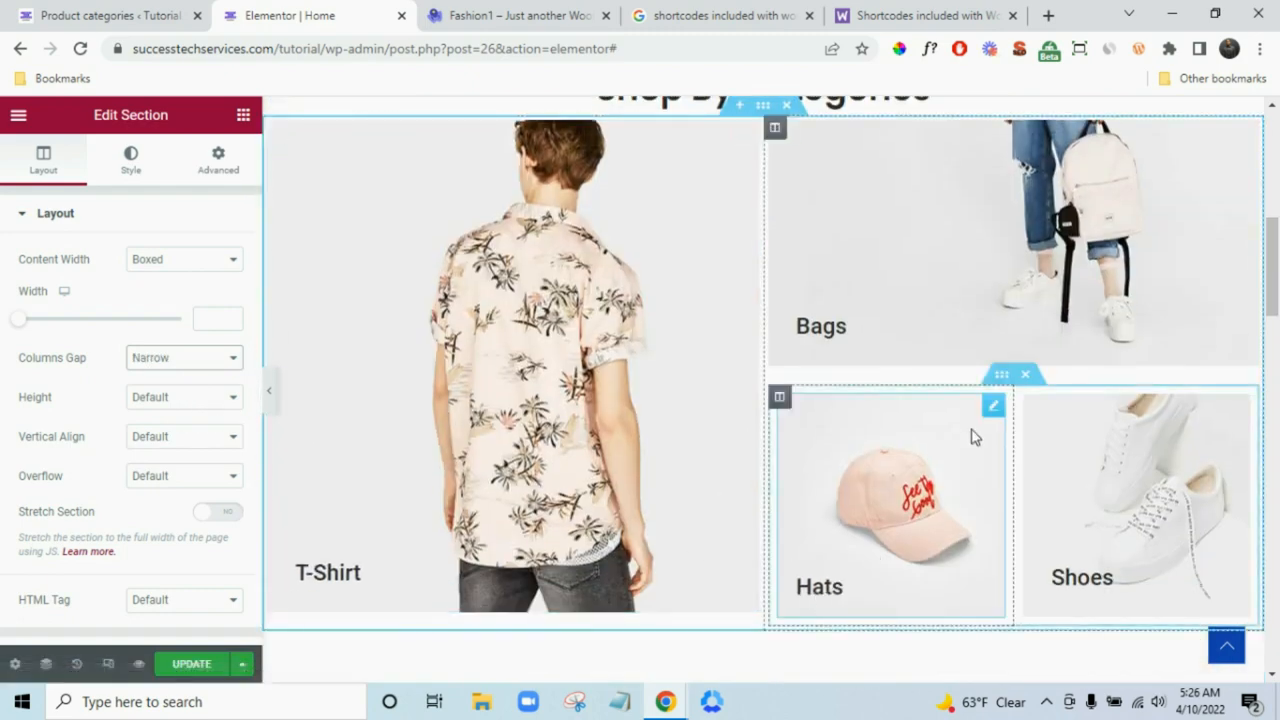
{"action": "scroll", "coordinate": [1028, 393], "scroll_direction": "up", "scroll_amount": 1}
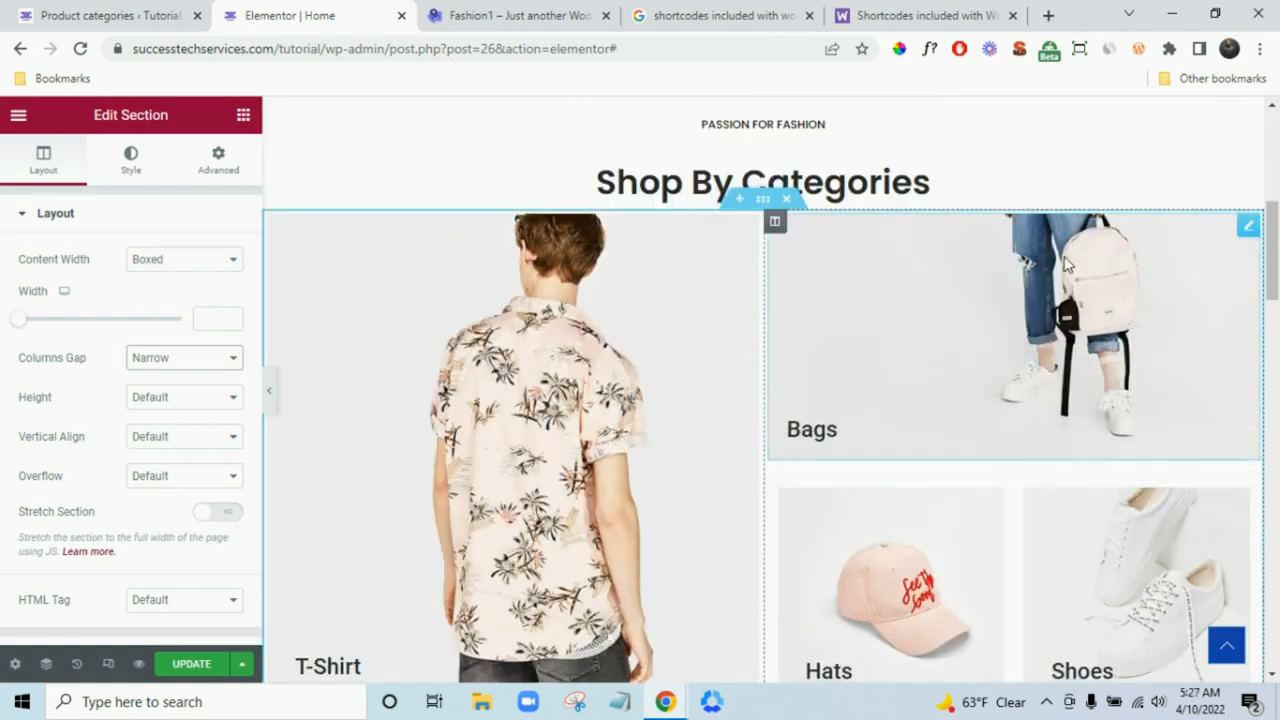
- Give the Bags image an unlinked bottom margin of -10
{"action": "left_click", "coordinate": [1249, 234]}
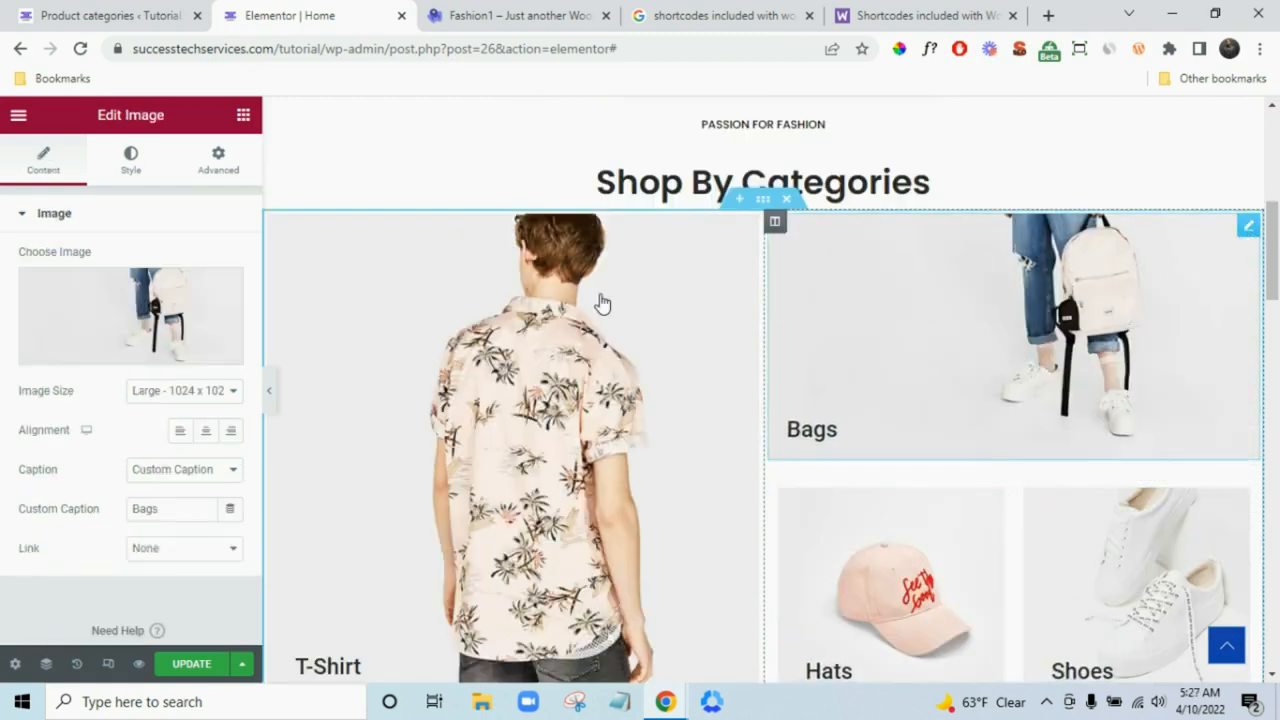
{"action": "left_click", "coordinate": [207, 175]}
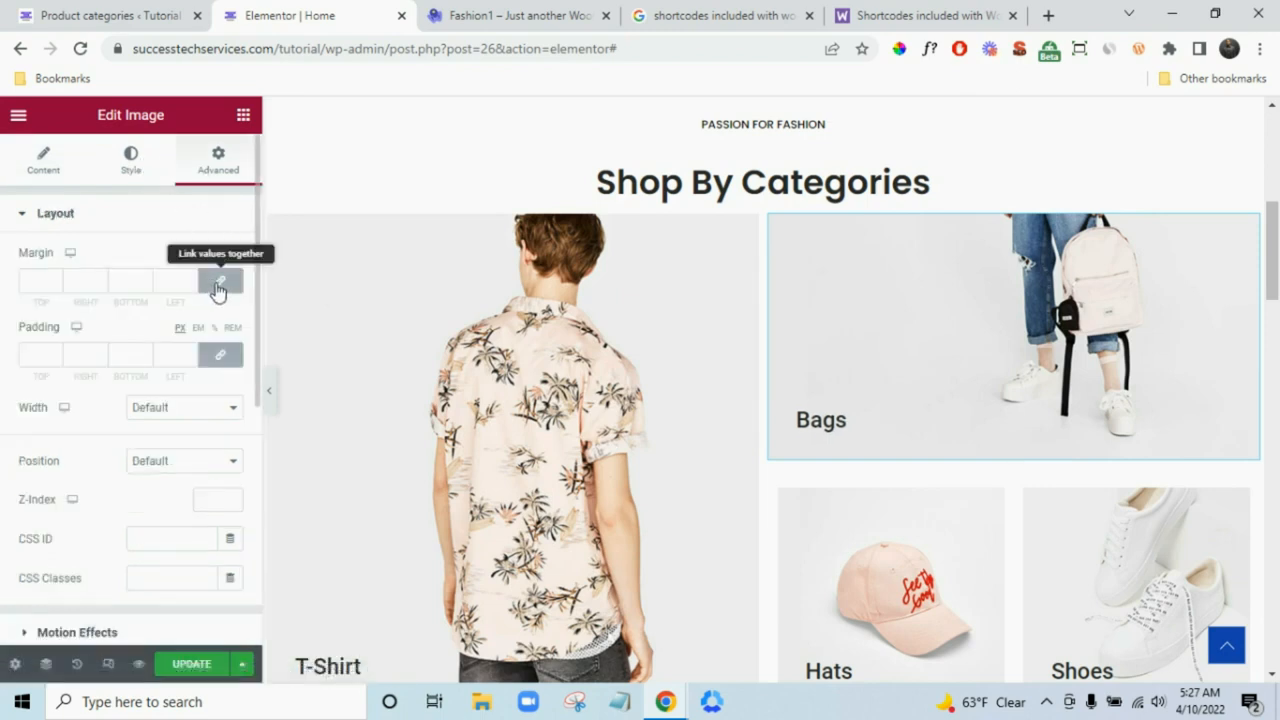
{"action": "left_click", "coordinate": [218, 286]}
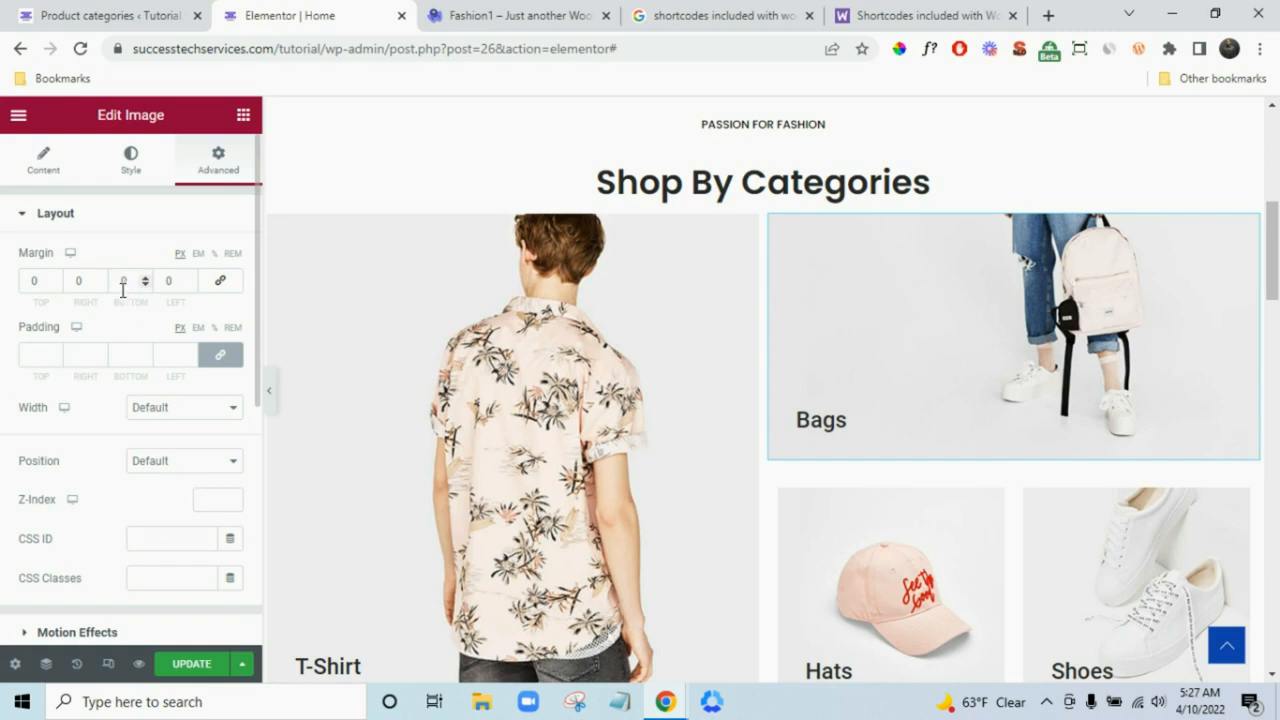
{"action": "type", "text": "10"}
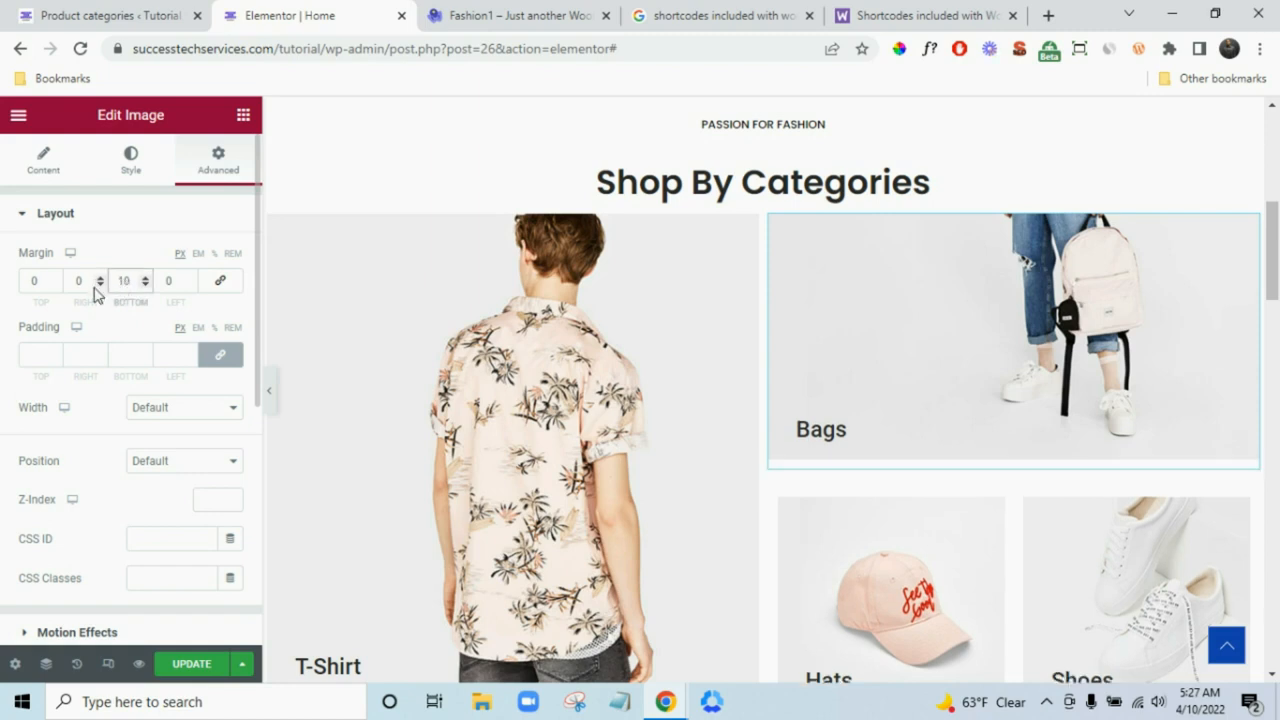
{"action": "type", "text": "-"}
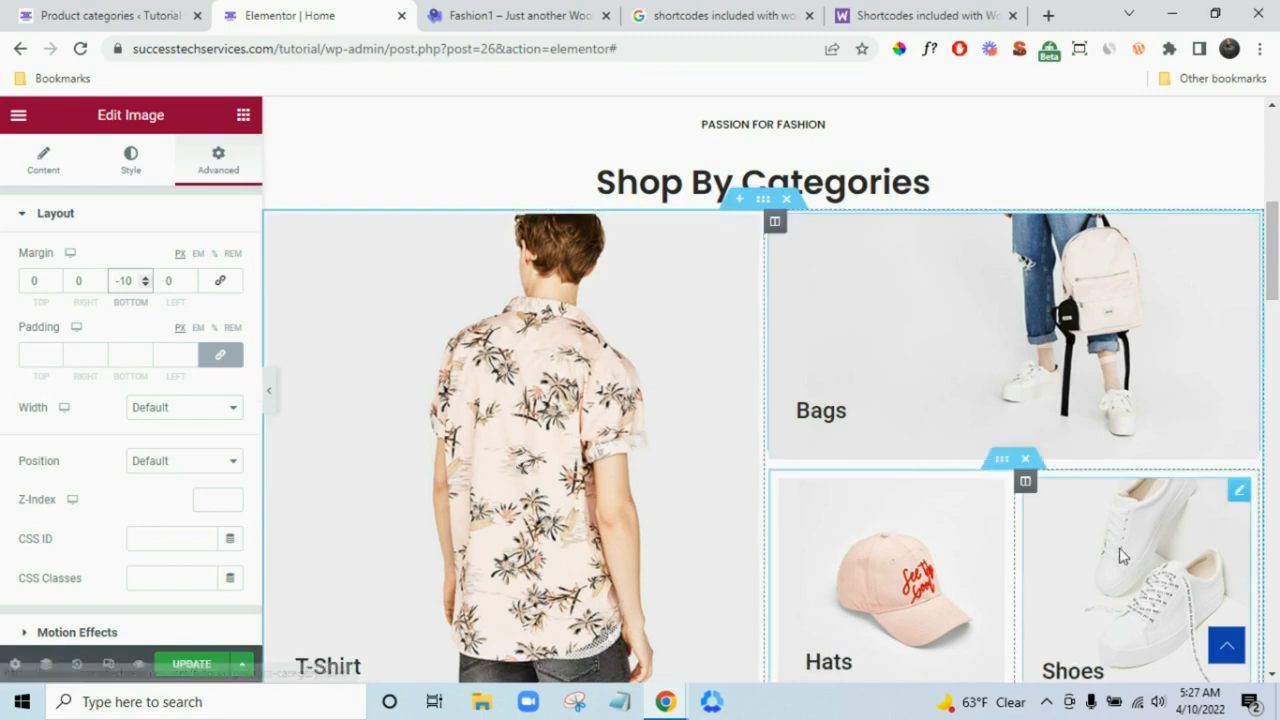
{"action": "scroll", "coordinate": [993, 545], "scroll_direction": "down", "scroll_amount": 1}
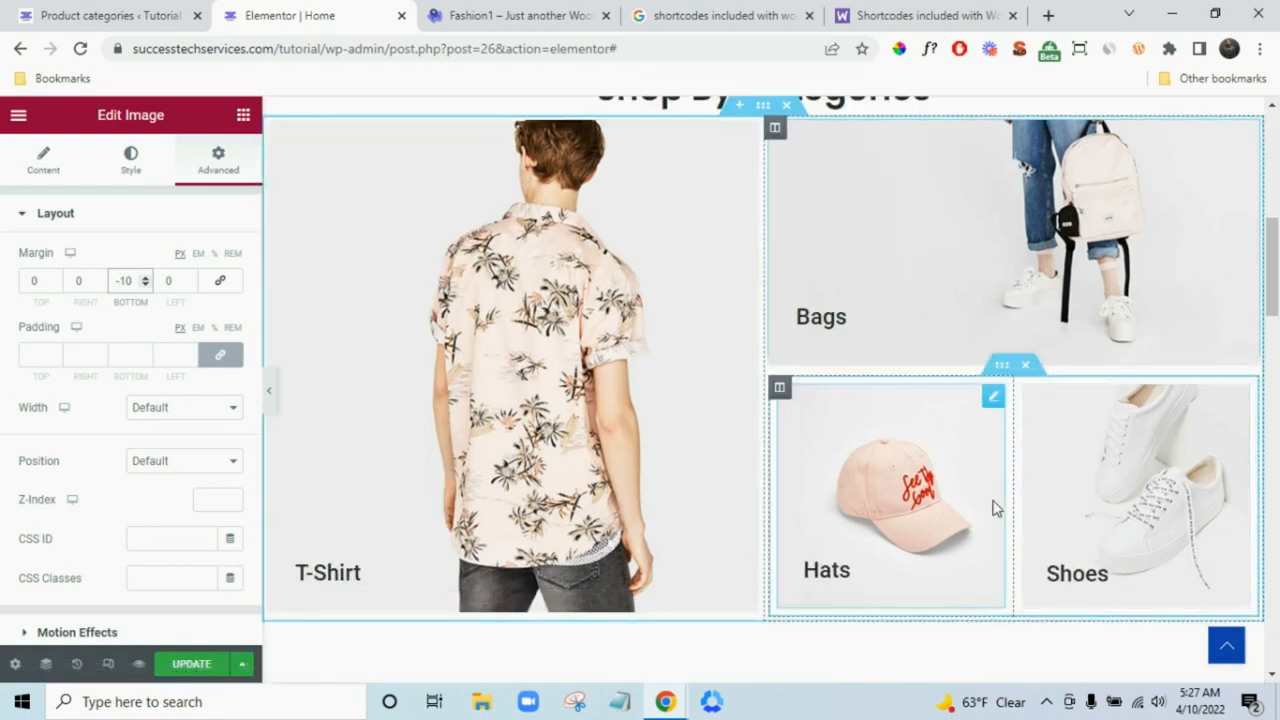
- Set the Columns Gap of the Hats and Shoes inner section to Narrow
{"action": "left_click", "coordinate": [1002, 368]}
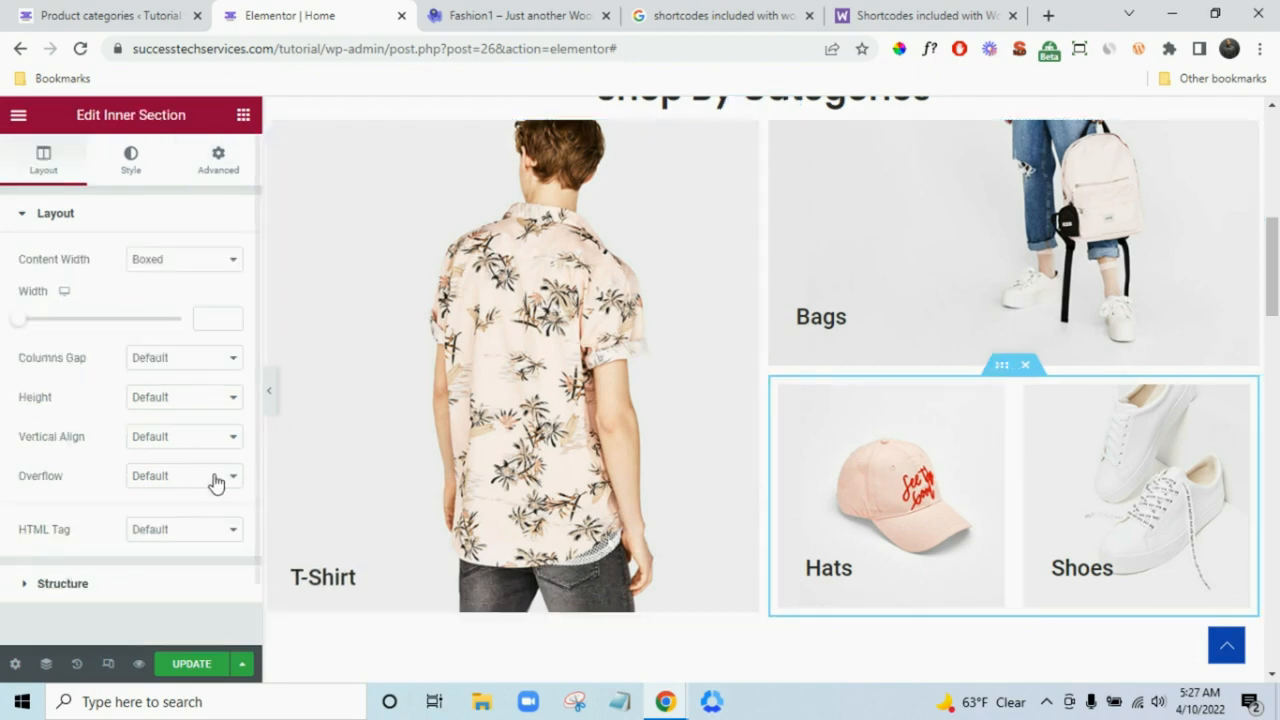
{"action": "left_click", "coordinate": [140, 360]}
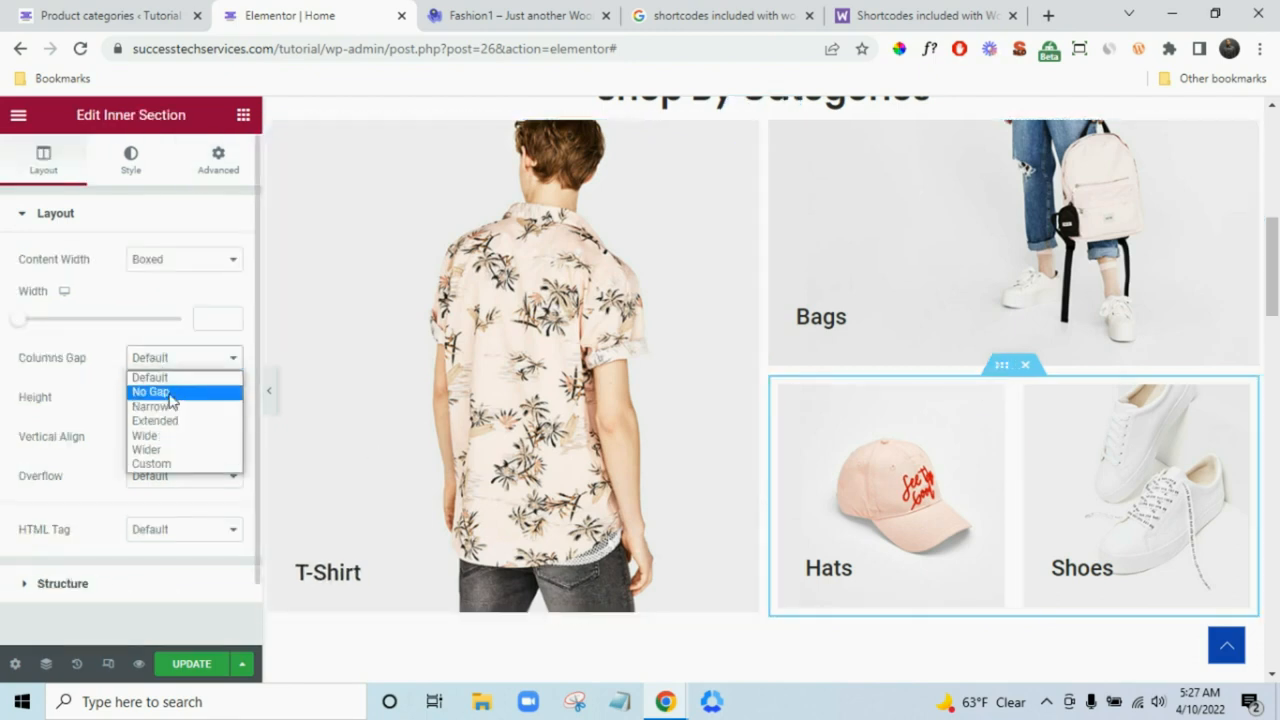
{"action": "left_click", "coordinate": [150, 391]}
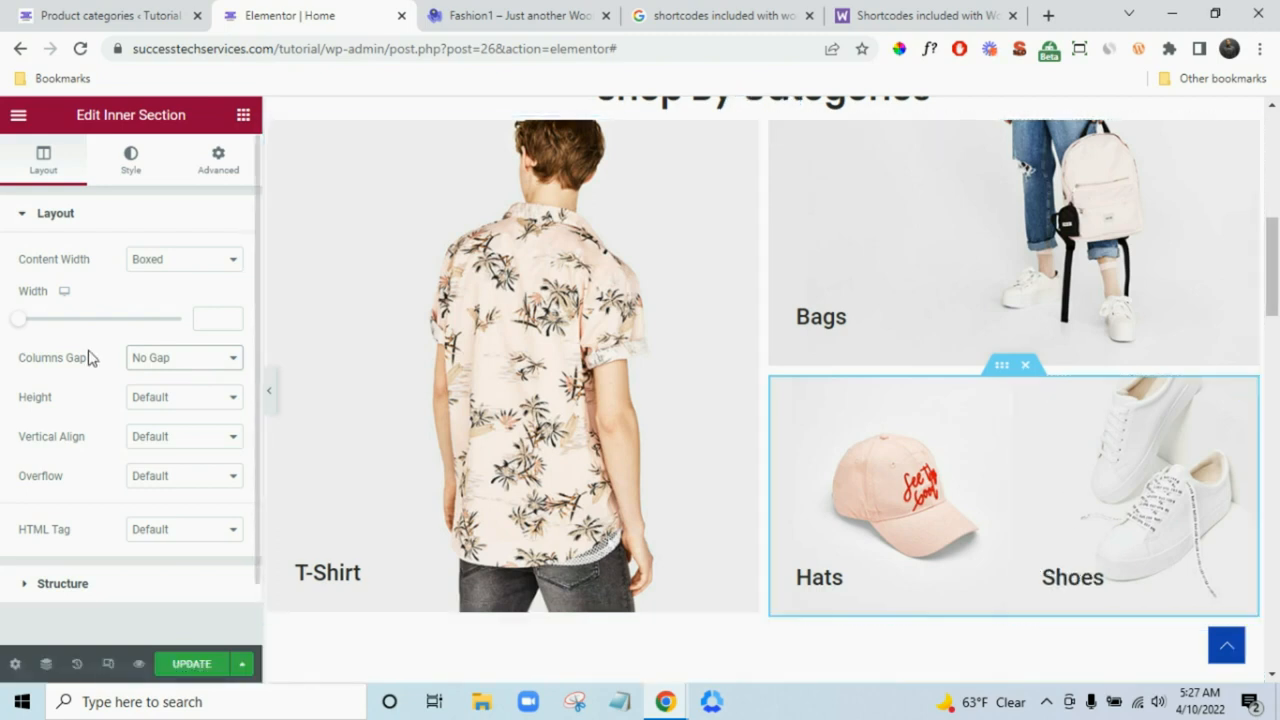
{"action": "left_click", "coordinate": [146, 360]}
{"action": "left_click", "coordinate": [163, 407]}
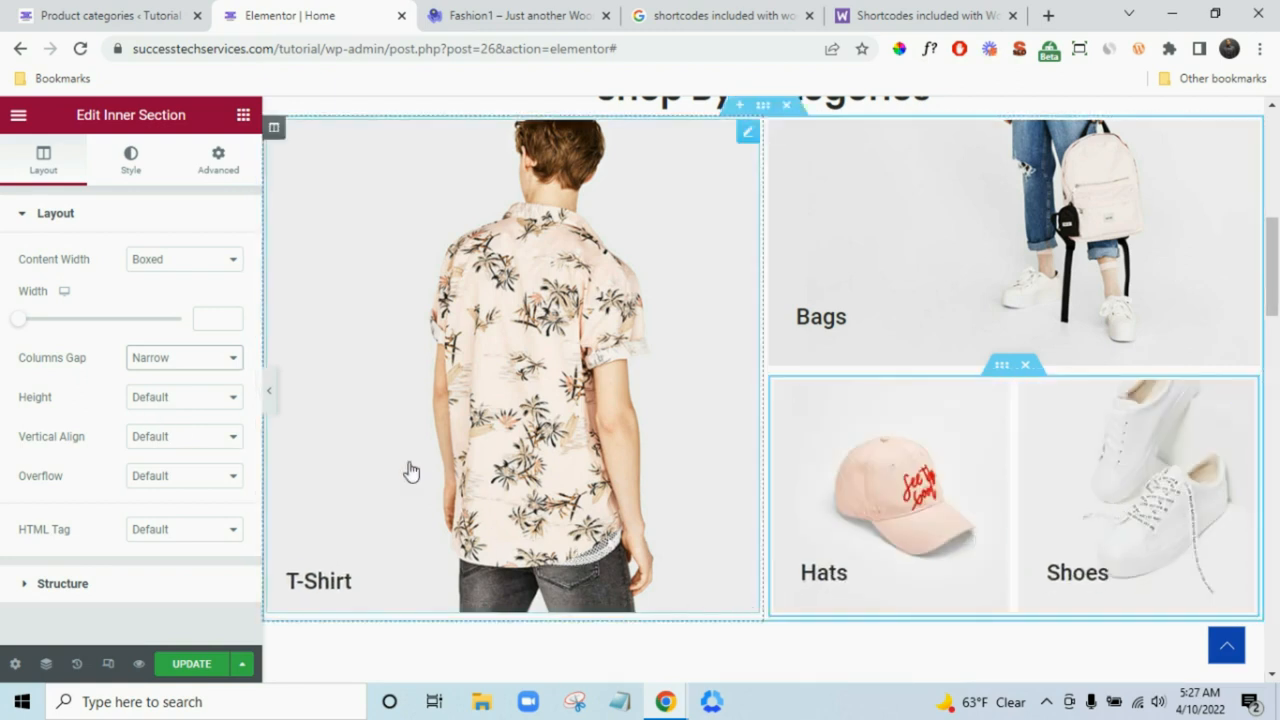
{"action": "left_click", "coordinate": [272, 395]}
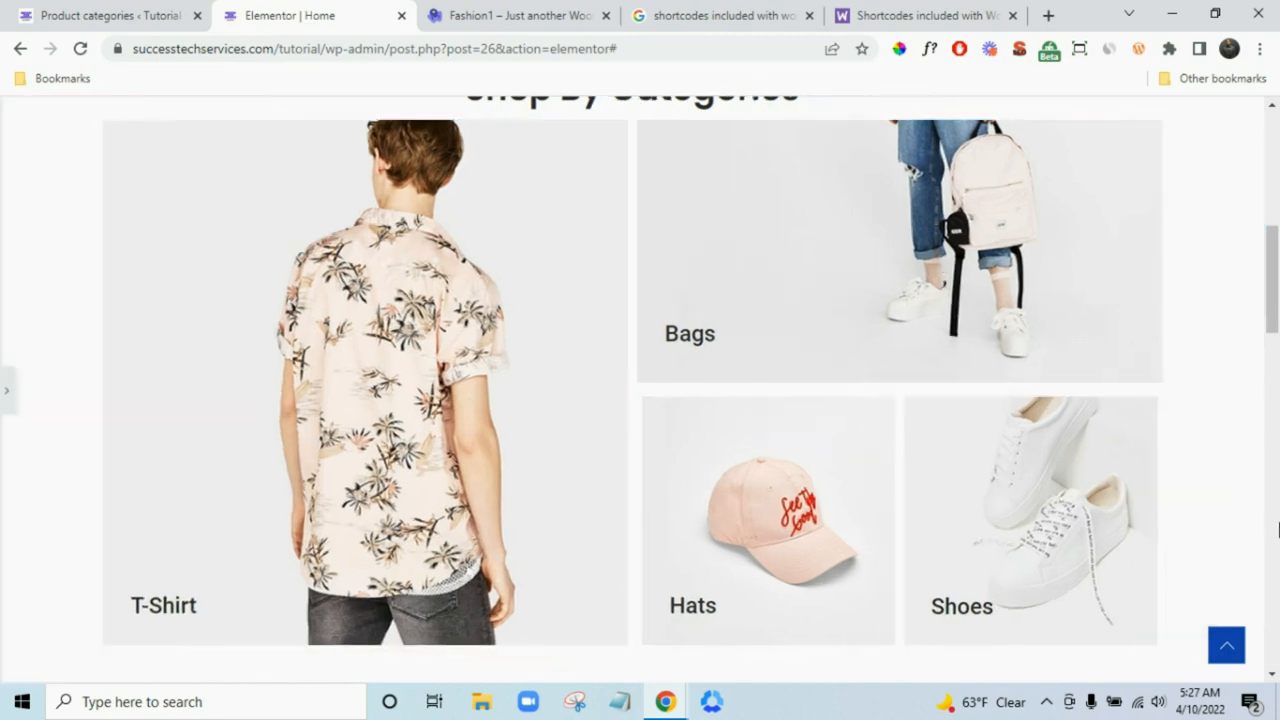
{"action": "scroll", "coordinate": [1197, 442], "scroll_direction": "up", "scroll_amount": 7}
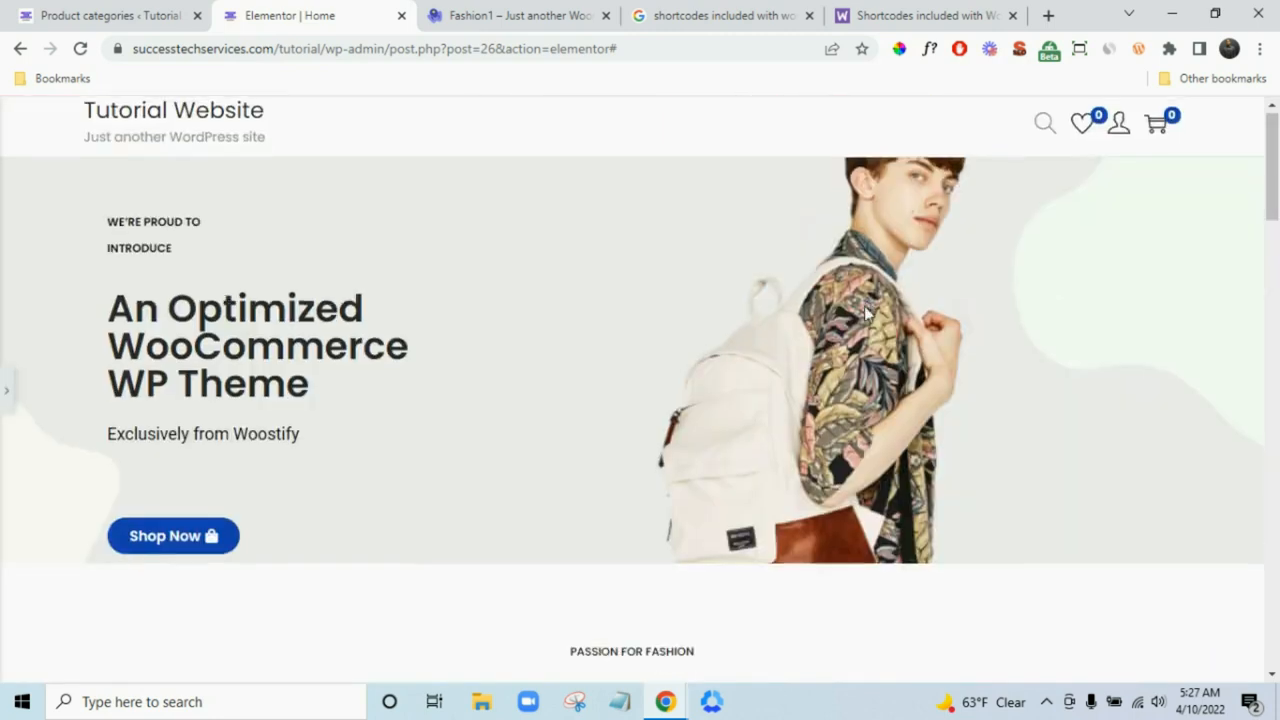
{"action": "scroll", "coordinate": [771, 274], "scroll_direction": "down", "scroll_amount": 10}
{"action": "scroll", "coordinate": [806, 300], "scroll_direction": "up", "scroll_amount": 5}
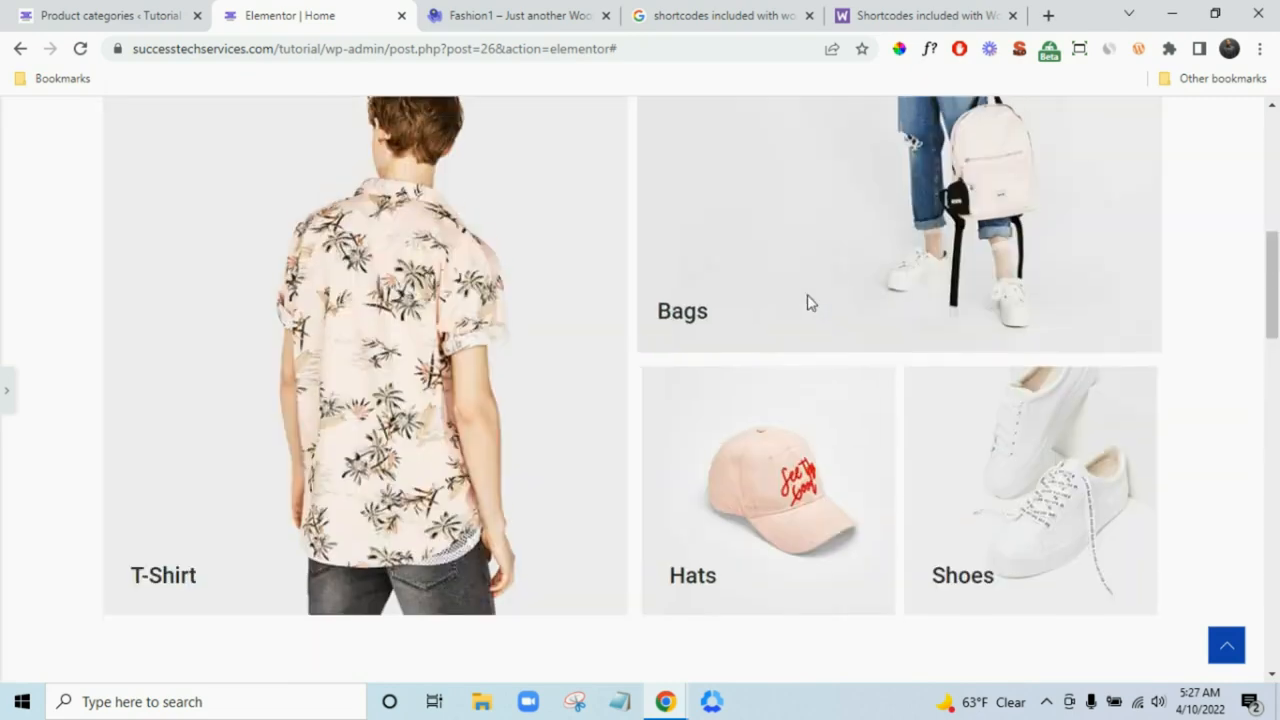
{"action": "scroll", "coordinate": [810, 302], "scroll_direction": "up", "scroll_amount": 3}
{"action": "scroll", "coordinate": [720, 371], "scroll_direction": "down", "scroll_amount": 3}
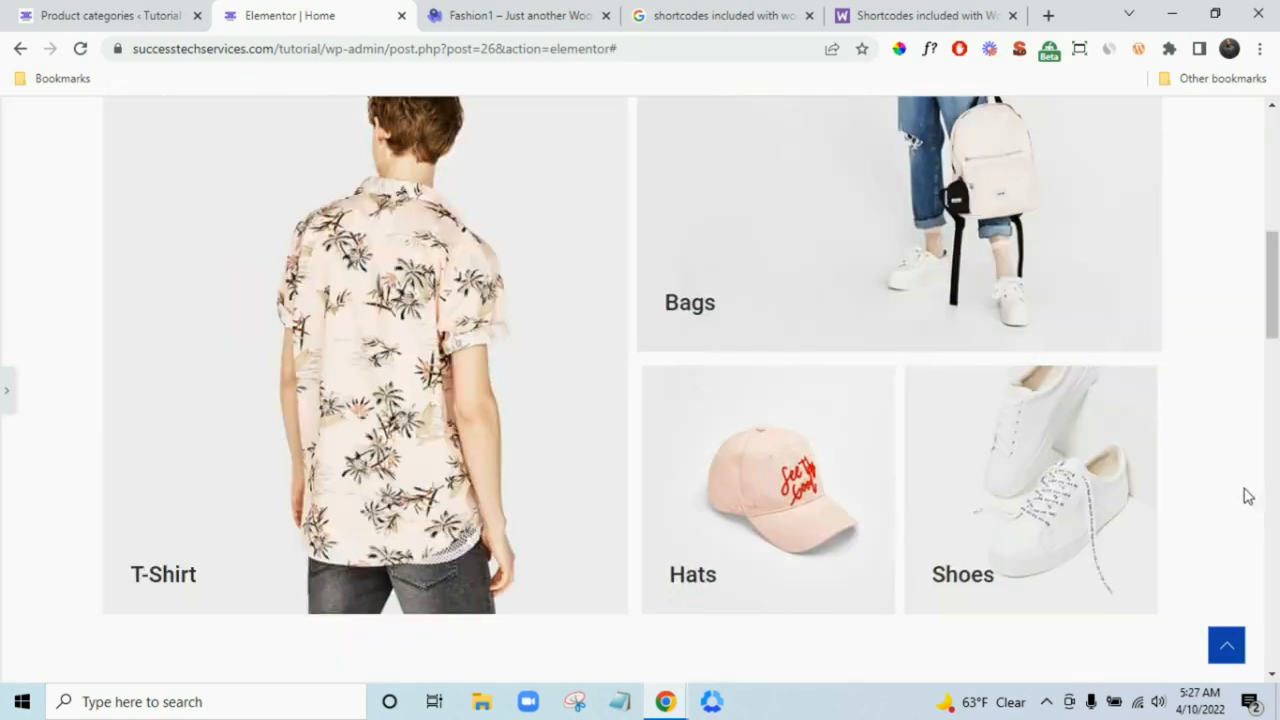
{"action": "scroll", "coordinate": [1248, 497], "scroll_direction": "down", "scroll_amount": 8}
{"action": "scroll", "coordinate": [1246, 492], "scroll_direction": "up", "scroll_amount": 2}
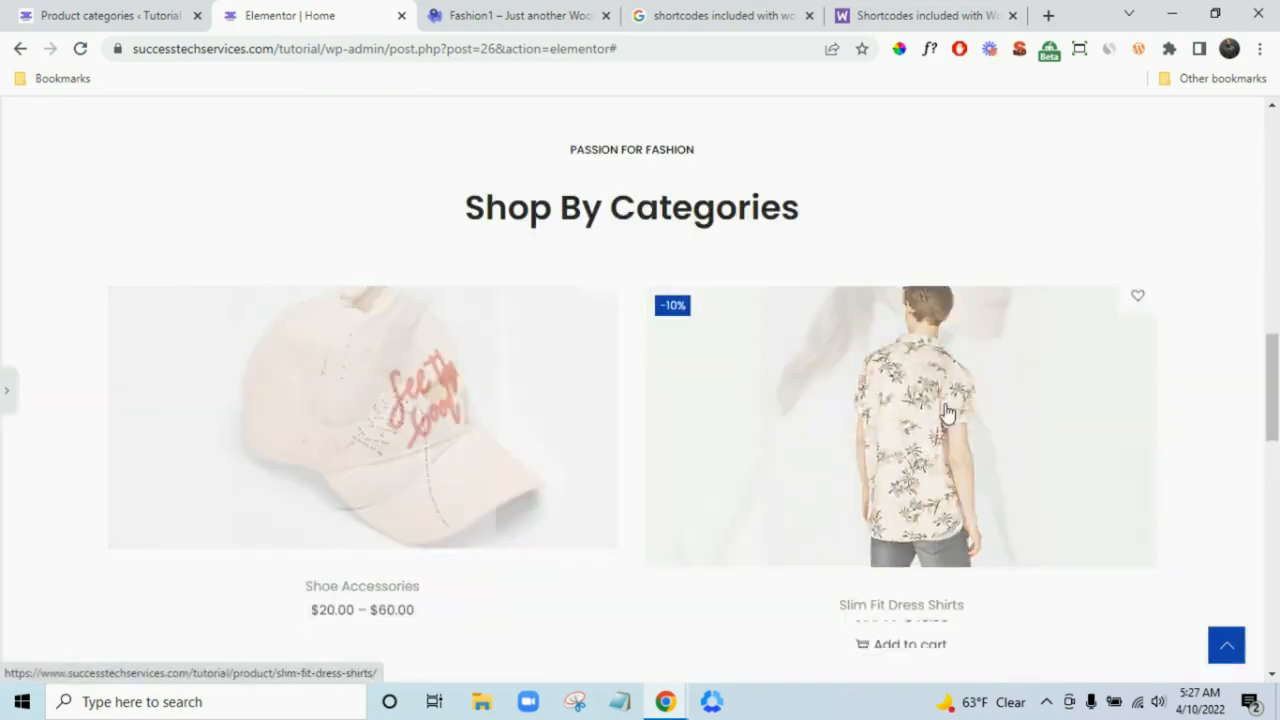
{"action": "scroll", "coordinate": [1210, 437], "scroll_direction": "down", "scroll_amount": 5}
{"action": "scroll", "coordinate": [1210, 437], "scroll_direction": "down", "scroll_amount": 8}
{"action": "scroll", "coordinate": [1210, 437], "scroll_direction": "up", "scroll_amount": 12}
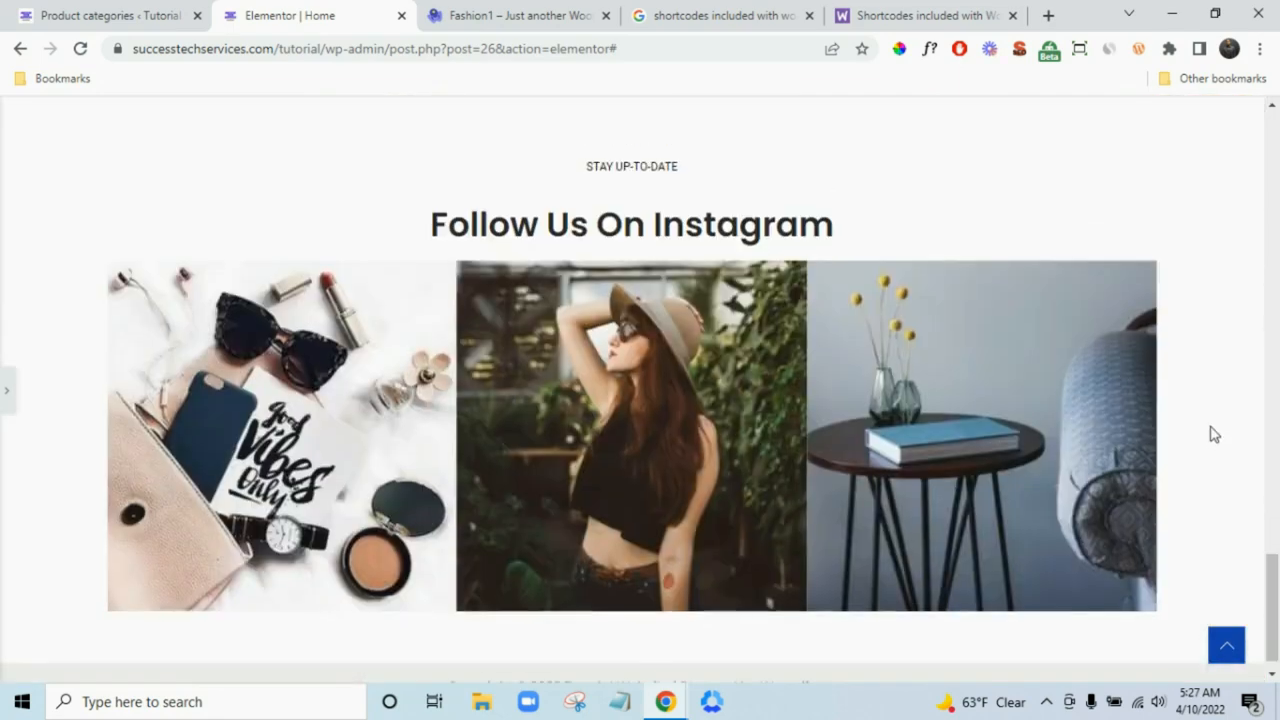
{"action": "scroll", "coordinate": [1203, 428], "scroll_direction": "down", "scroll_amount": 3}
{"action": "scroll", "coordinate": [1169, 423], "scroll_direction": "up", "scroll_amount": 5}
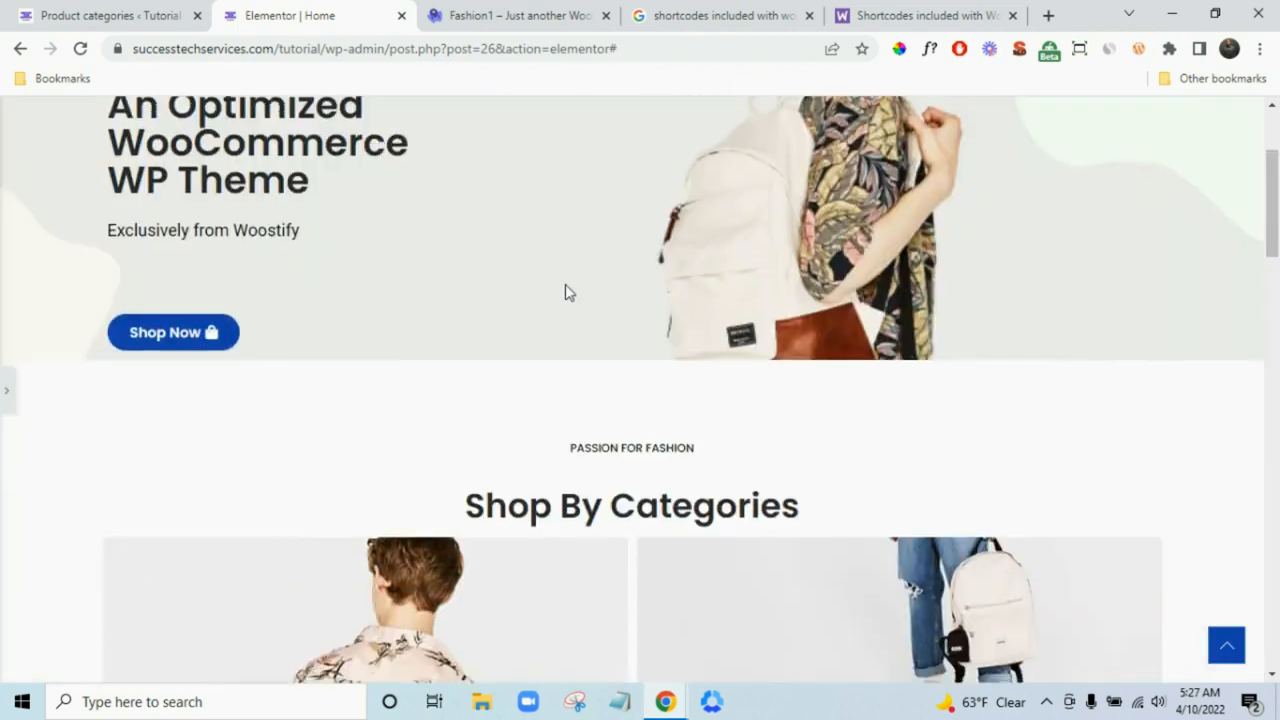
{"action": "scroll", "coordinate": [566, 289], "scroll_direction": "down", "scroll_amount": 2}
{"action": "scroll", "coordinate": [575, 272], "scroll_direction": "up", "scroll_amount": 4}
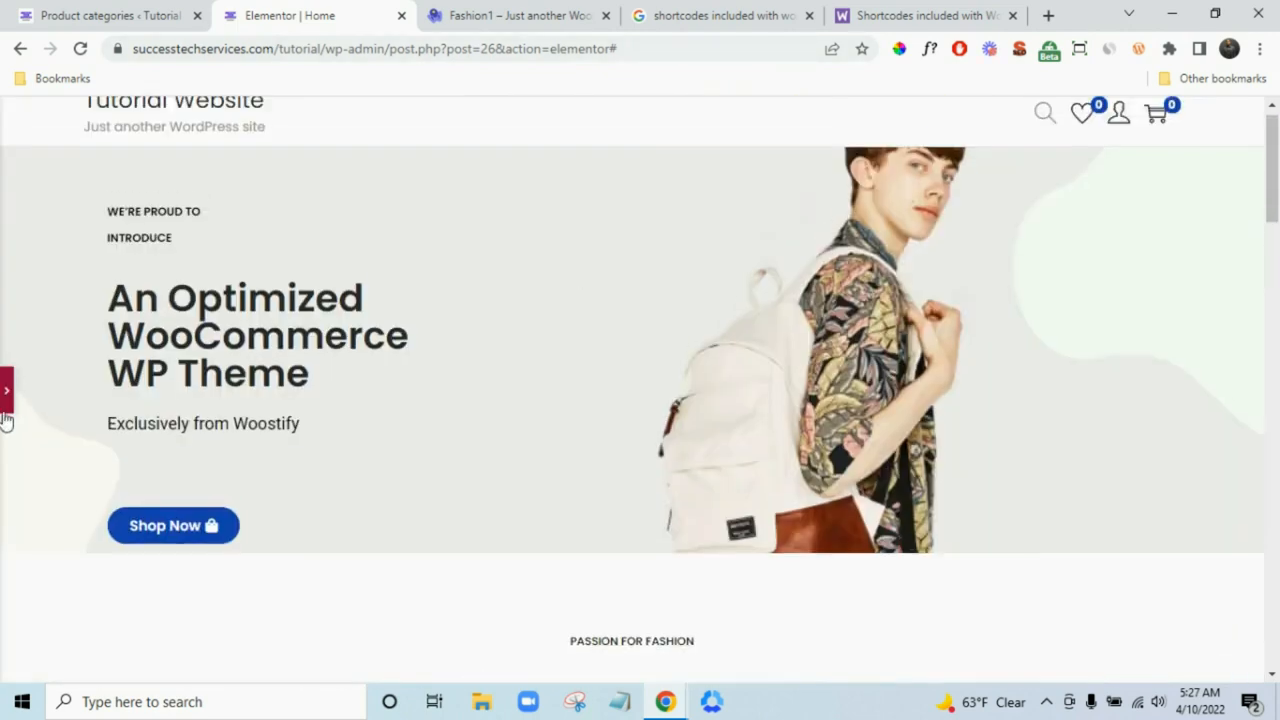
{"action": "left_click", "coordinate": [720, 540]}
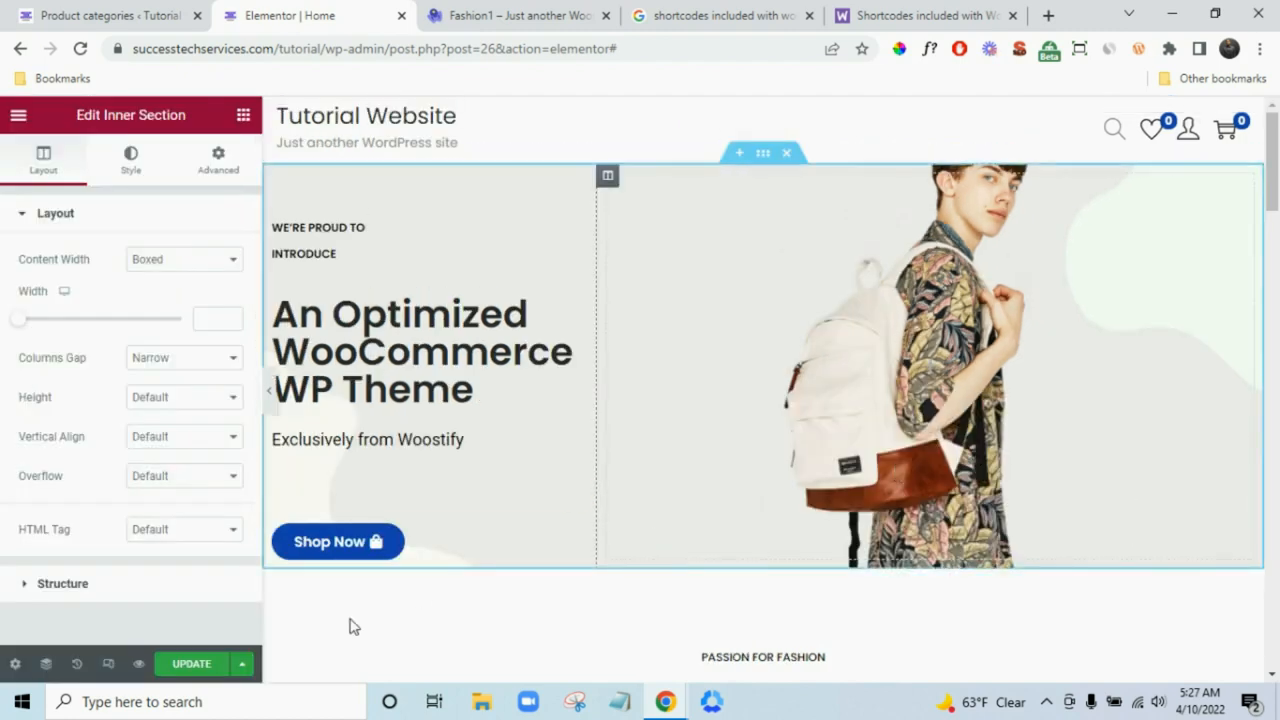
- Save the page and switch the editor to the tablet responsive preview
{"action": "left_click", "coordinate": [192, 665]}
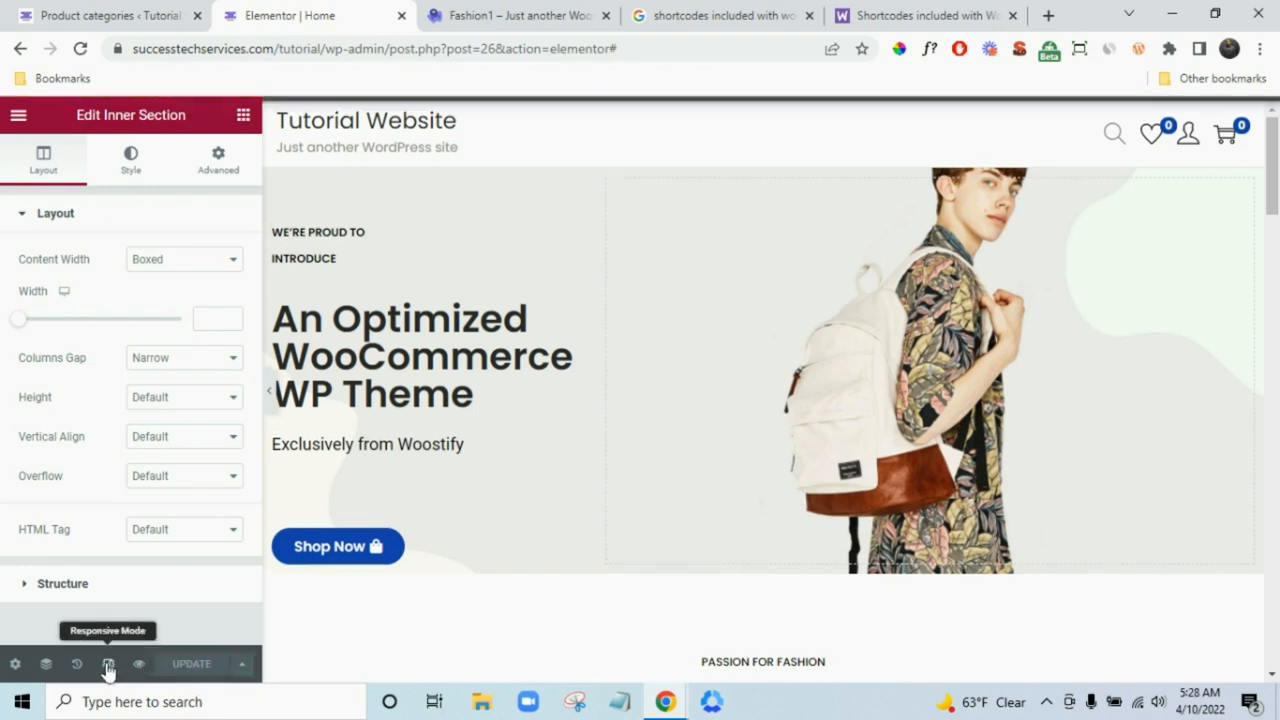
{"action": "left_click", "coordinate": [108, 665]}
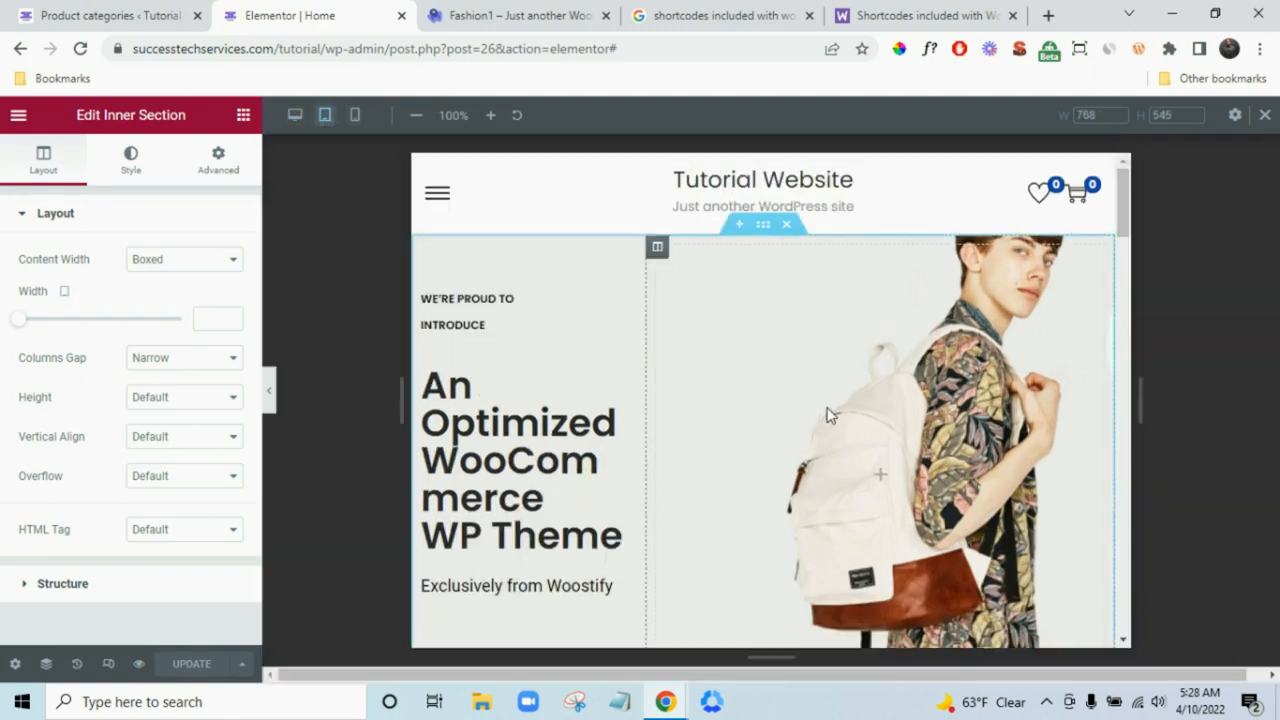
{"action": "scroll", "coordinate": [830, 420], "scroll_direction": "down", "scroll_amount": 5}
{"action": "scroll", "coordinate": [850, 420], "scroll_direction": "up", "scroll_amount": 6}
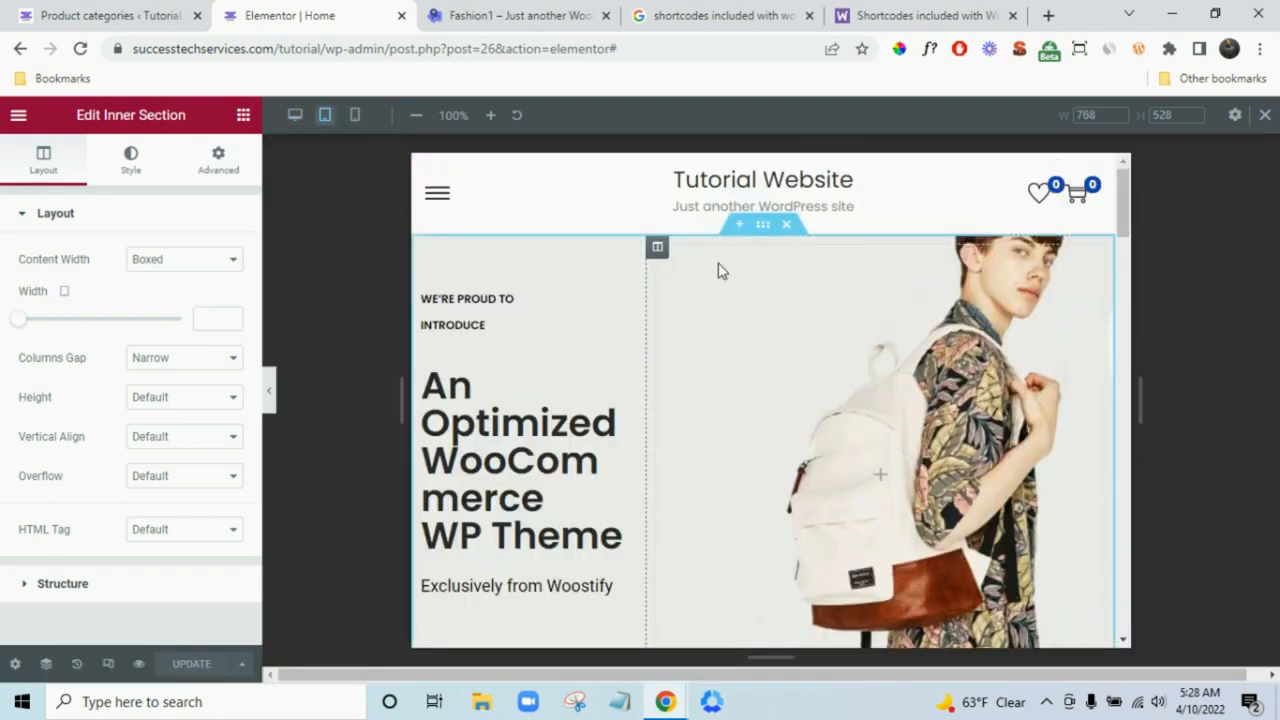
- Shrink the hero heading's typography size to 28 px for tablet
{"action": "left_click", "coordinate": [519, 475]}
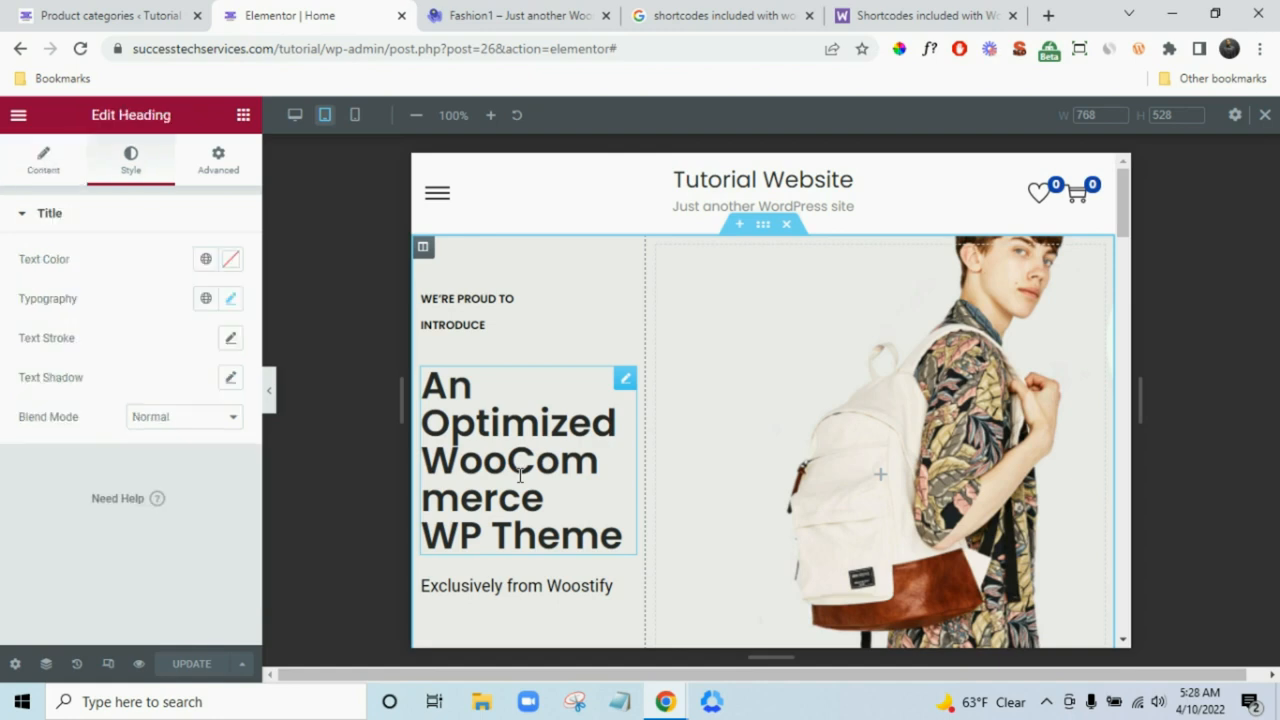
{"action": "left_click", "coordinate": [231, 300]}
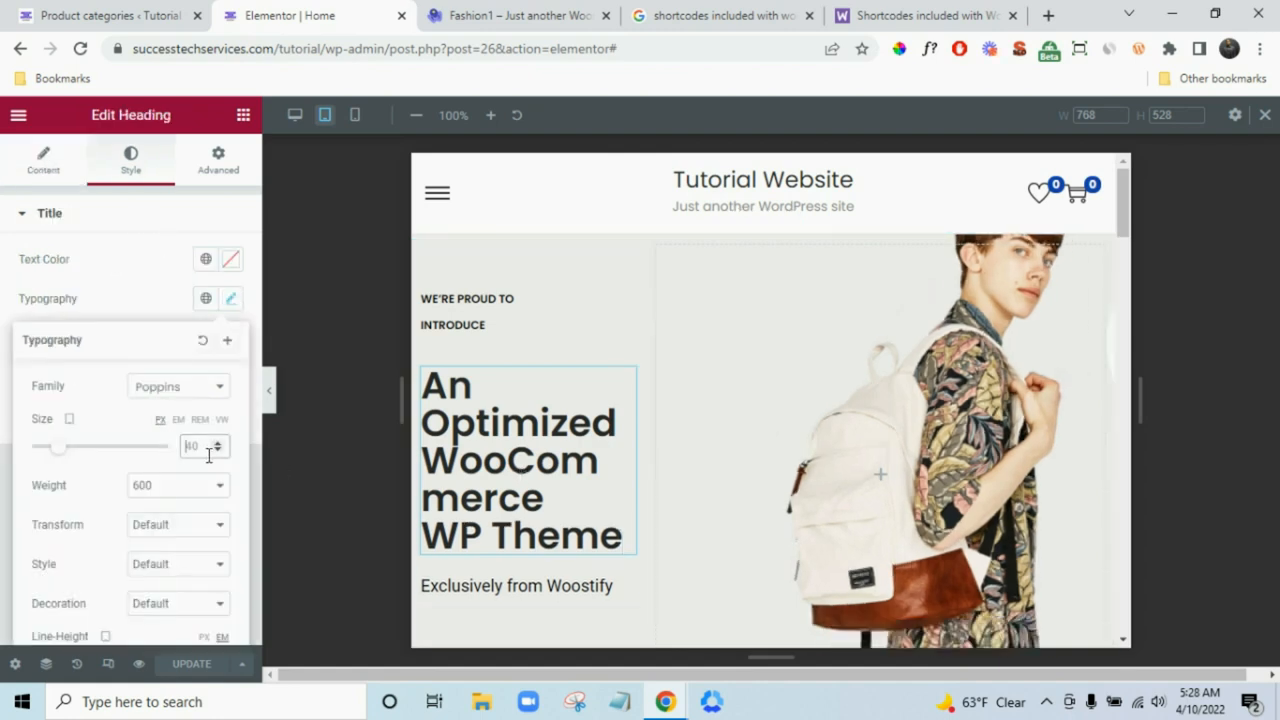
{"action": "type", "text": "30"}
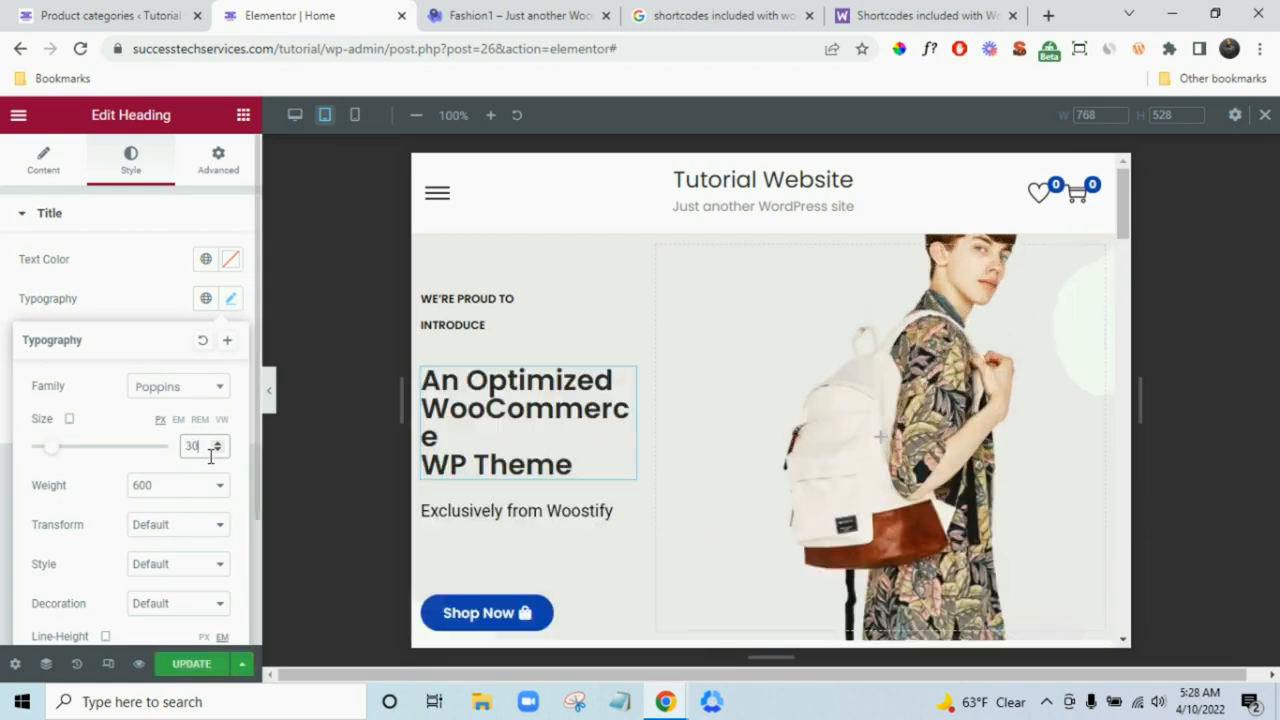
{"action": "left_click", "coordinate": [217, 451]}
{"action": "left_click", "coordinate": [217, 451]}
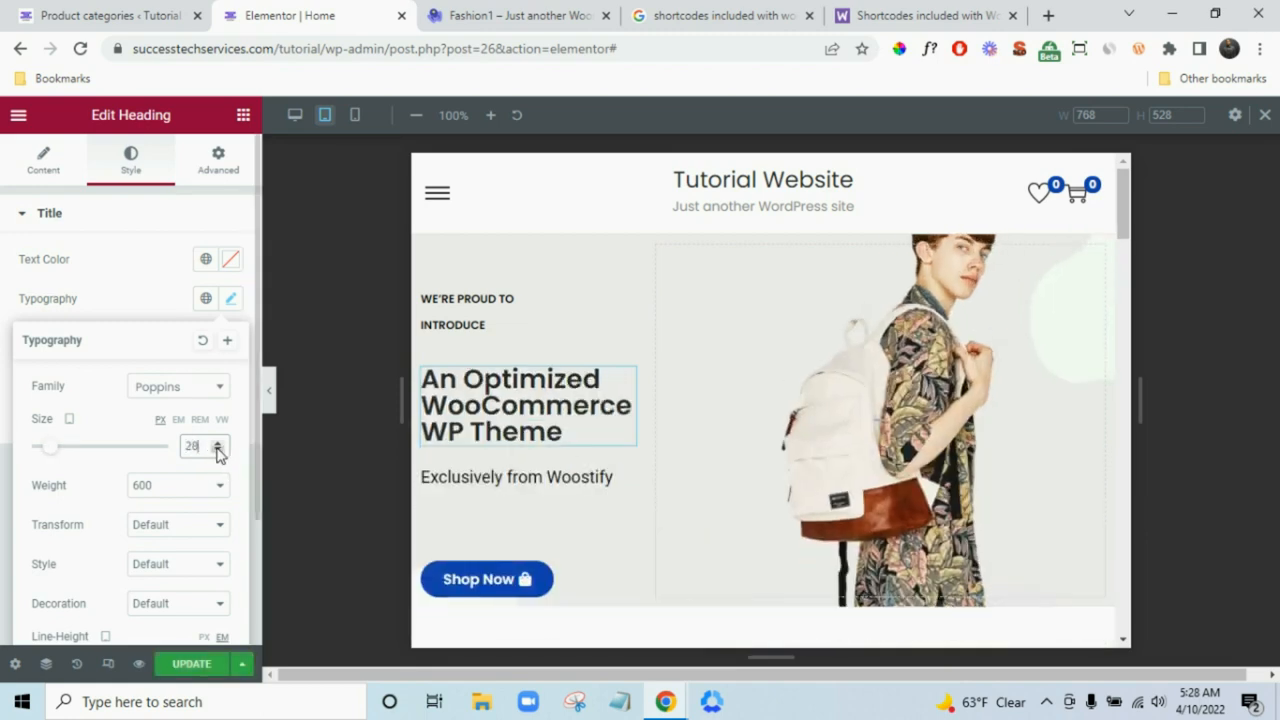
- Set the 'Build up your shop today with Woostify™' heading size to 30 px
{"action": "scroll", "coordinate": [705, 457], "scroll_direction": "down", "scroll_amount": 10}
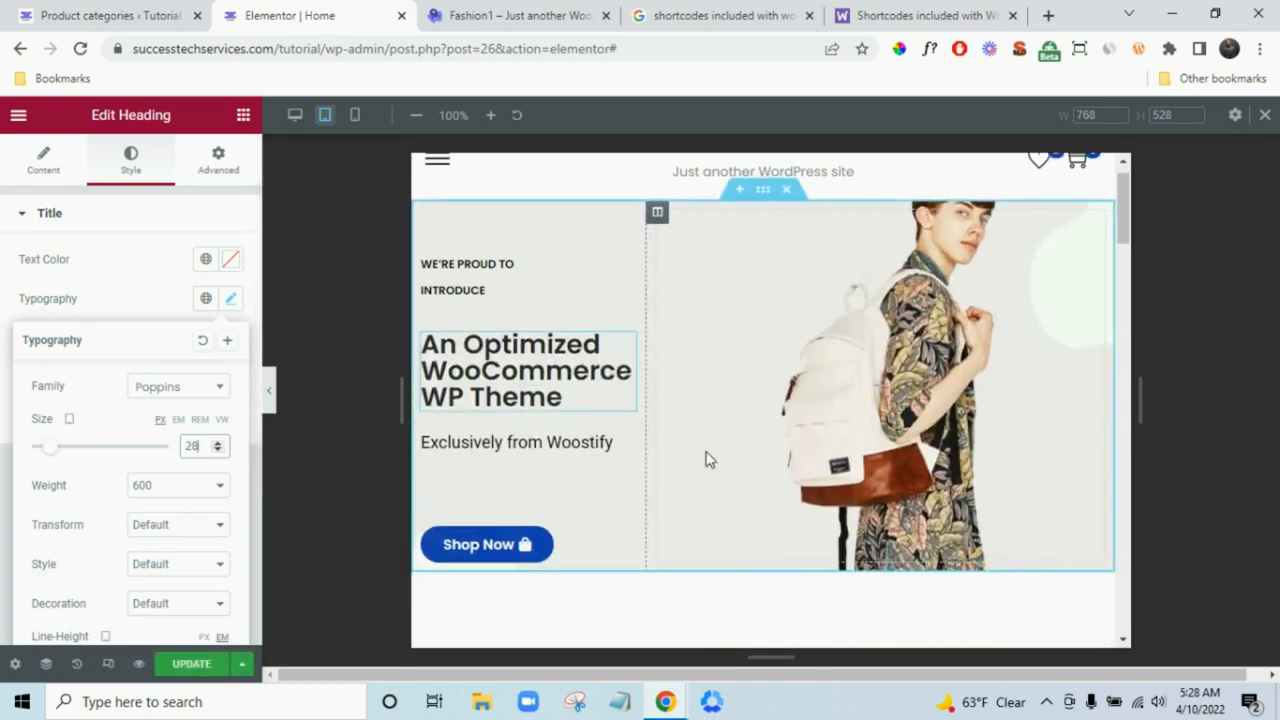
{"action": "scroll", "coordinate": [840, 400], "scroll_direction": "down", "scroll_amount": 10}
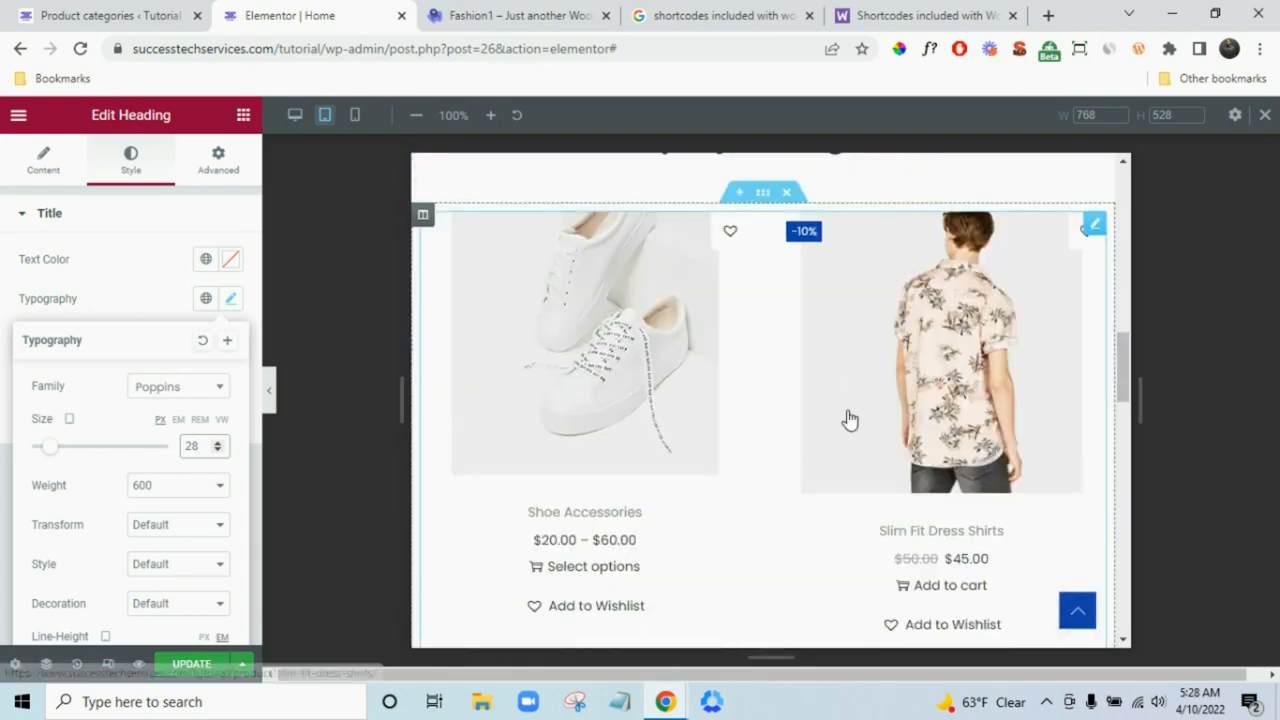
{"action": "scroll", "coordinate": [851, 347], "scroll_direction": "up", "scroll_amount": 1}
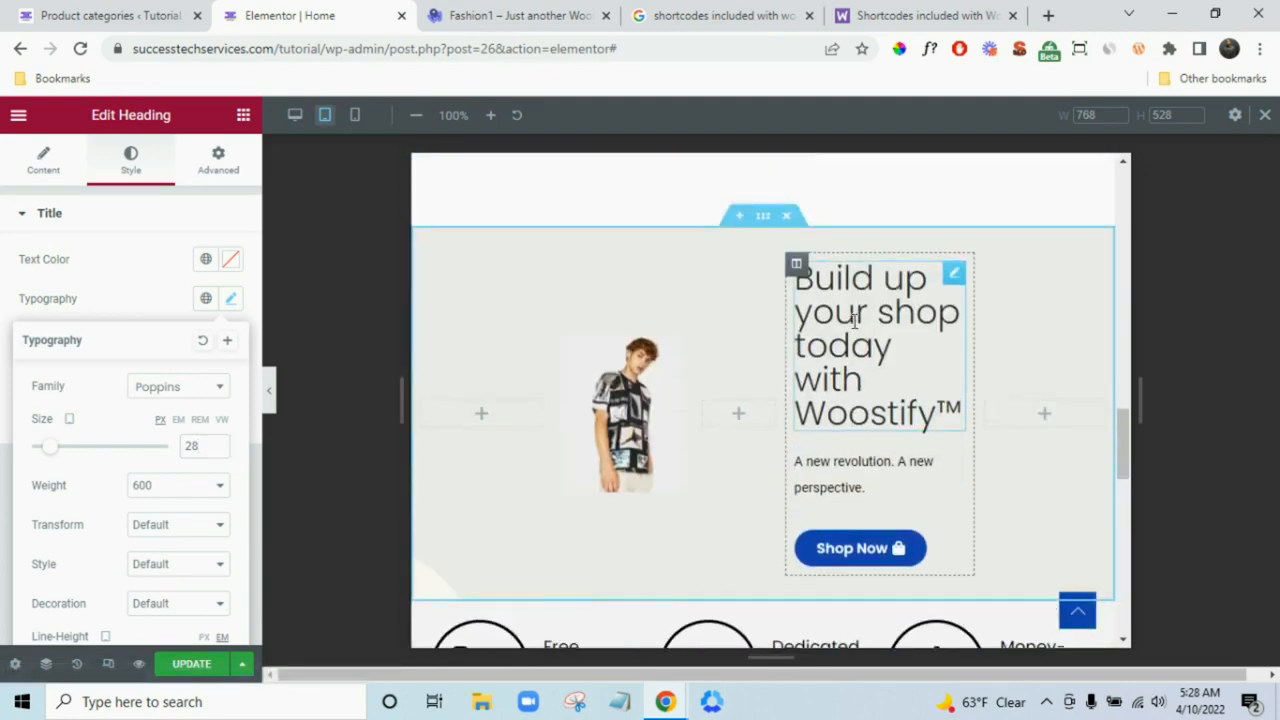
{"action": "left_click", "coordinate": [460, 373]}
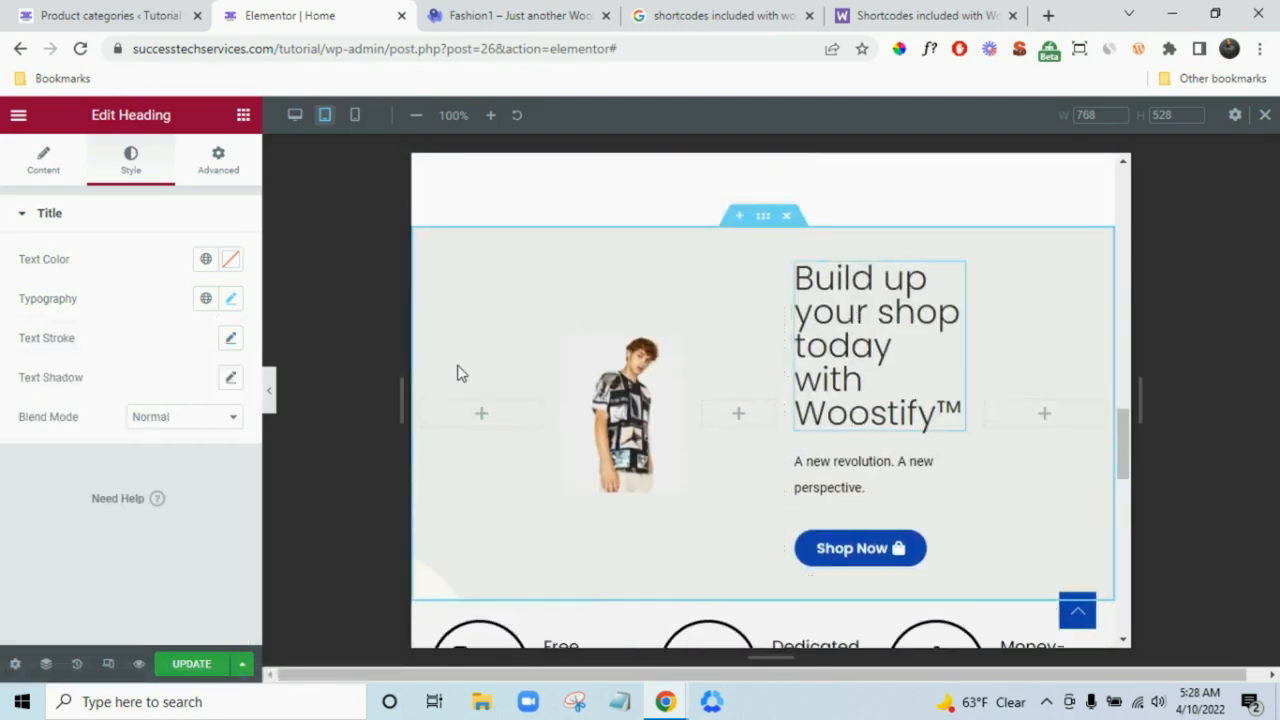
{"action": "left_click", "coordinate": [236, 301]}
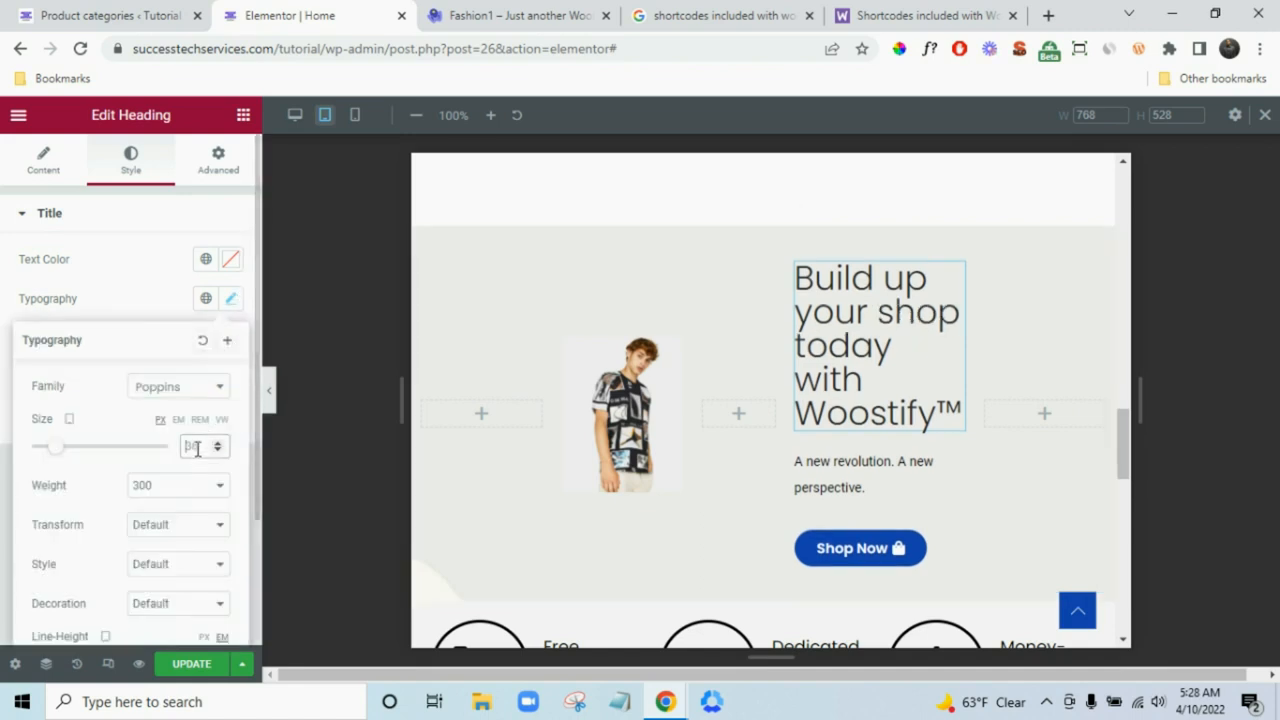
{"action": "type", "text": "30"}
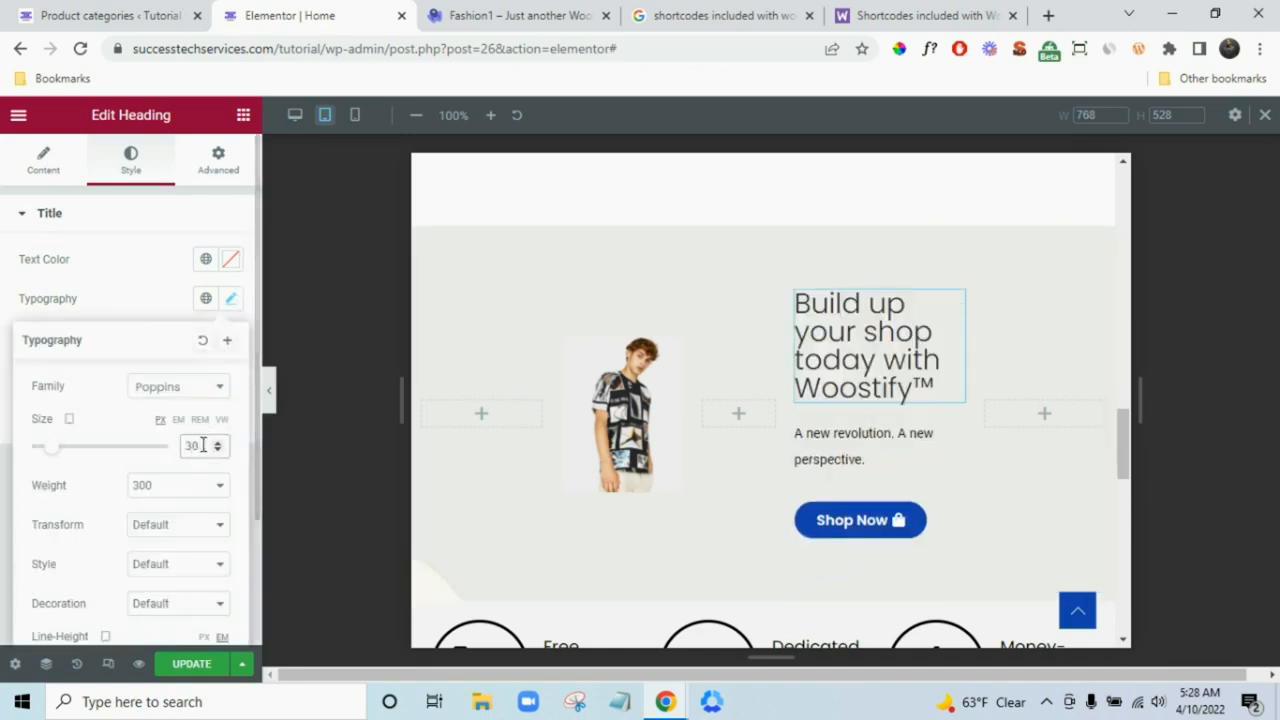
{"action": "scroll", "coordinate": [940, 445], "scroll_direction": "down", "scroll_amount": 5}
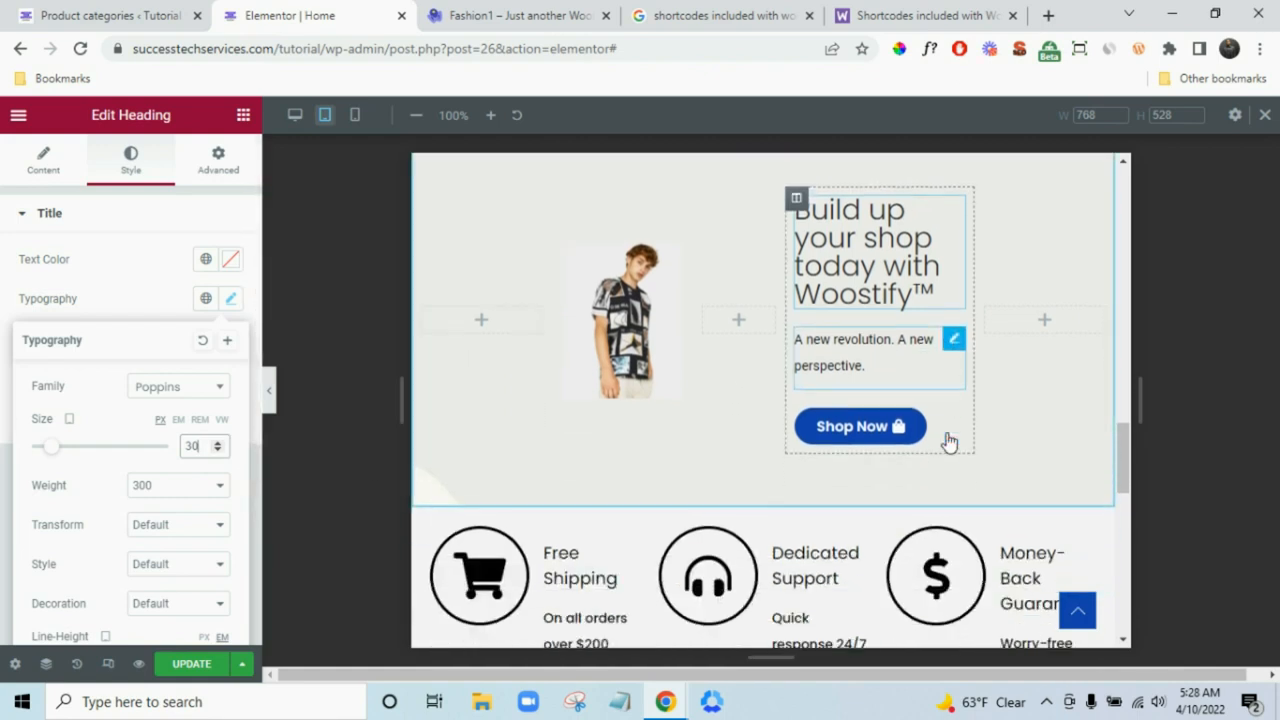
{"action": "scroll", "coordinate": [948, 440], "scroll_direction": "up", "scroll_amount": 2}
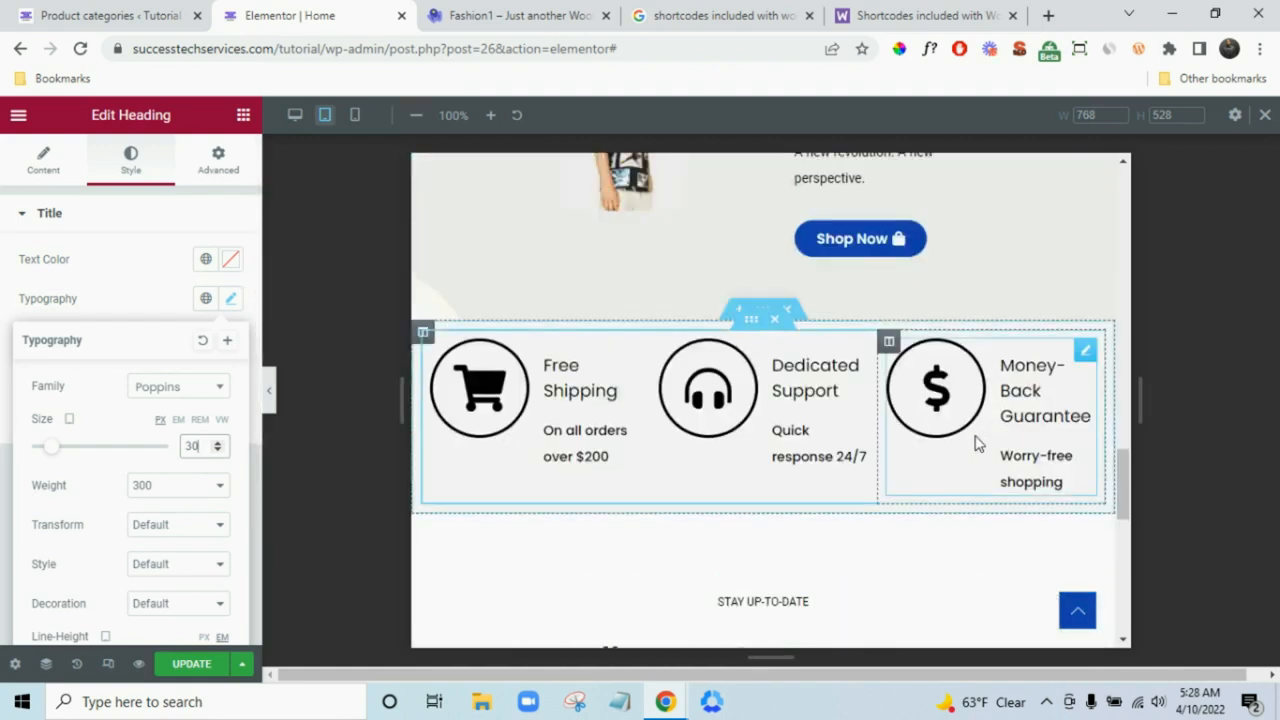
- Select the Money-Back Guarantee icon box and bring up its Style settings
{"action": "left_click", "coordinate": [1029, 416]}
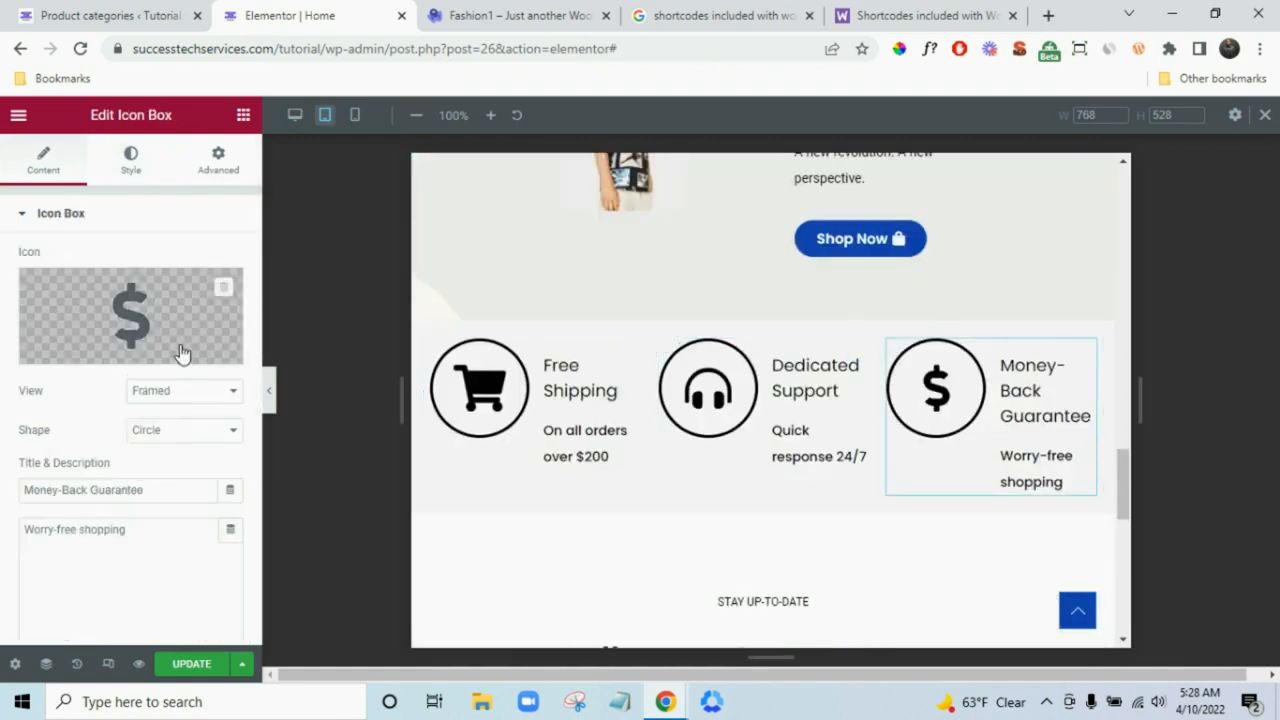
{"action": "left_click", "coordinate": [126, 172]}
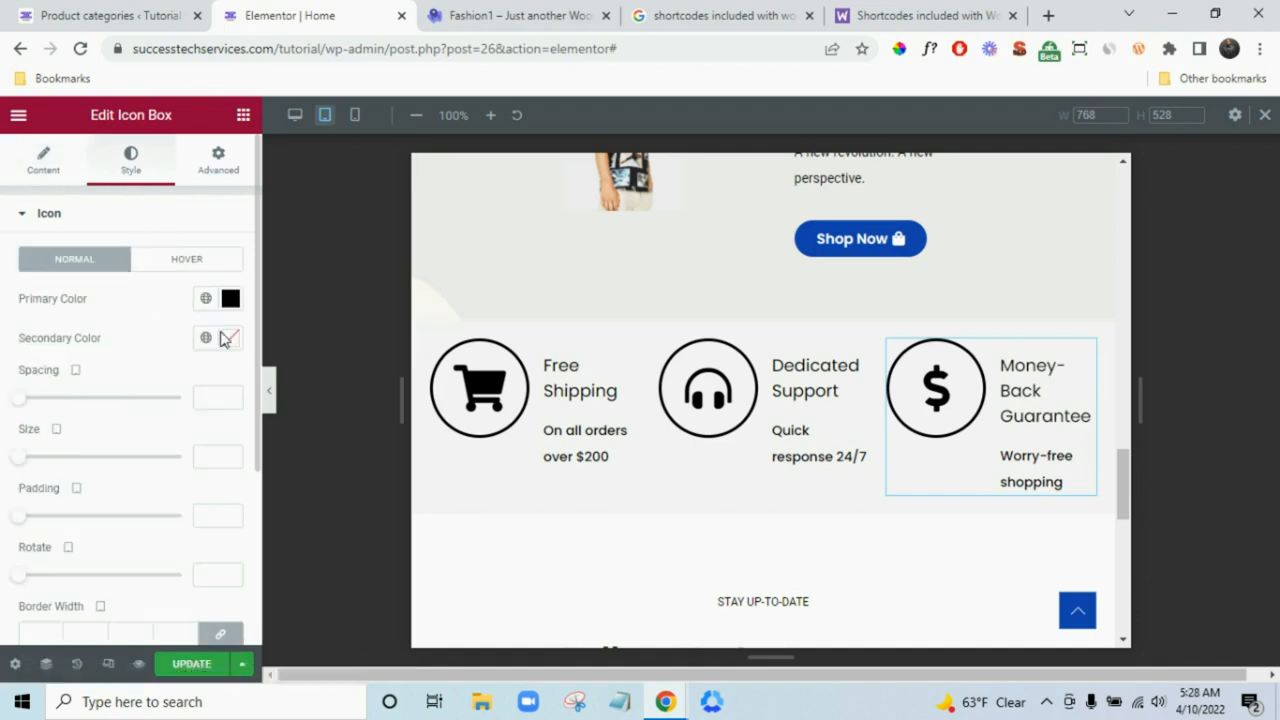
{"action": "scroll", "coordinate": [117, 360], "scroll_direction": "down", "scroll_amount": 2}
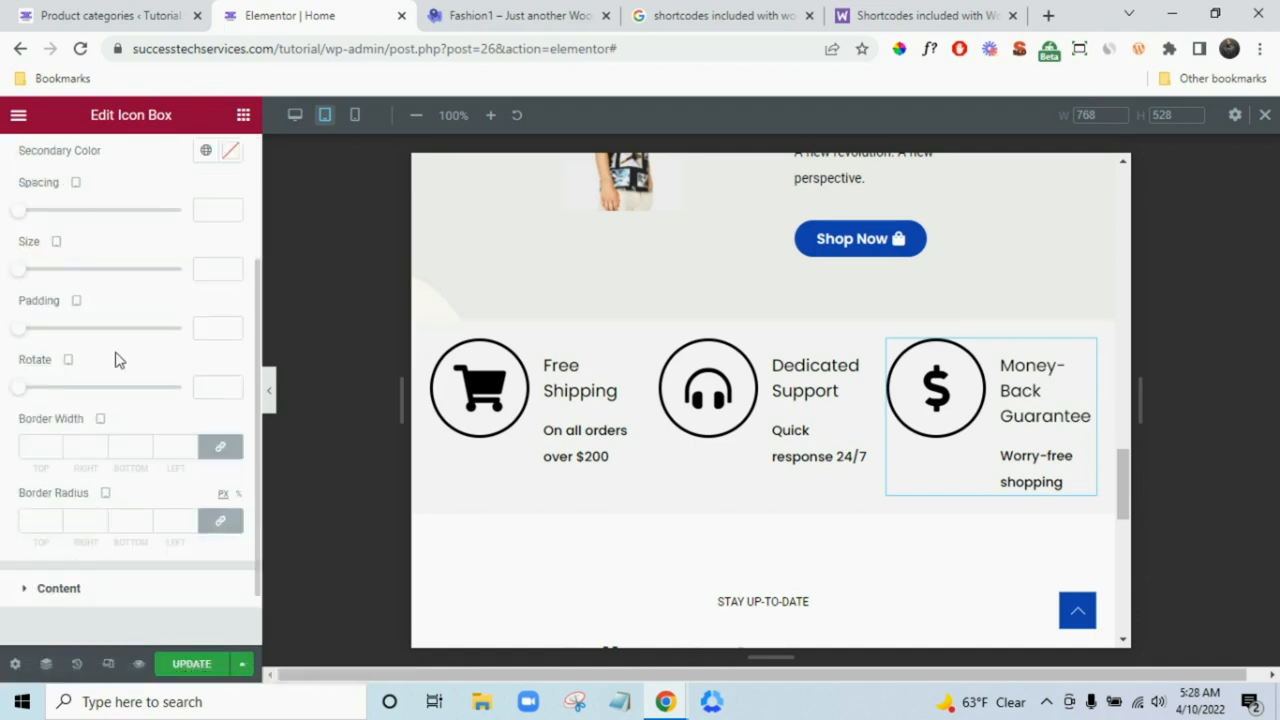
- Set the Money-Back Guarantee title typography size to 15 px
{"action": "left_click", "coordinate": [99, 600]}
{"action": "left_click", "coordinate": [231, 528]}
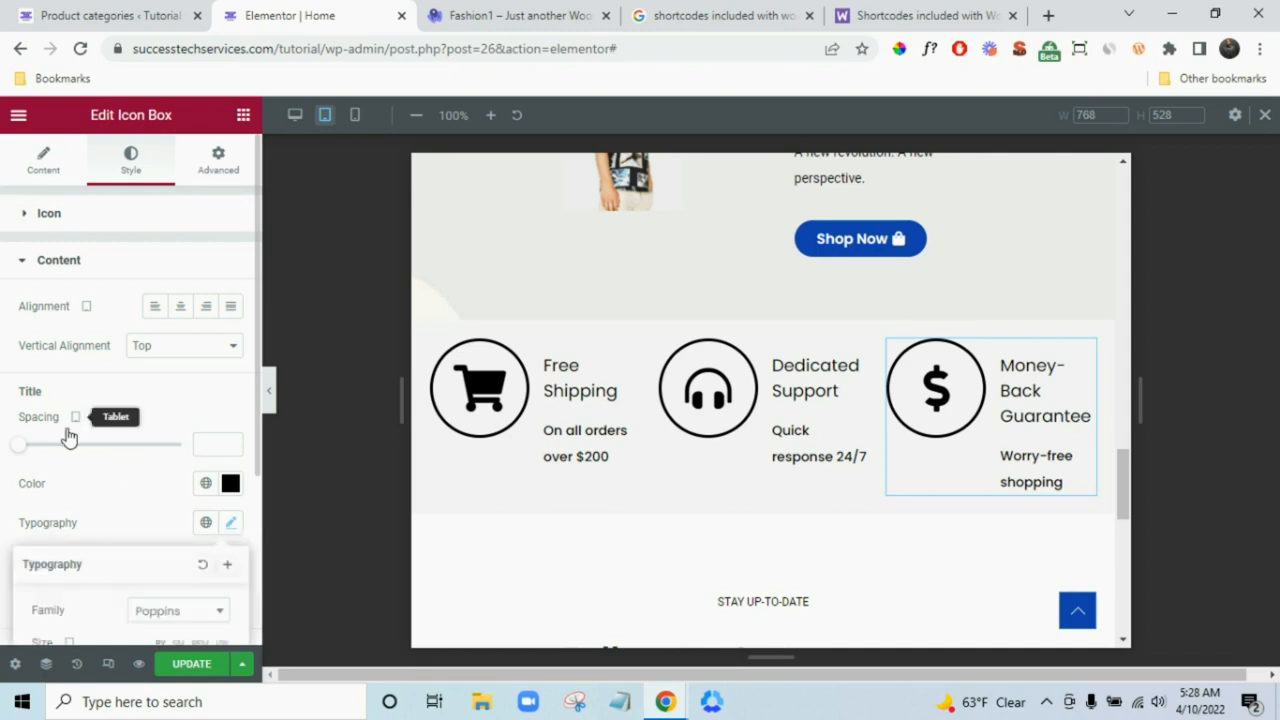
{"action": "scroll", "coordinate": [155, 488], "scroll_direction": "down", "scroll_amount": 1}
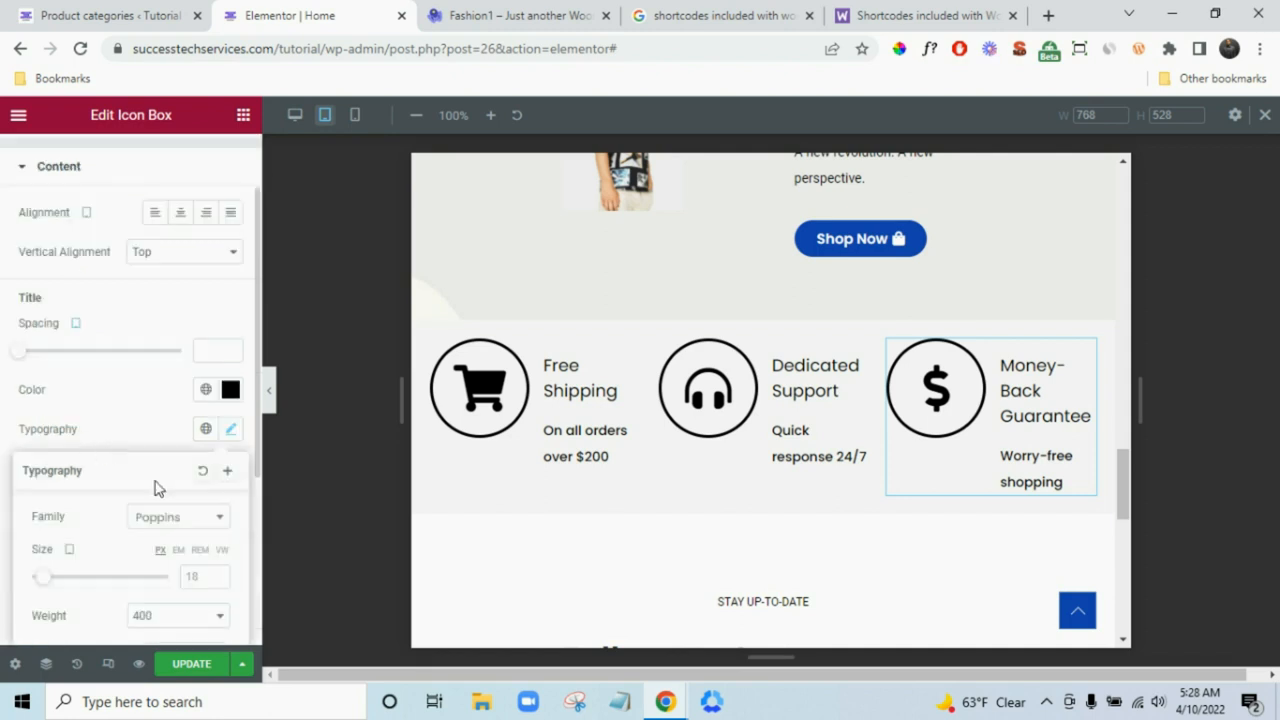
{"action": "left_click", "coordinate": [201, 583]}
{"action": "type", "text": "15"}
{"action": "scroll", "coordinate": [35, 520], "scroll_direction": "down", "scroll_amount": 3}
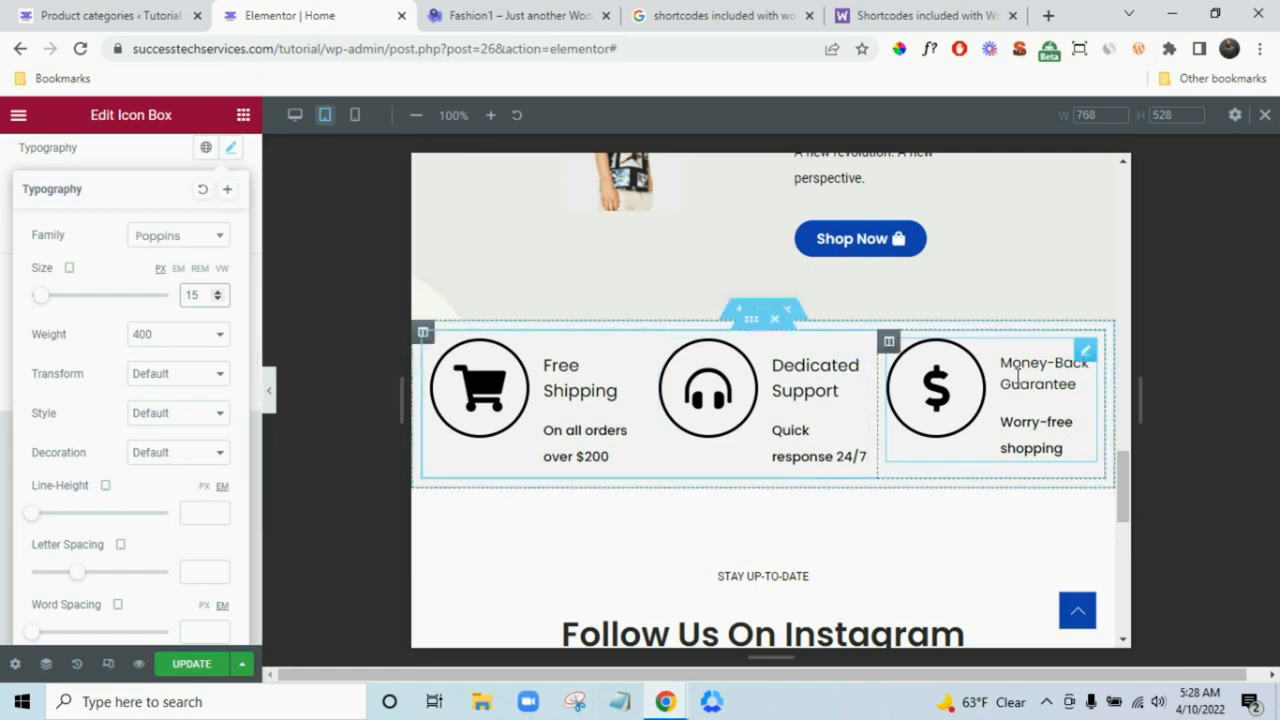
- Copy the Money-Back Guarantee box and paste its style onto Dedicated Support and Free Shipping
{"action": "right_click", "coordinate": [1086, 362]}
{"action": "left_click", "coordinate": [1094, 434]}
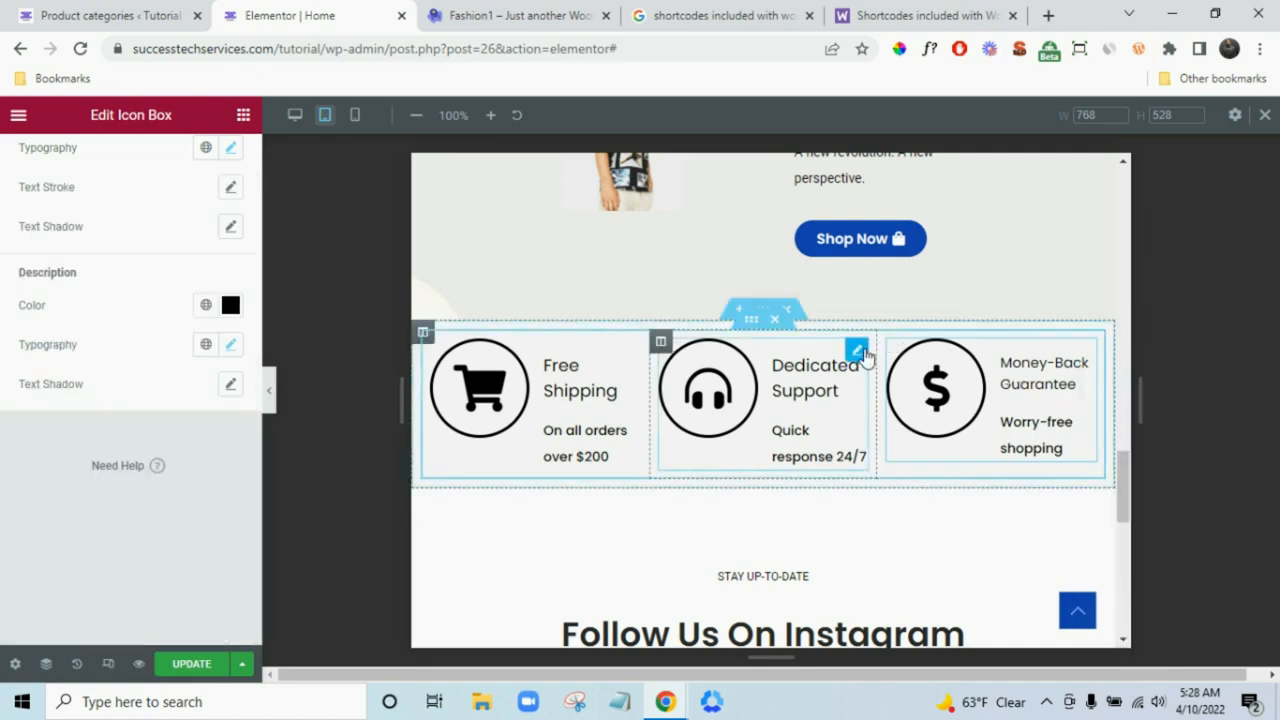
{"action": "right_click", "coordinate": [912, 485]}
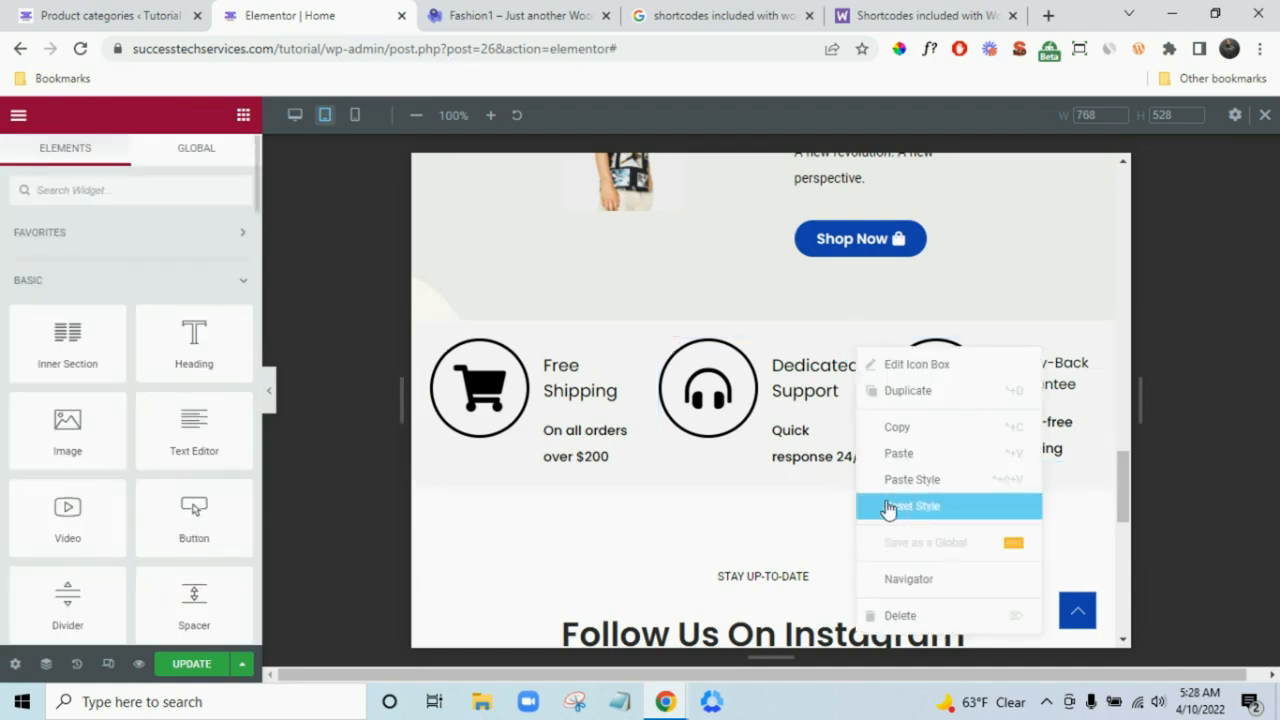
{"action": "left_click", "coordinate": [893, 478]}
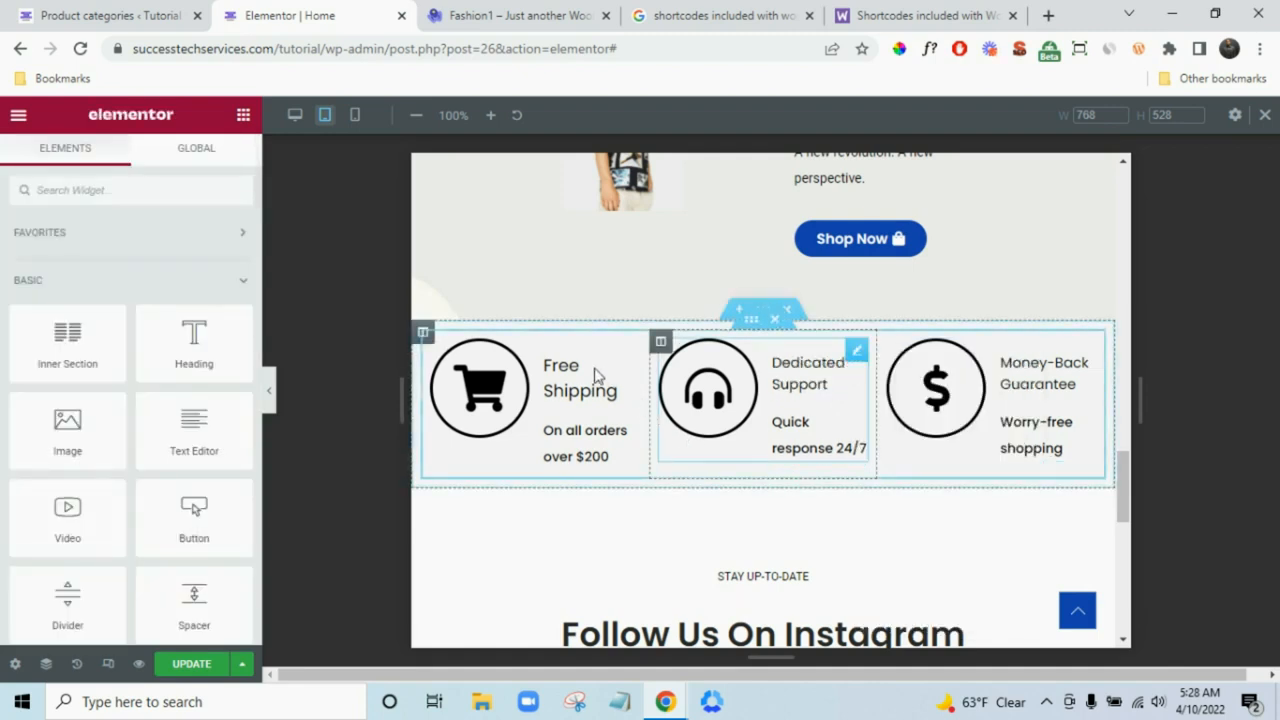
{"action": "right_click", "coordinate": [632, 358]}
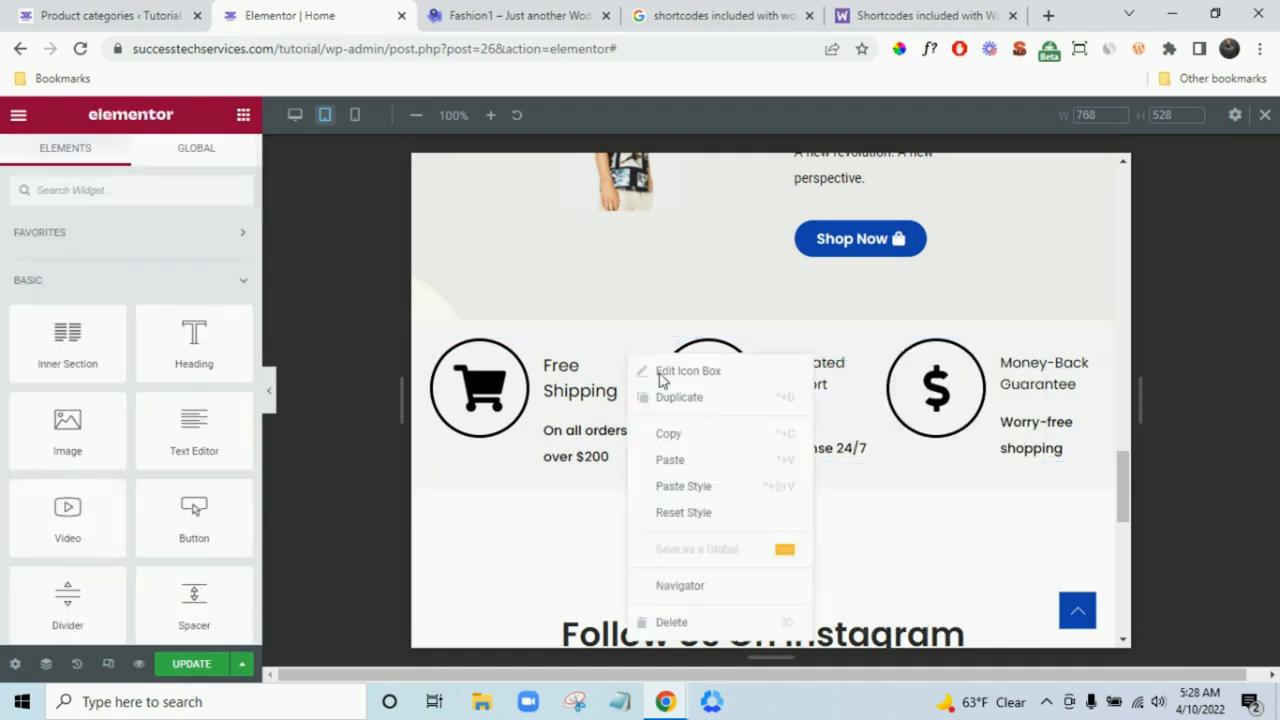
{"action": "left_click", "coordinate": [692, 488]}
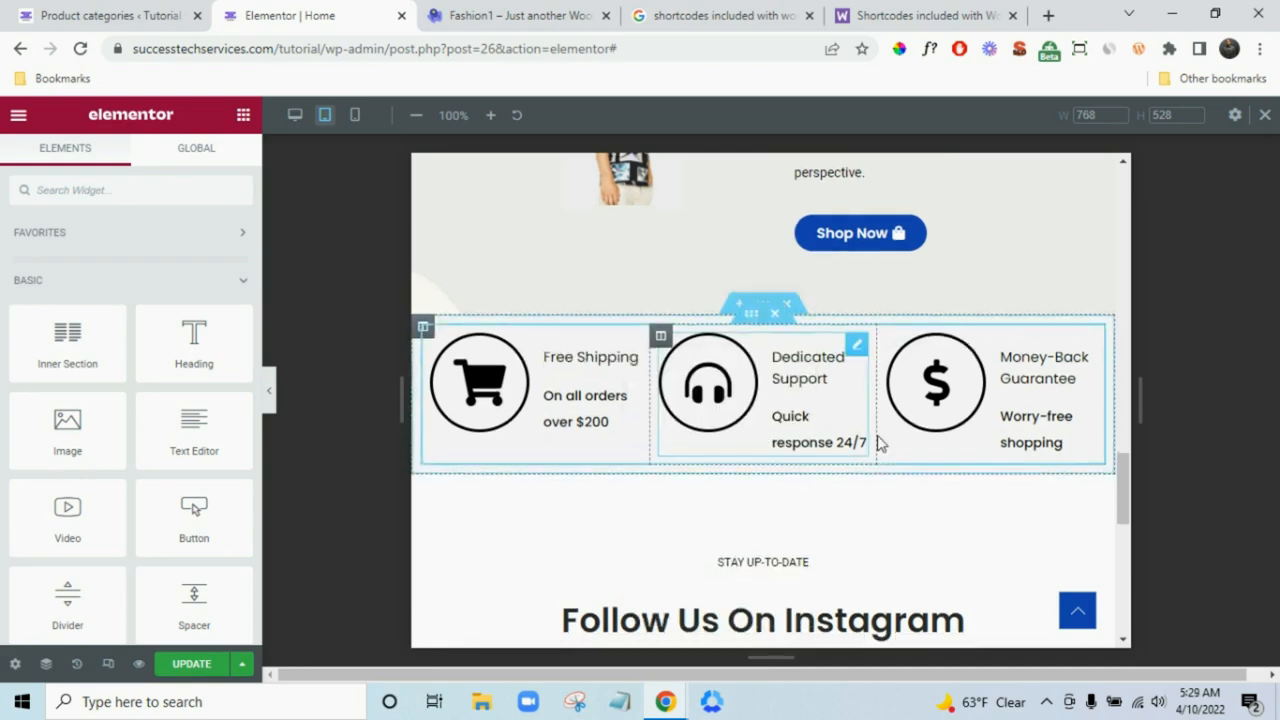
{"action": "scroll", "coordinate": [877, 443], "scroll_direction": "down", "scroll_amount": 8}
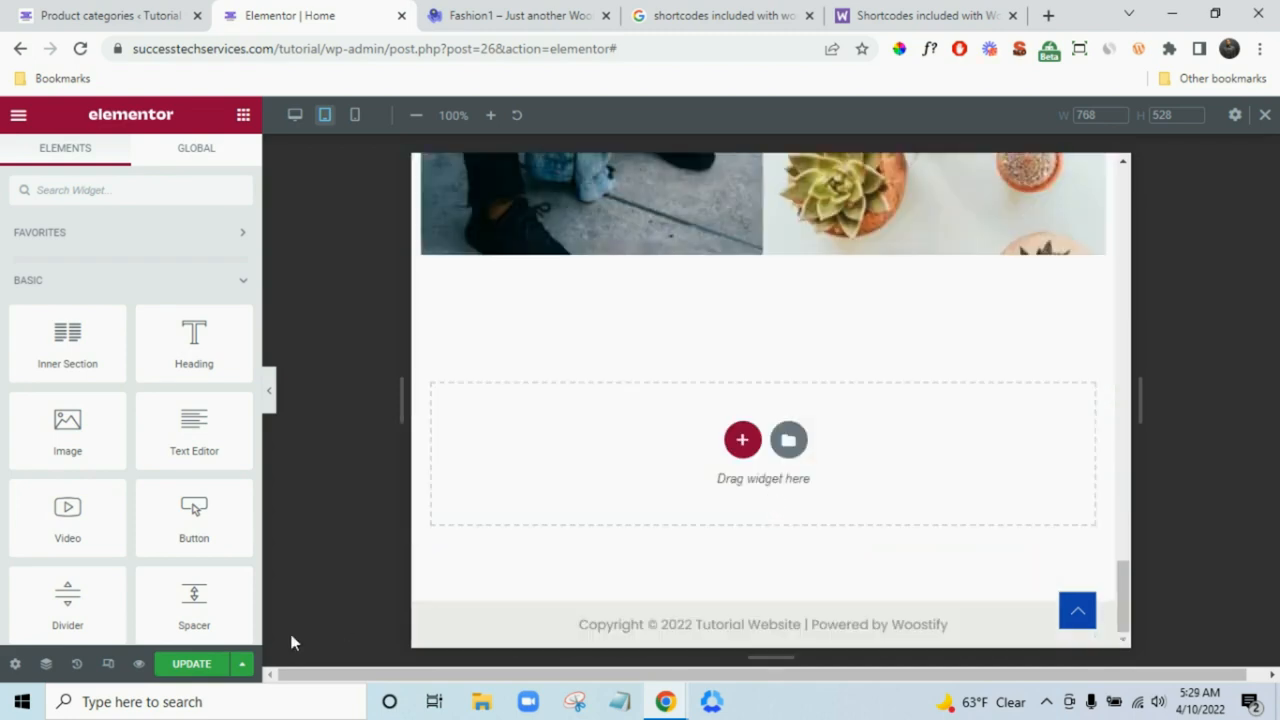
{"action": "left_click", "coordinate": [177, 665]}
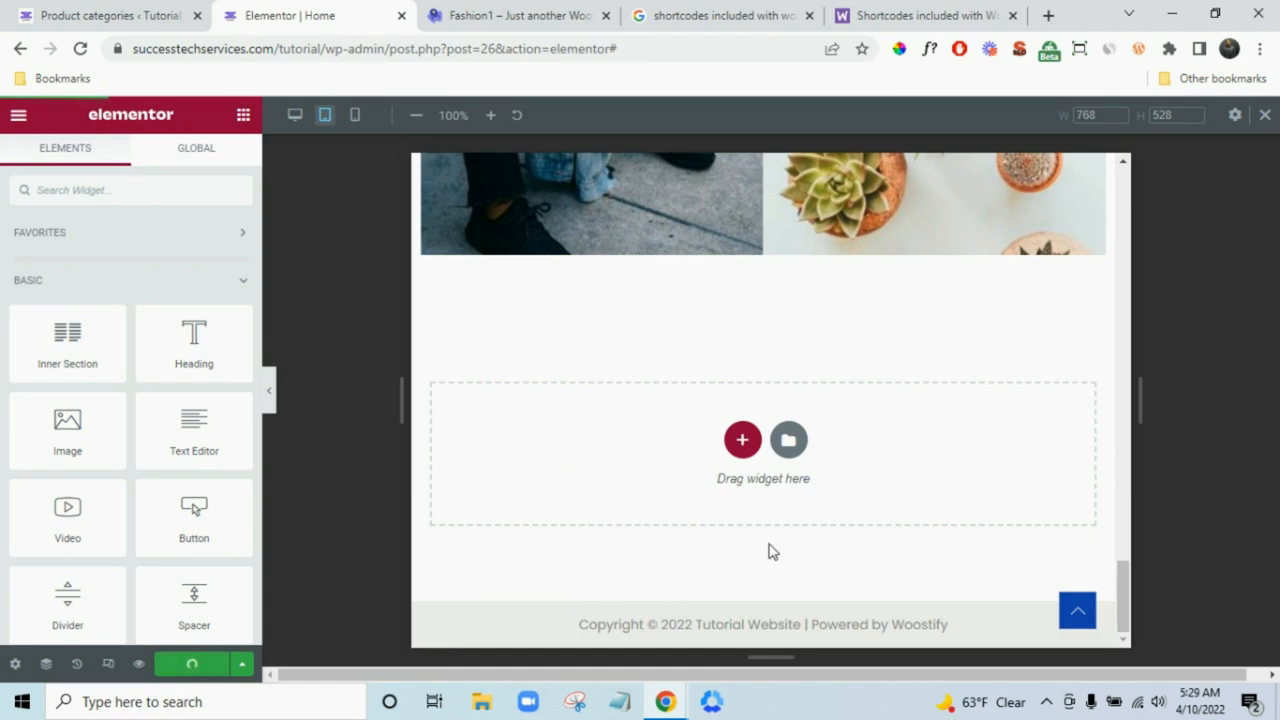
{"action": "scroll", "coordinate": [770, 545], "scroll_direction": "up", "scroll_amount": 15}
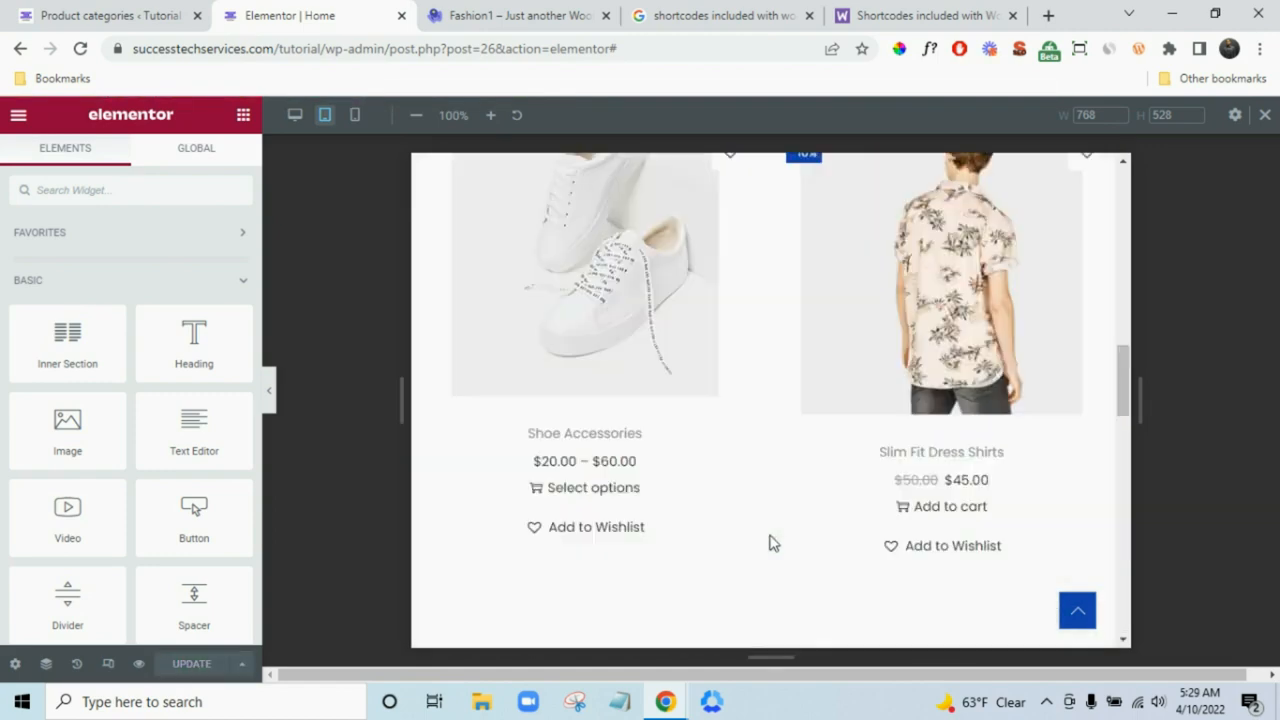
{"action": "scroll", "coordinate": [770, 543], "scroll_direction": "up", "scroll_amount": 8}
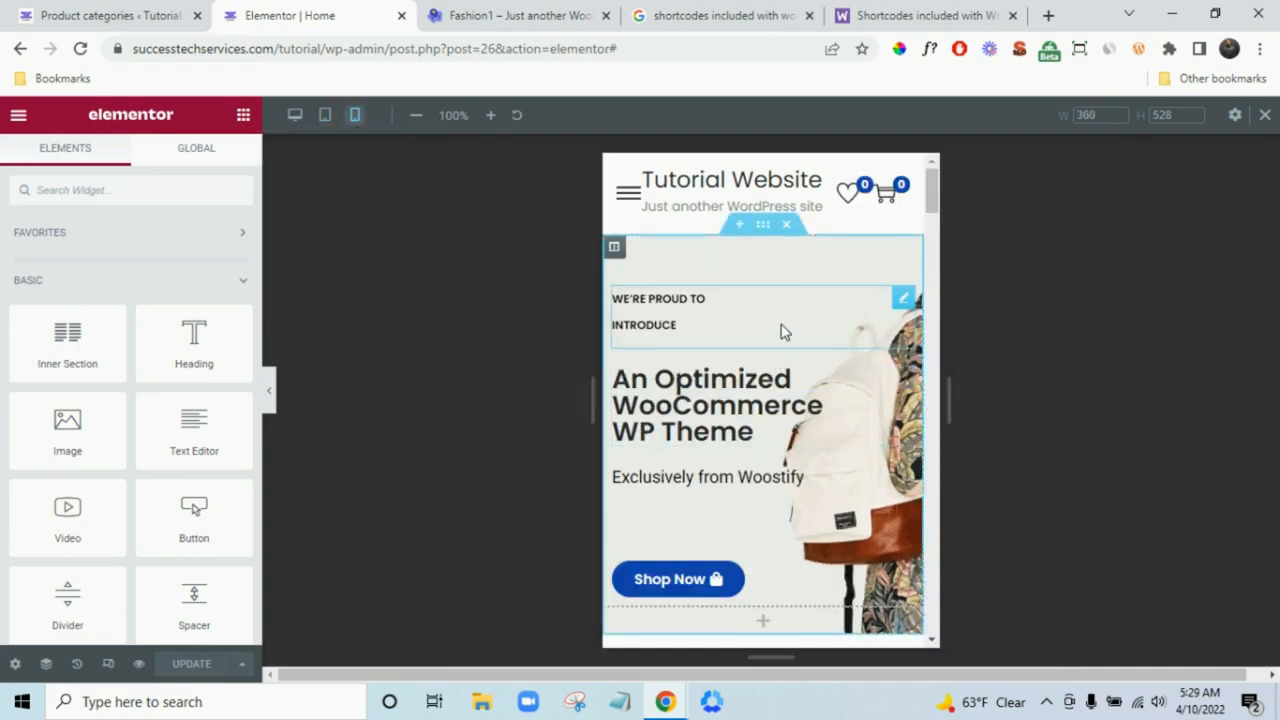
{"action": "scroll", "coordinate": [715, 432], "scroll_direction": "down", "scroll_amount": 3}
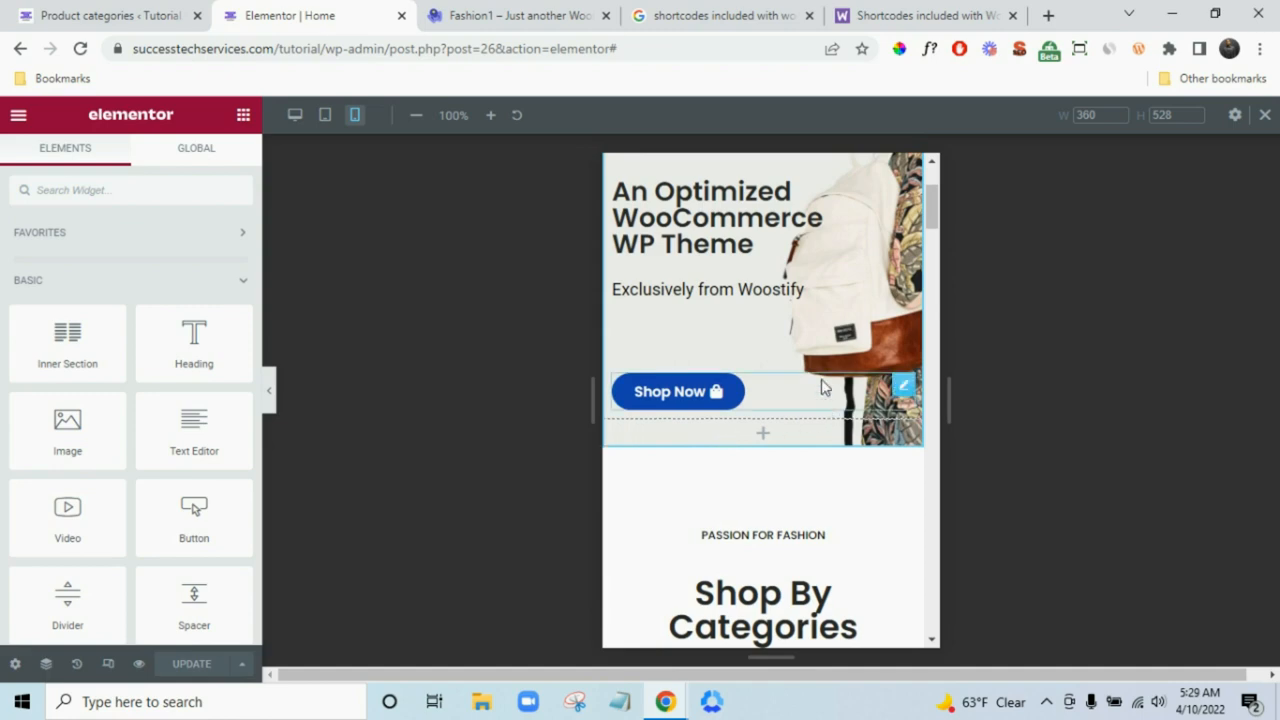
{"action": "scroll", "coordinate": [770, 322], "scroll_direction": "down", "scroll_amount": 7}
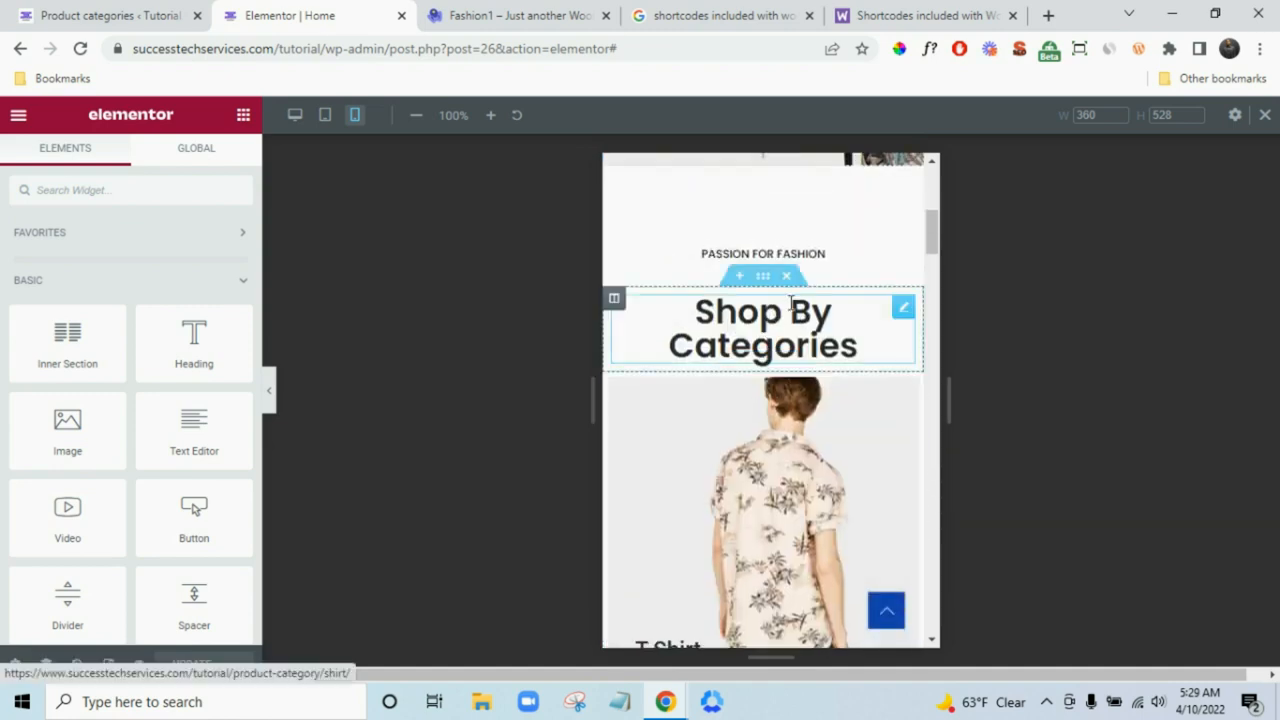
{"action": "scroll", "coordinate": [770, 322], "scroll_direction": "down", "scroll_amount": 15}
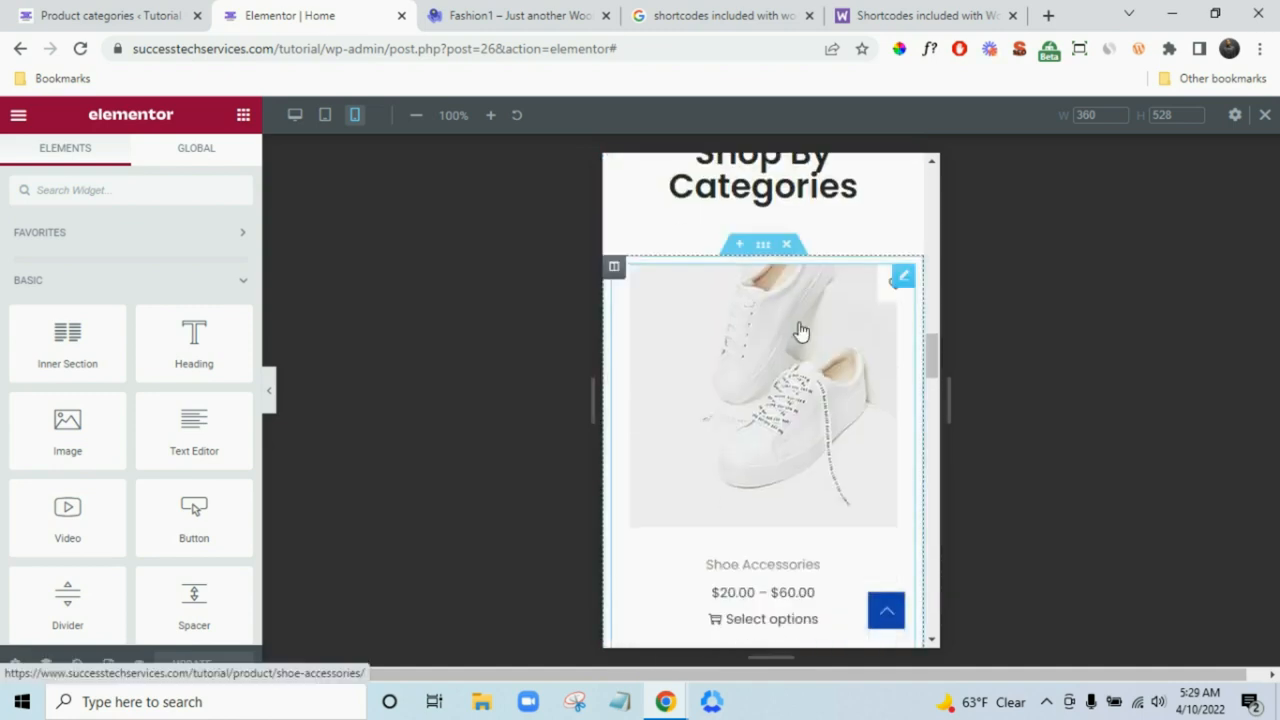
{"action": "scroll", "coordinate": [798, 336], "scroll_direction": "down", "scroll_amount": 10}
{"action": "scroll", "coordinate": [803, 320], "scroll_direction": "down", "scroll_amount": 14}
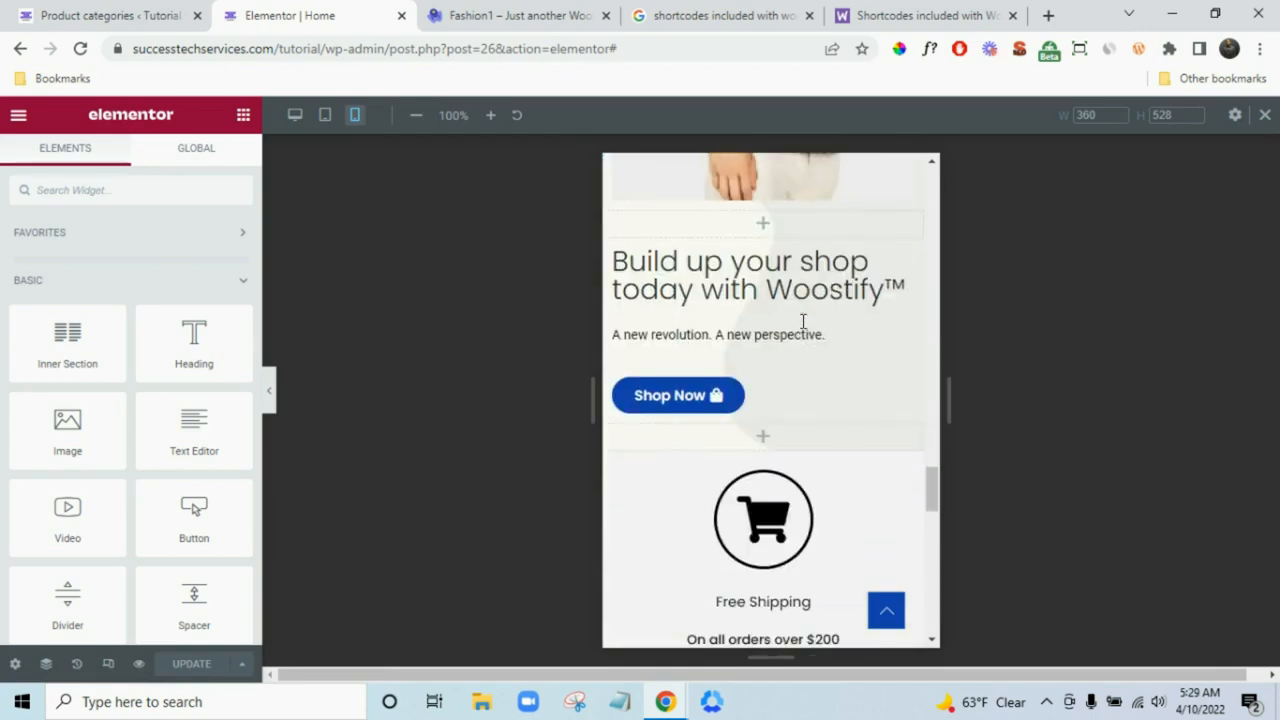
{"action": "scroll", "coordinate": [806, 322], "scroll_direction": "up", "scroll_amount": 4}
{"action": "scroll", "coordinate": [806, 322], "scroll_direction": "down", "scroll_amount": 12}
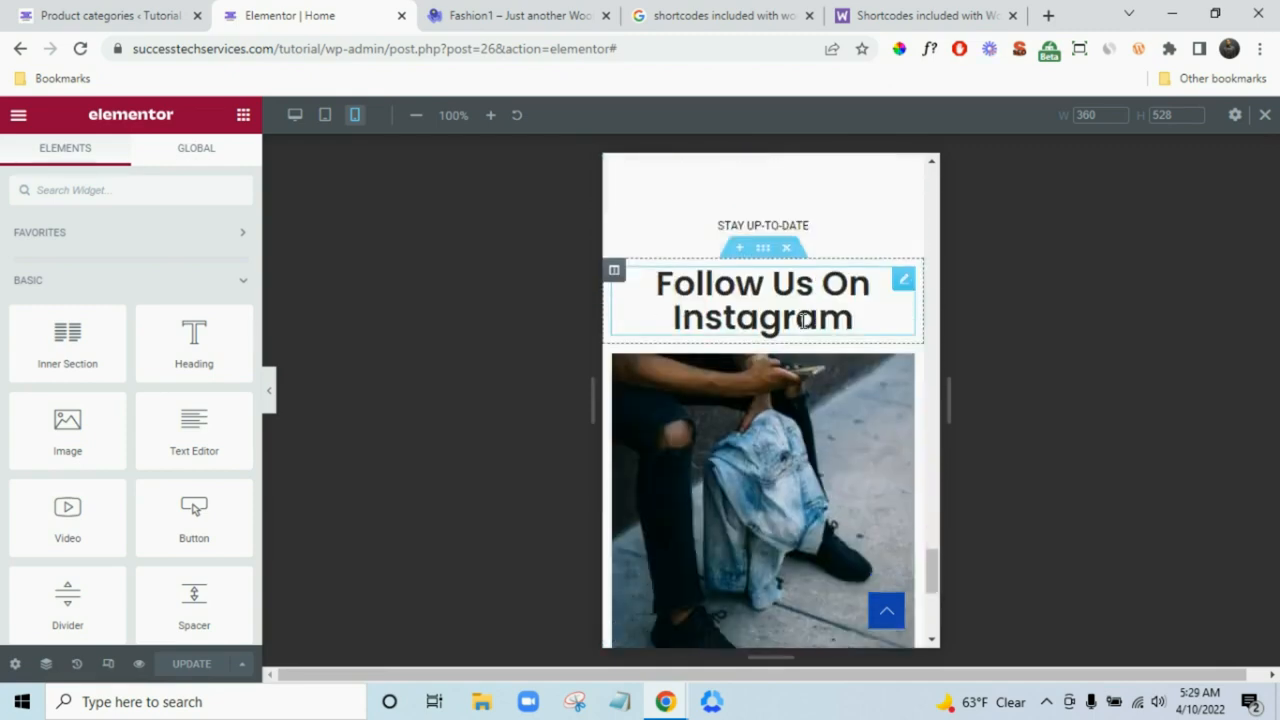
{"action": "scroll", "coordinate": [800, 320], "scroll_direction": "up", "scroll_amount": 8}
{"action": "scroll", "coordinate": [798, 320], "scroll_direction": "up", "scroll_amount": 15}
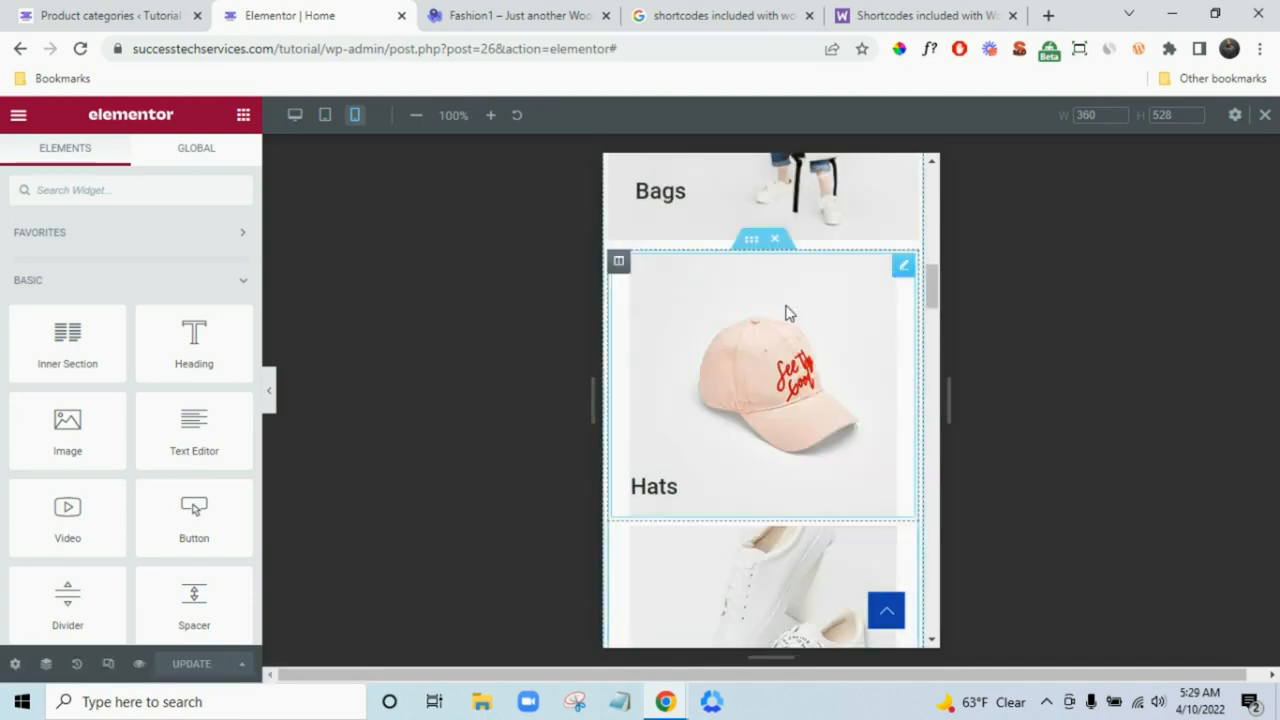
{"action": "scroll", "coordinate": [791, 318], "scroll_direction": "up", "scroll_amount": 15}
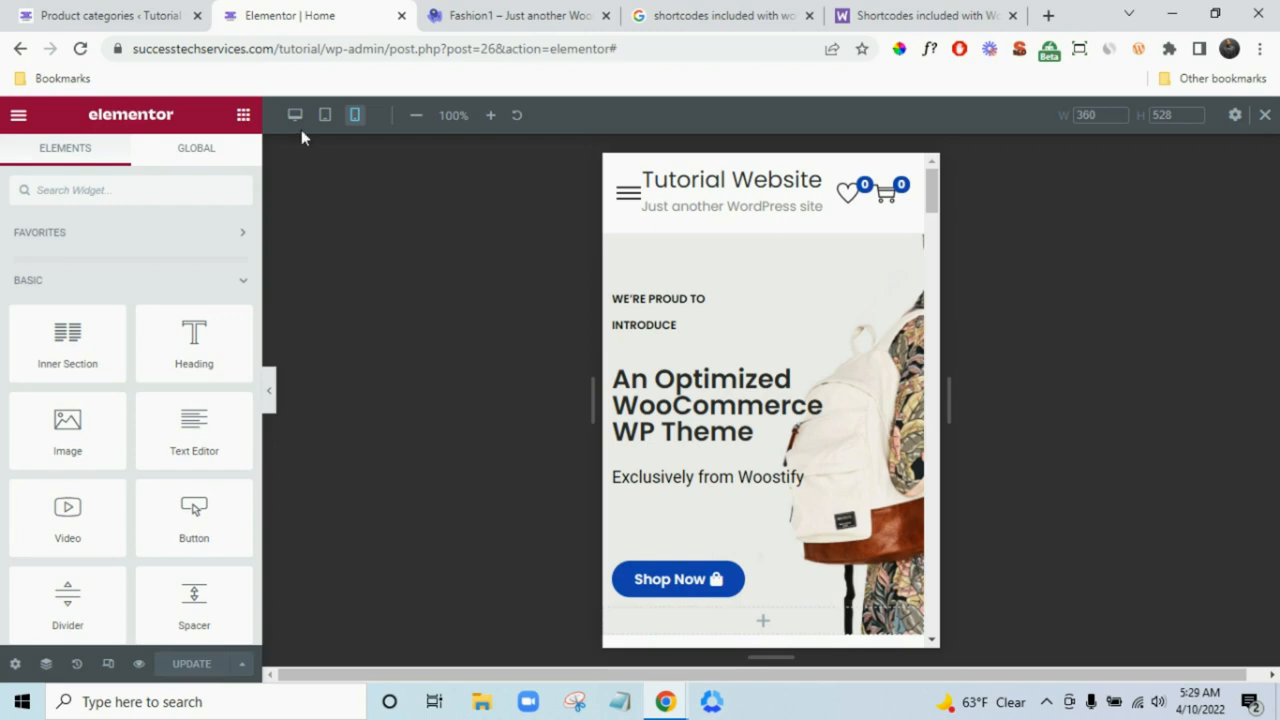
{"action": "left_click", "coordinate": [294, 115]}
- From the Product categories tab, open Pages > Add New in a new browser tab and switch to it
{"action": "left_click", "coordinate": [88, 8]}
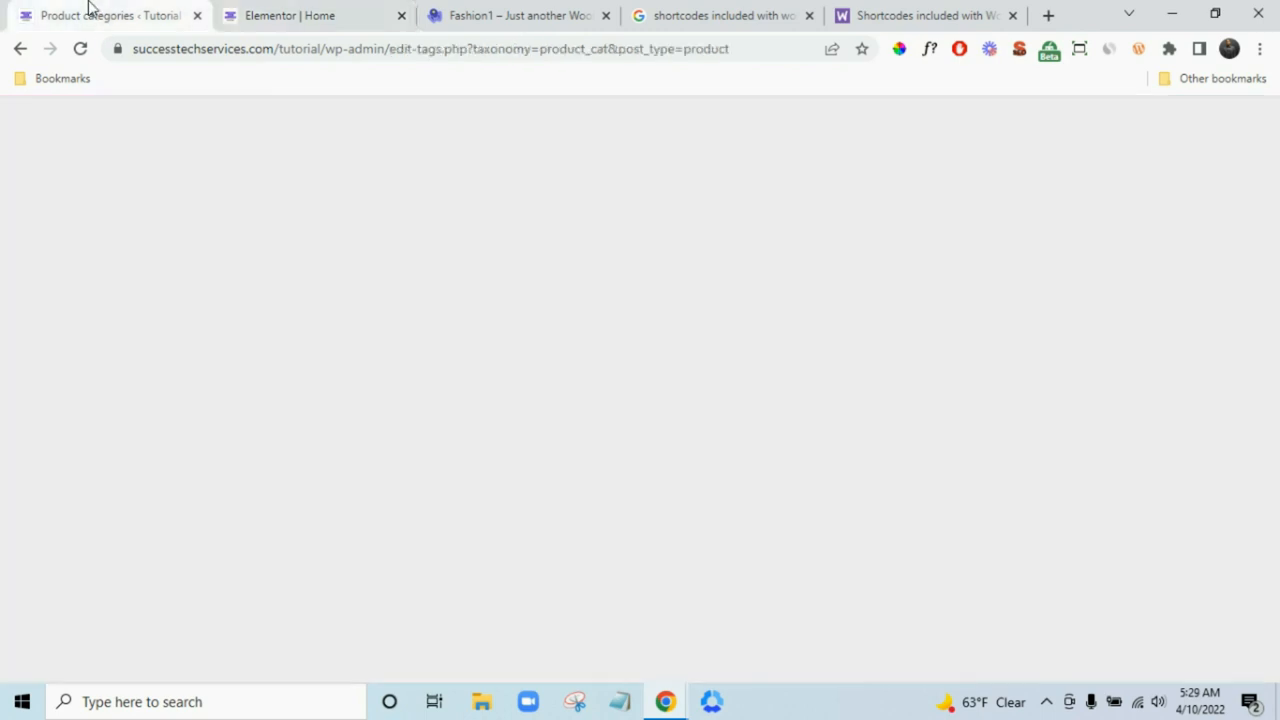
{"action": "mouse_move", "coordinate": [118, 272]}
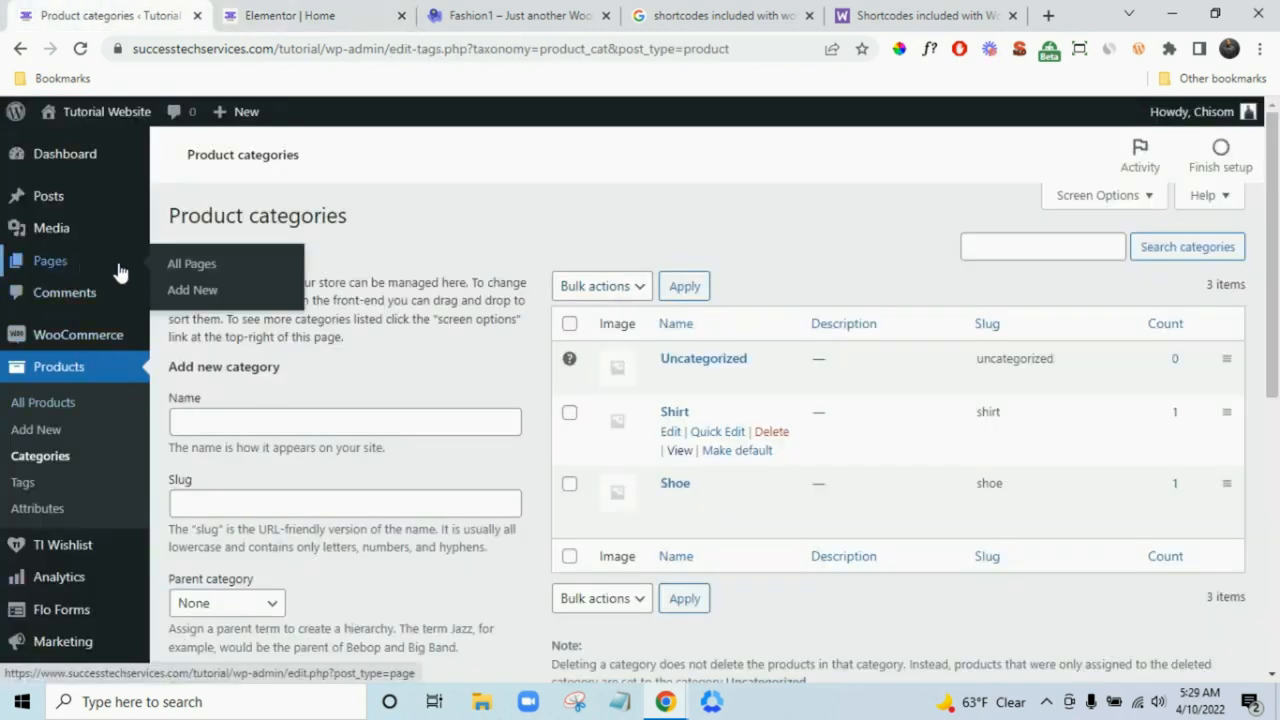
{"action": "right_click", "coordinate": [200, 291]}
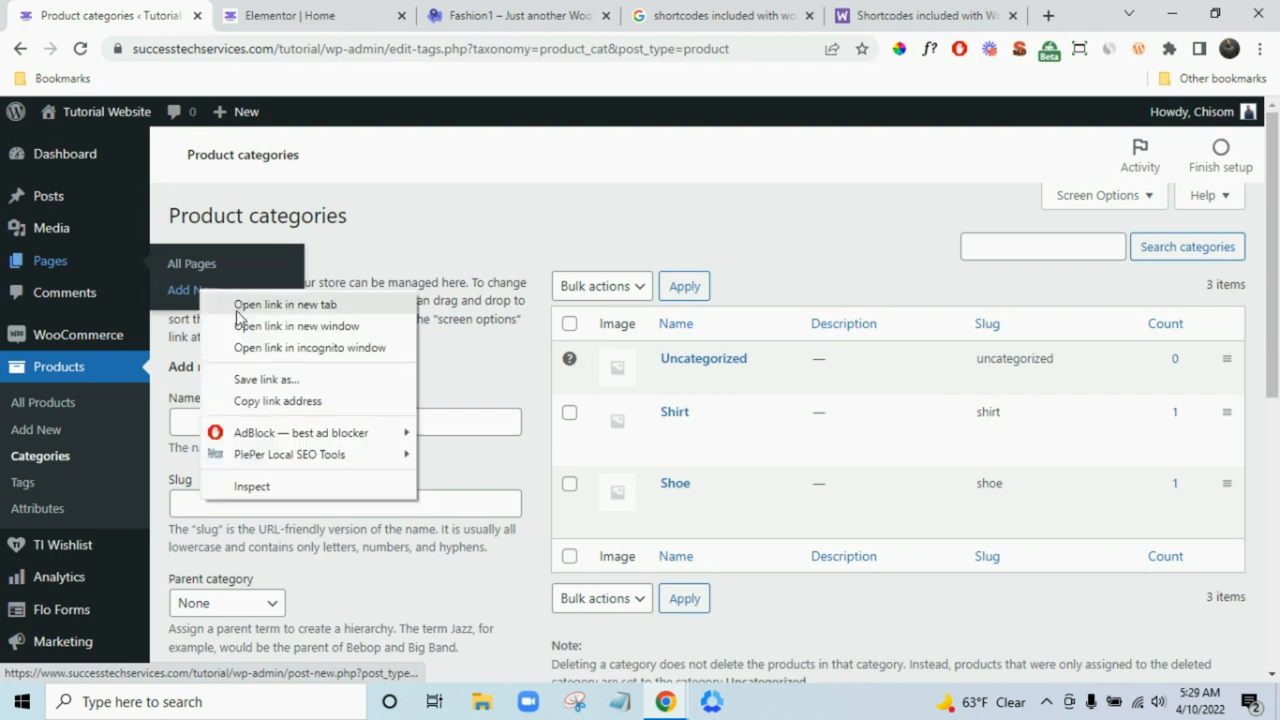
{"action": "left_click", "coordinate": [250, 304]}
{"action": "left_click", "coordinate": [258, 12]}
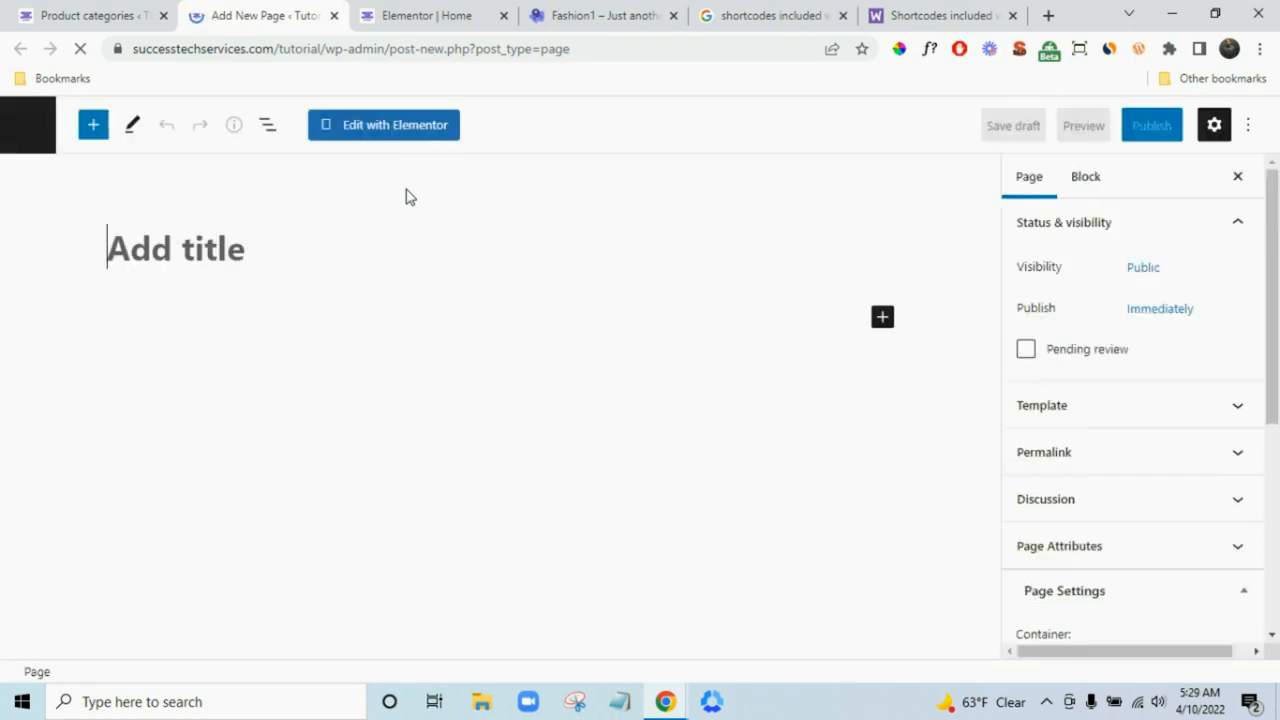
- Title the page 'Track Order' with a Full Width / Contained container and no sidebar
{"action": "type", "text": "Tr"}
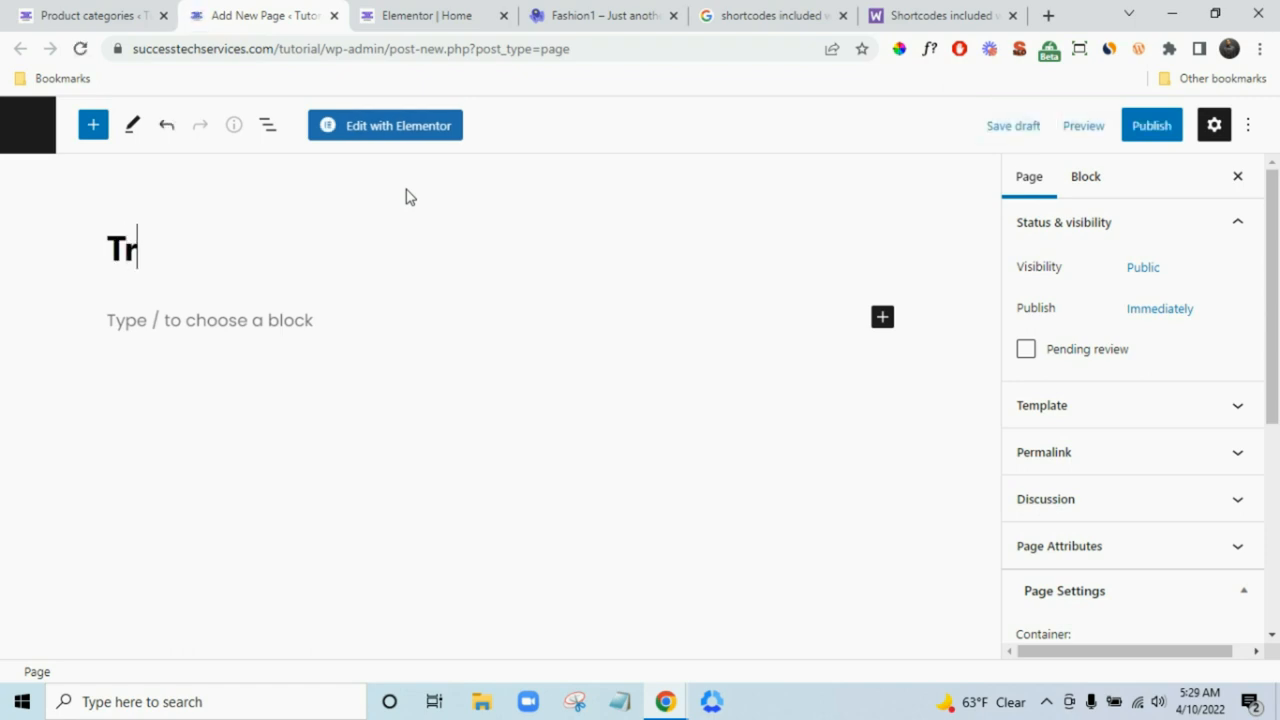
{"action": "type", "text": "ack "}
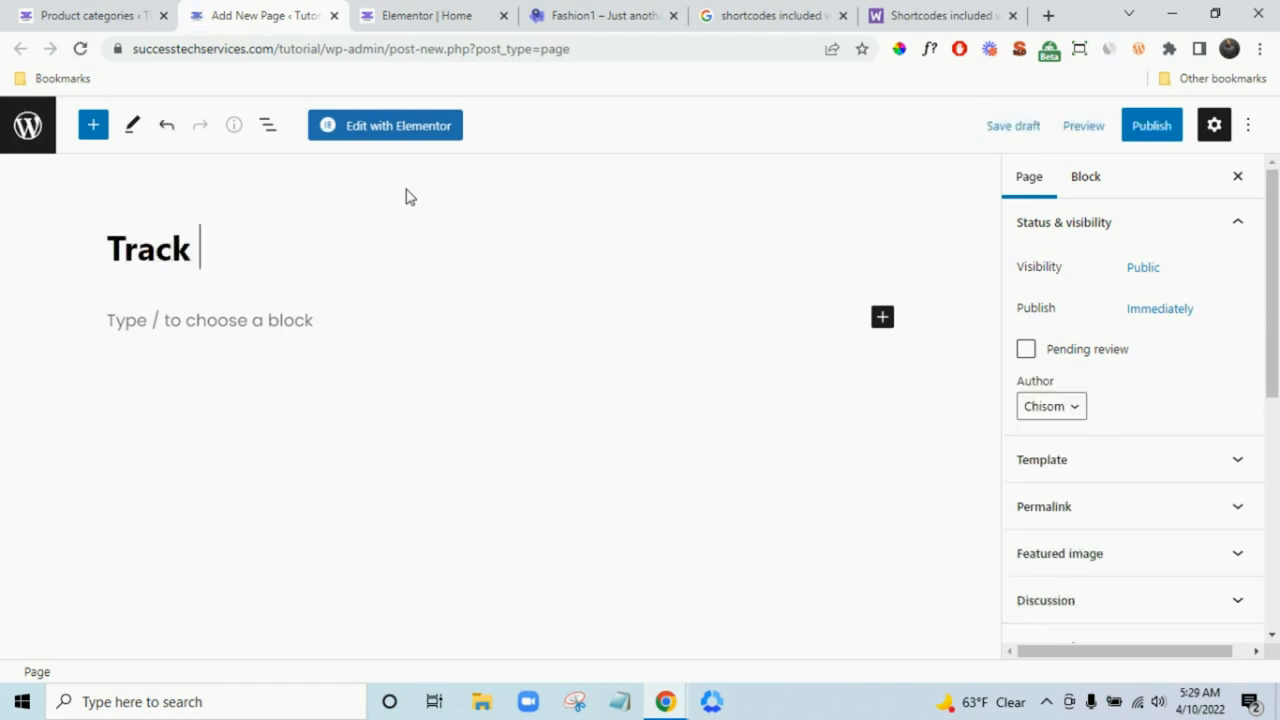
{"action": "type", "text": "Order"}
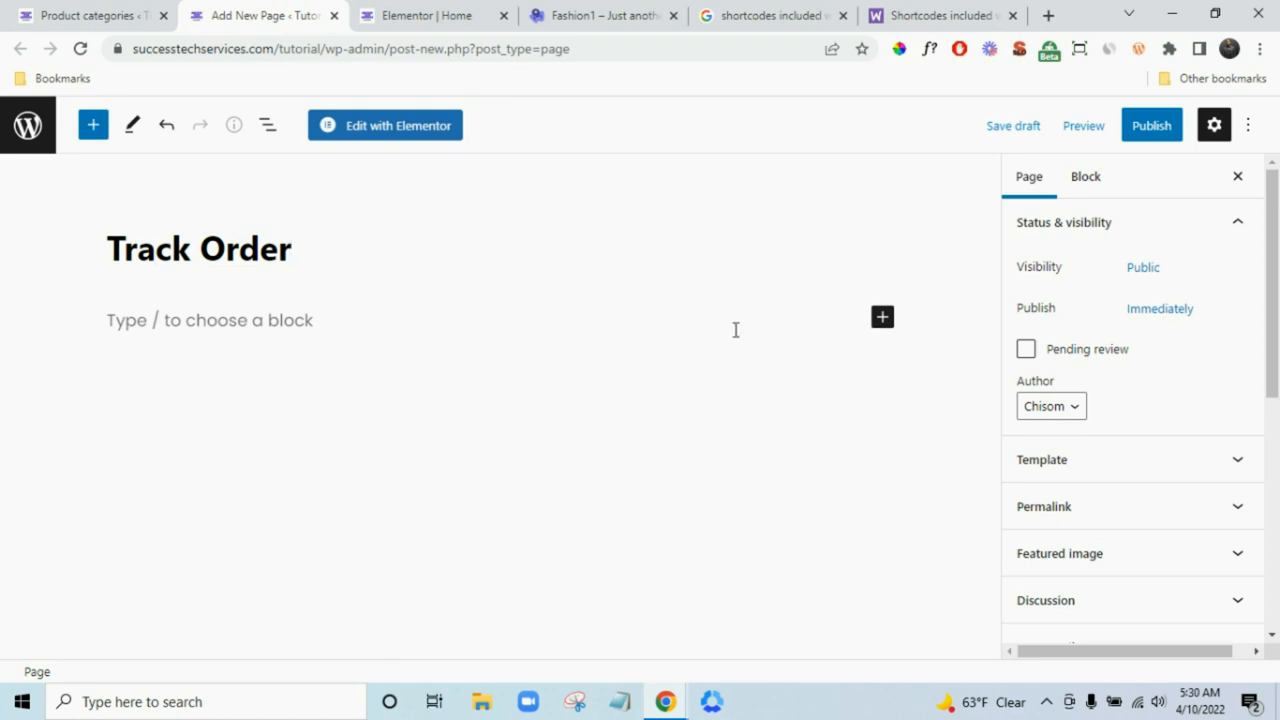
{"action": "scroll", "coordinate": [1188, 436], "scroll_direction": "down", "scroll_amount": 3}
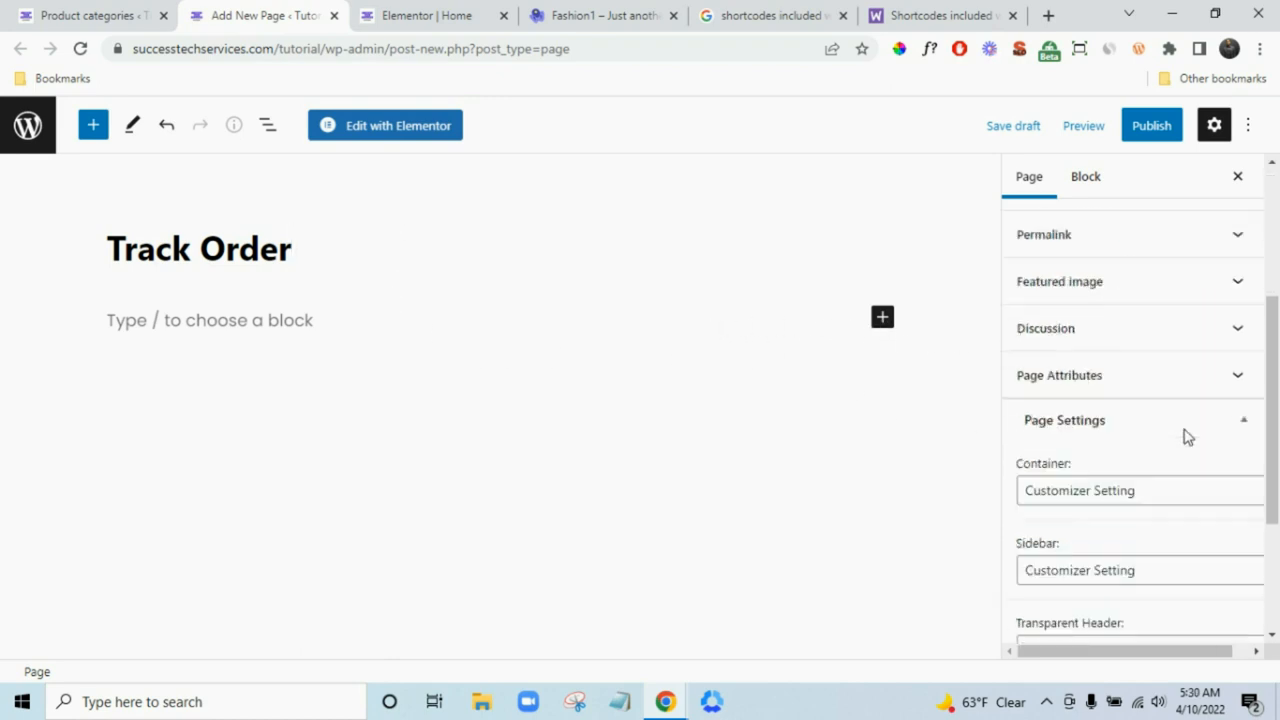
{"action": "scroll", "coordinate": [1160, 428], "scroll_direction": "down", "scroll_amount": 1}
{"action": "left_click", "coordinate": [1134, 390]}
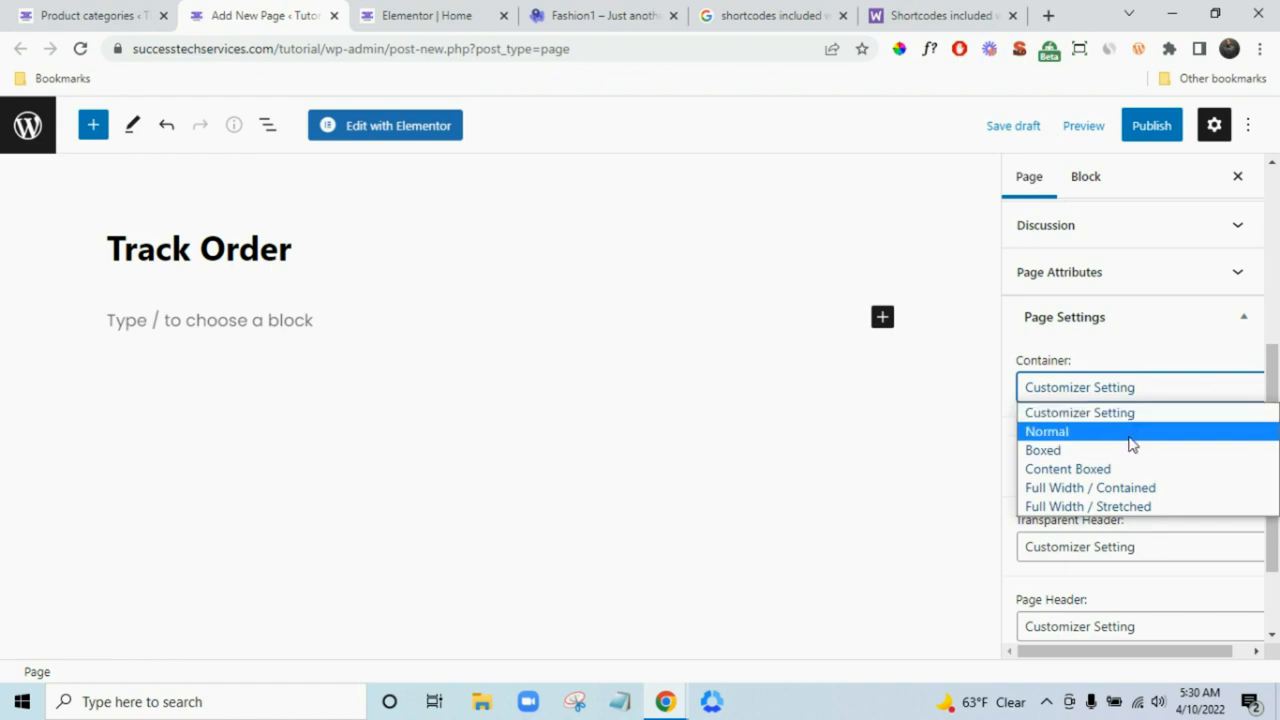
{"action": "left_click", "coordinate": [1130, 490]}
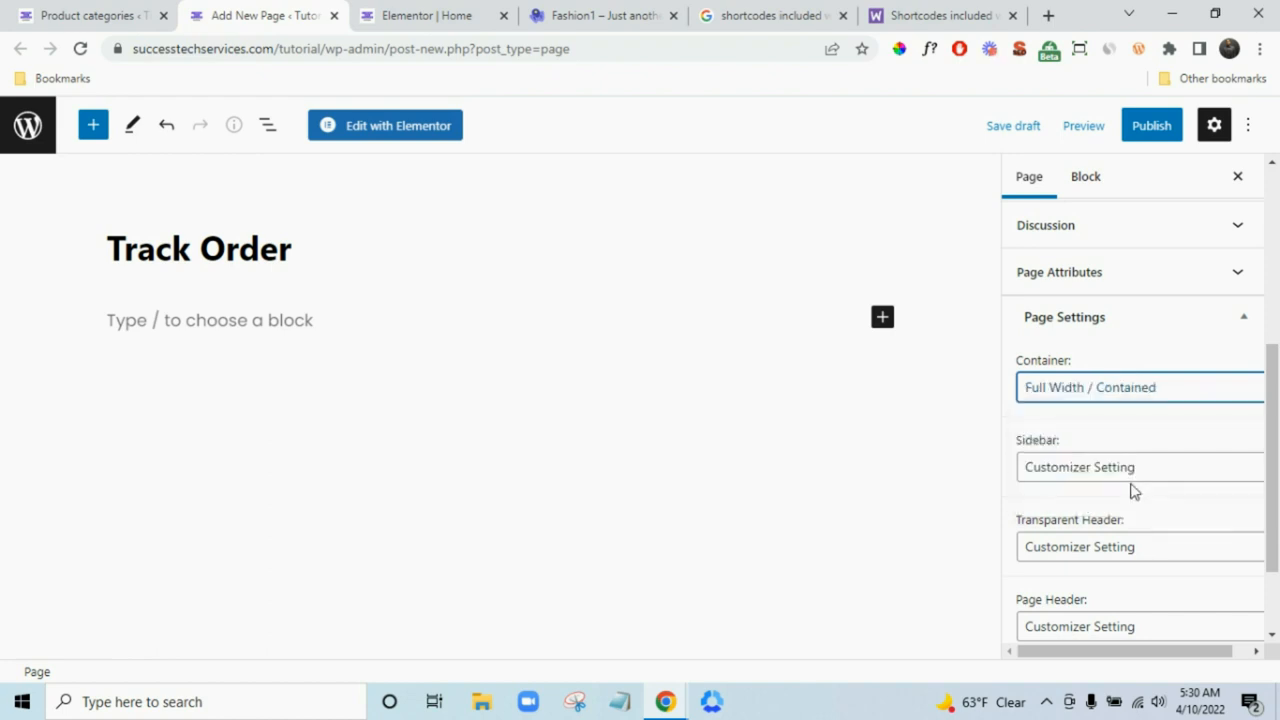
{"action": "left_click", "coordinate": [1131, 469]}
{"action": "left_click", "coordinate": [1135, 551]}
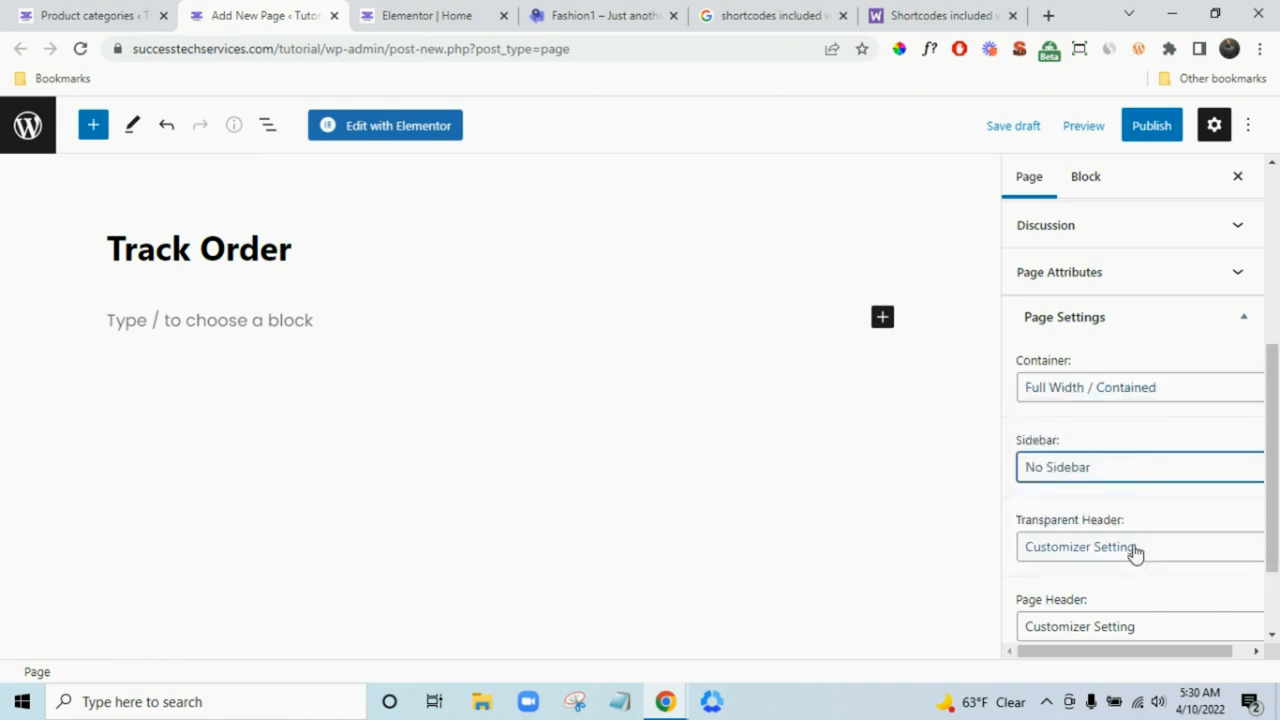
- Leave Transparent Header at Customizer Setting and open the block inserter in the page body
{"action": "scroll", "coordinate": [1135, 500], "scroll_direction": "down", "scroll_amount": 1}
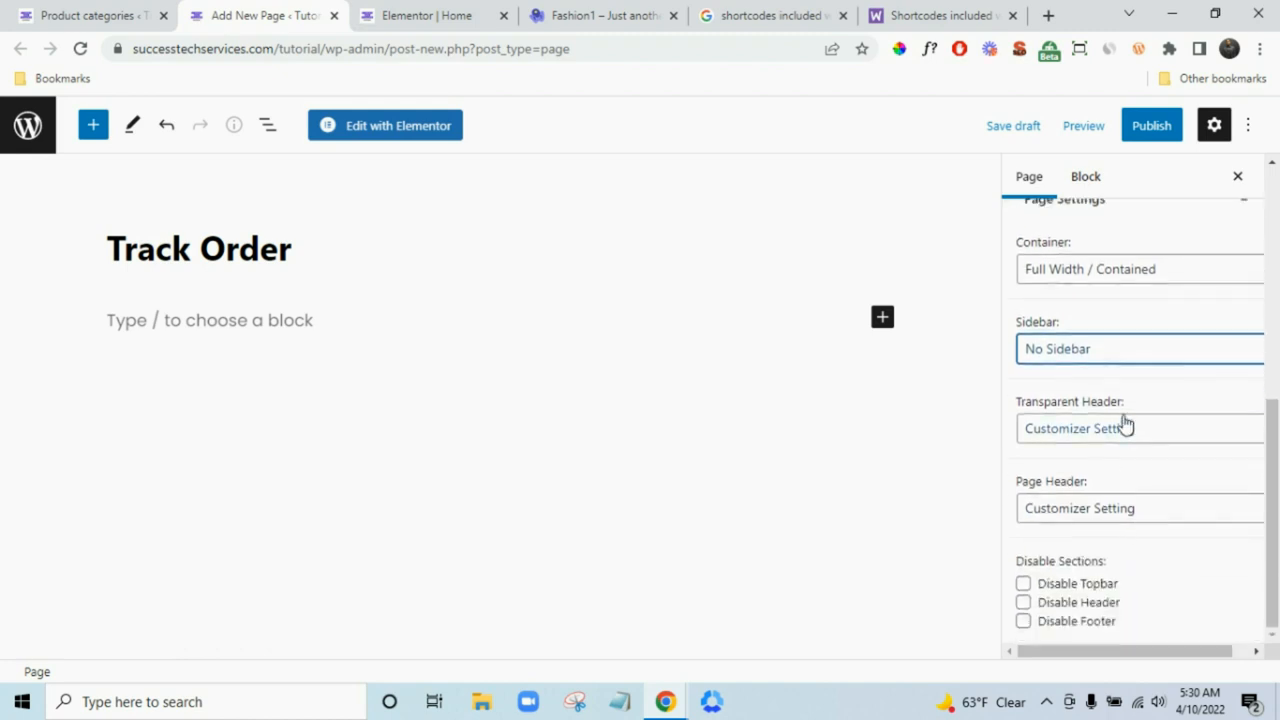
{"action": "left_click", "coordinate": [1126, 429]}
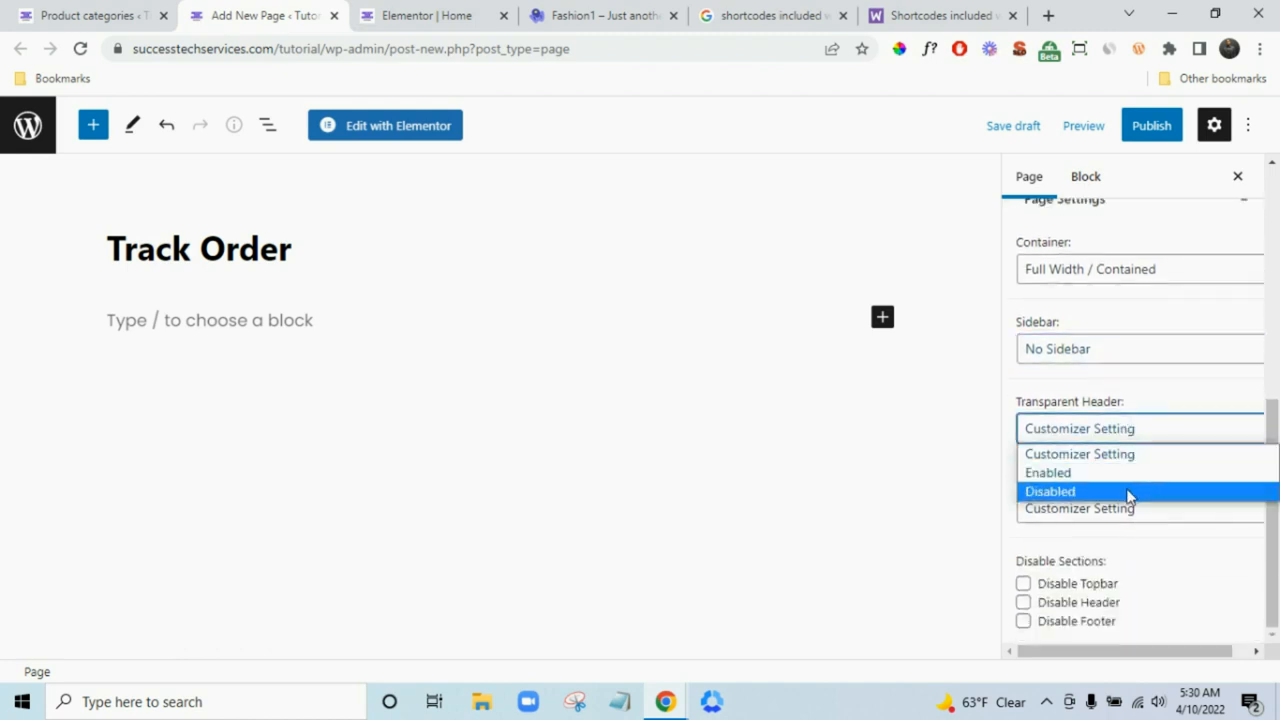
{"action": "left_click", "coordinate": [1040, 398]}
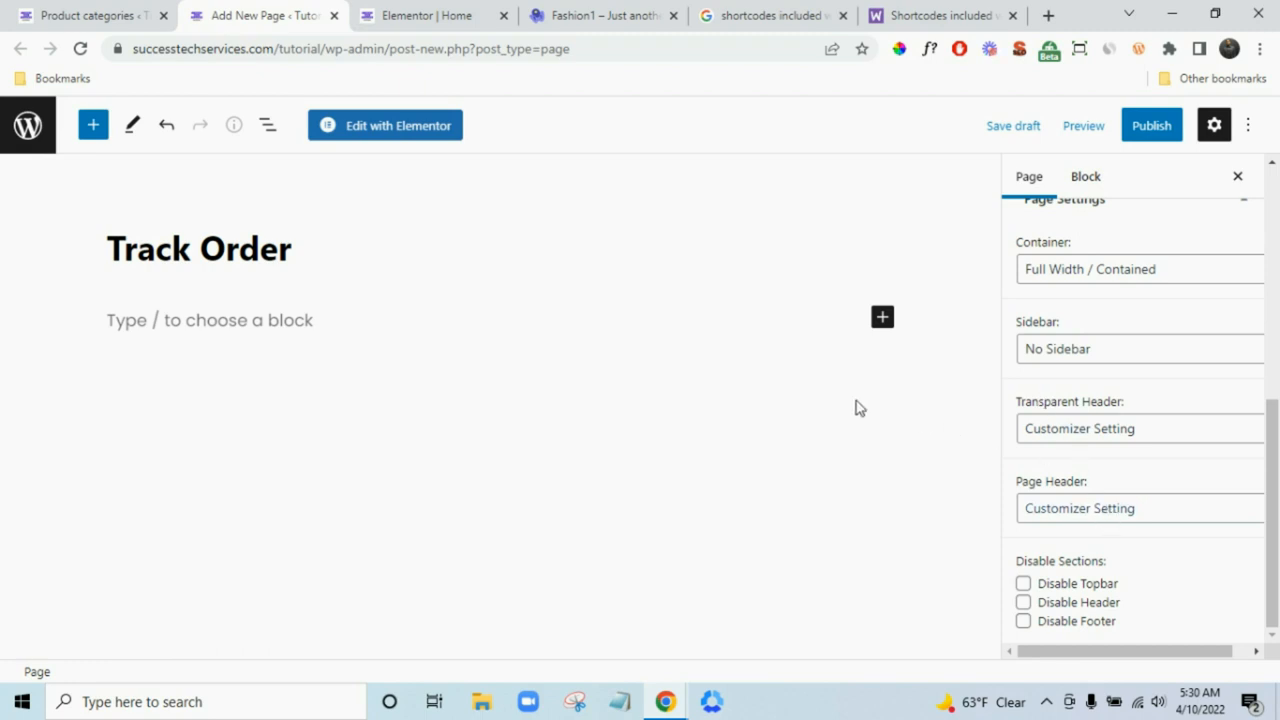
{"action": "left_click", "coordinate": [351, 321]}
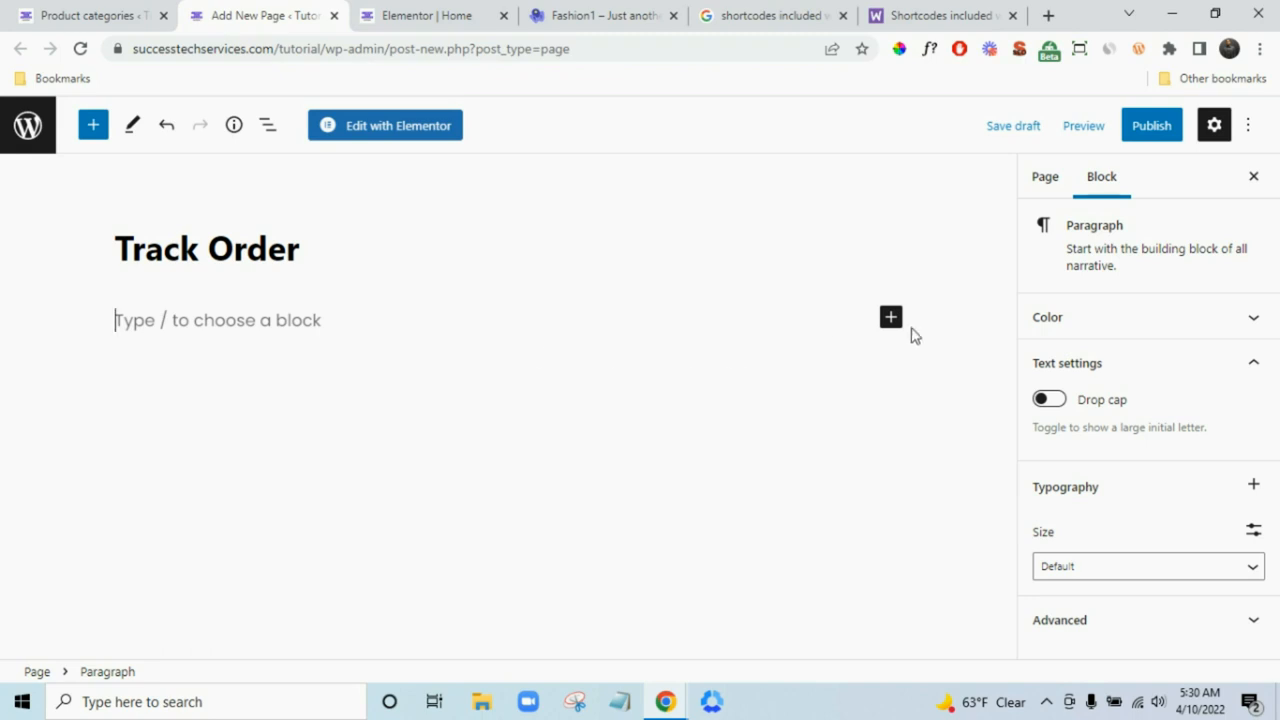
{"action": "left_click", "coordinate": [891, 318]}
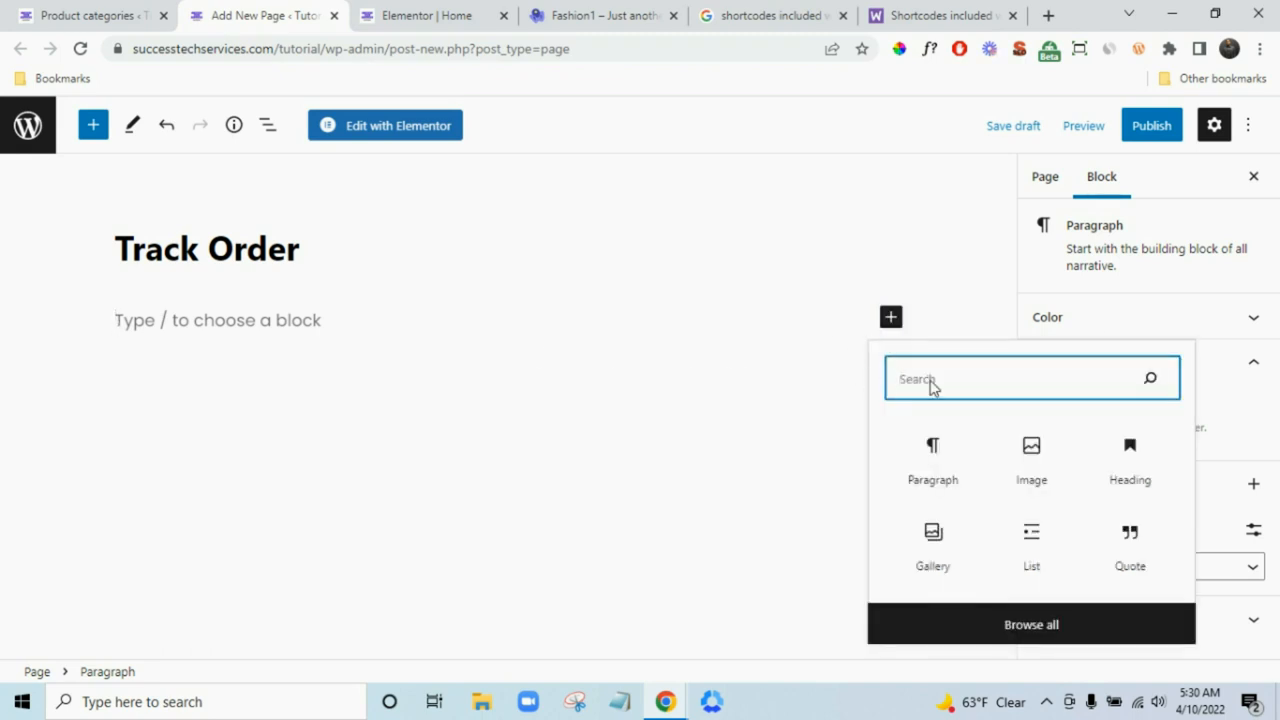
- Insert a Shortcode block and copy woocommerce_order_tracking from the WooCommerce docs
{"action": "type", "text": "sho"}
{"action": "left_click", "coordinate": [930, 462]}
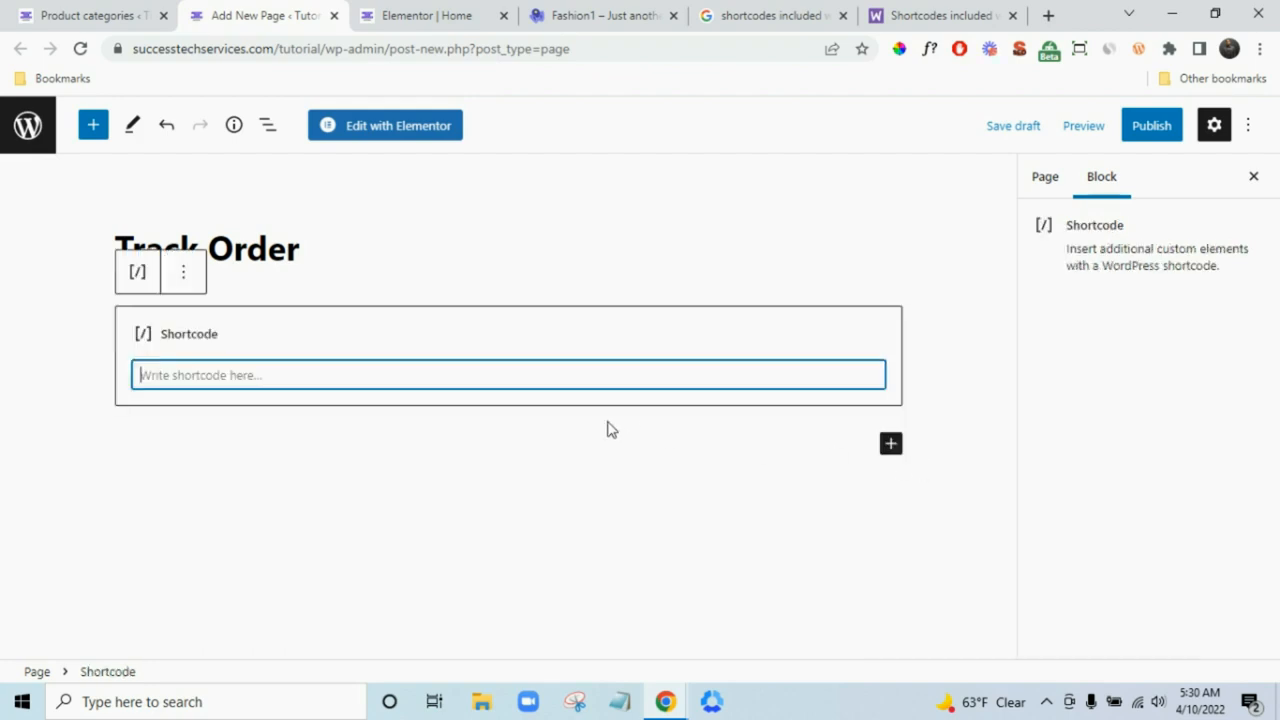
{"action": "left_click", "coordinate": [938, 12]}
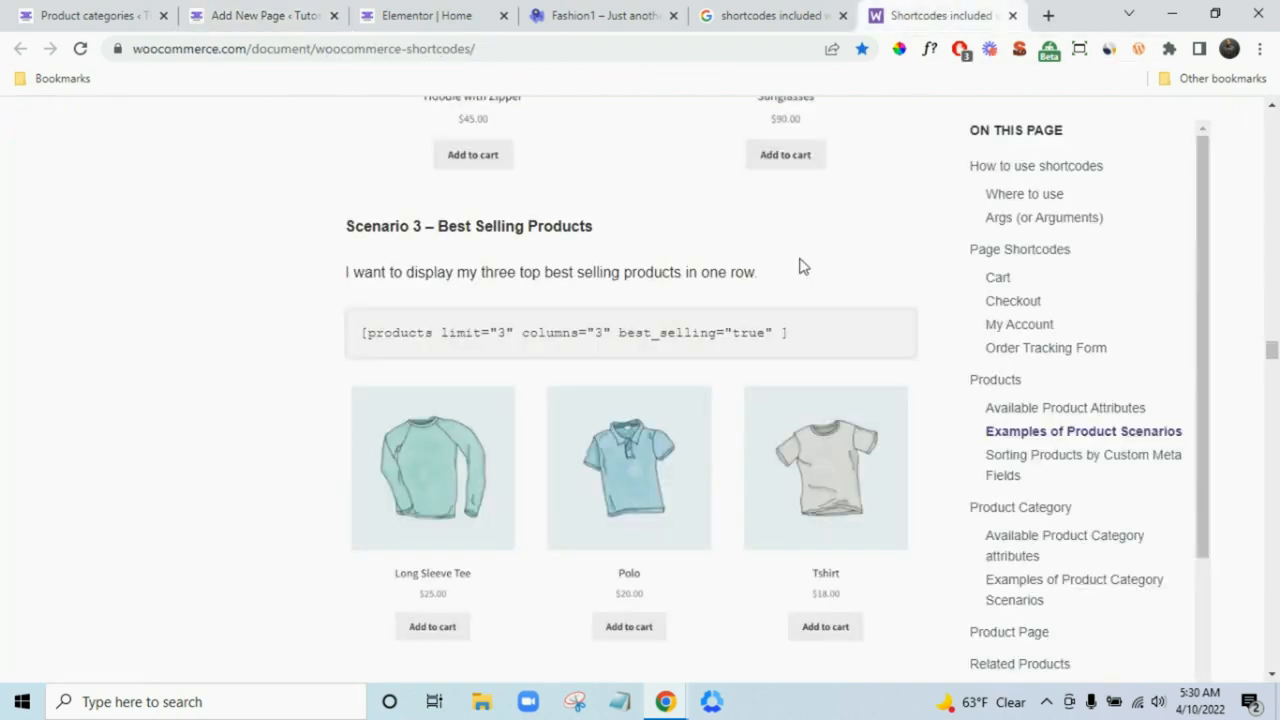
{"action": "scroll", "coordinate": [800, 266], "scroll_direction": "up", "scroll_amount": 1}
{"action": "left_click_drag", "start_coordinate": [1271, 347], "coordinate": [1271, 125]}
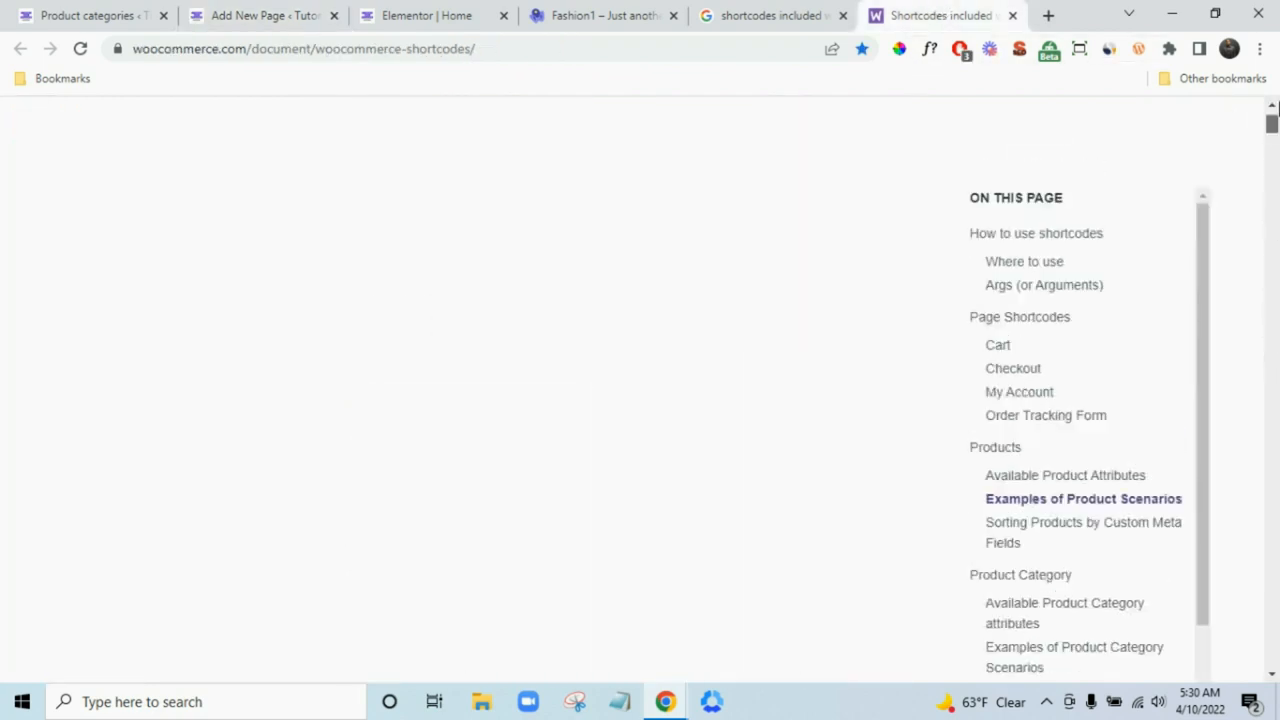
{"action": "scroll", "coordinate": [857, 374], "scroll_direction": "down", "scroll_amount": 7}
{"action": "scroll", "coordinate": [800, 402], "scroll_direction": "down", "scroll_amount": 7}
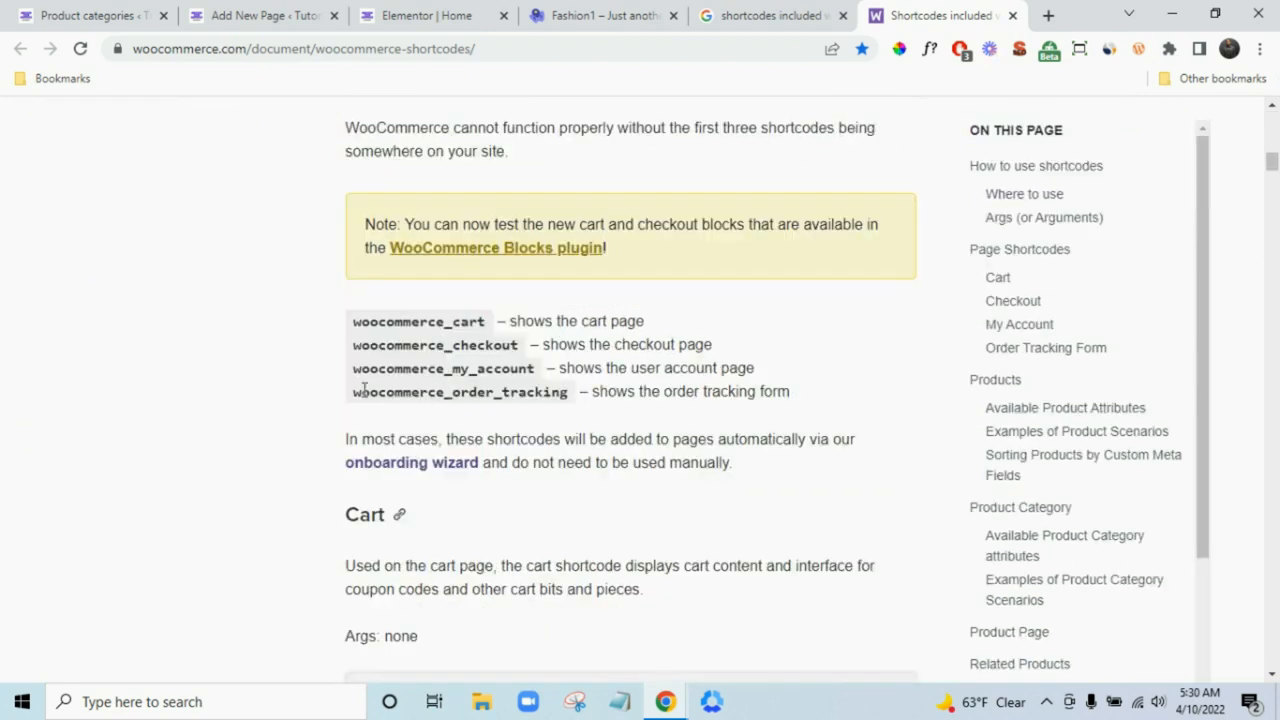
{"action": "left_click_drag", "start_coordinate": [364, 389], "coordinate": [570, 391]}
{"action": "key", "text": "ctrl+c"}
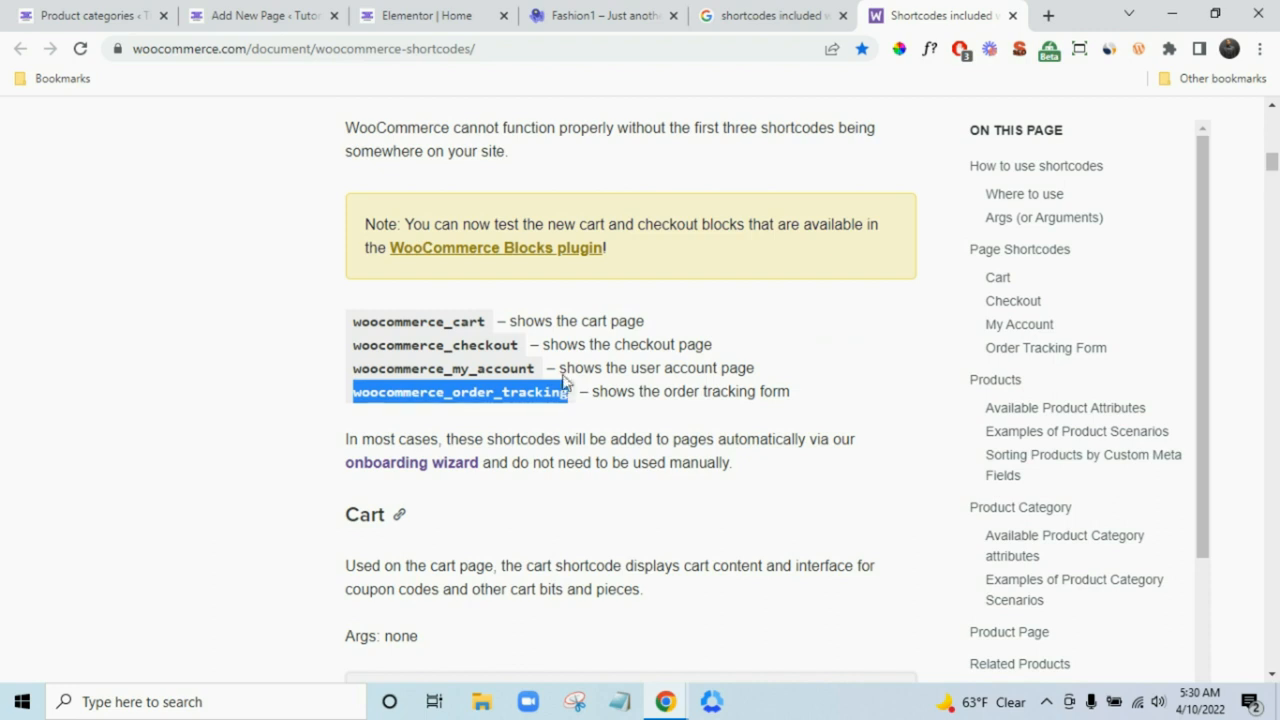
- Paste the shortcode into the block, completing it as [woocommerce_order_tracking]
{"action": "left_click", "coordinate": [765, 16]}
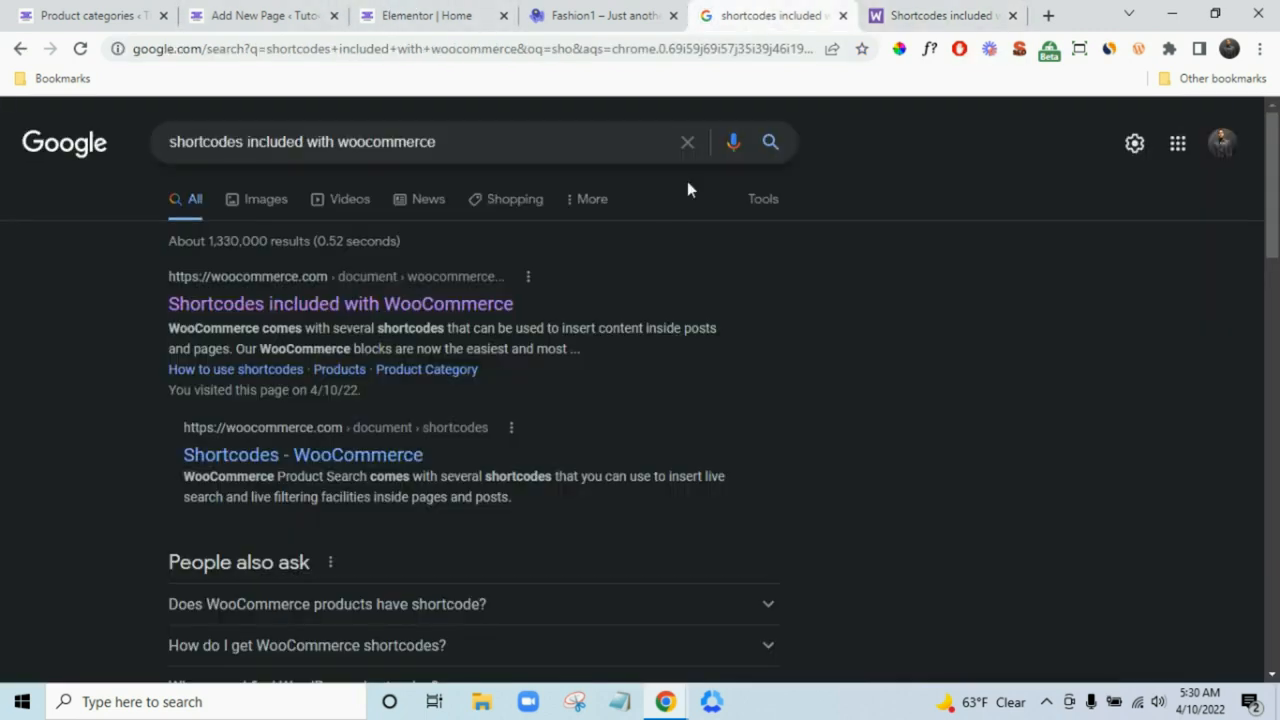
{"action": "left_click", "coordinate": [455, 18]}
{"action": "left_click", "coordinate": [334, 14]}
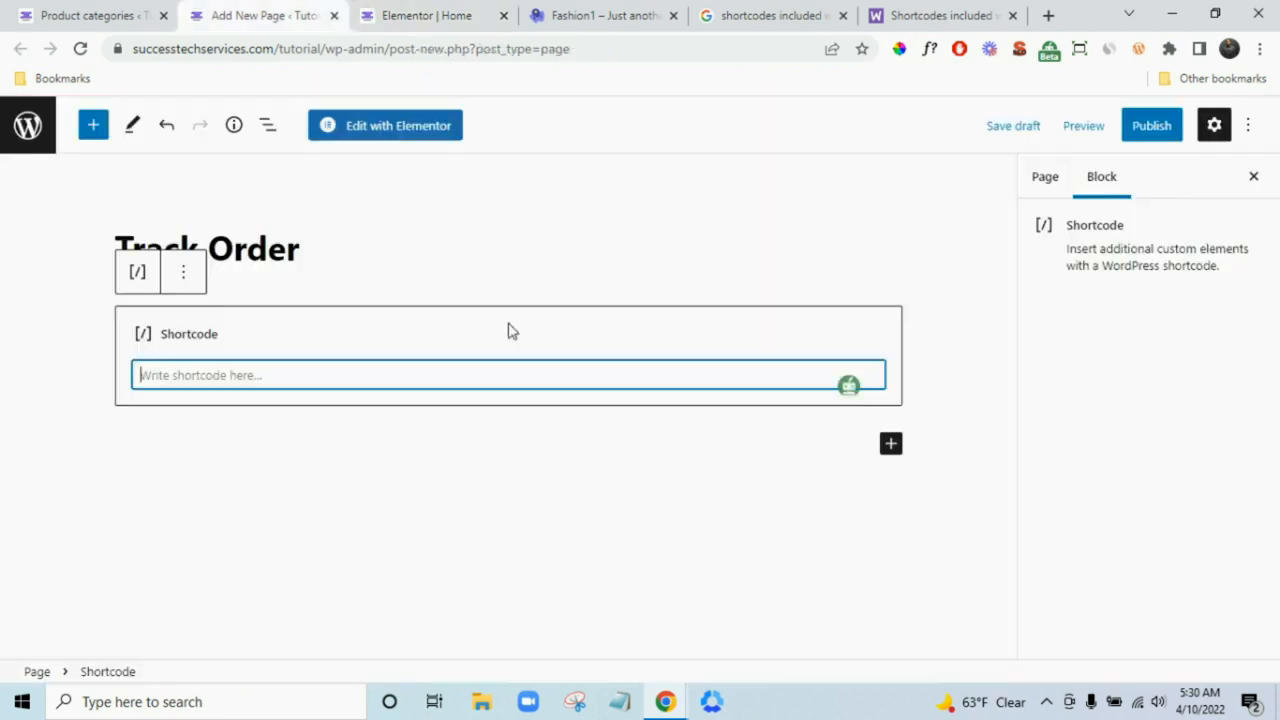
{"action": "key", "text": "ctrl+v"}
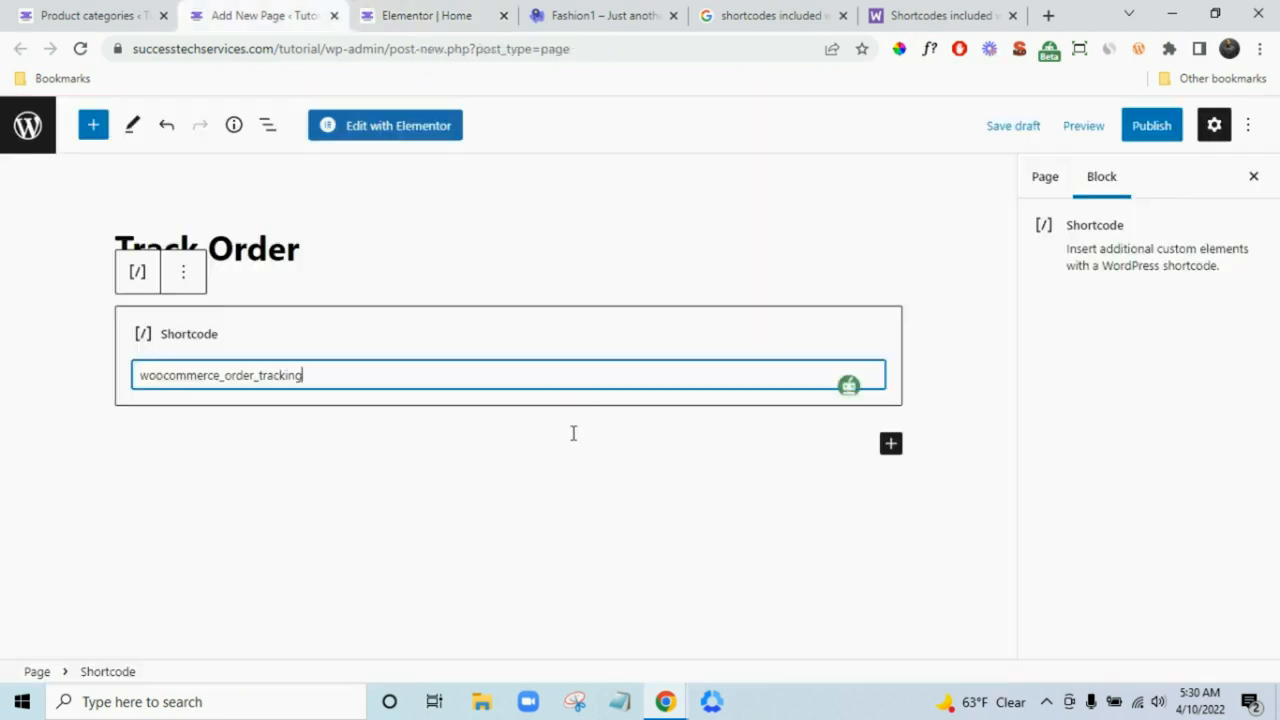
{"action": "left_click", "coordinate": [948, 12]}
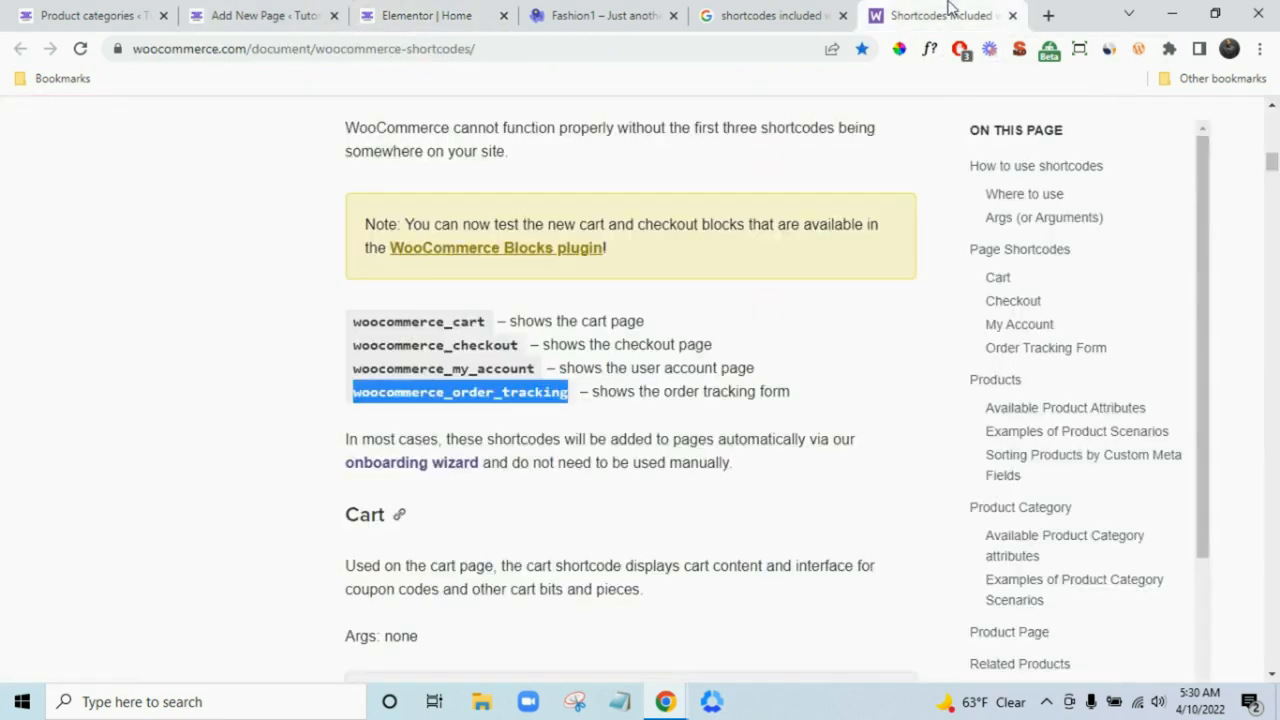
{"action": "left_click", "coordinate": [315, 12]}
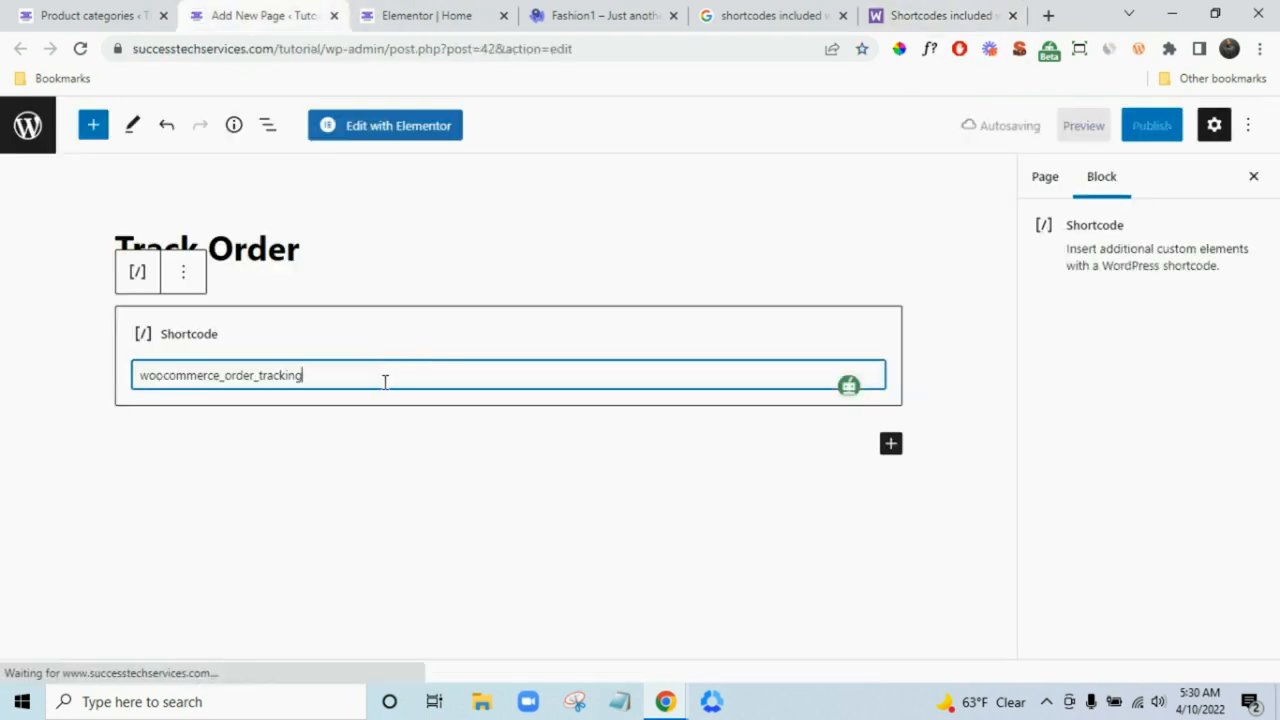
{"action": "type", "text": "]"}
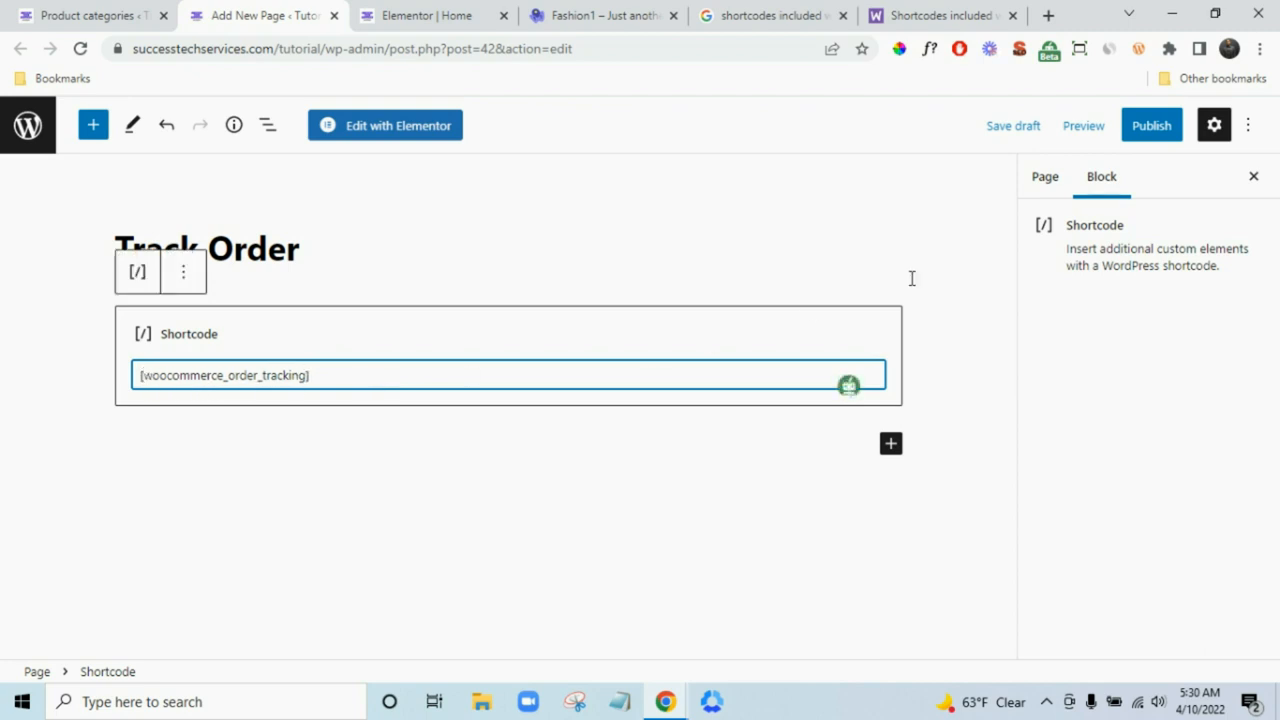
- Publish Track Order and check the live page's Order ID and billing email form in a new tab
{"action": "left_click", "coordinate": [1153, 126]}
{"action": "left_click", "coordinate": [1140, 134]}
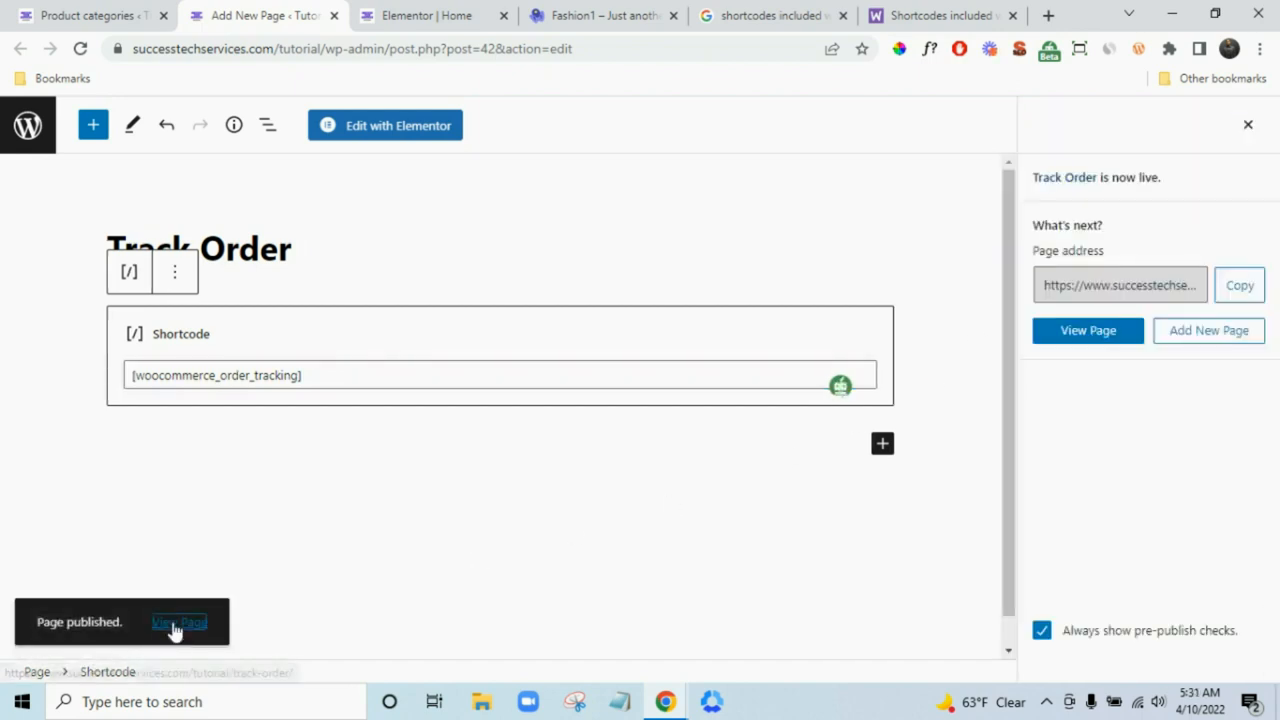
{"action": "right_click", "coordinate": [176, 622]}
{"action": "left_click", "coordinate": [352, 429]}
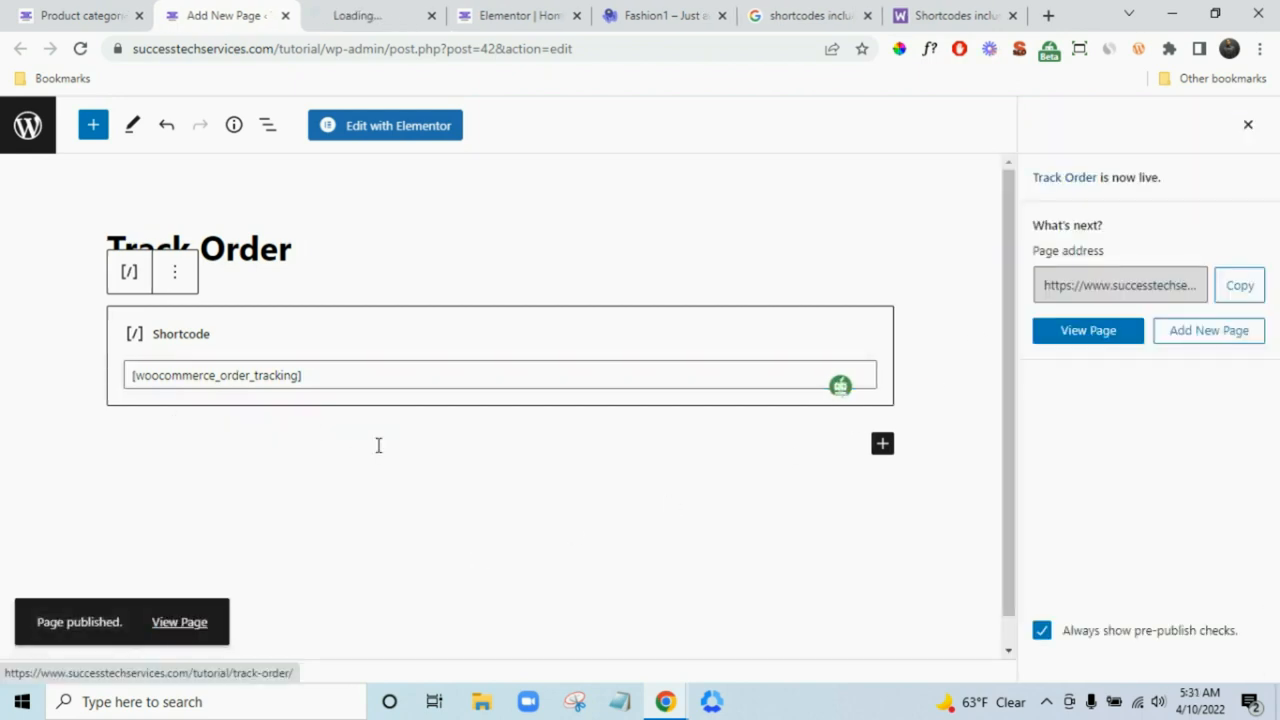
{"action": "left_click", "coordinate": [350, 14]}
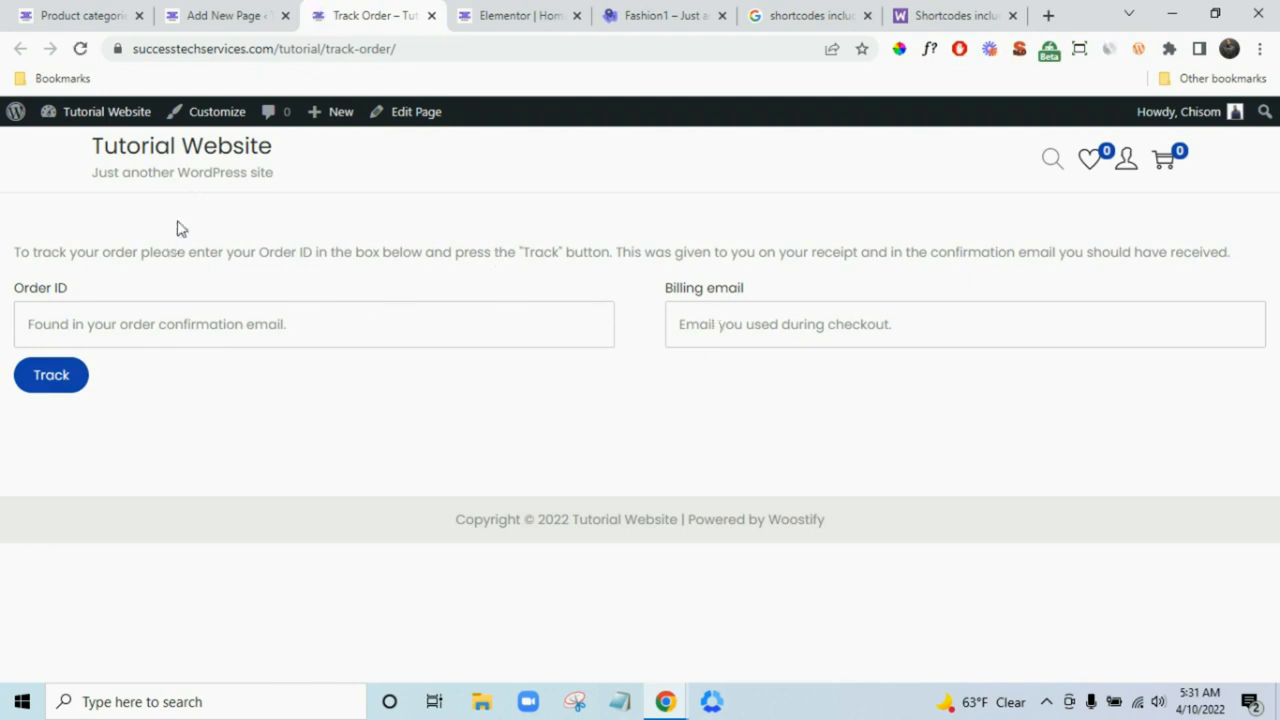
{"action": "left_click", "coordinate": [178, 320]}
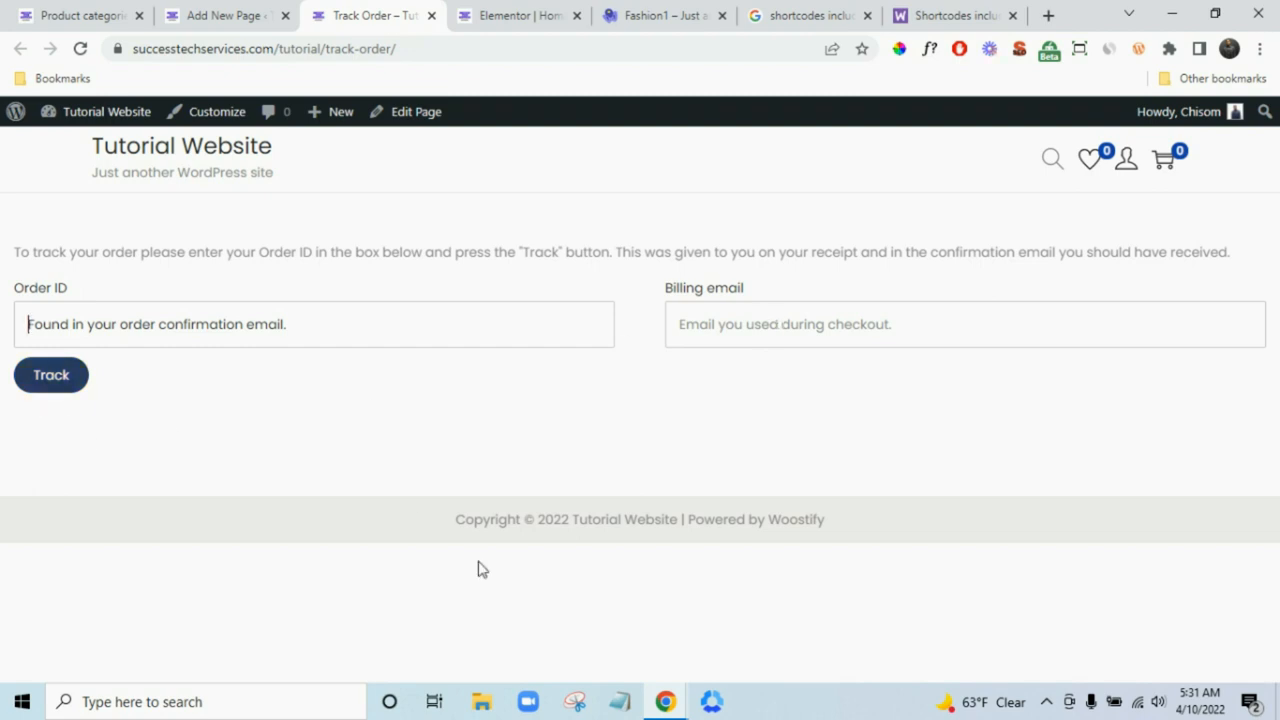
{"action": "left_click", "coordinate": [252, 12]}
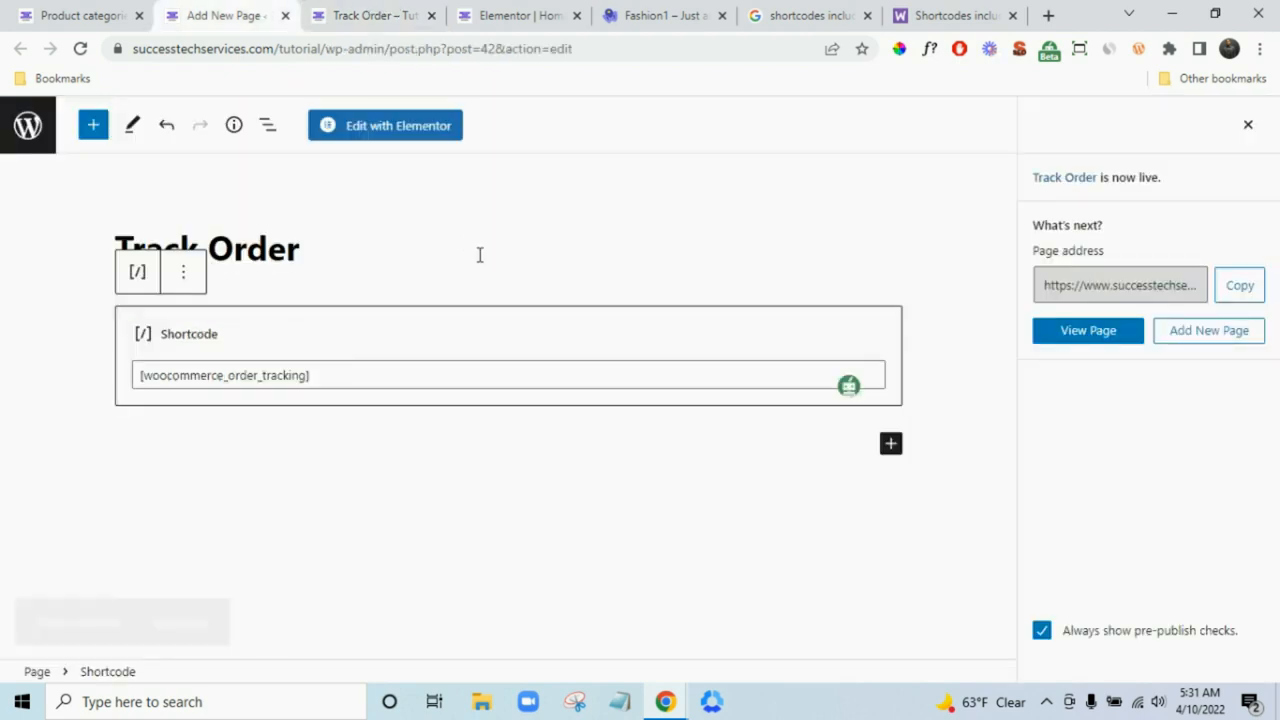
- Confirm Track Order is published in All Pages, then search Add Plugins for 'rankmath'
{"action": "left_click", "coordinate": [22, 138]}
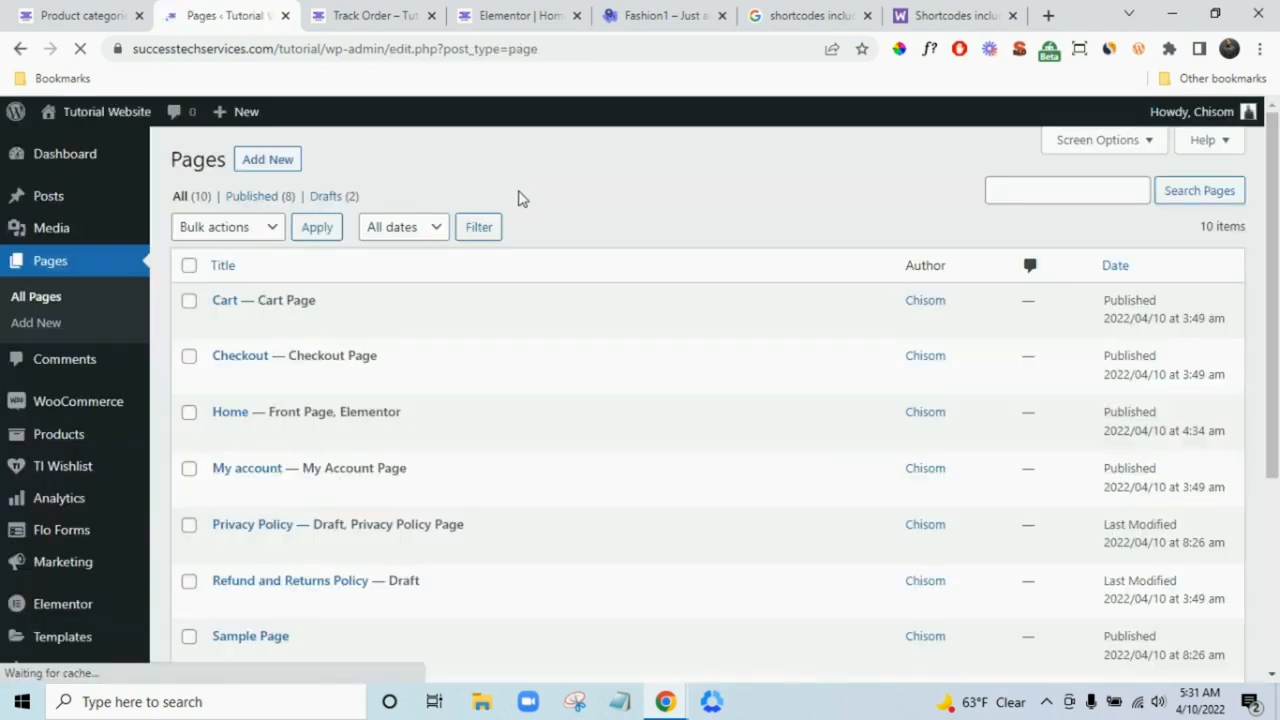
{"action": "scroll", "coordinate": [518, 200], "scroll_direction": "down", "scroll_amount": 3}
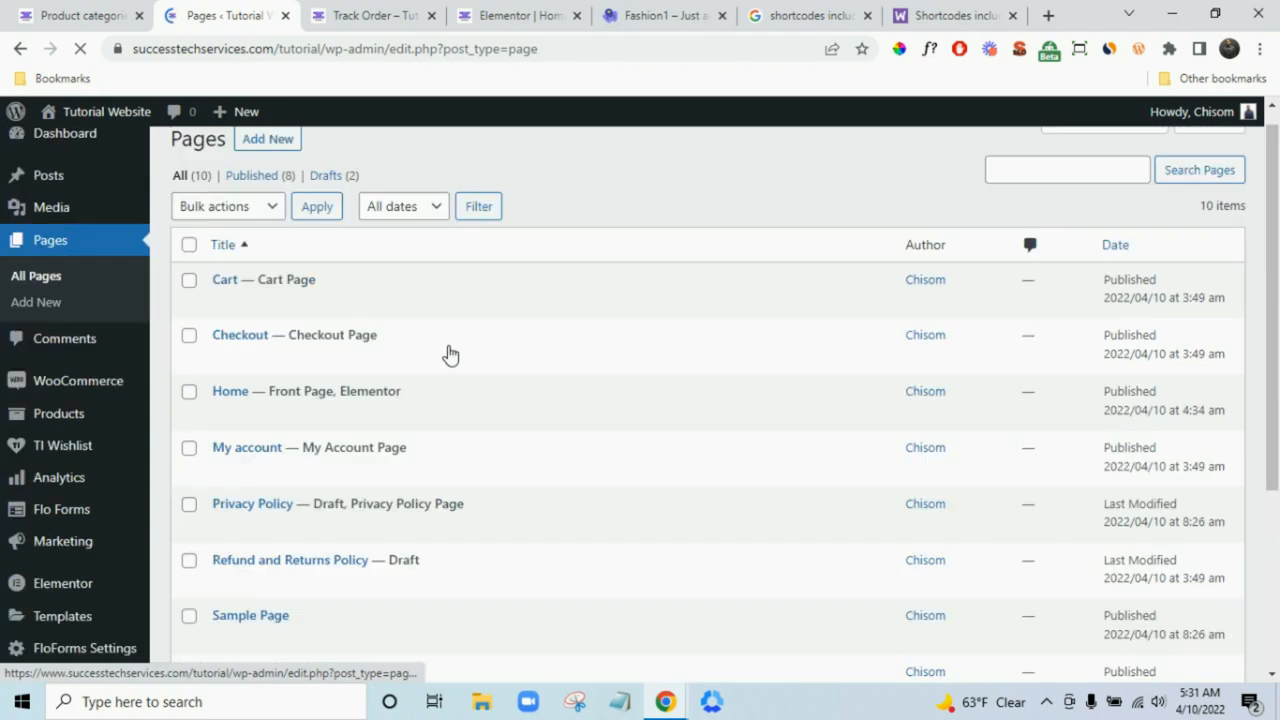
{"action": "scroll", "coordinate": [457, 343], "scroll_direction": "down", "scroll_amount": 3}
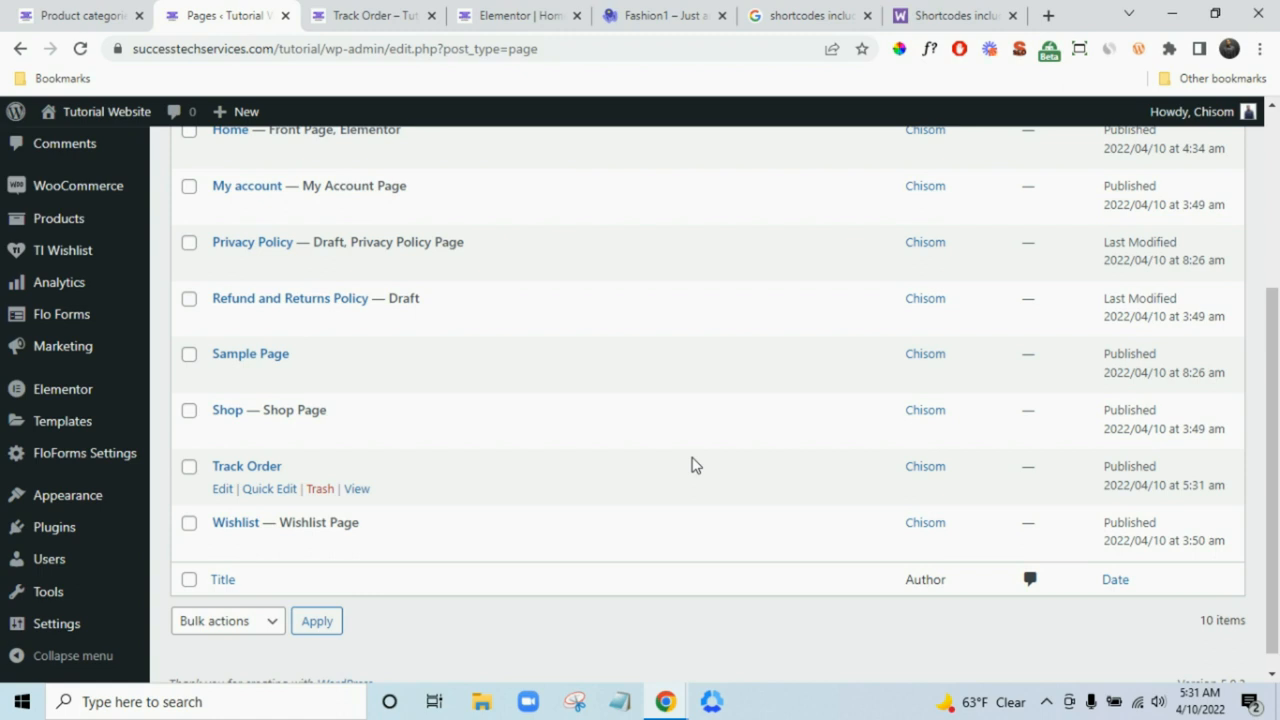
{"action": "mouse_move", "coordinate": [113, 530]}
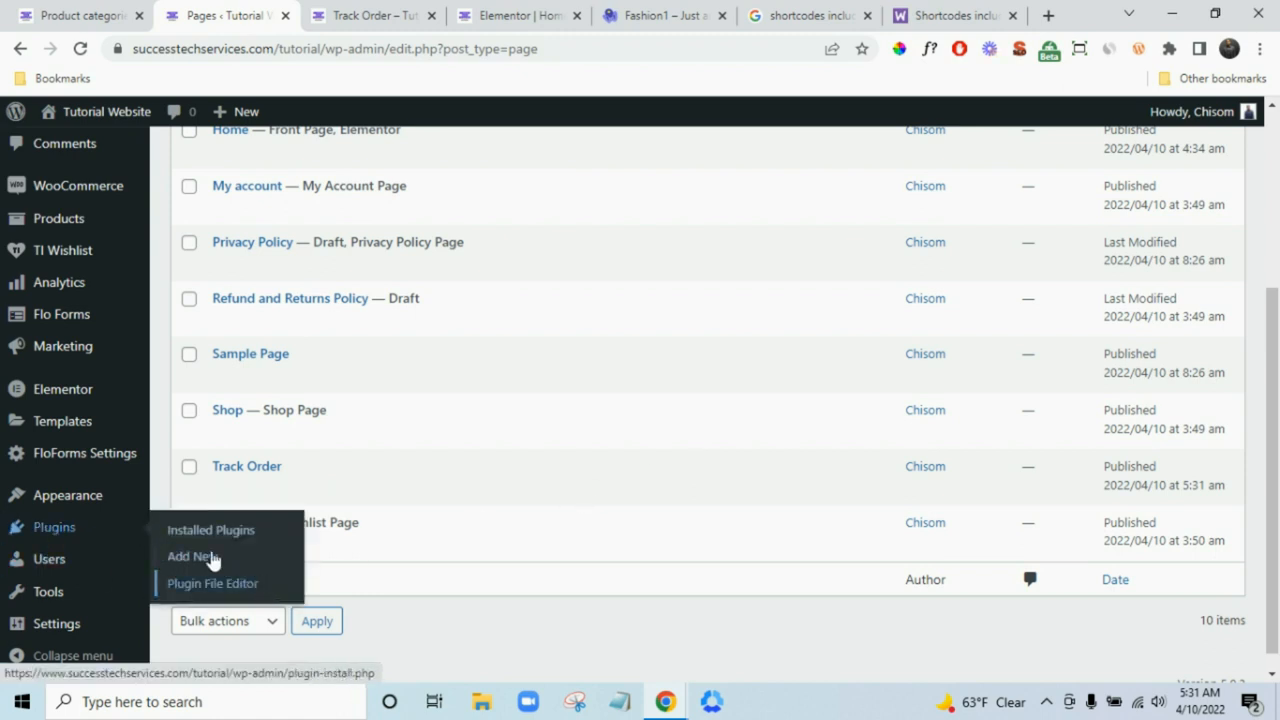
{"action": "left_click", "coordinate": [207, 563]}
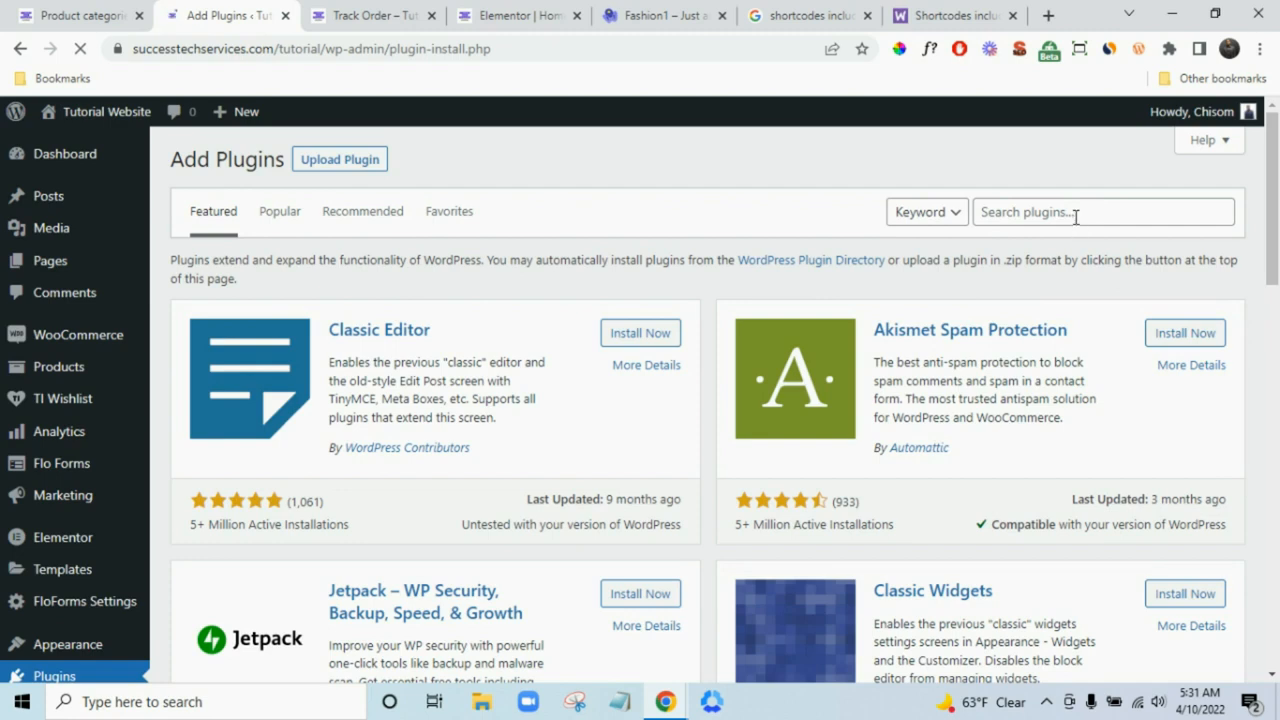
{"action": "left_click", "coordinate": [1075, 213]}
{"action": "type", "text": "th"}
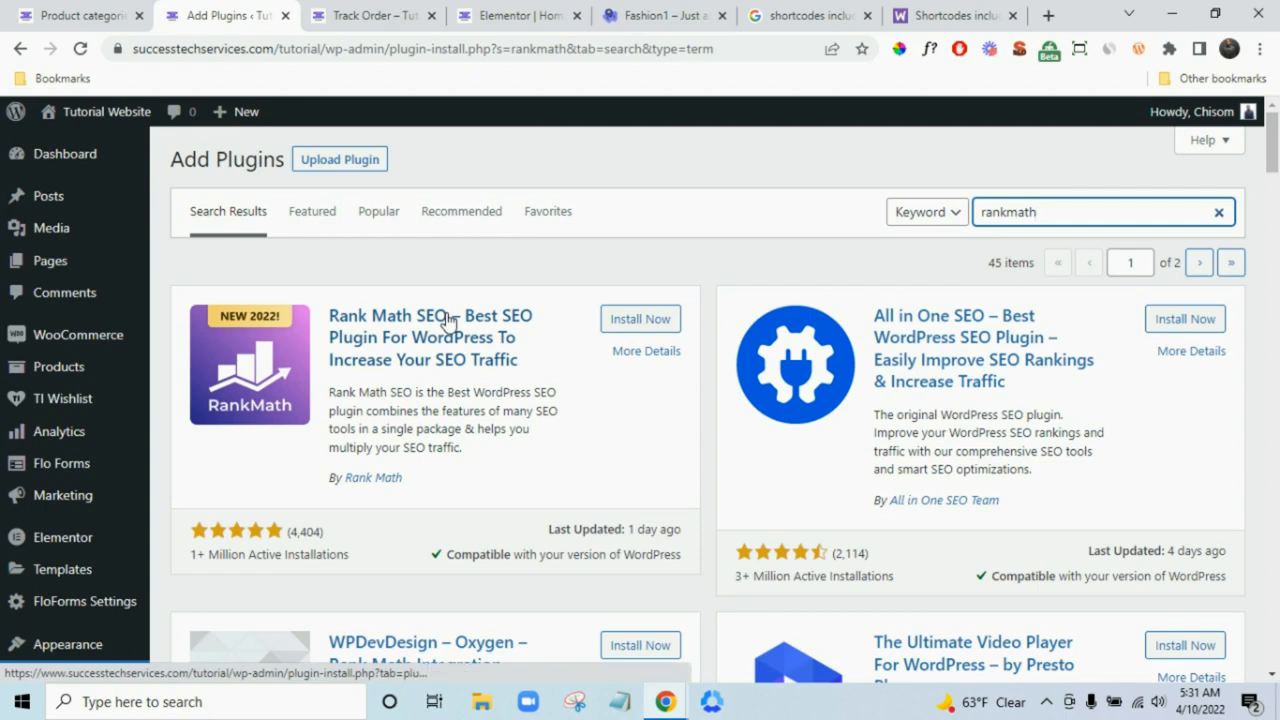
- Open a new page in its own tab and close the live page, Elementor, Google and docs tabs
{"action": "mouse_move", "coordinate": [142, 286]}
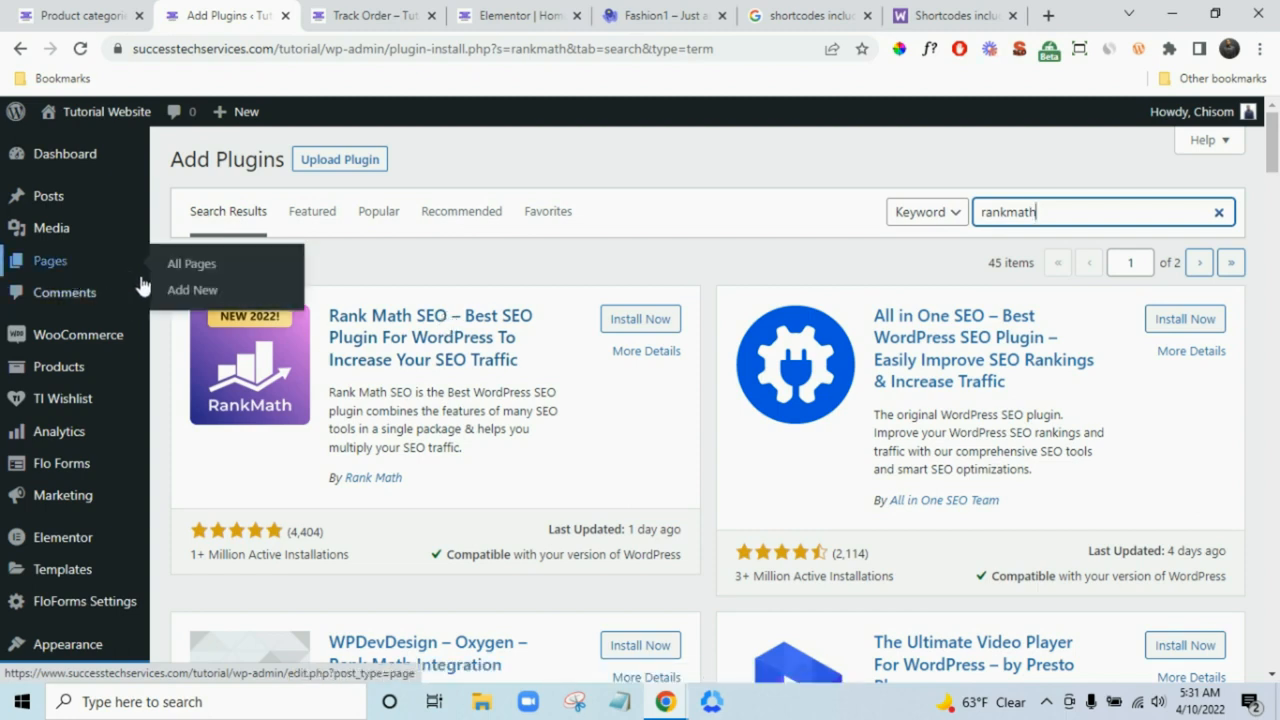
{"action": "right_click", "coordinate": [200, 292]}
{"action": "left_click", "coordinate": [258, 306]}
{"action": "left_click_drag", "start_coordinate": [463, 8], "coordinate": [357, 9]}
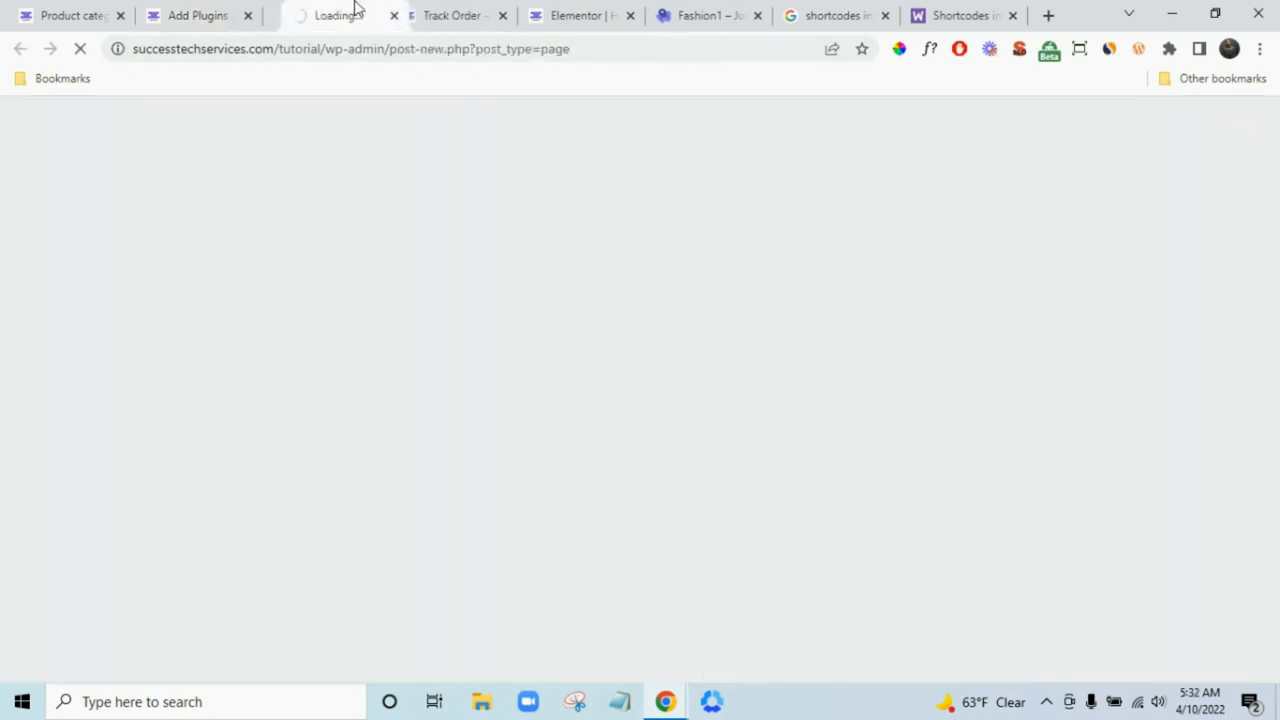
{"action": "left_click", "coordinate": [503, 16]}
{"action": "left_click", "coordinate": [501, 29]}
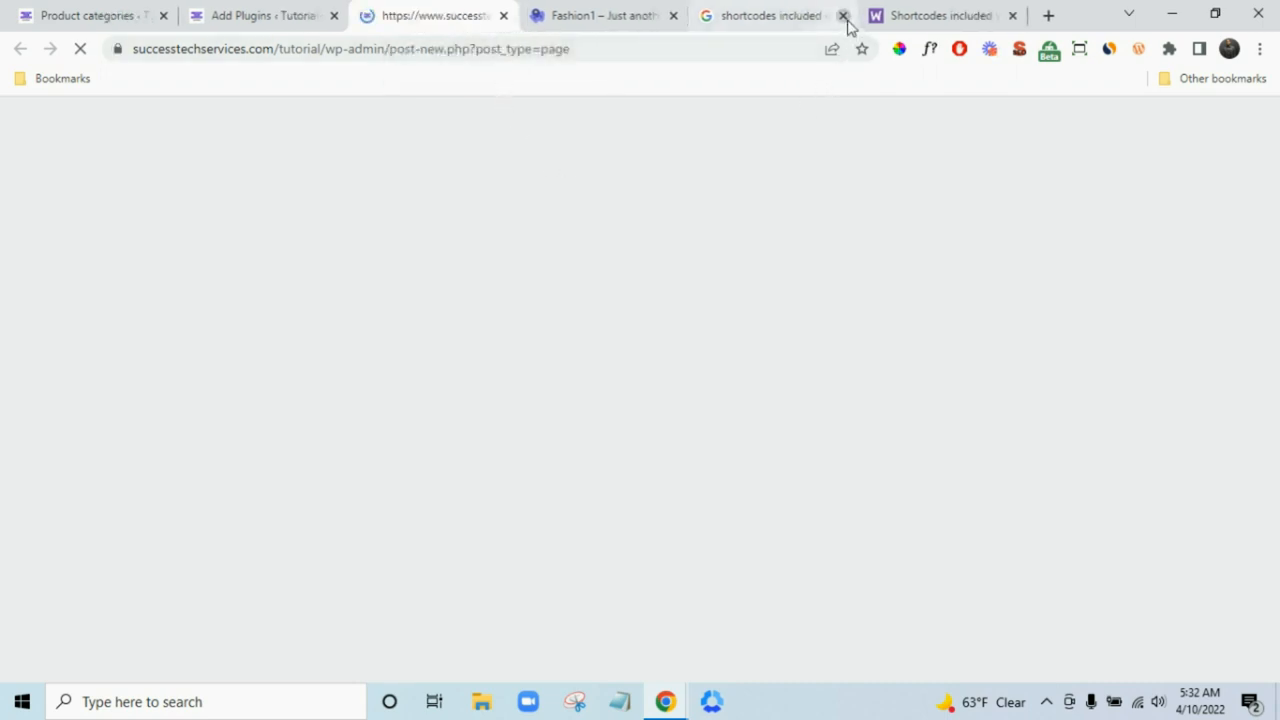
{"action": "left_click", "coordinate": [844, 17]}
{"action": "left_click", "coordinate": [844, 16]}
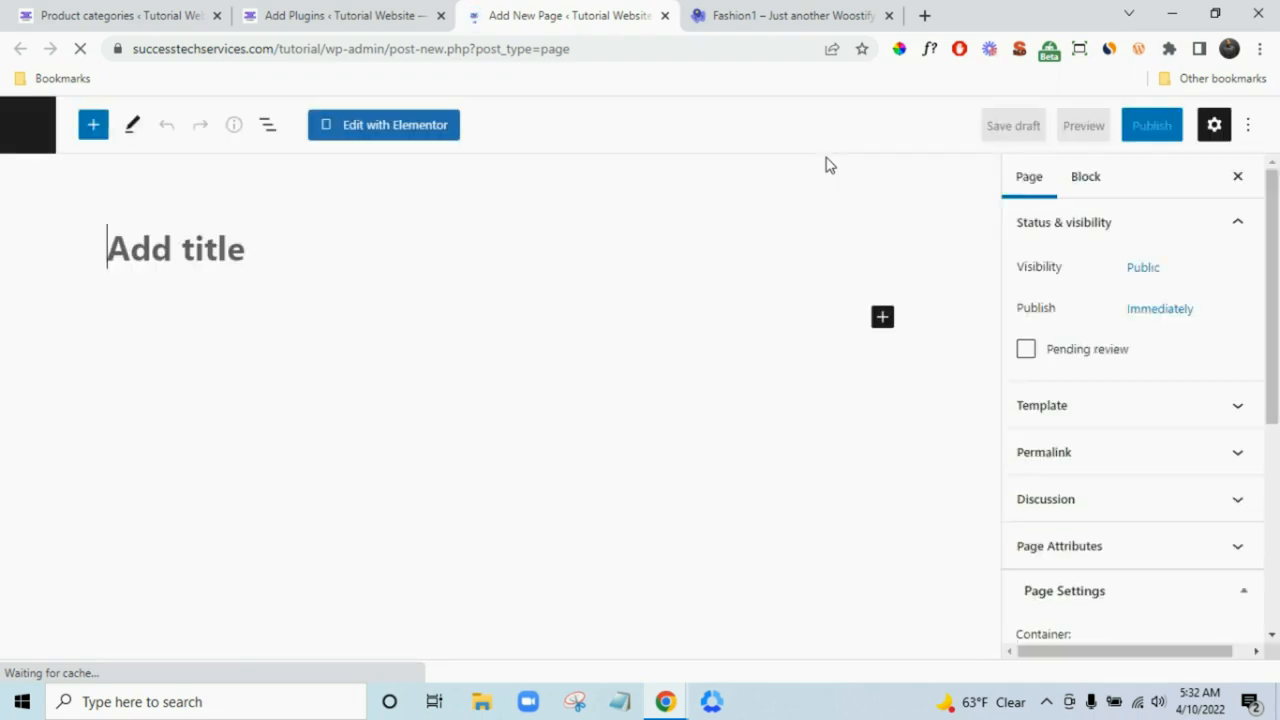
- Title the new page 'Blog' and publish it
{"action": "type", "text": "Blog"}
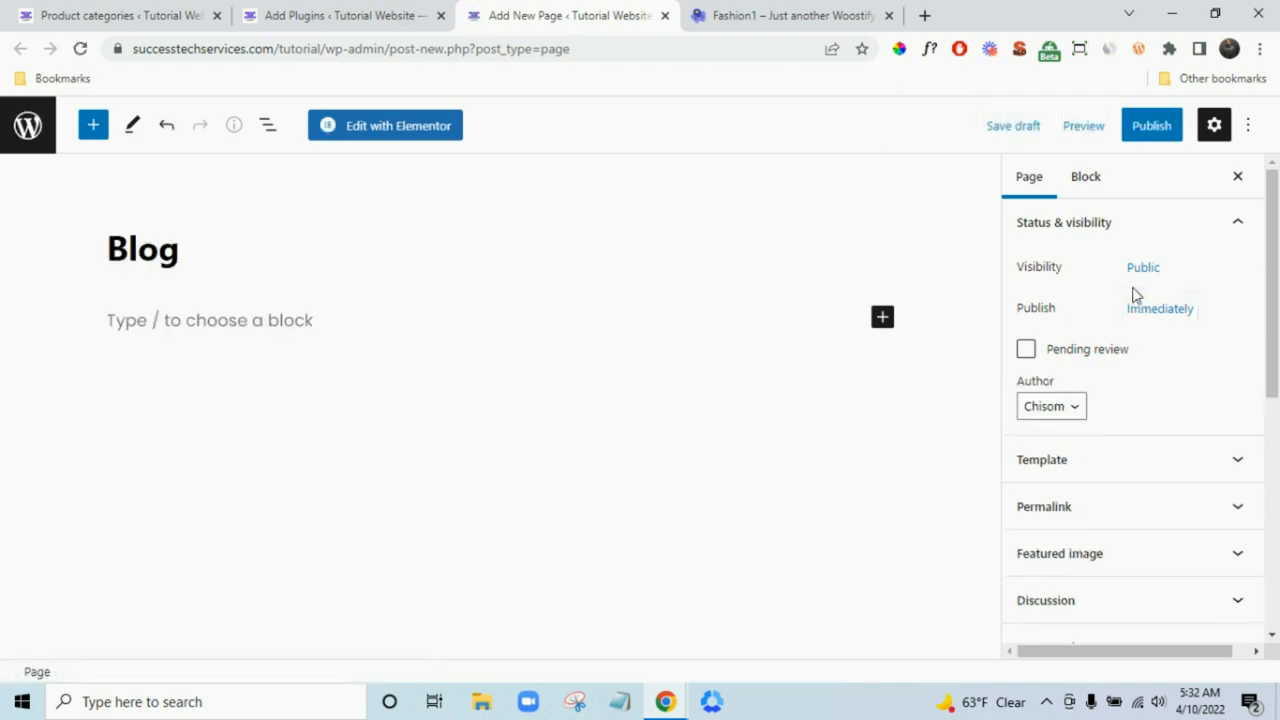
{"action": "left_click", "coordinate": [1158, 138]}
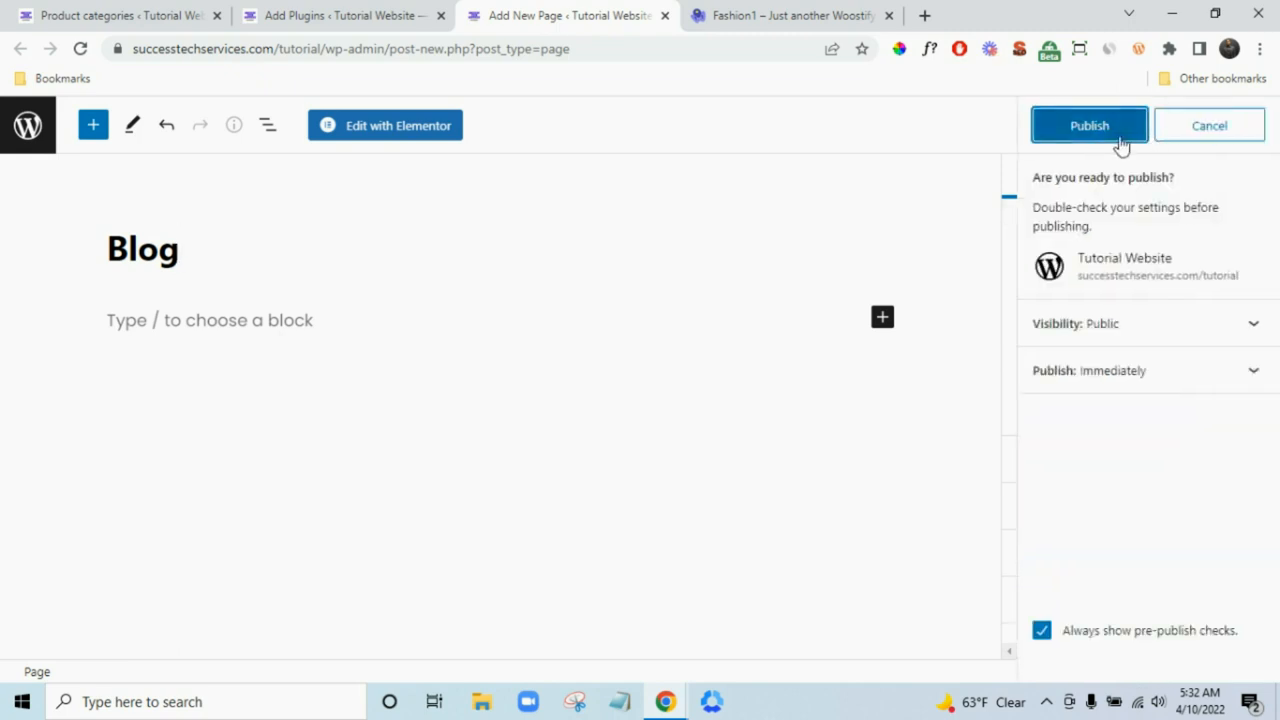
{"action": "left_click", "coordinate": [1114, 140]}
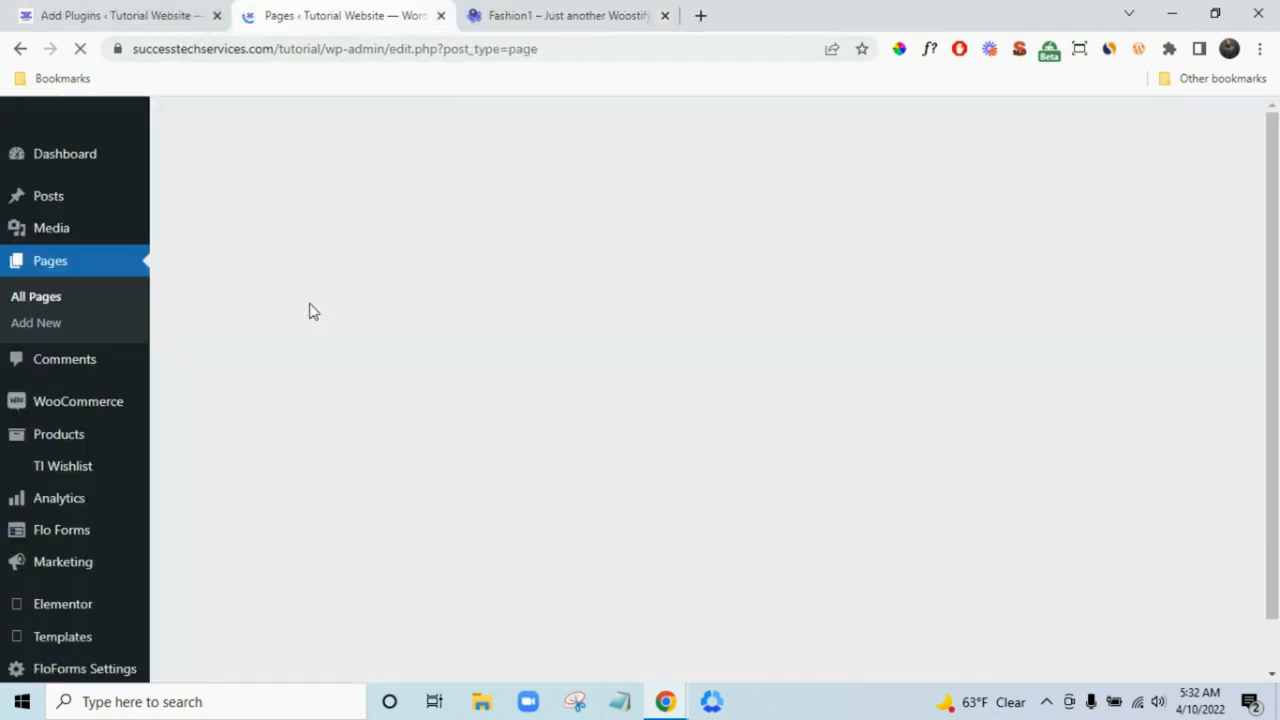
- In Reading settings, choose Blog as the posts page alongside Home as homepage, and save
{"action": "scroll", "coordinate": [83, 480], "scroll_direction": "down", "scroll_amount": 2}
{"action": "scroll", "coordinate": [83, 480], "scroll_direction": "down", "scroll_amount": 2}
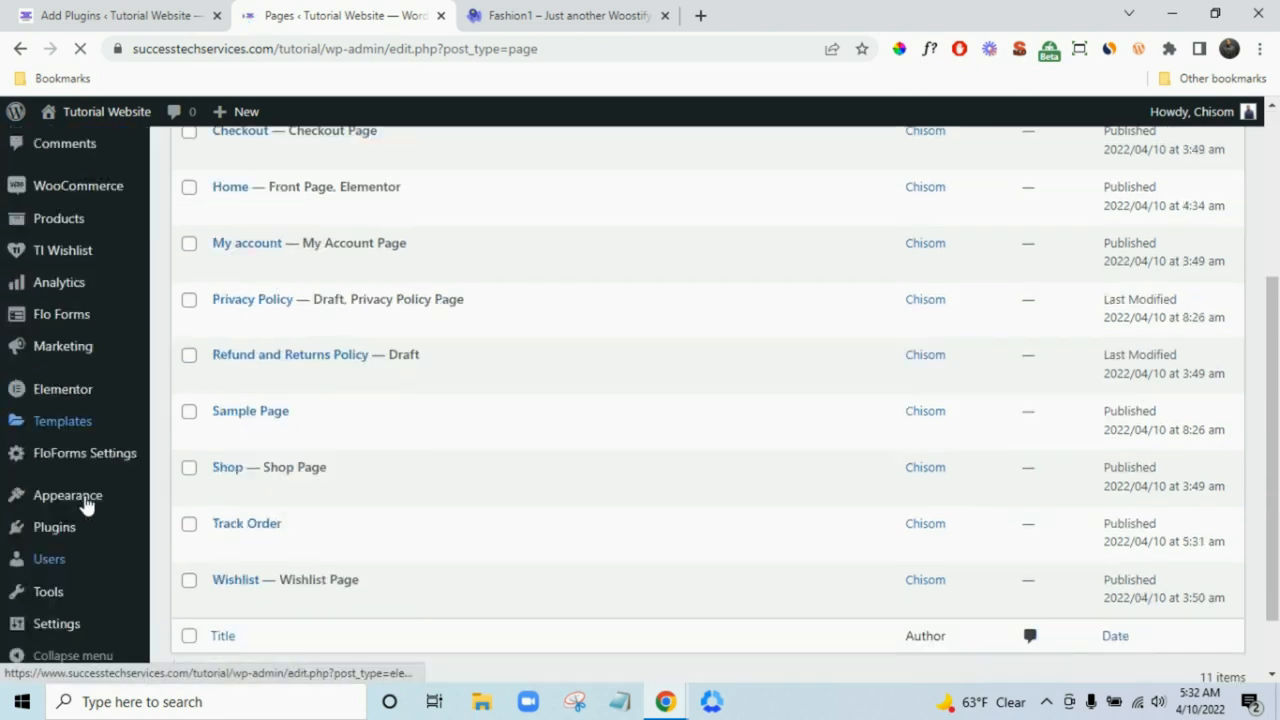
{"action": "mouse_move", "coordinate": [58, 628]}
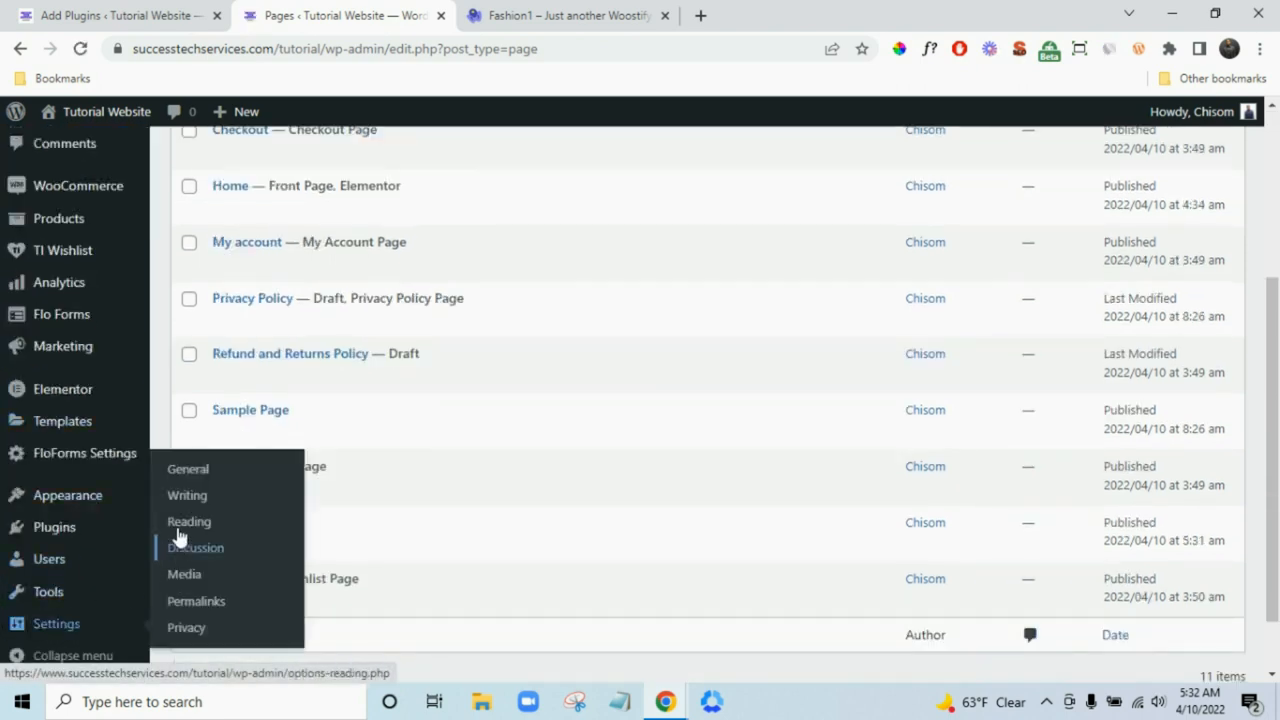
{"action": "left_click", "coordinate": [184, 524]}
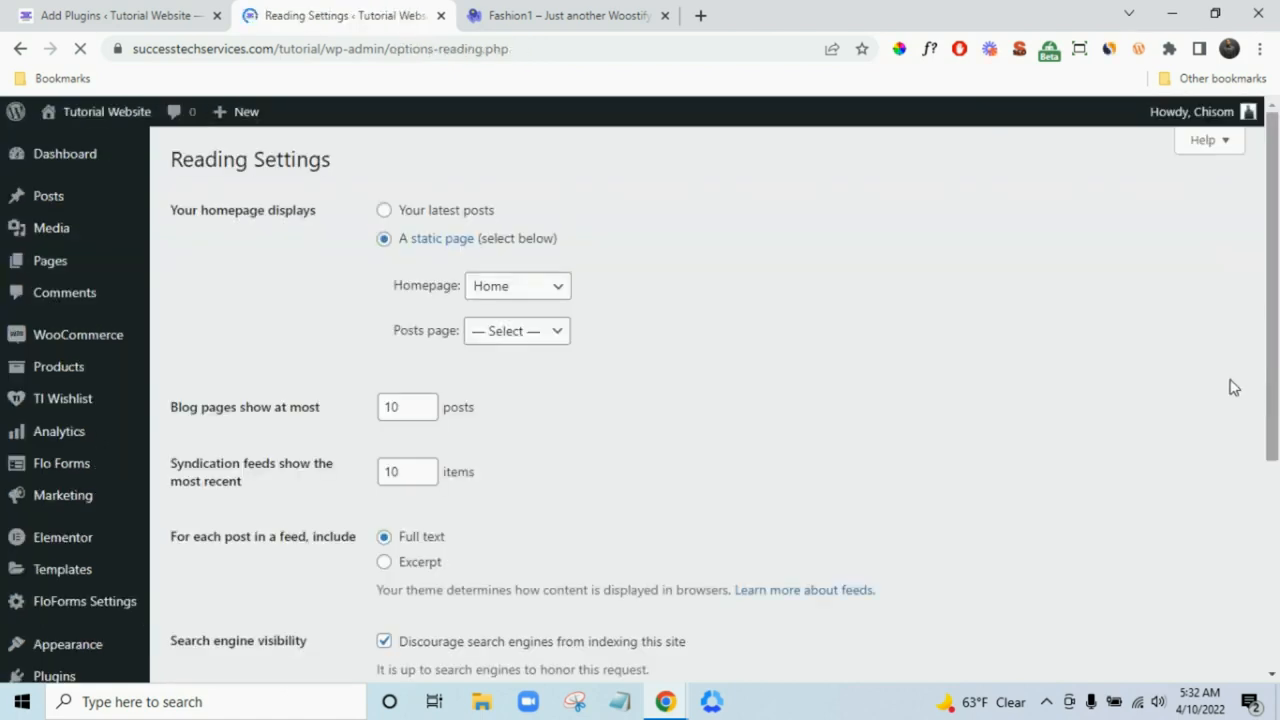
{"action": "scroll", "coordinate": [1190, 390], "scroll_direction": "down", "scroll_amount": 2}
{"action": "scroll", "coordinate": [1034, 389], "scroll_direction": "up", "scroll_amount": 2}
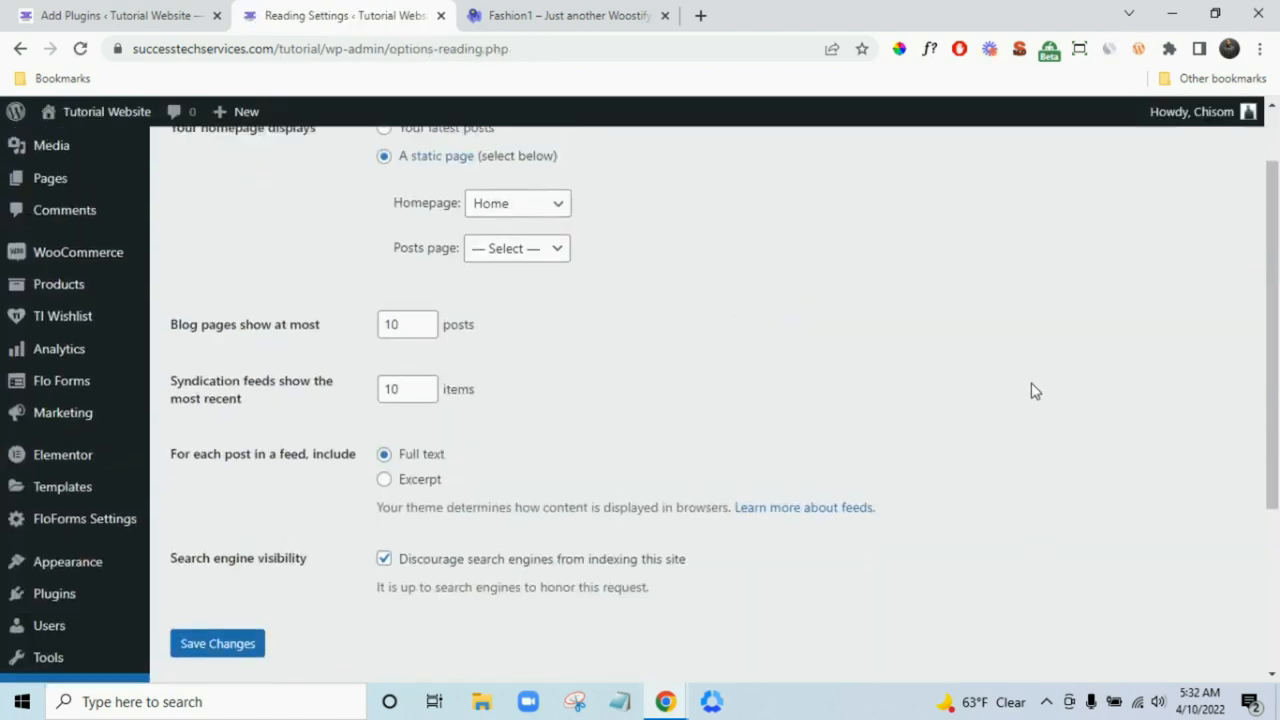
{"action": "left_click", "coordinate": [533, 333]}
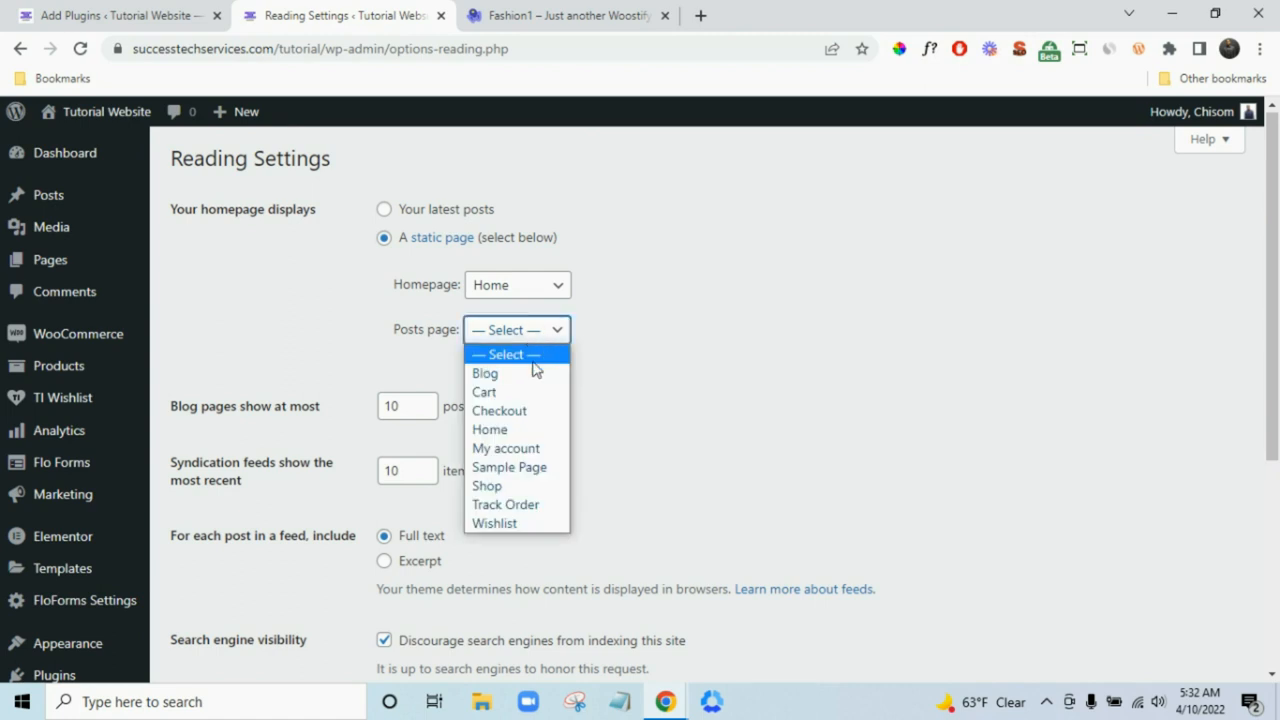
{"action": "left_click", "coordinate": [529, 372]}
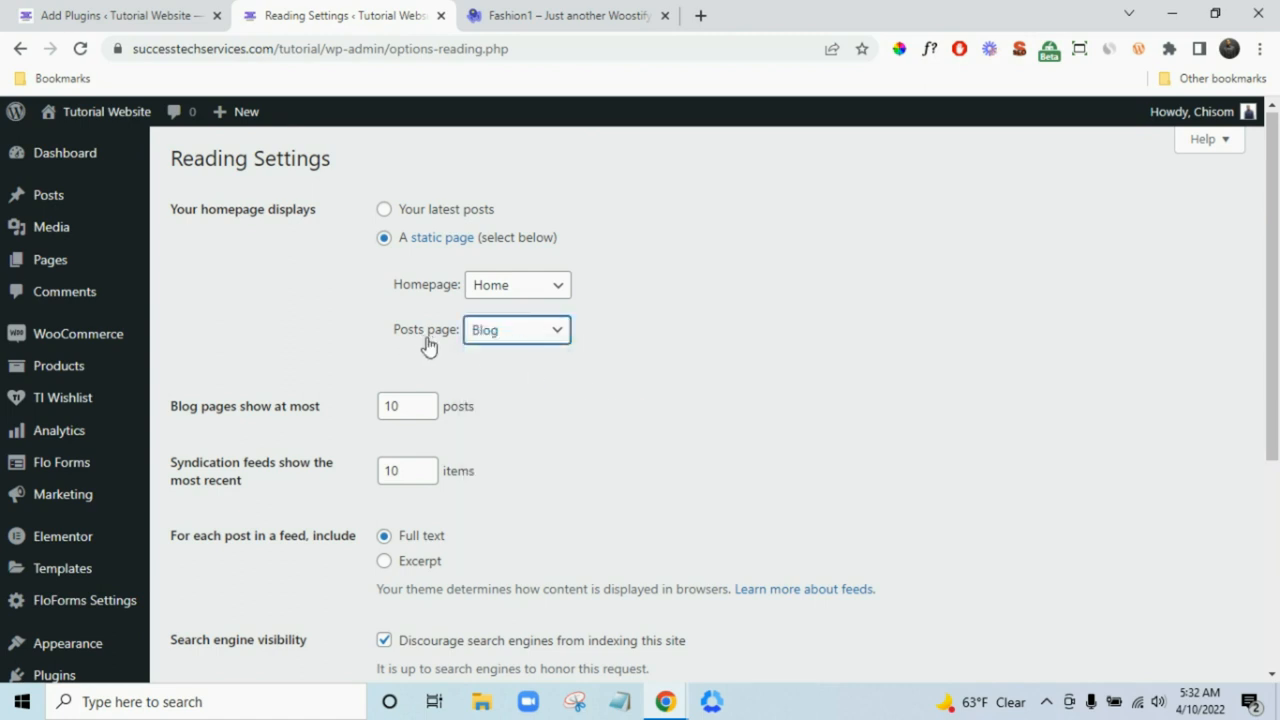
{"action": "scroll", "coordinate": [628, 350], "scroll_direction": "down", "scroll_amount": 2}
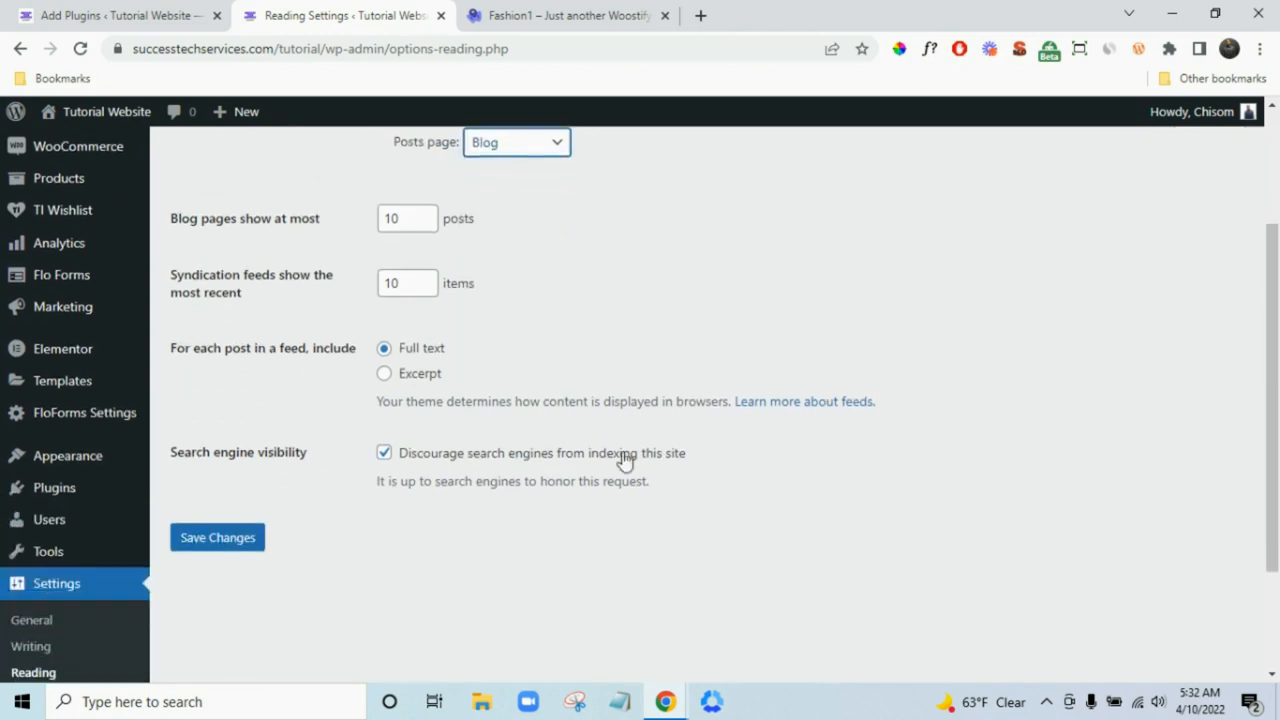
{"action": "left_click", "coordinate": [259, 540]}
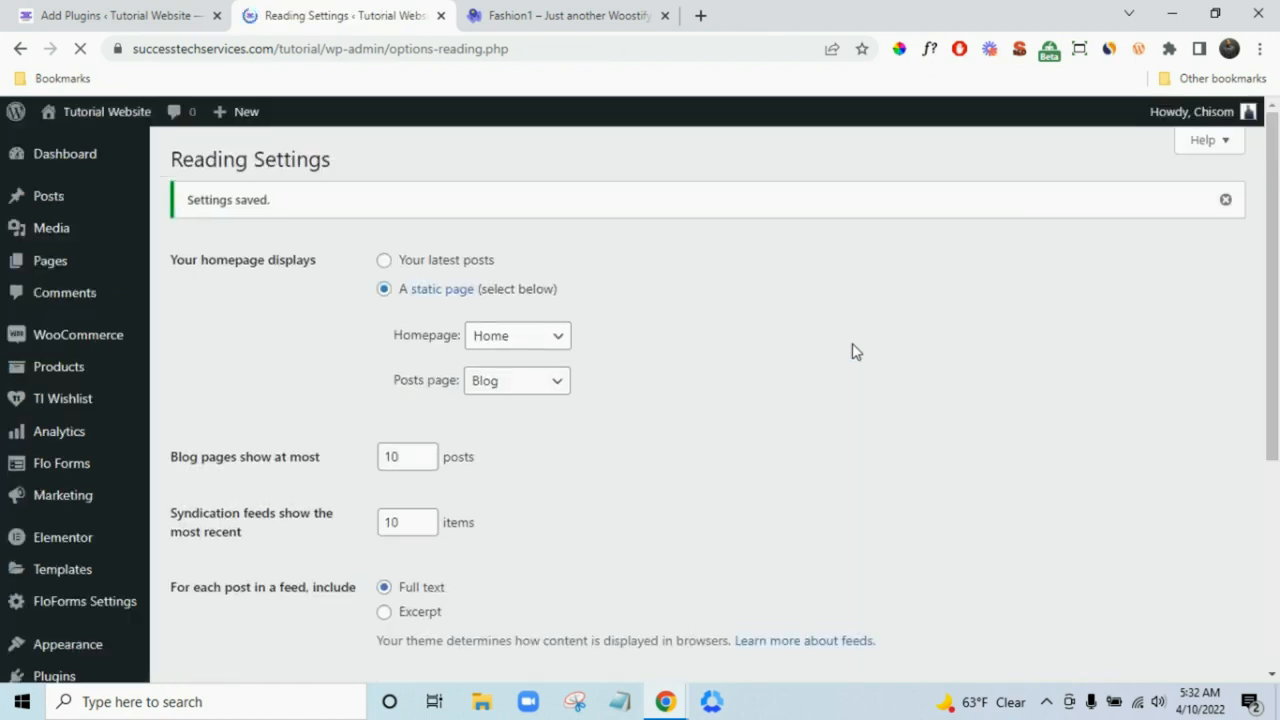
{"action": "mouse_move", "coordinate": [147, 205]}
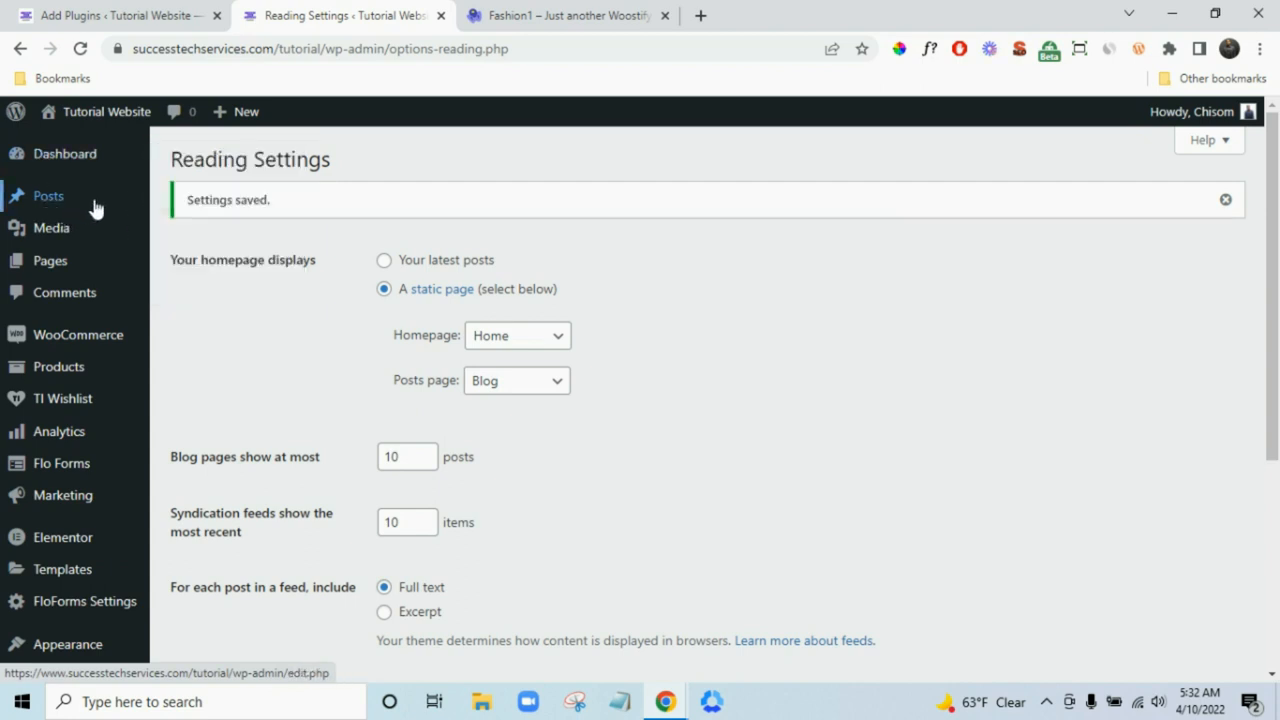
- Clear the trashed post from All Posts, then open the Fashion1 demo site's blog
{"action": "left_click", "coordinate": [166, 208]}
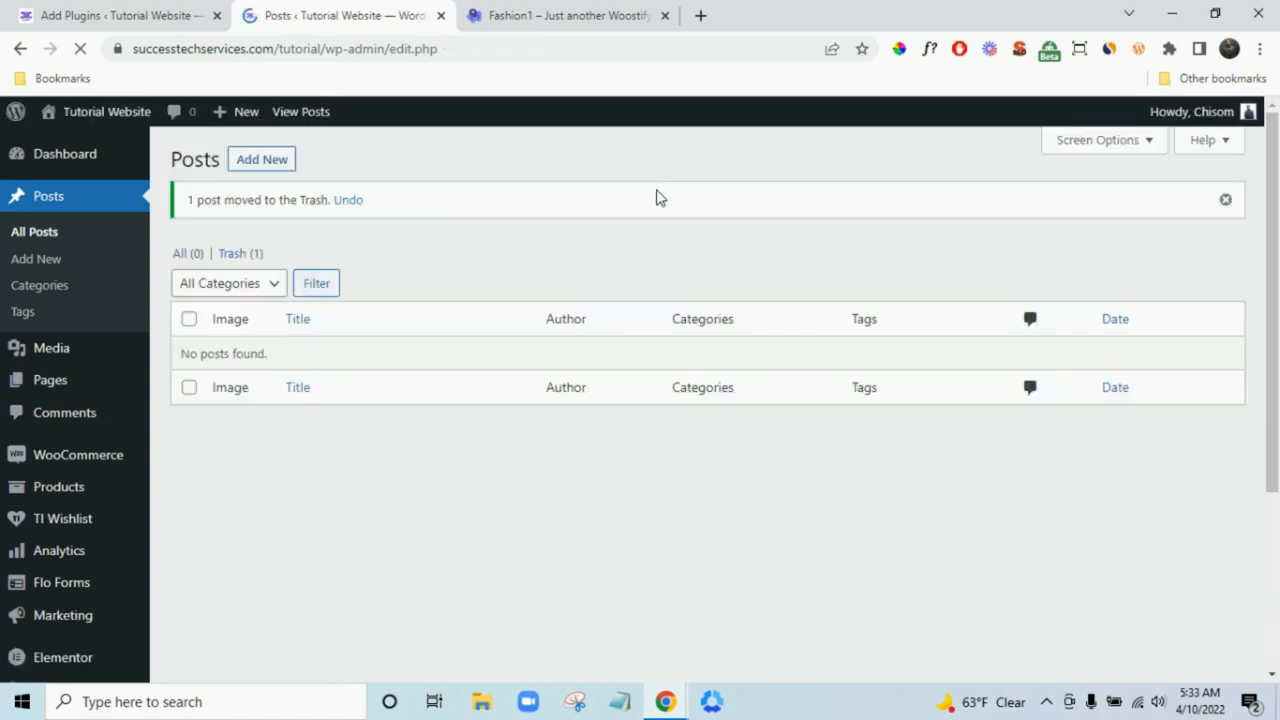
{"action": "left_click", "coordinate": [238, 254]}
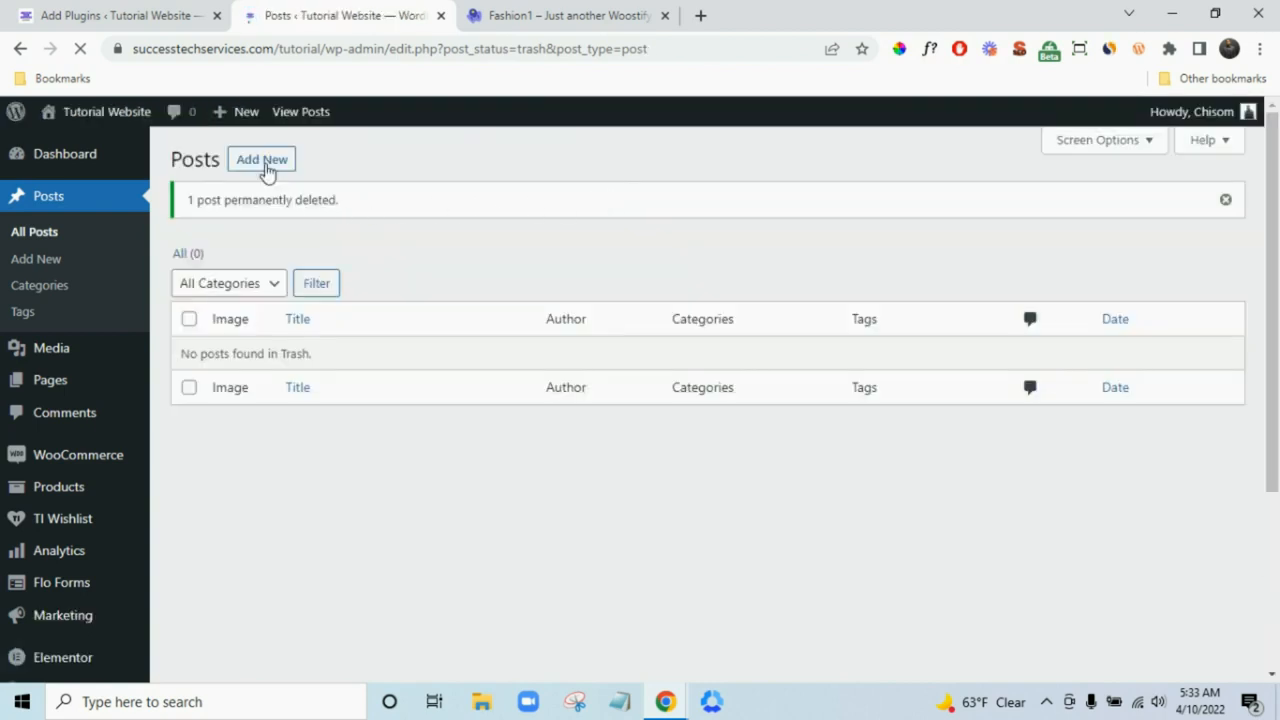
{"action": "left_click", "coordinate": [594, 15]}
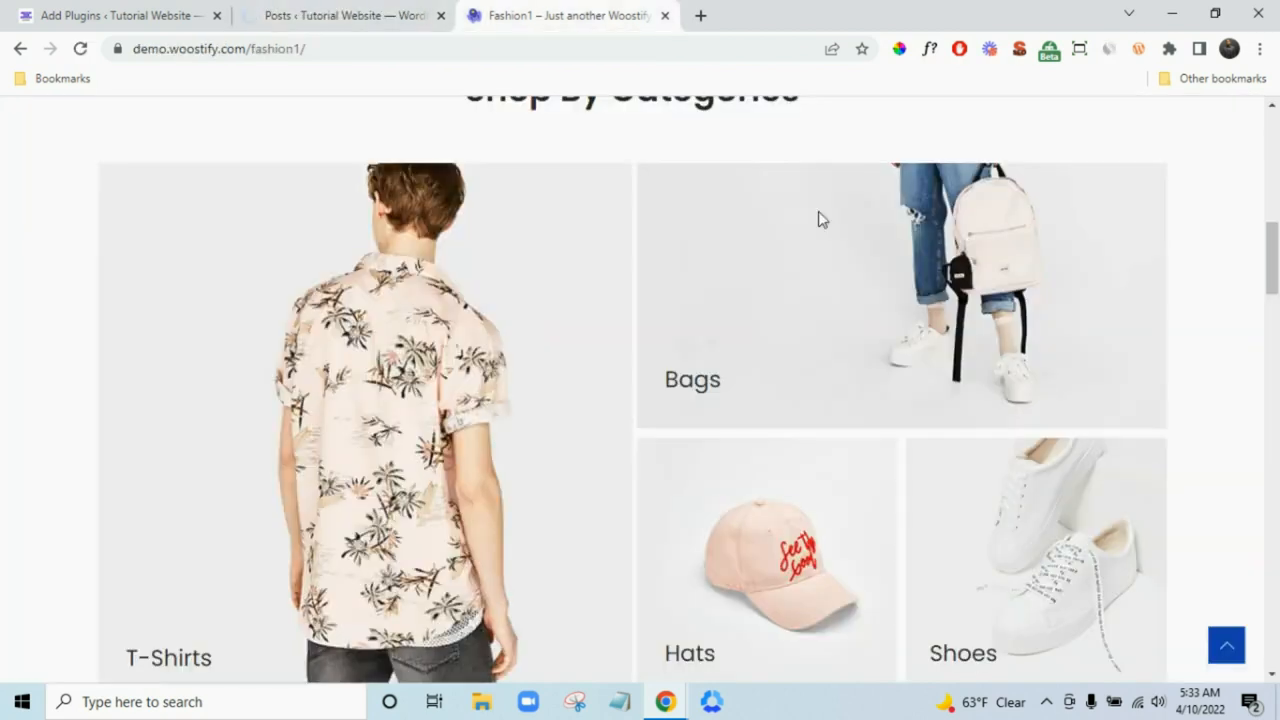
{"action": "scroll", "coordinate": [820, 217], "scroll_direction": "up", "scroll_amount": 6}
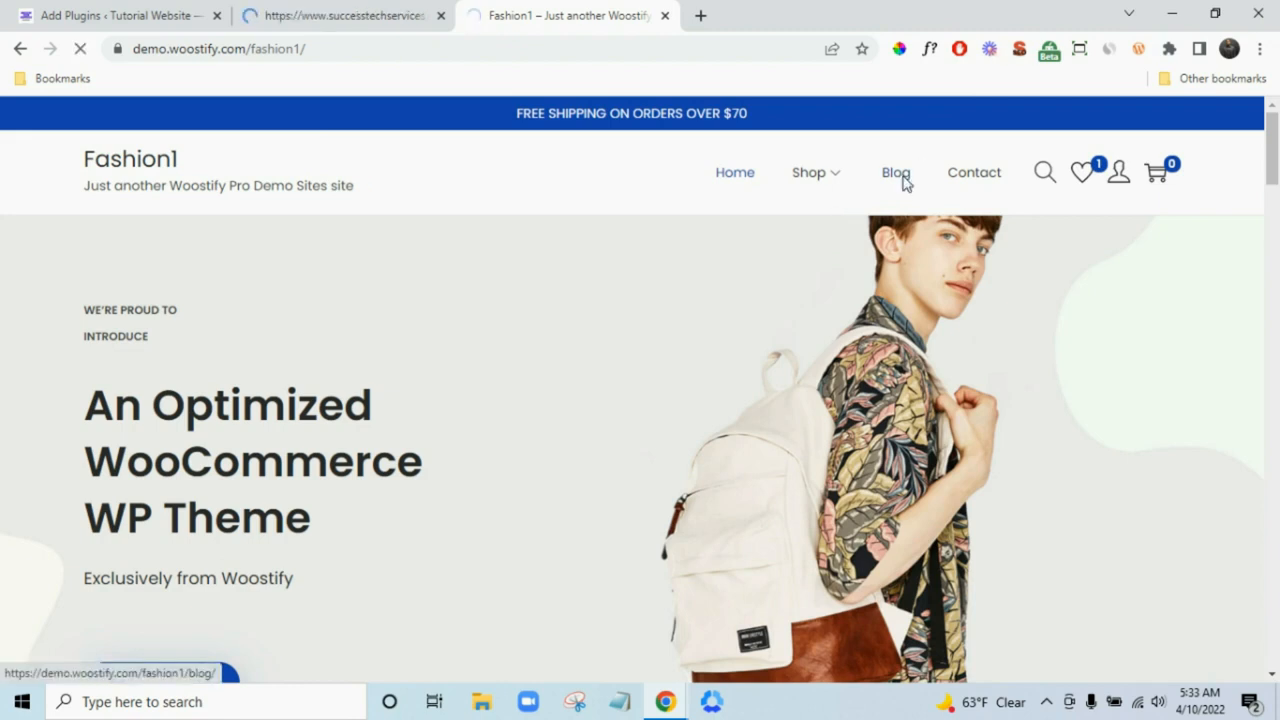
{"action": "left_click", "coordinate": [905, 180]}
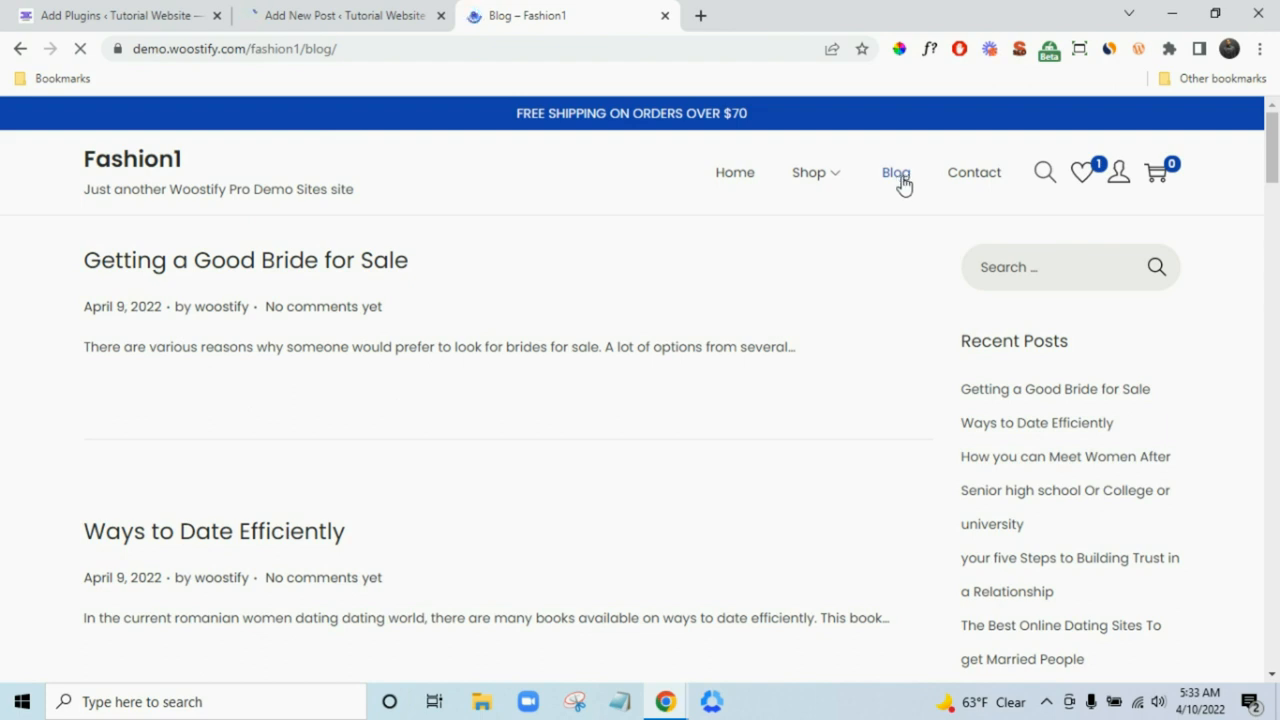
- Copy the title 'Getting a Good Bride for Sale' from the demo blog post
{"action": "left_click", "coordinate": [204, 270]}
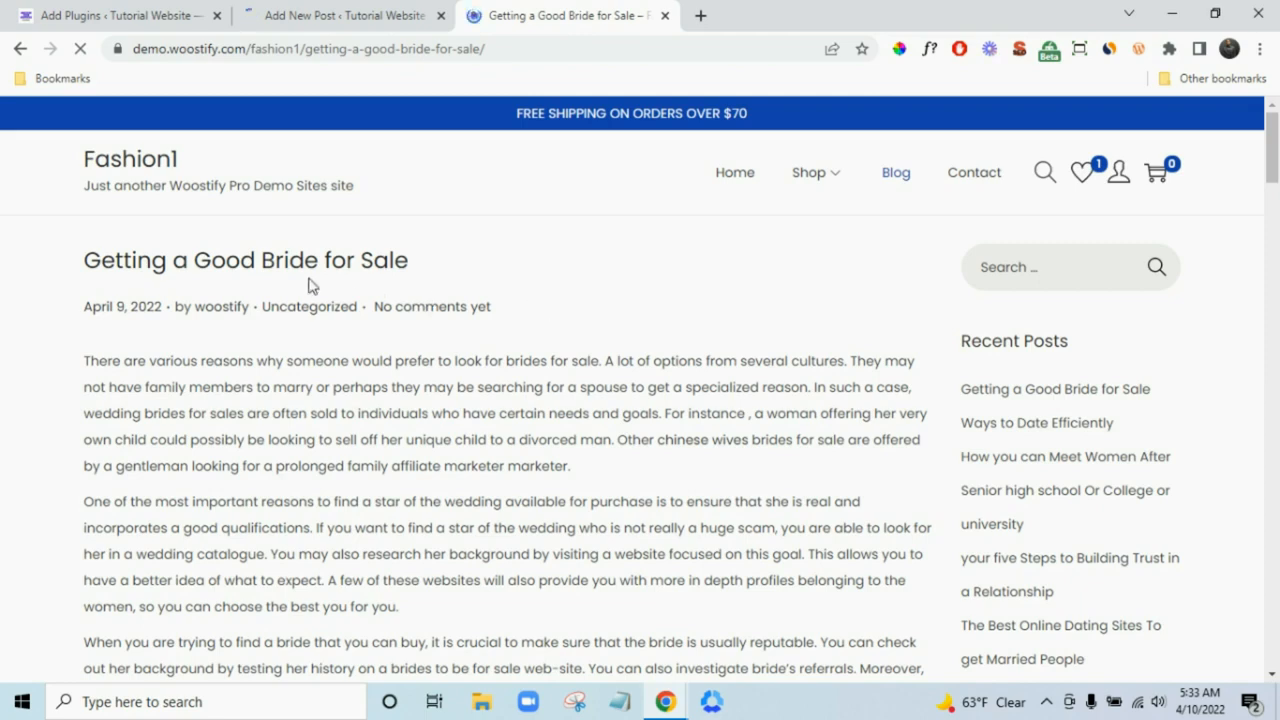
{"action": "scroll", "coordinate": [657, 330], "scroll_direction": "down", "scroll_amount": 8}
{"action": "scroll", "coordinate": [664, 320], "scroll_direction": "down", "scroll_amount": 4}
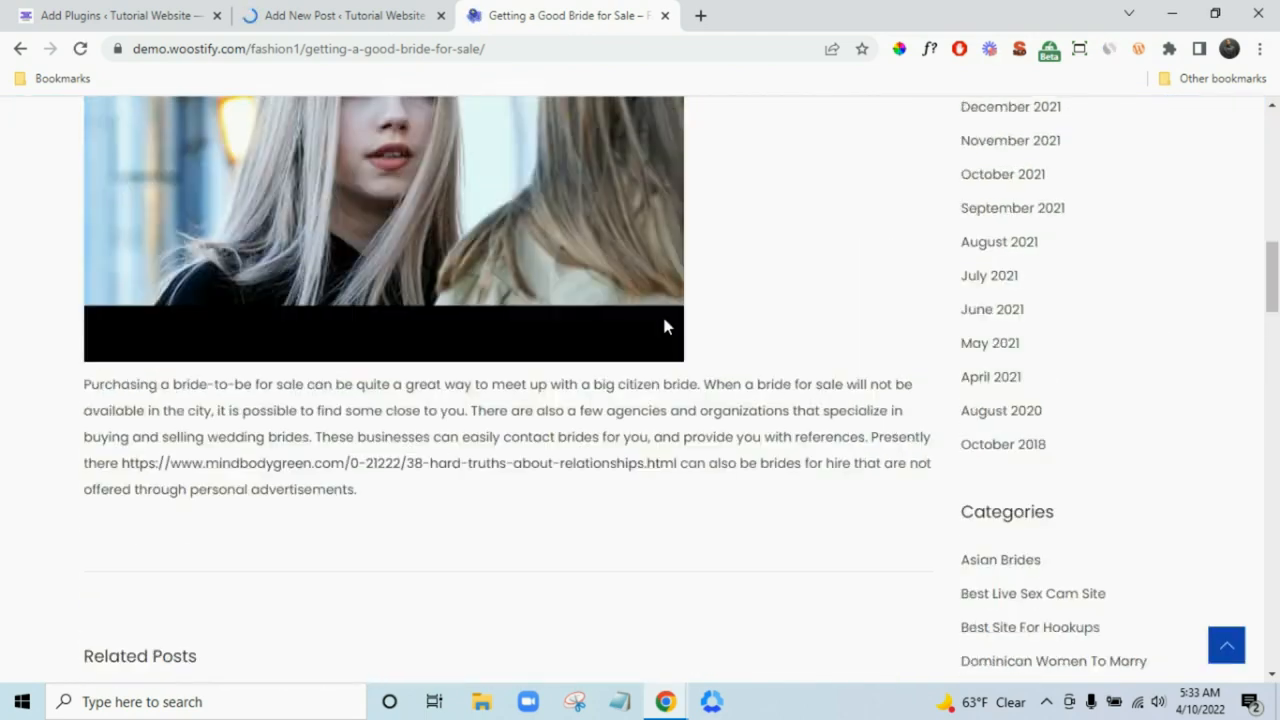
{"action": "scroll", "coordinate": [662, 326], "scroll_direction": "up", "scroll_amount": 8}
{"action": "scroll", "coordinate": [320, 278], "scroll_direction": "up", "scroll_amount": 3}
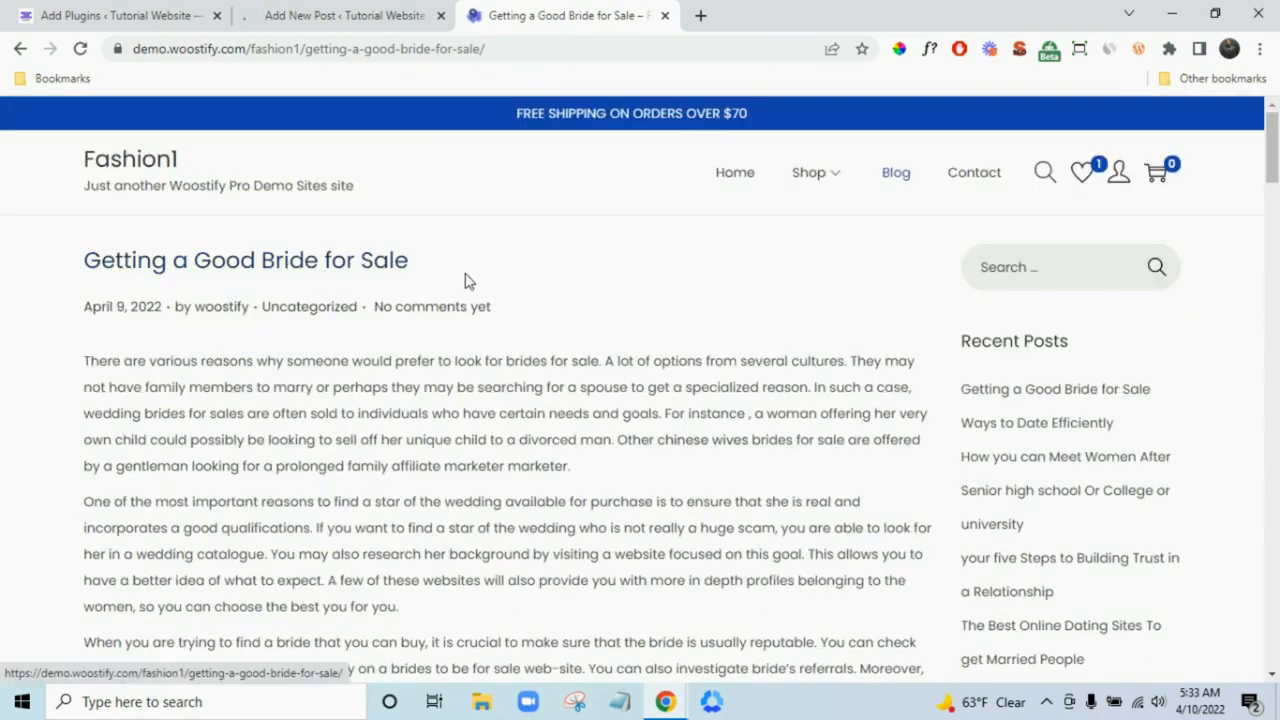
{"action": "left_click_drag", "start_coordinate": [75, 265], "coordinate": [418, 263]}
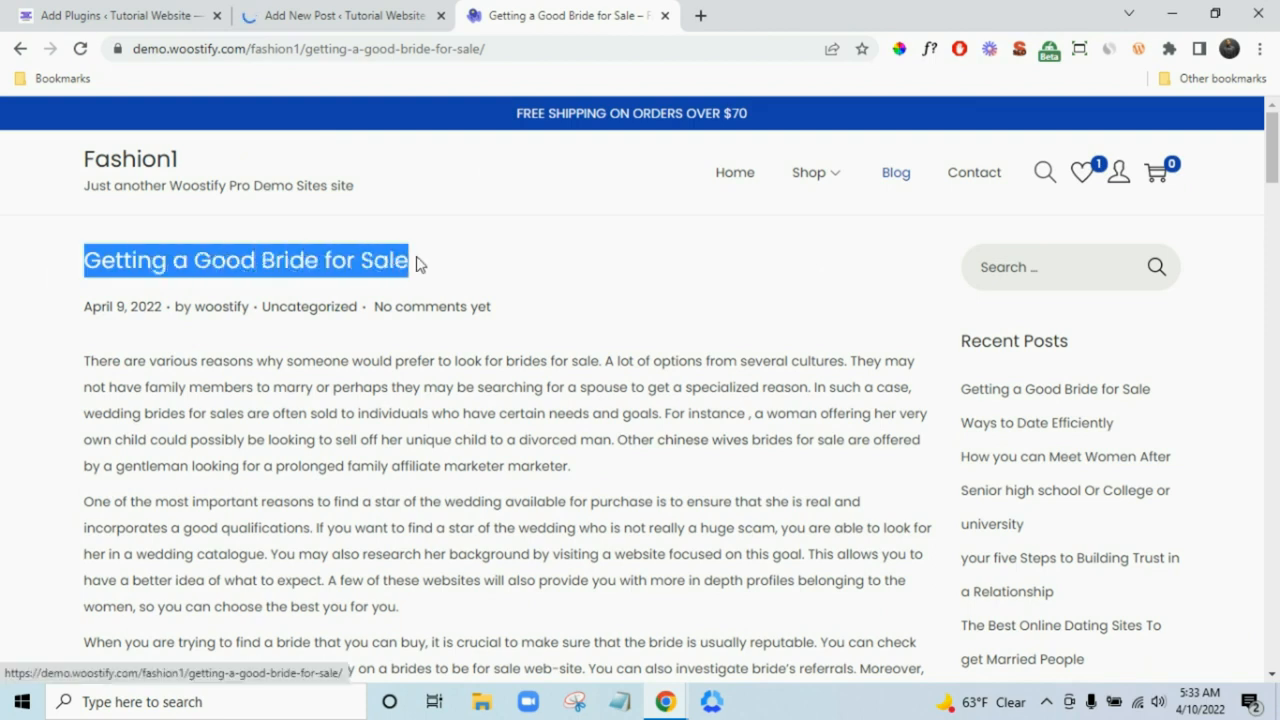
{"action": "right_click", "coordinate": [353, 262]}
{"action": "left_click", "coordinate": [414, 400]}
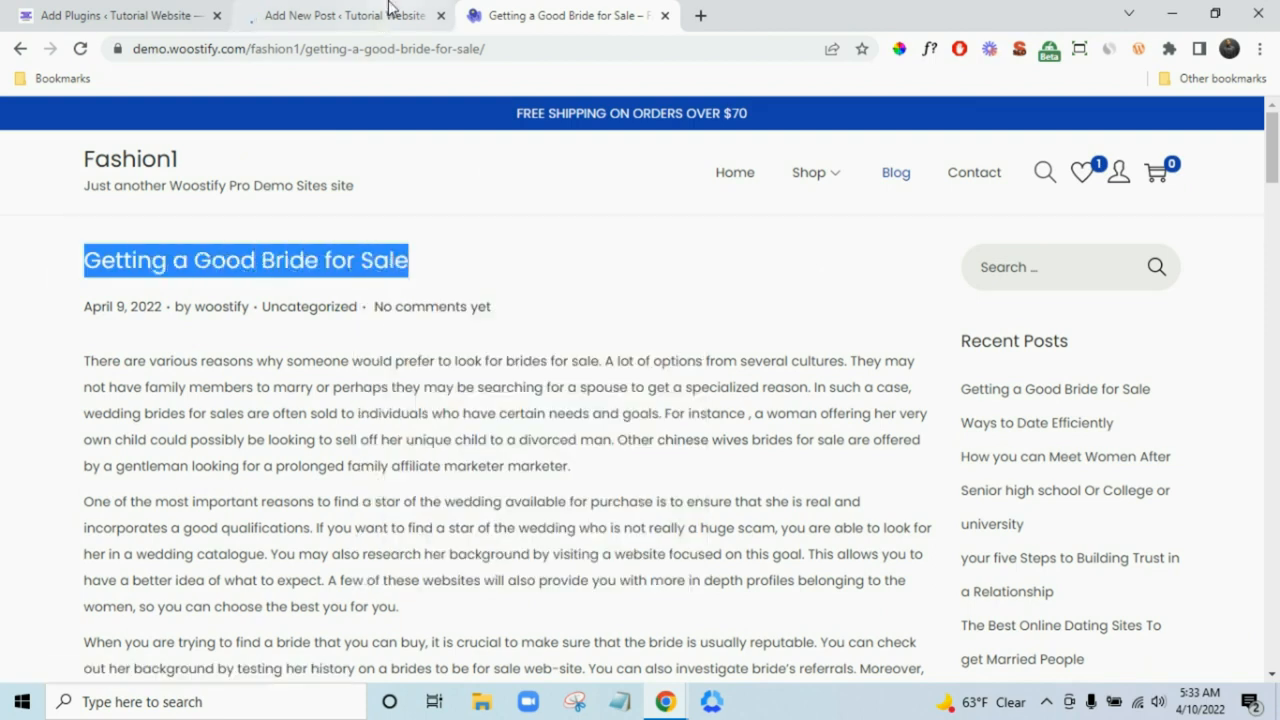
{"action": "left_click", "coordinate": [389, 12]}
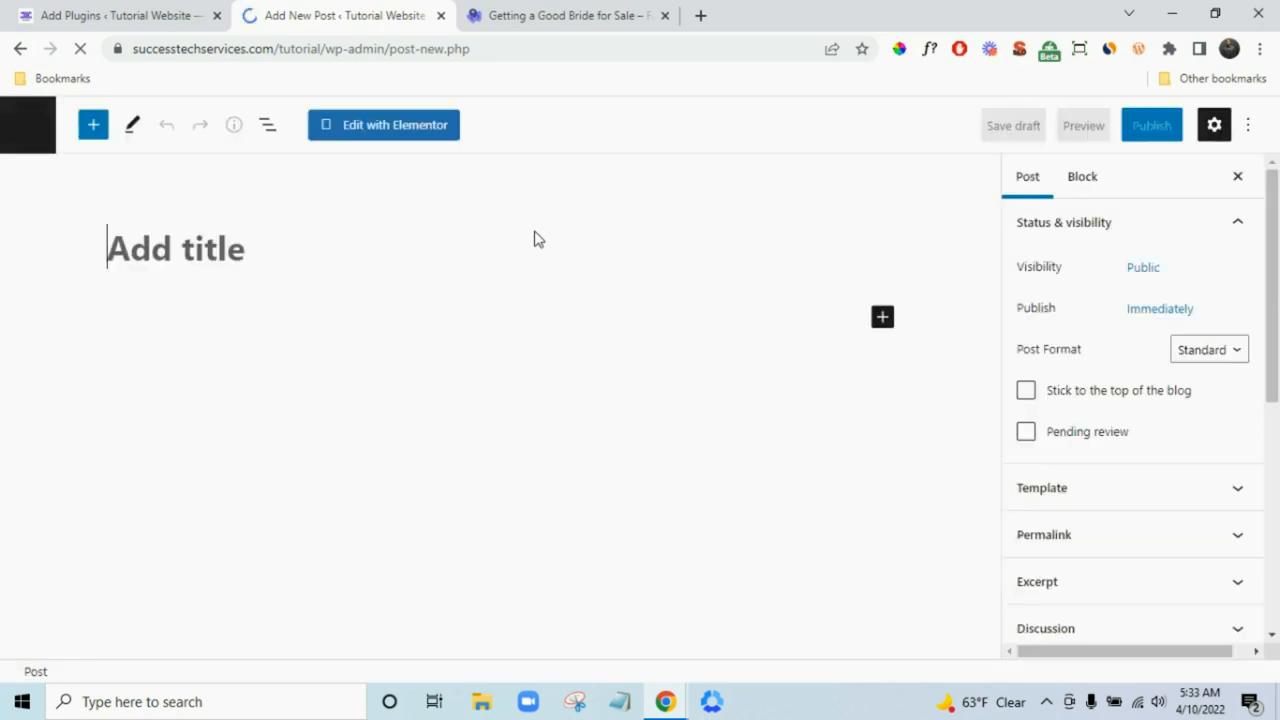
- Paste 'Getting a Good Bride for Sale' as the post title and copy the demo post's body
{"action": "key", "text": "ctrl+v"}
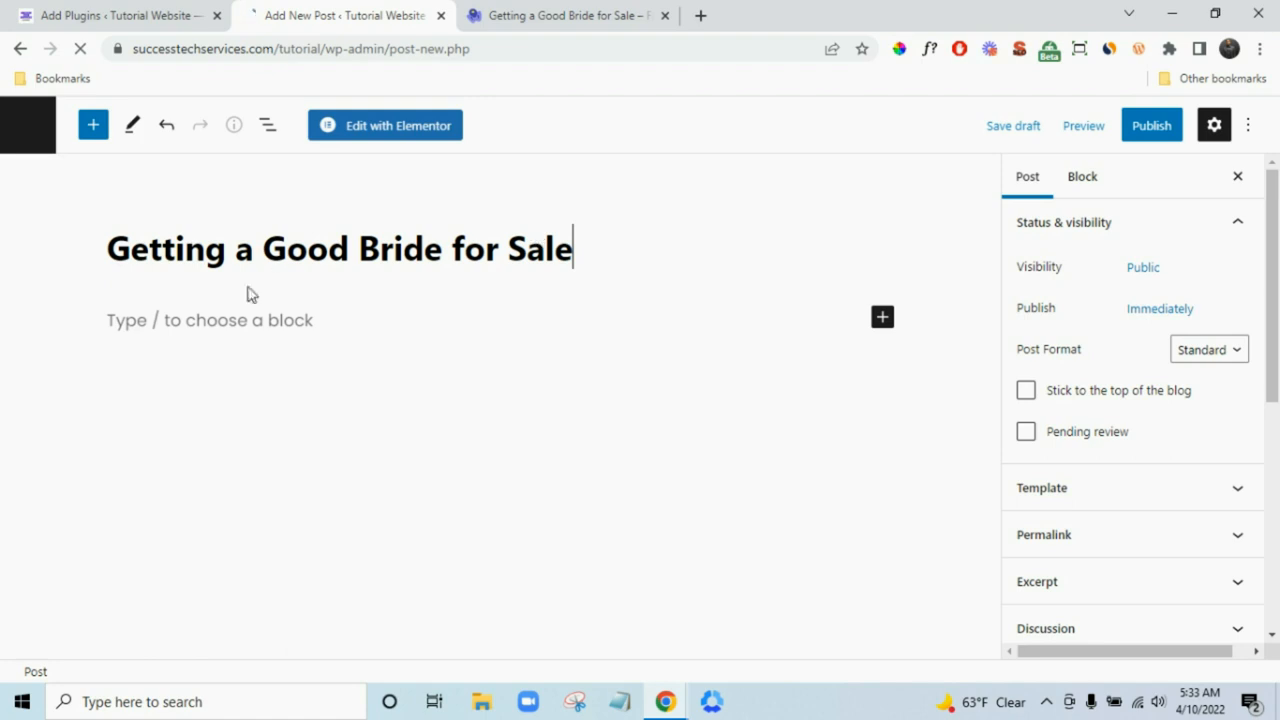
{"action": "left_click", "coordinate": [228, 322]}
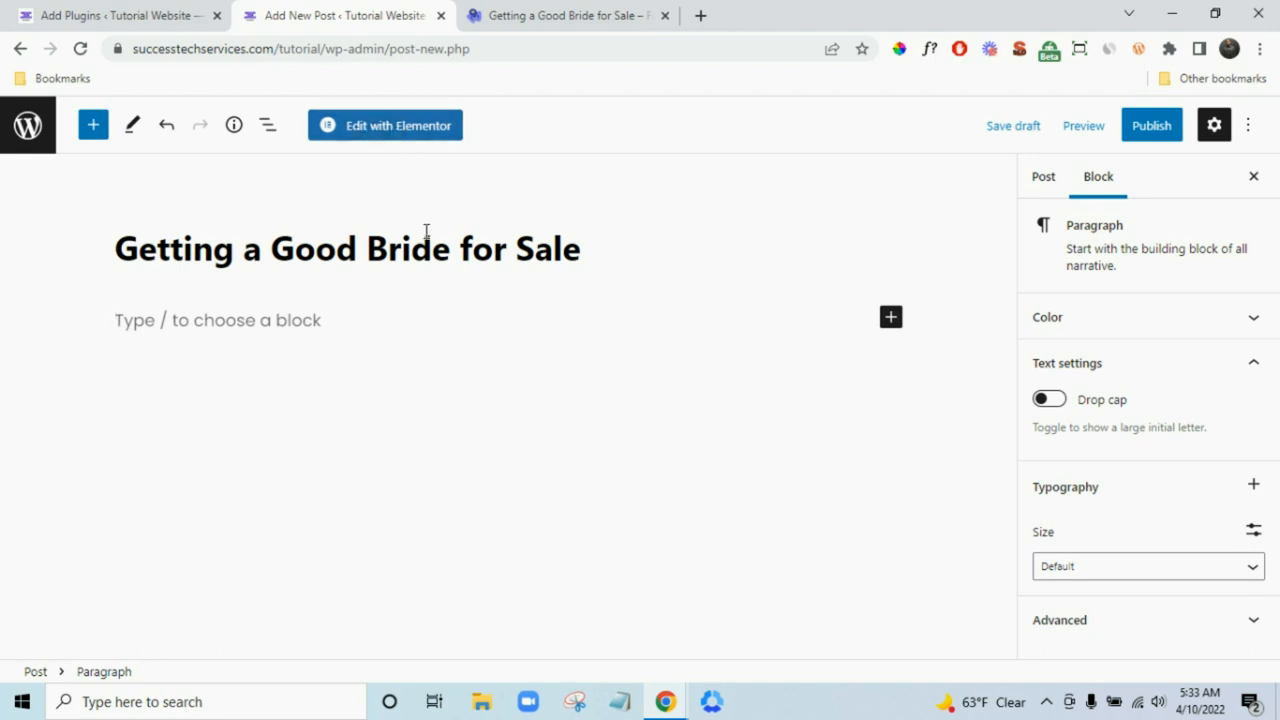
{"action": "left_click", "coordinate": [558, 14]}
{"action": "left_click_drag", "start_coordinate": [84, 366], "coordinate": [695, 542]}
{"action": "right_click", "coordinate": [662, 489]}
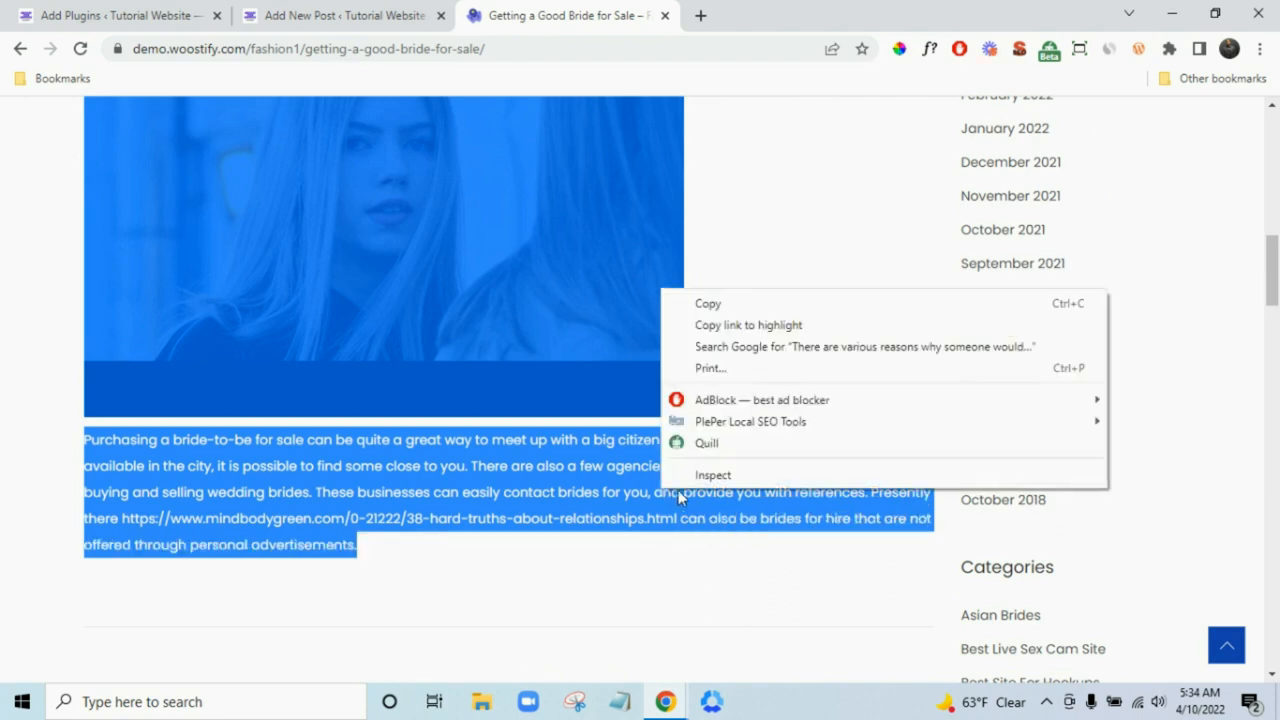
{"action": "left_click", "coordinate": [712, 305]}
- Paste the demo post's body text, image and links into the empty paragraph block
{"action": "left_click", "coordinate": [340, 15]}
{"action": "left_click", "coordinate": [254, 320]}
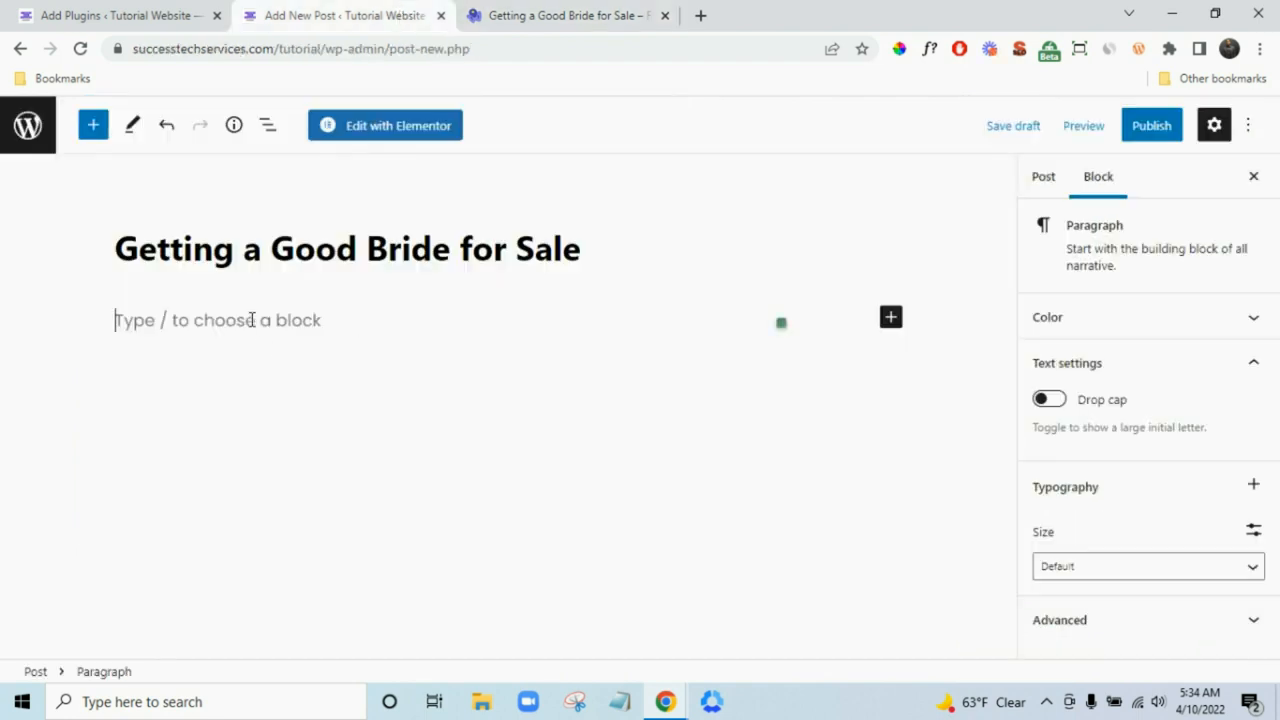
{"action": "right_click", "coordinate": [252, 325]}
{"action": "left_click", "coordinate": [408, 467]}
{"action": "scroll", "coordinate": [519, 456], "scroll_direction": "up", "scroll_amount": 1}
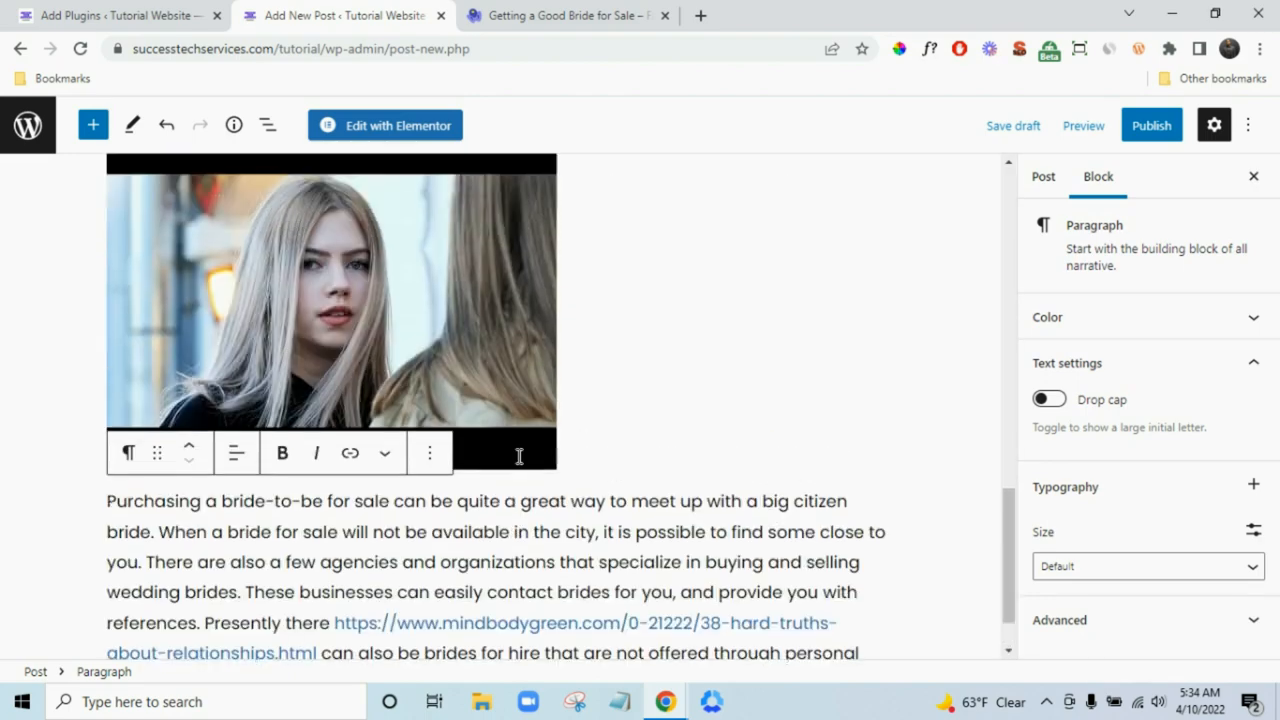
{"action": "scroll", "coordinate": [519, 458], "scroll_direction": "up", "scroll_amount": 10}
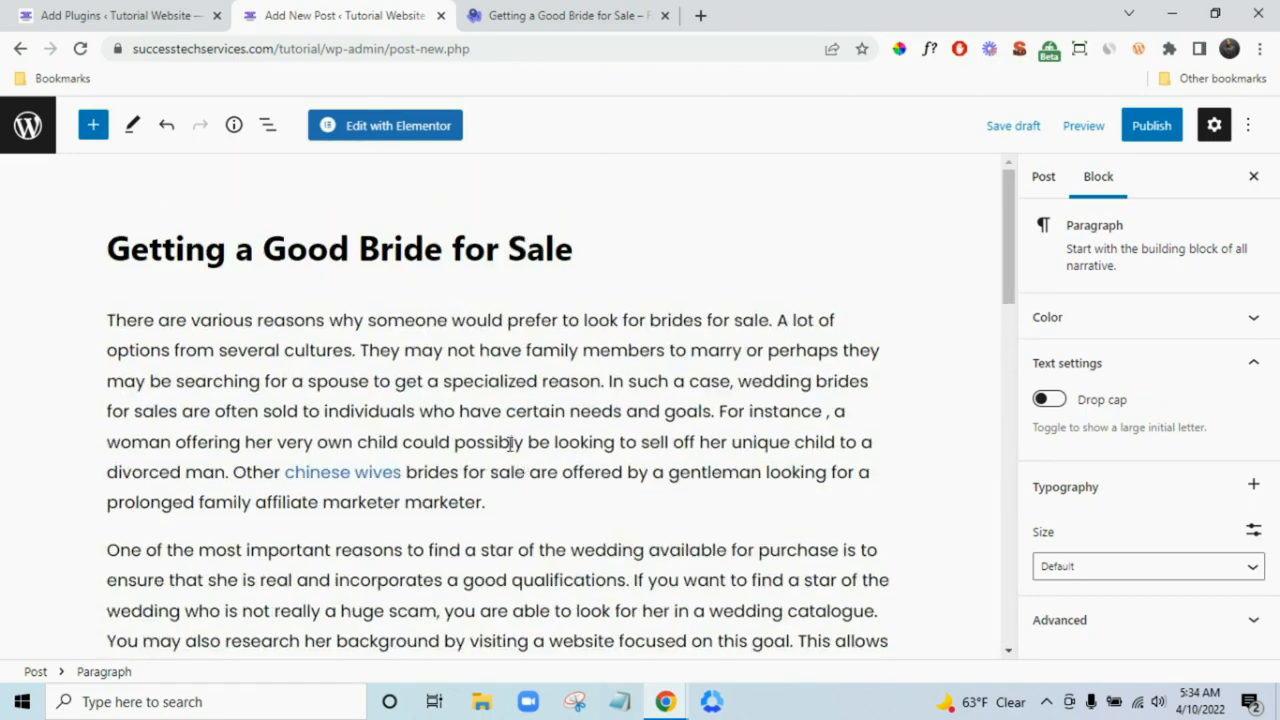
{"action": "scroll", "coordinate": [527, 444], "scroll_direction": "down", "scroll_amount": 15}
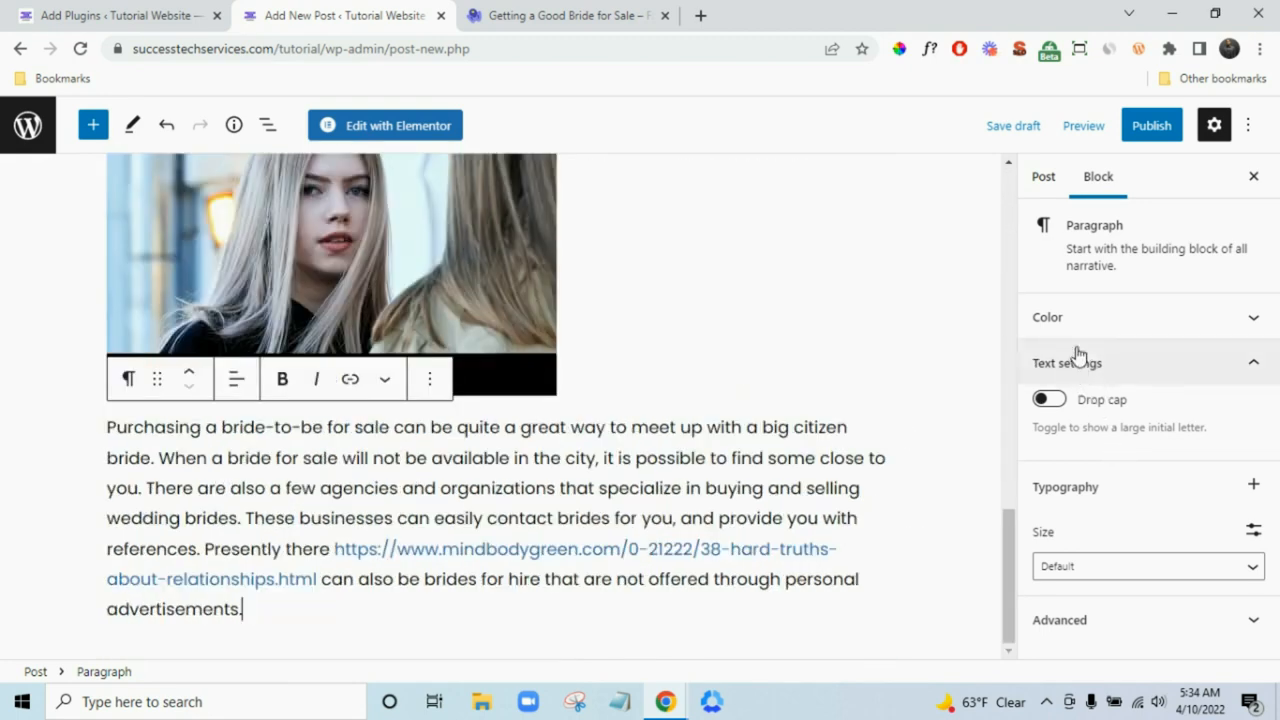
{"action": "left_click", "coordinate": [1041, 183]}
{"action": "scroll", "coordinate": [1150, 440], "scroll_direction": "down", "scroll_amount": 4}
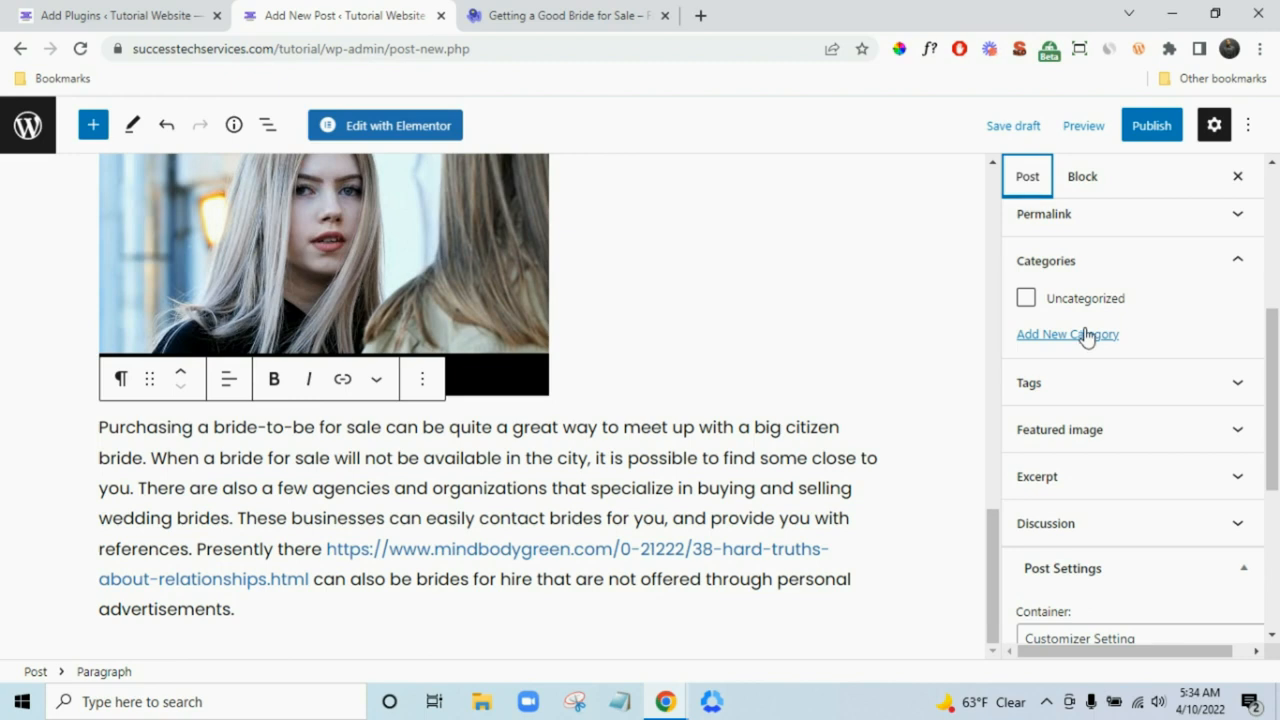
- Add a new category named Bride Dress from the post's Categories panel
{"action": "left_click", "coordinate": [1086, 335]}
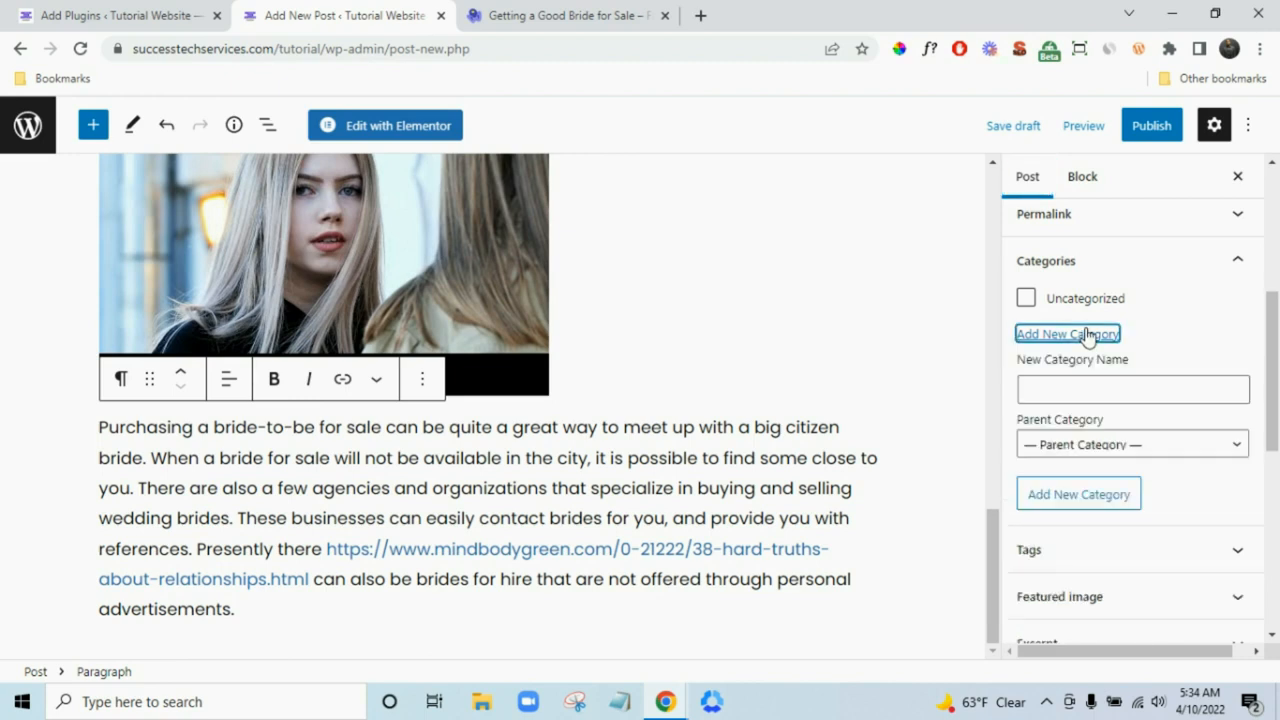
{"action": "left_click", "coordinate": [1155, 387]}
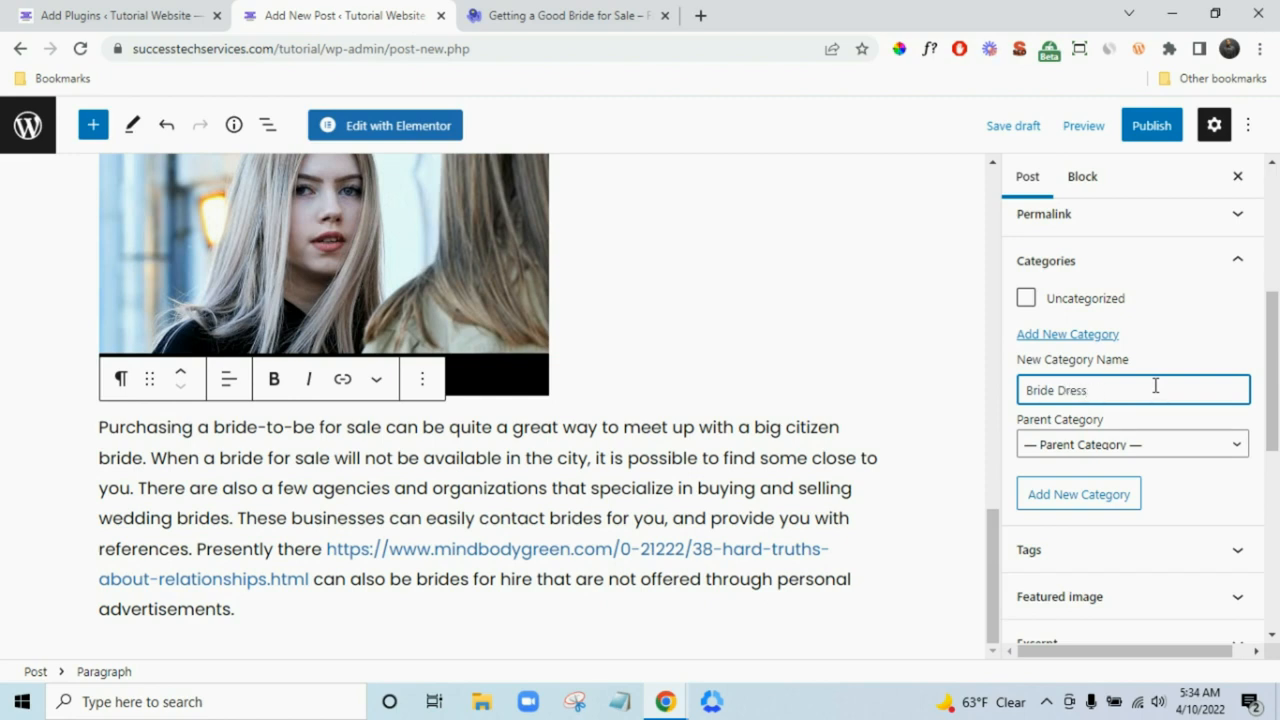
{"action": "left_click", "coordinate": [1102, 492]}
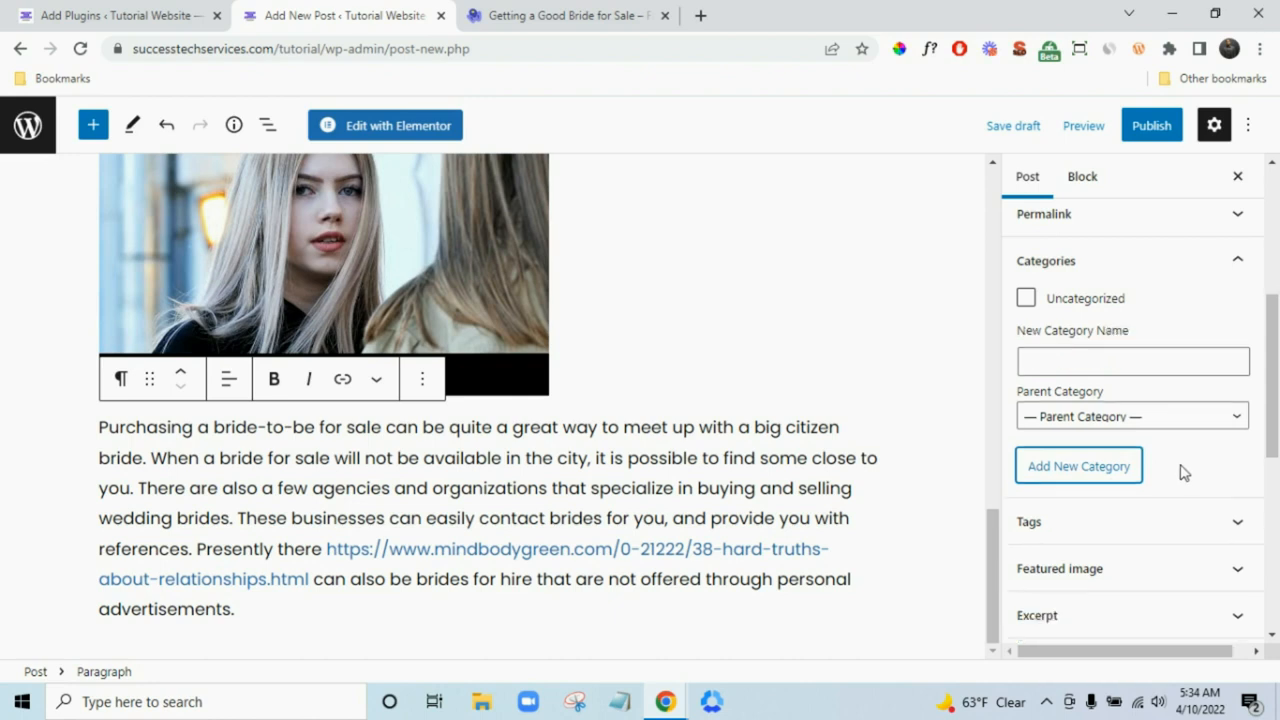
{"action": "scroll", "coordinate": [1180, 471], "scroll_direction": "down", "scroll_amount": 1}
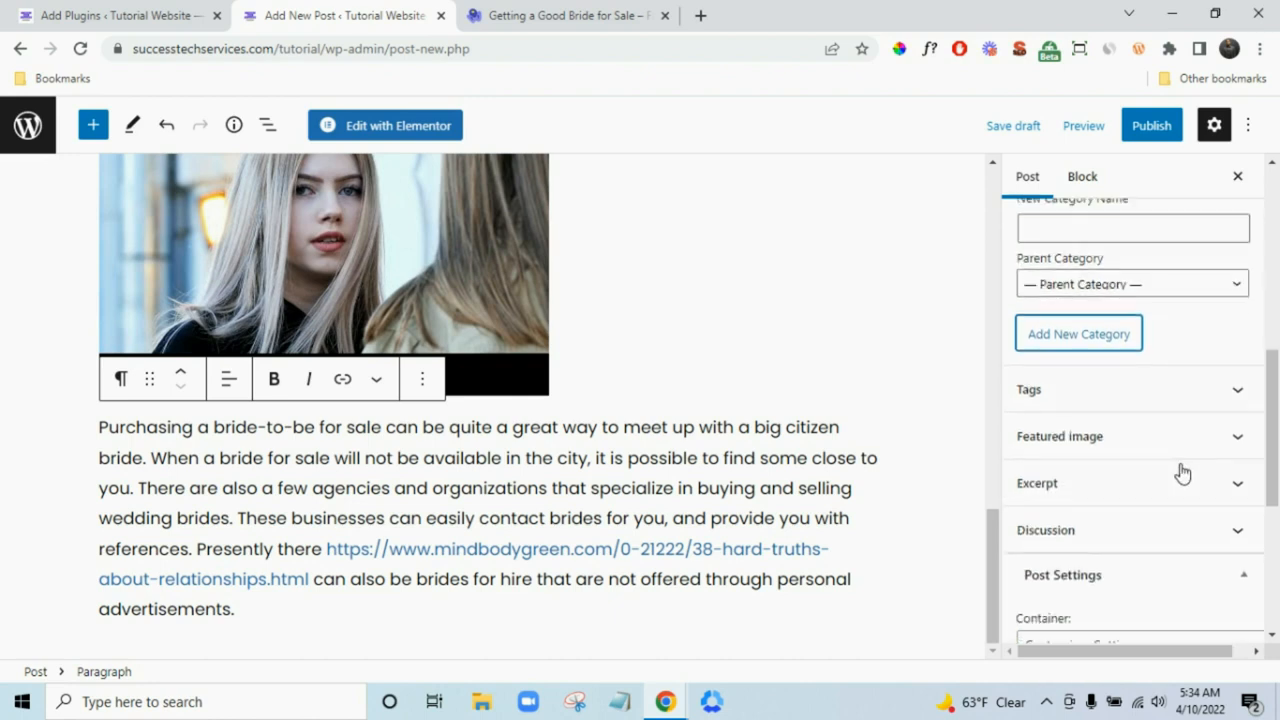
{"action": "left_click", "coordinate": [1129, 442]}
- Save the demo post's bride image to Downloads as hqdefault.jpg
{"action": "left_click", "coordinate": [1137, 511]}
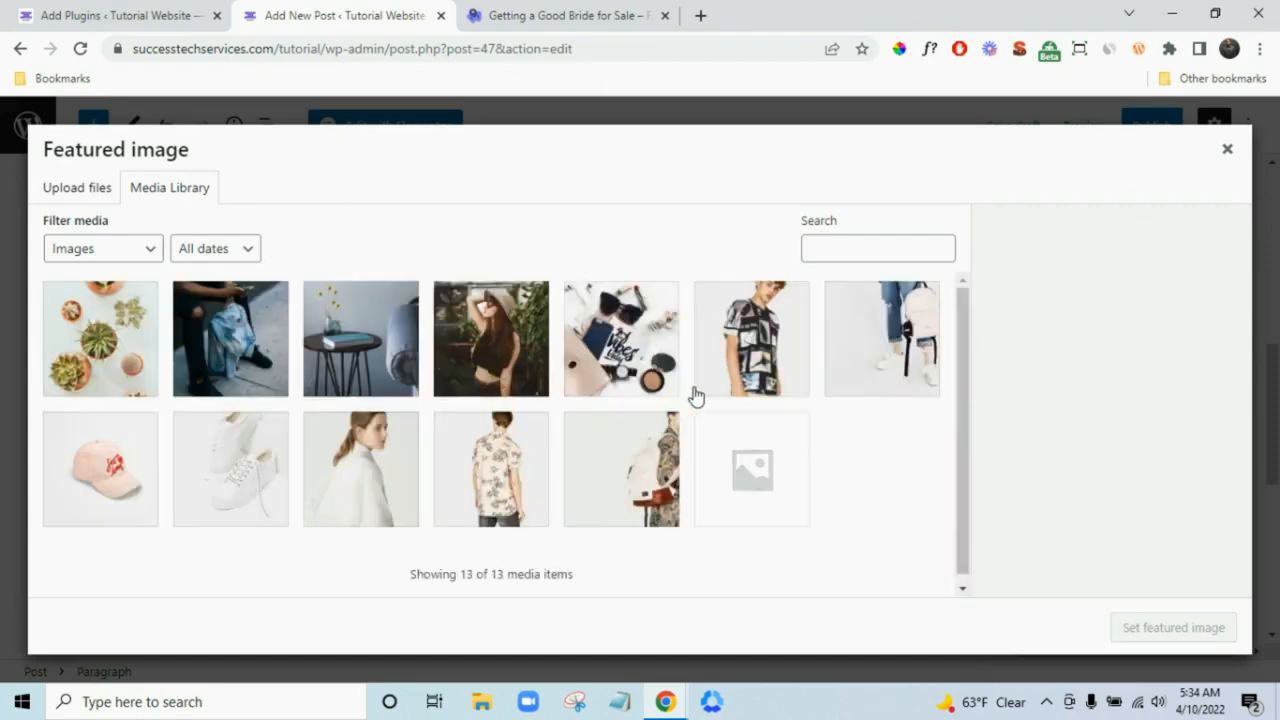
{"action": "left_click", "coordinate": [1227, 149]}
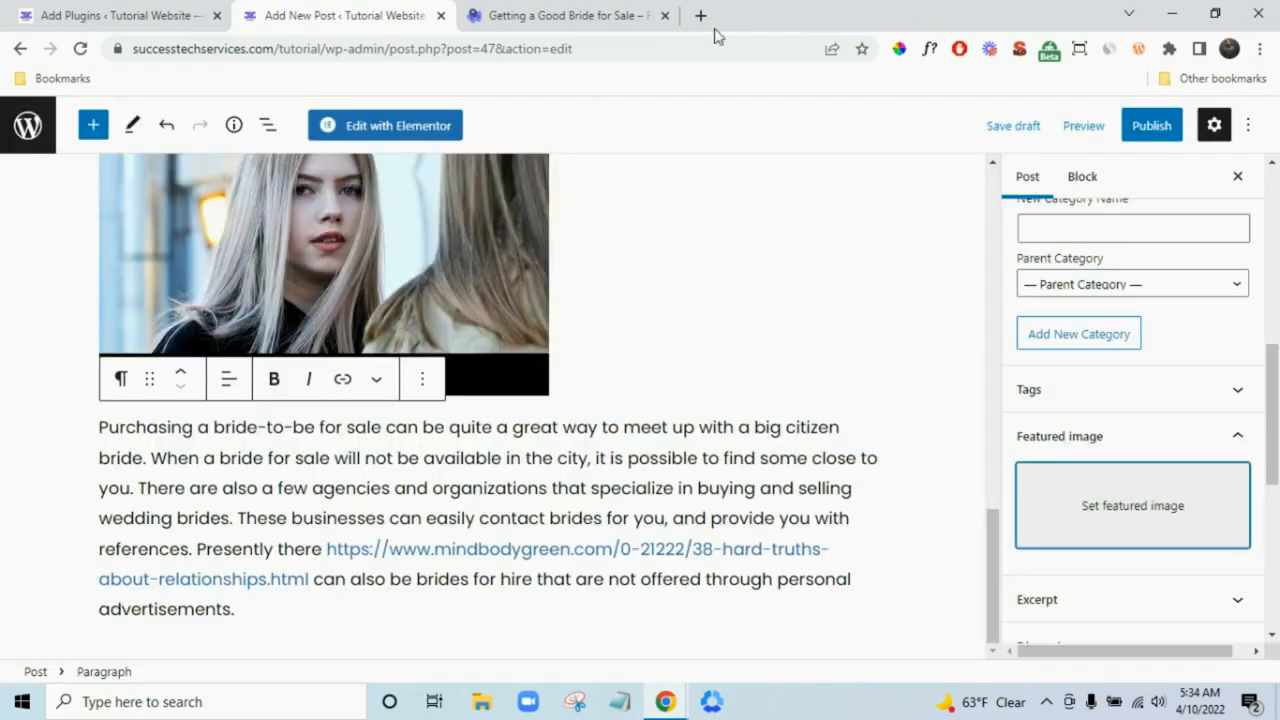
{"action": "left_click", "coordinate": [565, 15]}
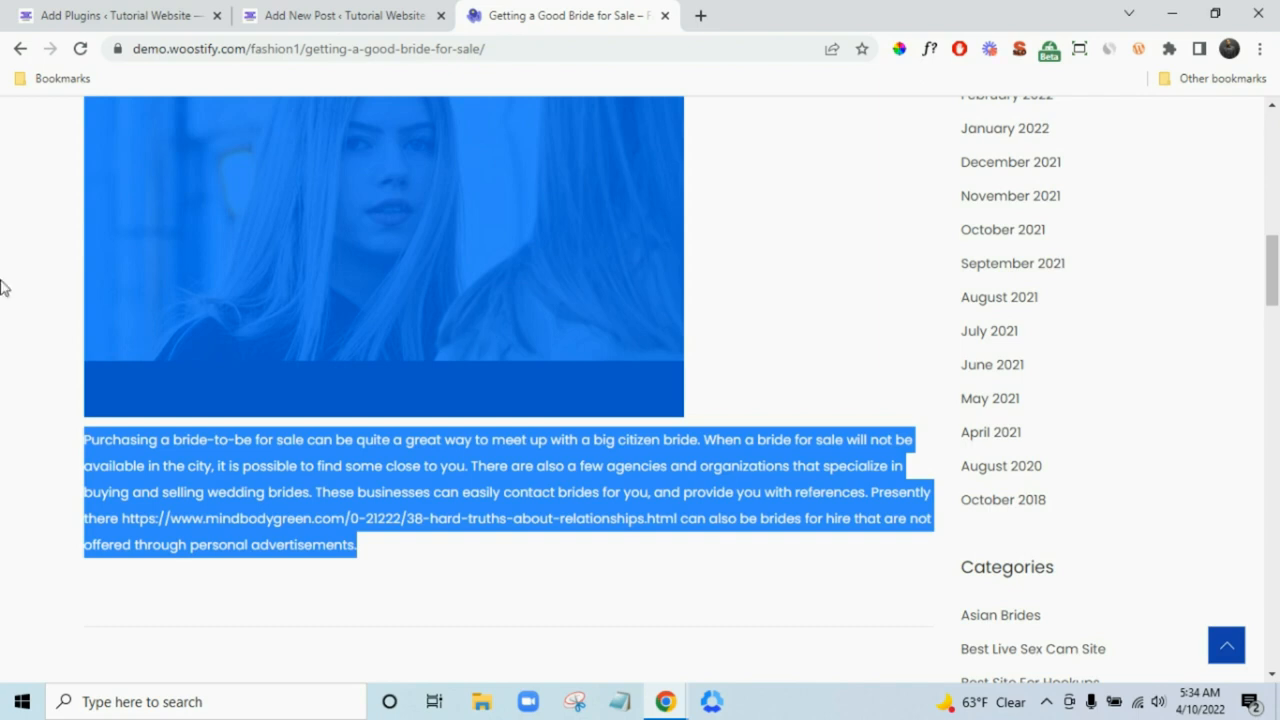
{"action": "left_click", "coordinate": [376, 316]}
{"action": "right_click", "coordinate": [392, 222]}
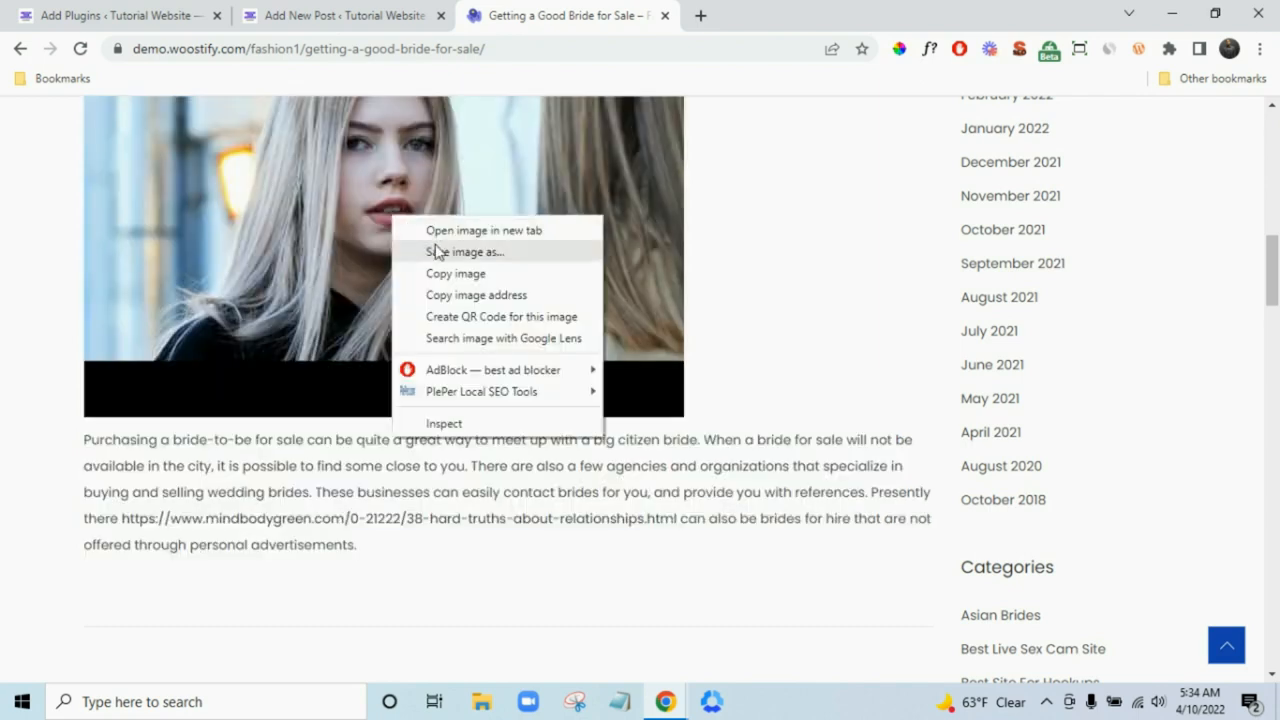
{"action": "scroll", "coordinate": [749, 280], "scroll_direction": "up", "scroll_amount": 2}
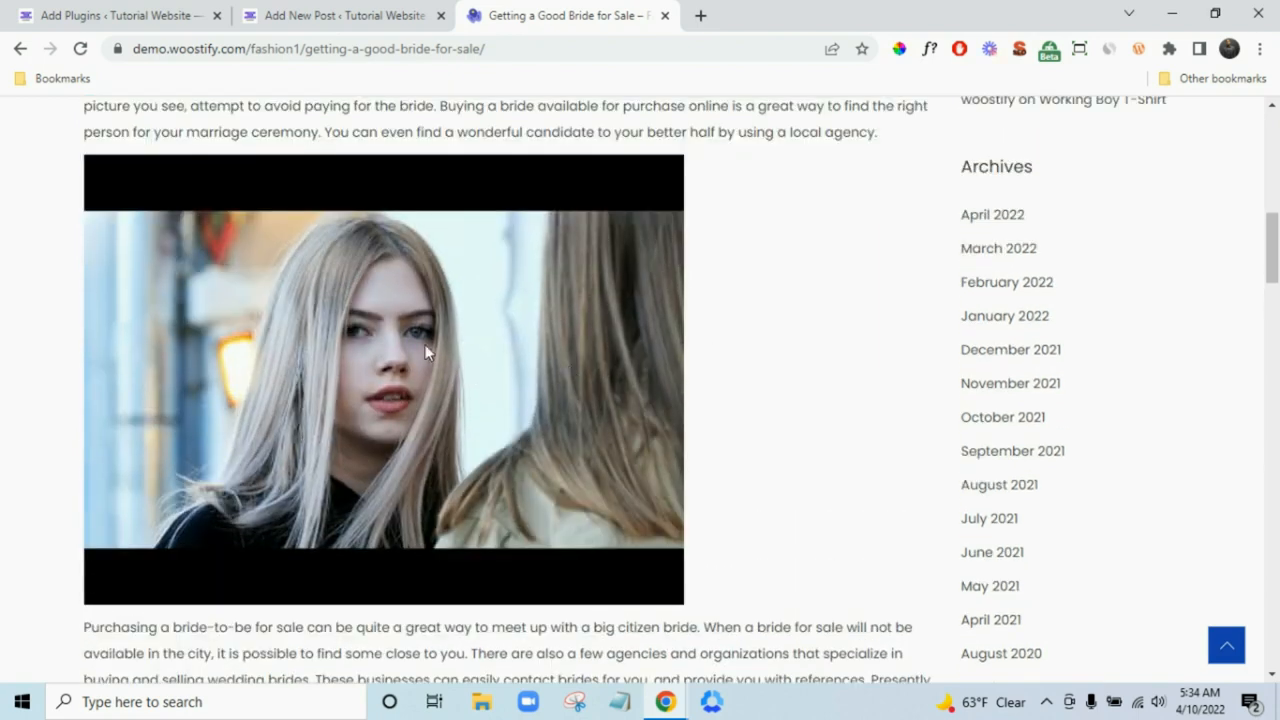
{"action": "right_click", "coordinate": [425, 343]}
{"action": "left_click", "coordinate": [478, 379]}
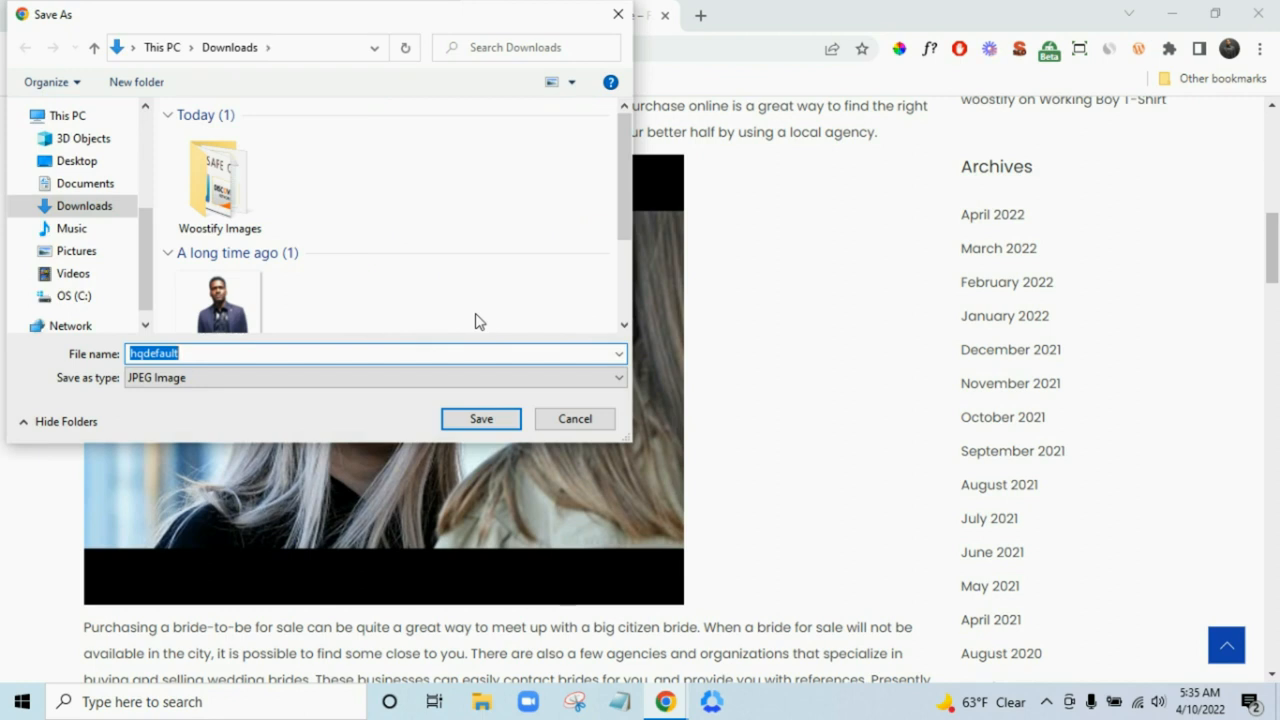
{"action": "left_click", "coordinate": [506, 418]}
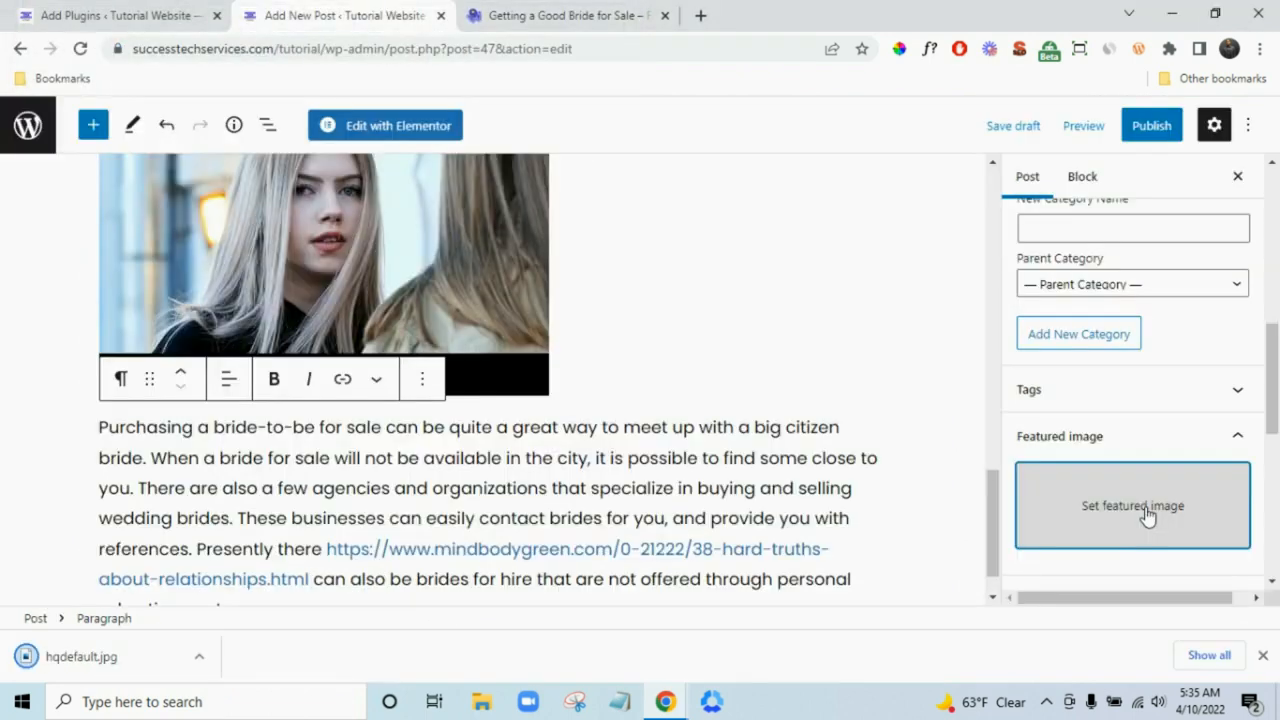
- Upload hqdefault.jpg and set it as the post's featured image
{"action": "left_click", "coordinate": [1146, 517]}
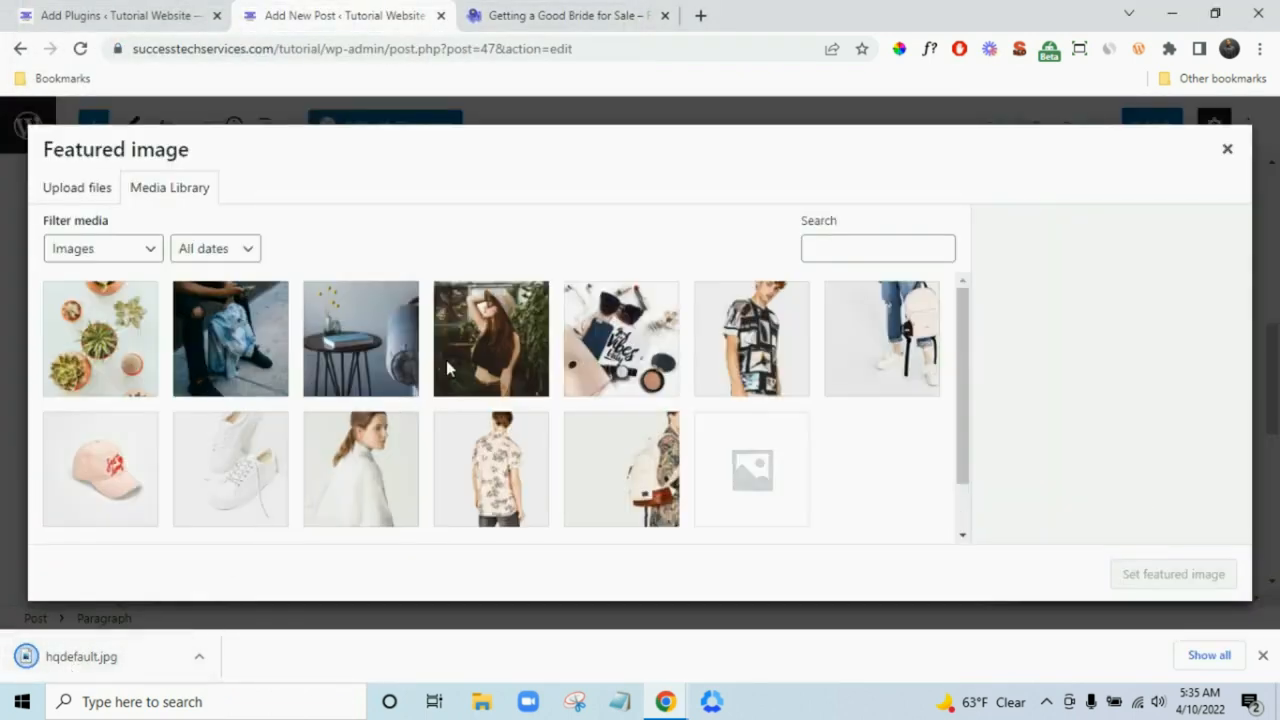
{"action": "left_click_drag", "start_coordinate": [428, 393], "coordinate": [347, 459]}
{"action": "left_click_drag", "start_coordinate": [417, 364], "coordinate": [477, 366]}
{"action": "left_click", "coordinate": [1262, 656]}
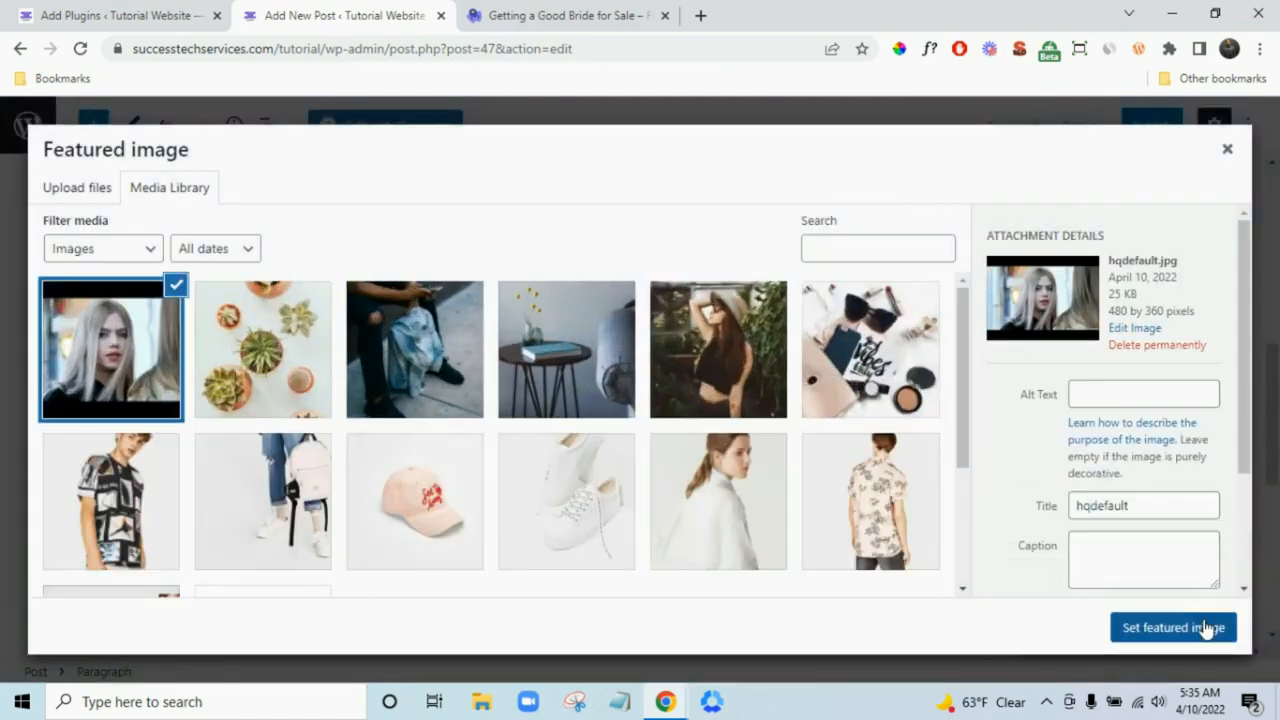
{"action": "left_click", "coordinate": [1200, 628]}
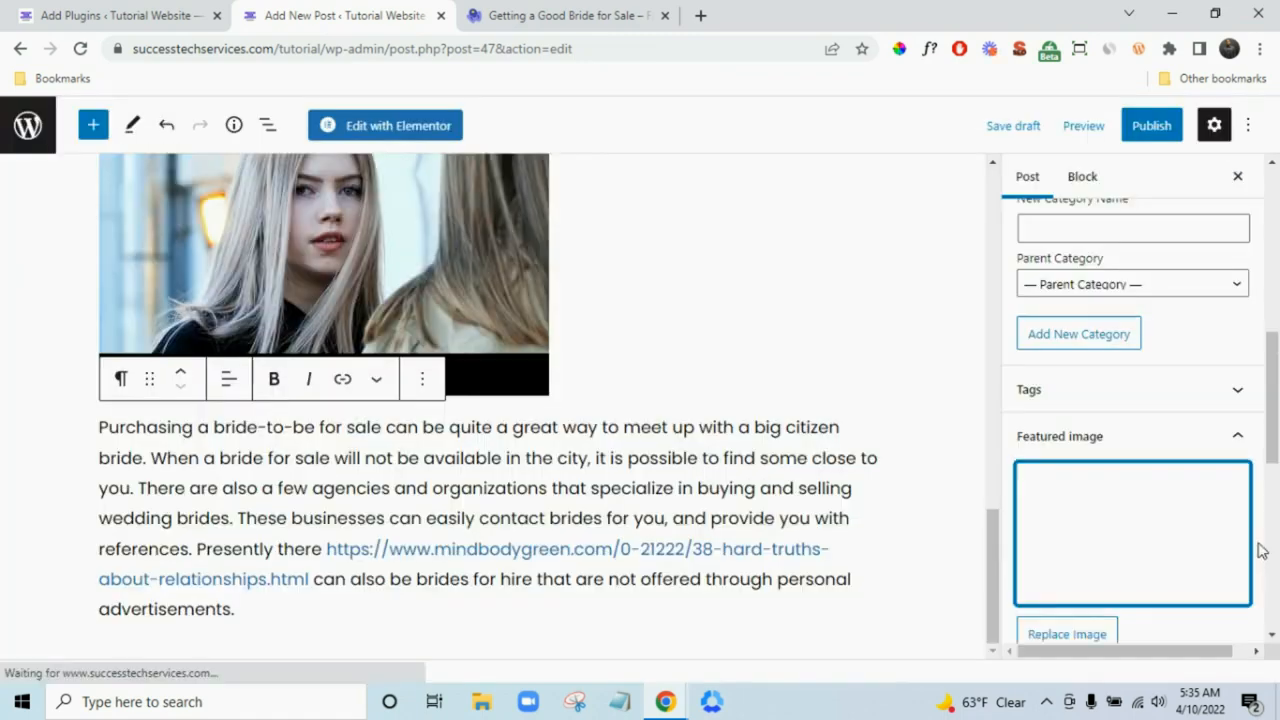
- Publish the post 'Getting a Good Bride for Sale'
{"action": "scroll", "coordinate": [1258, 550], "scroll_direction": "up", "scroll_amount": 10}
{"action": "scroll", "coordinate": [643, 457], "scroll_direction": "up", "scroll_amount": 10}
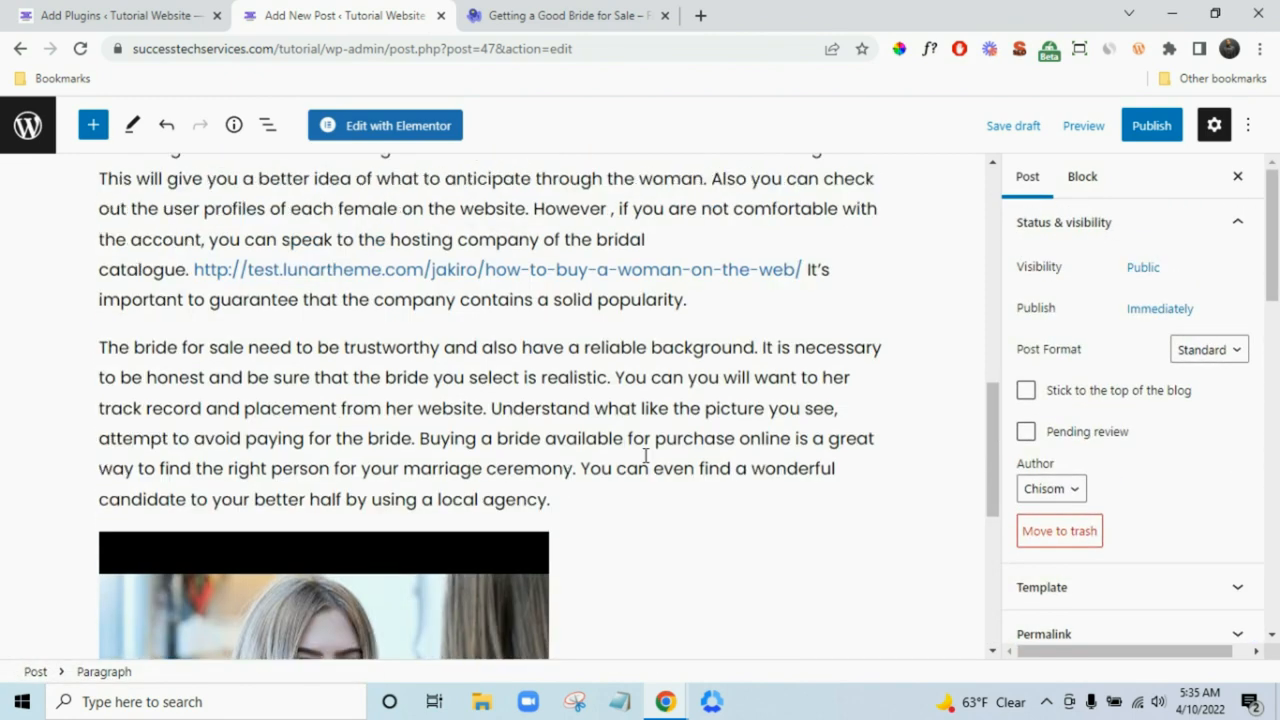
{"action": "left_click", "coordinate": [1150, 132]}
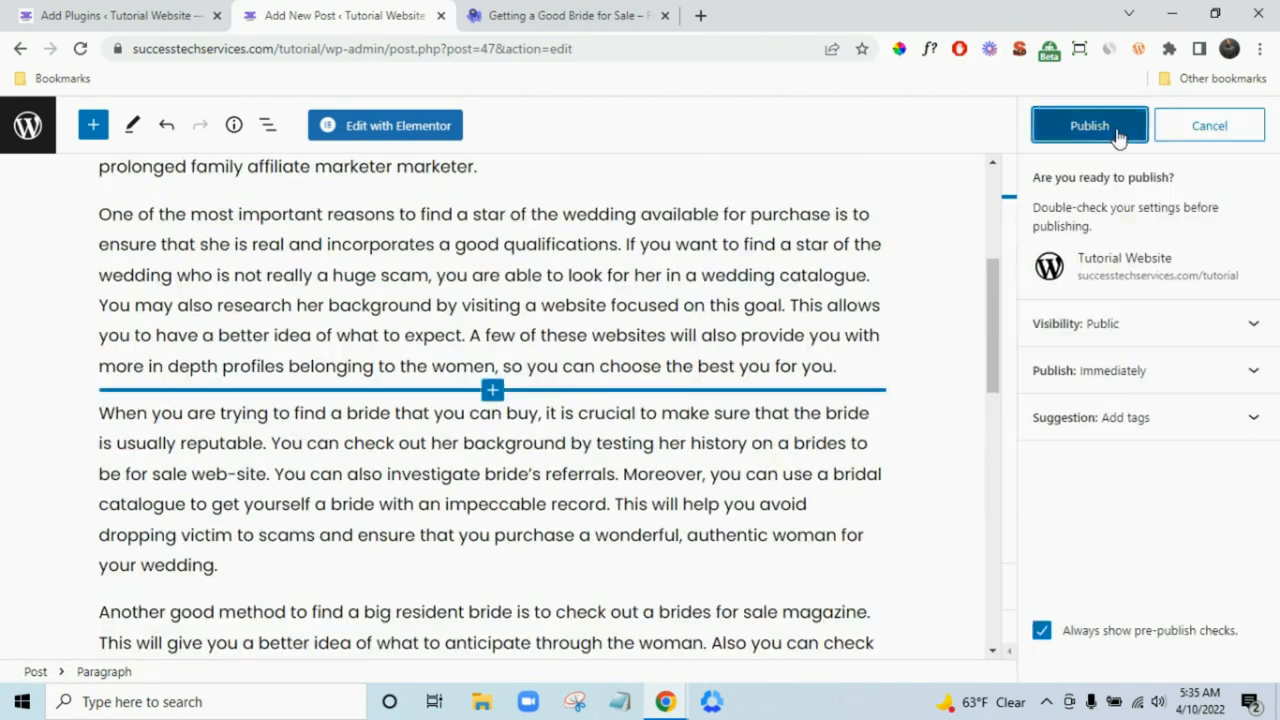
{"action": "left_click", "coordinate": [1117, 128]}
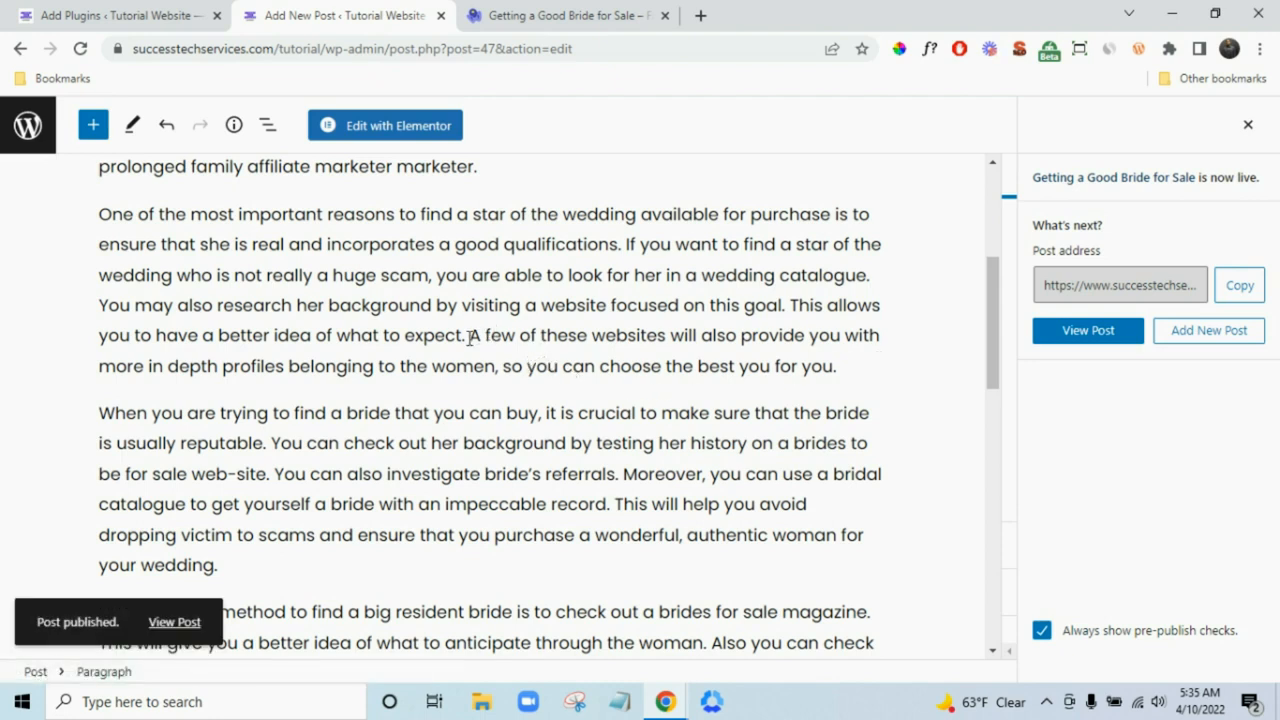
- Turn the paragraph starting 'When you are trying' into a quote cited 'By Woostify' and update
{"action": "left_click_drag", "start_coordinate": [469, 334], "coordinate": [536, 334]}
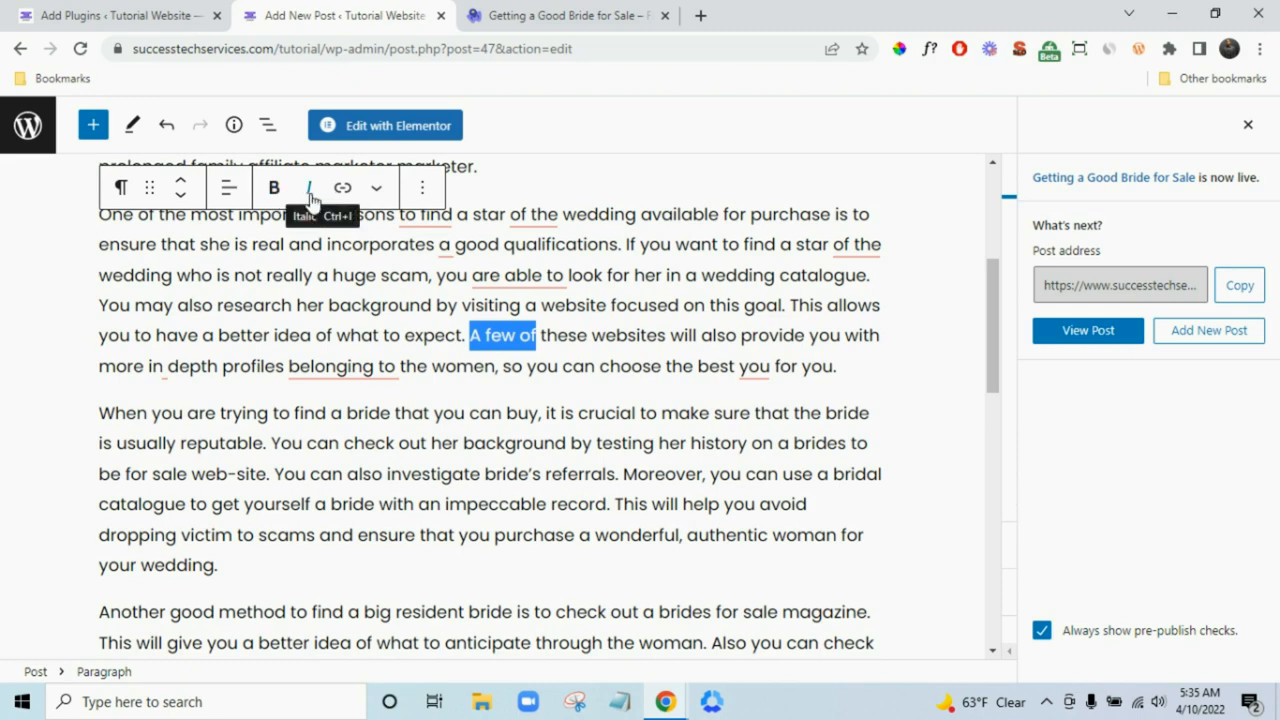
{"action": "left_click", "coordinate": [467, 504]}
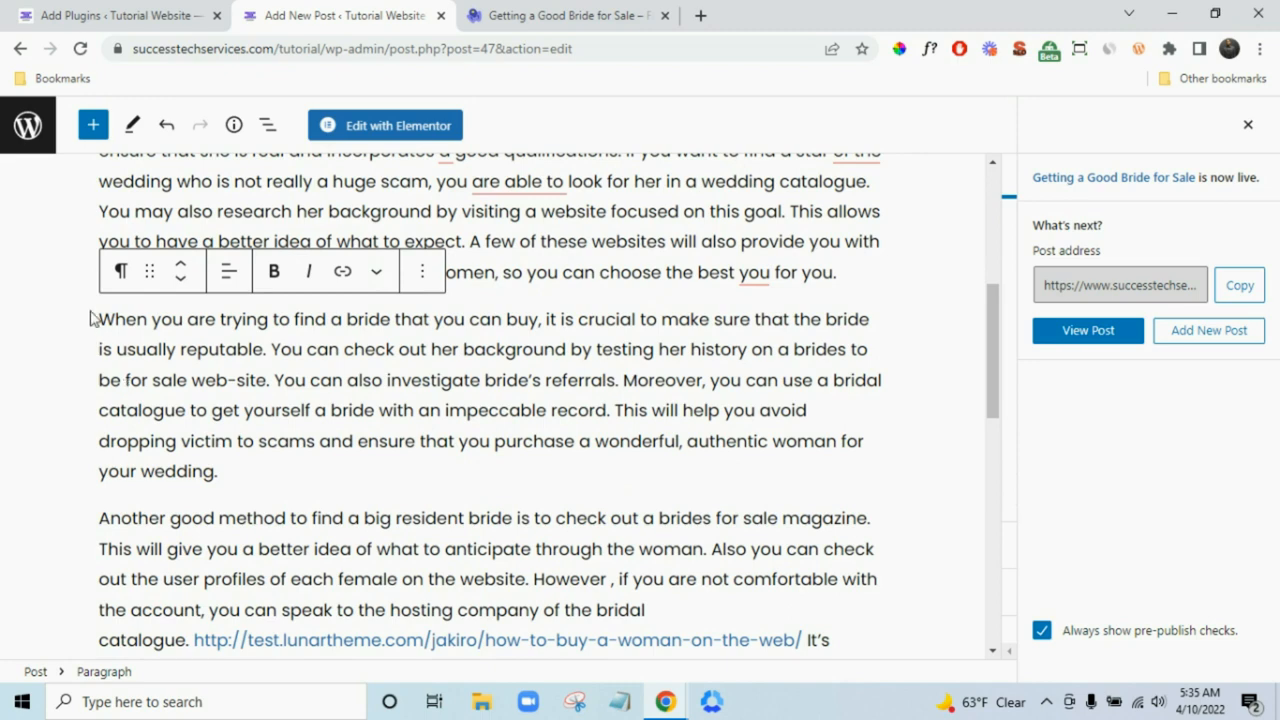
{"action": "left_click_drag", "start_coordinate": [101, 319], "coordinate": [228, 470]}
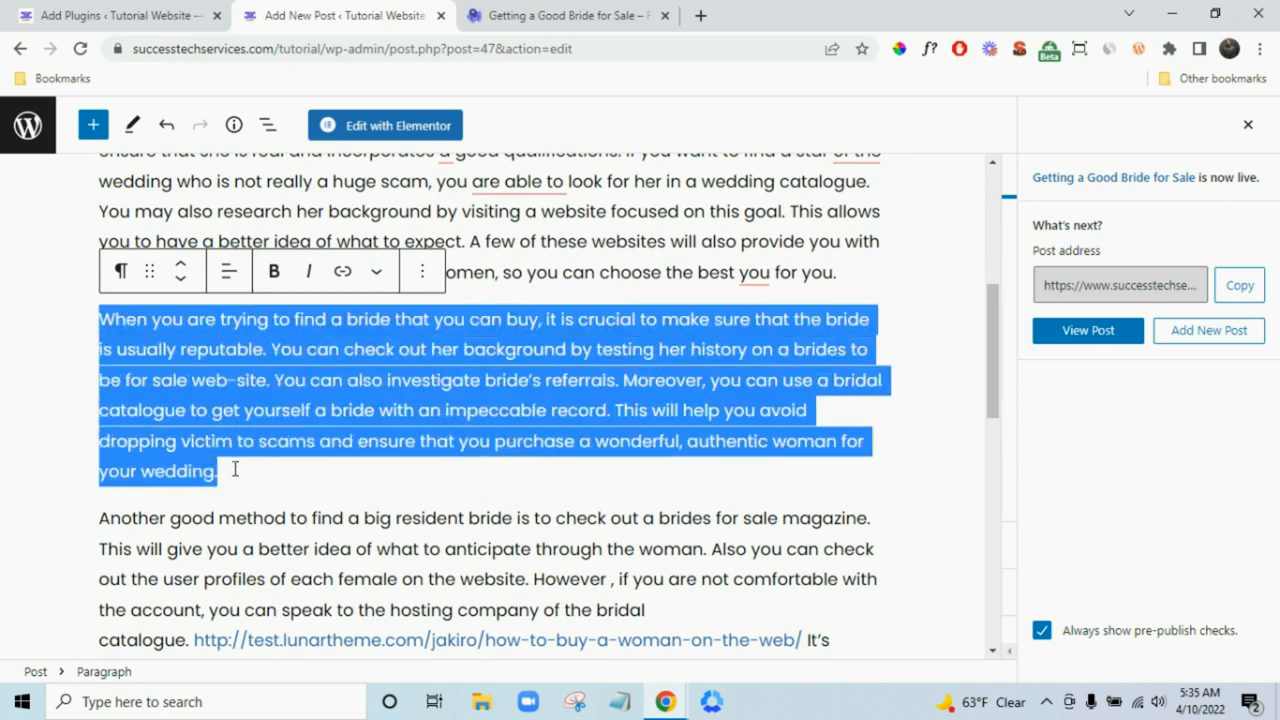
{"action": "left_click", "coordinate": [120, 274]}
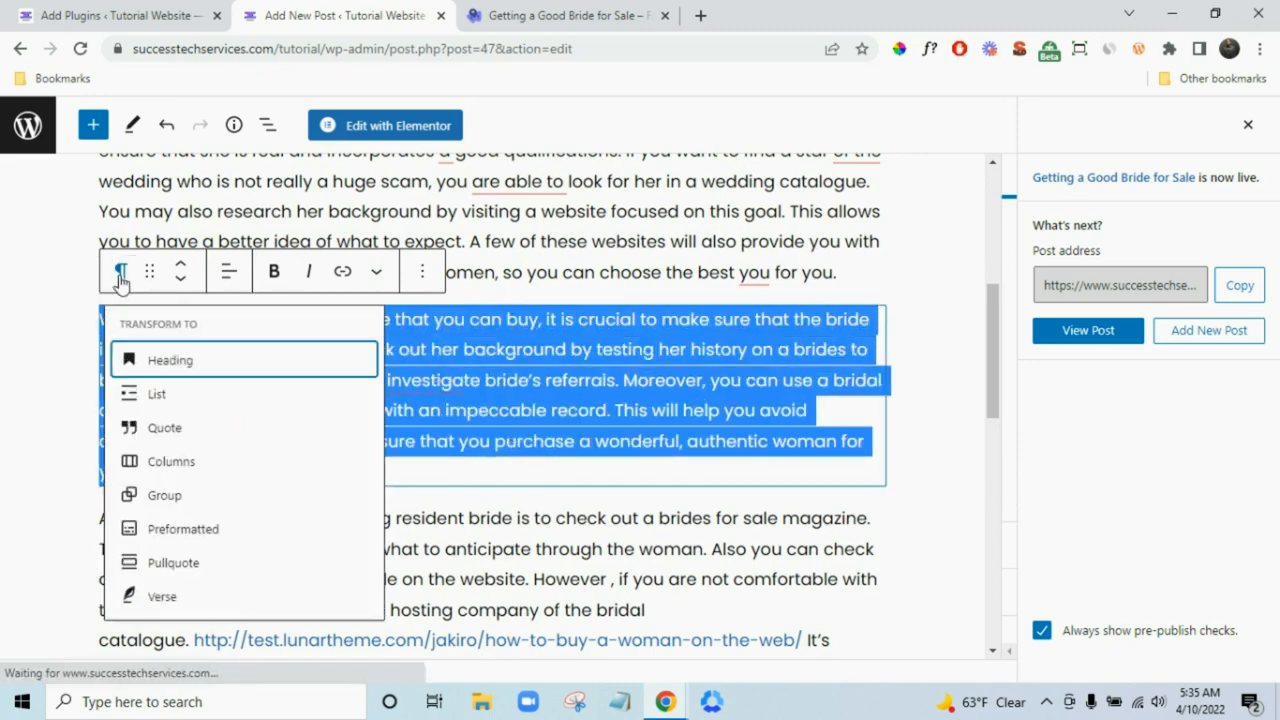
{"action": "left_click", "coordinate": [193, 429]}
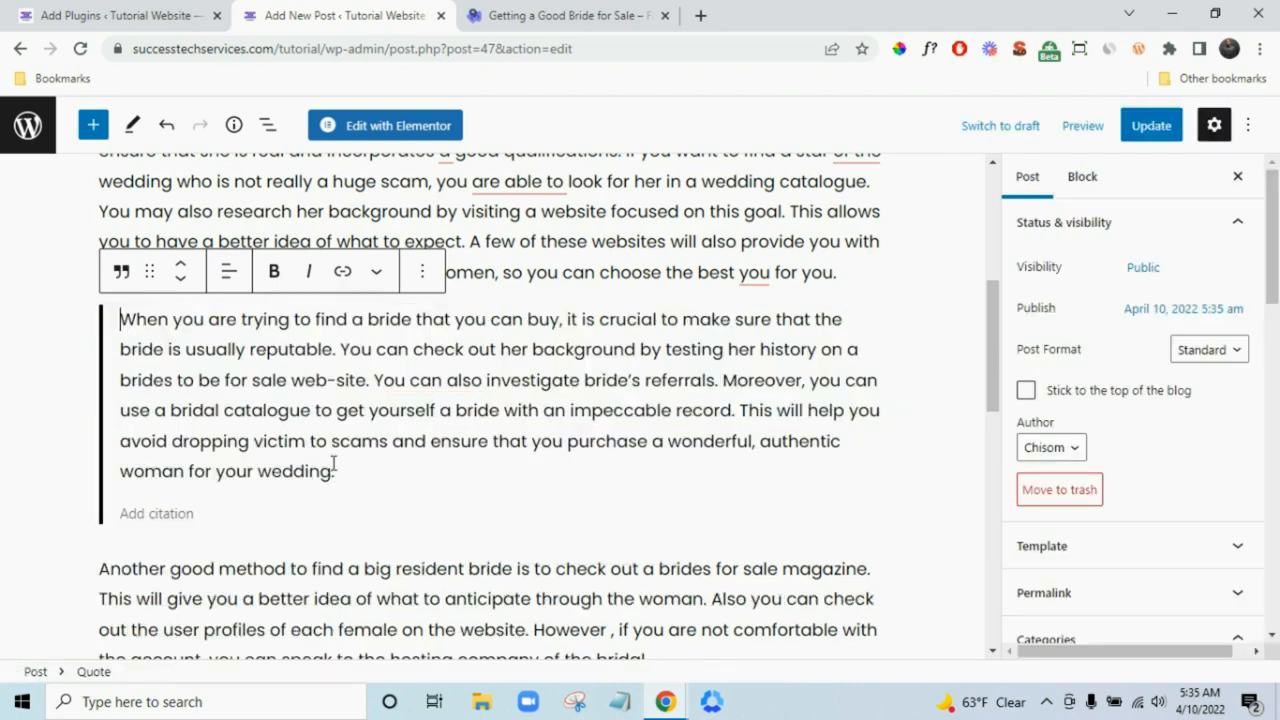
{"action": "left_click", "coordinate": [211, 508]}
{"action": "type", "text": "By Woostify"}
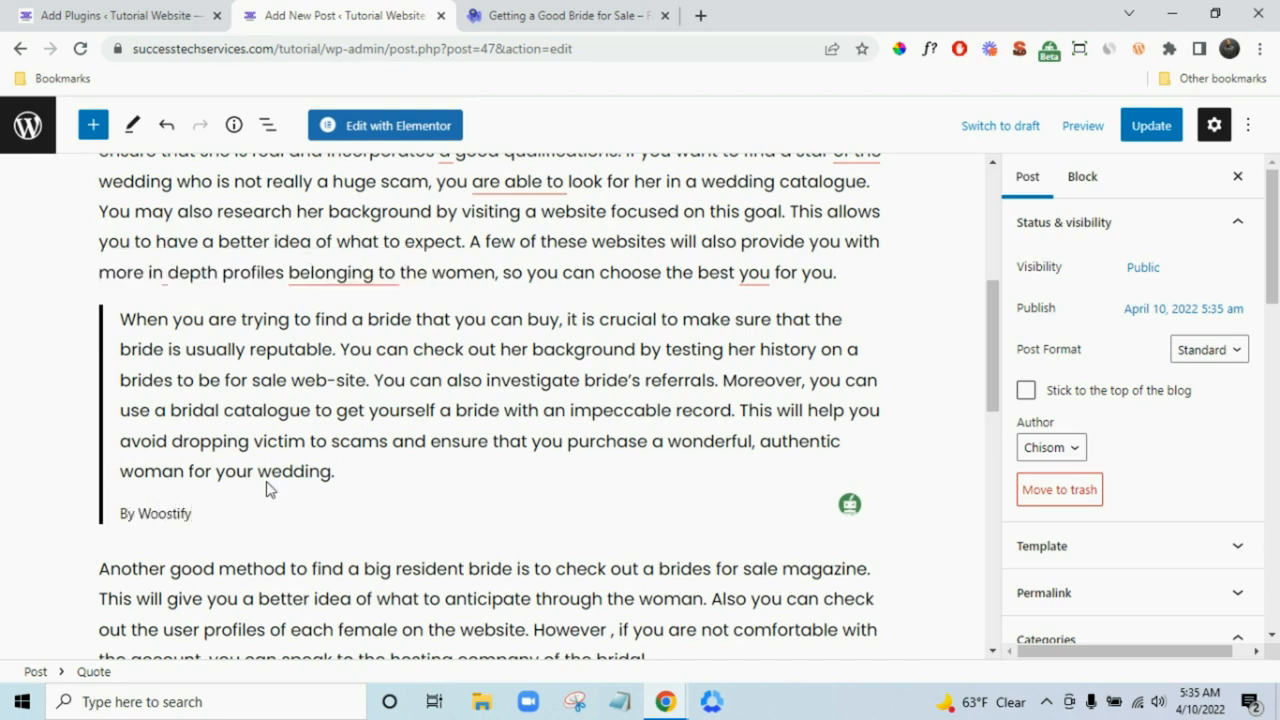
{"action": "left_click", "coordinate": [1143, 128]}
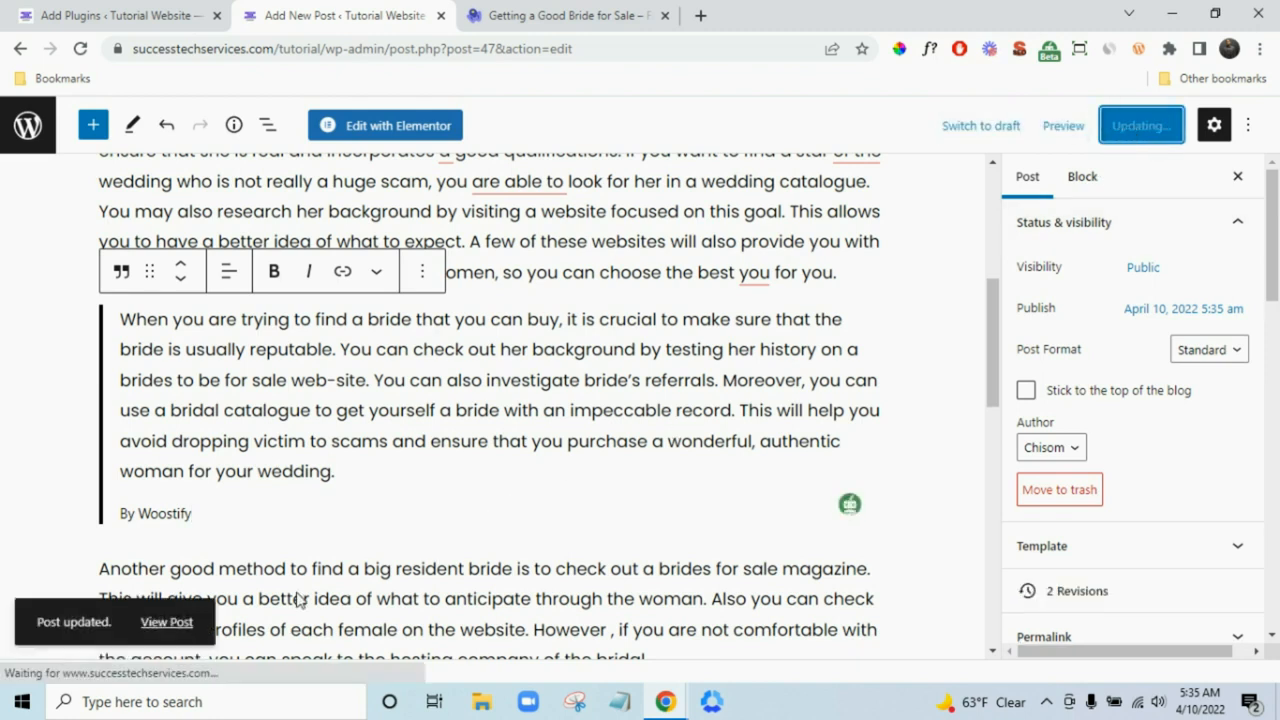
{"action": "right_click", "coordinate": [178, 625]}
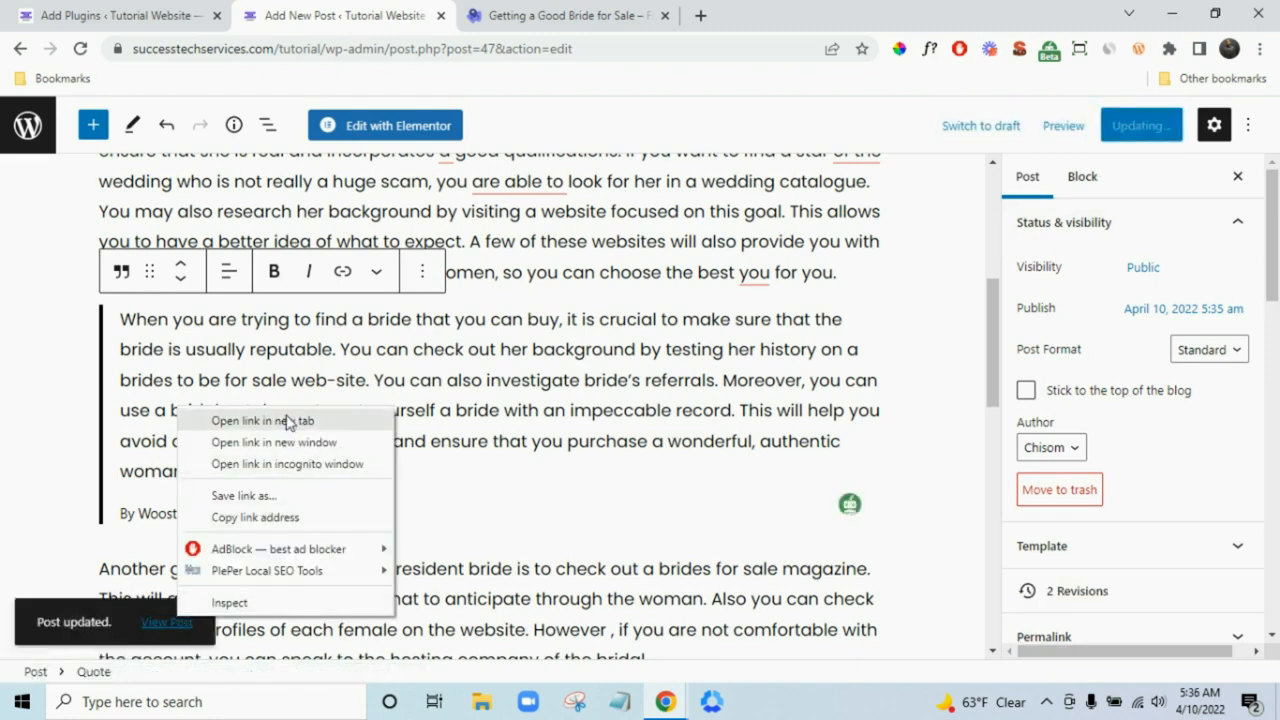
{"action": "left_click", "coordinate": [286, 417]}
{"action": "left_click", "coordinate": [523, 12]}
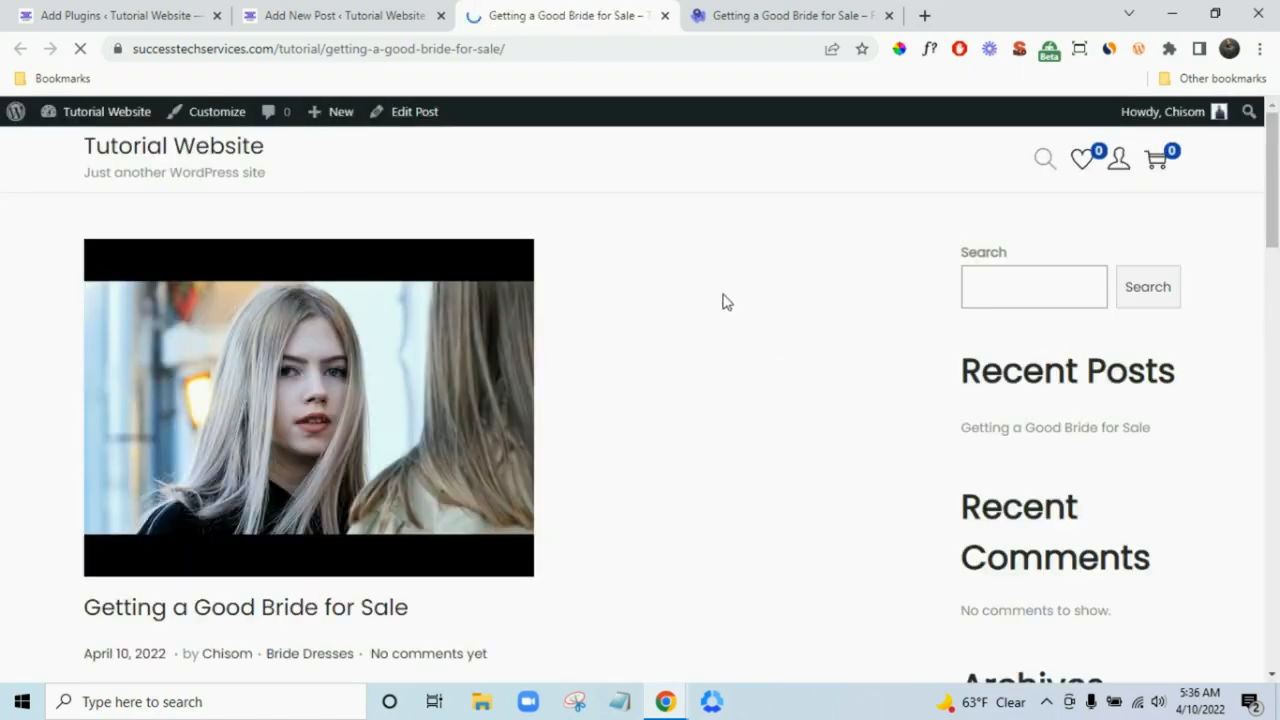
{"action": "scroll", "coordinate": [594, 397], "scroll_direction": "down", "scroll_amount": 3}
{"action": "scroll", "coordinate": [596, 390], "scroll_direction": "down", "scroll_amount": 5}
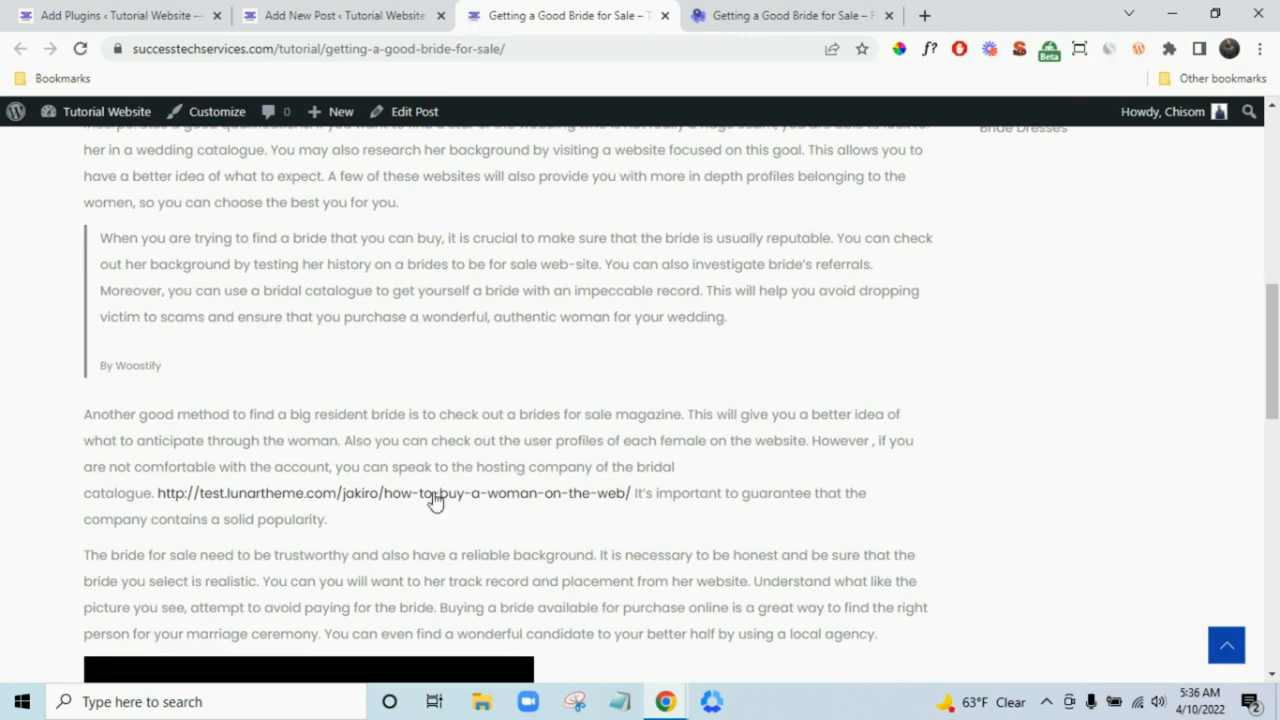
{"action": "scroll", "coordinate": [606, 466], "scroll_direction": "down", "scroll_amount": 4}
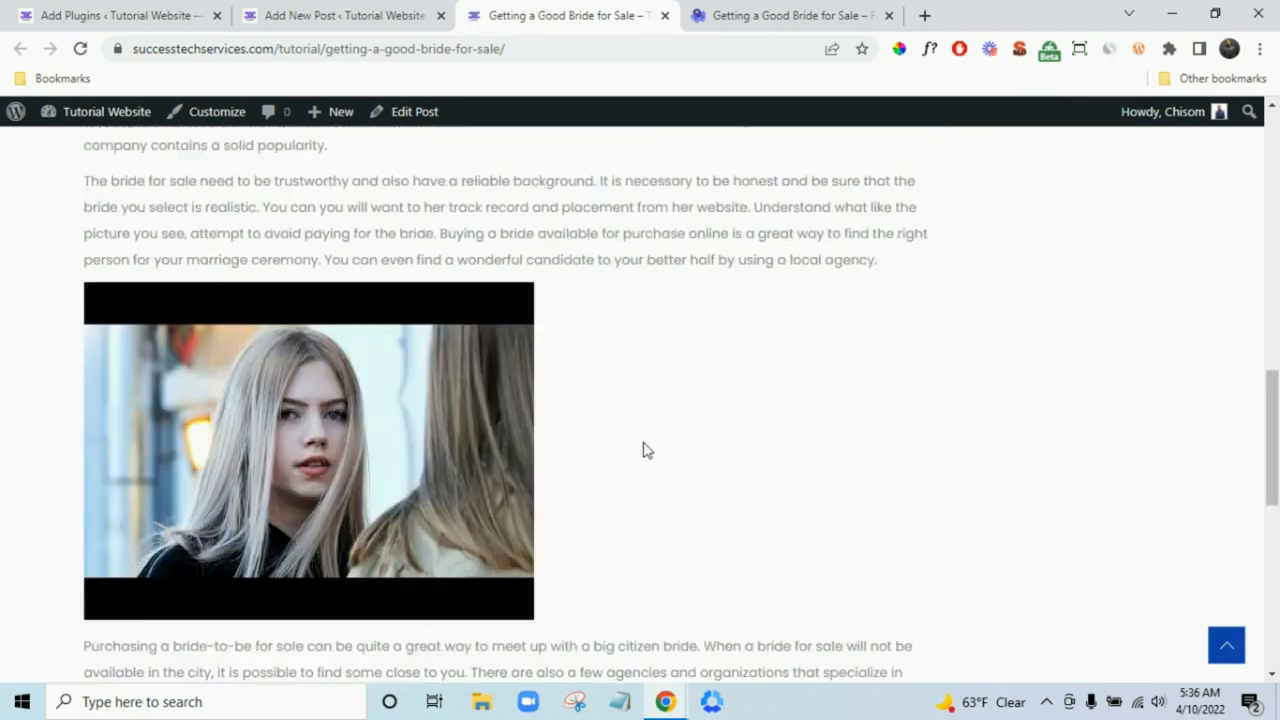
{"action": "scroll", "coordinate": [646, 449], "scroll_direction": "up", "scroll_amount": 12}
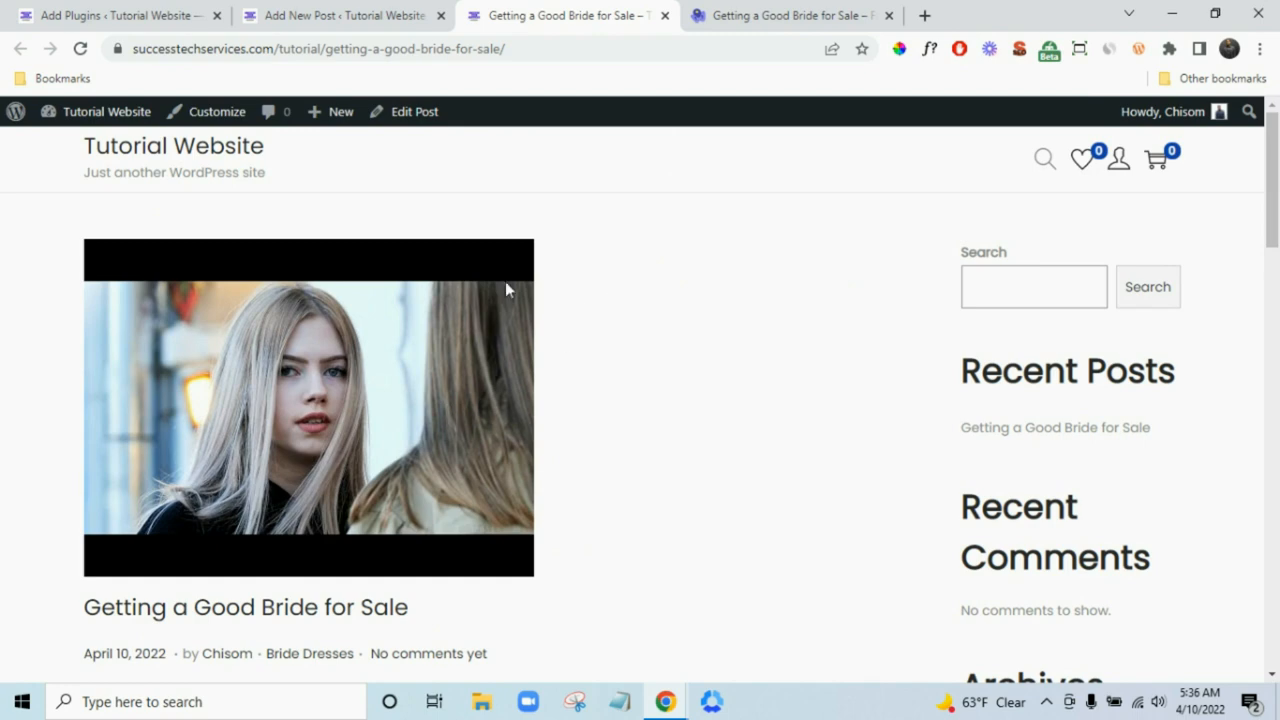
{"action": "left_click", "coordinate": [665, 15]}
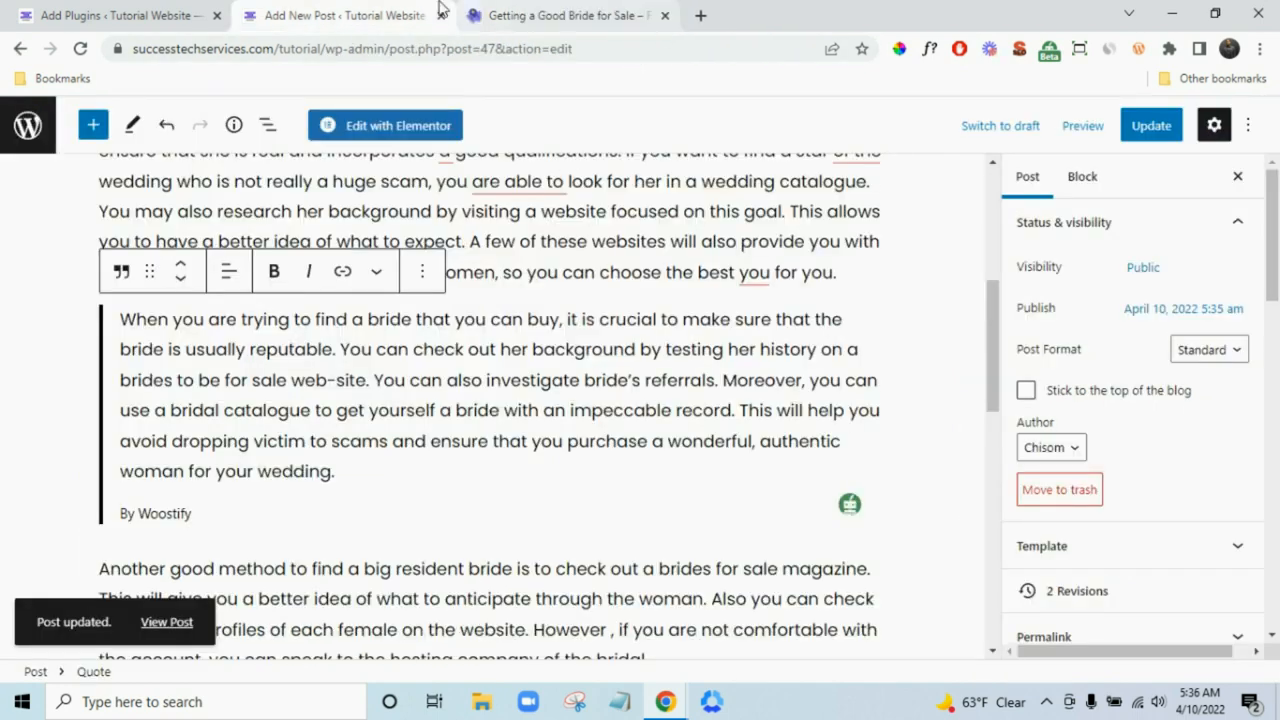
- Open a blank Add New Page editor in a separate browser tab
{"action": "left_click", "coordinate": [212, 8]}
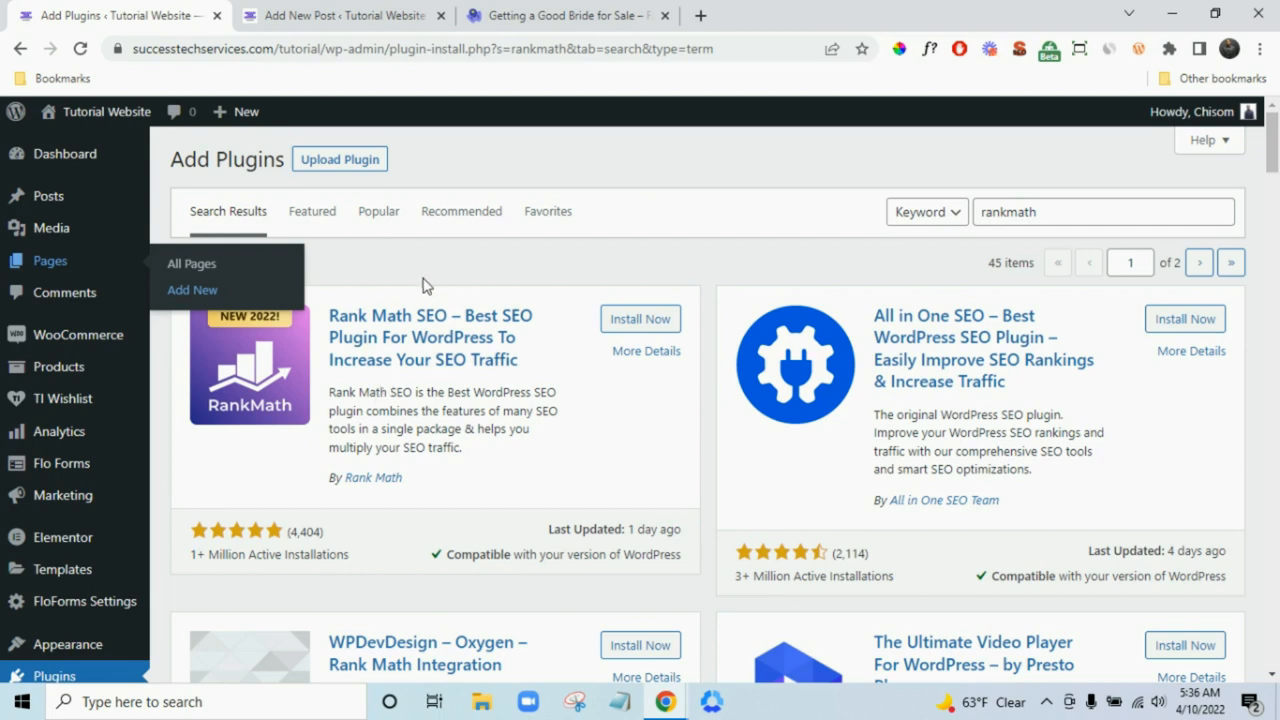
{"action": "scroll", "coordinate": [50, 430], "scroll_direction": "down", "scroll_amount": 2}
{"action": "scroll", "coordinate": [143, 402], "scroll_direction": "up", "scroll_amount": 2}
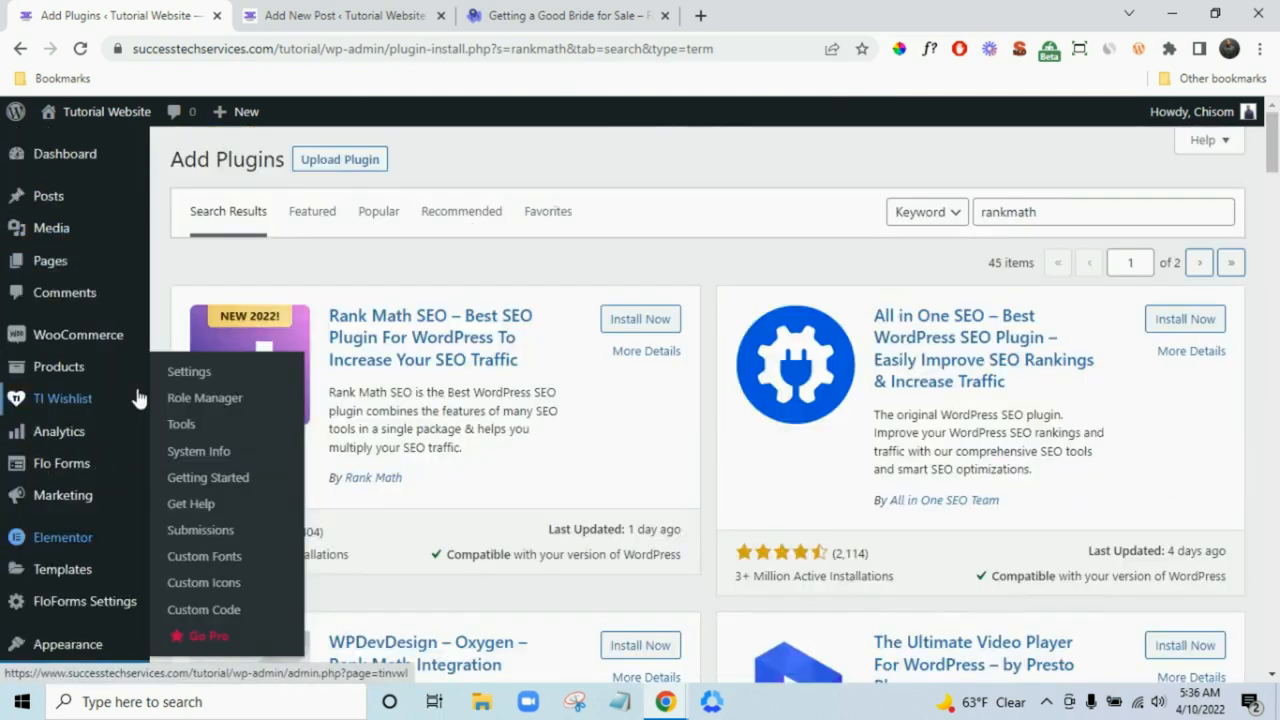
{"action": "mouse_move", "coordinate": [100, 266]}
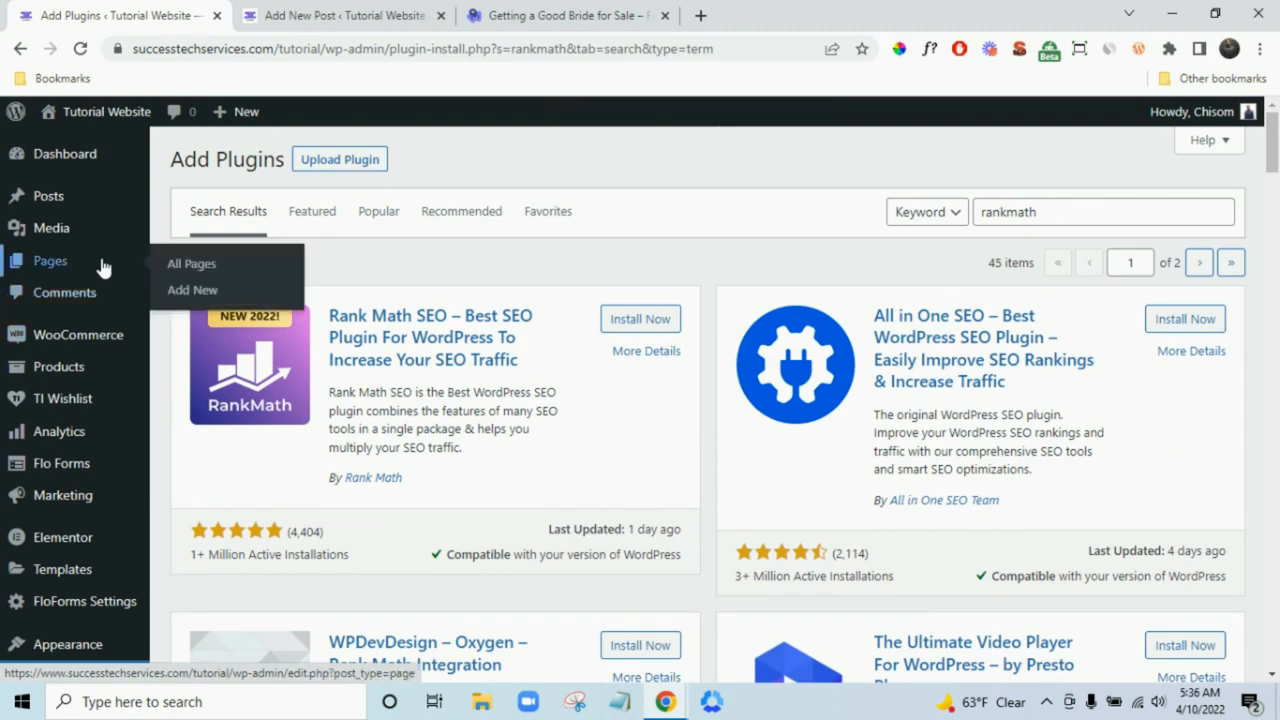
{"action": "right_click", "coordinate": [190, 298]}
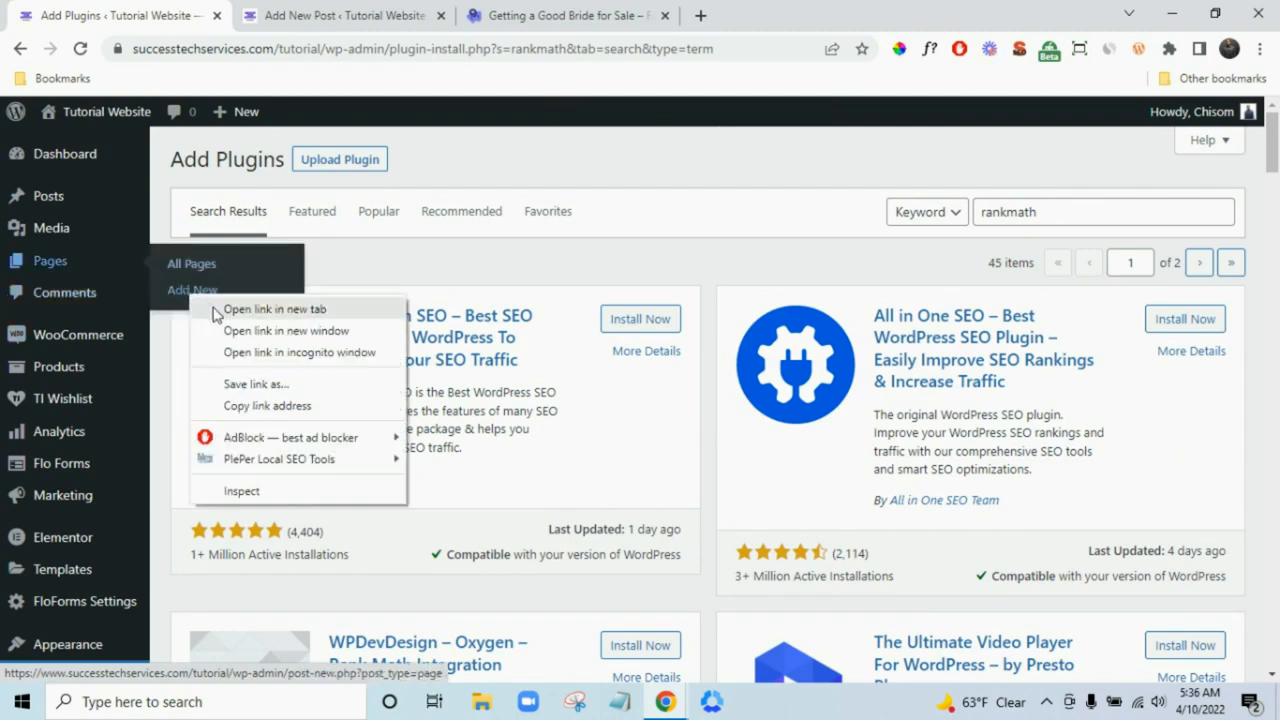
{"action": "left_click", "coordinate": [213, 312]}
{"action": "key", "text": "ctrl+Tab"}
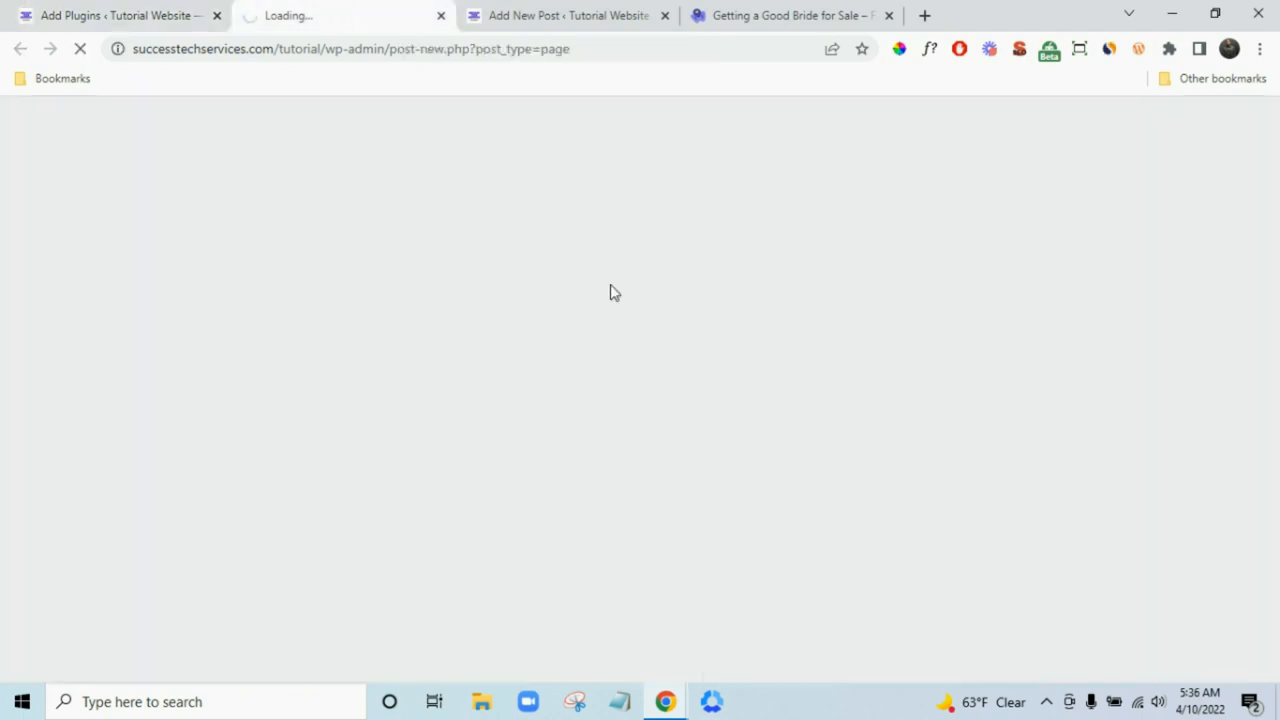
{"action": "left_click", "coordinate": [657, 14]}
- Close the Add New Post tab and open the Fashion1 demo's Contact page
{"action": "left_click", "coordinate": [743, 20]}
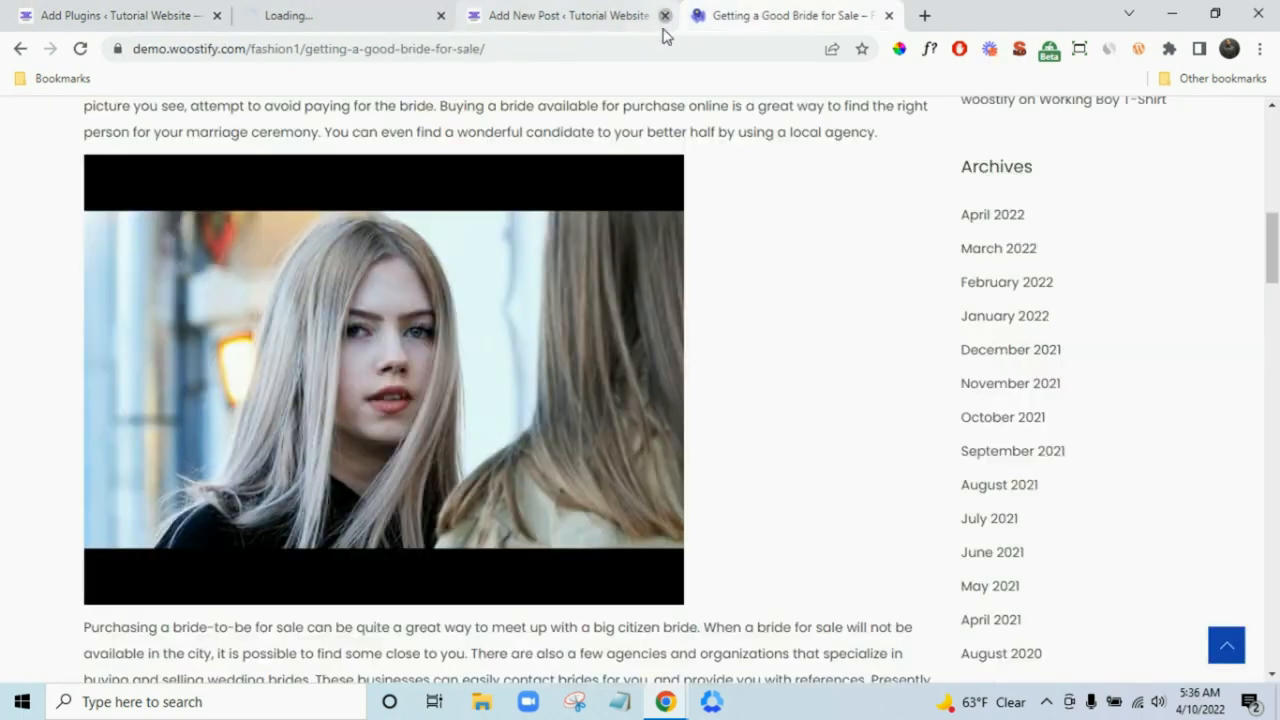
{"action": "scroll", "coordinate": [790, 355], "scroll_direction": "up", "scroll_amount": 10}
{"action": "left_click", "coordinate": [665, 16]}
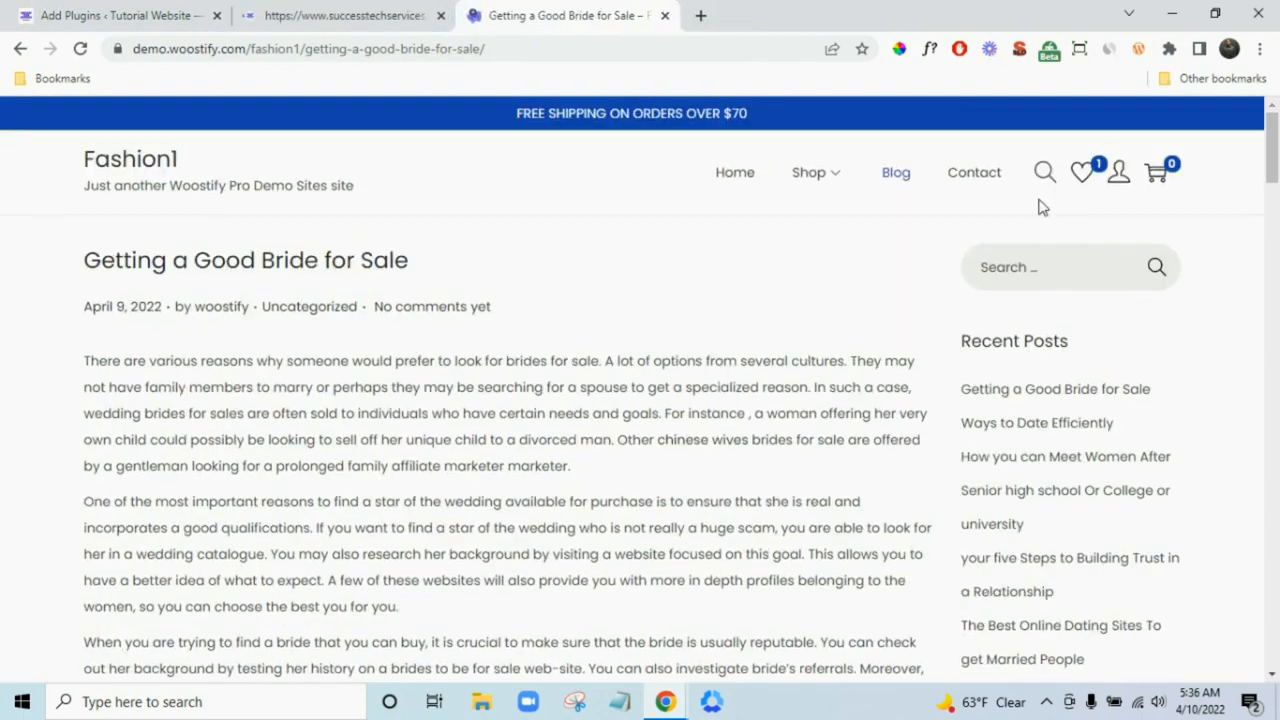
{"action": "left_click", "coordinate": [986, 175]}
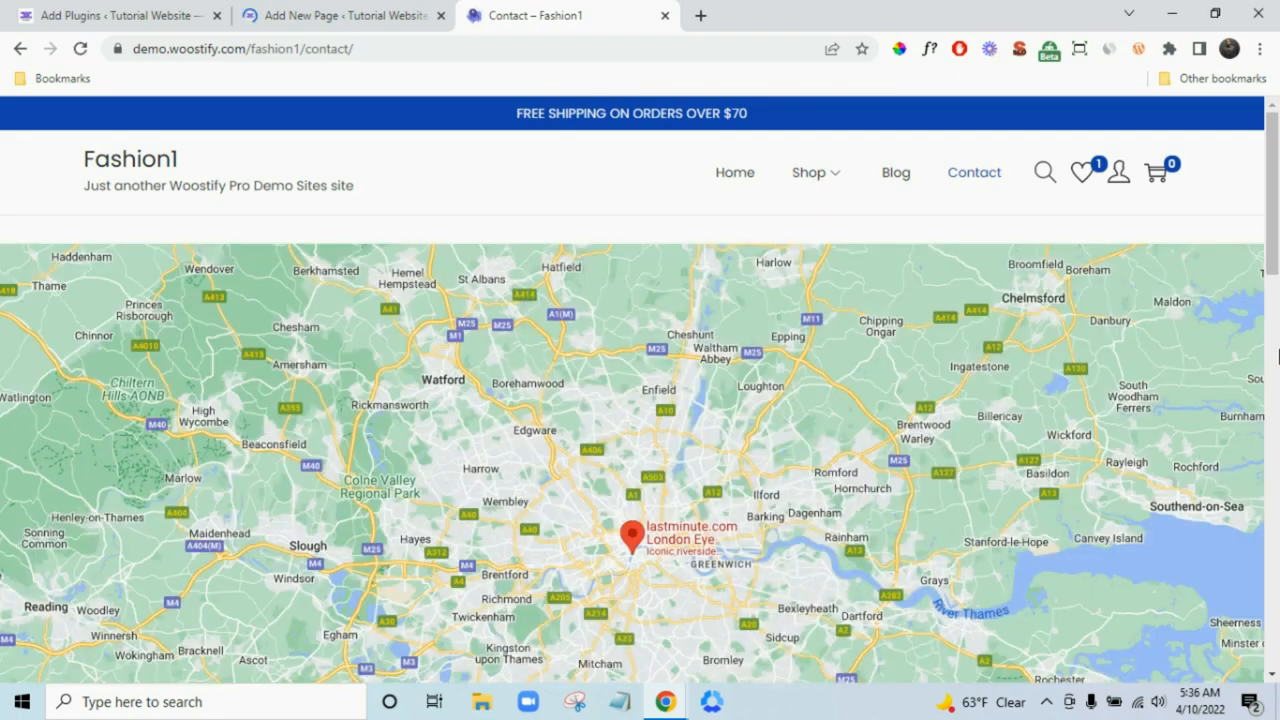
{"action": "left_click", "coordinate": [1277, 350]}
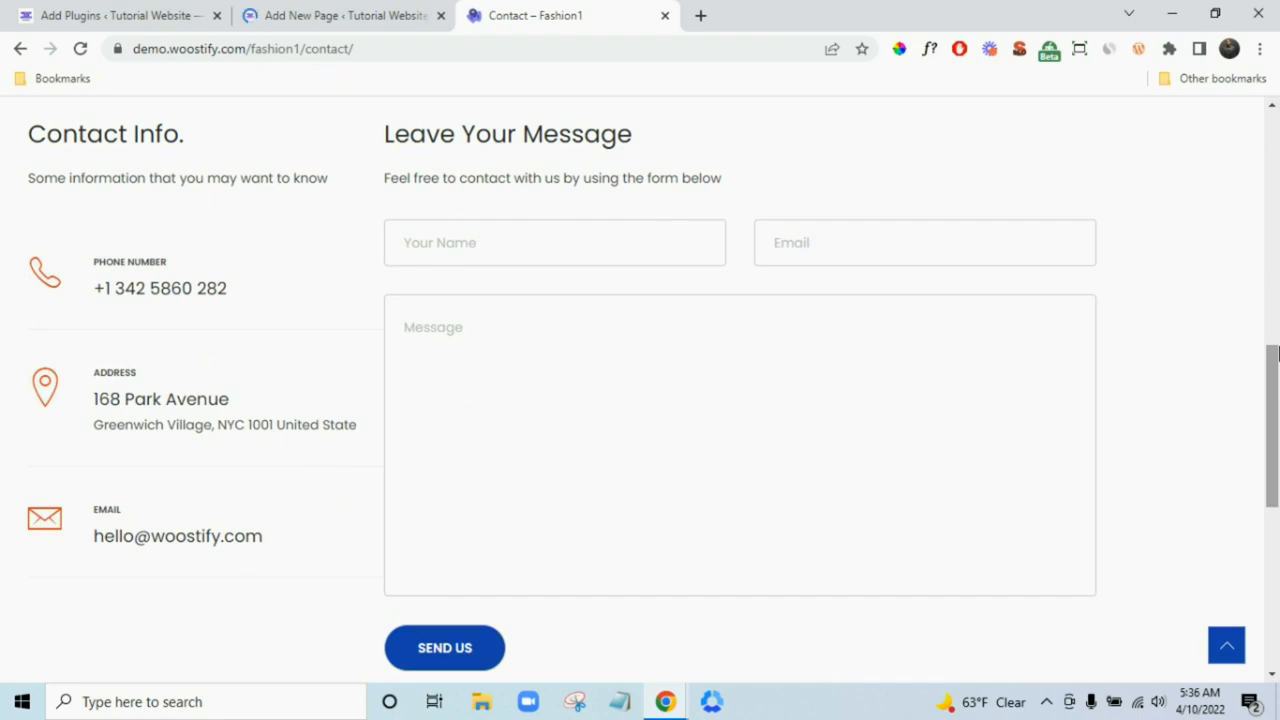
{"action": "scroll", "coordinate": [1277, 350], "scroll_direction": "up", "scroll_amount": 8}
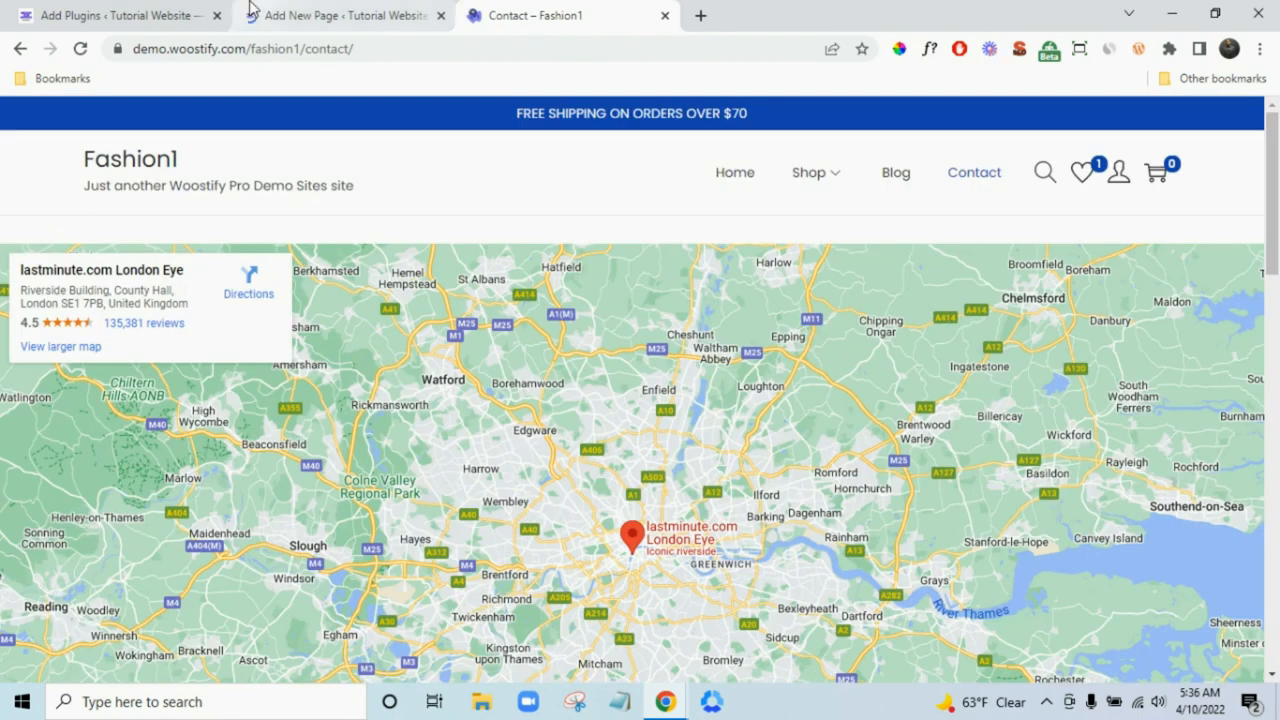
- Scroll through the demo Contact page's map and message form for reference
{"action": "left_click", "coordinate": [252, 10]}
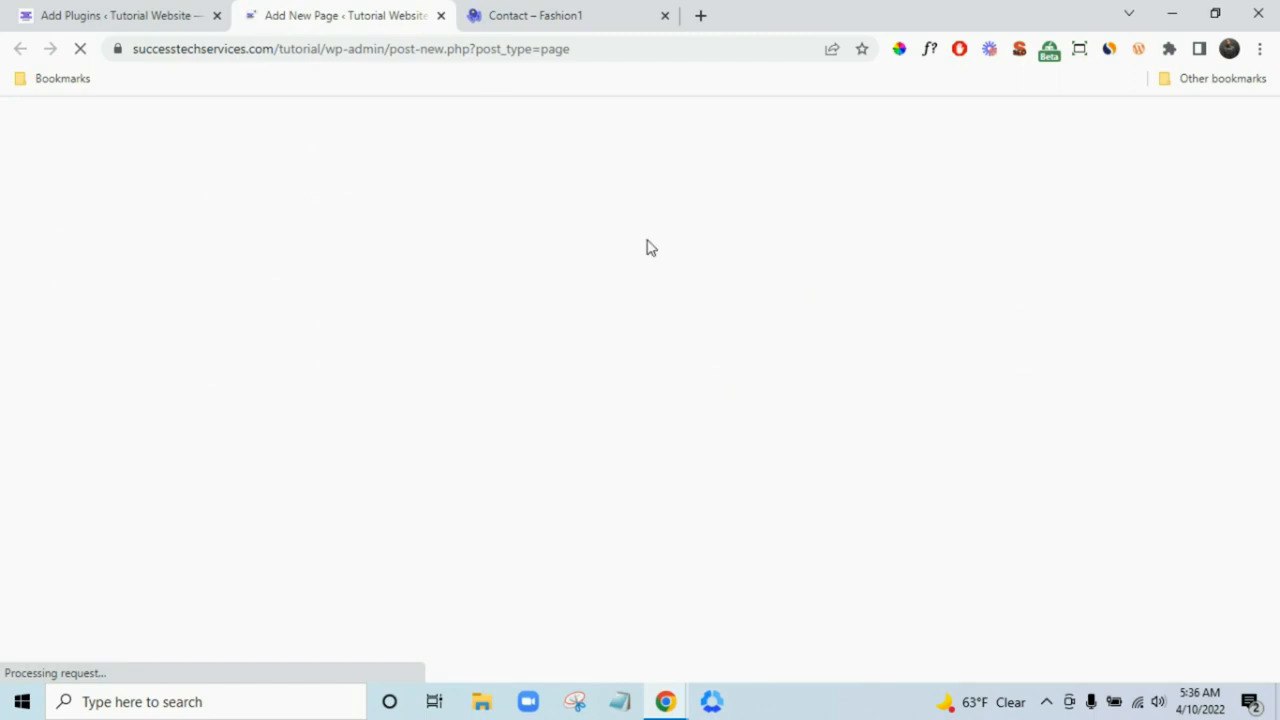
{"action": "left_click", "coordinate": [549, 10]}
{"action": "scroll", "coordinate": [1277, 455], "scroll_direction": "down", "scroll_amount": 8}
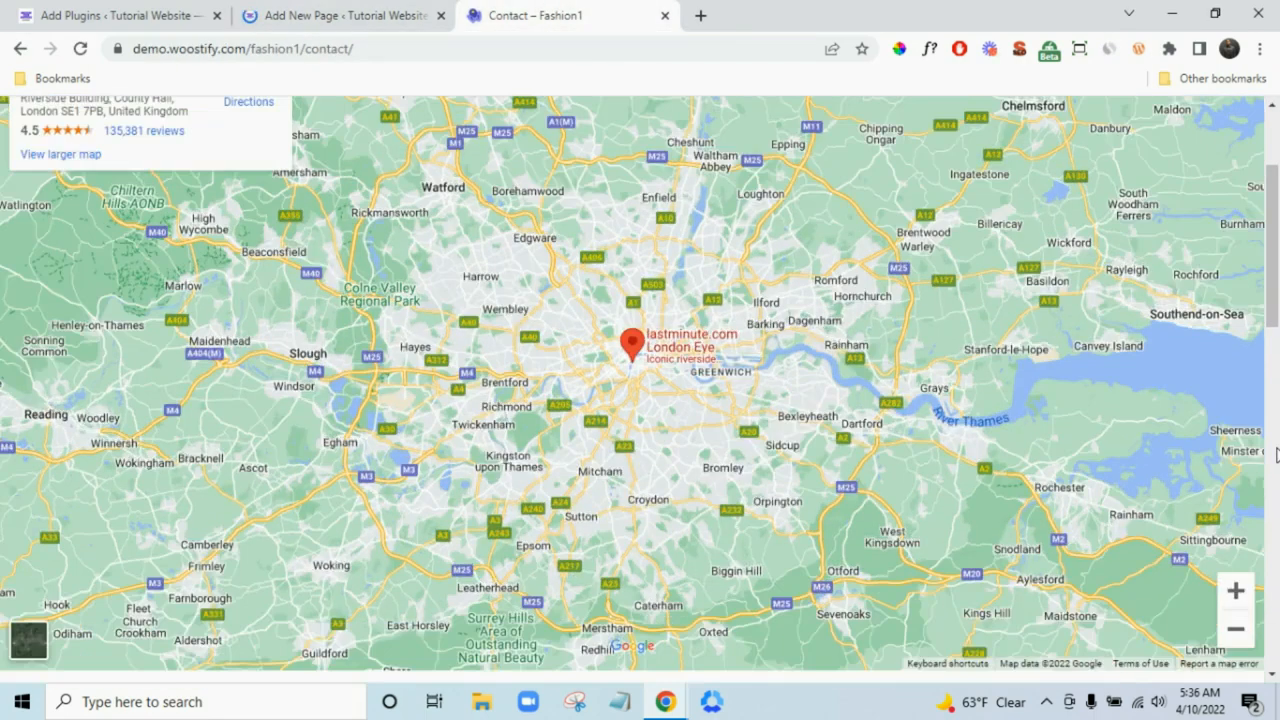
{"action": "scroll", "coordinate": [1277, 455], "scroll_direction": "down", "scroll_amount": 2}
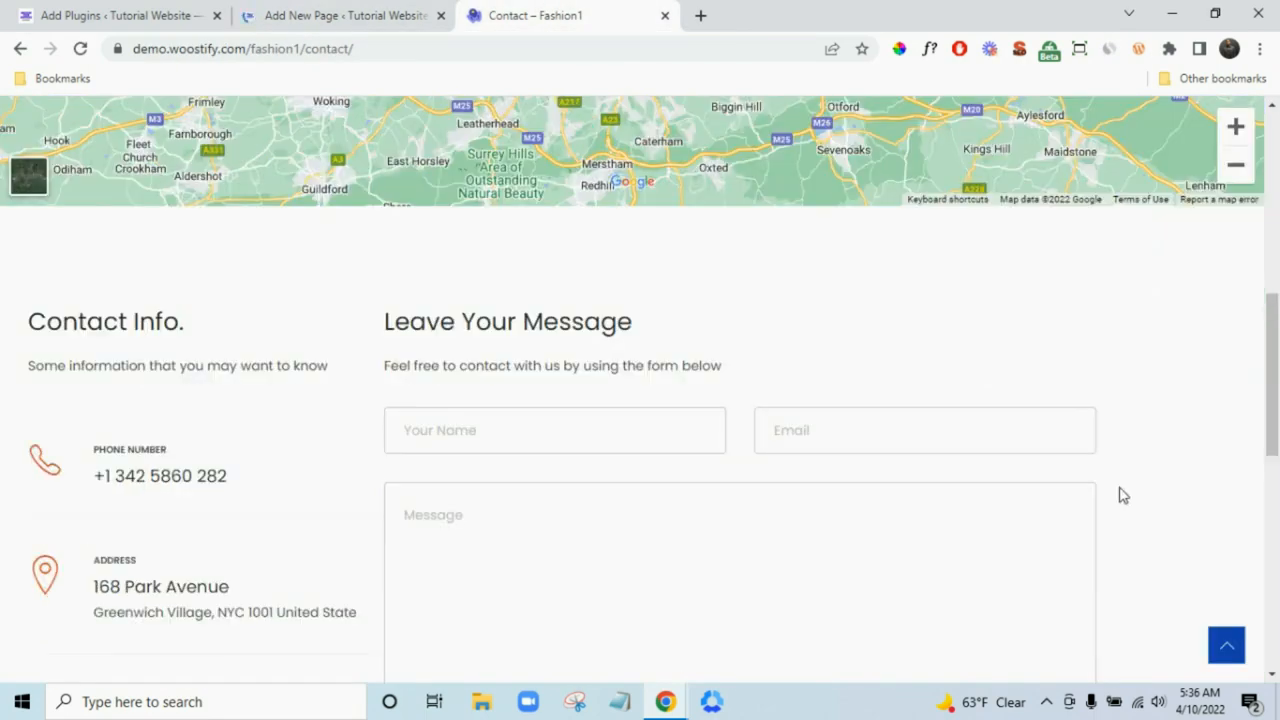
{"action": "scroll", "coordinate": [1277, 477], "scroll_direction": "up", "scroll_amount": 10}
{"action": "scroll", "coordinate": [1277, 477], "scroll_direction": "down", "scroll_amount": 1}
{"action": "scroll", "coordinate": [1277, 477], "scroll_direction": "down", "scroll_amount": 1}
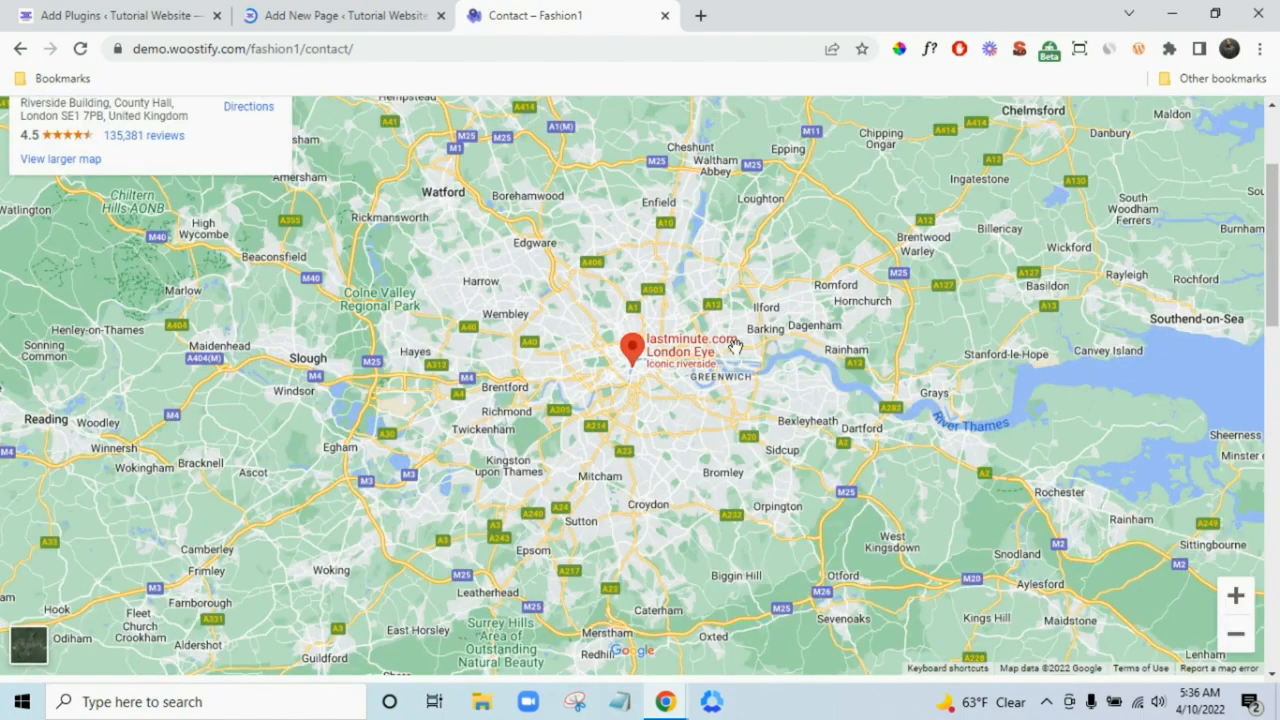
{"action": "scroll", "coordinate": [1277, 487], "scroll_direction": "down", "scroll_amount": 3}
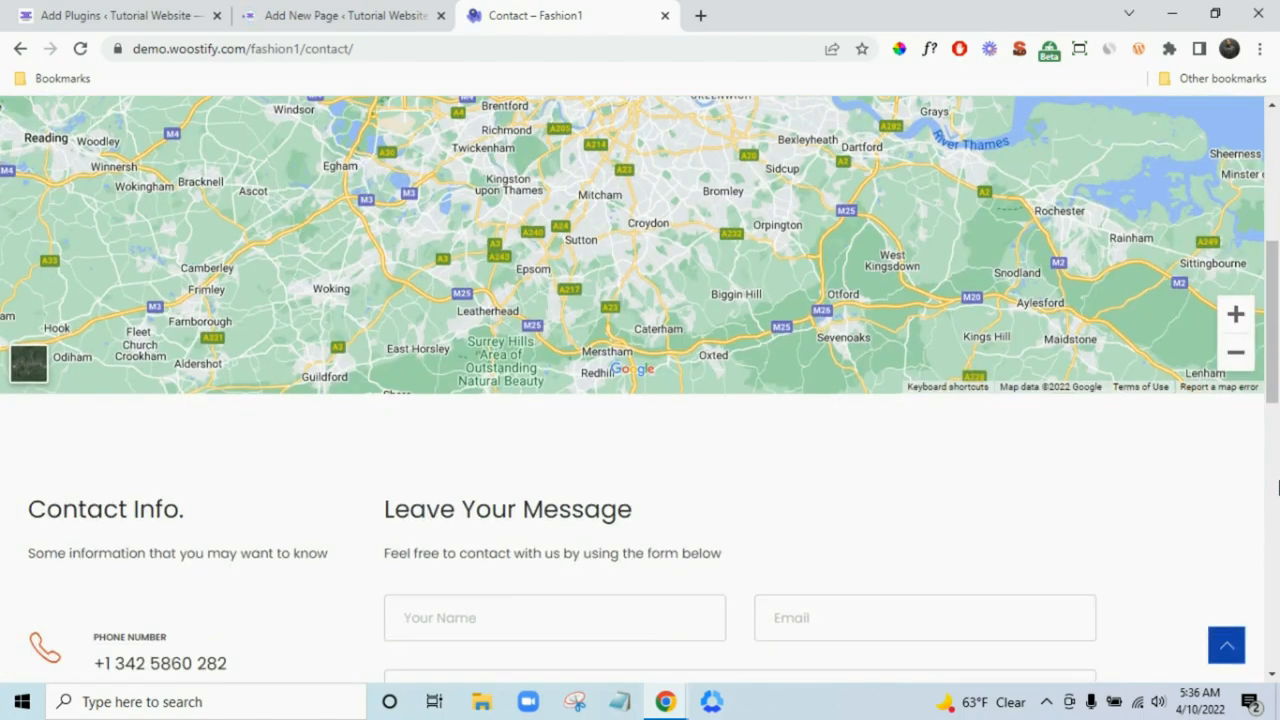
{"action": "scroll", "coordinate": [994, 509], "scroll_direction": "down", "scroll_amount": 2}
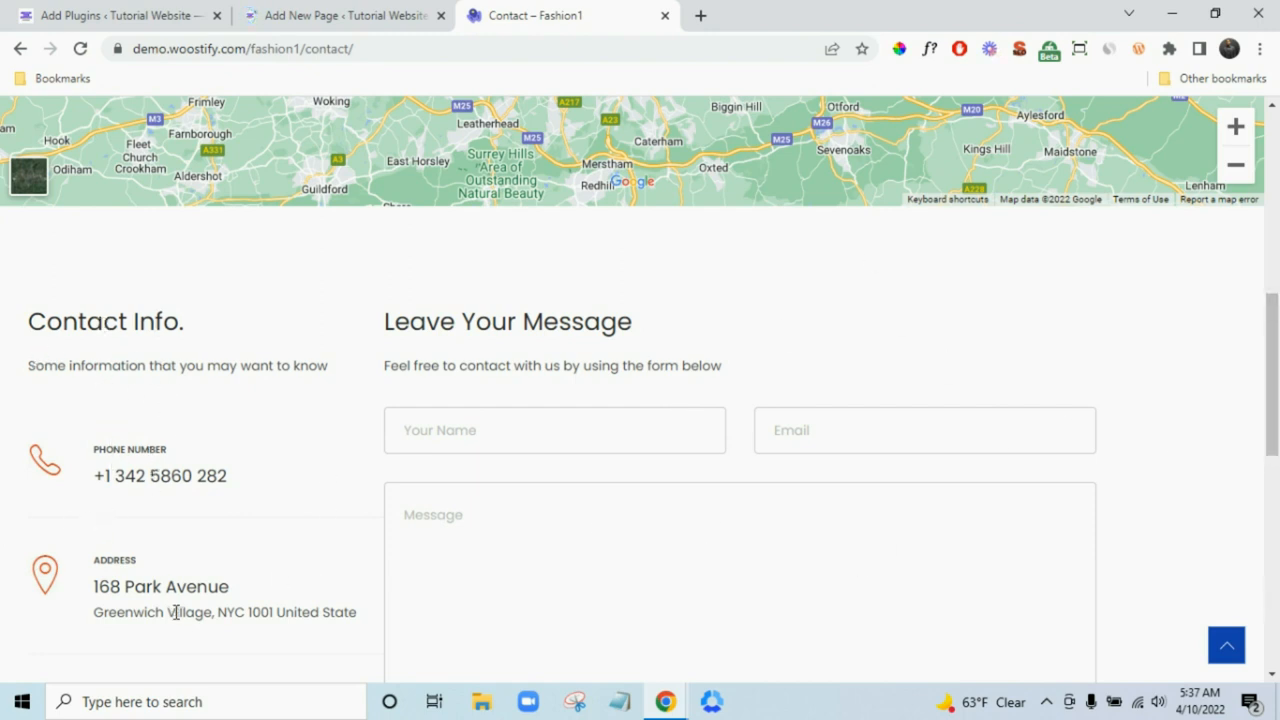
{"action": "scroll", "coordinate": [175, 612], "scroll_direction": "down", "scroll_amount": 5}
{"action": "scroll", "coordinate": [409, 517], "scroll_direction": "up", "scroll_amount": 1}
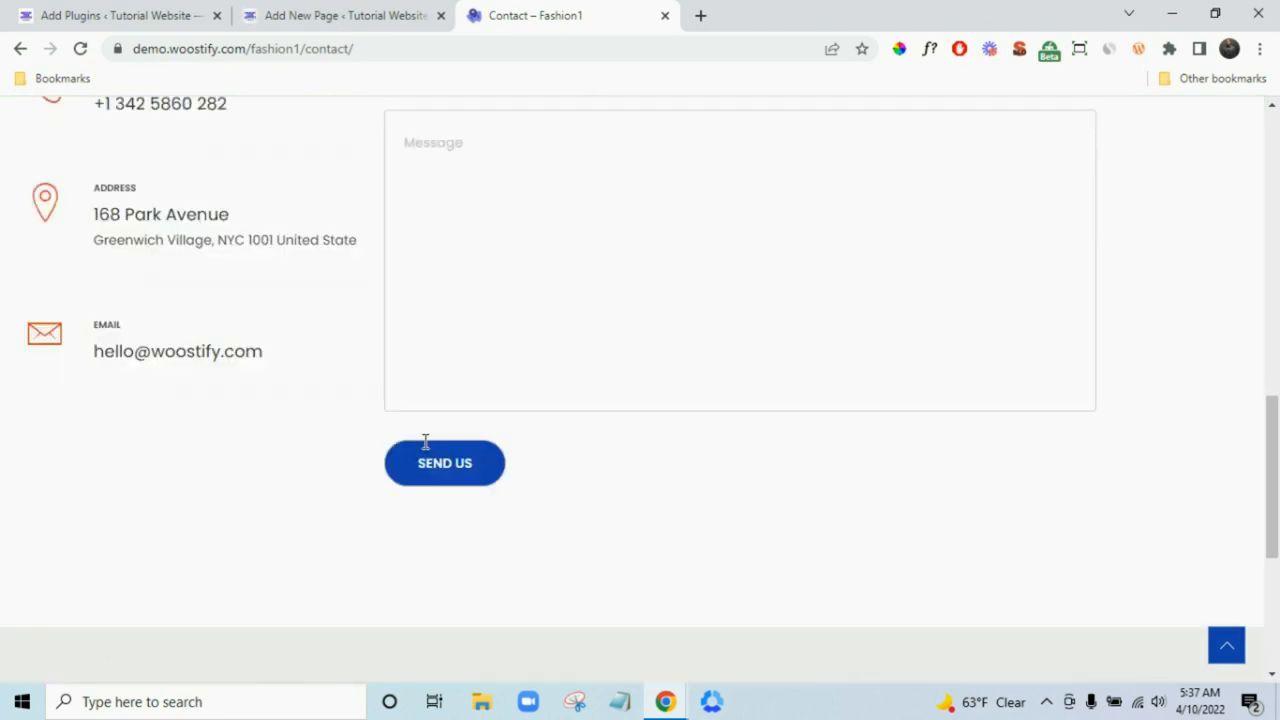
{"action": "scroll", "coordinate": [425, 442], "scroll_direction": "up", "scroll_amount": 2}
{"action": "left_click", "coordinate": [276, 12]}
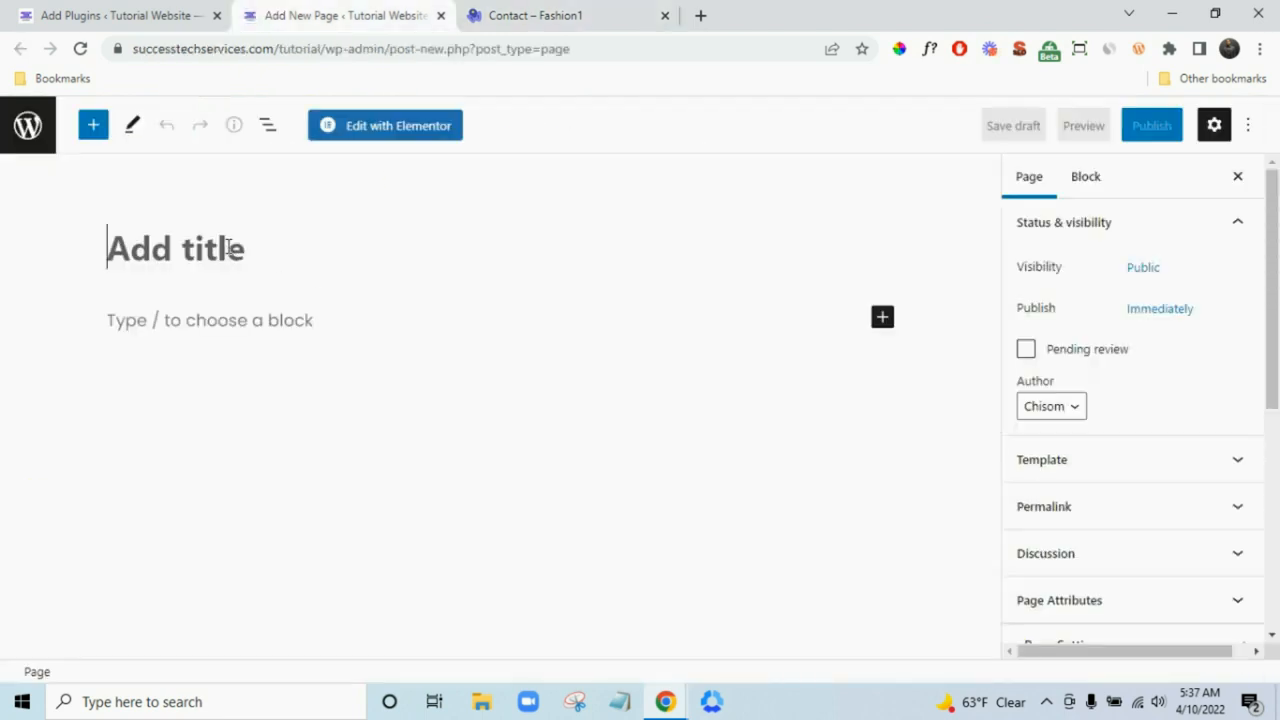
- Title the page Contact Us with Full Width/Stretched container, no sidebar, and both headers disabled
{"action": "type", "text": "Cont"}
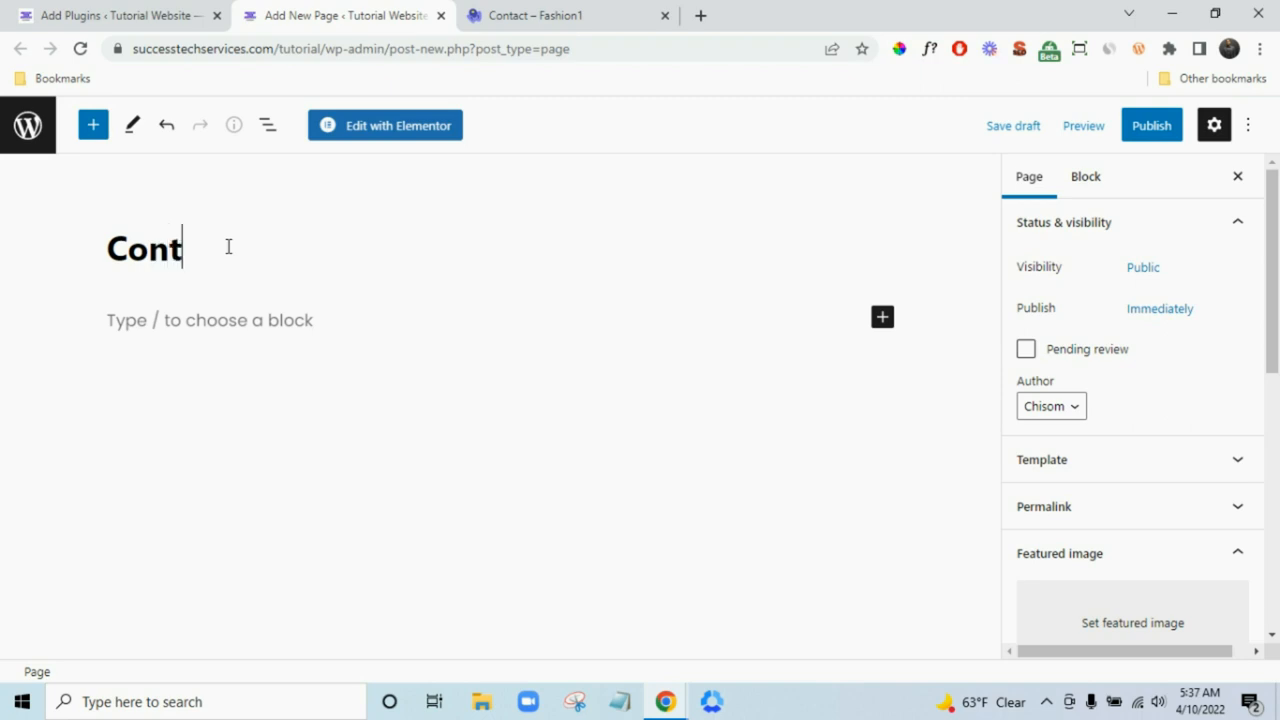
{"action": "type", "text": "act Us"}
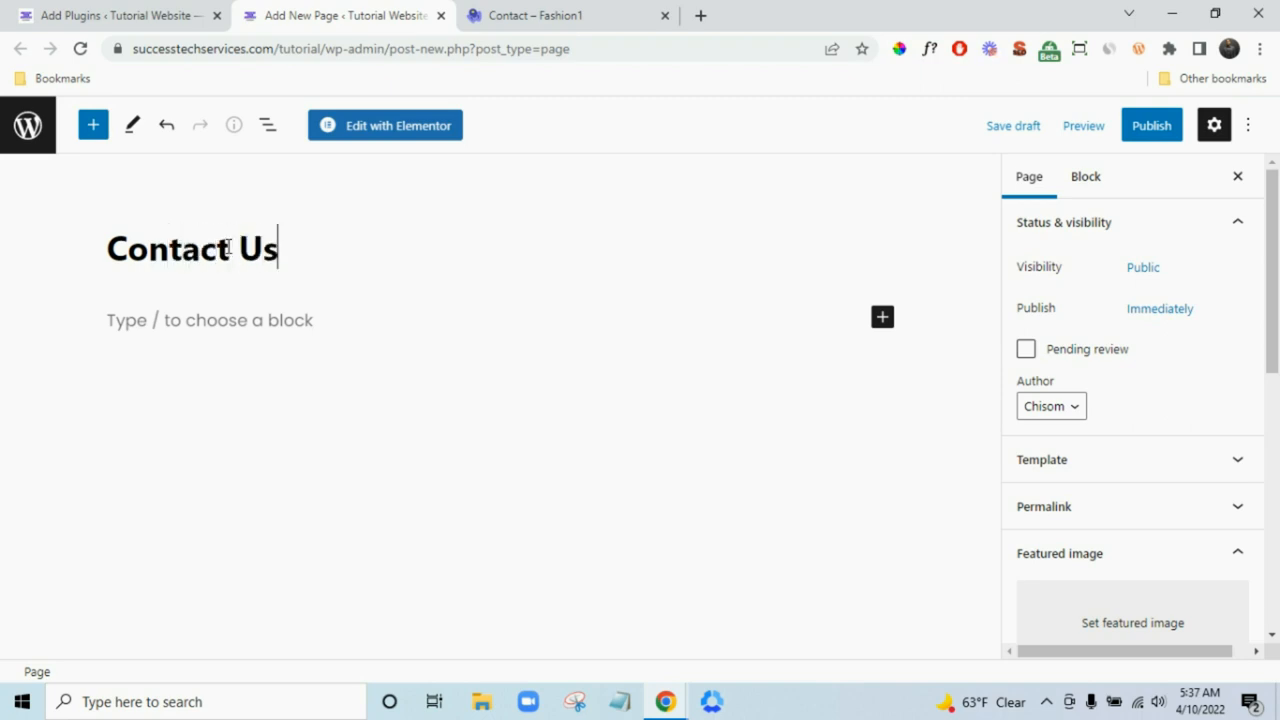
{"action": "scroll", "coordinate": [1146, 449], "scroll_direction": "down", "scroll_amount": 4}
{"action": "left_click", "coordinate": [1133, 512]}
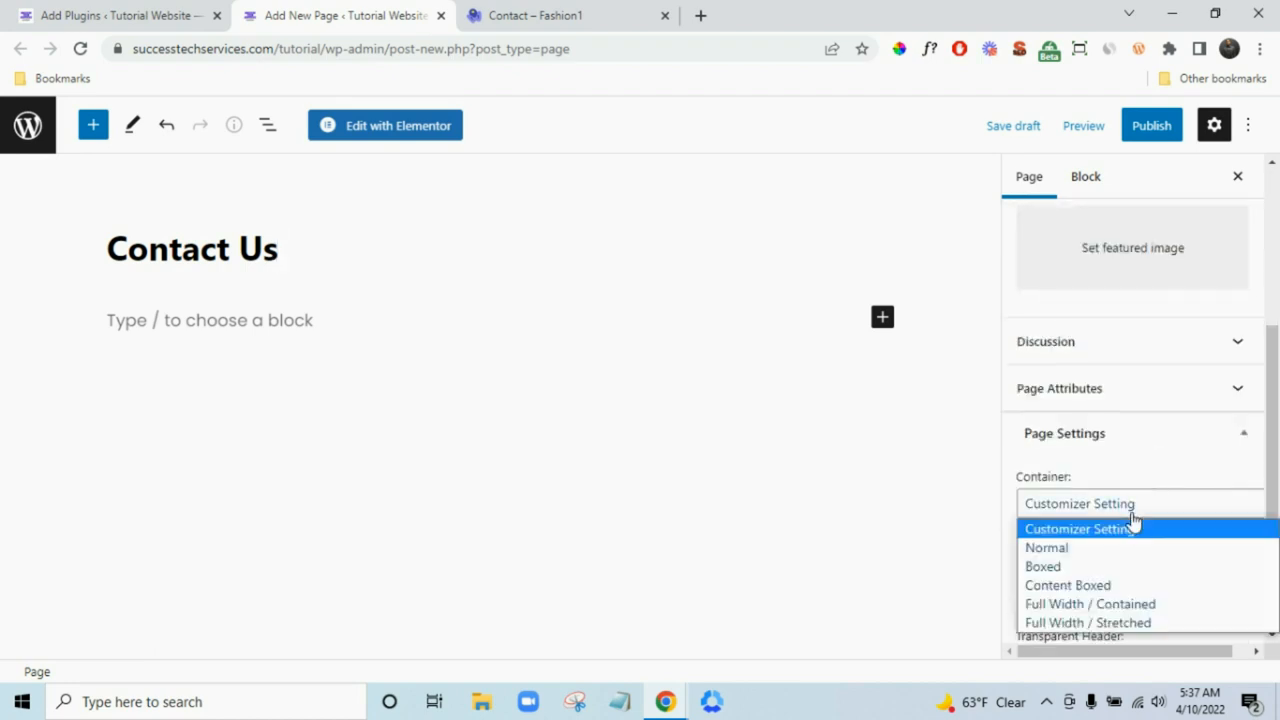
{"action": "left_click", "coordinate": [1151, 620]}
{"action": "scroll", "coordinate": [1127, 453], "scroll_direction": "down", "scroll_amount": 2}
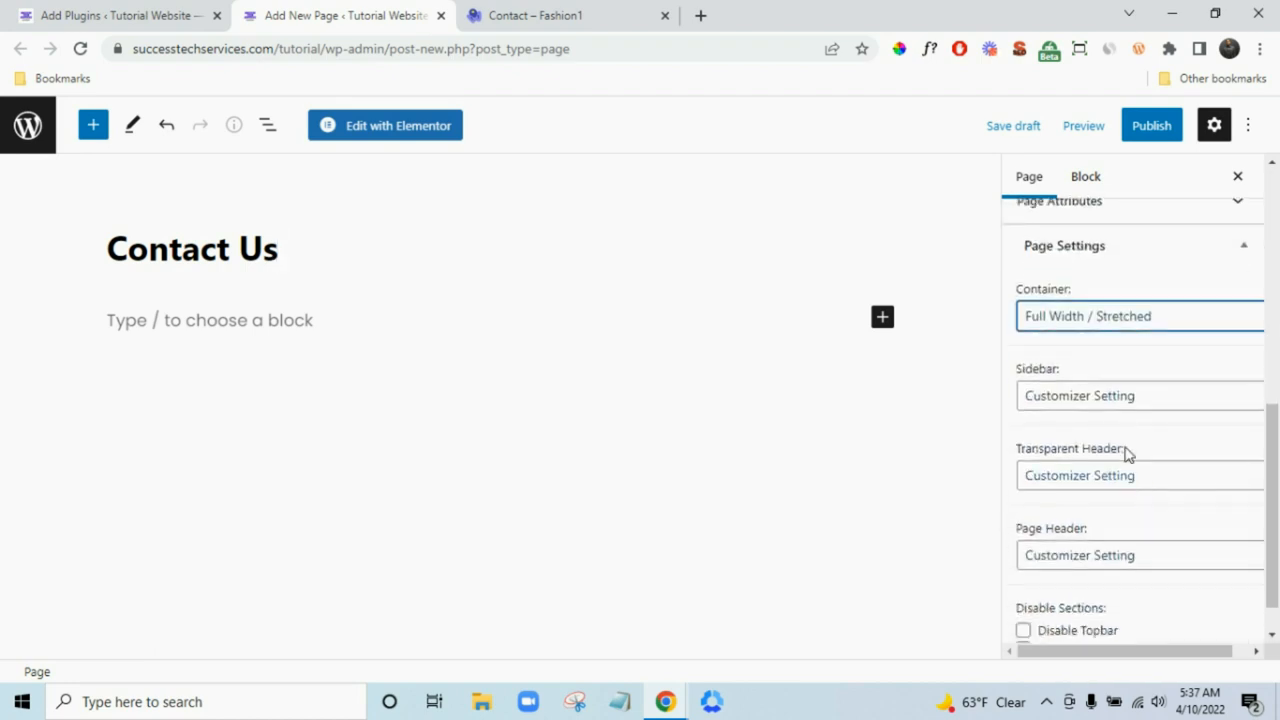
{"action": "left_click", "coordinate": [1112, 400]}
{"action": "left_click", "coordinate": [1121, 490]}
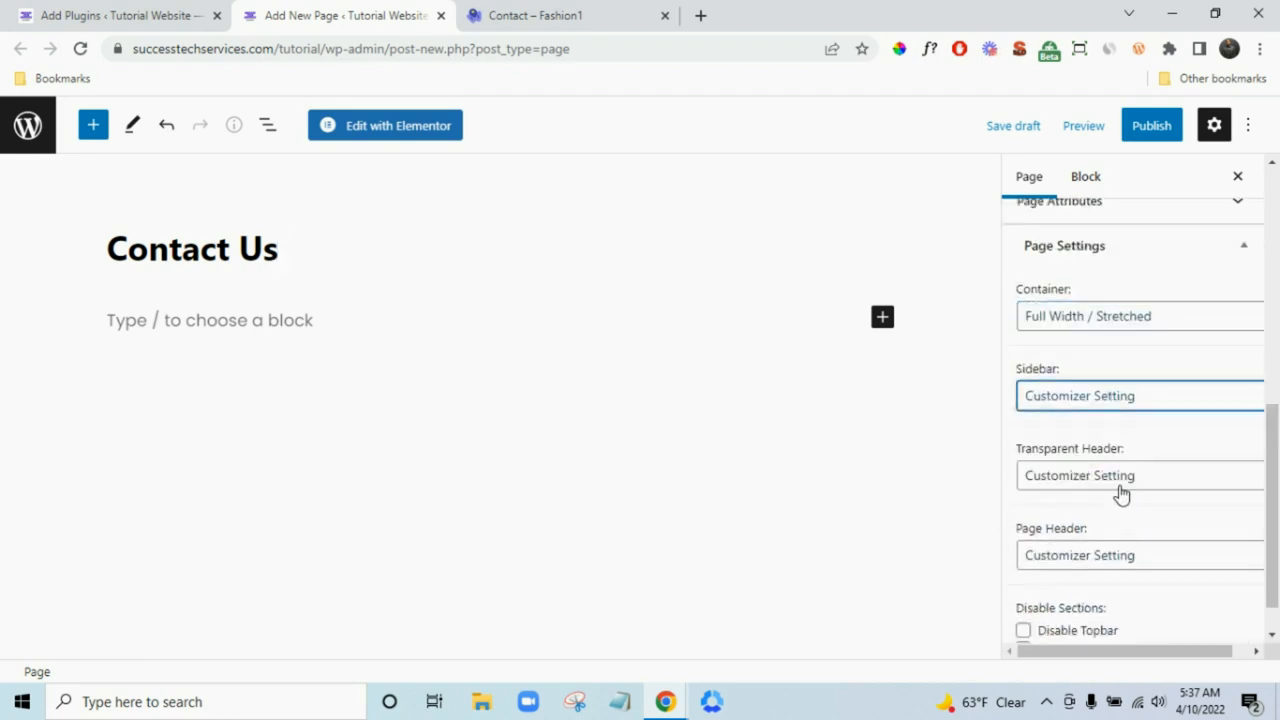
{"action": "left_click", "coordinate": [1125, 482]}
{"action": "left_click", "coordinate": [1126, 538]}
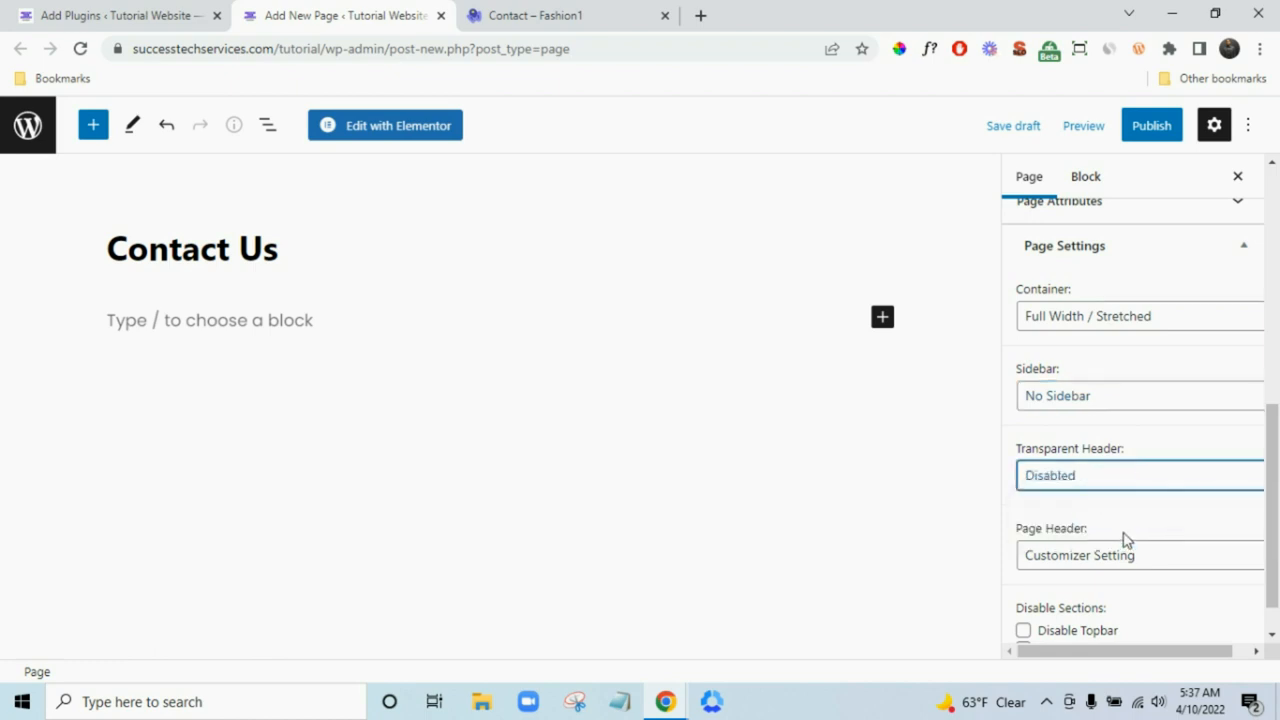
{"action": "scroll", "coordinate": [1126, 538], "scroll_direction": "down", "scroll_amount": 1}
{"action": "left_click", "coordinate": [1123, 510]}
{"action": "left_click", "coordinate": [1130, 570]}
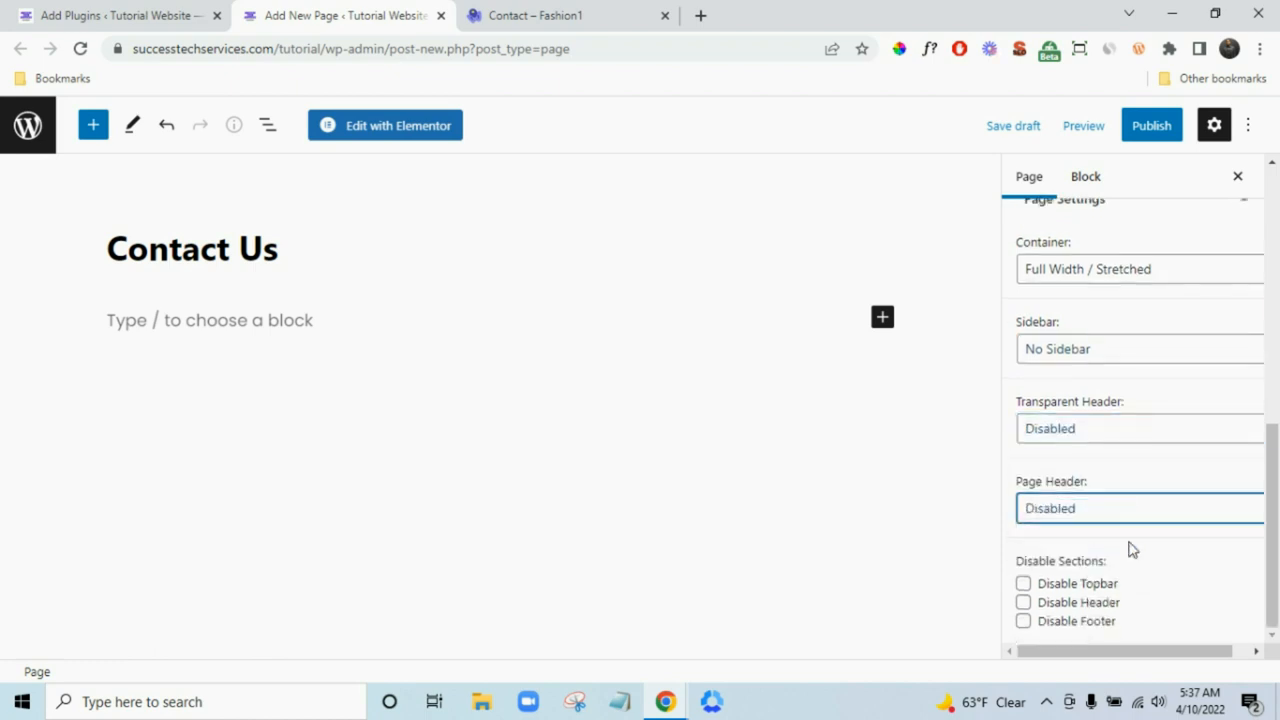
- Publish the Contact Us page and open it in Elementor
{"action": "left_click", "coordinate": [1160, 128]}
{"action": "left_click", "coordinate": [1134, 130]}
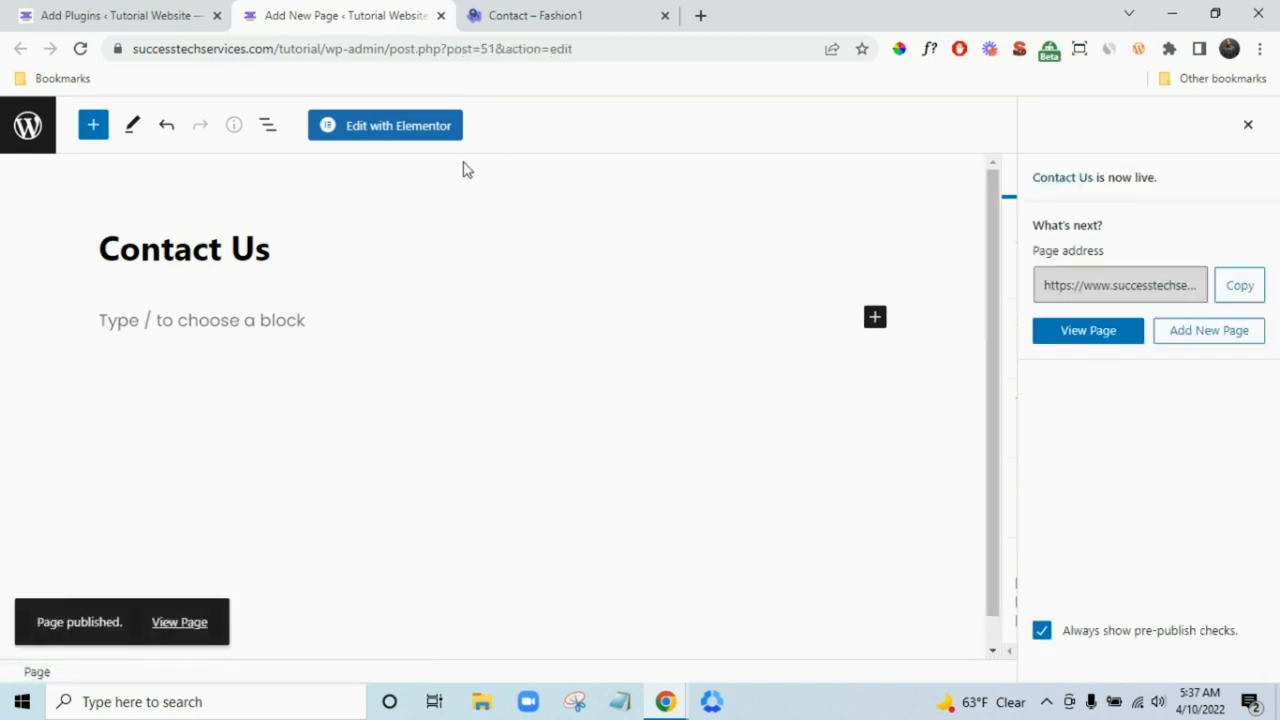
{"action": "left_click", "coordinate": [400, 127]}
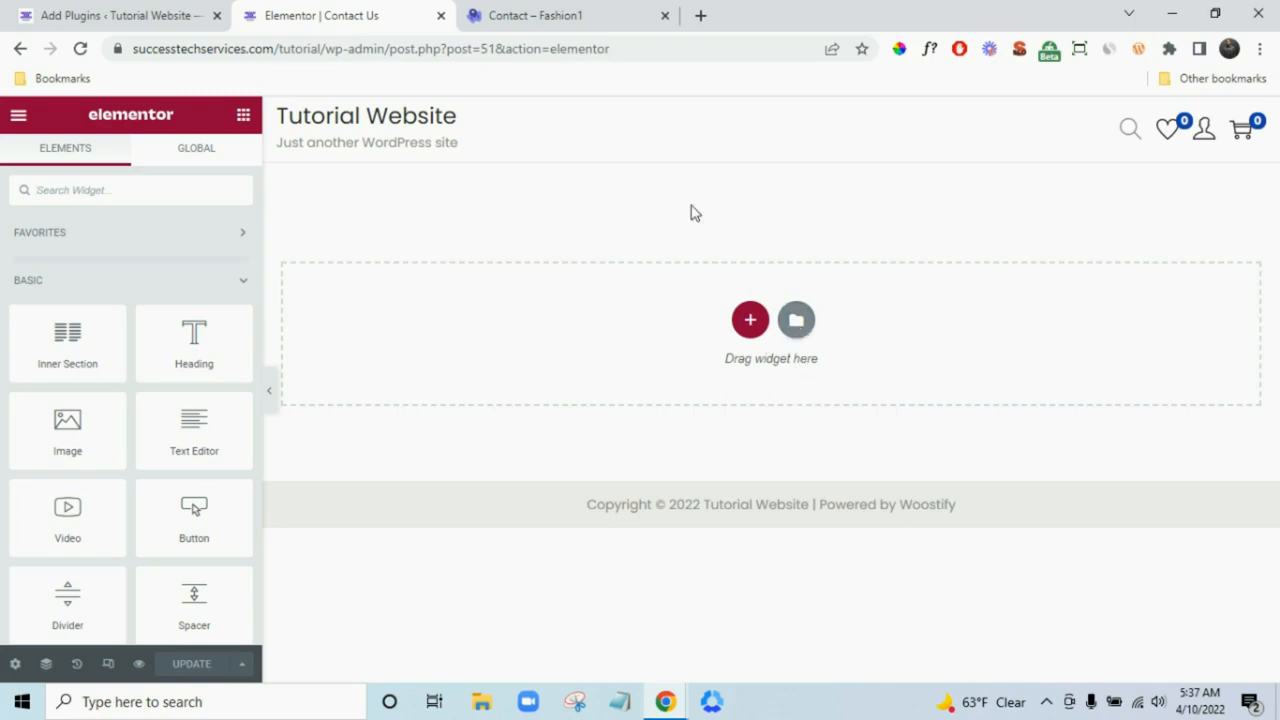
- Import Contact Page.json from Downloads > Woostify Images and insert the Contact Us Woostify template
{"action": "key", "text": "ctrl+Tab"}
{"action": "scroll", "coordinate": [1074, 491], "scroll_direction": "up", "scroll_amount": 8}
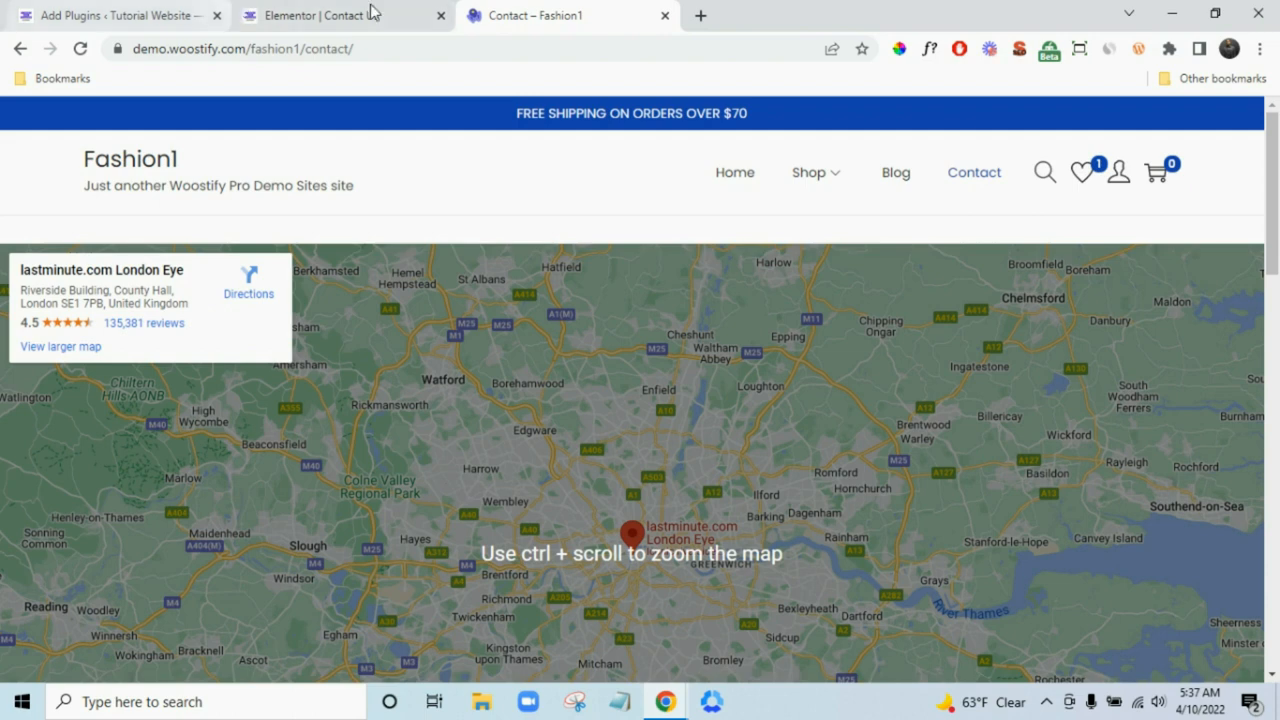
{"action": "left_click", "coordinate": [370, 12]}
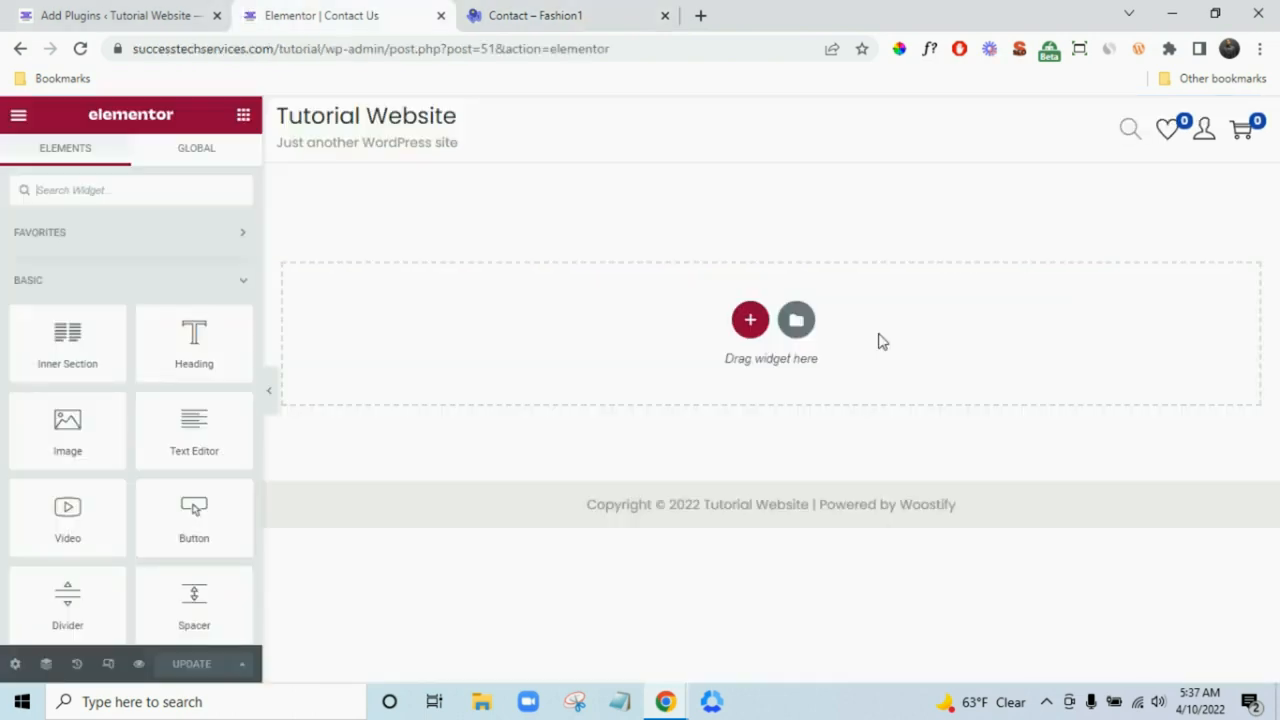
{"action": "left_click", "coordinate": [796, 319]}
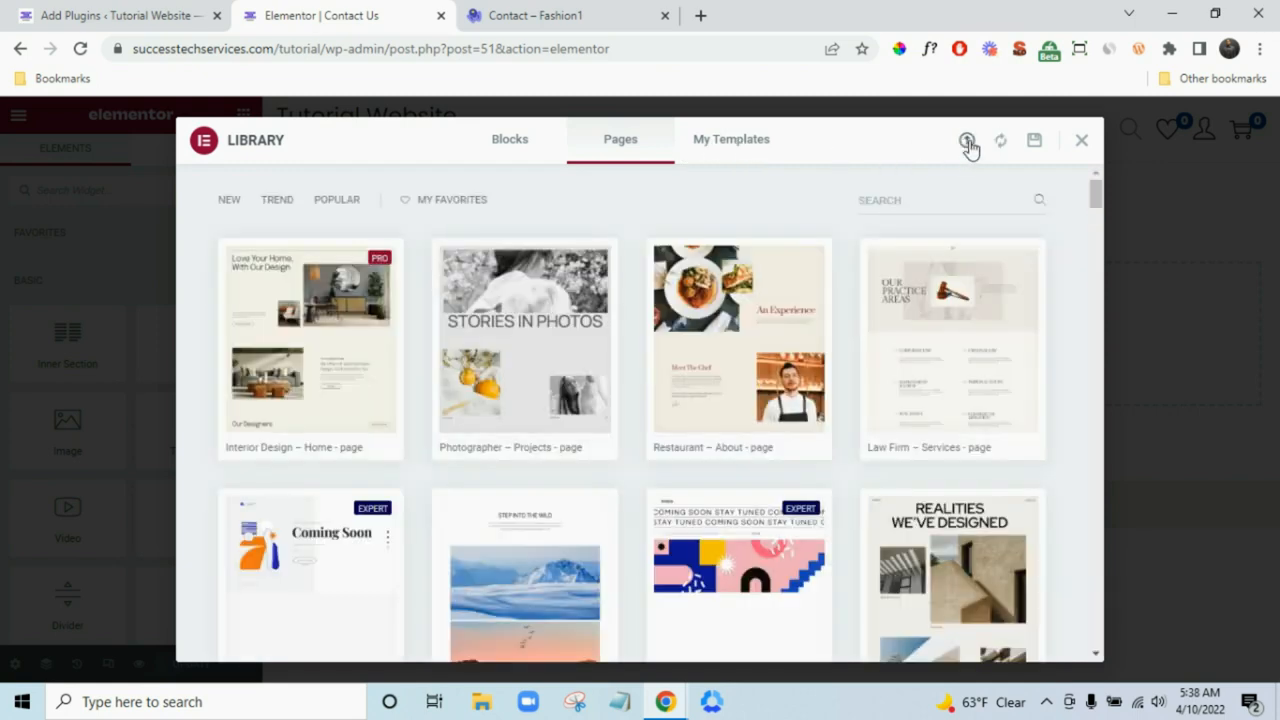
{"action": "left_click", "coordinate": [967, 142]}
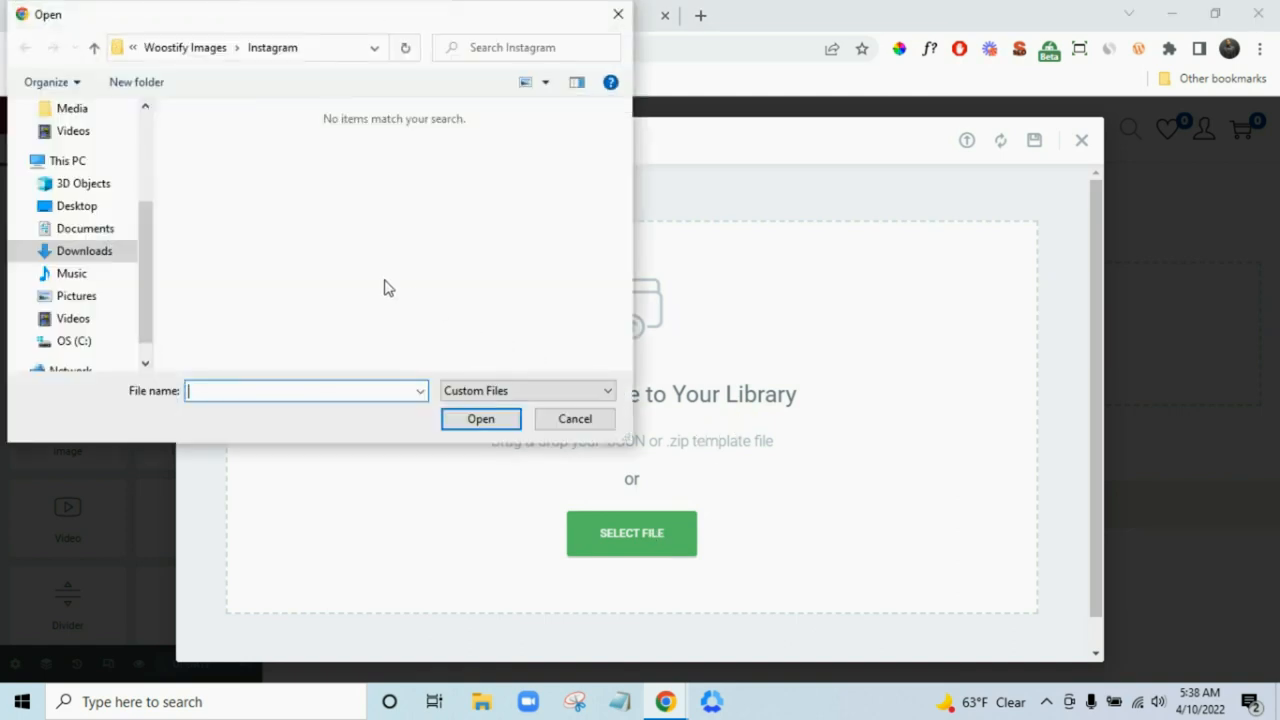
{"action": "left_click", "coordinate": [110, 255]}
{"action": "double_click", "coordinate": [463, 210]}
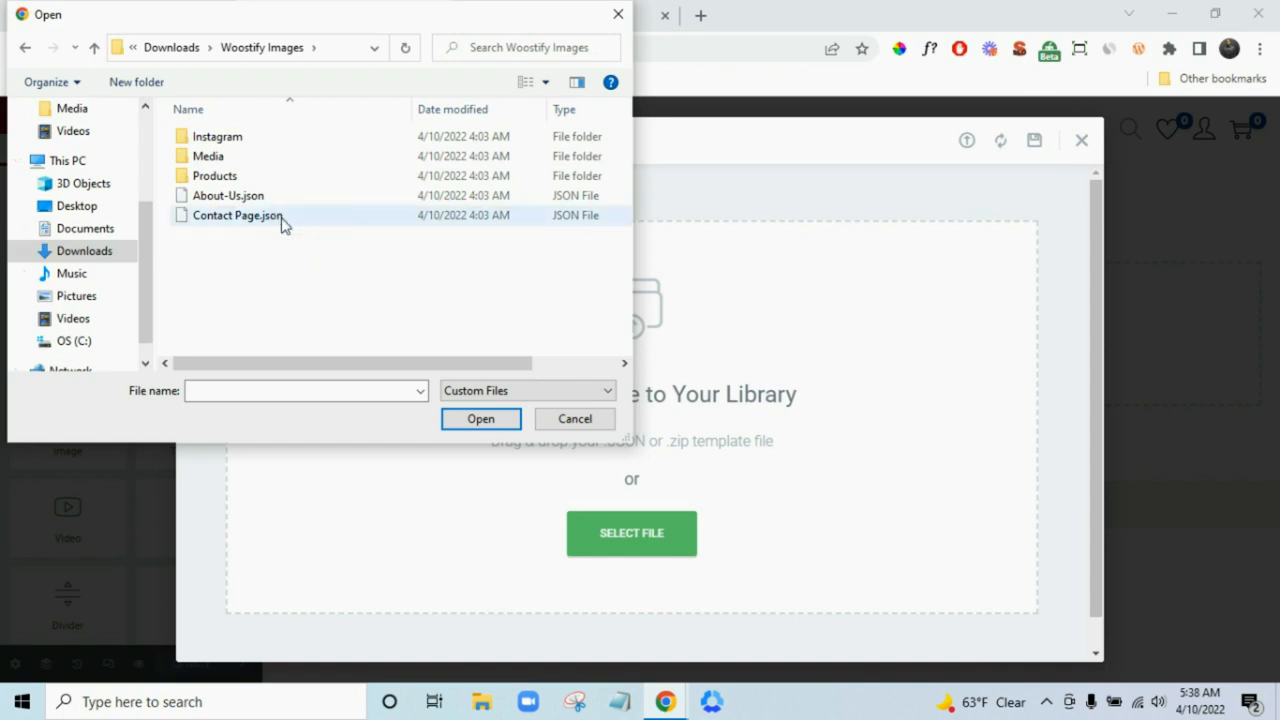
{"action": "left_click", "coordinate": [282, 218]}
{"action": "left_click", "coordinate": [471, 420]}
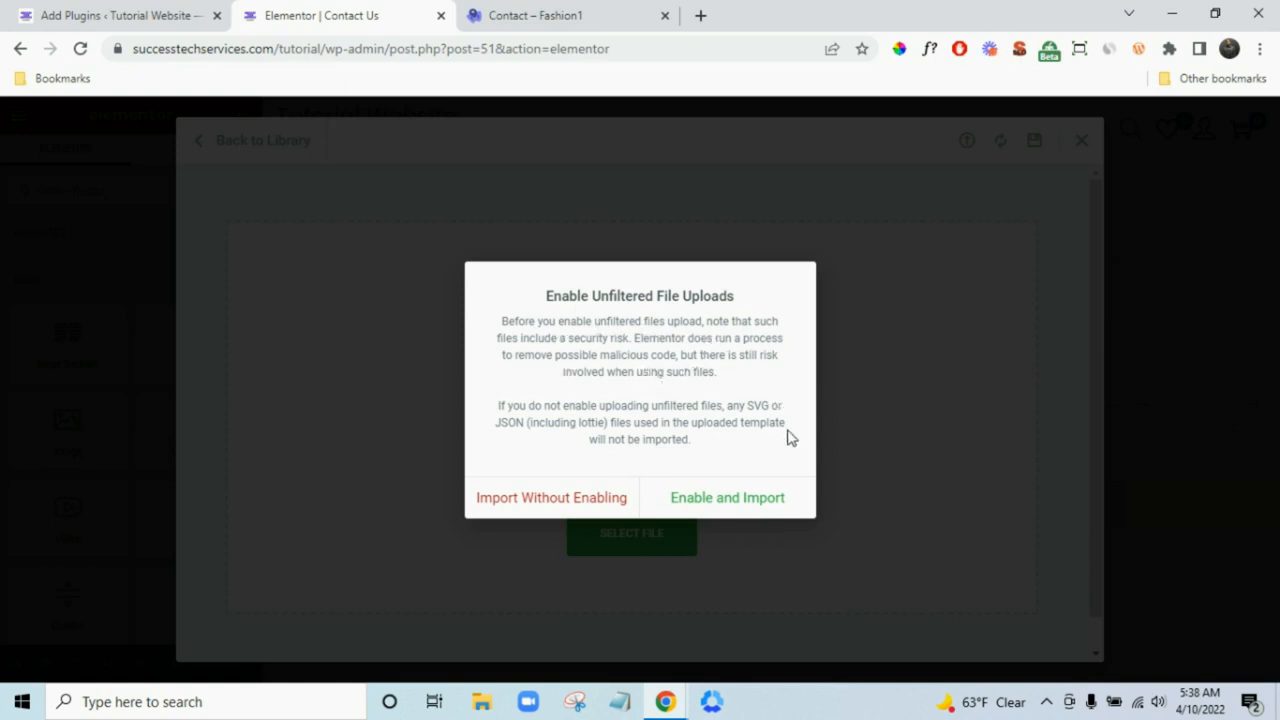
{"action": "left_click", "coordinate": [728, 498]}
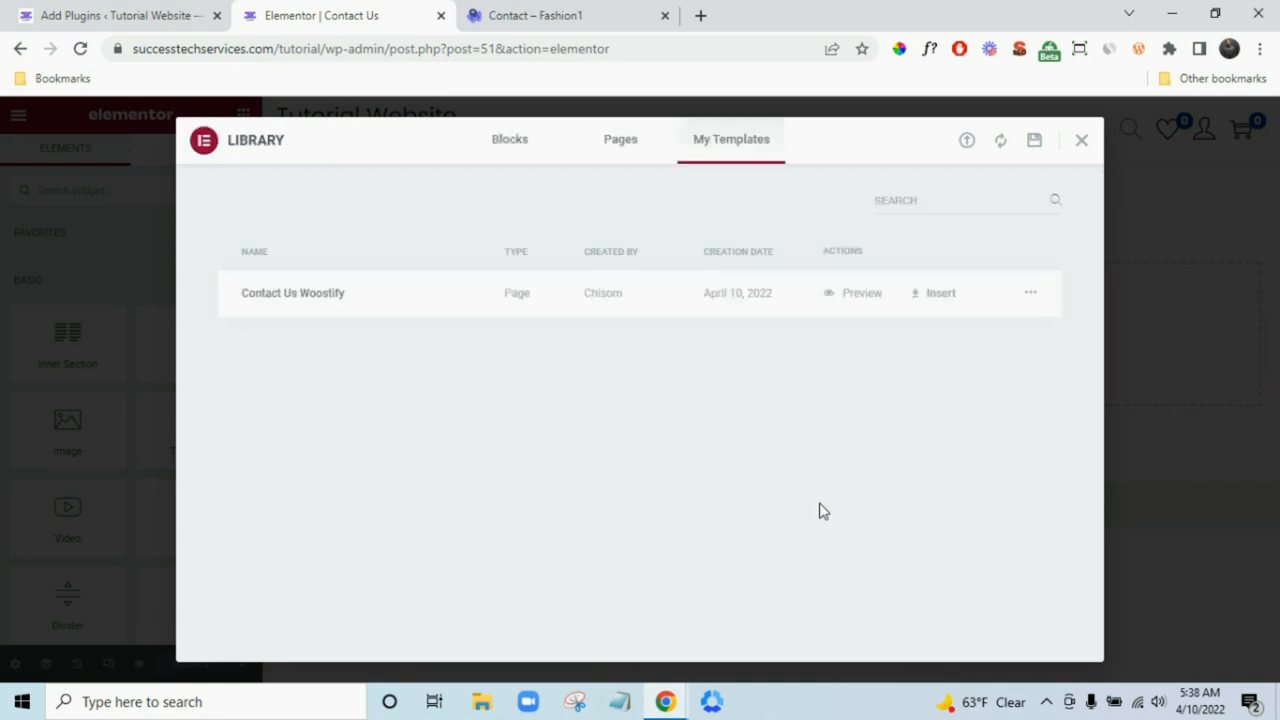
{"action": "left_click", "coordinate": [940, 294]}
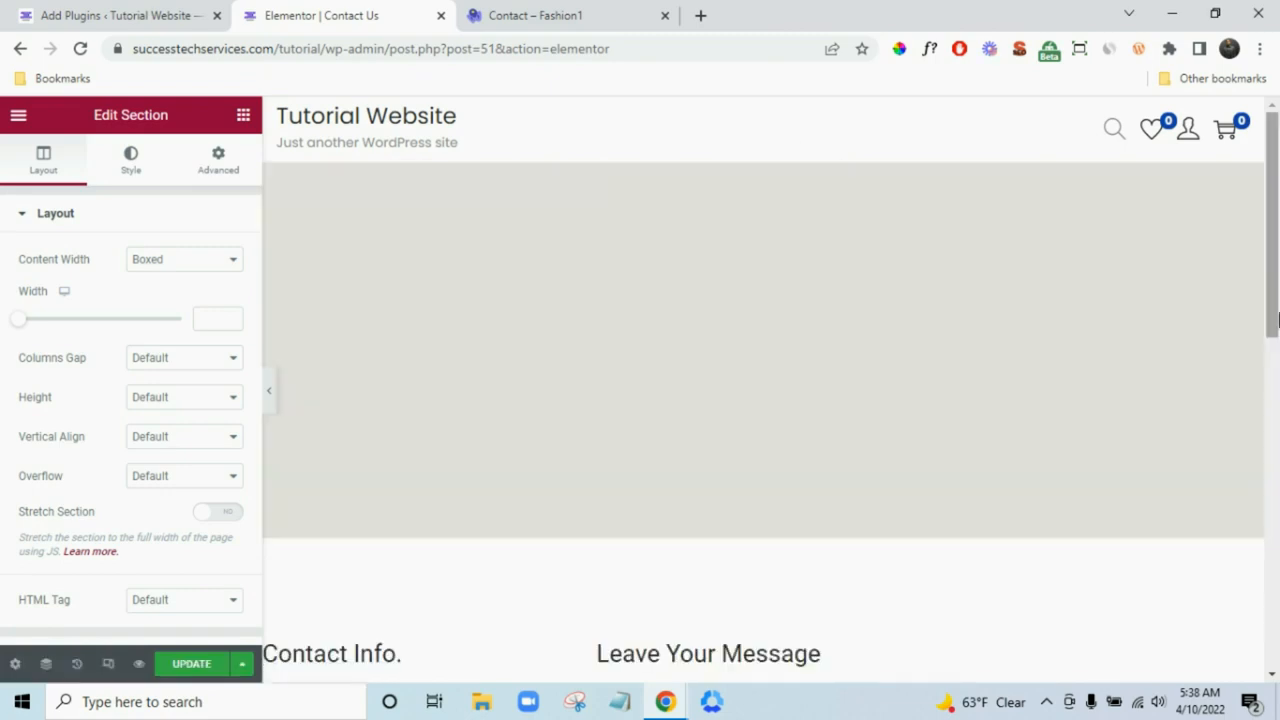
- Undo the last edit and restore the imported contact template from History
{"action": "left_click_drag", "start_coordinate": [1274, 244], "coordinate": [1279, 424]}
{"action": "scroll", "coordinate": [1234, 391], "scroll_direction": "up", "scroll_amount": 5}
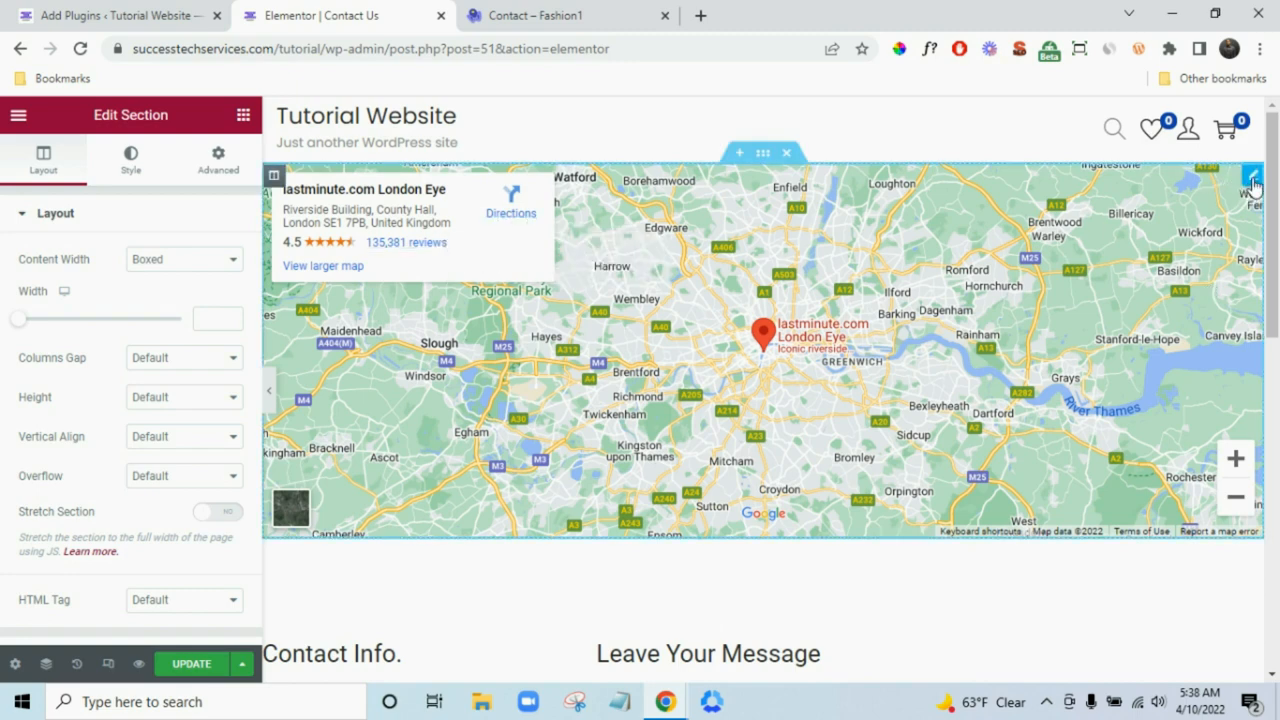
{"action": "left_click", "coordinate": [1254, 185]}
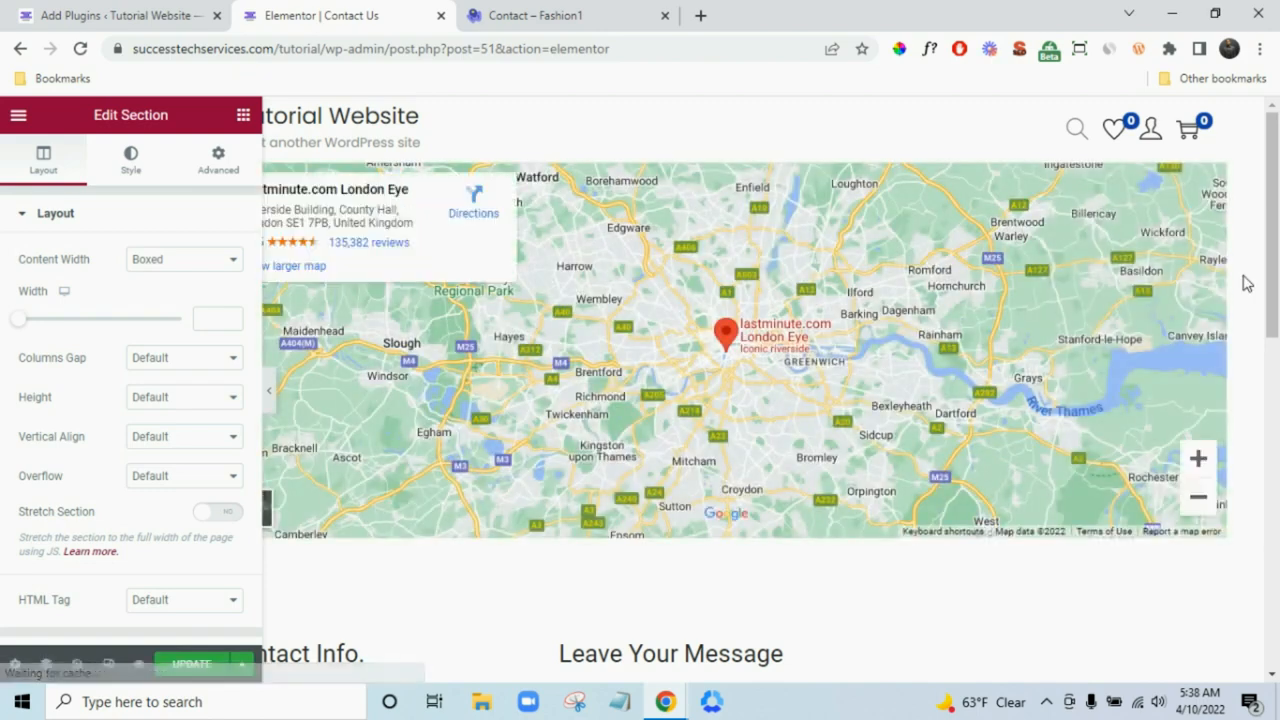
{"action": "key", "text": "ctrl+z"}
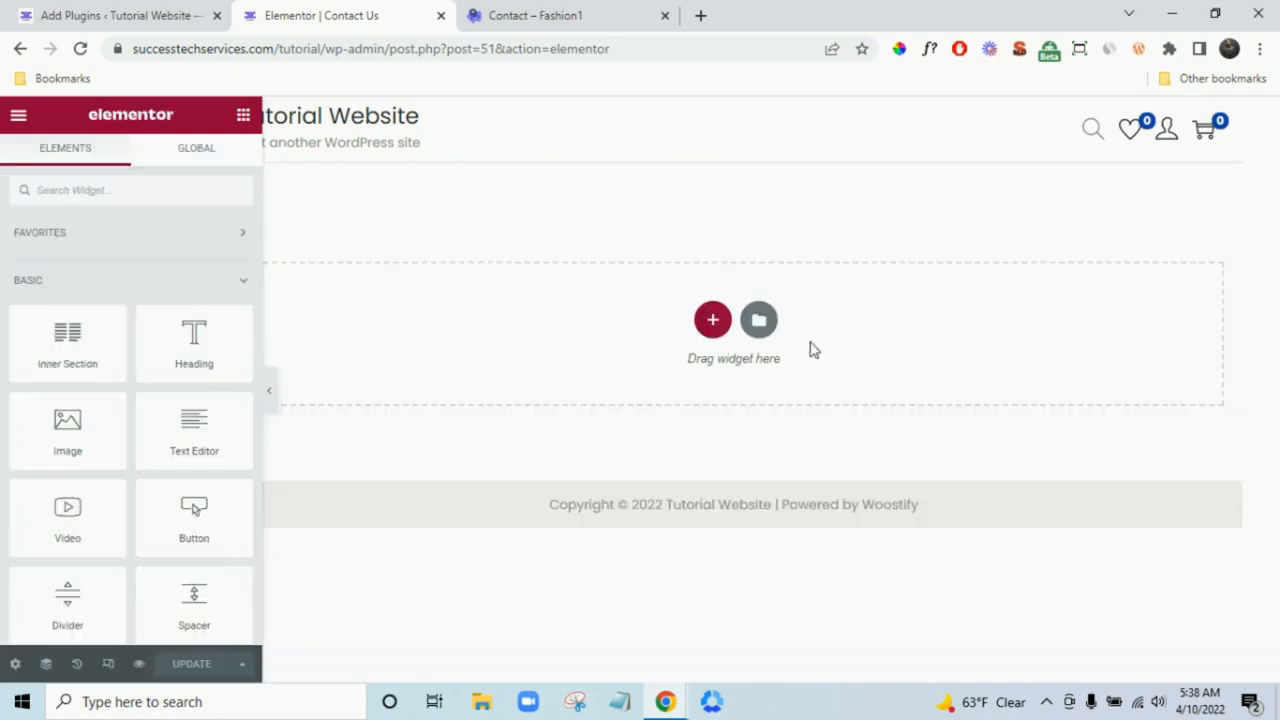
{"action": "left_click", "coordinate": [76, 664]}
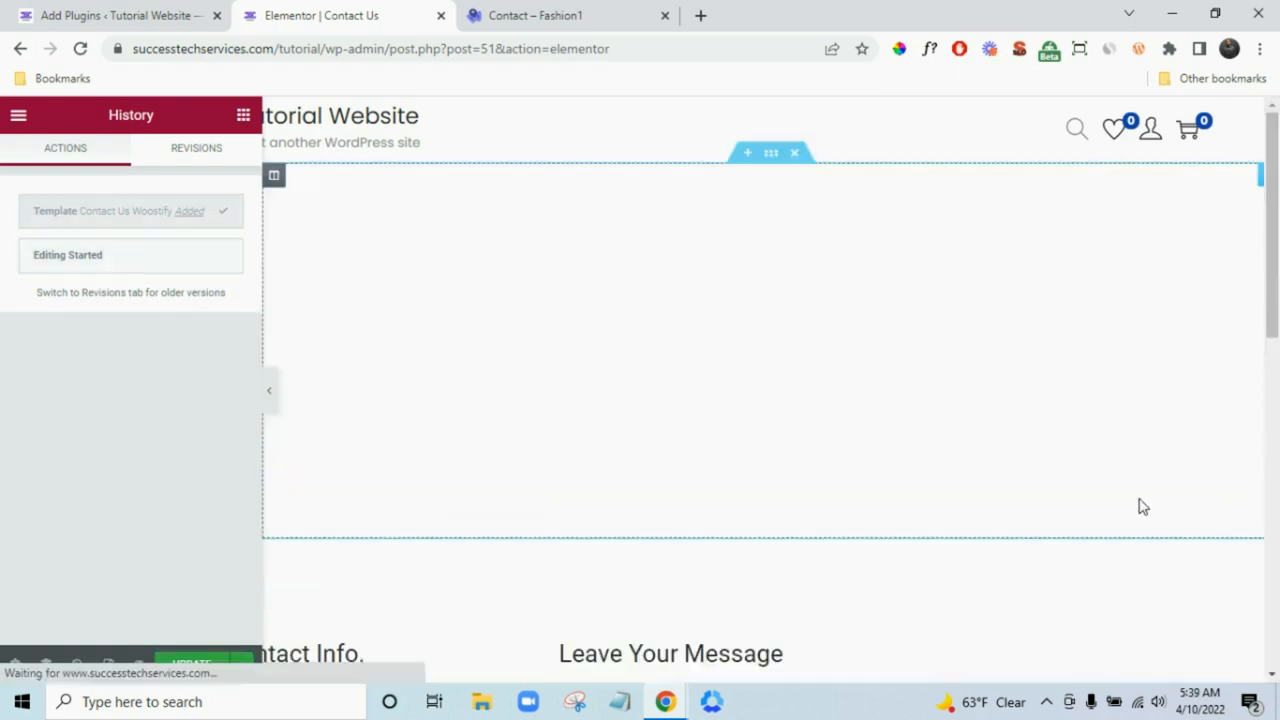
{"action": "scroll", "coordinate": [1277, 340], "scroll_direction": "down", "scroll_amount": 5}
{"action": "scroll", "coordinate": [1277, 329], "scroll_direction": "up", "scroll_amount": 8}
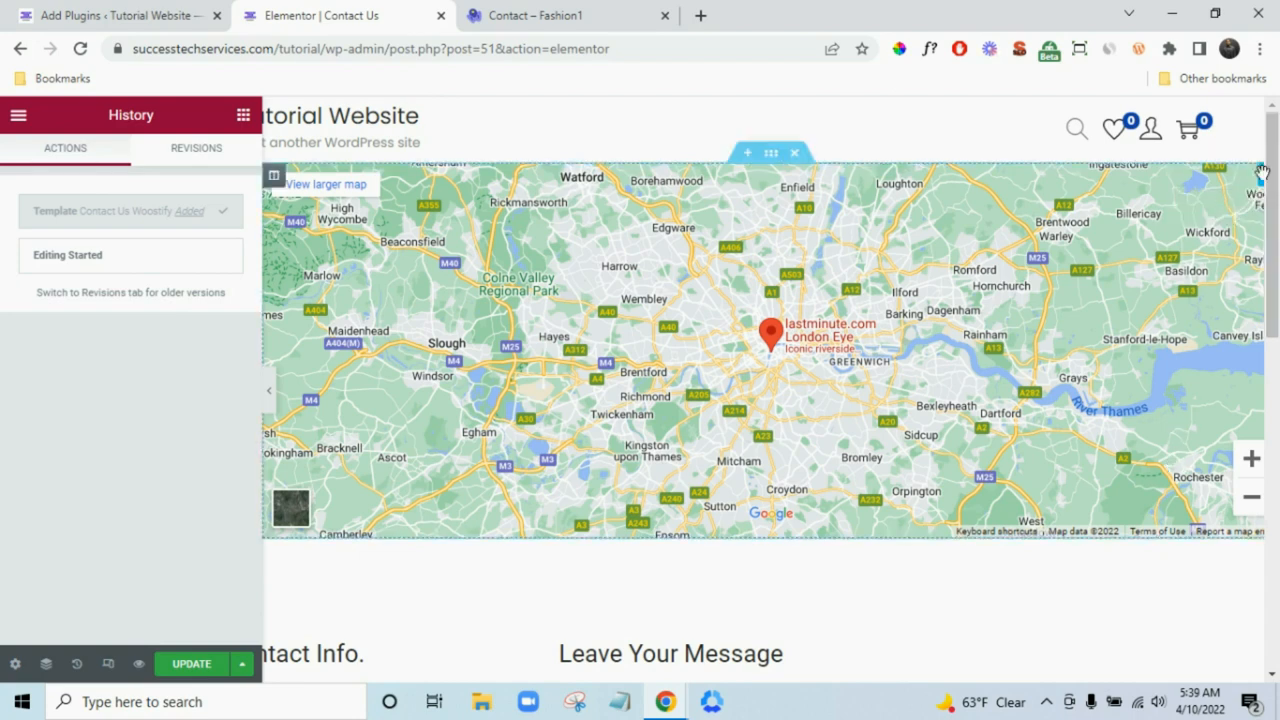
- Change the Google Maps widget location to Houston, Texas and preview the page
{"action": "left_click", "coordinate": [1262, 180]}
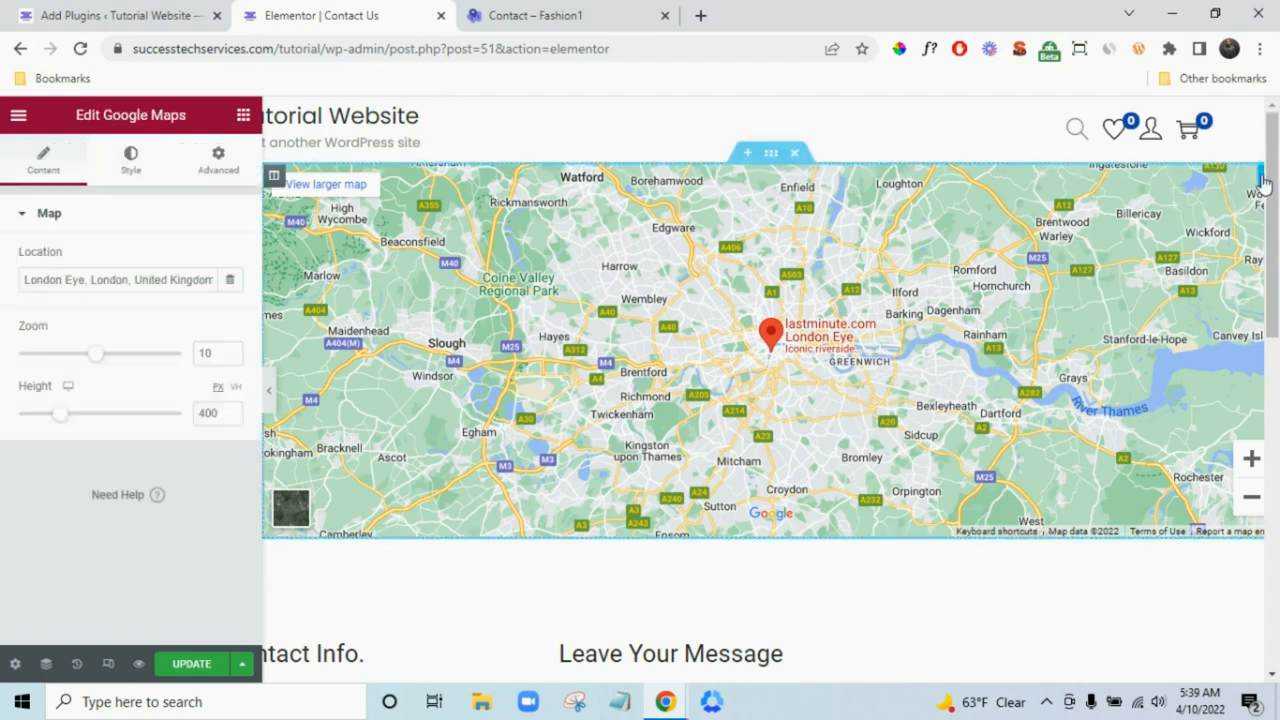
{"action": "triple_click", "coordinate": [133, 274]}
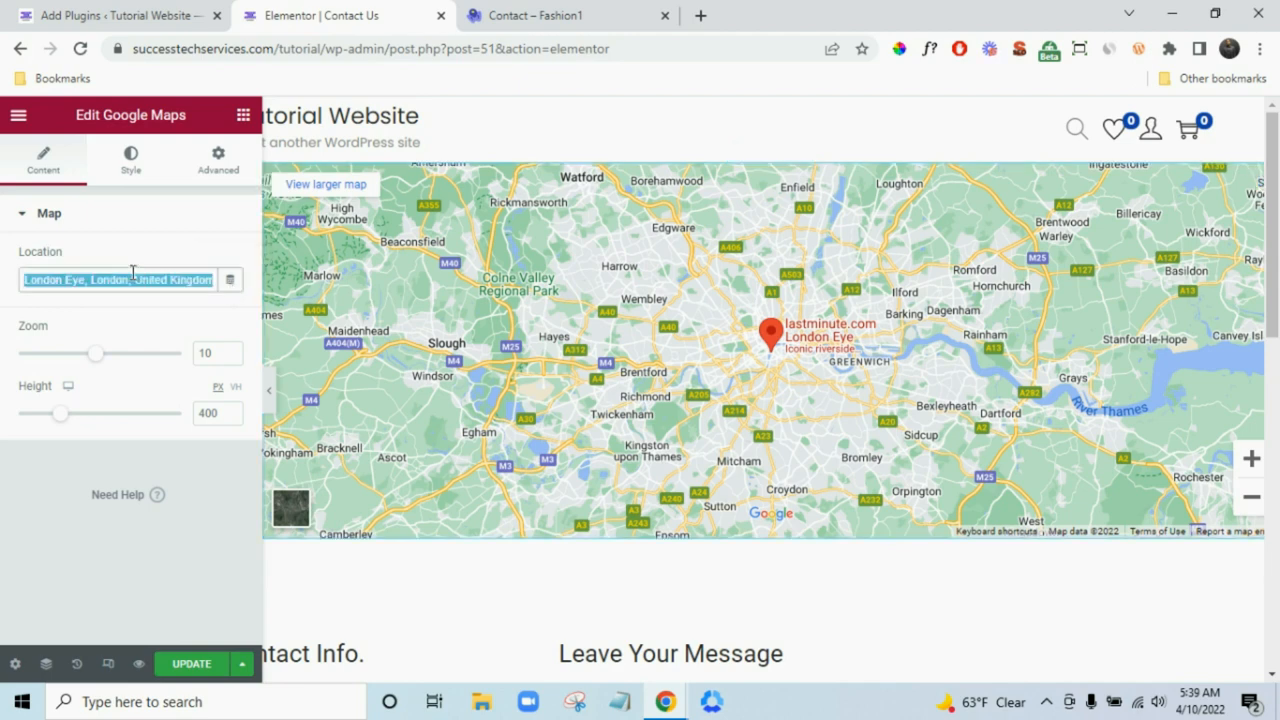
{"action": "type", "text": "Houston, Texas"}
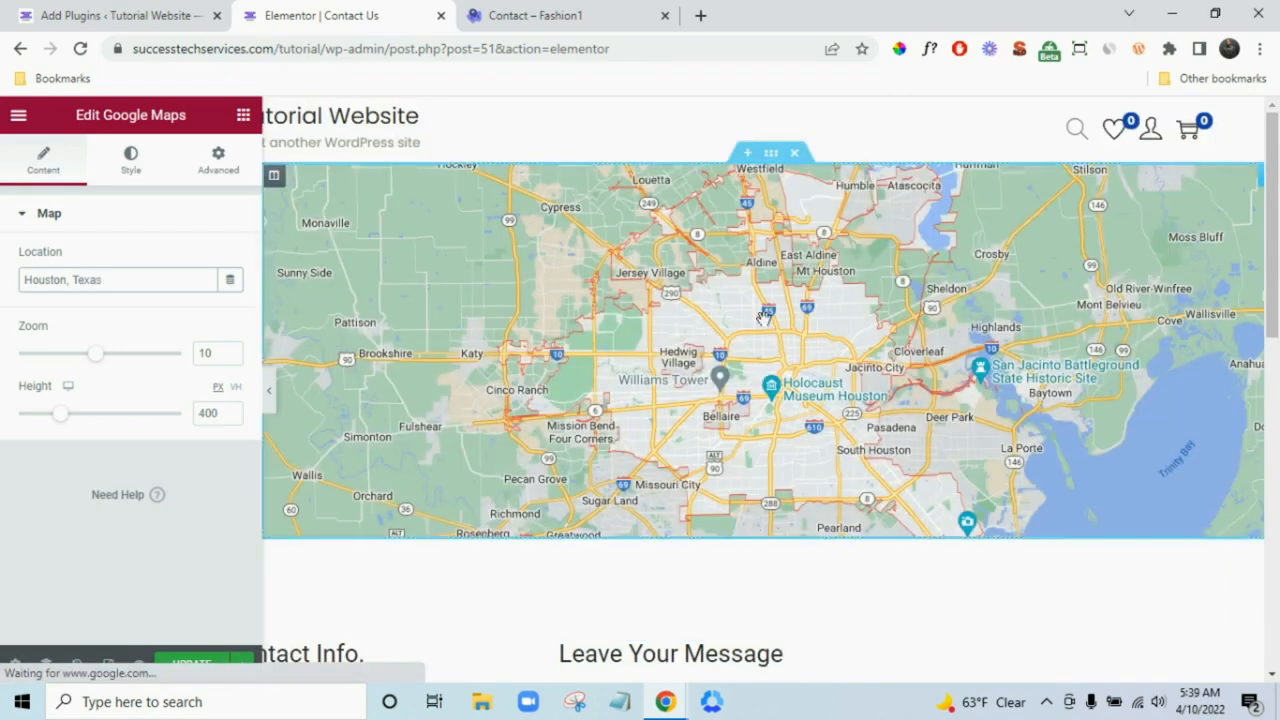
{"action": "scroll", "coordinate": [1020, 640], "scroll_direction": "down", "scroll_amount": 3}
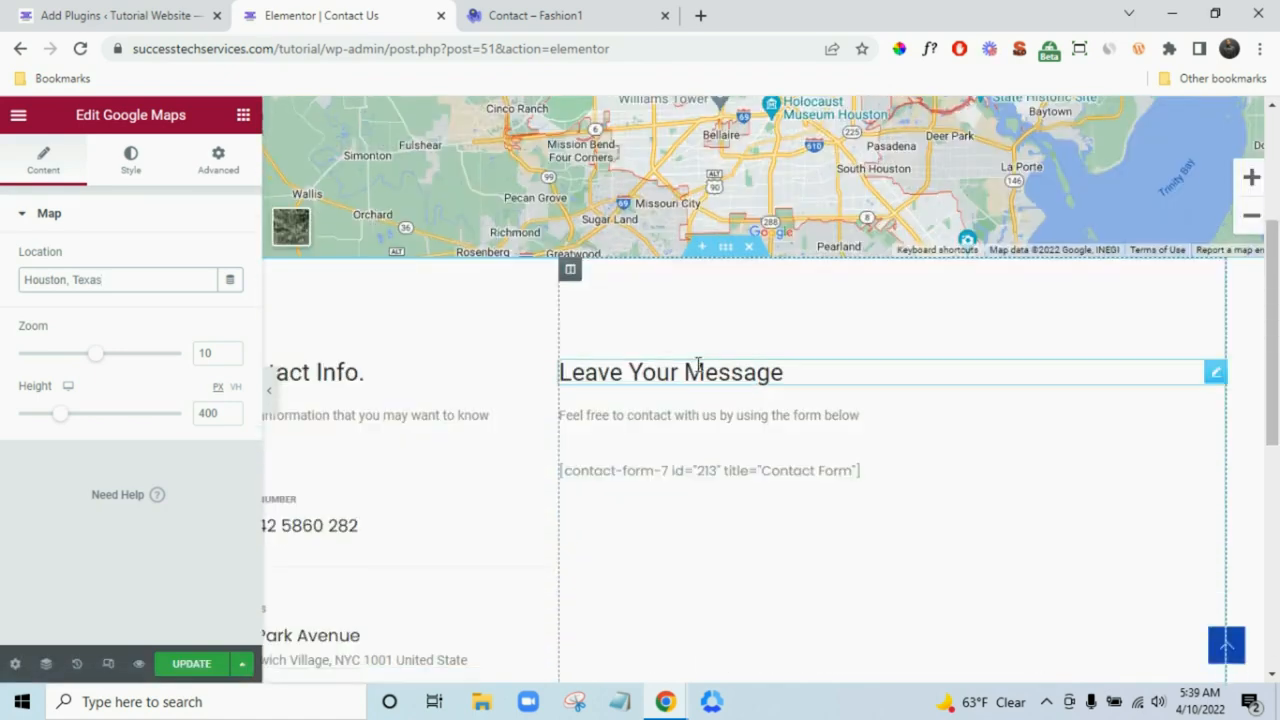
{"action": "scroll", "coordinate": [700, 400], "scroll_direction": "down", "scroll_amount": 2}
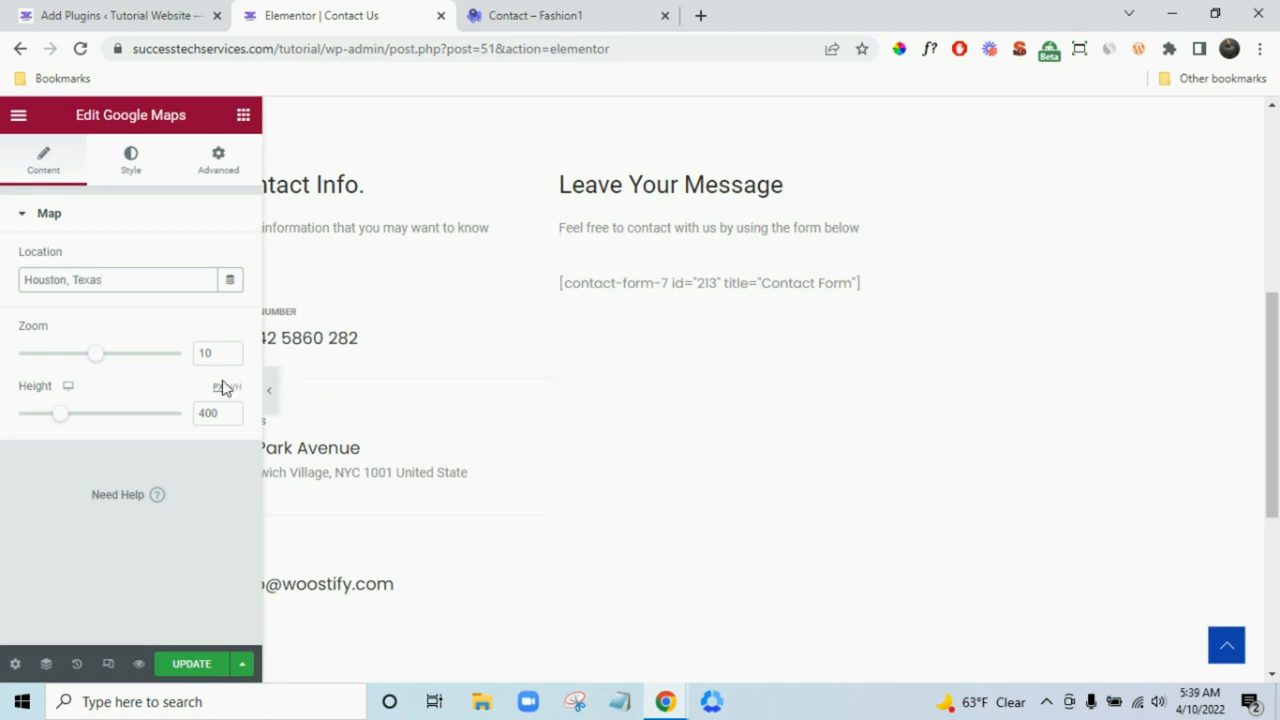
{"action": "left_click", "coordinate": [268, 390]}
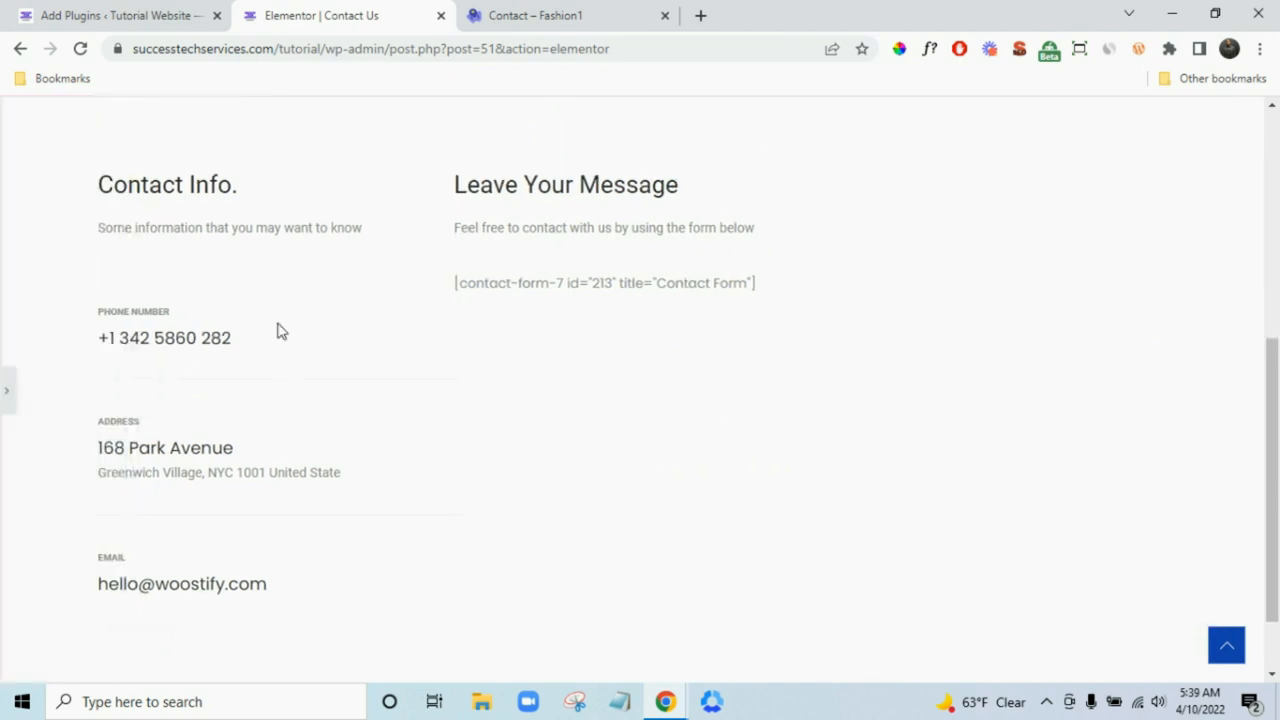
{"action": "left_click", "coordinate": [5, 388]}
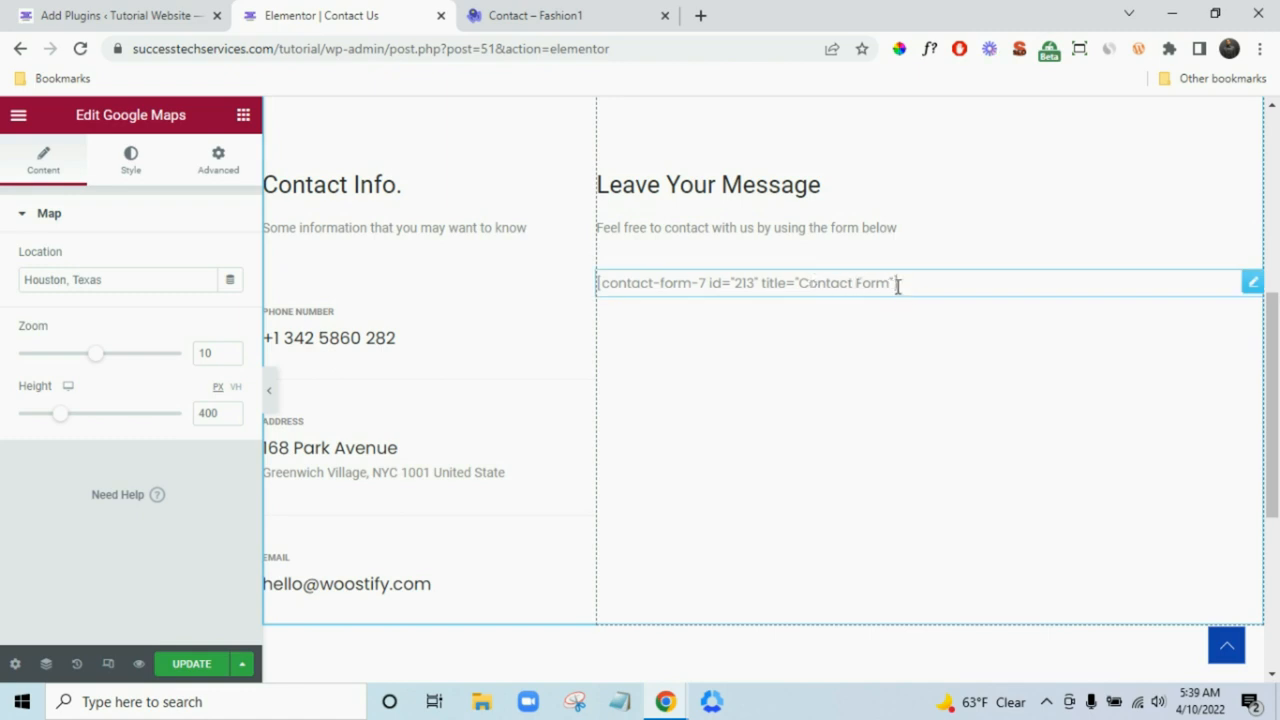
{"action": "left_click", "coordinate": [162, 8]}
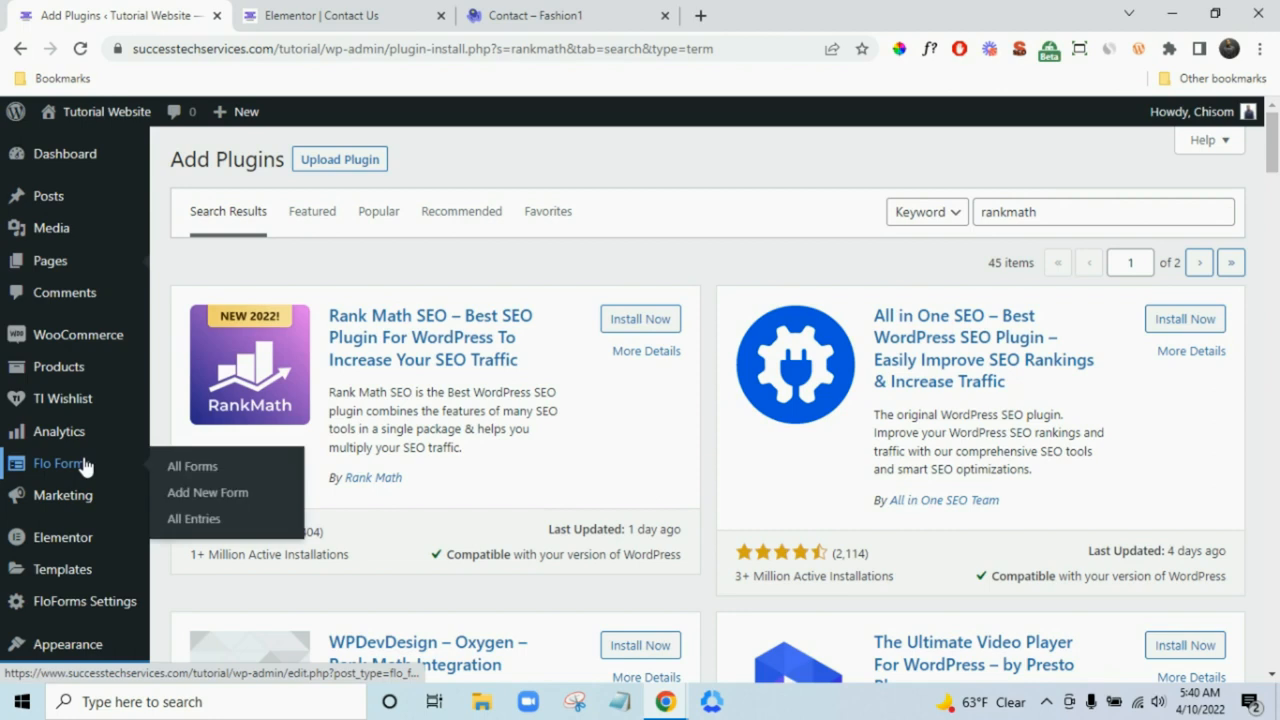
- Review the Flo Forms settings, switching Google Captcha on and then back off
{"action": "scroll", "coordinate": [85, 468], "scroll_direction": "down", "scroll_amount": 1}
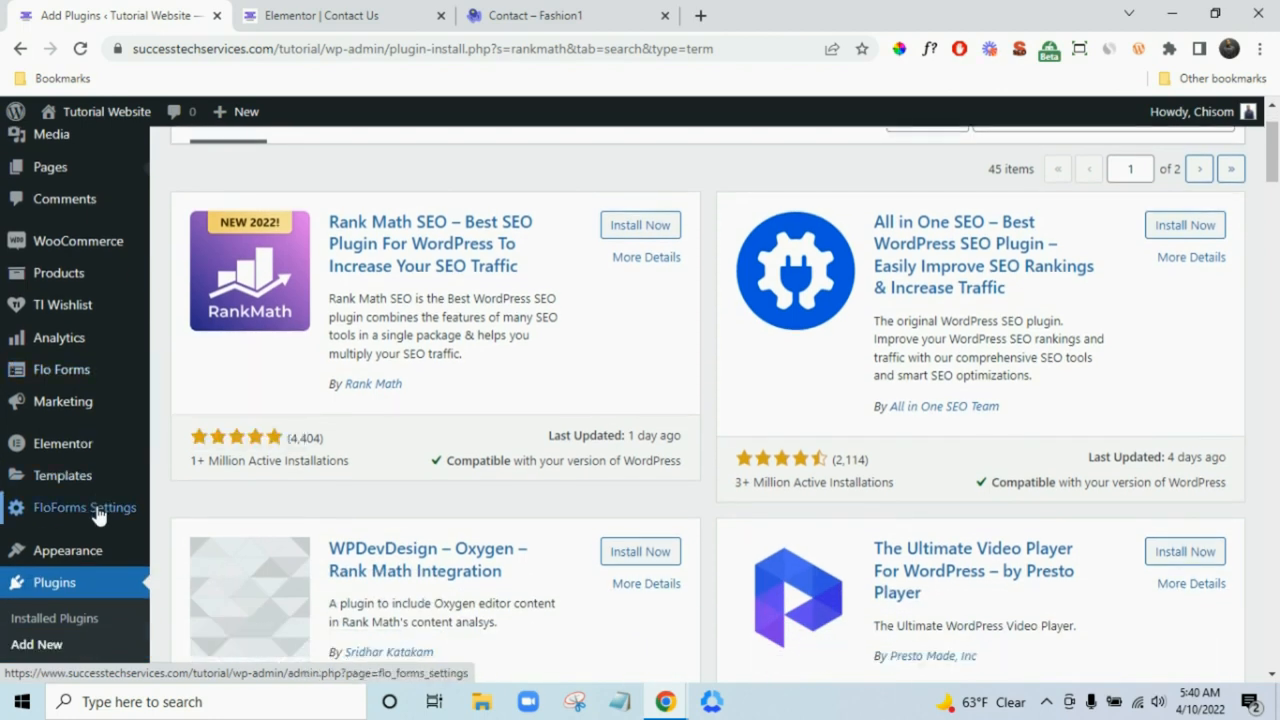
{"action": "left_click", "coordinate": [99, 510]}
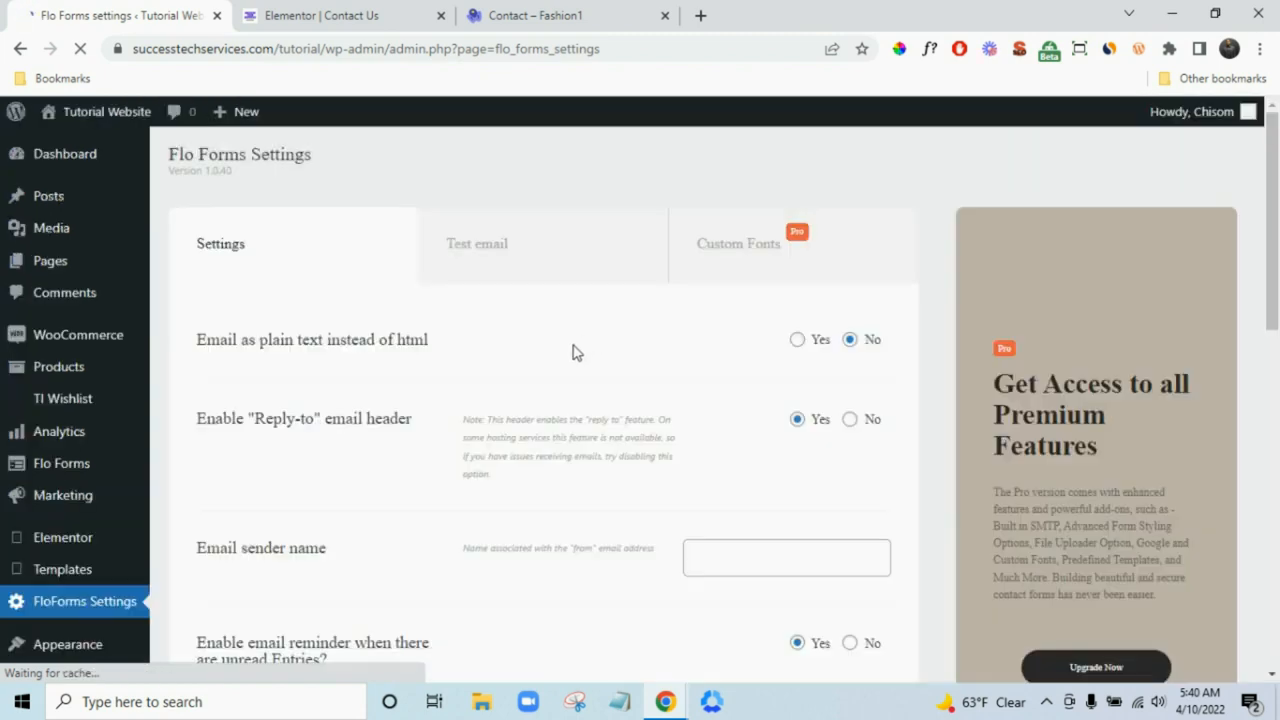
{"action": "scroll", "coordinate": [590, 360], "scroll_direction": "down", "scroll_amount": 1}
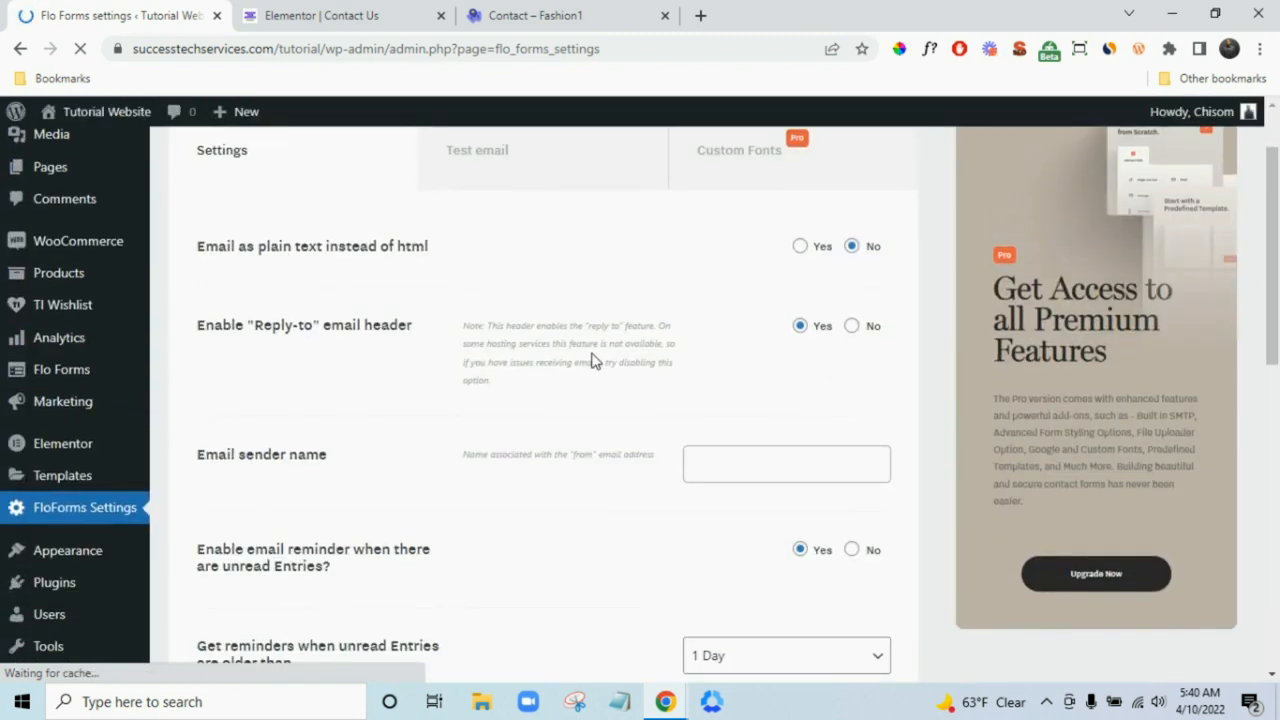
{"action": "scroll", "coordinate": [760, 354], "scroll_direction": "down", "scroll_amount": 2}
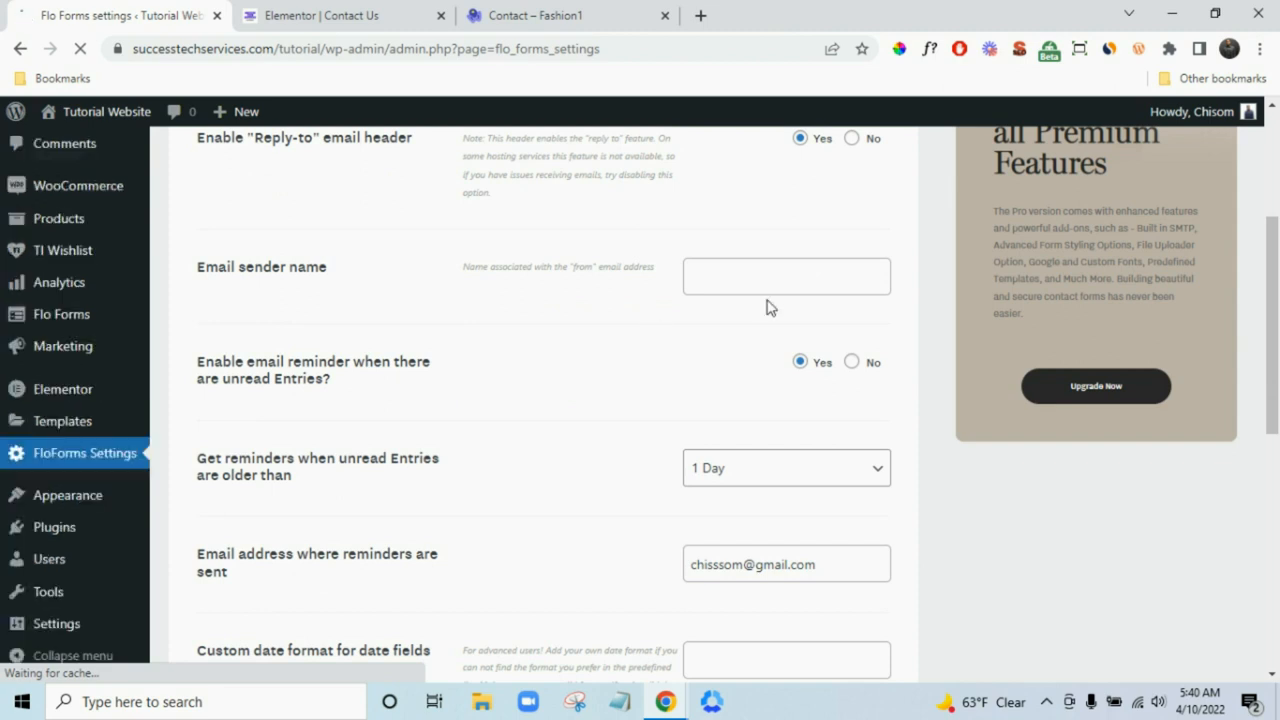
{"action": "scroll", "coordinate": [700, 368], "scroll_direction": "down", "scroll_amount": 2}
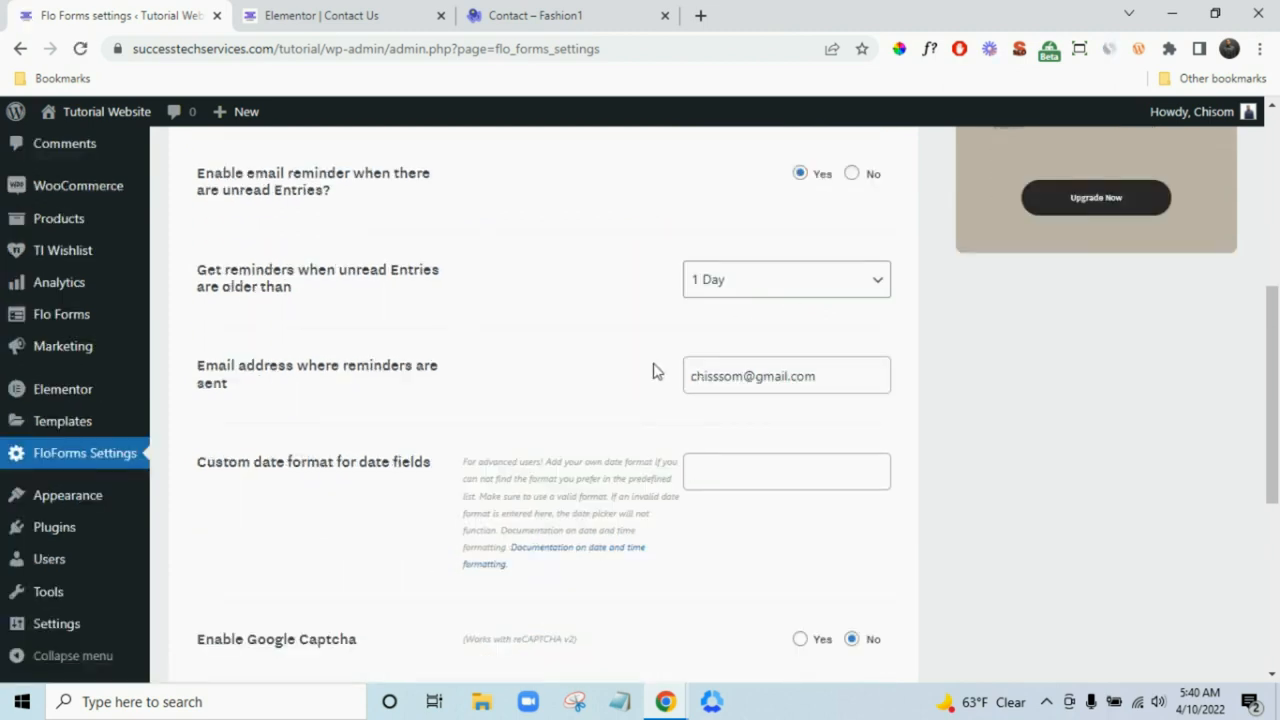
{"action": "scroll", "coordinate": [743, 394], "scroll_direction": "down", "scroll_amount": 3}
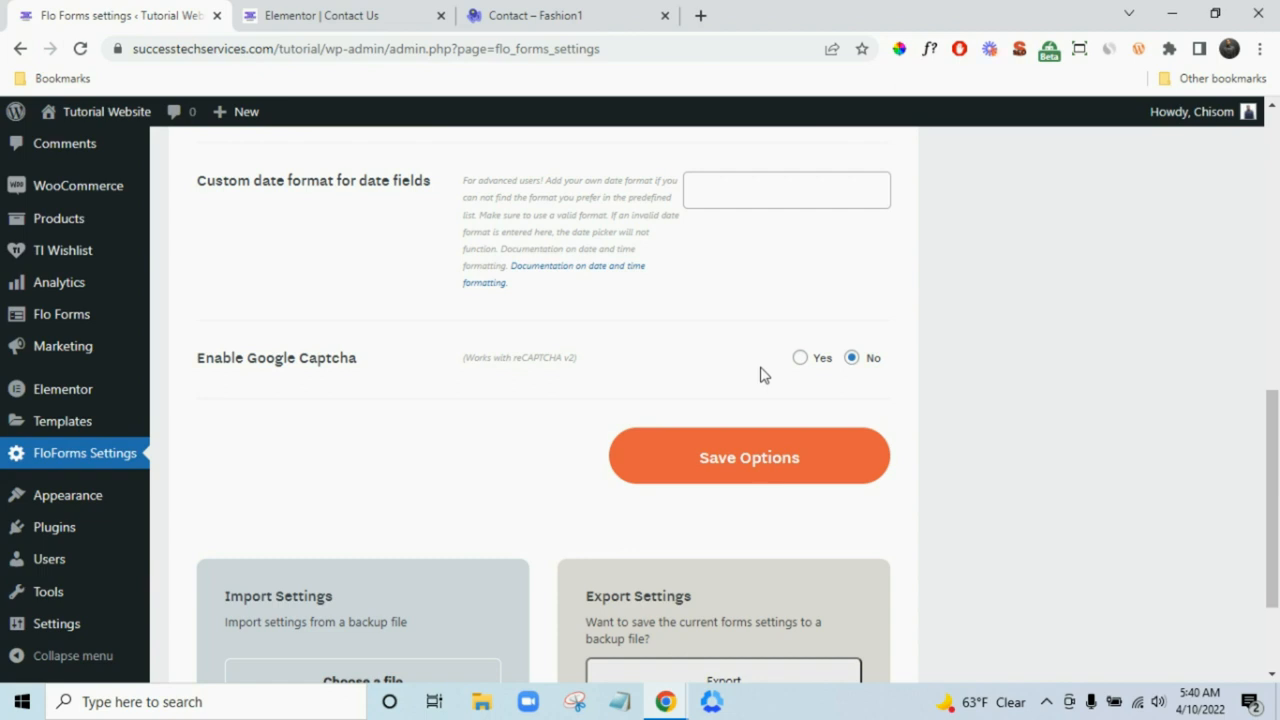
{"action": "left_click", "coordinate": [799, 360]}
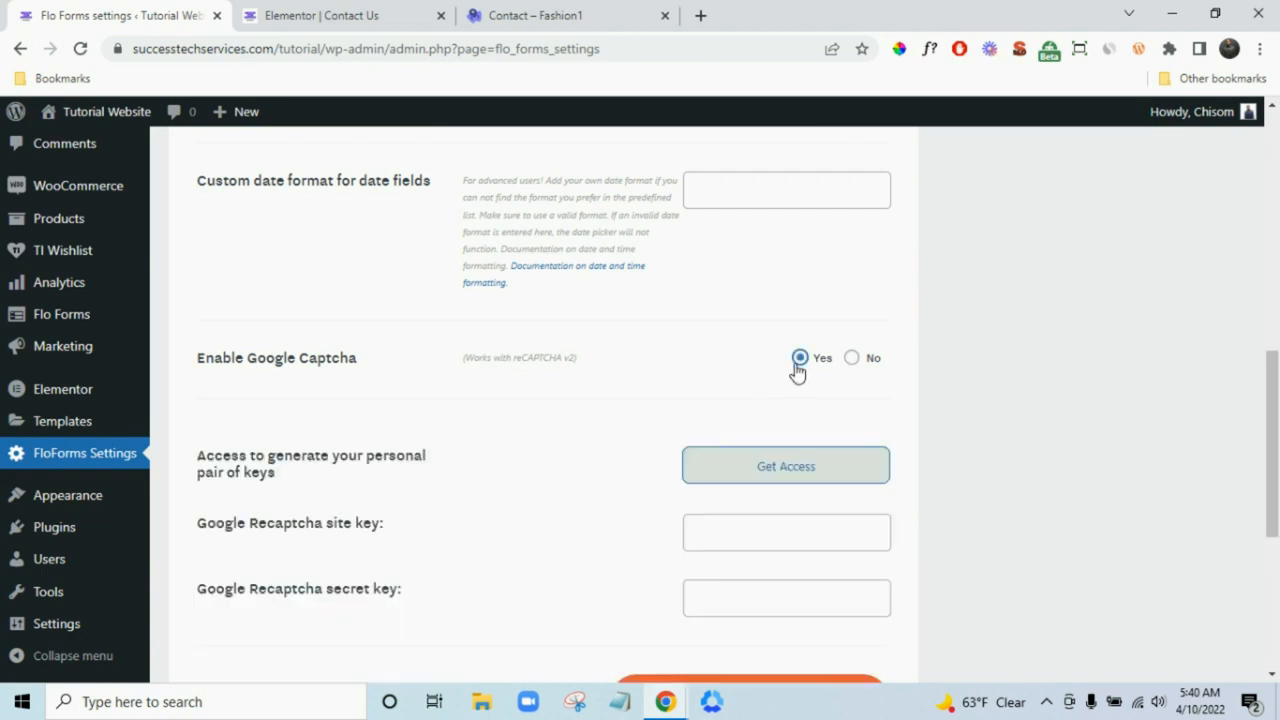
{"action": "left_click", "coordinate": [851, 358]}
- Go to the Flo Forms All Forms list, which is still empty
{"action": "mouse_move", "coordinate": [14, 390]}
{"action": "scroll", "coordinate": [60, 450], "scroll_direction": "up", "scroll_amount": 2}
{"action": "mouse_move", "coordinate": [94, 477]}
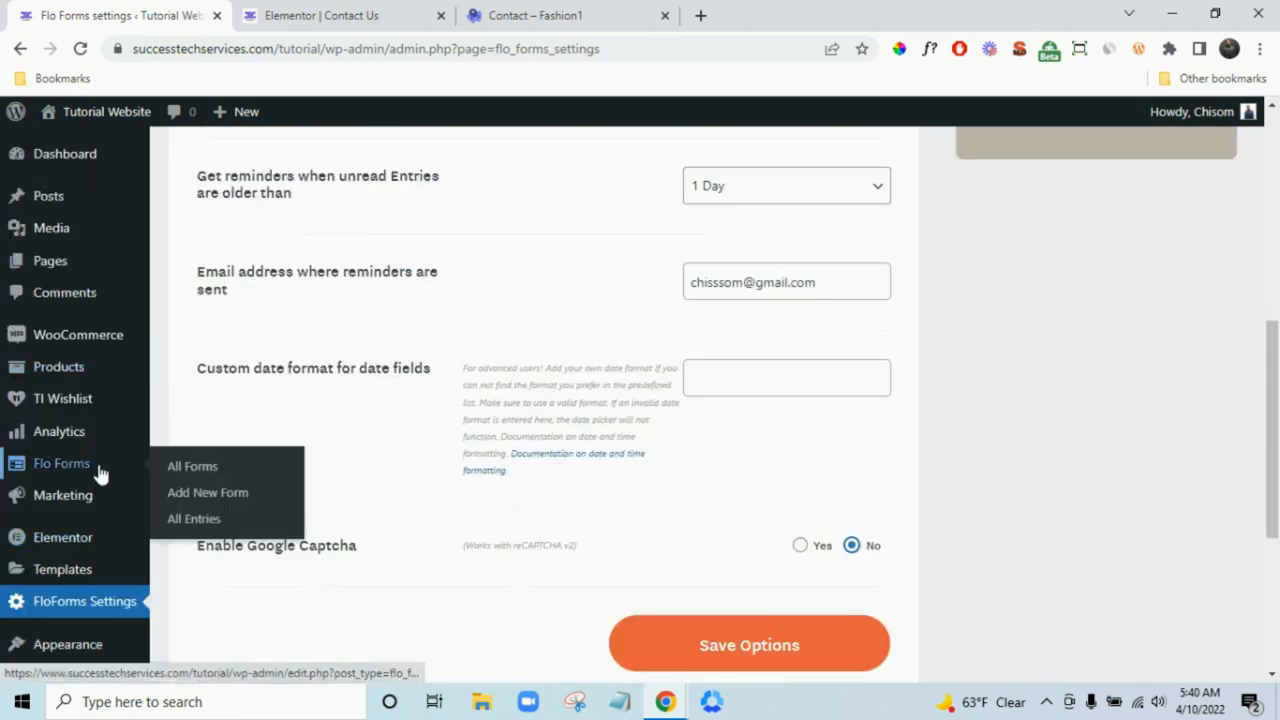
{"action": "left_click", "coordinate": [194, 470]}
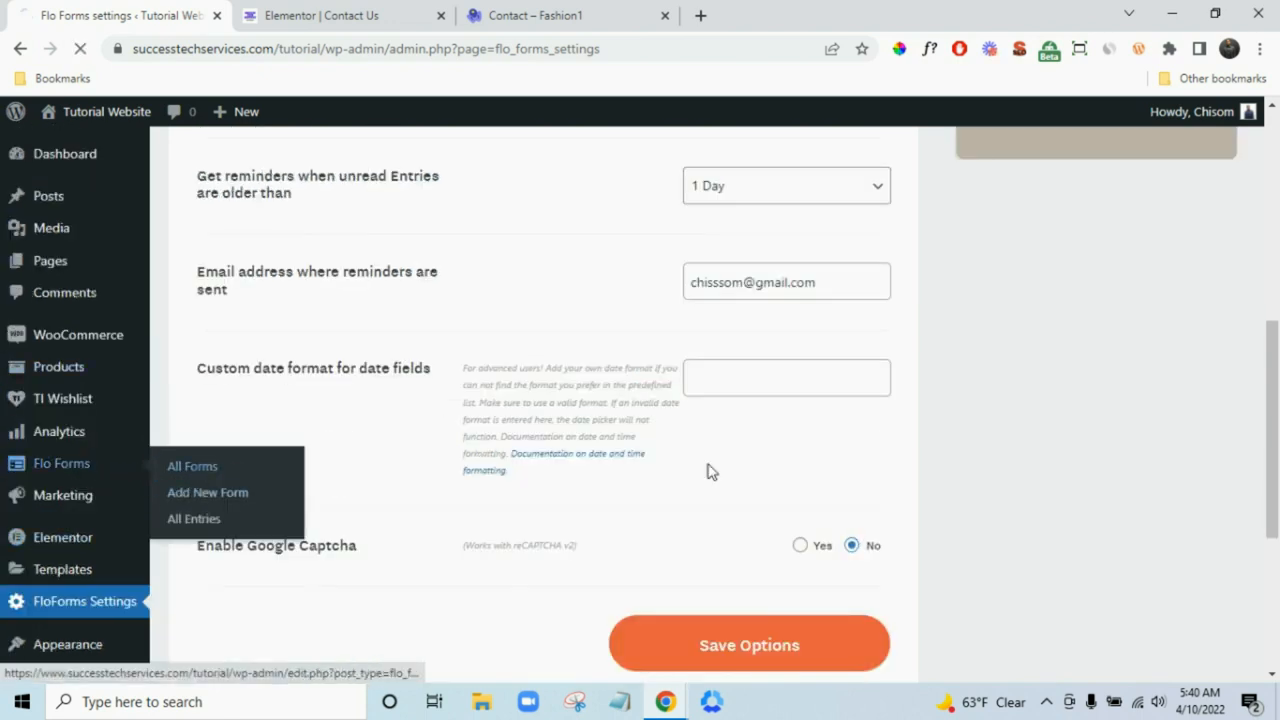
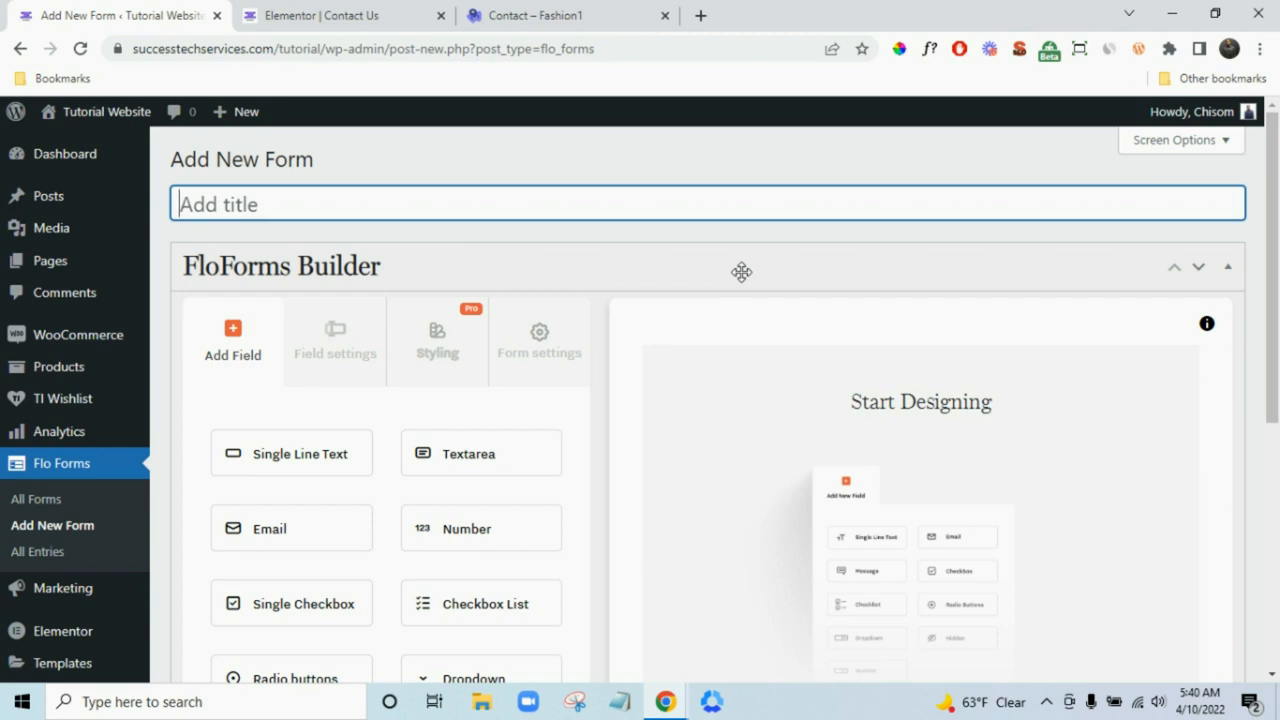
- Title the new form Test and add one Single Line Text field, deleting the duplicate
{"action": "type", "text": "Test"}
{"action": "scroll", "coordinate": [600, 249], "scroll_direction": "down", "scroll_amount": 2}
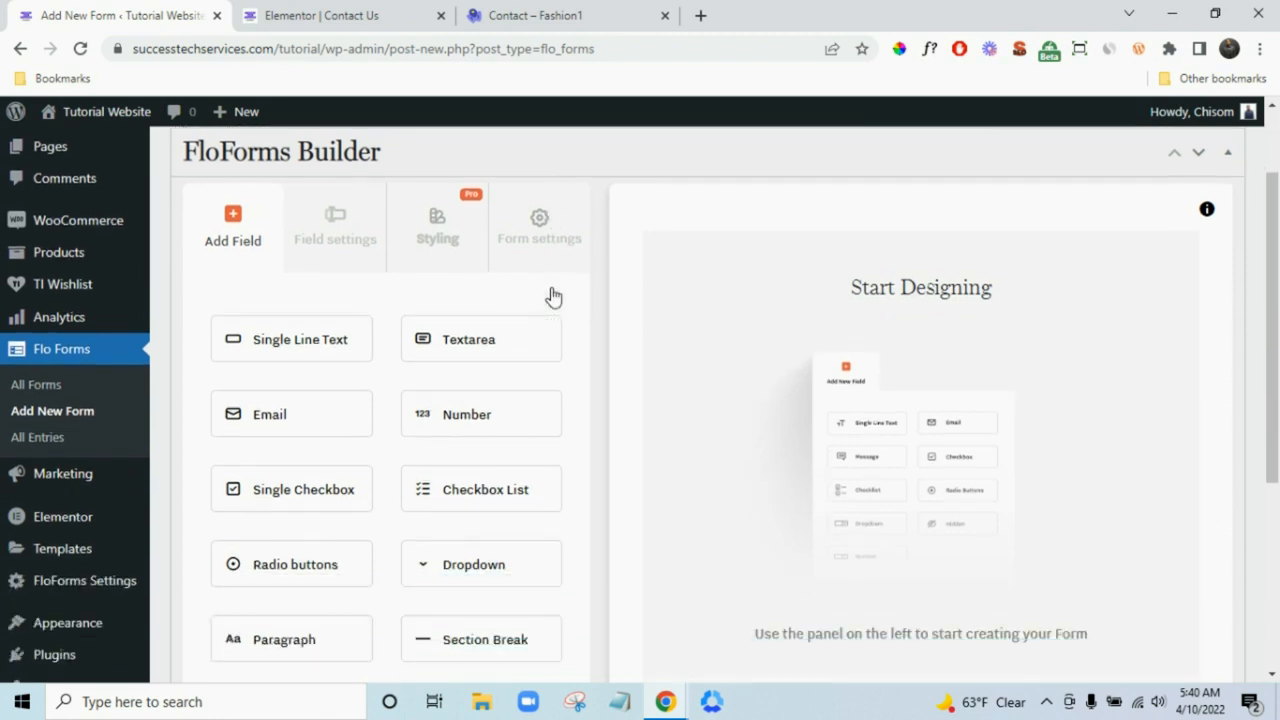
{"action": "scroll", "coordinate": [517, 323], "scroll_direction": "up", "scroll_amount": 1}
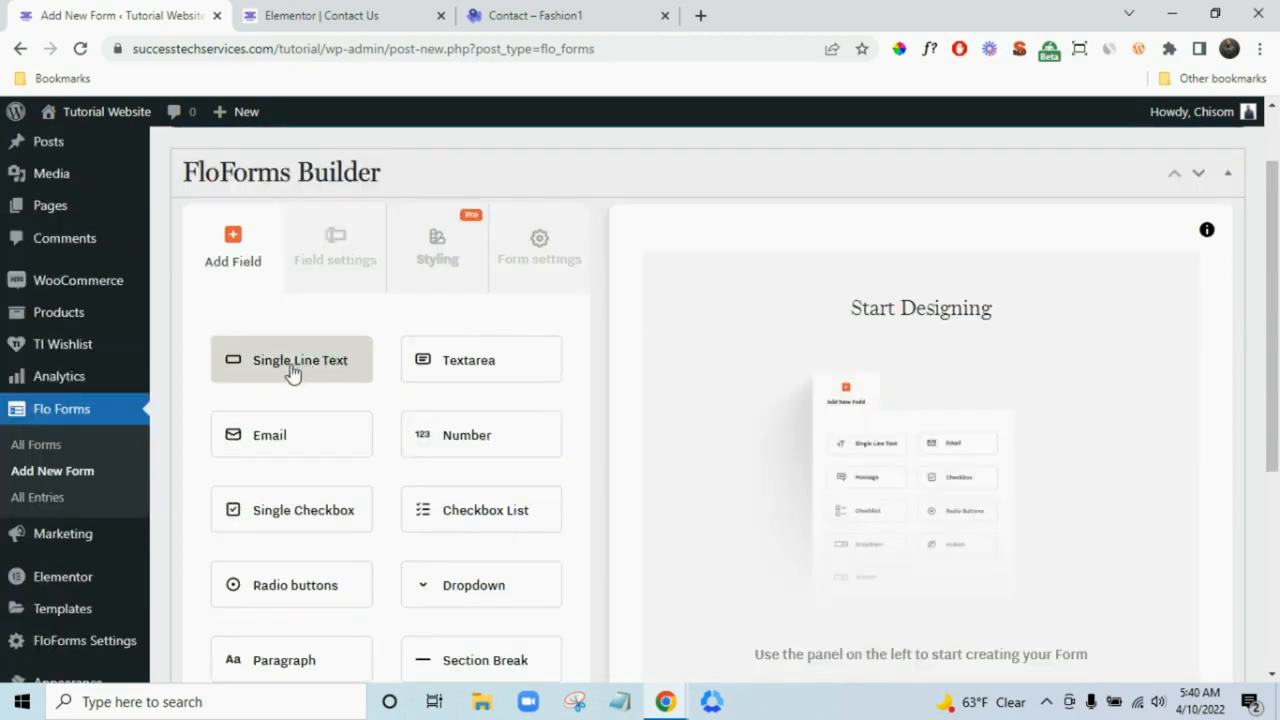
{"action": "left_click", "coordinate": [246, 355]}
{"action": "left_click", "coordinate": [286, 355]}
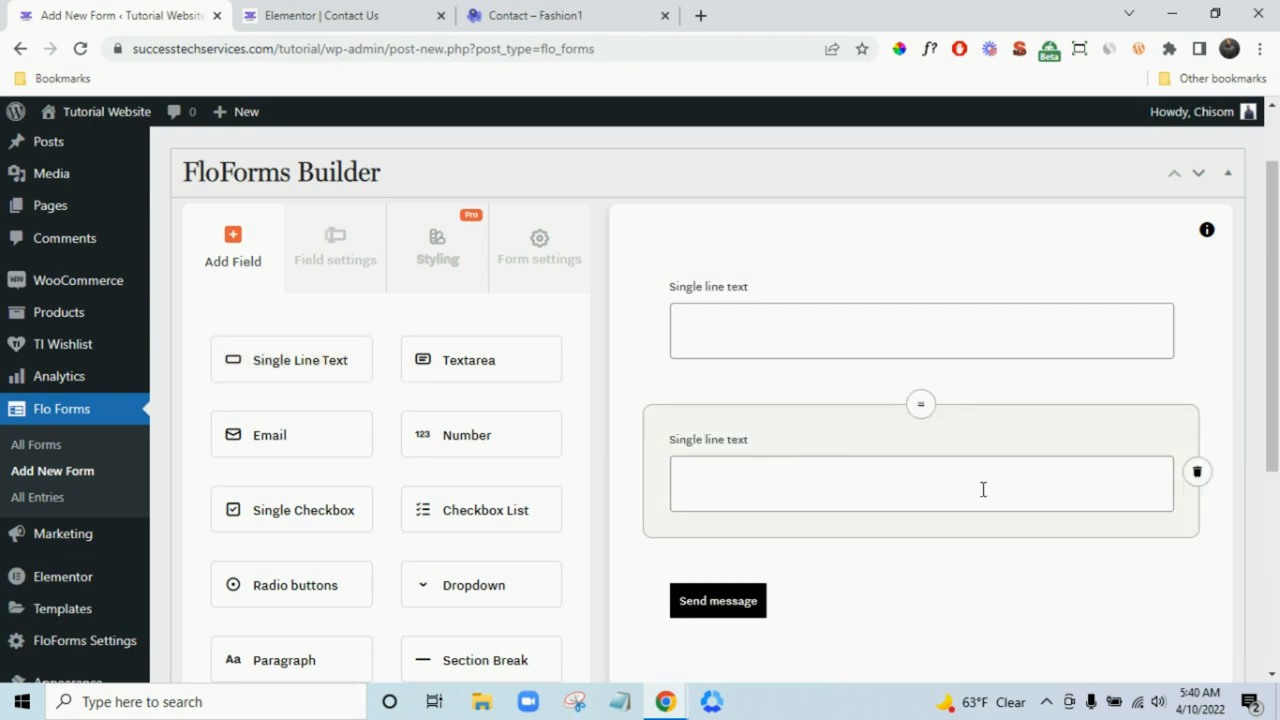
{"action": "left_click", "coordinate": [1197, 472]}
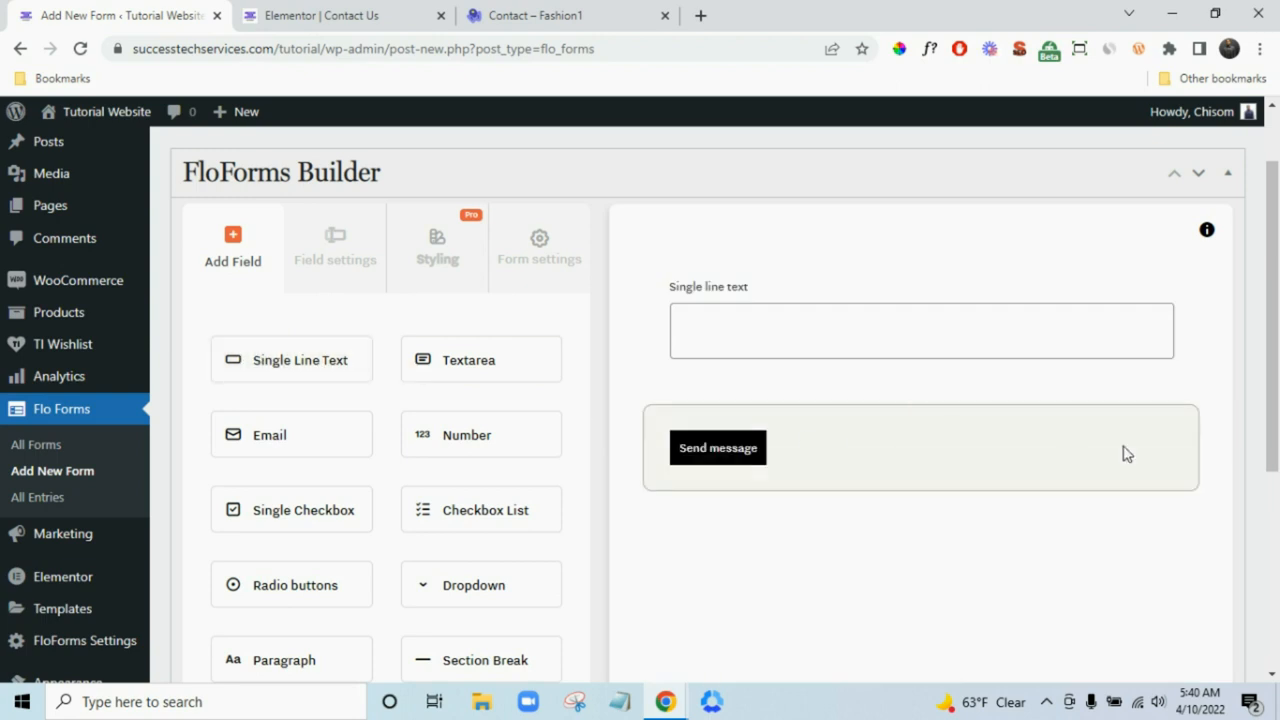
- Relabel the text field 'Name' and make it required
{"action": "left_click", "coordinate": [745, 297]}
{"action": "triple_click", "coordinate": [303, 416]}
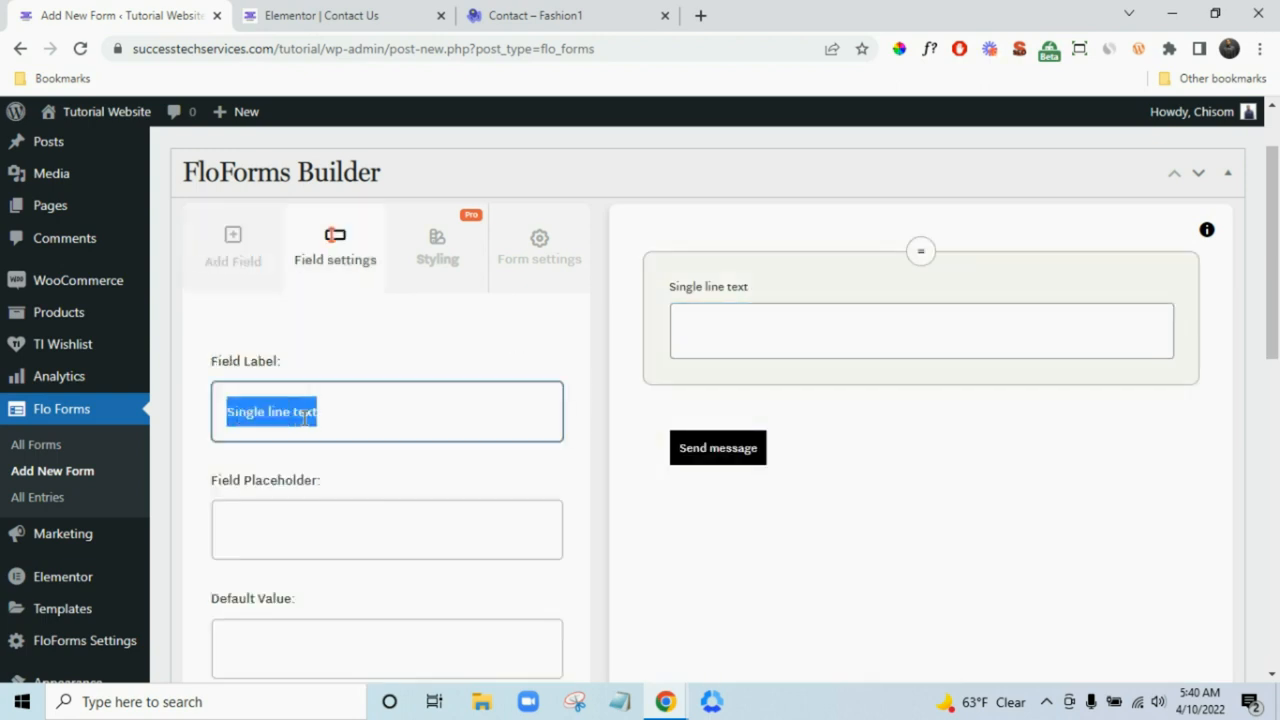
{"action": "type", "text": "Name"}
{"action": "scroll", "coordinate": [383, 400], "scroll_direction": "down", "scroll_amount": 5}
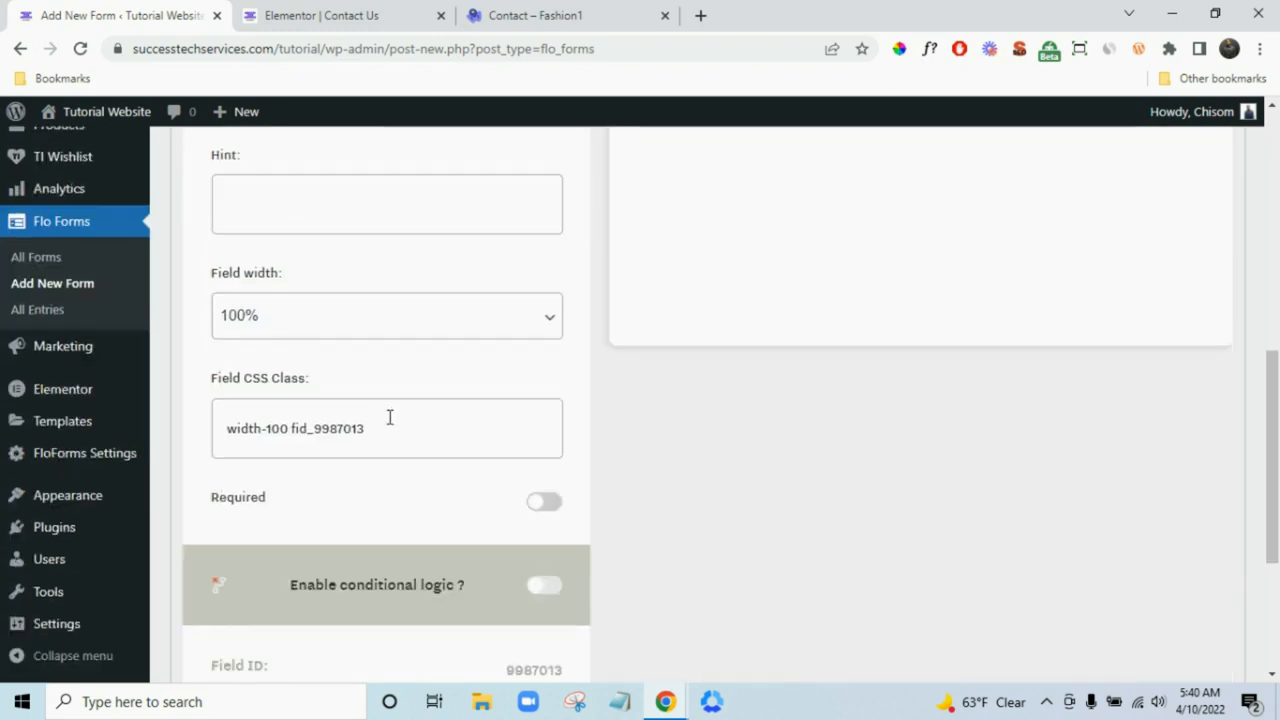
{"action": "left_click", "coordinate": [543, 501]}
{"action": "scroll", "coordinate": [800, 500], "scroll_direction": "up", "scroll_amount": 6}
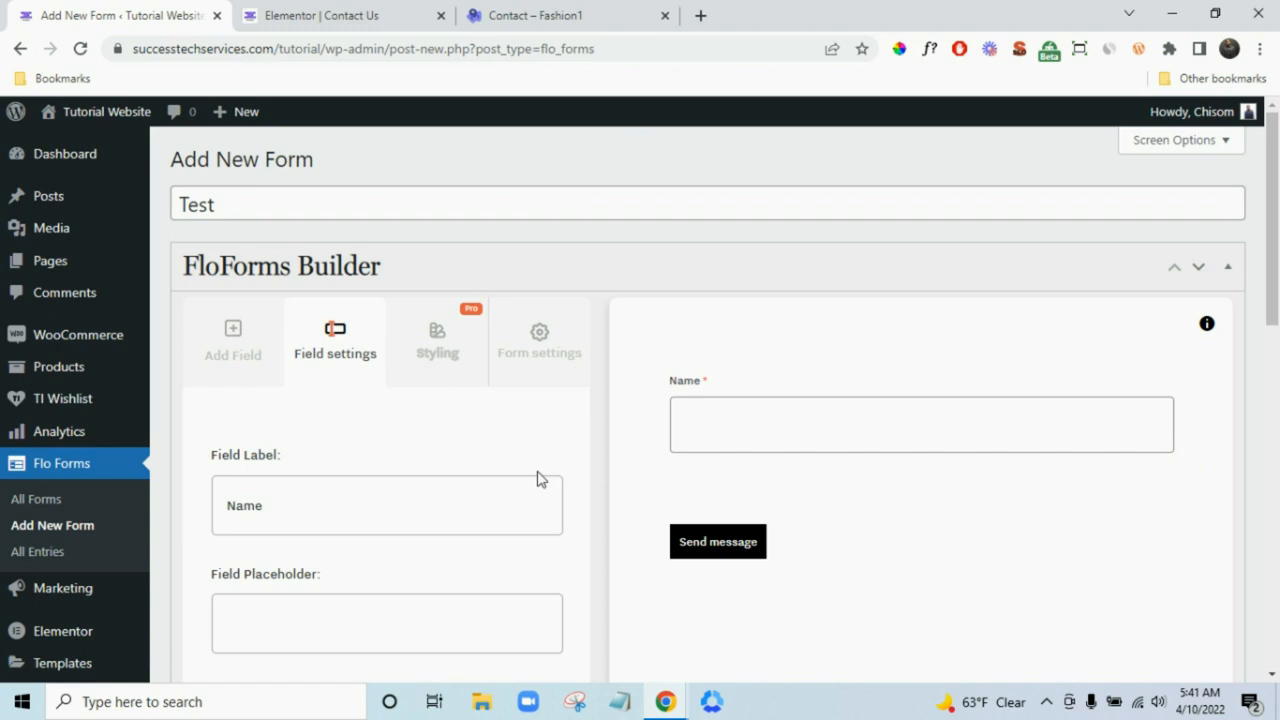
- Add an E-mail field to the Test form and make it required
{"action": "left_click", "coordinate": [216, 362]}
{"action": "scroll", "coordinate": [400, 480], "scroll_direction": "down", "scroll_amount": 1}
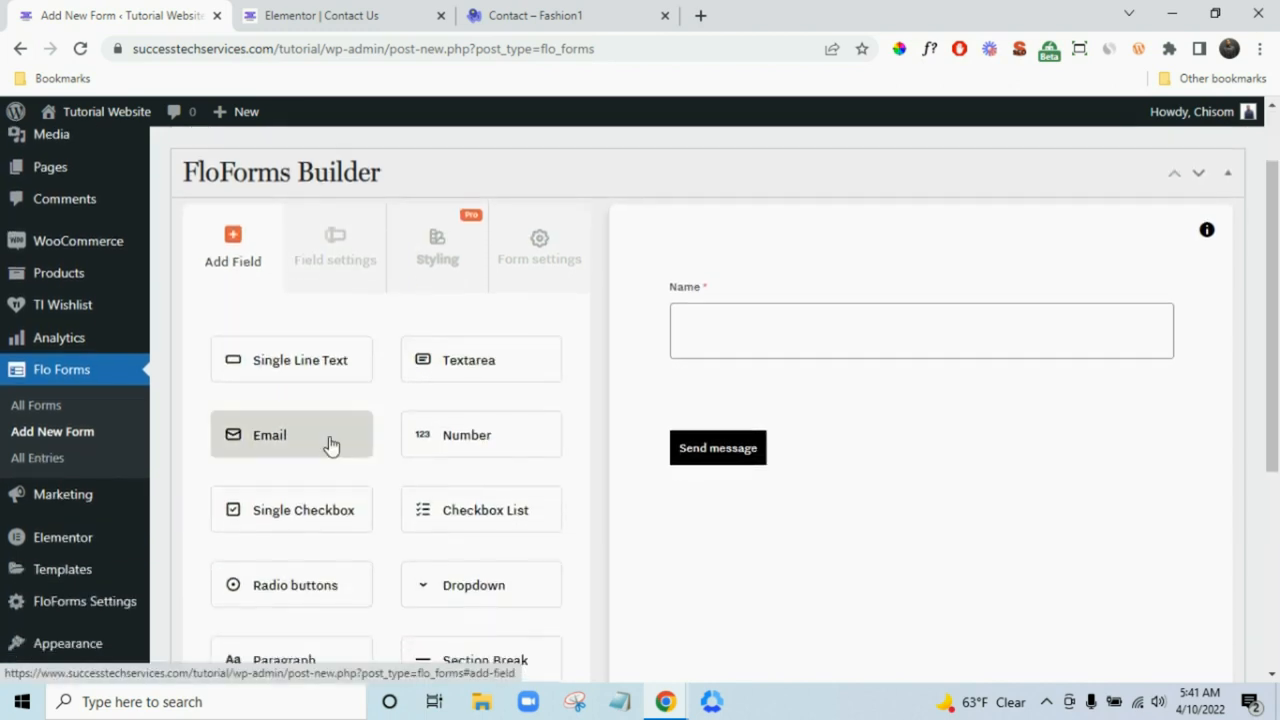
{"action": "left_click", "coordinate": [330, 443]}
{"action": "left_click", "coordinate": [700, 449]}
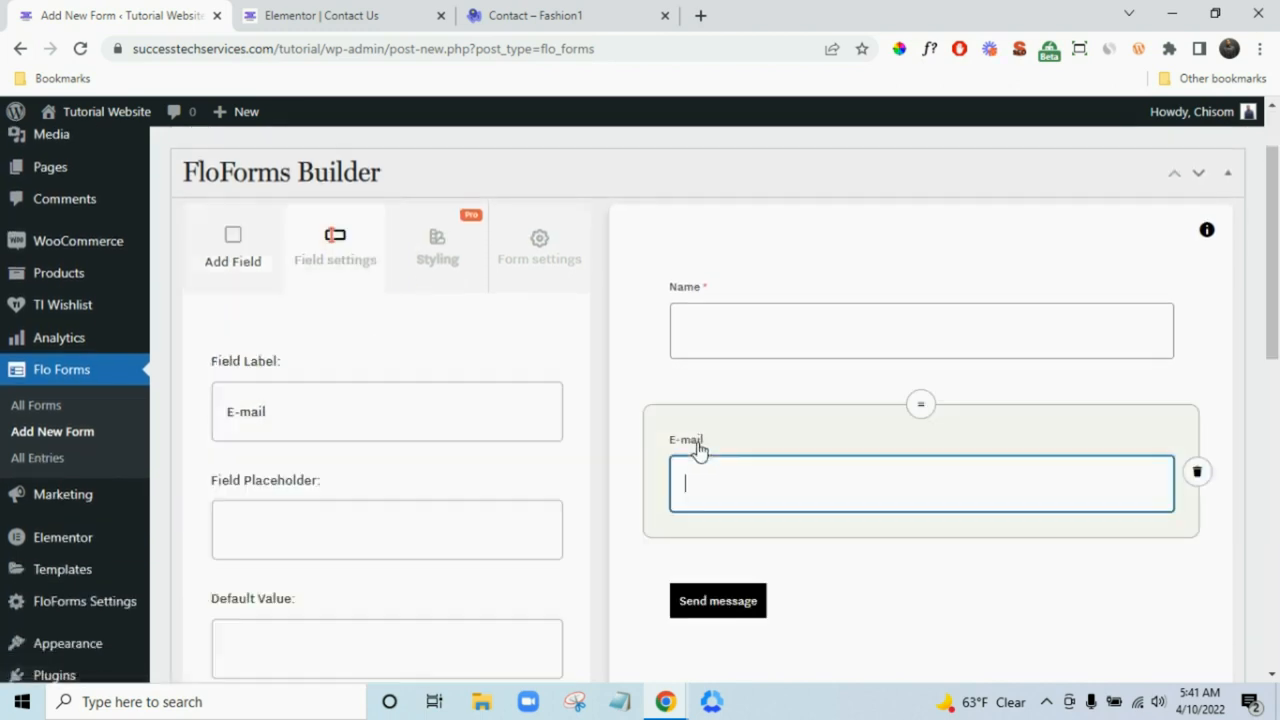
{"action": "scroll", "coordinate": [430, 474], "scroll_direction": "down", "scroll_amount": 5}
{"action": "left_click", "coordinate": [545, 597]}
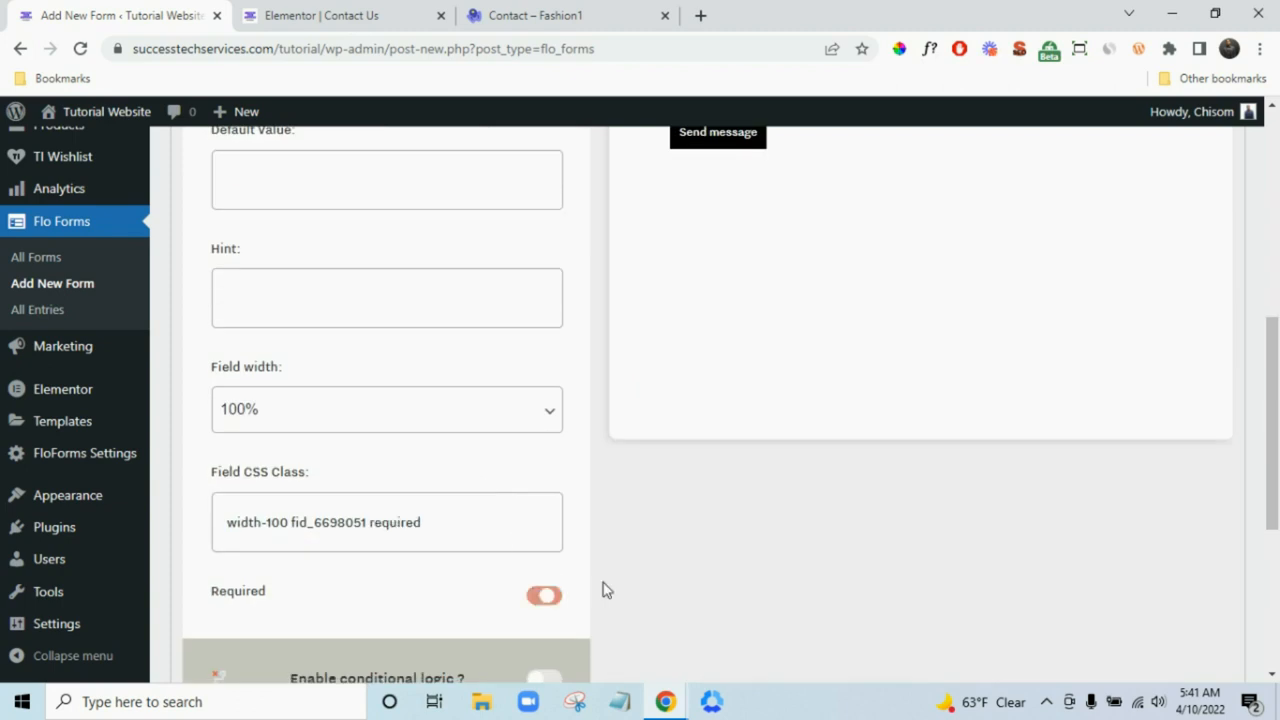
{"action": "scroll", "coordinate": [620, 580], "scroll_direction": "up", "scroll_amount": 6}
- Add a Textarea field below it, removing the stray Paragraph block
{"action": "left_click", "coordinate": [257, 251]}
{"action": "scroll", "coordinate": [495, 415], "scroll_direction": "down", "scroll_amount": 4}
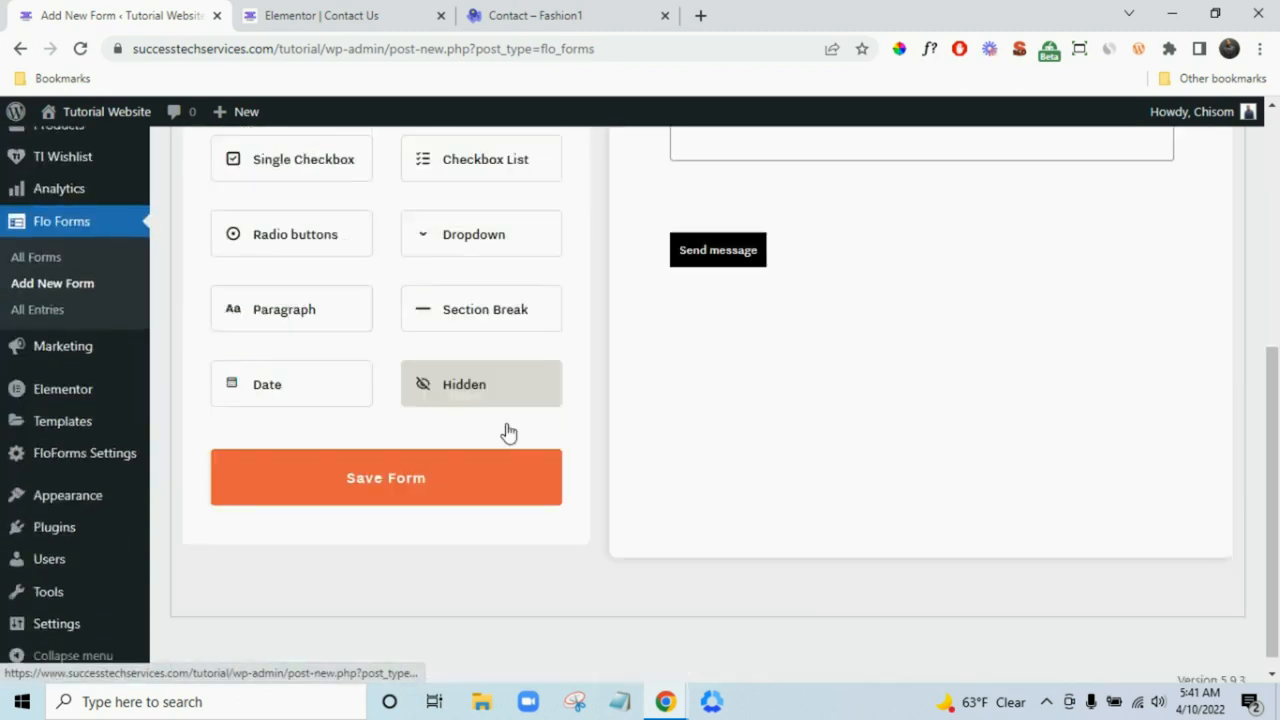
{"action": "scroll", "coordinate": [527, 428], "scroll_direction": "up", "scroll_amount": 2}
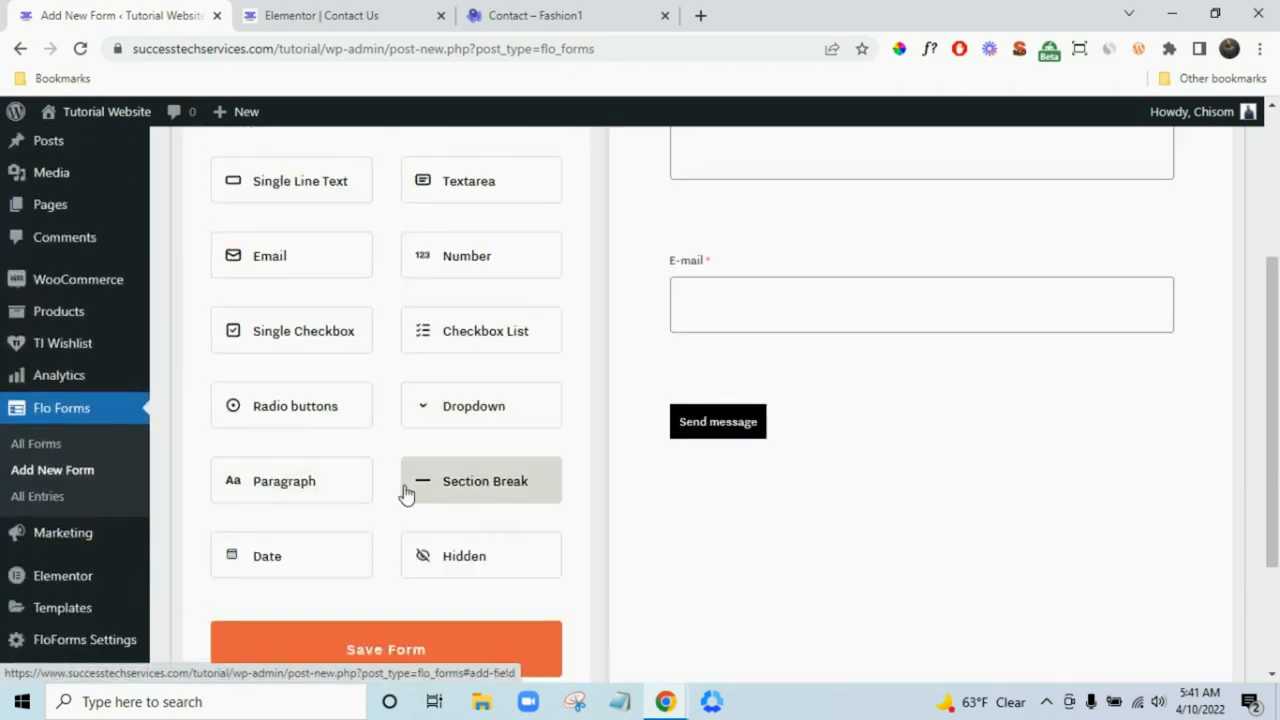
{"action": "scroll", "coordinate": [449, 494], "scroll_direction": "up", "scroll_amount": 1}
{"action": "scroll", "coordinate": [447, 502], "scroll_direction": "down", "scroll_amount": 1}
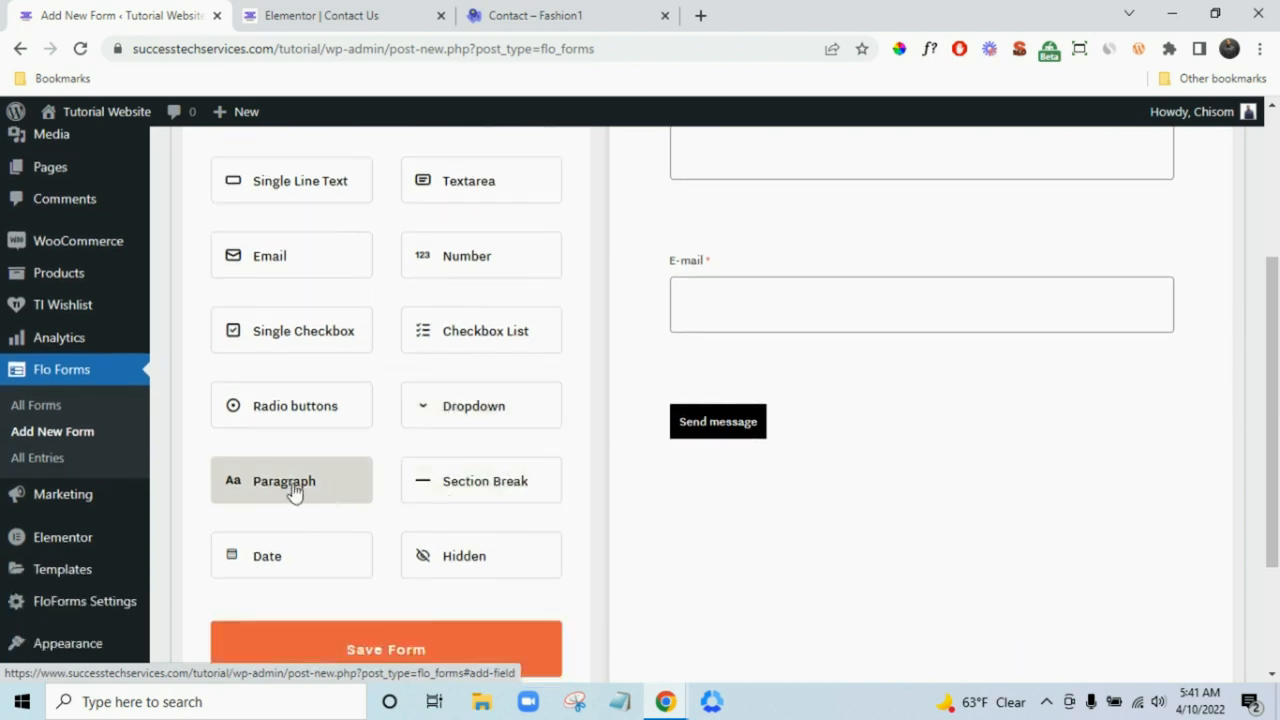
{"action": "left_click", "coordinate": [349, 489]}
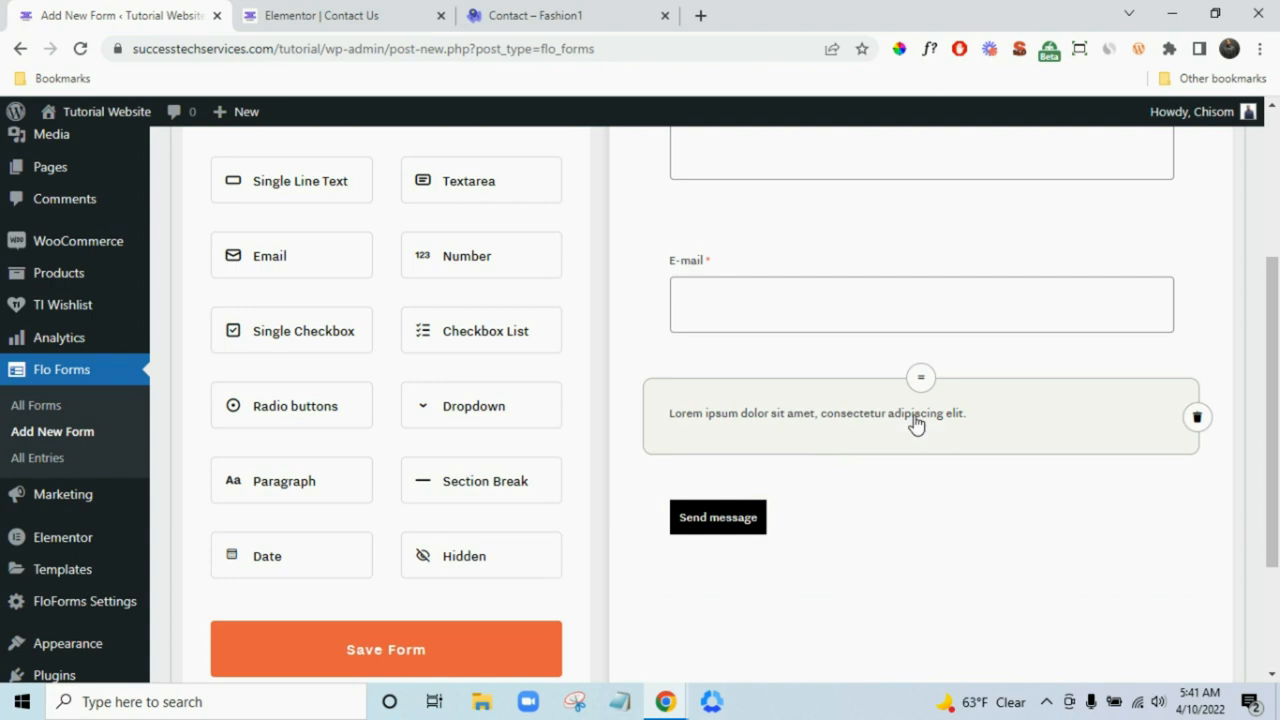
{"action": "left_click", "coordinate": [1197, 417]}
{"action": "left_click", "coordinate": [525, 207]}
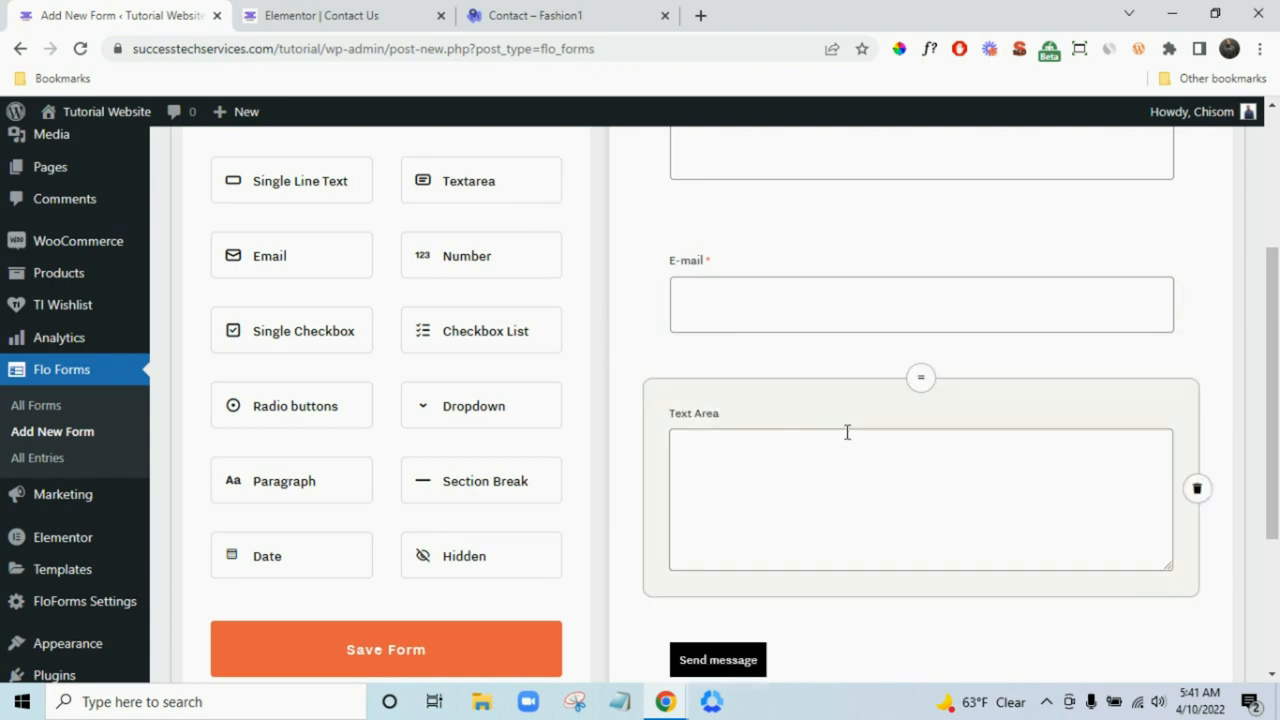
{"action": "left_click", "coordinate": [712, 420]}
- Label the text area 'Your Comments' and make it required
{"action": "scroll", "coordinate": [314, 354], "scroll_direction": "up", "scroll_amount": 1}
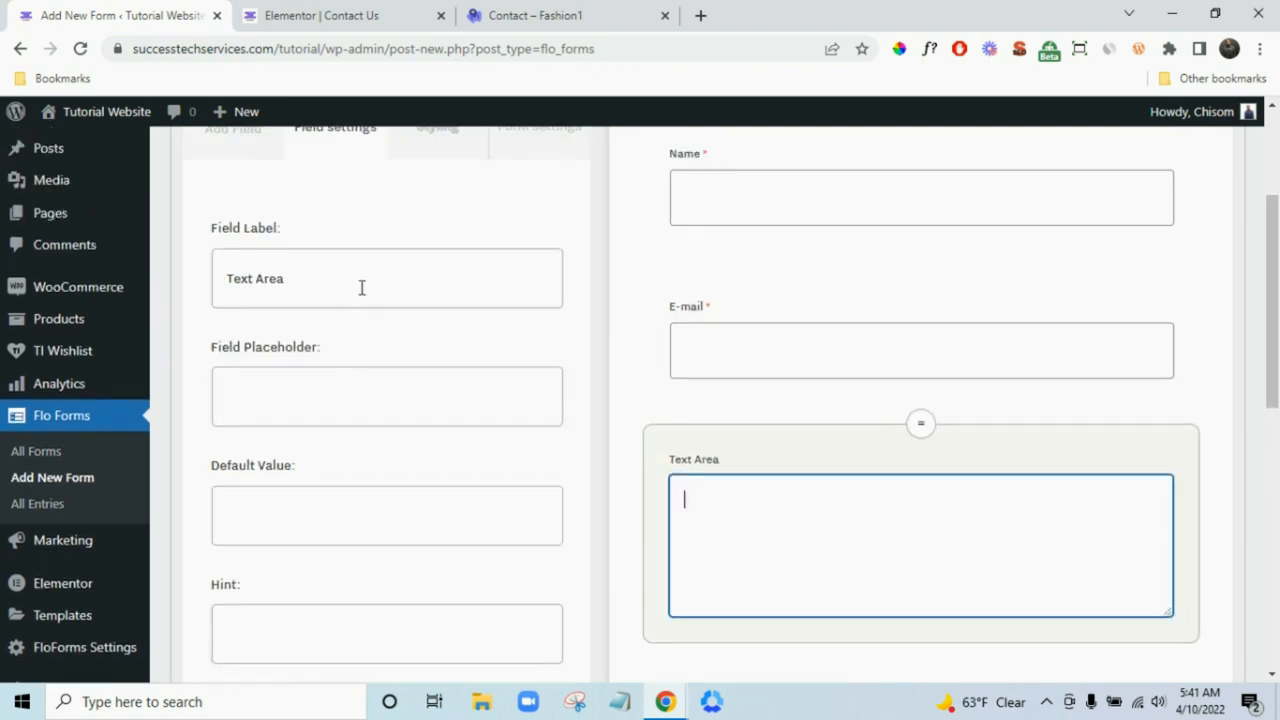
{"action": "triple_click", "coordinate": [362, 283]}
{"action": "type", "text": "Your"}
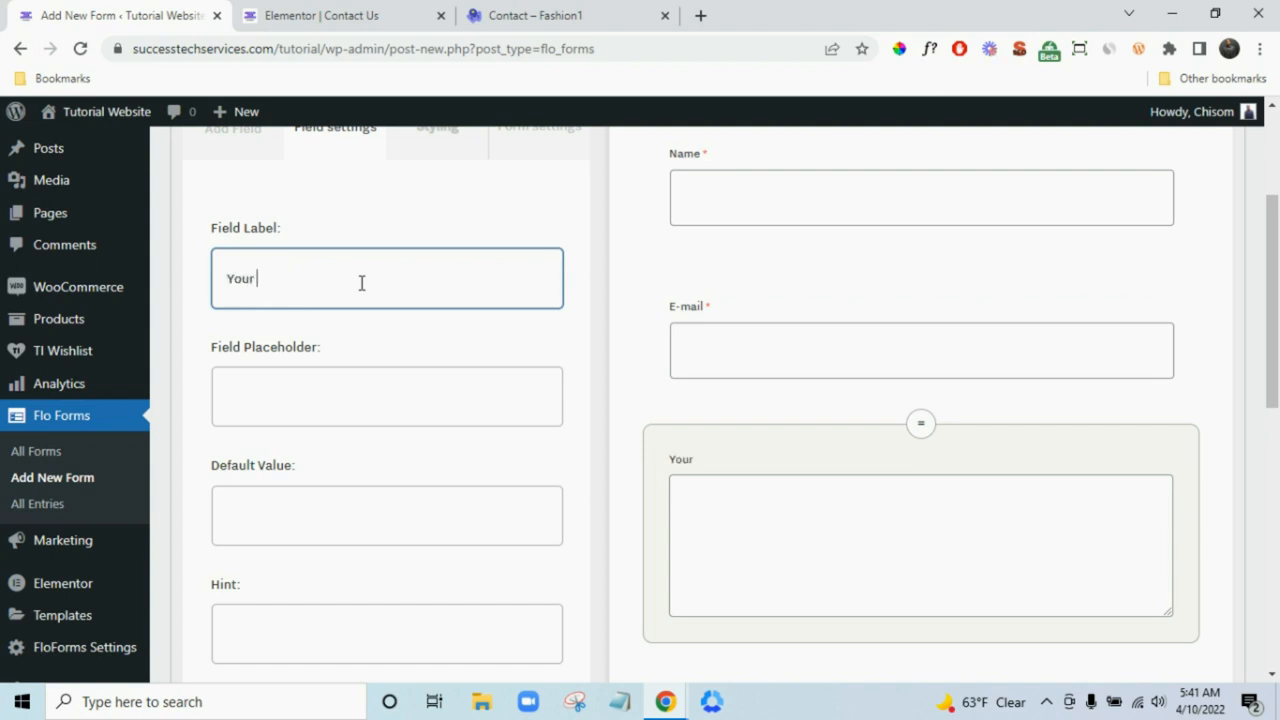
{"action": "type", "text": " Comments"}
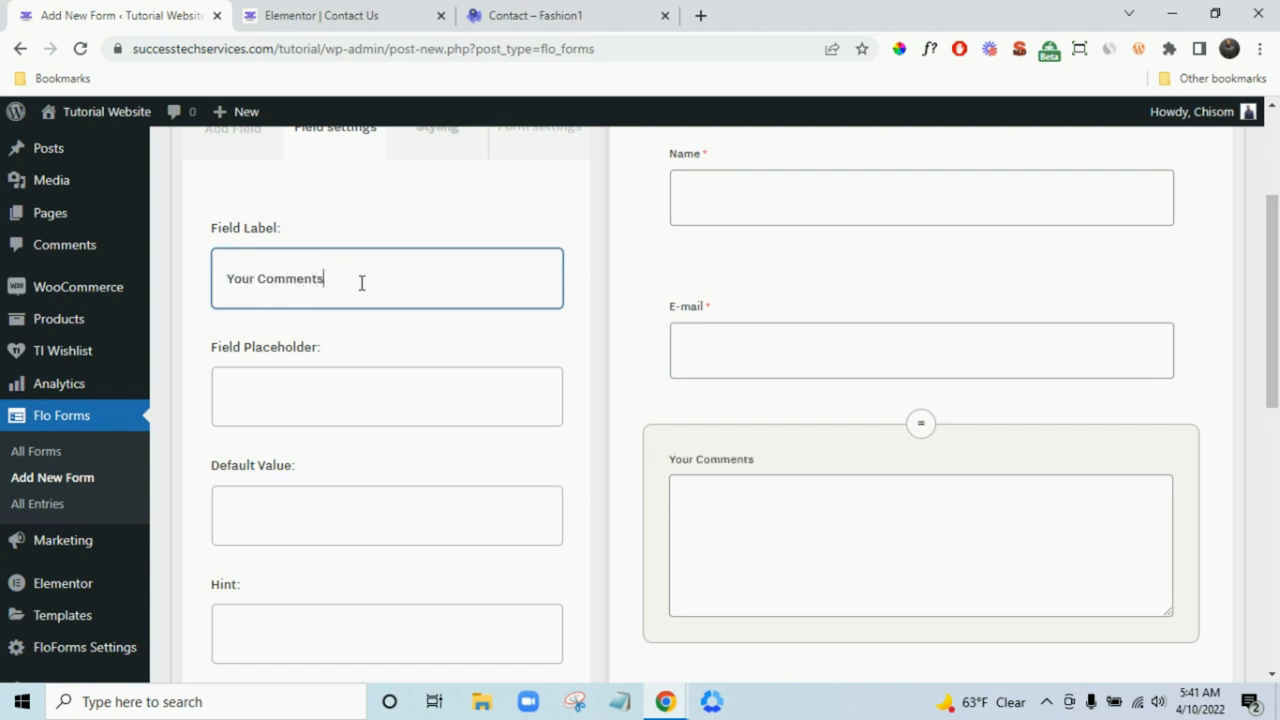
{"action": "scroll", "coordinate": [322, 510], "scroll_direction": "down", "scroll_amount": 5}
{"action": "left_click", "coordinate": [544, 478]}
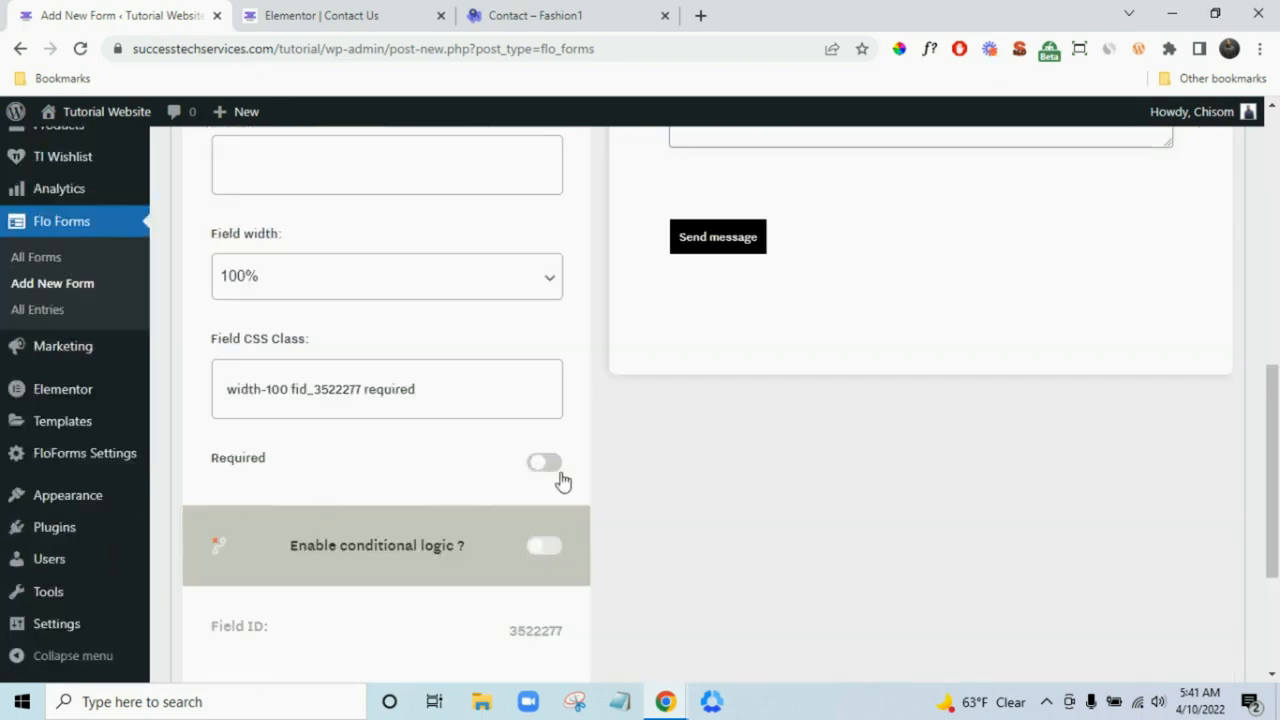
{"action": "scroll", "coordinate": [849, 531], "scroll_direction": "up", "scroll_amount": 7}
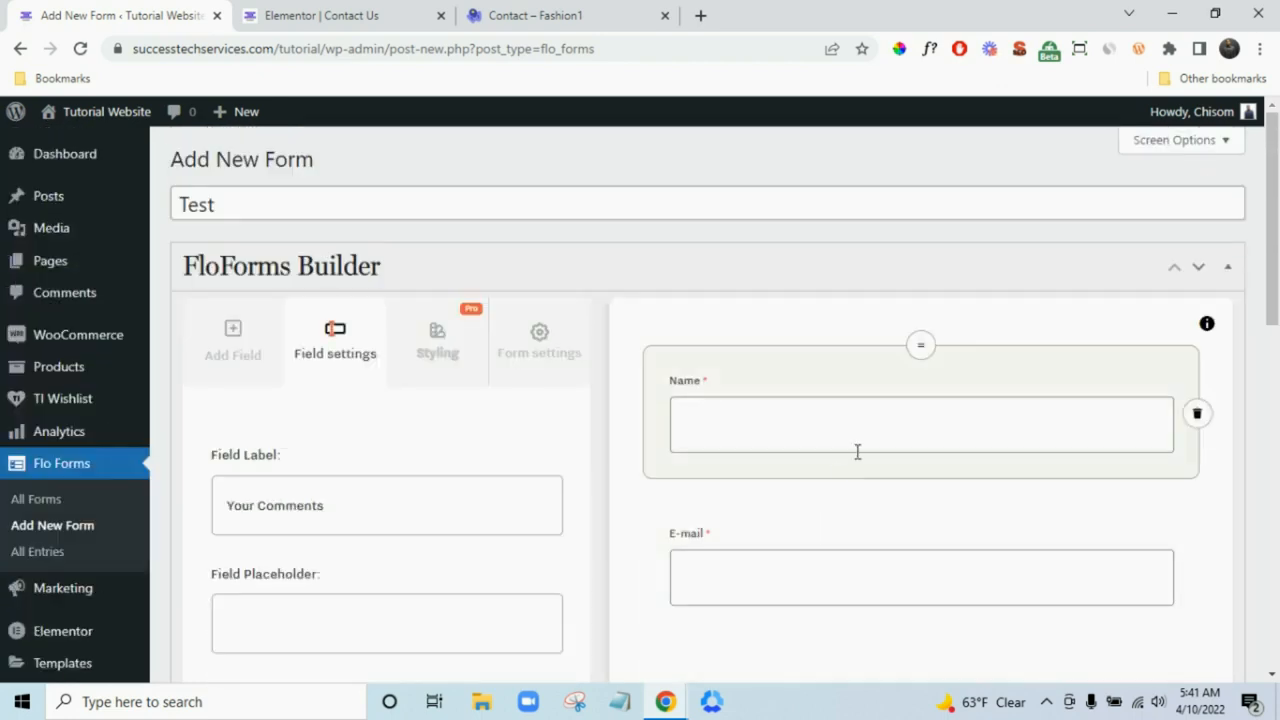
{"action": "scroll", "coordinate": [857, 455], "scroll_direction": "down", "scroll_amount": 10}
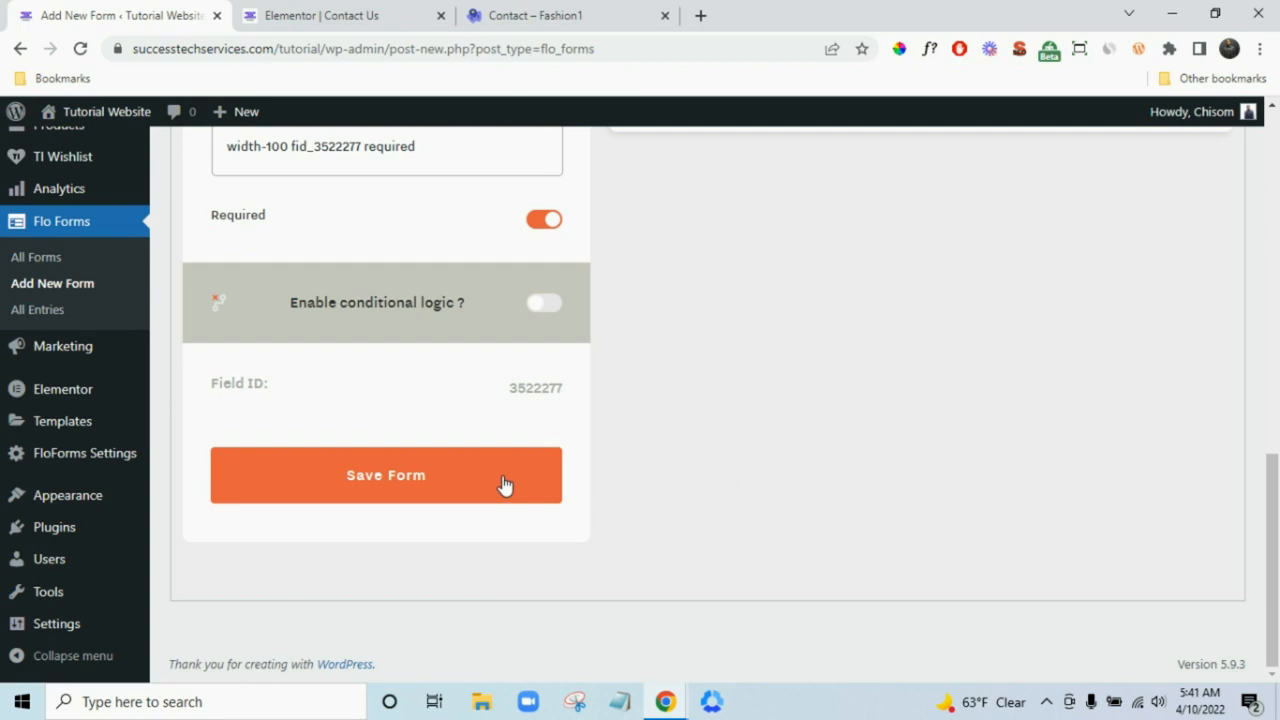
- Save the Test form, copy its shortcode [floform id=56], and go to the Elementor Contact Us tab
{"action": "left_click", "coordinate": [504, 485]}
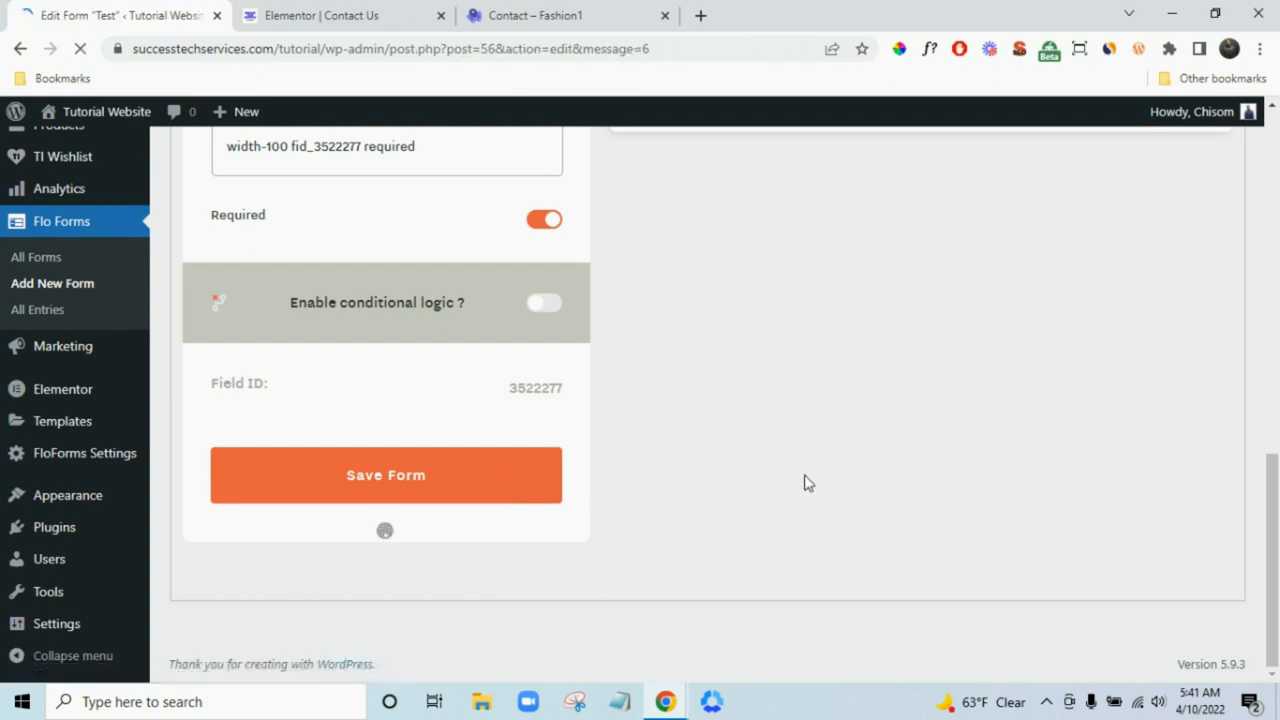
{"action": "scroll", "coordinate": [808, 476], "scroll_direction": "down", "scroll_amount": 3}
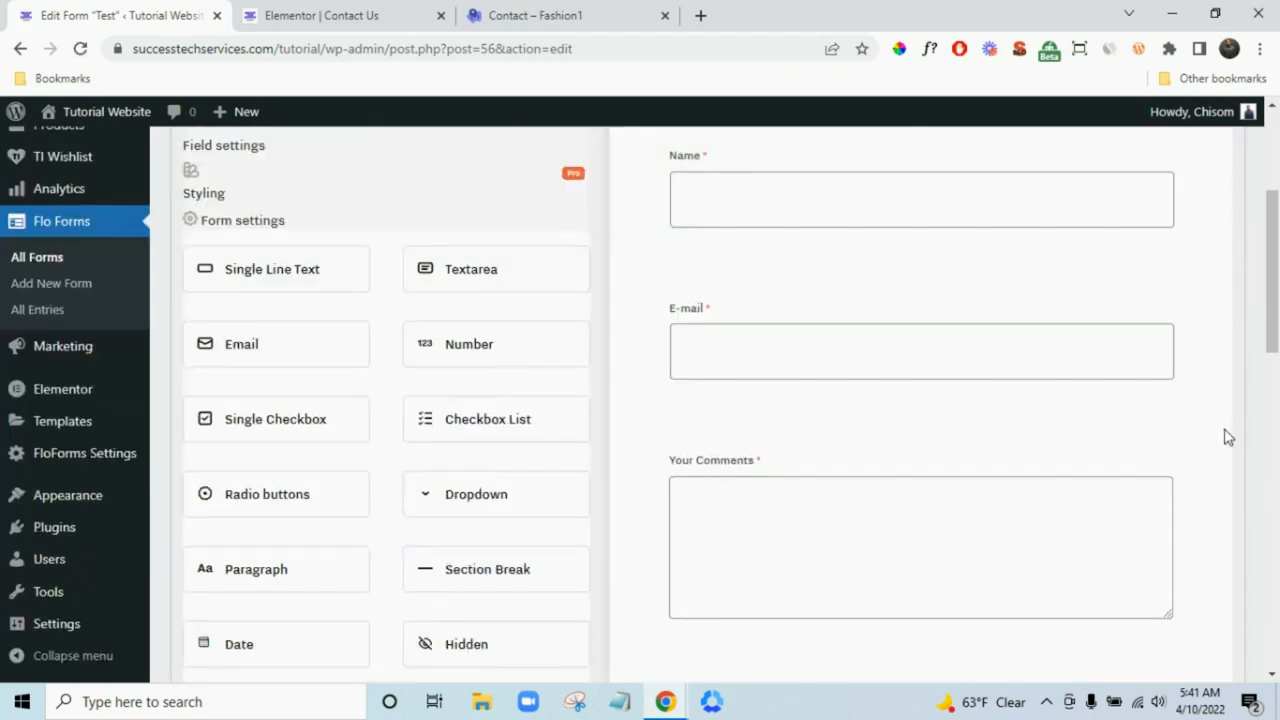
{"action": "scroll", "coordinate": [1232, 436], "scroll_direction": "down", "scroll_amount": 5}
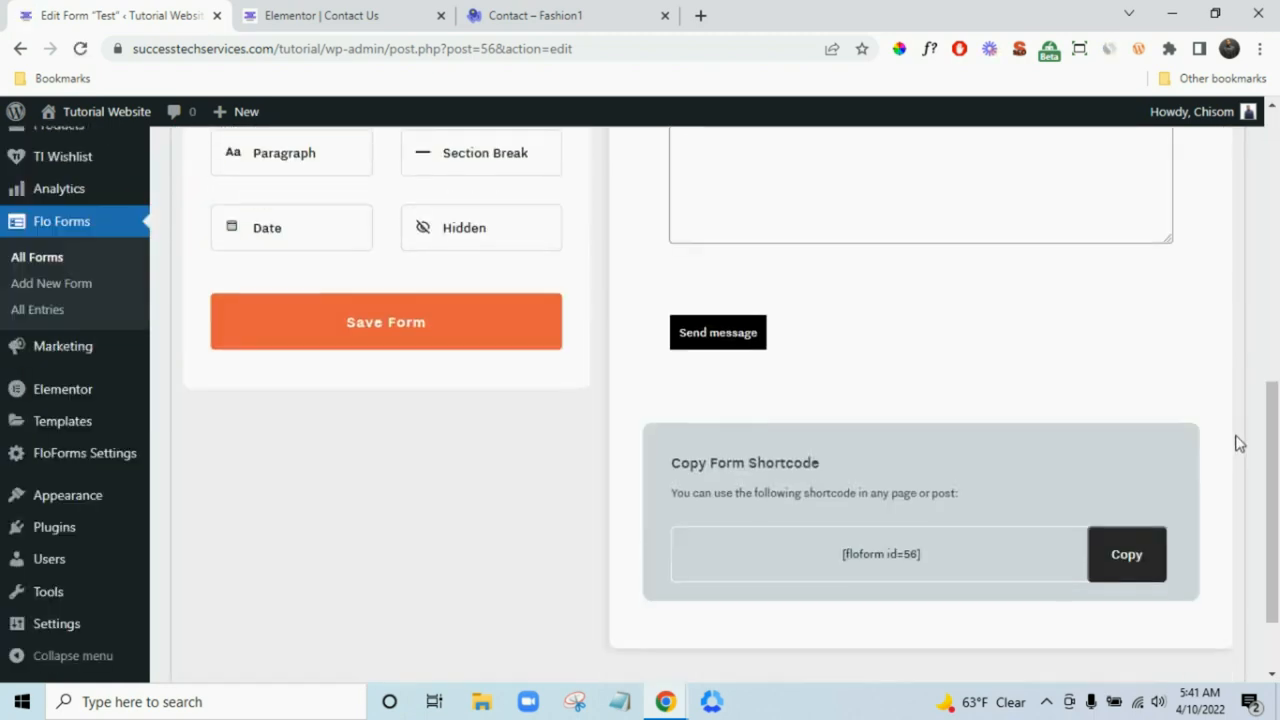
{"action": "left_click", "coordinate": [1130, 557]}
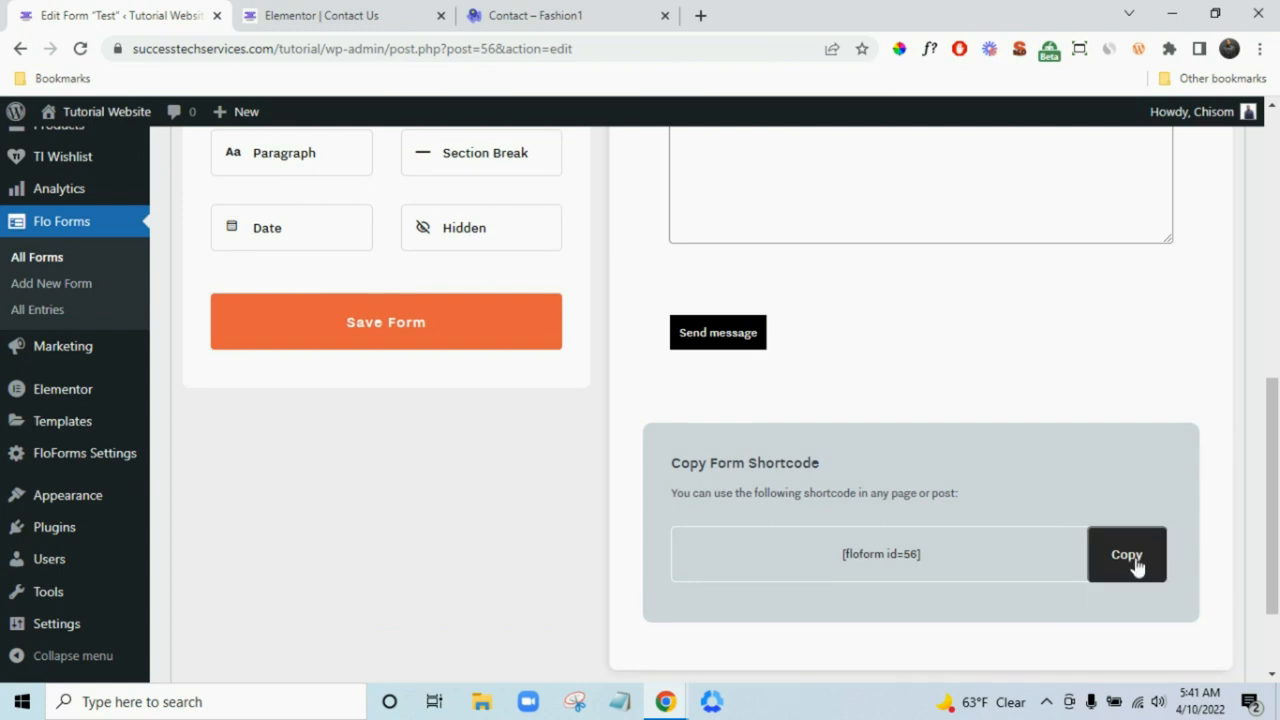
{"action": "left_click", "coordinate": [390, 10]}
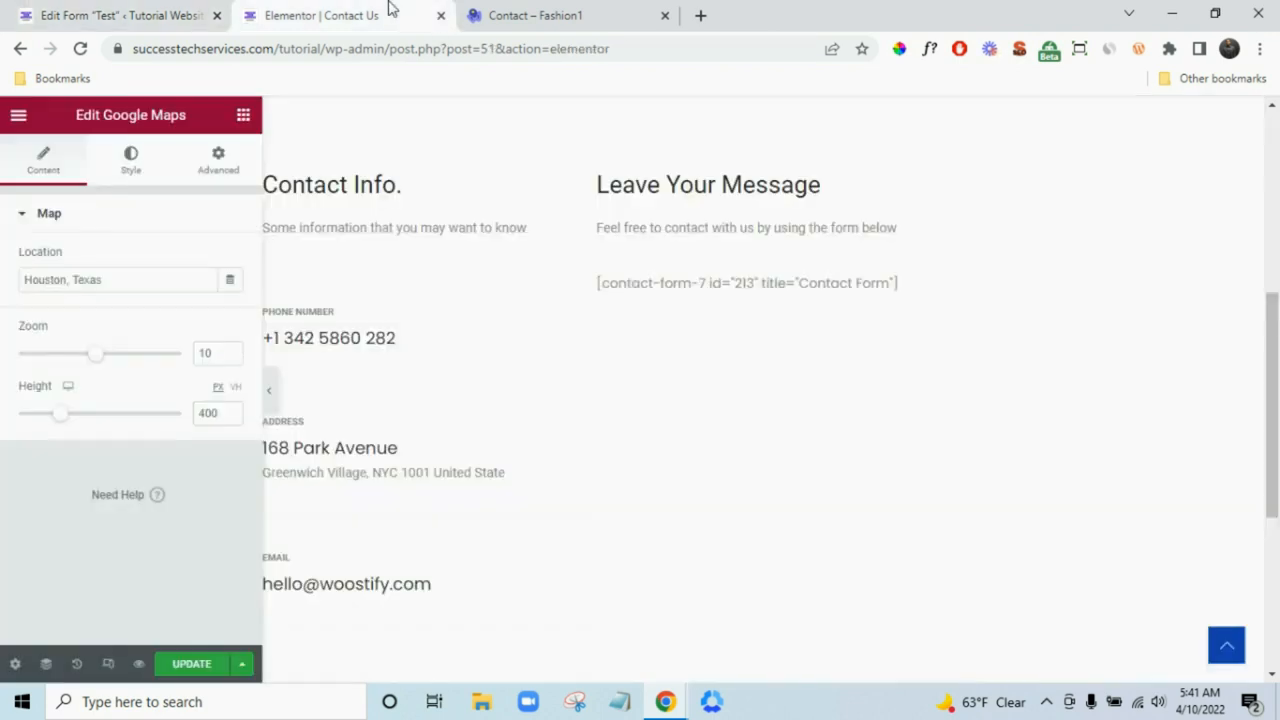
- Paste [floform id=56] over the old Contact Form 7 shortcode, update the page, and preview it
{"action": "left_click", "coordinate": [818, 284]}
{"action": "triple_click", "coordinate": [160, 325]}
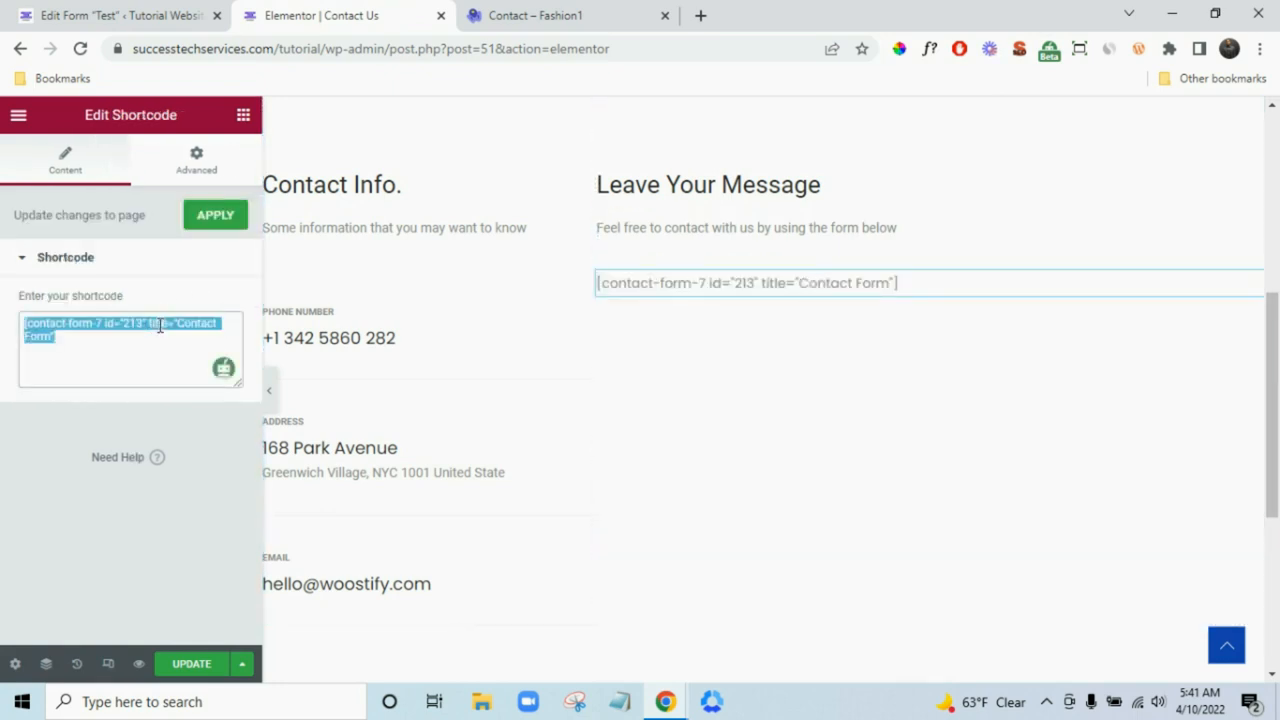
{"action": "key", "text": "ctrl+v"}
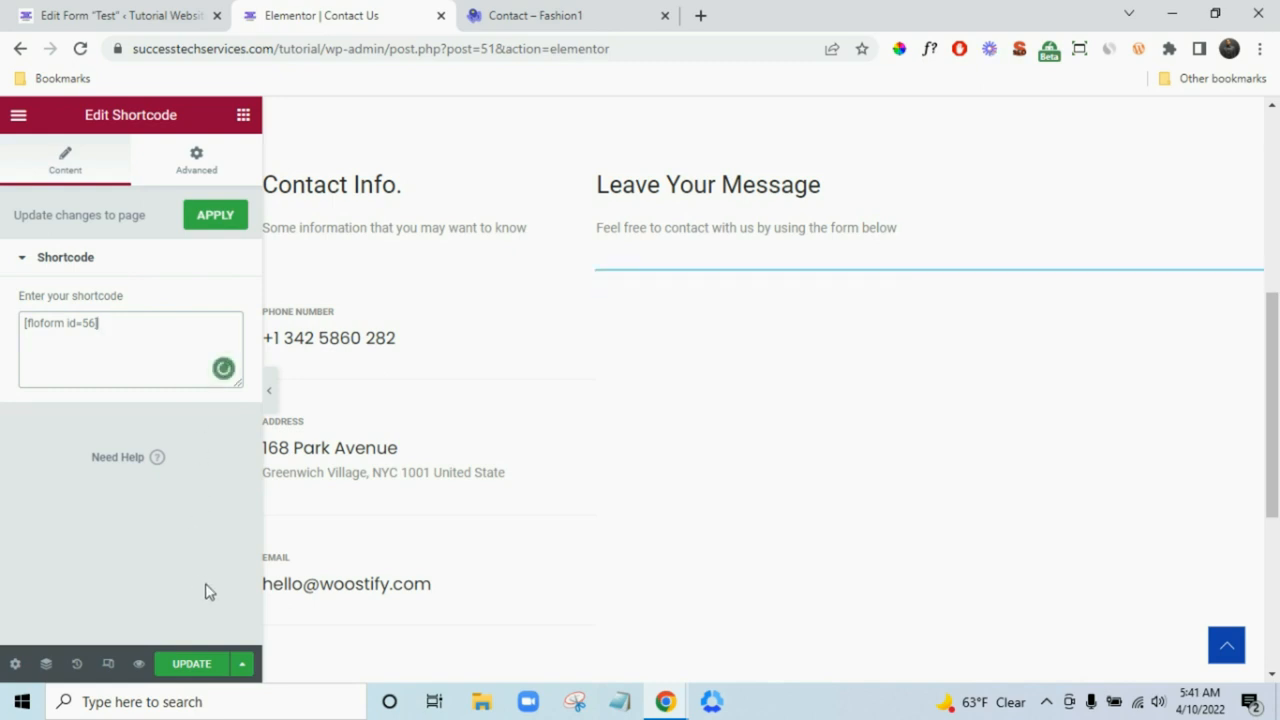
{"action": "left_click", "coordinate": [194, 668]}
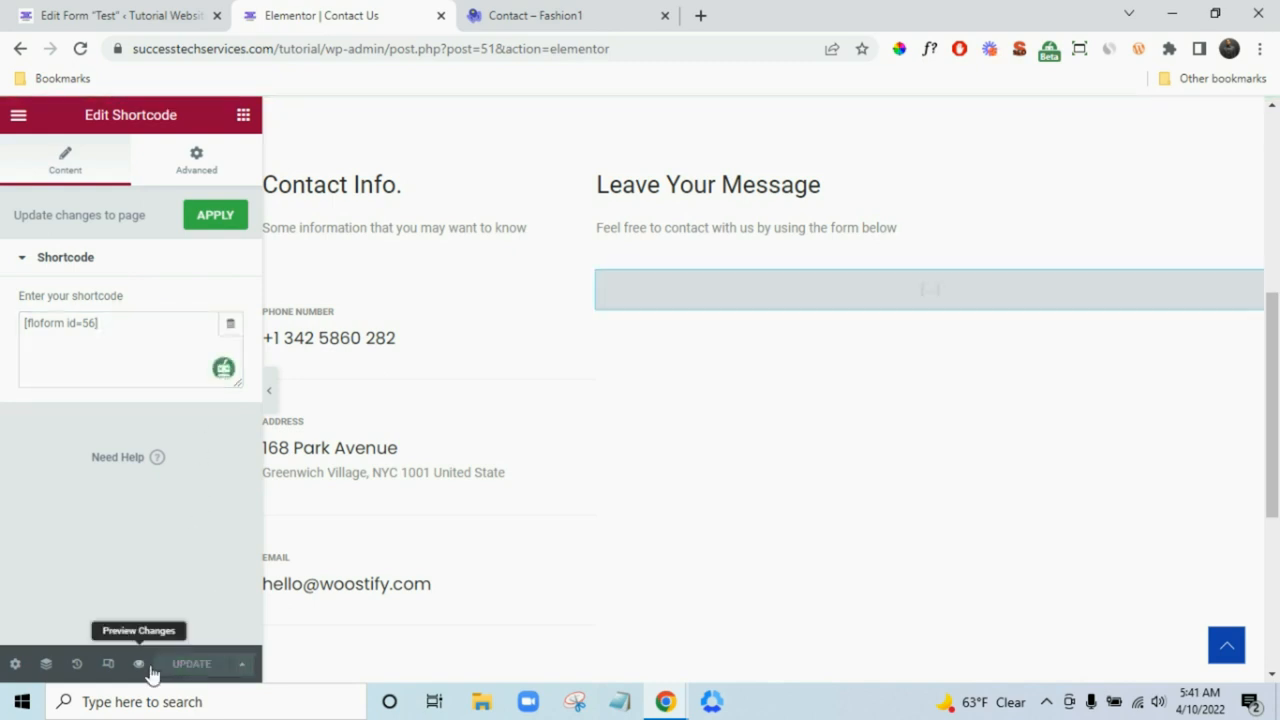
{"action": "left_click", "coordinate": [150, 670]}
{"action": "left_click", "coordinate": [326, 12]}
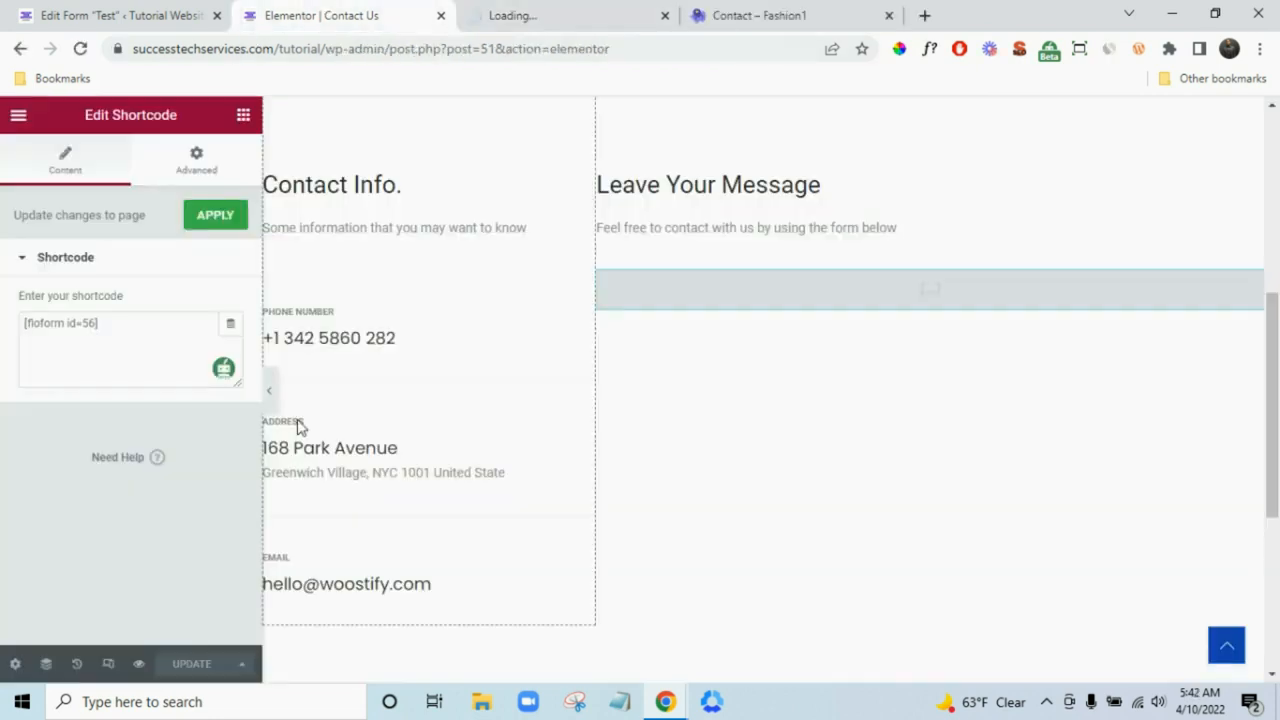
- Scroll the Contact Us preview, compare it with the Fashion1 demo contact page, then return to the form editor
{"action": "left_click", "coordinate": [140, 668]}
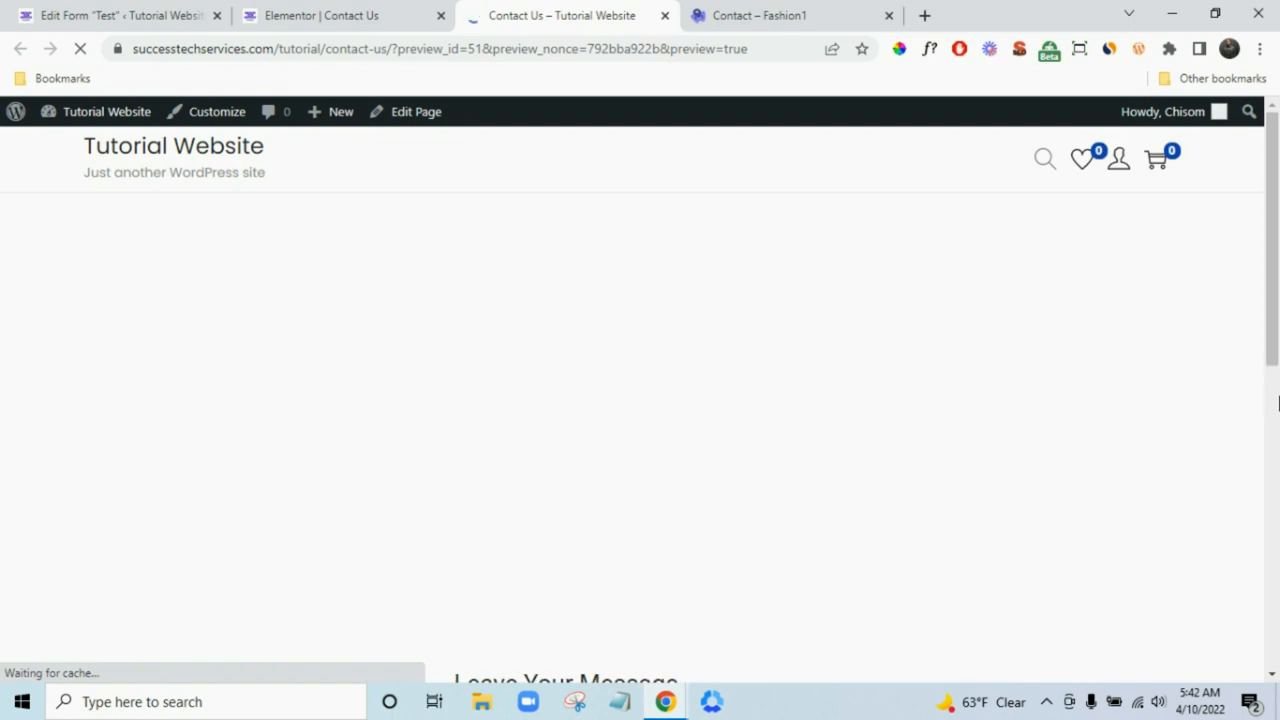
{"action": "scroll", "coordinate": [1266, 400], "scroll_direction": "down", "scroll_amount": 5}
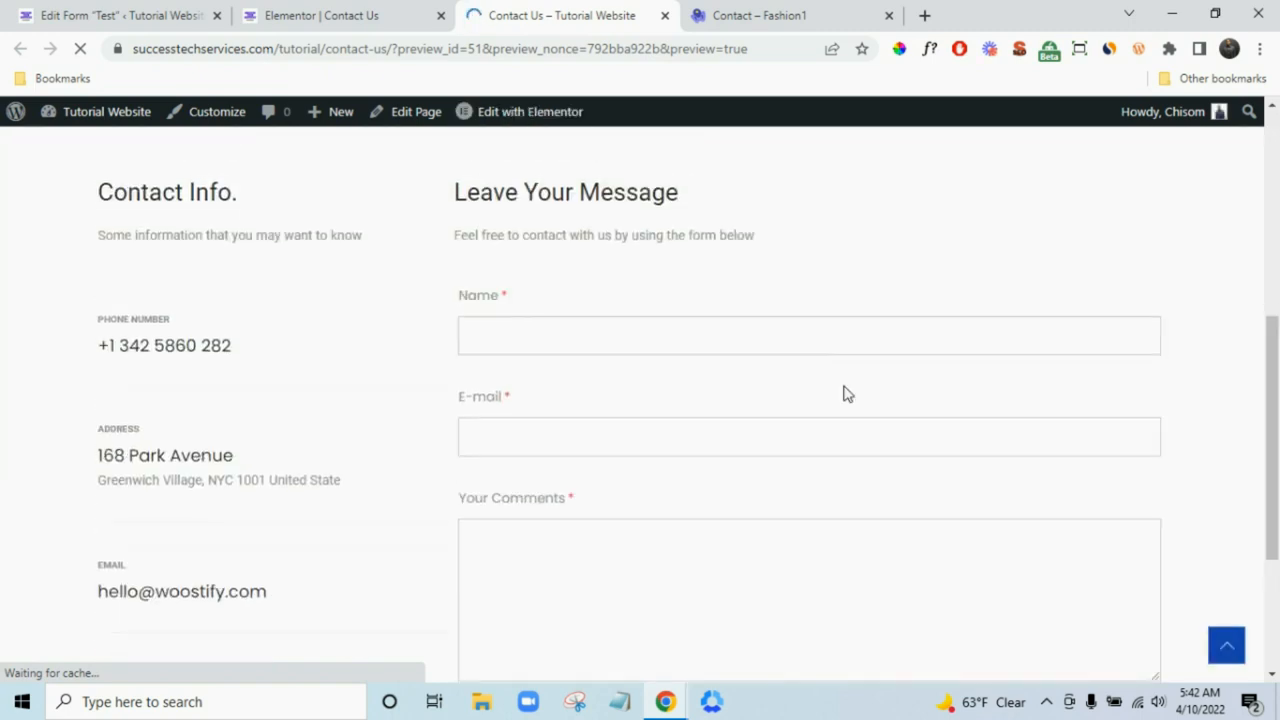
{"action": "scroll", "coordinate": [843, 391], "scroll_direction": "down", "scroll_amount": 3}
{"action": "scroll", "coordinate": [700, 360], "scroll_direction": "up", "scroll_amount": 4}
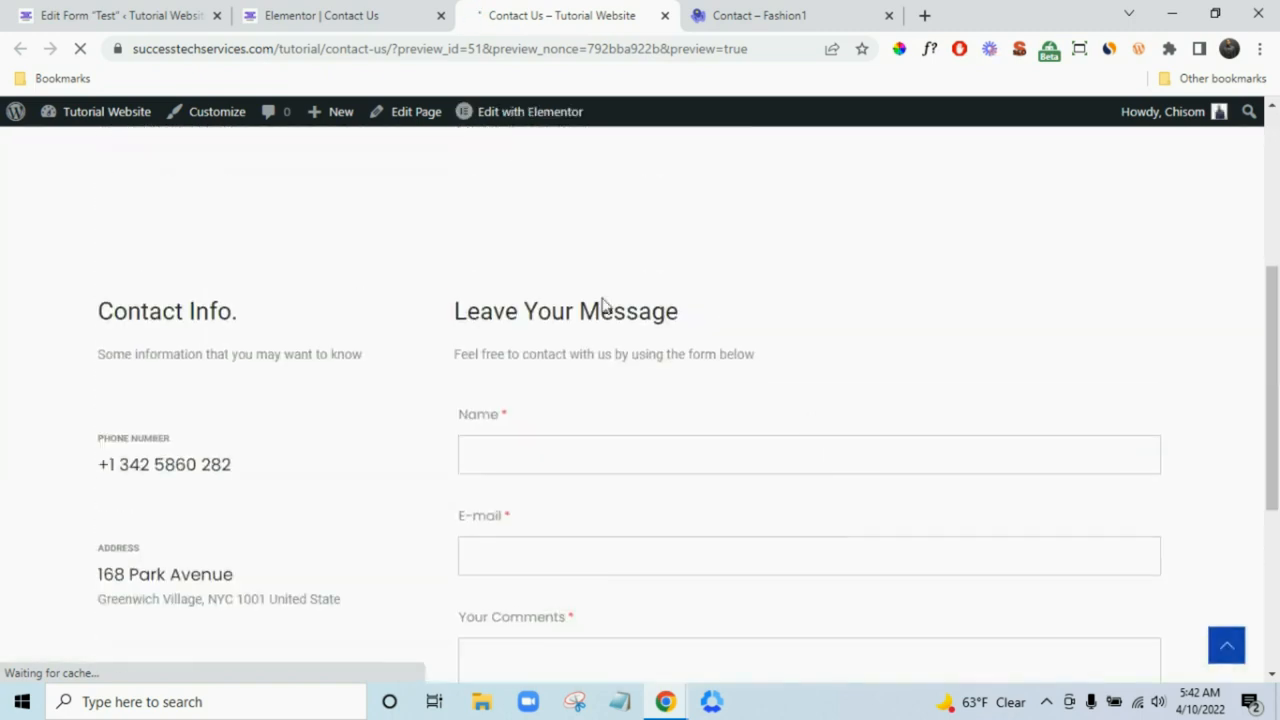
{"action": "scroll", "coordinate": [800, 490], "scroll_direction": "up", "scroll_amount": 3}
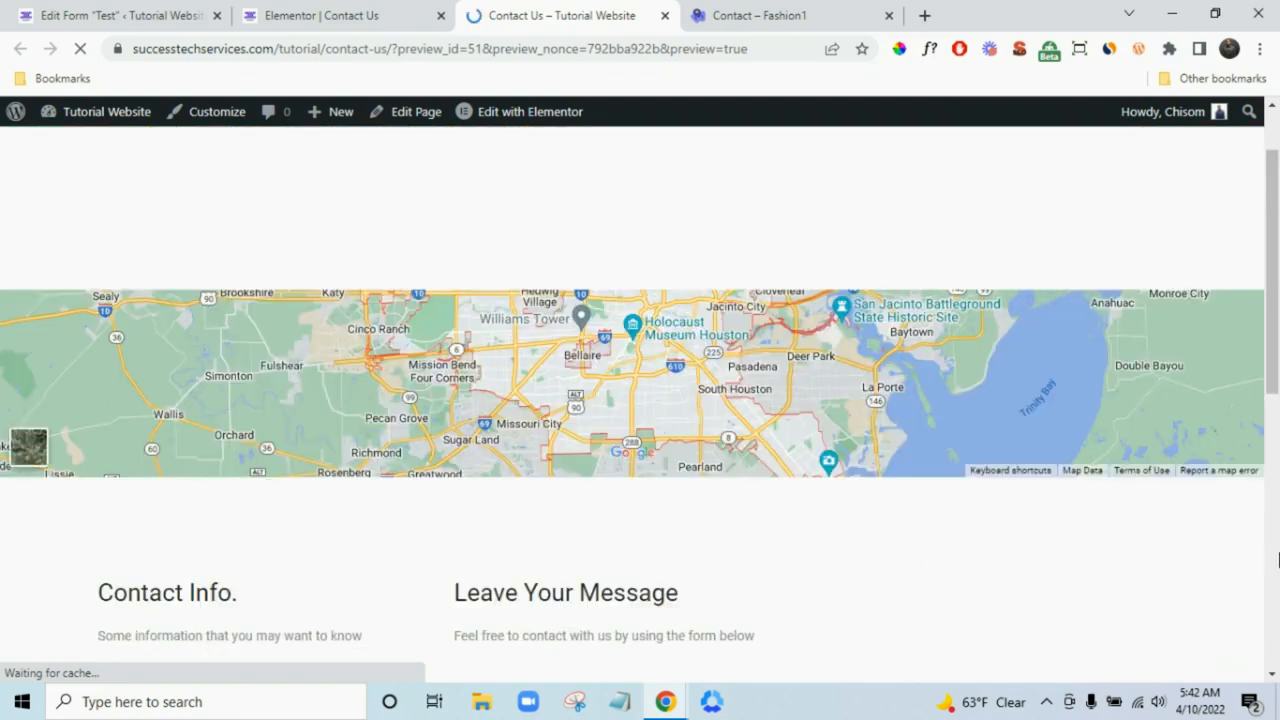
{"action": "scroll", "coordinate": [931, 566], "scroll_direction": "up", "scroll_amount": 1}
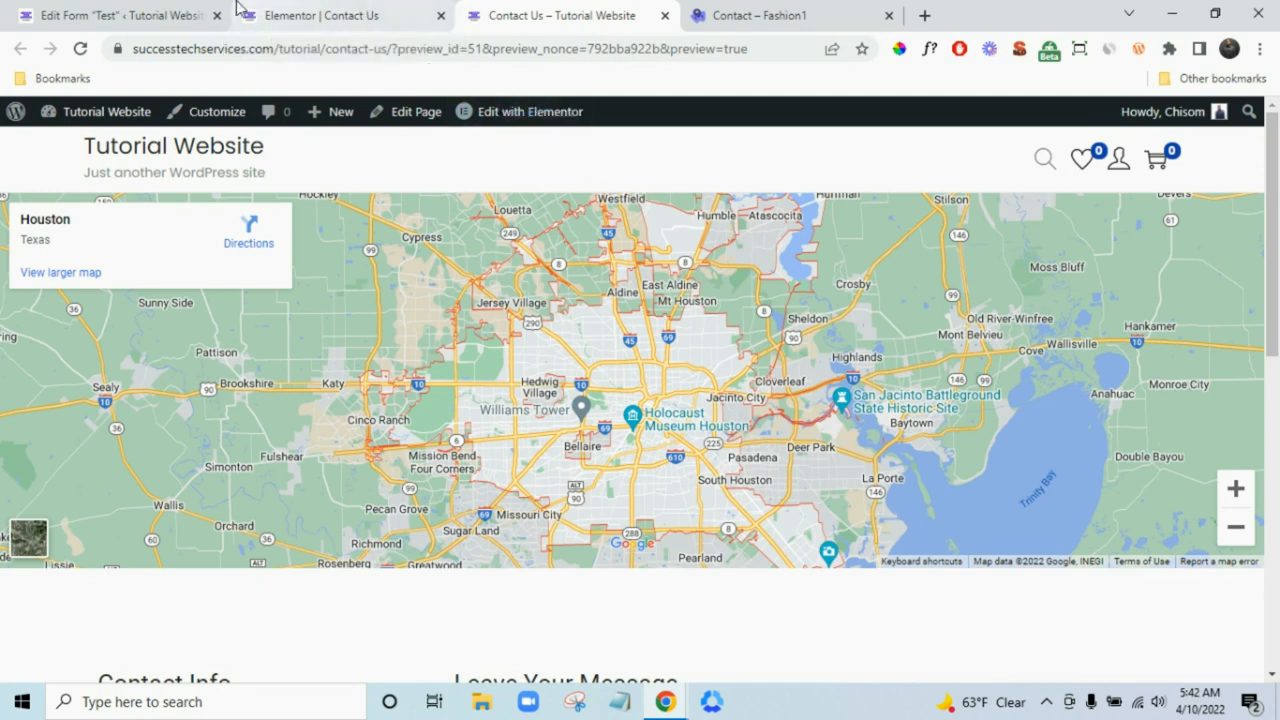
{"action": "left_click", "coordinate": [735, 15]}
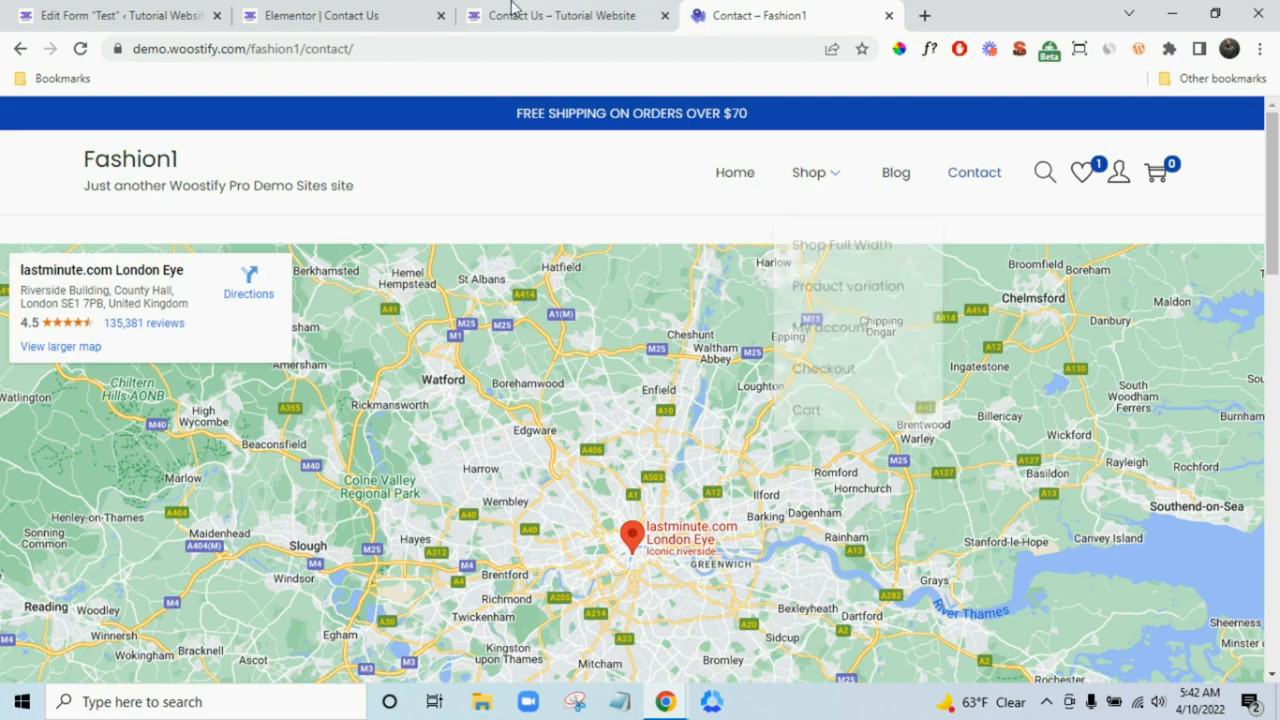
{"action": "left_click", "coordinate": [617, 8]}
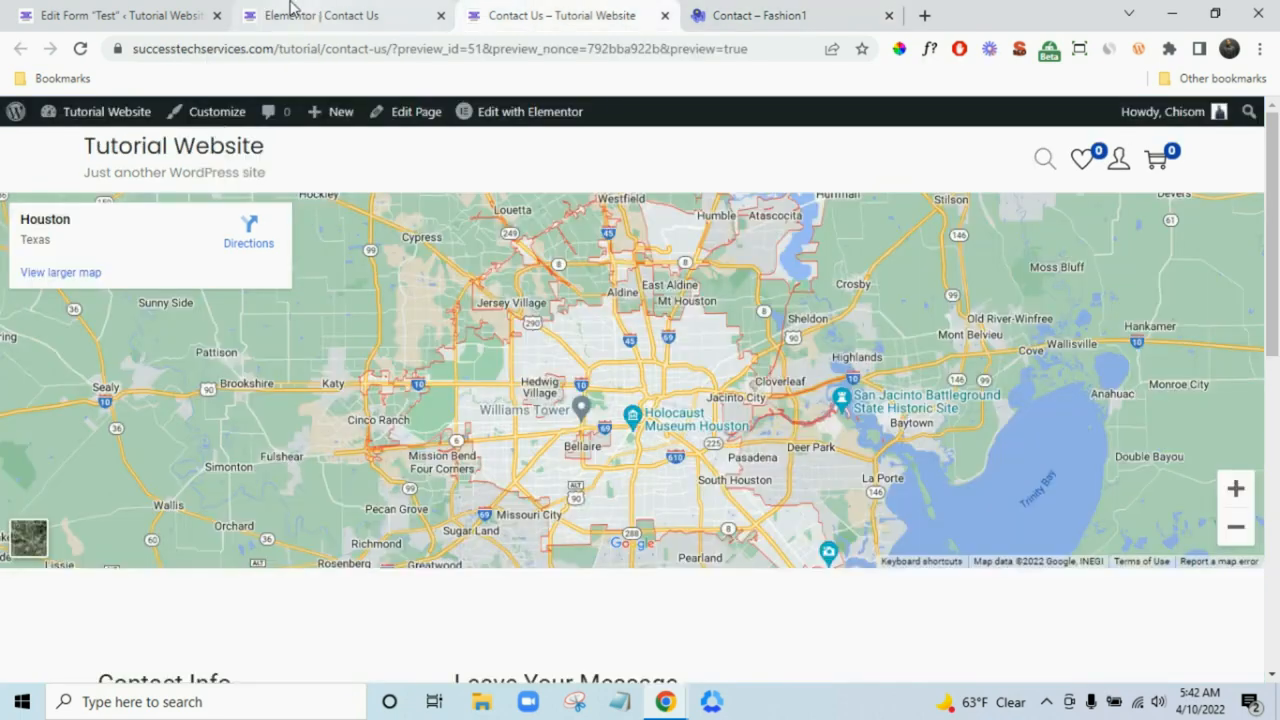
{"action": "left_click", "coordinate": [289, 9]}
{"action": "left_click", "coordinate": [153, 6]}
{"action": "scroll", "coordinate": [83, 466], "scroll_direction": "down", "scroll_amount": 2}
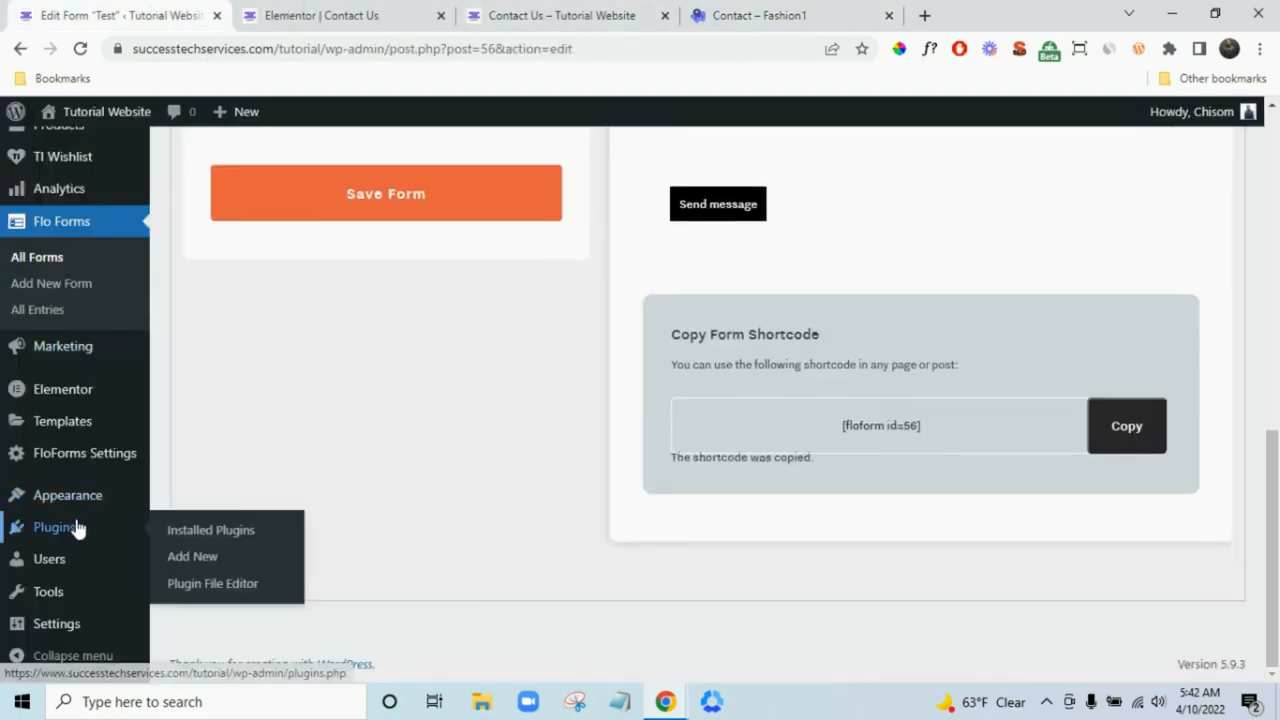
- Go to Appearance > Menus and close the Elementor Contact Us editor tab
{"action": "mouse_move", "coordinate": [89, 500]}
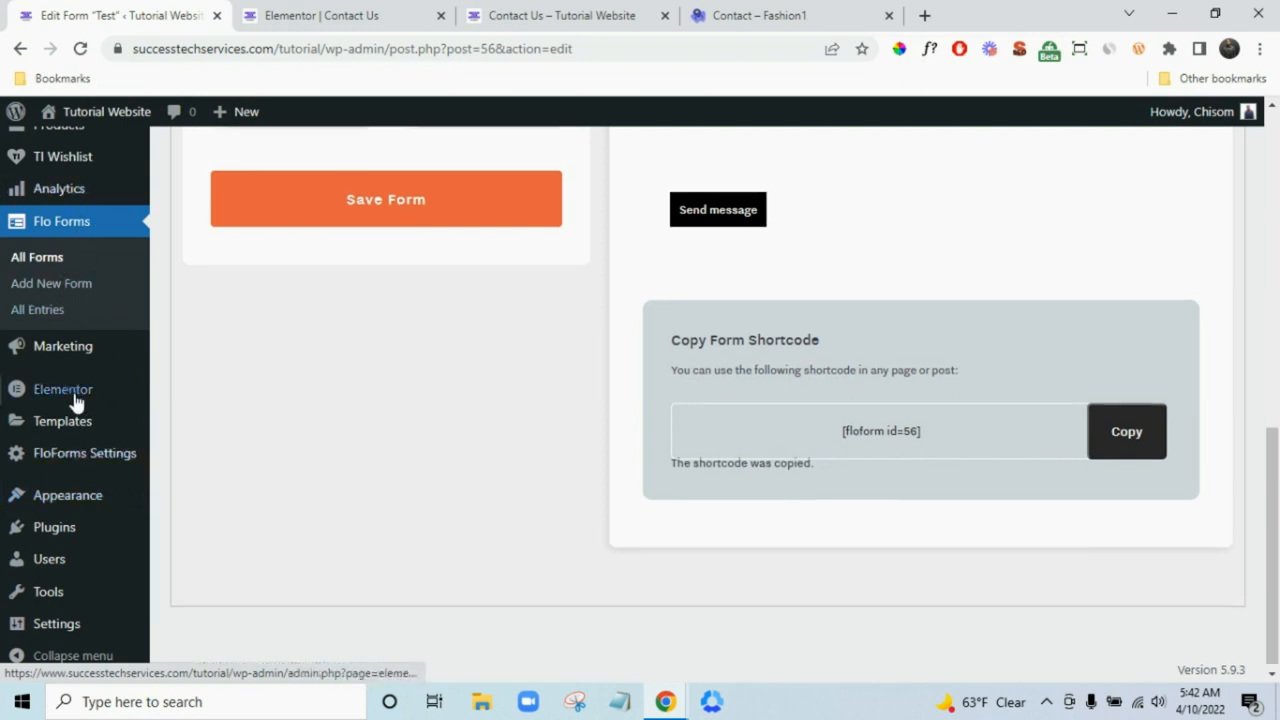
{"action": "scroll", "coordinate": [51, 234], "scroll_direction": "up", "scroll_amount": 4}
{"action": "scroll", "coordinate": [93, 465], "scroll_direction": "down", "scroll_amount": 4}
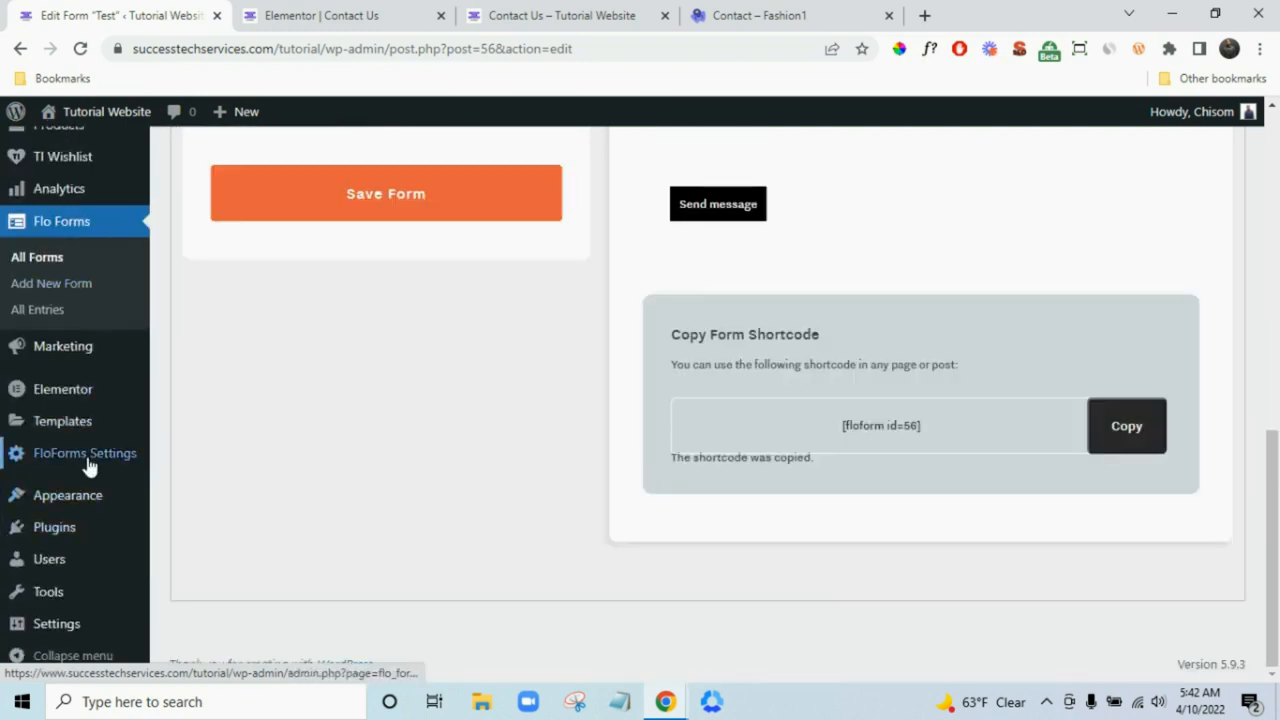
{"action": "left_click", "coordinate": [190, 511]}
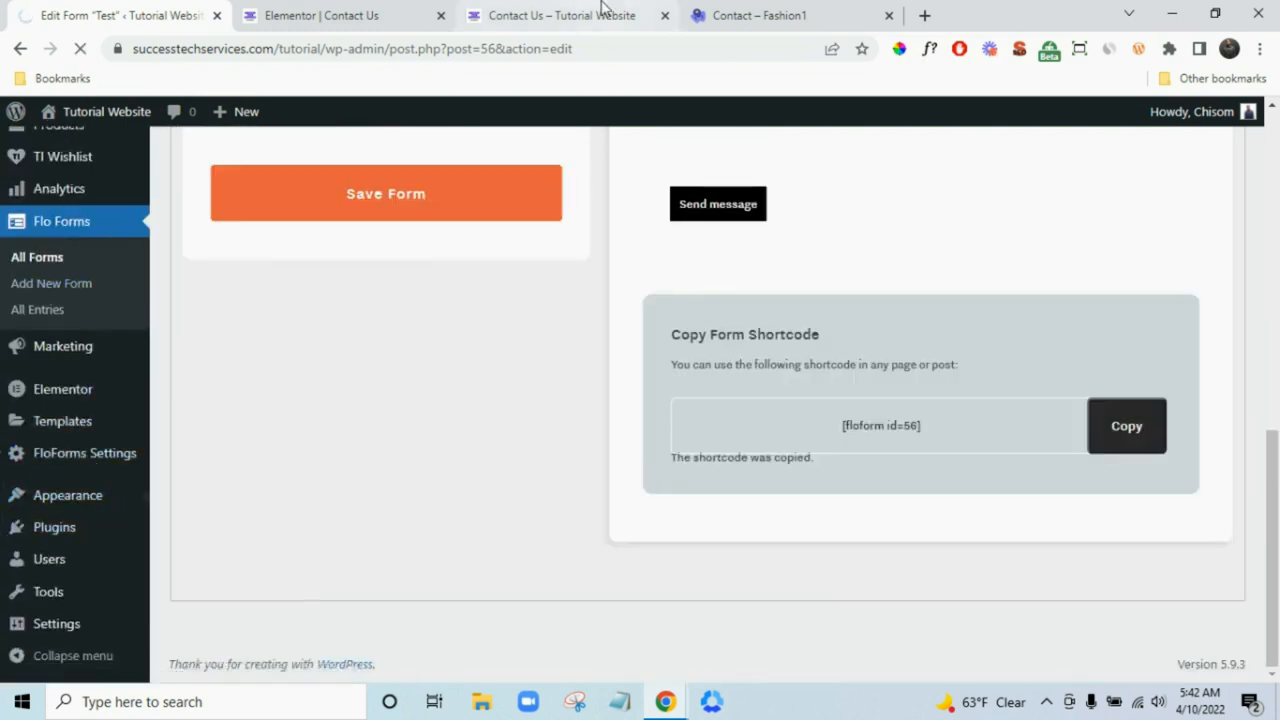
{"action": "left_click", "coordinate": [441, 15]}
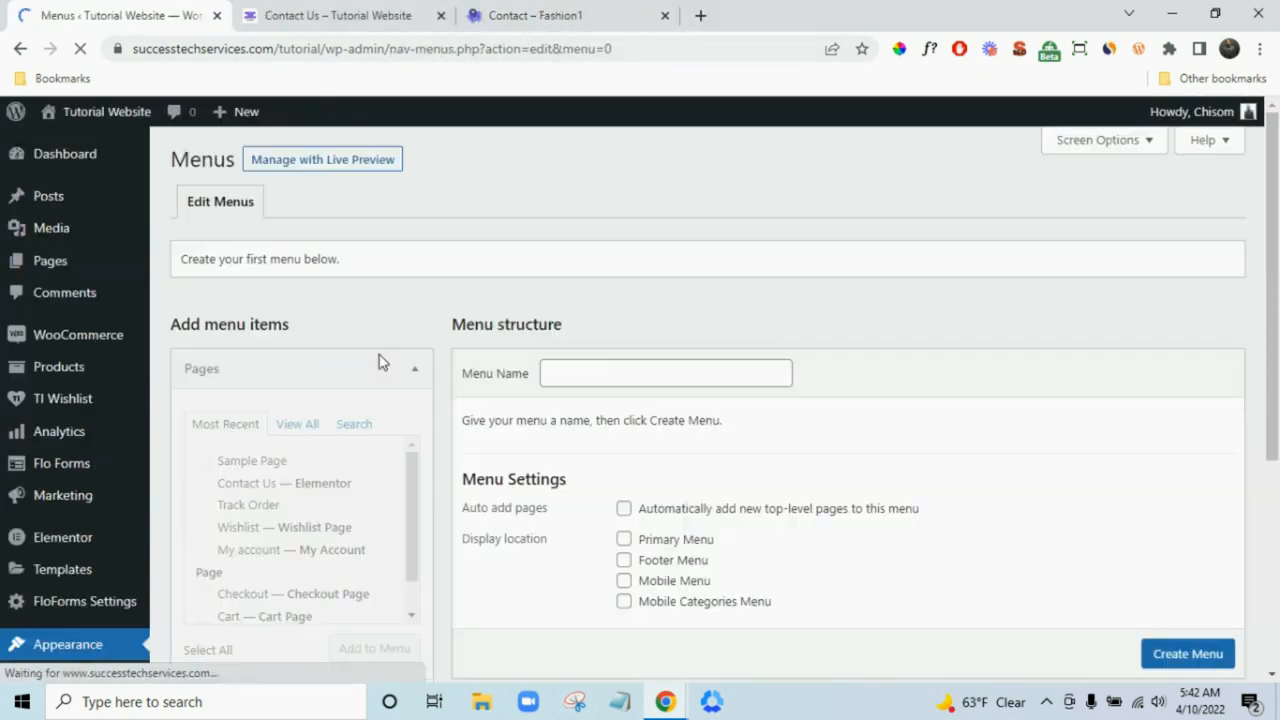
{"action": "scroll", "coordinate": [500, 328], "scroll_direction": "down", "scroll_amount": 1}
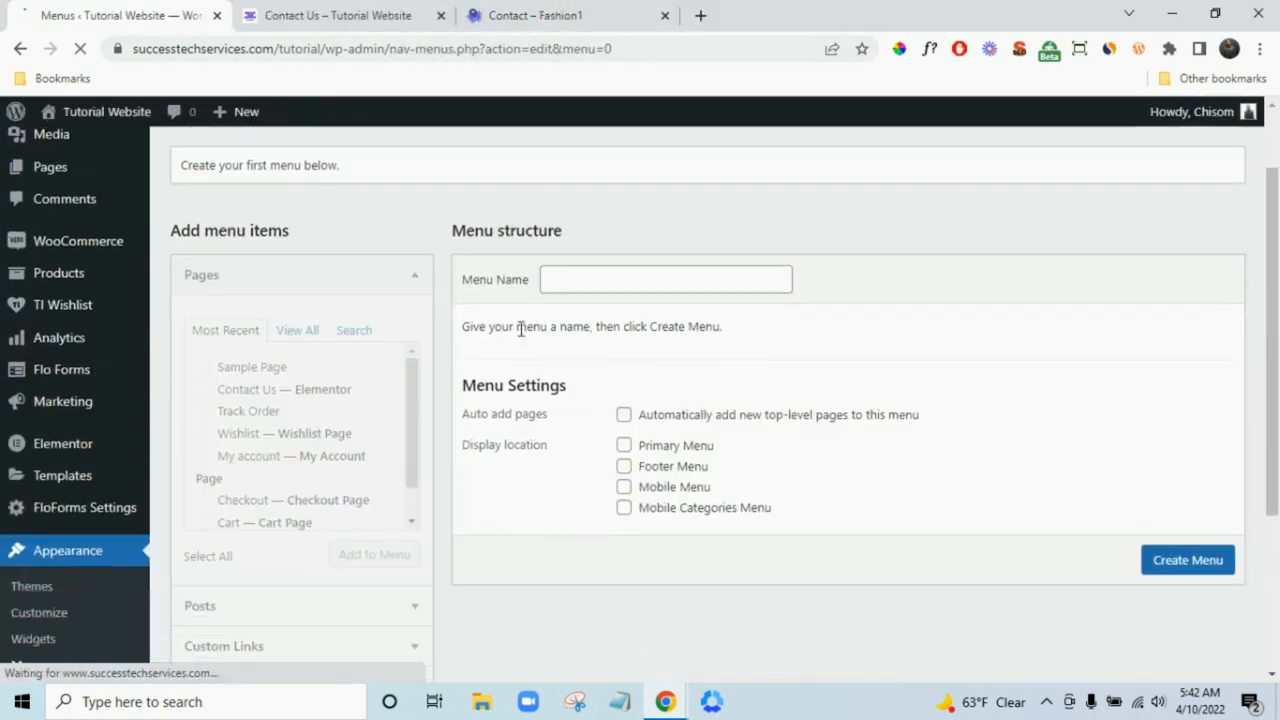
- Create a menu named Main and show all pages in the Pages box
{"action": "left_click", "coordinate": [686, 281]}
{"action": "type", "text": "Main"}
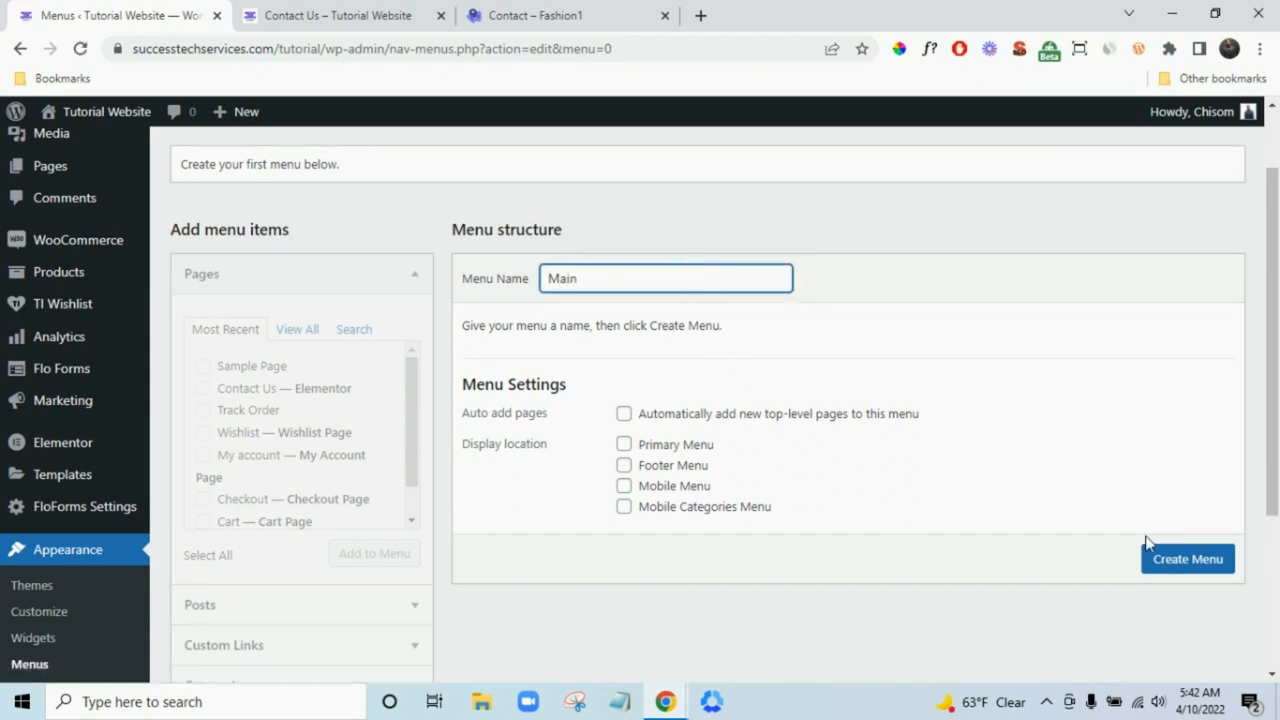
{"action": "left_click", "coordinate": [1171, 560]}
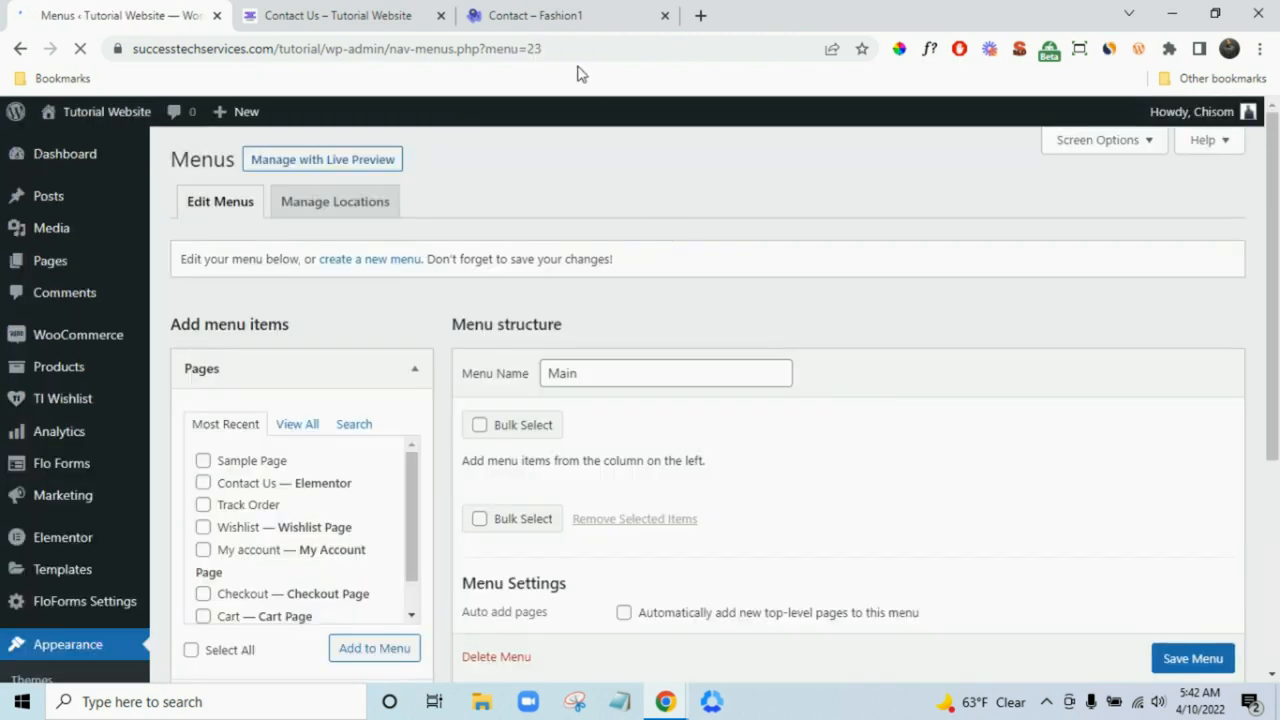
{"action": "left_click", "coordinate": [563, 14]}
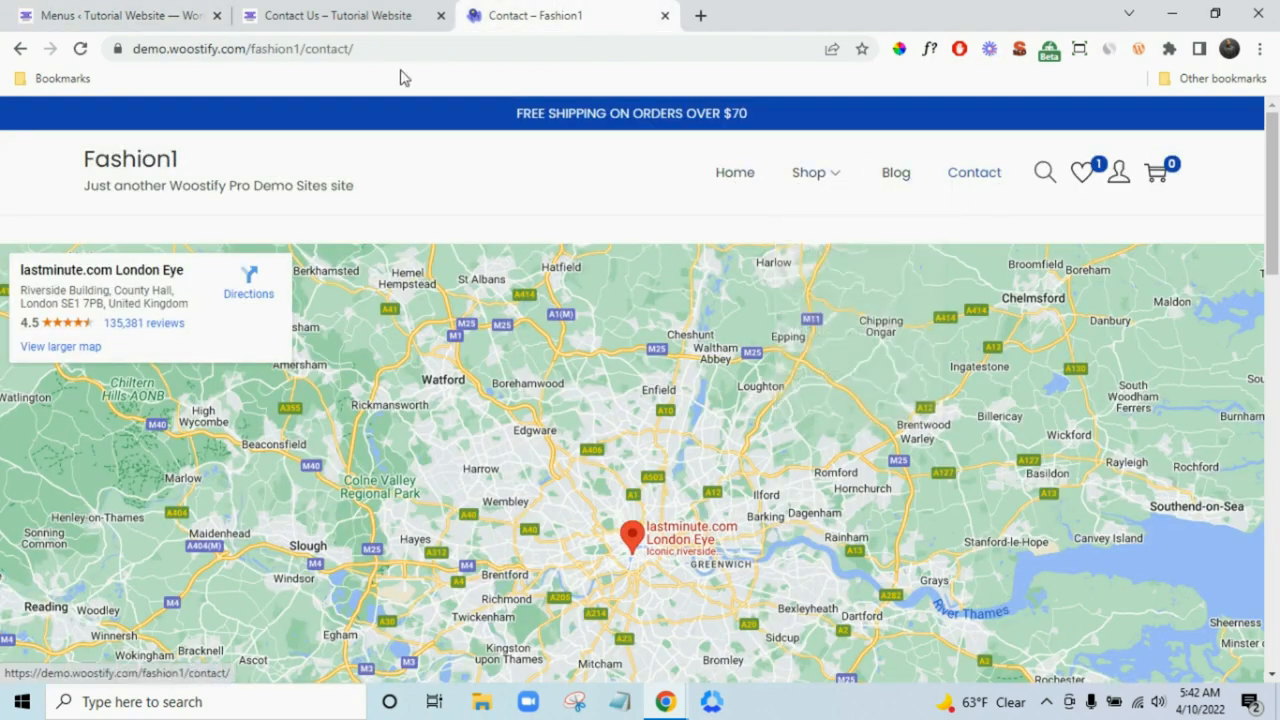
{"action": "left_click", "coordinate": [125, 15]}
{"action": "scroll", "coordinate": [345, 488], "scroll_direction": "down", "scroll_amount": 1}
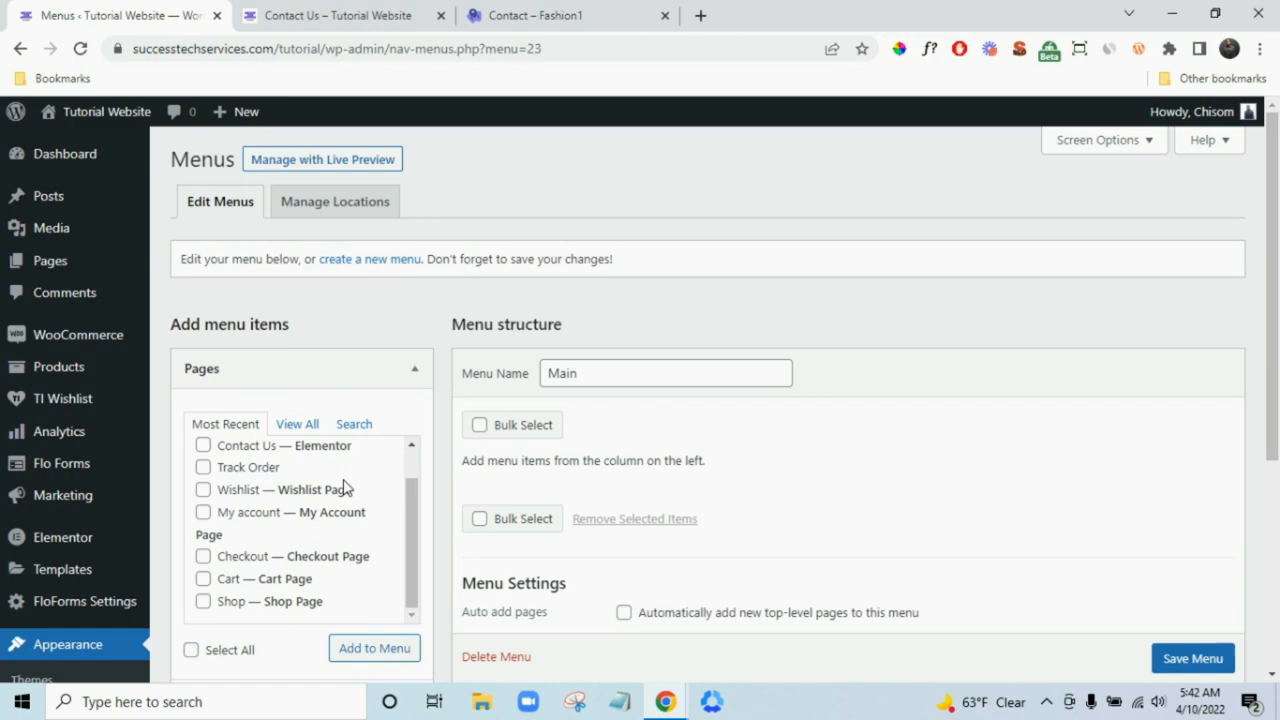
{"action": "left_click", "coordinate": [296, 423]}
{"action": "scroll", "coordinate": [423, 394], "scroll_direction": "down", "scroll_amount": 2}
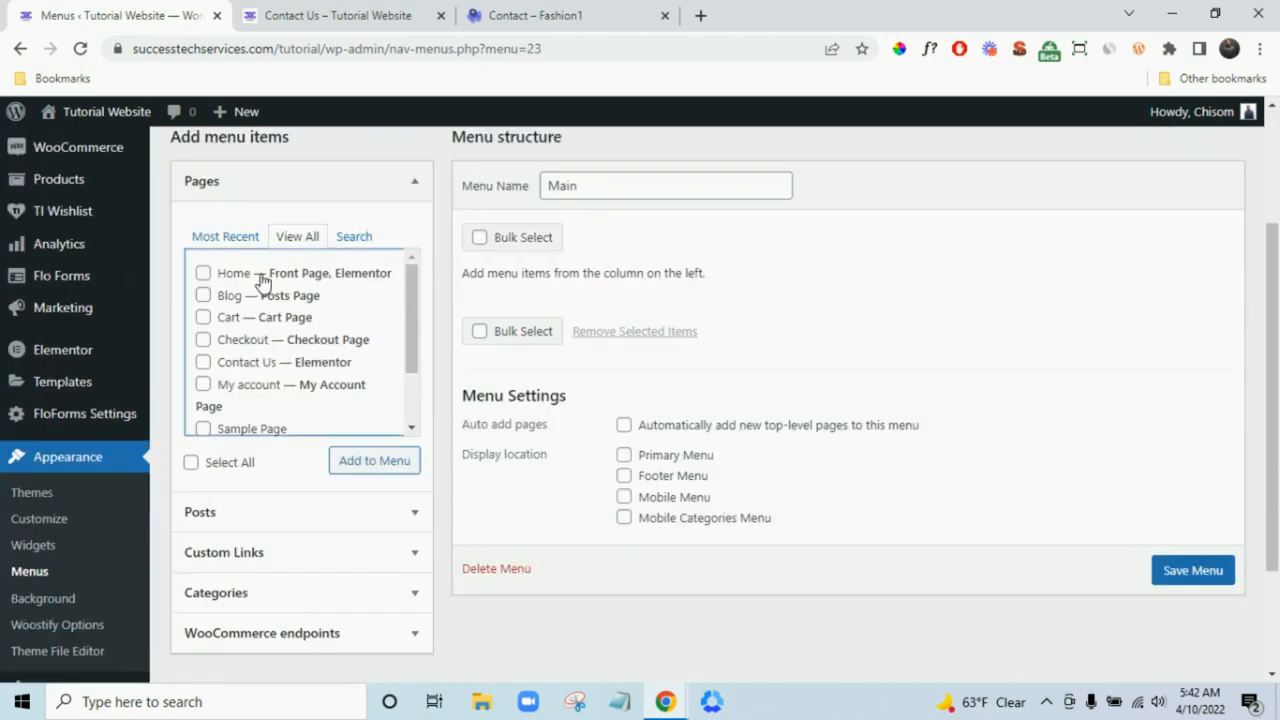
- Add the Home, Shop, Blog, Contact Us and Track Order pages to the Main menu
{"action": "left_click", "coordinate": [262, 280]}
{"action": "left_click", "coordinate": [530, 15]}
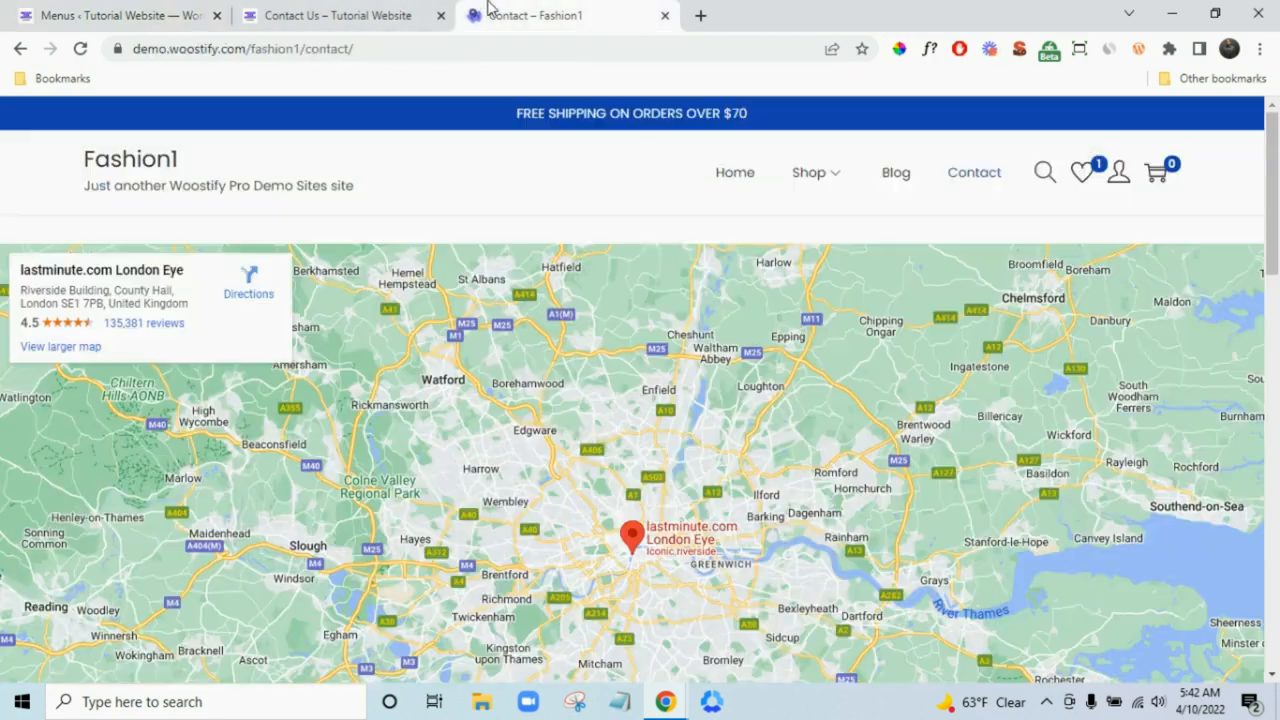
{"action": "left_click", "coordinate": [97, 12]}
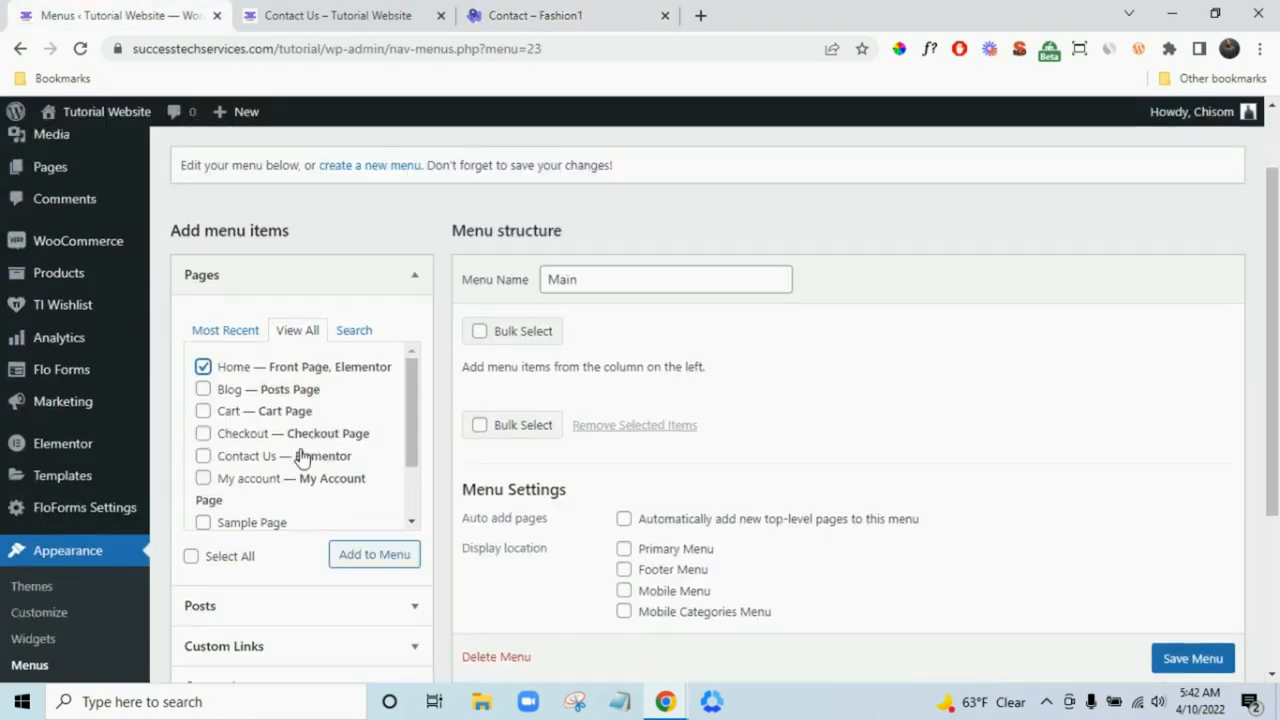
{"action": "scroll", "coordinate": [300, 470], "scroll_direction": "down", "scroll_amount": 3}
{"action": "left_click", "coordinate": [263, 466]}
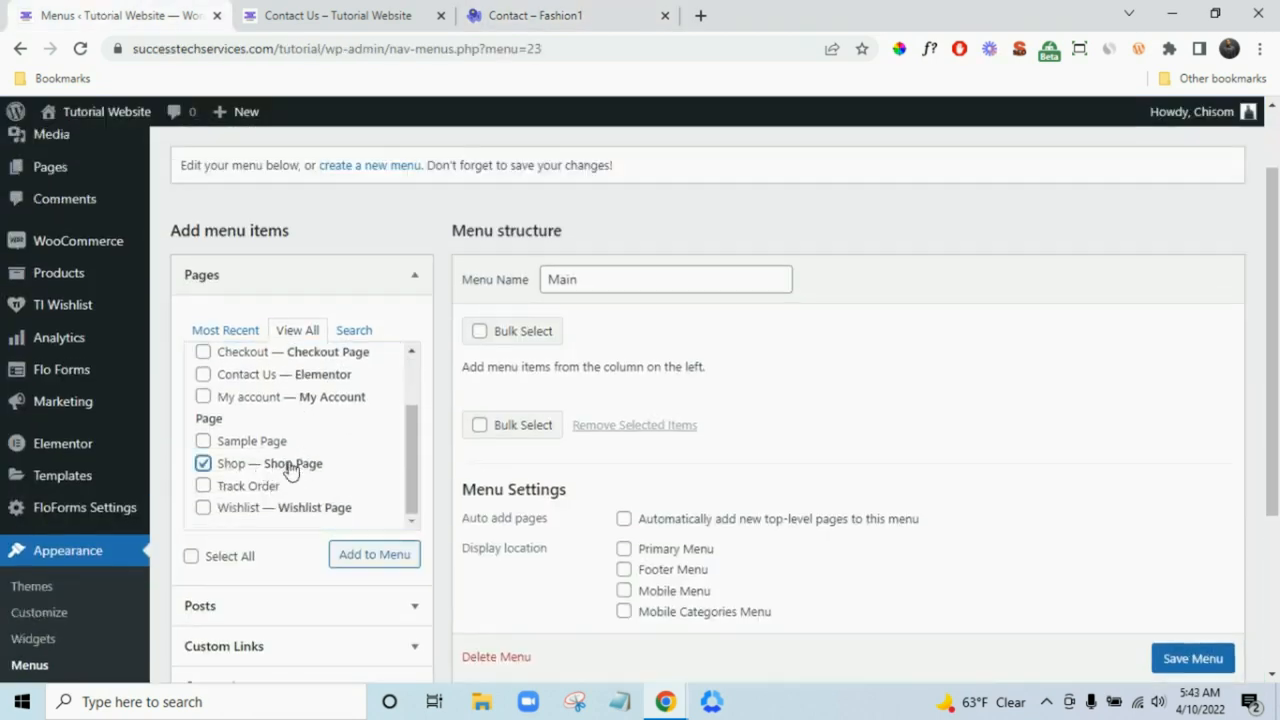
{"action": "scroll", "coordinate": [288, 458], "scroll_direction": "up", "scroll_amount": 3}
{"action": "left_click", "coordinate": [265, 392]}
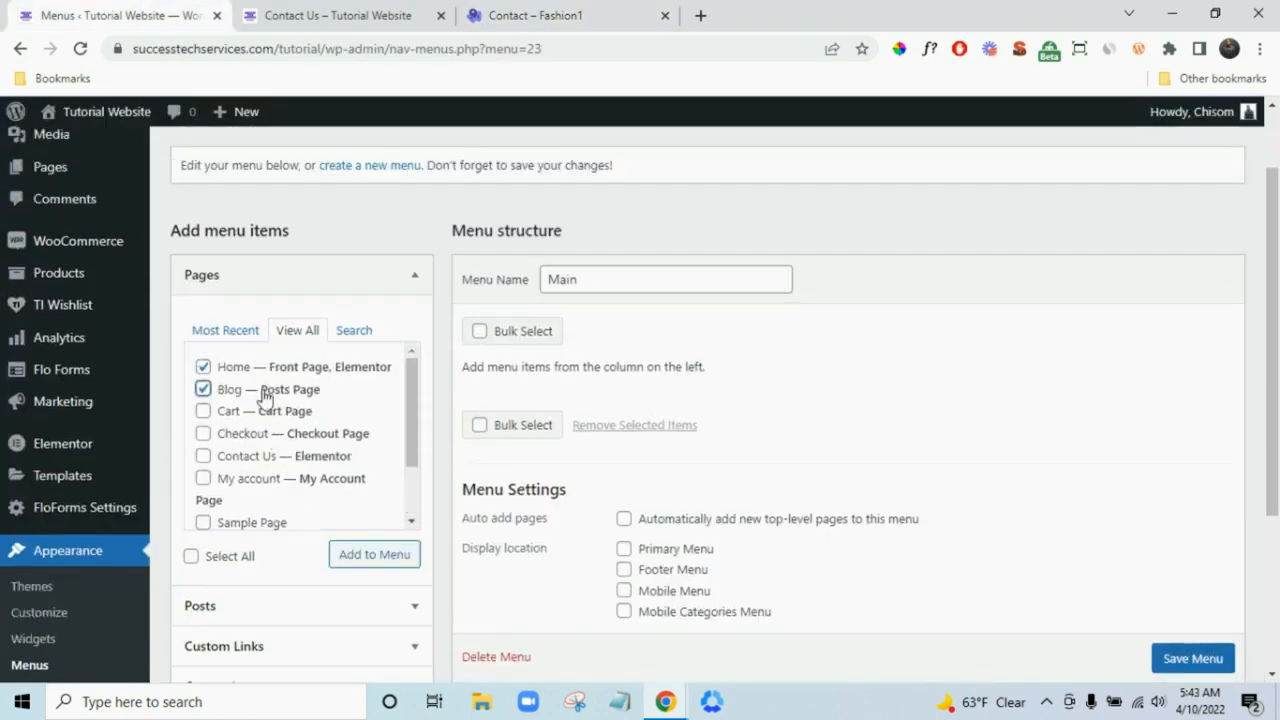
{"action": "left_click", "coordinate": [290, 458]}
{"action": "scroll", "coordinate": [320, 480], "scroll_direction": "down", "scroll_amount": 2}
{"action": "left_click", "coordinate": [263, 487]}
{"action": "left_click", "coordinate": [389, 557]}
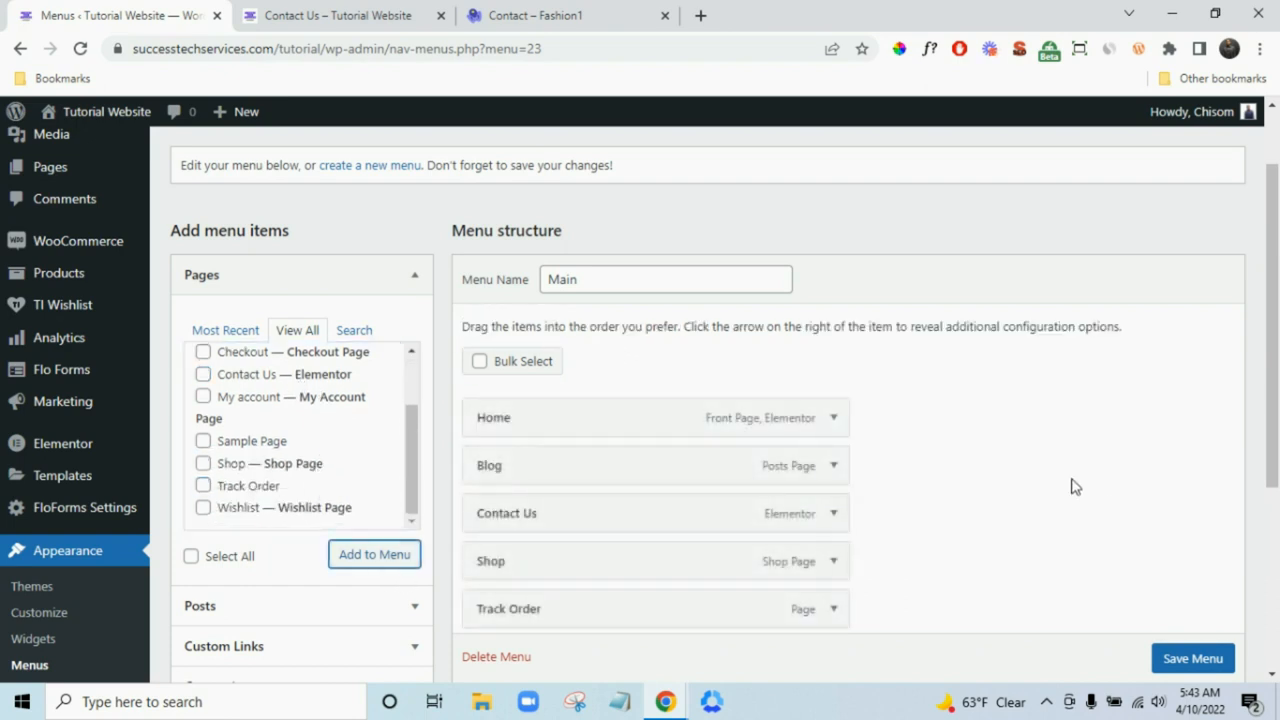
- Assign the Main menu to the Primary Menu location and save it
{"action": "scroll", "coordinate": [1000, 490], "scroll_direction": "down", "scroll_amount": 2}
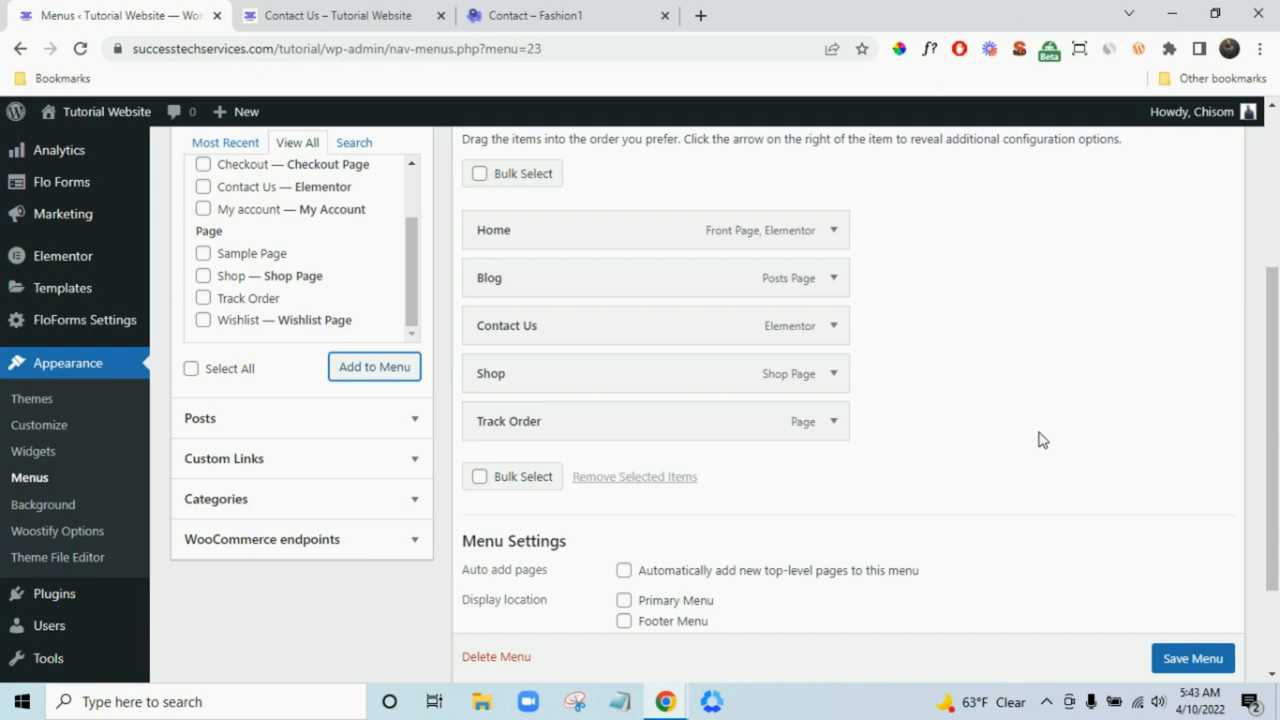
{"action": "scroll", "coordinate": [1040, 440], "scroll_direction": "down", "scroll_amount": 2}
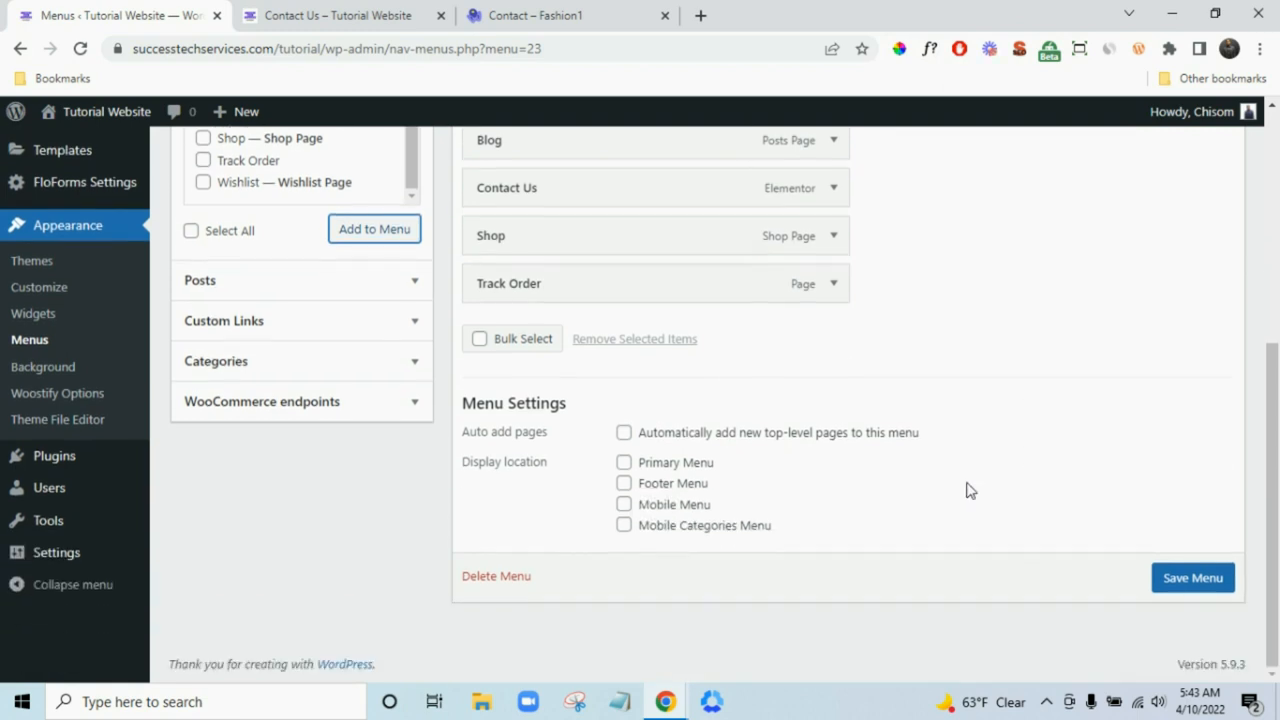
{"action": "left_click", "coordinate": [625, 464]}
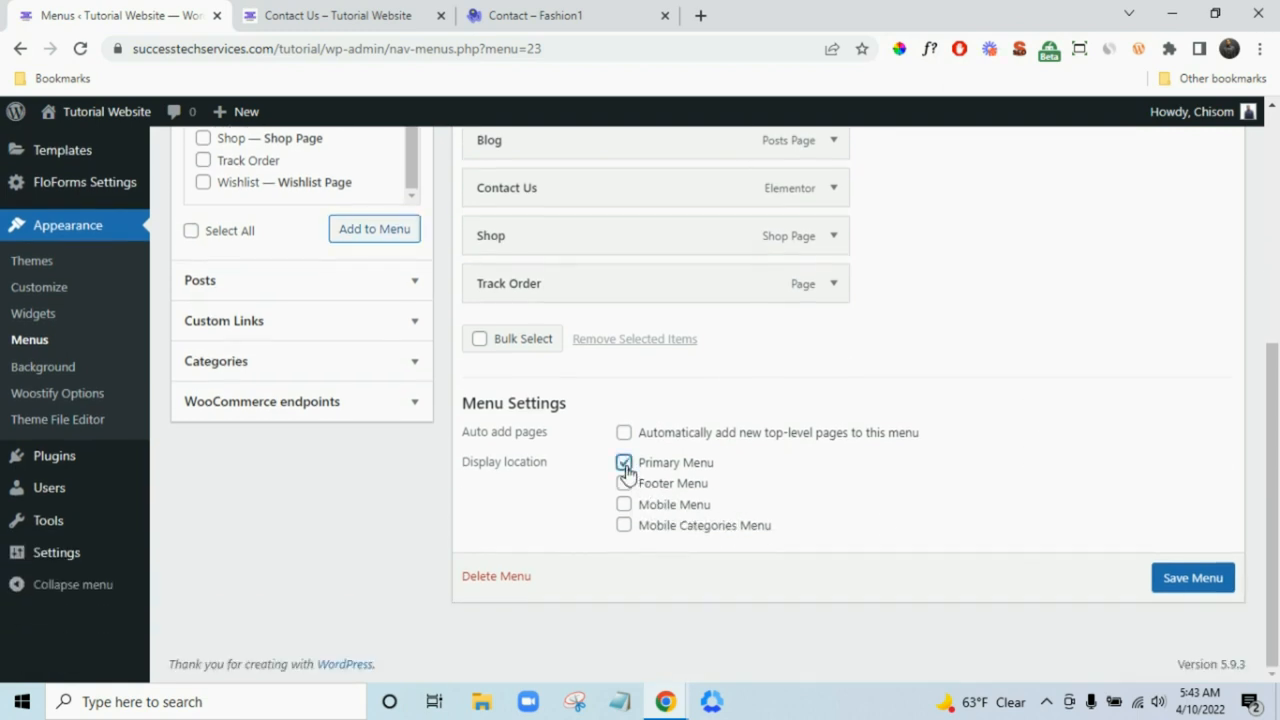
{"action": "left_click", "coordinate": [1211, 584]}
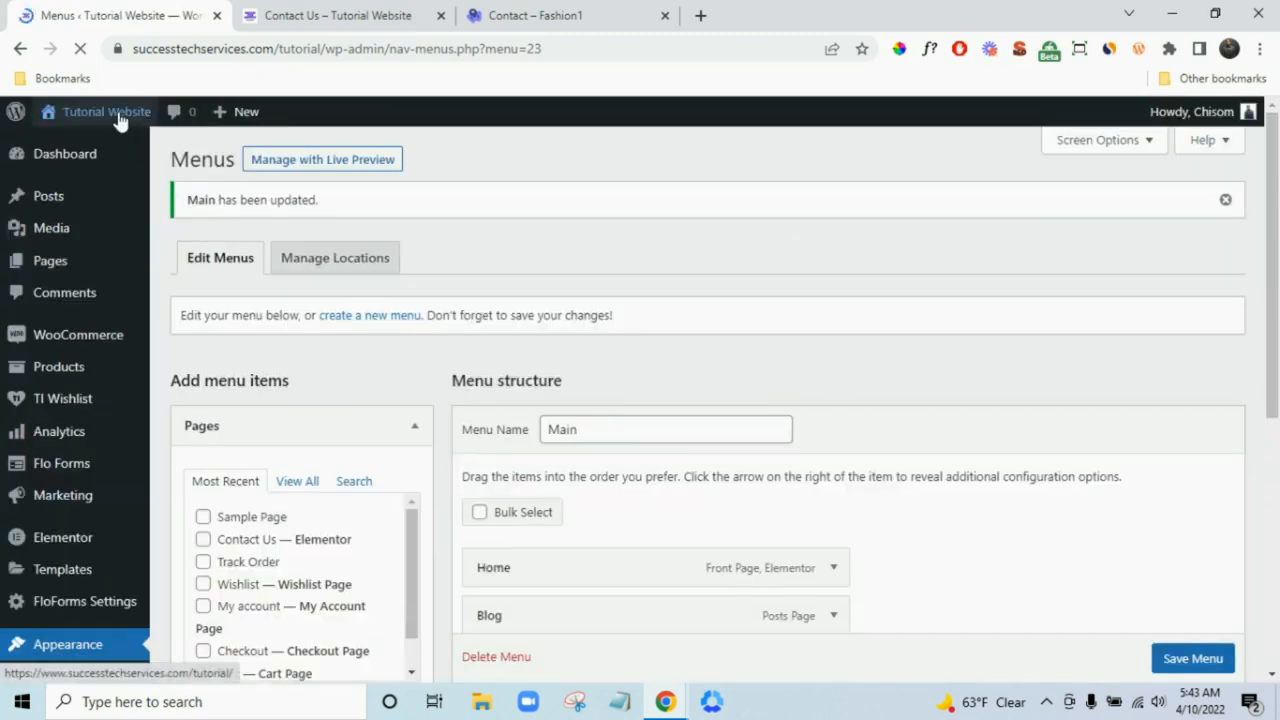
- Open the live site in a new tab and scroll through its home page
{"action": "mouse_move", "coordinate": [118, 118]}
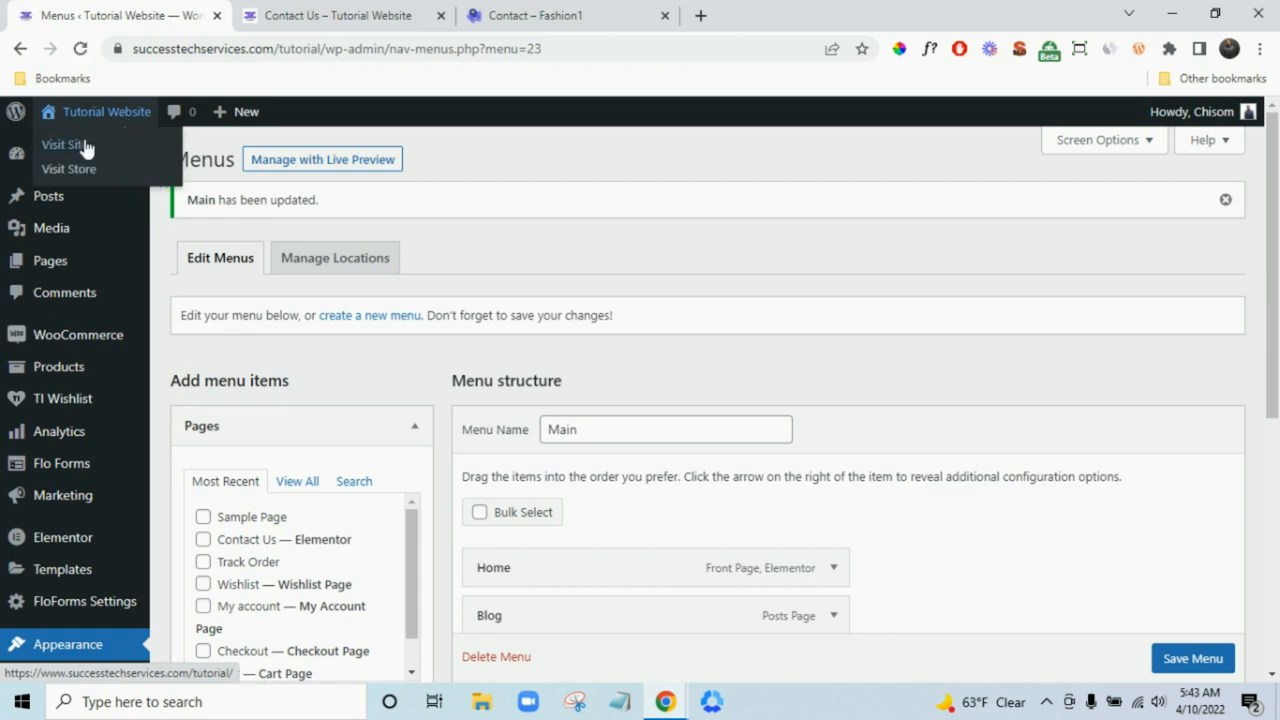
{"action": "right_click", "coordinate": [86, 147]}
{"action": "left_click", "coordinate": [150, 157]}
{"action": "left_click", "coordinate": [350, 15]}
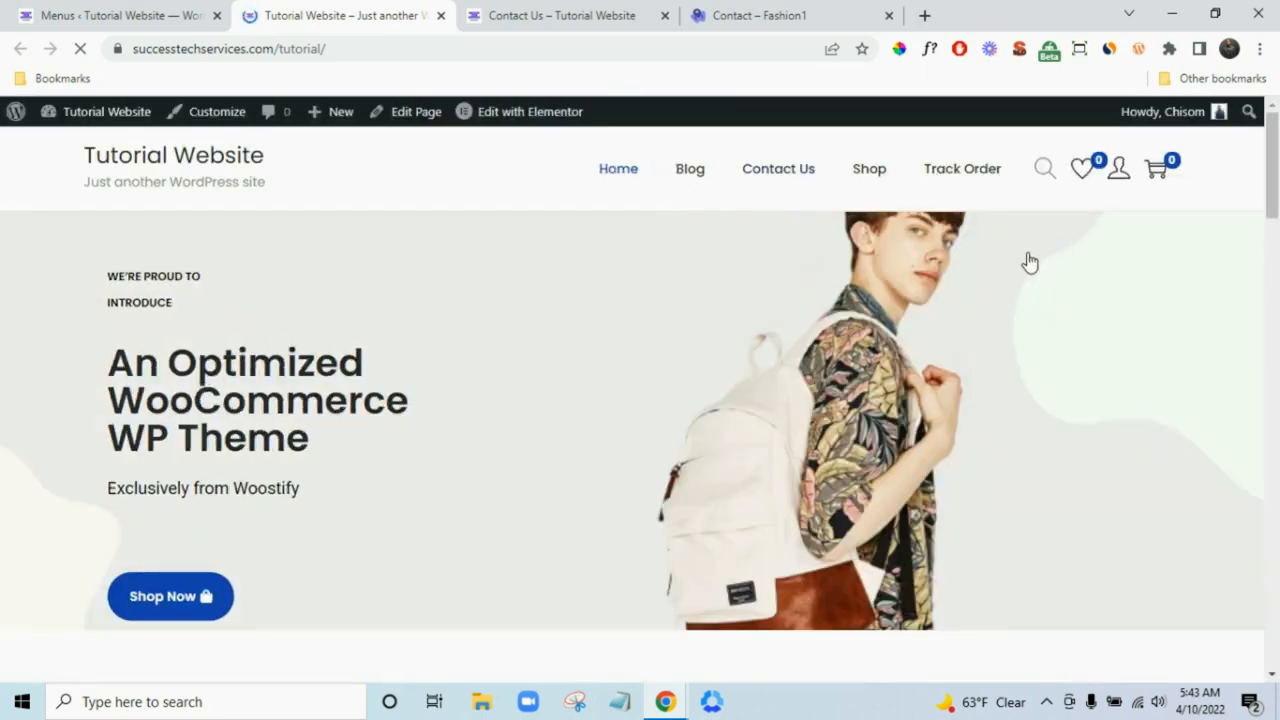
{"action": "scroll", "coordinate": [1211, 340], "scroll_direction": "down", "scroll_amount": 15}
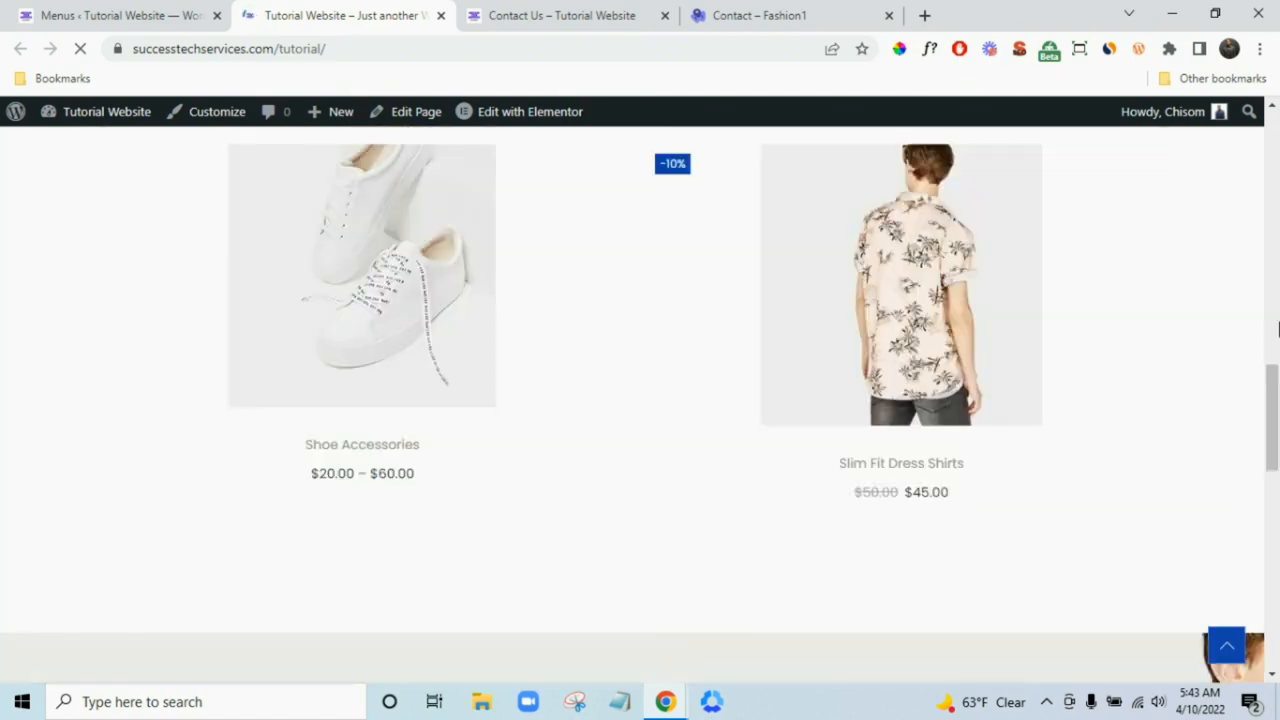
{"action": "scroll", "coordinate": [1278, 330], "scroll_direction": "down", "scroll_amount": 10}
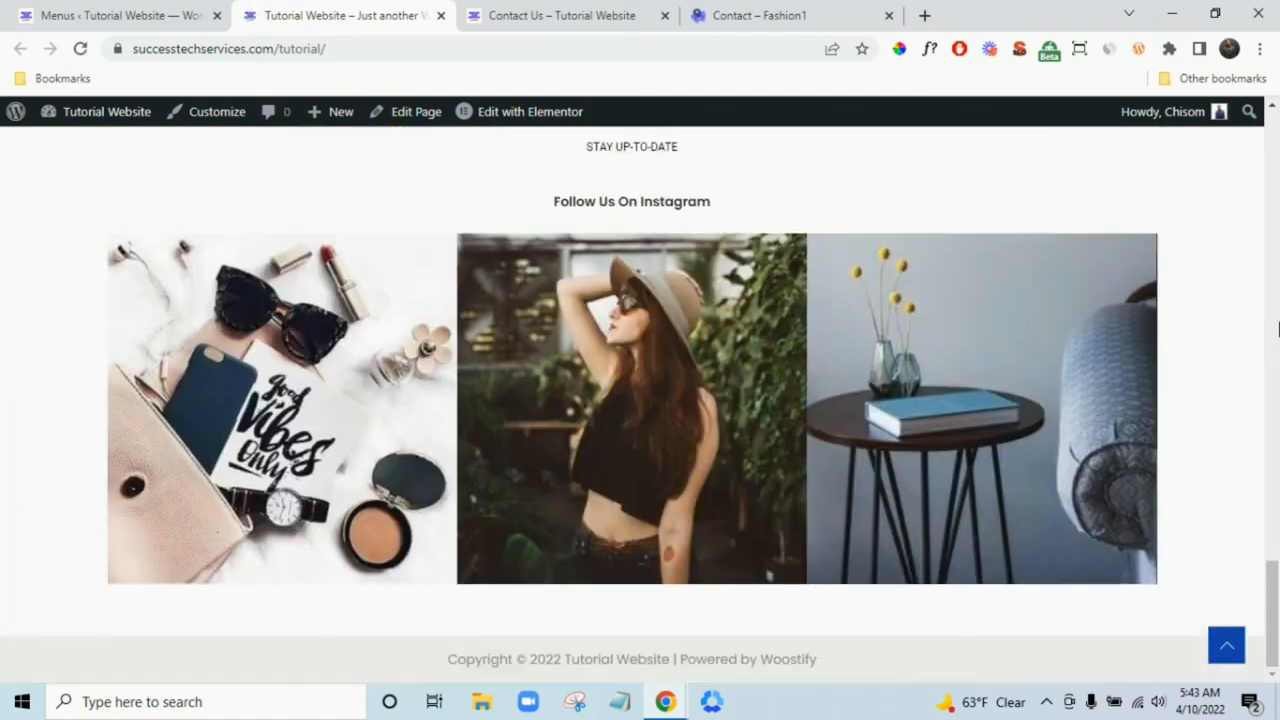
{"action": "scroll", "coordinate": [1278, 320], "scroll_direction": "up", "scroll_amount": 20}
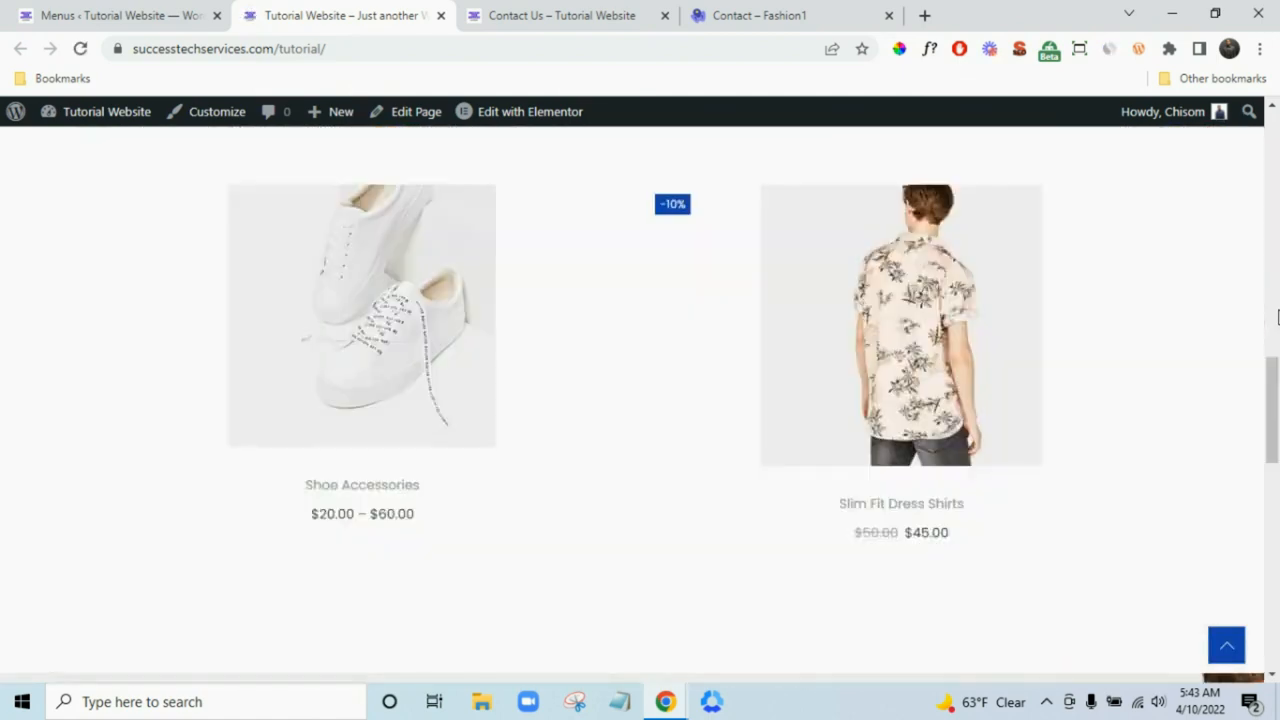
{"action": "scroll", "coordinate": [1278, 318], "scroll_direction": "up", "scroll_amount": 3}
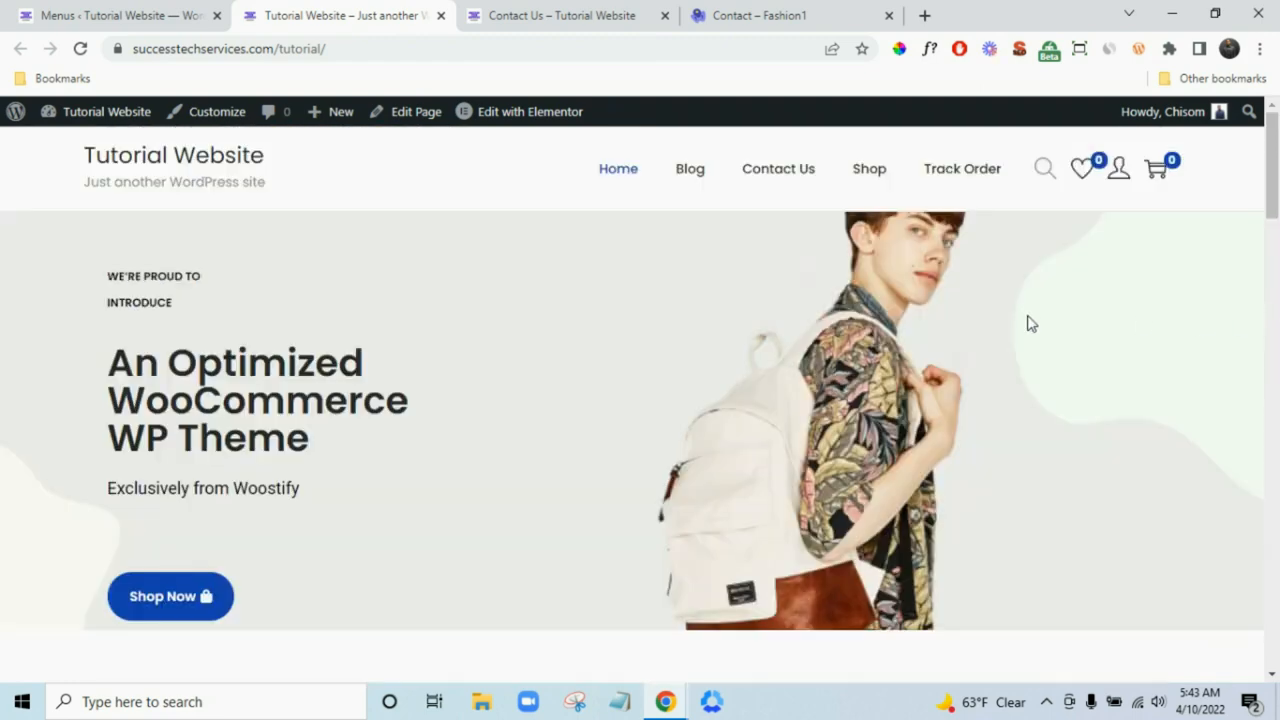
- Glance at the Contact Us and Fashion1 demo tabs, then return to the Main menu structure
{"action": "left_click", "coordinate": [655, 10]}
{"action": "left_click", "coordinate": [770, 10]}
{"action": "mouse_move", "coordinate": [837, 177]}
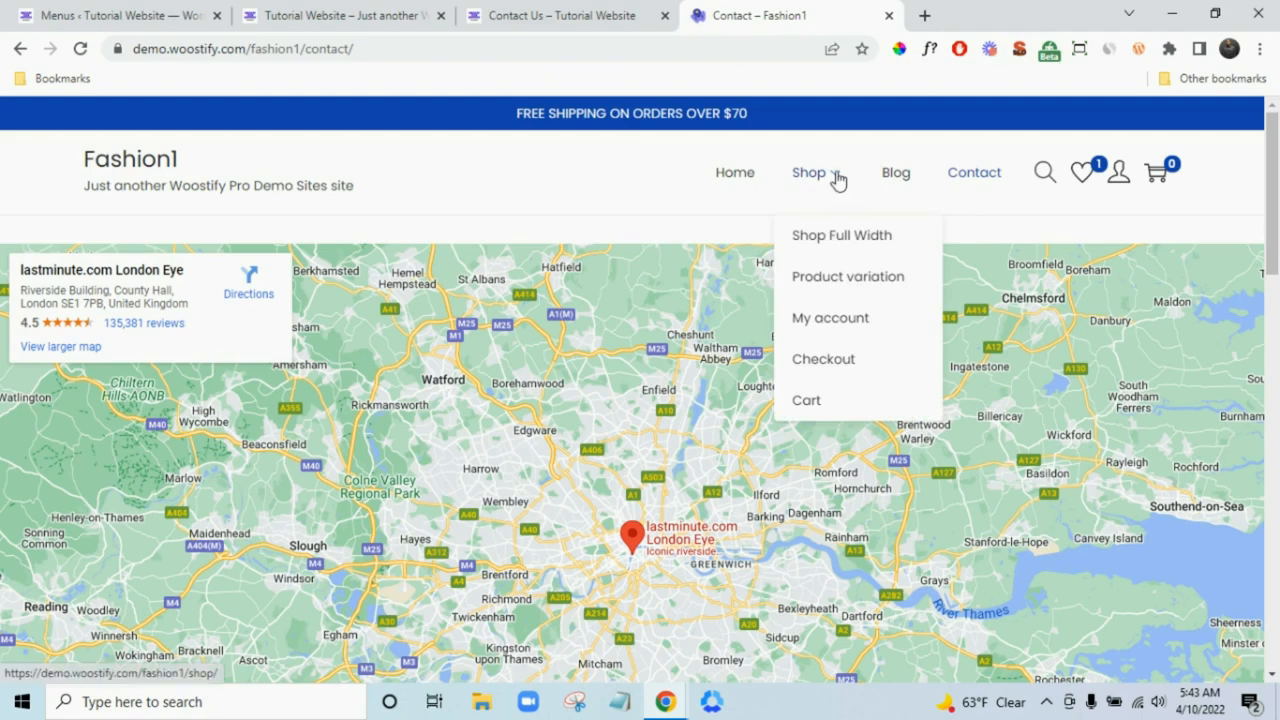
{"action": "left_click", "coordinate": [120, 15]}
{"action": "scroll", "coordinate": [586, 277], "scroll_direction": "down", "scroll_amount": 2}
{"action": "scroll", "coordinate": [810, 410], "scroll_direction": "down", "scroll_amount": 1}
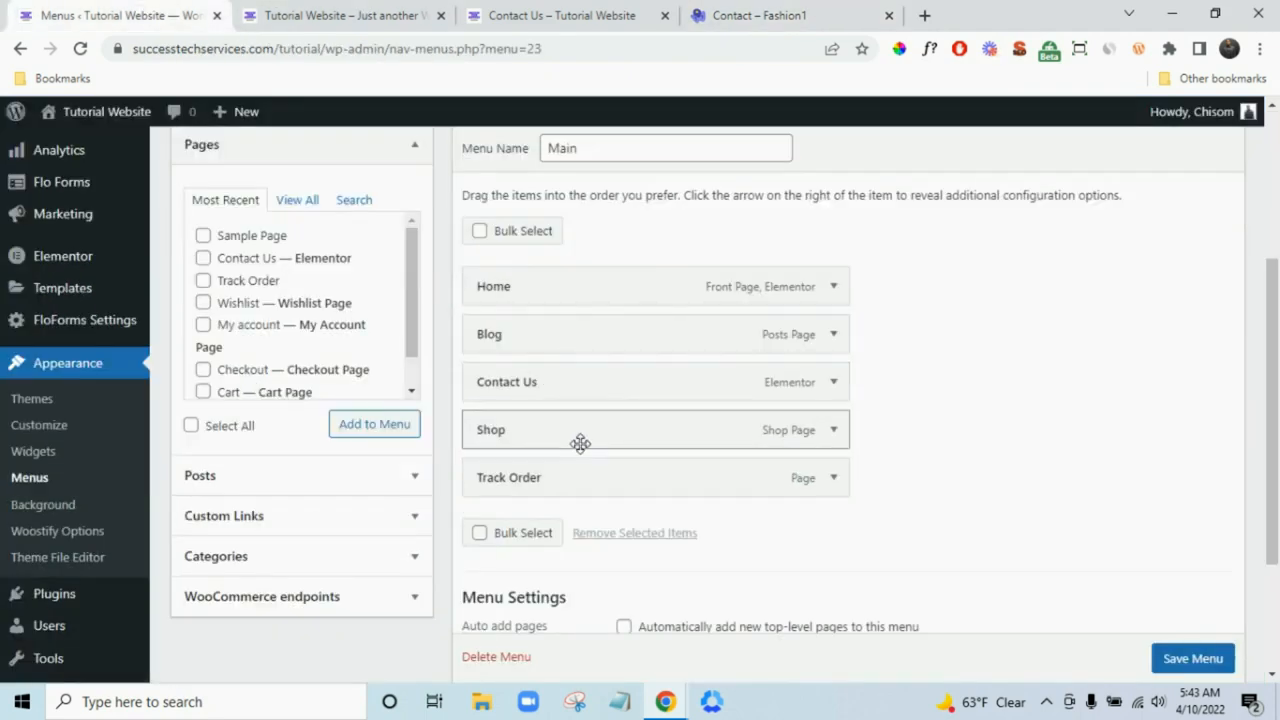
- Enable the Product categories panel in the menu editor's Screen Options
{"action": "left_click", "coordinate": [294, 205]}
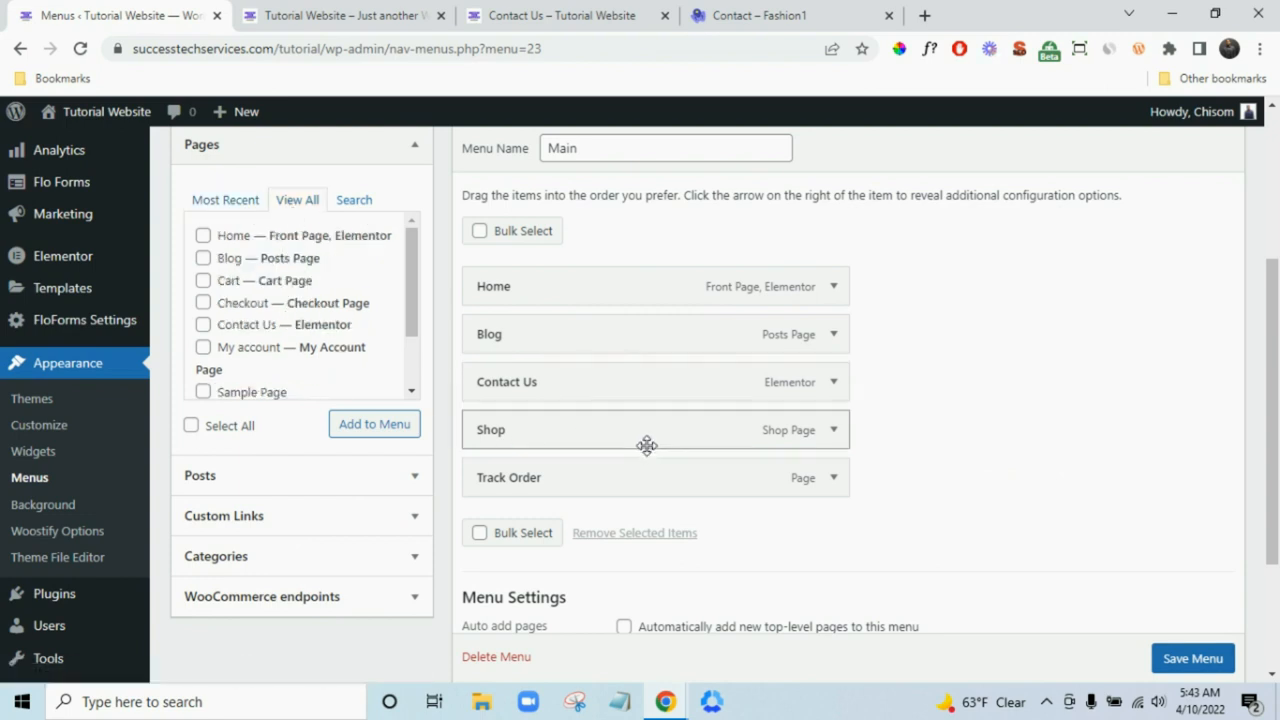
{"action": "scroll", "coordinate": [274, 331], "scroll_direction": "down", "scroll_amount": 2}
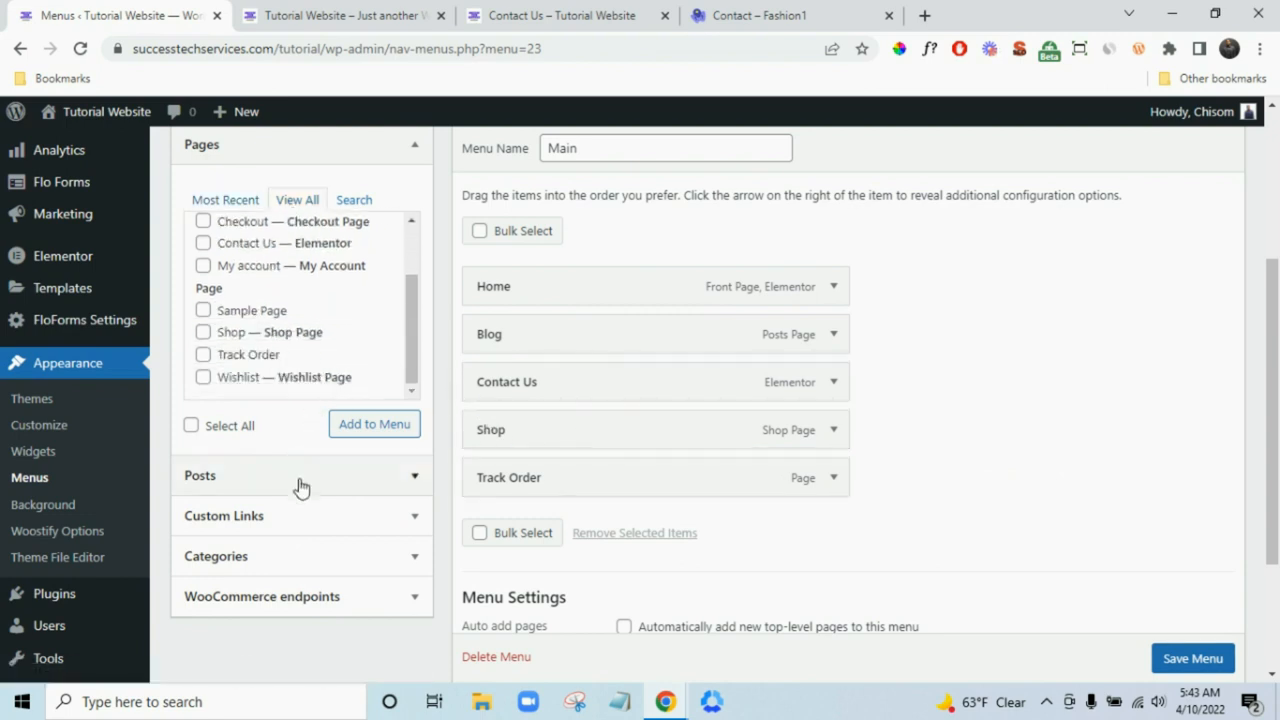
{"action": "scroll", "coordinate": [925, 482], "scroll_direction": "up", "scroll_amount": 3}
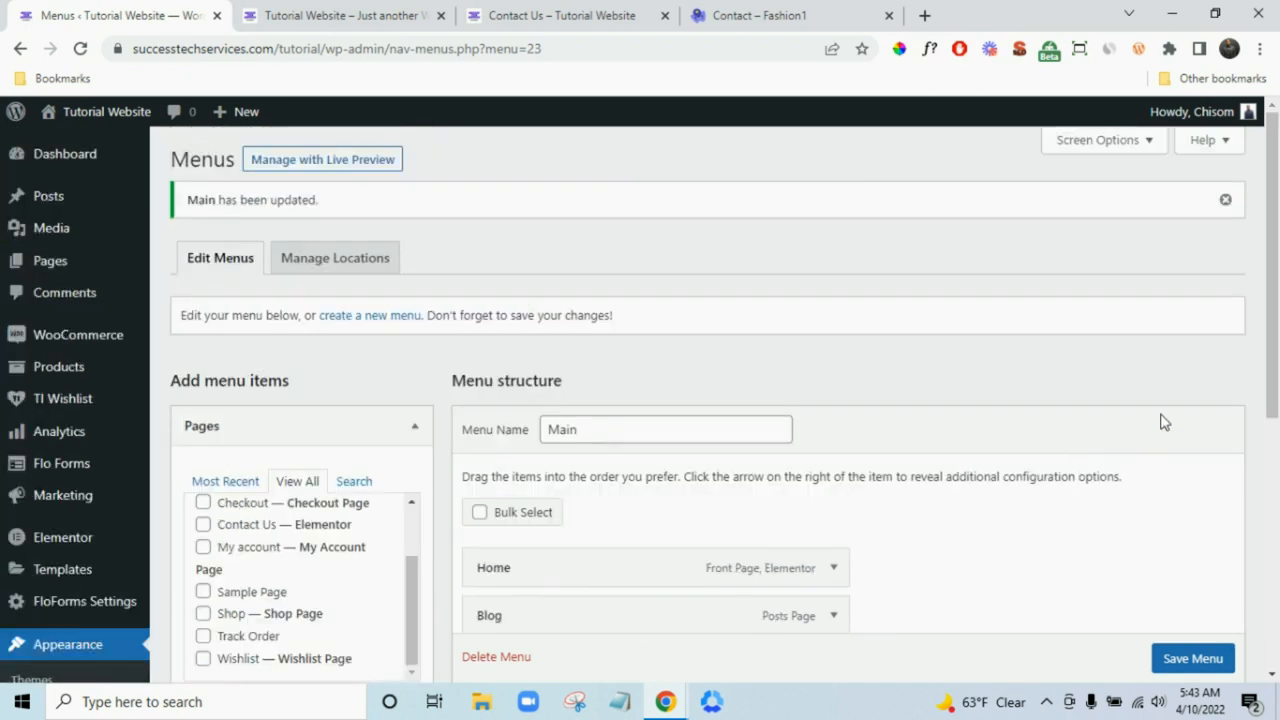
{"action": "left_click", "coordinate": [1100, 140]}
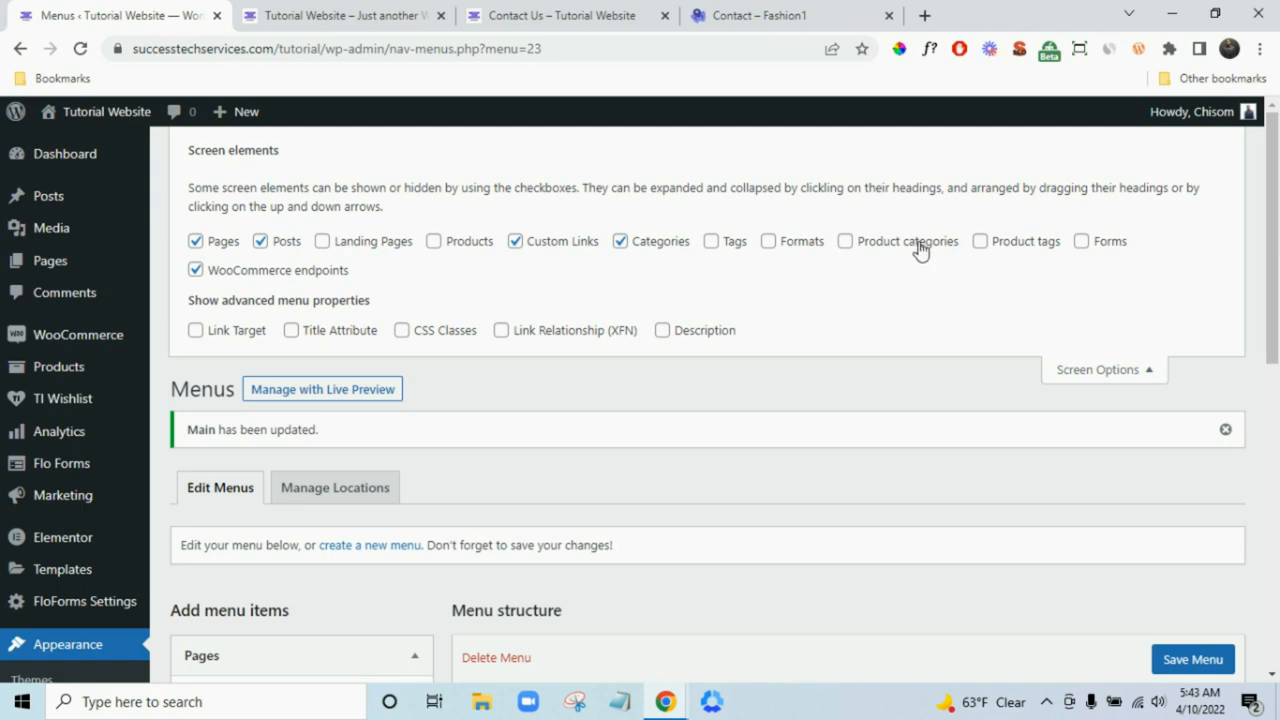
{"action": "left_click", "coordinate": [920, 250]}
{"action": "left_click", "coordinate": [1090, 372]}
- Add the Shirt and Shoe product categories to the Main menu
{"action": "scroll", "coordinate": [1097, 374], "scroll_direction": "down", "scroll_amount": 5}
{"action": "left_click", "coordinate": [363, 423]}
{"action": "scroll", "coordinate": [686, 466], "scroll_direction": "up", "scroll_amount": 1}
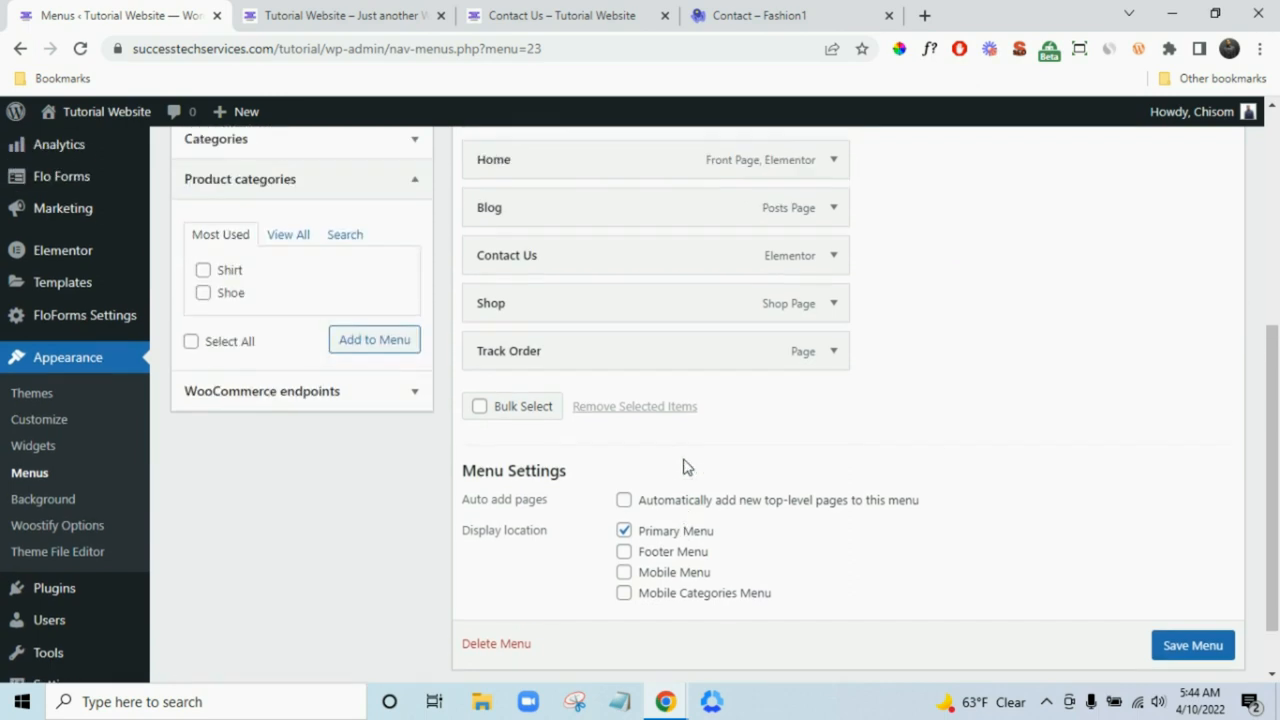
{"action": "left_click", "coordinate": [203, 302]}
{"action": "left_click", "coordinate": [203, 326]}
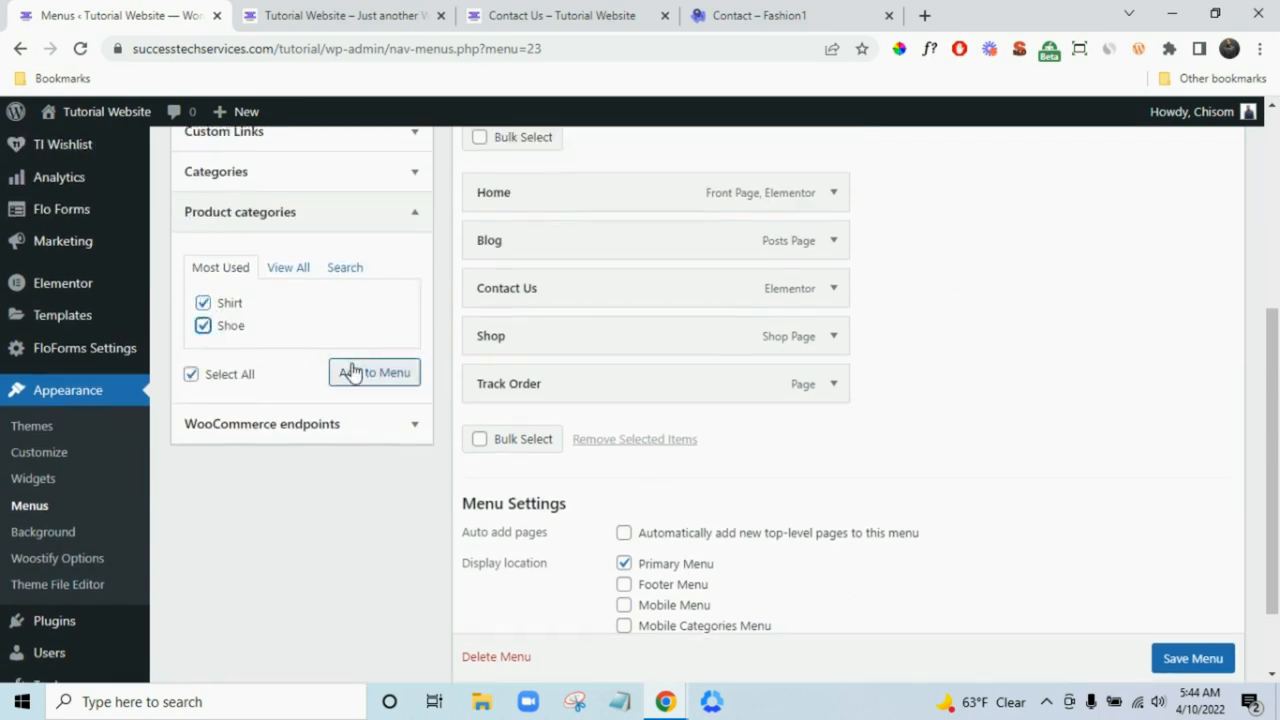
{"action": "left_click", "coordinate": [366, 372]}
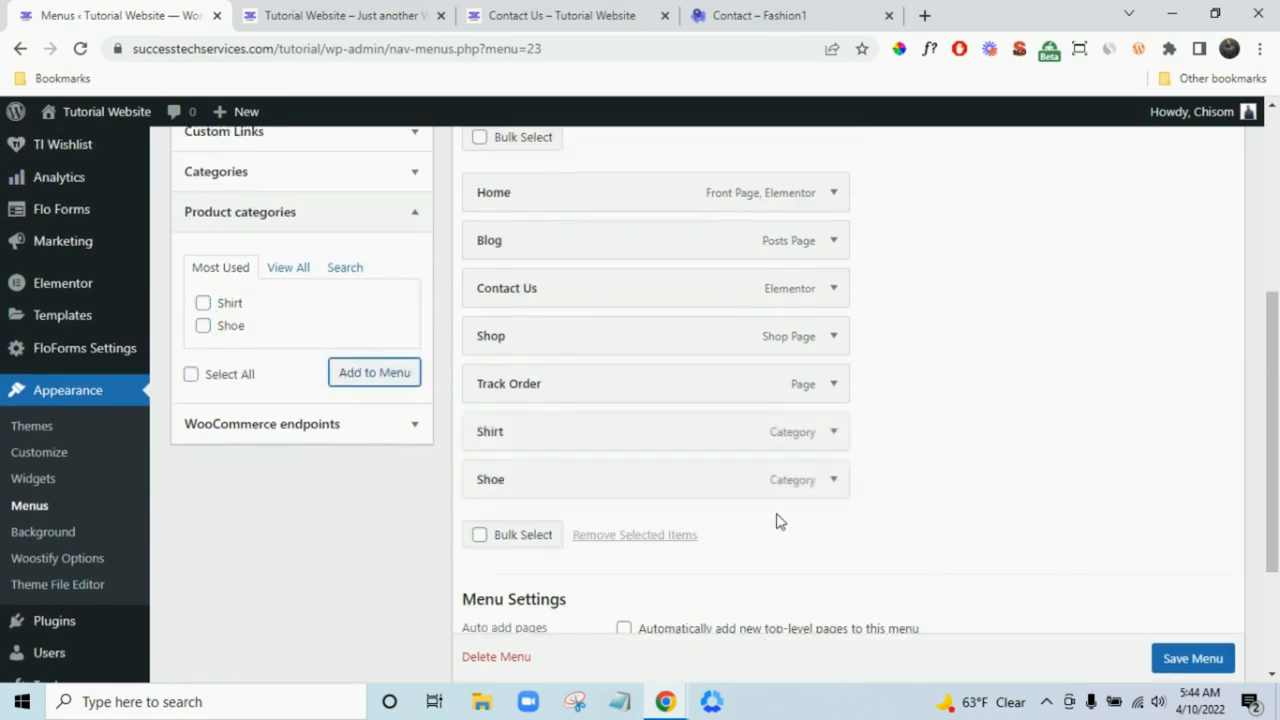
- Nest Shirt and Shoe as sub items under Shop and save the menu
{"action": "left_click_drag", "start_coordinate": [737, 392], "coordinate": [703, 375]}
{"action": "left_click_drag", "start_coordinate": [693, 476], "coordinate": [733, 430]}
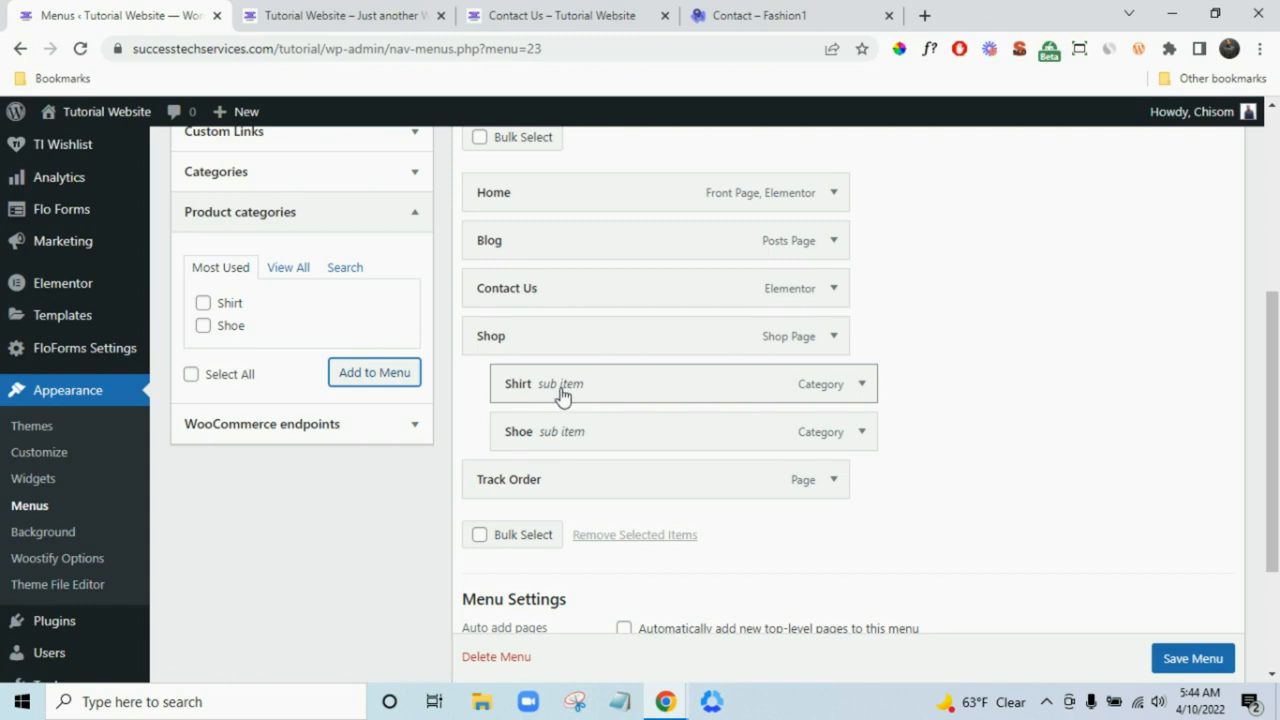
{"action": "scroll", "coordinate": [1225, 656], "scroll_direction": "down", "scroll_amount": 1}
{"action": "left_click", "coordinate": [1230, 652]}
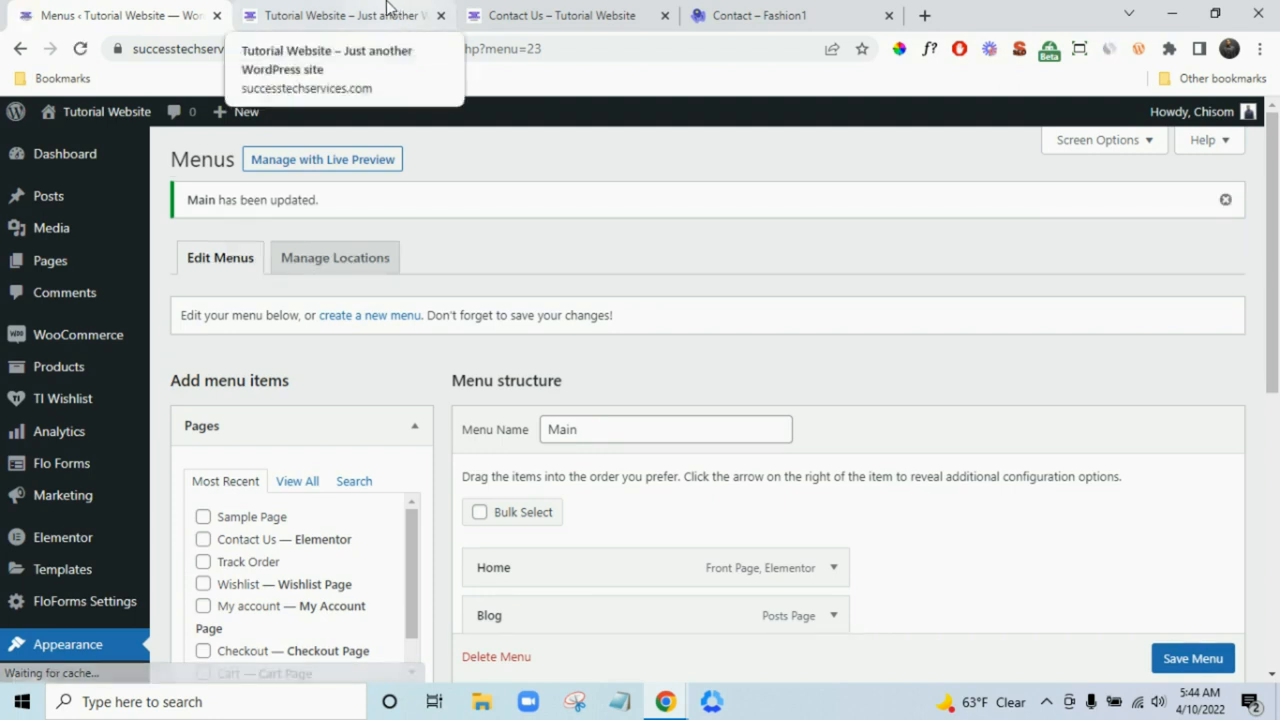
- Nest Shoe under Shirt in the Main menu and save it
{"action": "left_click", "coordinate": [387, 12]}
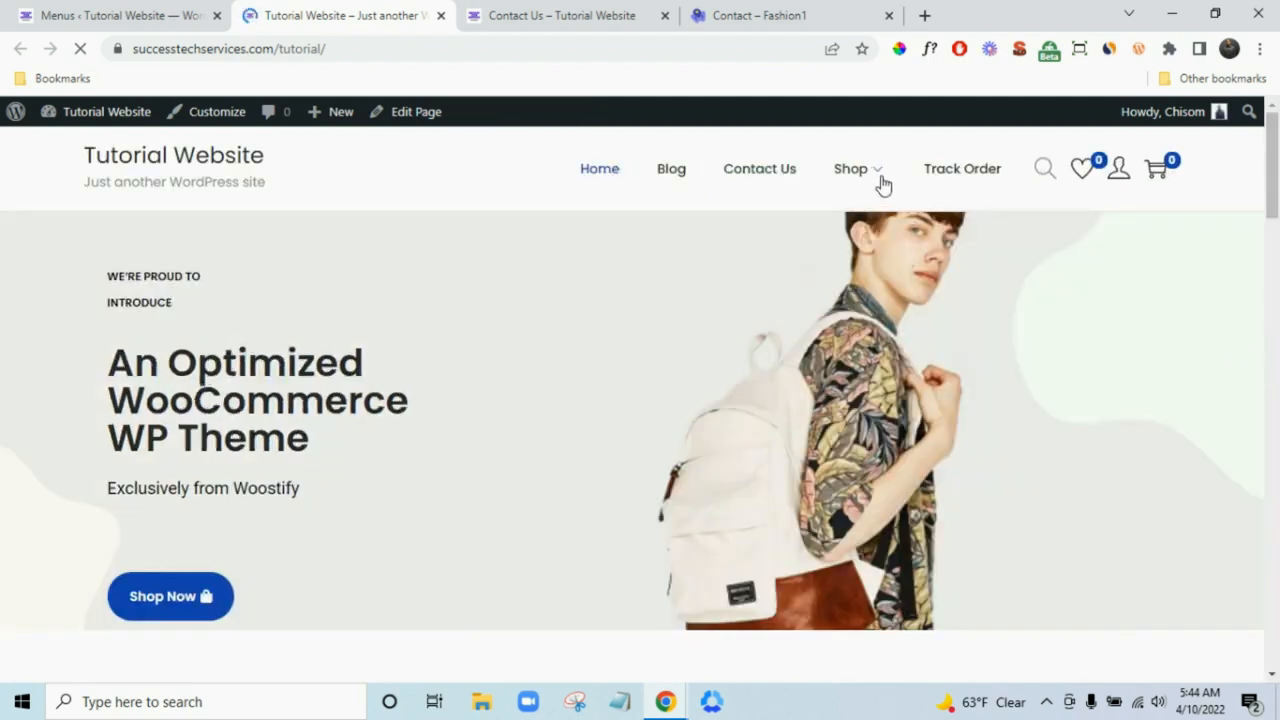
{"action": "mouse_move", "coordinate": [880, 180]}
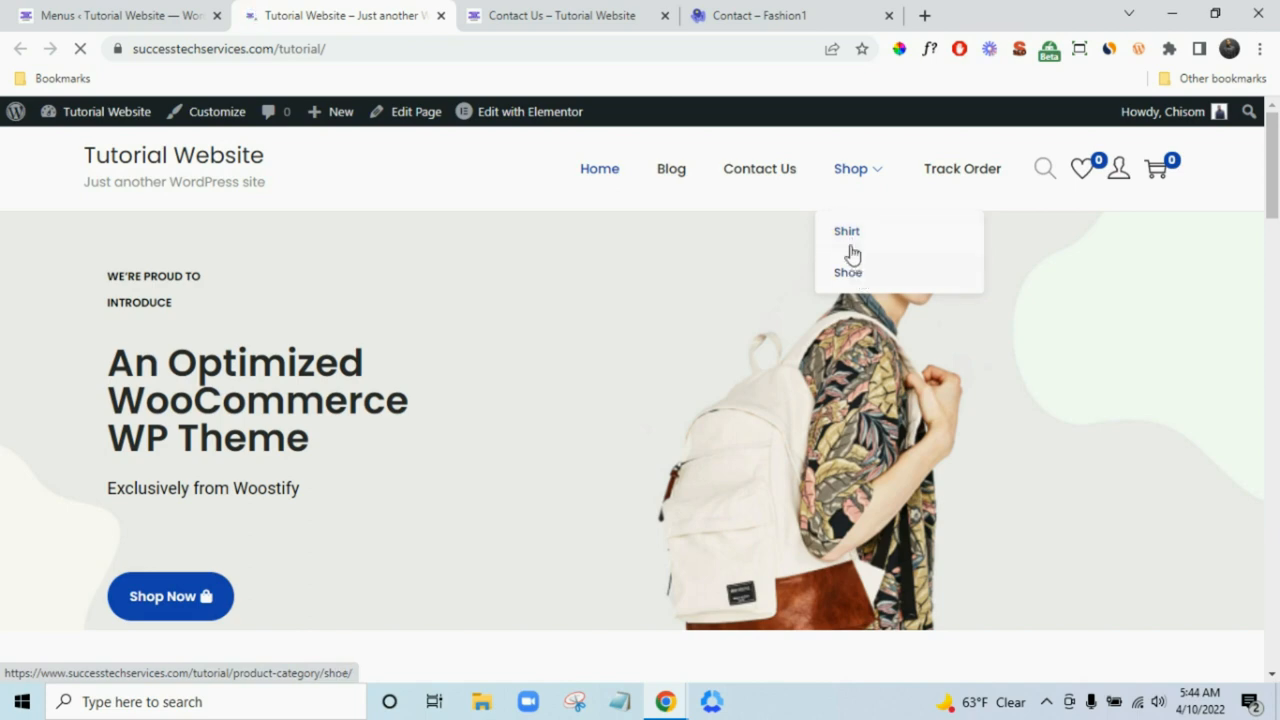
{"action": "left_click", "coordinate": [98, 12]}
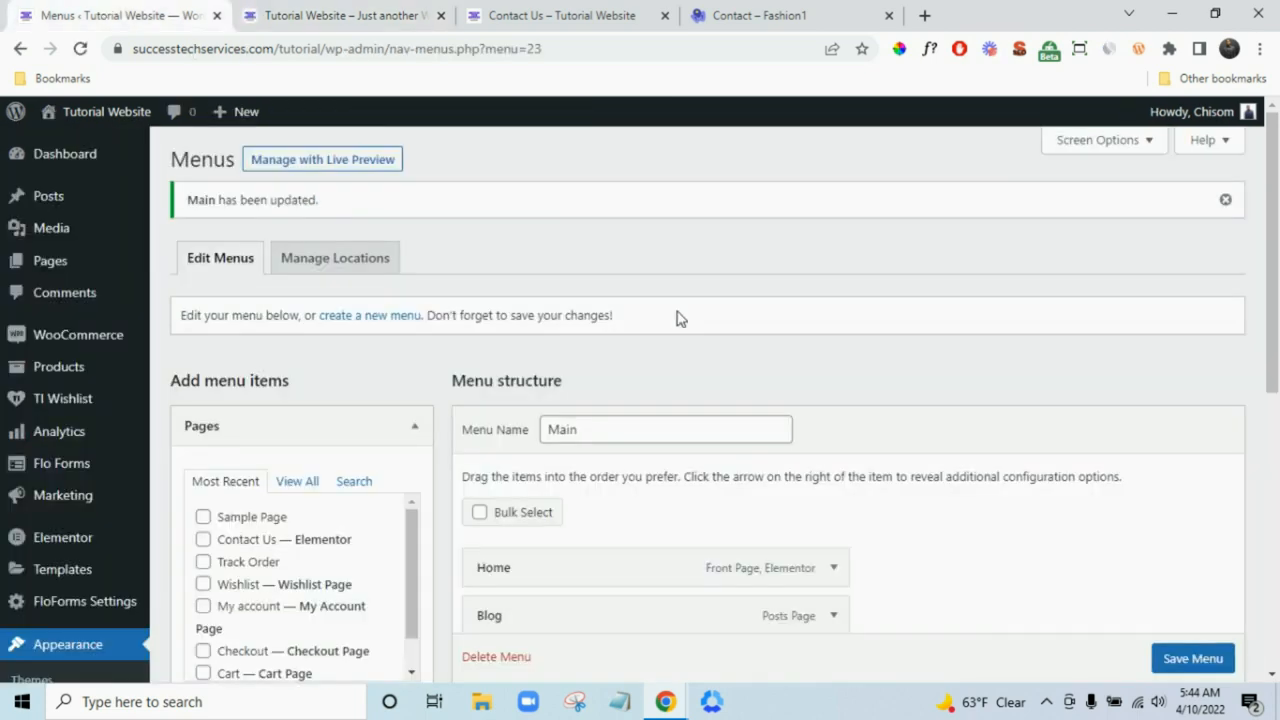
{"action": "scroll", "coordinate": [780, 360], "scroll_direction": "down", "scroll_amount": 3}
{"action": "left_click_drag", "start_coordinate": [706, 534], "coordinate": [760, 528]}
{"action": "scroll", "coordinate": [1205, 657], "scroll_direction": "down", "scroll_amount": 1}
{"action": "left_click", "coordinate": [1210, 658]}
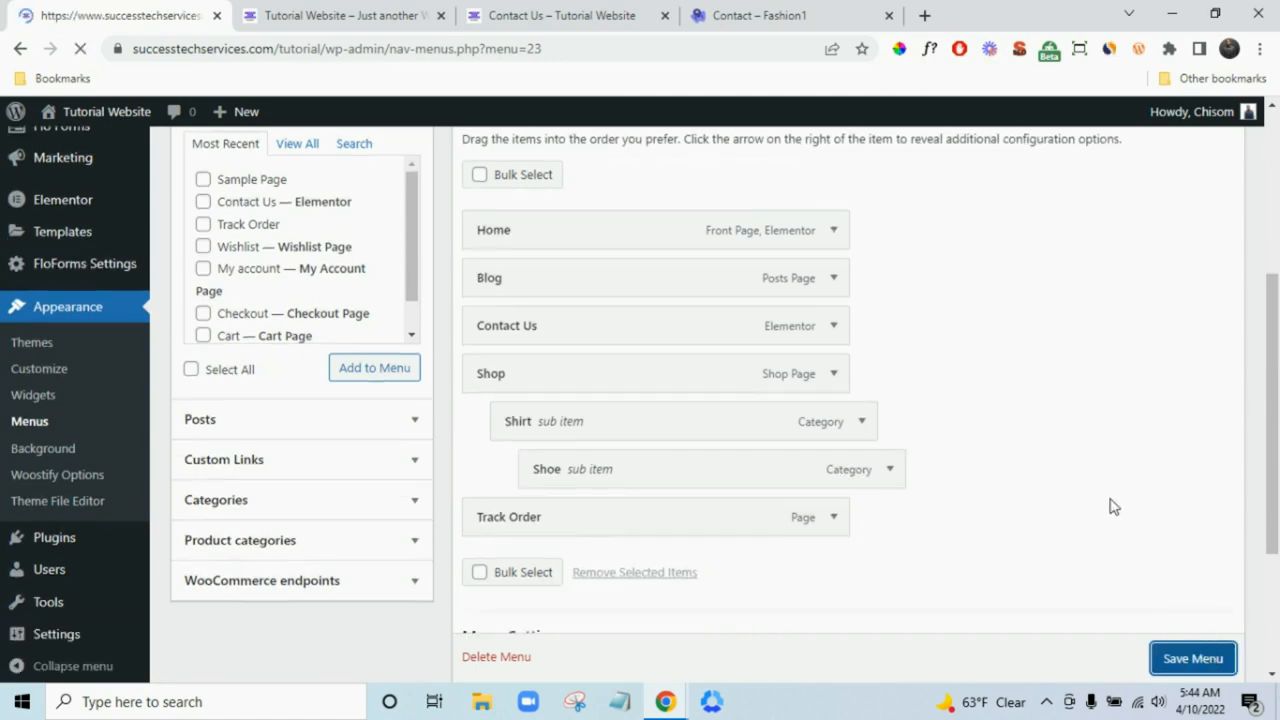
{"action": "scroll", "coordinate": [1113, 506], "scroll_direction": "down", "scroll_amount": 4}
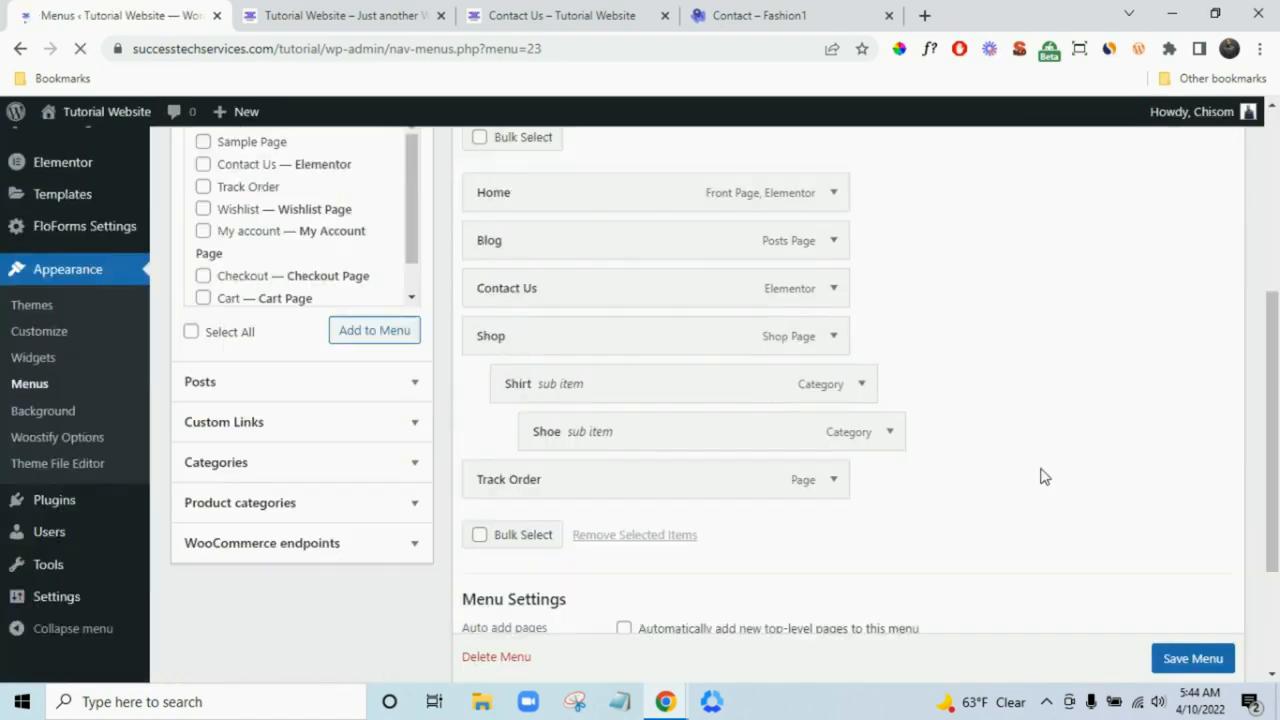
- Reload the live site to check the Shop dropdown, close the Contact Us tab, and return to Menus
{"action": "left_click", "coordinate": [340, 15]}
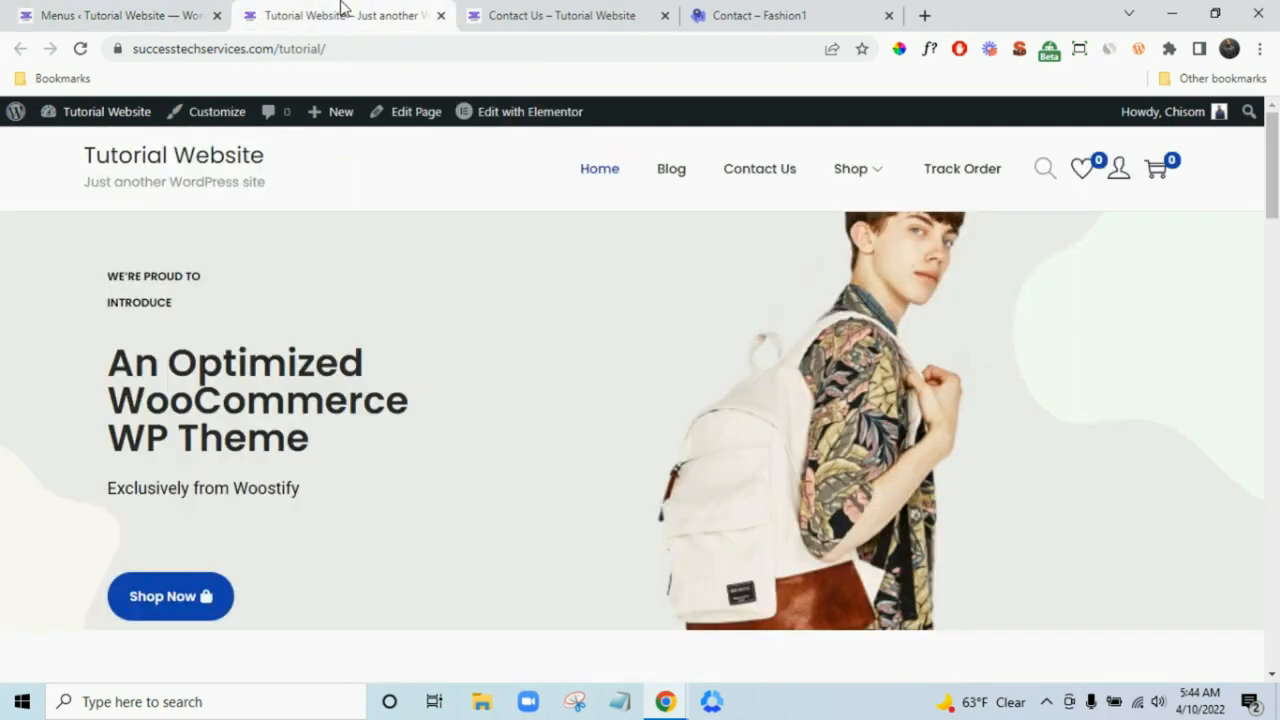
{"action": "key", "text": "F5"}
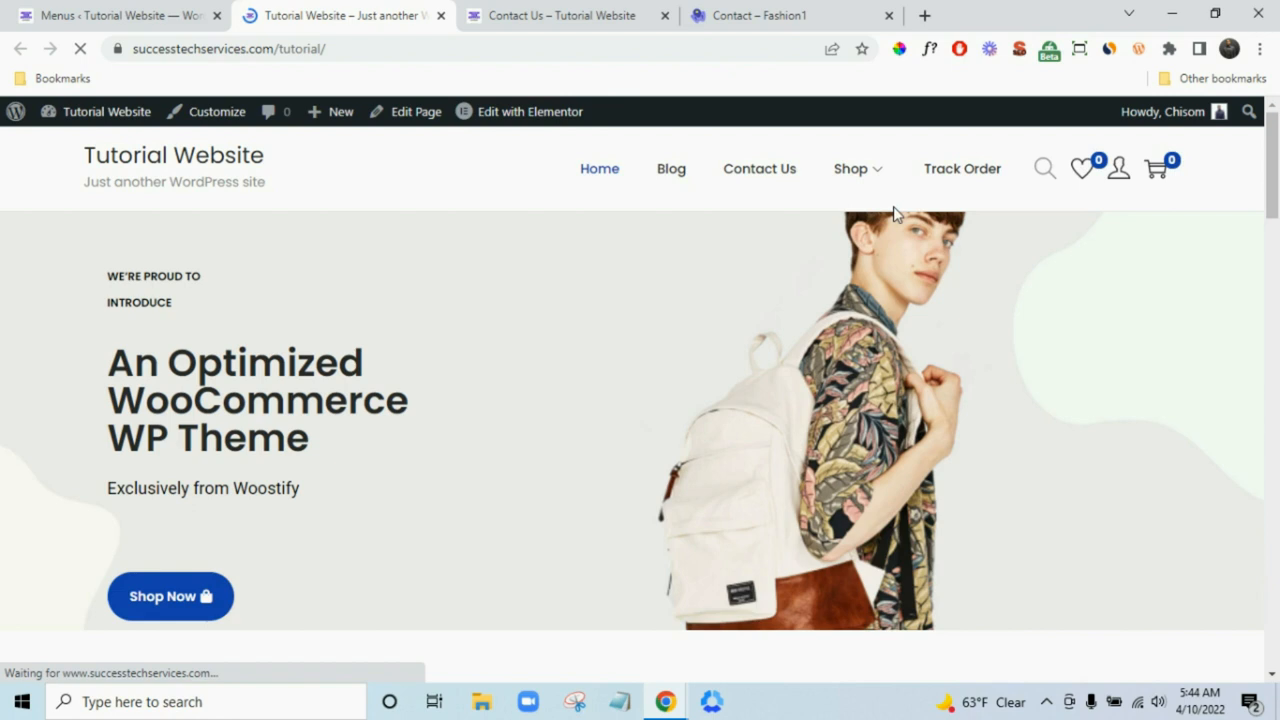
{"action": "mouse_move", "coordinate": [879, 185]}
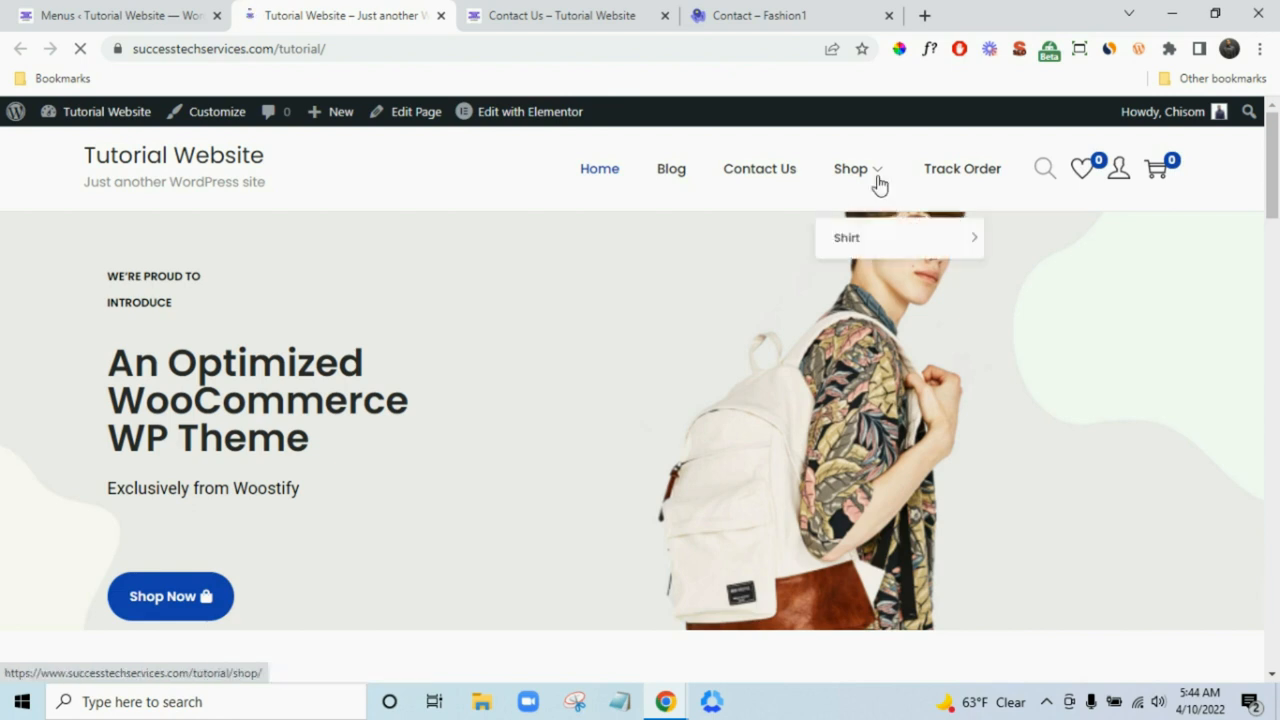
{"action": "mouse_move", "coordinate": [883, 237]}
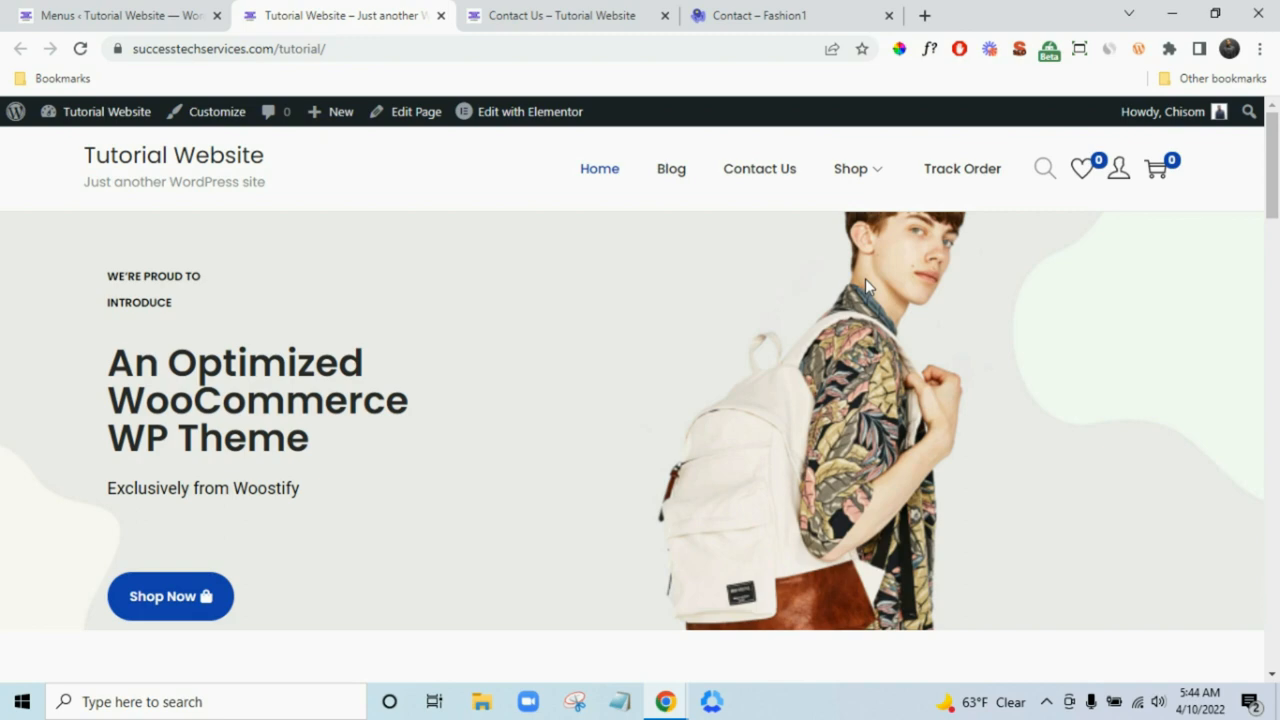
{"action": "left_click", "coordinate": [614, 12]}
{"action": "left_click", "coordinate": [768, 10]}
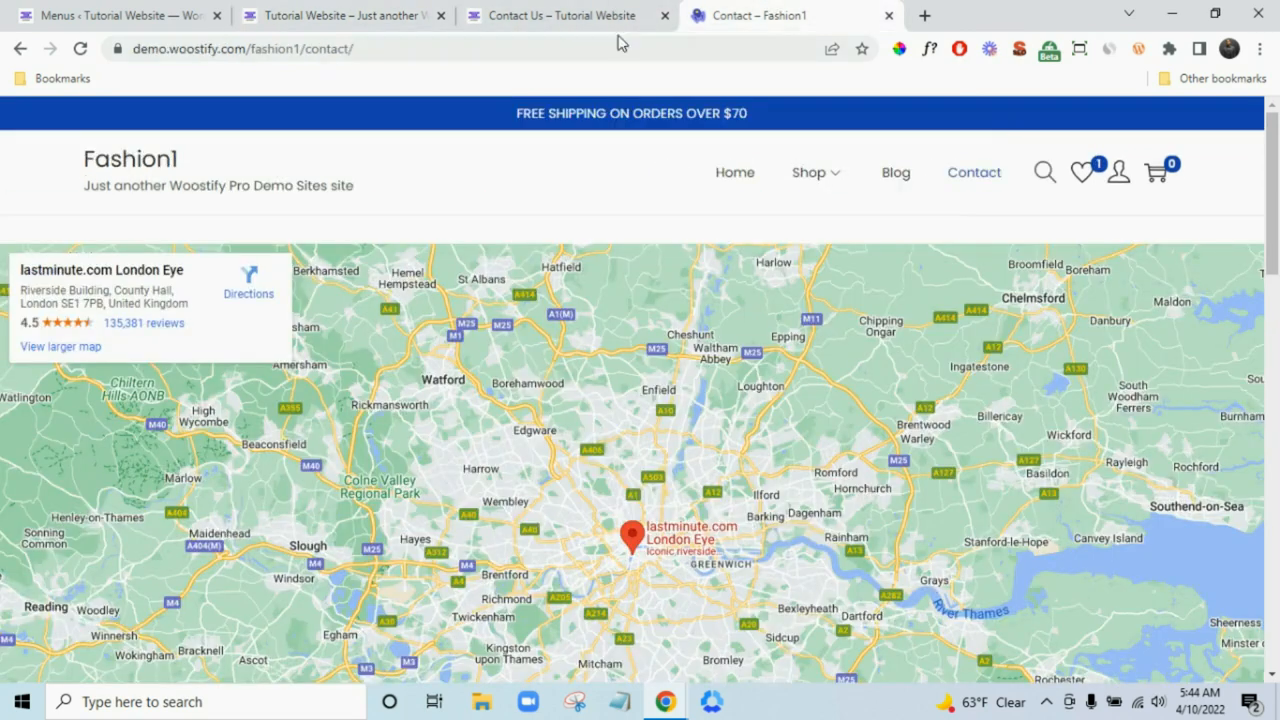
{"action": "left_click", "coordinate": [665, 15]}
{"action": "scroll", "coordinate": [1000, 600], "scroll_direction": "down", "scroll_amount": 15}
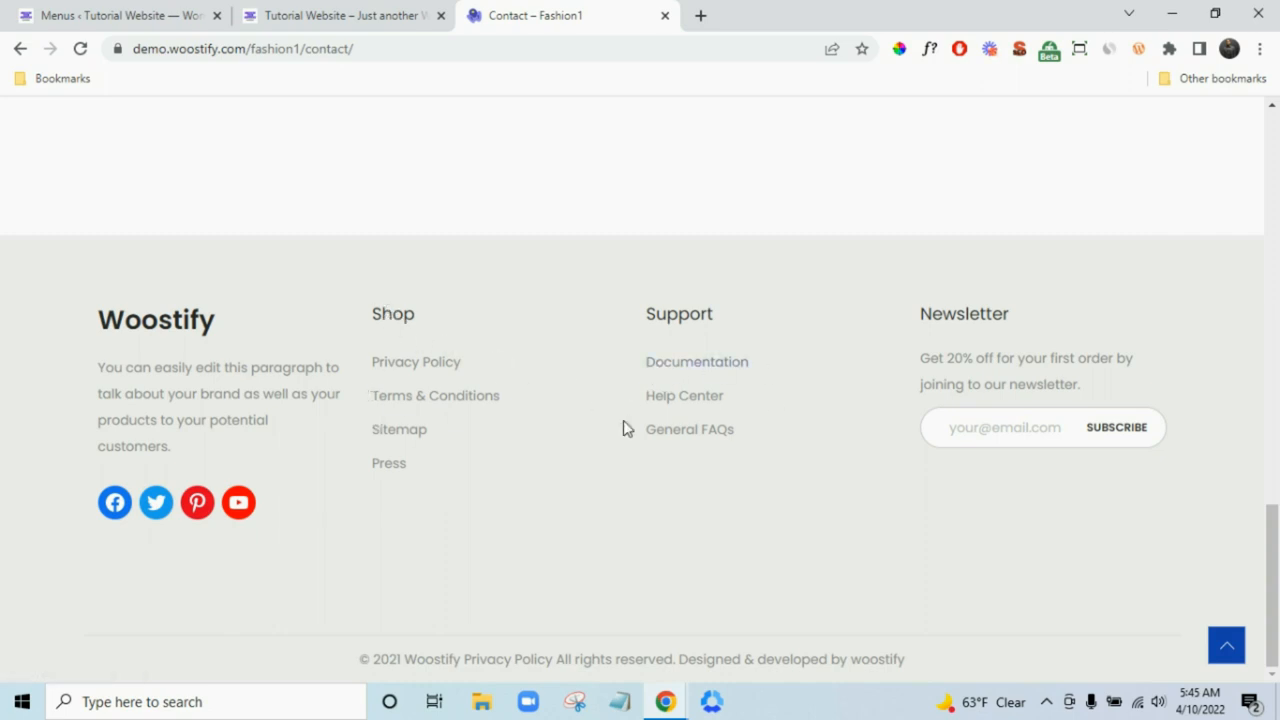
{"action": "left_click", "coordinate": [104, 6]}
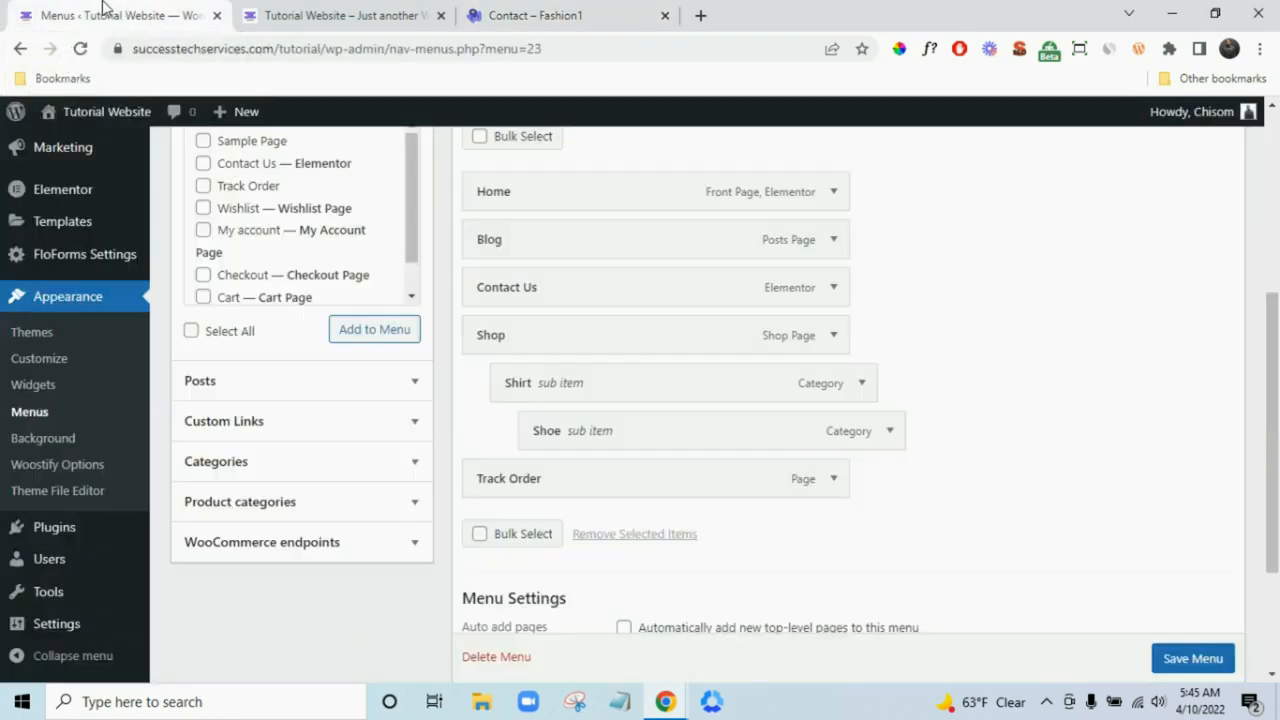
- Create a new menu named Footer 2
{"action": "scroll", "coordinate": [729, 503], "scroll_direction": "up", "scroll_amount": 5}
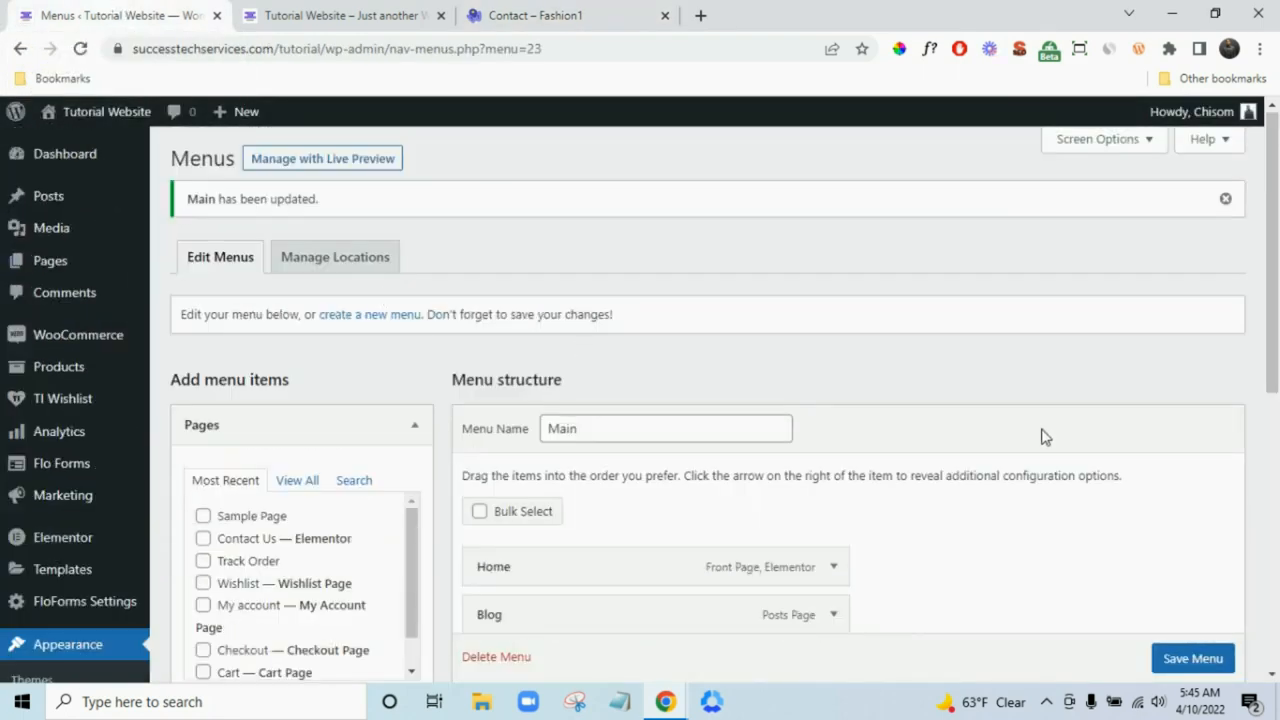
{"action": "scroll", "coordinate": [1044, 437], "scroll_direction": "down", "scroll_amount": 5}
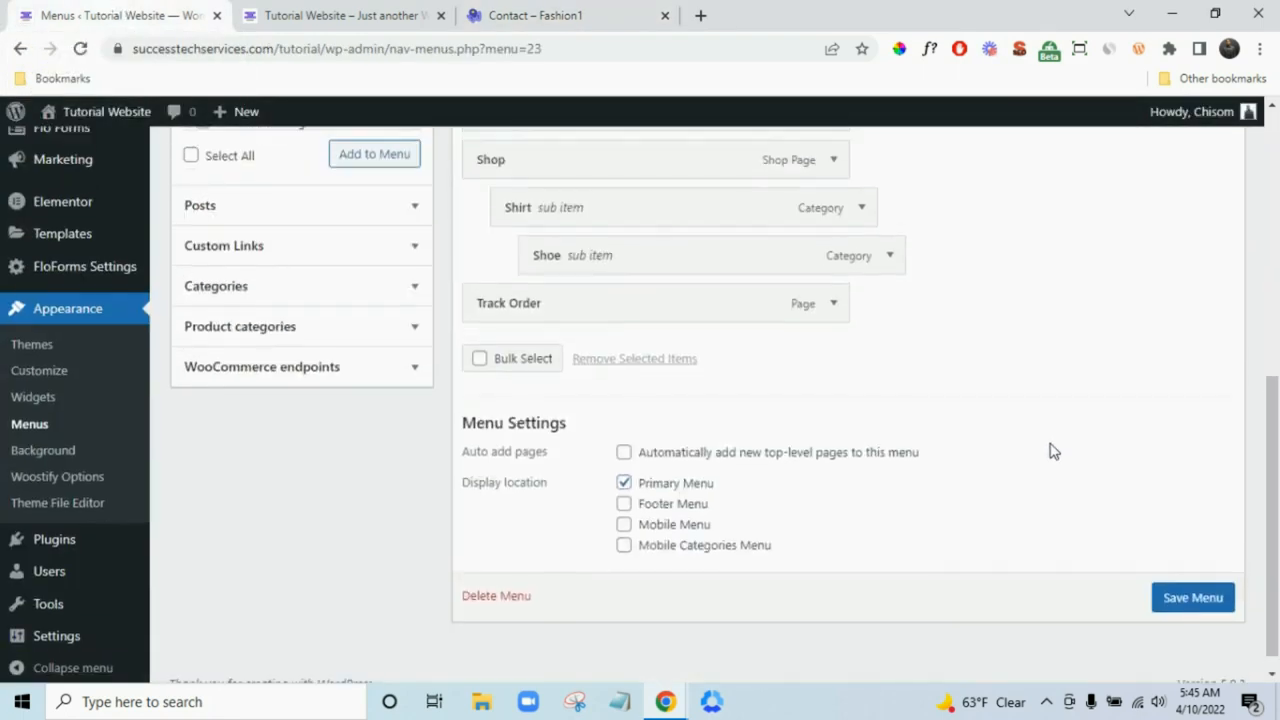
{"action": "scroll", "coordinate": [1052, 451], "scroll_direction": "up", "scroll_amount": 5}
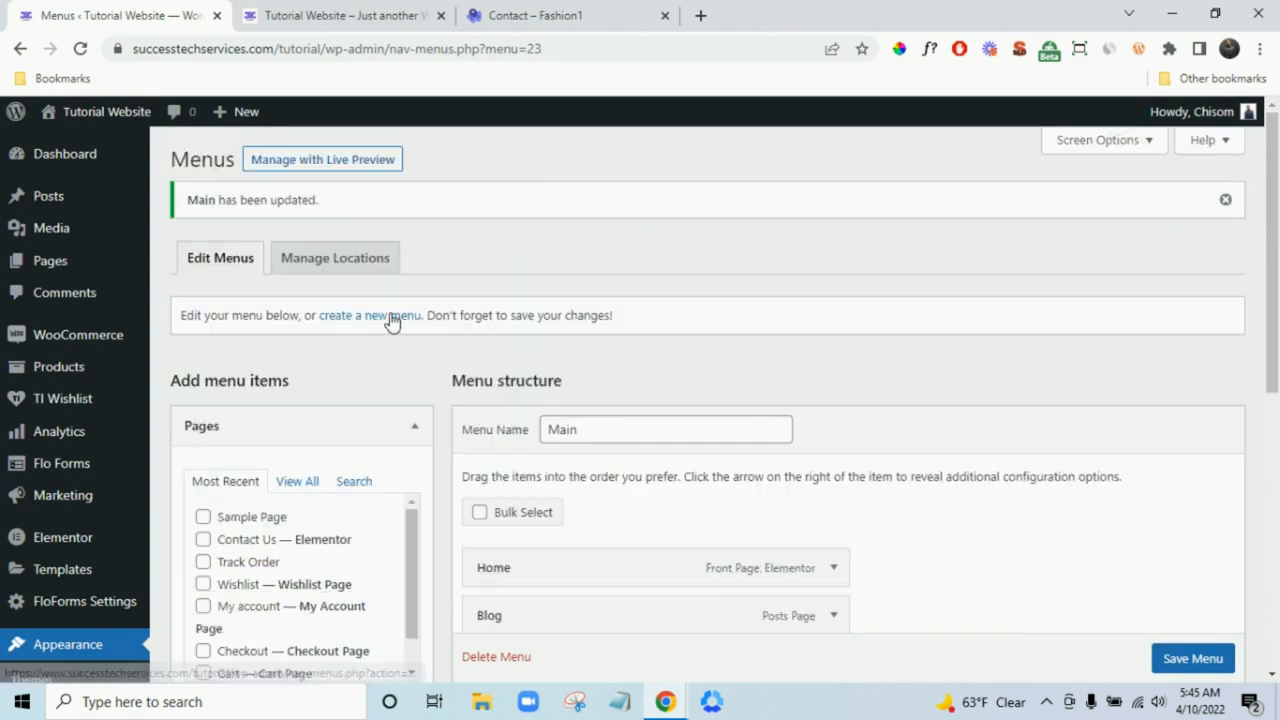
{"action": "left_click", "coordinate": [232, 270]}
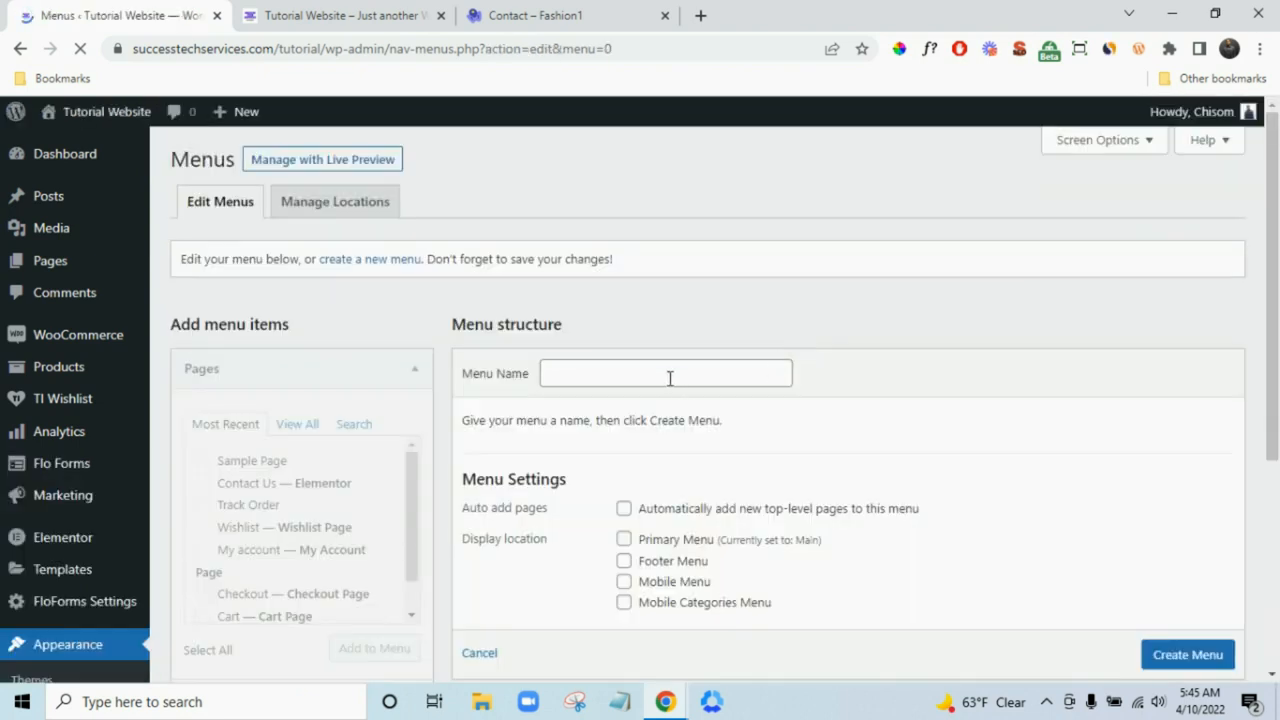
{"action": "left_click", "coordinate": [670, 376]}
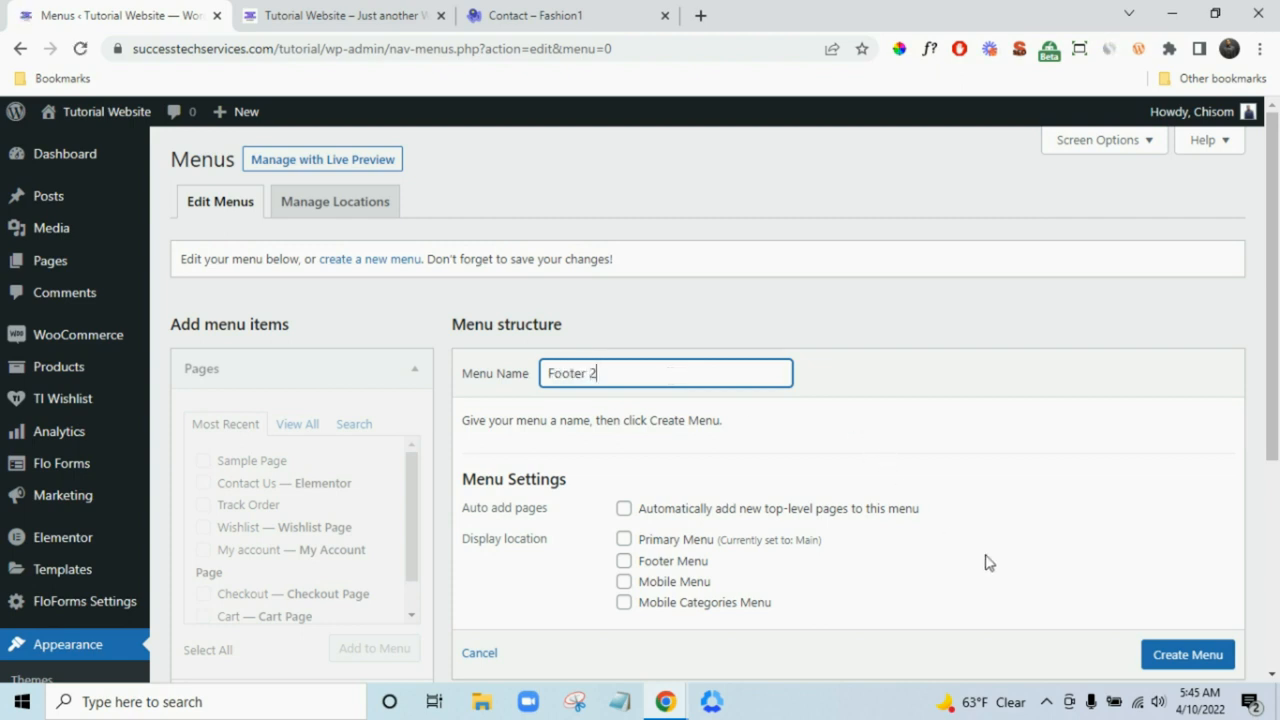
{"action": "left_click", "coordinate": [1183, 654]}
{"action": "scroll", "coordinate": [1183, 654], "scroll_direction": "down", "scroll_amount": 1}
{"action": "left_click", "coordinate": [1180, 612]}
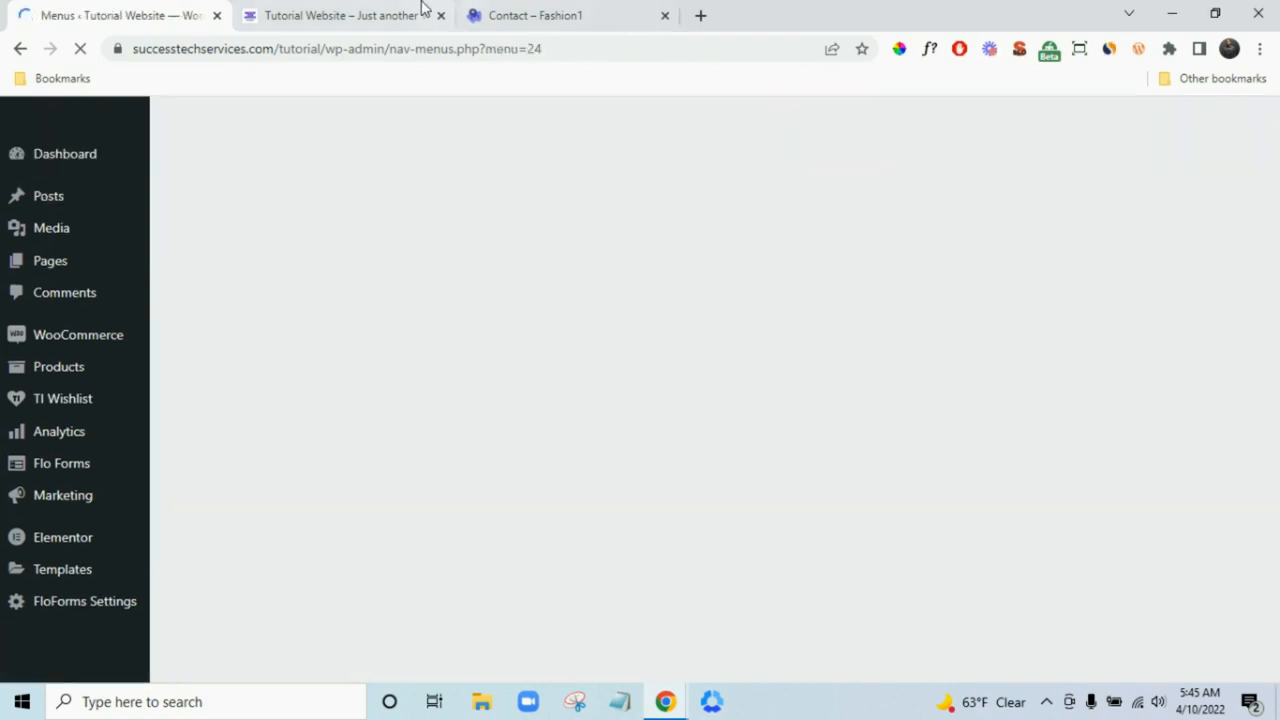
- Compare the live site's home page footer with the Fashion1 demo's footer
{"action": "left_click", "coordinate": [418, 10]}
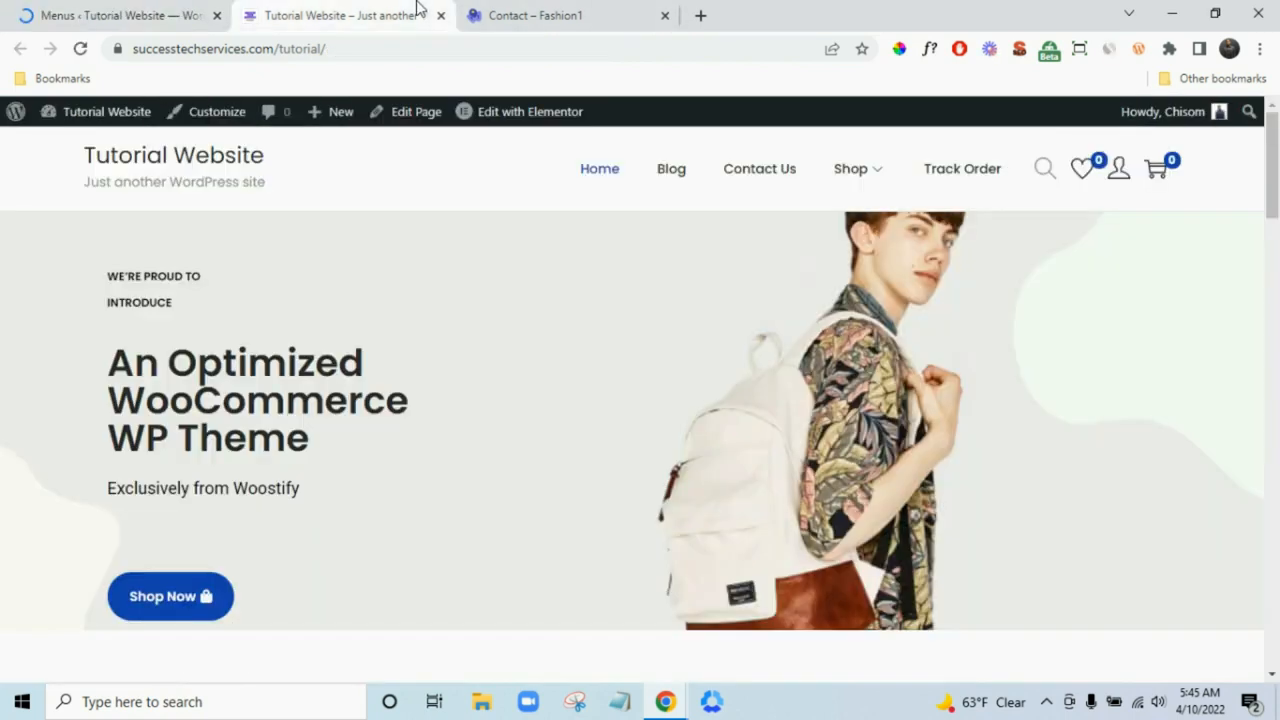
{"action": "left_click_drag", "start_coordinate": [1273, 199], "coordinate": [1276, 645]}
{"action": "left_click", "coordinate": [588, 10]}
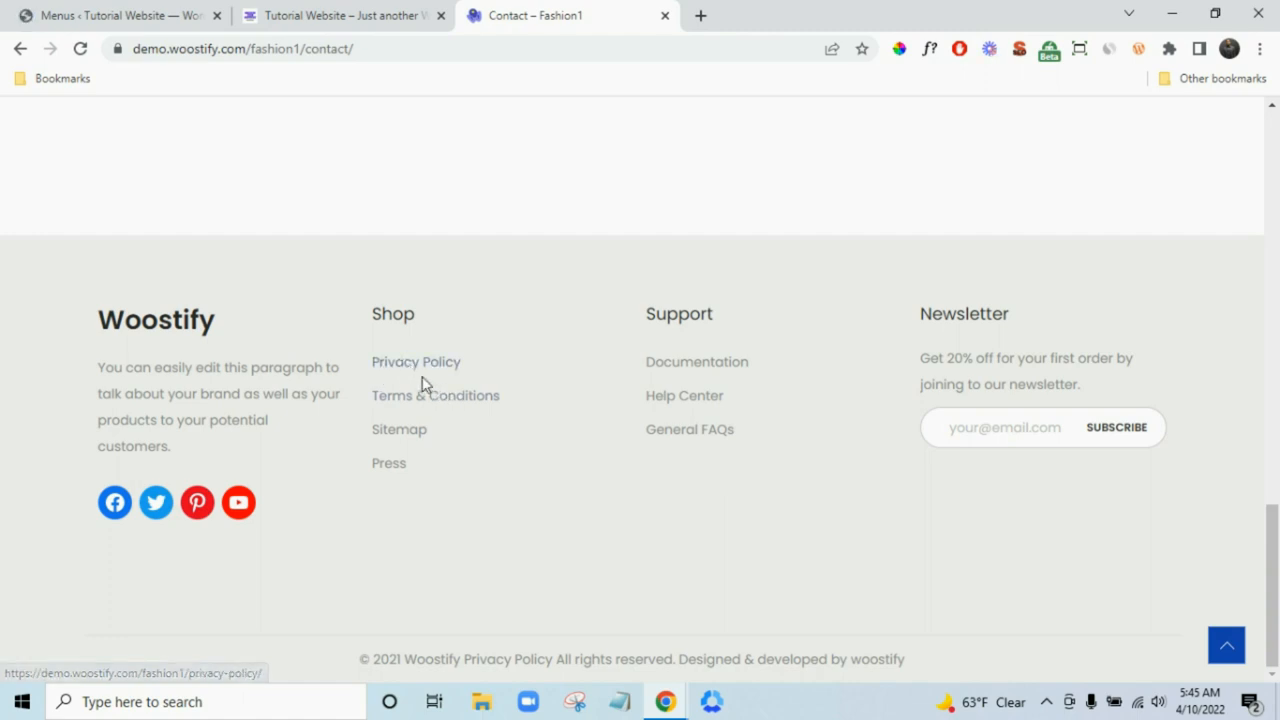
- Add the Cart, Checkout and My account pages to Footer 2
{"action": "left_click", "coordinate": [140, 15]}
{"action": "scroll", "coordinate": [575, 400], "scroll_direction": "down", "scroll_amount": 2}
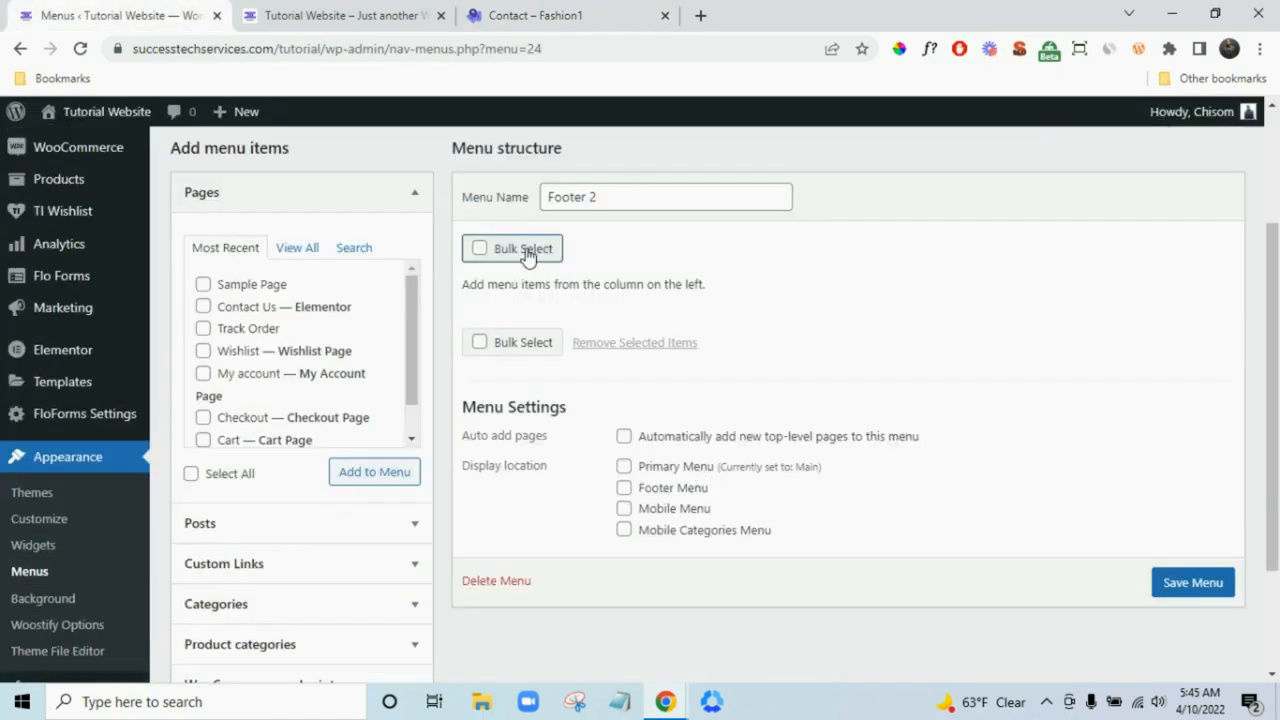
{"action": "left_click", "coordinate": [297, 247]}
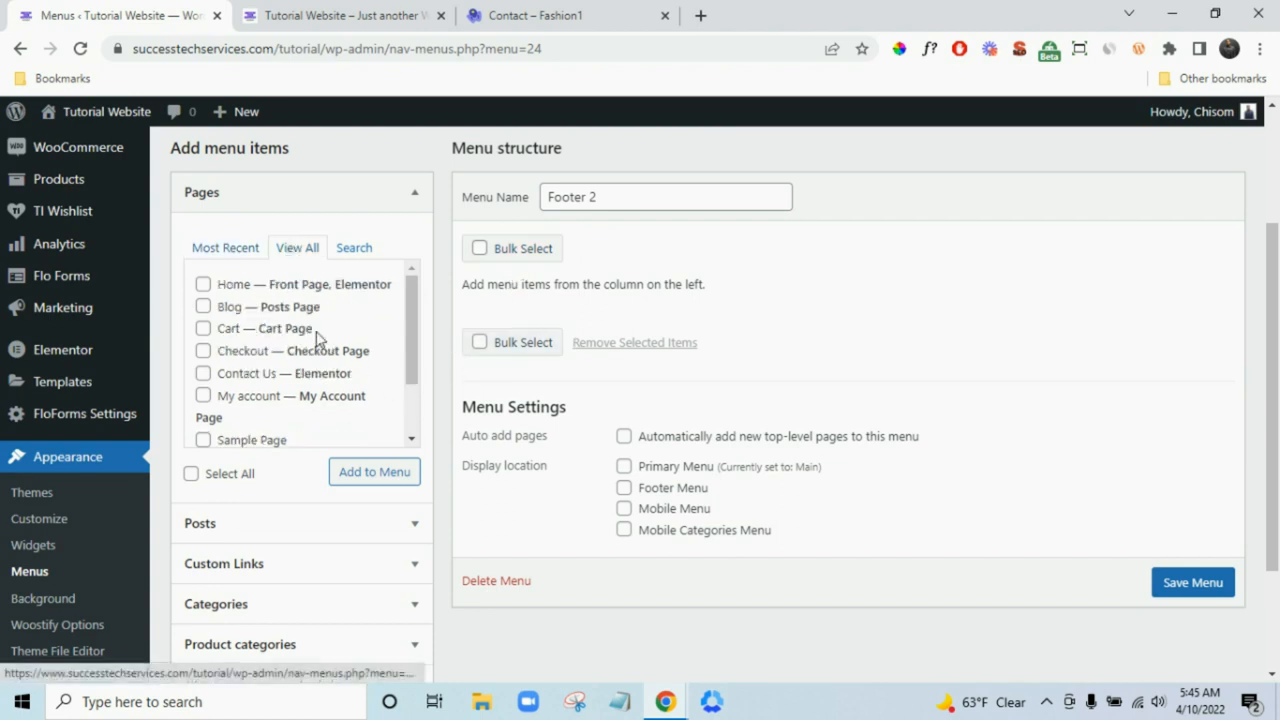
{"action": "scroll", "coordinate": [322, 340], "scroll_direction": "down", "scroll_amount": 2}
{"action": "scroll", "coordinate": [481, 398], "scroll_direction": "up", "scroll_amount": 2}
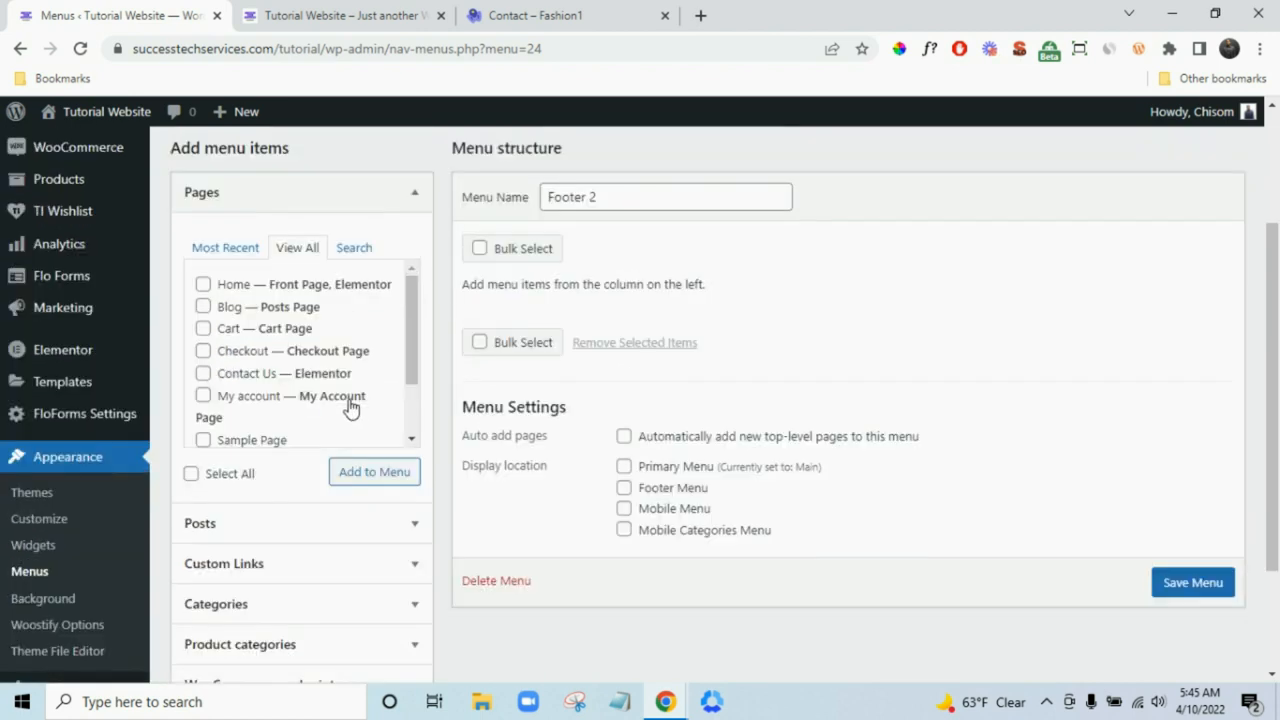
{"action": "left_click", "coordinate": [262, 329]}
{"action": "left_click", "coordinate": [279, 354]}
{"action": "scroll", "coordinate": [300, 345], "scroll_direction": "down", "scroll_amount": 2}
{"action": "left_click", "coordinate": [300, 318]}
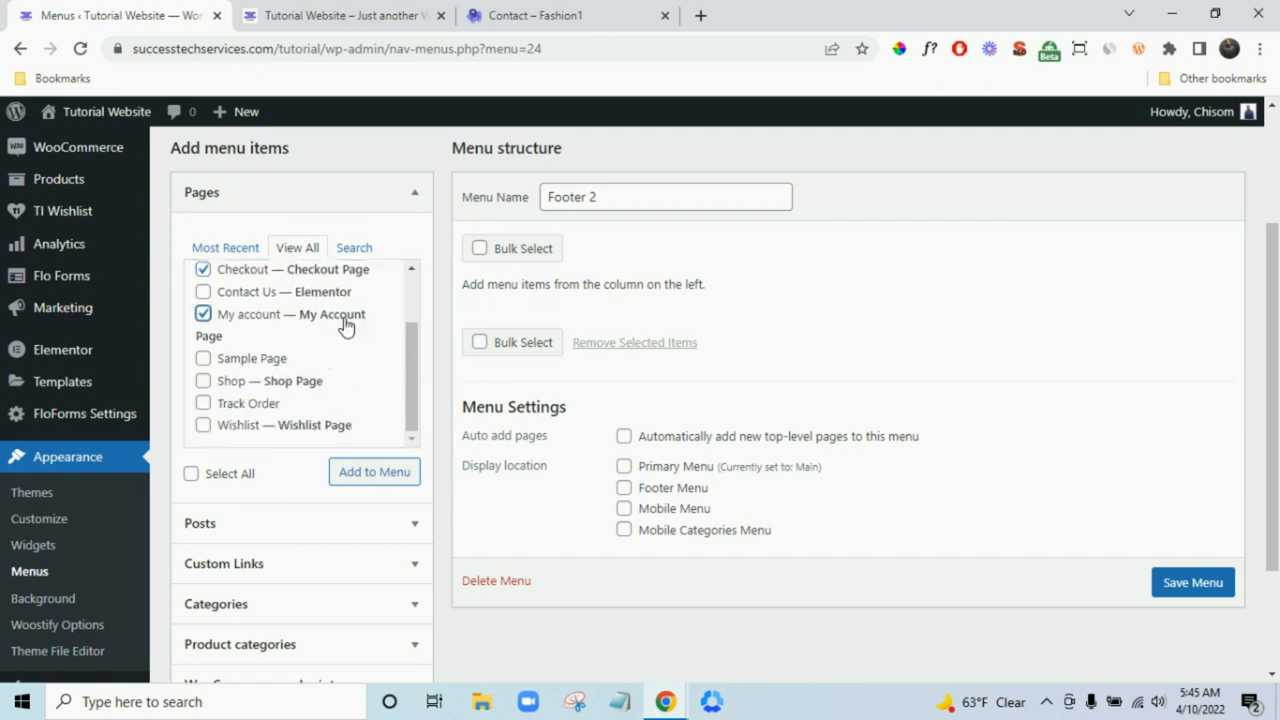
{"action": "scroll", "coordinate": [337, 340], "scroll_direction": "down", "scroll_amount": 2}
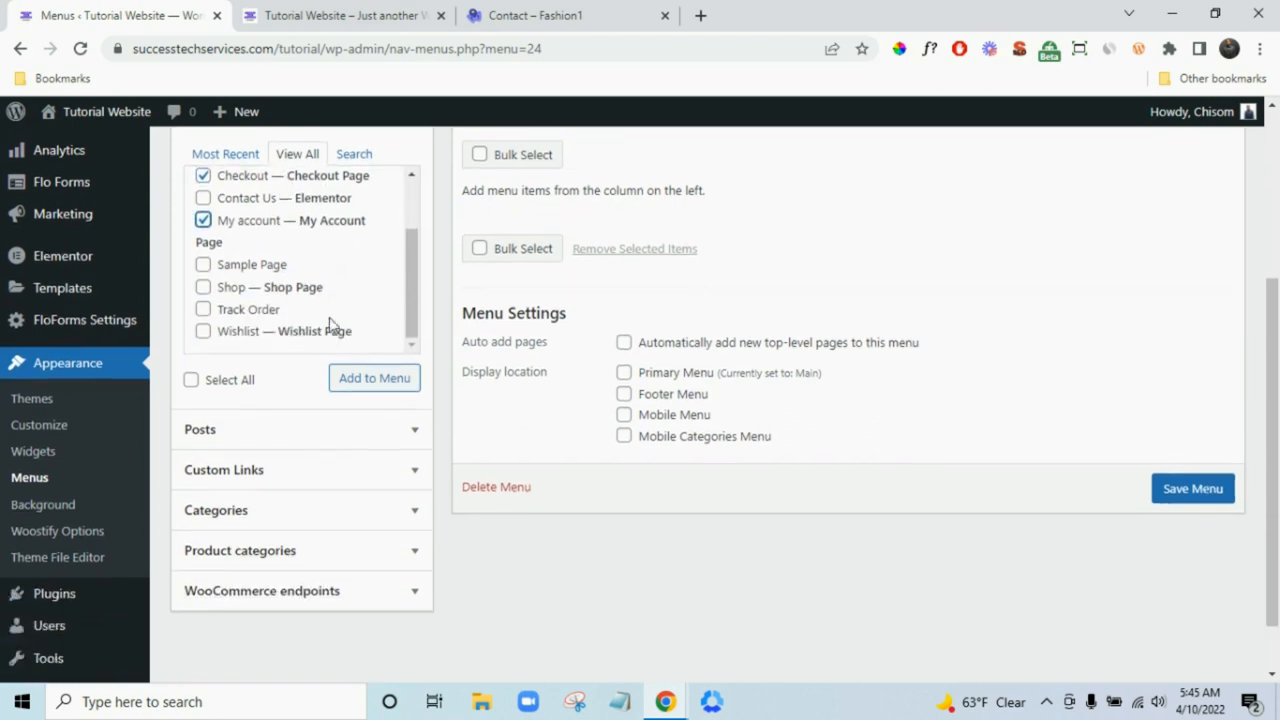
{"action": "left_click", "coordinate": [362, 384]}
- Save the Footer 2 menu
{"action": "scroll", "coordinate": [930, 481], "scroll_direction": "up", "scroll_amount": 4}
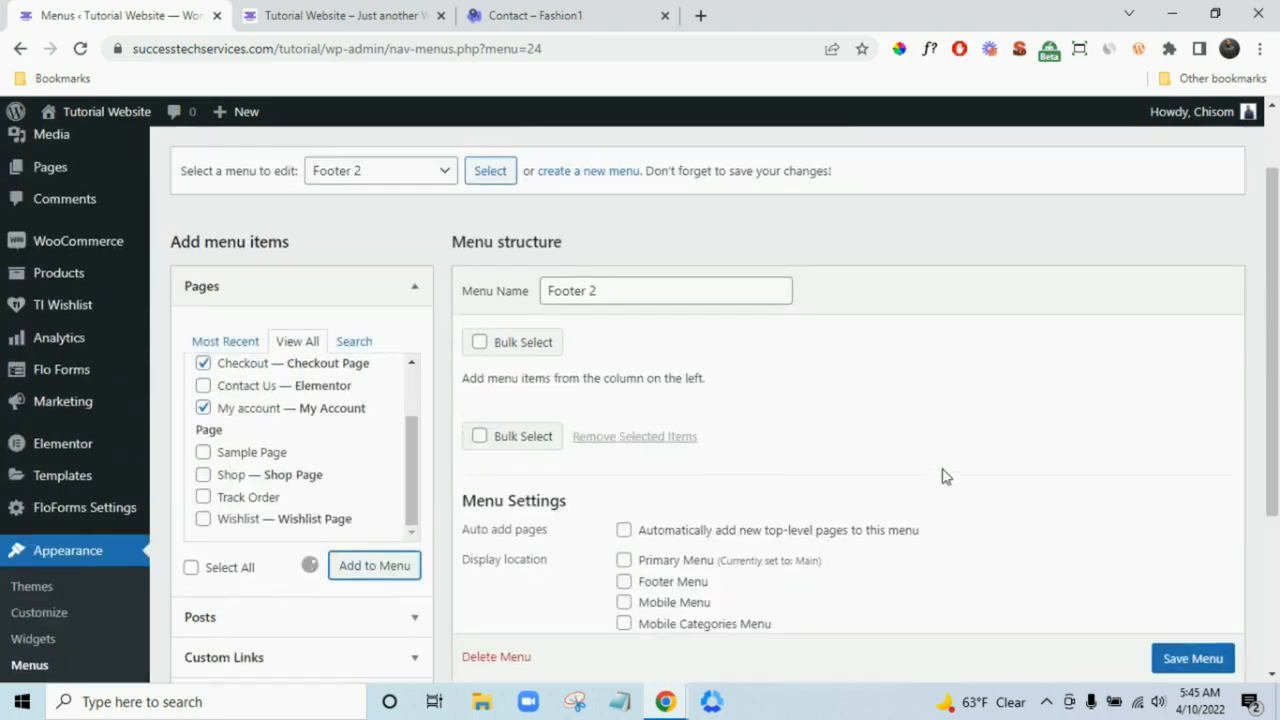
{"action": "scroll", "coordinate": [948, 474], "scroll_direction": "down", "scroll_amount": 4}
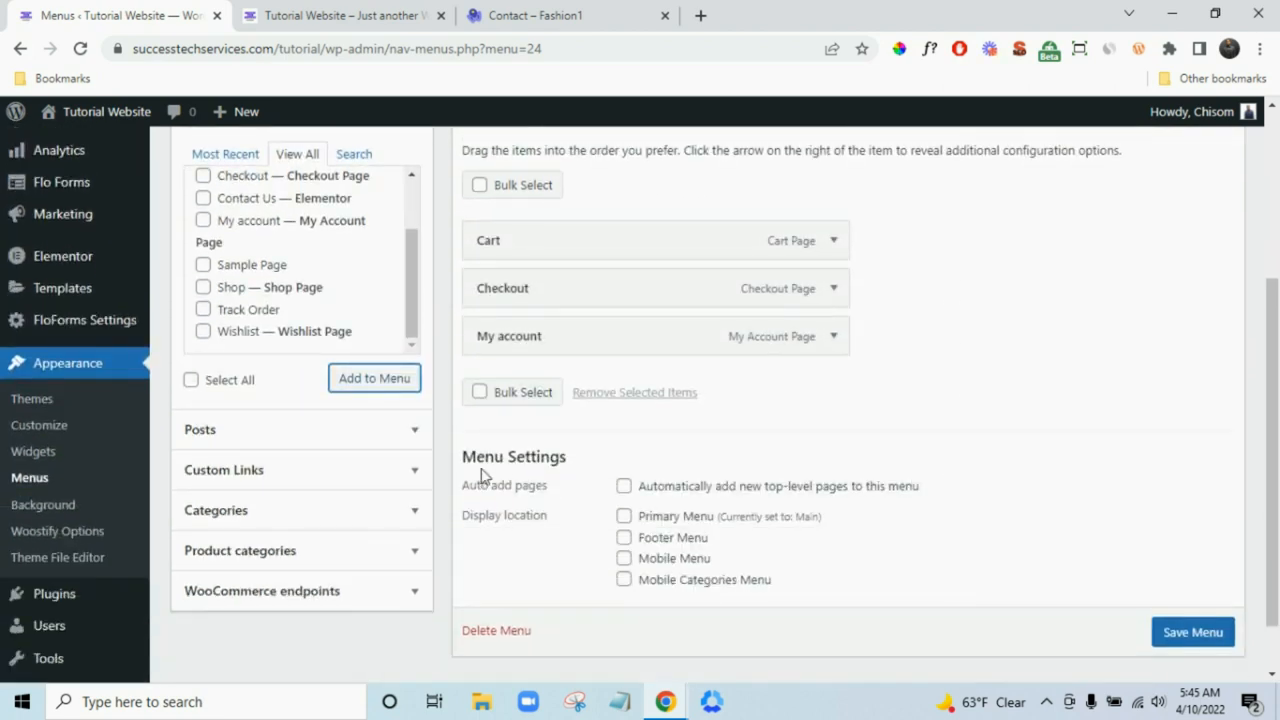
{"action": "scroll", "coordinate": [757, 514], "scroll_direction": "up", "scroll_amount": 2}
{"action": "scroll", "coordinate": [874, 480], "scroll_direction": "down", "scroll_amount": 2}
{"action": "scroll", "coordinate": [1180, 630], "scroll_direction": "down", "scroll_amount": 1}
{"action": "left_click", "coordinate": [1189, 606]}
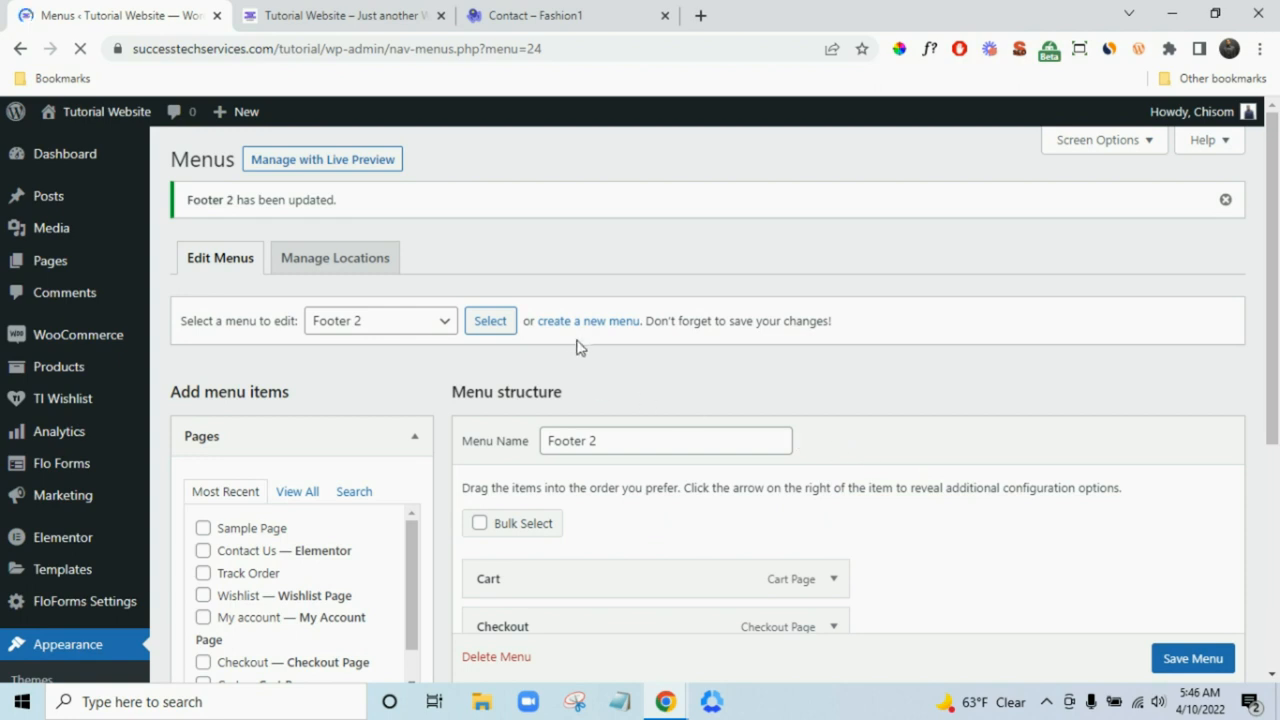
- Create a new menu named Footer 3
{"action": "left_click", "coordinate": [590, 321]}
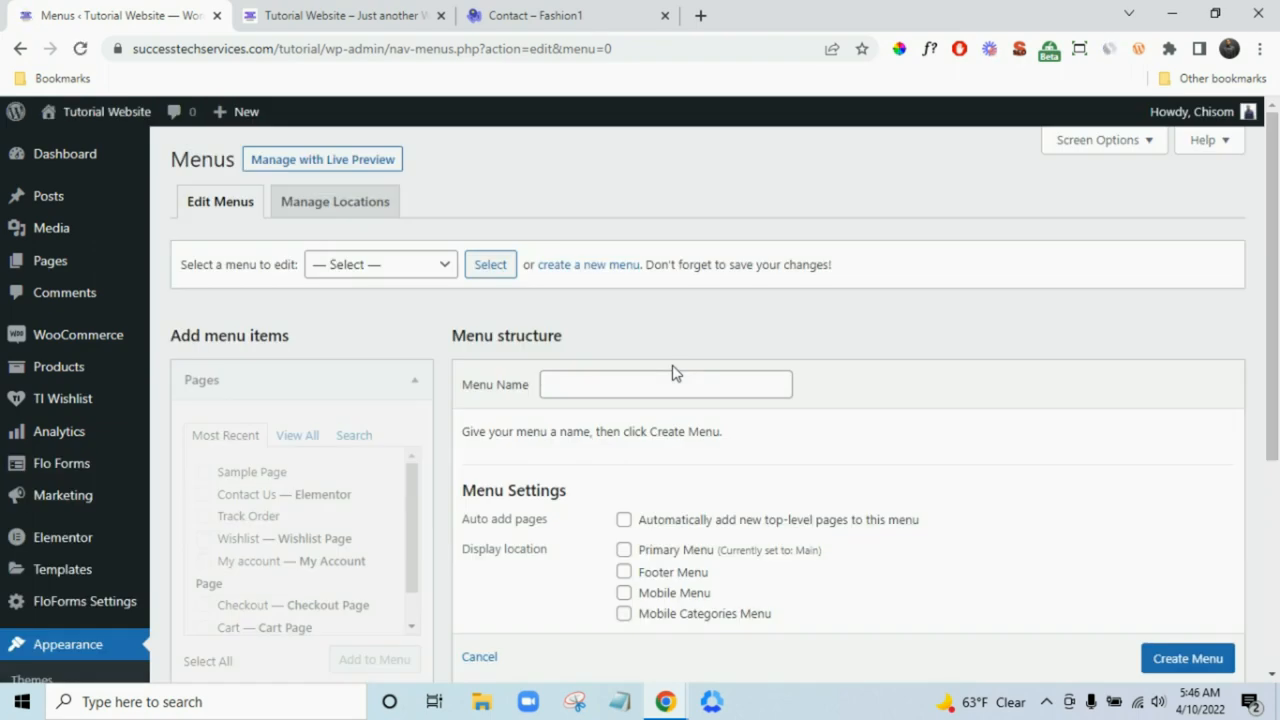
{"action": "left_click", "coordinate": [687, 385]}
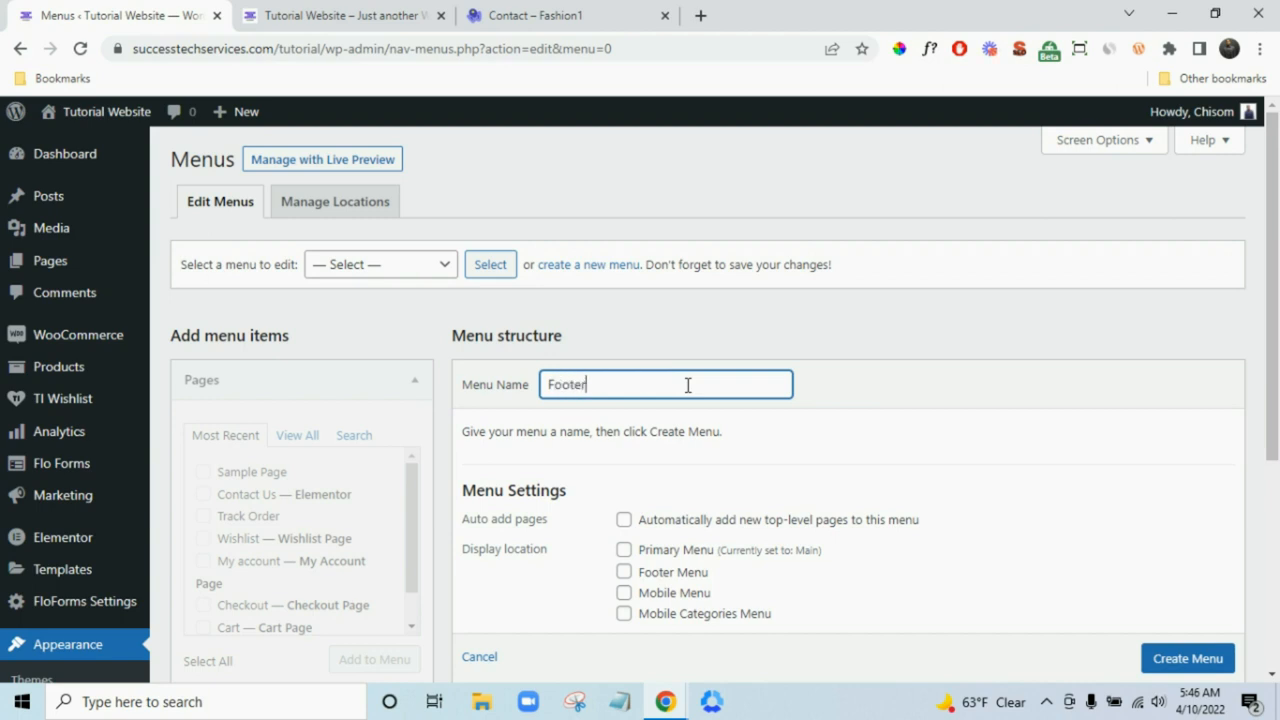
{"action": "scroll", "coordinate": [740, 449], "scroll_direction": "down", "scroll_amount": 2}
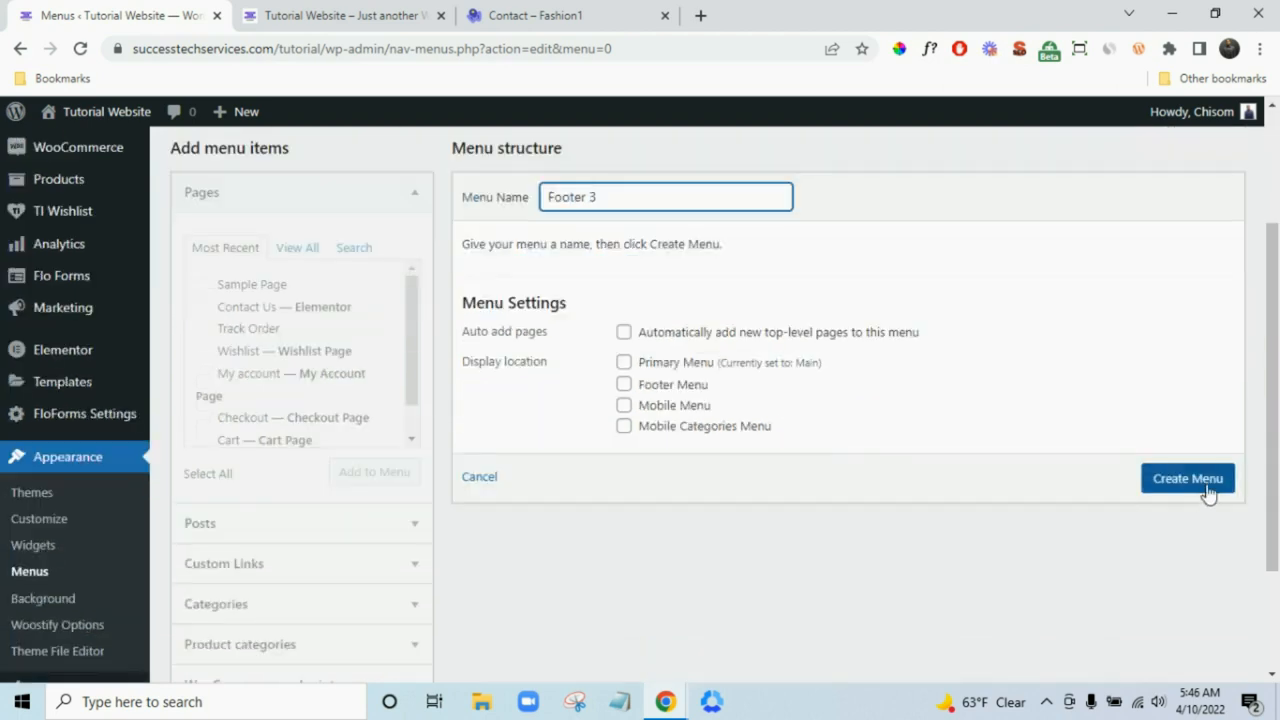
{"action": "left_click", "coordinate": [1200, 482]}
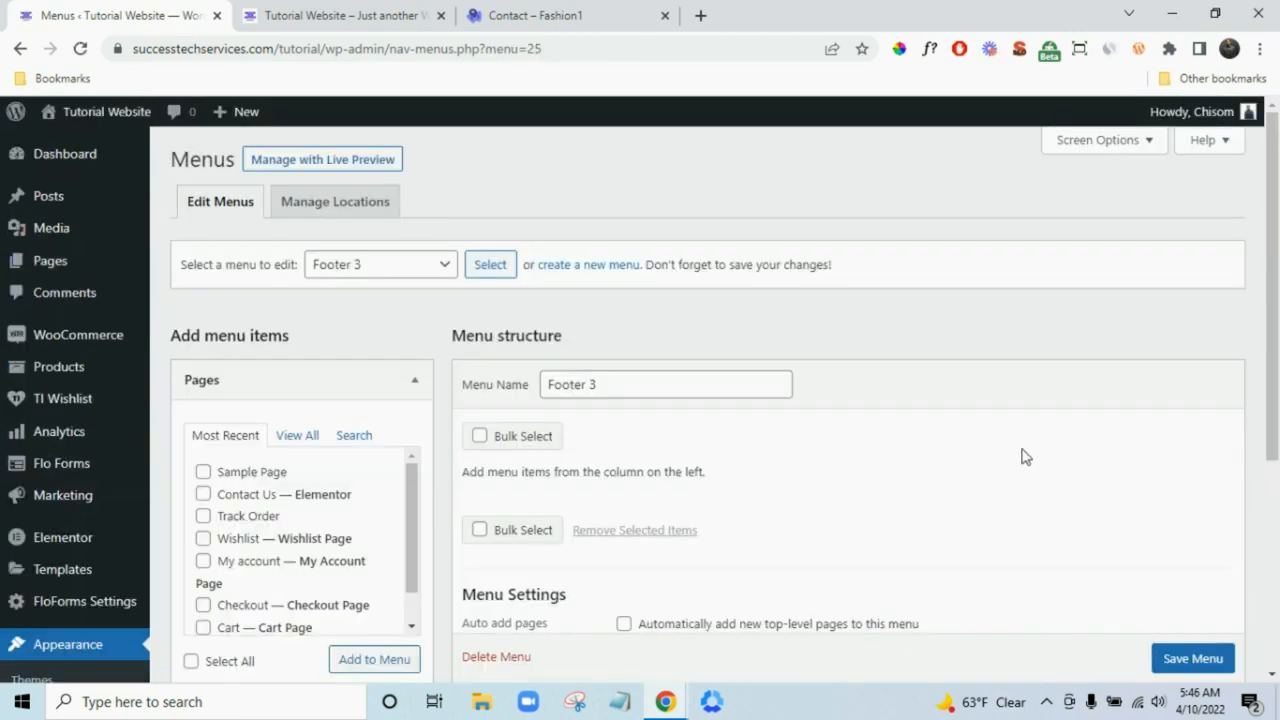
- Add the Home, Blog and Cart pages to Footer 3
{"action": "scroll", "coordinate": [1022, 457], "scroll_direction": "down", "scroll_amount": 2}
{"action": "scroll", "coordinate": [309, 330], "scroll_direction": "down", "scroll_amount": 1}
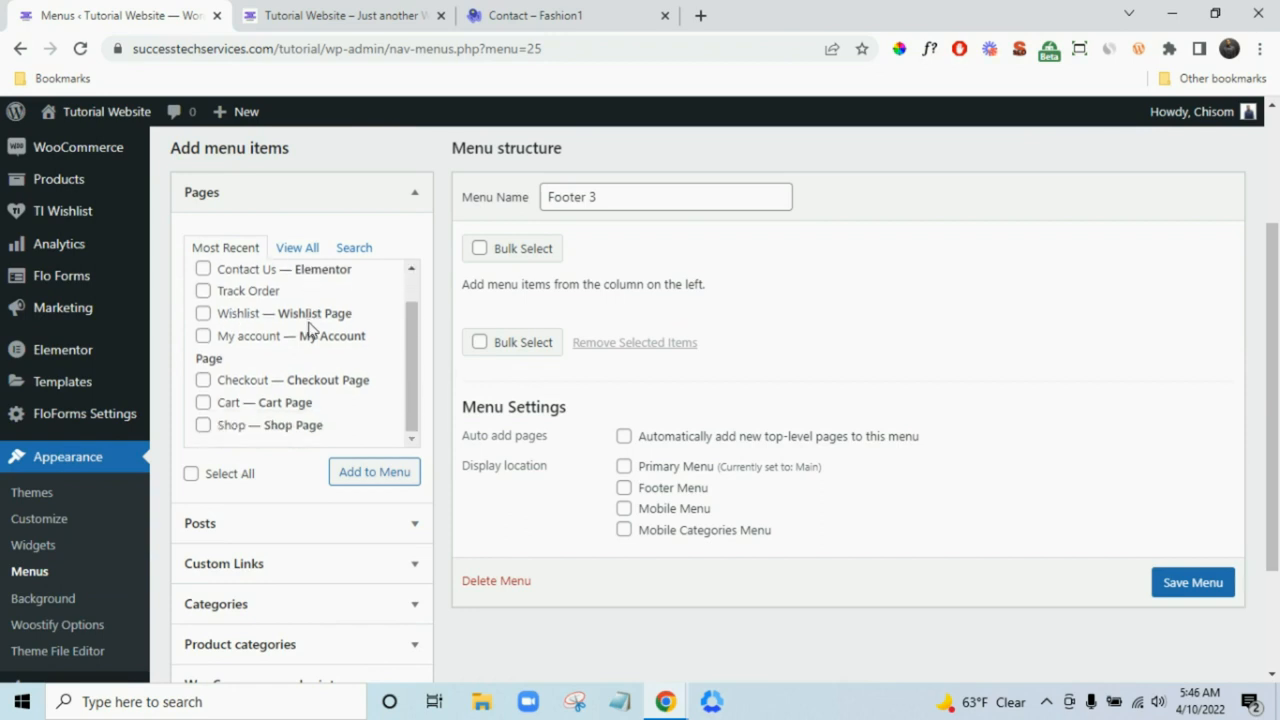
{"action": "scroll", "coordinate": [297, 337], "scroll_direction": "up", "scroll_amount": 1}
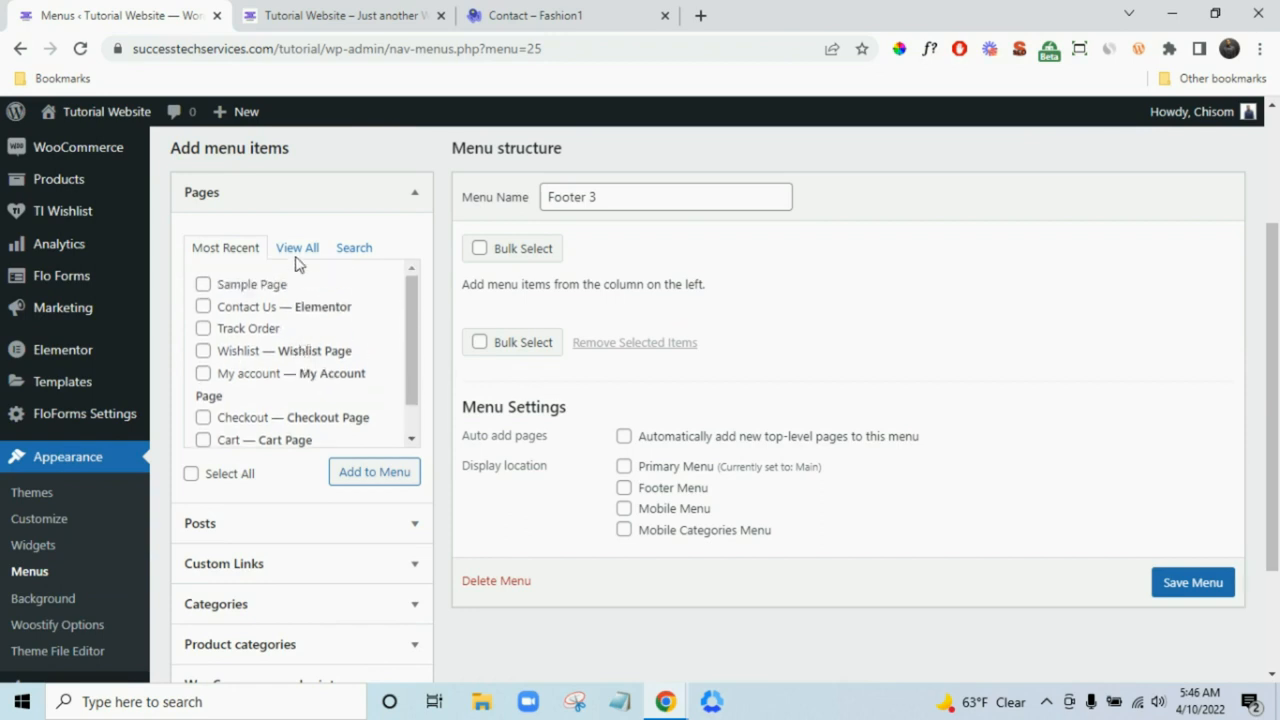
{"action": "left_click", "coordinate": [297, 249]}
{"action": "left_click", "coordinate": [287, 287]}
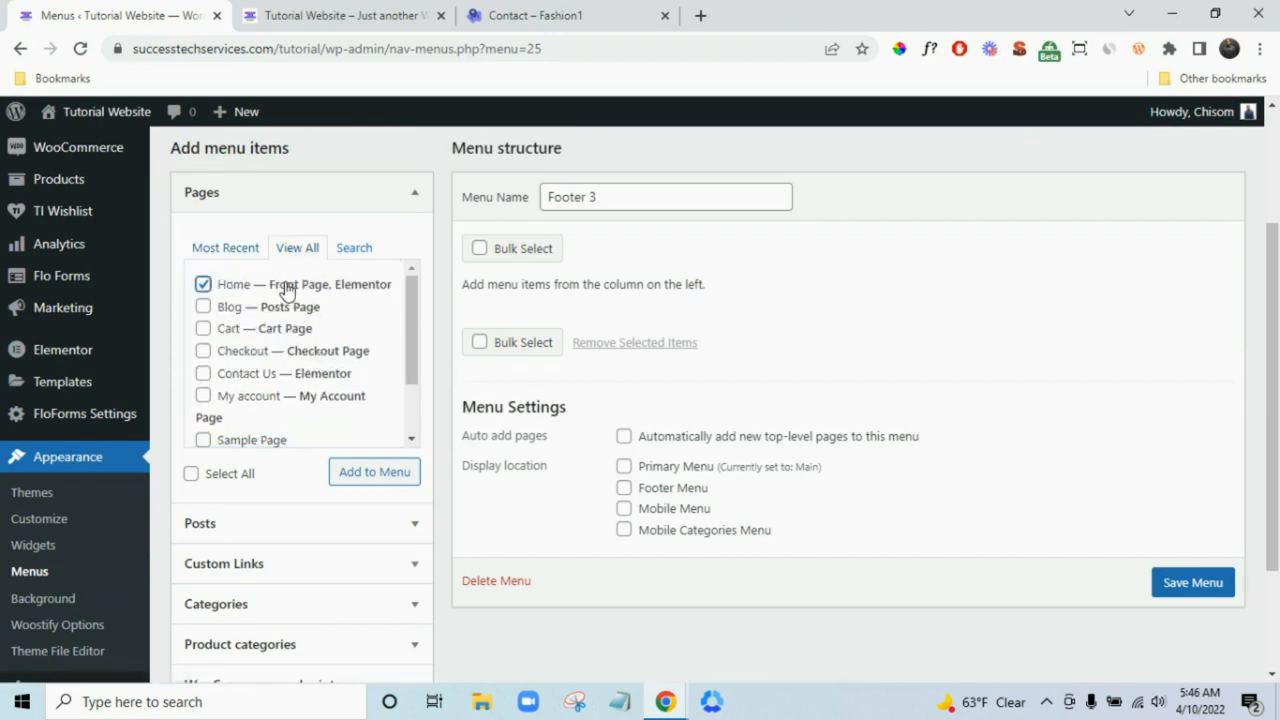
{"action": "left_click", "coordinate": [271, 306]}
{"action": "left_click", "coordinate": [272, 329]}
{"action": "left_click", "coordinate": [362, 474]}
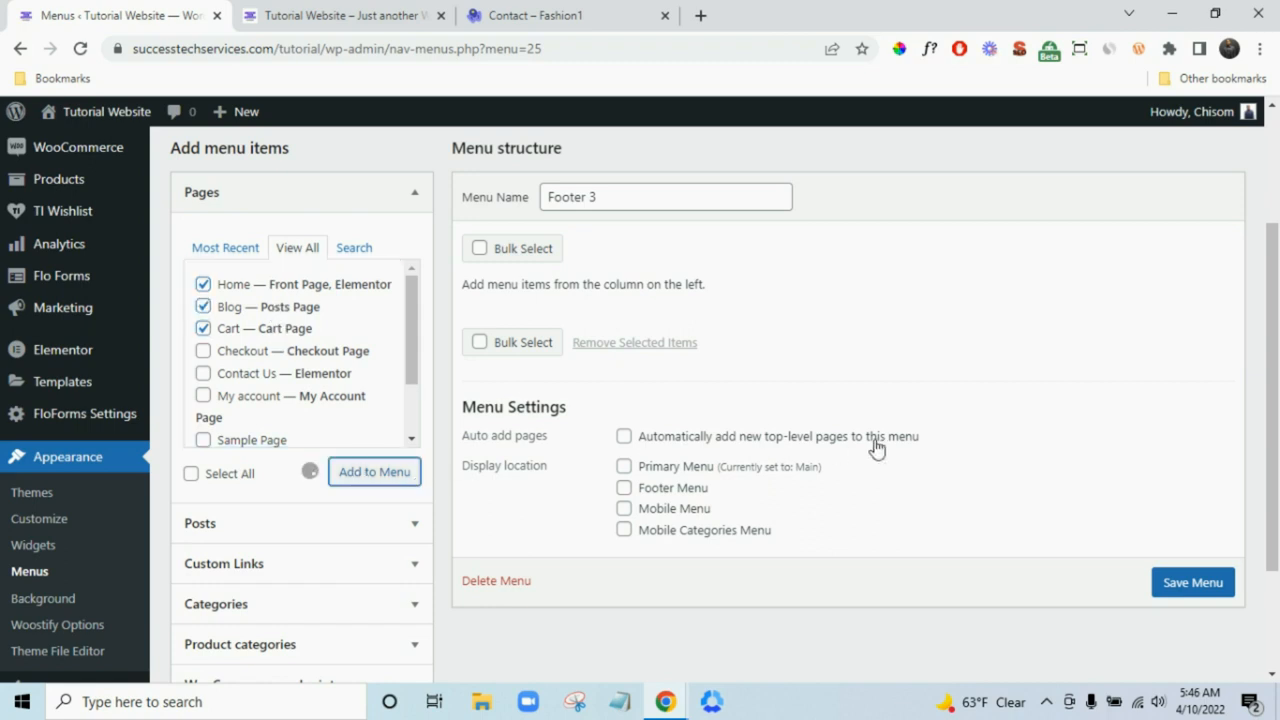
- Save the Footer 3 menu
{"action": "scroll", "coordinate": [880, 440], "scroll_direction": "down", "scroll_amount": 2}
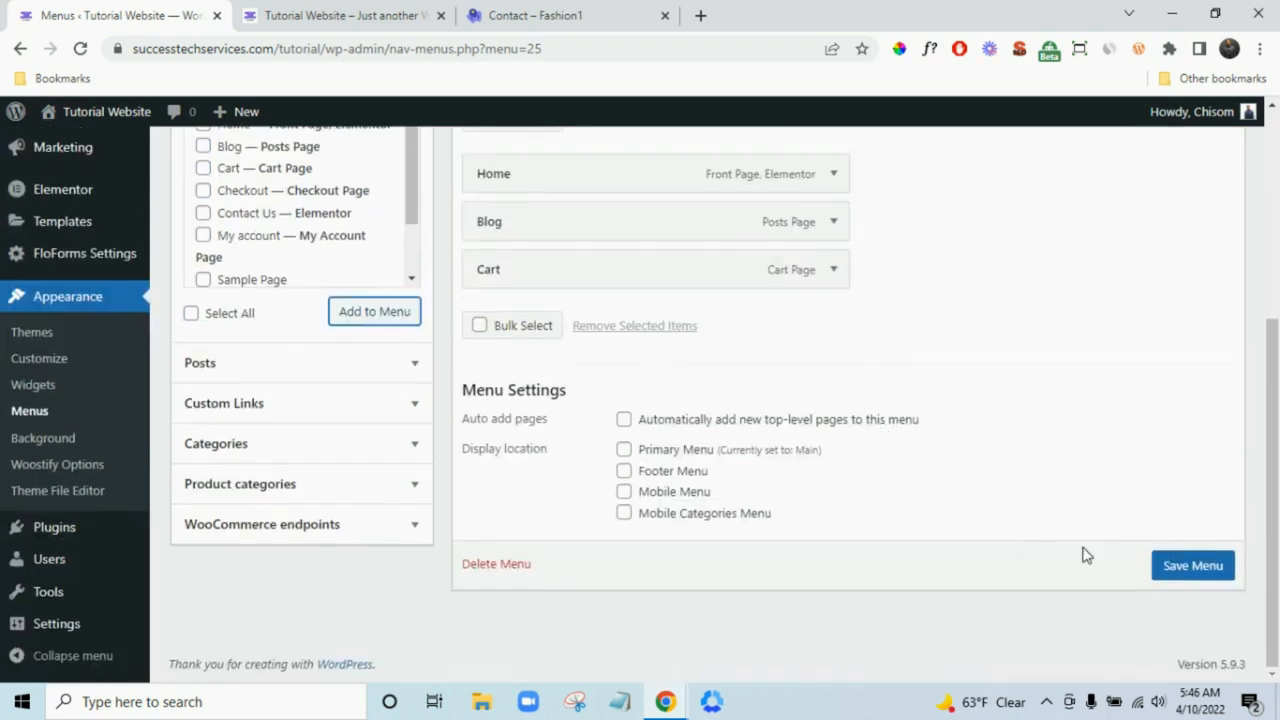
{"action": "left_click", "coordinate": [1184, 578]}
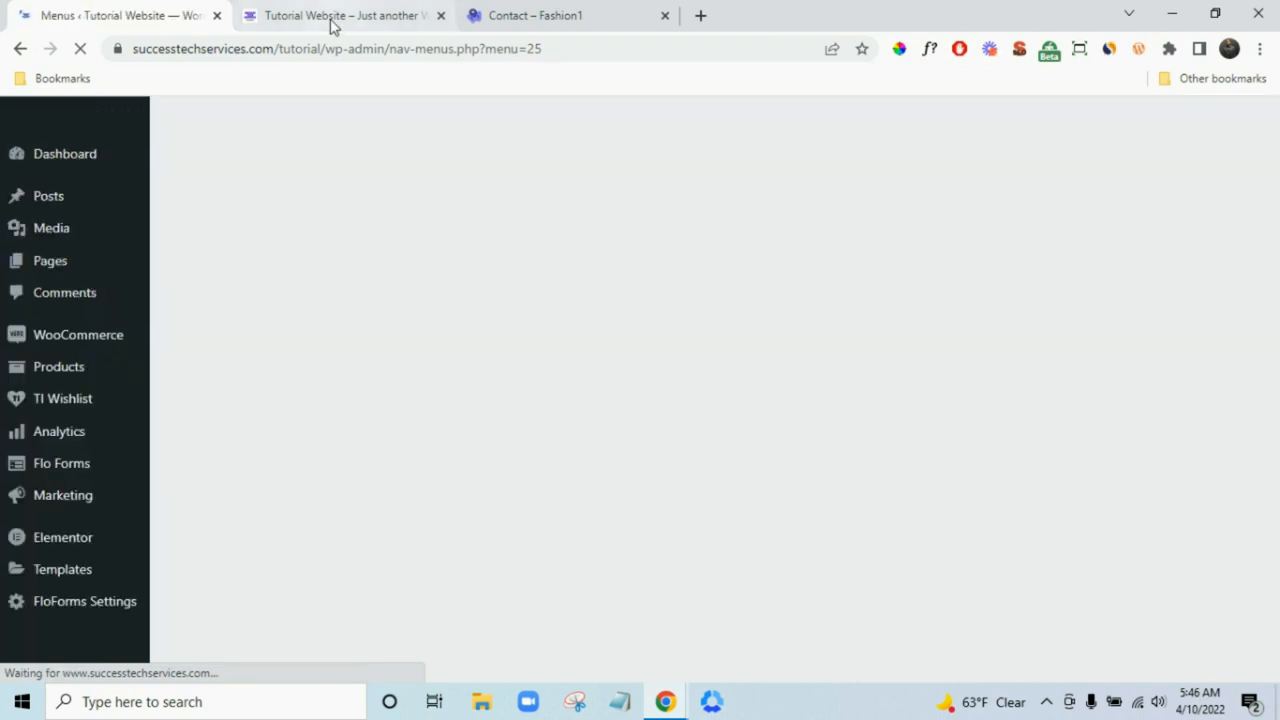
{"action": "scroll", "coordinate": [224, 384], "scroll_direction": "down", "scroll_amount": 1}
{"action": "scroll", "coordinate": [221, 383], "scroll_direction": "down", "scroll_amount": 2}
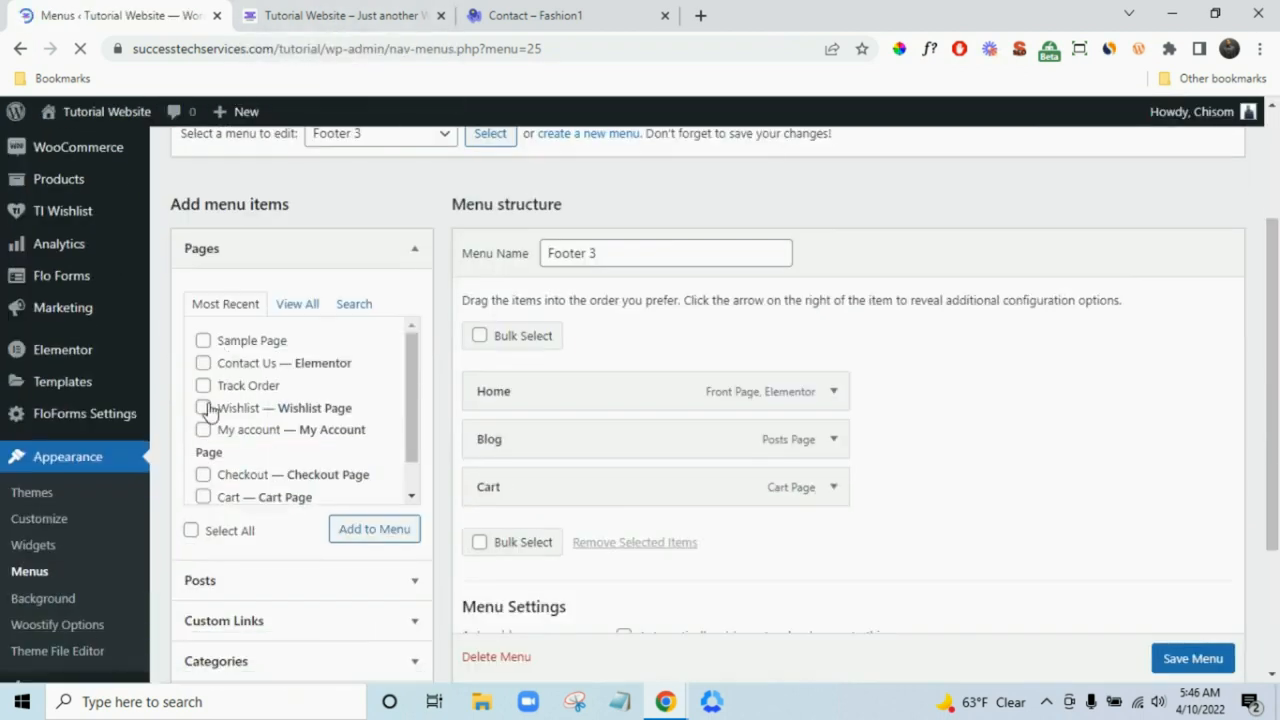
- Go to Appearance > Widgets, dismiss the welcome guide and expand the Footer Widget area
{"action": "left_click", "coordinate": [57, 548]}
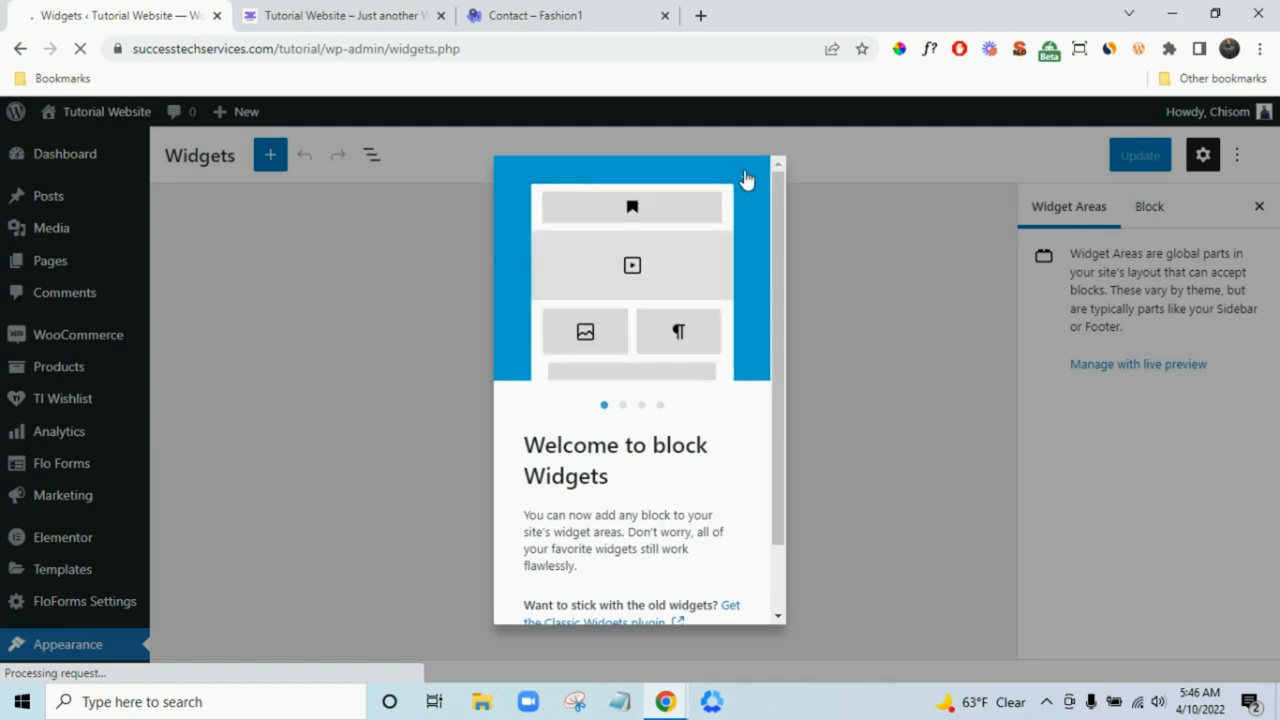
{"action": "left_click", "coordinate": [745, 184]}
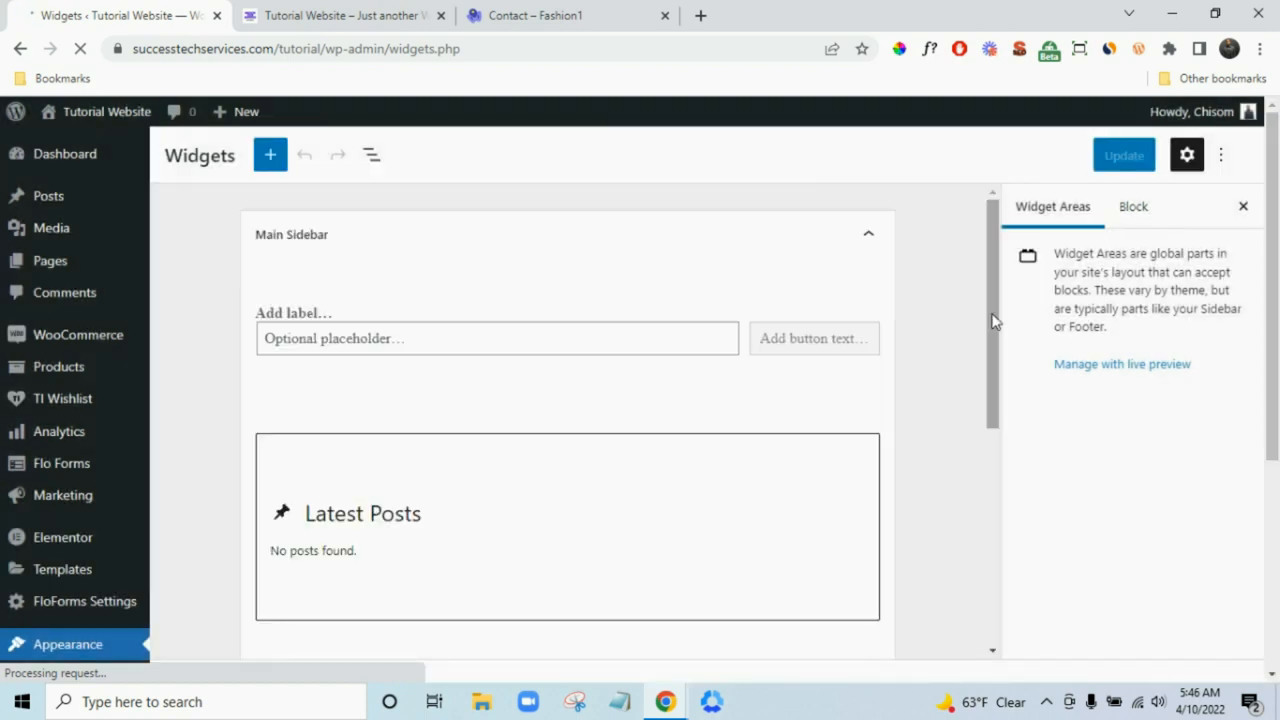
{"action": "scroll", "coordinate": [996, 326], "scroll_direction": "down", "scroll_amount": 6}
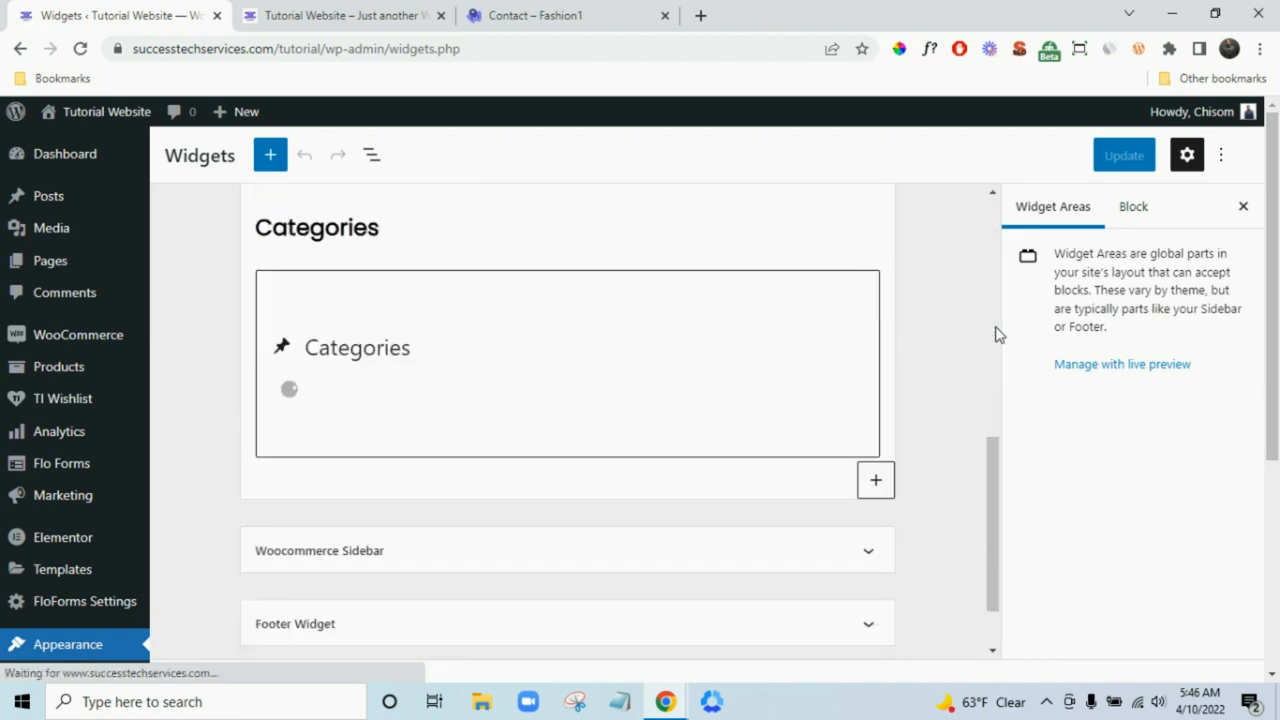
{"action": "scroll", "coordinate": [975, 380], "scroll_direction": "down", "scroll_amount": 3}
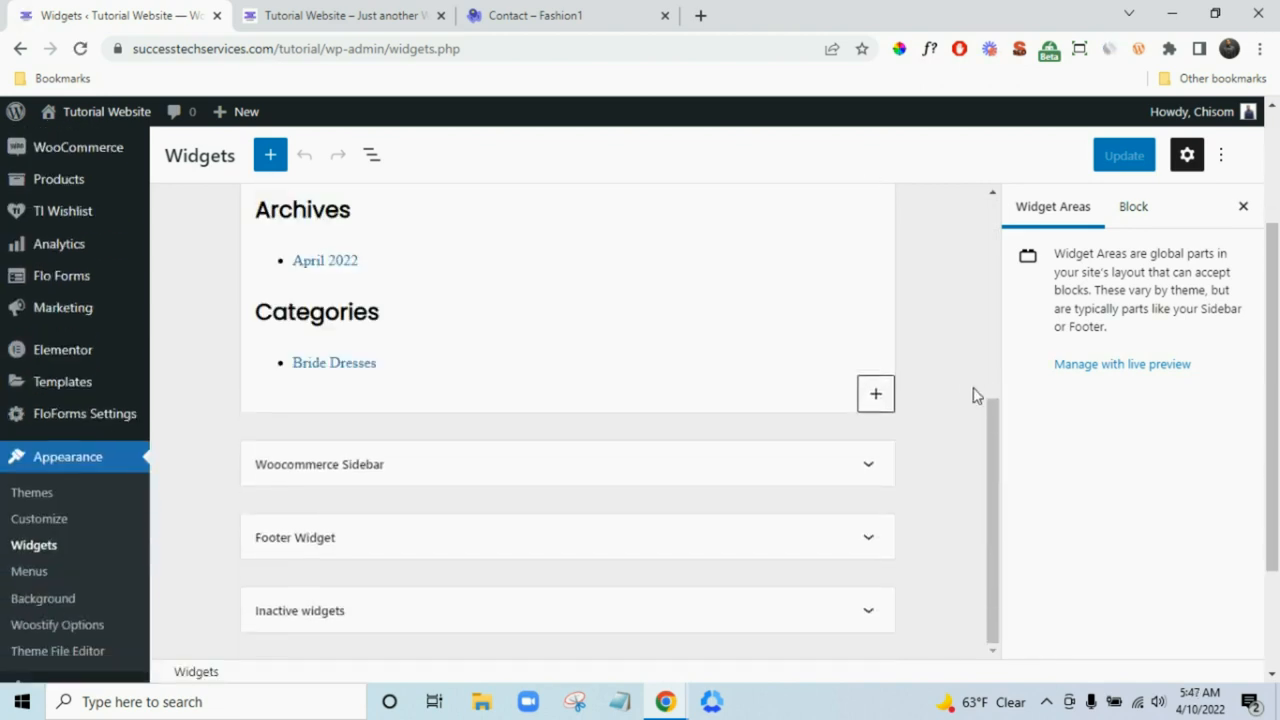
{"action": "left_click", "coordinate": [868, 541]}
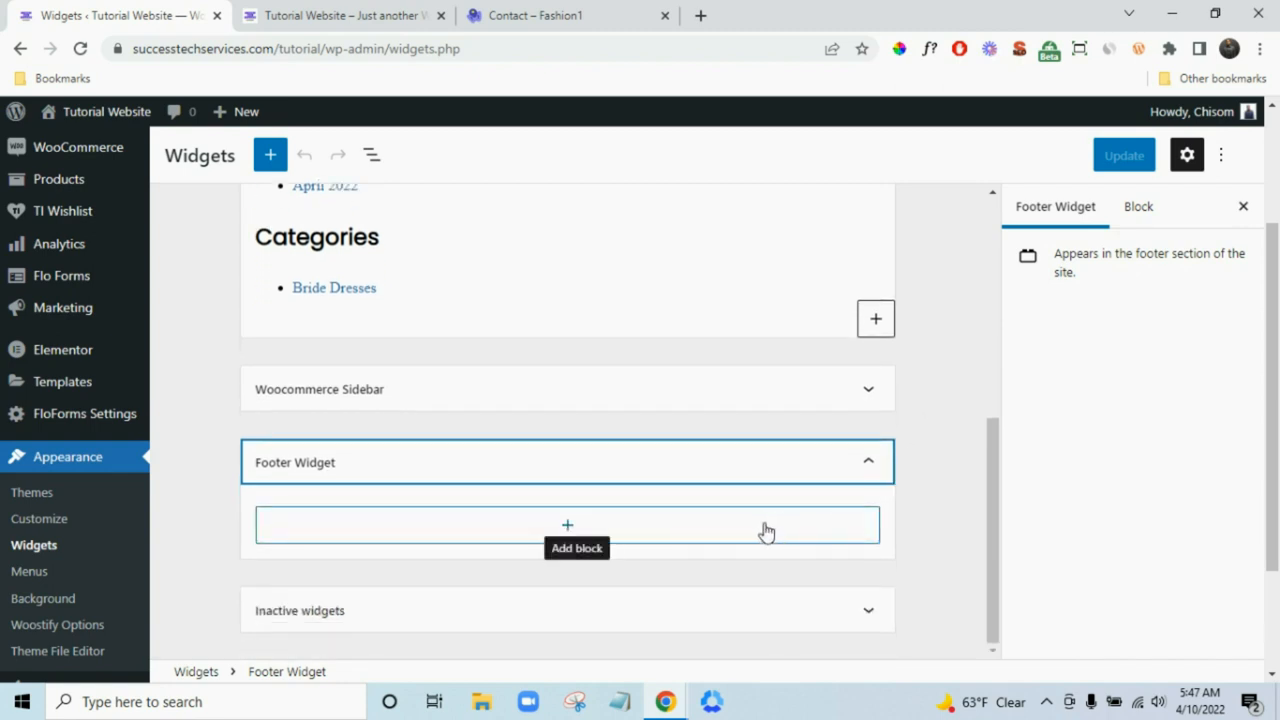
- Add an empty Paragraph block to the Footer Widget area after checking both footers
{"action": "left_click", "coordinate": [765, 531]}
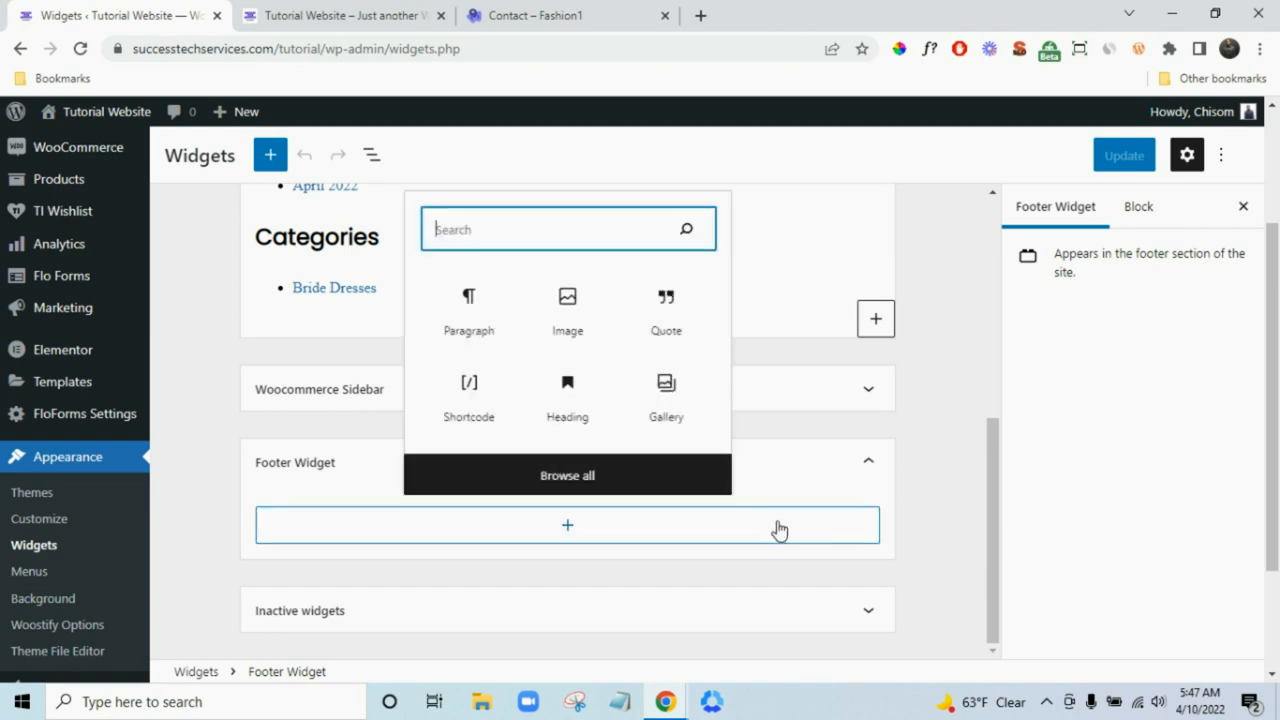
{"action": "left_click", "coordinate": [333, 16]}
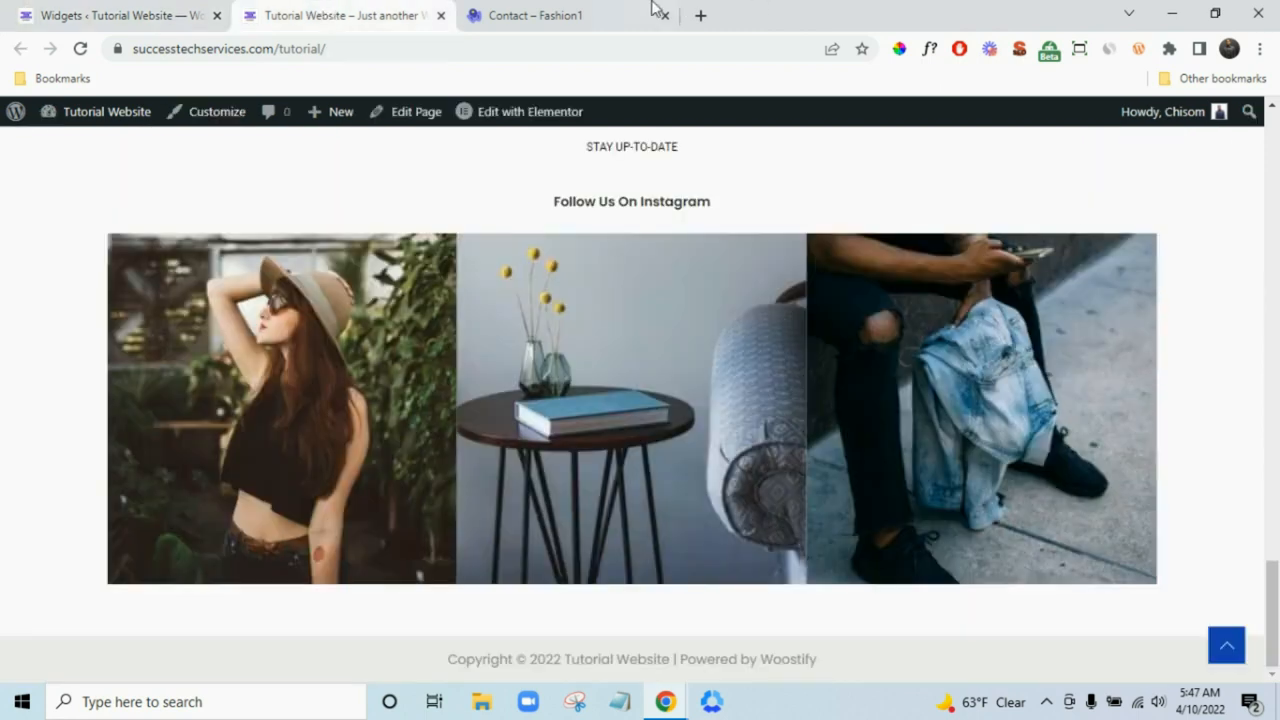
{"action": "left_click", "coordinate": [560, 15]}
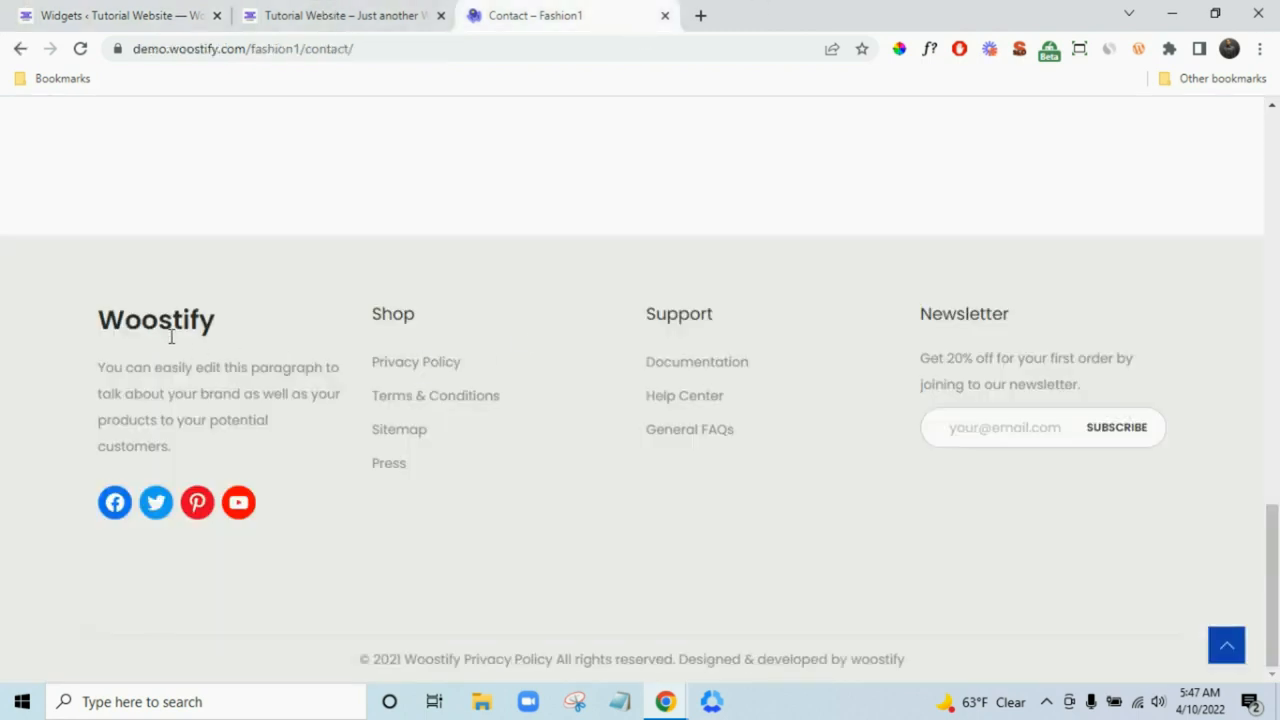
{"action": "left_click", "coordinate": [110, 15]}
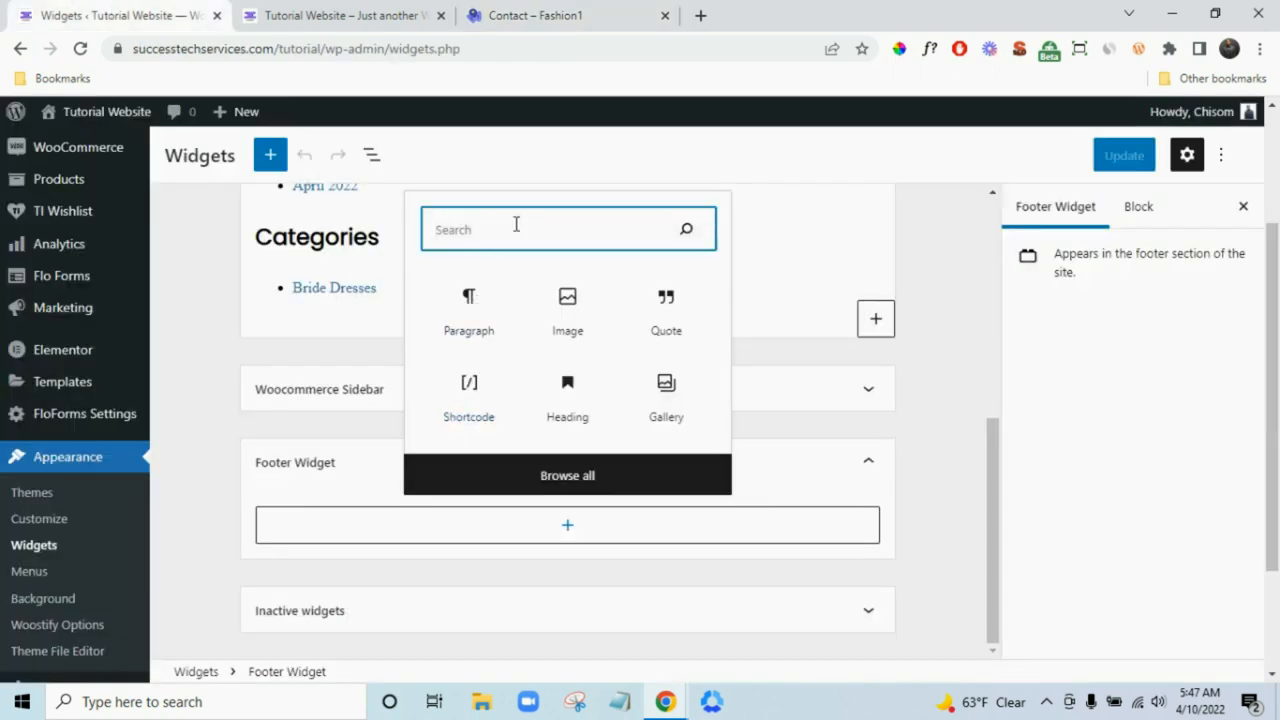
{"action": "type", "text": "he"}
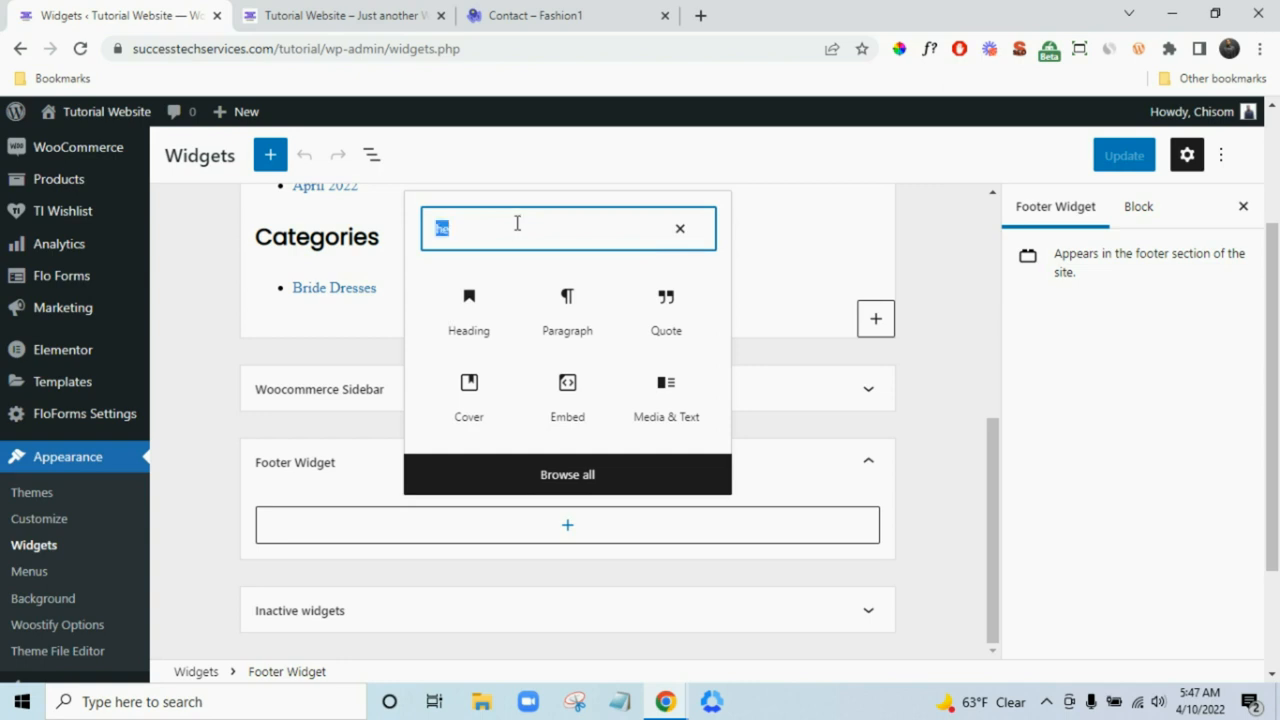
{"action": "type", "text": "text"}
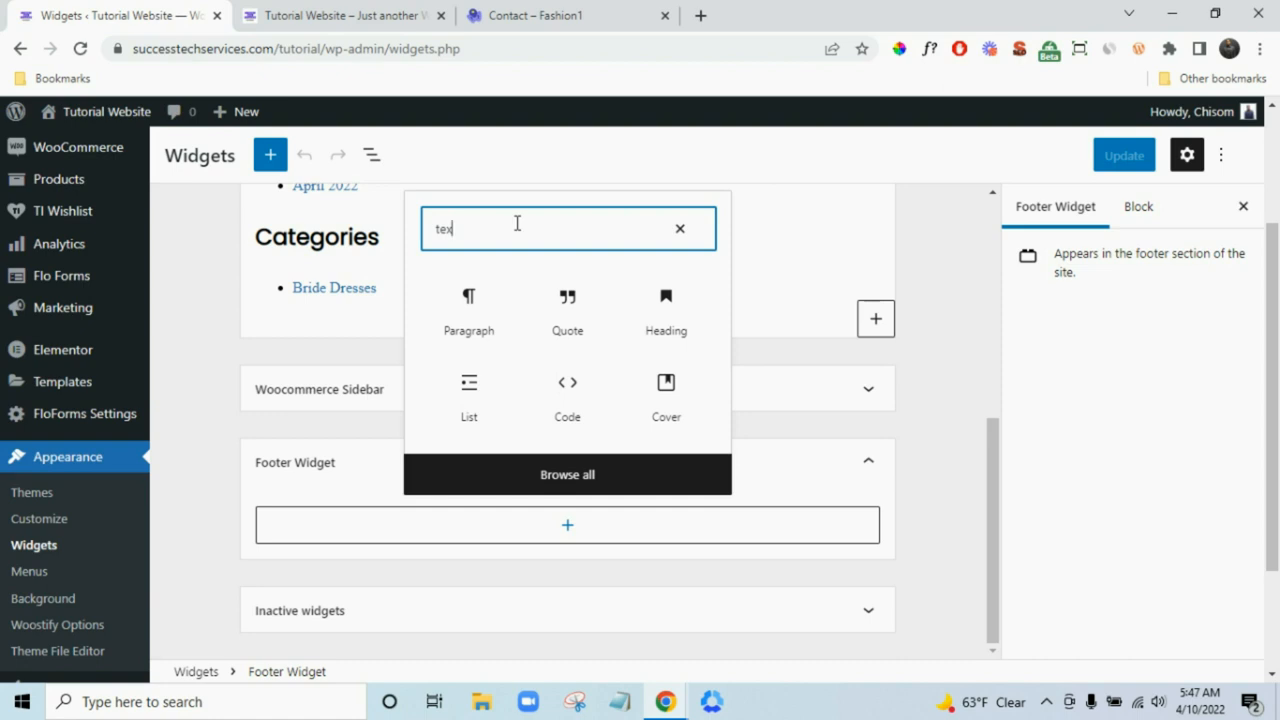
{"action": "left_click", "coordinate": [470, 328]}
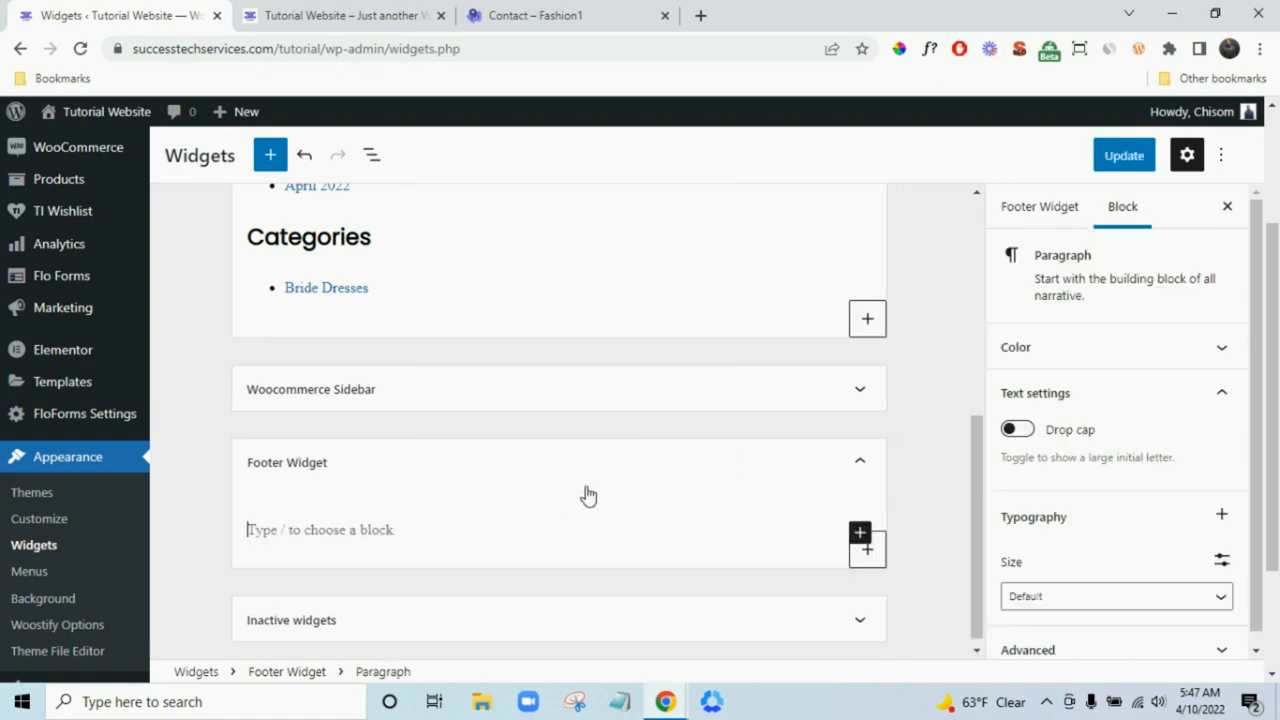
- Copy the Woostify demo footer's heading and description and paste them into the paragraph
{"action": "left_click", "coordinate": [350, 12]}
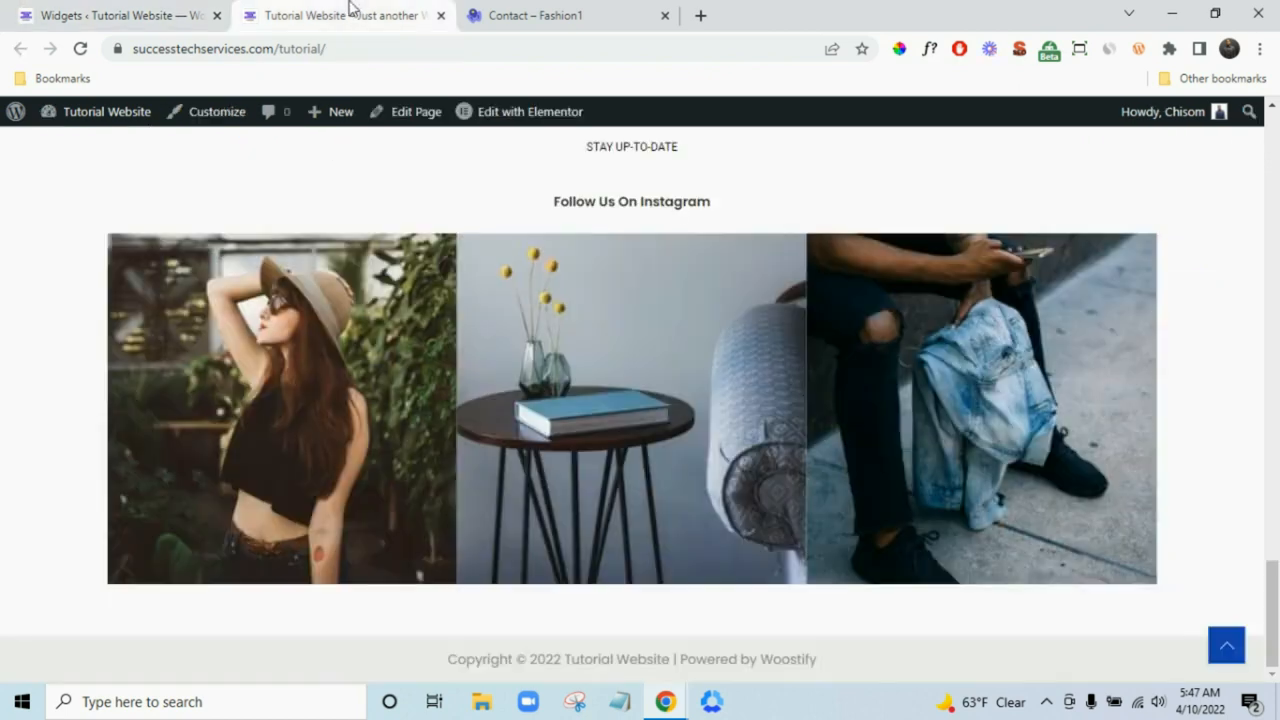
{"action": "left_click", "coordinate": [500, 15]}
{"action": "left_click_drag", "start_coordinate": [93, 330], "coordinate": [212, 428]}
{"action": "right_click", "coordinate": [205, 388]}
{"action": "left_click", "coordinate": [225, 397]}
{"action": "left_click", "coordinate": [170, 10]}
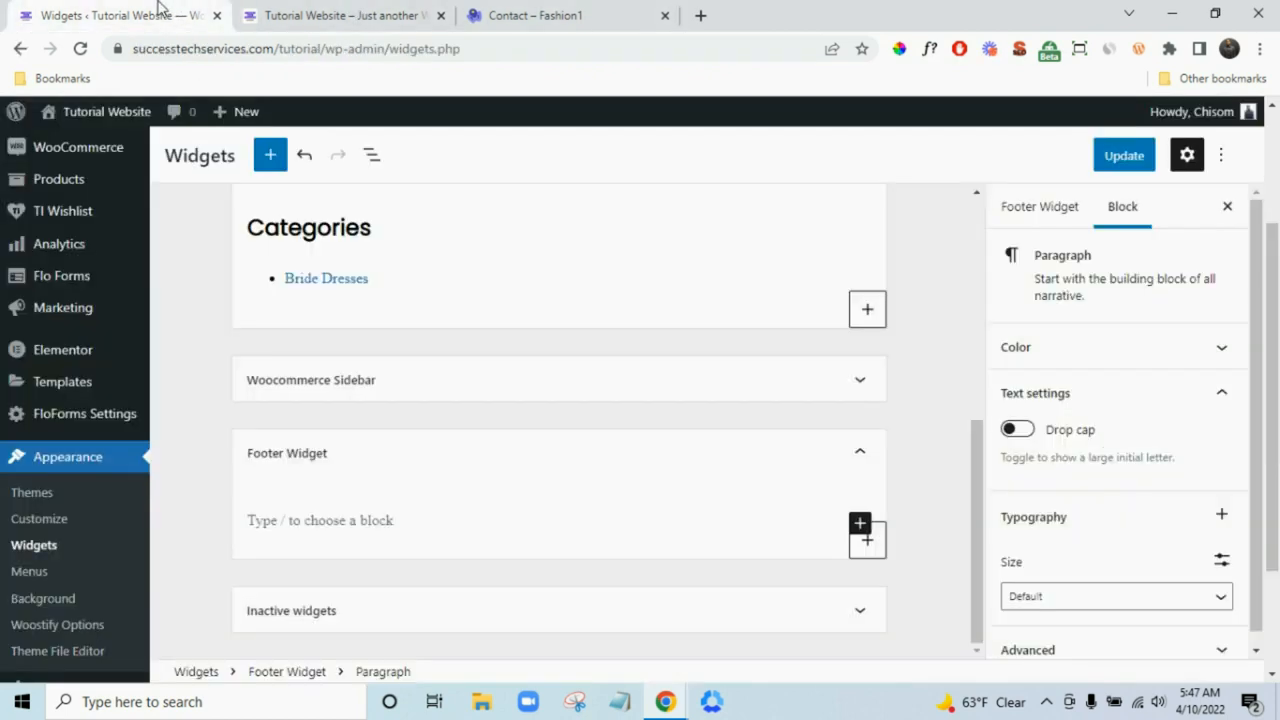
{"action": "left_click", "coordinate": [328, 534]}
{"action": "key", "text": "ctrl+v"}
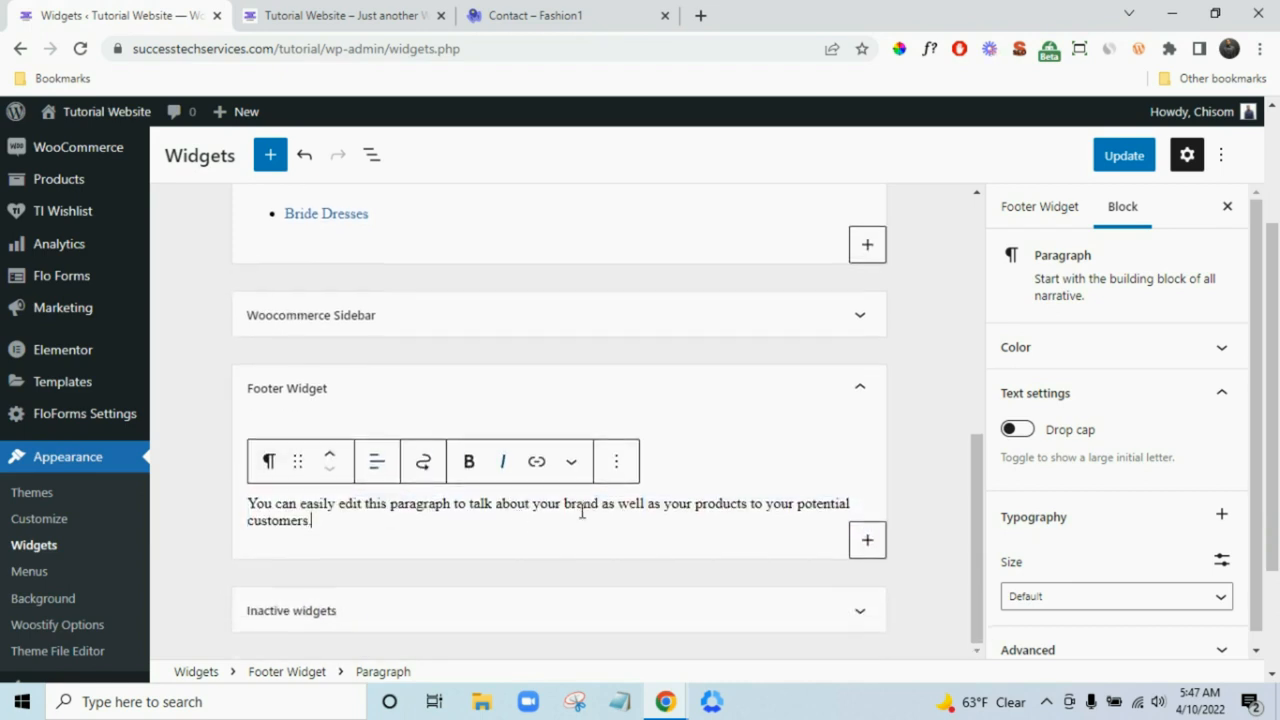
- Change the Woostify heading to 'Tutorial' and make it an H3 heading
{"action": "left_click", "coordinate": [703, 456]}
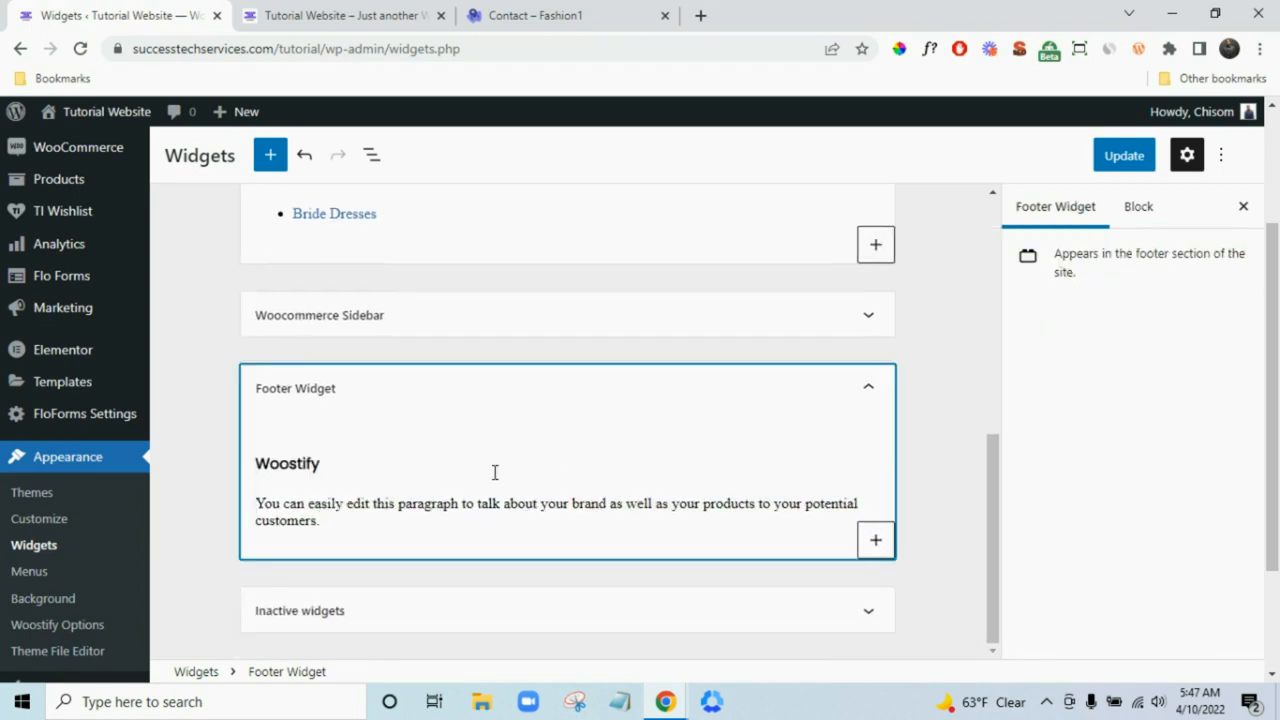
{"action": "left_click", "coordinate": [339, 462]}
{"action": "key", "text": "ctrl+a"}
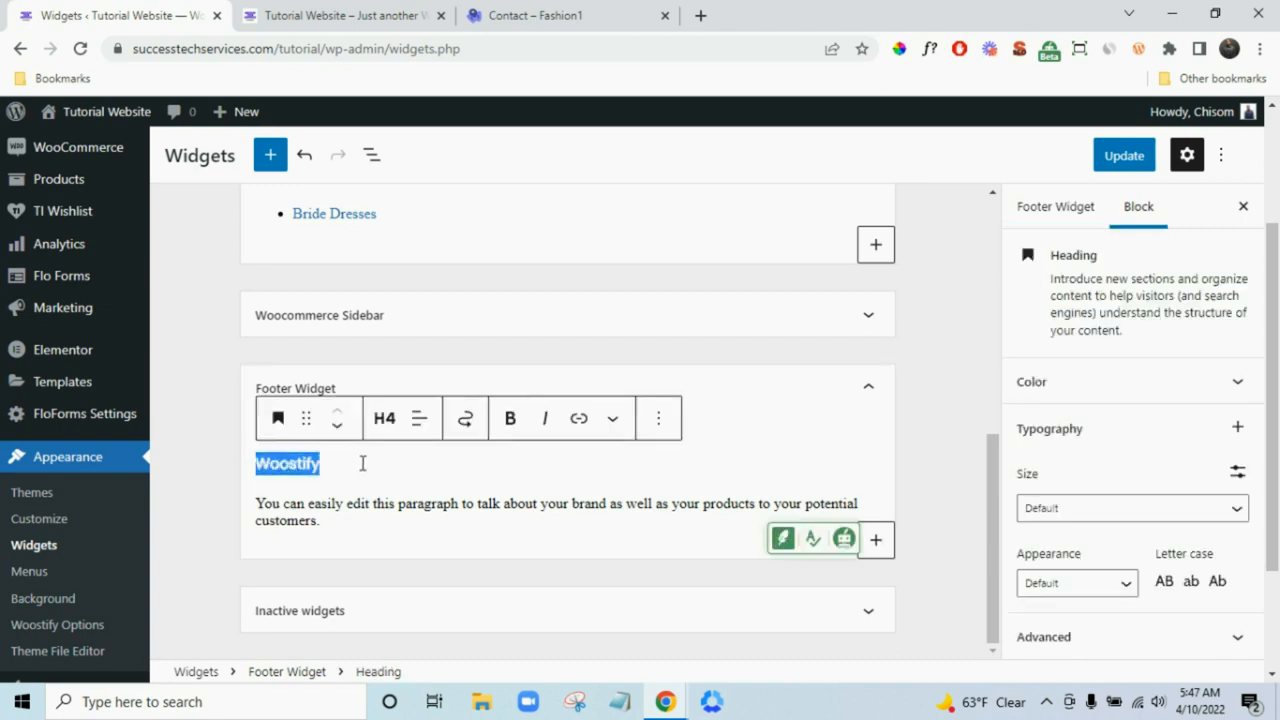
{"action": "type", "text": "Tut"}
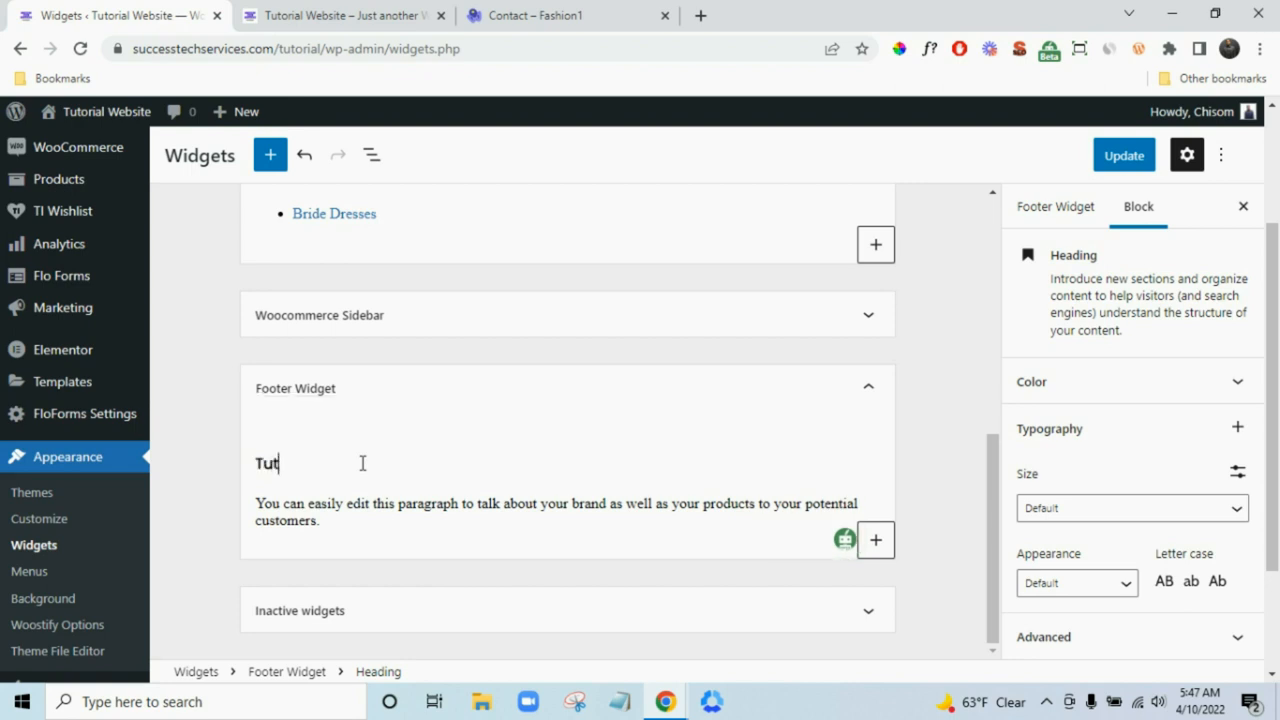
{"action": "type", "text": "orial"}
{"action": "double_click", "coordinate": [363, 459]}
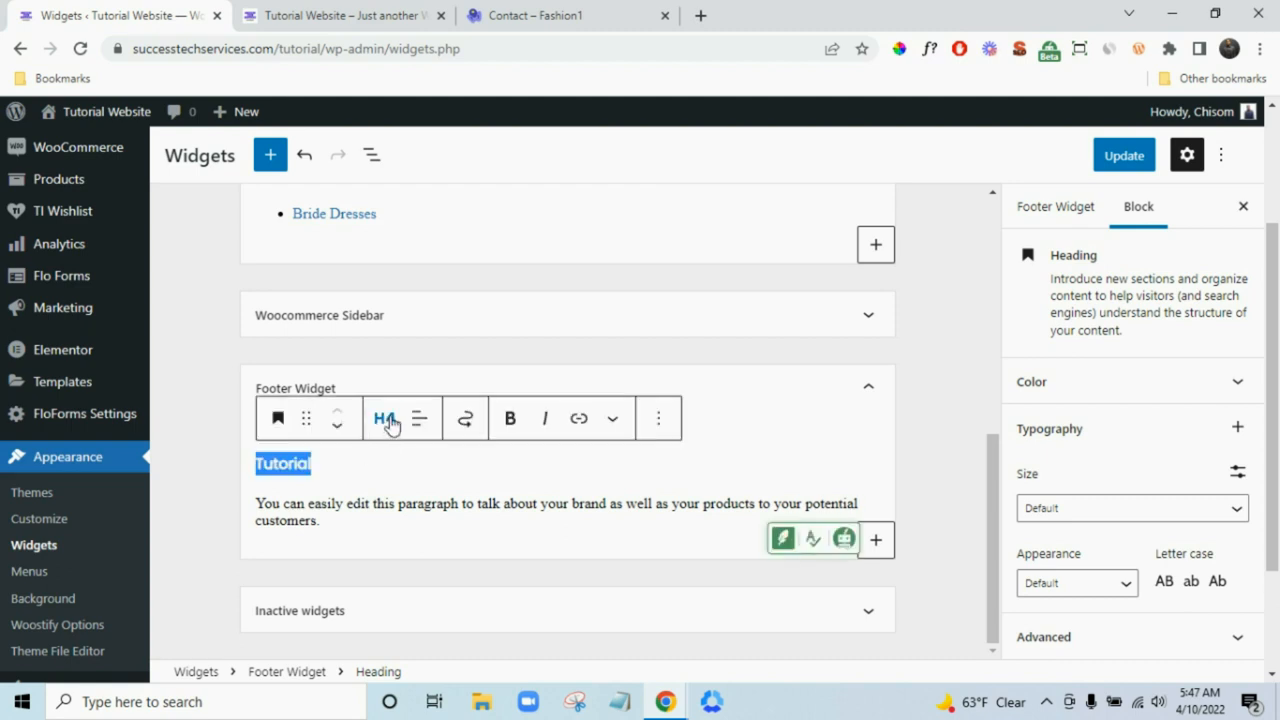
{"action": "left_click", "coordinate": [388, 420]}
{"action": "left_click", "coordinate": [377, 540]}
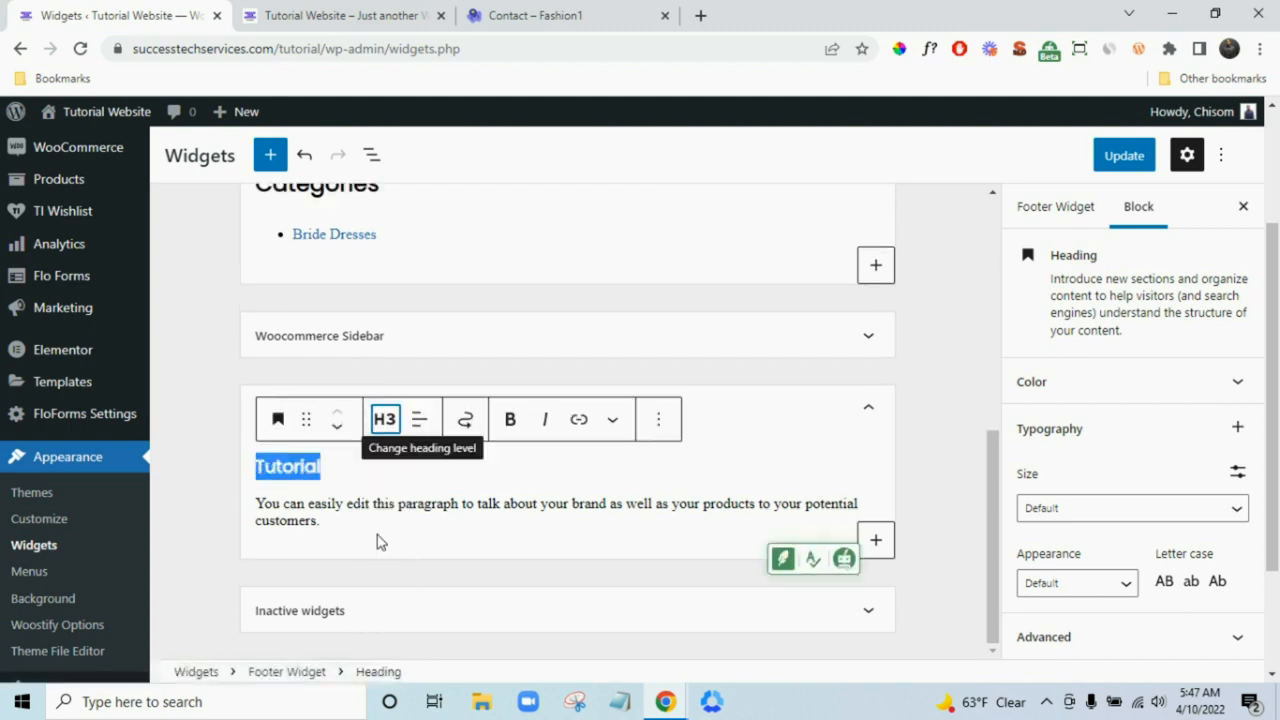
{"action": "left_click", "coordinate": [398, 512]}
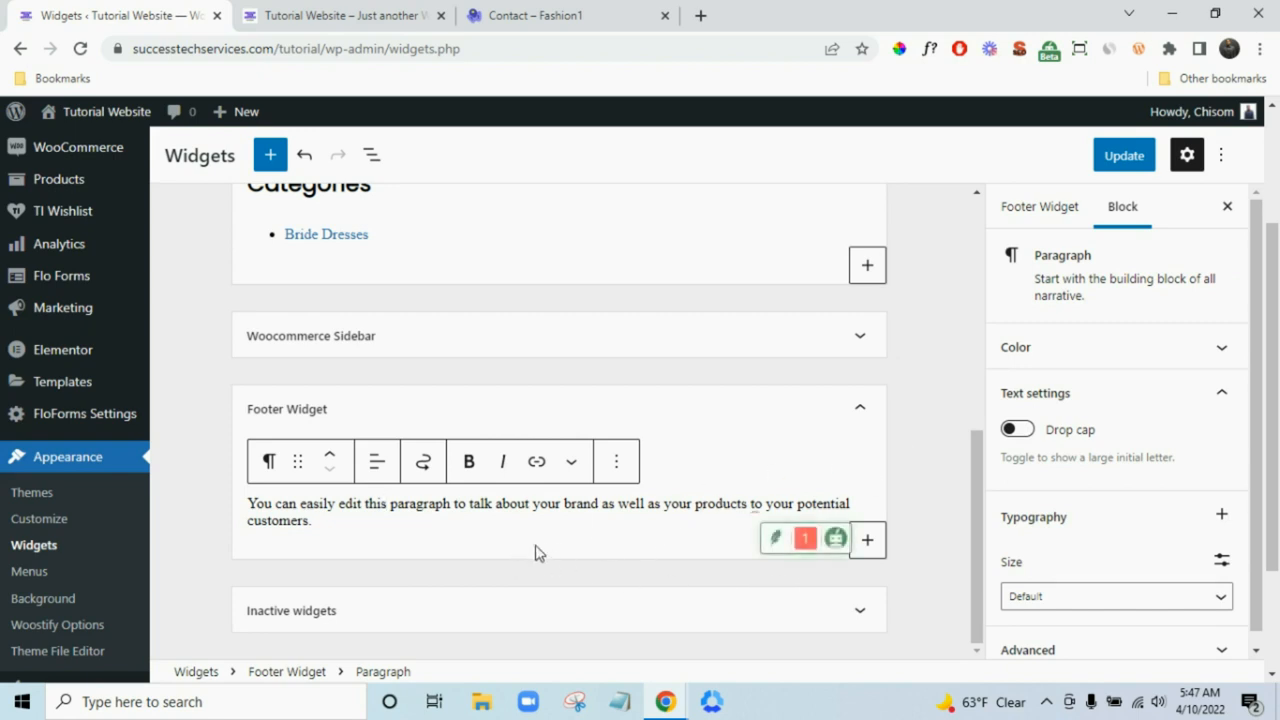
- Add a Navigation Menu widget titled 'Shop' showing the Footer 2 menu
{"action": "left_click", "coordinate": [867, 540]}
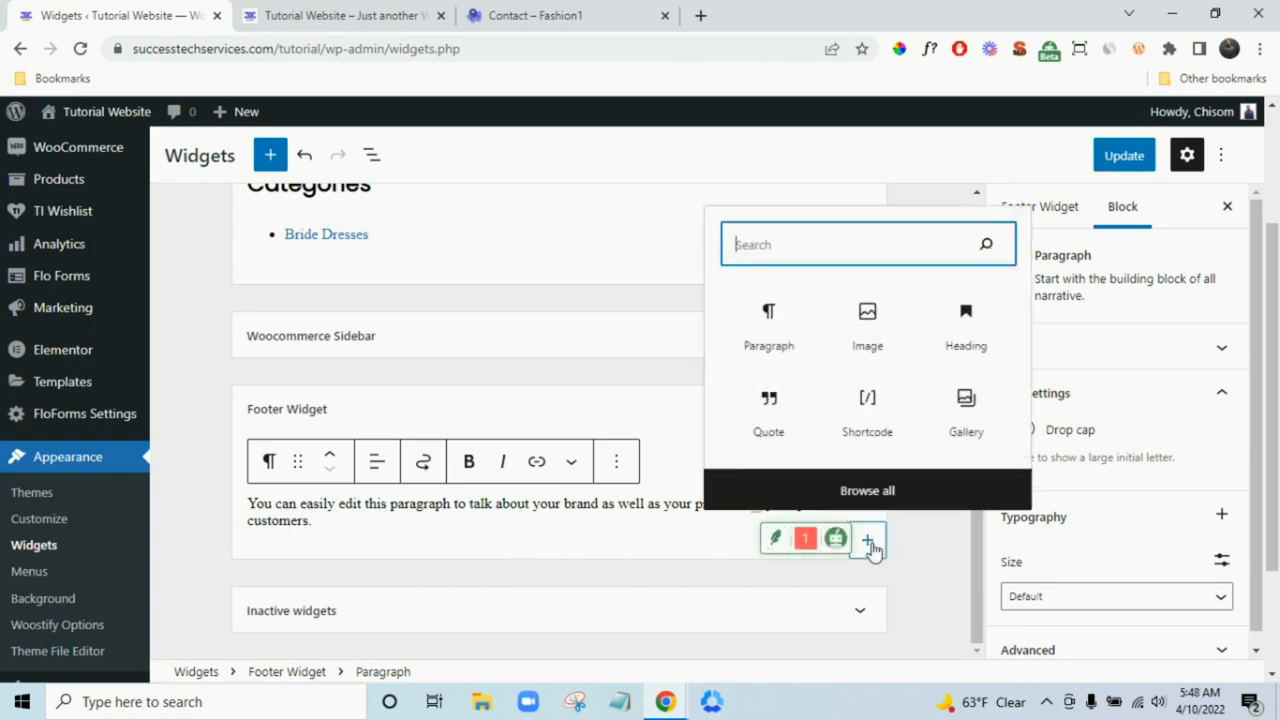
{"action": "left_click", "coordinate": [352, 15]}
{"action": "left_click_drag", "start_coordinate": [520, 15], "coordinate": [366, 10]}
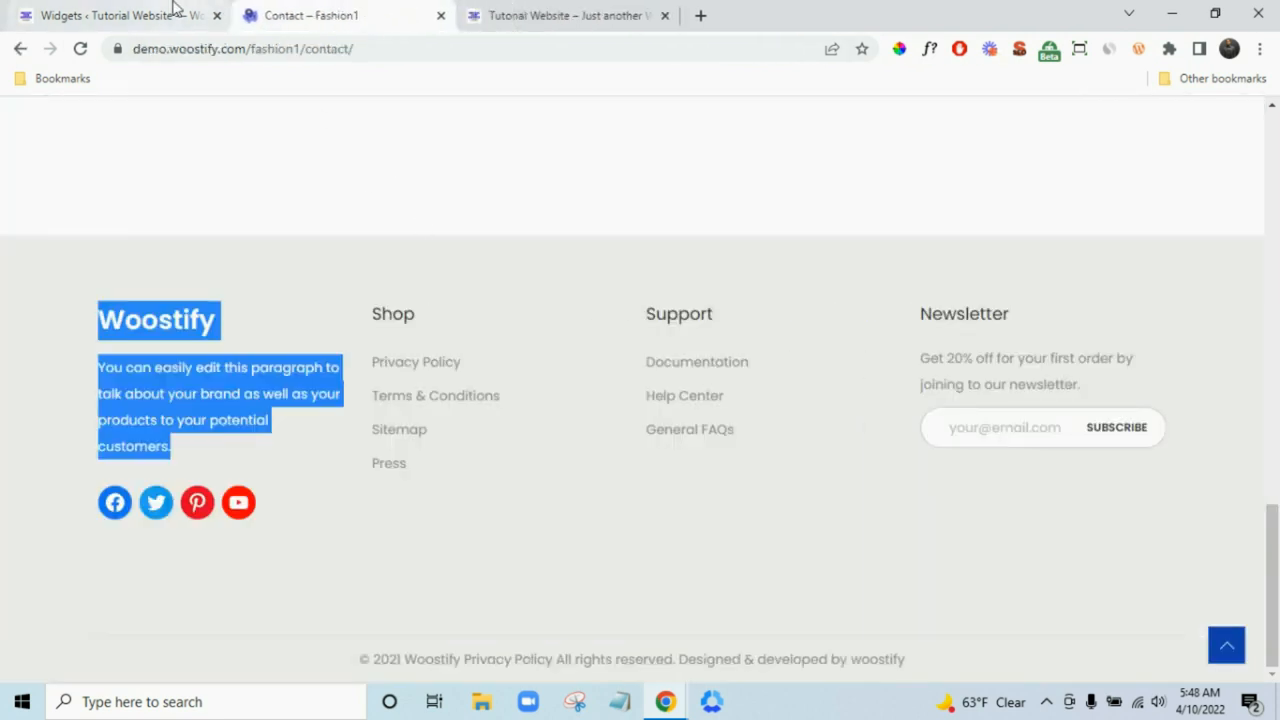
{"action": "left_click", "coordinate": [172, 8]}
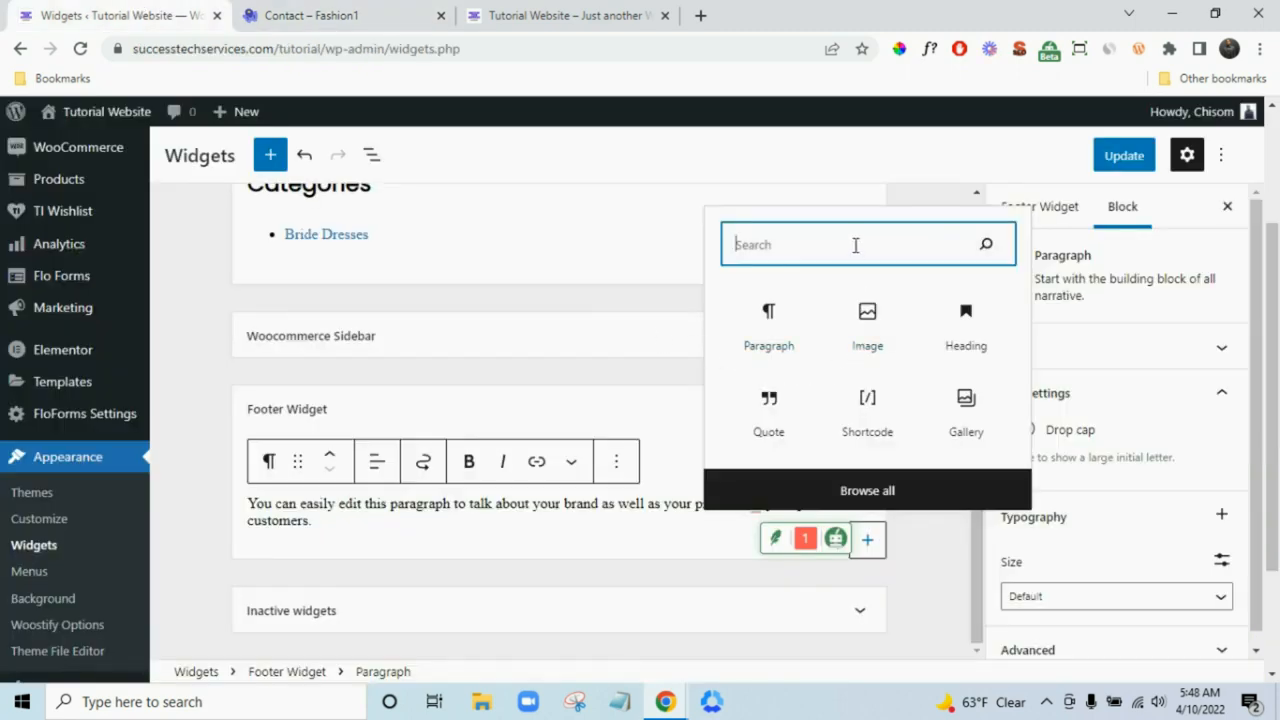
{"action": "type", "text": "nav"}
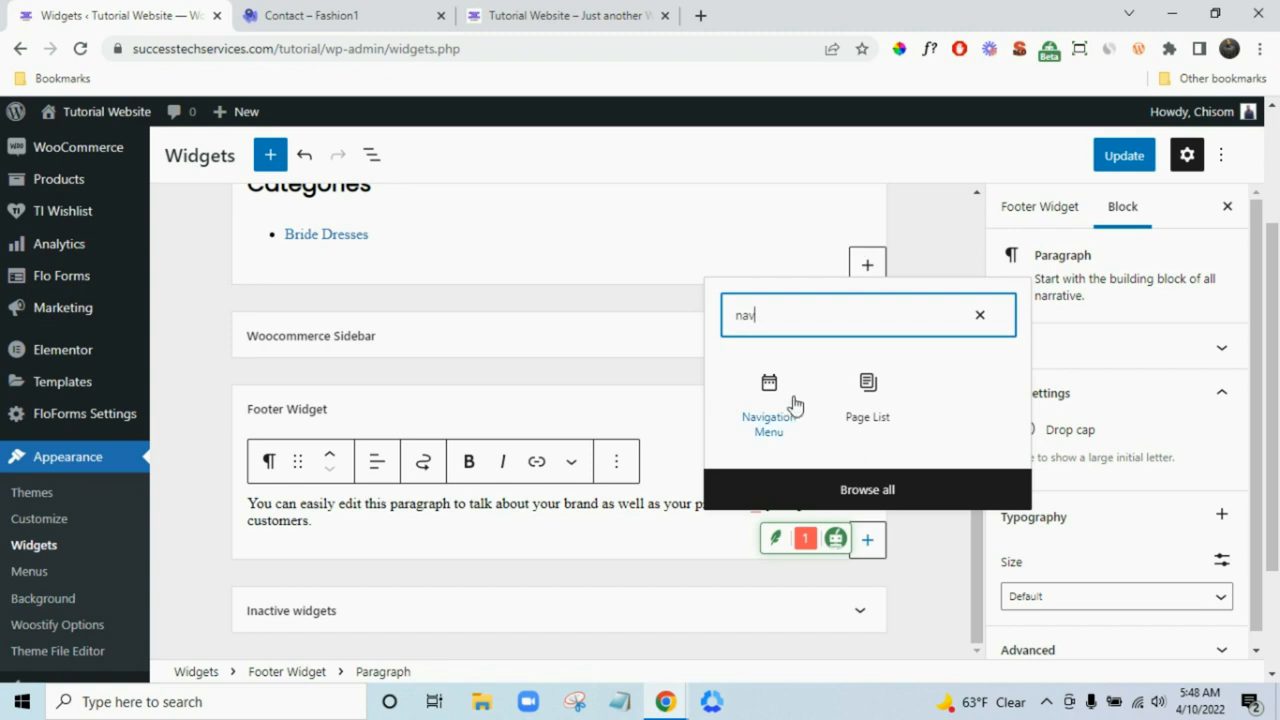
{"action": "left_click", "coordinate": [772, 414]}
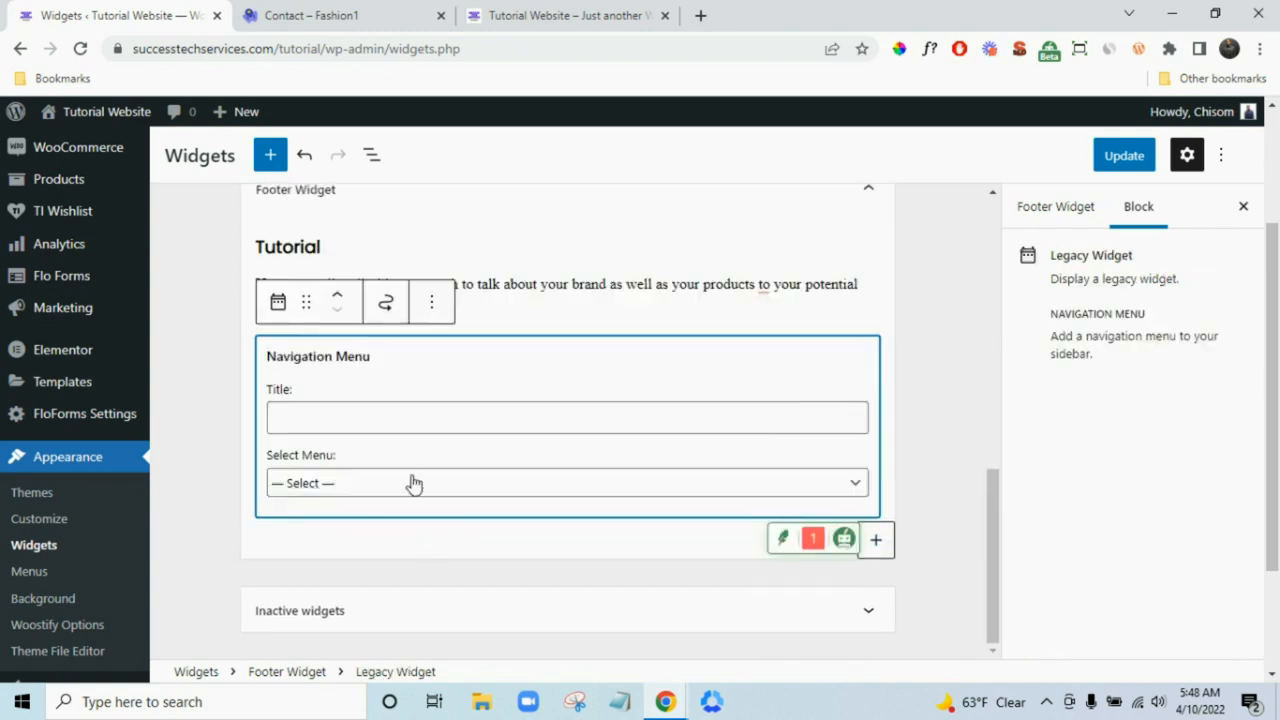
{"action": "left_click", "coordinate": [411, 483]}
{"action": "left_click", "coordinate": [411, 524]}
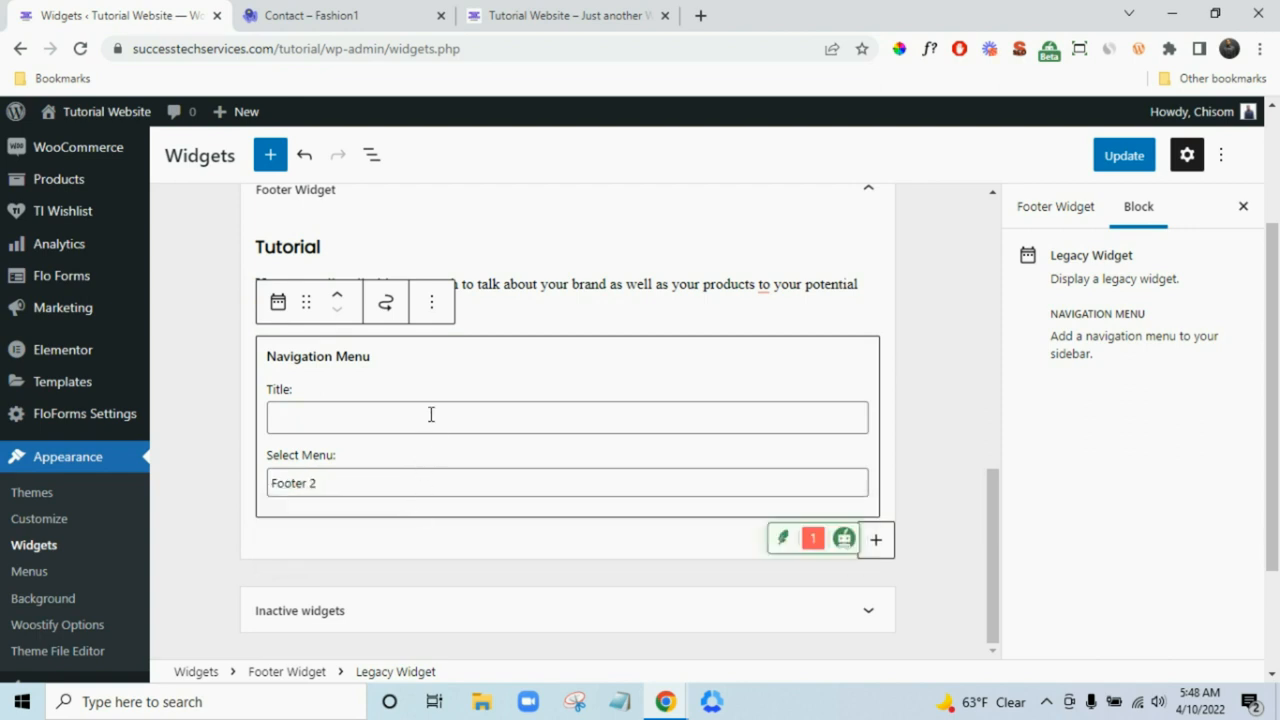
{"action": "type", "text": "S"}
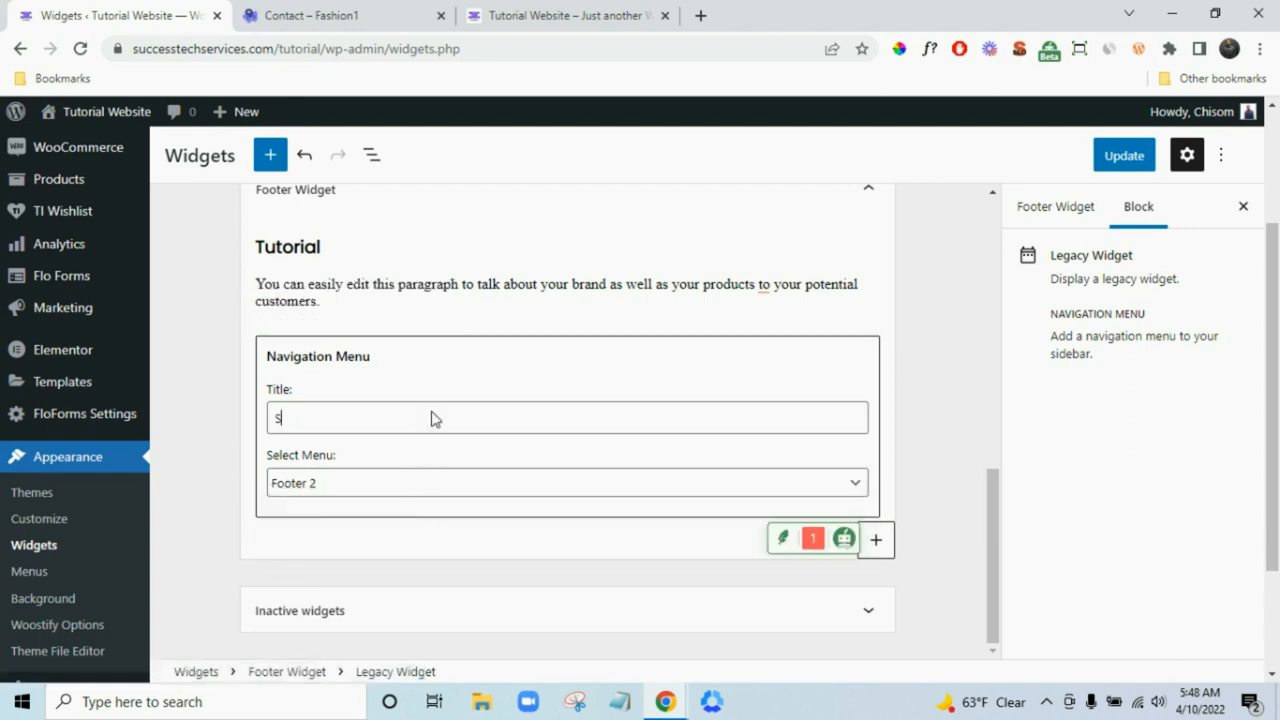
{"action": "type", "text": "hop"}
- Add a second Navigation Menu widget using Footer 3 and begin titling it 'Support'
{"action": "left_click", "coordinate": [873, 540]}
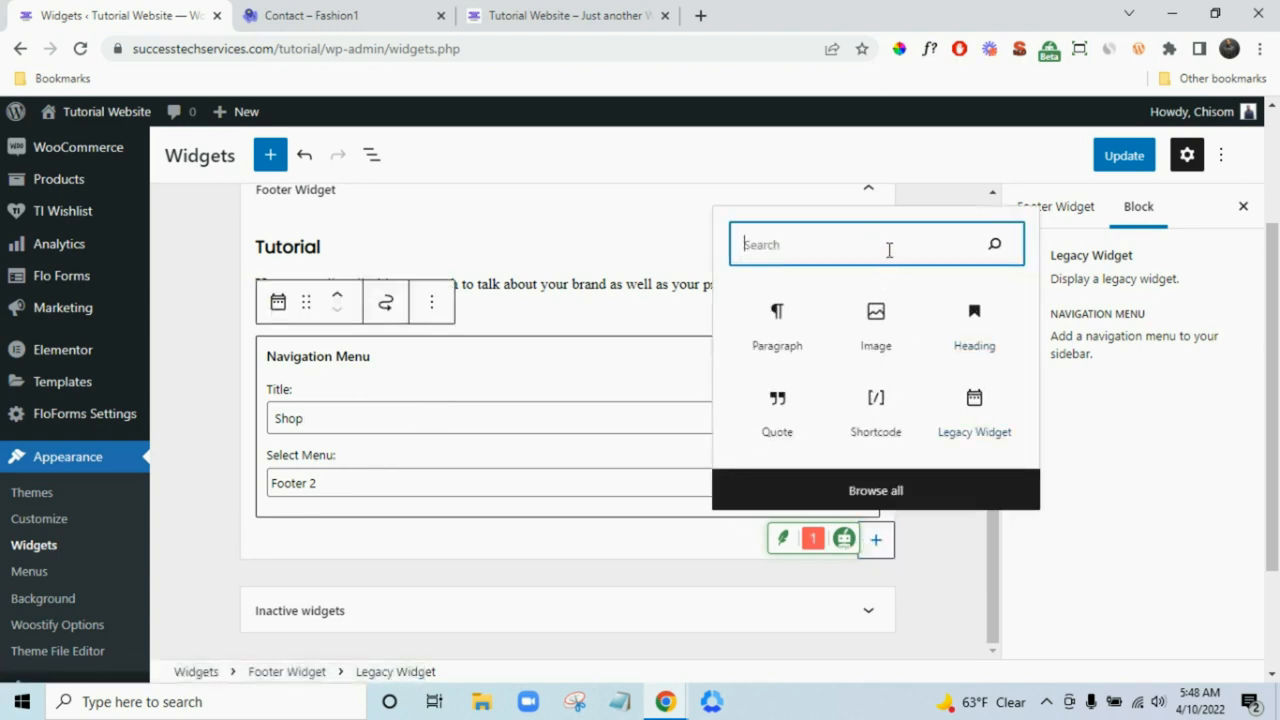
{"action": "type", "text": "nav"}
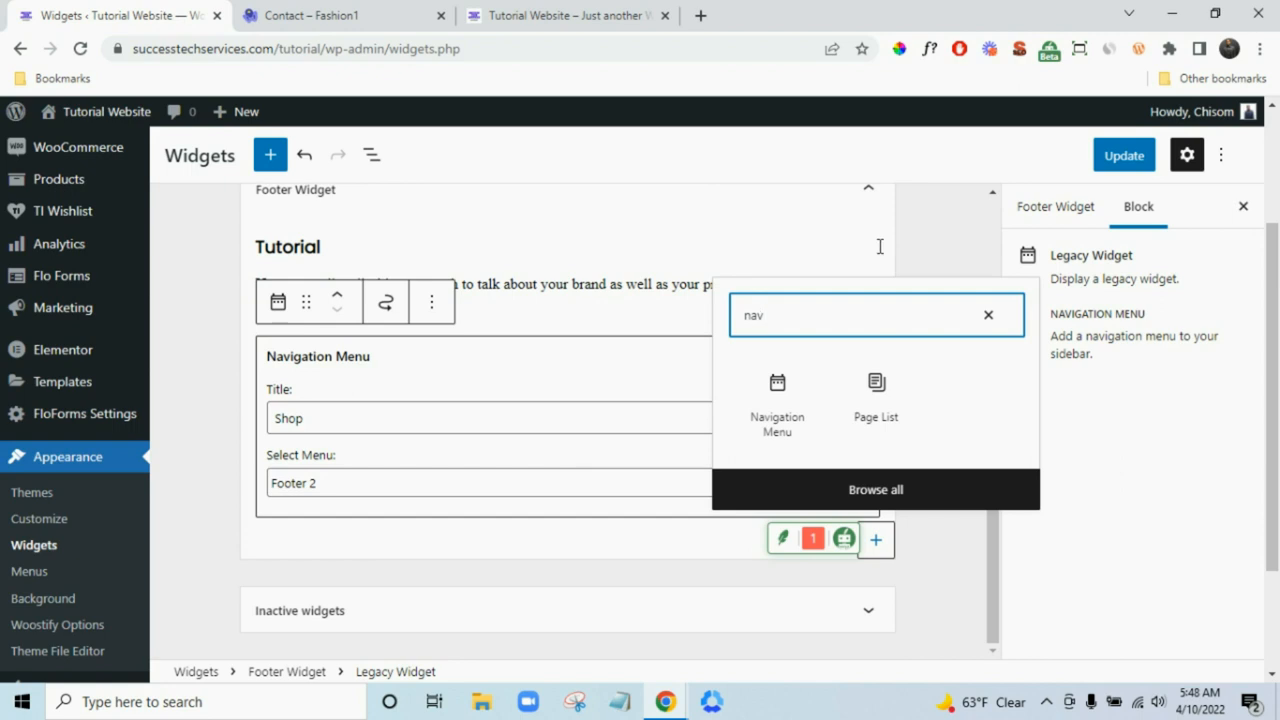
{"action": "left_click", "coordinate": [777, 415]}
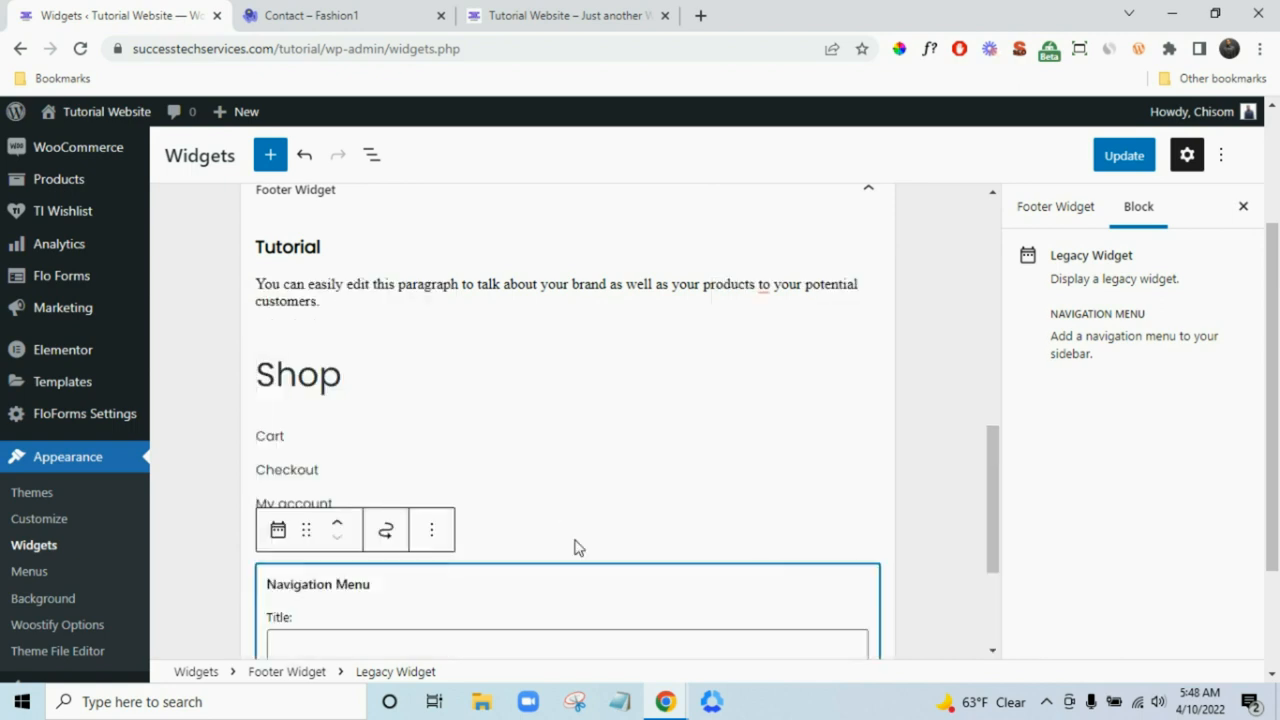
{"action": "scroll", "coordinate": [590, 552], "scroll_direction": "down", "scroll_amount": 2}
{"action": "left_click", "coordinate": [489, 523]}
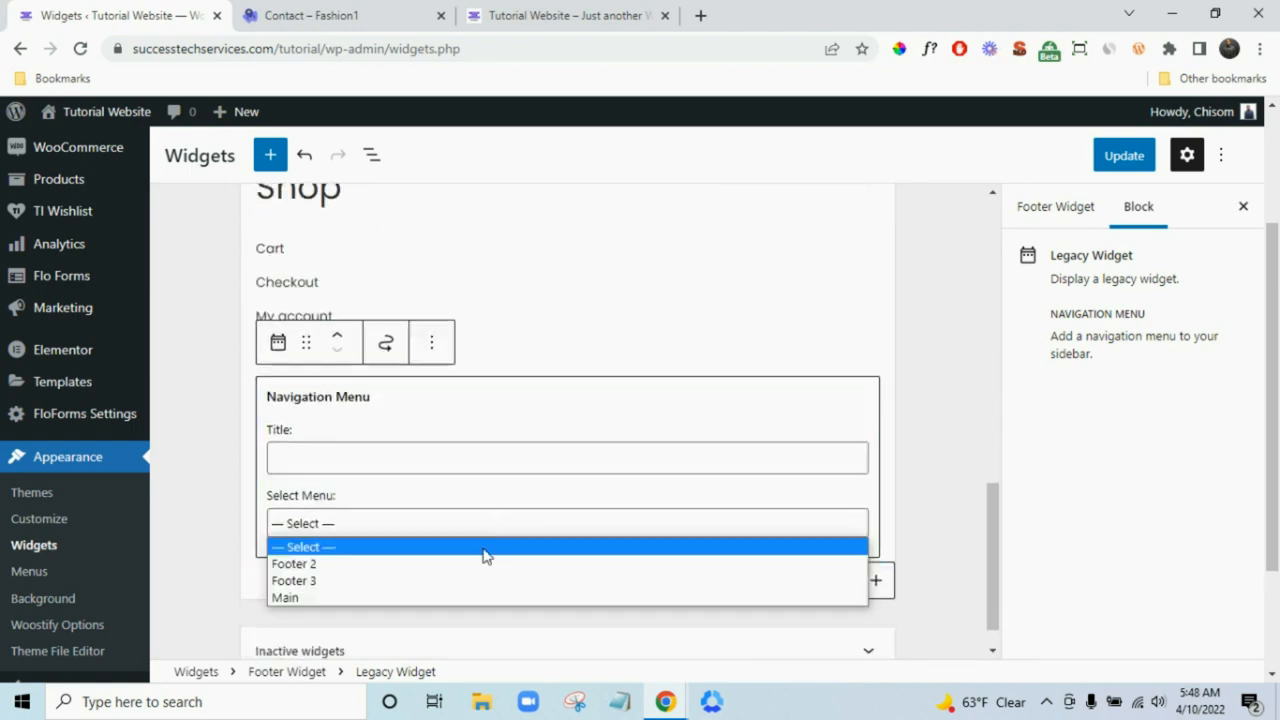
{"action": "left_click", "coordinate": [472, 581]}
{"action": "left_click", "coordinate": [474, 463]}
{"action": "left_click", "coordinate": [540, 10]}
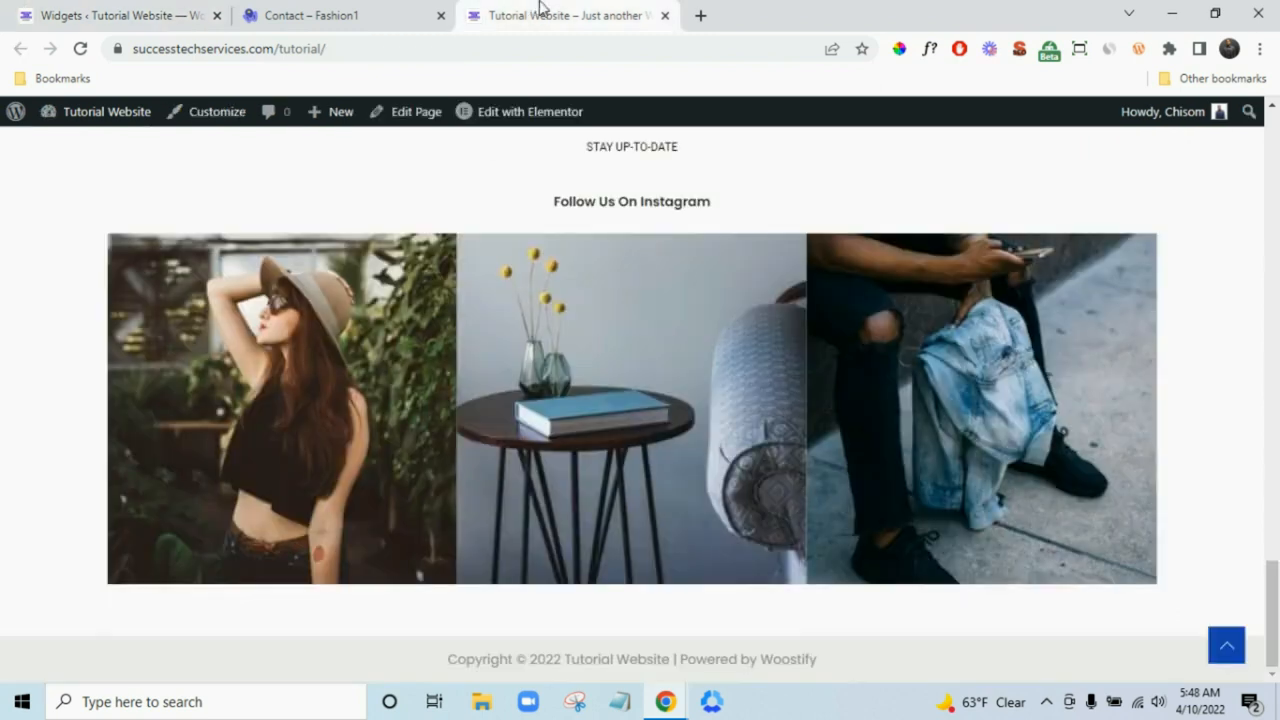
{"action": "left_click", "coordinate": [370, 12]}
{"action": "left_click", "coordinate": [207, 10]}
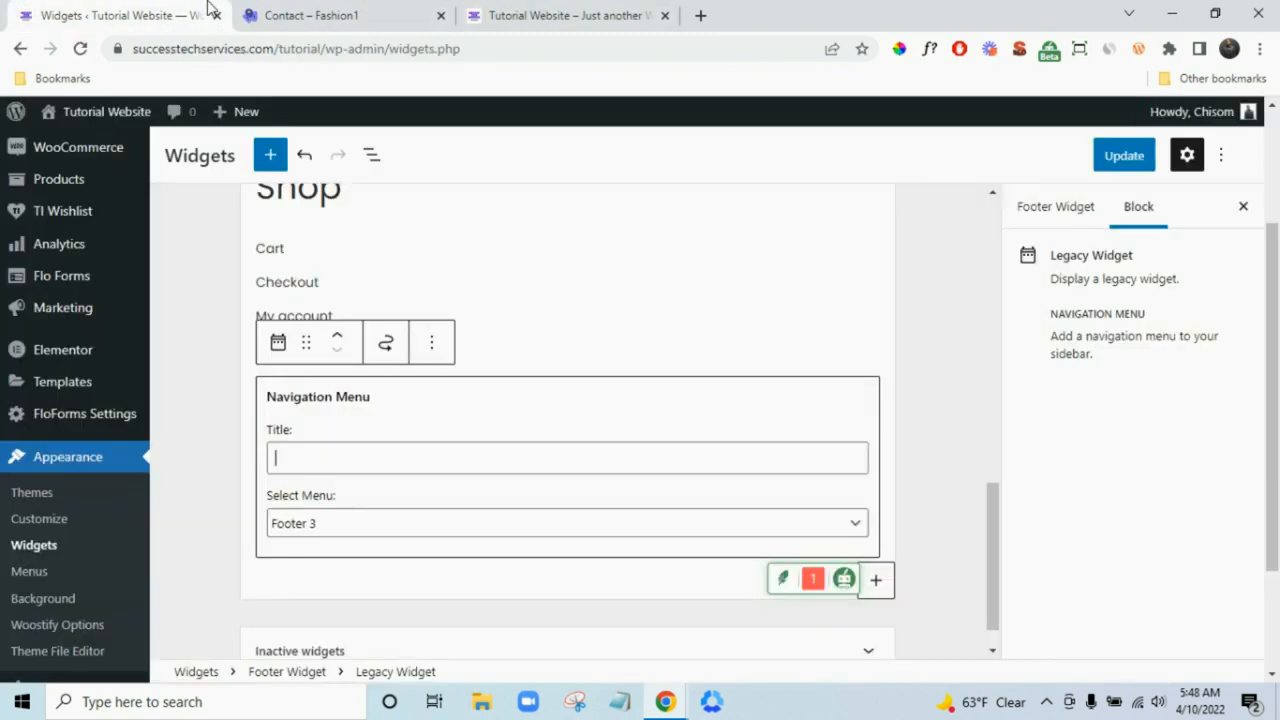
{"action": "type", "text": "Support"}
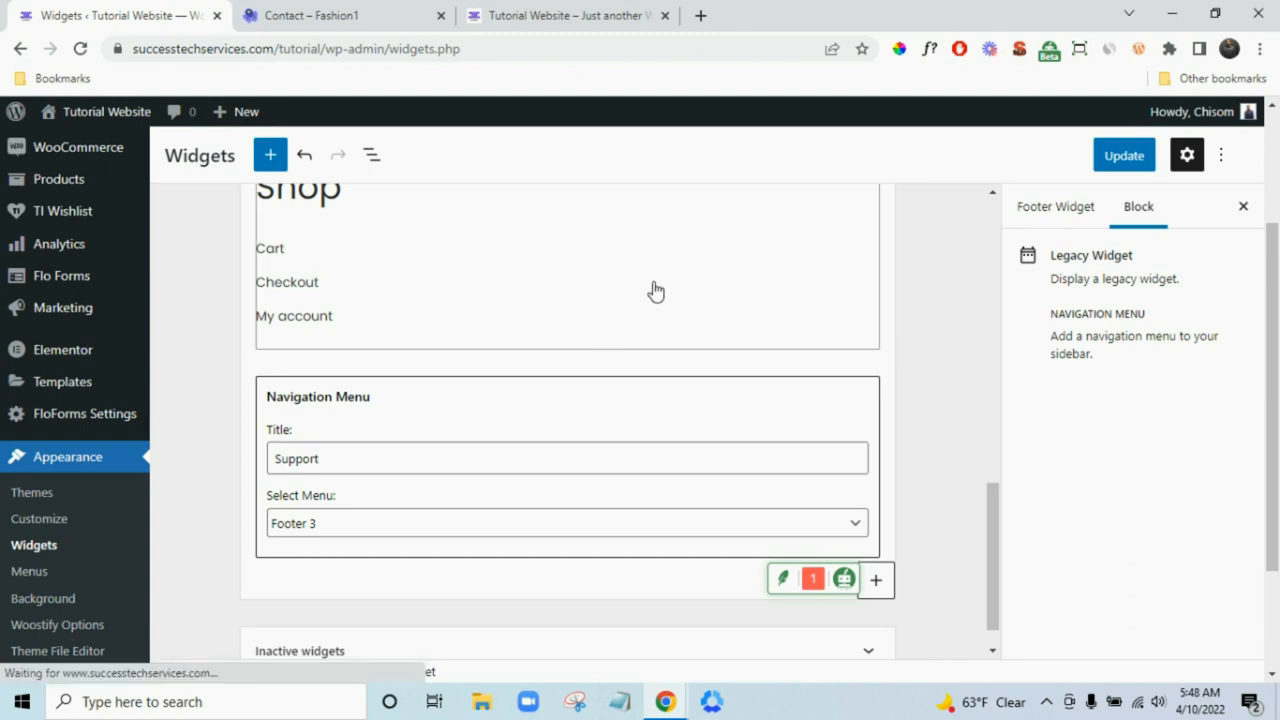
- Compare against the demo footer's columns before adding another block
{"action": "left_click", "coordinate": [370, 12]}
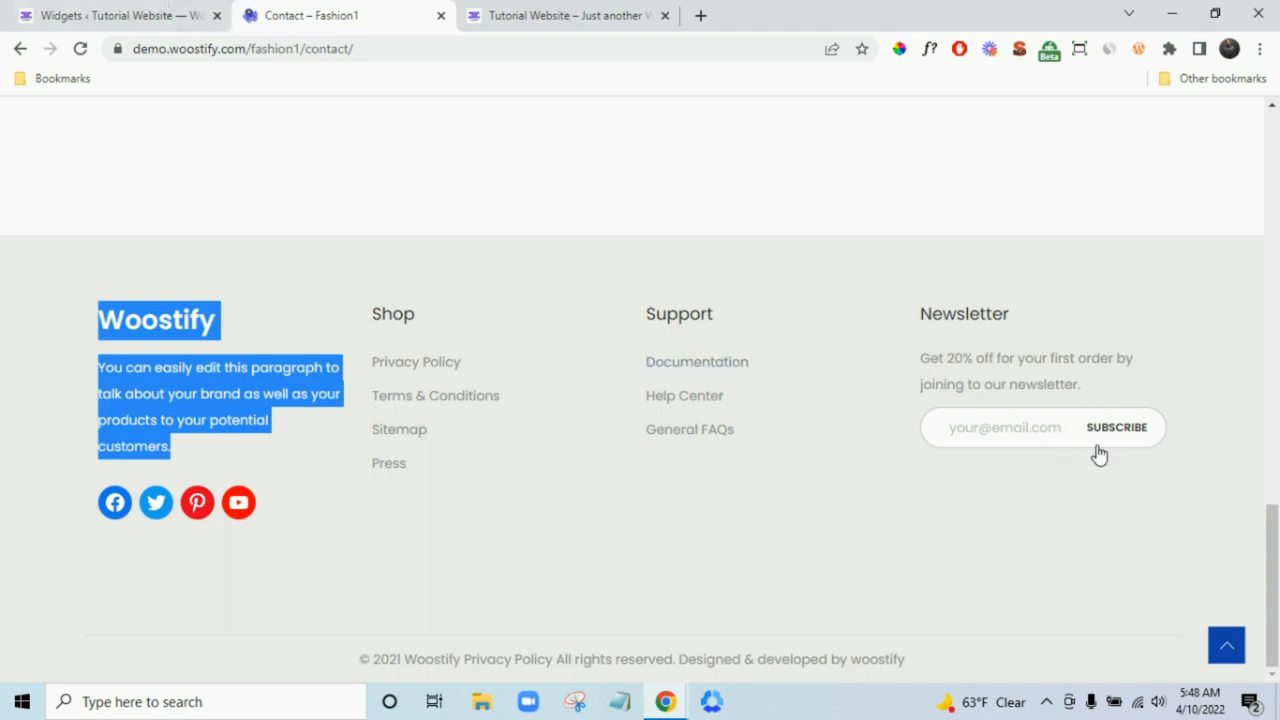
{"action": "left_click", "coordinate": [1025, 437]}
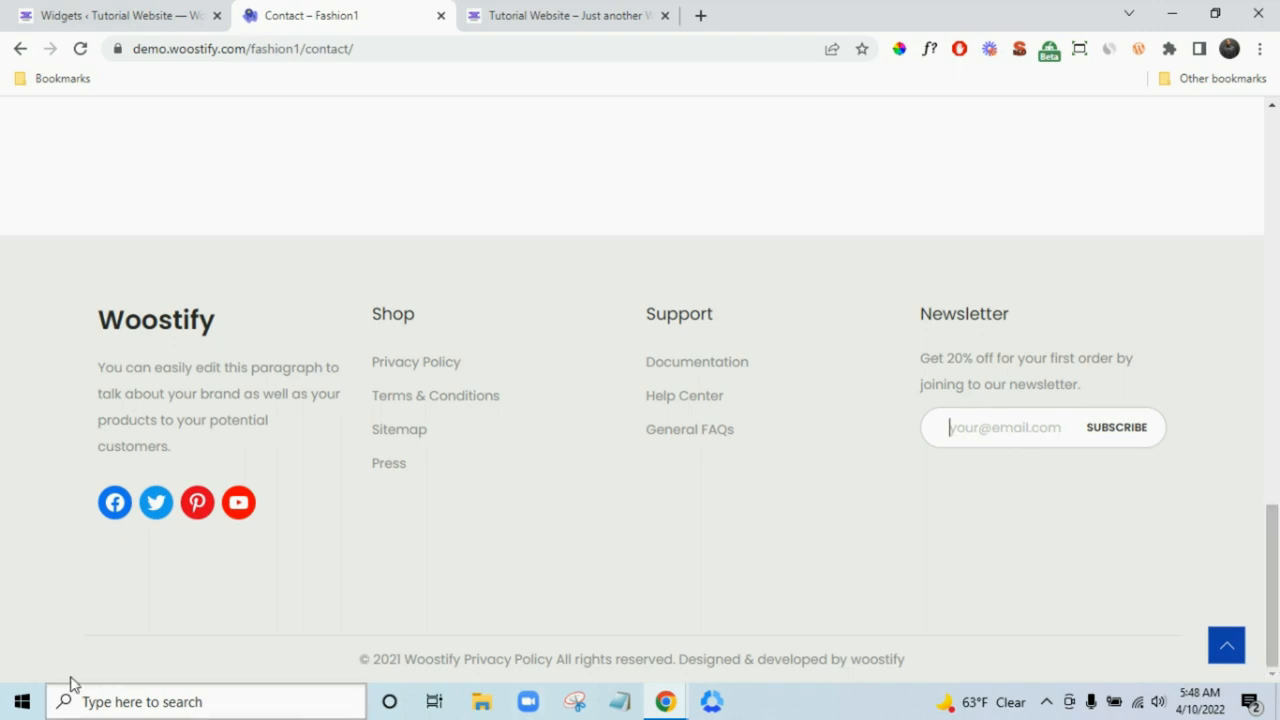
{"action": "left_click", "coordinate": [78, 13]}
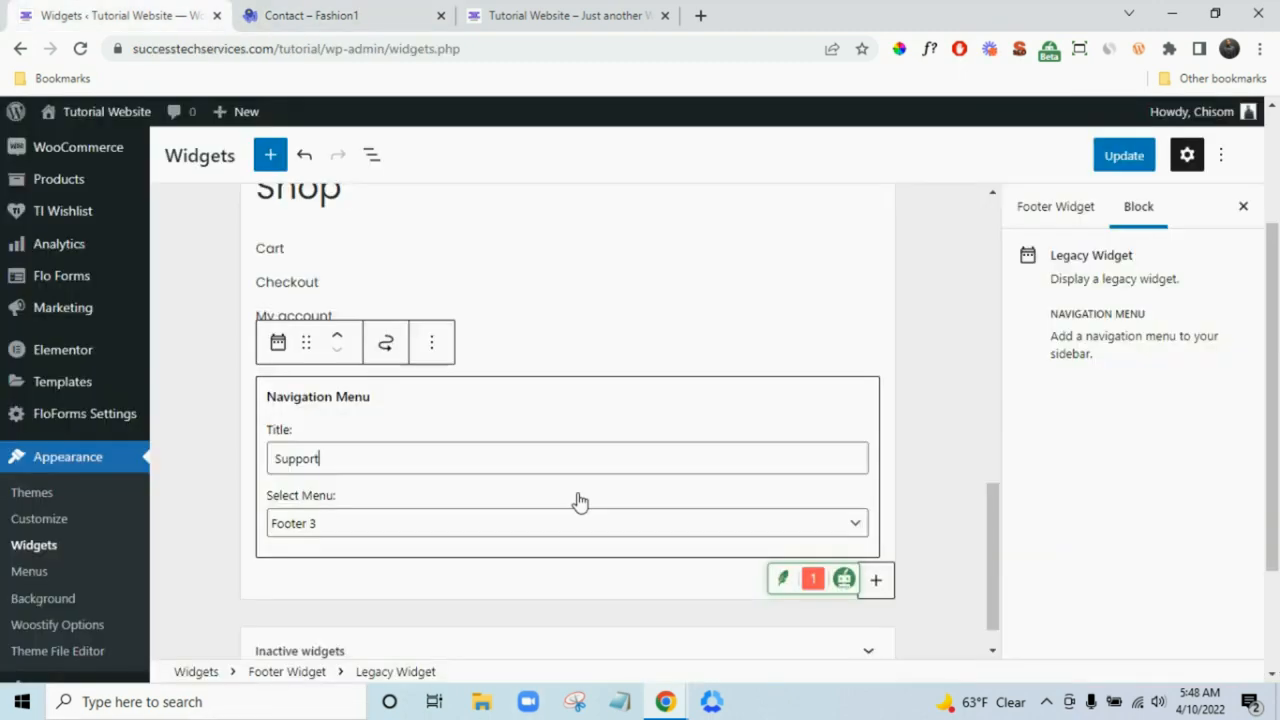
{"action": "left_click", "coordinate": [879, 580]}
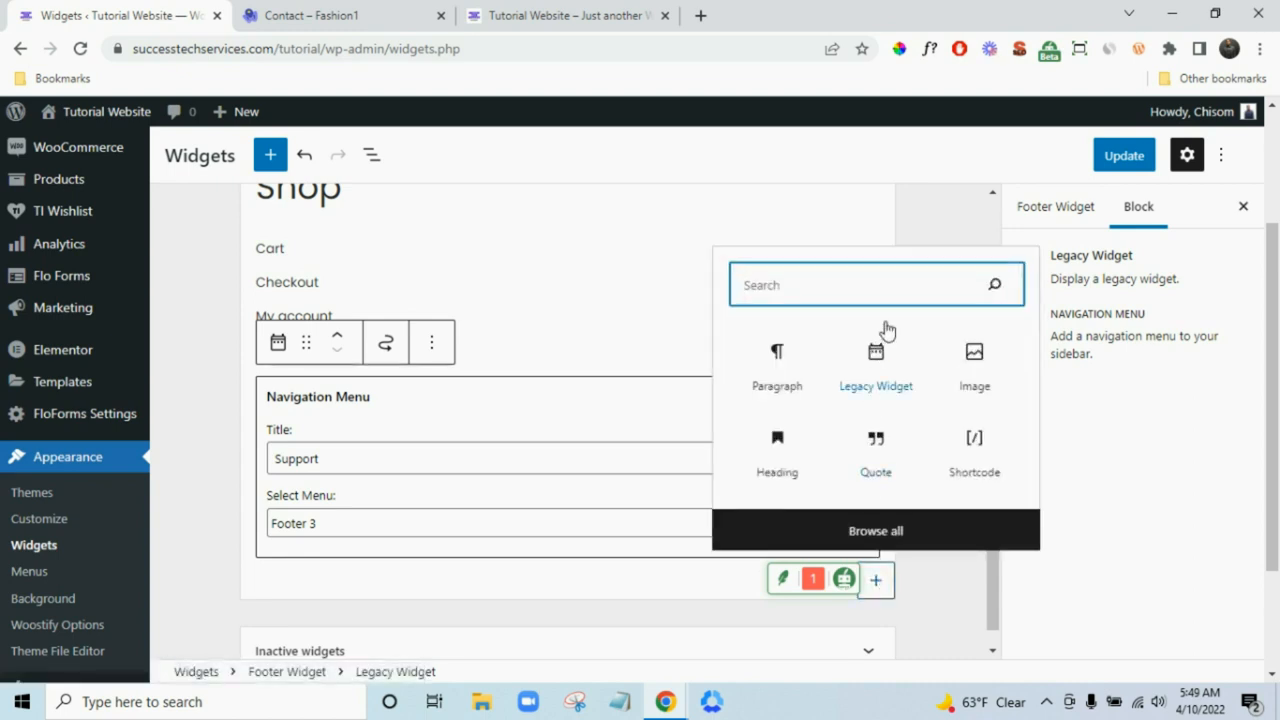
- Insert a Social Icons block under the Support menu, removing and re-adding it once
{"action": "type", "text": "so"}
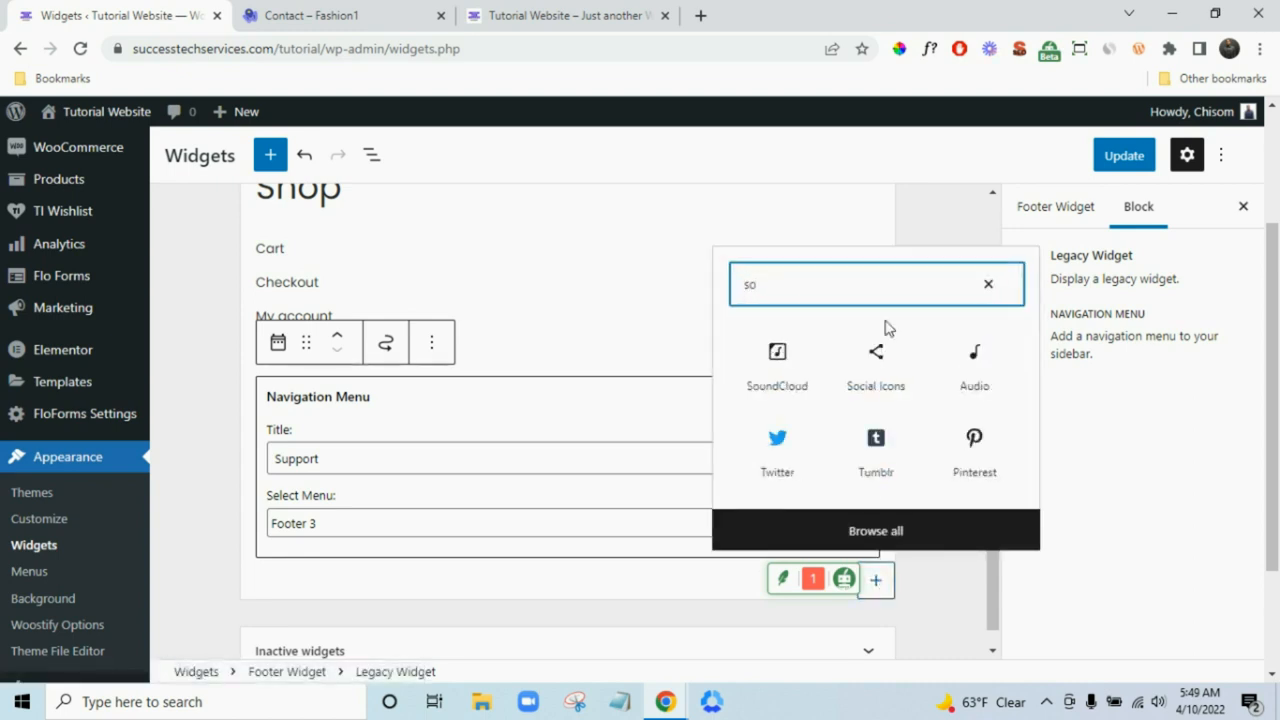
{"action": "left_click", "coordinate": [879, 370]}
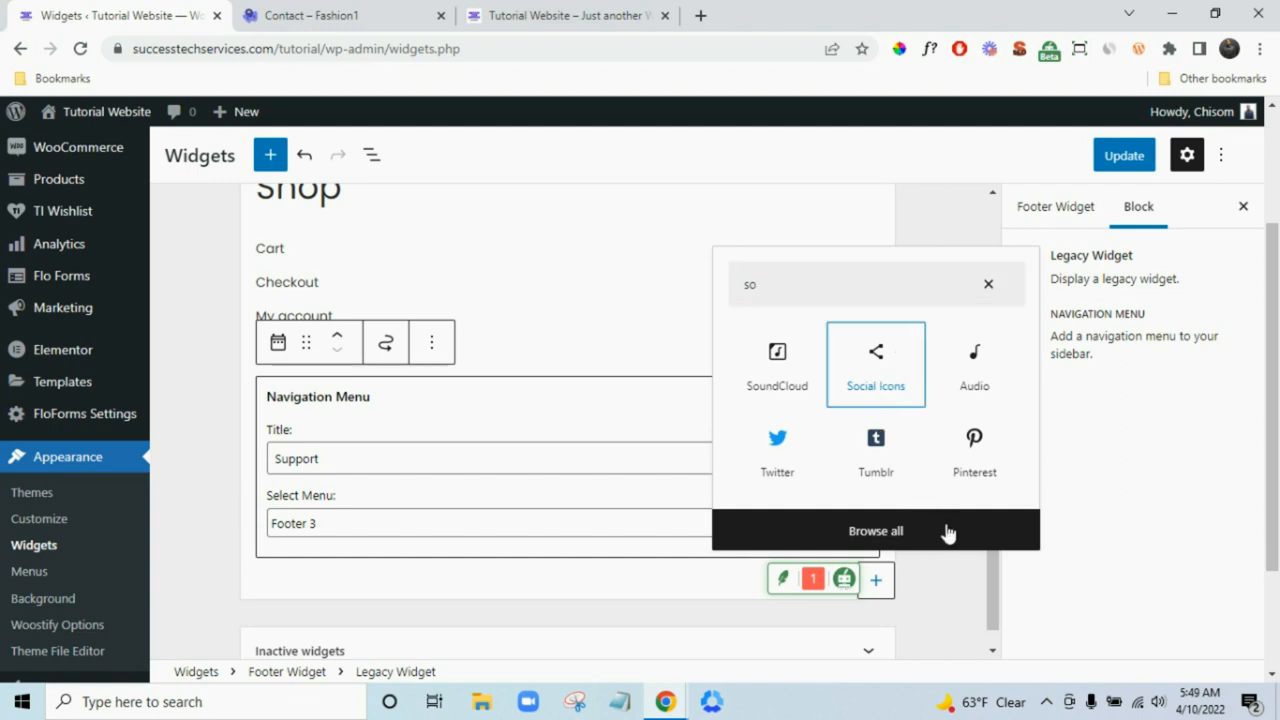
{"action": "key", "text": "Return"}
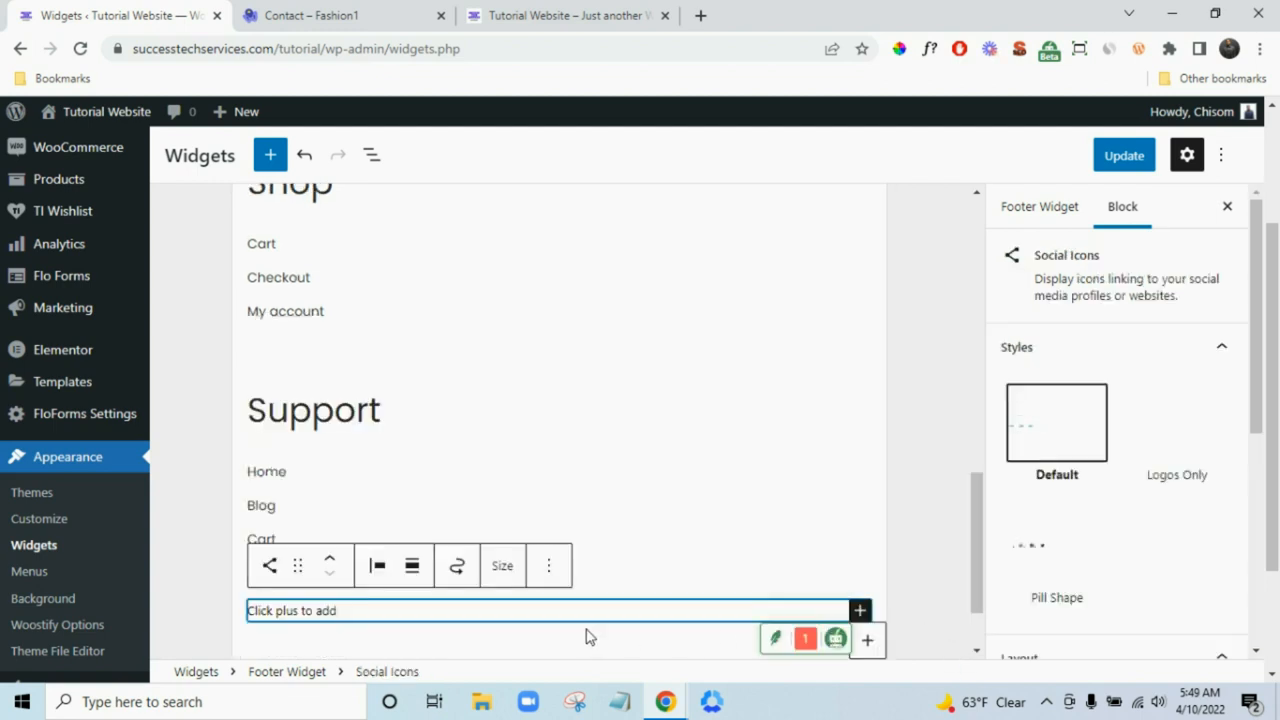
{"action": "scroll", "coordinate": [499, 609], "scroll_direction": "down", "scroll_amount": 1}
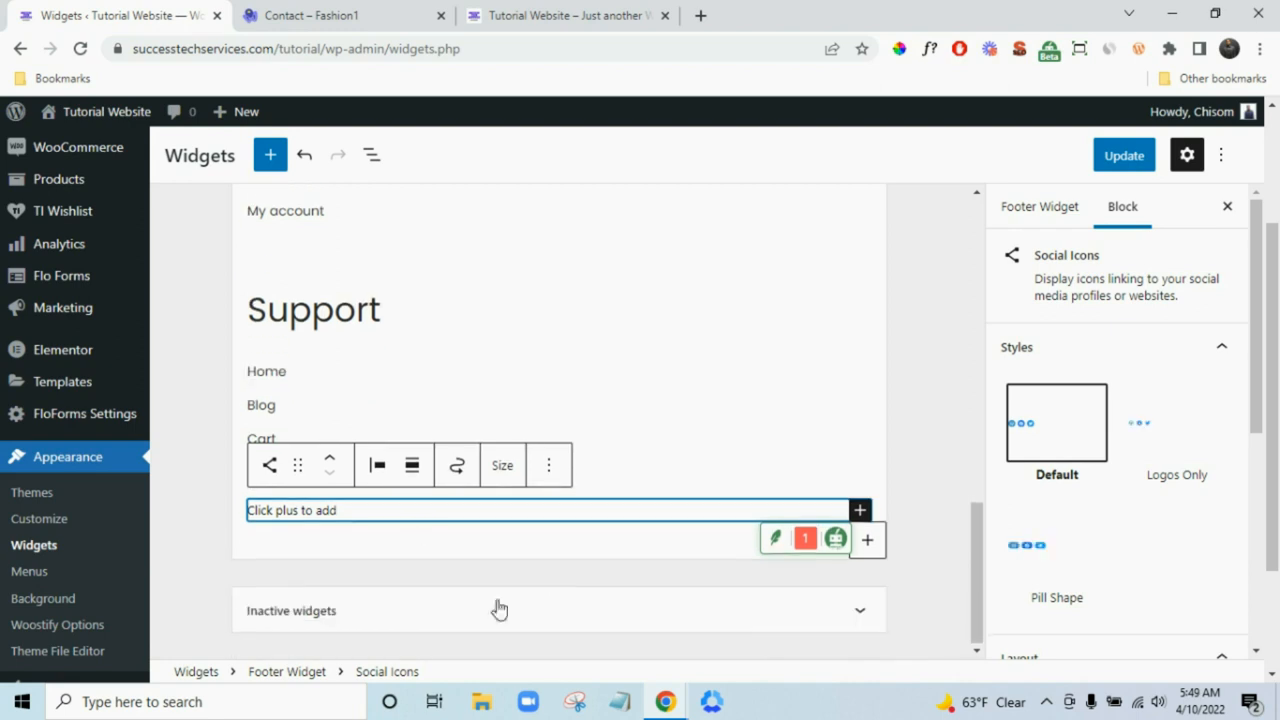
{"action": "left_click", "coordinate": [547, 467]}
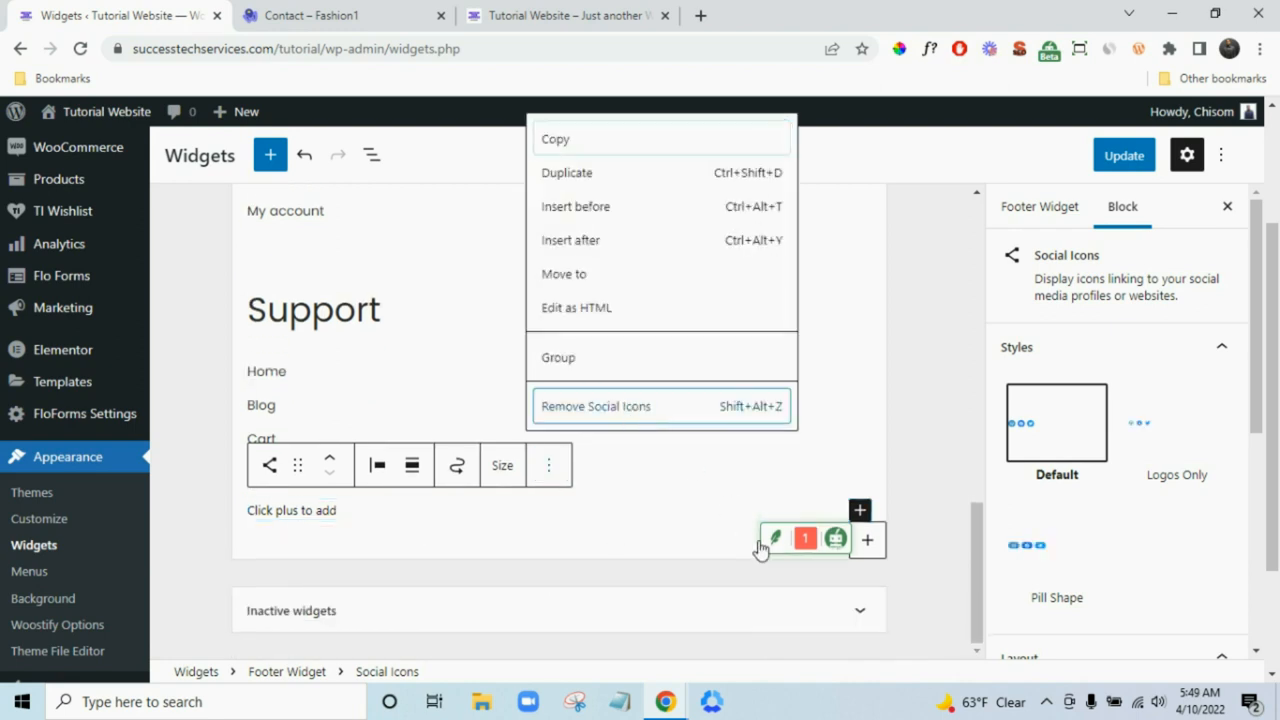
{"action": "key", "text": "Return"}
{"action": "left_click", "coordinate": [874, 548]}
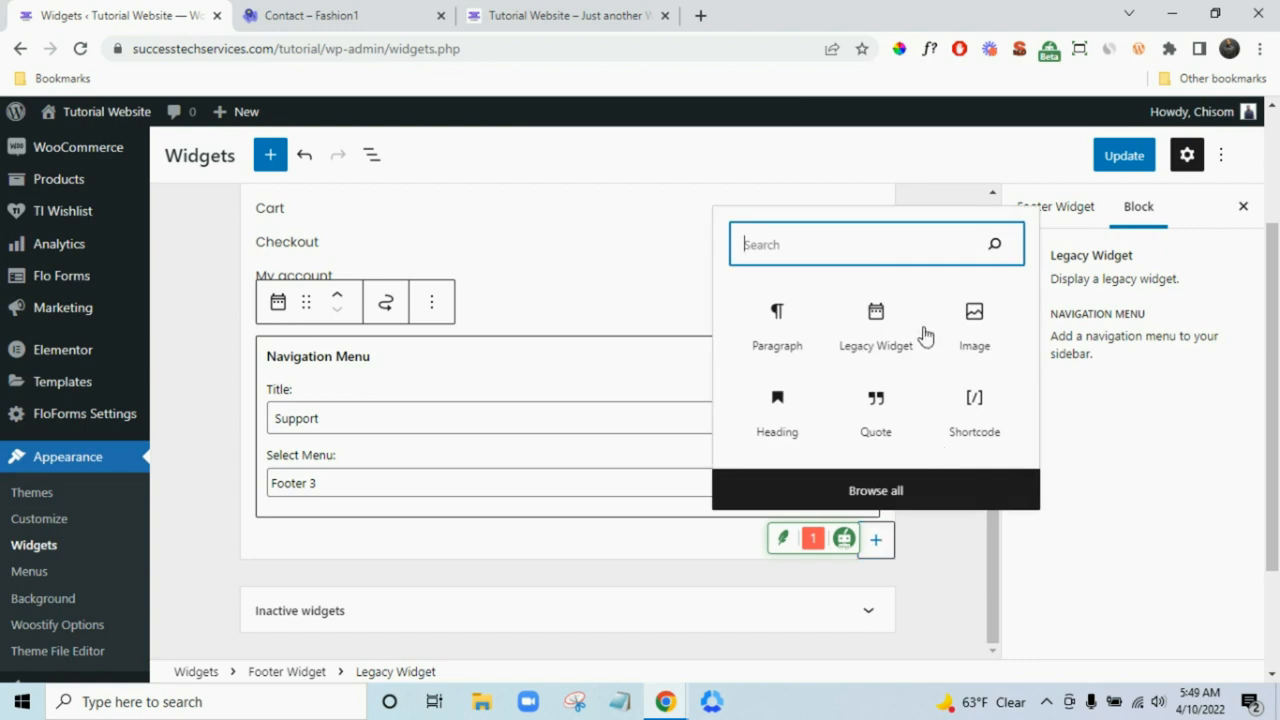
{"action": "type", "text": "socia"}
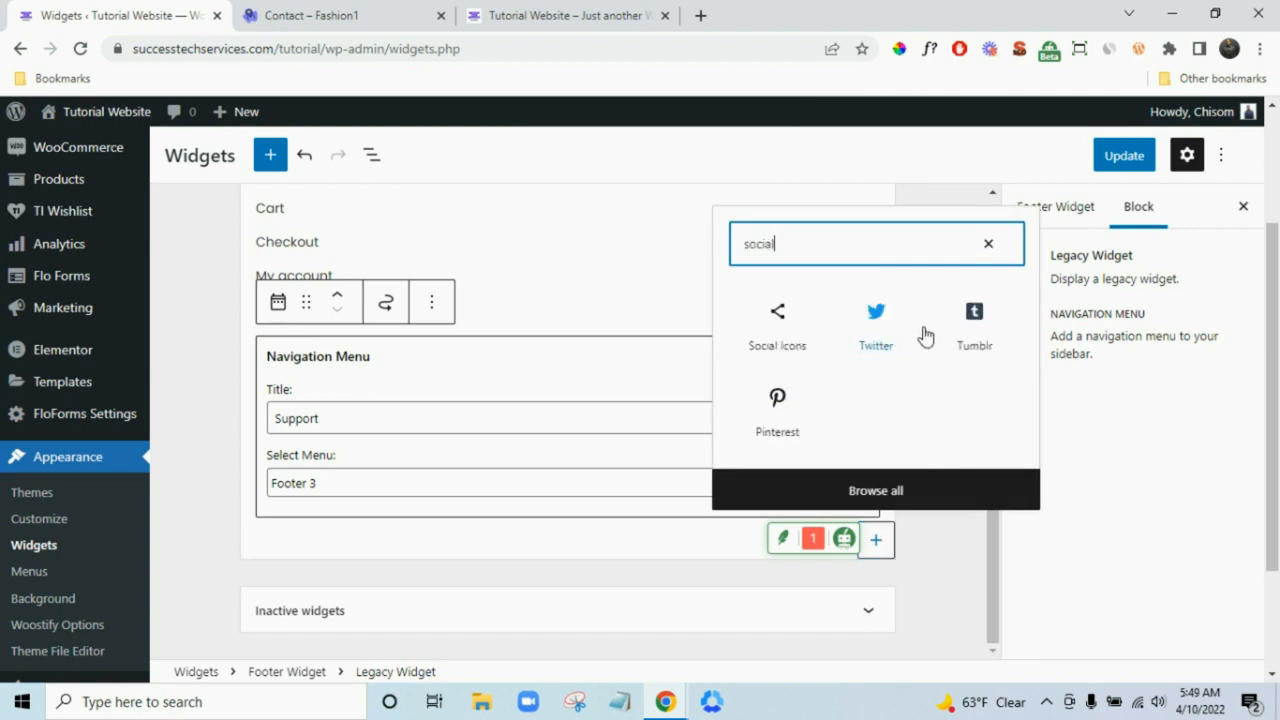
{"action": "type", "text": "l"}
{"action": "left_click", "coordinate": [778, 335]}
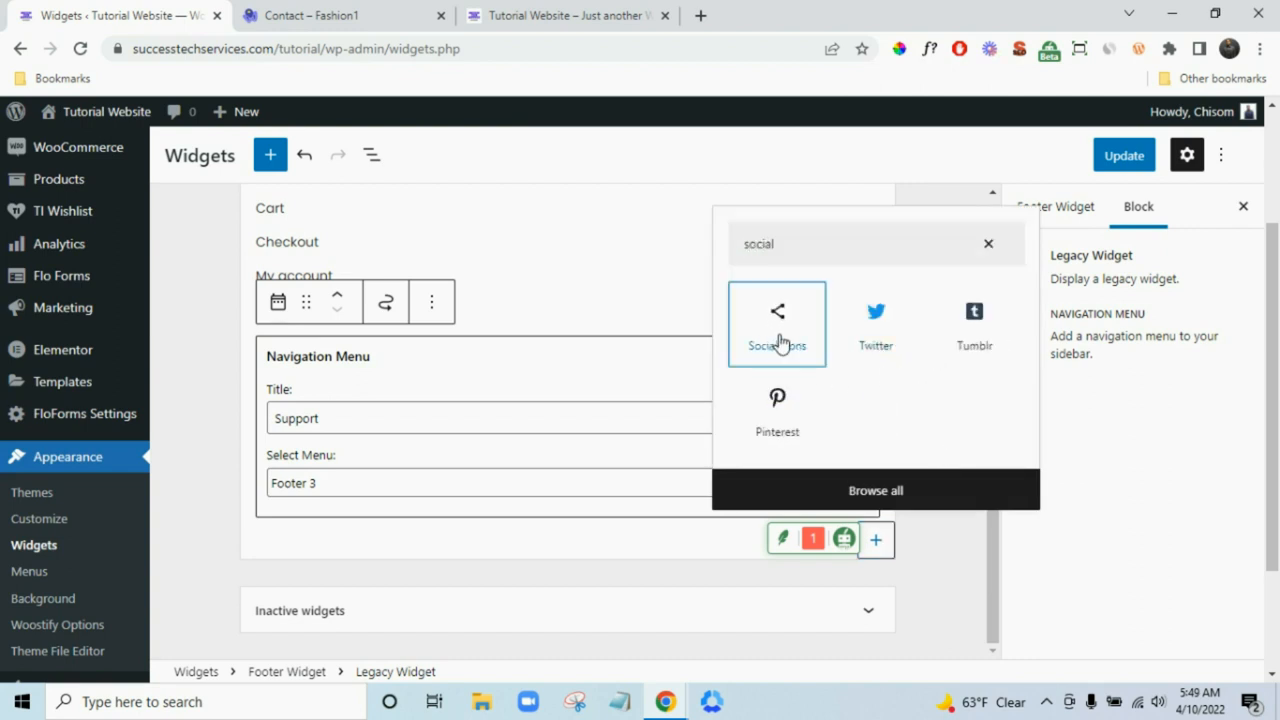
{"action": "key", "text": "Return"}
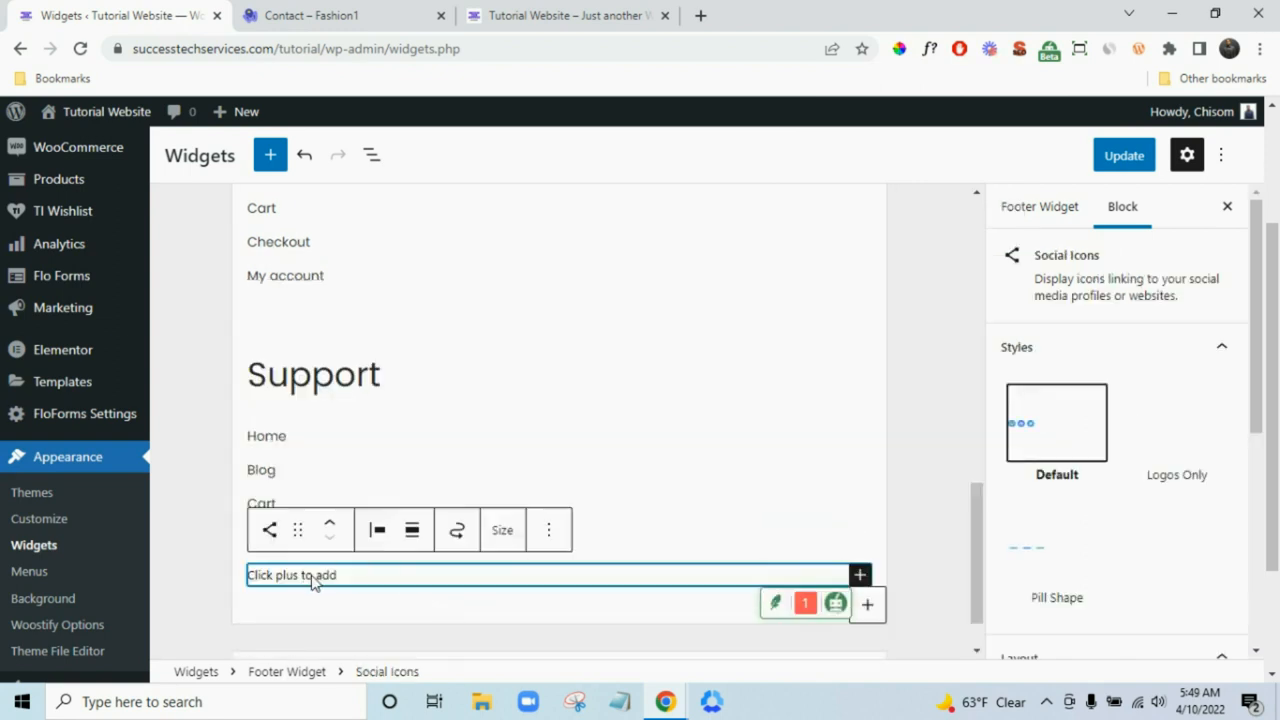
- Add Facebook, Instagram and Pinterest icons to the Social Icons block and click Update
{"action": "left_click", "coordinate": [860, 574]}
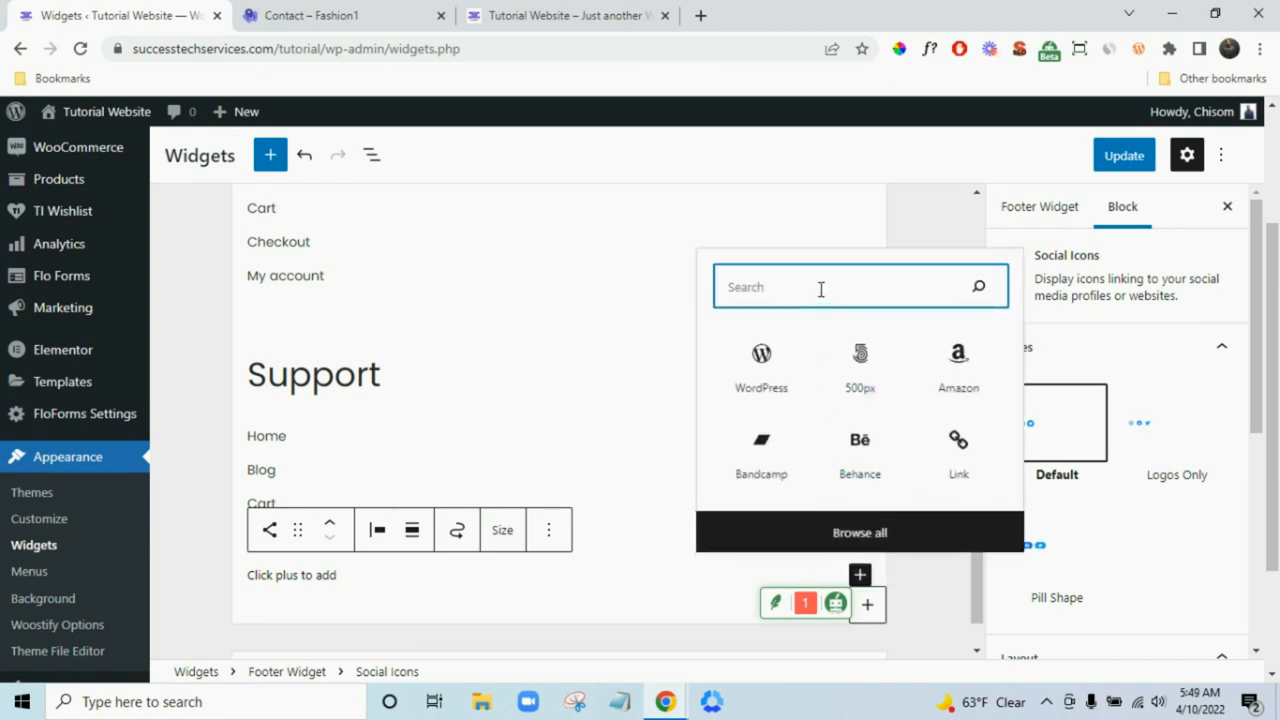
{"action": "type", "text": "fac"}
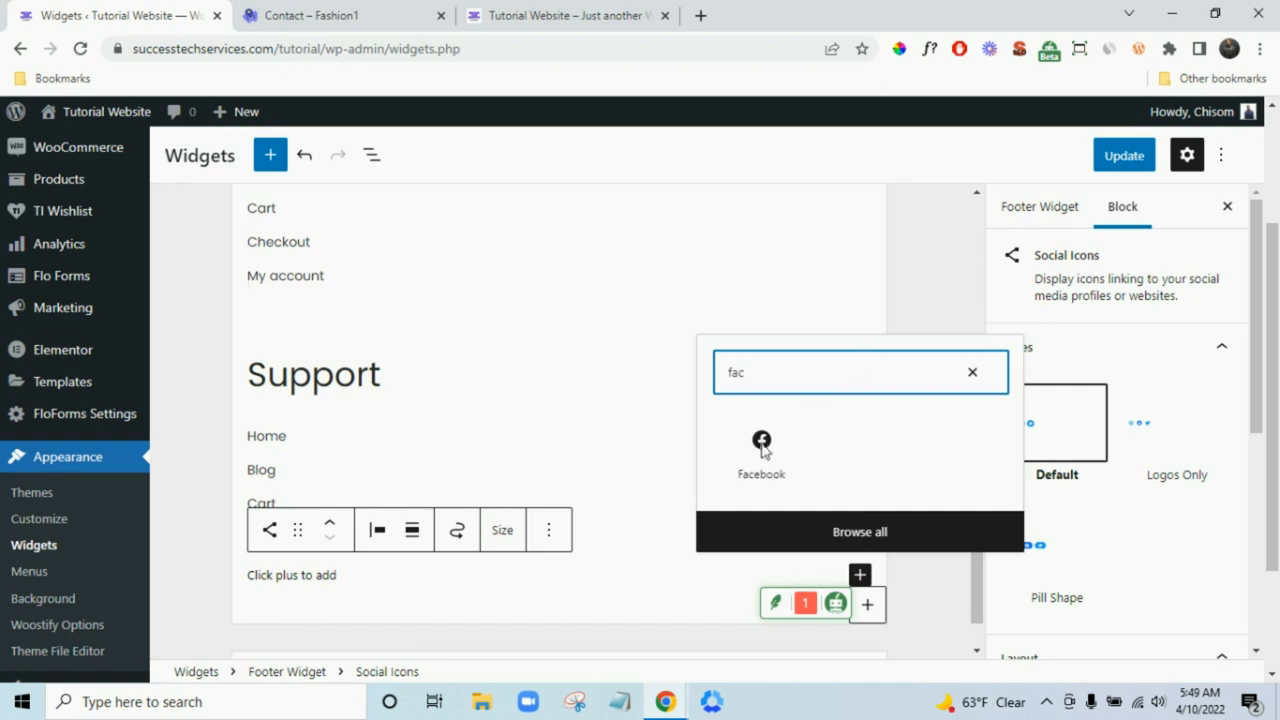
{"action": "left_click", "coordinate": [722, 482]}
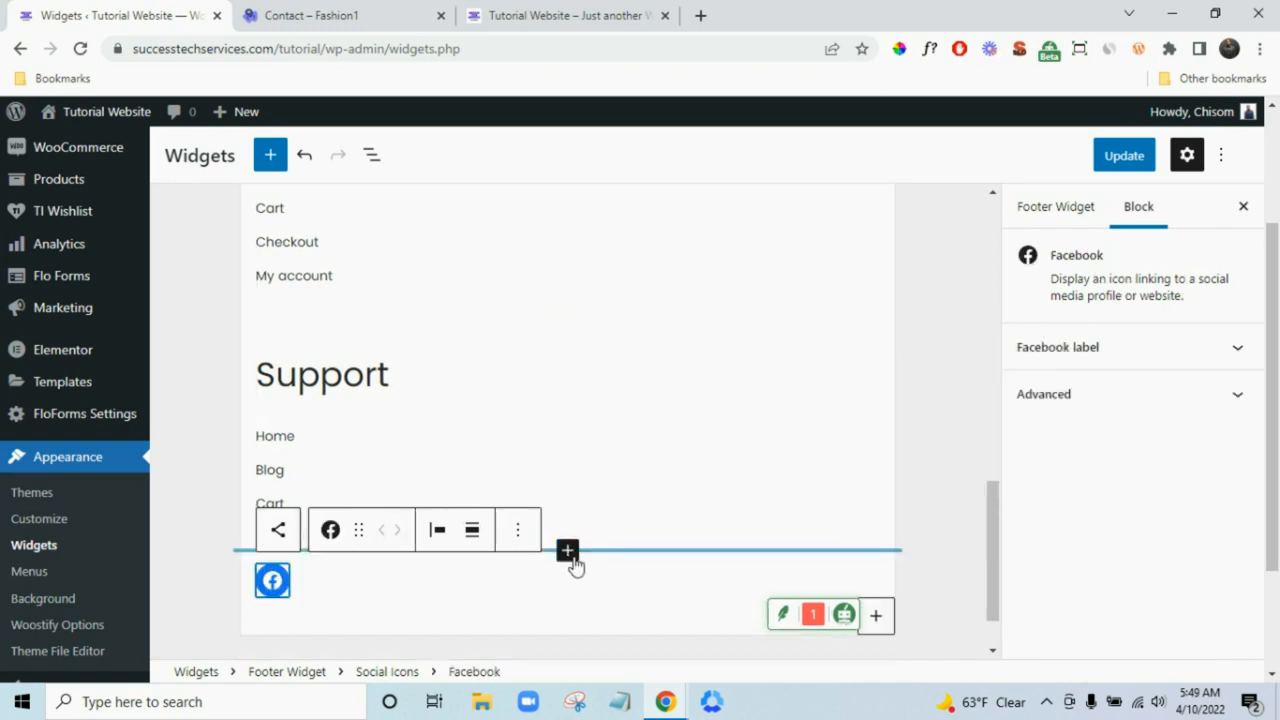
{"action": "left_click", "coordinate": [296, 580]}
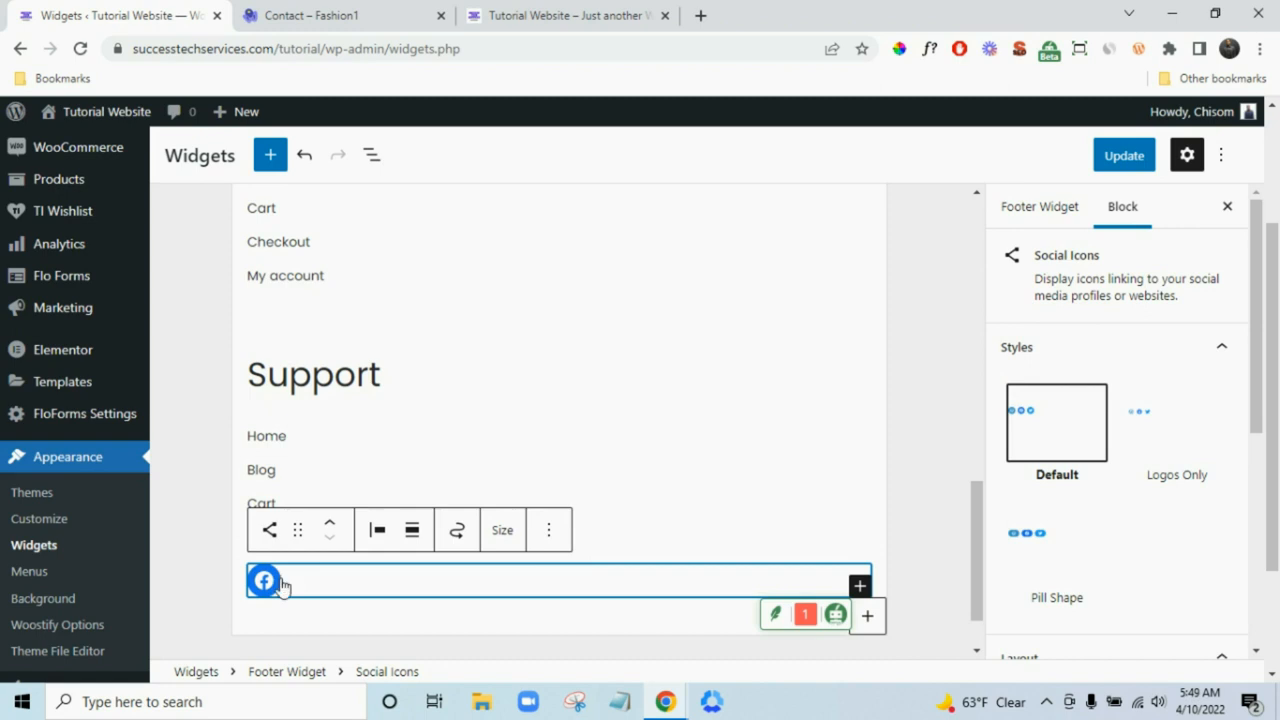
{"action": "left_click", "coordinate": [858, 587]}
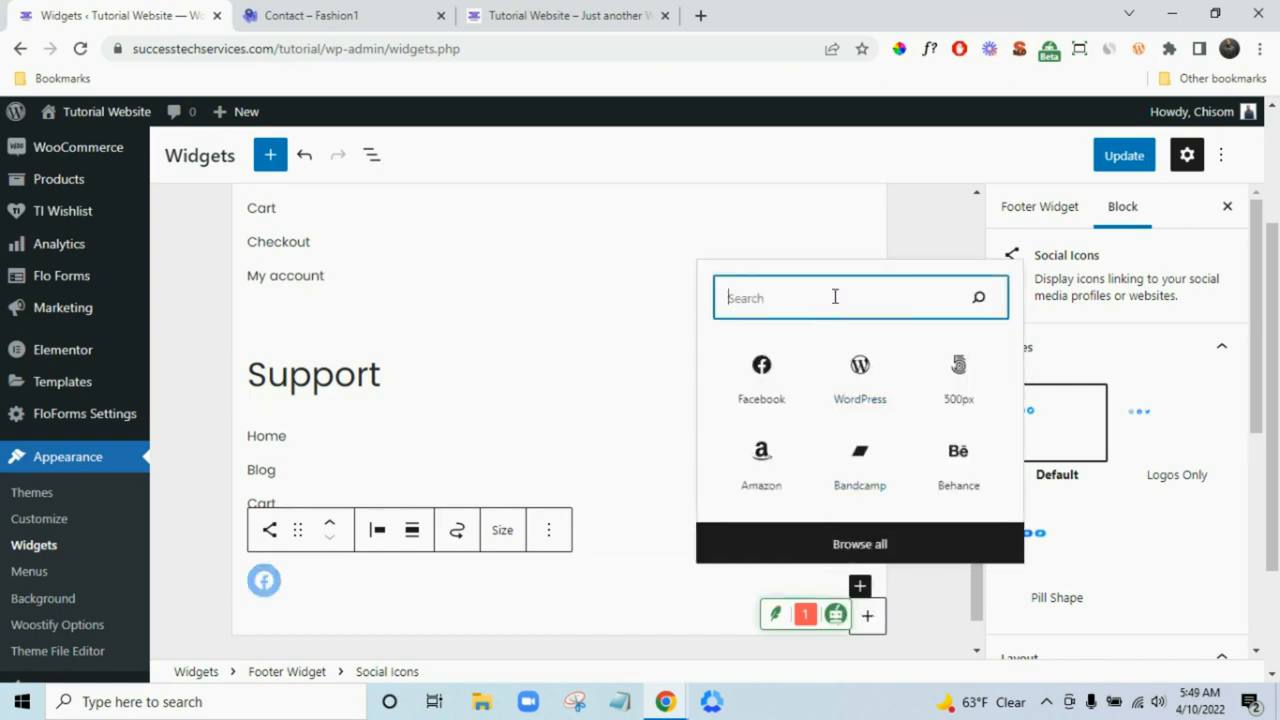
{"action": "type", "text": "in"}
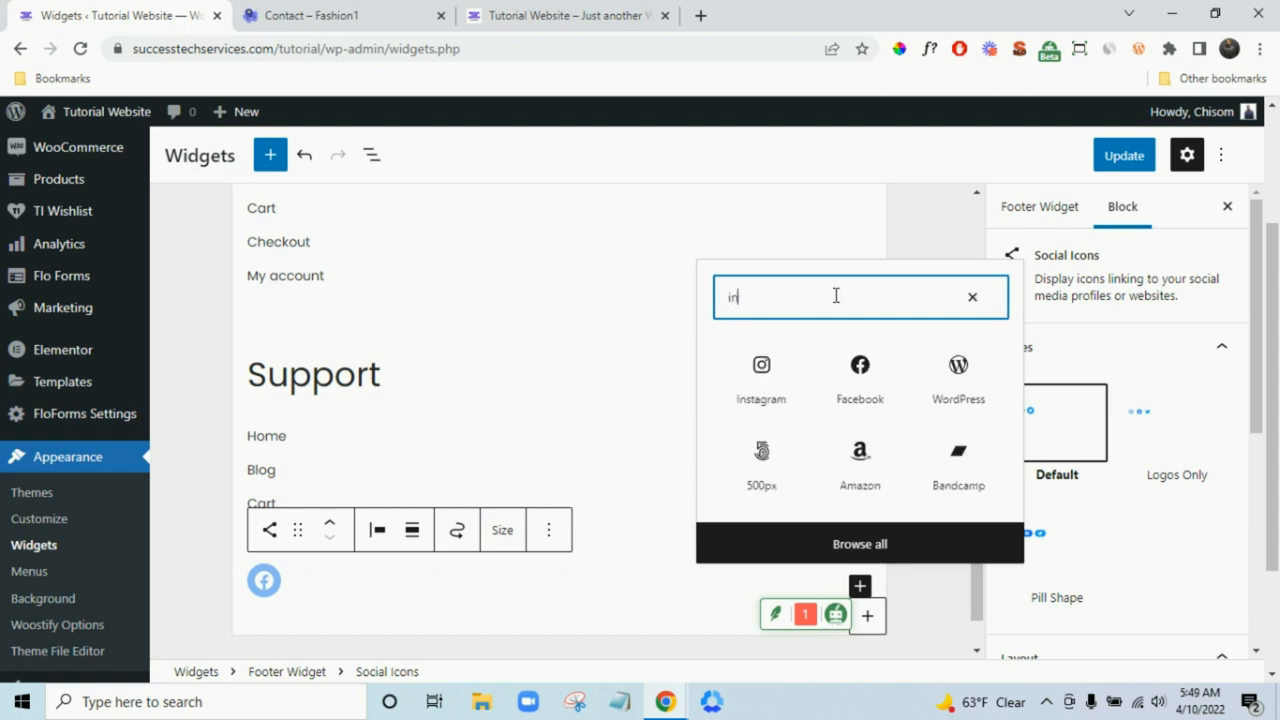
{"action": "left_click", "coordinate": [789, 379]}
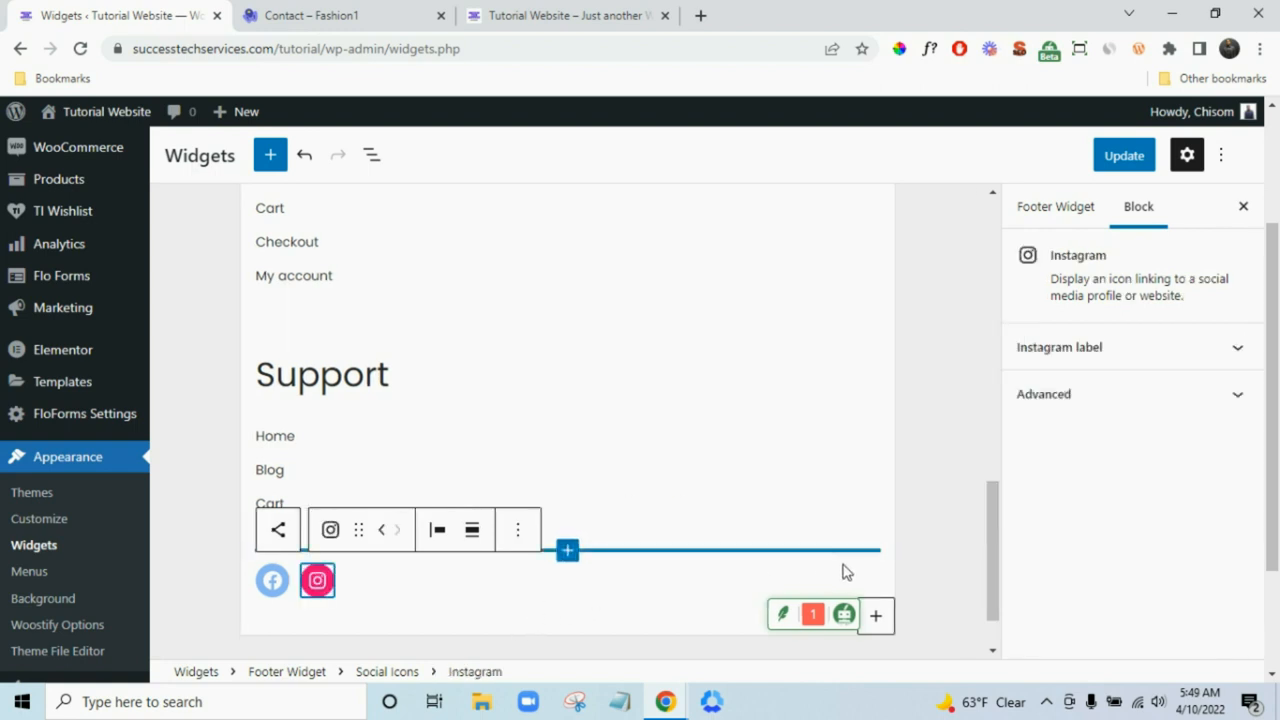
{"action": "left_click", "coordinate": [386, 598]}
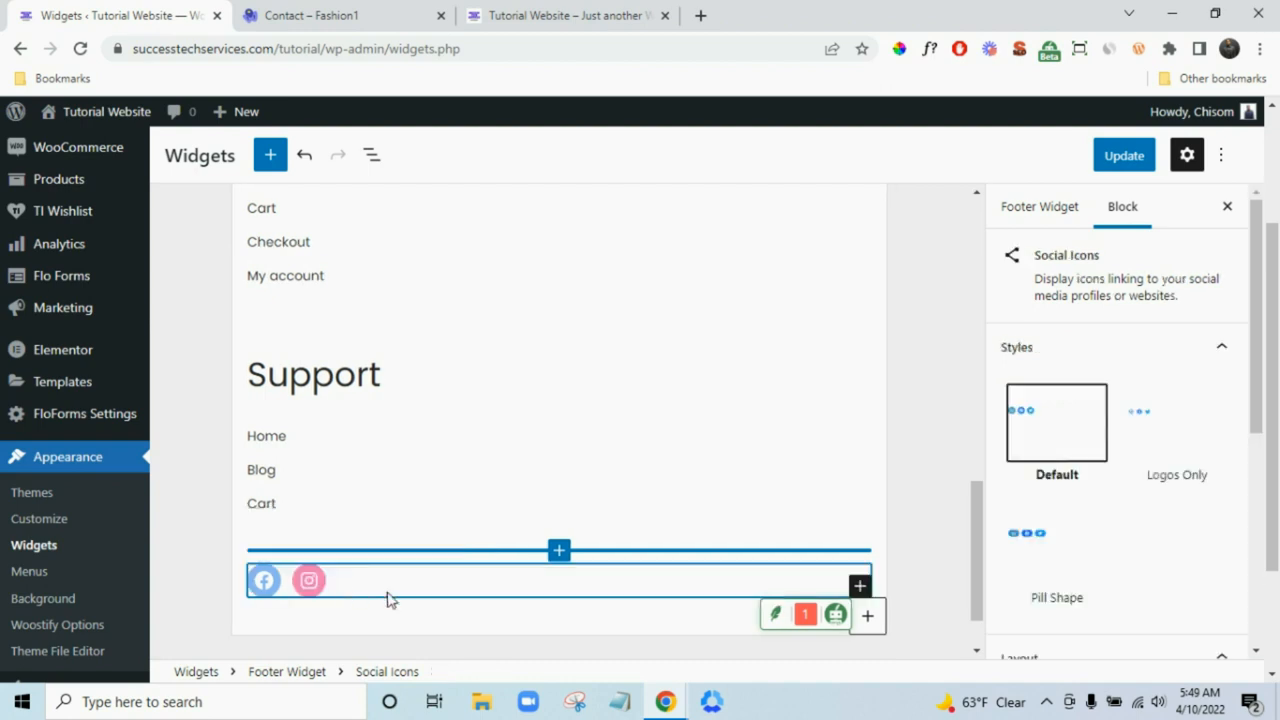
{"action": "left_click", "coordinate": [860, 586]}
{"action": "type", "text": "pin"}
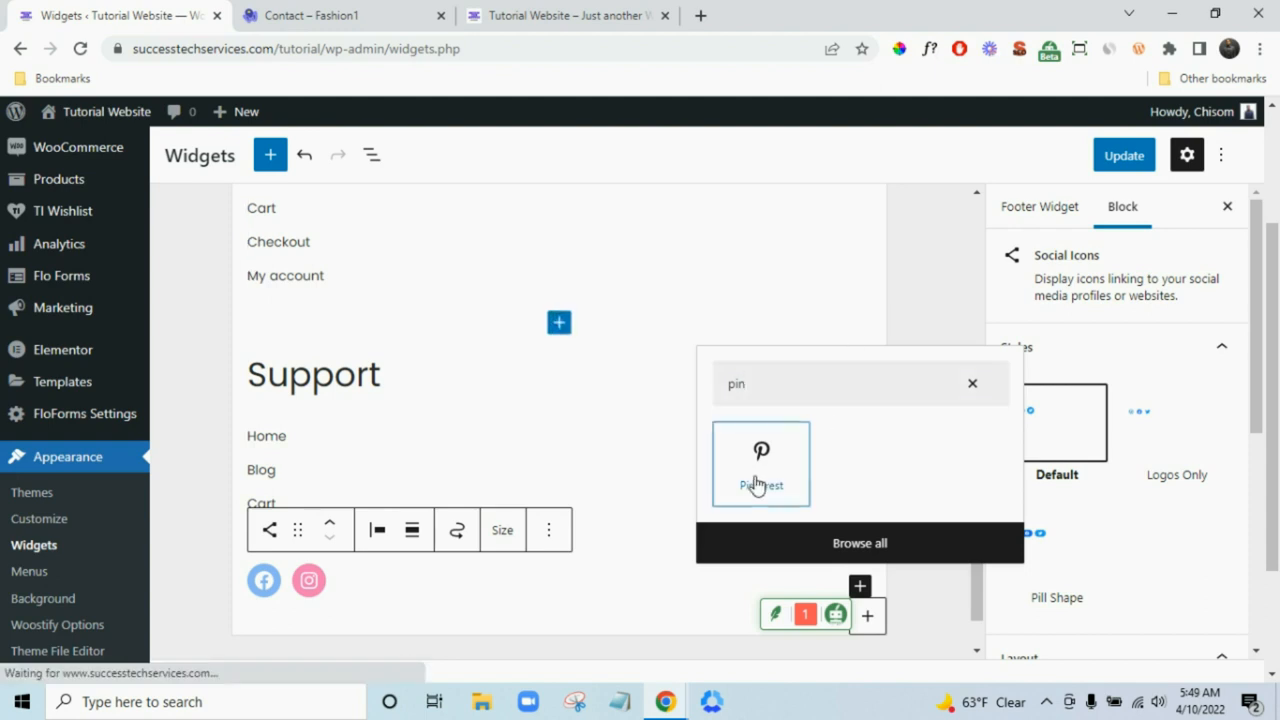
{"action": "left_click", "coordinate": [757, 484]}
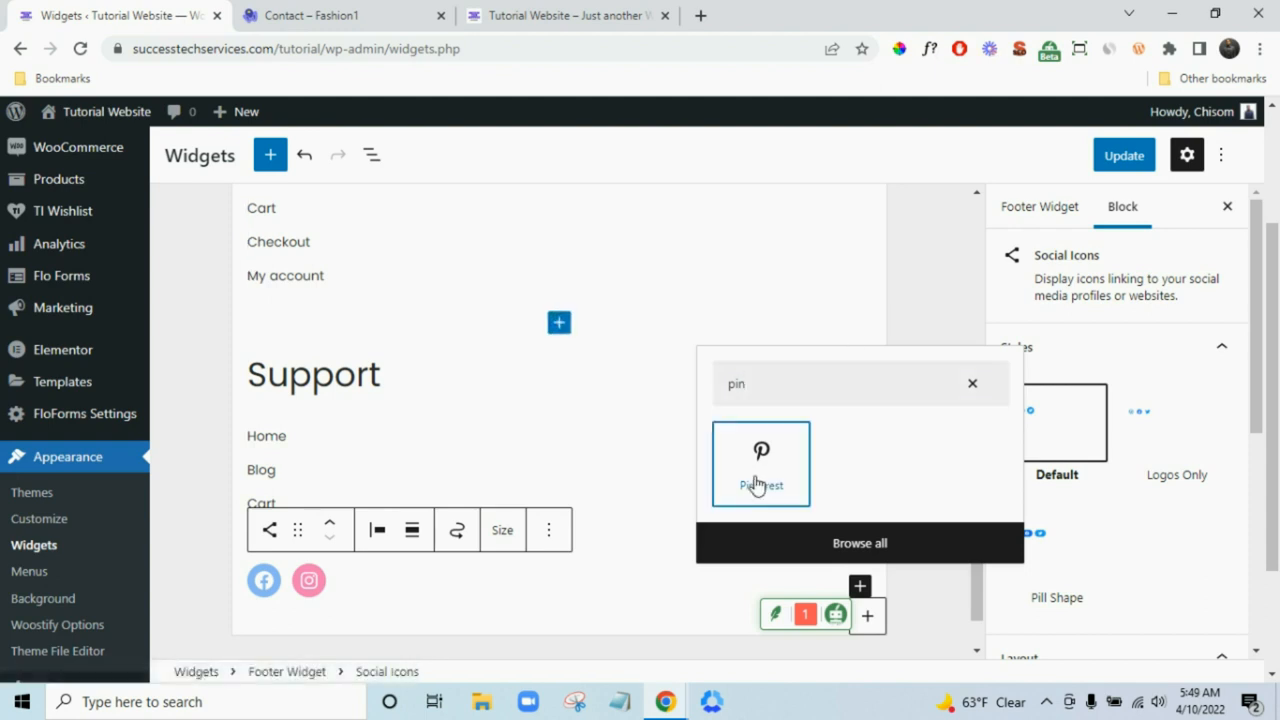
{"action": "left_click", "coordinate": [1126, 157]}
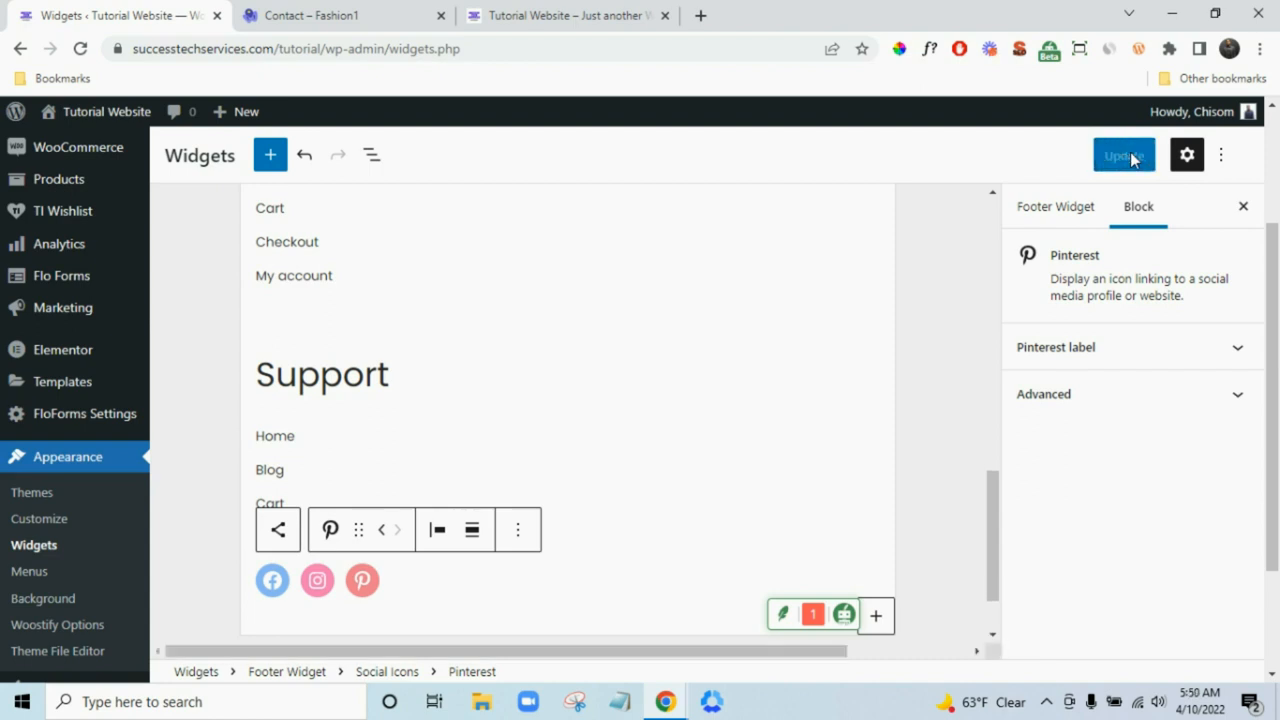
- Open the live site from Visit Site in a new tab
{"action": "mouse_move", "coordinate": [93, 118]}
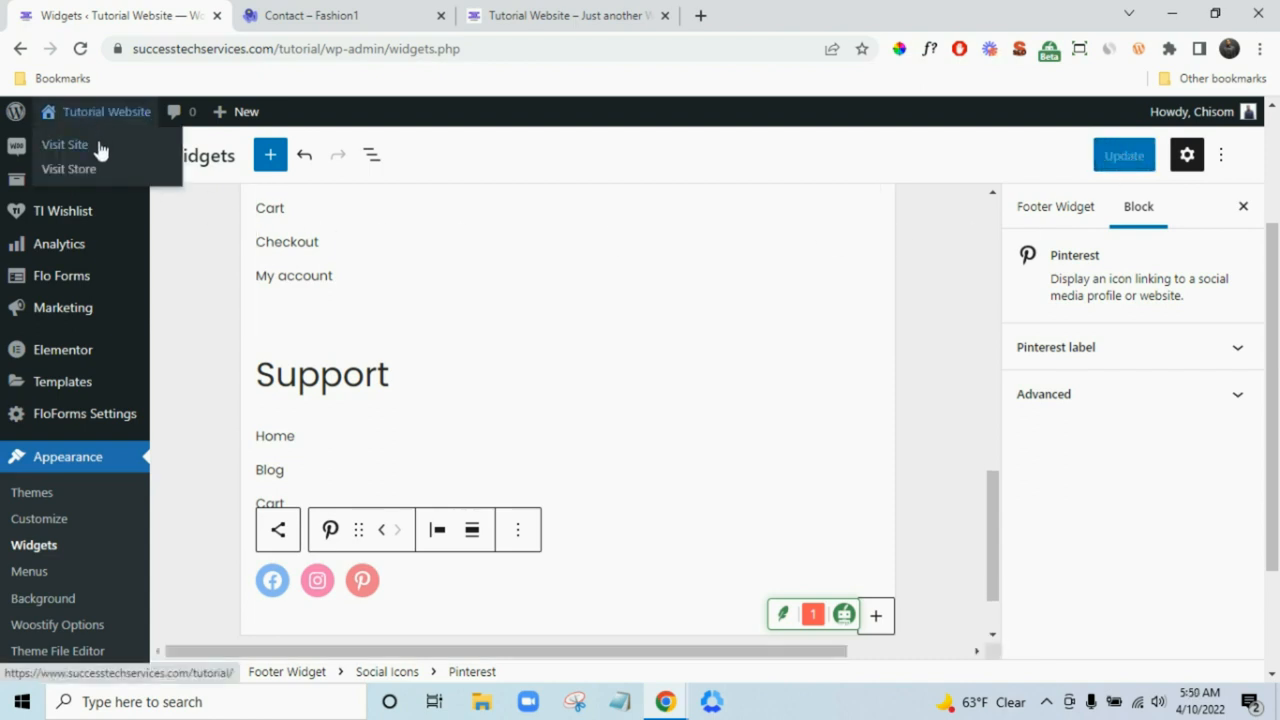
{"action": "right_click", "coordinate": [100, 147]}
{"action": "left_click", "coordinate": [170, 159]}
{"action": "left_click", "coordinate": [414, 12]}
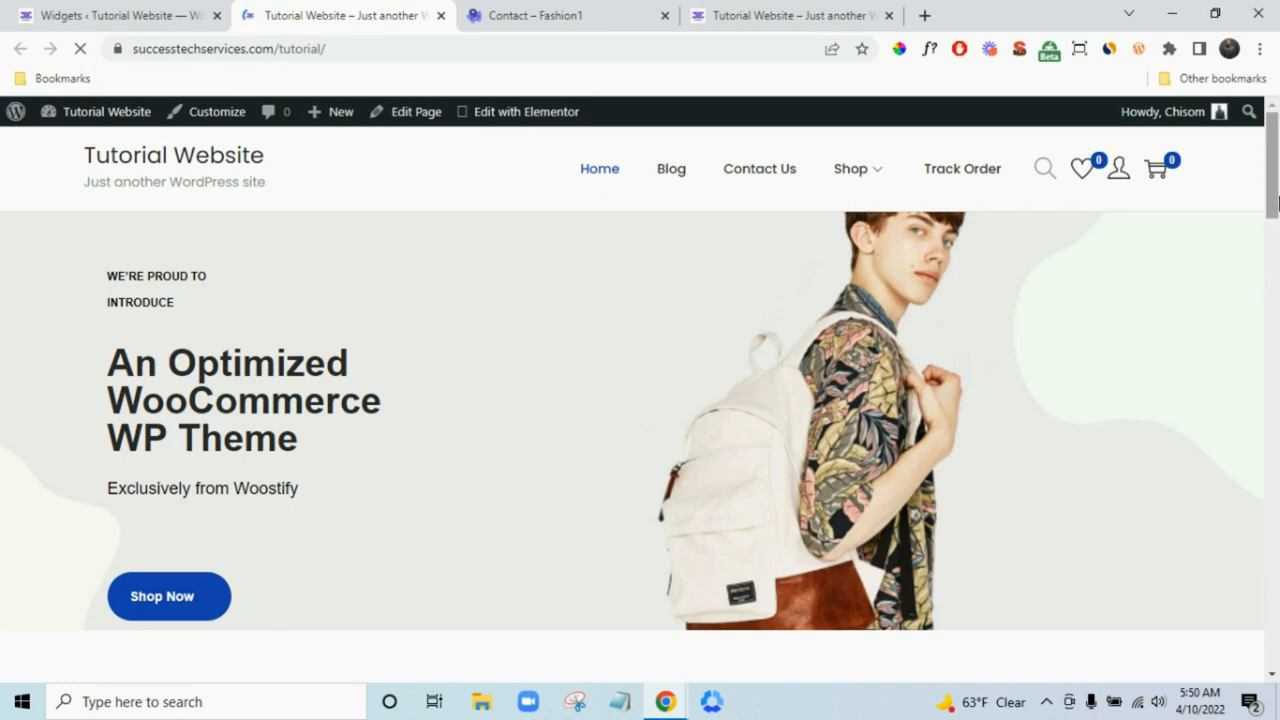
- Browse the live homepage, the Shirt category page and the Shop page
{"action": "left_click_drag", "start_coordinate": [1278, 203], "coordinate": [1276, 648]}
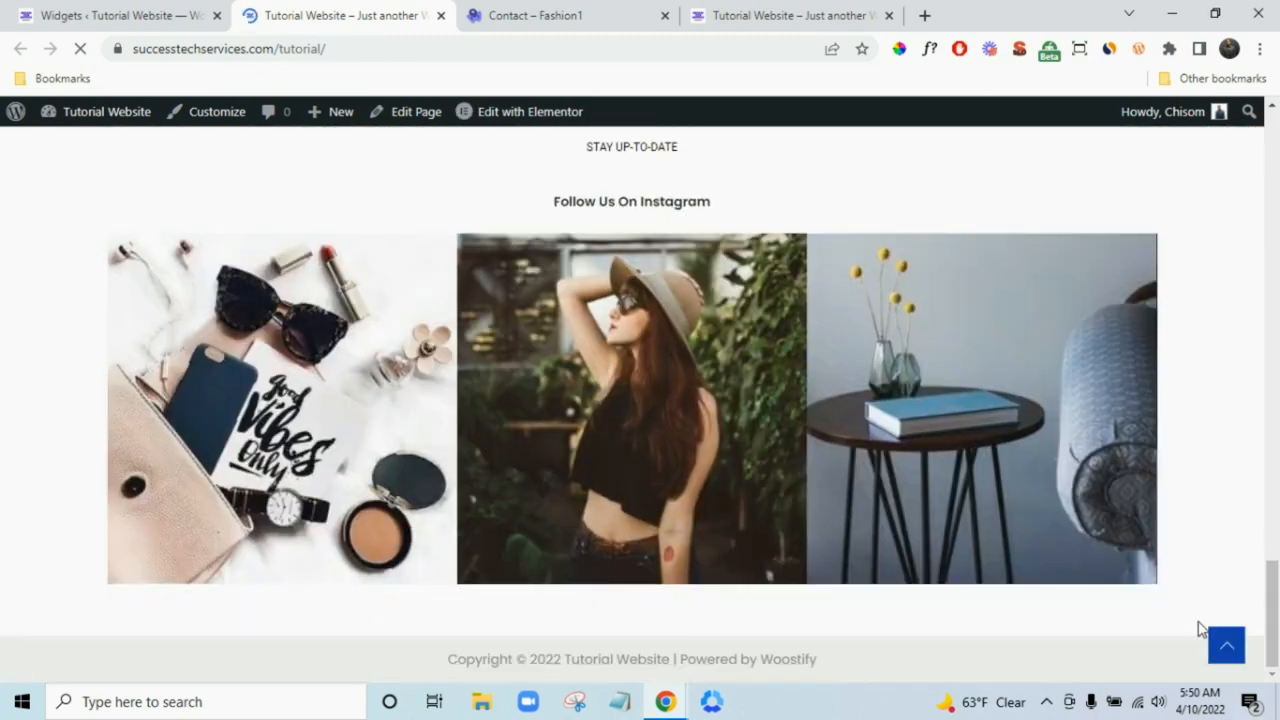
{"action": "left_click", "coordinate": [1200, 628]}
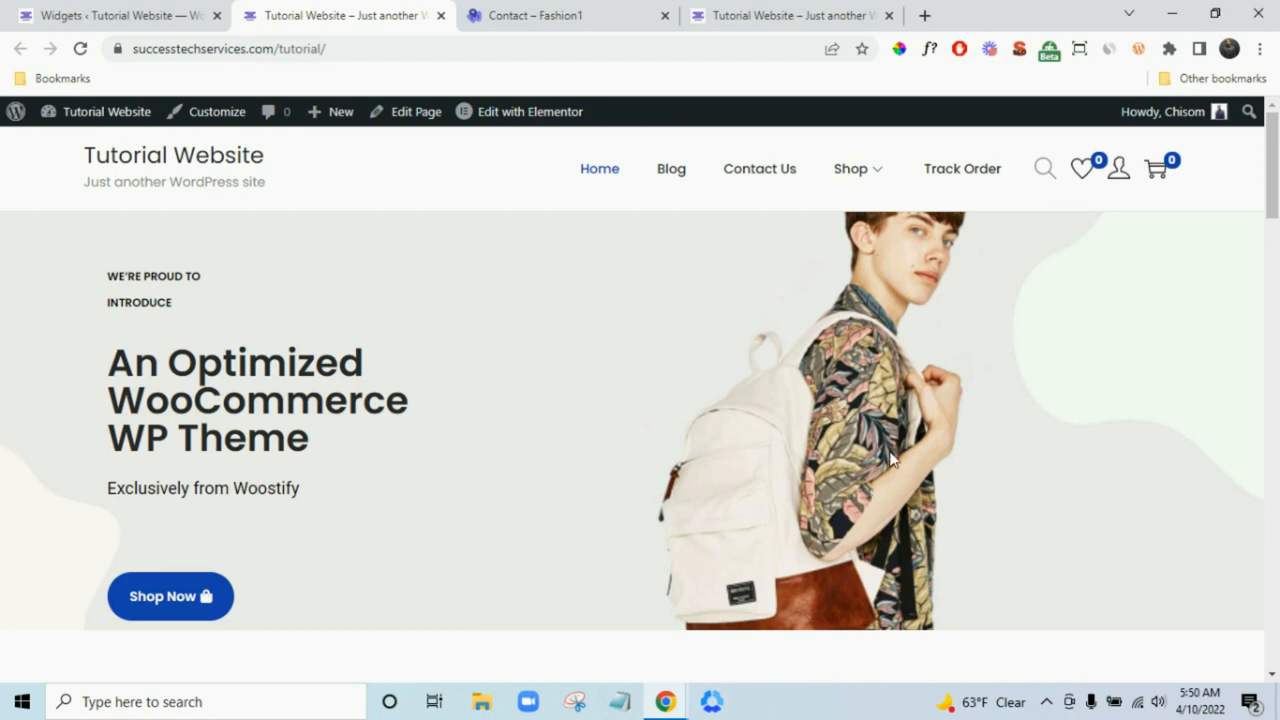
{"action": "scroll", "coordinate": [1086, 377], "scroll_direction": "down", "scroll_amount": 15}
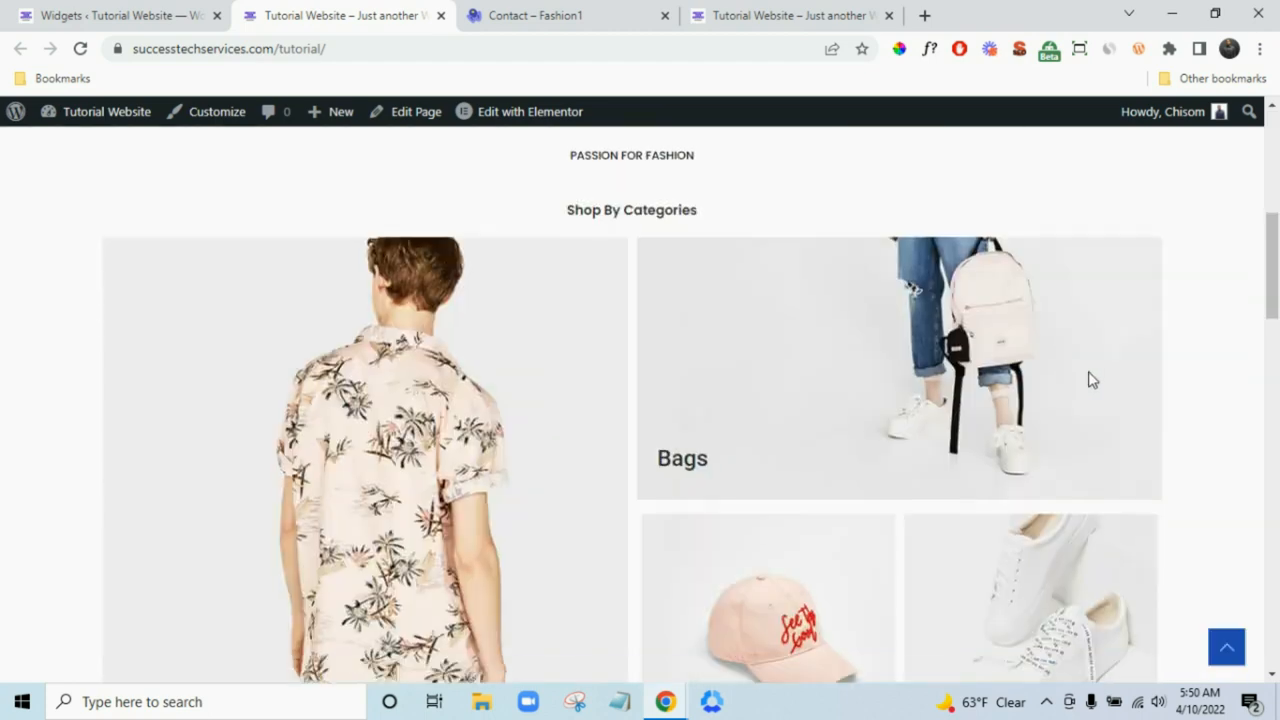
{"action": "scroll", "coordinate": [1160, 435], "scroll_direction": "up", "scroll_amount": 8}
{"action": "scroll", "coordinate": [1160, 435], "scroll_direction": "up", "scroll_amount": 8}
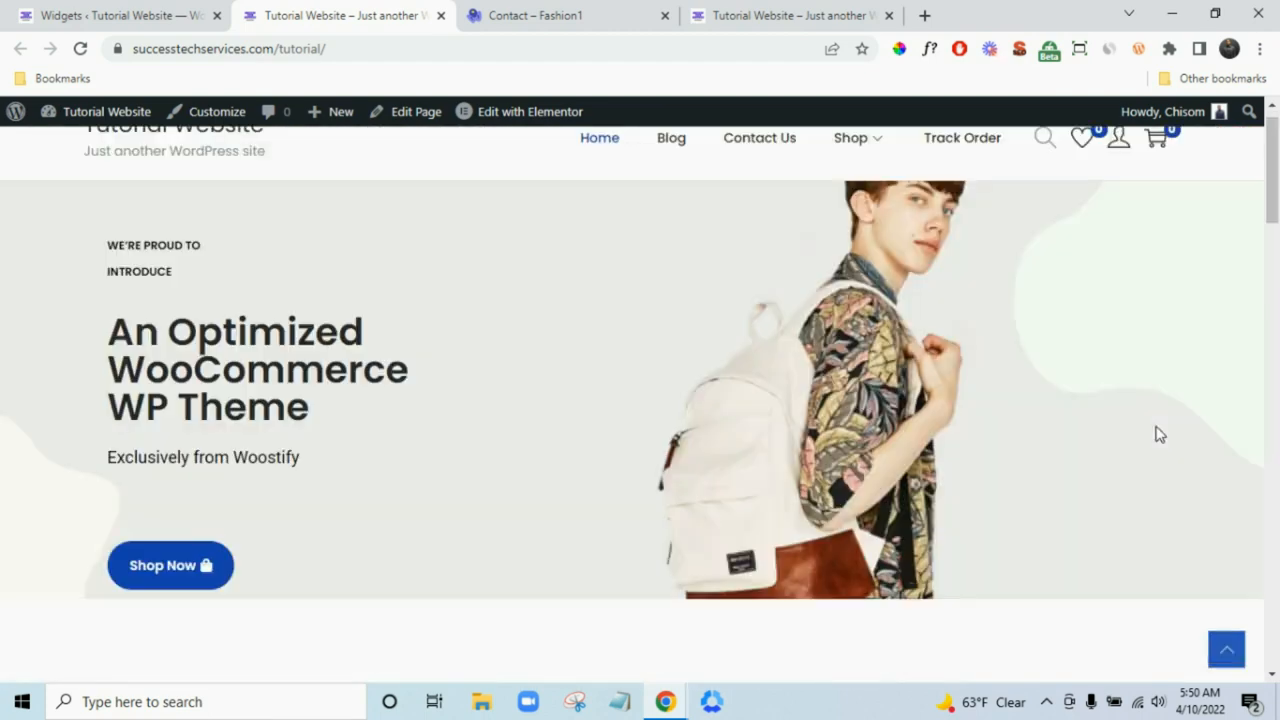
{"action": "mouse_move", "coordinate": [850, 205]}
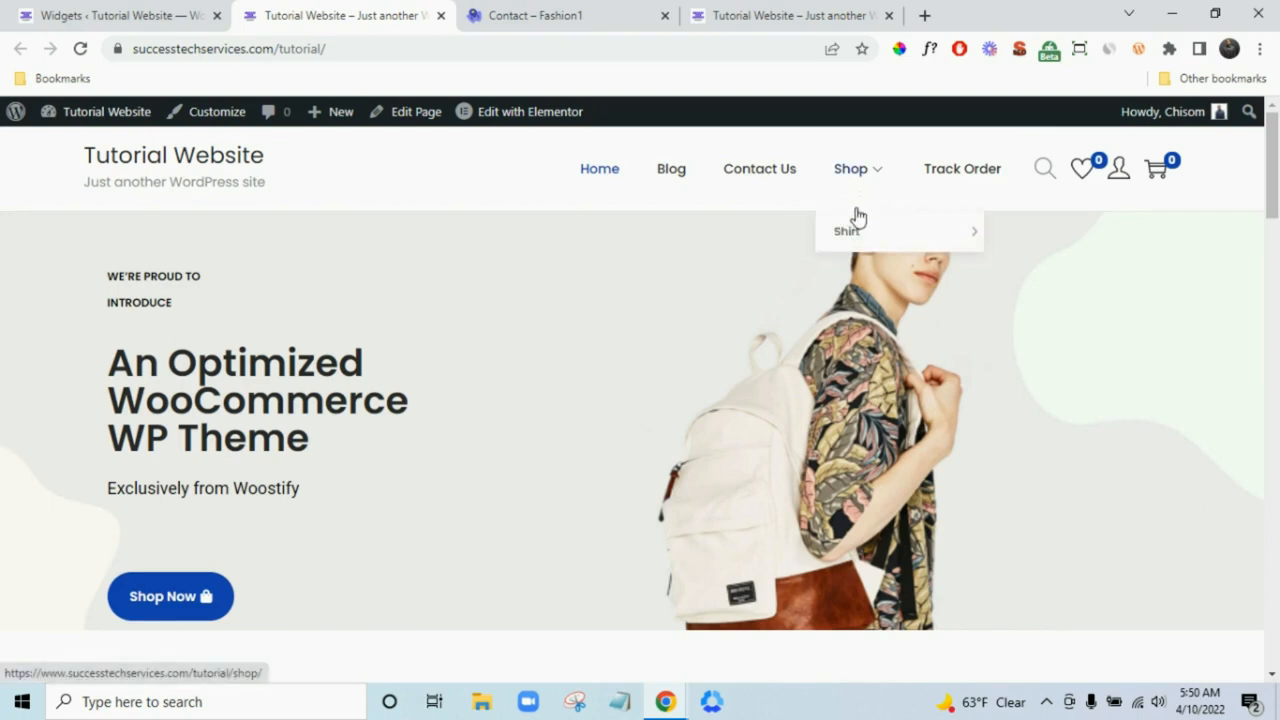
{"action": "left_click", "coordinate": [867, 238]}
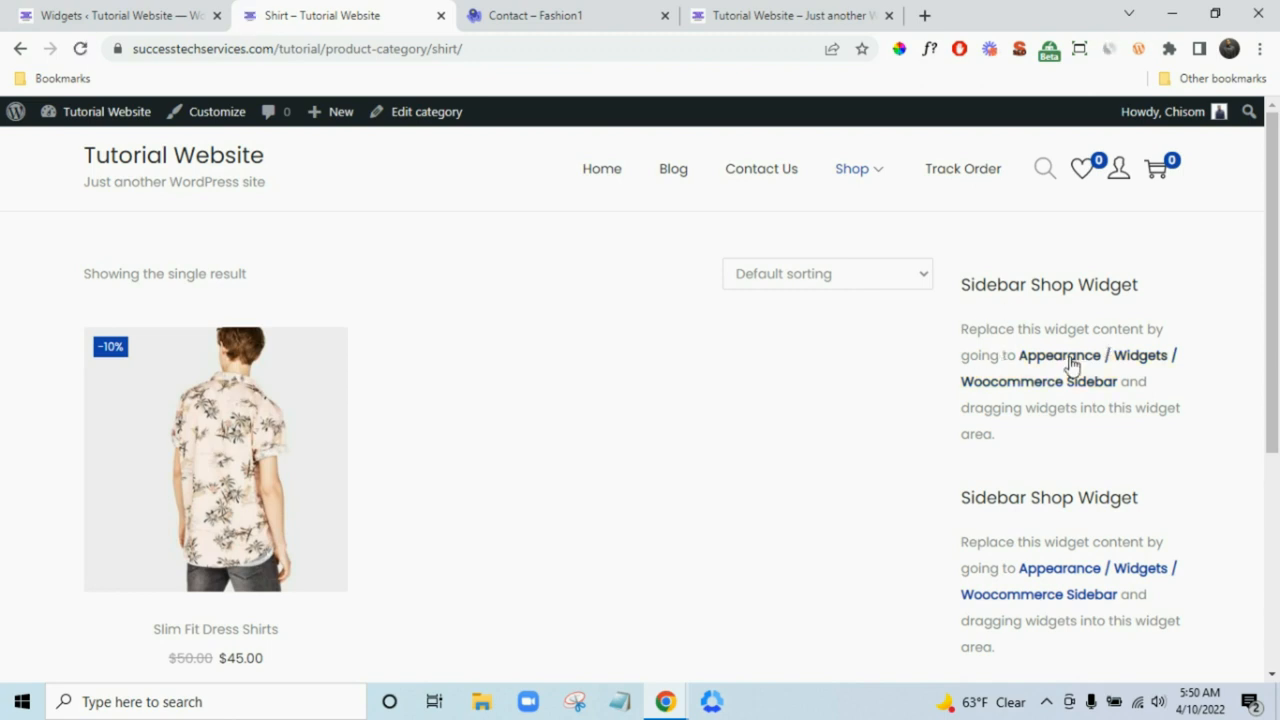
{"action": "scroll", "coordinate": [1081, 507], "scroll_direction": "down", "scroll_amount": 3}
{"action": "scroll", "coordinate": [1094, 509], "scroll_direction": "up", "scroll_amount": 3}
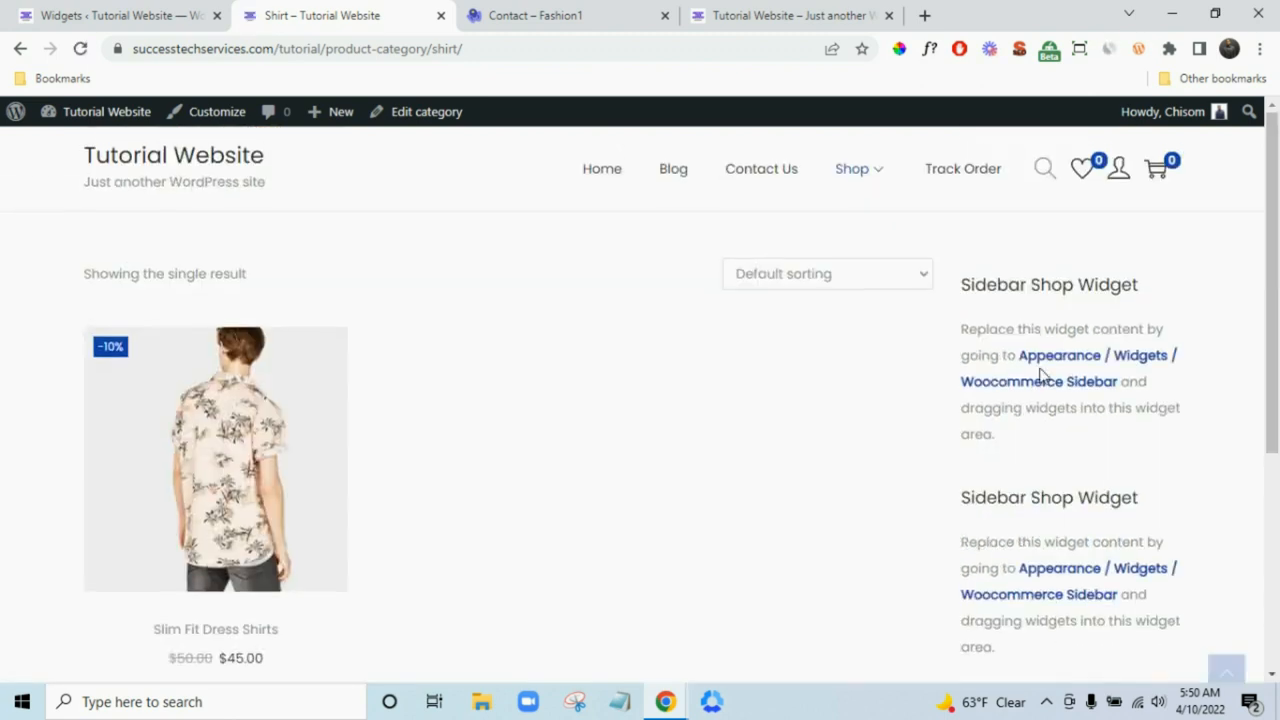
{"action": "left_click", "coordinate": [847, 177]}
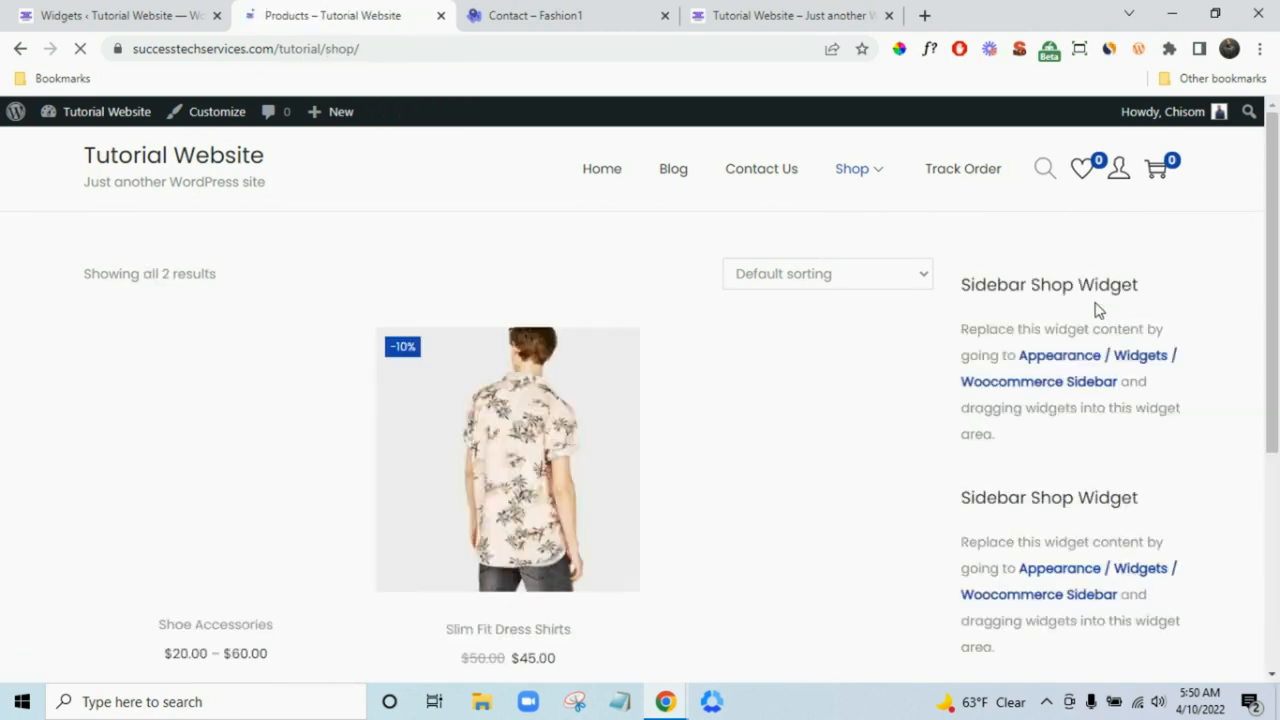
- Review the Fashion1 demo Shop sidebar's filters, then return to the widgets editor
{"action": "left_click", "coordinate": [617, 12]}
{"action": "scroll", "coordinate": [760, 280], "scroll_direction": "up", "scroll_amount": 5}
{"action": "scroll", "coordinate": [818, 286], "scroll_direction": "up", "scroll_amount": 10}
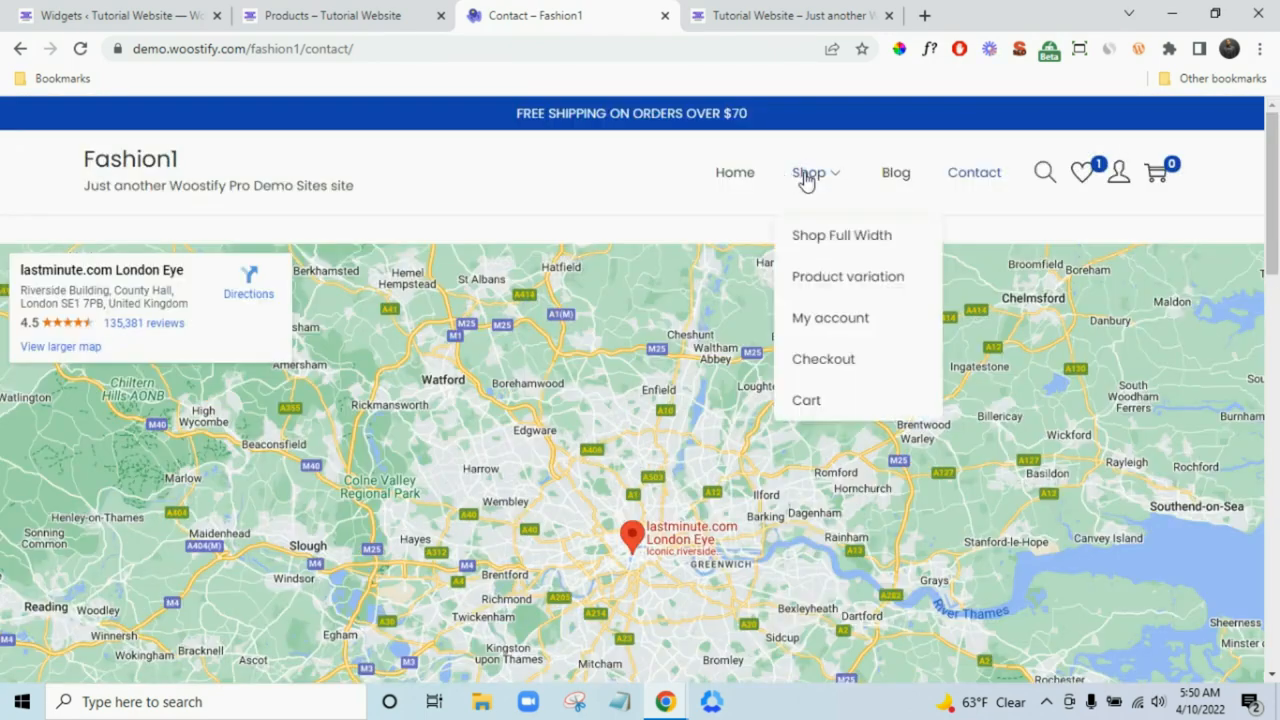
{"action": "left_click", "coordinate": [807, 178]}
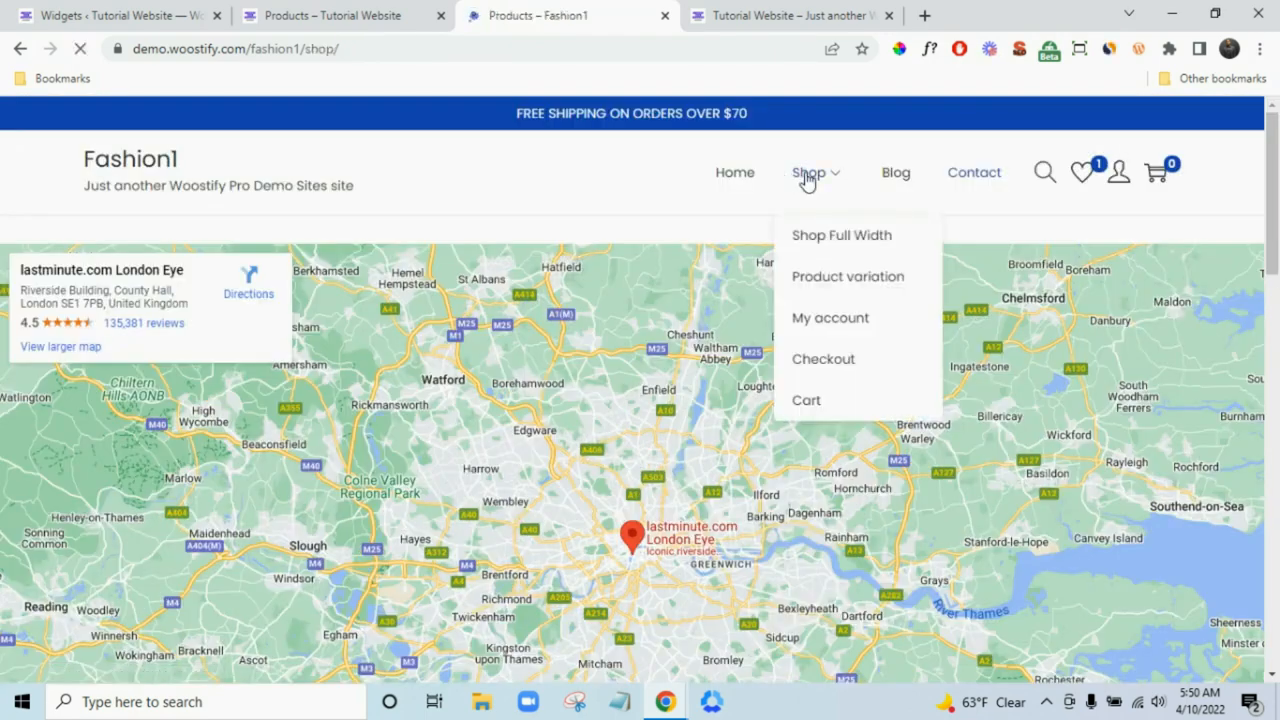
{"action": "scroll", "coordinate": [297, 394], "scroll_direction": "down", "scroll_amount": 15}
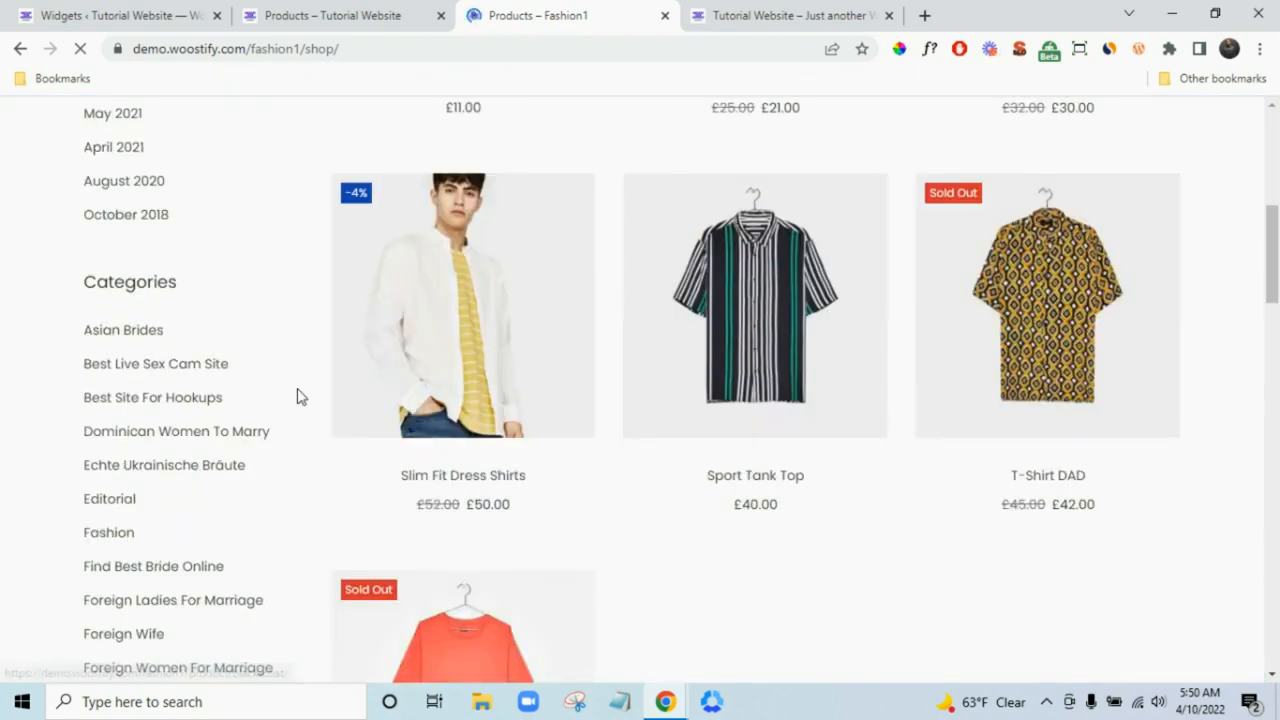
{"action": "scroll", "coordinate": [297, 392], "scroll_direction": "up", "scroll_amount": 2}
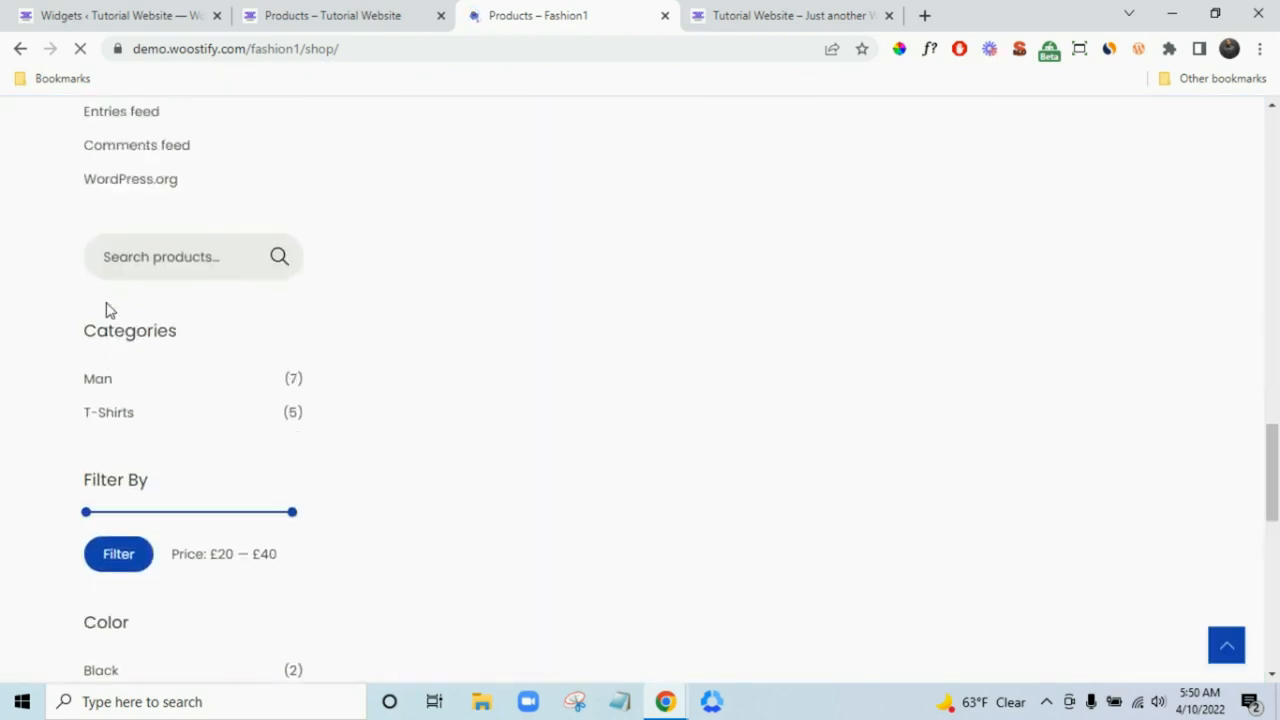
{"action": "scroll", "coordinate": [166, 460], "scroll_direction": "down", "scroll_amount": 3}
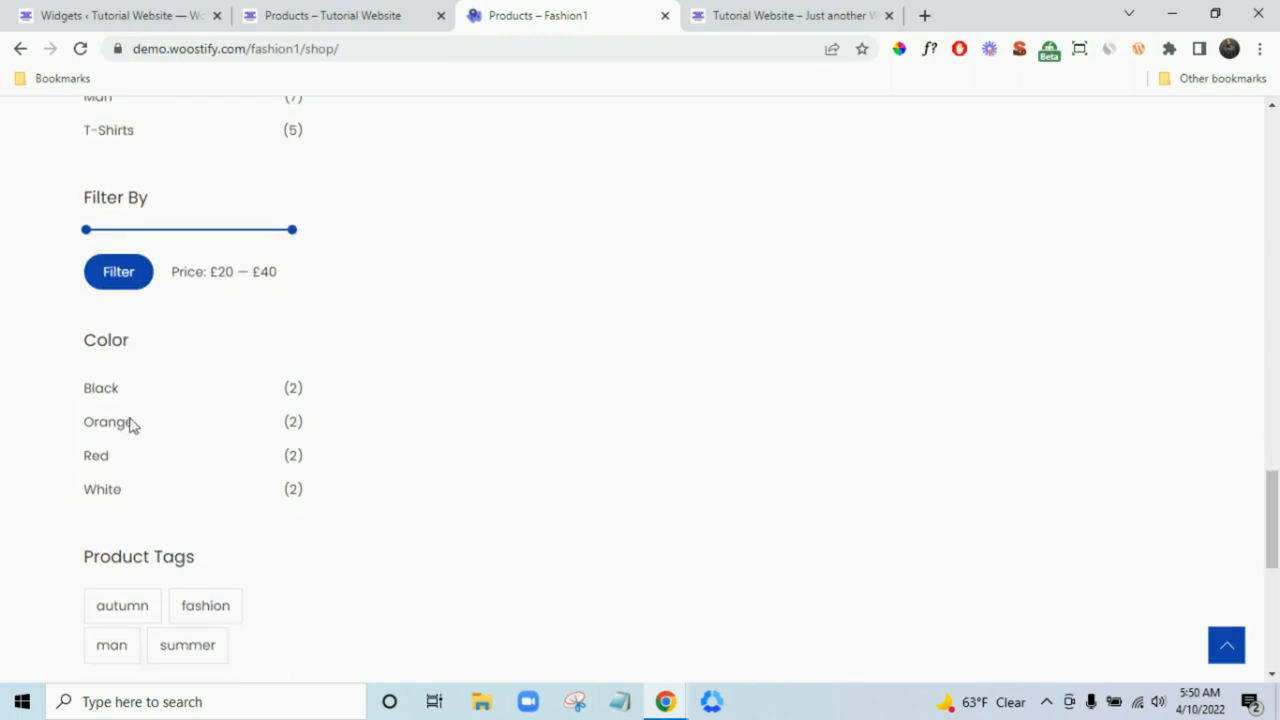
{"action": "scroll", "coordinate": [150, 440], "scroll_direction": "down", "scroll_amount": 3}
{"action": "left_click", "coordinate": [122, 13]}
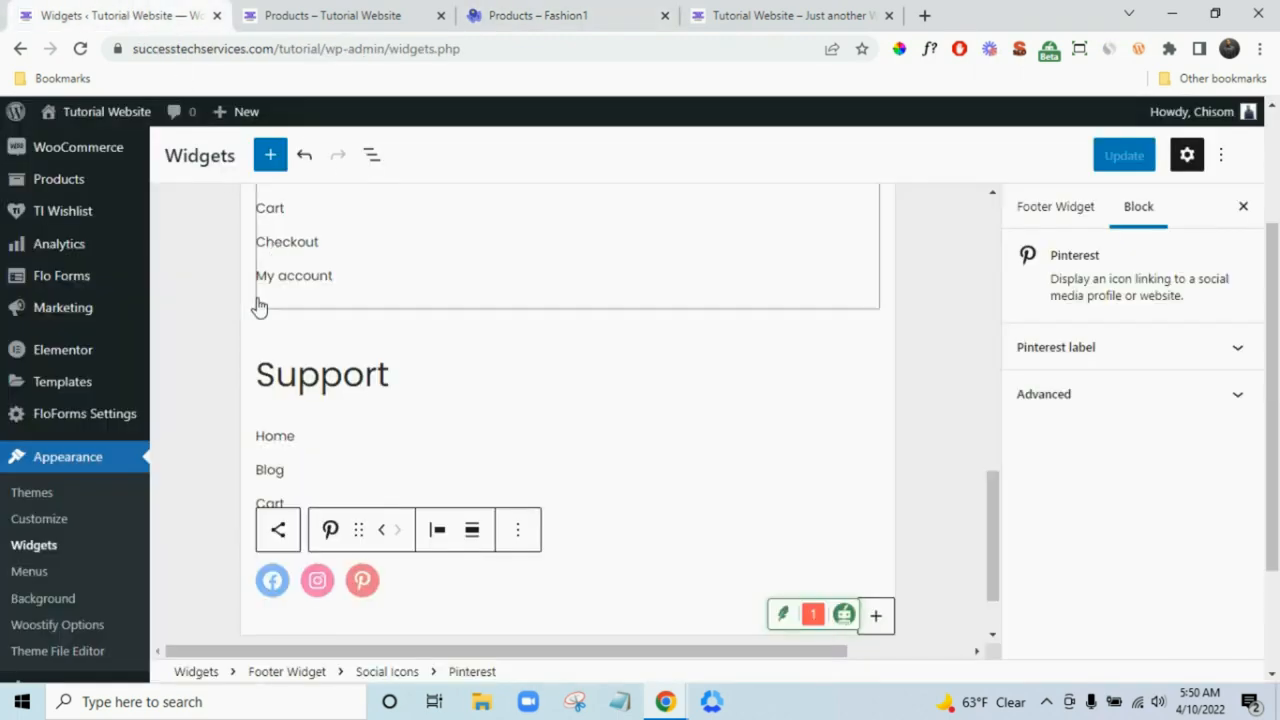
- Expand the Woocommerce Sidebar and insert a Product Search block found by searching 'woo'
{"action": "scroll", "coordinate": [943, 420], "scroll_direction": "up", "scroll_amount": 10}
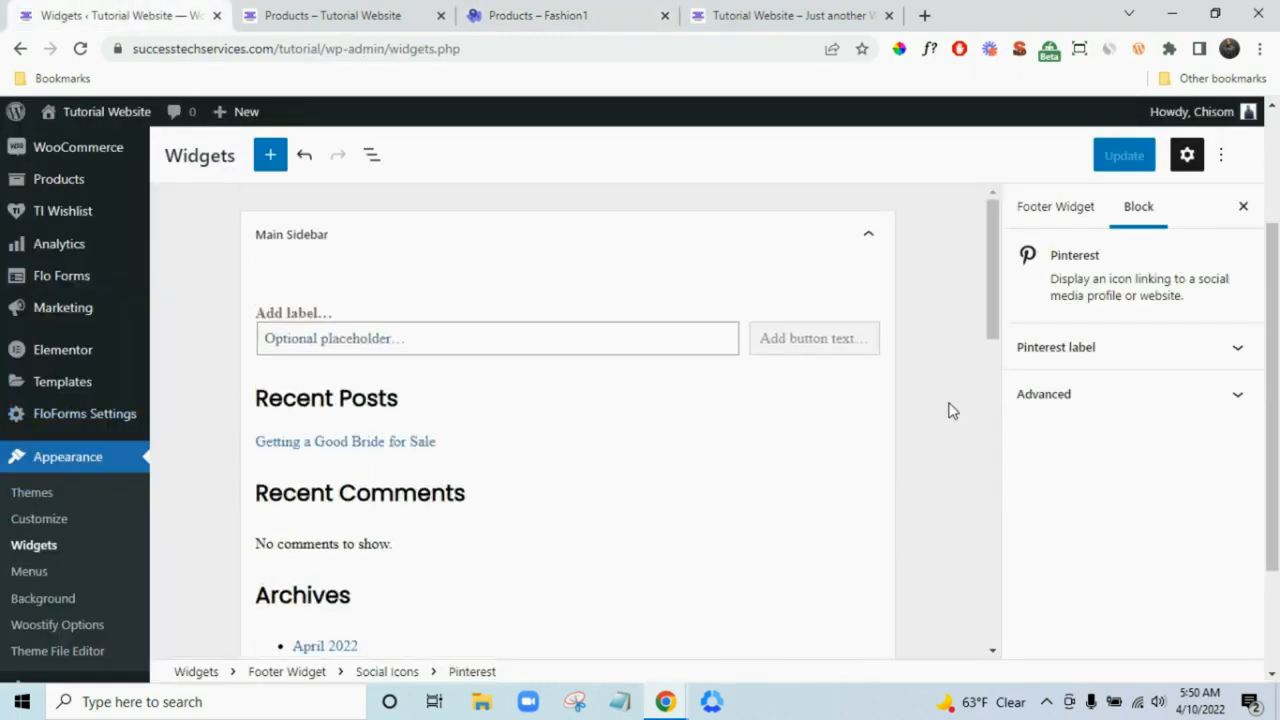
{"action": "scroll", "coordinate": [952, 402], "scroll_direction": "down", "scroll_amount": 10}
{"action": "scroll", "coordinate": [523, 317], "scroll_direction": "up", "scroll_amount": 3}
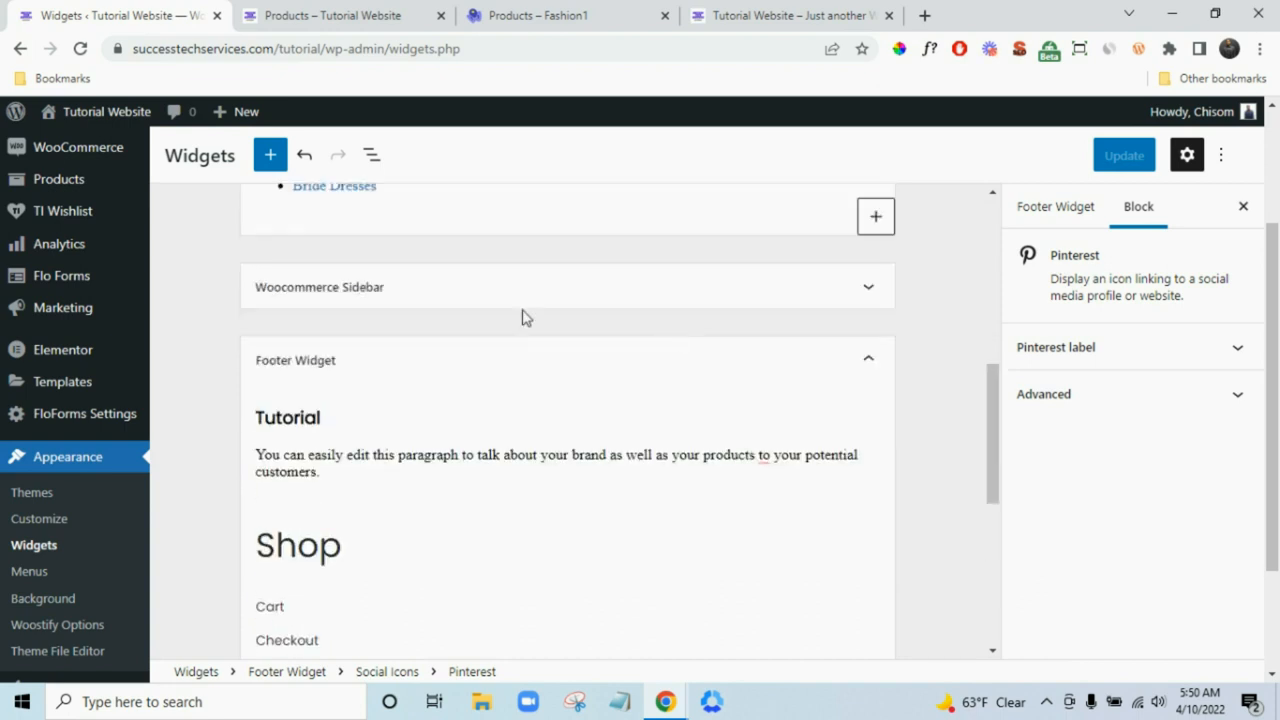
{"action": "left_click", "coordinate": [509, 303]}
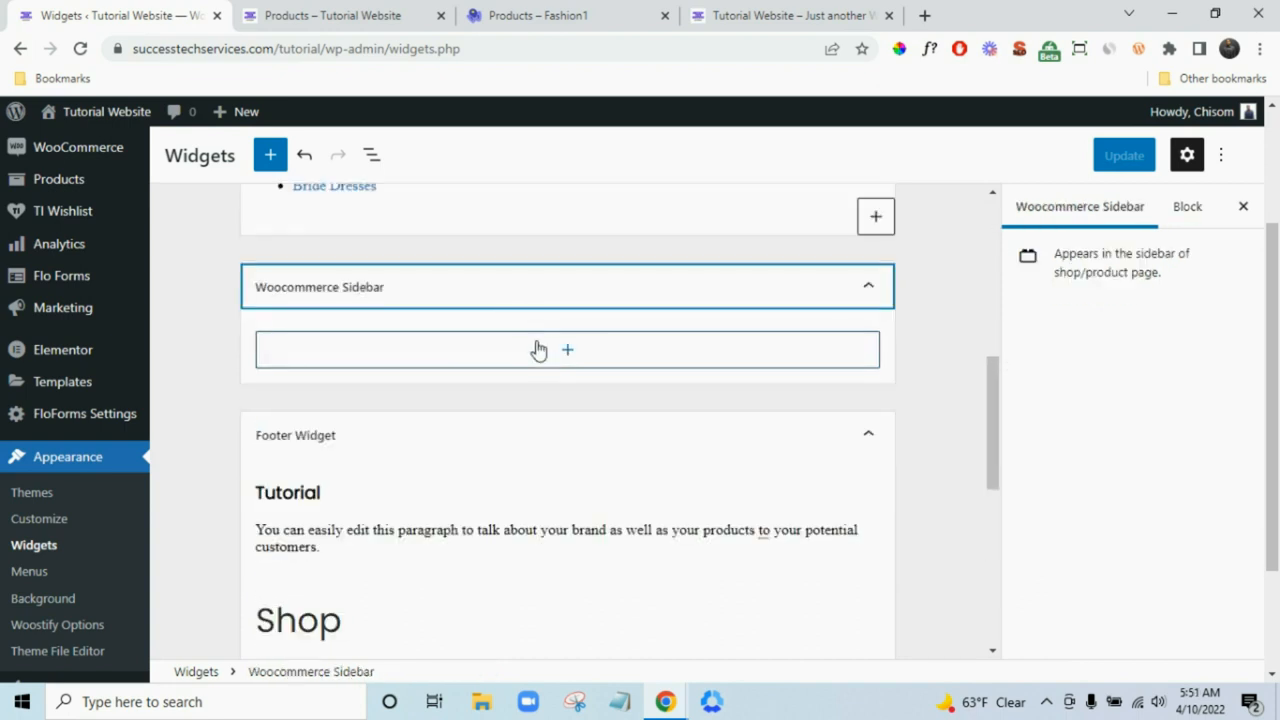
{"action": "left_click", "coordinate": [503, 352]}
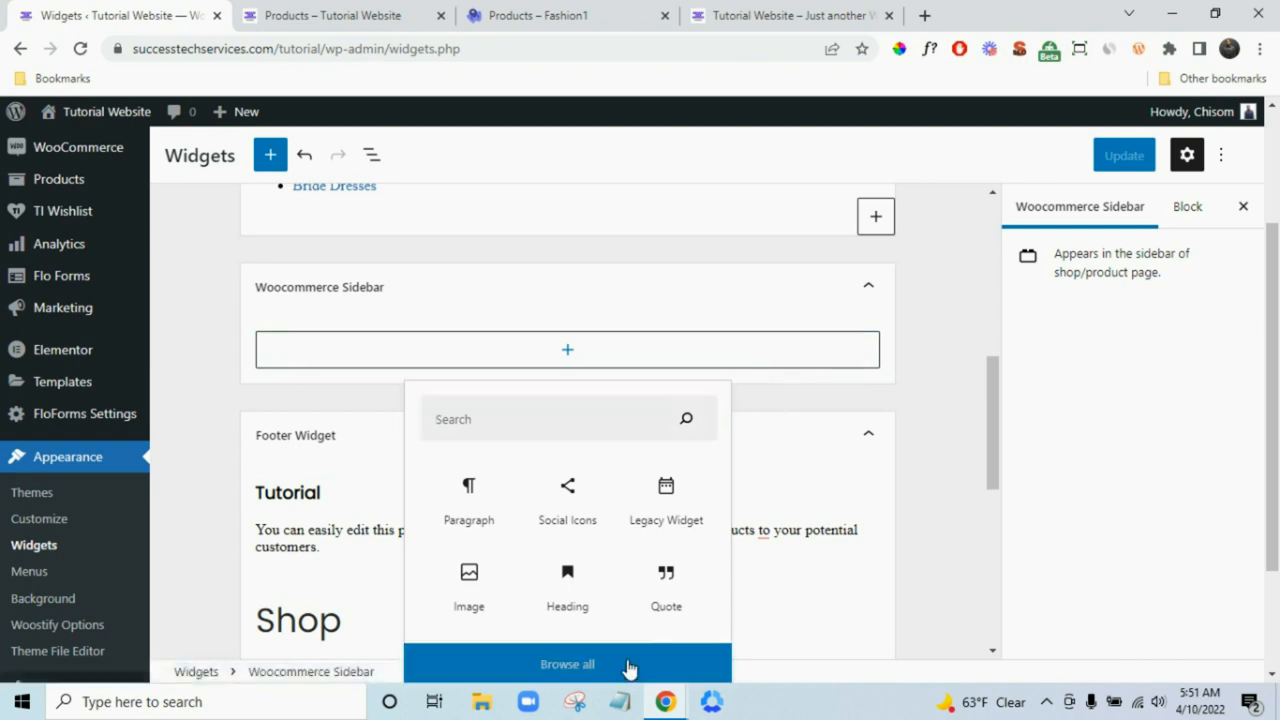
{"action": "left_click", "coordinate": [629, 666]}
{"action": "scroll", "coordinate": [316, 312], "scroll_direction": "down", "scroll_amount": 3}
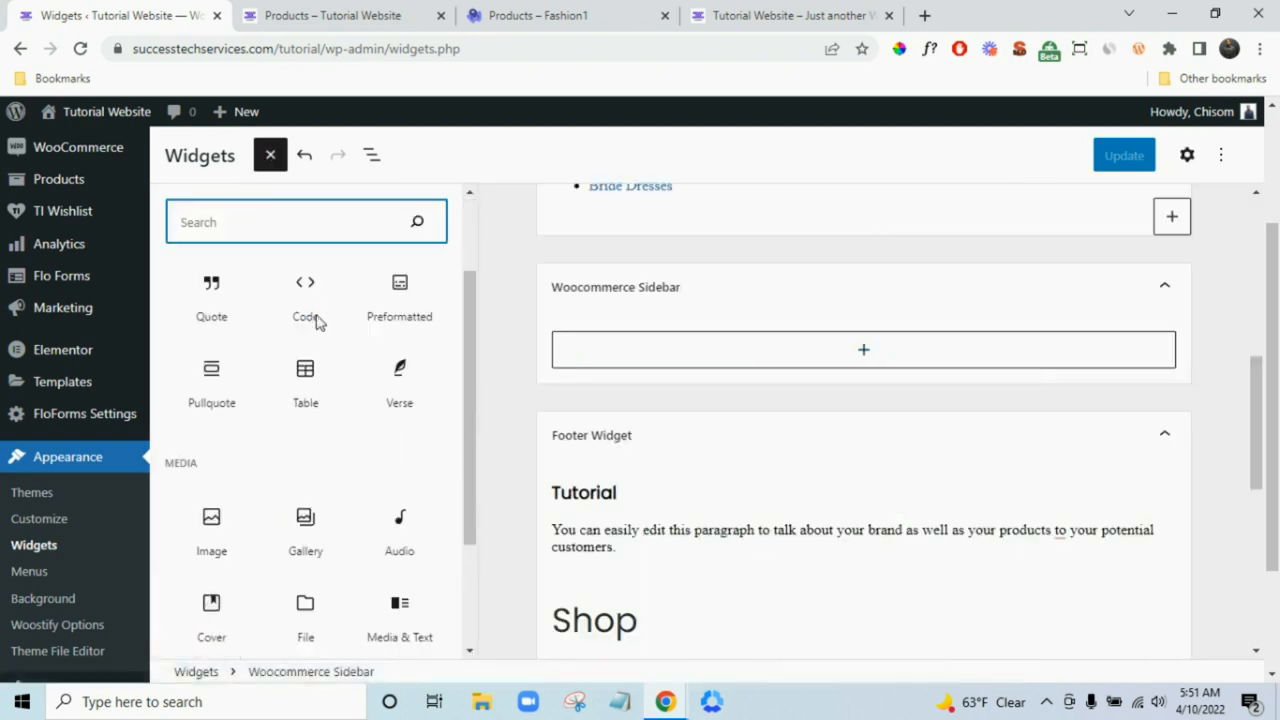
{"action": "scroll", "coordinate": [365, 410], "scroll_direction": "up", "scroll_amount": 3}
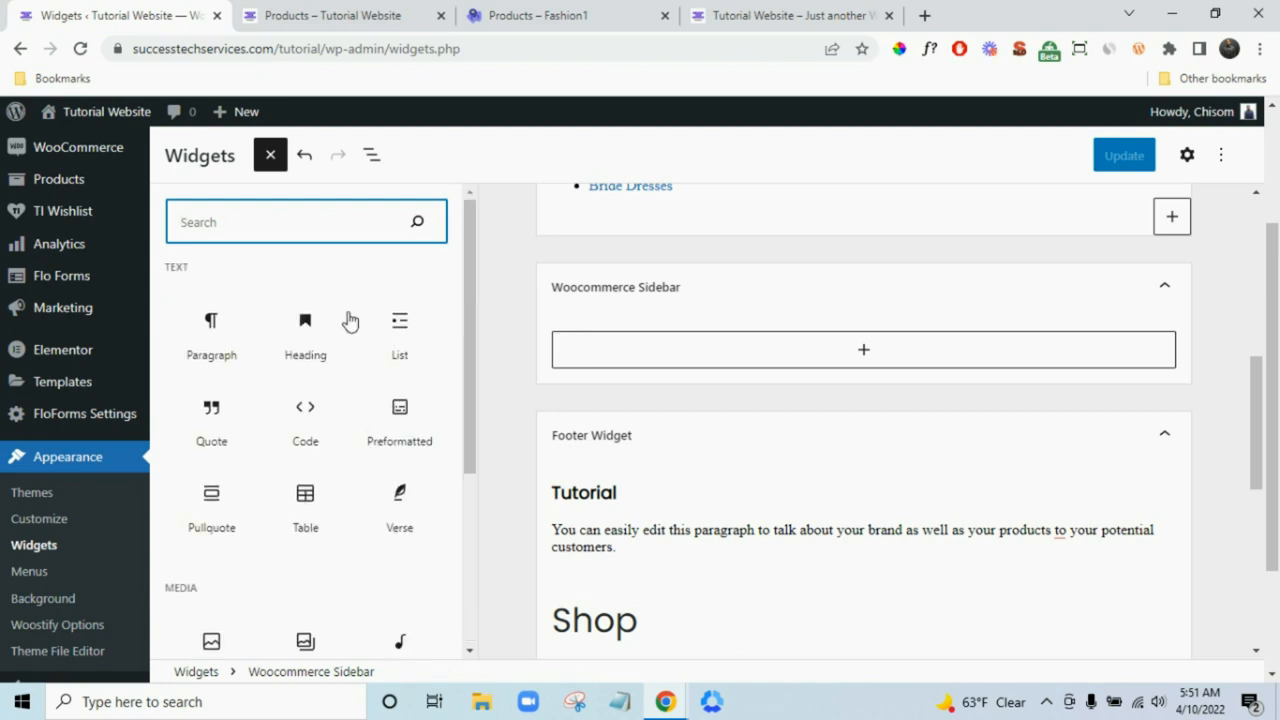
{"action": "type", "text": "woo"}
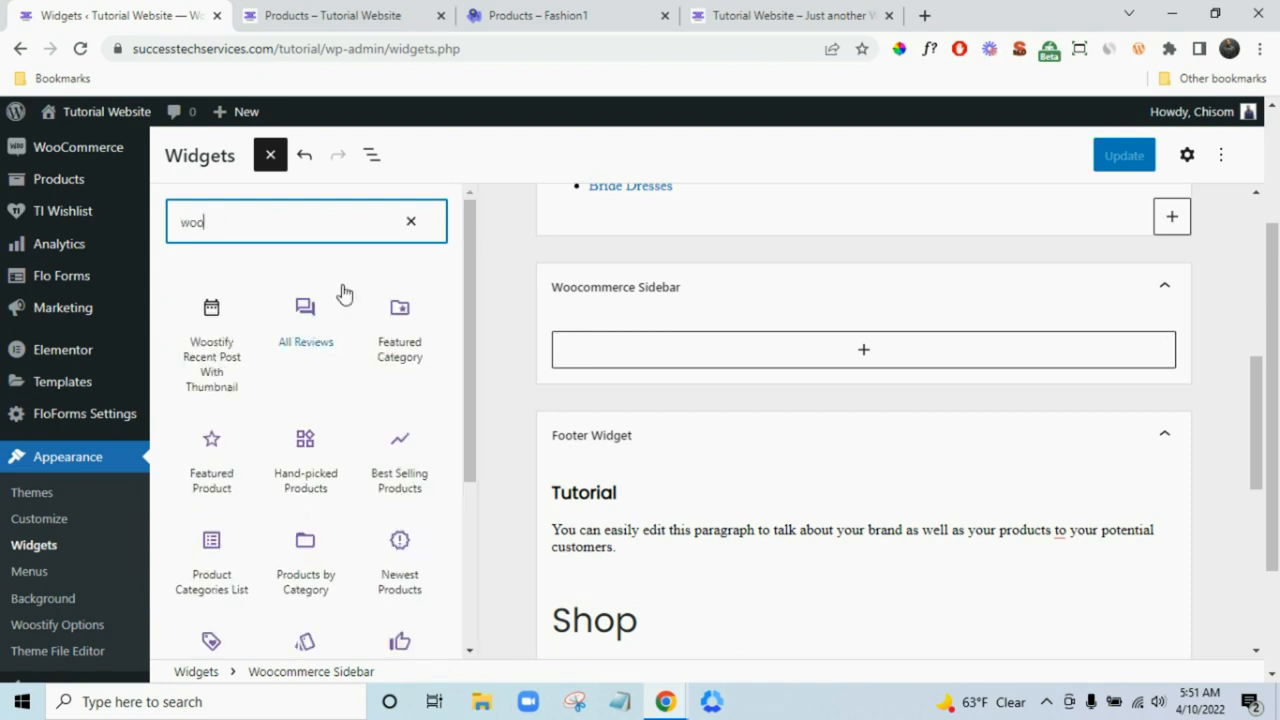
{"action": "scroll", "coordinate": [306, 380], "scroll_direction": "down", "scroll_amount": 1}
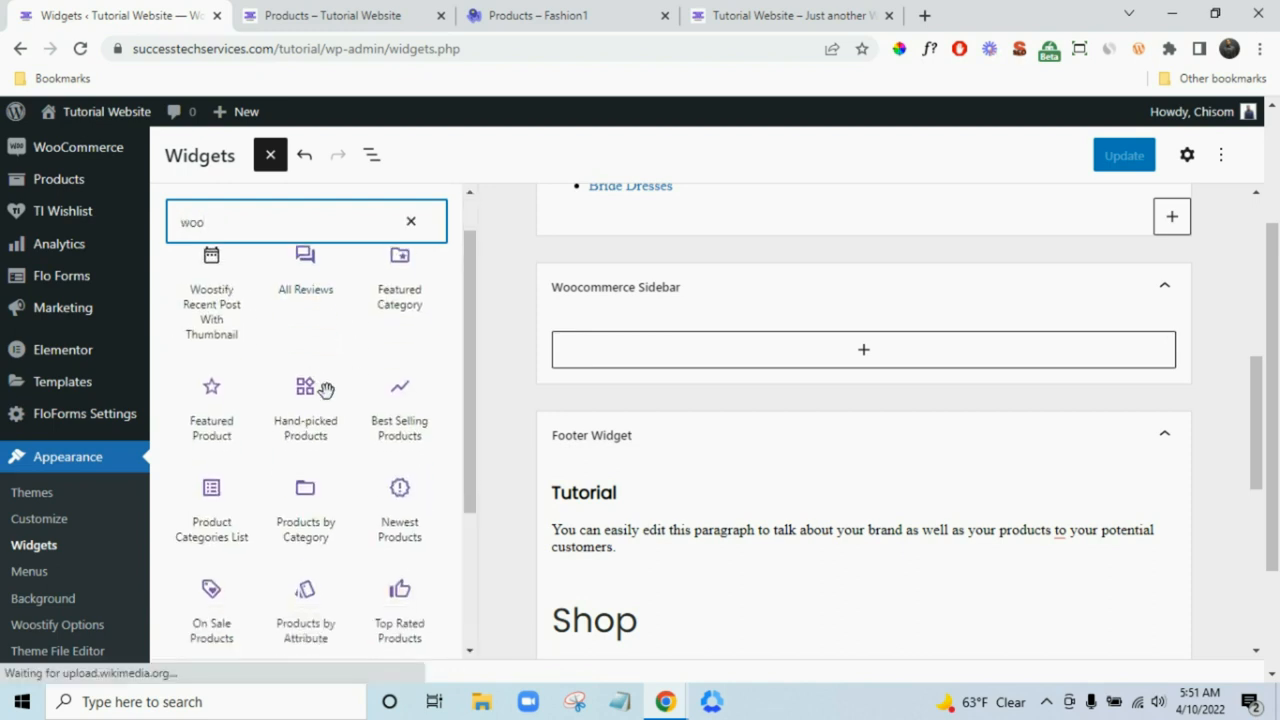
{"action": "scroll", "coordinate": [330, 400], "scroll_direction": "down", "scroll_amount": 2}
{"action": "scroll", "coordinate": [358, 455], "scroll_direction": "down", "scroll_amount": 2}
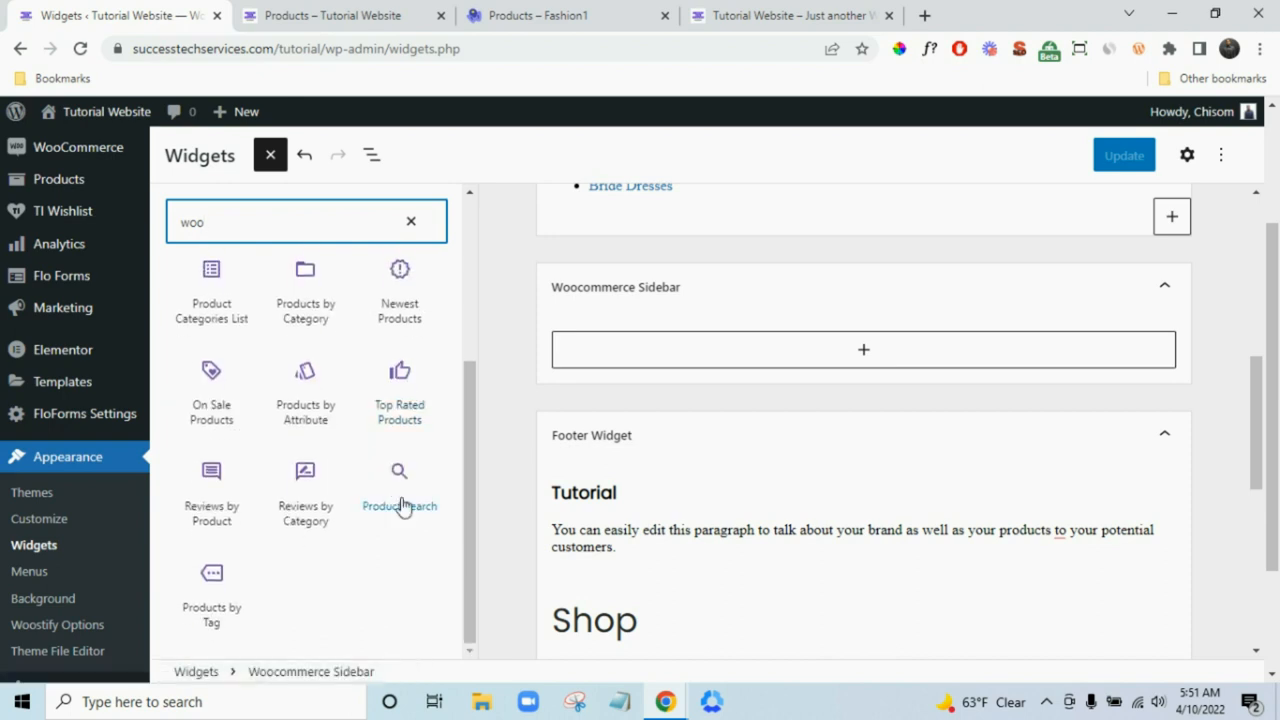
{"action": "left_click", "coordinate": [400, 490]}
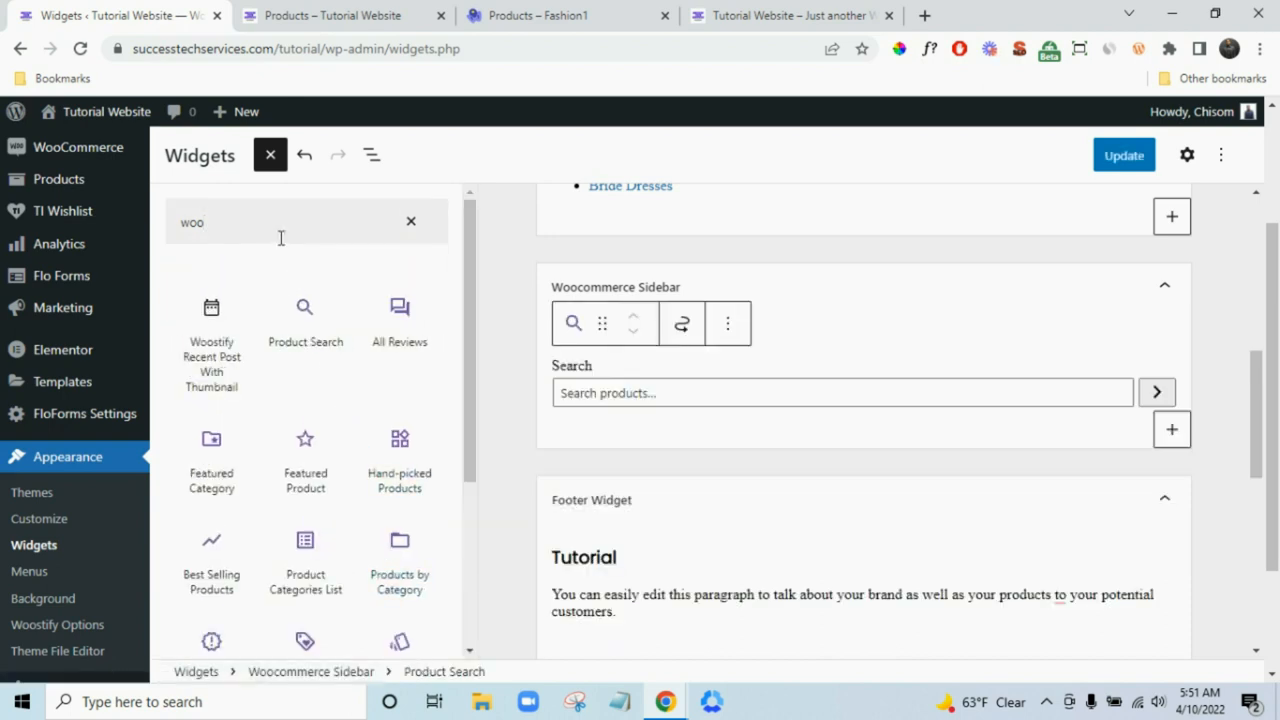
- Check the Fashion1 demo shop's sidebar, then add a Product Categories List to the Woocommerce Sidebar
{"action": "left_click", "coordinate": [560, 12]}
{"action": "scroll", "coordinate": [456, 313], "scroll_direction": "up", "scroll_amount": 2}
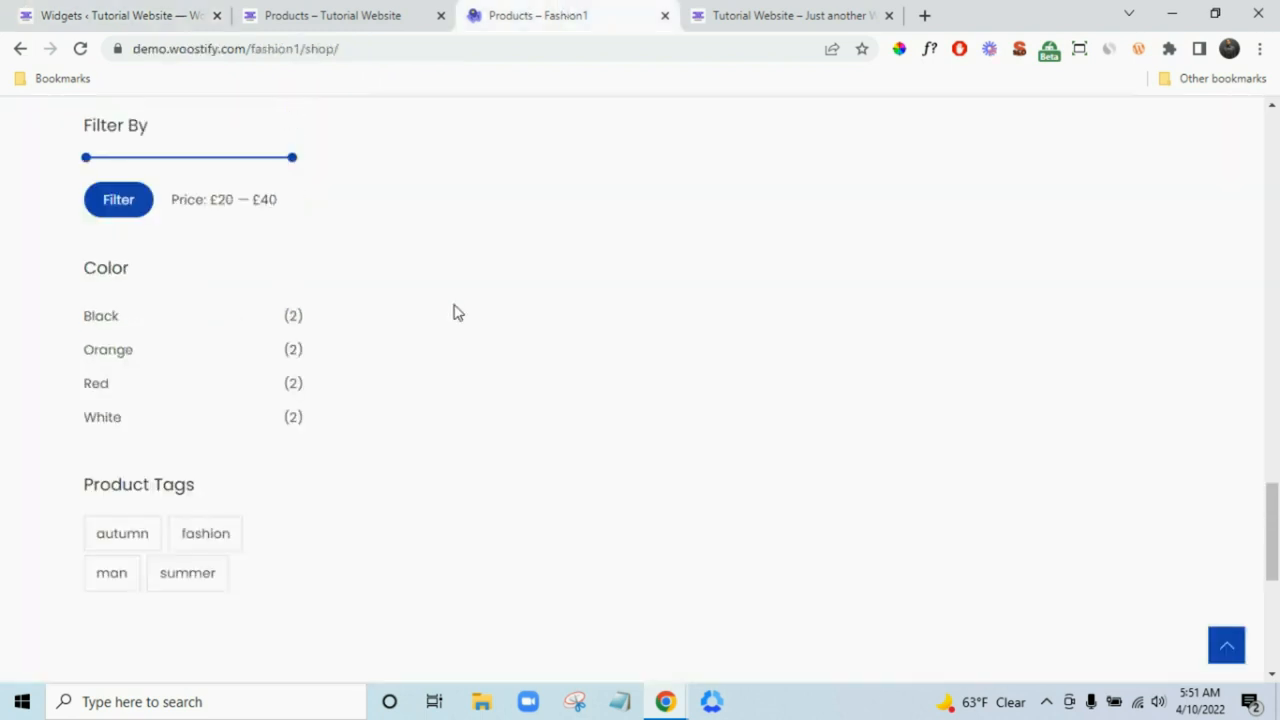
{"action": "scroll", "coordinate": [465, 330], "scroll_direction": "up", "scroll_amount": 4}
{"action": "scroll", "coordinate": [470, 390], "scroll_direction": "down", "scroll_amount": 2}
{"action": "left_click", "coordinate": [296, 8]}
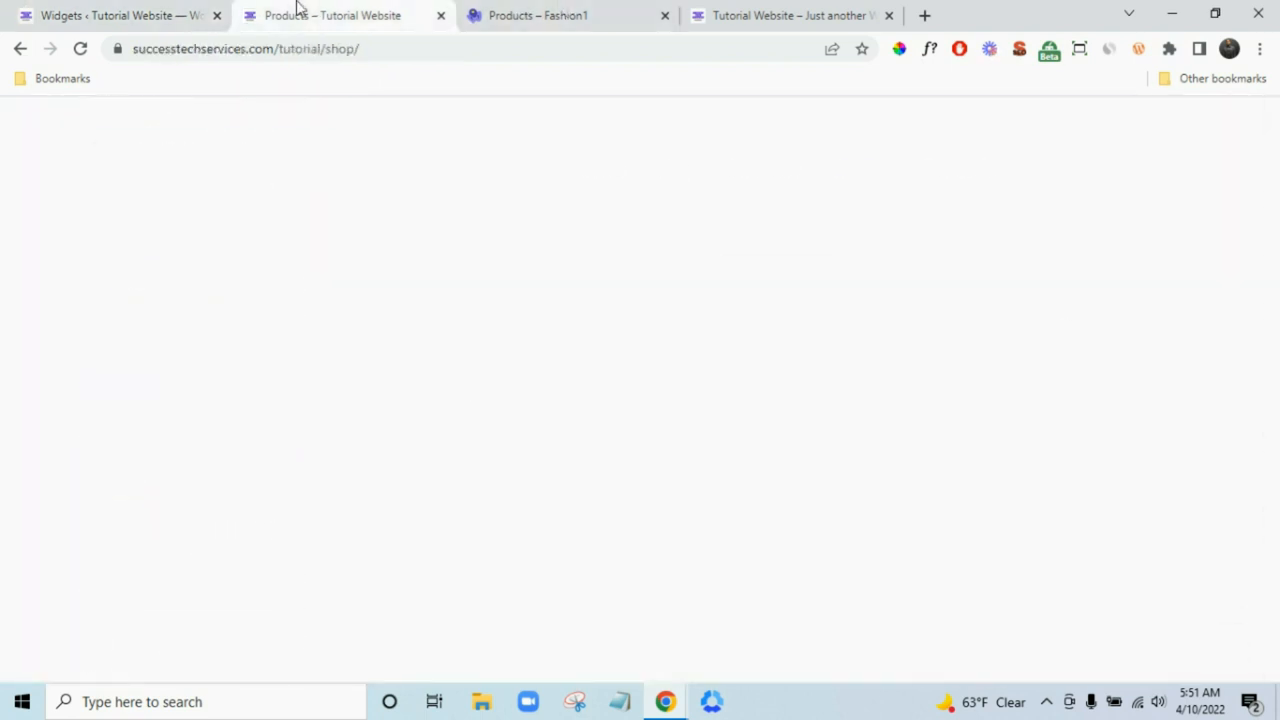
{"action": "left_click", "coordinate": [158, 10]}
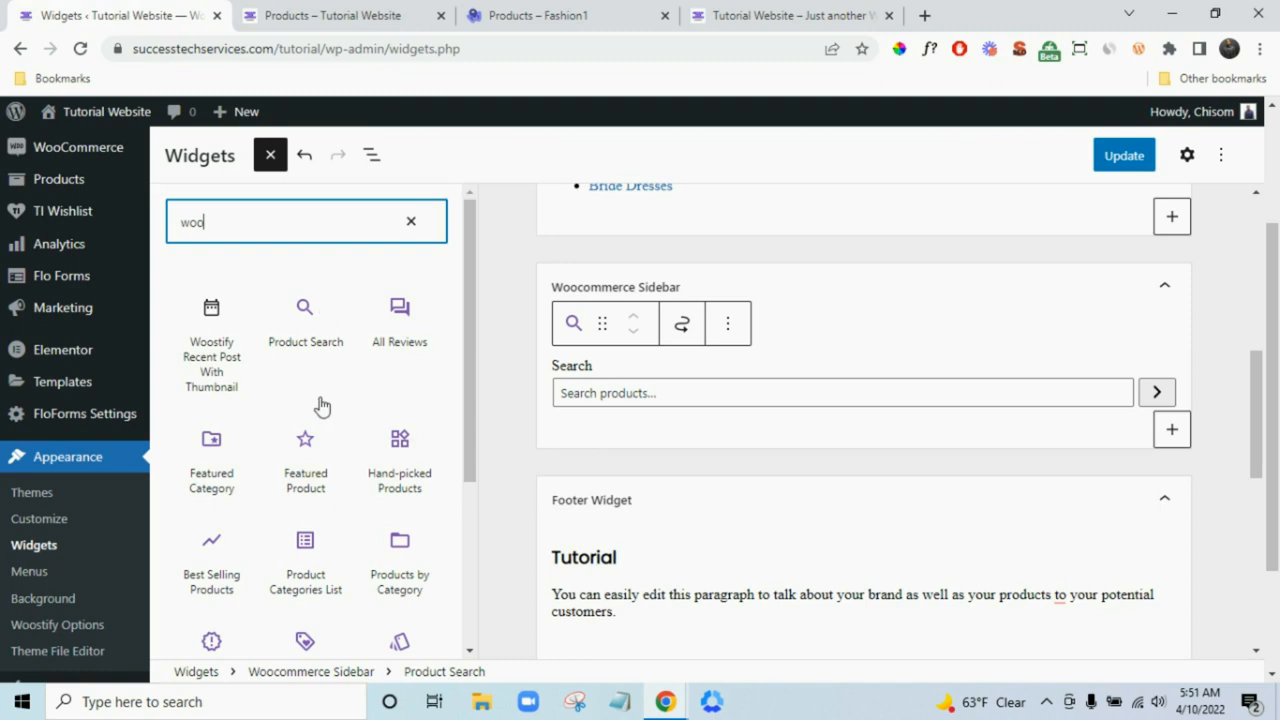
{"action": "scroll", "coordinate": [350, 475], "scroll_direction": "down", "scroll_amount": 3}
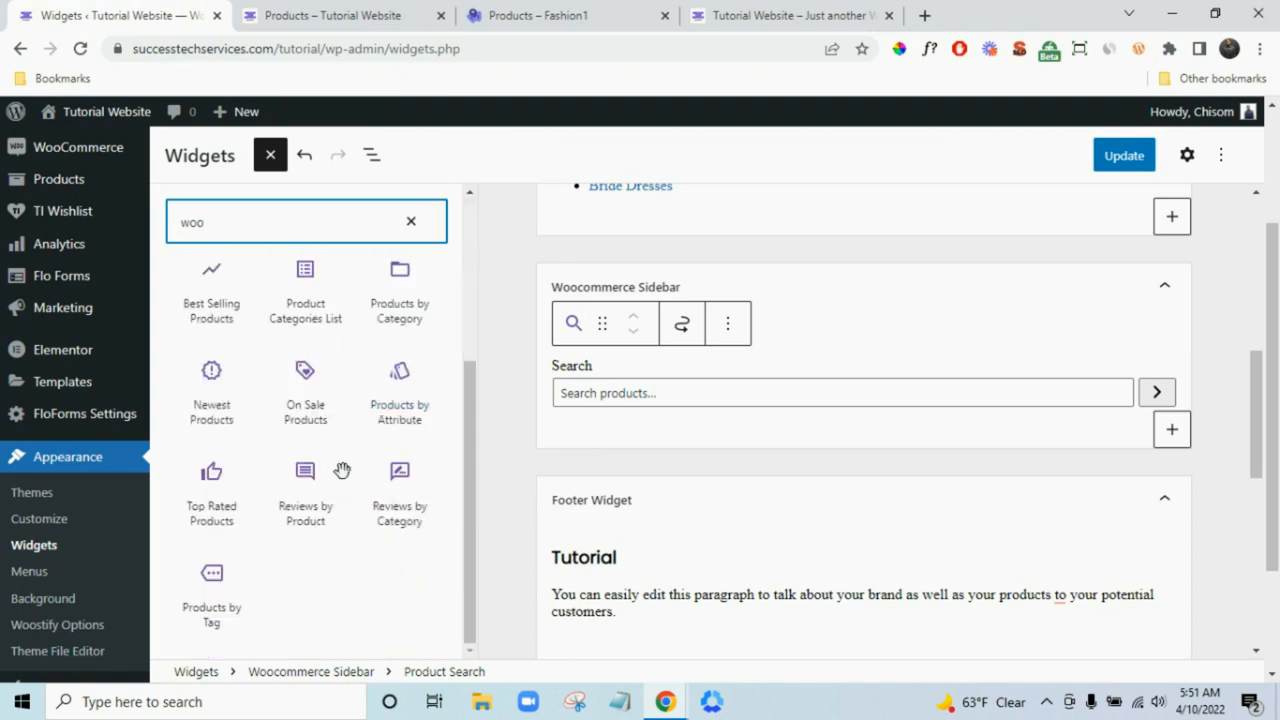
{"action": "scroll", "coordinate": [320, 395], "scroll_direction": "up", "scroll_amount": 1}
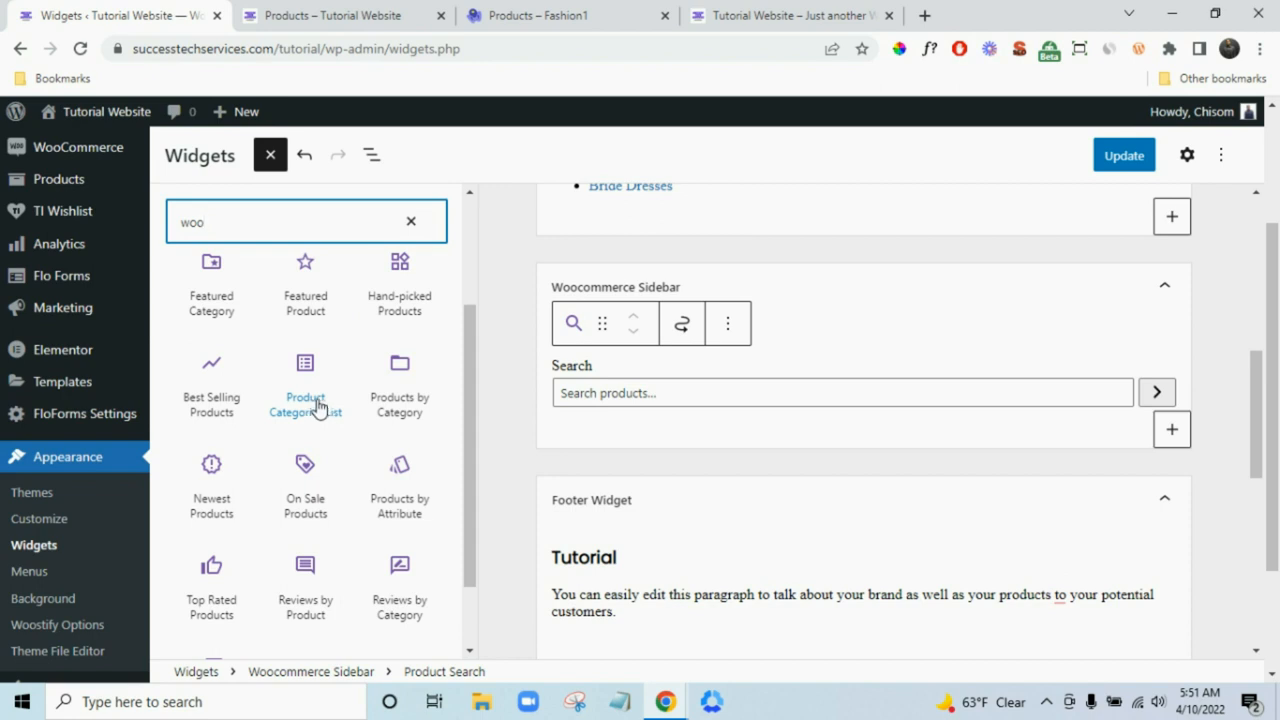
{"action": "left_click", "coordinate": [316, 405]}
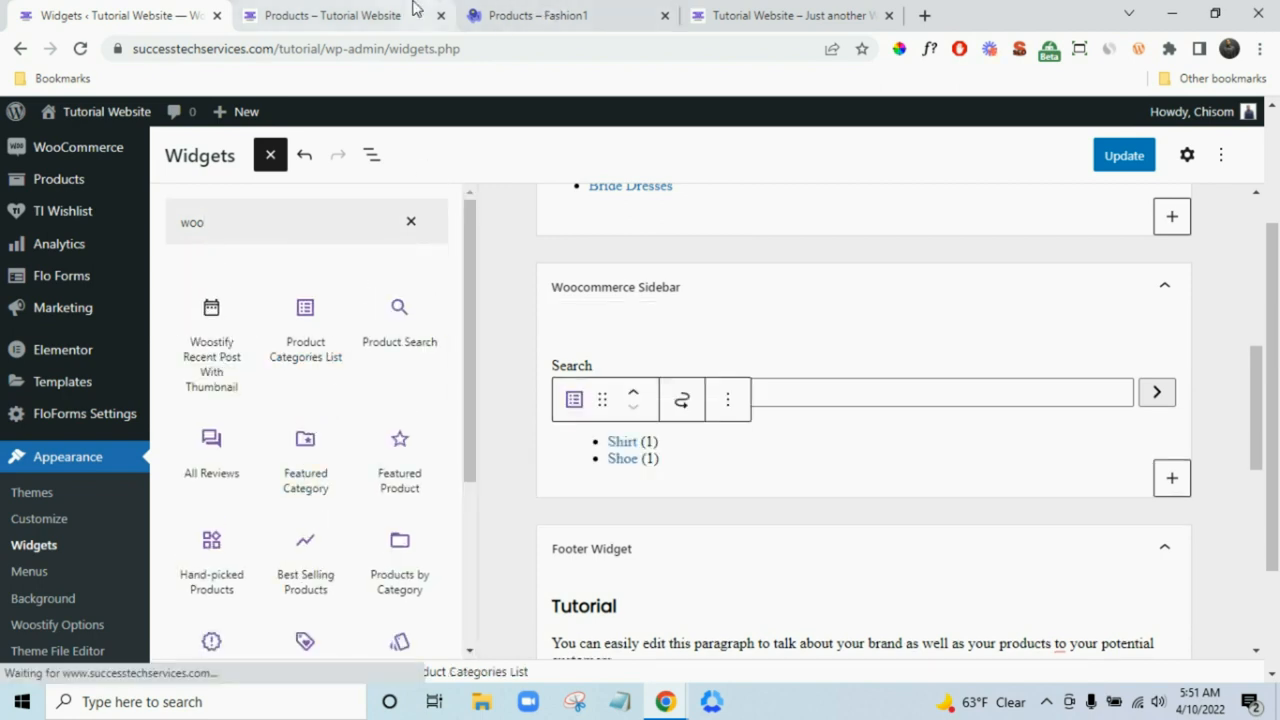
- Compare against the demo shop and review the sidebar now listing Shirt (1) and Shoe (1)
{"action": "left_click", "coordinate": [513, 12]}
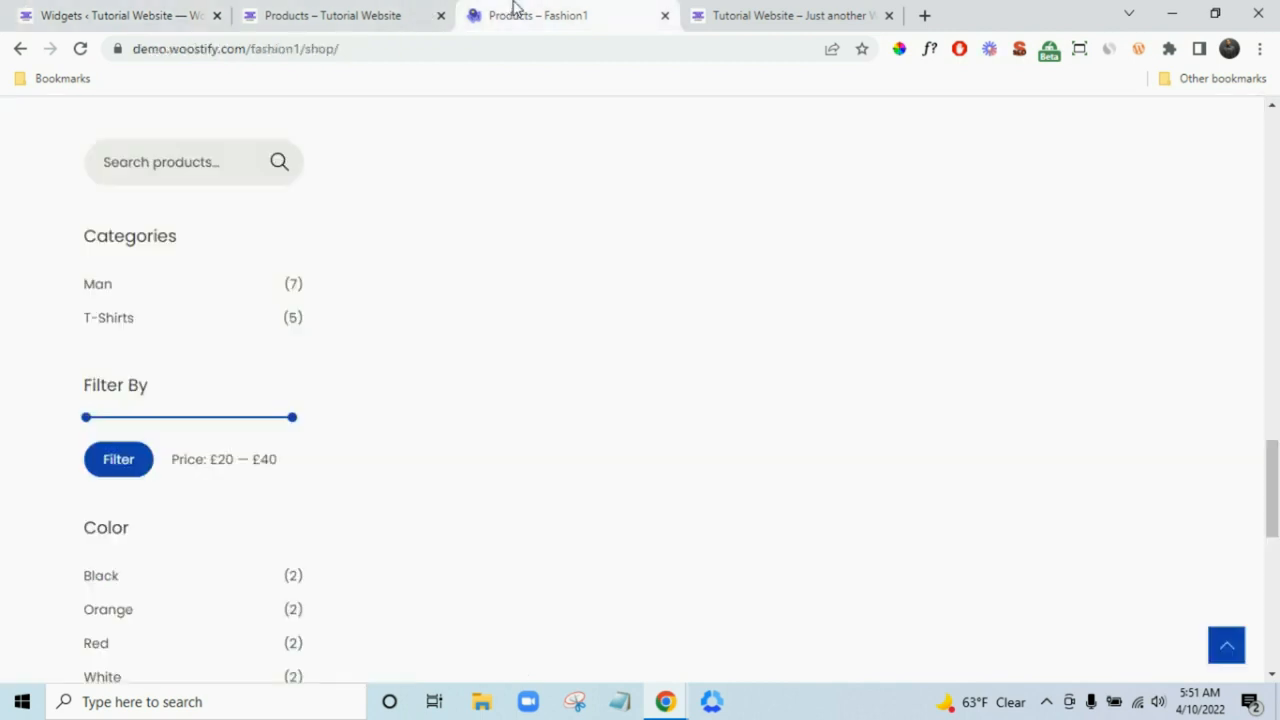
{"action": "left_click", "coordinate": [352, 9]}
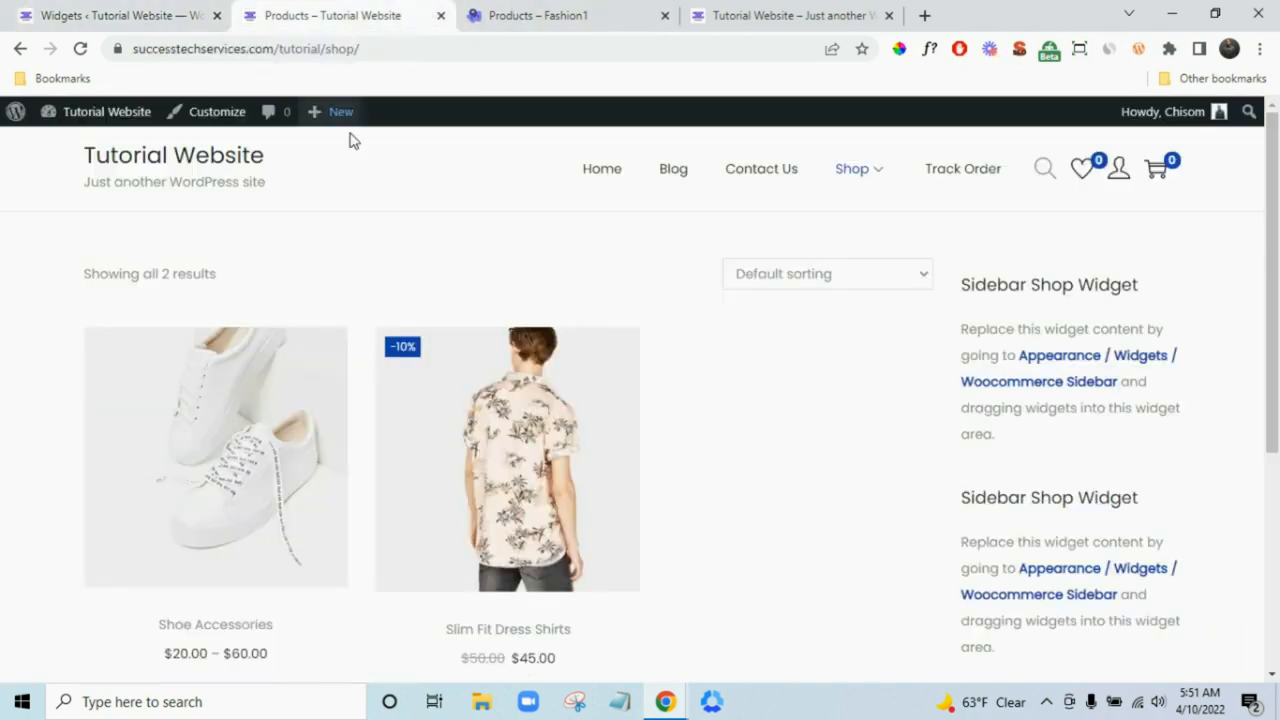
{"action": "left_click", "coordinate": [155, 8]}
{"action": "scroll", "coordinate": [352, 430], "scroll_direction": "down", "scroll_amount": 1}
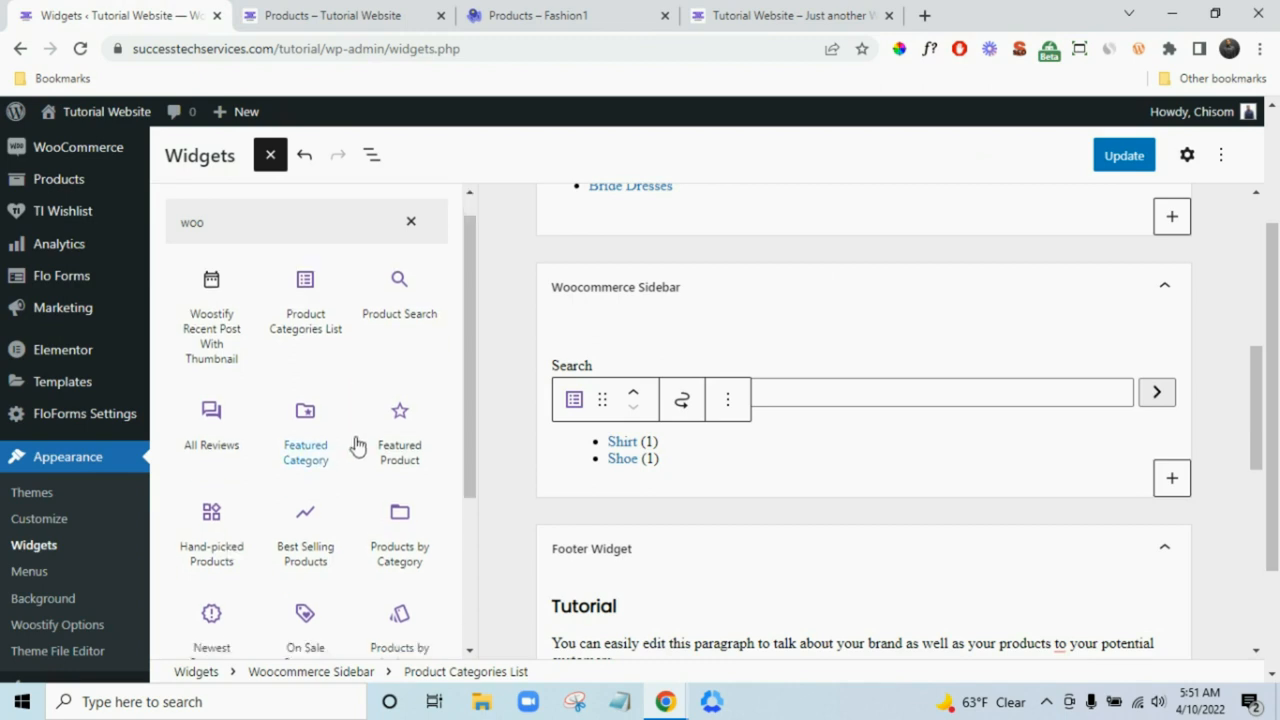
{"action": "scroll", "coordinate": [376, 465], "scroll_direction": "down", "scroll_amount": 1}
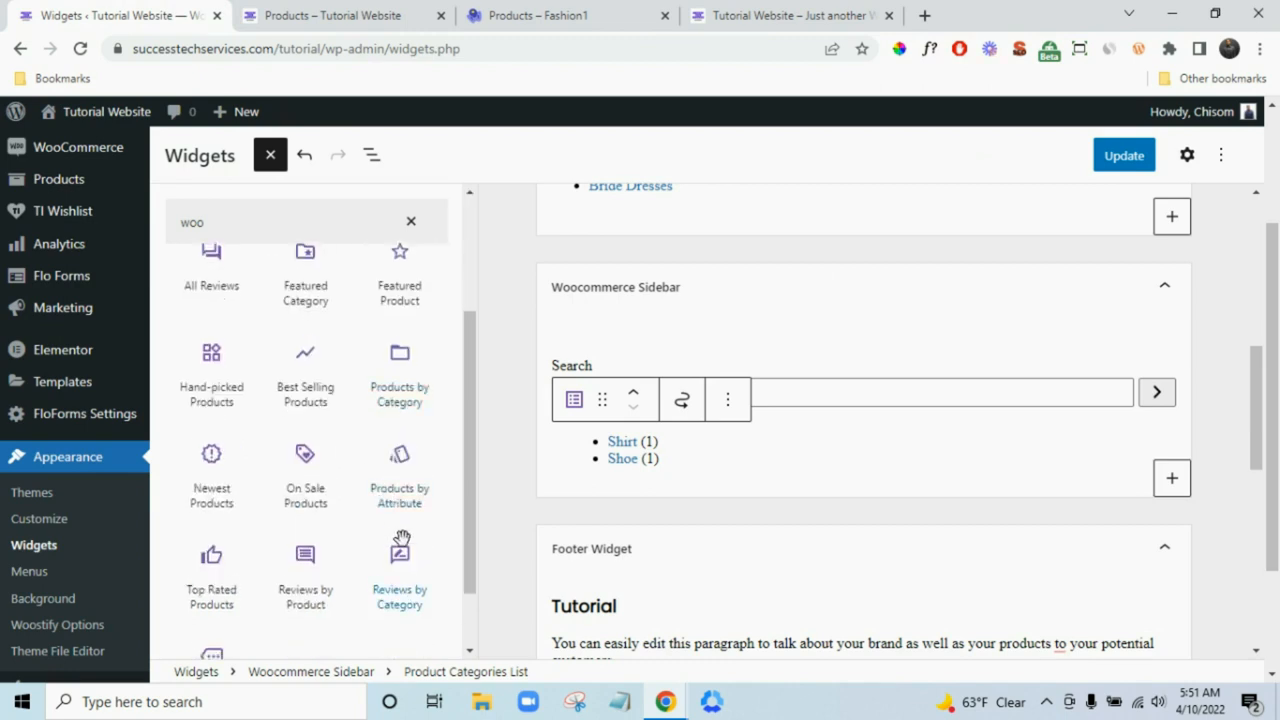
{"action": "scroll", "coordinate": [432, 531], "scroll_direction": "down", "scroll_amount": 1}
{"action": "scroll", "coordinate": [434, 540], "scroll_direction": "up", "scroll_amount": 3}
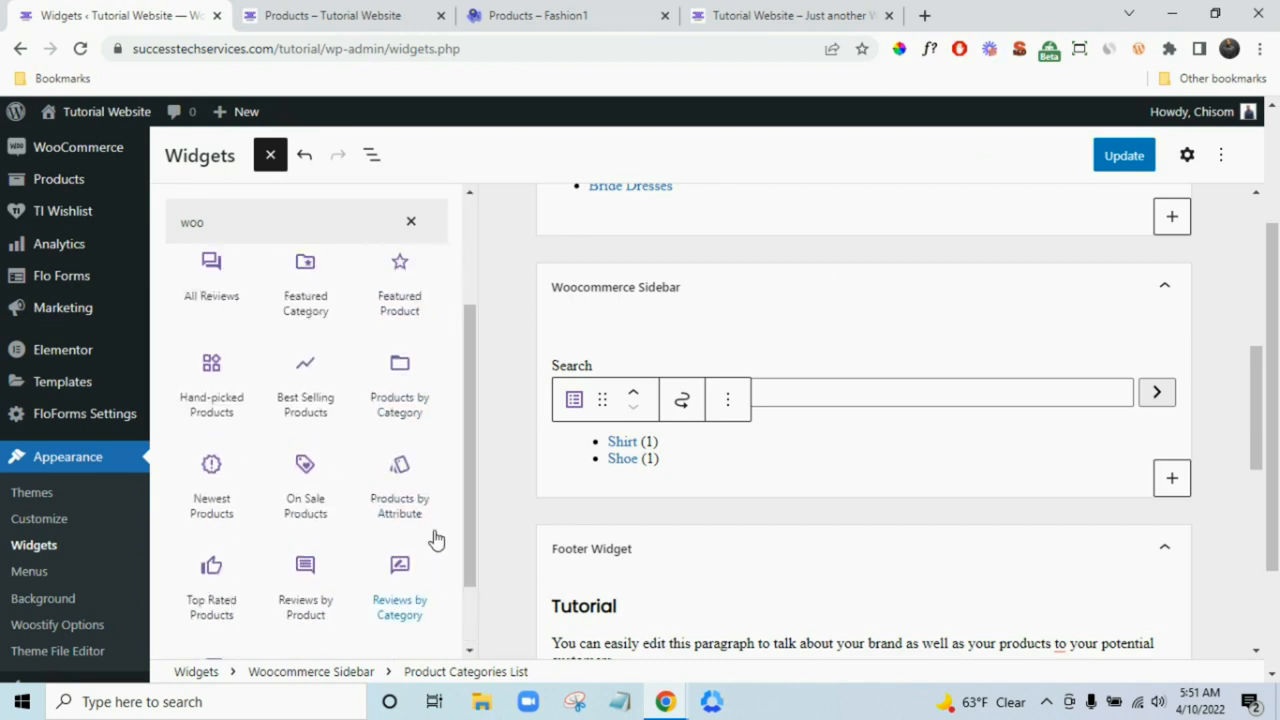
{"action": "scroll", "coordinate": [420, 486], "scroll_direction": "down", "scroll_amount": 2}
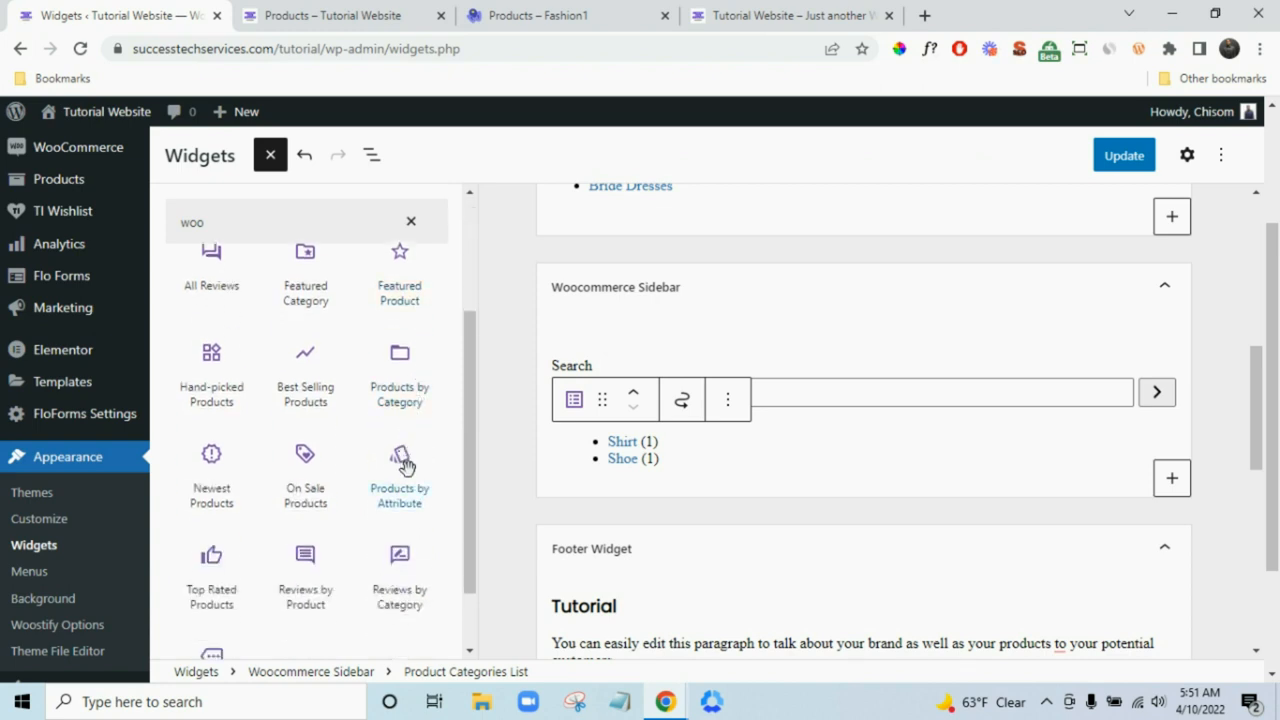
{"action": "scroll", "coordinate": [403, 462], "scroll_direction": "down", "scroll_amount": 1}
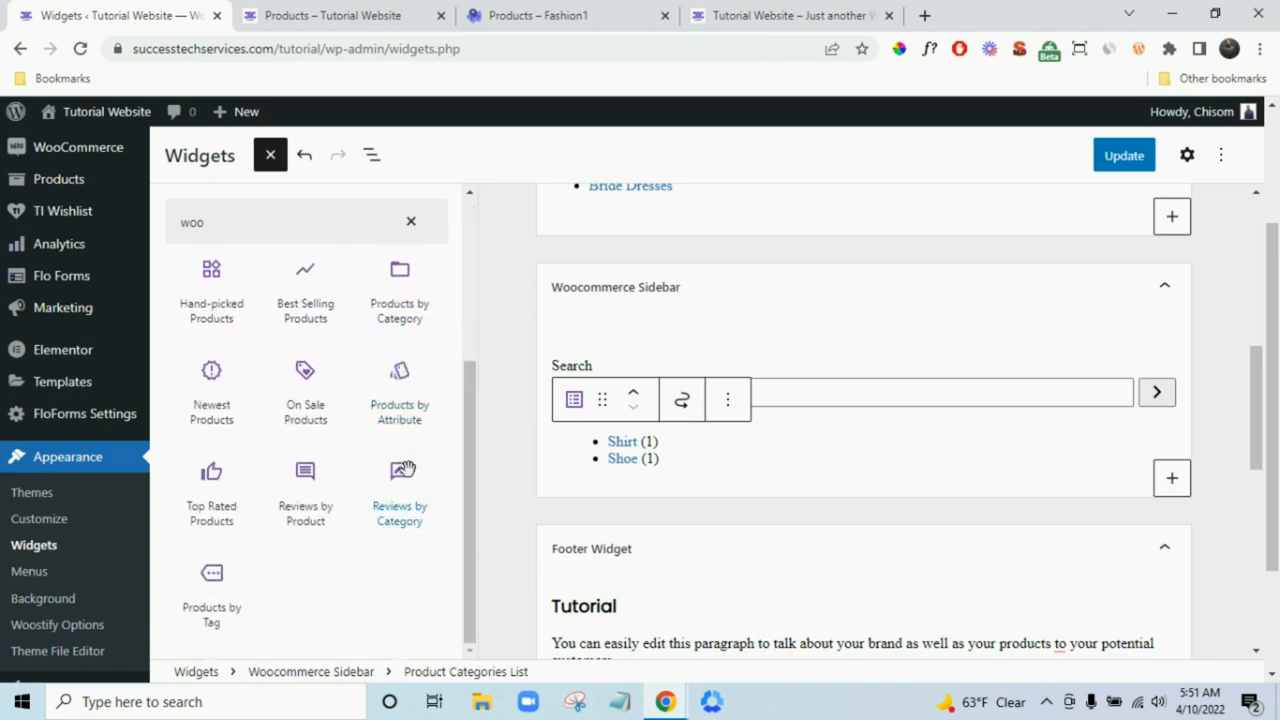
{"action": "scroll", "coordinate": [403, 468], "scroll_direction": "up", "scroll_amount": 1}
{"action": "scroll", "coordinate": [406, 460], "scroll_direction": "up", "scroll_amount": 1}
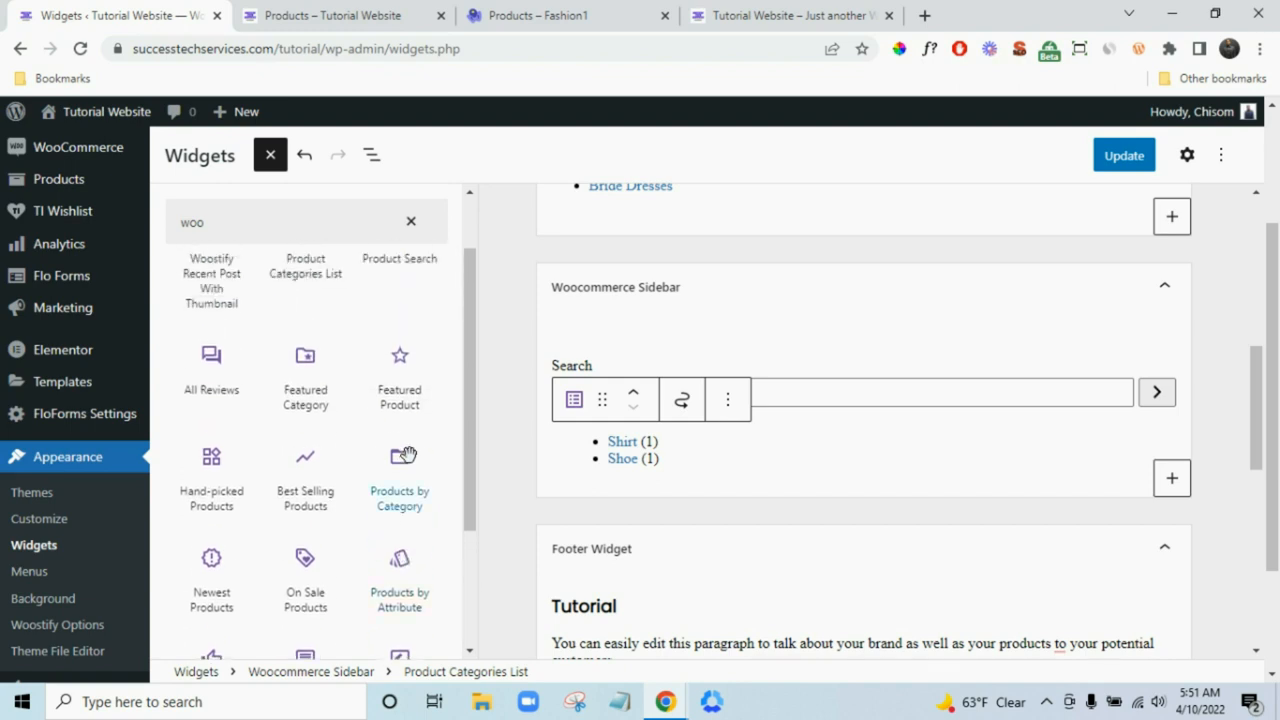
{"action": "scroll", "coordinate": [405, 456], "scroll_direction": "up", "scroll_amount": 1}
{"action": "scroll", "coordinate": [401, 420], "scroll_direction": "down", "scroll_amount": 3}
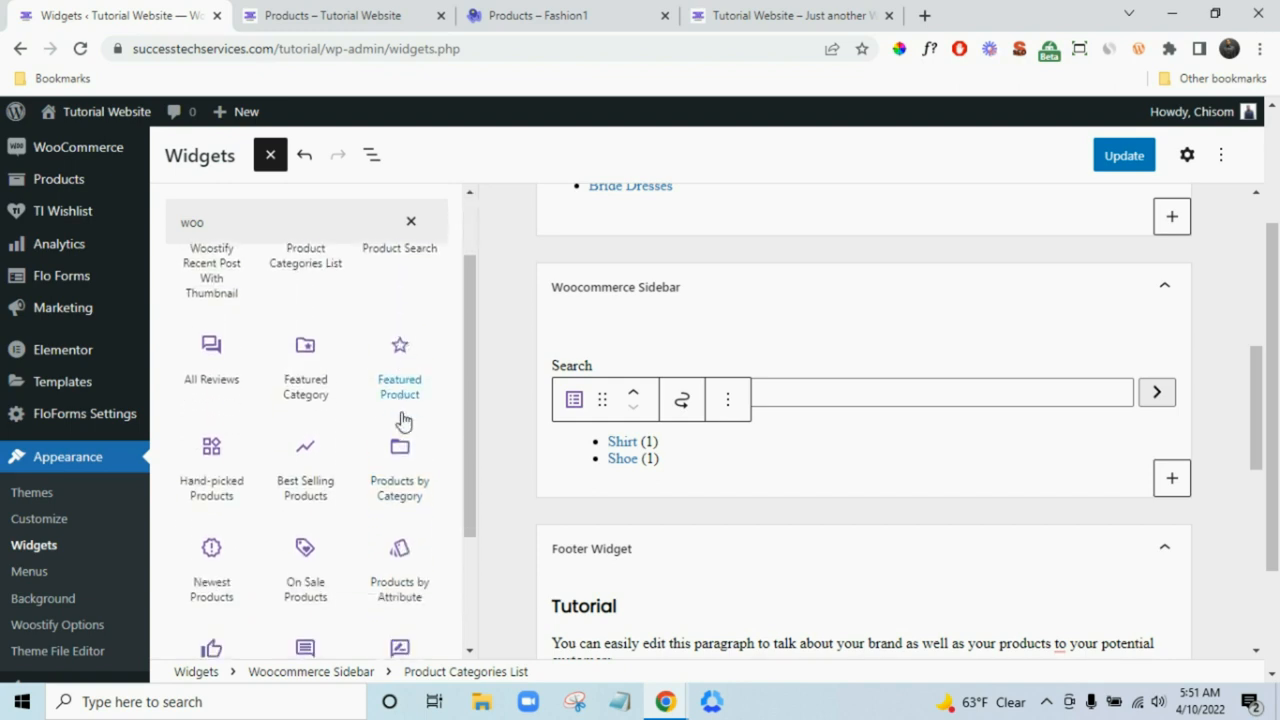
- Search 'pri' and add the Filter Products by Price widget titled 'Filter by price'
{"action": "triple_click", "coordinate": [354, 221]}
{"action": "type", "text": "pri"}
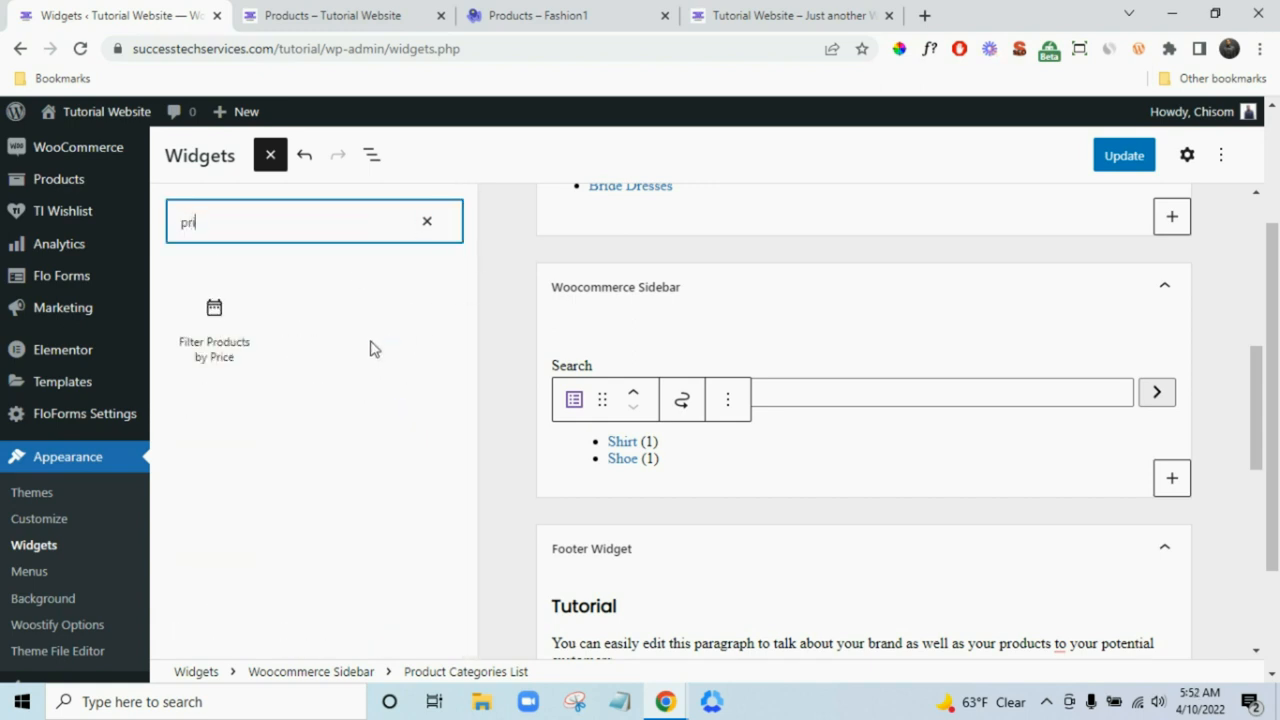
{"action": "left_click", "coordinate": [212, 343]}
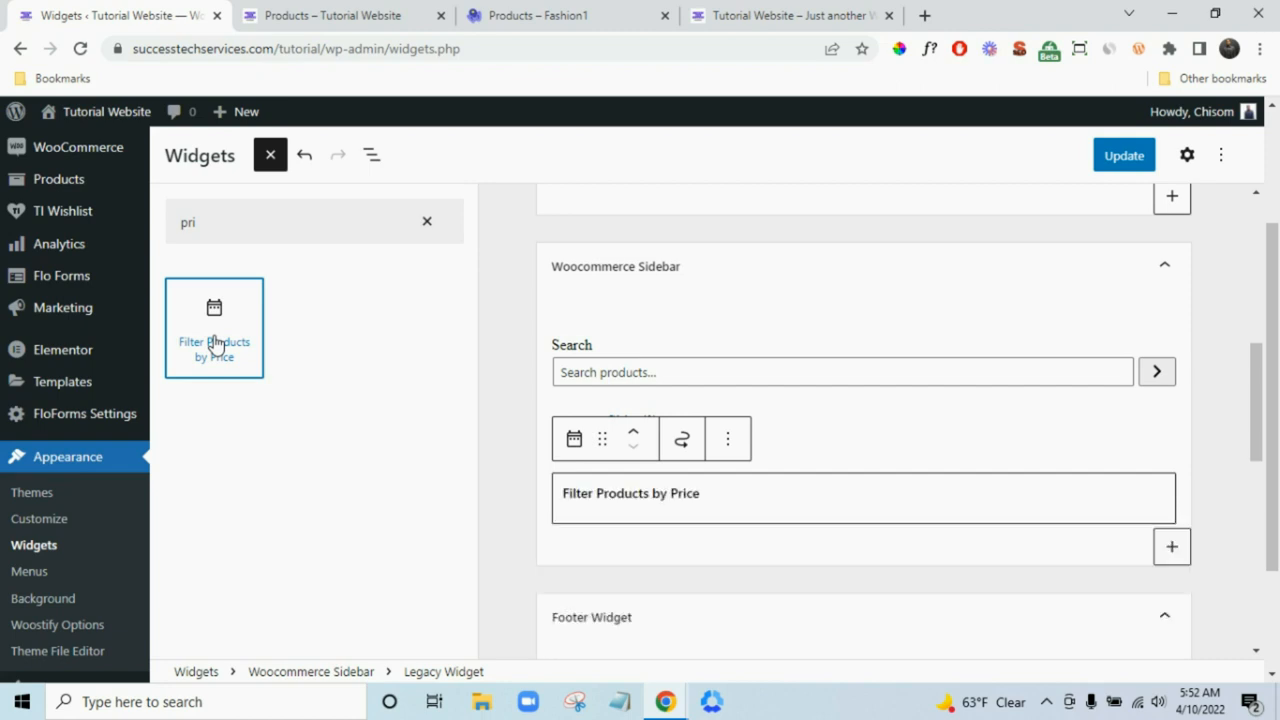
- Clear the block search and compare the site's shop page with the Fashion1 demo shop
{"action": "left_click", "coordinate": [427, 224]}
{"action": "left_click", "coordinate": [386, 13]}
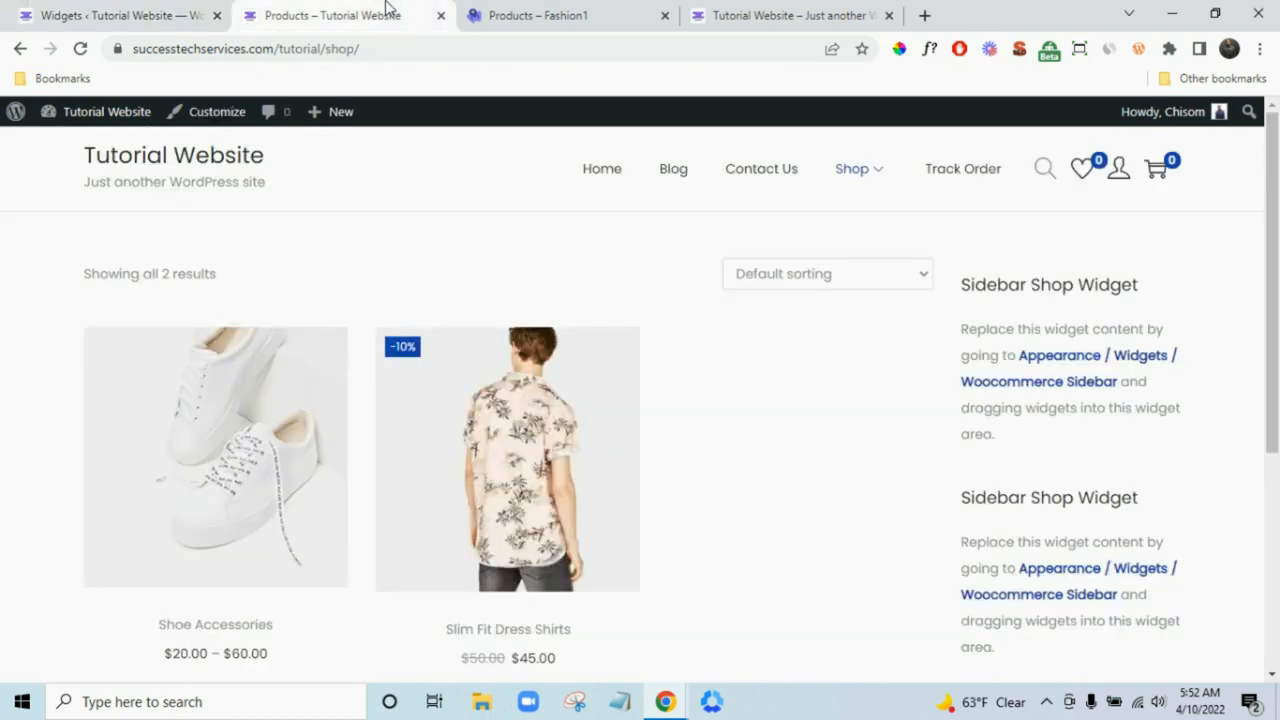
{"action": "left_click", "coordinate": [568, 12]}
{"action": "scroll", "coordinate": [200, 544], "scroll_direction": "down", "scroll_amount": 3}
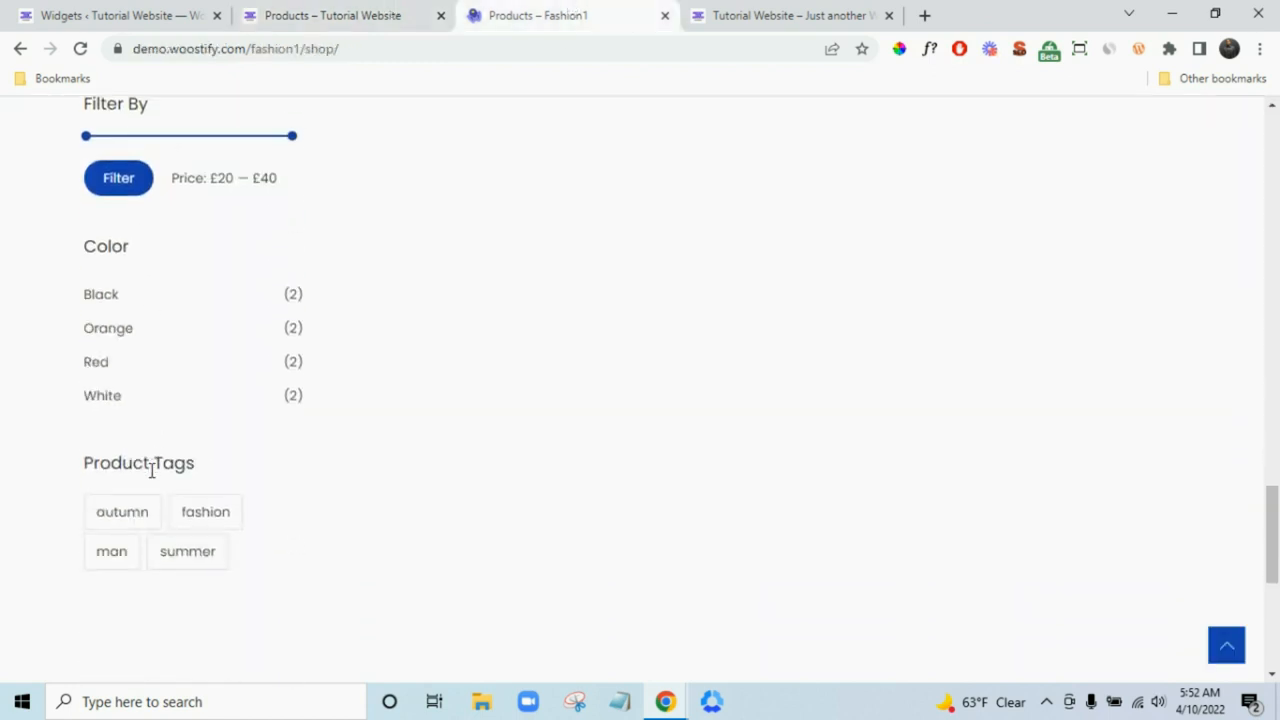
{"action": "left_click", "coordinate": [150, 12]}
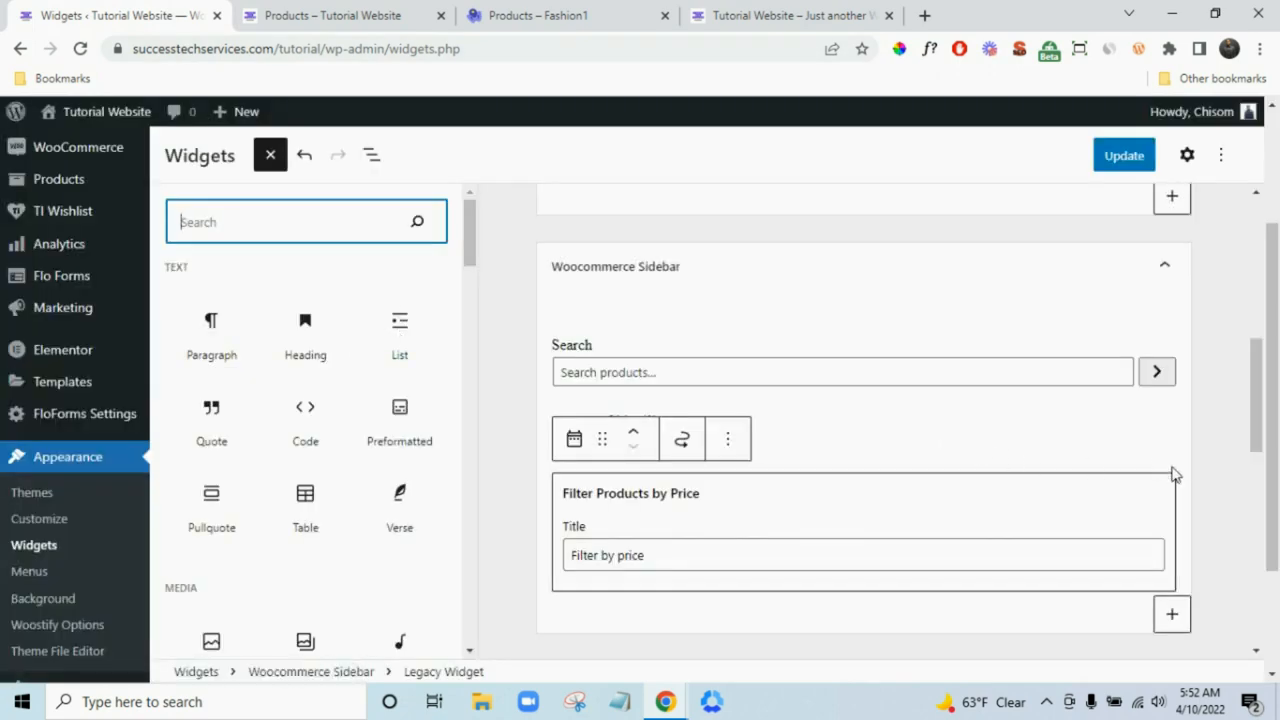
- Look at the Fashion1 demo shop and its blog page, then come back to the widgets editor
{"action": "scroll", "coordinate": [1200, 432], "scroll_direction": "down", "scroll_amount": 6}
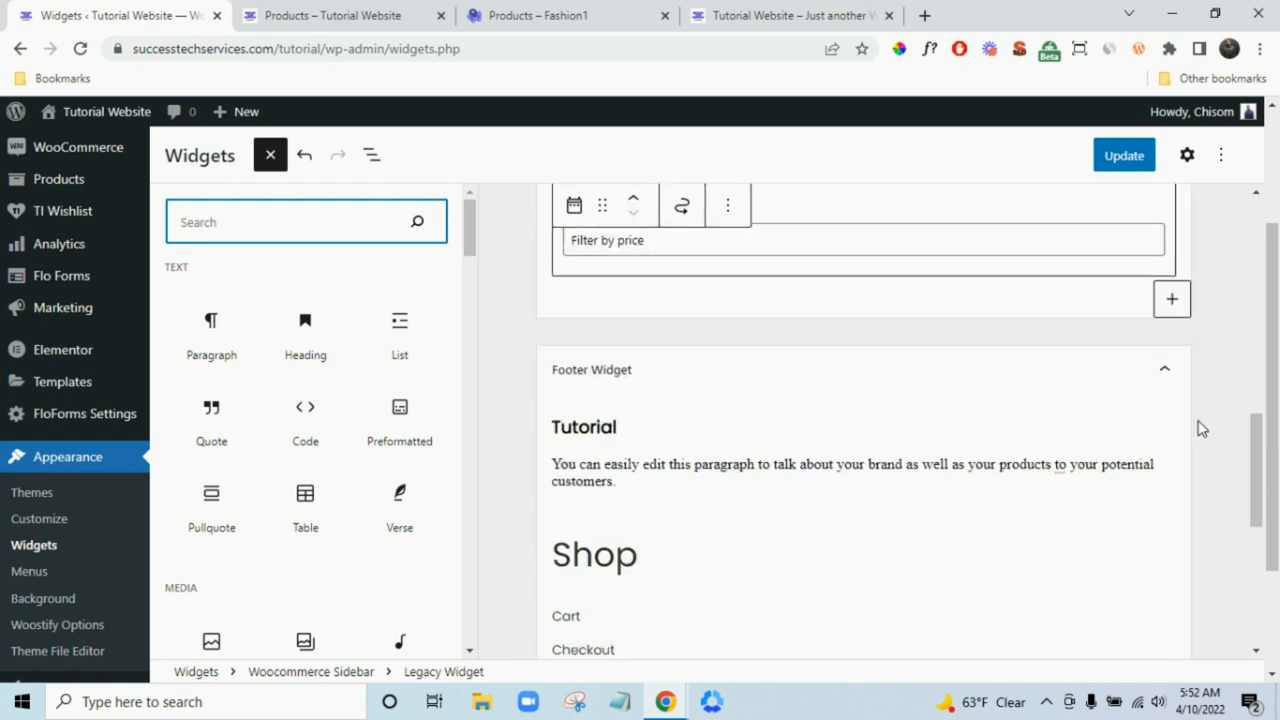
{"action": "scroll", "coordinate": [1202, 428], "scroll_direction": "up", "scroll_amount": 10}
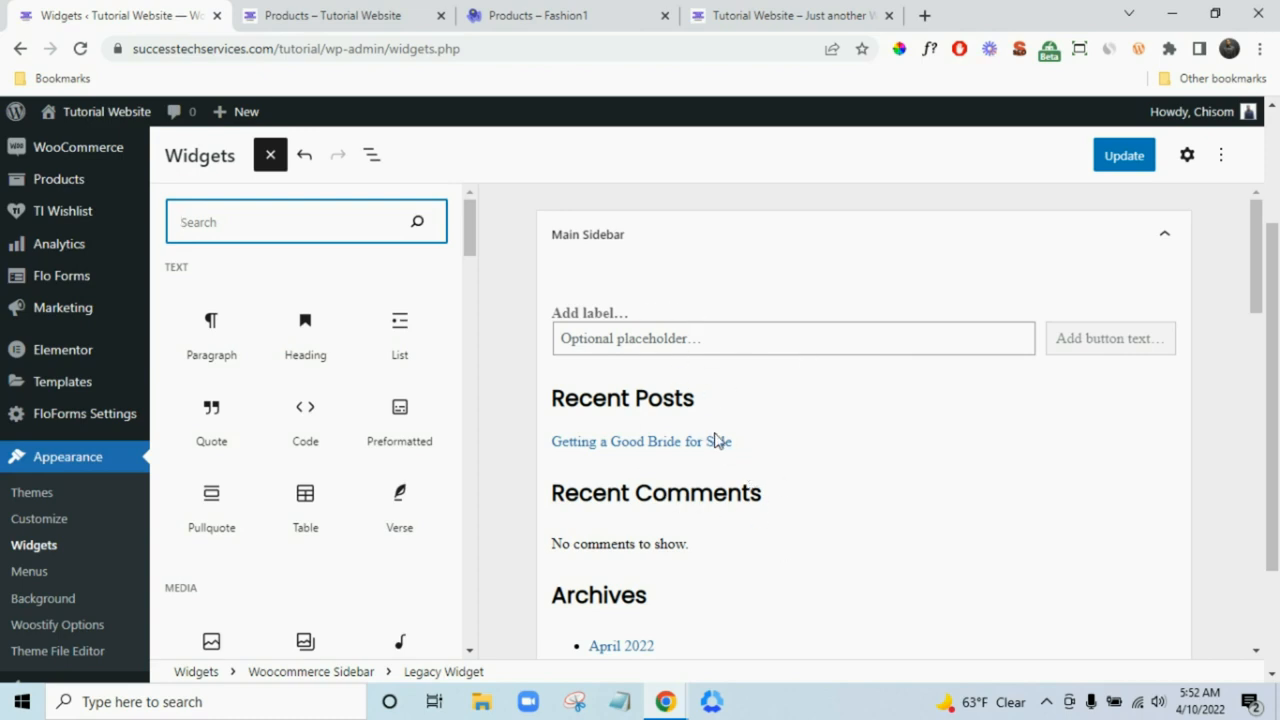
{"action": "left_click", "coordinate": [534, 12]}
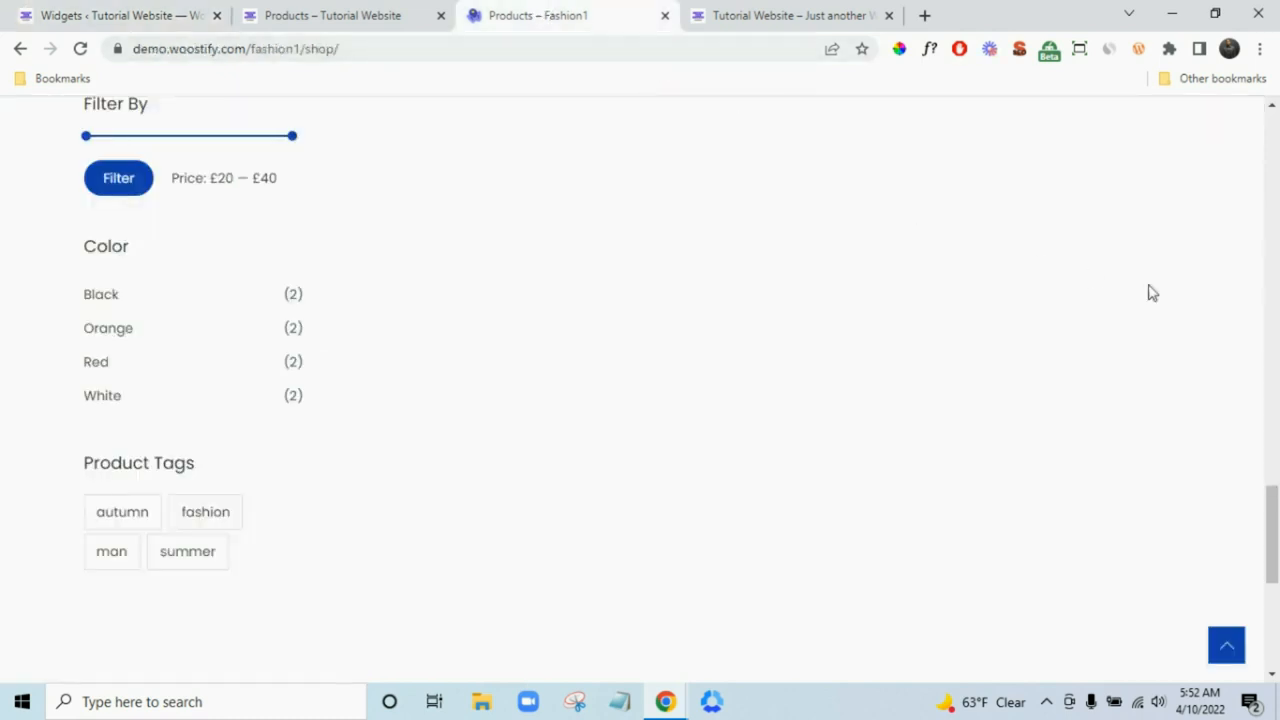
{"action": "scroll", "coordinate": [1276, 341], "scroll_direction": "up", "scroll_amount": 5}
{"action": "scroll", "coordinate": [1276, 341], "scroll_direction": "up", "scroll_amount": 10}
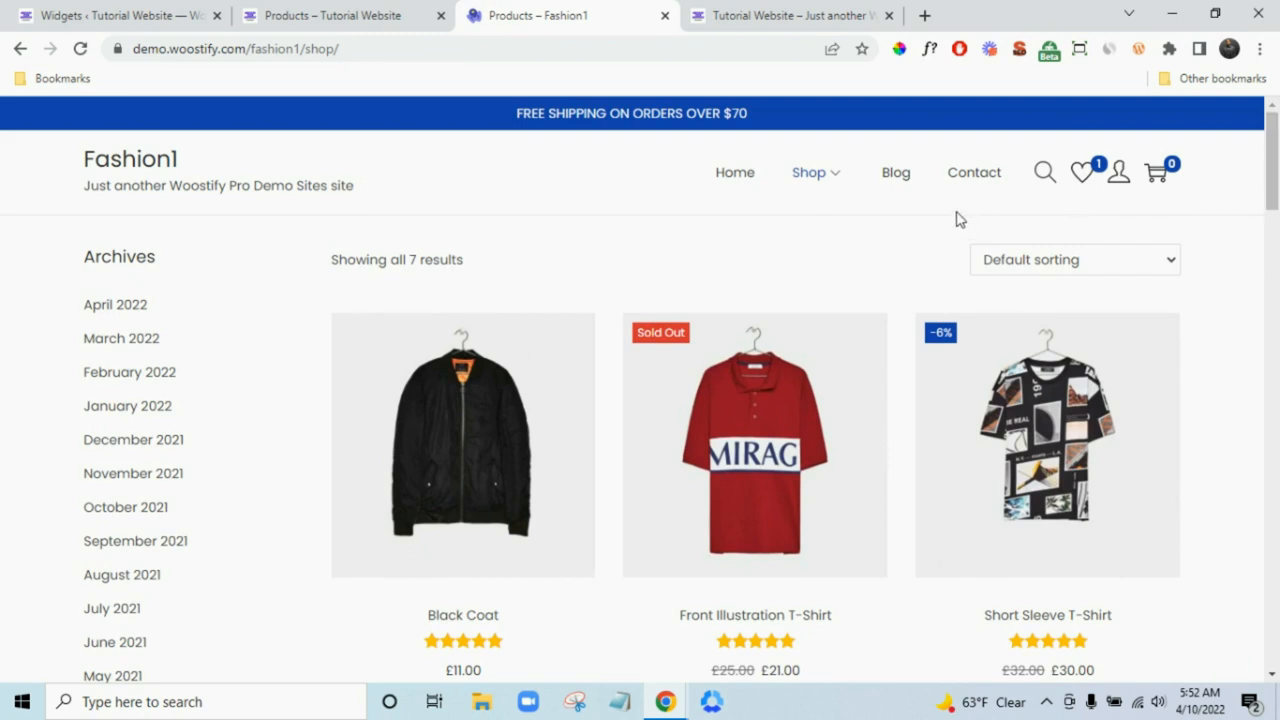
{"action": "left_click", "coordinate": [896, 176]}
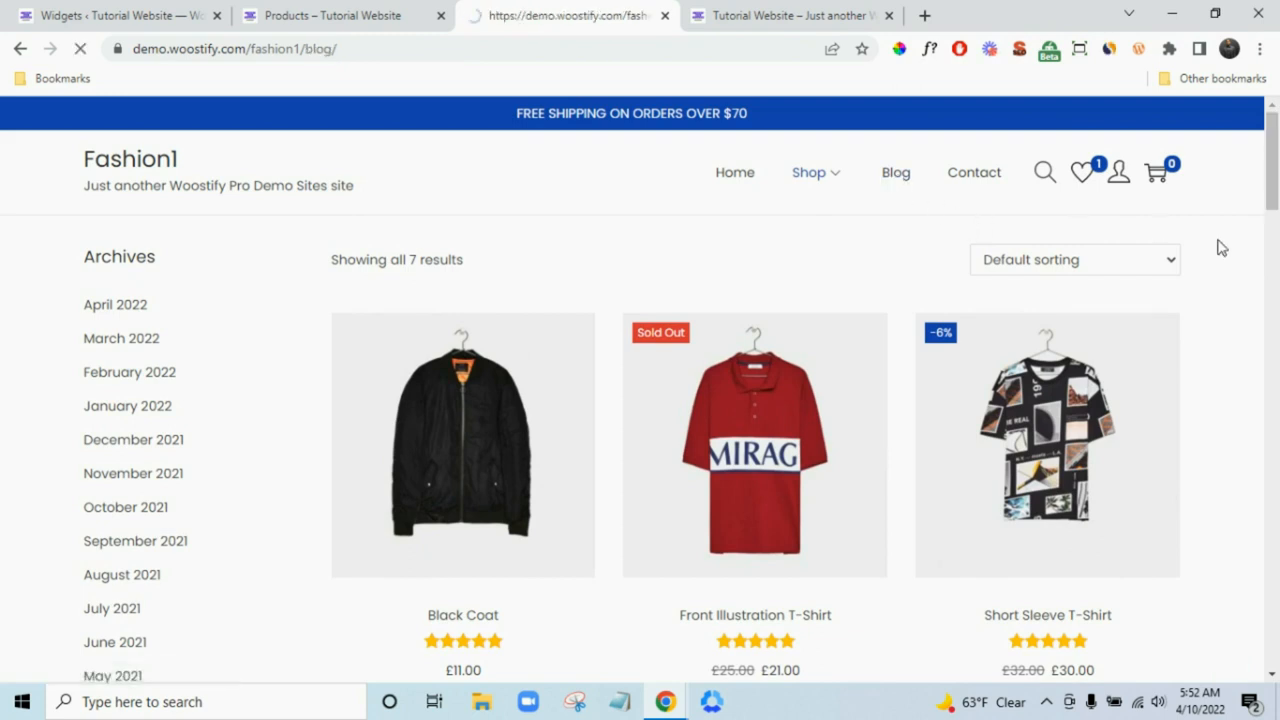
{"action": "left_click", "coordinate": [12, 12]}
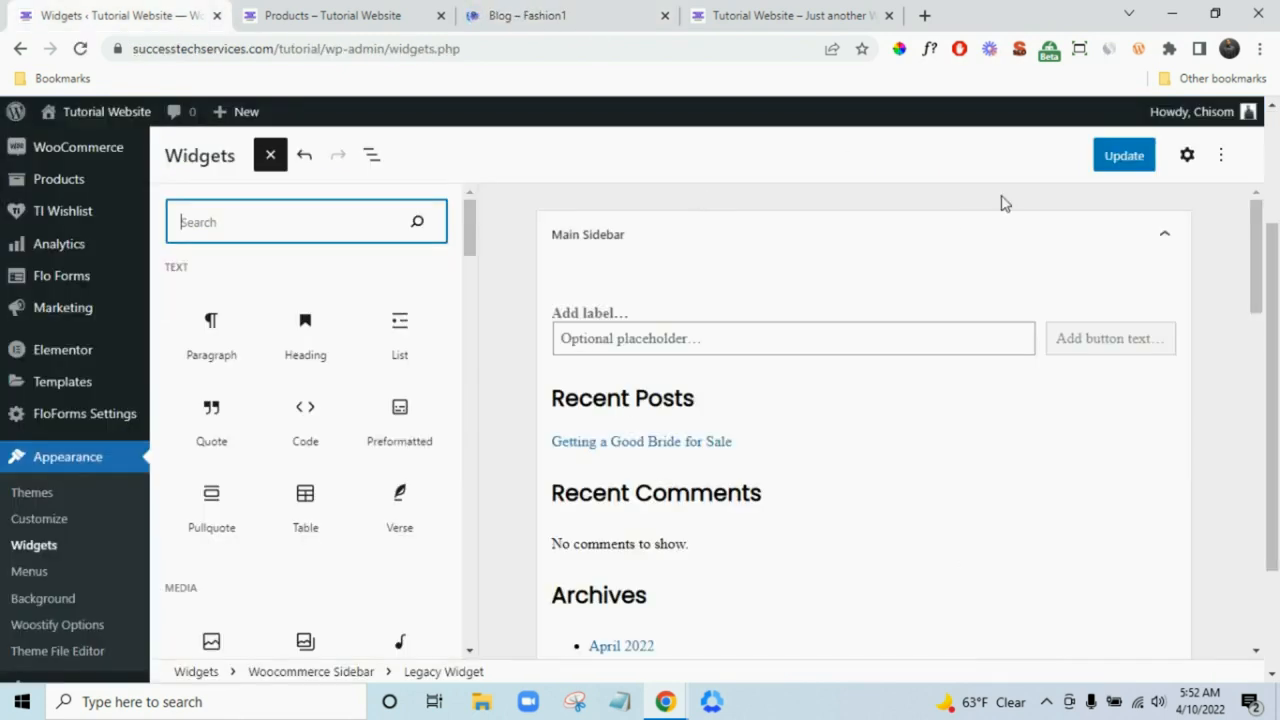
- Save the widget changes with Update, then compare the demo blog and the site's shop page
{"action": "left_click", "coordinate": [1106, 165]}
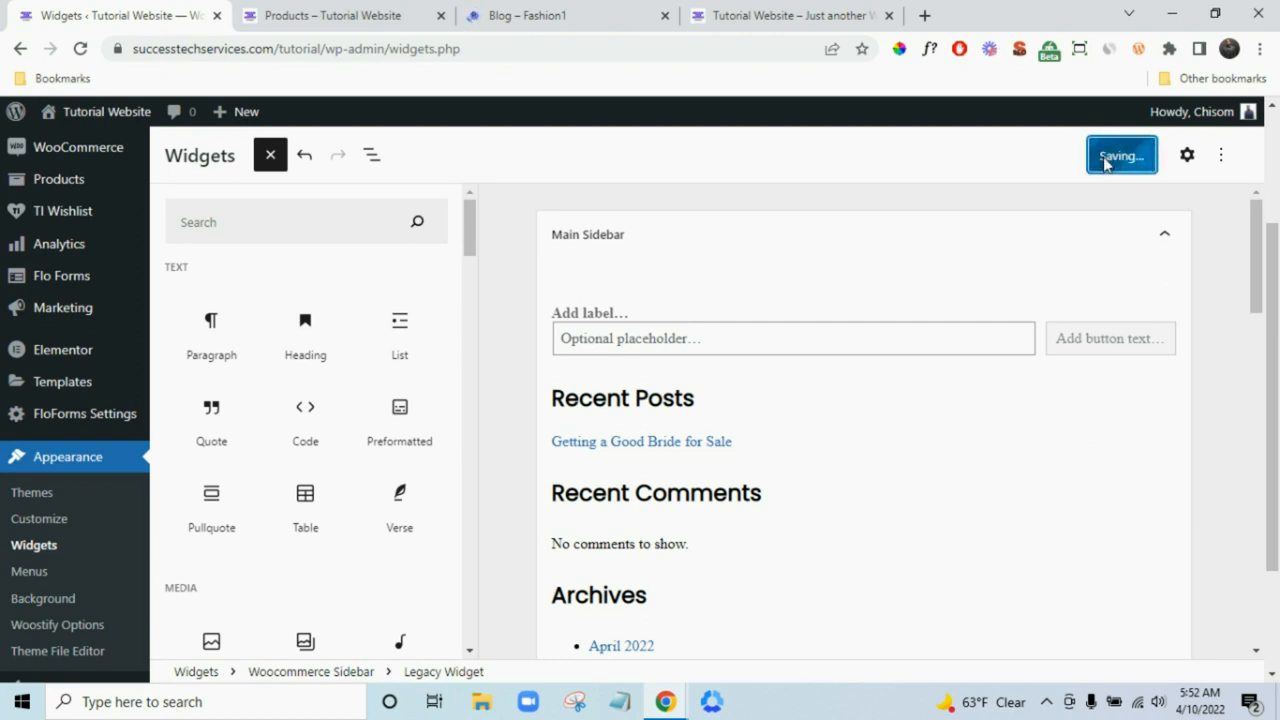
{"action": "left_click", "coordinate": [505, 8]}
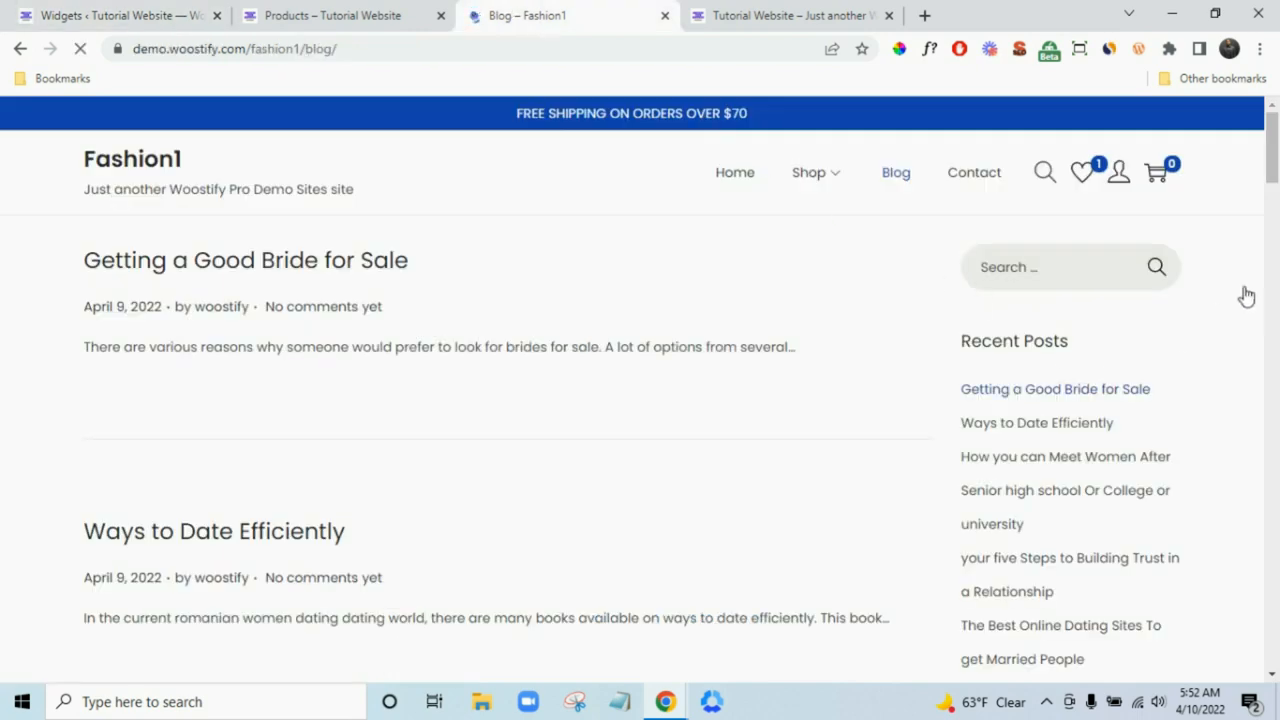
{"action": "left_click_drag", "start_coordinate": [1273, 152], "coordinate": [1273, 105]}
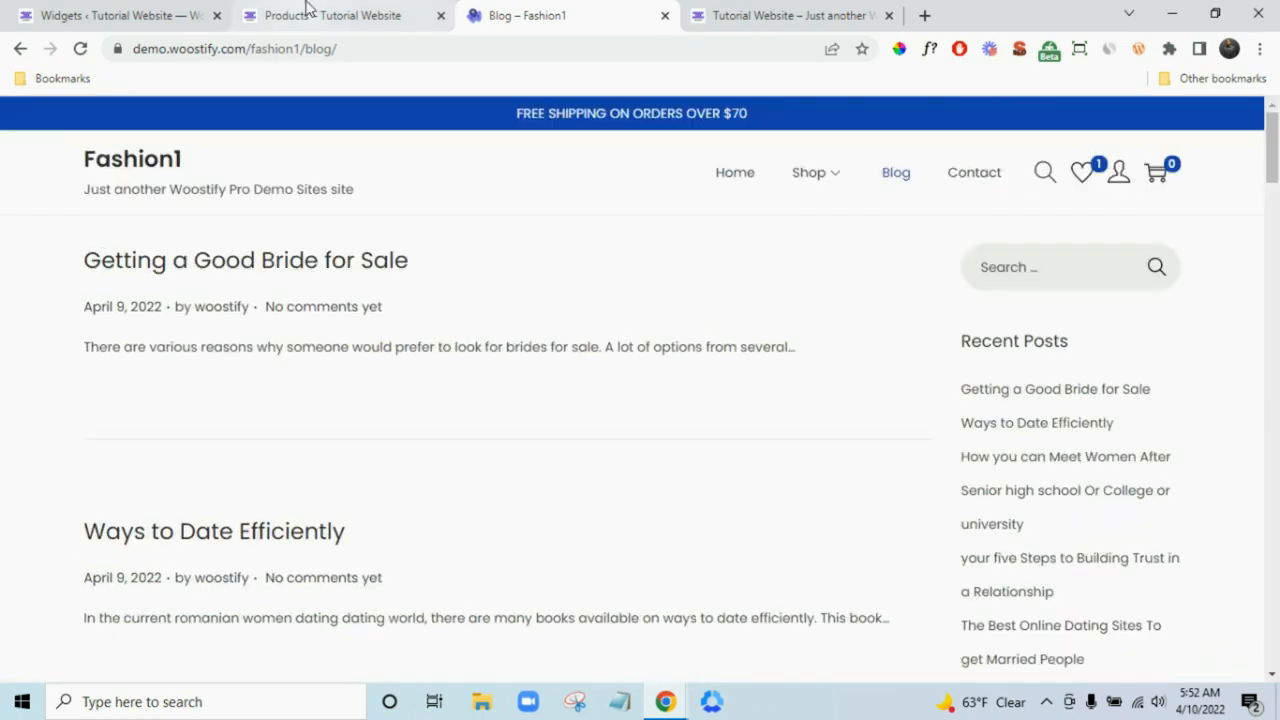
{"action": "left_click", "coordinate": [306, 12]}
{"action": "left_click", "coordinate": [148, 12]}
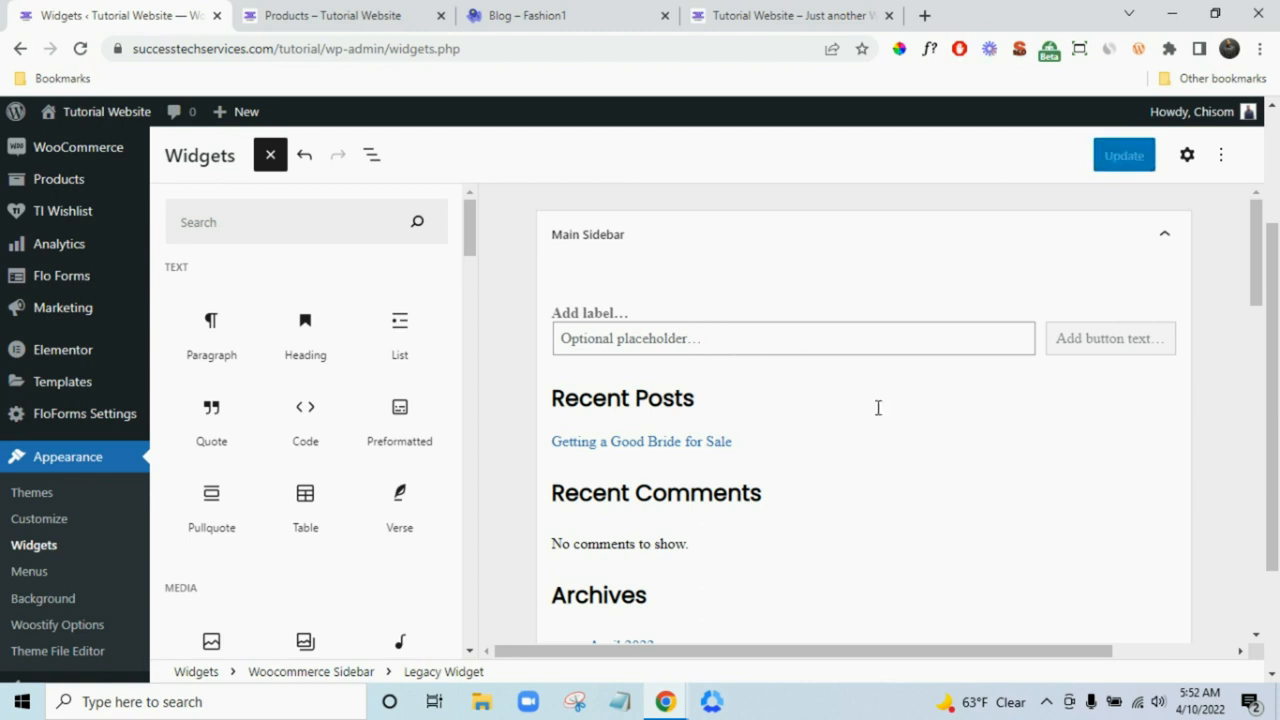
- Remove the Search widget, the Recent Comments heading and the latest comments block from Main Sidebar
{"action": "left_click", "coordinate": [862, 342]}
{"action": "left_click", "coordinate": [889, 272]}
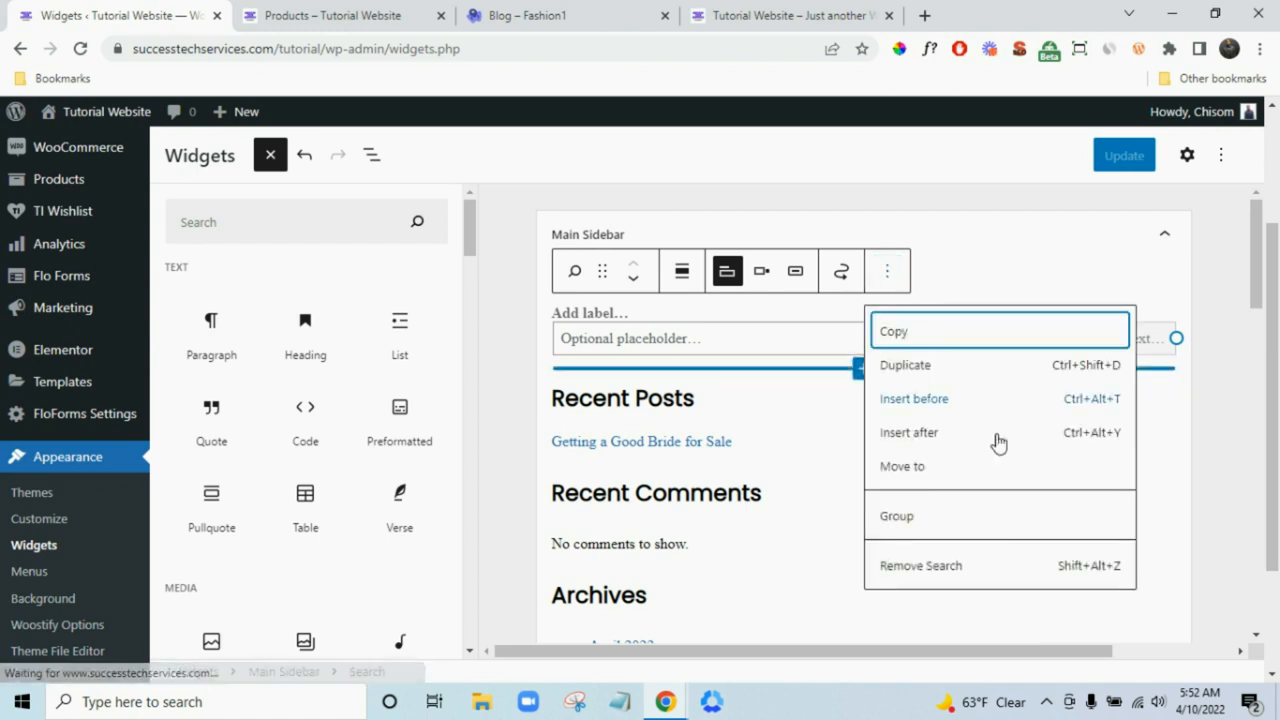
{"action": "left_click", "coordinate": [962, 573]}
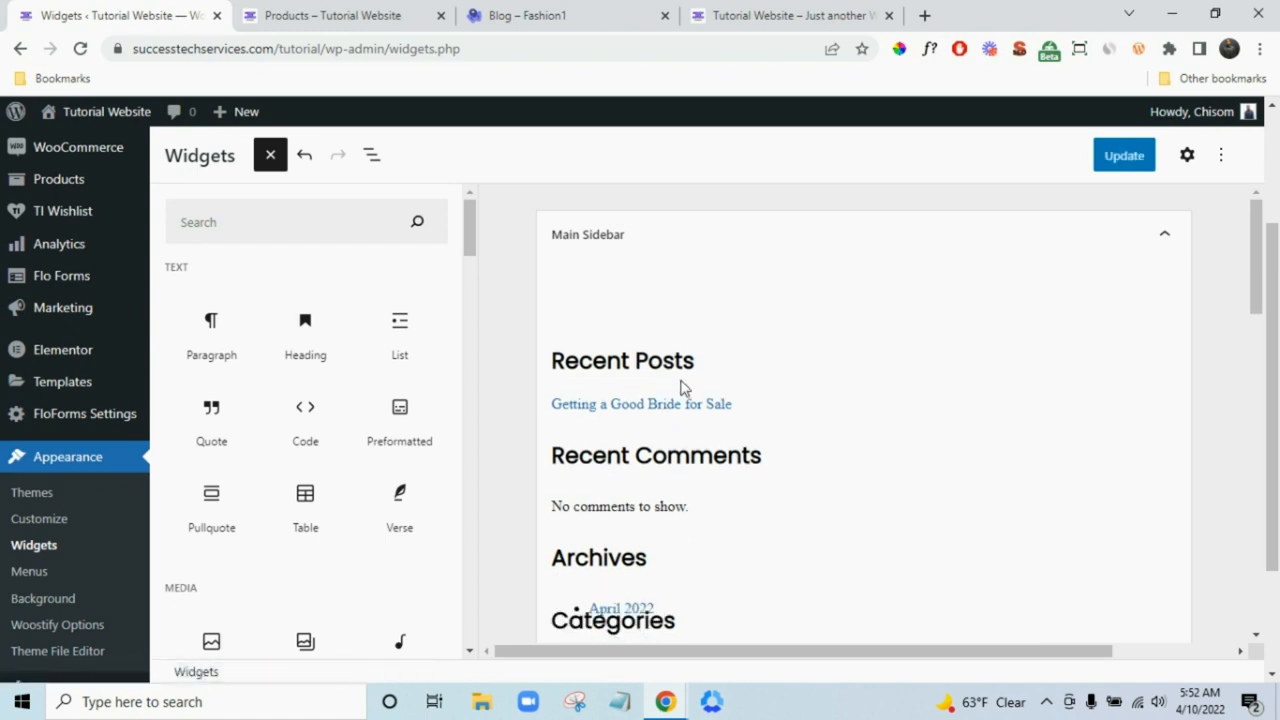
{"action": "scroll", "coordinate": [840, 440], "scroll_direction": "down", "scroll_amount": 1}
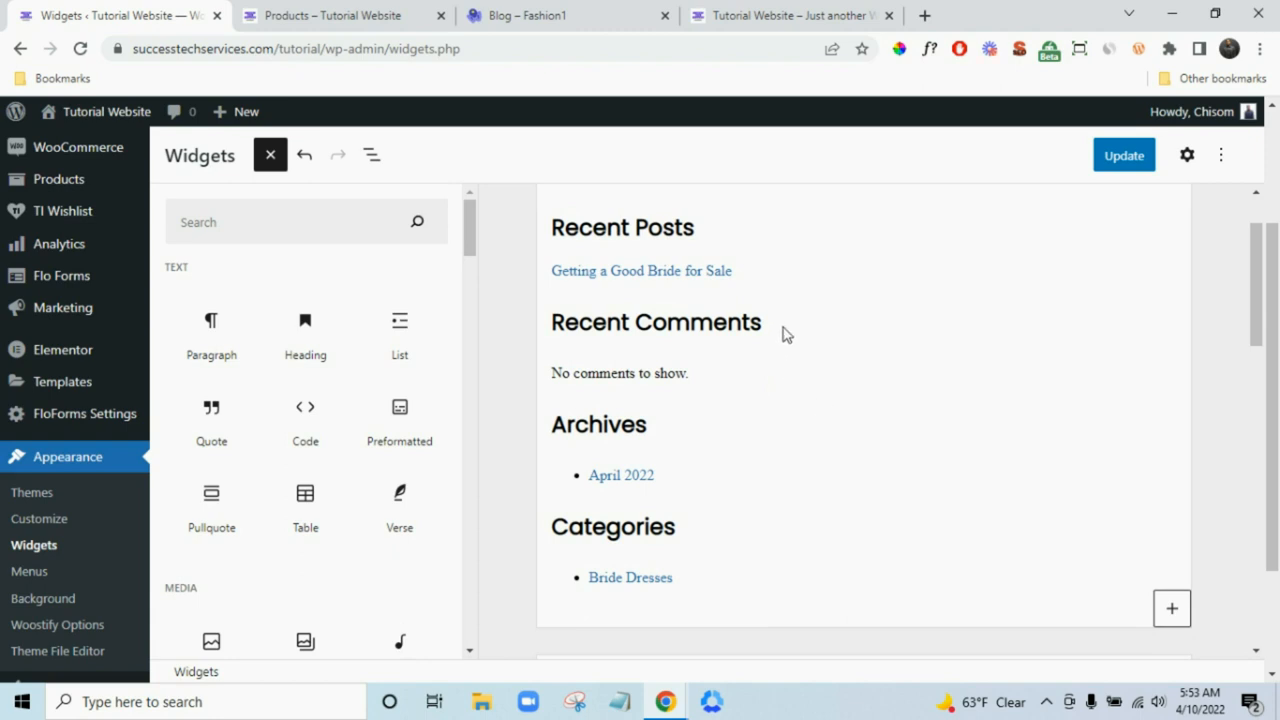
{"action": "left_click", "coordinate": [884, 337]}
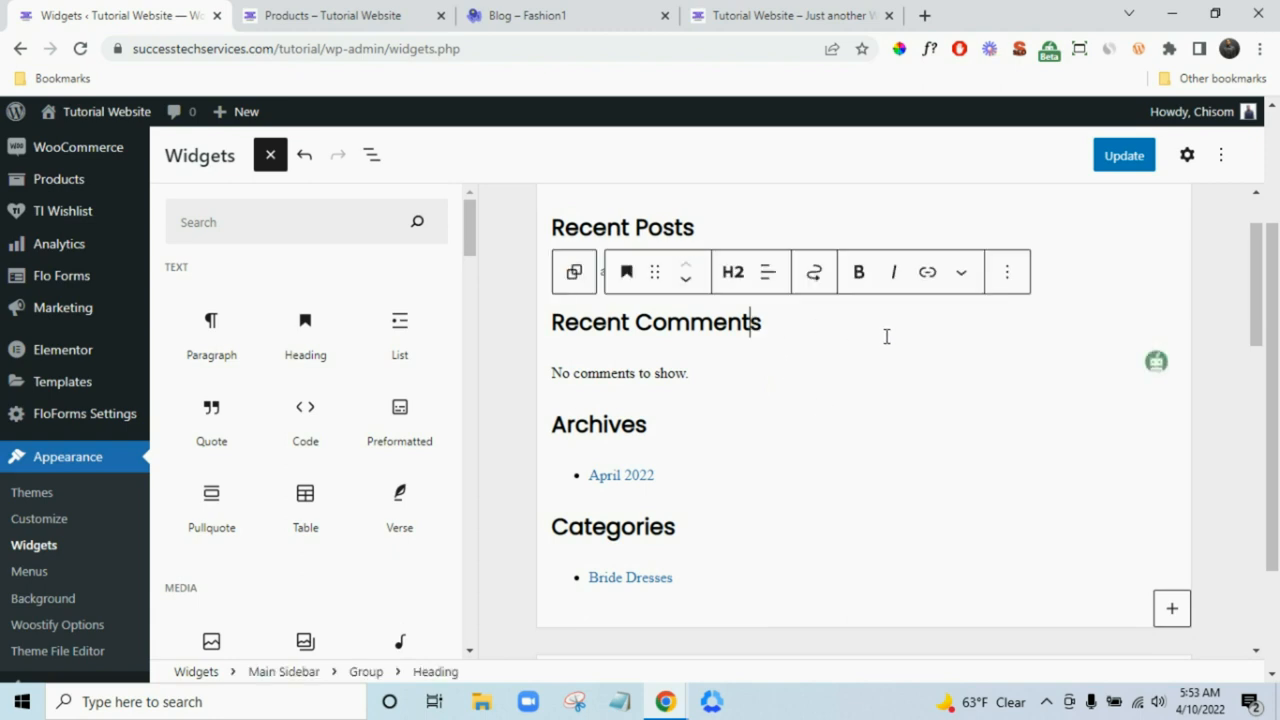
{"action": "left_click", "coordinate": [1007, 272]}
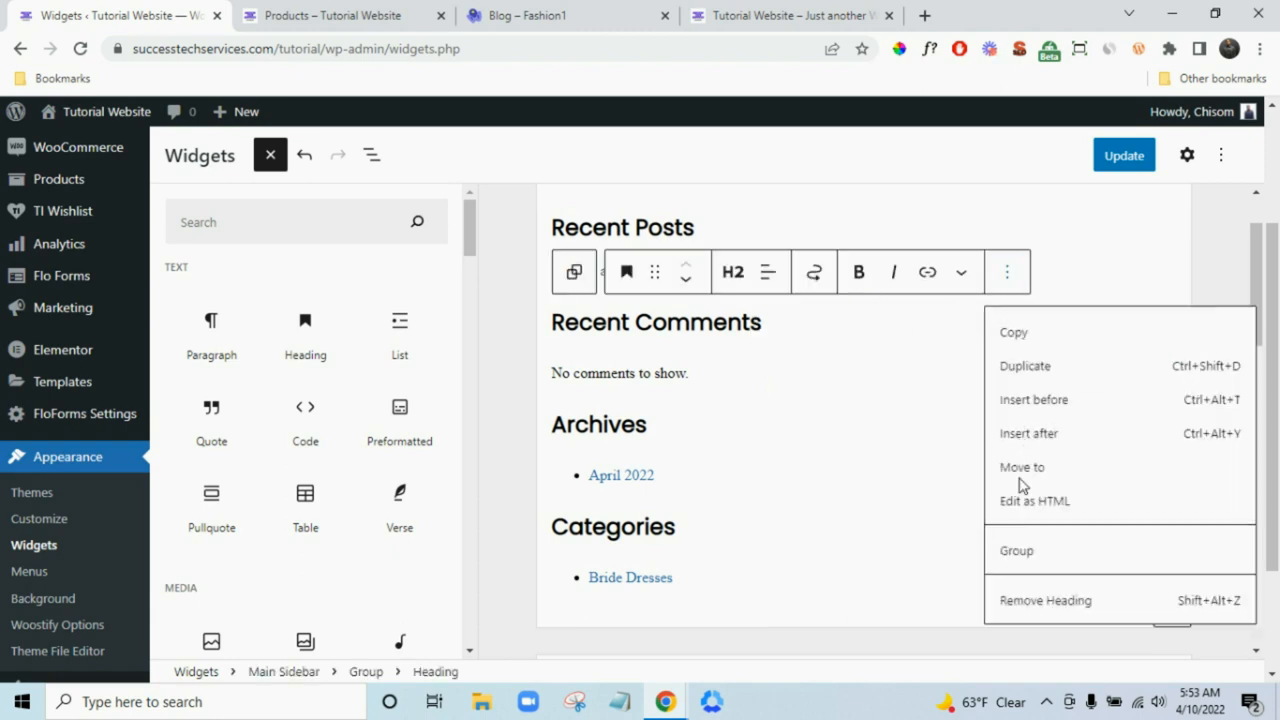
{"action": "left_click", "coordinate": [1052, 603]}
{"action": "key", "text": "Return"}
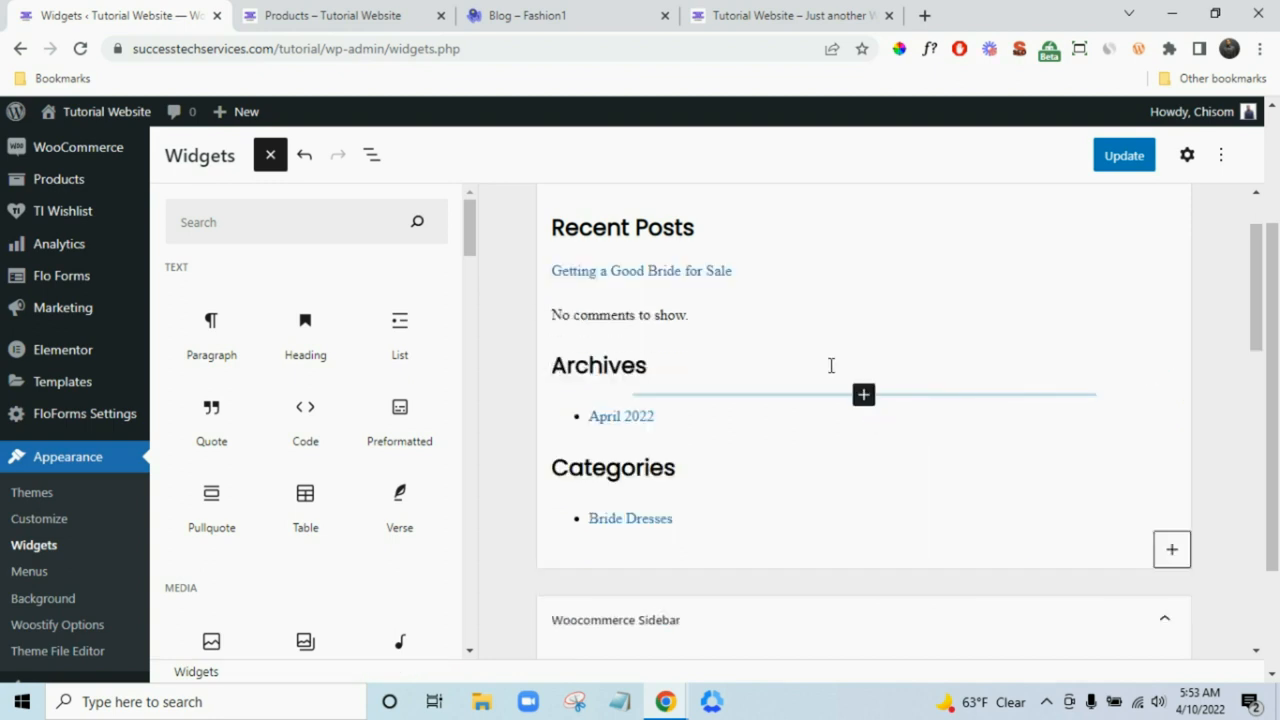
{"action": "left_click", "coordinate": [730, 318]}
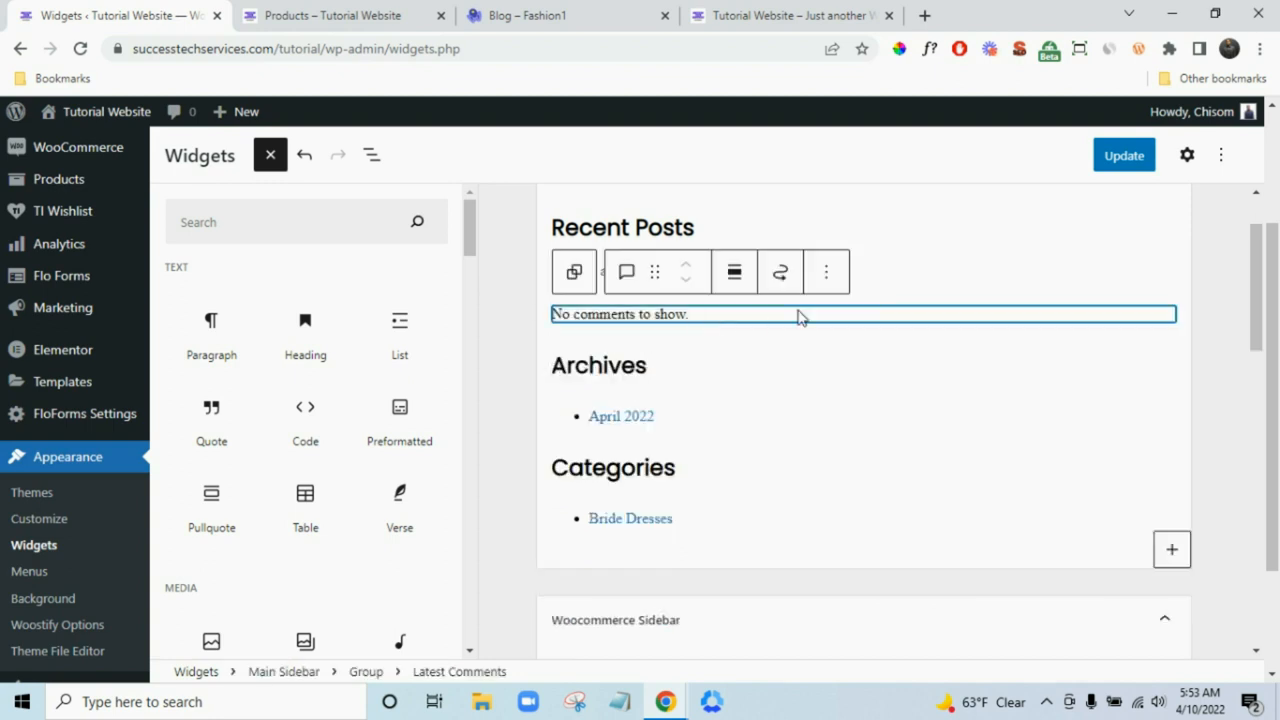
{"action": "left_click", "coordinate": [828, 272]}
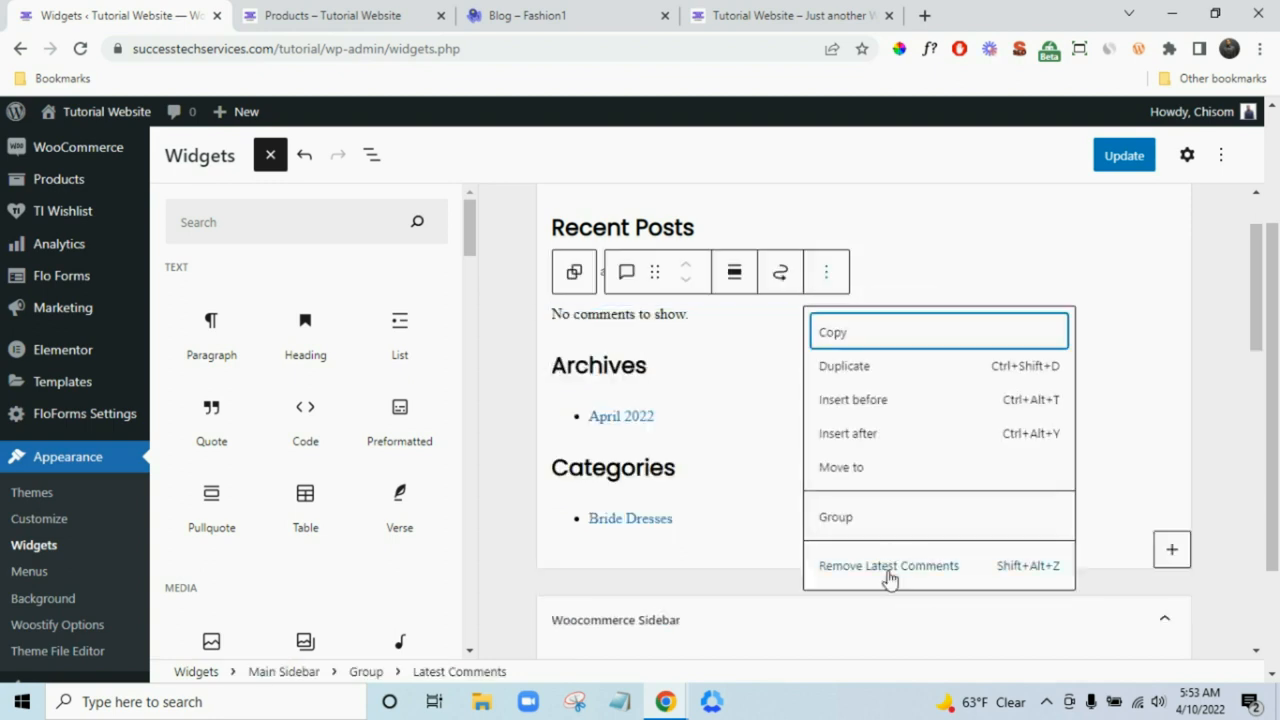
{"action": "left_click", "coordinate": [888, 568]}
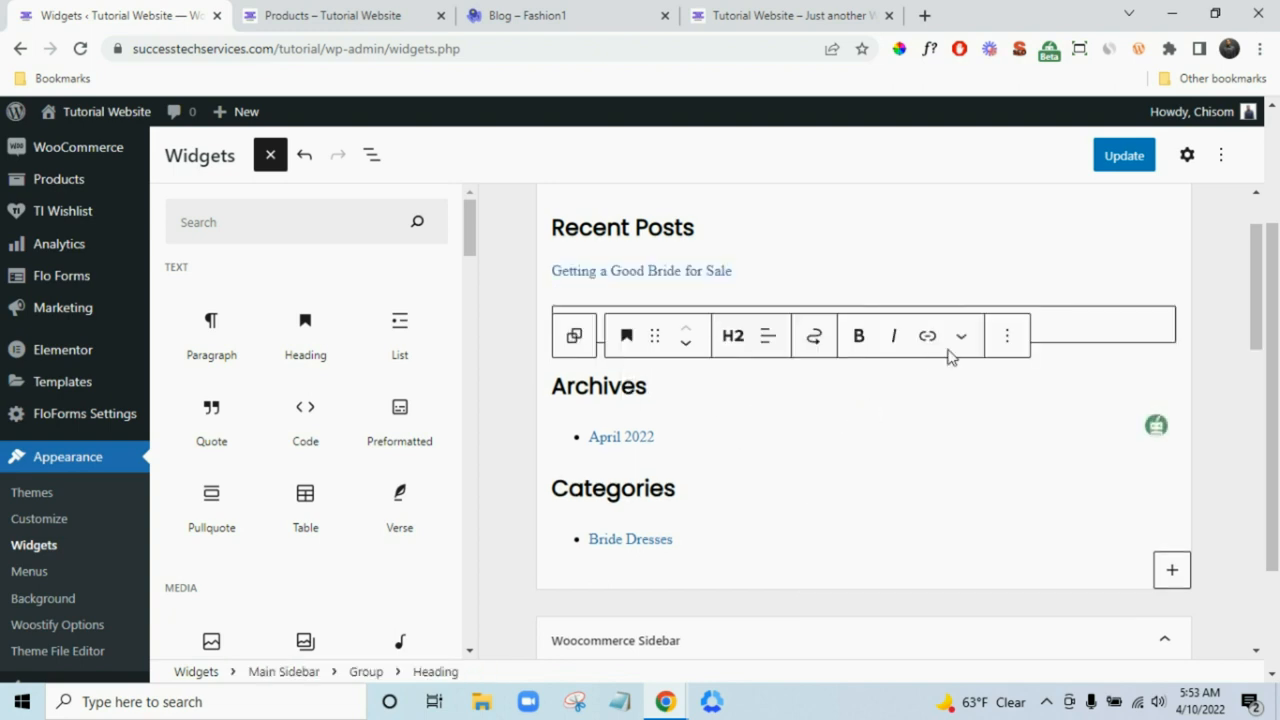
- Remove the Archives heading, the archive group, the Categories heading and the categories list
{"action": "left_click", "coordinate": [1004, 340]}
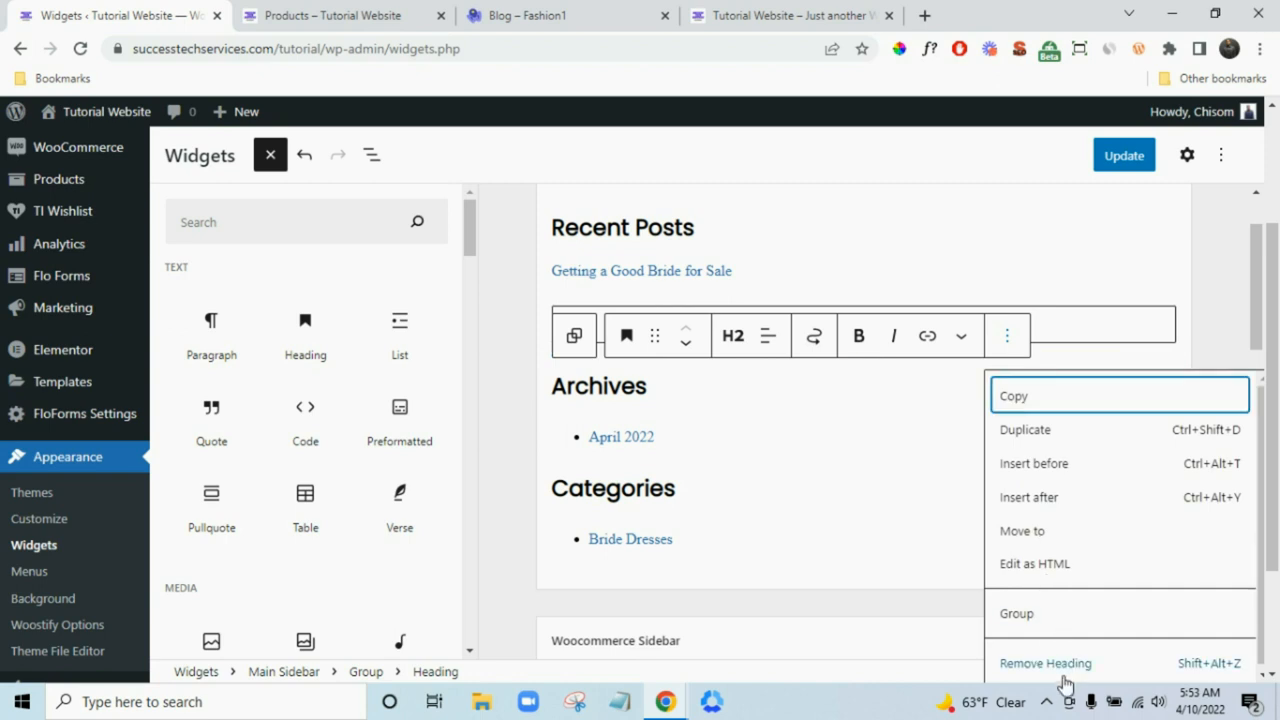
{"action": "key", "text": "Return"}
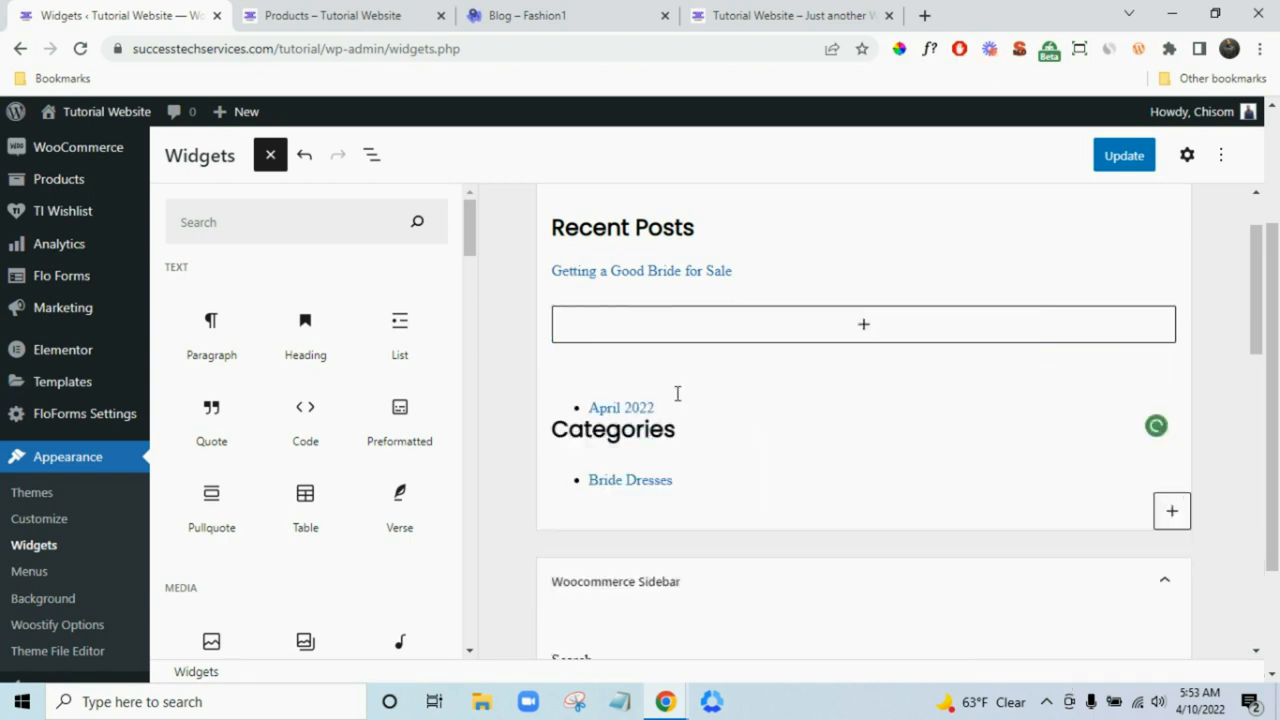
{"action": "left_click", "coordinate": [760, 381]}
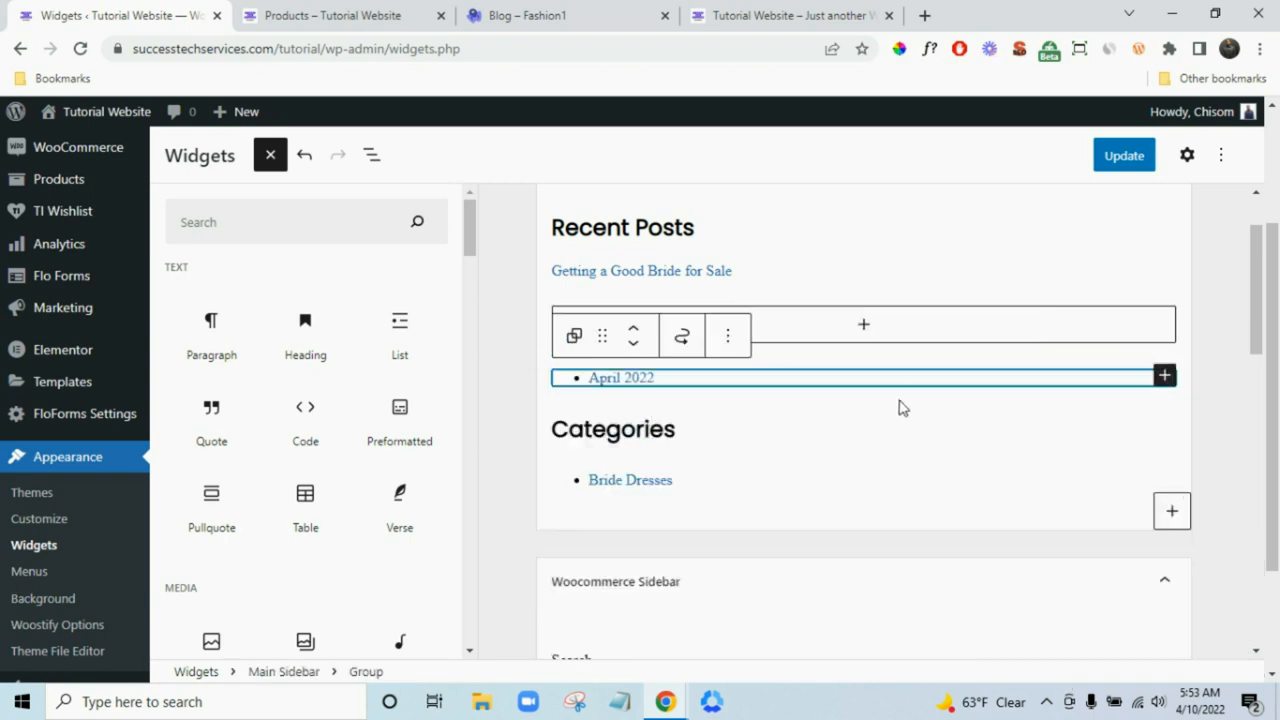
{"action": "left_click", "coordinate": [729, 338]}
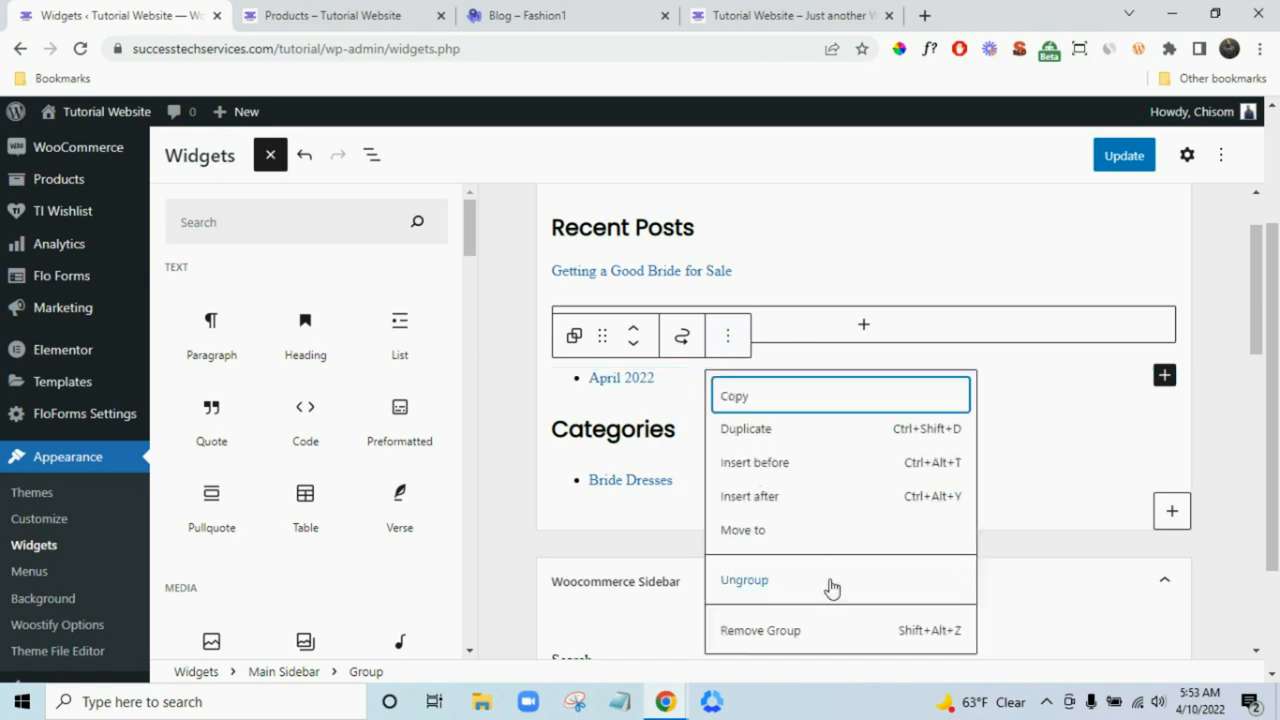
{"action": "left_click", "coordinate": [833, 631]}
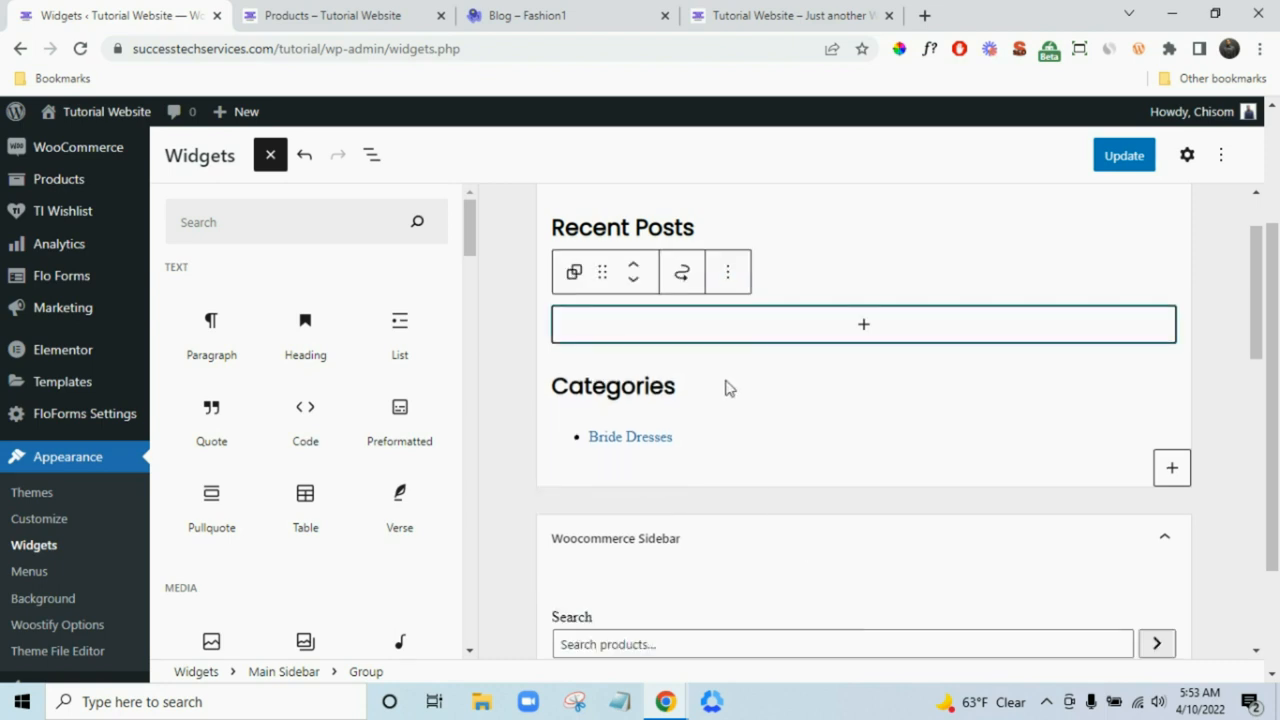
{"action": "left_click", "coordinate": [800, 404]}
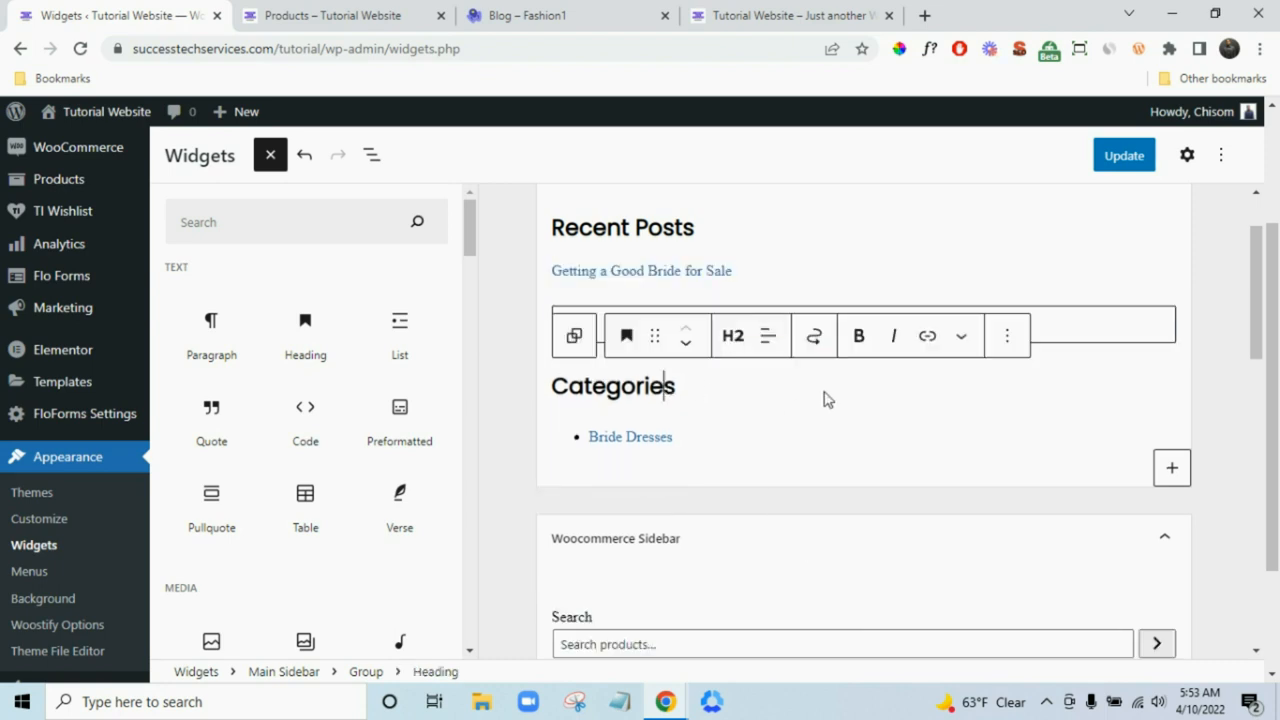
{"action": "left_click", "coordinate": [1007, 336]}
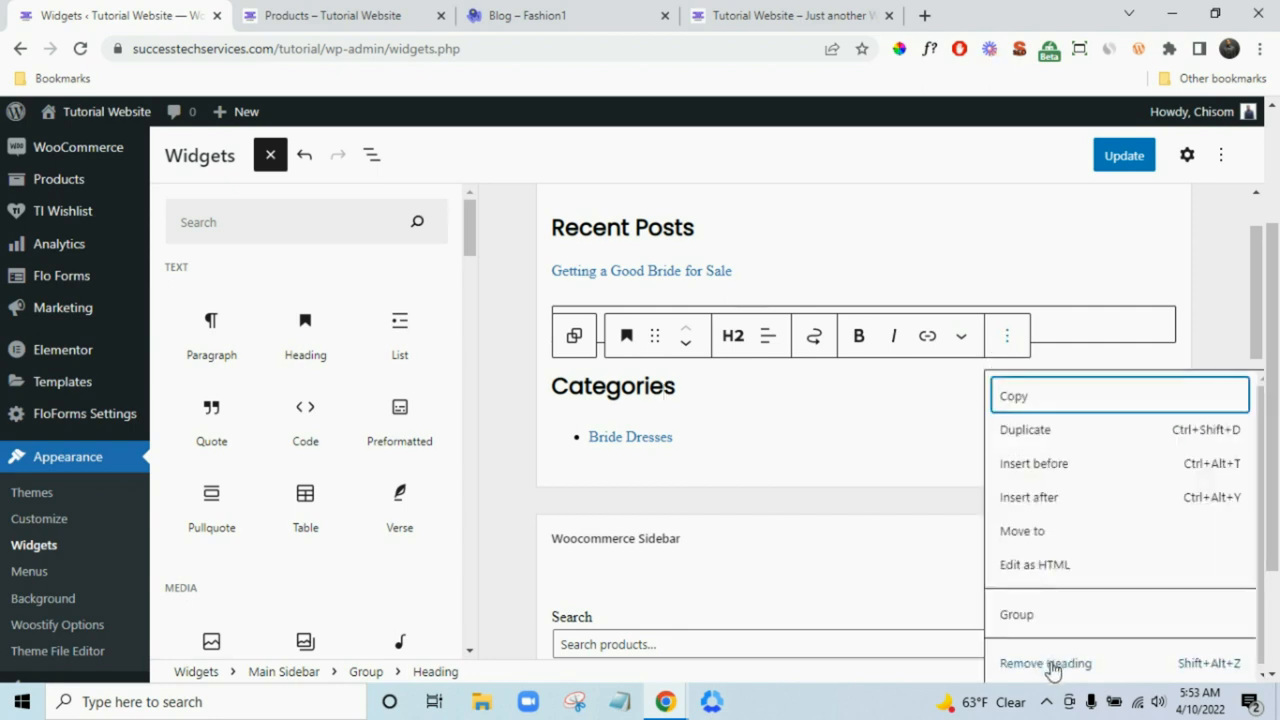
{"action": "left_click", "coordinate": [1050, 660]}
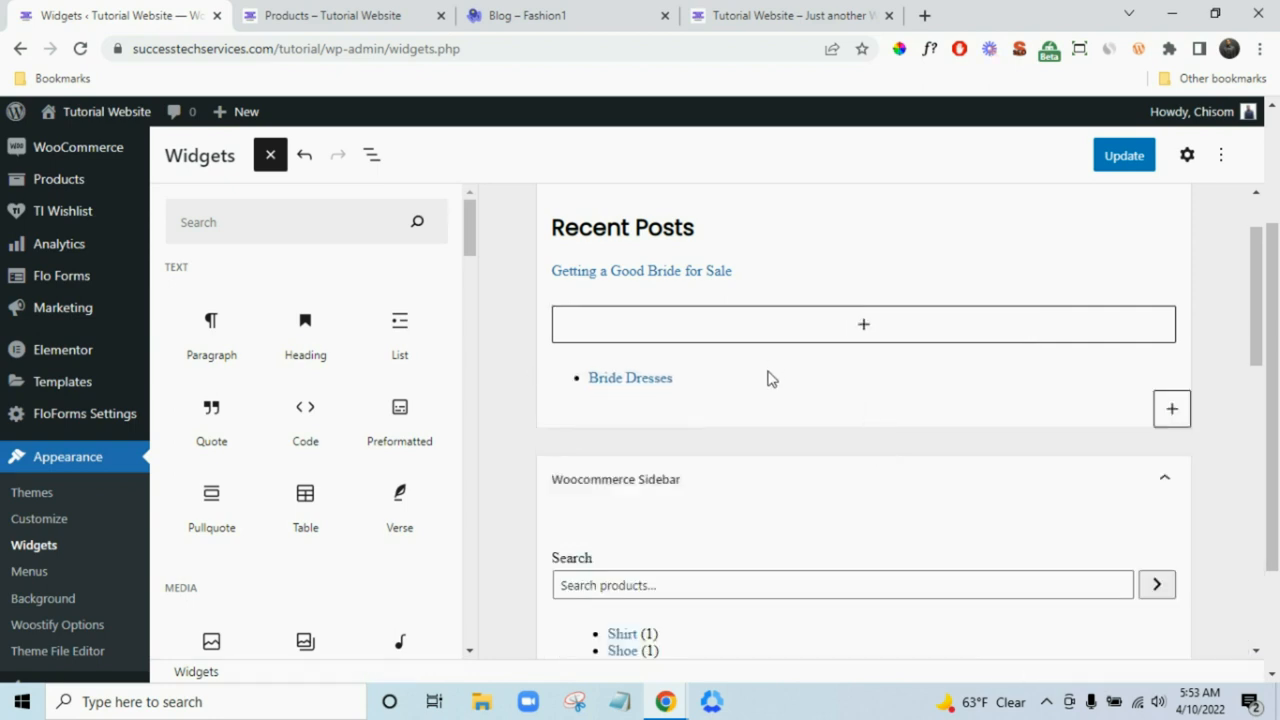
{"action": "left_click", "coordinate": [868, 394]}
{"action": "left_click", "coordinate": [829, 343]}
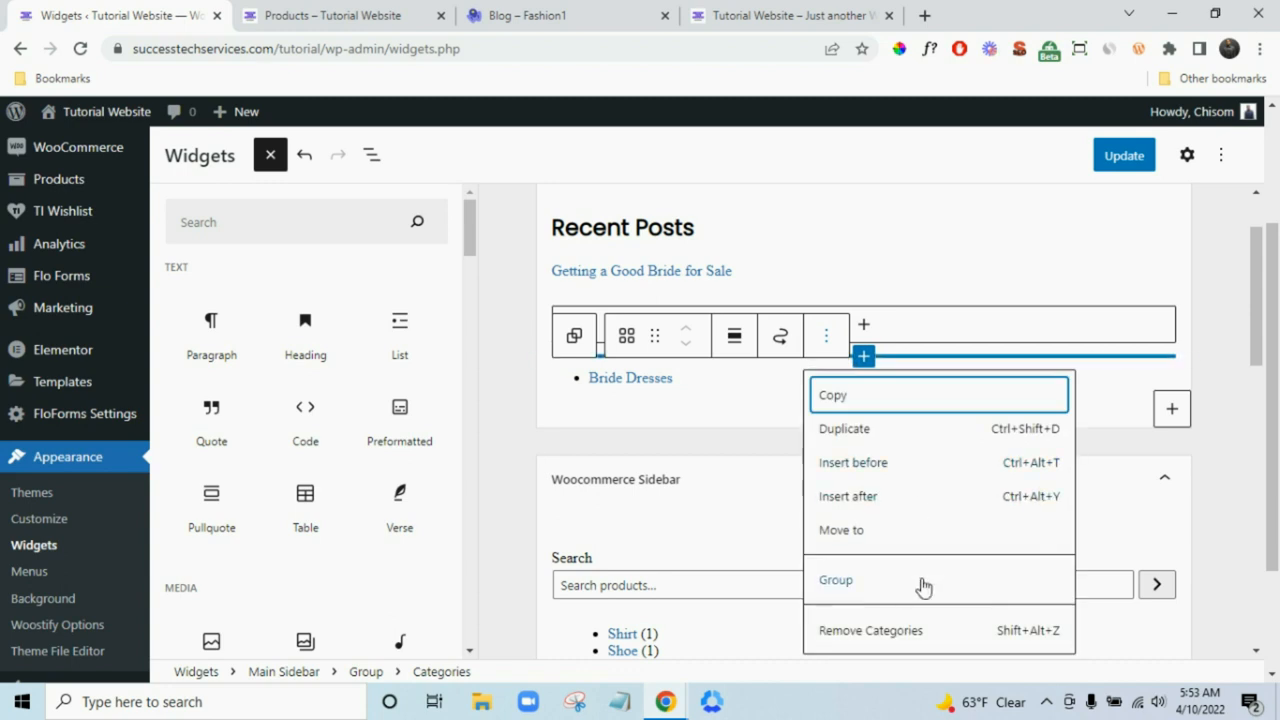
{"action": "scroll", "coordinate": [912, 628], "scroll_direction": "down", "scroll_amount": 2}
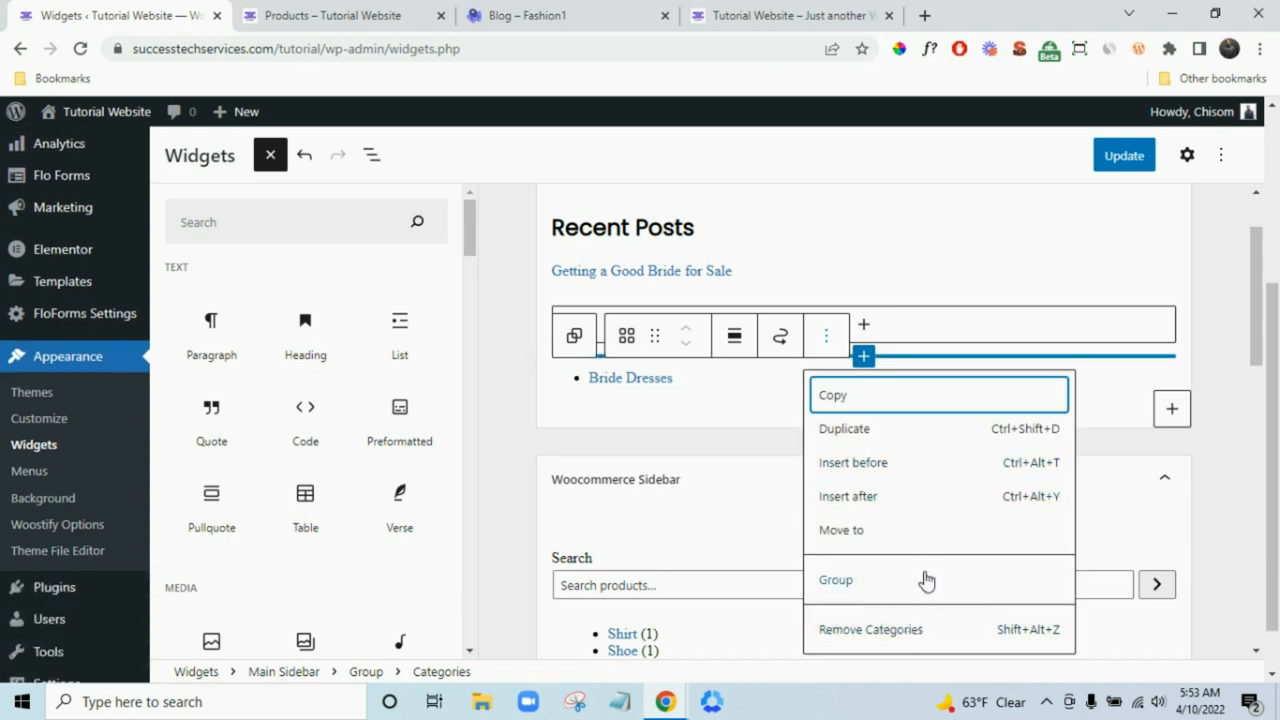
{"action": "left_click", "coordinate": [898, 623]}
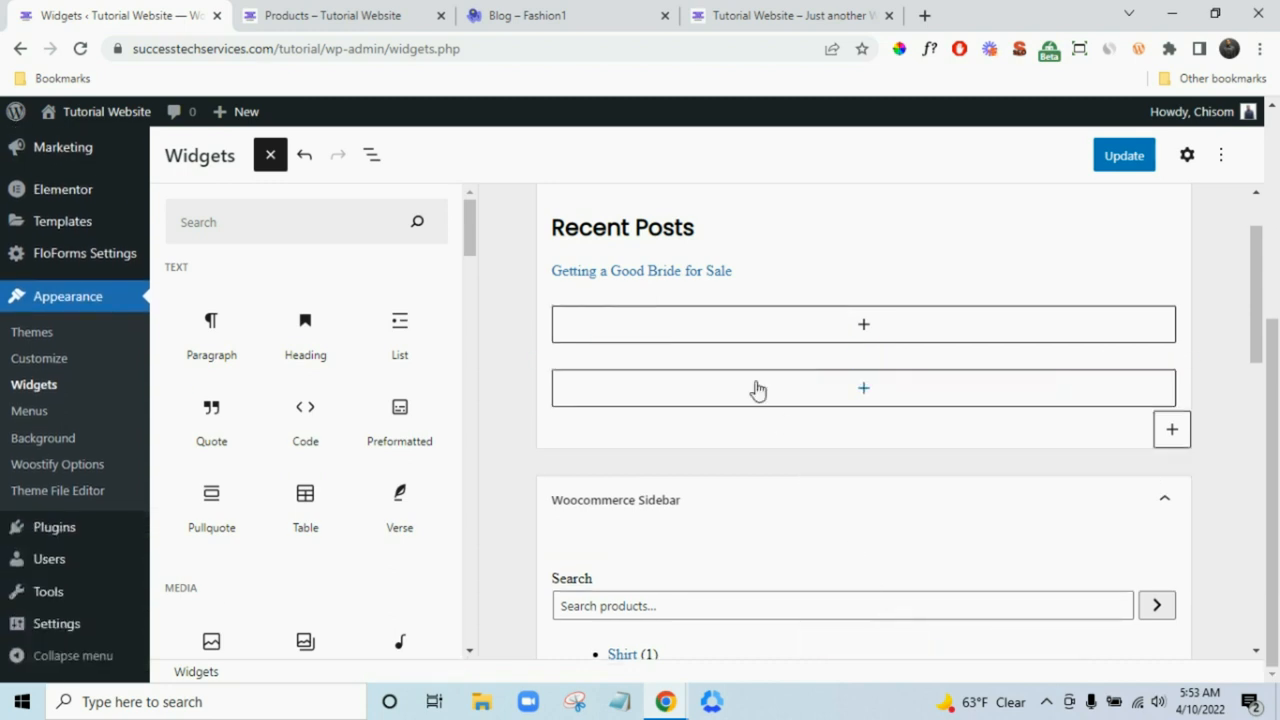
- Remove the Recent Posts heading and the latest posts list
{"action": "scroll", "coordinate": [718, 333], "scroll_direction": "up", "scroll_amount": 1}
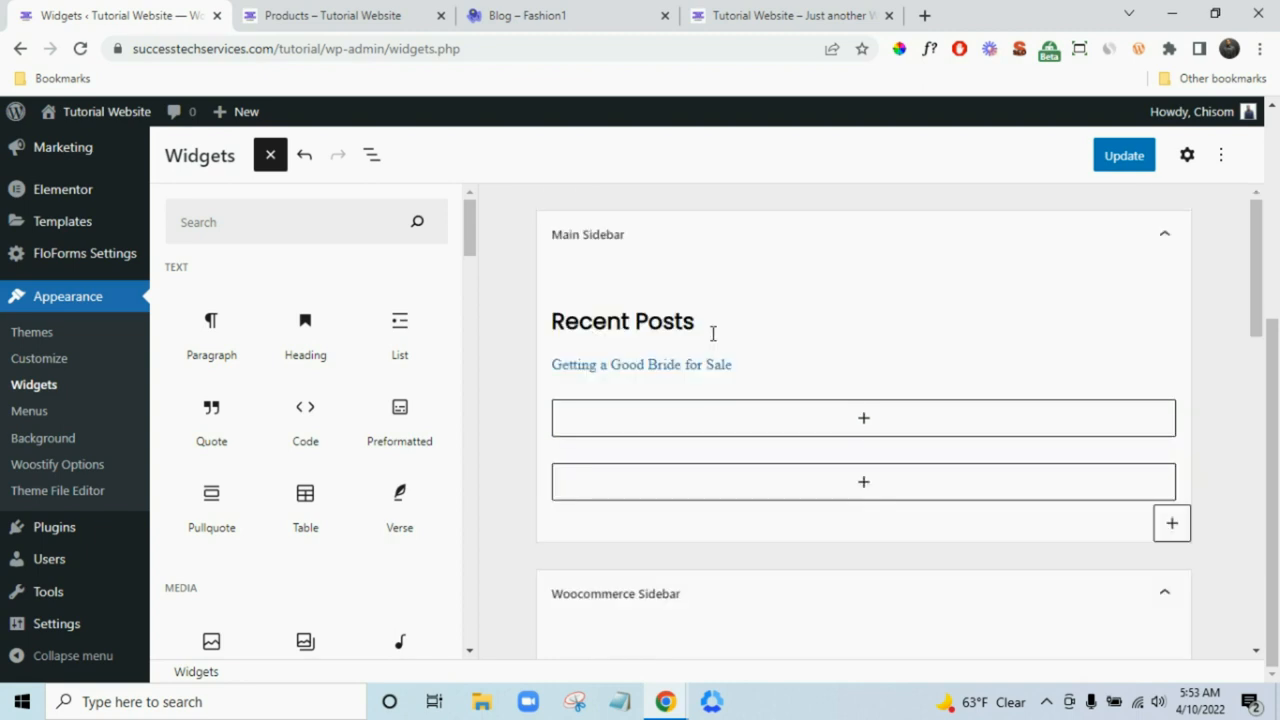
{"action": "left_click", "coordinate": [713, 333]}
{"action": "left_click", "coordinate": [1006, 271]}
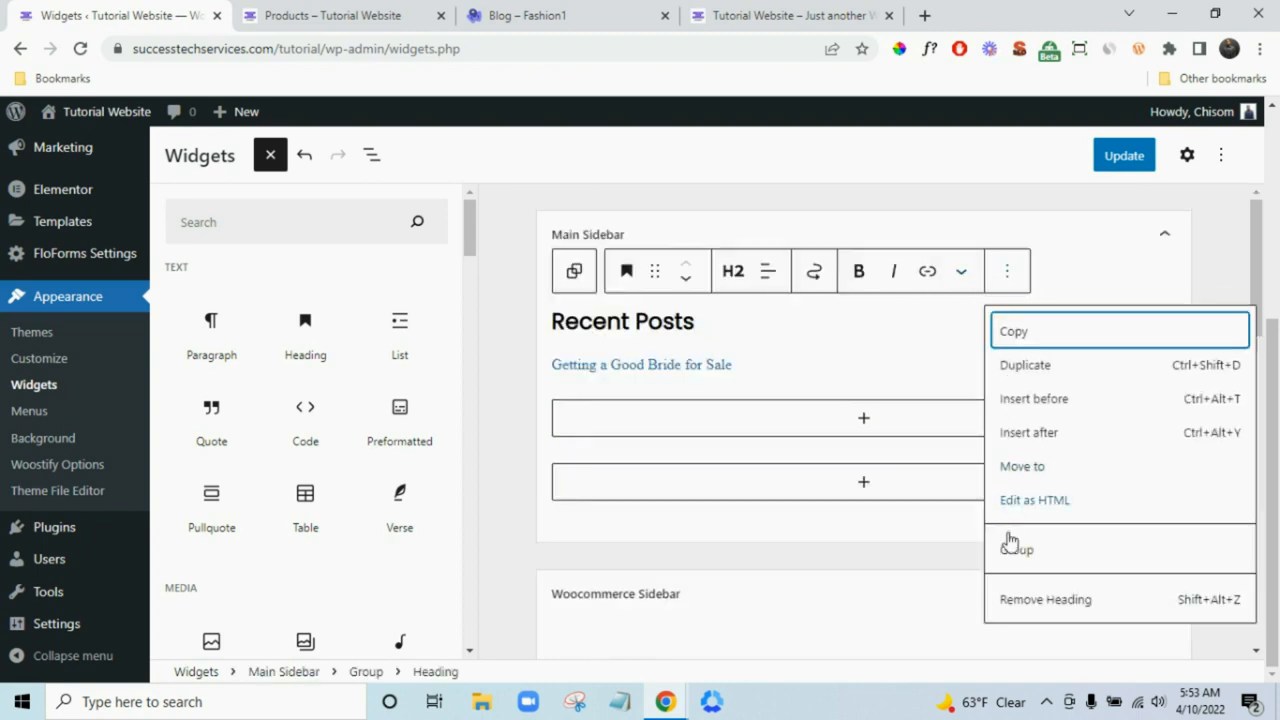
{"action": "left_click", "coordinate": [1022, 604]}
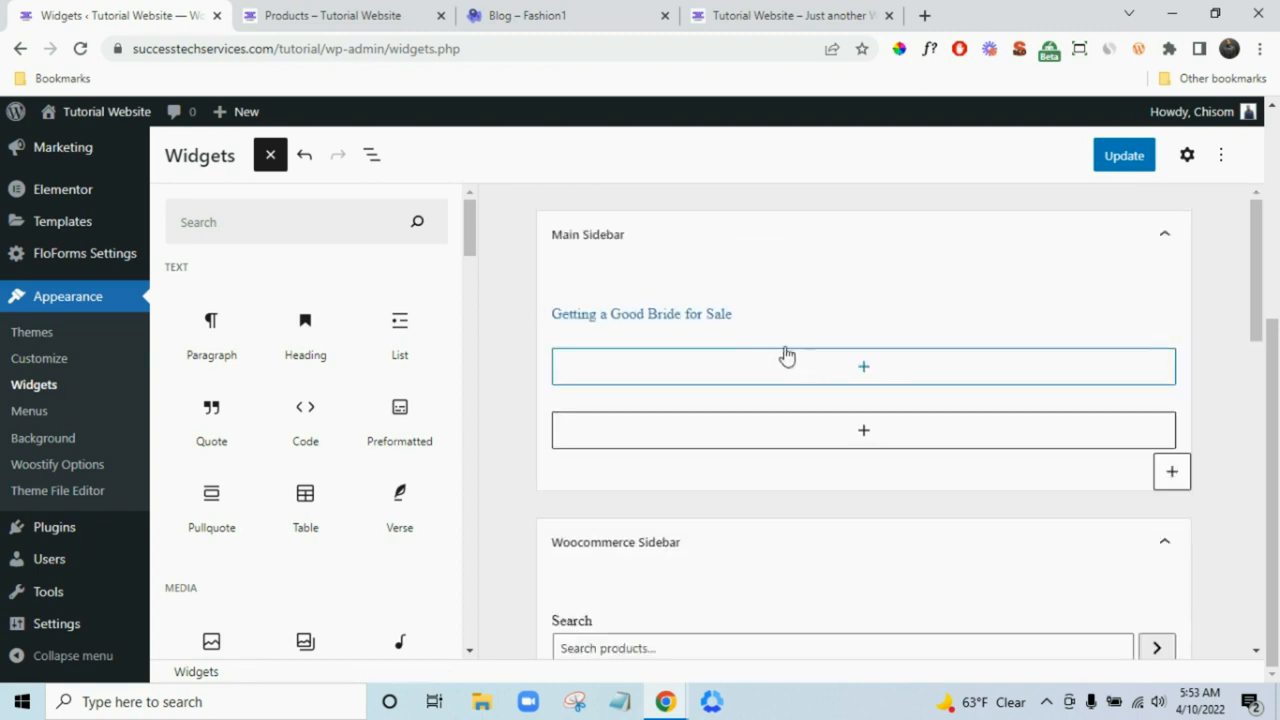
{"action": "left_click", "coordinate": [772, 318]}
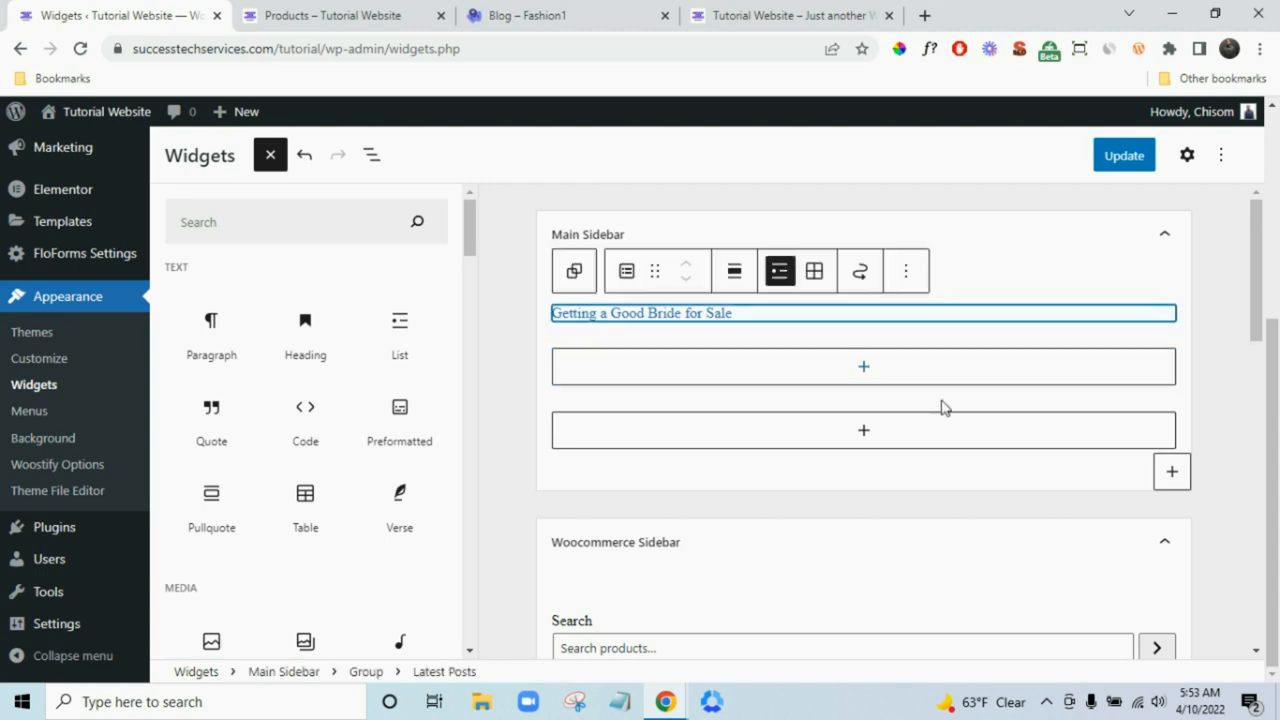
{"action": "left_click", "coordinate": [906, 275]}
{"action": "left_click", "coordinate": [960, 572]}
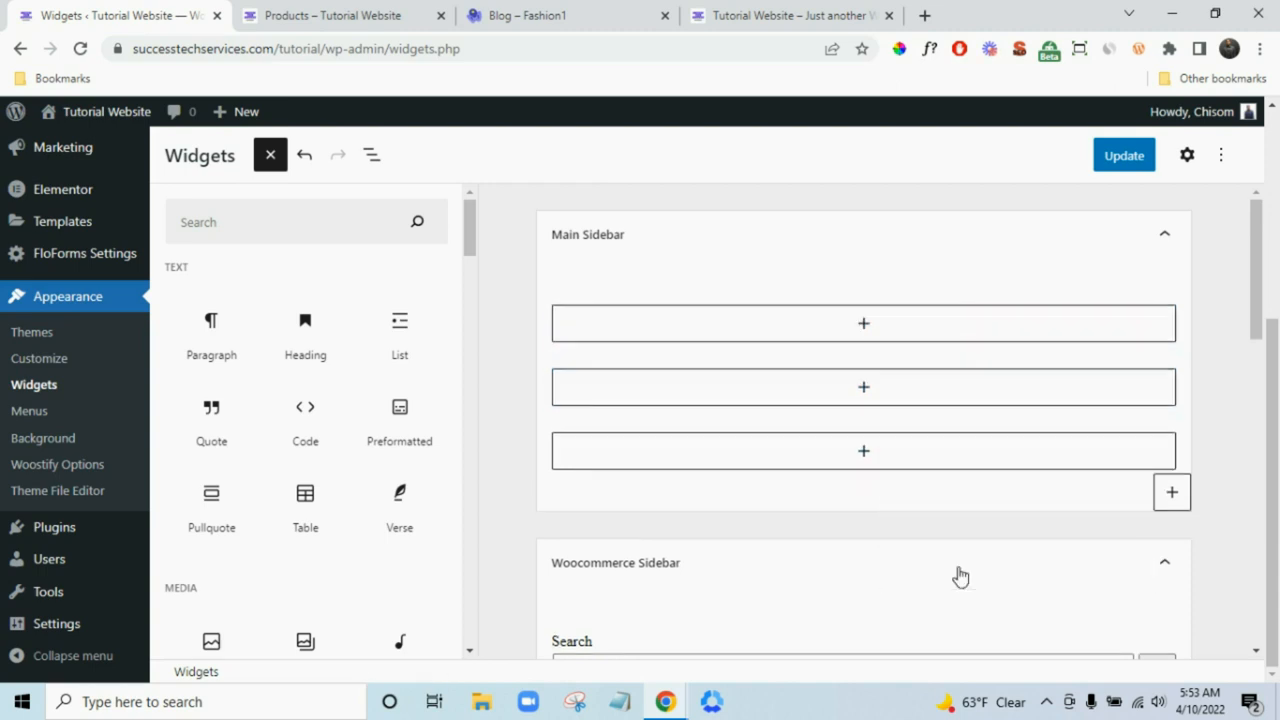
- Find a Search block by searching 'sear' and drag it to the top of Main Sidebar
{"action": "left_click", "coordinate": [287, 218]}
{"action": "type", "text": "sear"}
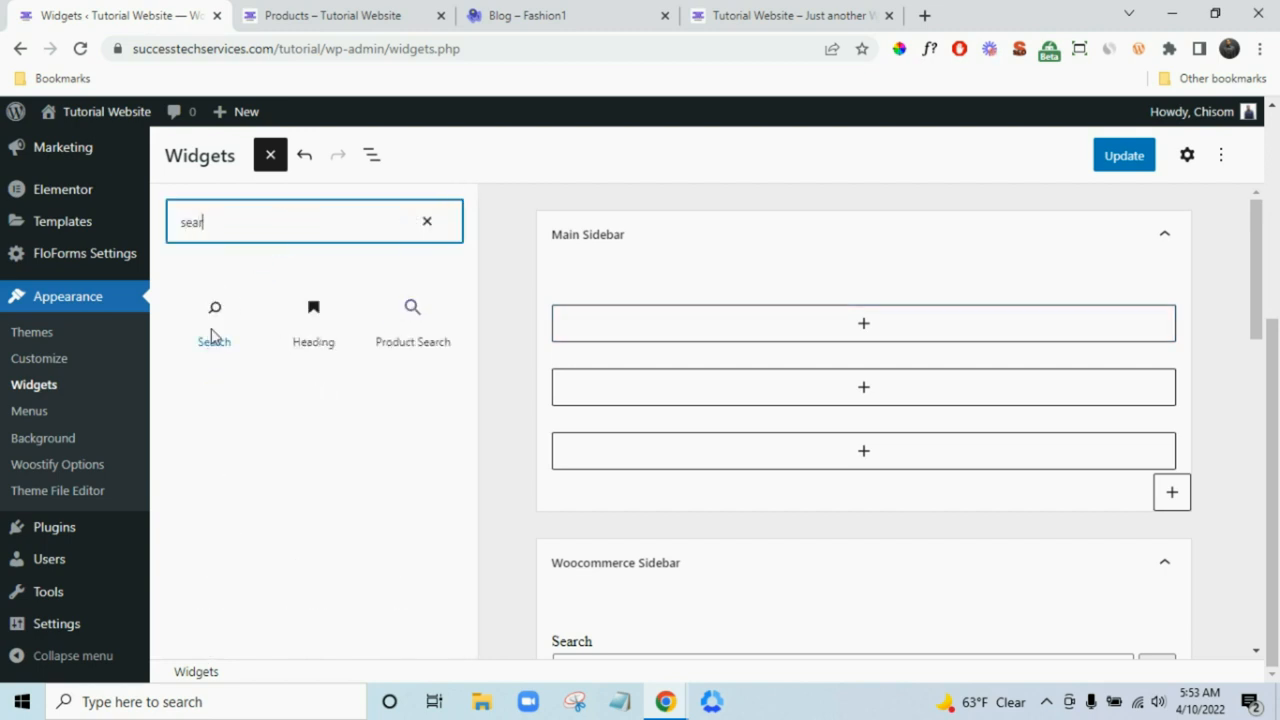
{"action": "left_click_drag", "start_coordinate": [207, 322], "coordinate": [708, 333]}
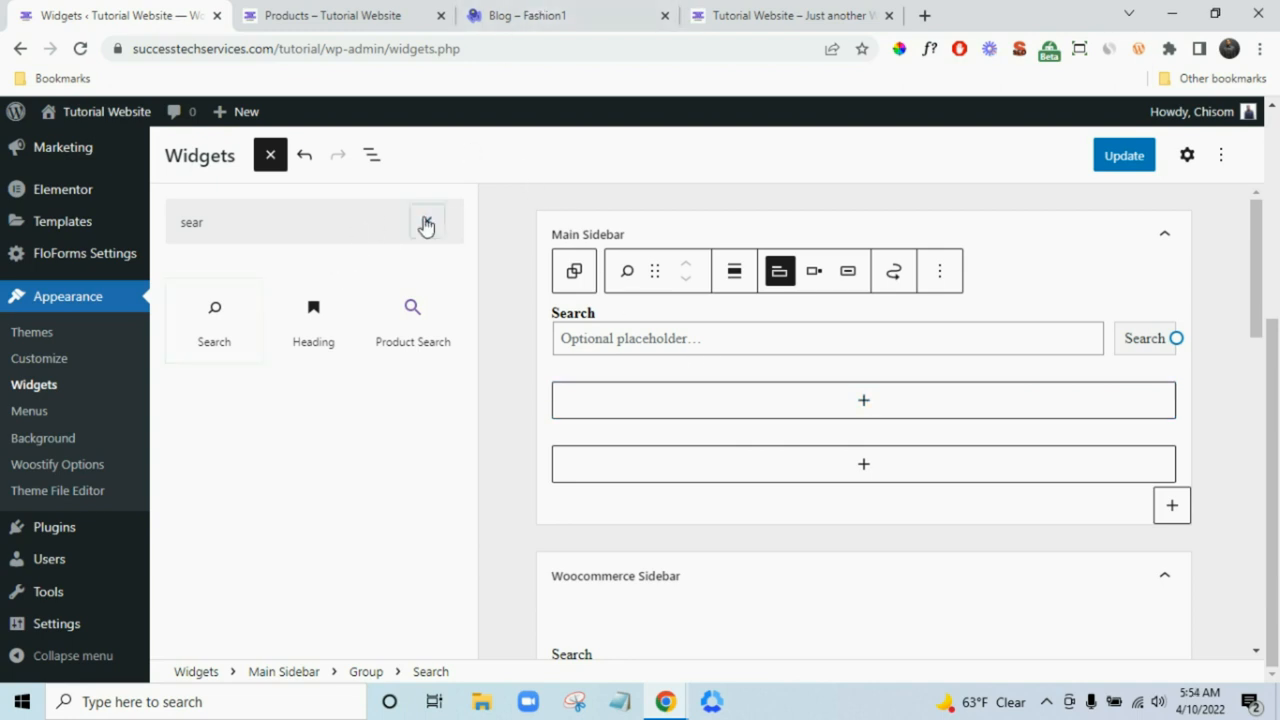
- Search 'woo' and drag the Woostify Recent Post With Thumbnail widget in below Search
{"action": "left_click", "coordinate": [427, 221]}
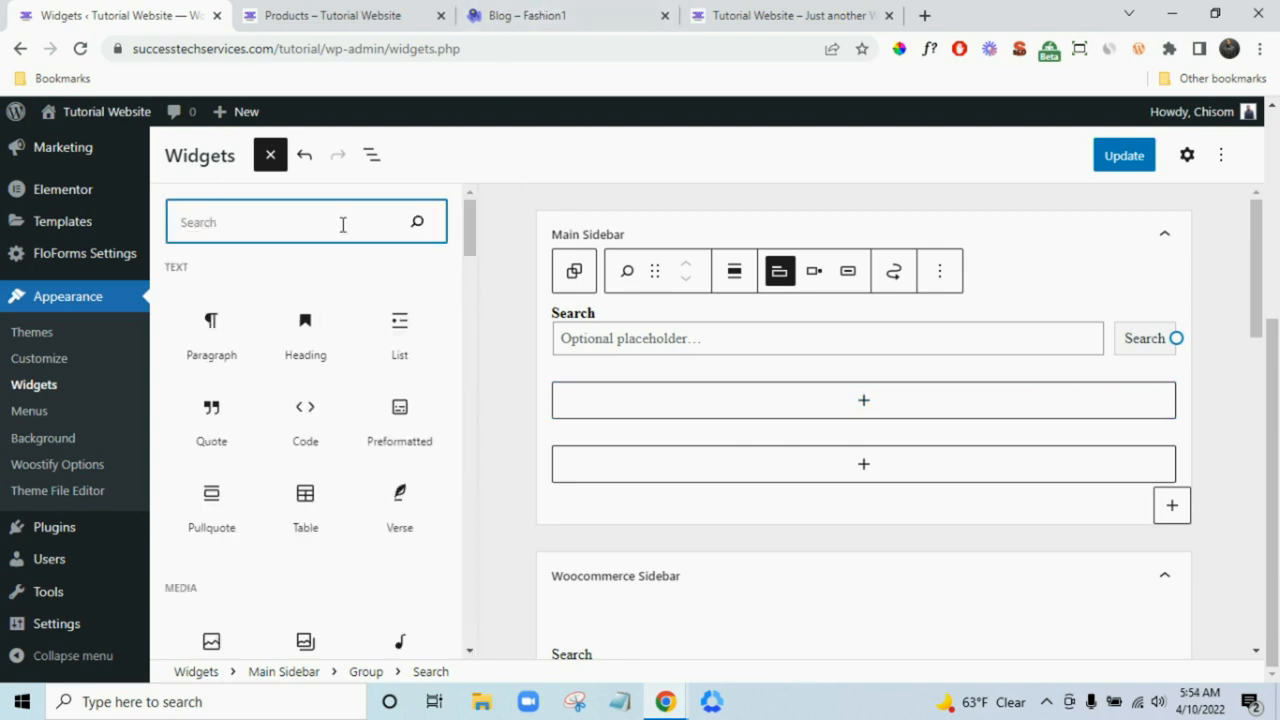
{"action": "type", "text": "woo"}
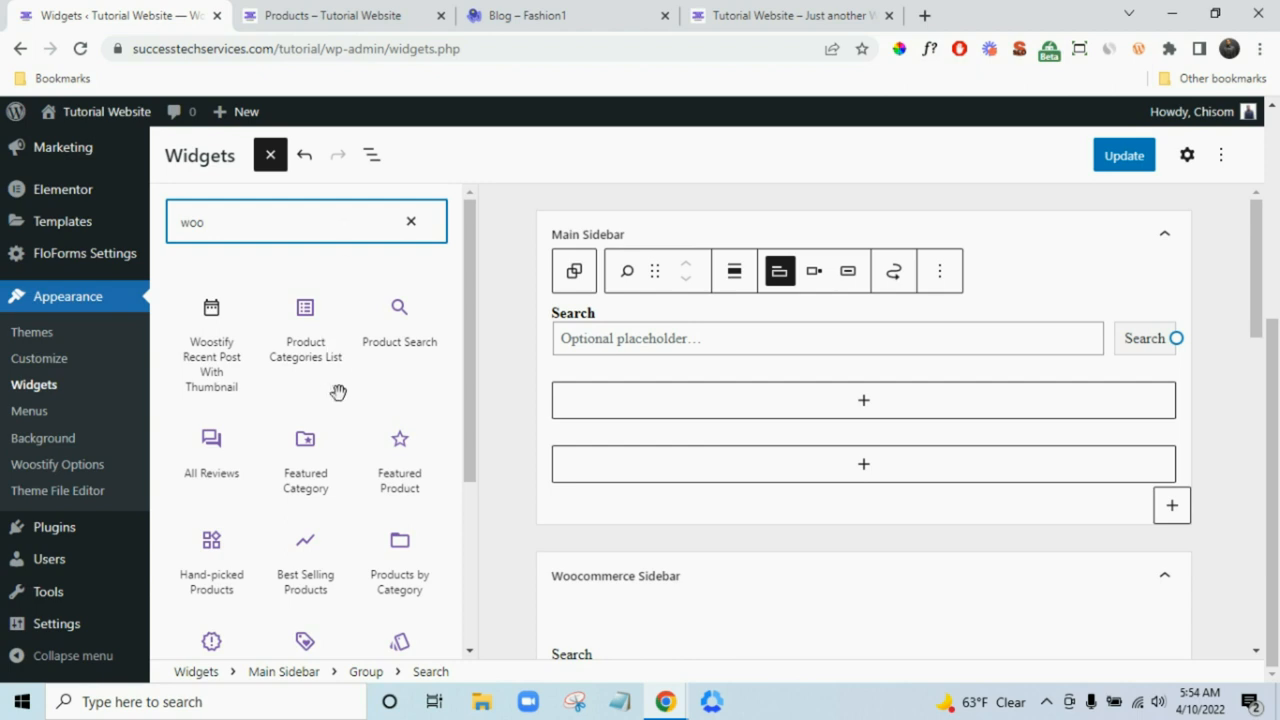
{"action": "scroll", "coordinate": [255, 357], "scroll_direction": "down", "scroll_amount": 3}
{"action": "scroll", "coordinate": [278, 318], "scroll_direction": "up", "scroll_amount": 5}
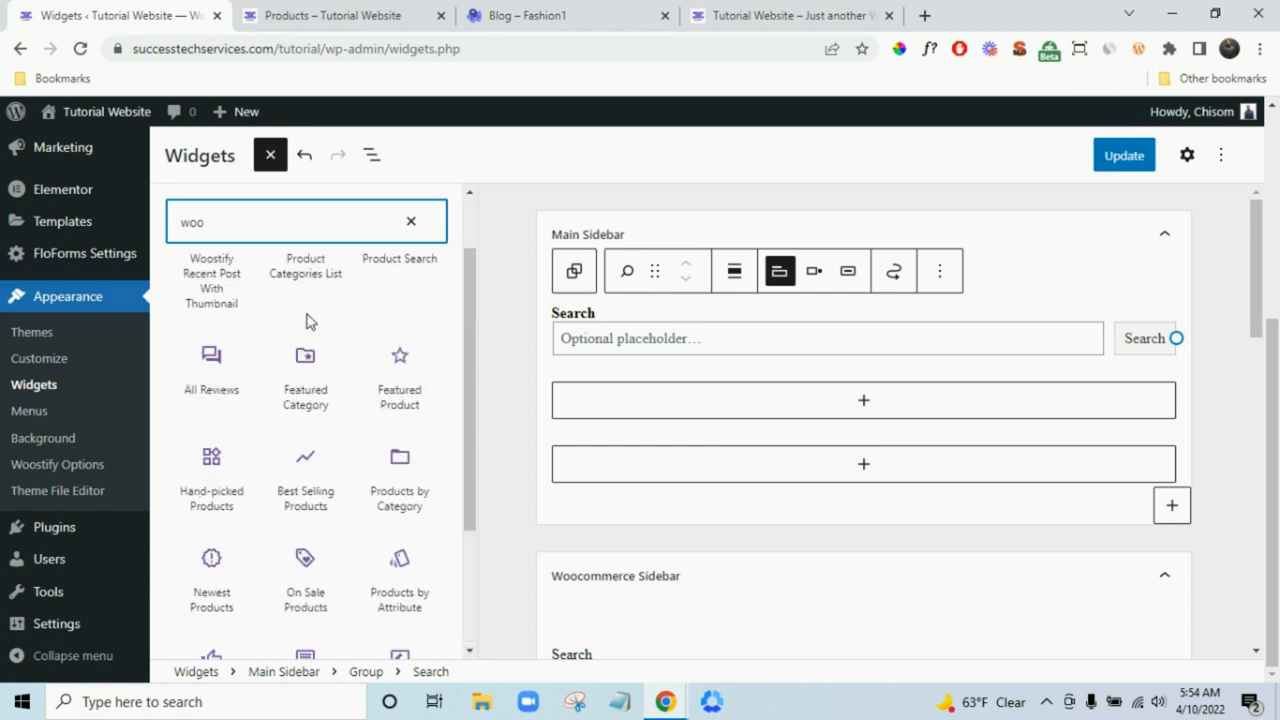
{"action": "left_click_drag", "start_coordinate": [211, 340], "coordinate": [534, 420]}
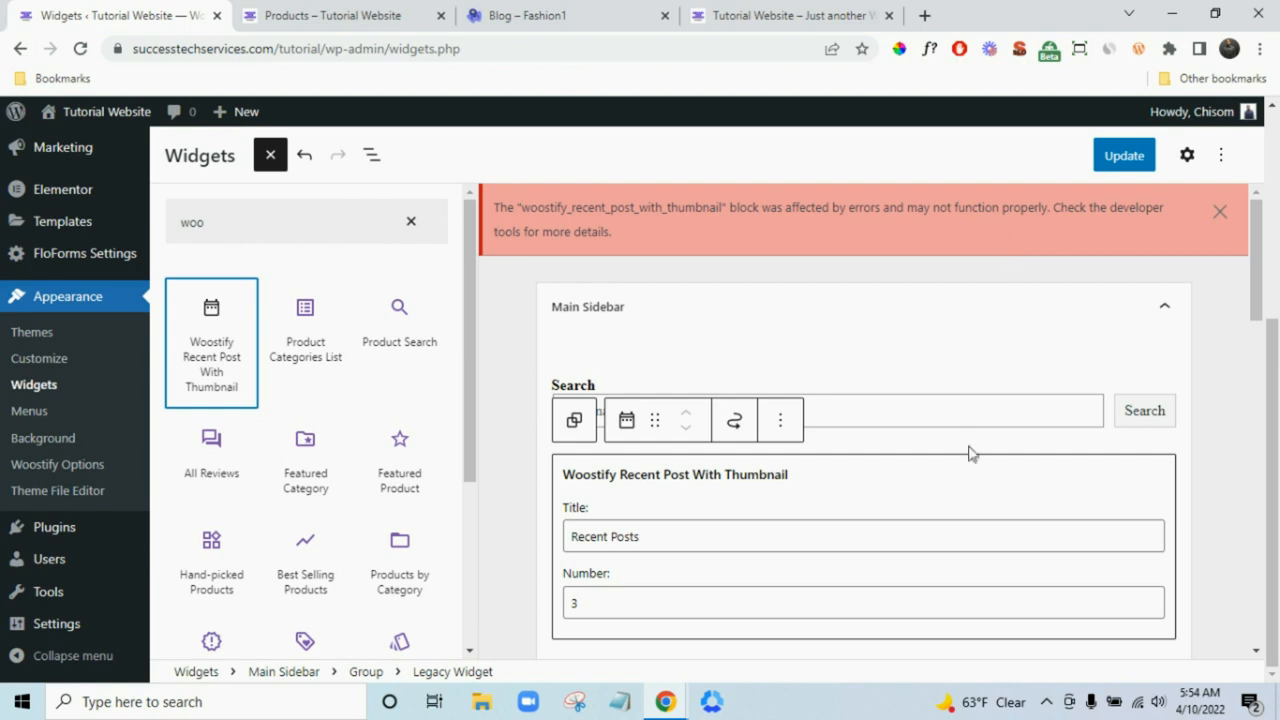
- Change the Recent Posts widget's Number field from 3 to 1
{"action": "scroll", "coordinate": [968, 454], "scroll_direction": "down", "scroll_amount": 2}
{"action": "left_click_drag", "start_coordinate": [613, 413], "coordinate": [567, 413]}
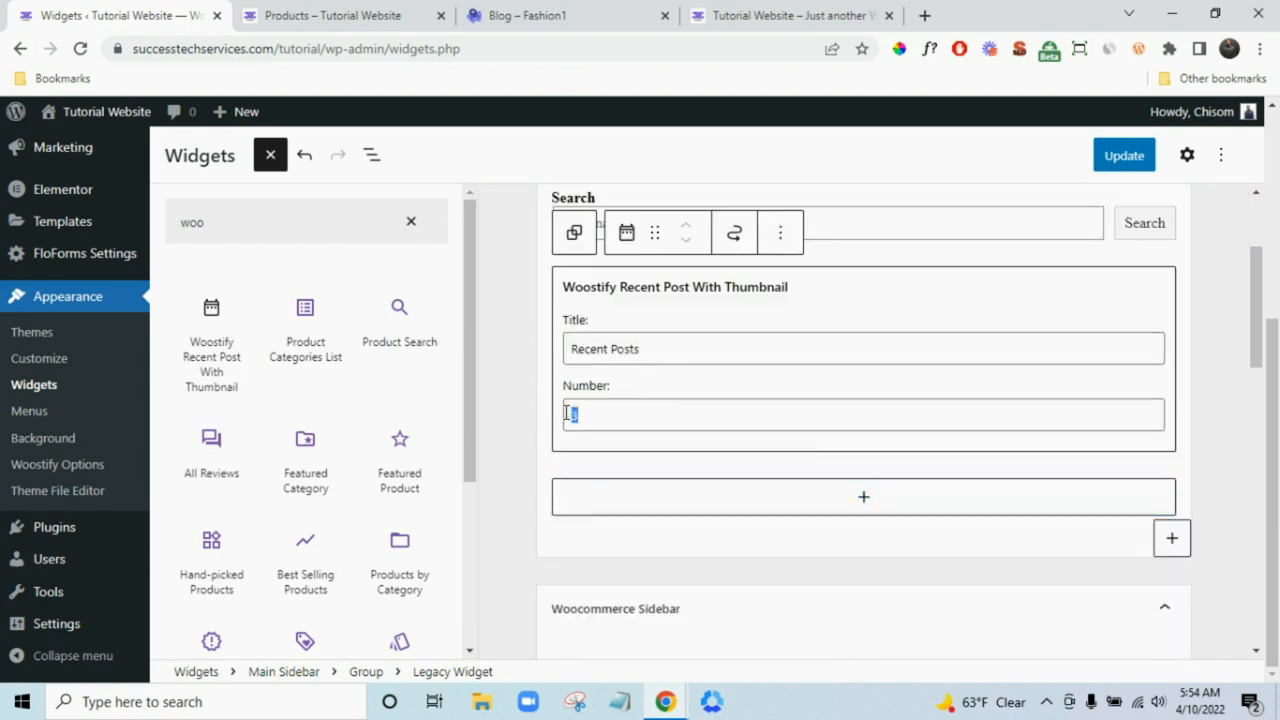
{"action": "type", "text": "4"}
{"action": "scroll", "coordinate": [950, 434], "scroll_direction": "up", "scroll_amount": 2}
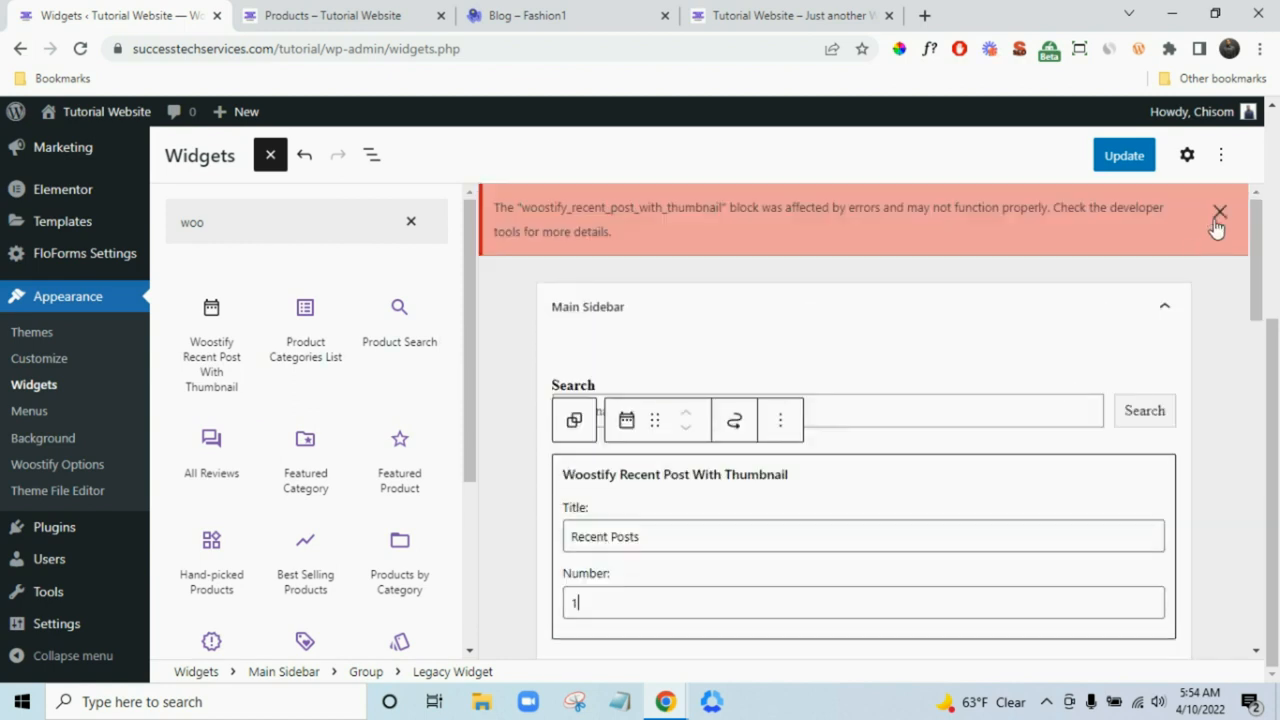
- Dismiss both red block error notices
{"action": "left_click", "coordinate": [1220, 213]}
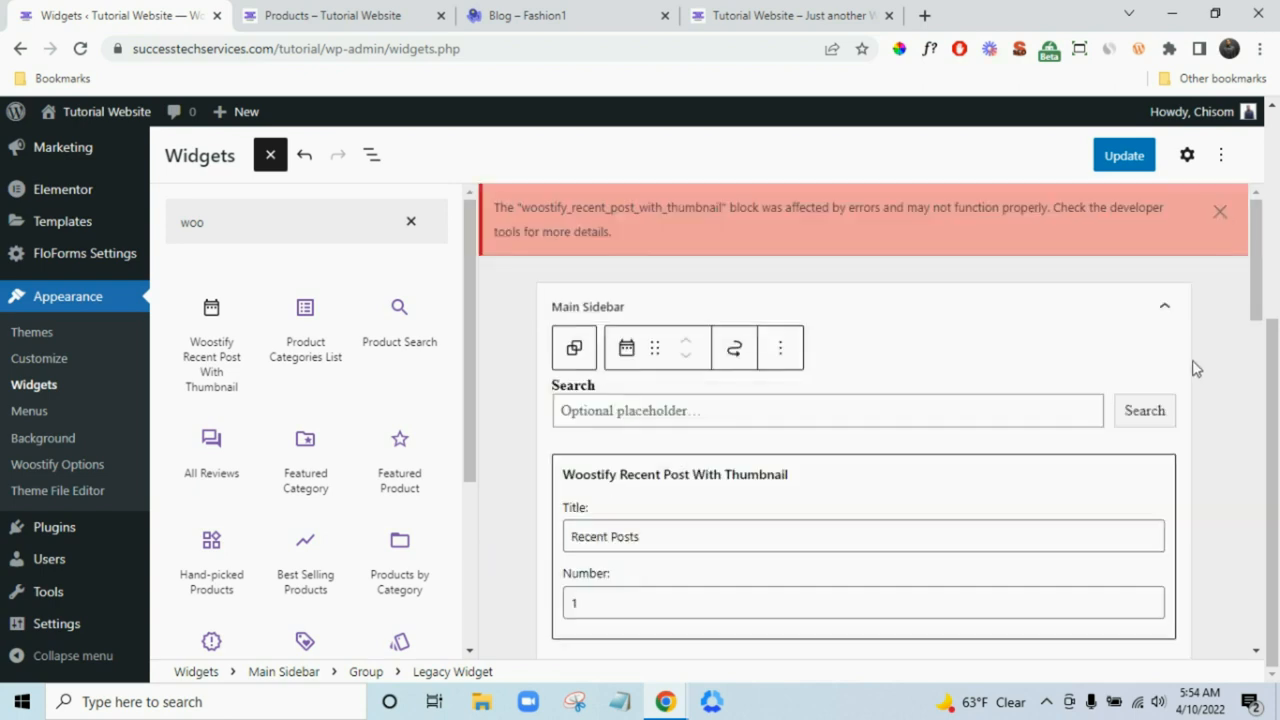
{"action": "left_click", "coordinate": [1220, 214]}
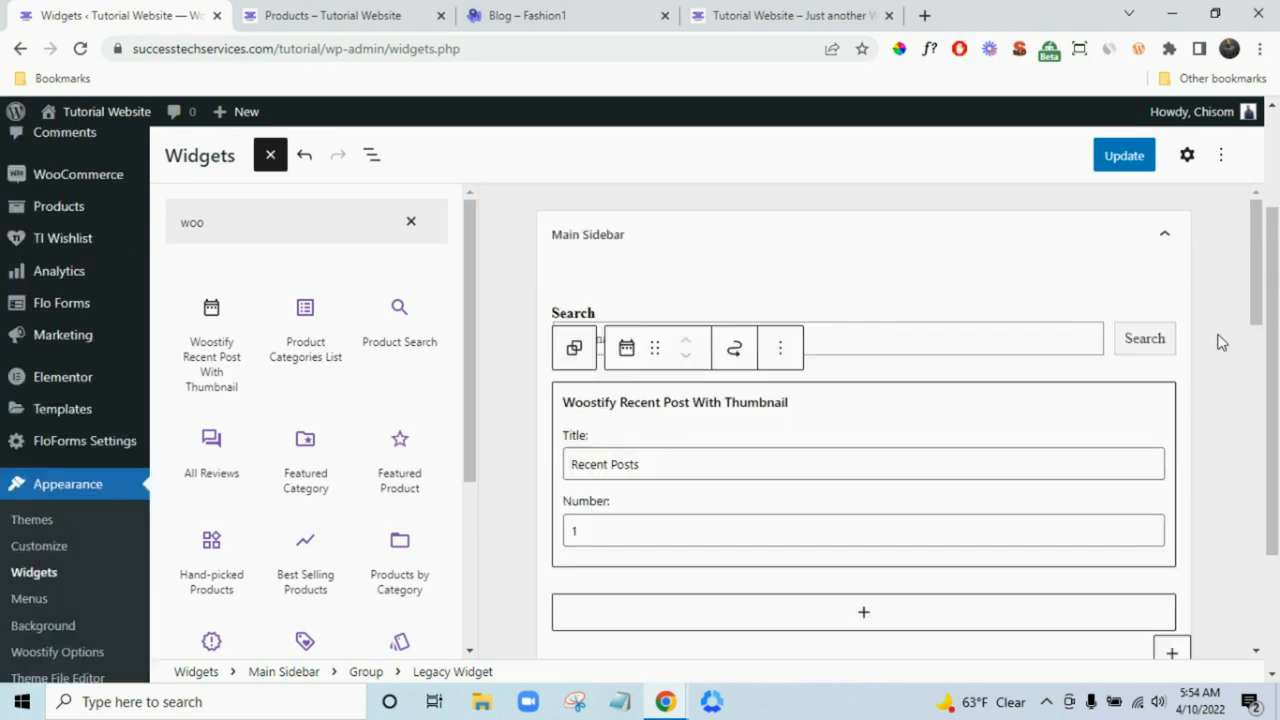
{"action": "scroll", "coordinate": [331, 372], "scroll_direction": "down", "scroll_amount": 2}
{"action": "scroll", "coordinate": [331, 372], "scroll_direction": "up", "scroll_amount": 2}
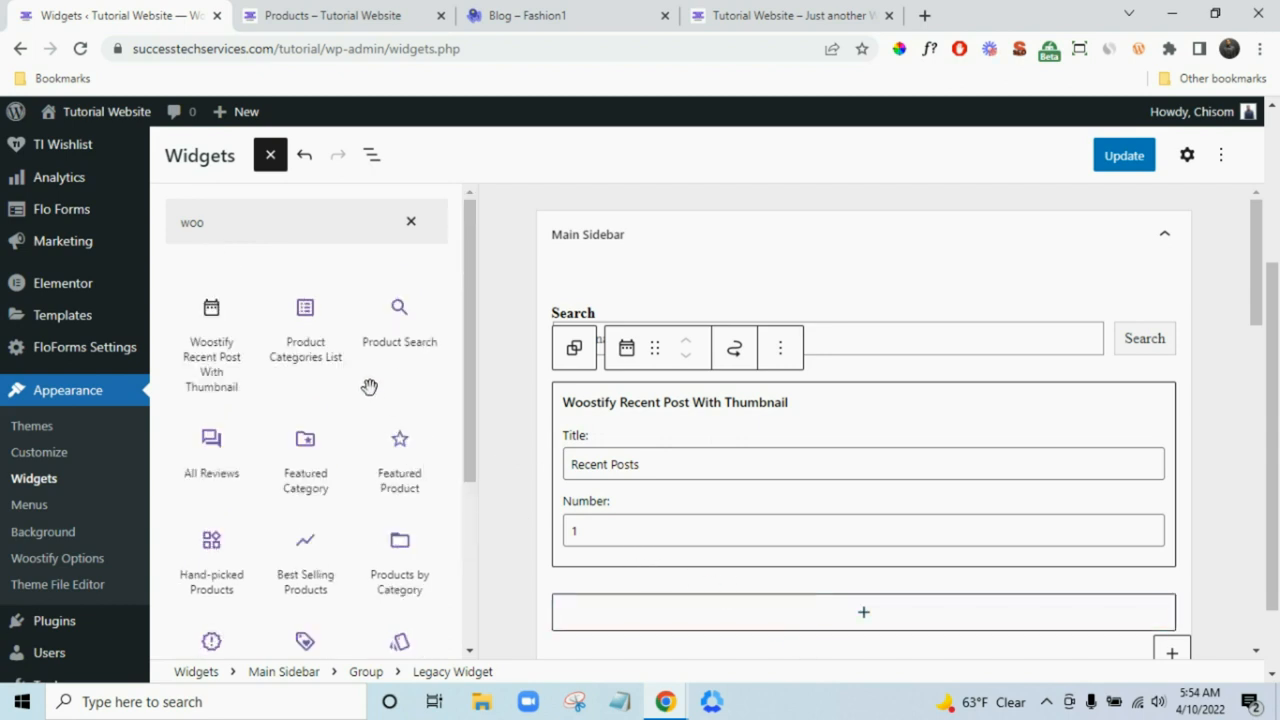
{"action": "scroll", "coordinate": [372, 385], "scroll_direction": "down", "scroll_amount": 3}
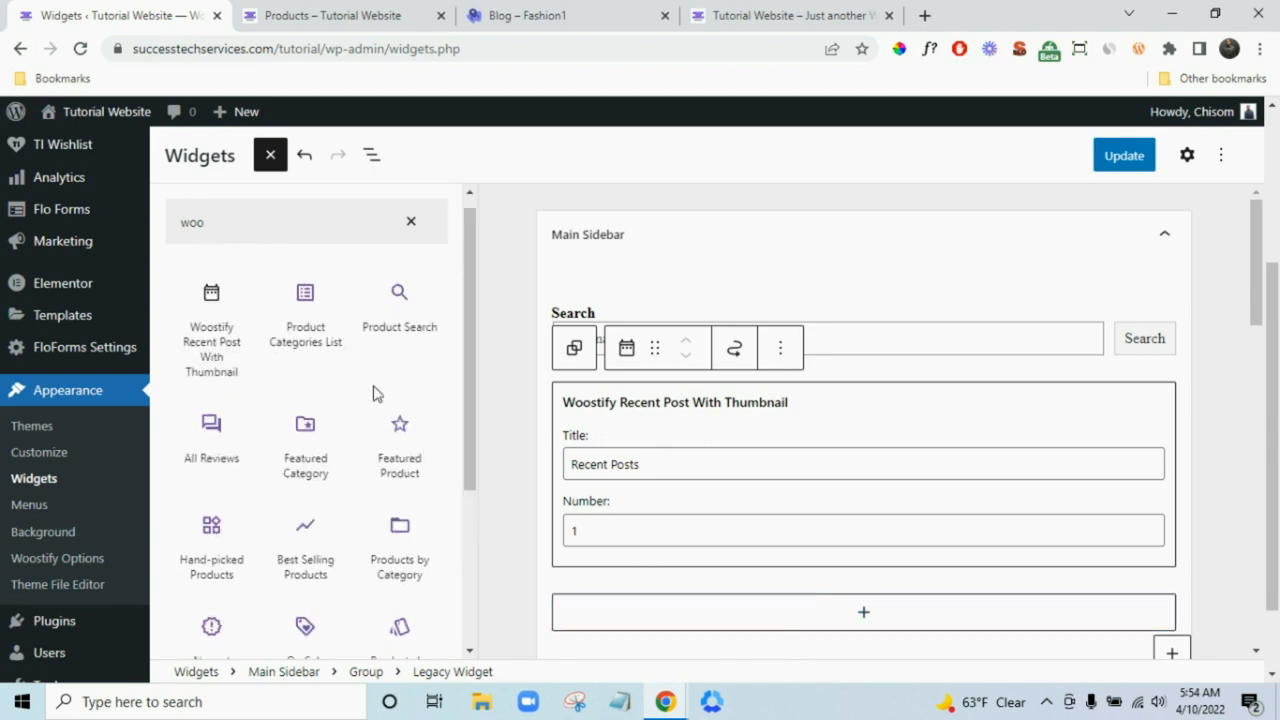
{"action": "double_click", "coordinate": [371, 237]}
{"action": "type", "text": "blo"}
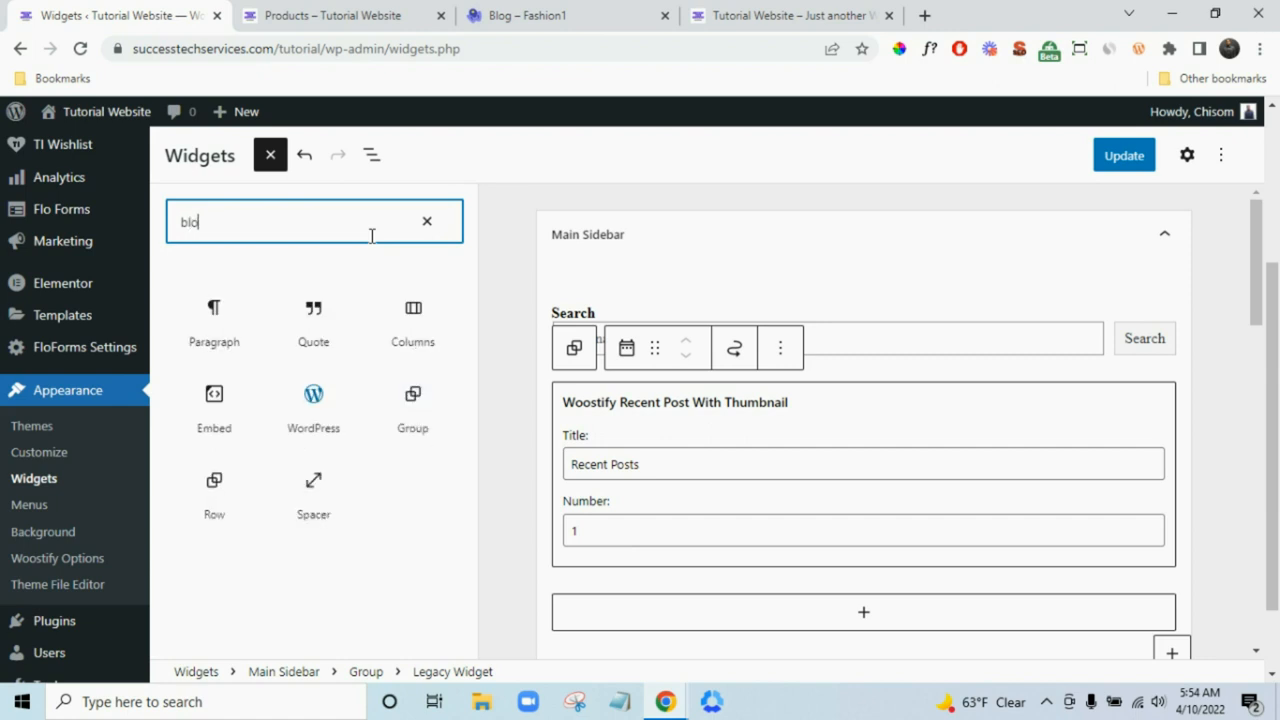
{"action": "key", "text": "BackSpace"}
{"action": "key", "text": "BackSpace"}
{"action": "key", "text": "BackSpace"}
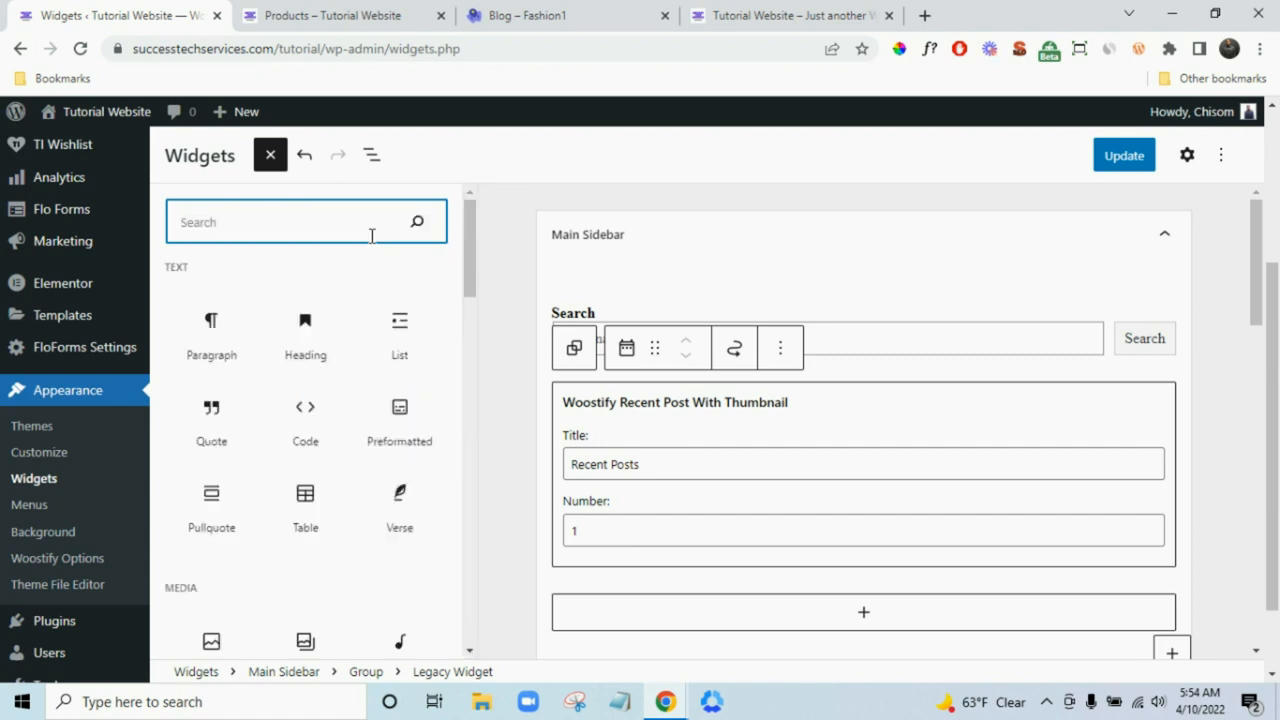
{"action": "type", "text": "sha"}
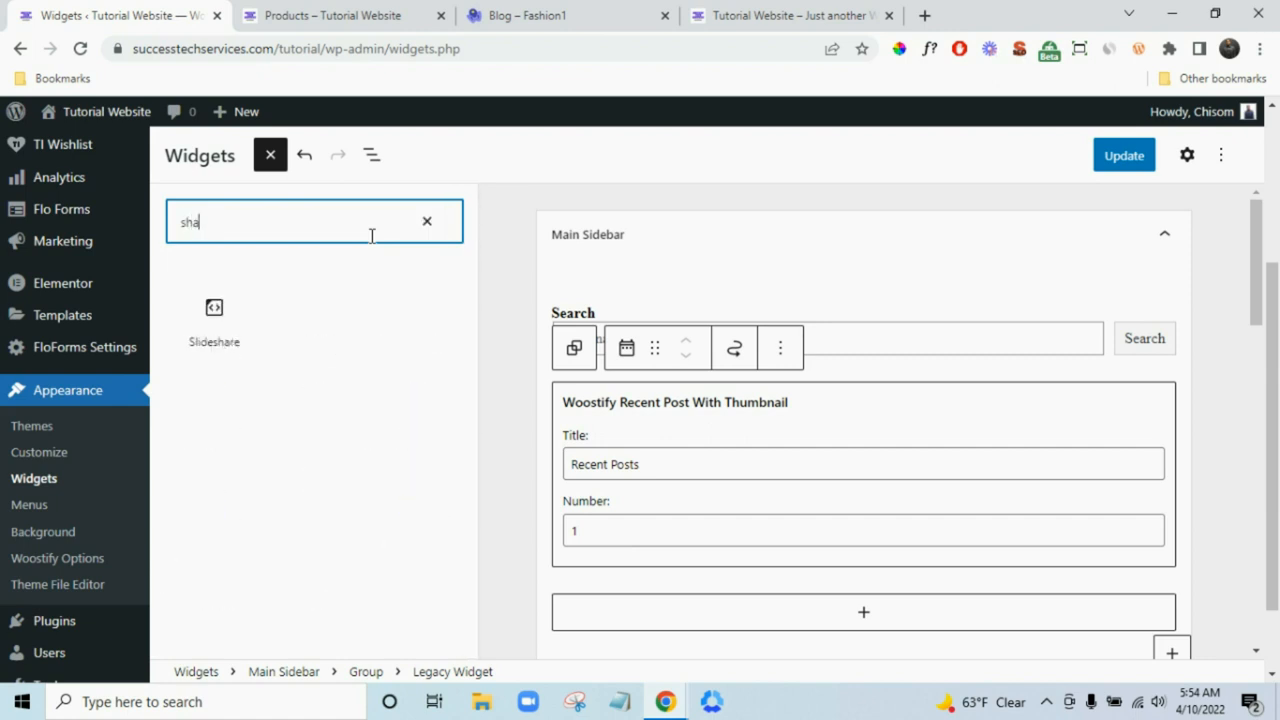
{"action": "key", "text": "BackSpace"}
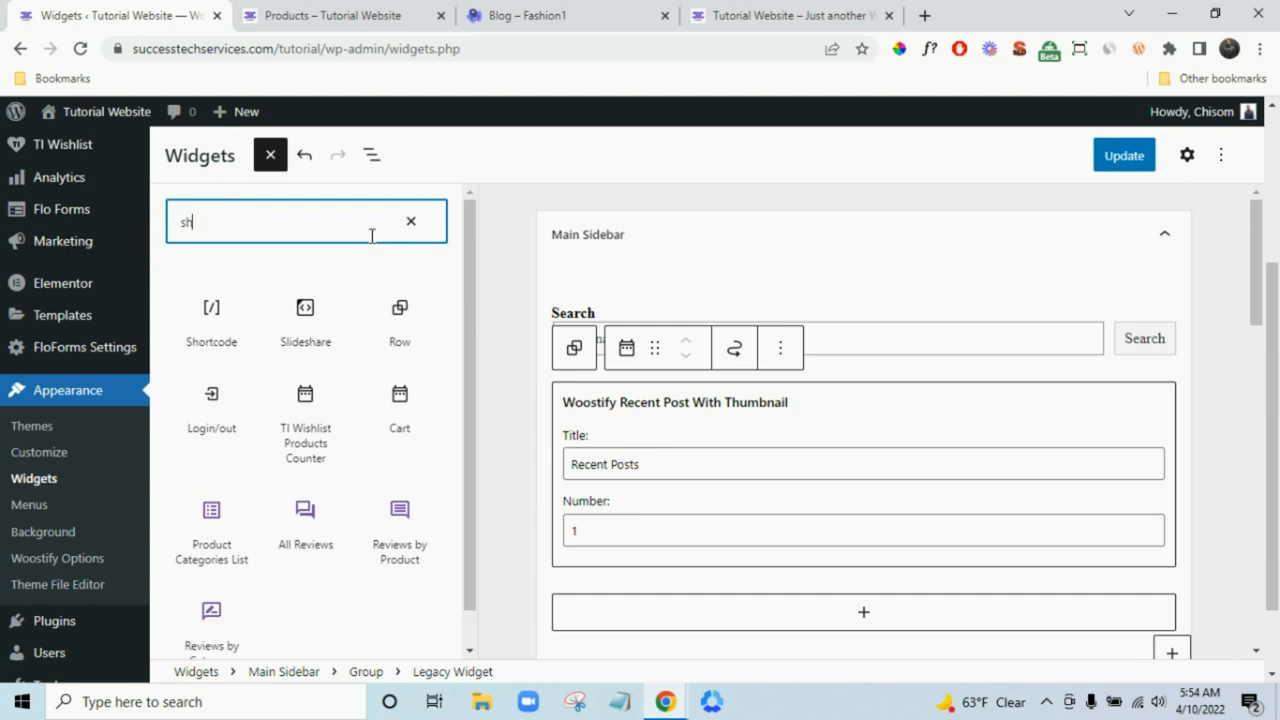
{"action": "key", "text": "BackSpace"}
{"action": "key", "text": "BackSpace"}
{"action": "type", "text": "soc"}
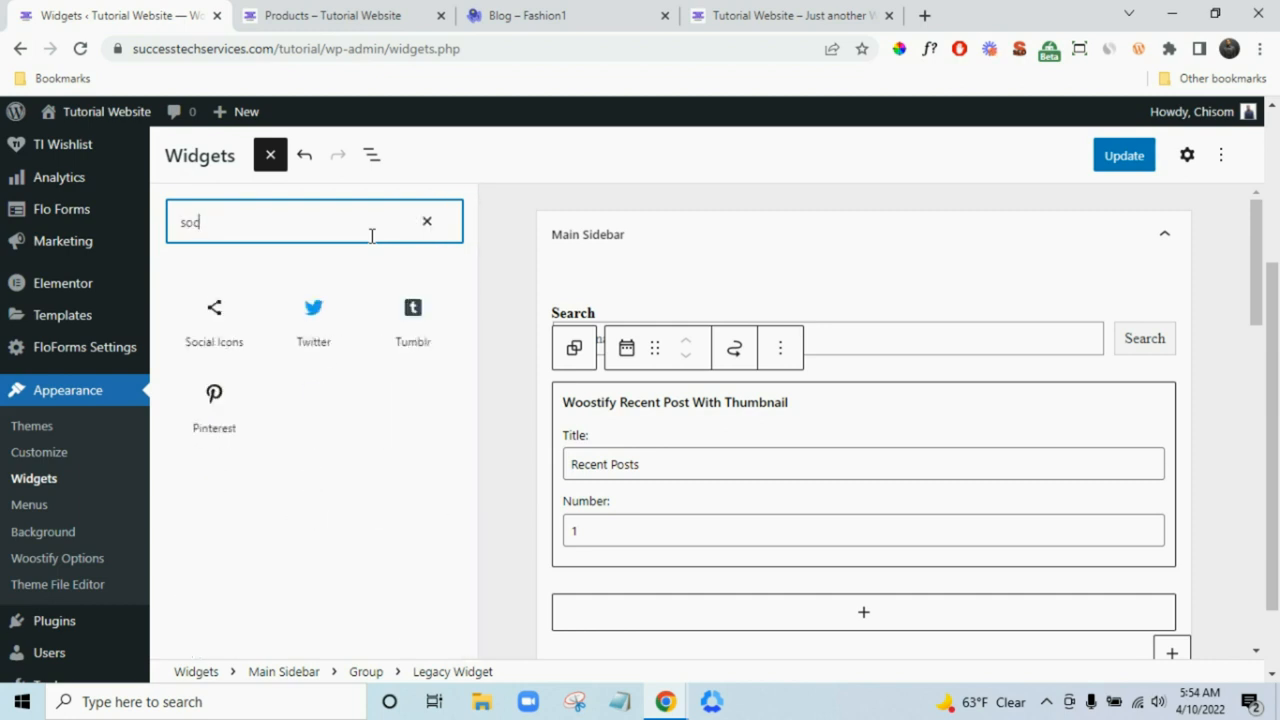
{"action": "key", "text": "BackSpace"}
{"action": "key", "text": "BackSpace"}
{"action": "key", "text": "BackSpace"}
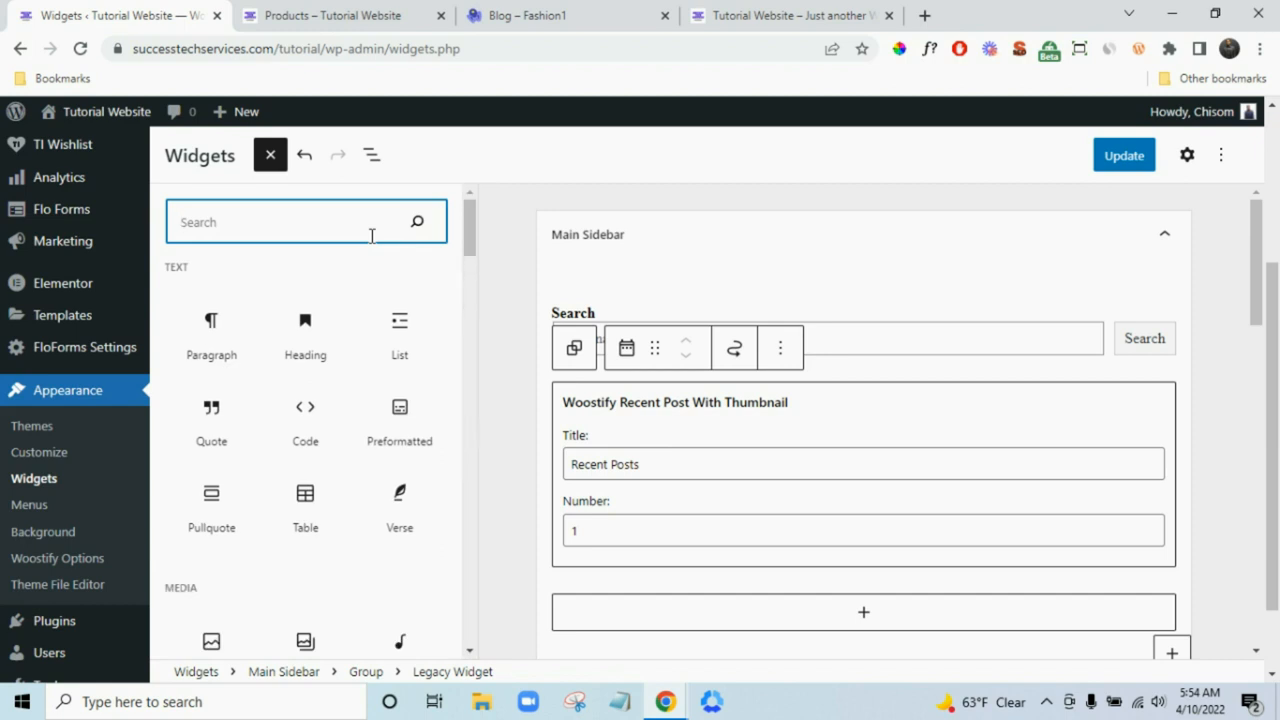
{"action": "scroll", "coordinate": [374, 437], "scroll_direction": "down", "scroll_amount": 2}
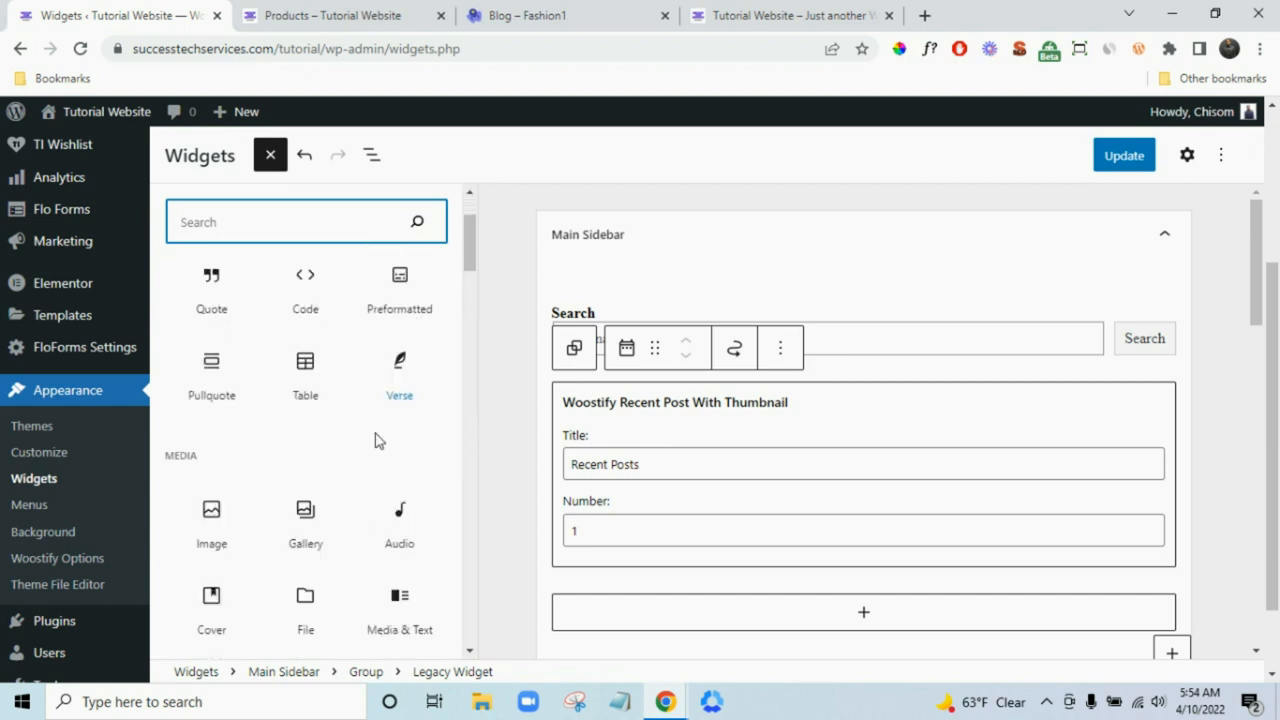
{"action": "scroll", "coordinate": [374, 430], "scroll_direction": "down", "scroll_amount": 2}
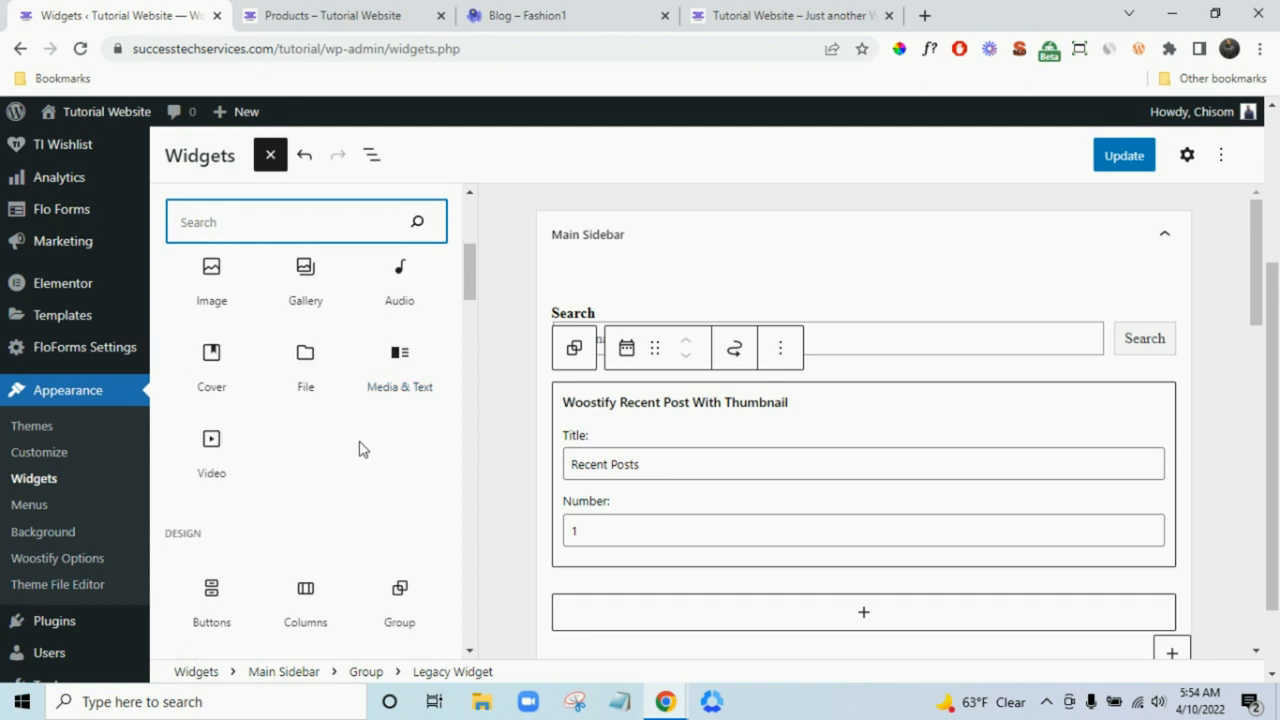
{"action": "scroll", "coordinate": [362, 447], "scroll_direction": "up", "scroll_amount": 2}
{"action": "scroll", "coordinate": [361, 450], "scroll_direction": "down", "scroll_amount": 2}
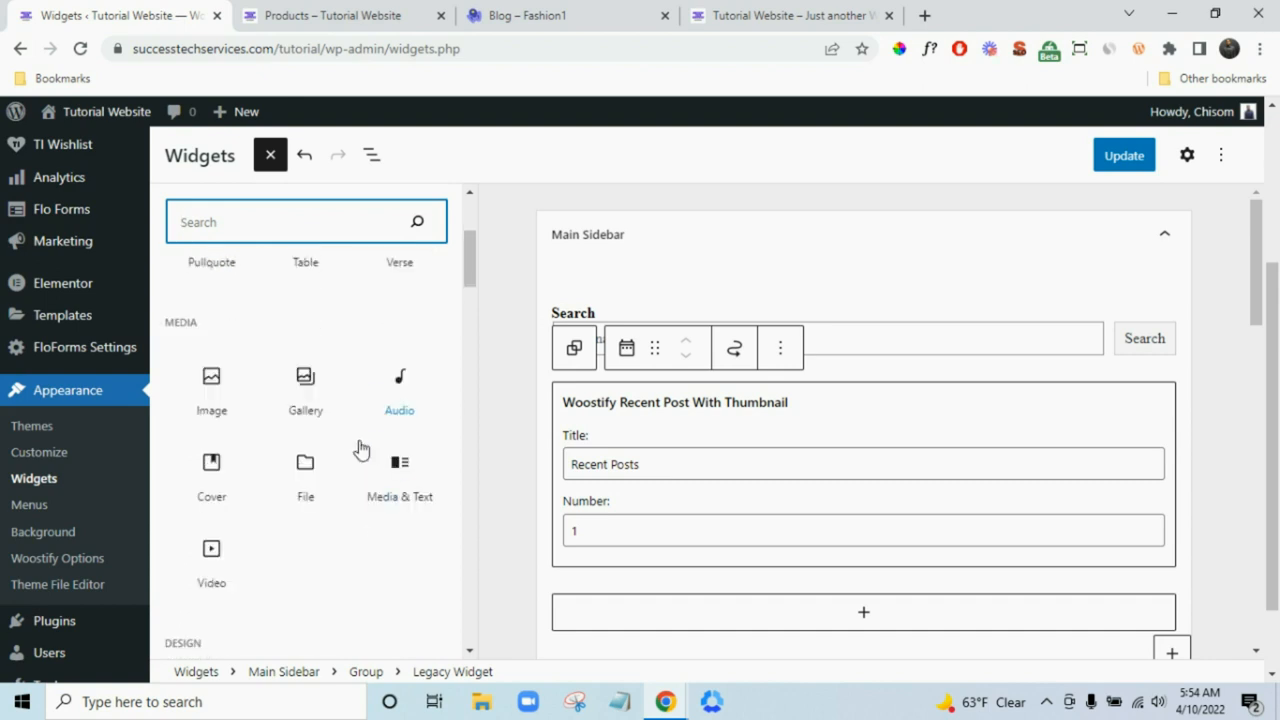
{"action": "scroll", "coordinate": [420, 494], "scroll_direction": "up", "scroll_amount": 4}
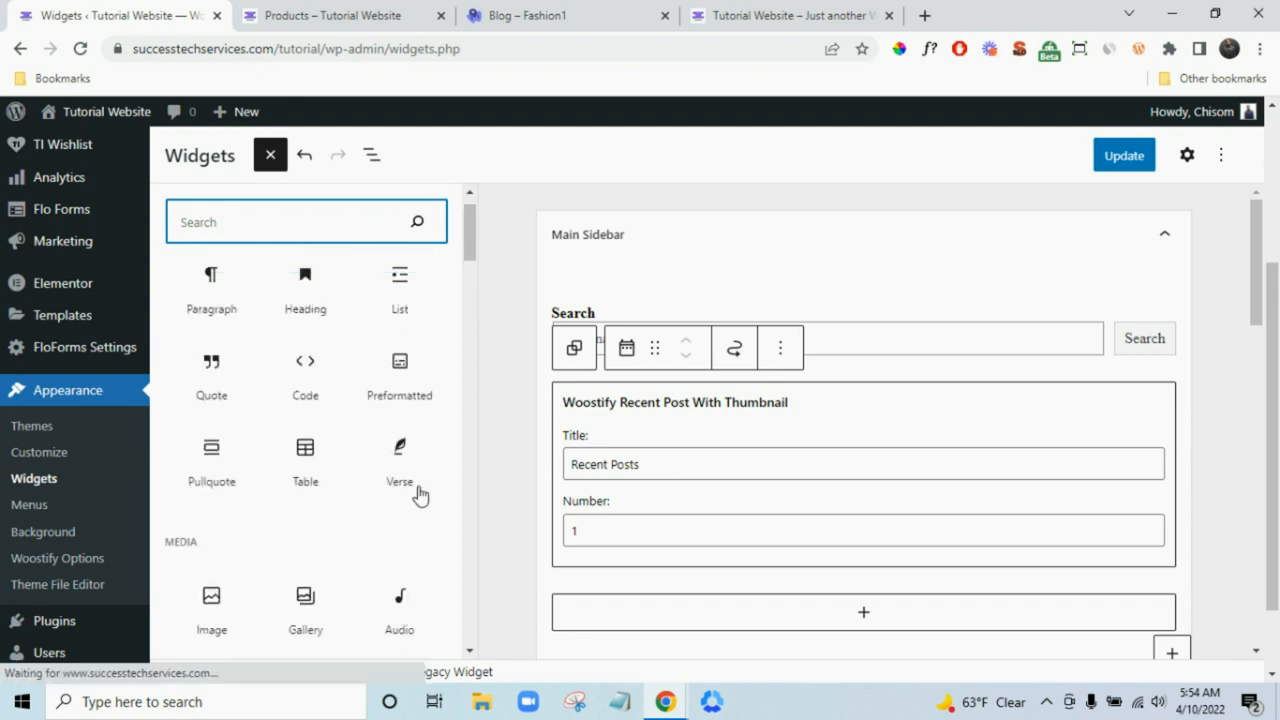
- Close the inserter, deselect the widget, save the sidebars with Update and view the shop page
{"action": "left_click", "coordinate": [858, 614]}
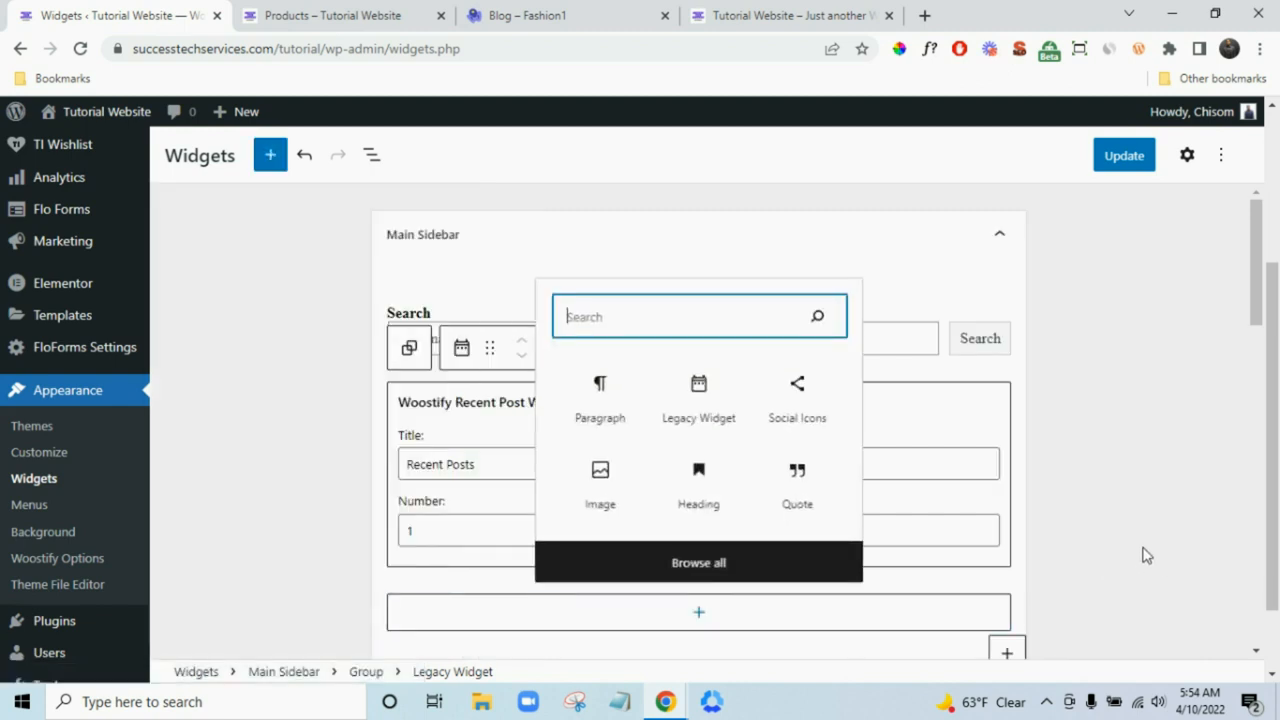
{"action": "left_click", "coordinate": [1128, 491]}
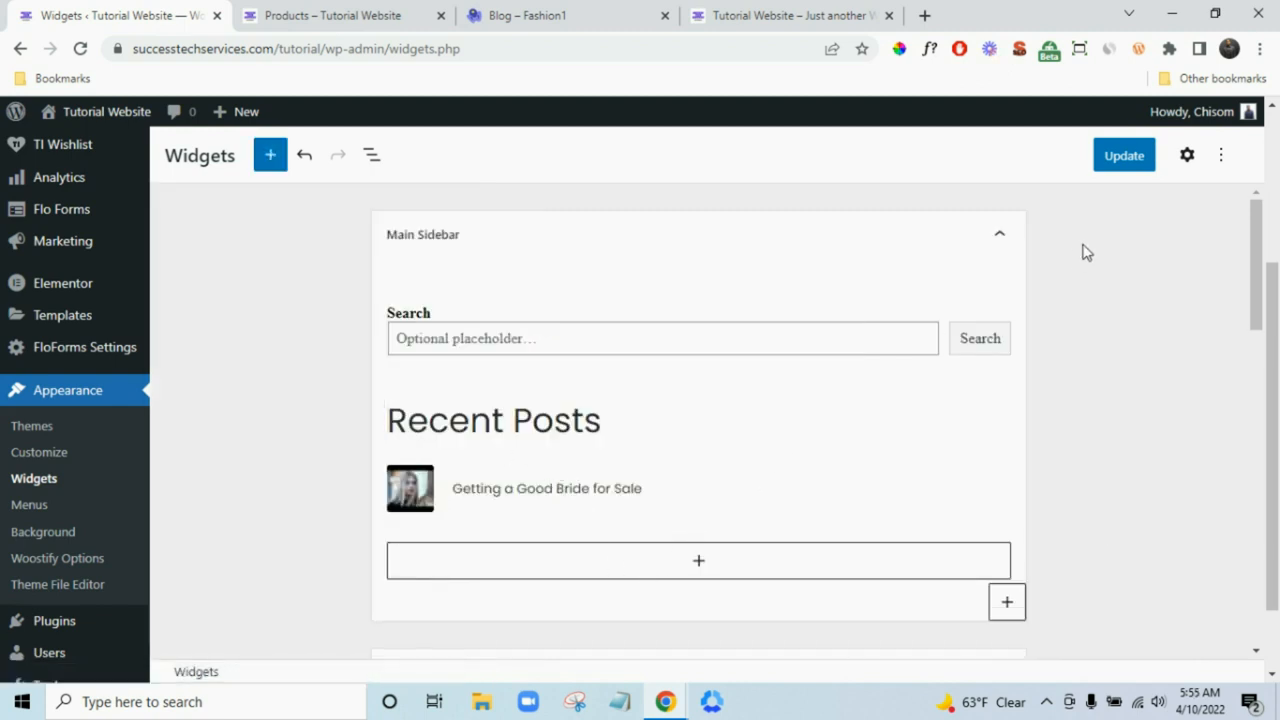
{"action": "left_click", "coordinate": [1128, 160]}
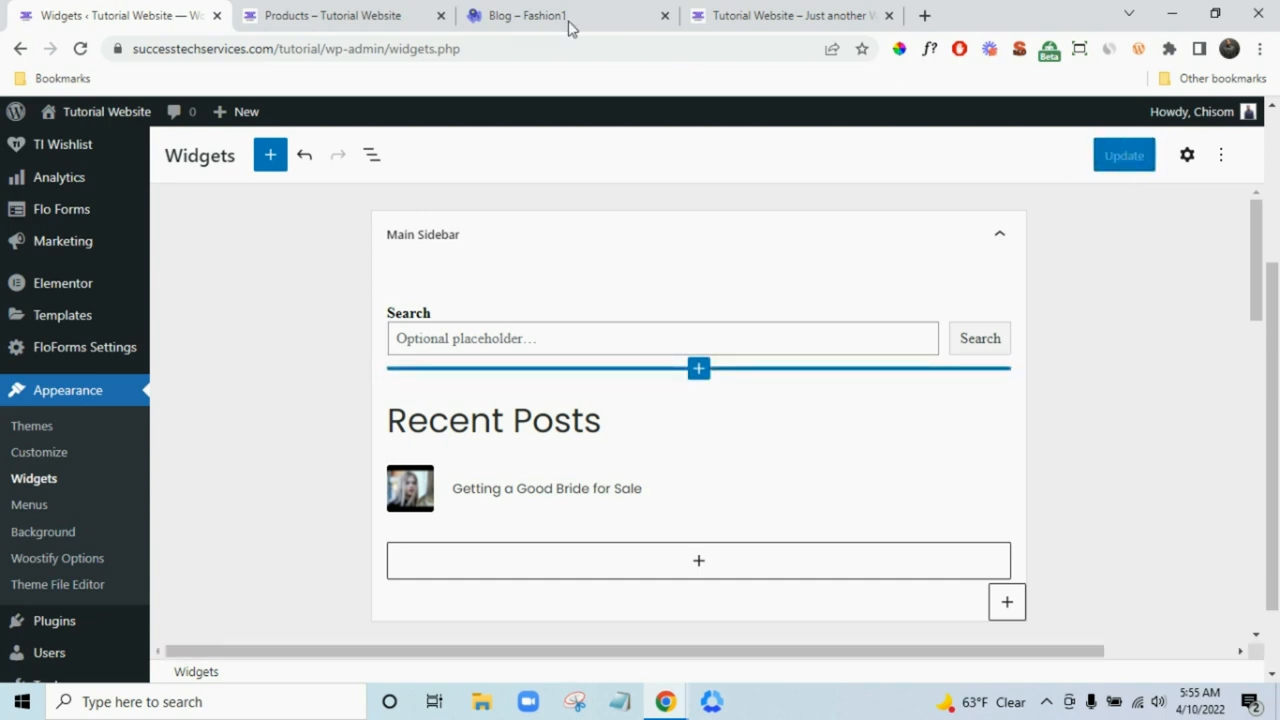
{"action": "left_click", "coordinate": [404, 18]}
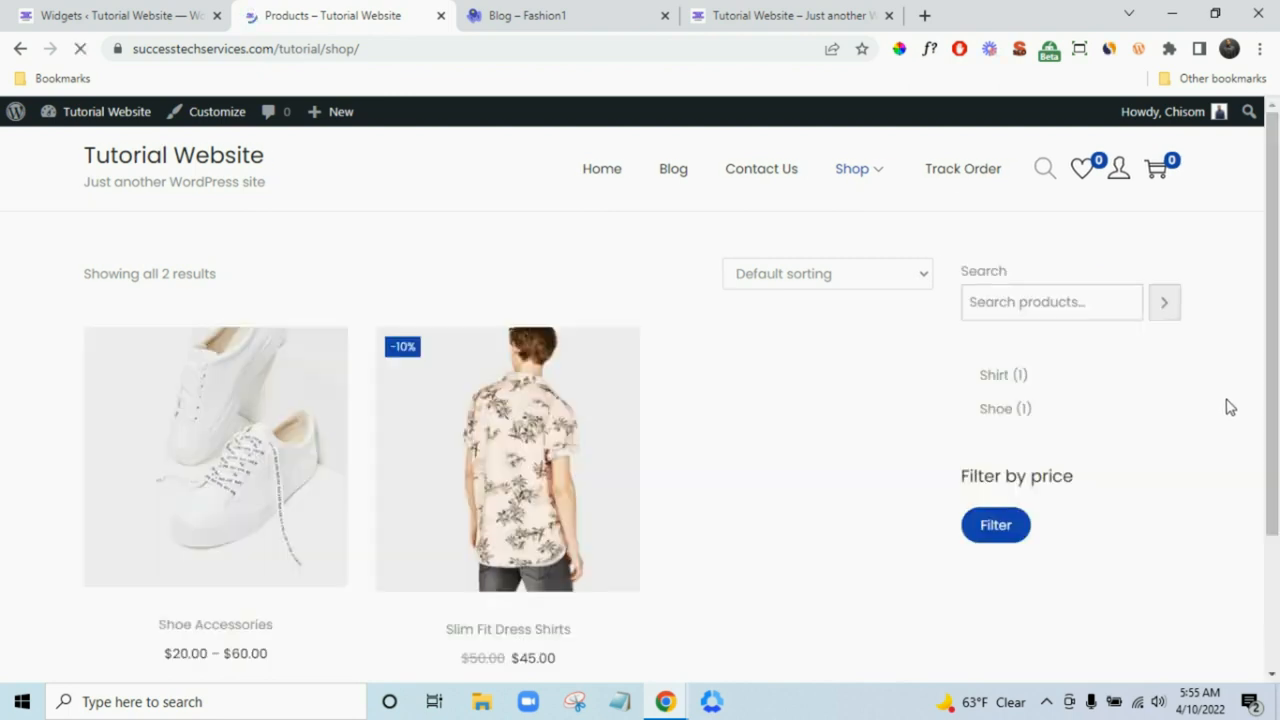
- Check the shop sidebar's search, Shirt and Shoe categories and $20–$60 price filter, then go home
{"action": "scroll", "coordinate": [1143, 406], "scroll_direction": "down", "scroll_amount": 3}
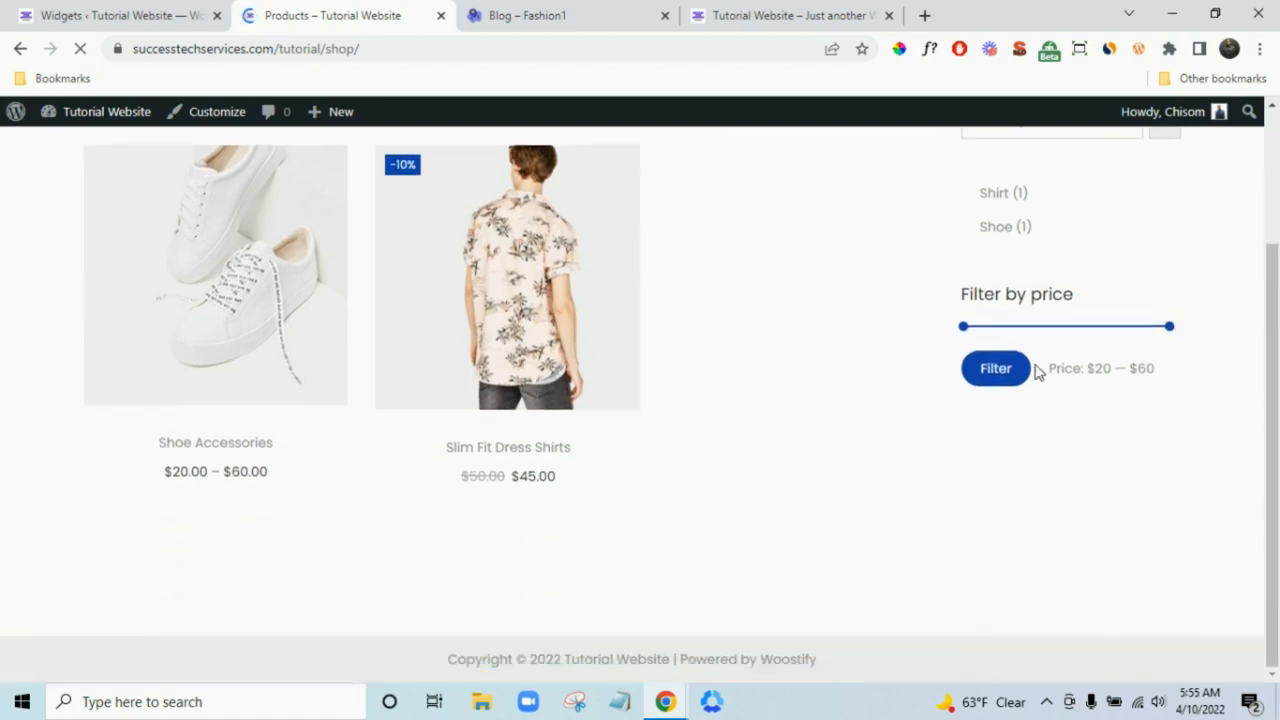
{"action": "scroll", "coordinate": [1037, 371], "scroll_direction": "up", "scroll_amount": 3}
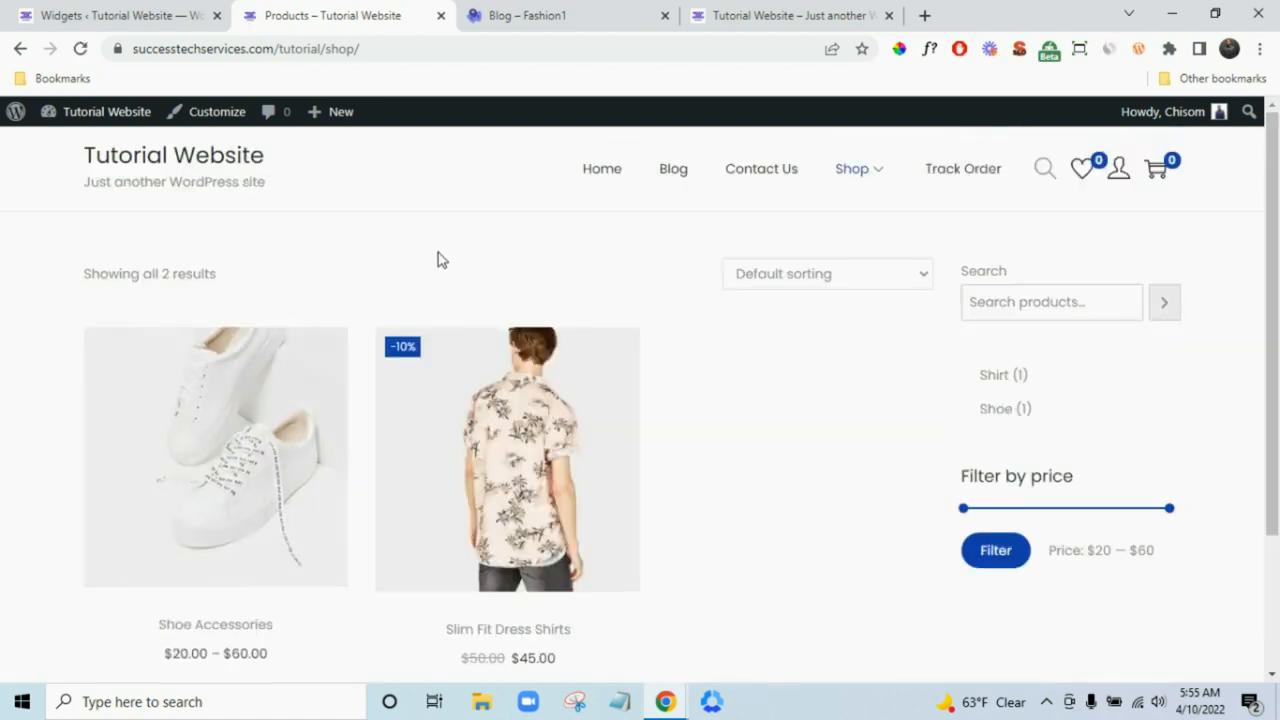
{"action": "left_click", "coordinate": [152, 160]}
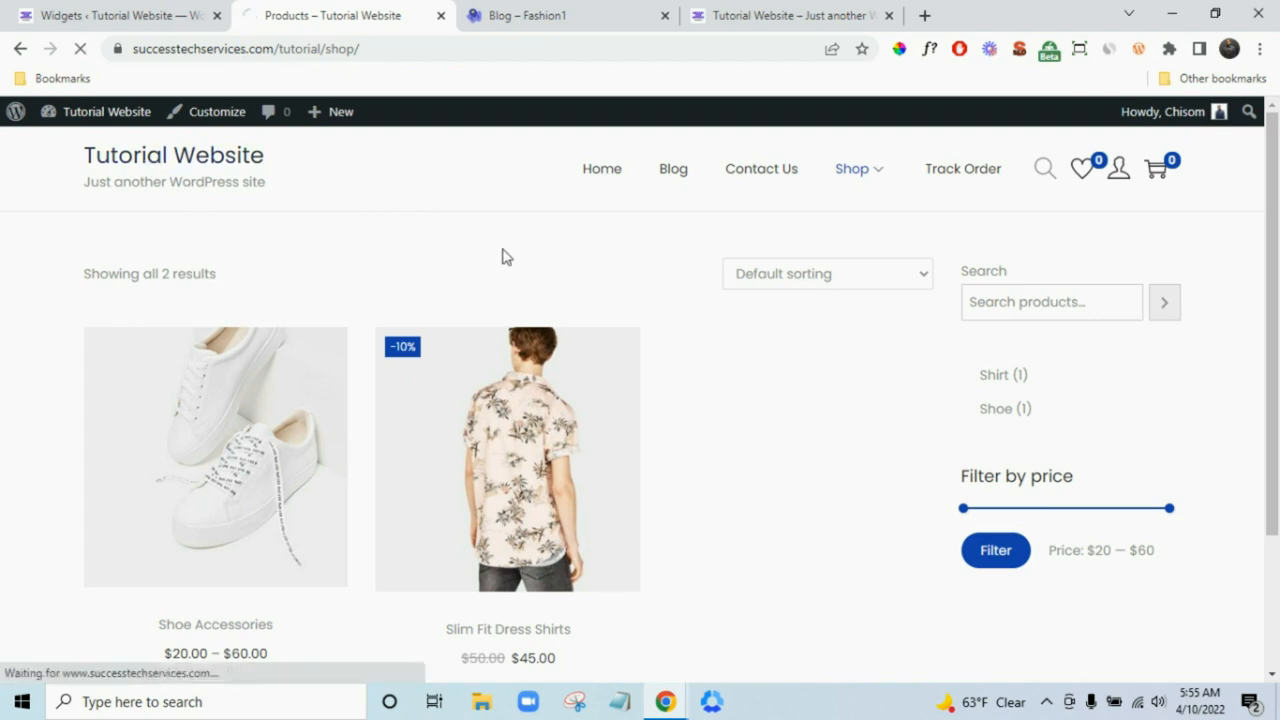
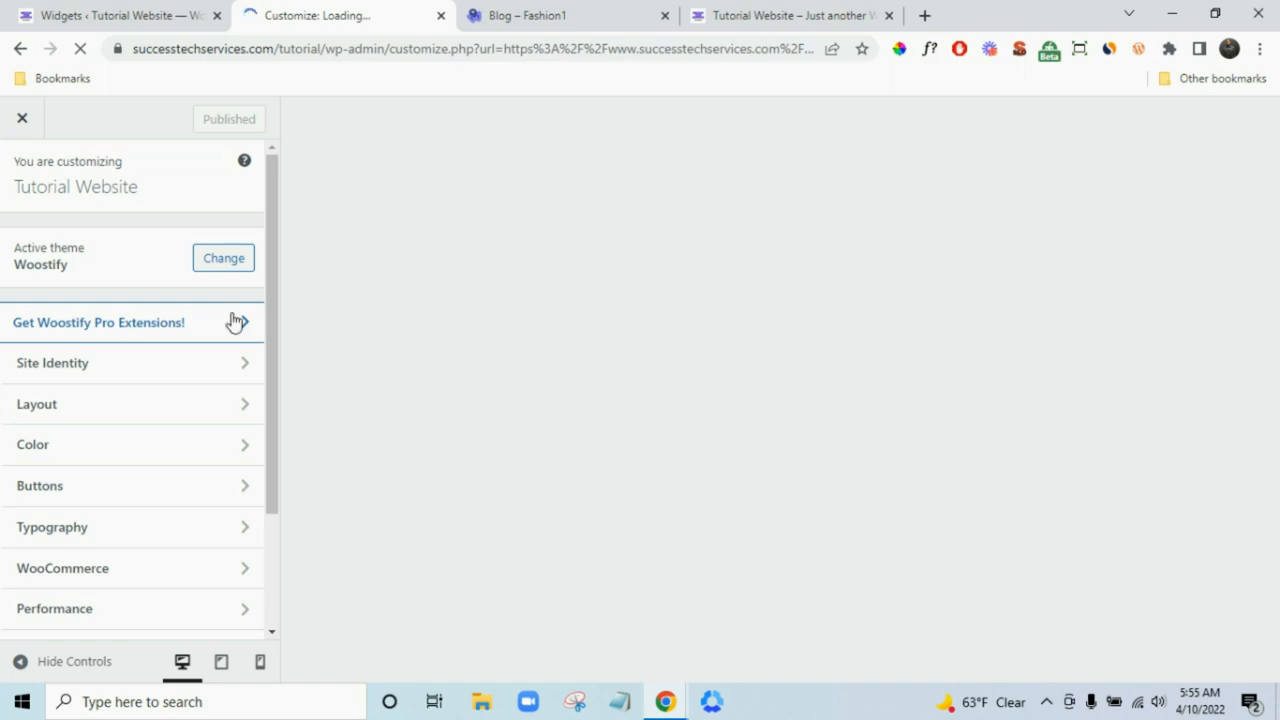
- Look over the Site Identity settings in the Customizer
{"action": "scroll", "coordinate": [240, 350], "scroll_direction": "down", "scroll_amount": 3}
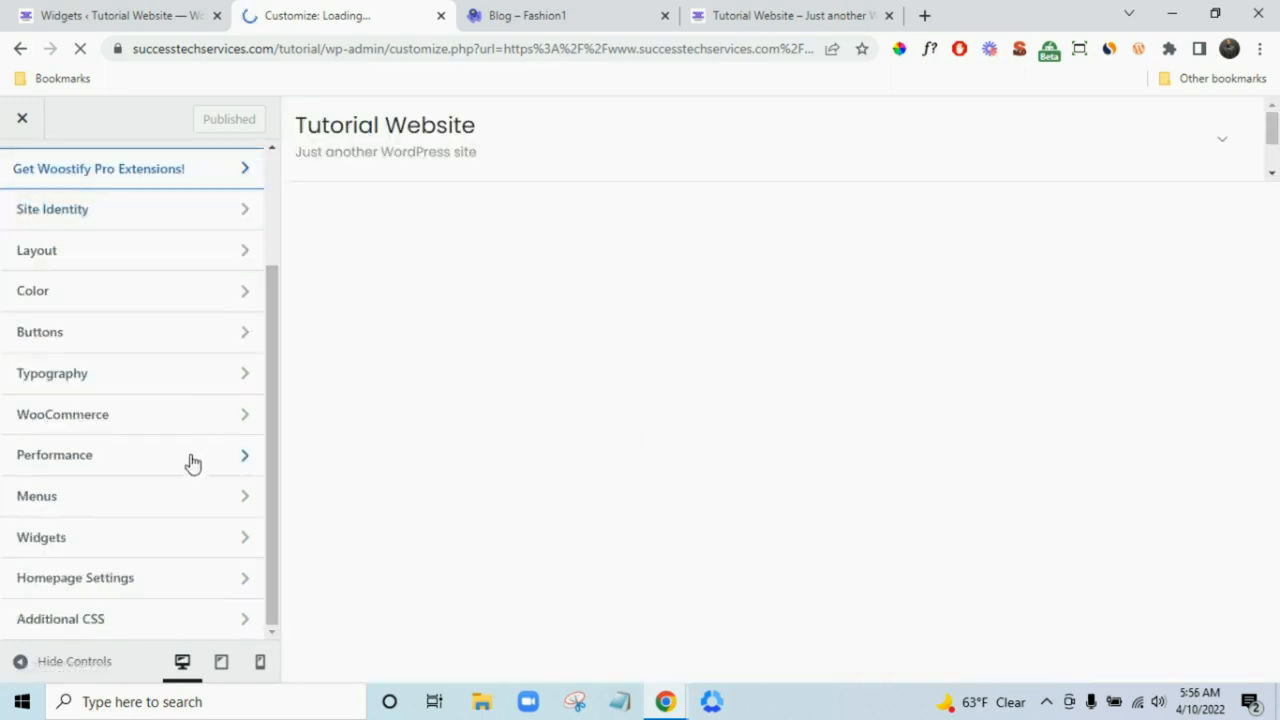
{"action": "scroll", "coordinate": [192, 463], "scroll_direction": "up", "scroll_amount": 2}
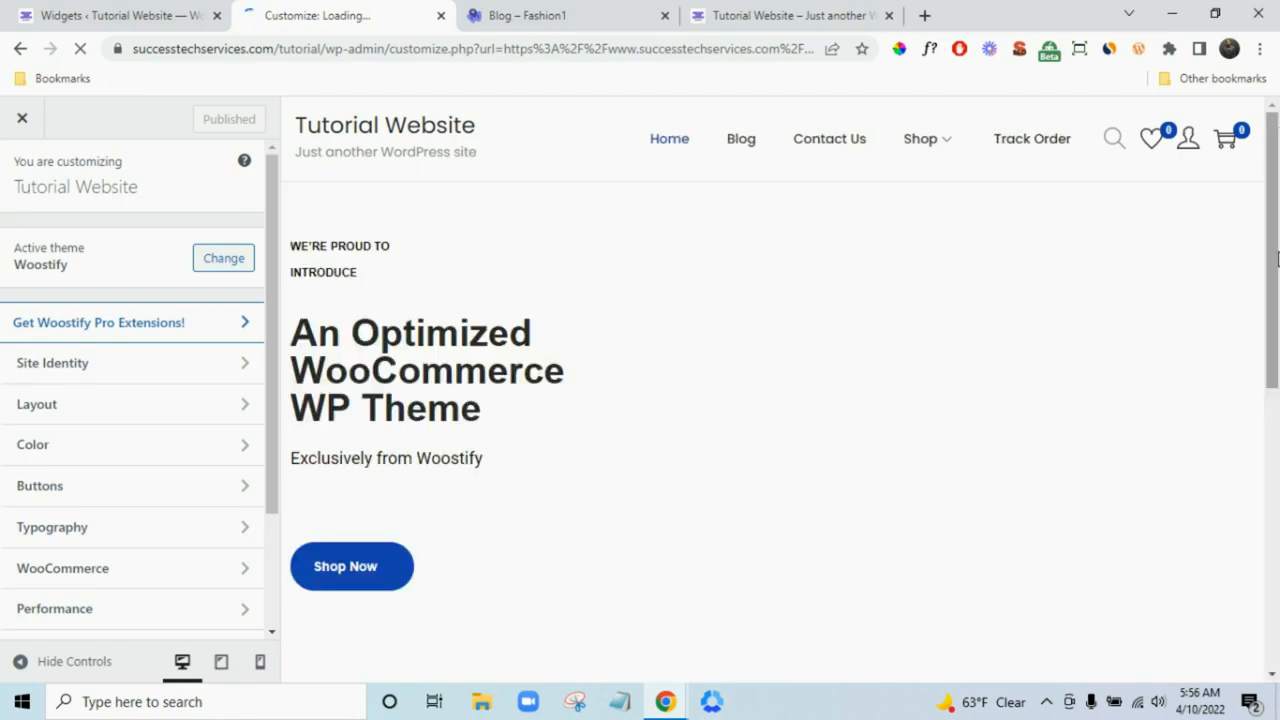
{"action": "scroll", "coordinate": [1268, 294], "scroll_direction": "down", "scroll_amount": 5}
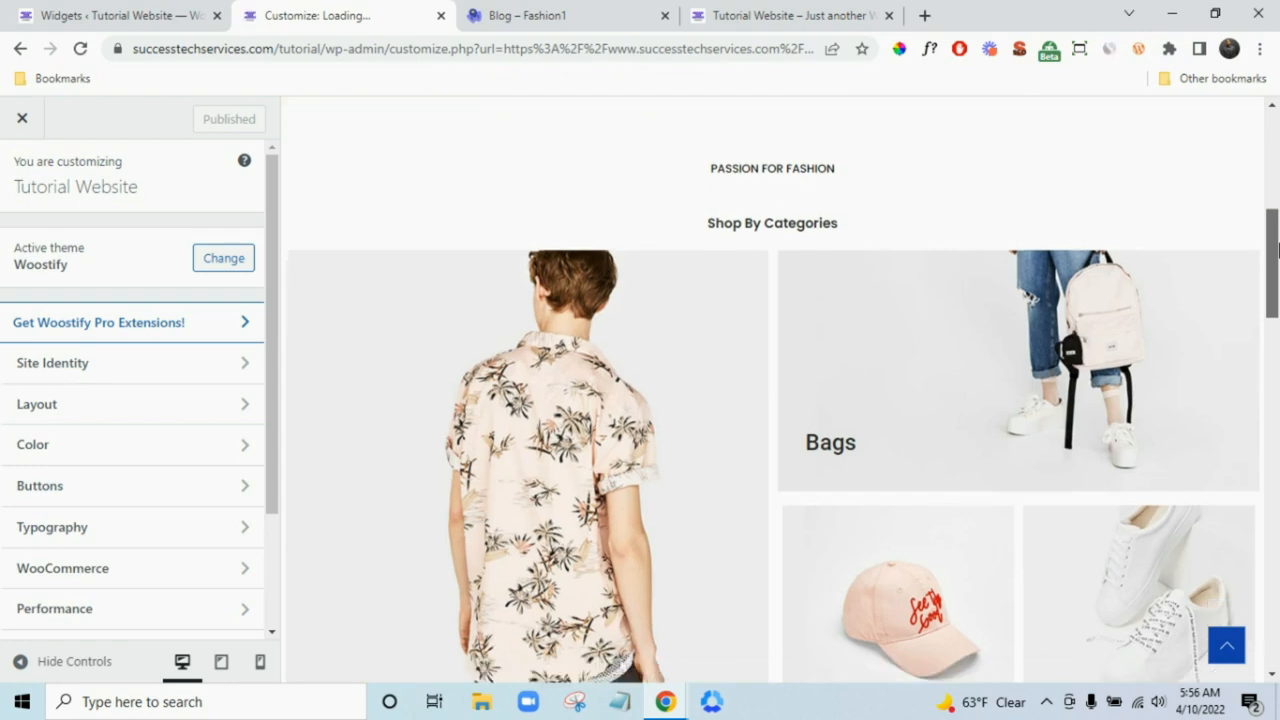
{"action": "left_click_drag", "start_coordinate": [1275, 248], "coordinate": [1272, 180]}
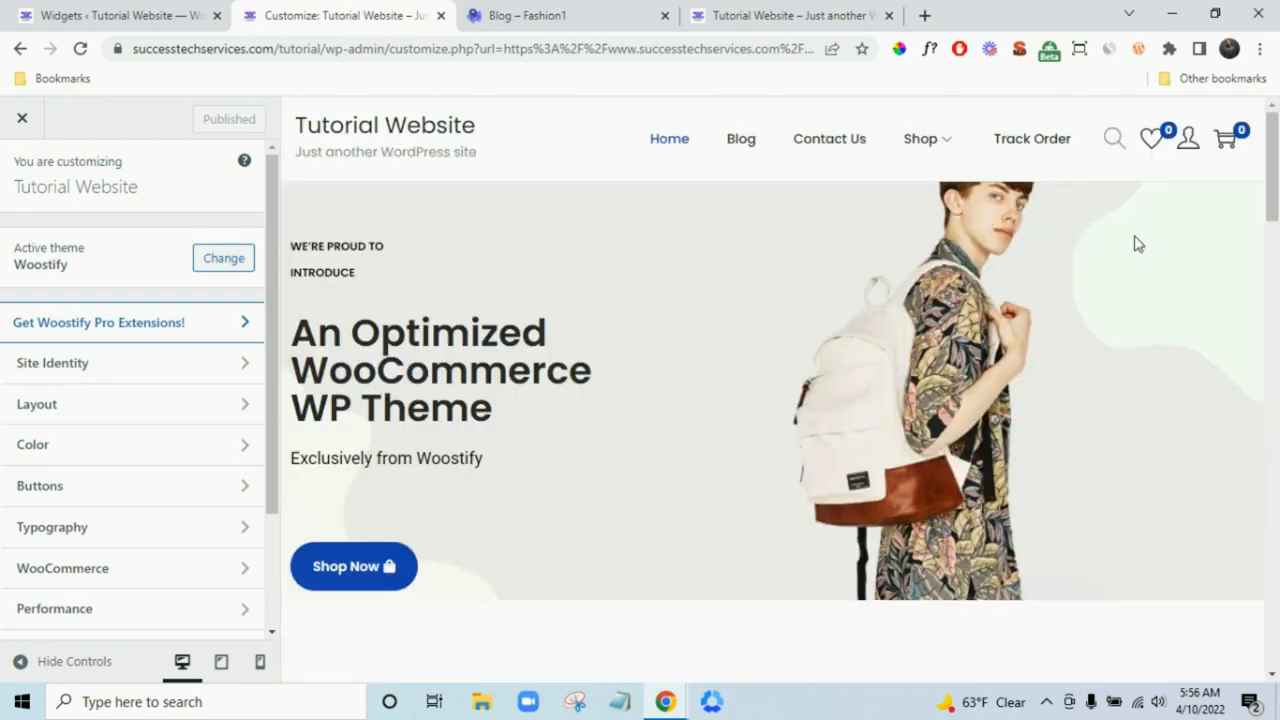
{"action": "left_click", "coordinate": [101, 376]}
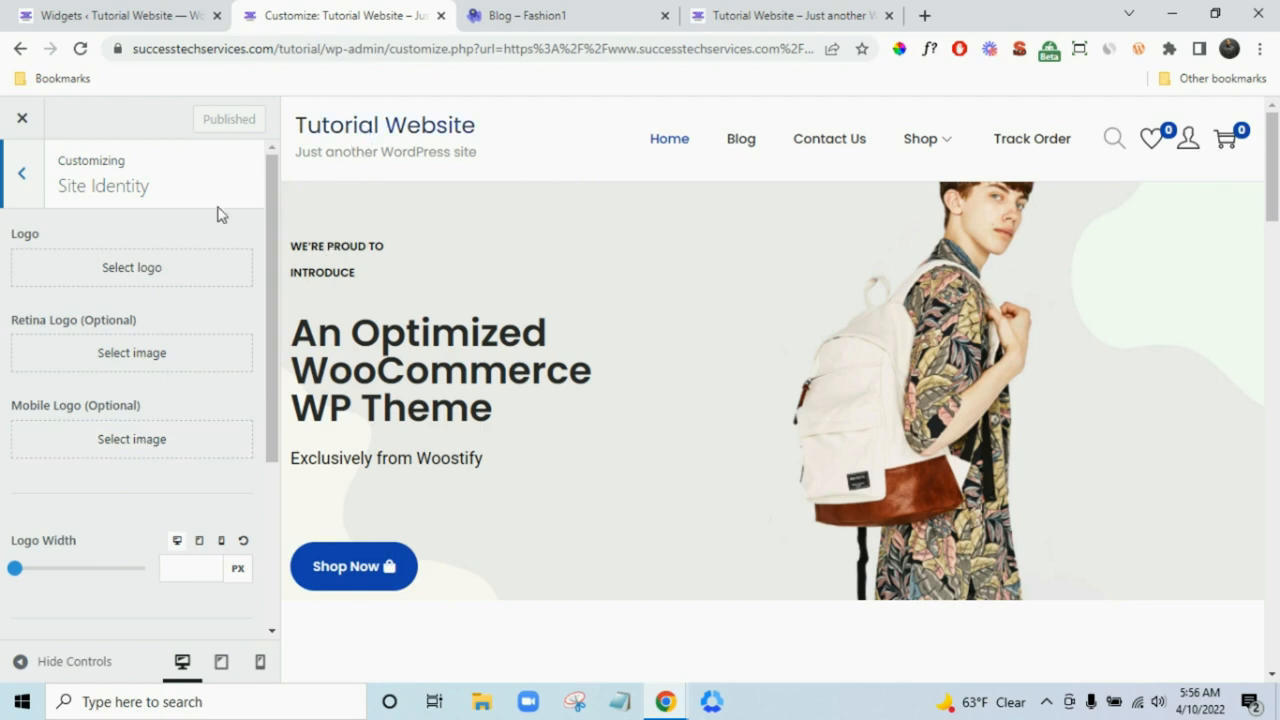
{"action": "scroll", "coordinate": [171, 366], "scroll_direction": "down", "scroll_amount": 3}
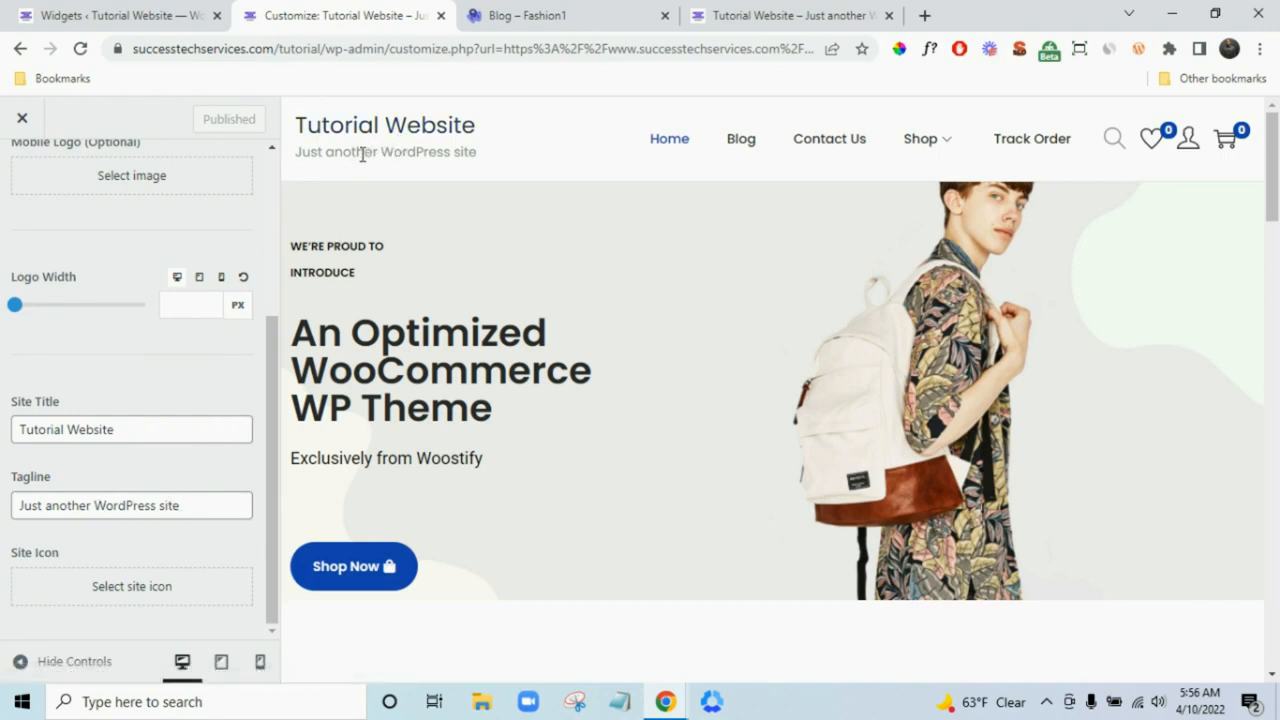
{"action": "scroll", "coordinate": [152, 428], "scroll_direction": "up", "scroll_amount": 1}
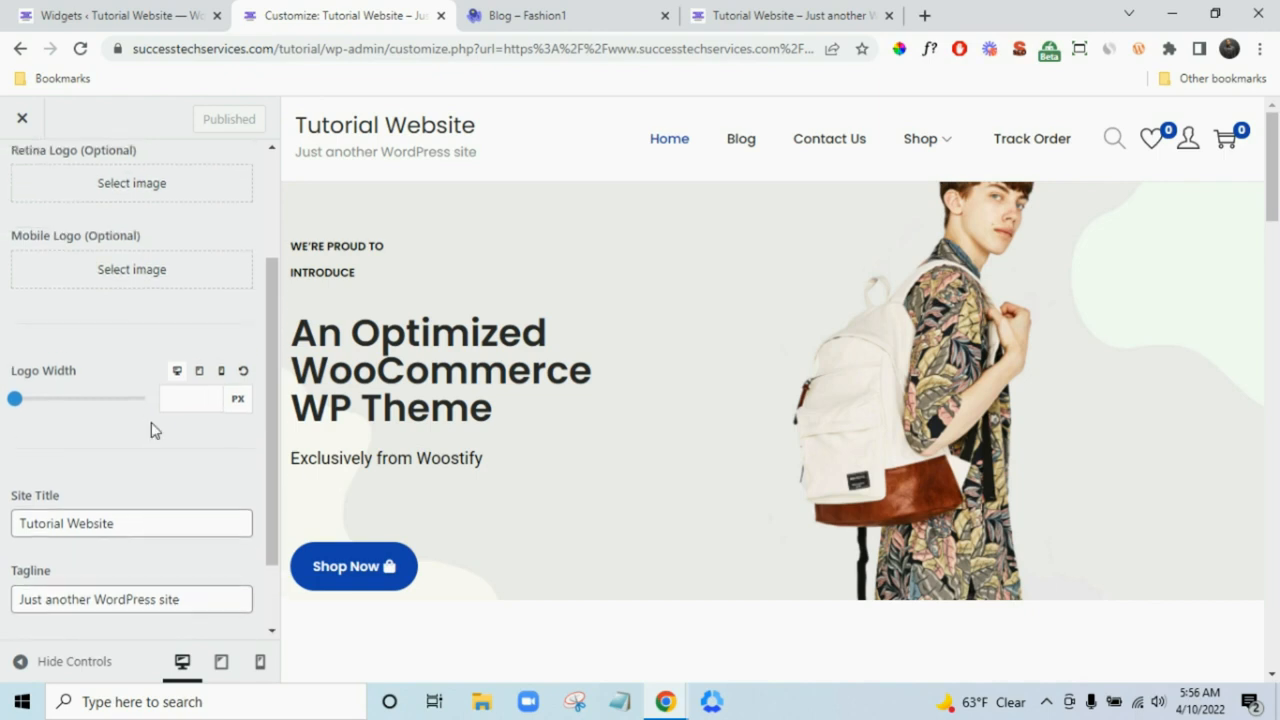
{"action": "scroll", "coordinate": [190, 395], "scroll_direction": "down", "scroll_amount": 1}
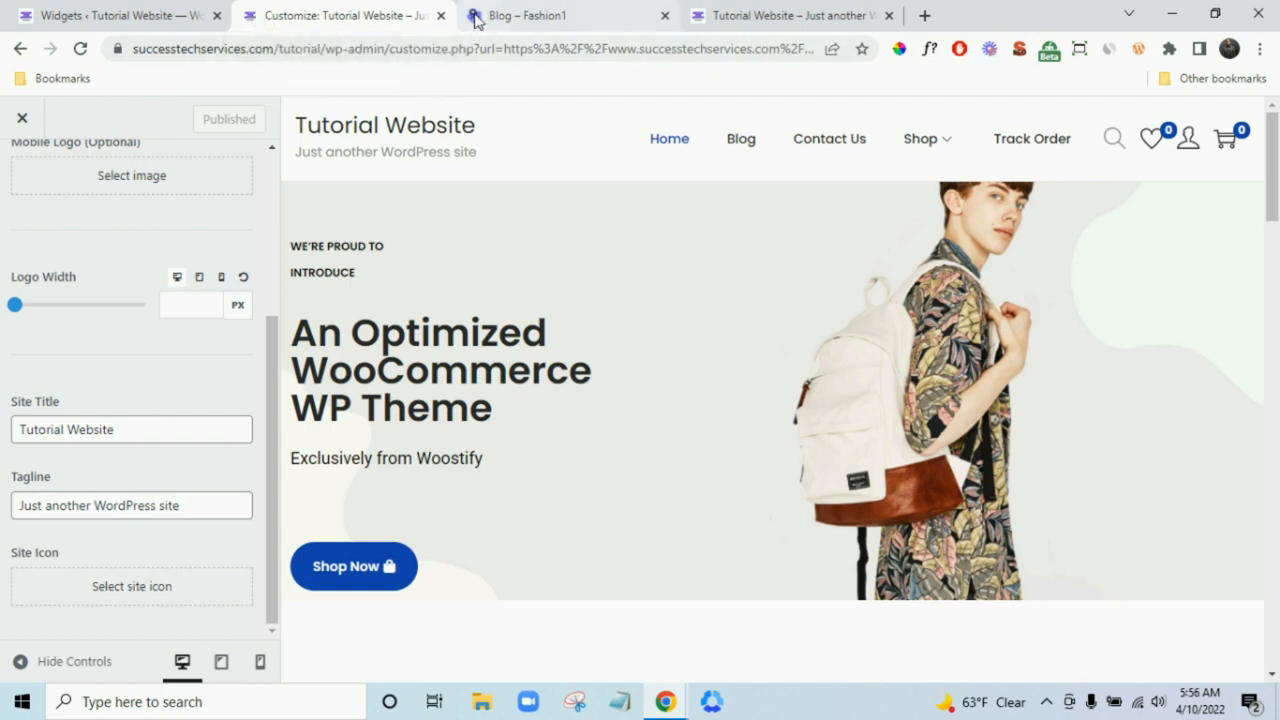
{"action": "scroll", "coordinate": [143, 330], "scroll_direction": "up", "scroll_amount": 5}
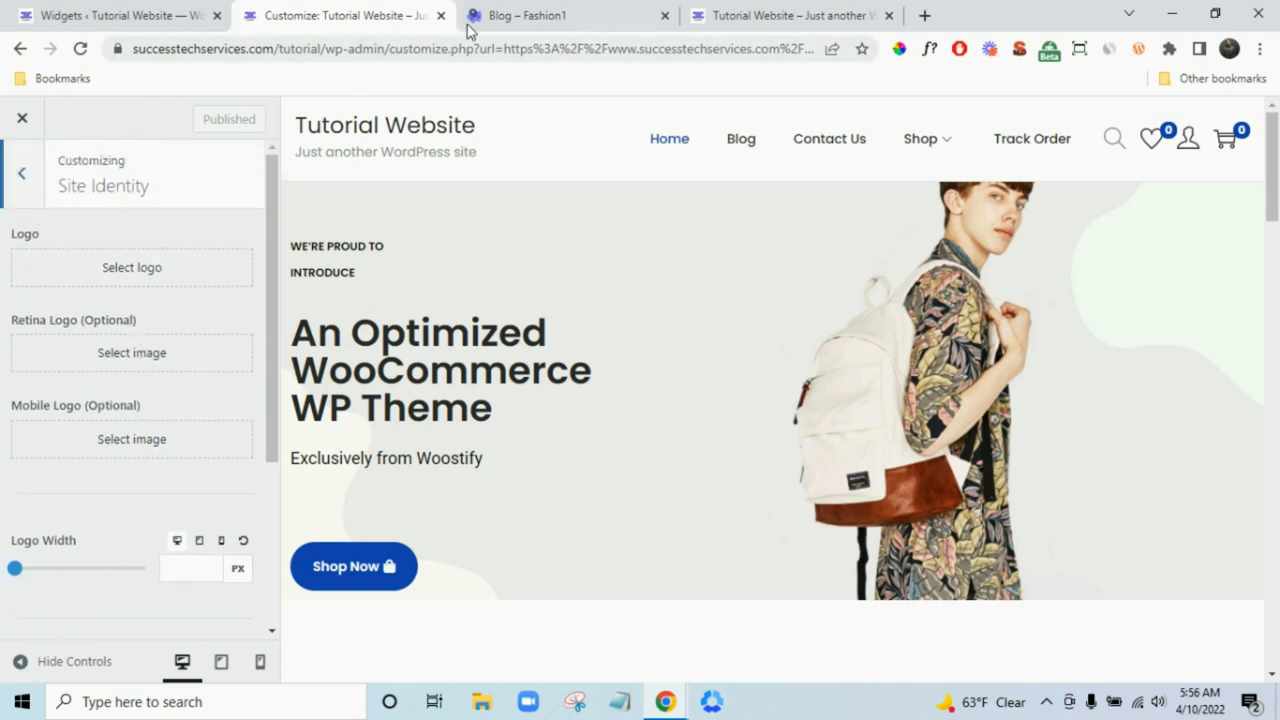
{"action": "left_click", "coordinate": [23, 177]}
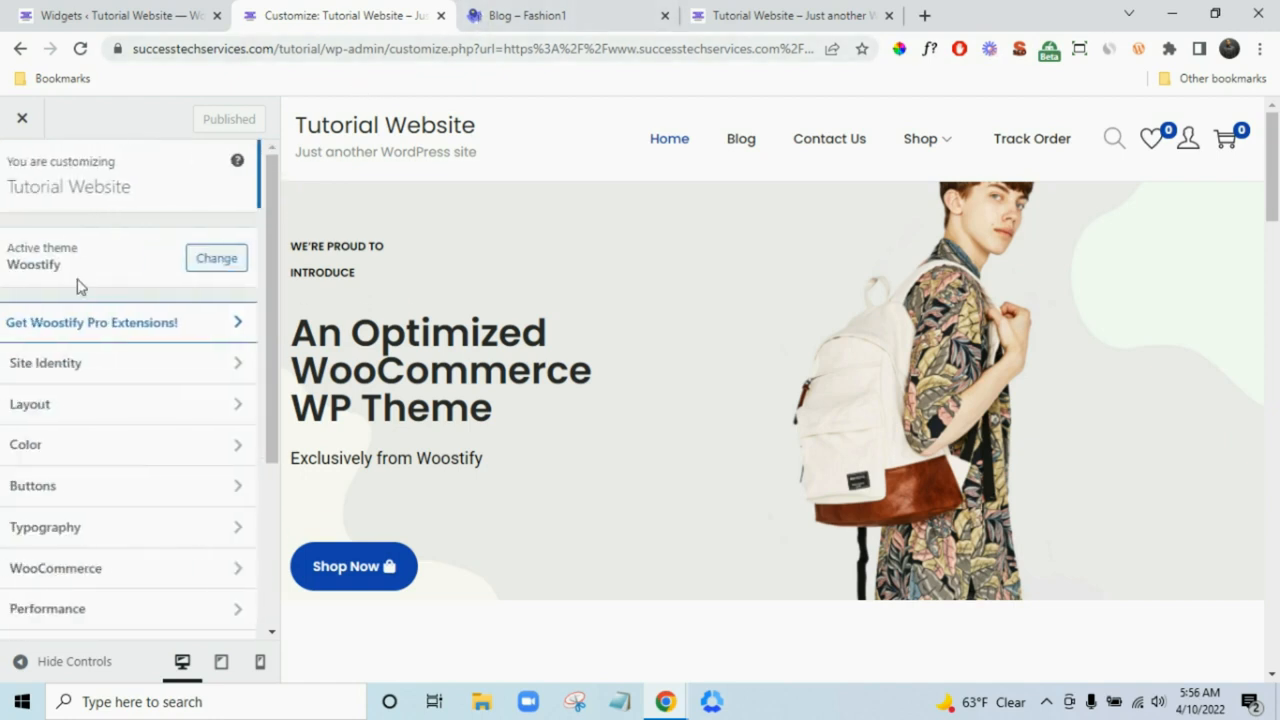
- Review the Layout > Site Container settings
{"action": "left_click", "coordinate": [124, 410]}
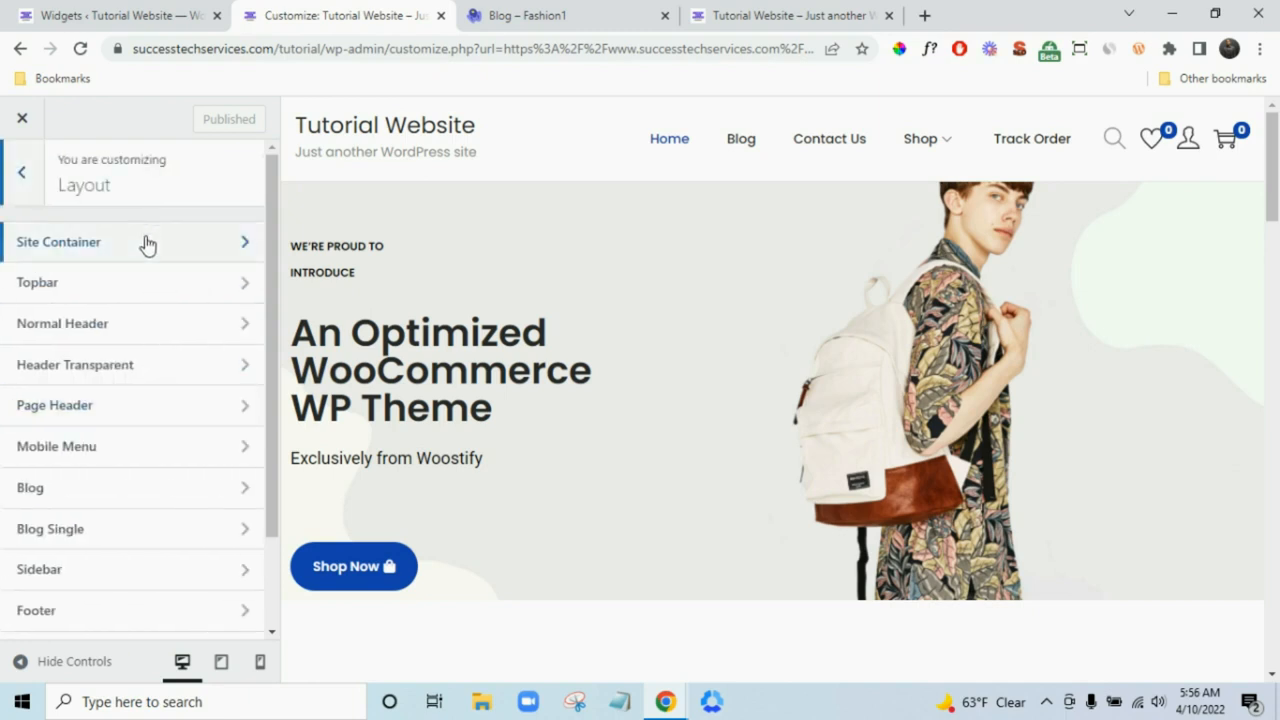
{"action": "scroll", "coordinate": [152, 262], "scroll_direction": "down", "scroll_amount": 3}
{"action": "scroll", "coordinate": [152, 262], "scroll_direction": "up", "scroll_amount": 3}
{"action": "left_click", "coordinate": [143, 247]}
{"action": "scroll", "coordinate": [131, 334], "scroll_direction": "down", "scroll_amount": 3}
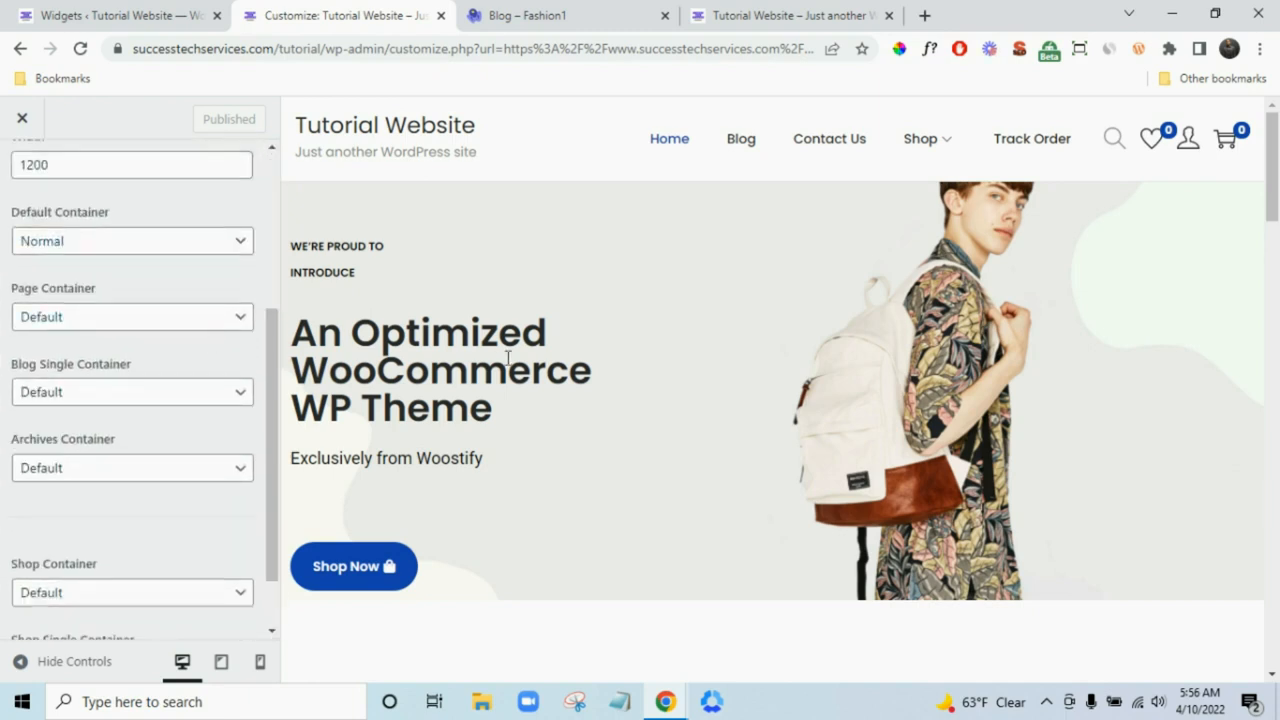
{"action": "scroll", "coordinate": [55, 340], "scroll_direction": "up", "scroll_amount": 3}
{"action": "scroll", "coordinate": [714, 429], "scroll_direction": "down", "scroll_amount": 3}
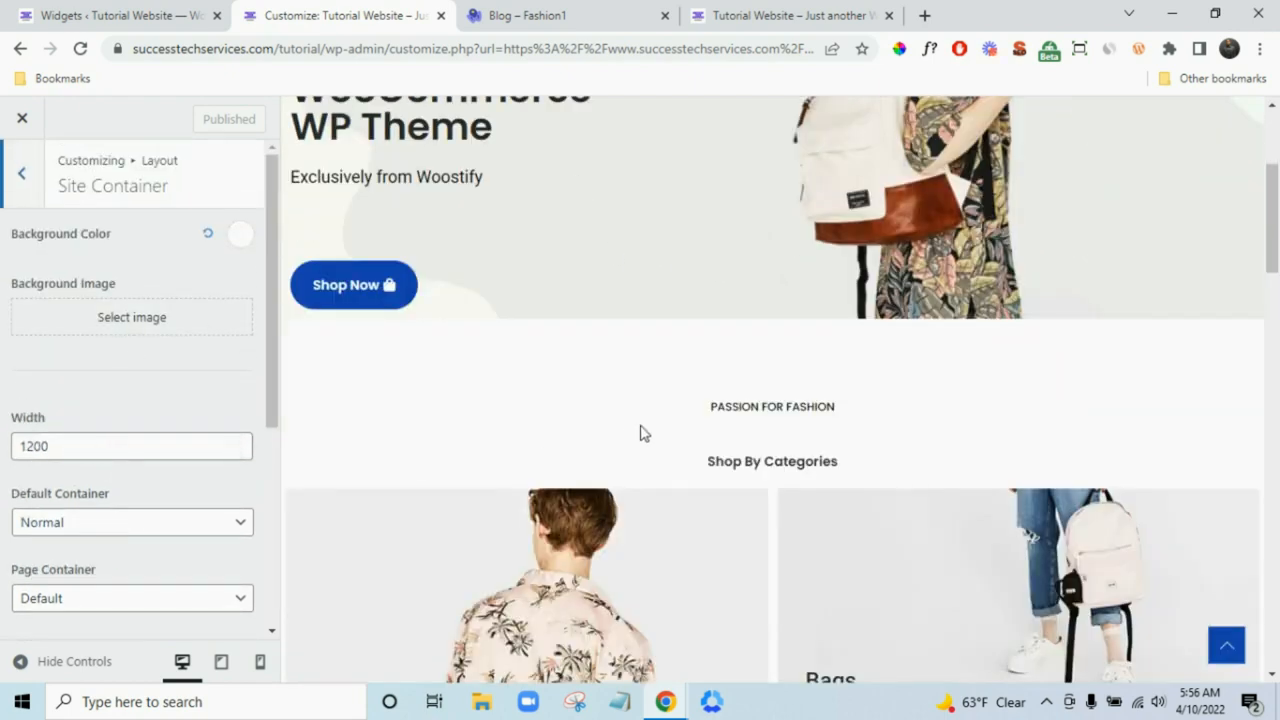
{"action": "scroll", "coordinate": [680, 414], "scroll_direction": "up", "scroll_amount": 3}
{"action": "scroll", "coordinate": [148, 387], "scroll_direction": "down", "scroll_amount": 1}
{"action": "scroll", "coordinate": [148, 387], "scroll_direction": "down", "scroll_amount": 4}
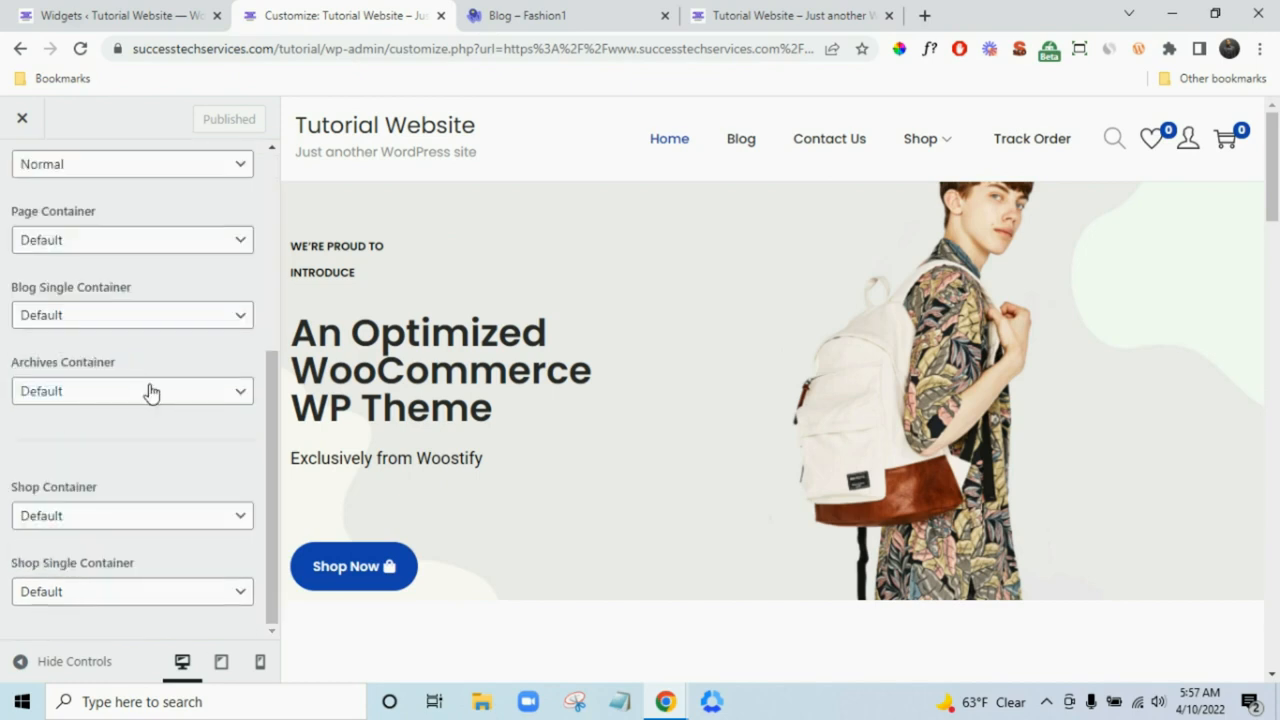
{"action": "scroll", "coordinate": [151, 400], "scroll_direction": "up", "scroll_amount": 4}
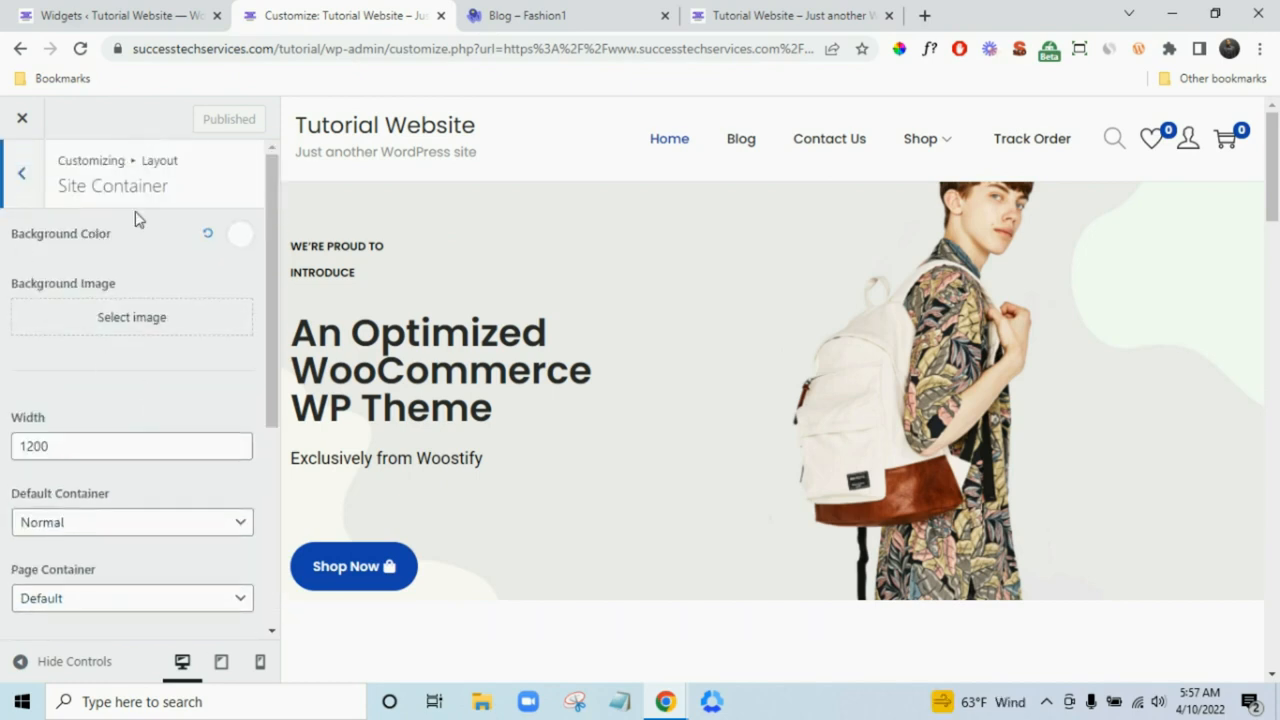
{"action": "left_click", "coordinate": [31, 190]}
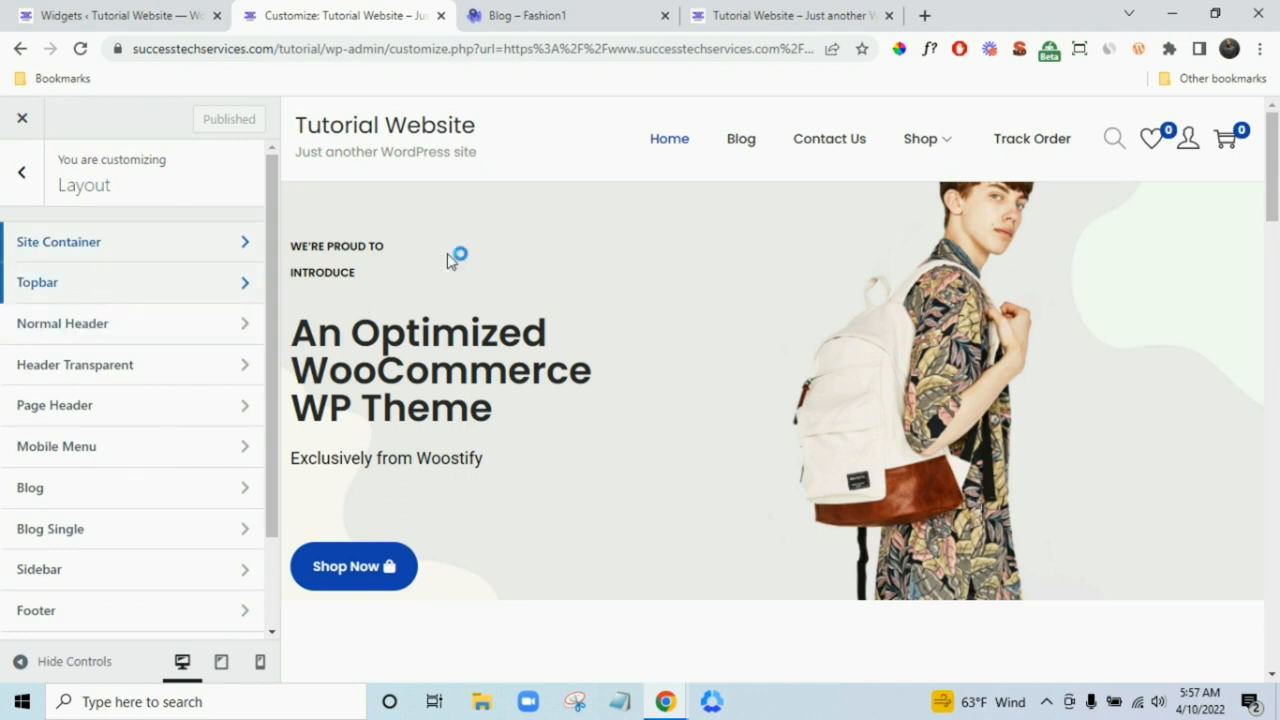
- Set the Topbar design's Background Color to black
{"action": "left_click", "coordinate": [182, 287]}
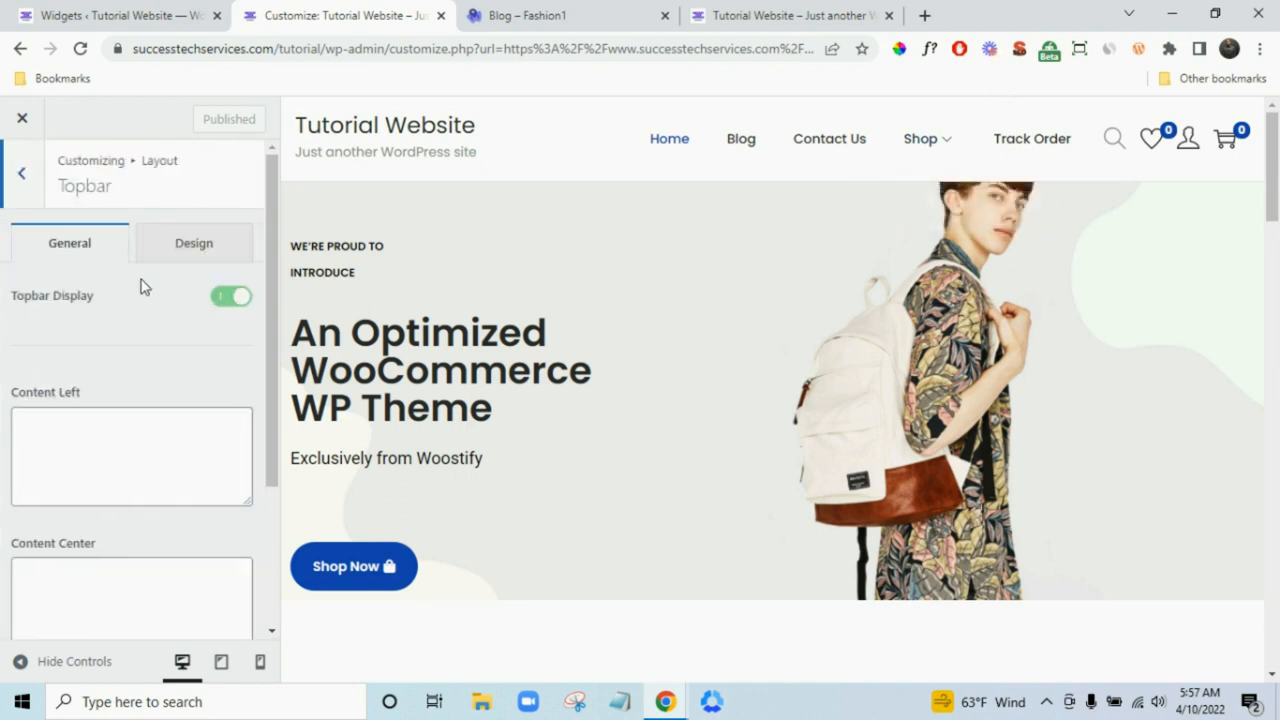
{"action": "scroll", "coordinate": [180, 280], "scroll_direction": "down", "scroll_amount": 2}
{"action": "scroll", "coordinate": [180, 280], "scroll_direction": "up", "scroll_amount": 2}
{"action": "left_click", "coordinate": [193, 257]}
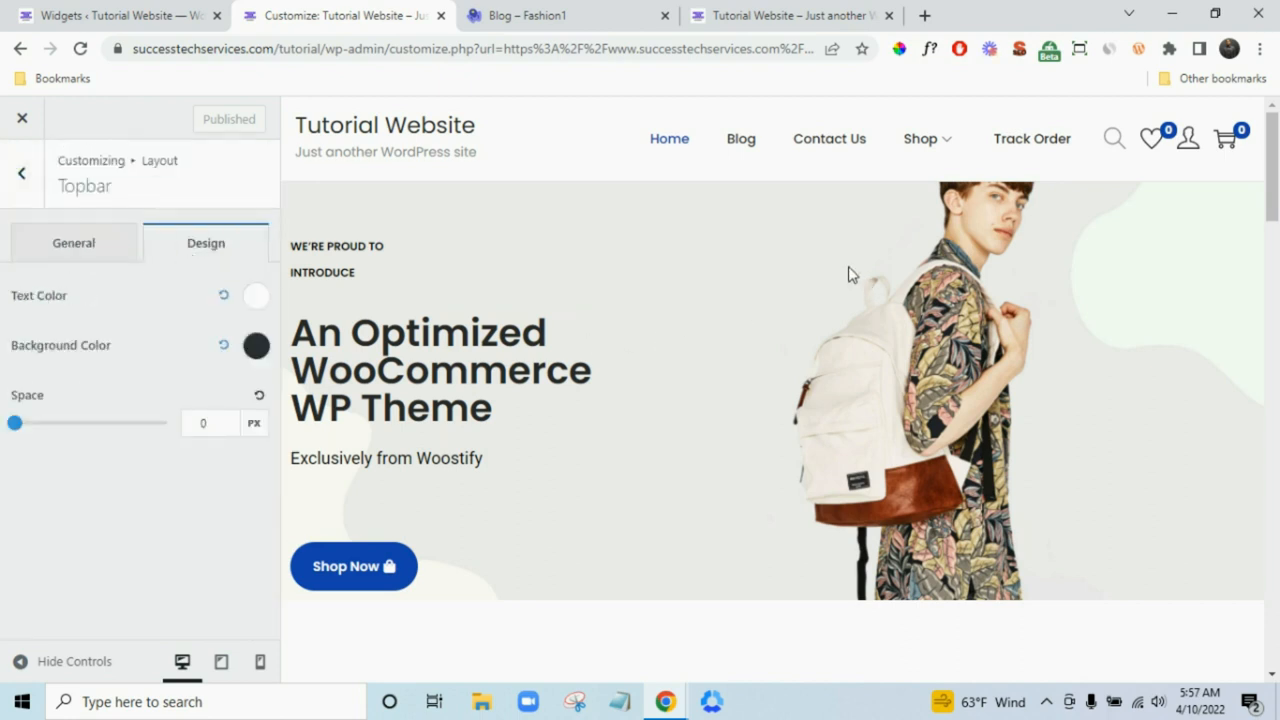
{"action": "left_click", "coordinate": [256, 346]}
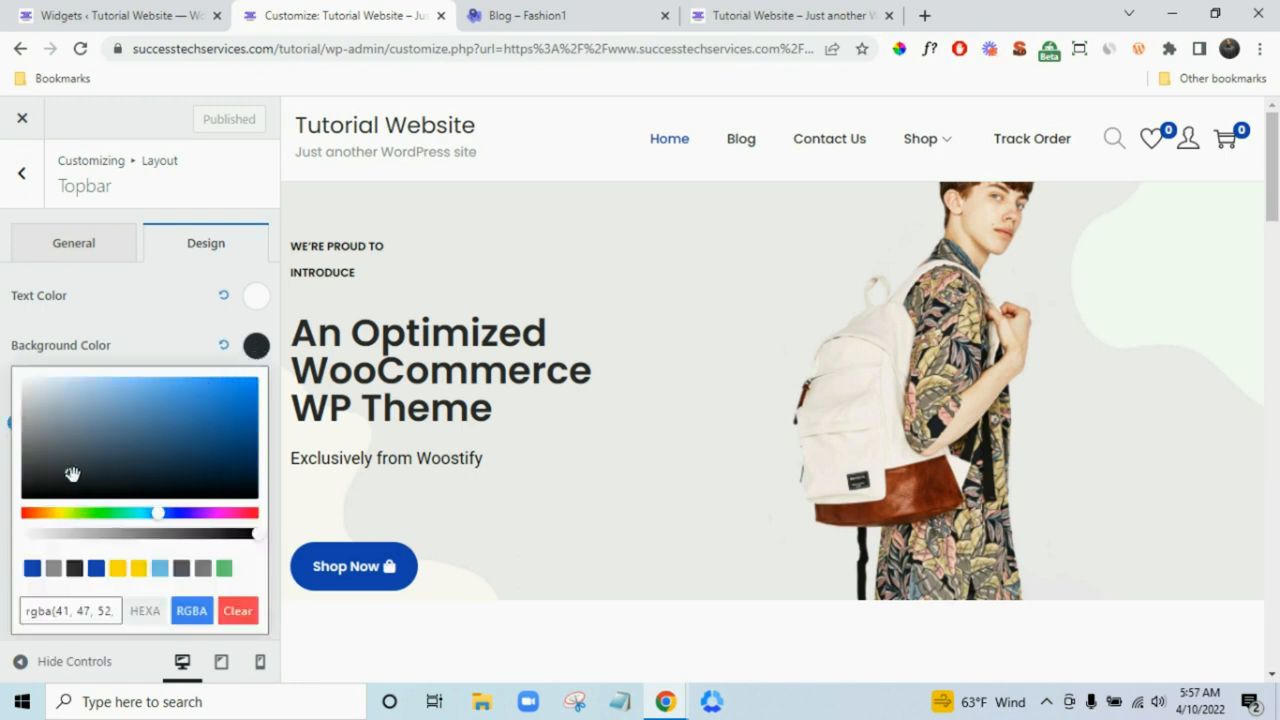
{"action": "left_click_drag", "start_coordinate": [71, 474], "coordinate": [20, 505]}
{"action": "left_click", "coordinate": [2, 532]}
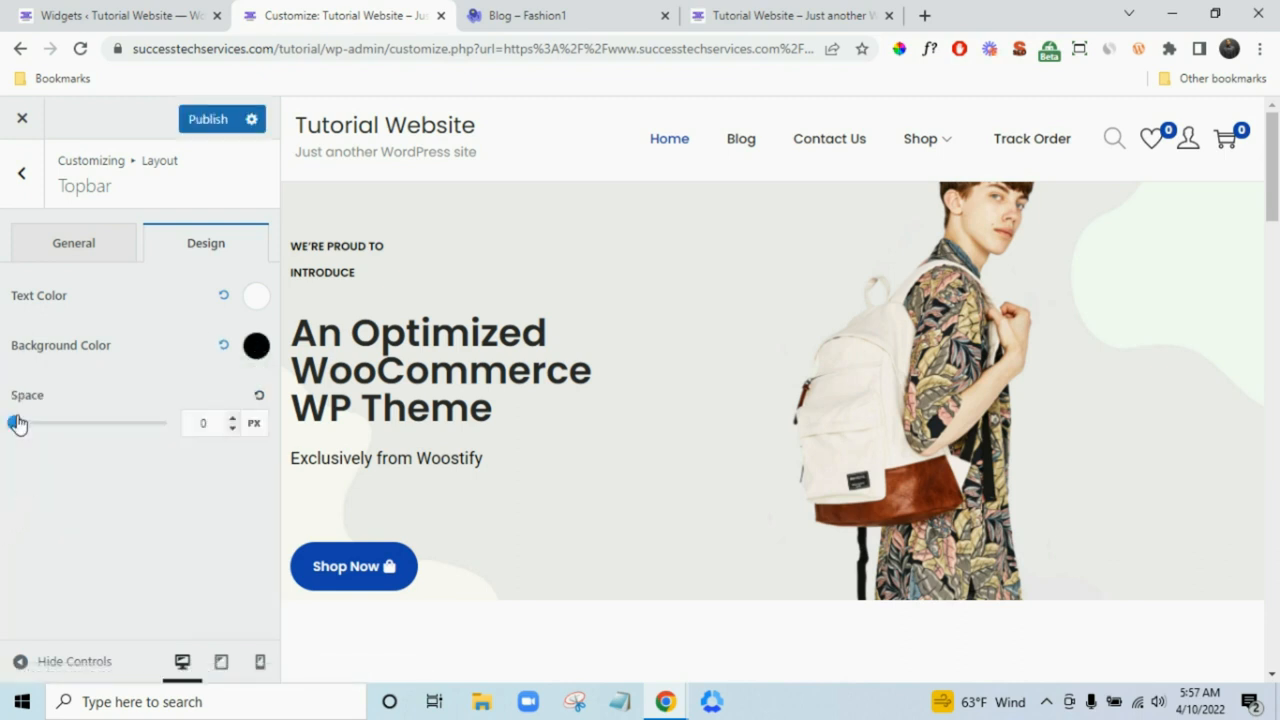
- Raise the topbar Space to 15 px
{"action": "left_click", "coordinate": [233, 419]}
{"action": "left_click", "coordinate": [233, 418]}
{"action": "left_click", "coordinate": [233, 418]}
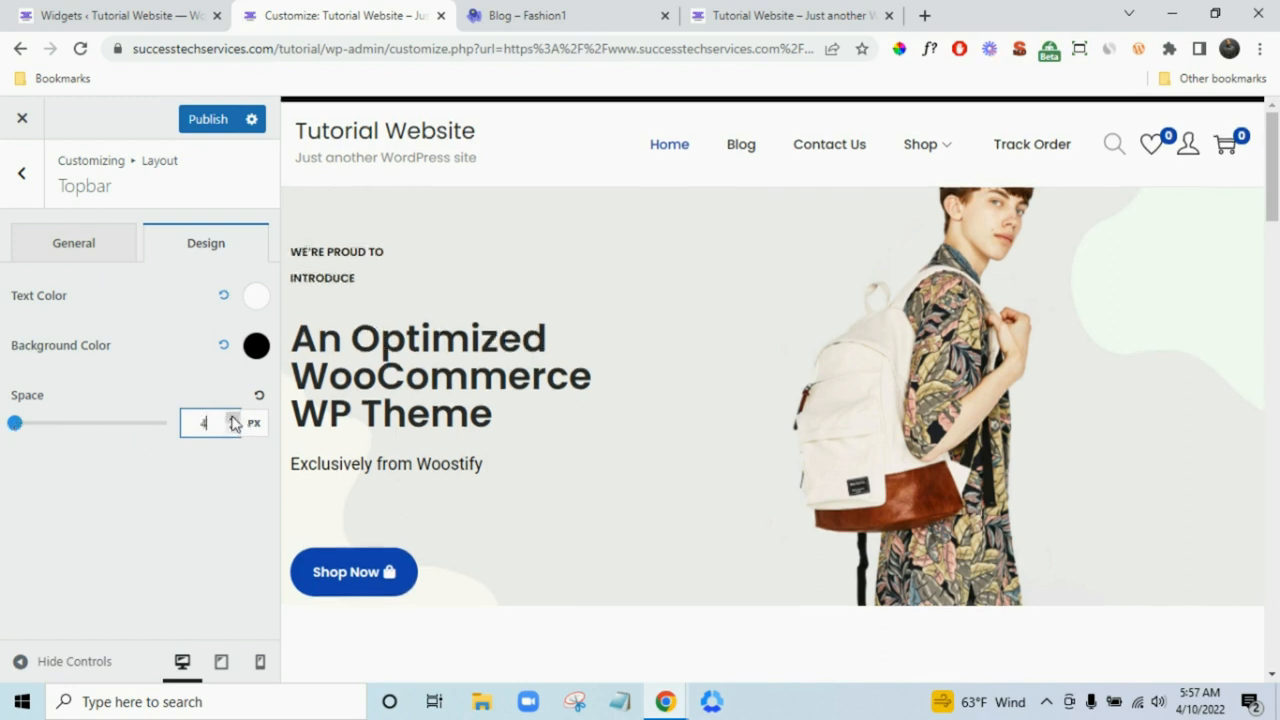
{"action": "left_click", "coordinate": [233, 418]}
{"action": "left_click", "coordinate": [233, 418]}
{"action": "left_click", "coordinate": [233, 418]}
{"action": "left_click", "coordinate": [233, 418]}
{"action": "left_click", "coordinate": [233, 418]}
{"action": "left_click", "coordinate": [233, 418]}
{"action": "left_click", "coordinate": [233, 419]}
{"action": "left_click", "coordinate": [233, 419]}
{"action": "left_click", "coordinate": [233, 419]}
{"action": "left_click", "coordinate": [233, 419]}
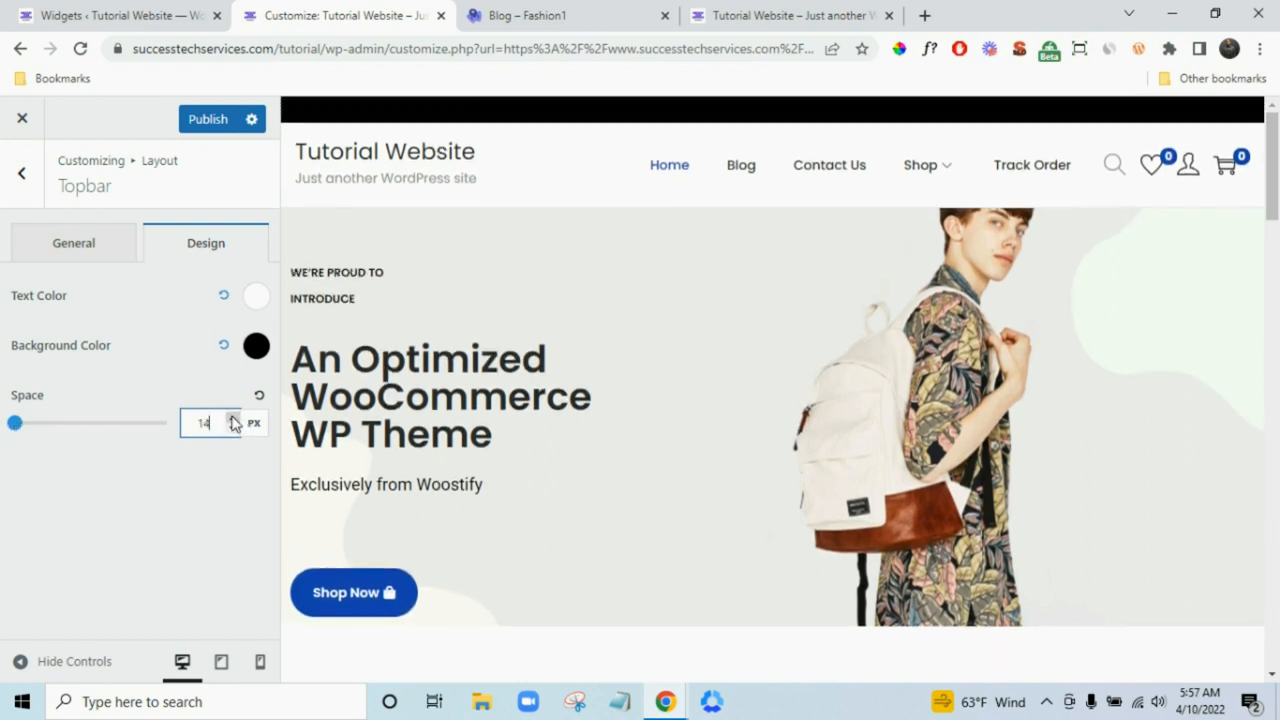
{"action": "left_click", "coordinate": [233, 419]}
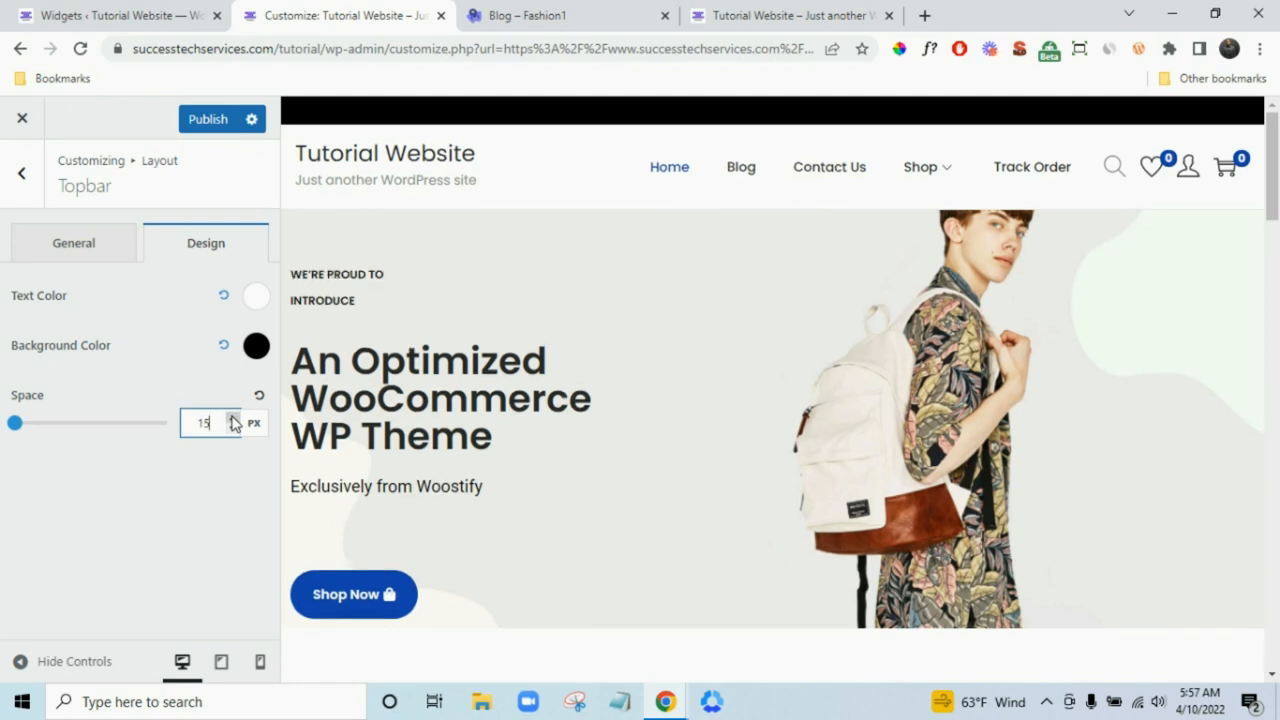
- Identify the Fashion1 demo banner's font and sample its blue colour
{"action": "left_click", "coordinate": [557, 10]}
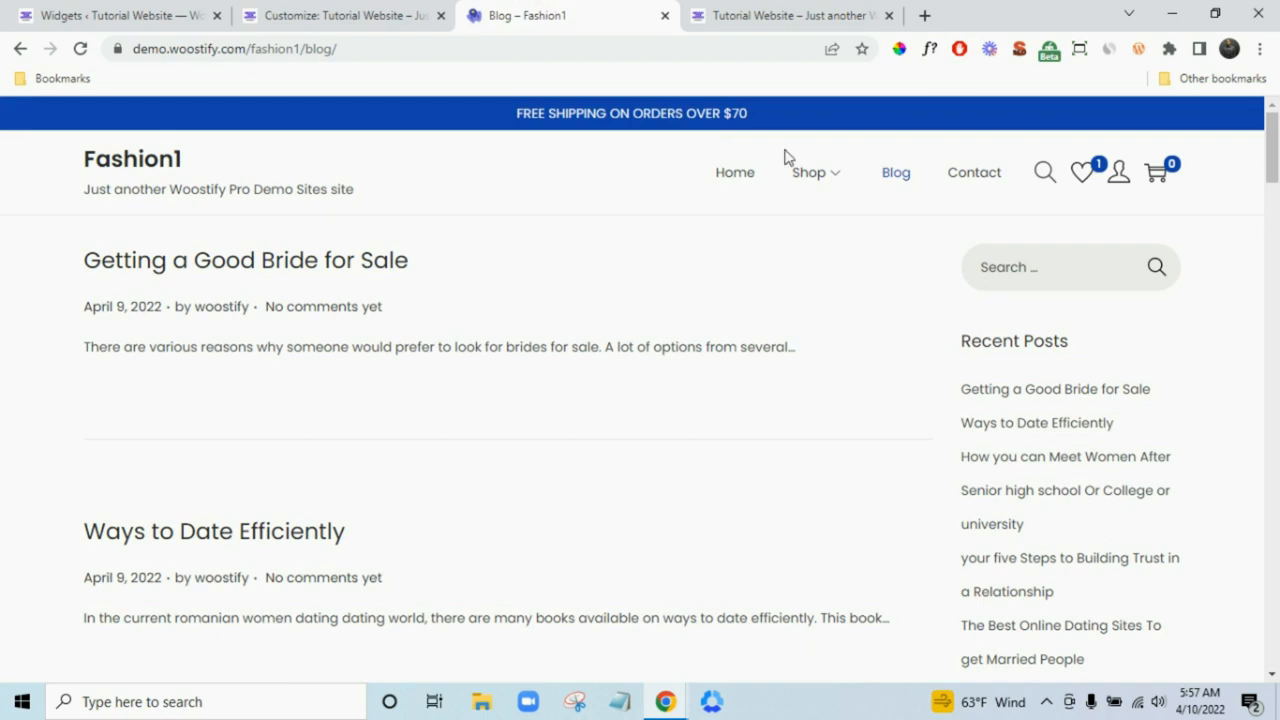
{"action": "left_click", "coordinate": [930, 55]}
{"action": "left_click", "coordinate": [903, 117]}
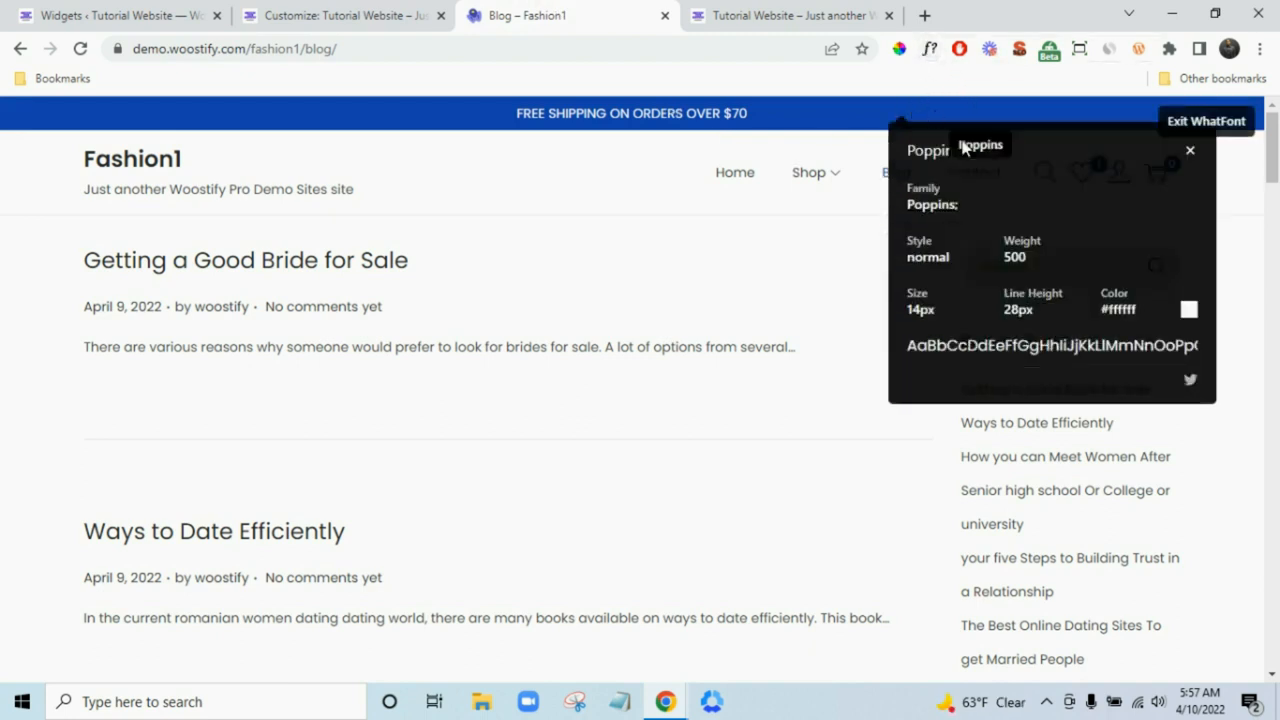
{"action": "key", "text": "Escape"}
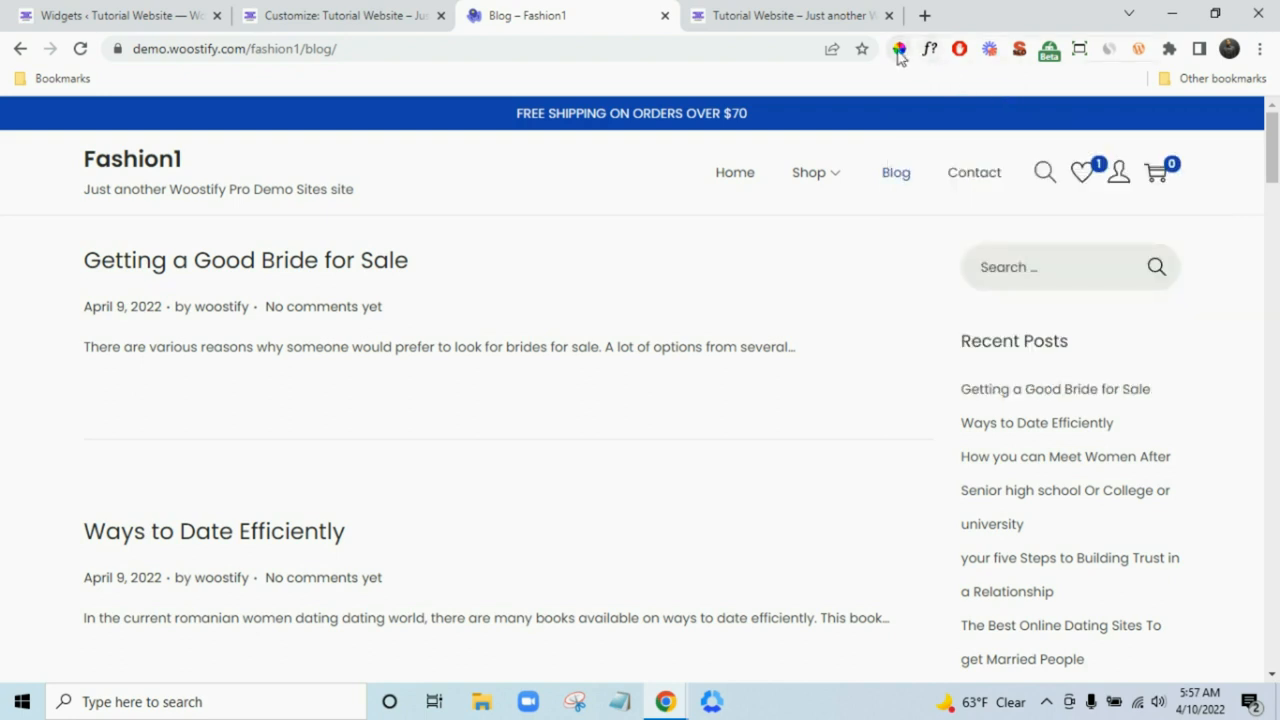
{"action": "left_click", "coordinate": [899, 48]}
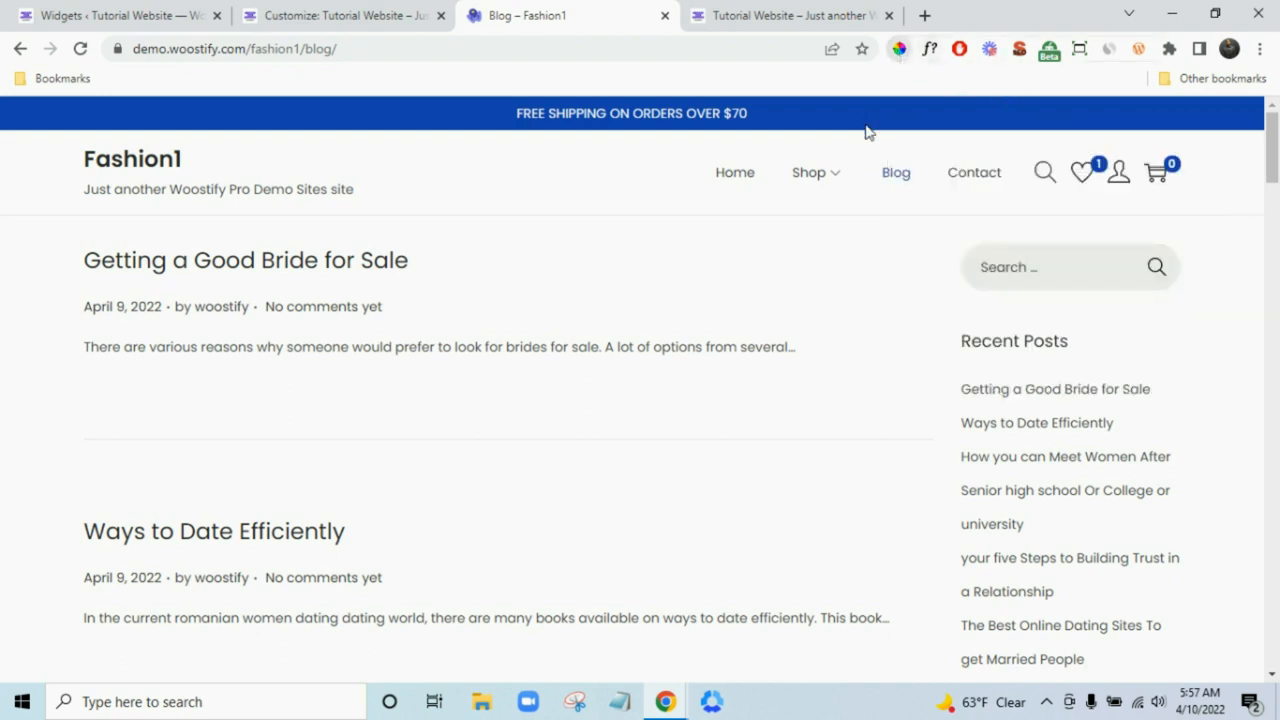
{"action": "left_click", "coordinate": [976, 116]}
{"action": "left_click", "coordinate": [430, 12]}
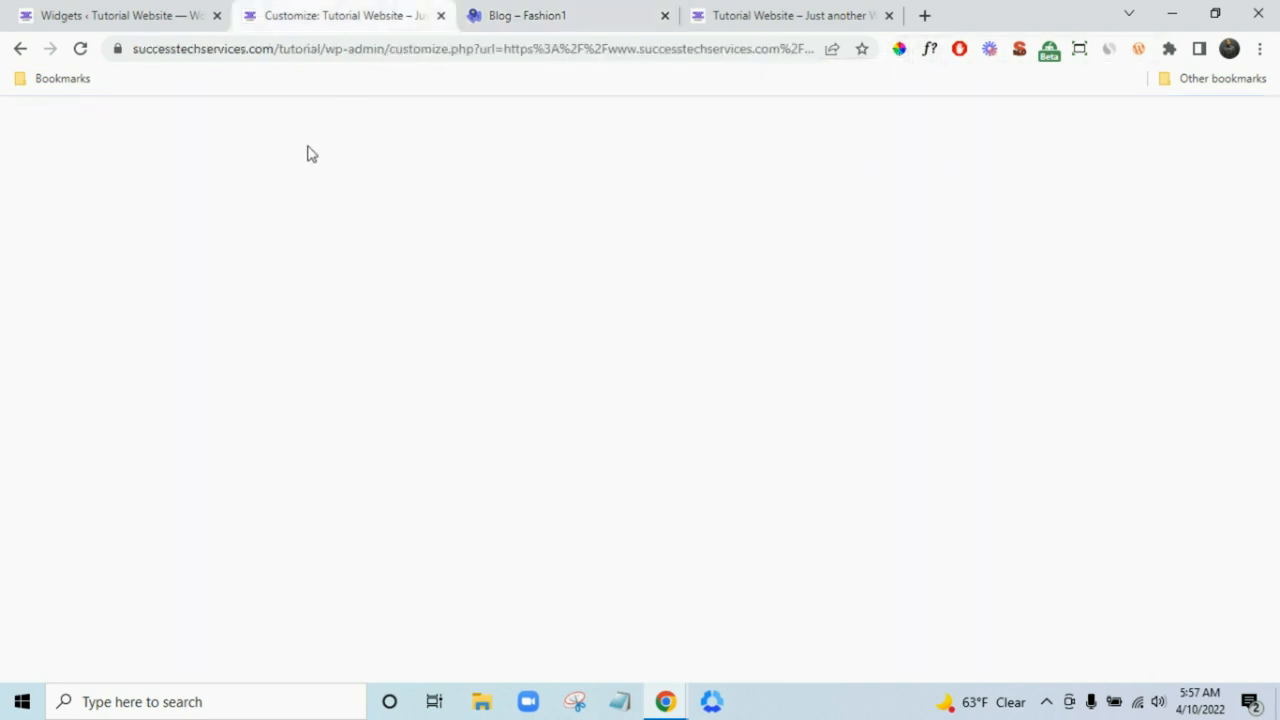
{"action": "left_click", "coordinate": [558, 12]}
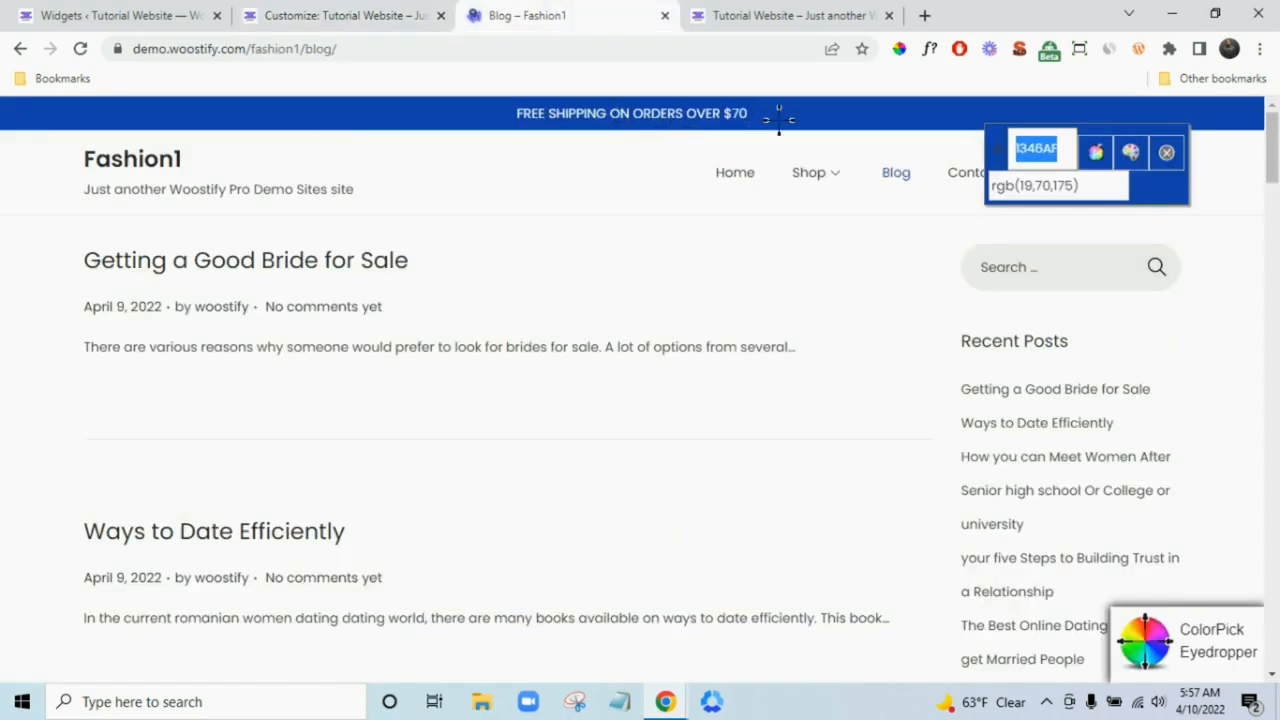
{"action": "left_click", "coordinate": [349, 10]}
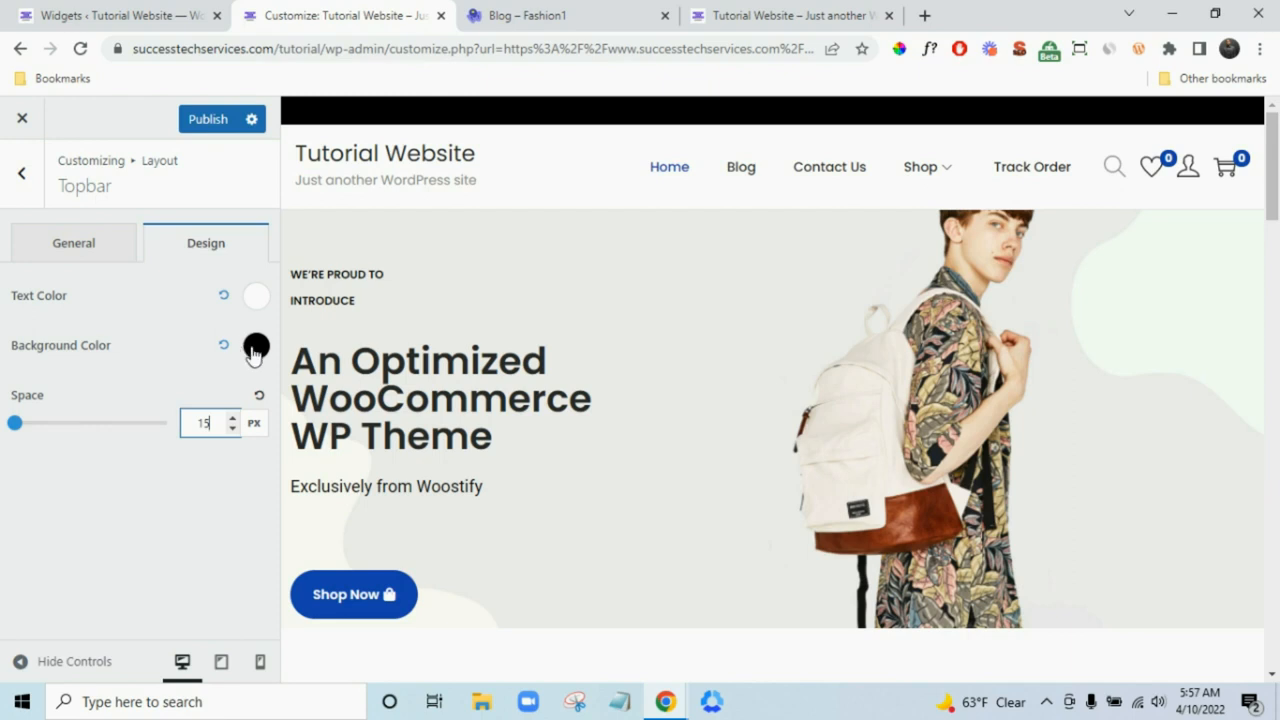
- Set the topbar background to the blue rgba(19,70,175) swatch
{"action": "left_click", "coordinate": [255, 347]}
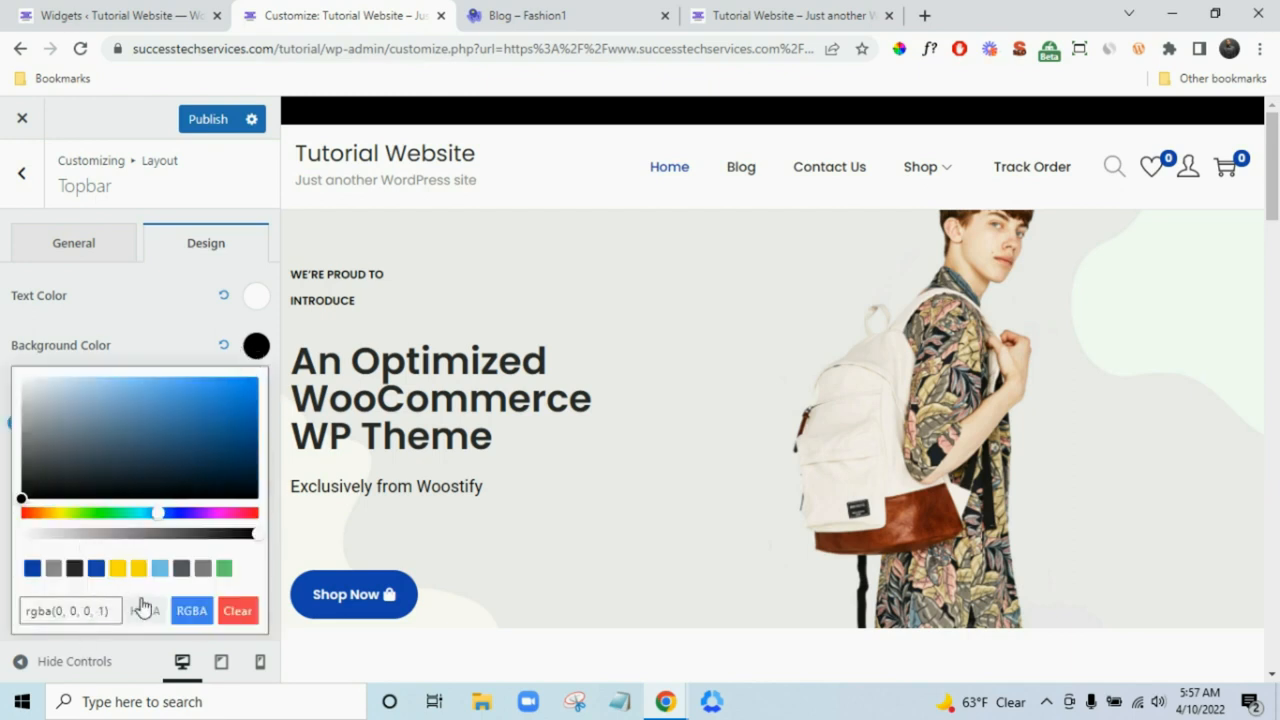
{"action": "left_click", "coordinate": [32, 568]}
{"action": "left_click", "coordinate": [3, 548]}
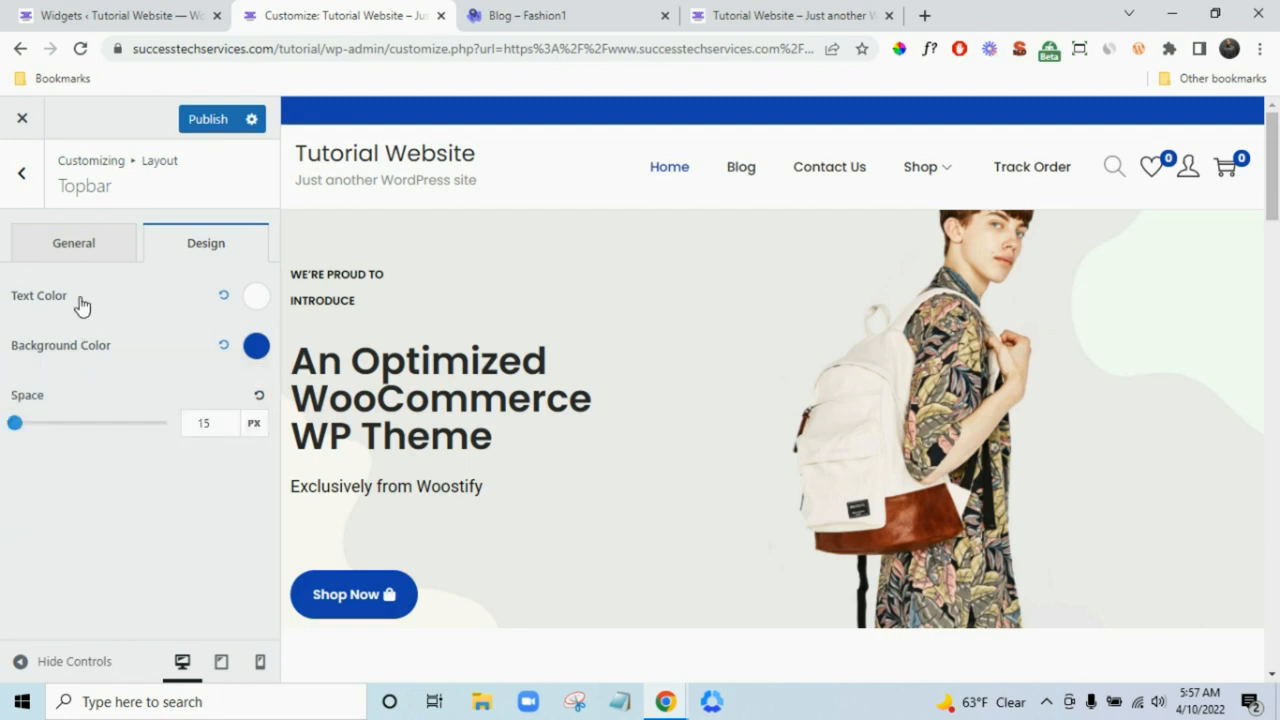
{"action": "left_click", "coordinate": [86, 255]}
{"action": "left_click", "coordinate": [197, 250]}
{"action": "left_click", "coordinate": [251, 352]}
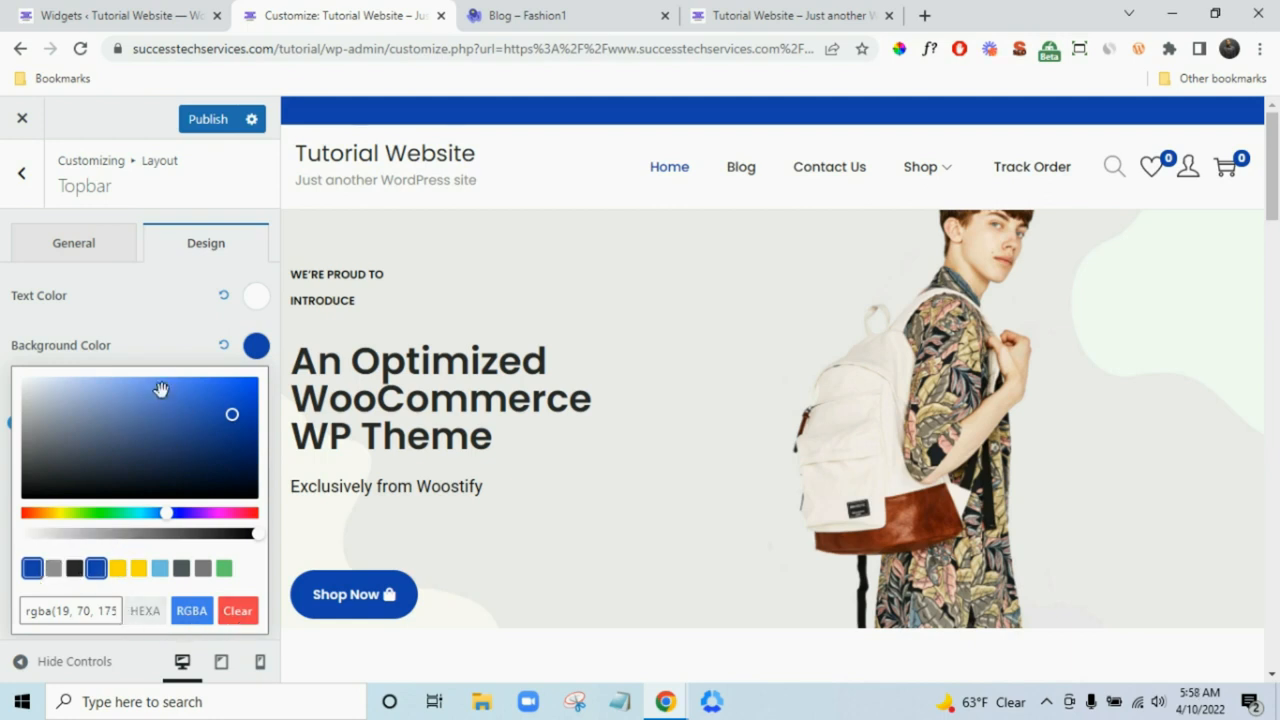
{"action": "left_click", "coordinate": [77, 248]}
{"action": "scroll", "coordinate": [108, 513], "scroll_direction": "down", "scroll_amount": 3}
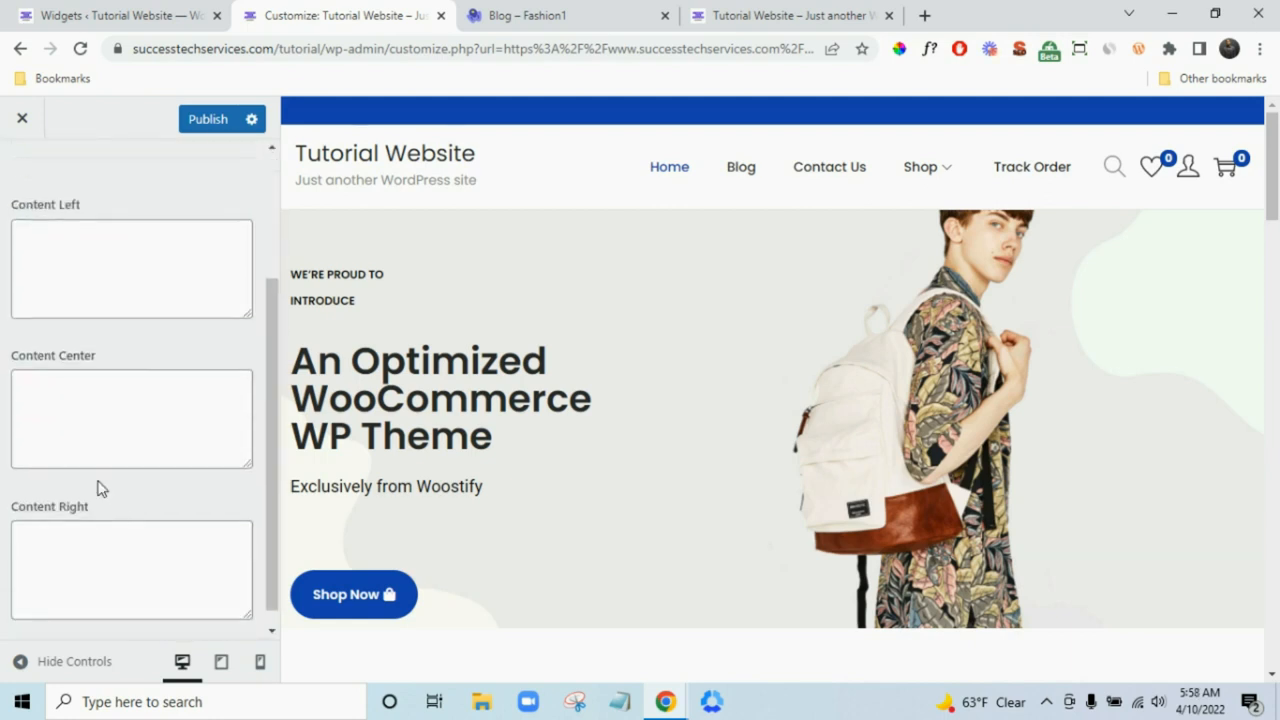
- Copy 'FREE SHIPPING ON ORDERS OVER $70' from the demo banner into the topbar's Content Center
{"action": "left_click", "coordinate": [71, 394]}
{"action": "left_click", "coordinate": [577, 12]}
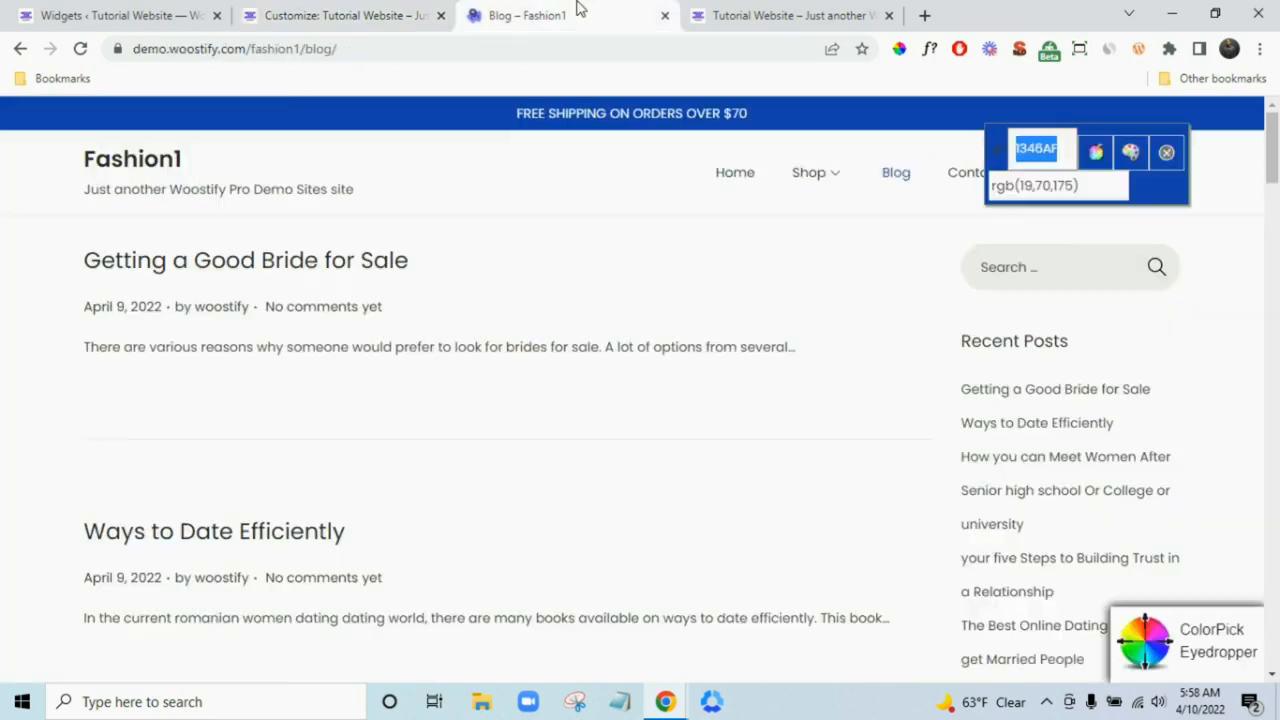
{"action": "left_click", "coordinate": [1166, 152]}
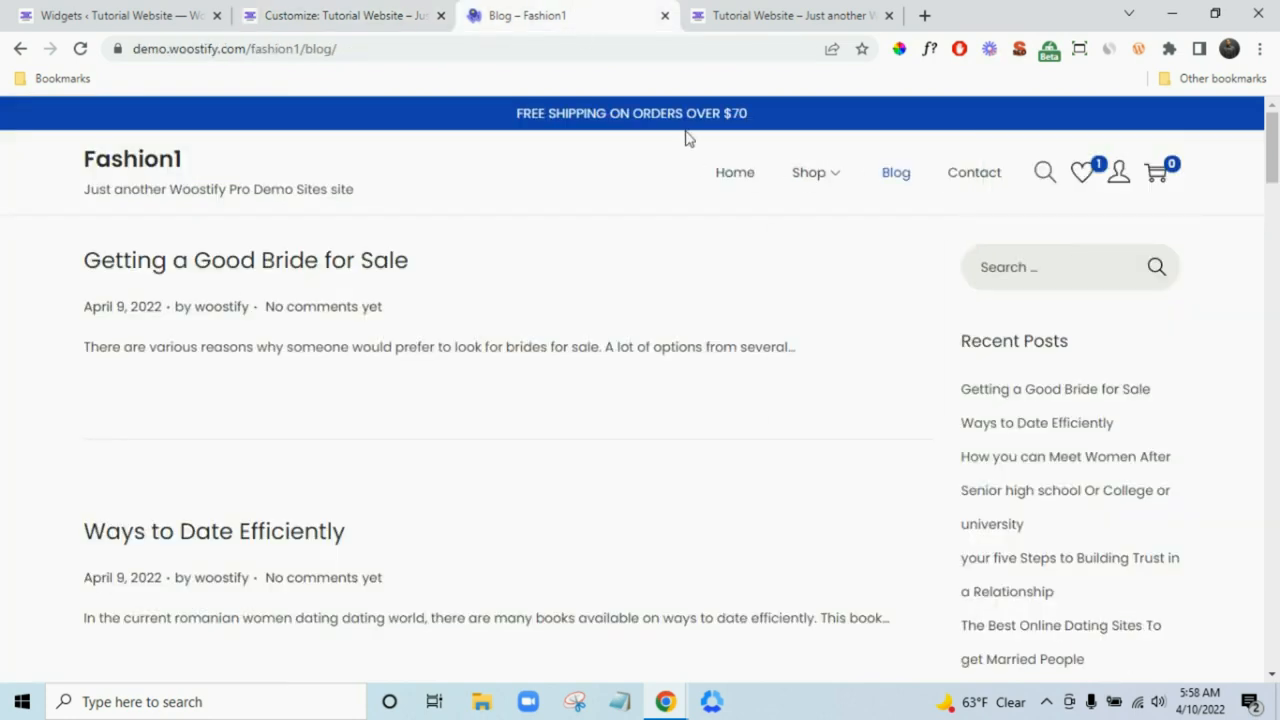
{"action": "triple_click", "coordinate": [686, 118]}
{"action": "key", "text": "ctrl+c"}
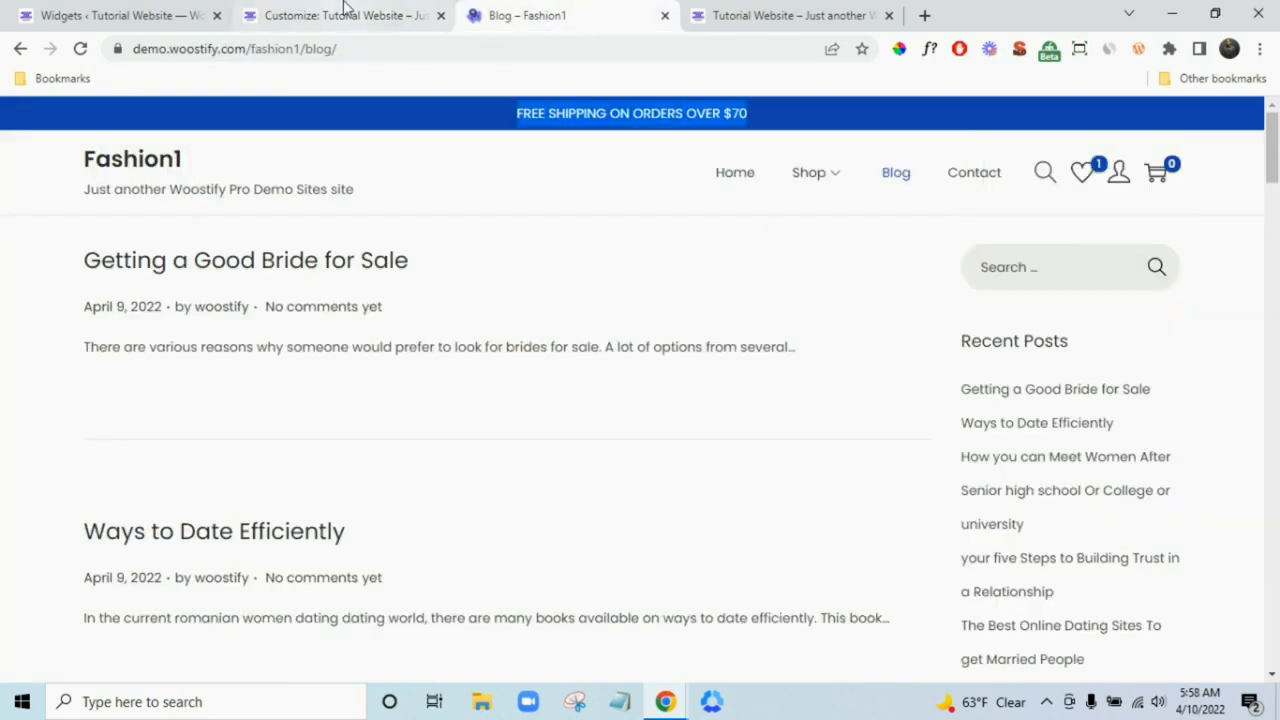
{"action": "left_click", "coordinate": [340, 15]}
{"action": "left_click", "coordinate": [126, 420]}
{"action": "key", "text": "ctrl+v"}
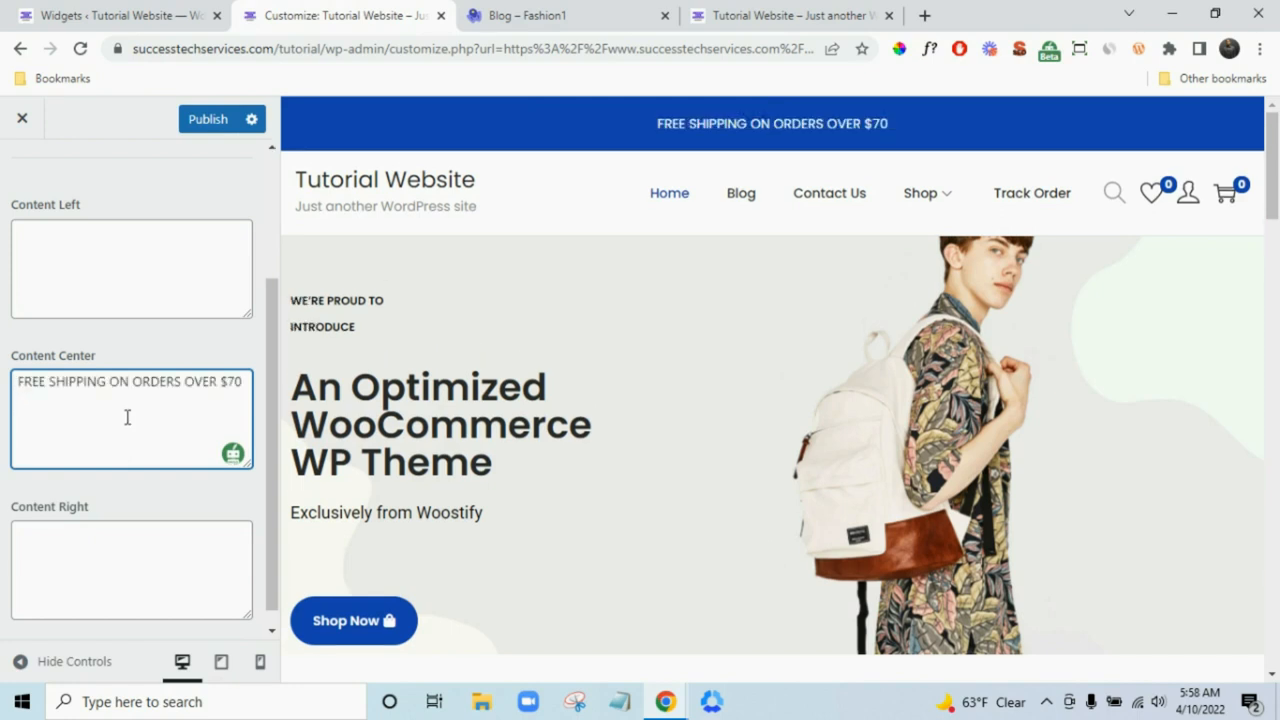
{"action": "key", "text": "BackSpace"}
- Lower the topbar Space to 10 px and open the Normal Header settings
{"action": "scroll", "coordinate": [162, 215], "scroll_direction": "up", "scroll_amount": 5}
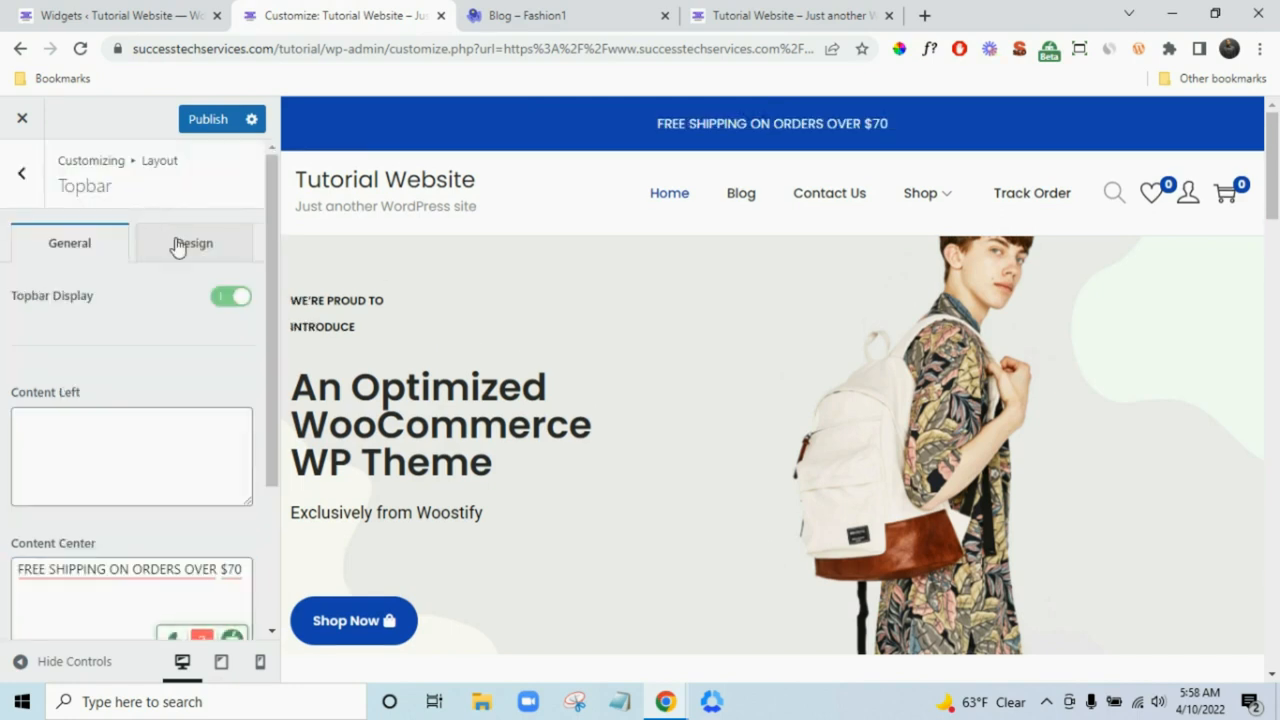
{"action": "left_click", "coordinate": [178, 247]}
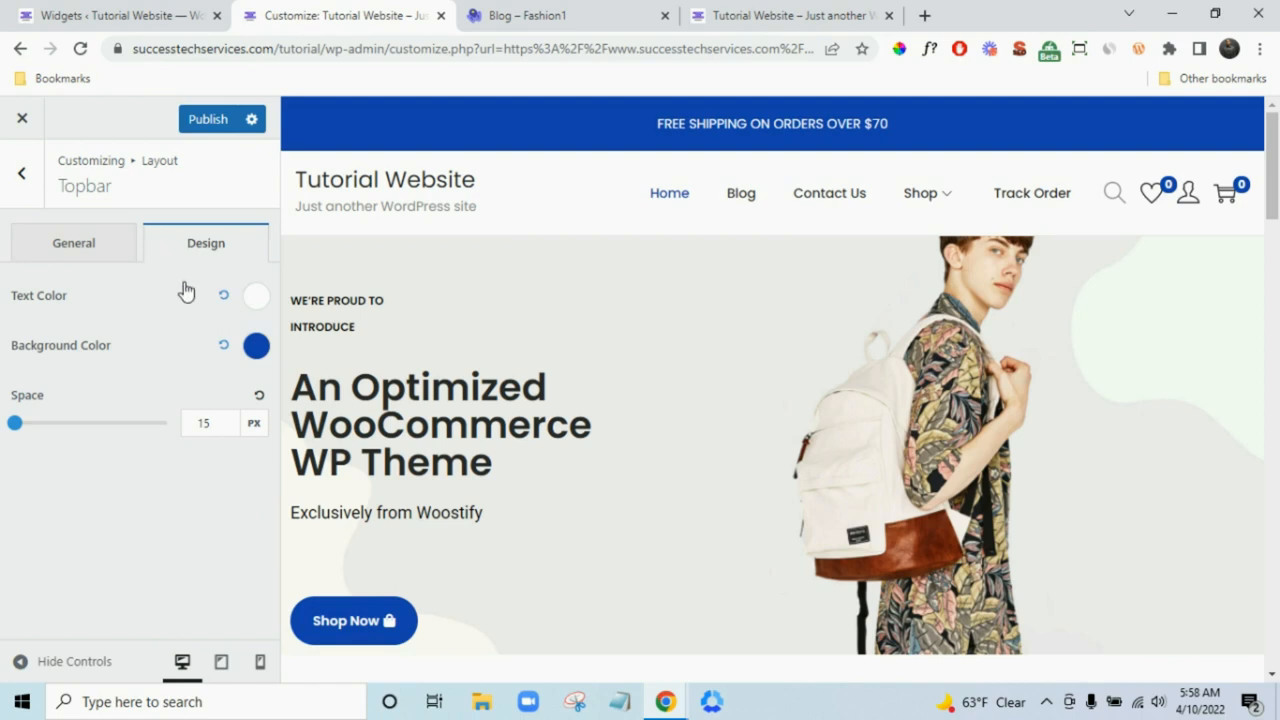
{"action": "left_click", "coordinate": [232, 429]}
{"action": "left_click", "coordinate": [232, 429]}
{"action": "left_click", "coordinate": [232, 429]}
{"action": "left_click", "coordinate": [232, 429]}
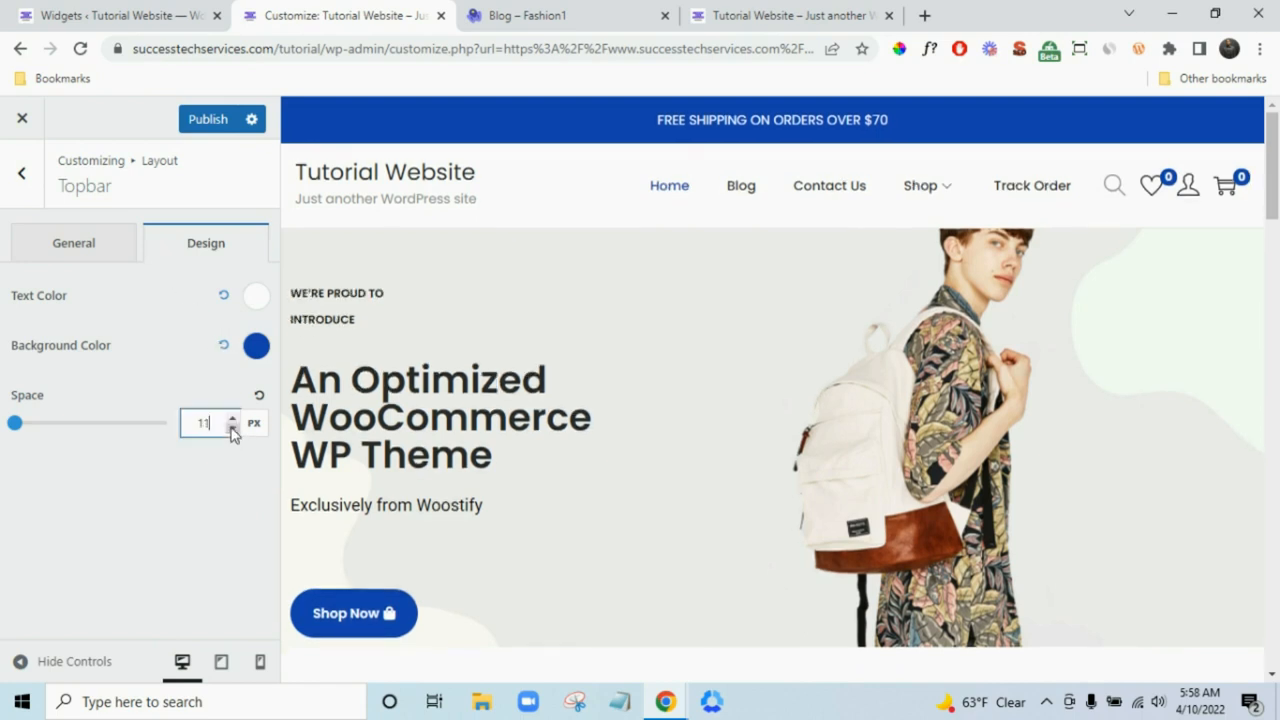
{"action": "left_click", "coordinate": [232, 429]}
{"action": "left_click", "coordinate": [21, 172]}
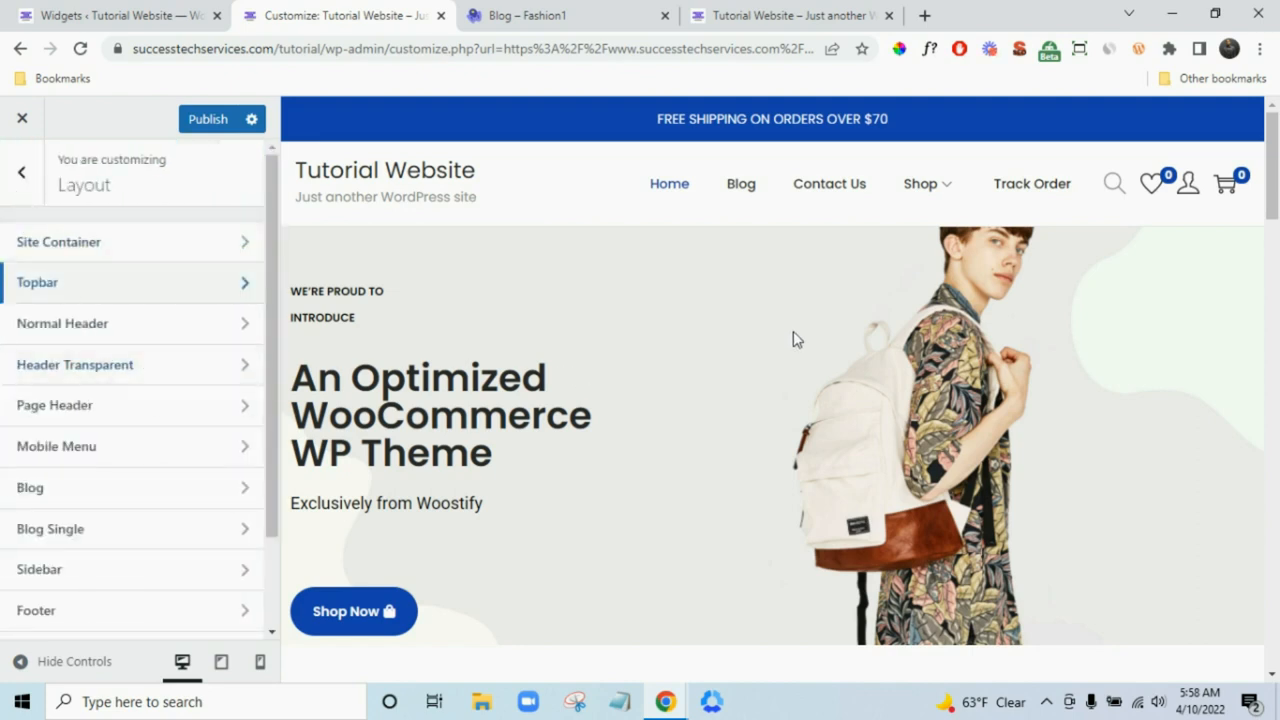
{"action": "left_click", "coordinate": [120, 328]}
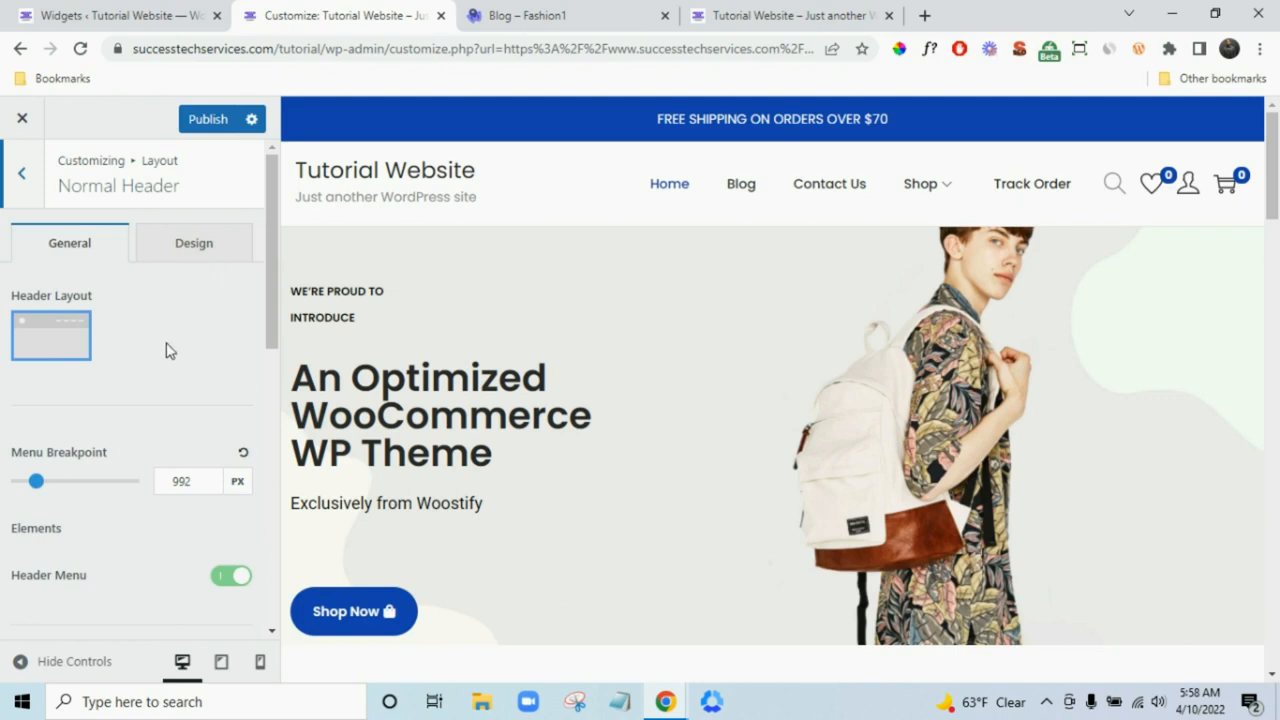
- Switch on Enable Transparent Header, publish the changes and view the live site
{"action": "left_click", "coordinate": [30, 188]}
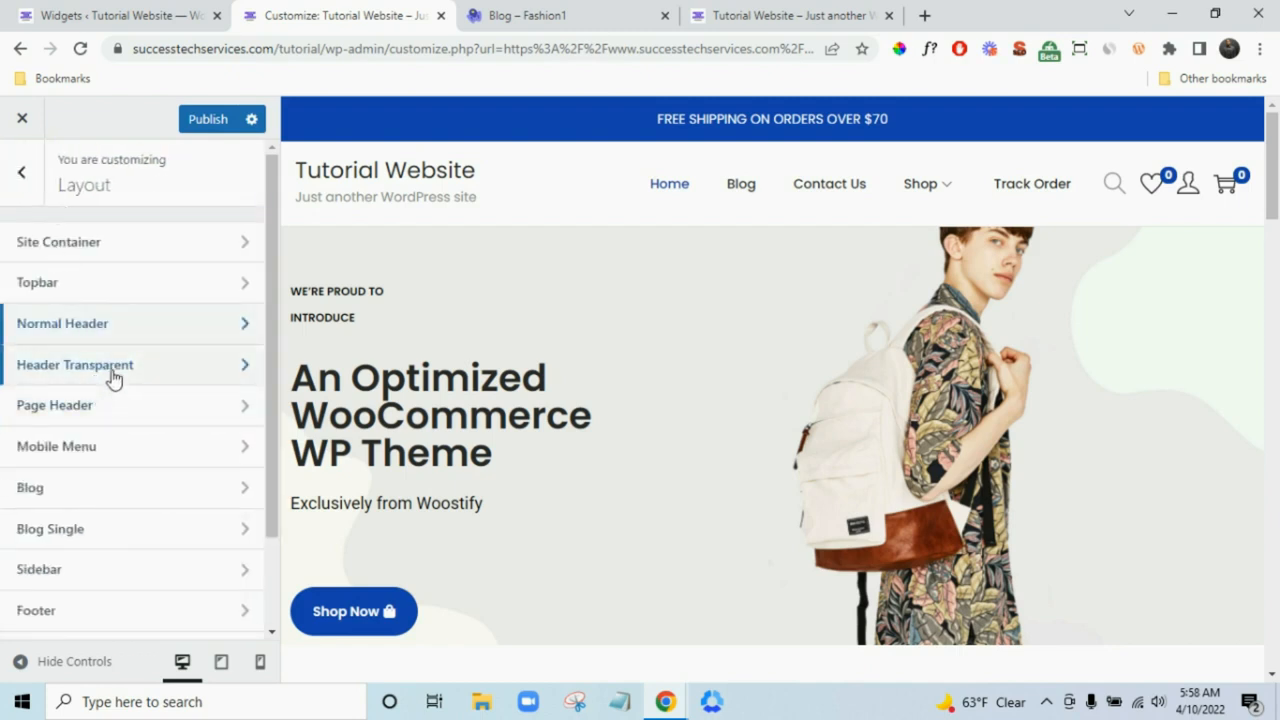
{"action": "left_click", "coordinate": [112, 374]}
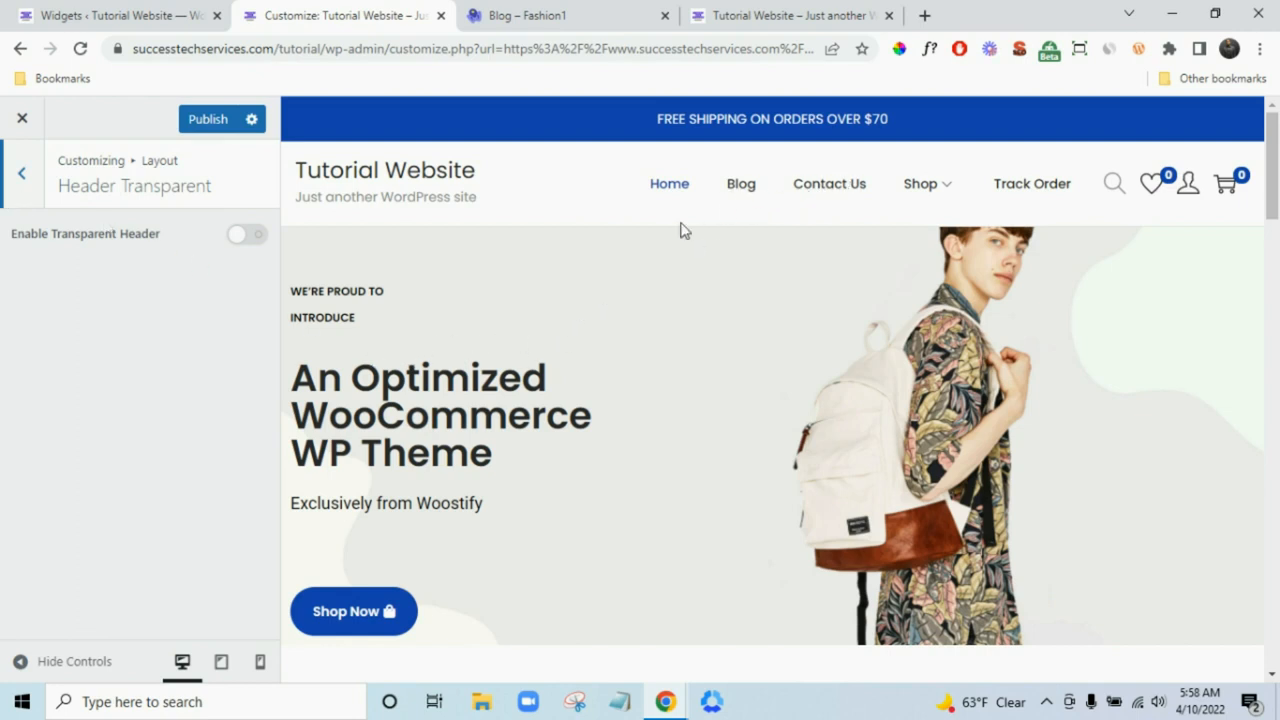
{"action": "left_click", "coordinate": [745, 188]}
{"action": "scroll", "coordinate": [840, 193], "scroll_direction": "down", "scroll_amount": 8}
{"action": "scroll", "coordinate": [971, 269], "scroll_direction": "up", "scroll_amount": 8}
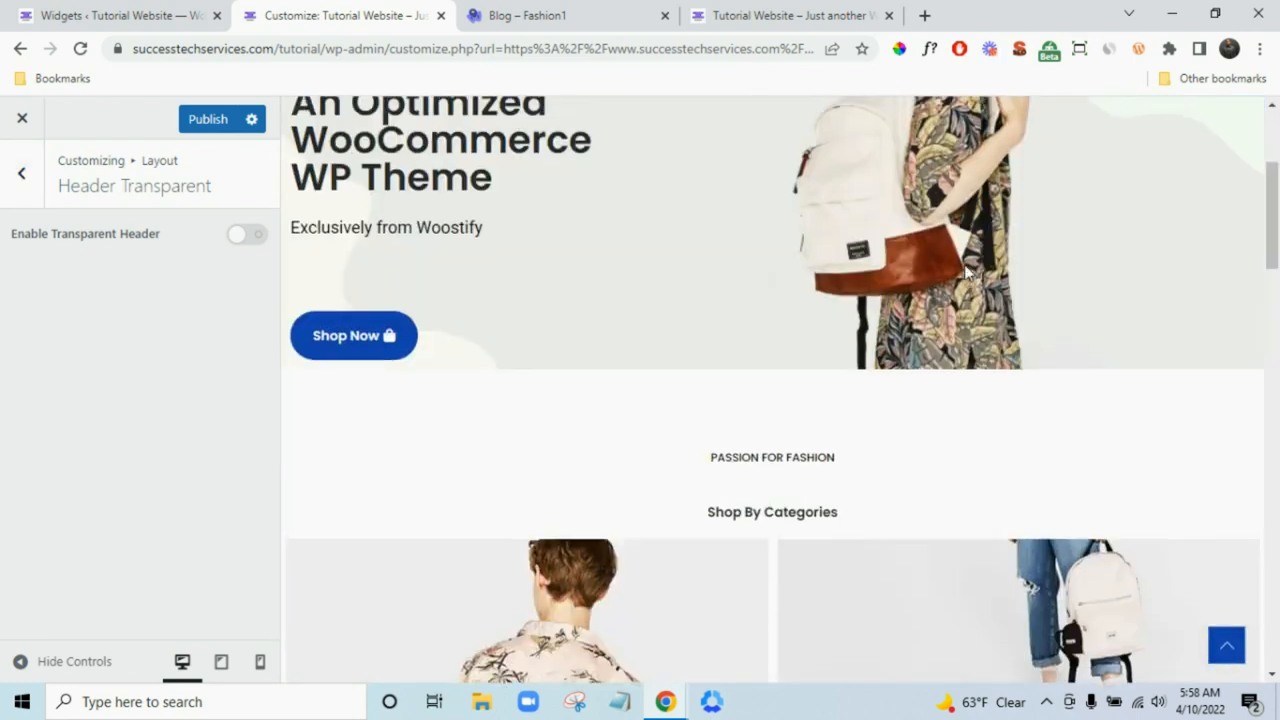
{"action": "left_click", "coordinate": [247, 236]}
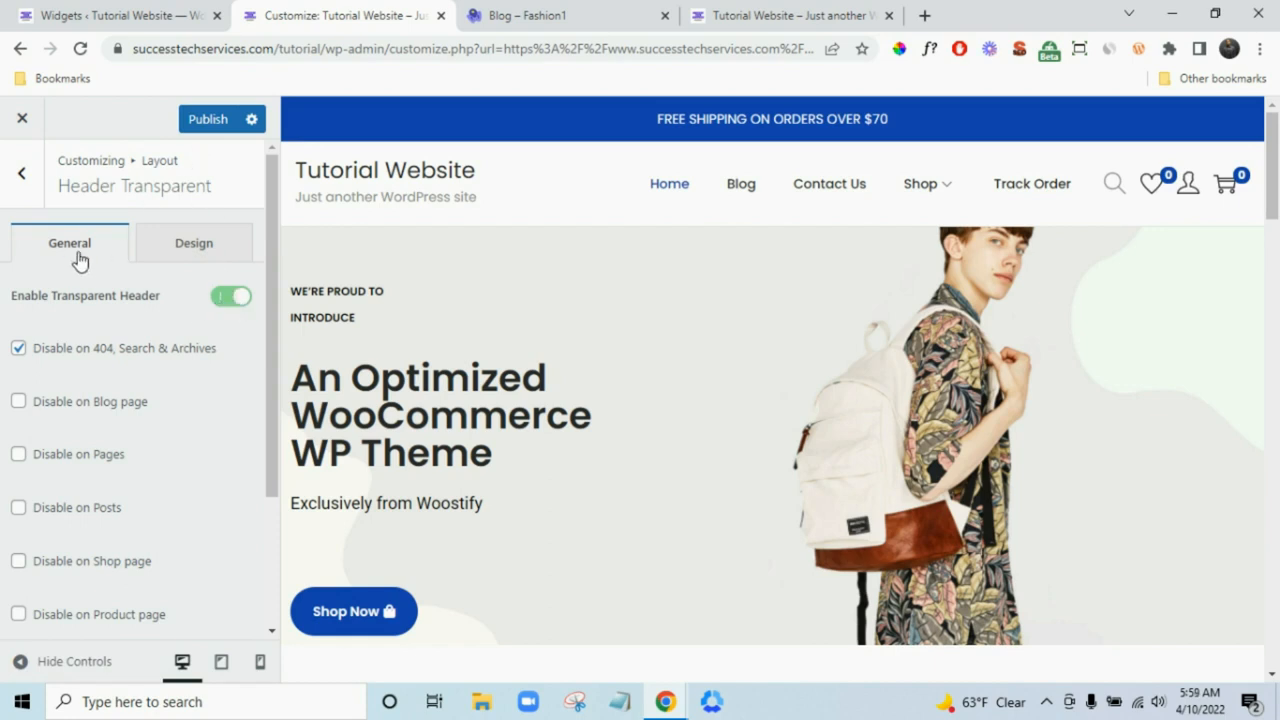
{"action": "left_click", "coordinate": [216, 121]}
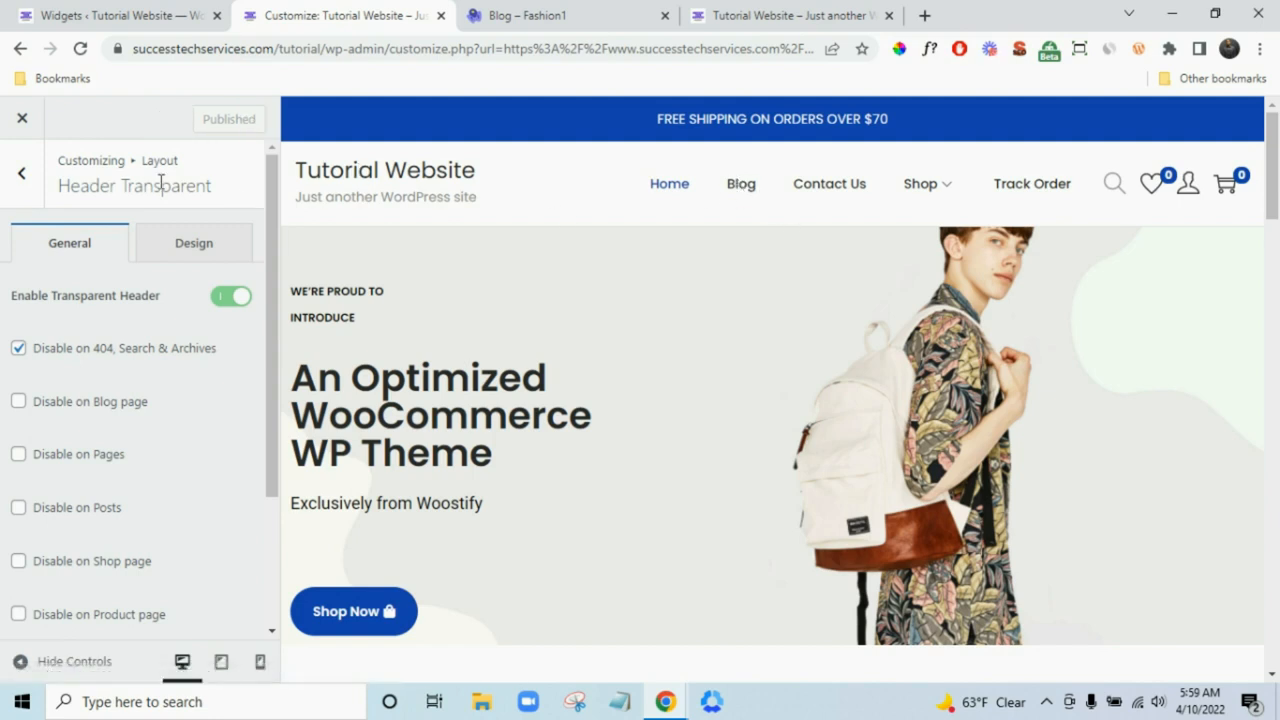
{"action": "left_click", "coordinate": [20, 120]}
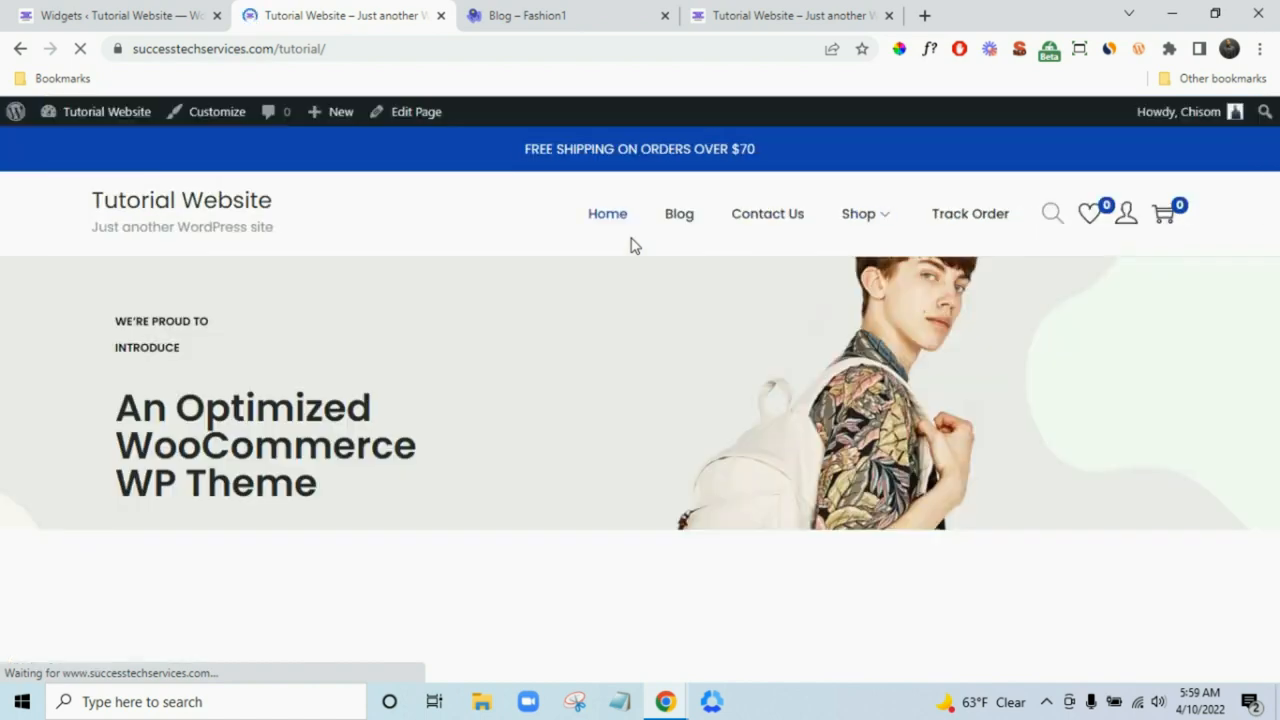
- Visit the live Blog, Contact Us and Track Order pages, then return home
{"action": "left_click", "coordinate": [672, 215]}
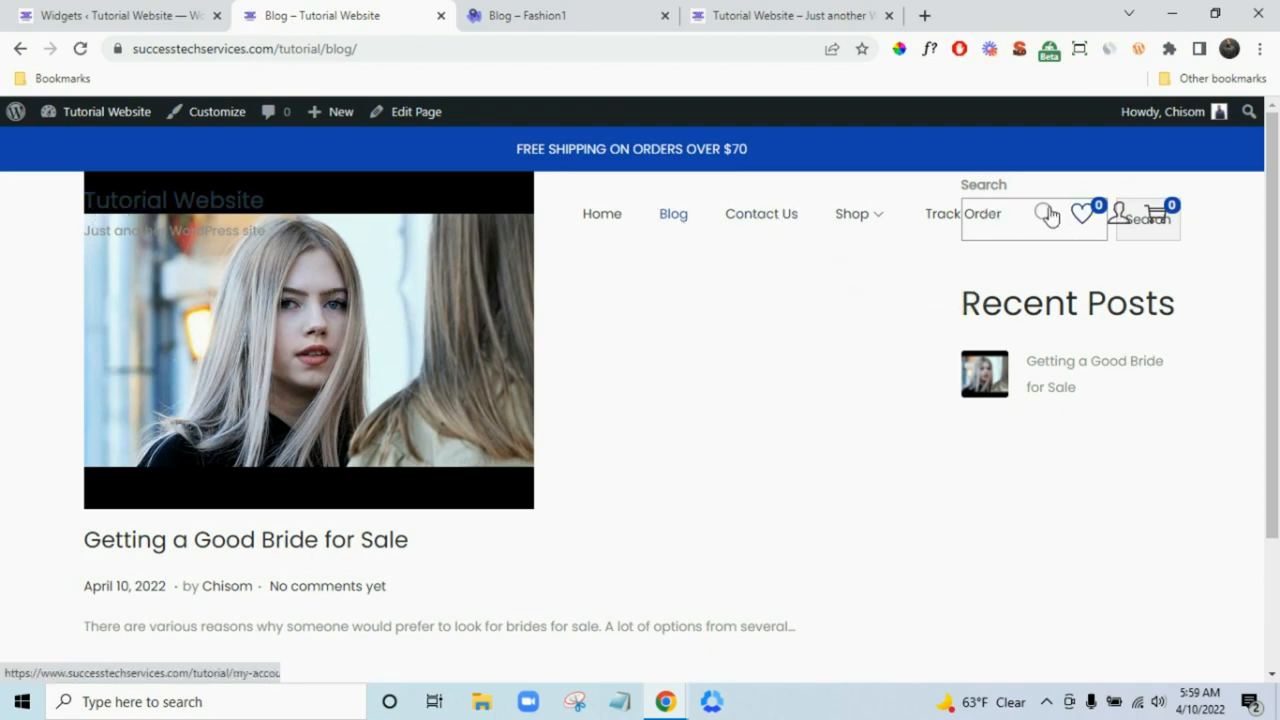
{"action": "left_click", "coordinate": [769, 218]}
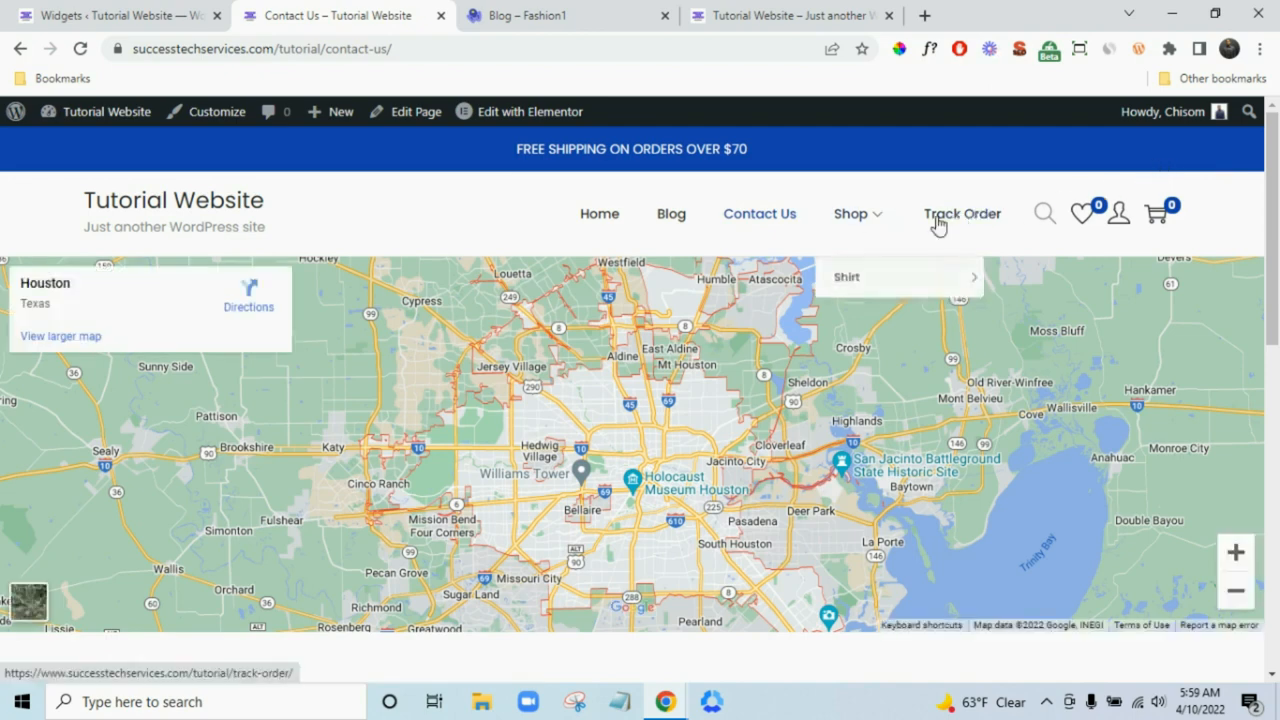
{"action": "left_click", "coordinate": [954, 222]}
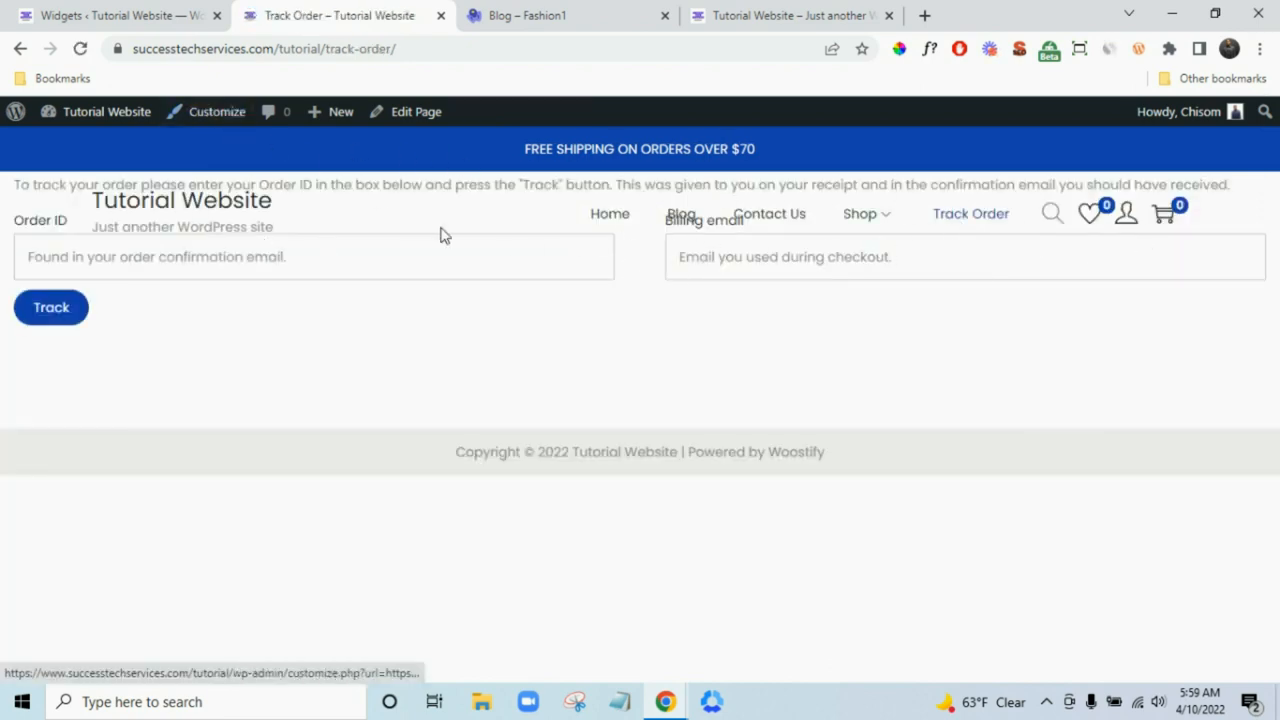
{"action": "left_click", "coordinate": [222, 218]}
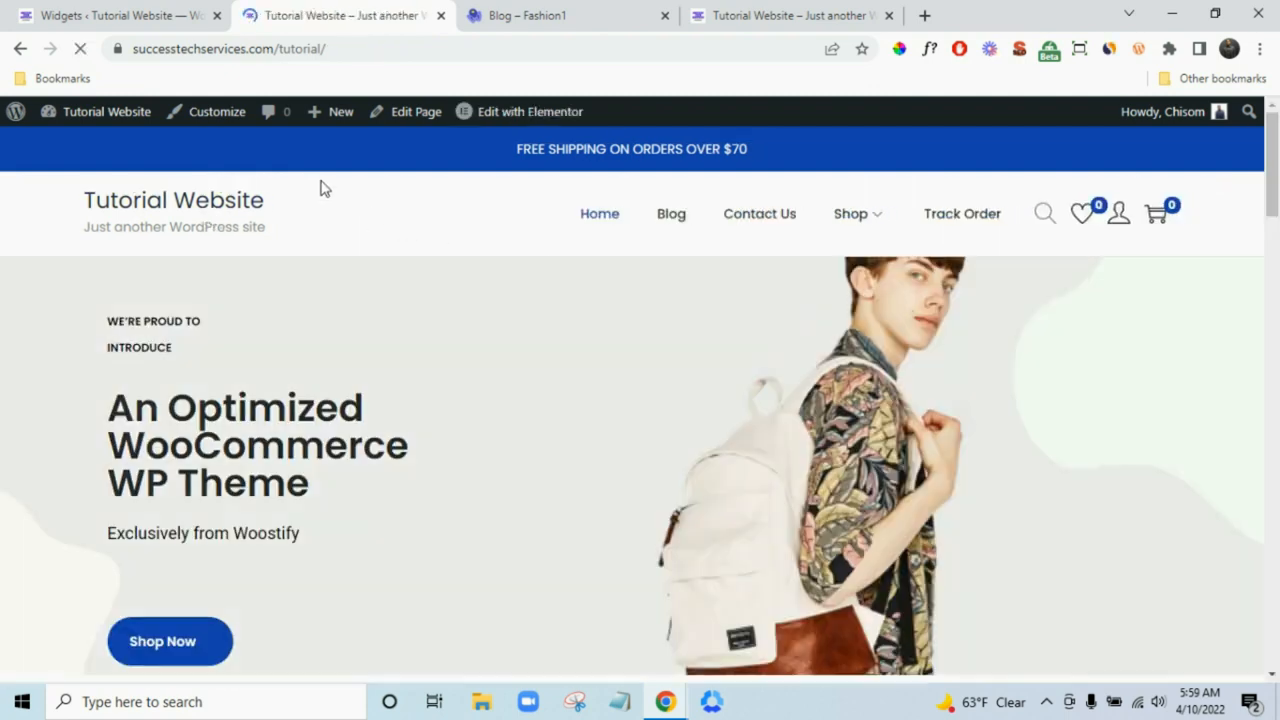
- Reopen the Customizer and turn Enable Transparent Header off under Layout > Header Transparent
{"action": "left_click", "coordinate": [199, 121]}
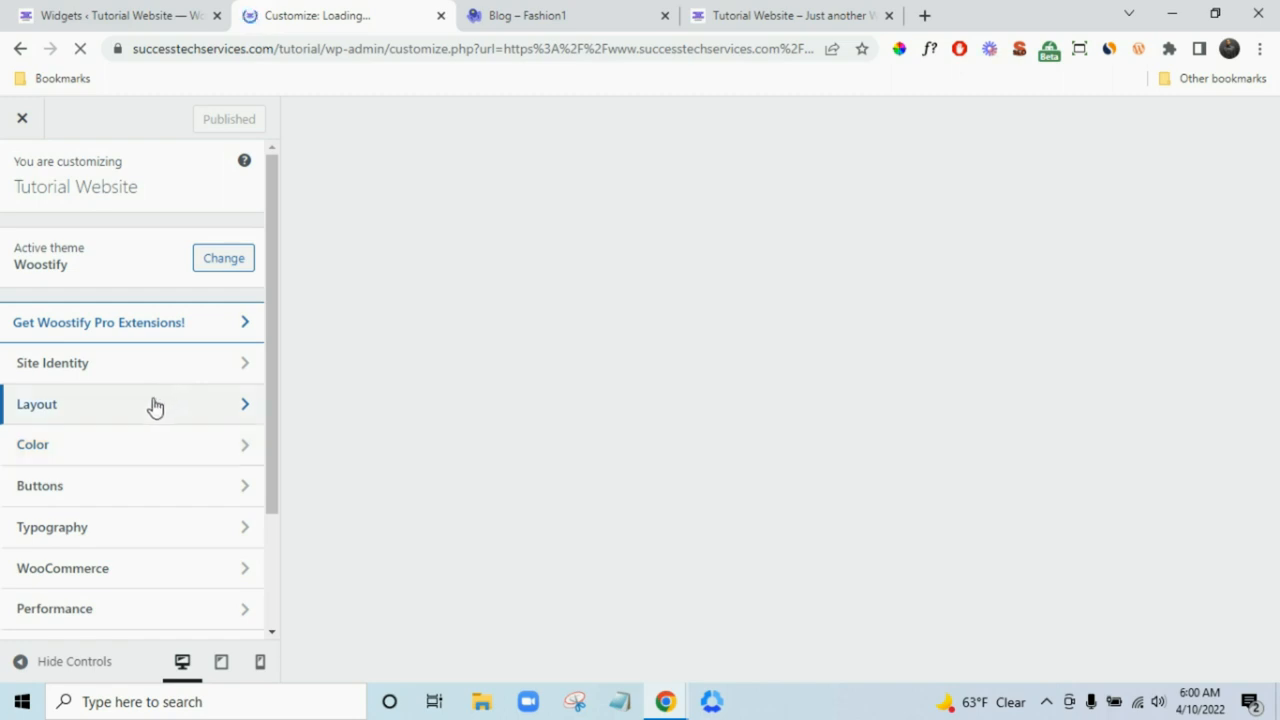
{"action": "left_click", "coordinate": [200, 410]}
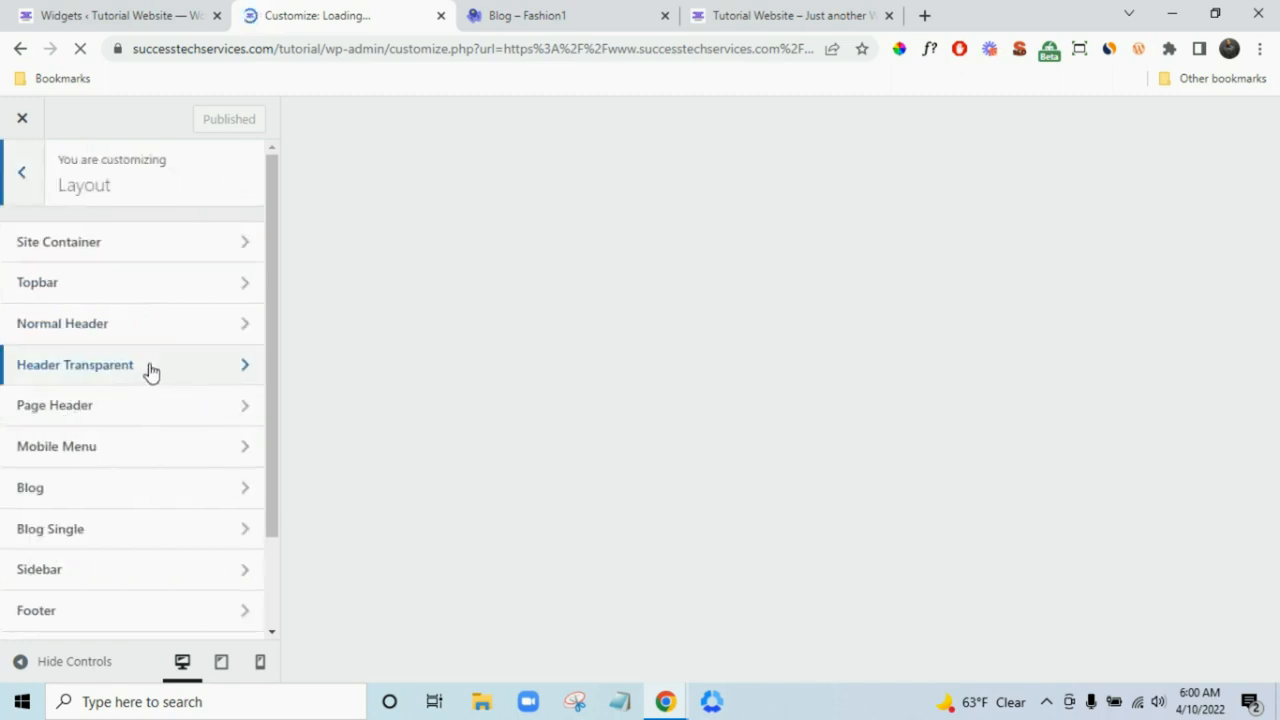
{"action": "left_click", "coordinate": [150, 370]}
{"action": "left_click", "coordinate": [221, 300]}
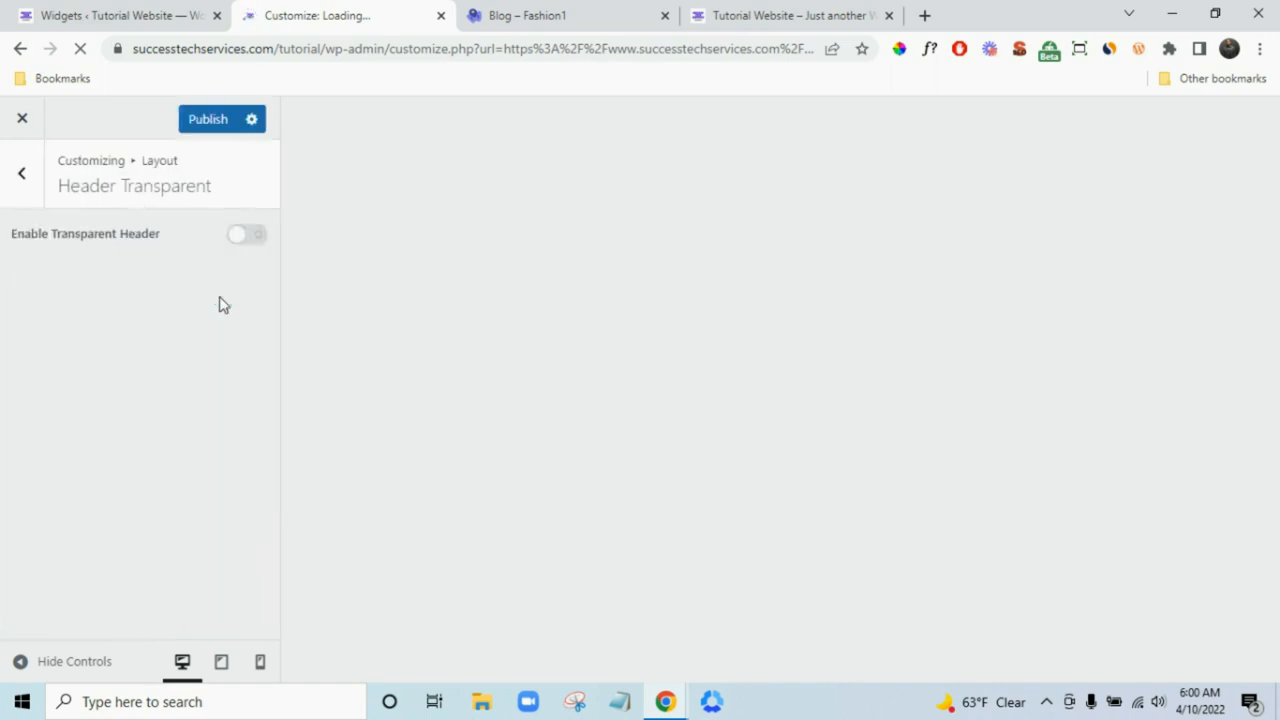
{"action": "left_click", "coordinate": [22, 177]}
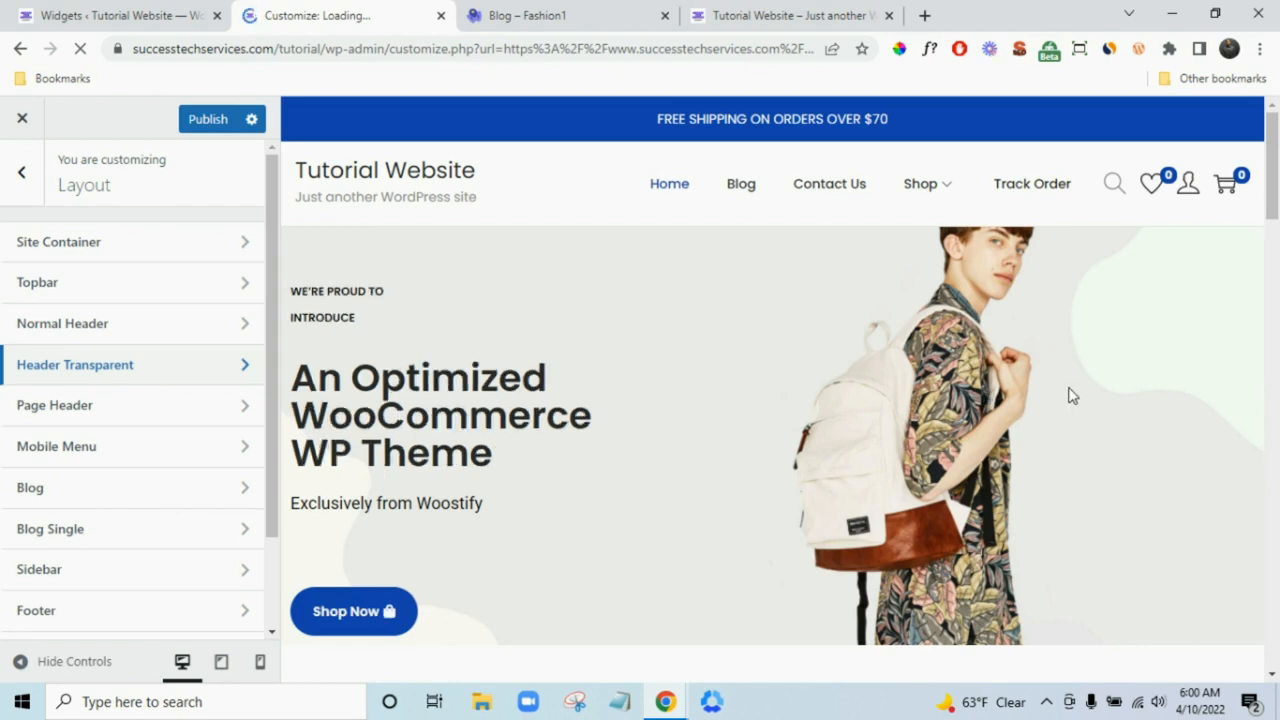
{"action": "left_click", "coordinate": [150, 384]}
- Preview the Blog page in Page Header settings, toggling Page Header Display on and back off
{"action": "left_click", "coordinate": [22, 195]}
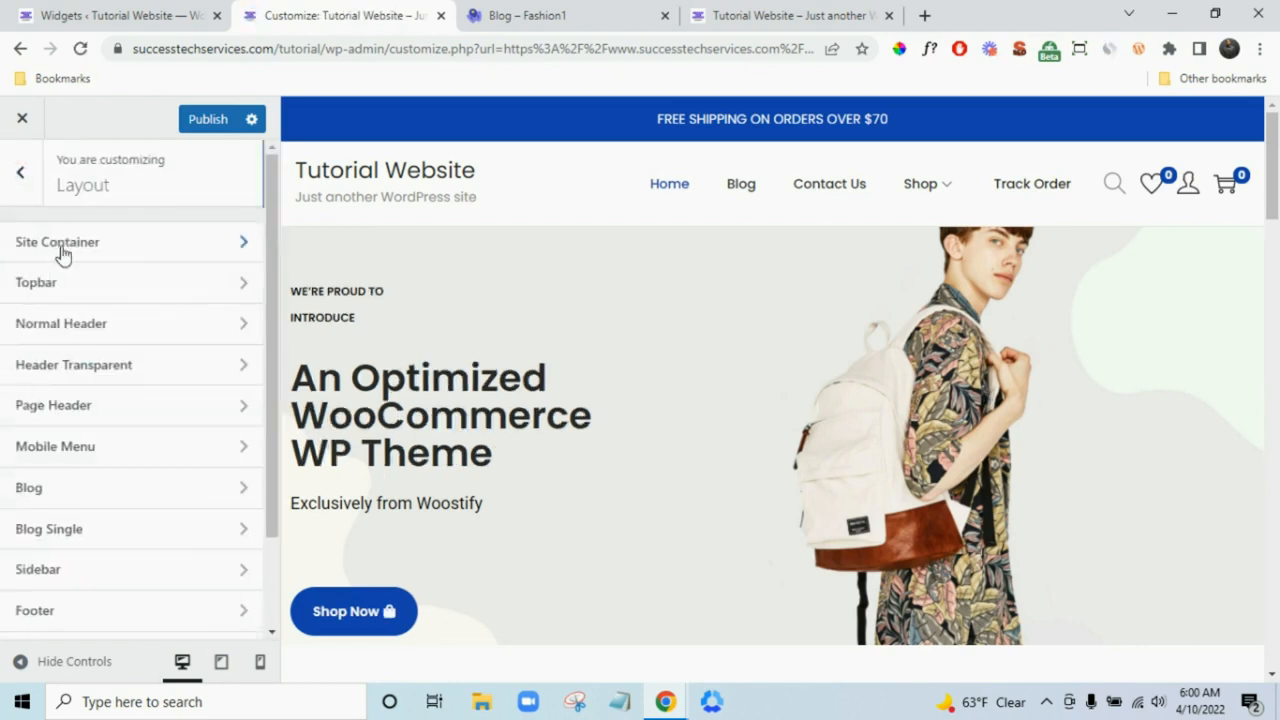
{"action": "left_click", "coordinate": [129, 416]}
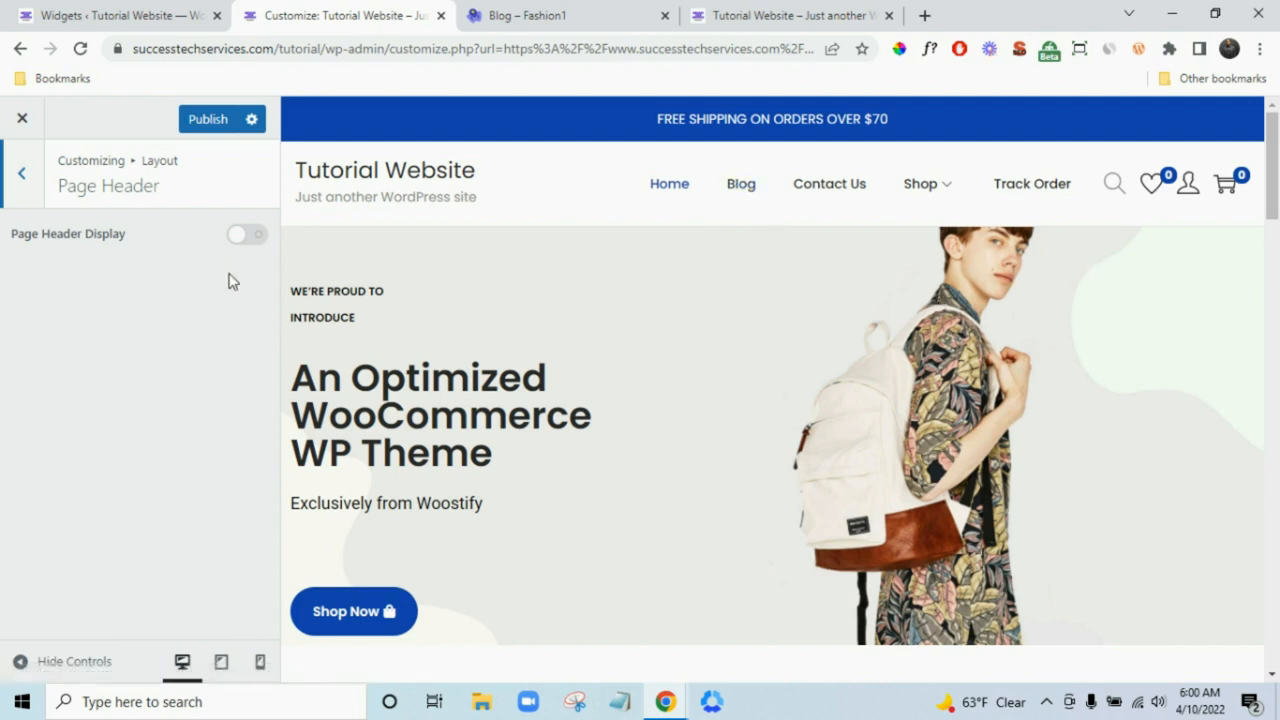
{"action": "left_click", "coordinate": [749, 197]}
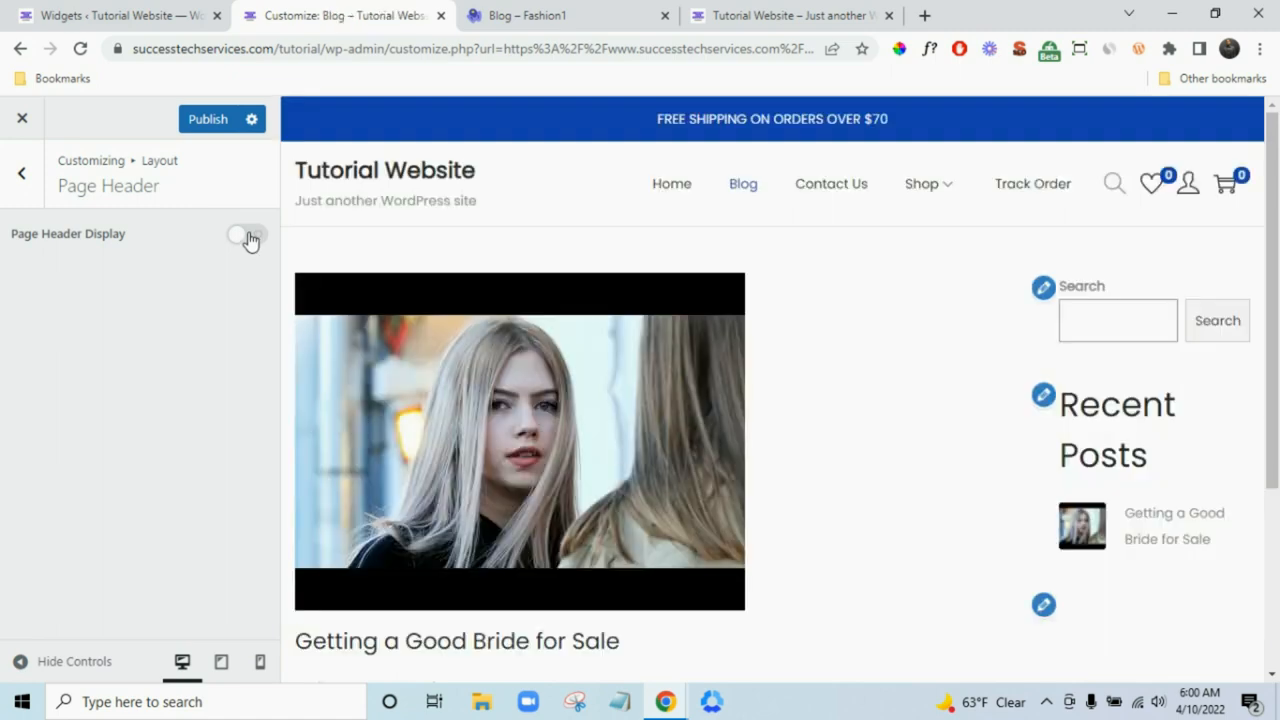
{"action": "left_click", "coordinate": [248, 237]}
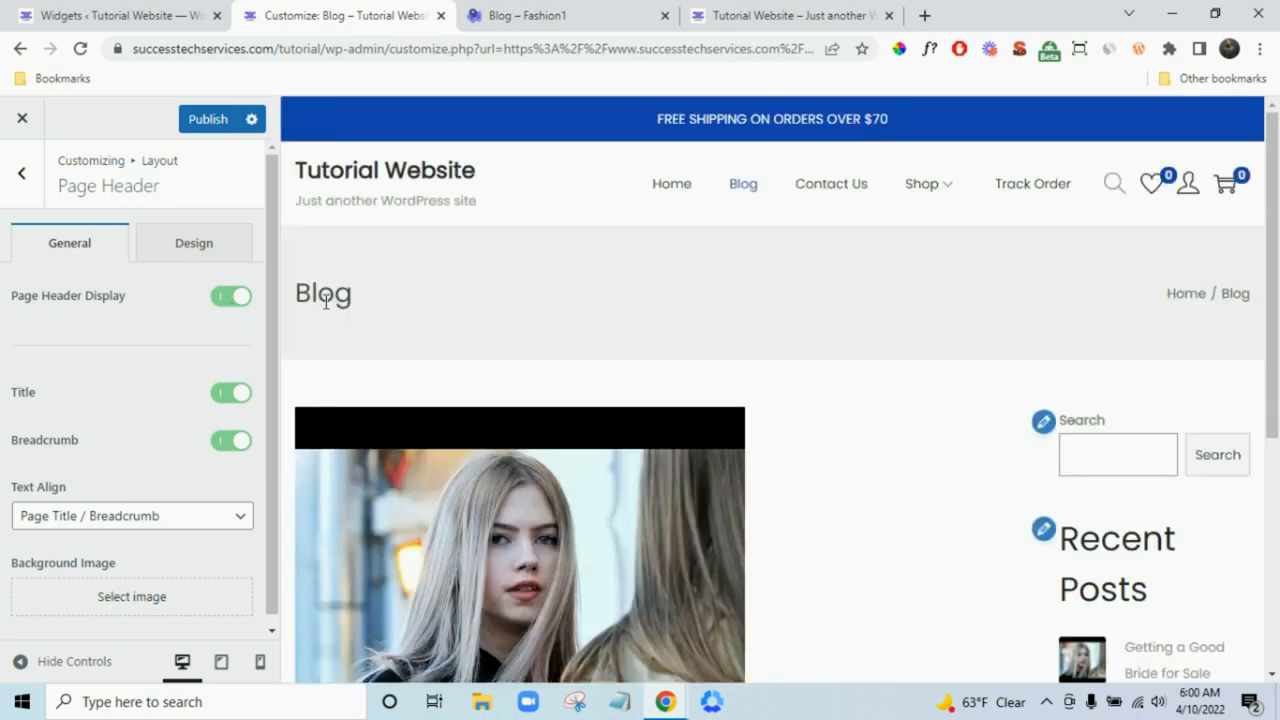
{"action": "left_click", "coordinate": [218, 298]}
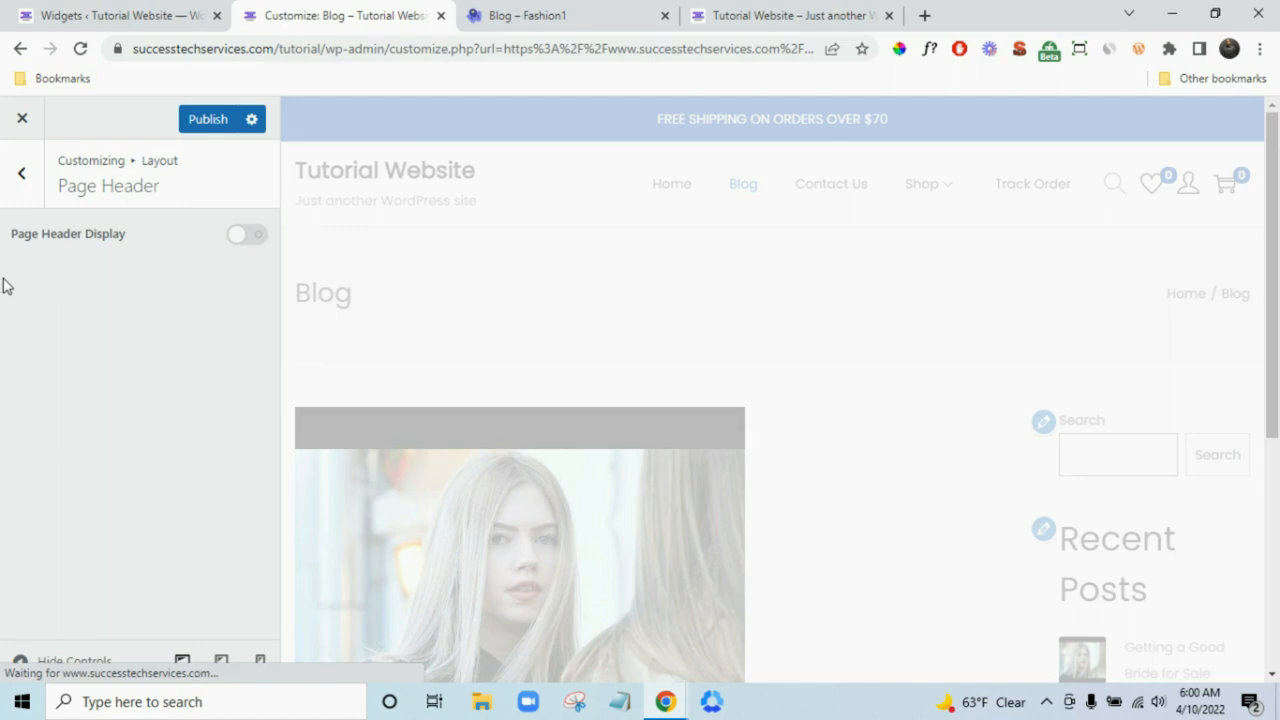
{"action": "left_click", "coordinate": [16, 173]}
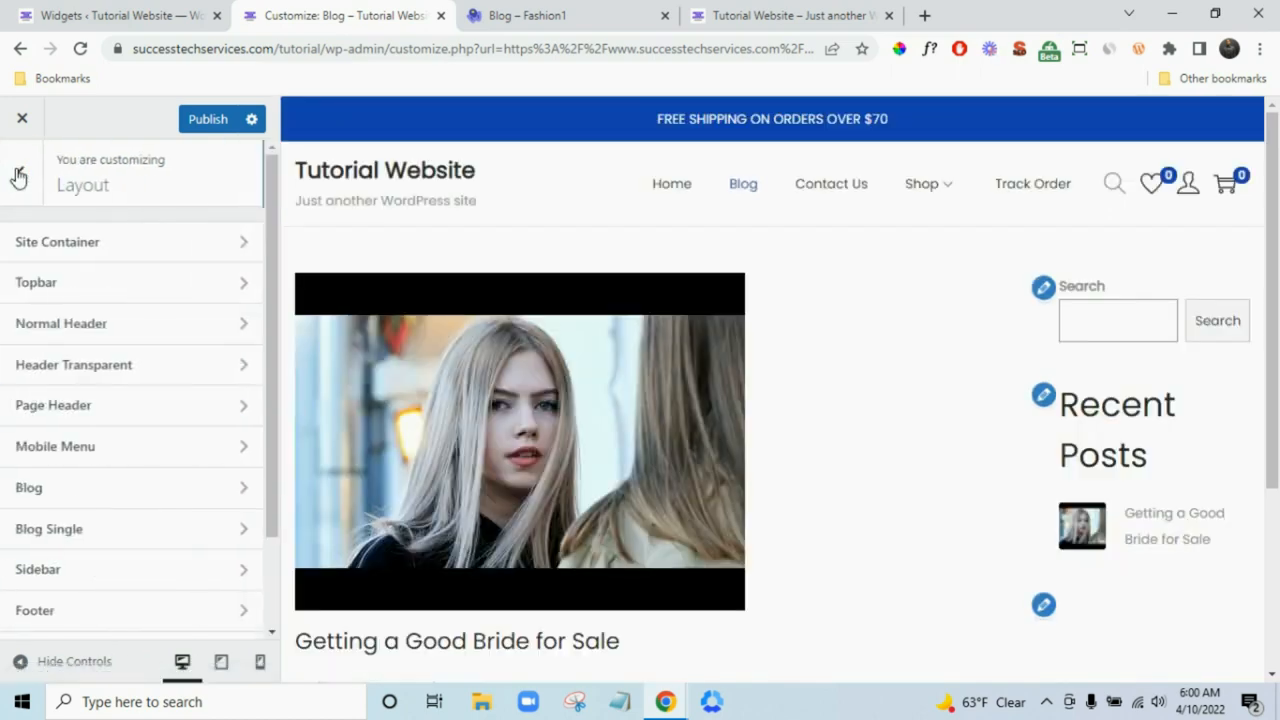
- In mobile preview, toggle Hide Login/Register Link on then off, checking the hamburger menu
{"action": "left_click", "coordinate": [134, 458]}
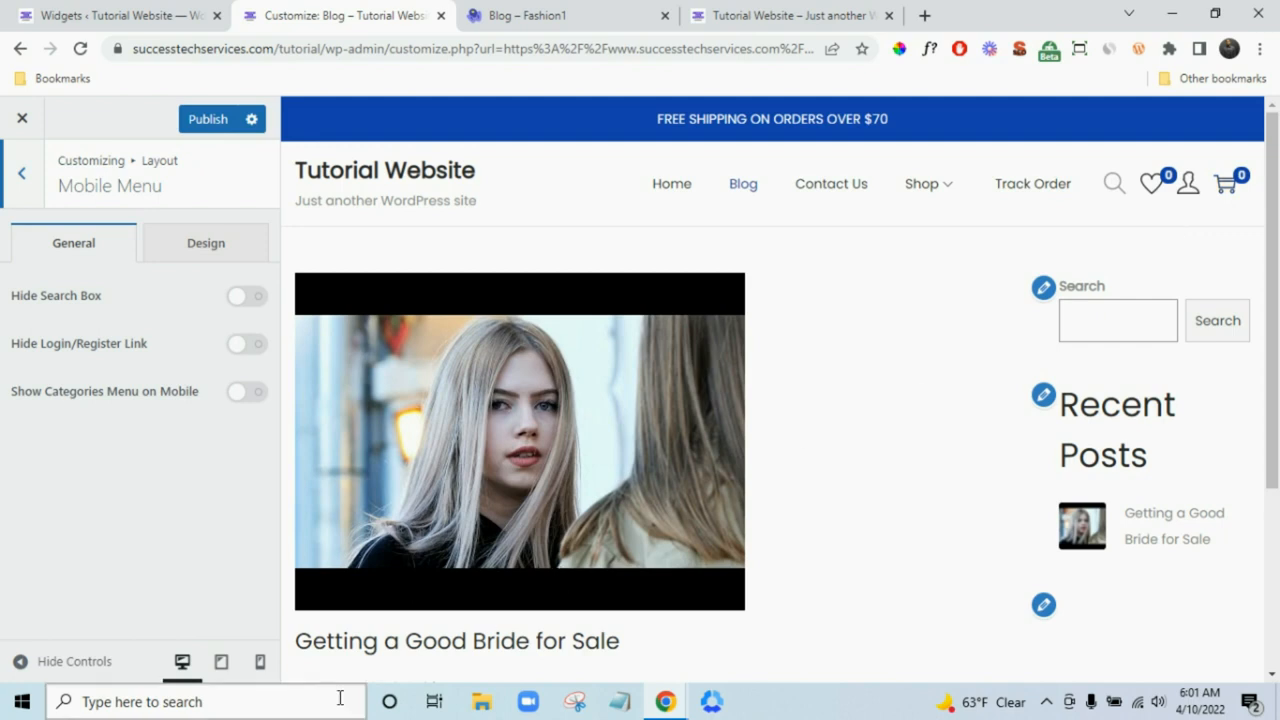
{"action": "left_click", "coordinate": [260, 664]}
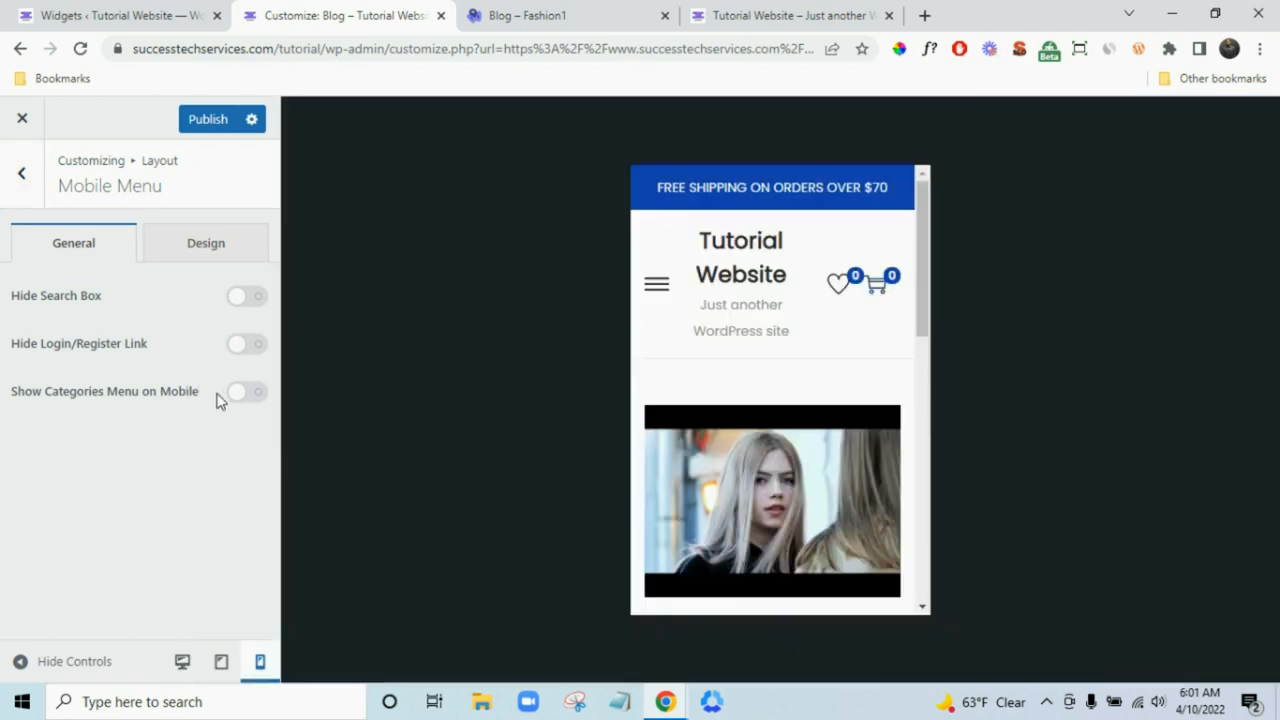
{"action": "left_click", "coordinate": [243, 347]}
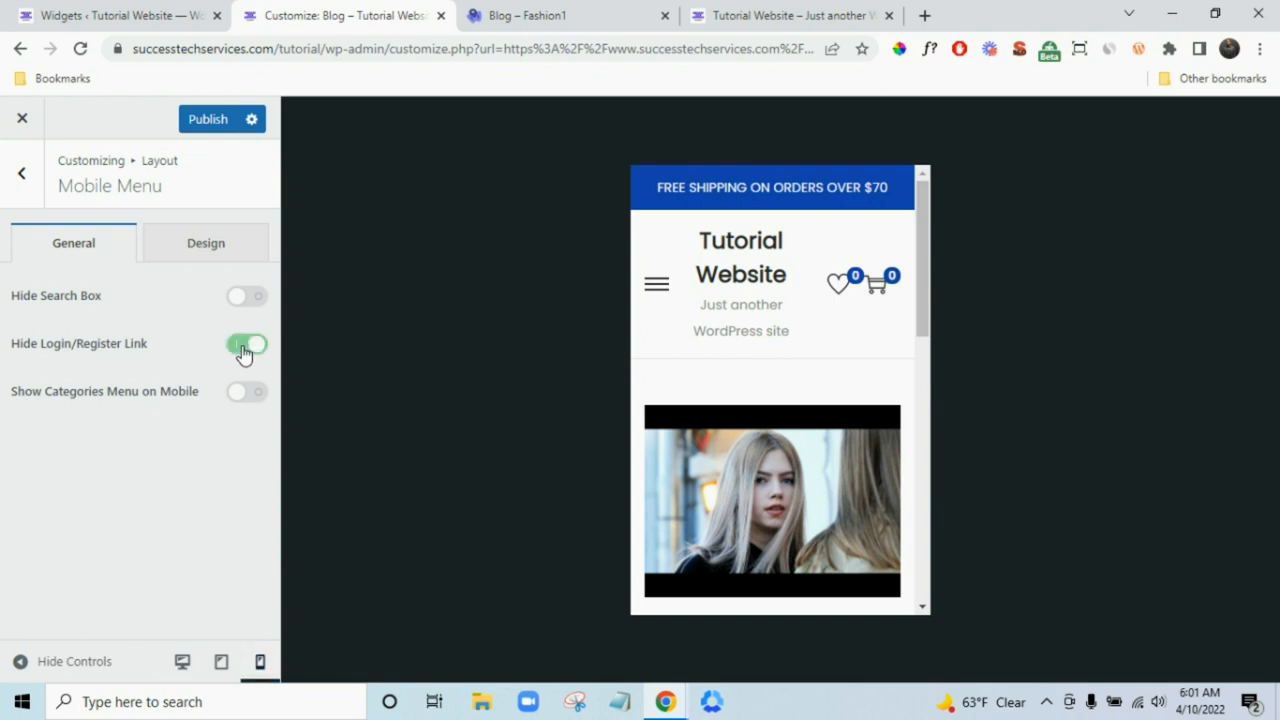
{"action": "left_click", "coordinate": [658, 288]}
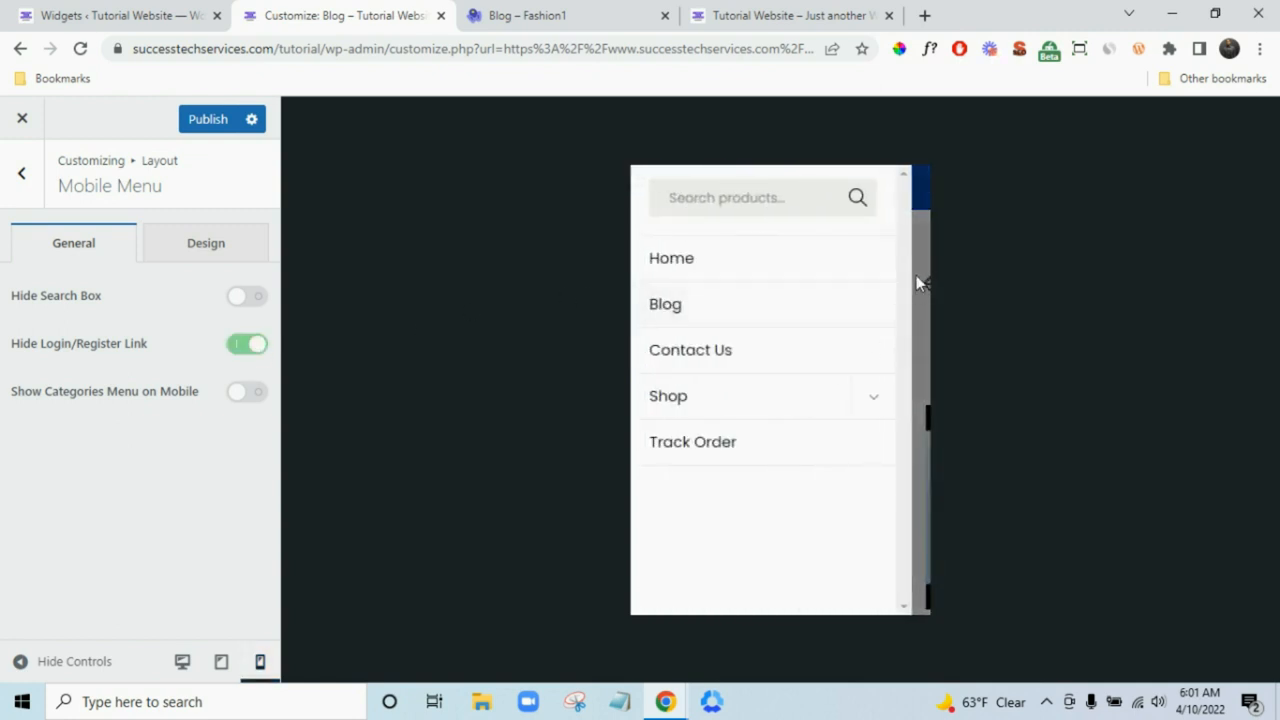
{"action": "left_click", "coordinate": [252, 345]}
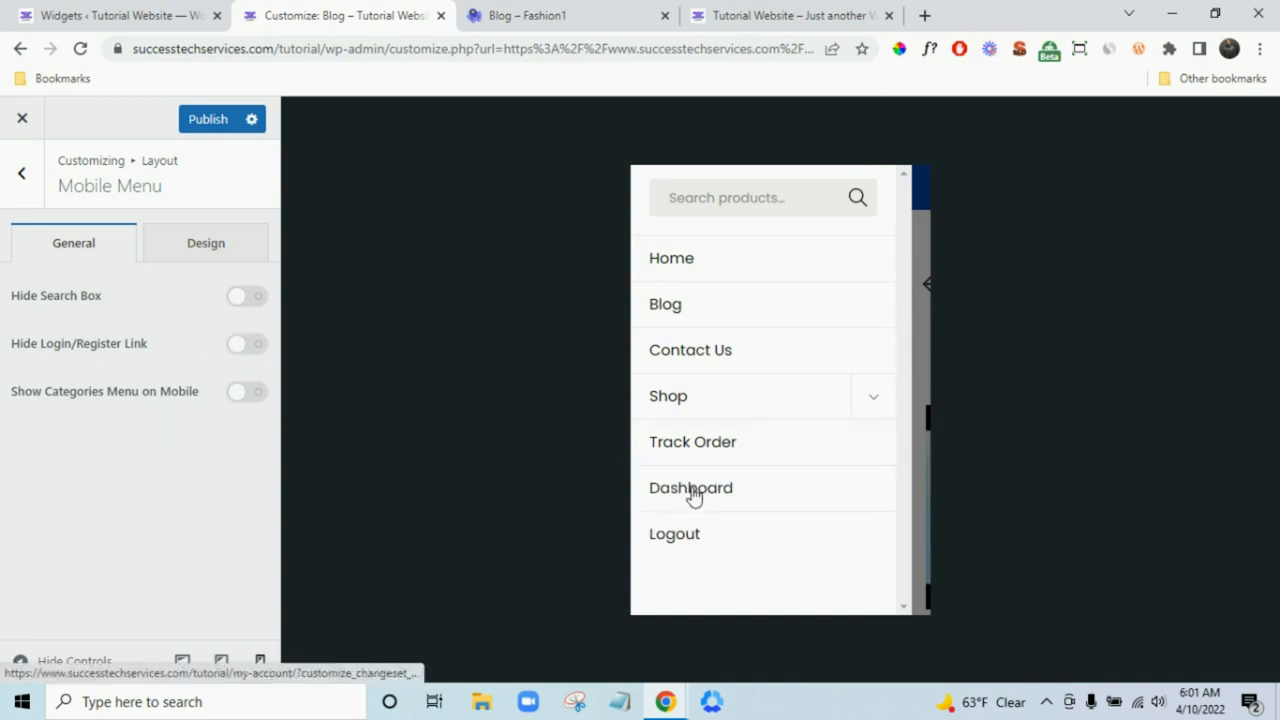
{"action": "left_click", "coordinate": [182, 662]}
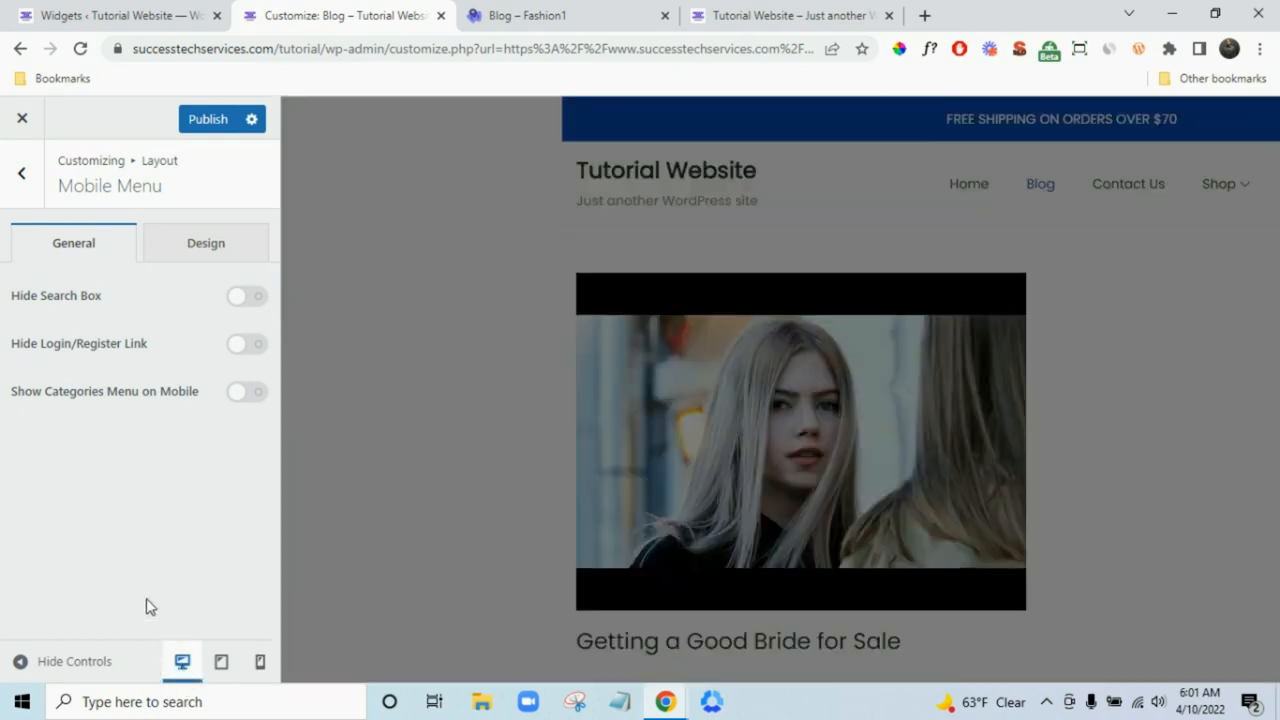
- Review the Blog archive settings: excerpt length 20, Category hidden from post meta
{"action": "left_click", "coordinate": [25, 192]}
{"action": "left_click", "coordinate": [109, 491]}
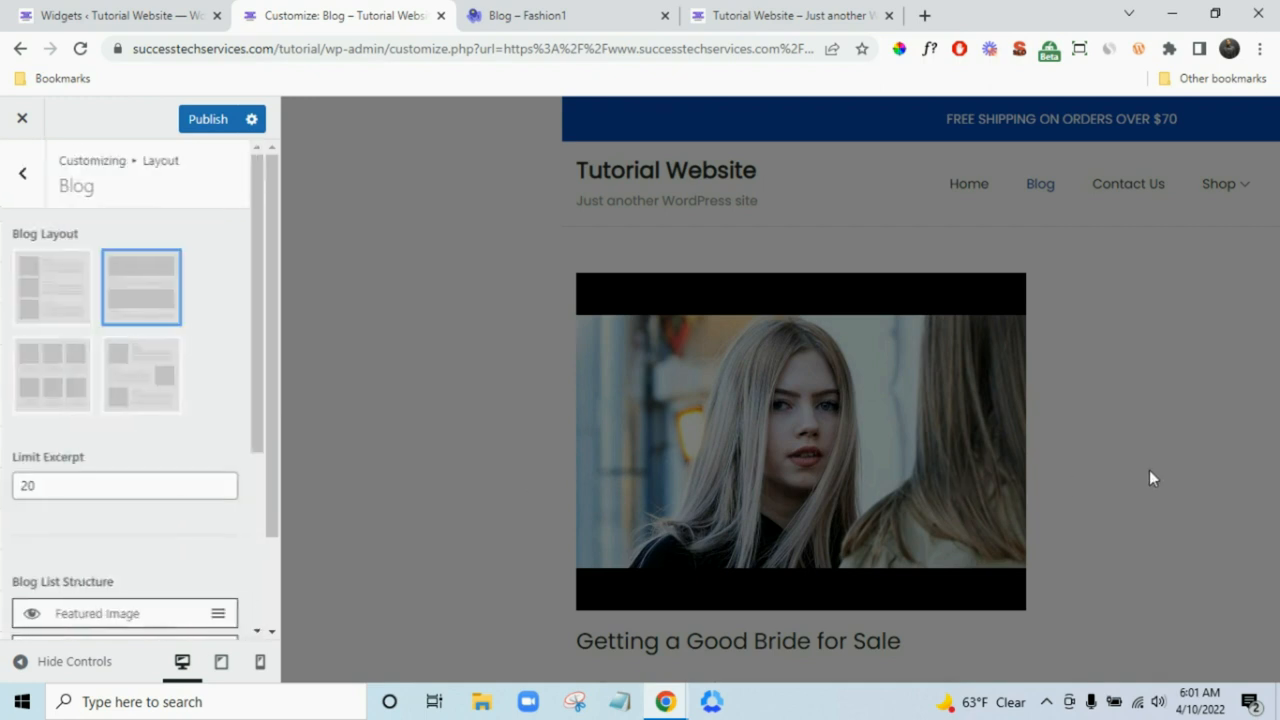
{"action": "scroll", "coordinate": [117, 520], "scroll_direction": "down", "scroll_amount": 1}
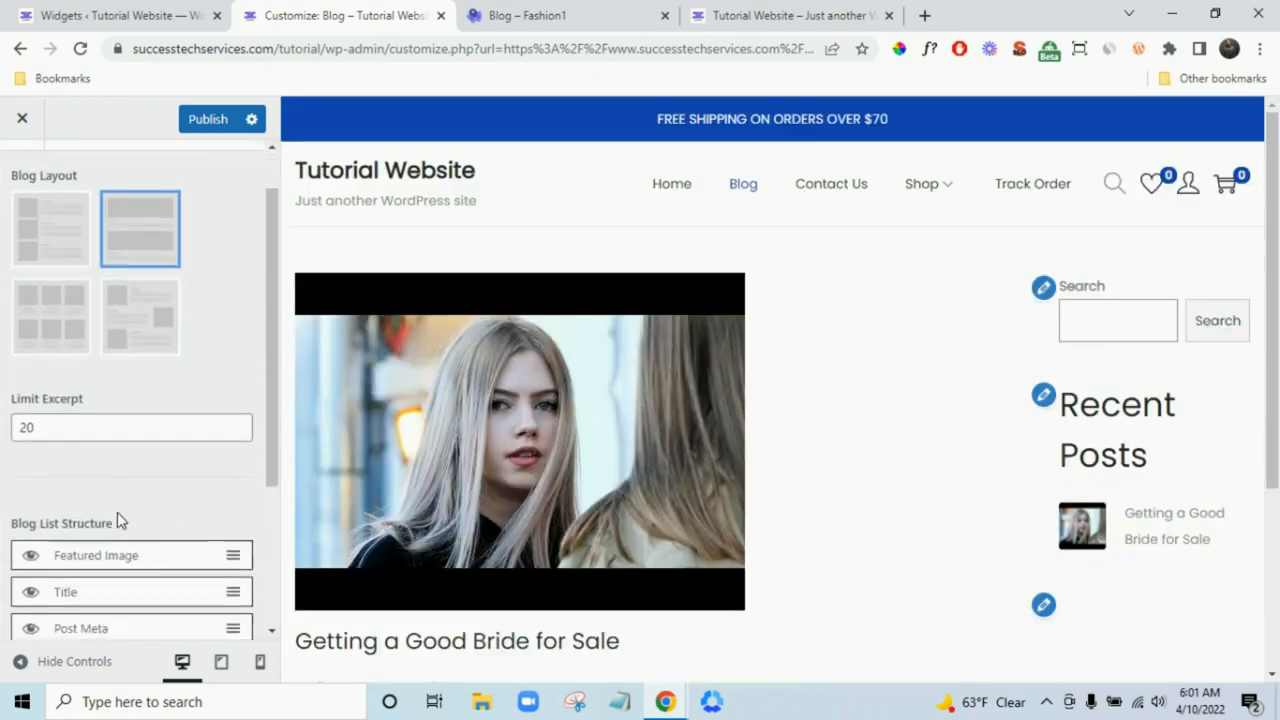
{"action": "scroll", "coordinate": [117, 512], "scroll_direction": "up", "scroll_amount": 1}
{"action": "scroll", "coordinate": [134, 486], "scroll_direction": "down", "scroll_amount": 2}
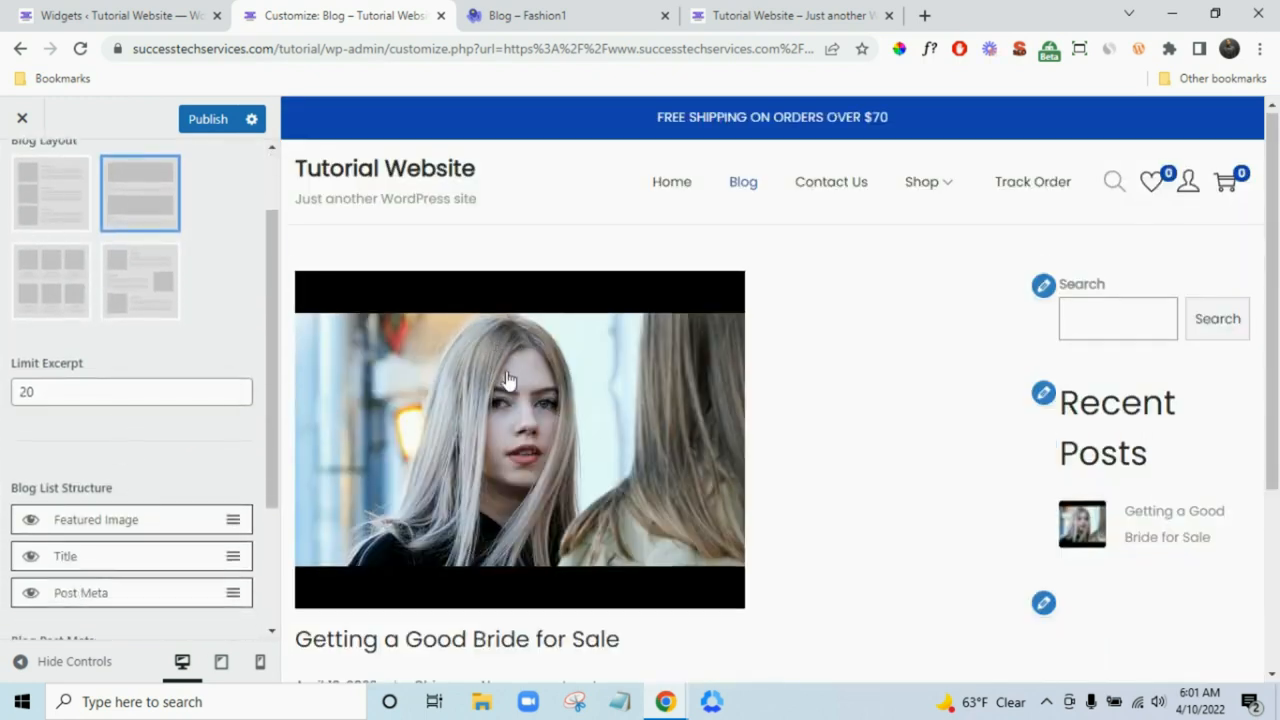
{"action": "scroll", "coordinate": [508, 380], "scroll_direction": "down", "scroll_amount": 2}
{"action": "scroll", "coordinate": [440, 380], "scroll_direction": "up", "scroll_amount": 2}
{"action": "scroll", "coordinate": [173, 297], "scroll_direction": "up", "scroll_amount": 2}
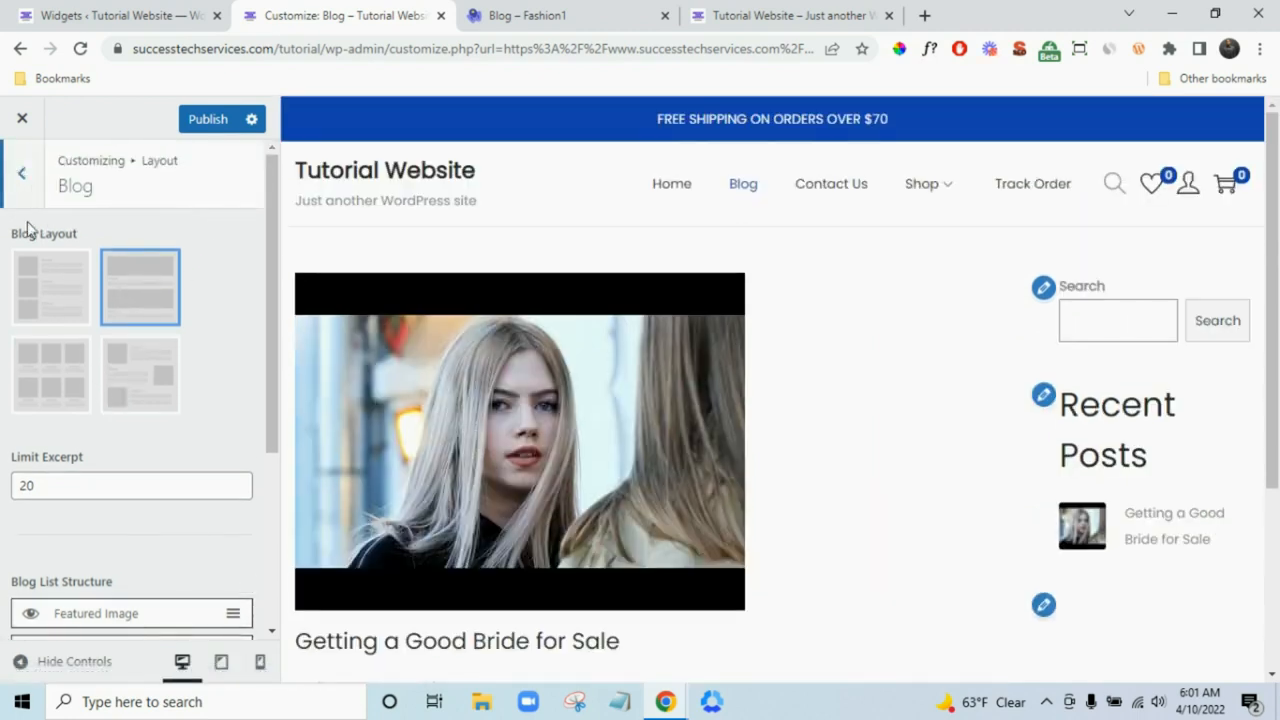
{"action": "scroll", "coordinate": [86, 366], "scroll_direction": "down", "scroll_amount": 3}
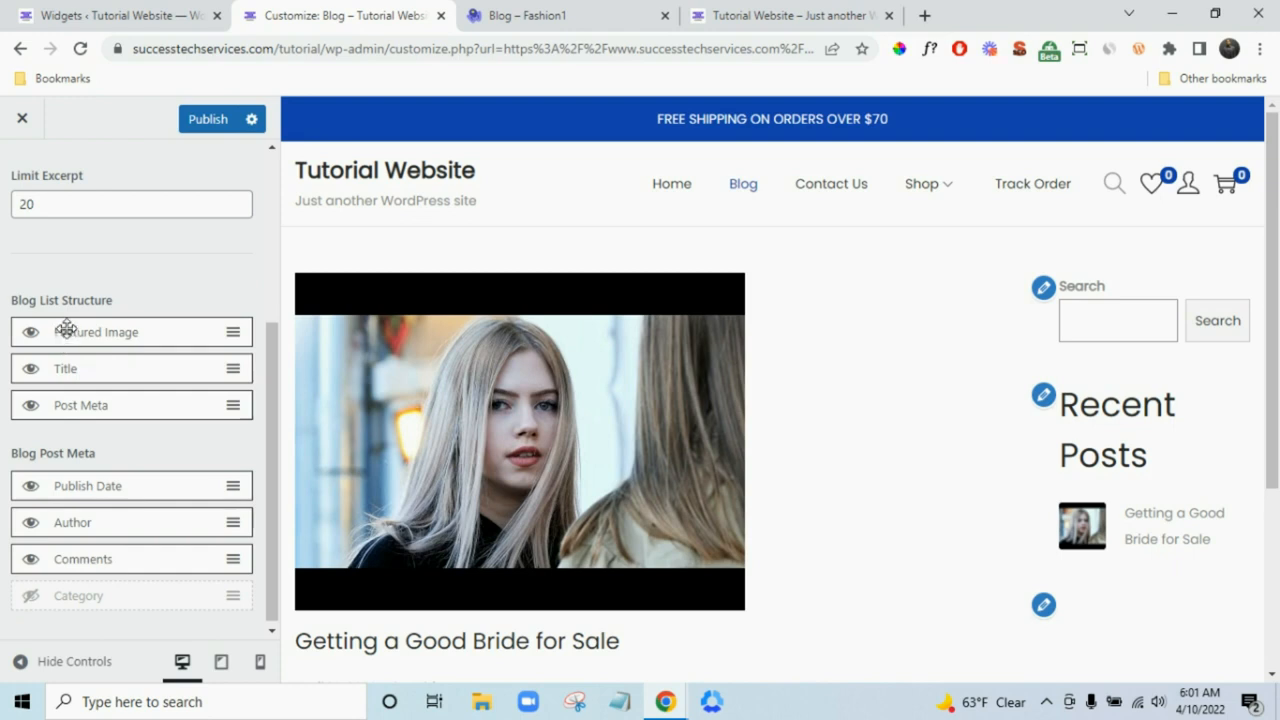
{"action": "scroll", "coordinate": [183, 312], "scroll_direction": "down", "scroll_amount": 1}
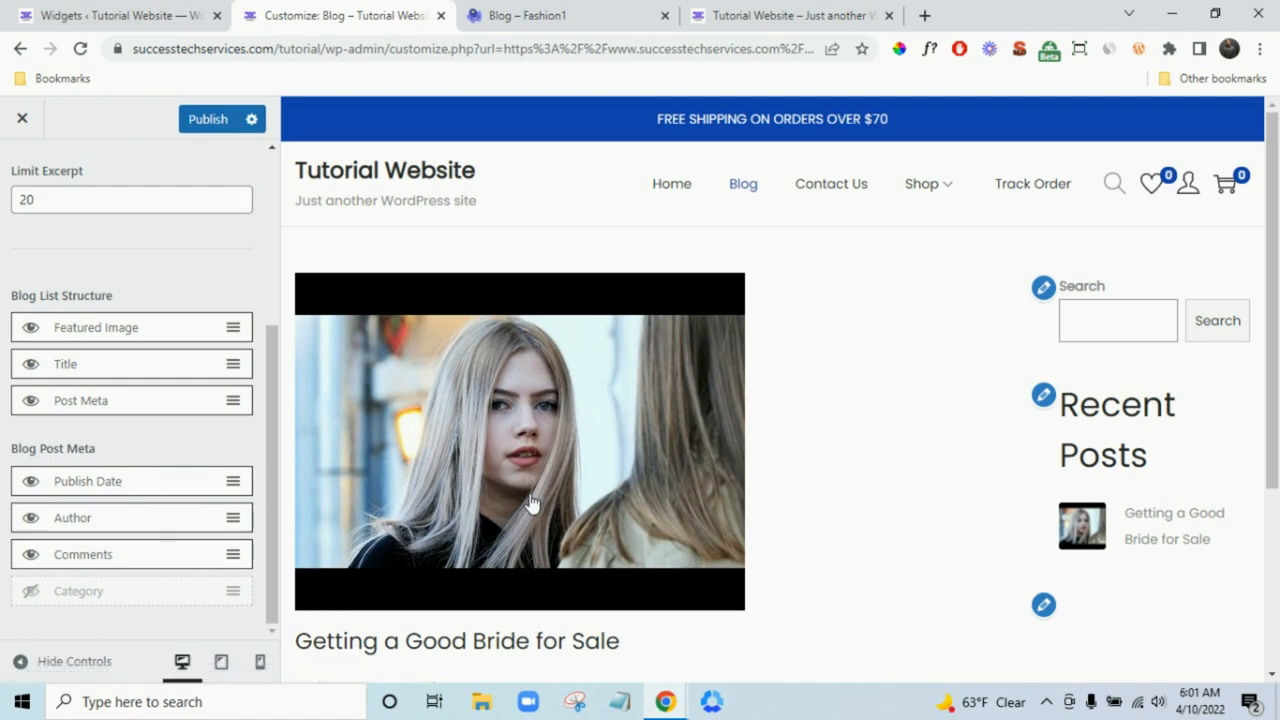
{"action": "scroll", "coordinate": [525, 505], "scroll_direction": "down", "scroll_amount": 1}
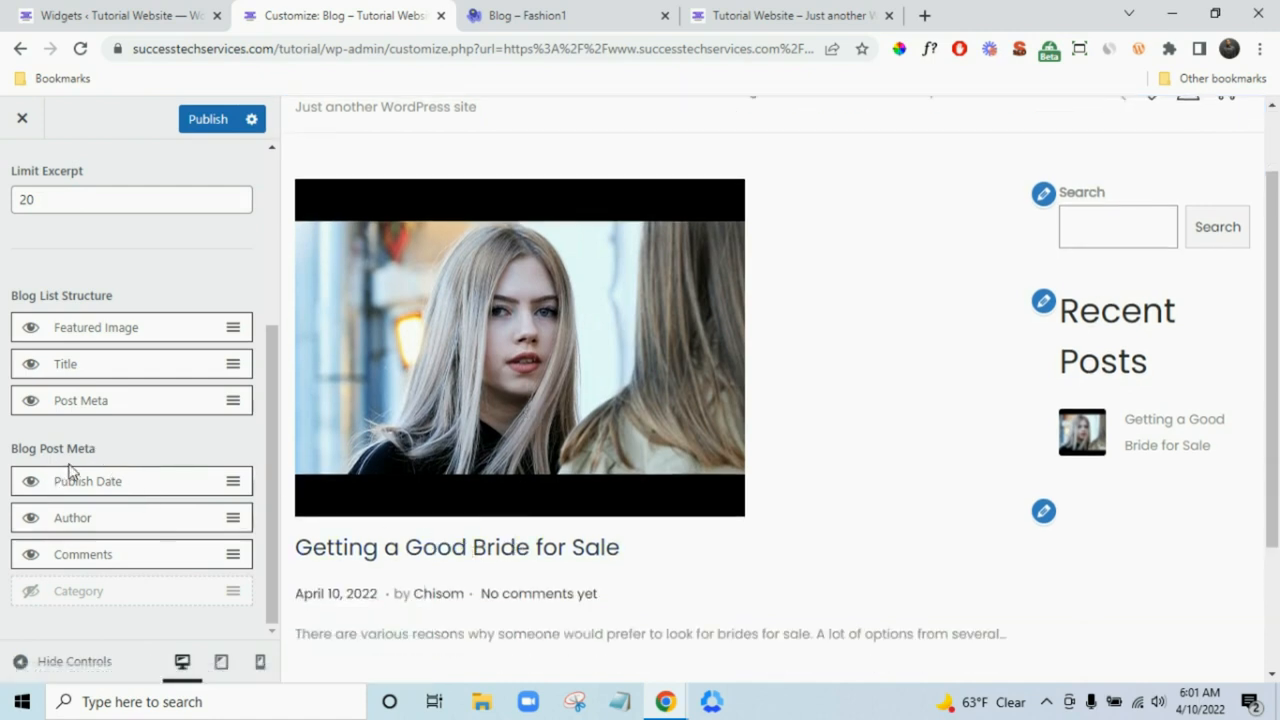
{"action": "scroll", "coordinate": [86, 451], "scroll_direction": "up", "scroll_amount": 3}
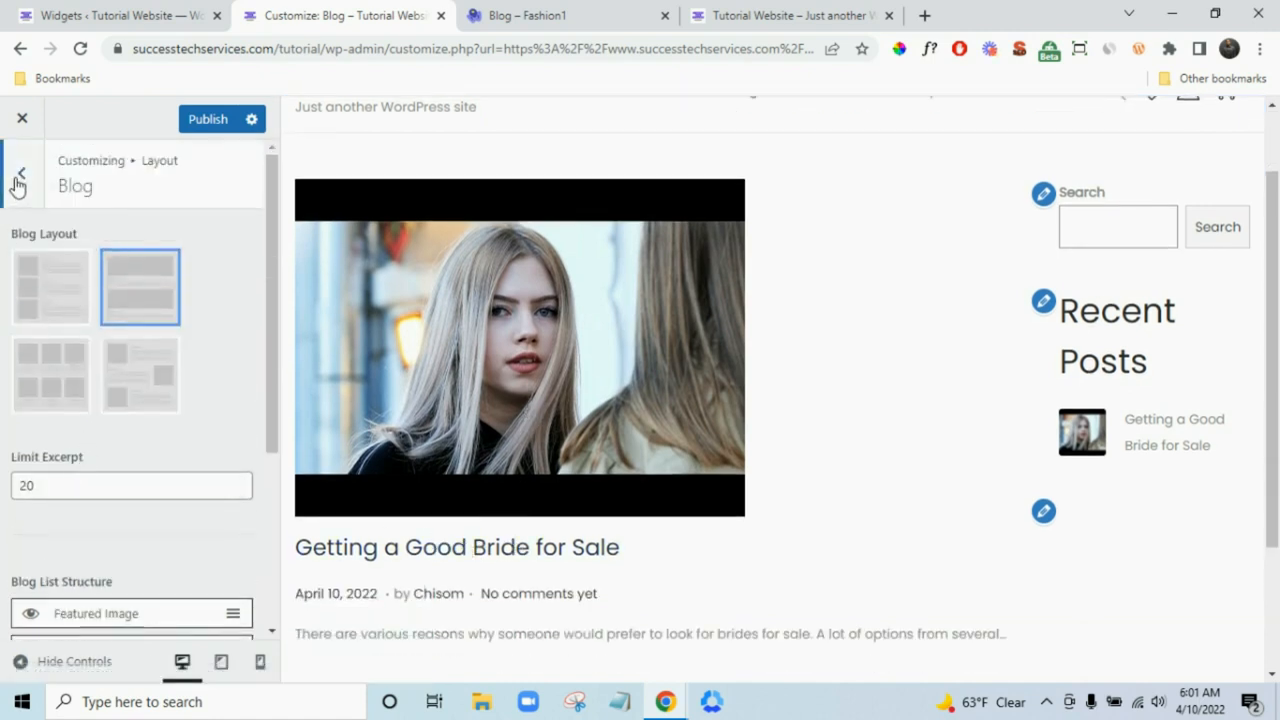
- Glance at the Blog Single settings and return to the Layout sections list
{"action": "left_click", "coordinate": [17, 185]}
{"action": "scroll", "coordinate": [168, 515], "scroll_direction": "down", "scroll_amount": 2}
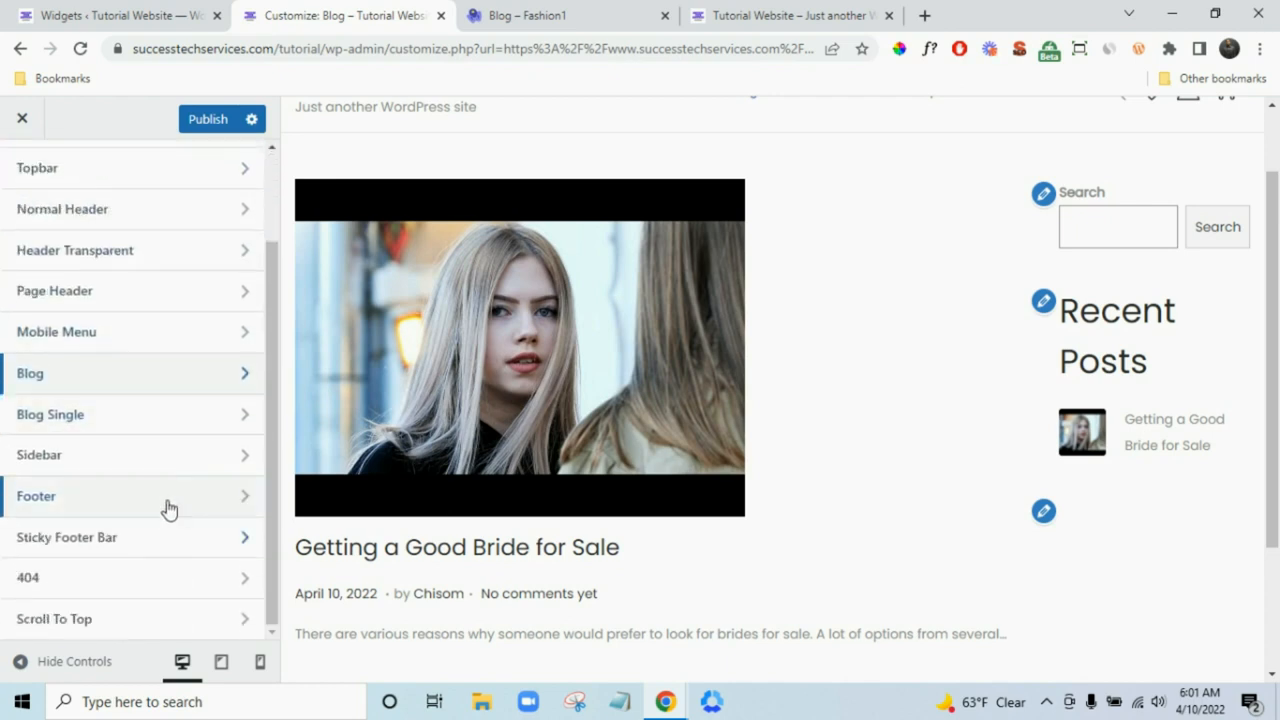
{"action": "left_click", "coordinate": [137, 422]}
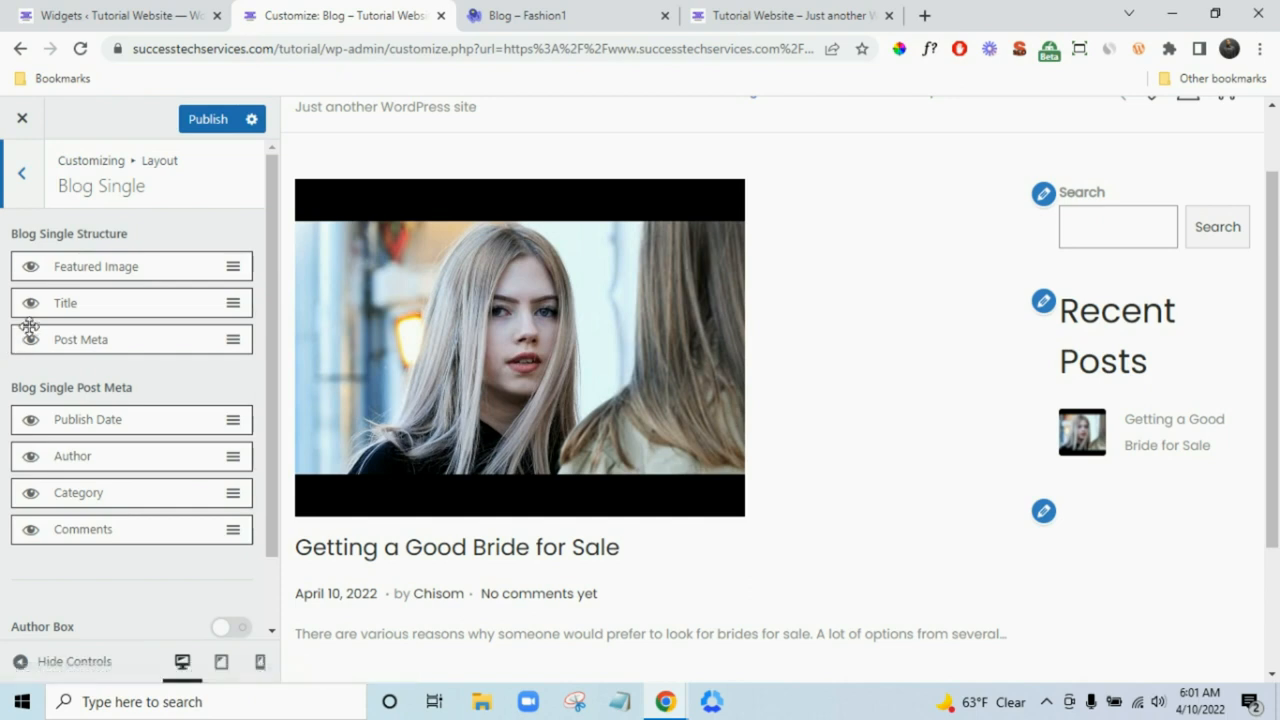
{"action": "left_click", "coordinate": [20, 178]}
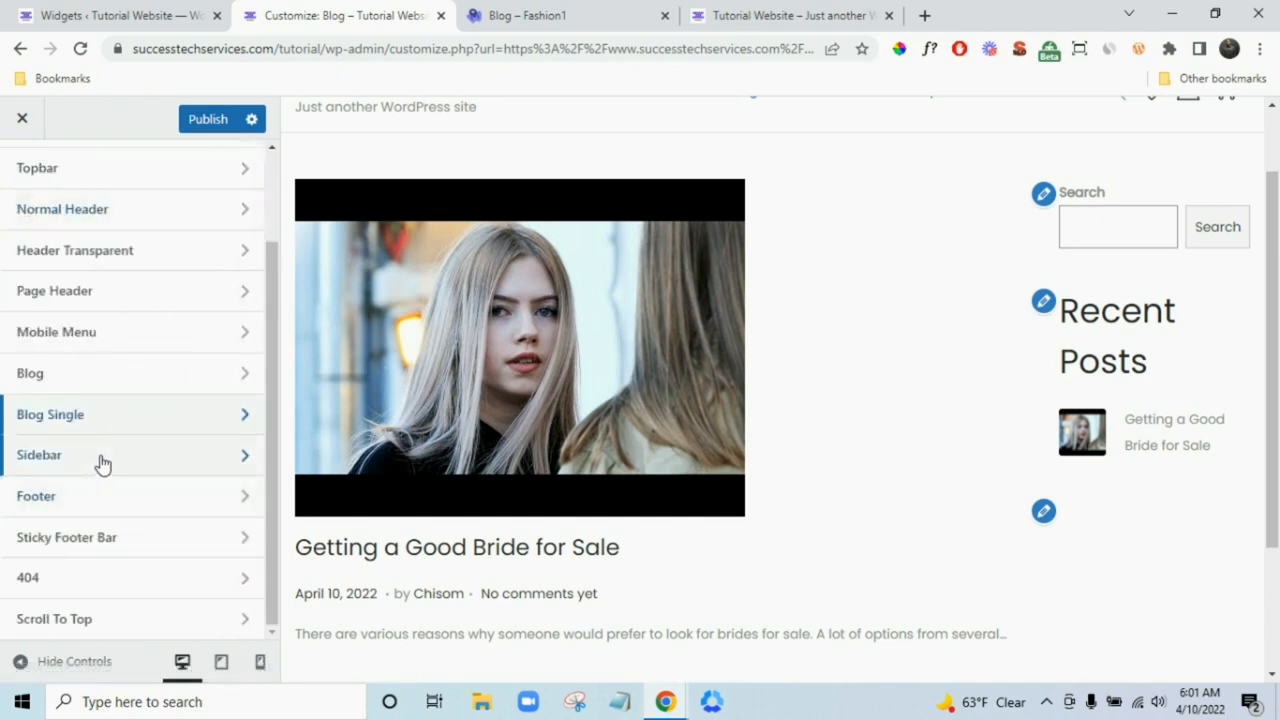
{"action": "scroll", "coordinate": [135, 456], "scroll_direction": "up", "scroll_amount": 1}
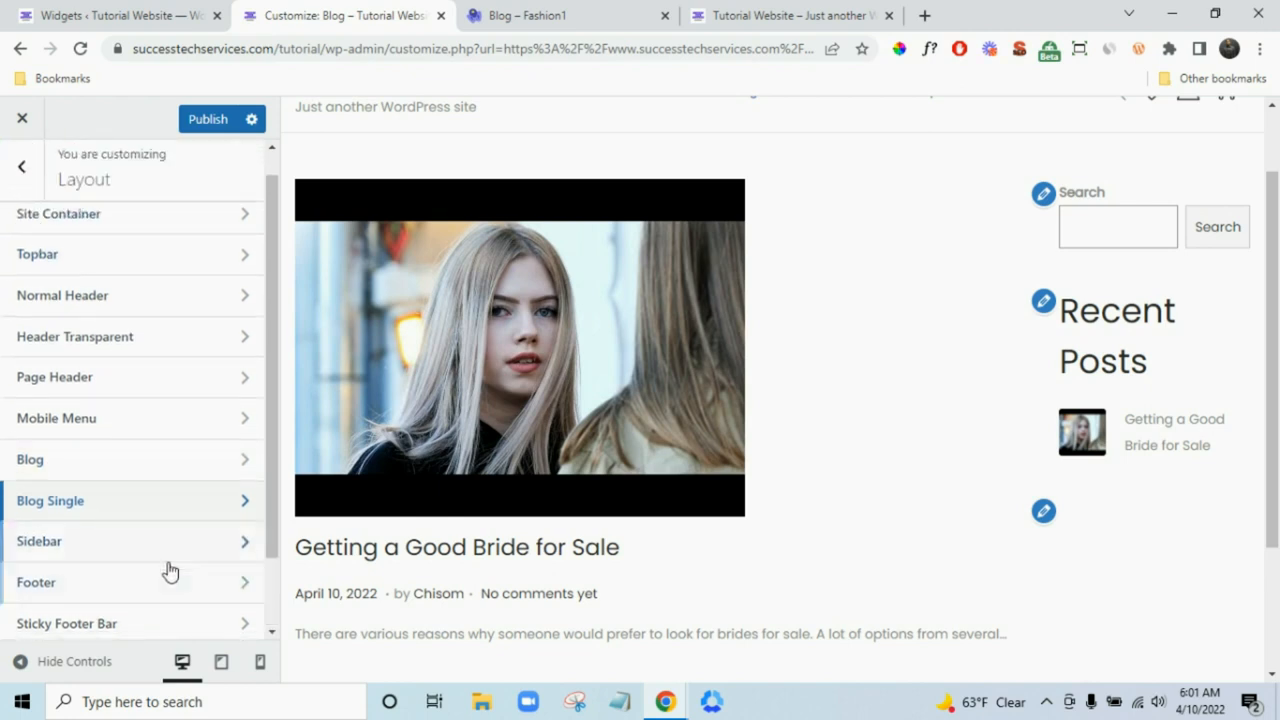
{"action": "scroll", "coordinate": [150, 540], "scroll_direction": "down", "scroll_amount": 2}
- Set the Footer's Widget Columns to 4 and scroll the preview to the footer
{"action": "left_click", "coordinate": [137, 500]}
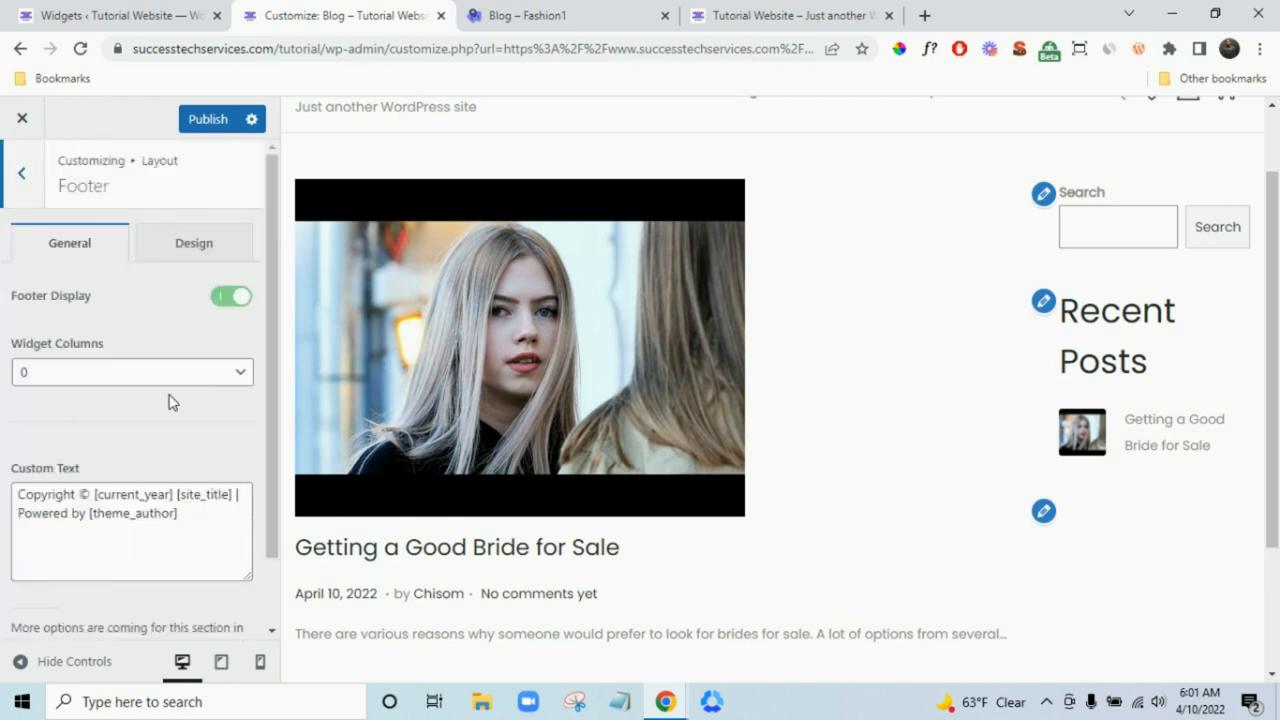
{"action": "scroll", "coordinate": [851, 486], "scroll_direction": "down", "scroll_amount": 2}
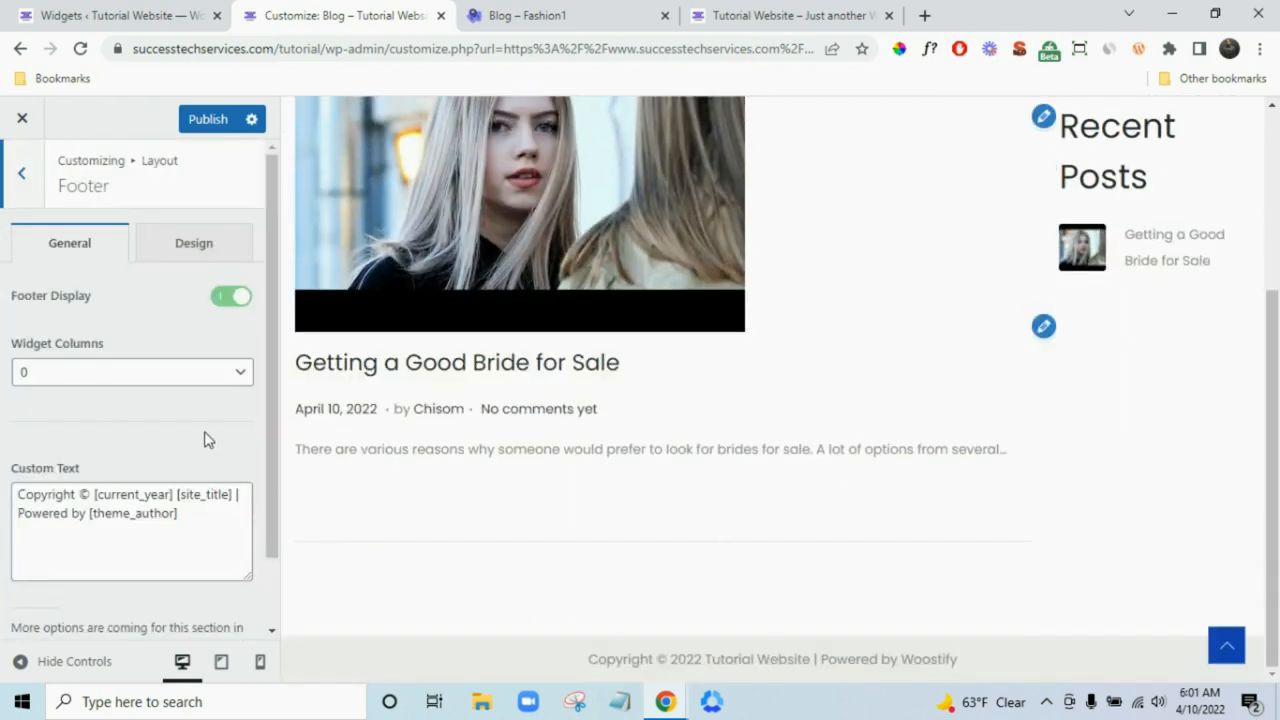
{"action": "left_click", "coordinate": [134, 372]}
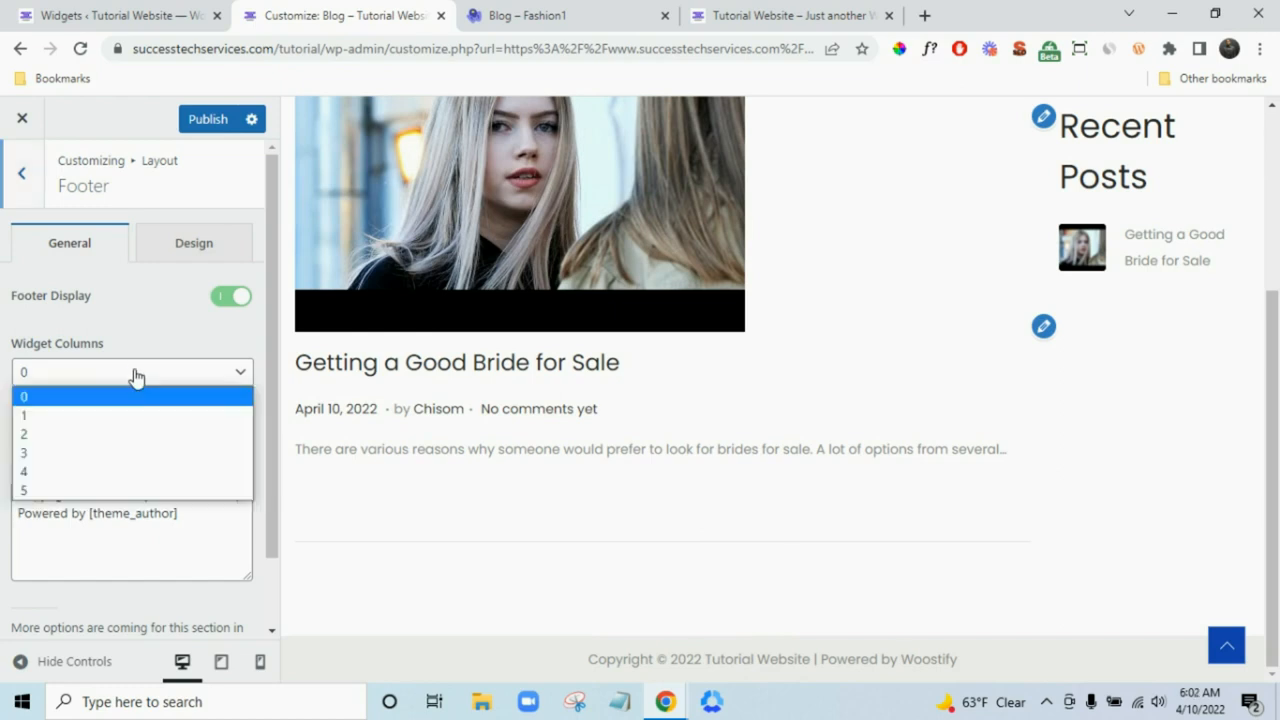
{"action": "left_click", "coordinate": [115, 472]}
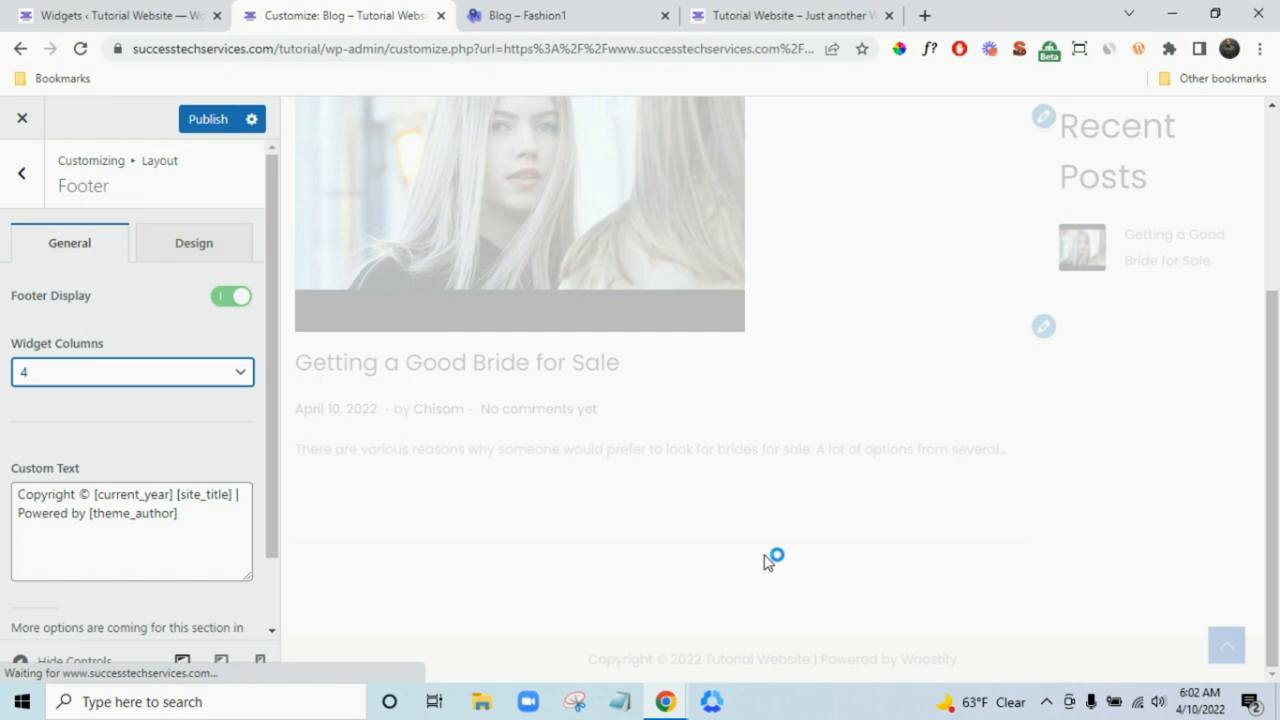
{"action": "scroll", "coordinate": [810, 561], "scroll_direction": "down", "scroll_amount": 3}
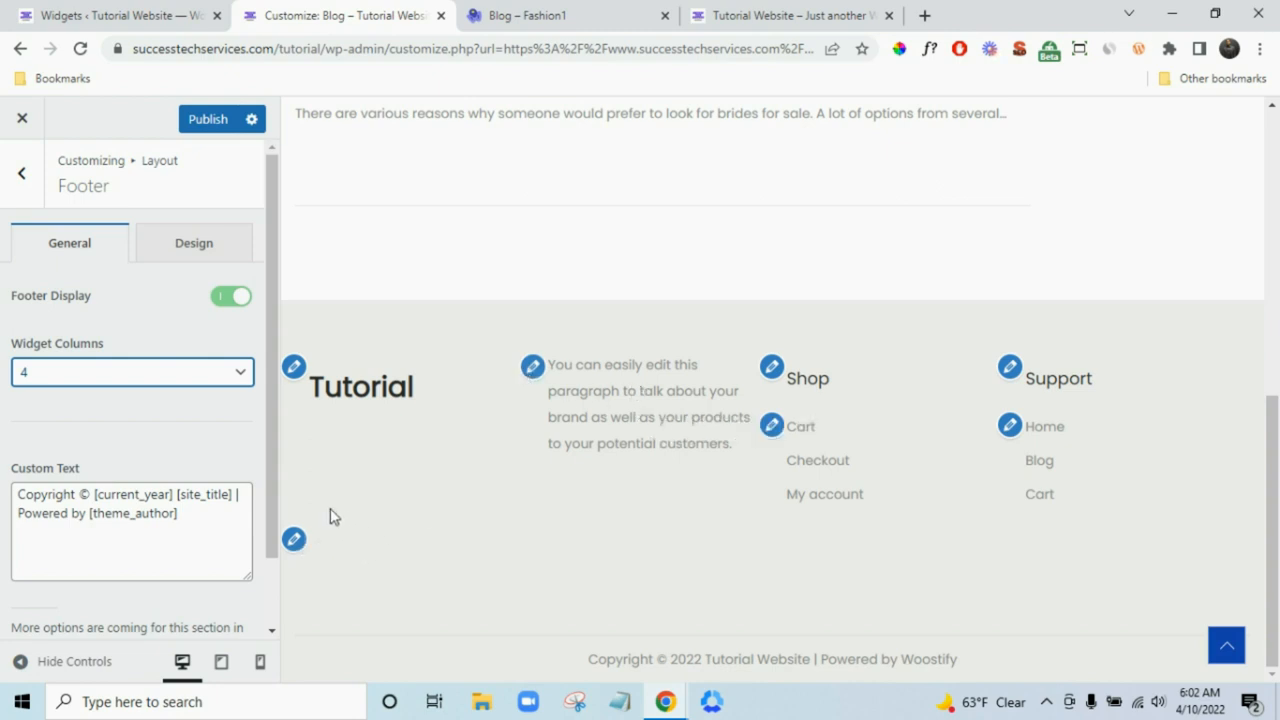
- Delete the Tutorial heading and intro paragraph from the footer widget area
{"action": "left_click", "coordinate": [145, 7]}
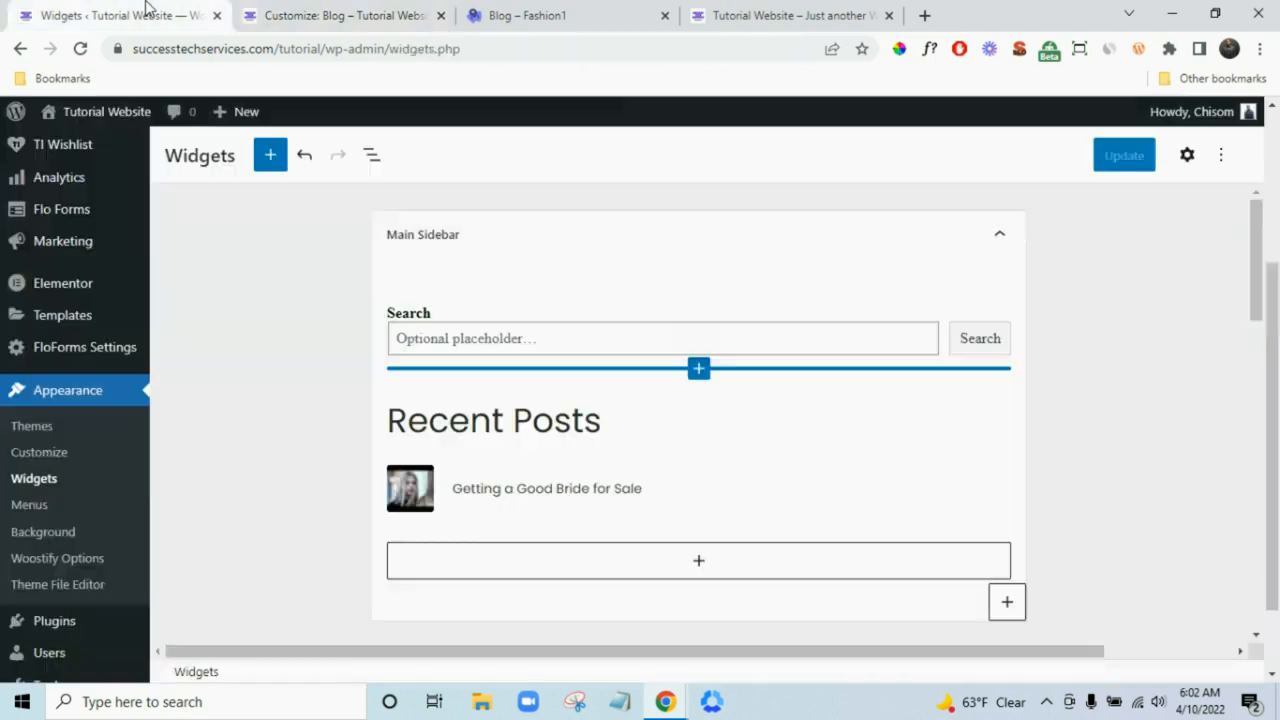
{"action": "scroll", "coordinate": [357, 434], "scroll_direction": "down", "scroll_amount": 10}
{"action": "scroll", "coordinate": [540, 471], "scroll_direction": "down", "scroll_amount": 1}
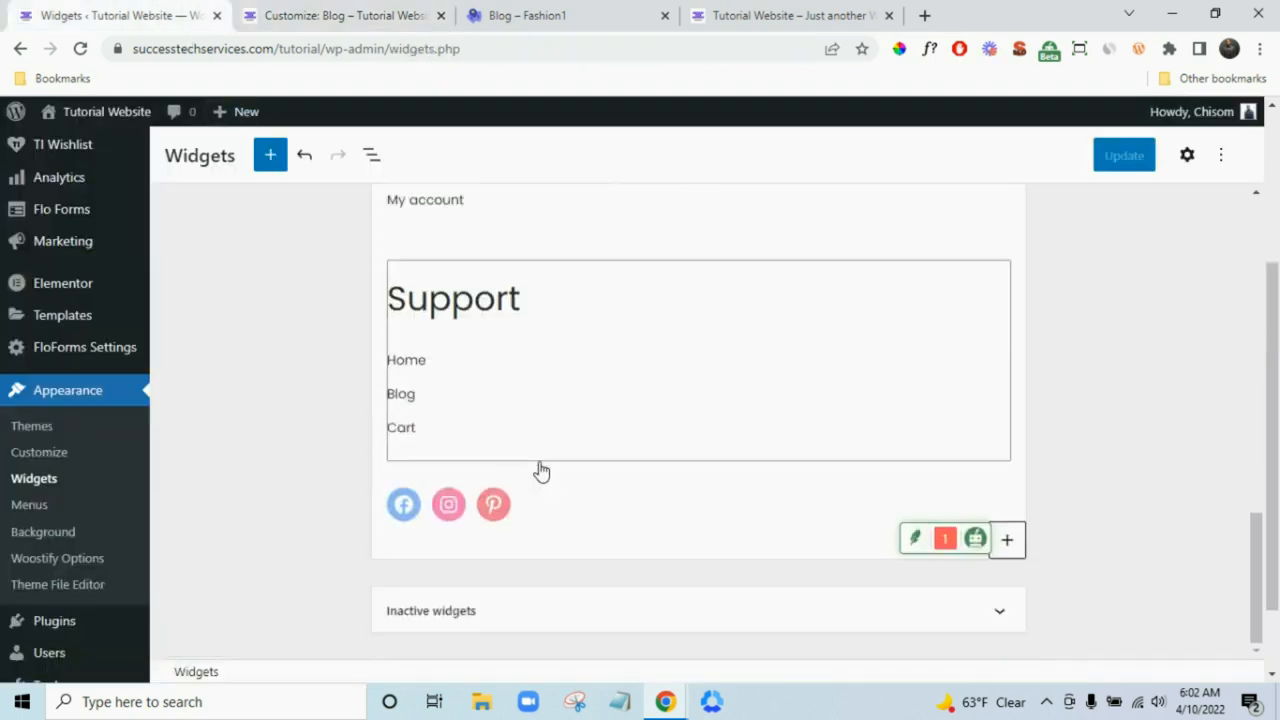
{"action": "scroll", "coordinate": [540, 466], "scroll_direction": "up", "scroll_amount": 5}
{"action": "left_click", "coordinate": [538, 448]}
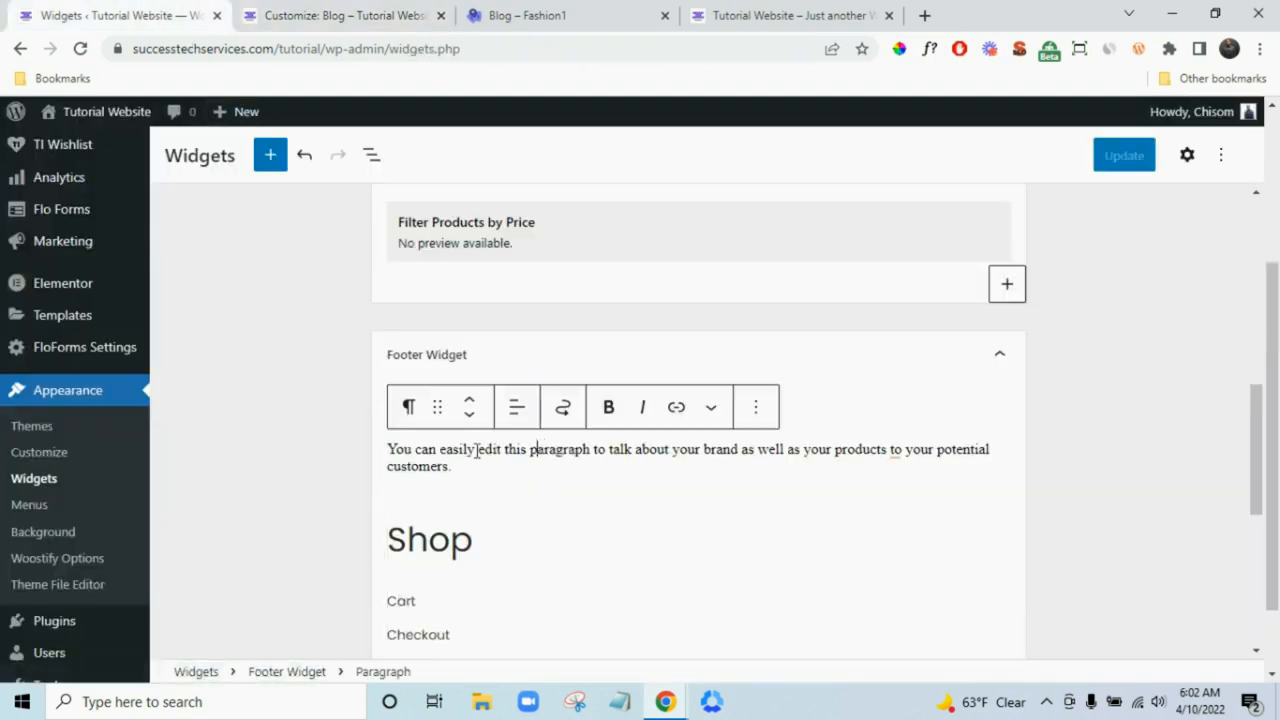
{"action": "left_click", "coordinate": [830, 410]}
{"action": "left_click", "coordinate": [498, 465]}
{"action": "left_click_drag", "start_coordinate": [479, 474], "coordinate": [390, 415]}
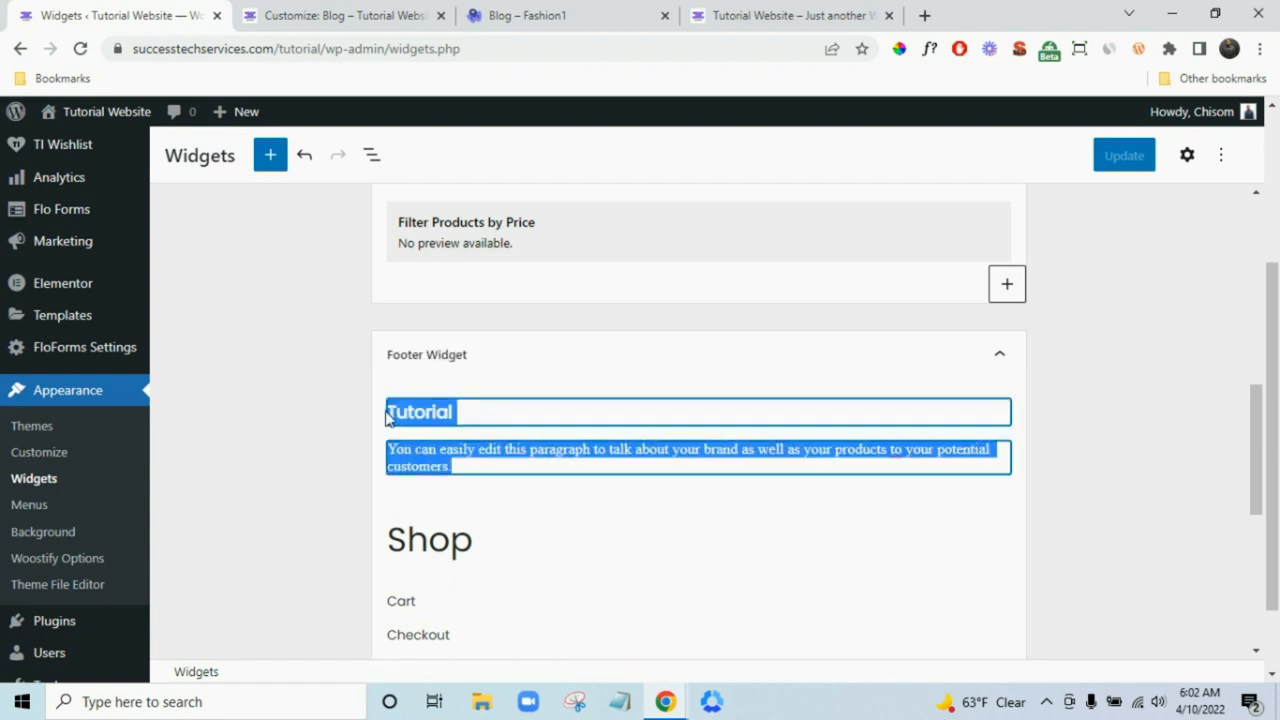
{"action": "left_click", "coordinate": [519, 366]}
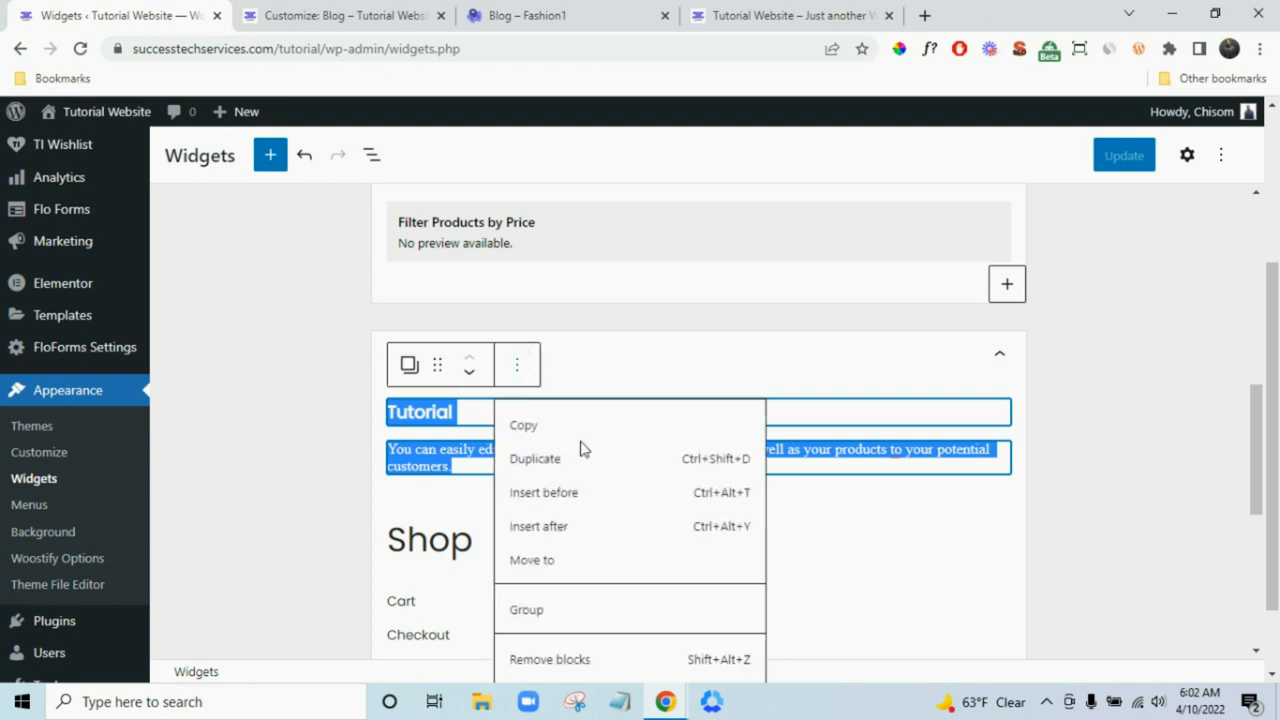
{"action": "left_click", "coordinate": [590, 662]}
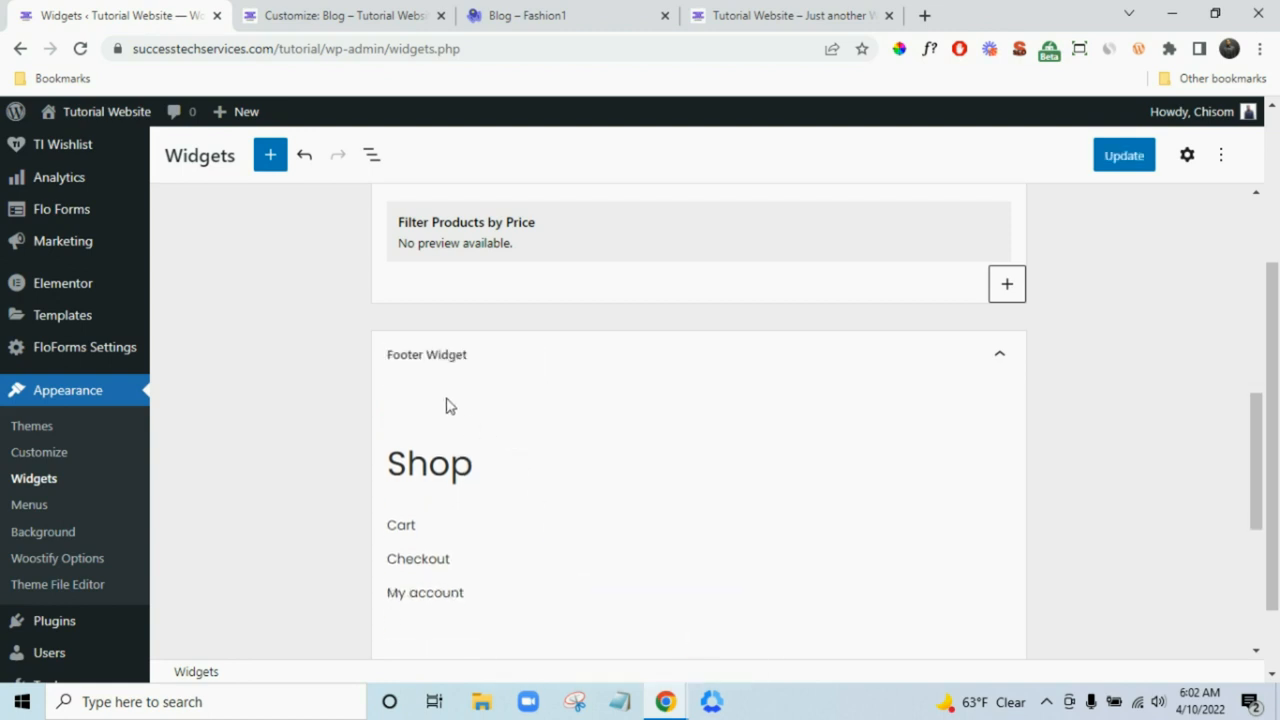
- Remove the Social Icons block from below the Support menu
{"action": "left_click", "coordinate": [590, 403]}
{"action": "scroll", "coordinate": [664, 422], "scroll_direction": "down", "scroll_amount": 3}
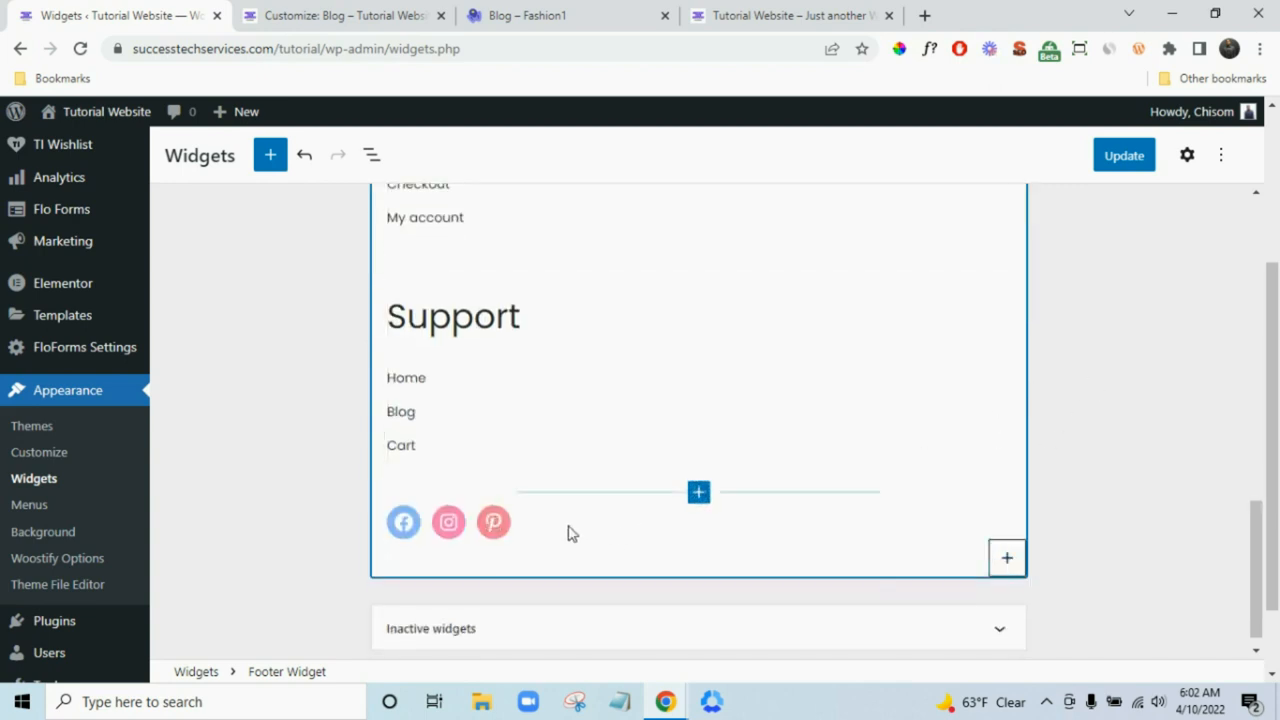
{"action": "left_click", "coordinate": [1007, 560]}
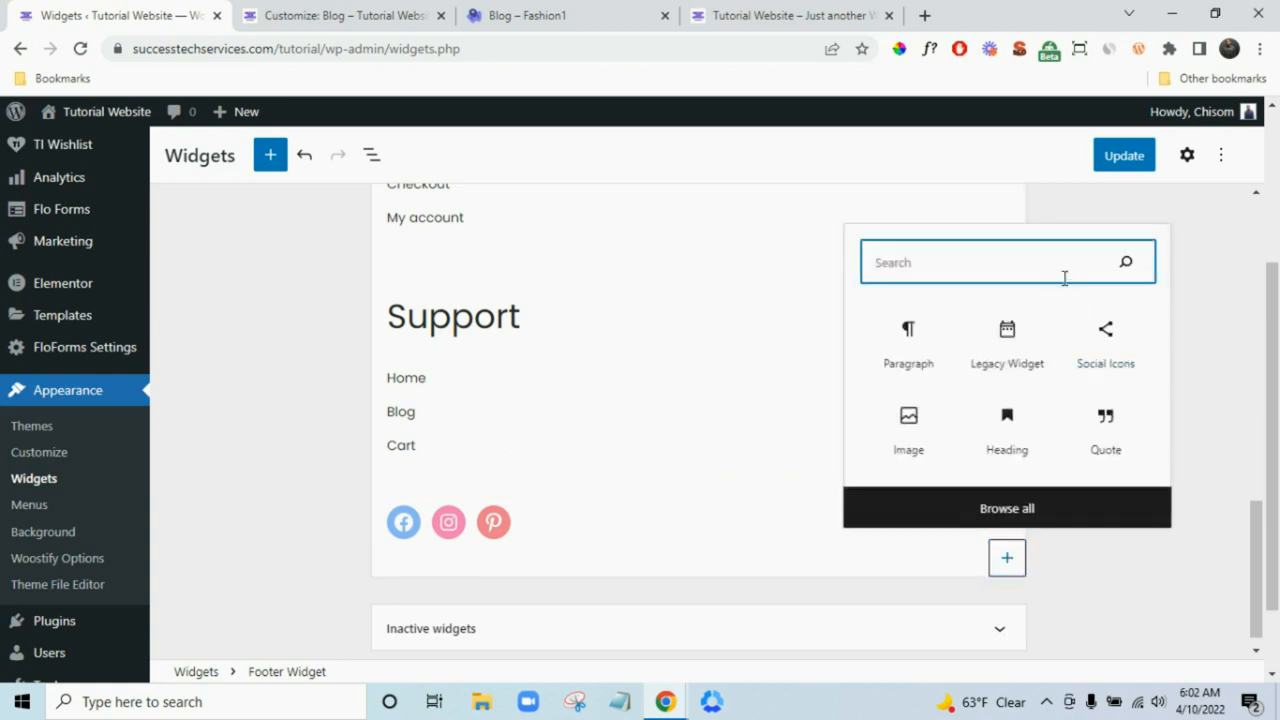
{"action": "left_click", "coordinate": [549, 529]}
{"action": "left_click", "coordinate": [687, 485]}
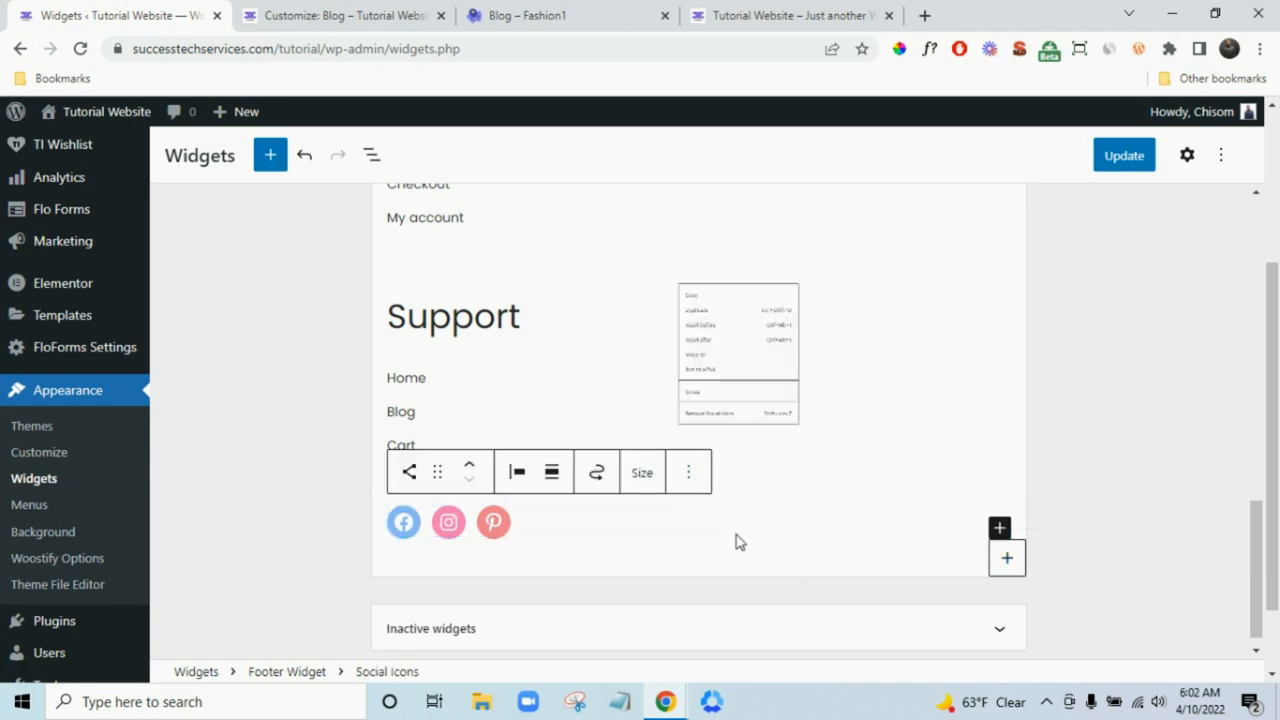
{"action": "left_click", "coordinate": [789, 416]}
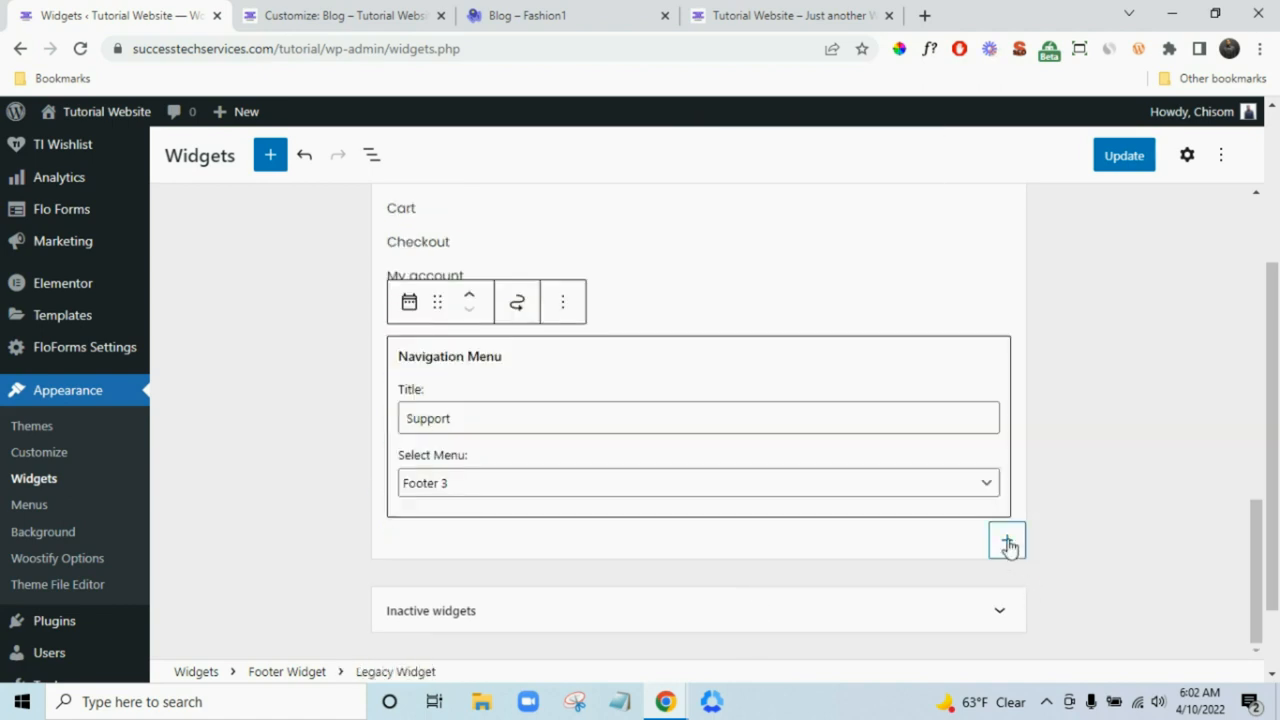
{"action": "left_click", "coordinate": [1007, 540]}
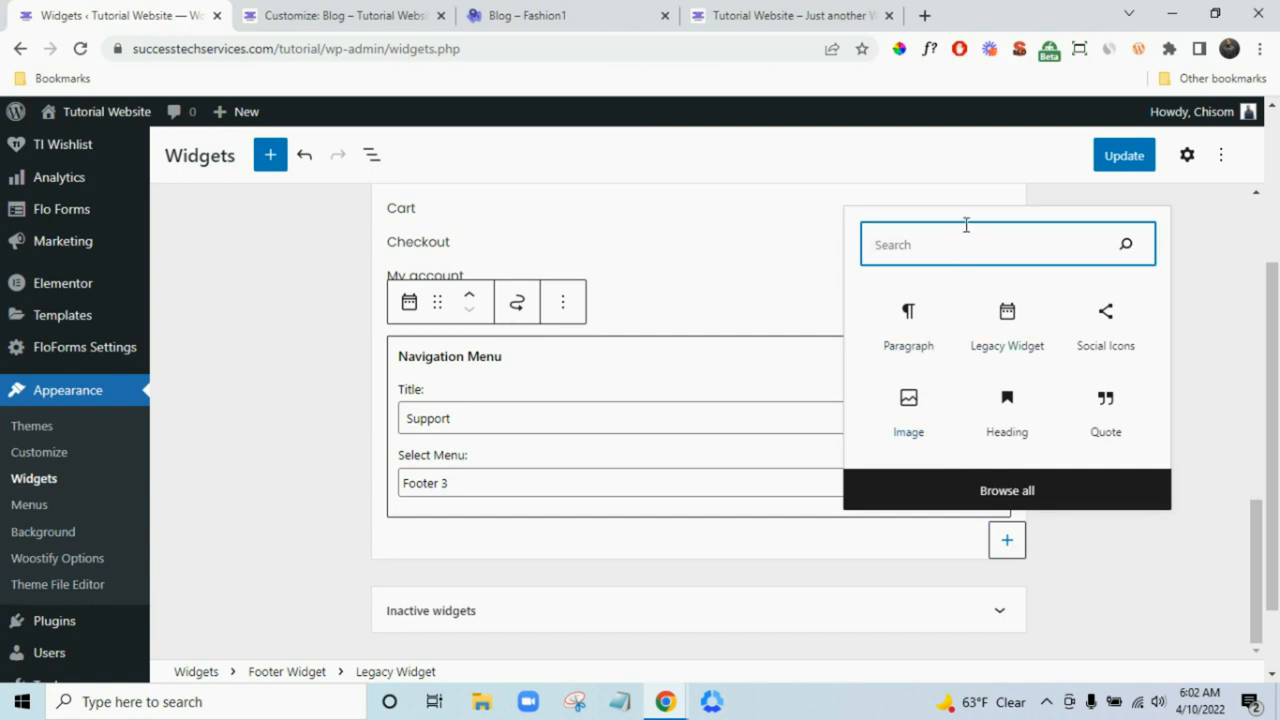
- Add a heading reading 'Welcome To Our Store' to the footer widgets
{"action": "left_click", "coordinate": [1010, 430]}
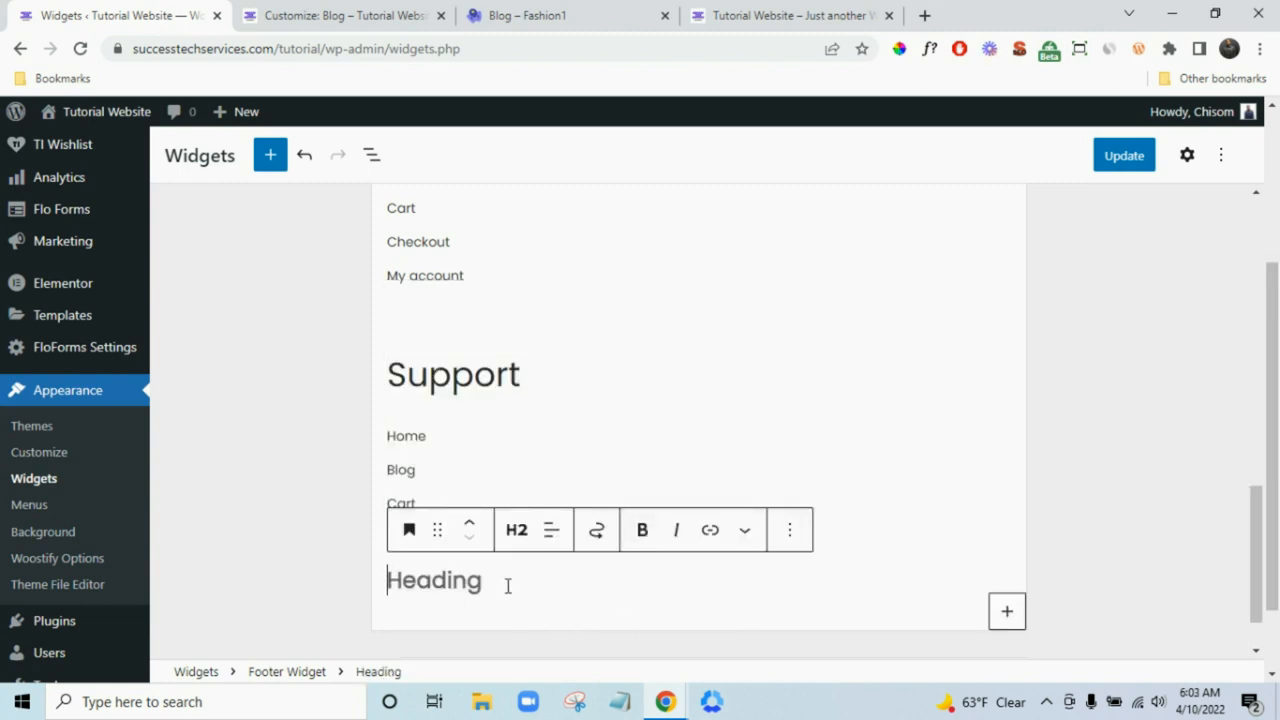
{"action": "type", "text": "Wel"}
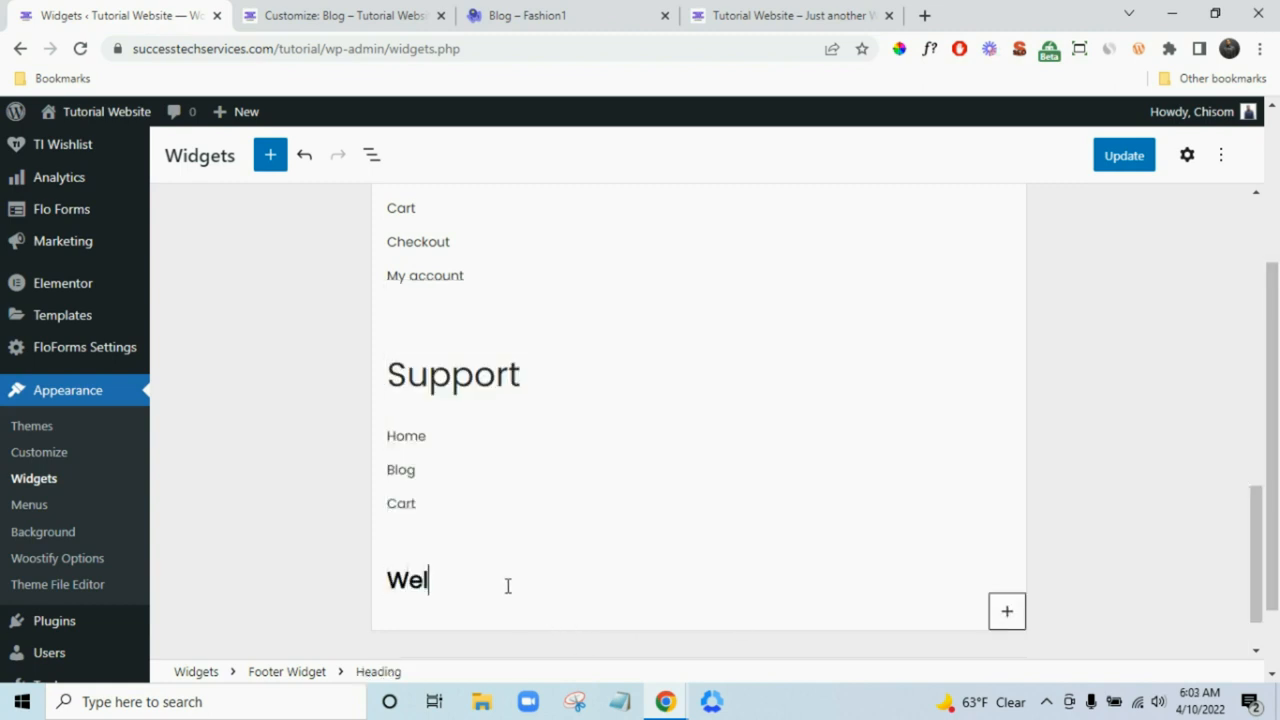
{"action": "type", "text": "come To Our"}
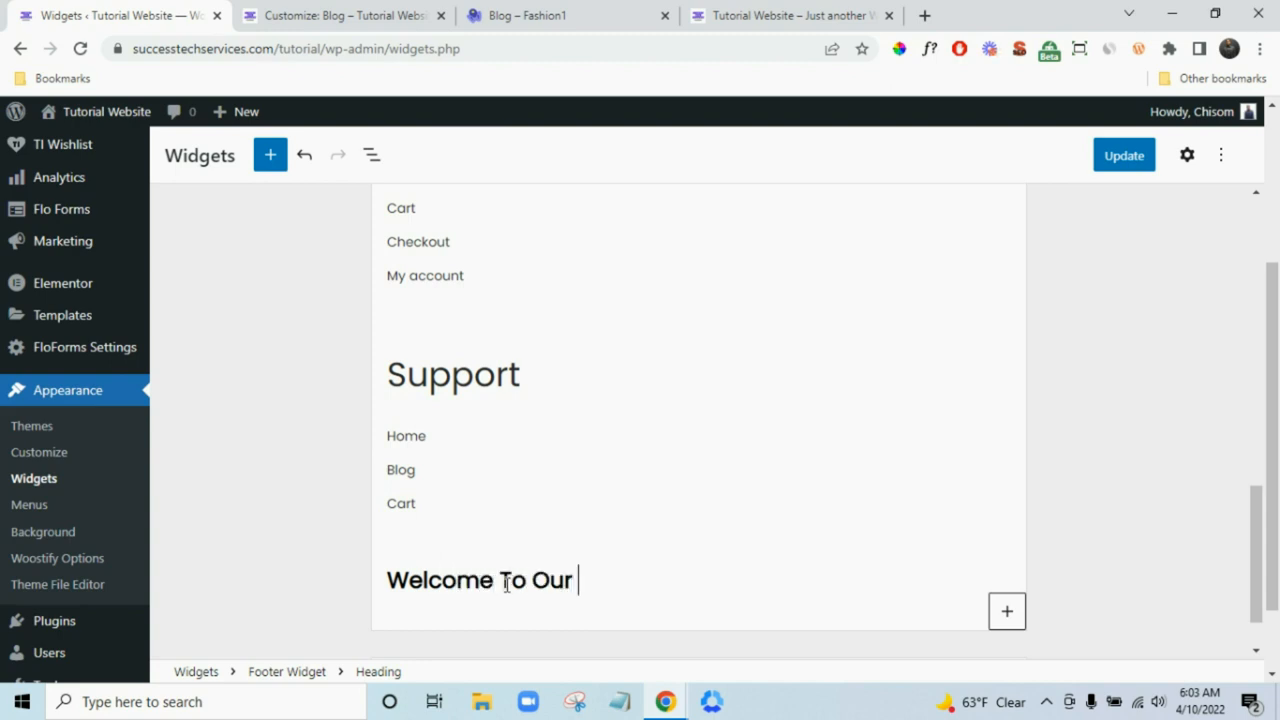
{"action": "type", "text": " Store"}
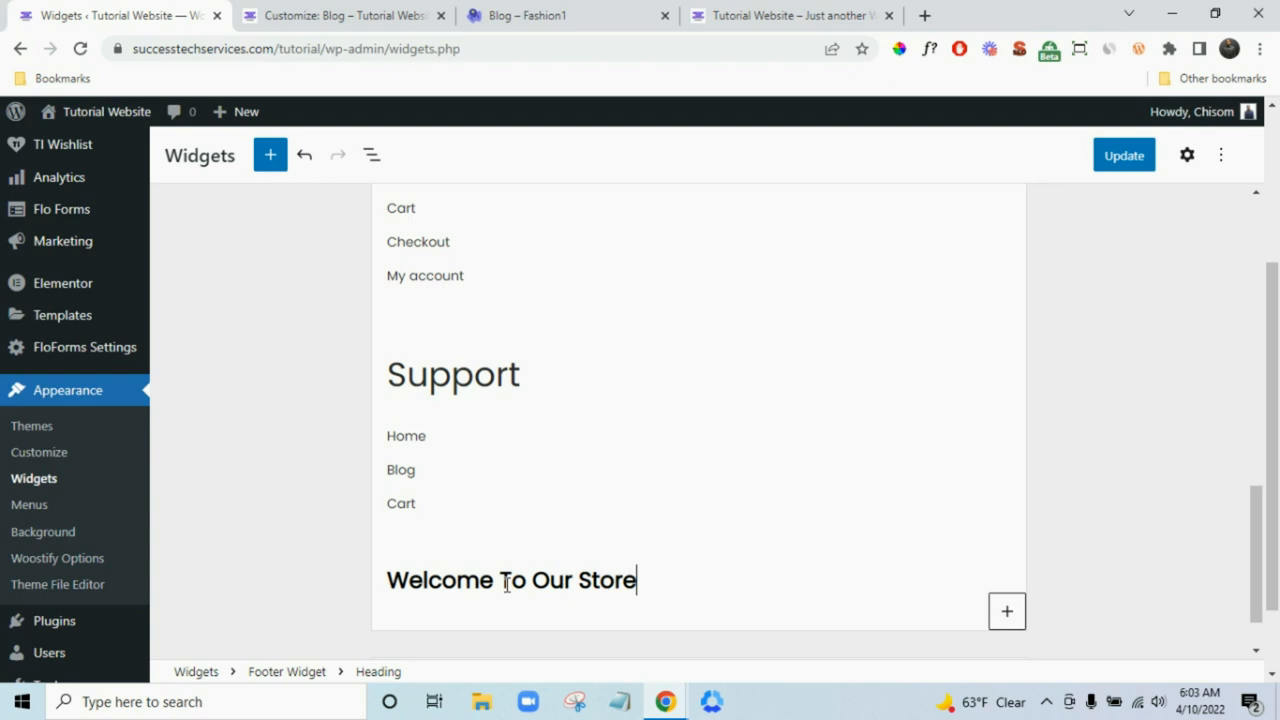
{"action": "left_click", "coordinate": [760, 608]}
- Move the heading up twice to the top of the footer and save the widgets
{"action": "left_click", "coordinate": [620, 590]}
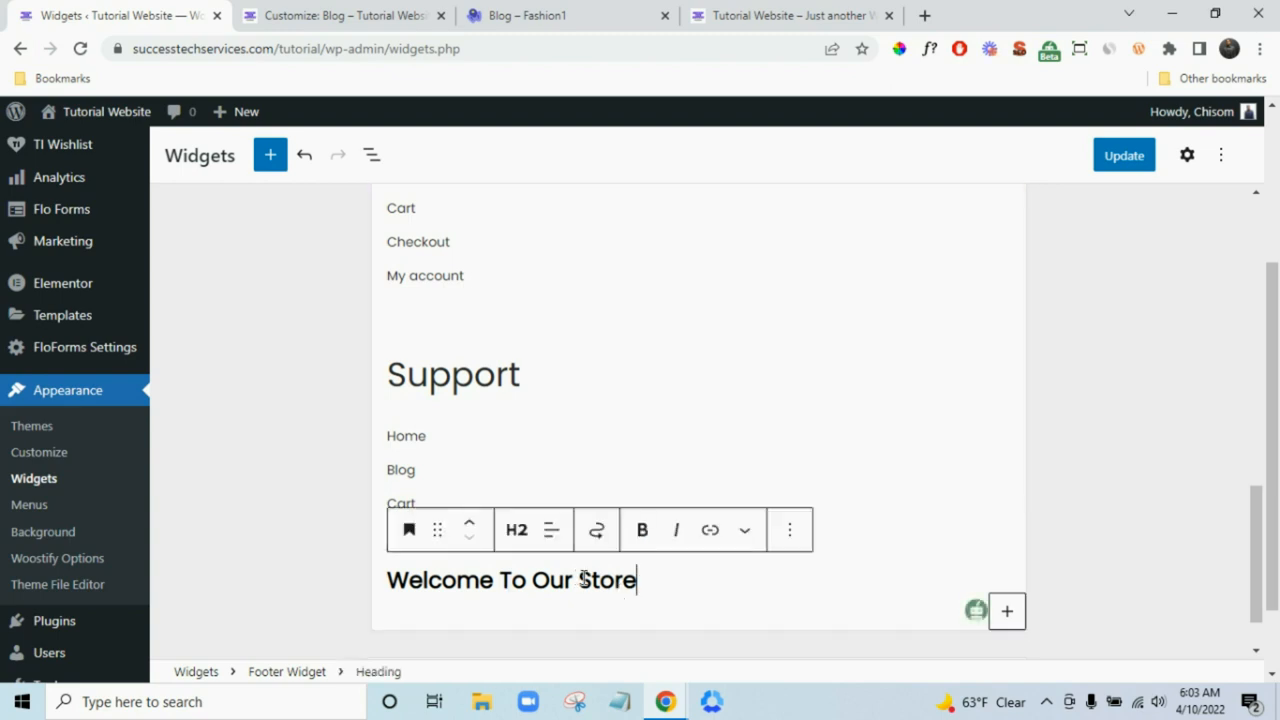
{"action": "left_click", "coordinate": [470, 526]}
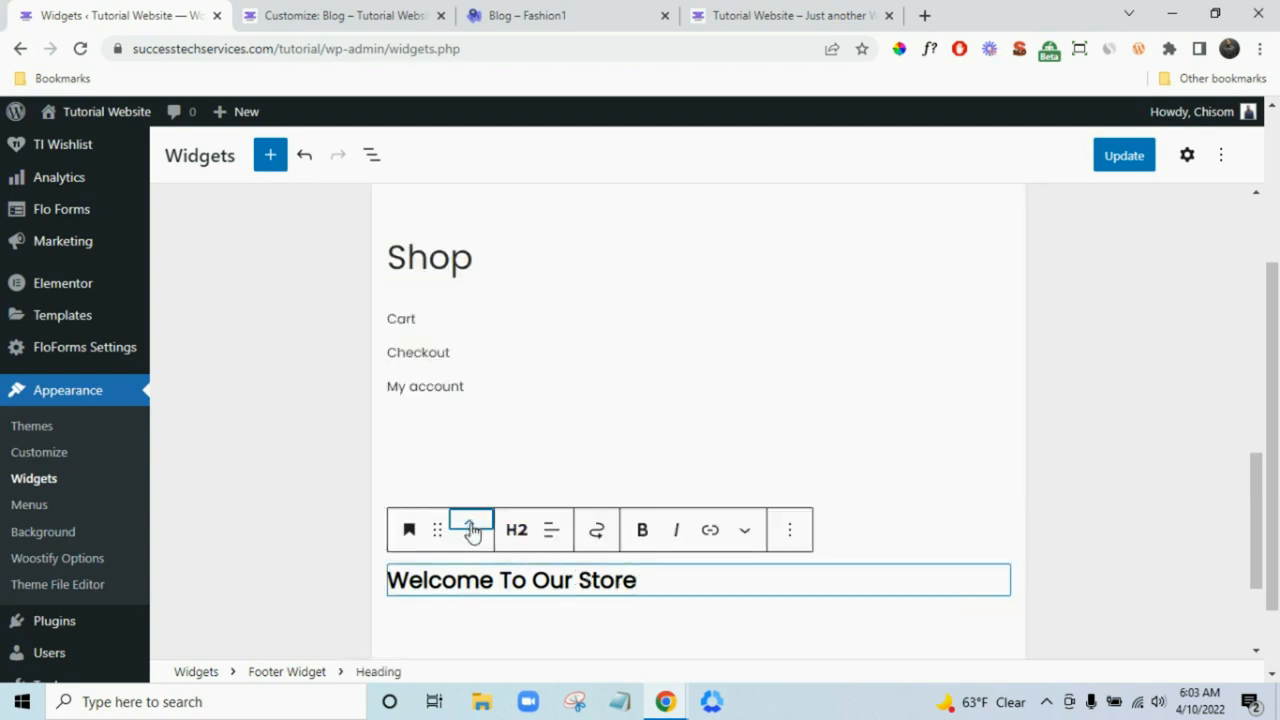
{"action": "left_click", "coordinate": [470, 526]}
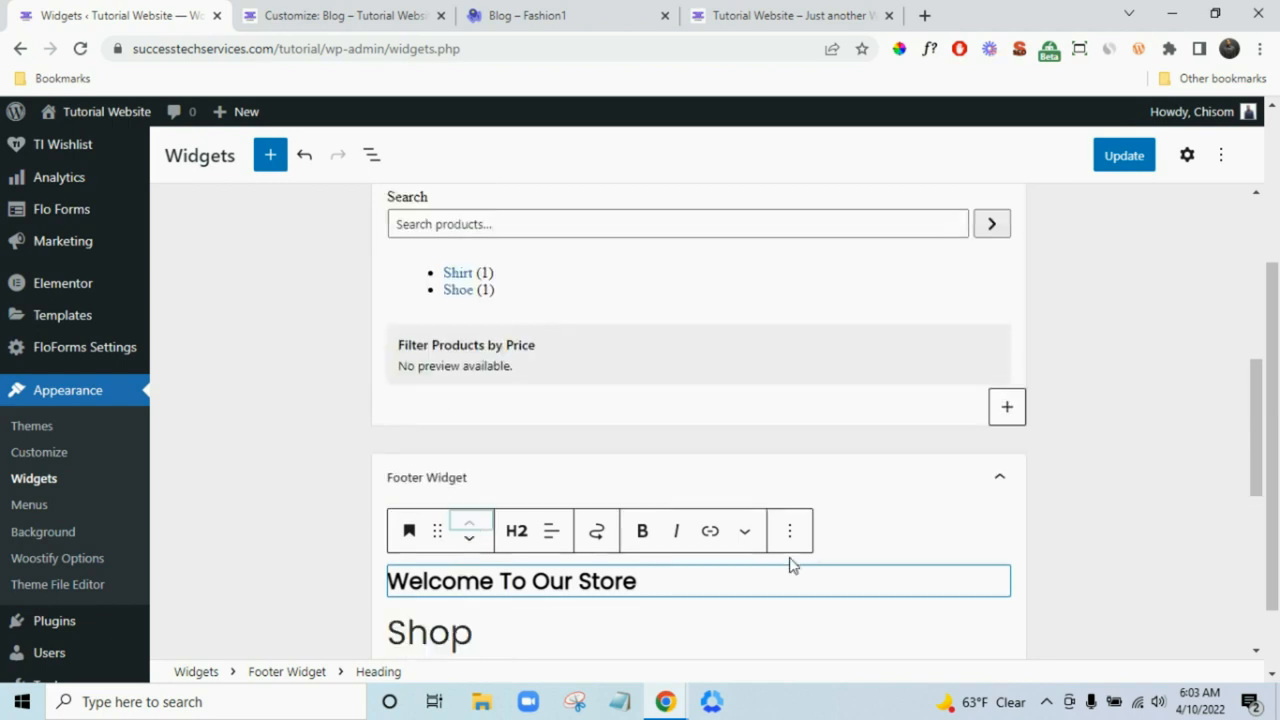
{"action": "left_click", "coordinate": [1125, 166]}
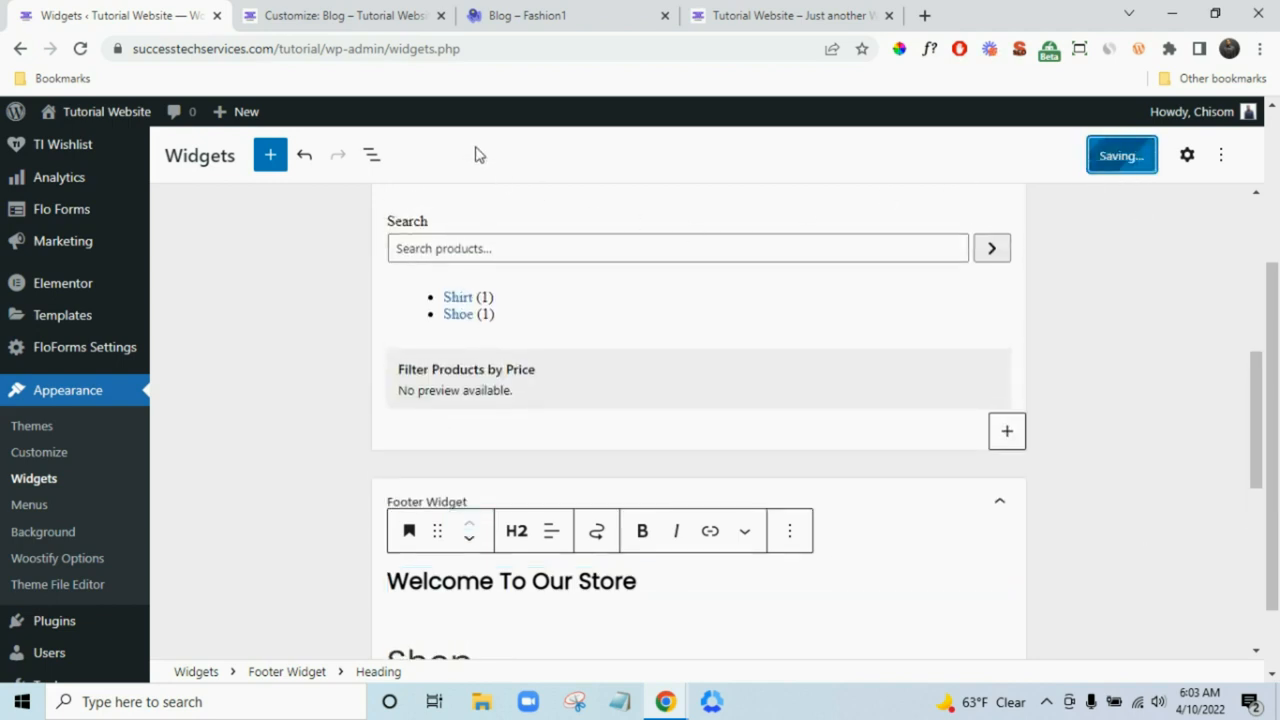
{"action": "left_click", "coordinate": [368, 8]}
- Set footer widget columns to 3 and replace 'Powered by' with a 'Created By' credit plus the owner's name
{"action": "left_click", "coordinate": [222, 378]}
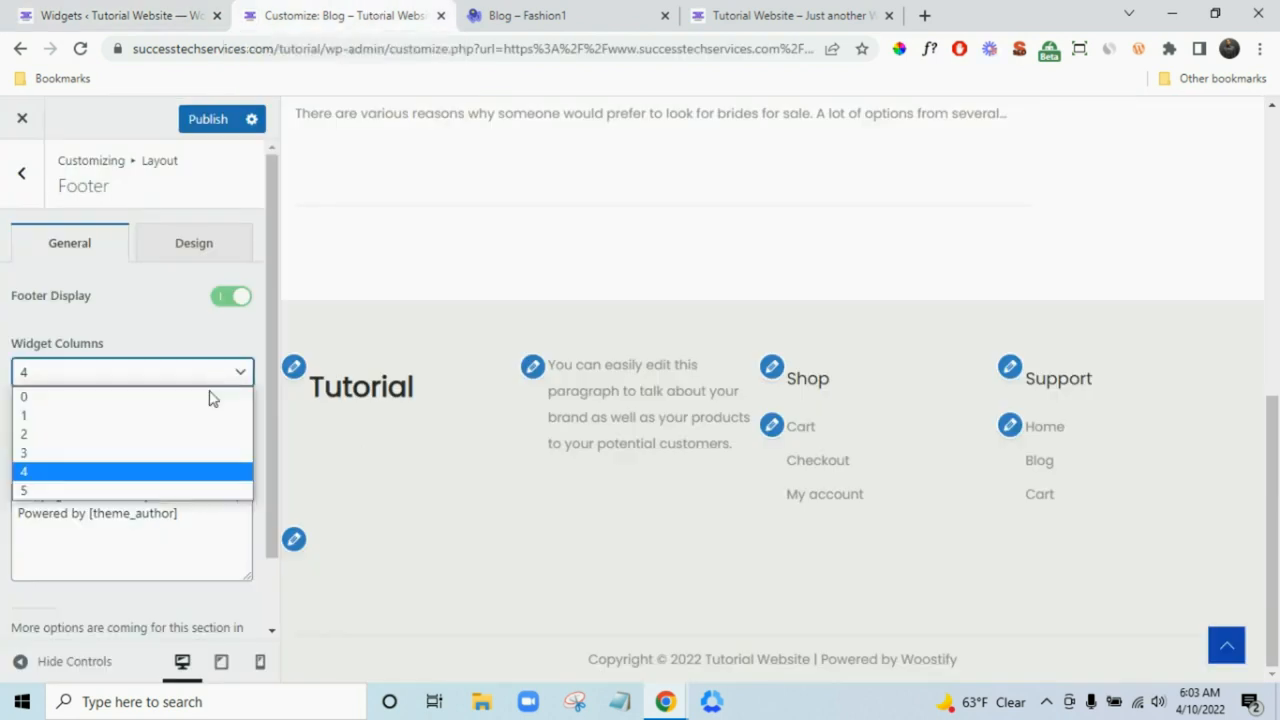
{"action": "left_click", "coordinate": [186, 450]}
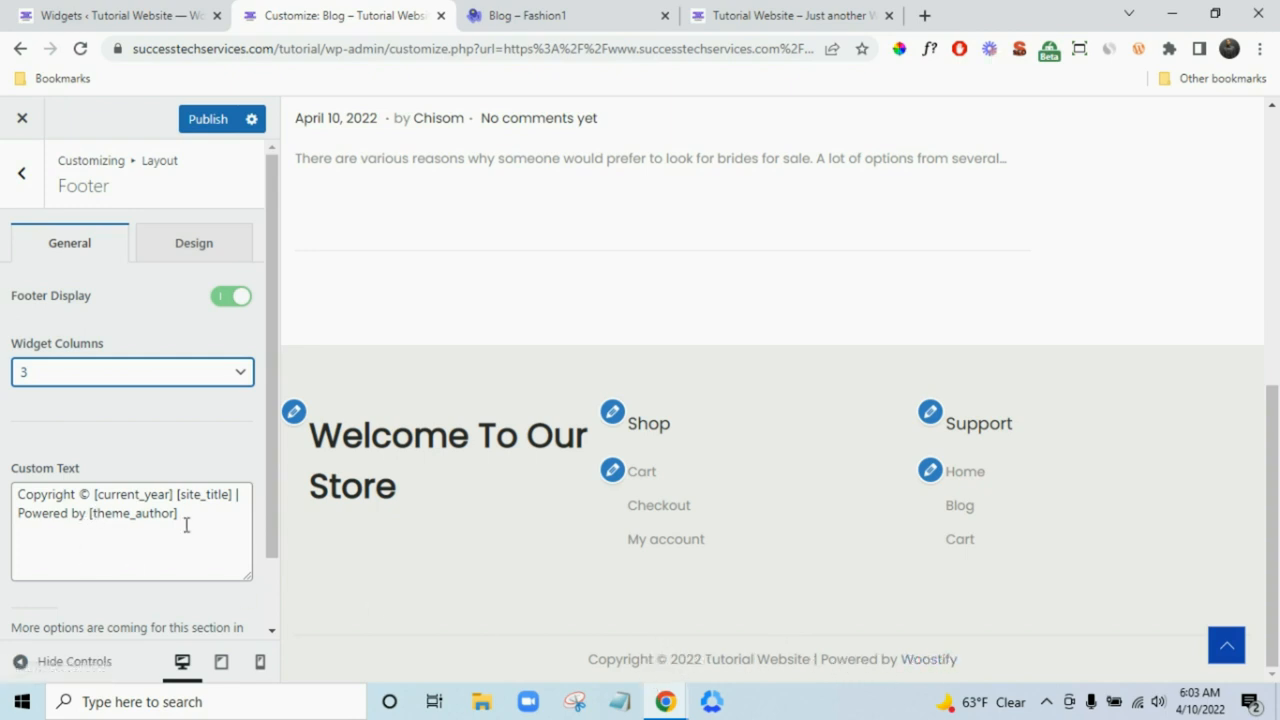
{"action": "left_click_drag", "start_coordinate": [177, 516], "coordinate": [3, 511]}
{"action": "type", "text": "C"}
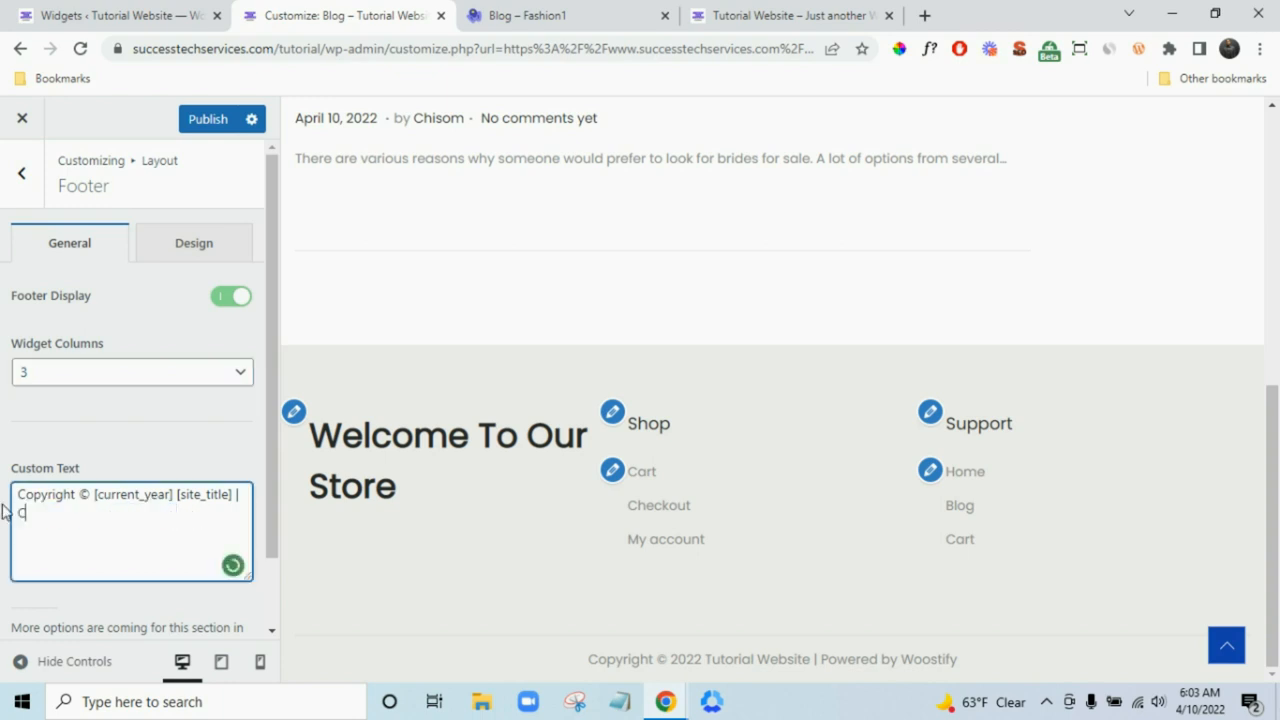
{"action": "type", "text": "reated B"}
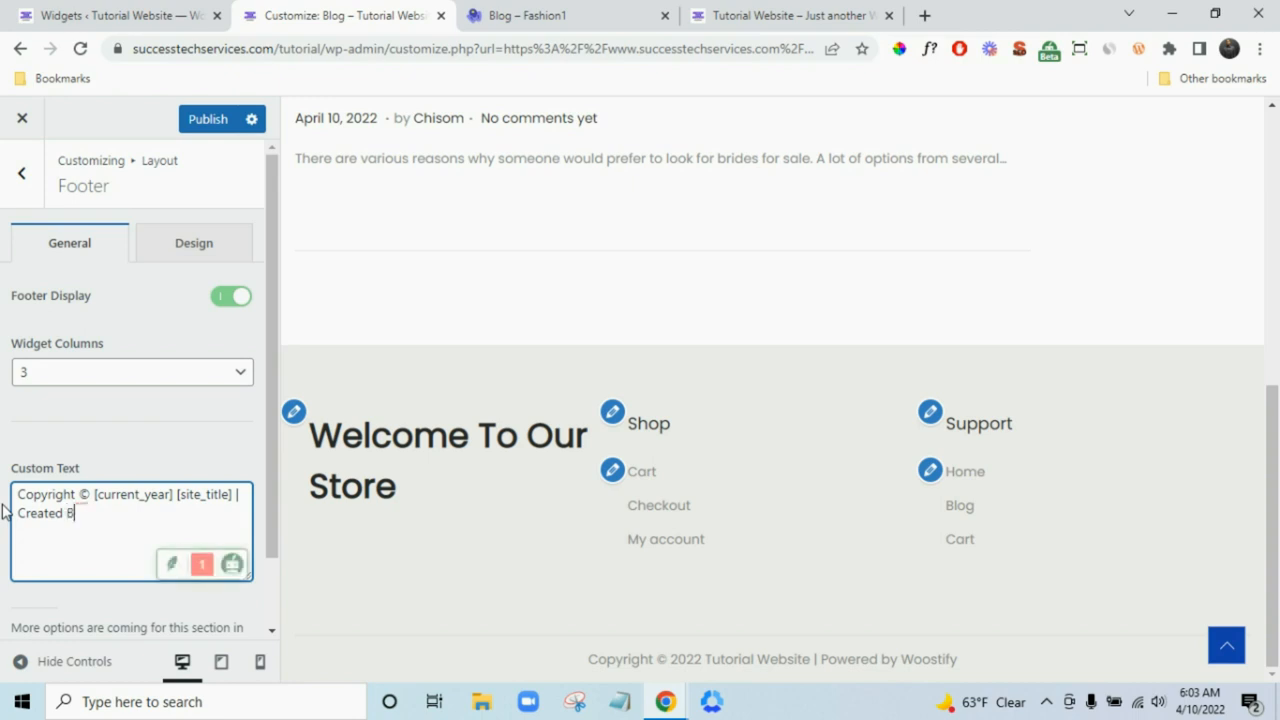
{"action": "type", "text": "y Chisom"}
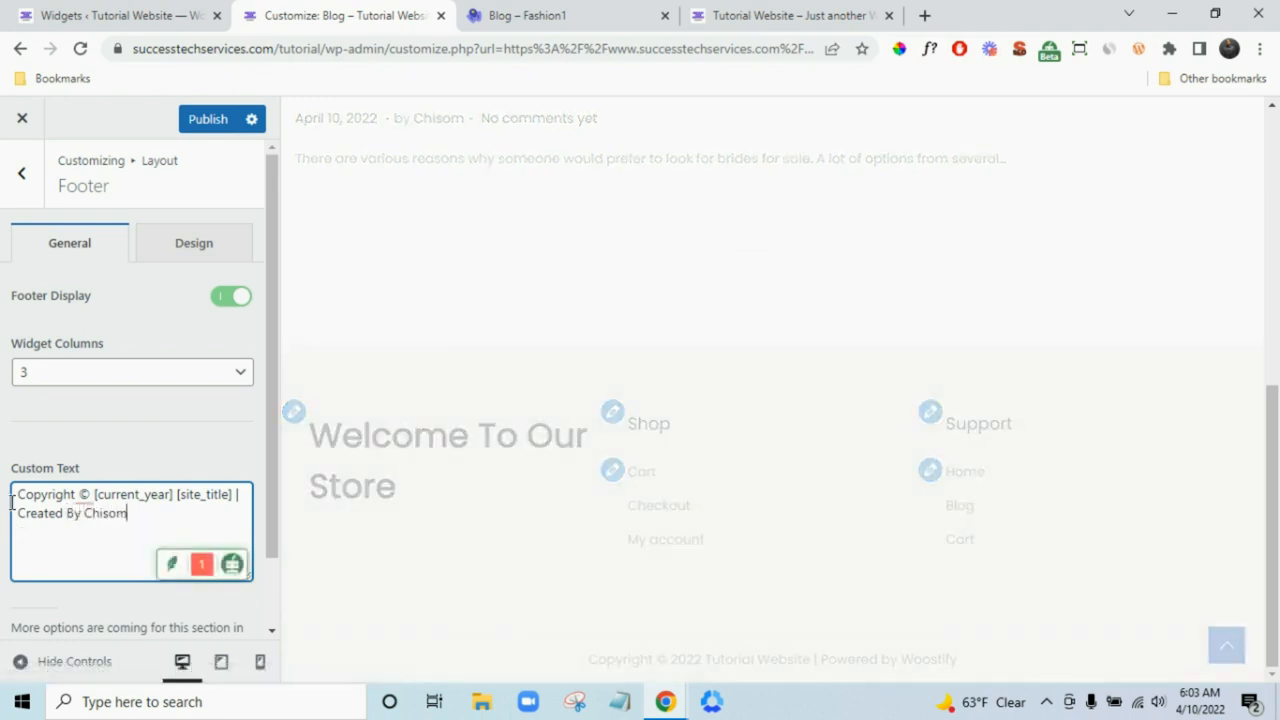
{"action": "scroll", "coordinate": [5, 500], "scroll_direction": "down", "scroll_amount": 1}
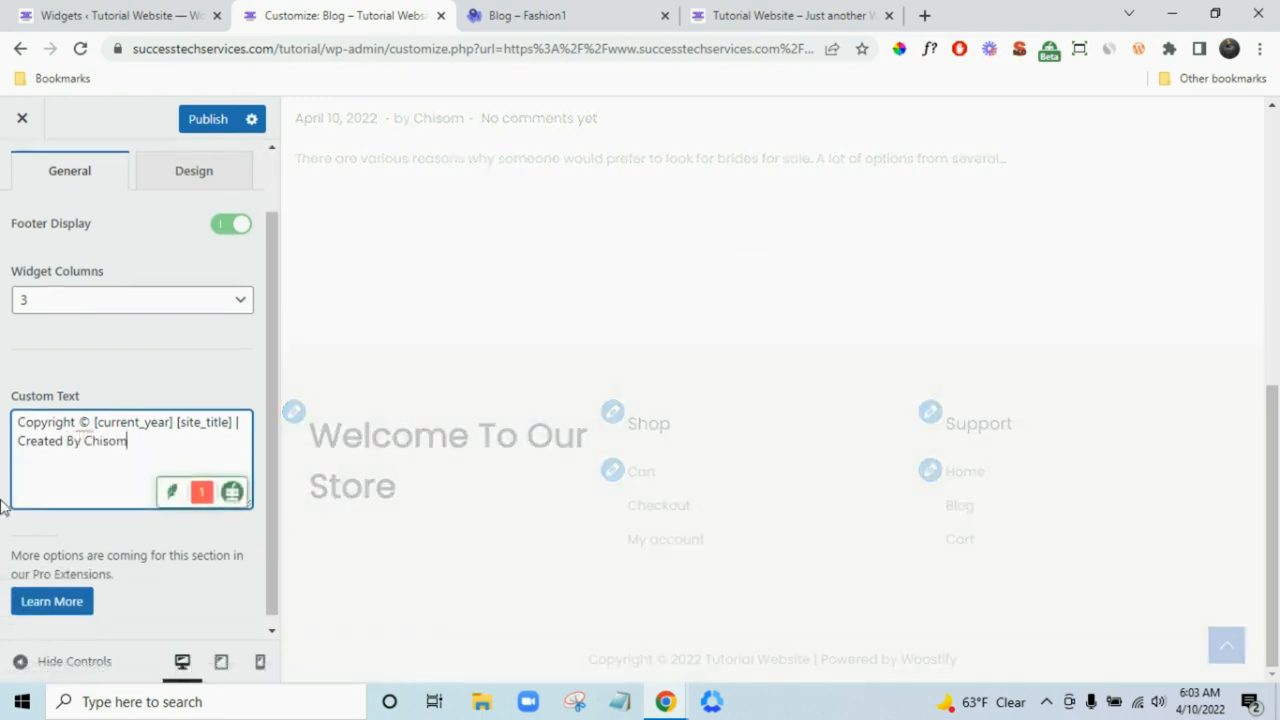
{"action": "scroll", "coordinate": [3, 493], "scroll_direction": "up", "scroll_amount": 1}
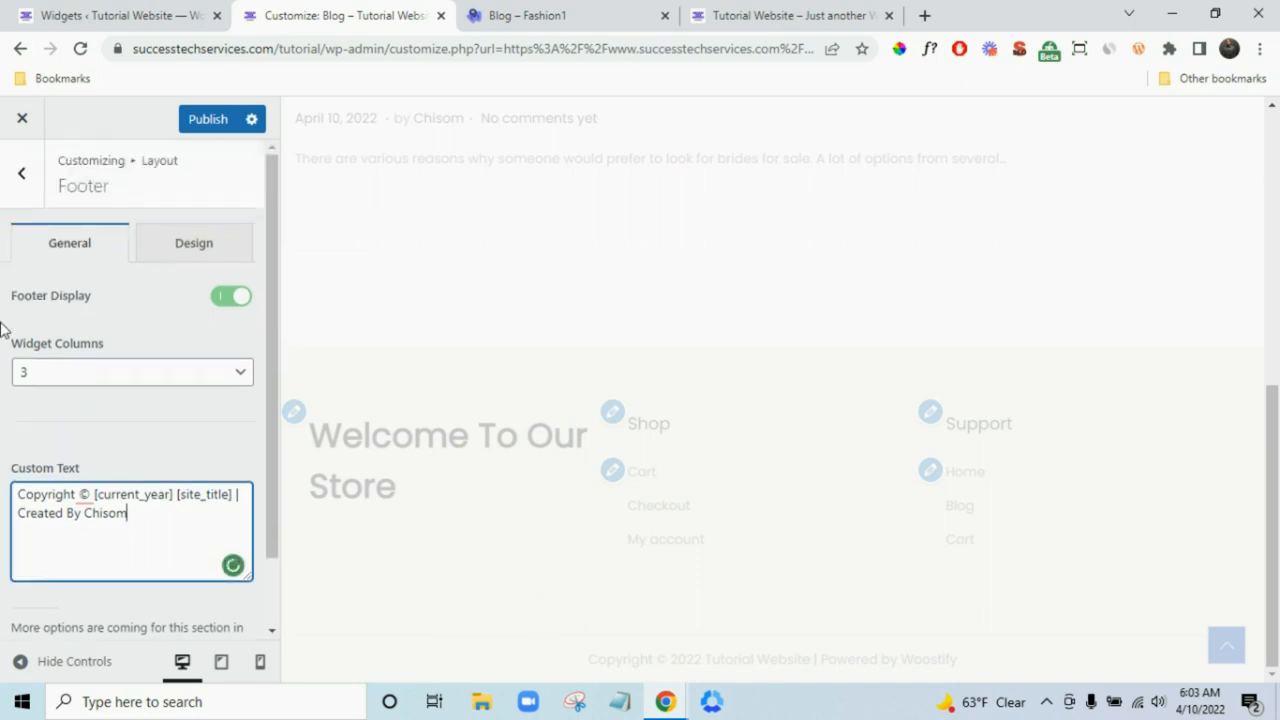
{"action": "left_click", "coordinate": [20, 185]}
{"action": "scroll", "coordinate": [49, 291], "scroll_direction": "down", "scroll_amount": 2}
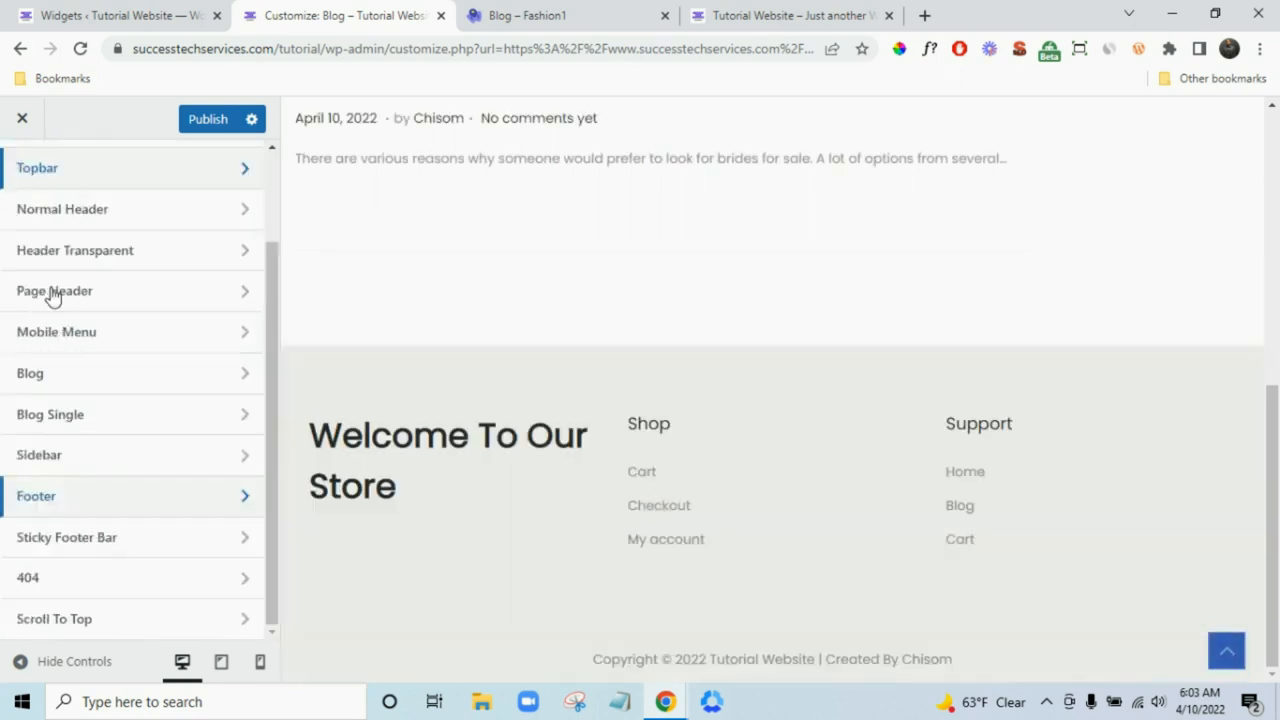
{"action": "left_click", "coordinate": [143, 550]}
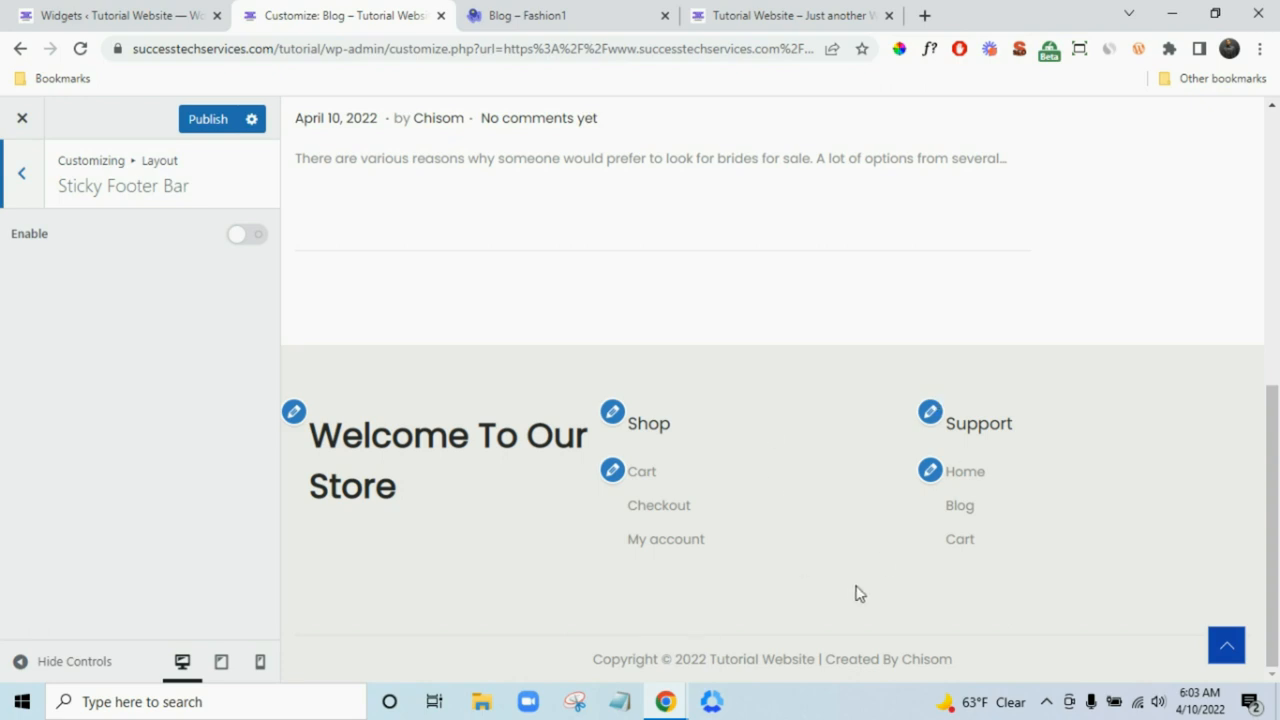
{"action": "scroll", "coordinate": [855, 594], "scroll_direction": "up", "scroll_amount": 3}
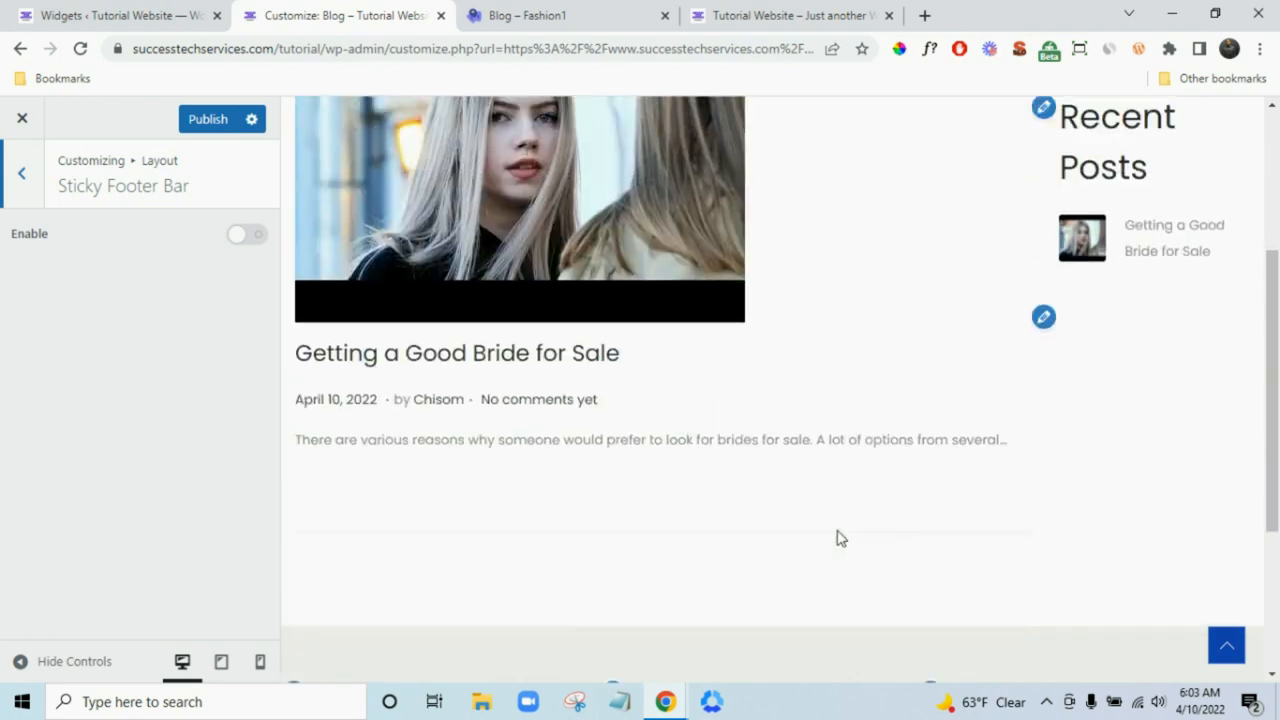
{"action": "left_click", "coordinate": [5, 185]}
{"action": "scroll", "coordinate": [137, 520], "scroll_direction": "down", "scroll_amount": 3}
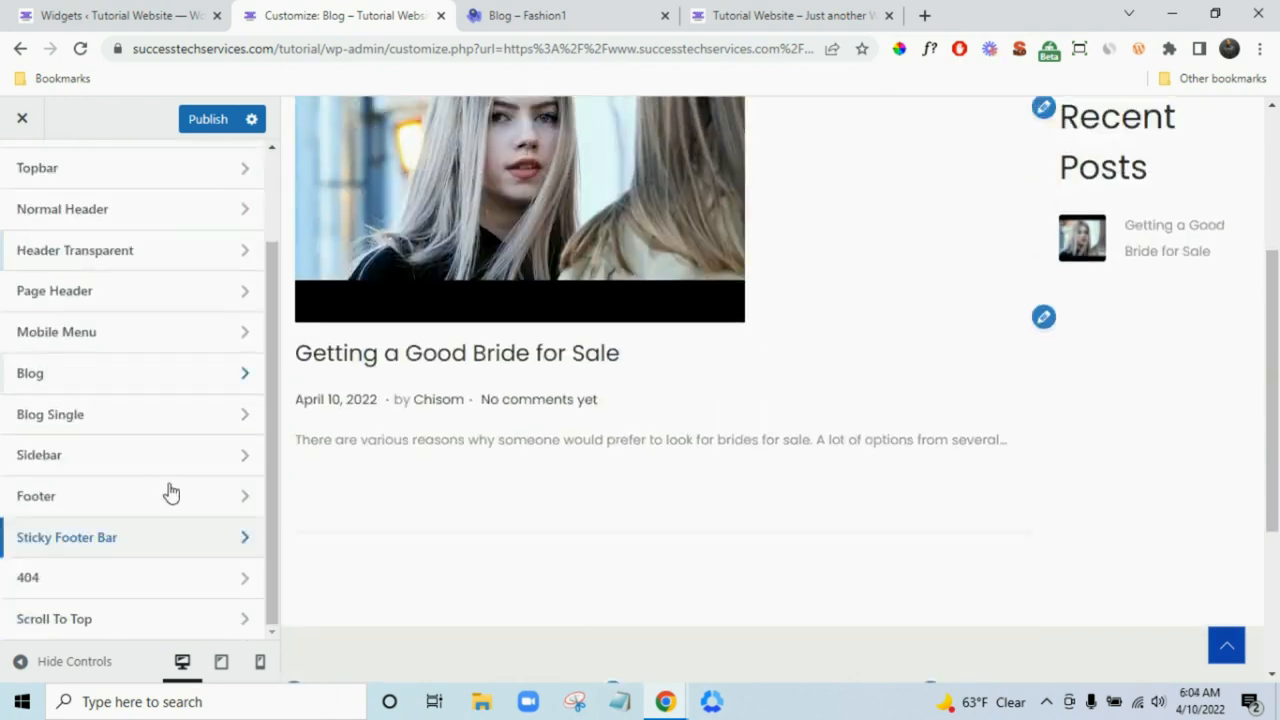
{"action": "left_click", "coordinate": [110, 590]}
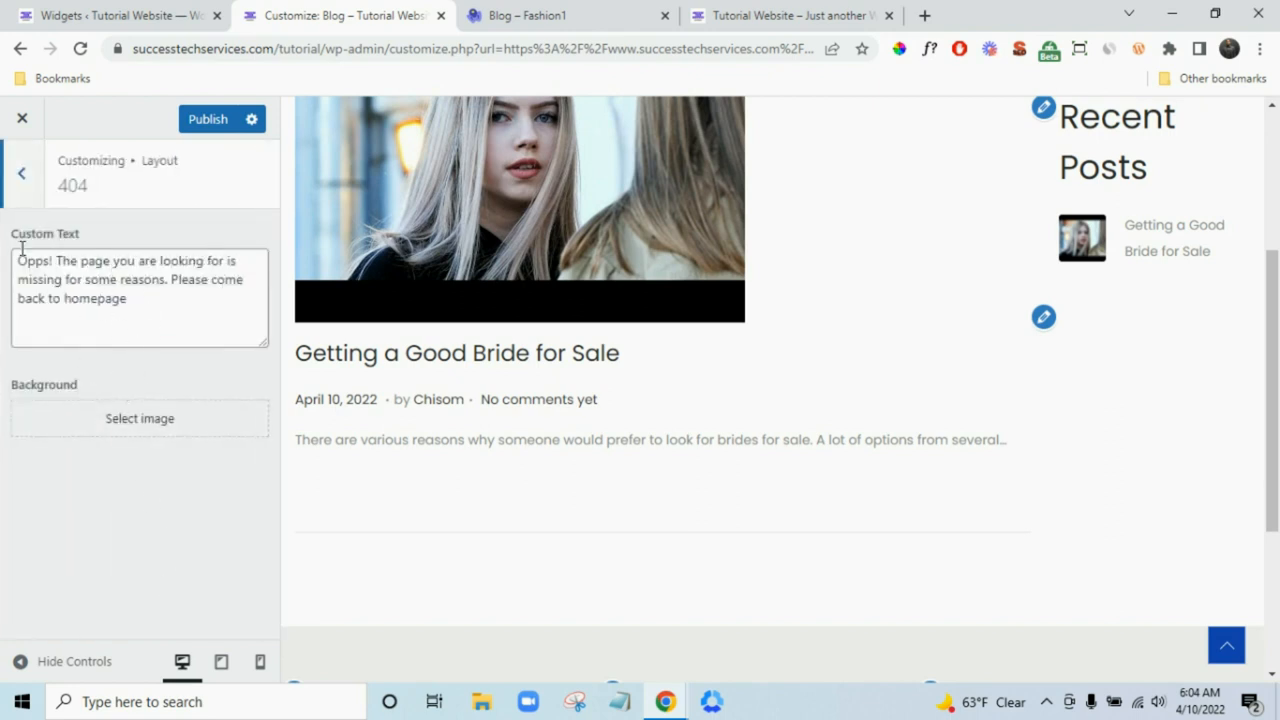
{"action": "left_click", "coordinate": [12, 188]}
{"action": "scroll", "coordinate": [154, 417], "scroll_direction": "up", "scroll_amount": 3}
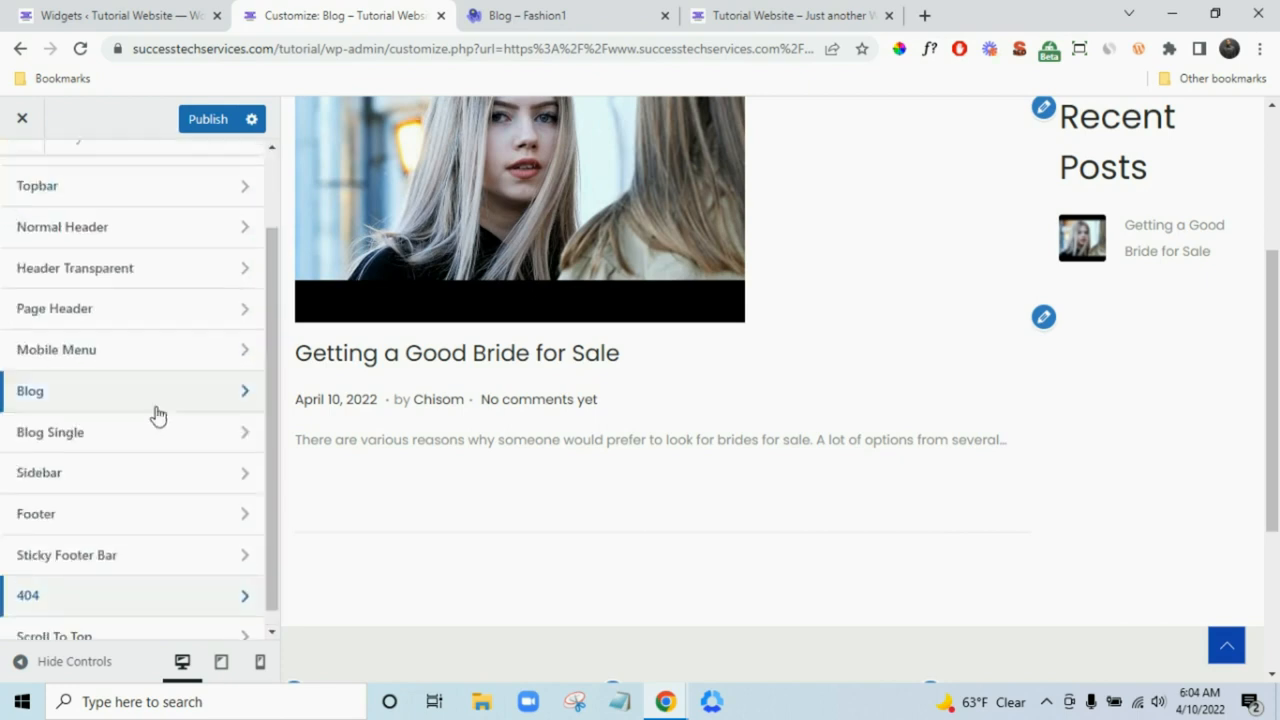
{"action": "scroll", "coordinate": [963, 535], "scroll_direction": "up", "scroll_amount": 3}
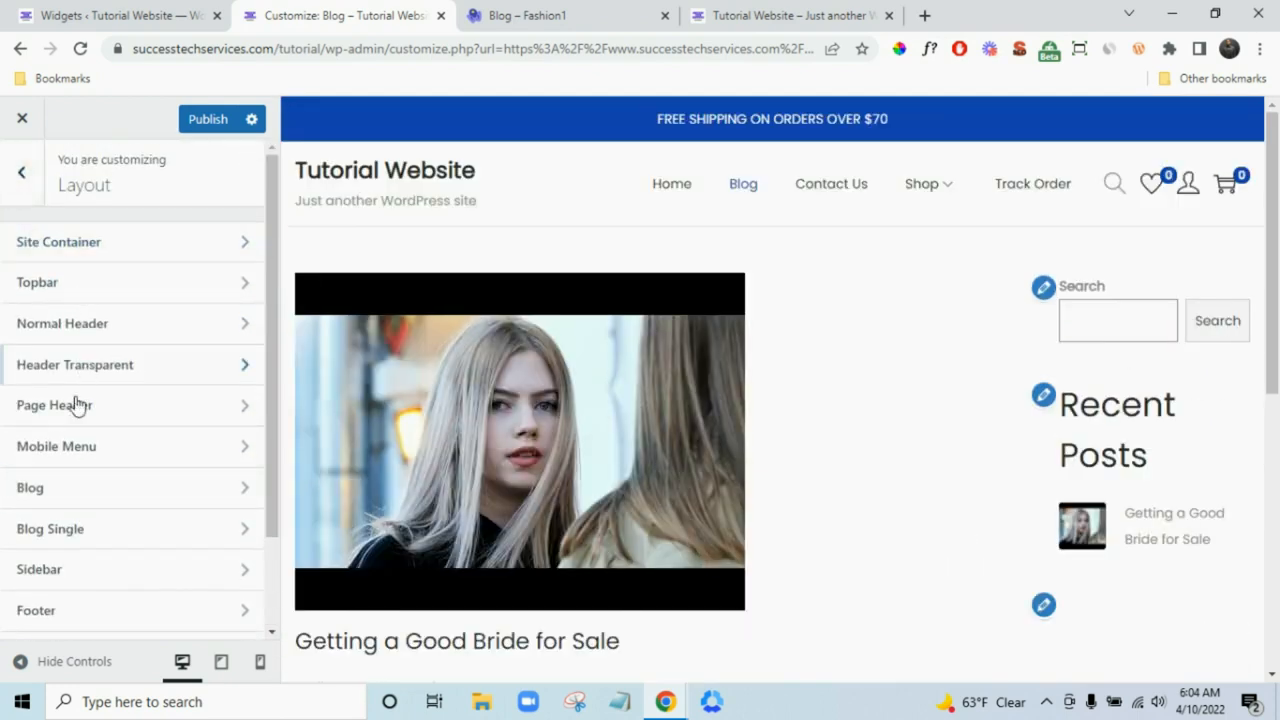
{"action": "scroll", "coordinate": [100, 440], "scroll_direction": "down", "scroll_amount": 1}
{"action": "scroll", "coordinate": [129, 417], "scroll_direction": "down", "scroll_amount": 1}
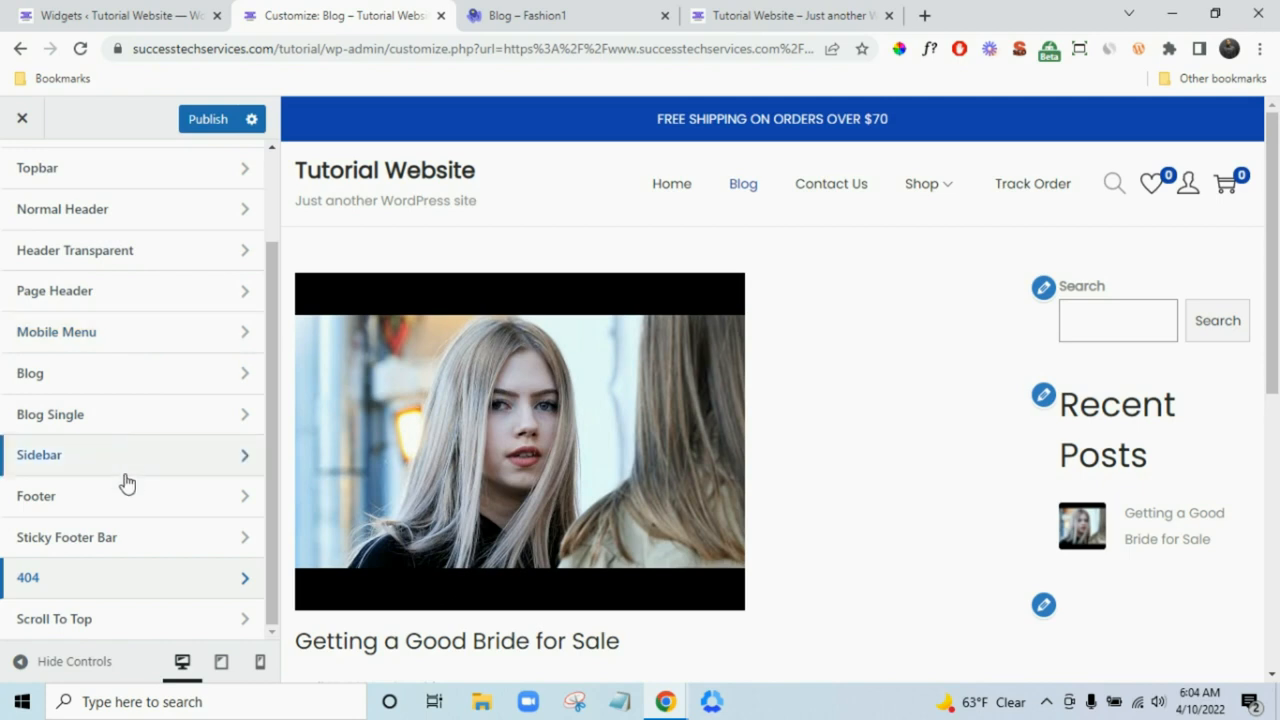
{"action": "scroll", "coordinate": [43, 255], "scroll_direction": "up", "scroll_amount": 1}
{"action": "scroll", "coordinate": [43, 255], "scroll_direction": "up", "scroll_amount": 2}
- Look through the Color and Buttons settings without changing anything
{"action": "left_click", "coordinate": [18, 171]}
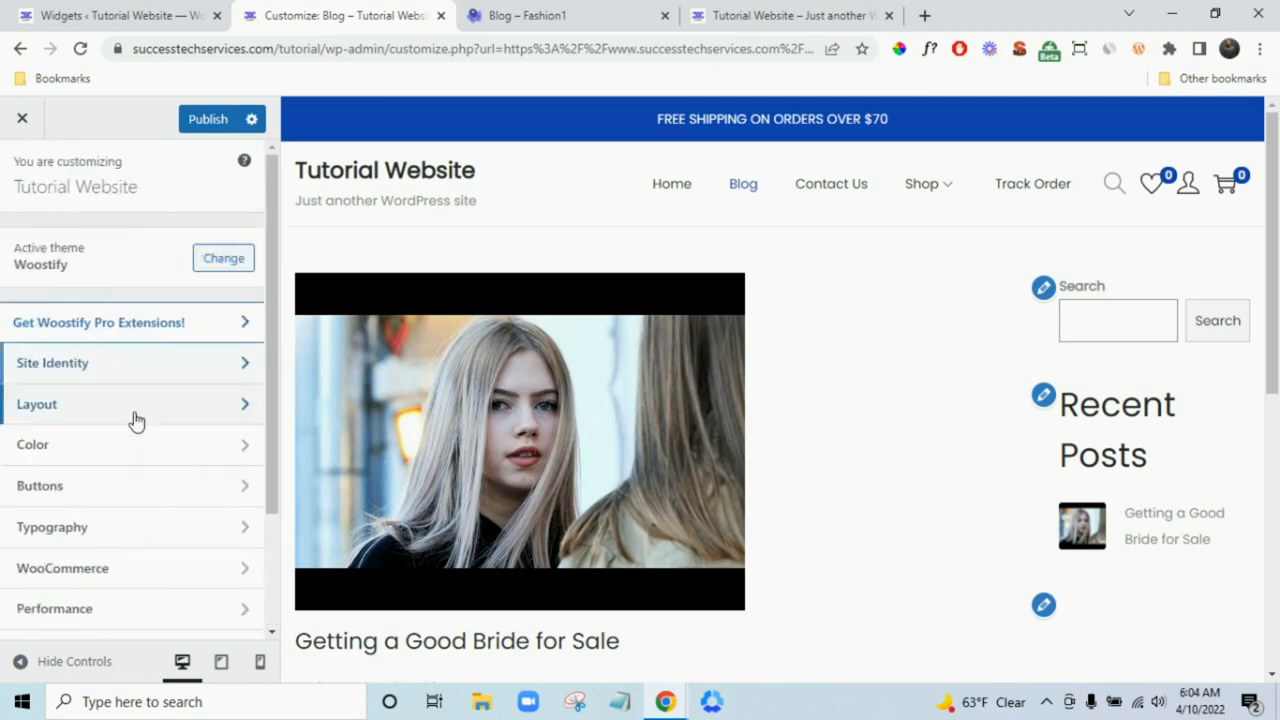
{"action": "left_click", "coordinate": [131, 446]}
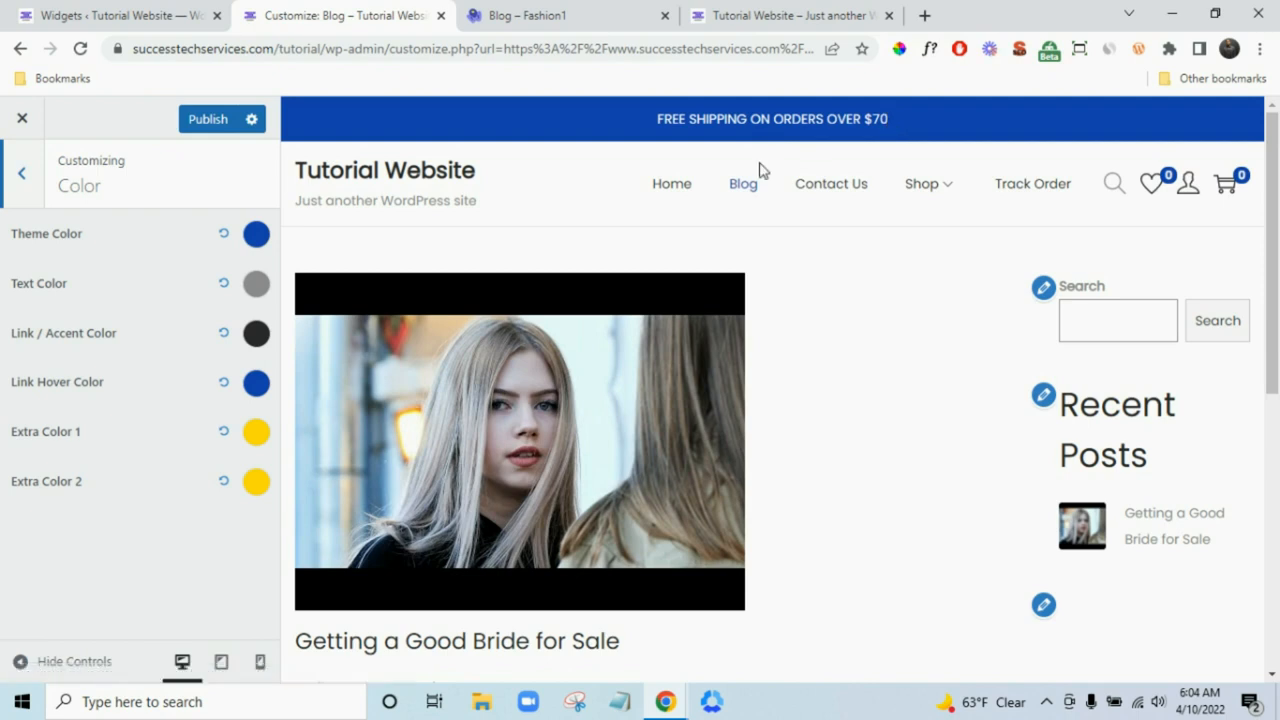
{"action": "left_click", "coordinate": [4, 188]}
{"action": "scroll", "coordinate": [103, 569], "scroll_direction": "down", "scroll_amount": 2}
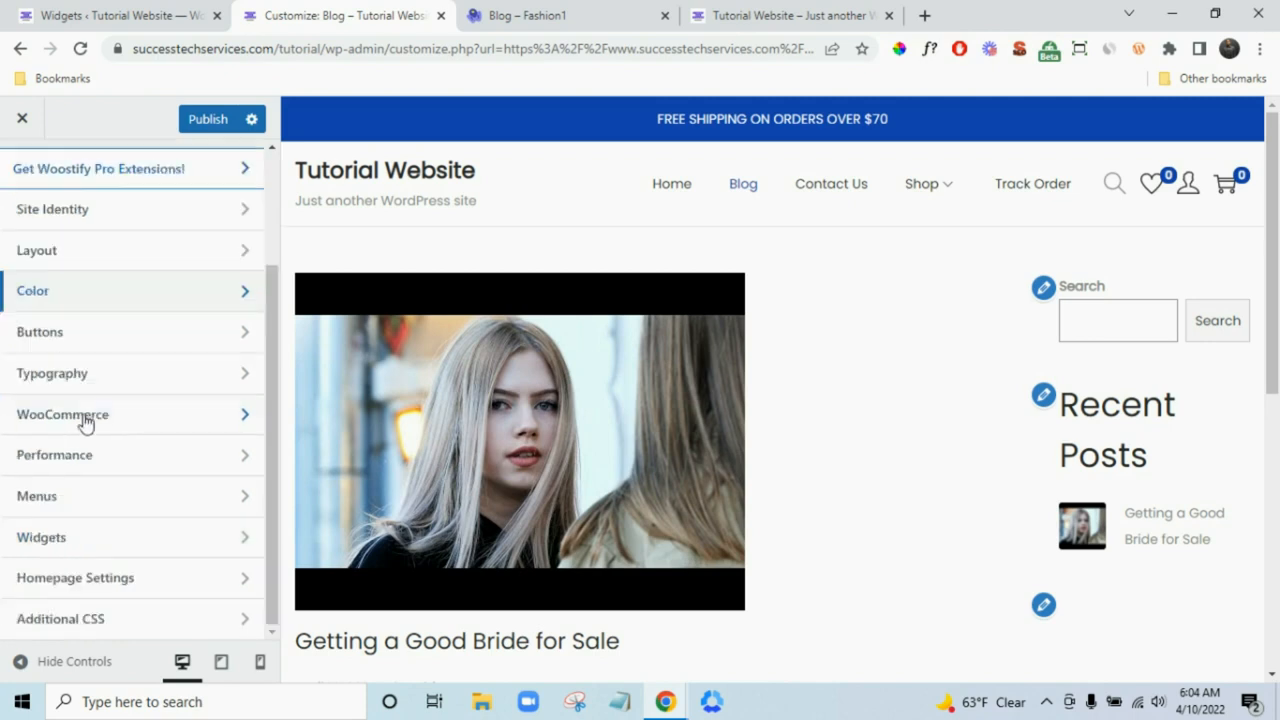
{"action": "left_click", "coordinate": [89, 335]}
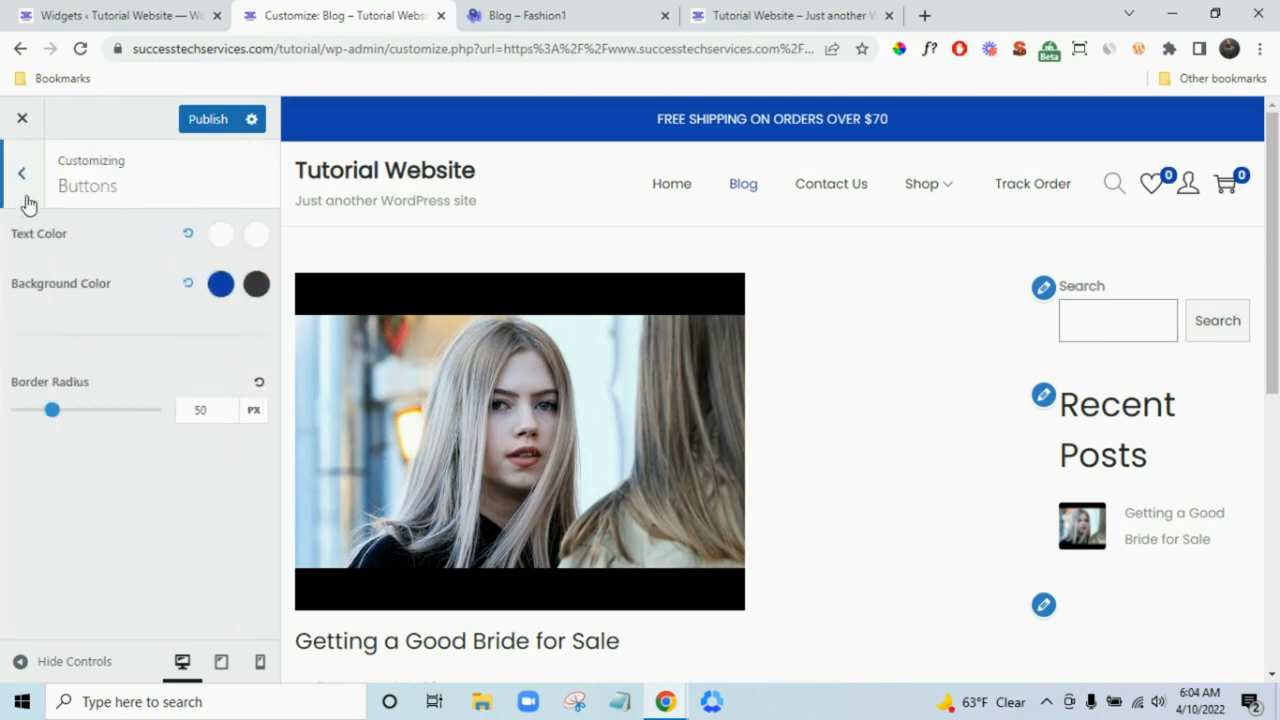
{"action": "left_click", "coordinate": [26, 200]}
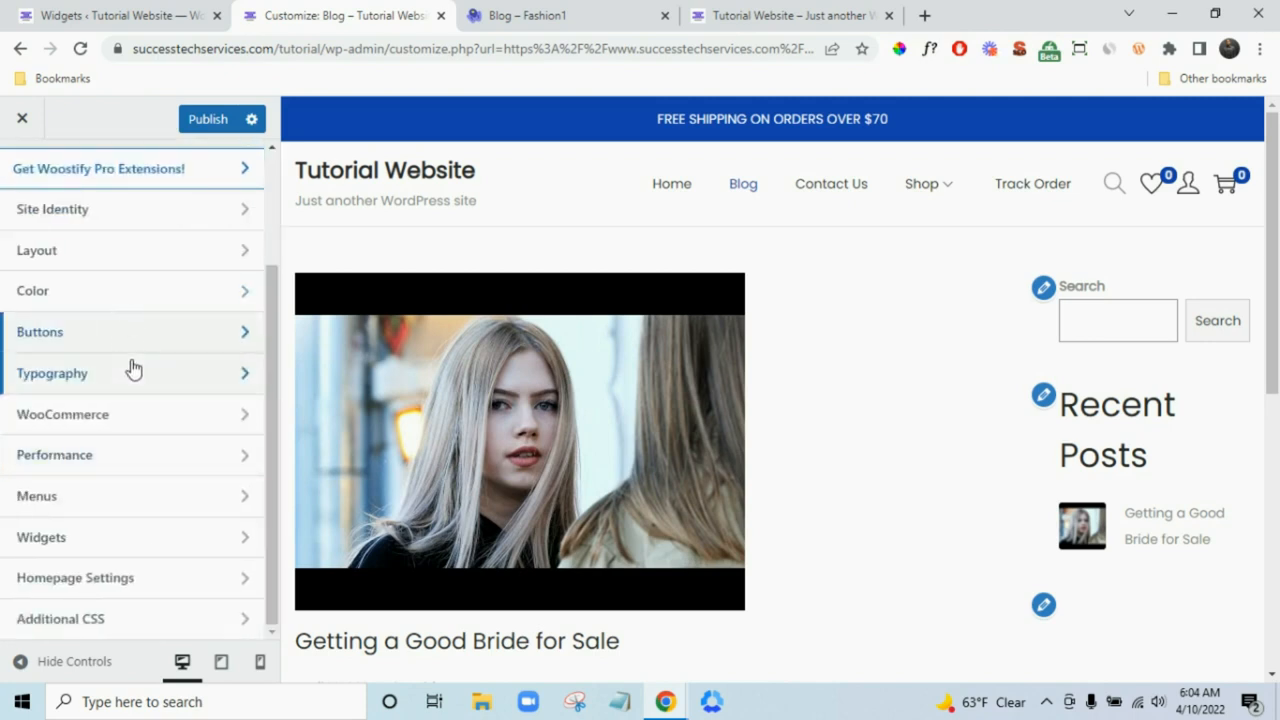
- Set the Typography body font to Montserrat
{"action": "left_click", "coordinate": [128, 372]}
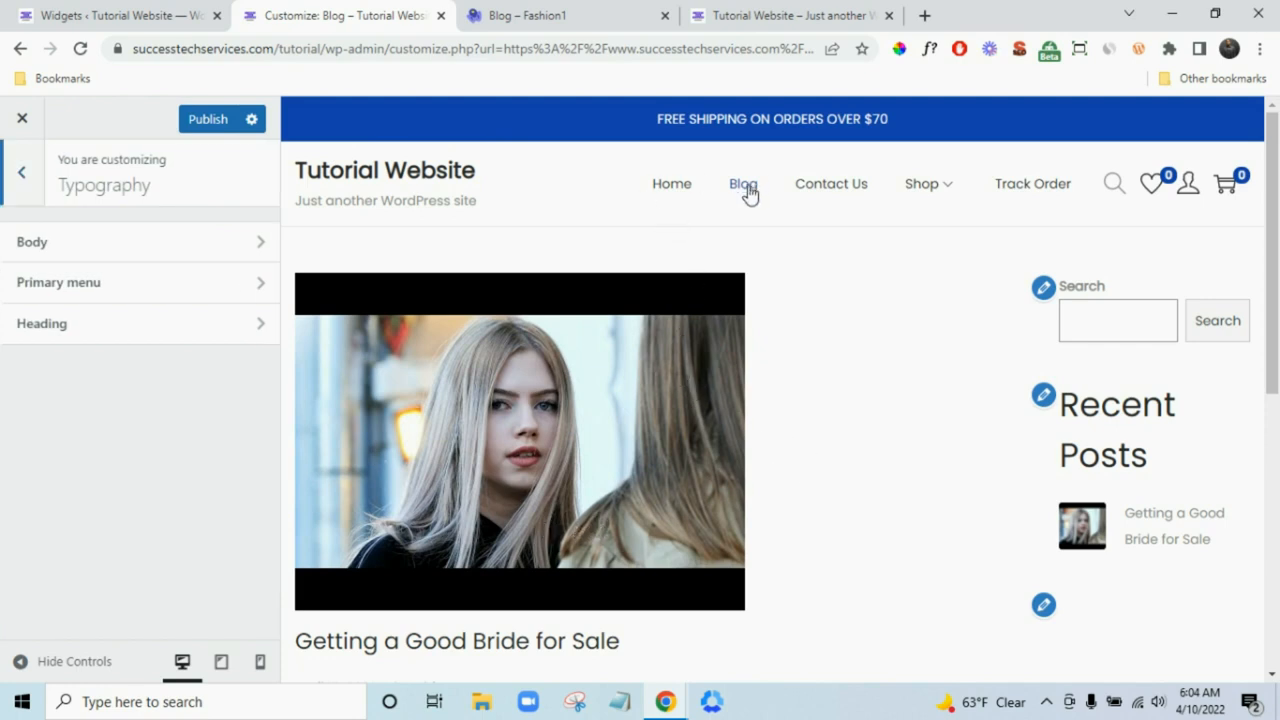
{"action": "scroll", "coordinate": [580, 450], "scroll_direction": "down", "scroll_amount": 2}
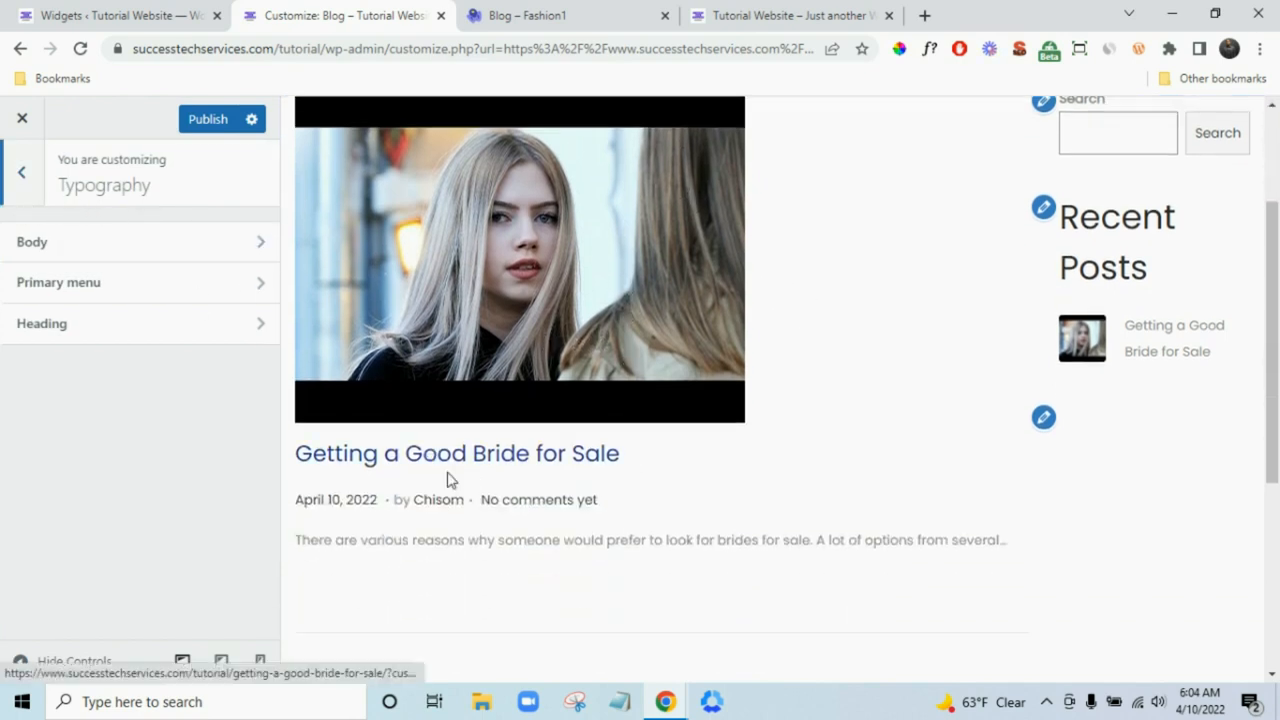
{"action": "left_click", "coordinate": [134, 257]}
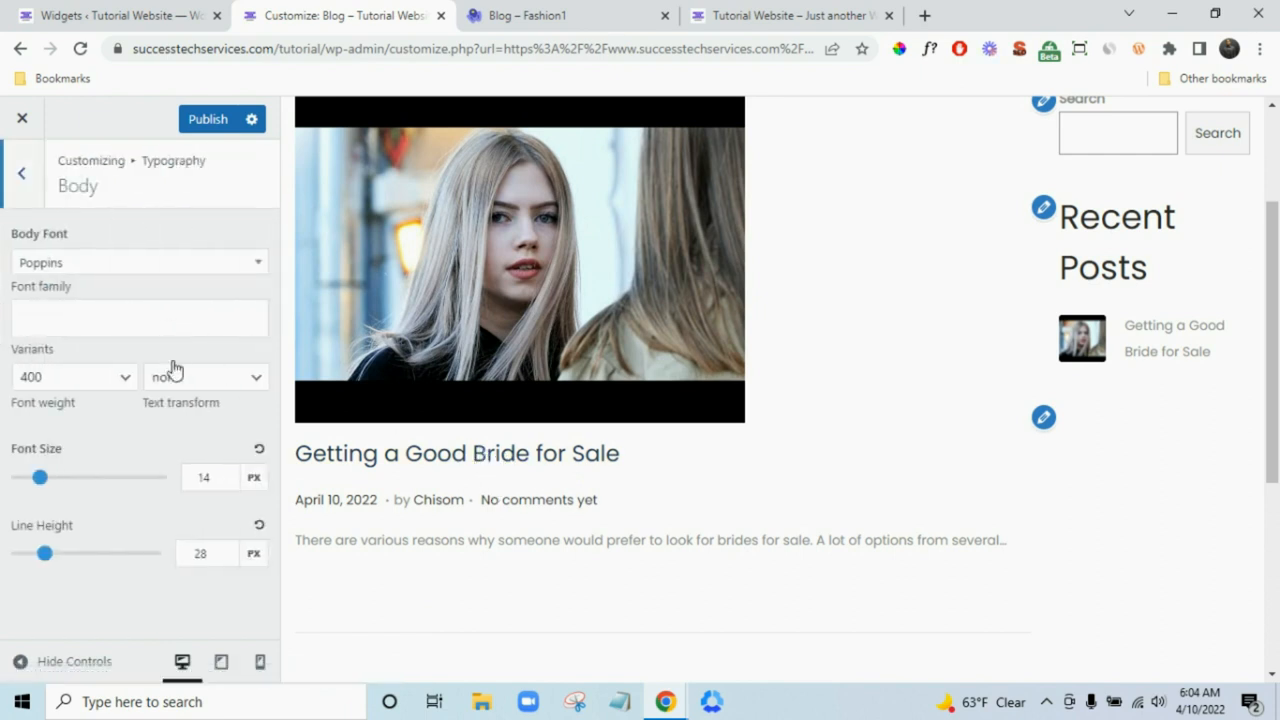
{"action": "left_click", "coordinate": [101, 268]}
{"action": "left_click", "coordinate": [108, 299]}
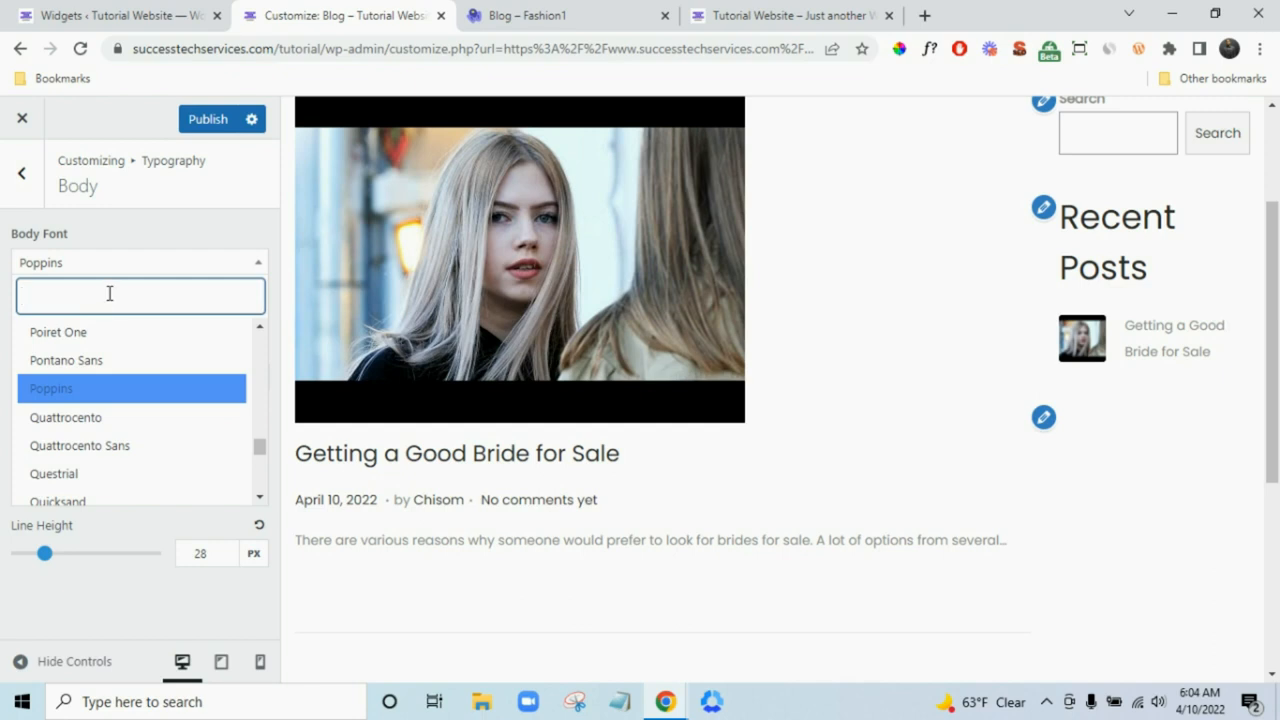
{"action": "type", "text": "mo"}
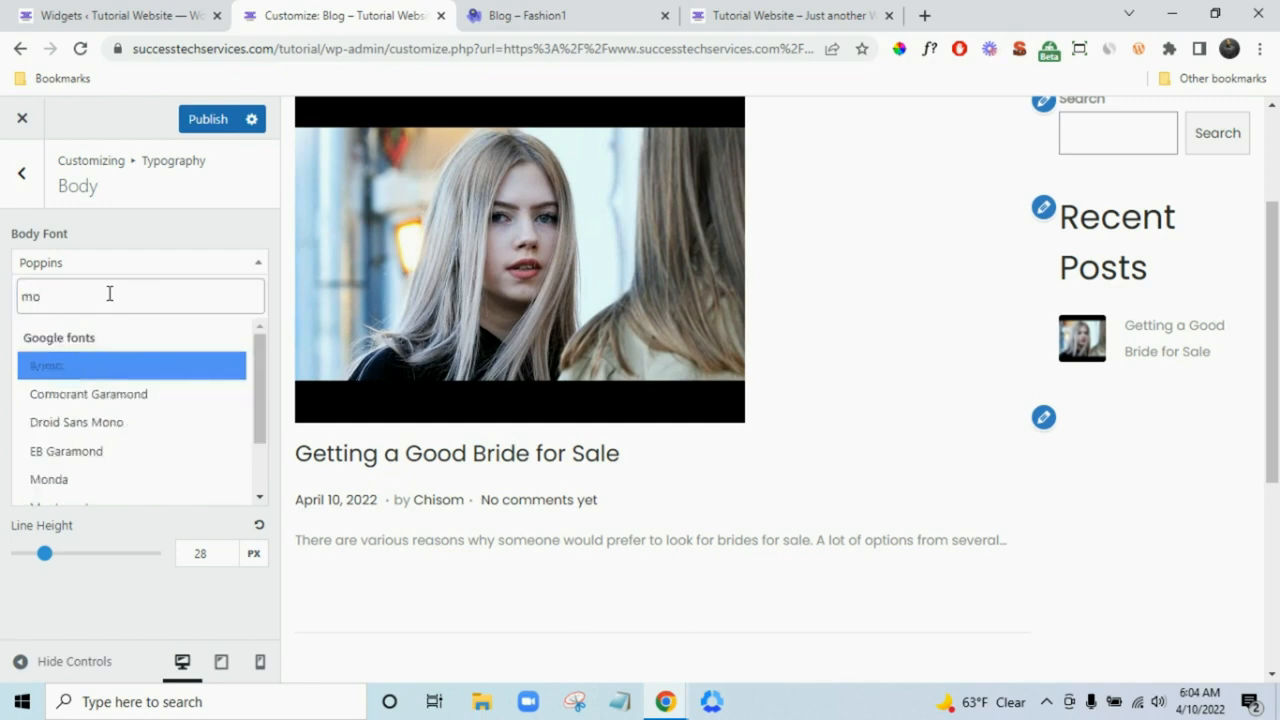
{"action": "type", "text": "n"}
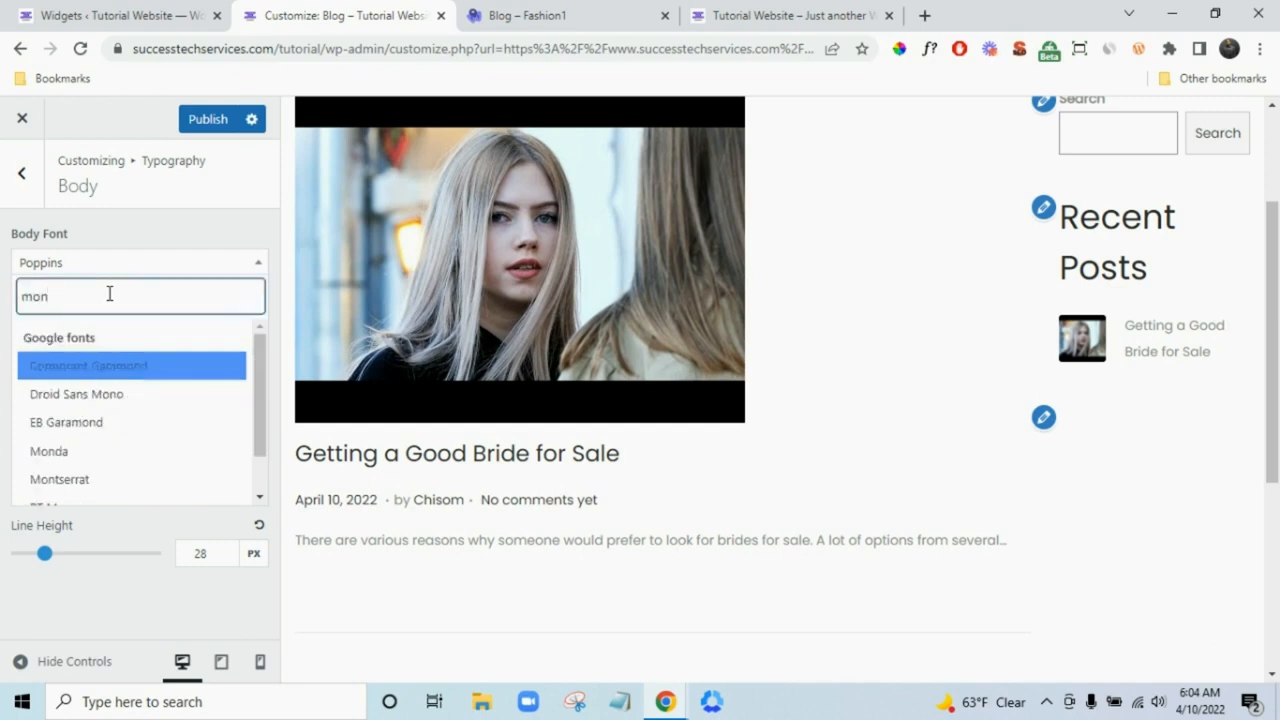
{"action": "left_click", "coordinate": [78, 486]}
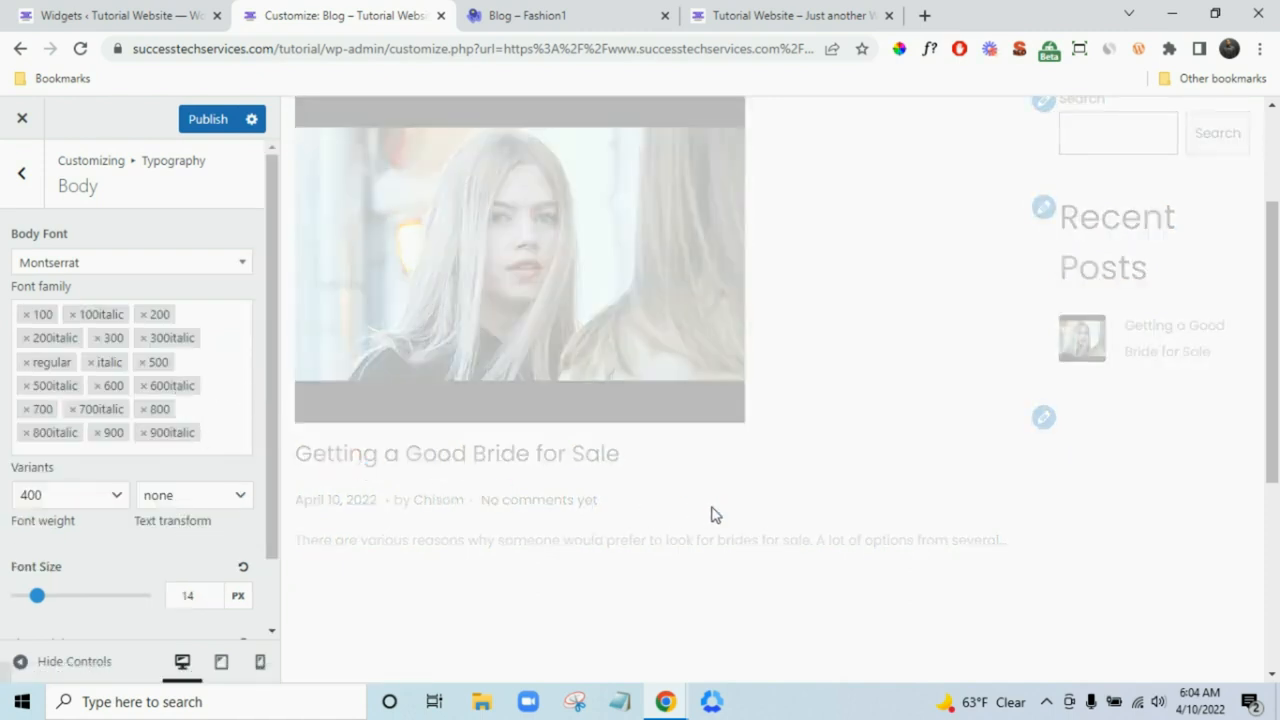
- Switch the body font back to Poppins and check the Primary menu font (Poppins, 500)
{"action": "scroll", "coordinate": [946, 411], "scroll_direction": "up", "scroll_amount": 2}
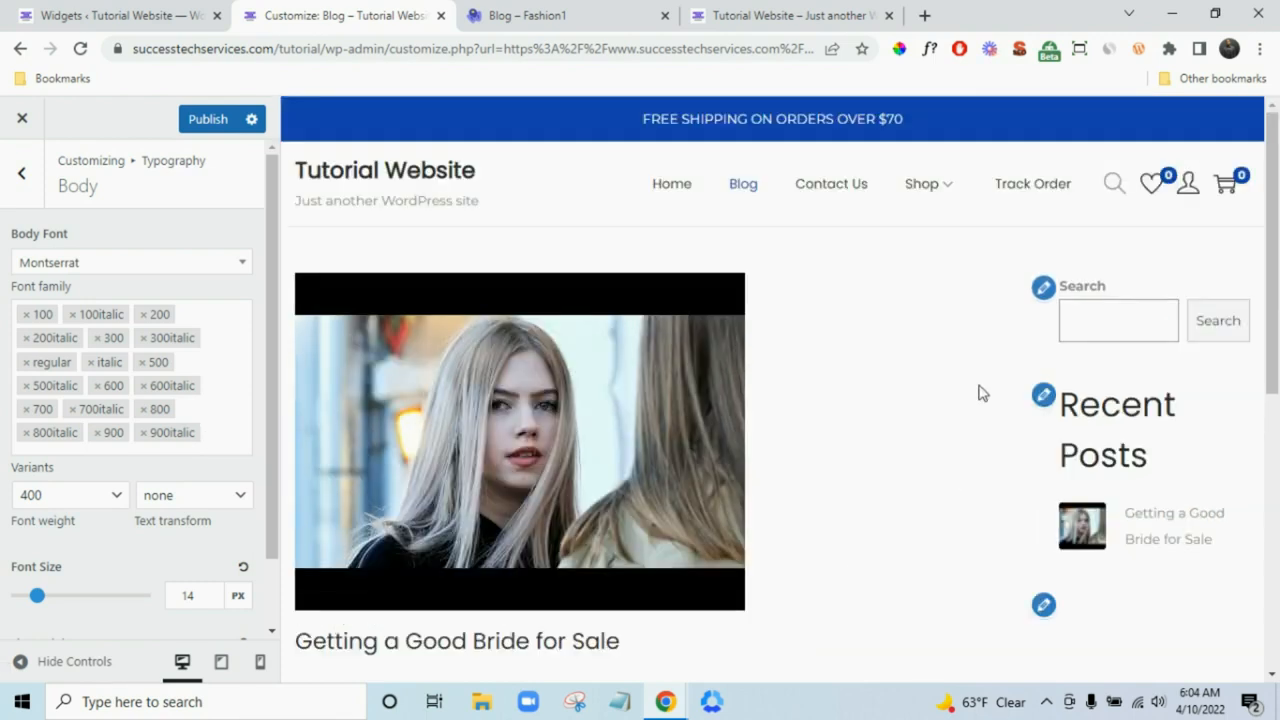
{"action": "left_click", "coordinate": [114, 266]}
{"action": "type", "text": "pop"}
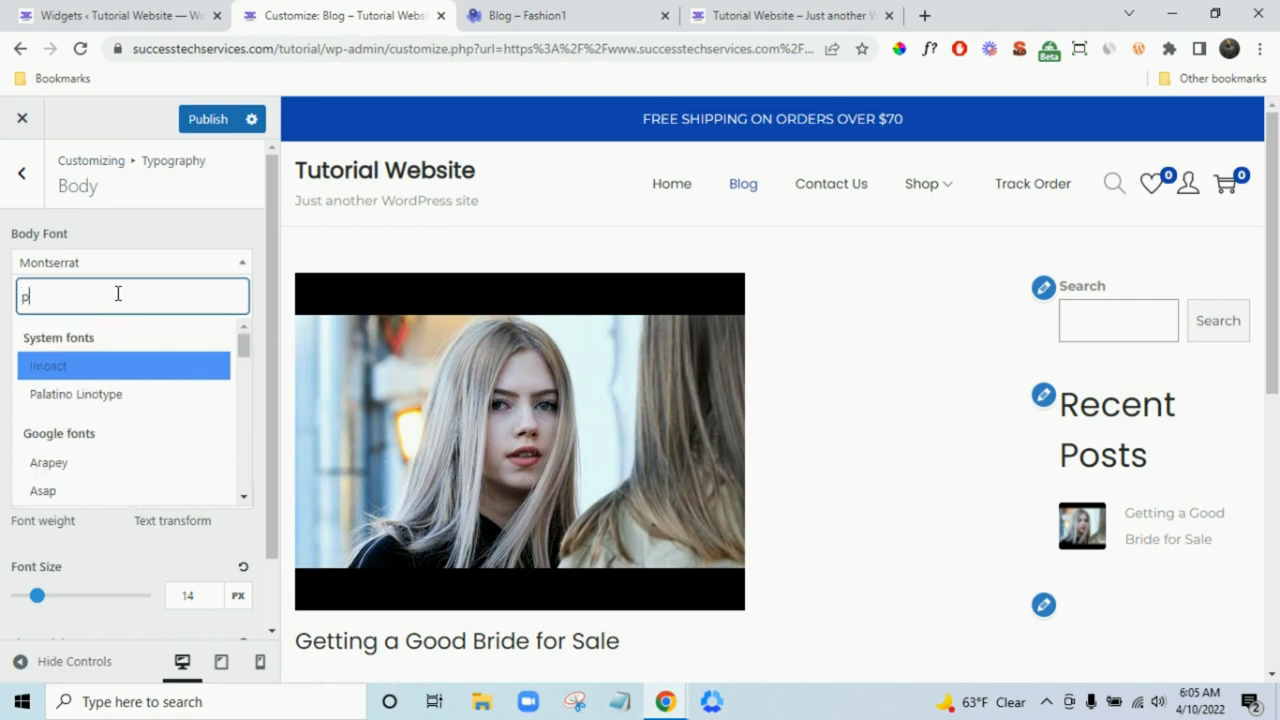
{"action": "left_click", "coordinate": [202, 375]}
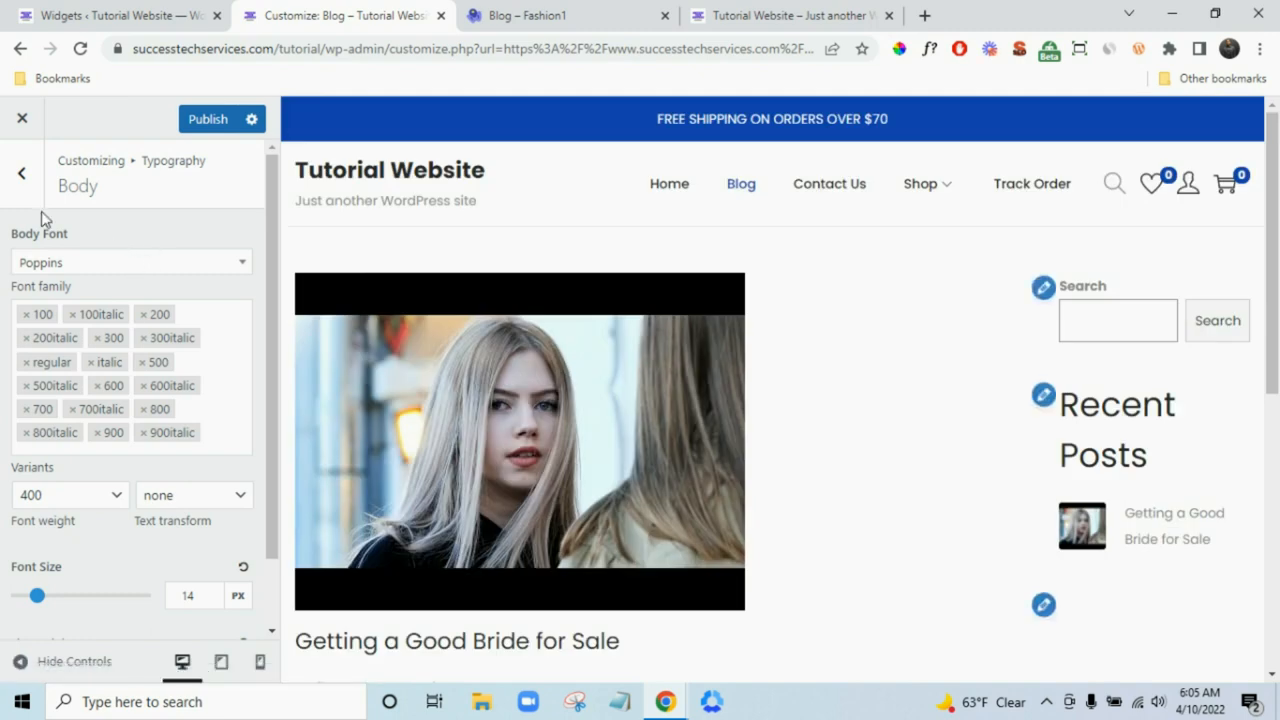
{"action": "left_click", "coordinate": [27, 186]}
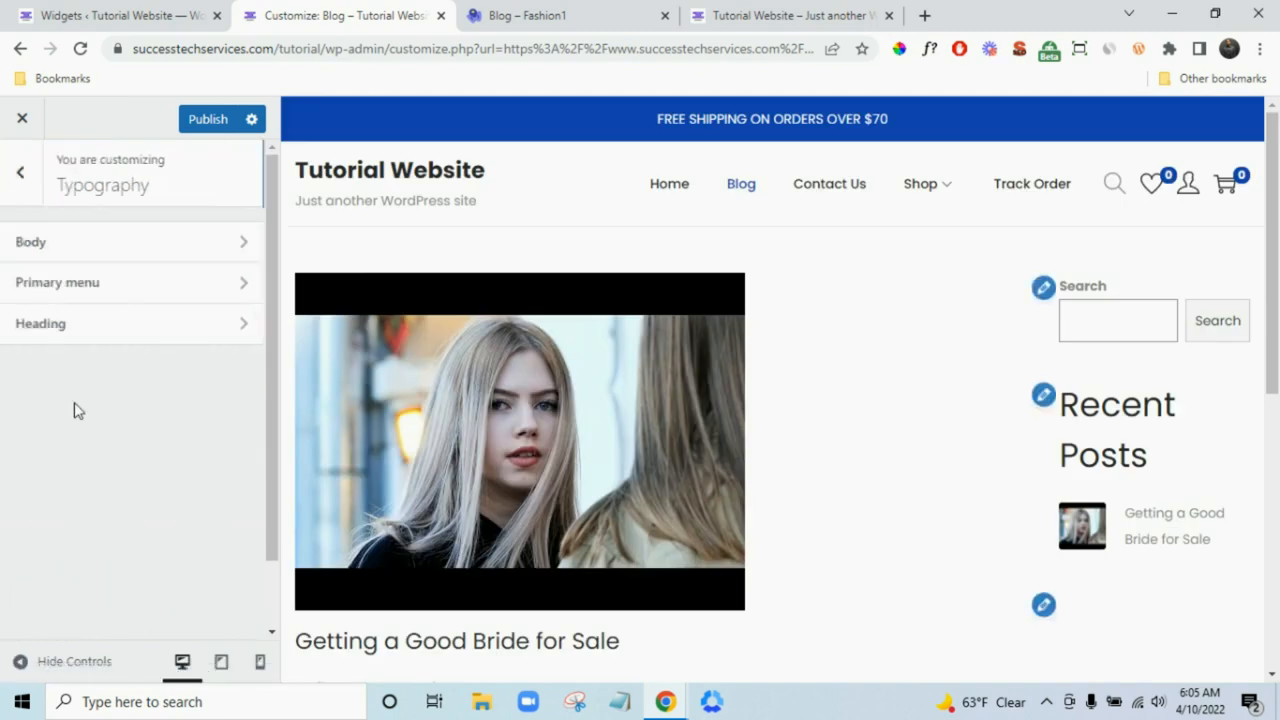
{"action": "left_click", "coordinate": [89, 296]}
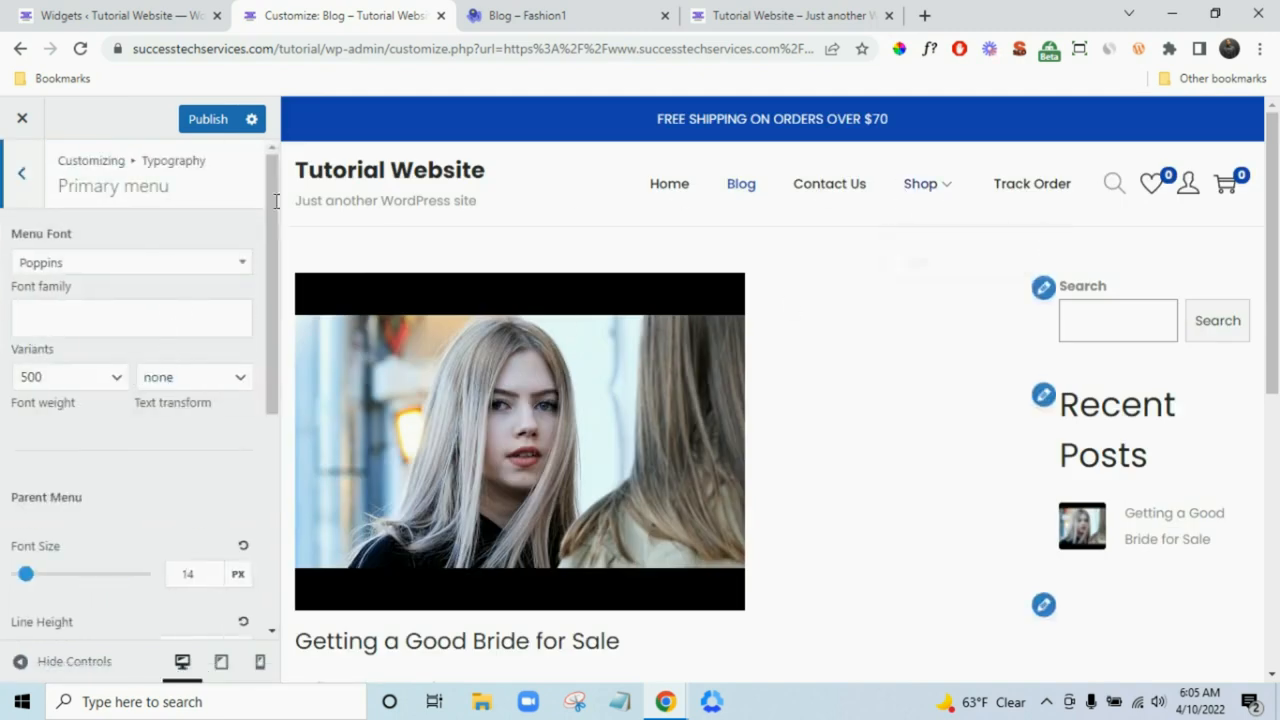
{"action": "left_click", "coordinate": [15, 196]}
{"action": "left_click", "coordinate": [14, 198]}
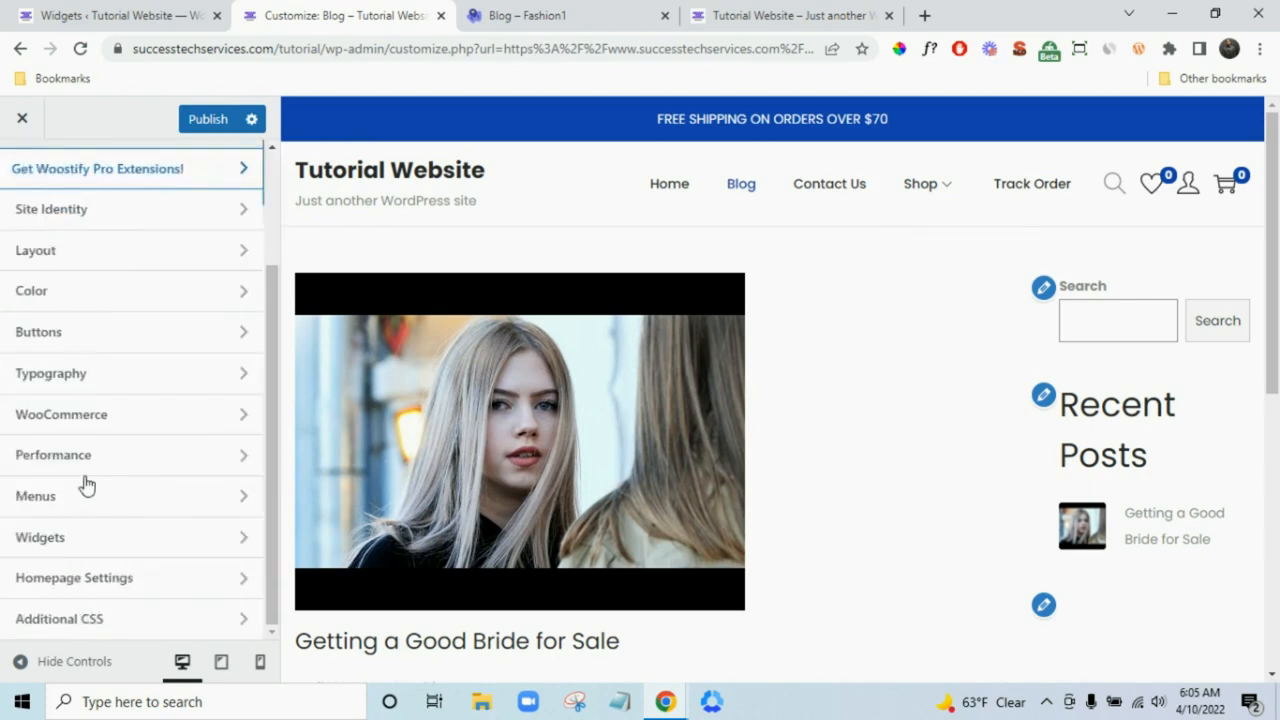
- Load the shop page in the preview and open Product Catalog, showing 3 per row and 12 per page
{"action": "left_click", "coordinate": [122, 420]}
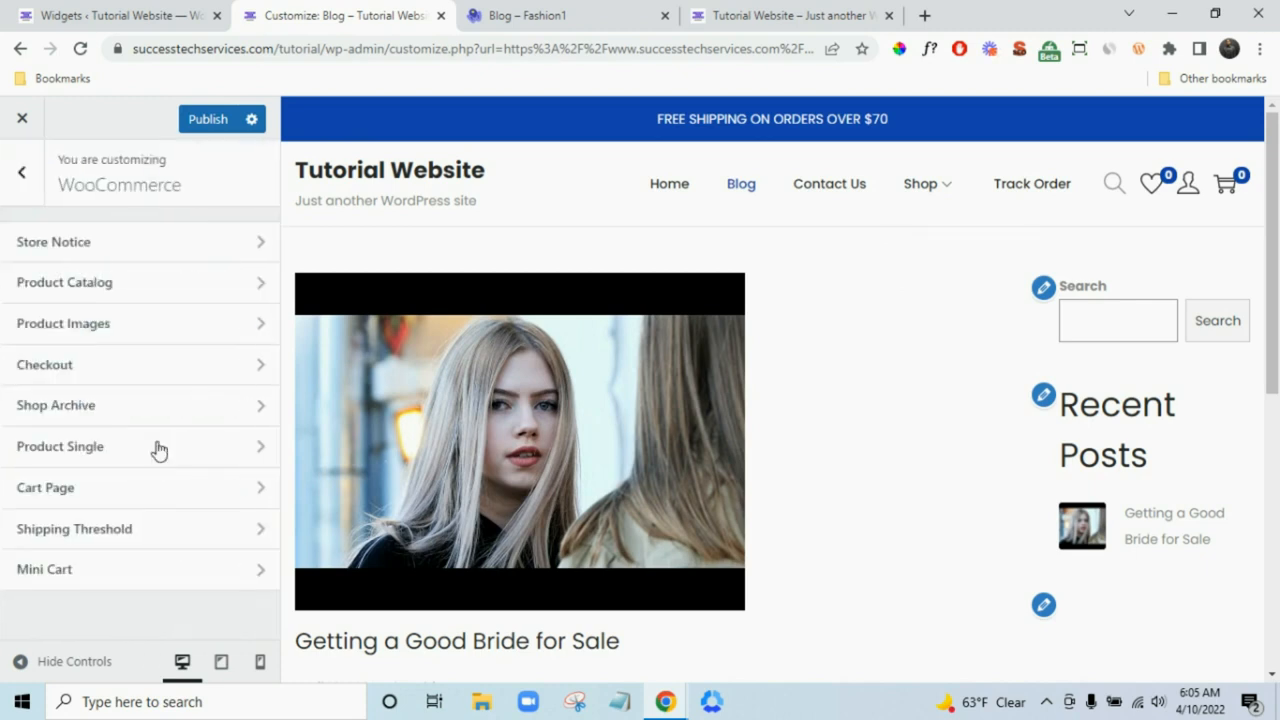
{"action": "left_click", "coordinate": [92, 245]}
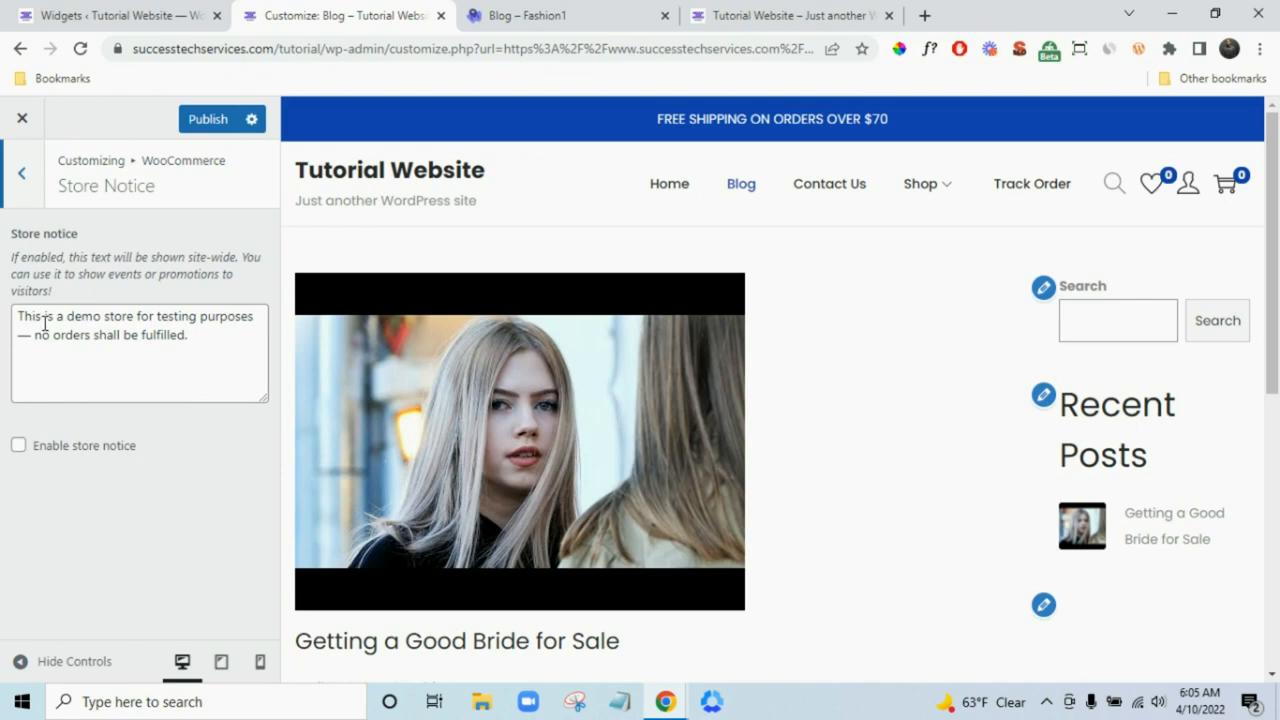
{"action": "mouse_move", "coordinate": [927, 192]}
{"action": "left_click", "coordinate": [474, 343]}
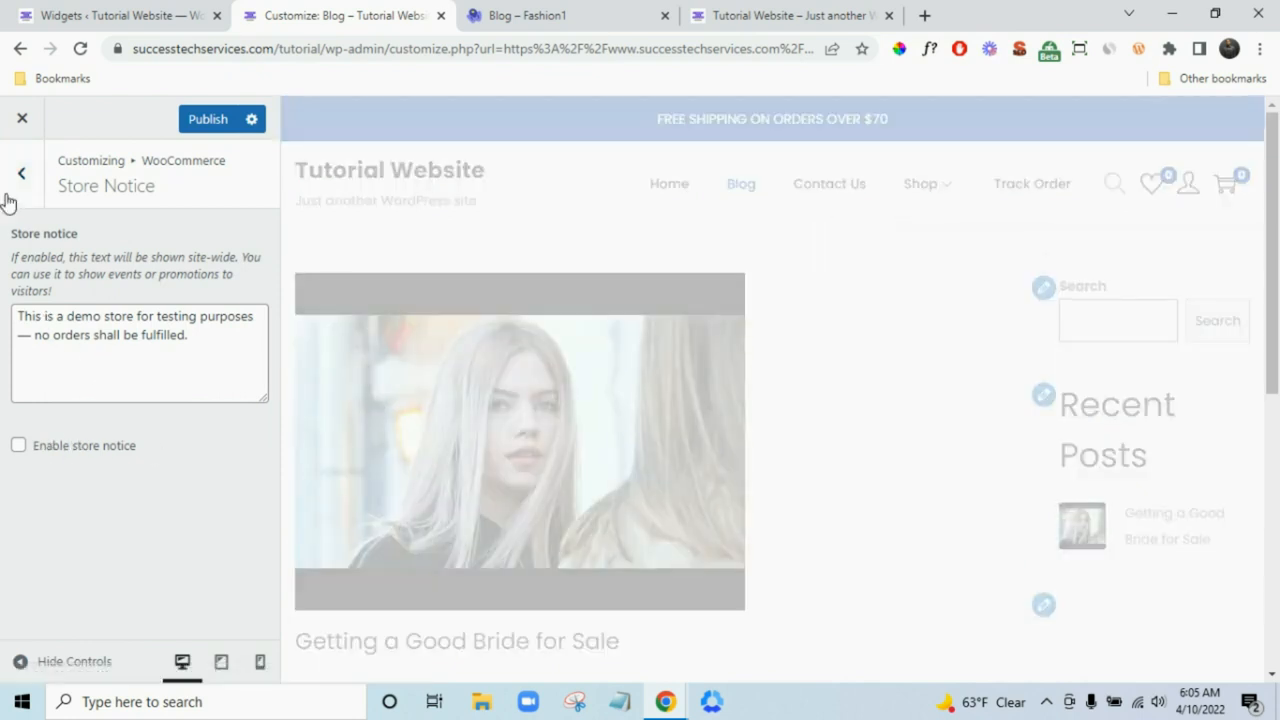
{"action": "left_click", "coordinate": [7, 200]}
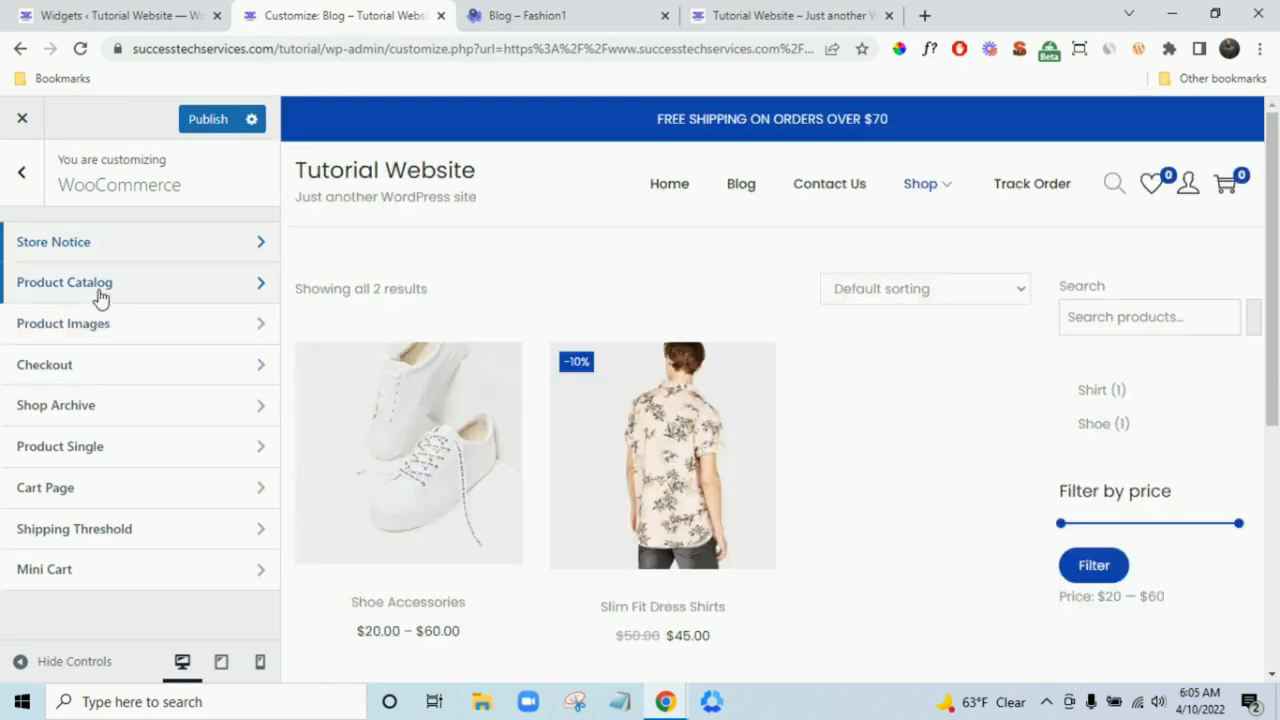
{"action": "left_click", "coordinate": [99, 285]}
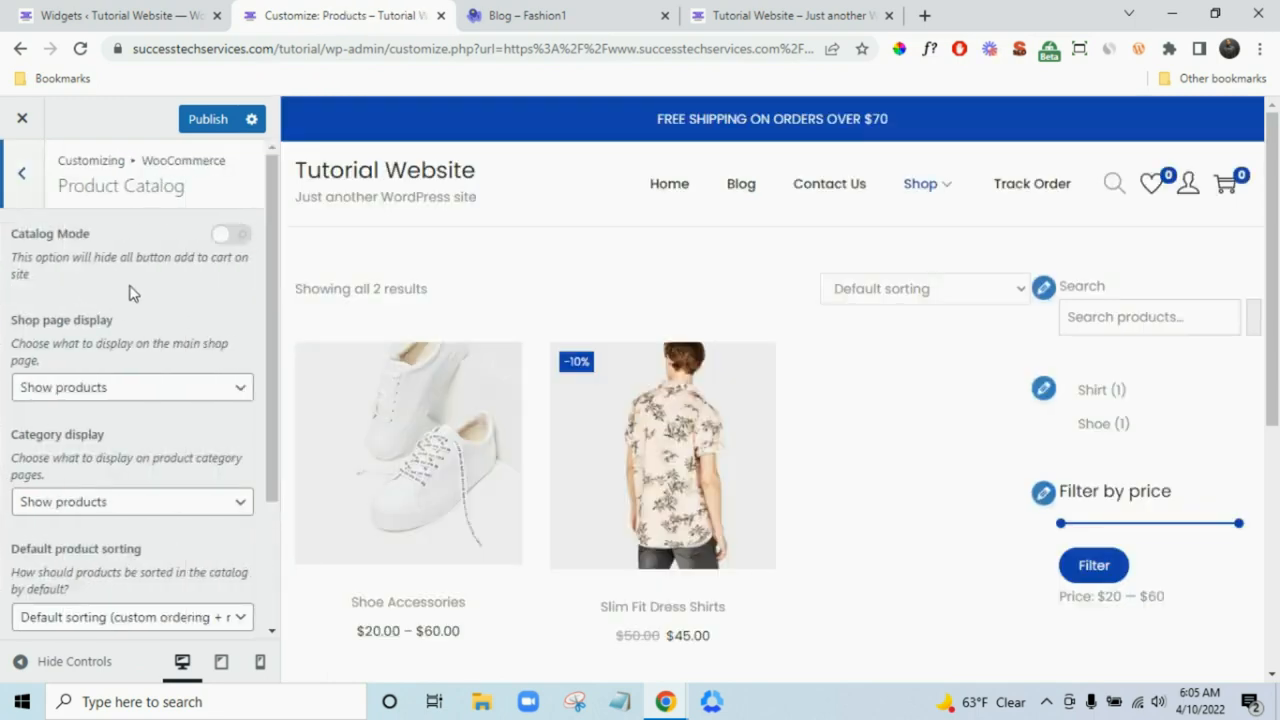
{"action": "scroll", "coordinate": [131, 289], "scroll_direction": "down", "scroll_amount": 3}
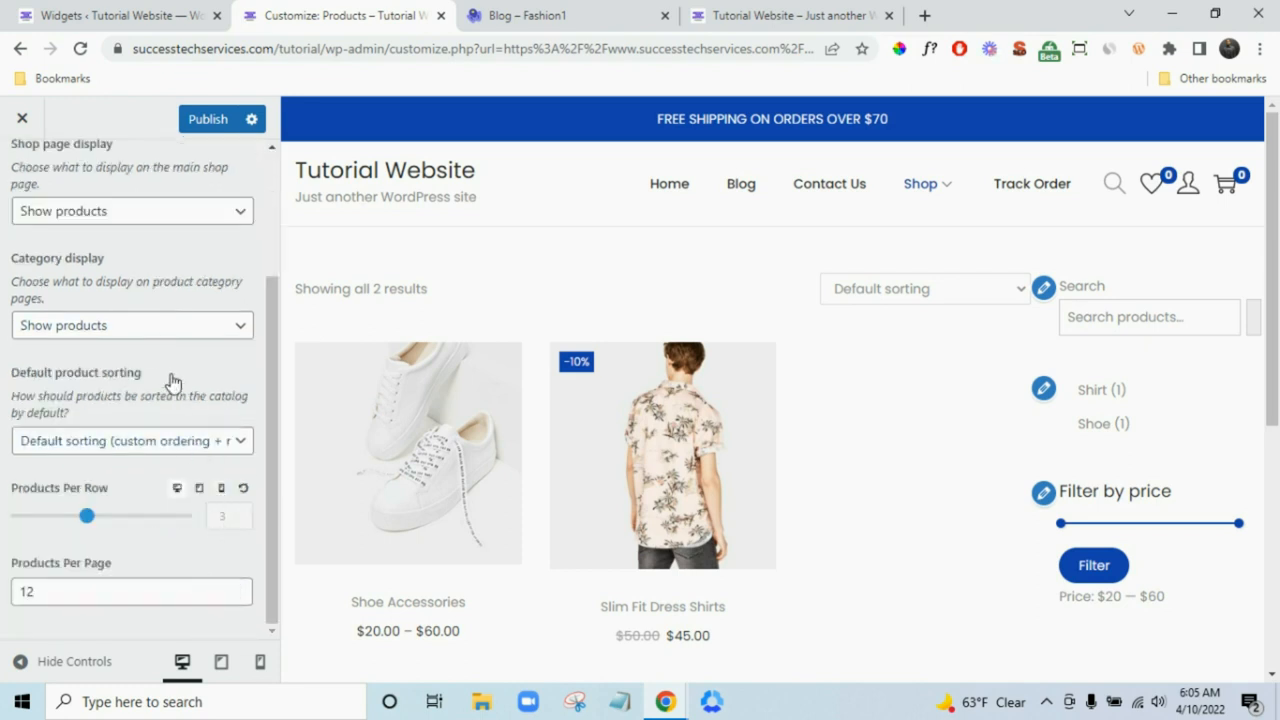
- Try 2 products per row on mobile, then set it back to 1 and return to desktop
{"action": "left_click", "coordinate": [220, 497]}
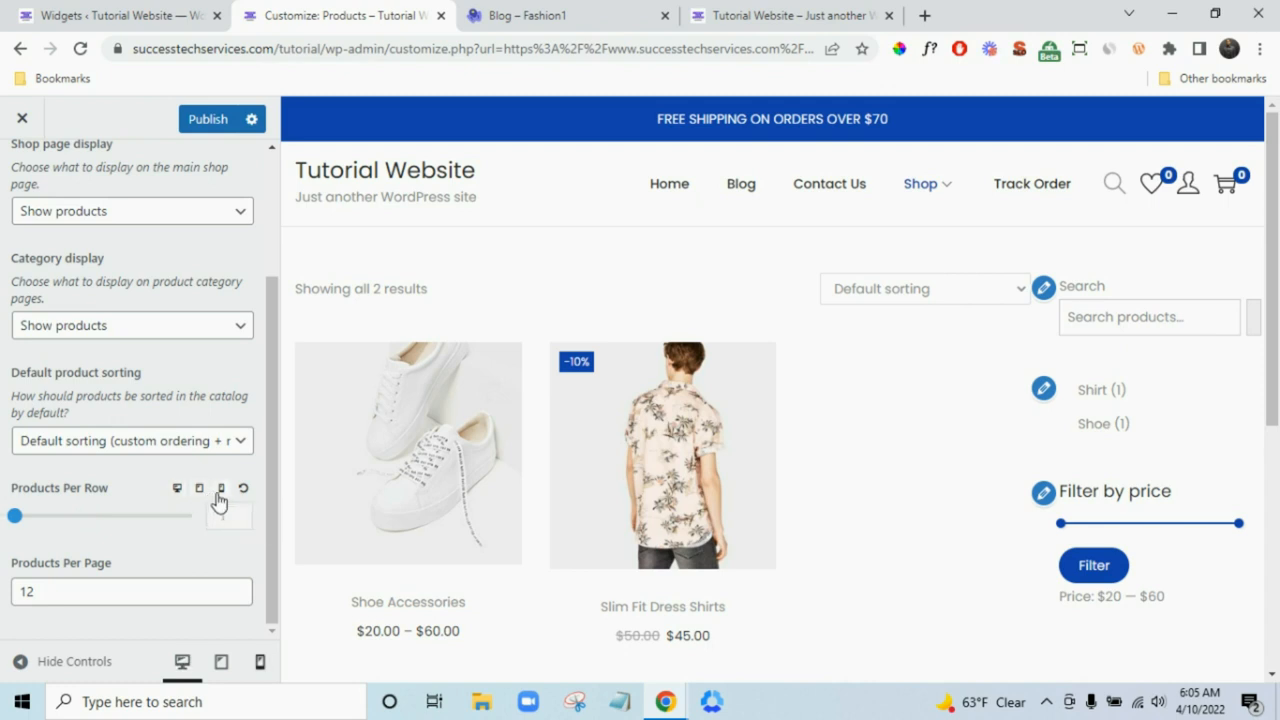
{"action": "scroll", "coordinate": [703, 423], "scroll_direction": "down", "scroll_amount": 7}
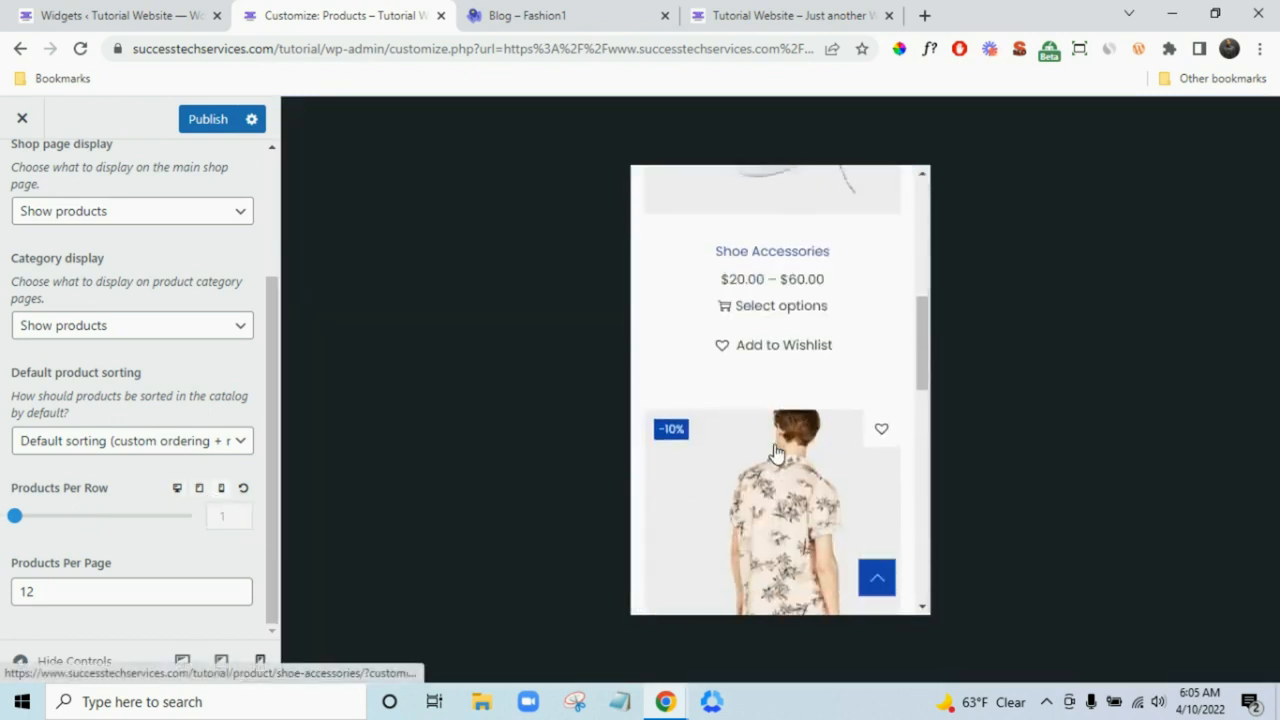
{"action": "scroll", "coordinate": [778, 470], "scroll_direction": "up", "scroll_amount": 7}
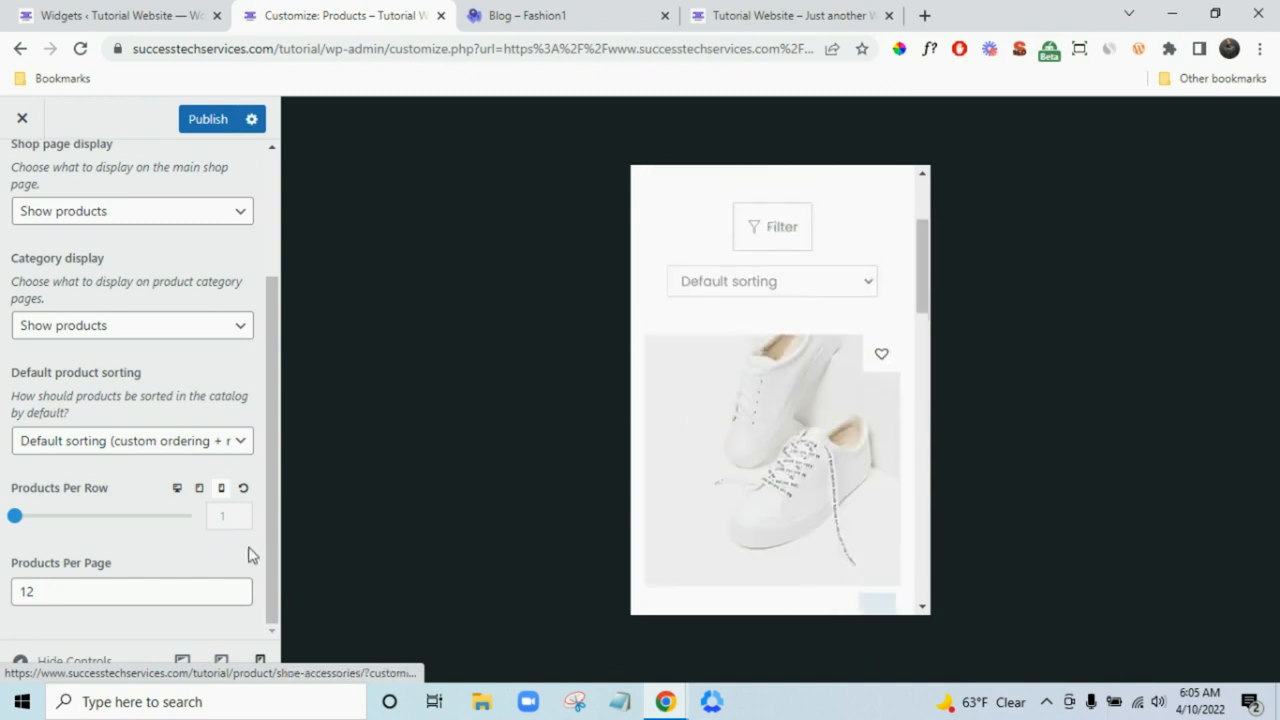
{"action": "left_click_drag", "start_coordinate": [15, 525], "coordinate": [58, 531]}
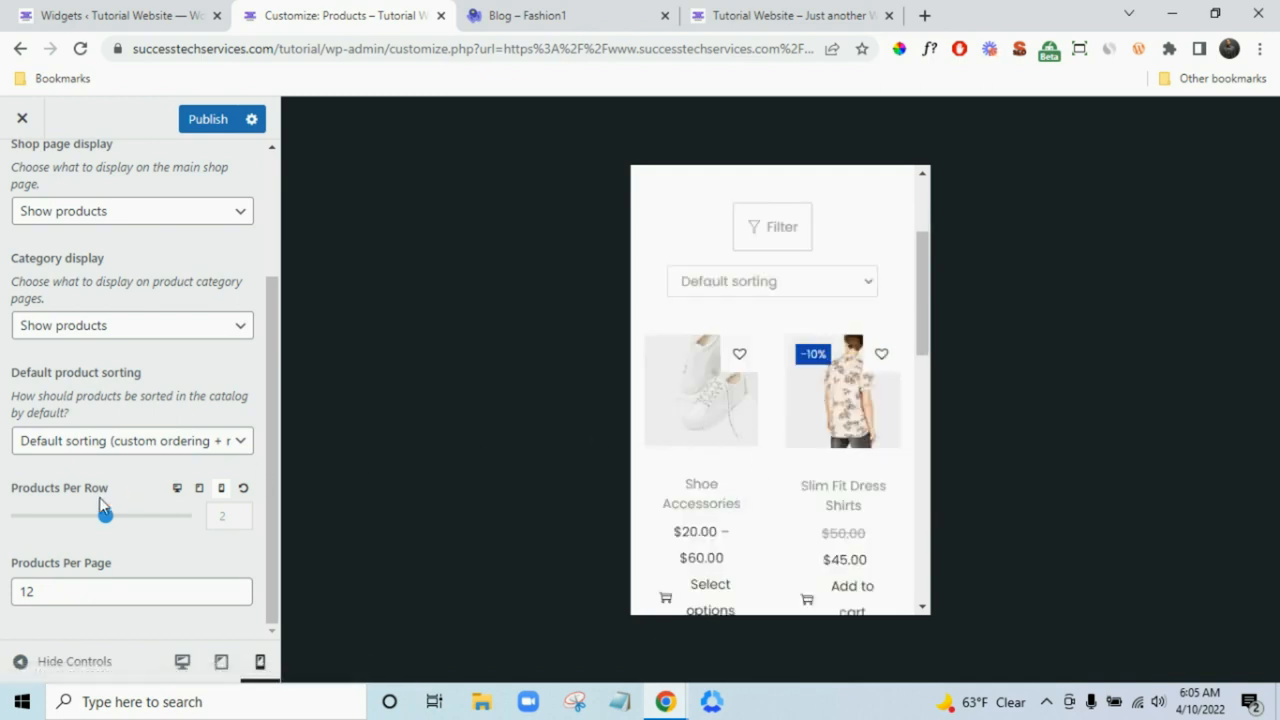
{"action": "left_click_drag", "start_coordinate": [105, 520], "coordinate": [15, 526]}
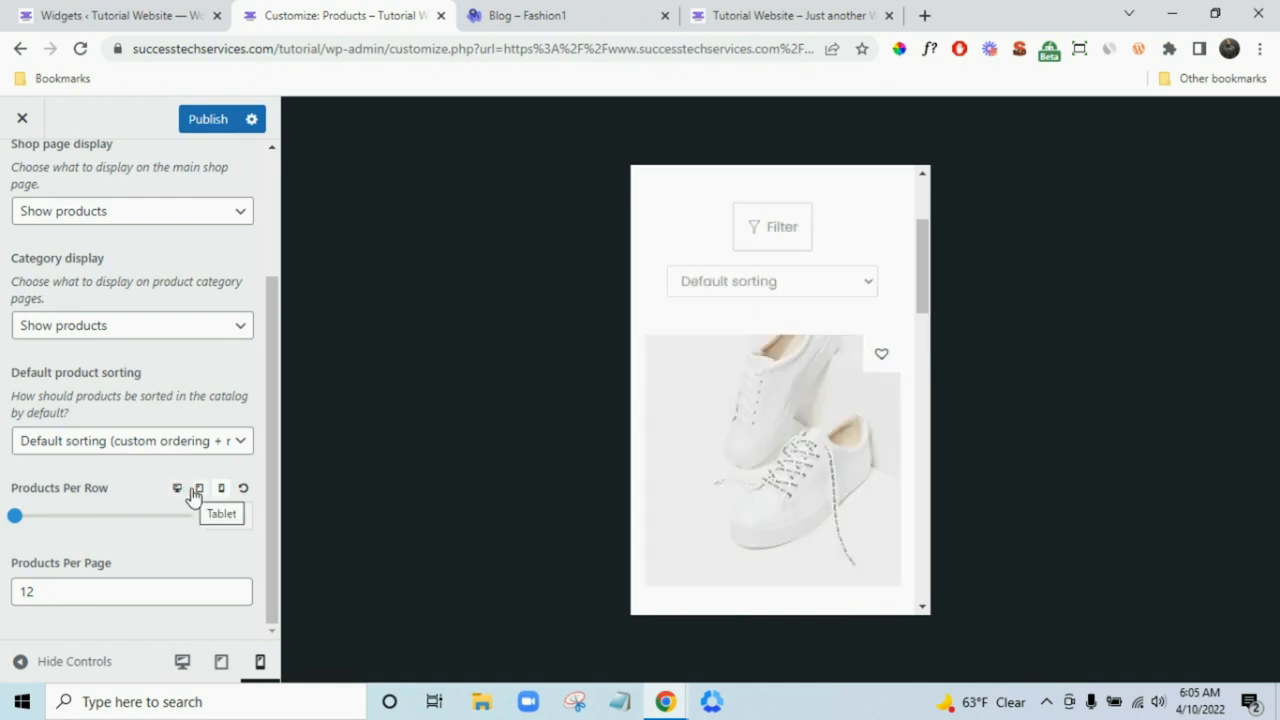
{"action": "left_click", "coordinate": [177, 489]}
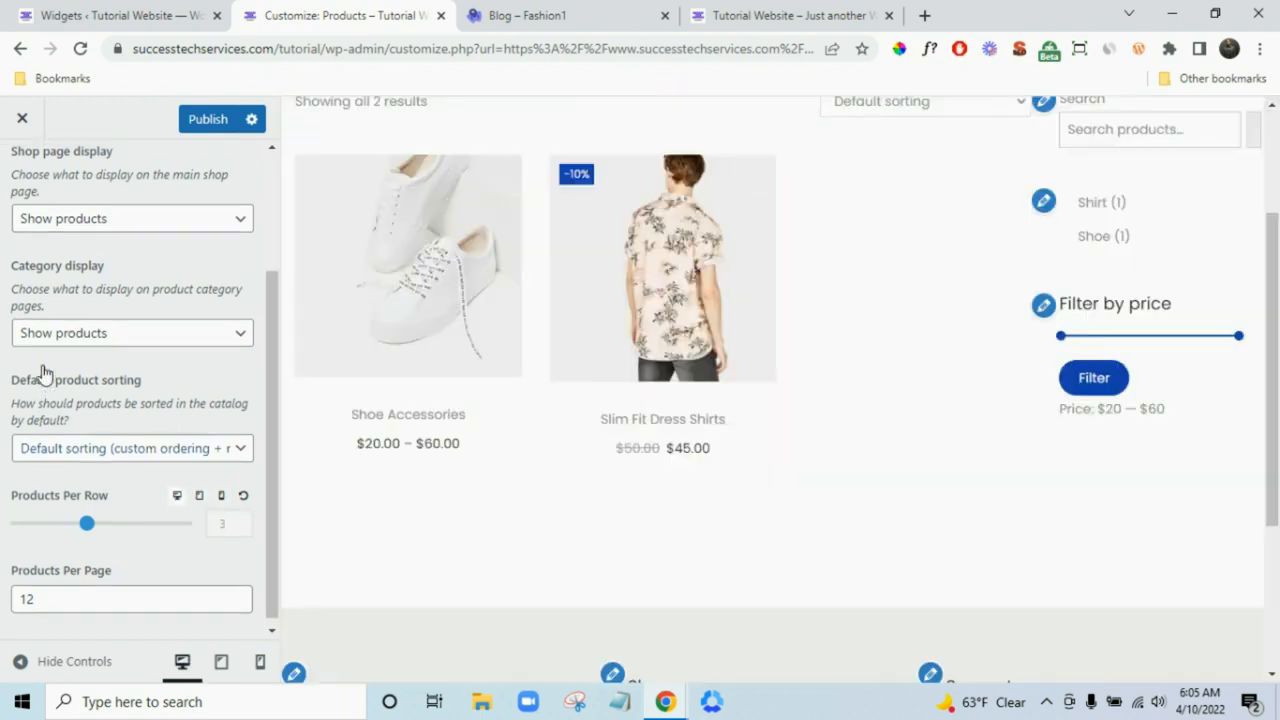
- Set Shop page display to Show categories so Shirt and Shoe tiles appear
{"action": "scroll", "coordinate": [42, 373], "scroll_direction": "up", "scroll_amount": 3}
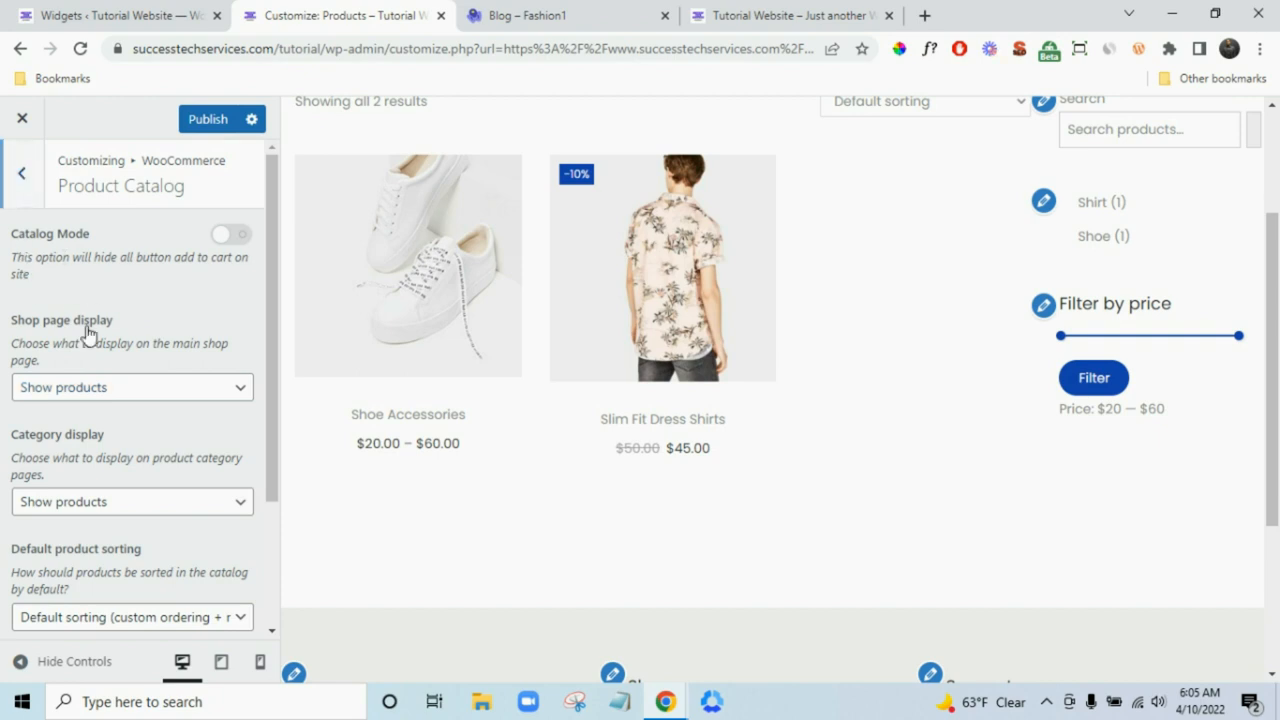
{"action": "left_click", "coordinate": [151, 400]}
{"action": "left_click", "coordinate": [160, 393]}
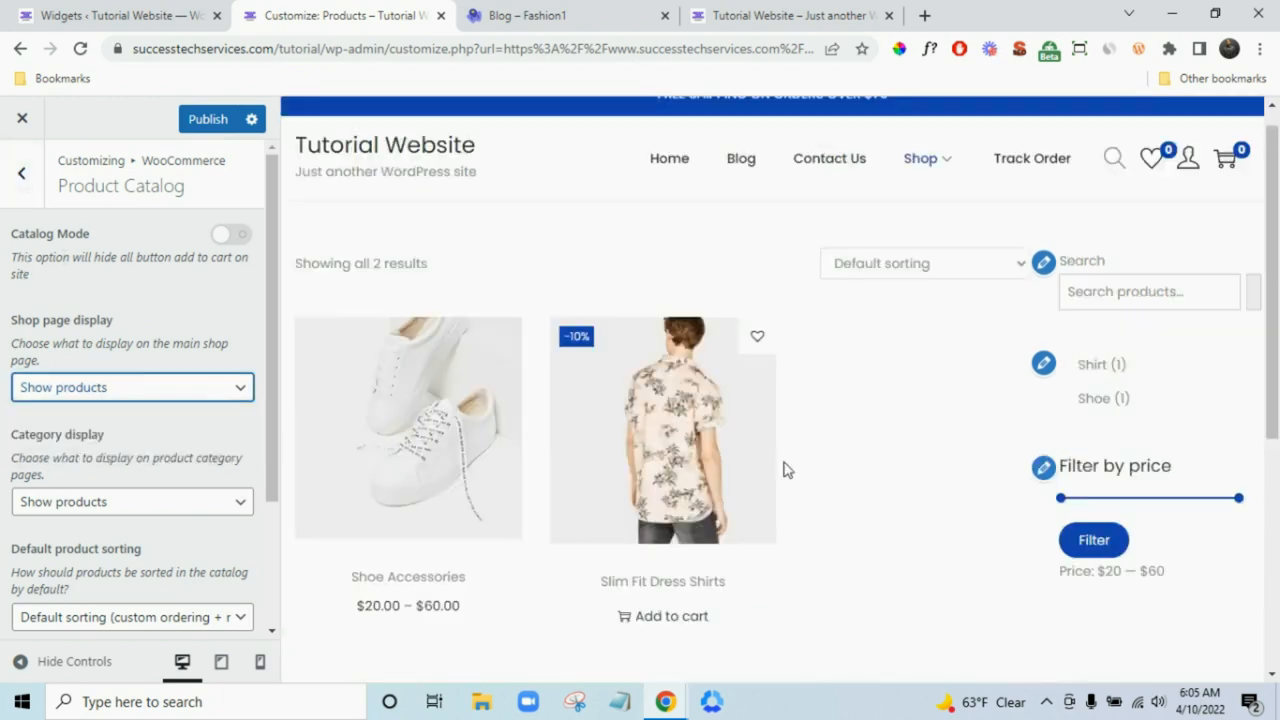
{"action": "left_click", "coordinate": [82, 393]}
{"action": "left_click", "coordinate": [87, 432]}
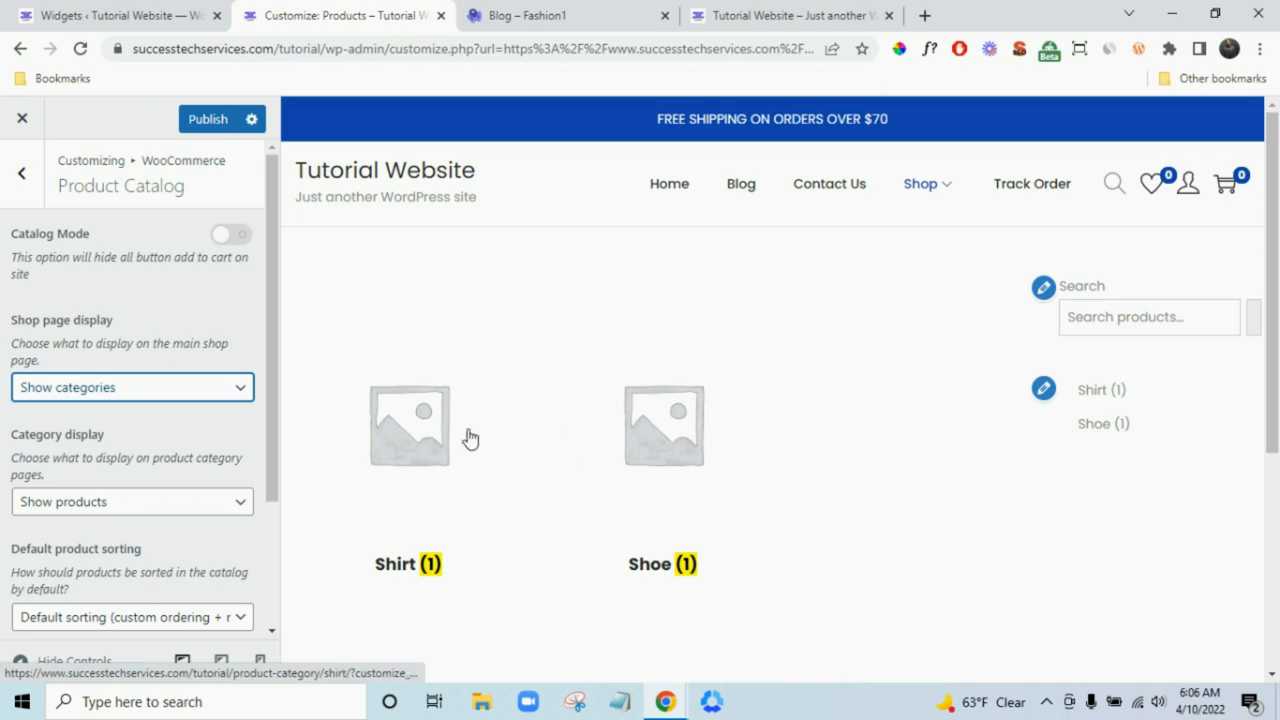
{"action": "left_click", "coordinate": [130, 8]}
{"action": "scroll", "coordinate": [135, 230], "scroll_direction": "up", "scroll_amount": 3}
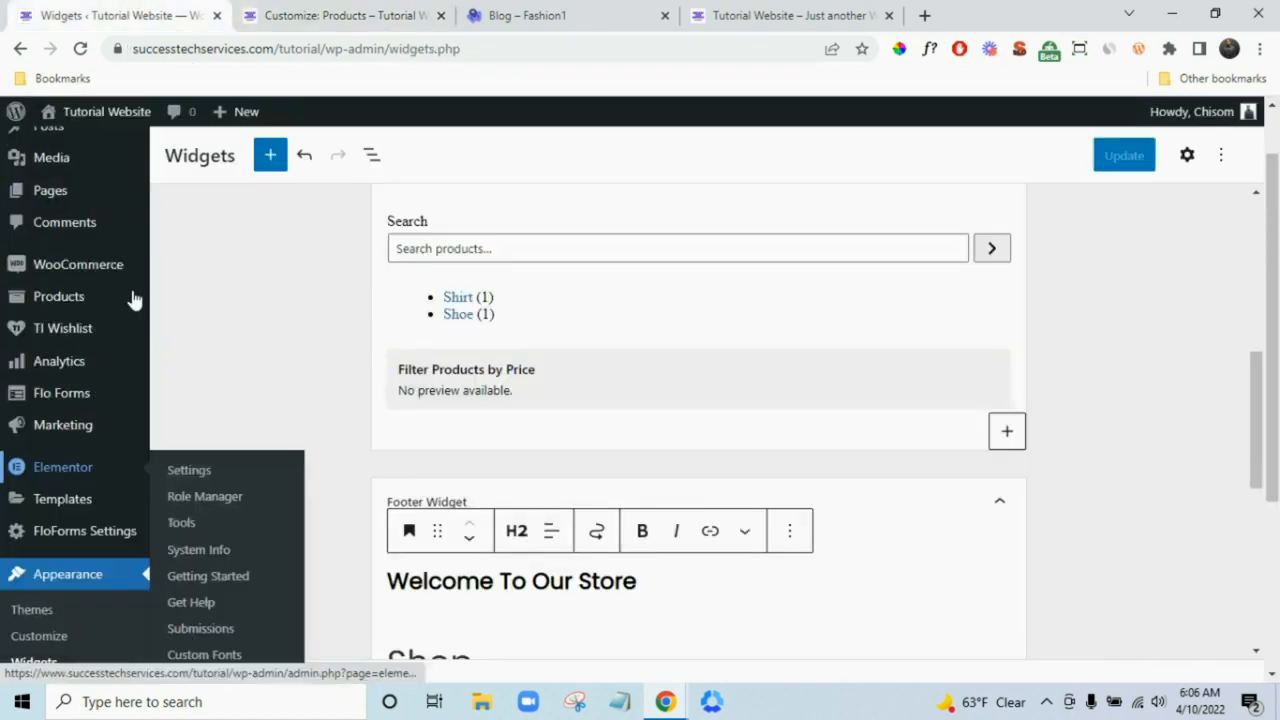
{"action": "mouse_move", "coordinate": [100, 286]}
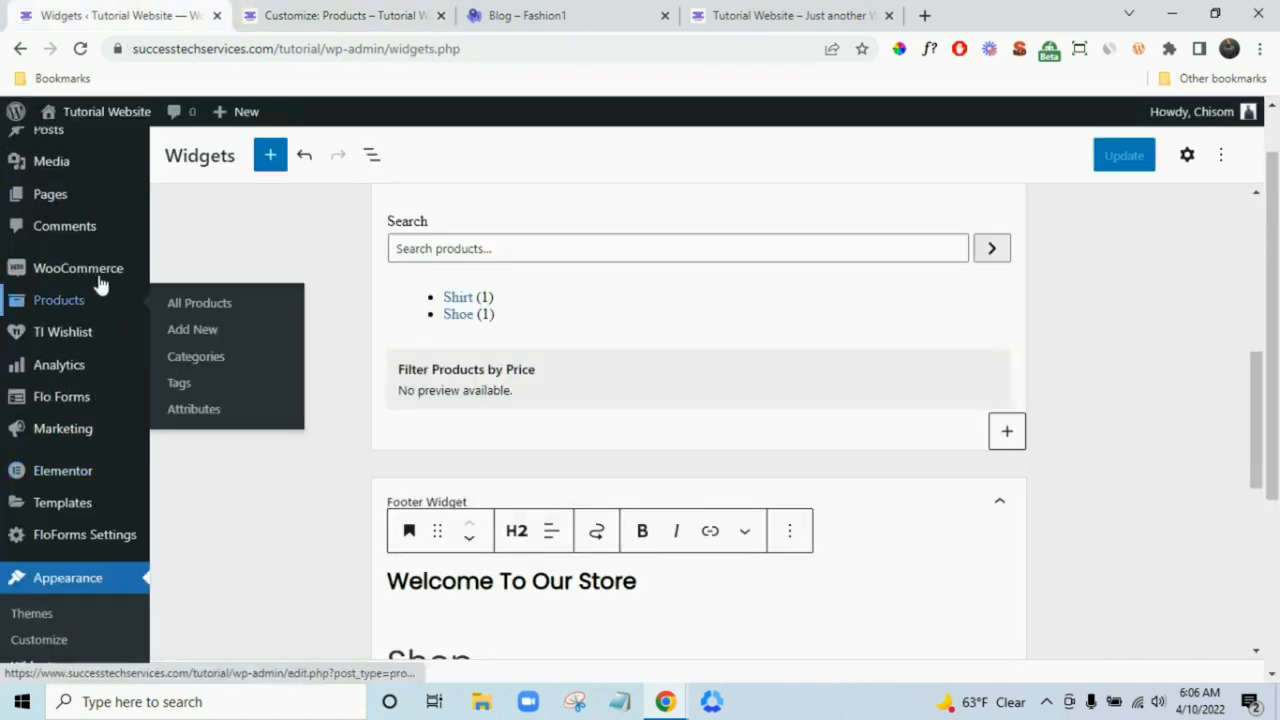
{"action": "left_click", "coordinate": [208, 355]}
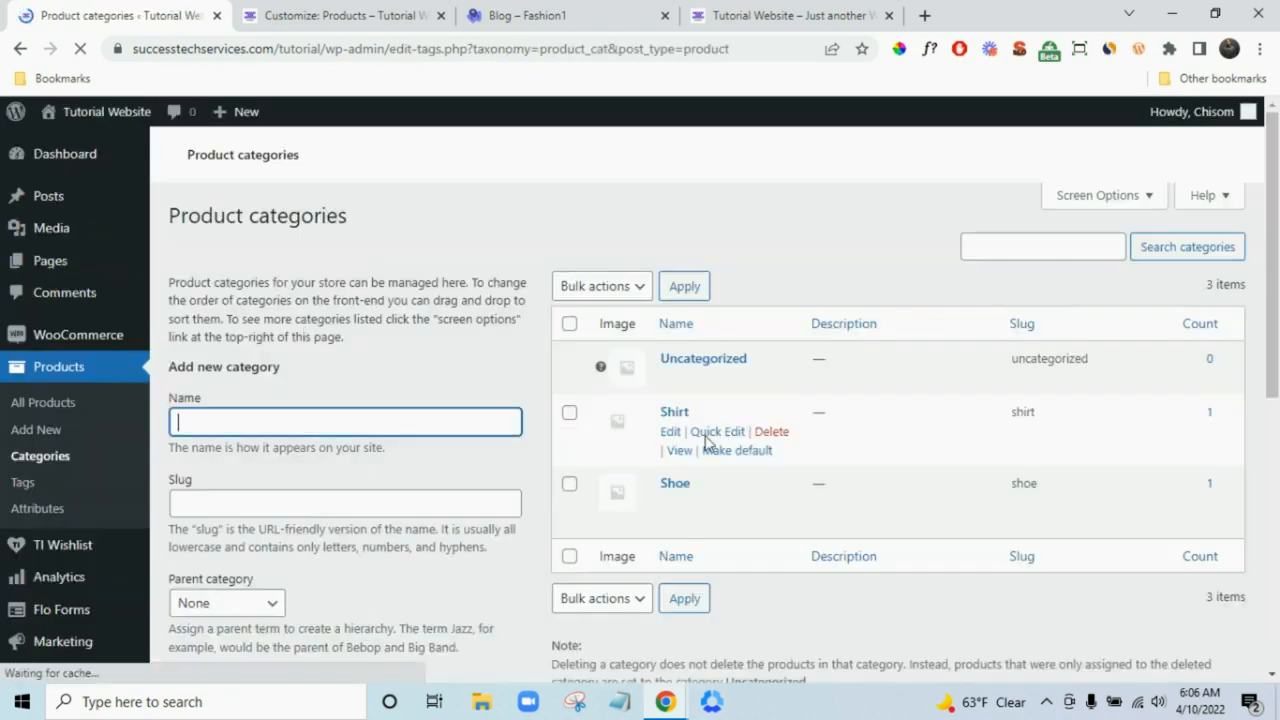
{"action": "left_click", "coordinate": [670, 440]}
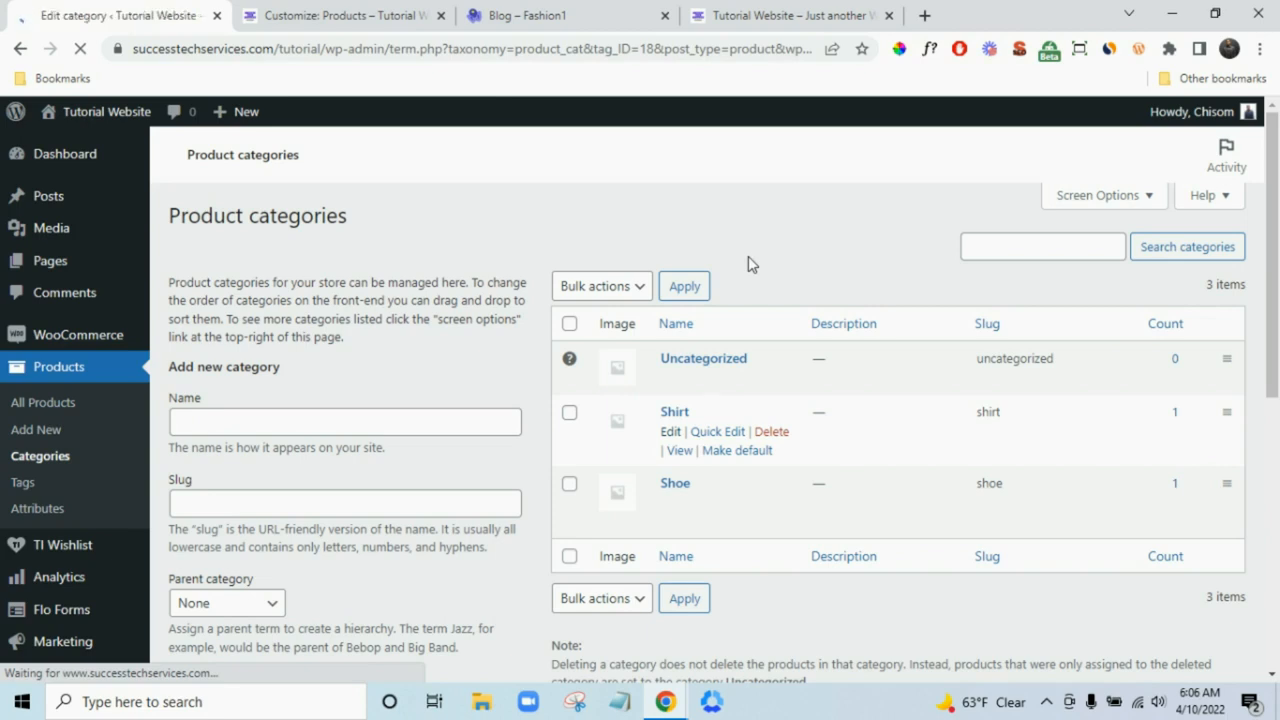
{"action": "scroll", "coordinate": [903, 366], "scroll_direction": "down", "scroll_amount": 1}
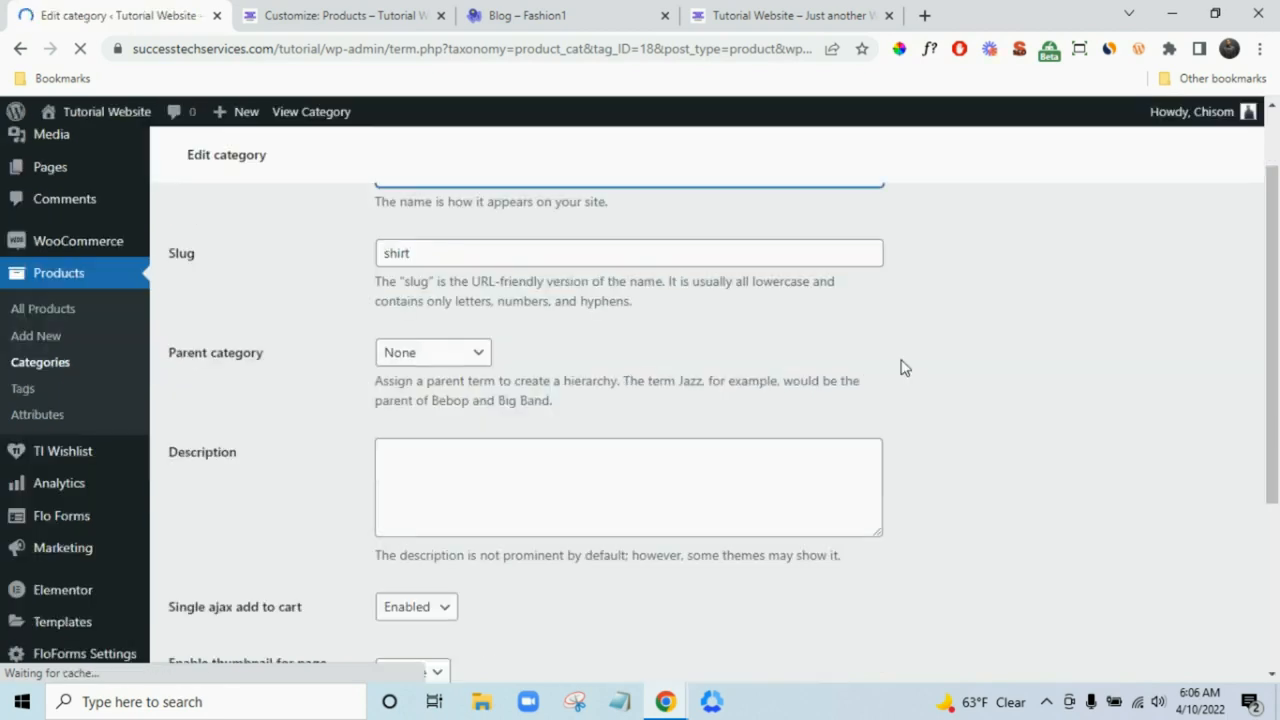
{"action": "scroll", "coordinate": [954, 360], "scroll_direction": "down", "scroll_amount": 2}
{"action": "scroll", "coordinate": [957, 357], "scroll_direction": "down", "scroll_amount": 2}
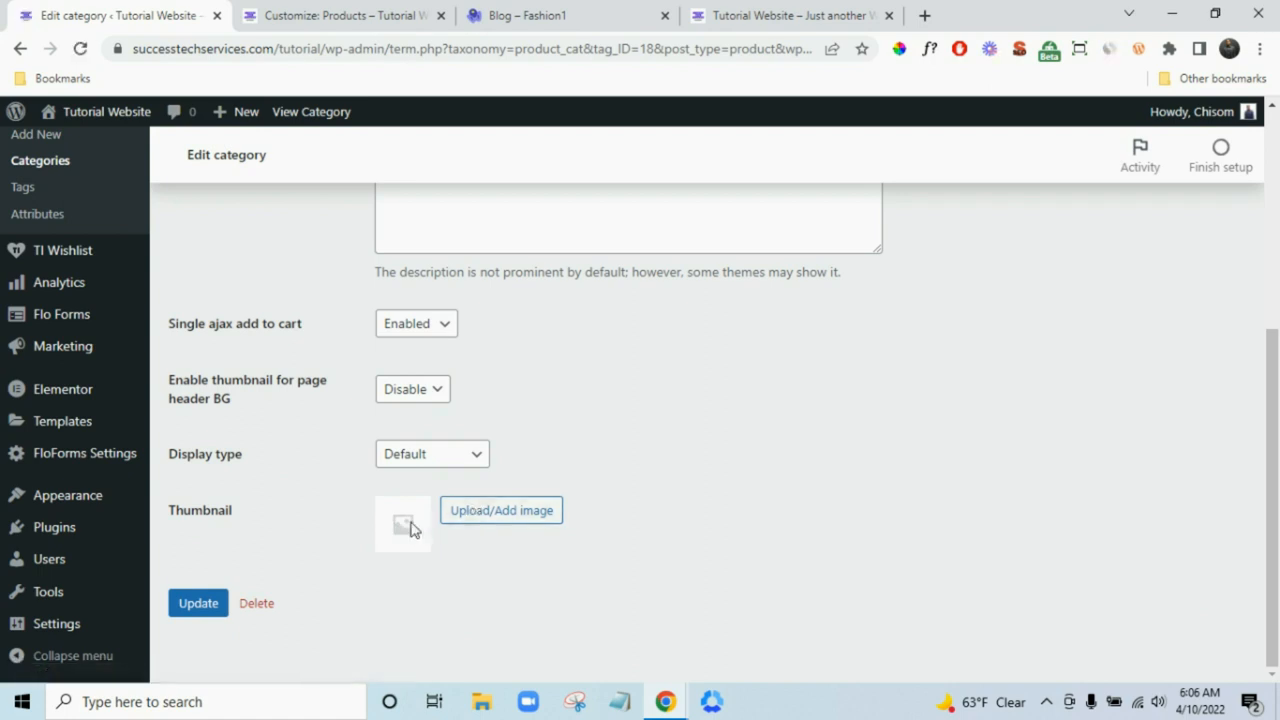
{"action": "left_click", "coordinate": [322, 12]}
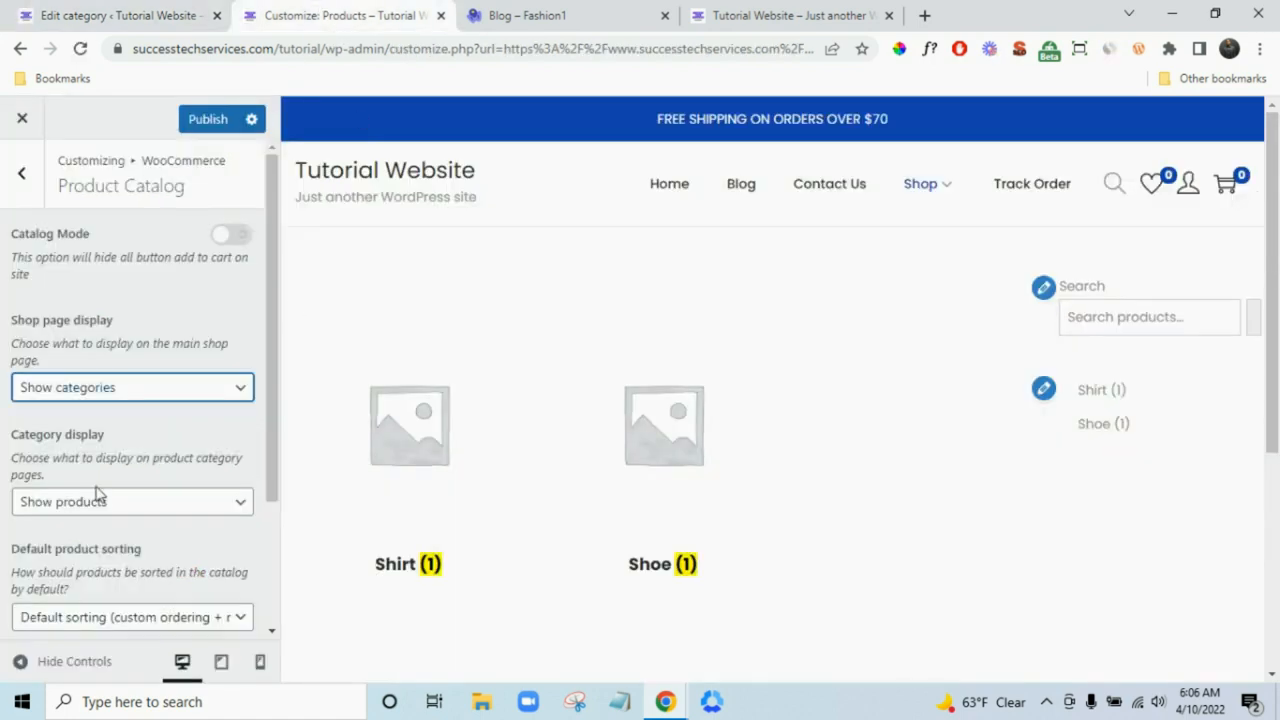
- Set Shop page display back to Show products
{"action": "left_click", "coordinate": [127, 387]}
{"action": "left_click", "coordinate": [122, 411]}
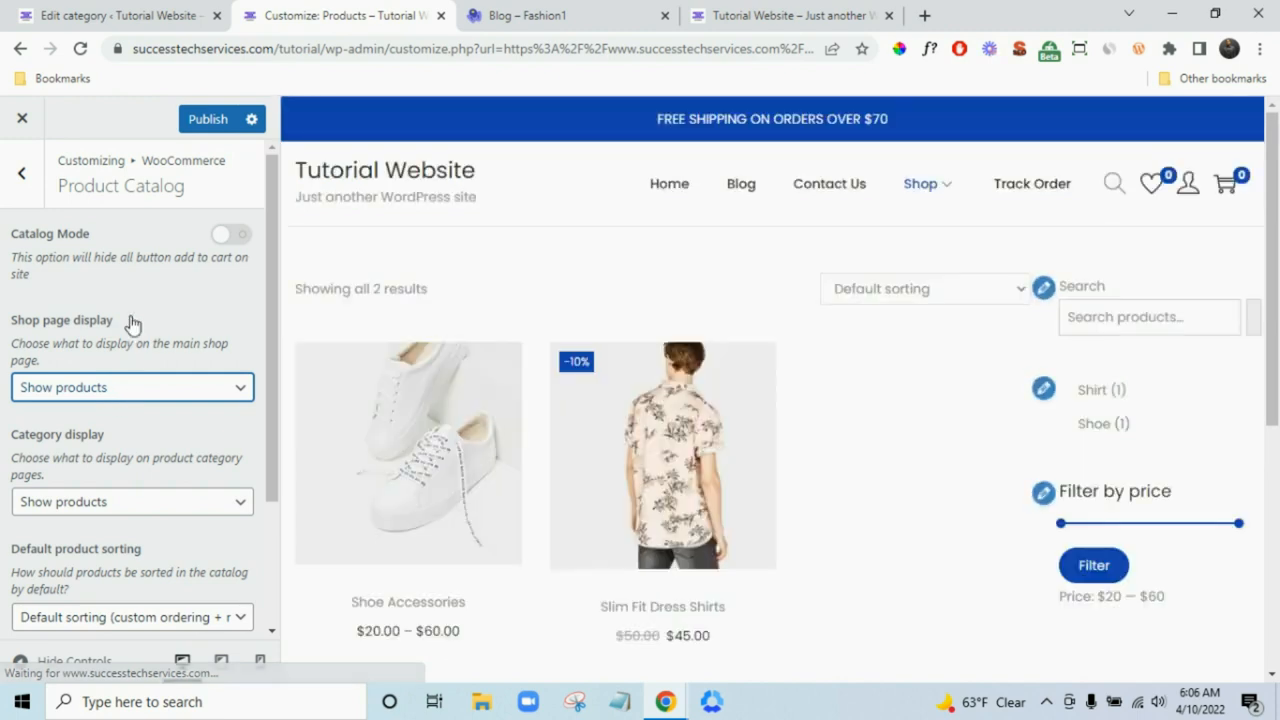
{"action": "left_click", "coordinate": [21, 174]}
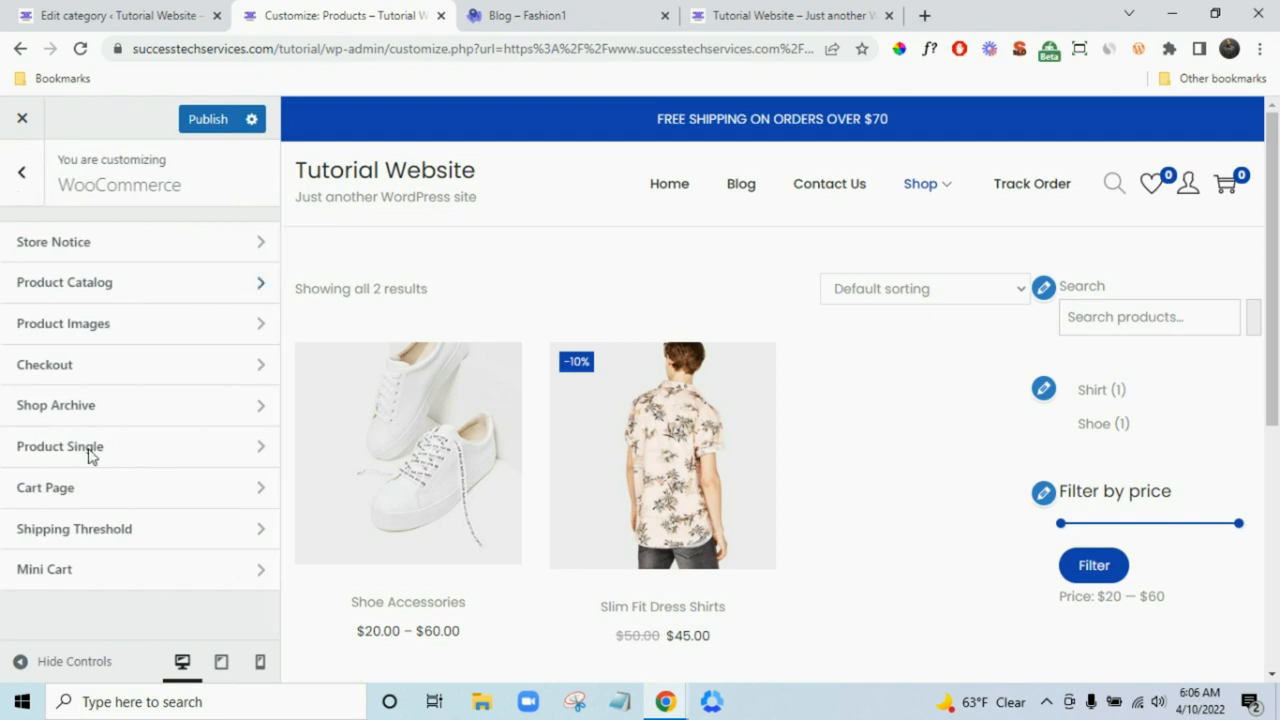
- Review the Product Images size settings, then return to the WooCommerce sections
{"action": "left_click", "coordinate": [108, 323]}
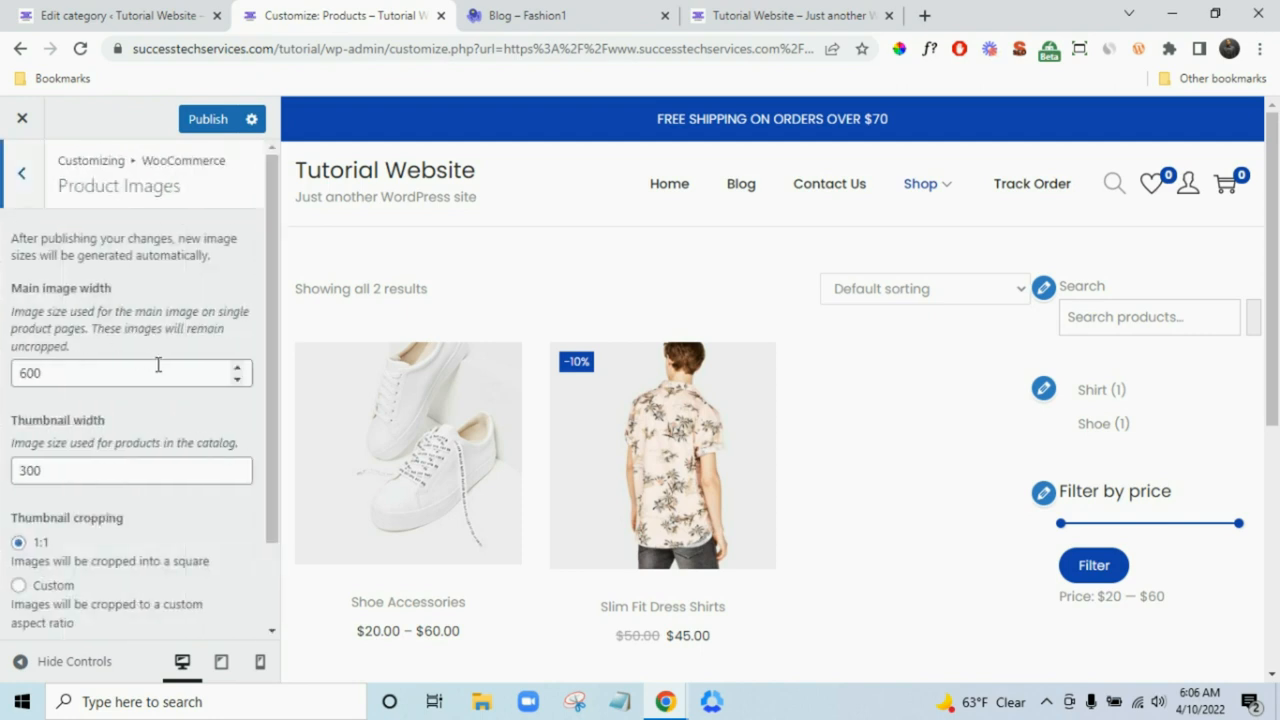
{"action": "scroll", "coordinate": [150, 480], "scroll_direction": "down", "scroll_amount": 2}
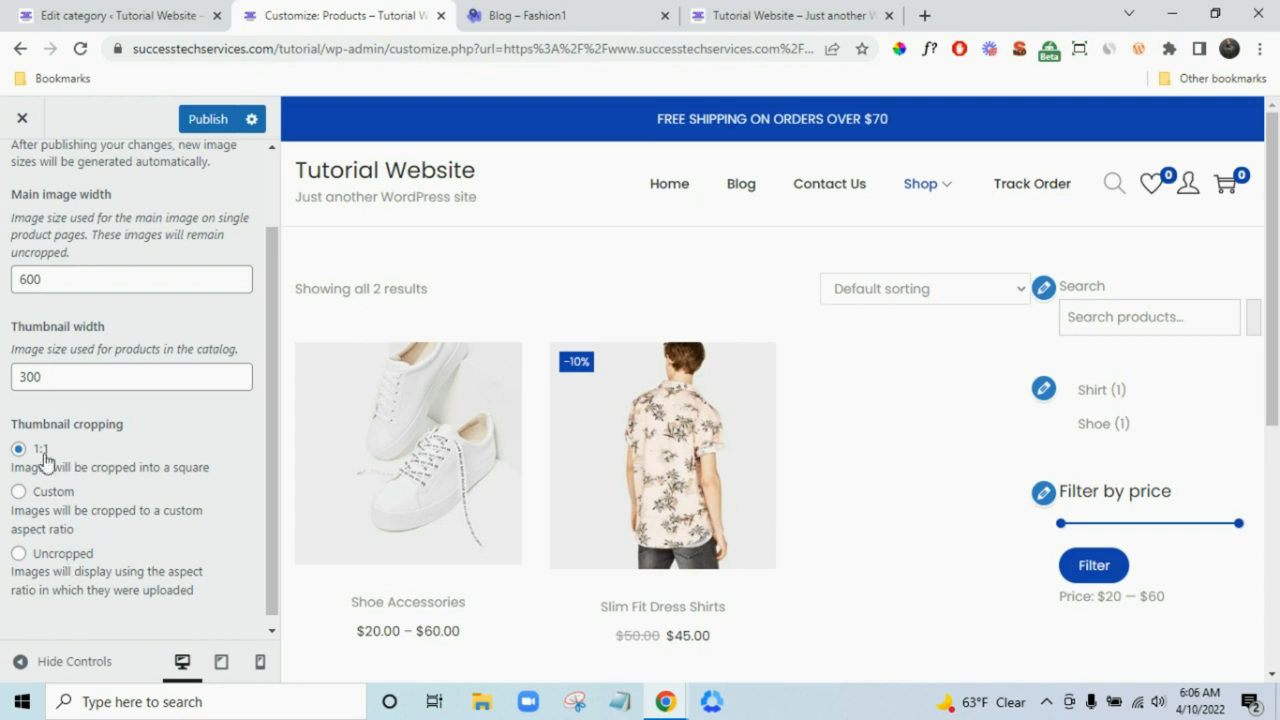
{"action": "scroll", "coordinate": [106, 351], "scroll_direction": "up", "scroll_amount": 2}
{"action": "left_click", "coordinate": [12, 175]}
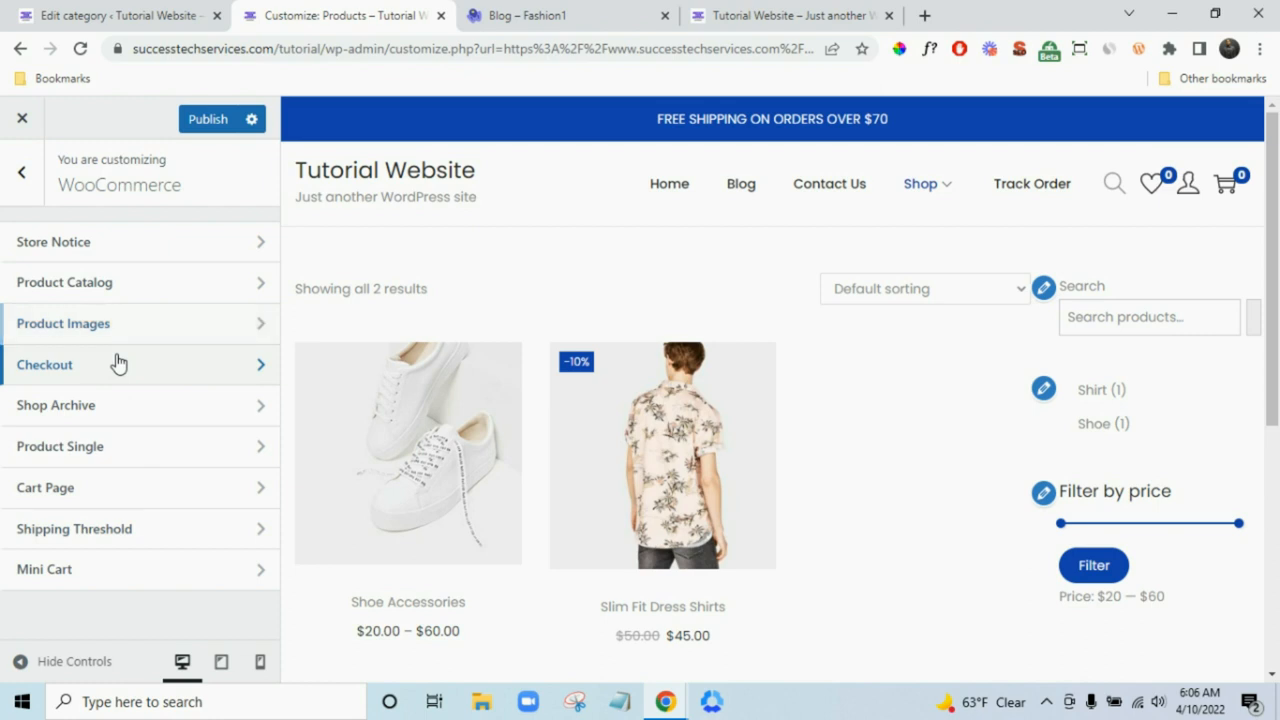
- In Checkout settings, try the second page layout and preview its Delivery step
{"action": "left_click", "coordinate": [118, 363]}
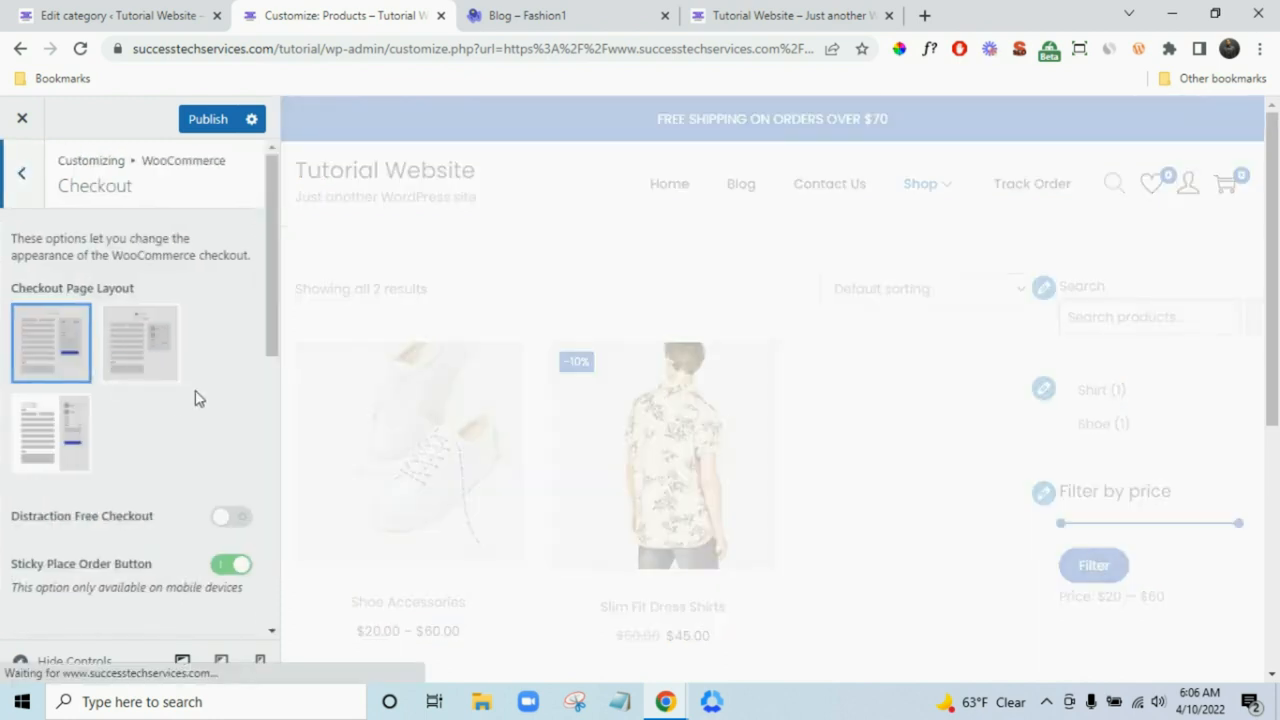
{"action": "scroll", "coordinate": [194, 385], "scroll_direction": "down", "scroll_amount": 1}
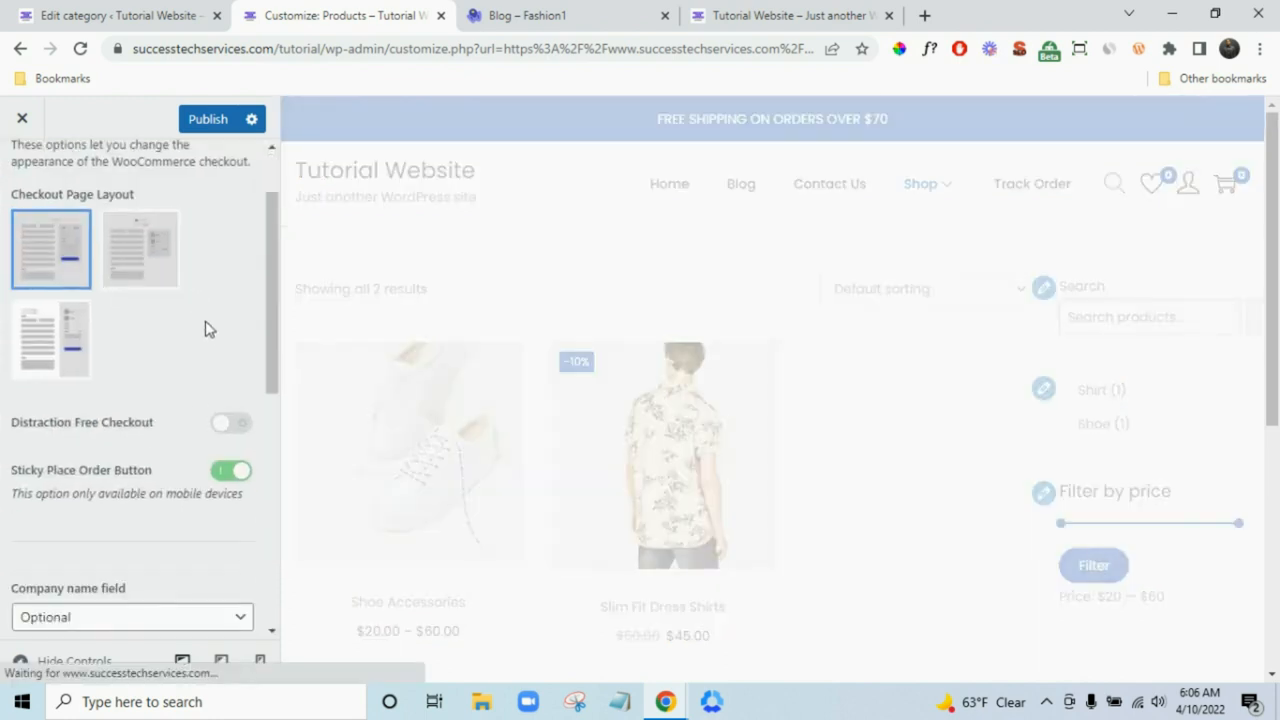
{"action": "scroll", "coordinate": [206, 308], "scroll_direction": "down", "scroll_amount": 3}
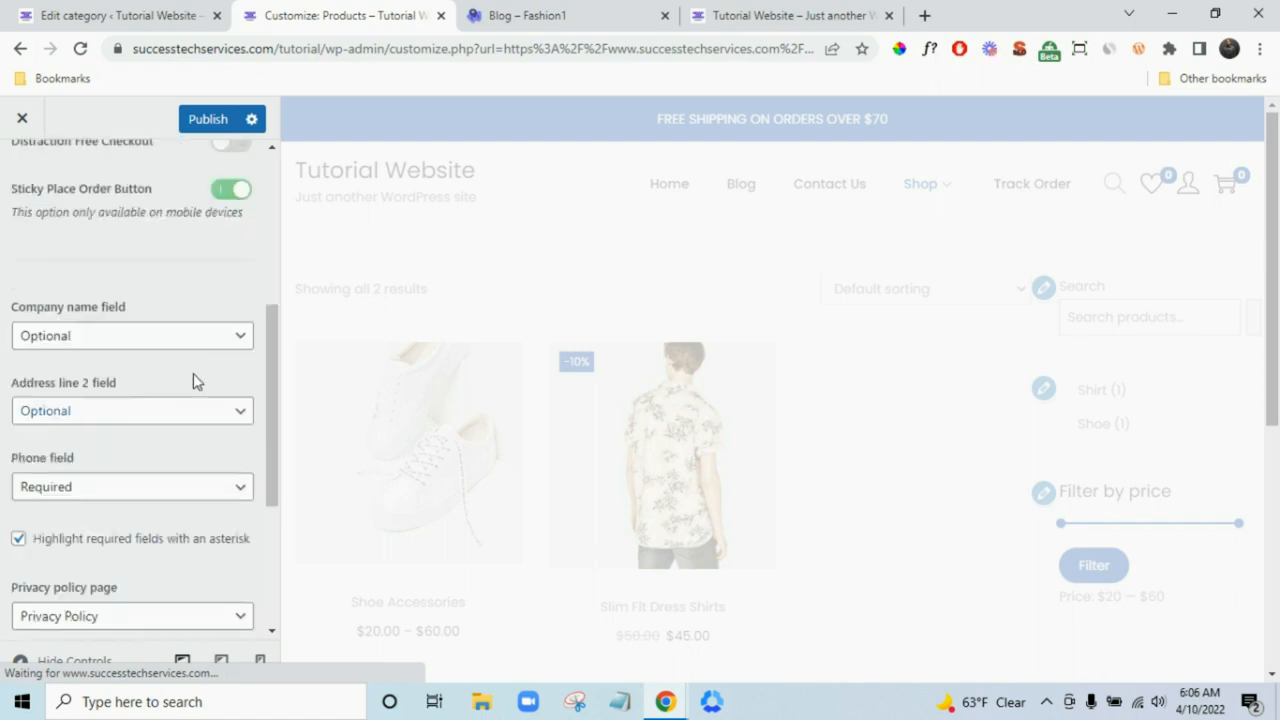
{"action": "scroll", "coordinate": [180, 430], "scroll_direction": "down", "scroll_amount": 2}
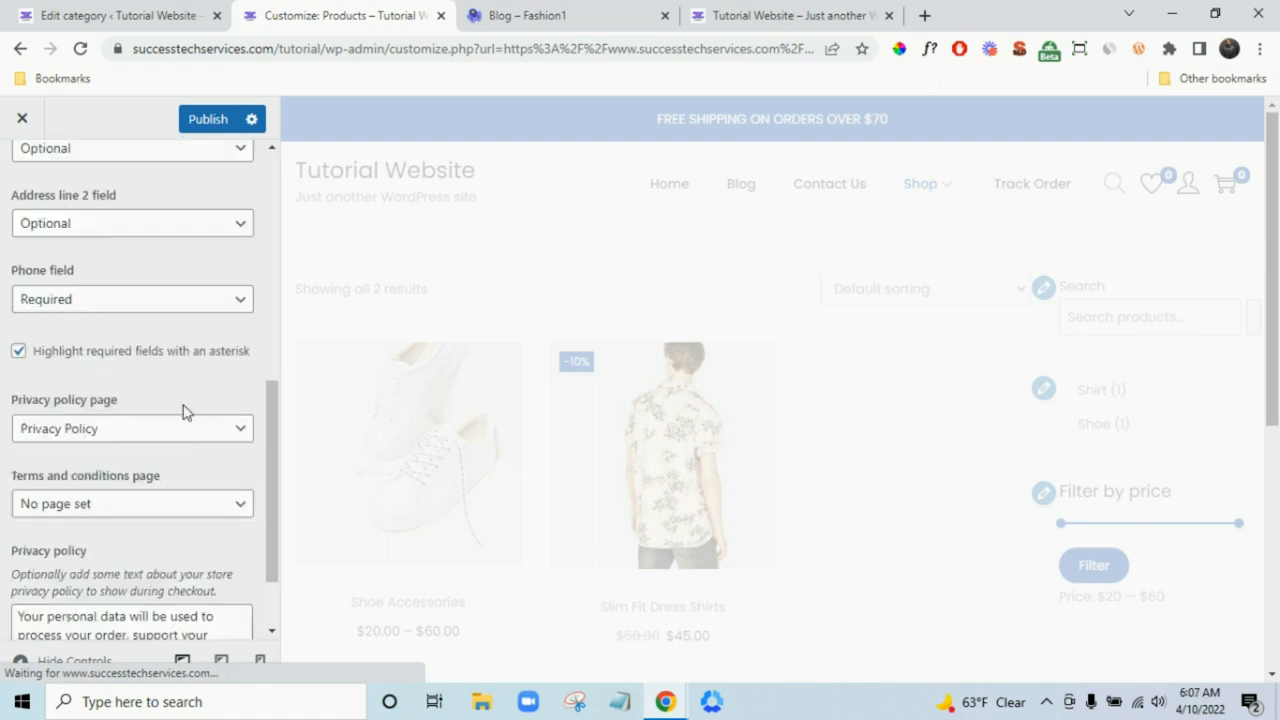
{"action": "scroll", "coordinate": [144, 410], "scroll_direction": "down", "scroll_amount": 1}
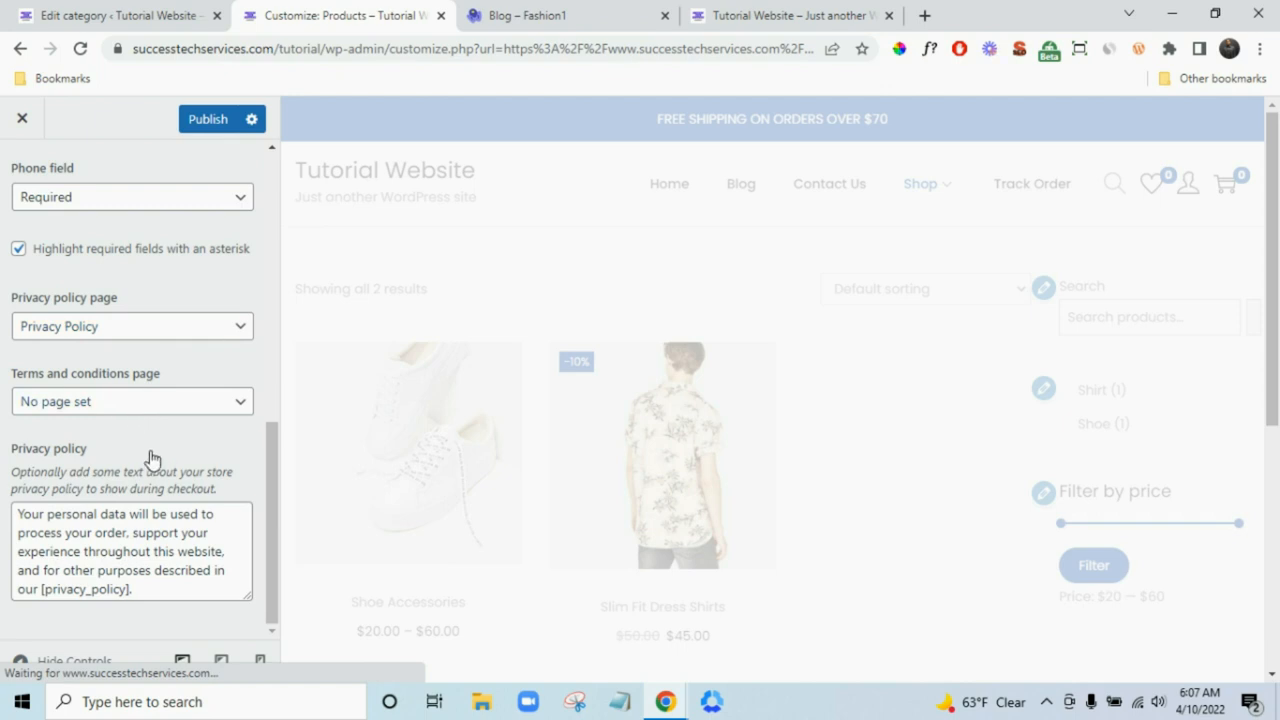
{"action": "scroll", "coordinate": [120, 380], "scroll_direction": "up", "scroll_amount": 3}
{"action": "scroll", "coordinate": [157, 359], "scroll_direction": "up", "scroll_amount": 4}
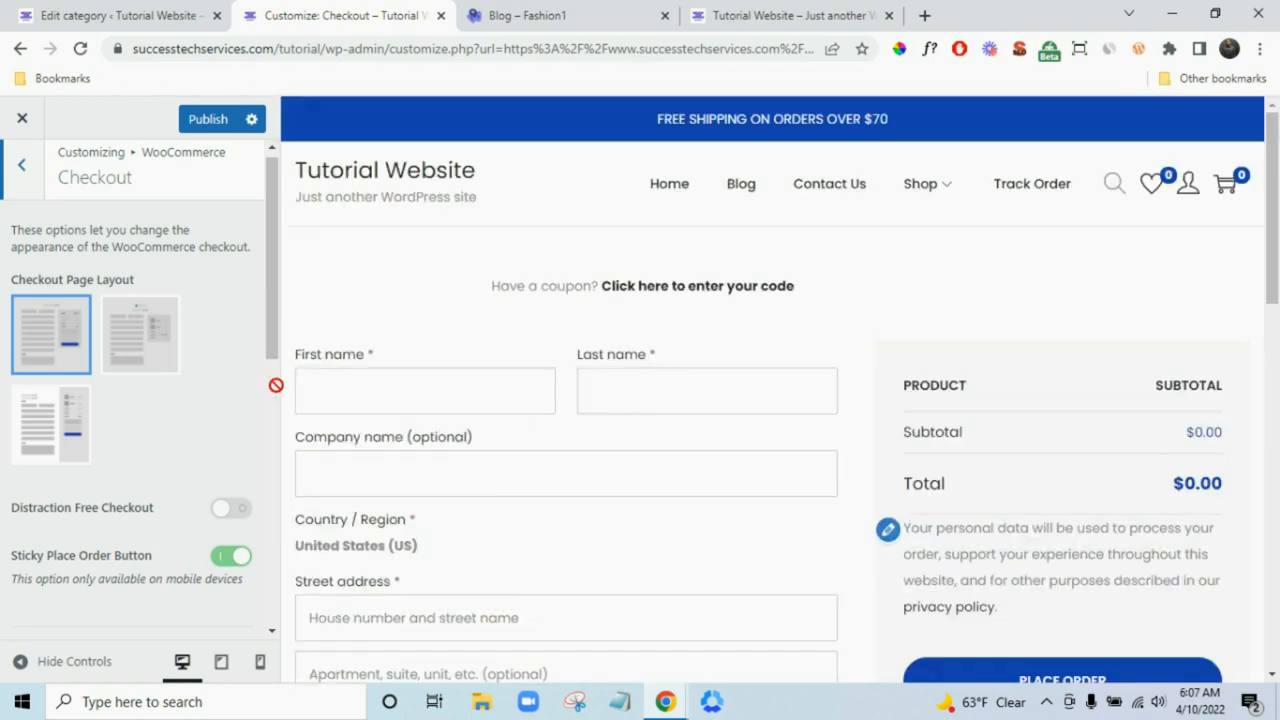
{"action": "left_click", "coordinate": [134, 360]}
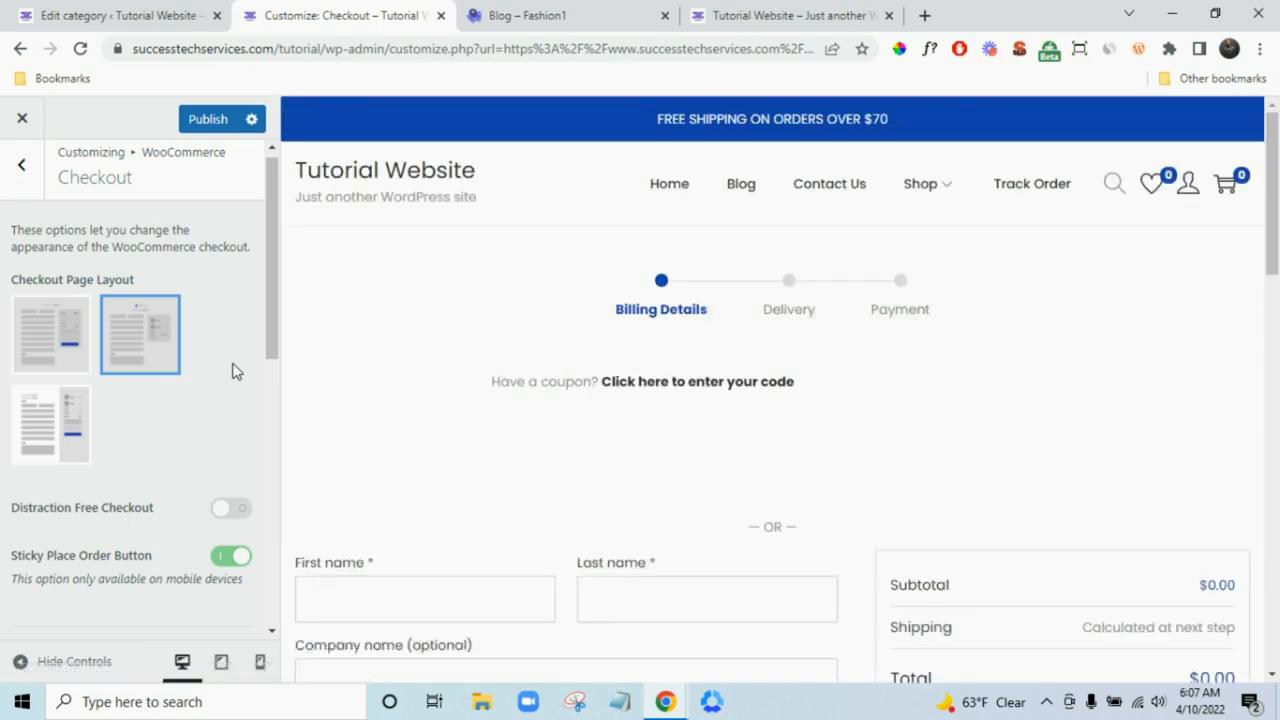
{"action": "left_click", "coordinate": [789, 287]}
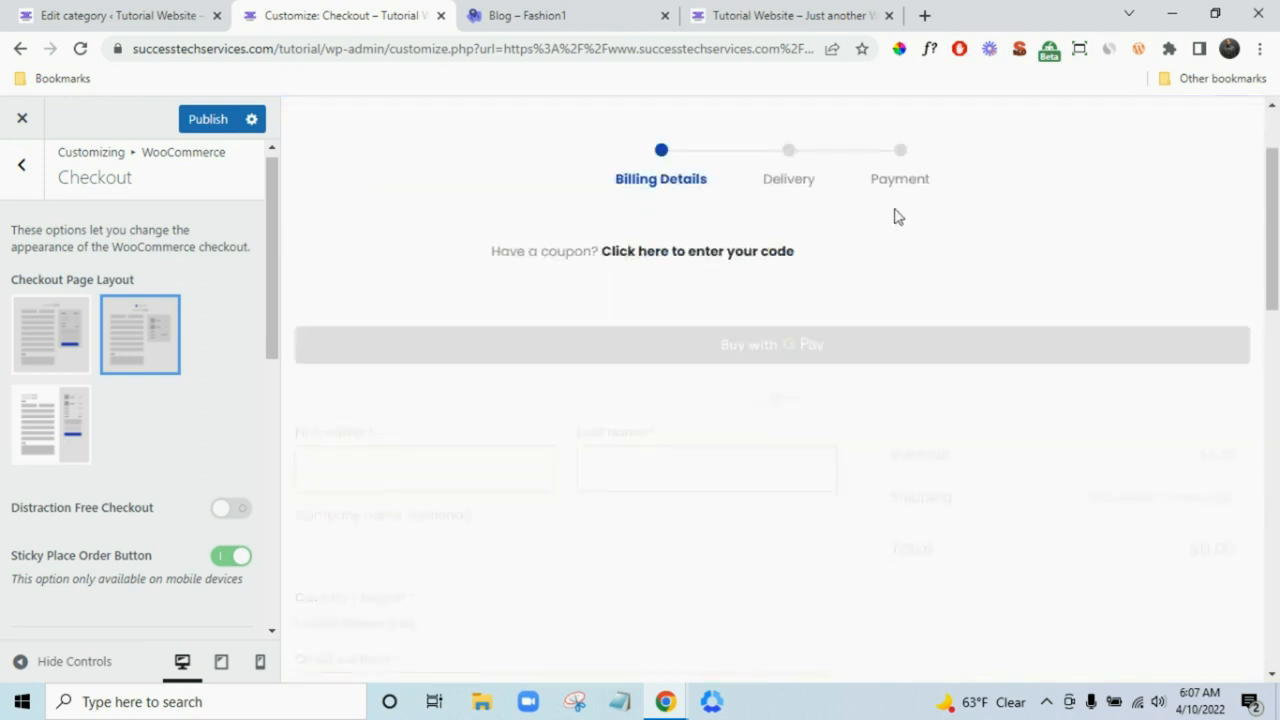
{"action": "scroll", "coordinate": [880, 145], "scroll_direction": "up", "scroll_amount": 2}
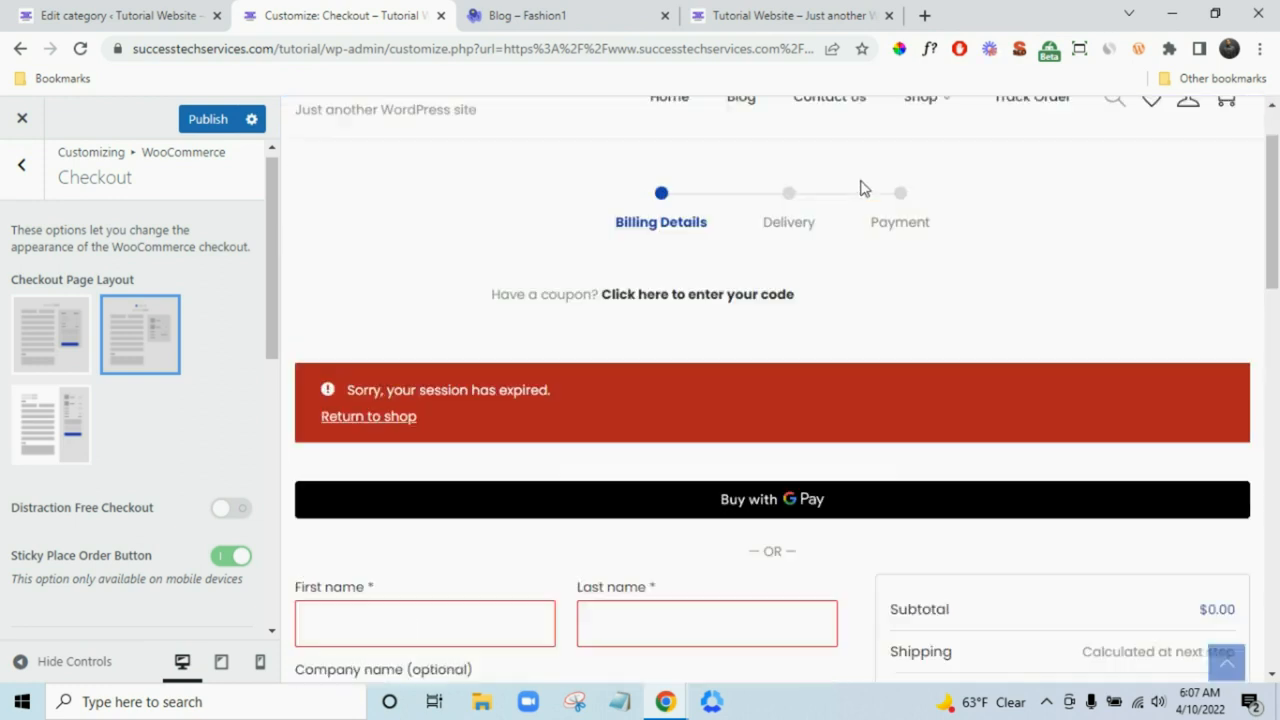
{"action": "scroll", "coordinate": [797, 270], "scroll_direction": "down", "scroll_amount": 10}
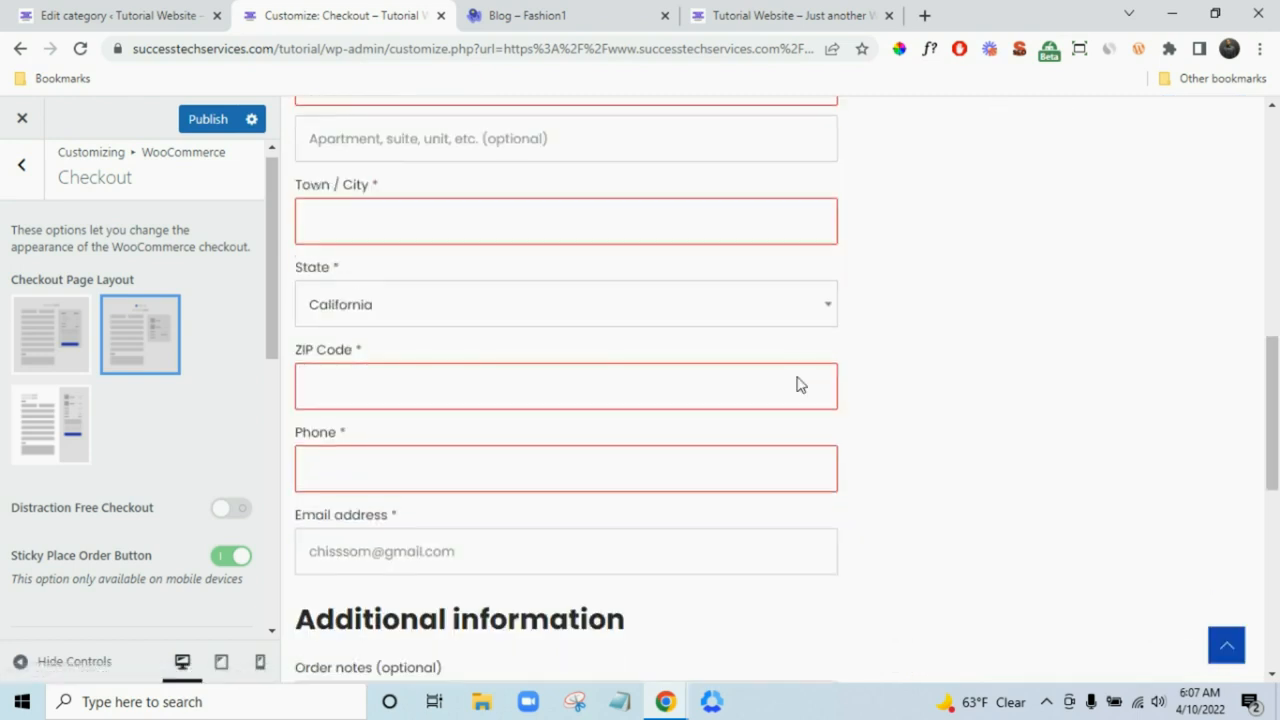
- Choose the third checkout layout and scroll the preview to review billing and order summary
{"action": "left_click", "coordinate": [30, 447]}
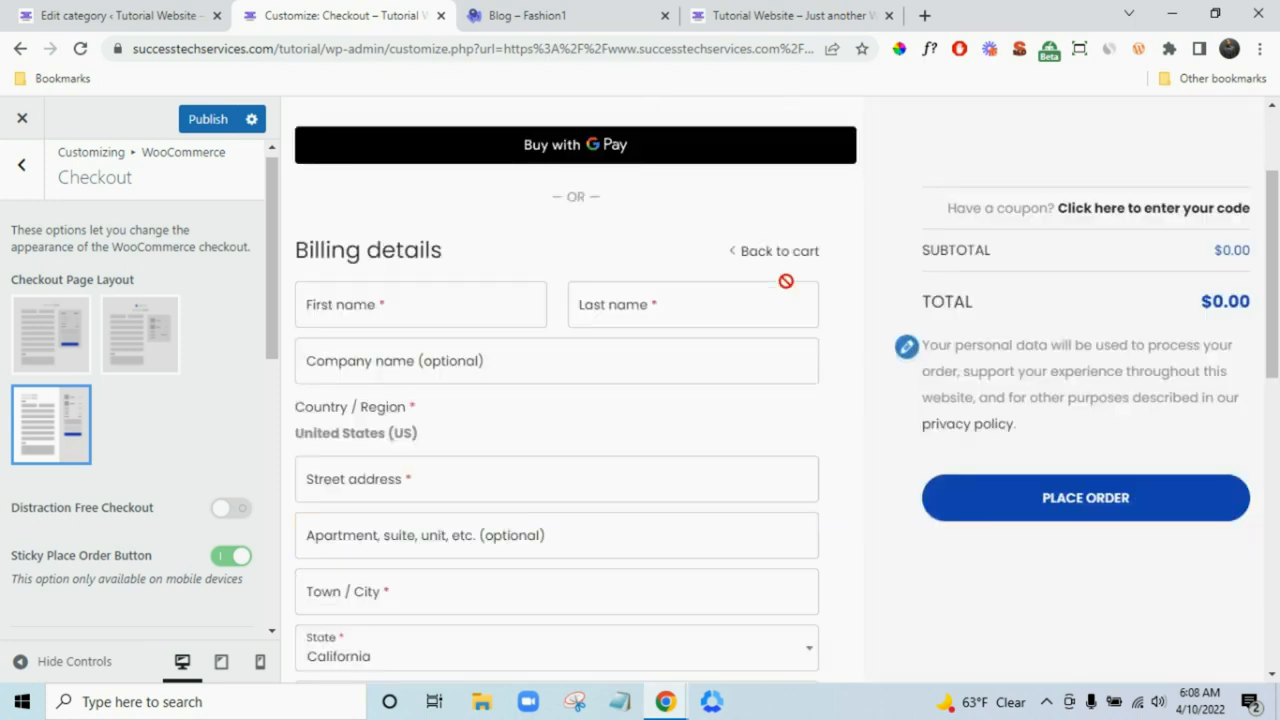
{"action": "scroll", "coordinate": [775, 300], "scroll_direction": "up", "scroll_amount": 2}
{"action": "scroll", "coordinate": [794, 337], "scroll_direction": "down", "scroll_amount": 4}
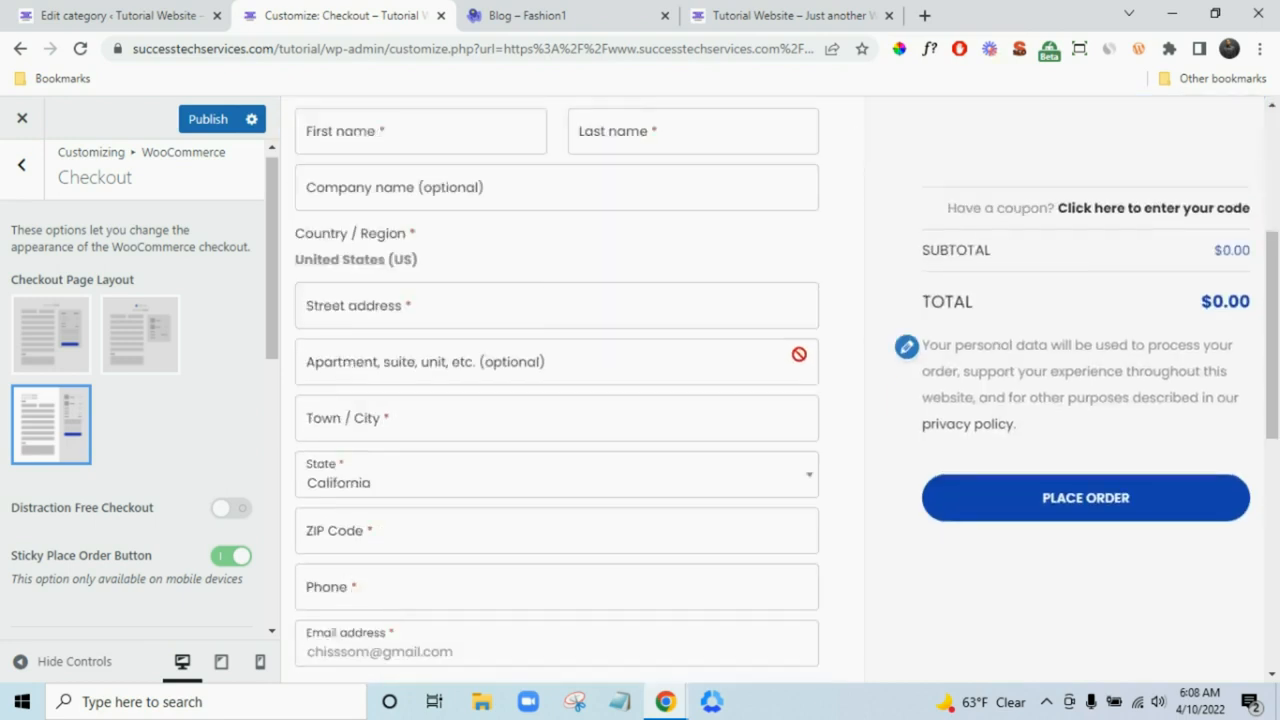
{"action": "scroll", "coordinate": [799, 354], "scroll_direction": "down", "scroll_amount": 5}
{"action": "scroll", "coordinate": [817, 354], "scroll_direction": "up", "scroll_amount": 5}
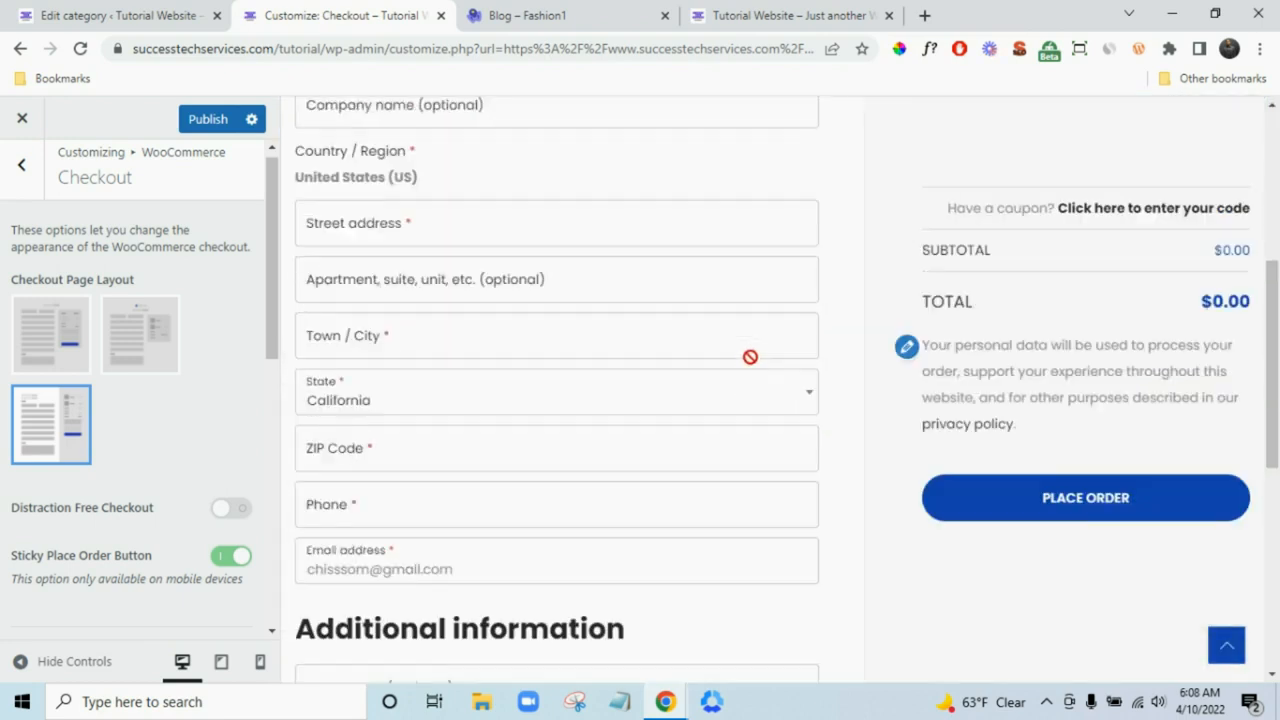
{"action": "scroll", "coordinate": [750, 357], "scroll_direction": "up", "scroll_amount": 4}
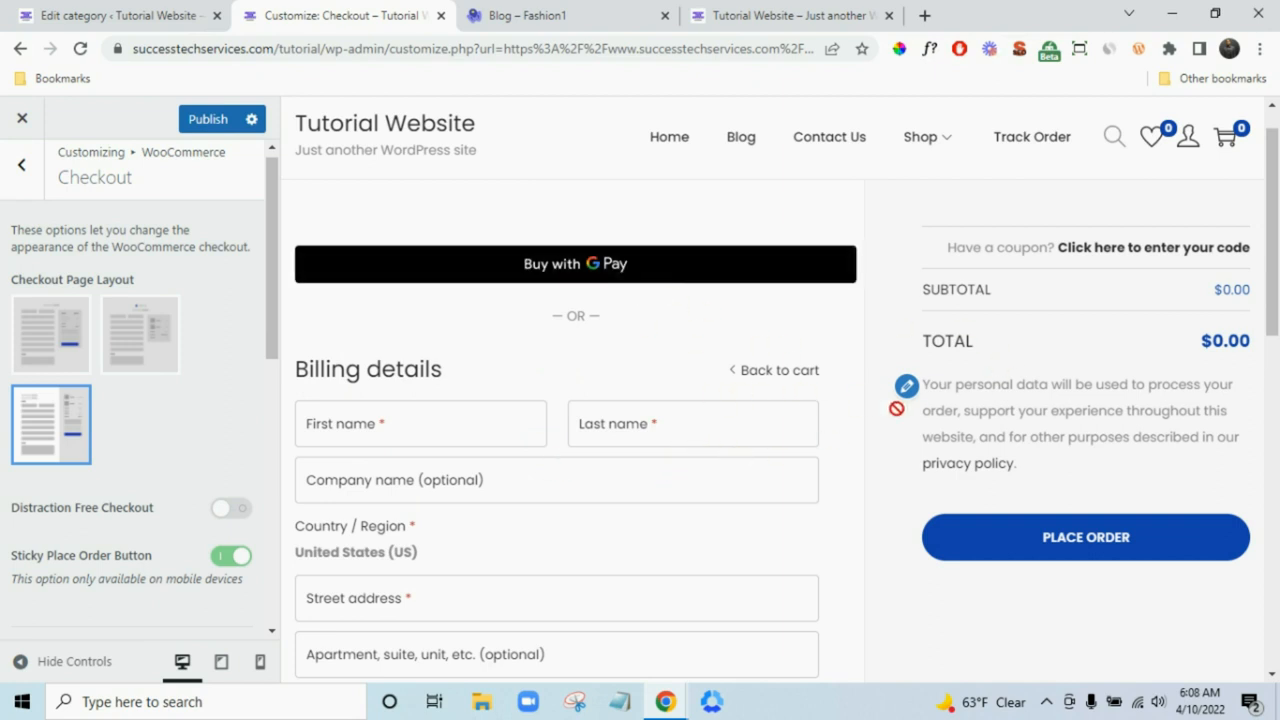
{"action": "scroll", "coordinate": [1000, 386], "scroll_direction": "down", "scroll_amount": 3}
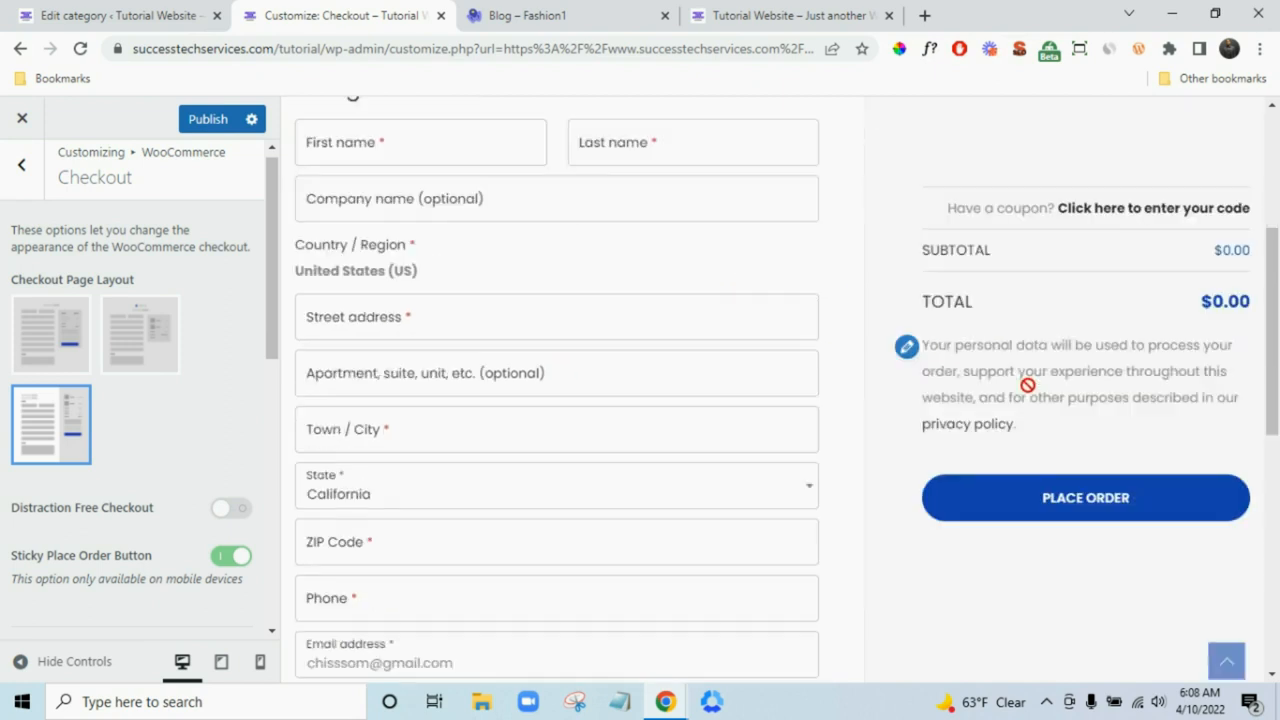
{"action": "scroll", "coordinate": [195, 454], "scroll_direction": "up", "scroll_amount": 1}
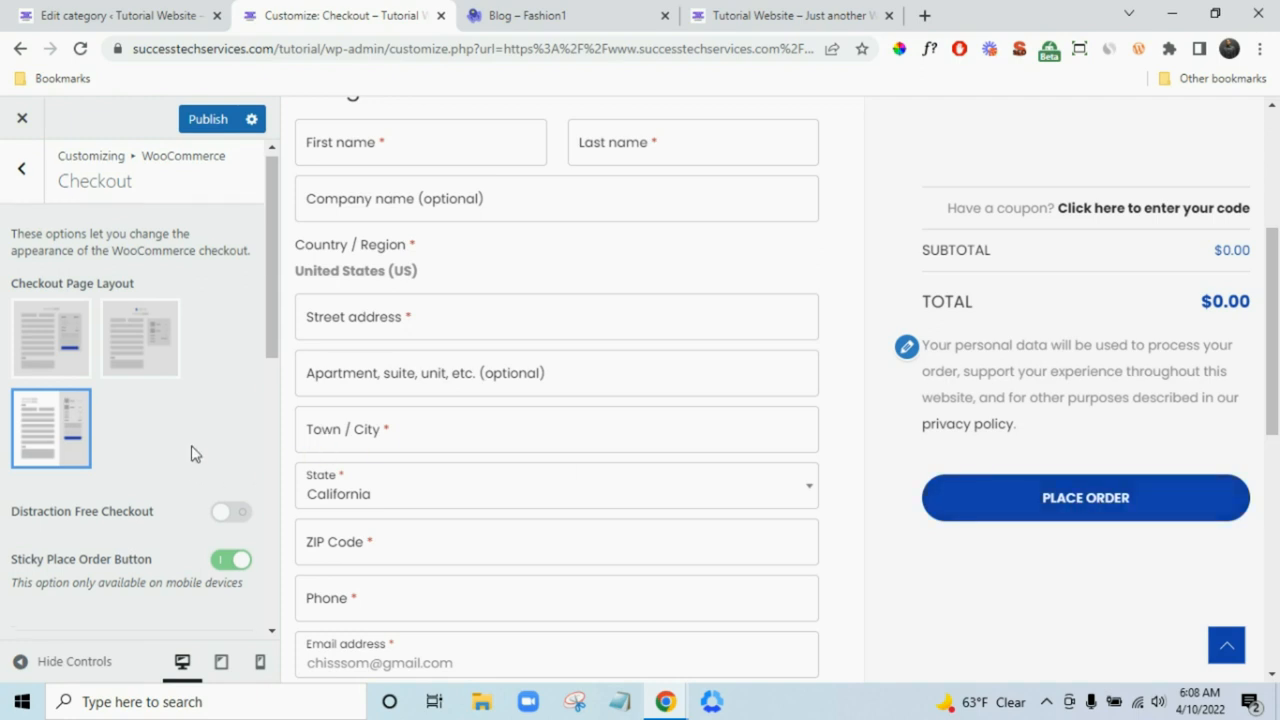
- Open Shop Archive > Shop Structure and preview the Slim Fit Dress Shirts product page
{"action": "left_click", "coordinate": [18, 178]}
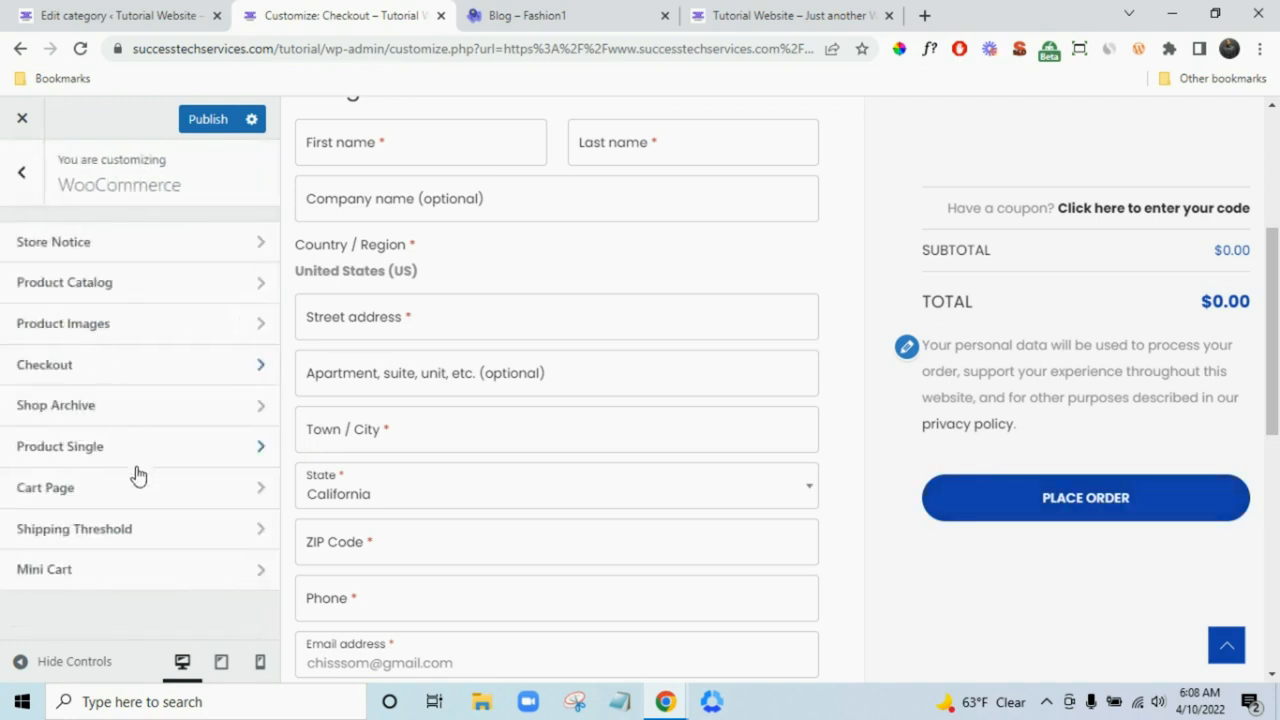
{"action": "left_click", "coordinate": [172, 424]}
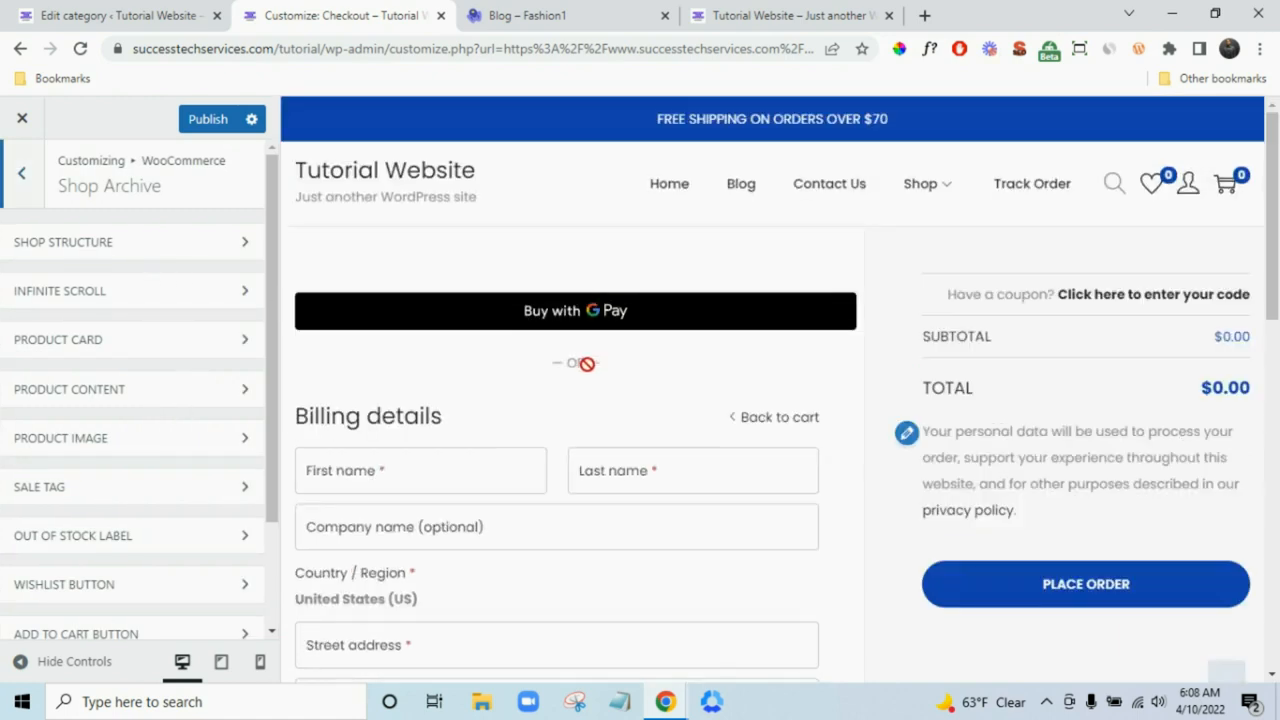
{"action": "left_click", "coordinate": [918, 183]}
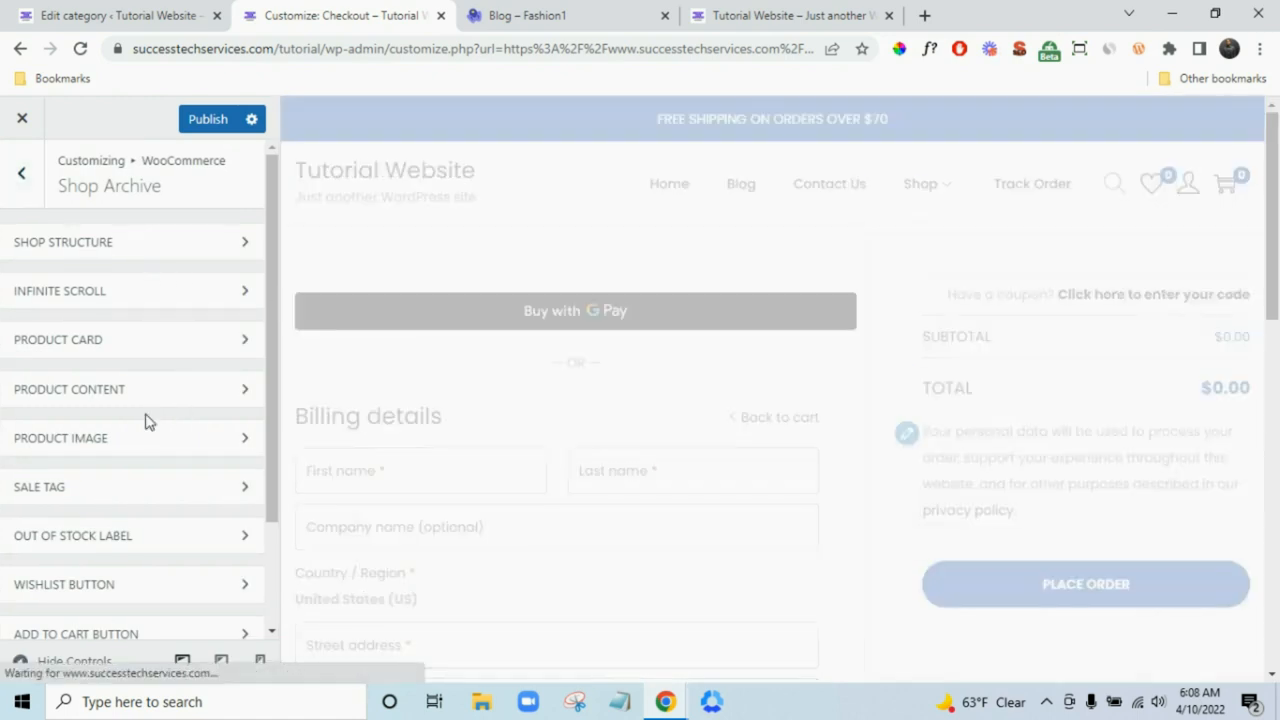
{"action": "left_click", "coordinate": [167, 255]}
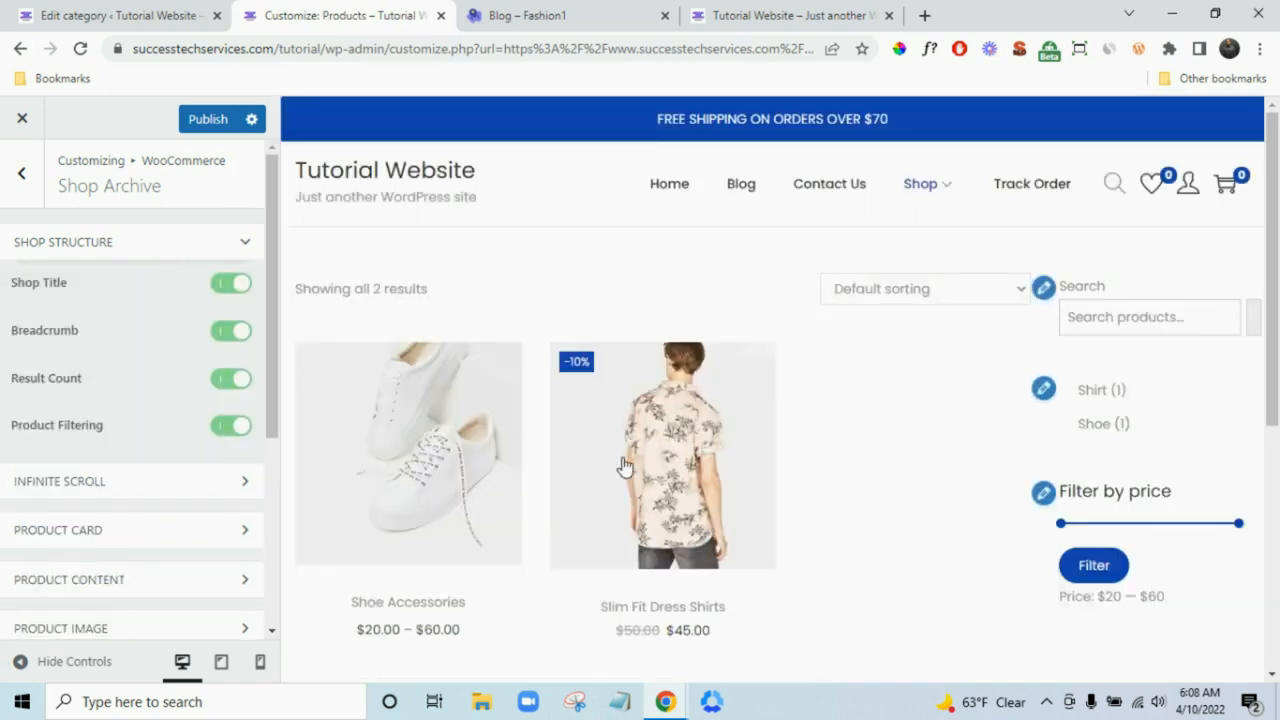
{"action": "mouse_move", "coordinate": [657, 476]}
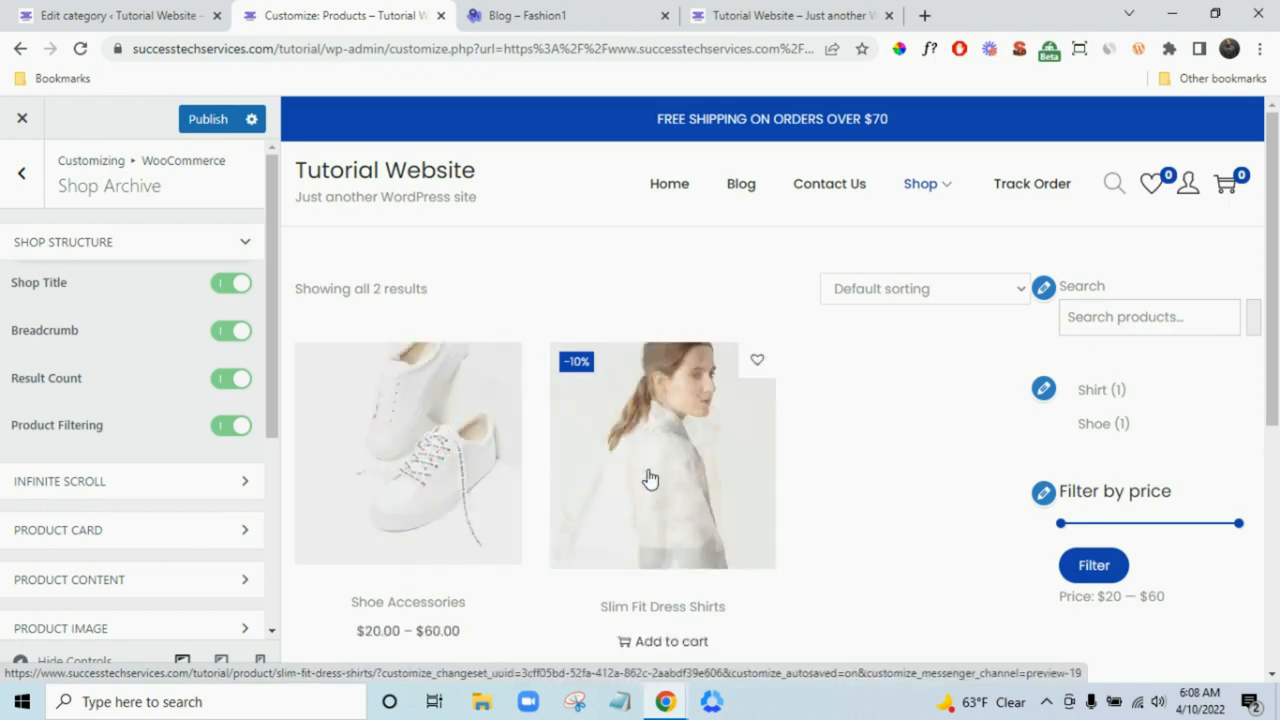
{"action": "left_click", "coordinate": [646, 466]}
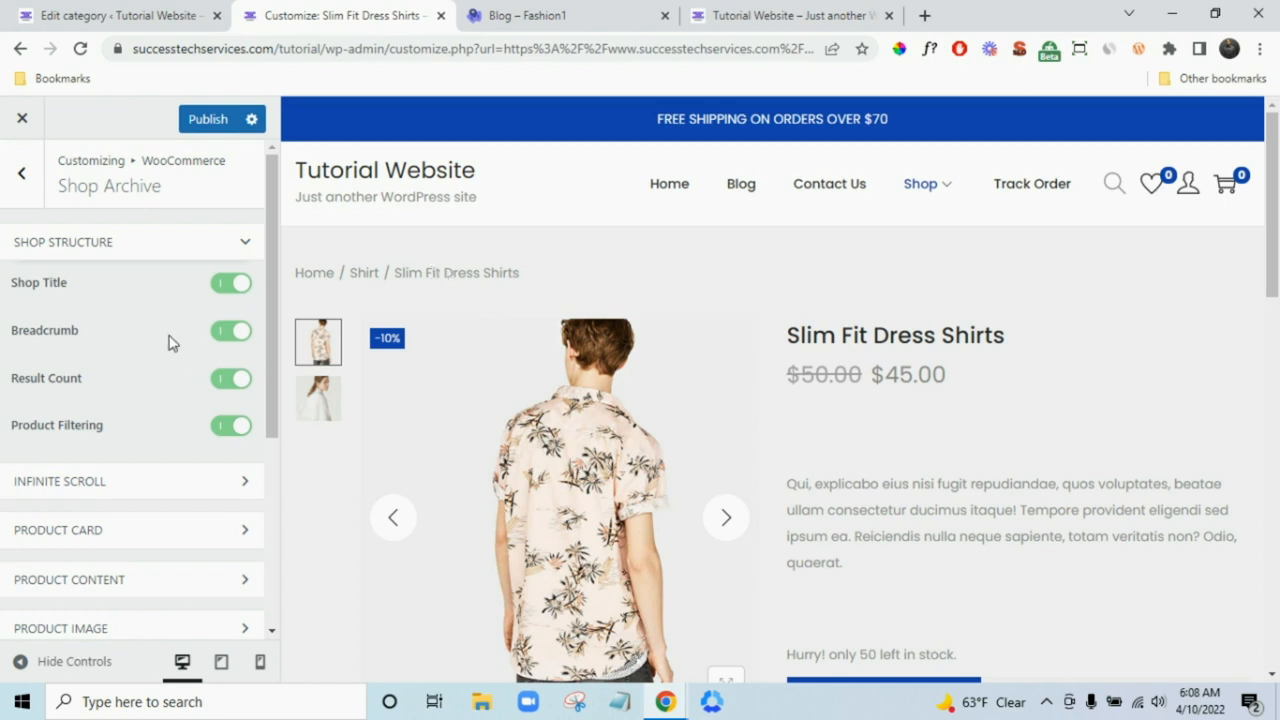
- Toggle Breadcrumb off and back on, then expand and collapse Product Content
{"action": "left_click", "coordinate": [231, 331]}
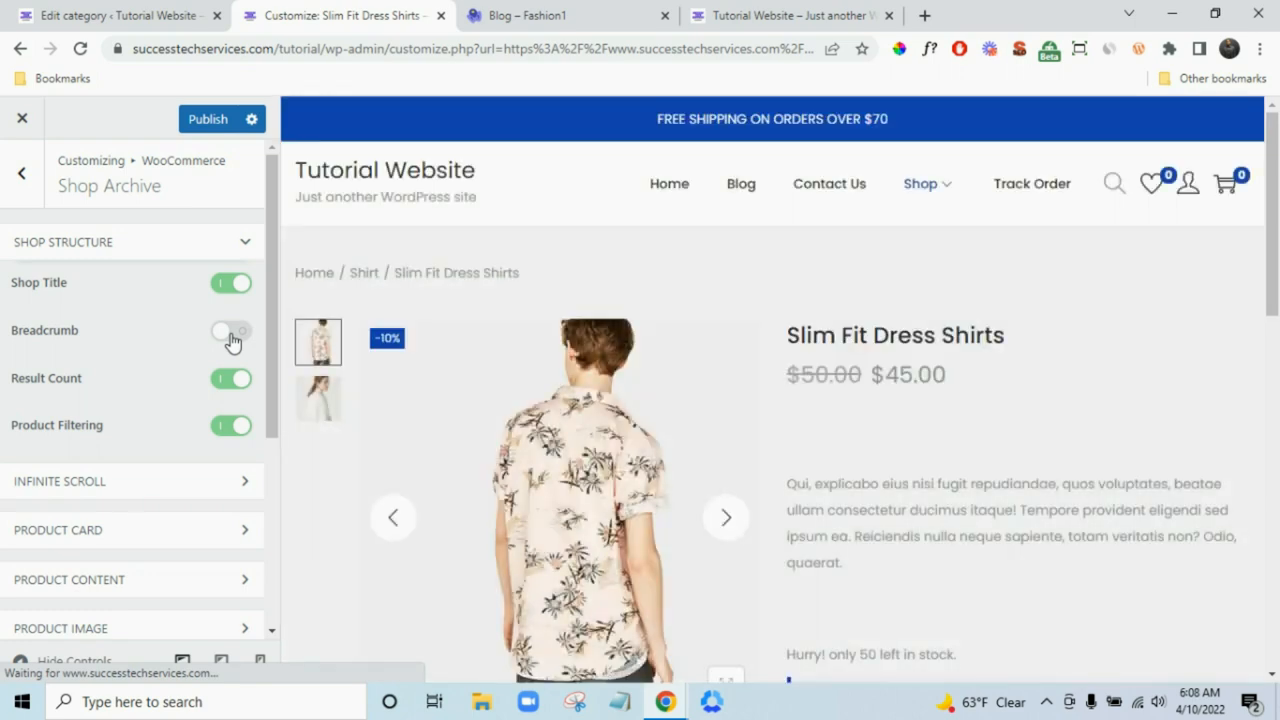
{"action": "left_click", "coordinate": [231, 335]}
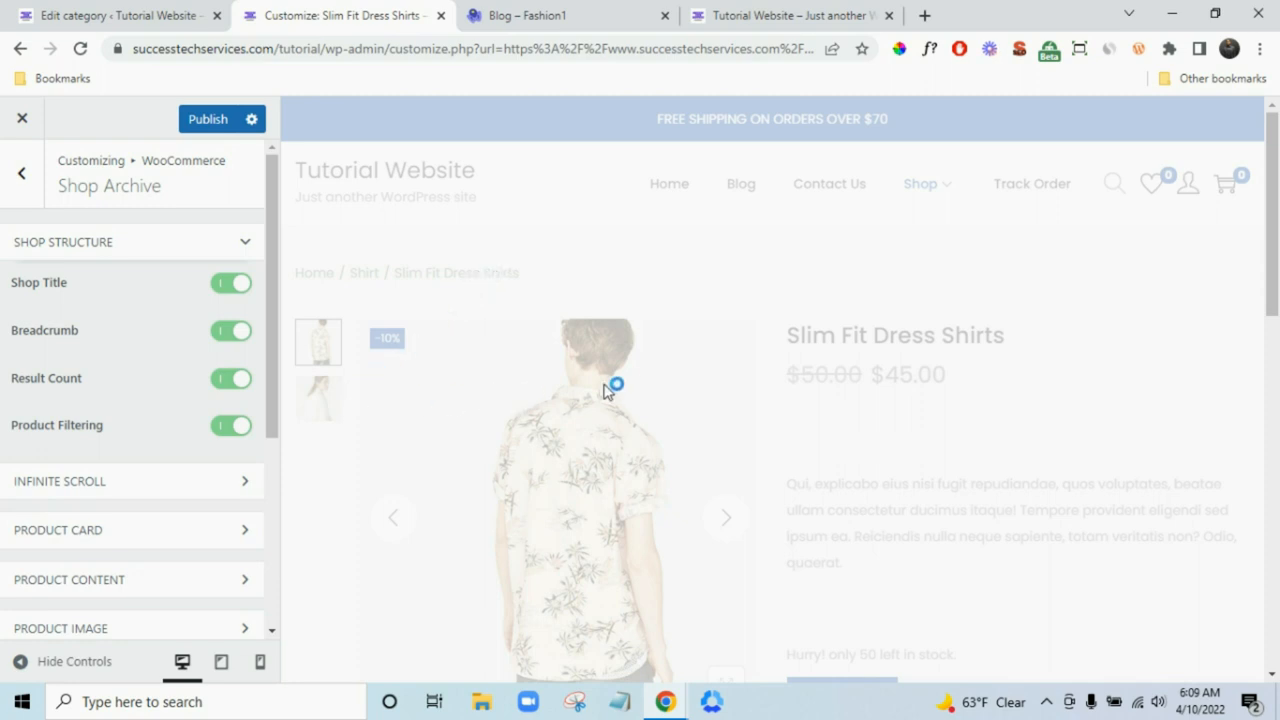
{"action": "scroll", "coordinate": [689, 391], "scroll_direction": "down", "scroll_amount": 2}
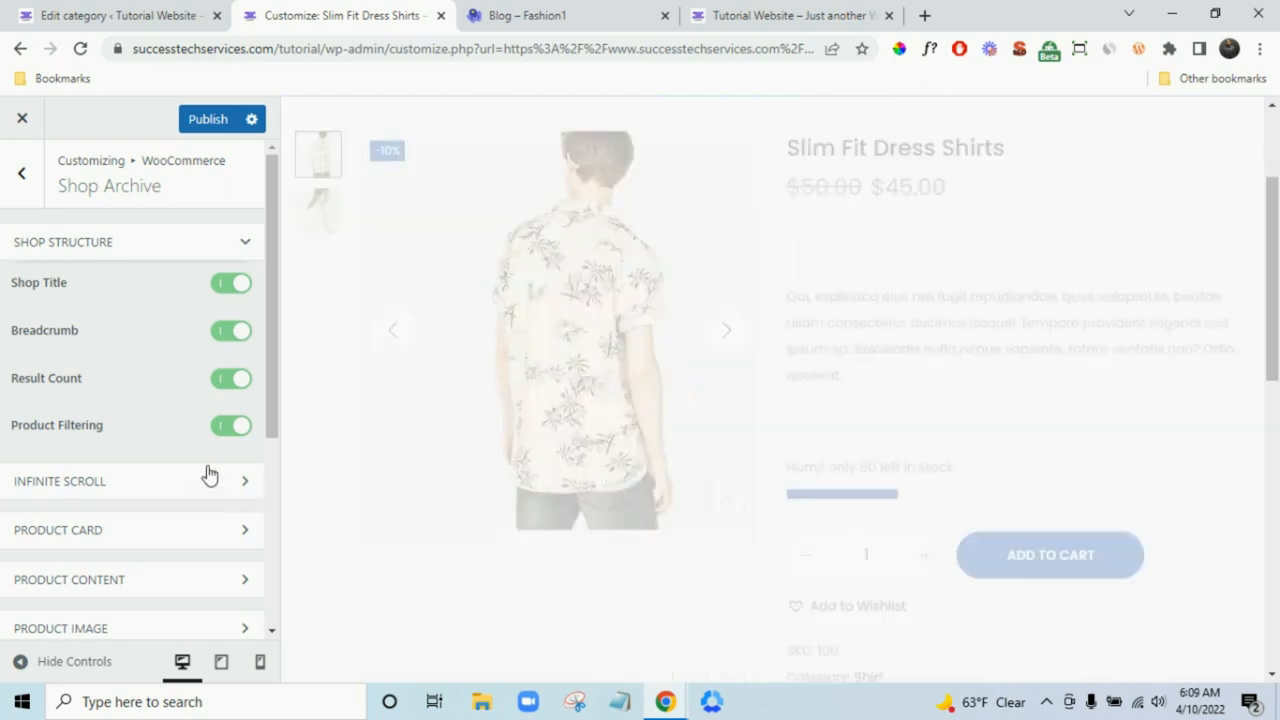
{"action": "scroll", "coordinate": [206, 474], "scroll_direction": "down", "scroll_amount": 3}
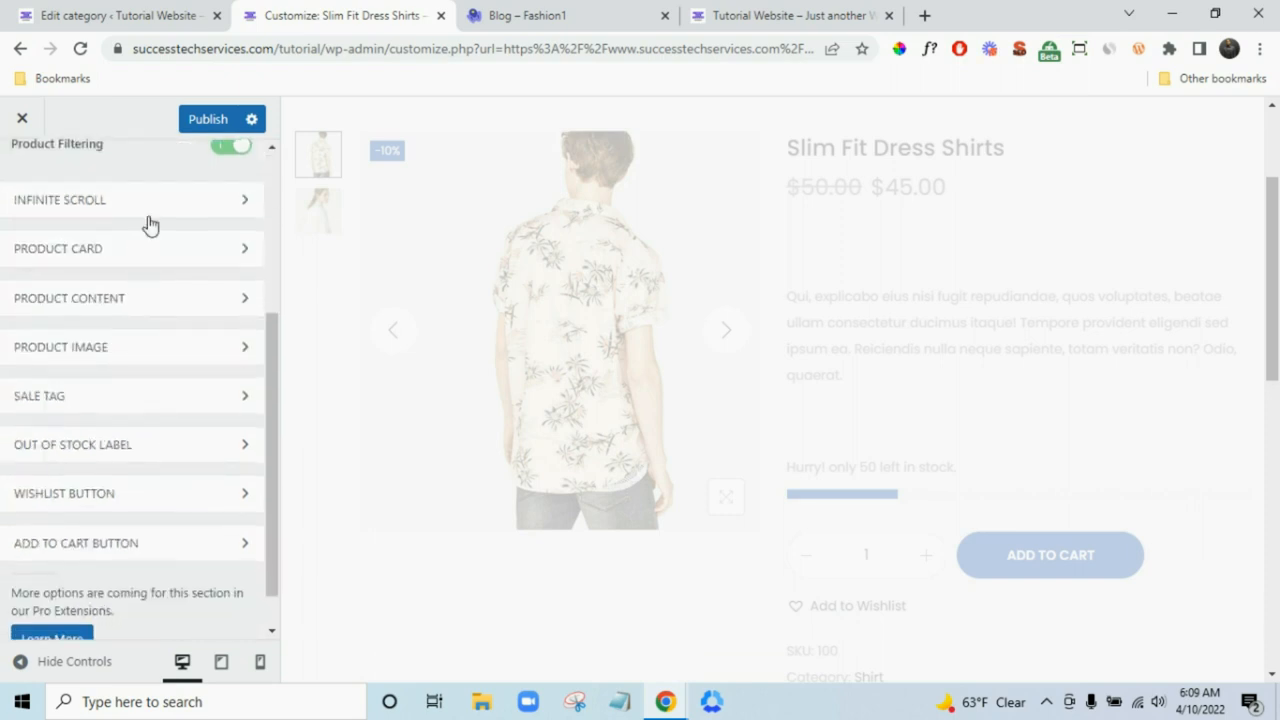
{"action": "scroll", "coordinate": [434, 314], "scroll_direction": "up", "scroll_amount": 2}
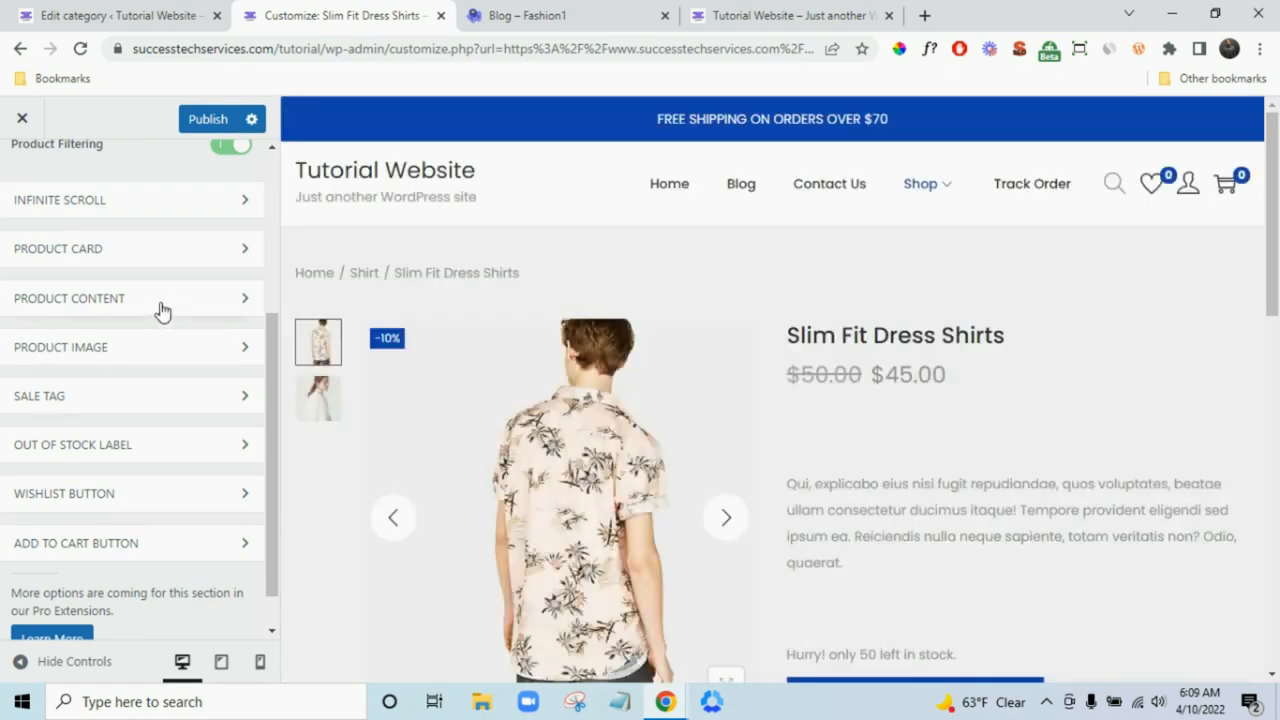
{"action": "left_click", "coordinate": [162, 305]}
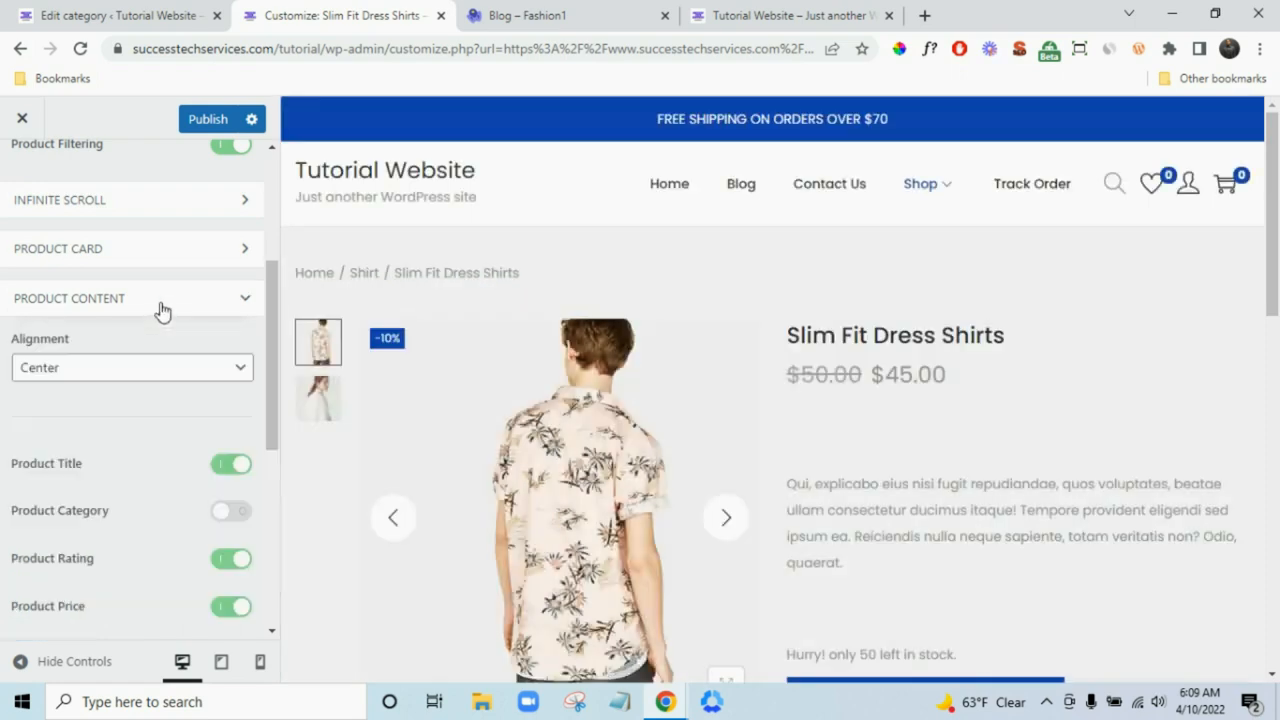
{"action": "left_click", "coordinate": [160, 308]}
{"action": "scroll", "coordinate": [140, 391], "scroll_direction": "up", "scroll_amount": 2}
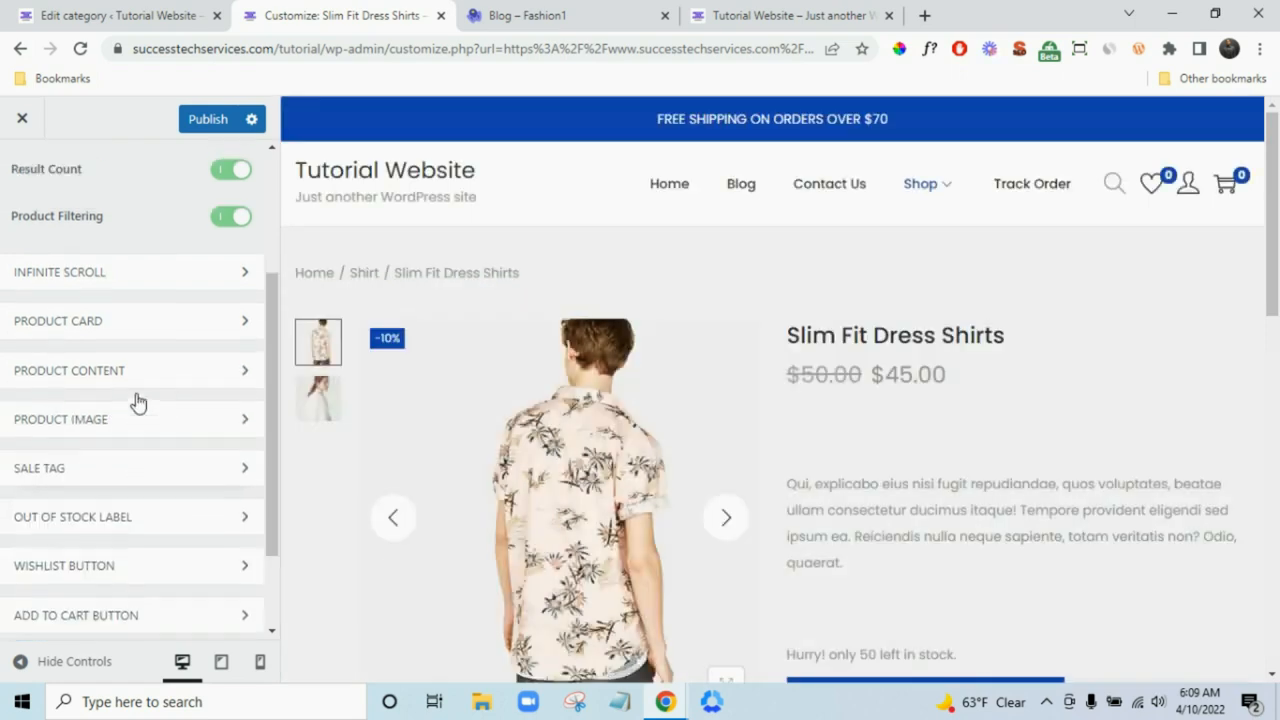
{"action": "scroll", "coordinate": [35, 187], "scroll_direction": "up", "scroll_amount": 3}
- Glance through the Single Product, Cart and shipping threshold settings without changes
{"action": "left_click", "coordinate": [32, 196]}
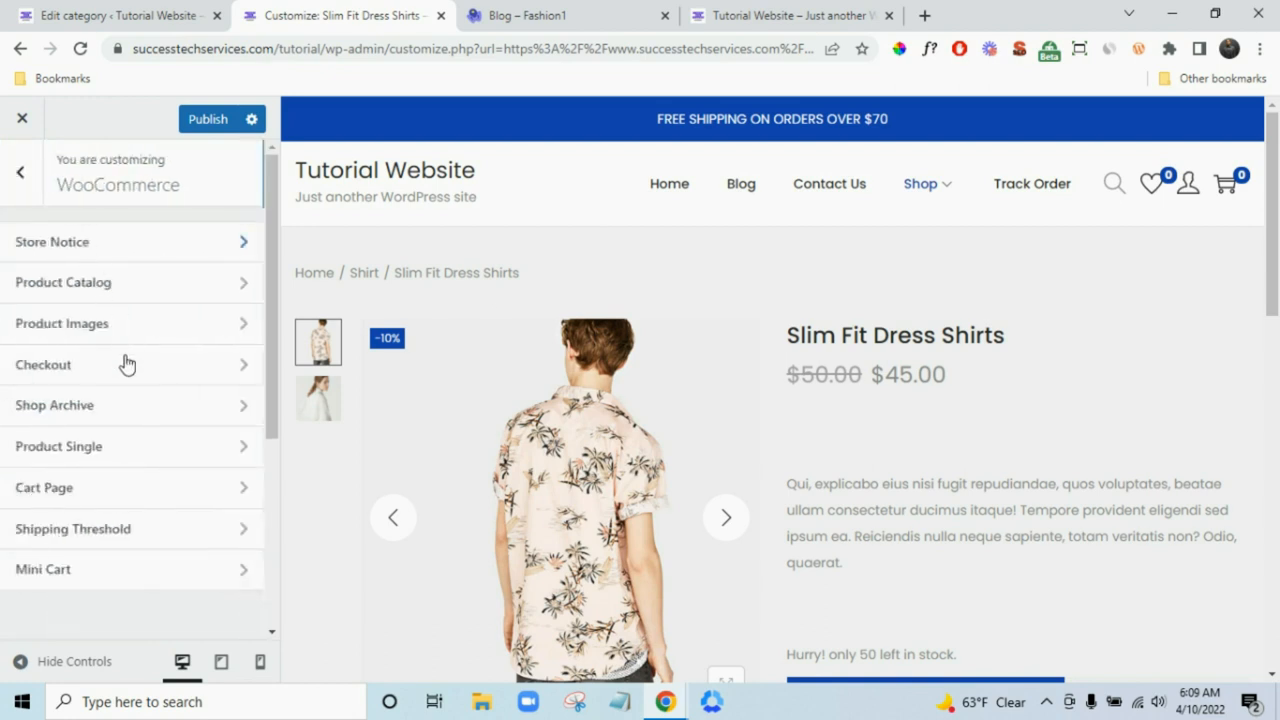
{"action": "left_click", "coordinate": [140, 452]}
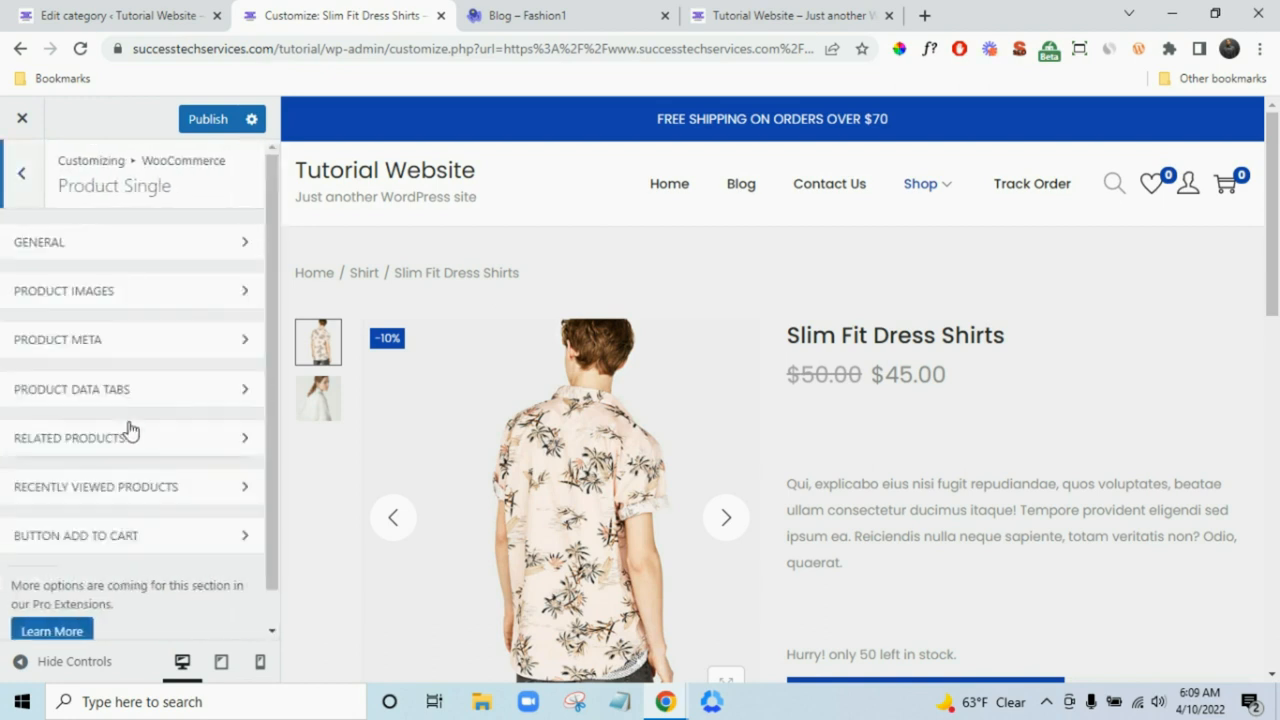
{"action": "left_click", "coordinate": [12, 176]}
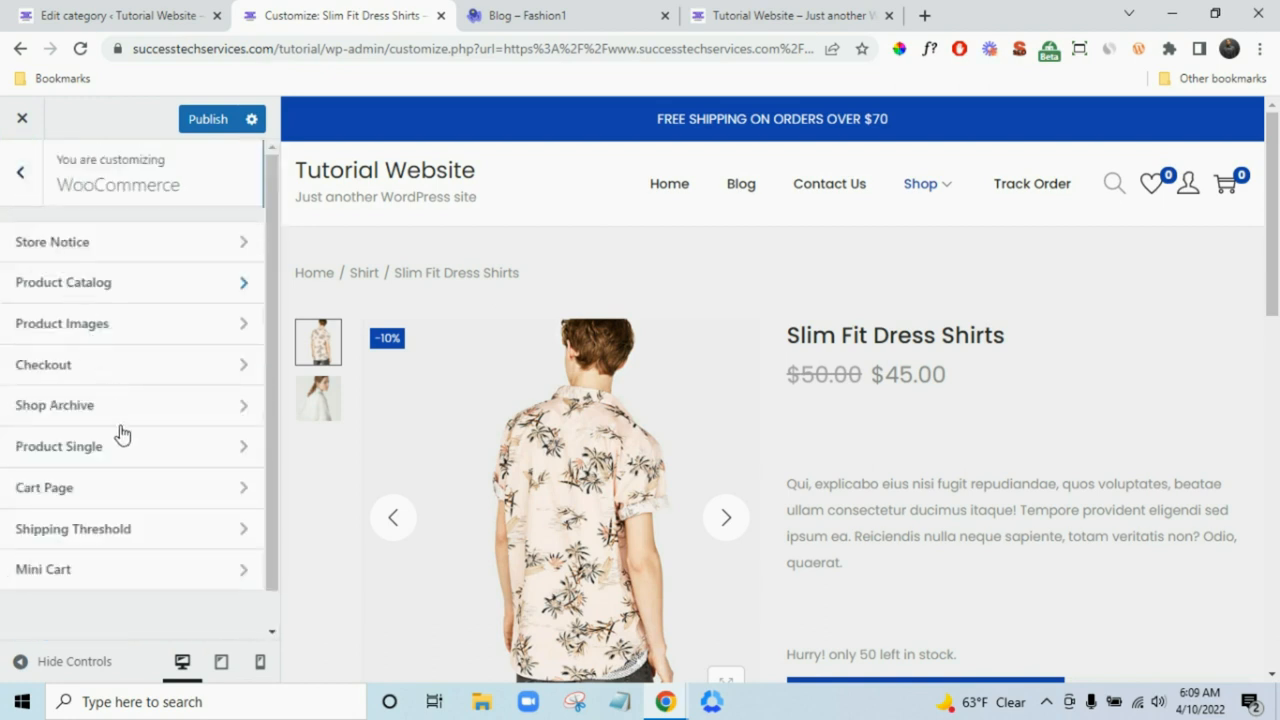
{"action": "left_click", "coordinate": [132, 490]}
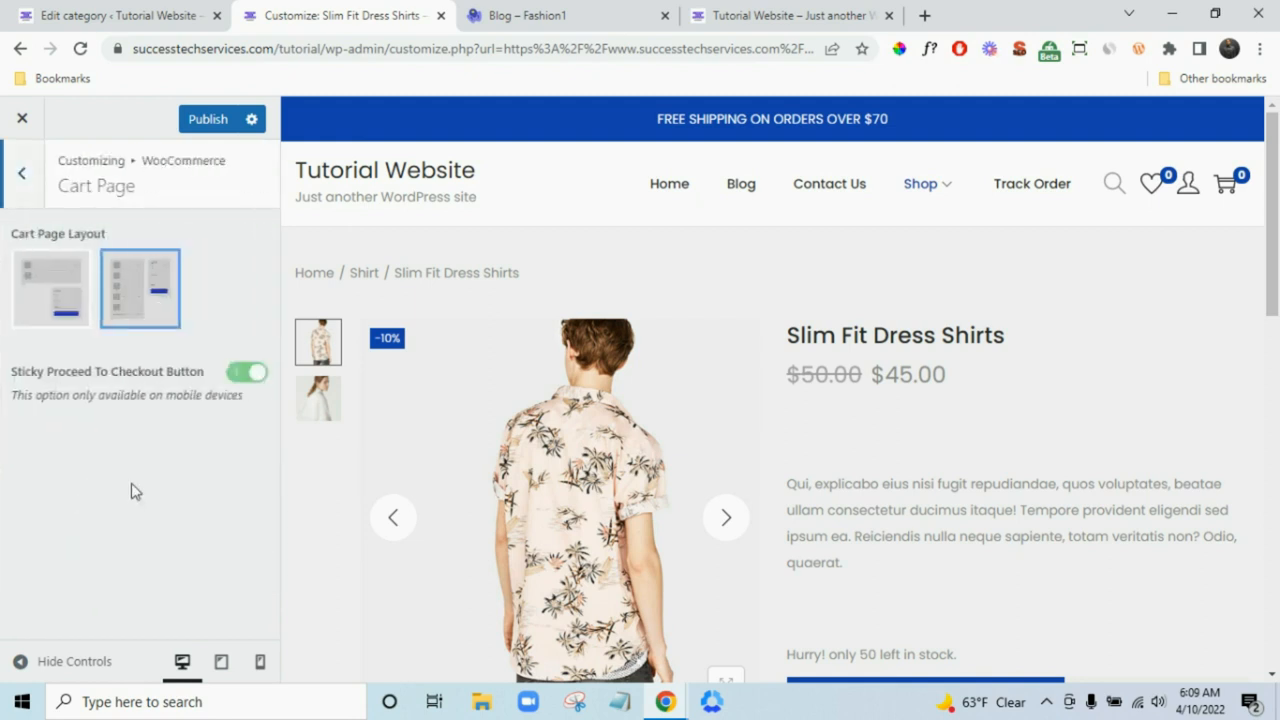
{"action": "left_click", "coordinate": [20, 180]}
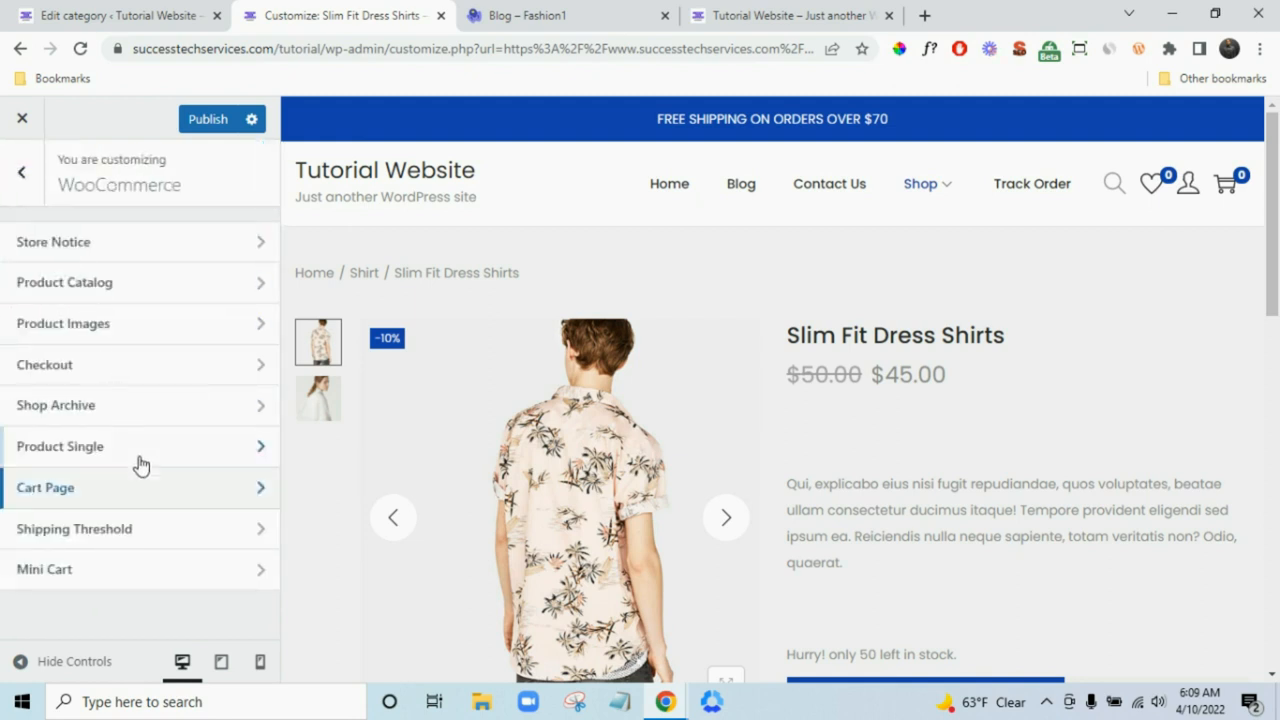
{"action": "left_click", "coordinate": [155, 535]}
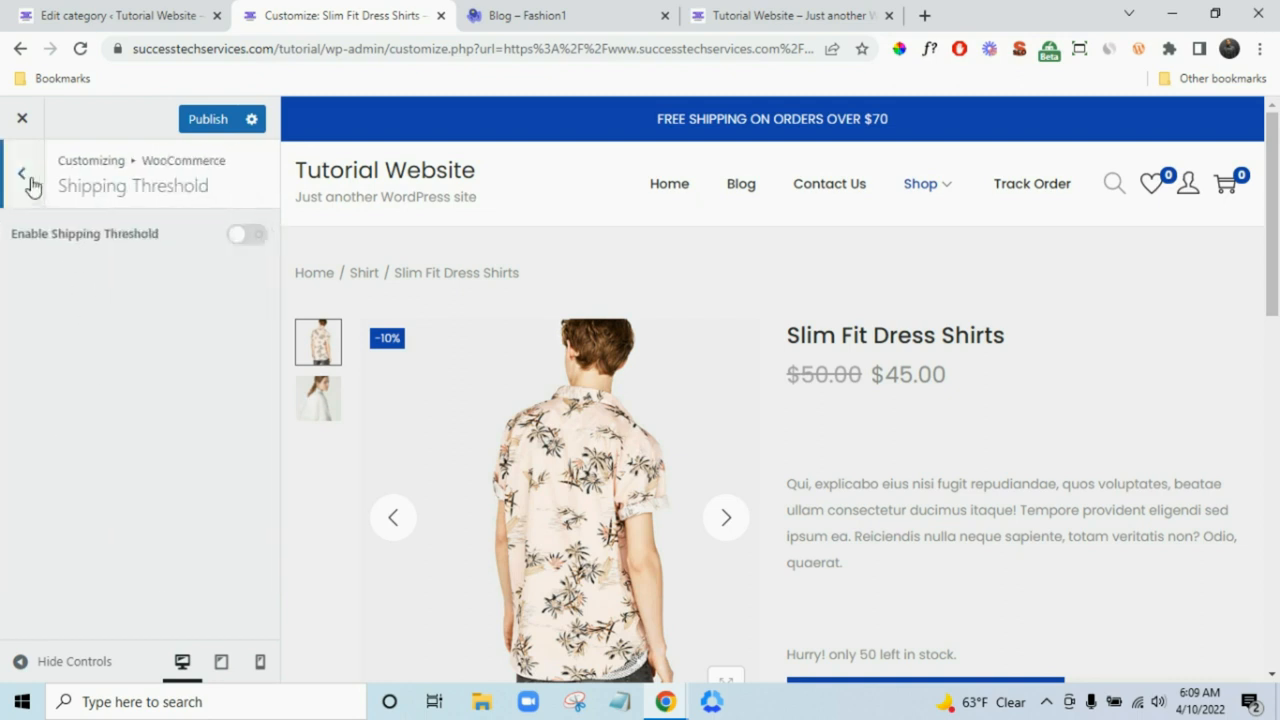
{"action": "left_click", "coordinate": [20, 180]}
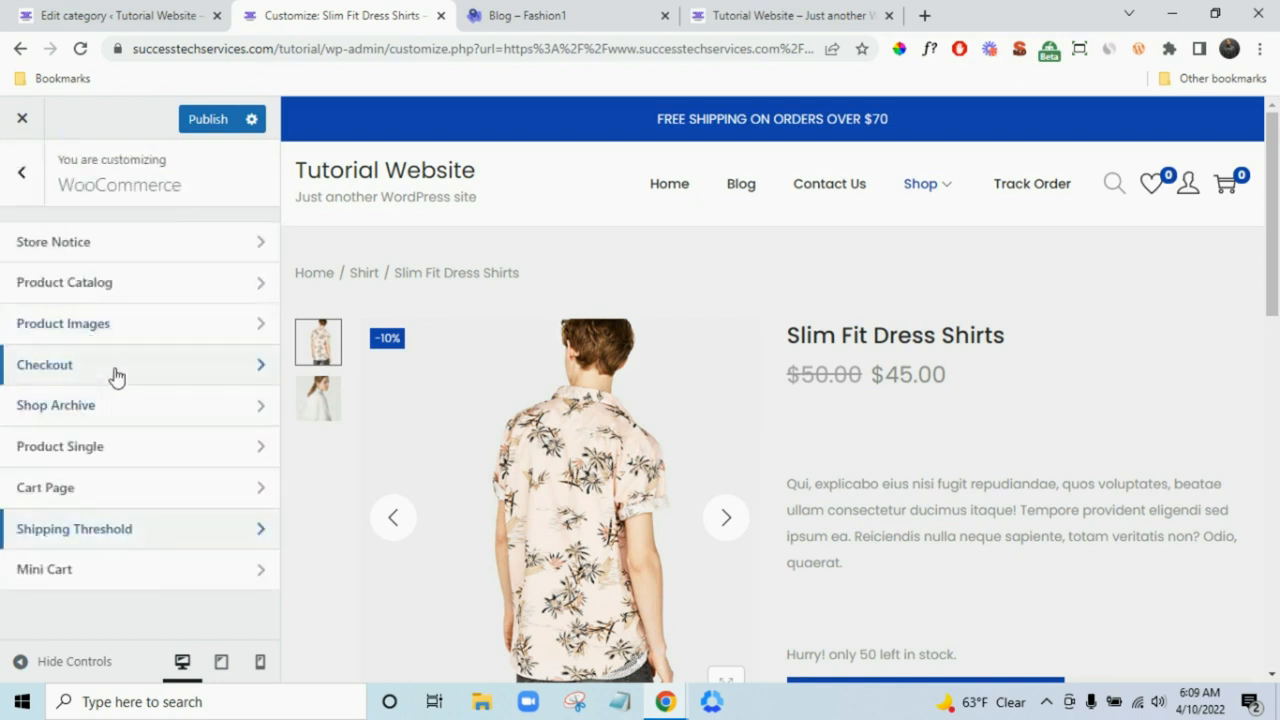
- Check Product Catalog's category display and default sorting options, leaving both unchanged
{"action": "left_click", "coordinate": [117, 287]}
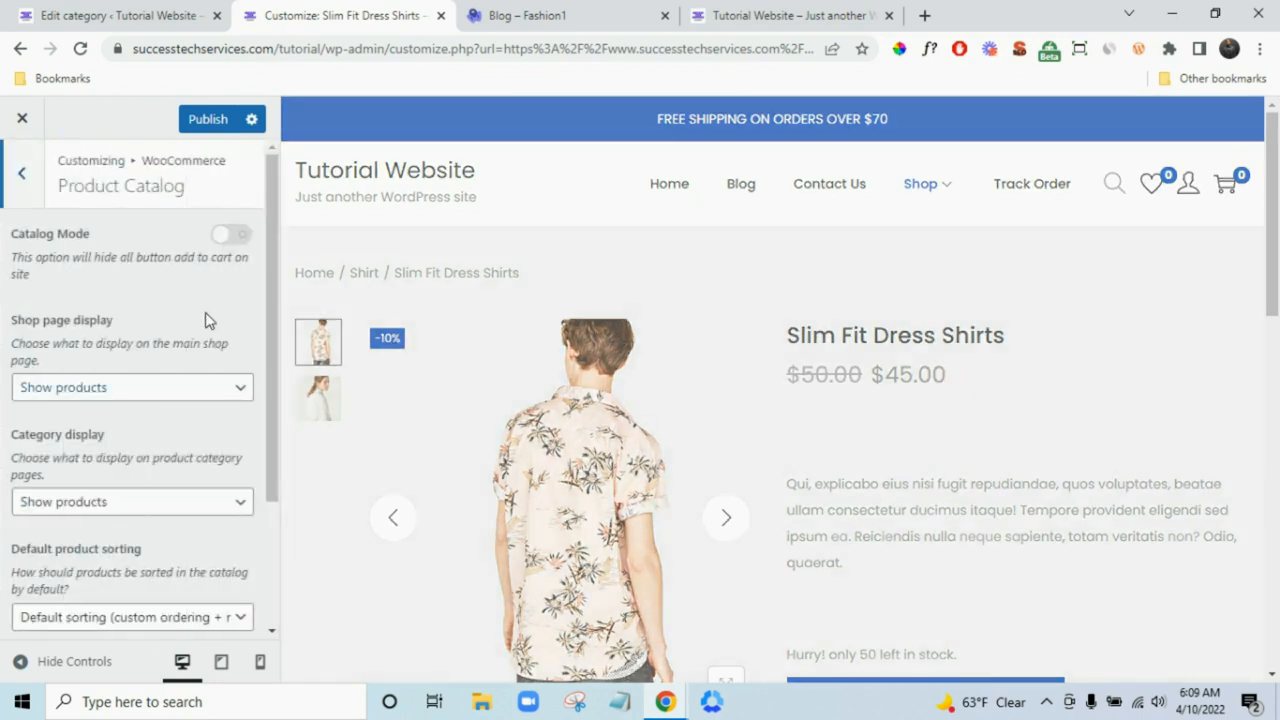
{"action": "scroll", "coordinate": [194, 290], "scroll_direction": "down", "scroll_amount": 2}
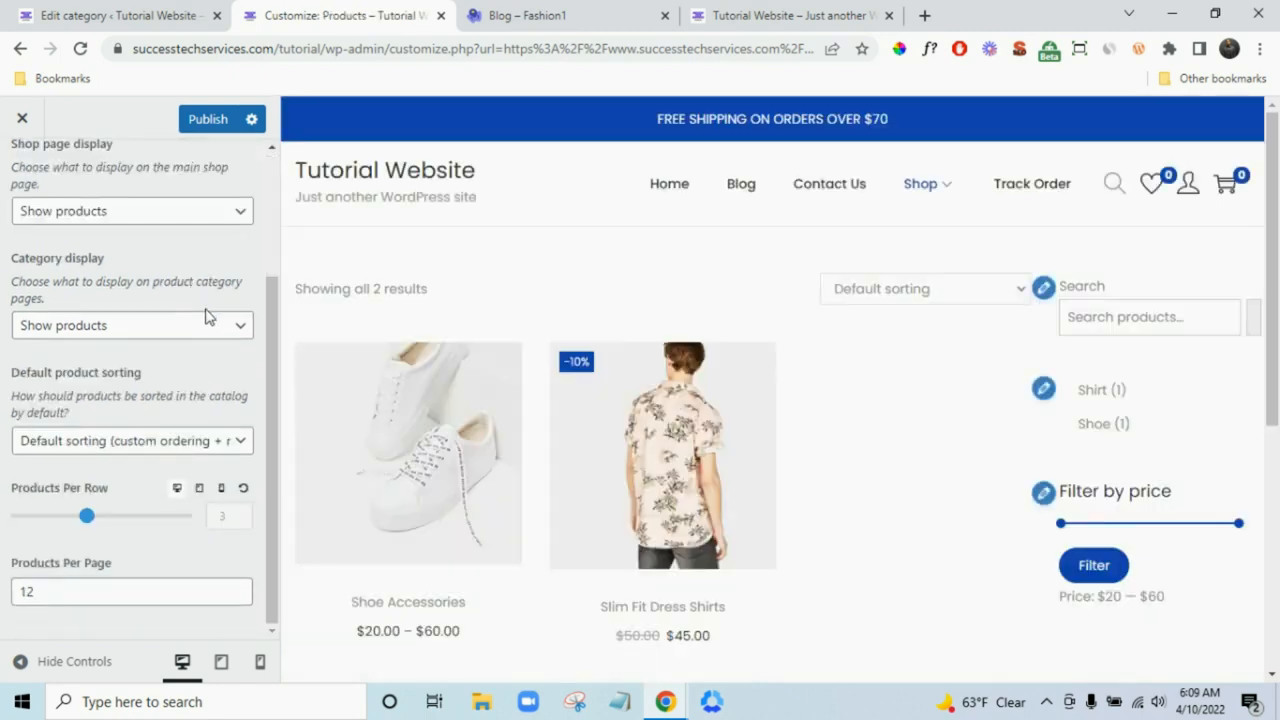
{"action": "left_click", "coordinate": [157, 328]}
{"action": "left_click", "coordinate": [154, 324]}
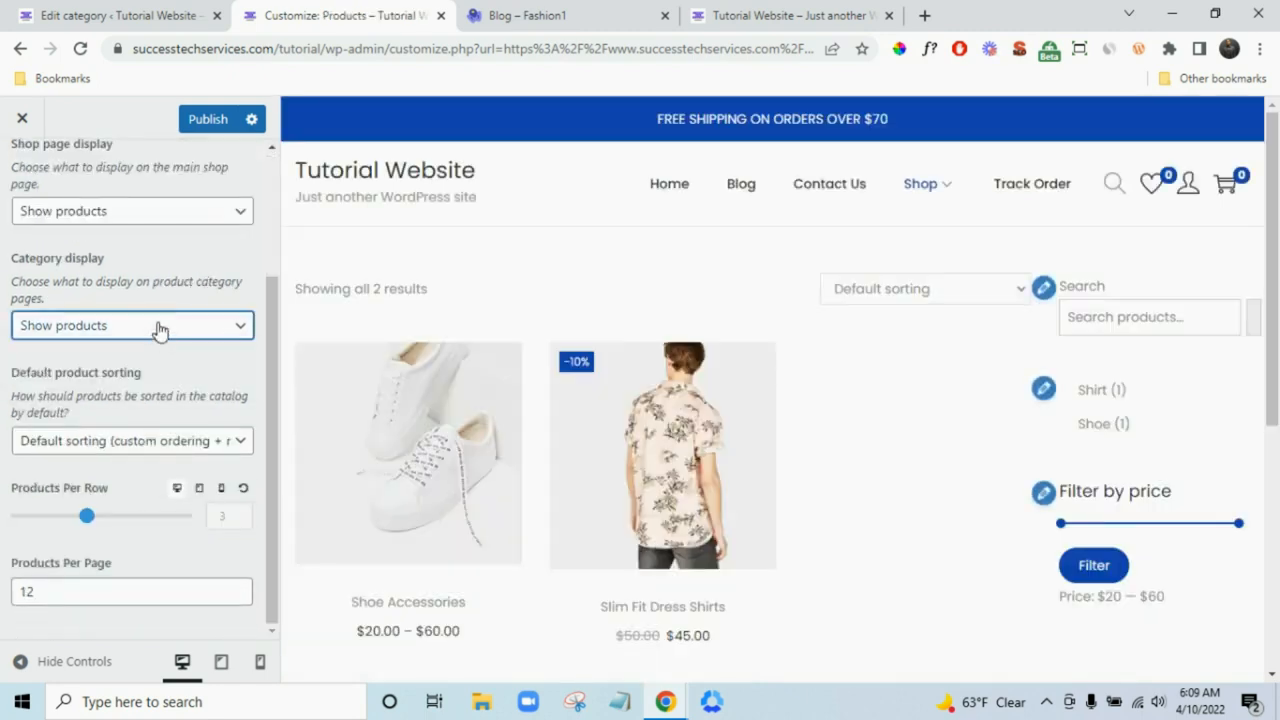
{"action": "left_click", "coordinate": [171, 443]}
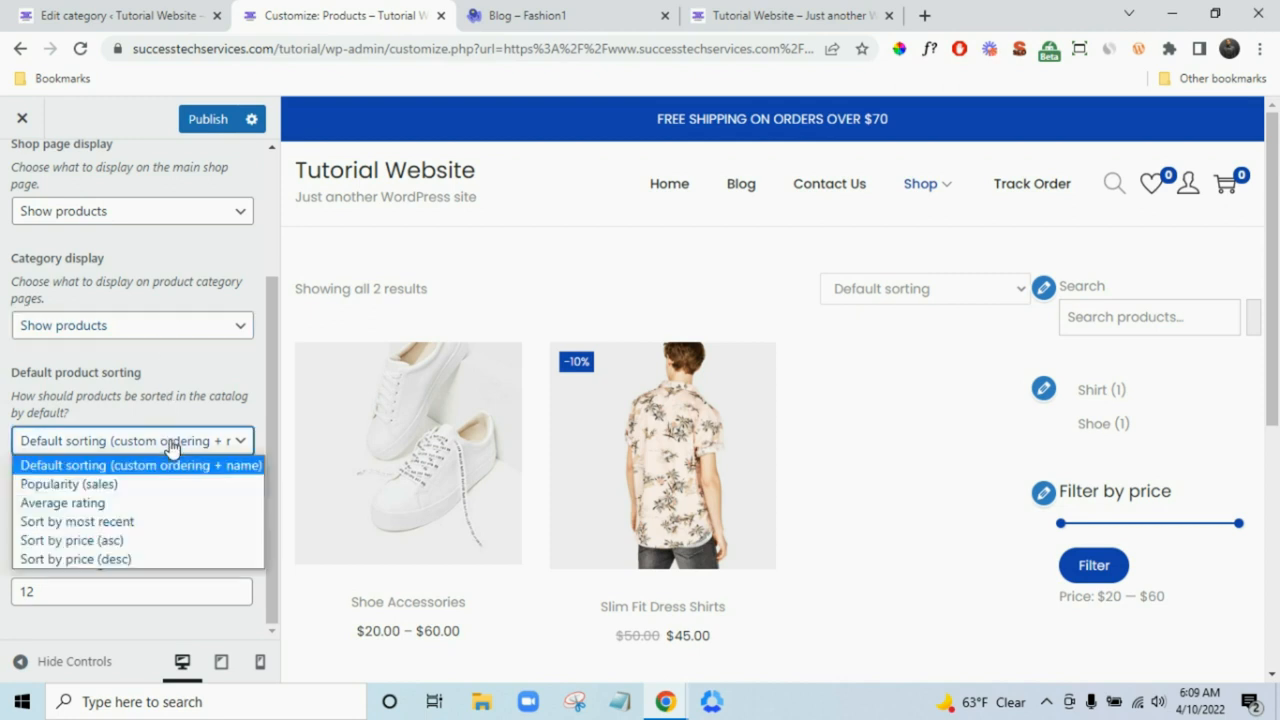
{"action": "left_click", "coordinate": [171, 445]}
{"action": "scroll", "coordinate": [172, 354], "scroll_direction": "up", "scroll_amount": 1}
{"action": "scroll", "coordinate": [172, 354], "scroll_direction": "up", "scroll_amount": 2}
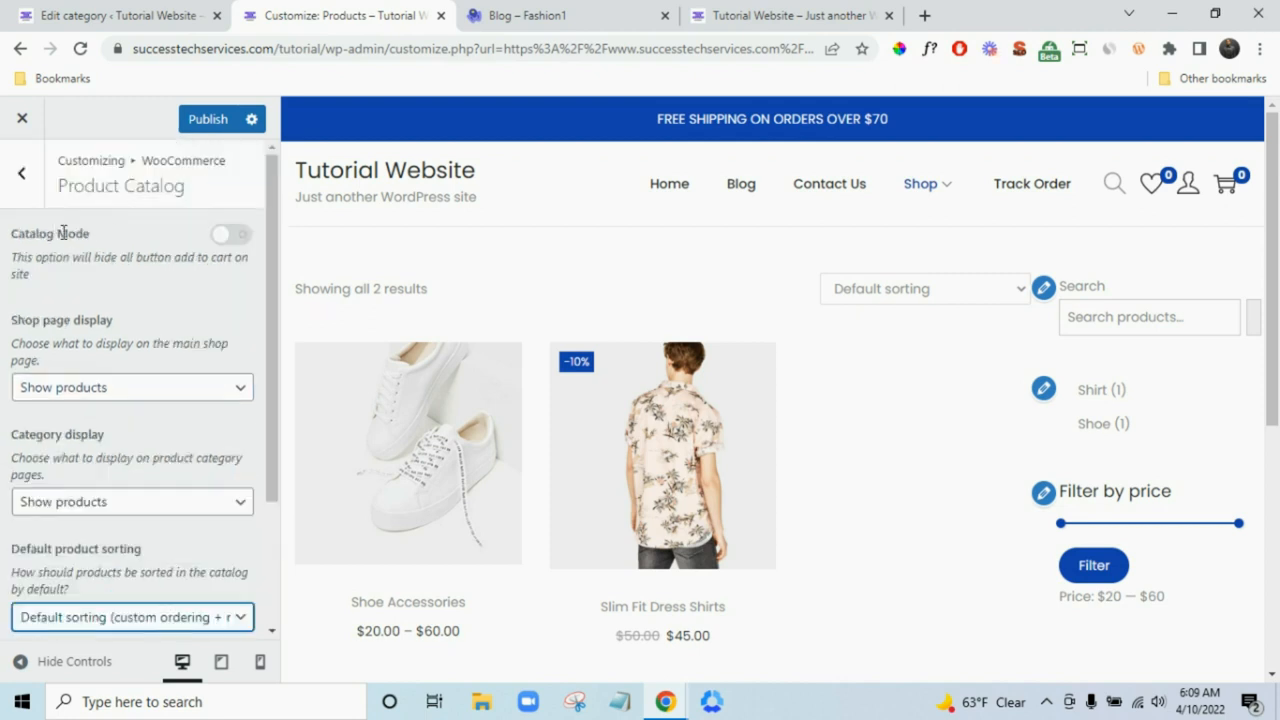
{"action": "left_click", "coordinate": [23, 194]}
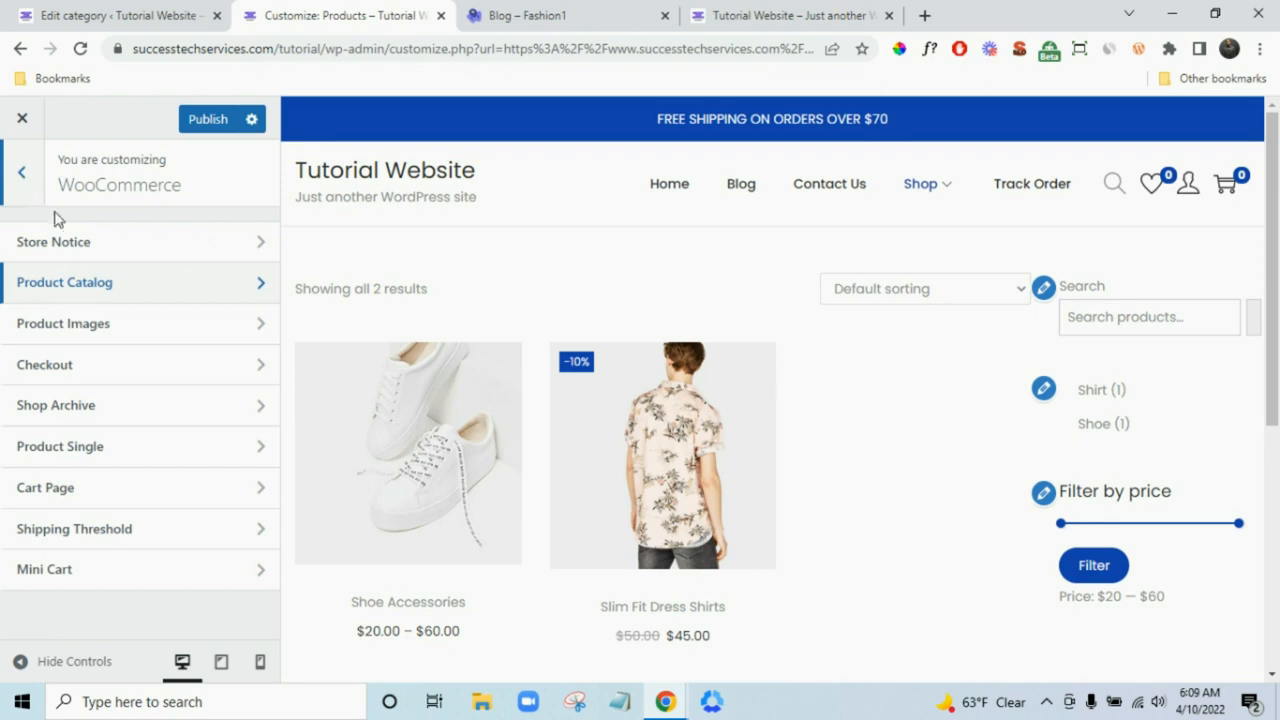
- Open the Woocommerce Sidebar widget area under Widgets and look through it
{"action": "left_click", "coordinate": [32, 196]}
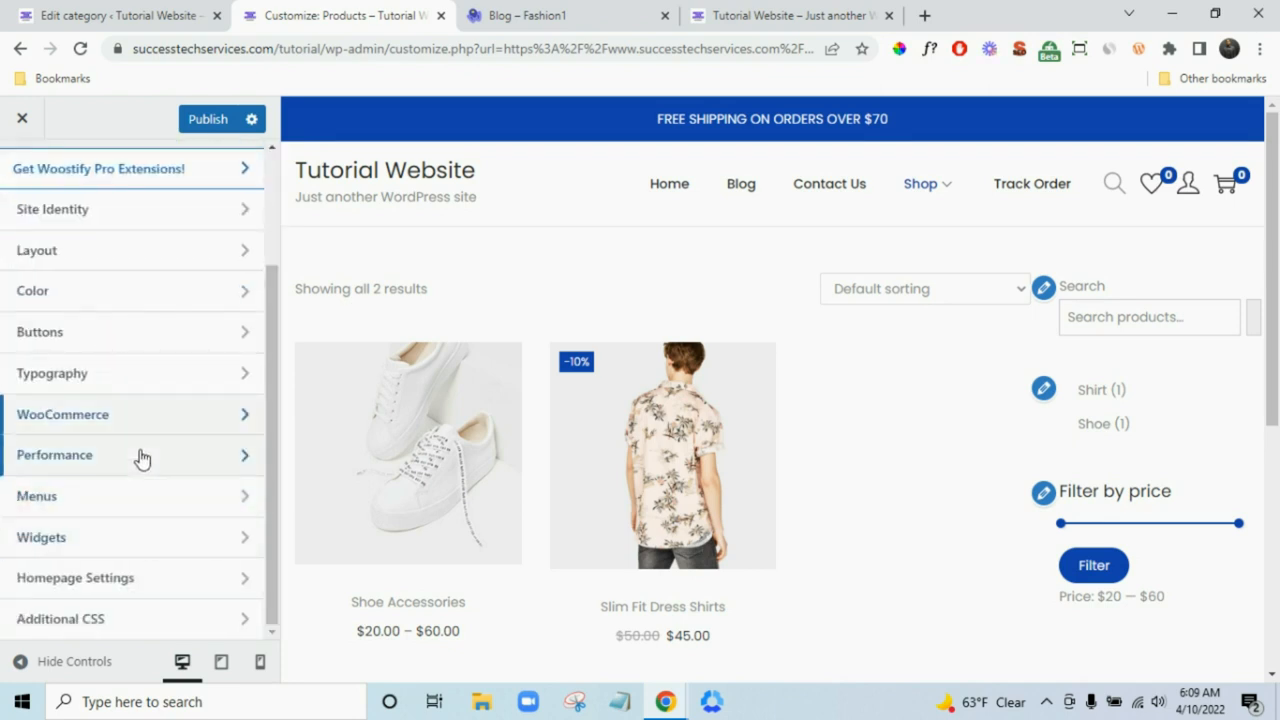
{"action": "scroll", "coordinate": [143, 420], "scroll_direction": "up", "scroll_amount": 1}
{"action": "scroll", "coordinate": [146, 415], "scroll_direction": "down", "scroll_amount": 1}
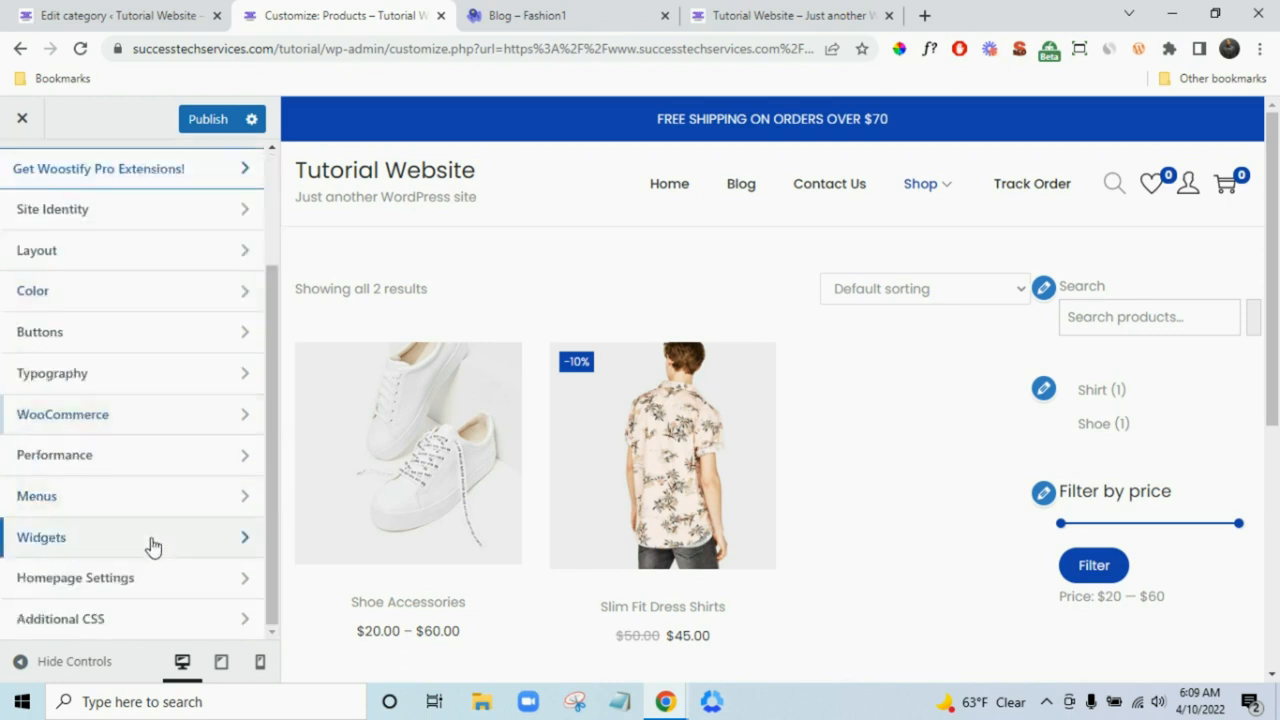
{"action": "left_click", "coordinate": [152, 545]}
{"action": "left_click", "coordinate": [135, 370]}
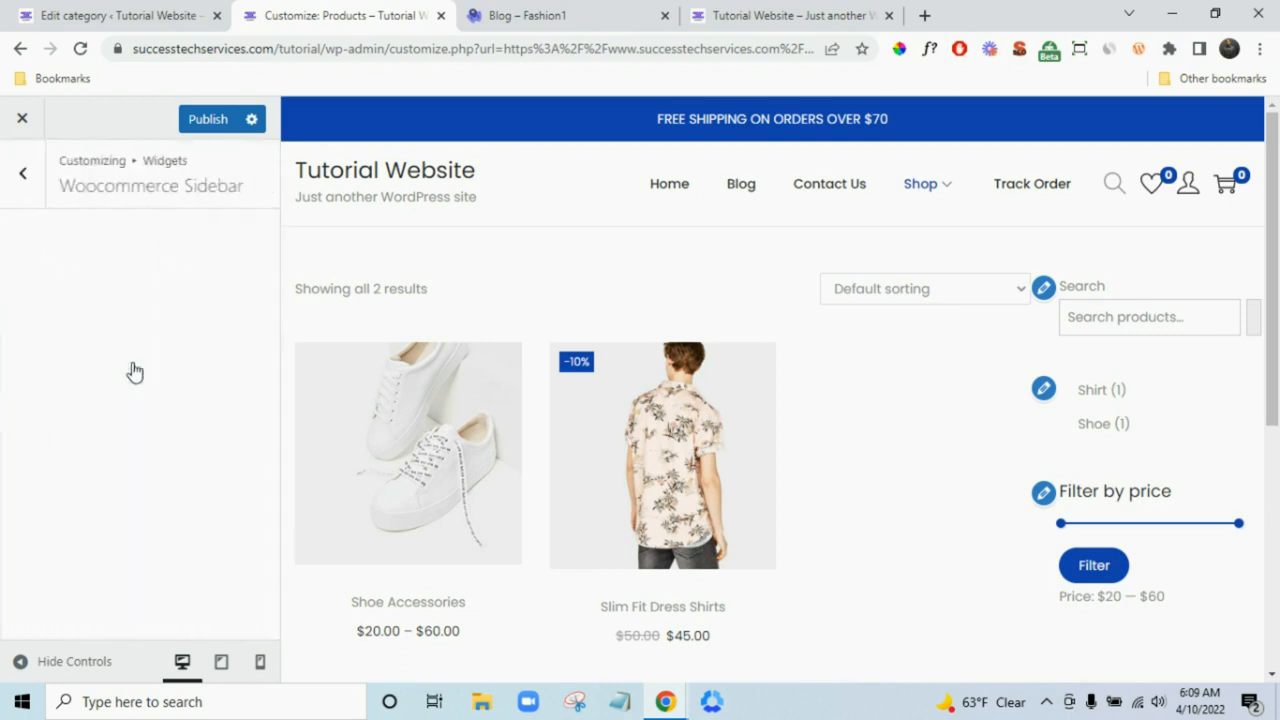
{"action": "scroll", "coordinate": [234, 486], "scroll_direction": "down", "scroll_amount": 1}
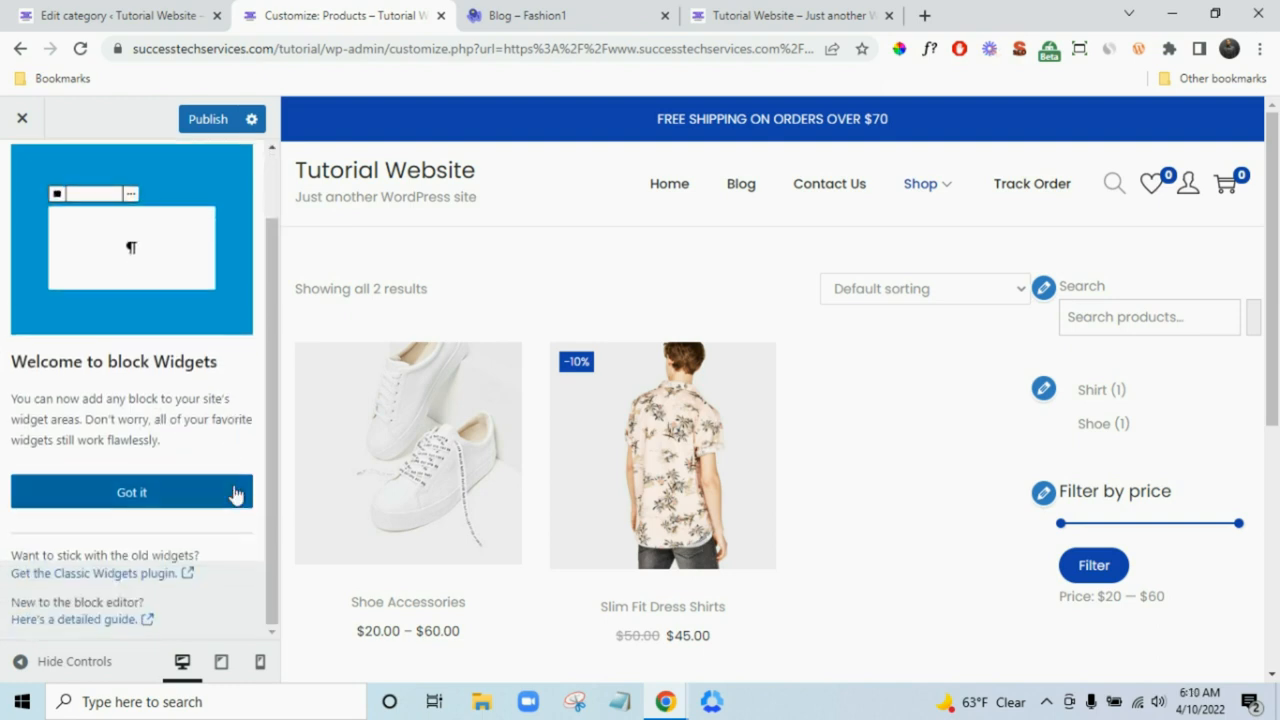
{"action": "scroll", "coordinate": [187, 469], "scroll_direction": "up", "scroll_amount": 1}
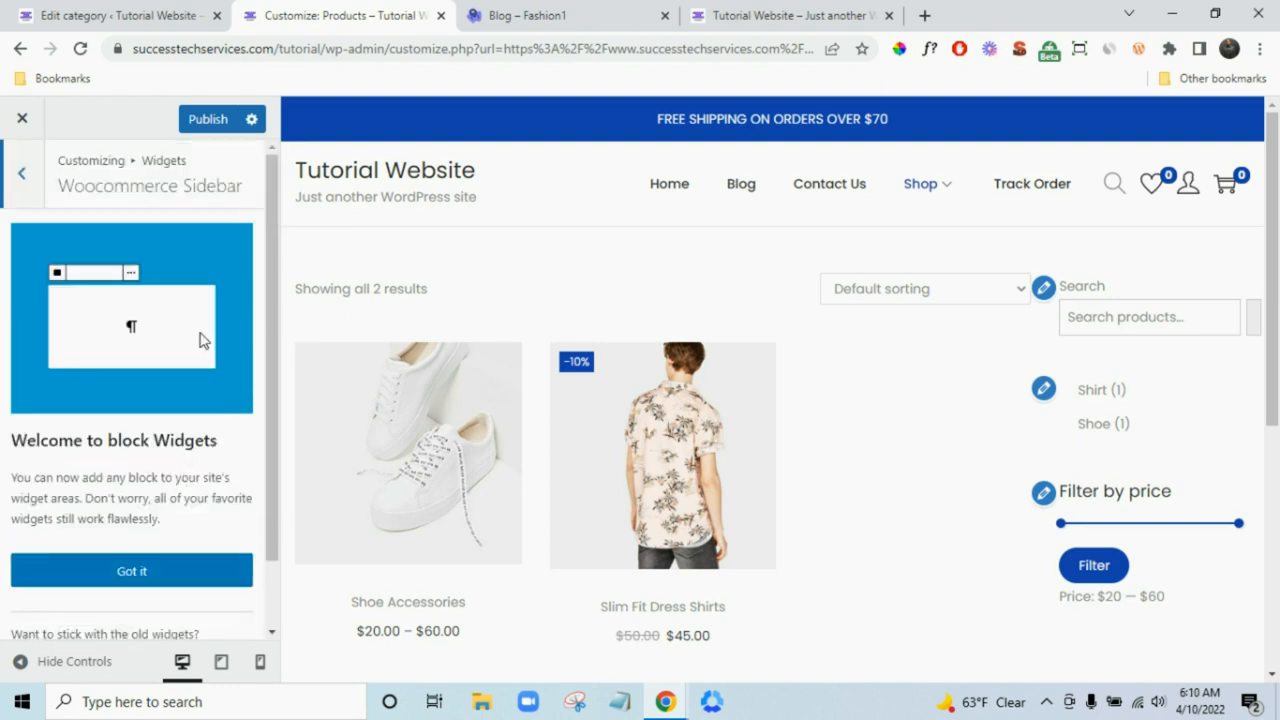
- Check the Footer Widget area, then back out to the top-level Customizer sections
{"action": "left_click", "coordinate": [24, 196]}
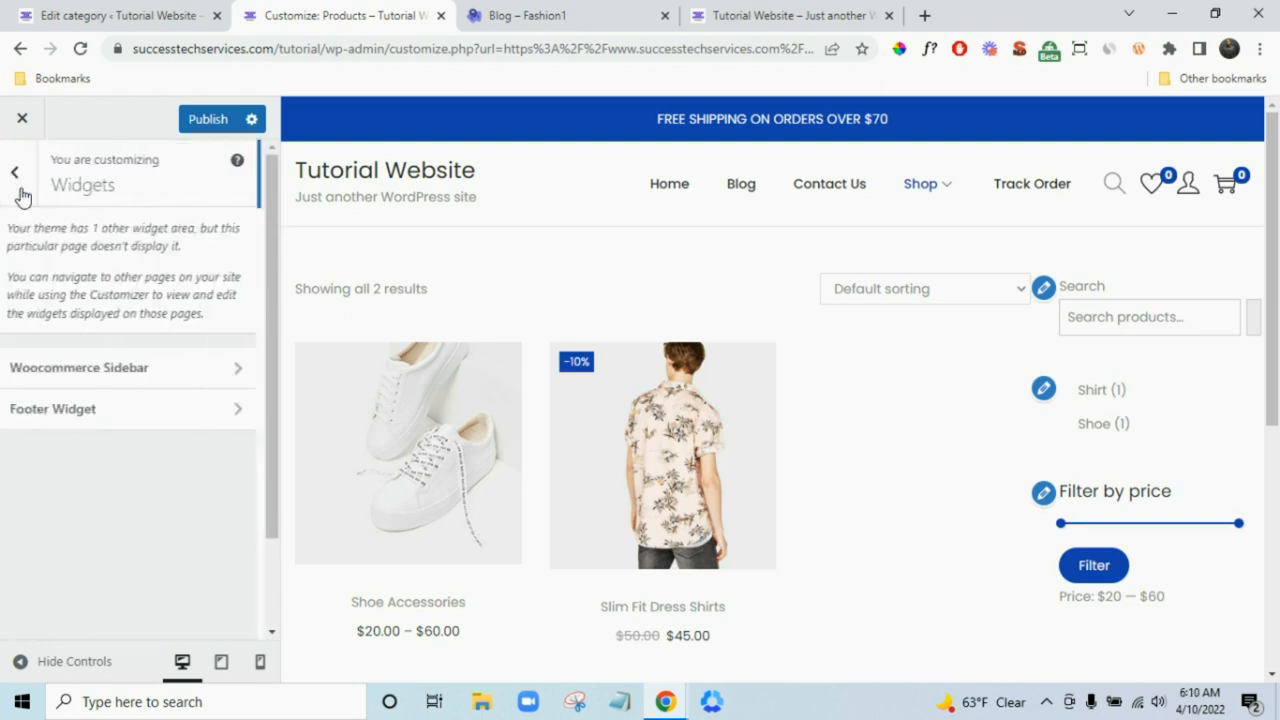
{"action": "left_click", "coordinate": [91, 411]}
{"action": "left_click", "coordinate": [24, 196]}
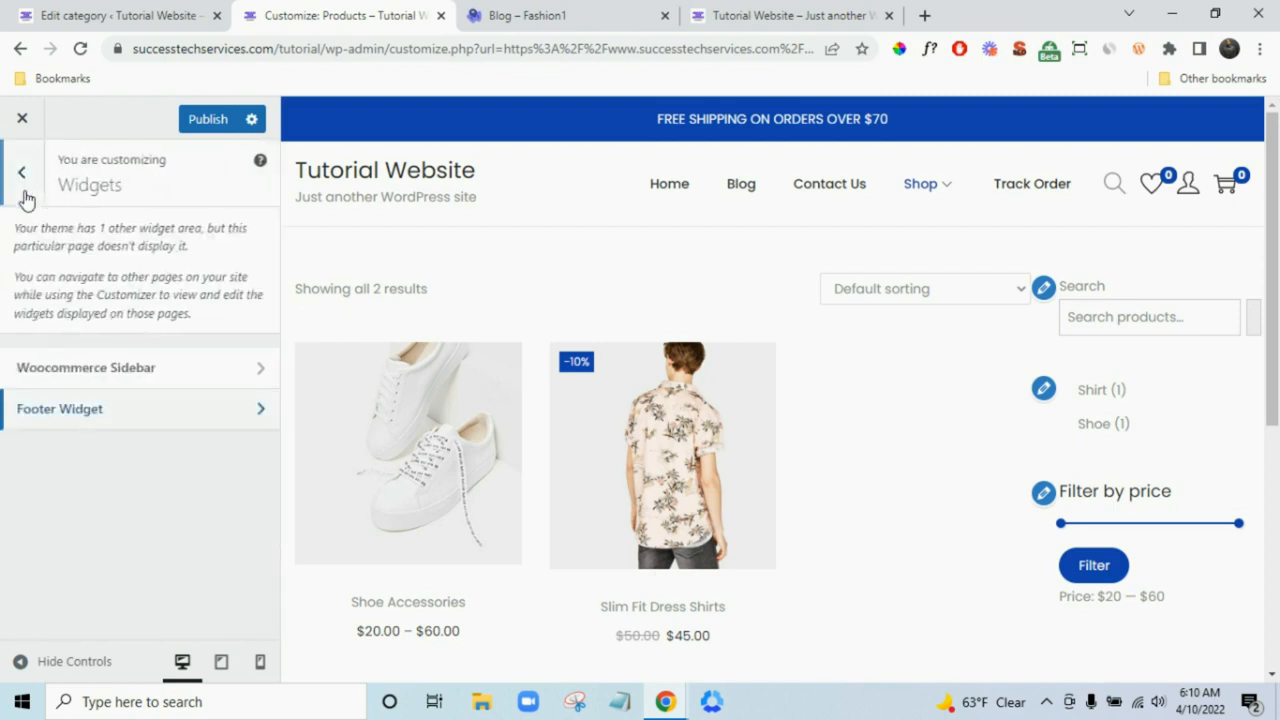
{"action": "left_click", "coordinate": [26, 198]}
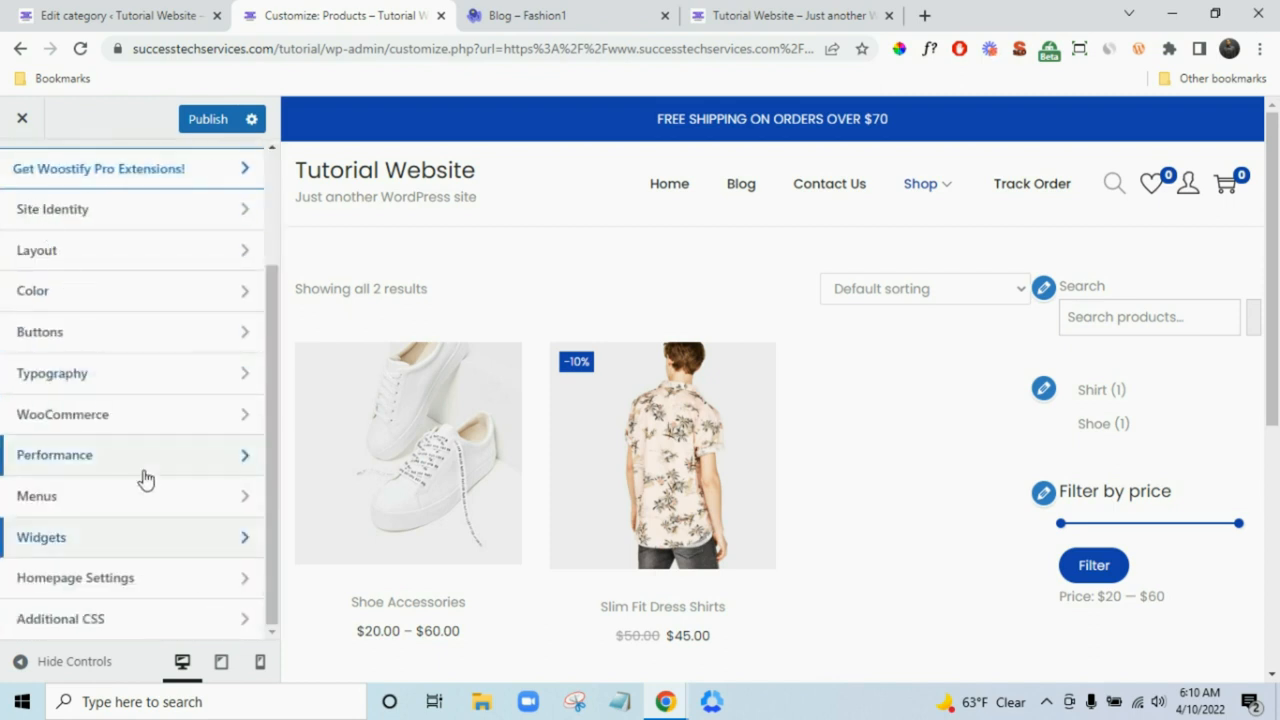
- Glance through Homepage Settings and return to the main Customizer menu
{"action": "left_click", "coordinate": [134, 578]}
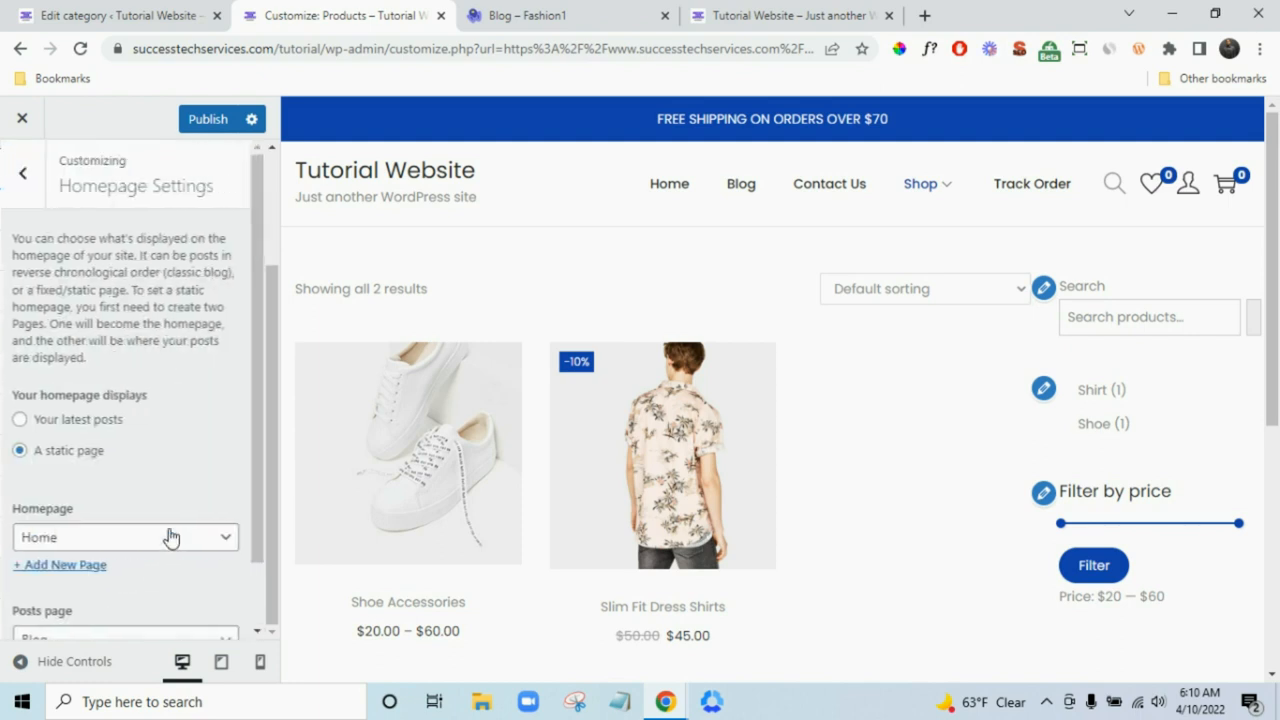
{"action": "scroll", "coordinate": [129, 554], "scroll_direction": "down", "scroll_amount": 1}
{"action": "scroll", "coordinate": [109, 249], "scroll_direction": "up", "scroll_amount": 1}
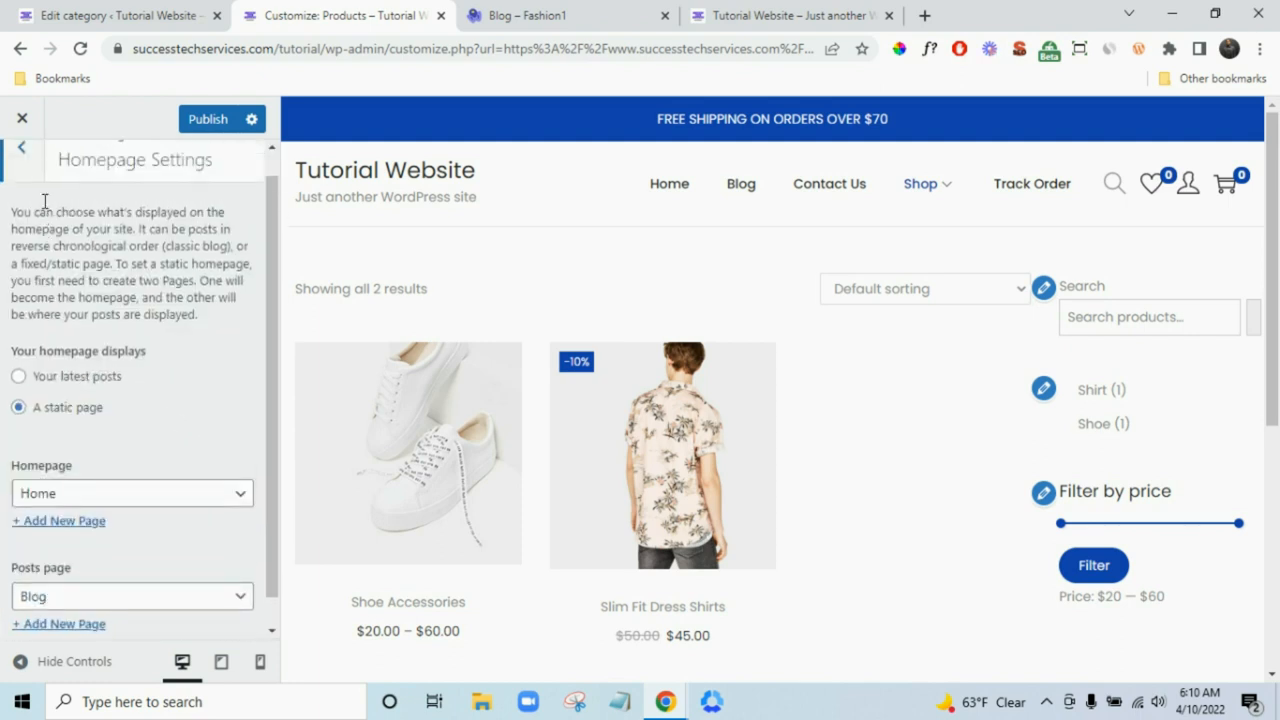
{"action": "left_click", "coordinate": [26, 186]}
- Switch on Load Google Fonts Locally in the Performance settings
{"action": "scroll", "coordinate": [140, 486], "scroll_direction": "down", "scroll_amount": 2}
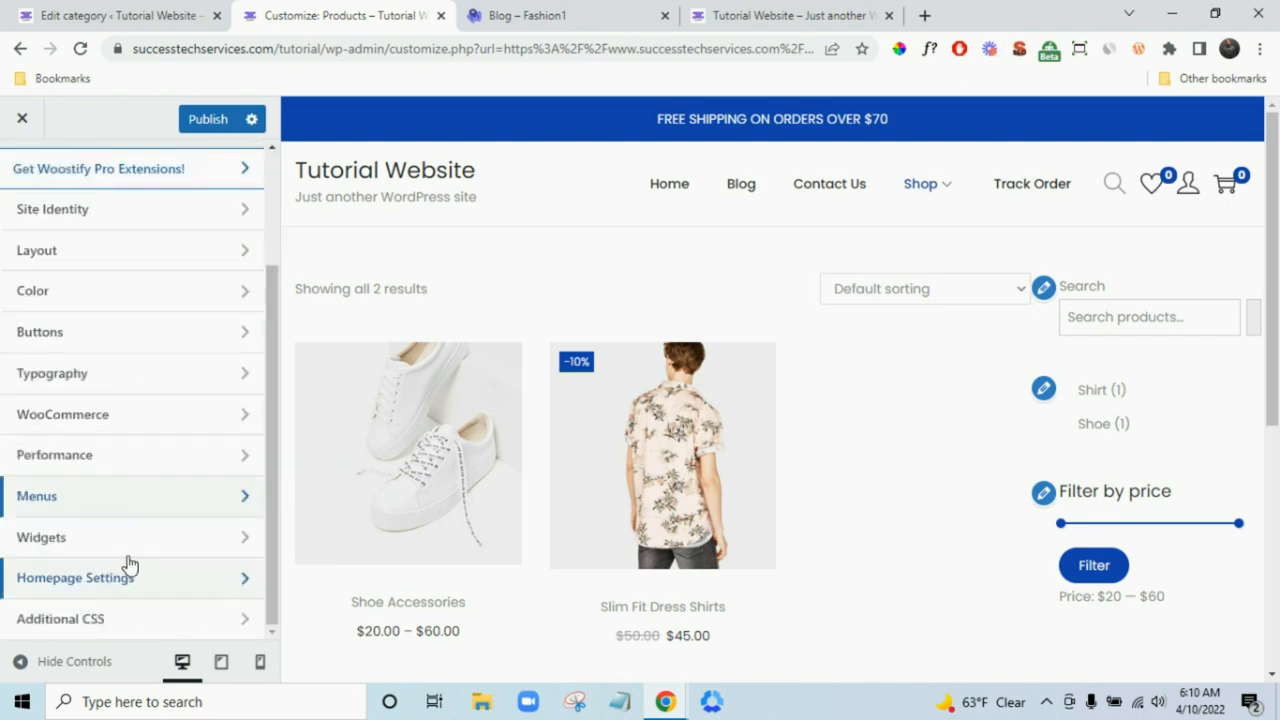
{"action": "left_click", "coordinate": [106, 452]}
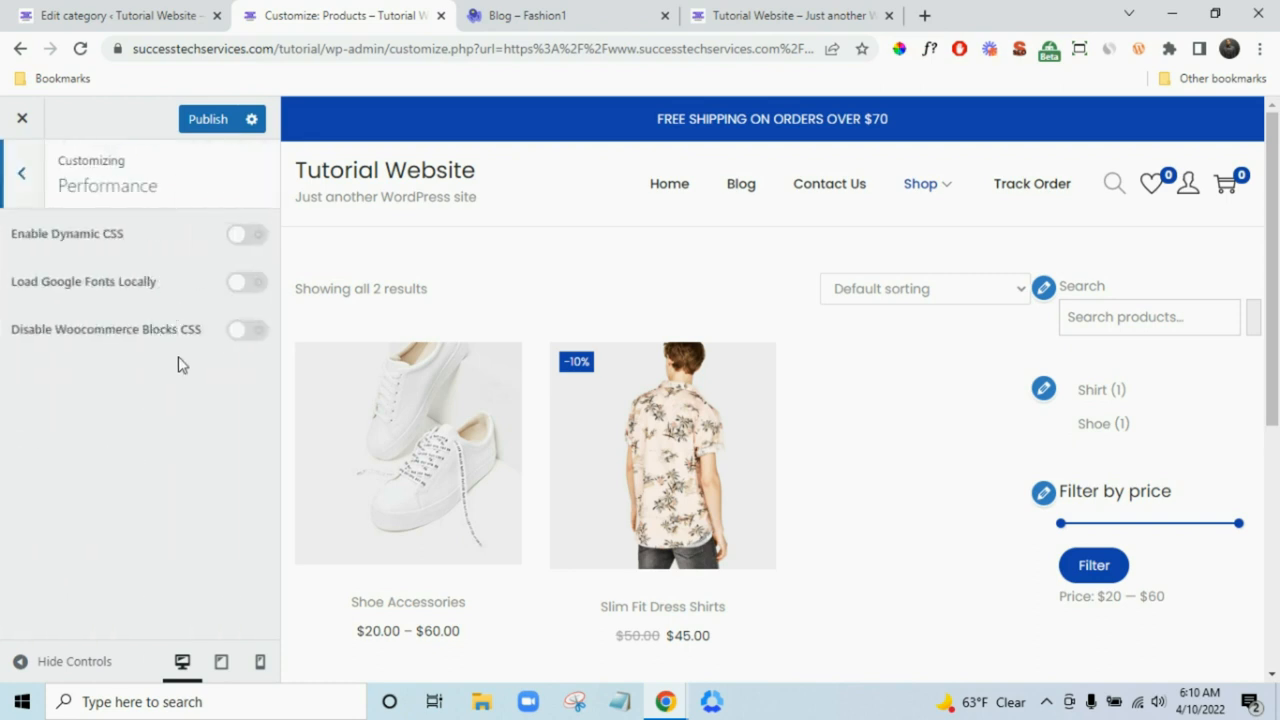
{"action": "left_click", "coordinate": [242, 289]}
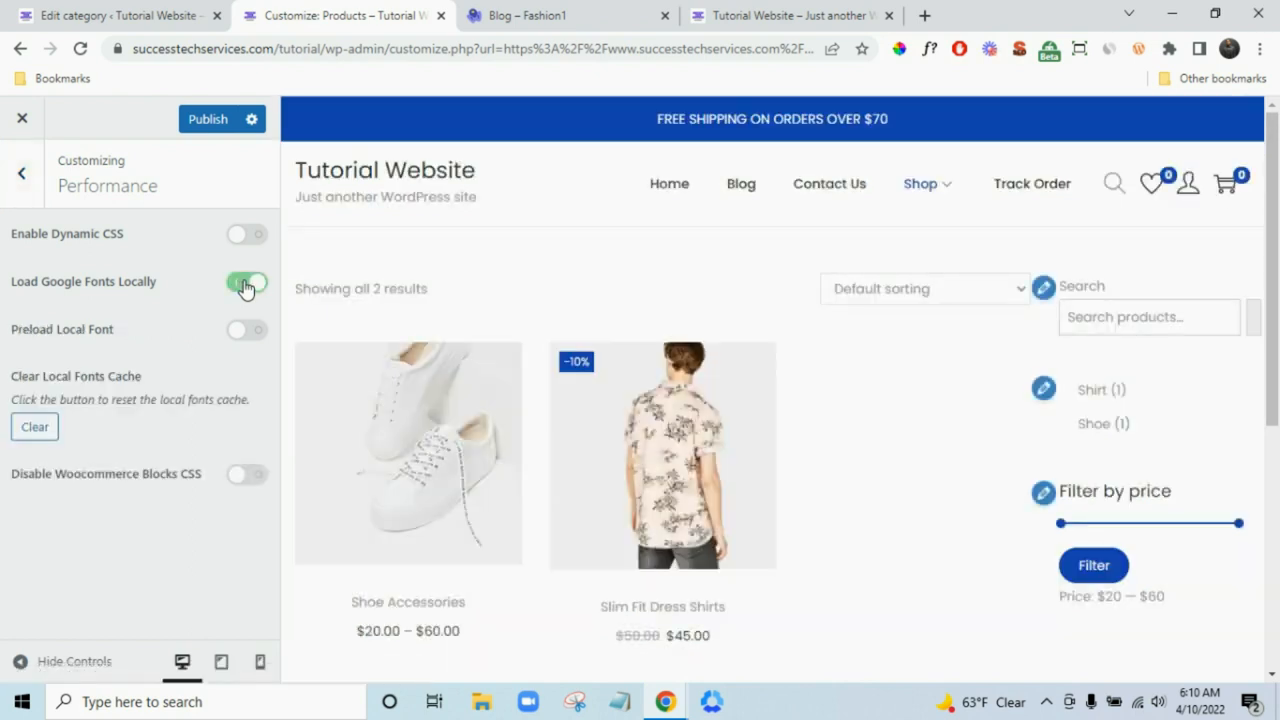
{"action": "left_click", "coordinate": [22, 198]}
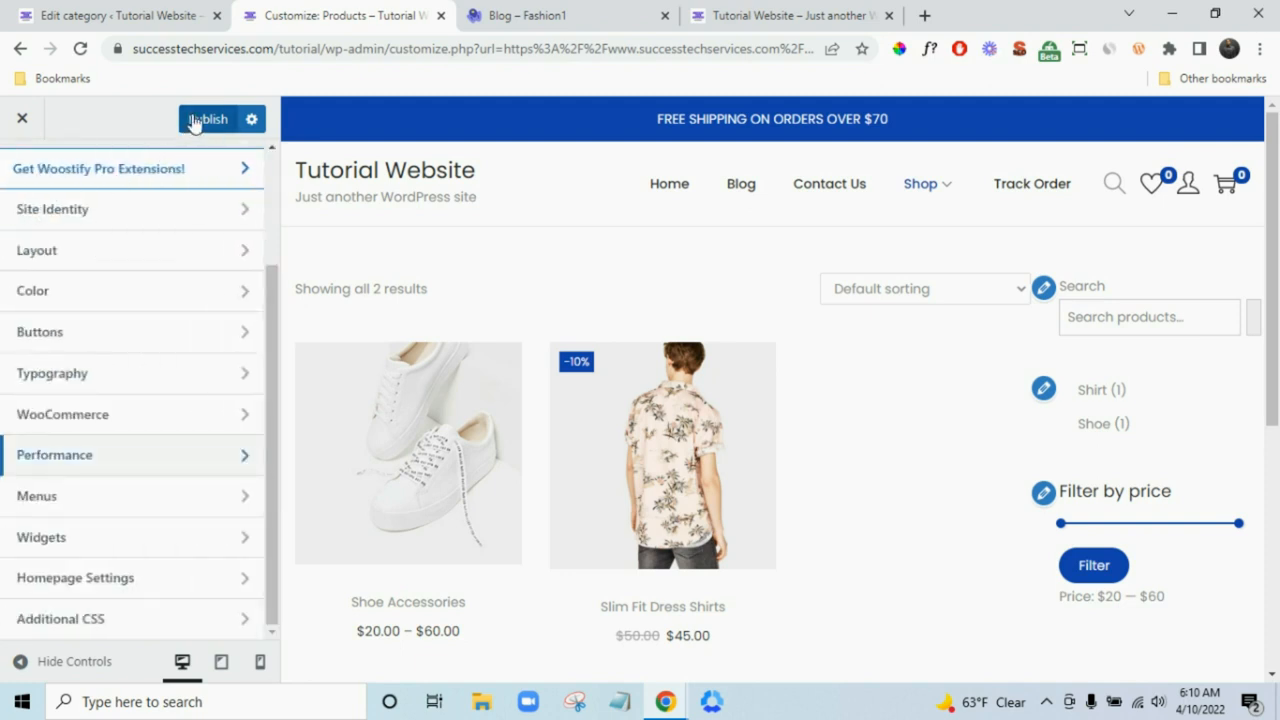
- Set the Shop/Product Archive sidebar to Left sidebar under Layout > Sidebar
{"action": "left_click", "coordinate": [176, 262]}
{"action": "scroll", "coordinate": [168, 405], "scroll_direction": "down", "scroll_amount": 2}
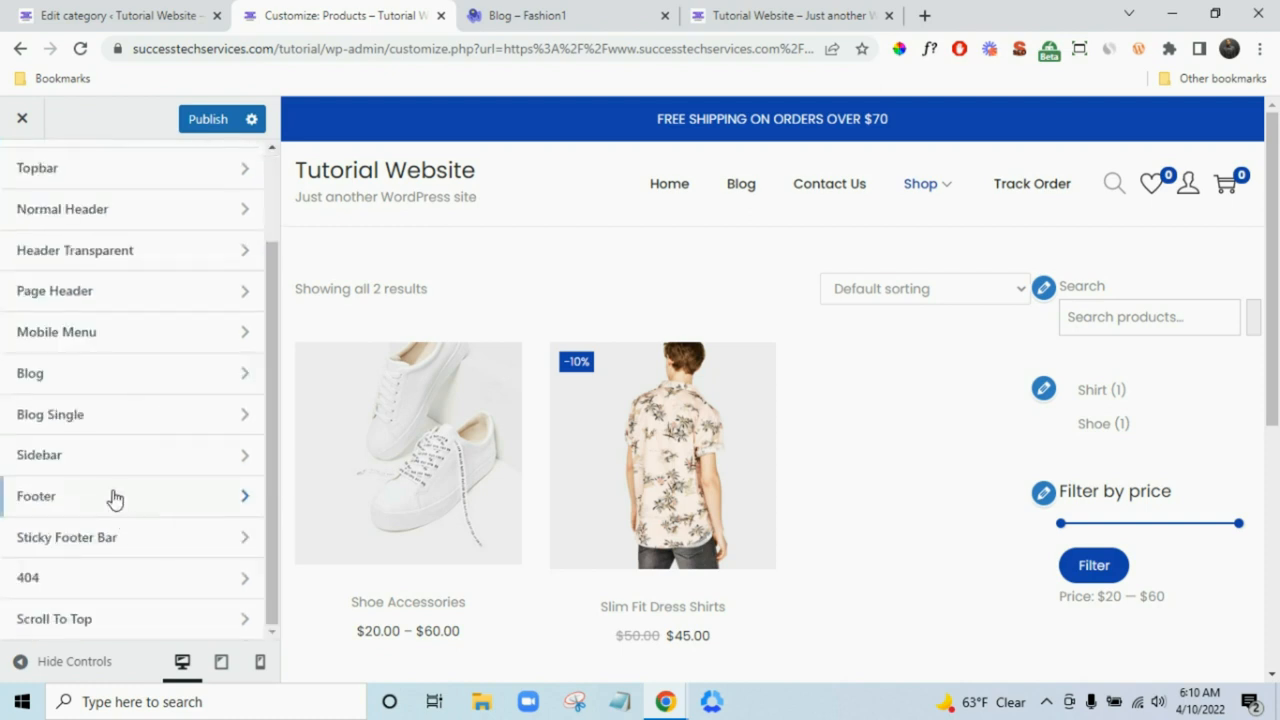
{"action": "left_click", "coordinate": [106, 455]}
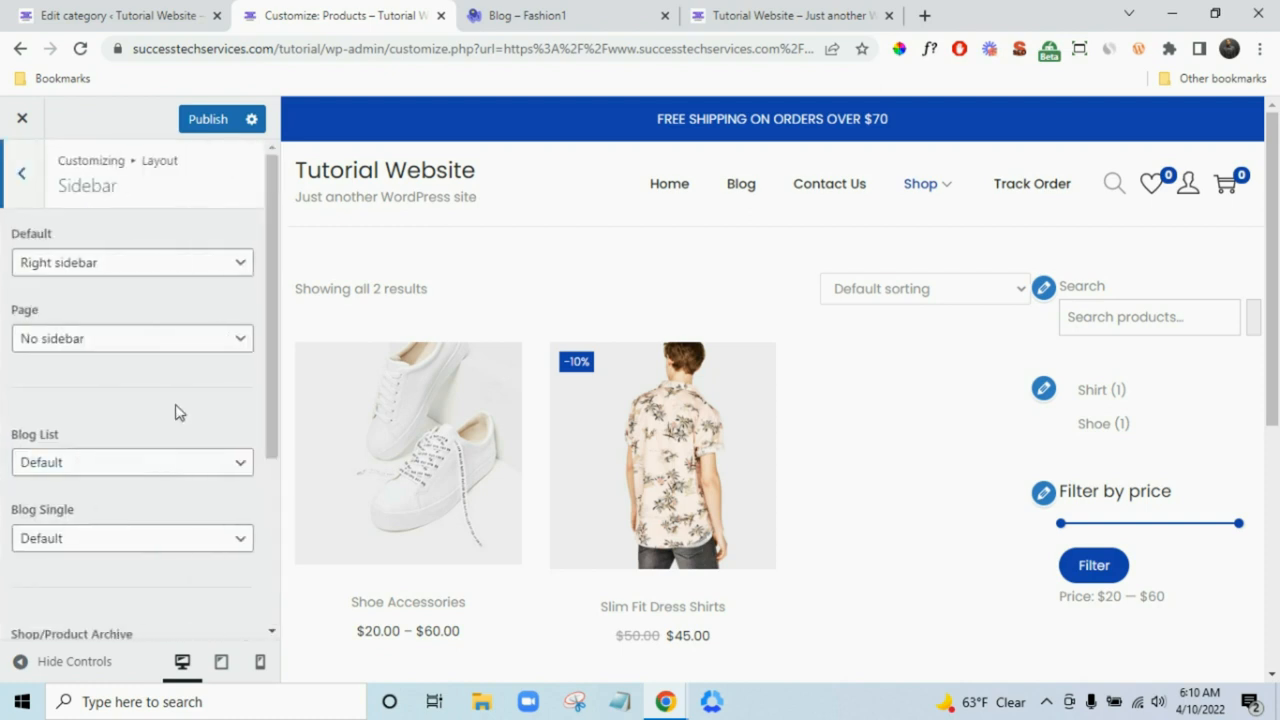
{"action": "scroll", "coordinate": [175, 412], "scroll_direction": "down", "scroll_amount": 3}
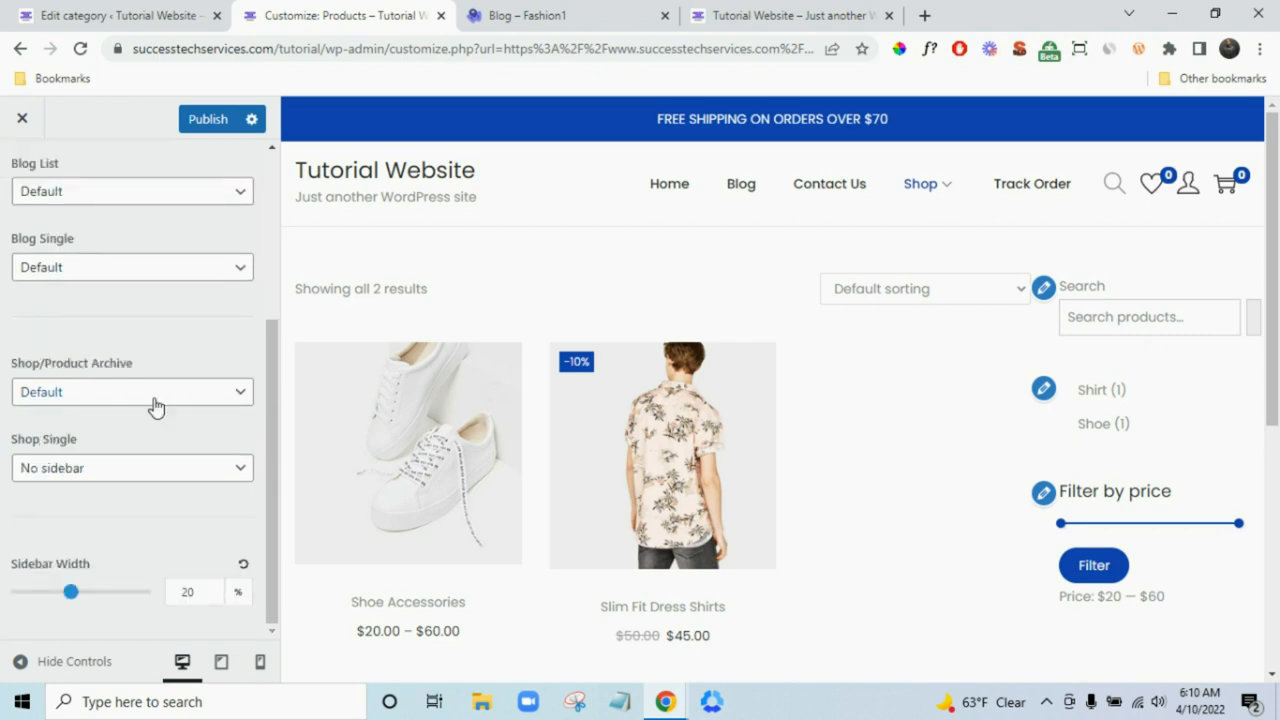
{"action": "left_click", "coordinate": [136, 402]}
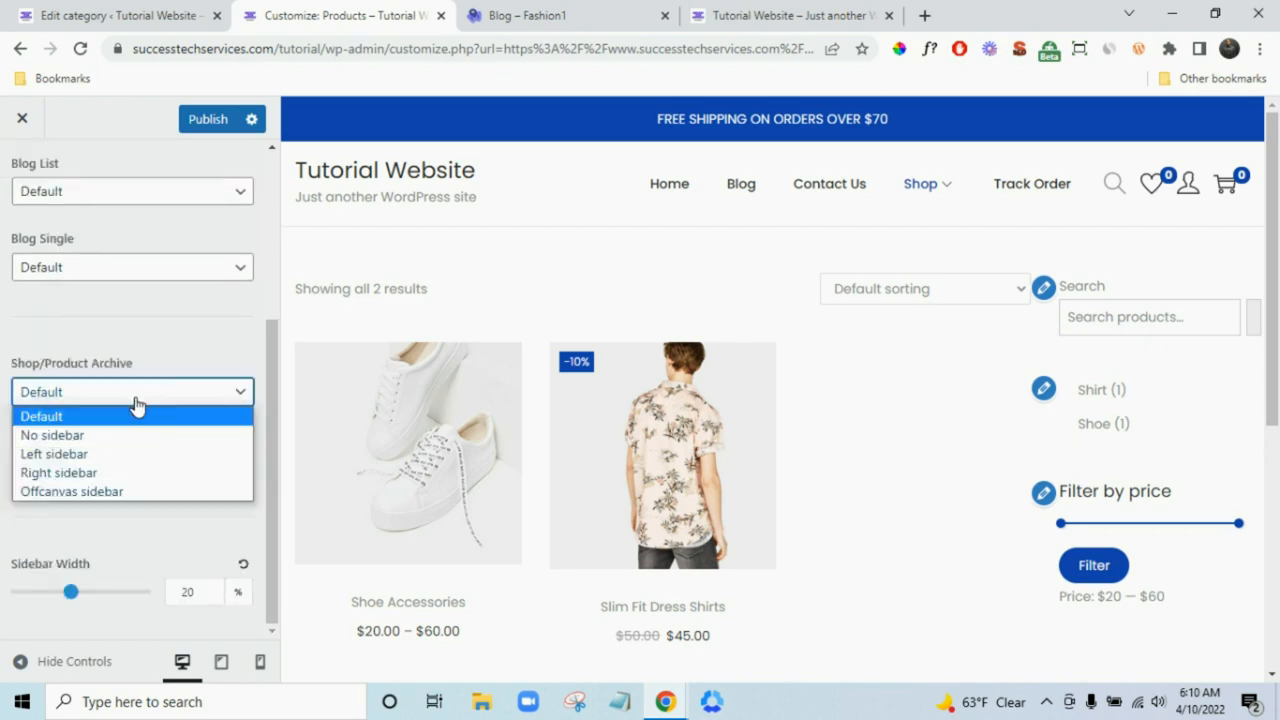
{"action": "left_click", "coordinate": [130, 454]}
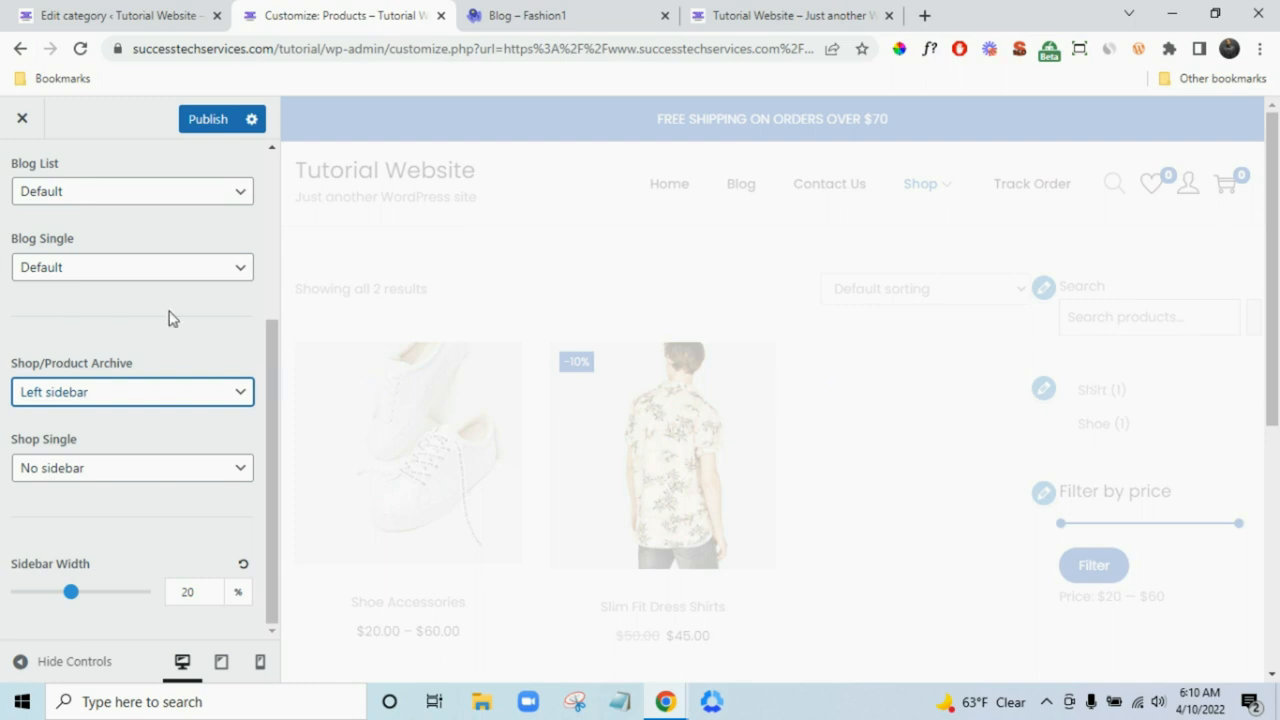
- Publish the Customizer changes to the live site
{"action": "scroll", "coordinate": [170, 314], "scroll_direction": "up", "scroll_amount": 1}
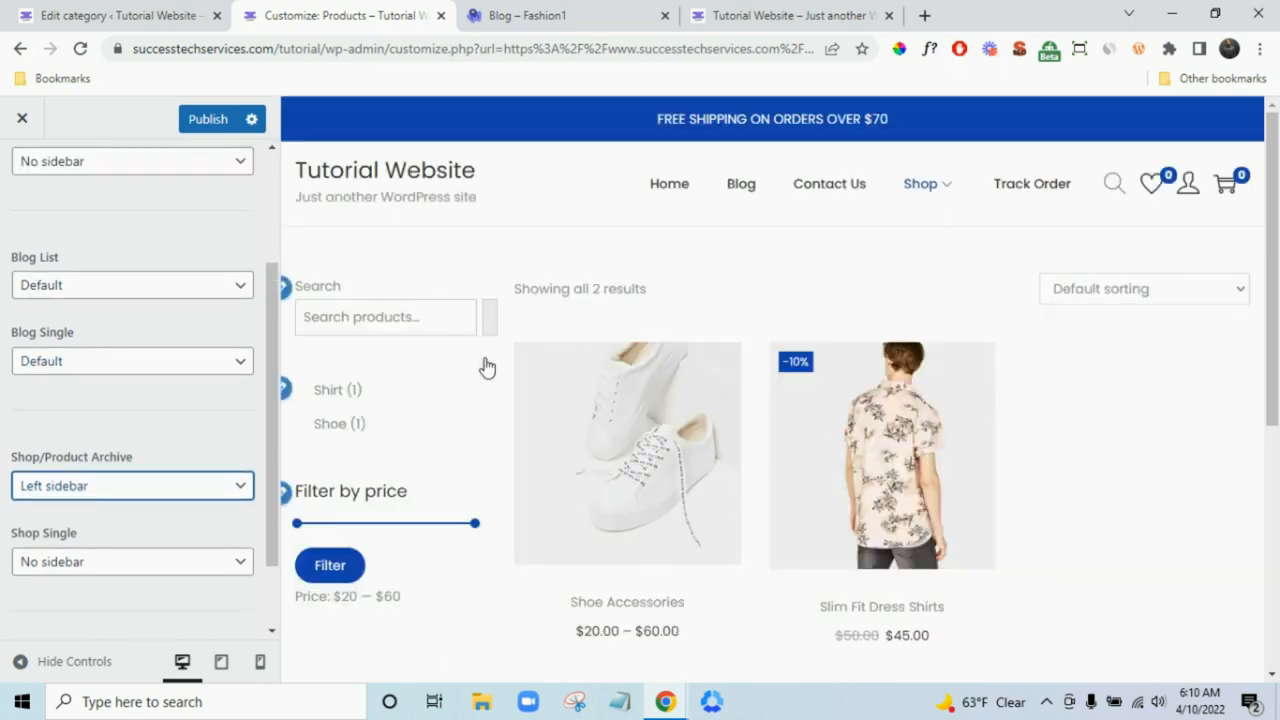
{"action": "scroll", "coordinate": [91, 451], "scroll_direction": "up", "scroll_amount": 3}
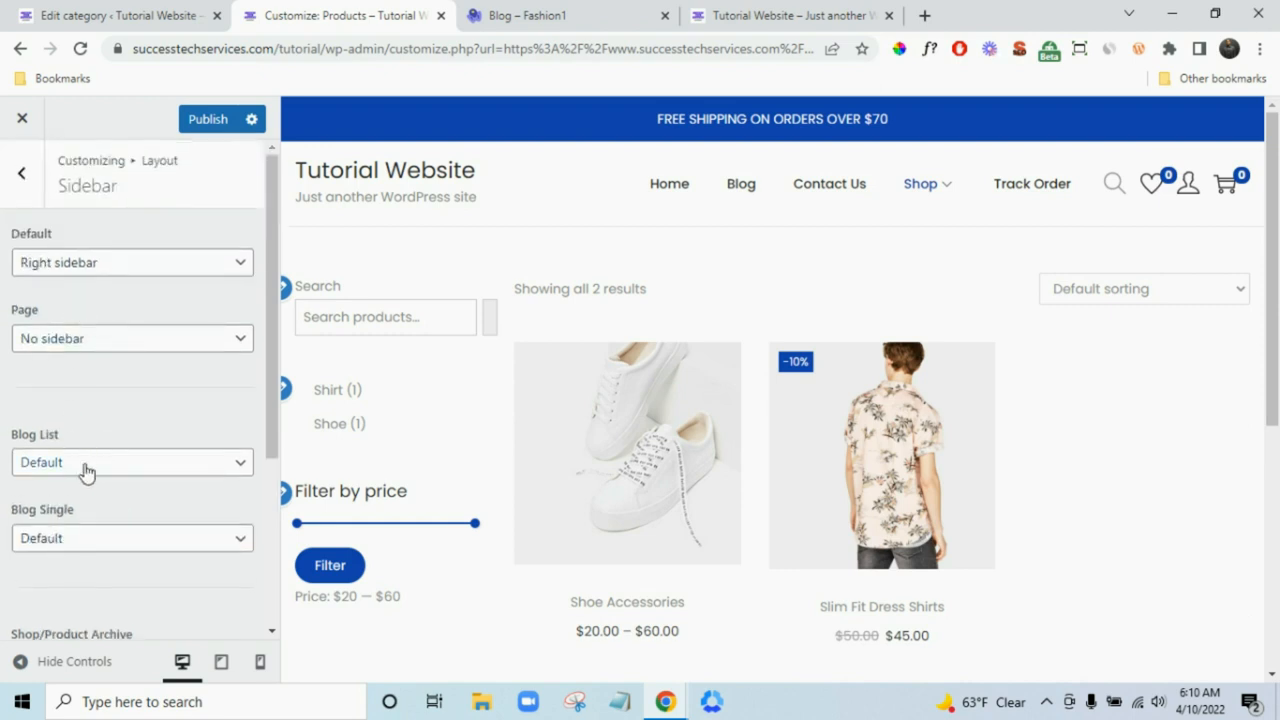
{"action": "left_click", "coordinate": [208, 124]}
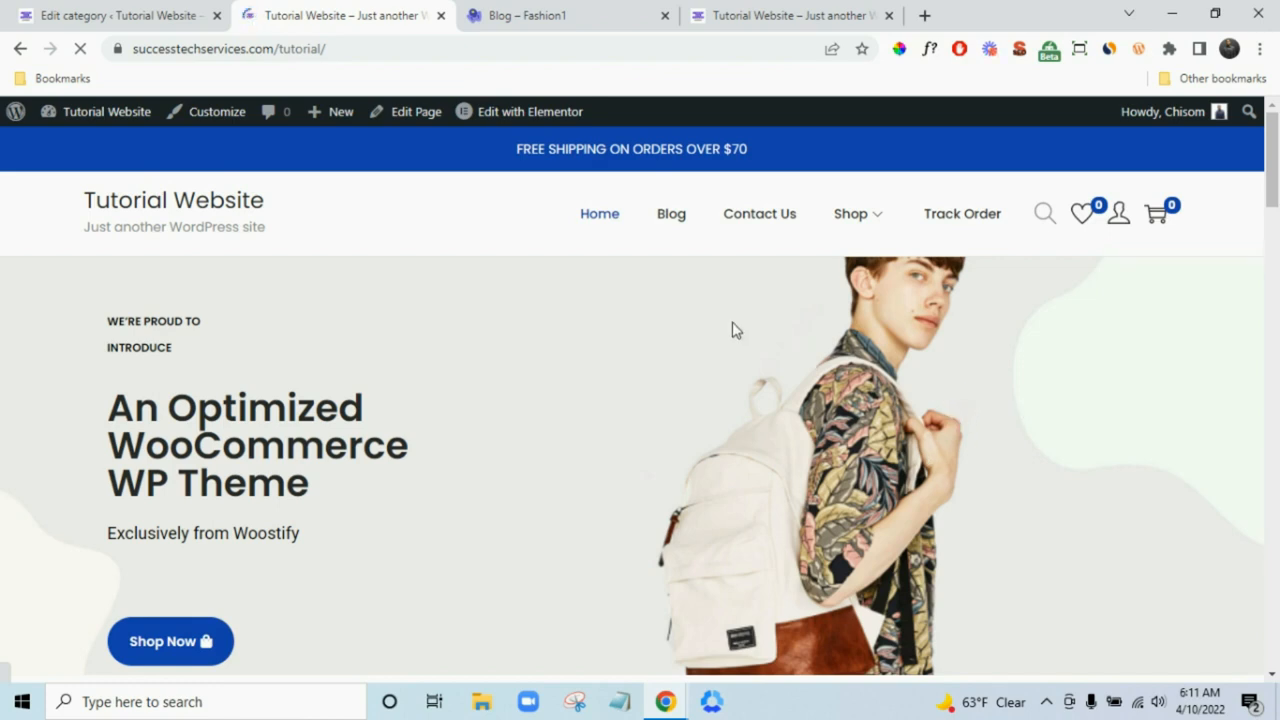
- Search Google for 'google merchant center' from the Fashion1 blog tab's address bar
{"action": "left_click", "coordinate": [217, 15]}
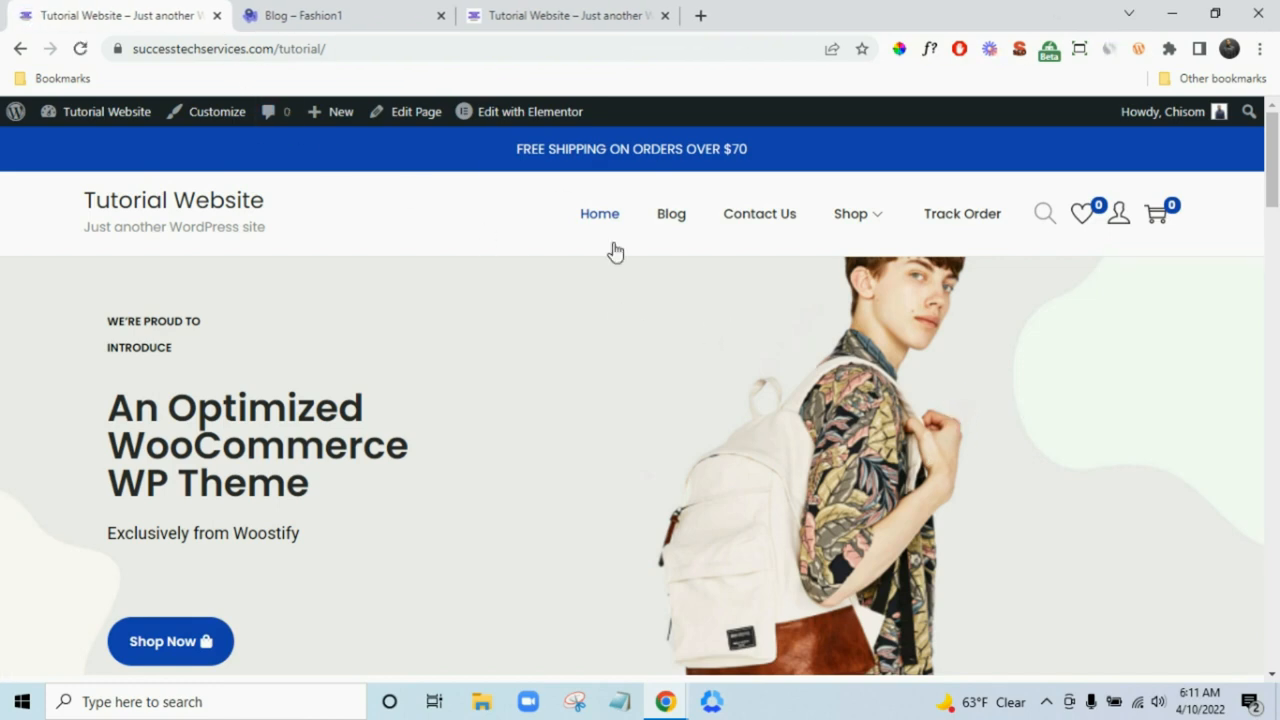
{"action": "left_click", "coordinate": [377, 9]}
{"action": "left_click", "coordinate": [406, 48]}
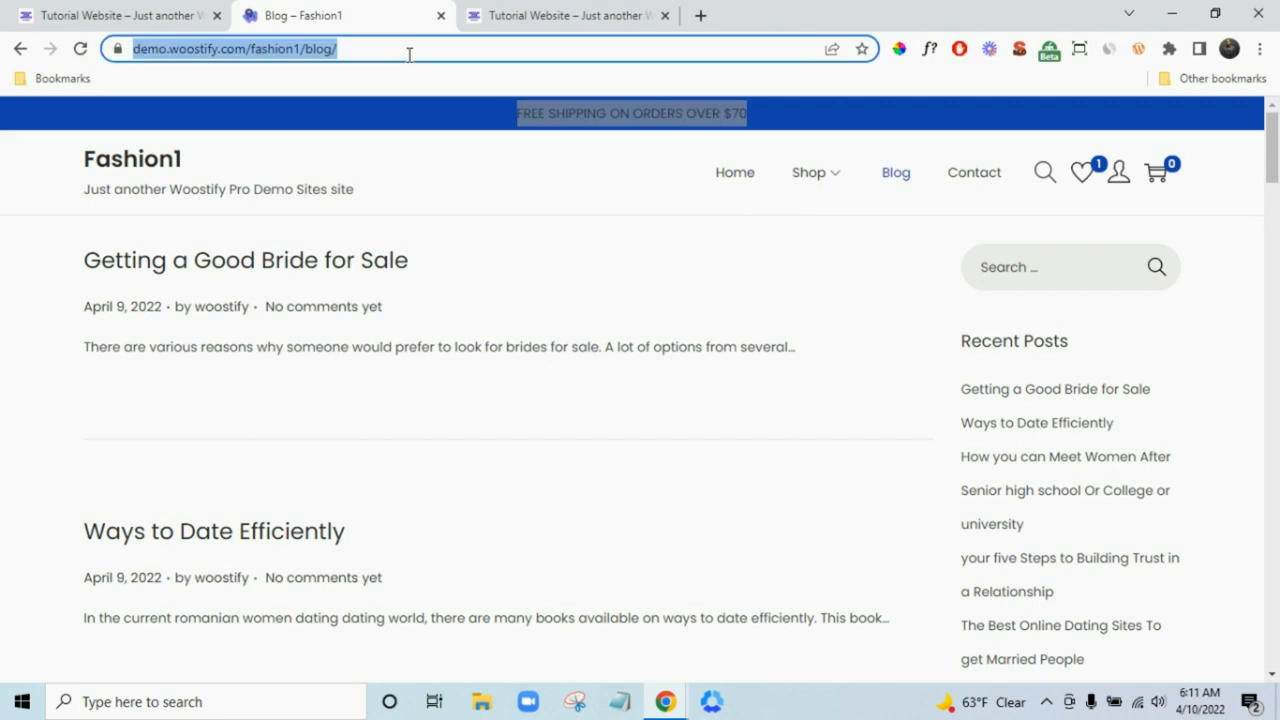
{"action": "type", "text": "google me"}
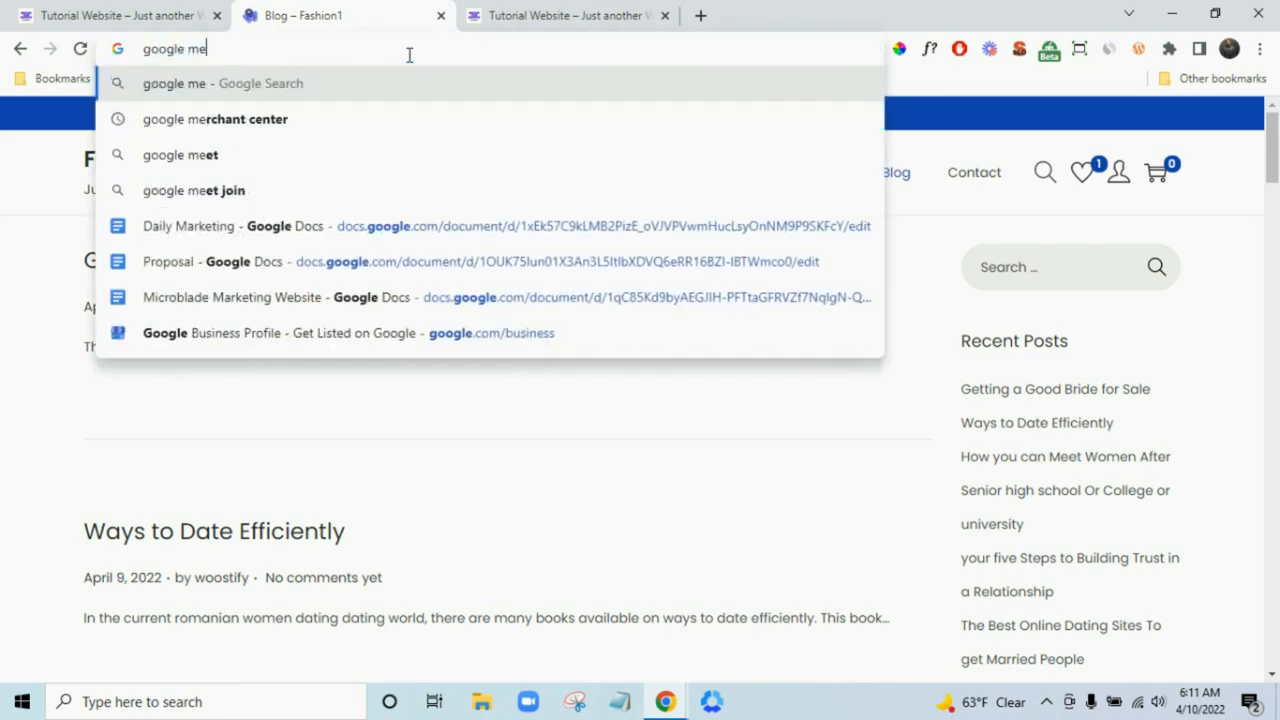
{"action": "left_click", "coordinate": [360, 121]}
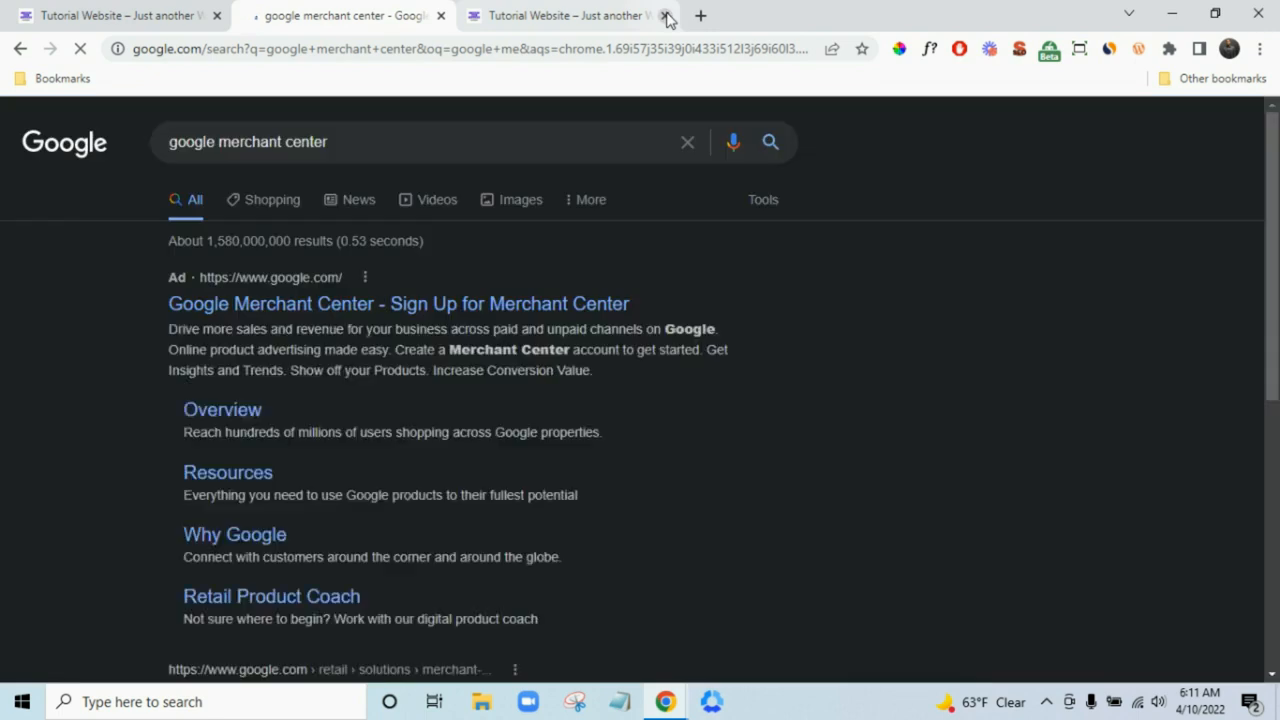
- Open the Google Merchant Center result in a new tab and move that tab left
{"action": "left_click", "coordinate": [667, 15]}
{"action": "scroll", "coordinate": [758, 300], "scroll_direction": "down", "scroll_amount": 3}
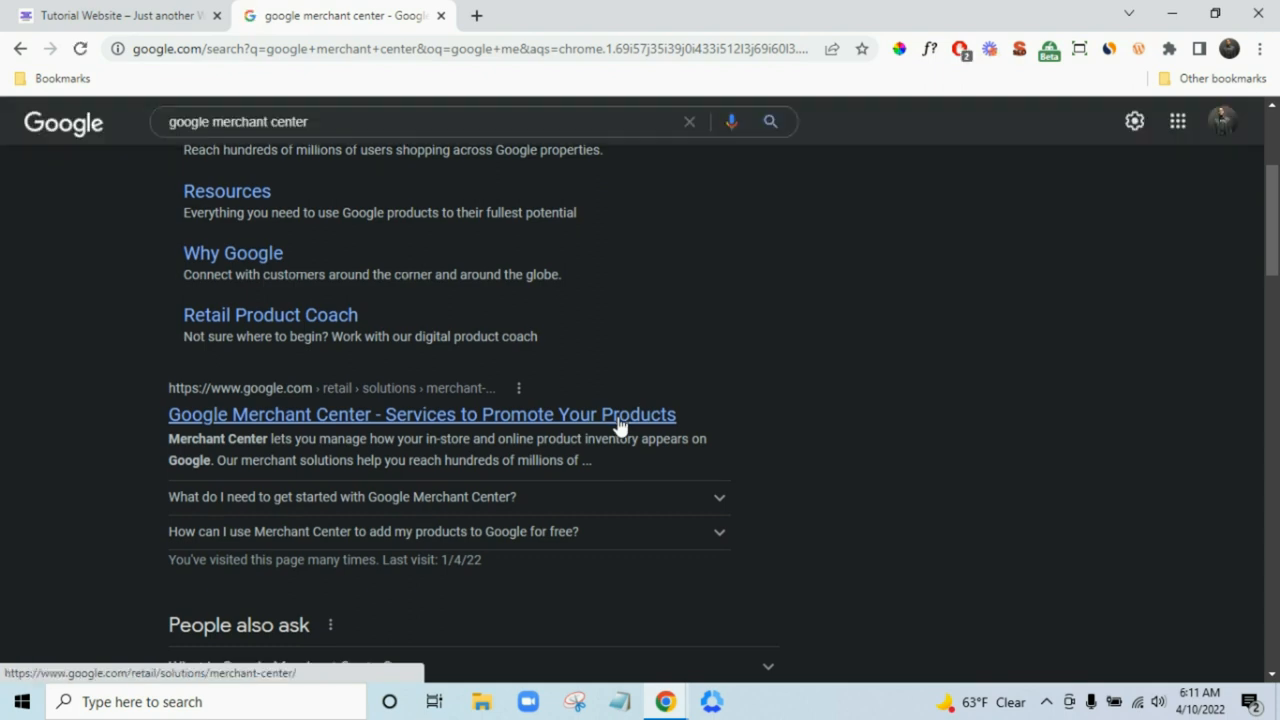
{"action": "left_click", "coordinate": [620, 427]}
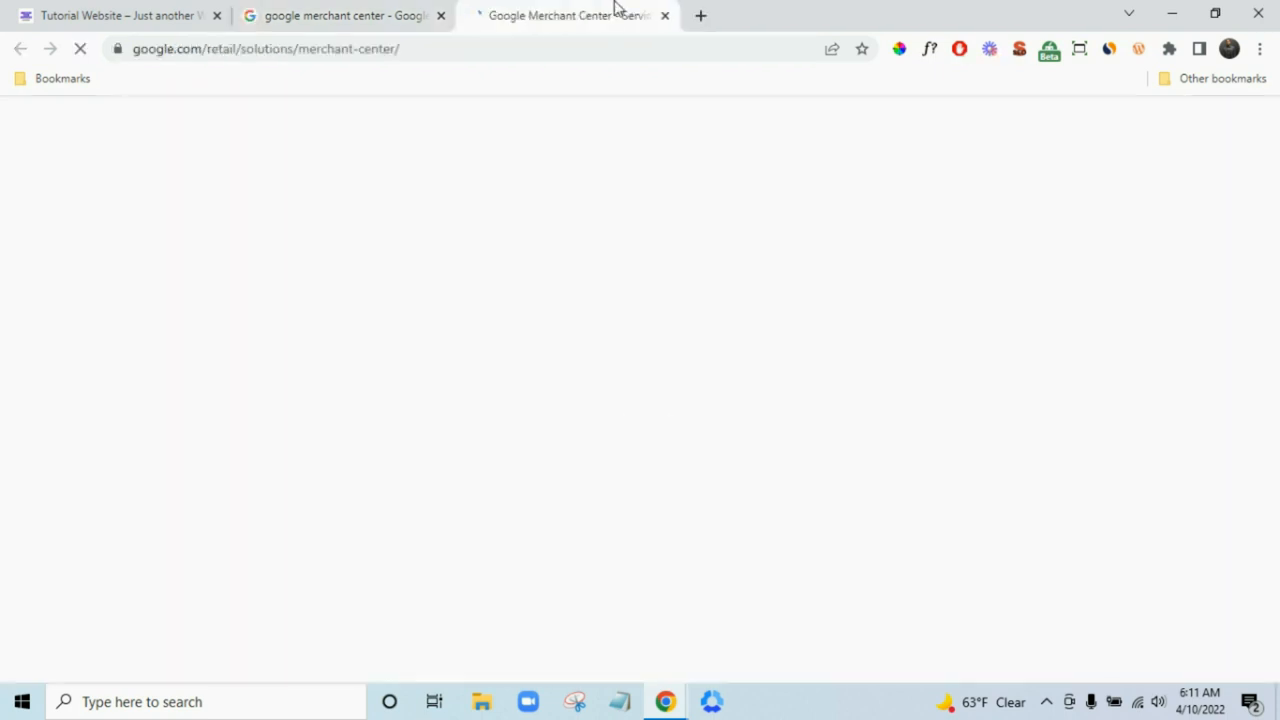
{"action": "left_click_drag", "start_coordinate": [420, 6], "coordinate": [416, 5]}
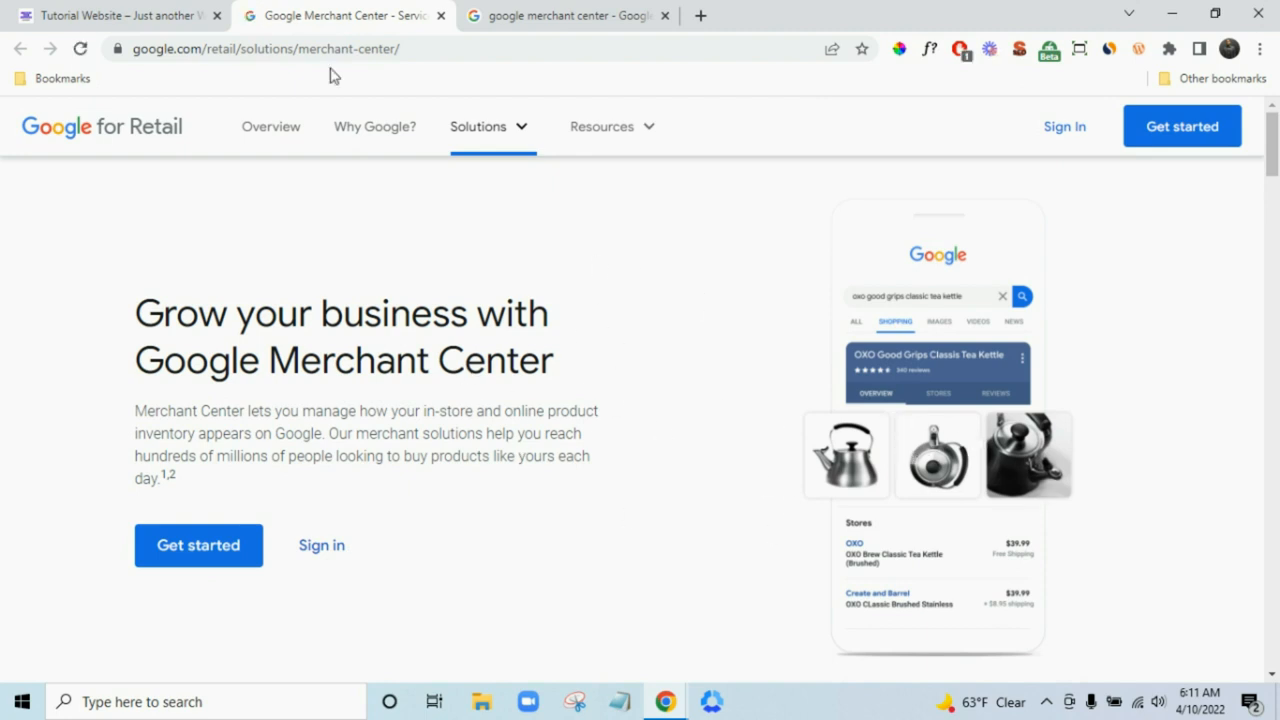
- Check the Tutorial Website and Merchant Center tabs, then begin typing 'pi' into the search tab's address
{"action": "left_click", "coordinate": [110, 14]}
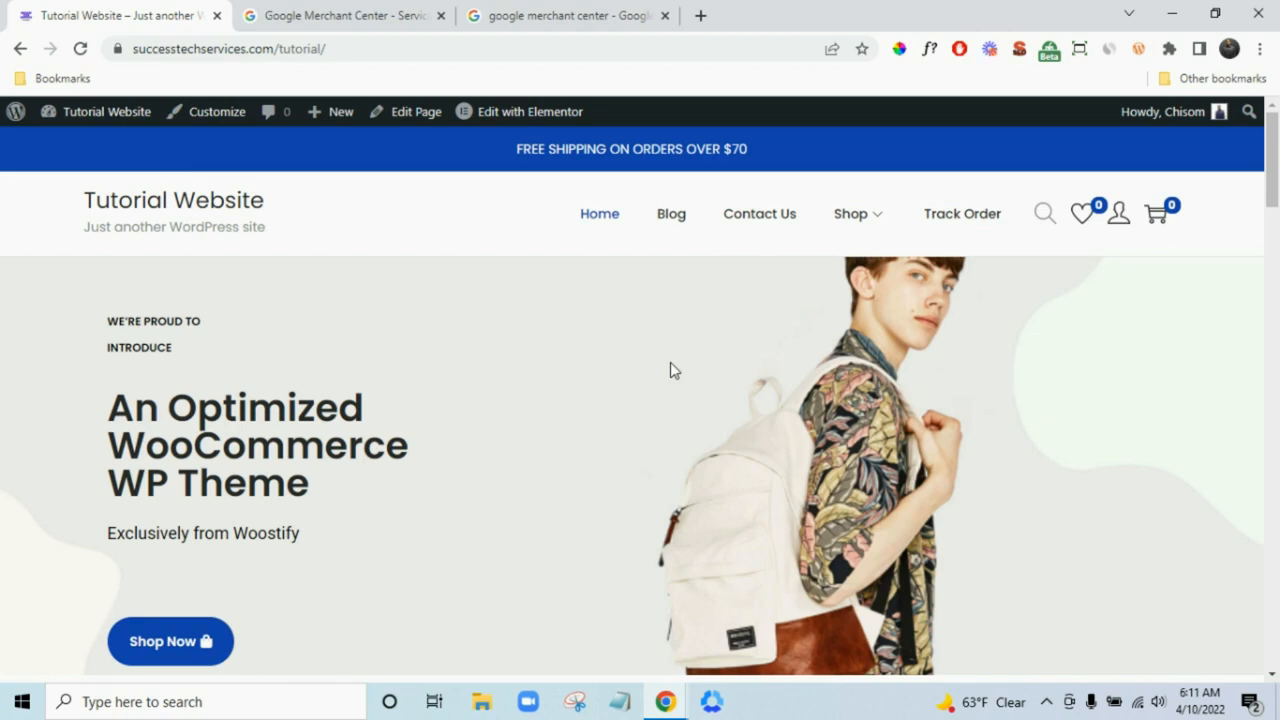
{"action": "left_click", "coordinate": [352, 12]}
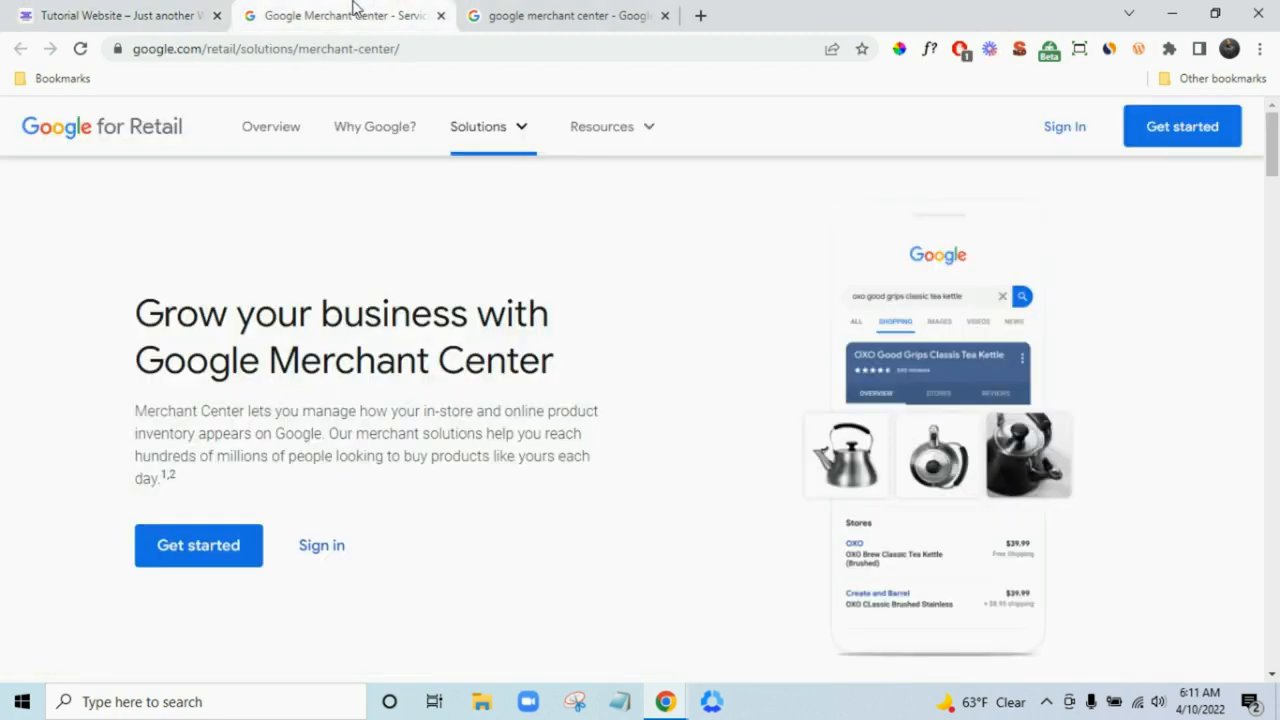
{"action": "left_click", "coordinate": [402, 50]}
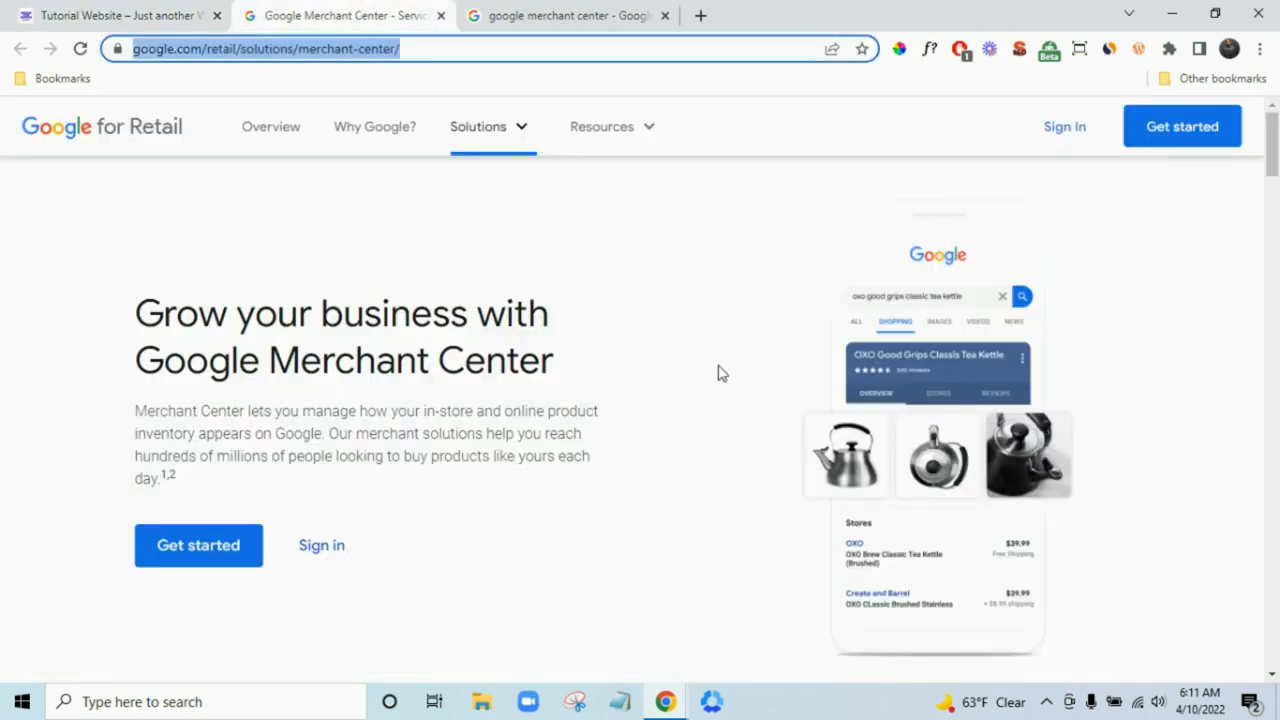
{"action": "left_click", "coordinate": [614, 12]}
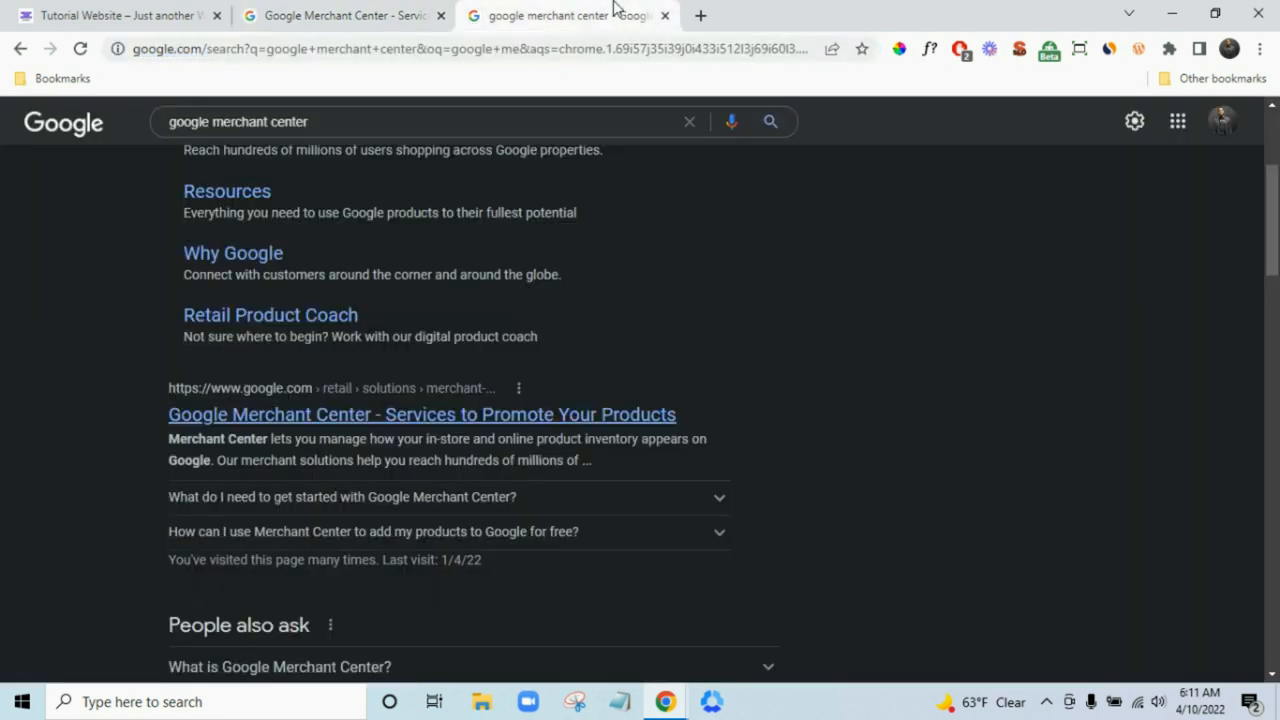
{"action": "left_click", "coordinate": [628, 47]}
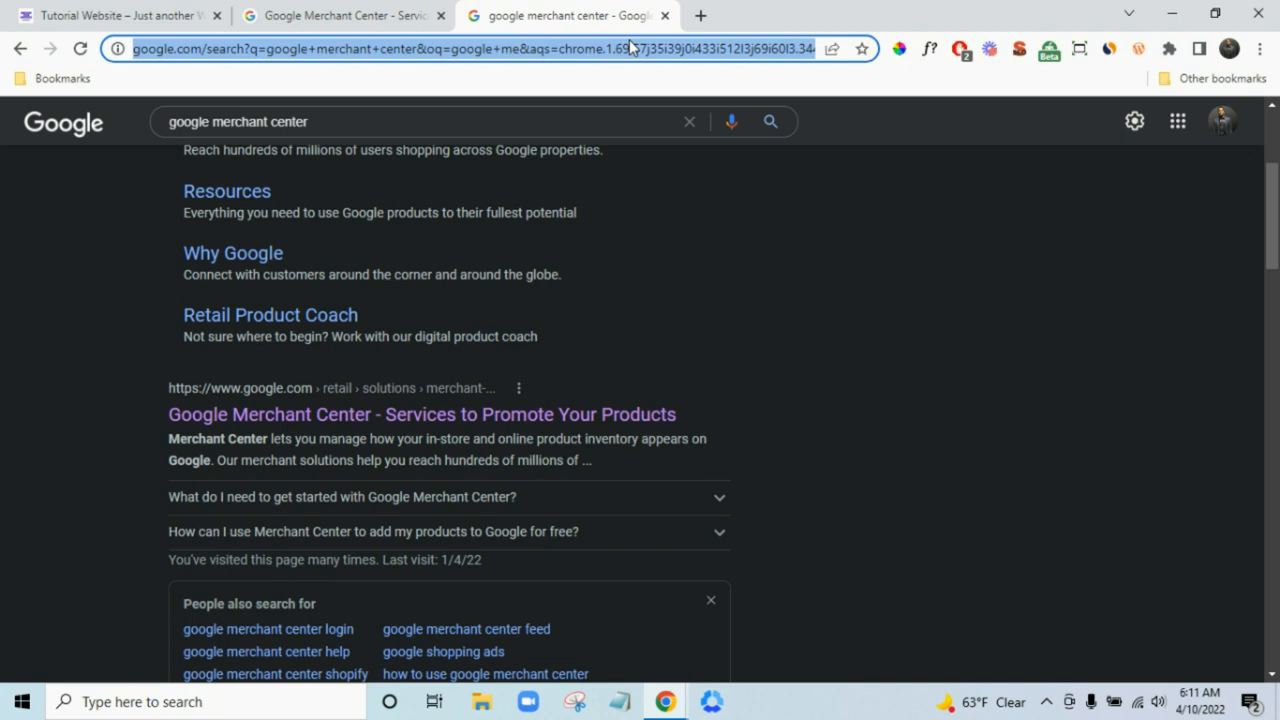
{"action": "type", "text": "pi"}
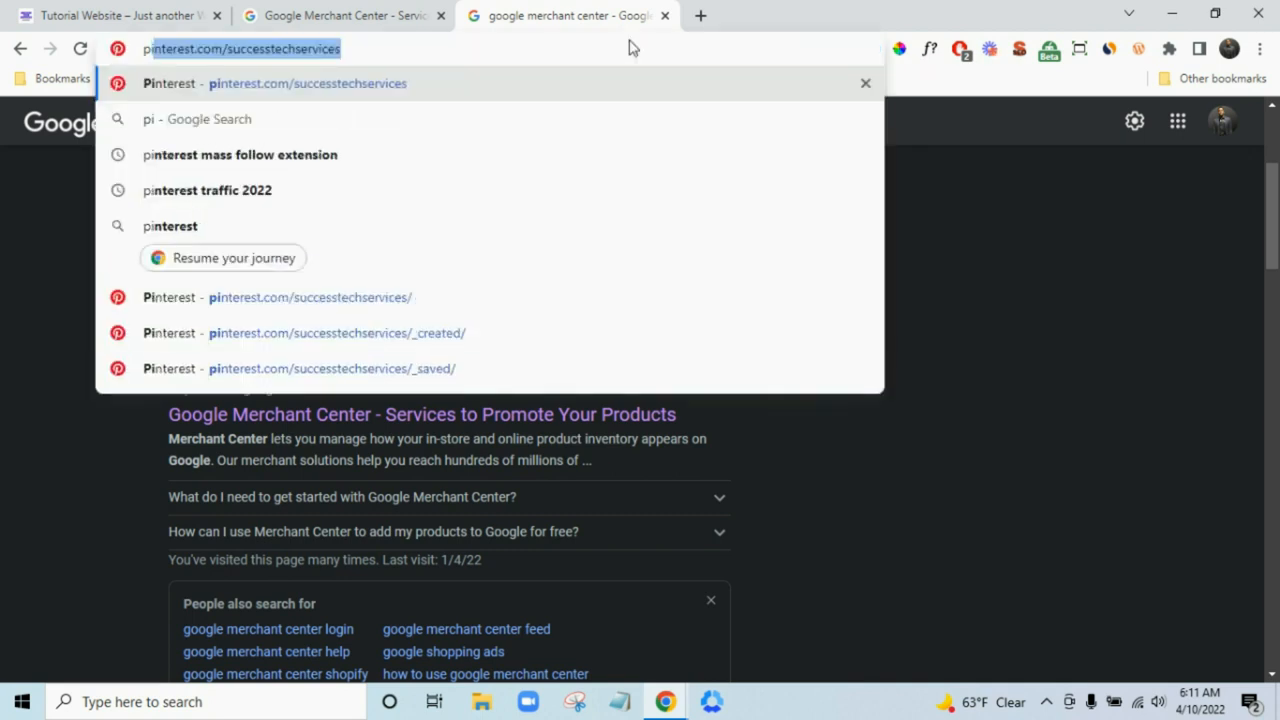
- Trim the suggested Pinterest address to pinterest.com and review the Business Hub
{"action": "left_click_drag", "start_coordinate": [490, 42], "coordinate": [225, 53]}
{"action": "key", "text": "BackSpace"}
{"action": "key", "text": "Return"}
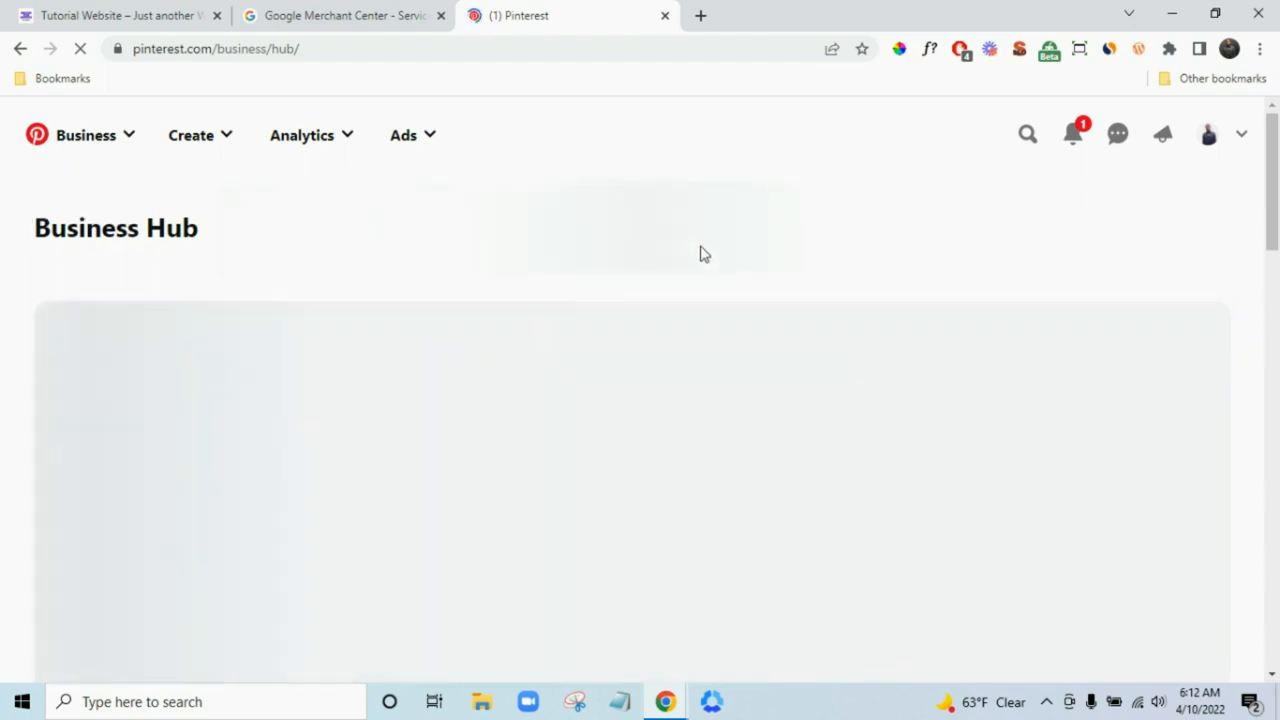
{"action": "scroll", "coordinate": [700, 254], "scroll_direction": "down", "scroll_amount": 3}
{"action": "scroll", "coordinate": [700, 254], "scroll_direction": "up", "scroll_amount": 3}
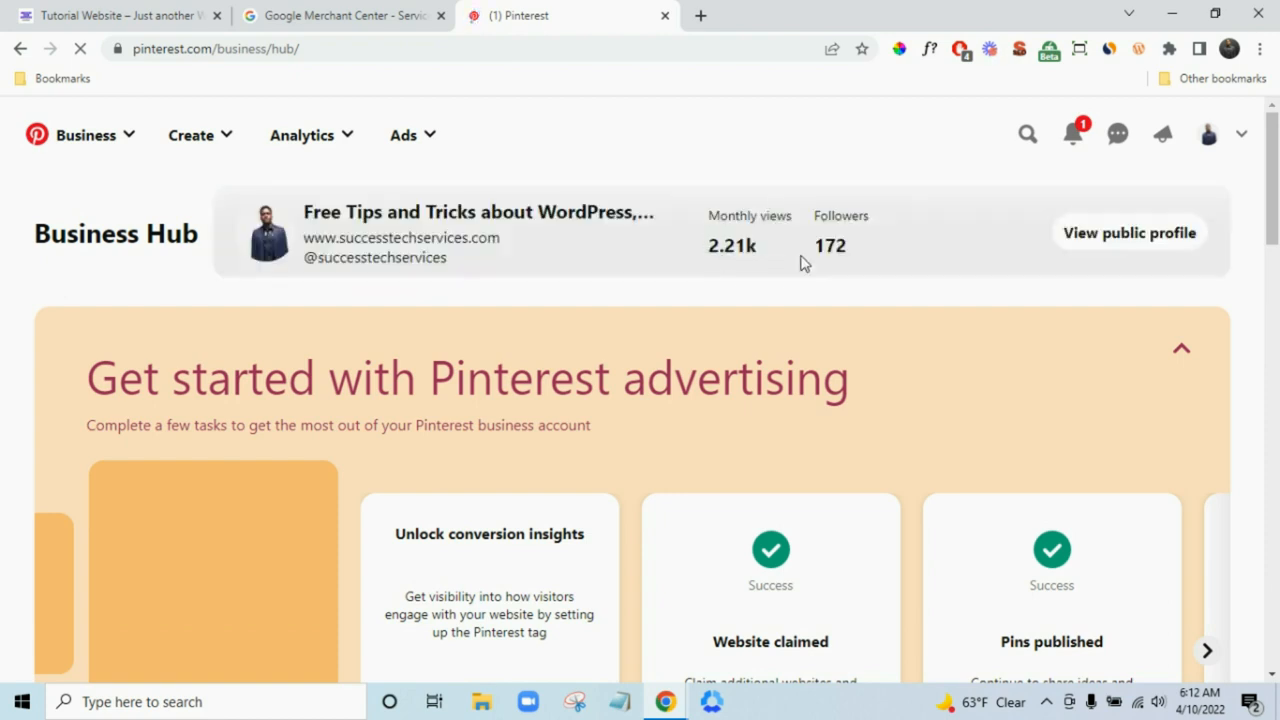
{"action": "scroll", "coordinate": [785, 285], "scroll_direction": "down", "scroll_amount": 1}
{"action": "scroll", "coordinate": [771, 301], "scroll_direction": "down", "scroll_amount": 1}
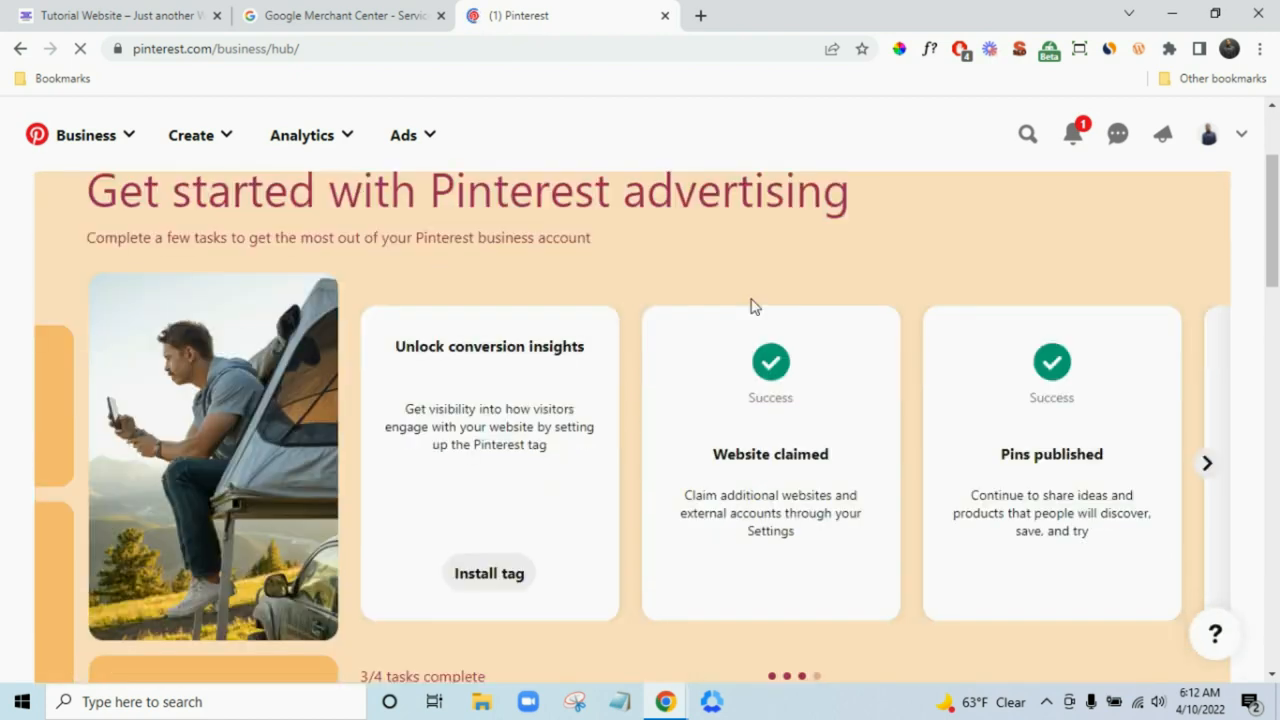
{"action": "scroll", "coordinate": [528, 277], "scroll_direction": "up", "scroll_amount": 2}
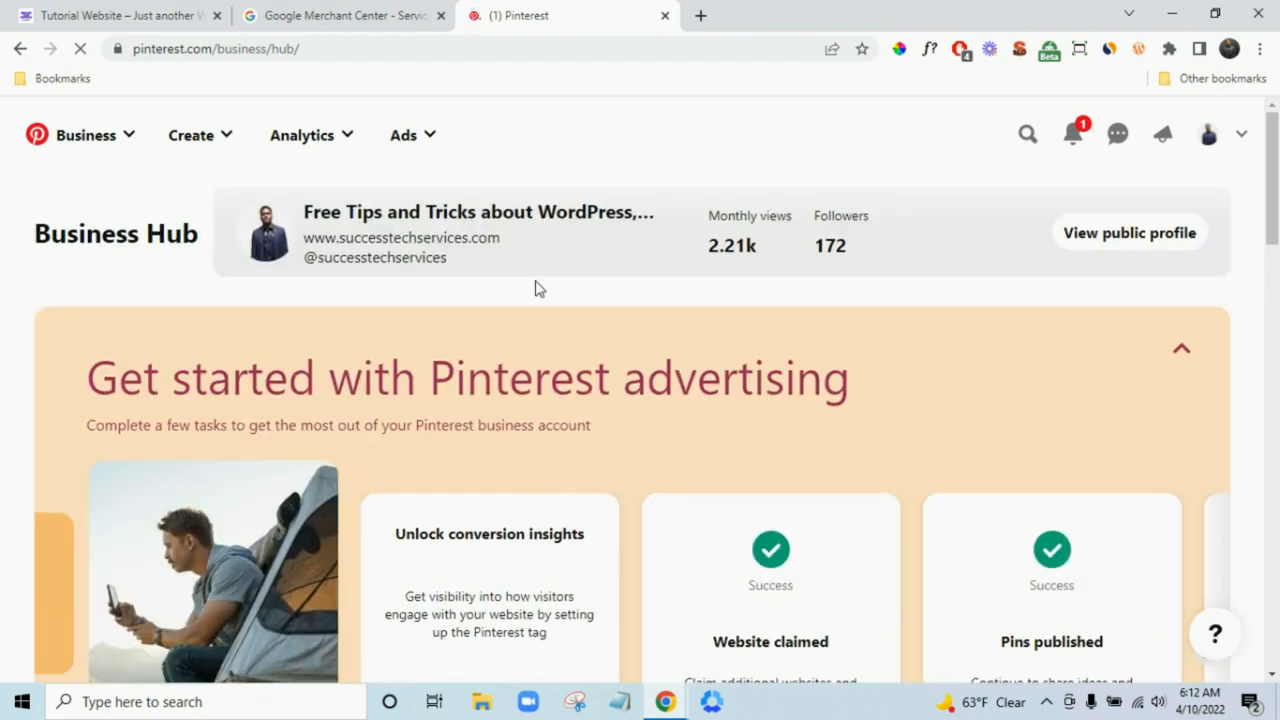
- Load successtechservices.com/book in the Pinterest tab
{"action": "left_click", "coordinate": [110, 14]}
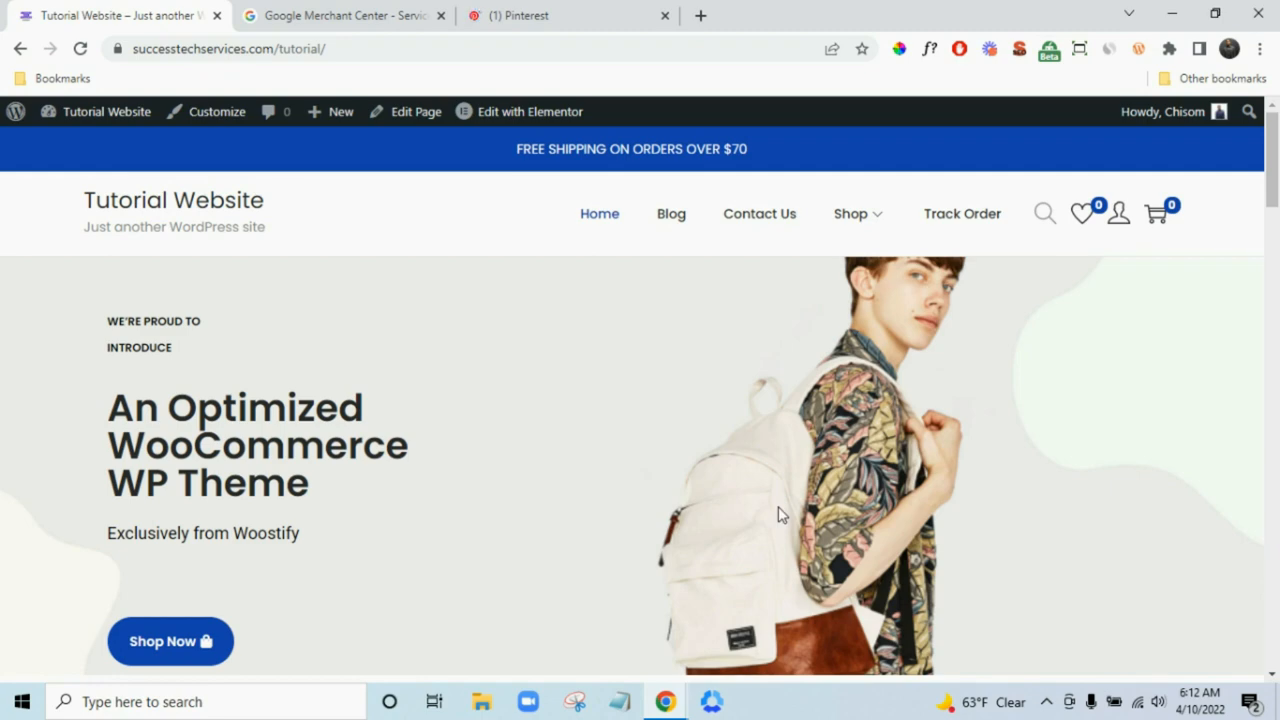
{"action": "left_click", "coordinate": [574, 10]}
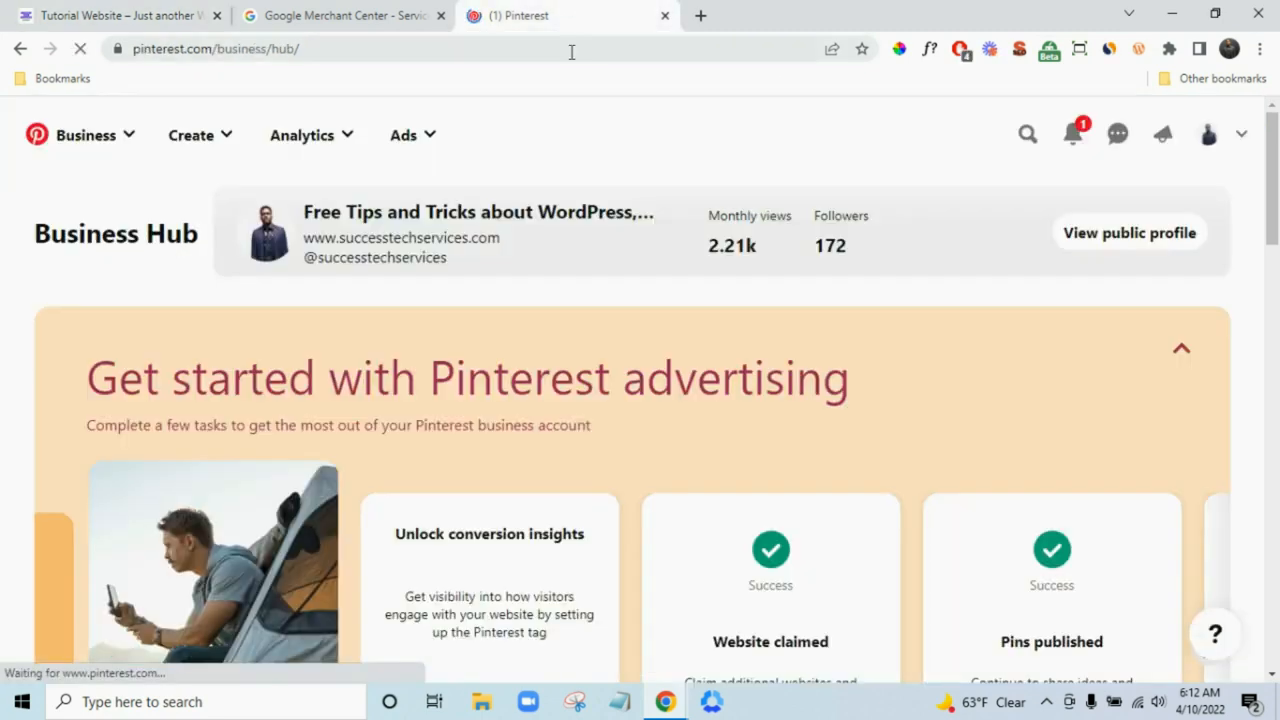
{"action": "left_click", "coordinate": [571, 50]}
{"action": "type", "text": "su"}
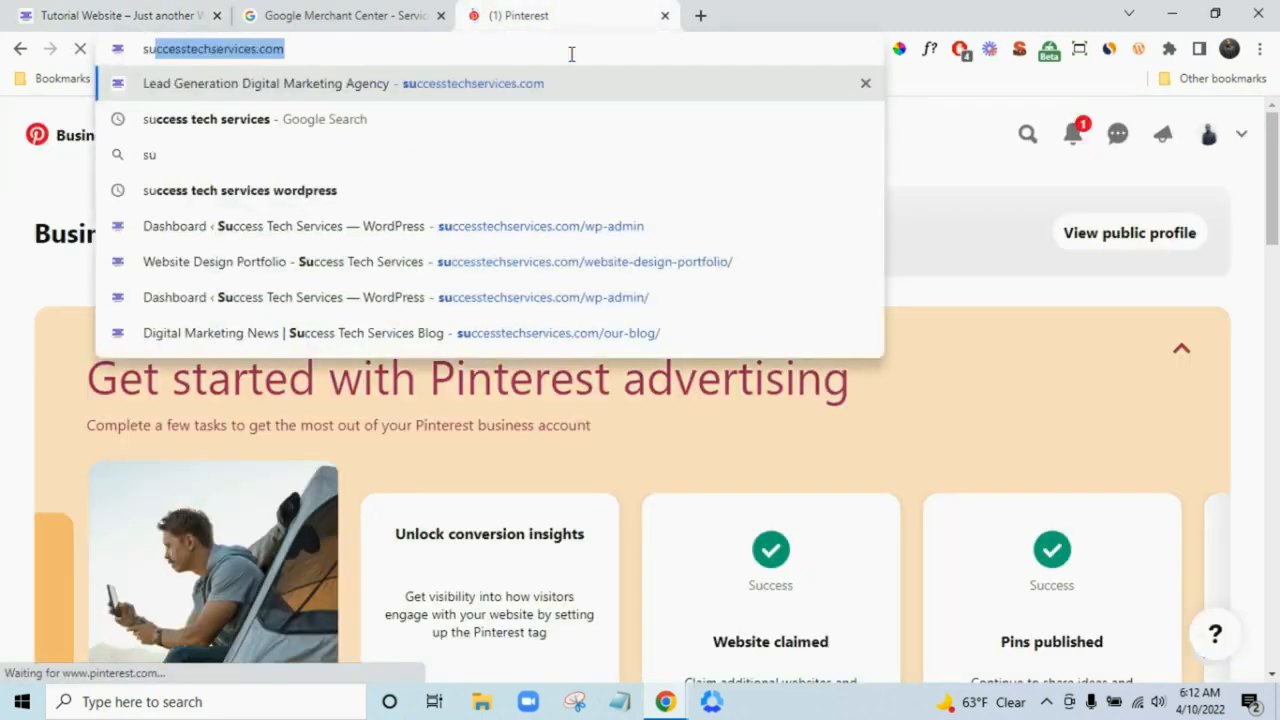
{"action": "key", "text": "Right"}
{"action": "type", "text": "/"}
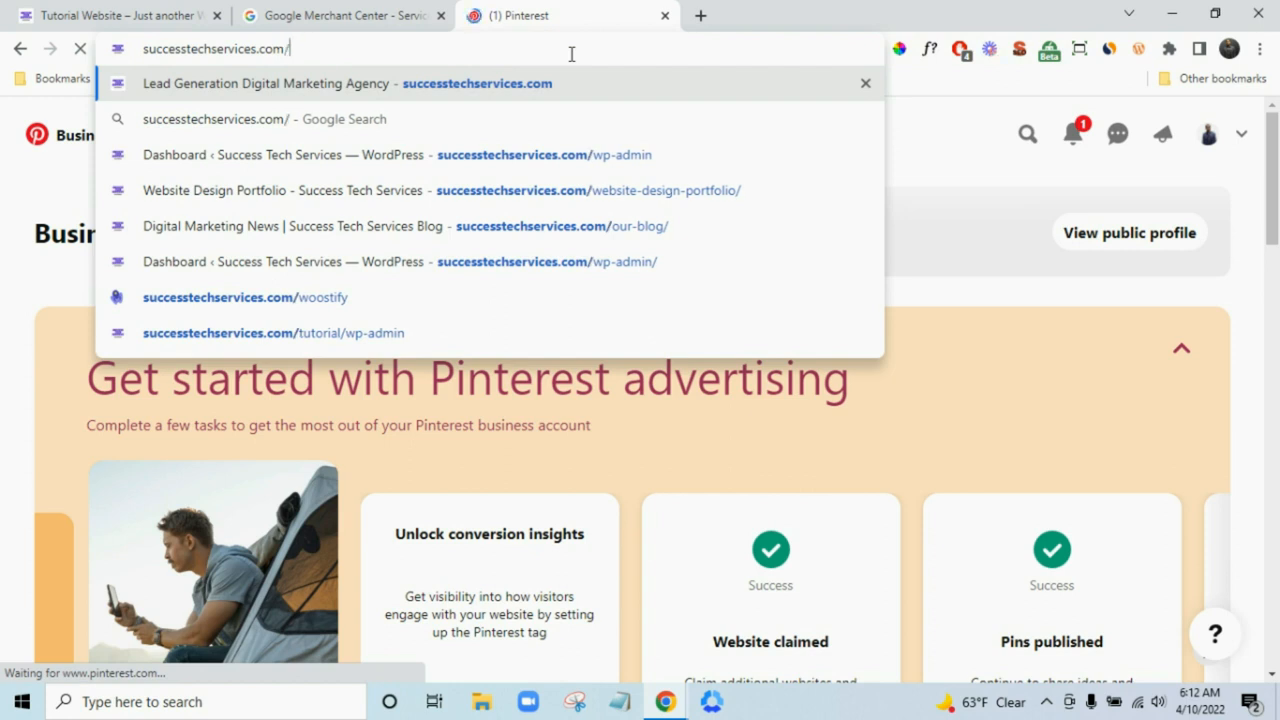
{"action": "type", "text": "book"}
{"action": "key", "text": "Return"}
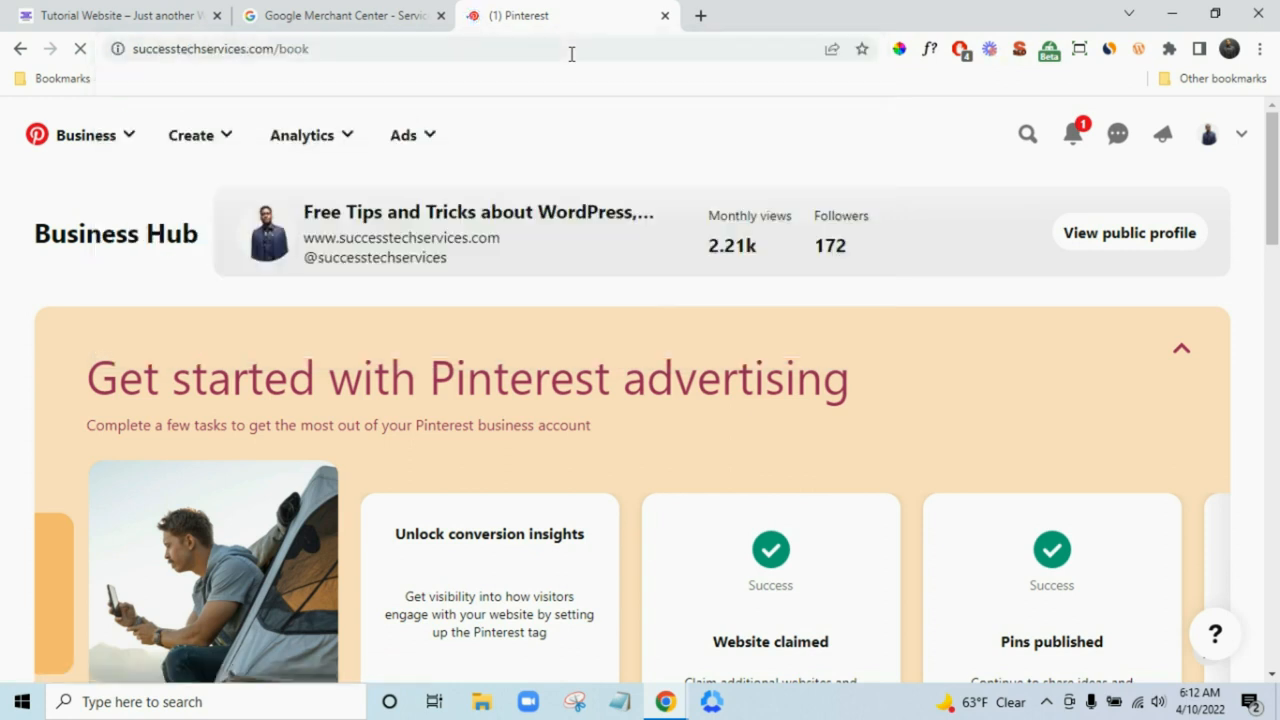
- Close the Google Merchant Center tab and scroll through the Tutorial Website home page
{"action": "left_click", "coordinate": [440, 16]}
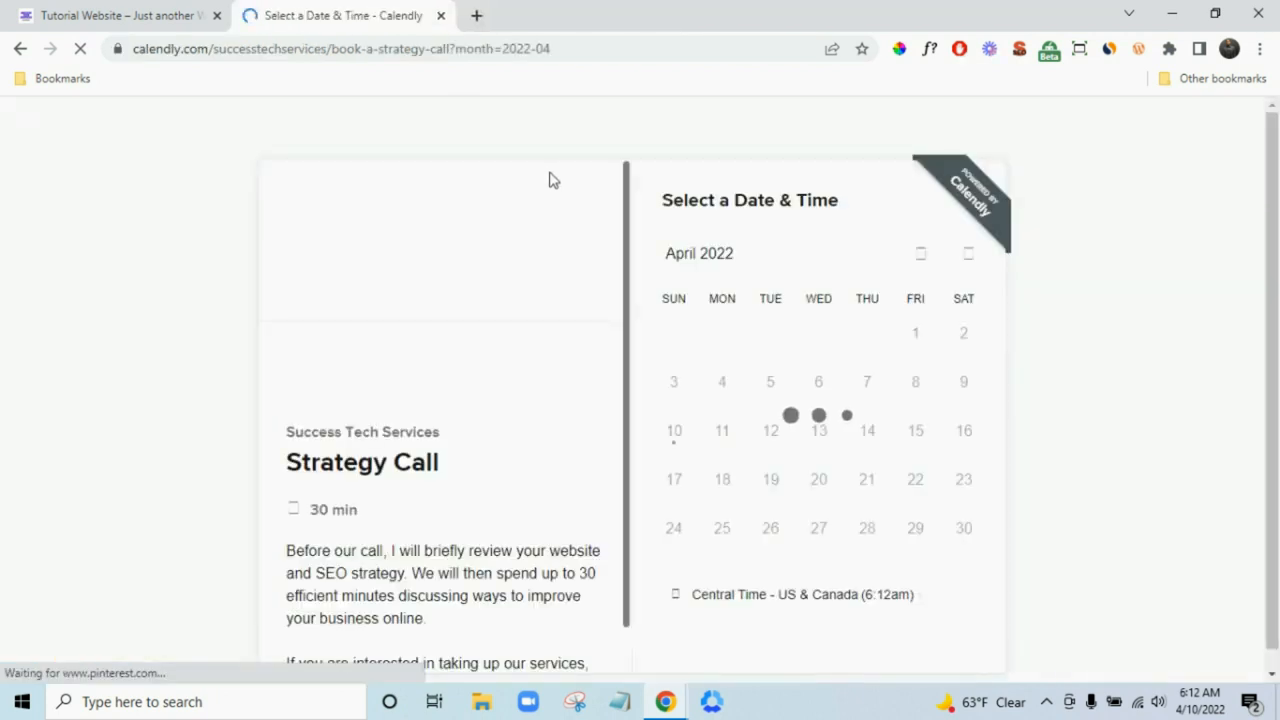
{"action": "left_click", "coordinate": [95, 12]}
{"action": "scroll", "coordinate": [720, 390], "scroll_direction": "down", "scroll_amount": 3}
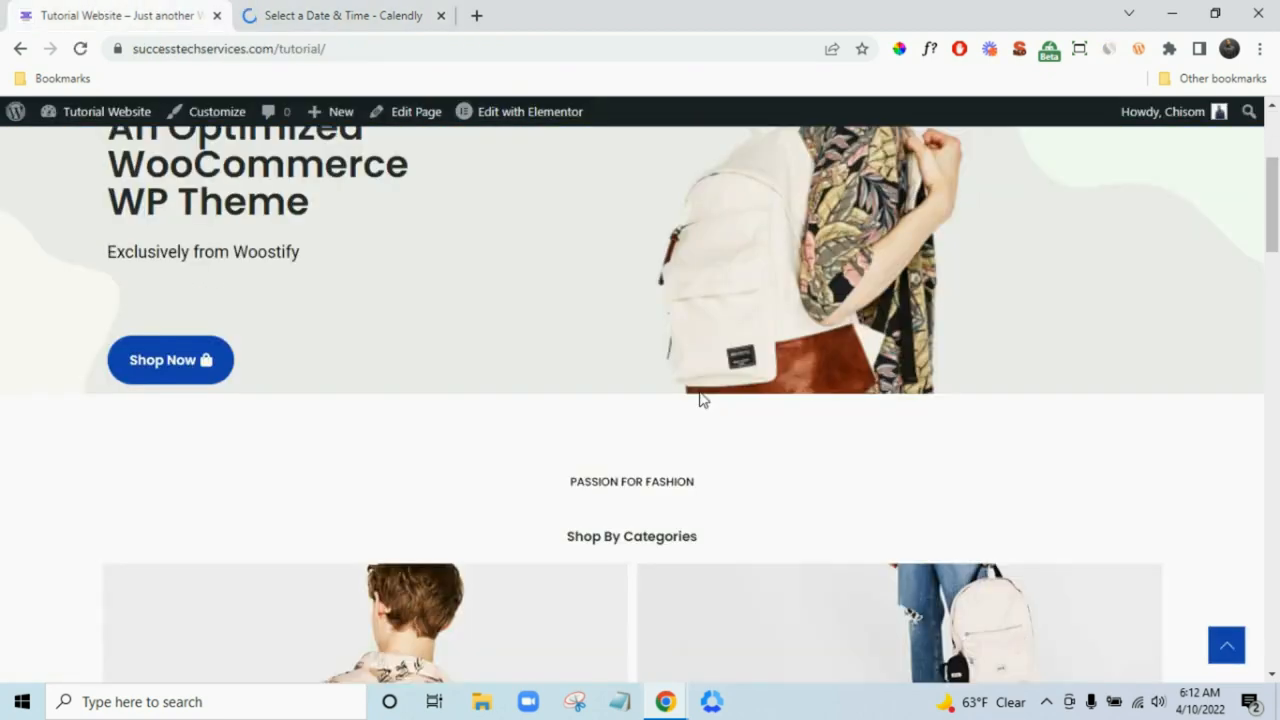
{"action": "scroll", "coordinate": [735, 380], "scroll_direction": "down", "scroll_amount": 5}
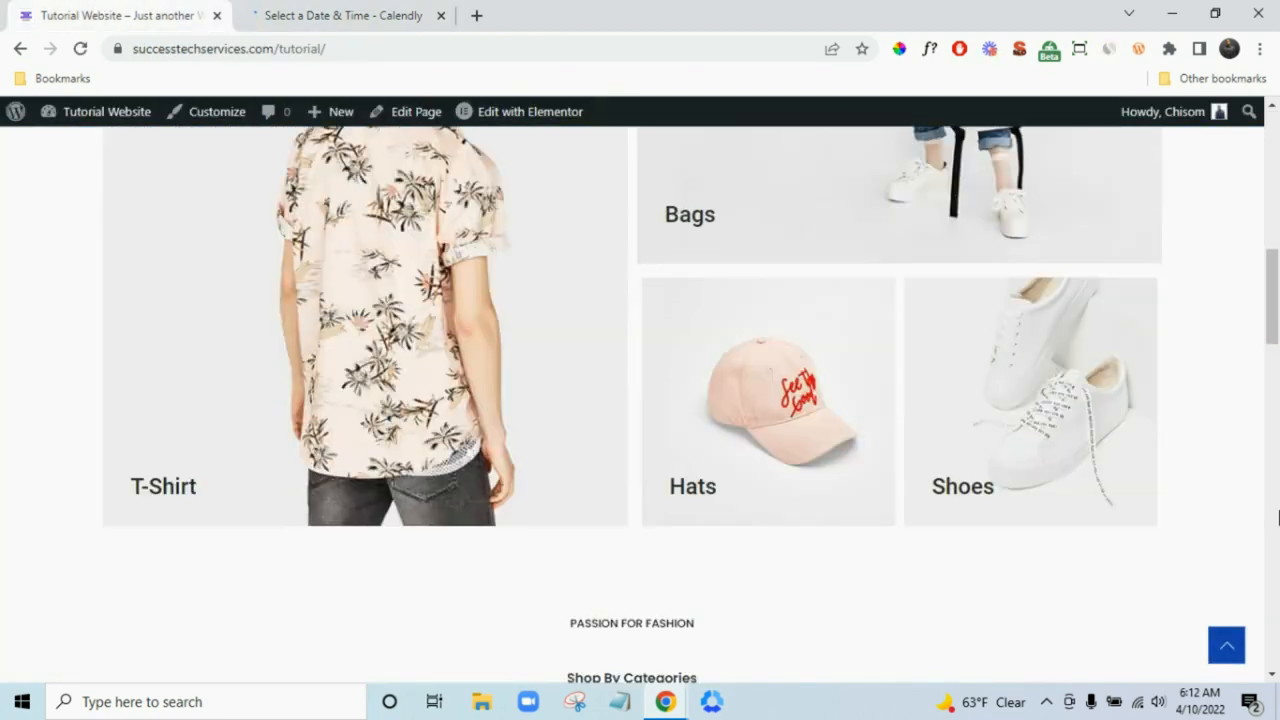
{"action": "scroll", "coordinate": [1278, 517], "scroll_direction": "up", "scroll_amount": 10}
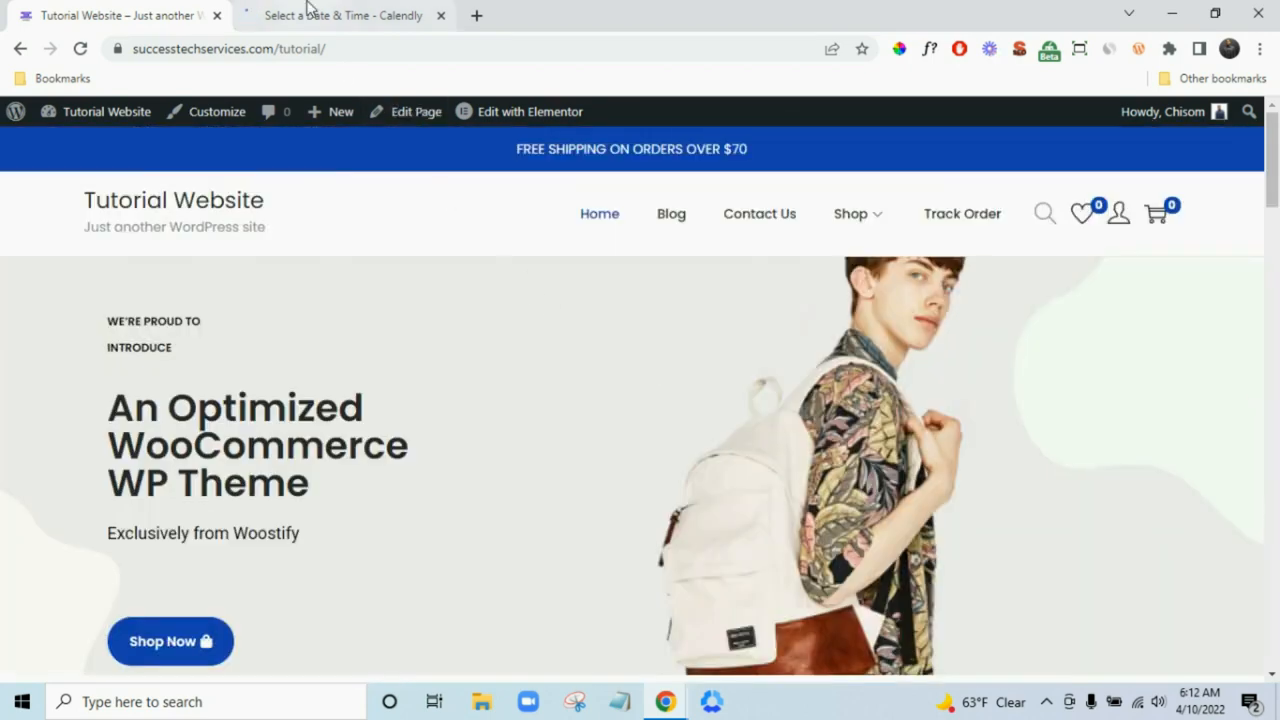
- Check the Calendly Strategy Call calendar, then close that tab
{"action": "left_click", "coordinate": [308, 10]}
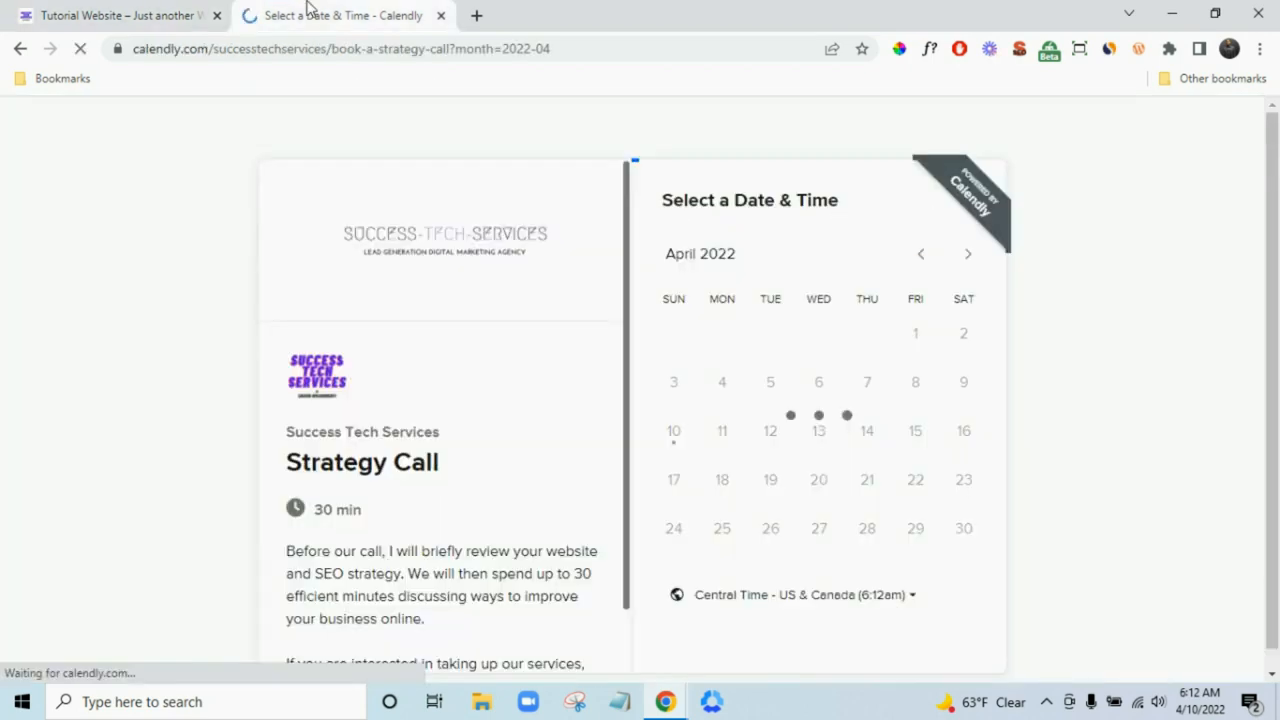
{"action": "left_click", "coordinate": [133, 5]}
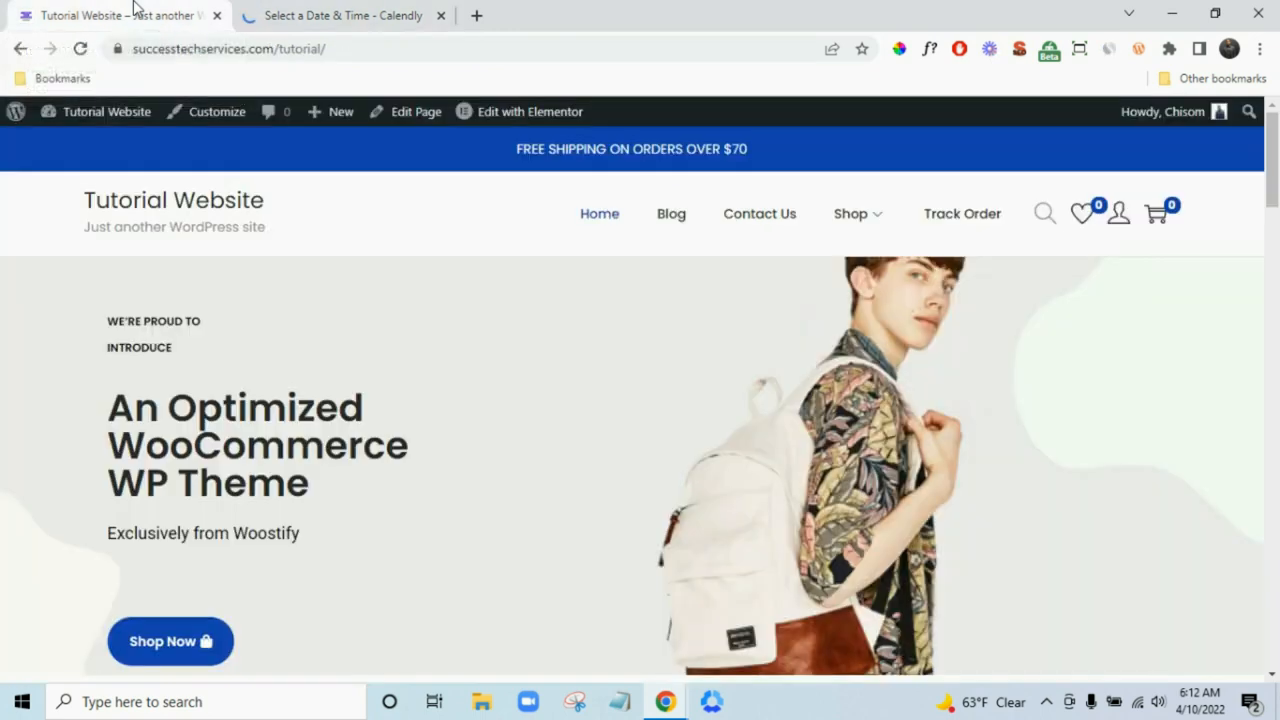
{"action": "left_click", "coordinate": [440, 15]}
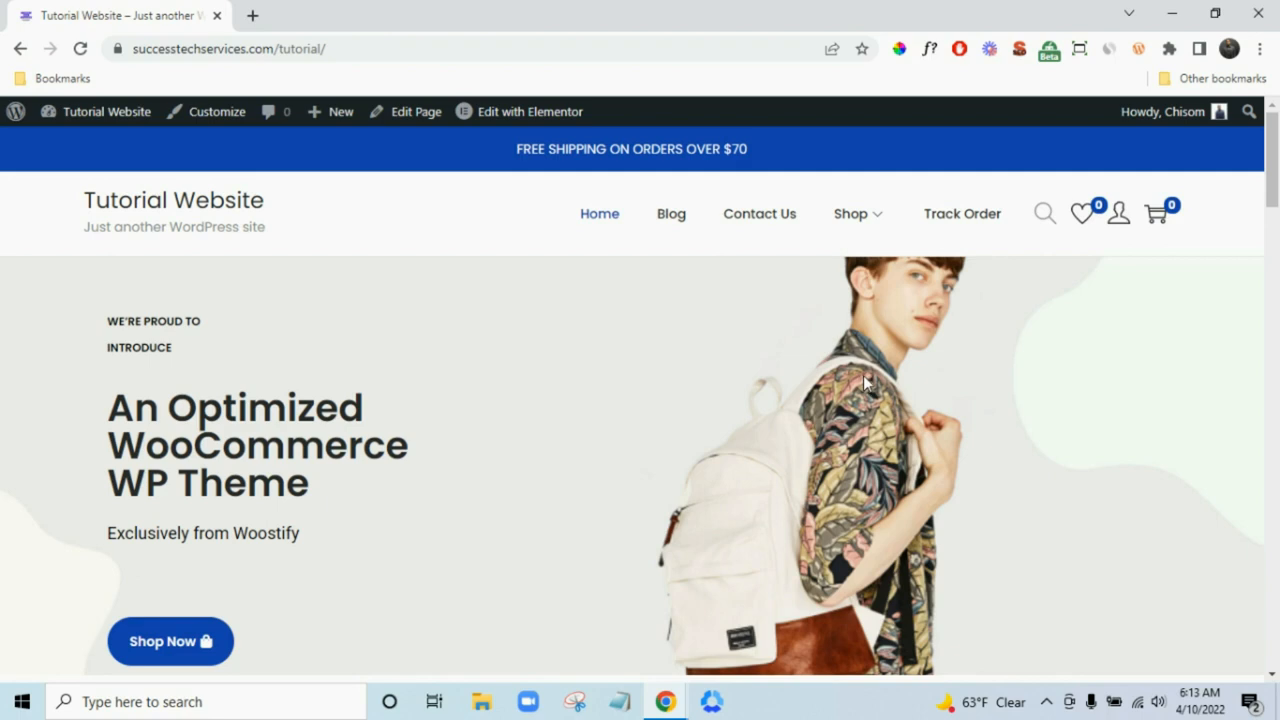